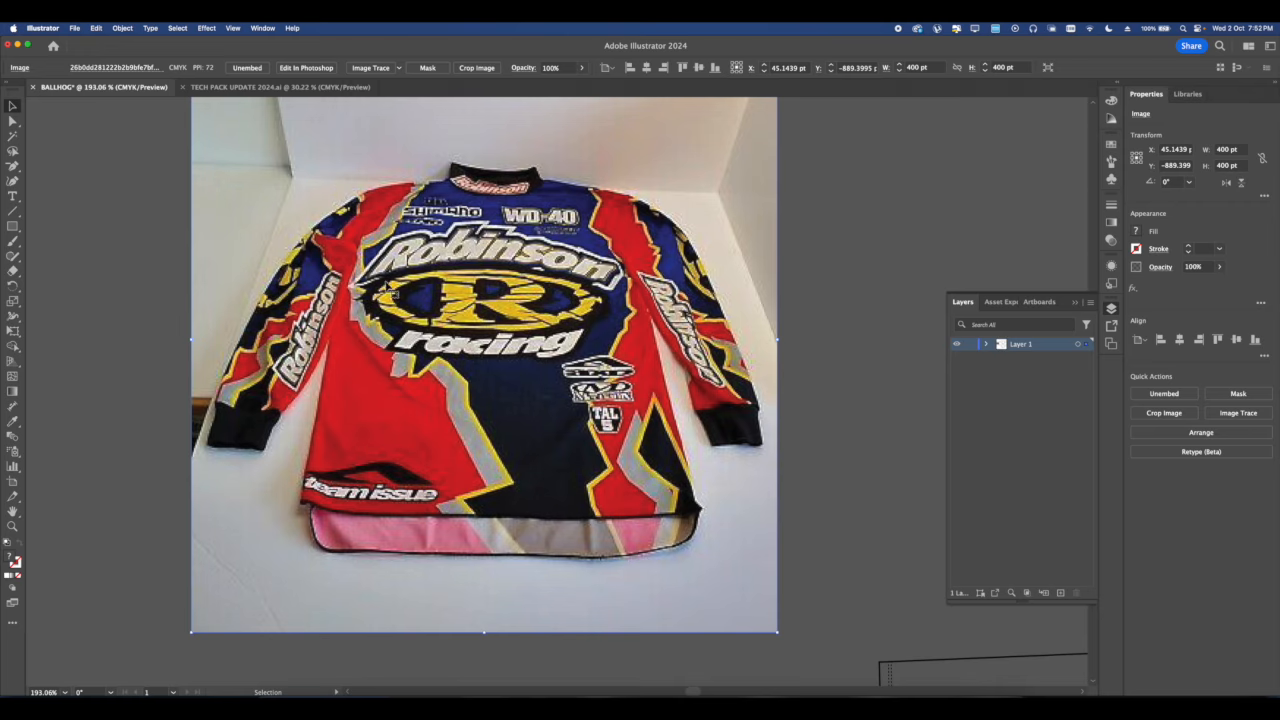
Examine the red and blue Robinson jersey photo and the blank jersey templates beside it.
scroll(356, 264, down, 3)
scroll(449, 257, down, 3)
drag(425, 311, 520, 287)
scroll(493, 283, up, 3)
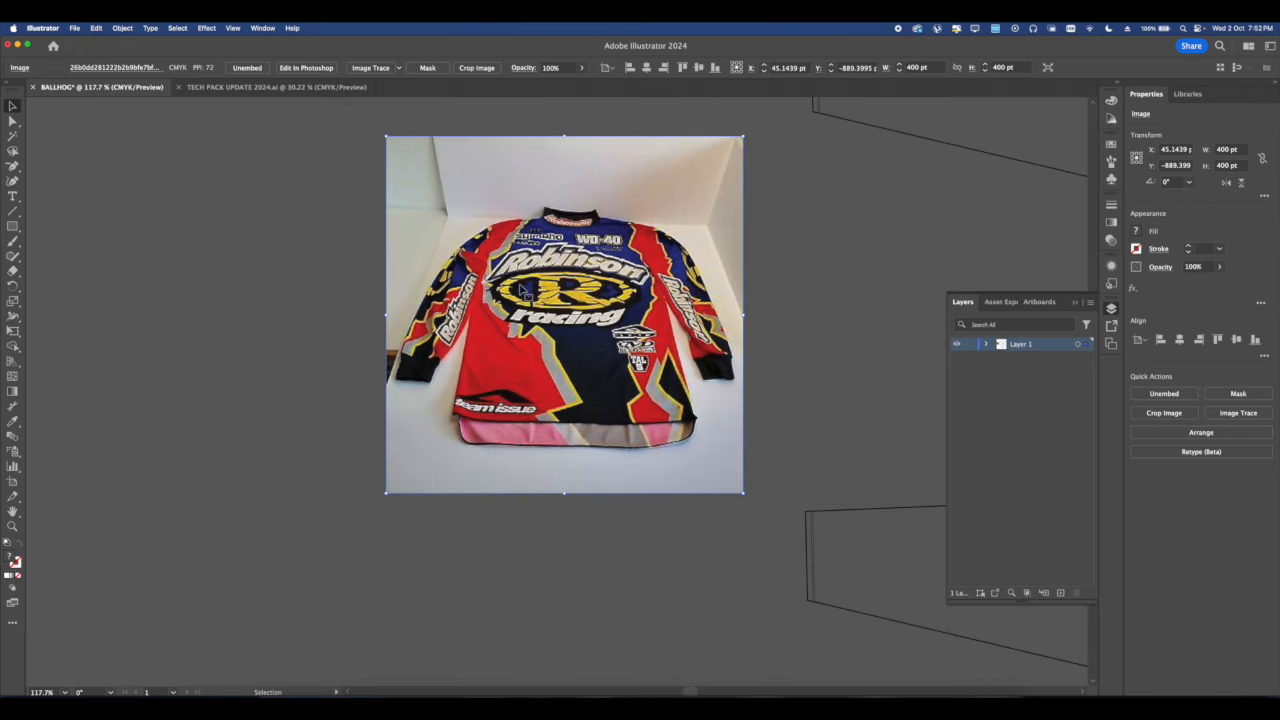
scroll(522, 289, down, 4)
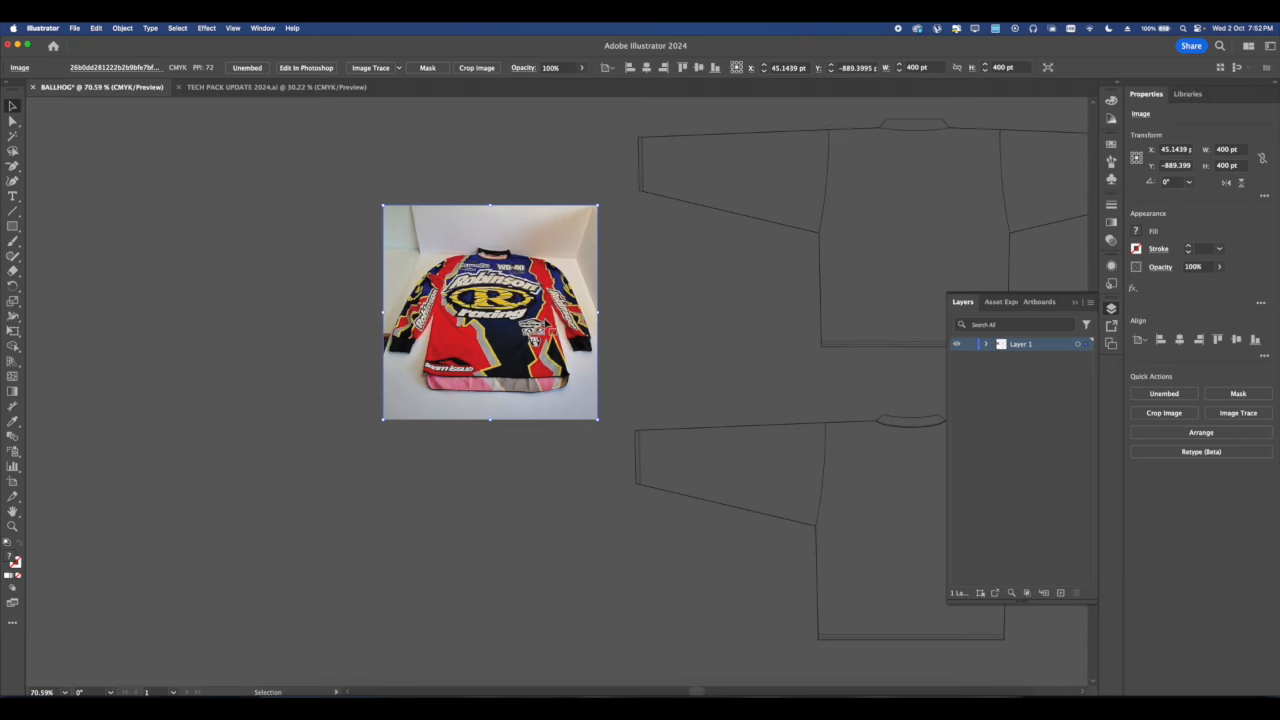
drag(677, 331, 494, 342)
scroll(496, 341, down, 2)
scroll(460, 329, up, 2)
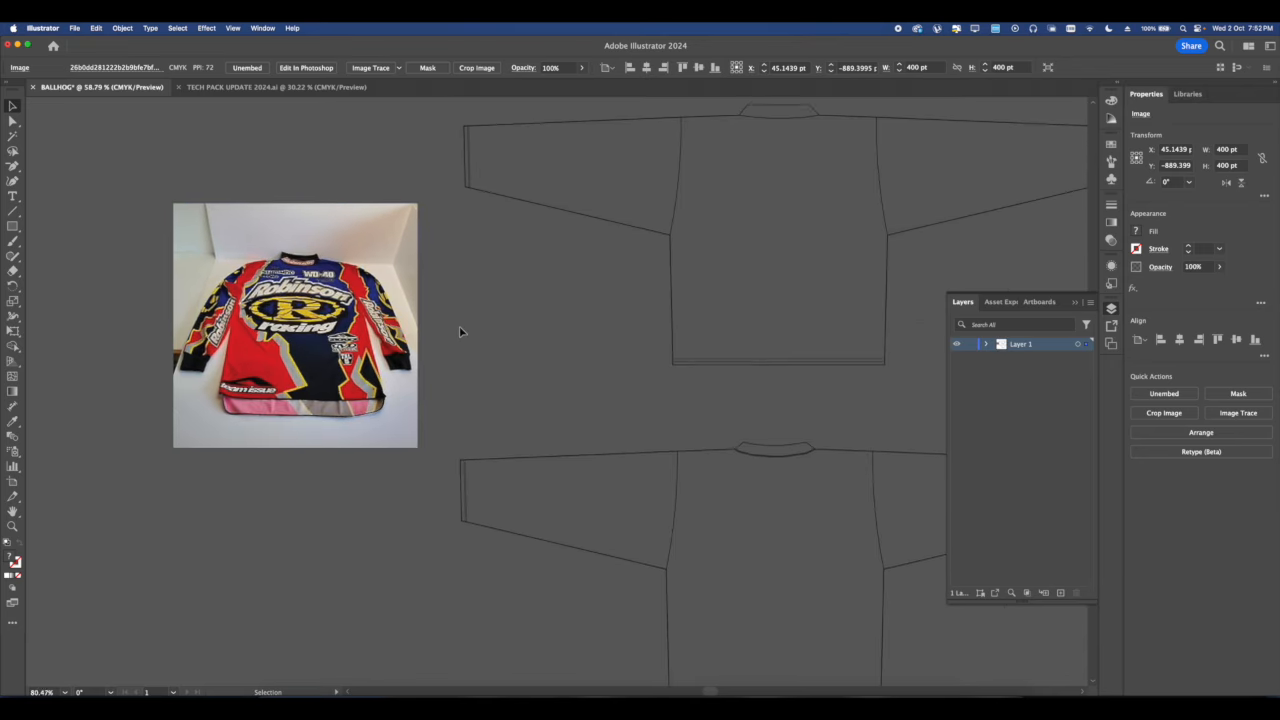
Place the blue AXO jersey photo from Downloads beside the Robinson jersey photo and delete the duplicate Robinson image.
scroll(460, 329, down, 4)
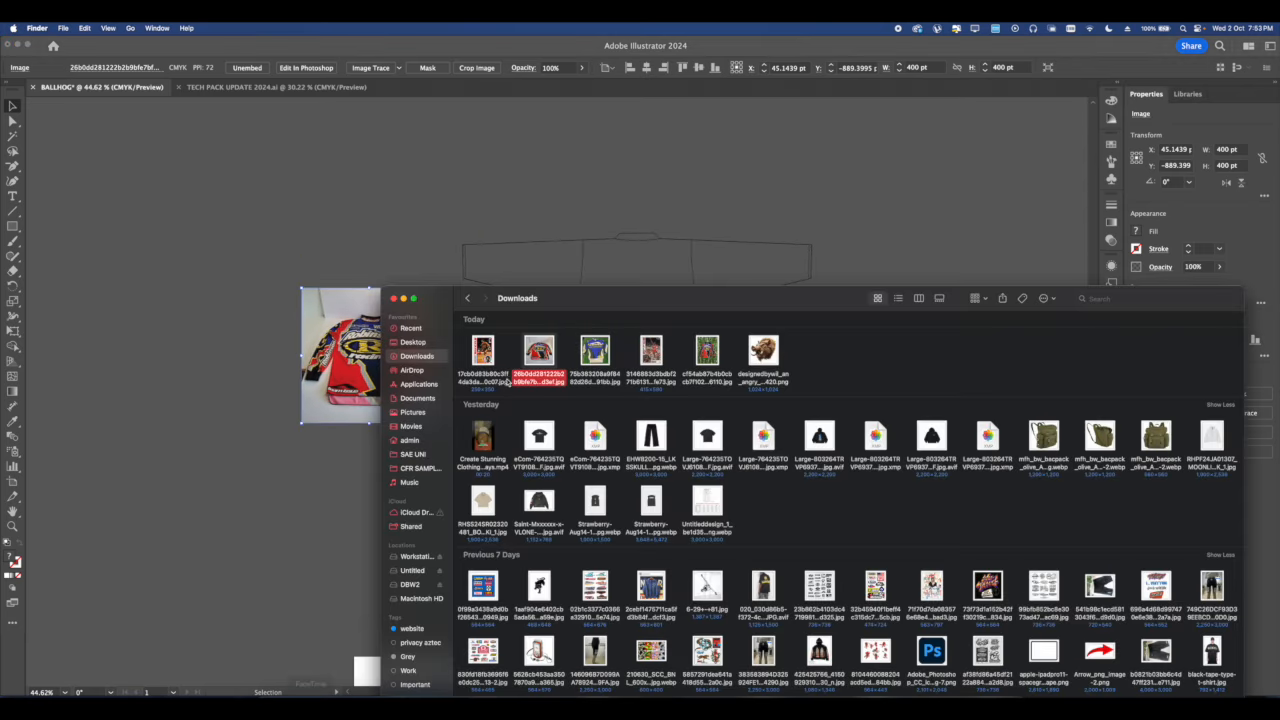
drag(628, 341, 514, 386)
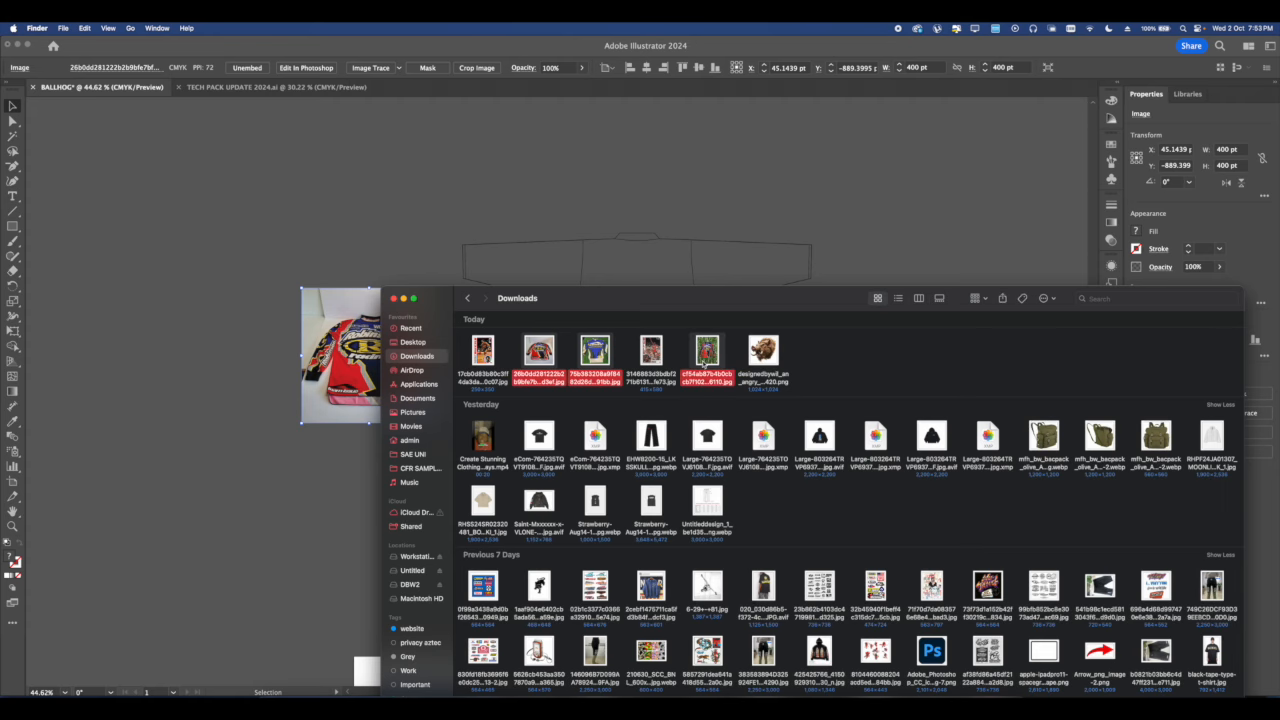
drag(634, 342, 377, 237)
click(531, 211)
scroll(540, 218, left, 4)
scroll(512, 212, up, 2)
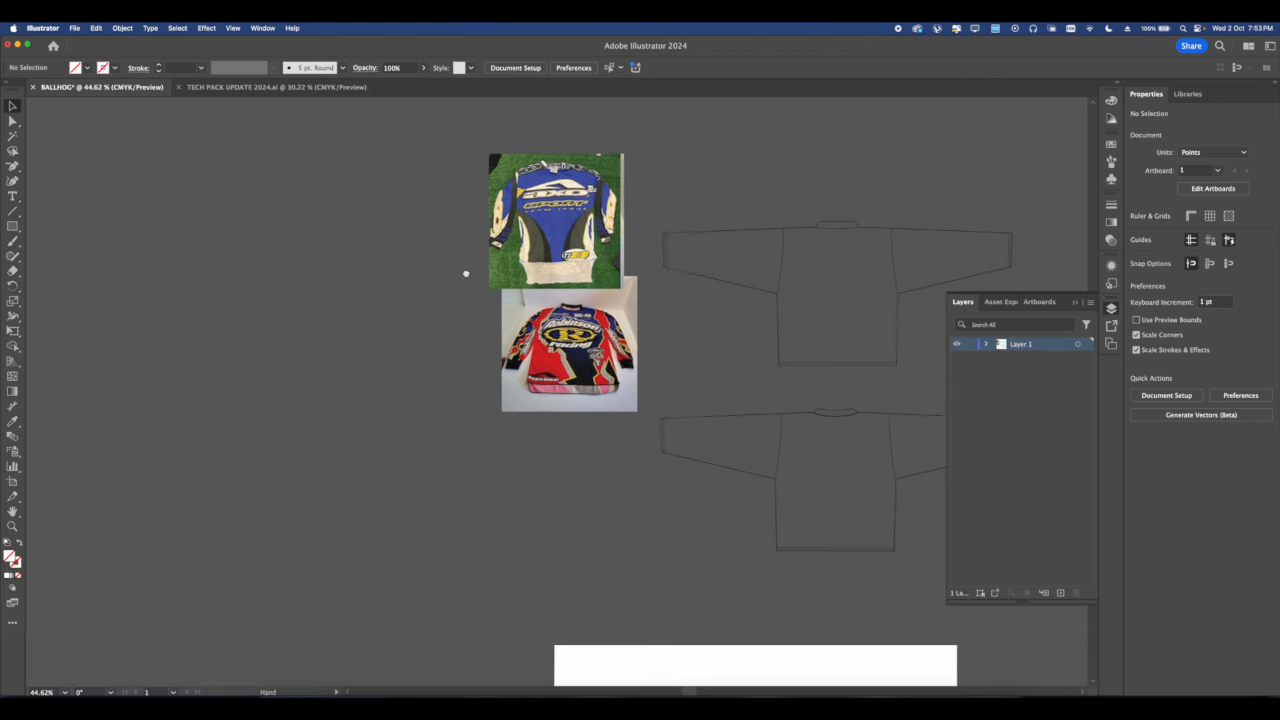
mouse_move(521, 277)
mouse_down()
mouse_move(400, 402)
mouse_move(542, 270)
mouse_up()
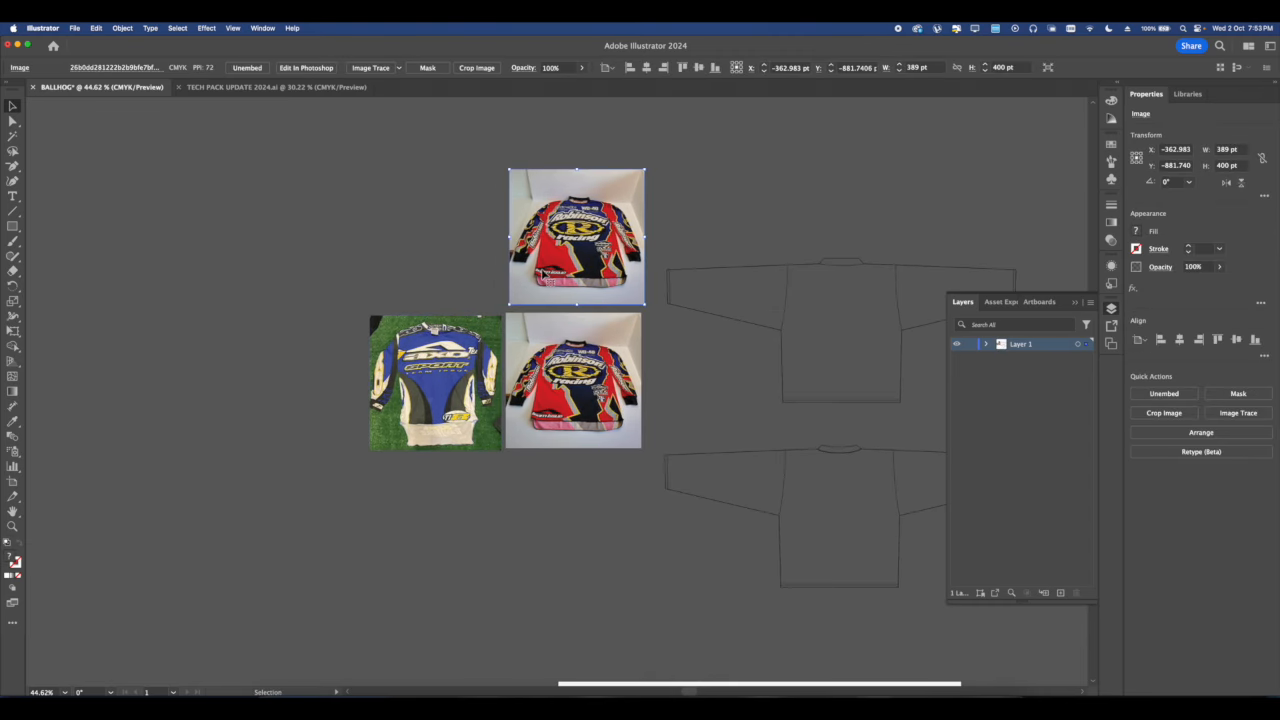
key(BackSpace)
Place the portrait photo of the Robinson jersey against green foliage from Downloads into the document.
click(270, 697)
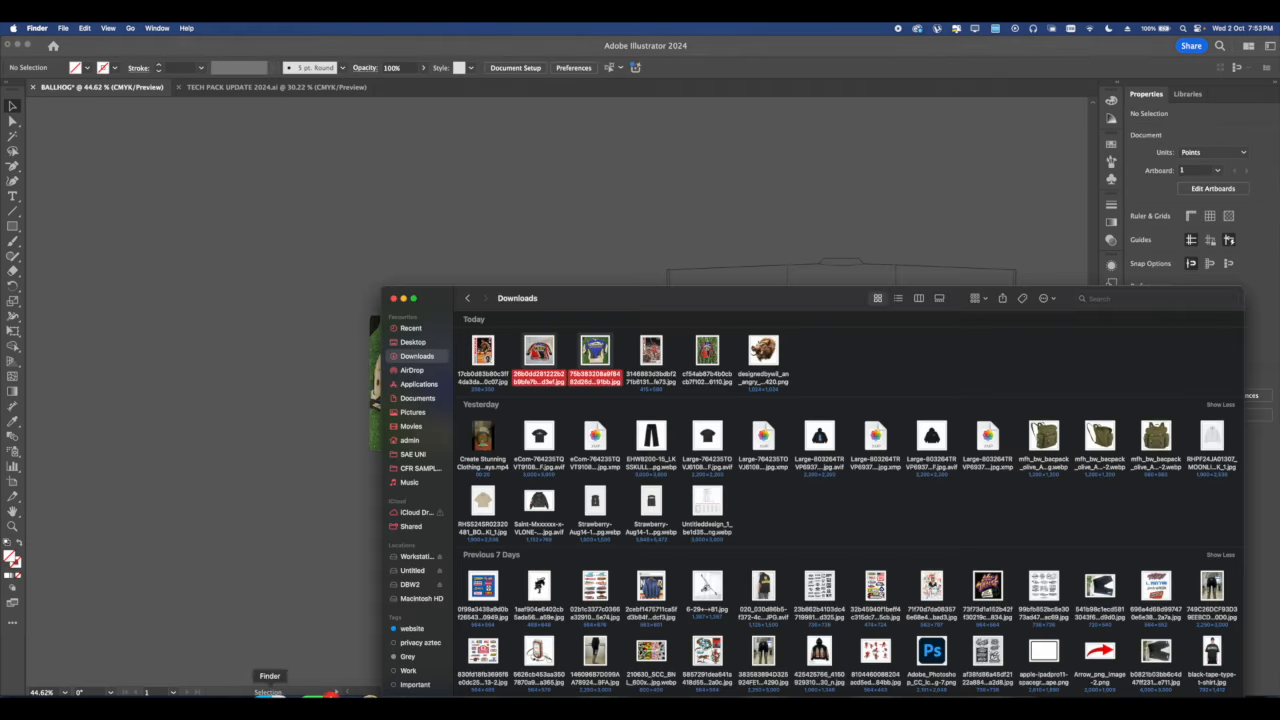
click(690, 392)
drag(294, 462, 295, 462)
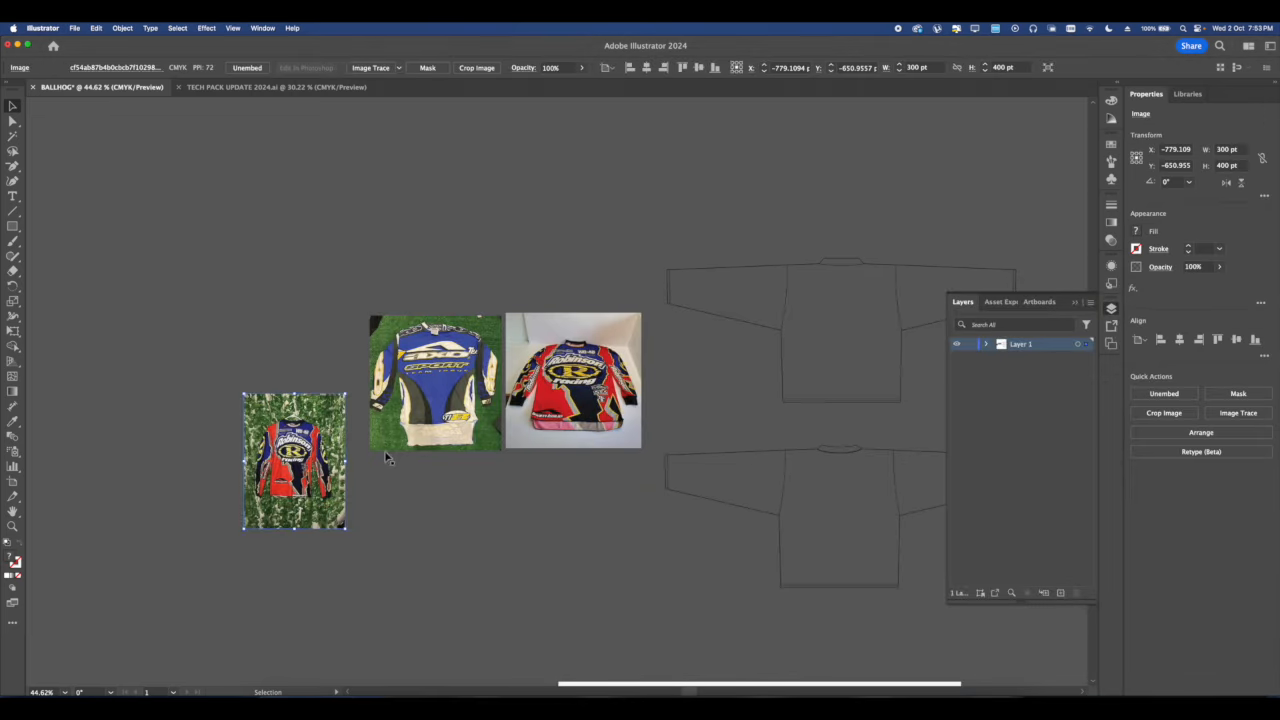
Position the foliage-background jersey photo directly below the first Robinson jersey photo, beside the lower template.
scroll(389, 457, down, 2)
drag(309, 379, 604, 456)
scroll(600, 425, up, 4)
click(723, 443)
scroll(557, 398, down, 4)
drag(614, 404, 470, 423)
drag(562, 355, 534, 397)
scroll(405, 440, up, 5)
drag(392, 465, 392, 424)
scroll(368, 385, up, 2)
scroll(368, 385, down, 6)
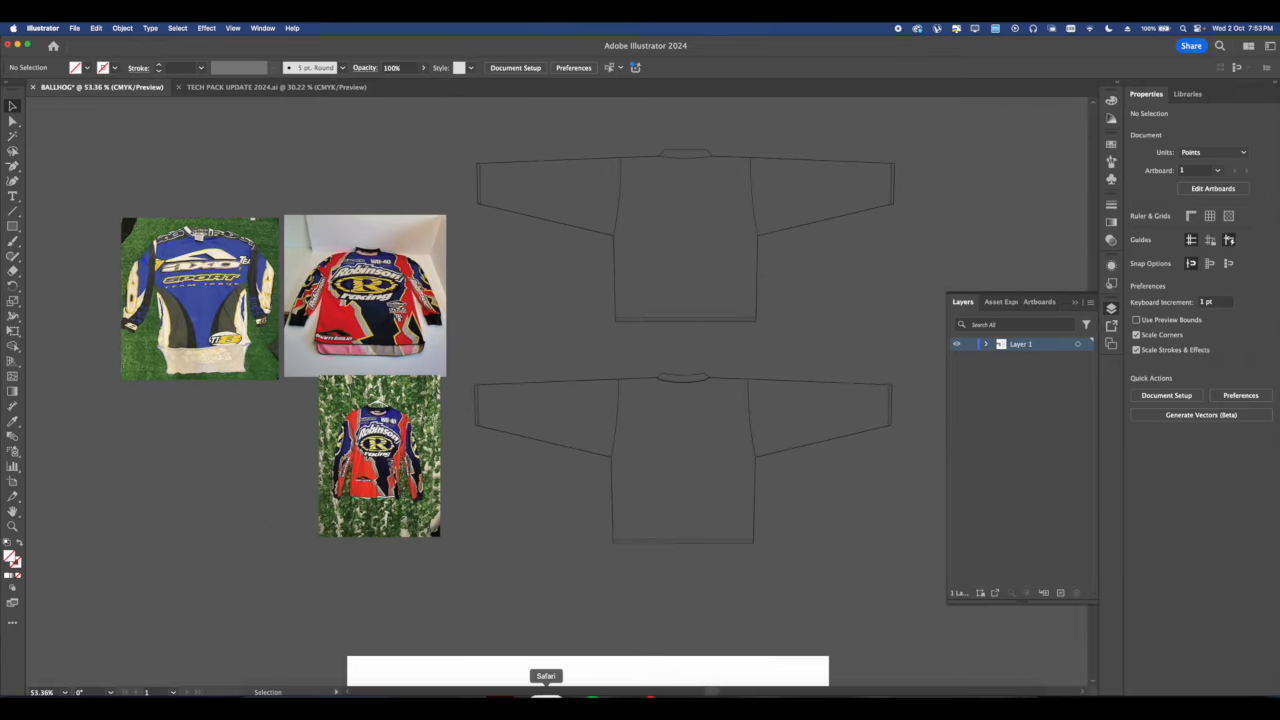
Switch to Safari and search Google Images for "HOG LOGO".
click(545, 697)
scroll(450, 330, down, 10)
click(617, 96)
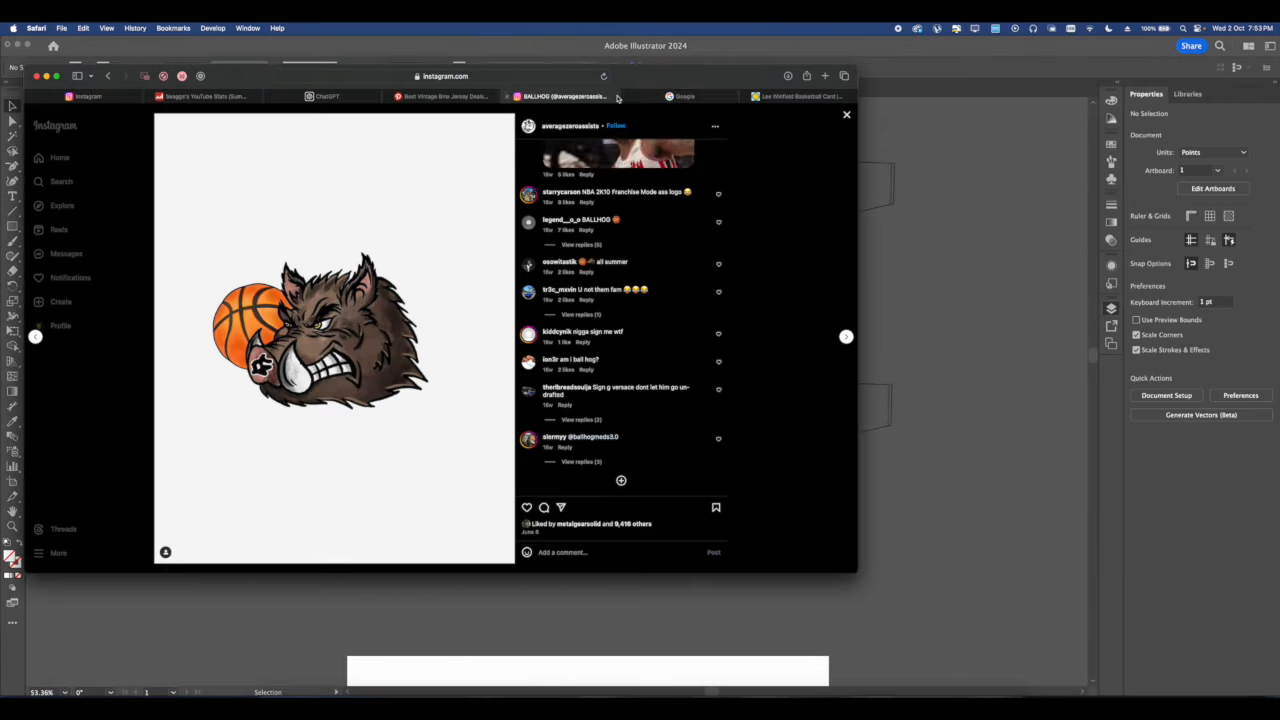
click(683, 96)
click(777, 97)
click(662, 100)
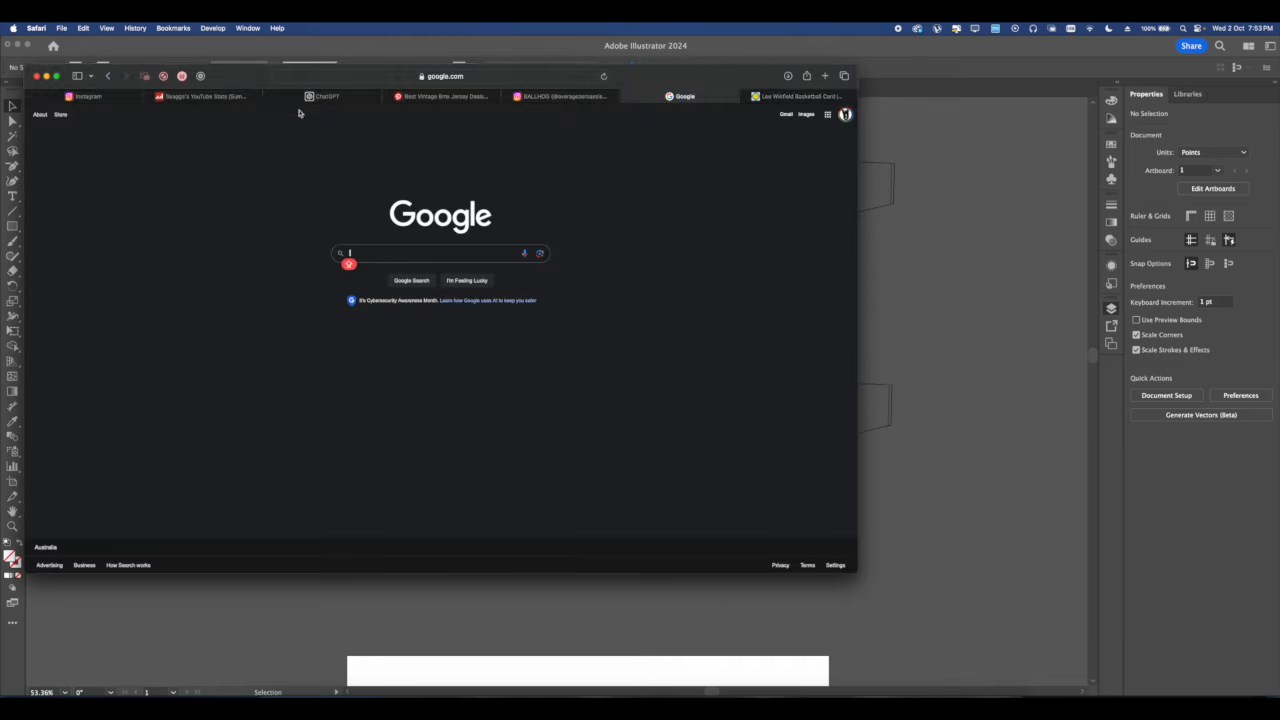
text(HOG)
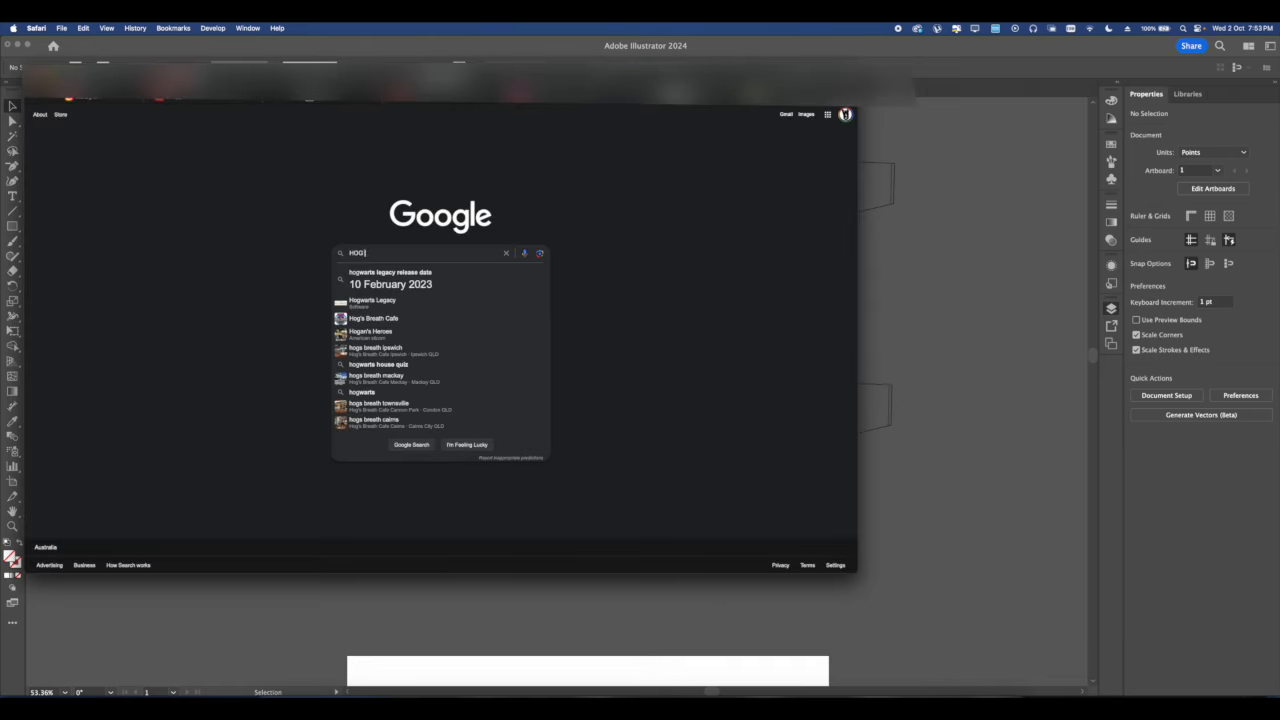
text( LOGO)
key(Return)
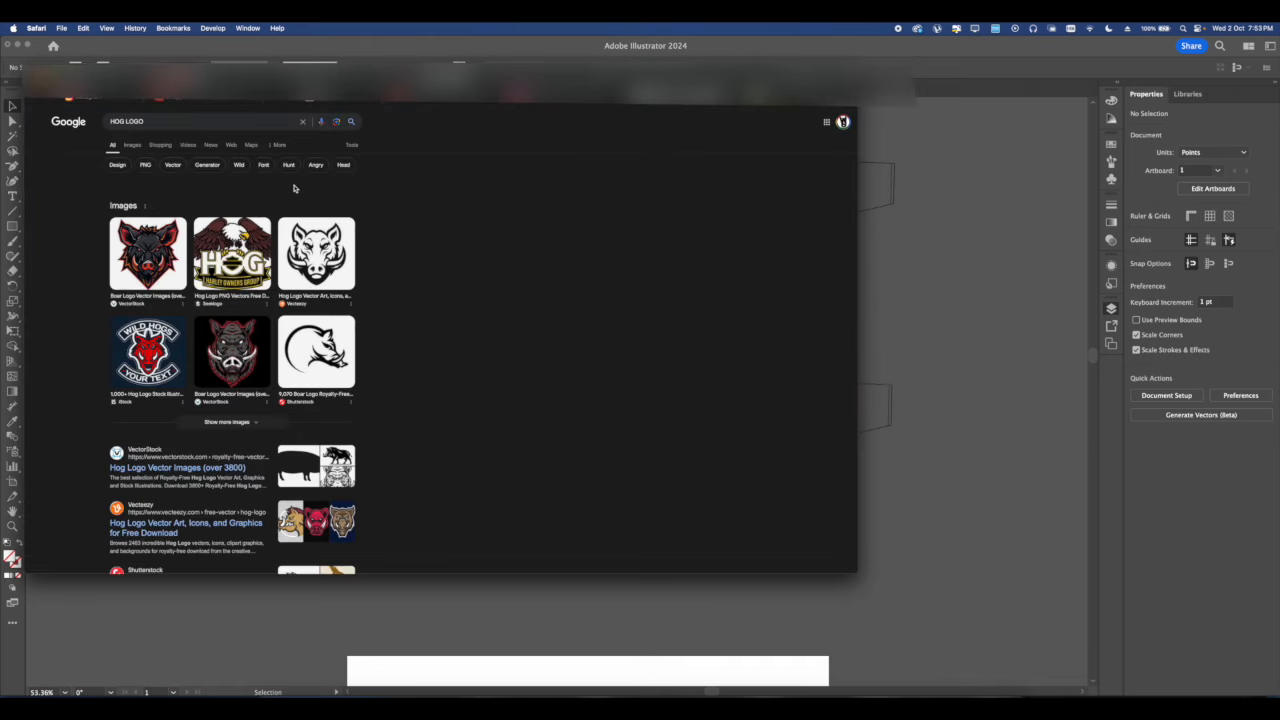
click(133, 146)
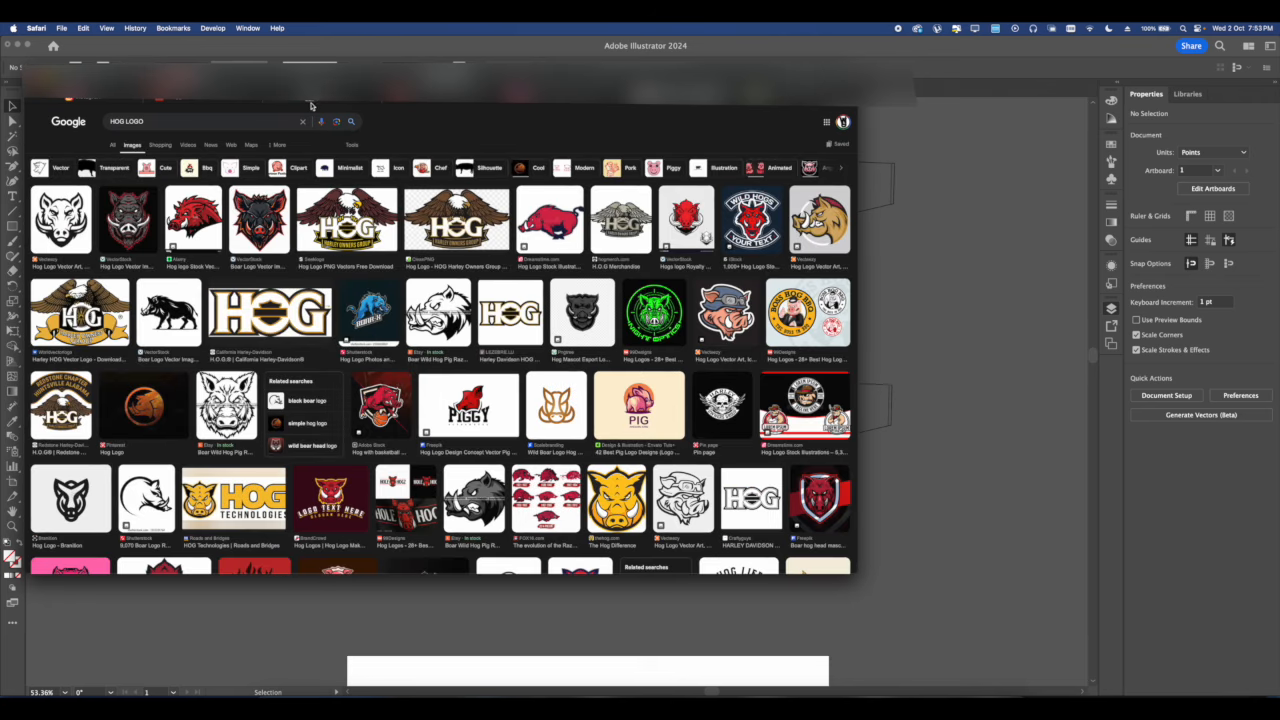
Review the vintage motocross jersey ideas on Pinterest and the basketball card page, returning to the hog logo results.
click(422, 101)
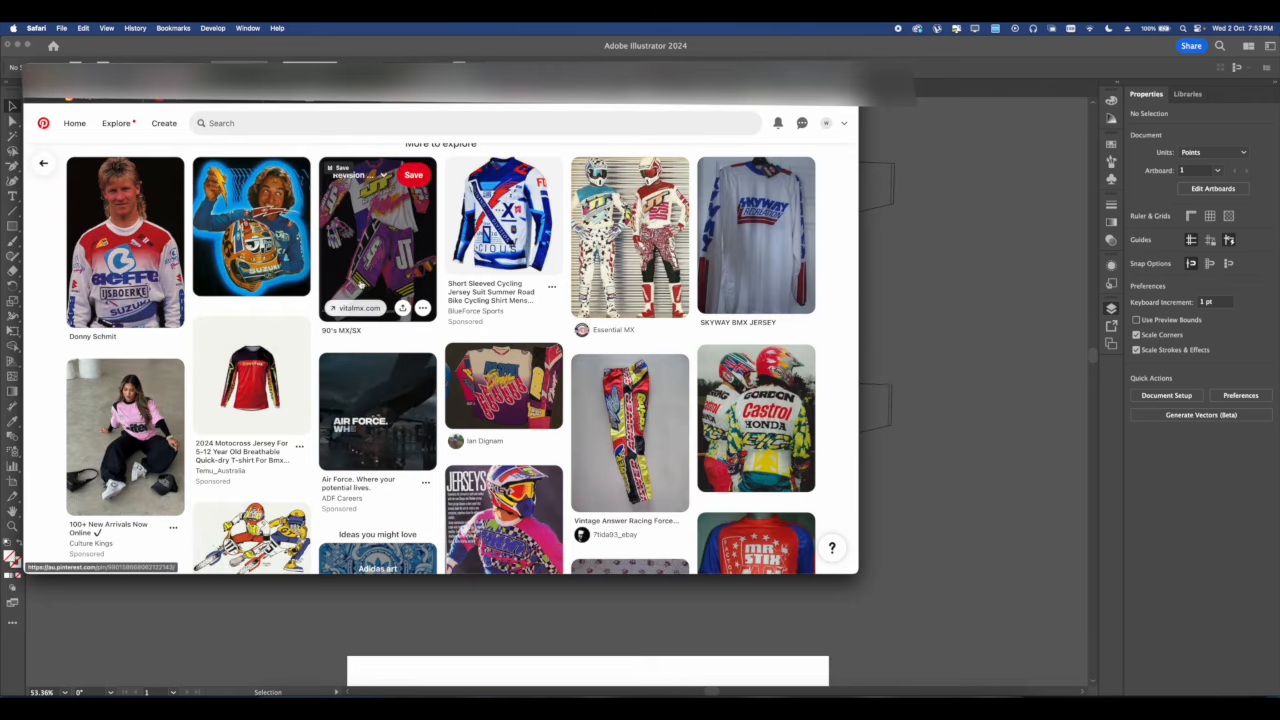
click(321, 104)
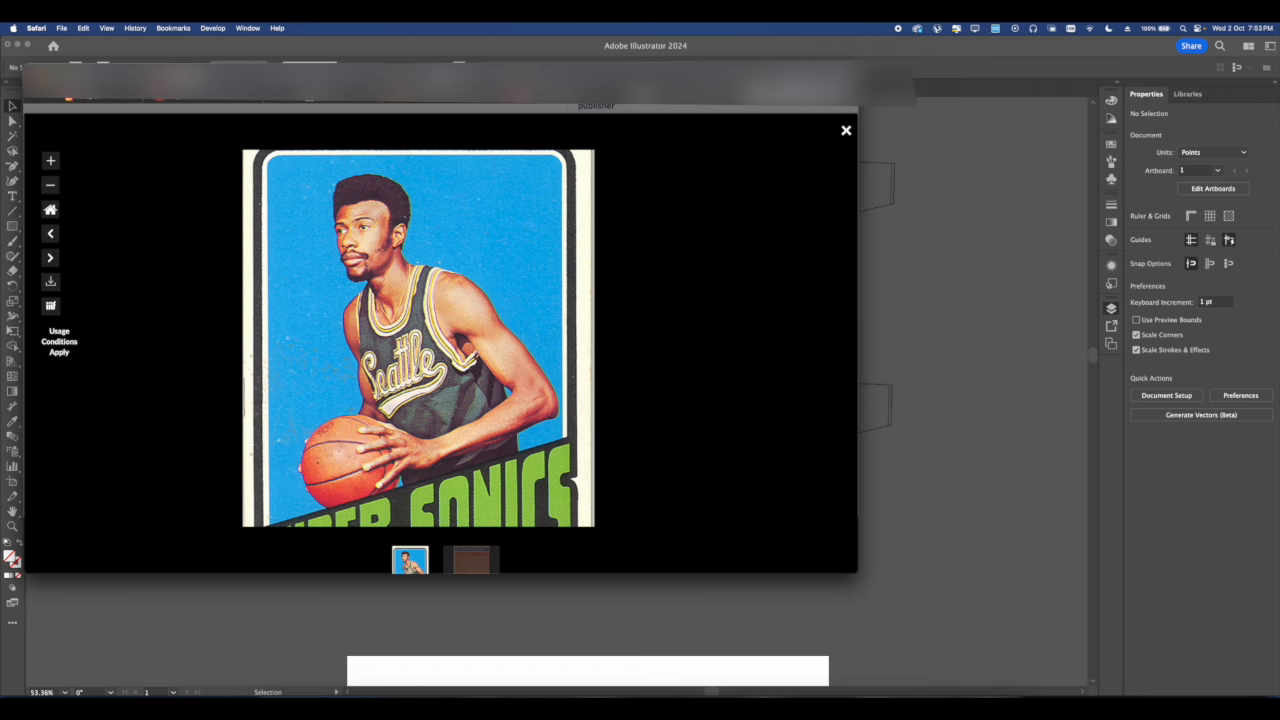
click(422, 100)
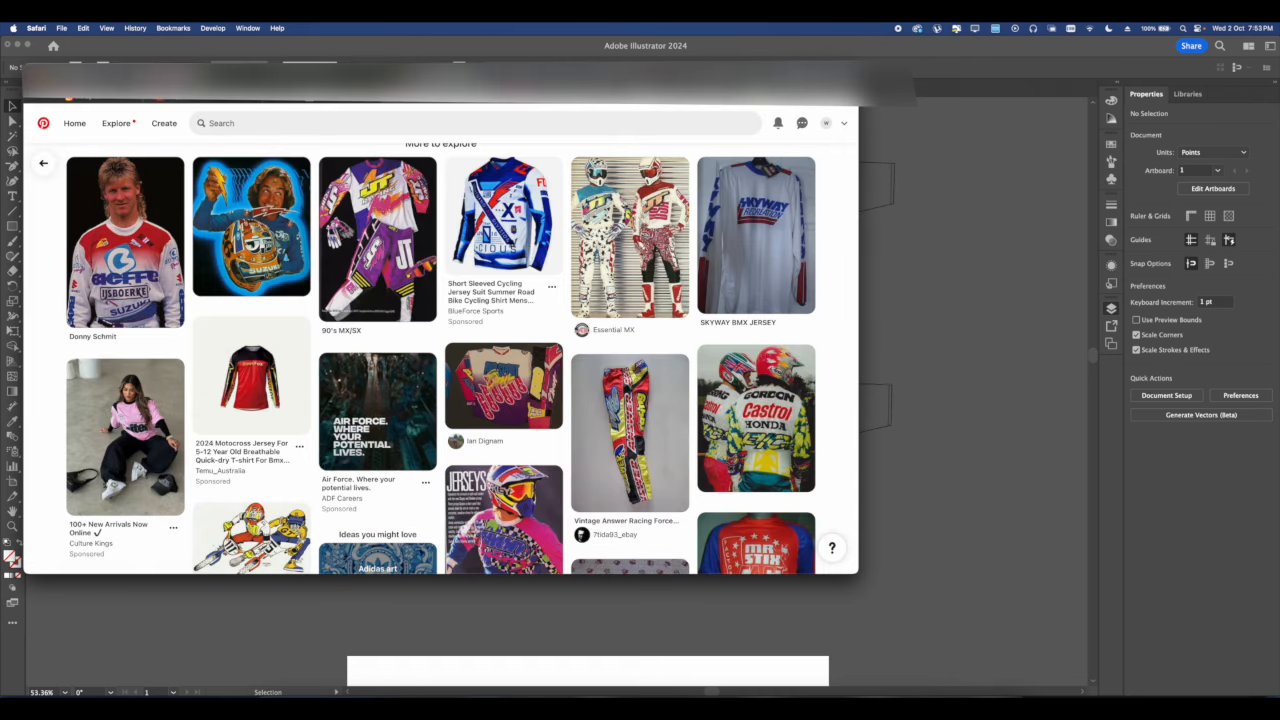
click(540, 100)
click(441, 82)
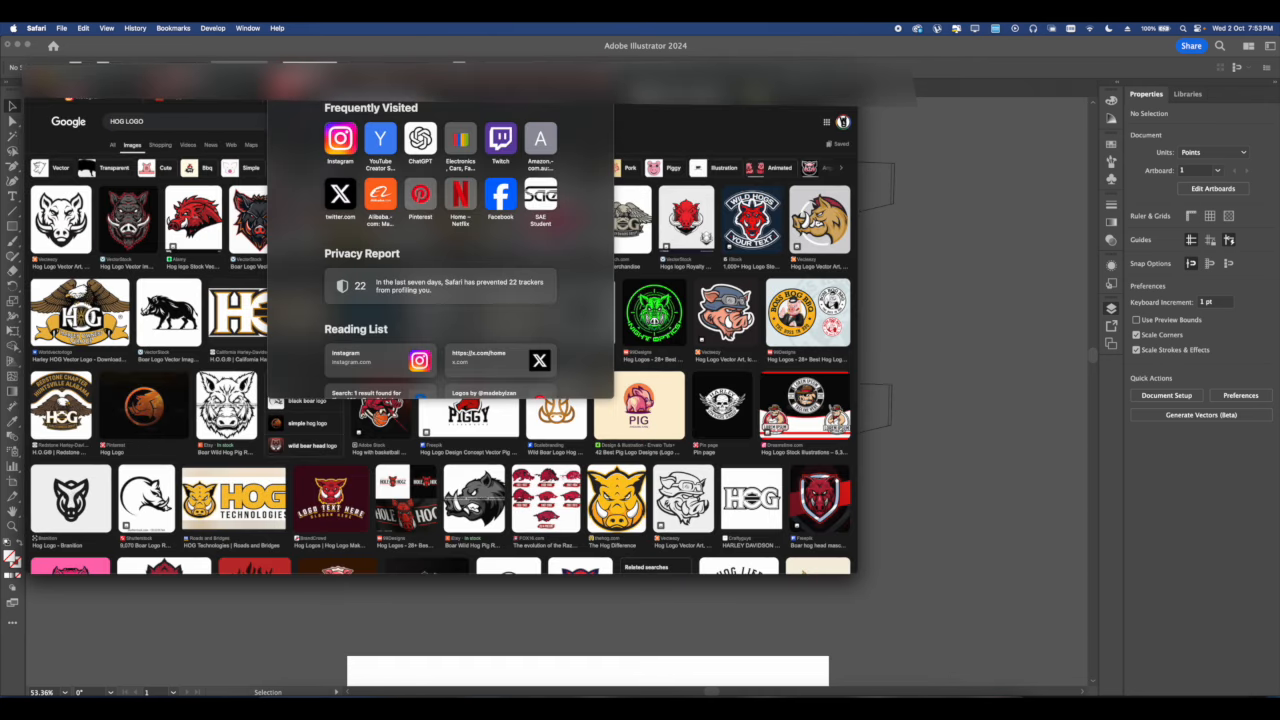
click(240, 133)
Run a Google Lens image search with the boar-and-basketball screenshot from the Desktop.
click(334, 122)
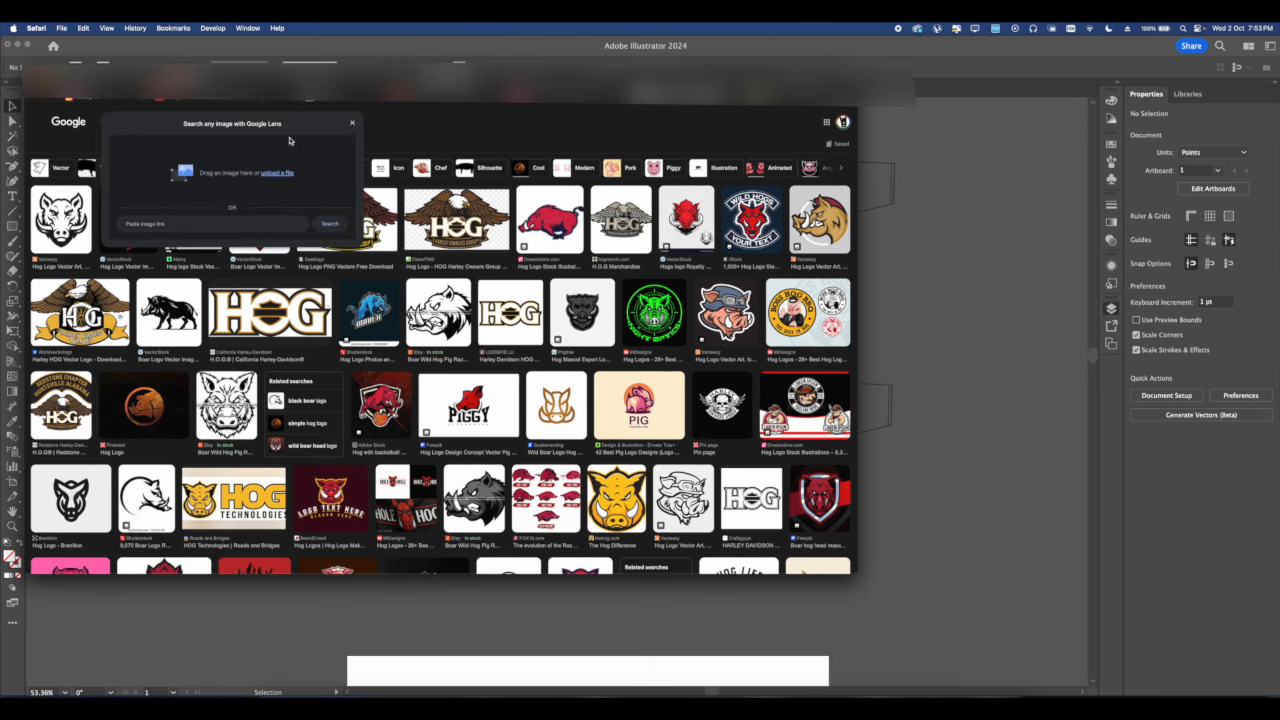
click(289, 174)
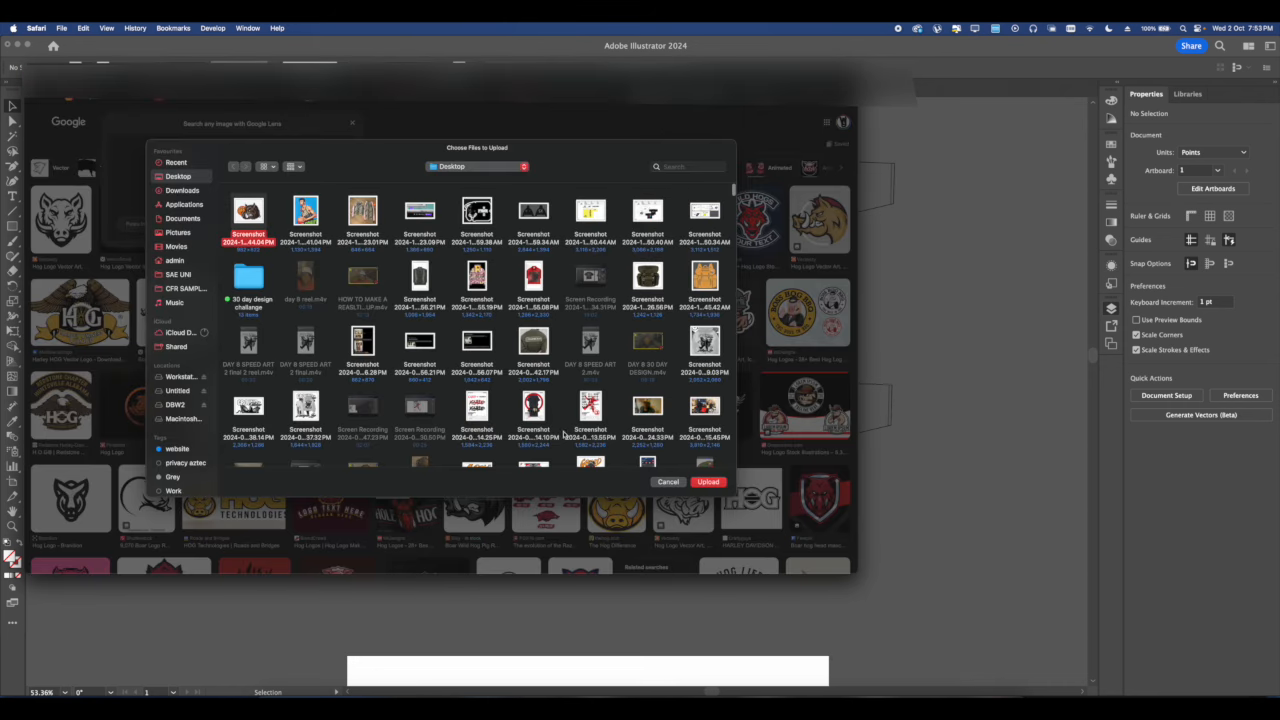
click(706, 482)
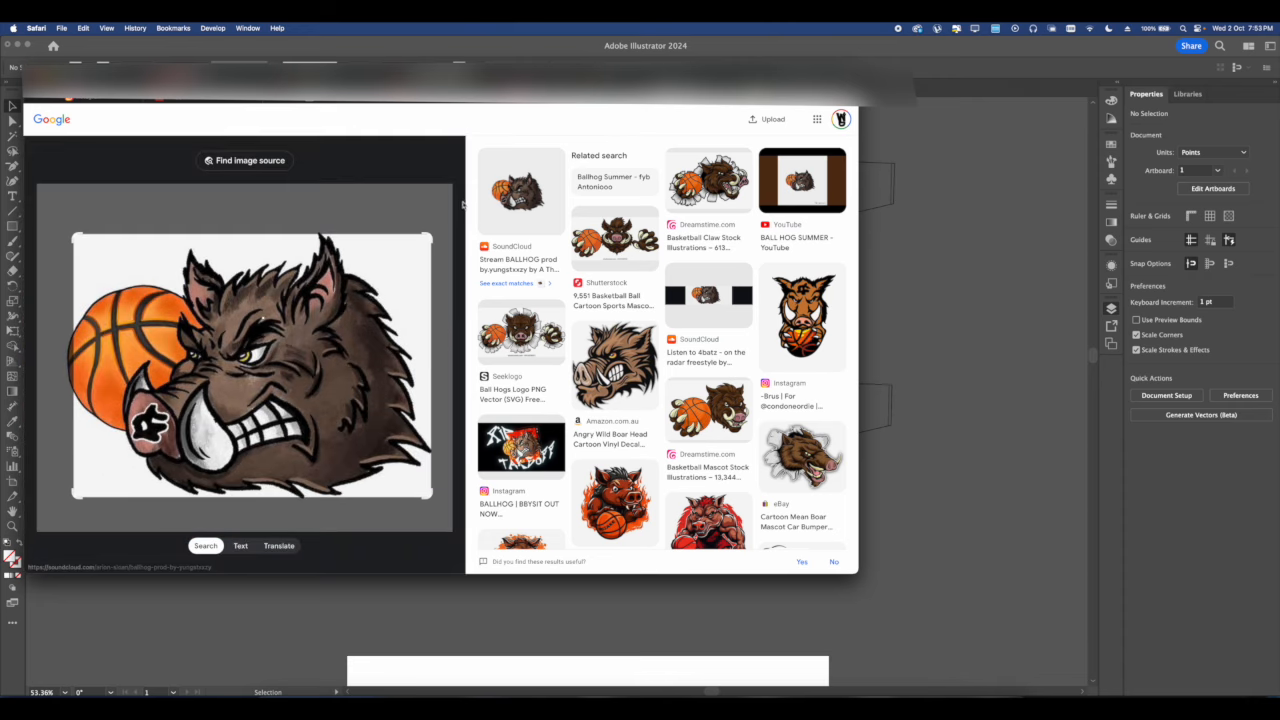
Open the Dreamstime basketball claw result and save the black outline illustration of a monster claw holding a basketball.
click(708, 178)
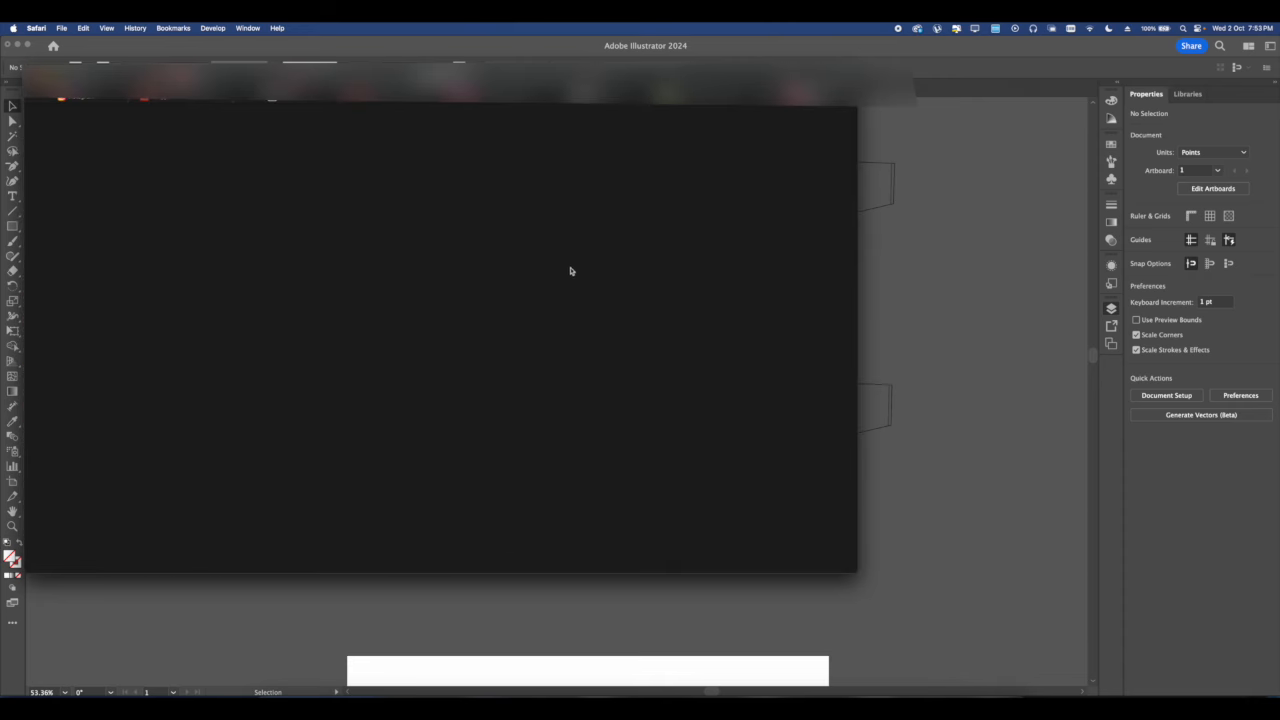
scroll(452, 338, down, 1)
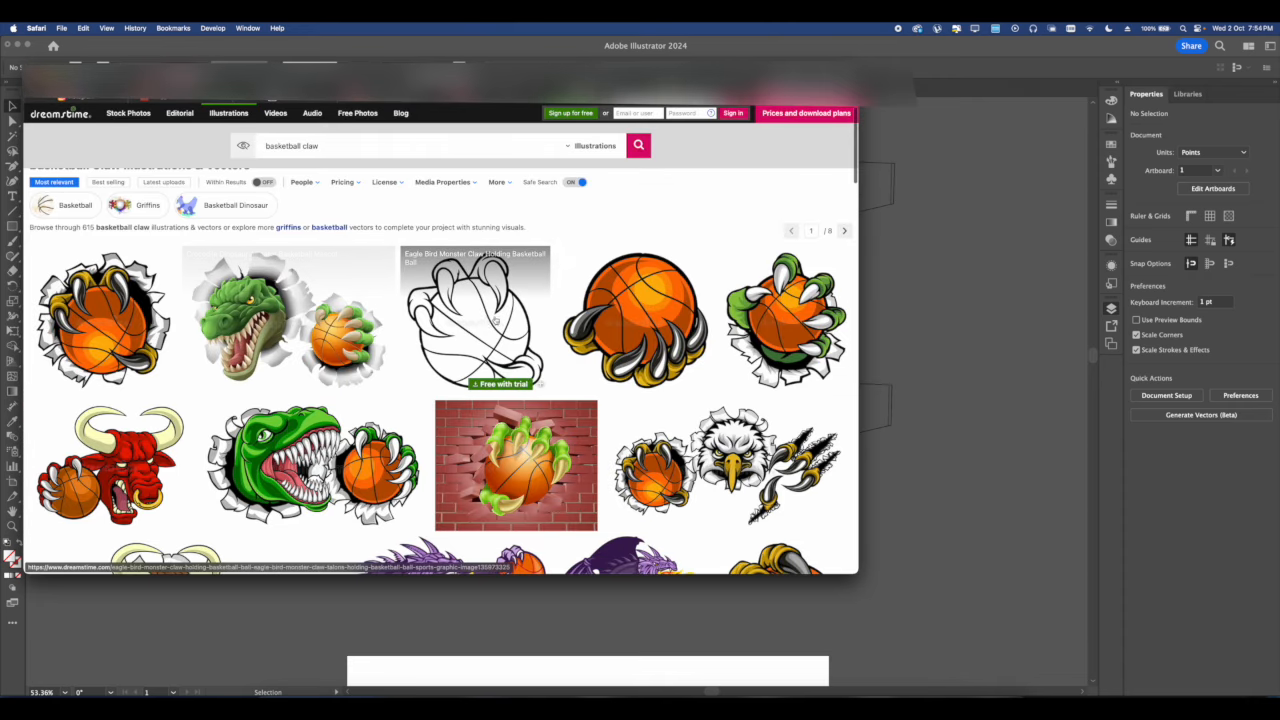
click(452, 338)
scroll(400, 300, down, 1)
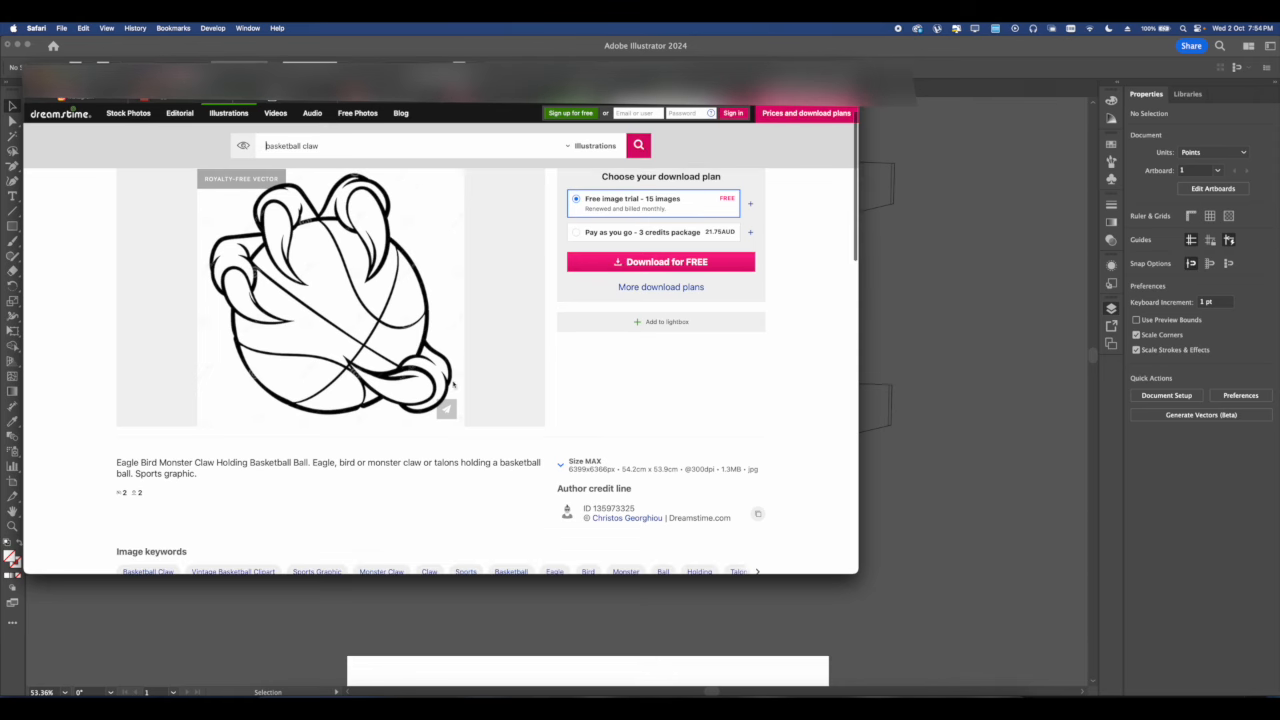
right_click(367, 258)
click(411, 284)
Browse the similar stock illustrations and the artist's other claw graphics below the basketball claw.
scroll(463, 391, down, 5)
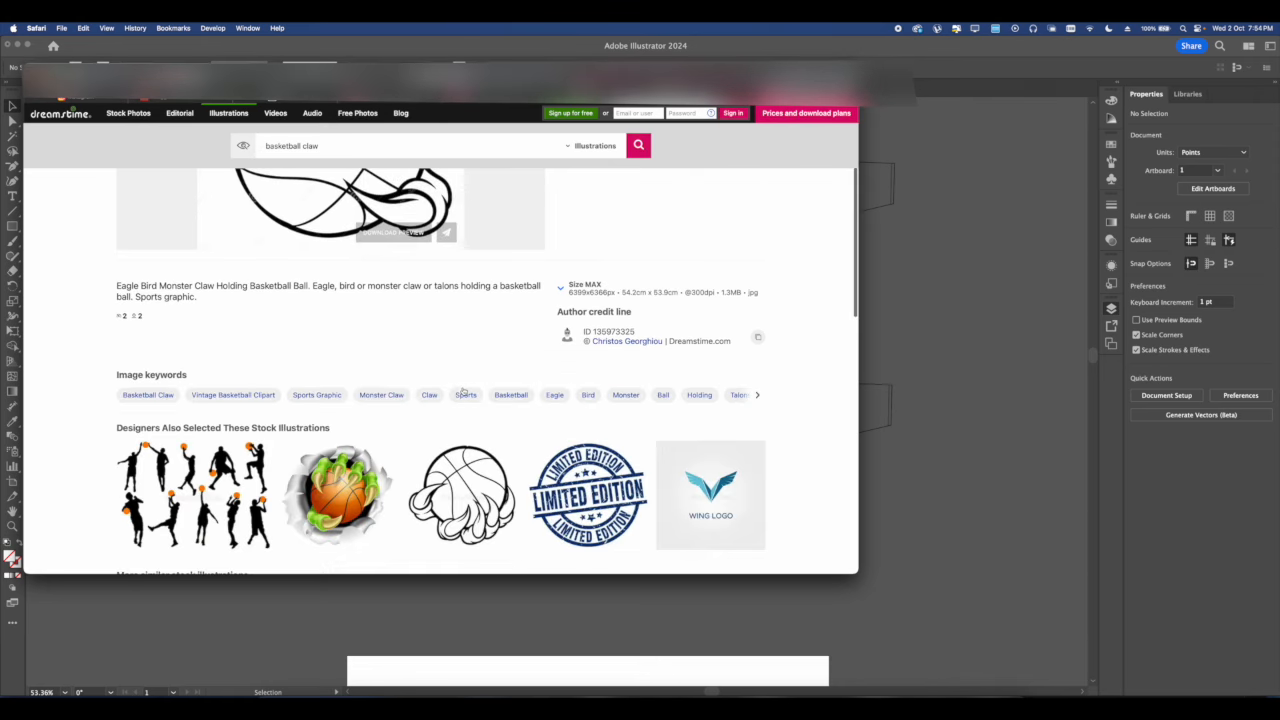
scroll(463, 391, down, 6)
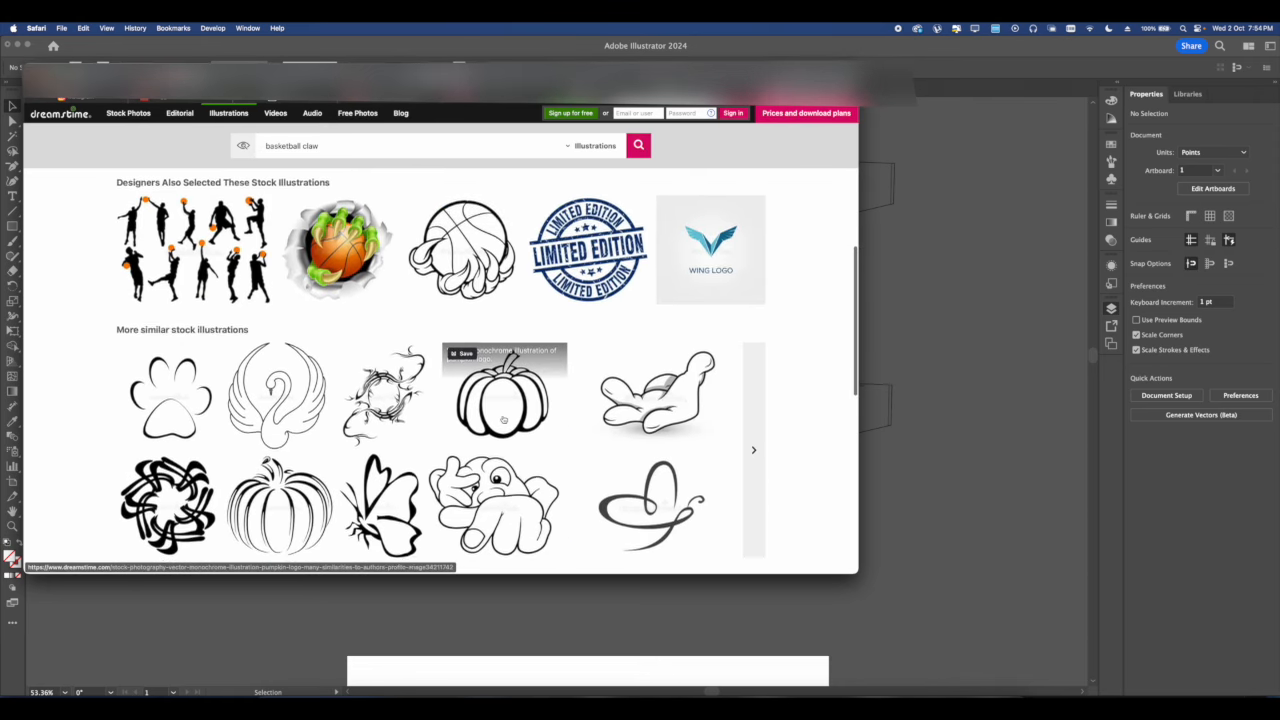
scroll(503, 420, down, 3)
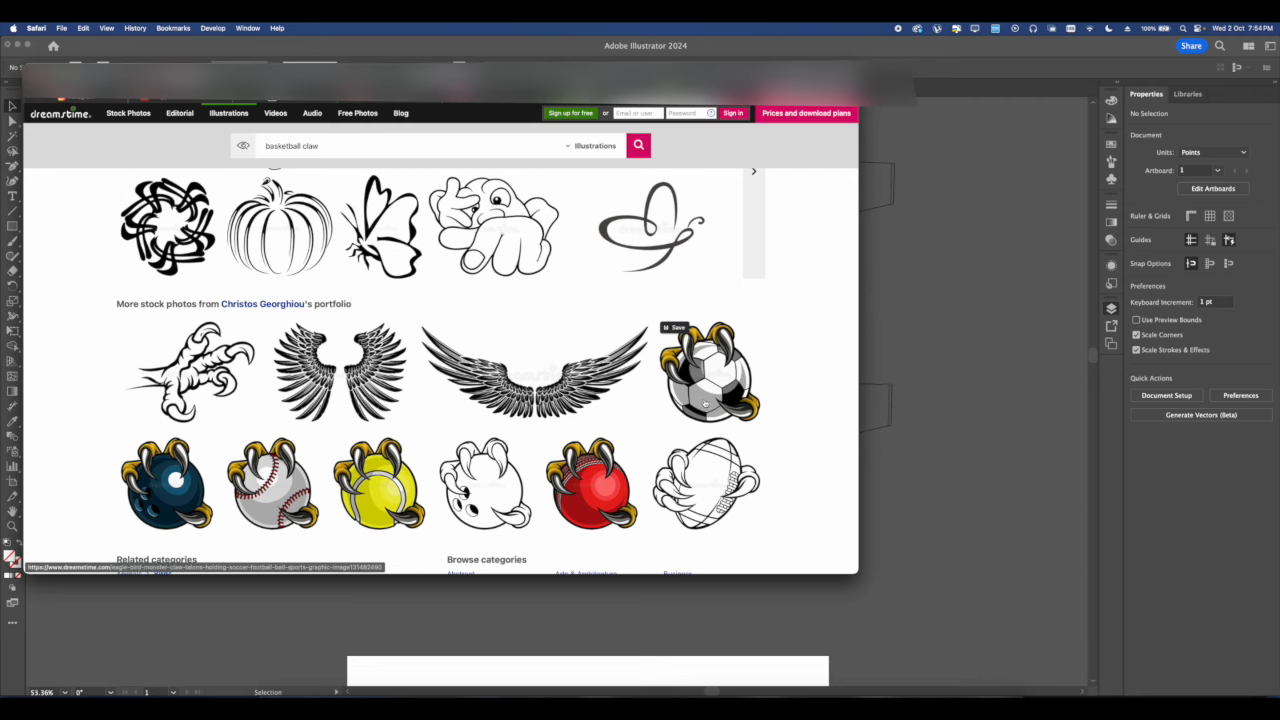
scroll(706, 403, down, 2)
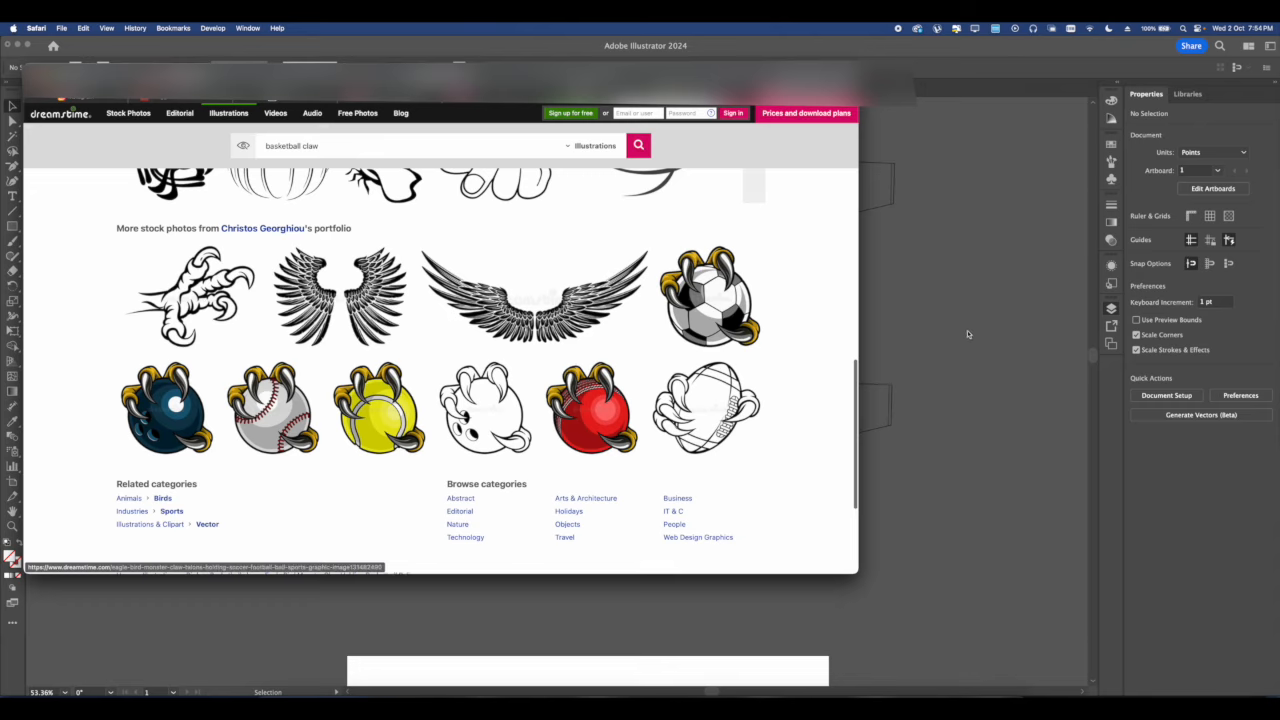
Switch back to Illustrator, place the downloaded basketball claw image and move it above the jersey photos.
click(967, 331)
scroll(543, 323, down, 5)
scroll(486, 414, up, 2)
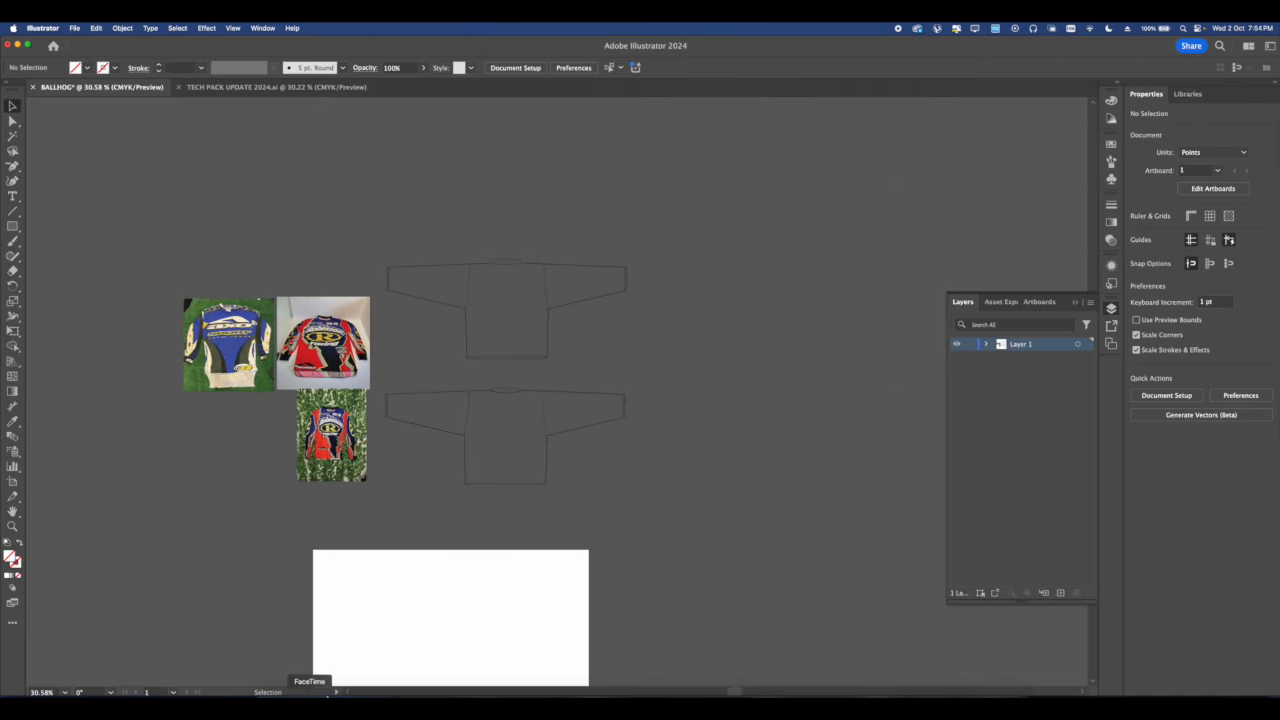
click(272, 697)
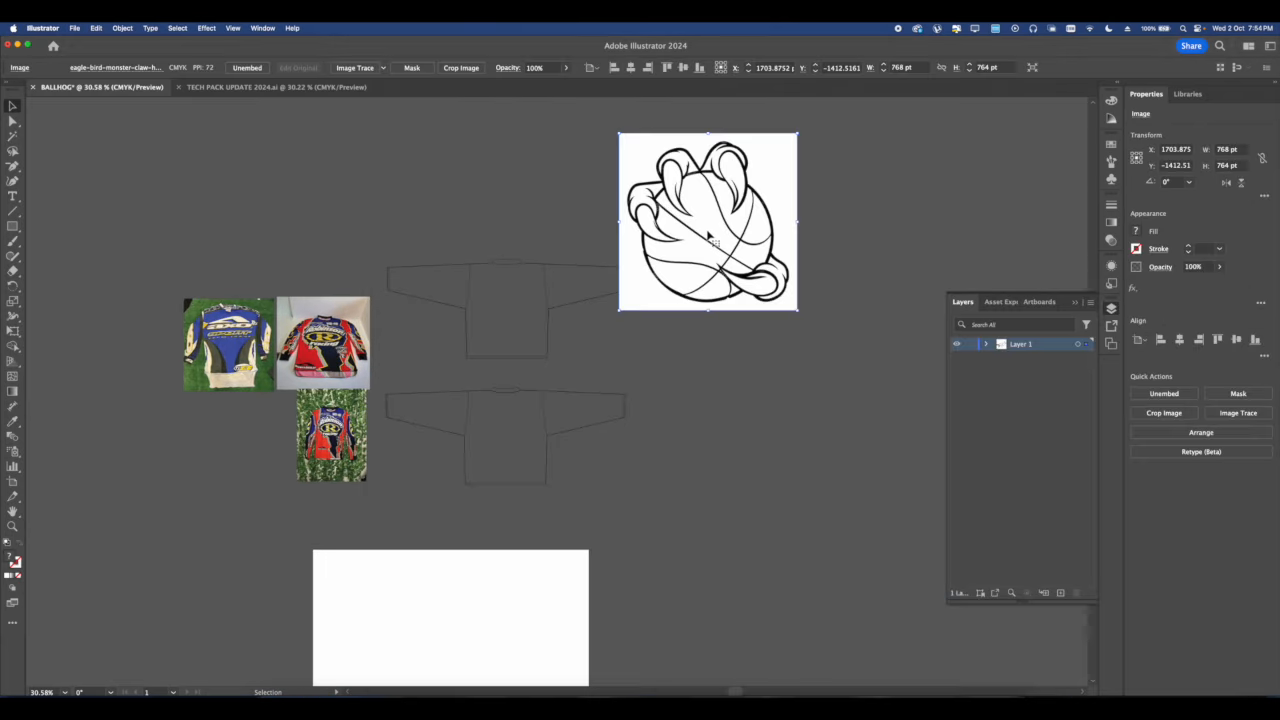
drag(689, 242, 393, 268)
scroll(330, 240, up, 4)
scroll(400, 326, down, 2)
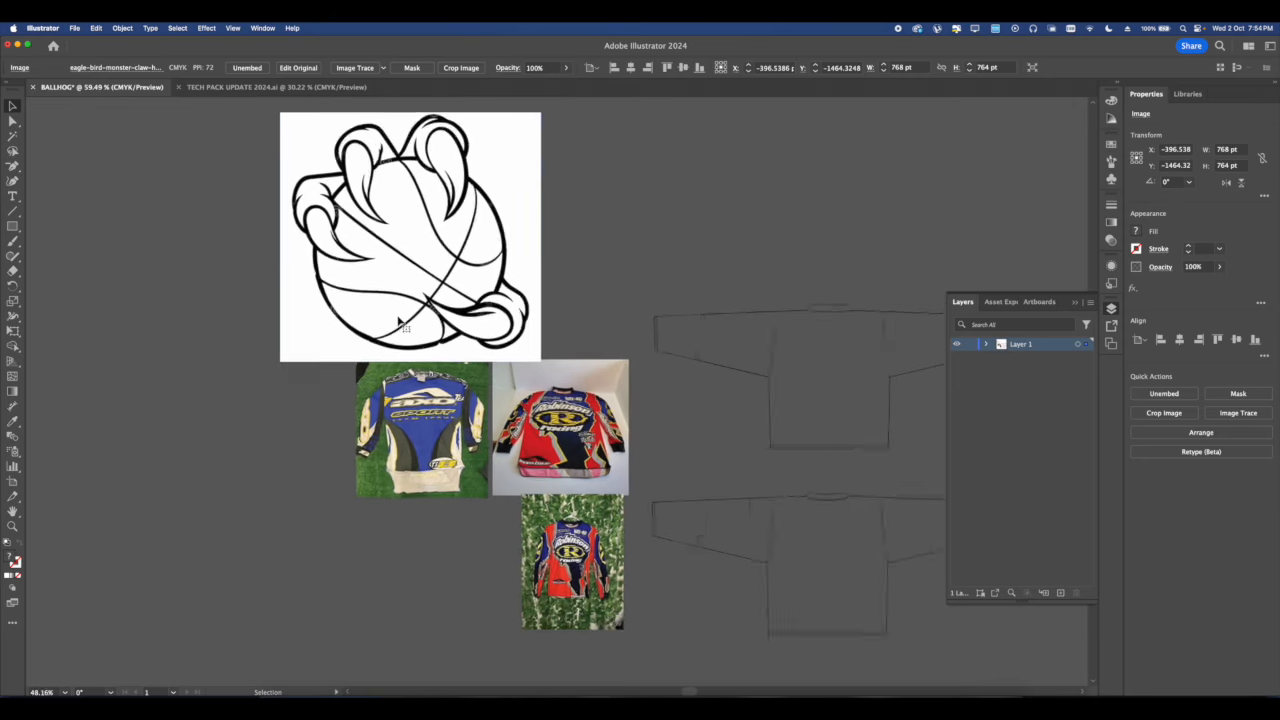
scroll(409, 367, up, 1)
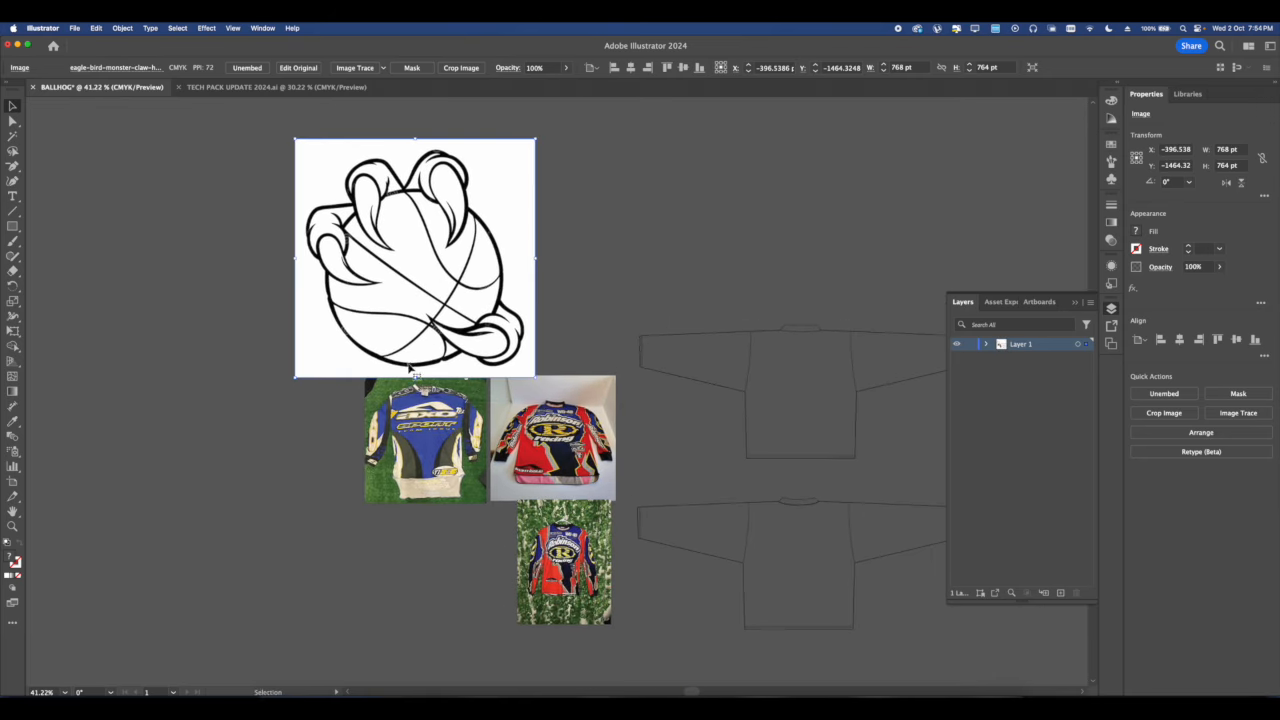
Scale the basketball claw image down proportionally and position it just above the blue AXO jersey photo.
click(432, 135)
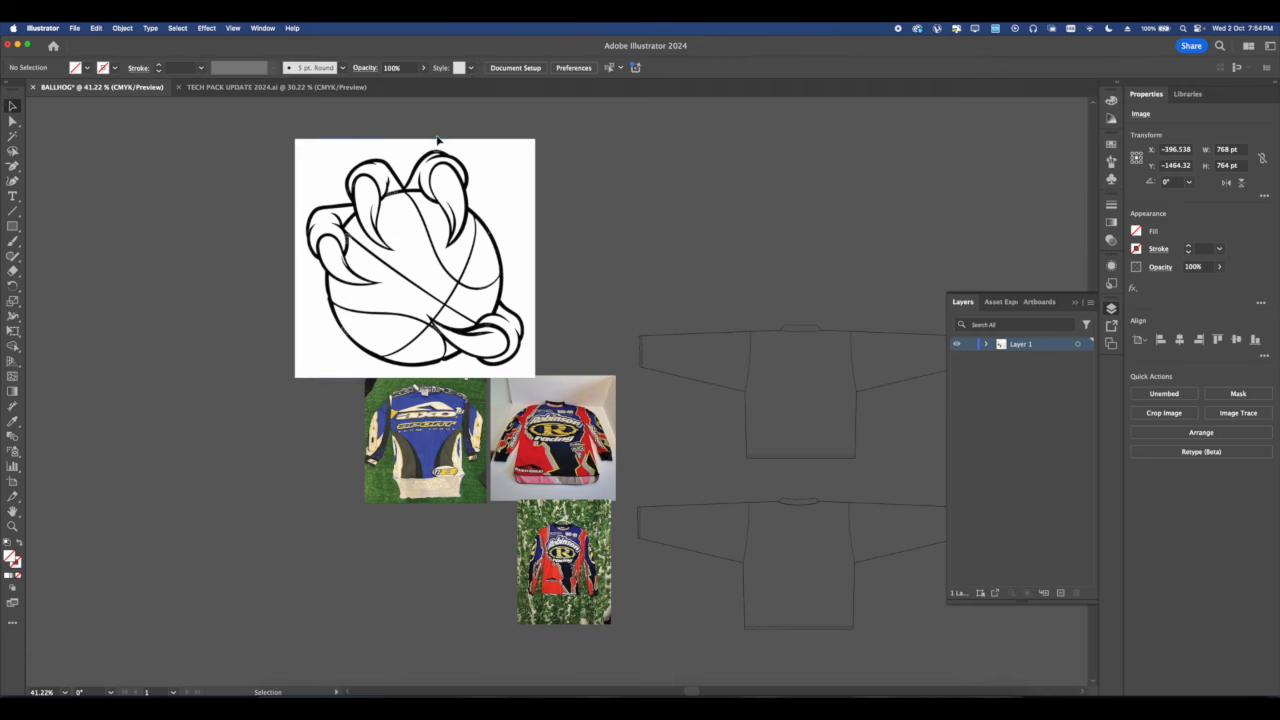
click(417, 149)
drag(415, 139, 415, 237)
drag(424, 301, 436, 277)
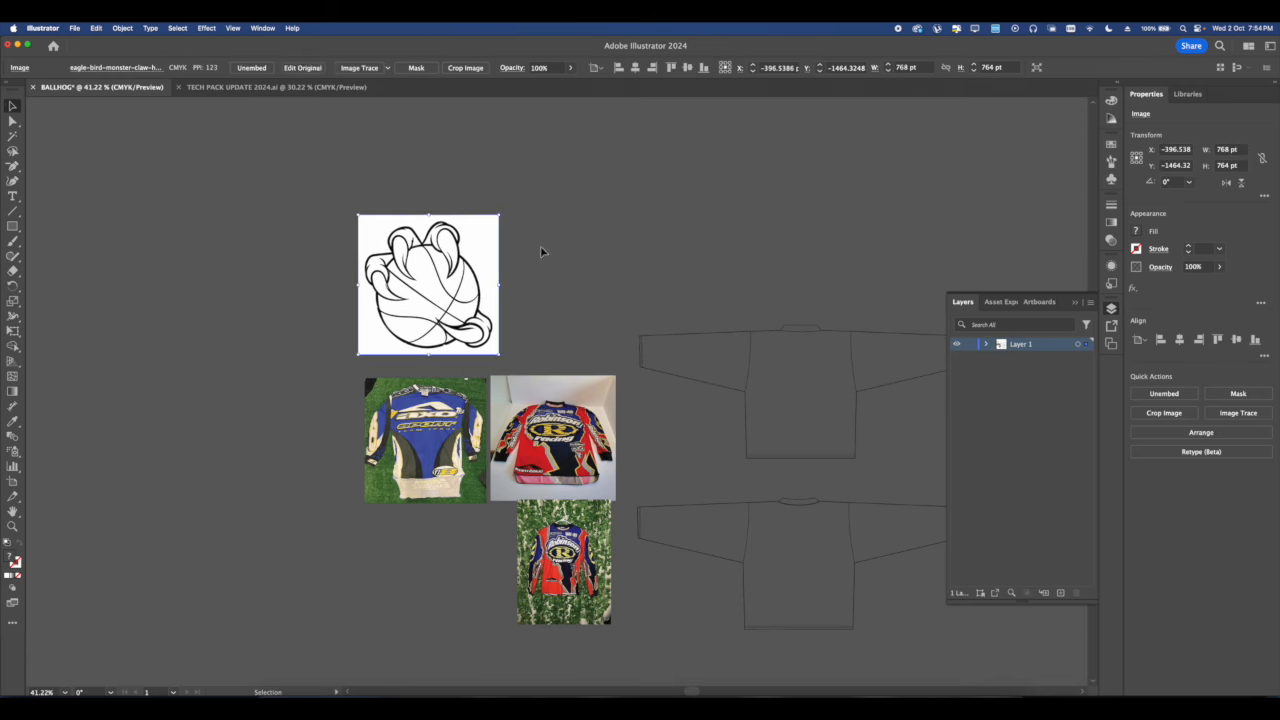
Review the blank jersey templates and the reference images placed beside them.
click(542, 248)
scroll(421, 268, up, 4)
scroll(437, 262, down, 1)
scroll(451, 255, down, 10)
scroll(451, 262, up, 9)
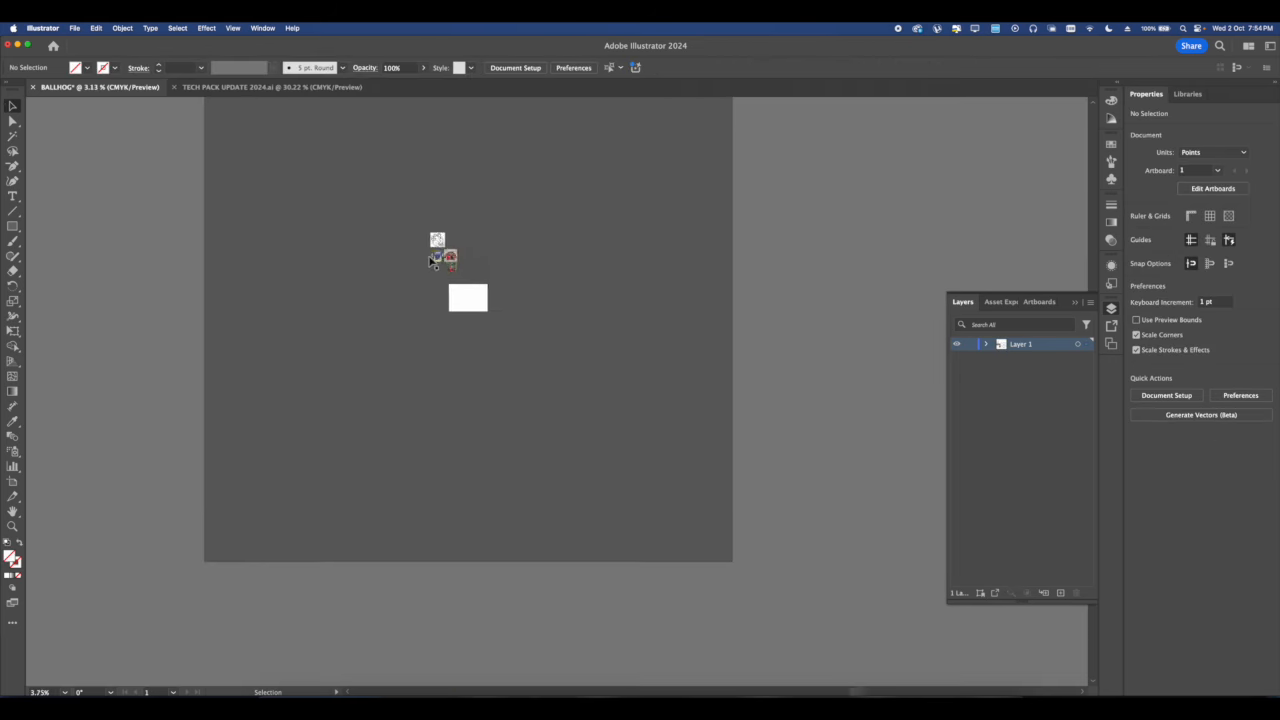
scroll(531, 224, down, 2)
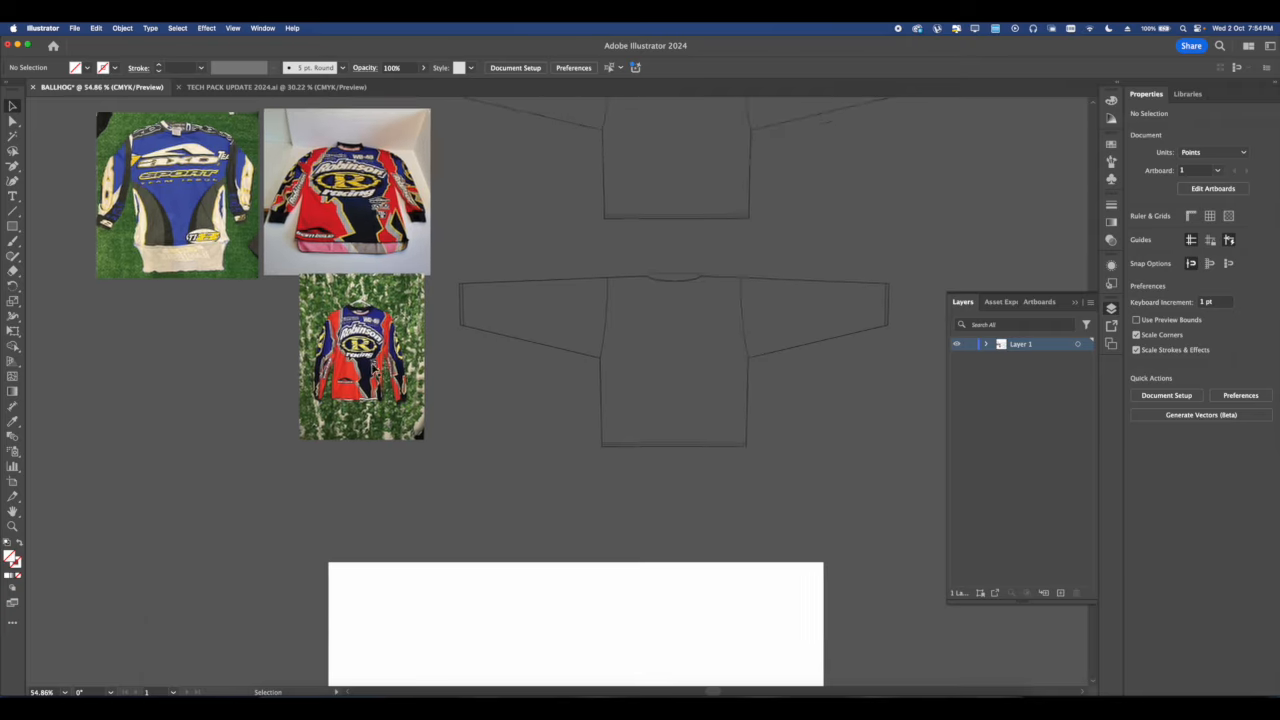
scroll(369, 343, up, 3)
scroll(461, 329, down, 3)
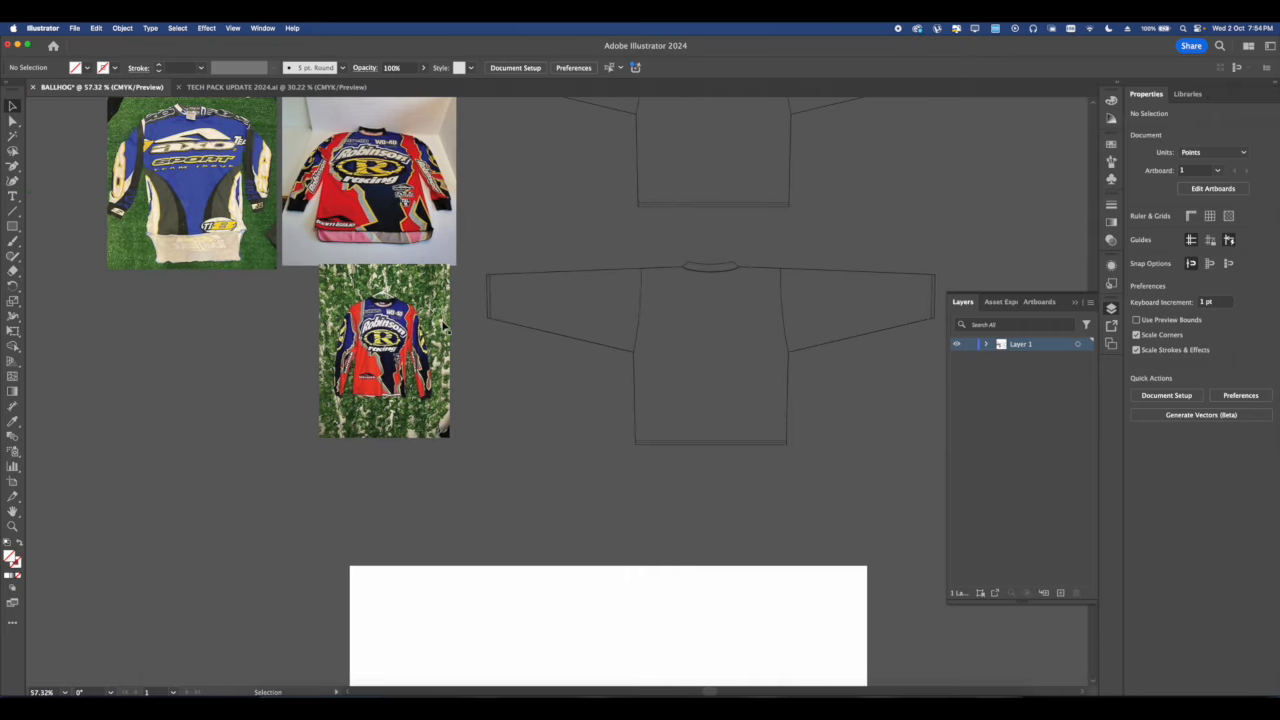
scroll(485, 301, down, 3)
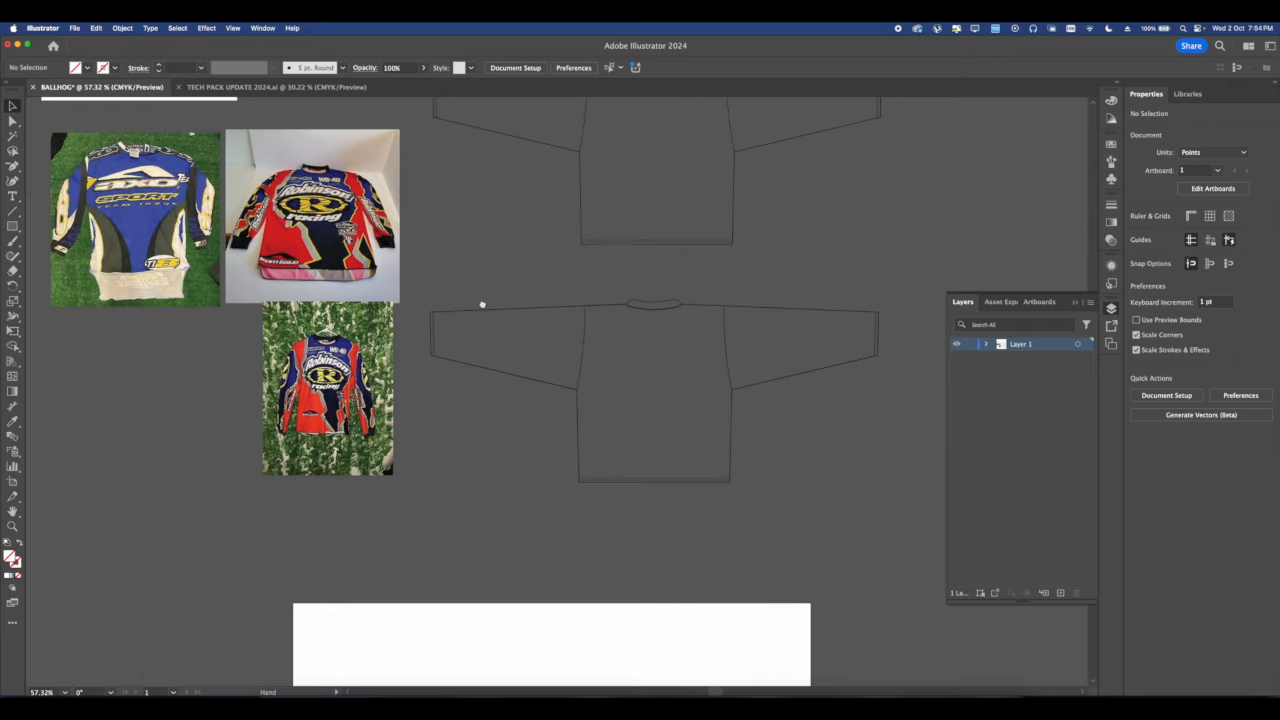
Add a text letter "B" beside the jersey templates and enlarge it to about 174 pt.
scroll(450, 325, right, 5)
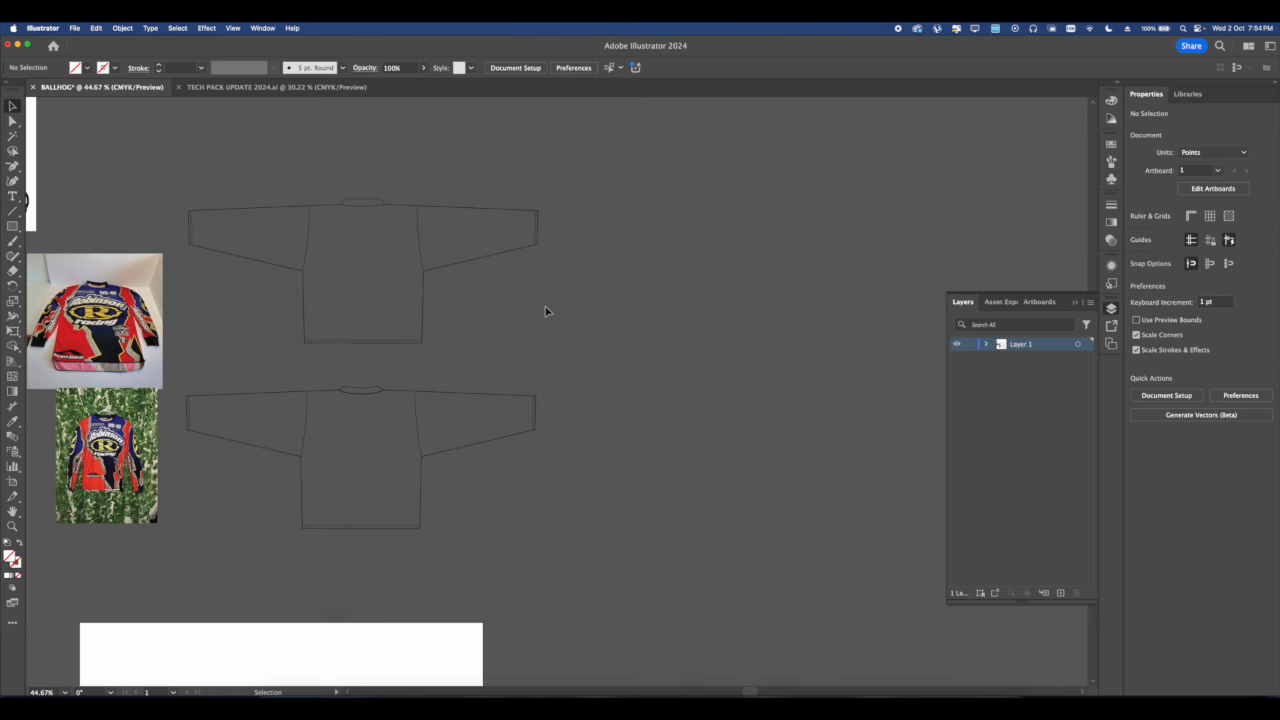
key(t)
click(590, 294)
text(B)
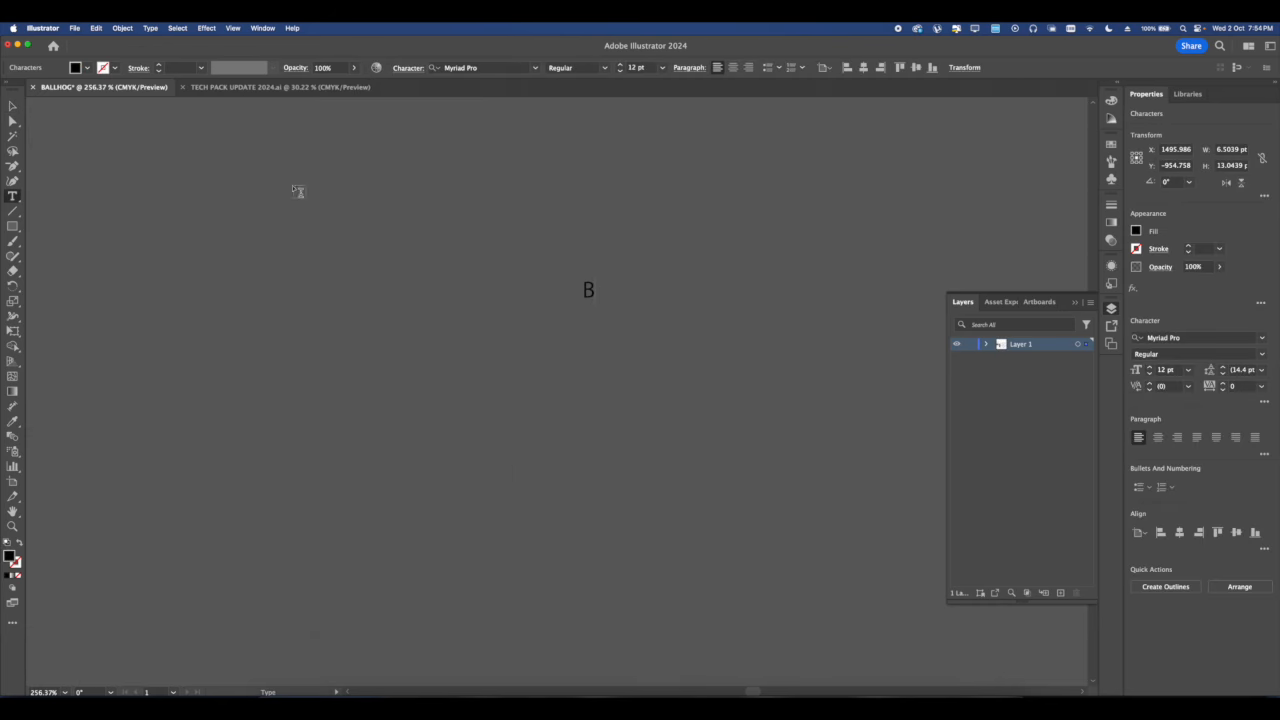
scroll(604, 318, down, 2)
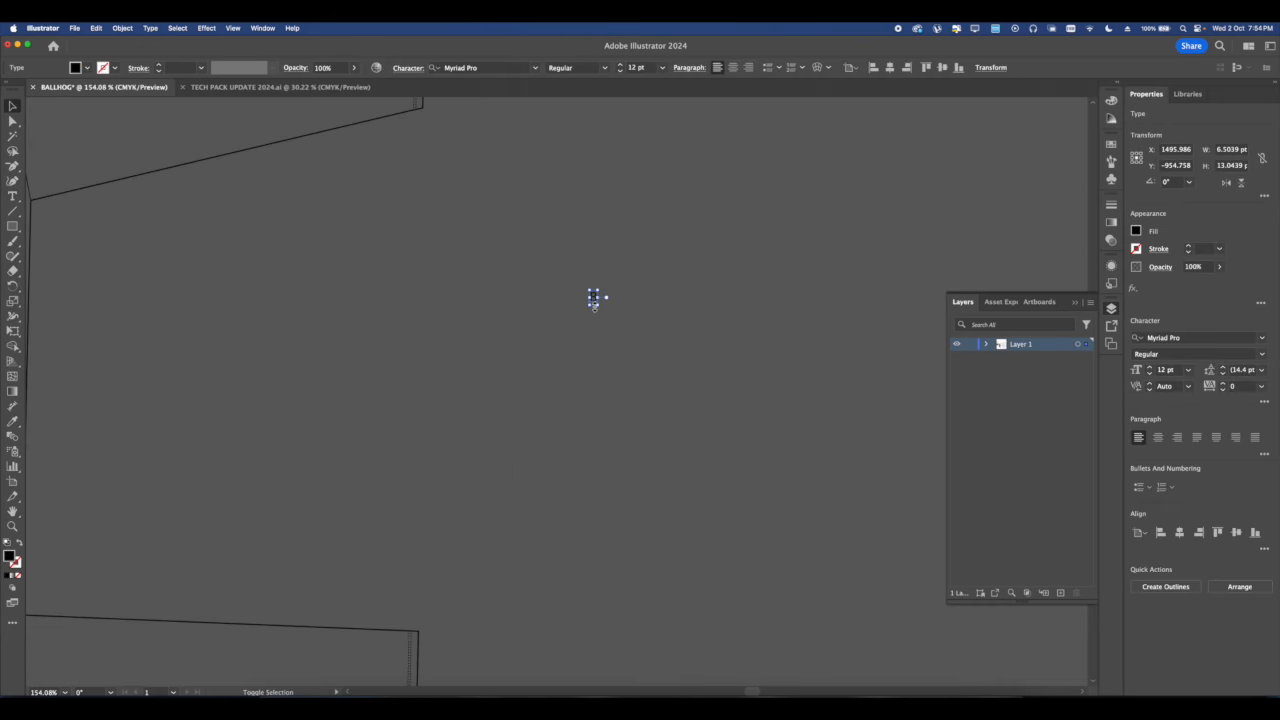
key(Escape)
click(708, 438)
scroll(705, 440, down, 4)
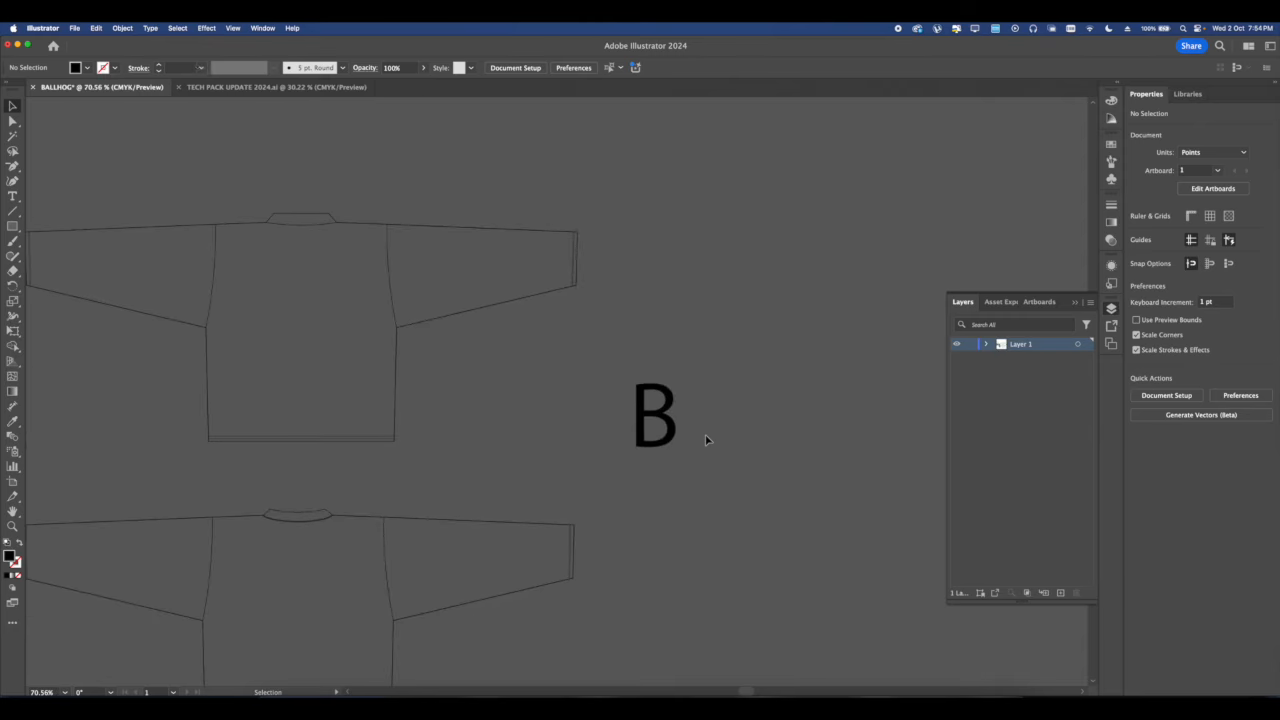
scroll(633, 492, right, 1)
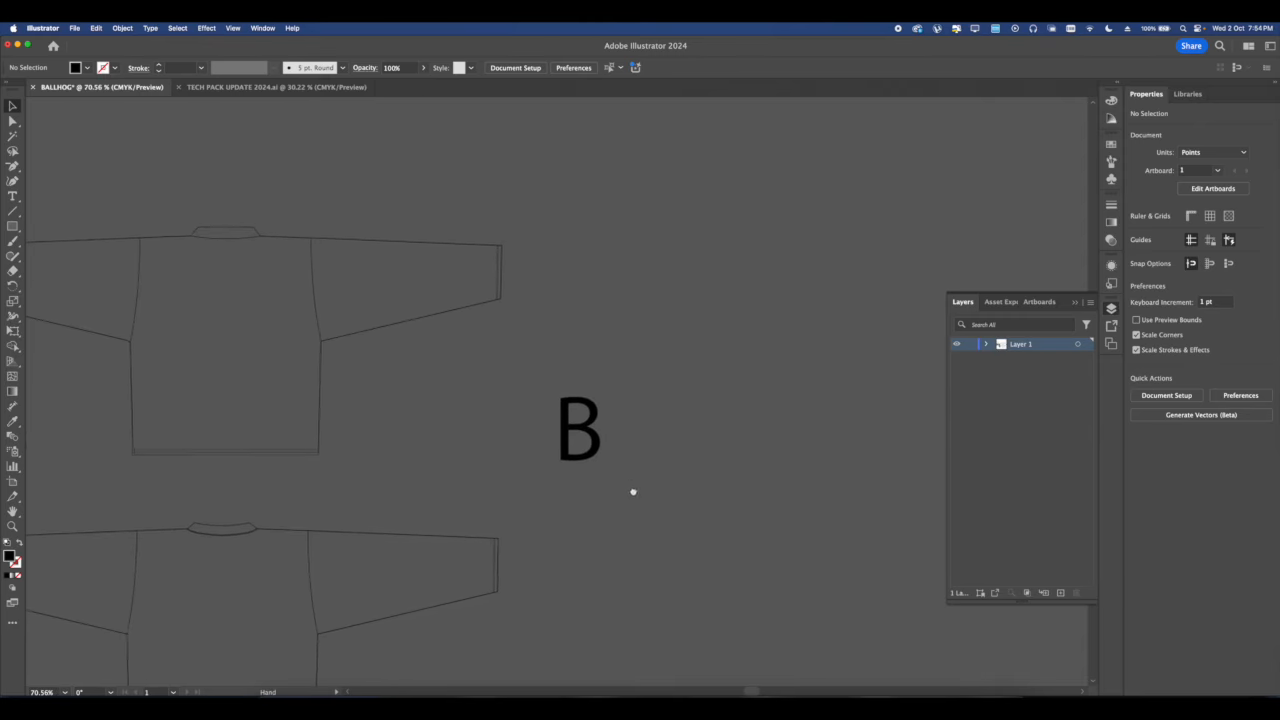
Change the font of the letter B to Argor Fast Scaqh.
click(566, 432)
scroll(476, 372, down, 2)
scroll(476, 372, right, 2)
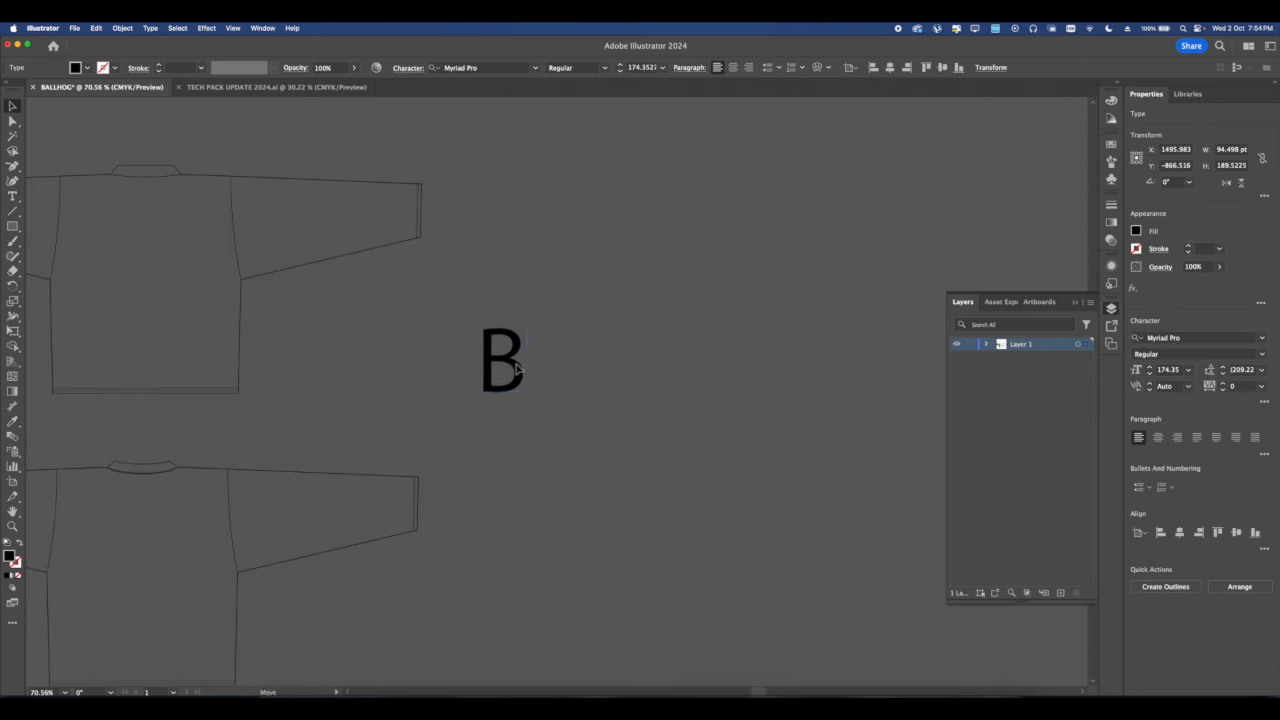
drag(517, 370, 525, 360)
click(1261, 338)
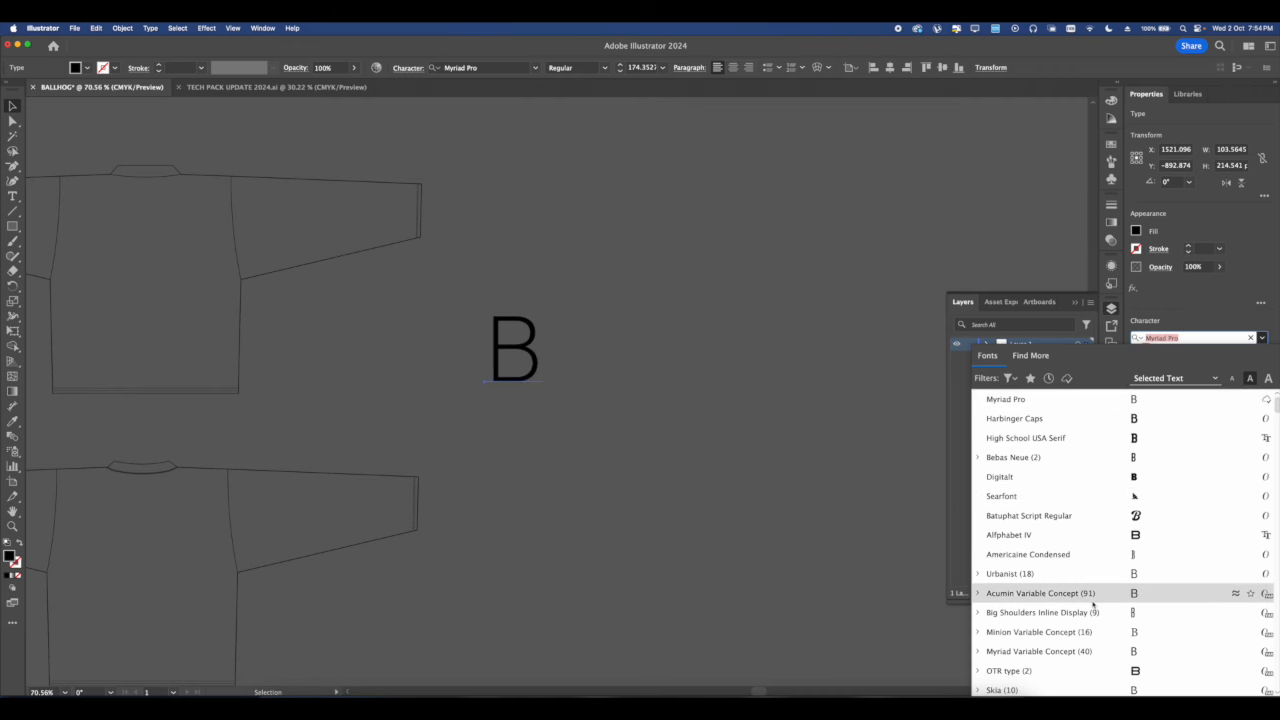
scroll(1091, 600, down, 5)
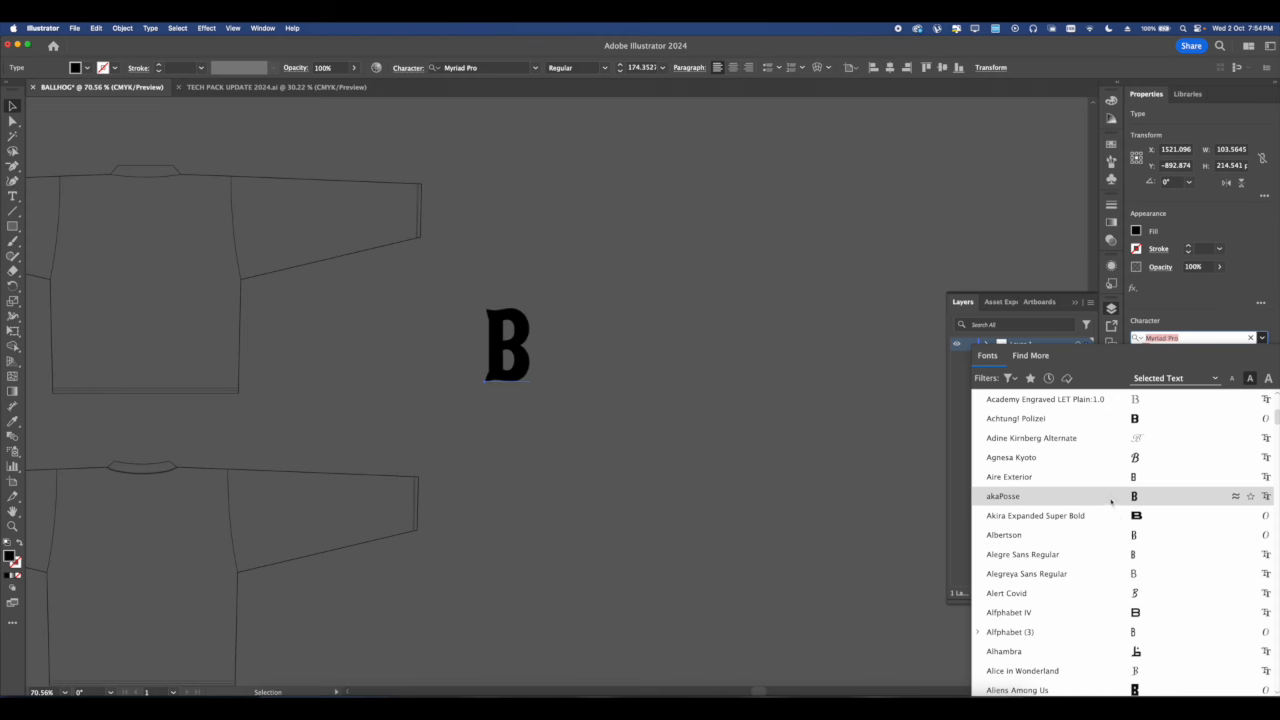
scroll(1120, 605, down, 8)
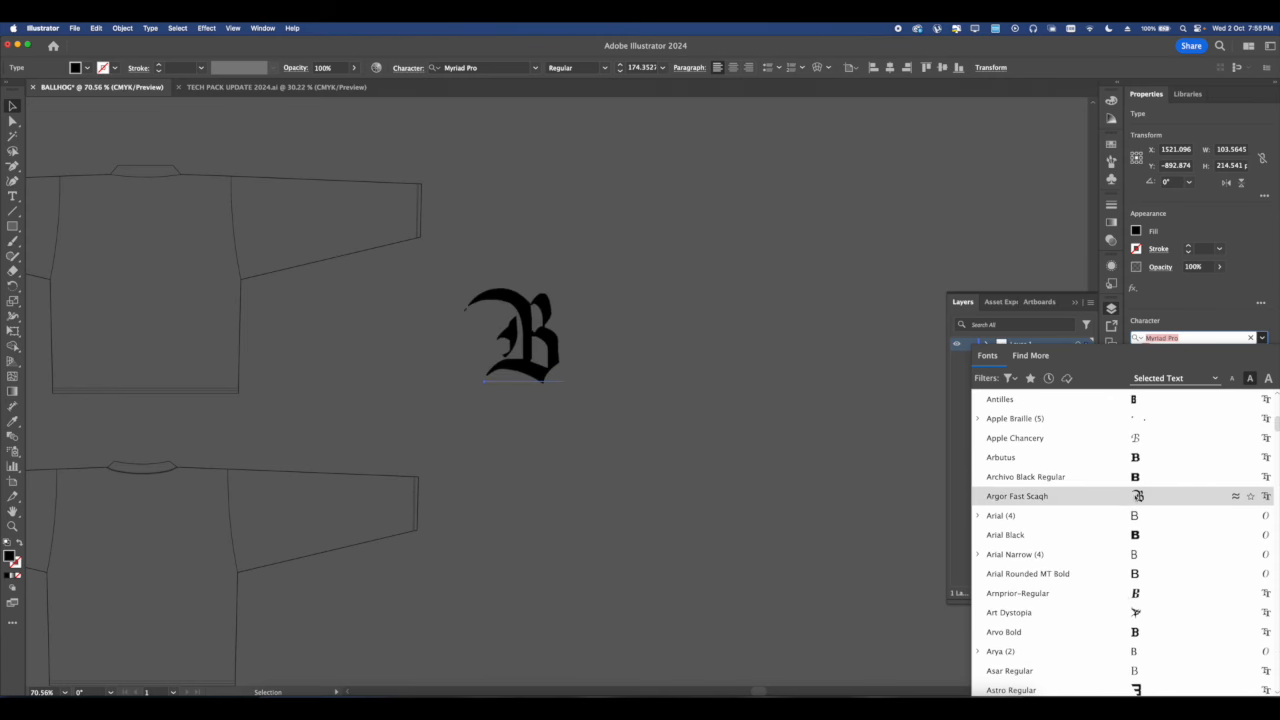
click(1017, 496)
Duplicate the blackletter B, compare the copy with the jersey photos and place it just below the original.
scroll(710, 258, down, 5)
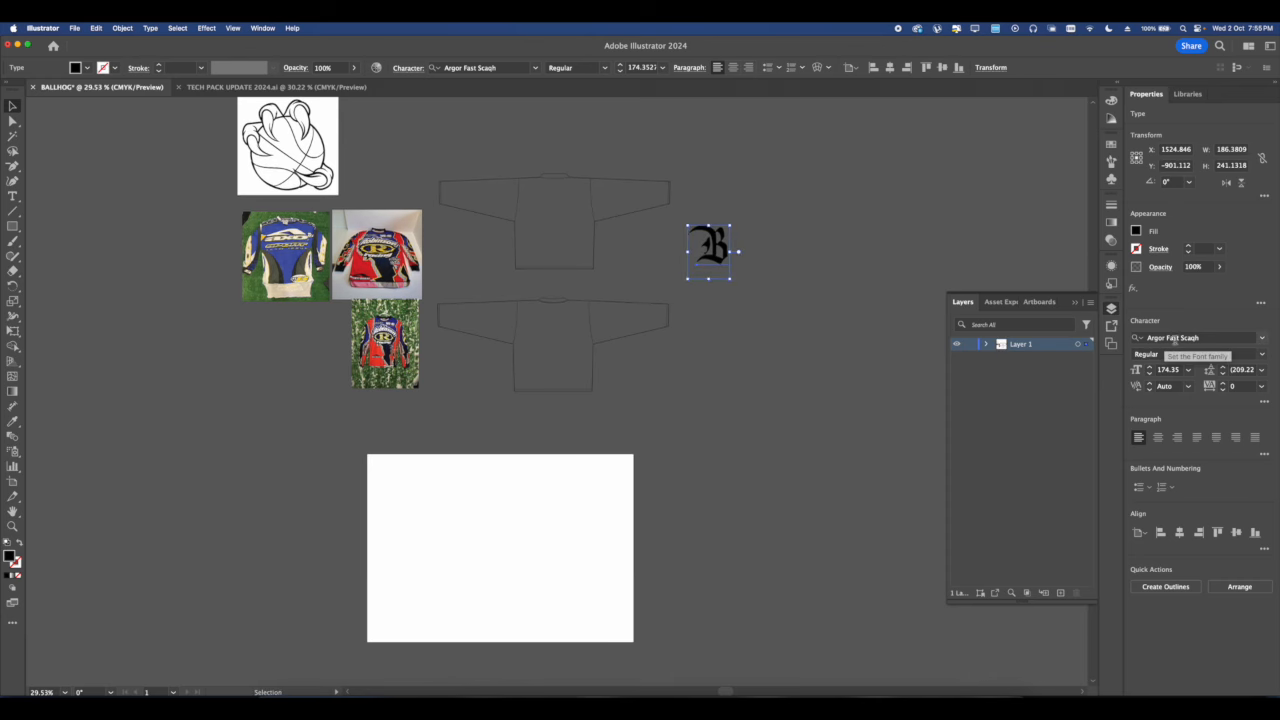
scroll(705, 265, up, 2)
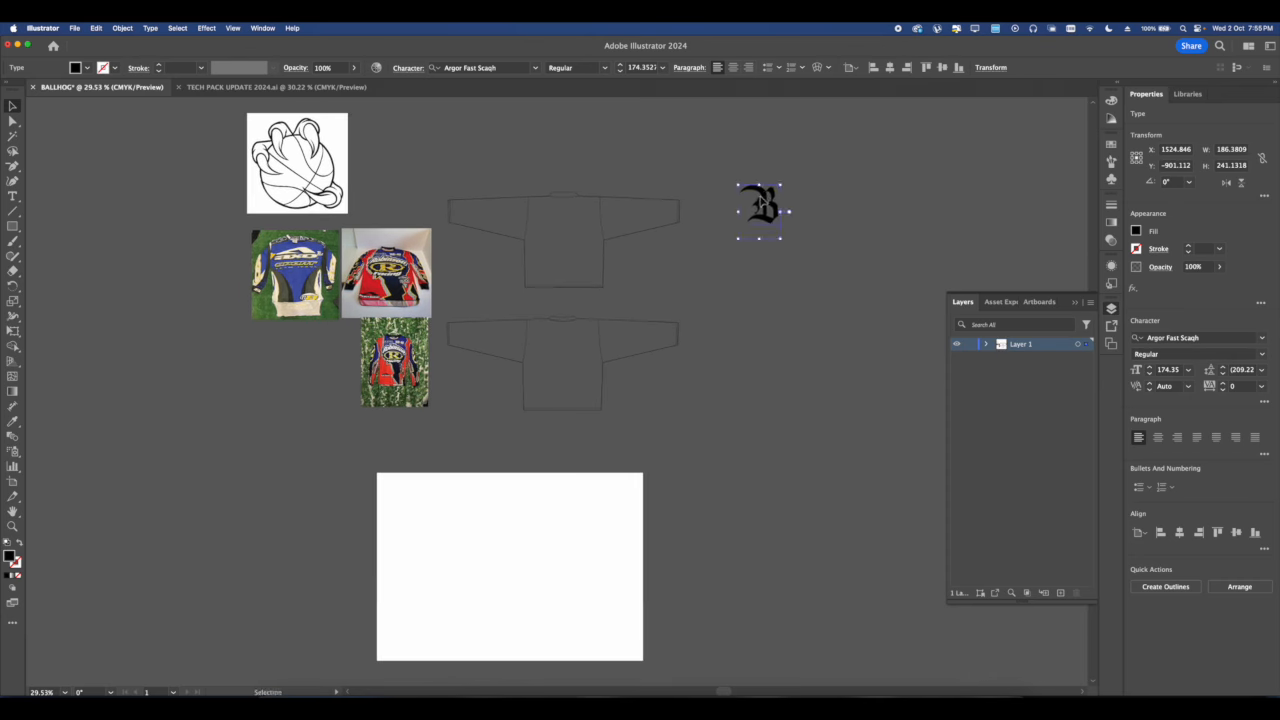
scroll(308, 330, up, 3)
scroll(315, 350, down, 6)
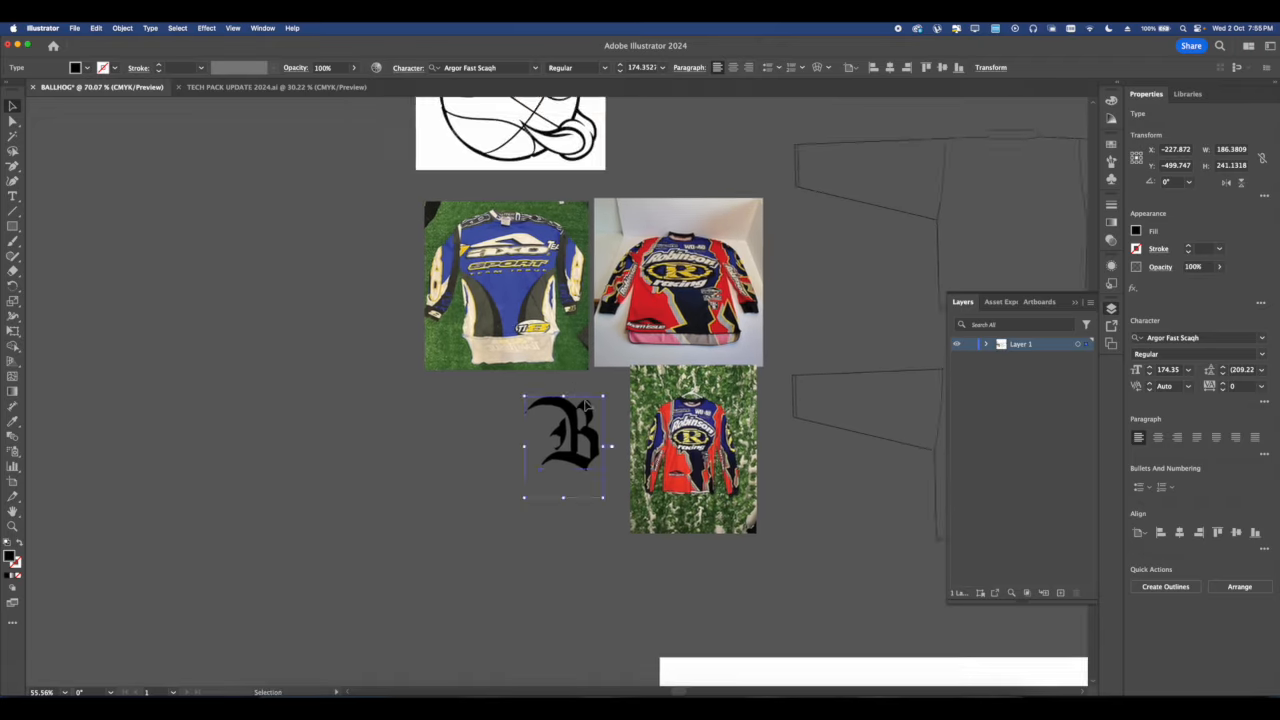
scroll(650, 315, up, 3)
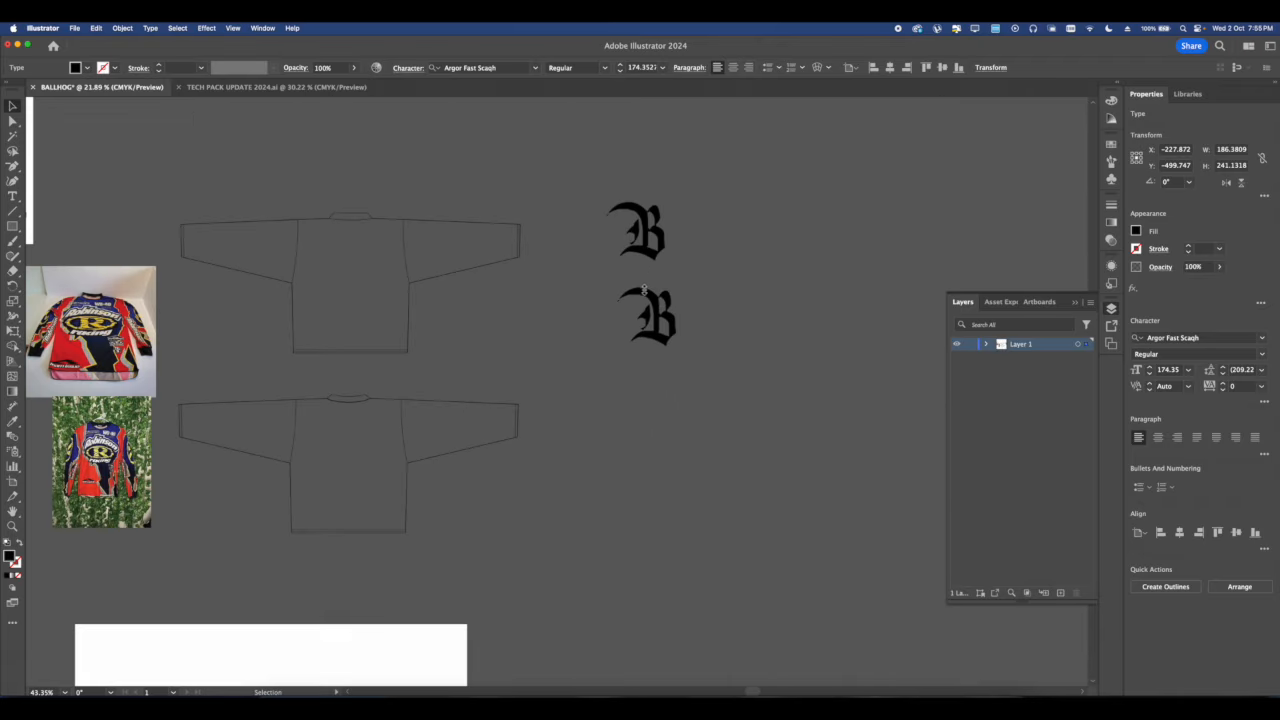
scroll(652, 354, up, 2)
Convert the lower B to outlines and reduce its height so the letter looks wider.
right_click(673, 350)
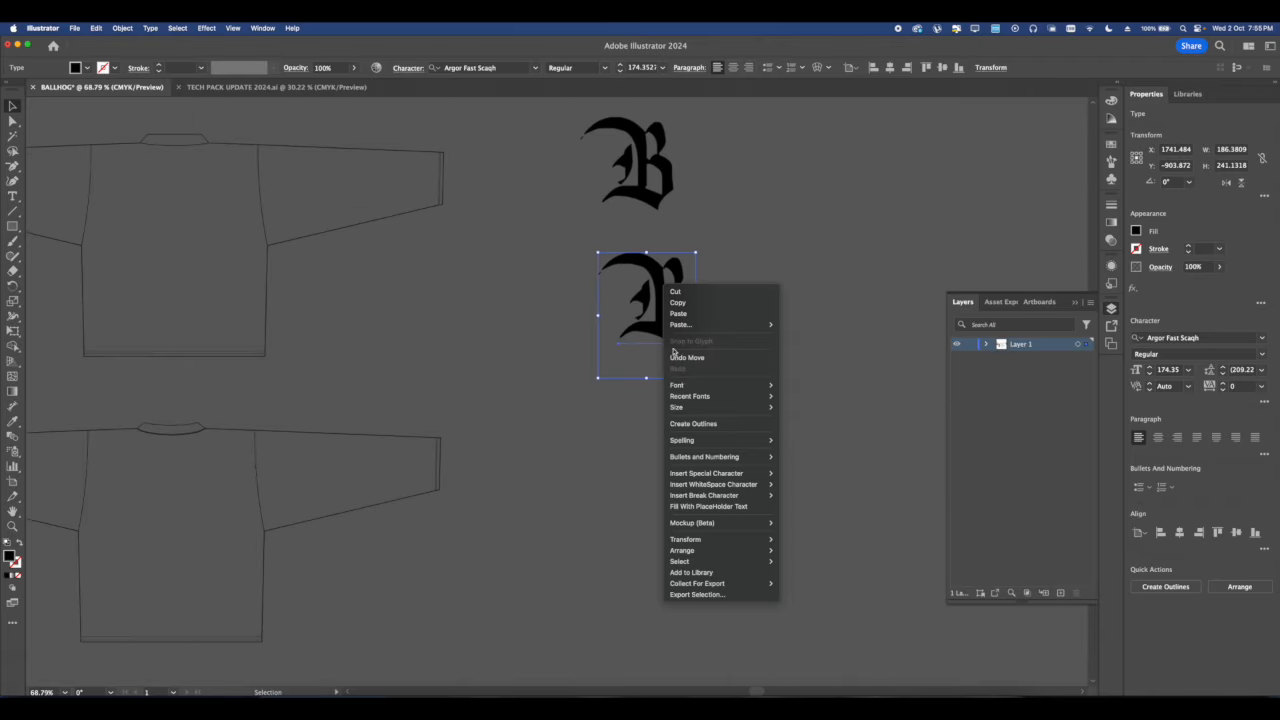
click(703, 425)
scroll(637, 380, up, 1)
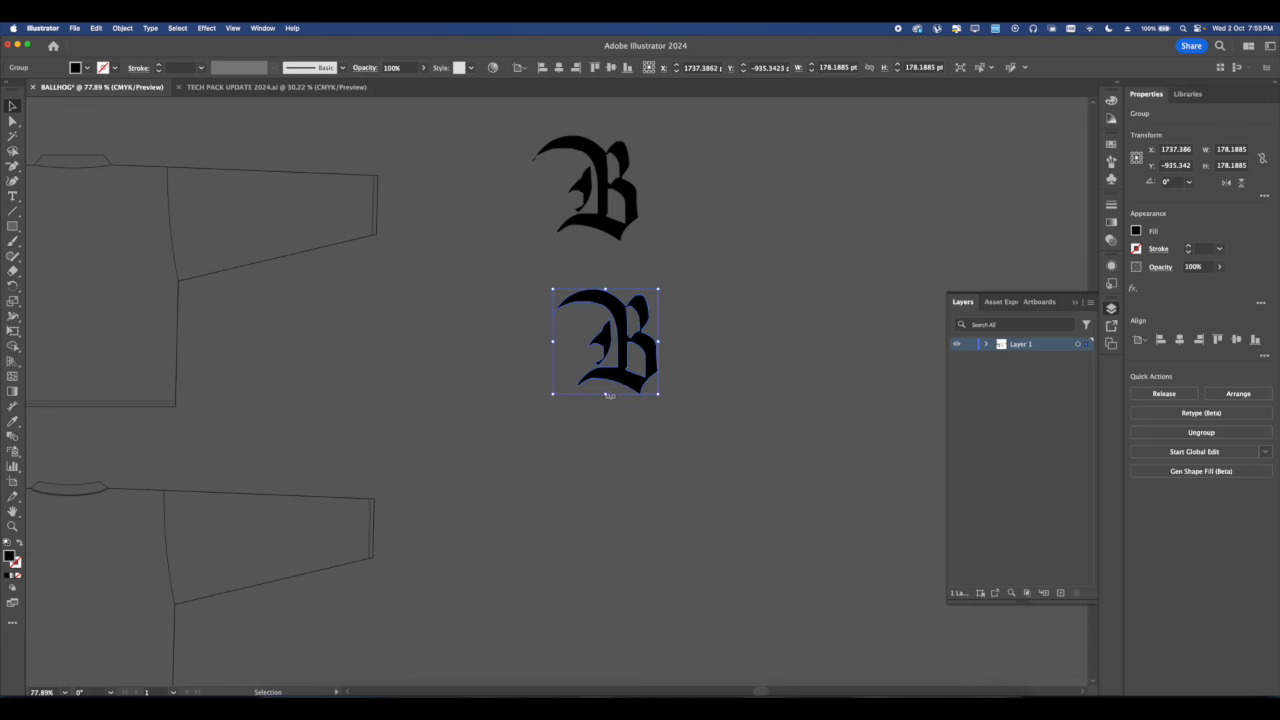
drag(609, 396, 596, 355)
click(627, 368)
Delete the small detached sliver at the tip of the outlined B's long upper stroke.
scroll(589, 317, up, 5)
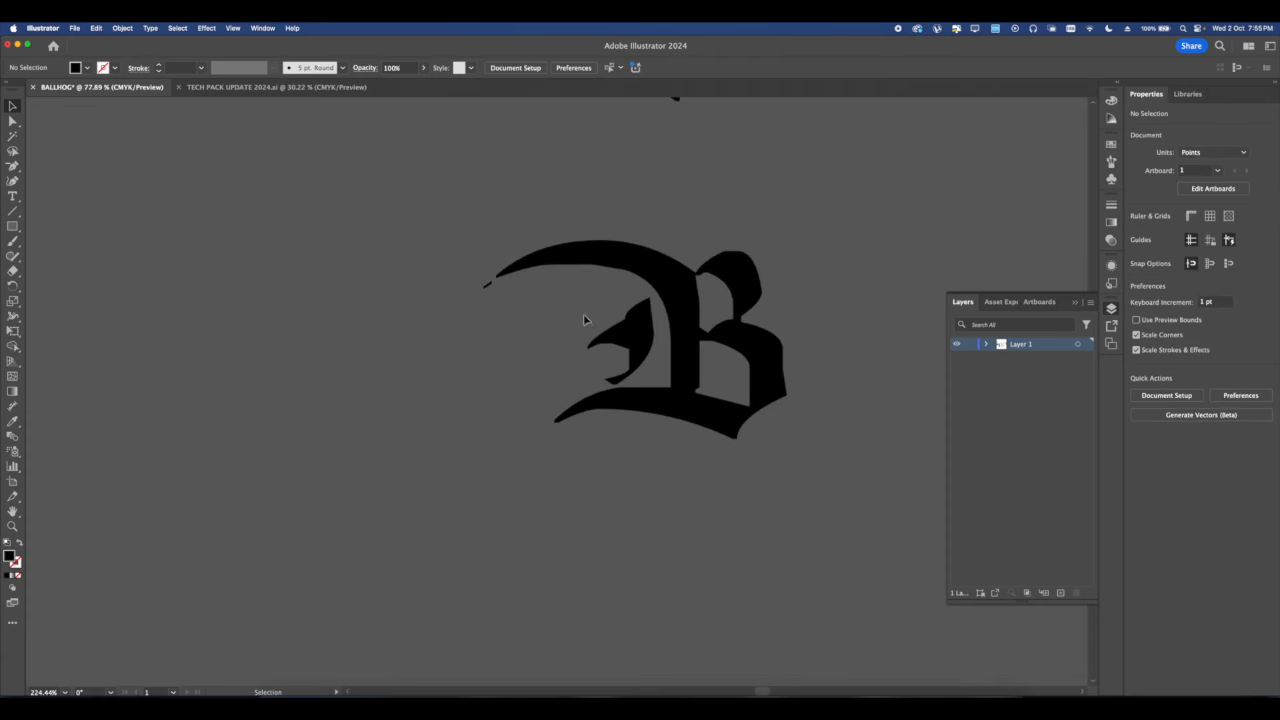
scroll(586, 320, up, 1)
click(13, 121)
scroll(457, 309, up, 6)
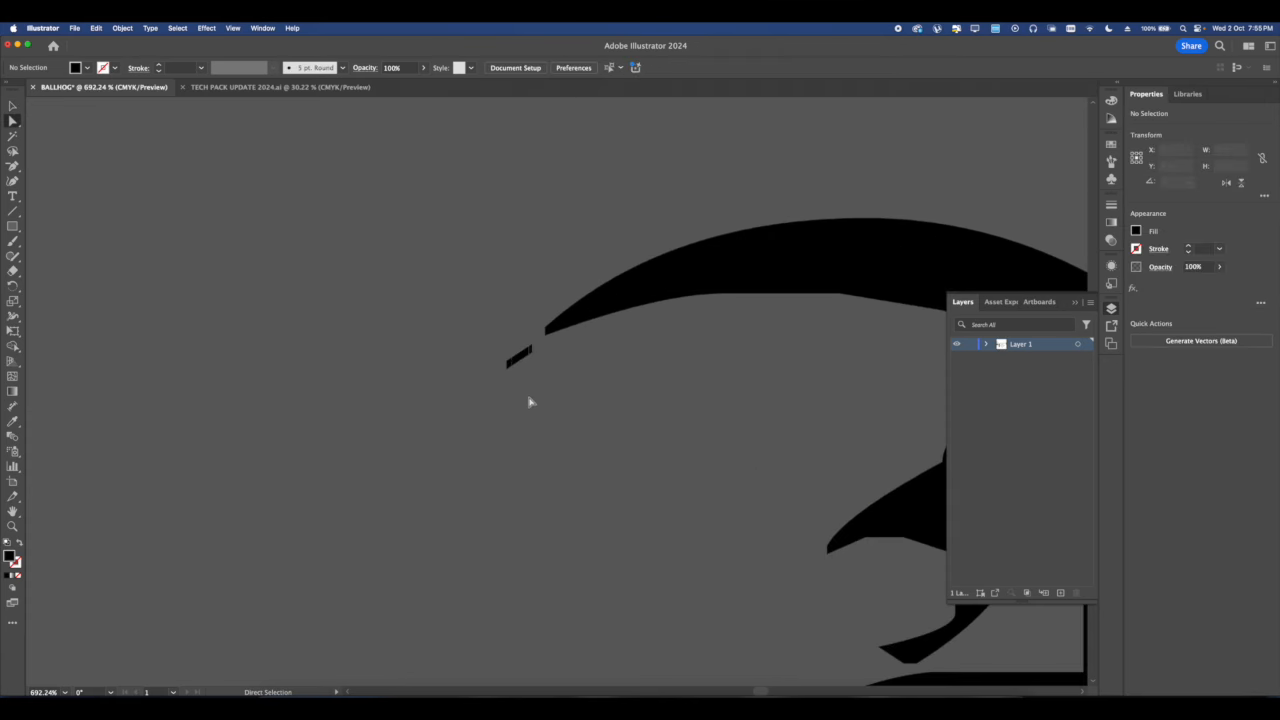
click(519, 357)
key(Delete)
Move the outlined B closer to the sleeves of the jersey templates, below the original letter.
scroll(524, 392, down, 15)
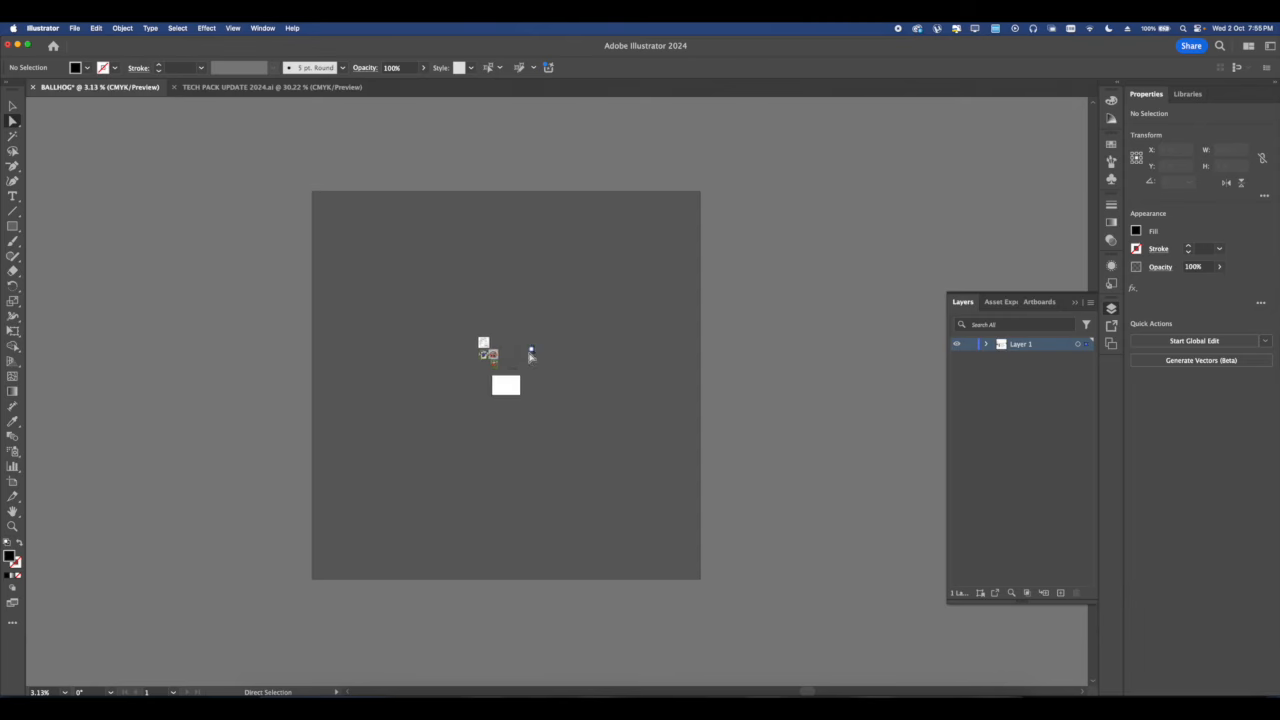
scroll(432, 392, up, 1)
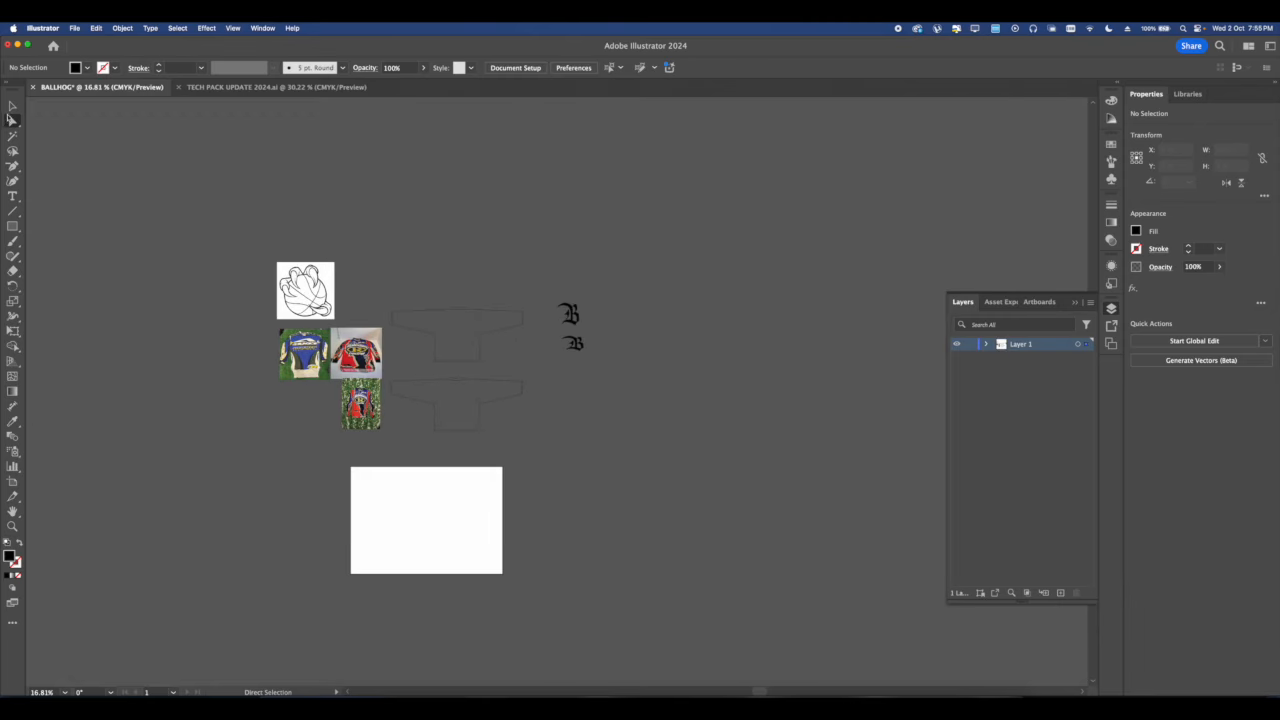
click(12, 105)
scroll(526, 357, up, 5)
drag(634, 328, 545, 370)
click(422, 369)
Examine the oval emblem and lettering on the jersey photos, and compare them with the outlined B.
drag(251, 295, 620, 386)
scroll(534, 353, down, 4)
scroll(372, 418, up, 12)
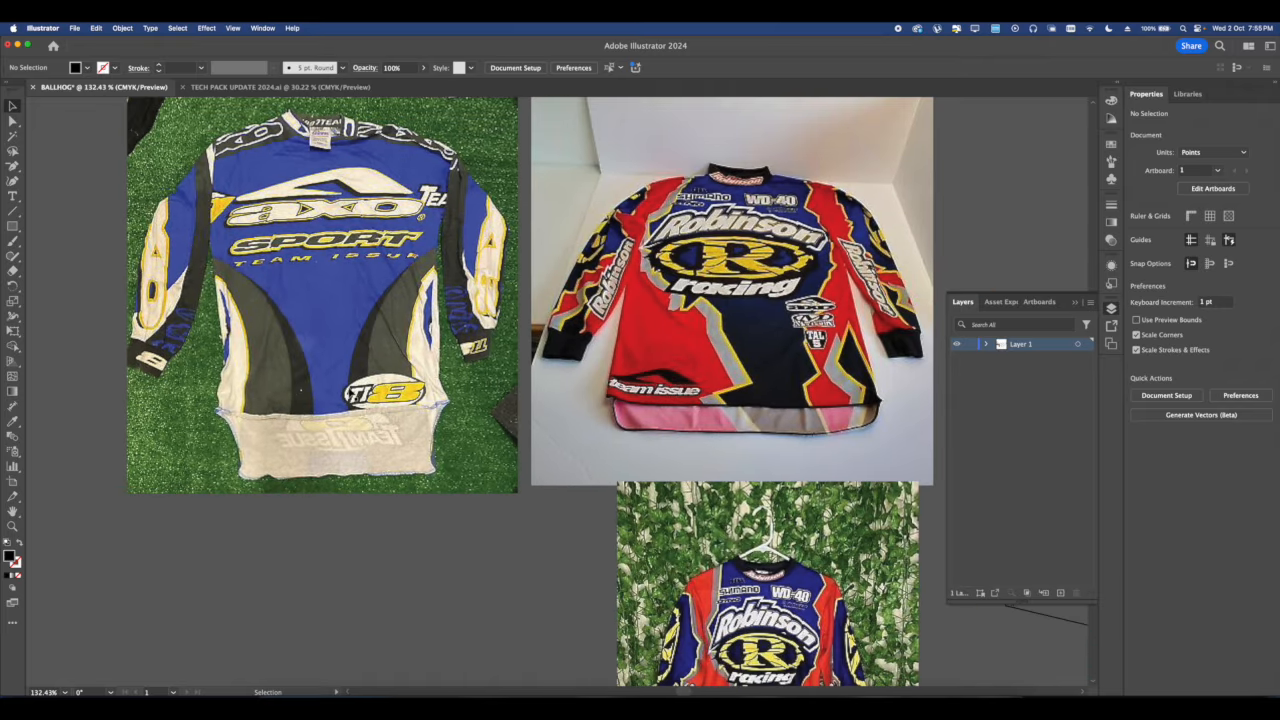
scroll(301, 389, down, 6)
drag(700, 386, 357, 385)
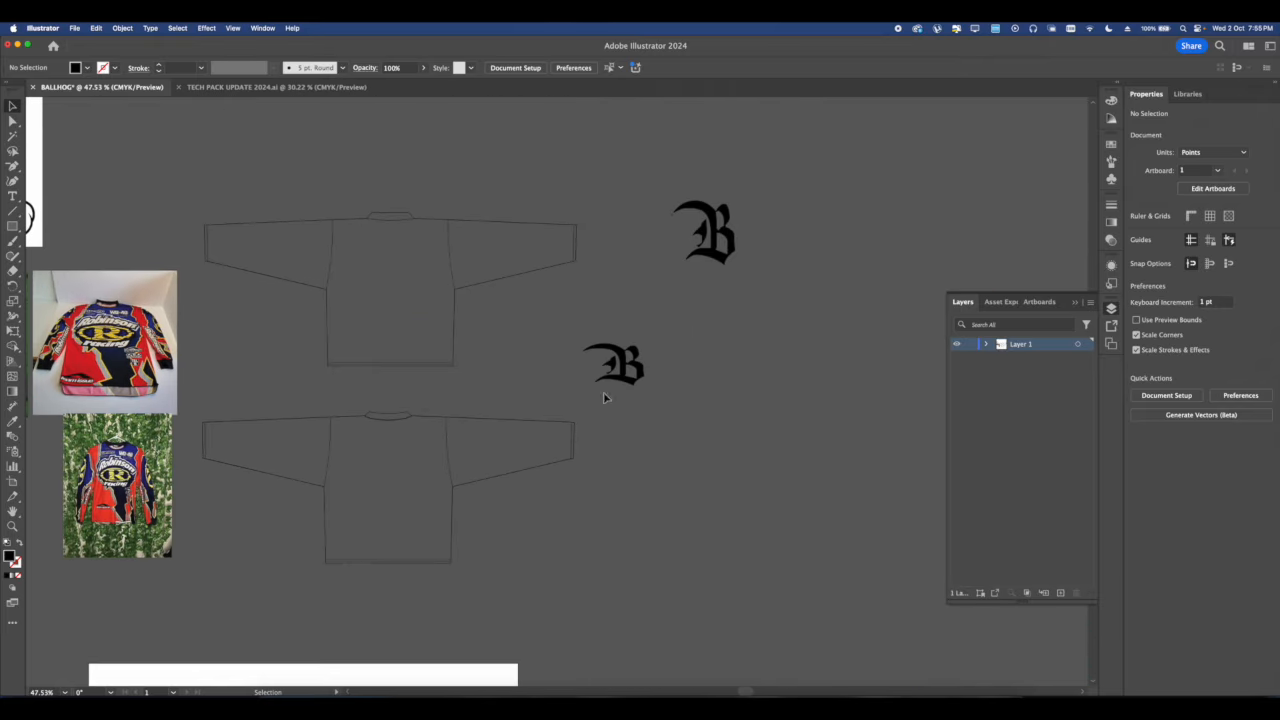
click(614, 368)
click(651, 369)
Draw a black circle about 217 pt wide and flatten it into an ellipse about 120 pt high over the outlined B.
scroll(651, 369, up, 6)
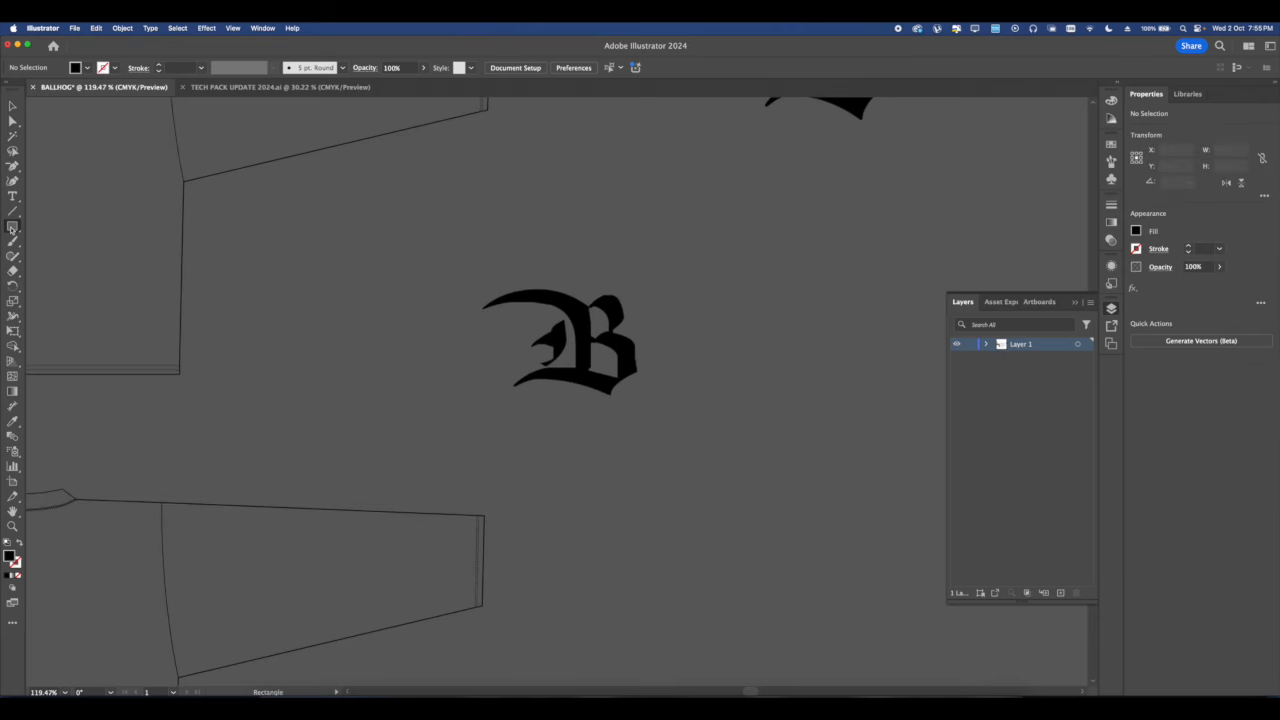
drag(12, 226, 45, 250)
mouse_move(389, 250)
mouse_down()
mouse_move(706, 413)
mouse_move(585, 445)
mouse_up()
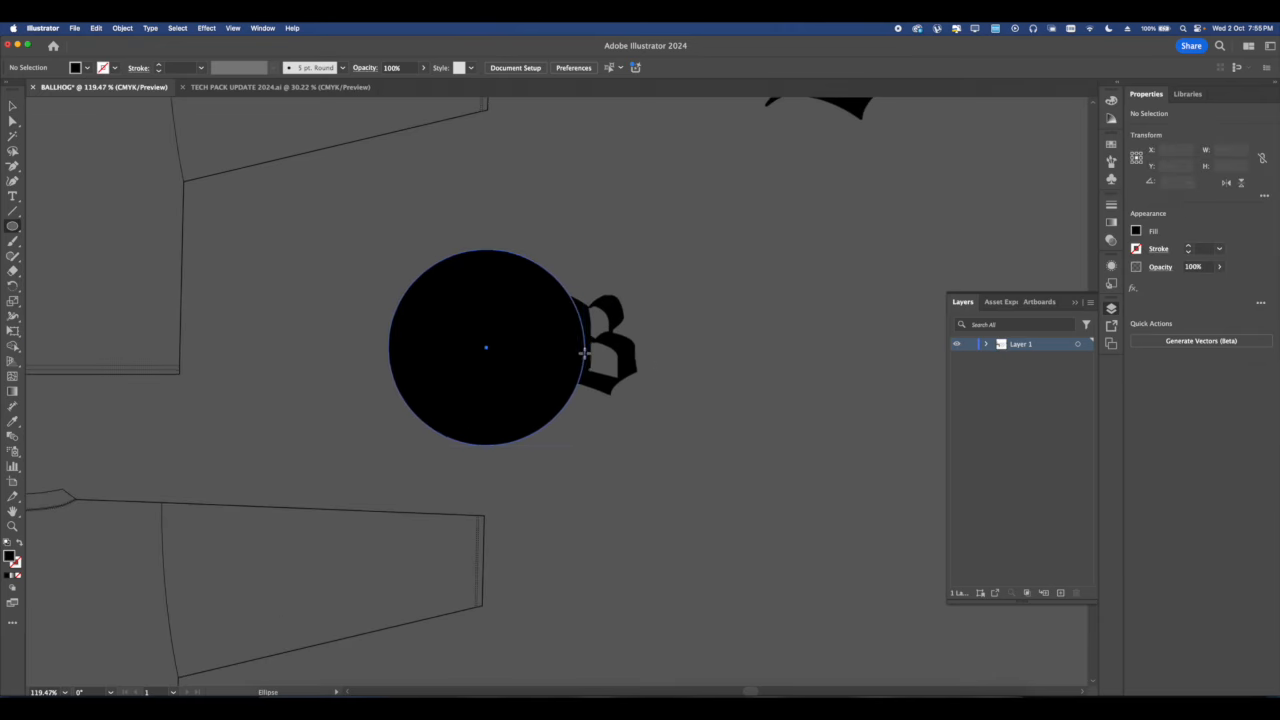
click(9, 105)
drag(480, 371, 536, 368)
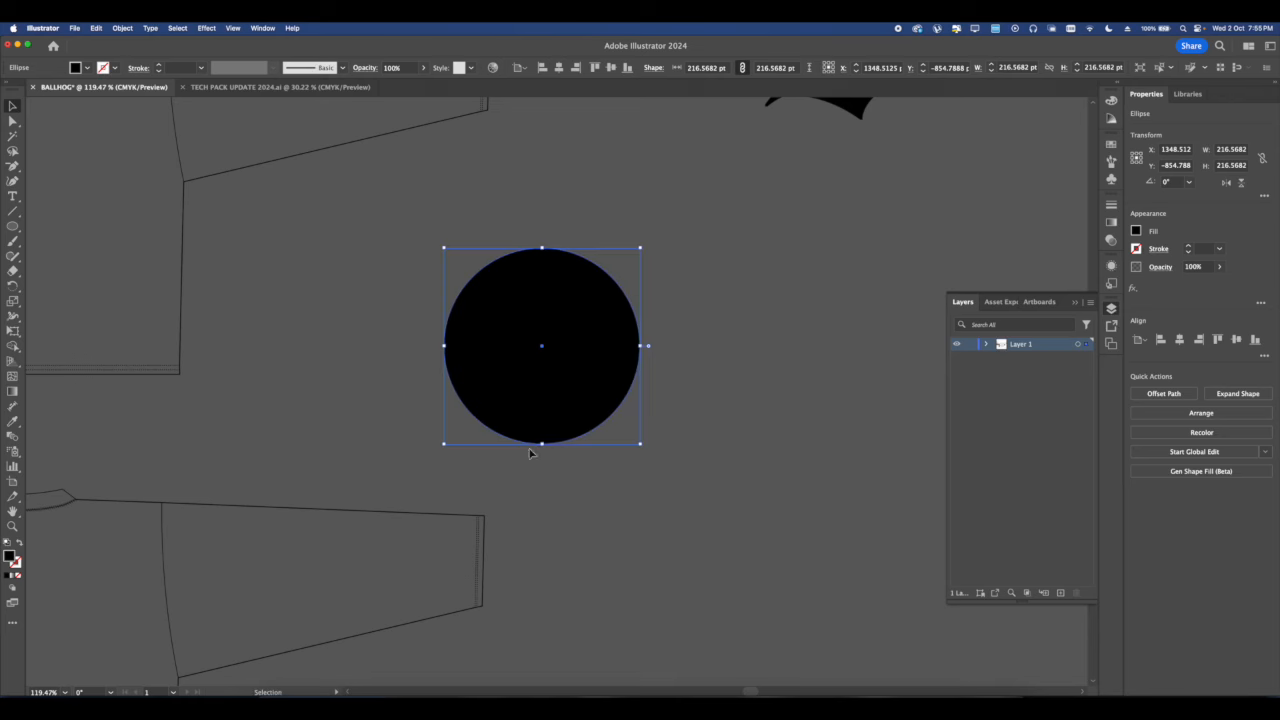
drag(540, 446, 609, 372)
drag(540, 343, 575, 386)
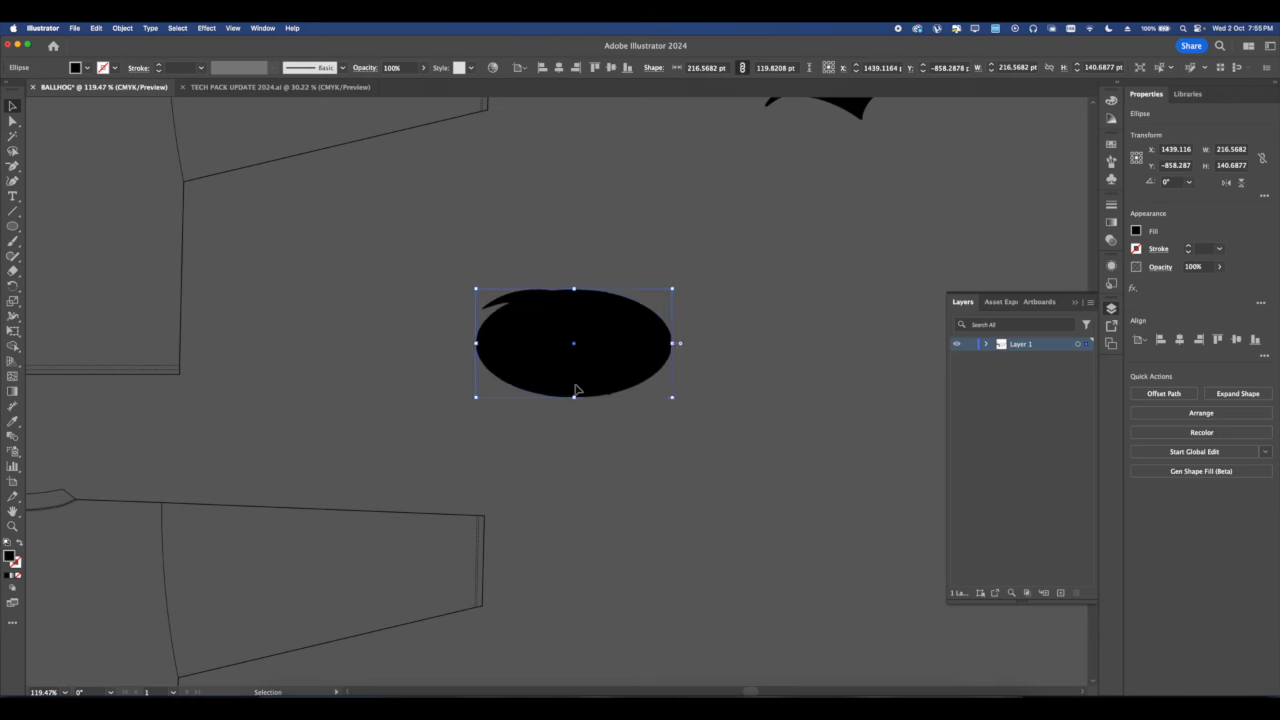
right_click(576, 386)
click(715, 666)
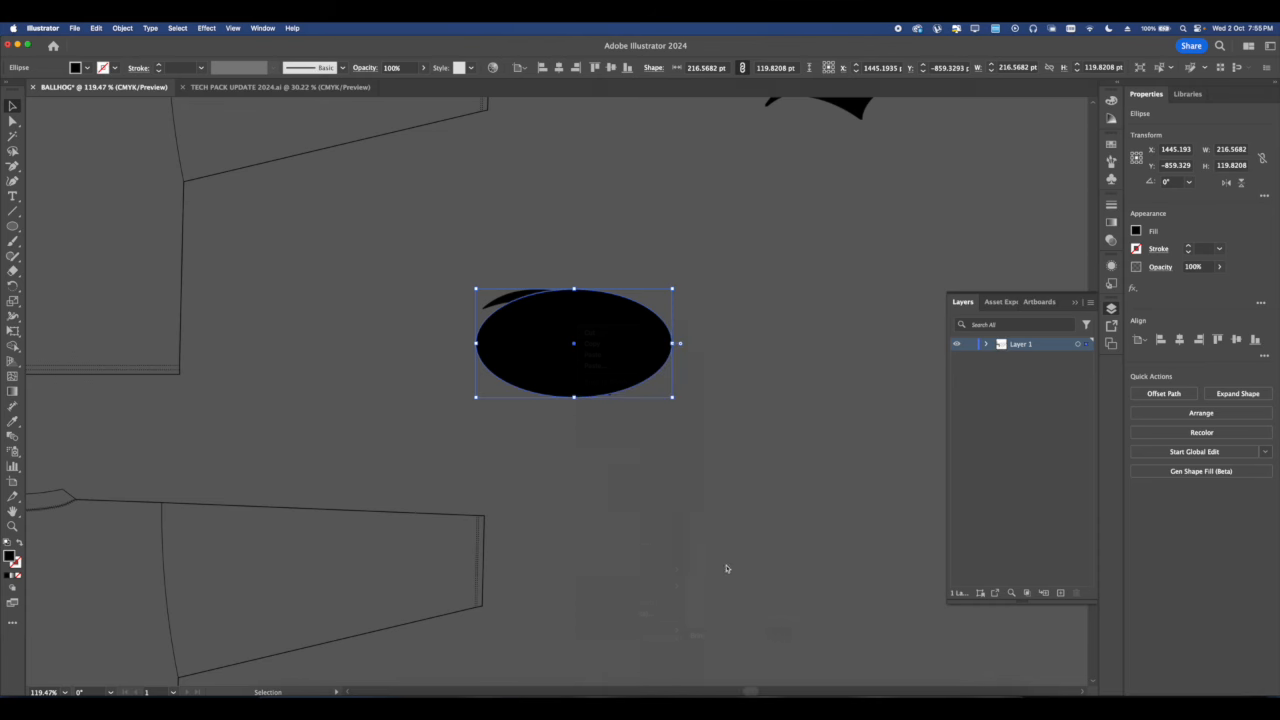
Give the ellipse around the B a 19 pt black stroke and no fill.
click(703, 389)
click(523, 374)
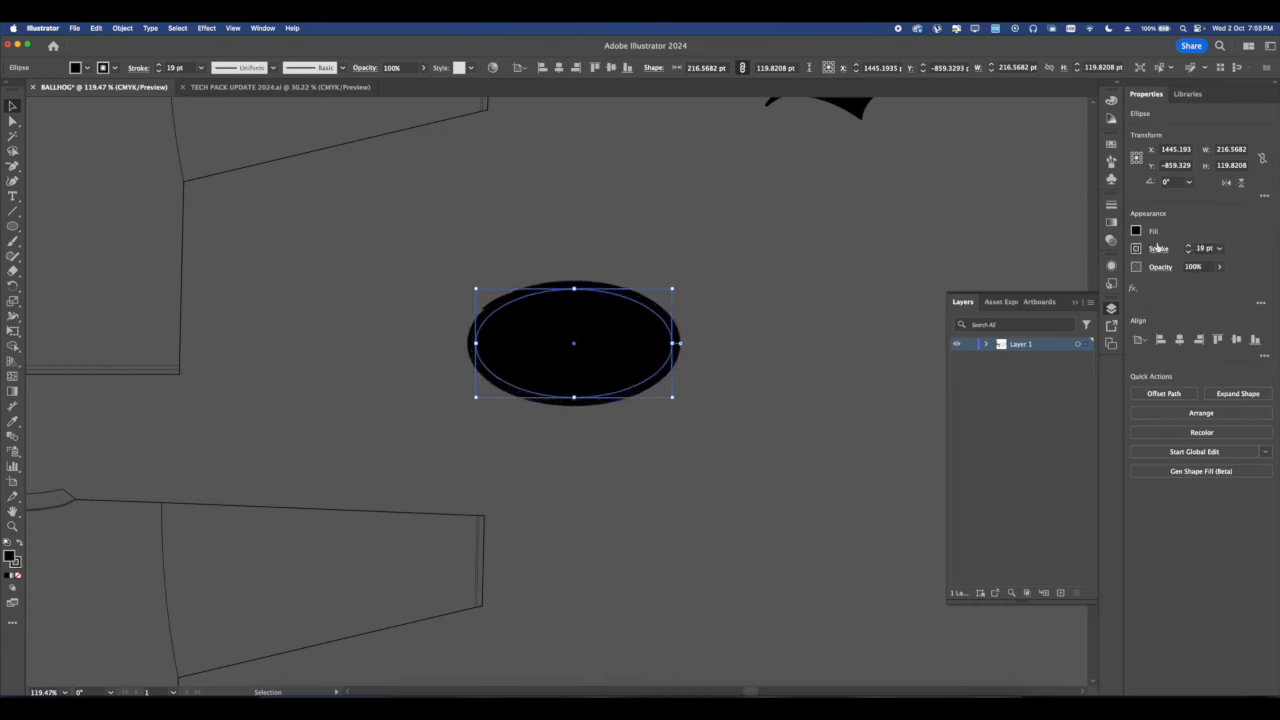
click(1135, 233)
click(999, 276)
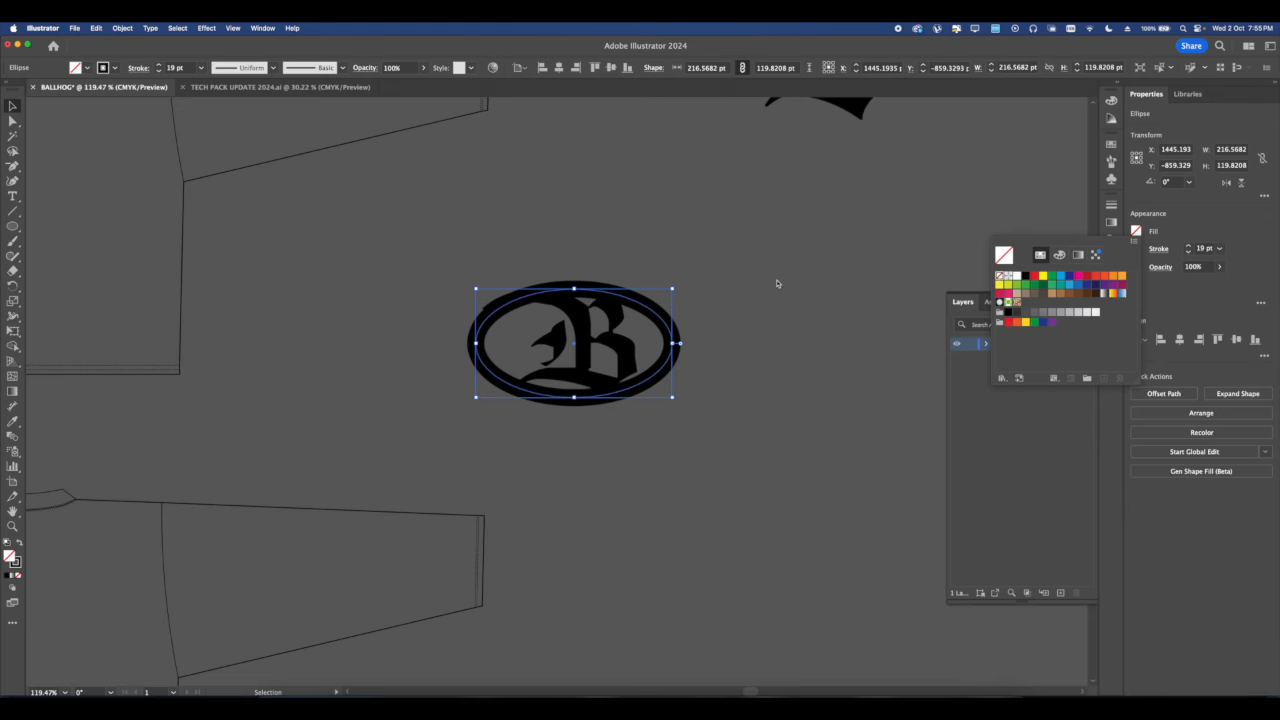
Delete the outlined ellipse around the B.
scroll(701, 305, down, 5)
click(686, 358)
scroll(687, 358, up, 1)
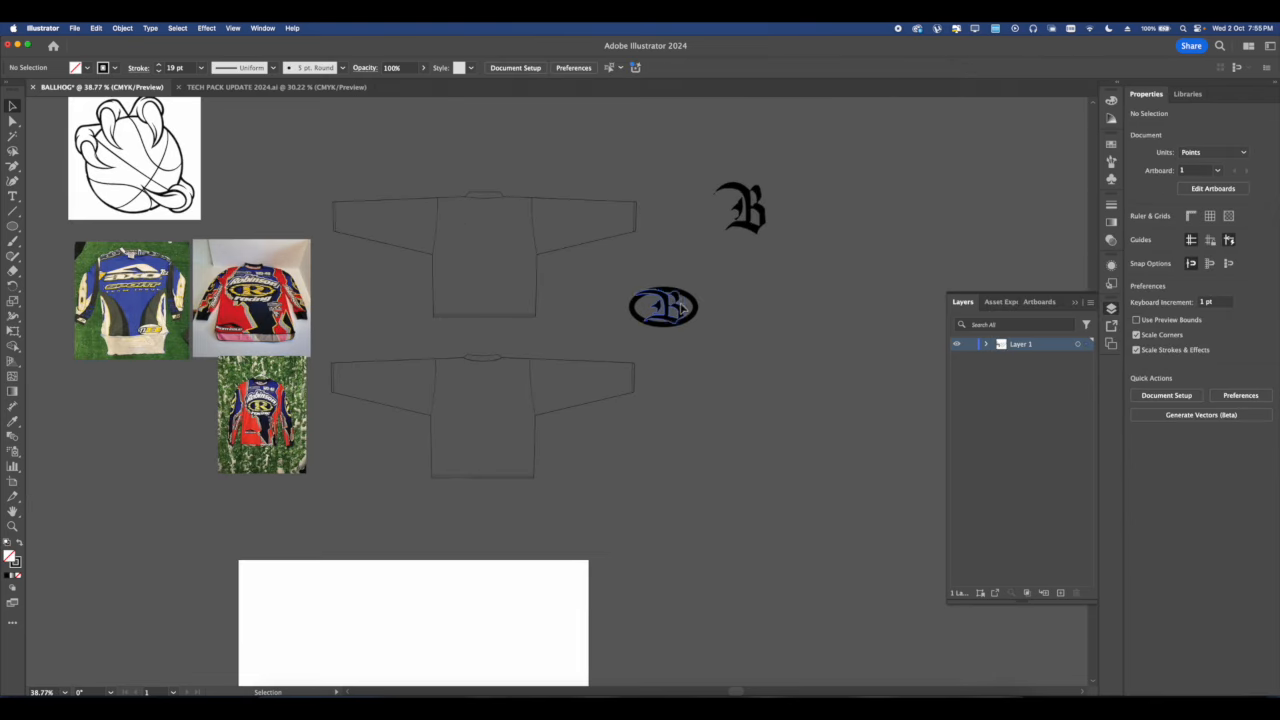
scroll(683, 310, up, 3)
click(703, 307)
key(Delete)
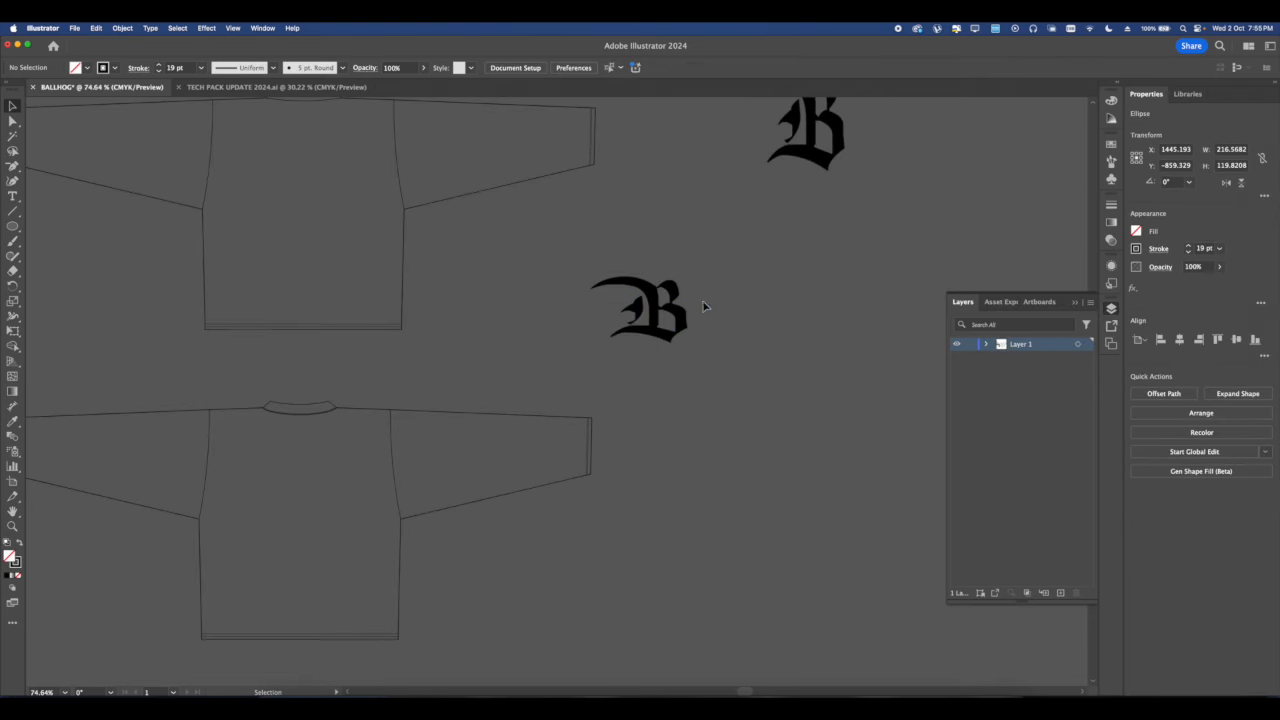
Draw a new, wider unfilled ellipse about 484 by 236 pt in the empty space beside the outlined B.
drag(676, 285, 453, 318)
key(l)
drag(474, 260, 728, 382)
key(Delete)
drag(524, 259, 797, 392)
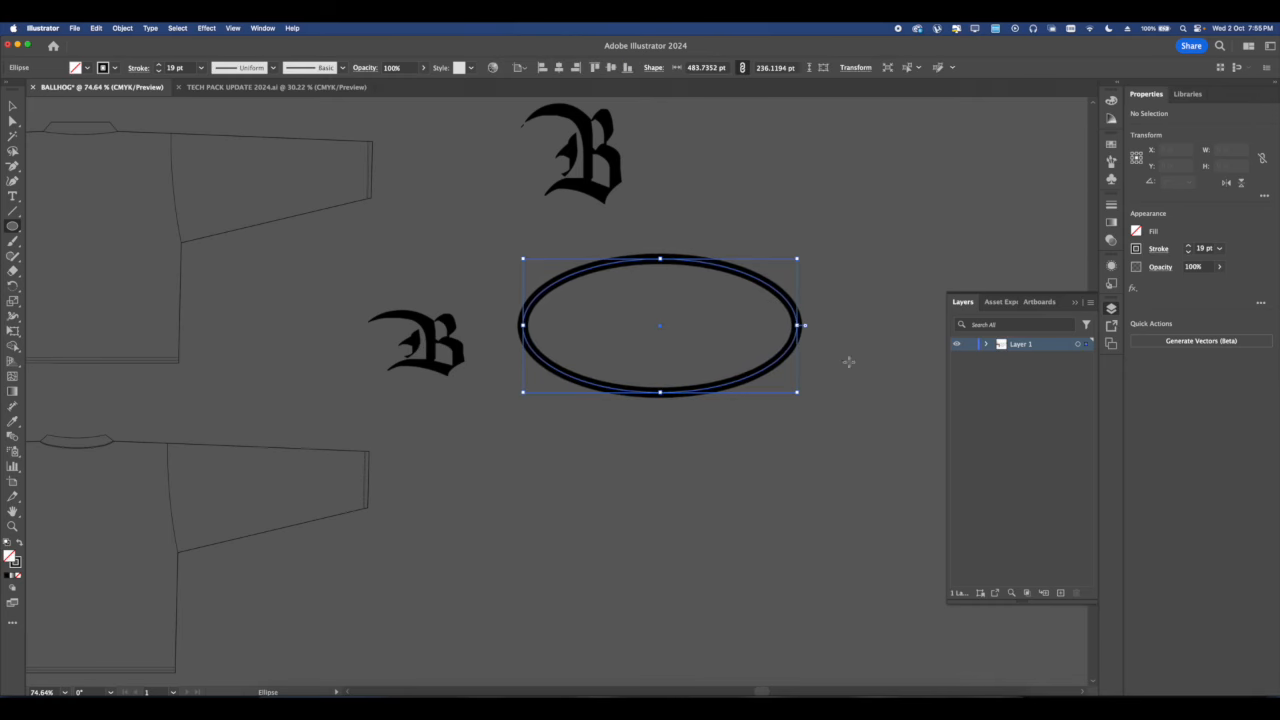
Fill the wide ellipse with black and remove its stroke.
click(1136, 231)
click(1025, 277)
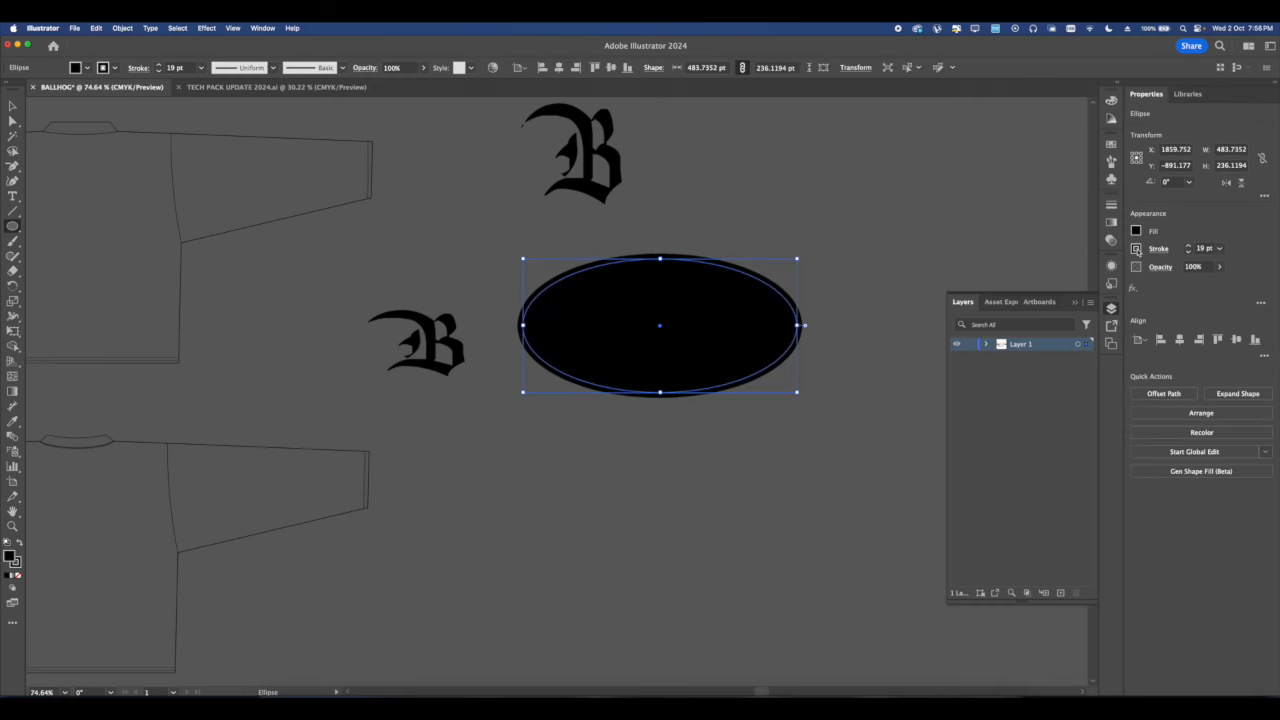
click(1136, 248)
click(999, 294)
Duplicate the black ellipse, scale the copy down to about 440 by 215 pt and centre it on the original.
click(12, 105)
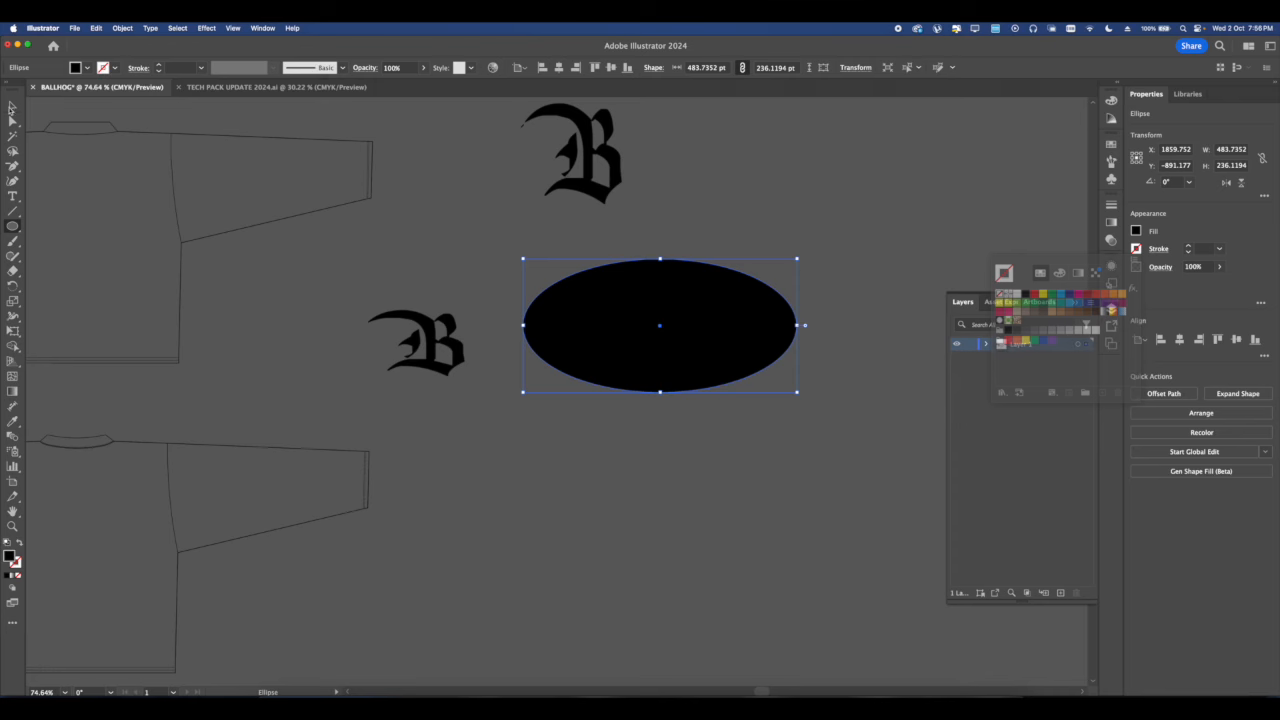
drag(702, 347, 700, 306)
scroll(700, 306, up, 3)
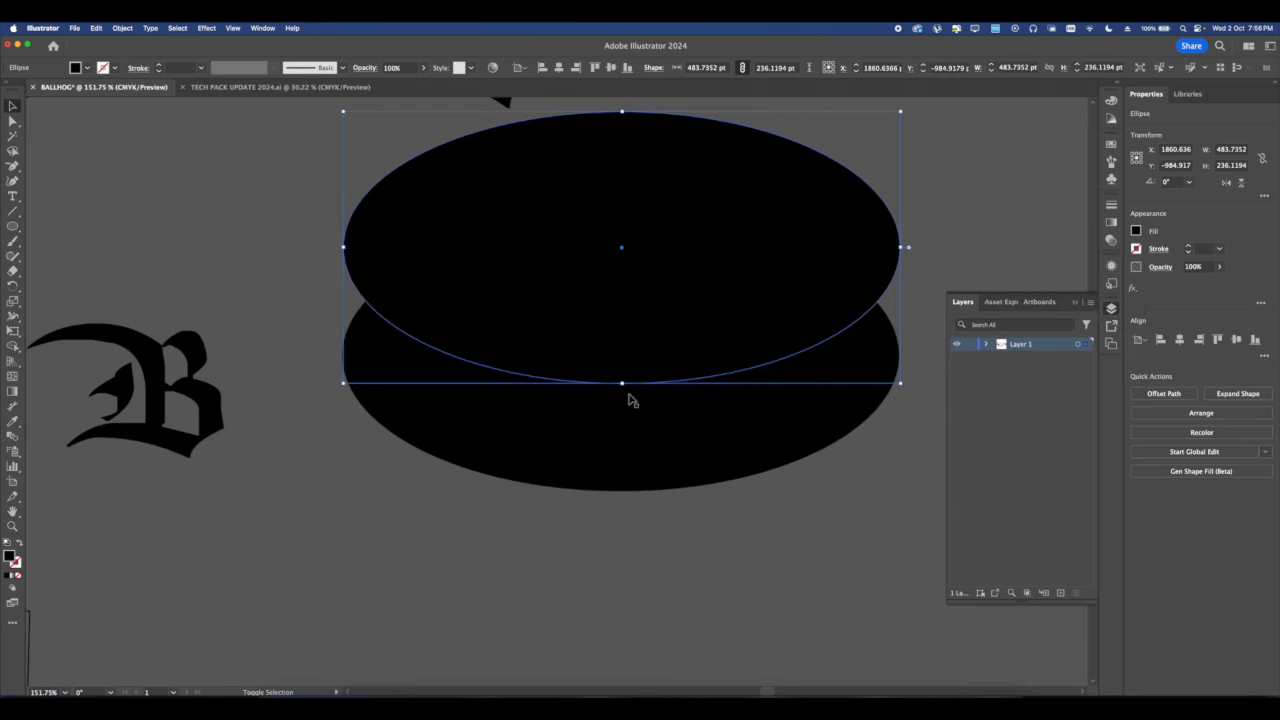
drag(624, 384, 625, 357)
drag(629, 307, 636, 424)
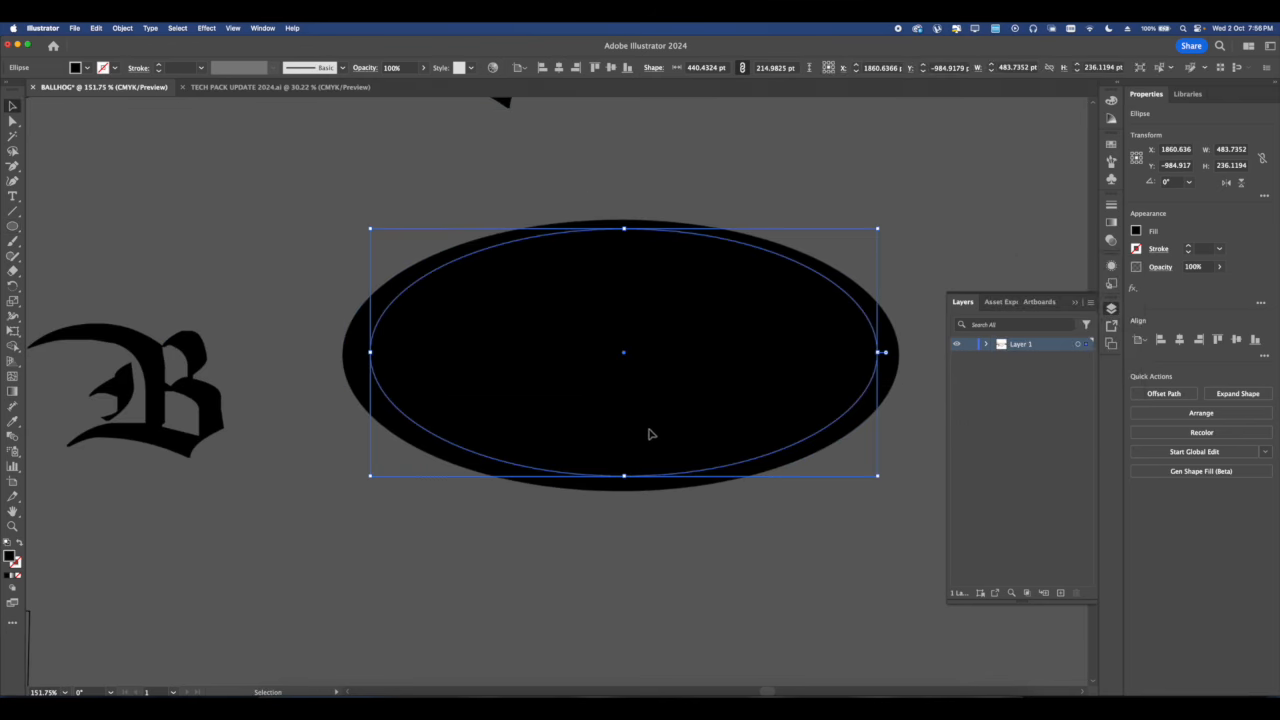
drag(660, 510, 618, 325)
click(1236, 339)
click(1179, 339)
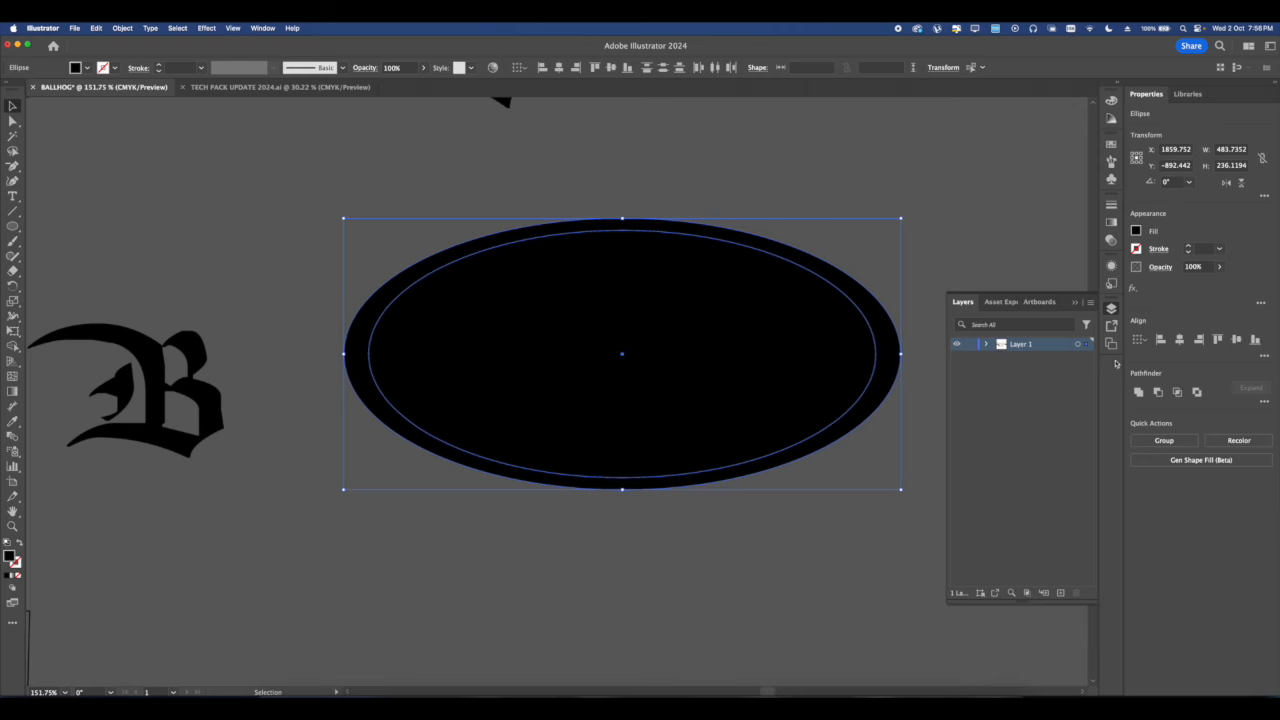
Widen the inner ellipse to about 452 pt, reduce its height slightly and recentre both ellipses on each other.
scroll(451, 331, right, 2)
key(super+y)
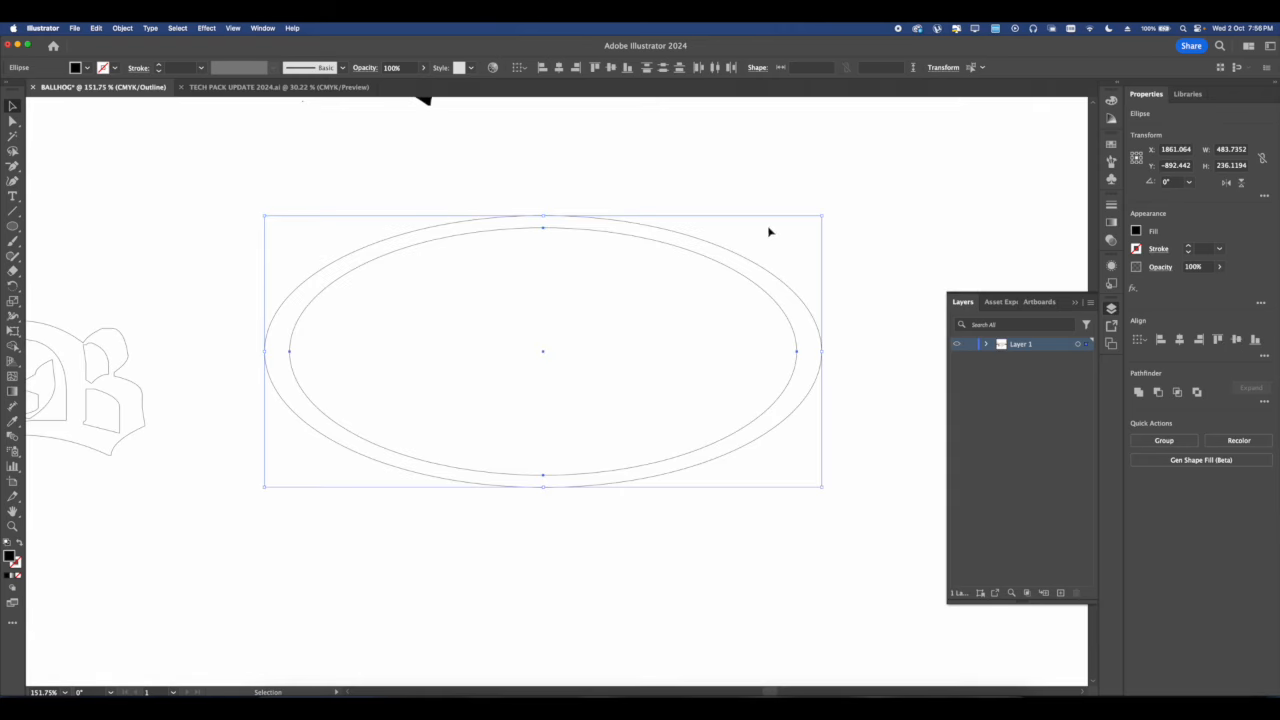
key(super+y)
click(628, 491)
click(759, 363)
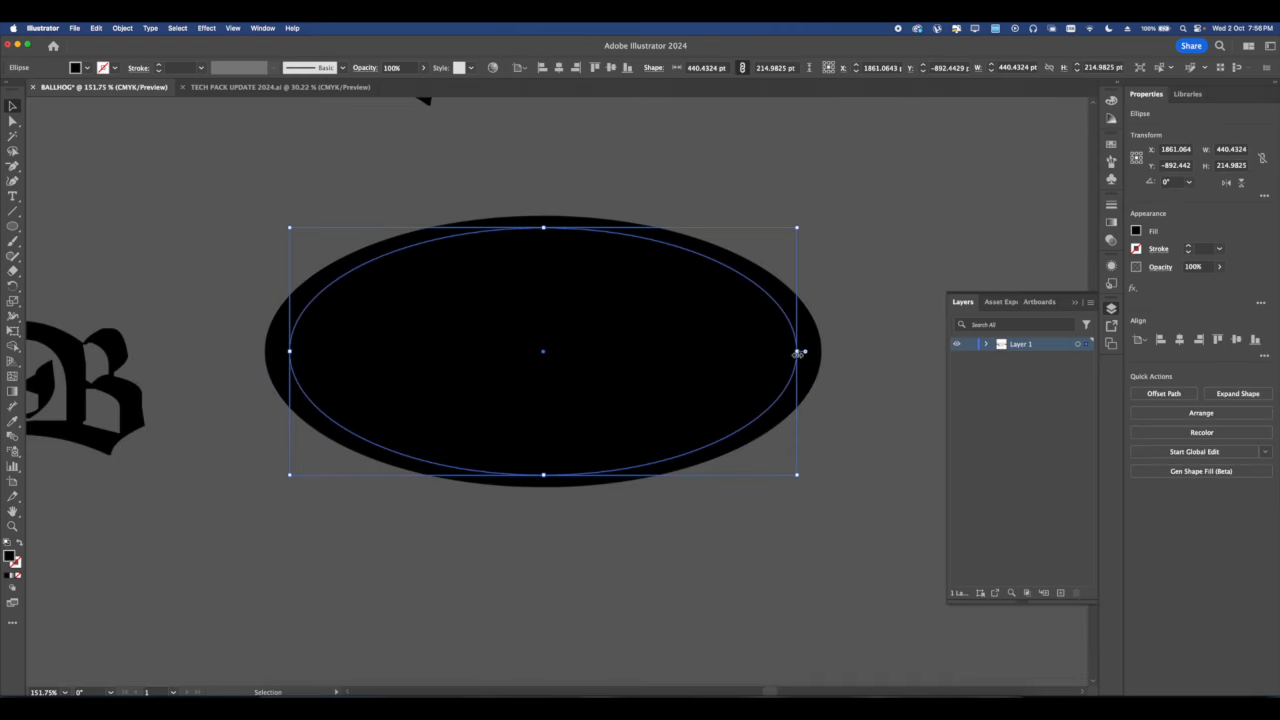
drag(799, 351, 811, 353)
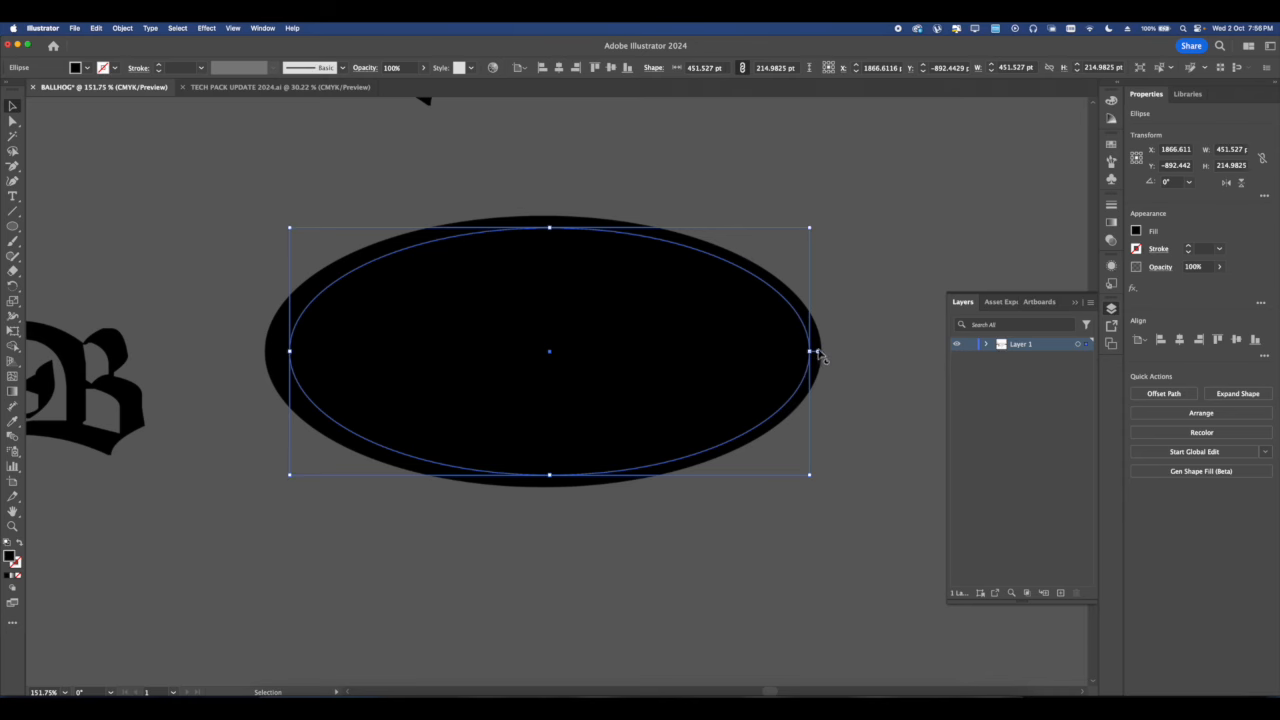
drag(553, 466, 553, 466)
drag(830, 505, 471, 346)
click(1235, 341)
click(1179, 340)
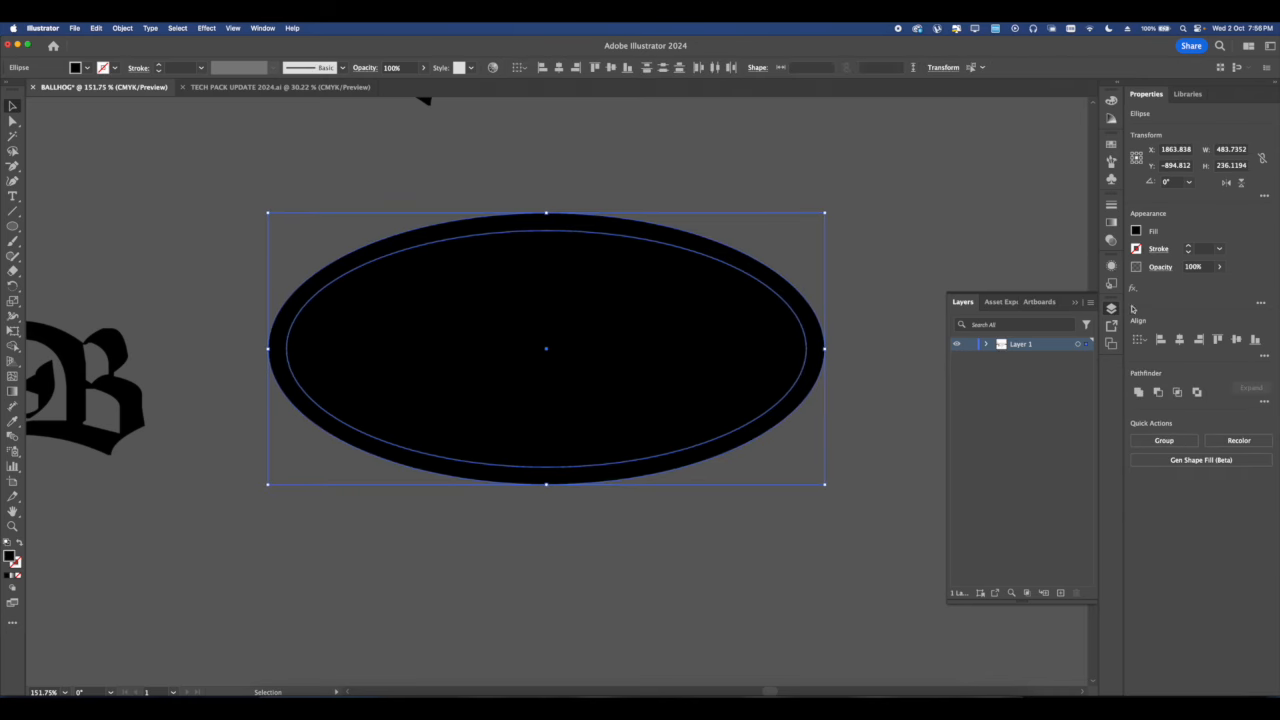
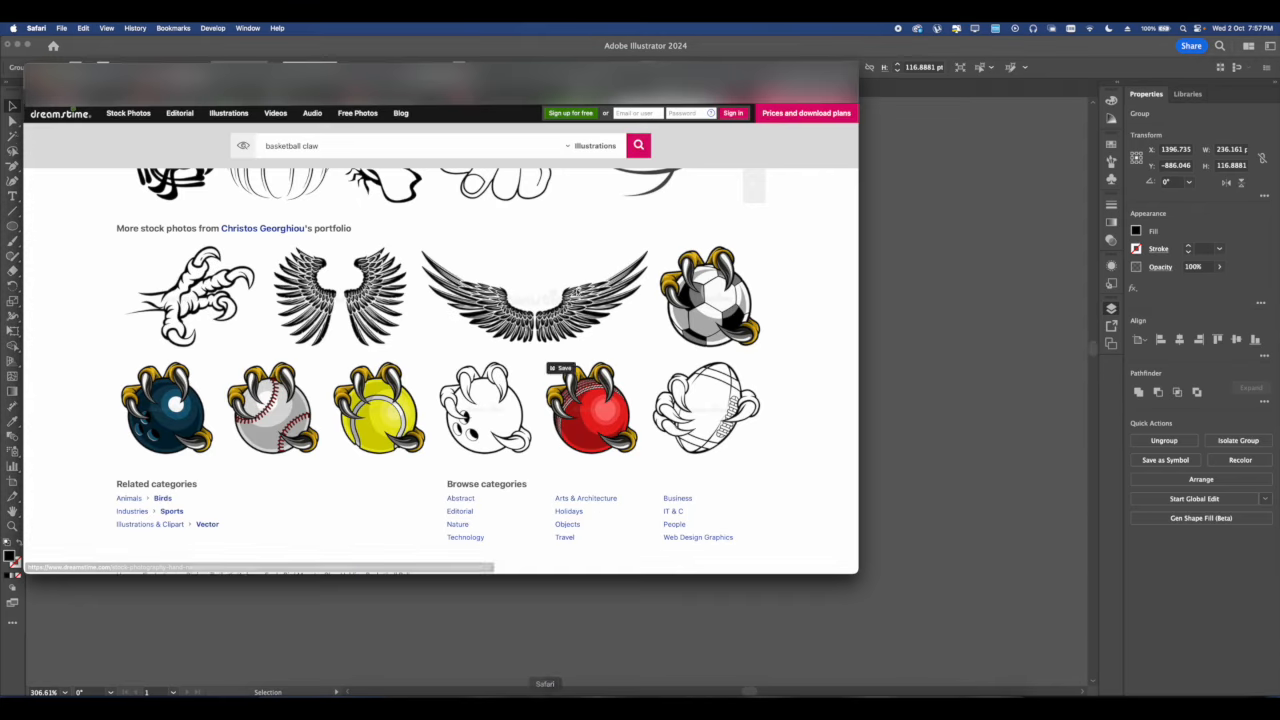
Search Google Images for "CRACKED GLASS".
click(440, 82)
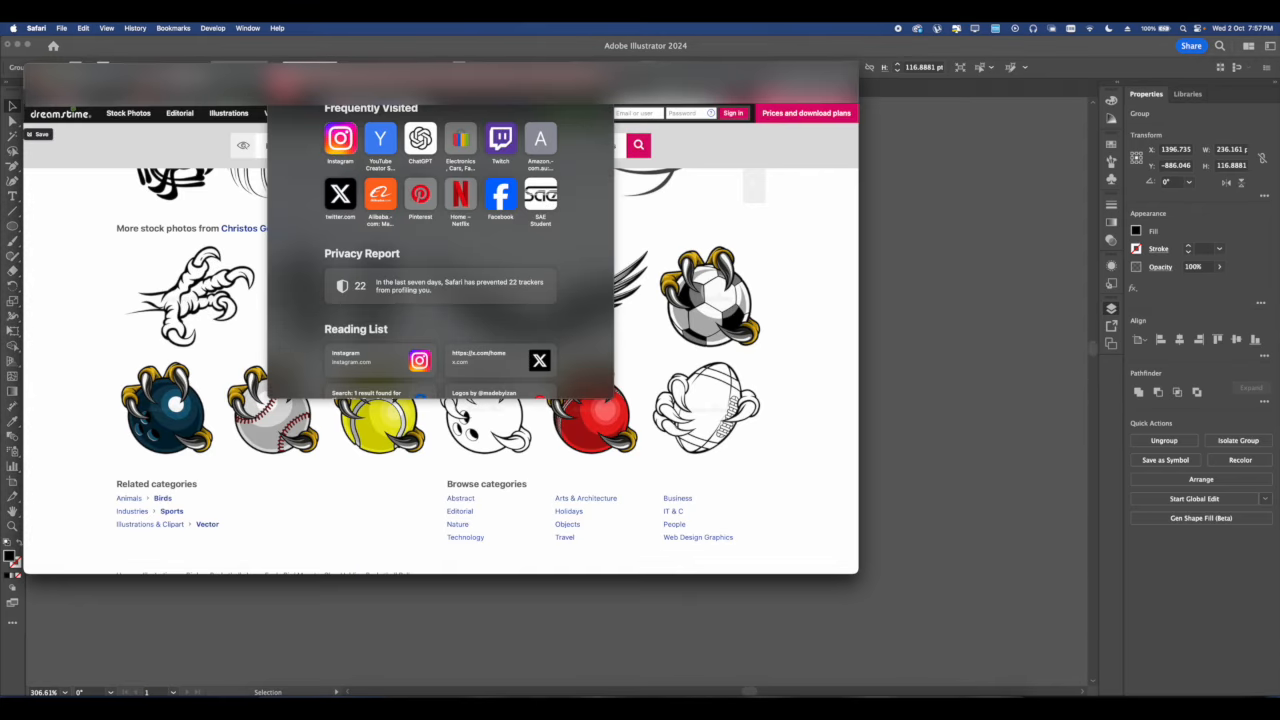
text(CRACKED G)
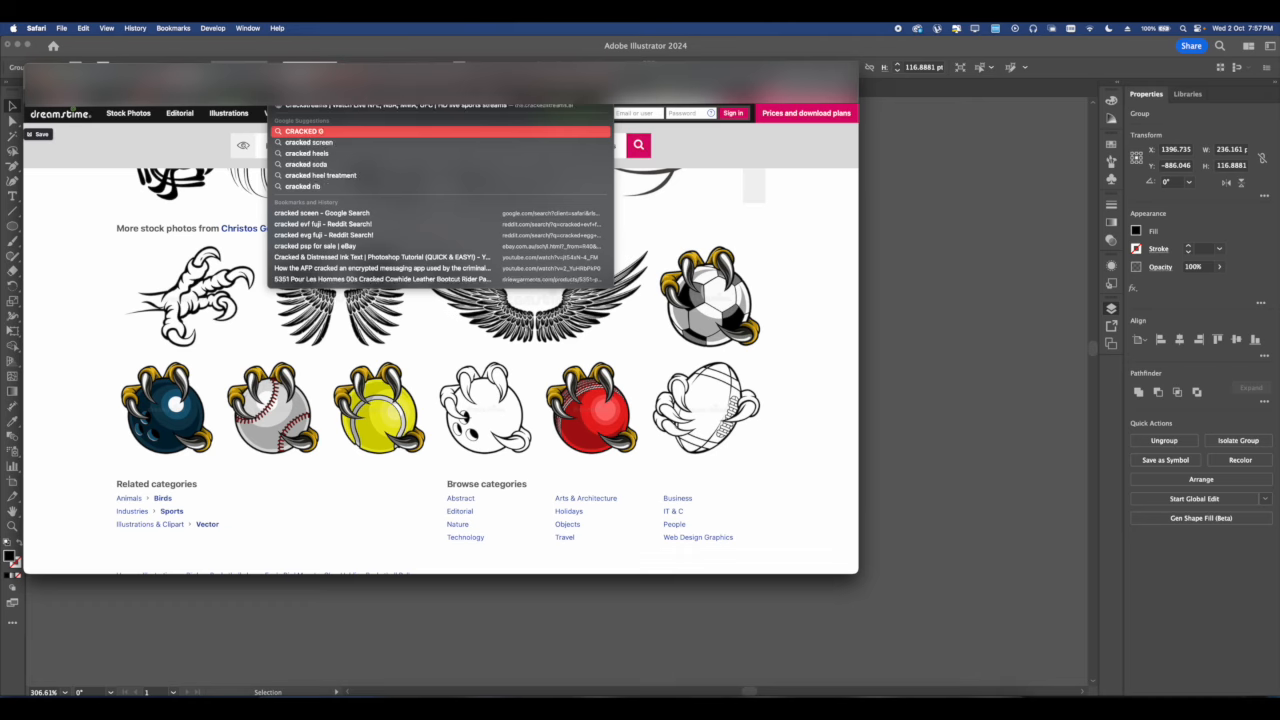
text(LASS)
key(Return)
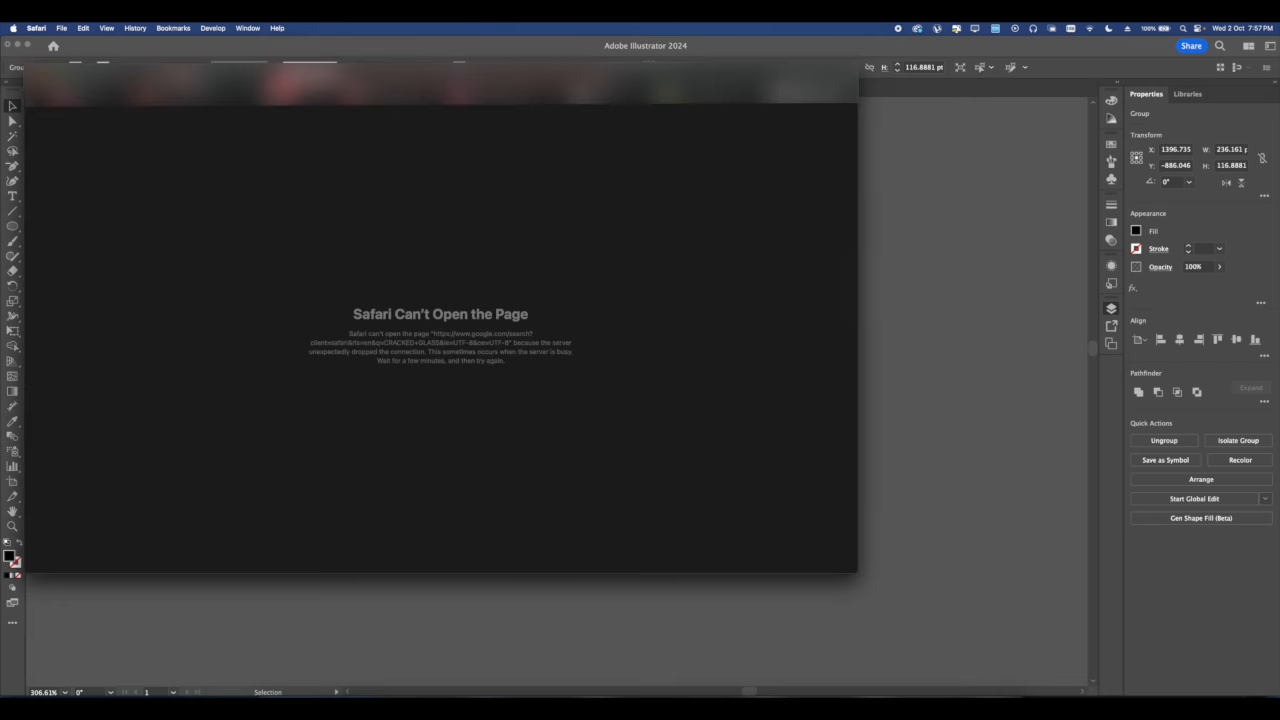
text(CRACKED GLASS)
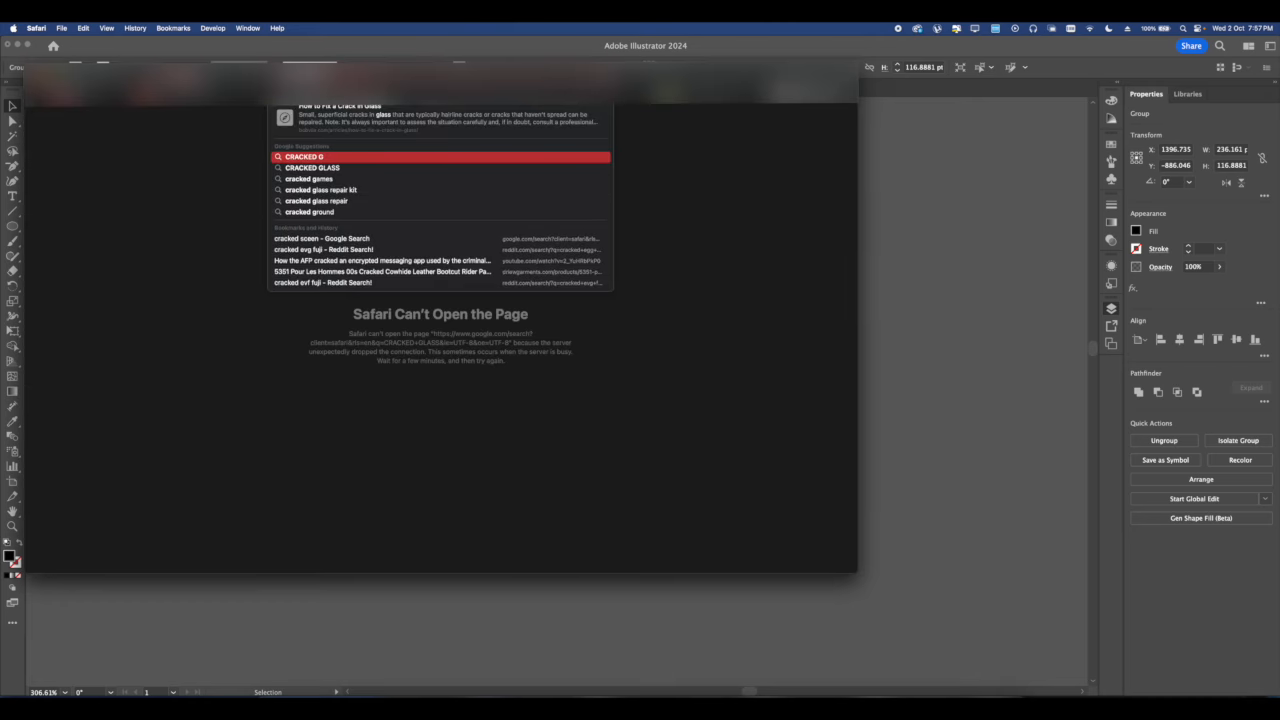
key(Return)
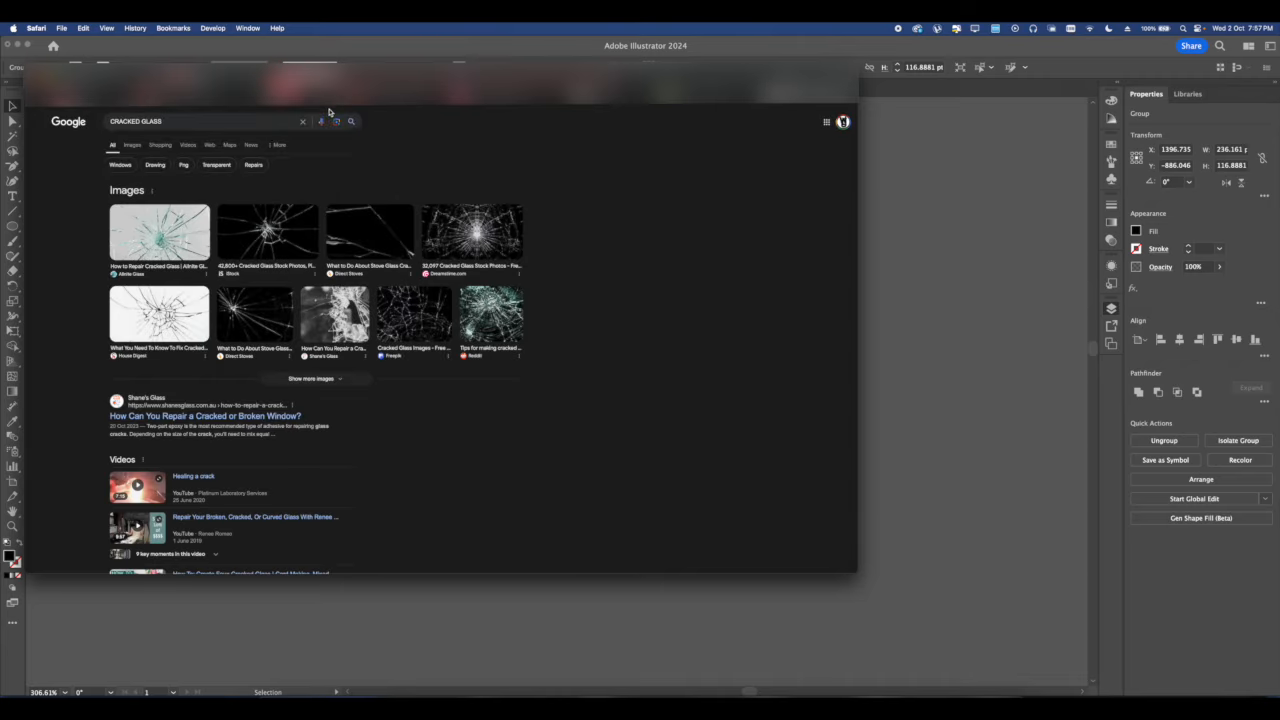
click(132, 145)
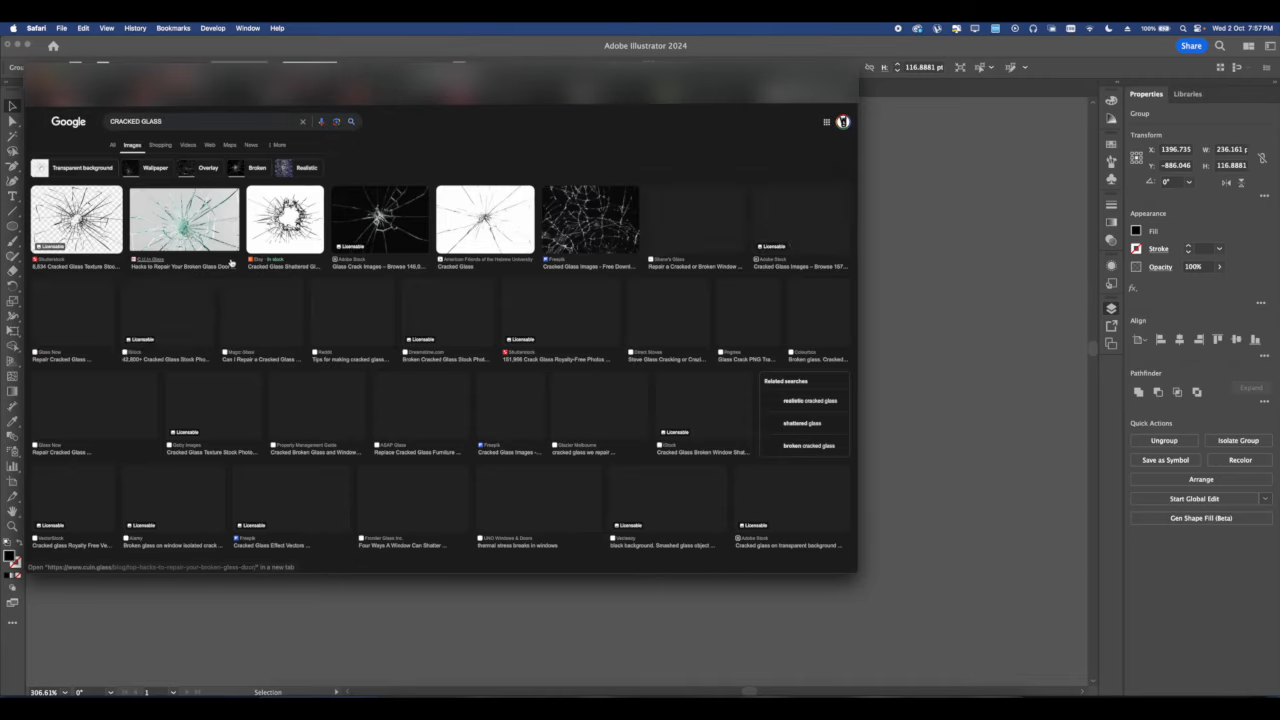
Open the iStock picture of black cracks on a white background and save it to the Downloads folder.
click(209, 309)
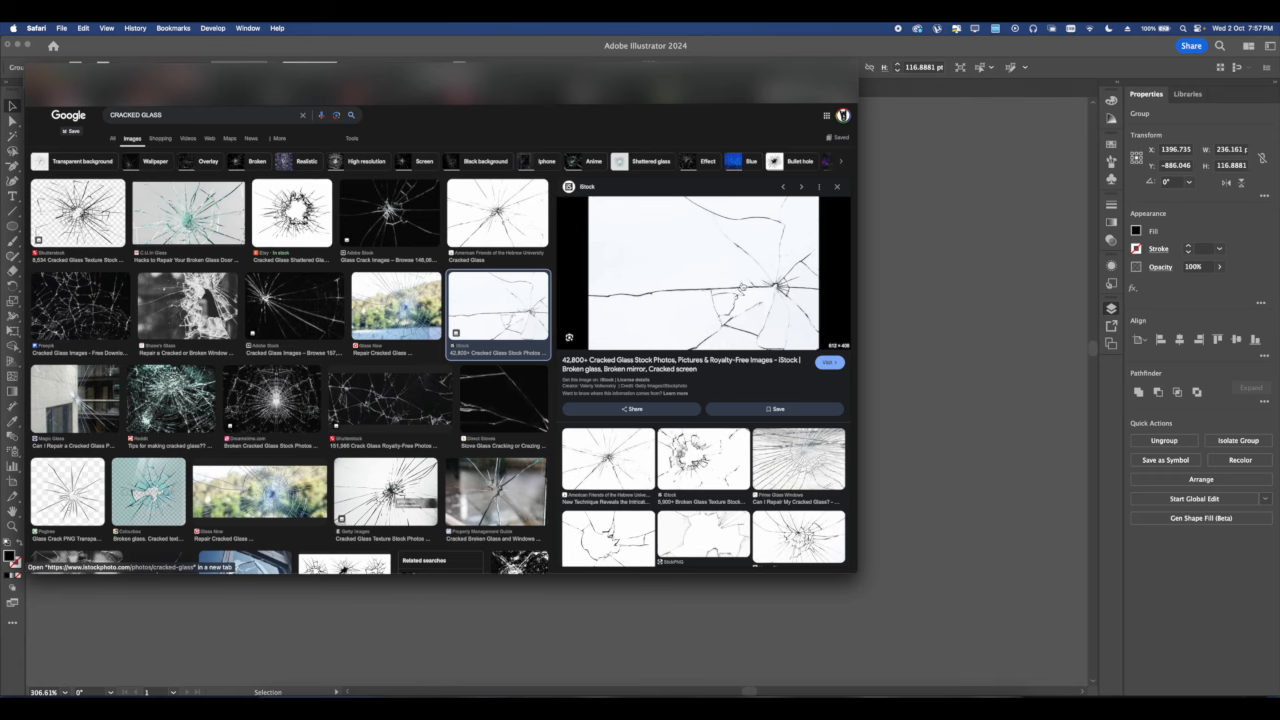
right_click(758, 257)
click(816, 388)
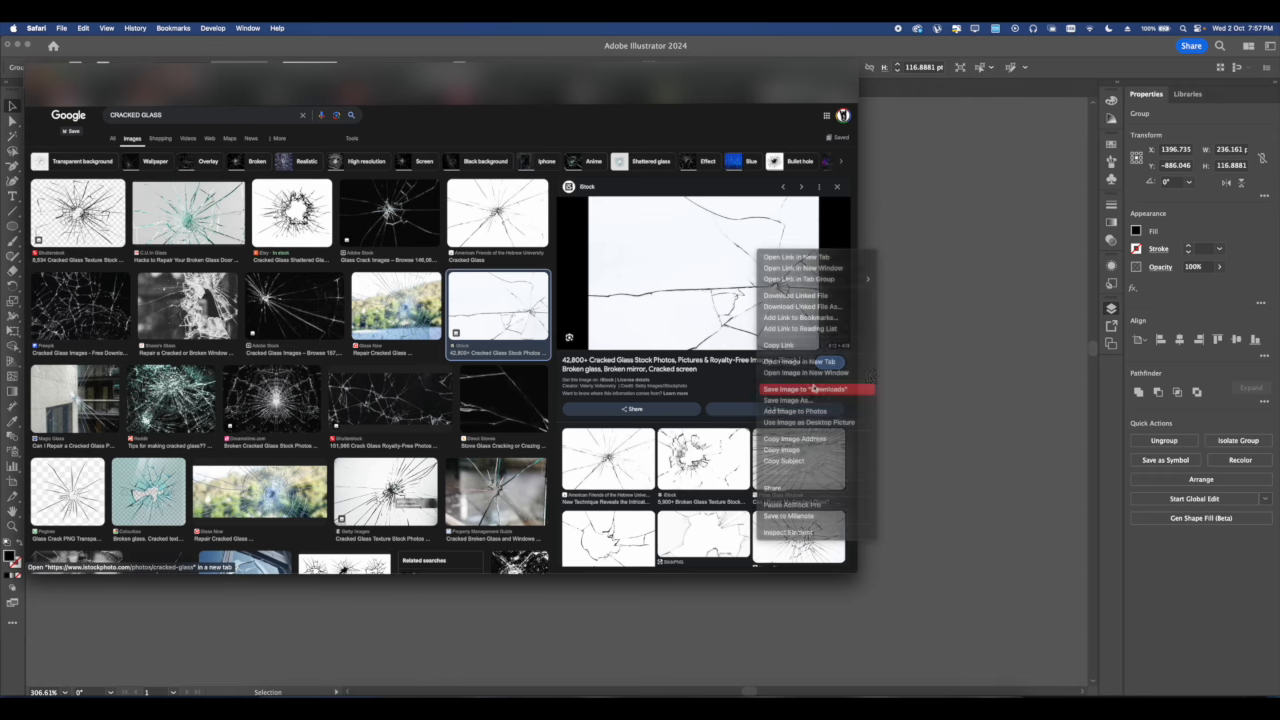
Switch to Finder and place the downloaded cracked-glass picture from Downloads over the oval B emblem in the Illustrator document.
click(925, 368)
click(270, 697)
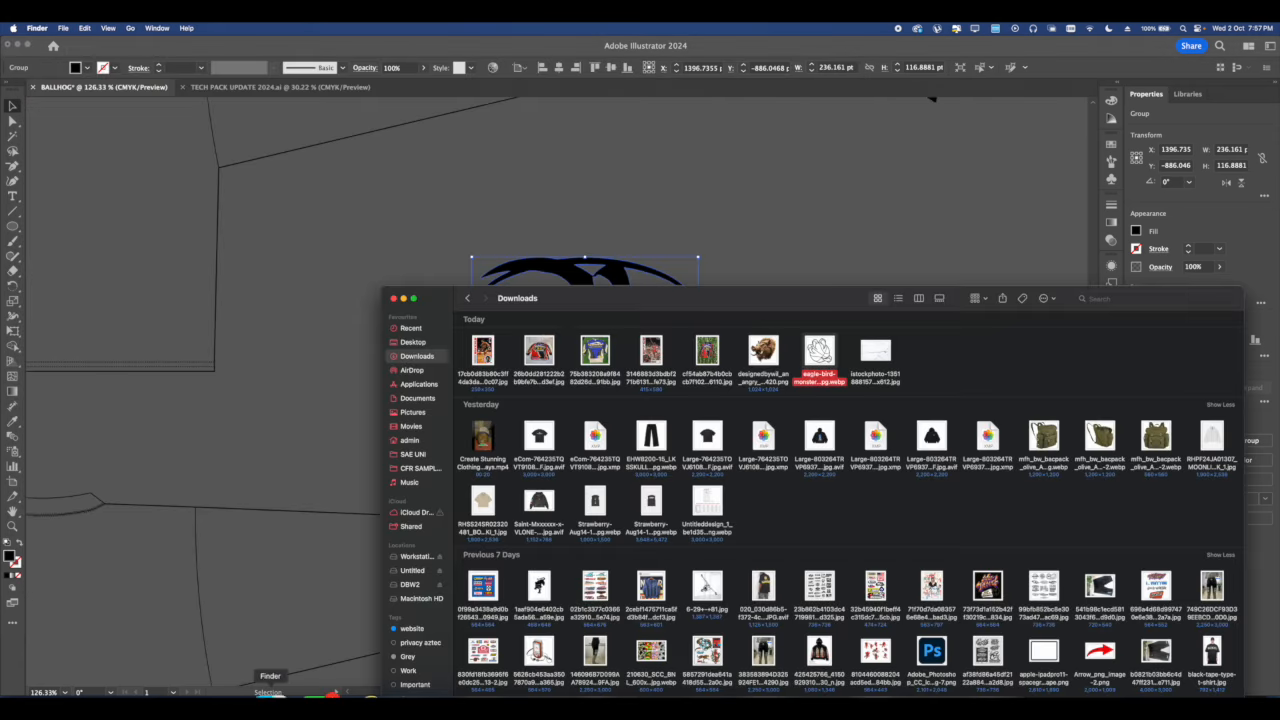
drag(875, 354, 586, 309)
scroll(750, 225, right, 1)
scroll(567, 341, up, 5)
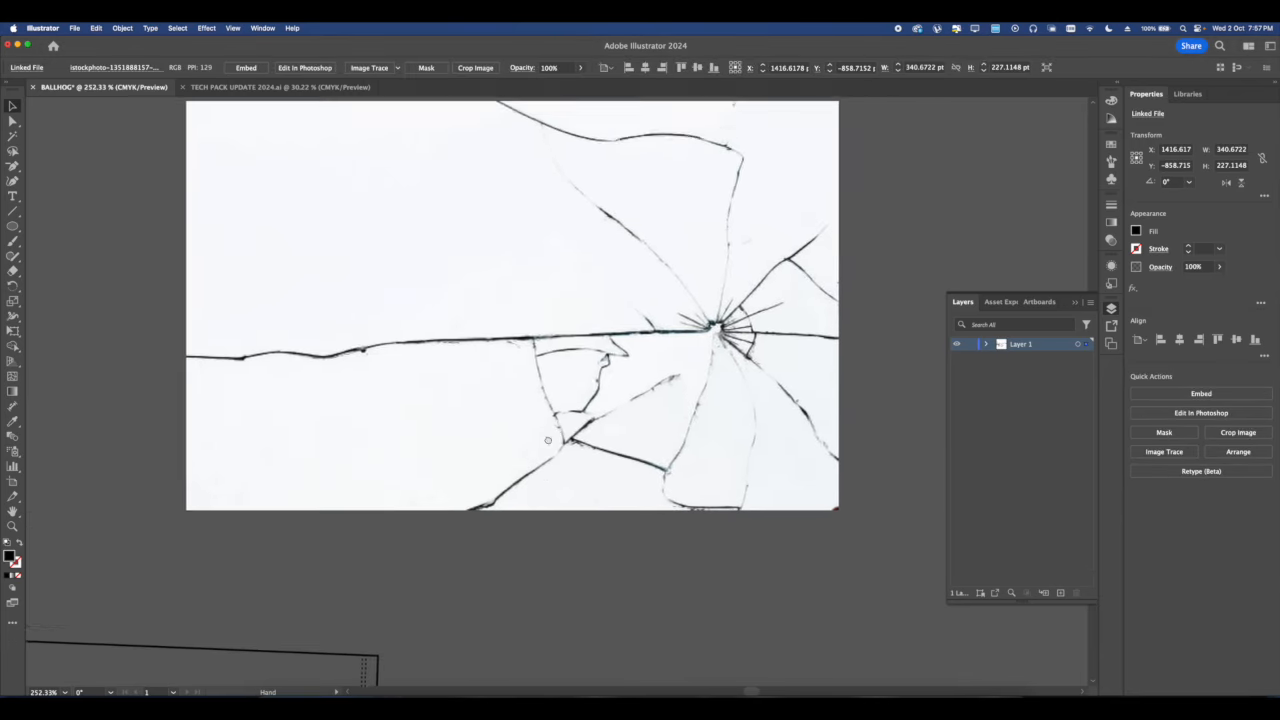
Open Image Trace for the cracked-glass picture and preview a black-and-white trace.
click(263, 28)
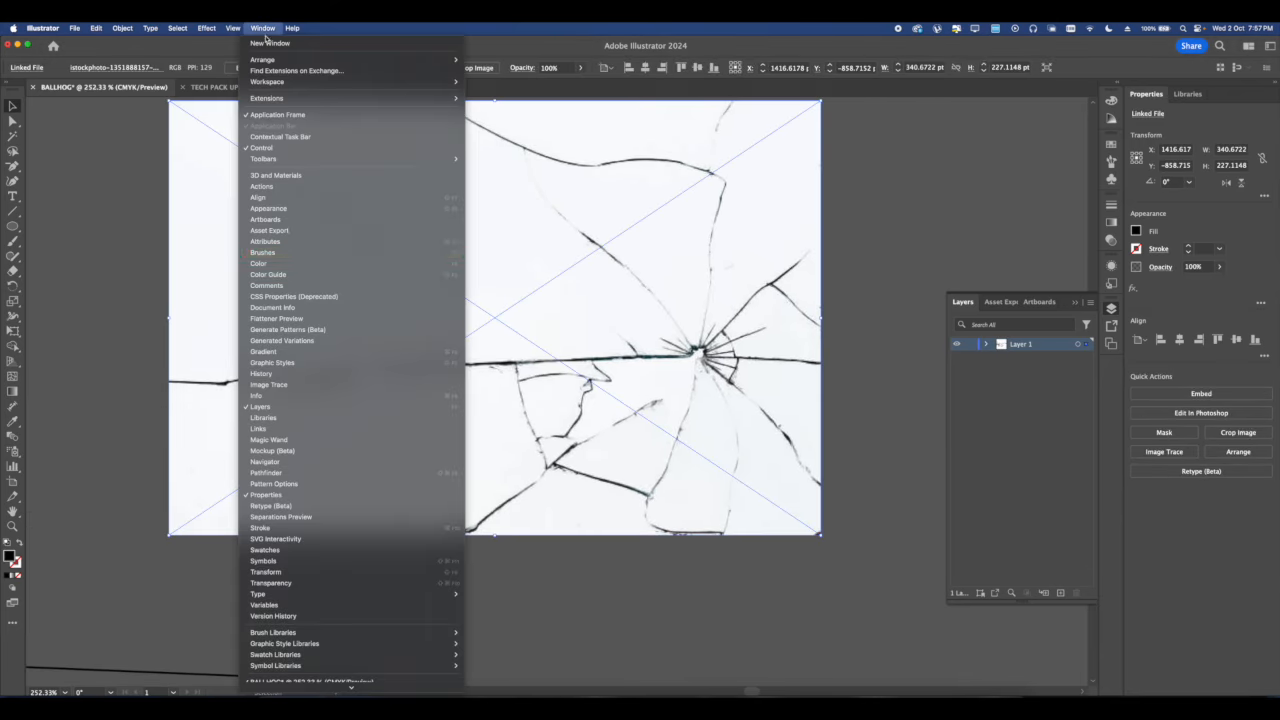
click(268, 384)
scroll(611, 506, right, 2)
click(609, 506)
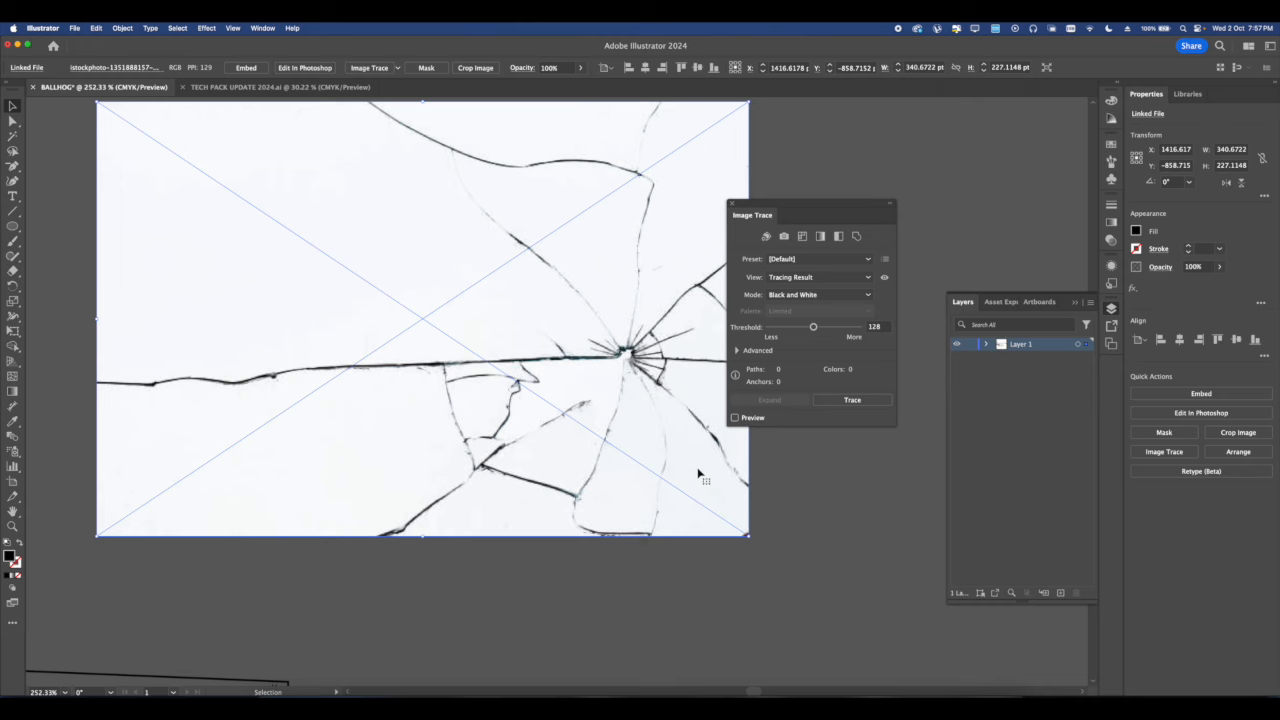
click(734, 418)
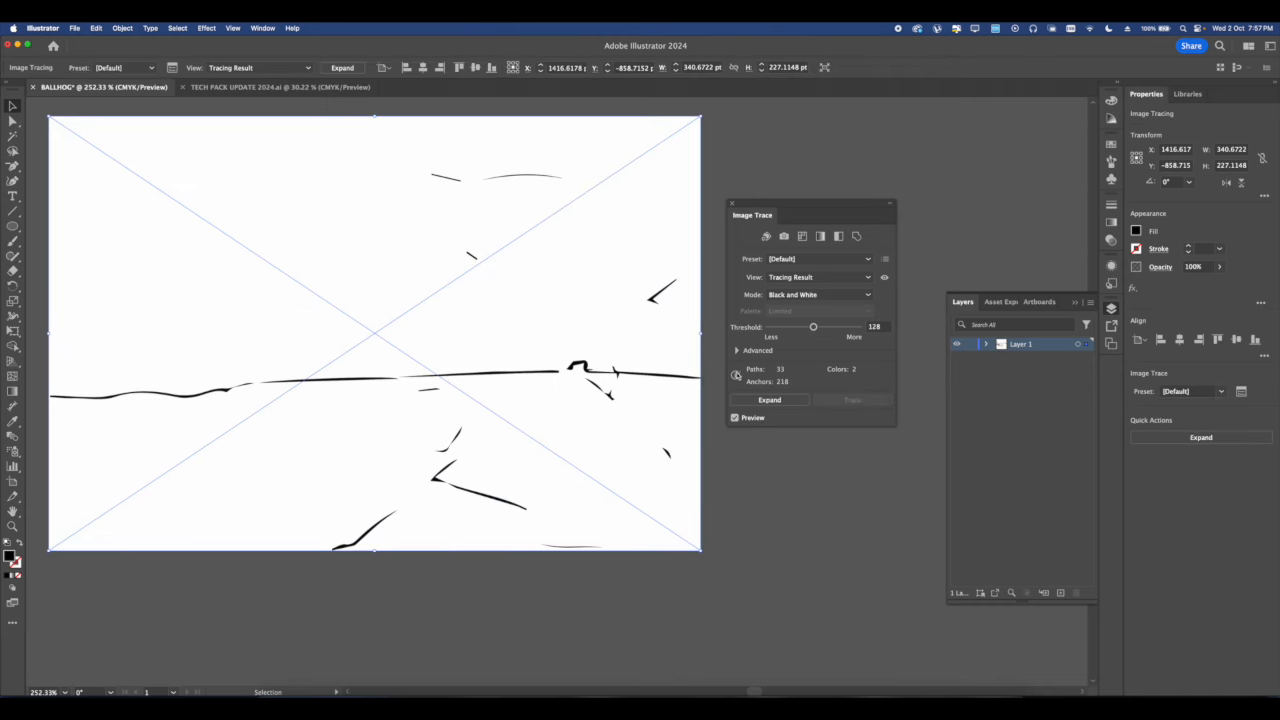
Refine the trace with threshold 248, paths 80%, noise 33 px, and white ignored as a colour.
click(737, 350)
mouse_move(821, 371)
mouse_down()
mouse_move(856, 368)
mouse_move(843, 368)
mouse_move(837, 327)
mouse_move(858, 326)
mouse_move(846, 367)
mouse_up()
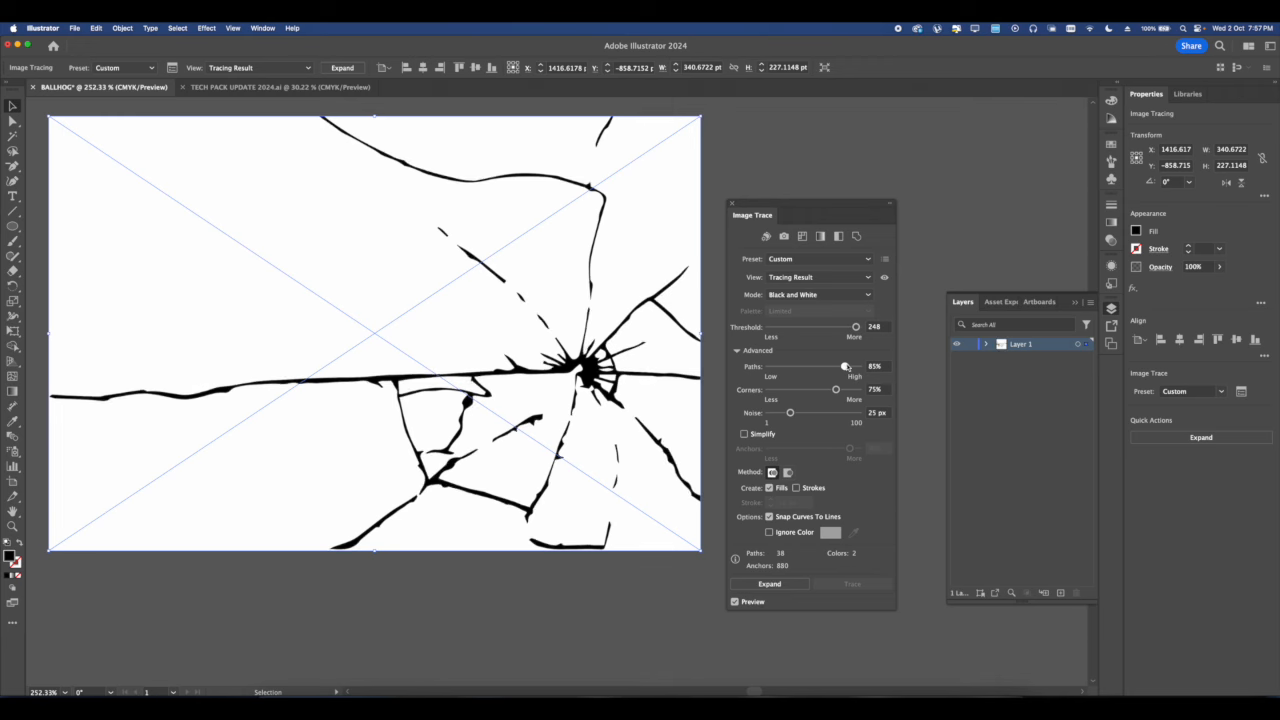
mouse_move(788, 415)
mouse_down()
mouse_move(744, 416)
mouse_move(818, 413)
mouse_up()
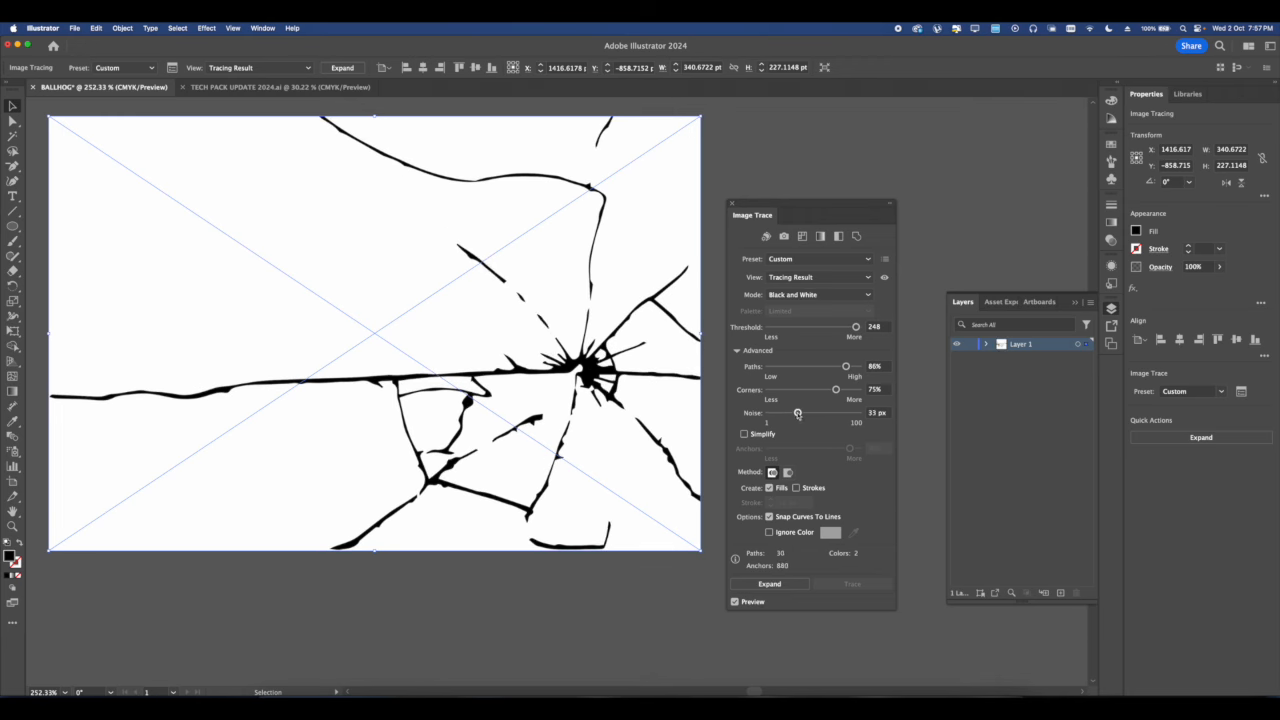
click(770, 536)
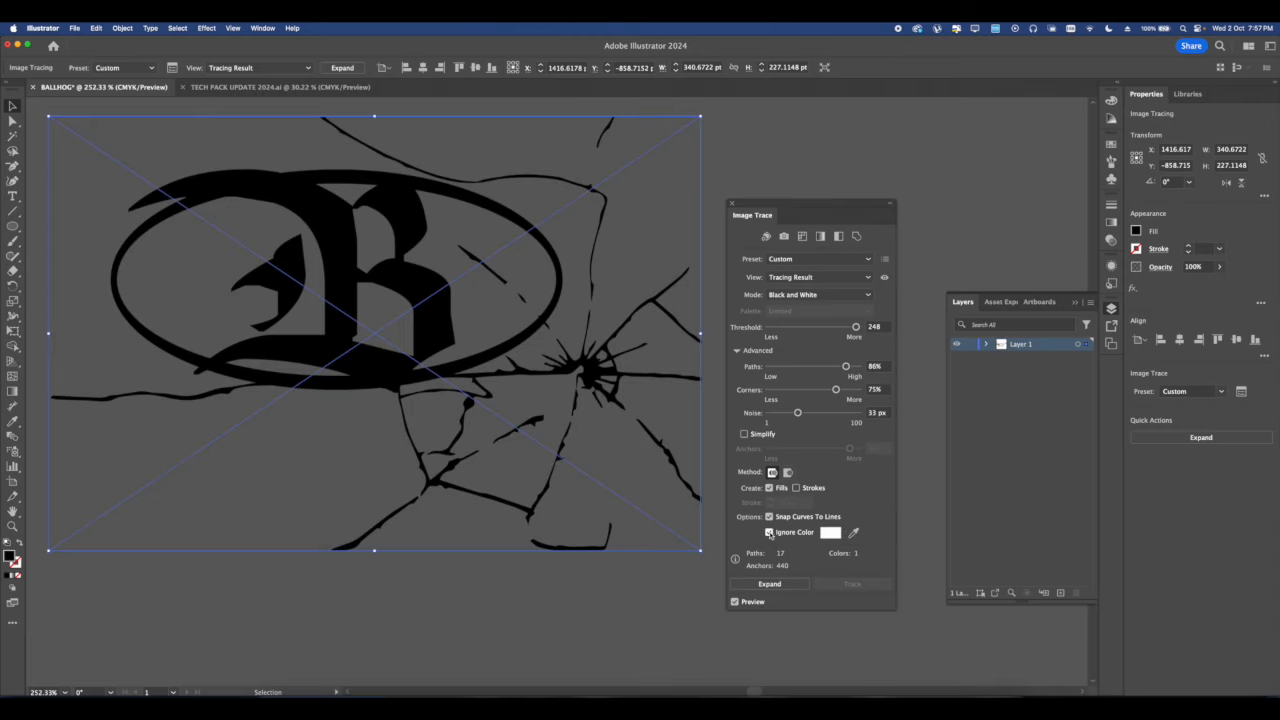
Expand the traced cracks into editable vector paths.
scroll(483, 439, down, 5)
click(119, 28)
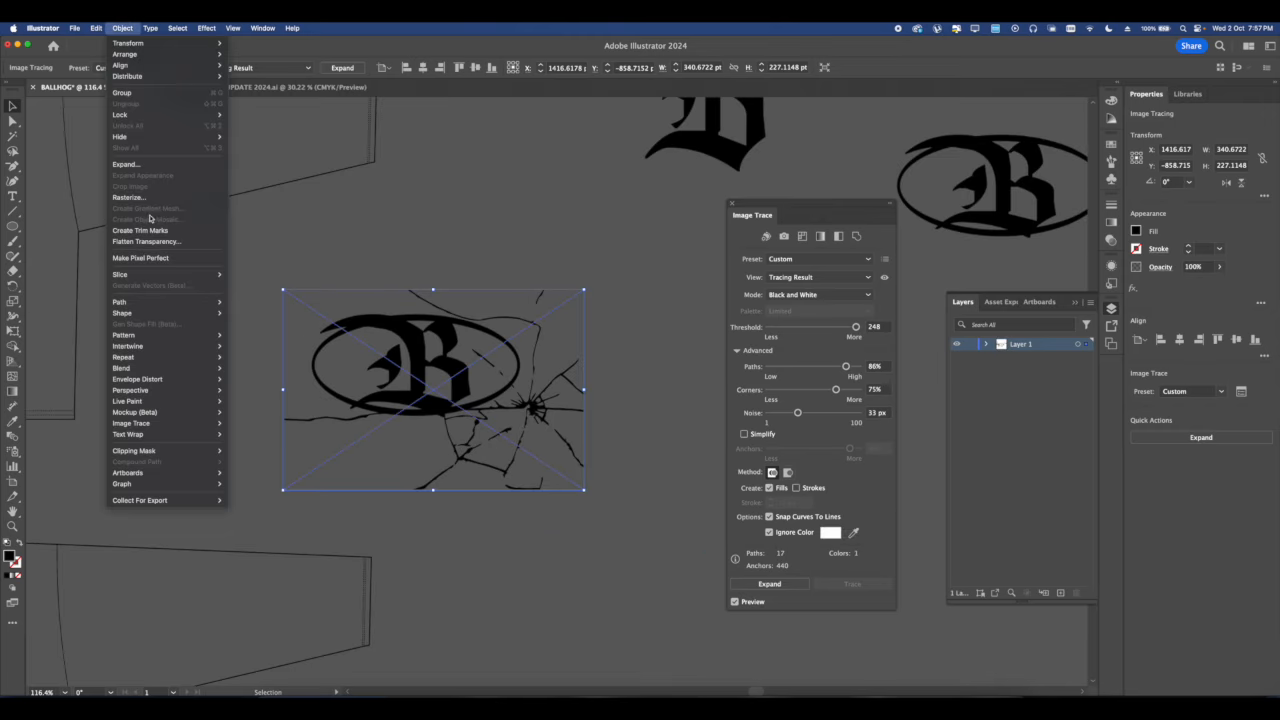
click(140, 163)
click(664, 446)
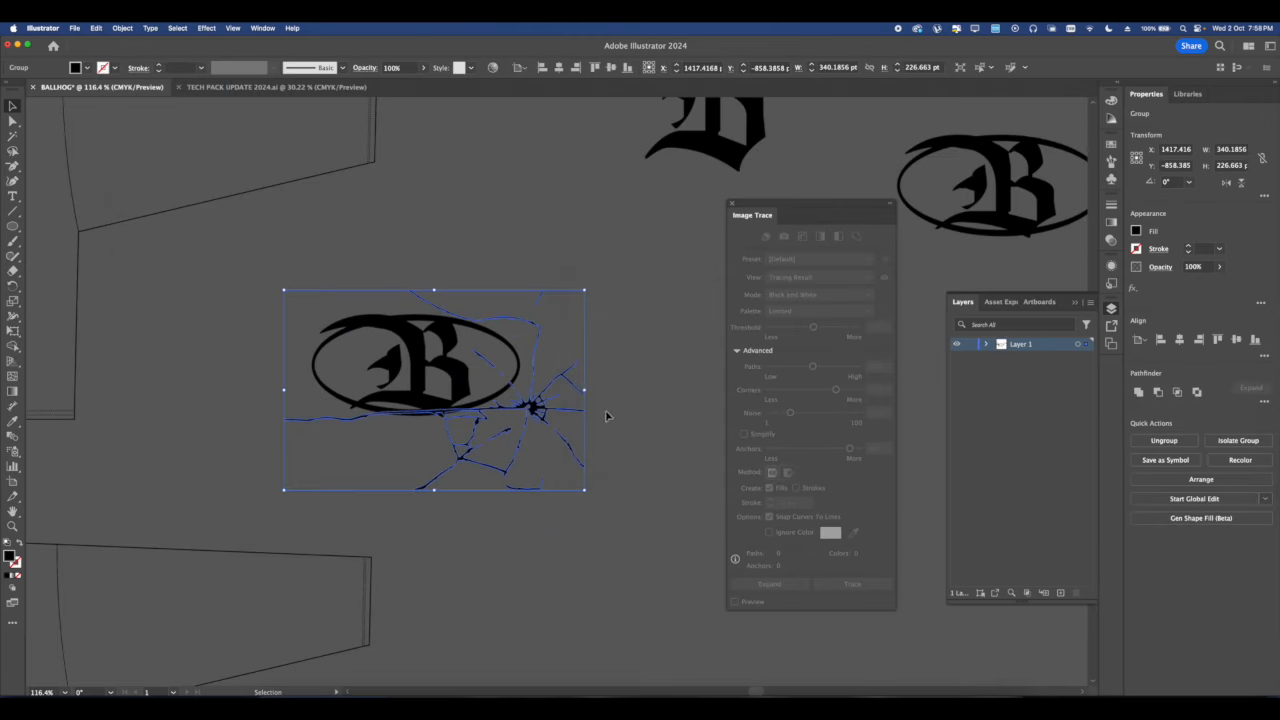
Turn the expanded cracks into a compound path and move them so the impact point lies over the B.
click(291, 28)
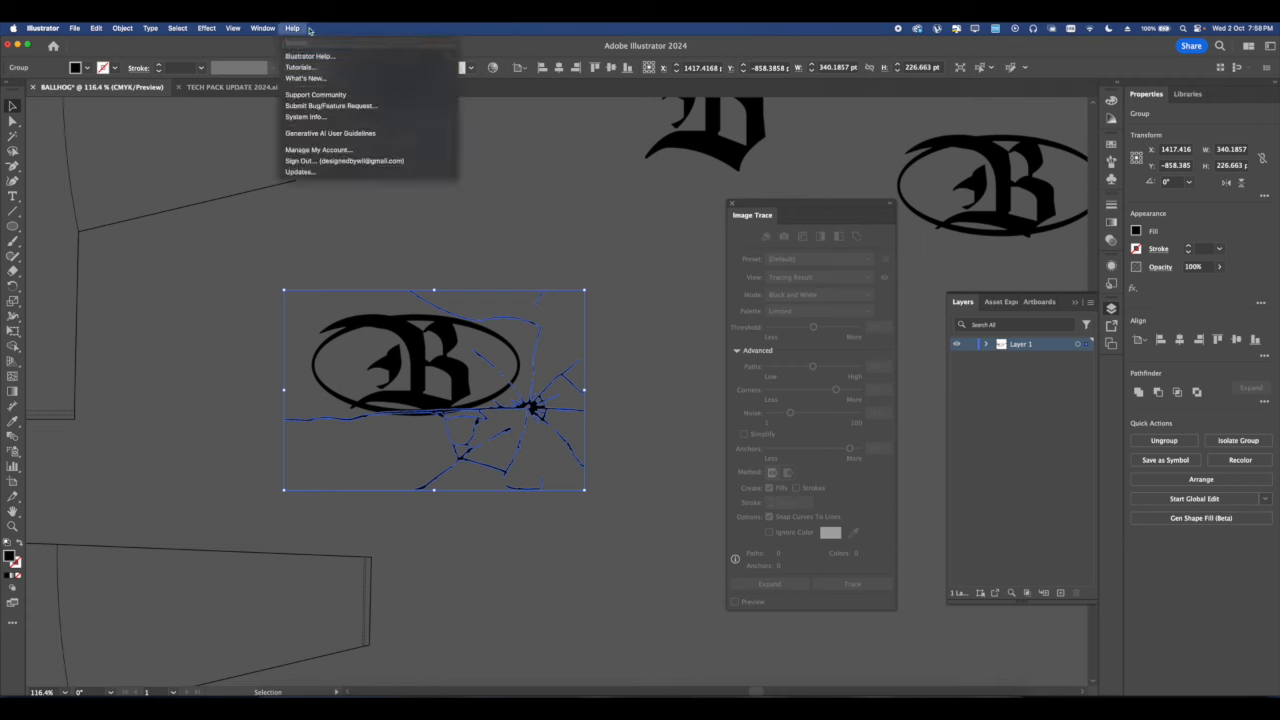
text(com)
mouse_move(345, 92)
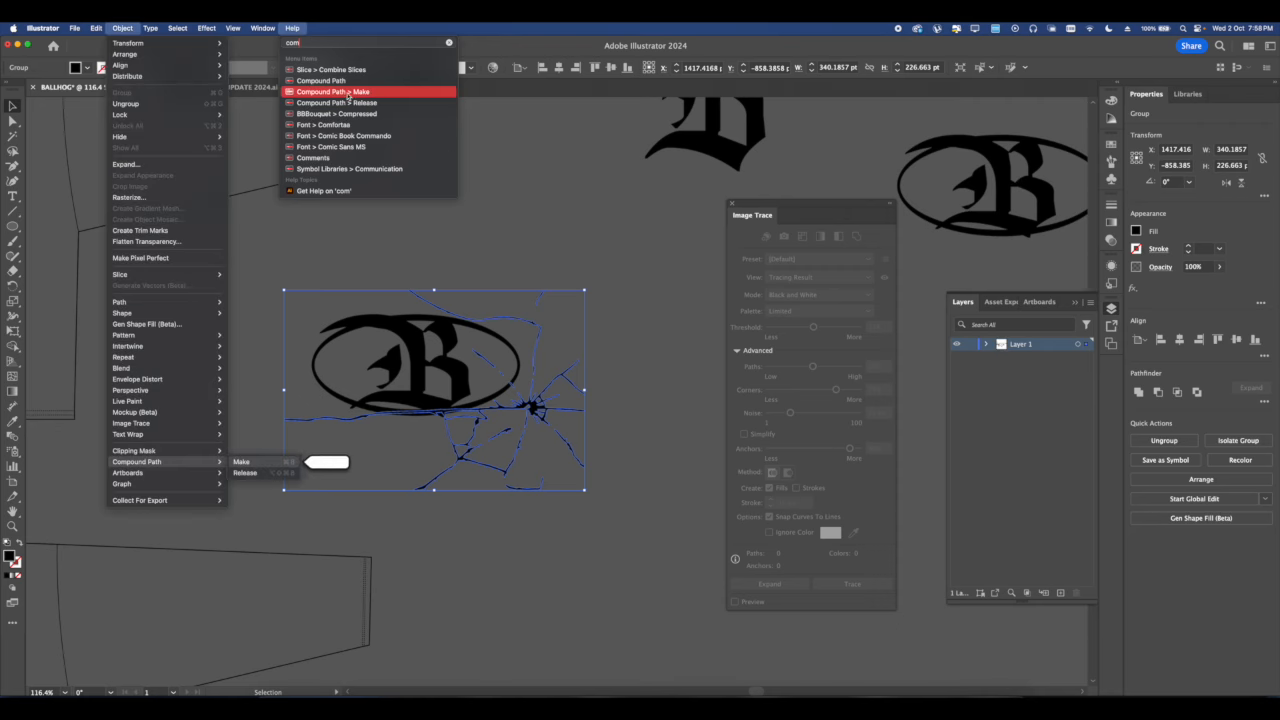
click(348, 93)
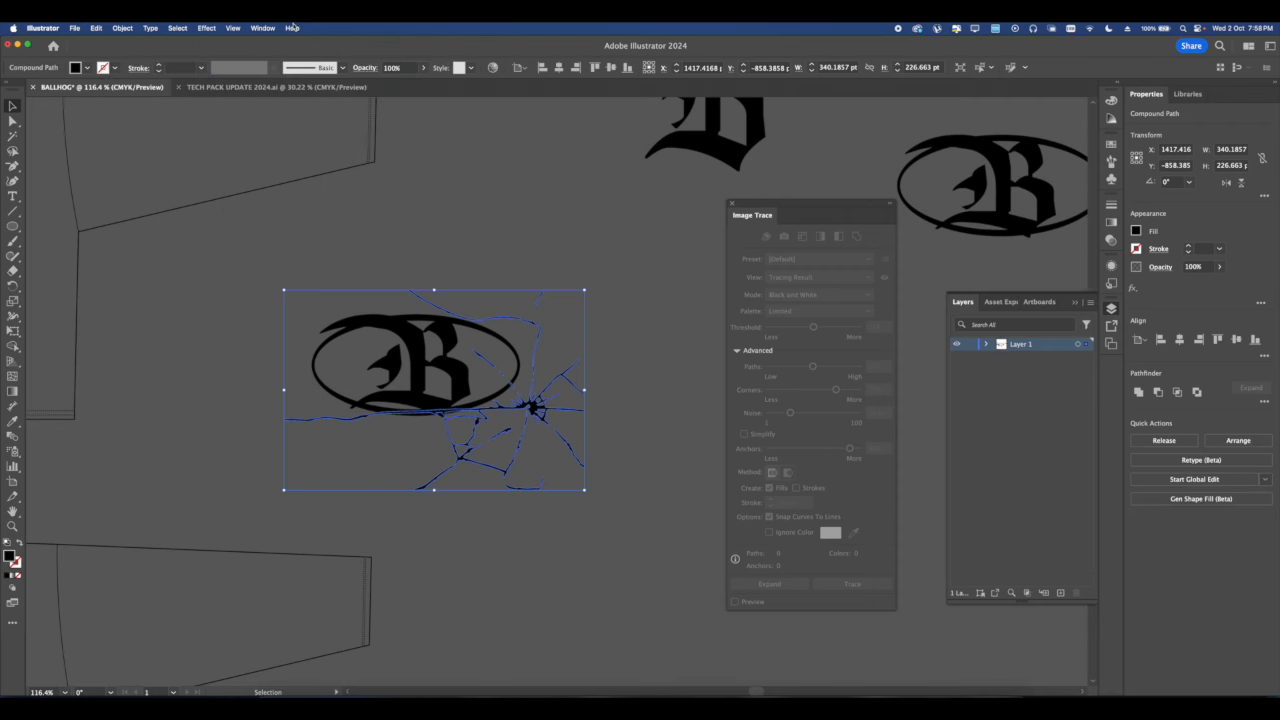
mouse_move(533, 413)
mouse_down()
mouse_move(510, 386)
mouse_move(436, 372)
mouse_up()
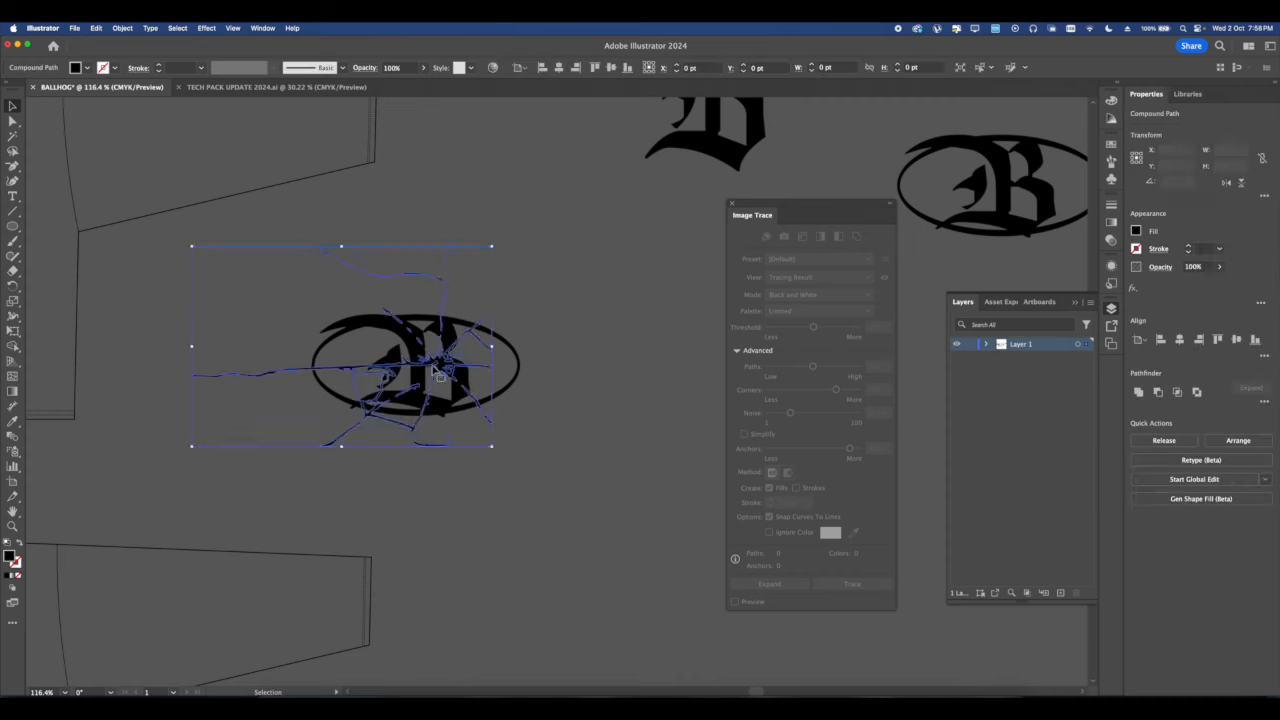
scroll(436, 372, up, 5)
Turn the grouped oval B emblem into a single compound path.
click(366, 309)
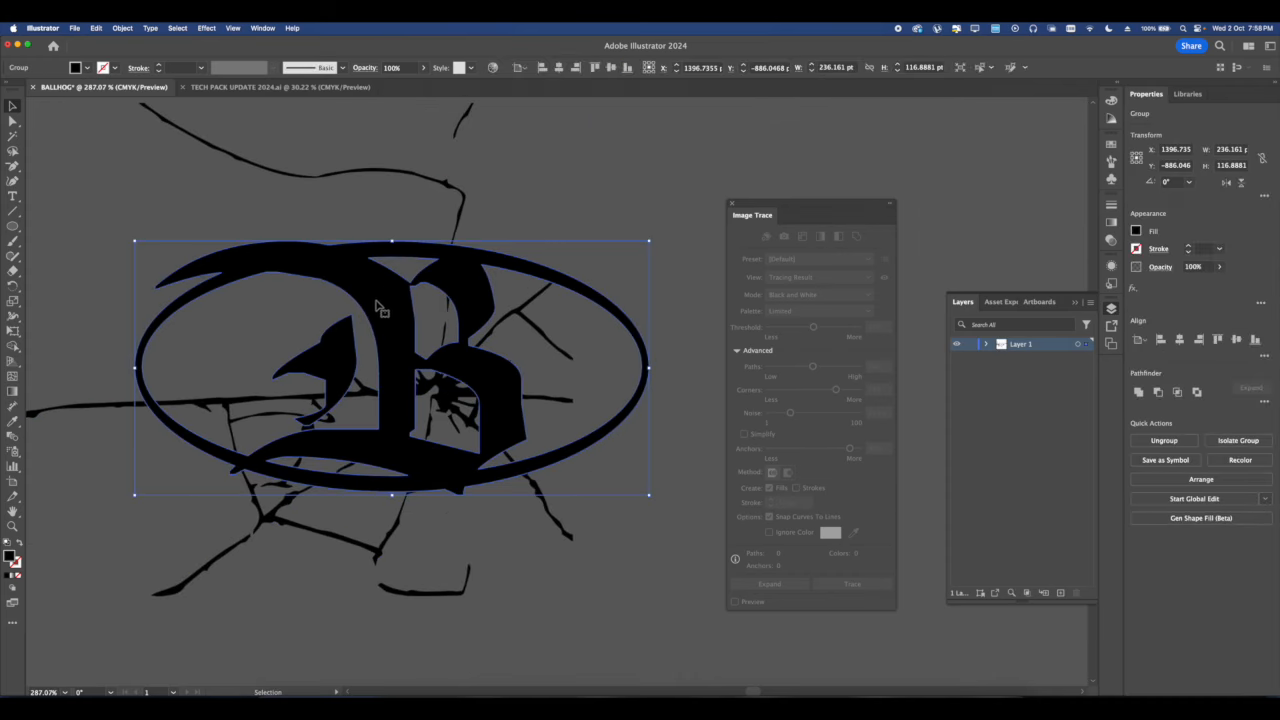
click(291, 28)
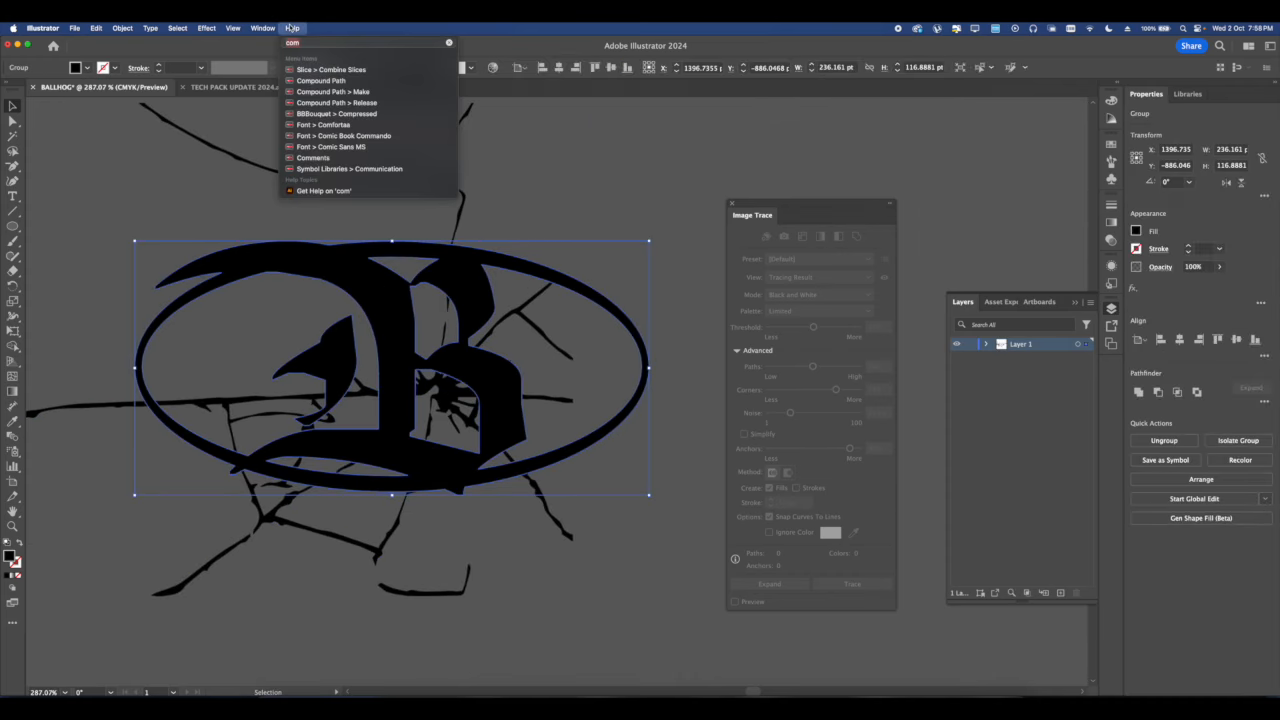
click(291, 28)
click(293, 30)
mouse_move(333, 91)
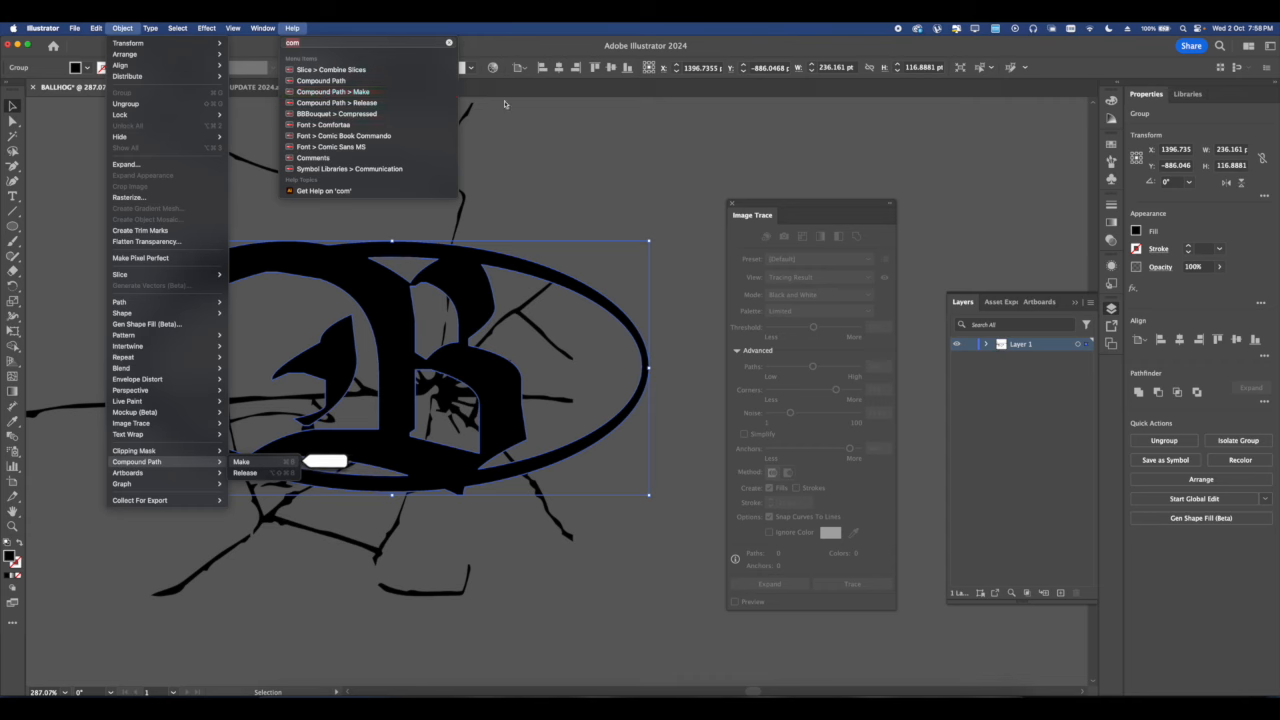
click(388, 92)
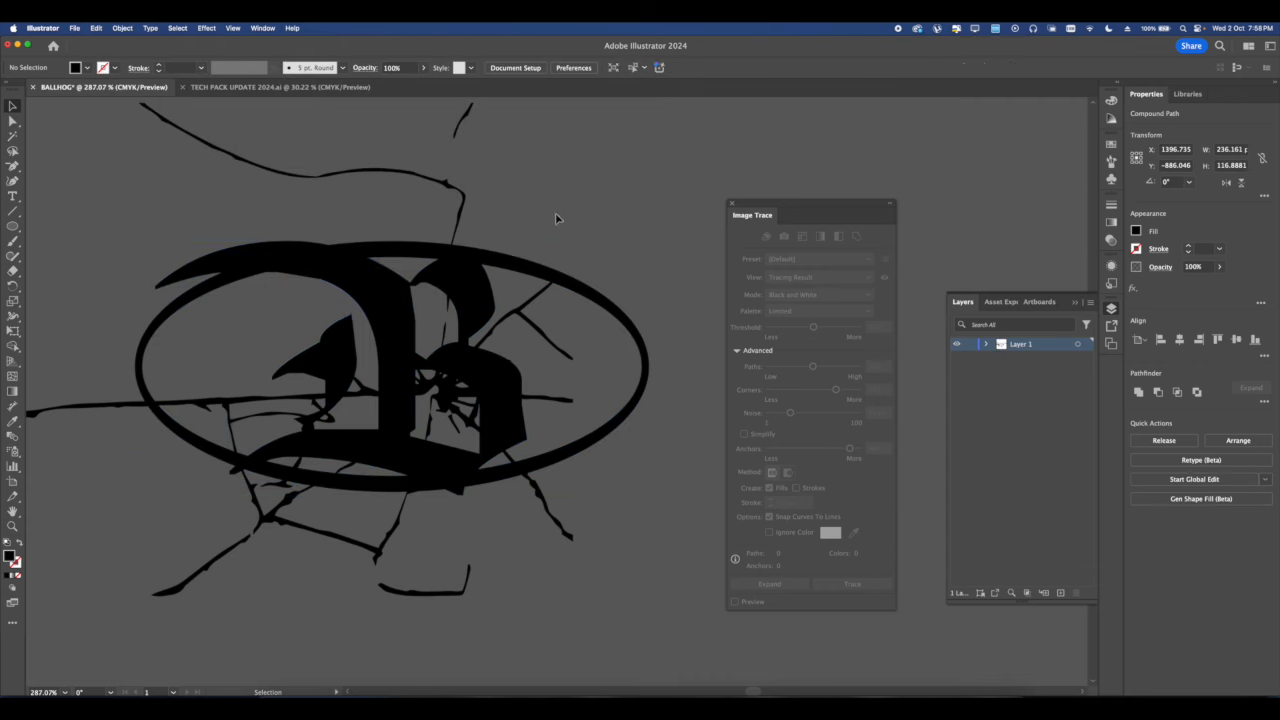
Nudge the cracks over the B's lower bowl and give them the grey canvas colour as fill.
drag(442, 408, 454, 387)
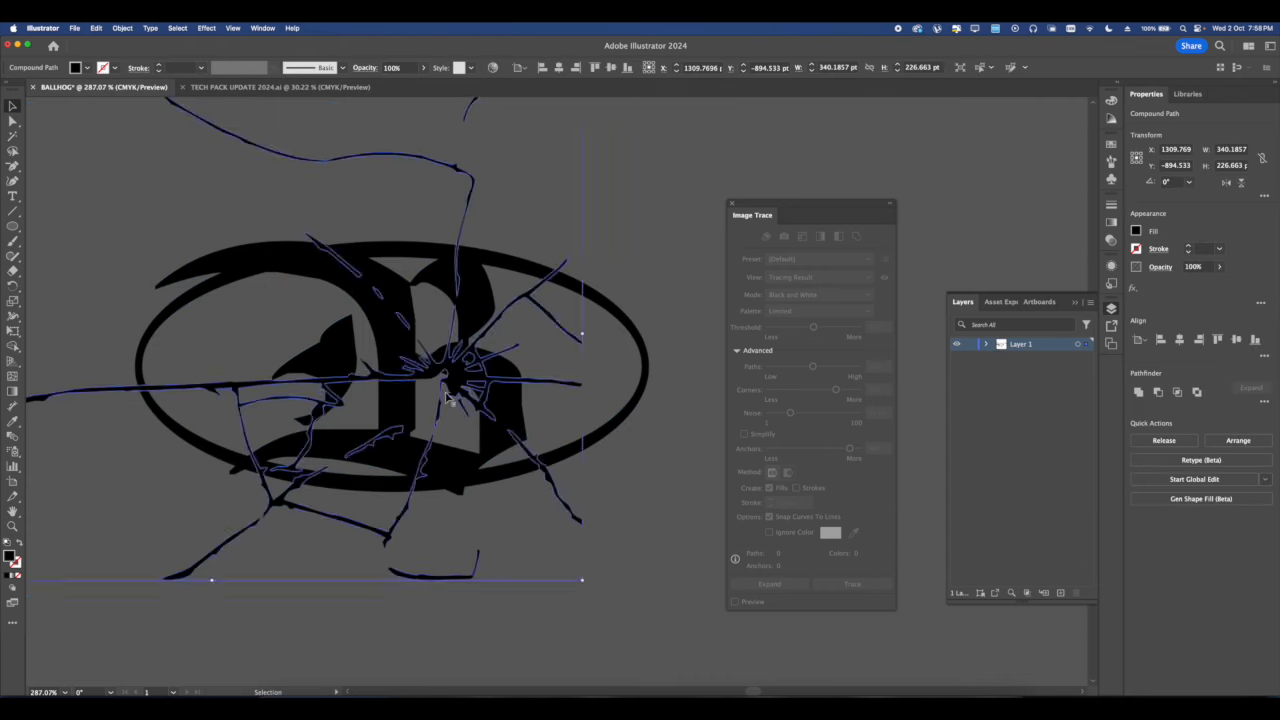
scroll(439, 382, down, 5)
click(12, 421)
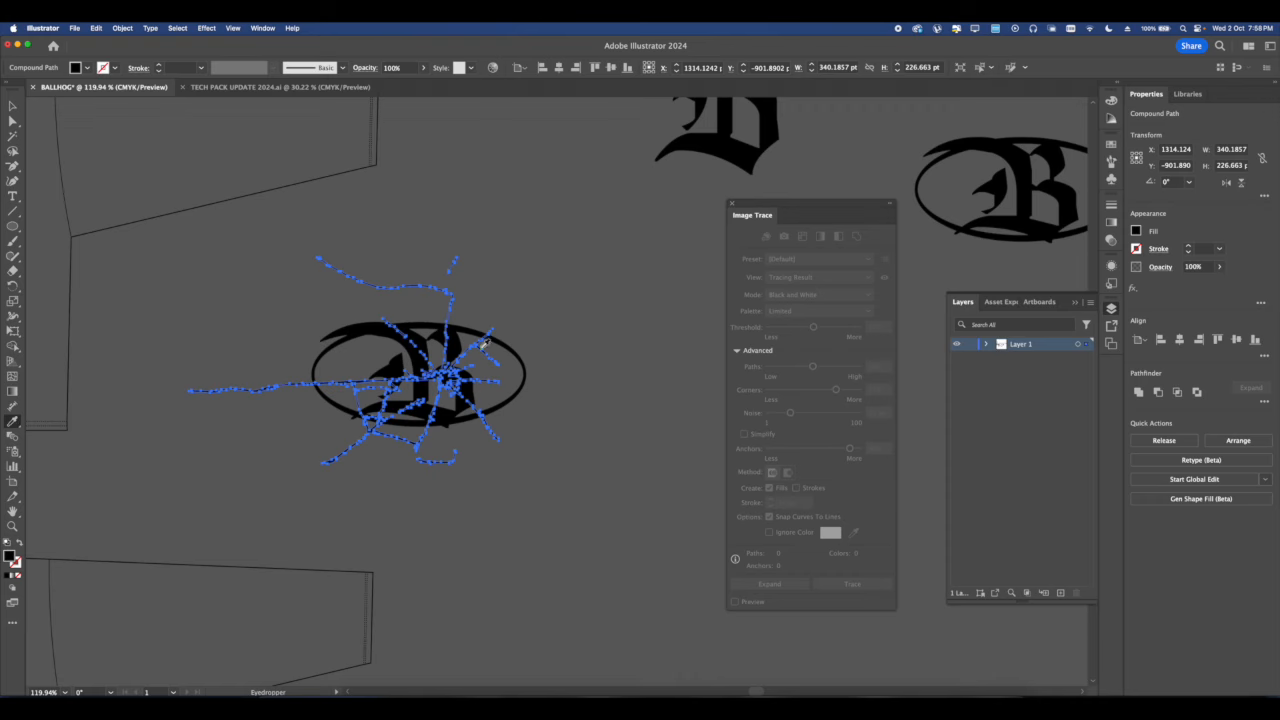
scroll(483, 343, up, 5)
scroll(450, 200, down, 5)
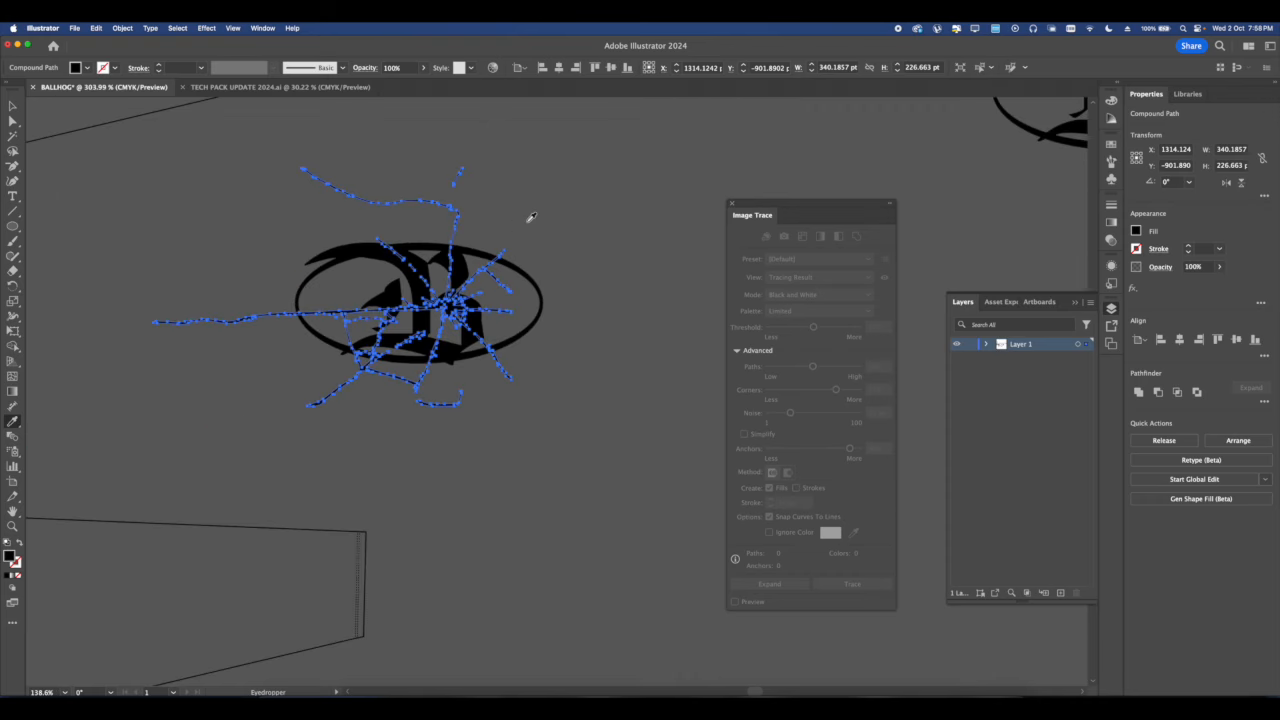
scroll(528, 217, up, 4)
click(11, 106)
drag(454, 185, 422, 205)
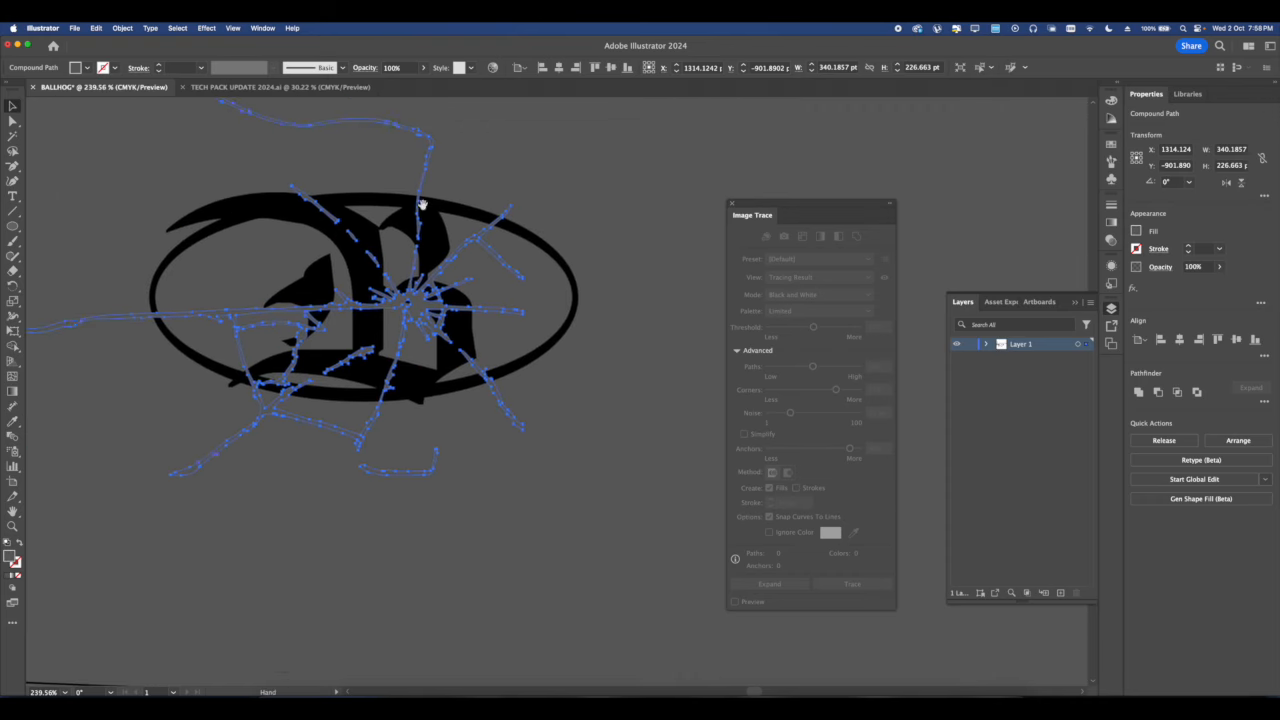
click(576, 176)
Shift the grey cracks slightly to the right so the impact point sits on the B's right side.
scroll(477, 214, up, 1)
scroll(487, 173, down, 4)
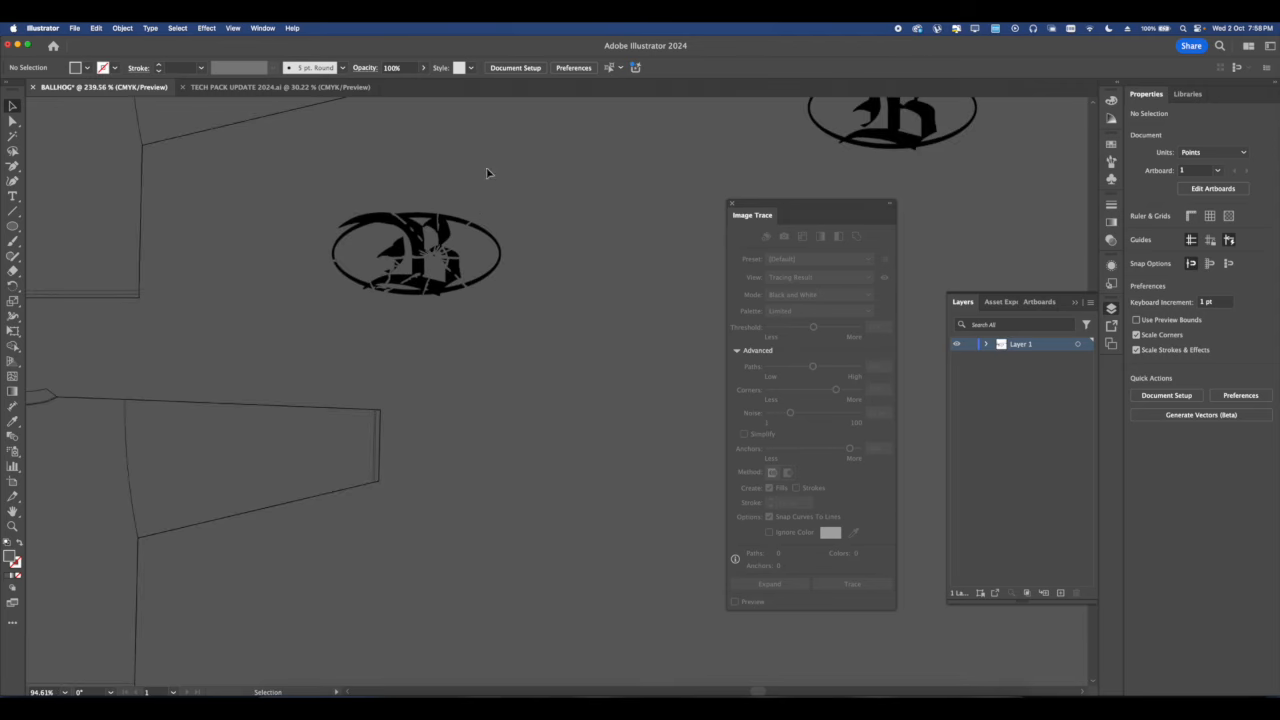
scroll(460, 226, up, 4)
scroll(384, 325, down, 4)
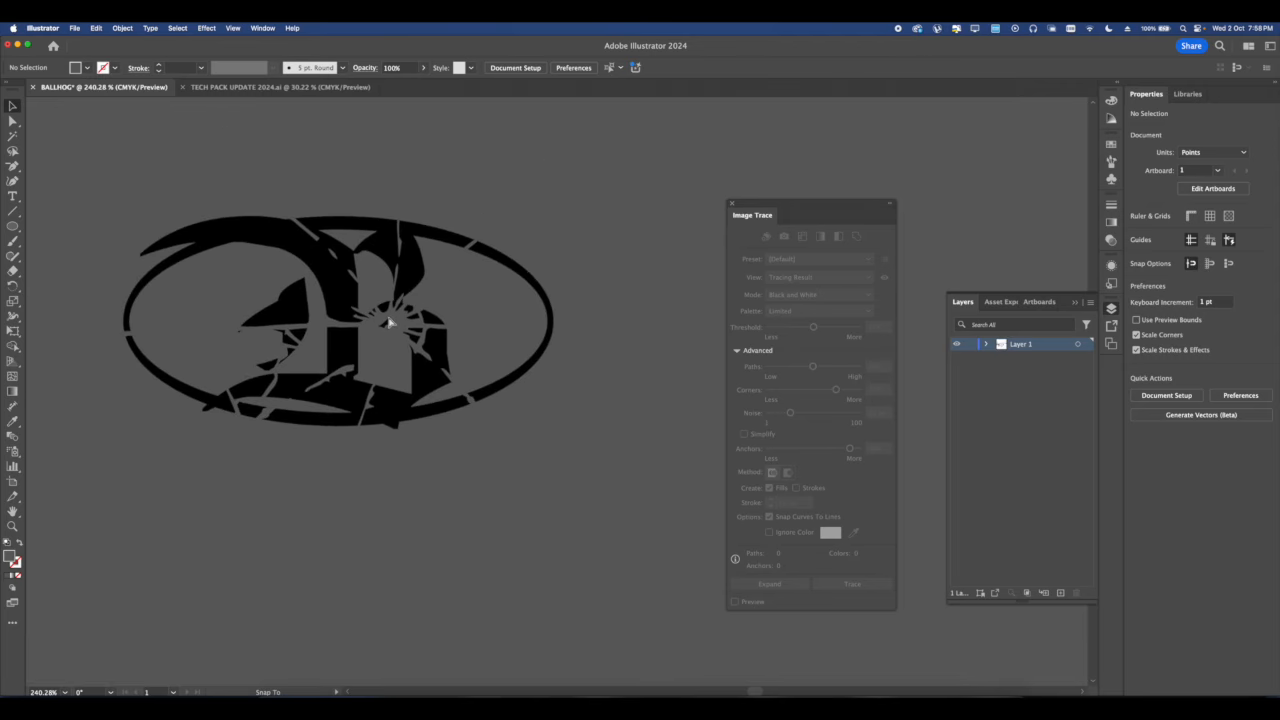
scroll(487, 357, up, 4)
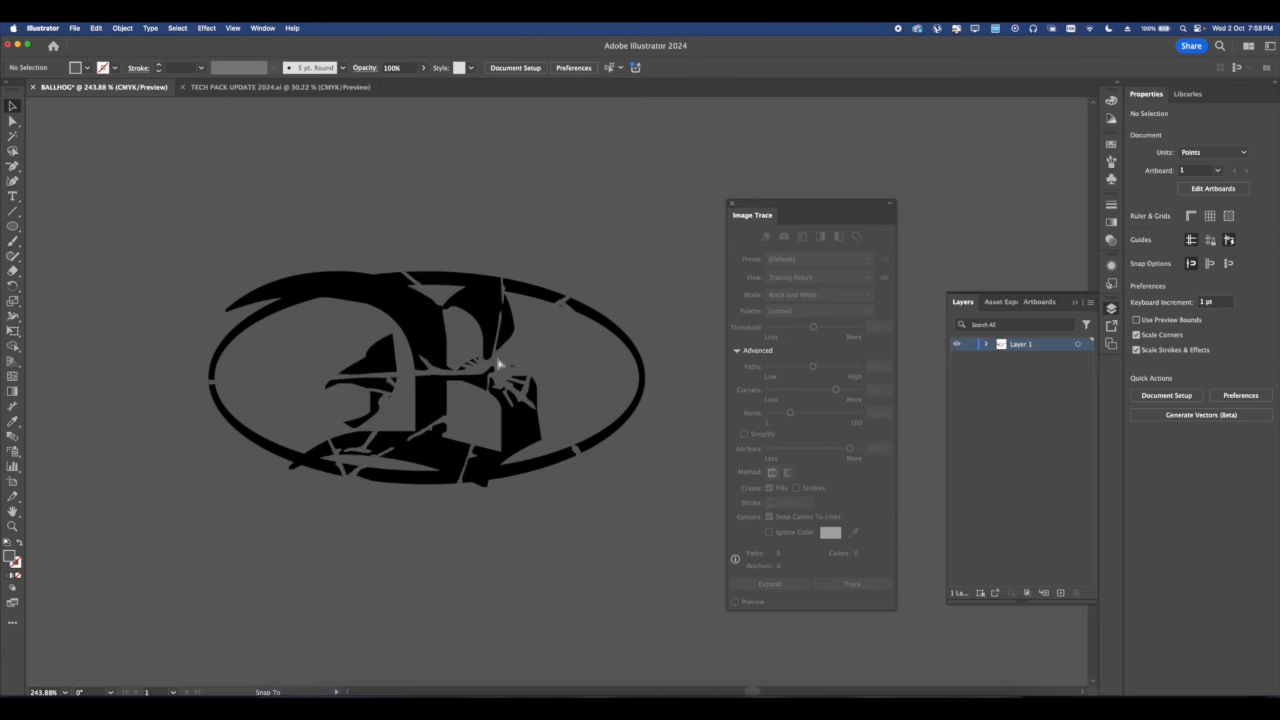
click(495, 369)
scroll(500, 372, down, 2)
scroll(497, 369, down, 3)
click(611, 463)
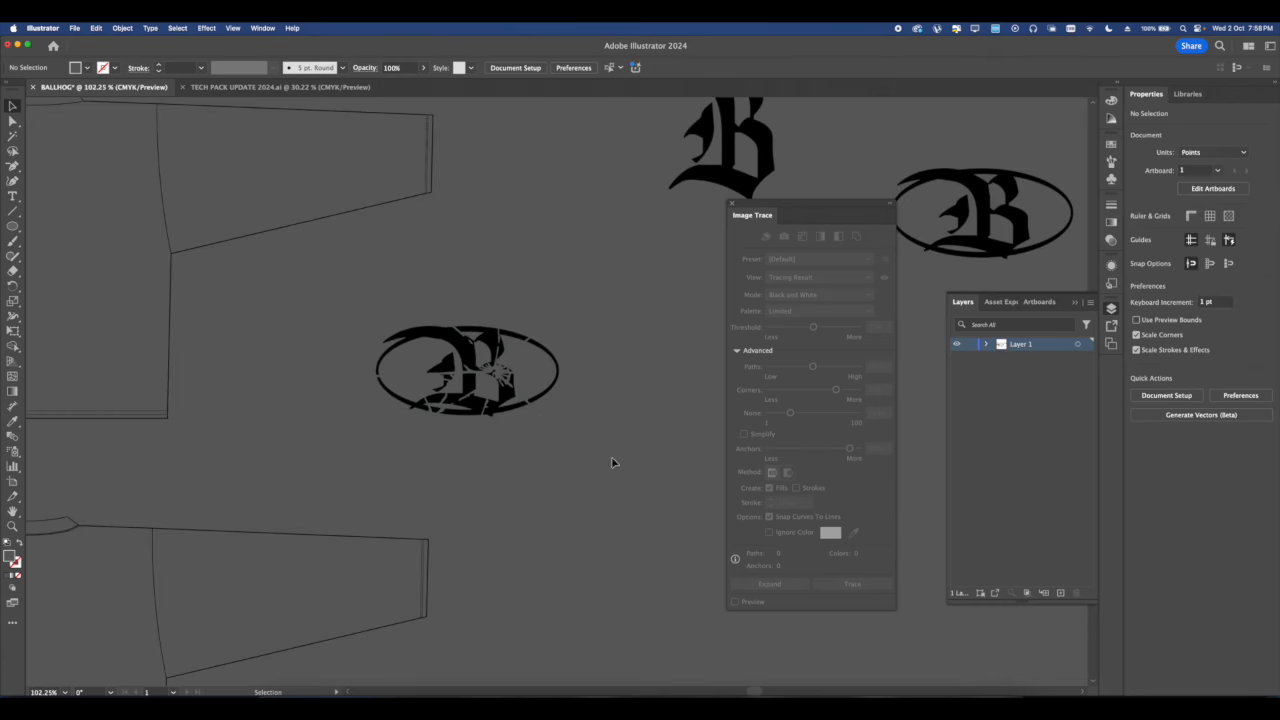
Subtract the cracks from the oval B emblem with Minus Front.
drag(611, 463, 394, 319)
scroll(466, 373, up, 4)
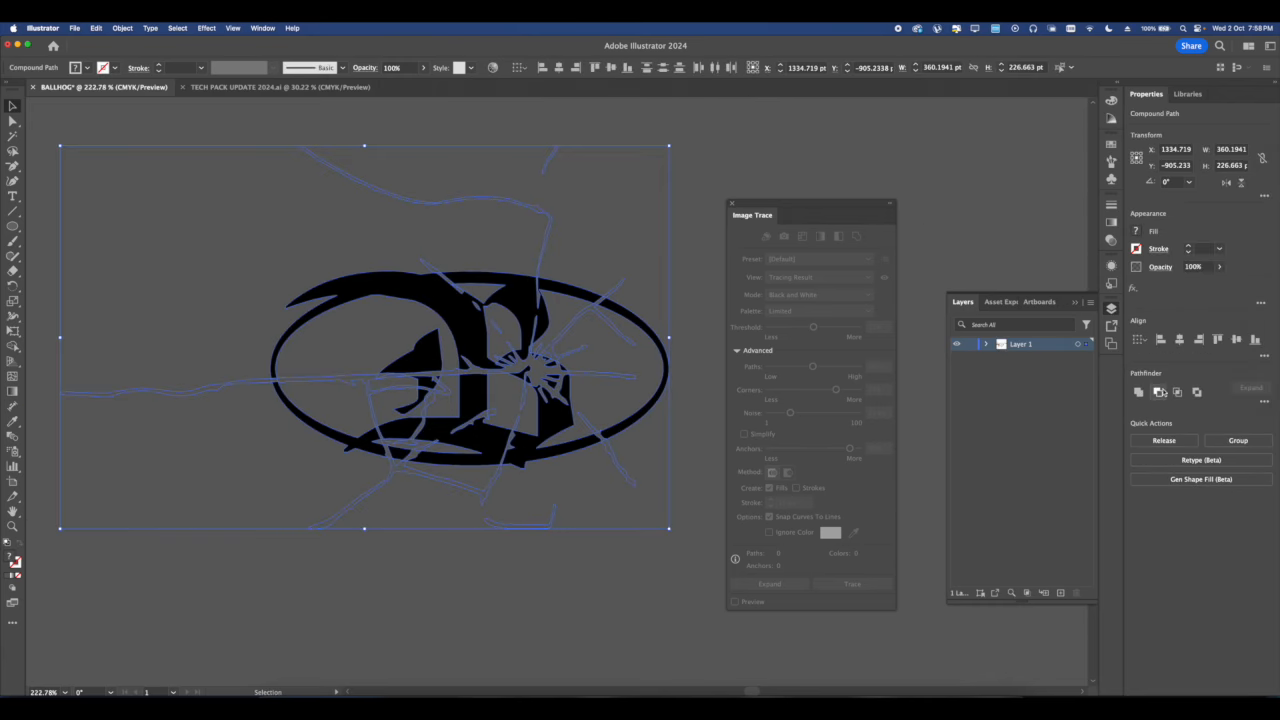
click(1159, 392)
drag(528, 426, 467, 321)
scroll(434, 343, up, 3)
scroll(408, 340, down, 4)
scroll(405, 345, up, 3)
scroll(485, 348, down, 2)
Ungroup the cracked emblem and release its compound paths into separate fragments.
right_click(436, 285)
click(453, 419)
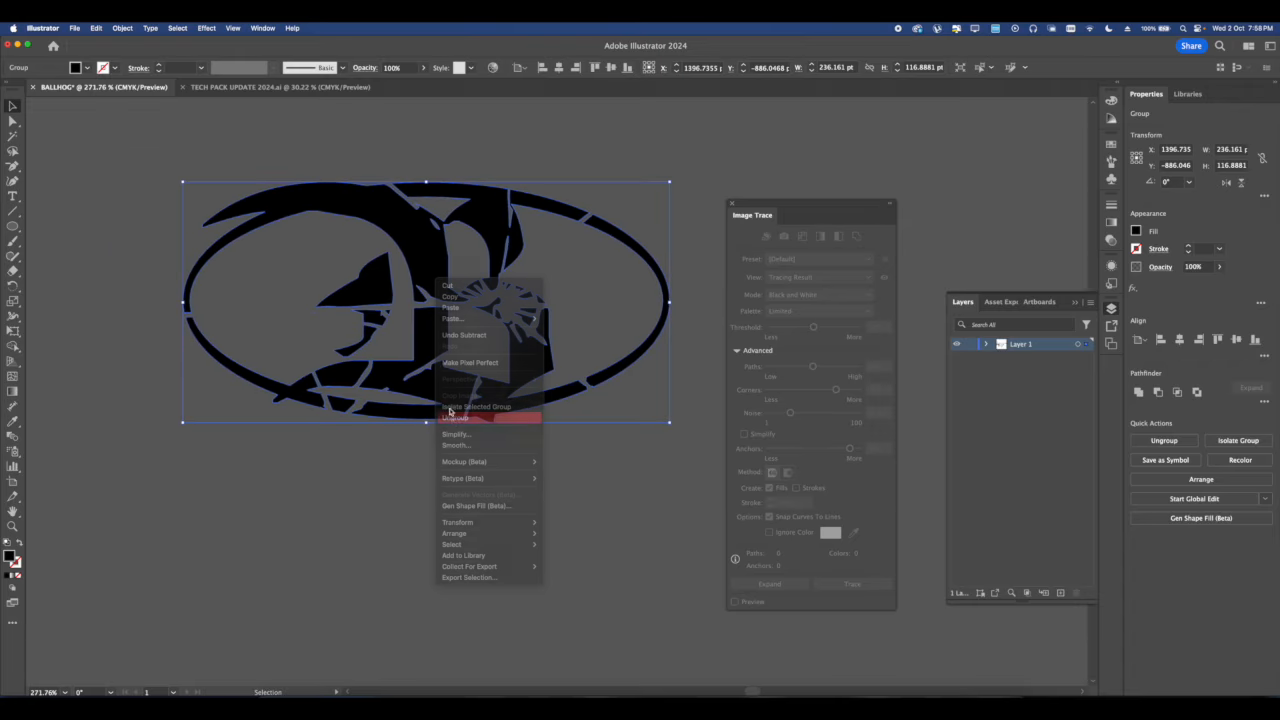
click(292, 28)
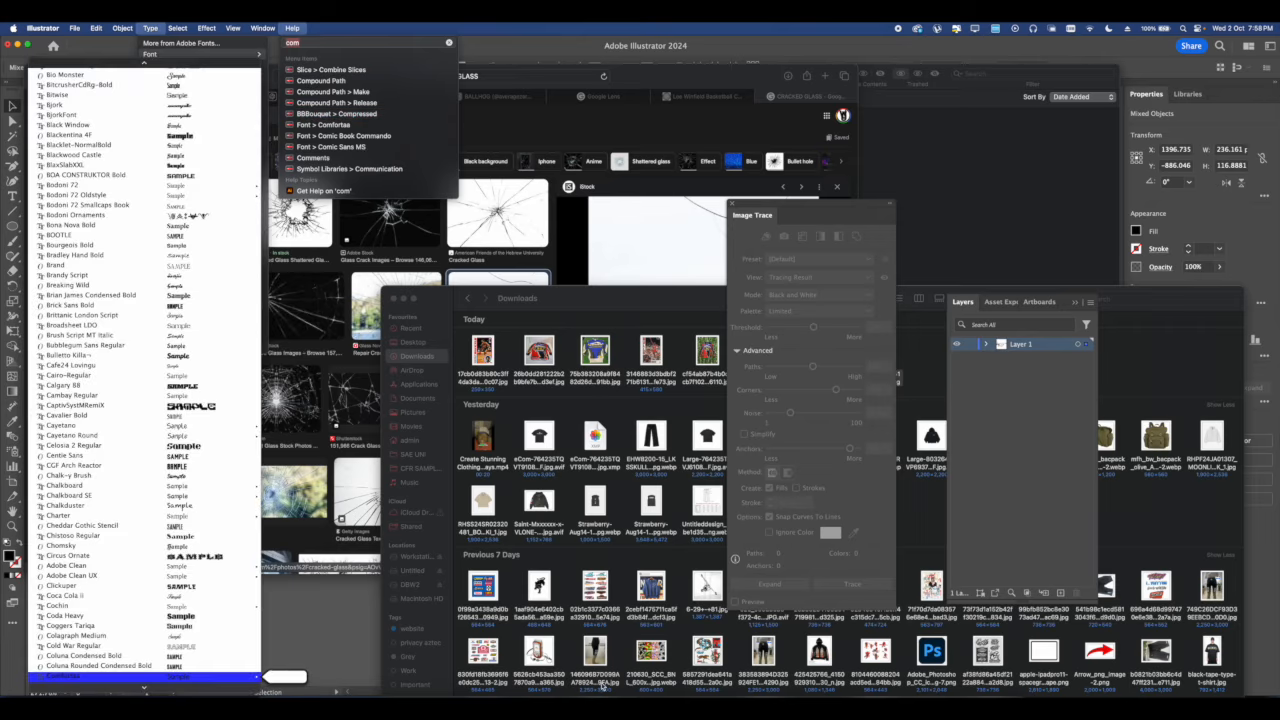
key(Escape)
click(287, 27)
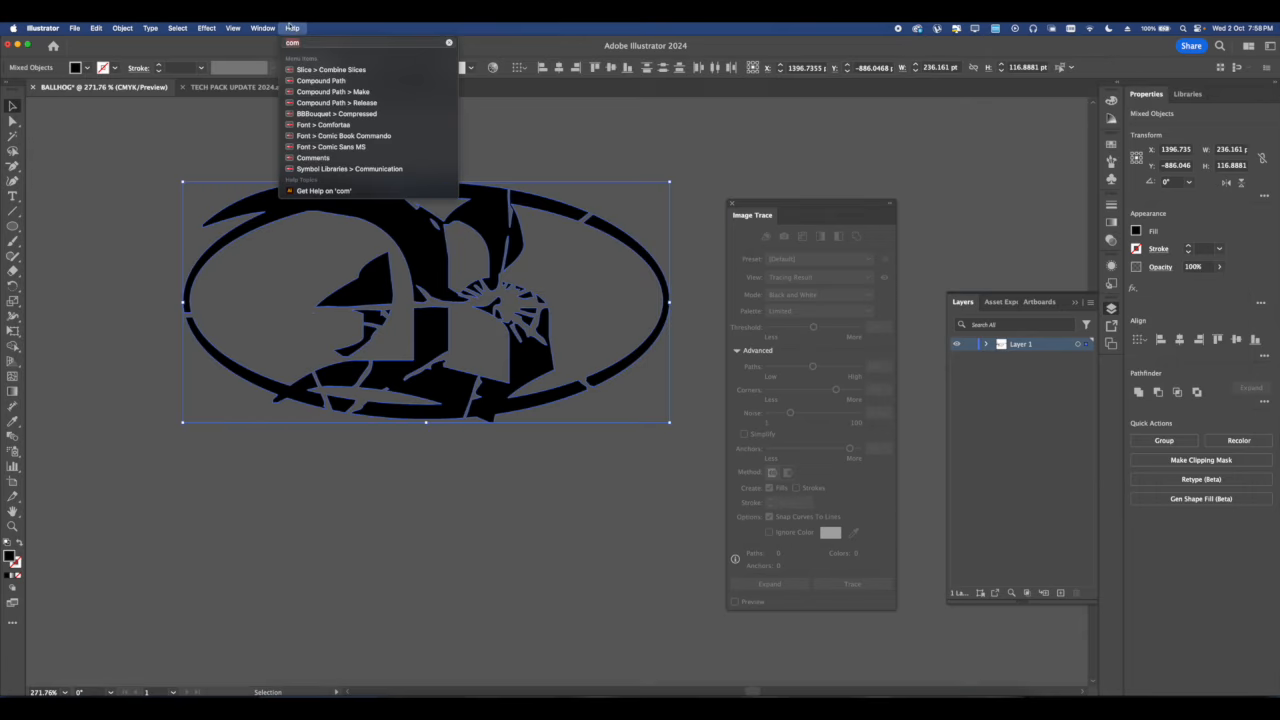
click(331, 104)
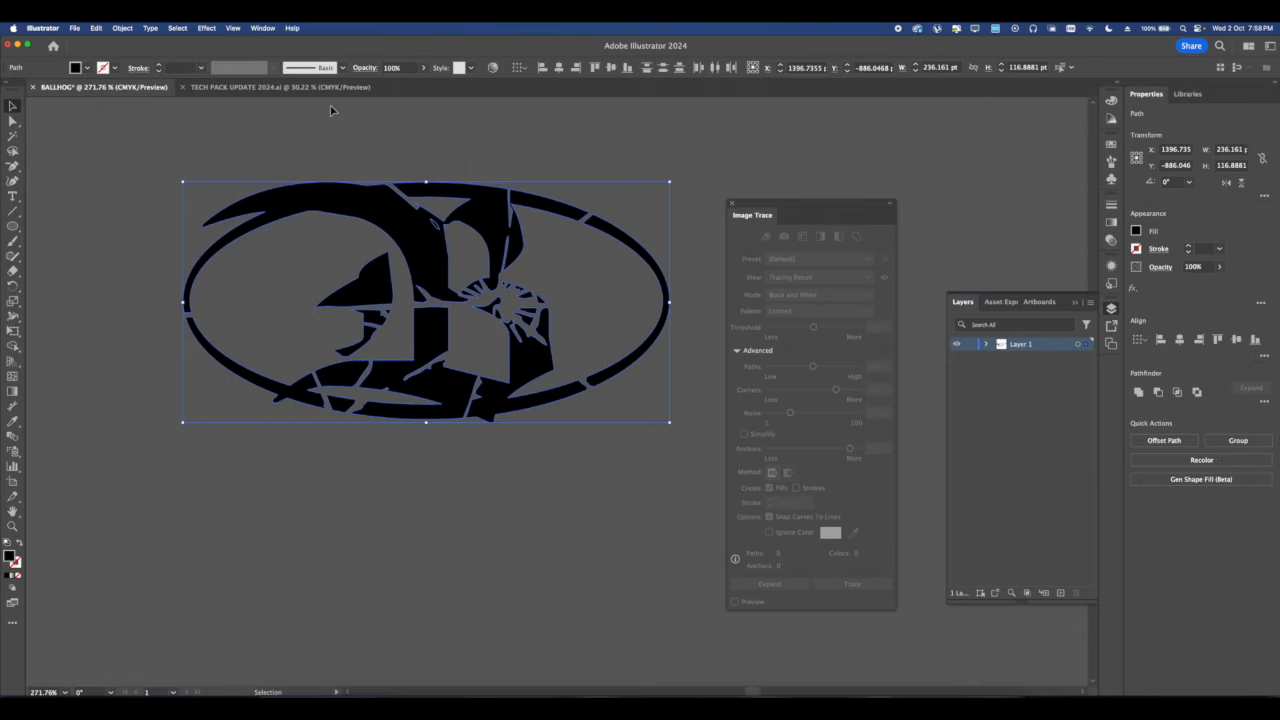
Shift the oval's lower-left fragment outward to widen its crack gap.
click(305, 150)
click(300, 205)
scroll(294, 246, up, 2)
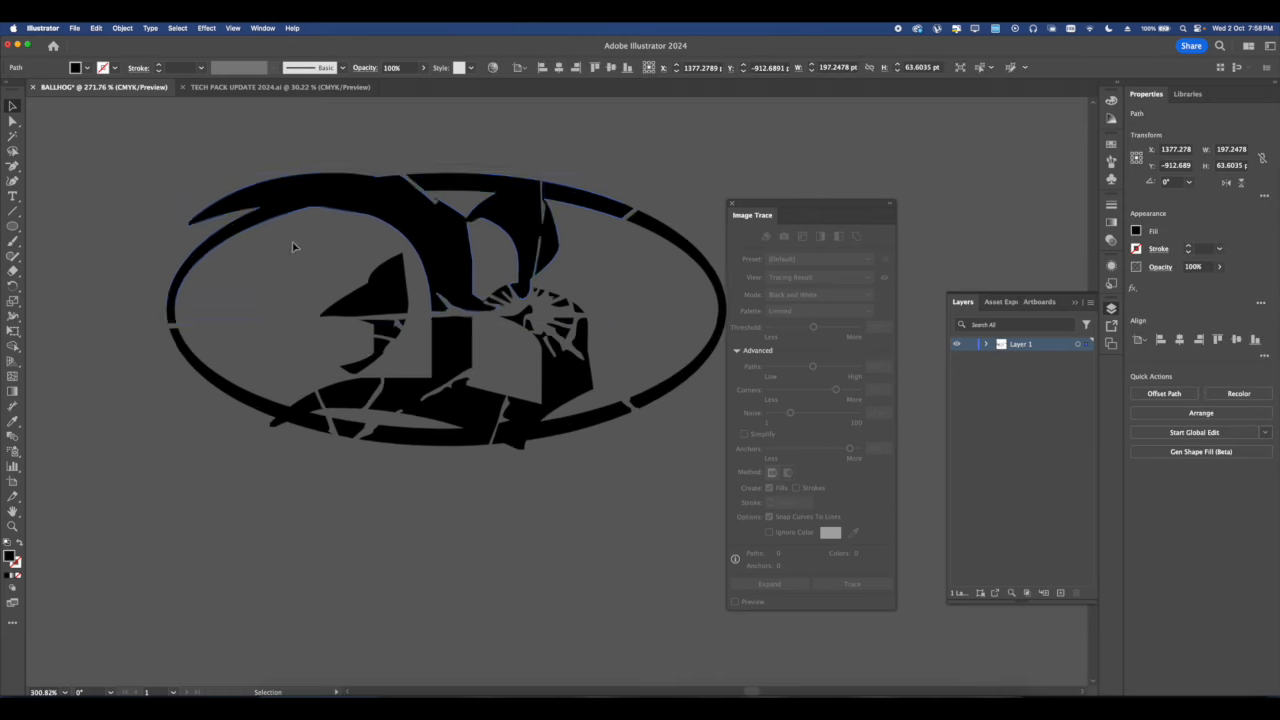
drag(394, 240, 489, 205)
key(a)
click(342, 379)
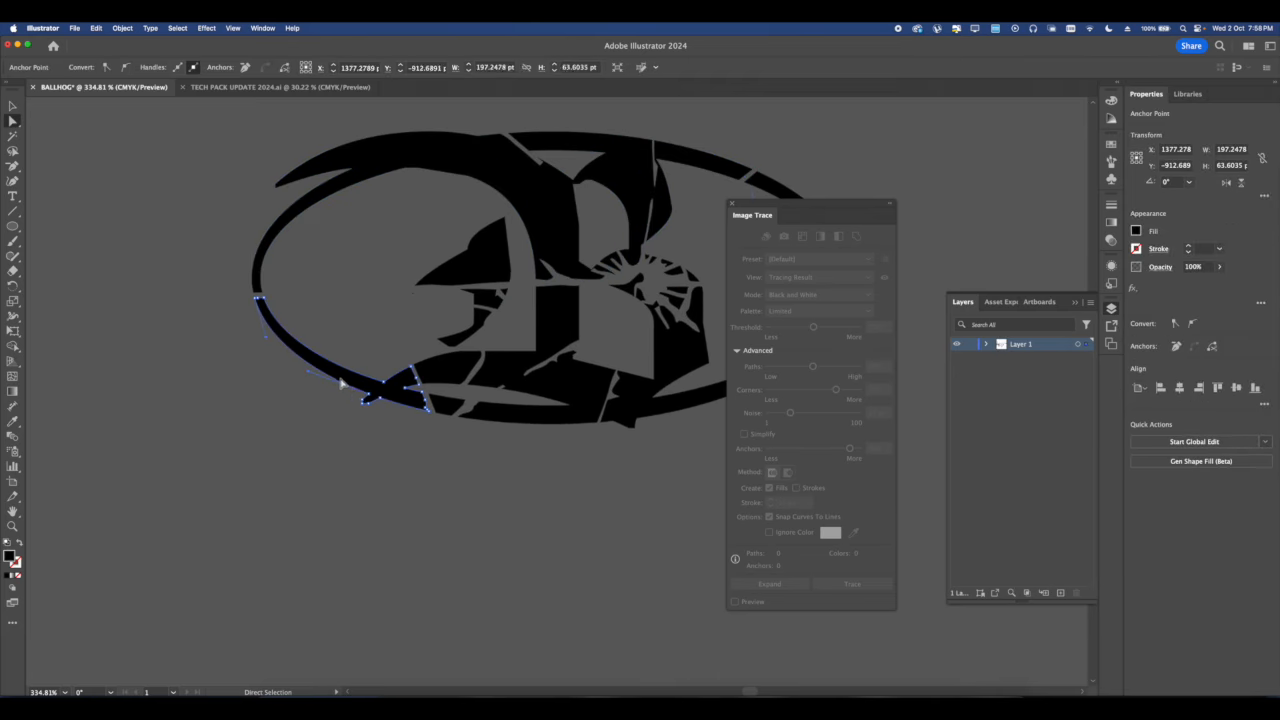
scroll(343, 376, up, 4)
drag(358, 388, 351, 394)
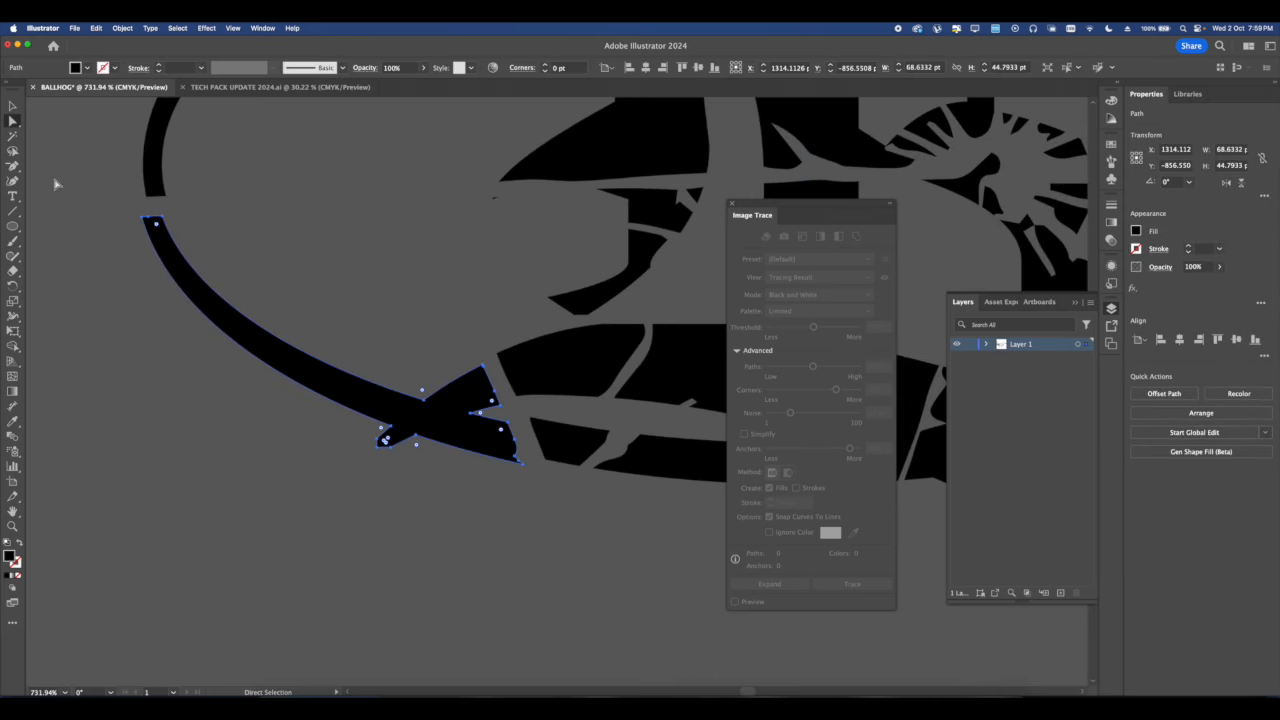
key(v)
drag(524, 212, 374, 298)
click(511, 258)
scroll(450, 257, down, 5)
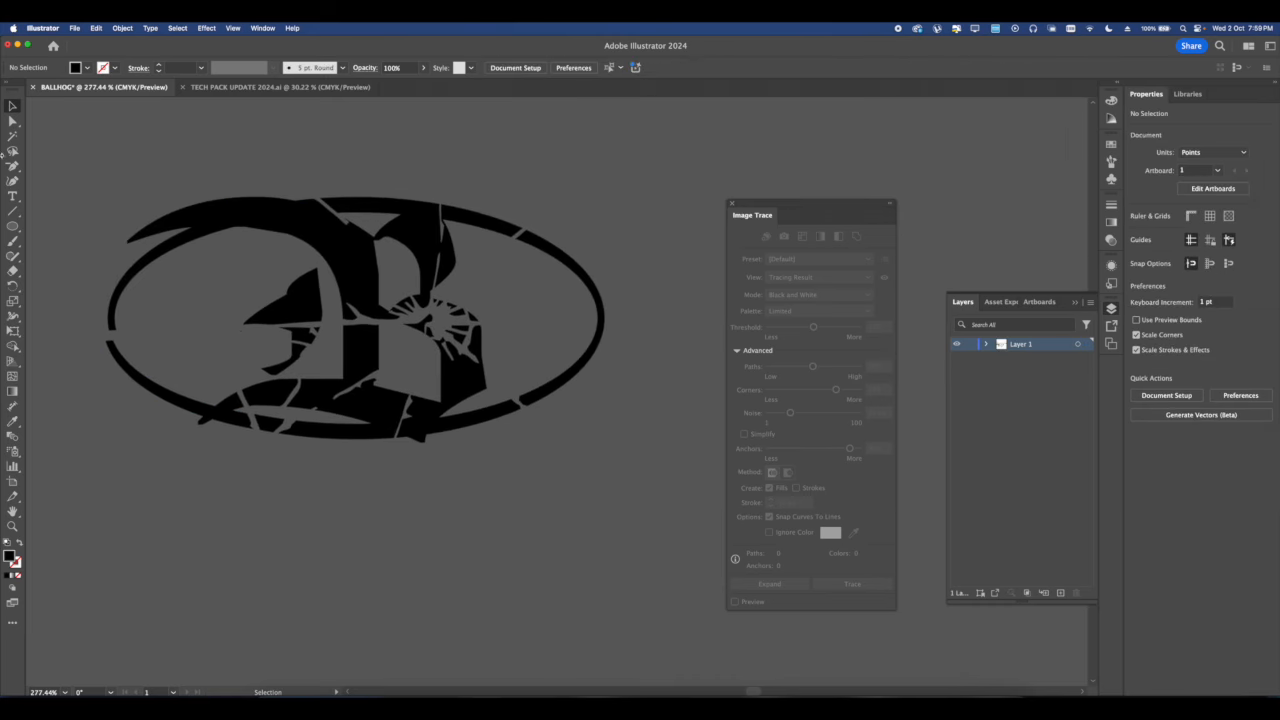
Rotate the large upper fragment of the oval and B slightly clockwise.
click(12, 121)
click(351, 257)
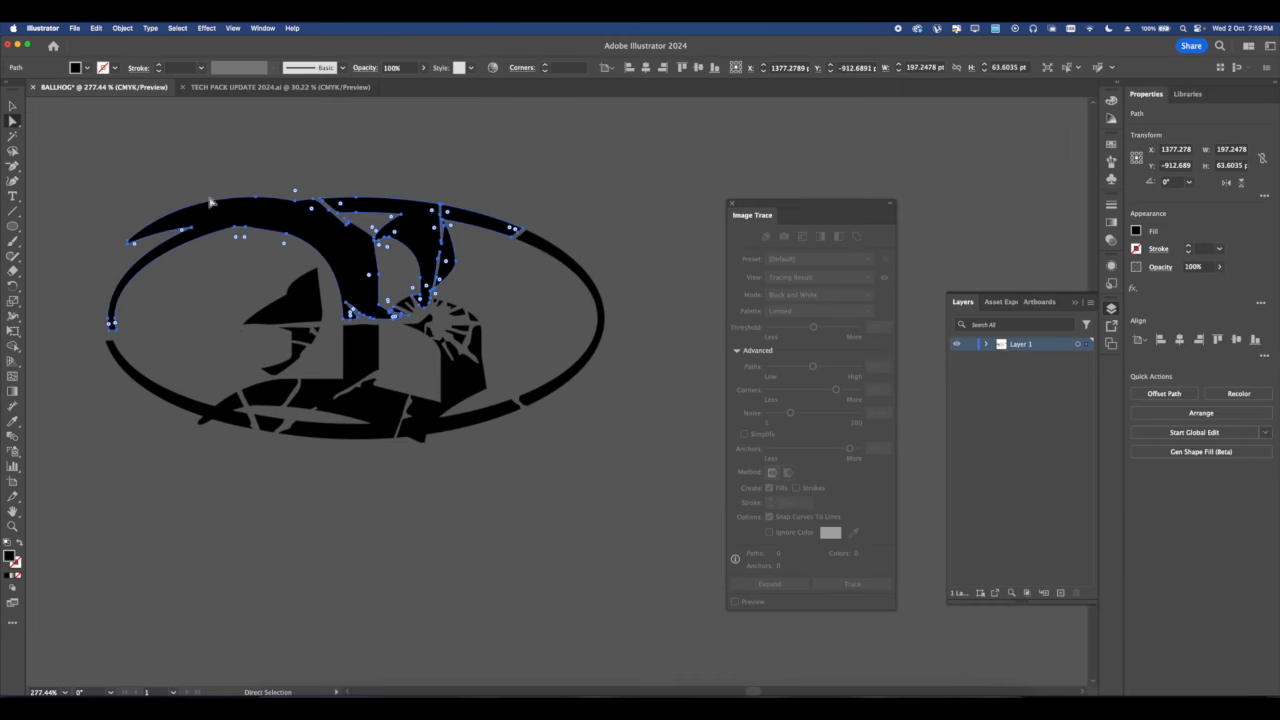
click(12, 108)
drag(527, 195, 531, 196)
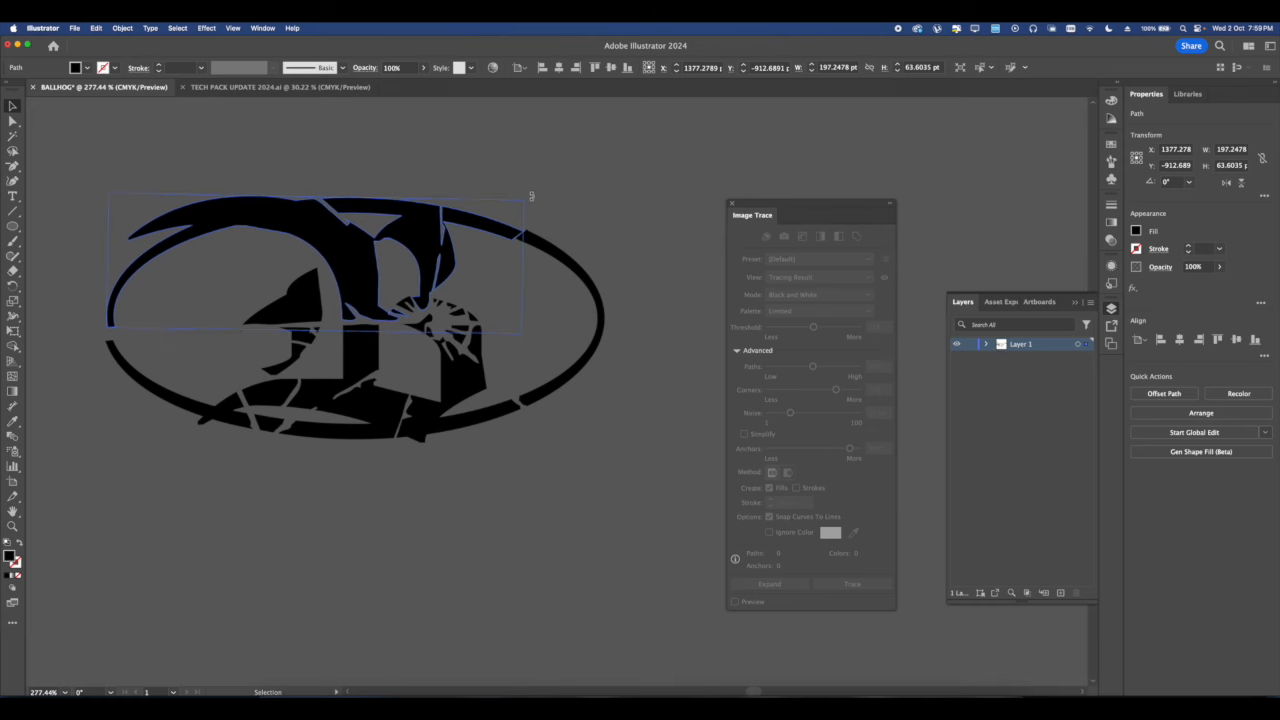
drag(478, 244, 454, 281)
click(454, 281)
scroll(420, 285, down, 3)
scroll(371, 284, up, 2)
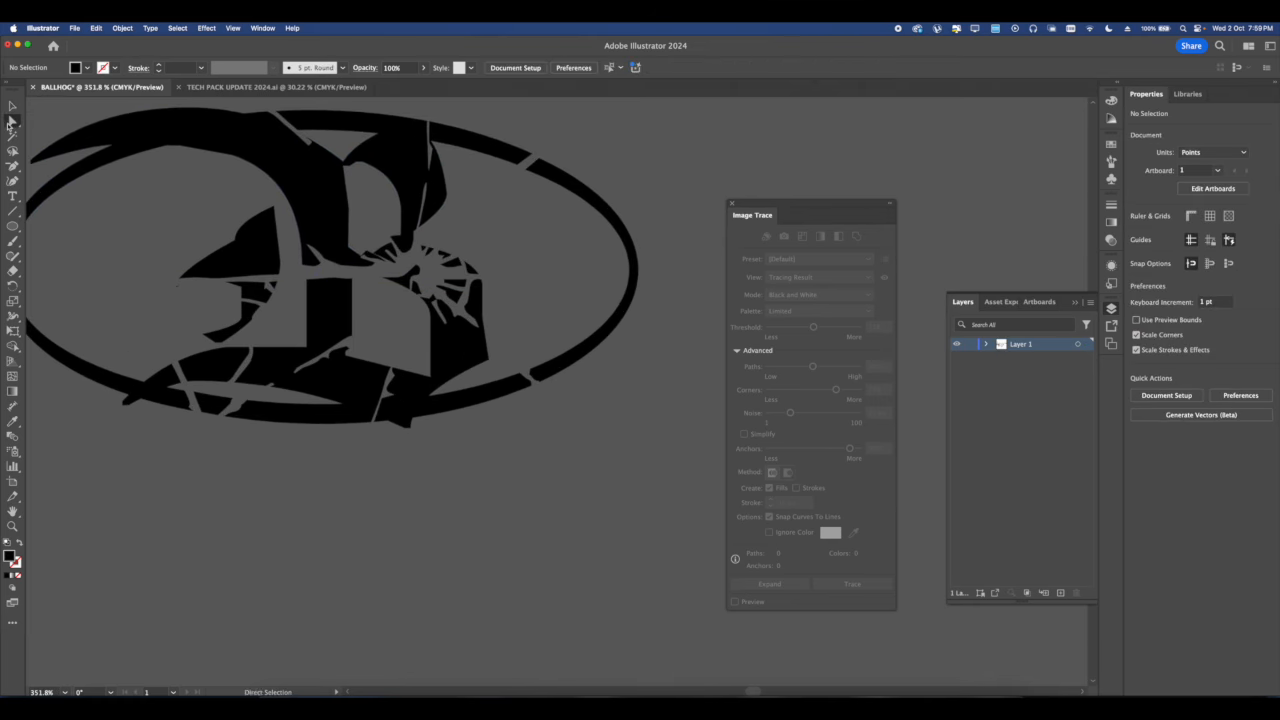
Rotate the B's left wing fragment slightly clockwise inside the oval.
scroll(300, 250, left, 5)
scroll(300, 250, up, 1)
click(445, 300)
click(13, 106)
scroll(449, 297, up, 4)
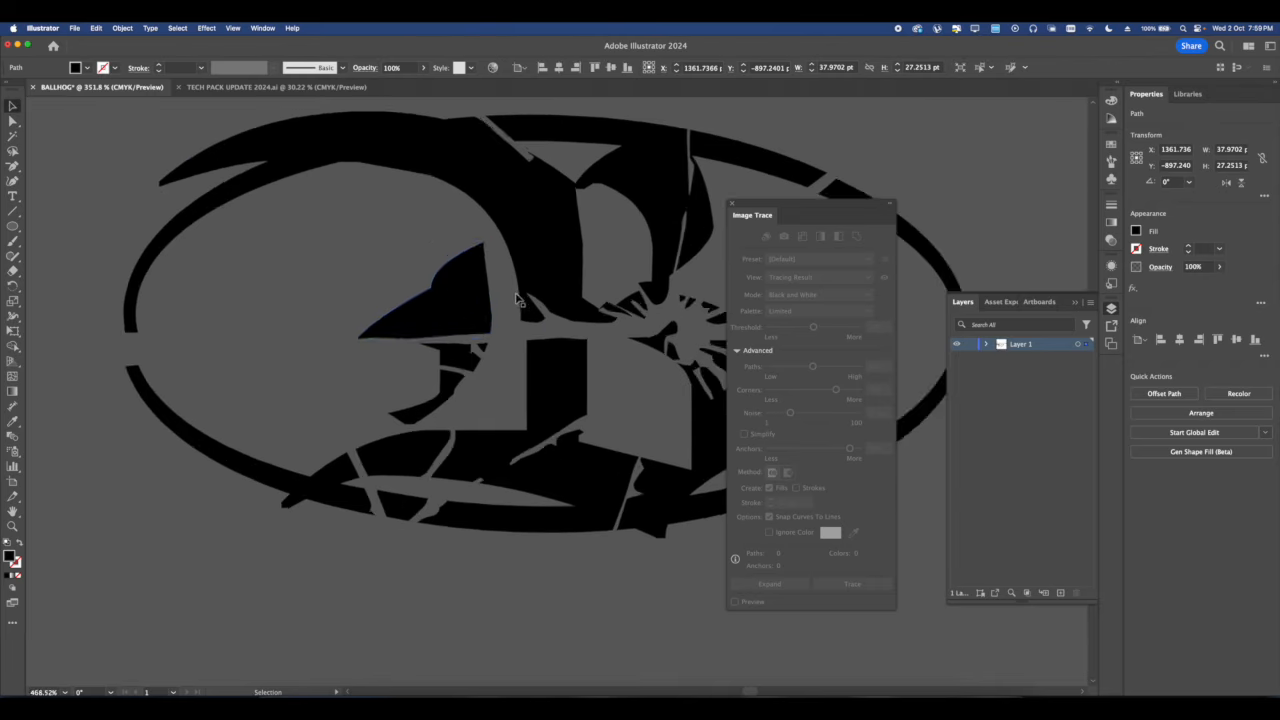
drag(486, 212, 497, 253)
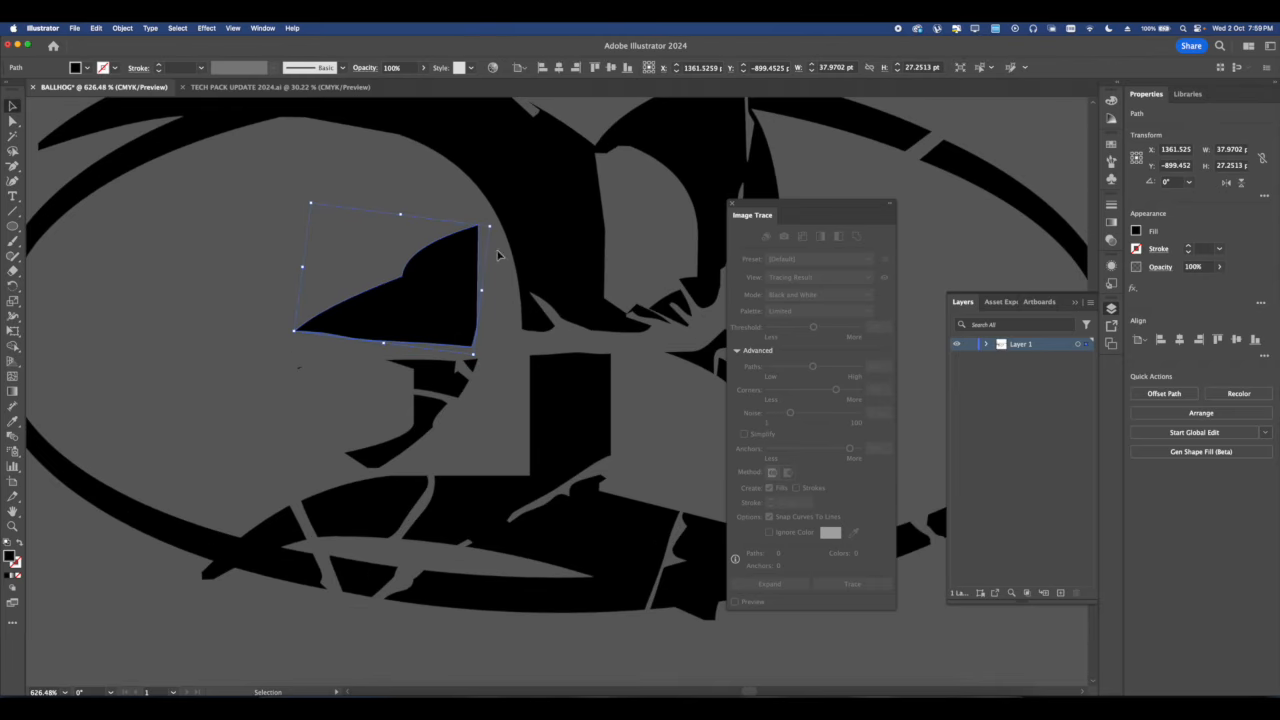
click(503, 260)
scroll(512, 267, down, 7)
scroll(536, 326, up, 5)
Move the lower-right fragment of the B and oval slightly down to open its crack.
click(13, 121)
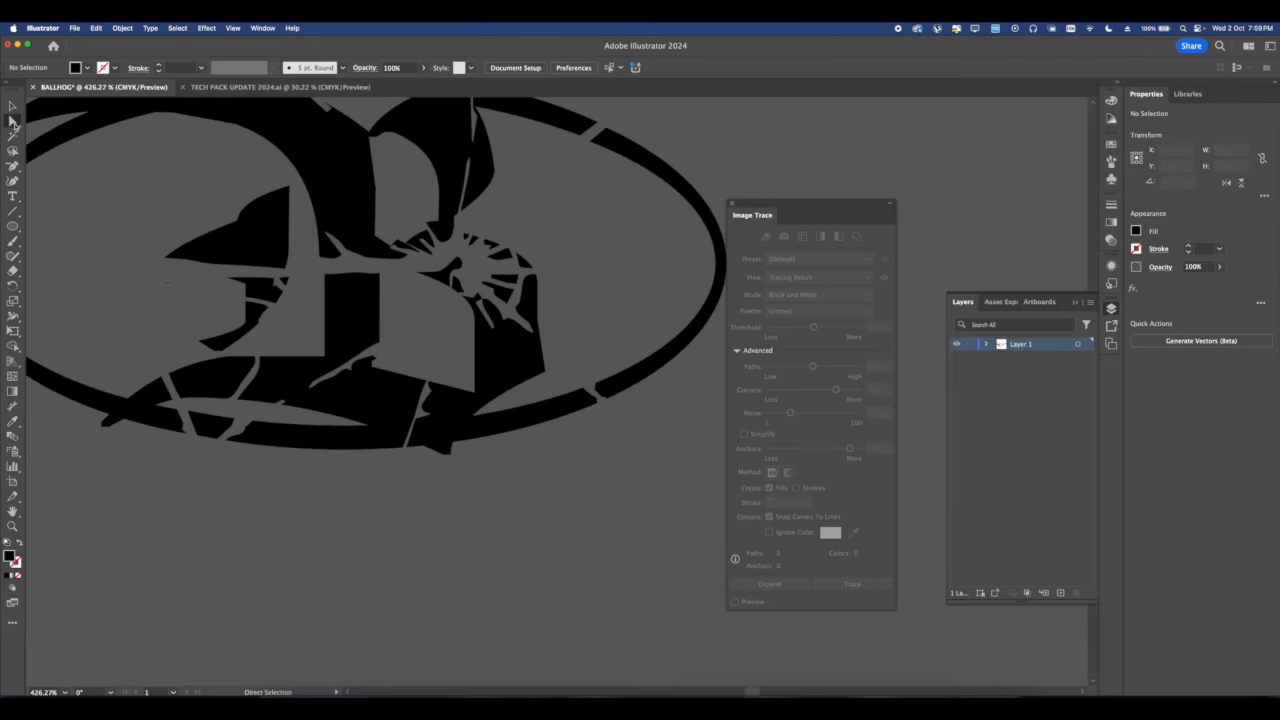
click(486, 373)
drag(491, 374, 494, 392)
click(591, 334)
scroll(540, 345, down, 8)
scroll(529, 354, up, 4)
scroll(565, 256, up, 1)
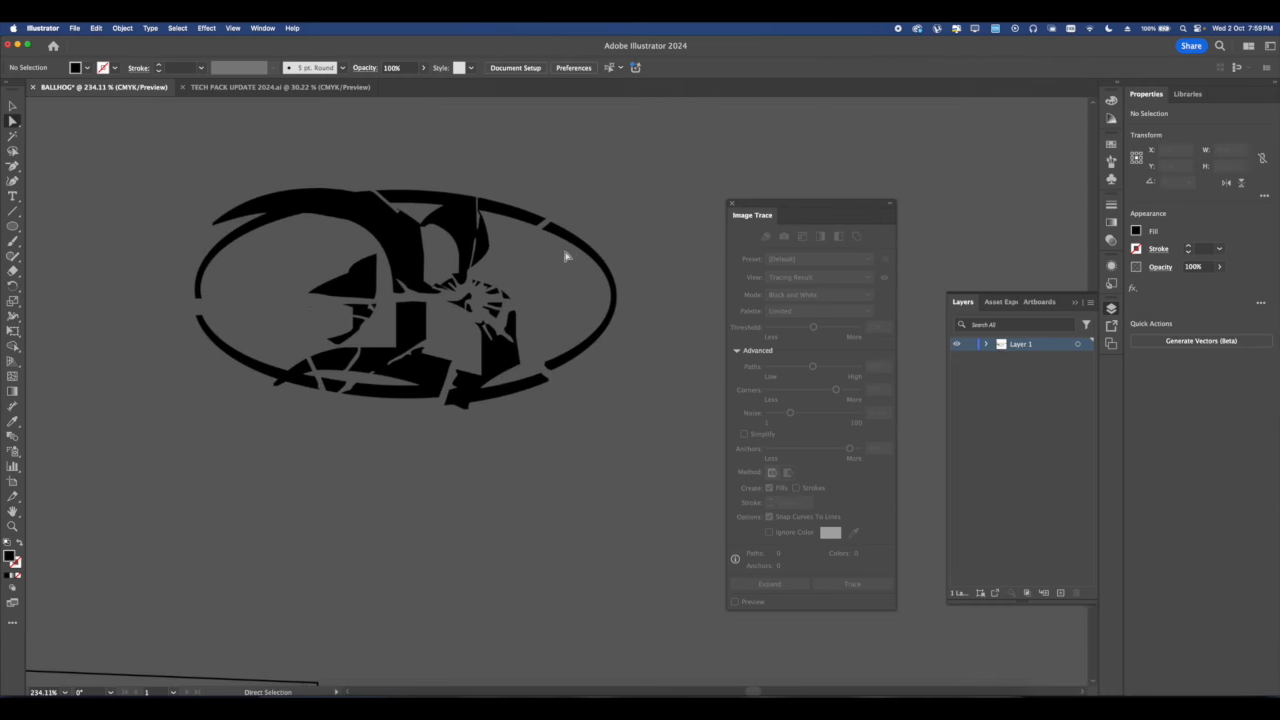
Shift the oval's right fragment outward and move the B's stem-and-base fragment slightly down.
drag(567, 236, 575, 236)
click(351, 391)
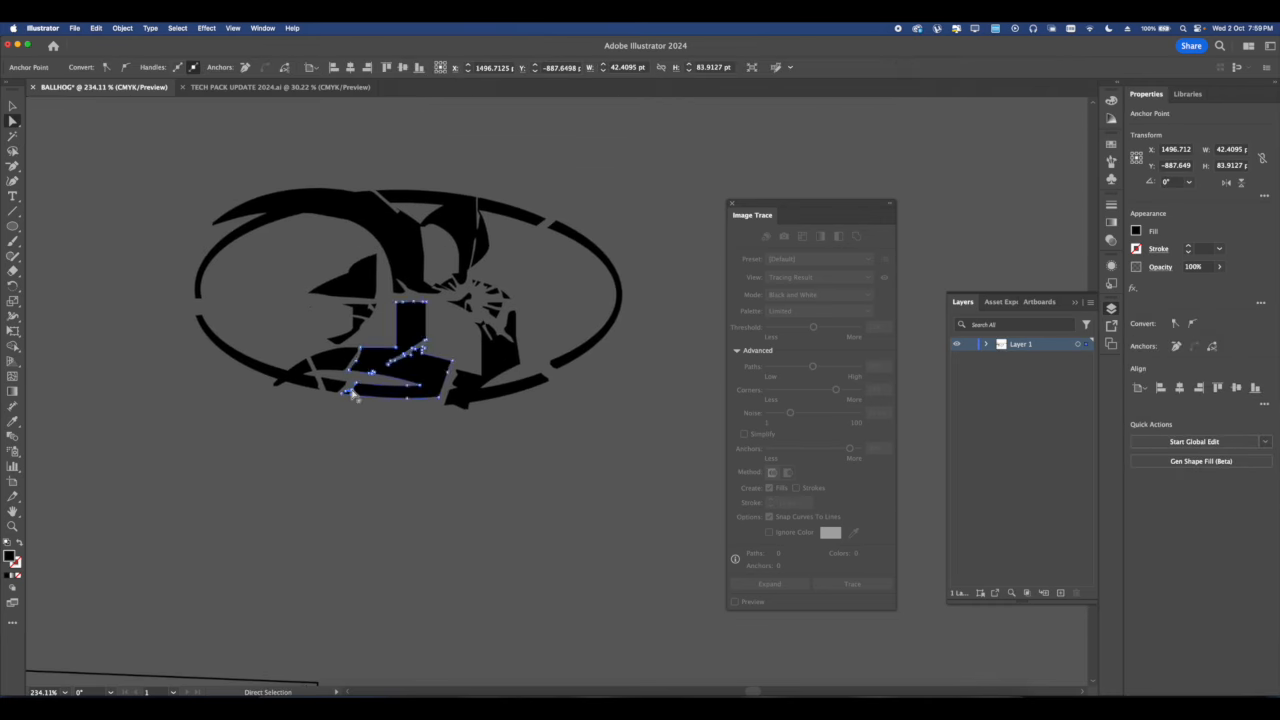
scroll(351, 391, up, 6)
key(super+shift+a)
scroll(470, 360, down, 8)
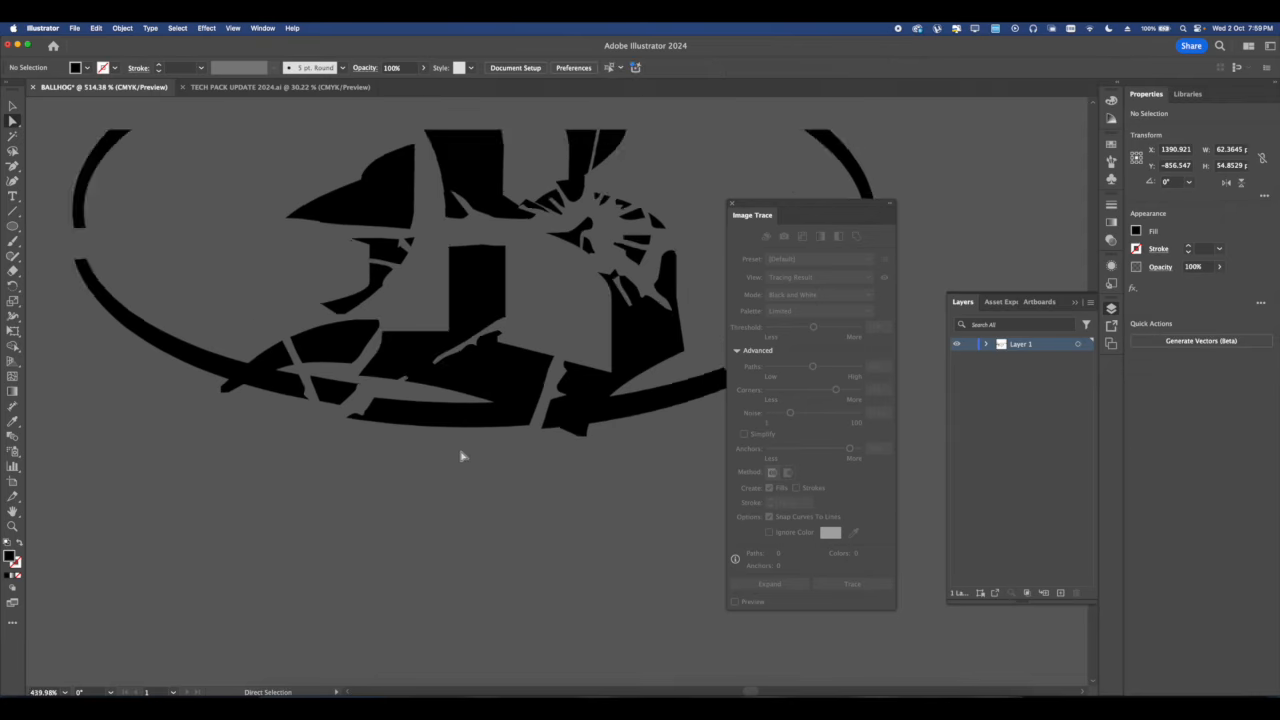
scroll(430, 405, up, 5)
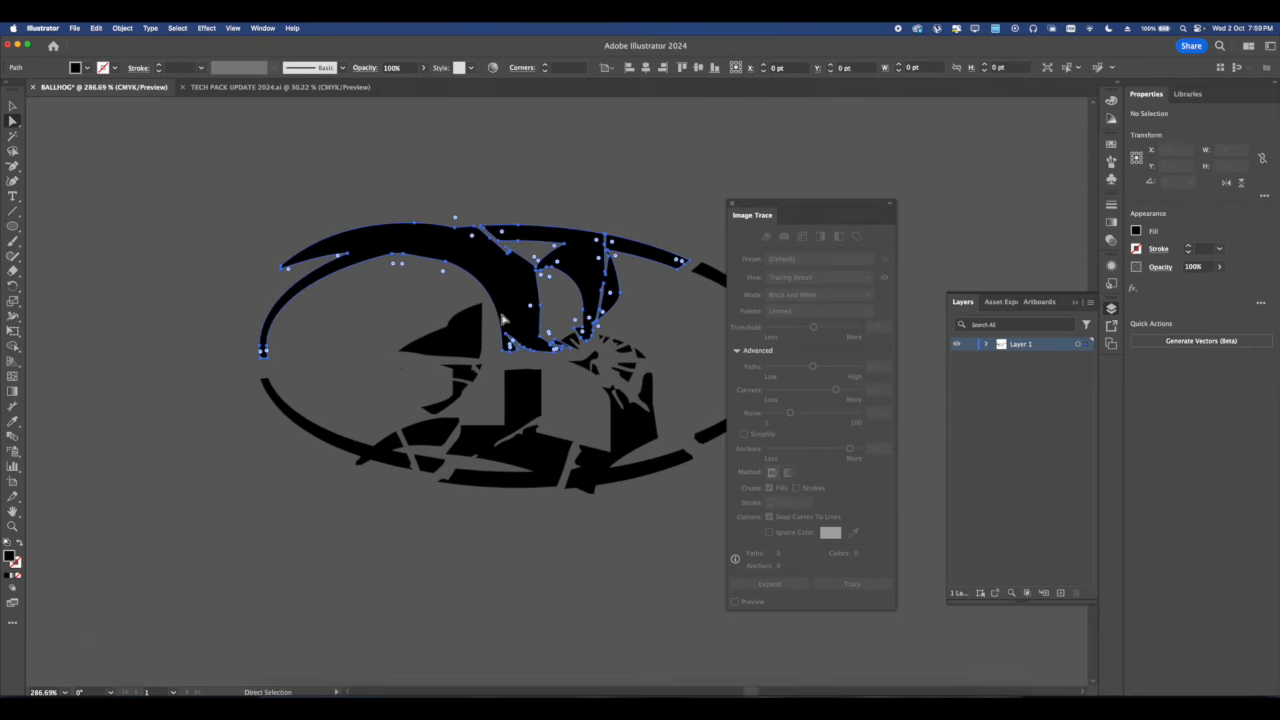
Nudge the B's left wing fragment slightly away from the stem.
click(467, 338)
drag(467, 338, 433, 348)
click(500, 361)
scroll(500, 361, down, 6)
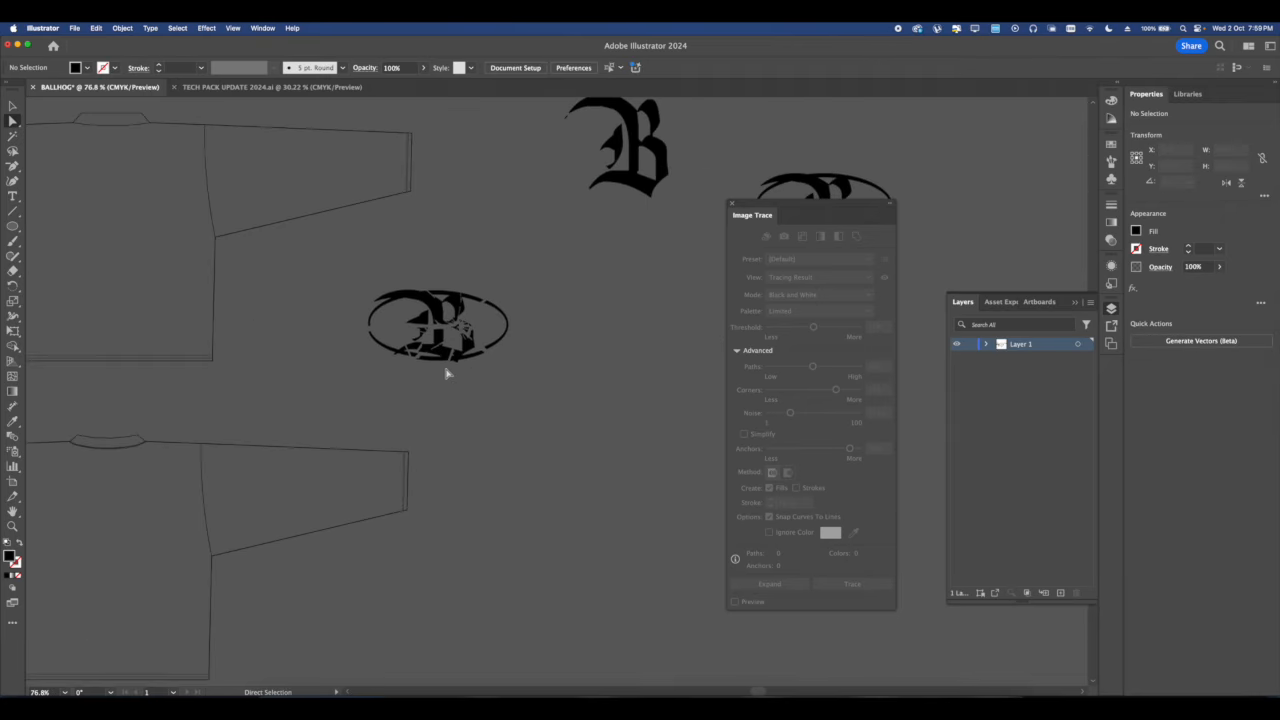
scroll(448, 375, up, 2)
Group the cracked emblem's fragments and place a copy beneath the intact oval B emblem.
click(12, 106)
scroll(406, 200, down, 3)
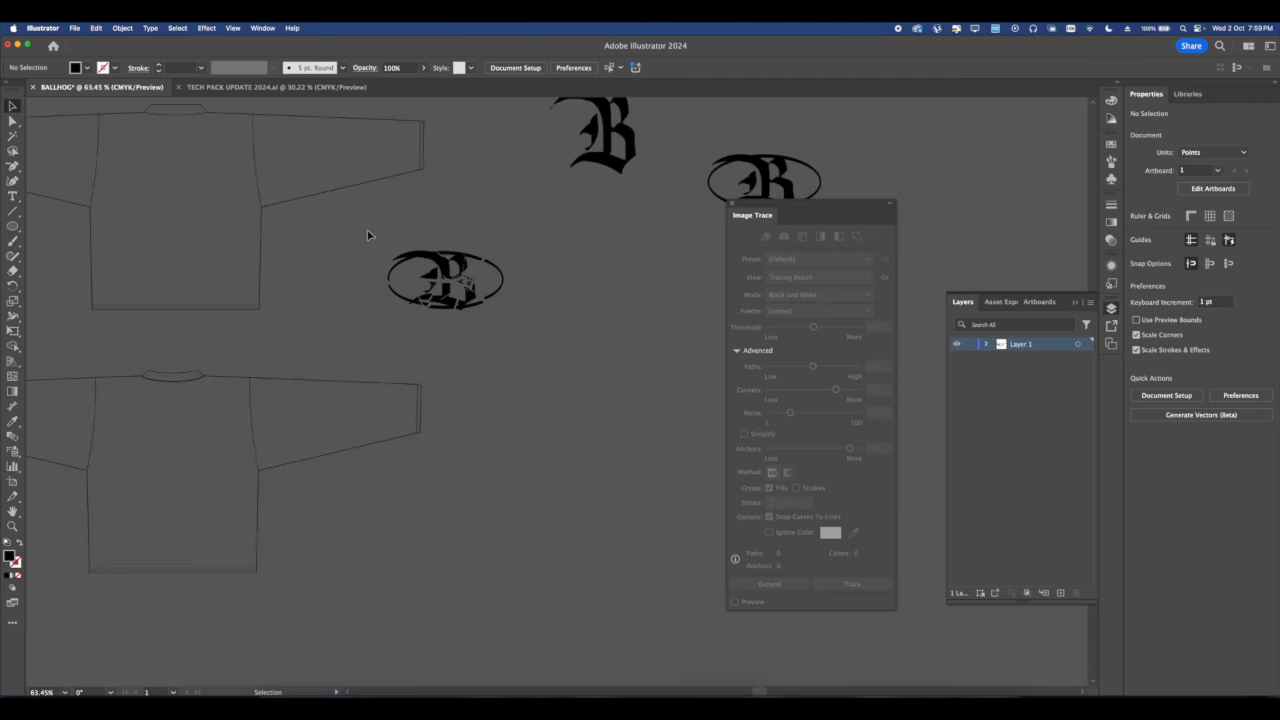
click(444, 300)
scroll(445, 300, up, 3)
key(super+g)
scroll(445, 300, down, 4)
alt+drag(451, 284, 688, 271)
Convert the original cracked emblem beside the jerseys into a compound path.
click(448, 282)
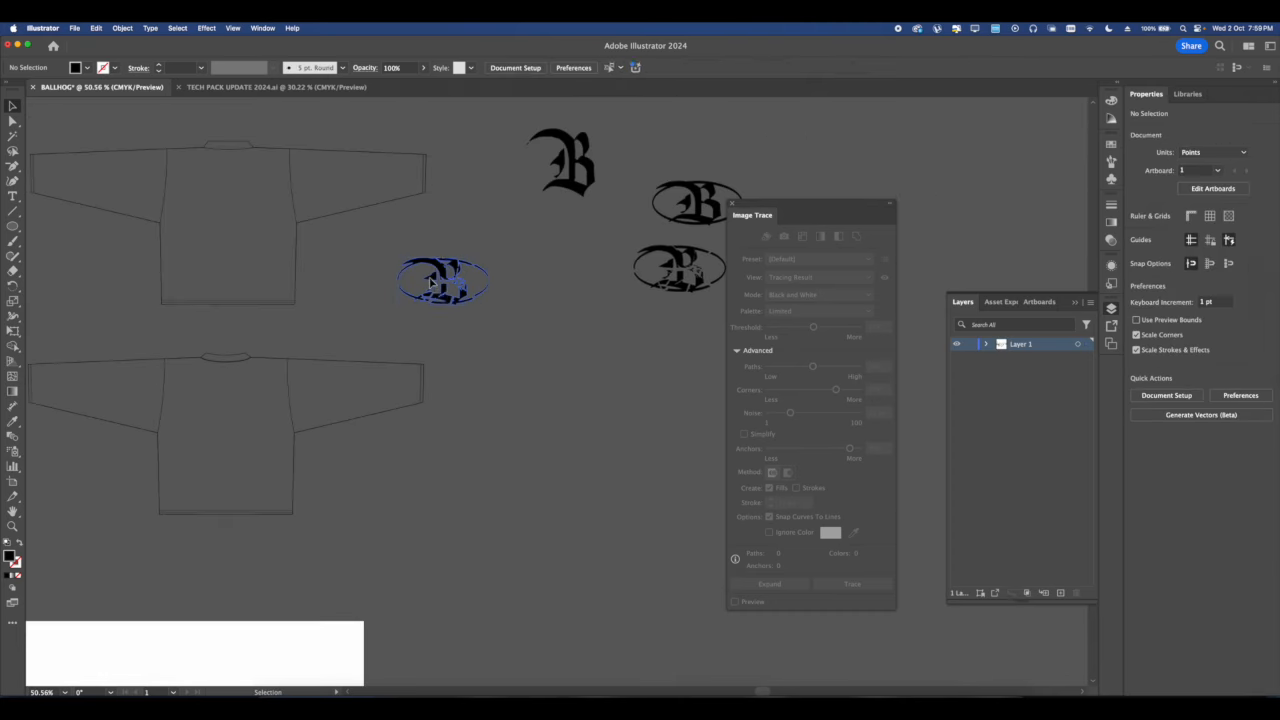
click(300, 28)
click(360, 89)
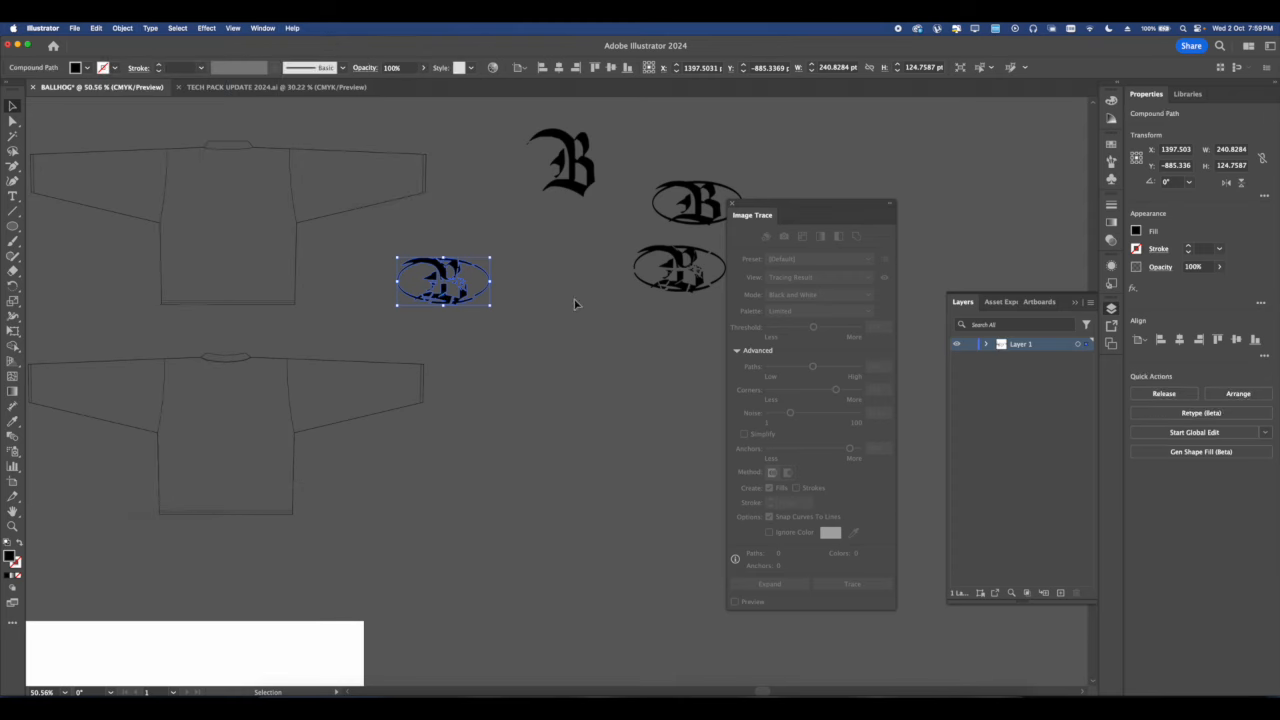
Move the cracked emblem onto the chest of the lower jersey template, roughly centred between the sleeves.
click(575, 304)
scroll(463, 289, down, 4)
drag(463, 289, 434, 366)
scroll(578, 275, up, 3)
scroll(414, 370, up, 5)
drag(514, 342, 502, 384)
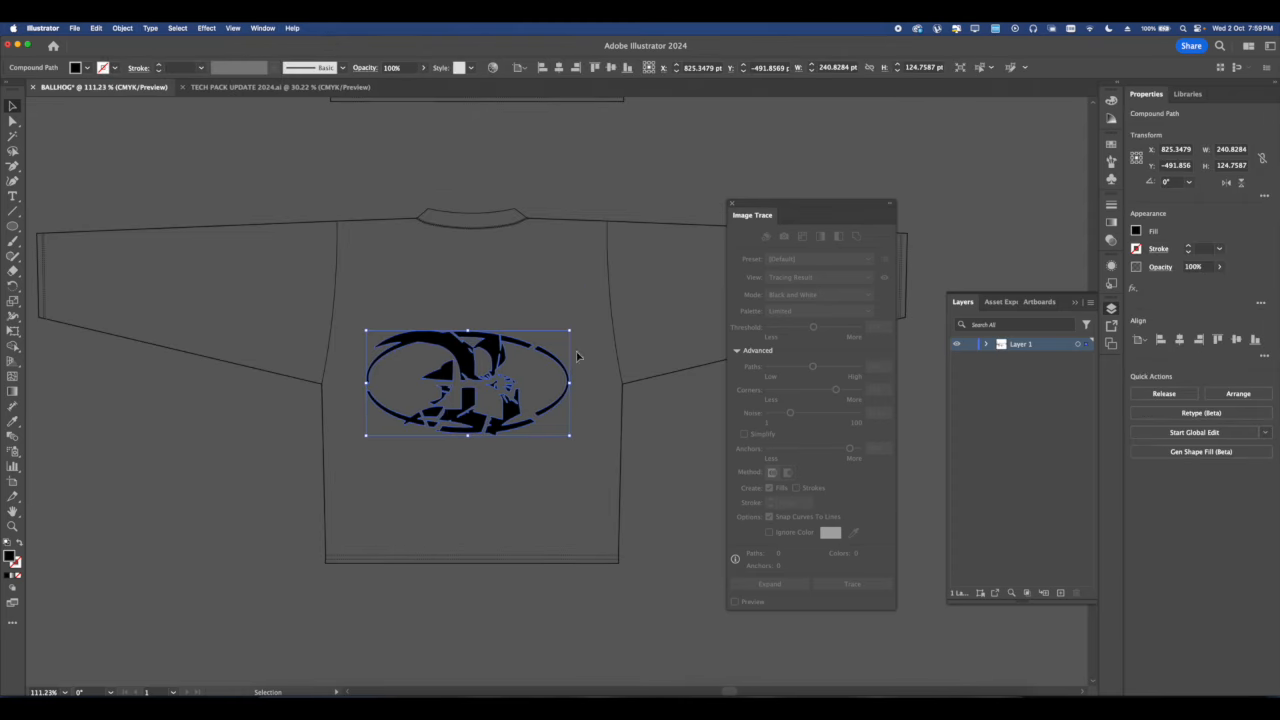
Give the emblem a 6 pt stroke aligned to the outside of its paths.
scroll(455, 410, up, 5)
scroll(411, 354, down, 2)
scroll(514, 341, right, 1)
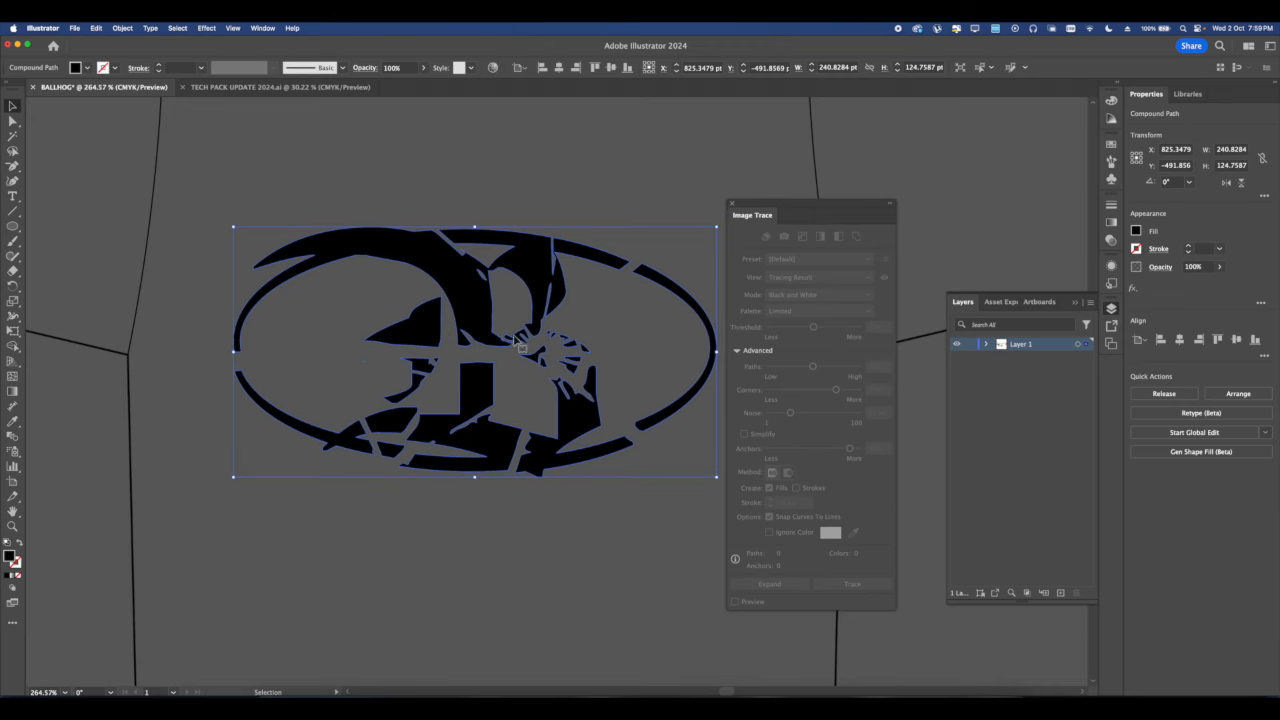
click(1189, 246)
click(1189, 246)
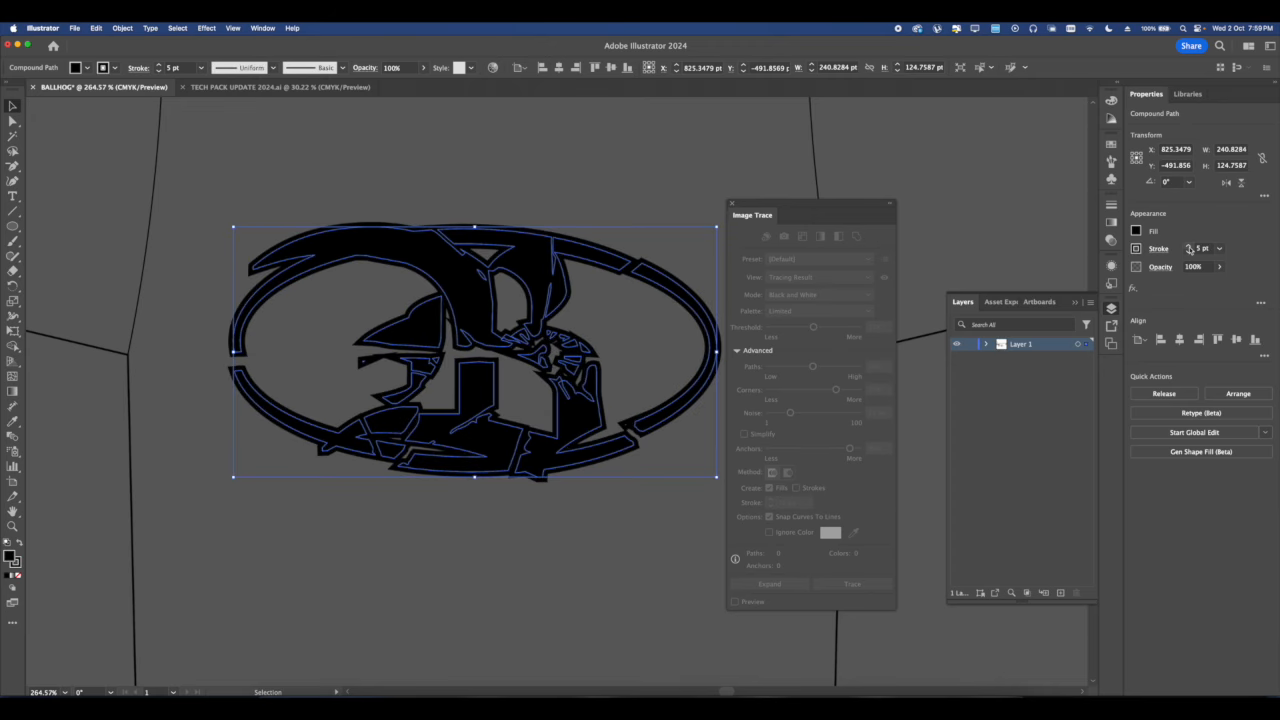
click(1189, 246)
click(1158, 249)
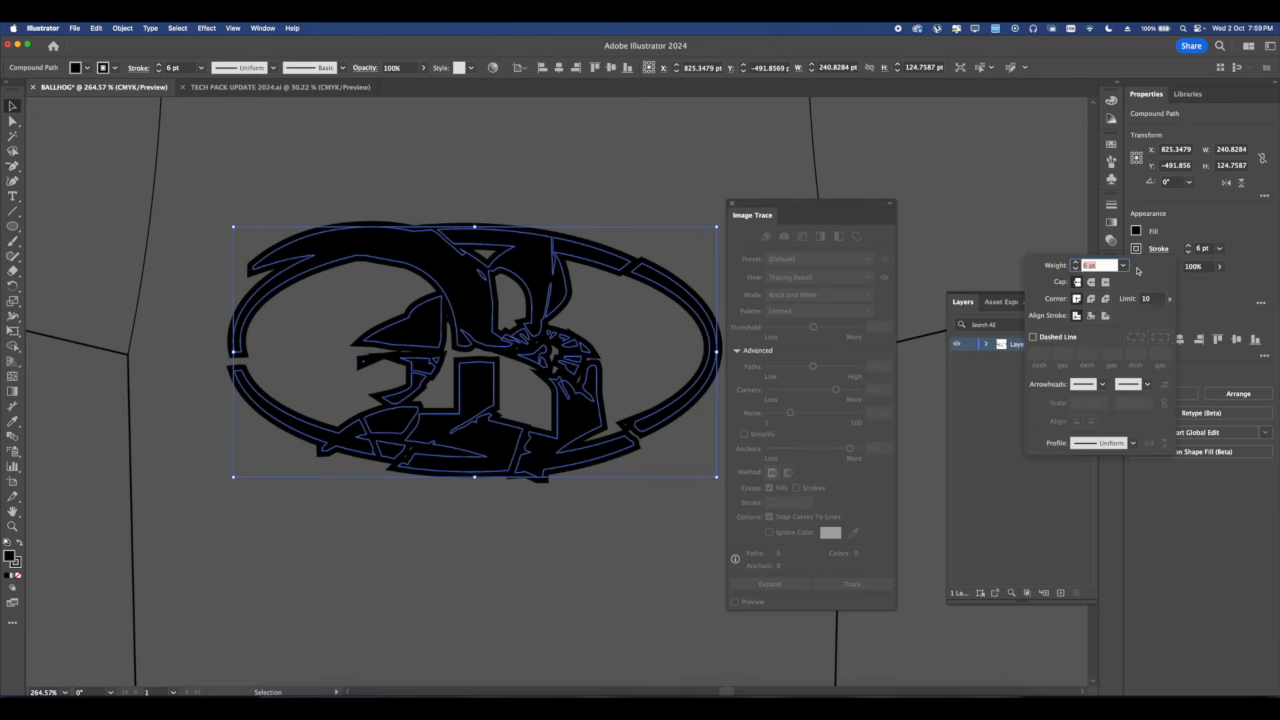
click(1104, 316)
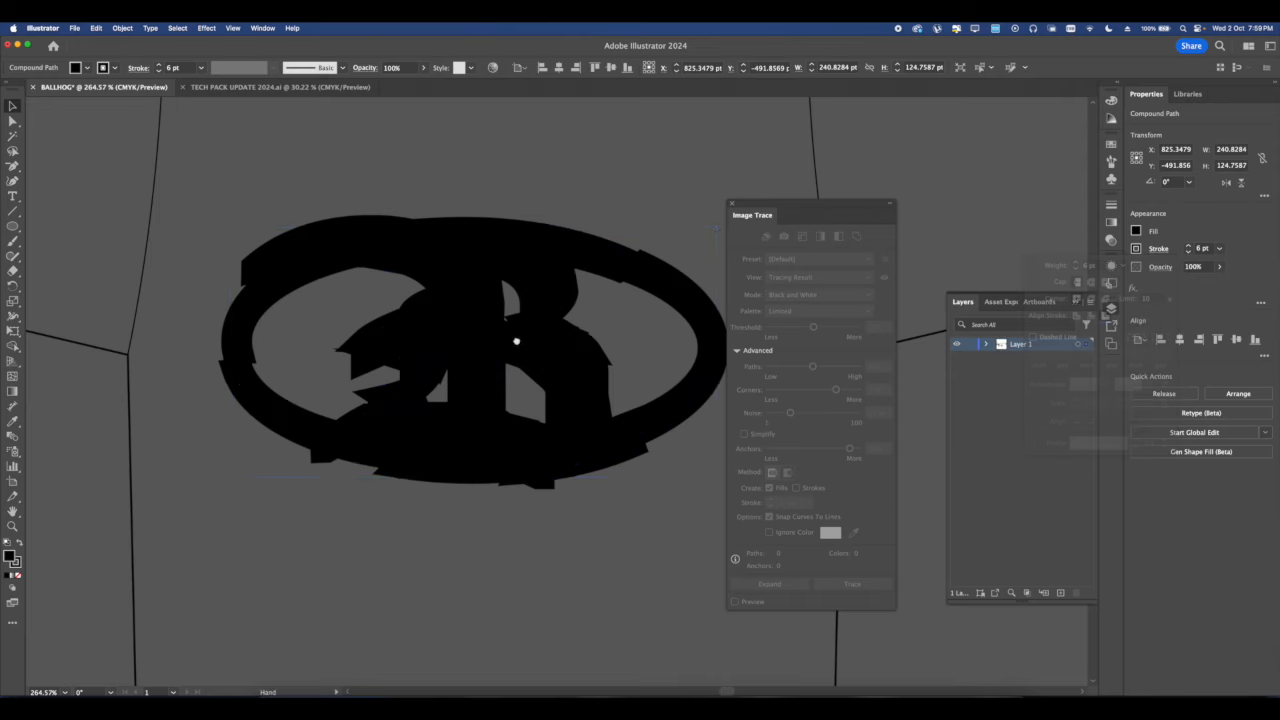
Open the PANTONE+ CMYK Uncoated colour book, dock it beside the canvas and close the Image Trace settings.
scroll(514, 340, up, 3)
scroll(491, 349, down, 1)
click(1138, 231)
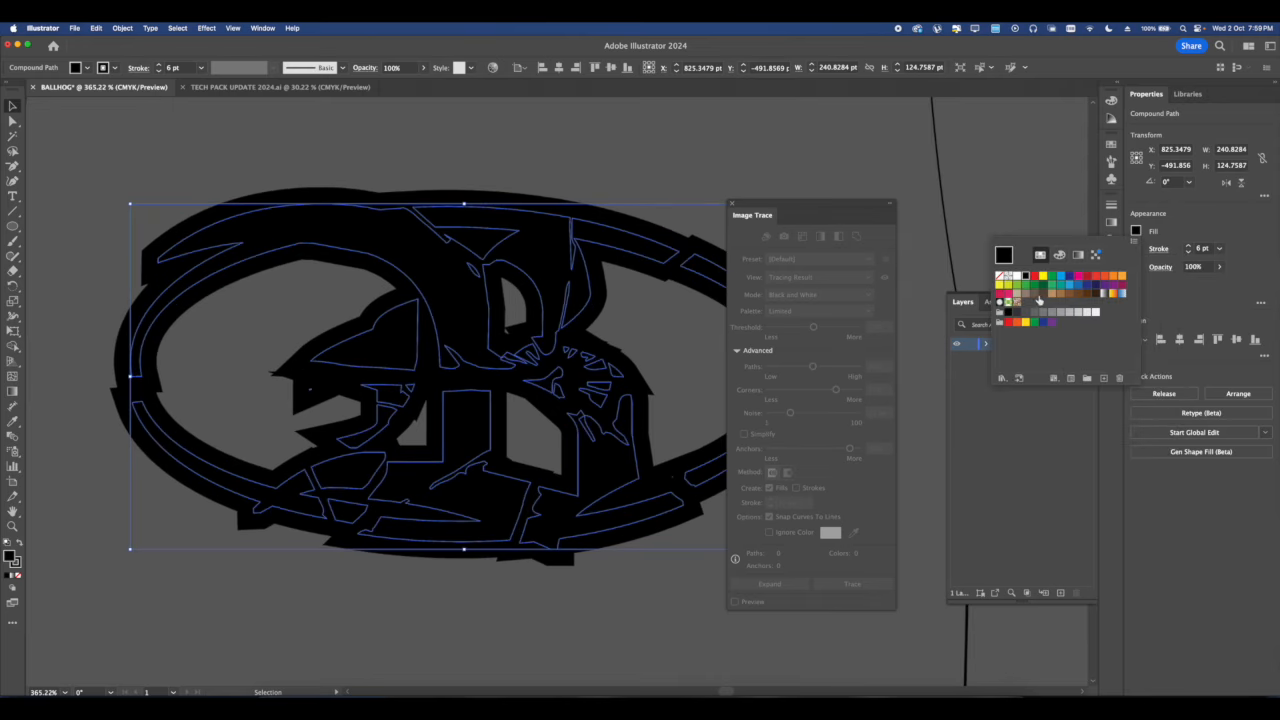
click(1136, 233)
click(1002, 378)
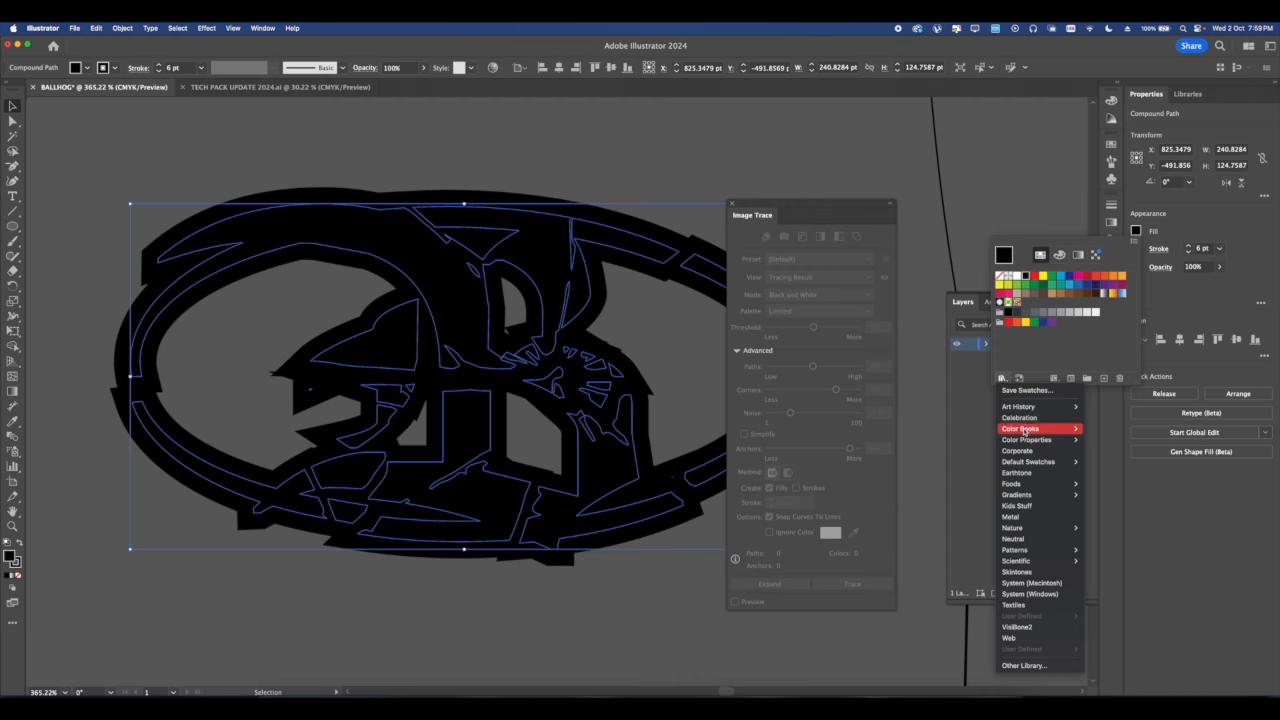
mouse_move(1040, 428)
click(1116, 561)
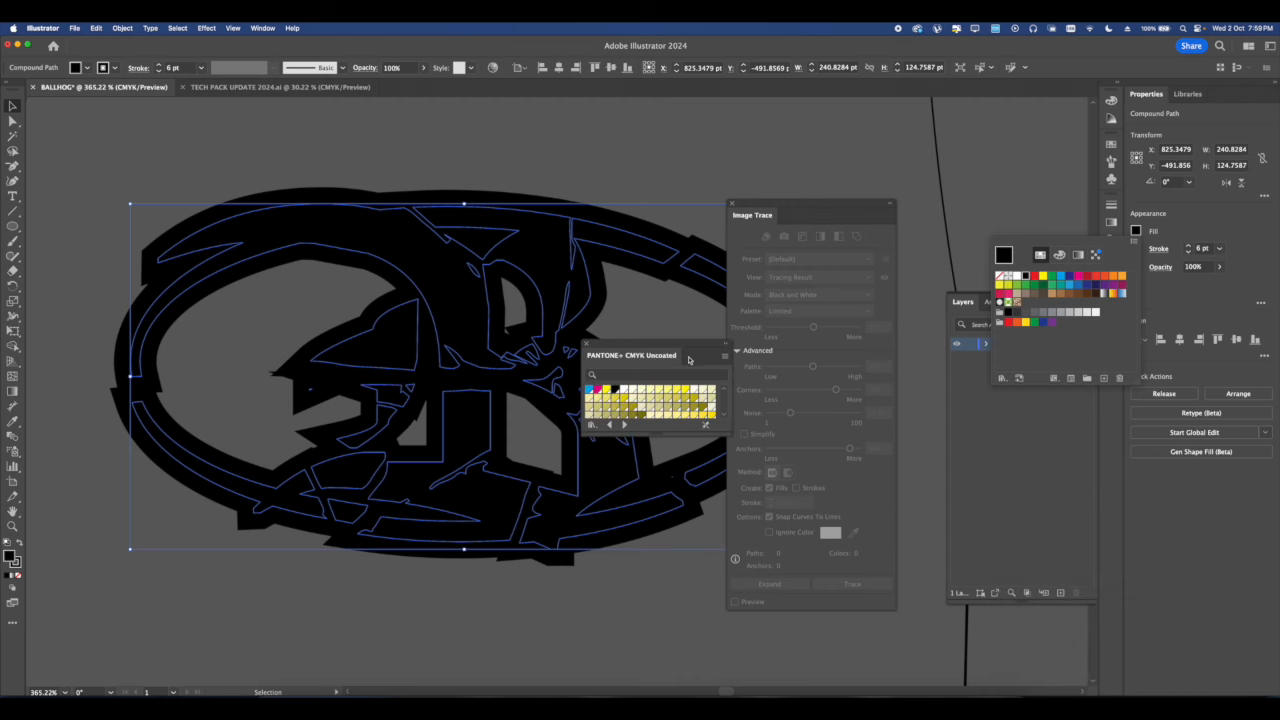
drag(620, 362, 15, 395)
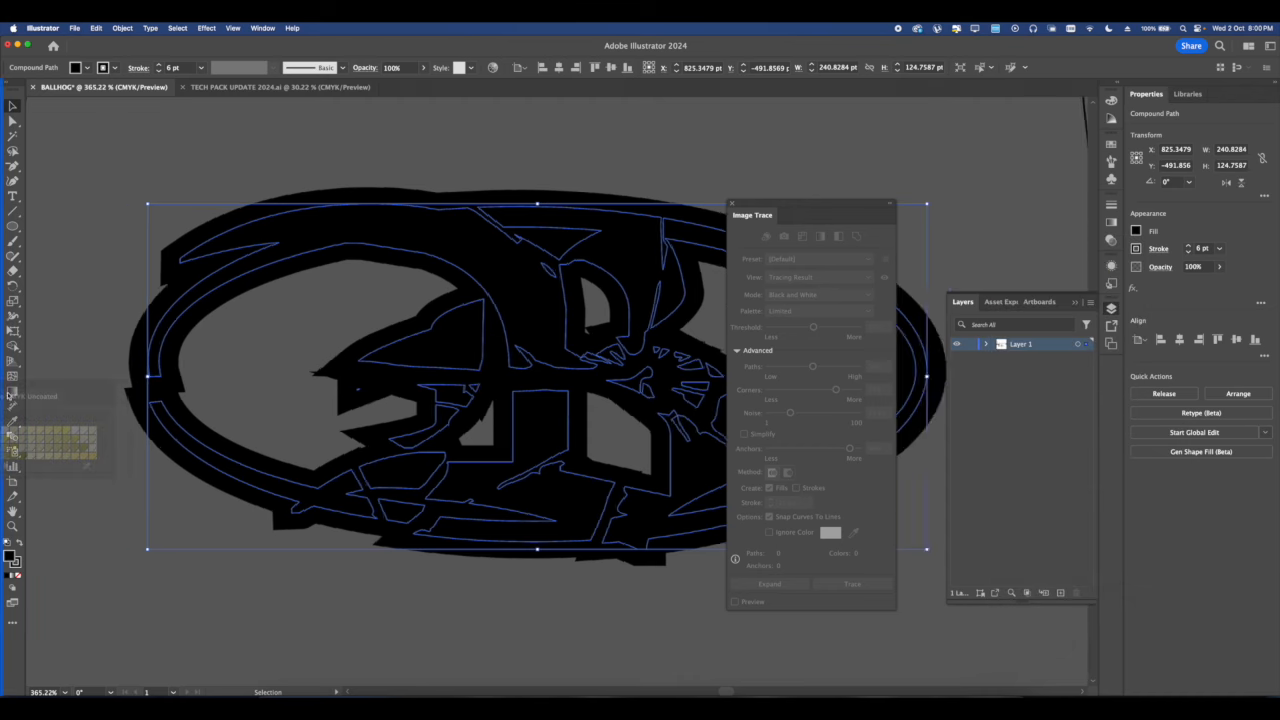
scroll(70, 400, down, 10)
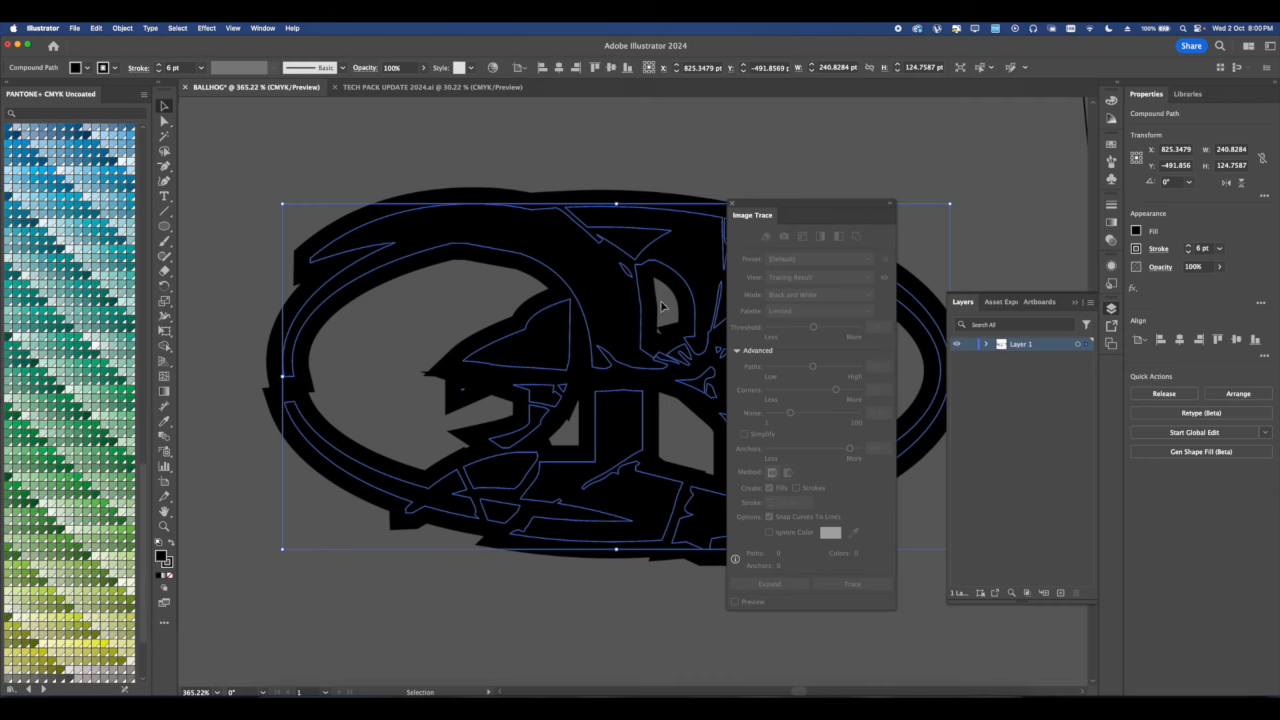
click(731, 205)
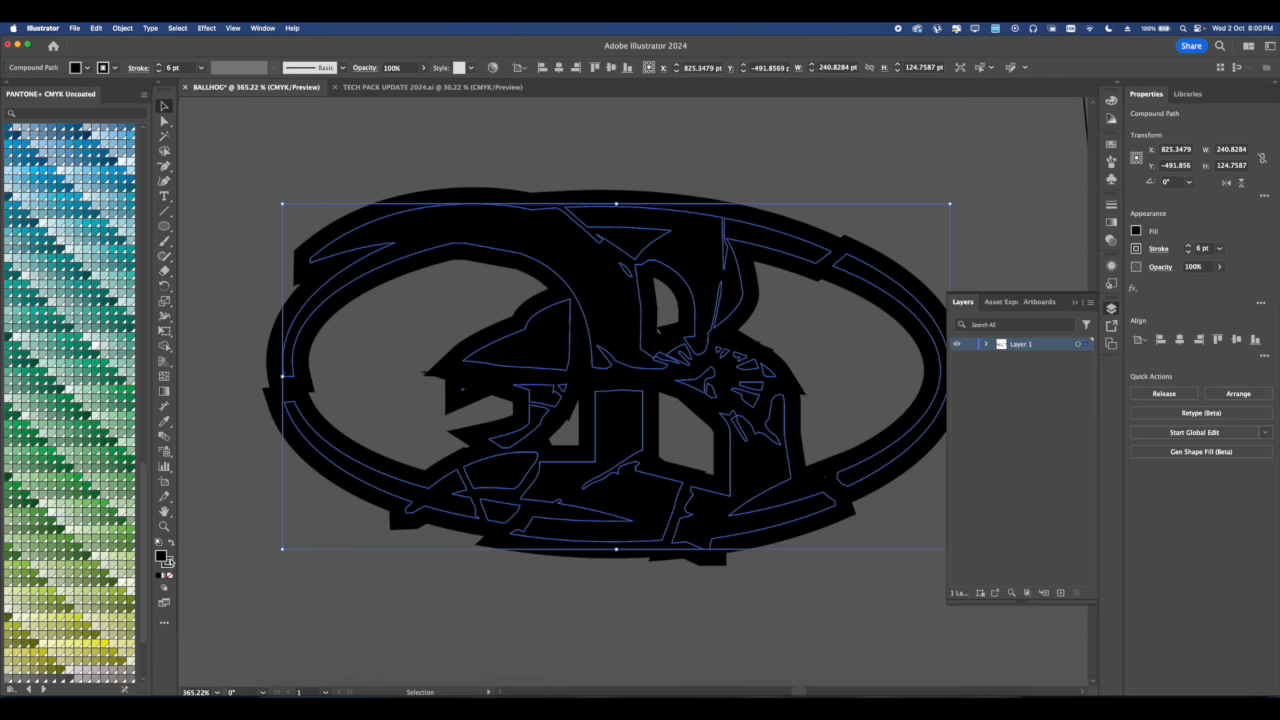
Colour the emblem's stroke with the green Pantone swatch 006A4E.
click(167, 562)
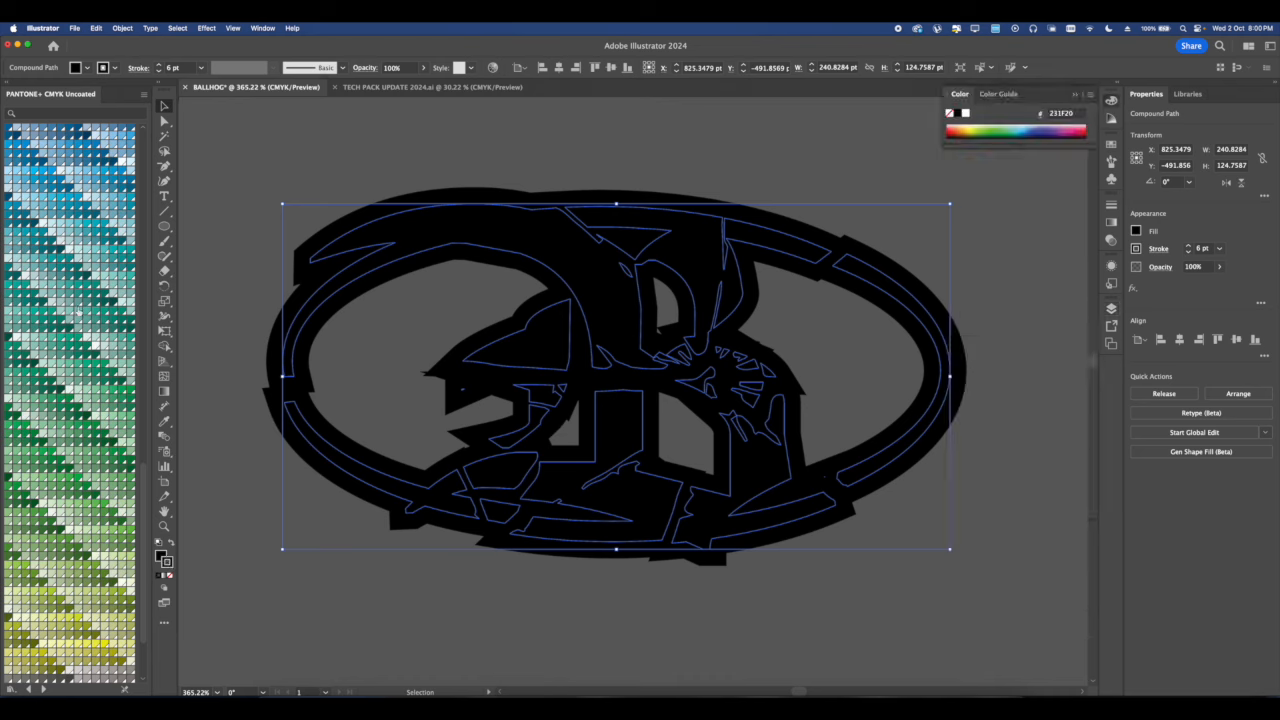
click(88, 421)
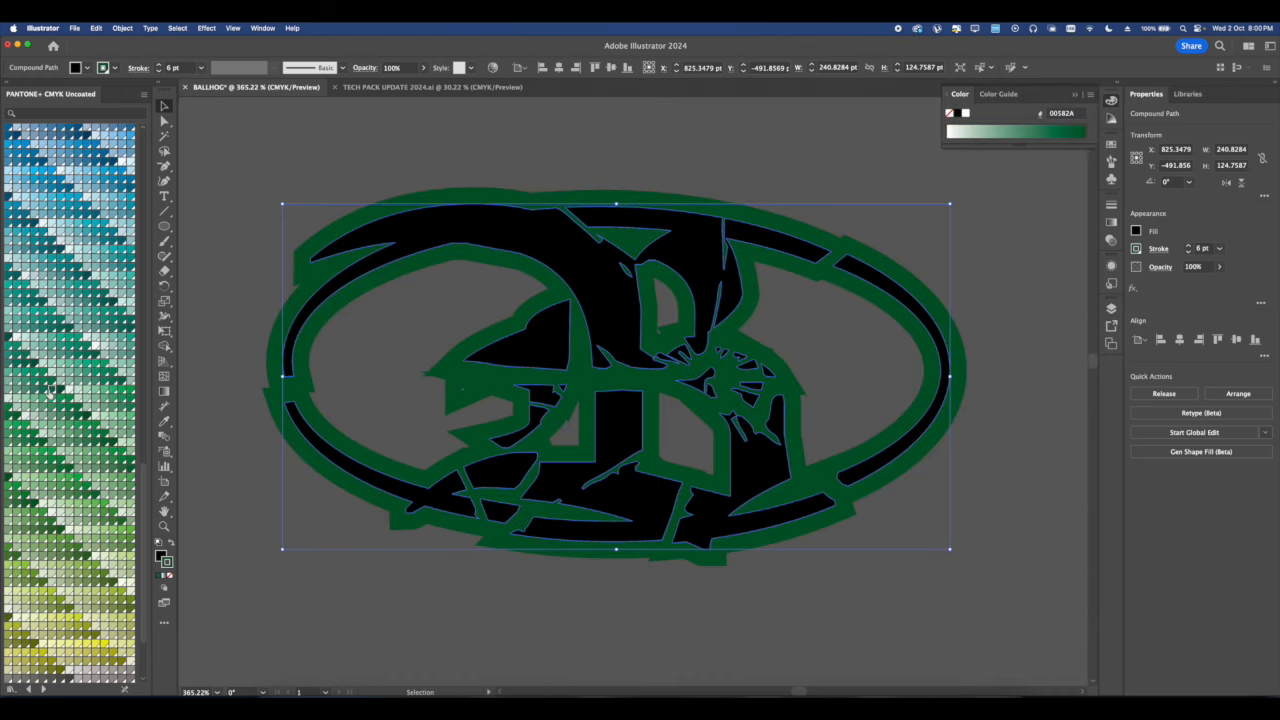
click(52, 389)
Try green, light blue and orange F26524 as the emblem's fill, finishing by swapping the fill and stroke colours.
key(x)
click(69, 329)
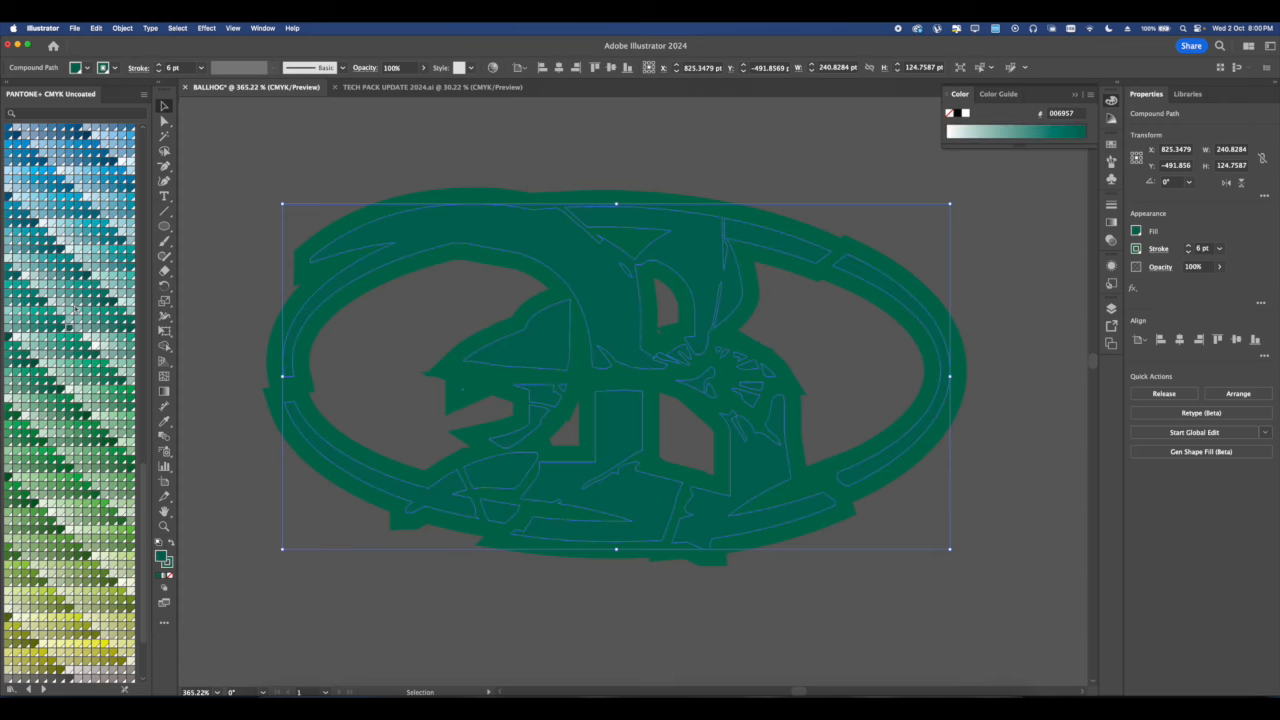
click(93, 211)
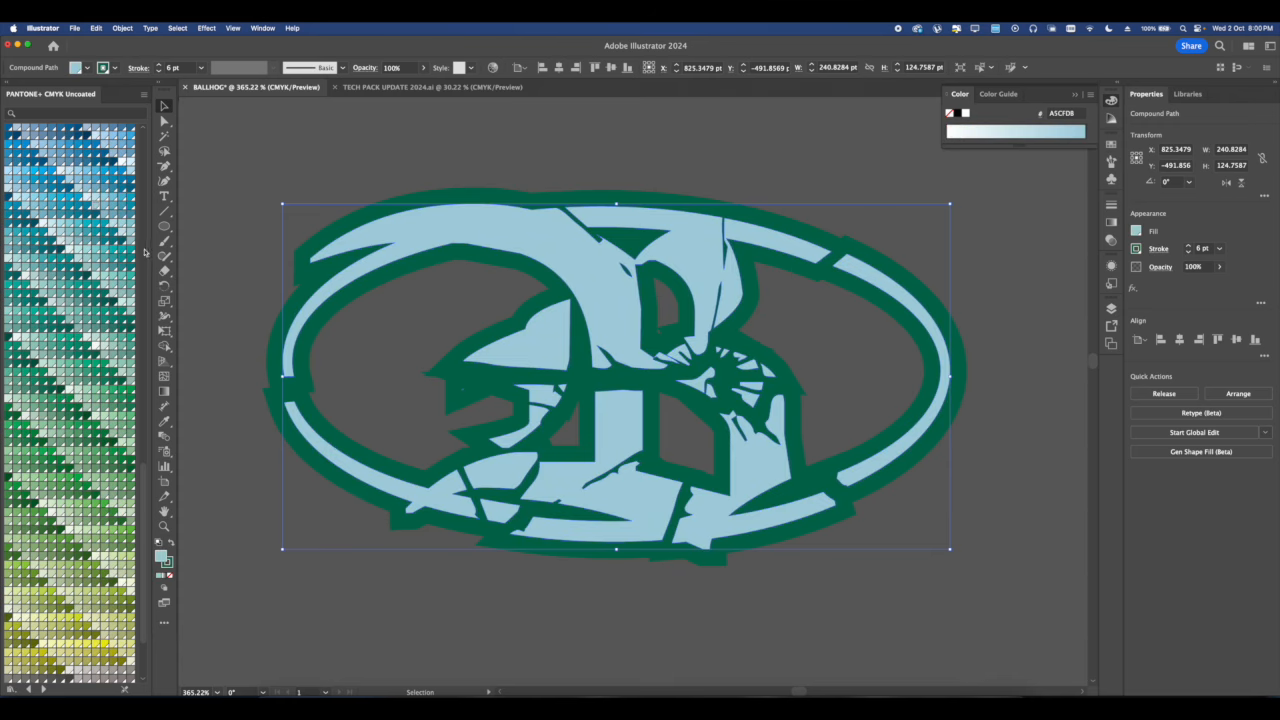
scroll(115, 358, down, 15)
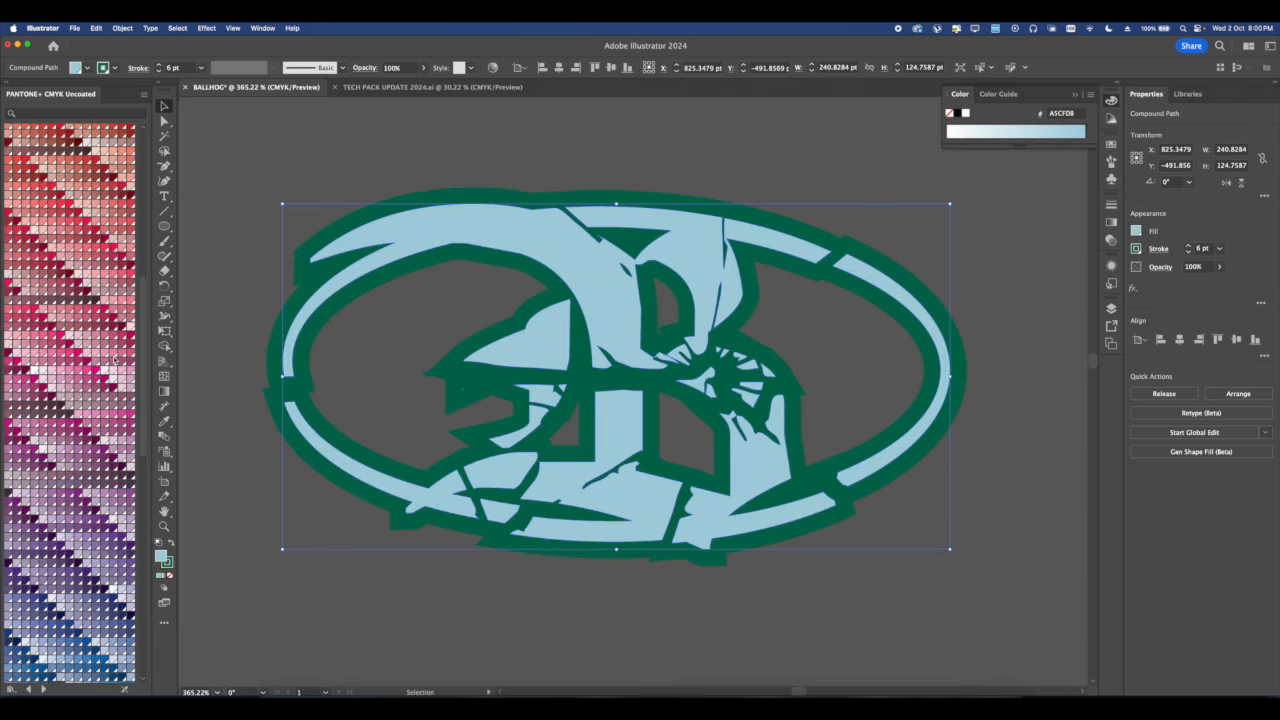
scroll(115, 359, up, 5)
click(129, 228)
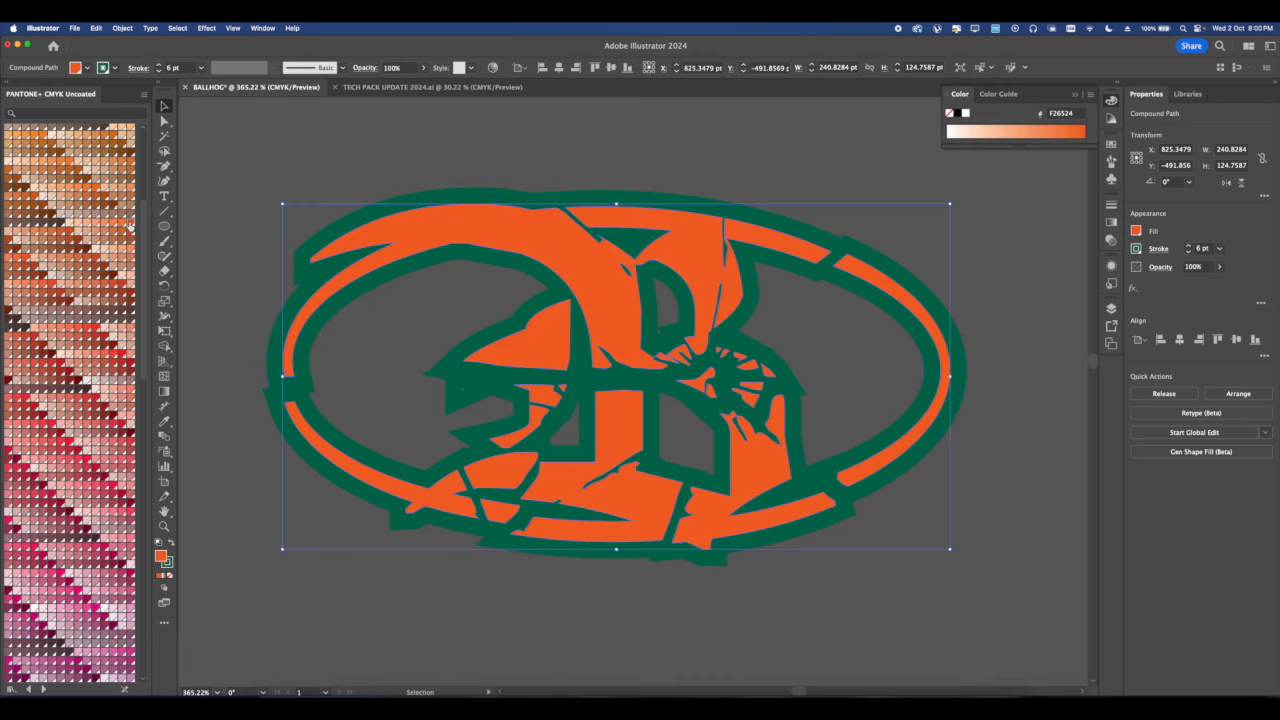
click(170, 543)
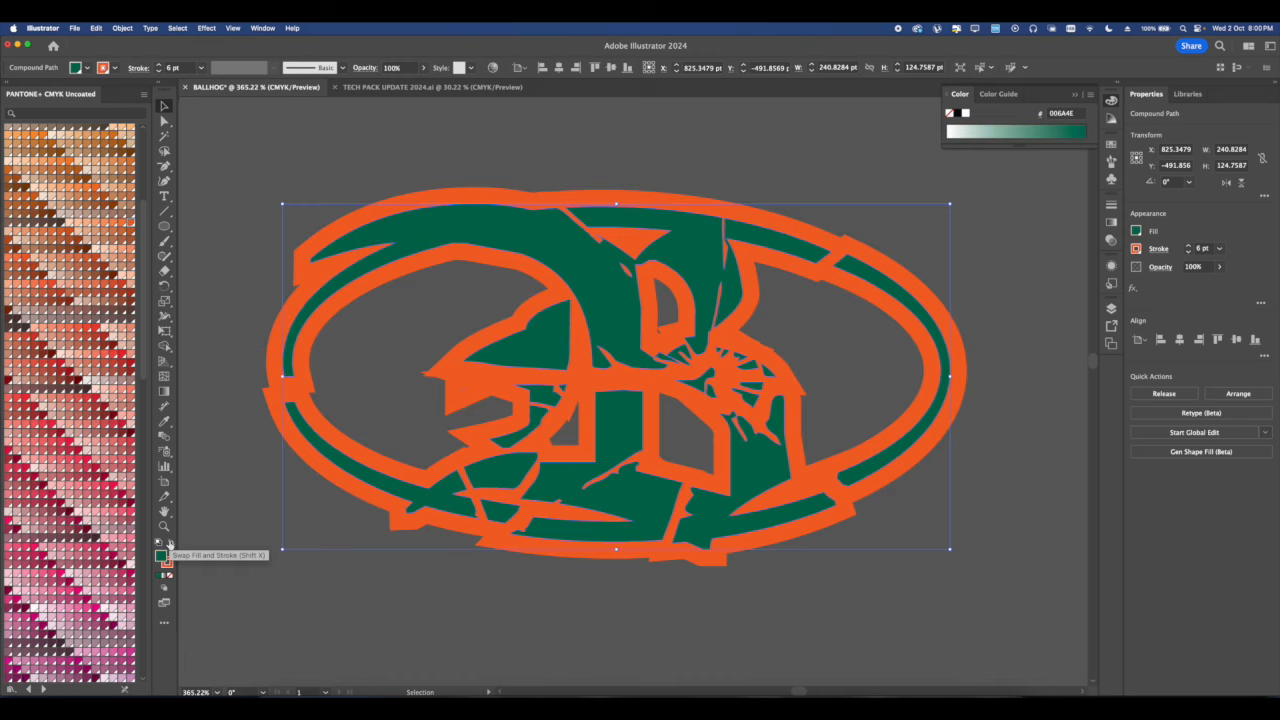
Examine the green and orange emblem at full jersey scale beside the reference jersey photos.
click(468, 548)
scroll(458, 539, down, 10)
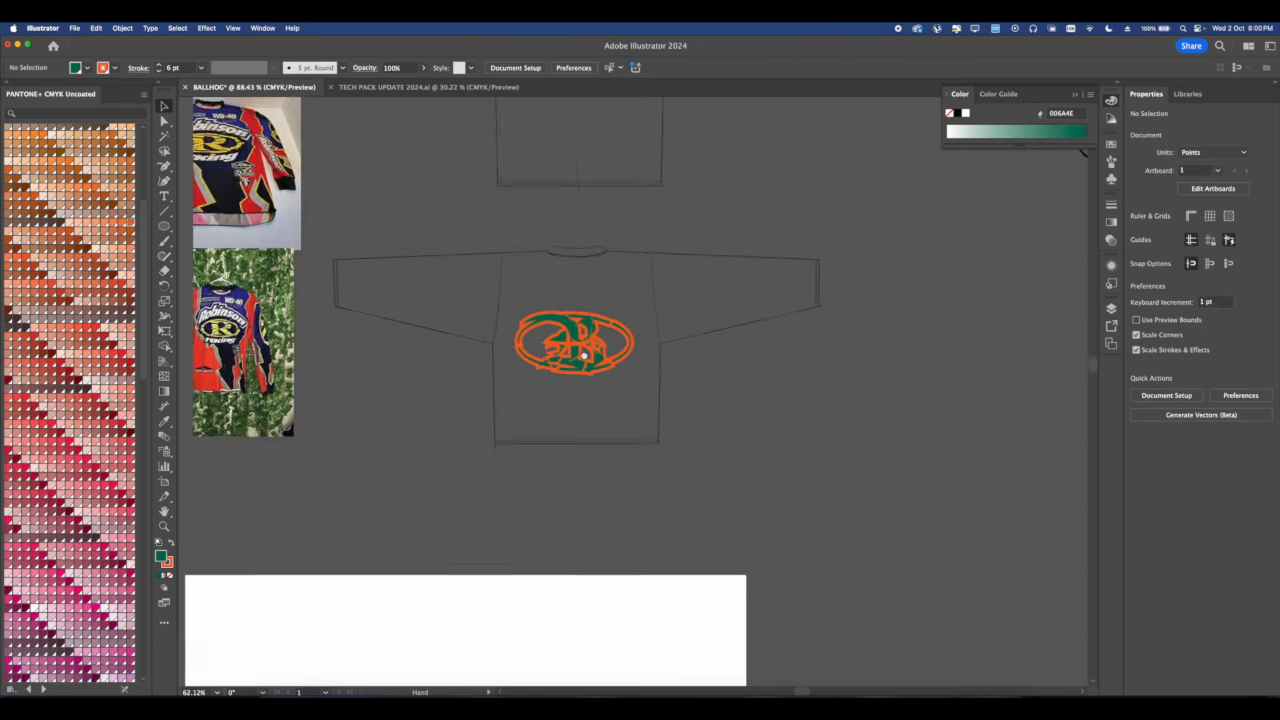
scroll(615, 347, up, 3)
click(616, 345)
scroll(616, 350, up, 7)
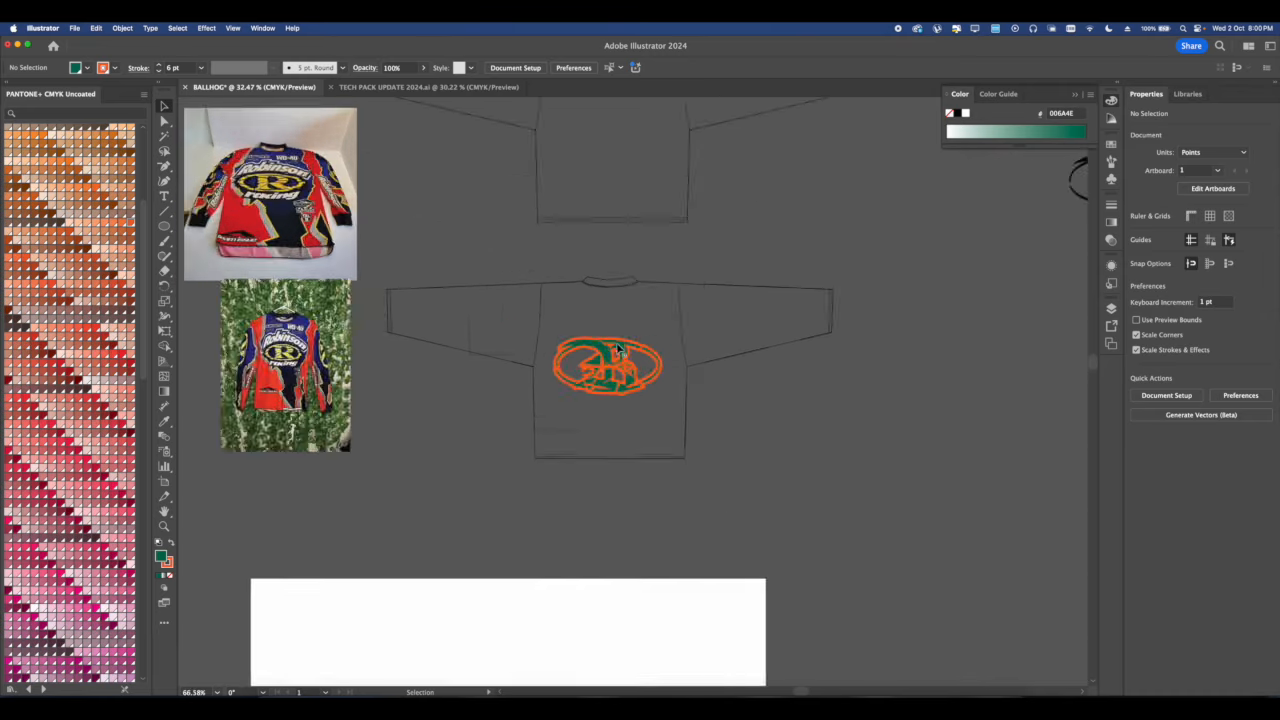
scroll(616, 360, up, 3)
scroll(22, 507, down, 15)
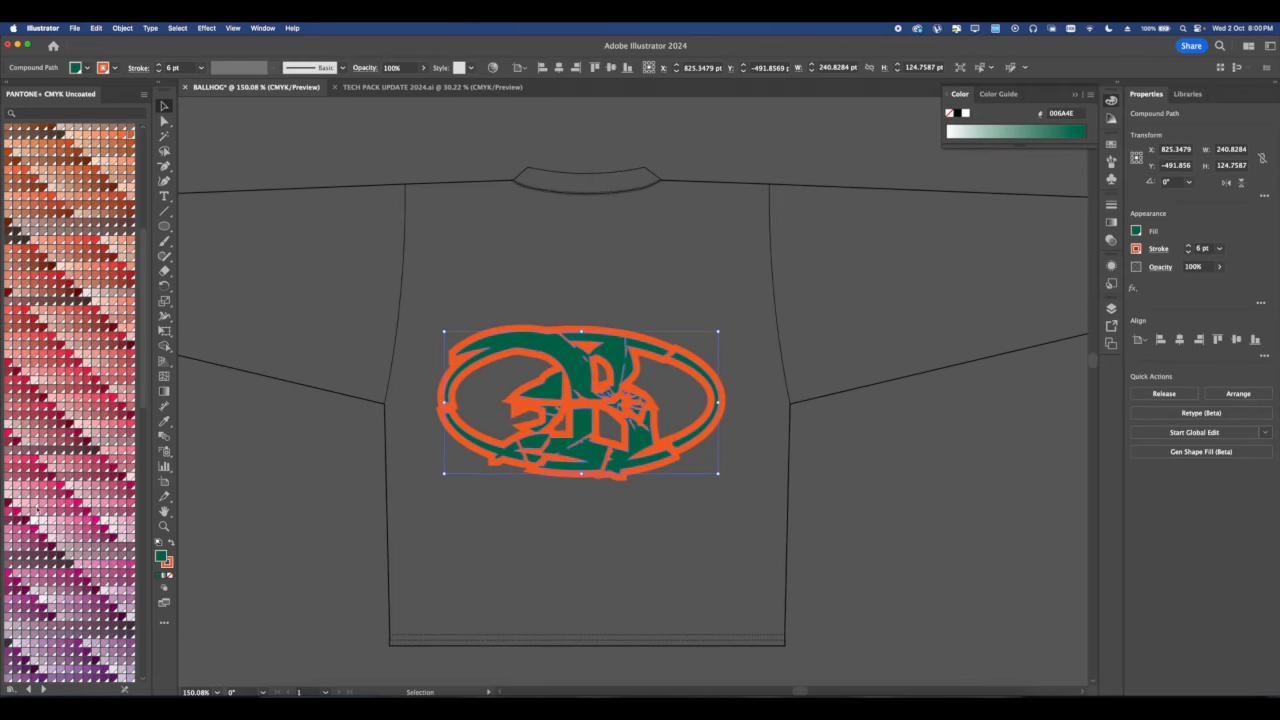
Switch to Safari and view the BALLHOG Instagram page for colour reference, returning to Illustrator.
click(543, 700)
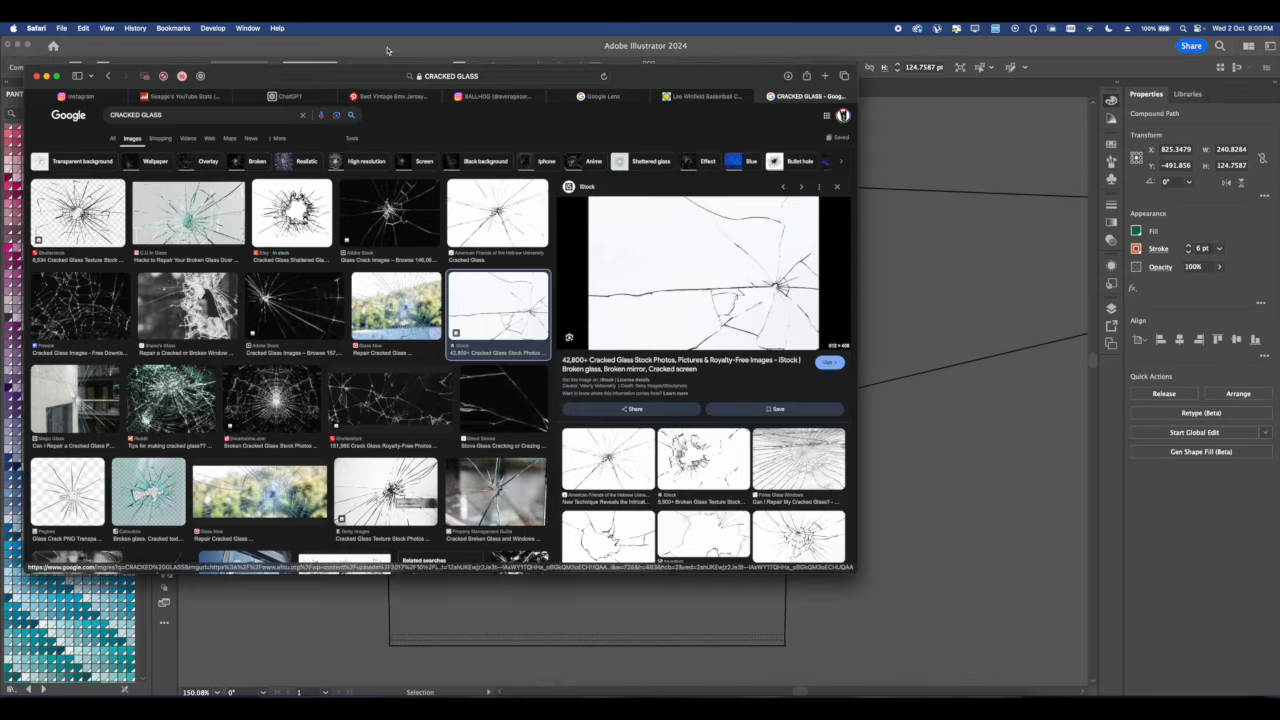
click(490, 96)
click(141, 362)
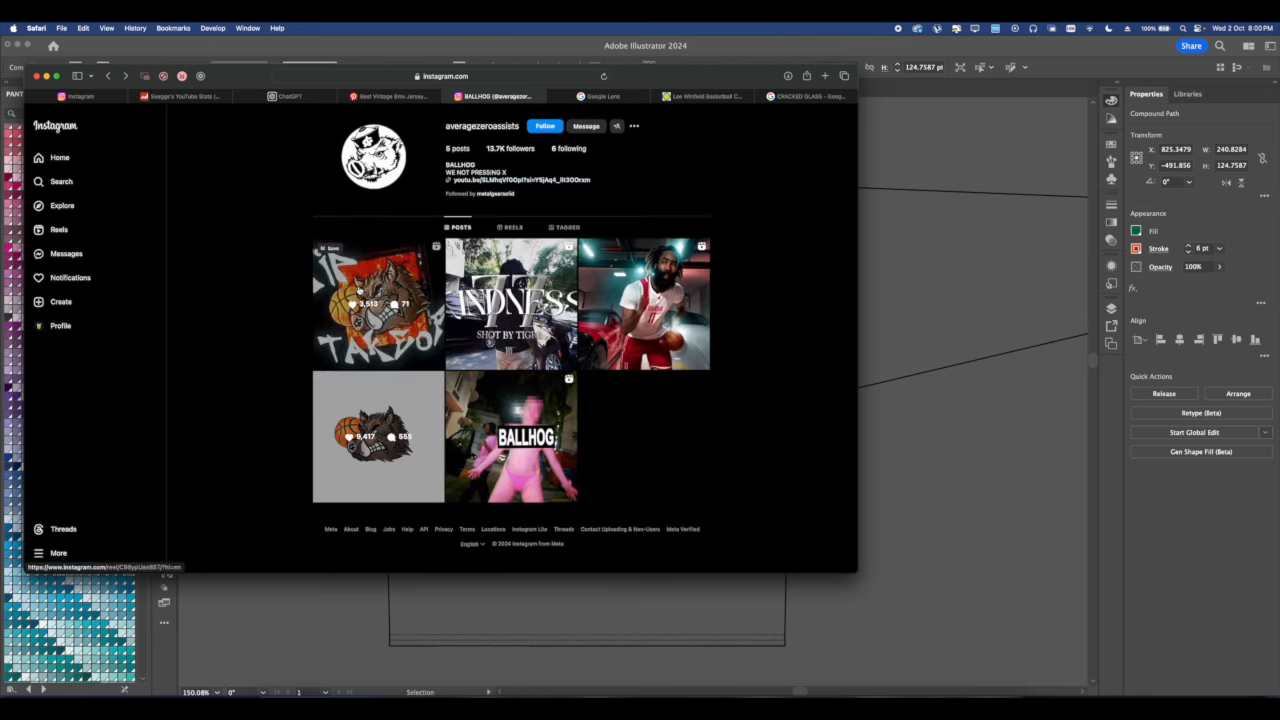
click(941, 383)
Recolour the emblem's stroke with the lighter orange Pantone swatch F58238.
scroll(579, 394, up, 3)
scroll(579, 394, up, 1)
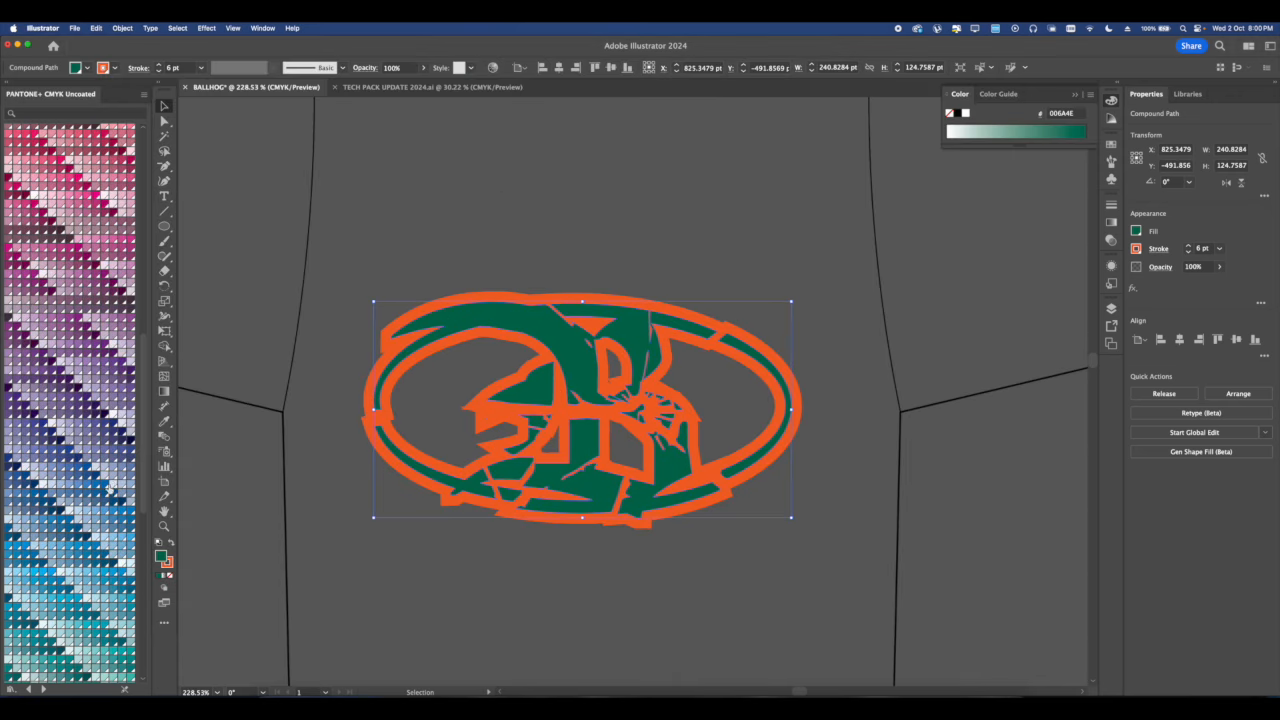
click(169, 561)
scroll(40, 431, up, 10)
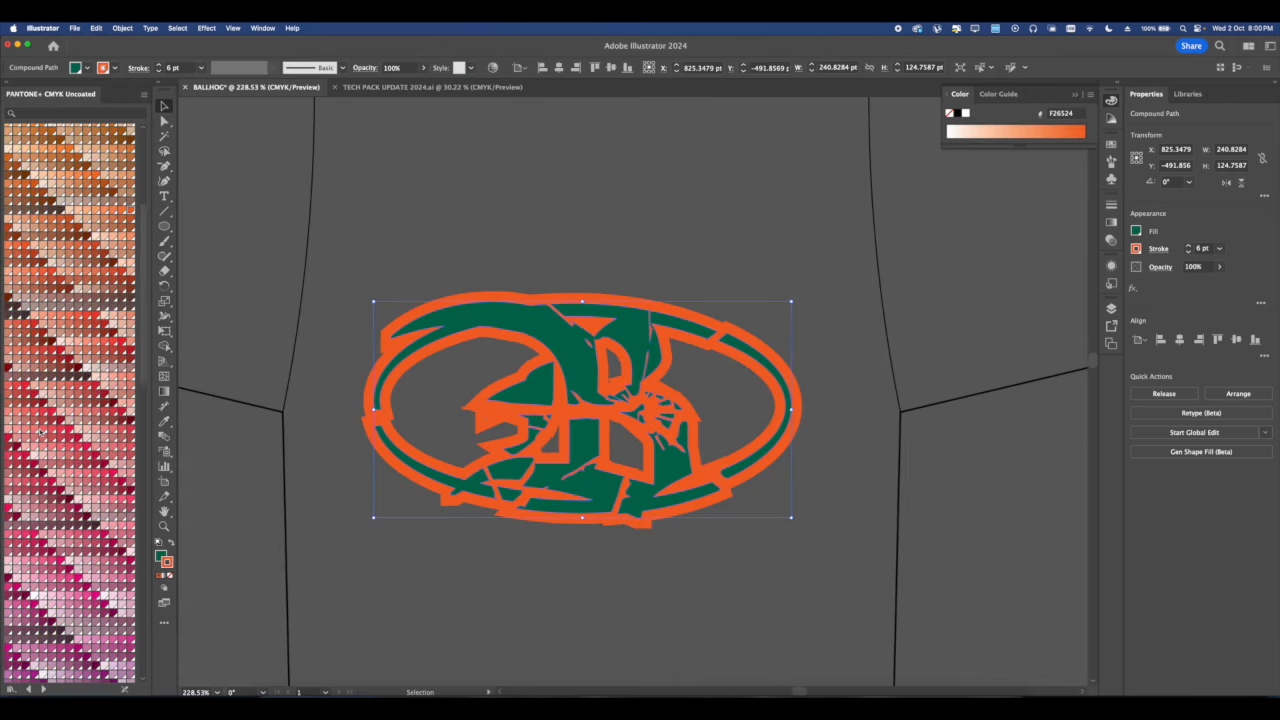
scroll(40, 430, up, 5)
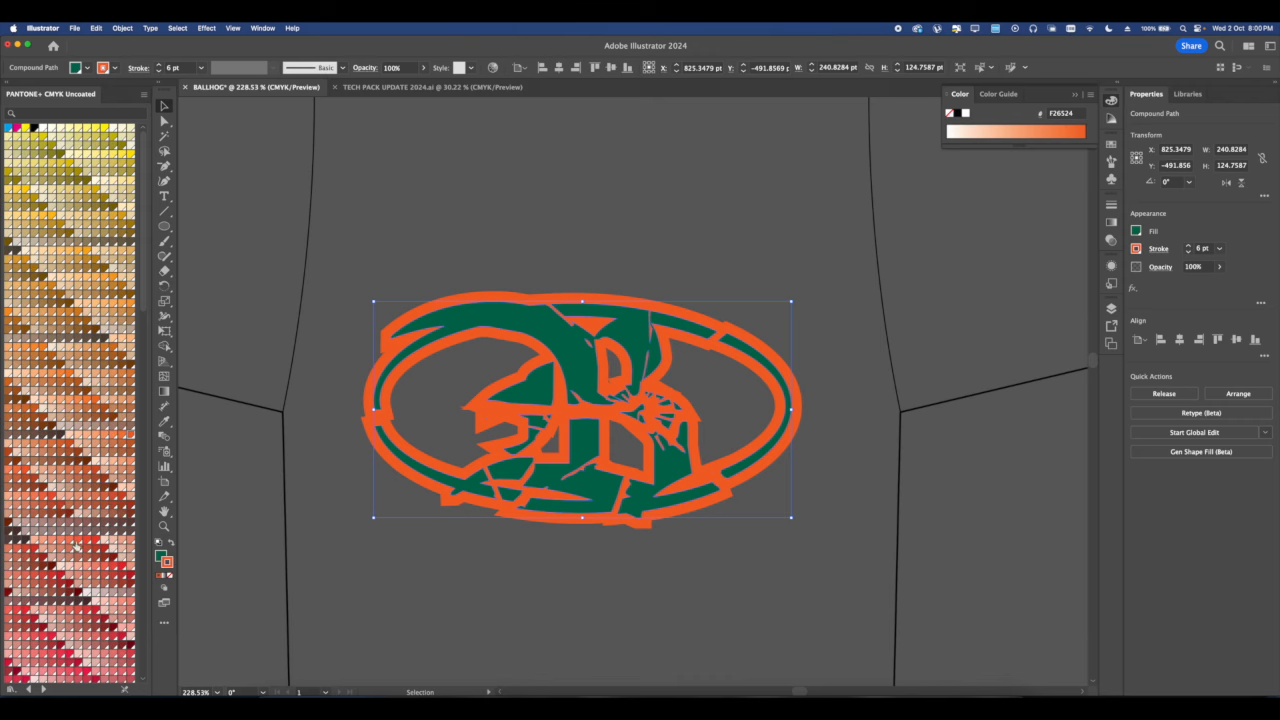
click(89, 404)
click(576, 254)
drag(637, 325, 577, 243)
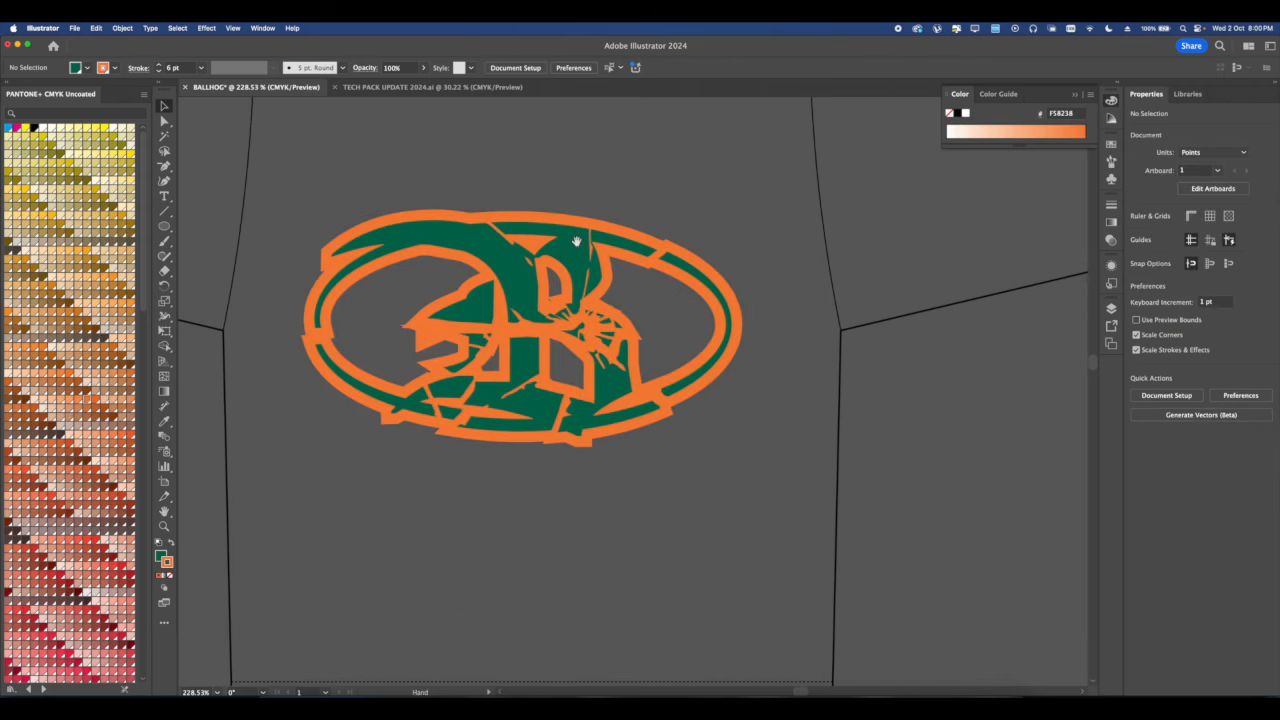
Change the emblem's fill to the dark brown Pantone swatch 56483A.
click(530, 310)
scroll(95, 500, down, 3)
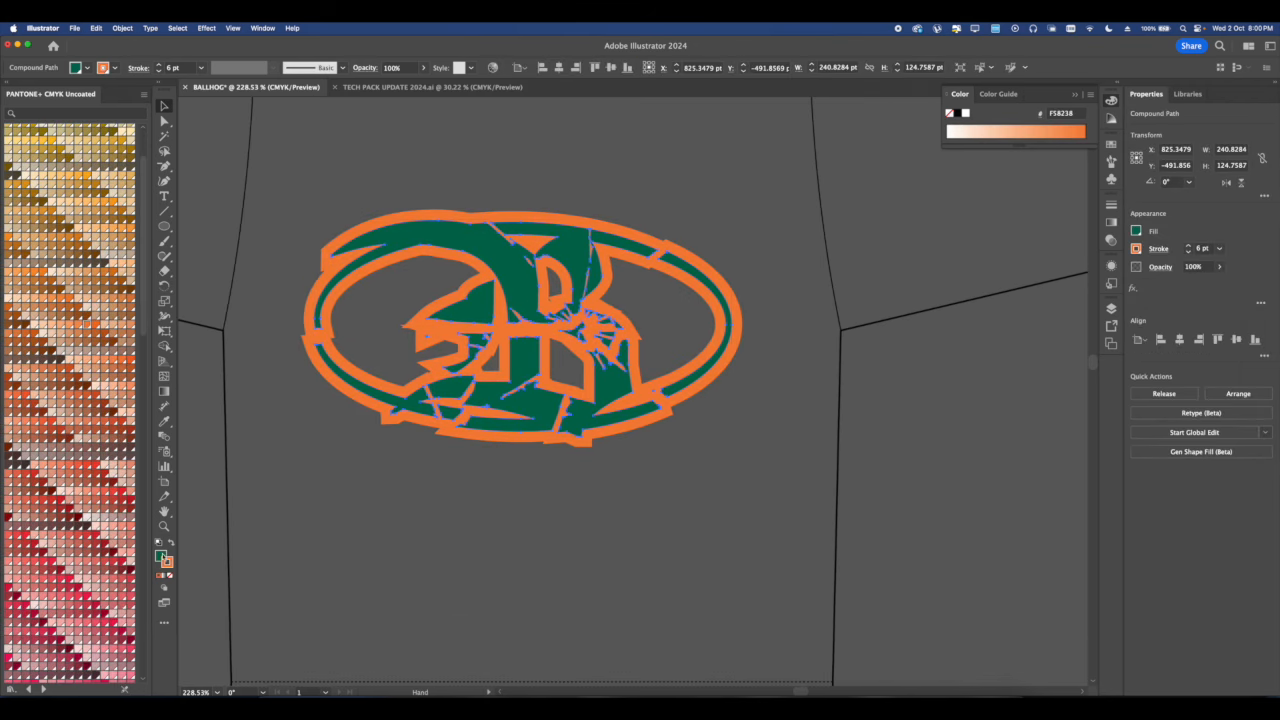
click(171, 544)
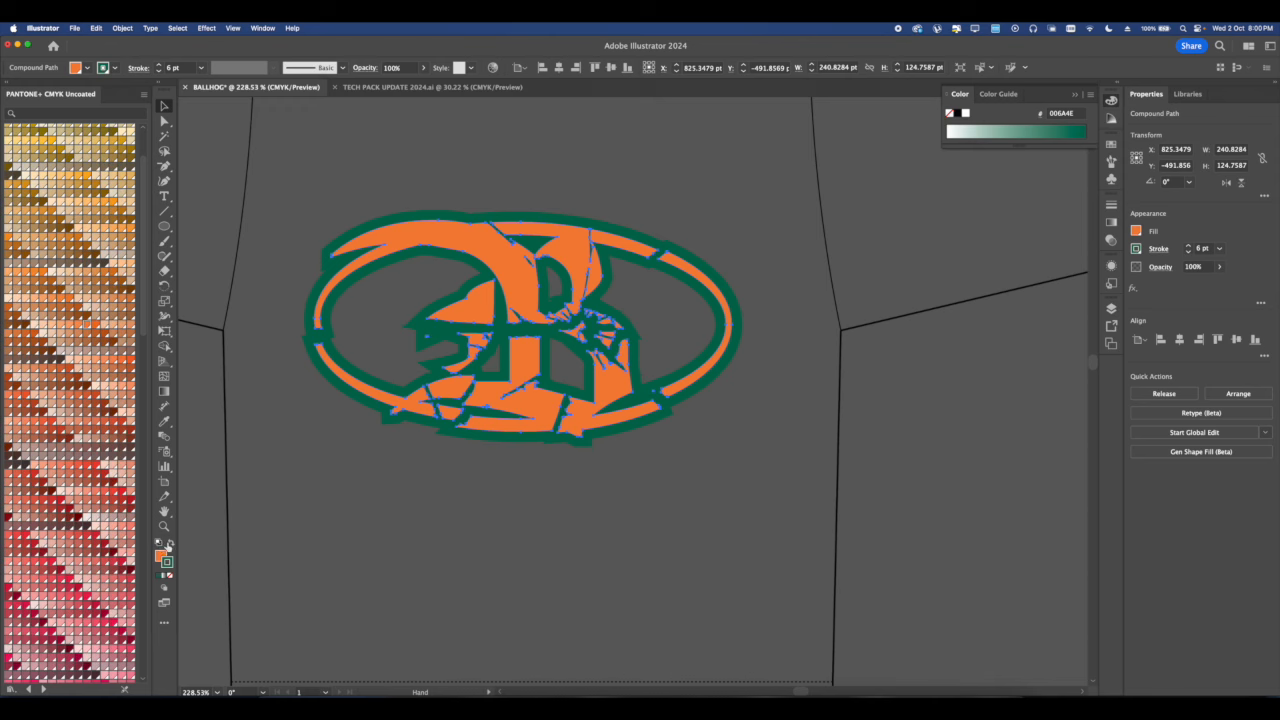
click(170, 543)
click(160, 555)
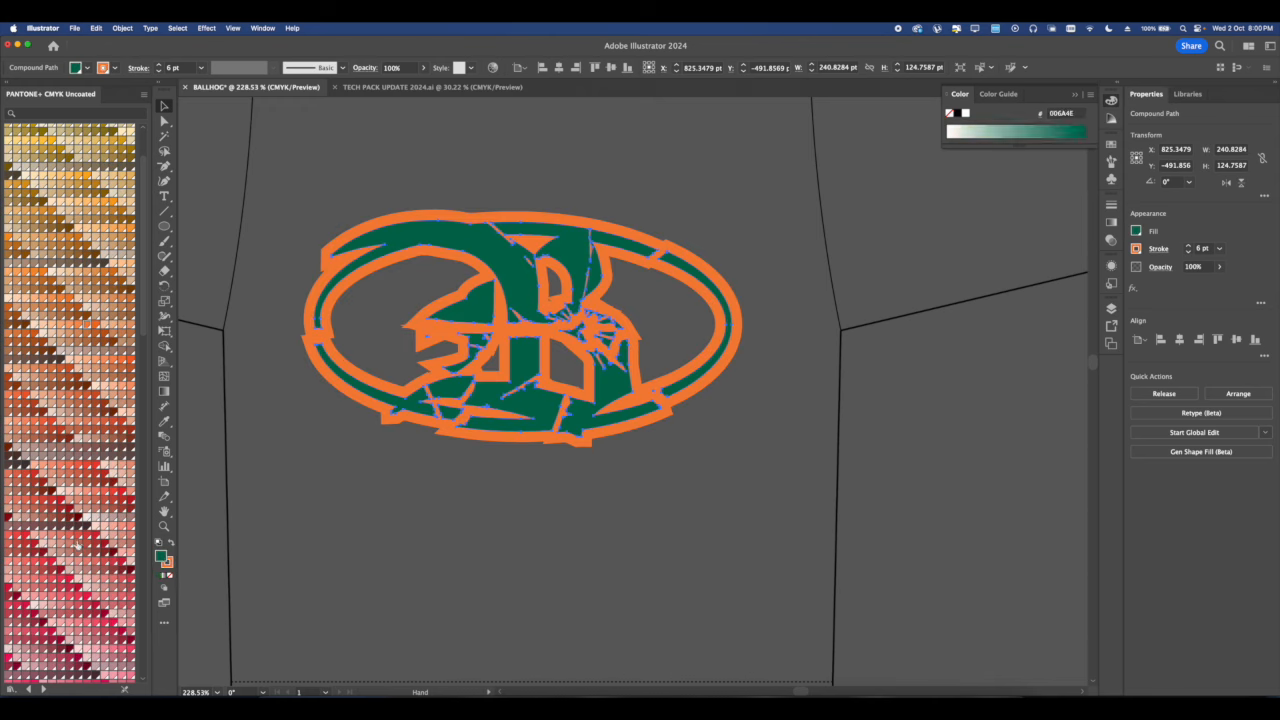
scroll(63, 533, down, 3)
scroll(62, 532, up, 5)
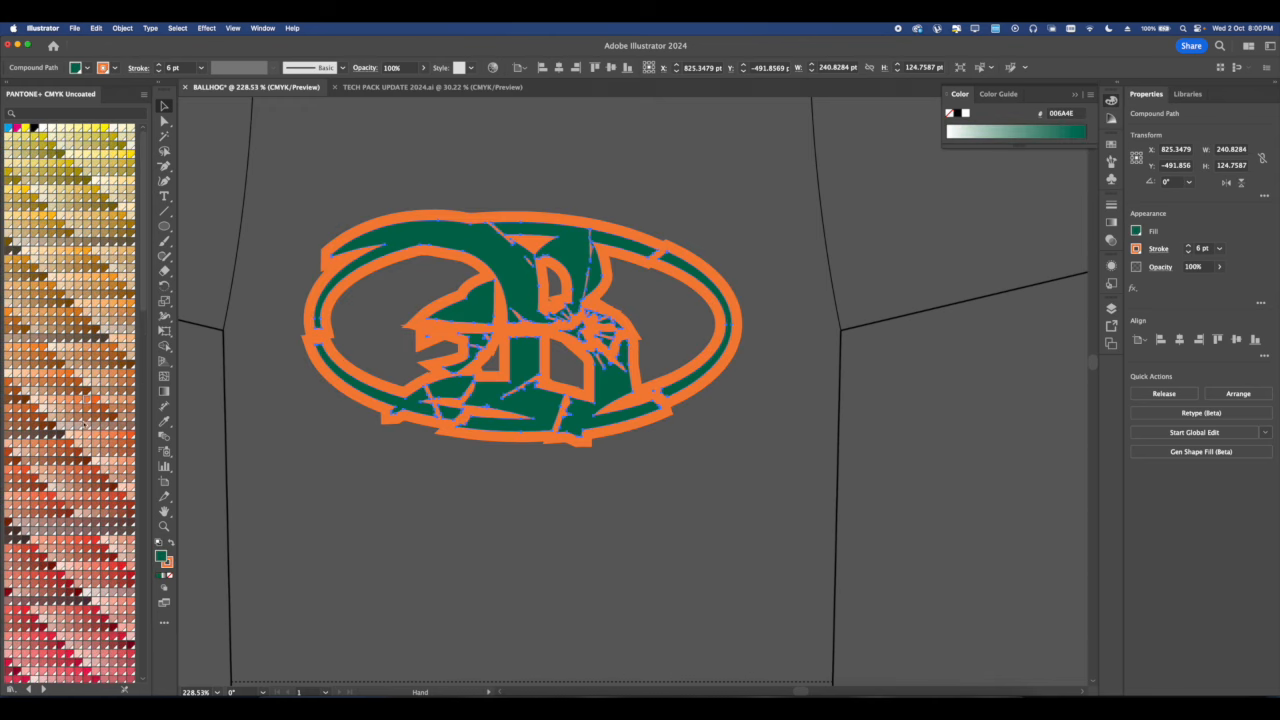
click(78, 338)
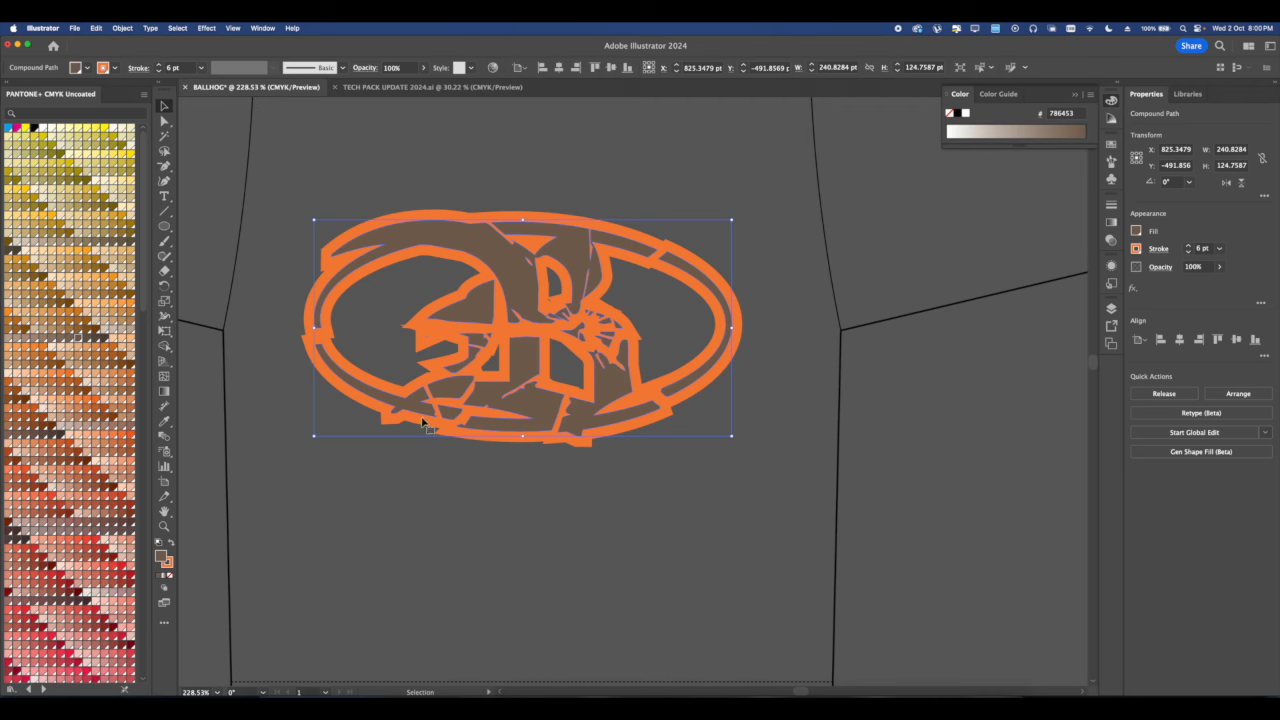
click(102, 338)
click(271, 387)
Add the text "ballhog" on the jersey chest above the oval emblem.
scroll(573, 485, down, 6)
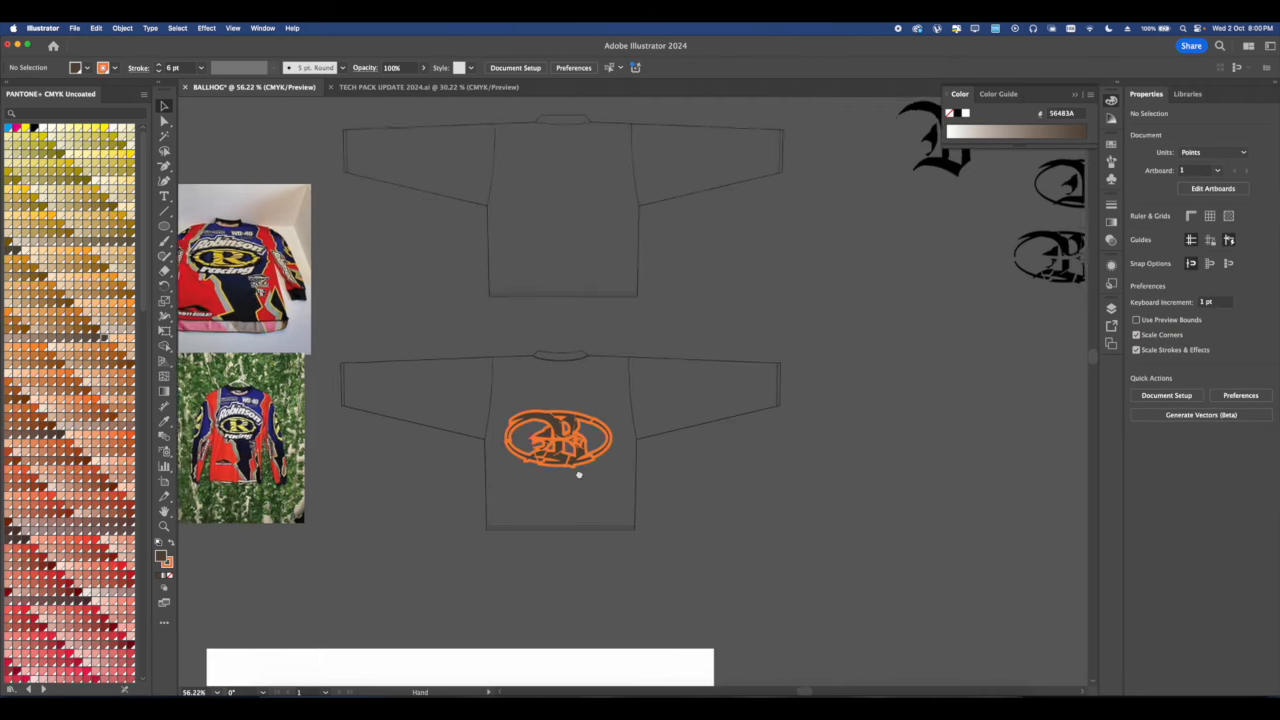
scroll(594, 400, up, 3)
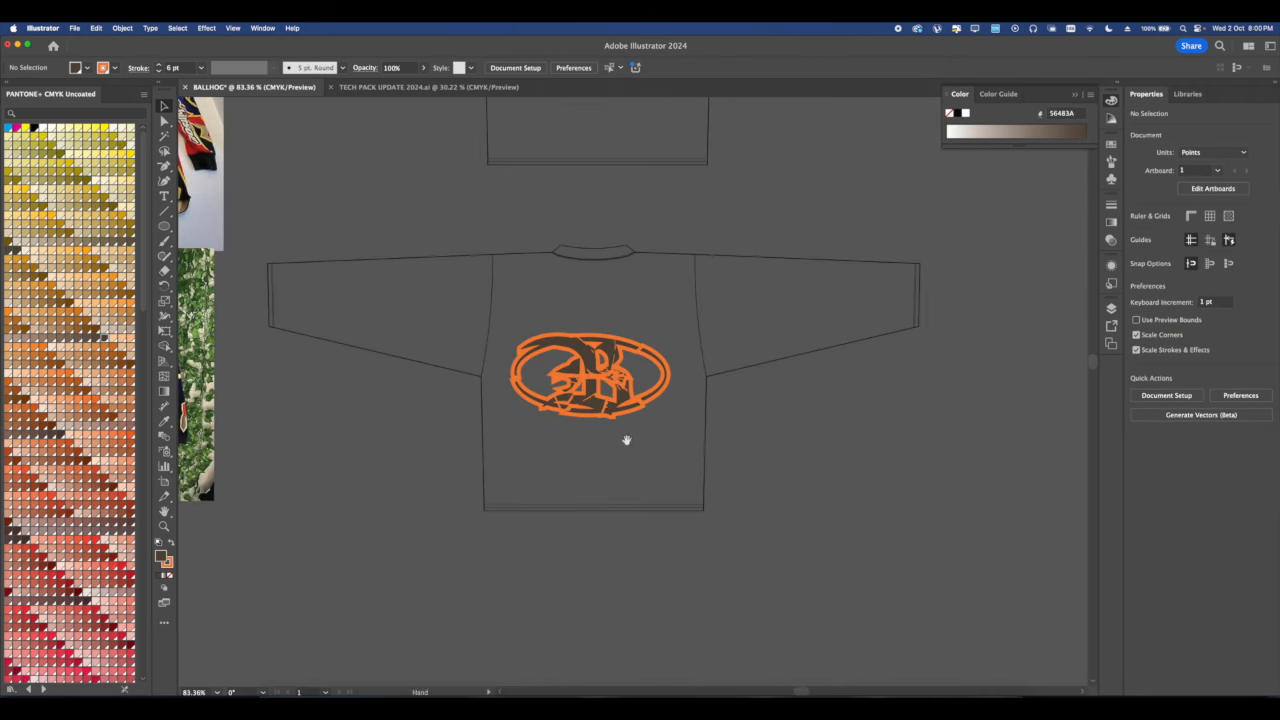
scroll(590, 328, up, 4)
key(t)
click(543, 294)
scroll(542, 292, up, 5)
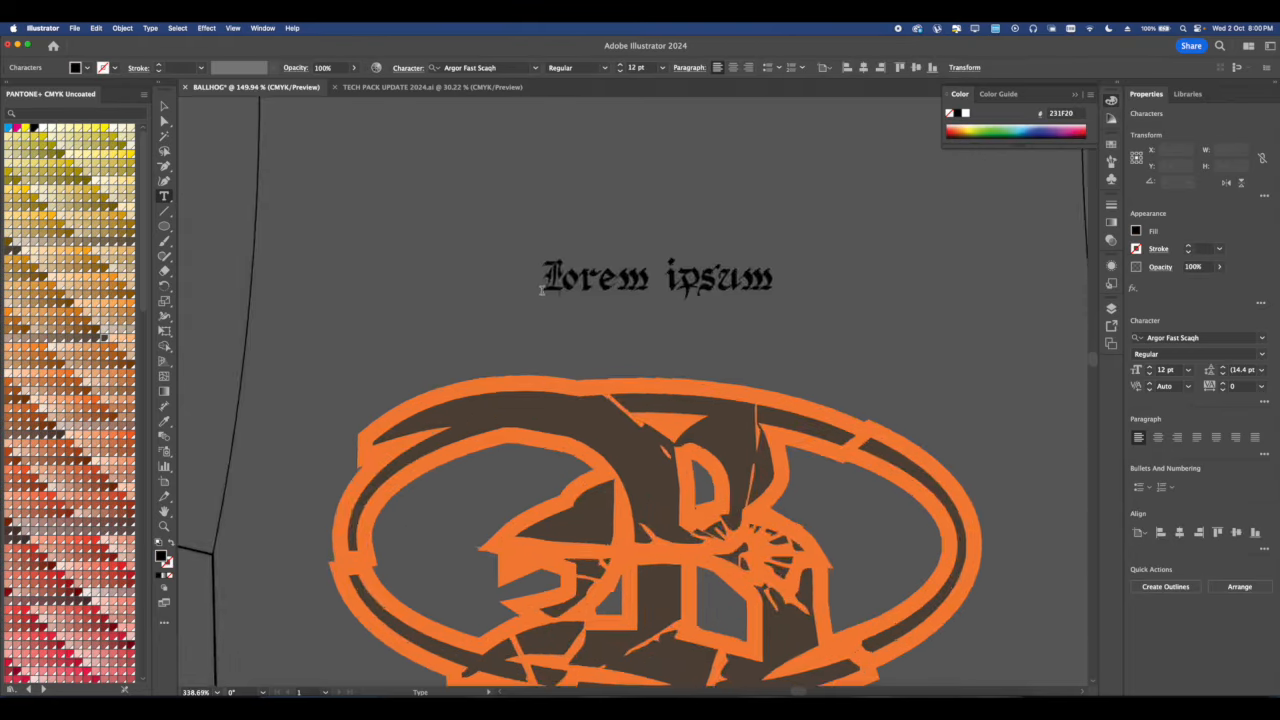
scroll(542, 292, down, 5)
text(Ballhog)
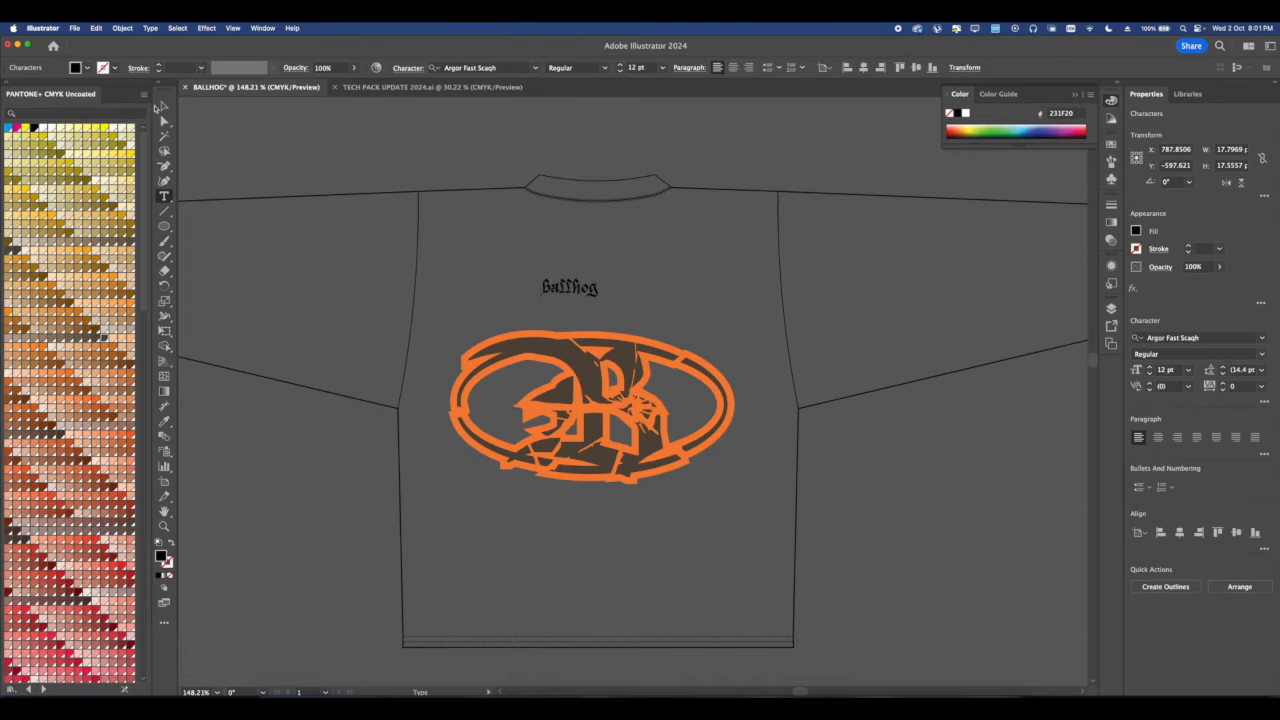
Move the ballhog text closer to the emblem, centred above it.
click(164, 105)
scroll(670, 361, up, 3)
click(498, 273)
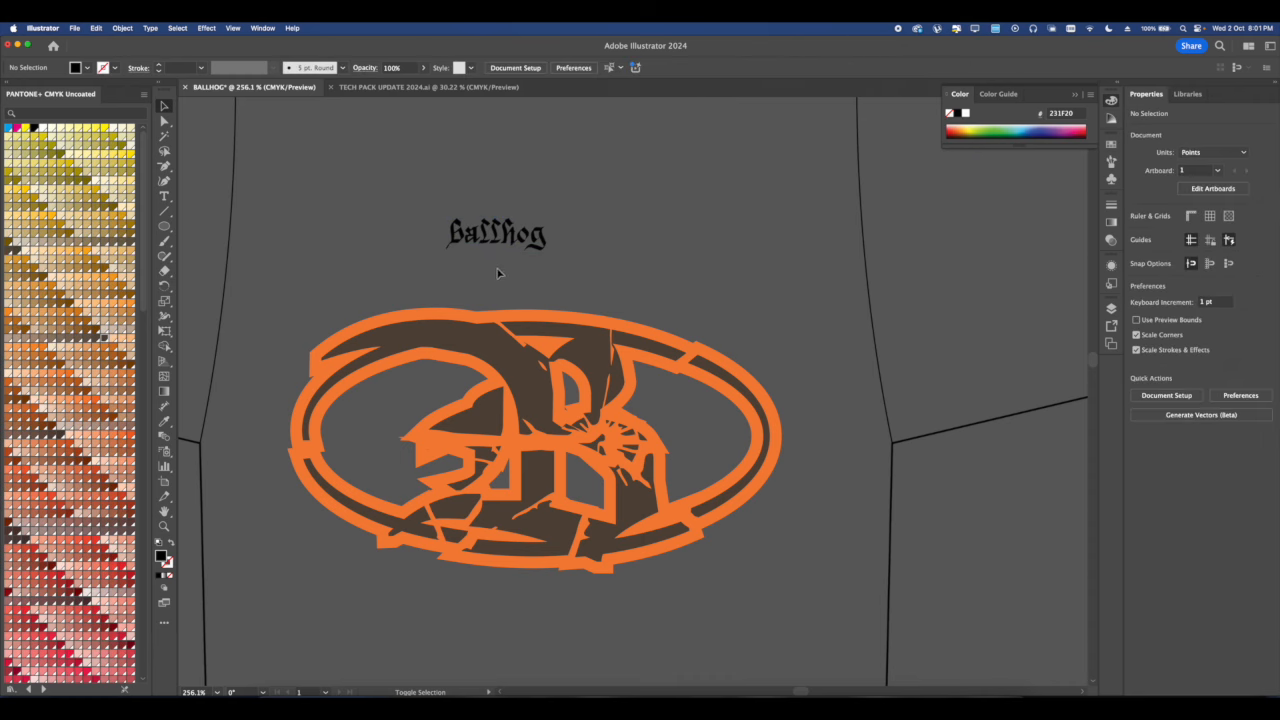
click(496, 248)
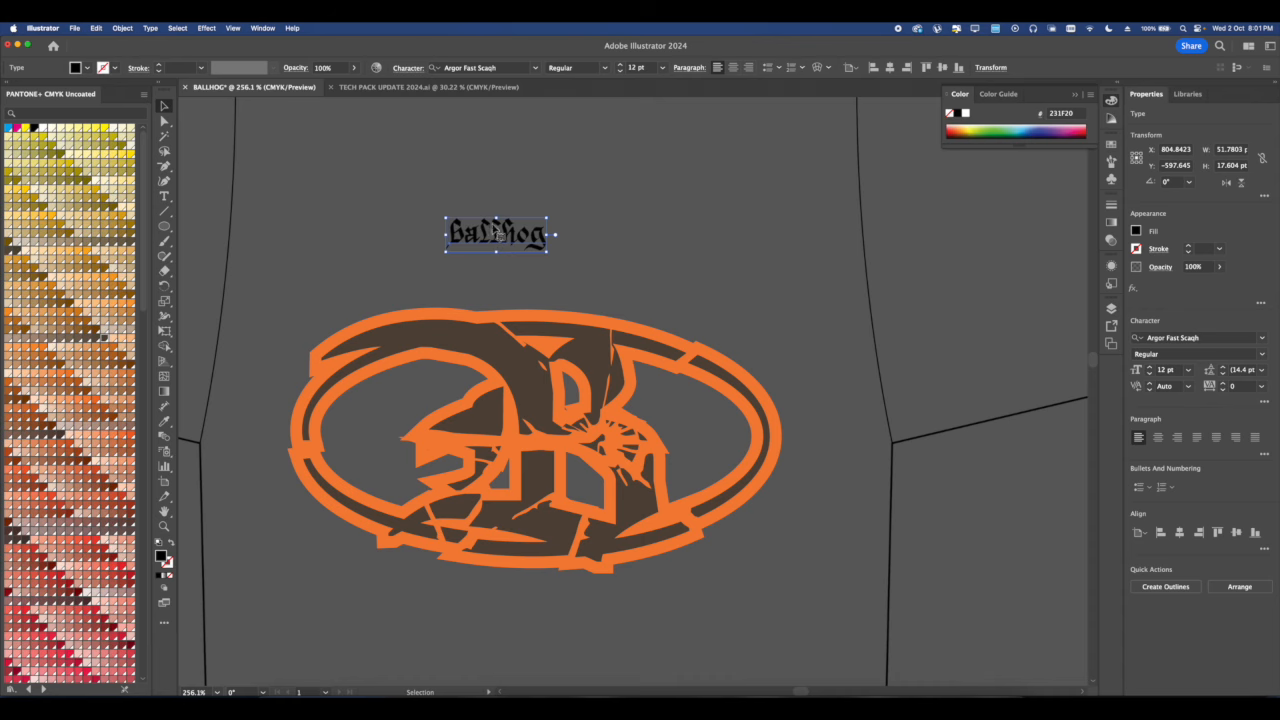
click(566, 280)
drag(480, 233, 520, 267)
scroll(520, 267, up, 4)
scroll(540, 262, down, 5)
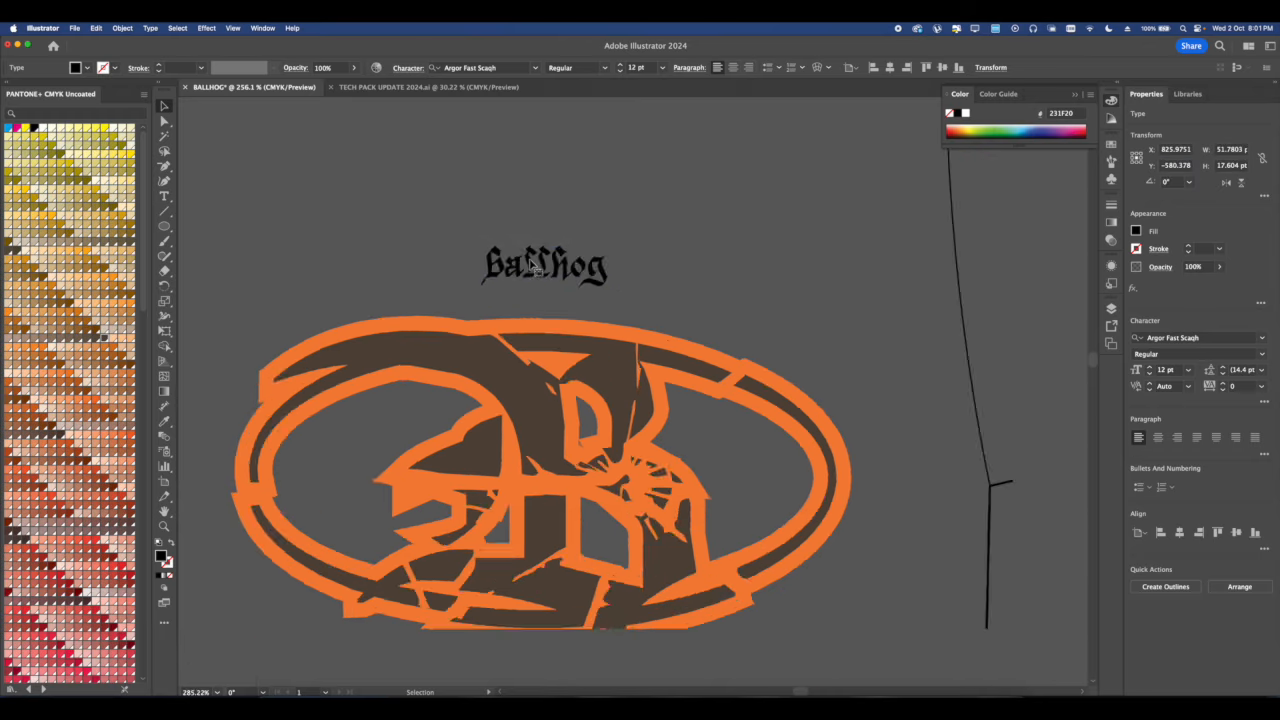
Try the Amelina Script Regular font on the ballhog text and enlarge the text to about 47 pt.
click(1262, 338)
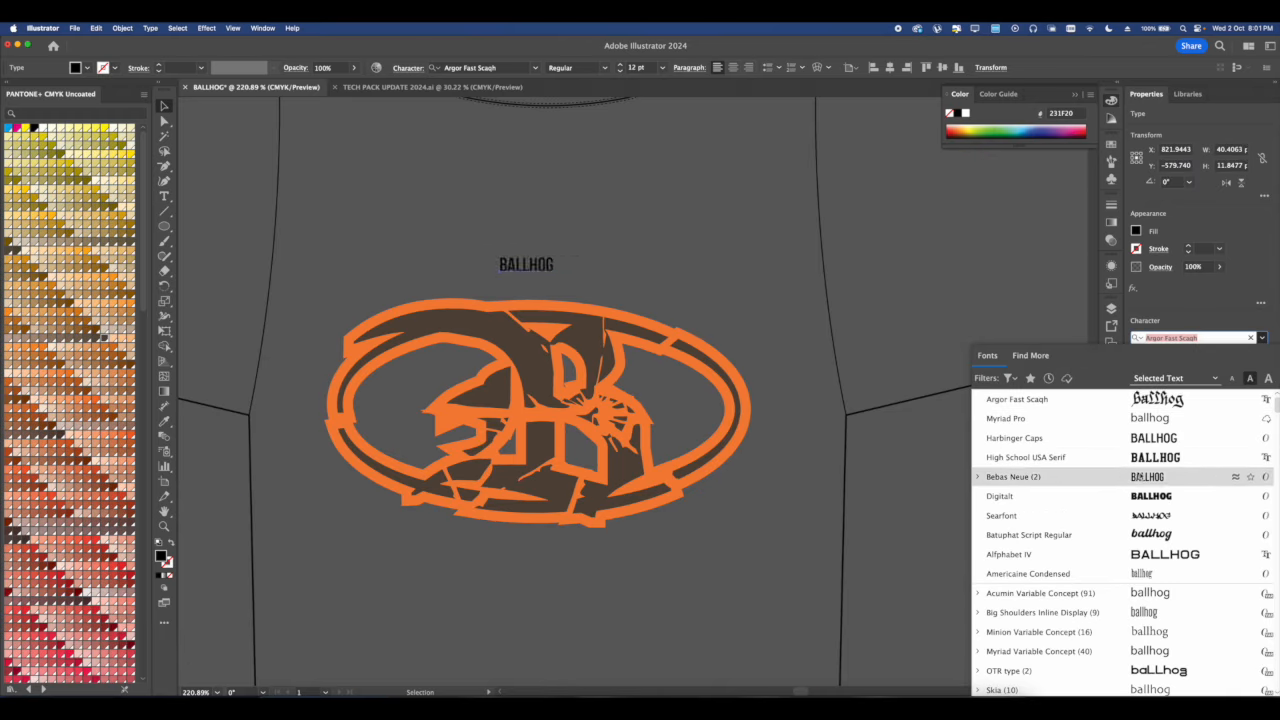
scroll(1116, 563, down, 15)
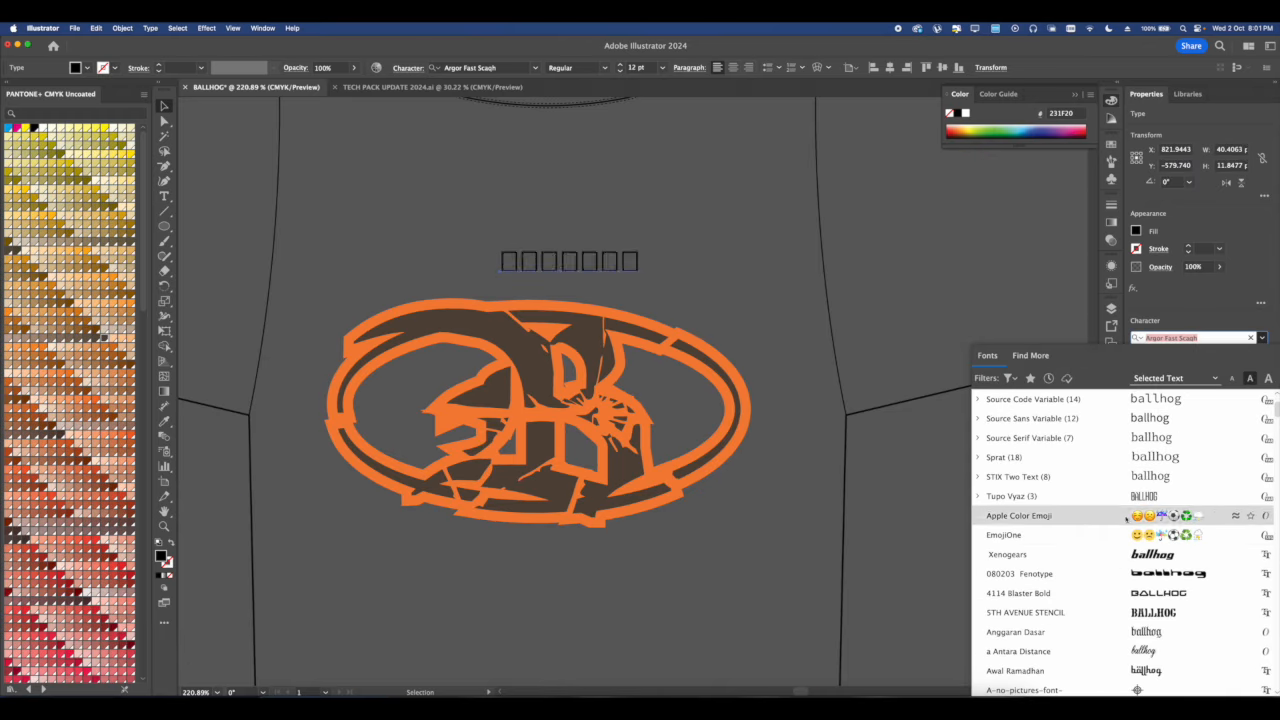
scroll(1118, 595, down, 6)
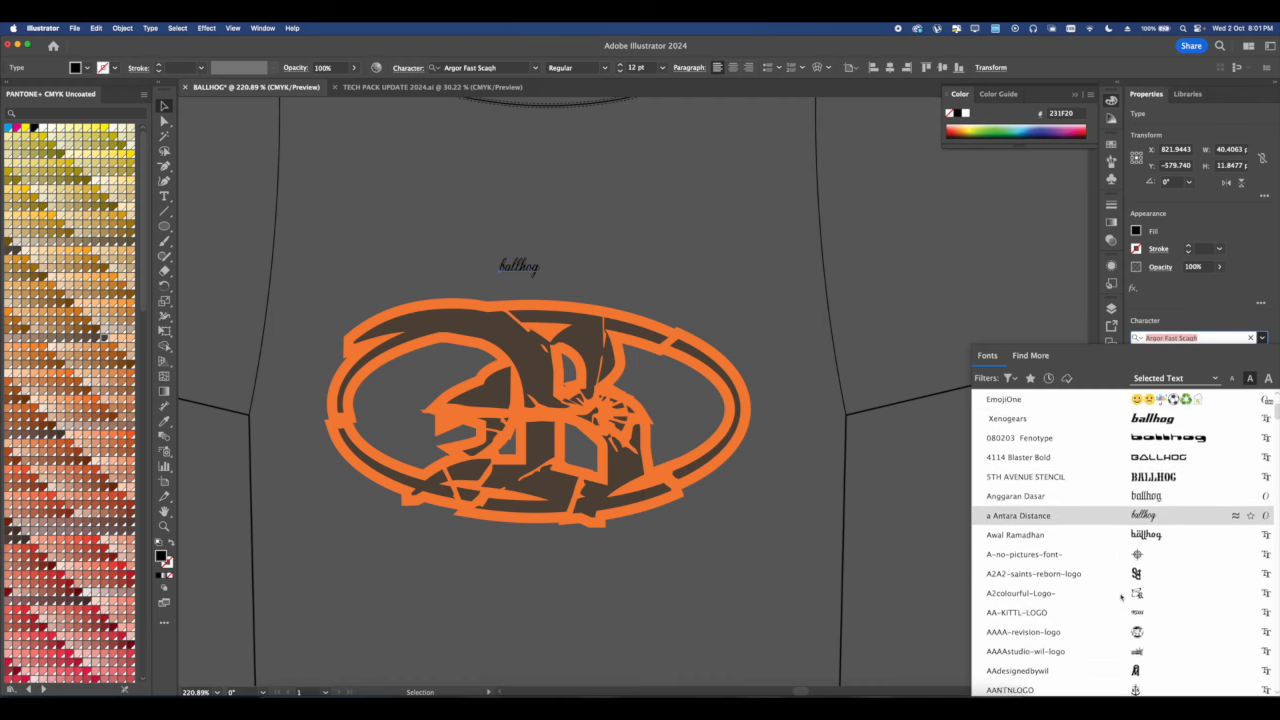
scroll(1121, 598, down, 3)
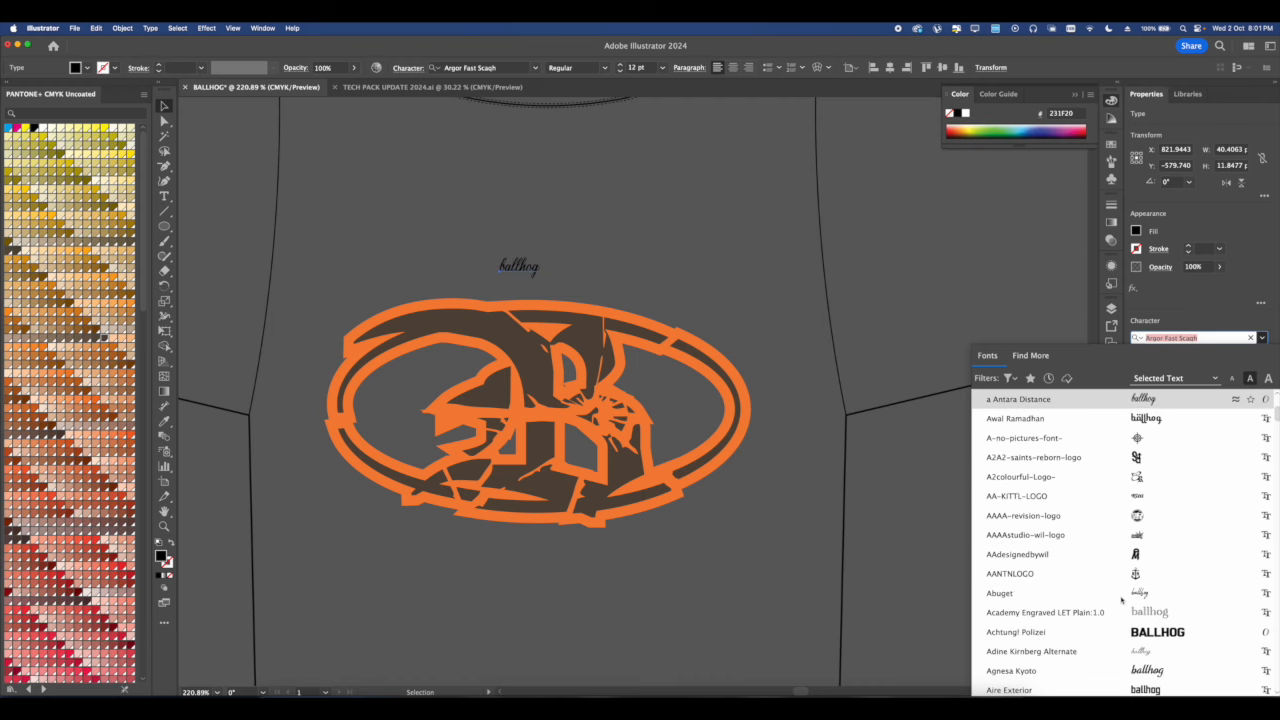
scroll(1121, 598, down, 10)
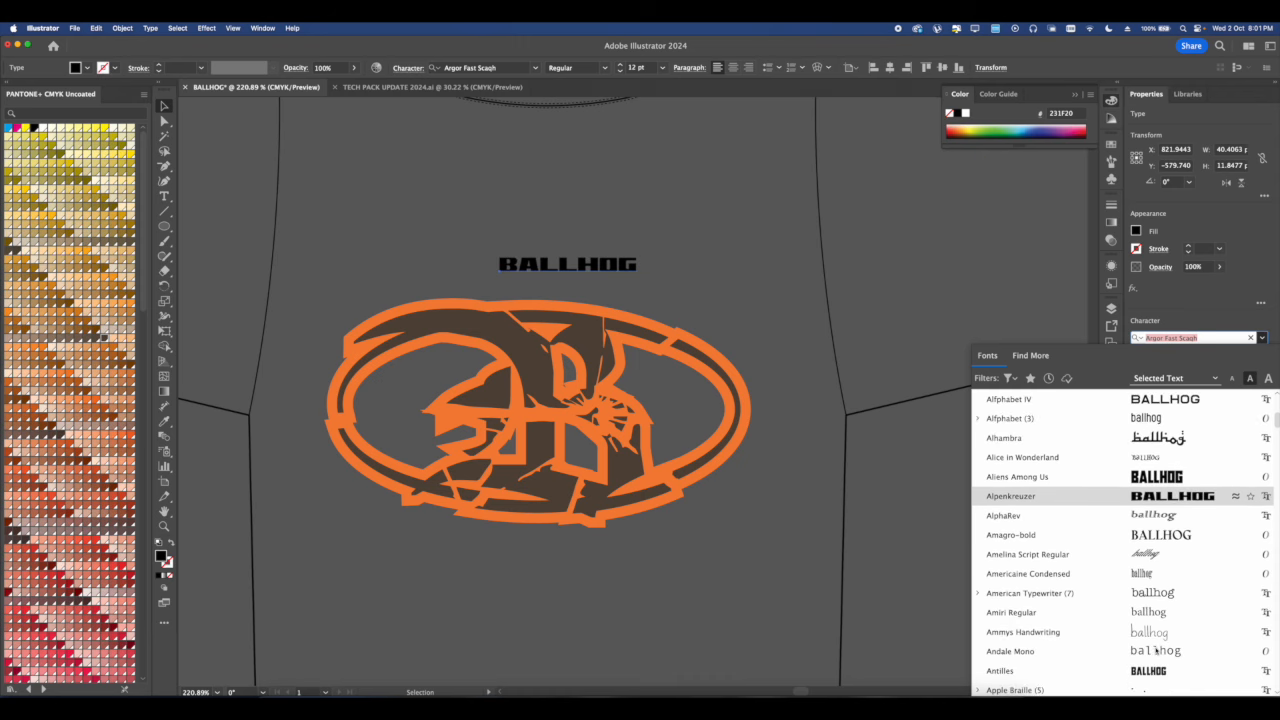
click(1139, 562)
drag(522, 278, 530, 344)
drag(564, 315, 575, 258)
Preview the installed typefaces on the ballhog text and apply the FightThis font.
click(1262, 339)
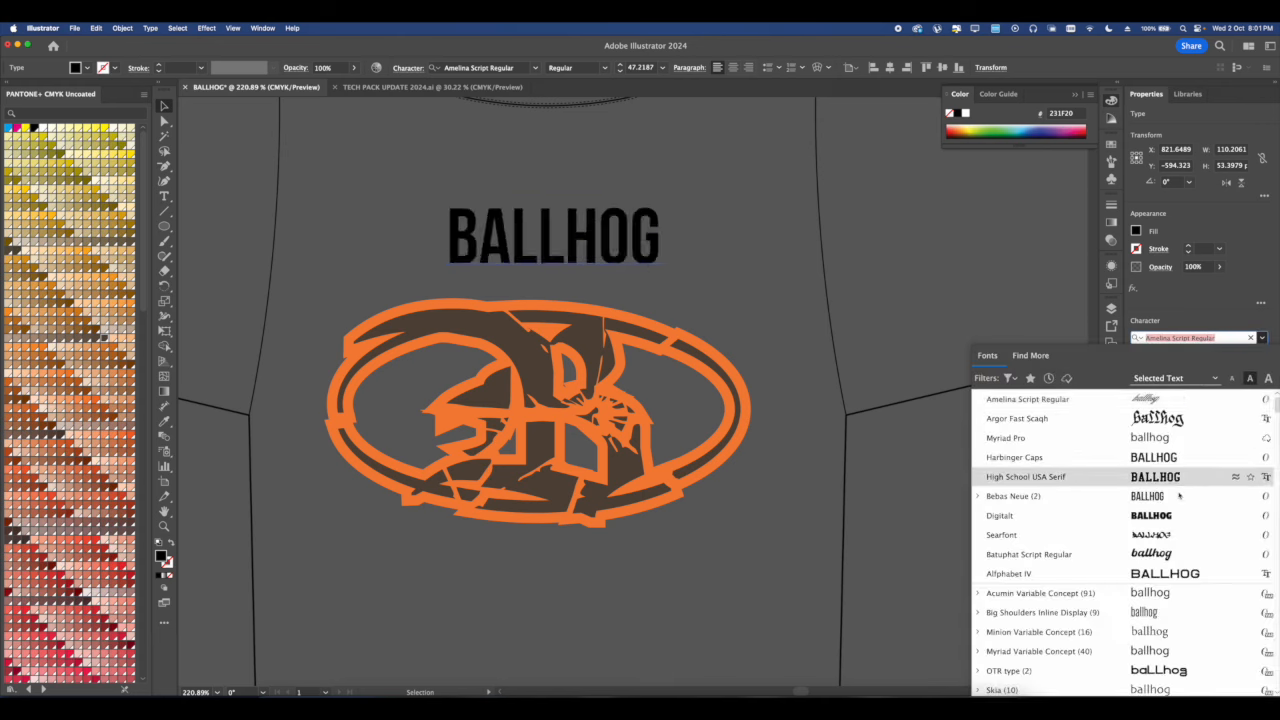
scroll(1164, 614, down, 10)
scroll(1164, 614, down, 2)
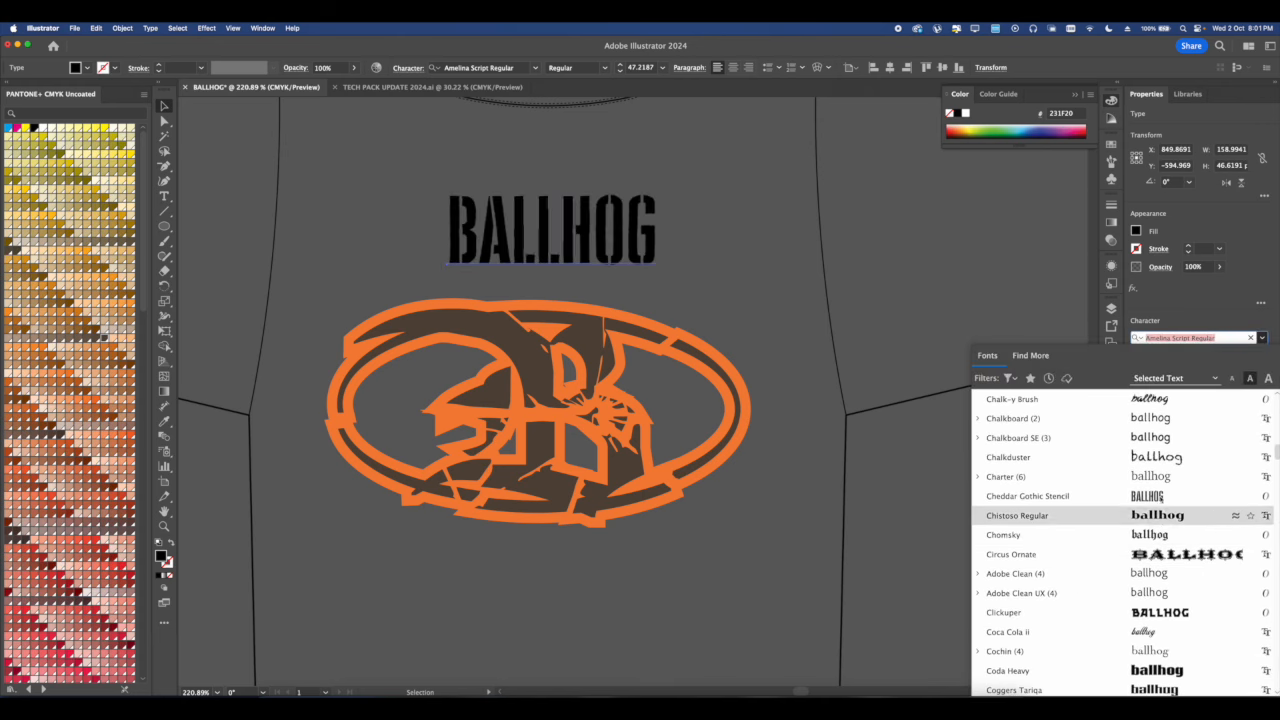
scroll(1150, 524, up, 2)
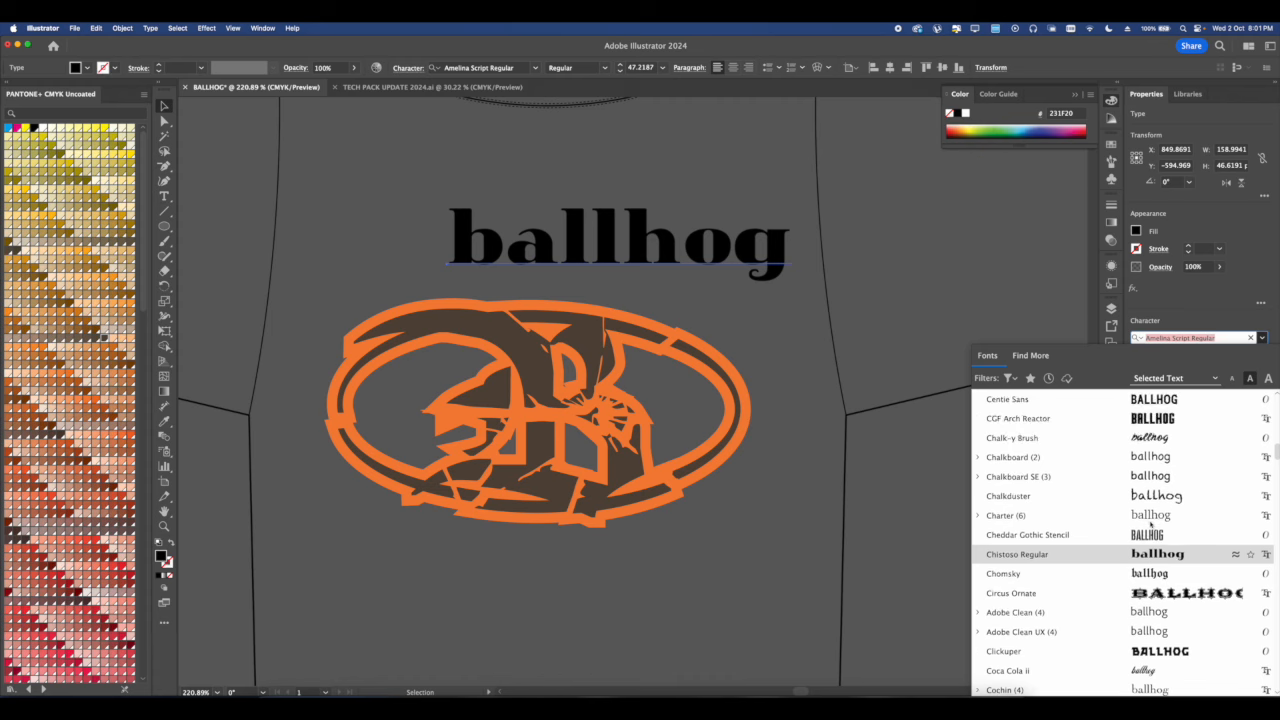
scroll(1145, 540, down, 15)
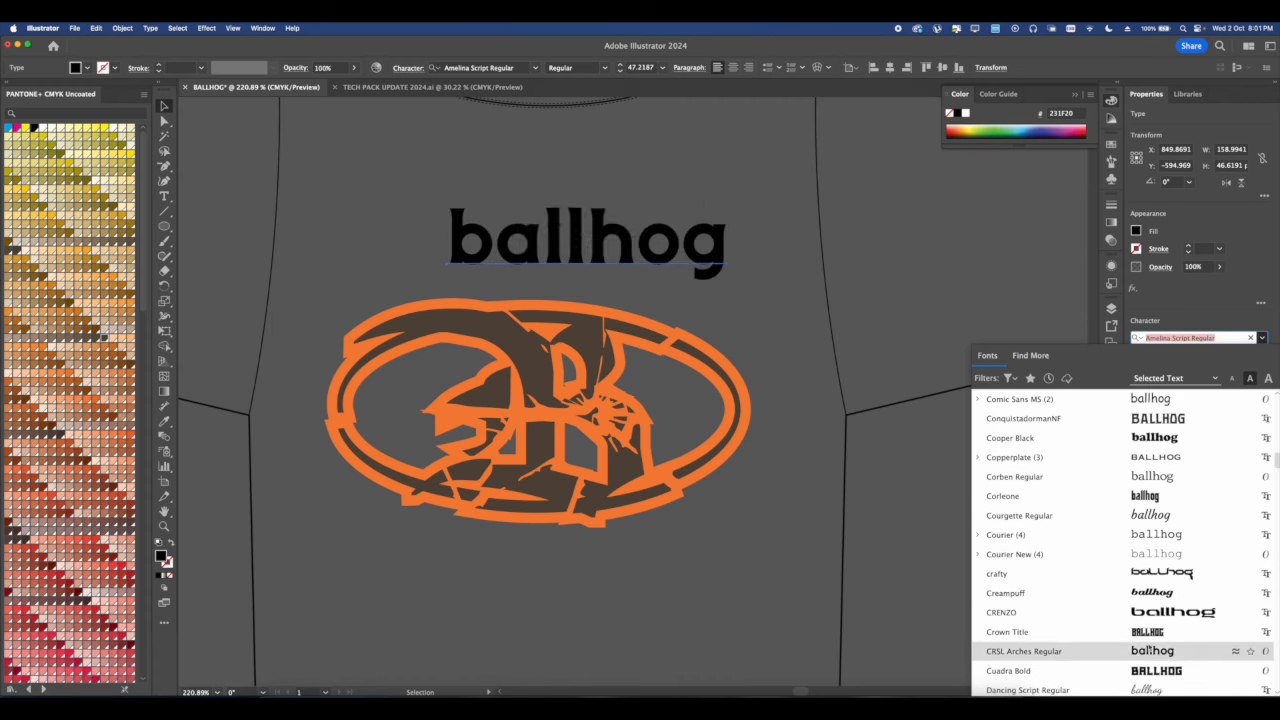
scroll(1150, 650, down, 2)
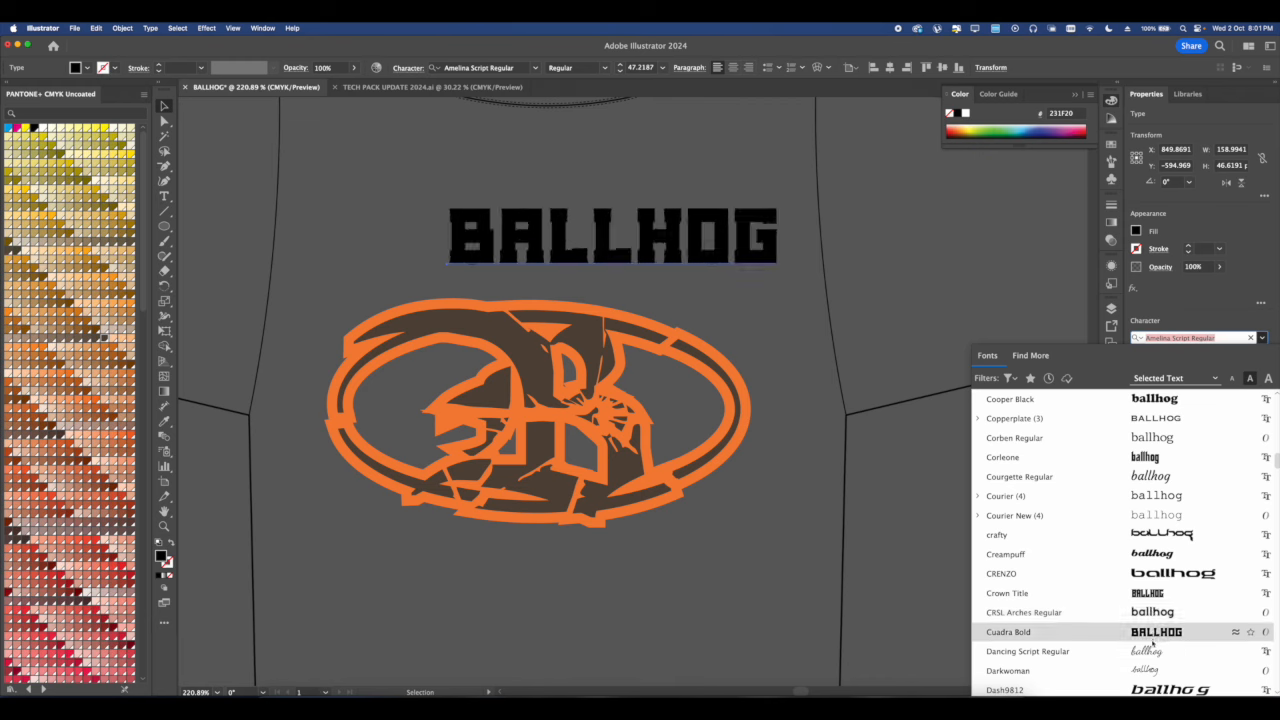
scroll(1157, 625, down, 2)
scroll(1163, 651, down, 6)
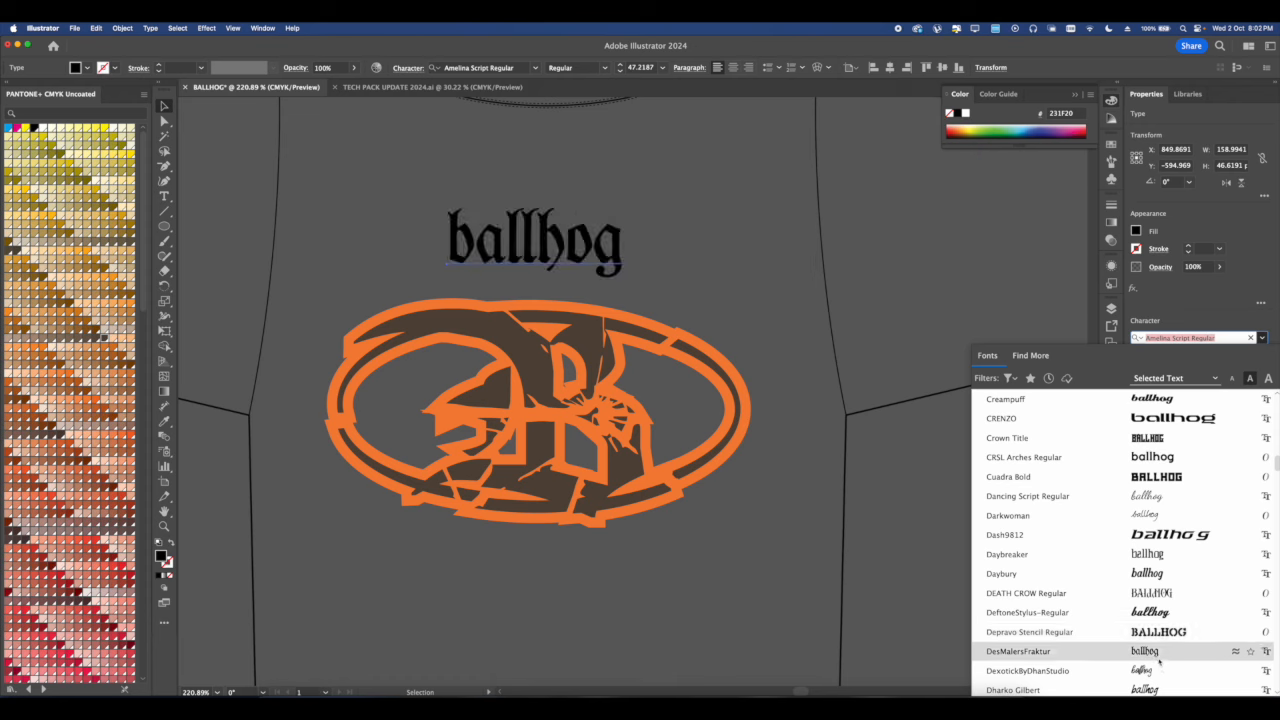
scroll(1152, 640, down, 10)
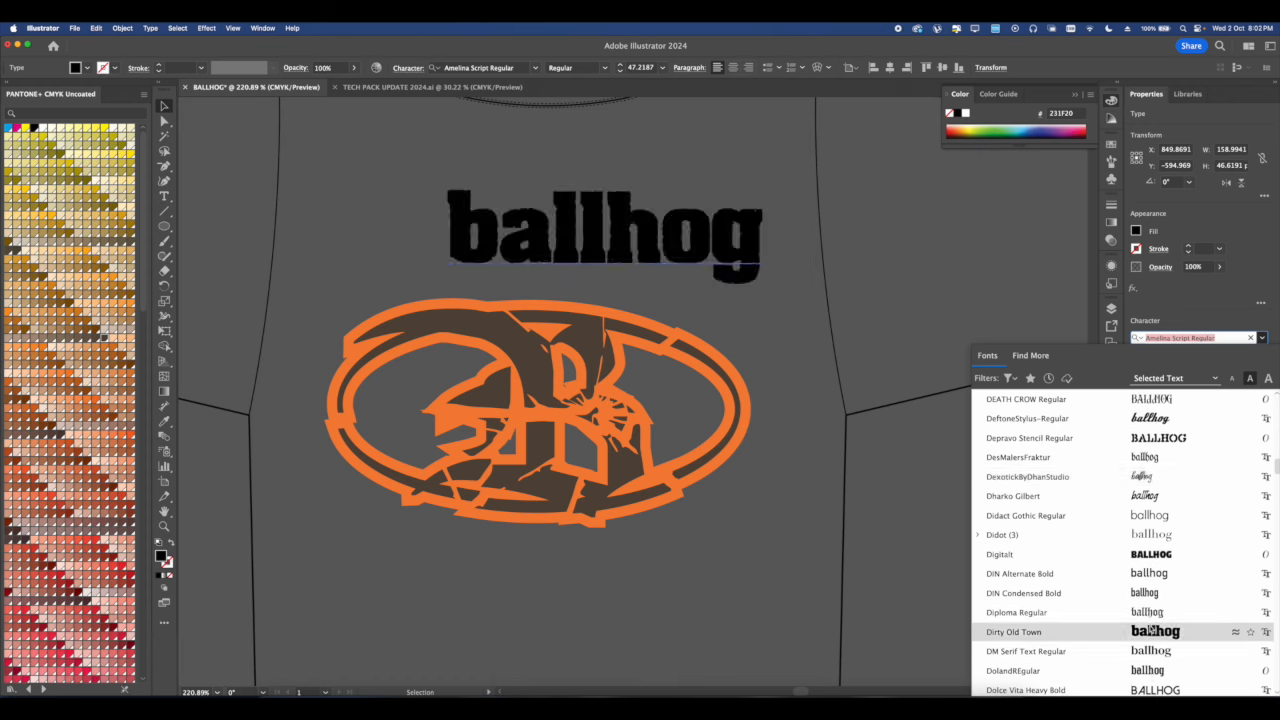
scroll(1148, 645, down, 15)
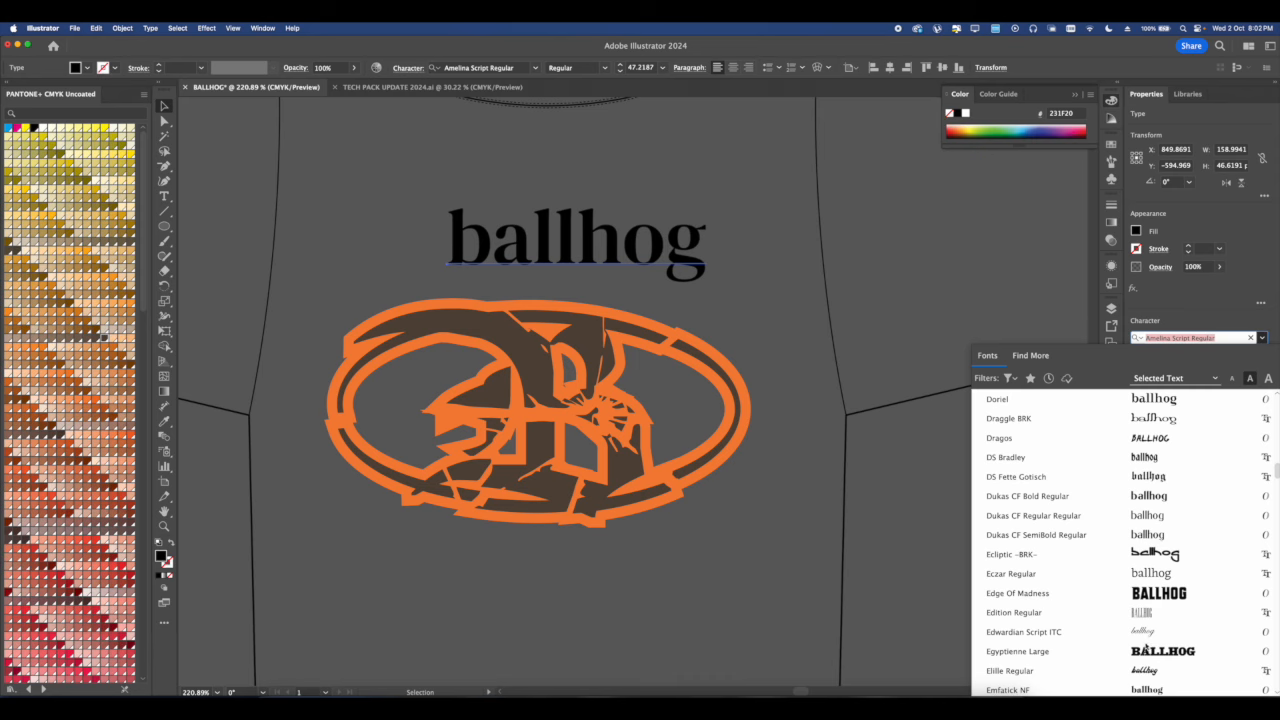
scroll(1145, 650, down, 15)
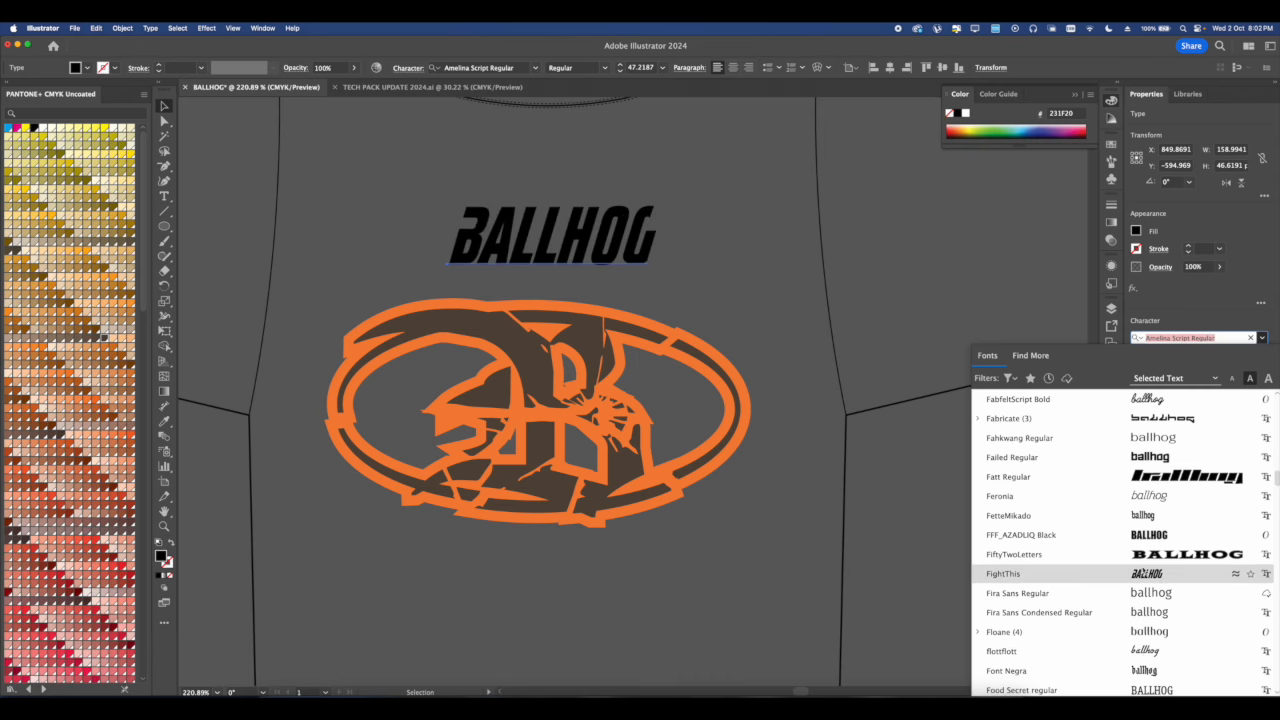
click(1003, 573)
Duplicate the BALLHOG text into the empty space beside the upper jersey, keeping the original above the emblem.
scroll(753, 350, down, 5)
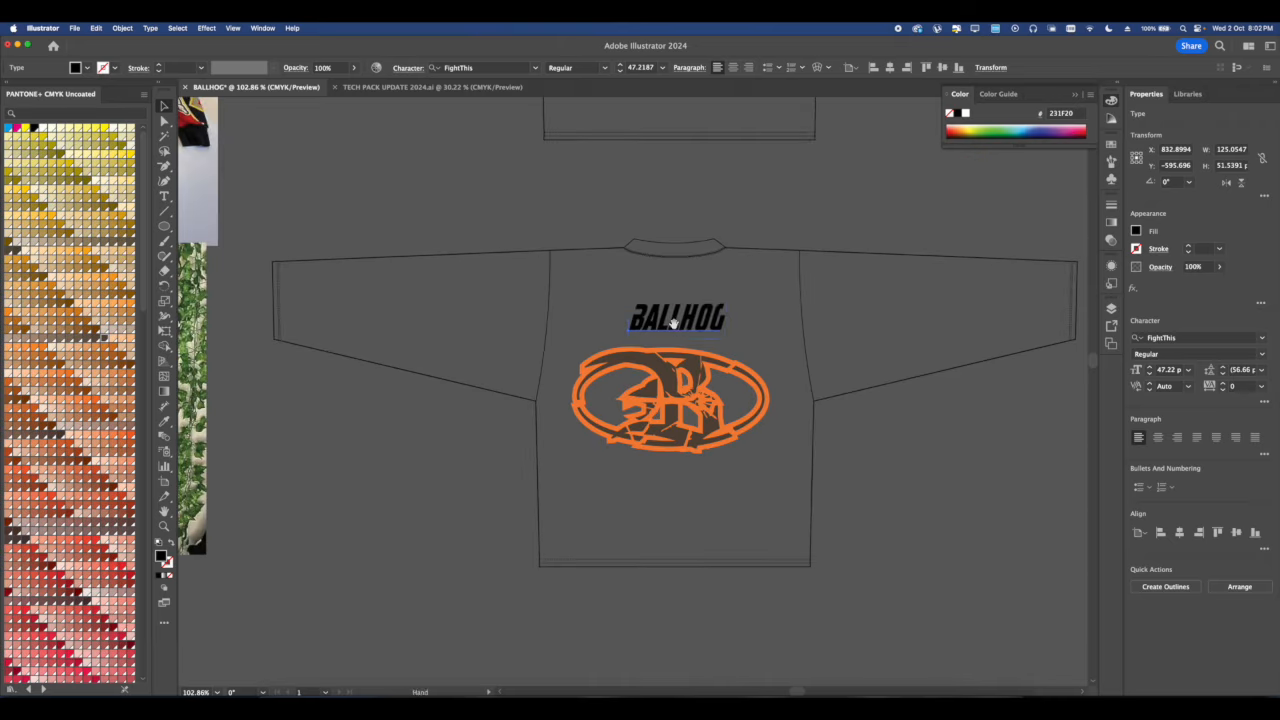
scroll(673, 323, up, 5)
scroll(616, 338, down, 5)
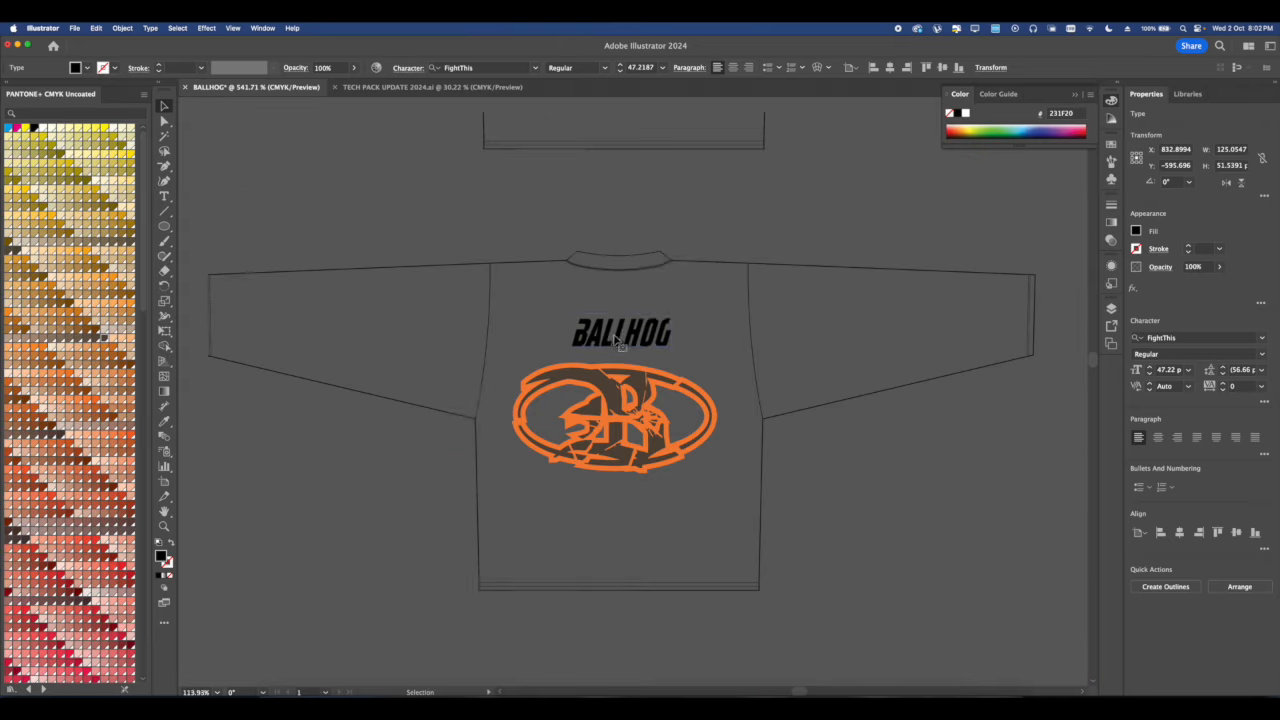
drag(616, 338, 296, 133)
click(522, 257)
drag(522, 257, 413, 227)
scroll(616, 420, up, 3)
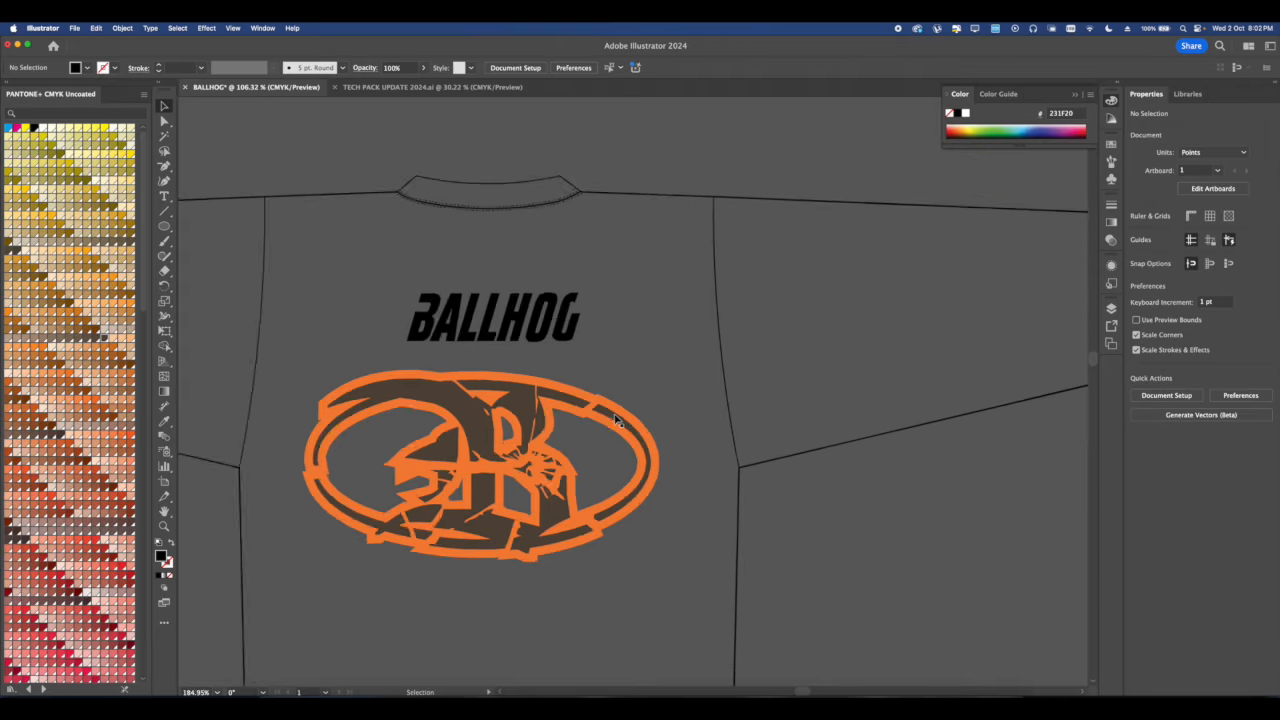
scroll(616, 420, up, 2)
scroll(706, 320, left, 3)
click(706, 316)
scroll(690, 330, up, 1)
Switch to Safari and search Google for "fight night" as a lettering reference.
click(545, 704)
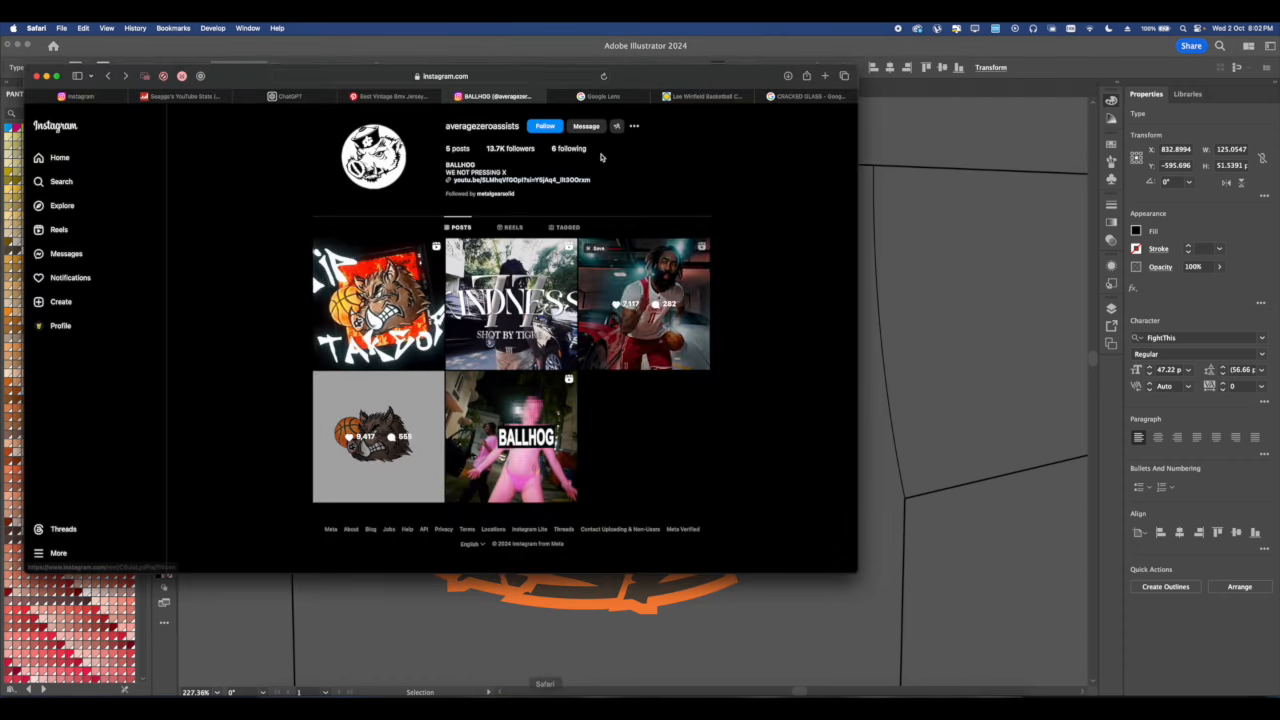
click(600, 96)
click(390, 76)
text(f)
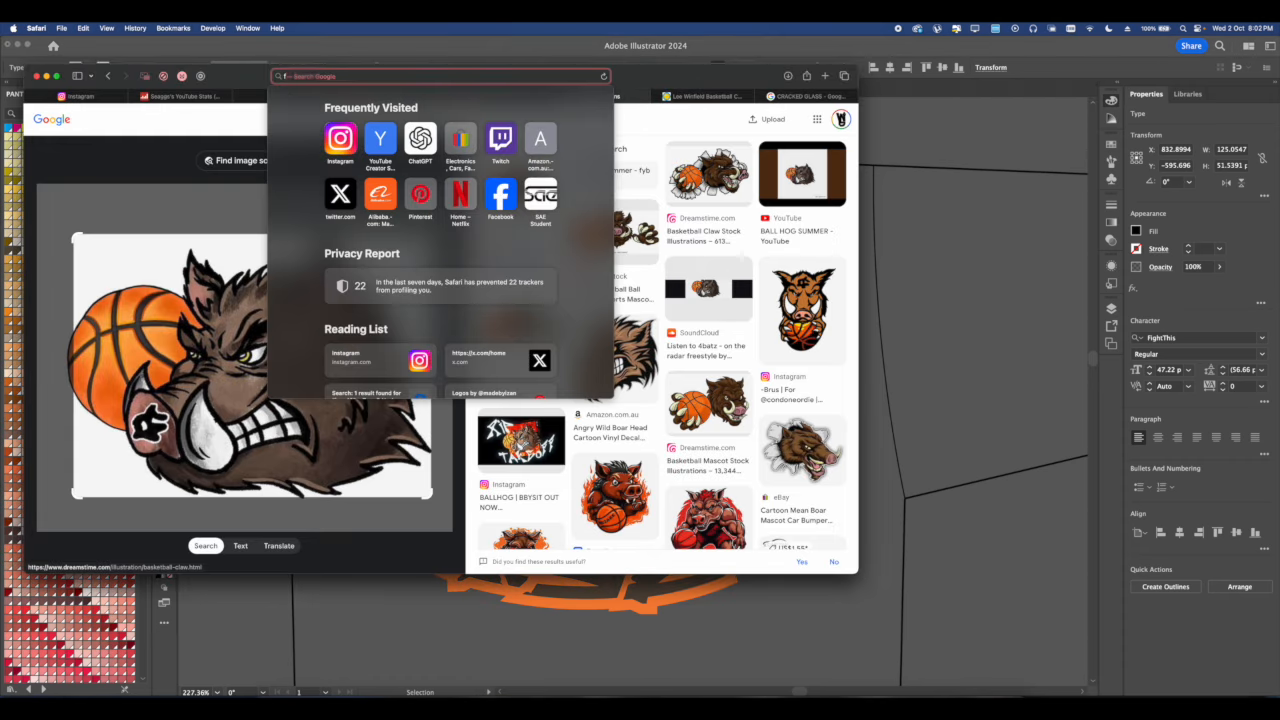
text(ight)
key(BackSpace)
key(BackSpace)
key(BackSpace)
key(BackSpace)
key(BackSpace)
text(fight nigh)
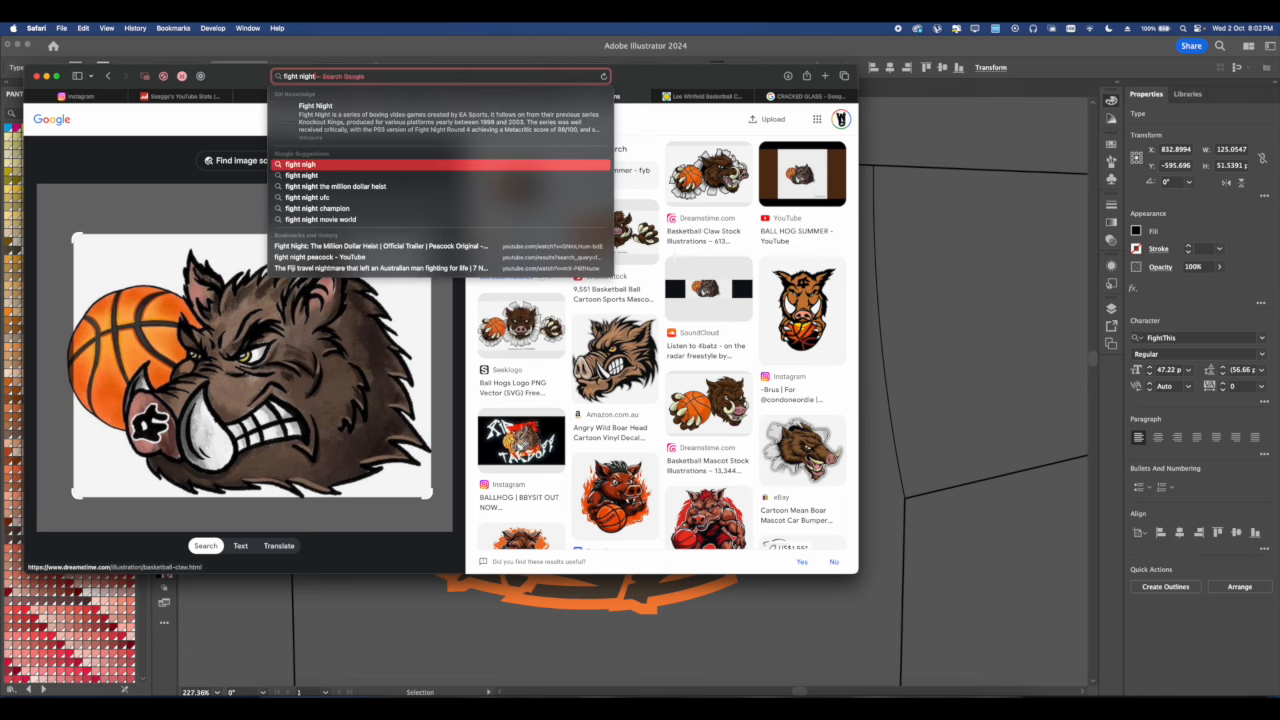
key(Return)
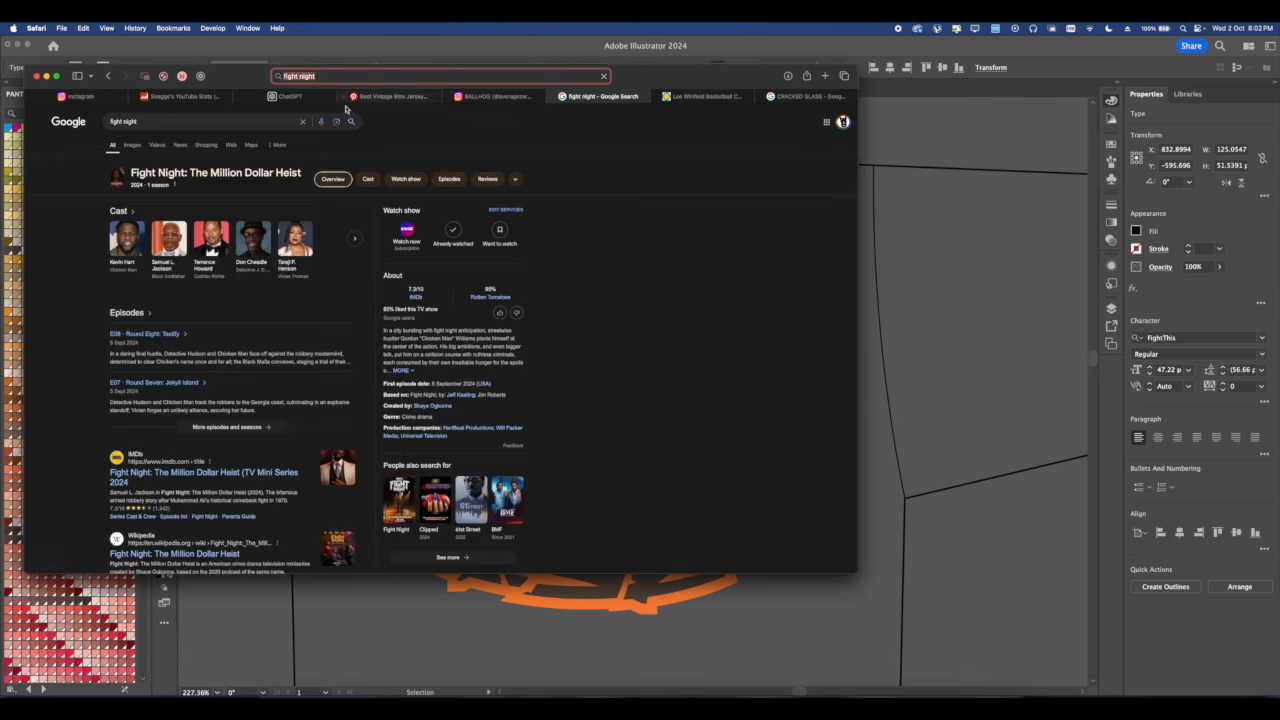
Change the Google search to "fight club", look over the results and return to Illustrator.
click(130, 118)
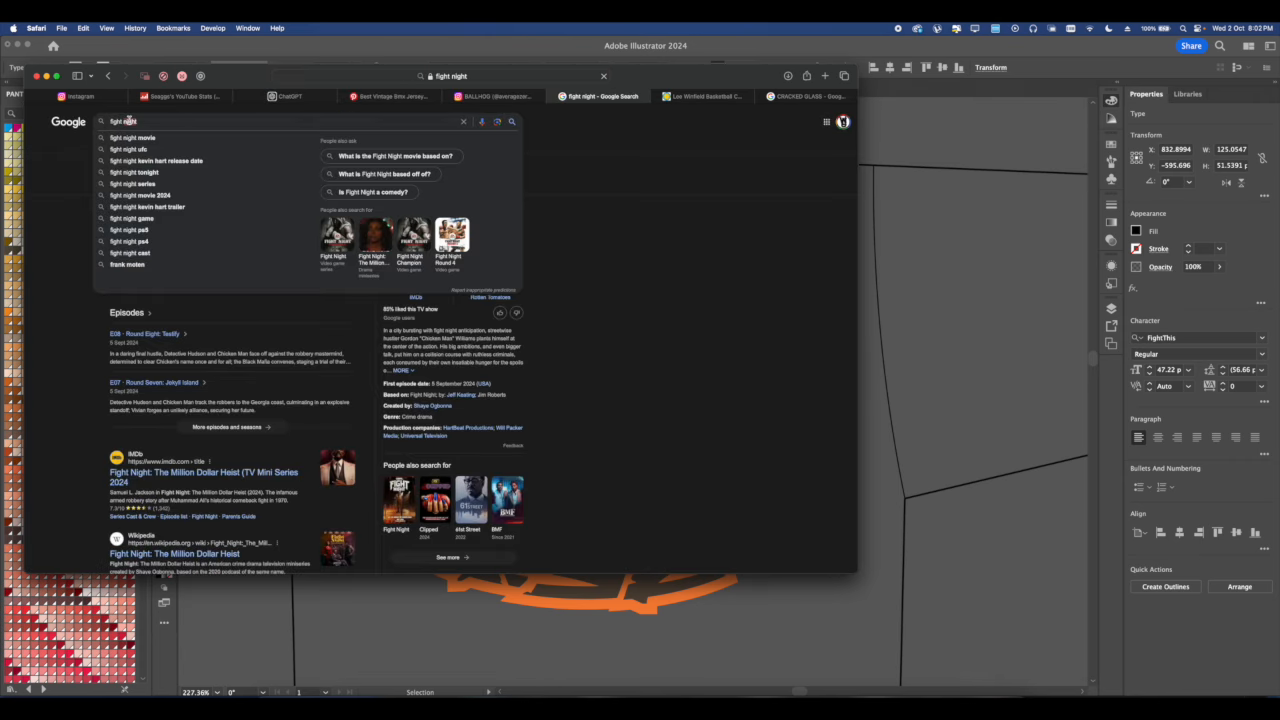
double_click(130, 121)
text(club)
key(Return)
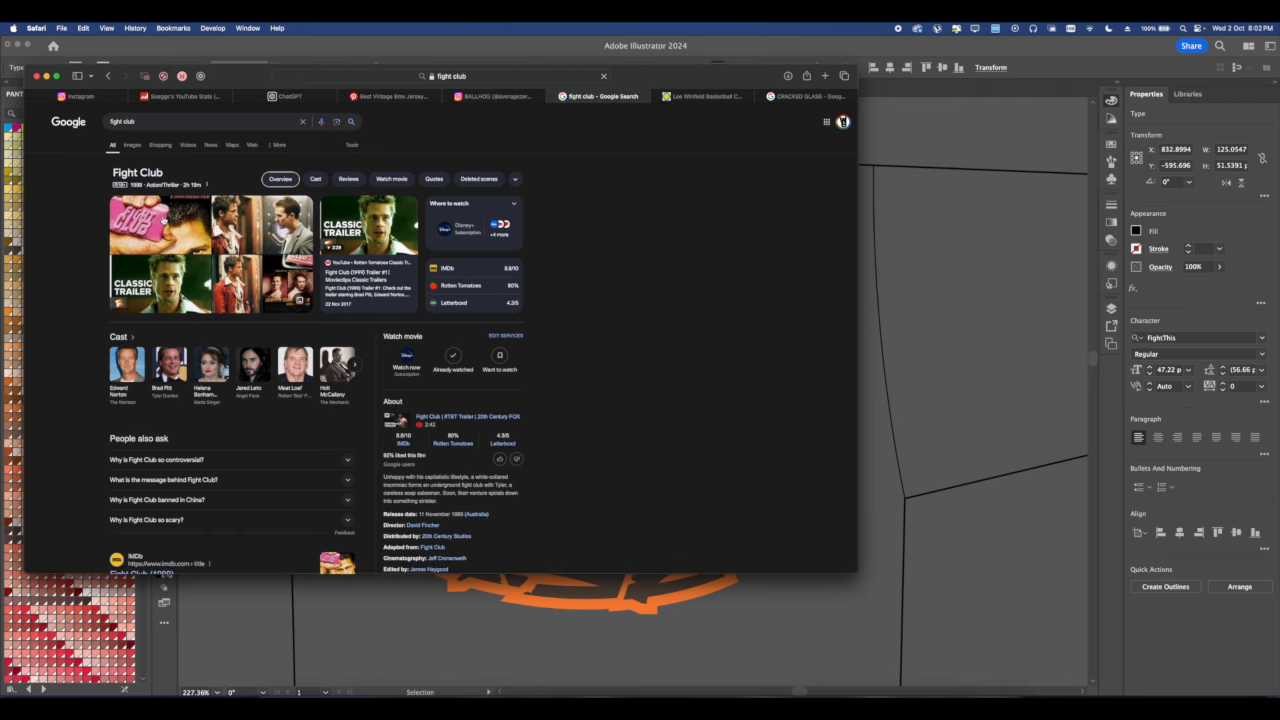
key(super+Tab)
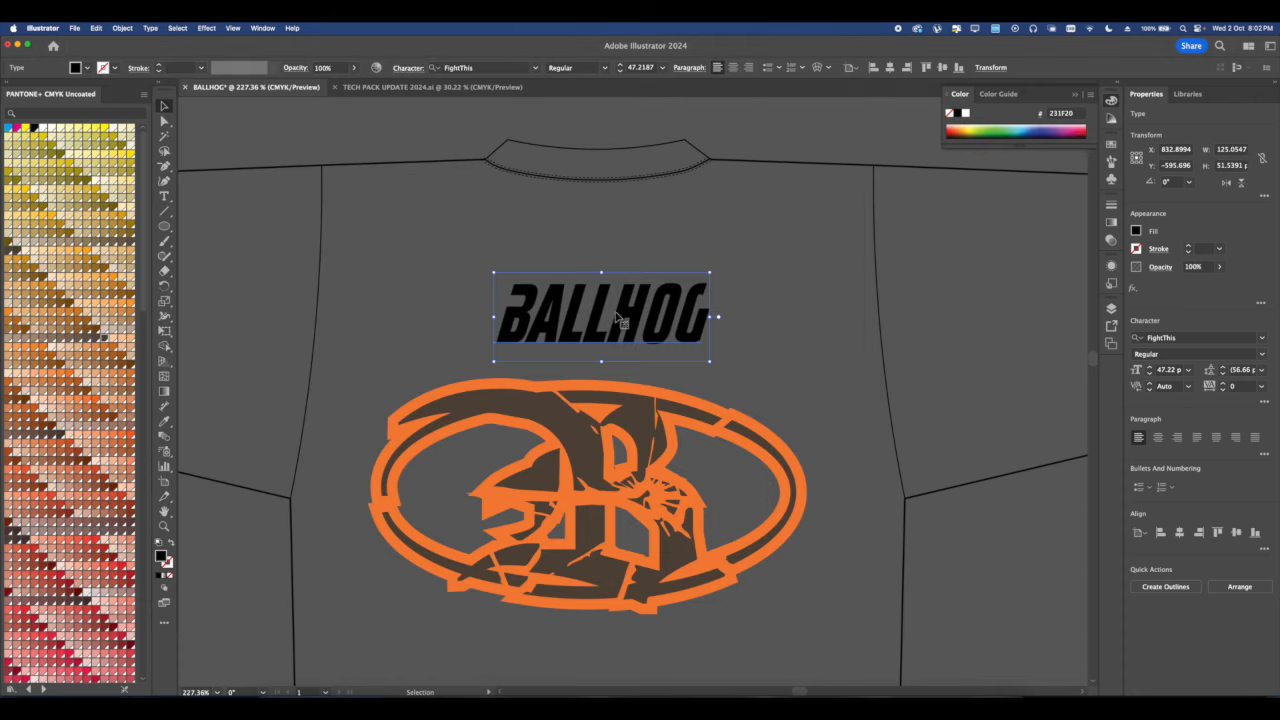
Place another copy of the BALLHOG text outside the jersey and convert the lettering on the jersey to outlines.
scroll(518, 310, down, 5)
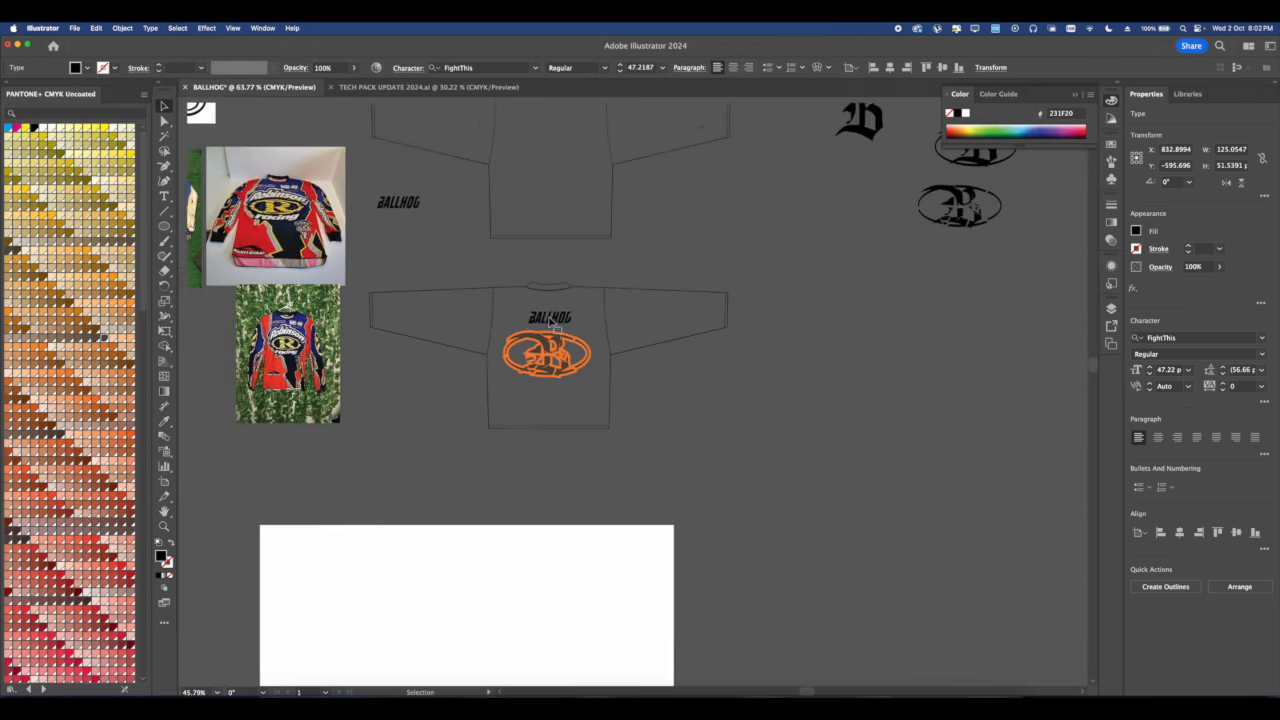
drag(566, 315, 710, 245)
scroll(557, 320, up, 10)
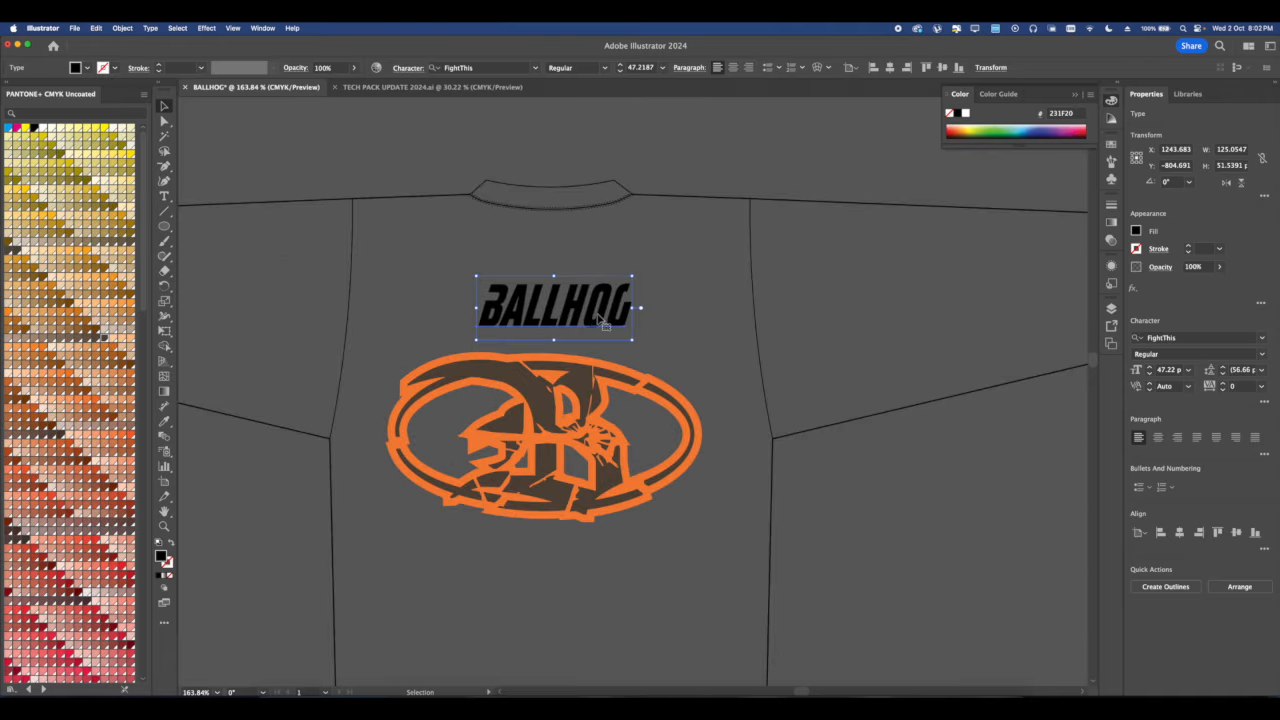
right_click(593, 320)
click(646, 456)
click(689, 300)
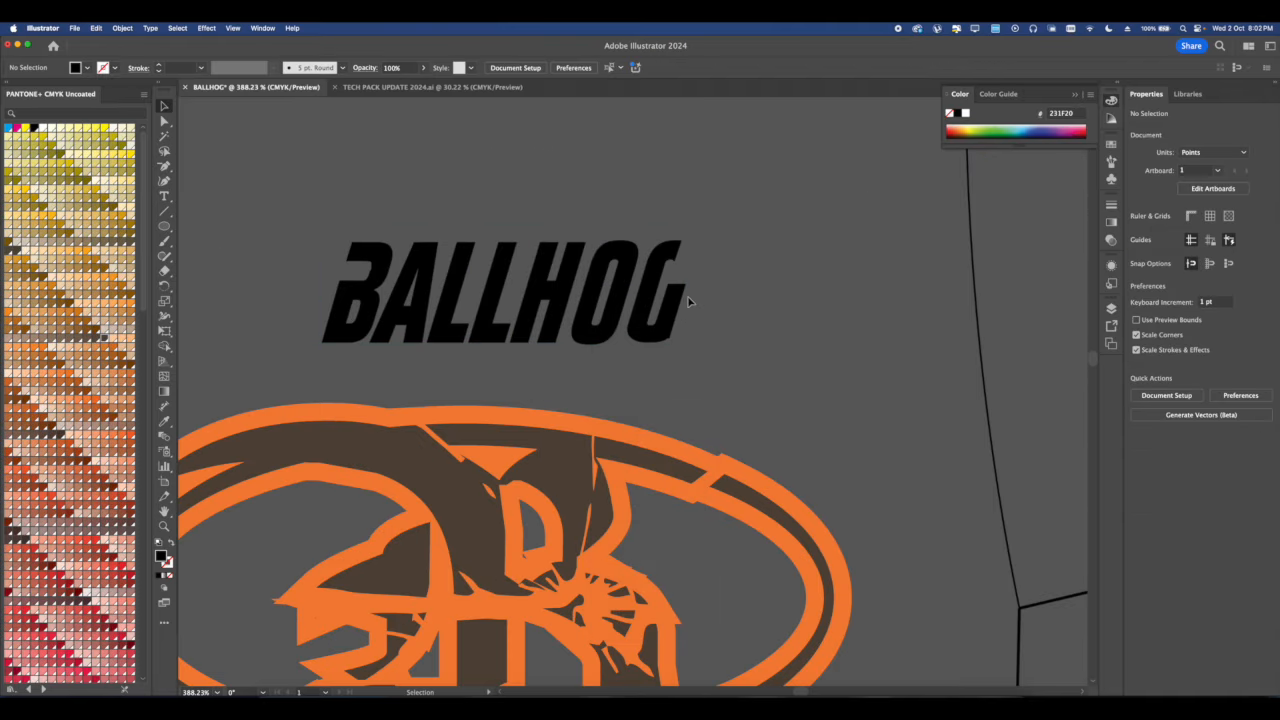
Draw a black rectangle about 11.6 by 4.5 pt across the opening of the G in BALLHOG.
scroll(689, 300, up, 4)
scroll(698, 357, up, 3)
drag(164, 225, 215, 220)
mouse_move(557, 282)
mouse_down()
mouse_move(670, 341)
mouse_move(720, 337)
mouse_move(728, 350)
mouse_up()
scroll(712, 346, up, 2)
scroll(712, 346, up, 2)
drag(627, 276, 657, 309)
scroll(478, 214, down, 3)
drag(478, 214, 582, 276)
scroll(587, 253, down, 2)
scroll(616, 379, up, 1)
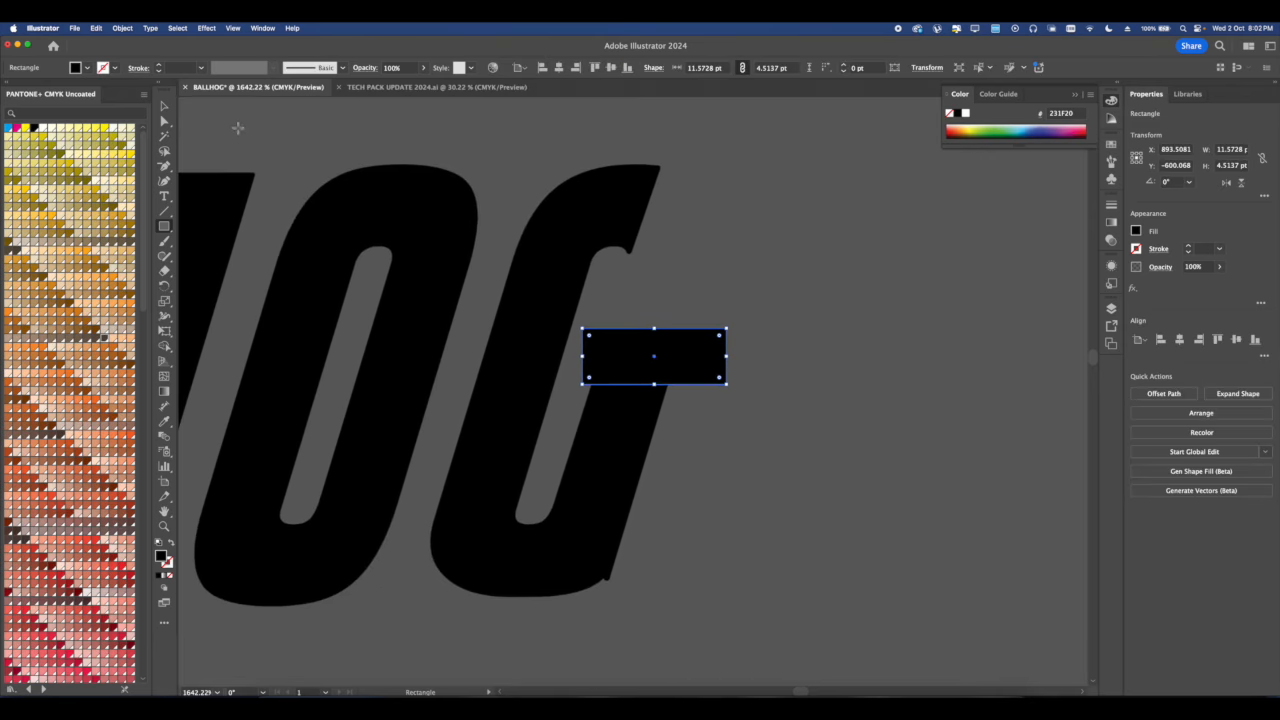
Shear the black rectangle along the horizontal axis to about 12.8 pt wide so its ends match the G's slant.
click(124, 28)
mouse_move(135, 44)
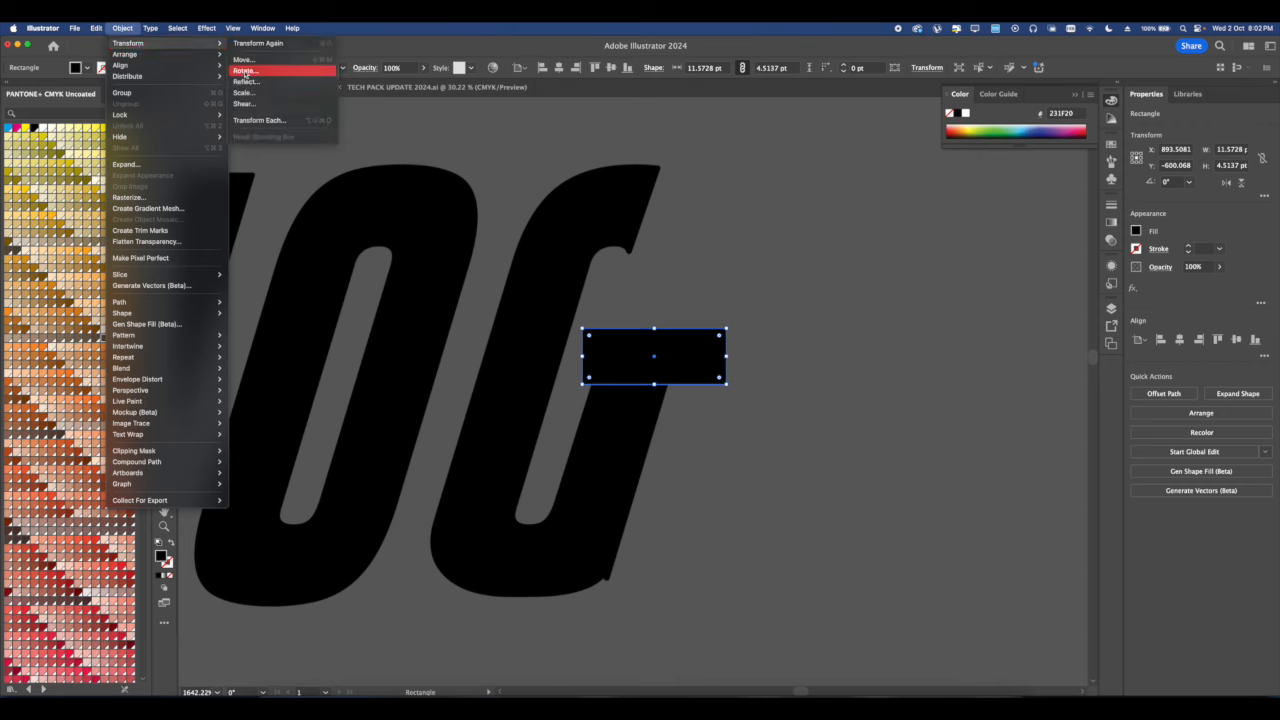
click(250, 105)
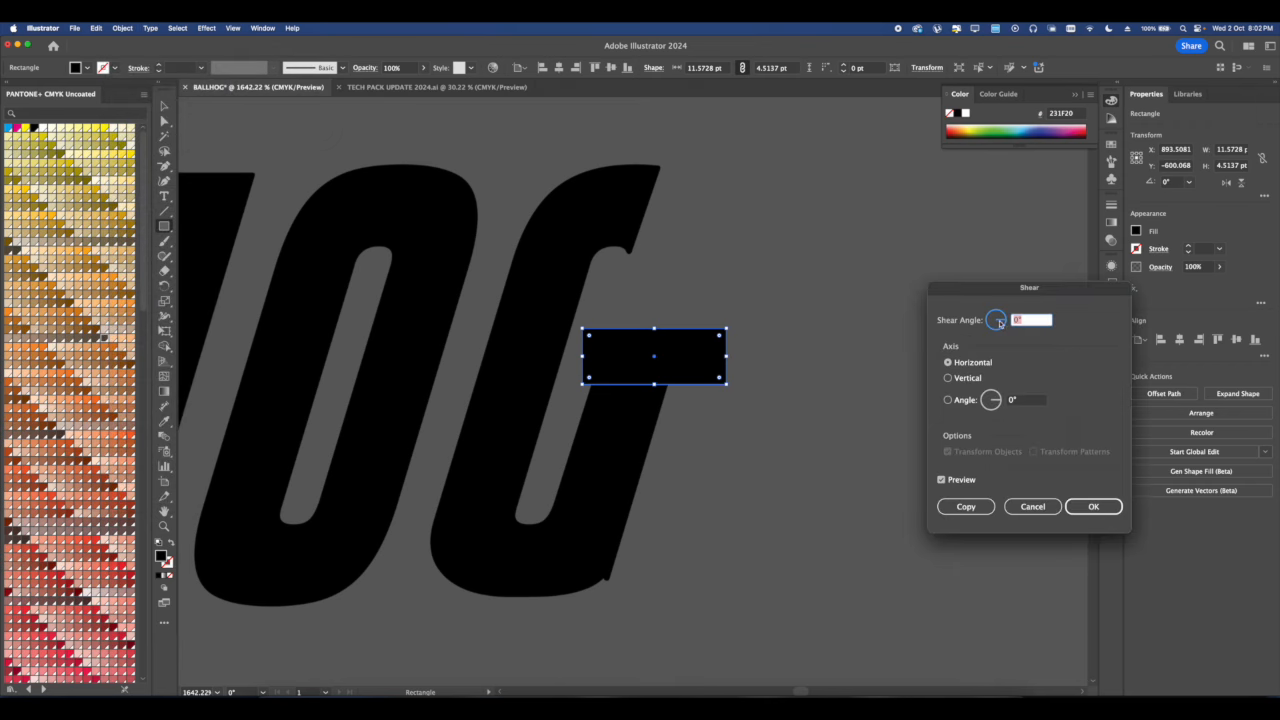
drag(999, 322, 1002, 320)
click(1068, 505)
click(709, 429)
click(616, 393)
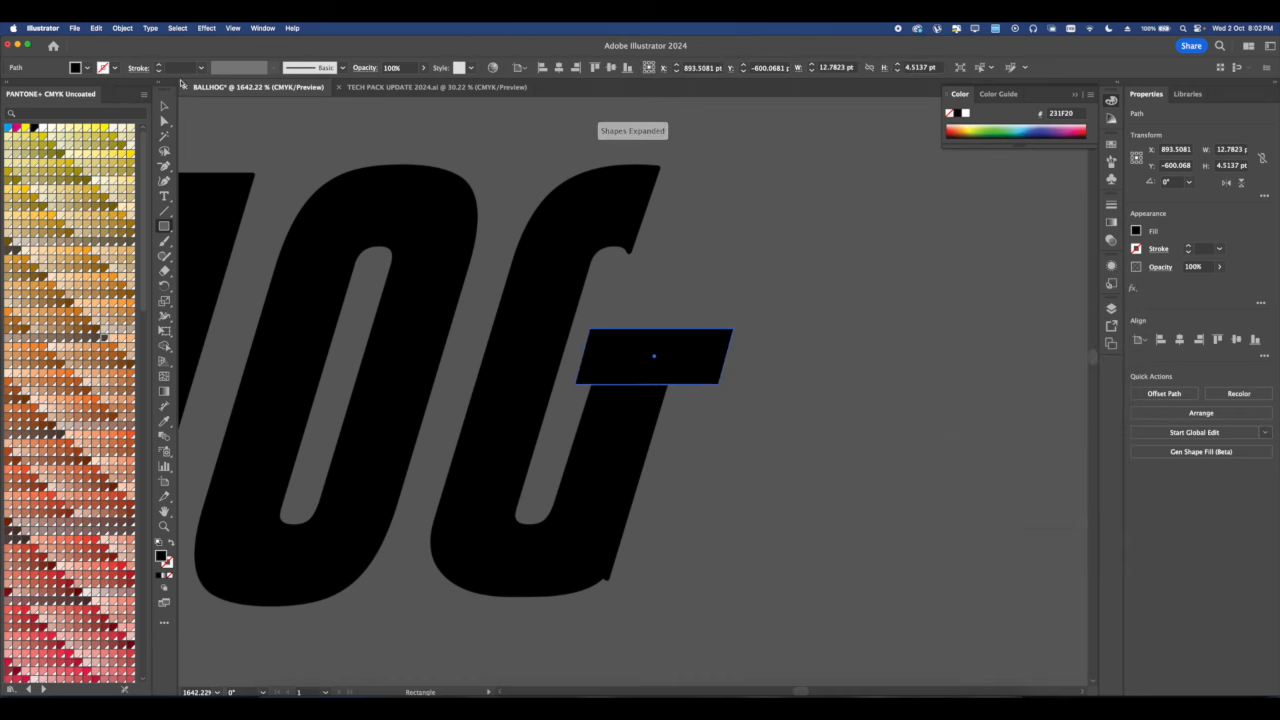
Round the corners of the slanted bar on the G to about 0.4 pt.
click(164, 120)
click(606, 434)
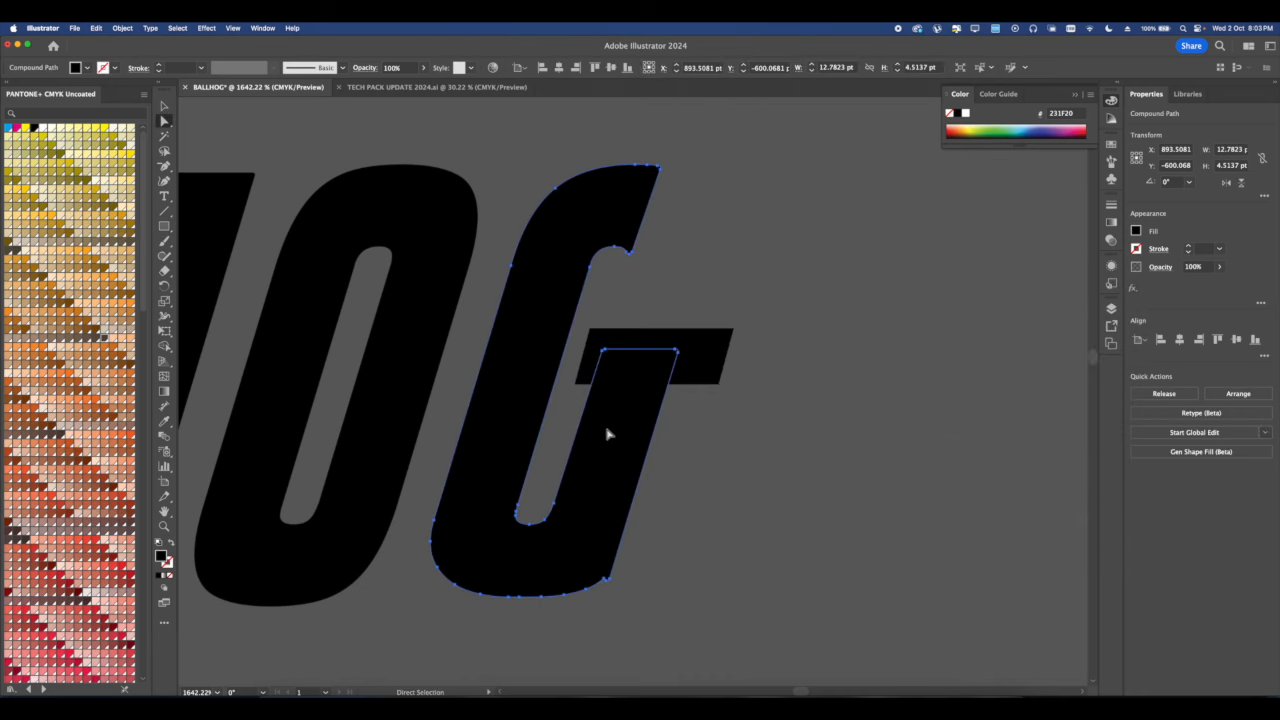
shift+click(680, 356)
click(877, 390)
scroll(671, 350, up, 4)
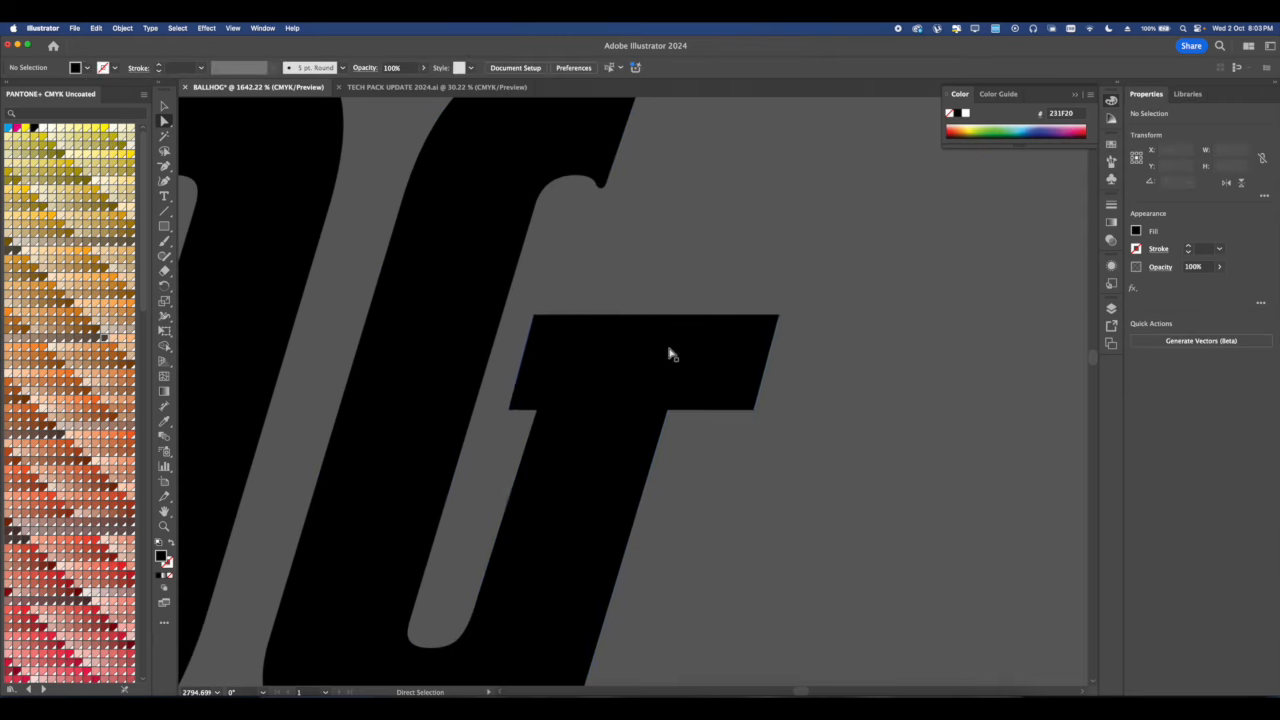
click(672, 354)
drag(772, 325, 770, 327)
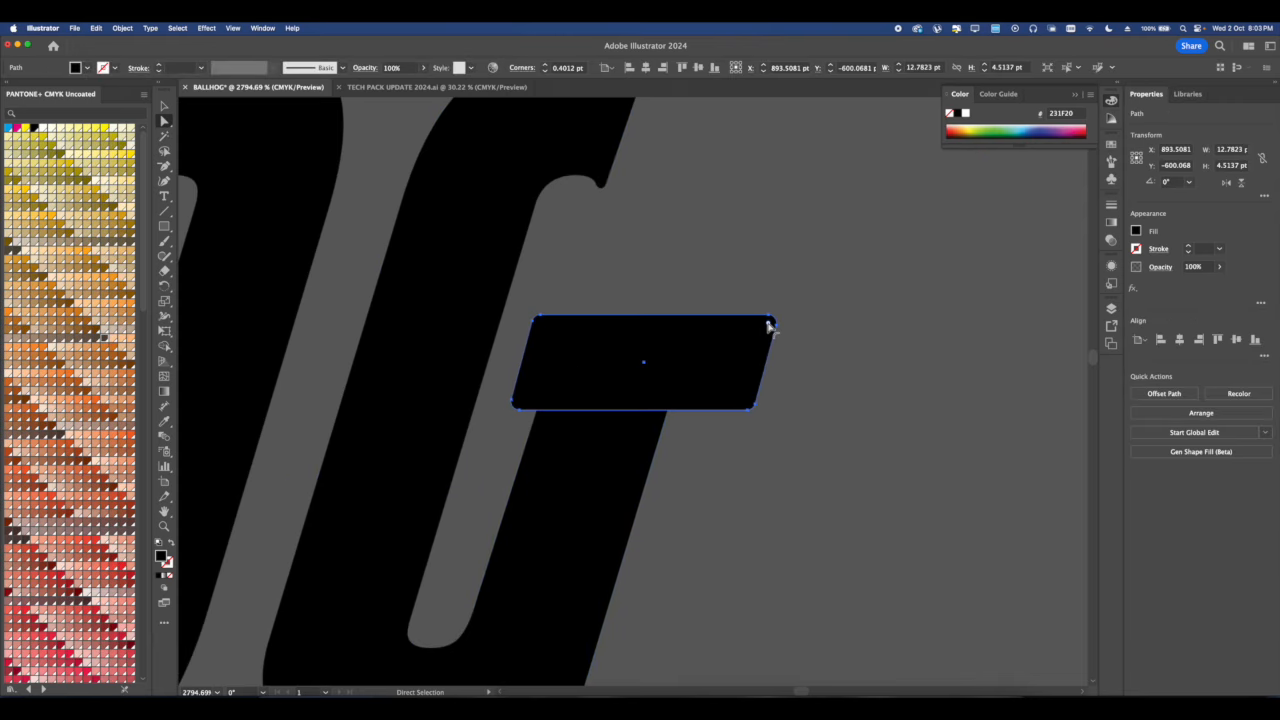
Unite the rounded bar with the letter G into a single shape.
shift+click(626, 466)
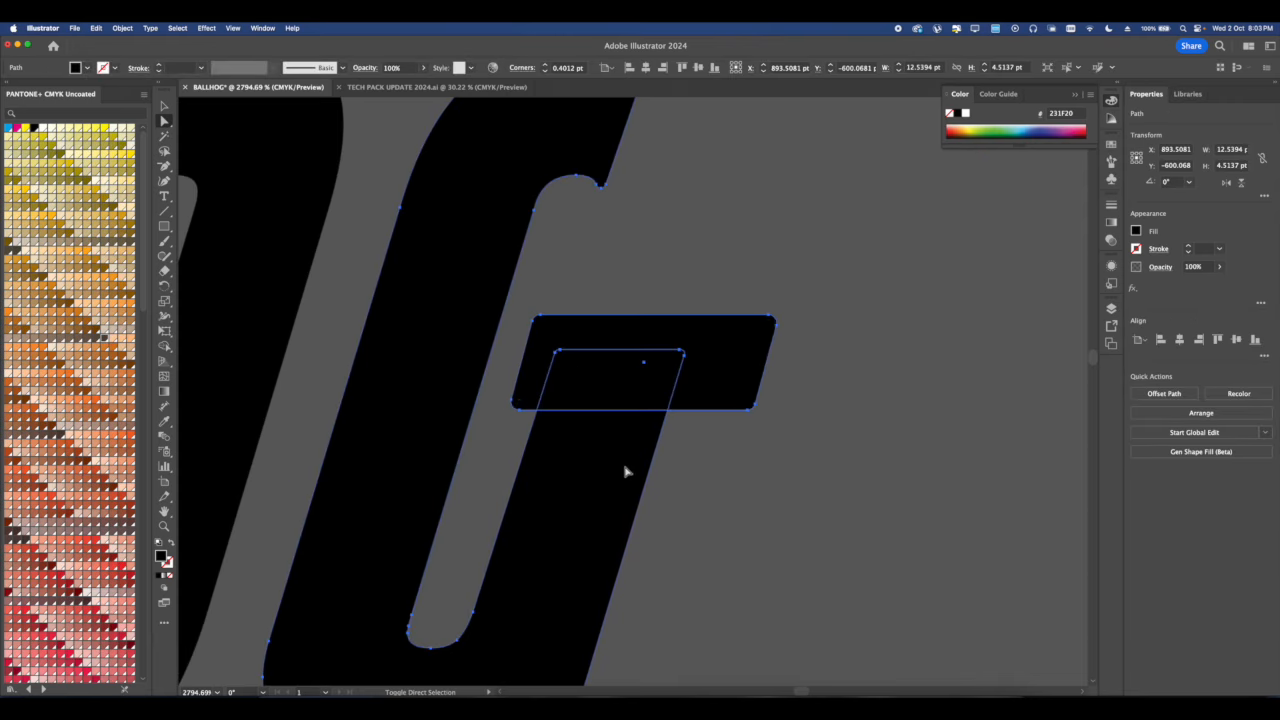
click(1138, 392)
click(777, 371)
scroll(777, 371, down, 5)
drag(777, 371, 800, 274)
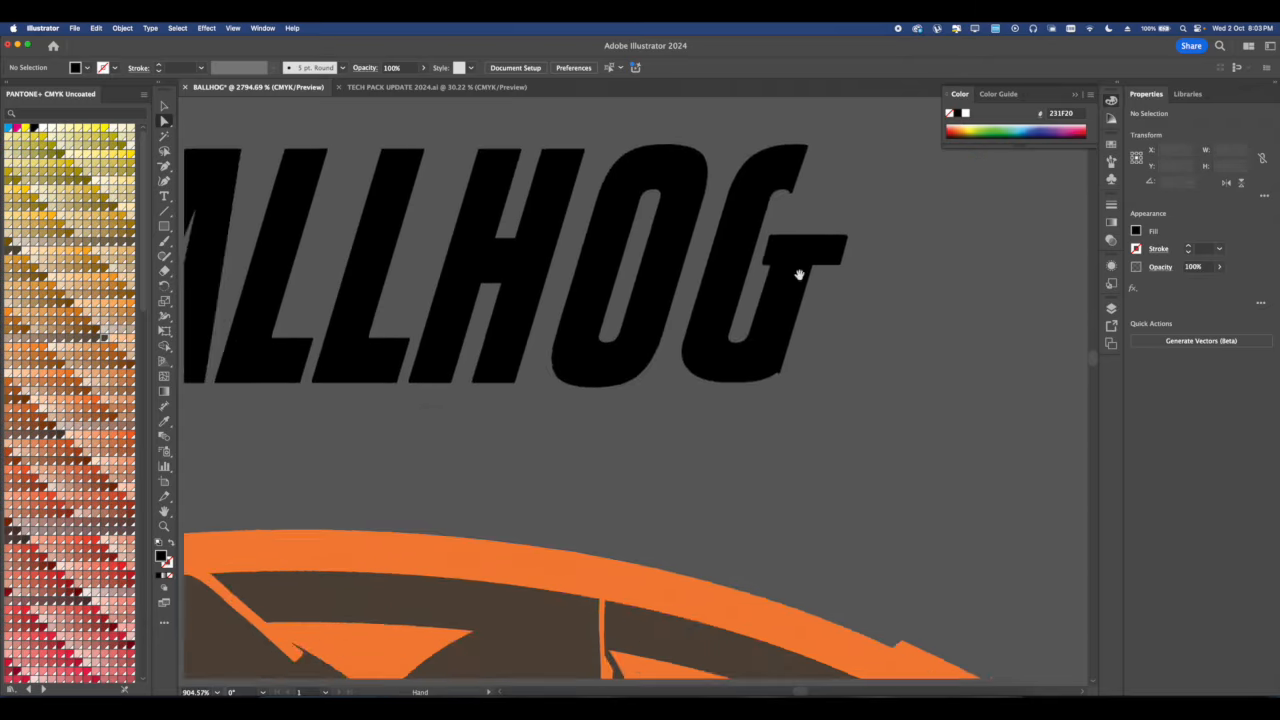
scroll(800, 274, down, 3)
drag(596, 326, 574, 325)
scroll(637, 300, up, 2)
scroll(645, 298, right, 2)
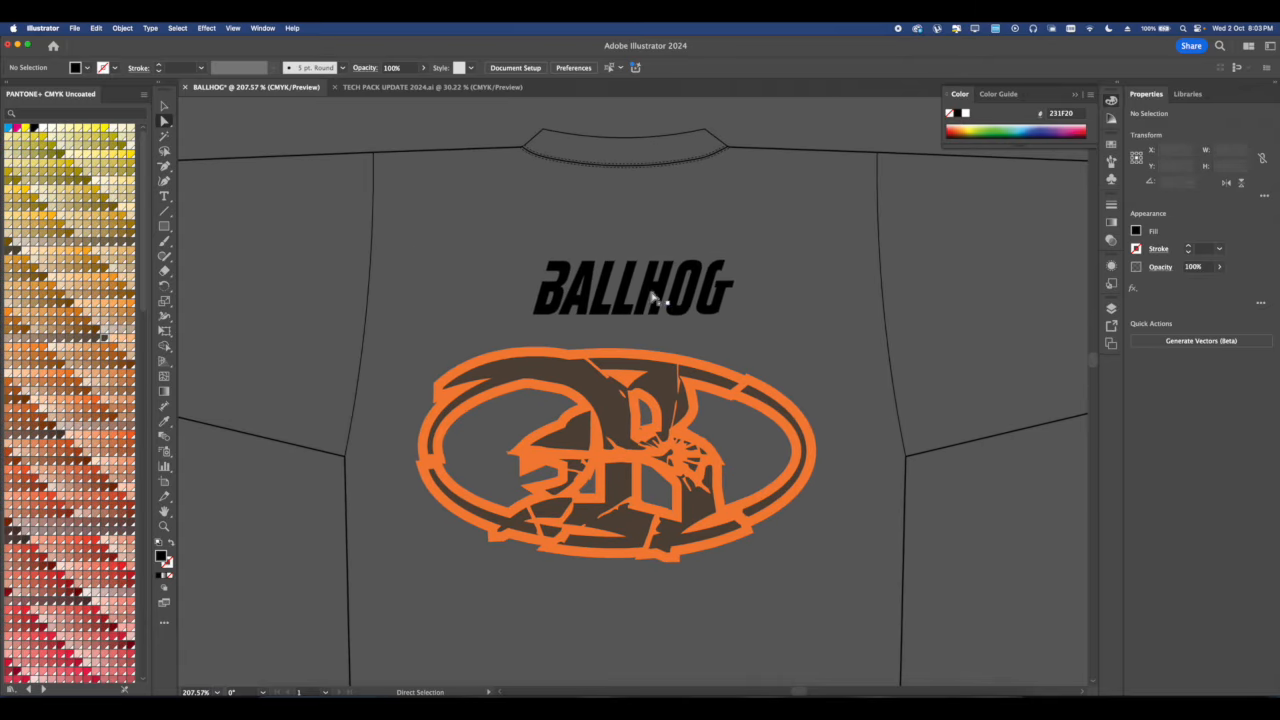
Enlarge the BALLHOG lettering group above the emblem proportionally to about 229 by 64 pt.
key(v)
scroll(622, 285, down, 5)
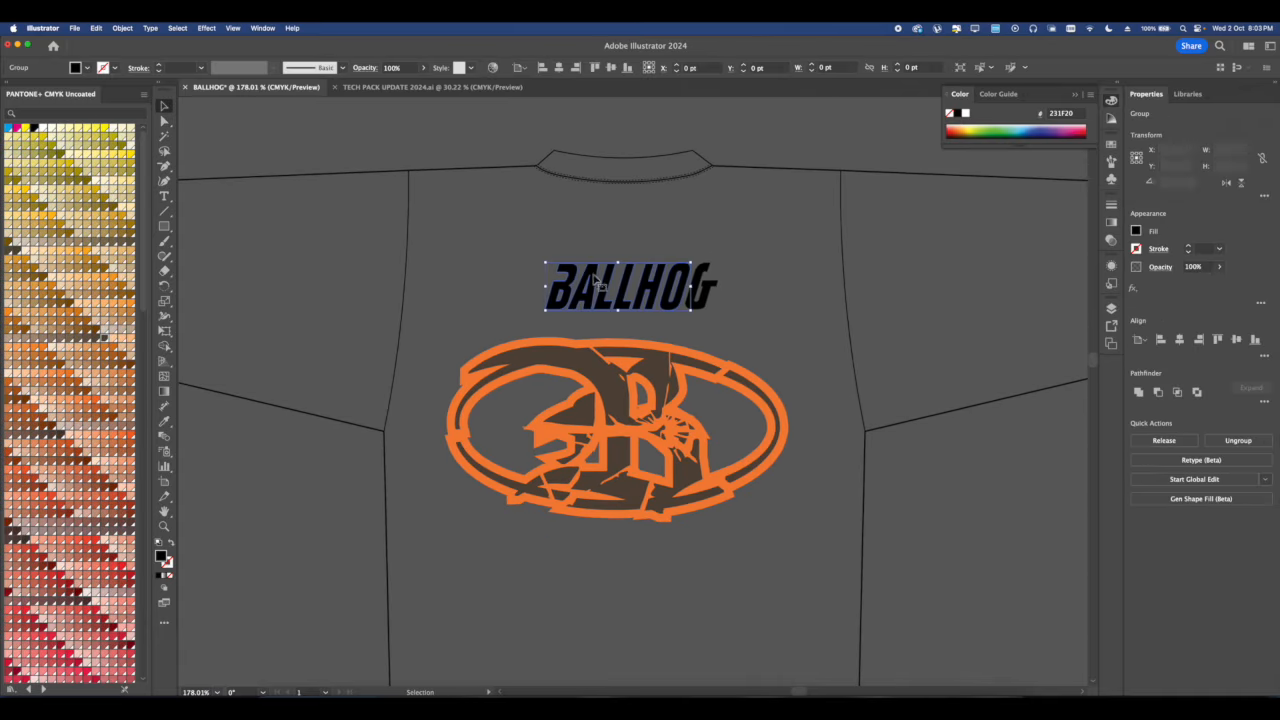
click(614, 289)
scroll(614, 289, up, 4)
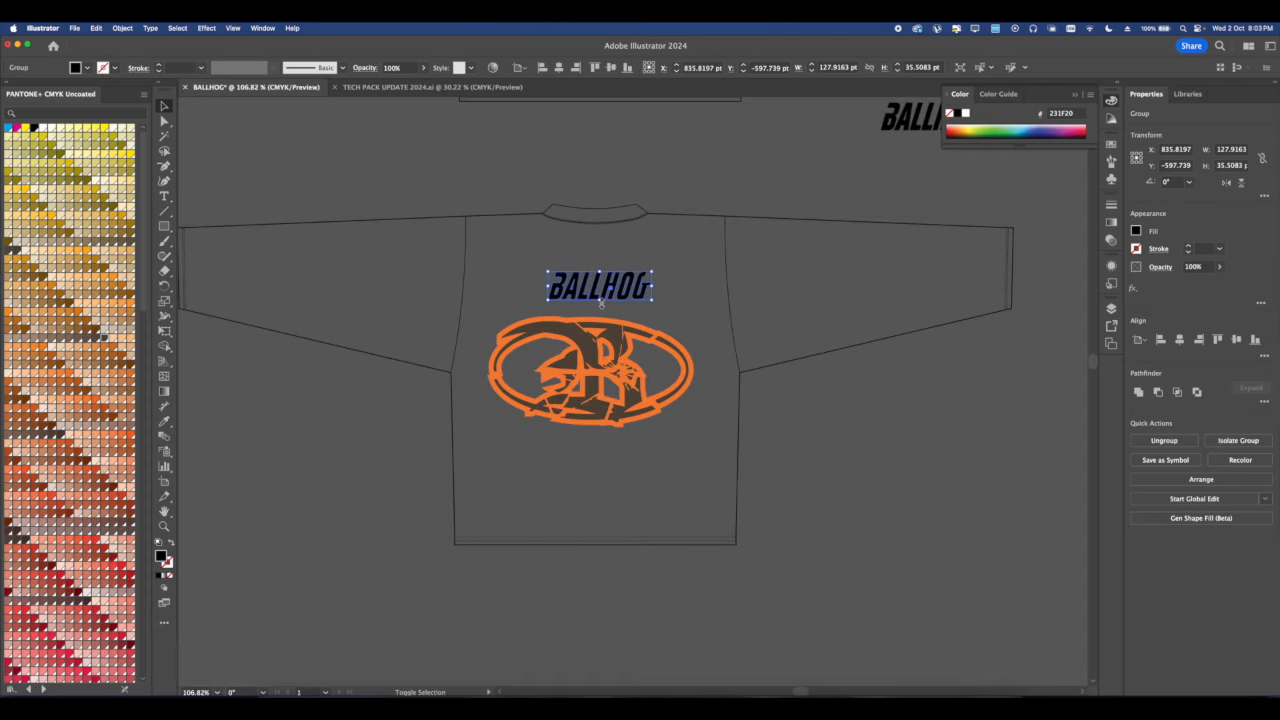
drag(601, 301, 601, 332)
scroll(601, 332, up, 5)
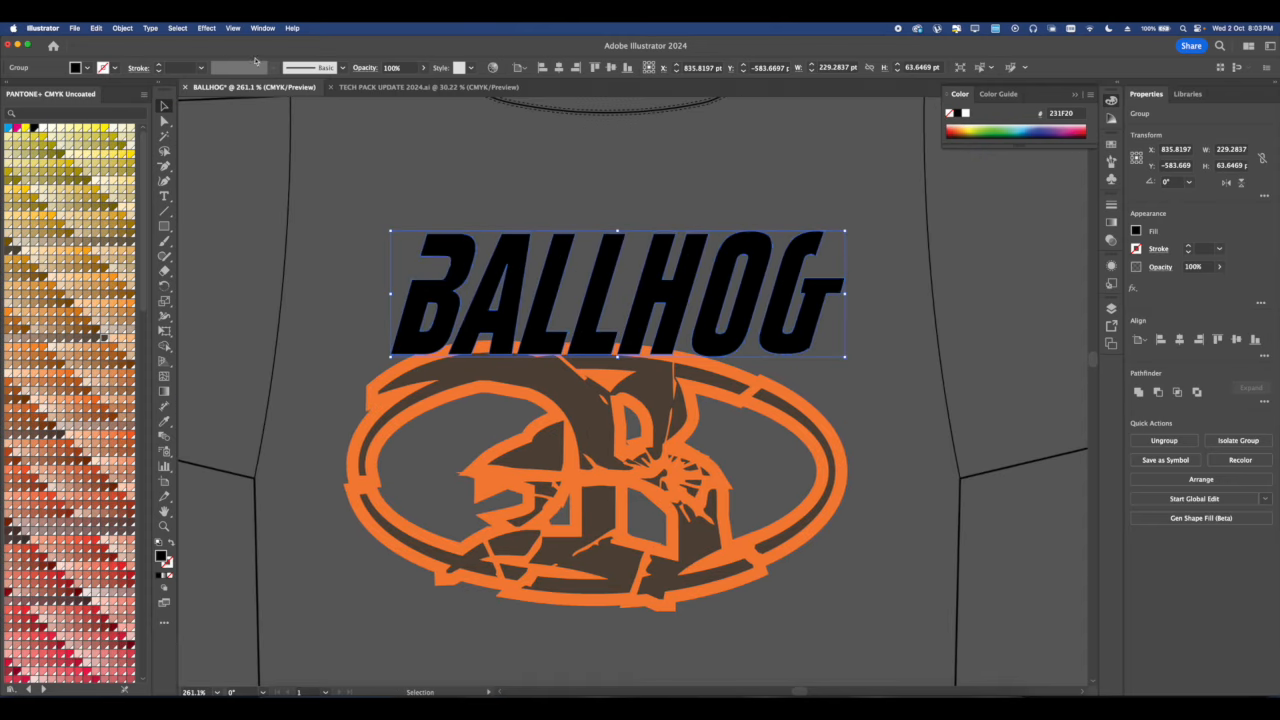
Apply an Arc warp to the BALLHOG lettering with a 35% horizontal bend and -36% horizontal distortion.
click(206, 28)
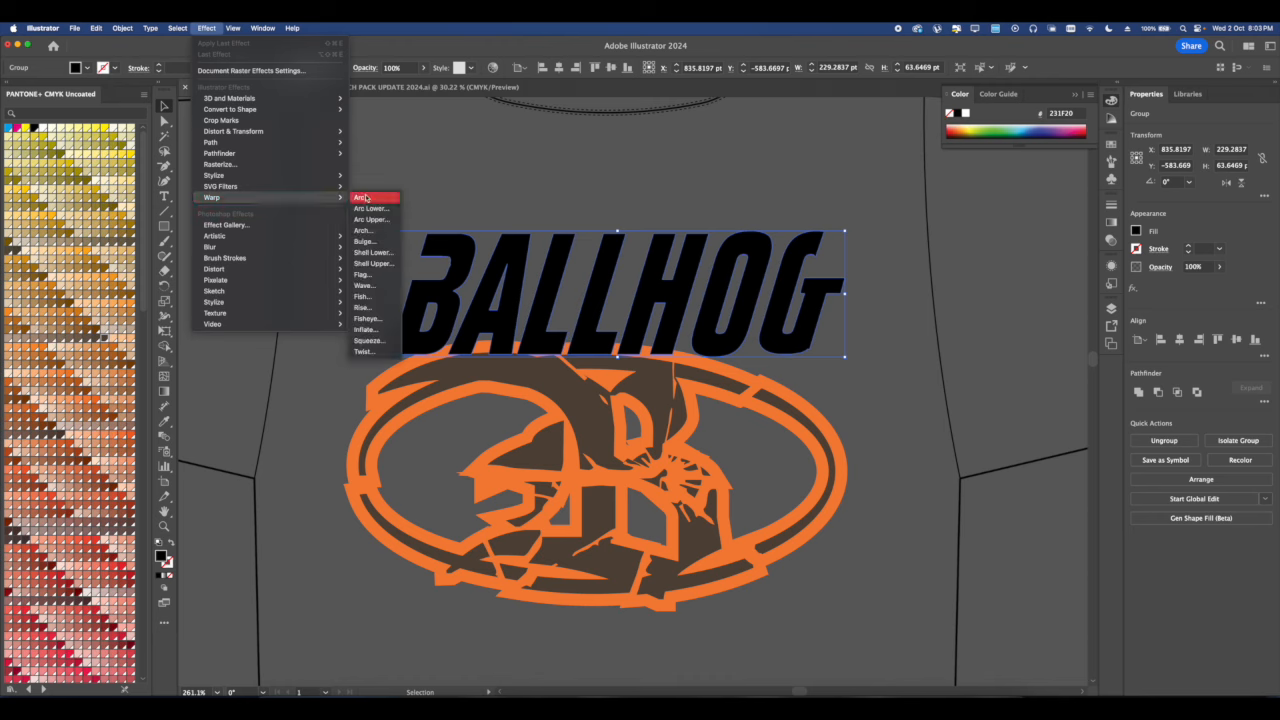
click(654, 262)
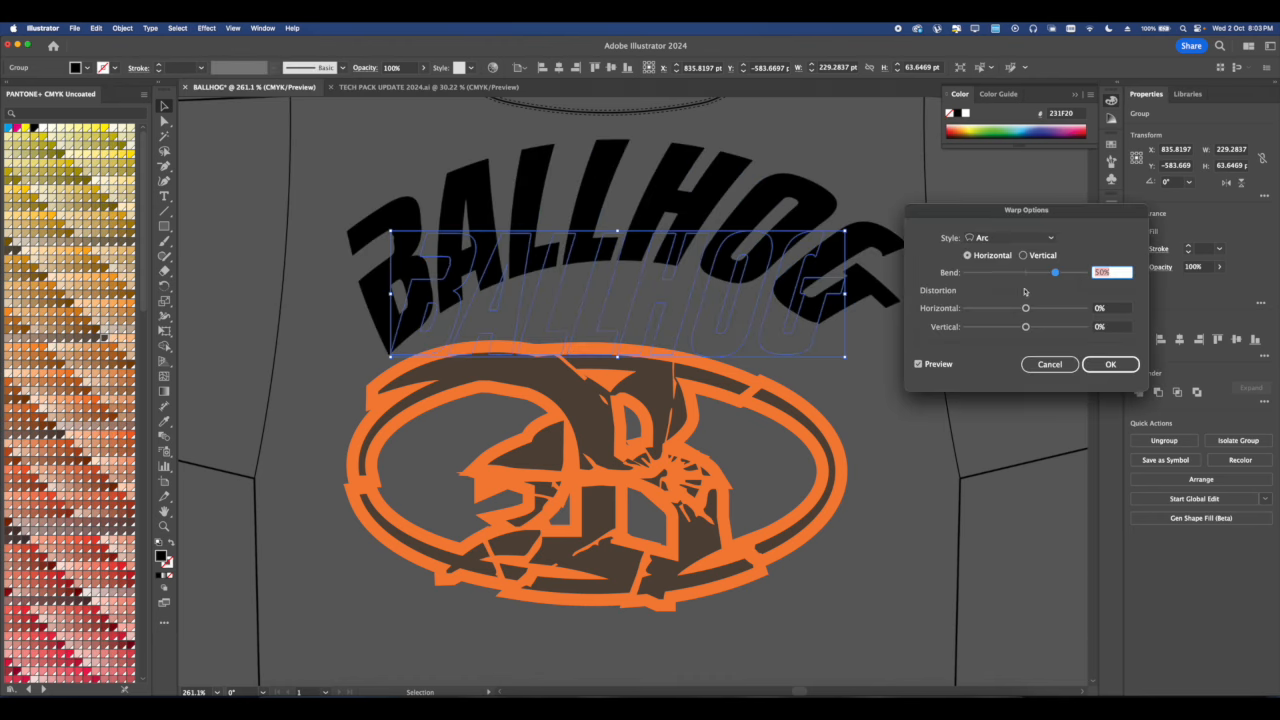
drag(1025, 309, 1005, 309)
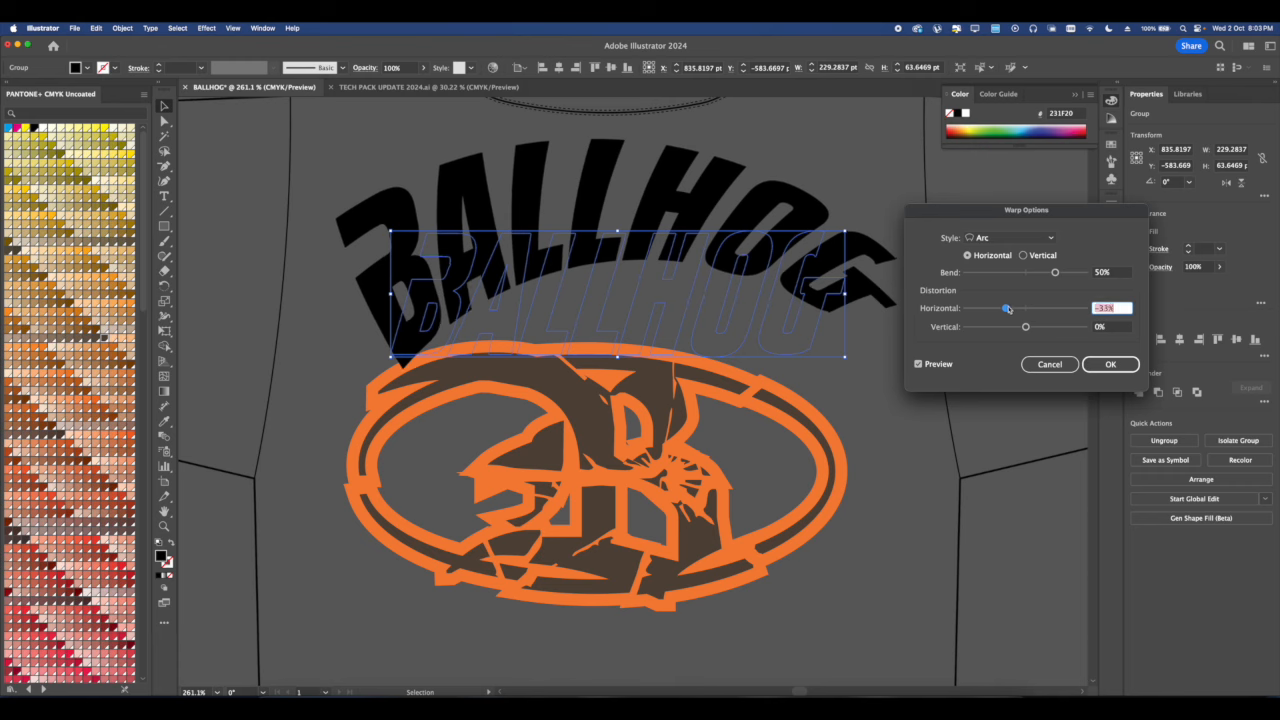
click(1047, 273)
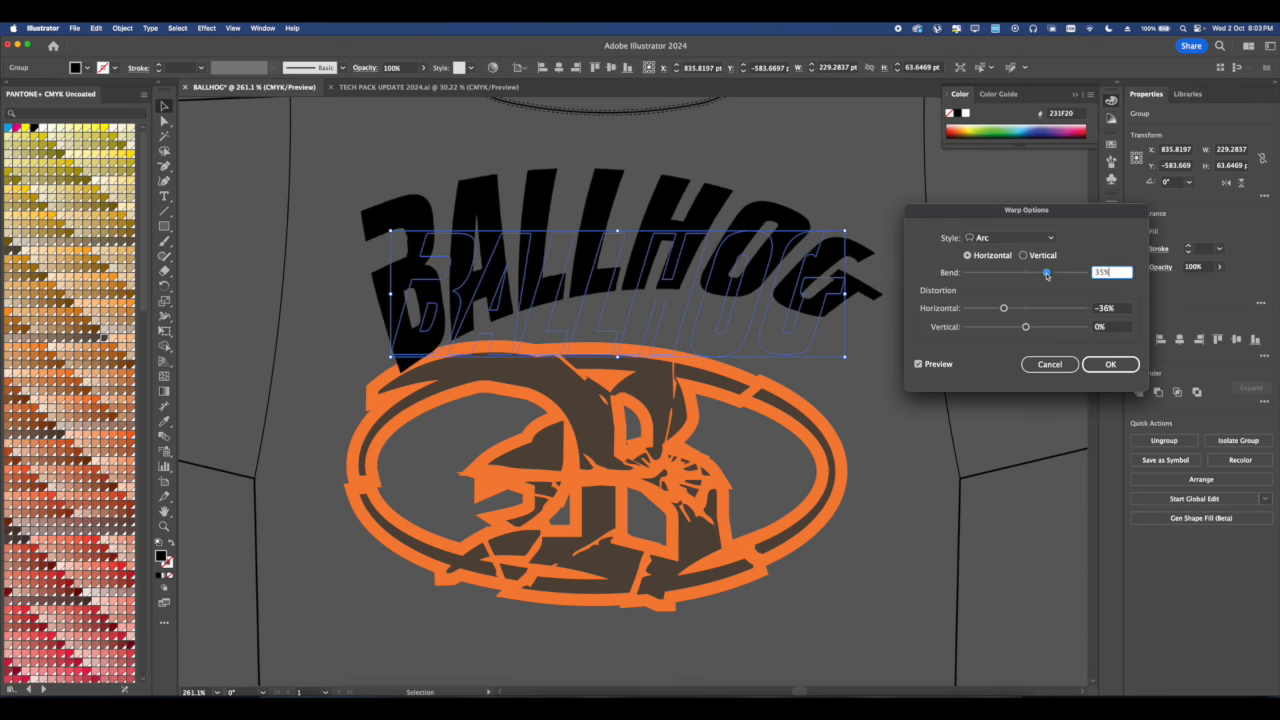
click(1110, 364)
Move the arched lettering up and to the left over the emblem and expand its appearance.
scroll(668, 318, down, 5)
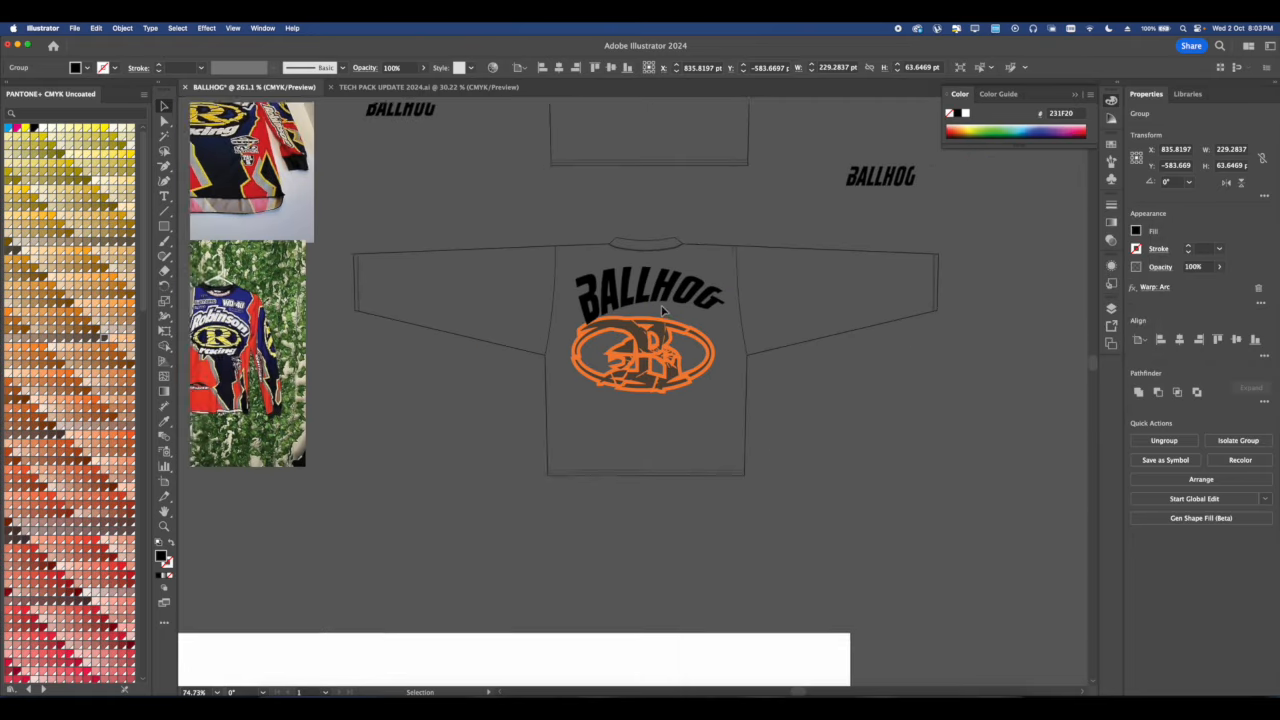
scroll(668, 318, up, 2)
drag(672, 308, 640, 349)
drag(640, 349, 632, 356)
click(123, 28)
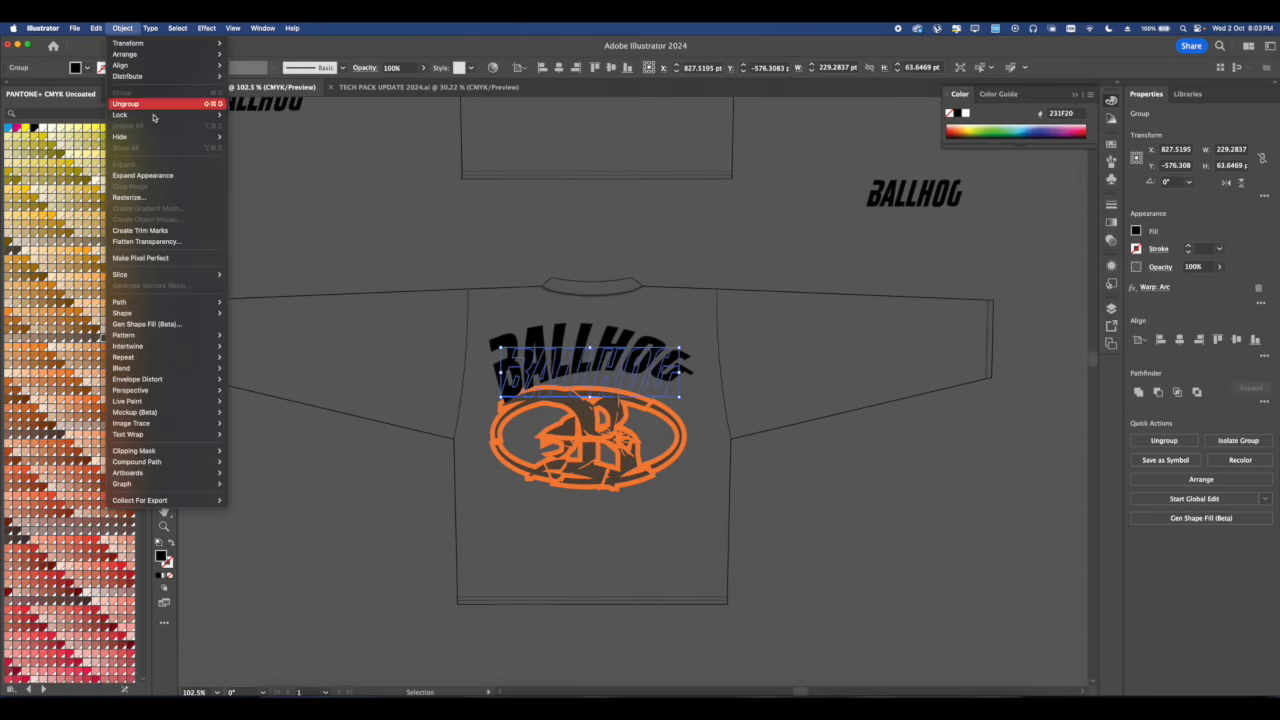
click(150, 174)
Rotate the arched lettering about 9° clockwise and position it along the upper edge of the oval emblem.
scroll(640, 357, up, 5)
drag(640, 357, 636, 381)
drag(750, 308, 751, 349)
drag(588, 416, 605, 428)
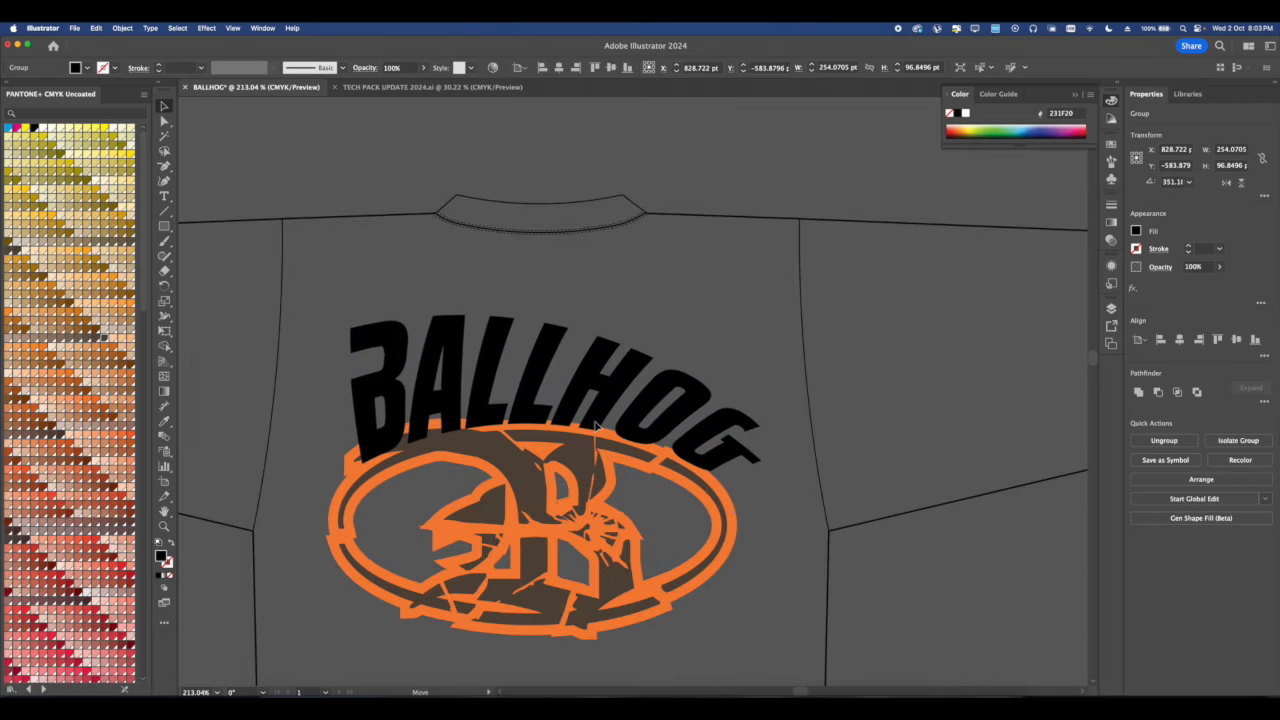
Place the arched BALLHOG lettering and the oval emblem together on the chest of the upper jersey.
scroll(605, 428, down, 10)
click(612, 485)
drag(611, 481, 566, 284)
scroll(570, 420, up, 2)
scroll(580, 252, up, 5)
key(super+shift+a)
drag(518, 314, 548, 276)
Sample the emblem with the Eyedropper to give the BALLHOG lettering group a brown fill and 6 pt orange stroke.
click(548, 281)
scroll(548, 281, up, 5)
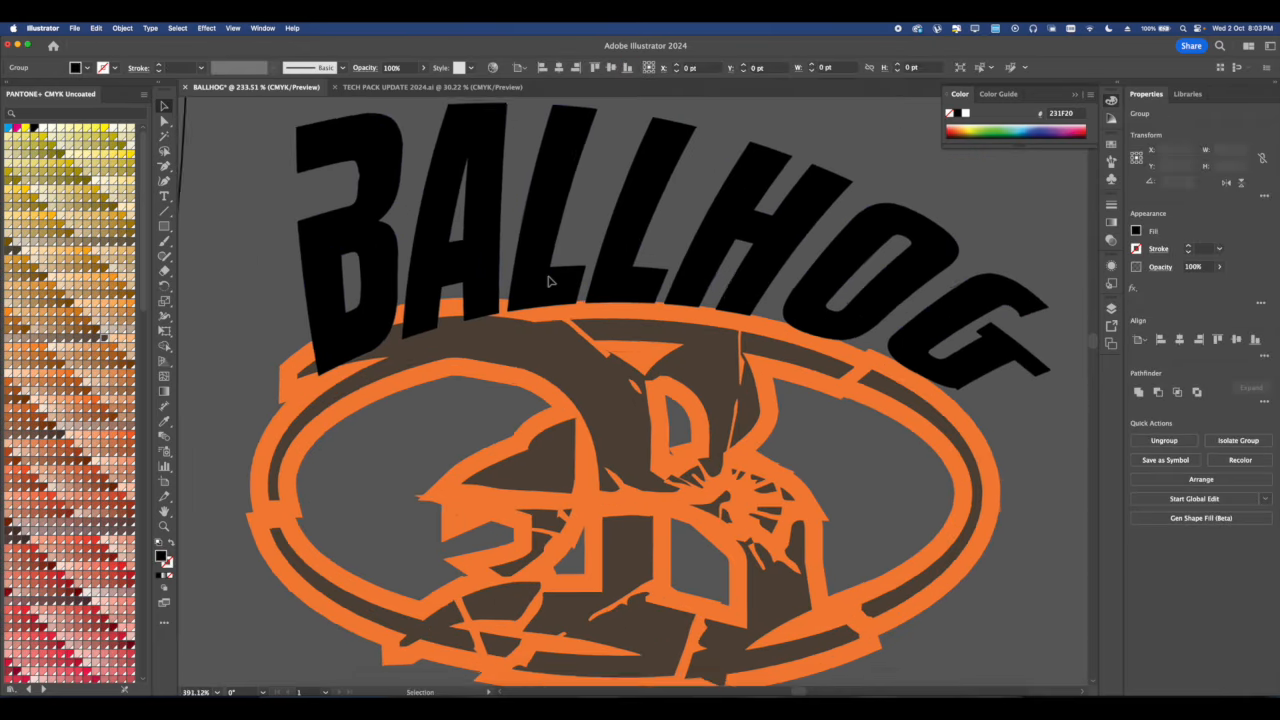
click(165, 422)
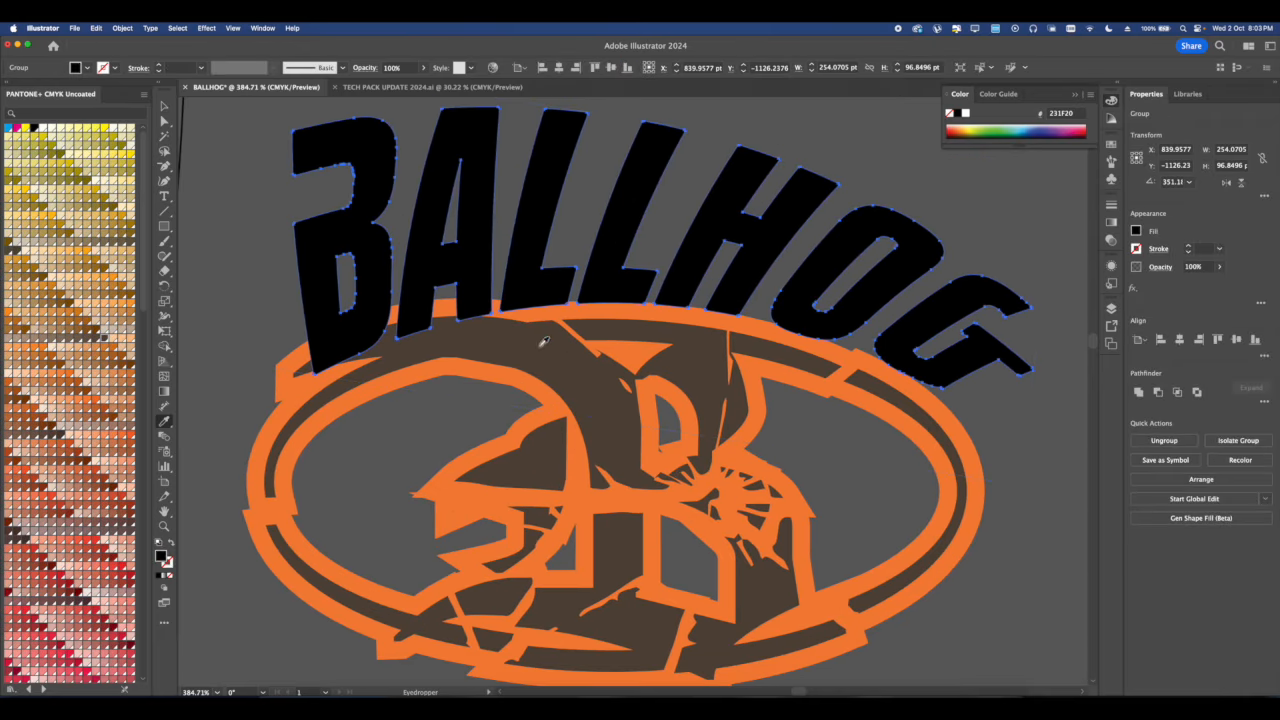
click(624, 344)
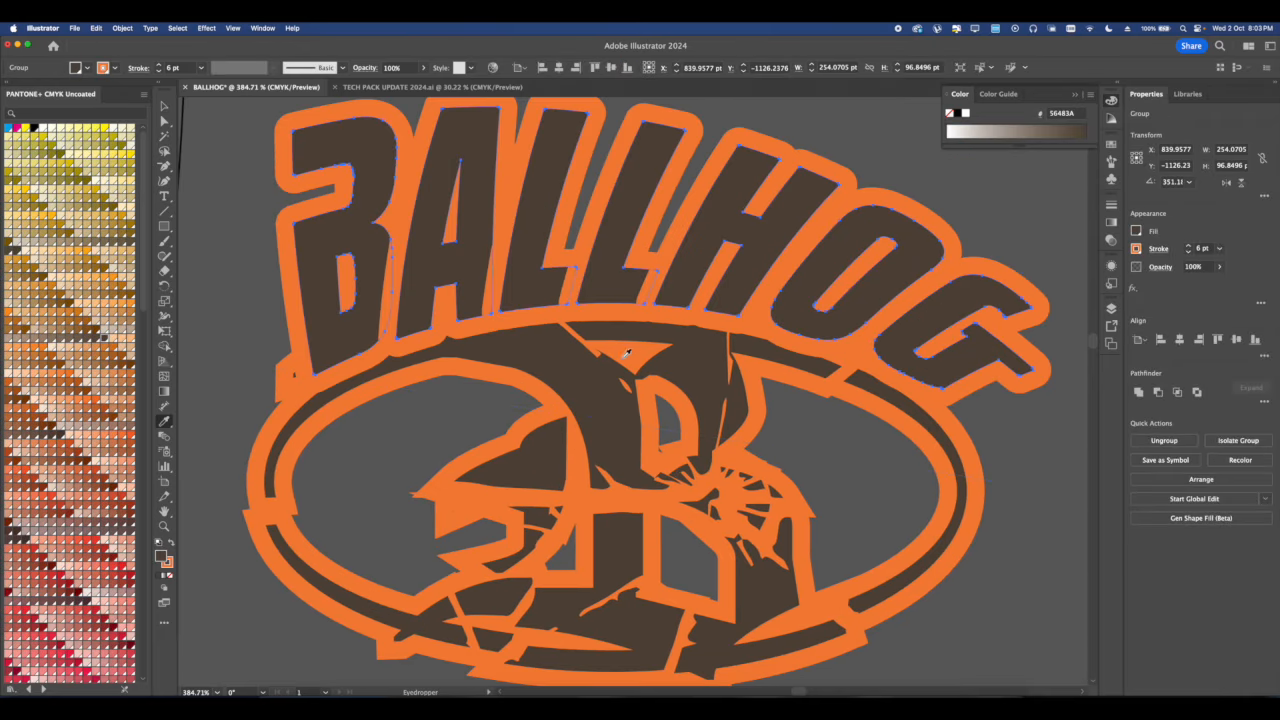
scroll(624, 344, down, 4)
click(164, 107)
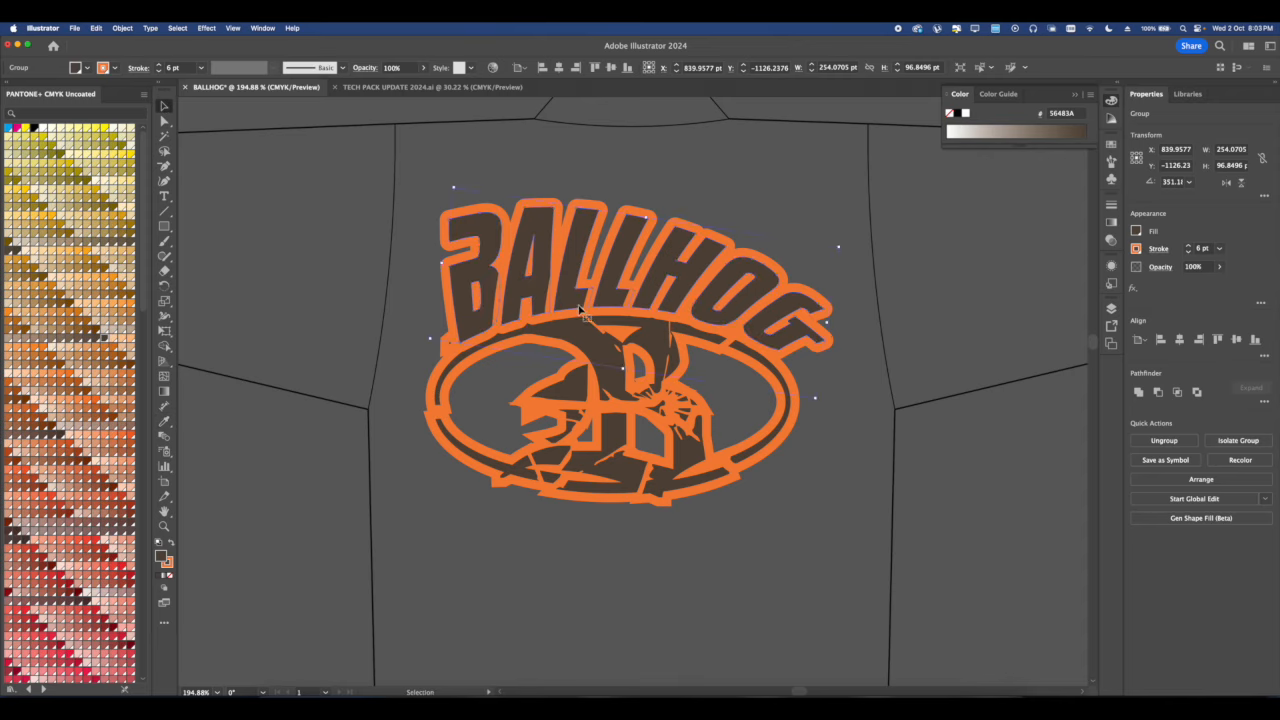
Try to make the lettering group a compound path, and undo the change.
scroll(585, 310, up, 3)
click(292, 28)
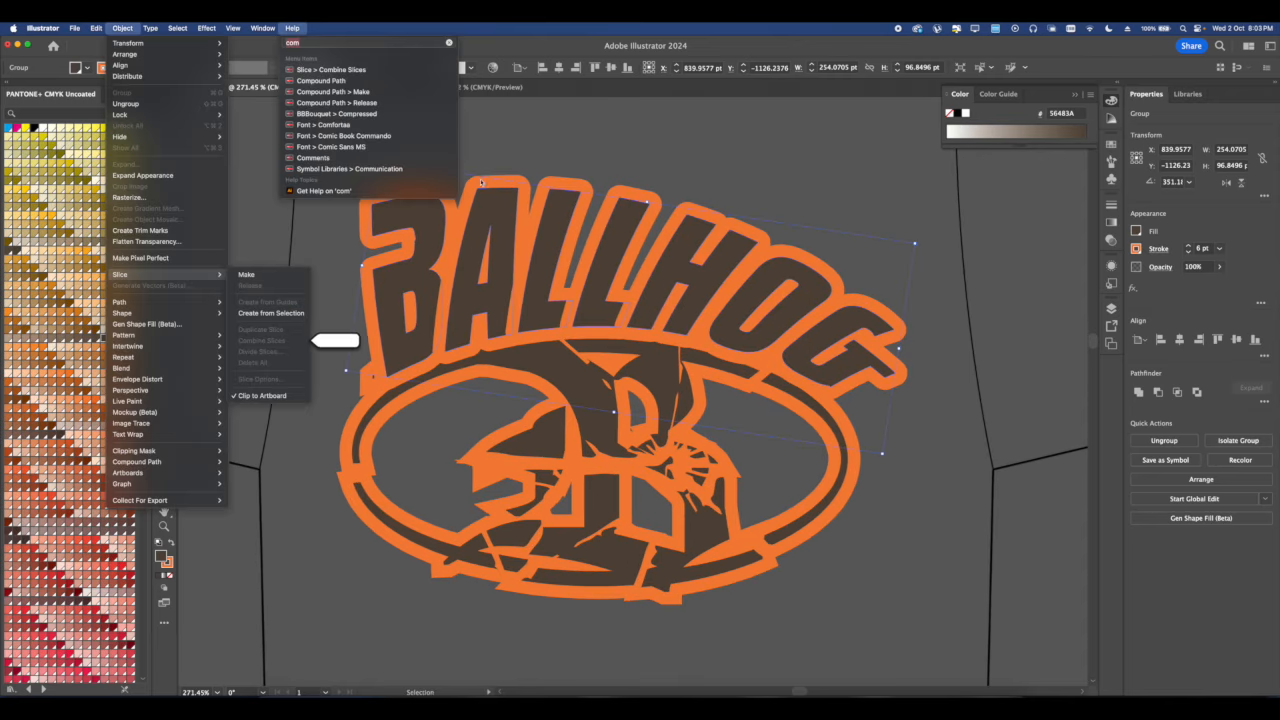
click(340, 91)
scroll(670, 304, down, 2)
key(super+z)
key(super+z)
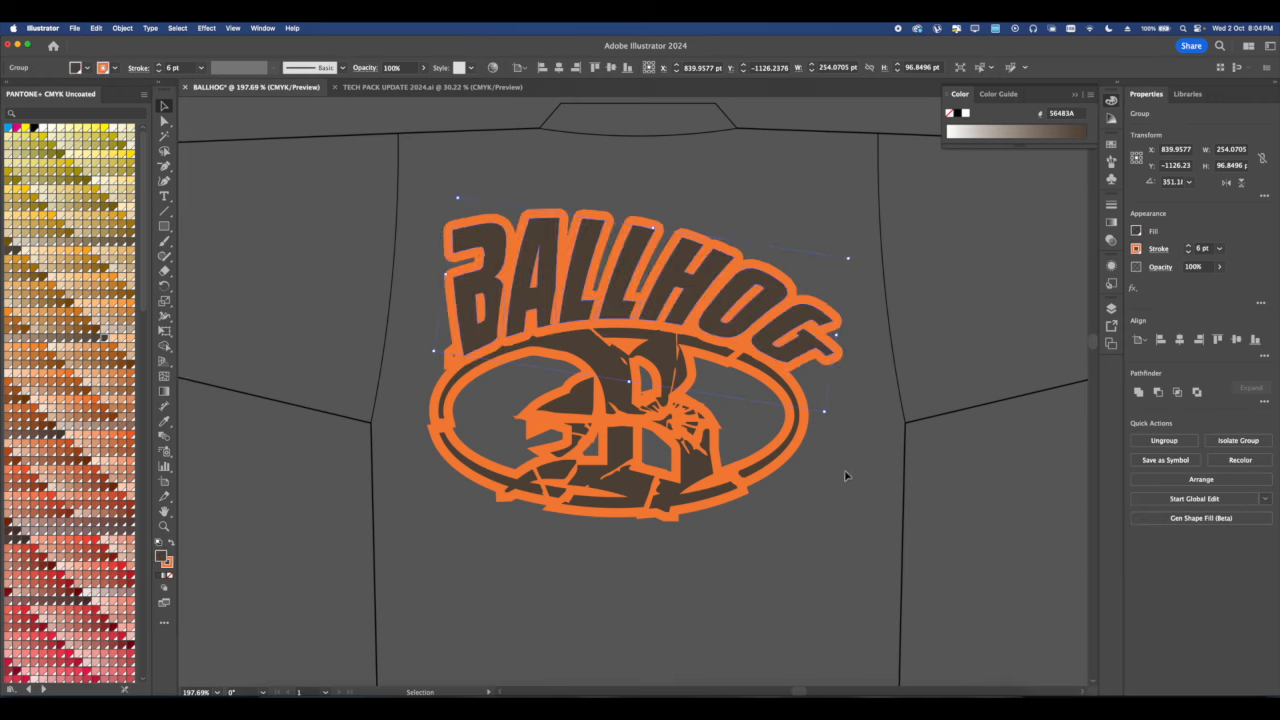
Make the BALLHOG lettering a compound path and copy the emblem's brown fill and 6 pt orange stroke onto it.
click(292, 28)
click(320, 90)
scroll(624, 340, up, 2)
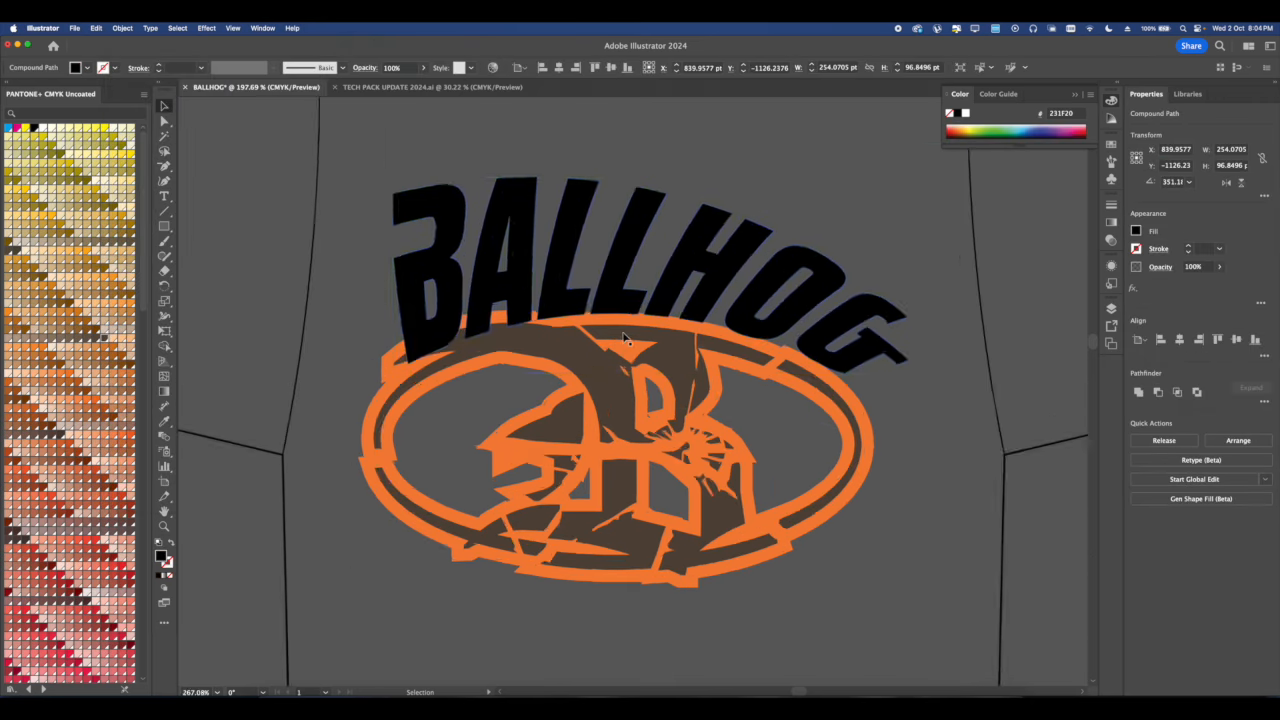
scroll(624, 340, up, 1)
click(164, 425)
click(619, 351)
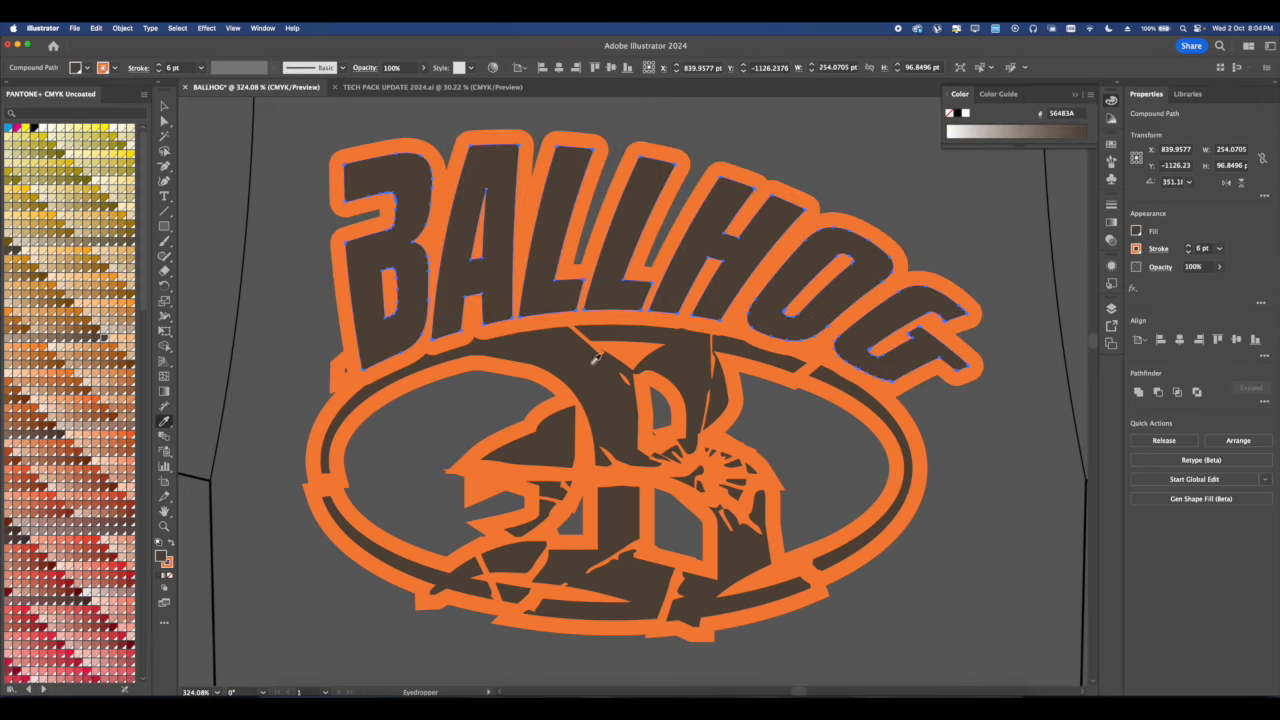
scroll(388, 269, right, 2)
scroll(608, 272, down, 1)
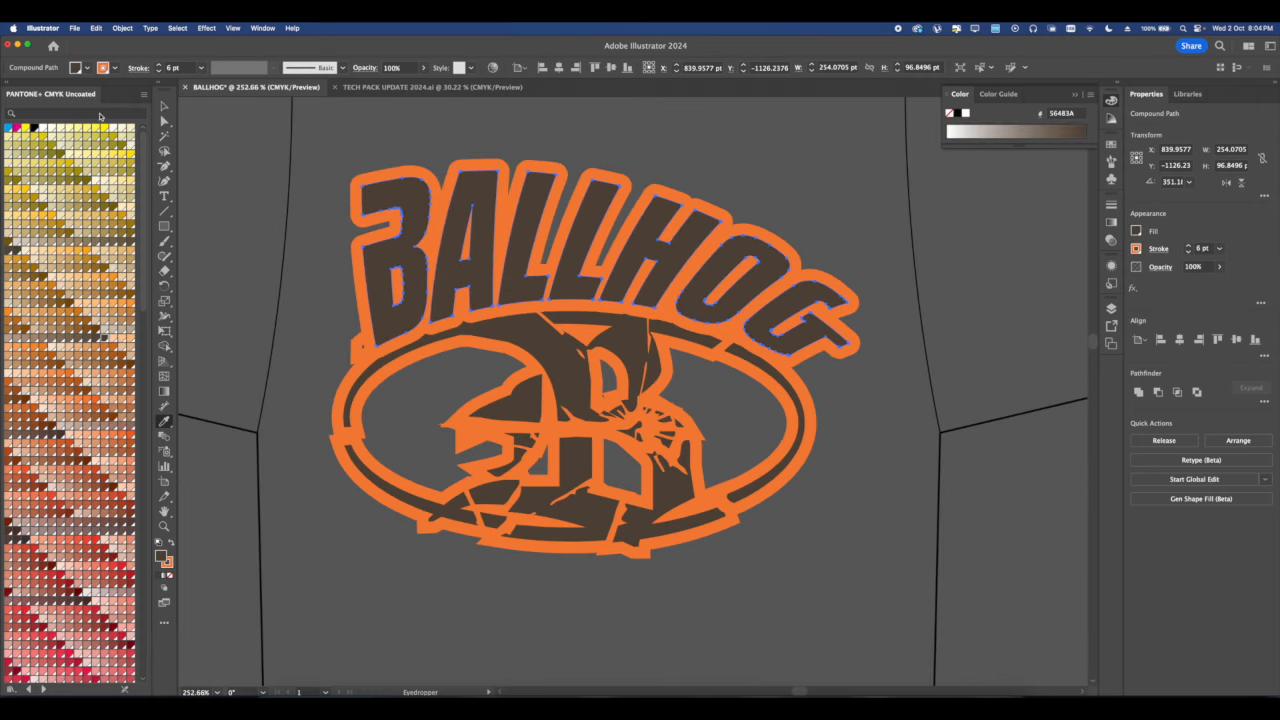
Reduce the outlined lettering to about 238 by 91 pt and position it against the emblem's upper edge.
key(v)
scroll(610, 278, up, 1)
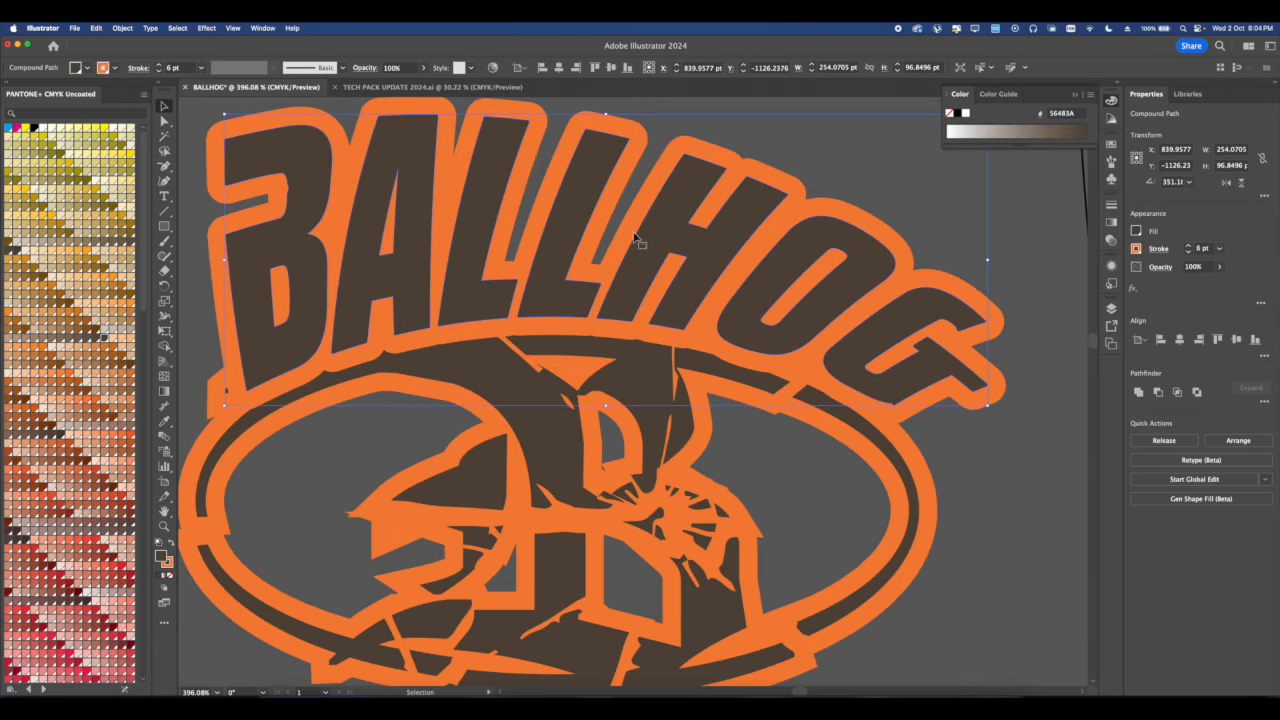
scroll(688, 200, up, 1)
scroll(650, 233, down, 2)
mouse_move(597, 284)
mouse_down()
mouse_move(586, 275)
mouse_move(584, 288)
mouse_up()
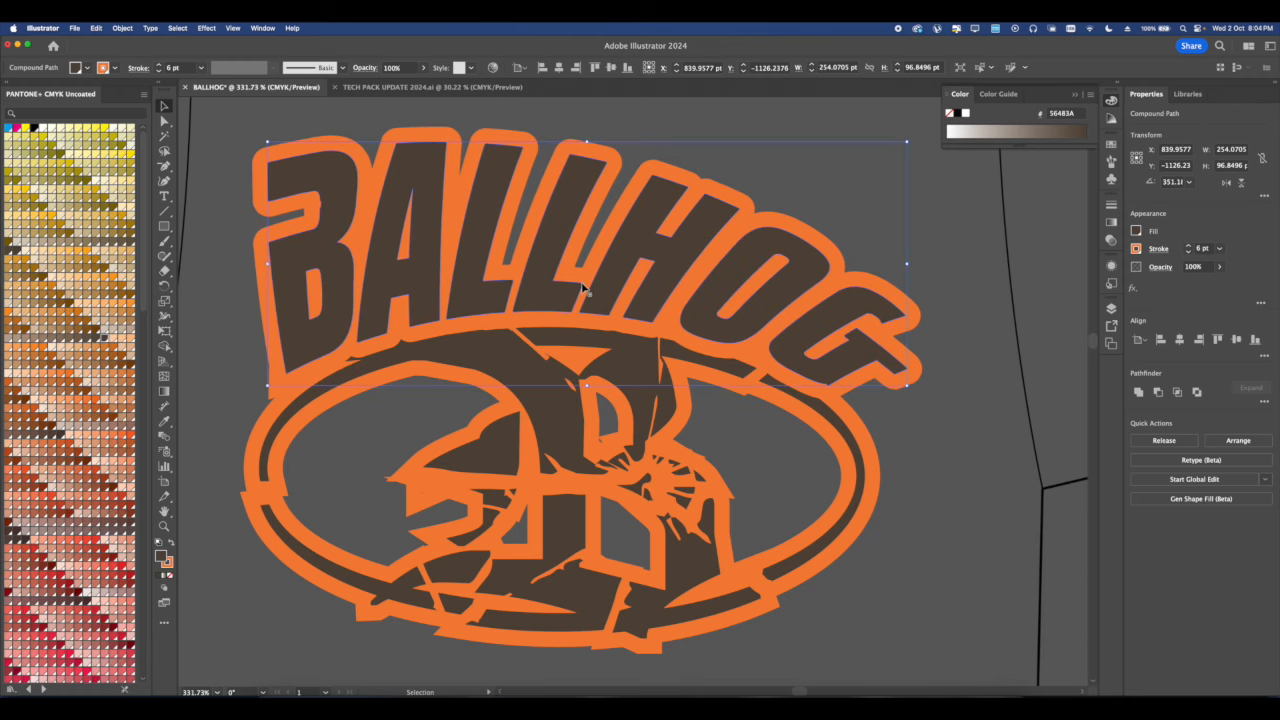
scroll(590, 330, down, 1)
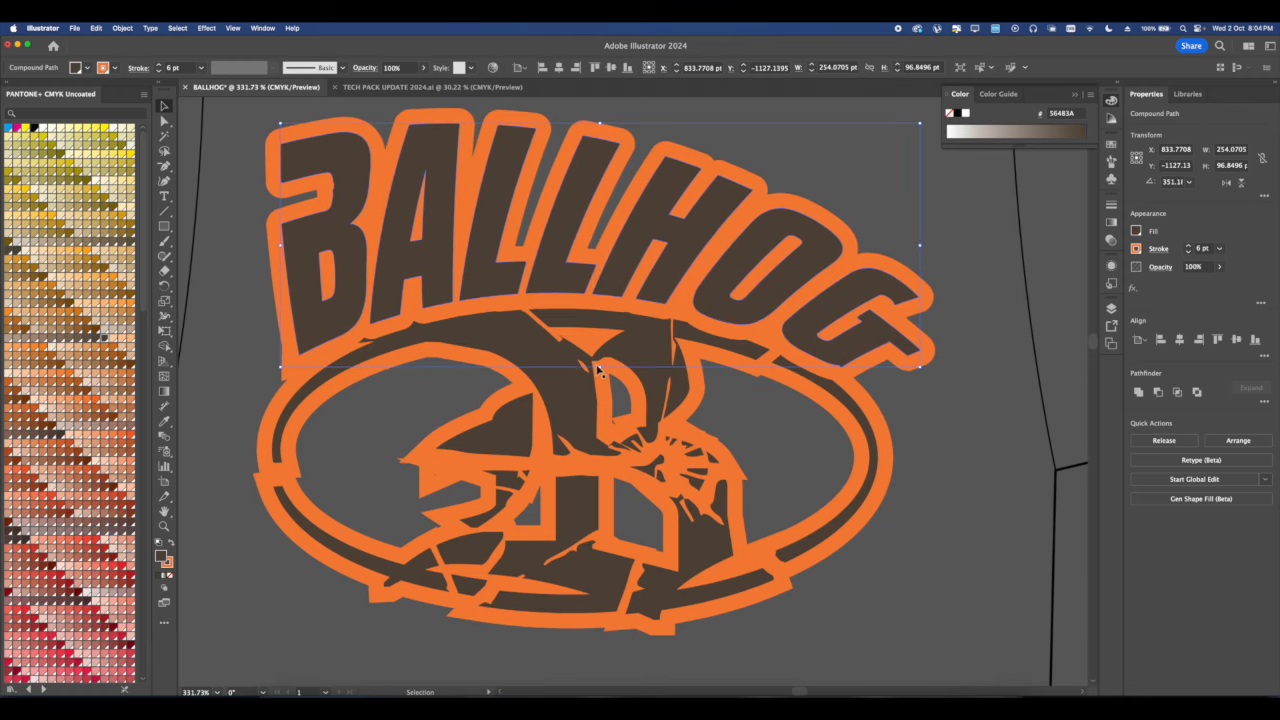
drag(598, 369, 599, 352)
drag(598, 269, 588, 279)
drag(663, 293, 664, 287)
click(762, 182)
scroll(692, 229, down, 2)
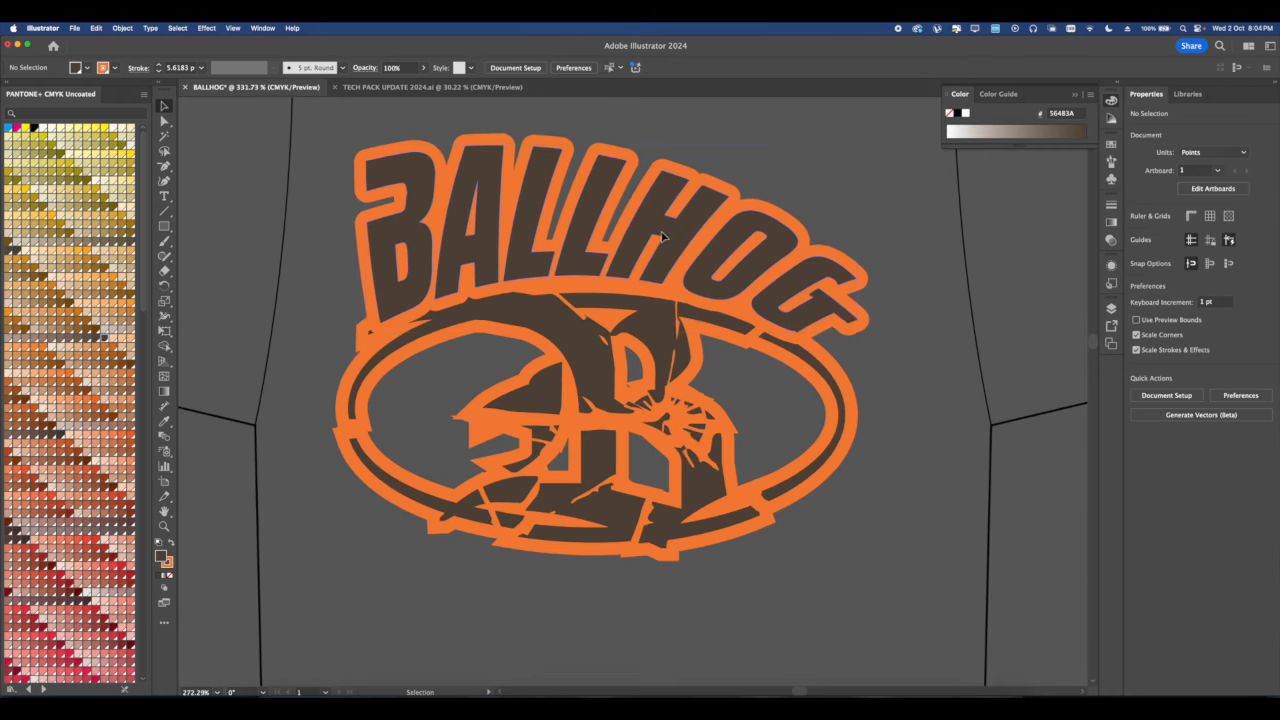
Change the BALLHOG lettering's fill to white in its appearance attributes.
click(662, 236)
scroll(662, 236, up, 2)
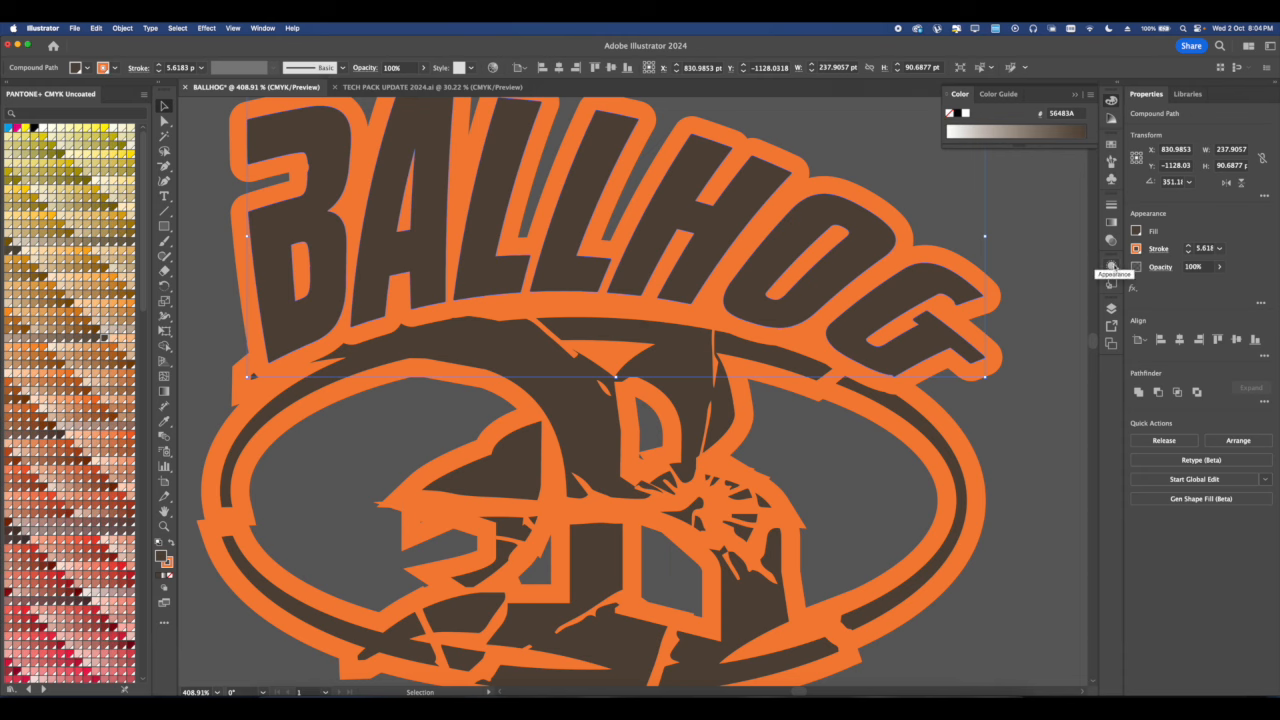
click(1111, 266)
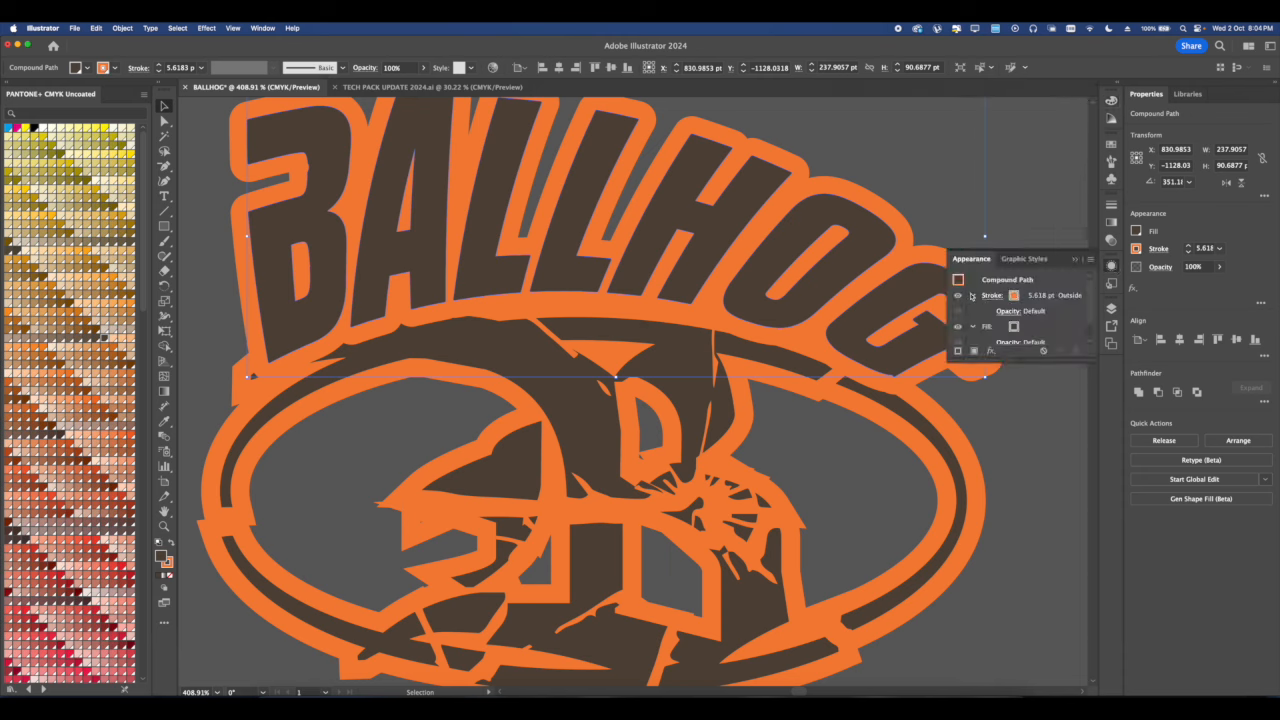
click(1046, 312)
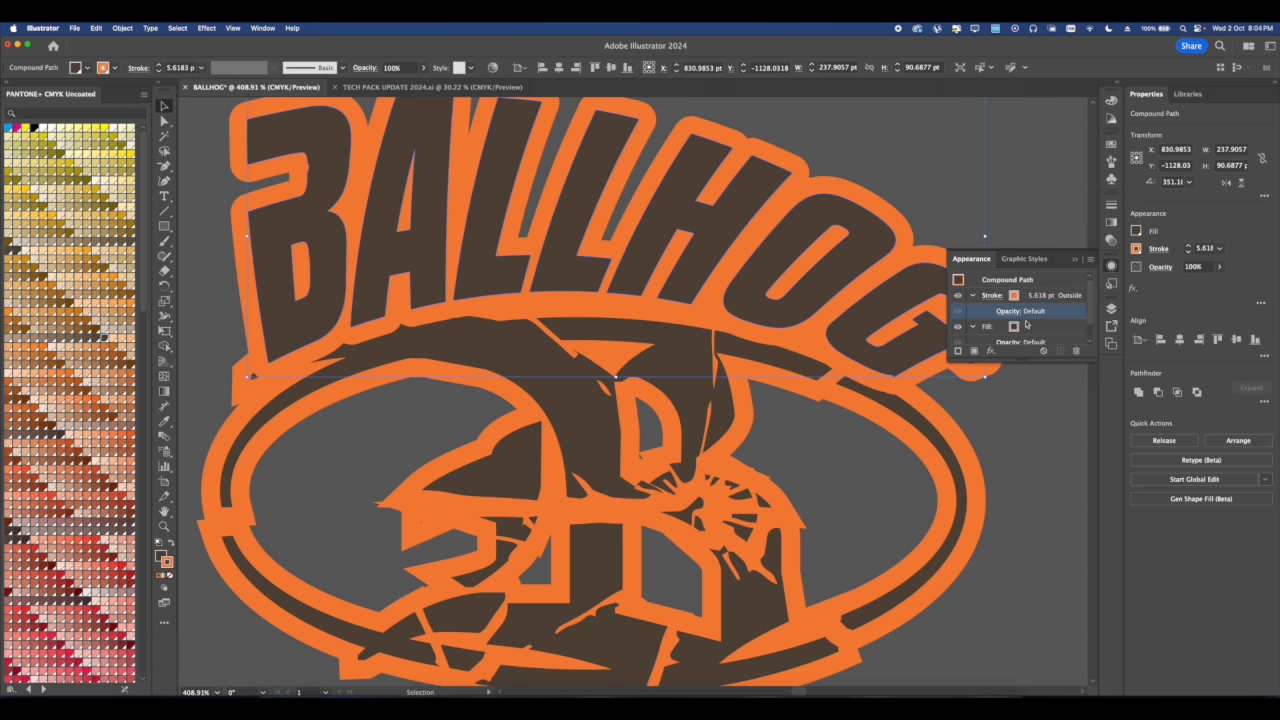
click(1012, 327)
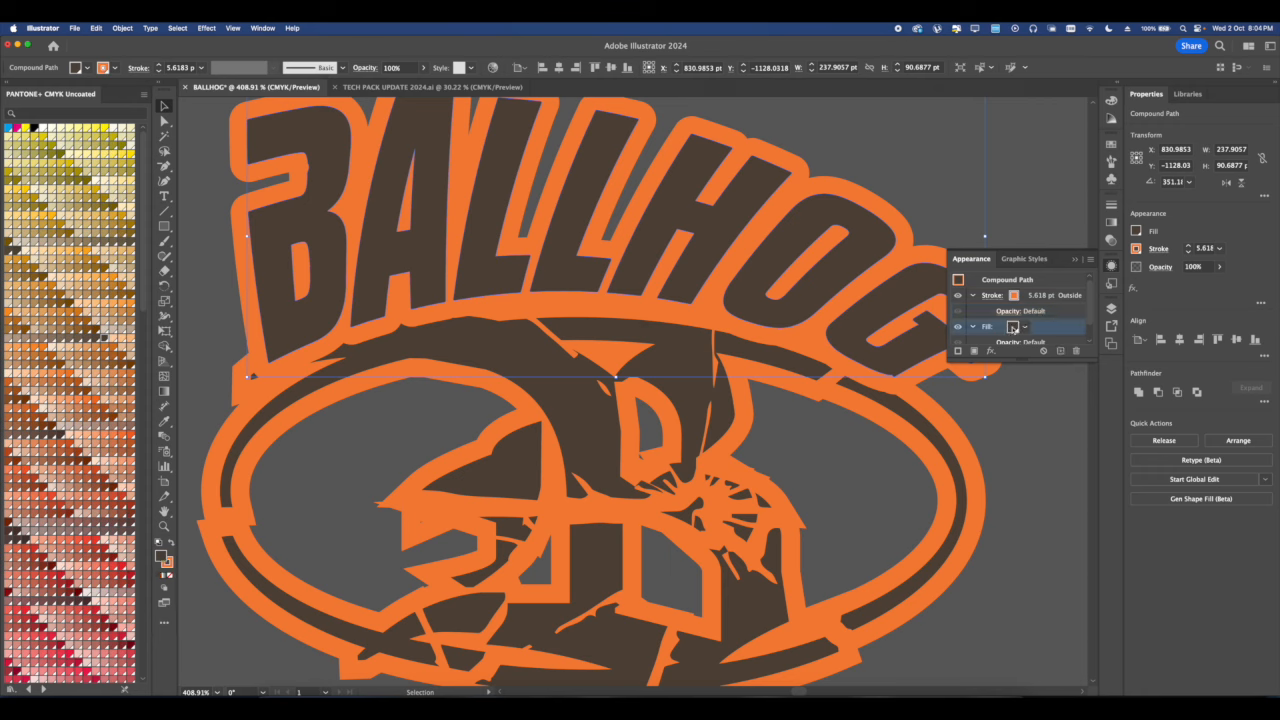
click(1012, 328)
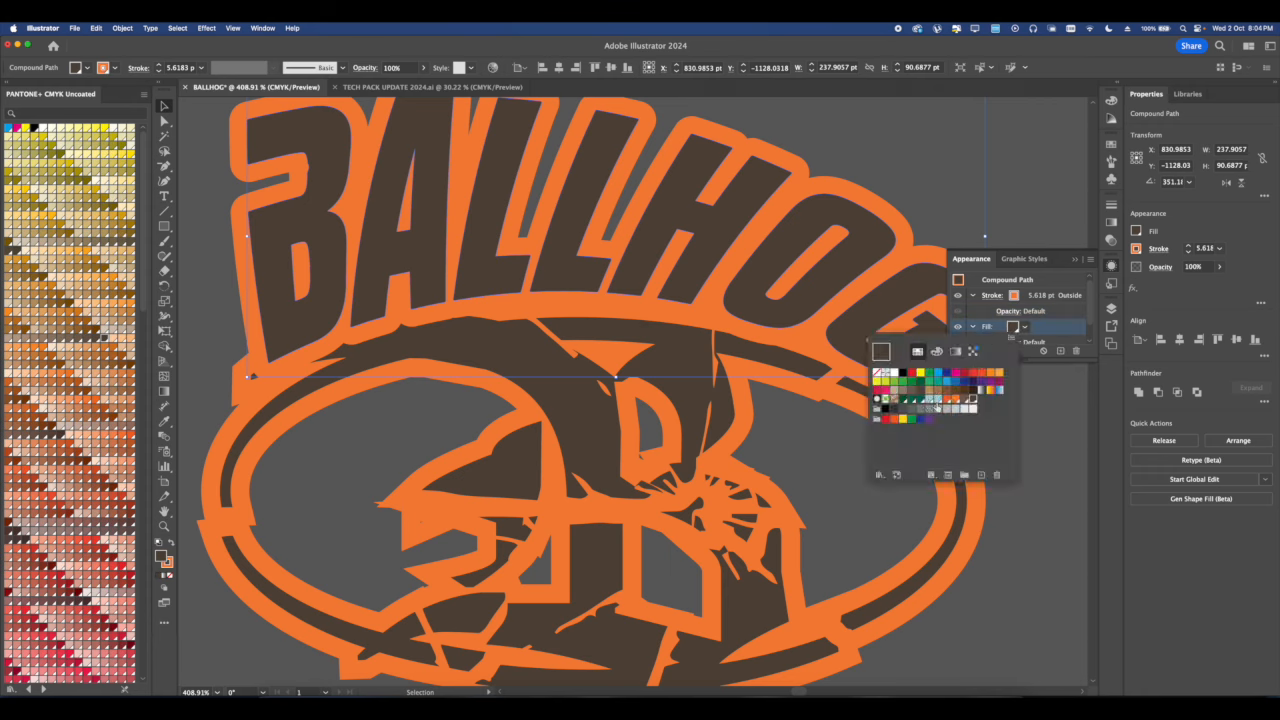
click(894, 374)
scroll(748, 323, down, 3)
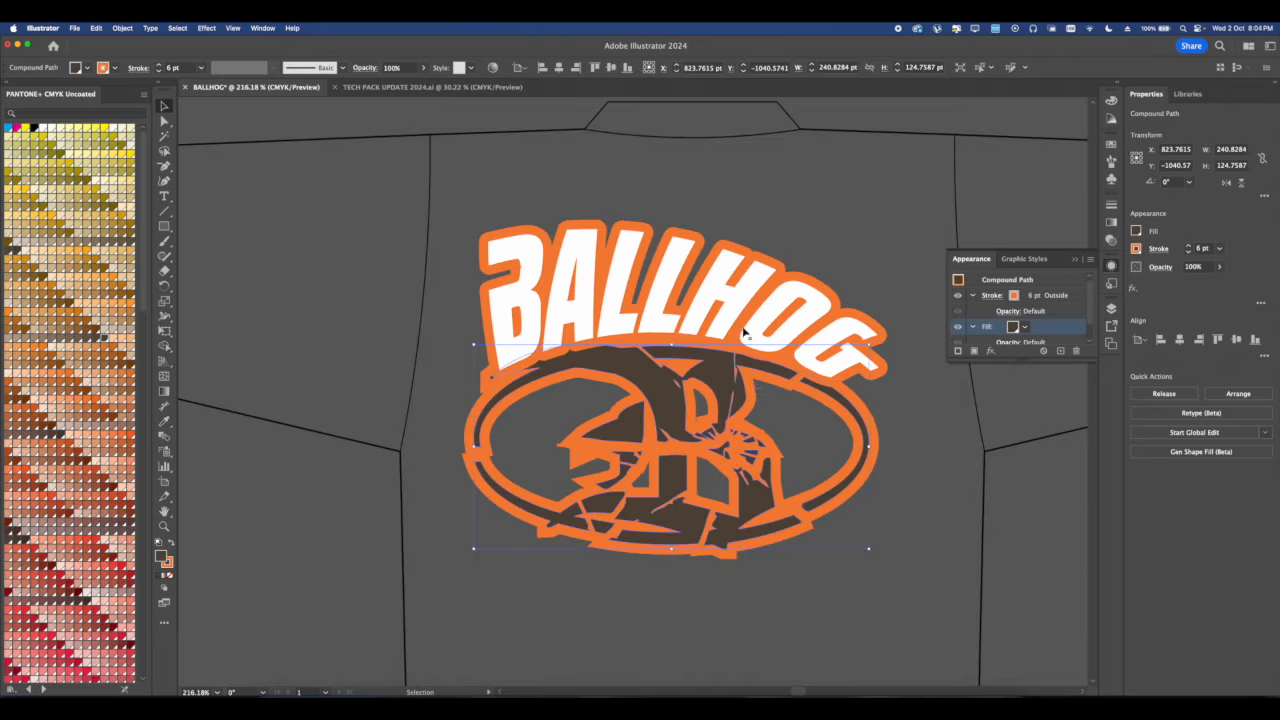
scroll(745, 321, up, 3)
Add a second stroke to the BALLHOG lettering and select the upper stroke for editing.
click(1052, 298)
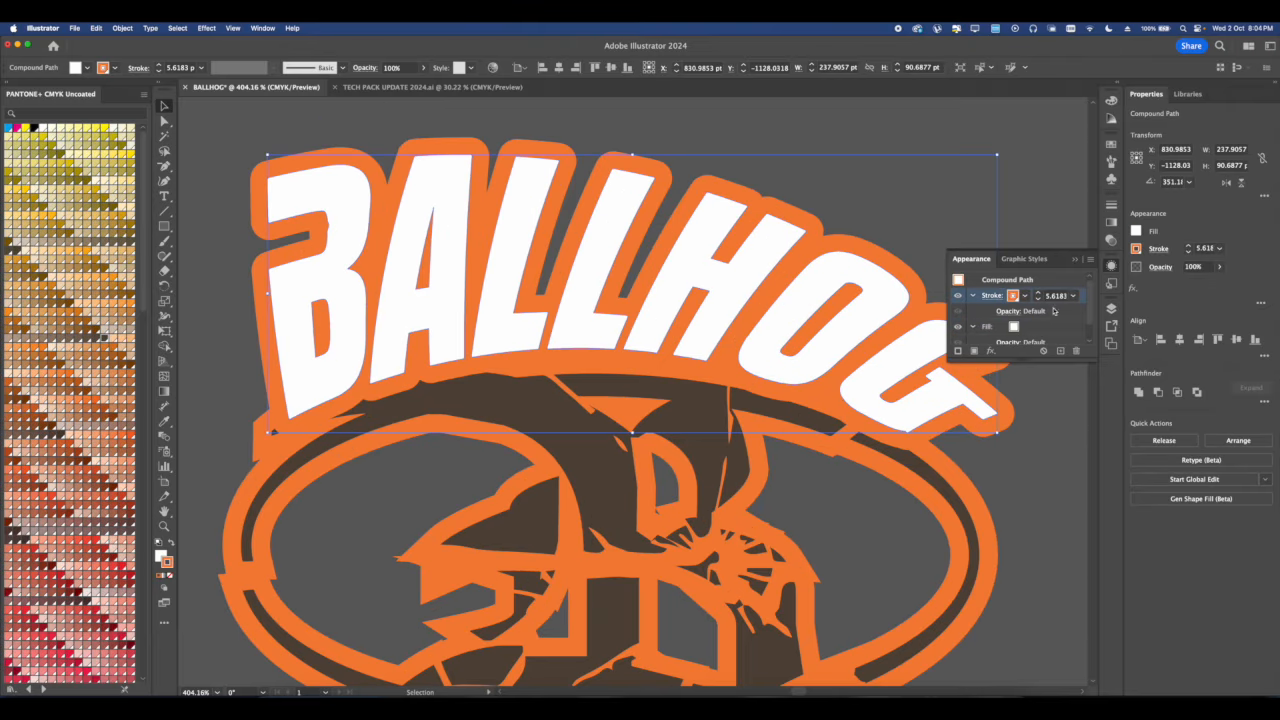
click(1049, 312)
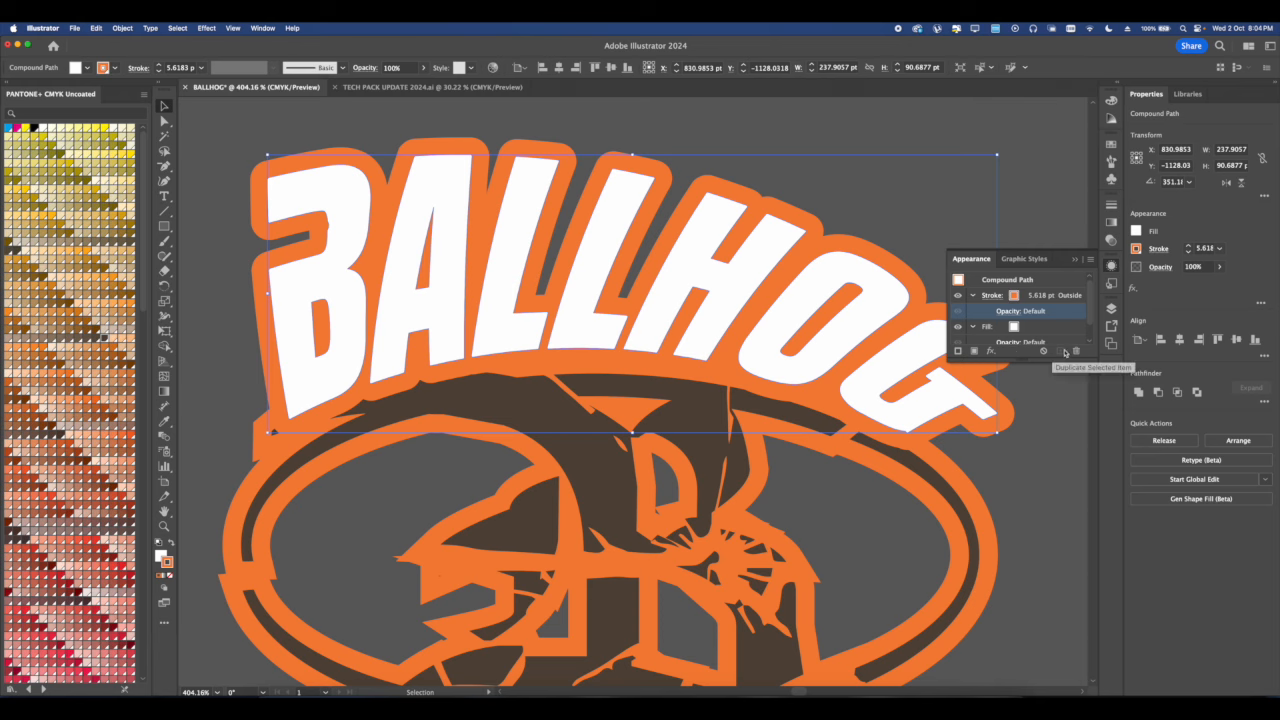
click(1040, 295)
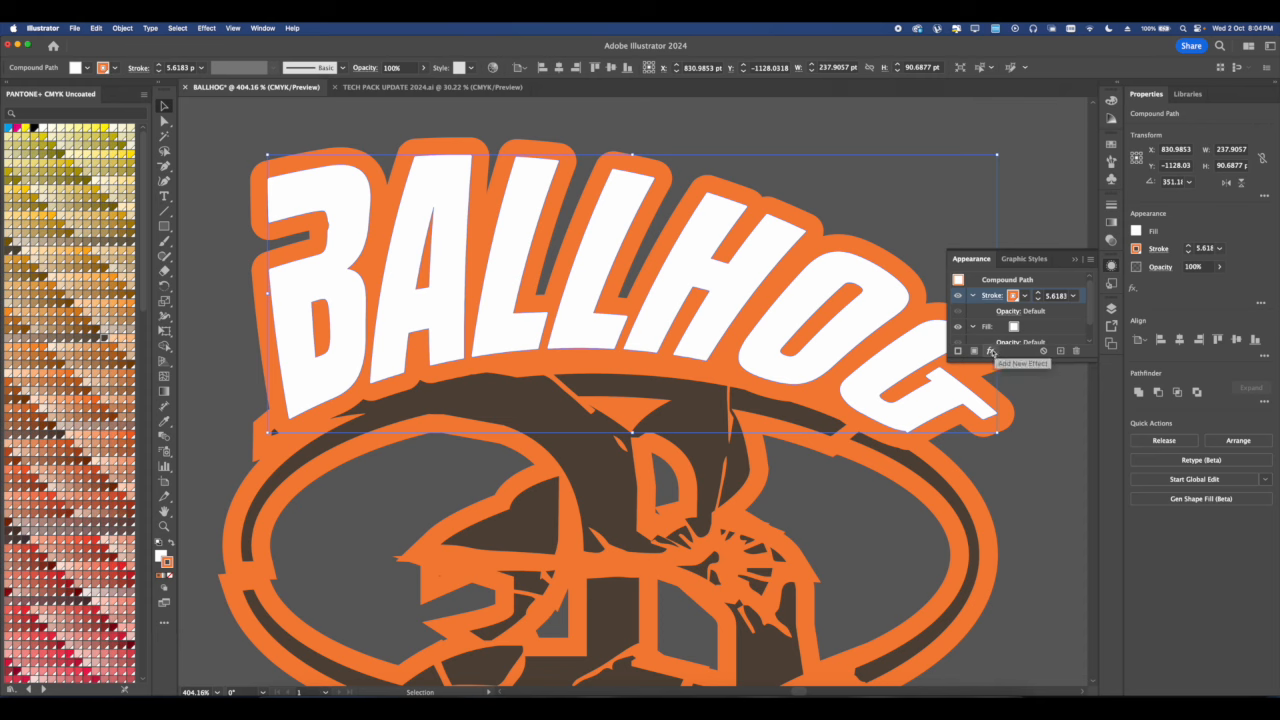
click(958, 351)
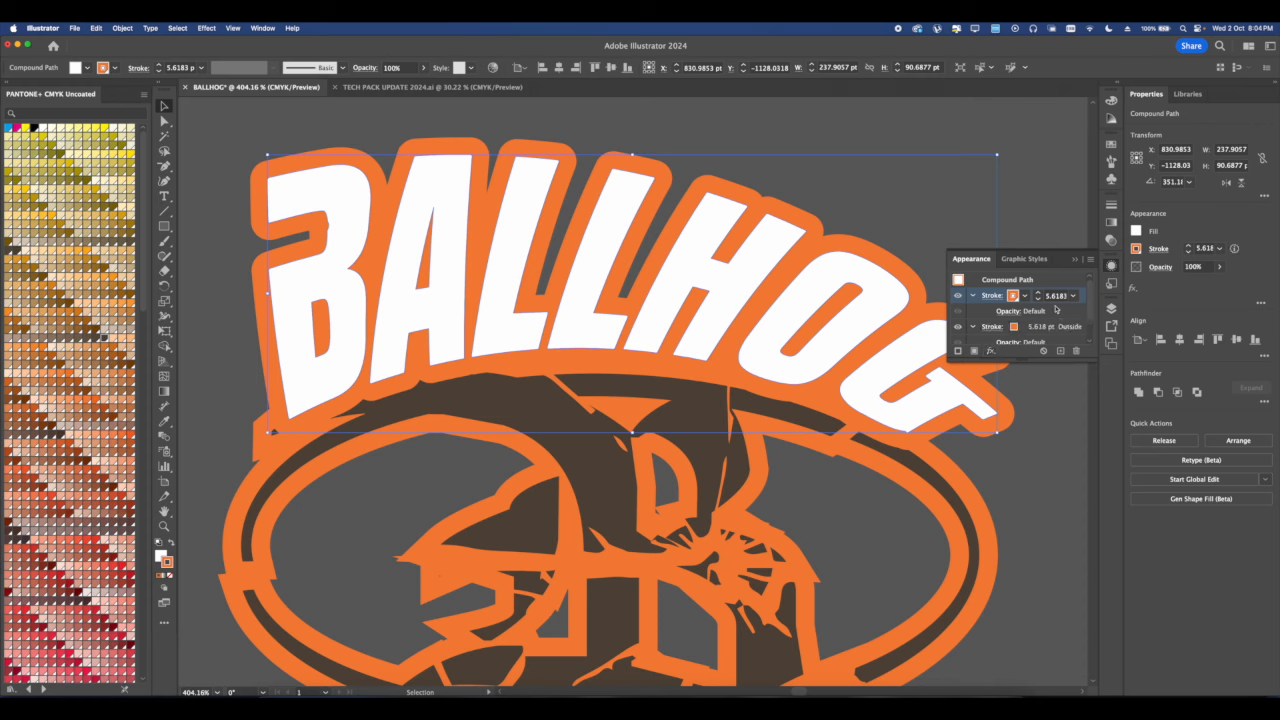
click(1041, 327)
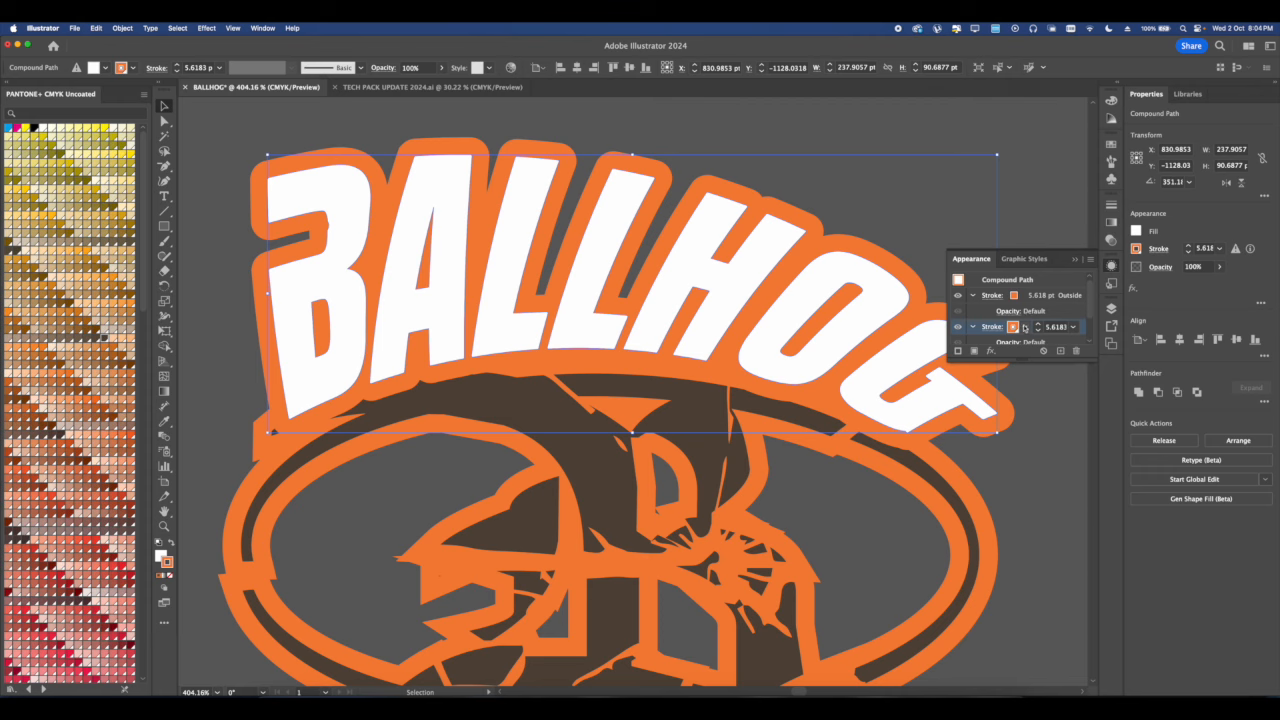
click(1049, 298)
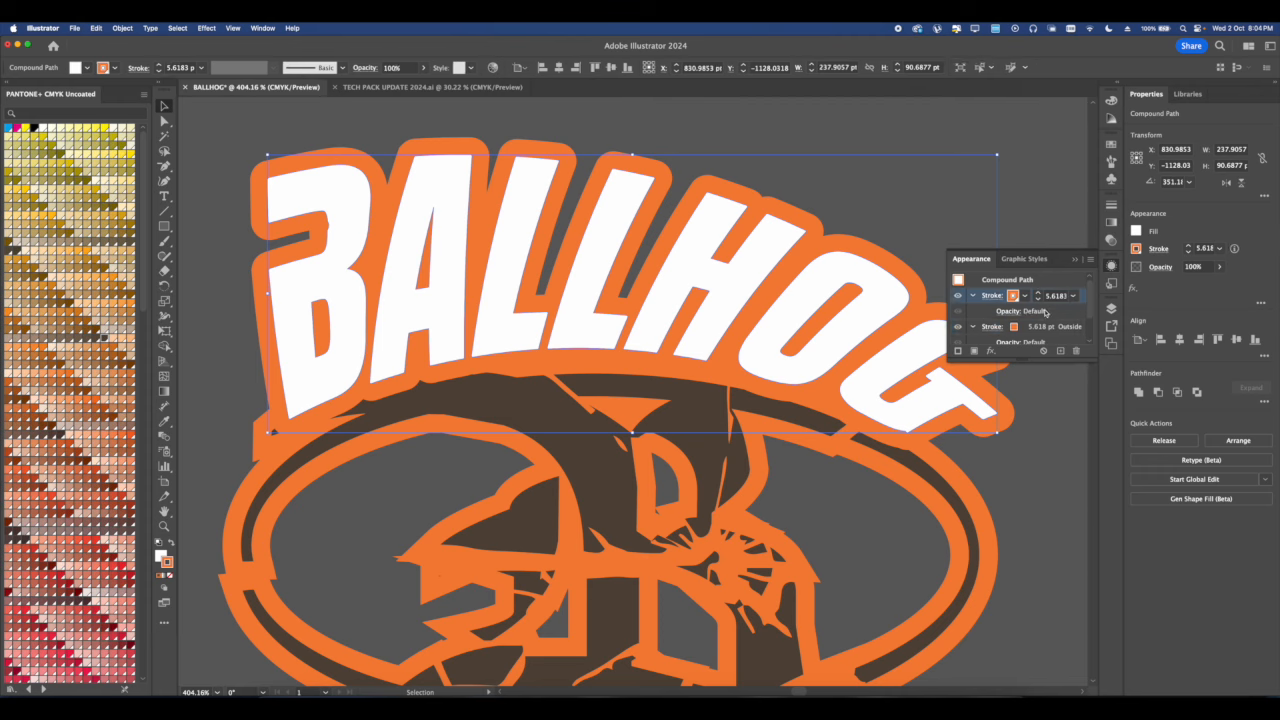
click(1049, 327)
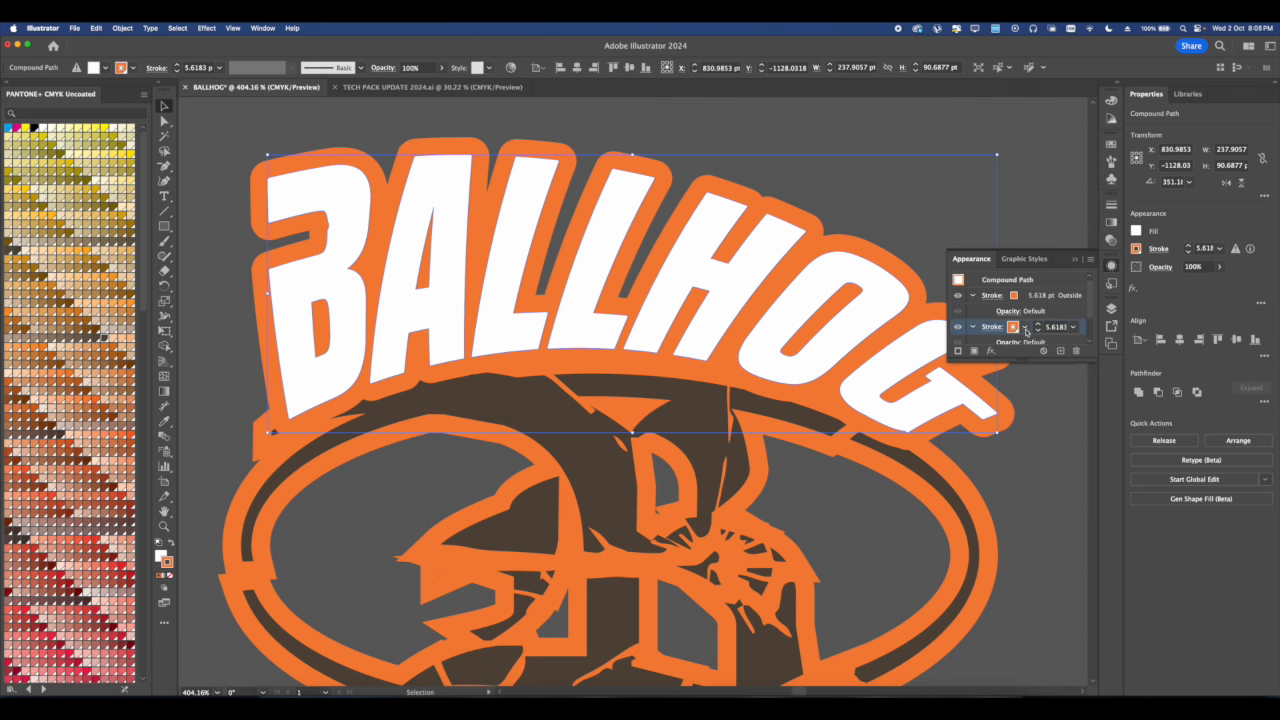
click(1051, 298)
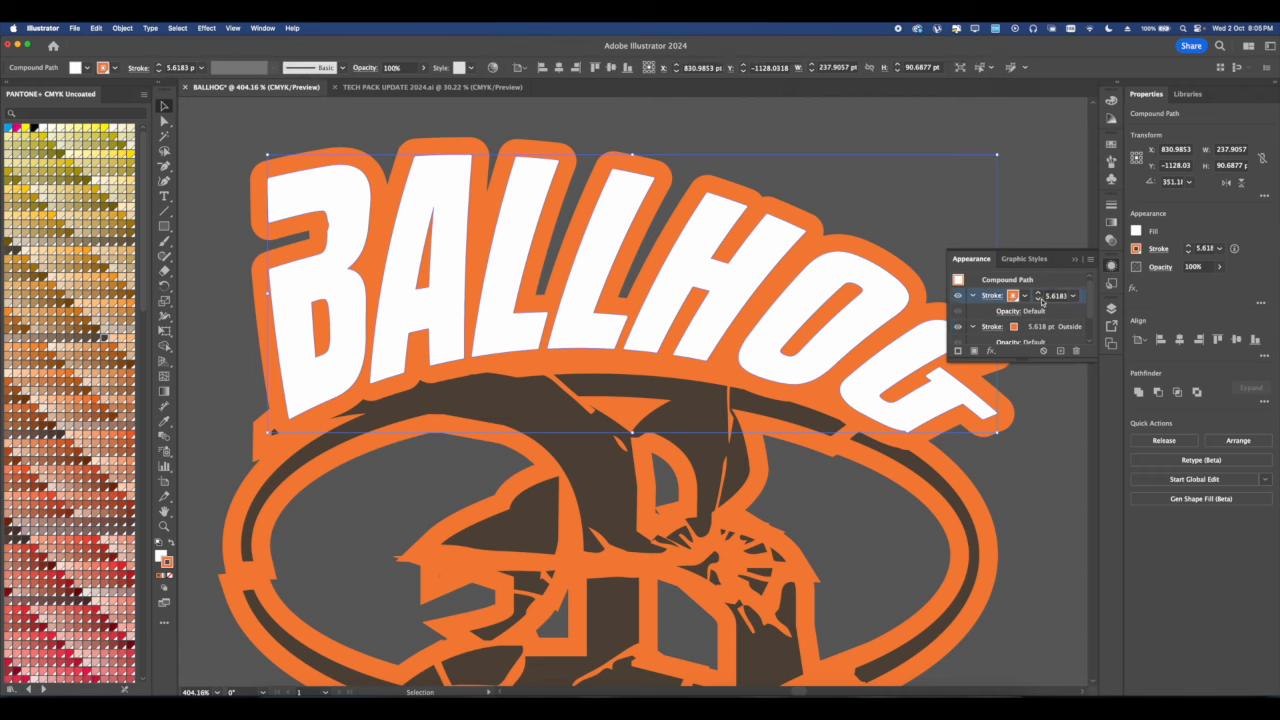
Reduce the lettering's upper stroke to 0.5 pt and colour it dark brown like the emblem.
double_click(1040, 300)
click(1040, 300)
click(1040, 300)
click(1136, 250)
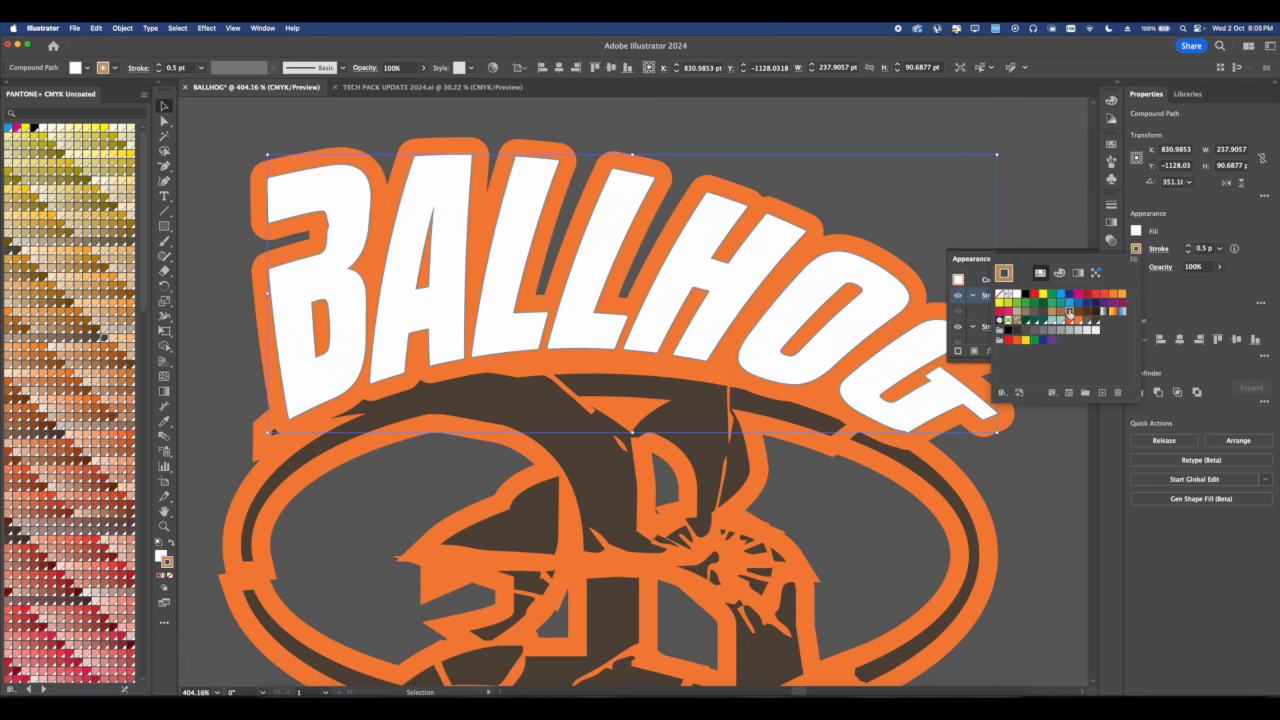
click(1043, 305)
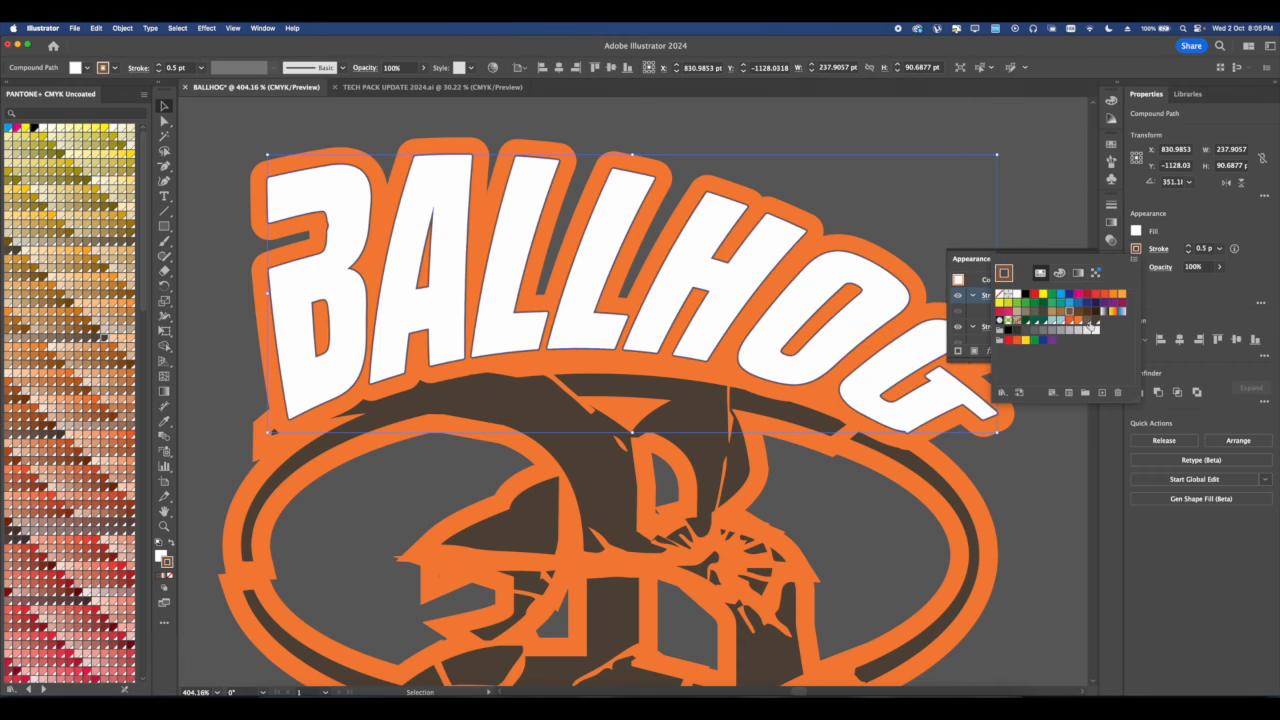
click(1094, 326)
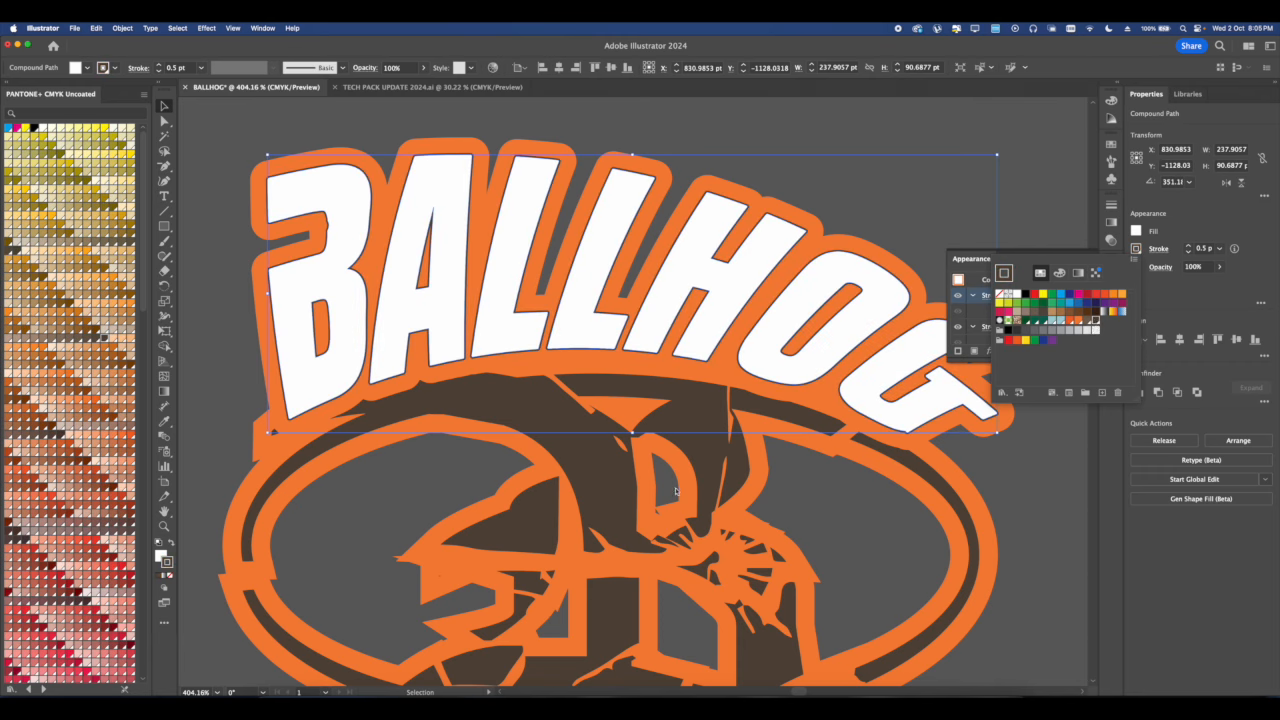
Increase the lettering's dark brown inner stroke to 2 pt.
click(1189, 246)
click(1189, 246)
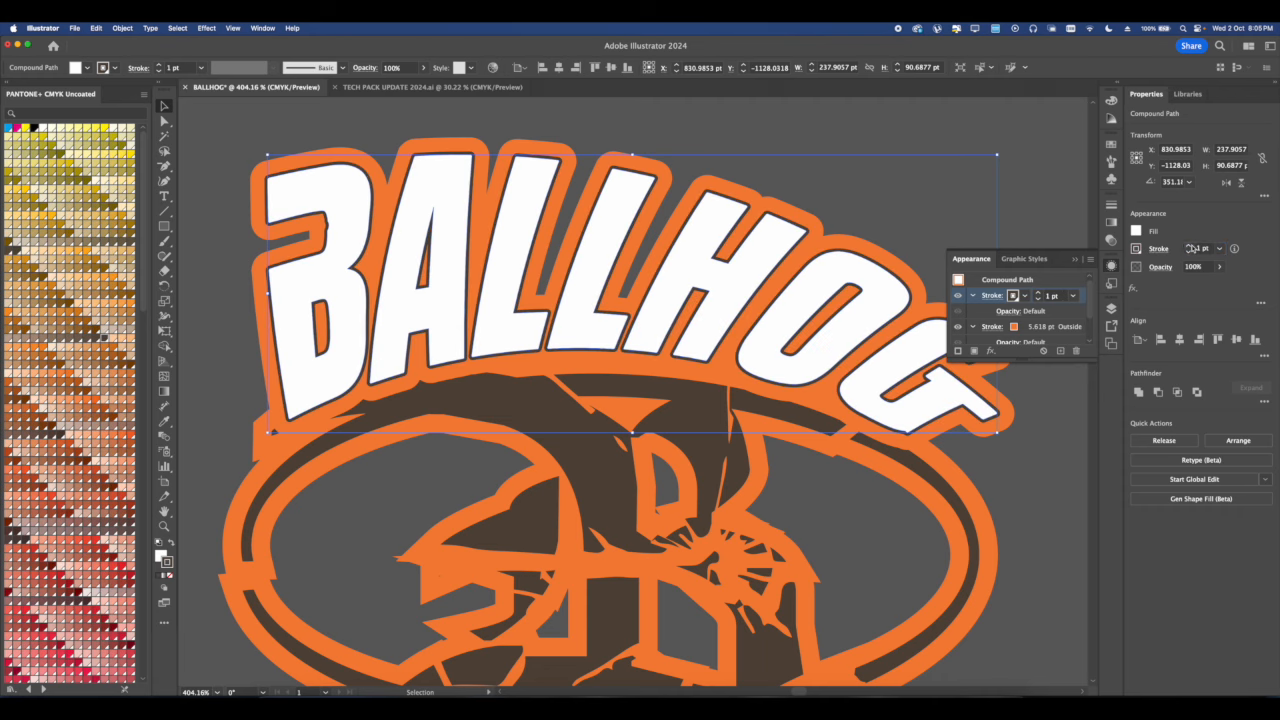
click(1189, 246)
click(1189, 251)
click(1189, 245)
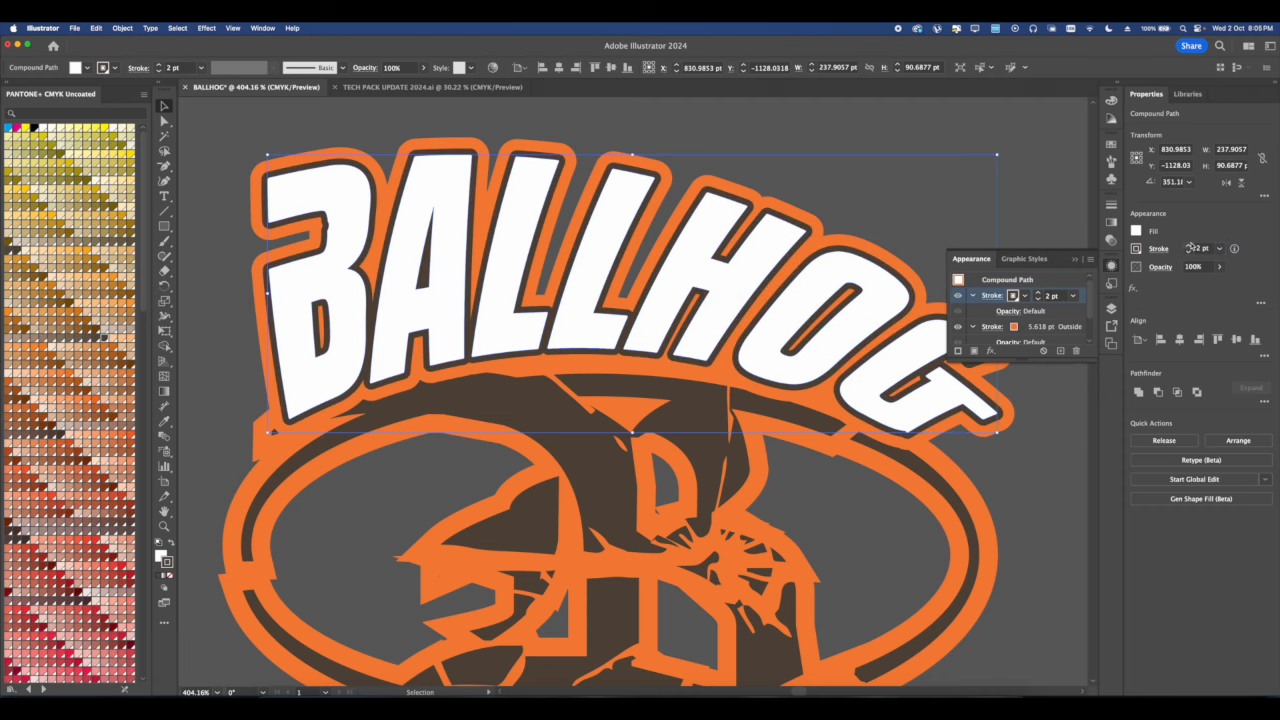
scroll(831, 273, down, 3)
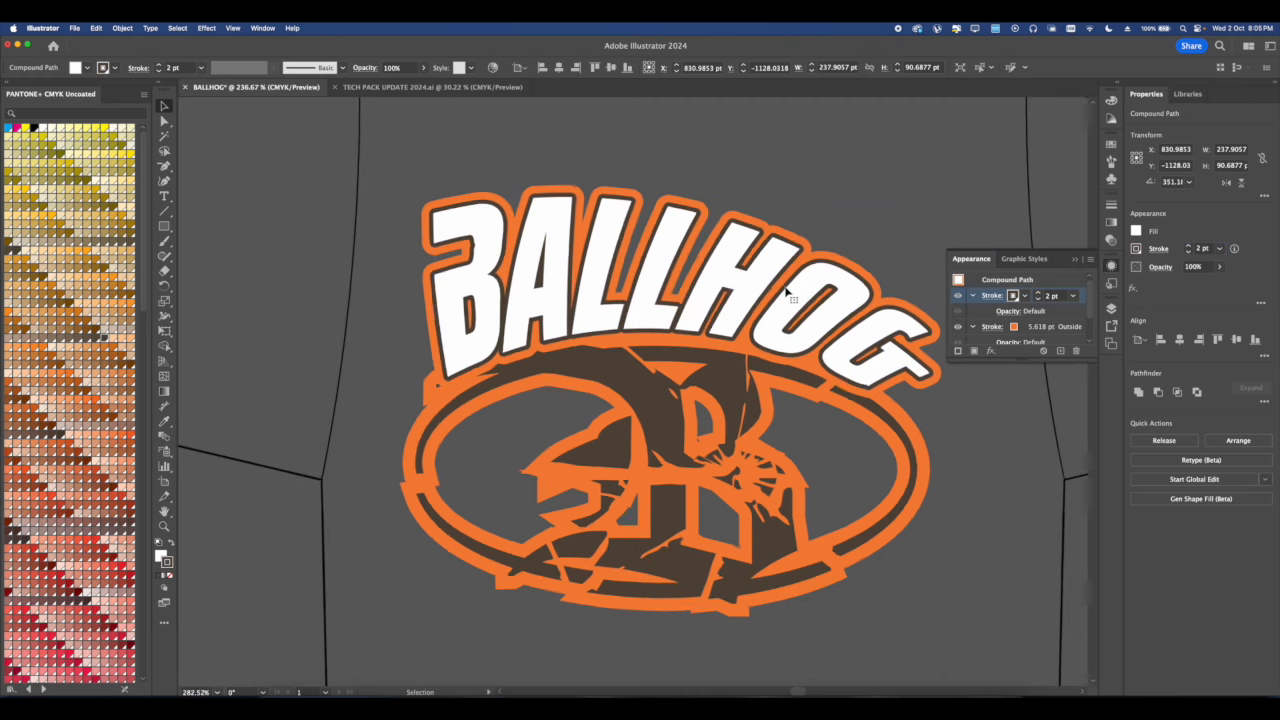
Add a third stroke to the BALLHOG lettering and set the uppermost one to 1 pt.
click(958, 350)
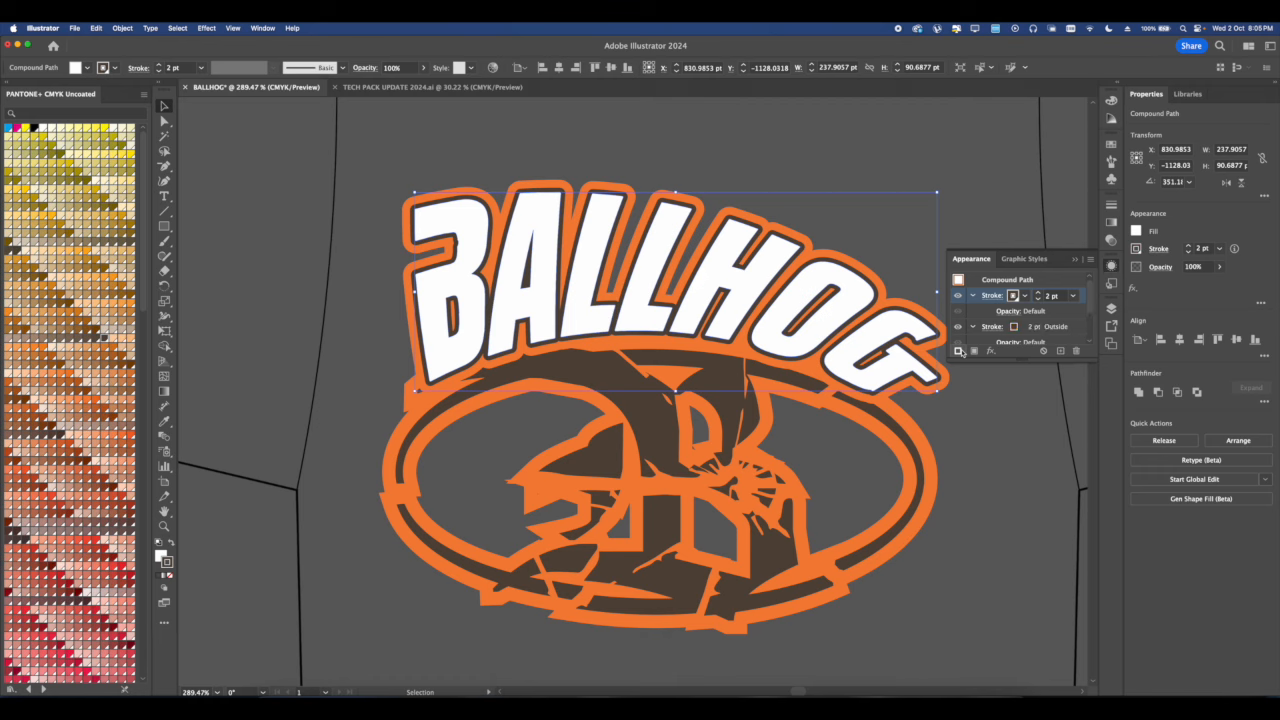
click(1036, 326)
click(1036, 297)
click(1013, 296)
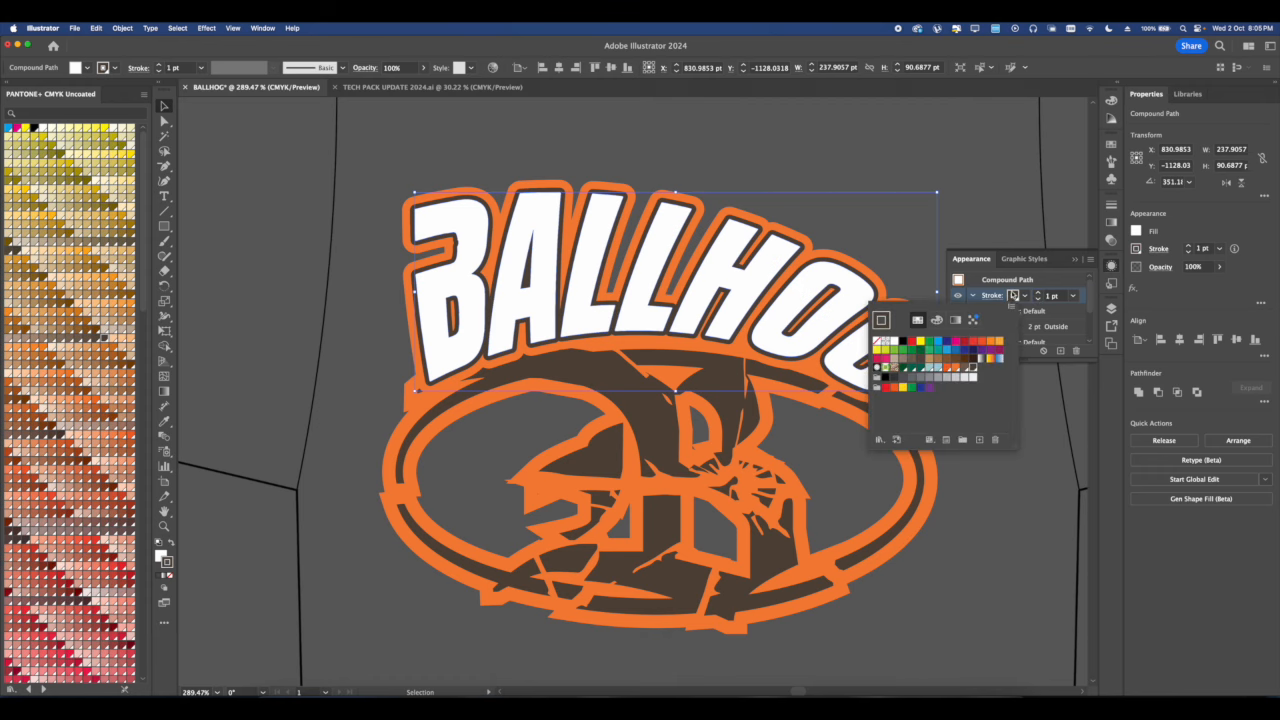
click(1013, 296)
click(1007, 413)
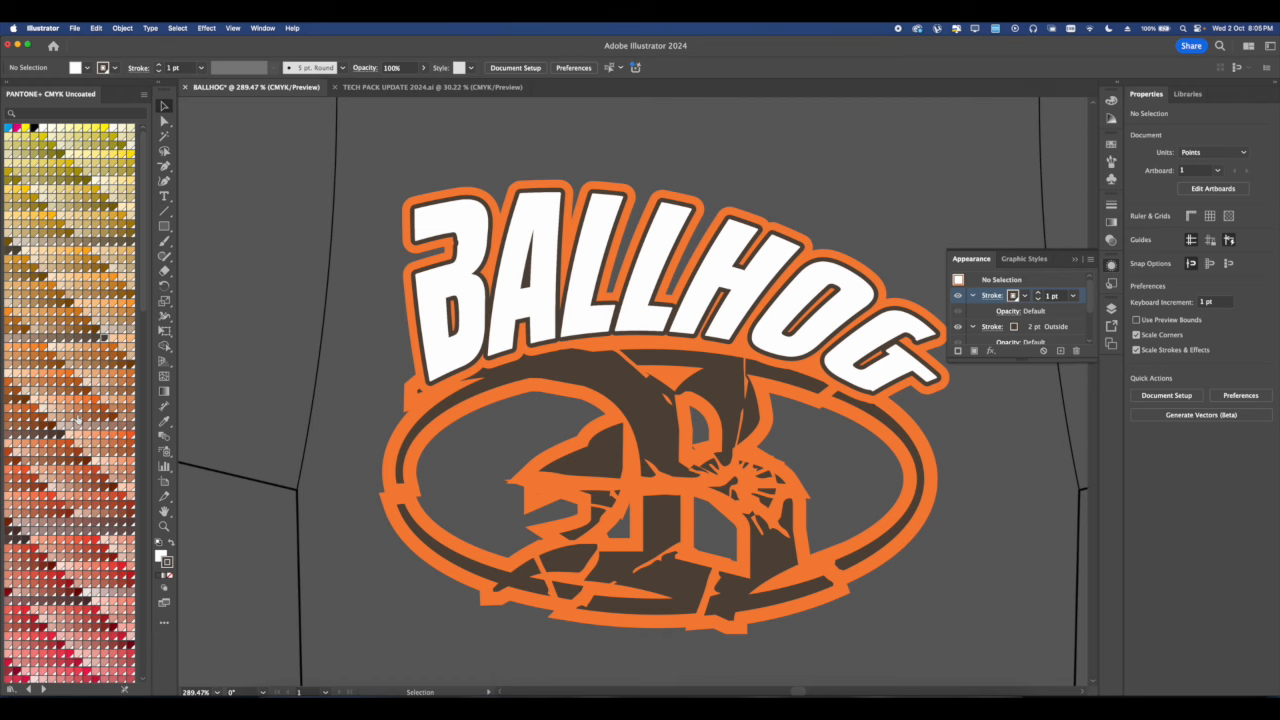
Colour the lettering's 1 pt uppermost stroke yellow and deselect it to check the outline up close.
scroll(78, 420, down, 1)
scroll(78, 420, up, 1)
click(131, 154)
click(683, 296)
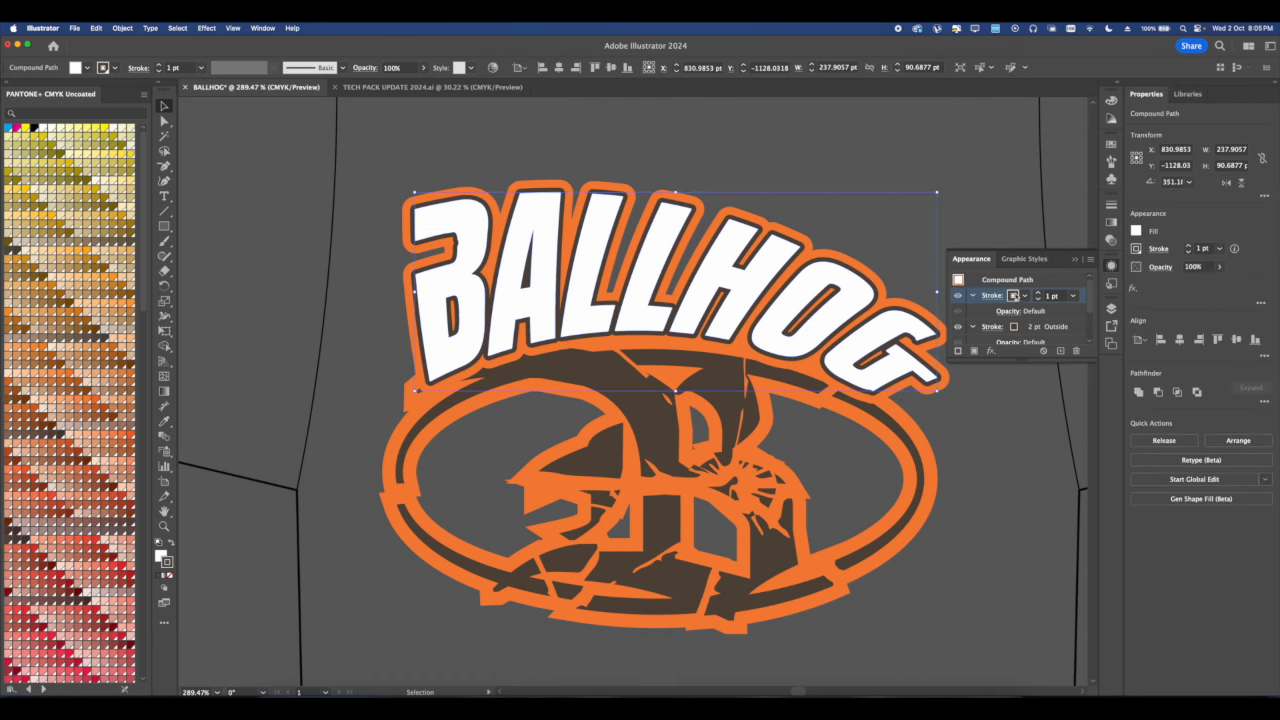
click(1013, 296)
click(979, 362)
key(Escape)
drag(757, 413, 743, 411)
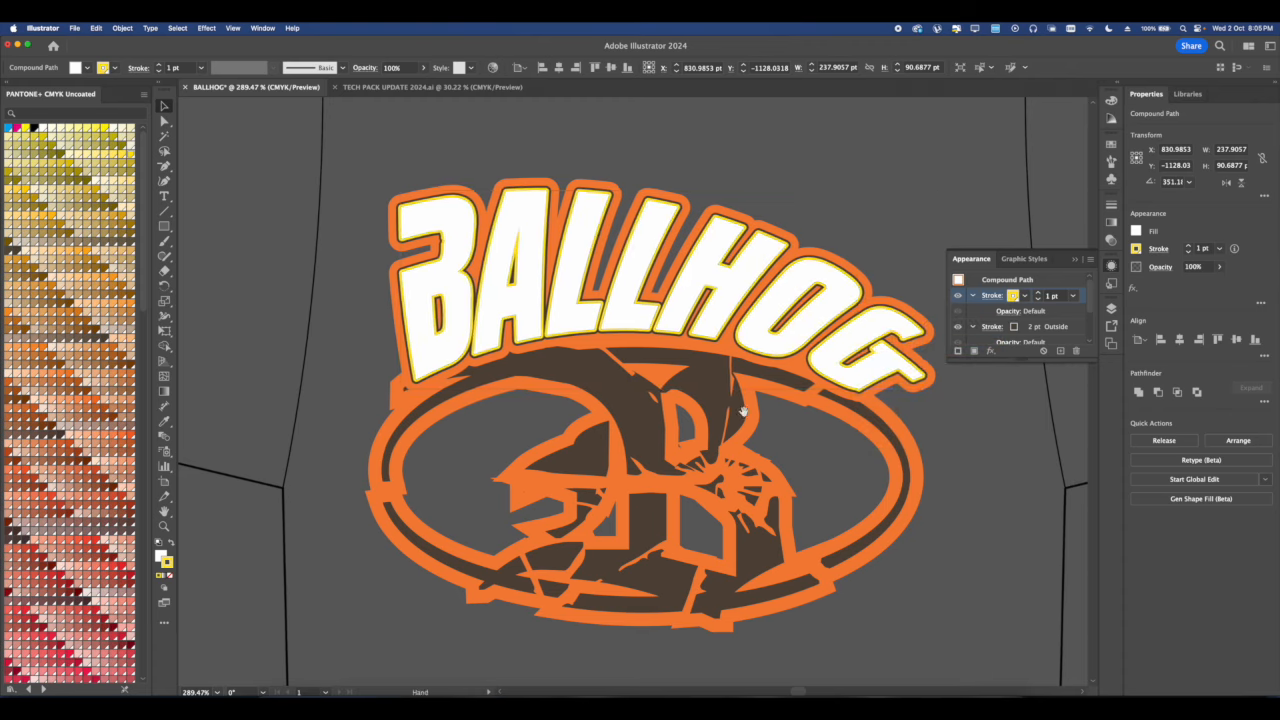
key(super+shift+a)
scroll(689, 305, up, 8)
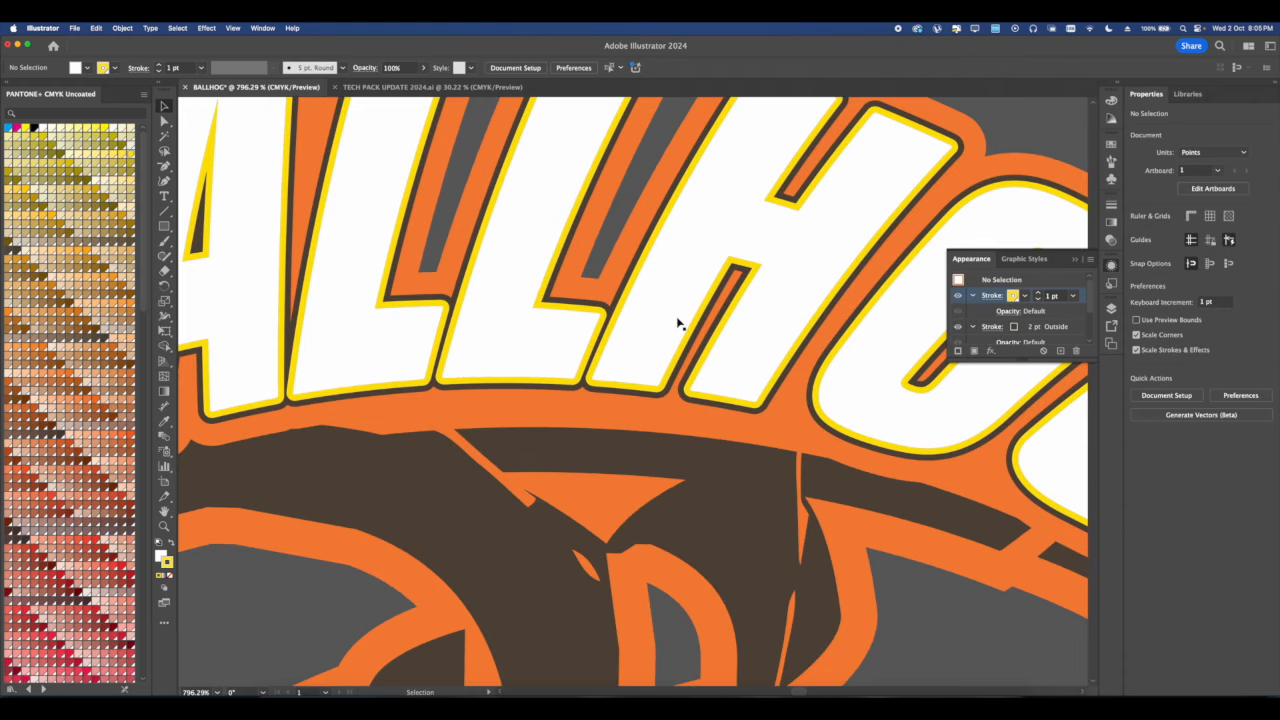
scroll(678, 323, down, 6)
Select the BALLHOG lettering and set its dark brown middle stroke to 3 pt.
click(1030, 327)
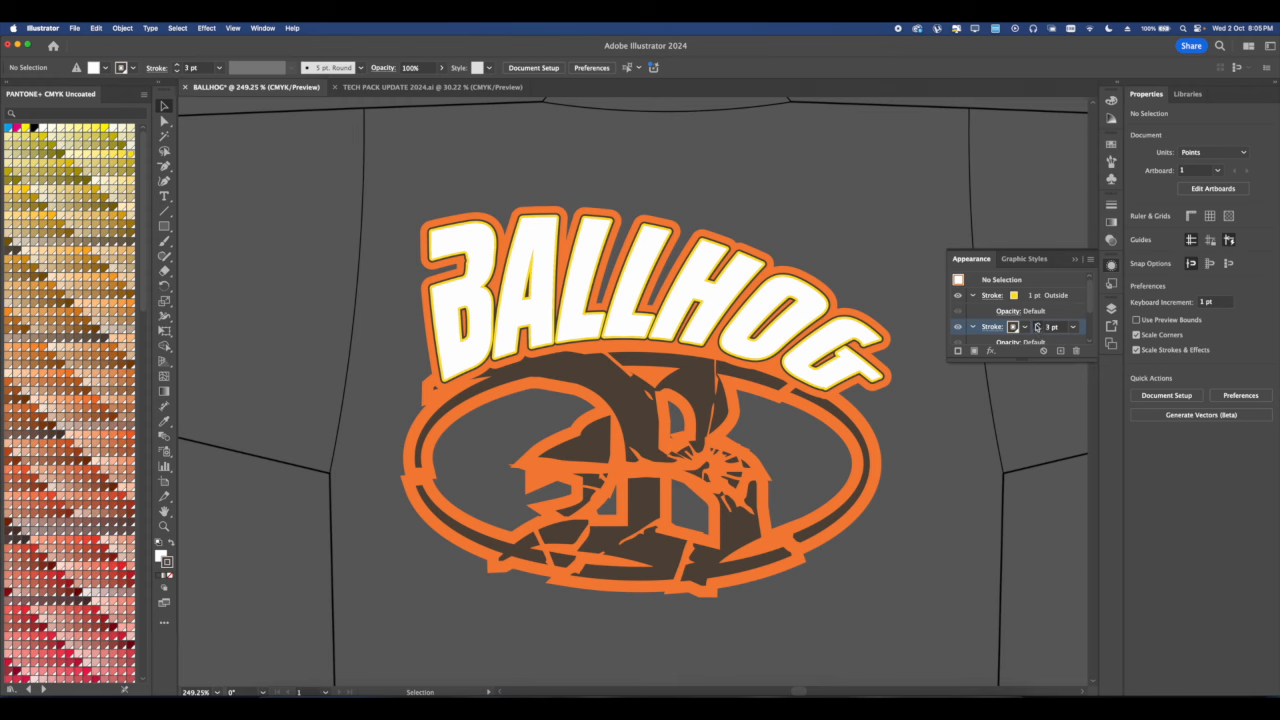
click(871, 374)
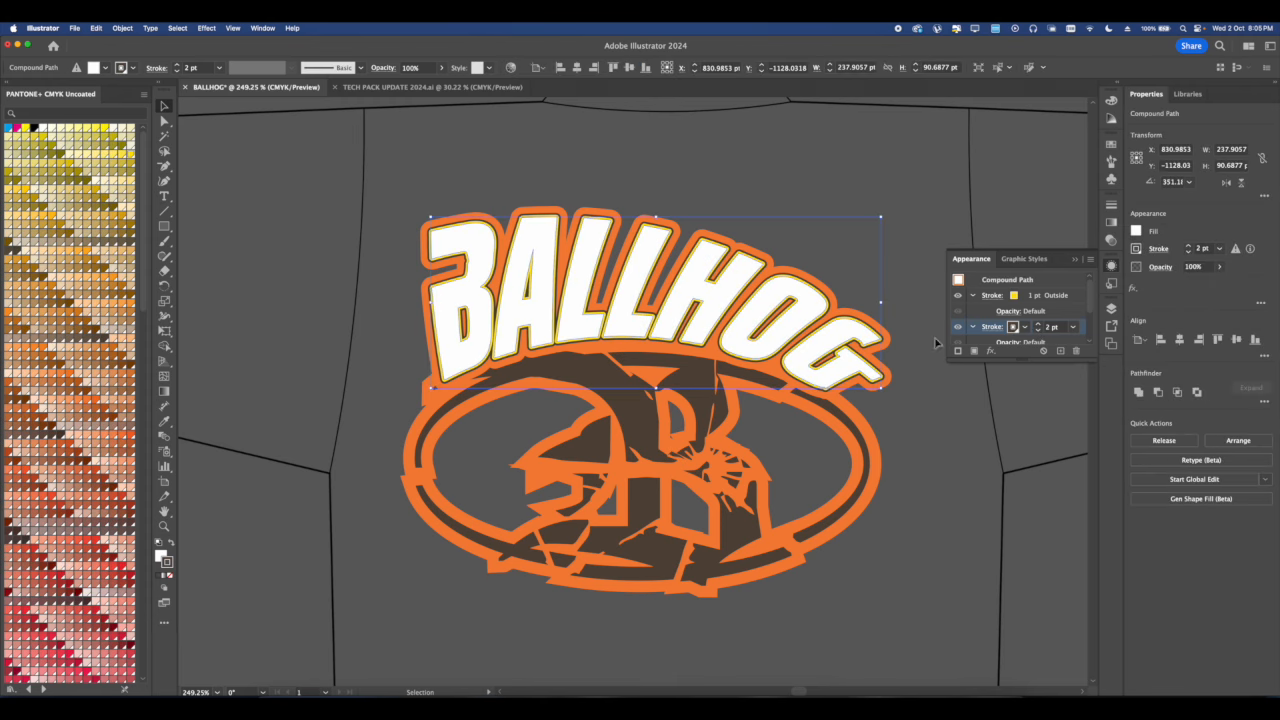
click(1037, 324)
scroll(637, 272, up, 5)
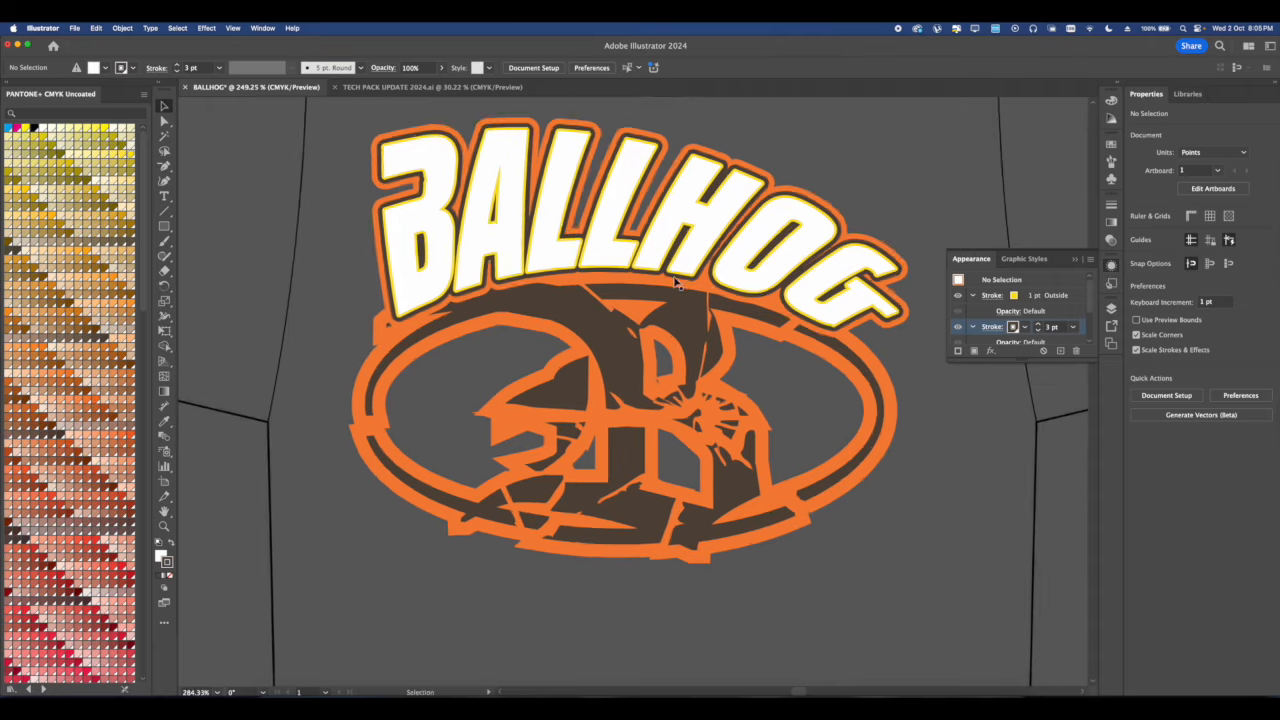
scroll(637, 272, down, 4)
scroll(643, 229, up, 4)
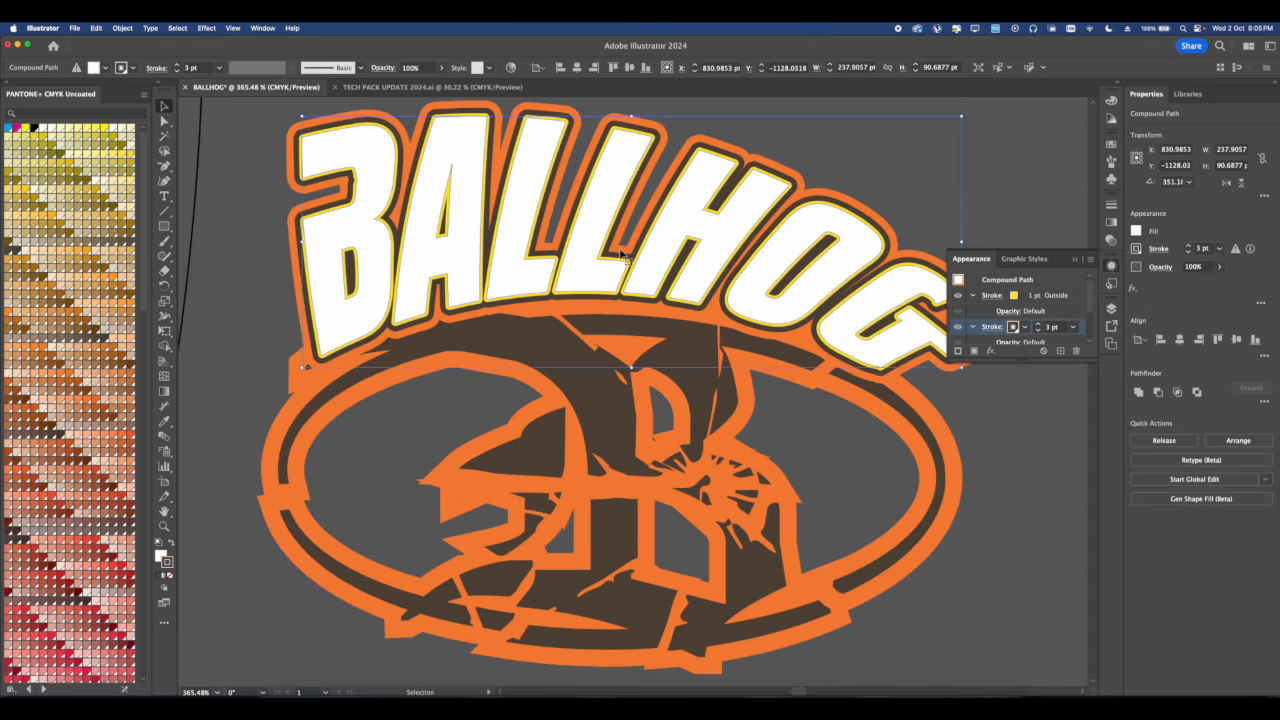
scroll(615, 254, down, 5)
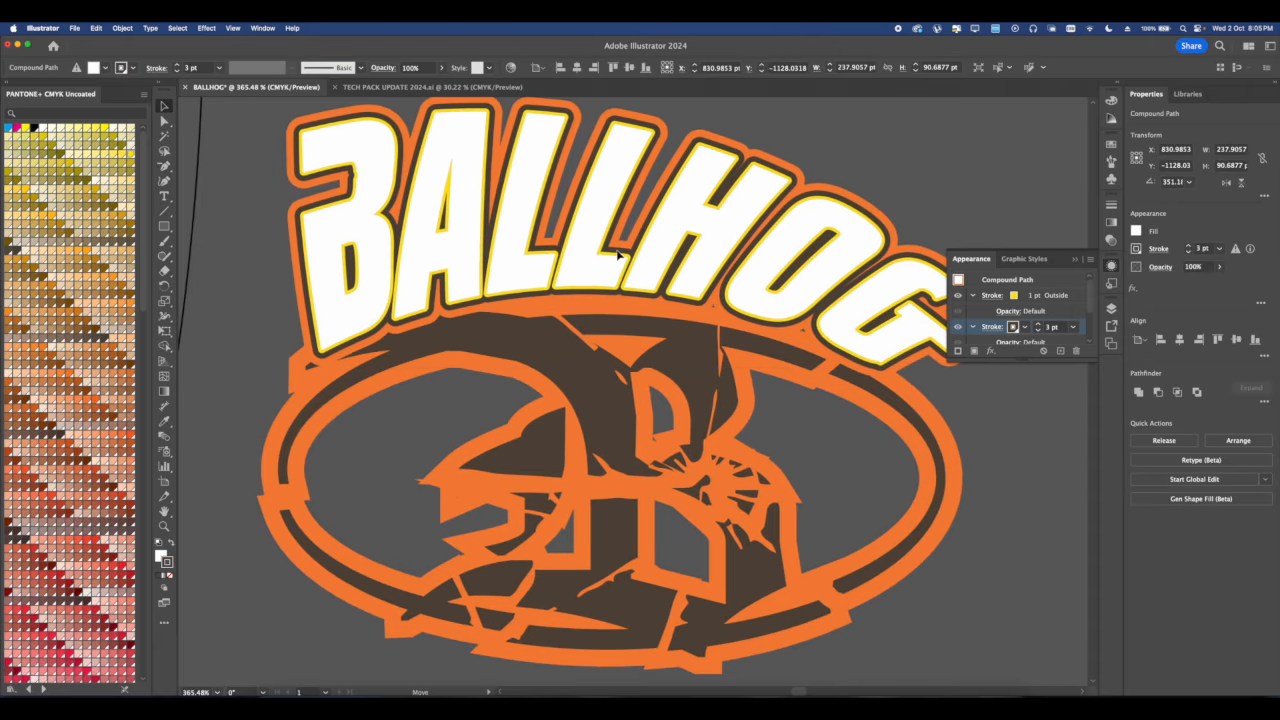
Select the lettering and emblem together and shift them sideways to centre them on the jersey.
click(774, 371)
scroll(683, 349, up, 1)
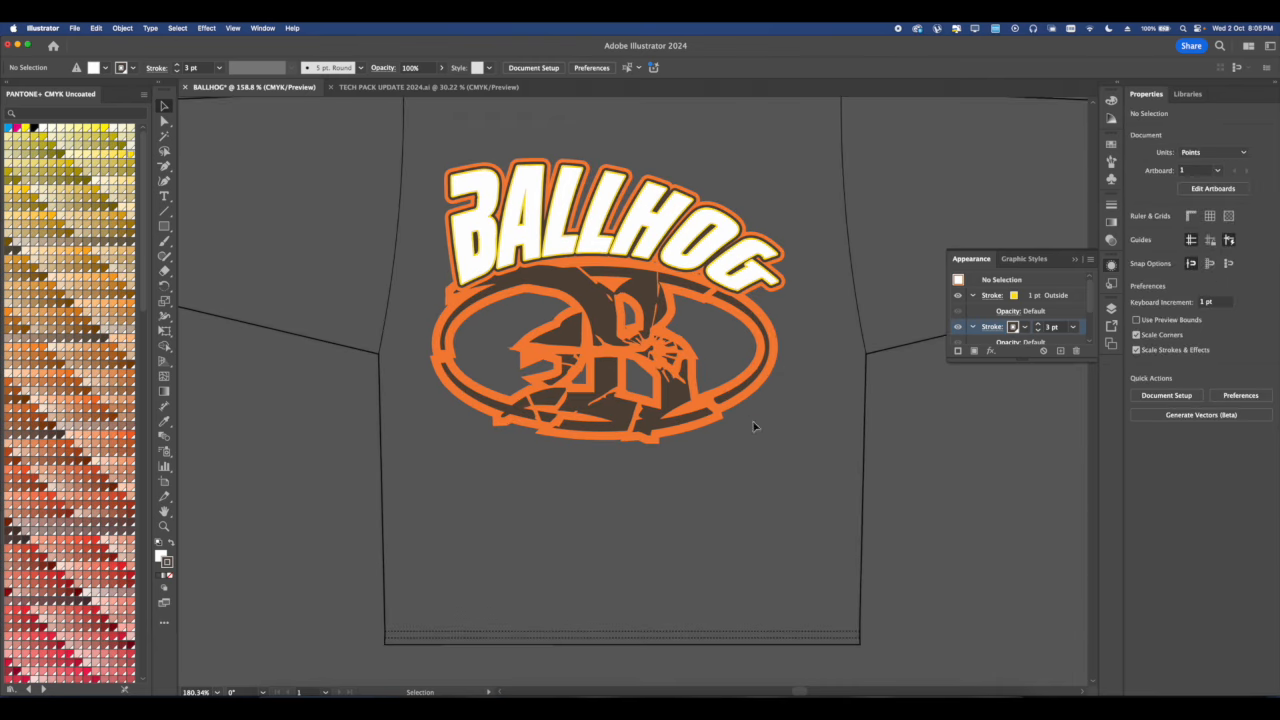
drag(754, 426, 574, 241)
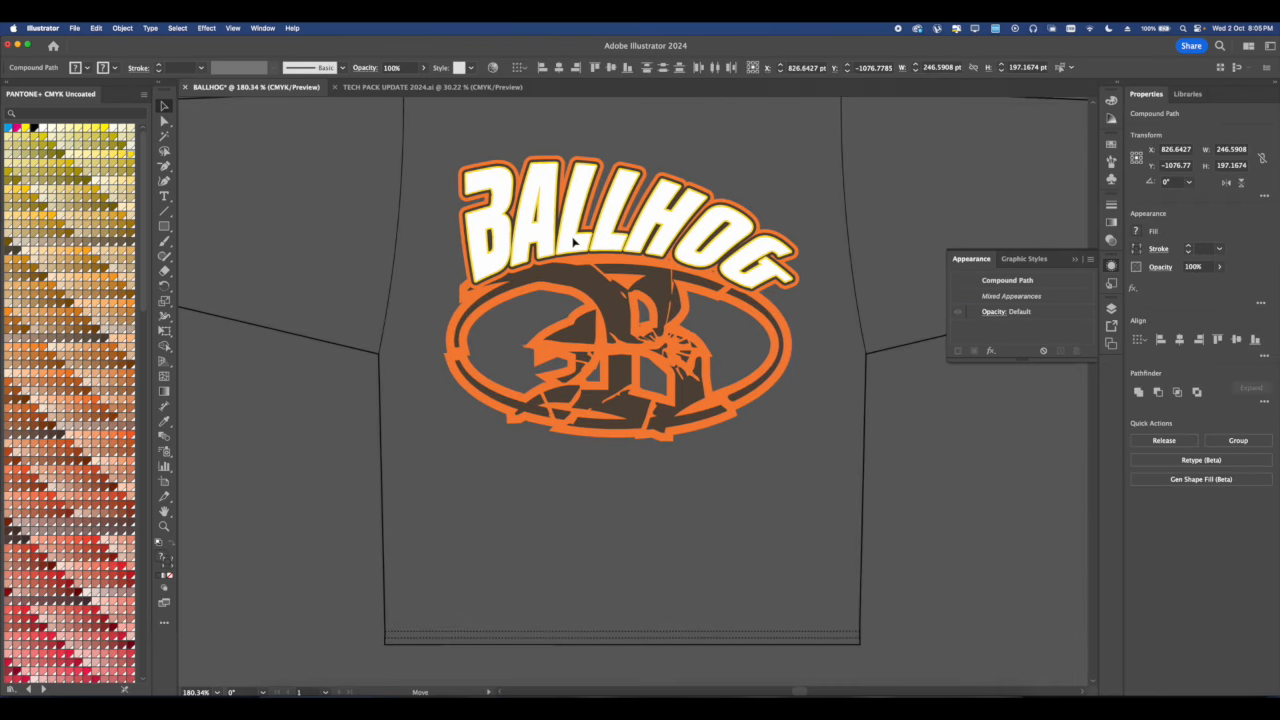
click(685, 499)
Duplicate the plain black BALLHOG text object and place the copy beneath the emblem.
drag(658, 403, 604, 400)
click(480, 415)
drag(478, 415, 505, 414)
alt+drag(490, 414, 658, 468)
Replace the wording of the black BALLHOG copy beneath the emblem with STREET TEAM.
key(t)
double_click(651, 469)
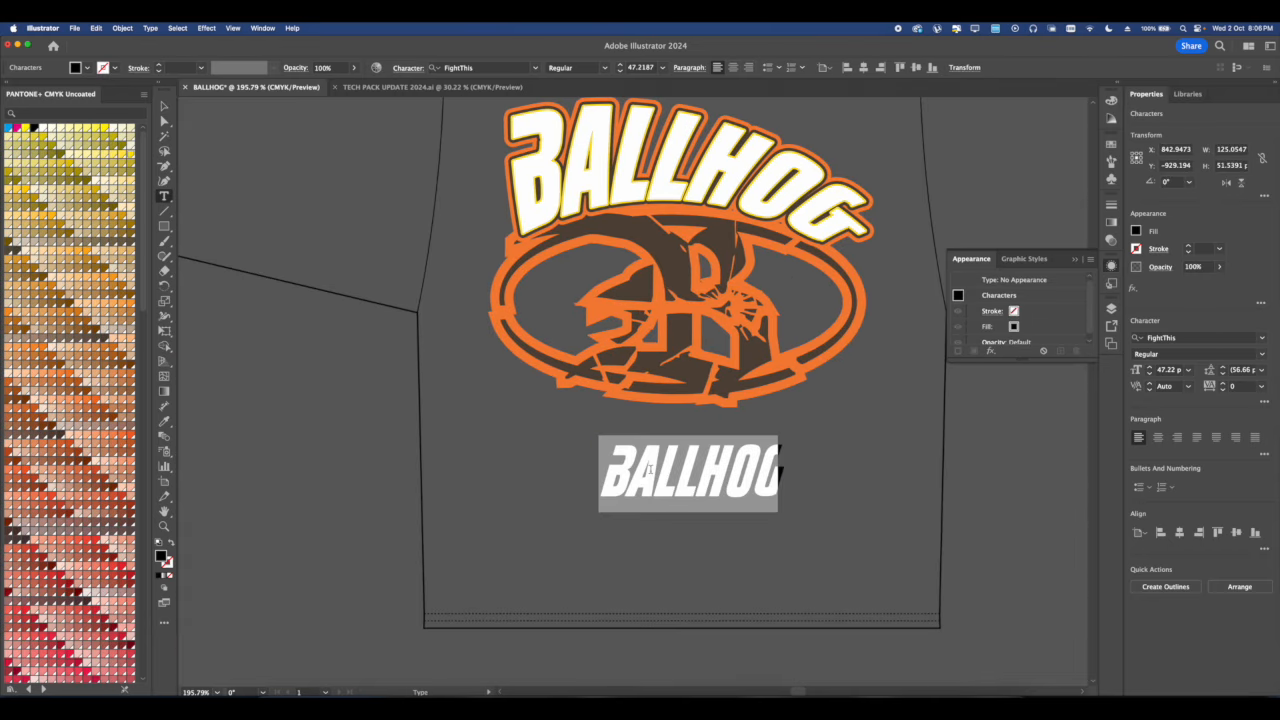
scroll(652, 470, down, 2)
scroll(650, 469, up, 1)
scroll(650, 469, up, 1)
text(S)
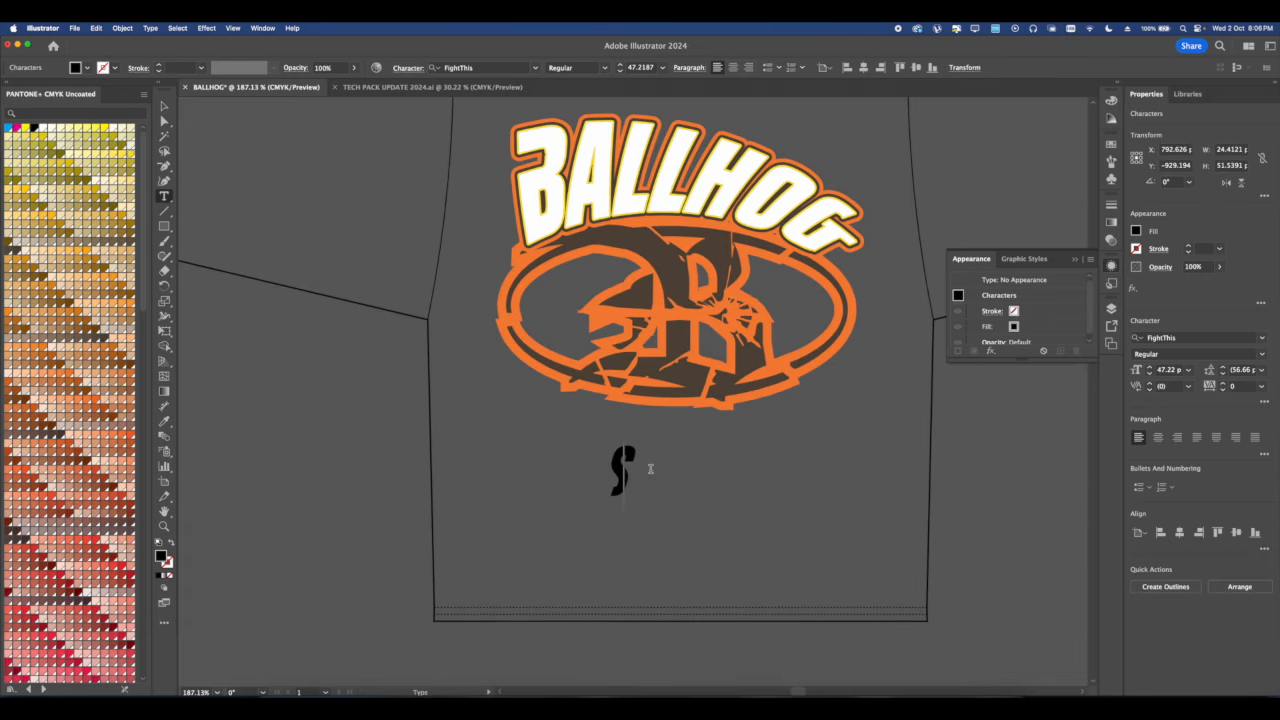
key(BackSpace)
text(STREET)
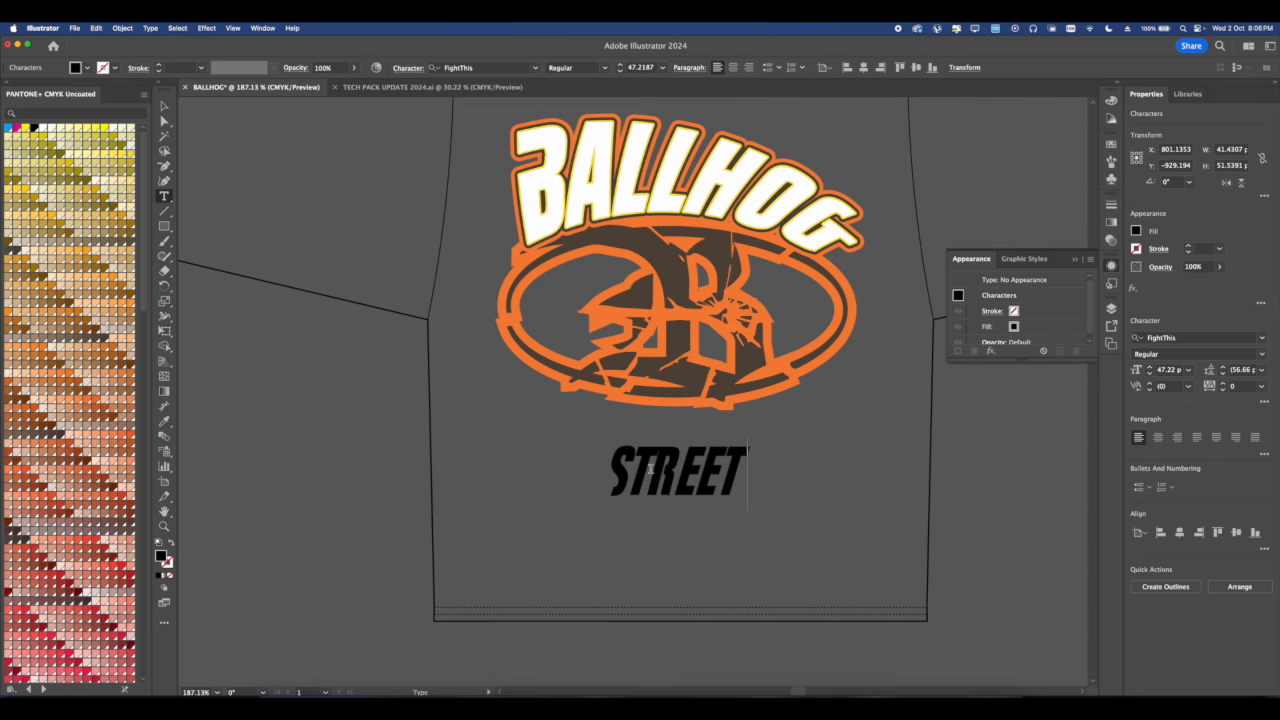
text( TEAM)
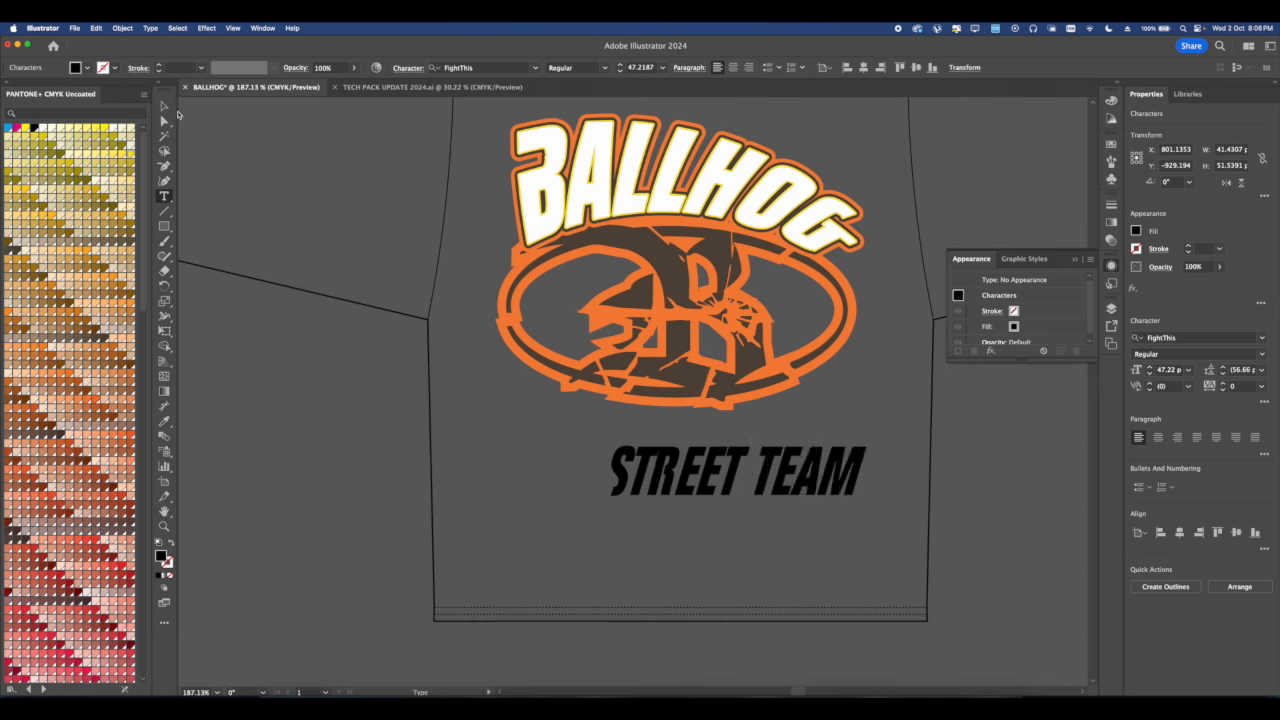
Browse the fonts for the STREET TEAM text and set it to Alpenkreuzer.
click(164, 106)
click(1259, 338)
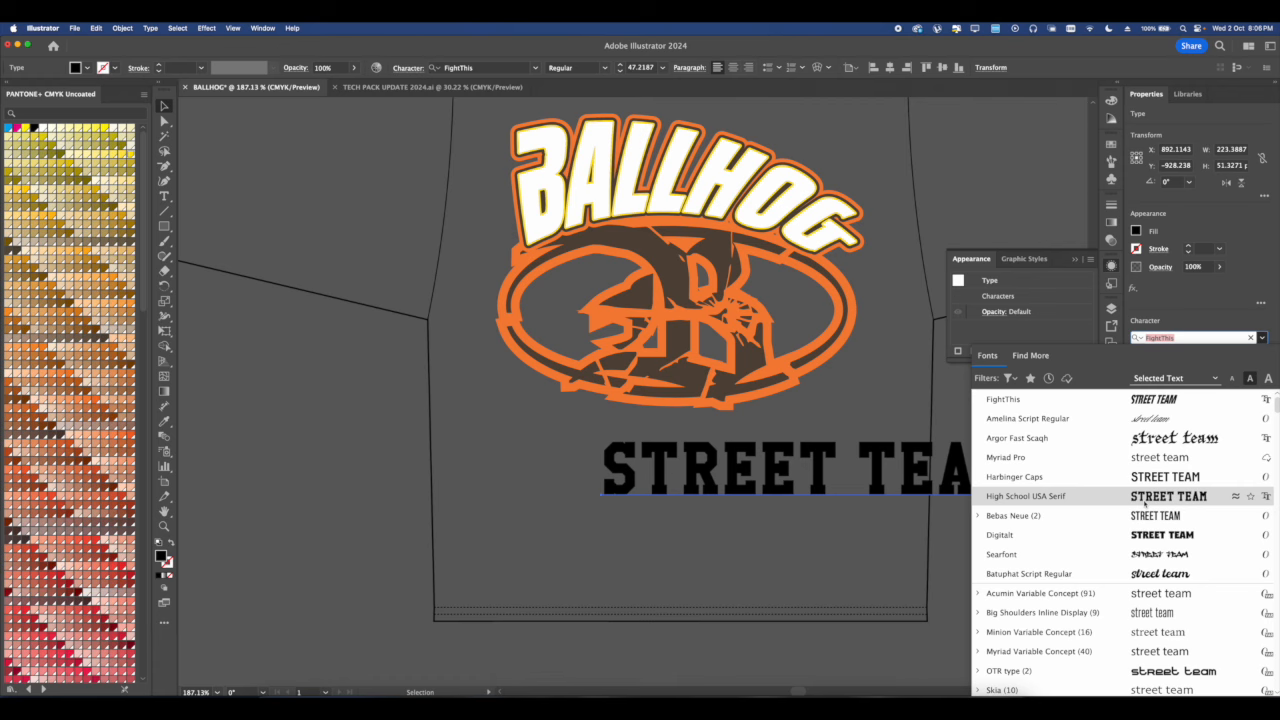
scroll(1137, 573, down, 5)
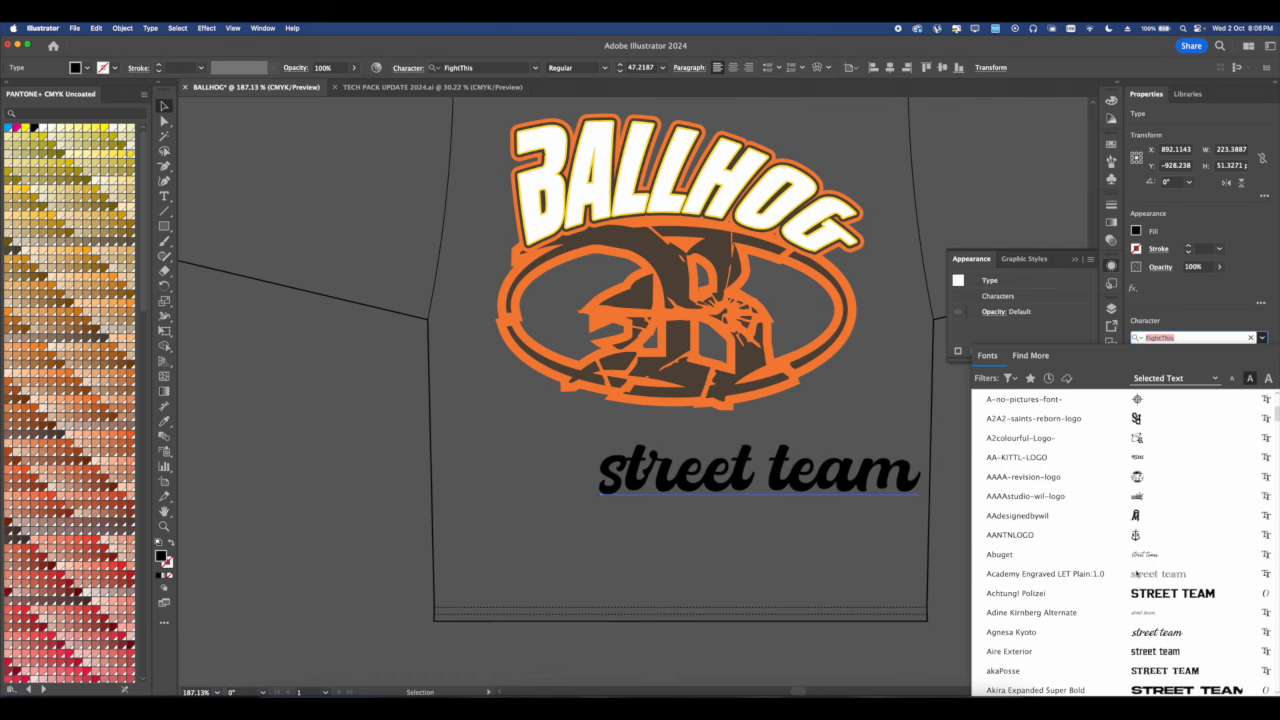
scroll(1150, 591, down, 1)
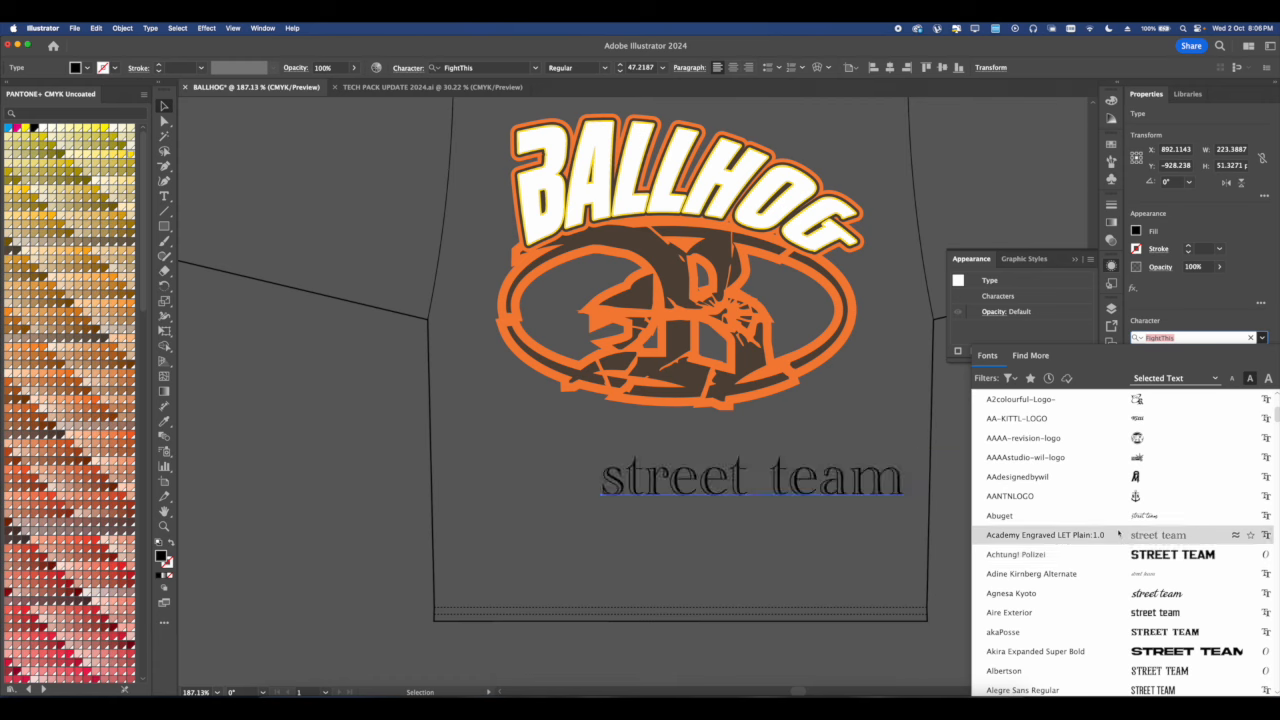
scroll(1120, 605, down, 2)
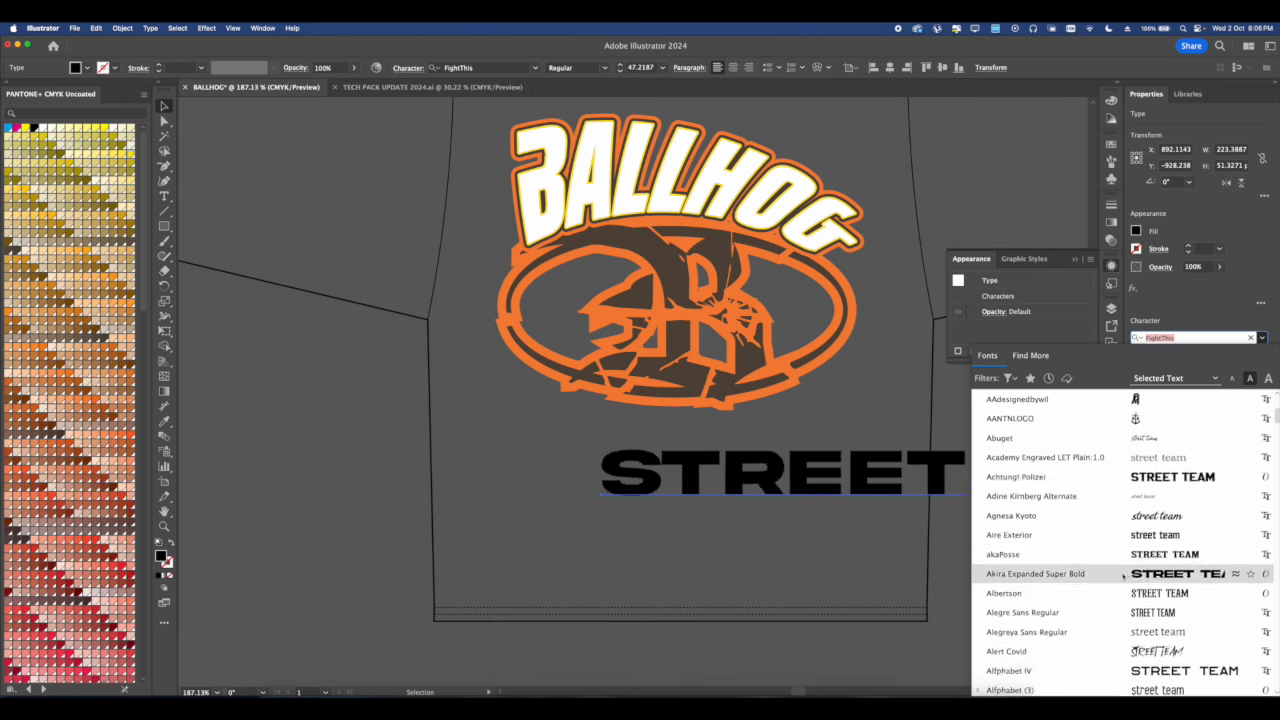
scroll(1043, 574, down, 4)
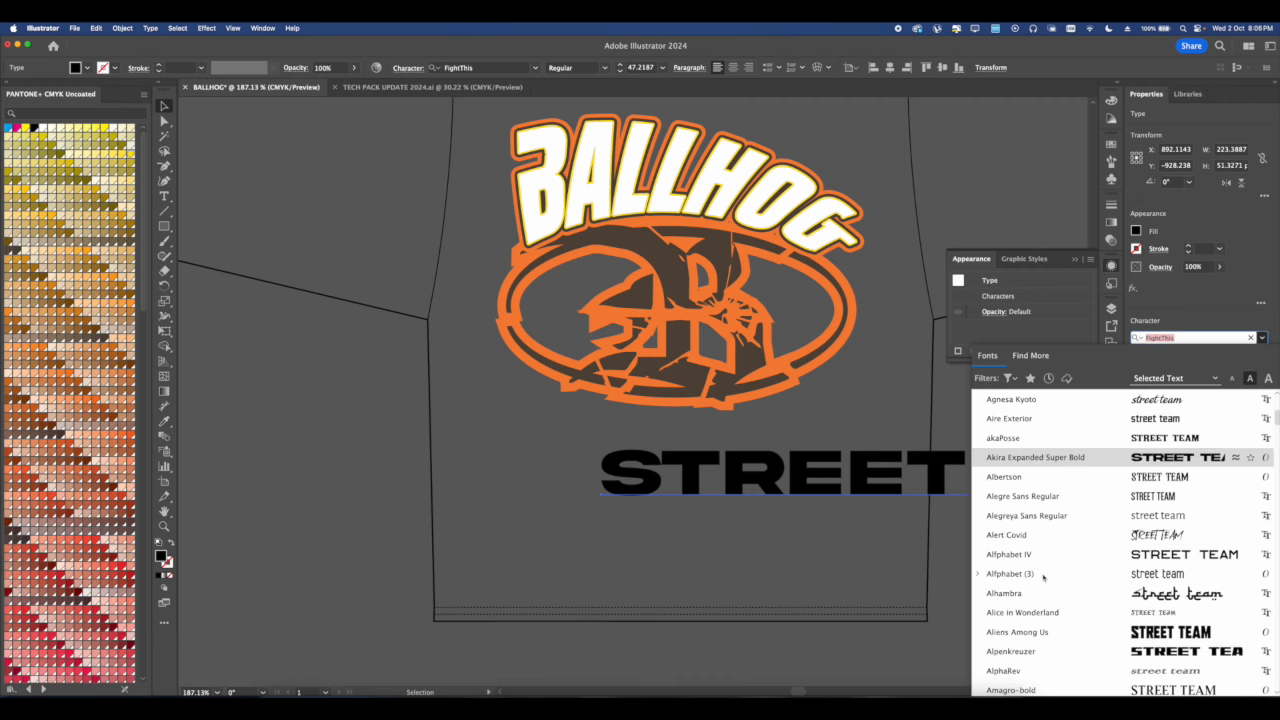
scroll(1130, 580, down, 2)
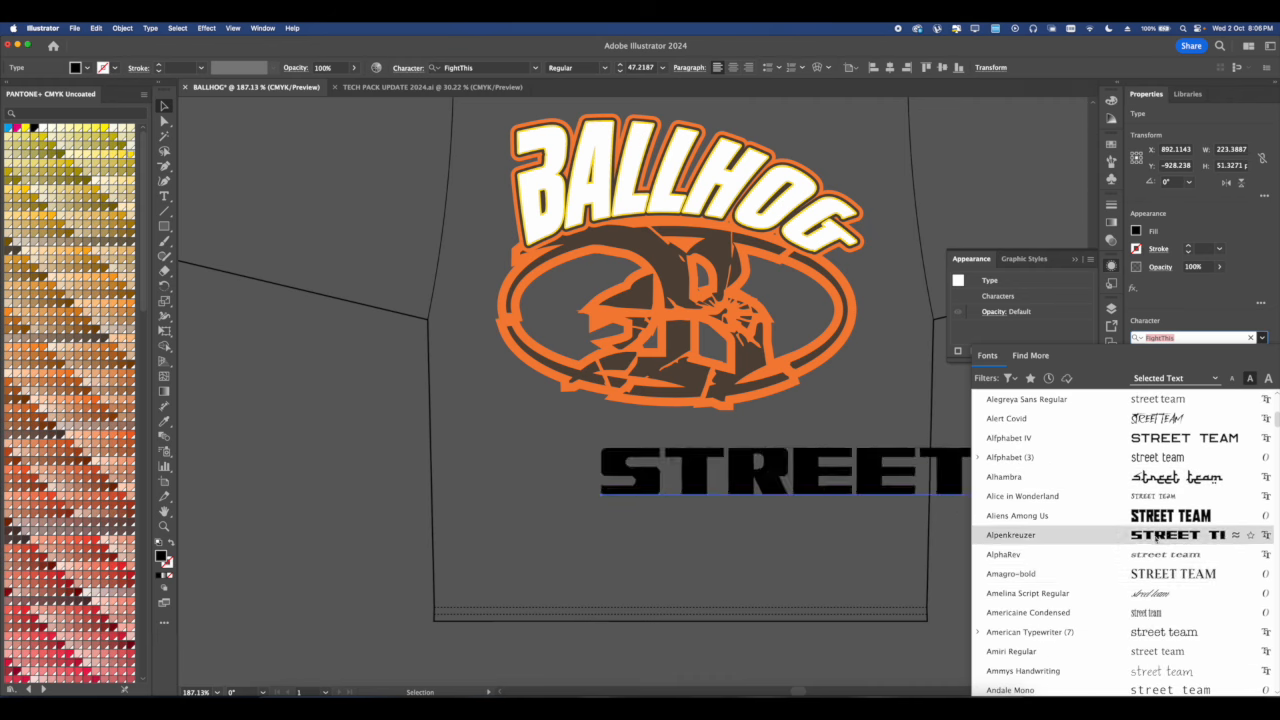
click(1085, 536)
Scale the STREET TEAM text down to about 251 pt wide and position it directly beneath the emblem.
drag(801, 497, 684, 504)
scroll(655, 485, down, 5)
scroll(656, 485, down, 4)
scroll(684, 504, up, 5)
drag(975, 511, 721, 508)
drag(705, 510, 752, 429)
scroll(712, 429, up, 2)
Place a spare copy of the STREET TEAM text above the jersey and convert the text beneath the emblem to outlines.
right_click(700, 434)
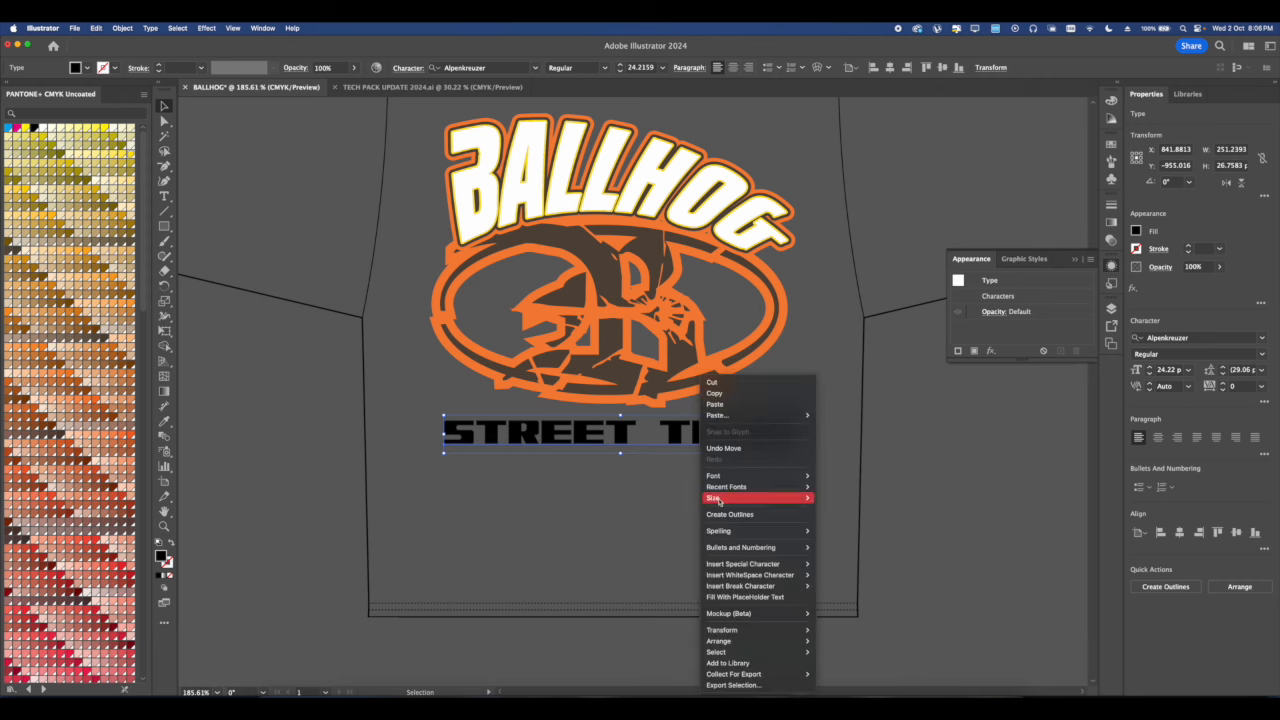
click(596, 489)
scroll(600, 480, down, 6)
scroll(629, 465, up, 6)
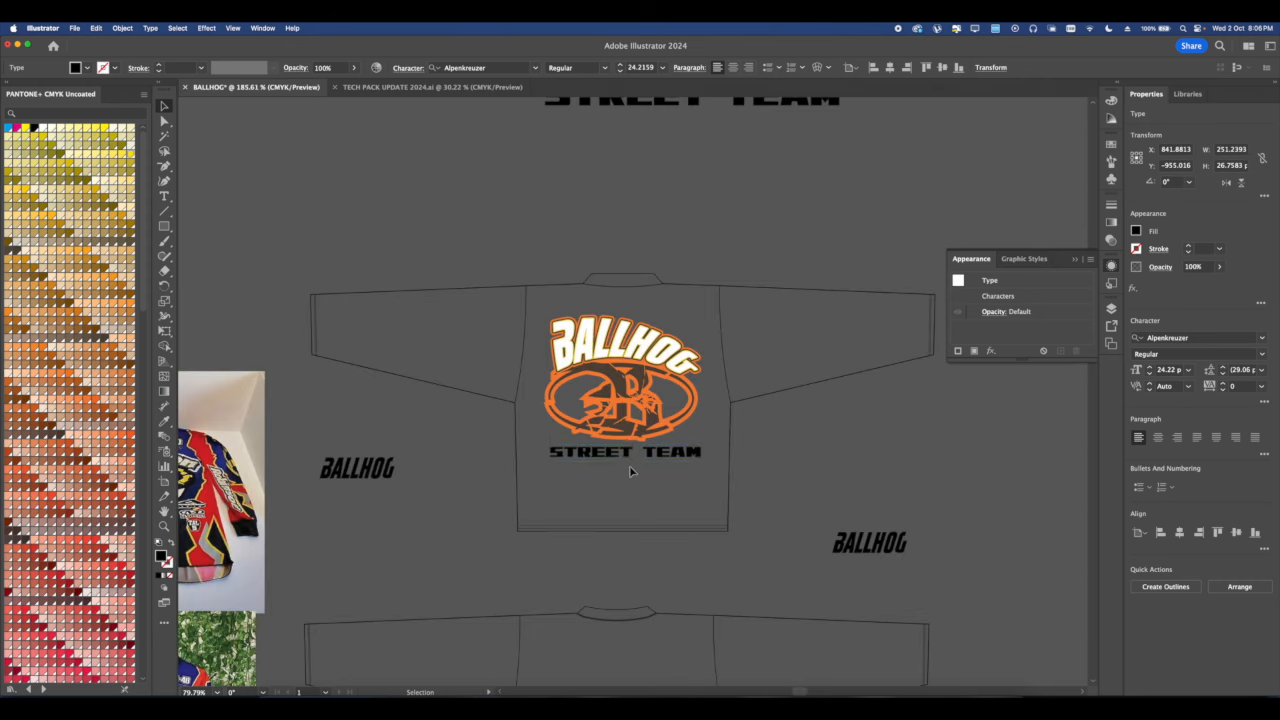
right_click(591, 430)
click(640, 517)
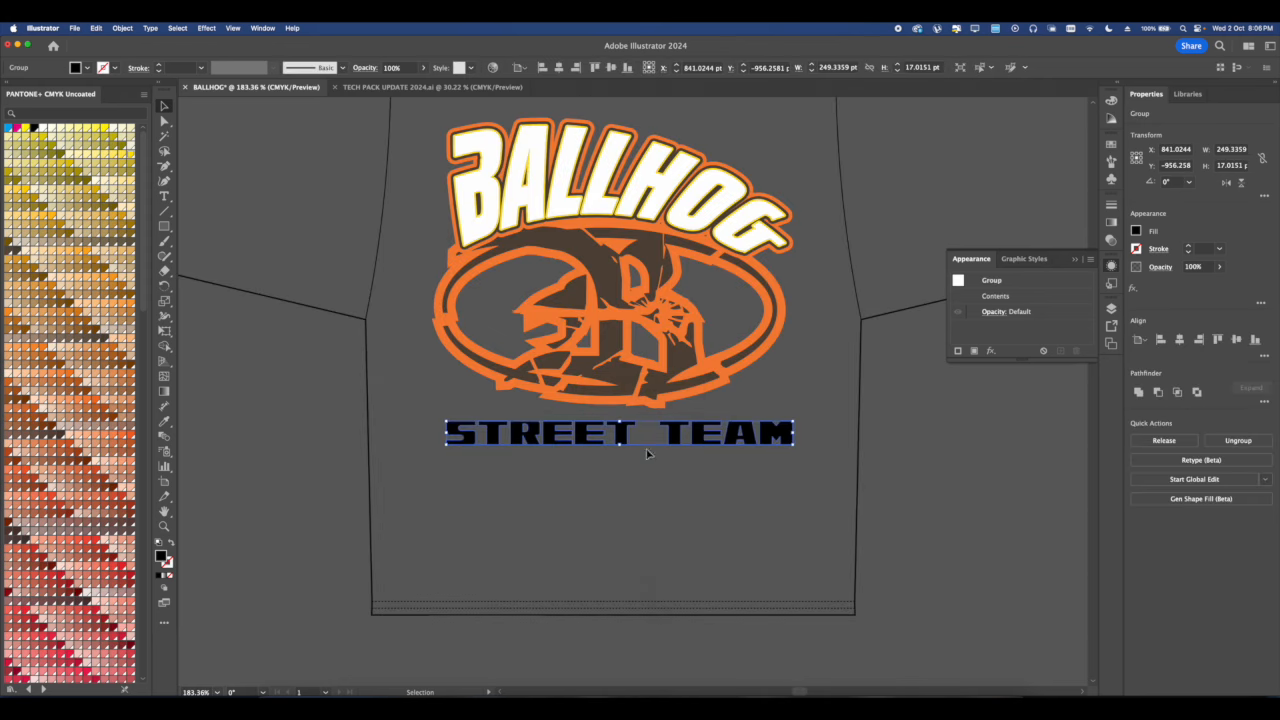
Ungroup the outlined STREET TEAM letters and shift TEAM horizontally closer to STREET.
scroll(667, 430, up, 4)
right_click(679, 431)
click(704, 527)
click(926, 489)
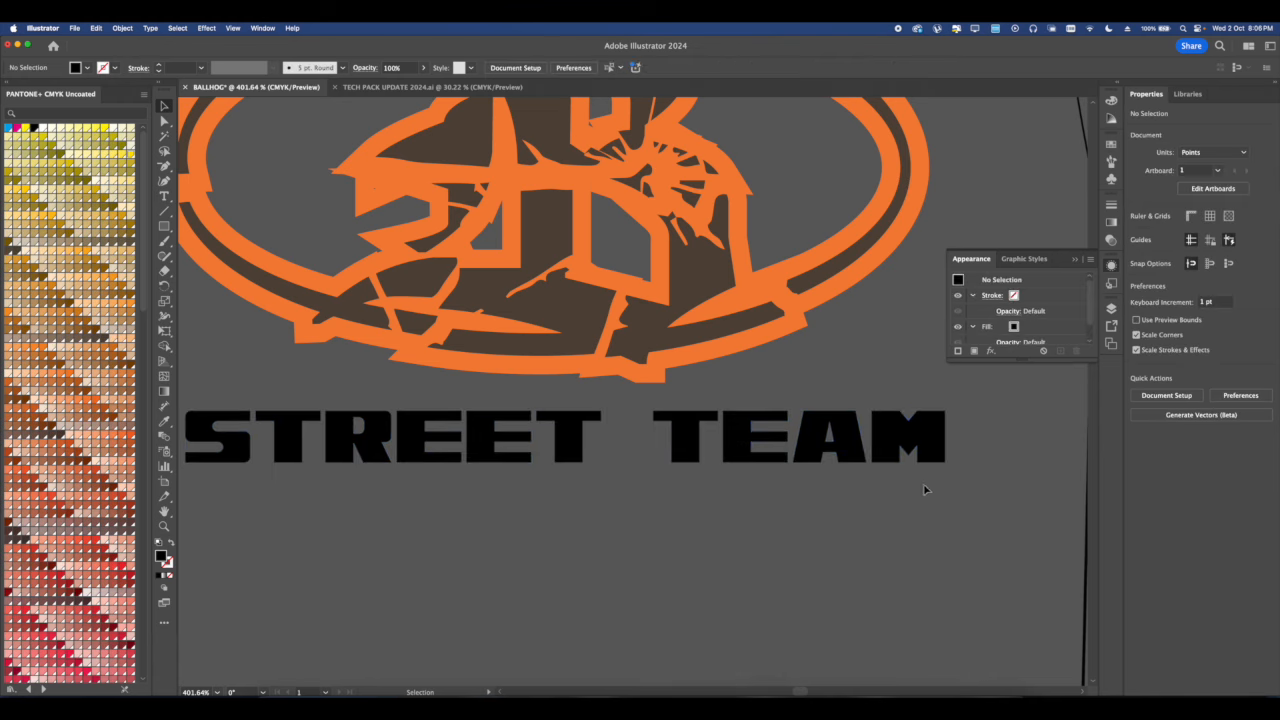
drag(676, 426, 641, 427)
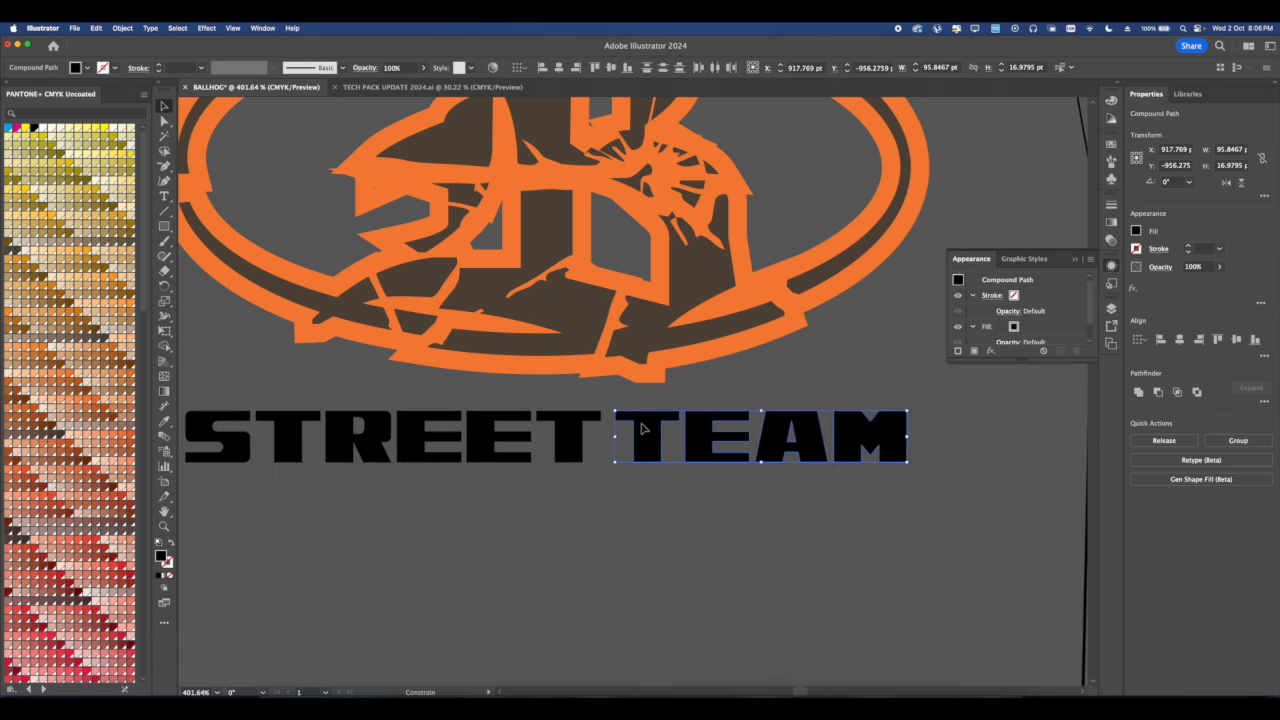
drag(650, 476, 701, 449)
scroll(637, 408, down, 2)
Delete the first letter of TEAM and move EAM up against STREET so both words share one T.
click(688, 400)
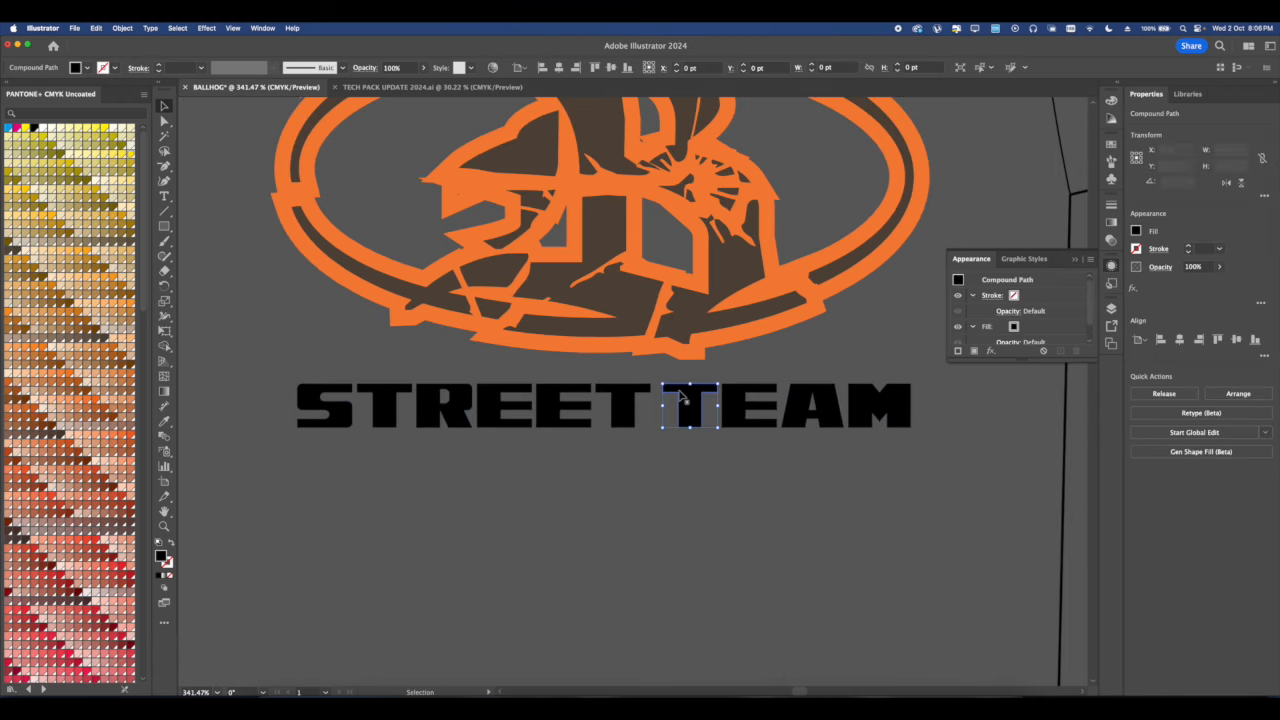
key(Delete)
drag(851, 428, 863, 444)
key(super+z)
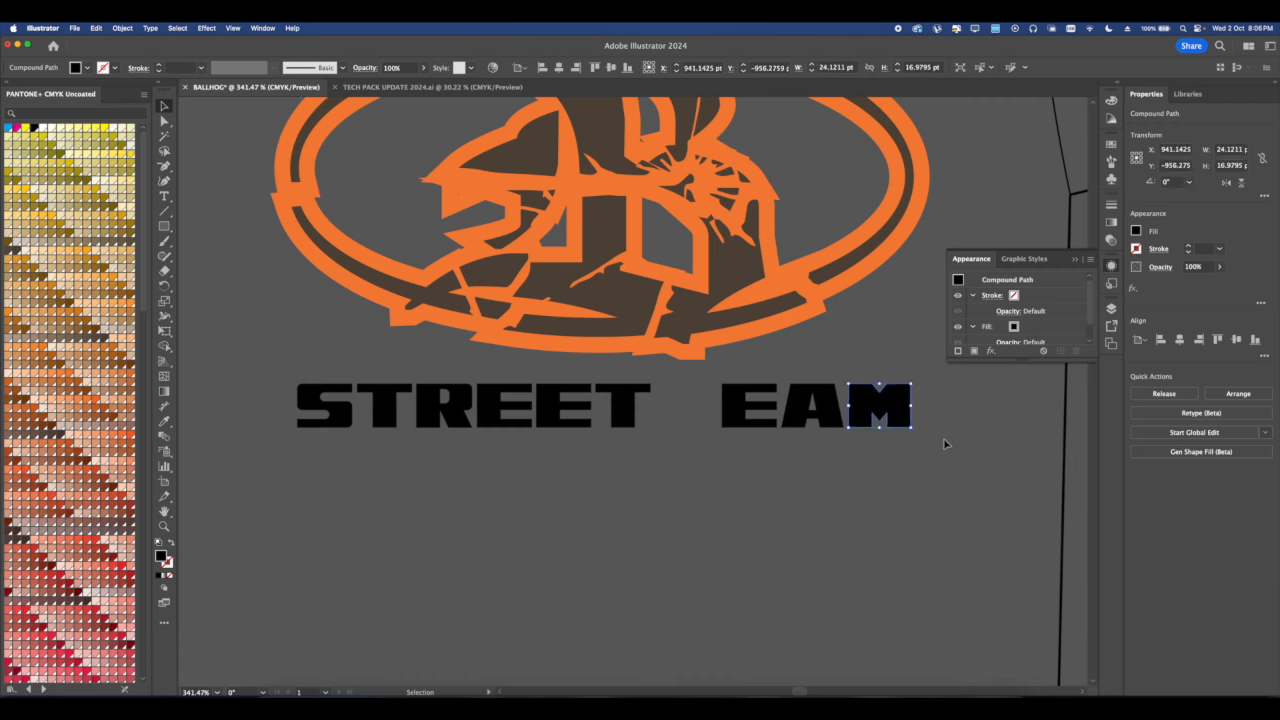
click(943, 440)
drag(736, 393, 670, 394)
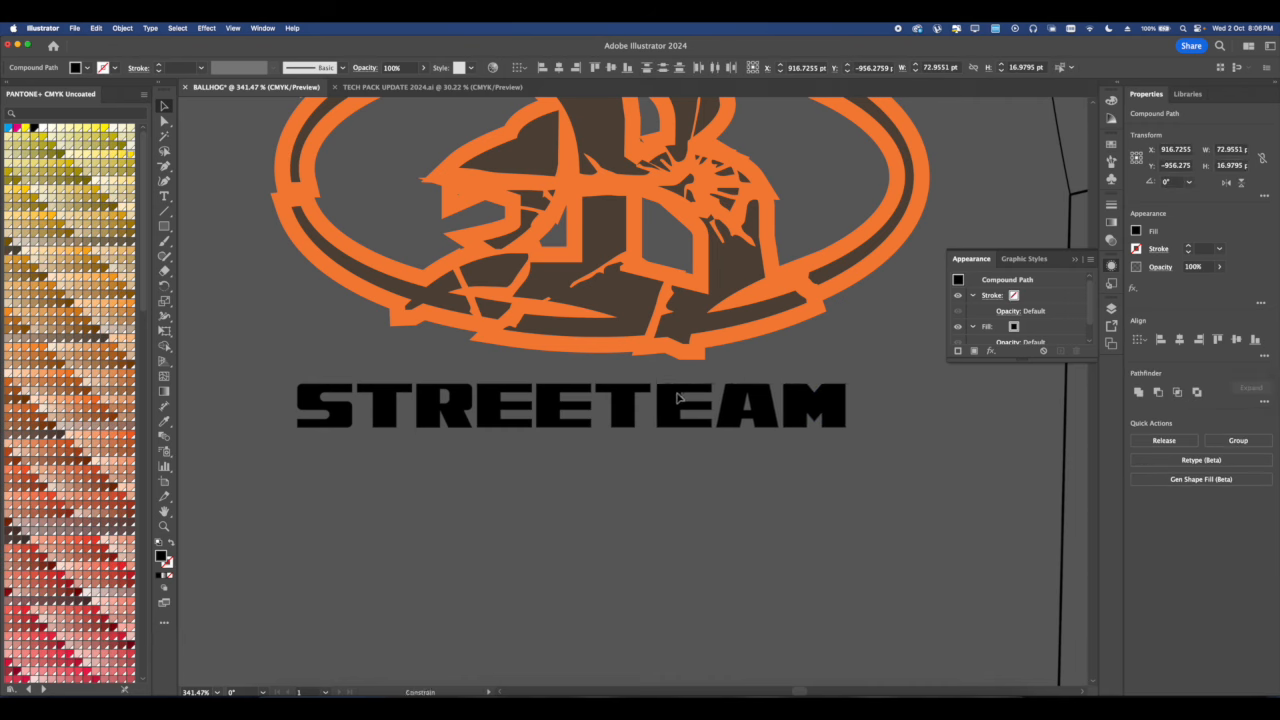
Enlarge the shared T to about 37 pt tall, extending above and below its neighbours, and move the lettering lower.
click(621, 418)
drag(866, 446, 320, 410)
drag(490, 415, 492, 487)
click(610, 510)
click(620, 488)
mouse_move(626, 506)
mouse_down()
mouse_move(636, 536)
mouse_move(623, 484)
mouse_up()
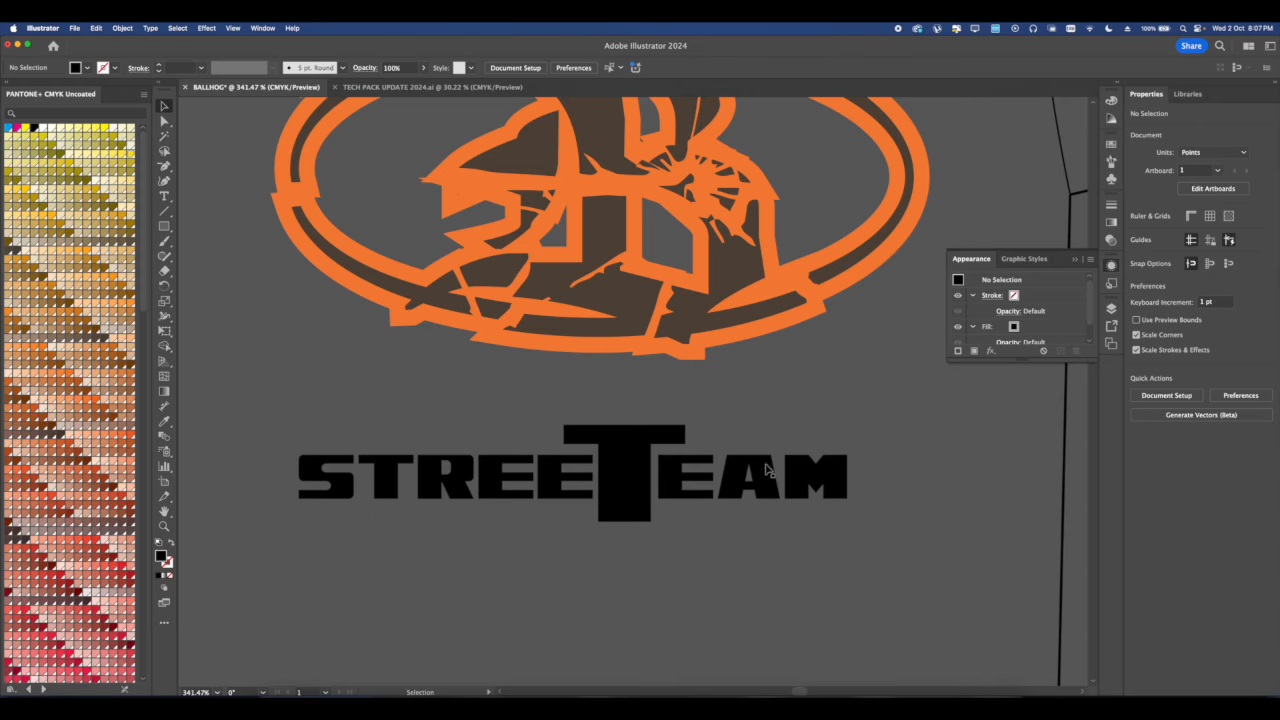
Select all the letters of the combined STREETEAM wordmark and group them.
drag(766, 466, 834, 368)
scroll(654, 390, up, 3)
scroll(650, 390, down, 4)
drag(646, 386, 597, 386)
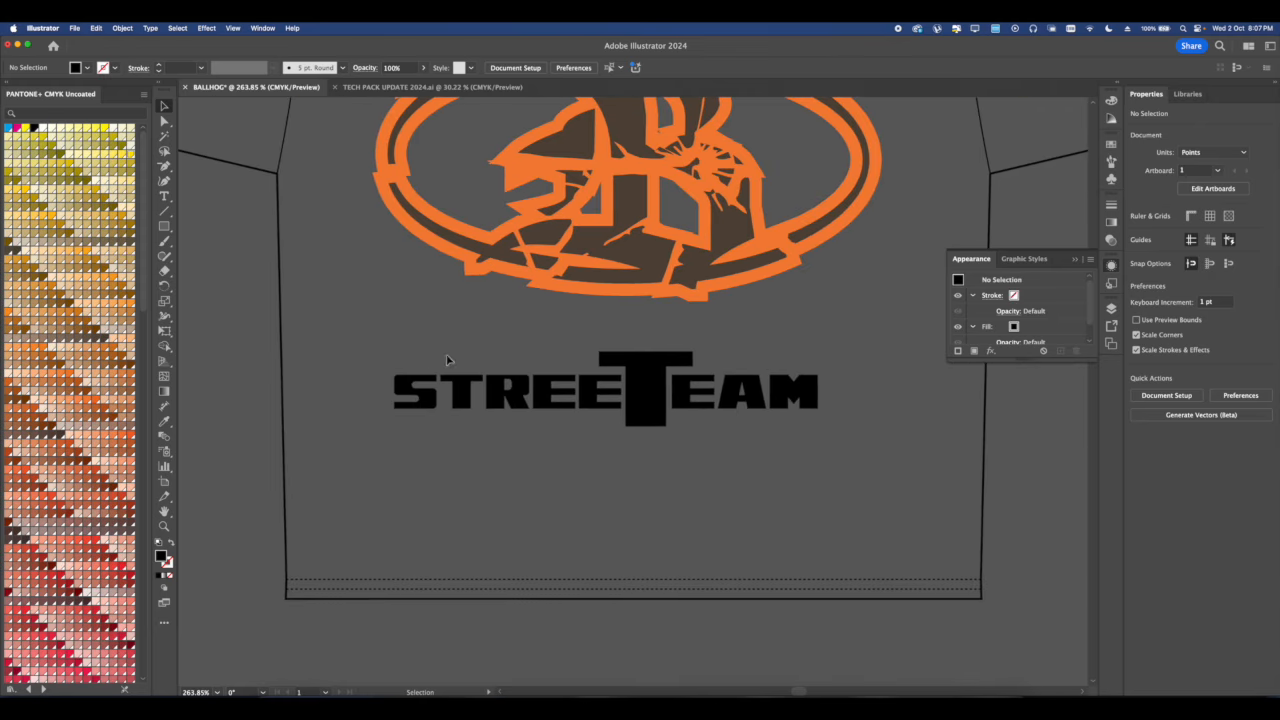
click(800, 398)
key(super+g)
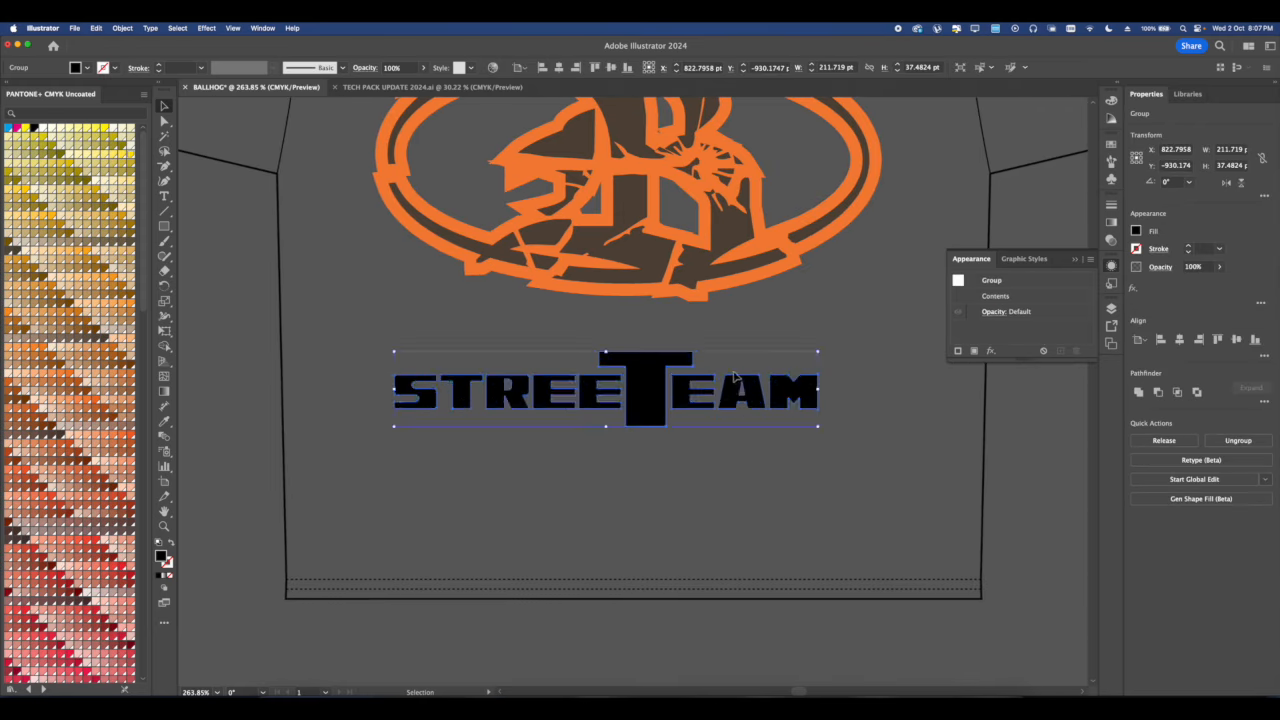
Place a spare copy of the STREETEAM group above the jersey and move the original up just beneath the emblem.
scroll(731, 380, down, 5)
drag(731, 380, 703, 144)
scroll(694, 383, up, 6)
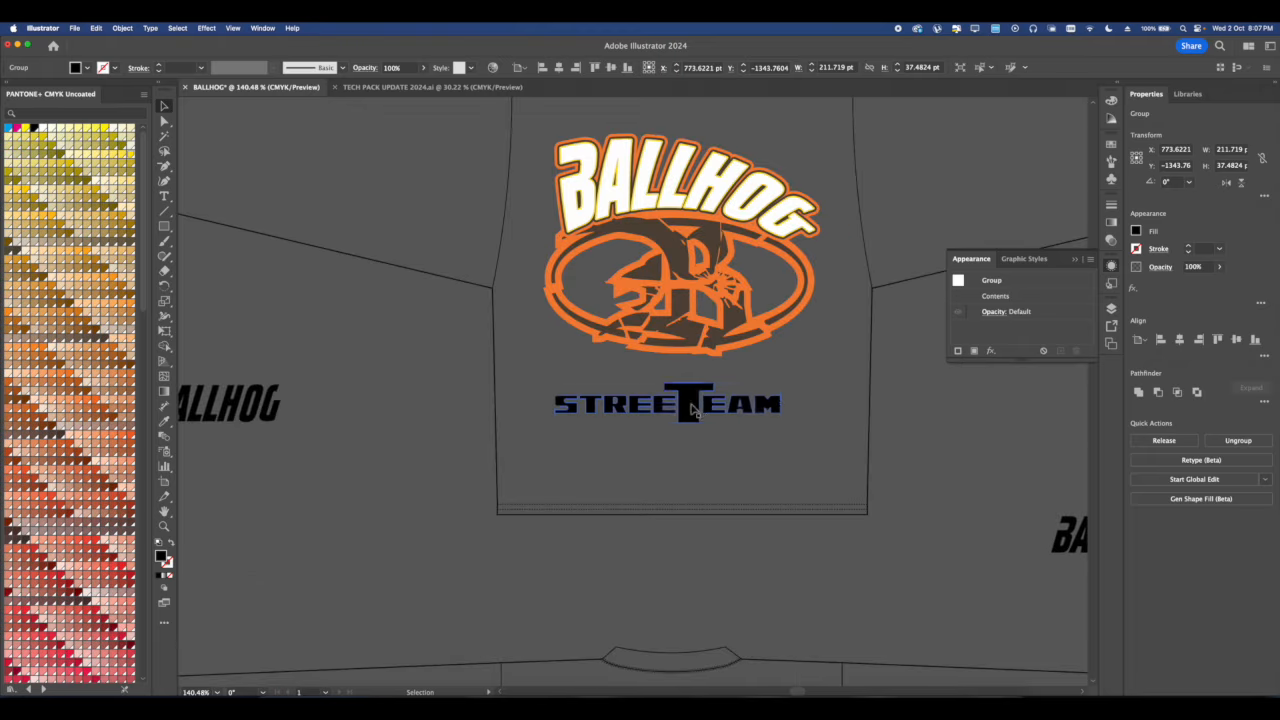
drag(680, 392, 694, 343)
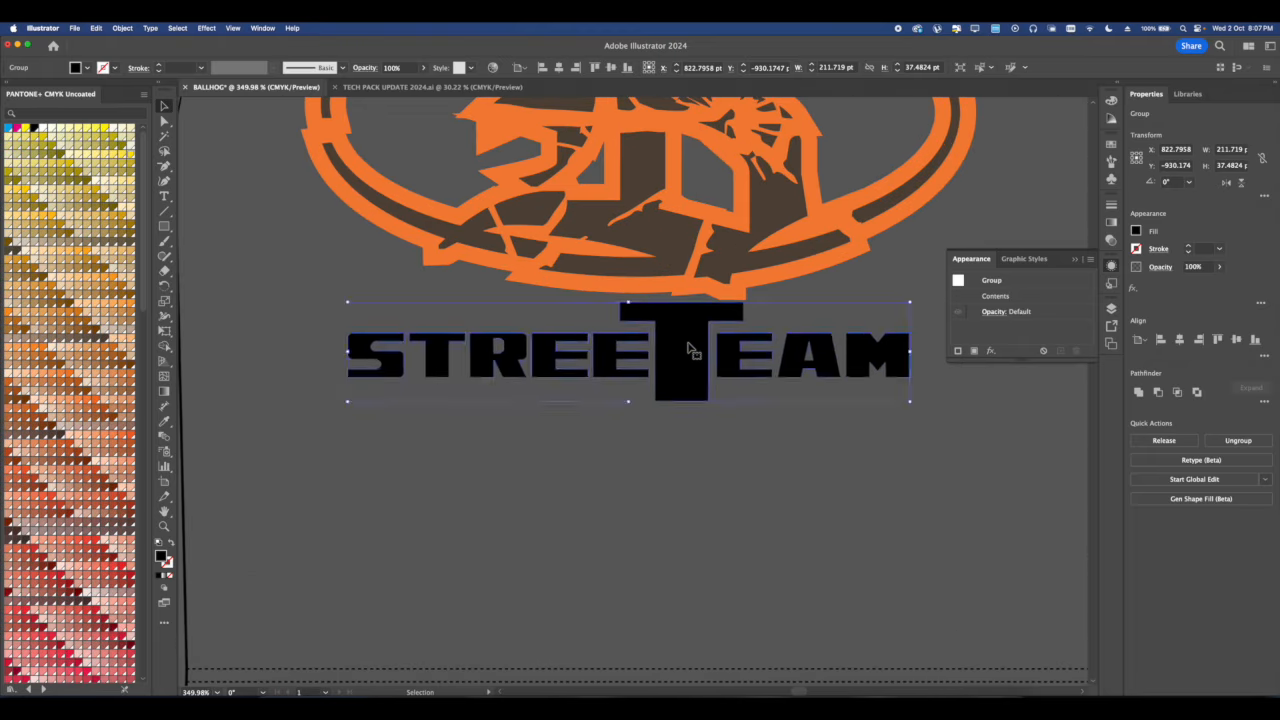
scroll(690, 360, down, 3)
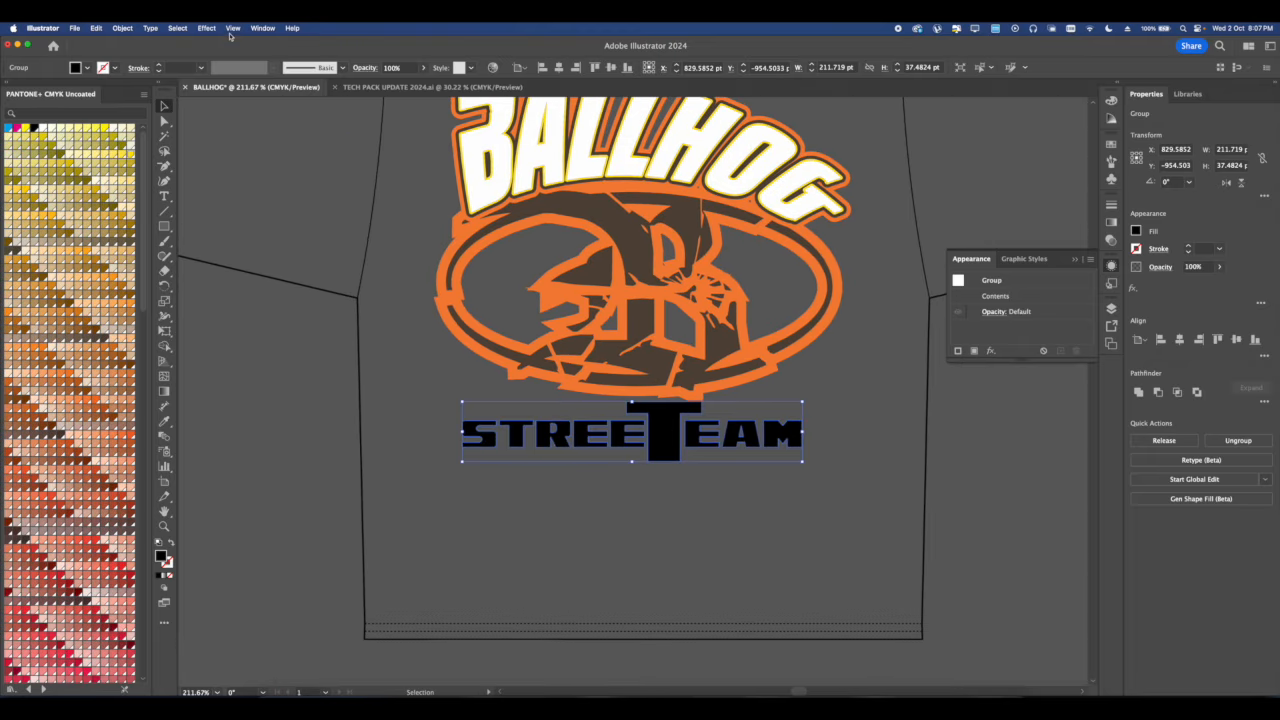
Apply a horizontal Arc warp to the STREETEAM group with bend -36%, horizontal distortion 36% and vertical distortion -4%.
click(214, 29)
mouse_move(240, 198)
click(367, 198)
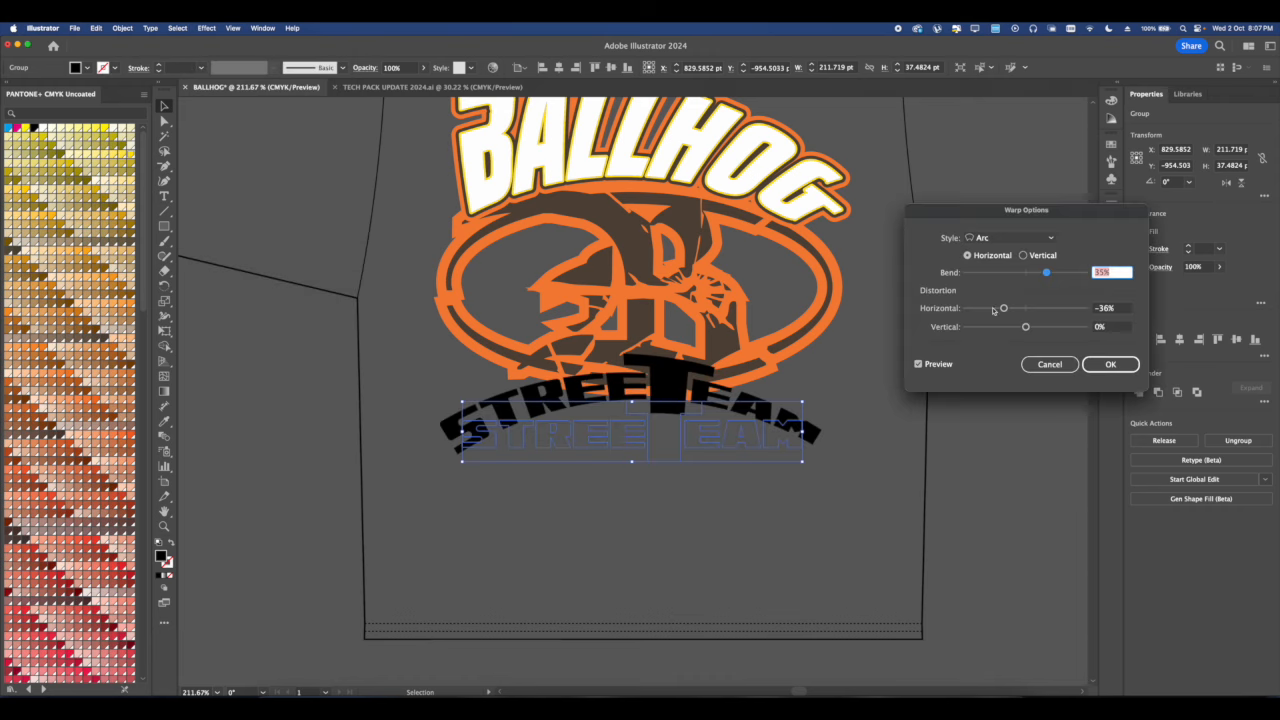
drag(1036, 273, 1008, 274)
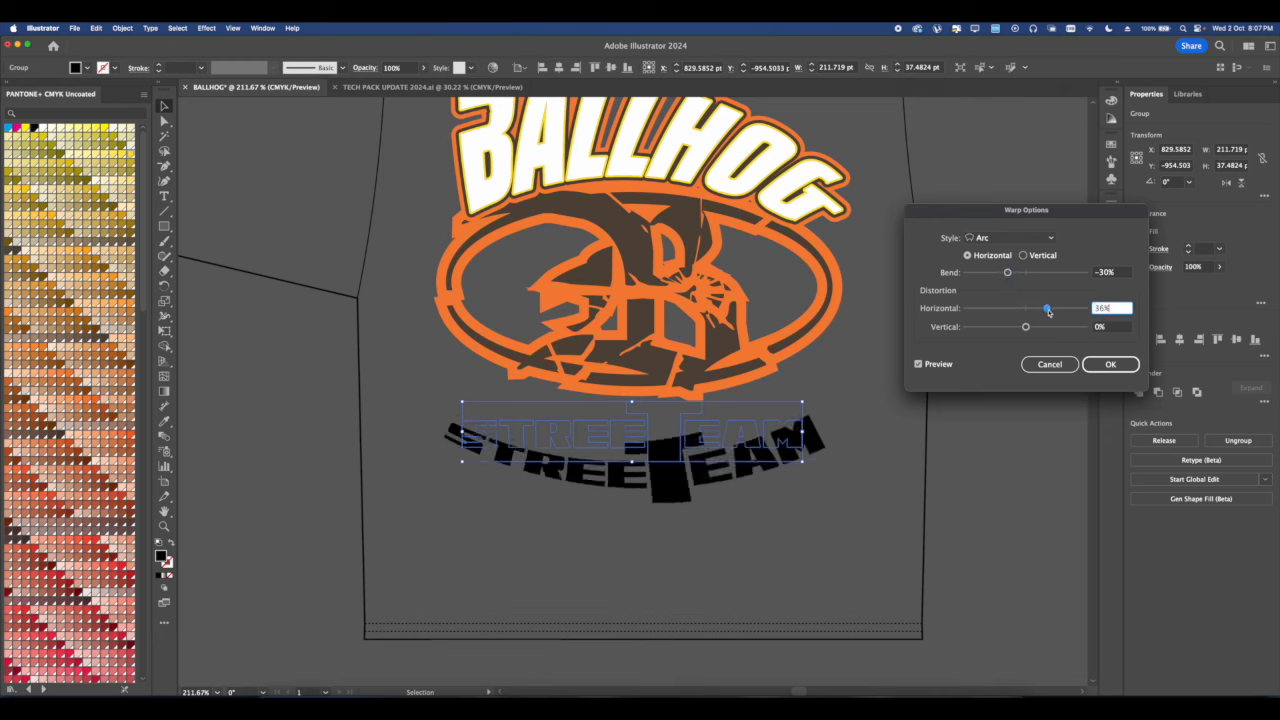
drag(1008, 274, 1004, 273)
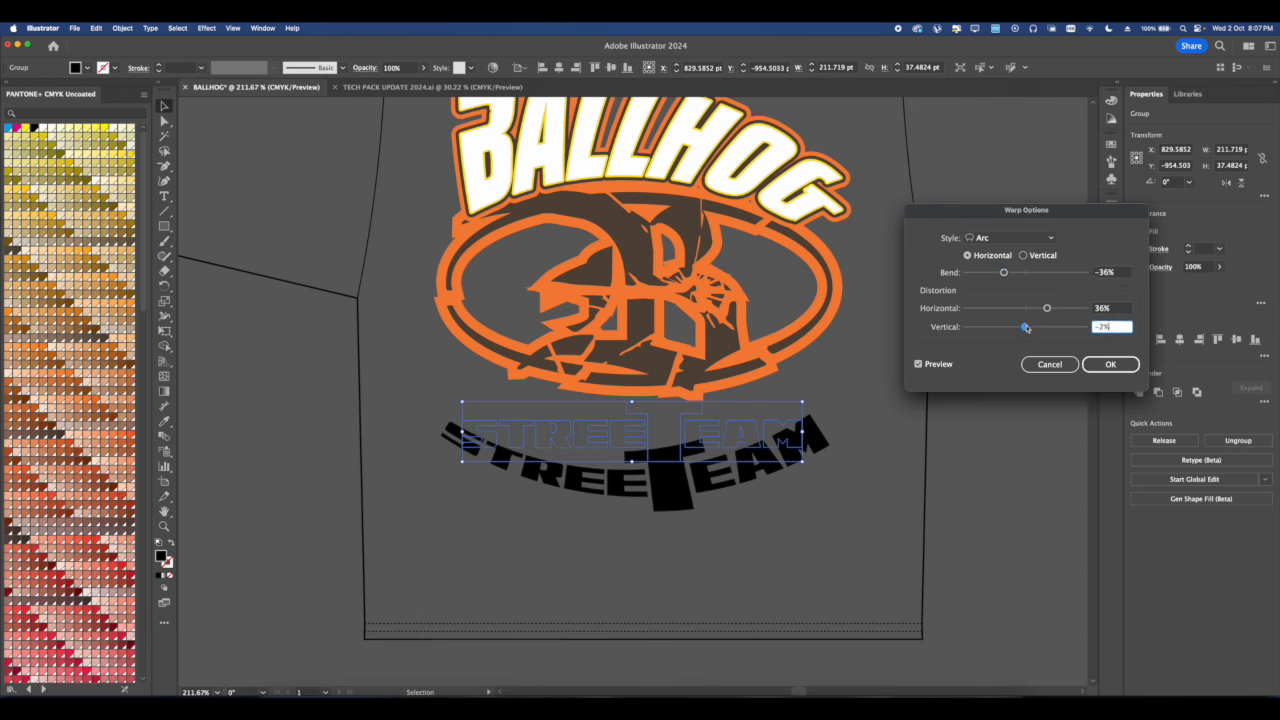
drag(1024, 327, 1025, 327)
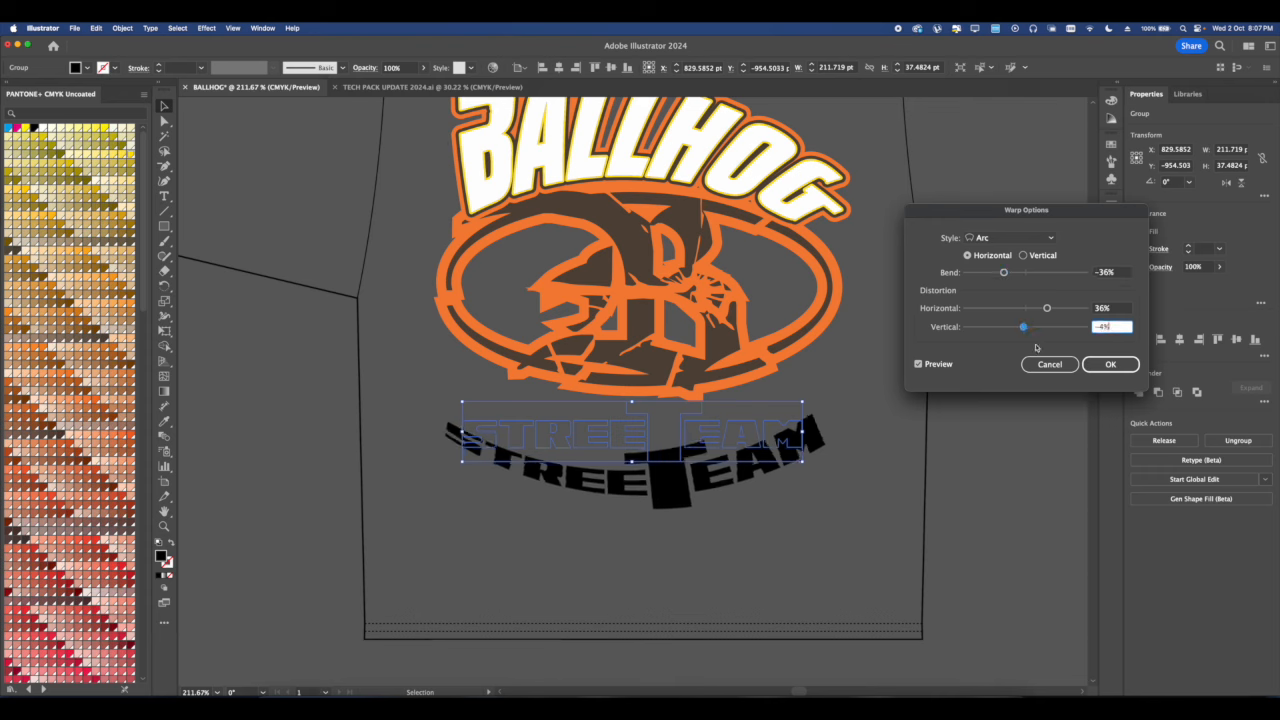
click(1108, 365)
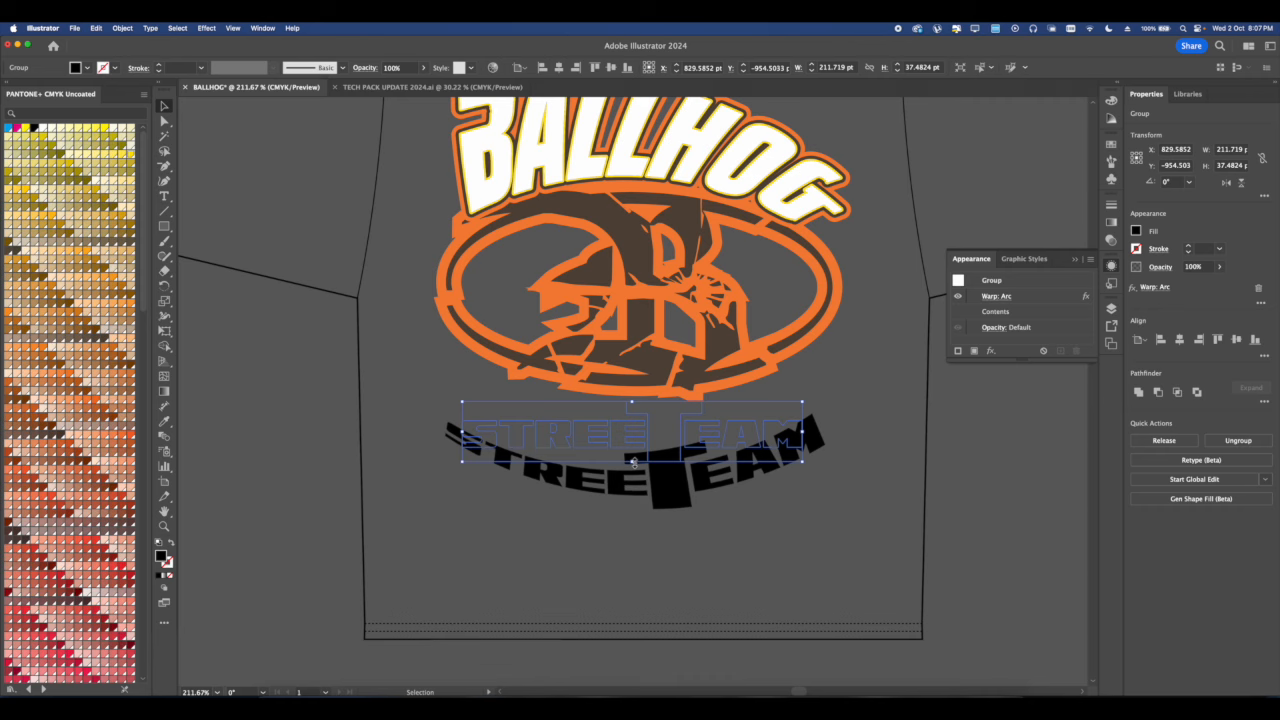
Move the curved STREETEAM lettering up against the emblem's lower edge and place a spare copy above the jersey's sleeve.
drag(681, 486, 678, 402)
scroll(635, 453, down, 5)
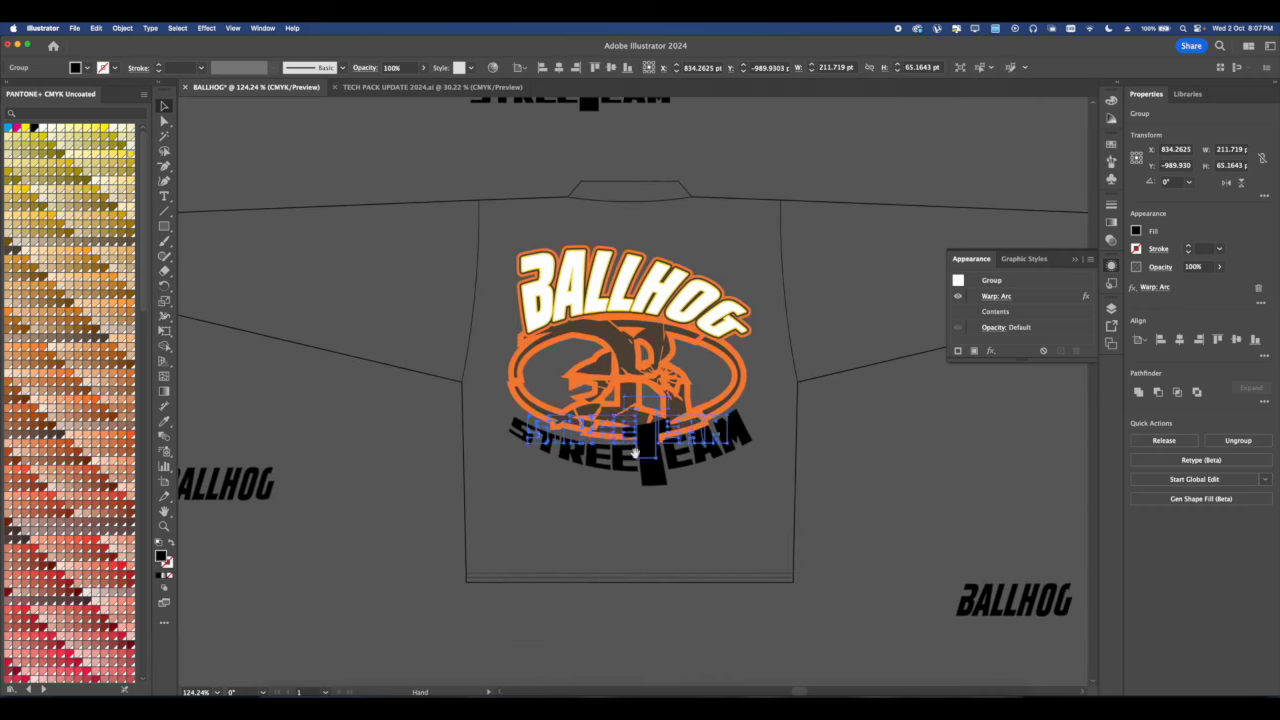
drag(635, 453, 385, 168)
click(668, 482)
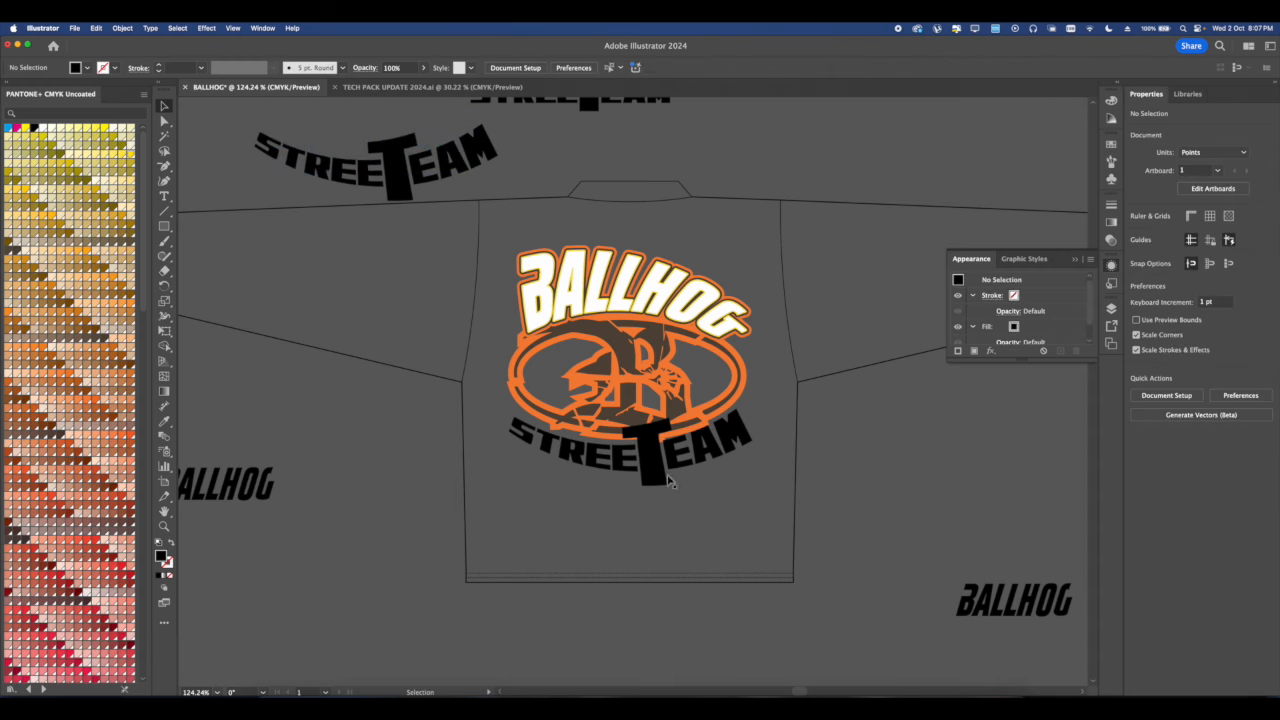
Expand the appearance of the curved STREETEAM lettering beneath the emblem.
click(669, 482)
click(122, 28)
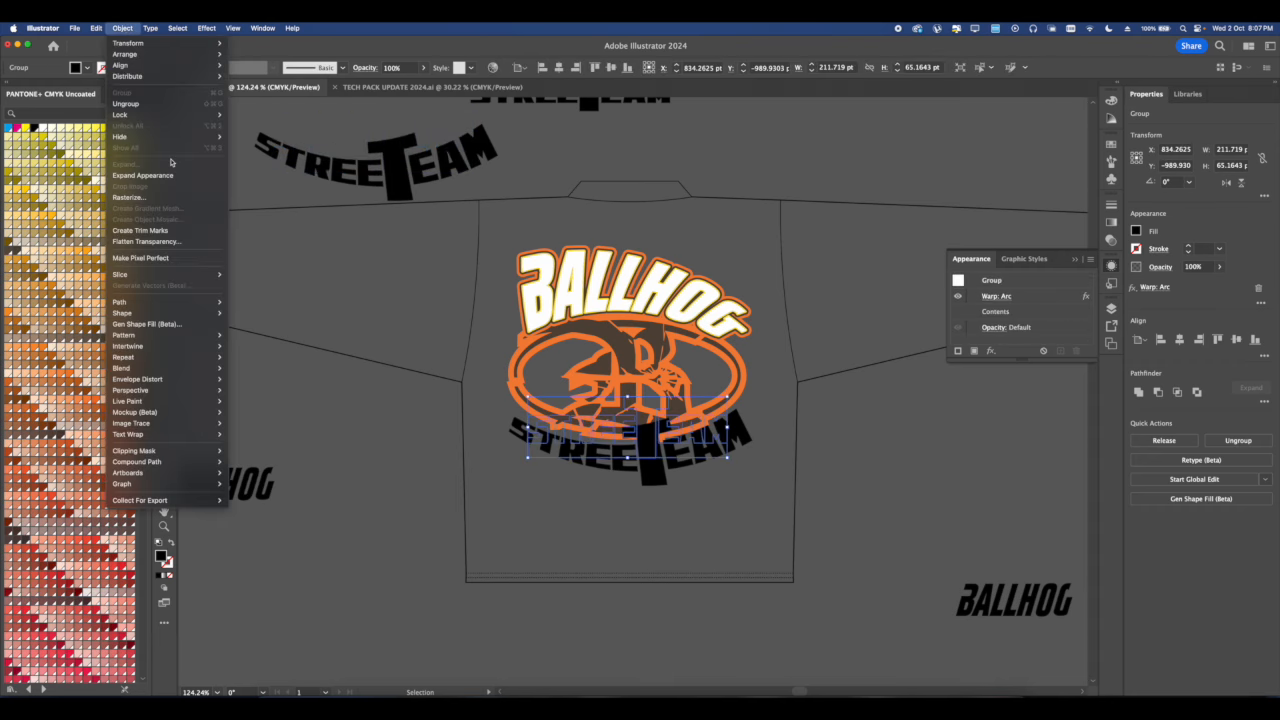
click(150, 176)
scroll(703, 467, down, 8)
scroll(703, 467, up, 5)
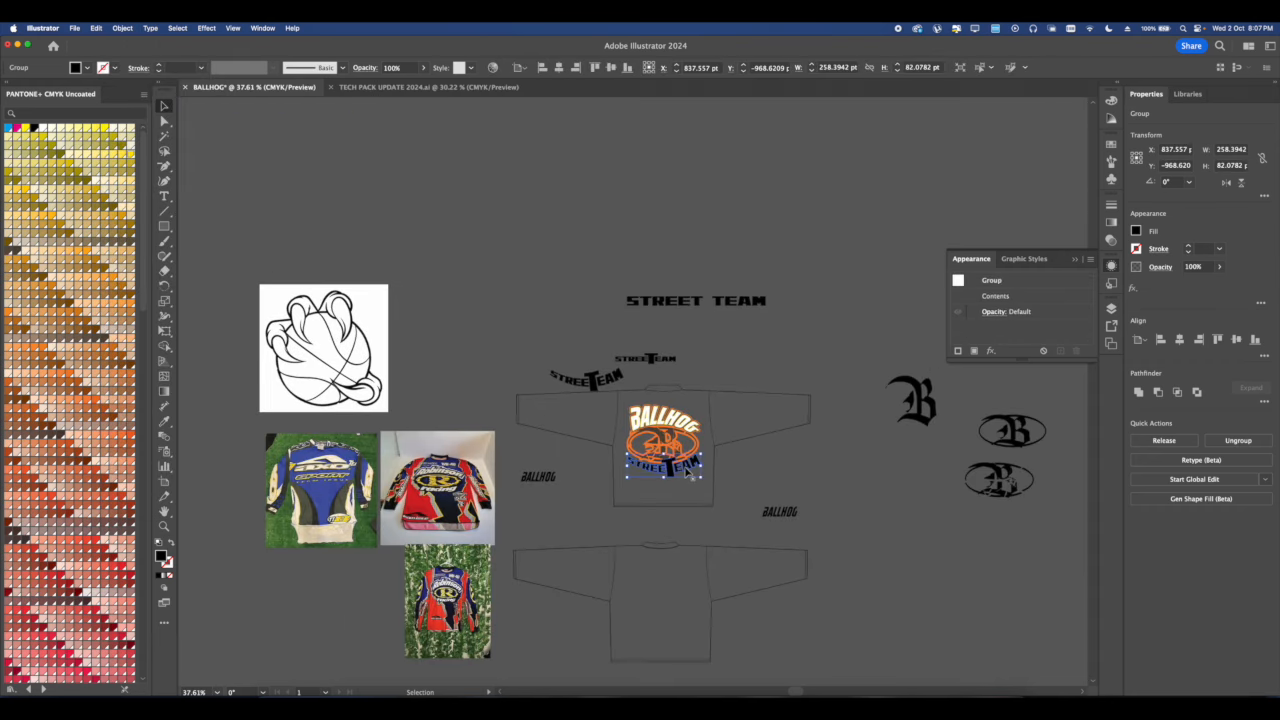
Turn the curved STREETEAM lettering beneath the emblem into a single compound path.
scroll(658, 476, up, 8)
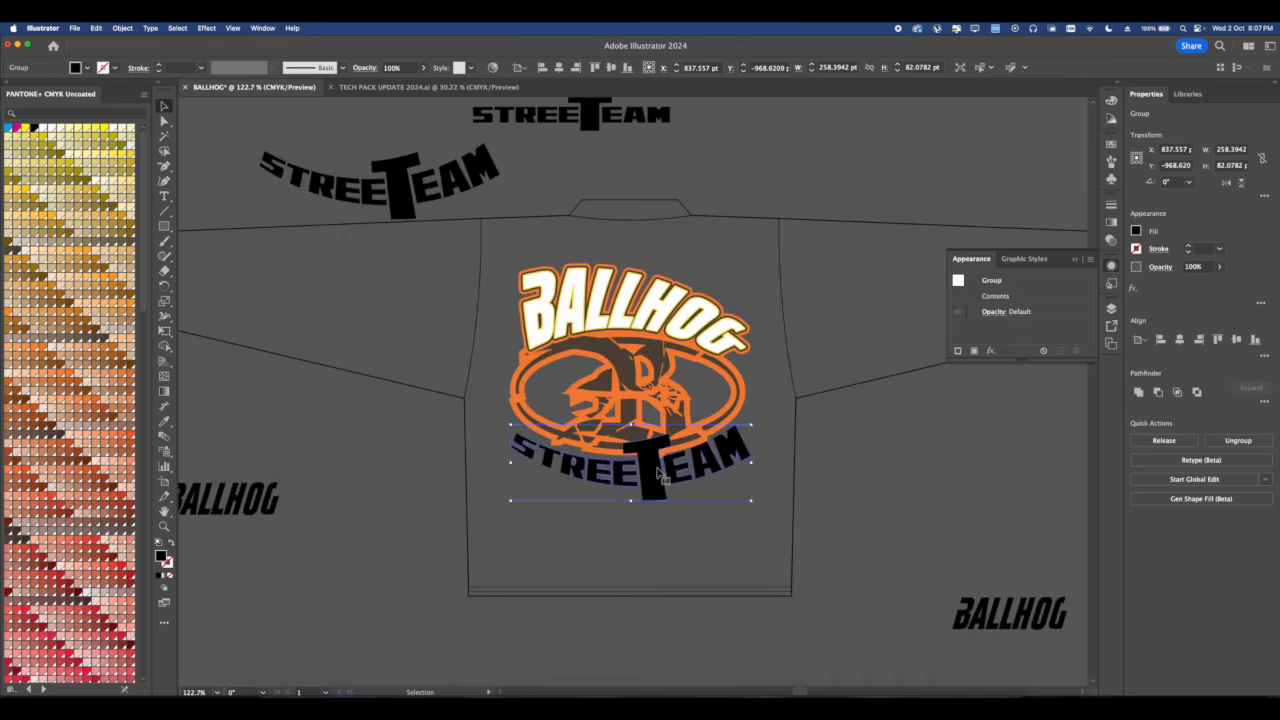
click(292, 28)
text(com)
mouse_move(330, 82)
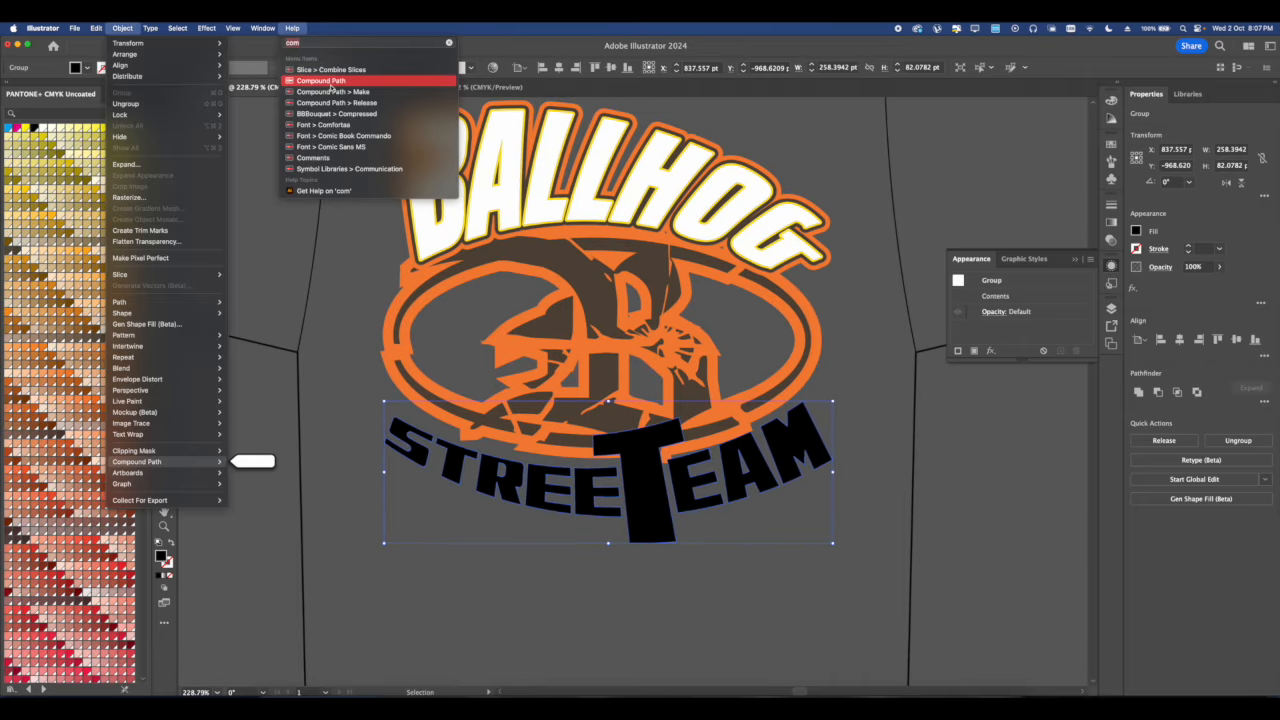
click(331, 82)
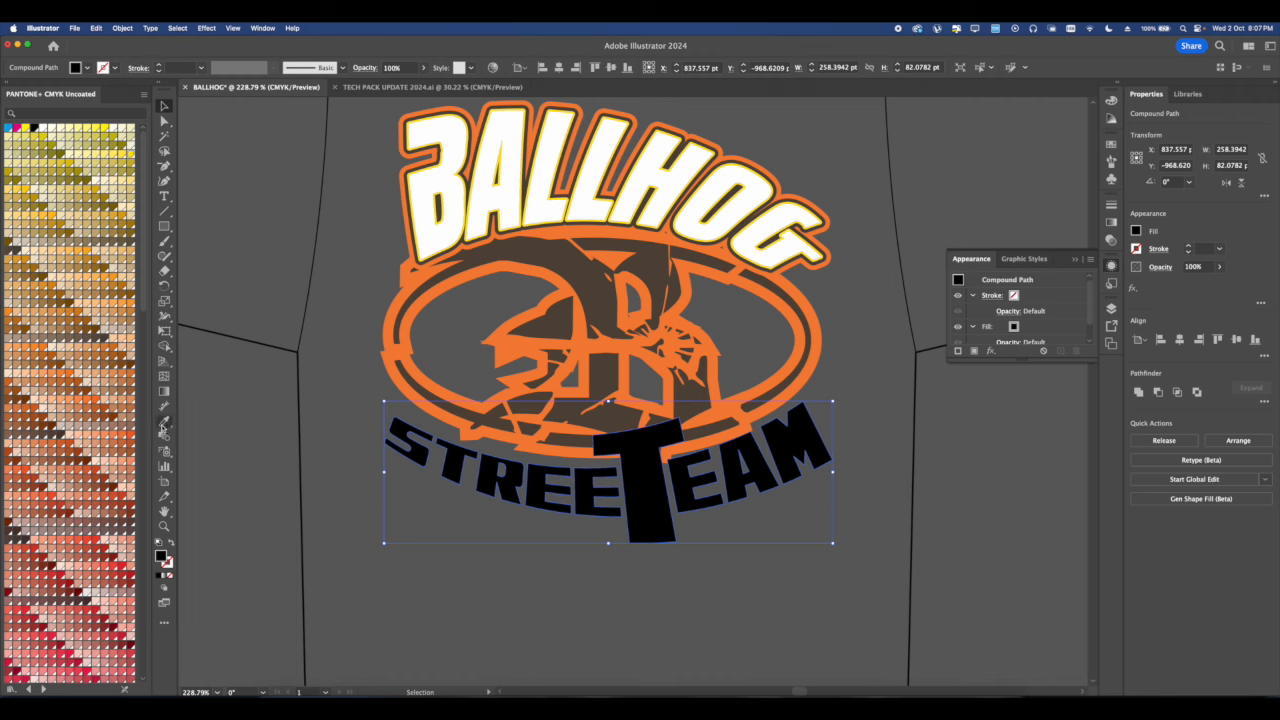
Copy the emblem's dark brown fill and 6 pt orange outside stroke onto the STREETEAM lettering and nudge it slightly up and left.
scroll(570, 233, up, 3)
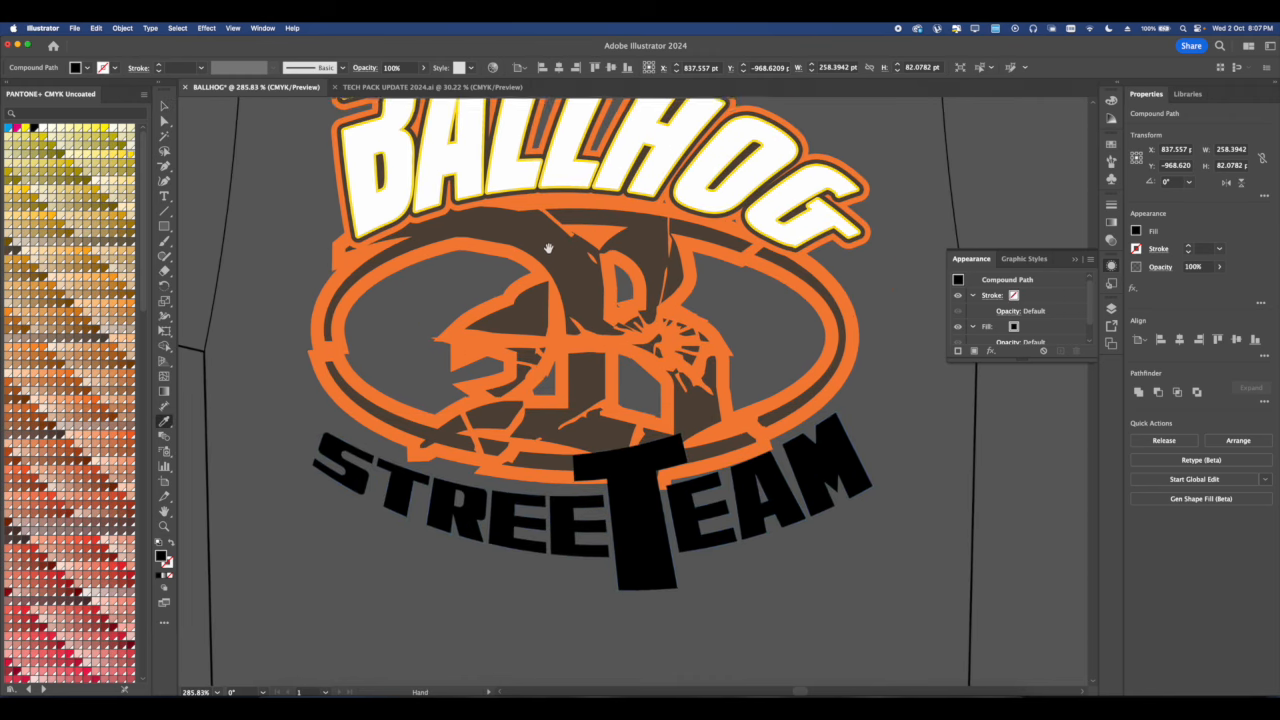
click(570, 233)
scroll(570, 234, down, 4)
scroll(580, 236, up, 3)
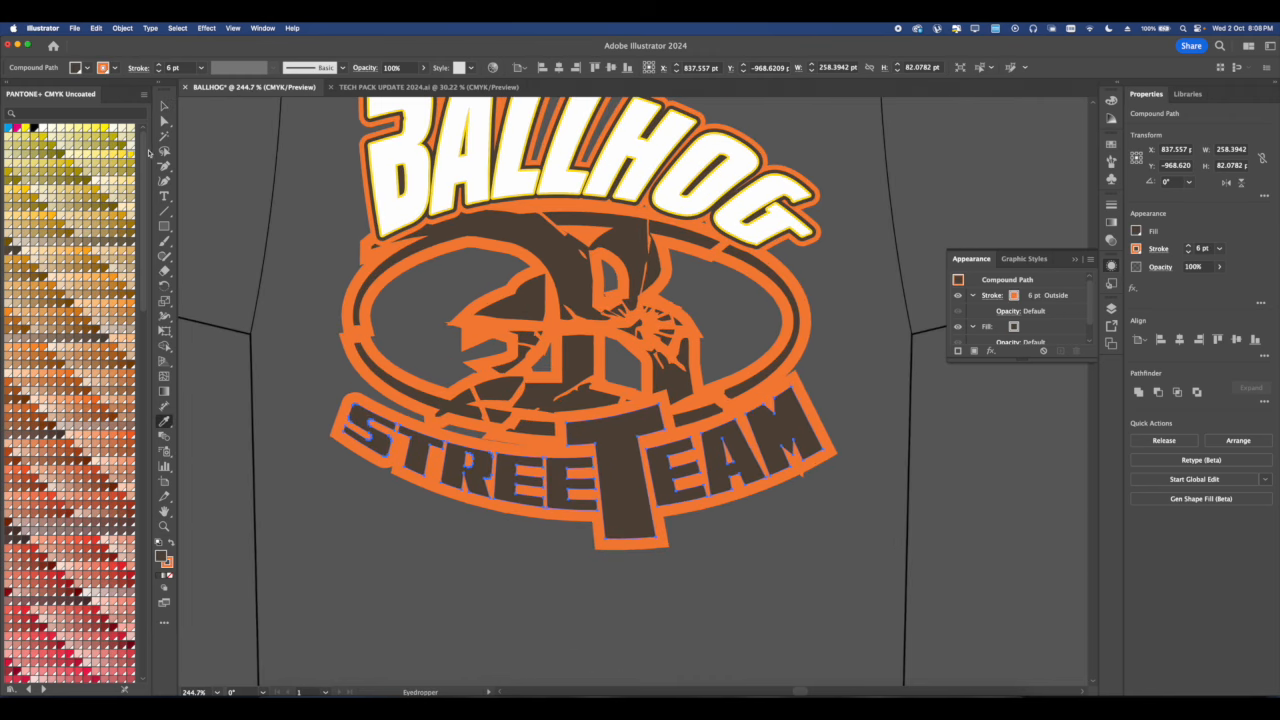
drag(565, 430, 553, 429)
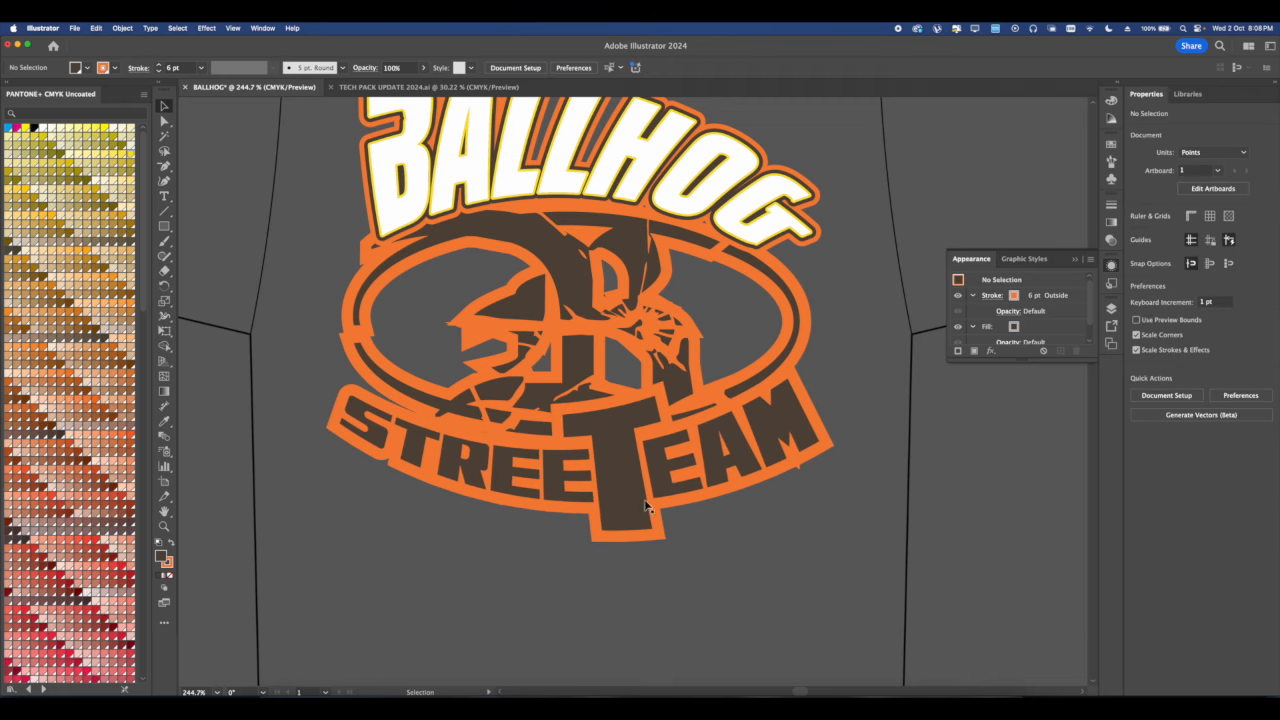
Fill the outlined STREETEAM lettering with the yellow swatch.
click(1137, 232)
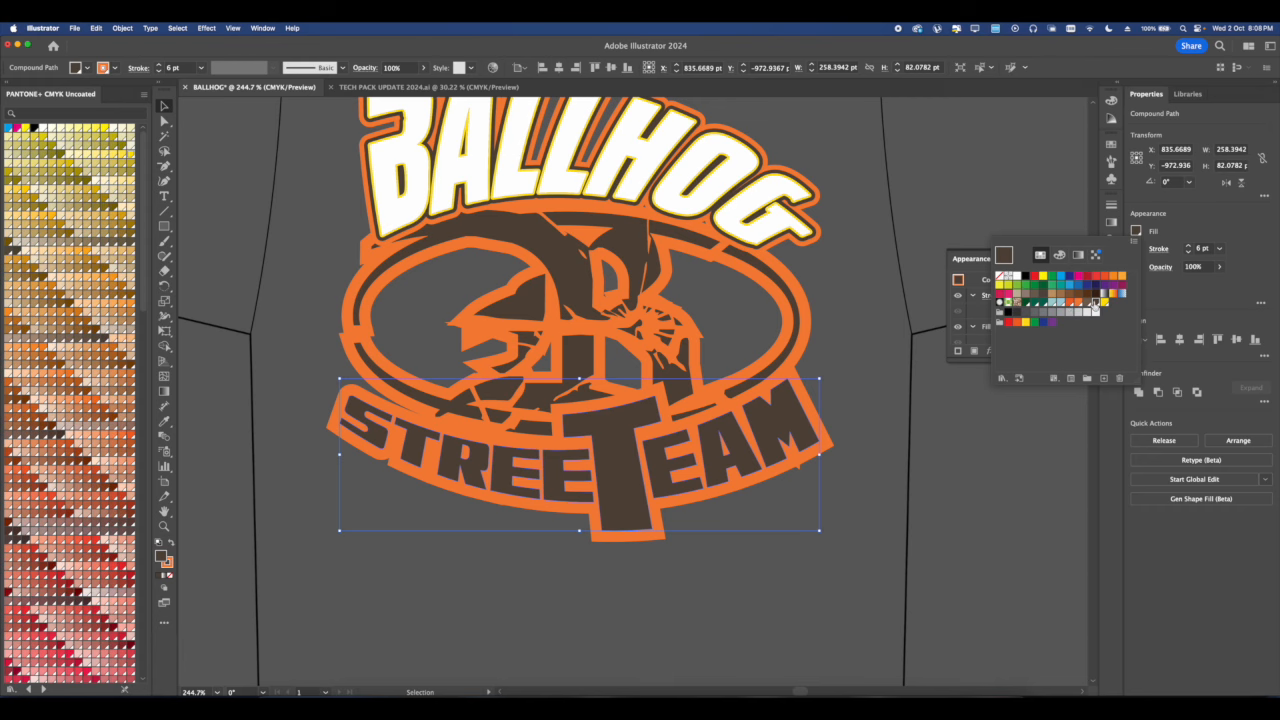
click(1105, 303)
click(806, 536)
scroll(667, 526, down, 4)
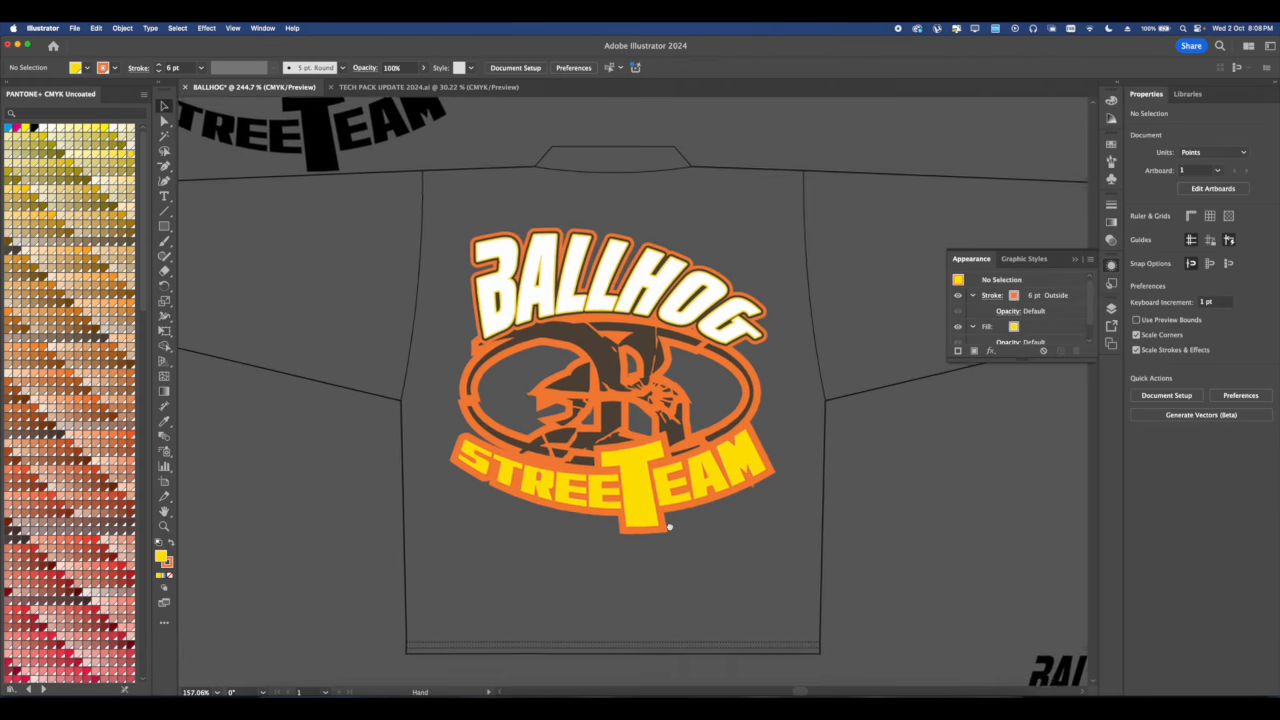
scroll(660, 526, up, 1)
scroll(652, 522, down, 4)
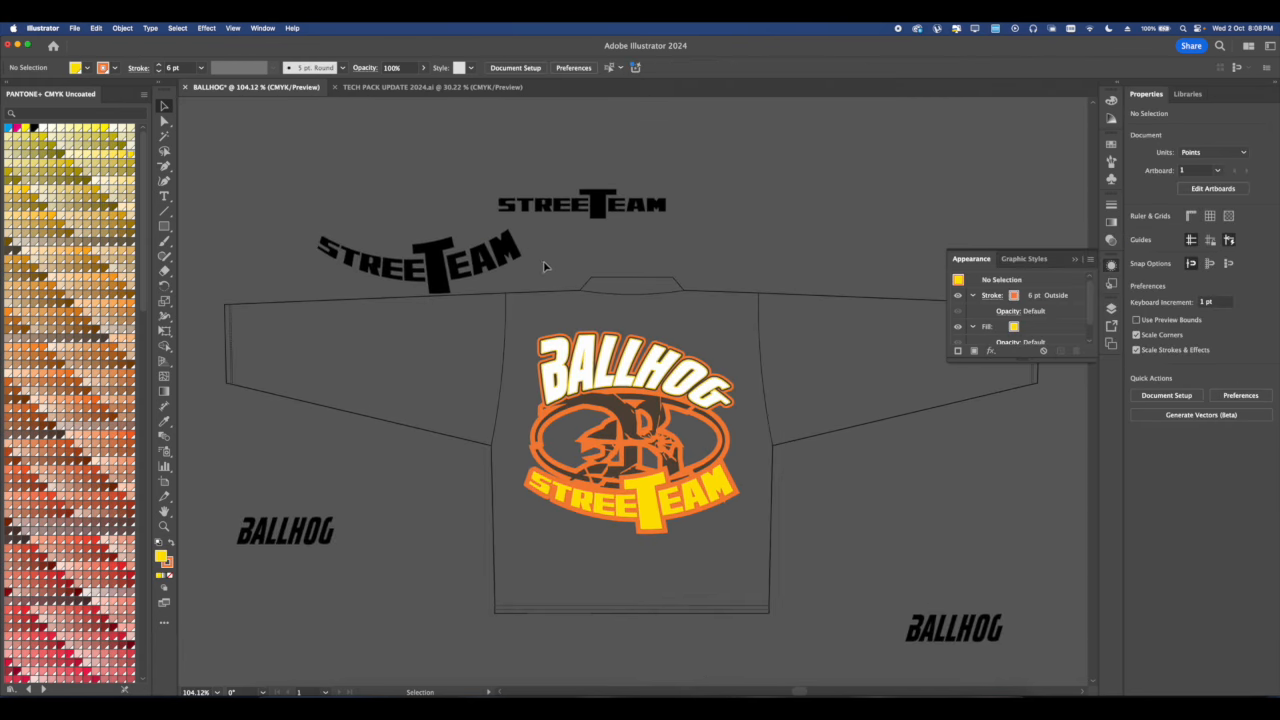
Gather the curved spare STREETEAM with the straight spare and move both above the plain STREET TEAM text, away from the jersey.
click(470, 254)
scroll(539, 261, down, 3)
drag(500, 256, 586, 179)
click(643, 249)
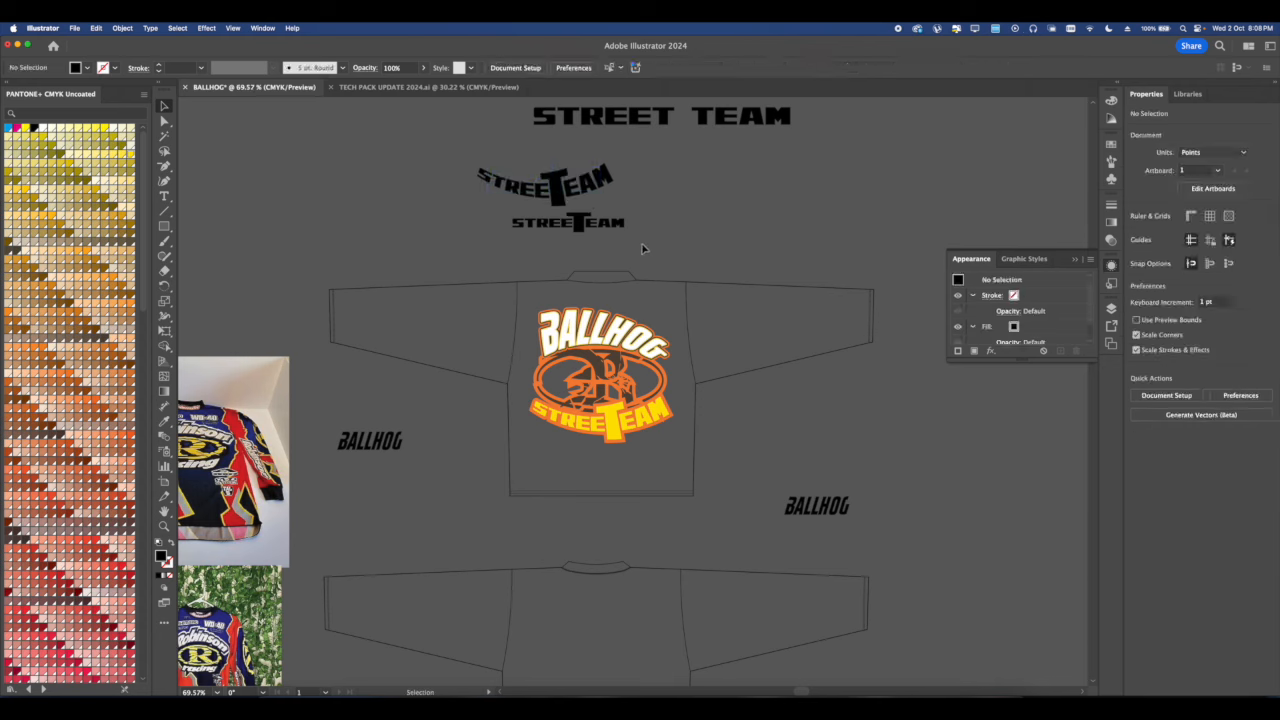
drag(644, 249, 560, 185)
scroll(594, 222, down, 3)
drag(600, 229, 571, 128)
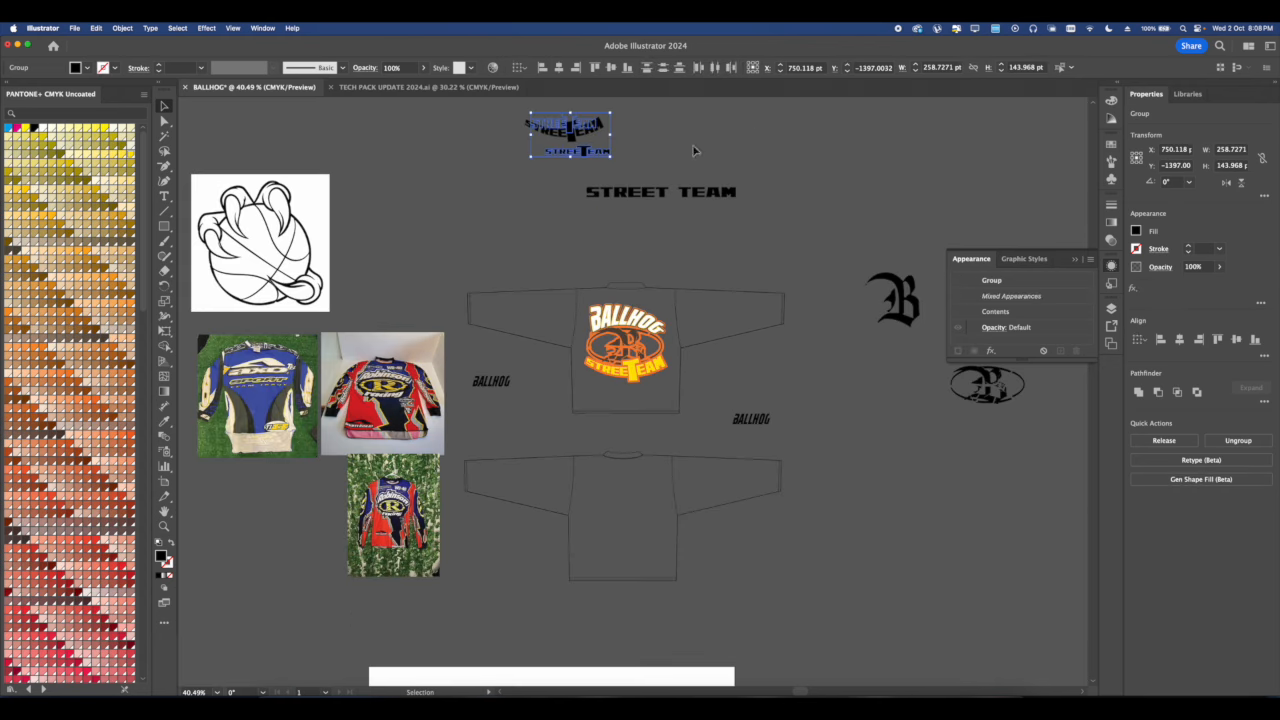
click(696, 152)
scroll(709, 266, up, 3)
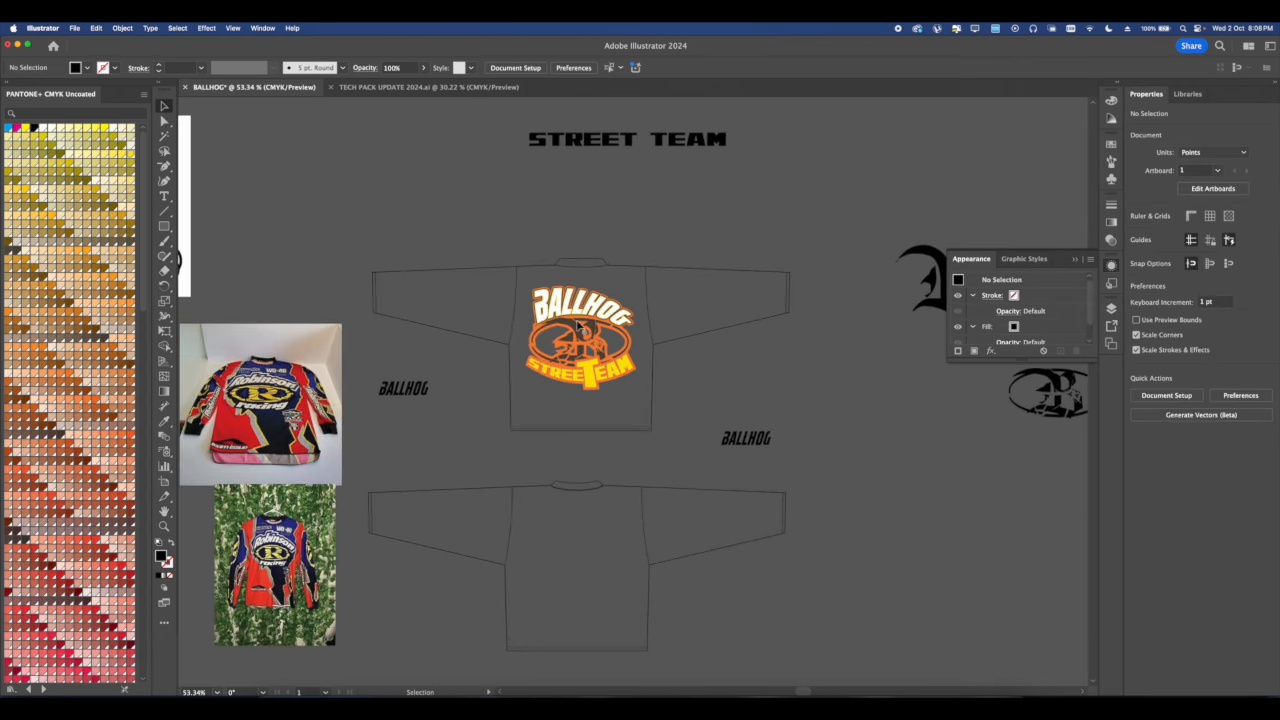
Scale the complete BALLHOG STREETEAM crest proportionally to about 206 pt wide and reposition it on the jersey's chest.
click(576, 325)
scroll(576, 325, up, 5)
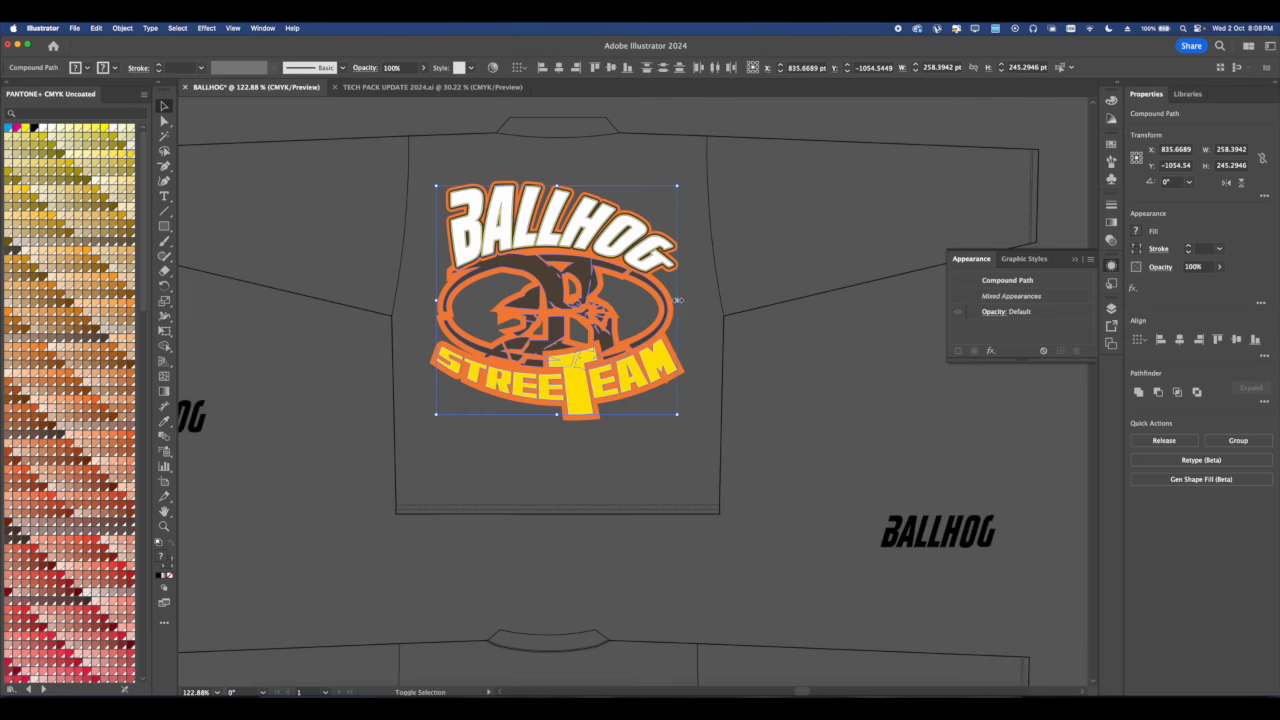
drag(678, 299, 575, 320)
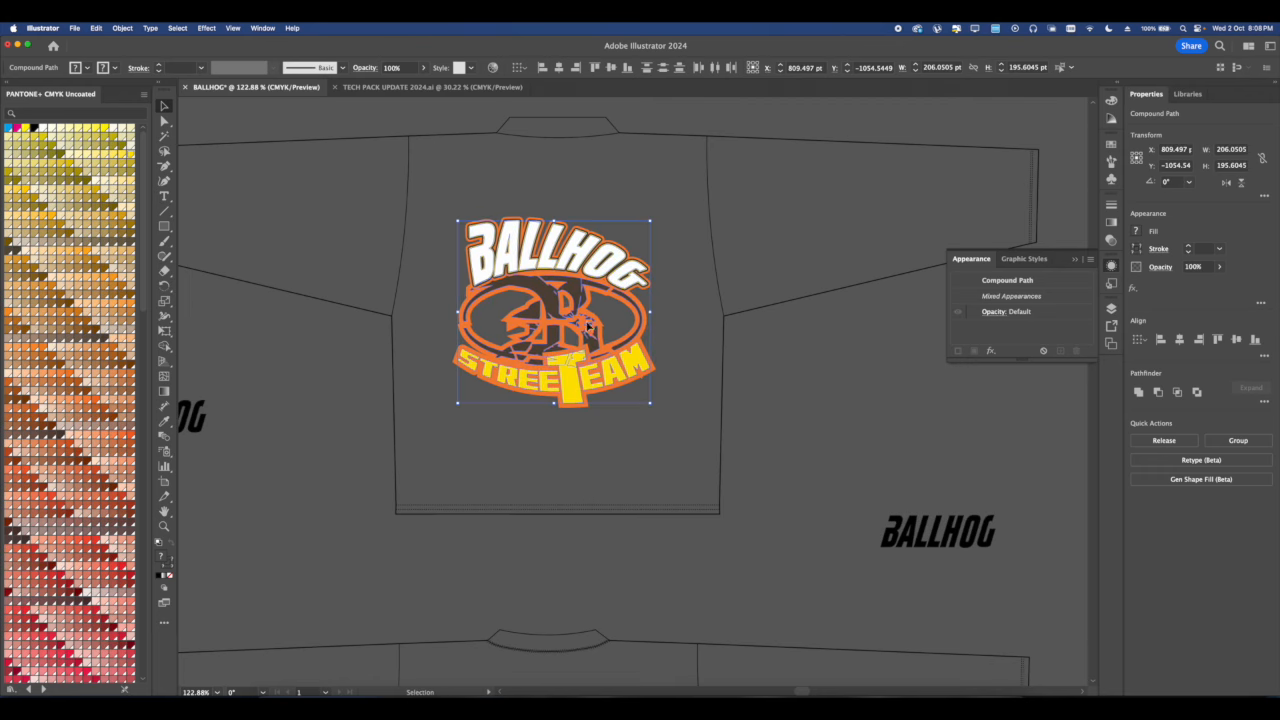
click(664, 346)
Move the claw-and-basketball image from the reference photos to the empty area beneath the upper jersey's right sleeve.
scroll(652, 355, down, 4)
scroll(625, 358, up, 1)
scroll(614, 360, up, 3)
scroll(640, 306, down, 5)
drag(713, 341, 723, 406)
click(375, 340)
drag(375, 340, 744, 406)
scroll(405, 327, down, 1)
scroll(736, 406, up, 4)
drag(716, 354, 663, 424)
scroll(688, 438, up, 8)
scroll(700, 412, up, 2)
key(super+2)
scroll(699, 416, up, 3)
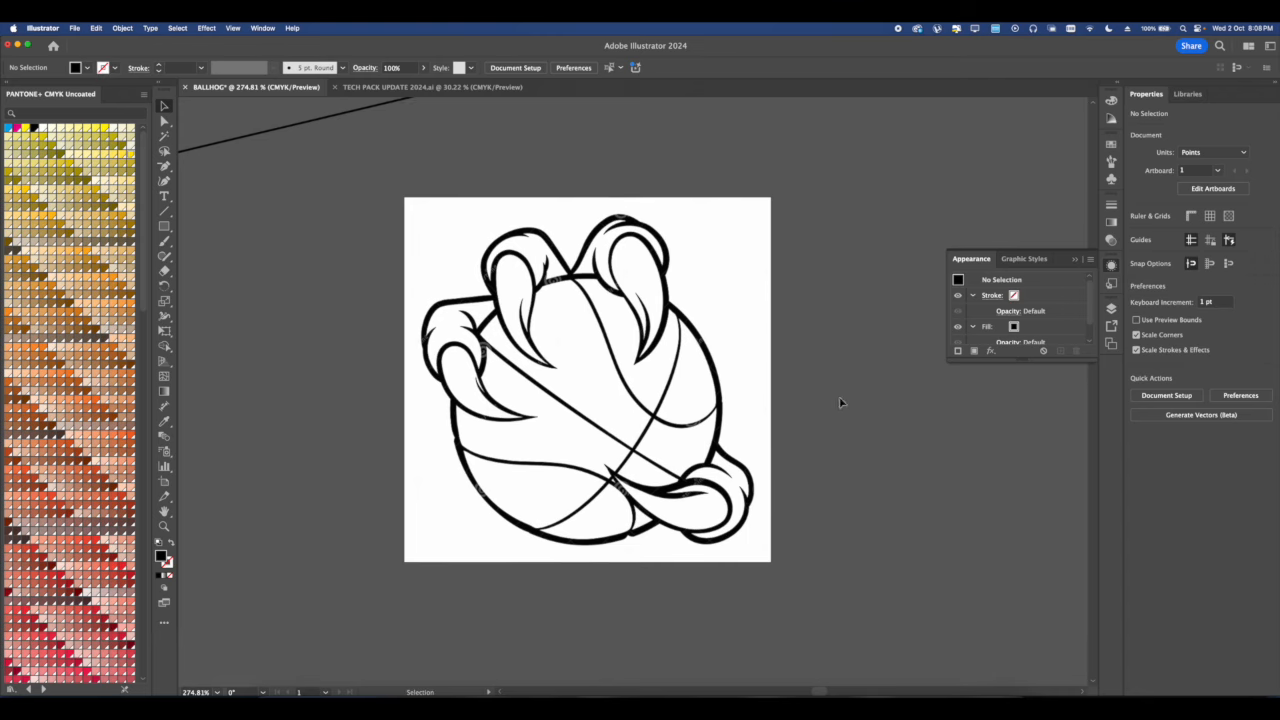
Trace the claw-and-basketball image in black and white with the default Image Trace preset and preview on.
click(664, 412)
scroll(664, 412, up, 2)
click(264, 27)
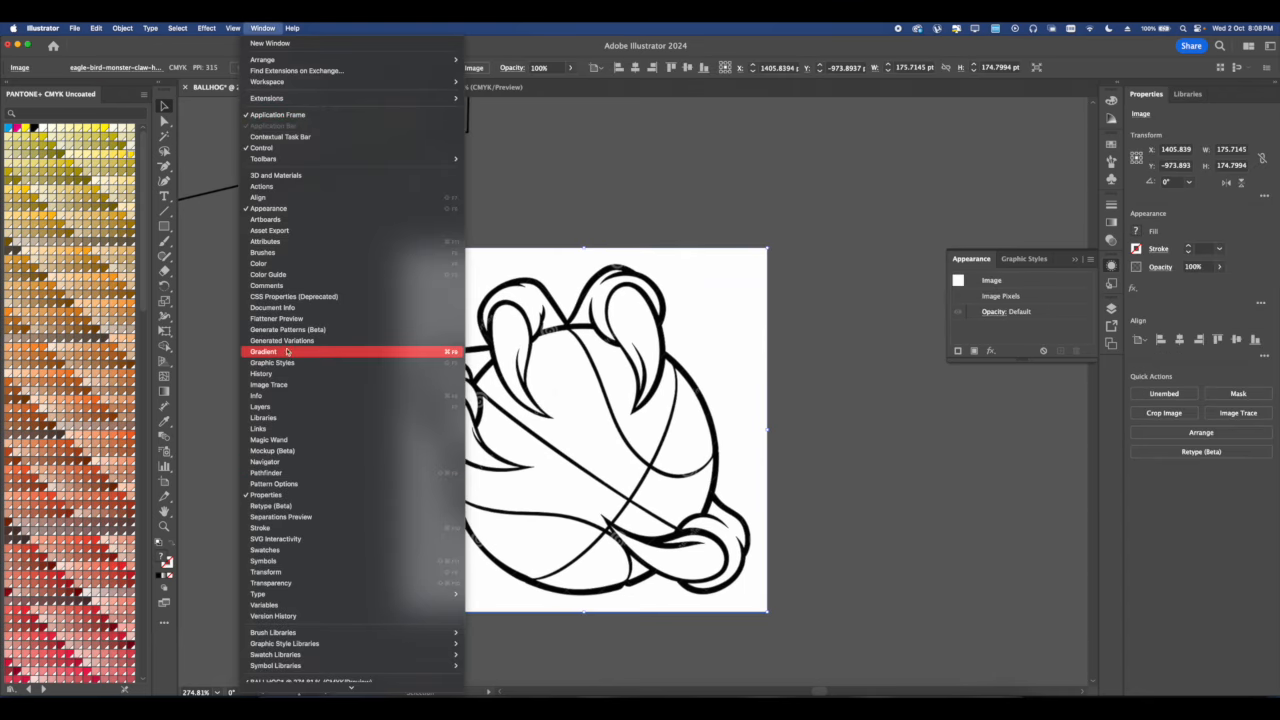
click(285, 384)
click(935, 565)
scroll(935, 565, right, 2)
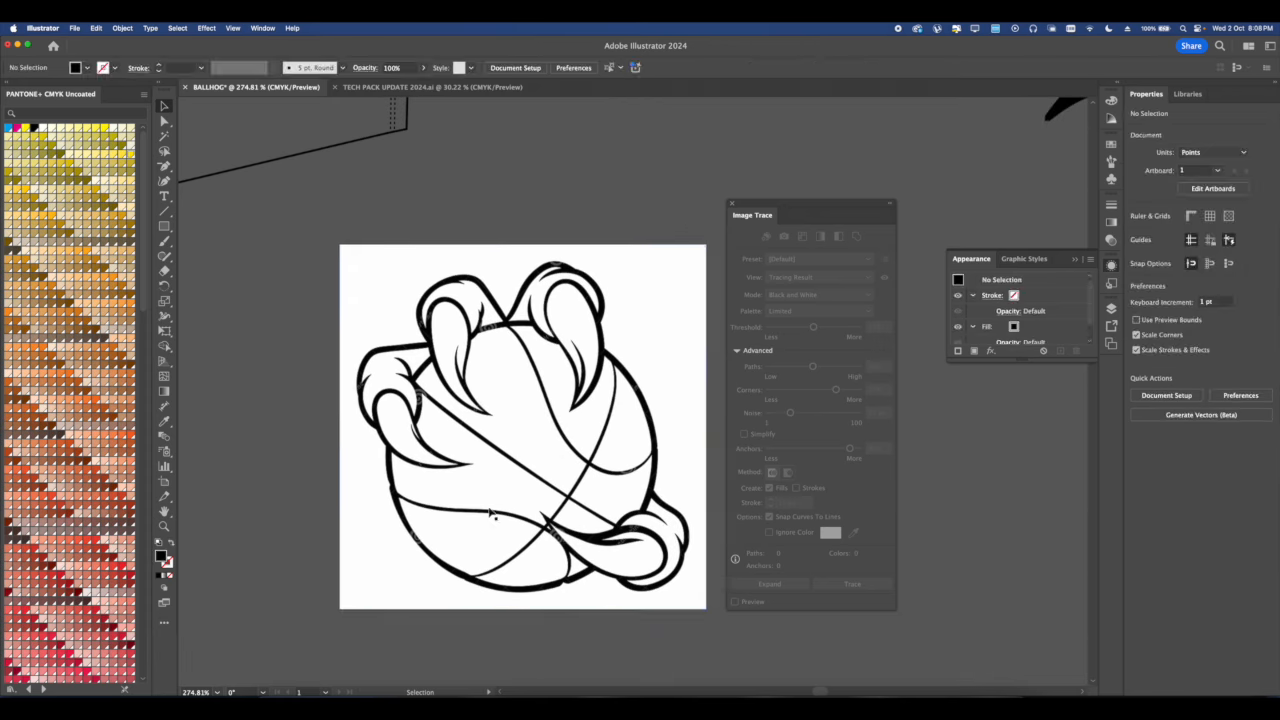
click(491, 514)
click(735, 601)
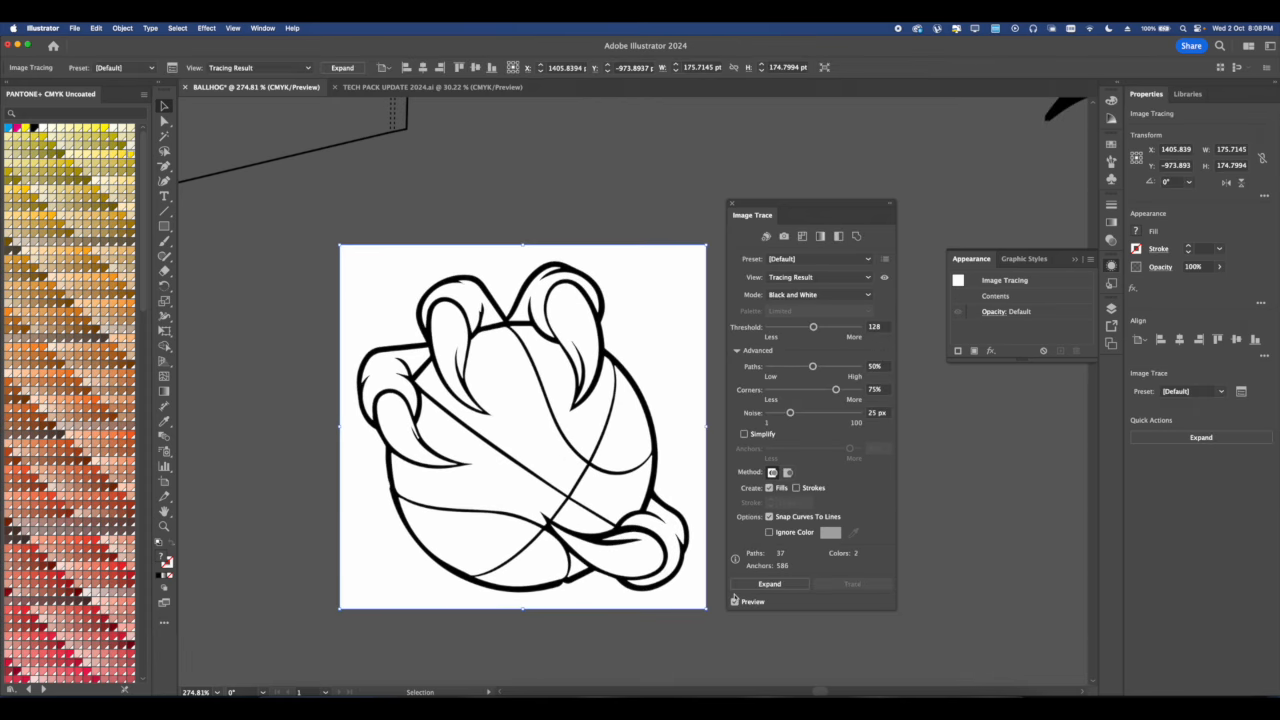
Set the claw-and-basketball trace to ignore white so only the black line art is kept.
scroll(497, 432, up, 5)
drag(494, 431, 485, 448)
scroll(485, 448, down, 6)
scroll(574, 290, up, 4)
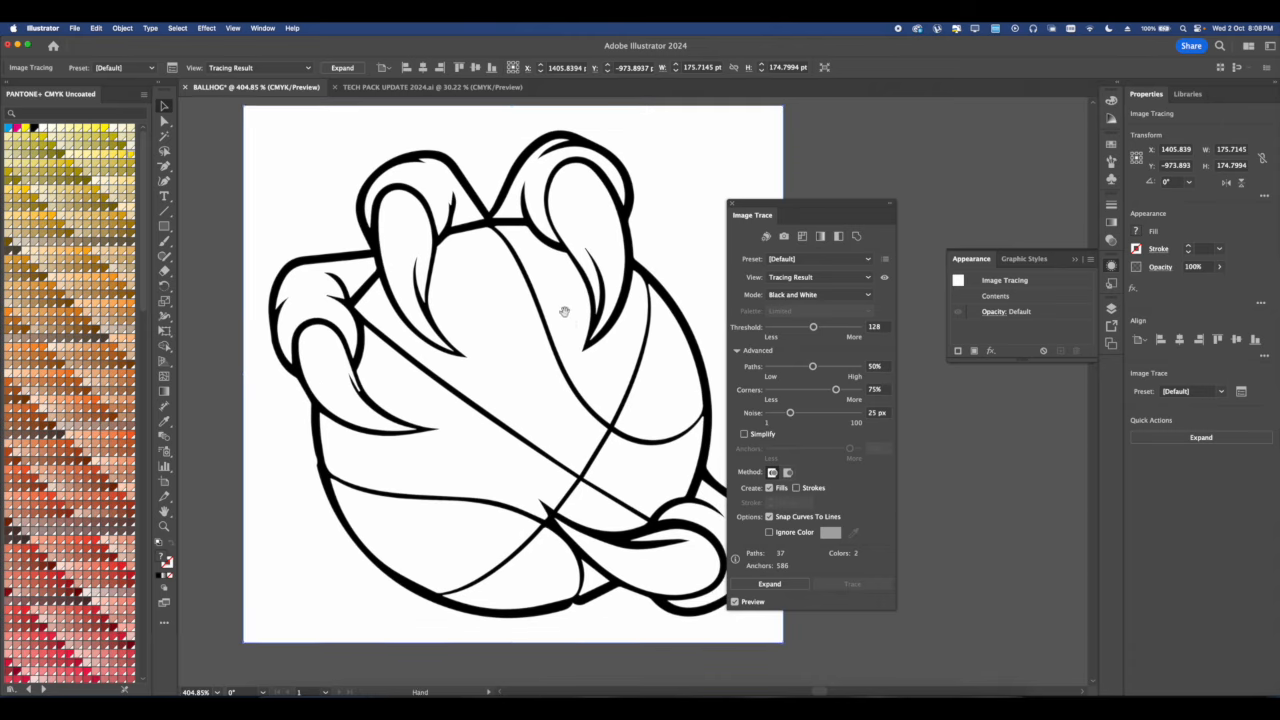
scroll(563, 306, down, 5)
scroll(562, 355, up, 3)
scroll(562, 355, up, 2)
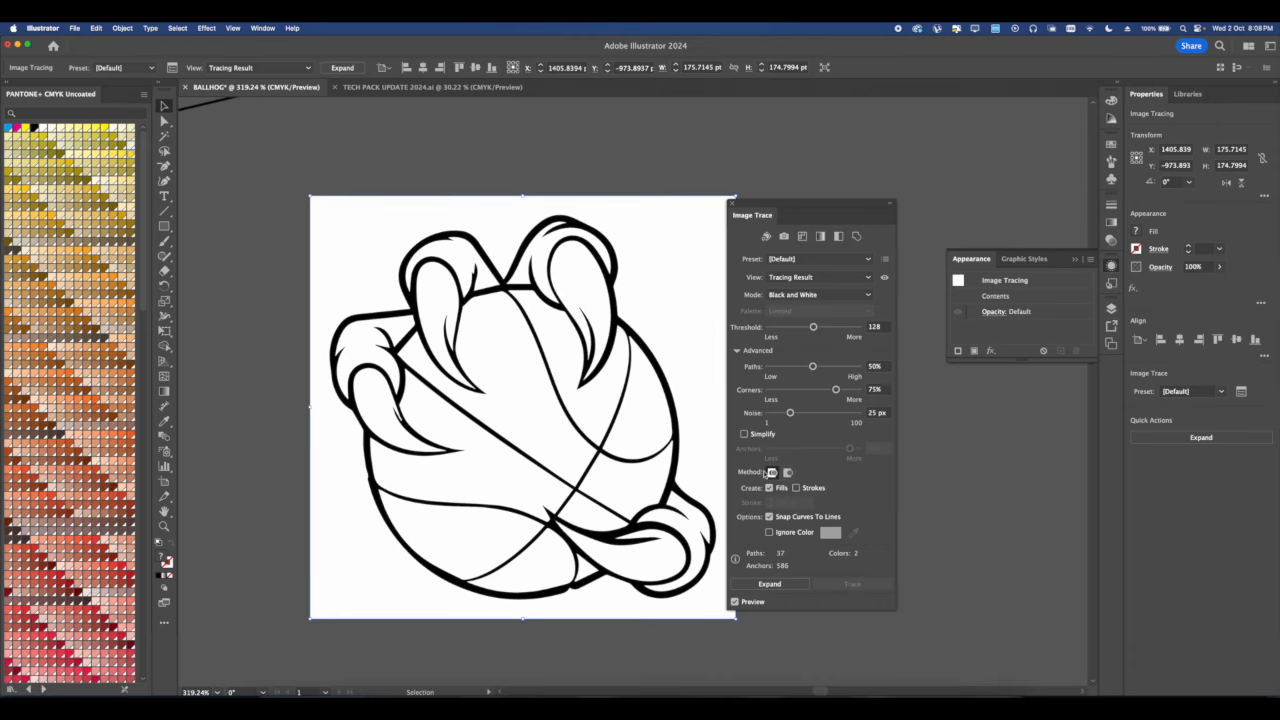
click(769, 533)
drag(626, 461, 573, 456)
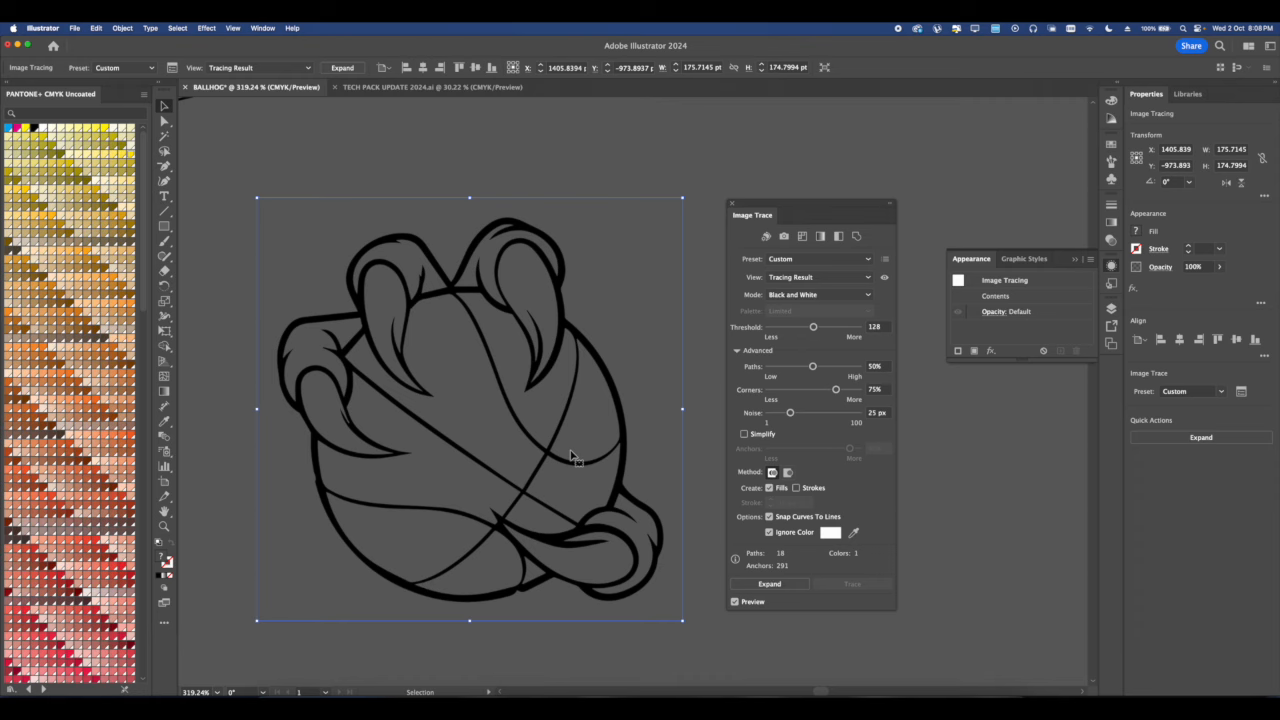
Expand the traced claw-and-basketball artwork with object and fill included.
scroll(571, 300, left, 3)
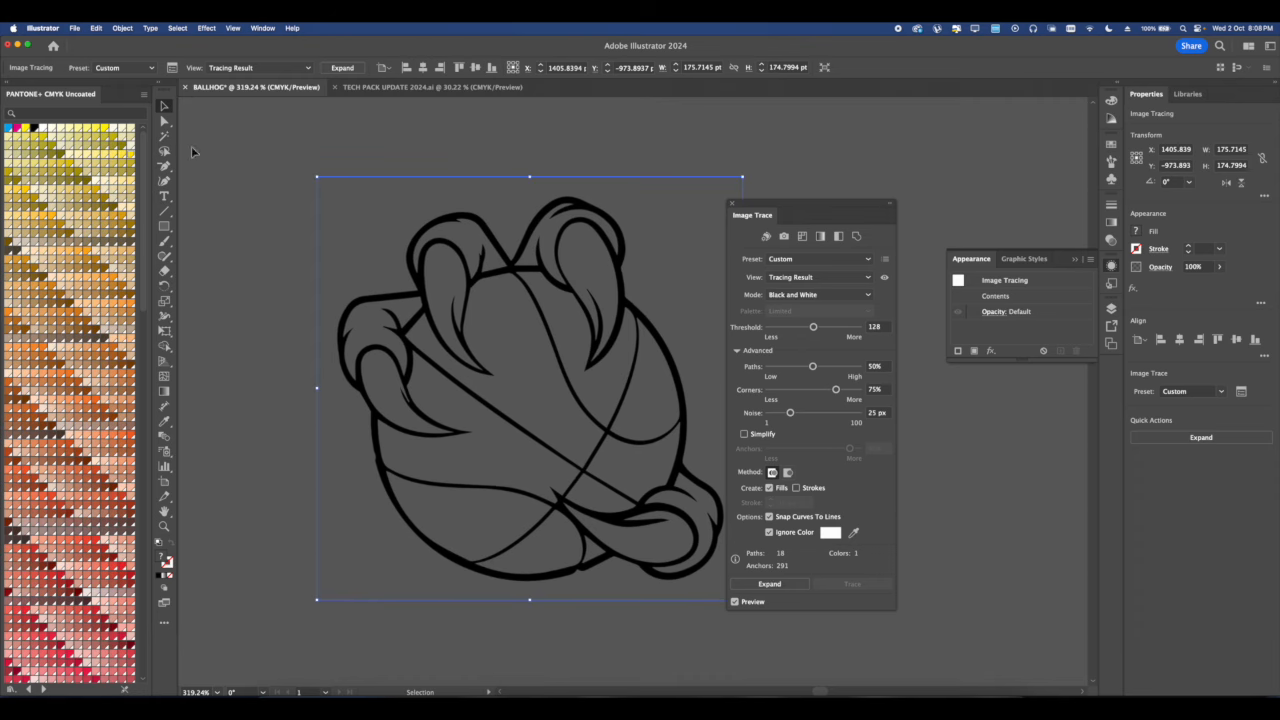
click(118, 28)
click(150, 165)
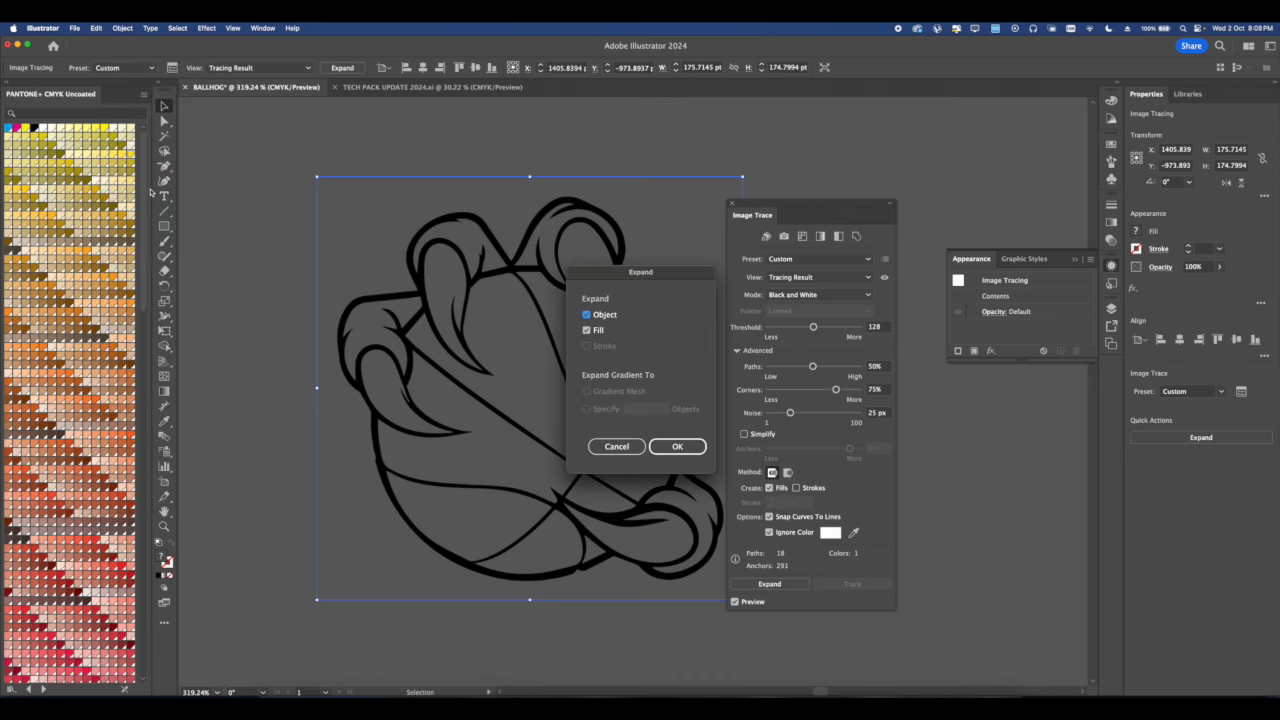
click(678, 448)
scroll(485, 450, down, 5)
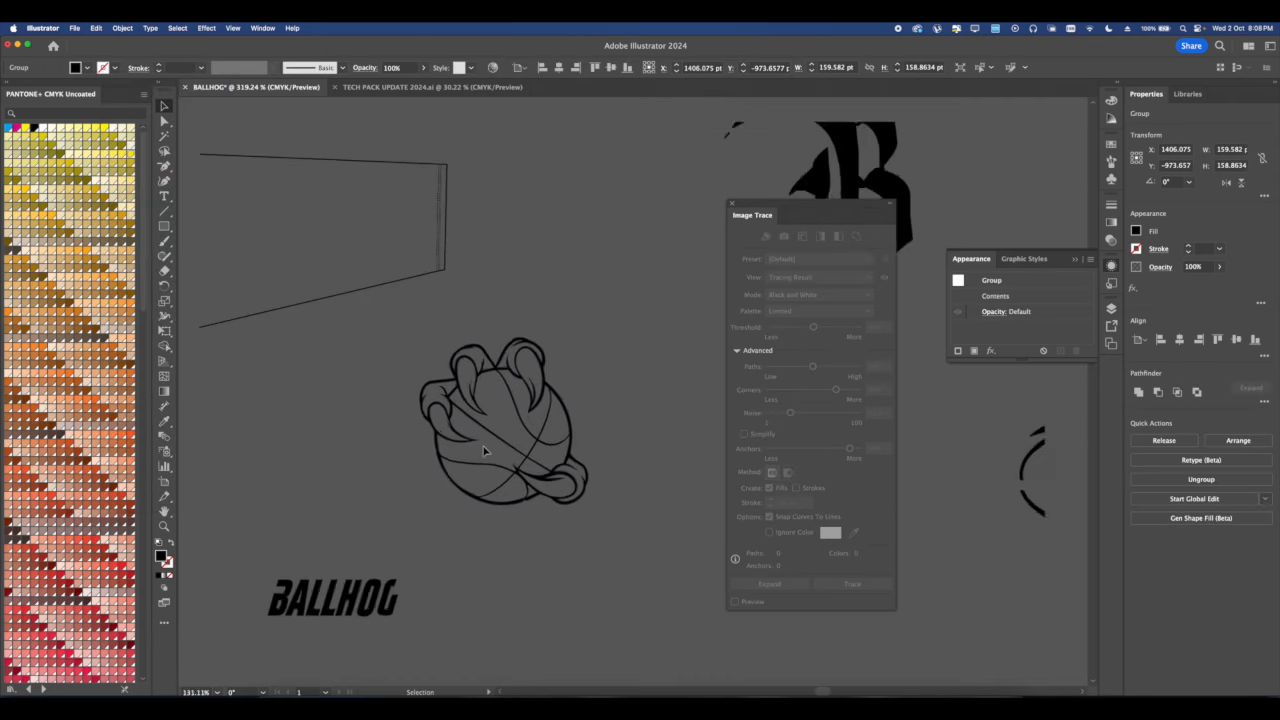
click(646, 426)
scroll(497, 467, up, 3)
scroll(497, 470, down, 5)
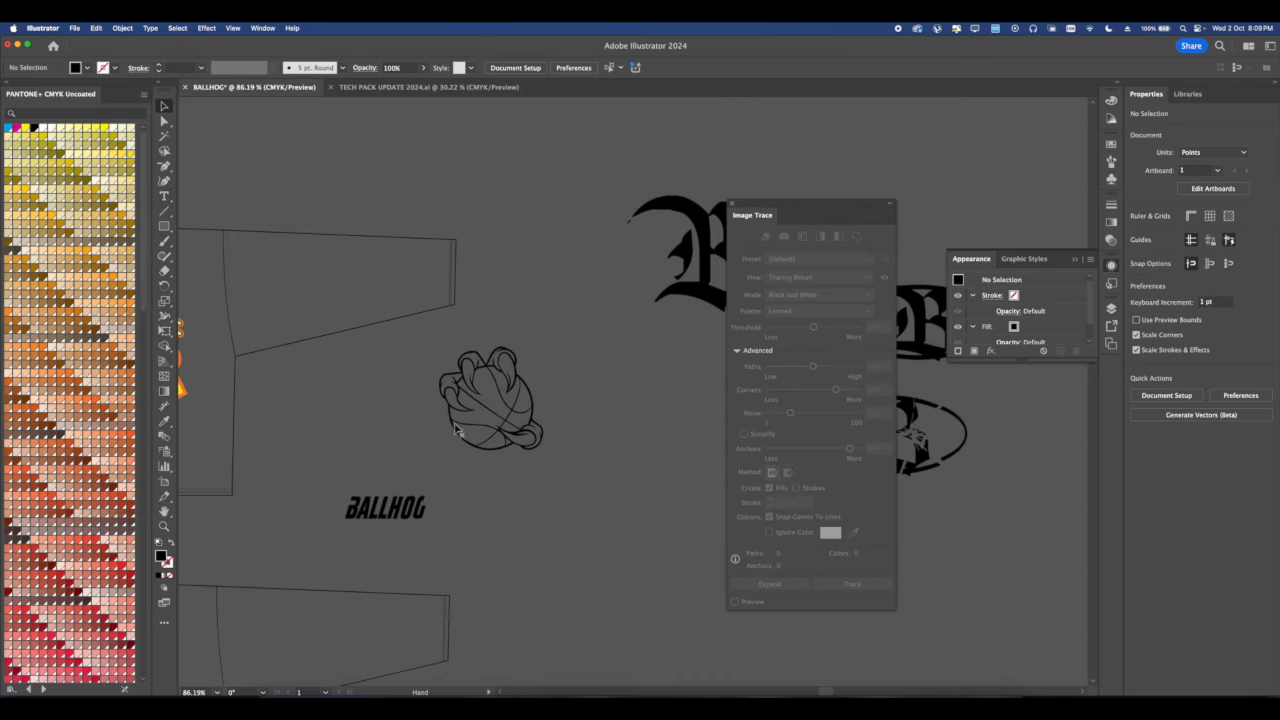
Examine the expanded claw-and-basketball line art up close and at a distance beside the BALLHOG text.
click(412, 499)
scroll(415, 502, up, 3)
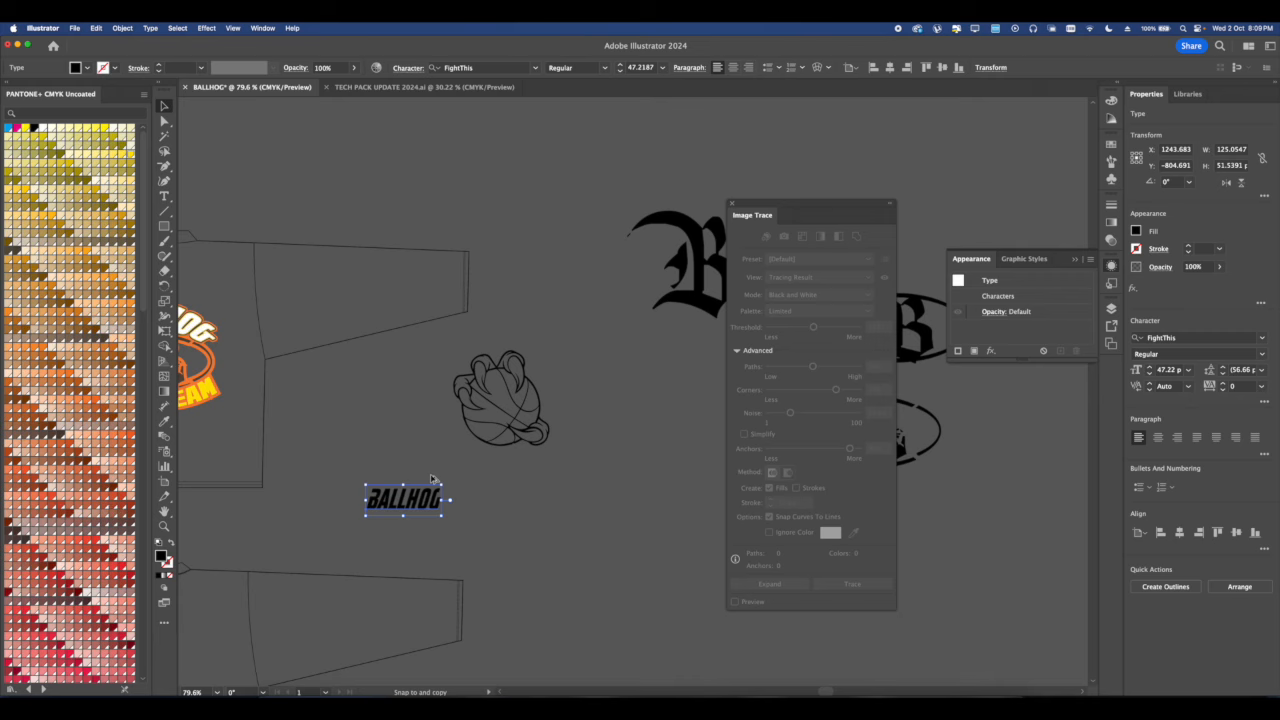
click(500, 415)
scroll(500, 415, up, 4)
scroll(482, 343, up, 3)
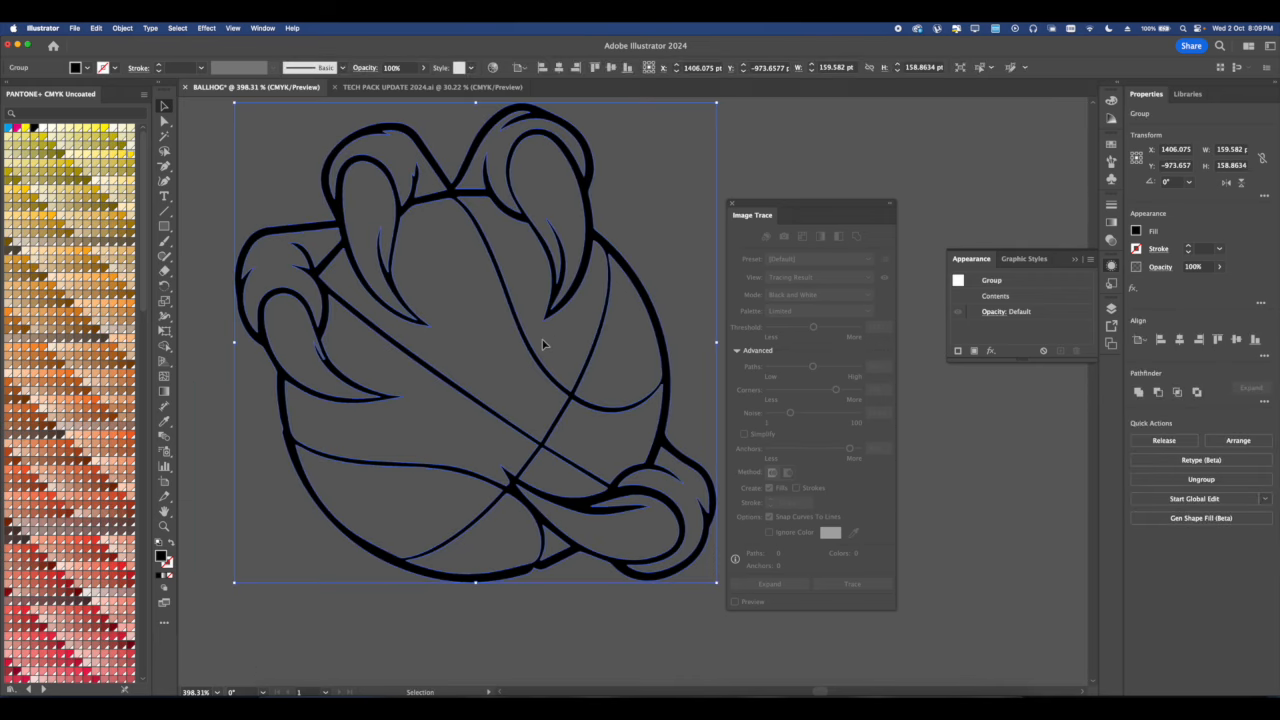
scroll(542, 345, down, 5)
scroll(542, 347, up, 2)
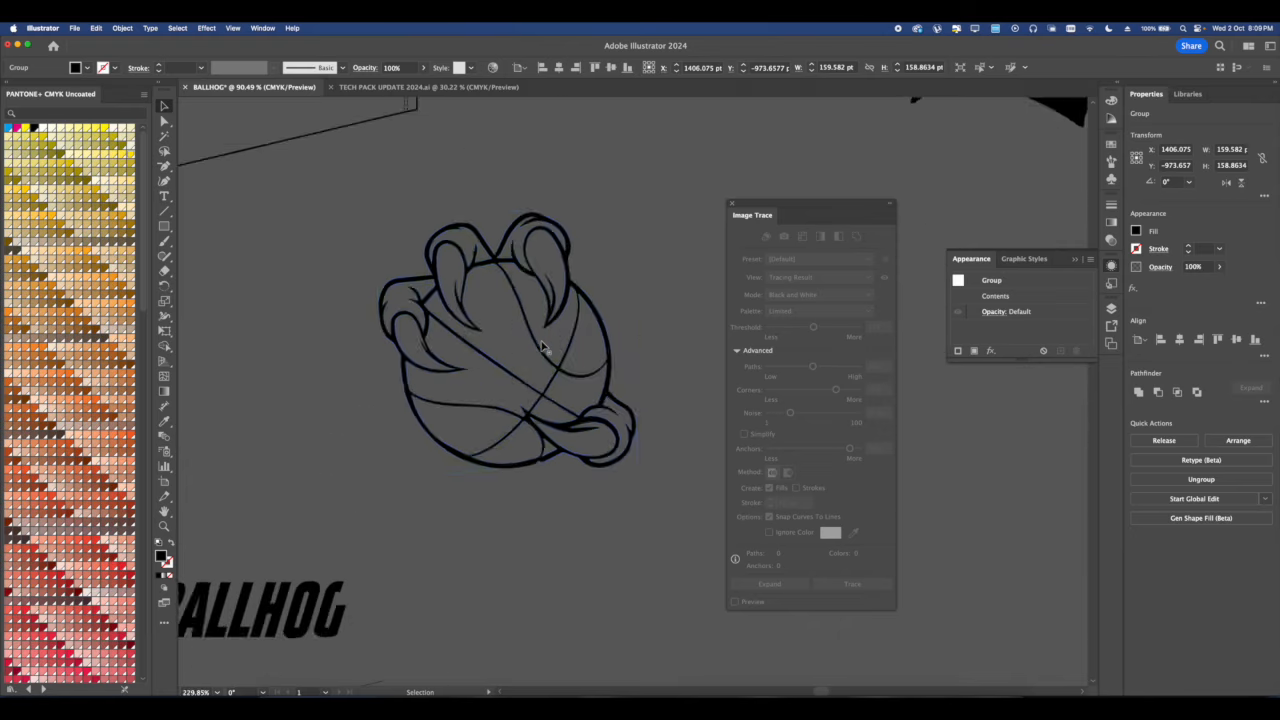
scroll(542, 346, up, 3)
scroll(541, 346, down, 1)
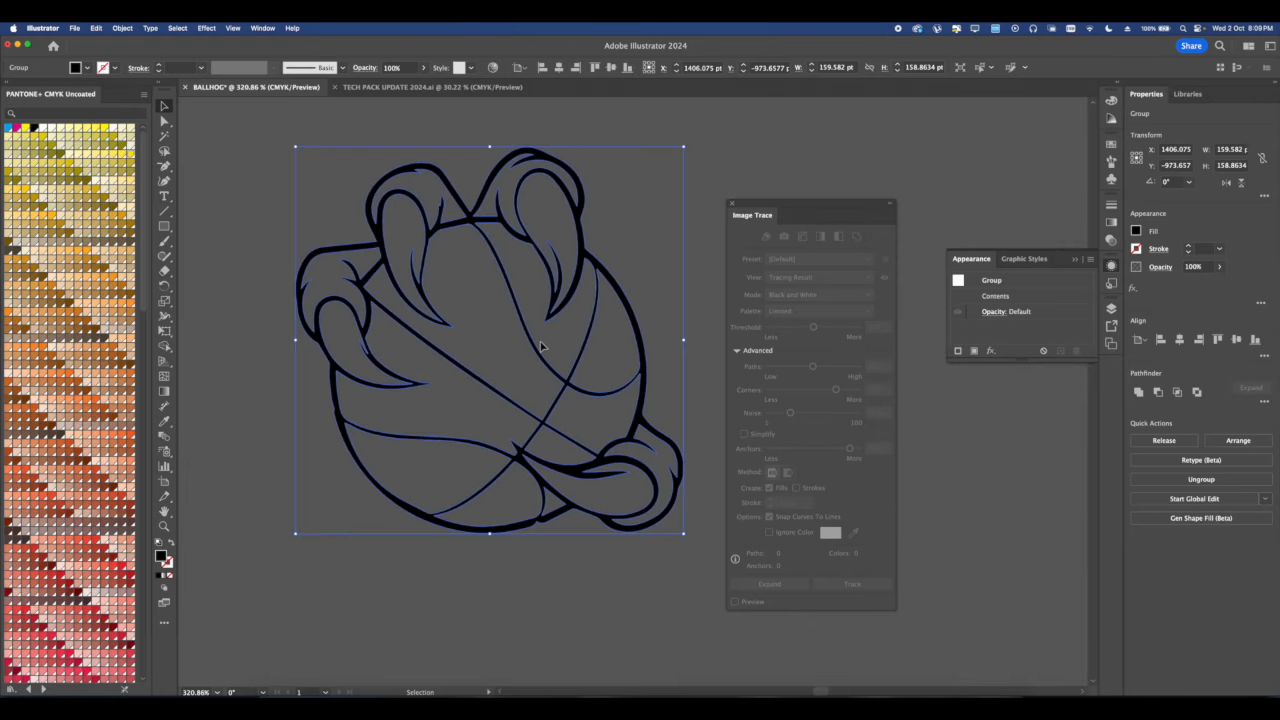
scroll(541, 346, down, 1)
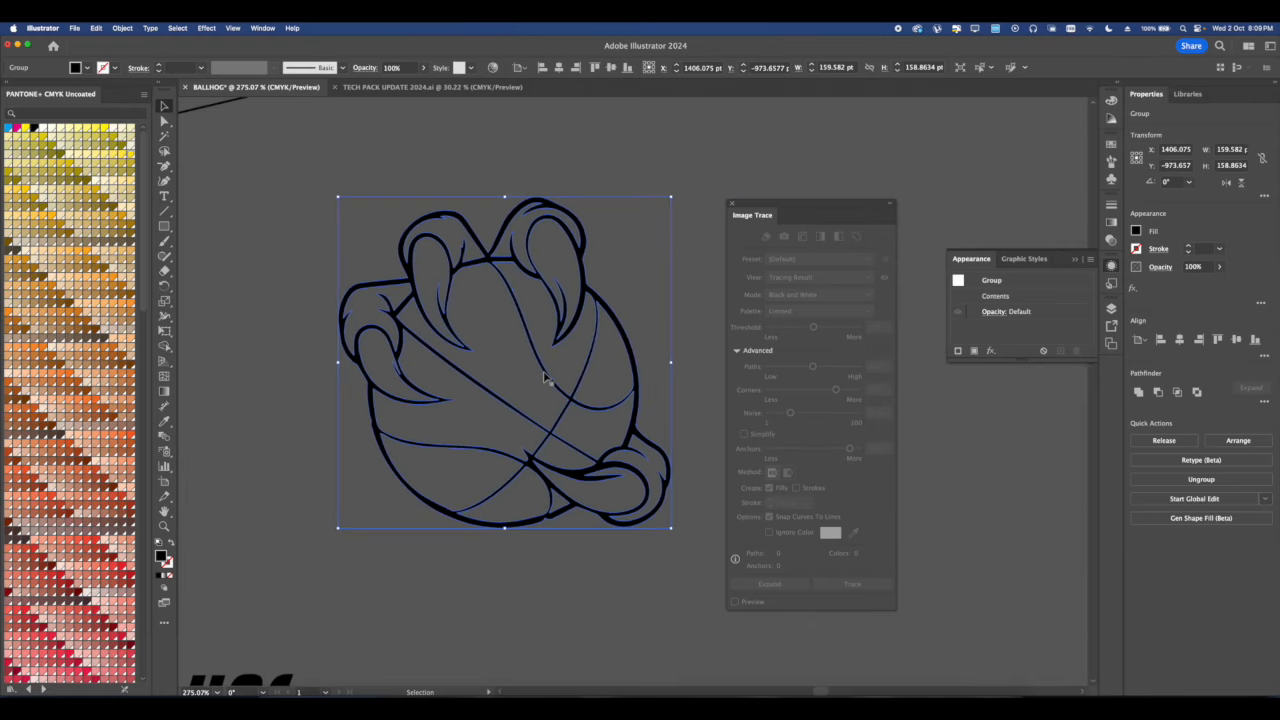
scroll(531, 426, down, 3)
scroll(534, 434, up, 2)
scroll(526, 414, down, 3)
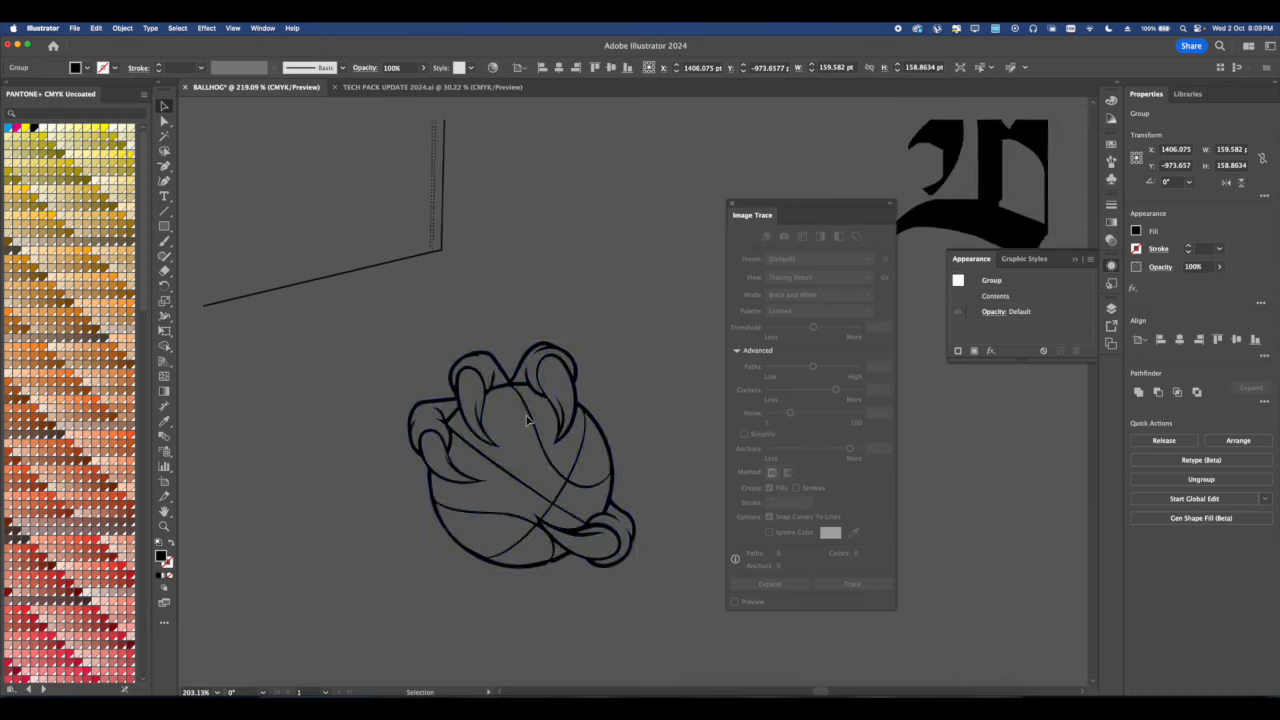
Place a copy of the BALLHOG text above the claw-and-basketball artwork and change its font to Albertson.
drag(593, 183, 560, 254)
scroll(560, 352, up, 3)
click(1261, 338)
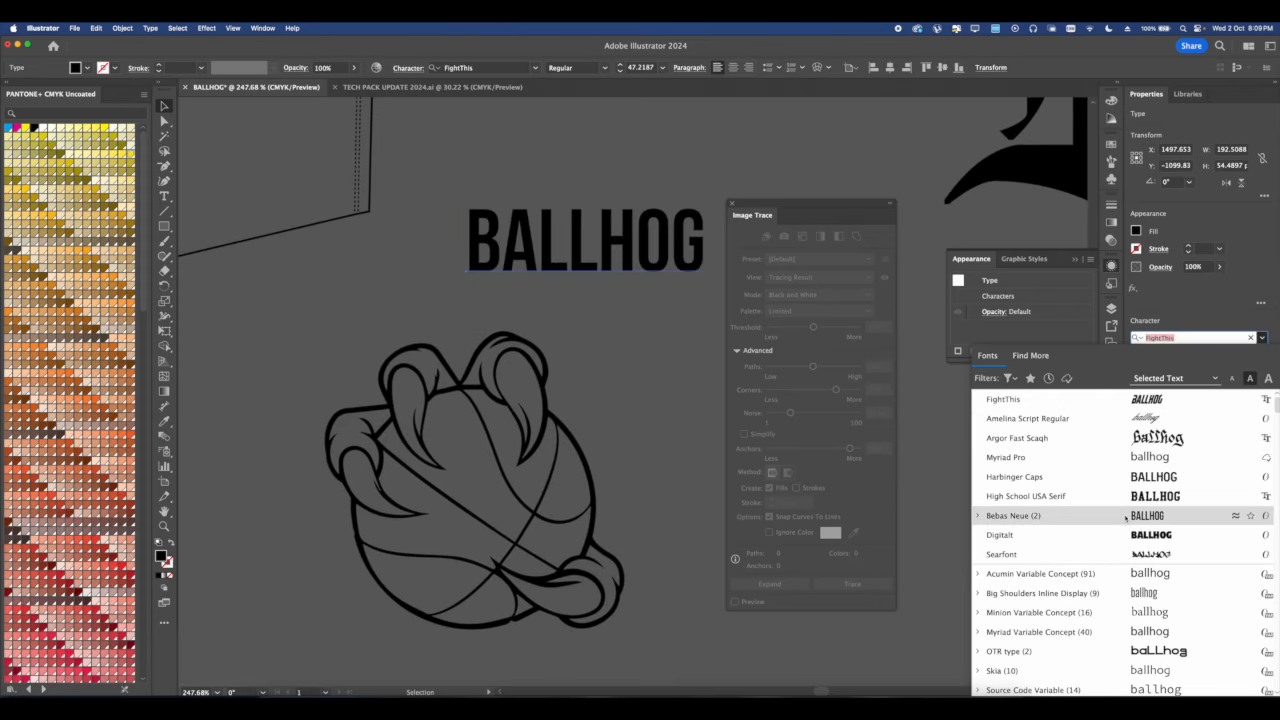
scroll(1124, 595, down, 5)
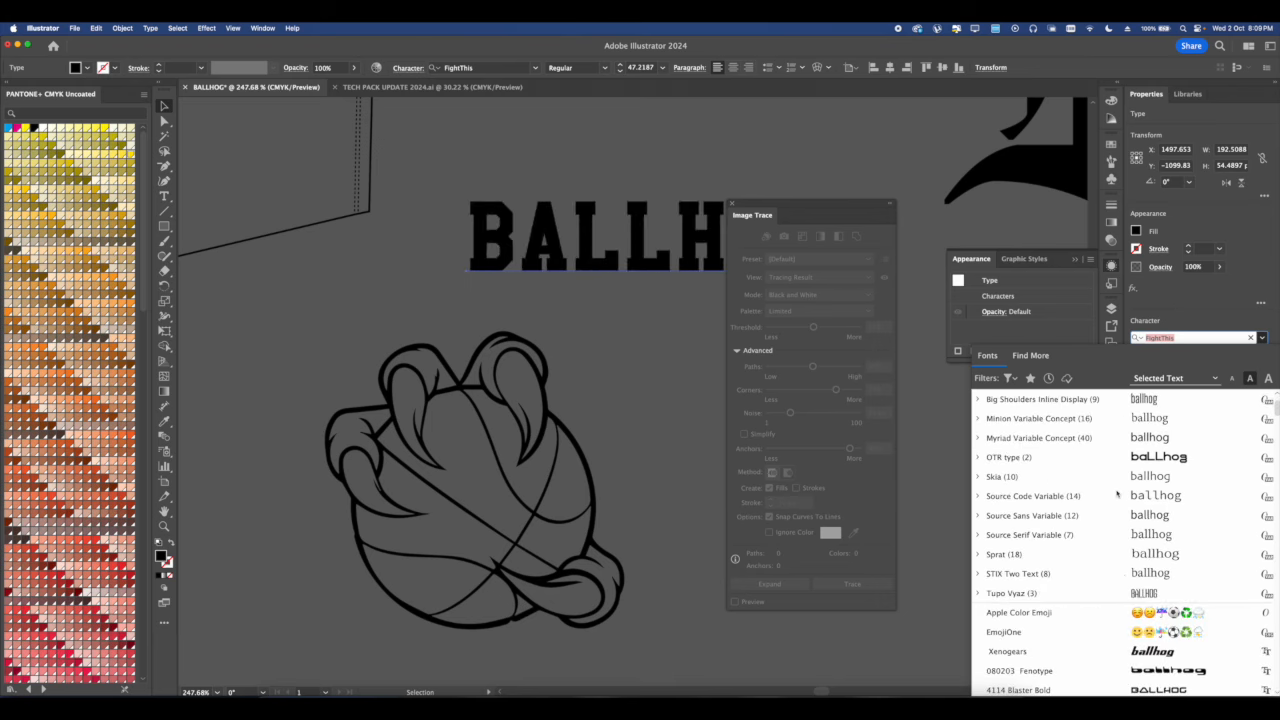
scroll(1124, 600, down, 5)
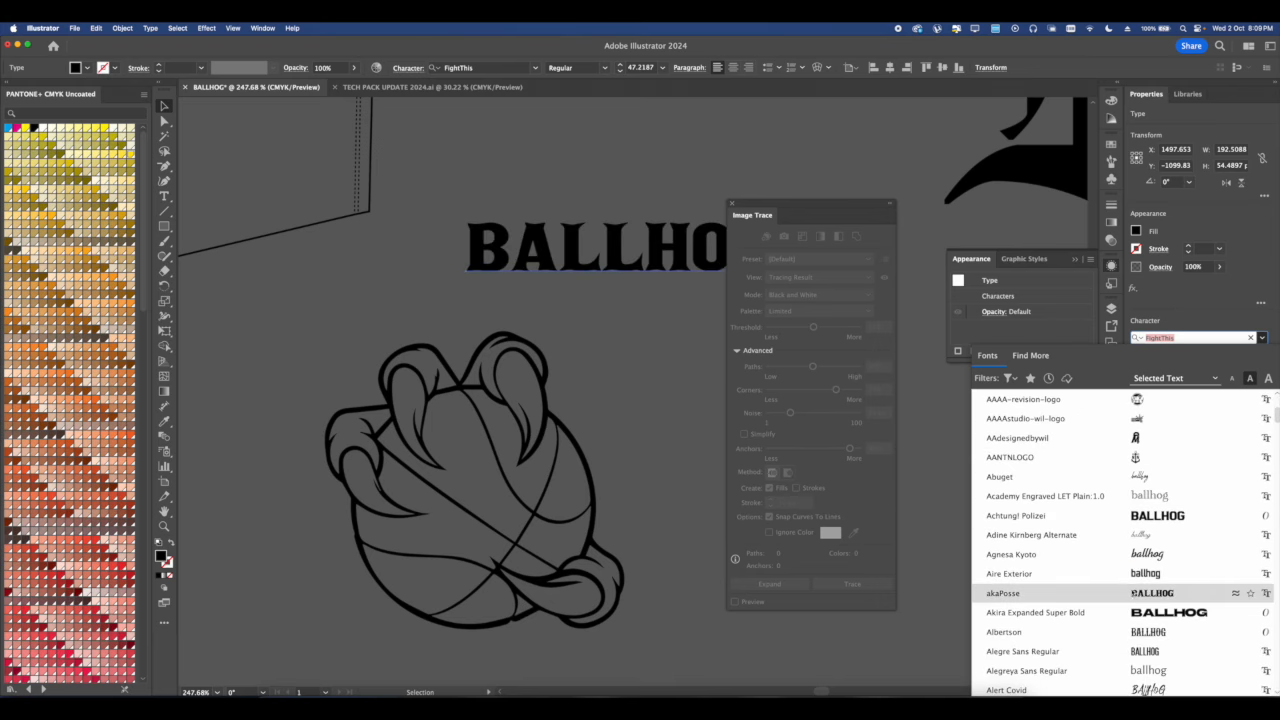
click(1129, 632)
scroll(590, 270, down, 2)
Move the Albertson BALLHOG text higher above the claw artwork and place a copy of it over the basketball.
drag(586, 255, 590, 110)
scroll(523, 385, down, 2)
key(super+z)
drag(556, 369, 585, 236)
alt+drag(585, 236, 629, 401)
scroll(540, 392, up, 3)
click(623, 369)
scroll(543, 404, right, 2)
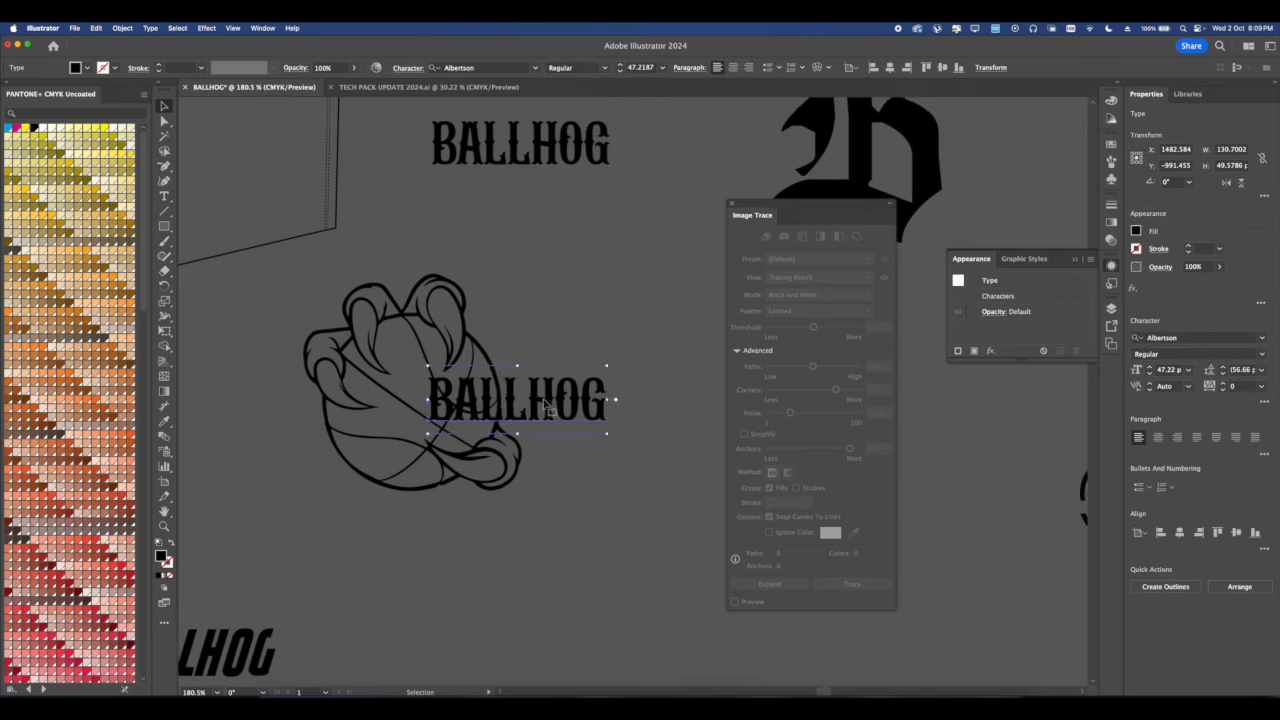
Shorten the BALLHOG copy over the basketball to the letter B and convert it to outlines.
scroll(547, 405, up, 1)
drag(445, 400, 680, 382)
key(BackSpace)
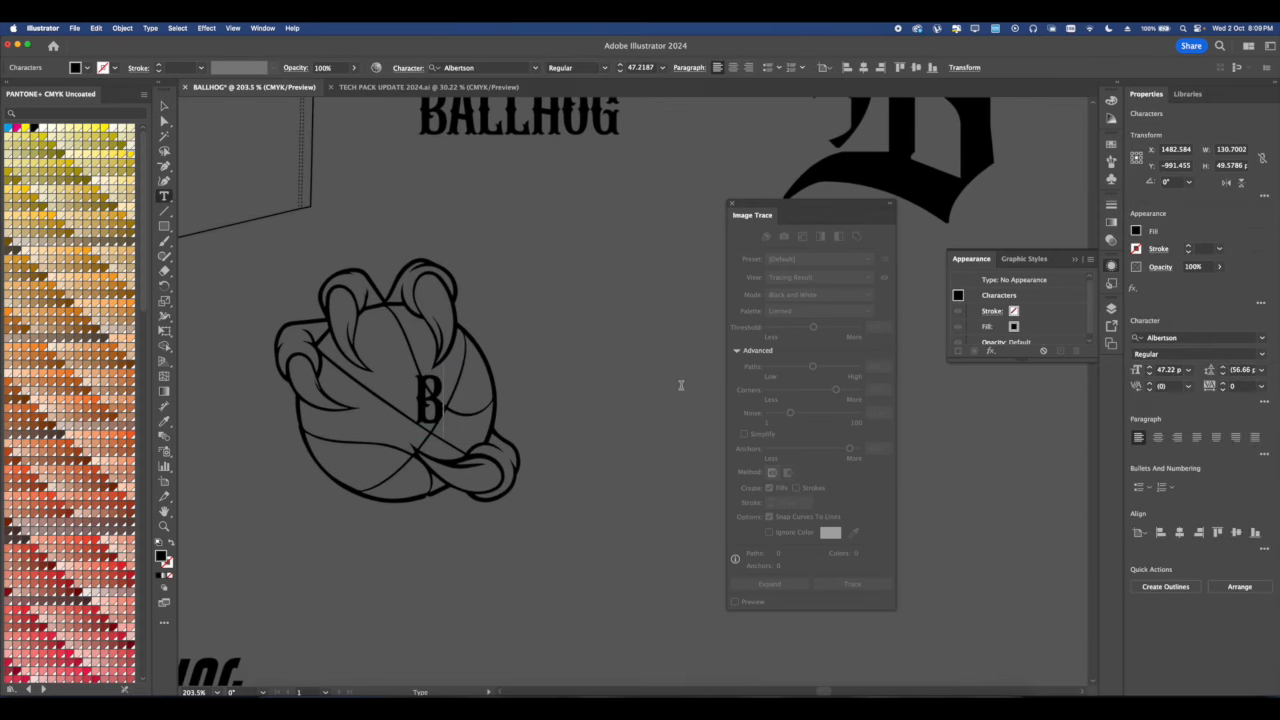
click(164, 106)
scroll(480, 401, left, 1)
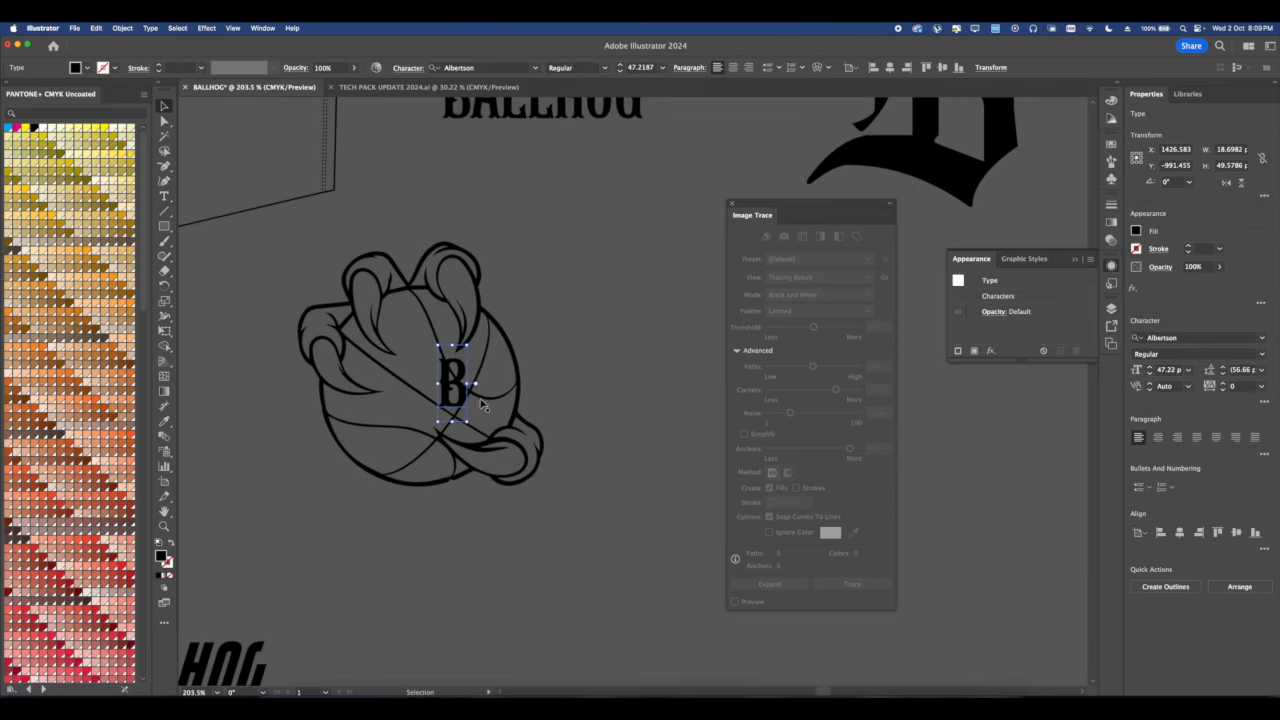
right_click(456, 389)
click(487, 514)
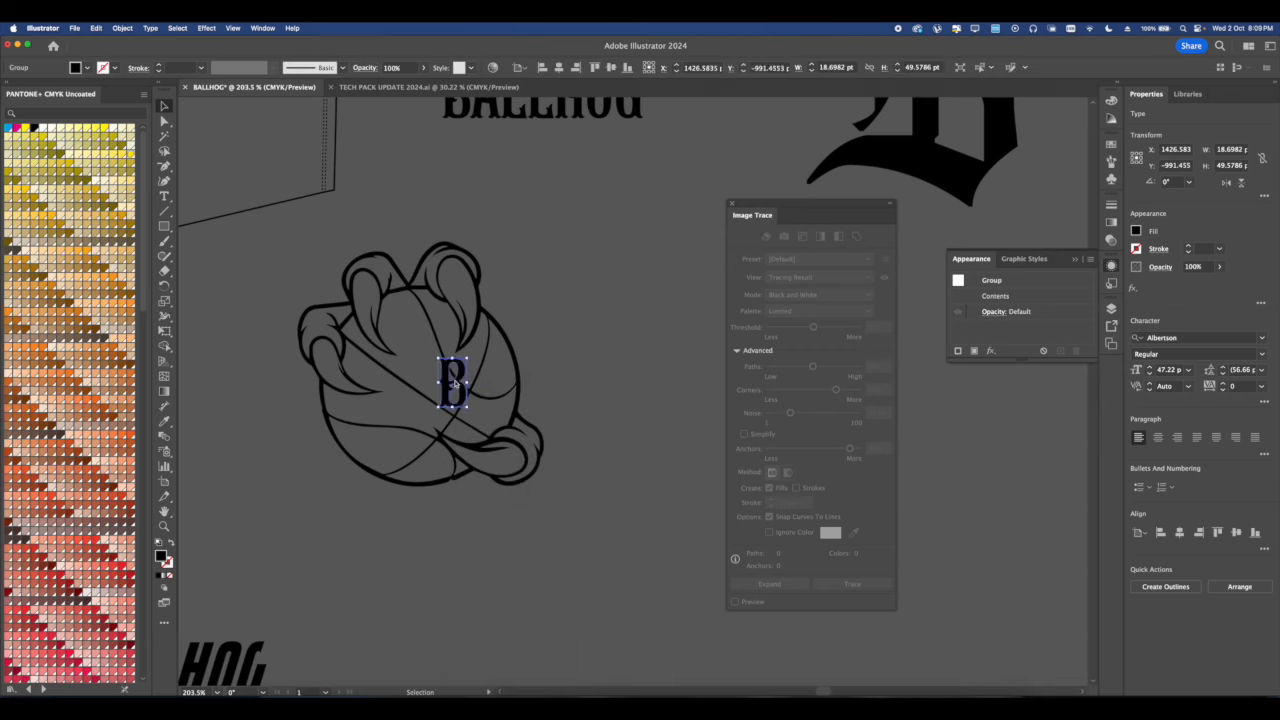
scroll(524, 398, left, 1)
key(super+shift+a)
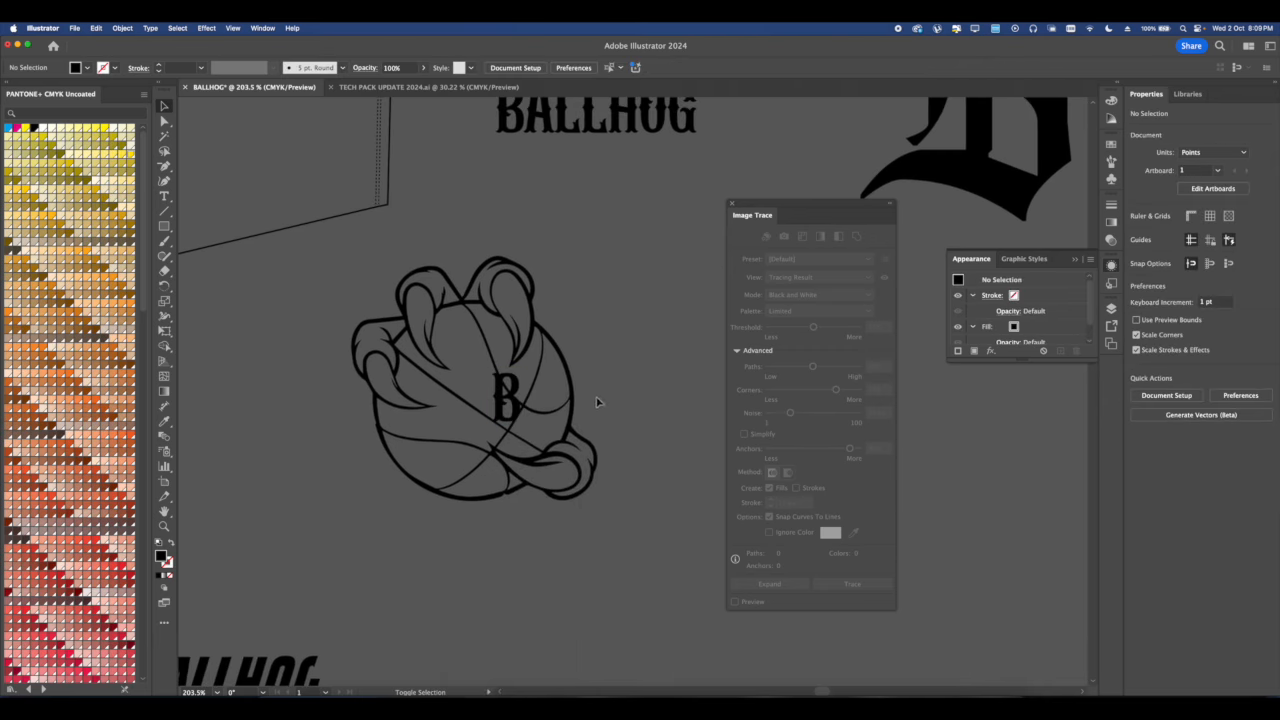
Move the outlined B toward the middle of the basketball and enlarge it to about 64 by 111 pt.
click(506, 399)
mouse_move(520, 397)
mouse_down()
mouse_move(565, 398)
mouse_move(505, 412)
mouse_move(550, 400)
mouse_move(489, 401)
mouse_up()
scroll(525, 400, up, 3)
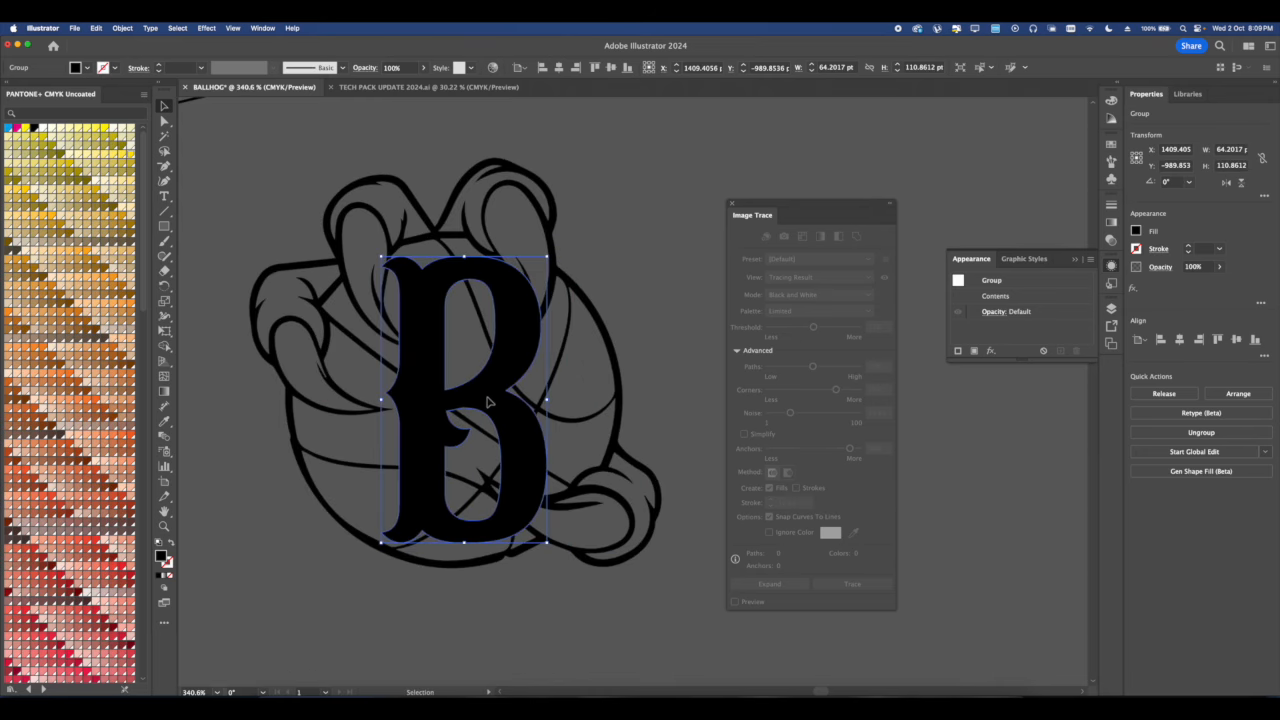
Fill the four claws of the claw-and-basketball artwork with white using the Shape Builder tool.
click(455, 192)
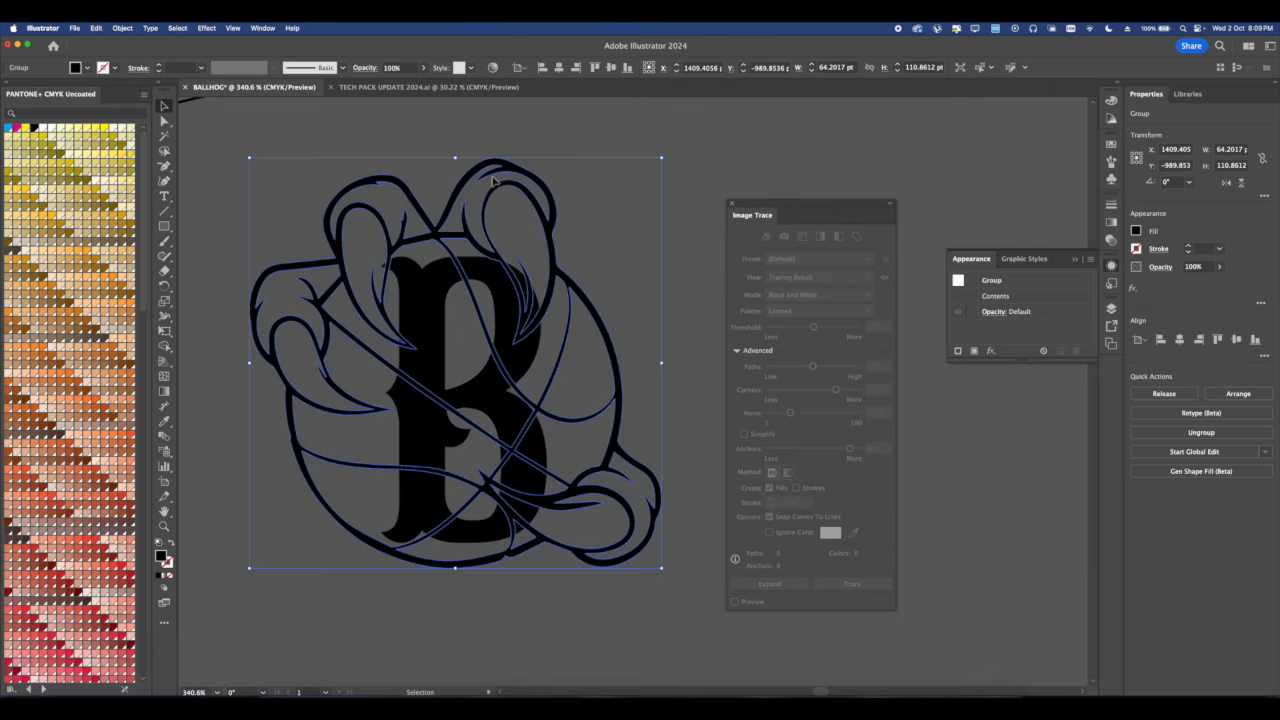
scroll(332, 241, up, 1)
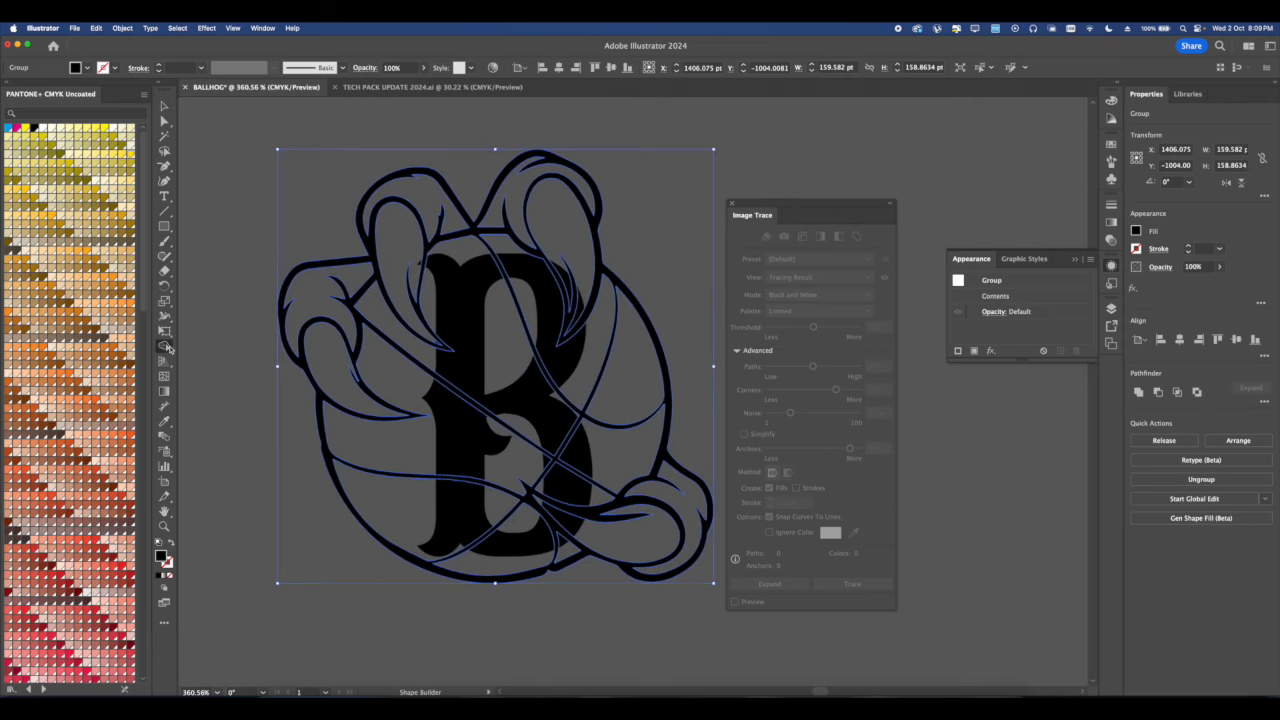
drag(166, 346, 209, 348)
drag(430, 222, 472, 244)
click(1137, 230)
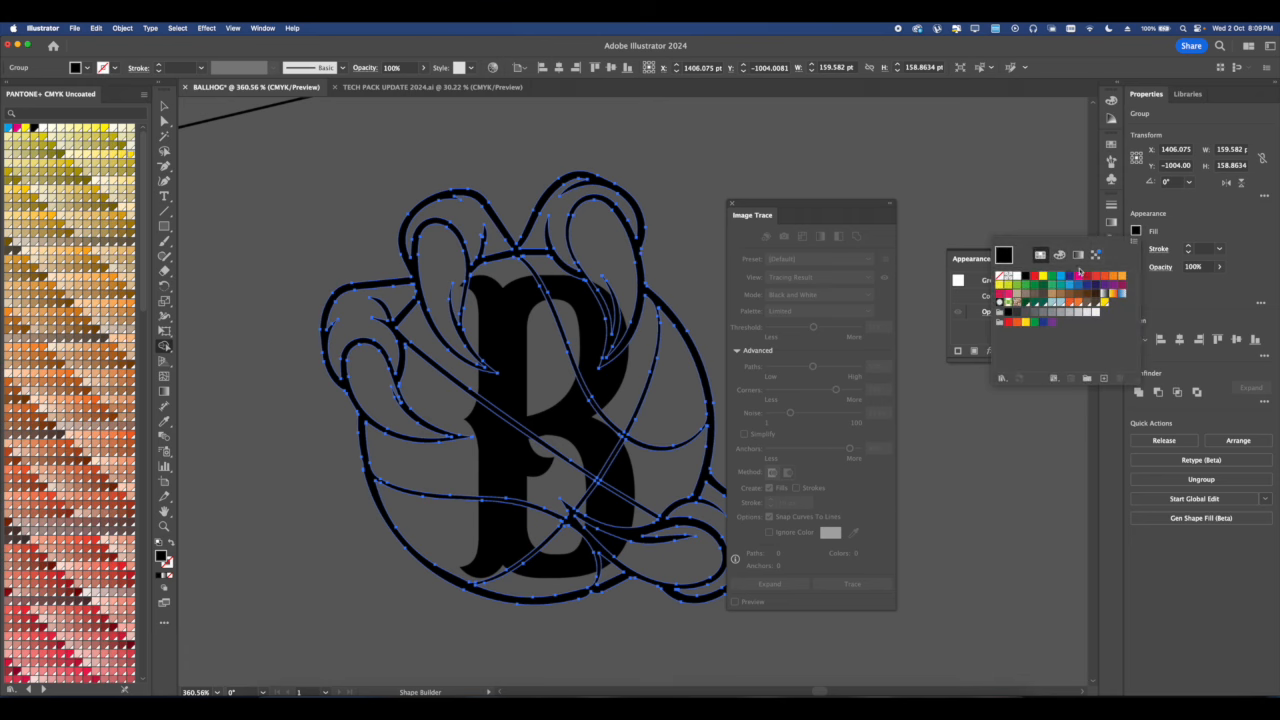
click(1012, 277)
click(600, 258)
click(442, 282)
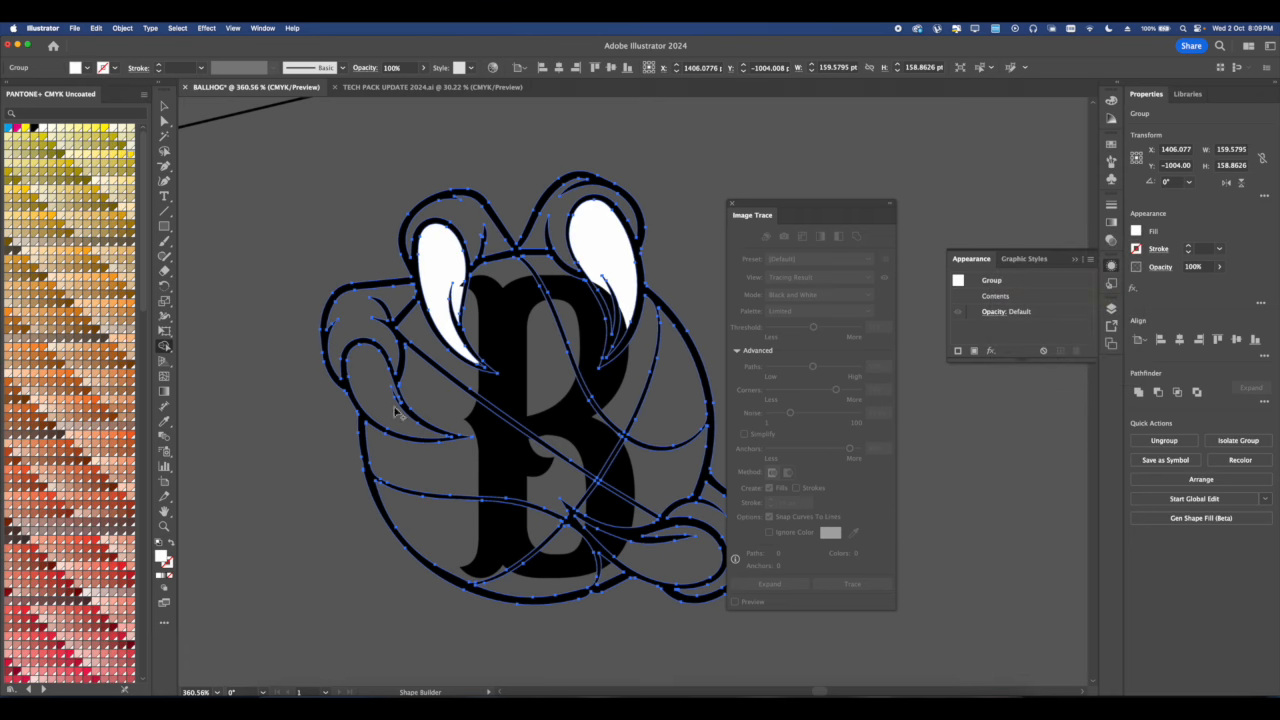
click(374, 412)
drag(640, 520, 548, 508)
click(594, 543)
drag(518, 430, 580, 434)
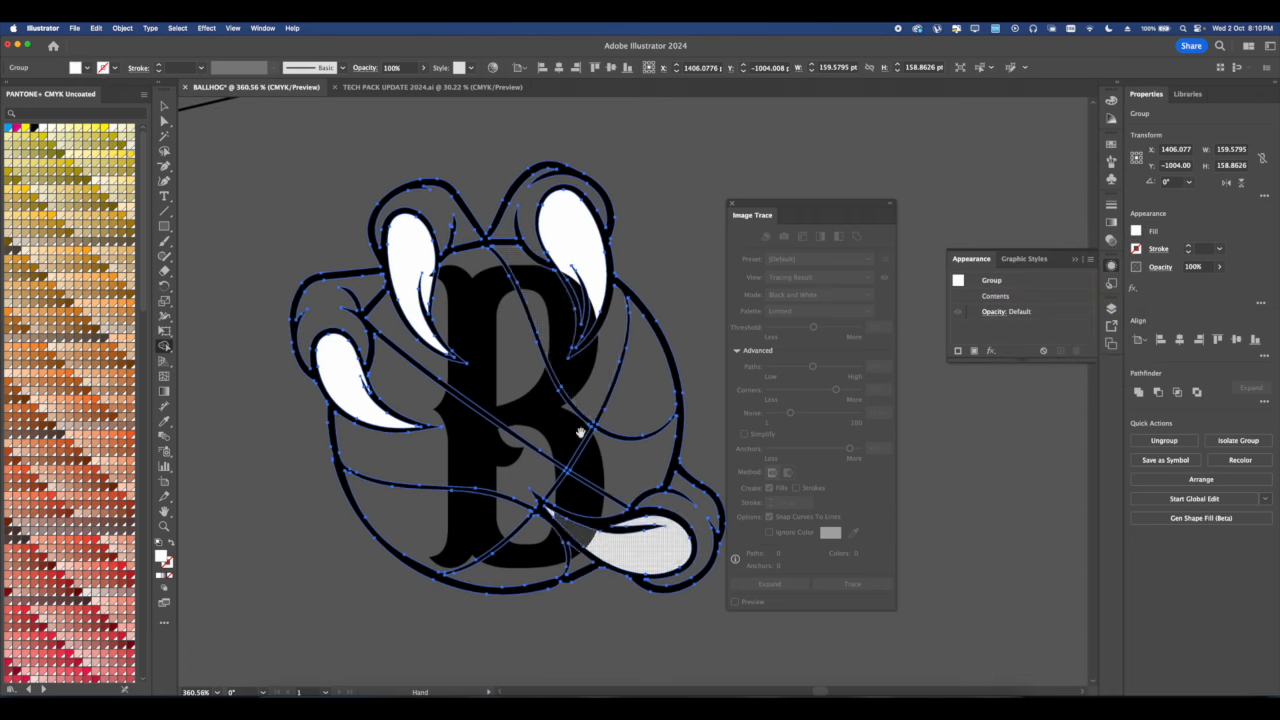
drag(633, 585, 657, 629)
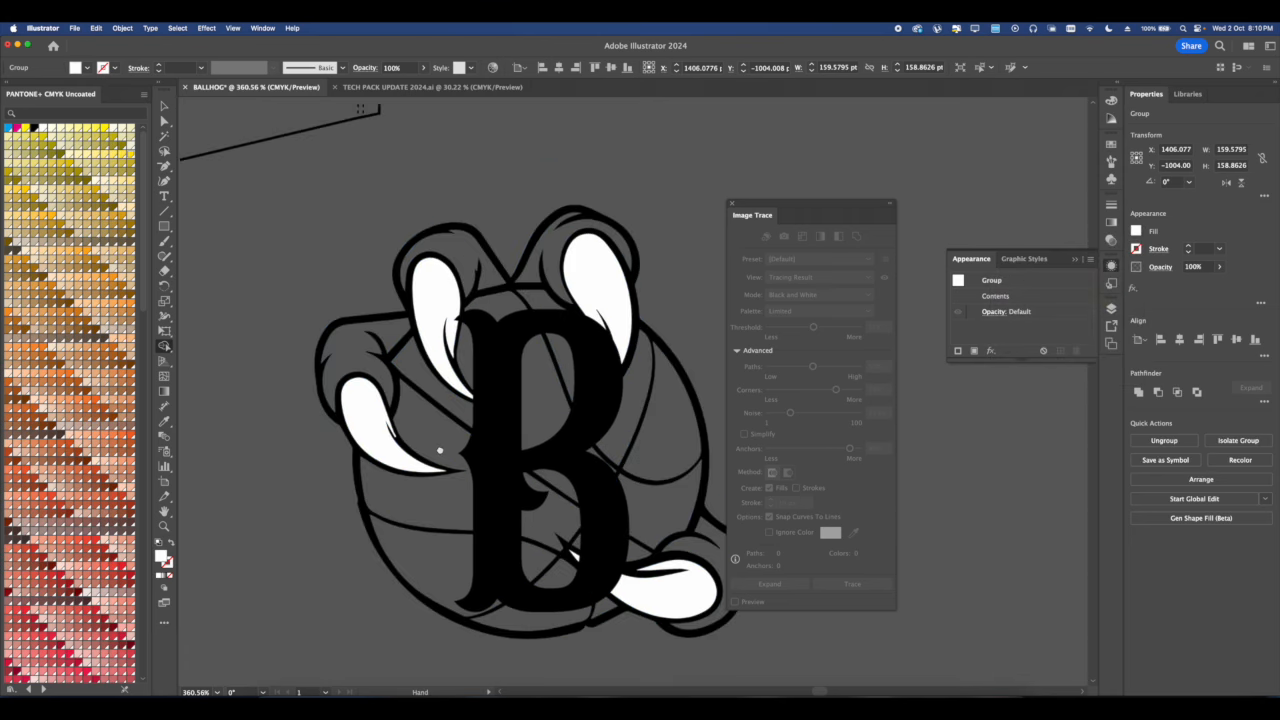
Set a dark fill color and apply it with Shape Builder to the finger around the upper-right claw.
click(1137, 231)
click(538, 241)
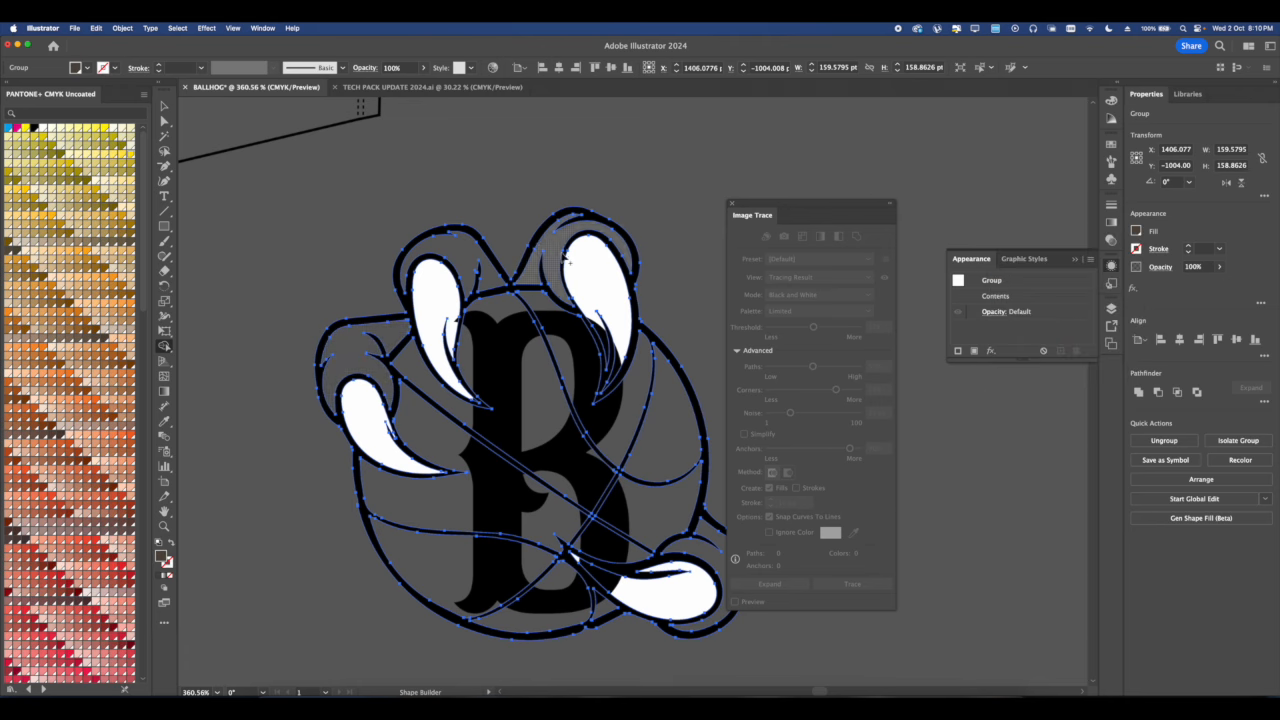
Fill the four finger areas around the white claws with dark brown using the Shape Builder.
scroll(474, 256, up, 3)
click(600, 251)
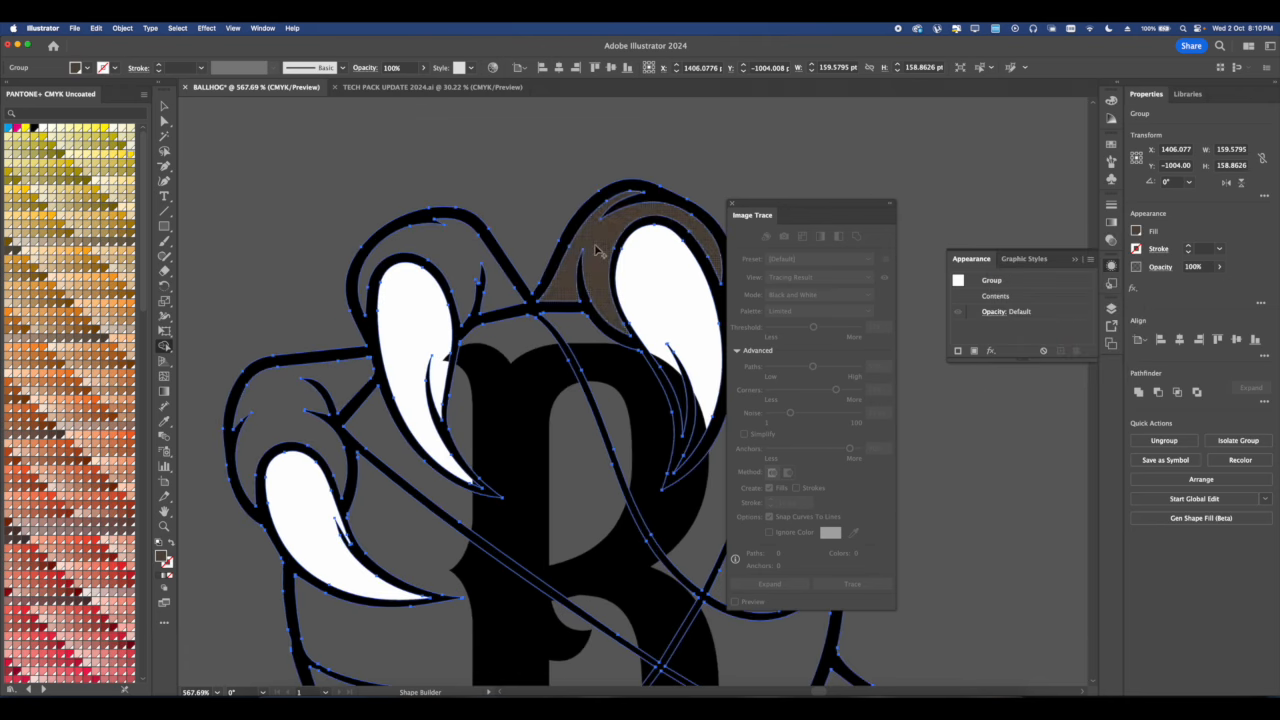
scroll(540, 235, down, 2)
click(480, 222)
scroll(406, 262, down, 4)
click(338, 246)
scroll(338, 246, down, 3)
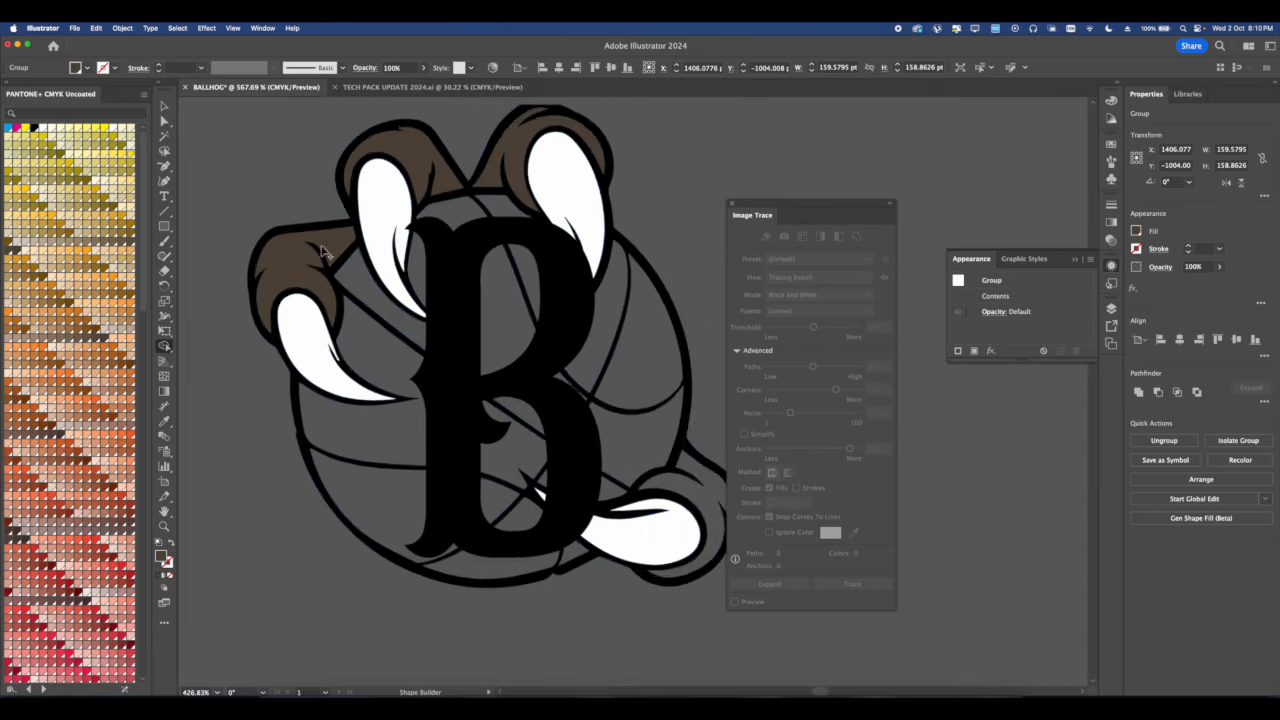
click(614, 443)
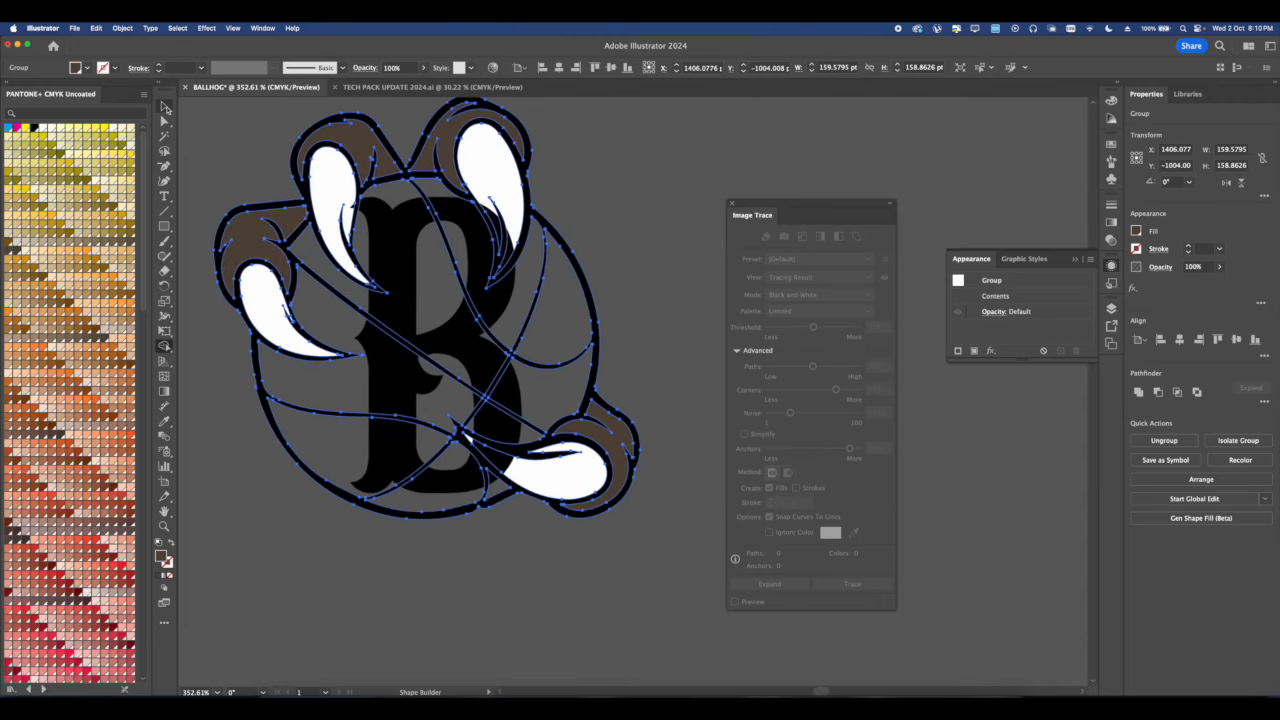
Reposition the black letter B over the middle of the basketball, between the claws.
click(405, 322)
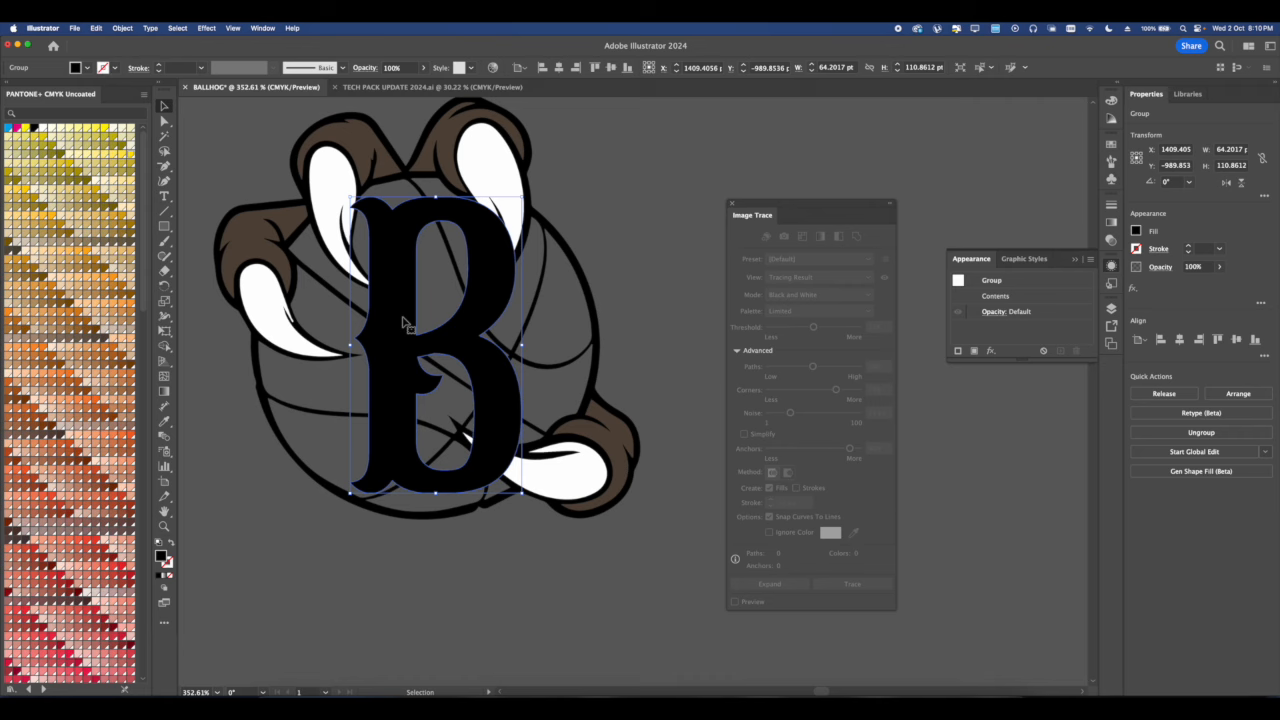
drag(403, 302, 437, 296)
drag(446, 297, 318, 222)
drag(318, 222, 779, 231)
scroll(398, 282, up, 3)
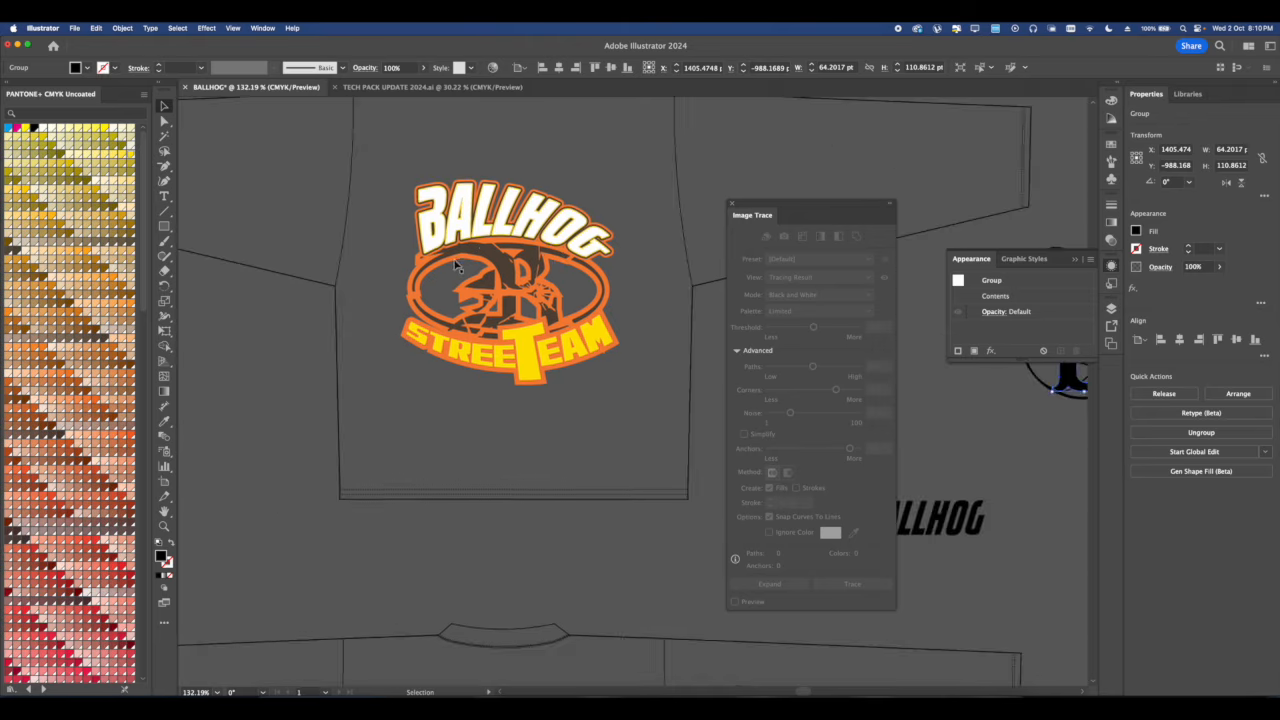
scroll(381, 295, down, 5)
scroll(619, 294, up, 3)
scroll(619, 293, up, 3)
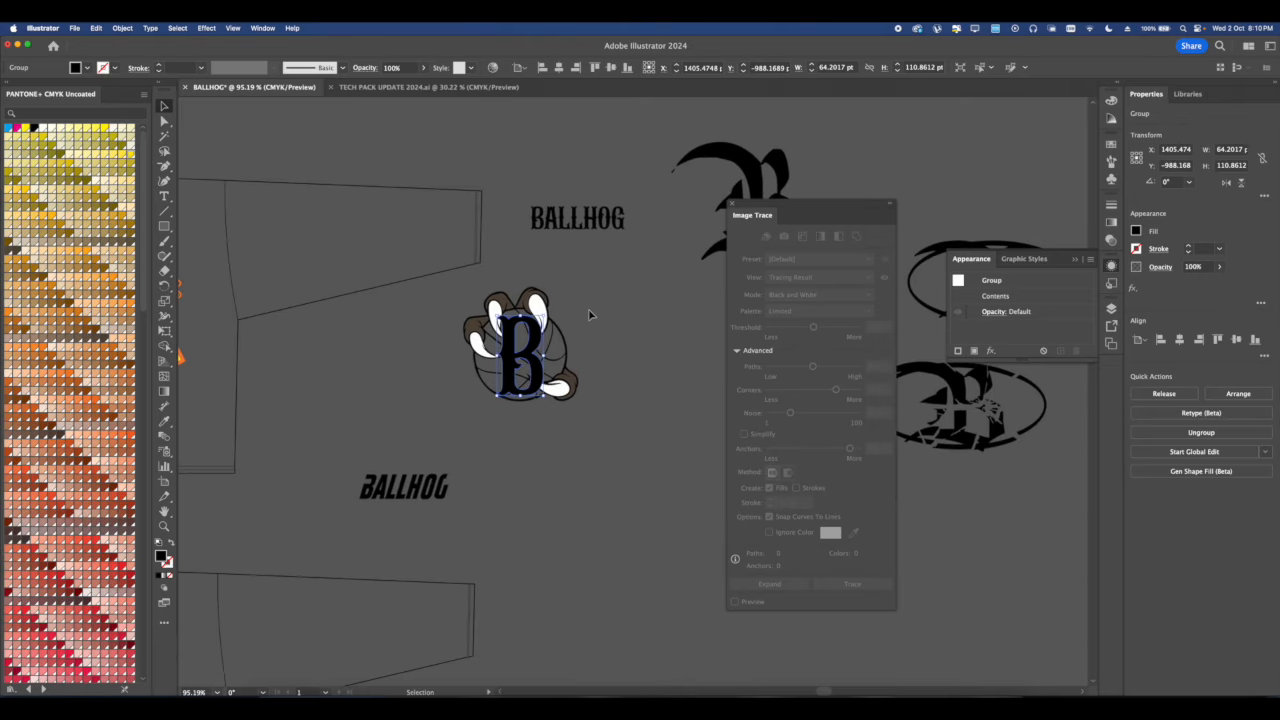
scroll(519, 389, up, 4)
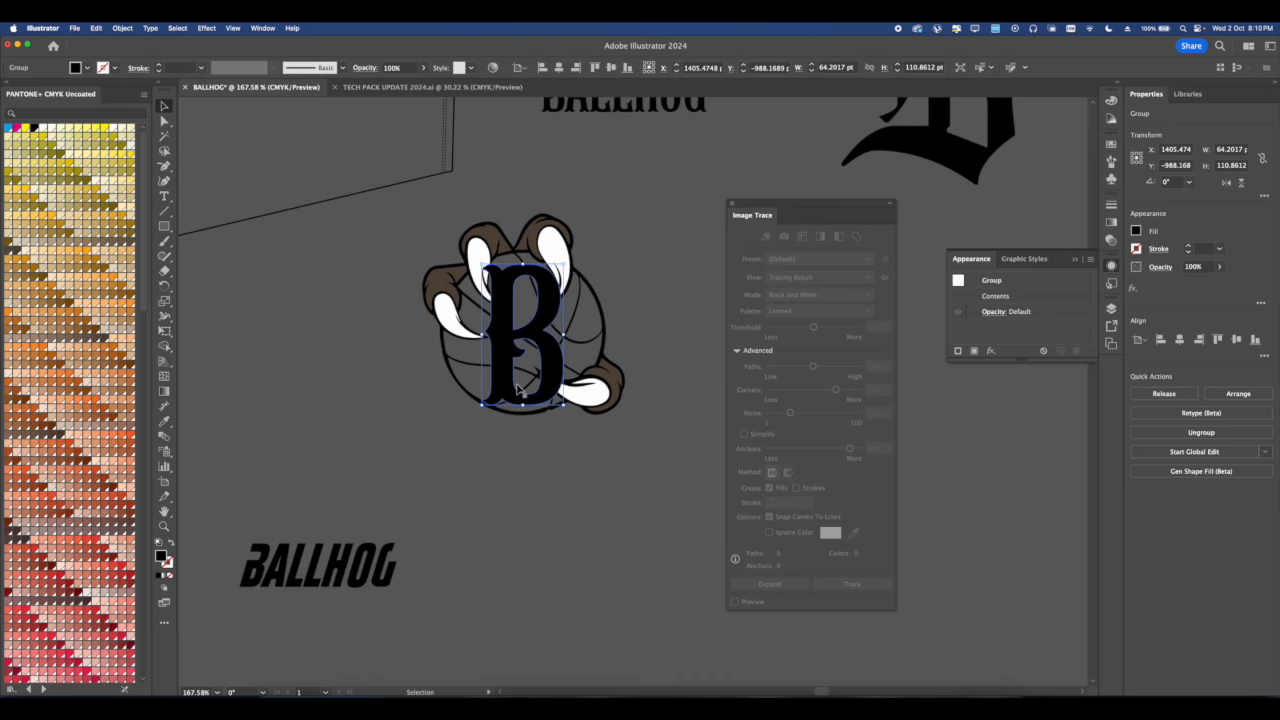
scroll(508, 281, up, 4)
drag(495, 298, 502, 290)
scroll(627, 302, right, 1)
Set the letter B's stroke weight to 4 pt and shift the letter slightly upward on the ball.
click(1188, 246)
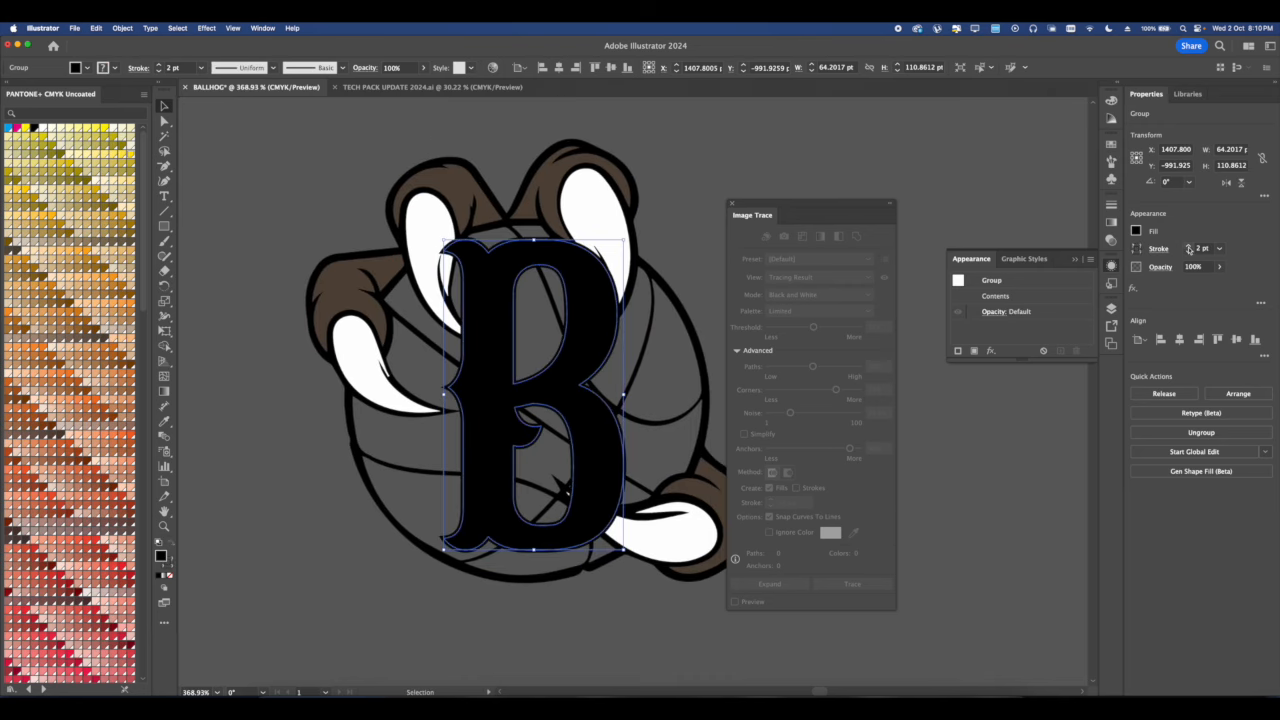
click(1188, 246)
click(1188, 246)
click(1188, 246)
scroll(571, 346, up, 3)
scroll(561, 327, down, 1)
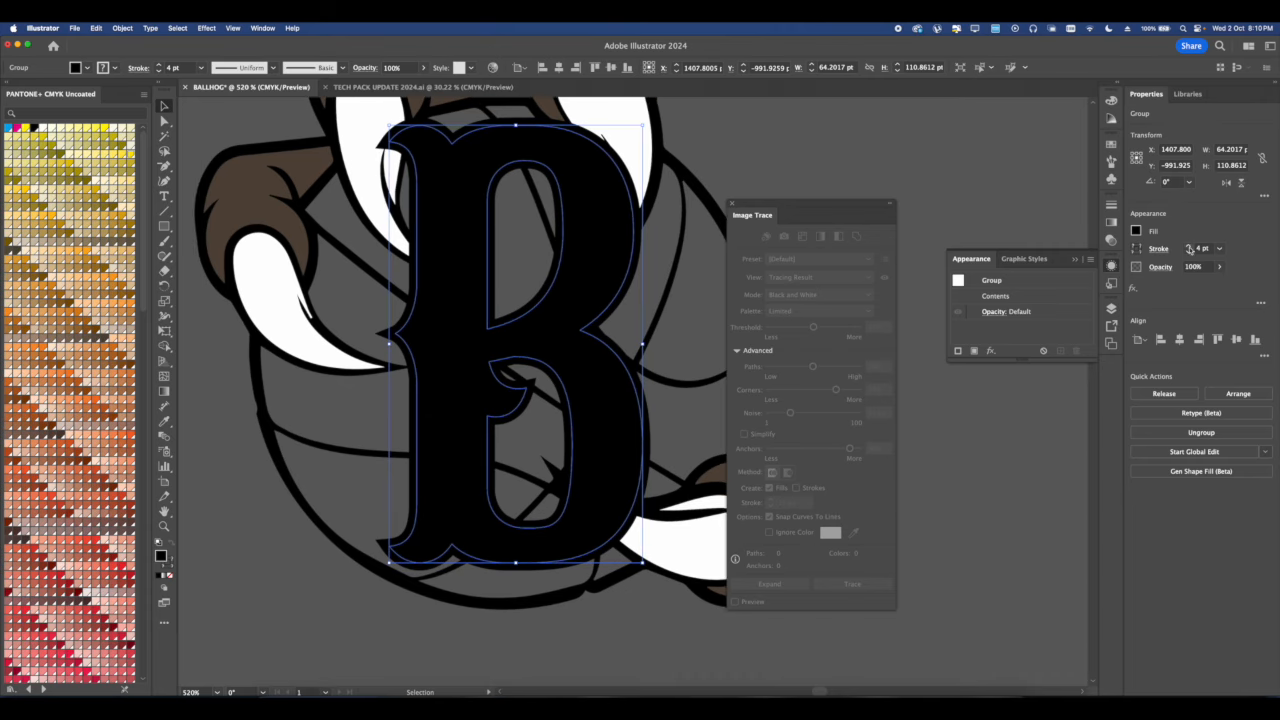
scroll(537, 307, down, 3)
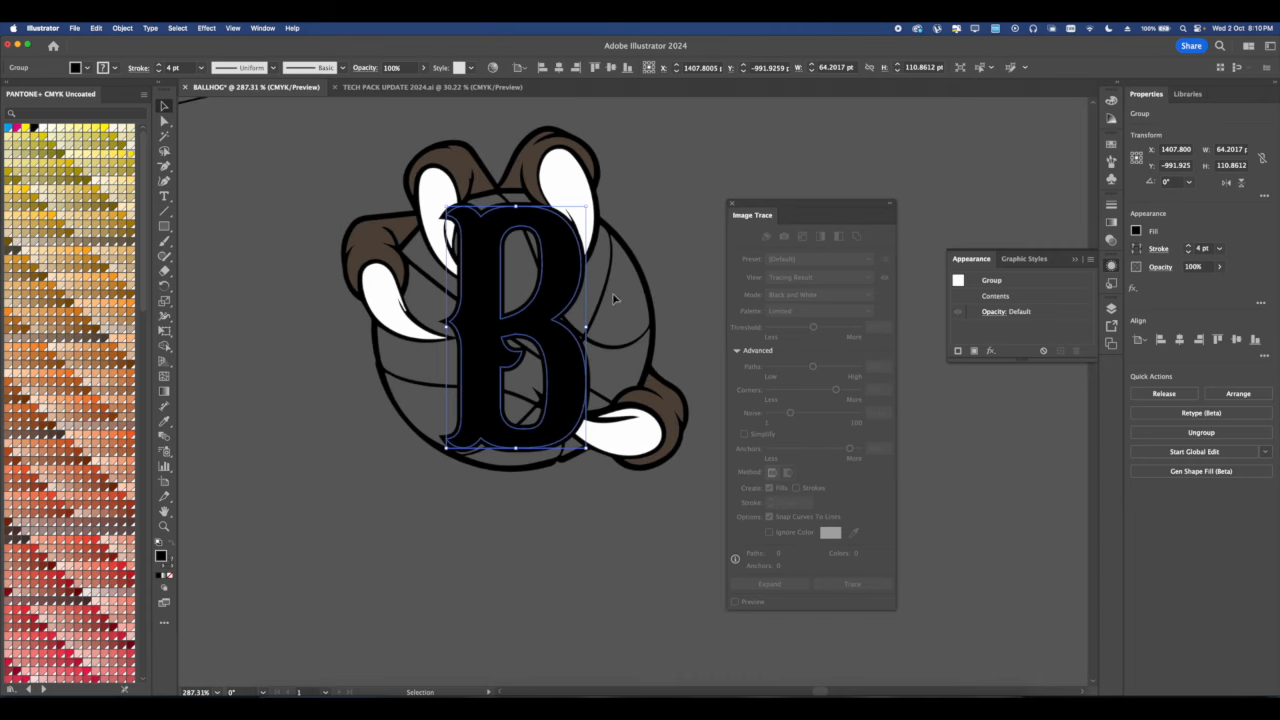
drag(530, 293, 531, 285)
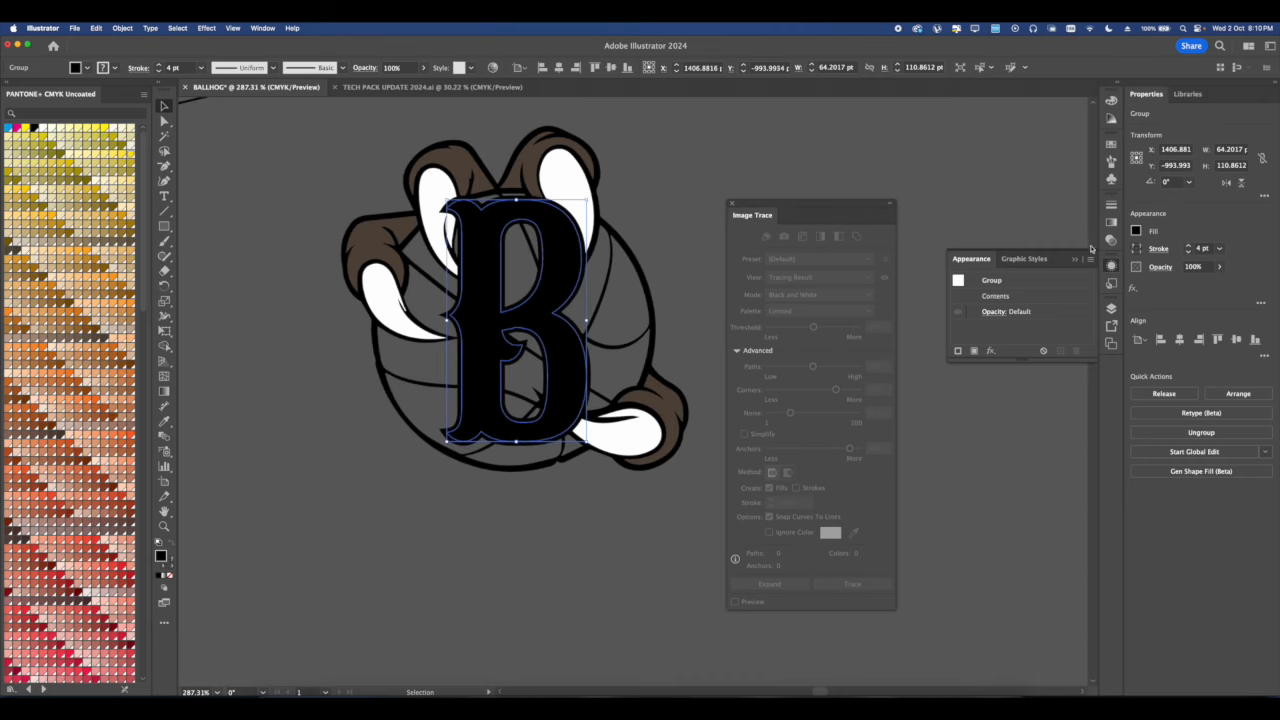
Try yellow and white fills on the letter B and keep the yellow one.
click(1137, 249)
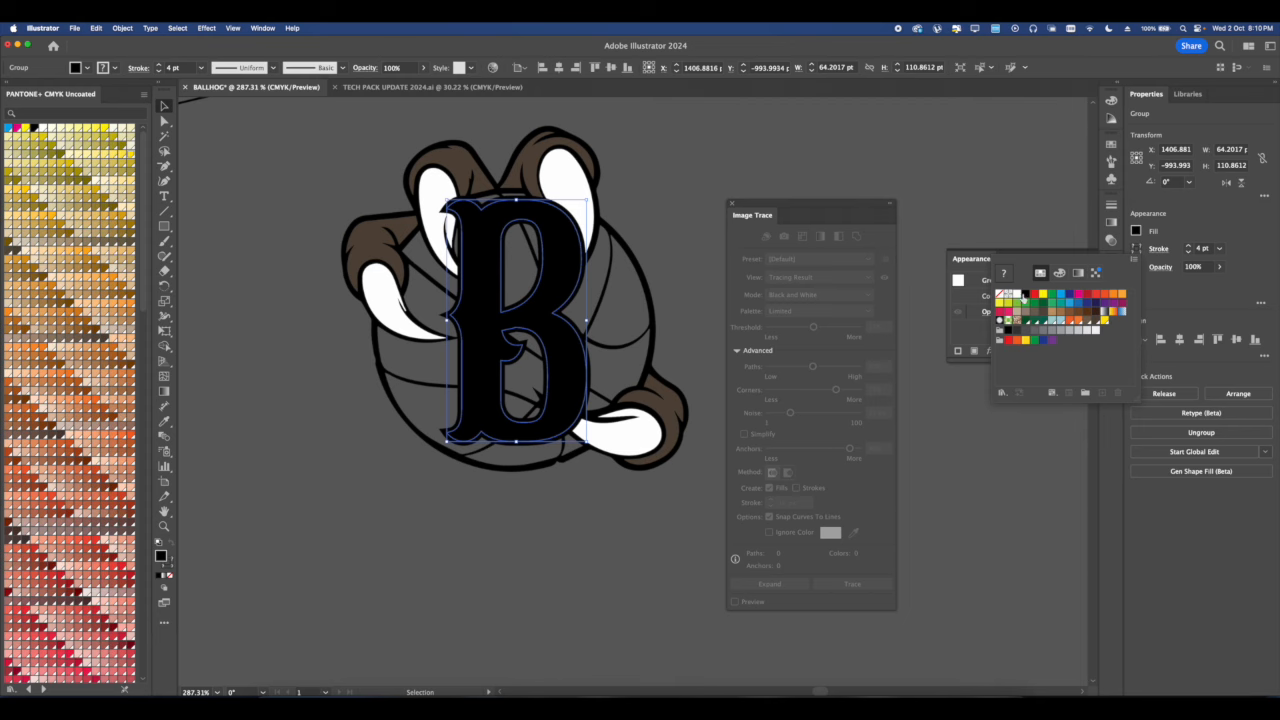
click(1136, 232)
click(1136, 232)
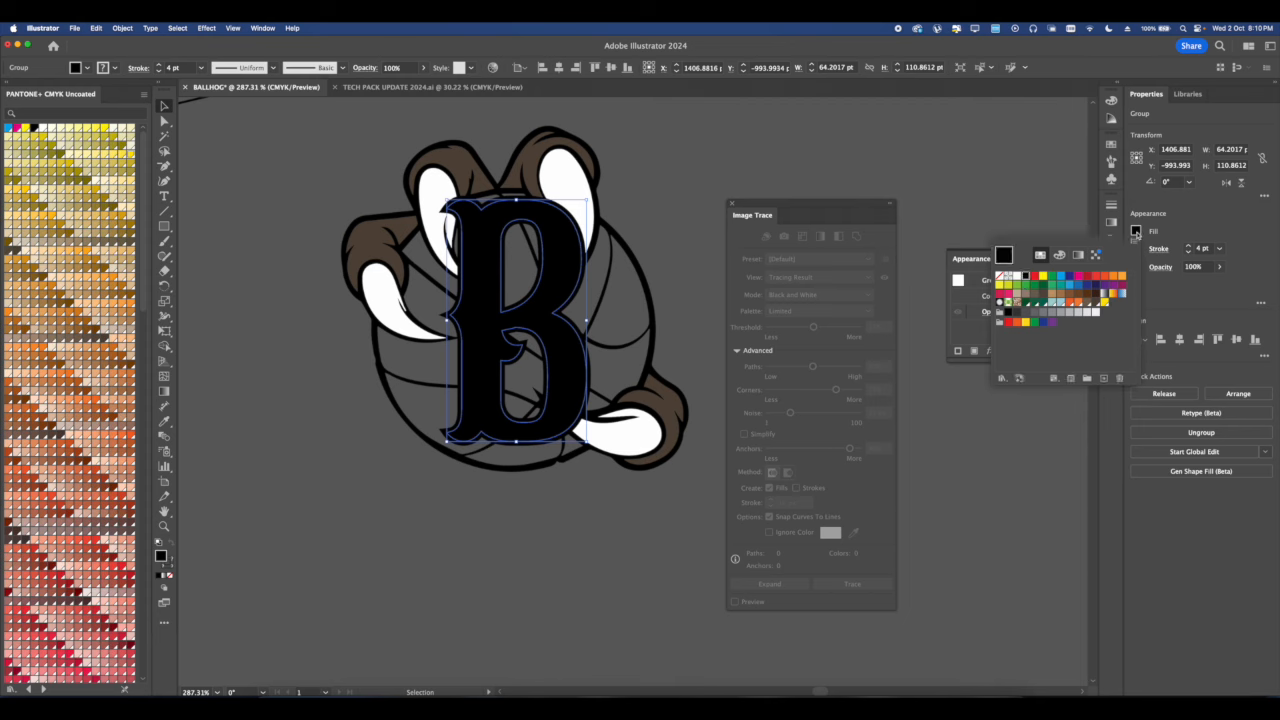
click(1080, 304)
click(1104, 304)
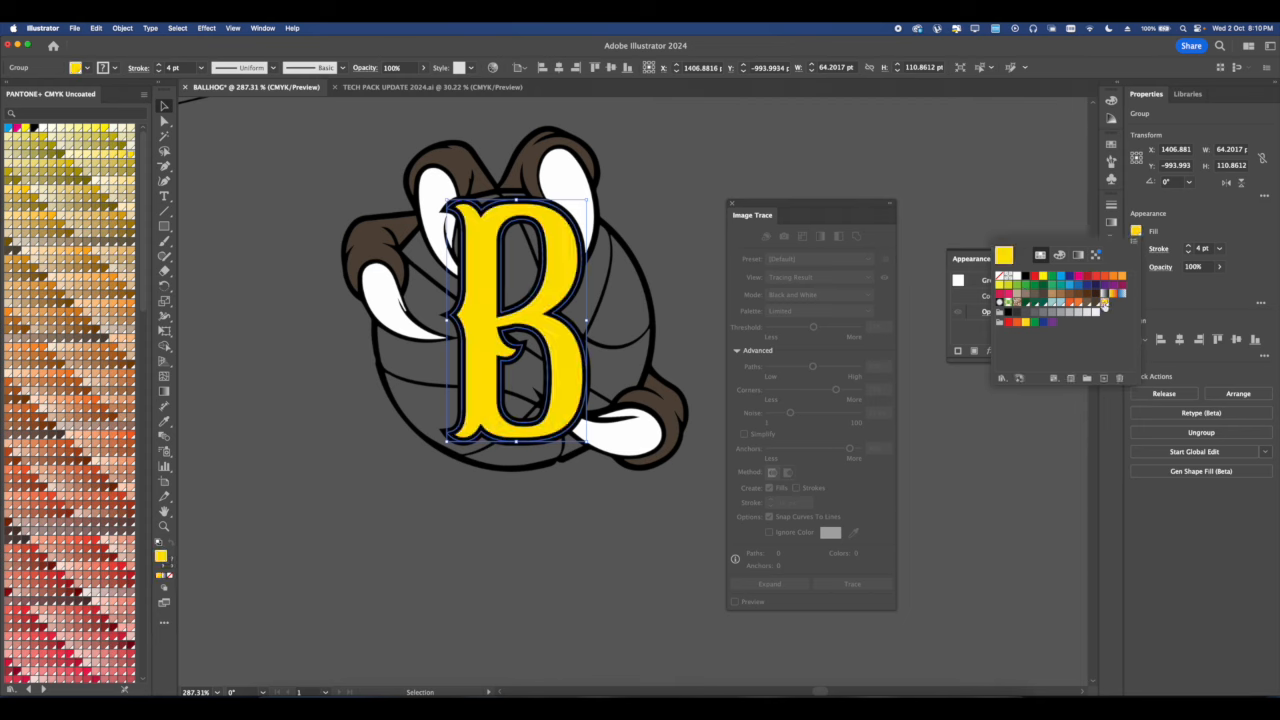
click(1137, 233)
click(1017, 281)
click(1136, 247)
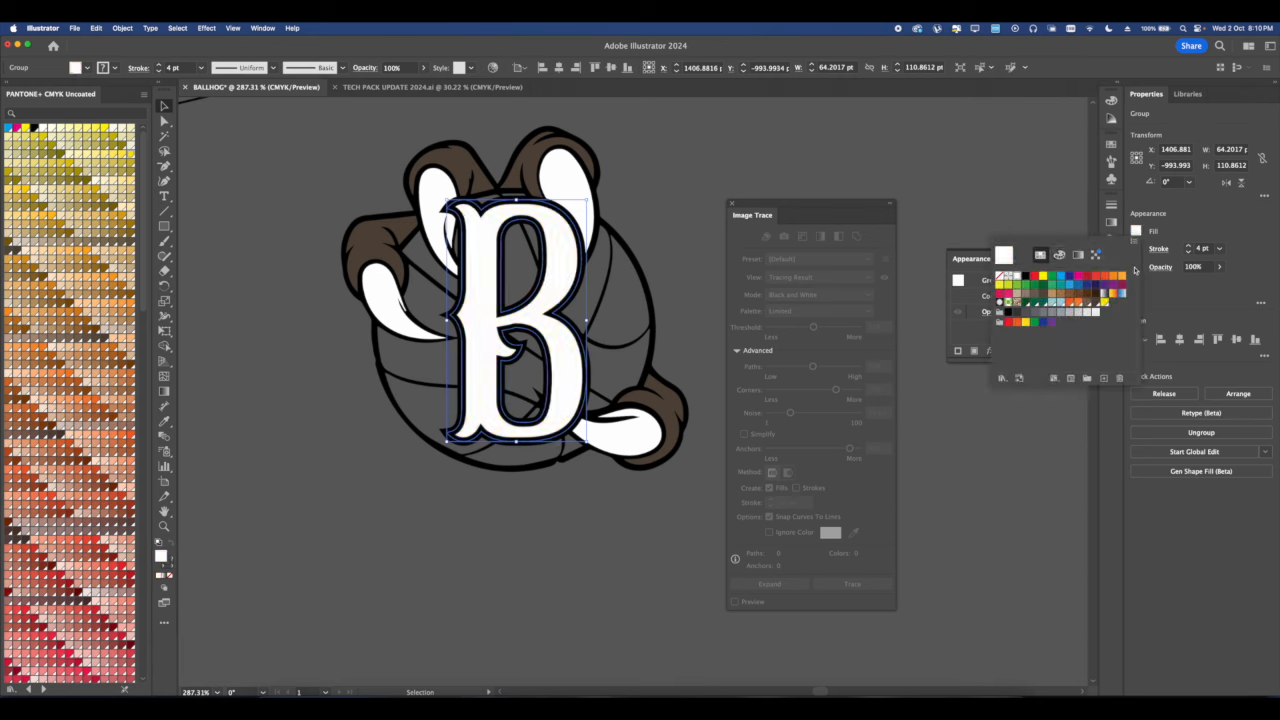
click(1105, 303)
Align the letter B's stroke to the outside of its outline.
click(1157, 248)
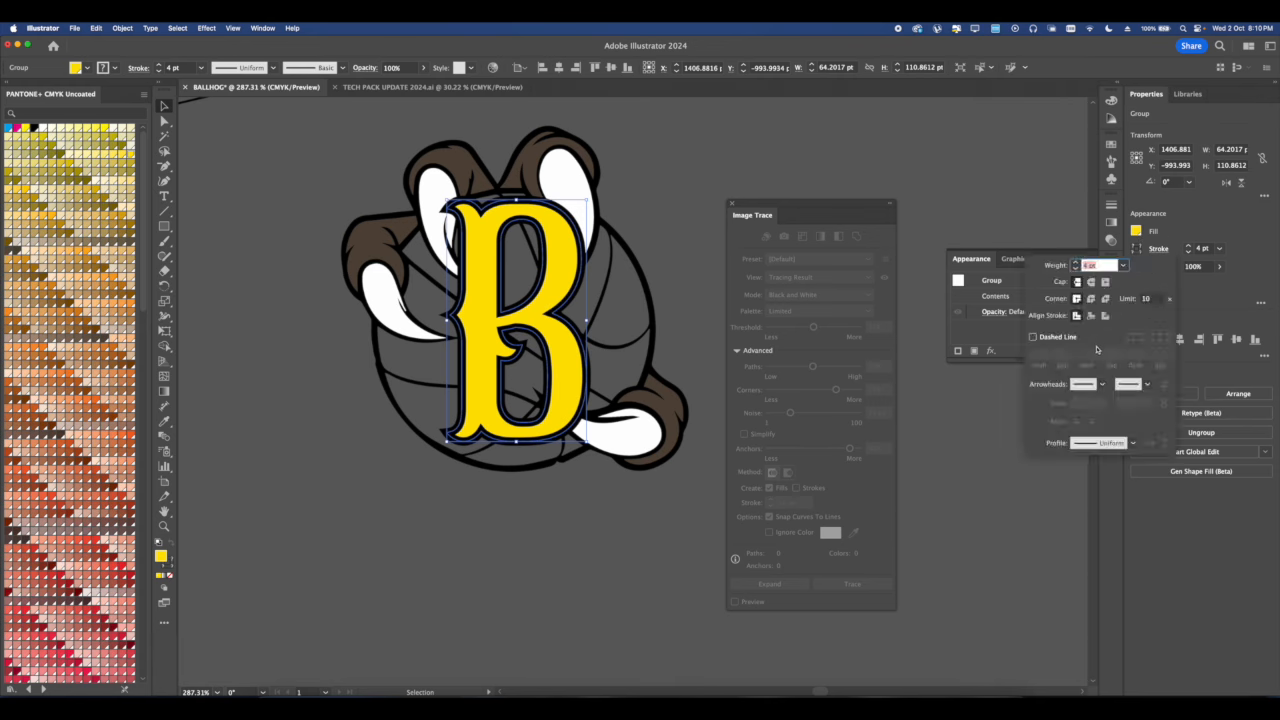
click(1105, 316)
click(642, 259)
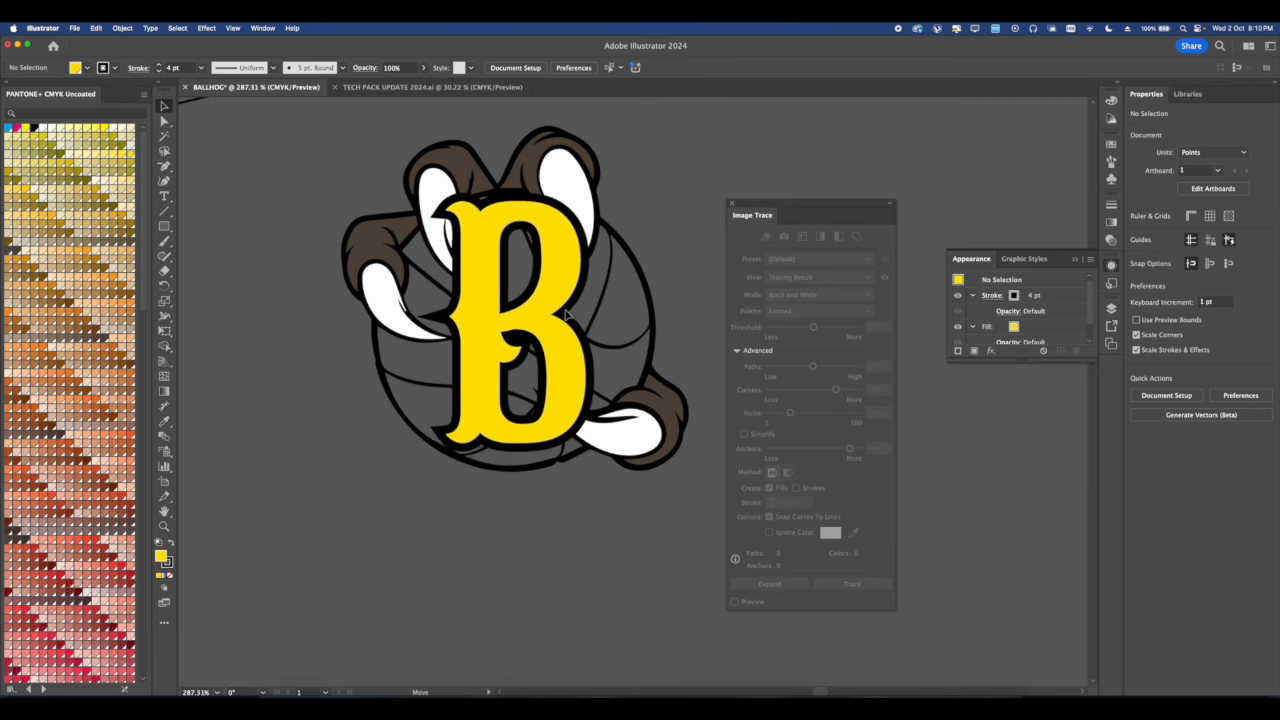
Scale the yellow B to about 59.8 × 103.2 pt and nudge it into place on the ball.
drag(582, 312, 565, 340)
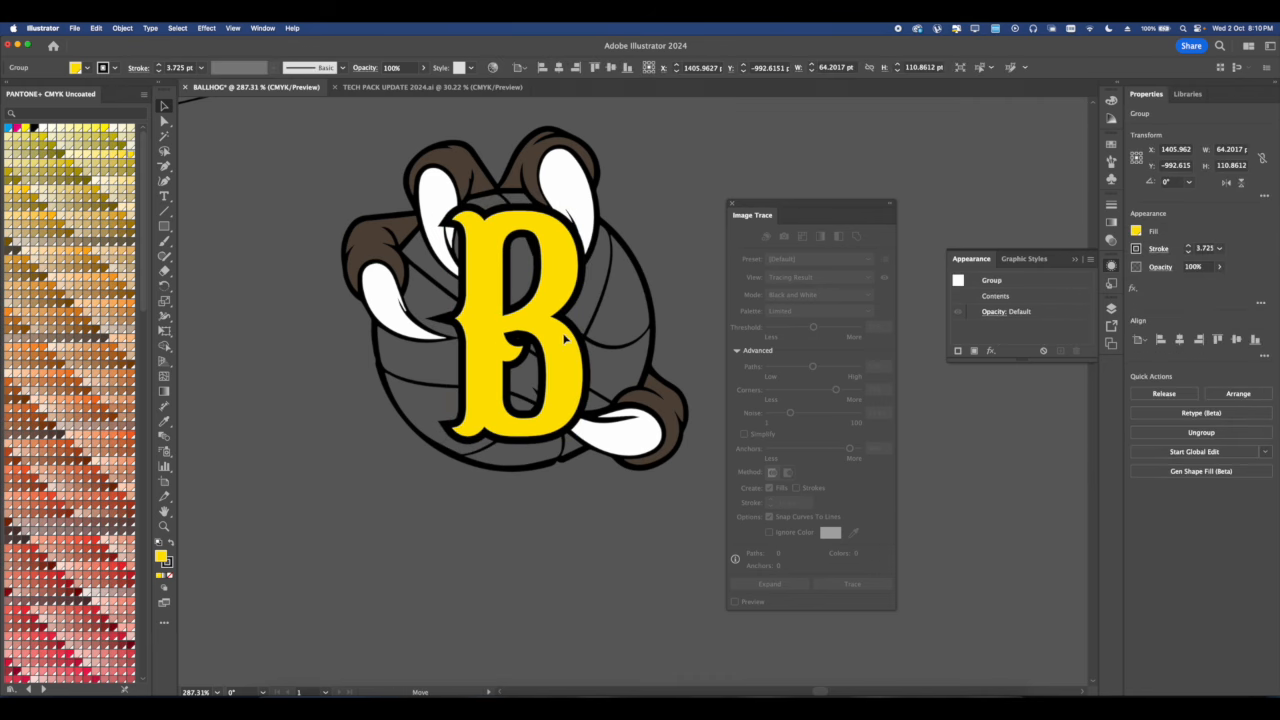
key(Right)
key(Right)
key(Down)
key(Left)
key(Left)
key(Down)
key(Down)
key(Up)
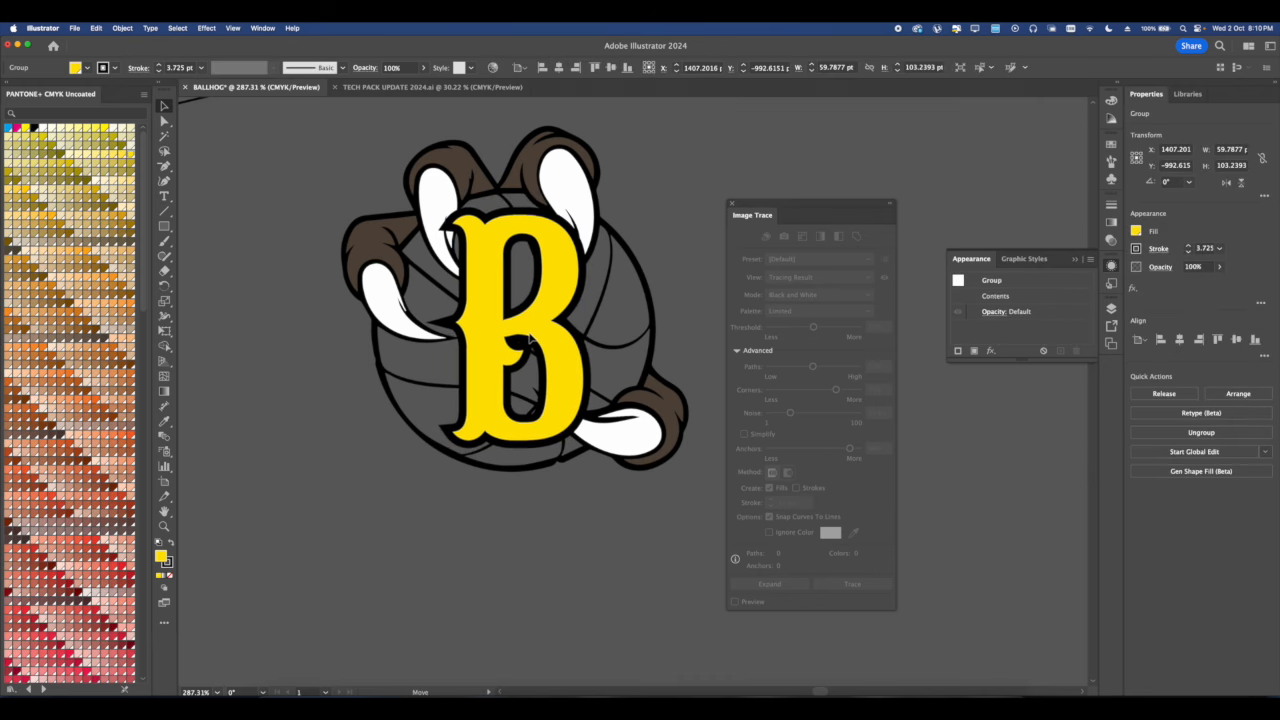
Scale the letter B down proportionally to about 54.2 × 93.6 pt, keeping its lower edge in place.
scroll(528, 336, up, 1)
scroll(528, 336, up, 2)
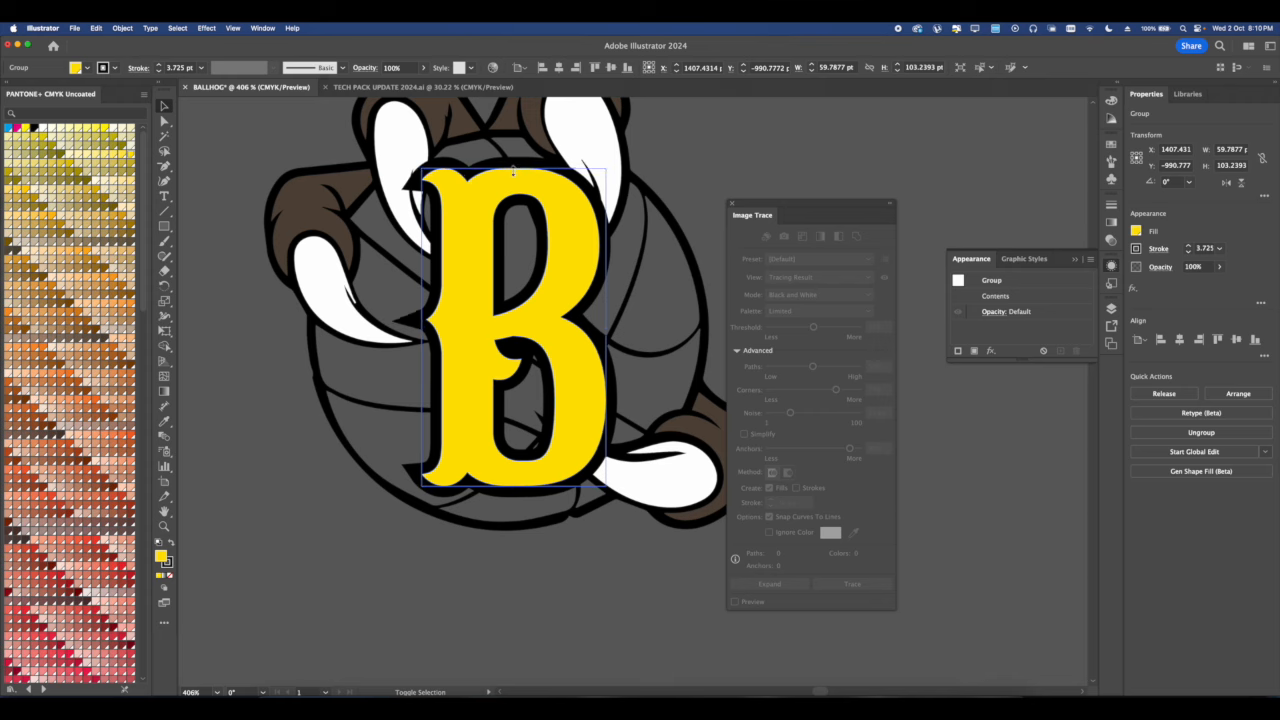
drag(513, 171, 512, 219)
scroll(512, 219, down, 3)
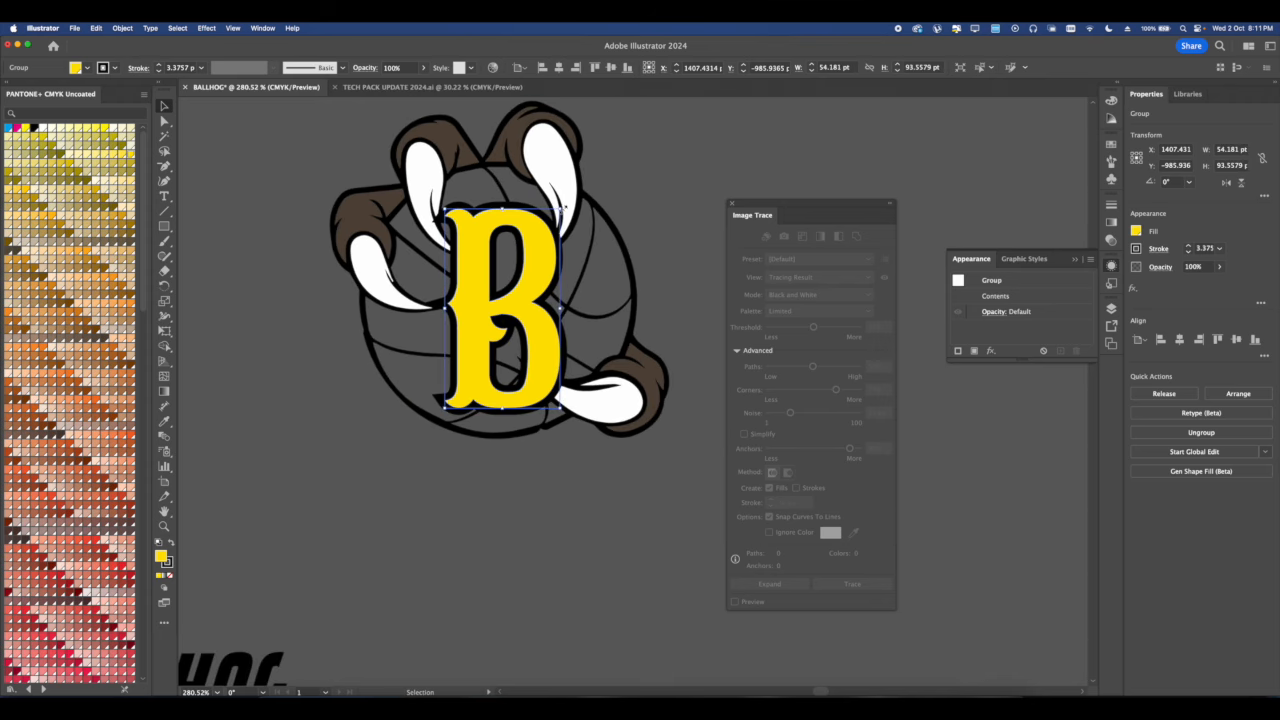
Examine how the outlined yellow B sits against the claws and the basketball lines.
scroll(520, 252, down, 3)
scroll(505, 258, up, 3)
click(510, 255)
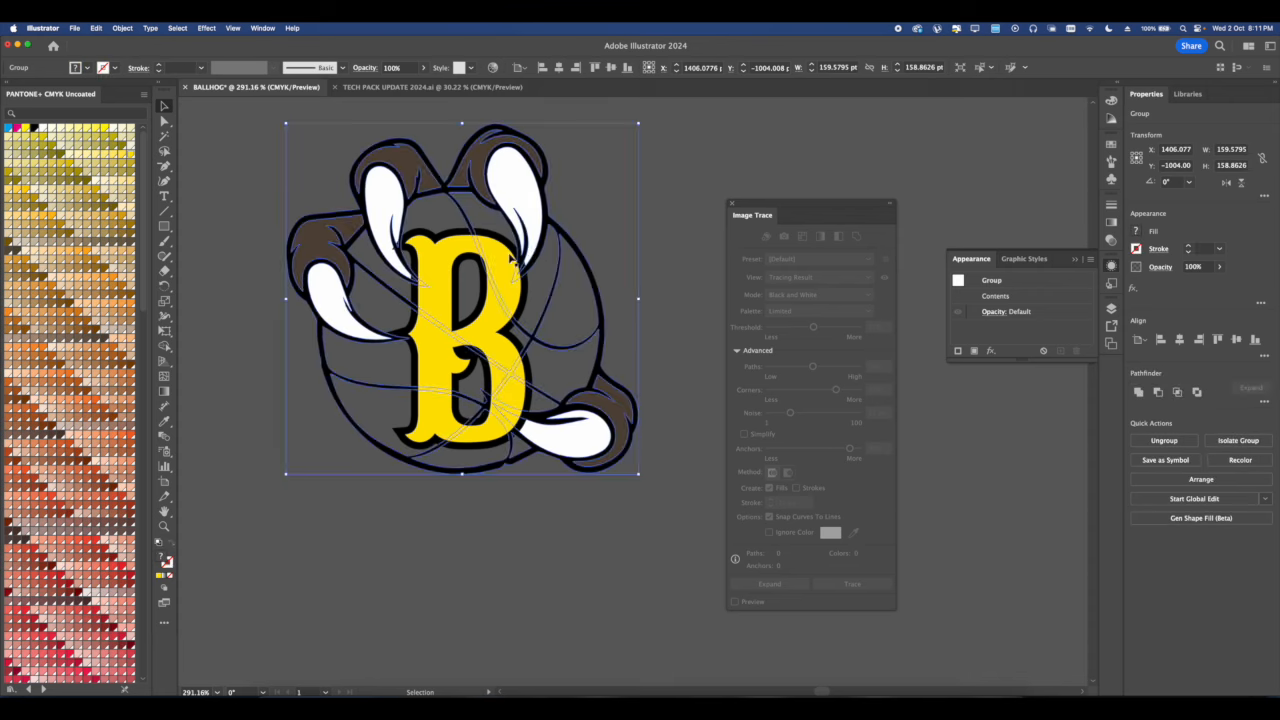
scroll(510, 255, down, 2)
scroll(509, 253, up, 3)
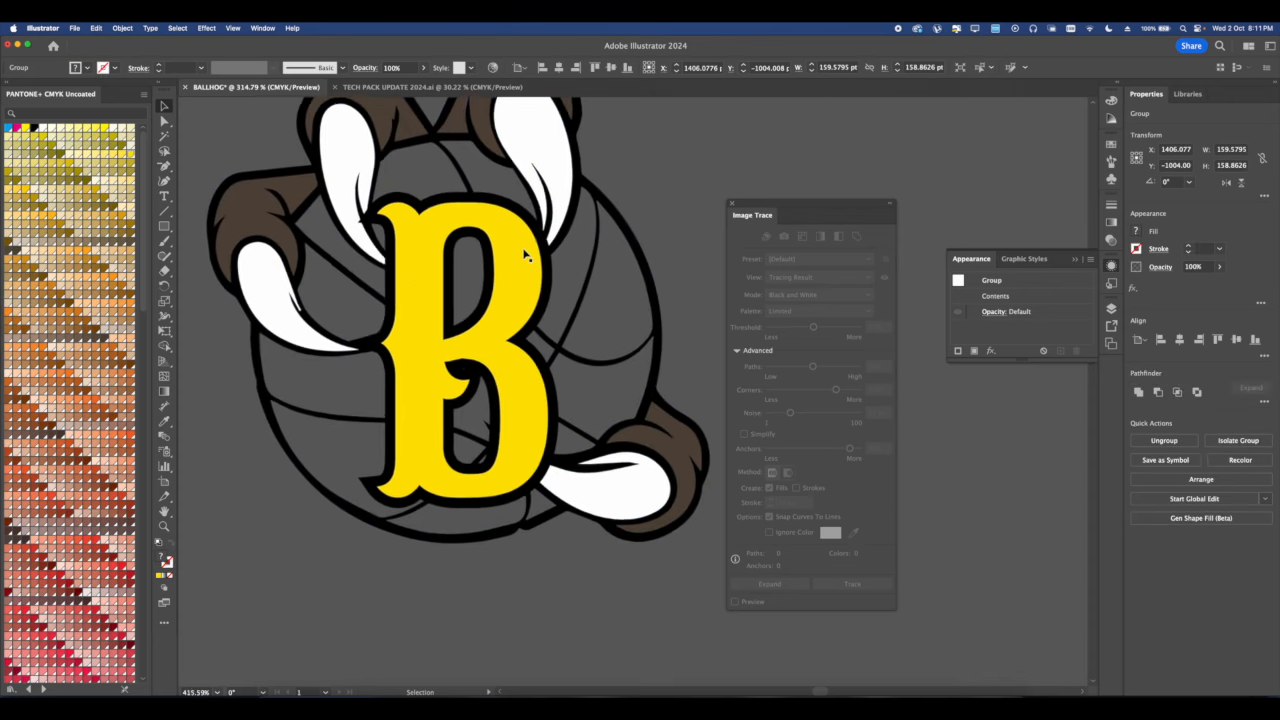
scroll(528, 258, down, 4)
key(super+shift+a)
scroll(516, 247, up, 4)
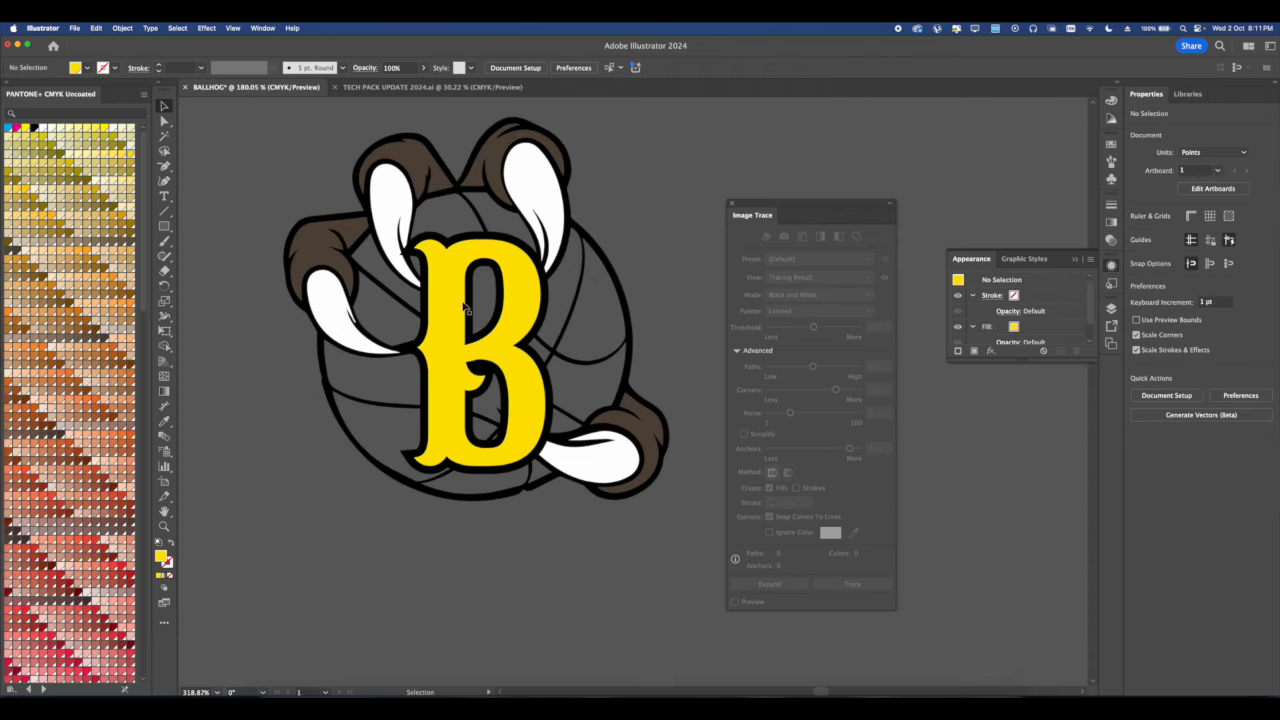
Place a duplicate of the outlined yellow B beside the claw artwork, keeping one on the ball.
scroll(454, 306, up, 3)
drag(366, 165, 399, 230)
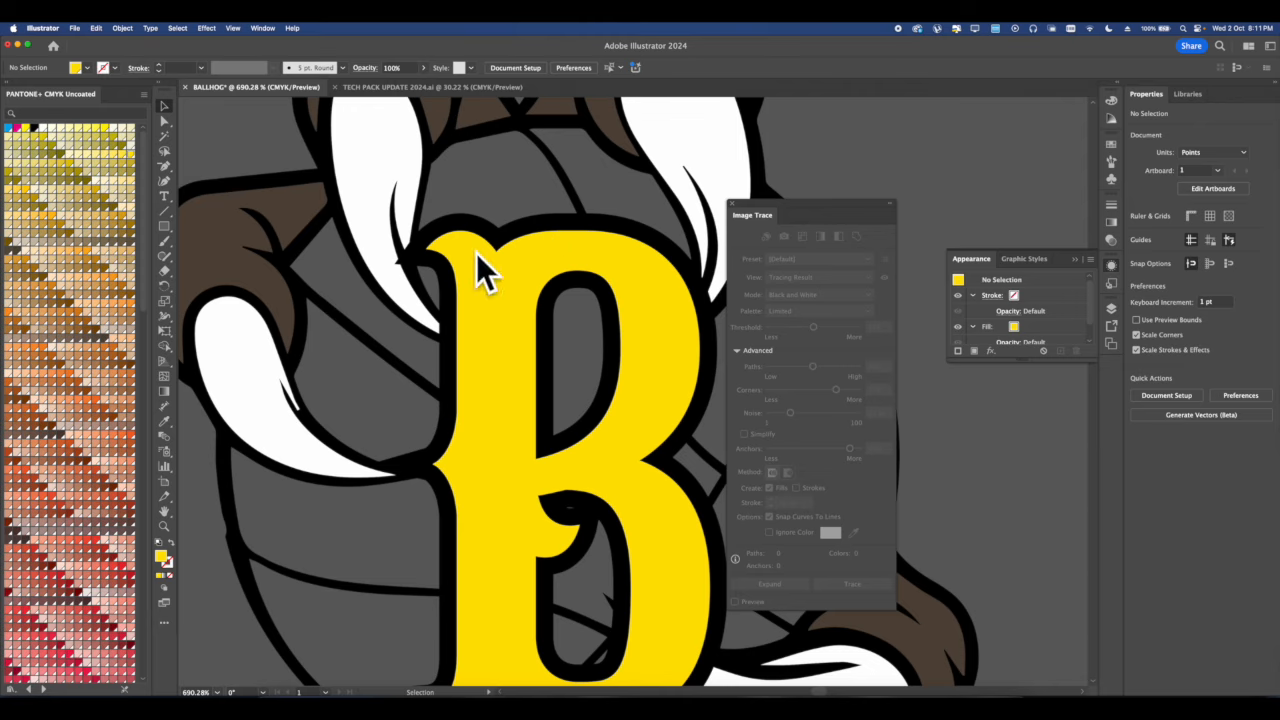
scroll(476, 253, down, 4)
drag(476, 253, 463, 331)
scroll(490, 288, up, 3)
scroll(476, 322, up, 4)
click(1135, 231)
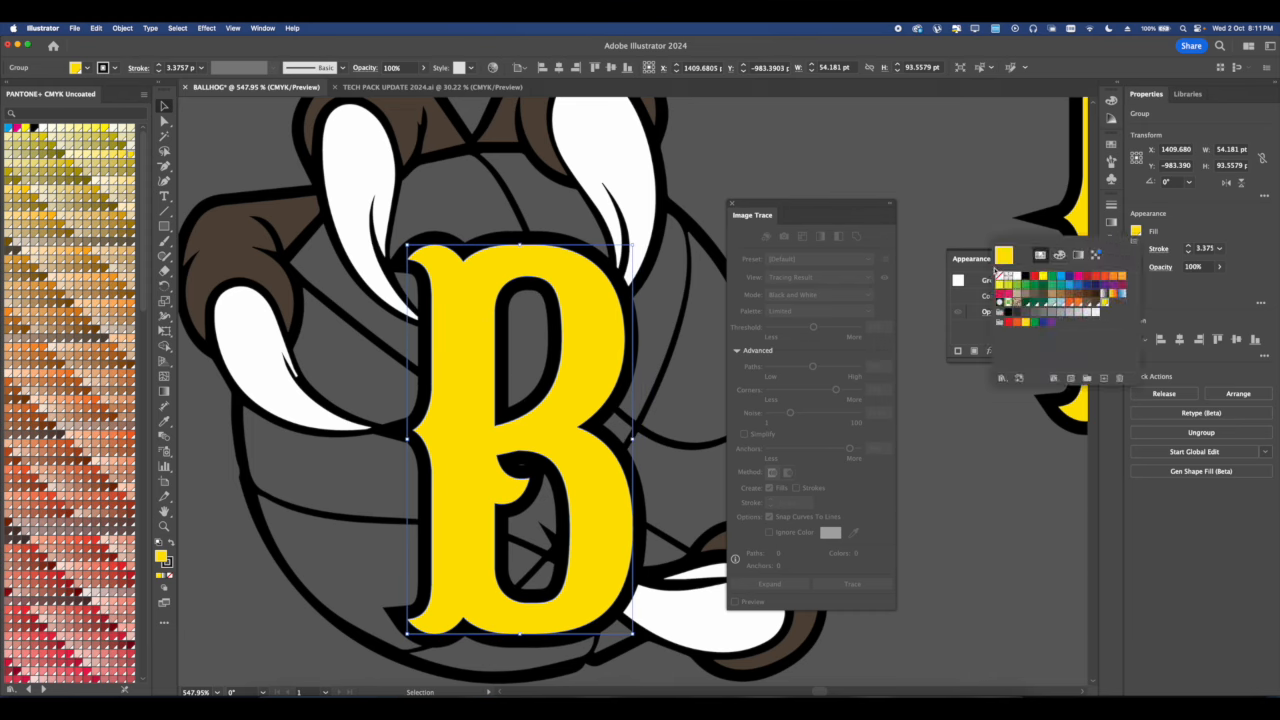
click(999, 275)
click(750, 172)
key(super+z)
Remove the stroke from the B on the ball, then move and enlarge it to overlap the claws.
click(1135, 249)
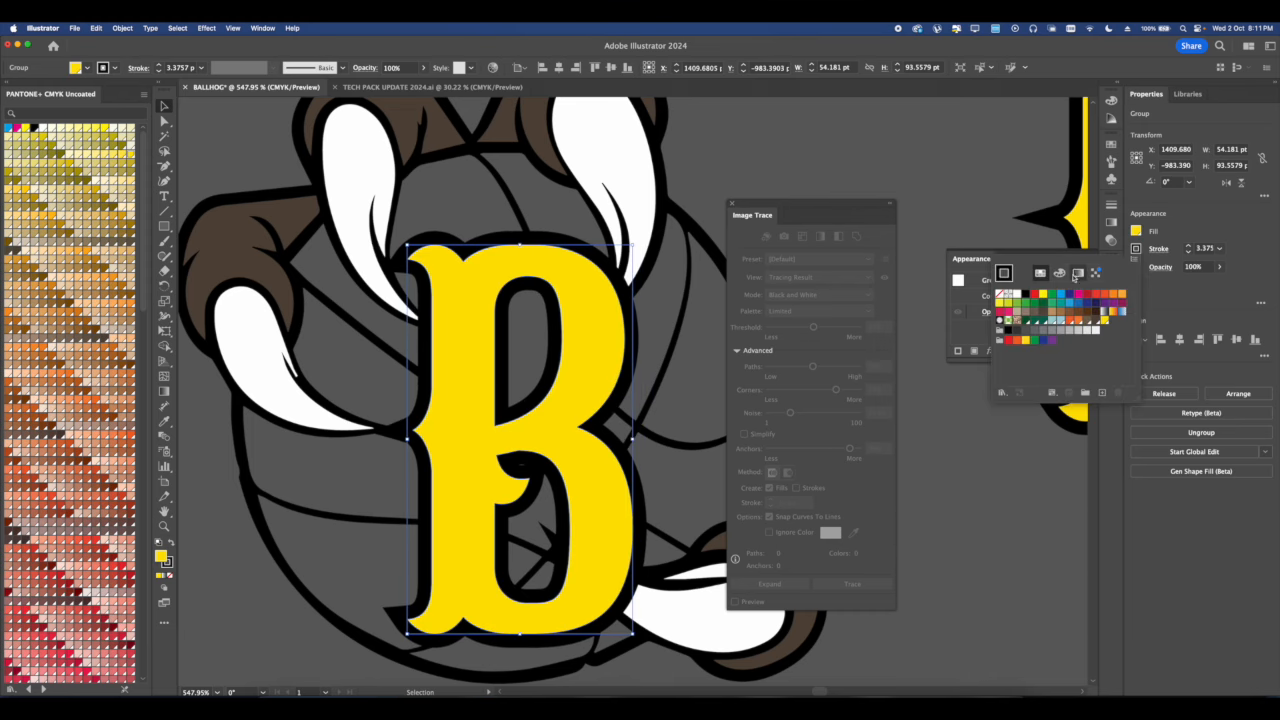
click(999, 295)
click(597, 263)
scroll(520, 261, down, 3)
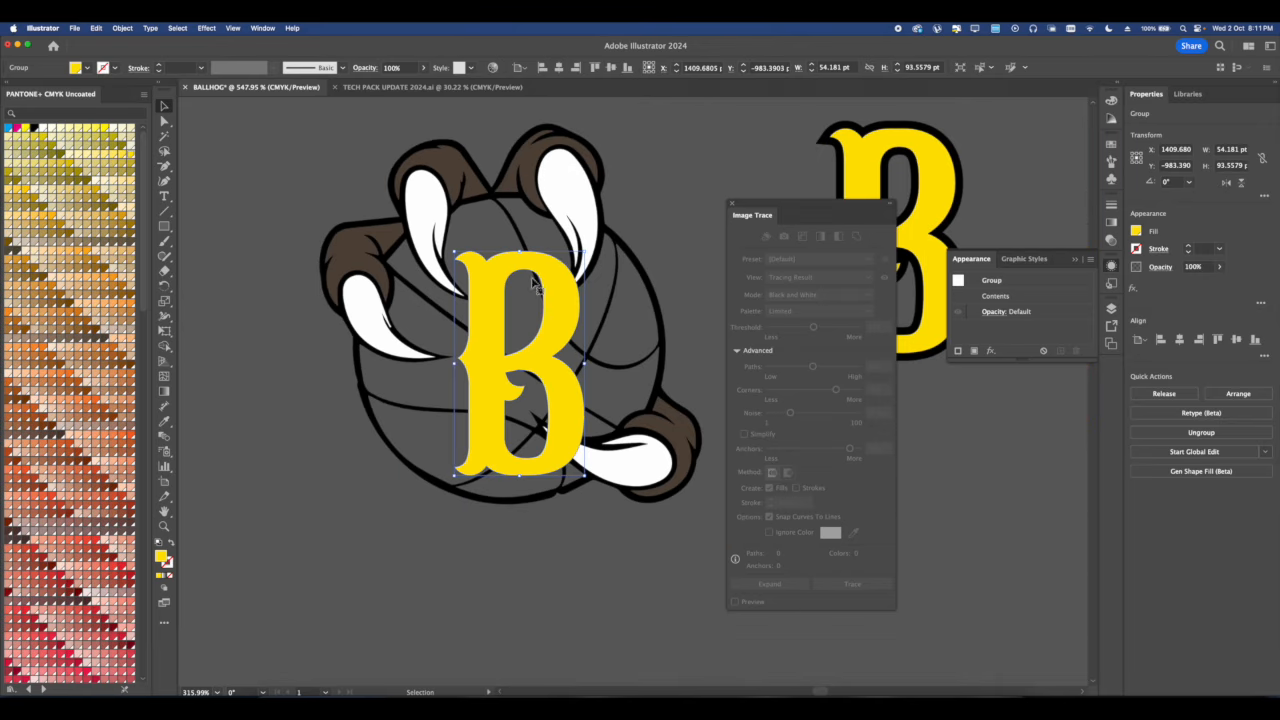
drag(546, 285, 533, 283)
drag(582, 362, 544, 346)
Try filling the B's upper-left stem section orange with the Shape Builder, using both the claw artwork and the yellow B.
click(548, 198)
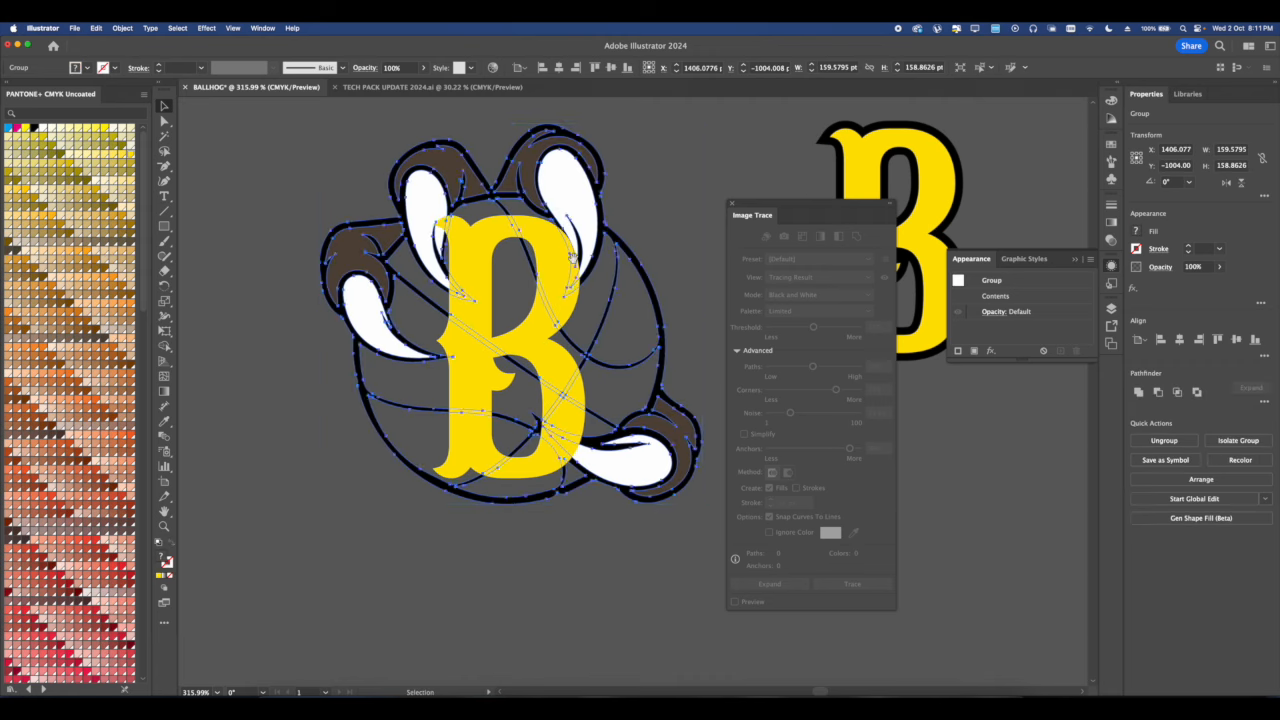
scroll(571, 268, up, 5)
scroll(263, 341, left, 2)
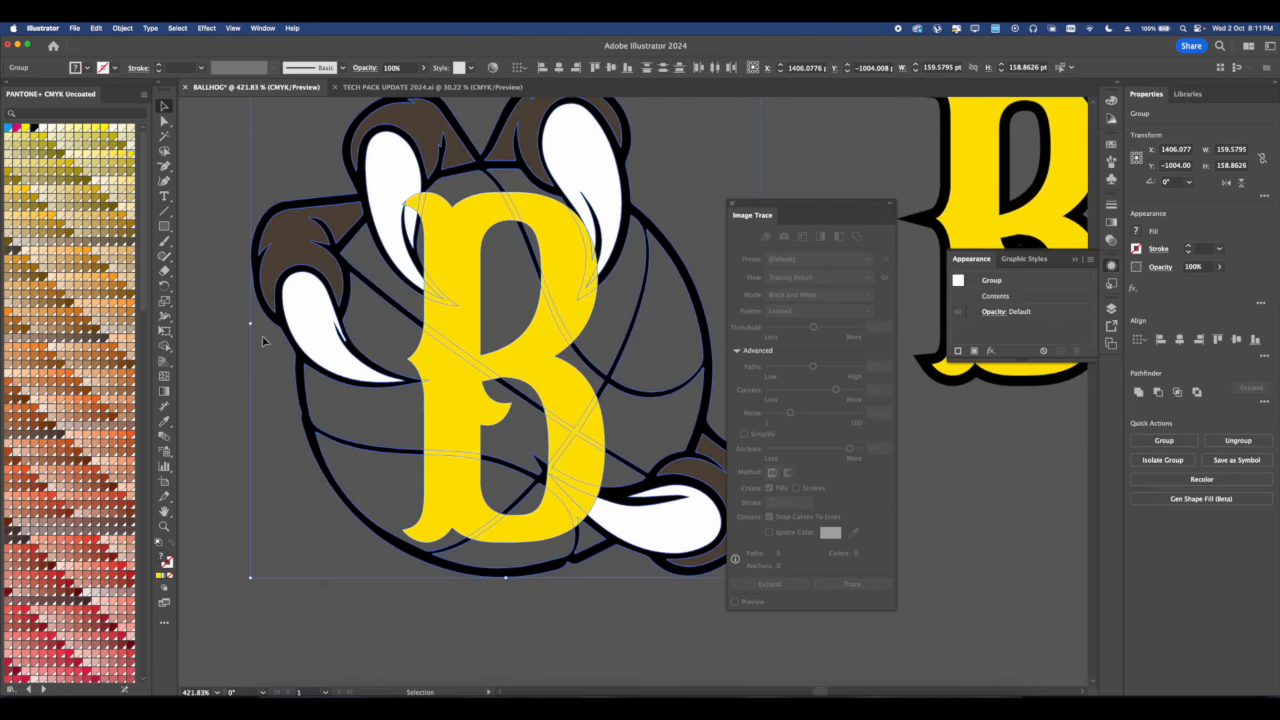
click(165, 345)
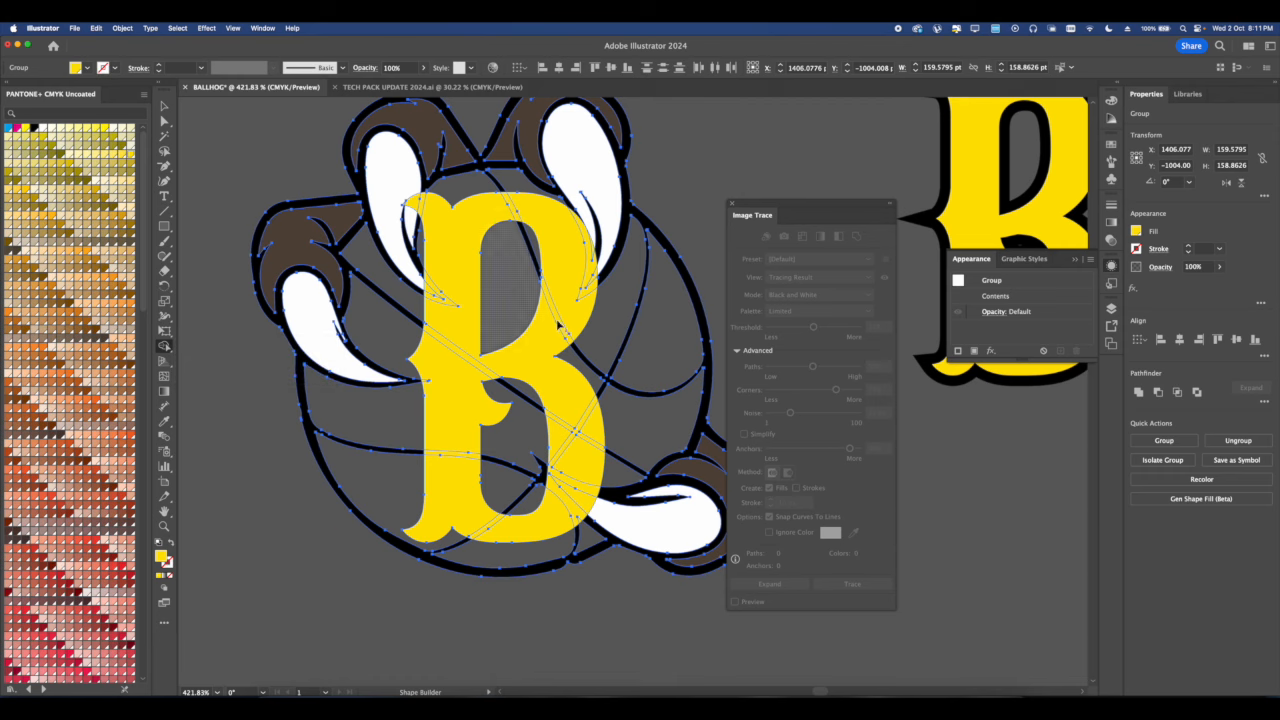
scroll(455, 218, up, 4)
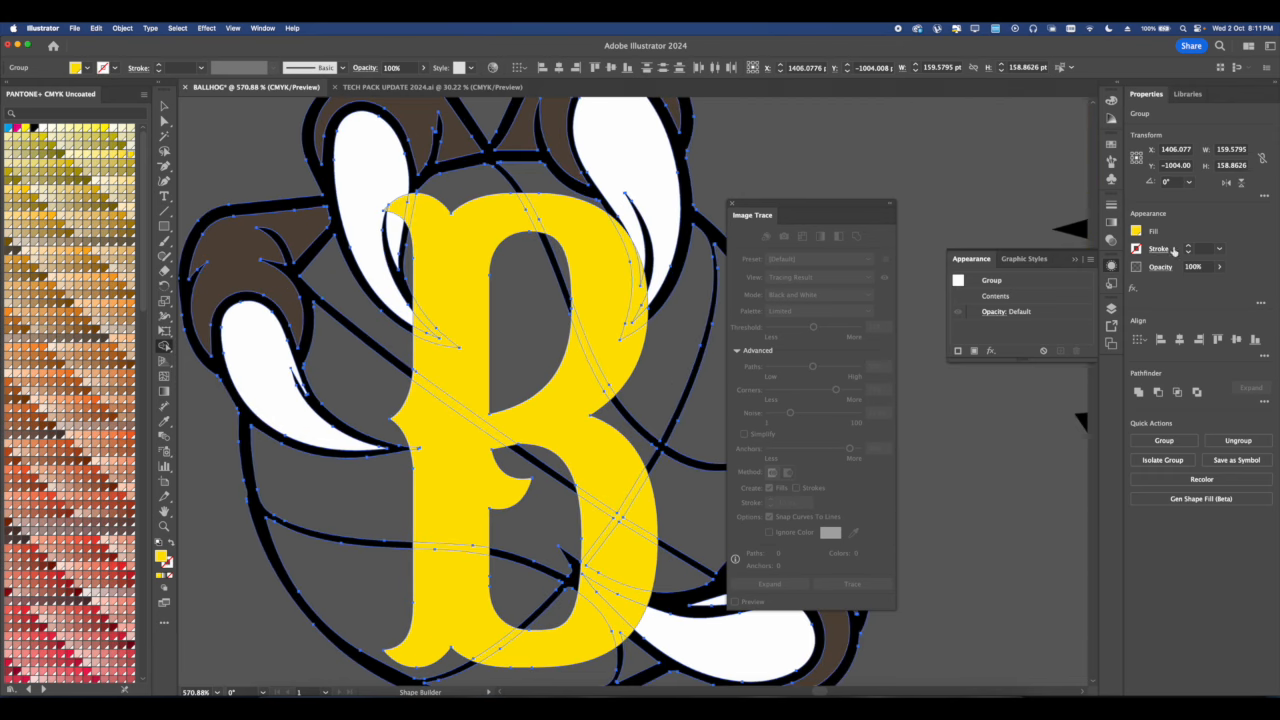
click(1136, 231)
click(1077, 304)
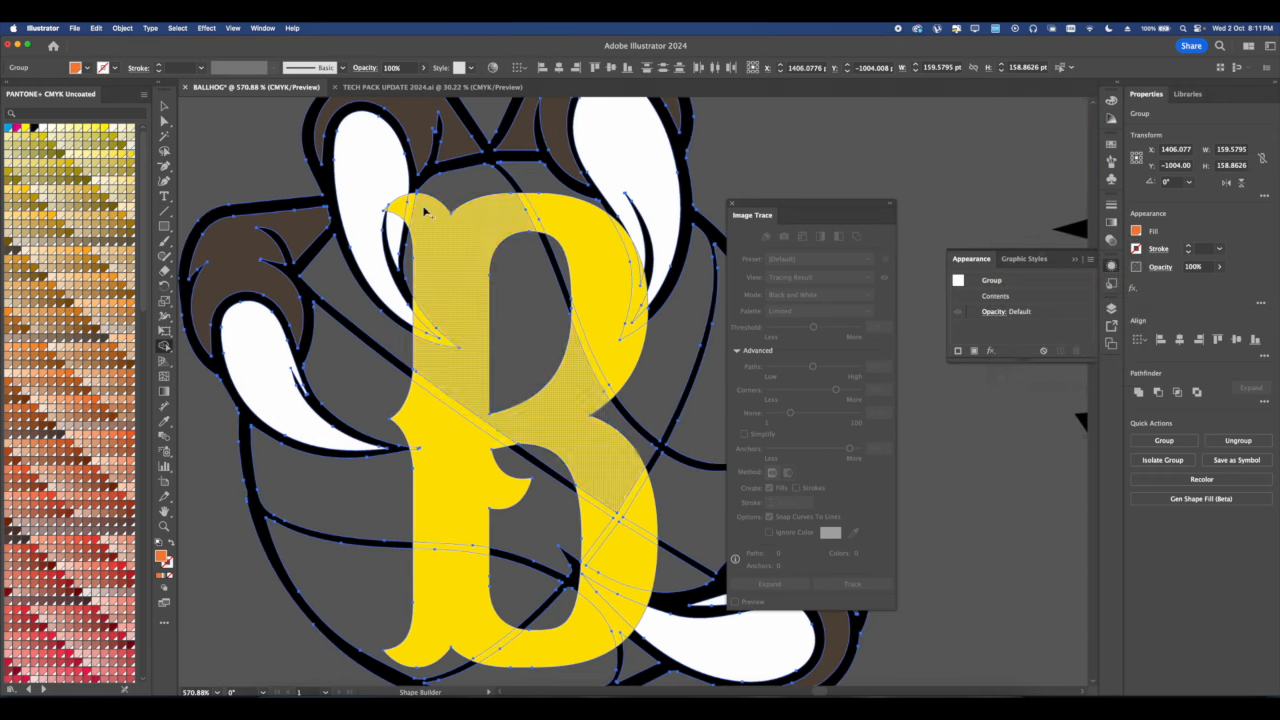
scroll(414, 214, up, 10)
scroll(415, 222, down, 8)
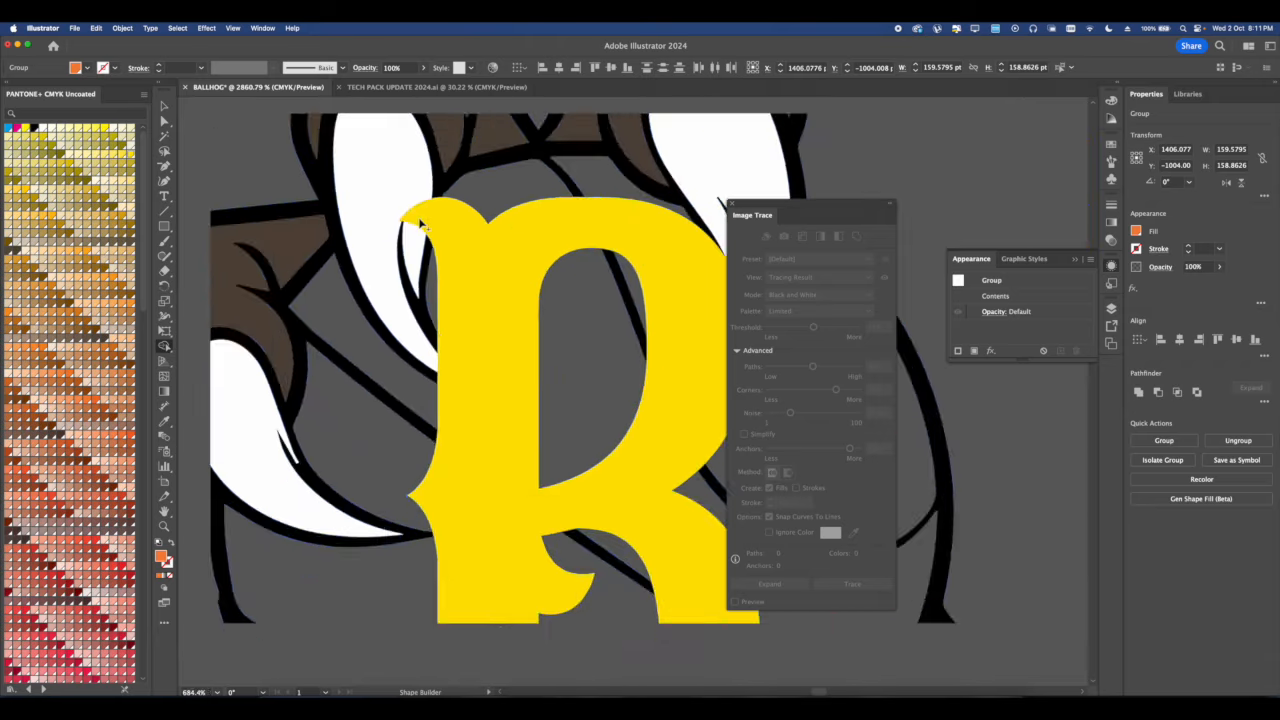
scroll(420, 222, up, 6)
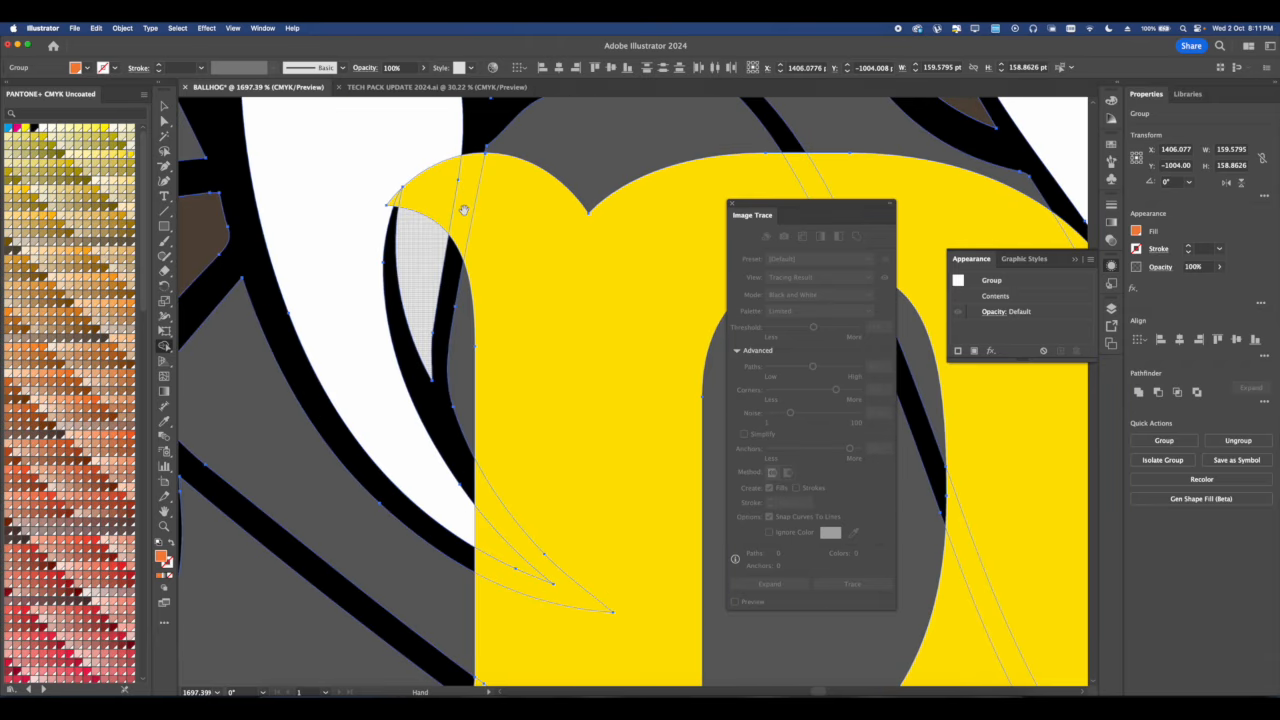
click(495, 178)
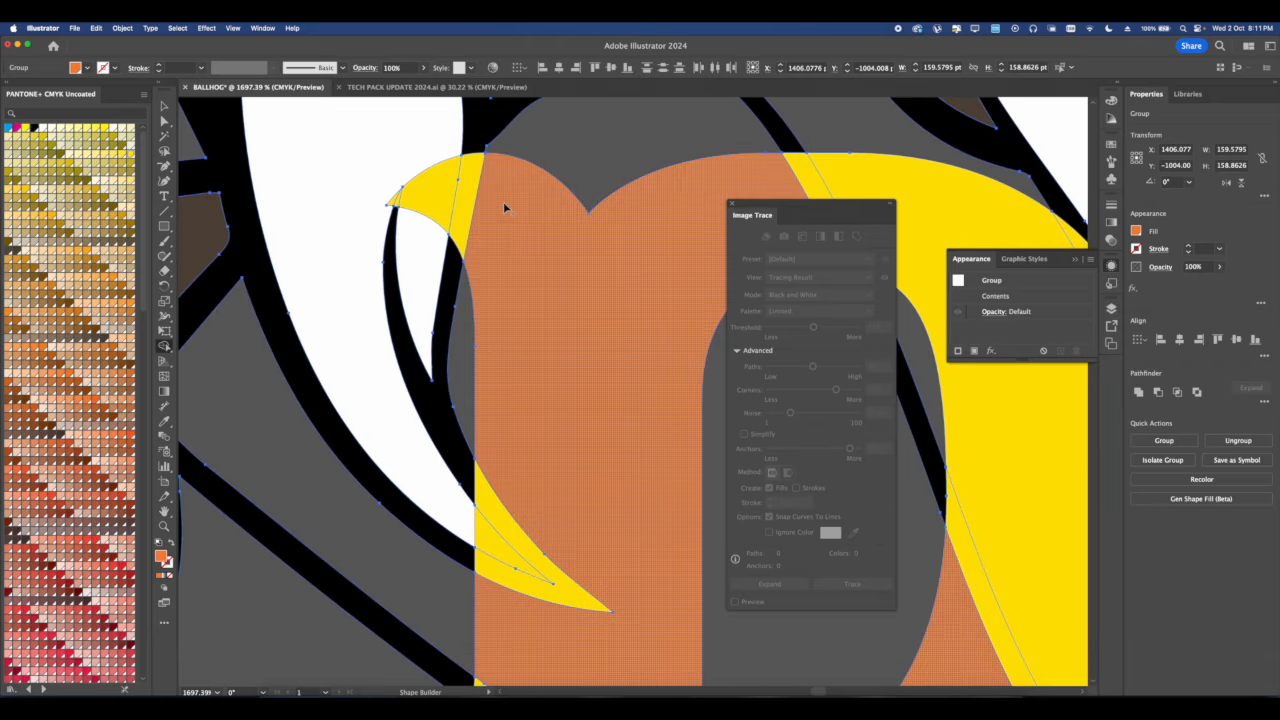
Try to fill the B's upper bowl orange and merge it with the middle stem across the ball's seam strips.
scroll(505, 215, down, 5)
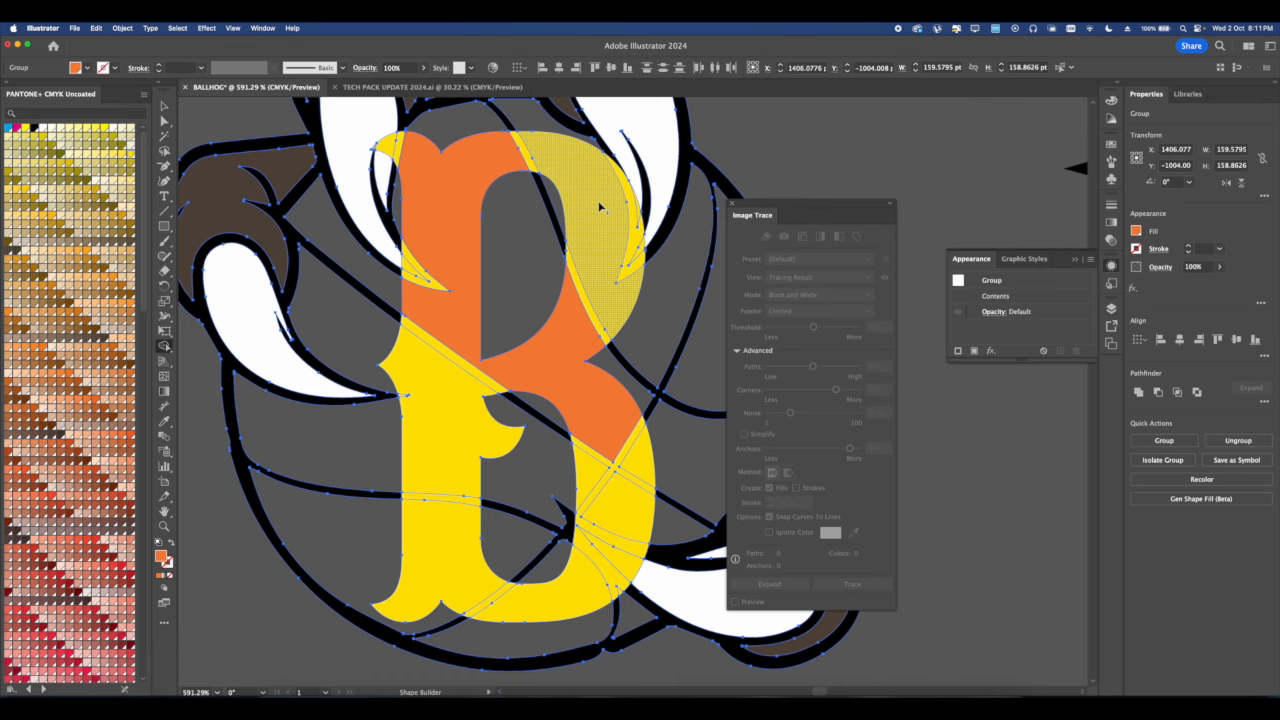
click(600, 207)
scroll(583, 209, up, 3)
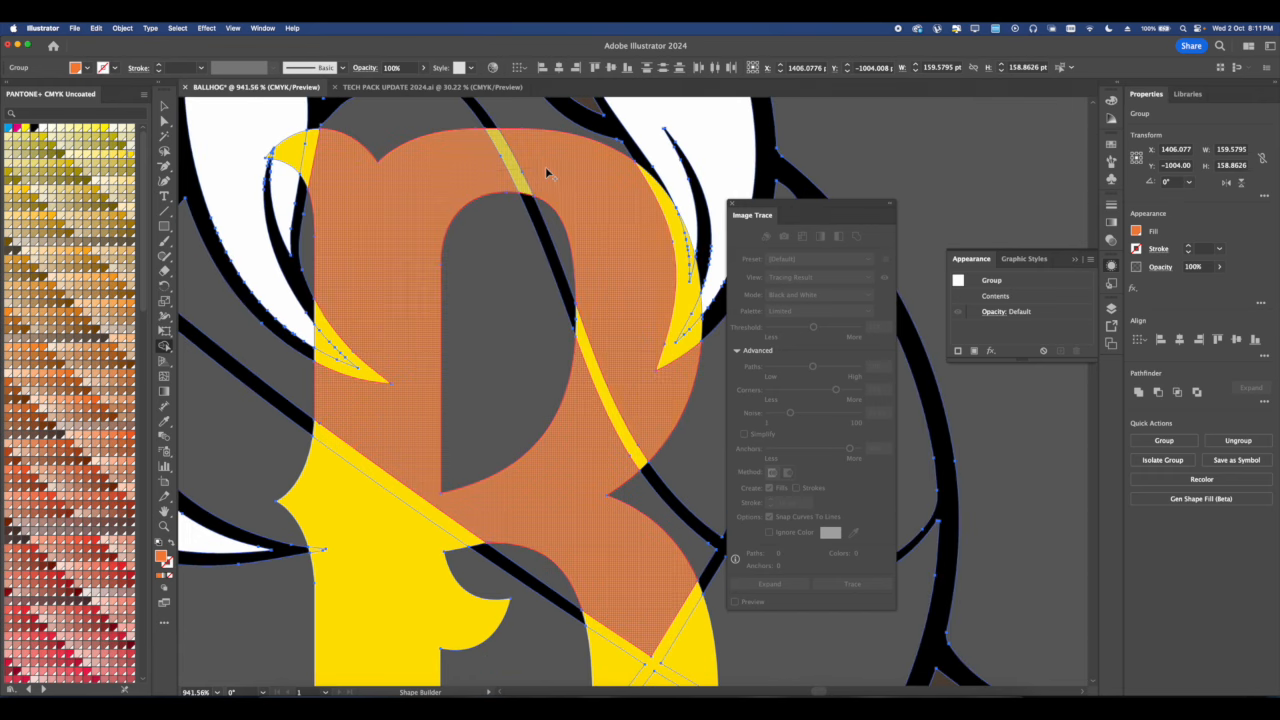
click(528, 172)
drag(583, 404, 577, 400)
scroll(540, 360, down, 4)
mouse_move(517, 334)
mouse_down()
mouse_move(421, 316)
mouse_move(400, 372)
mouse_up()
scroll(469, 274, down, 2)
Try to merge the B's lower stem, base and lower bowl into the orange shape.
scroll(437, 297, down, 3)
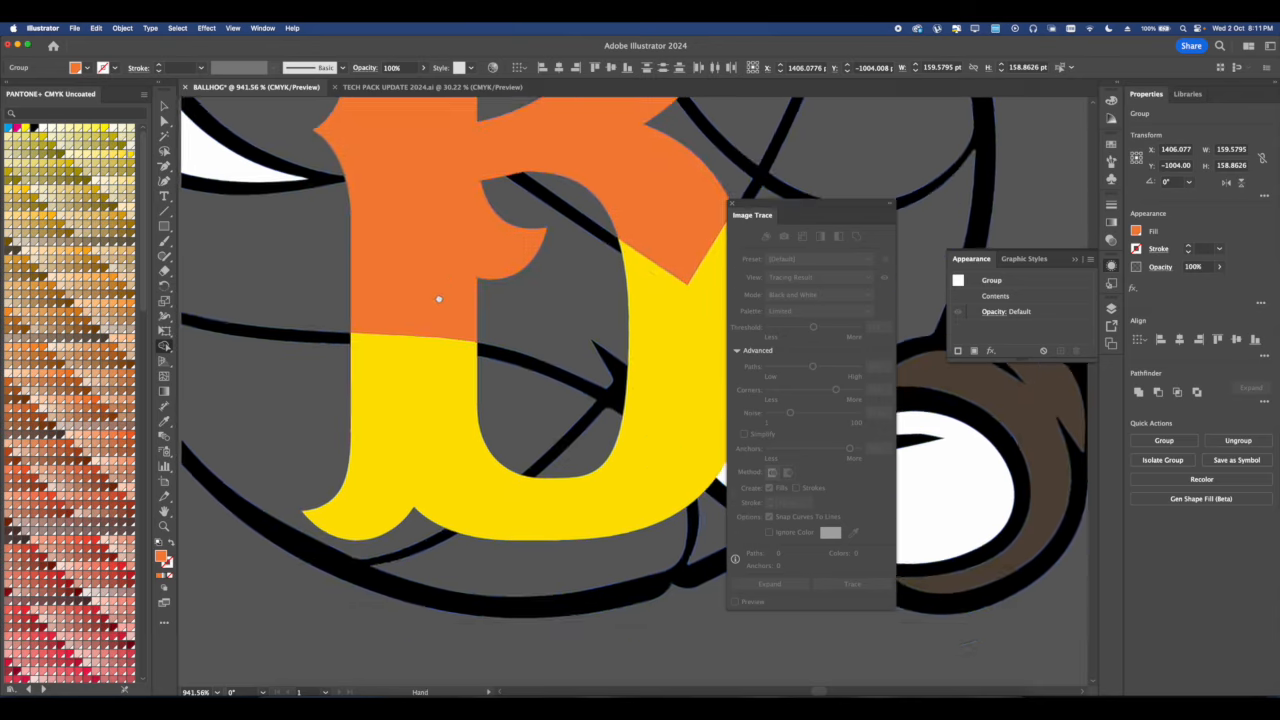
drag(423, 303, 417, 437)
scroll(417, 437, right, 2)
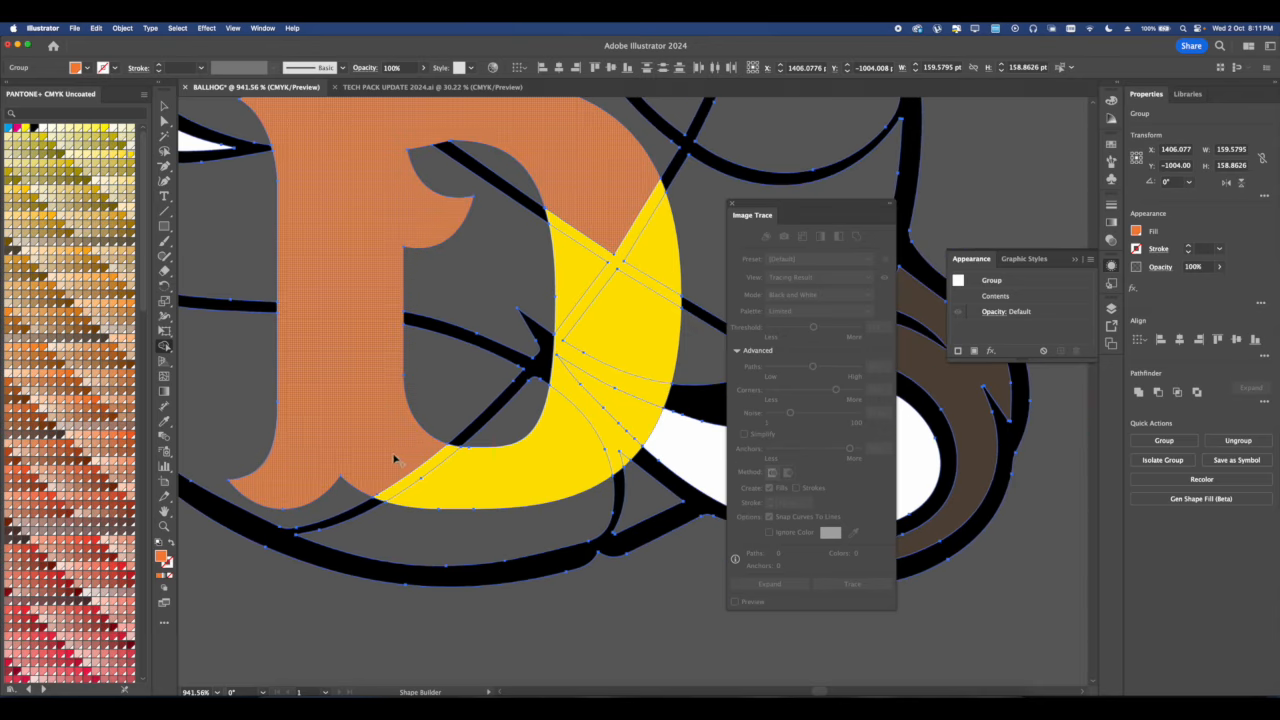
click(530, 477)
scroll(528, 474, right, 2)
scroll(528, 474, up, 1)
scroll(565, 352, up, 2)
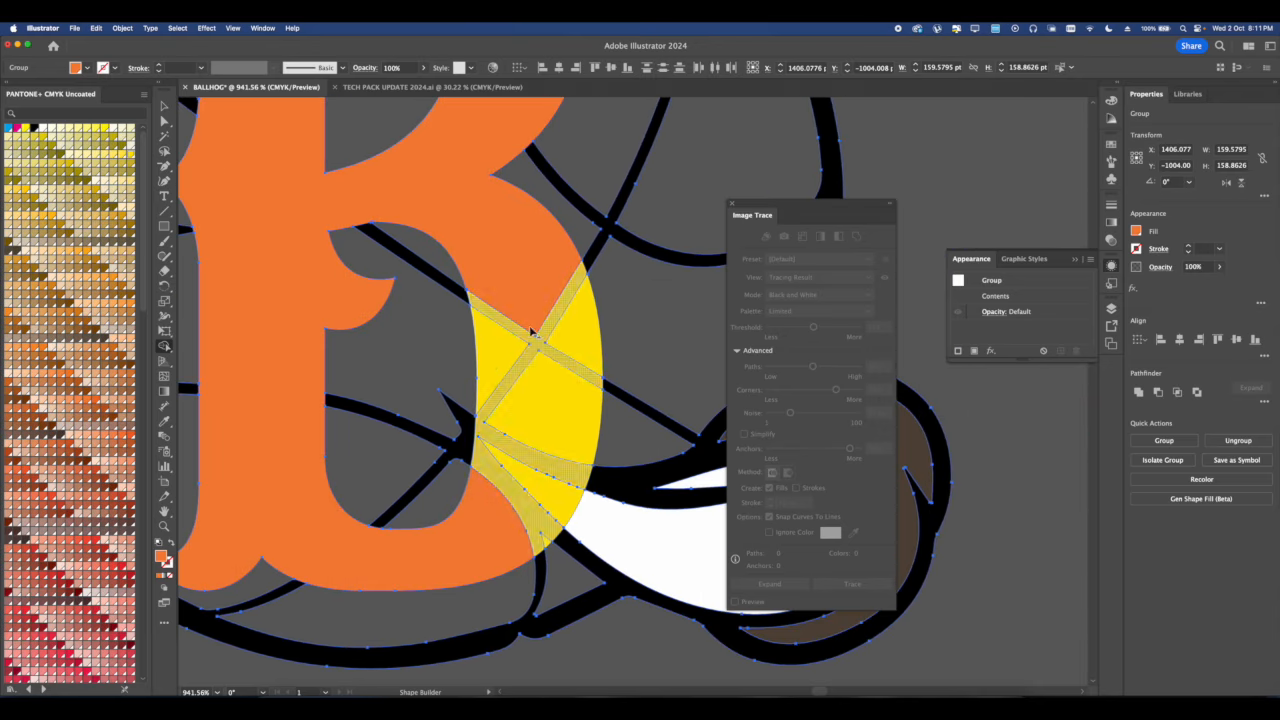
drag(523, 286, 530, 398)
Undo the lower-bowl merge and try merging the lower claw and its outline into the orange B.
scroll(530, 397, down, 5)
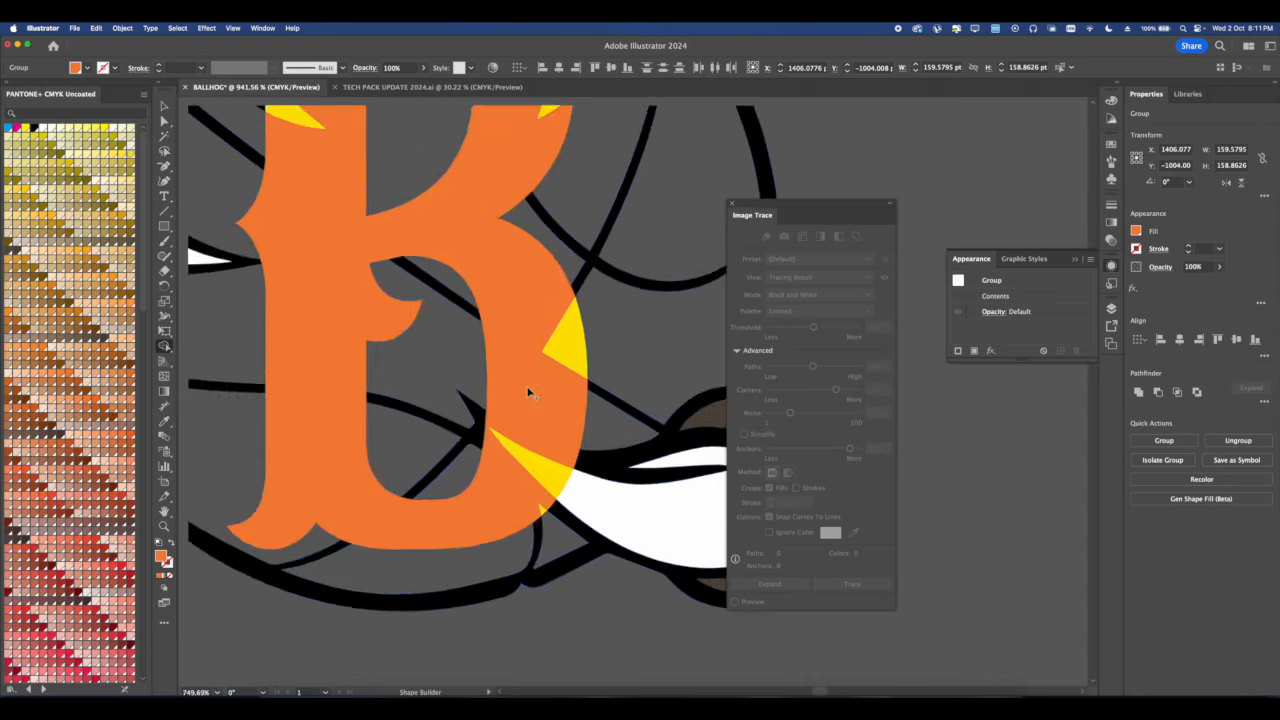
scroll(530, 392, up, 3)
scroll(530, 393, up, 4)
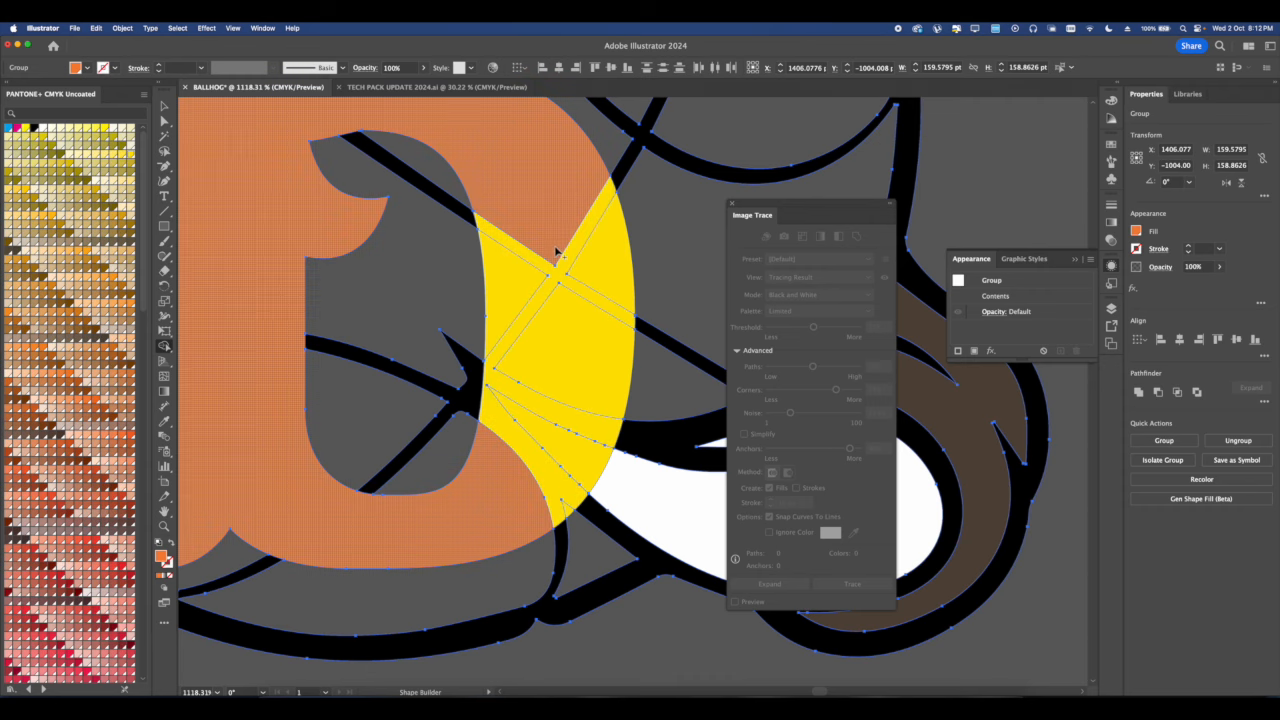
drag(640, 487, 545, 425)
scroll(540, 421, down, 4)
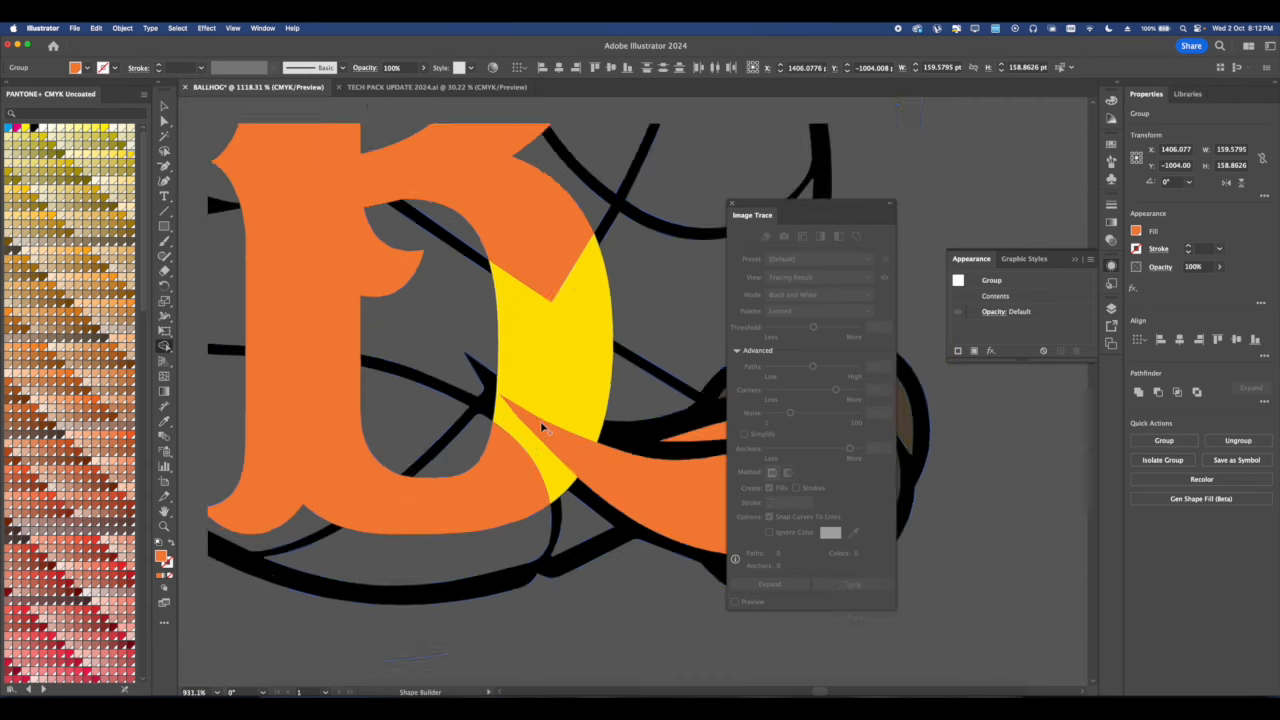
scroll(520, 410, up, 4)
scroll(515, 410, down, 5)
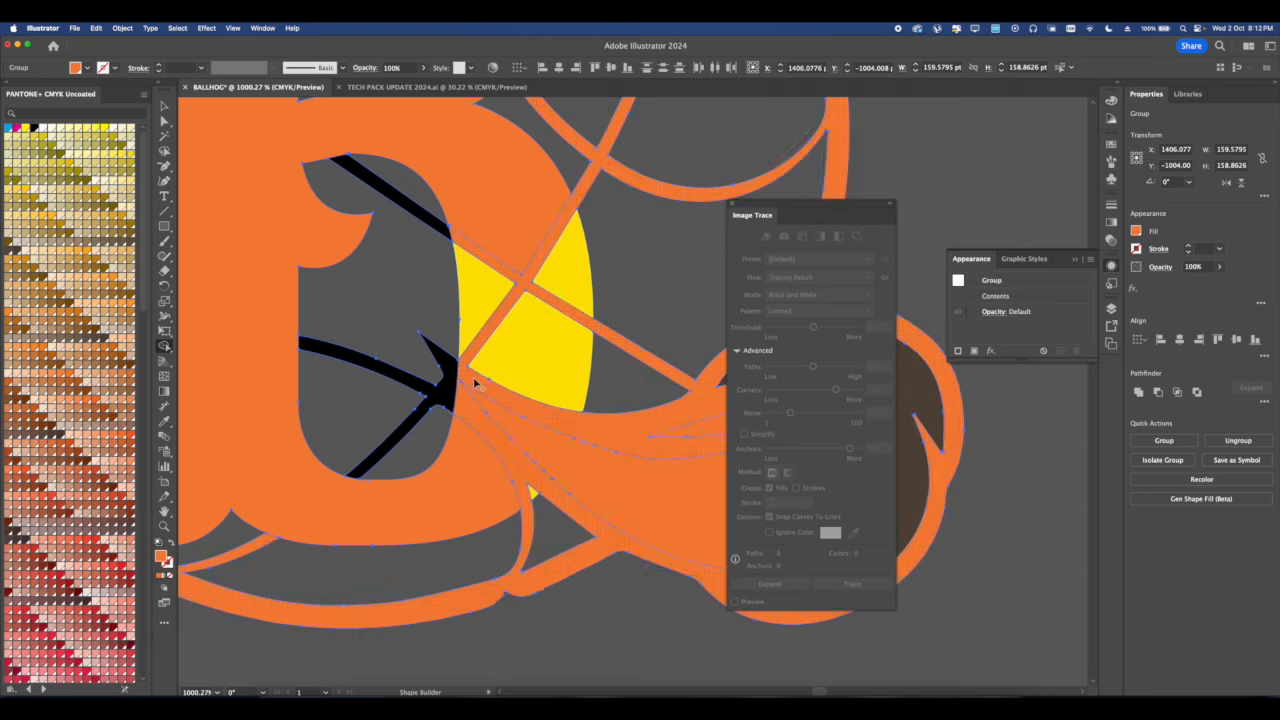
Examine how the orange merges affect the lower claw, the ball outlines and the B.
scroll(513, 415, up, 3)
scroll(515, 418, up, 2)
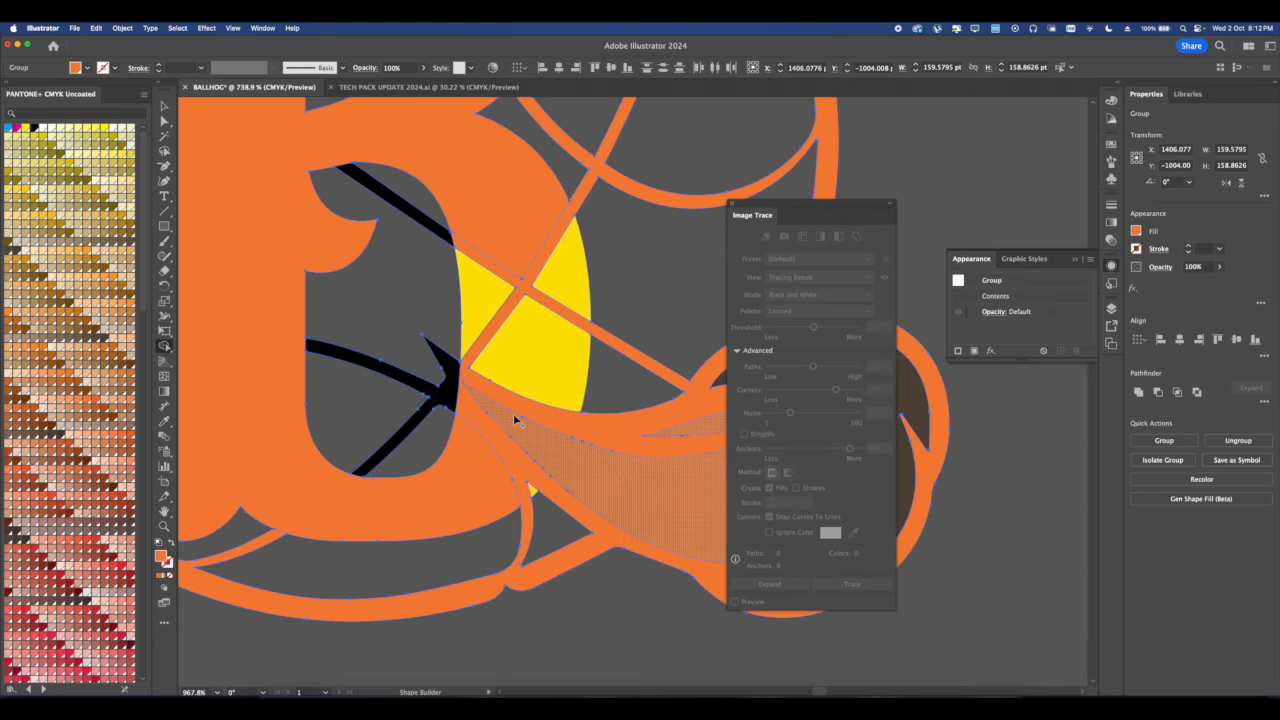
scroll(515, 418, down, 5)
scroll(515, 418, up, 4)
scroll(513, 413, down, 4)
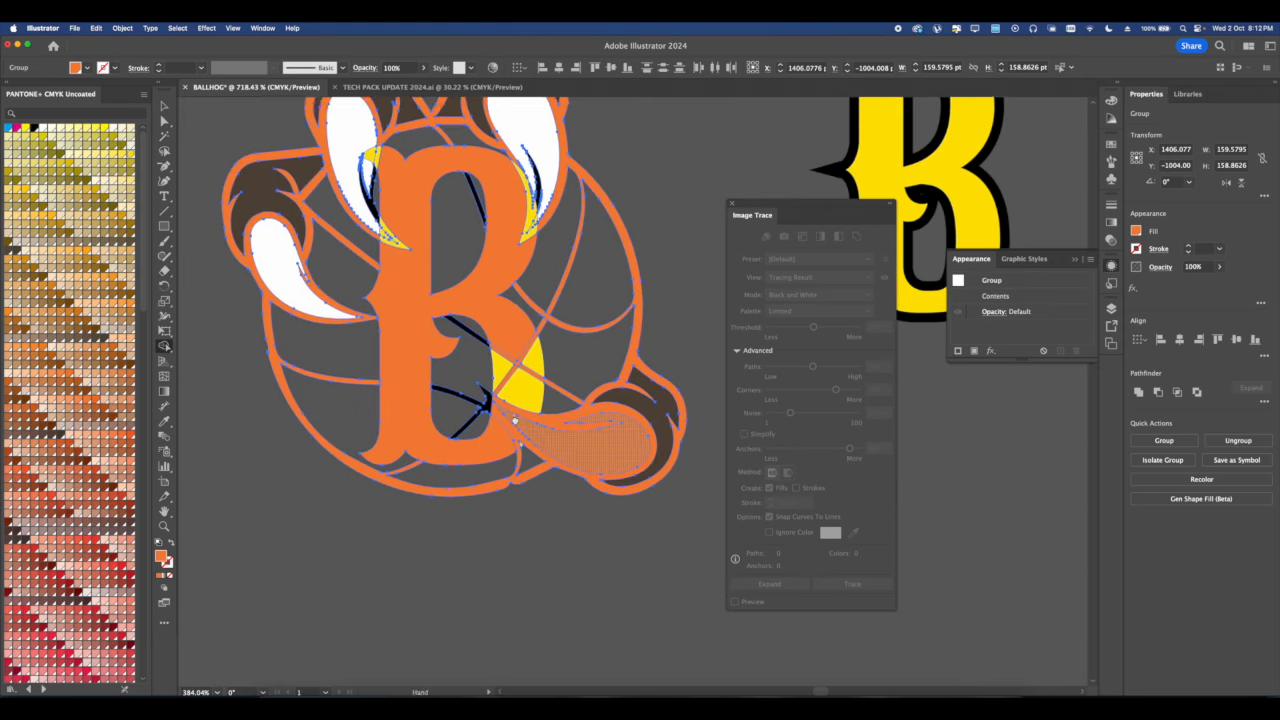
scroll(518, 430, up, 1)
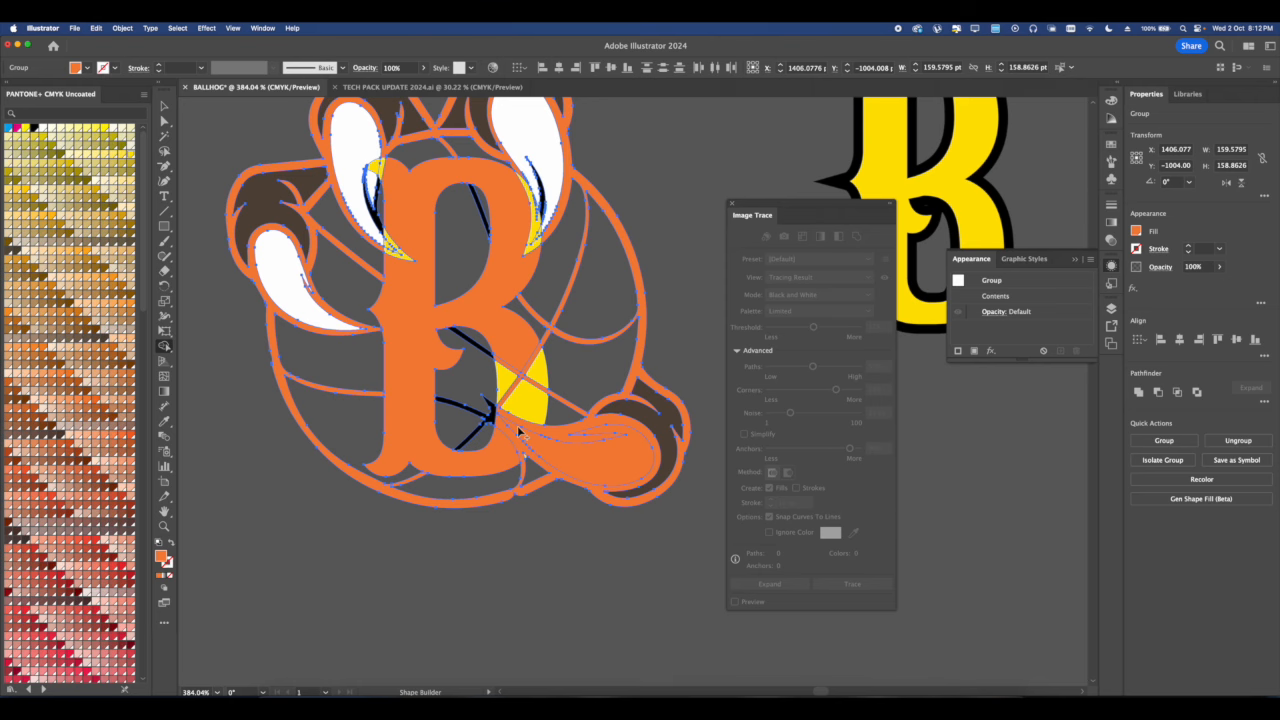
scroll(527, 408, up, 3)
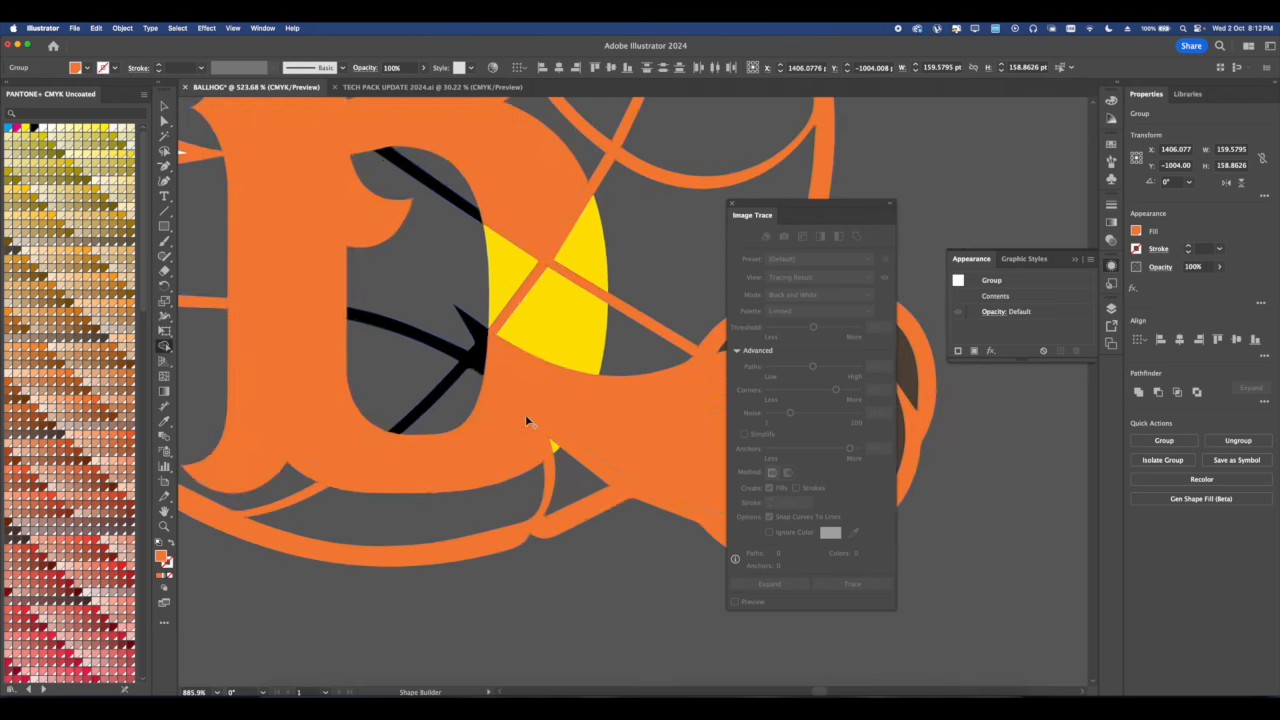
scroll(525, 414, down, 5)
scroll(530, 424, down, 5)
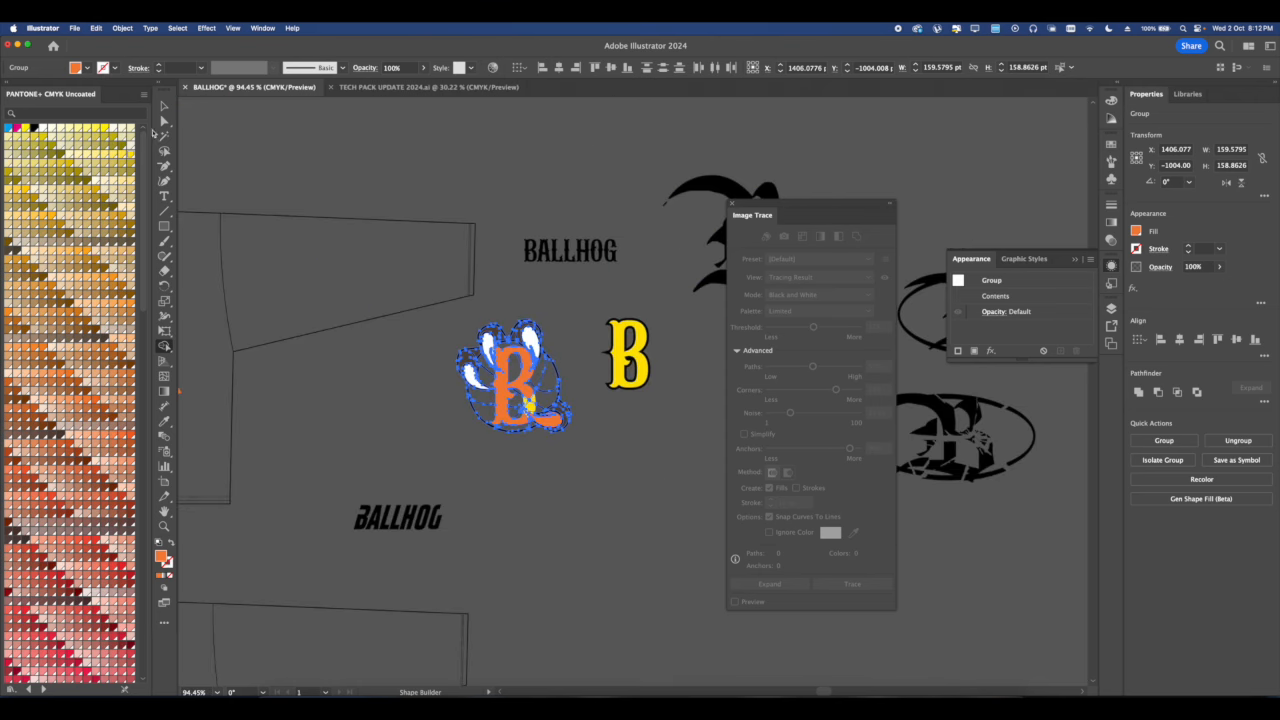
Undo the orange Shape Builder fills on the claw artwork and the B.
click(164, 106)
scroll(509, 374, down, 5)
click(559, 456)
scroll(487, 390, up, 2)
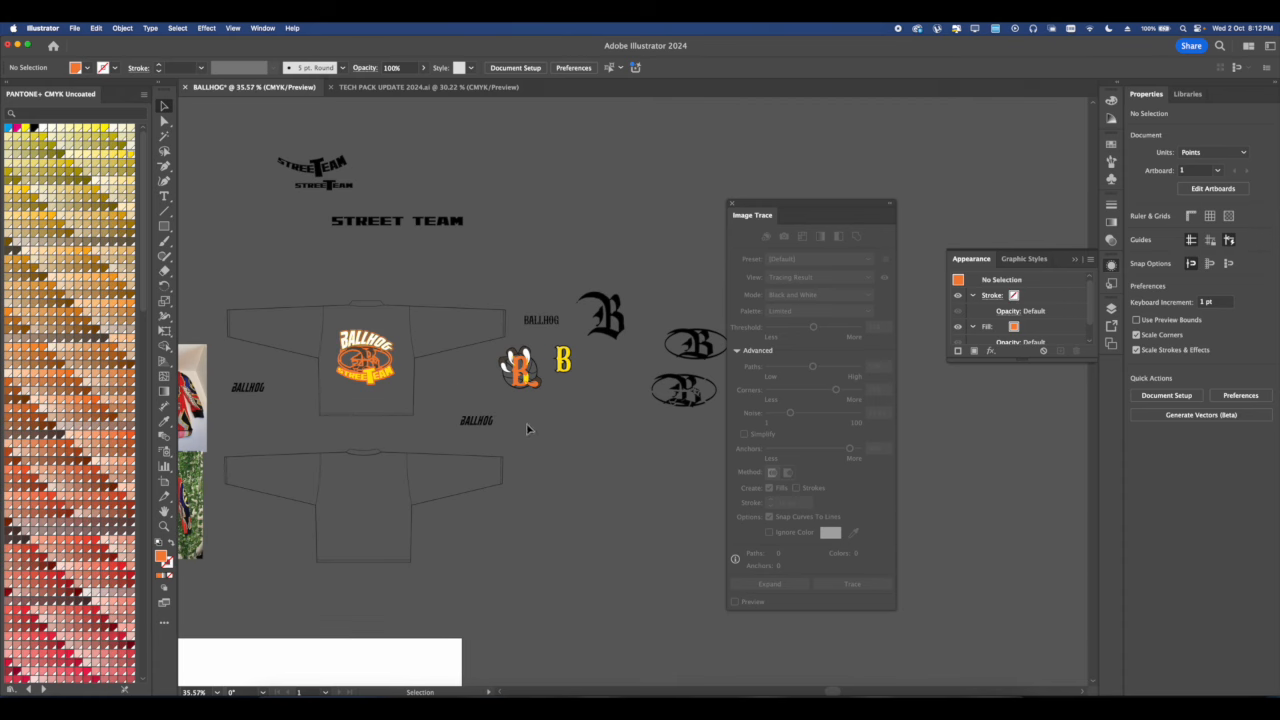
drag(527, 429, 480, 385)
scroll(477, 411, up, 3)
click(519, 409)
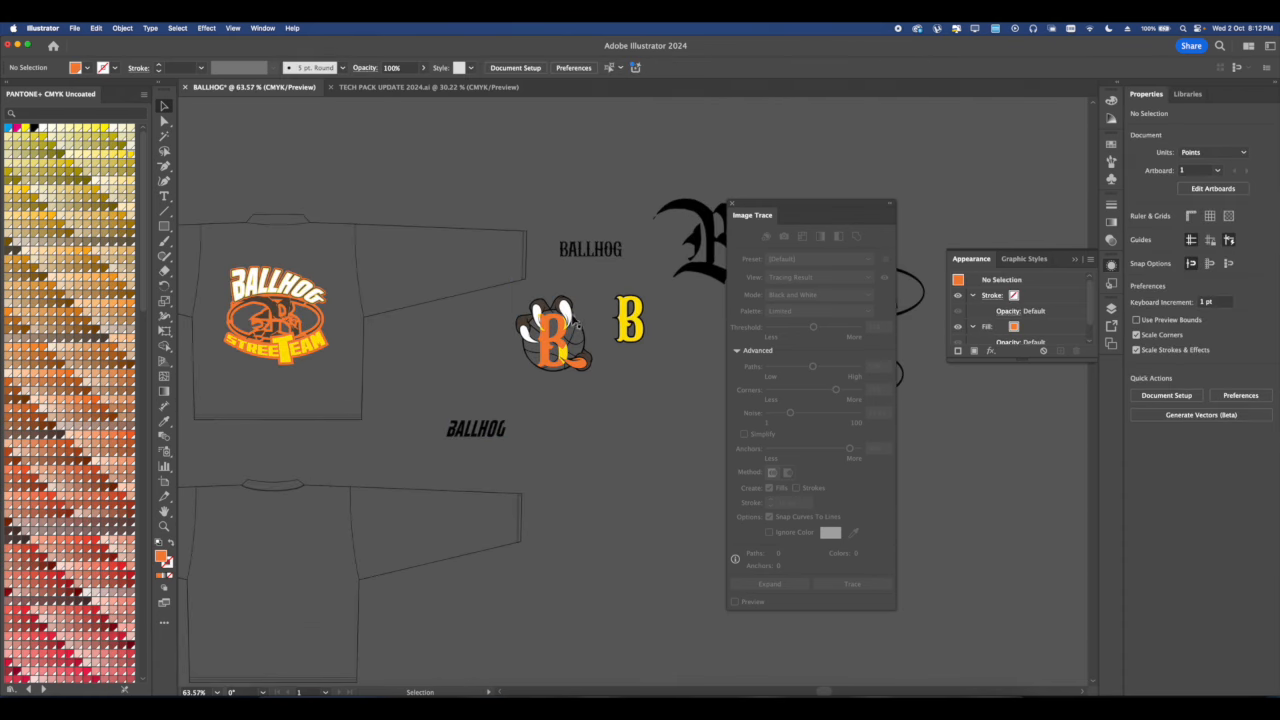
scroll(578, 325, up, 3)
scroll(560, 340, down, 1)
click(531, 400)
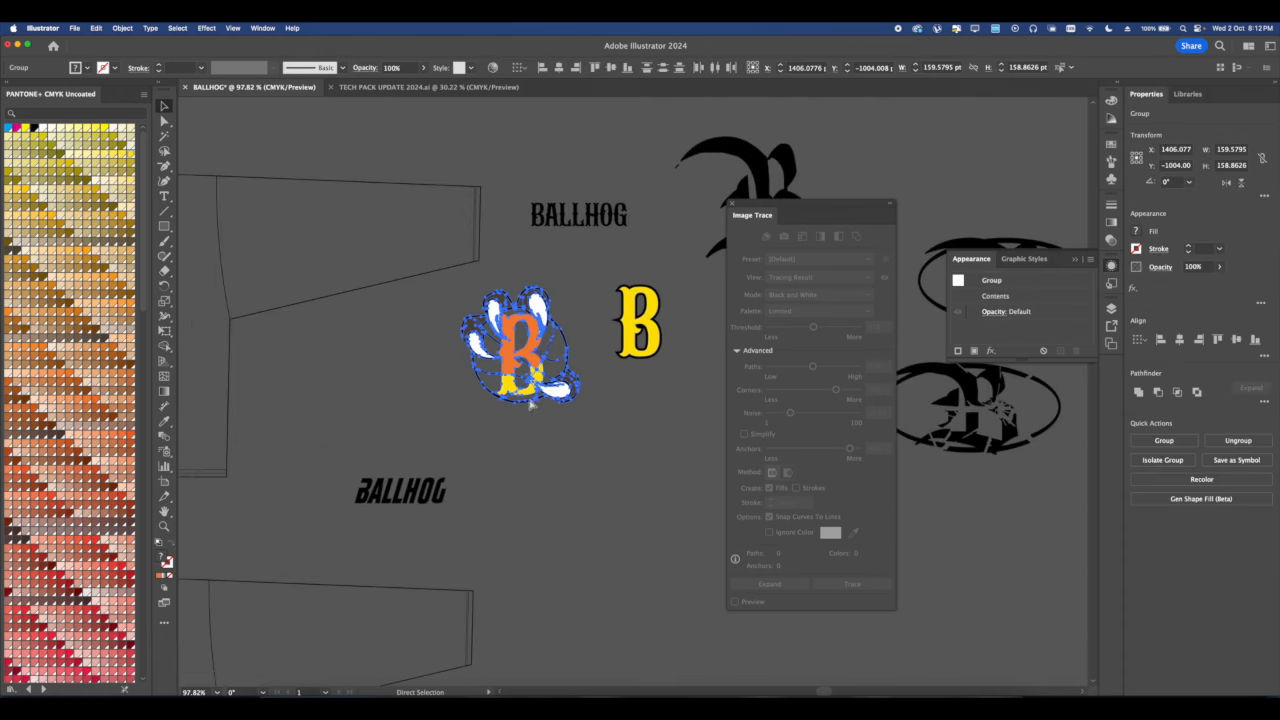
scroll(531, 402, down, 2)
click(532, 402)
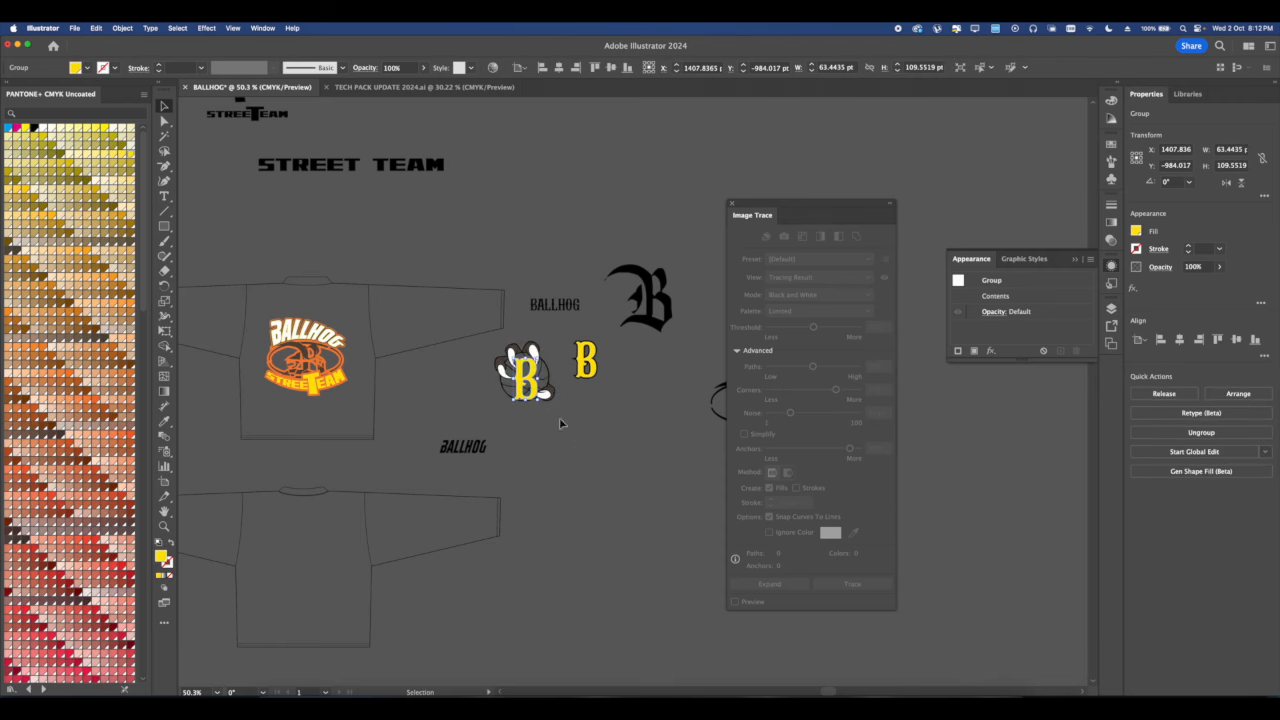
Move the slanted BALLHOG text away from the artwork and replace the strokeless B on the ball with the black-outlined B.
drag(661, 464, 683, 464)
click(530, 381)
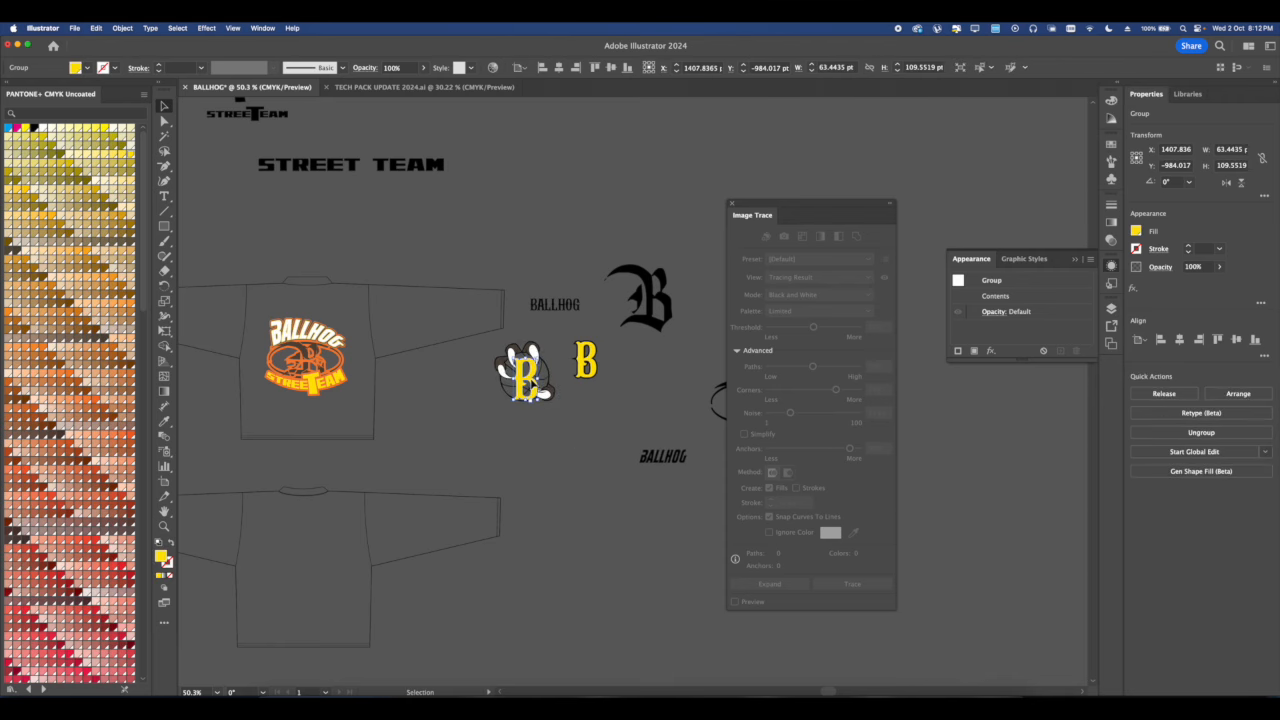
key(Delete)
scroll(549, 358, up, 4)
drag(673, 393, 400, 462)
scroll(400, 462, up, 3)
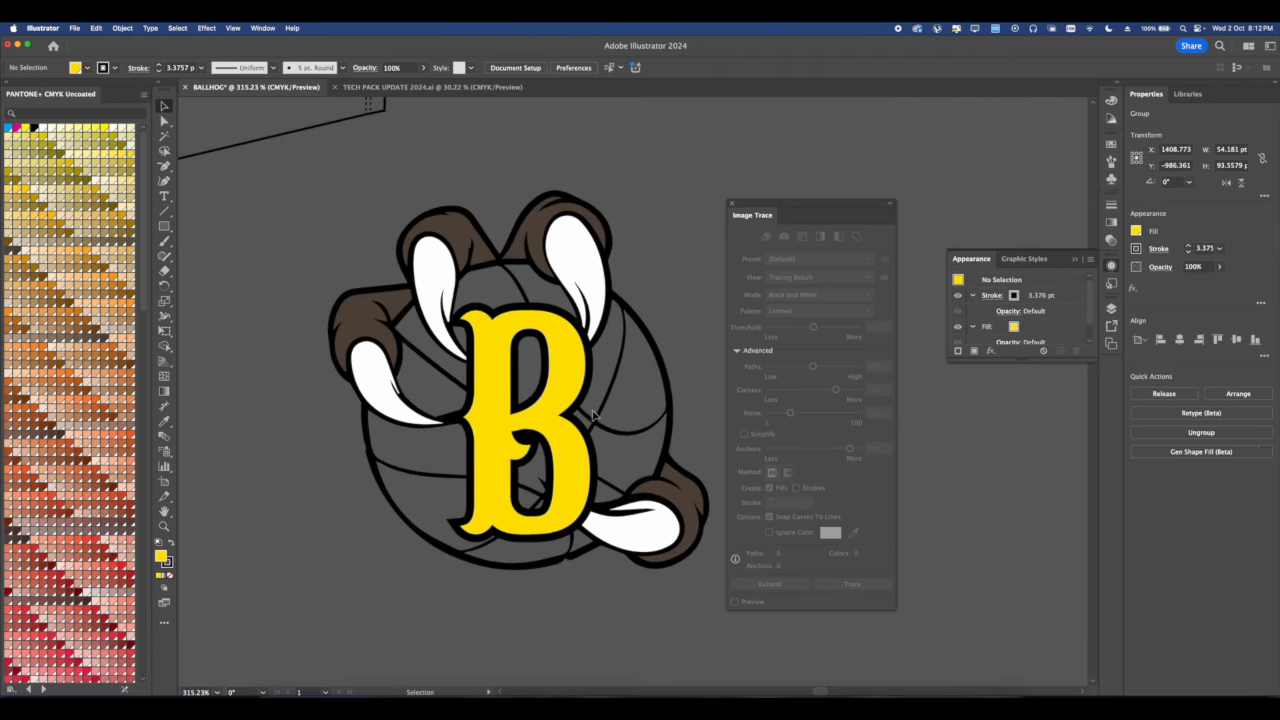
Fill the basketball's panels around and inside the B with orange using the Shape Builder, keeping the B yellow.
shift+click(548, 414)
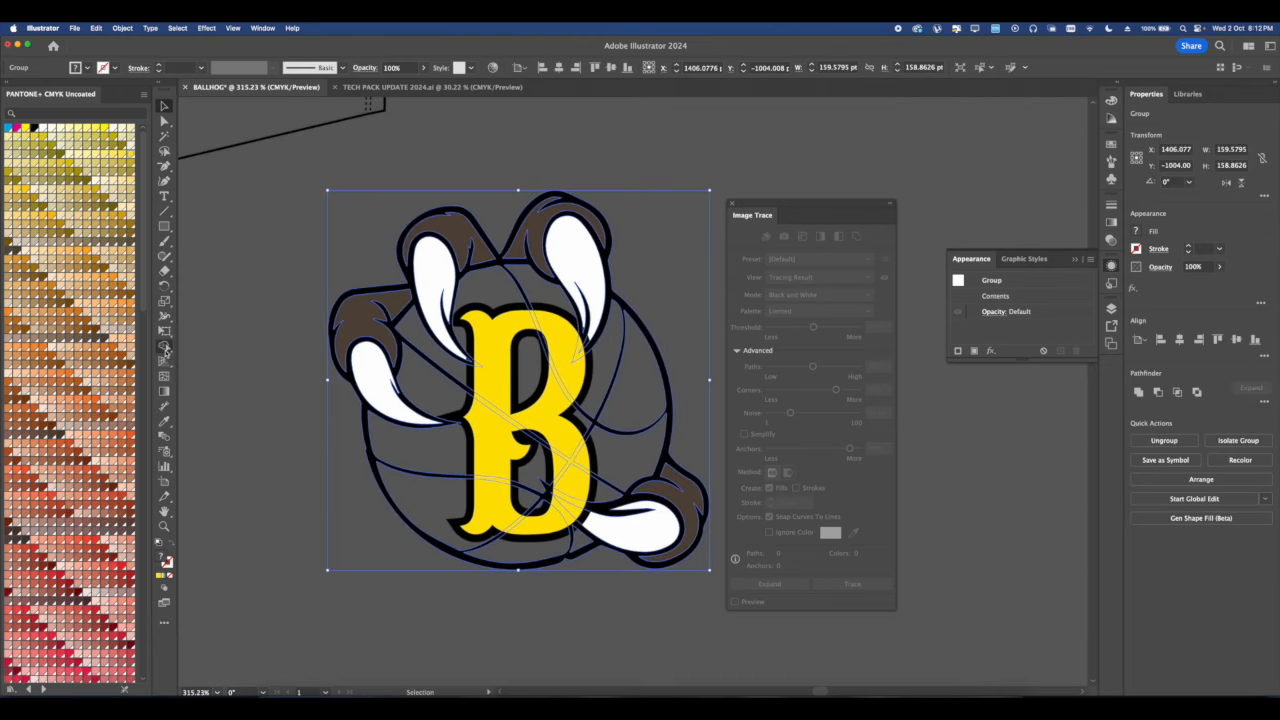
click(1137, 231)
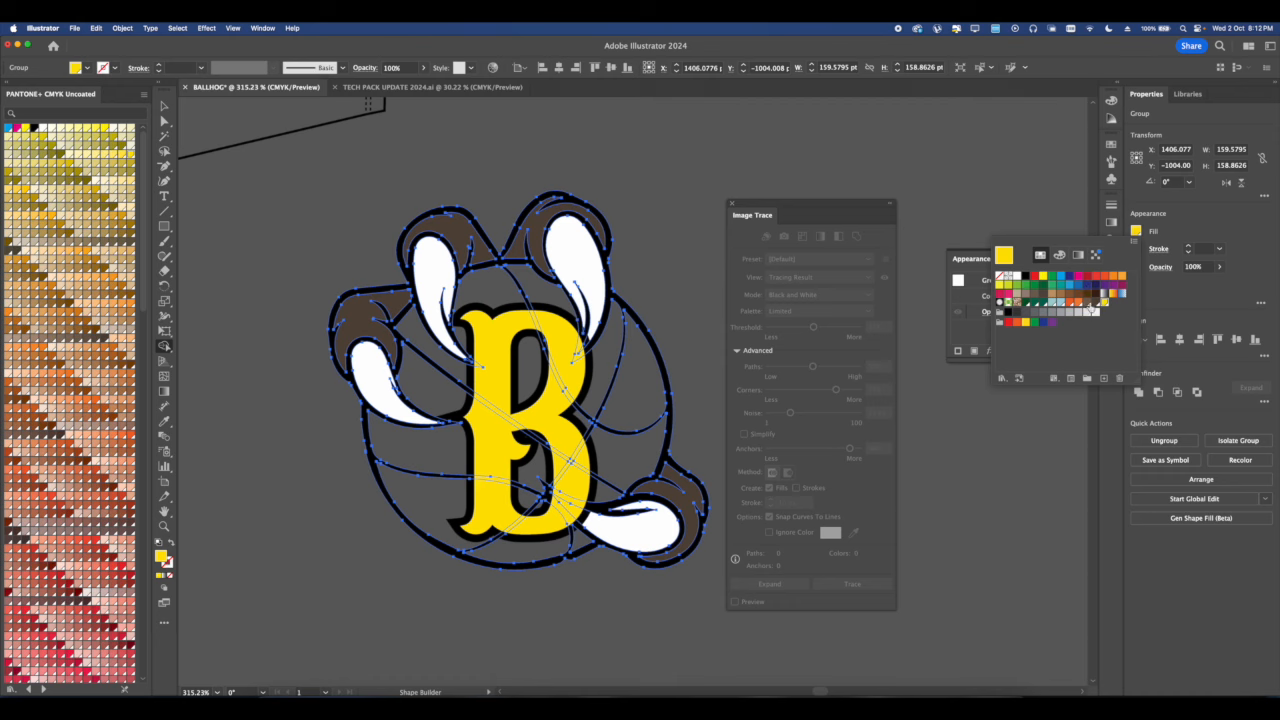
click(1082, 304)
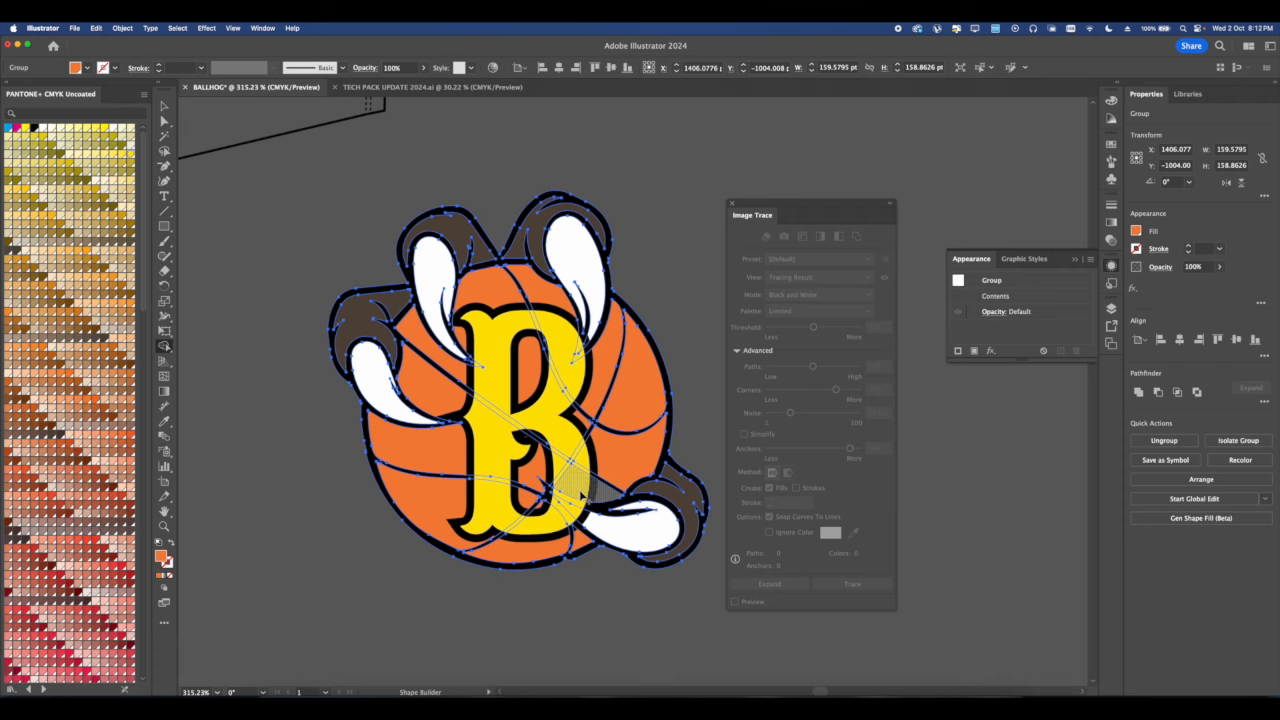
scroll(540, 478, down, 2)
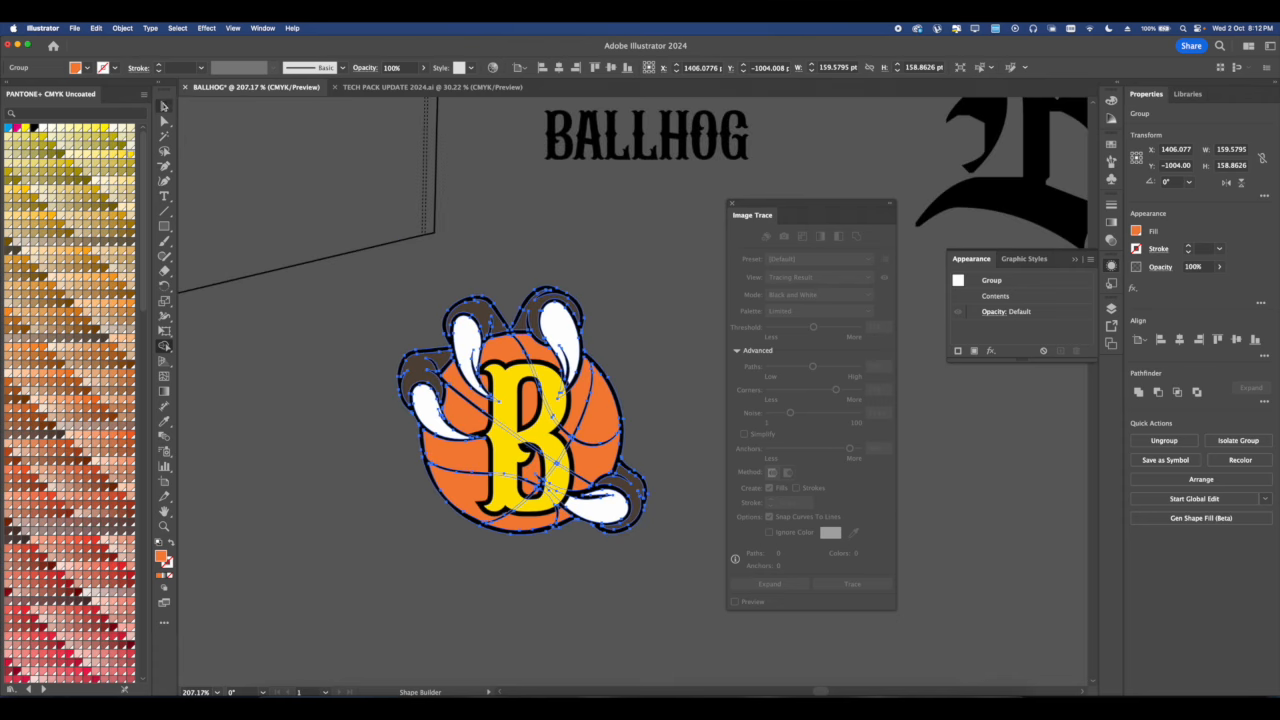
click(686, 337)
scroll(540, 445, up, 2)
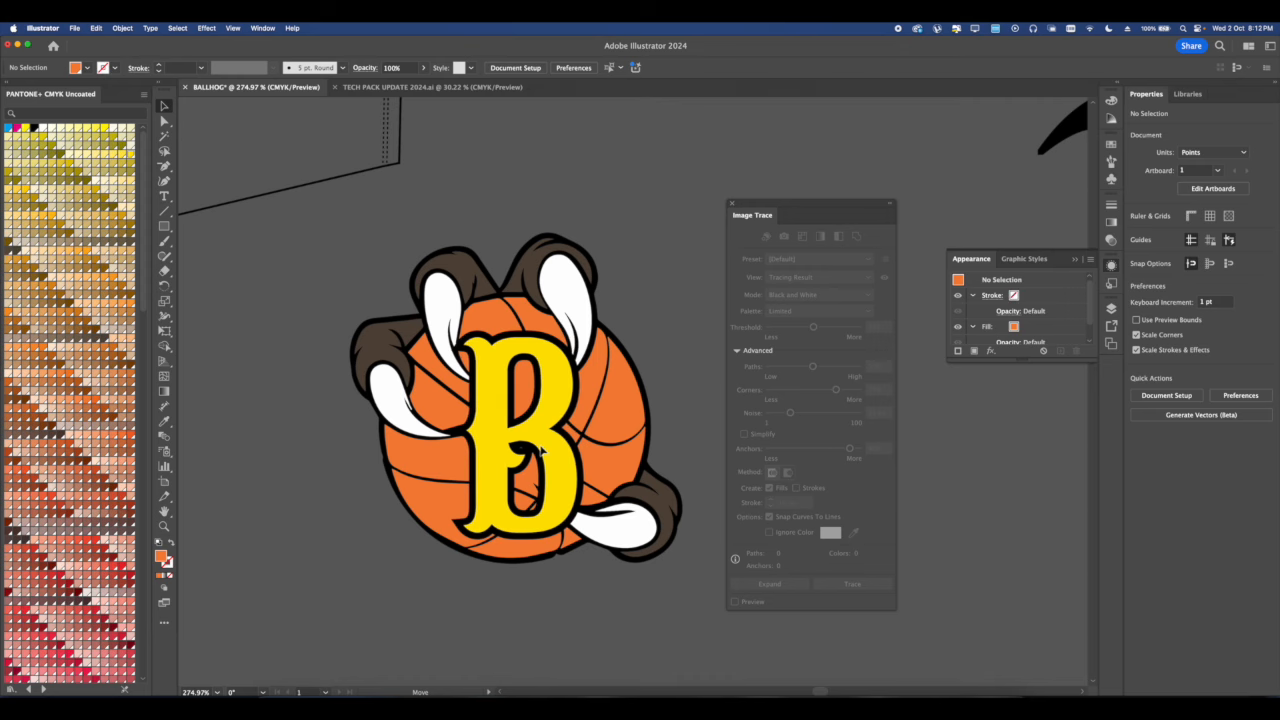
scroll(540, 452, down, 4)
scroll(587, 350, up, 3)
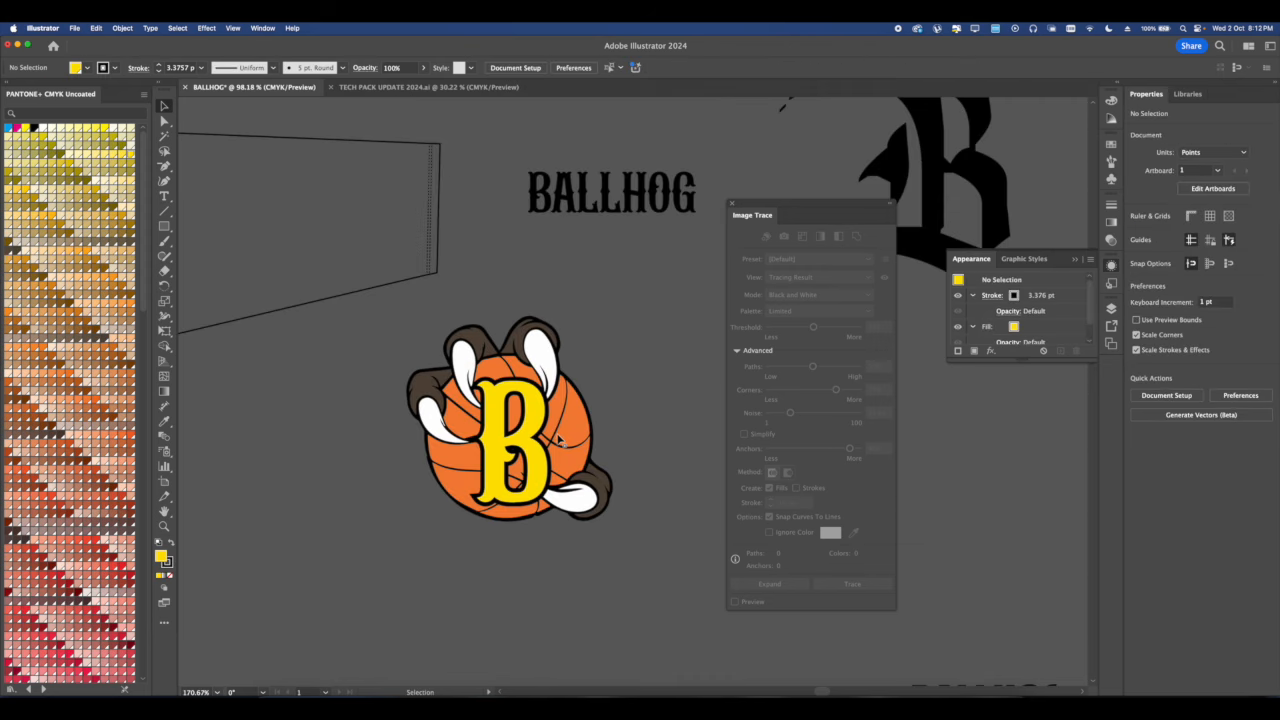
Delete BALL from the upright decorative BALLHOG text, leaving only HOG.
click(592, 190)
scroll(592, 195, up, 1)
key(t)
drag(576, 216, 425, 208)
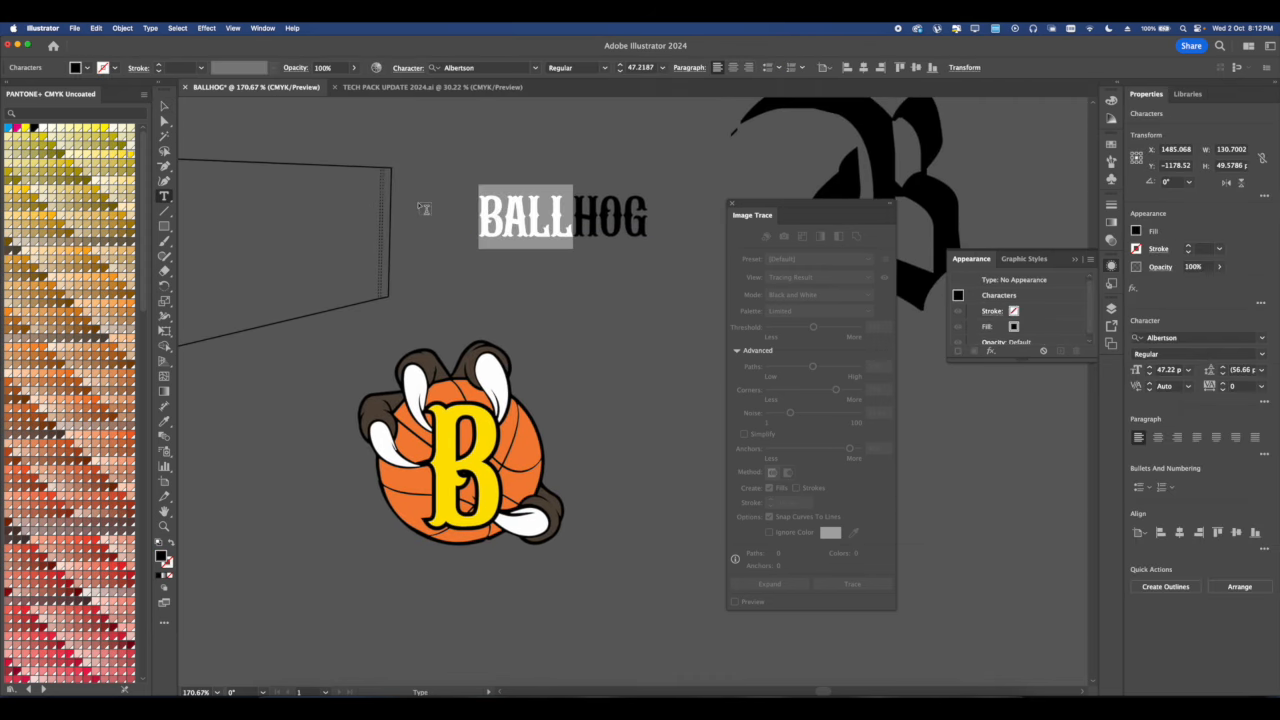
key(BackSpace)
key(Escape)
click(509, 282)
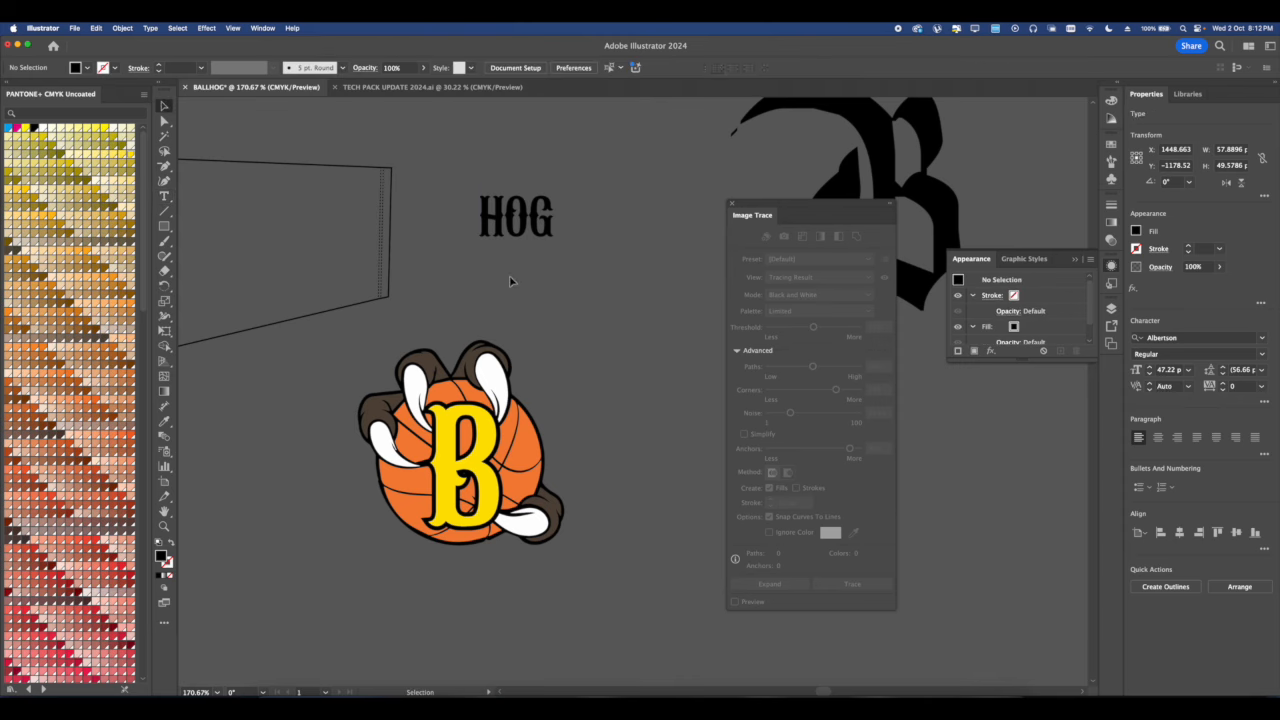
Try the HOG text on the basketball beside the B, and move it back off the artwork.
scroll(478, 202, down, 2)
drag(484, 214, 502, 445)
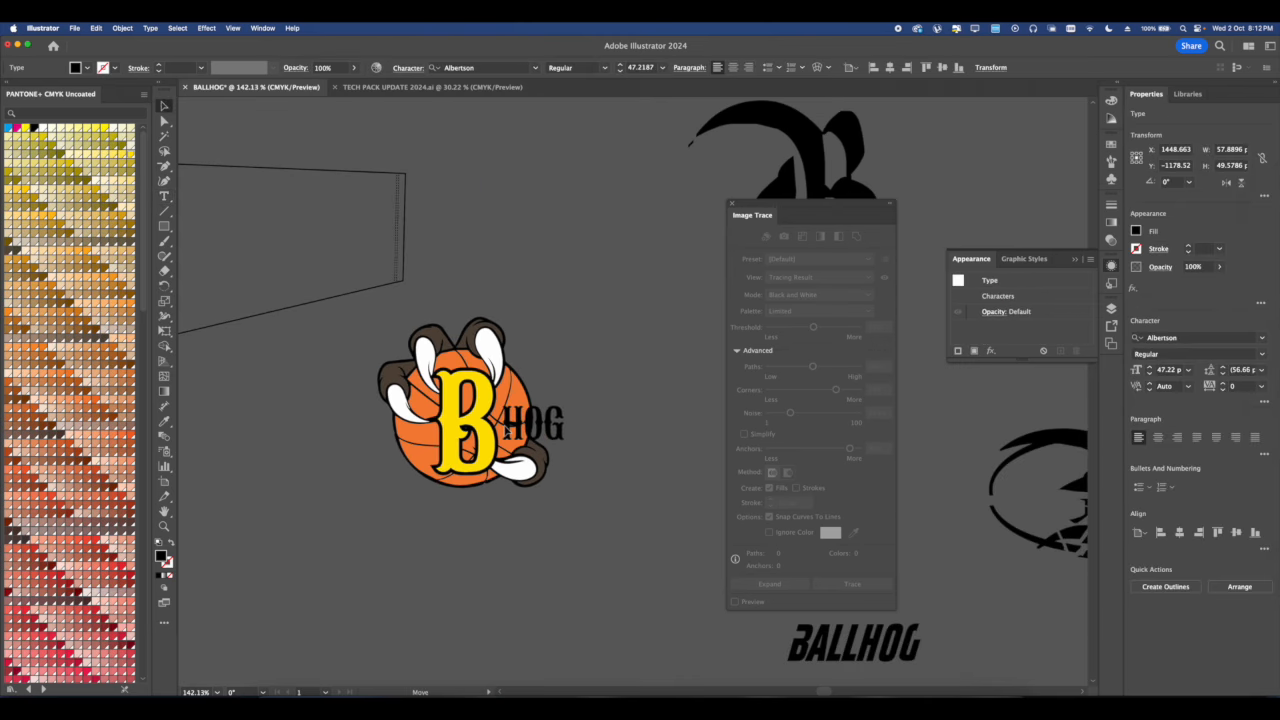
scroll(499, 425, up, 2)
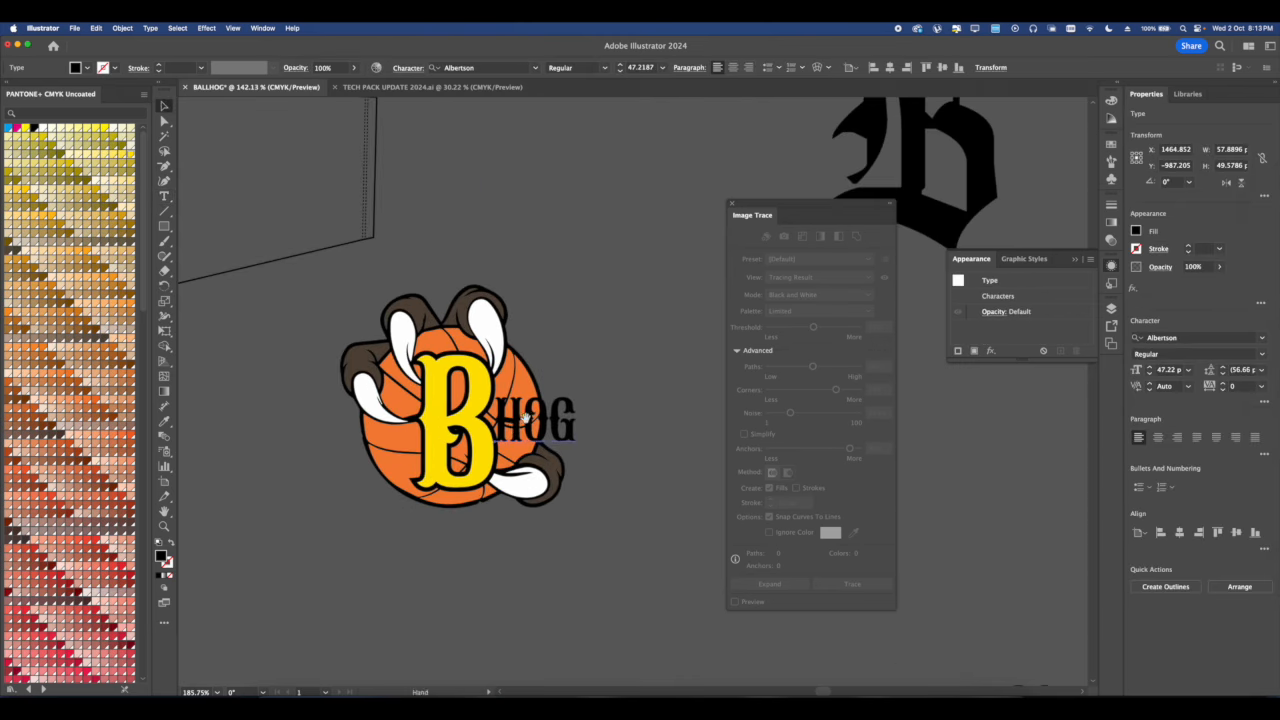
drag(531, 420, 617, 314)
click(614, 383)
Draw a circle over the basketball, align it with the ball's outline and scale it to about 131 pt across.
scroll(525, 364, up, 3)
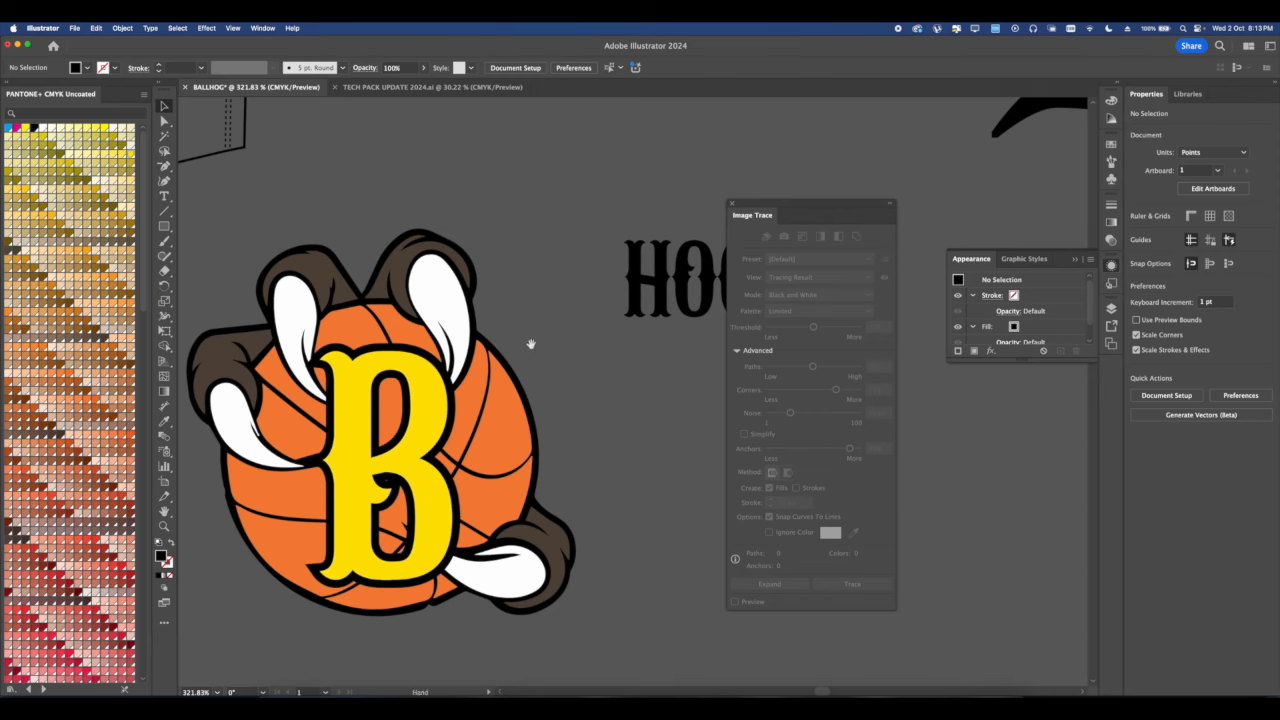
drag(531, 344, 527, 318)
click(164, 225)
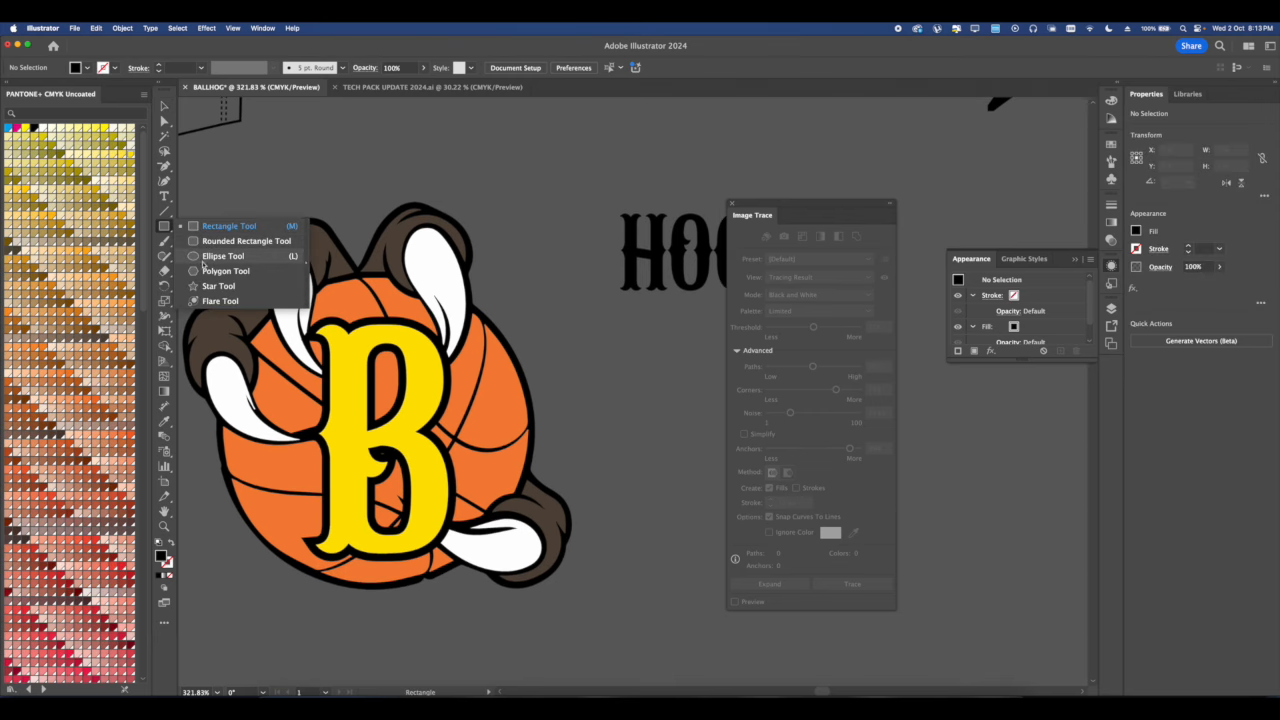
click(222, 256)
scroll(420, 400, left, 2)
drag(298, 246, 606, 556)
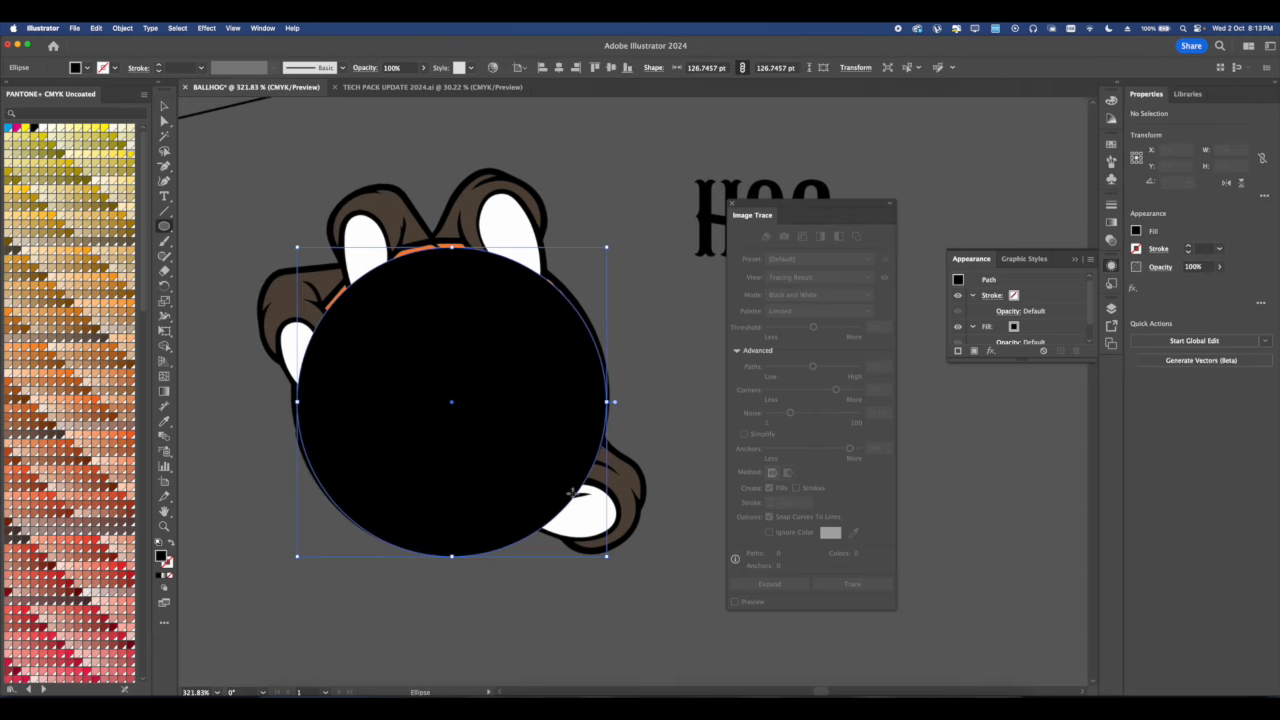
click(164, 105)
drag(437, 398, 430, 392)
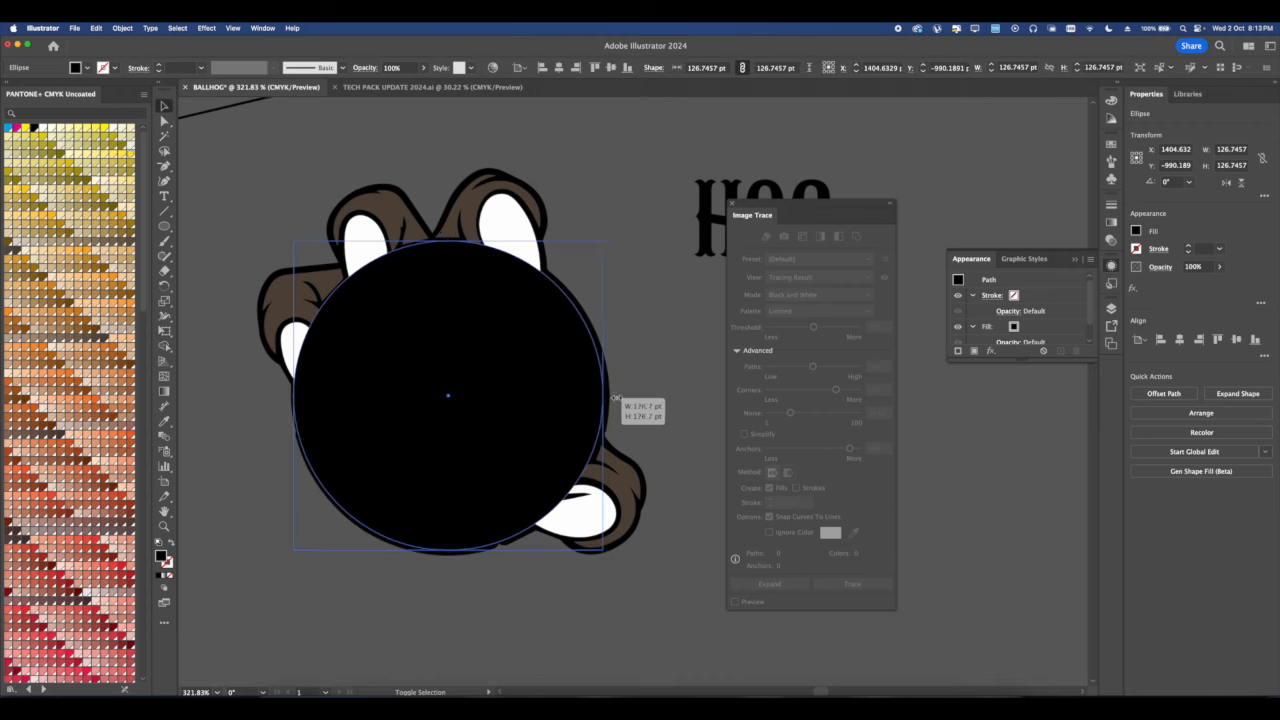
drag(616, 398, 619, 398)
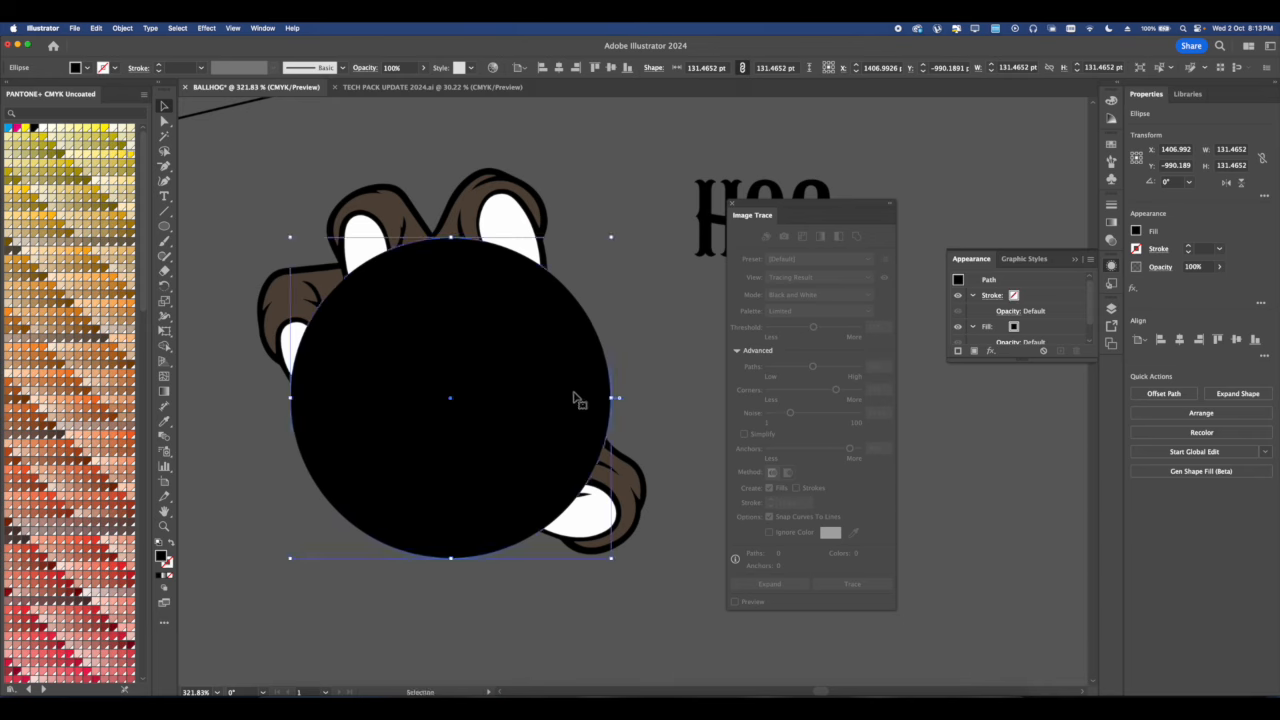
Convert the circle into a type path and enter HOG along its upper-right arc.
scroll(578, 399, right, 3)
click(190, 156)
drag(166, 195, 216, 225)
click(480, 300)
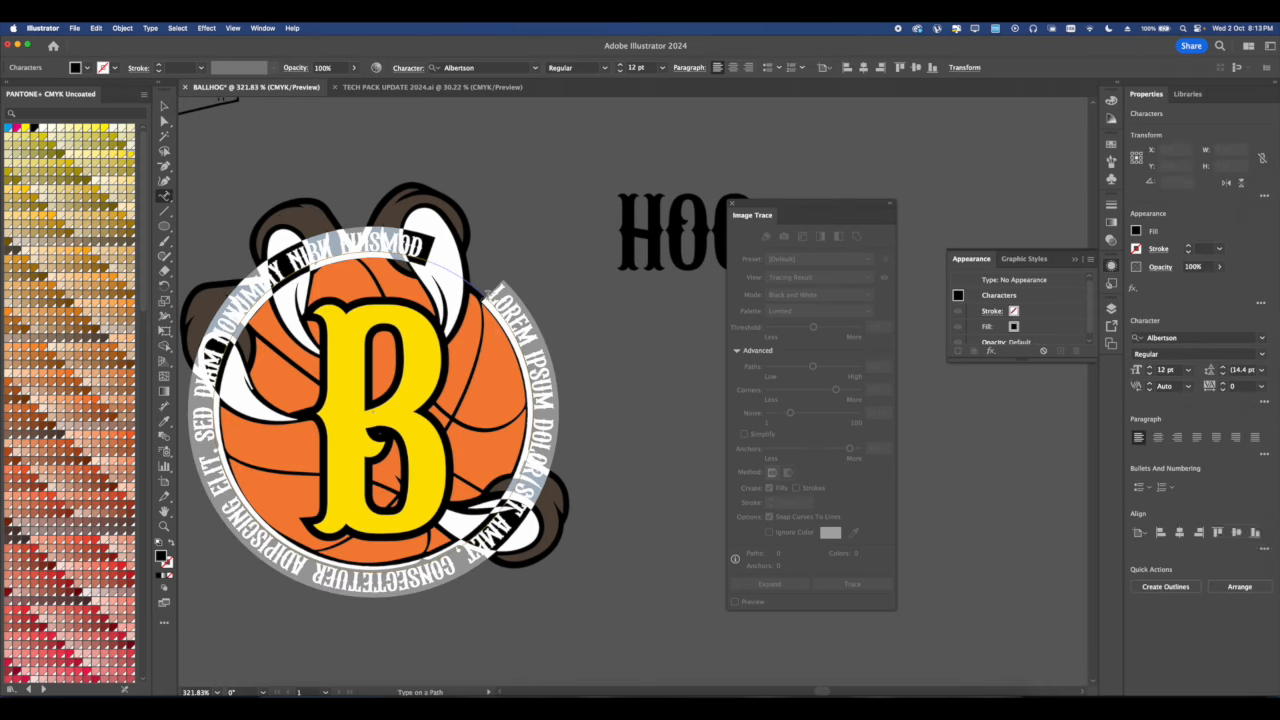
text(HOG)
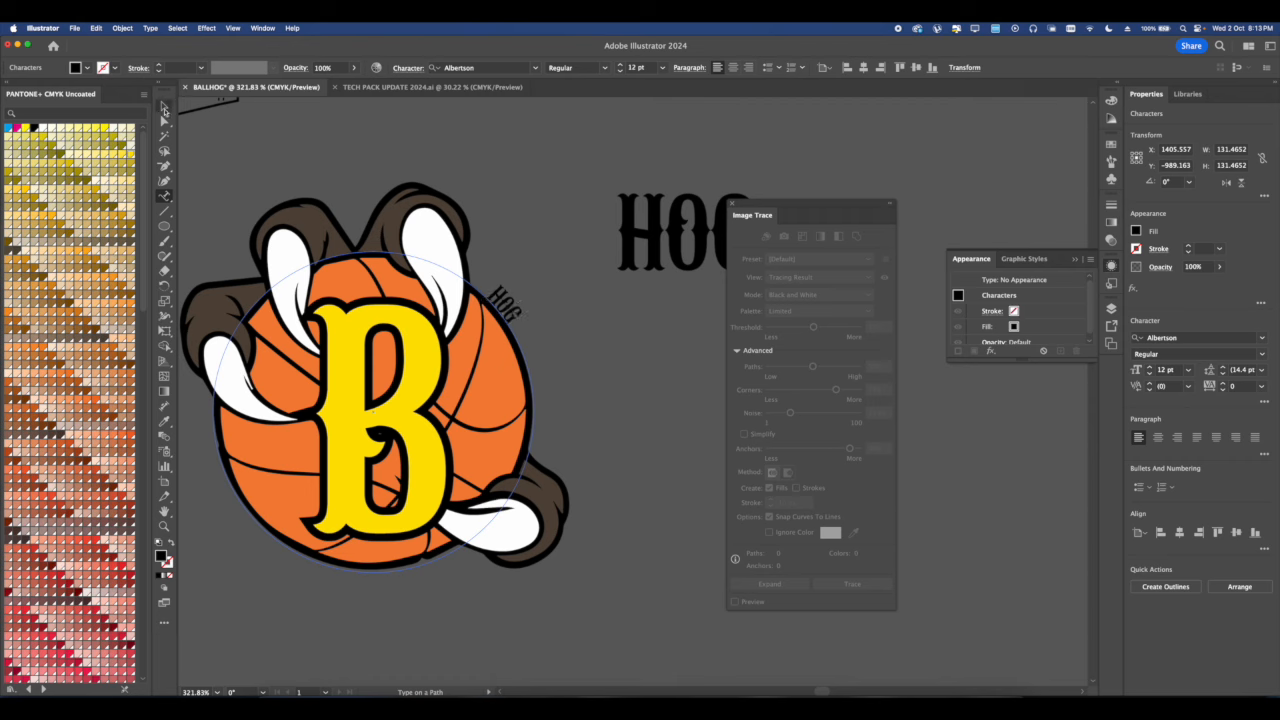
Enlarge the curved HOG text to 64 pt.
click(165, 107)
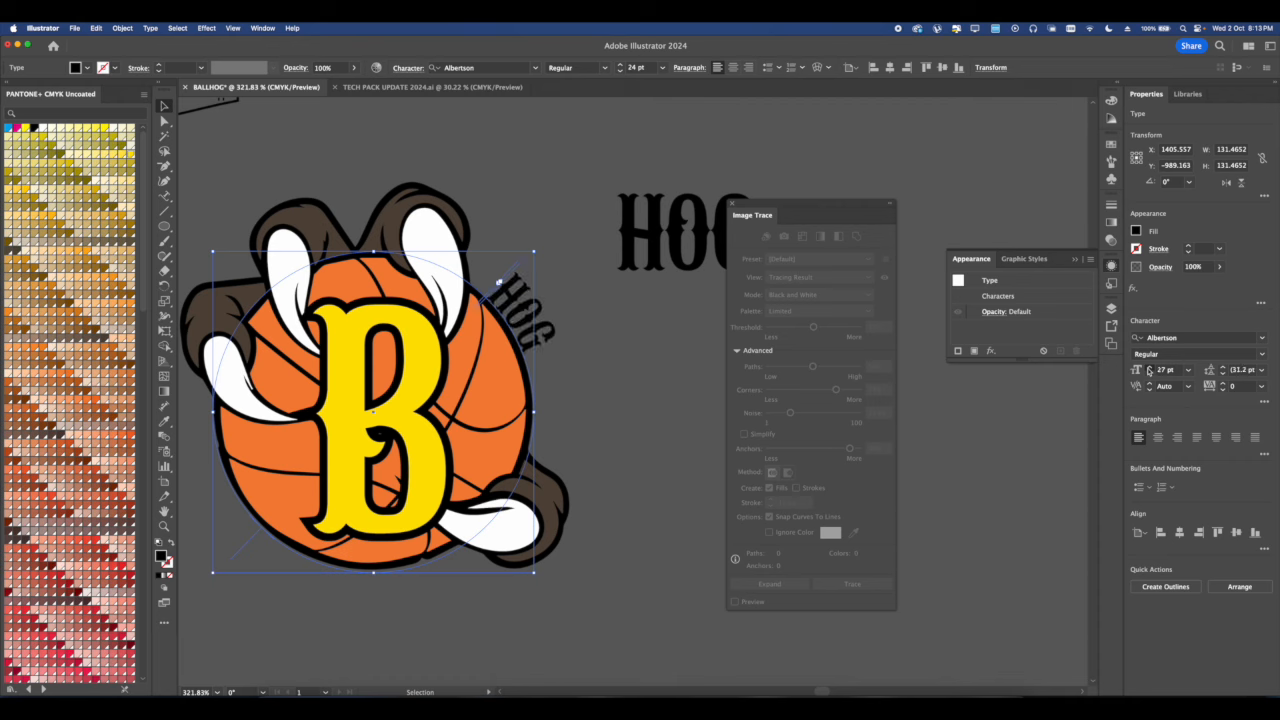
click(1149, 367)
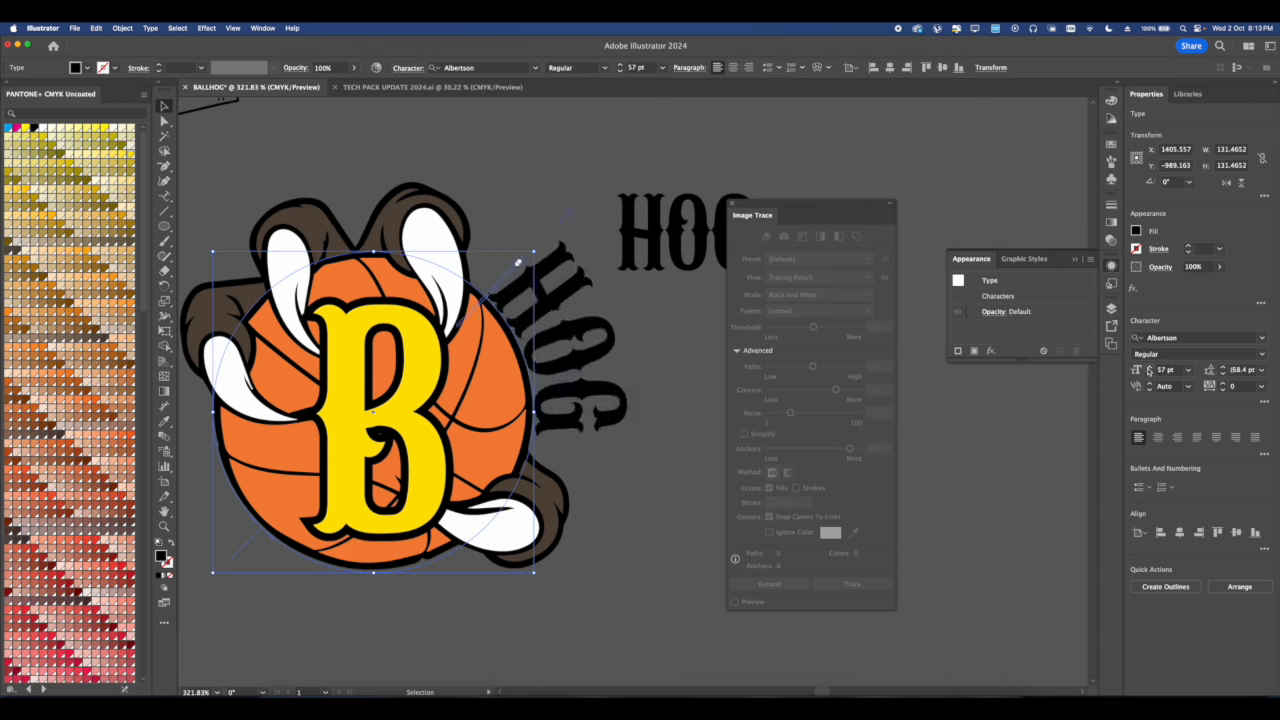
click(1149, 367)
click(1149, 367)
click(1149, 367)
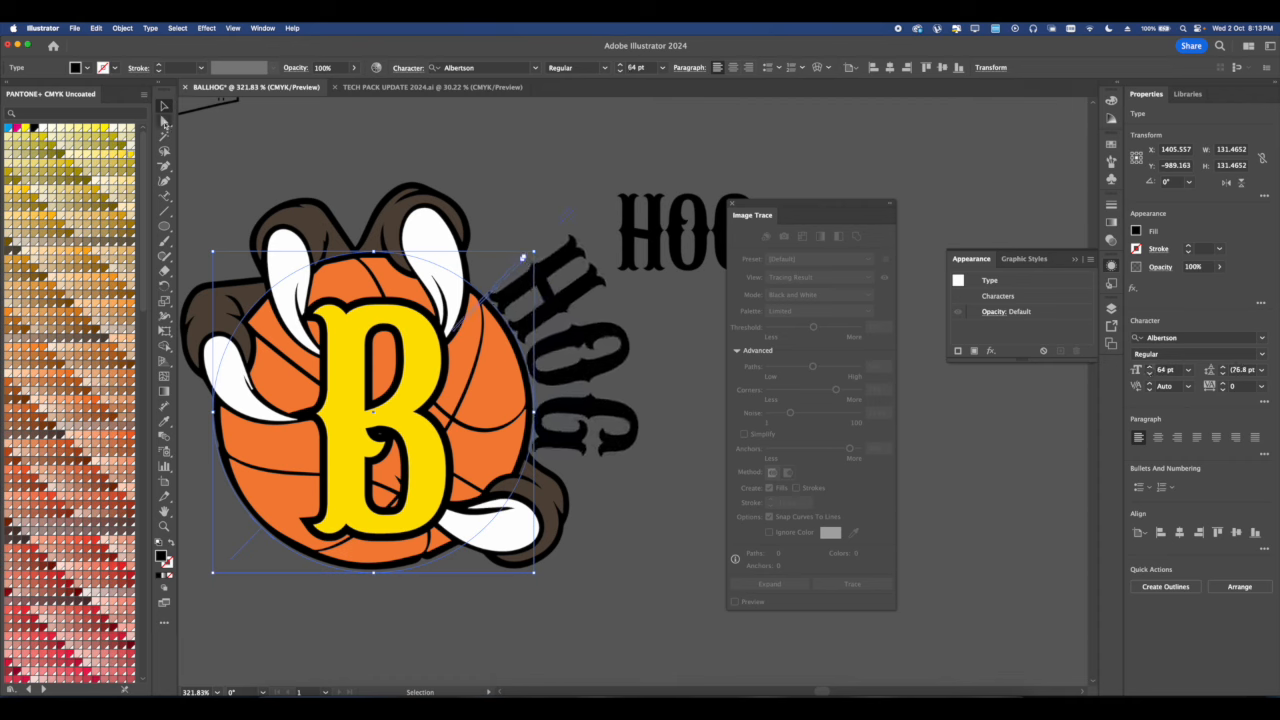
Rotate the curved HOG about 5.5° around the ball and move the straight HOG text away from the artwork.
drag(537, 248, 642, 380)
scroll(452, 217, down, 5)
click(572, 270)
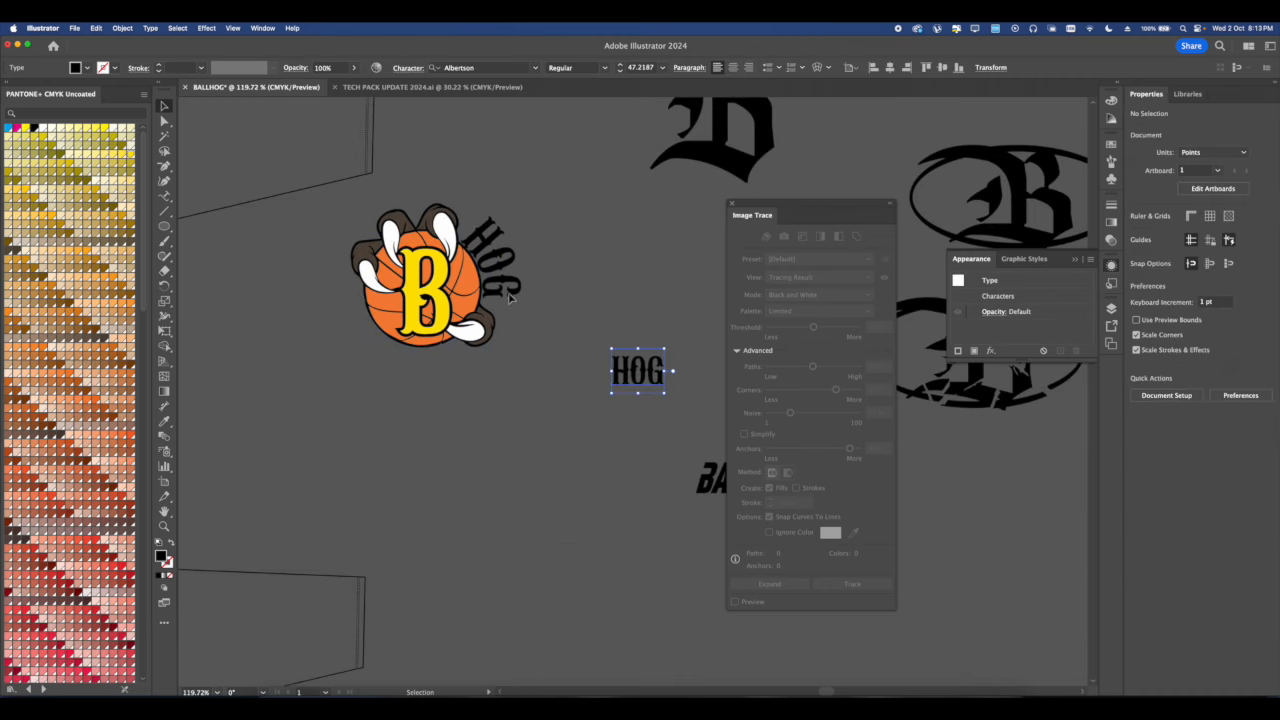
Expand the curved HOG text into outlined shapes.
click(515, 281)
click(128, 29)
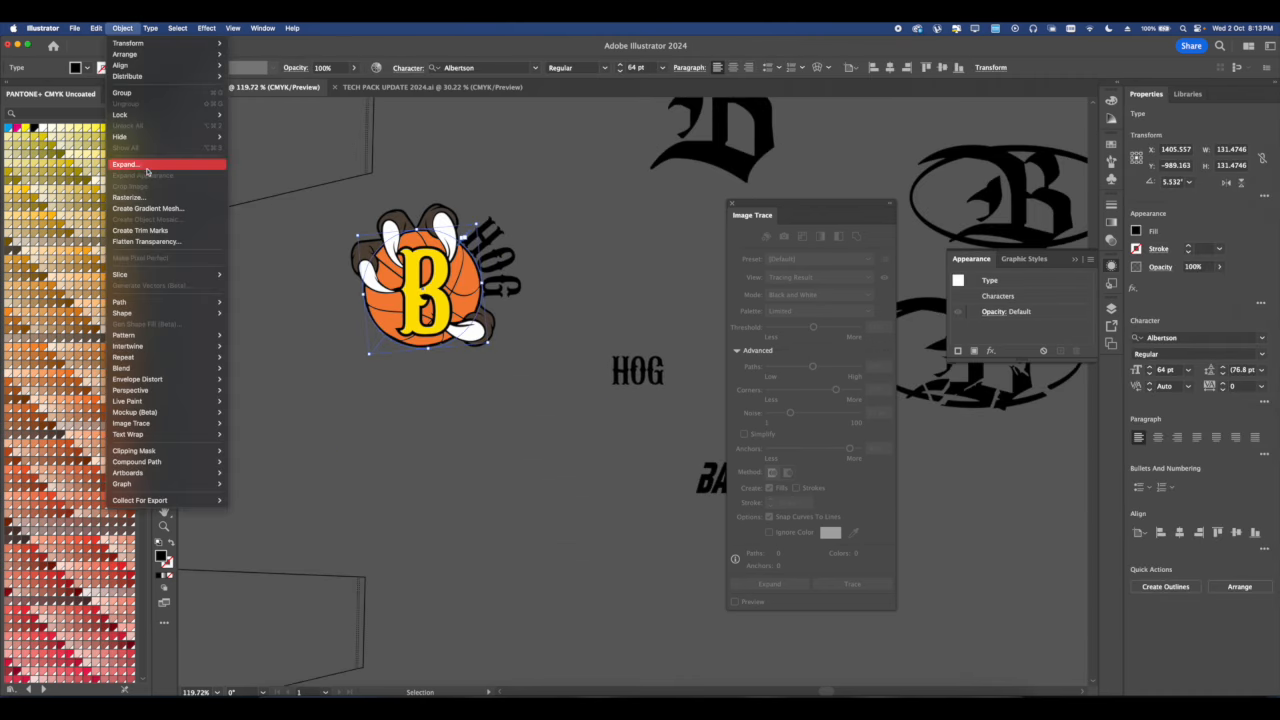
click(150, 164)
click(678, 447)
click(545, 330)
scroll(420, 250, up, 6)
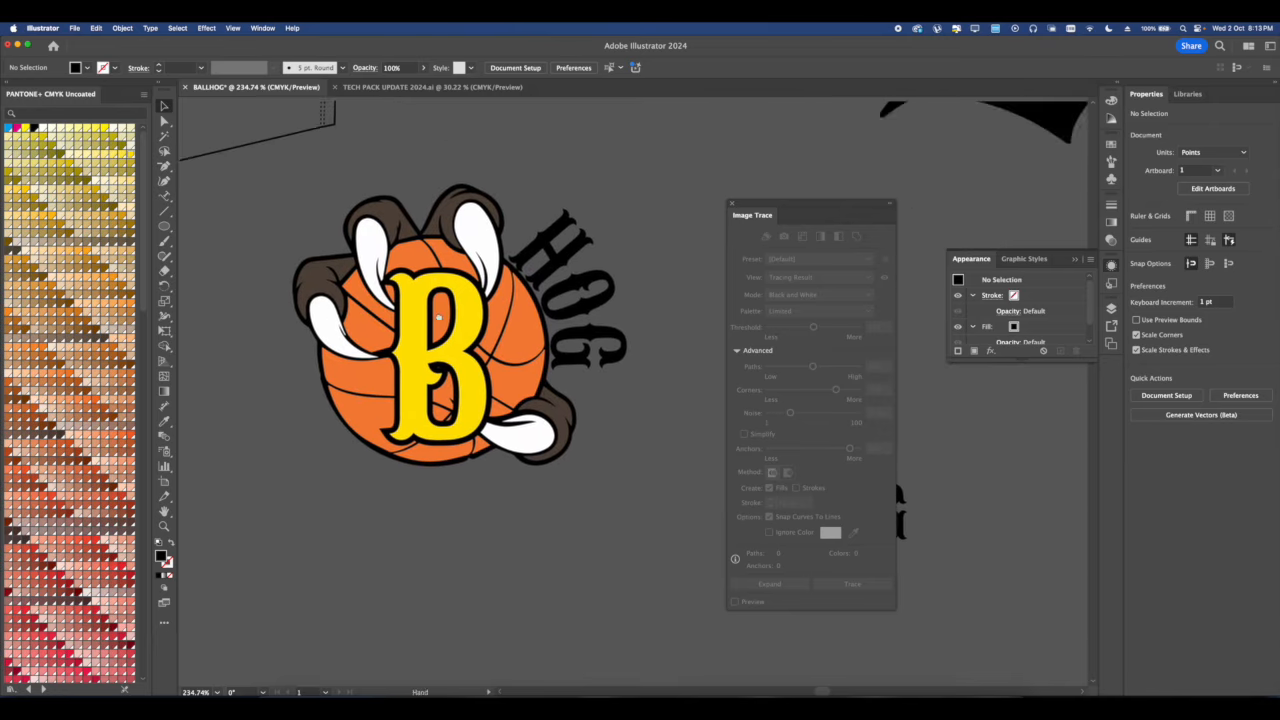
Rotate the outlined HOG slightly clockwise and nudge it into place along the ball's upper-right edge.
scroll(418, 298, down, 5)
scroll(418, 298, down, 2)
scroll(525, 370, up, 3)
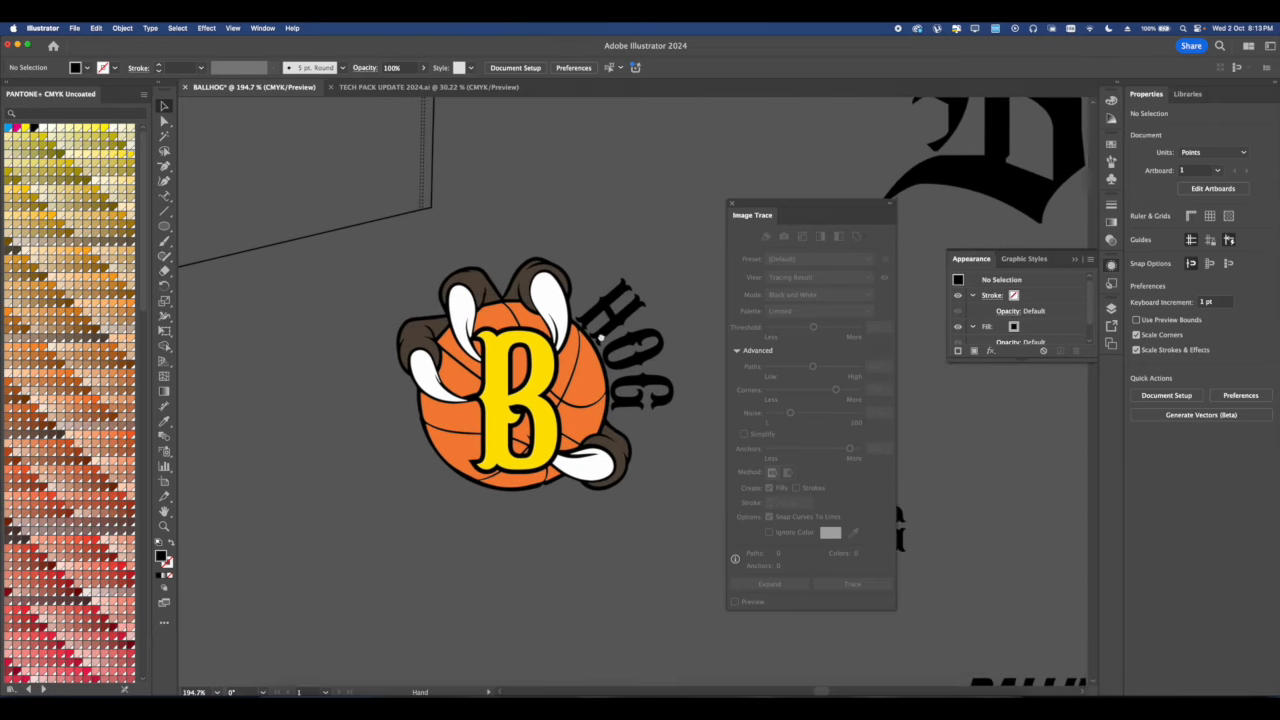
click(636, 358)
scroll(636, 358, up, 5)
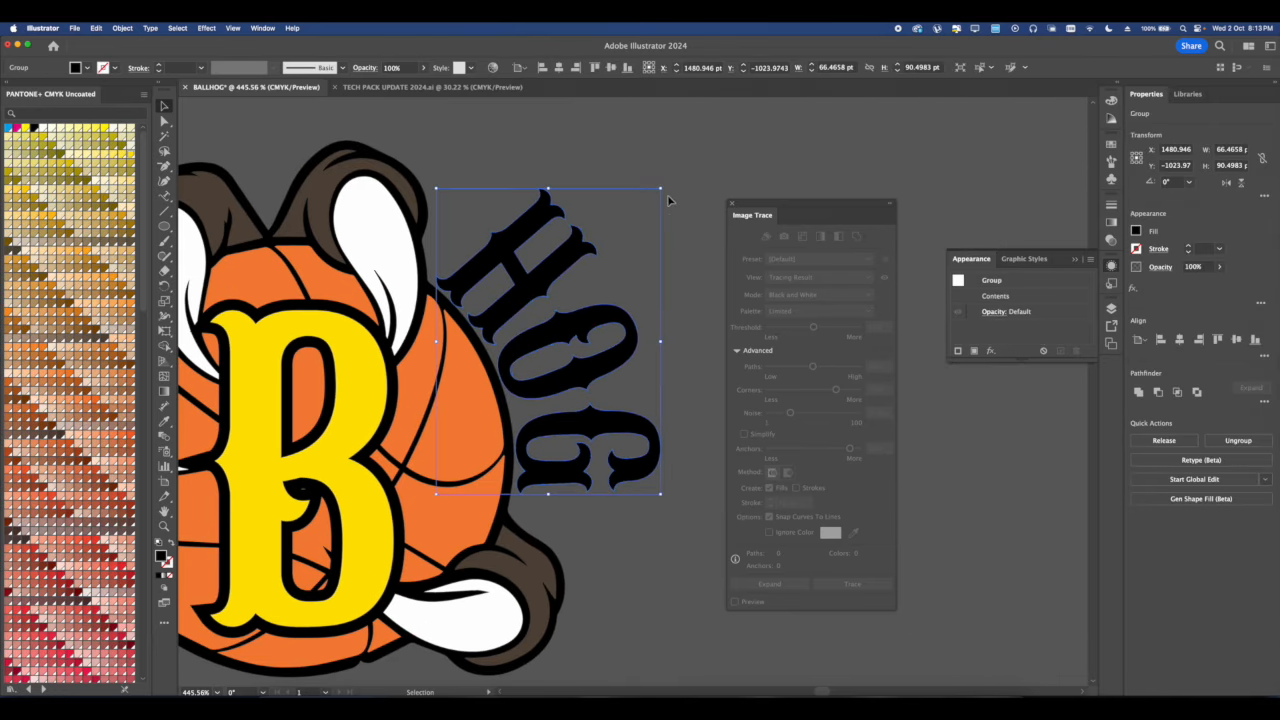
drag(529, 379, 528, 382)
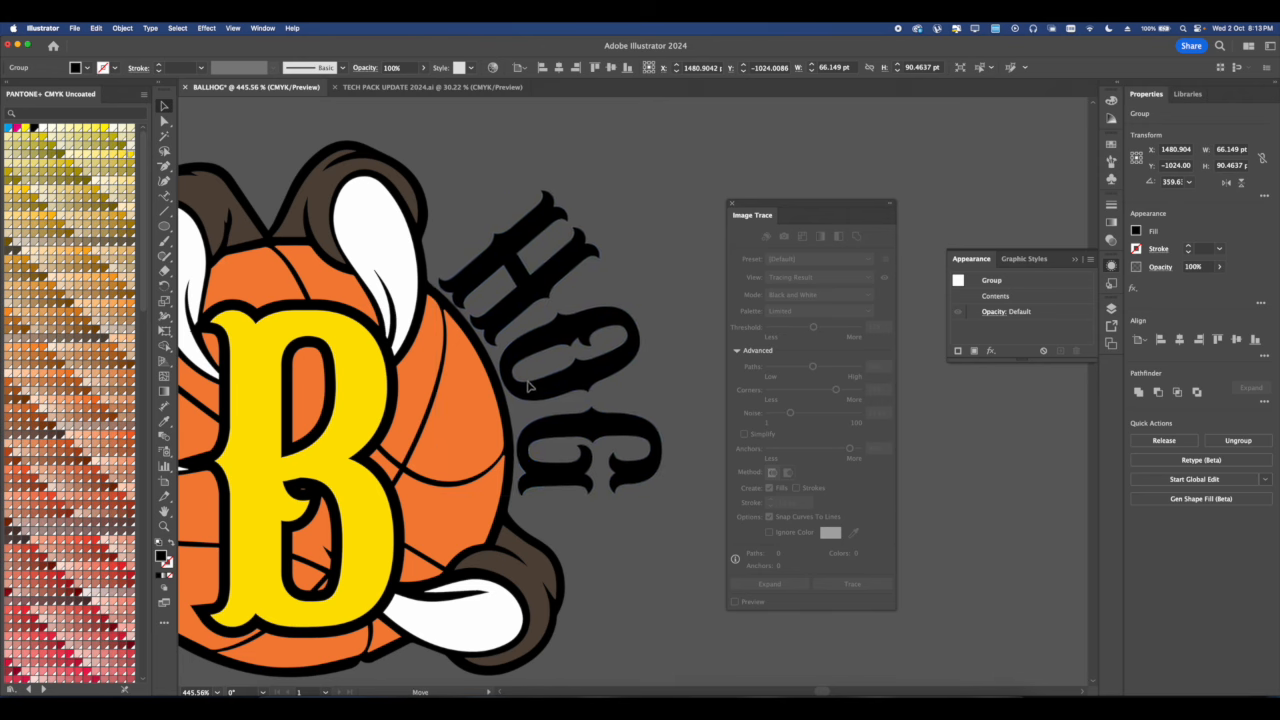
scroll(529, 382, down, 5)
click(512, 384)
scroll(520, 382, down, 2)
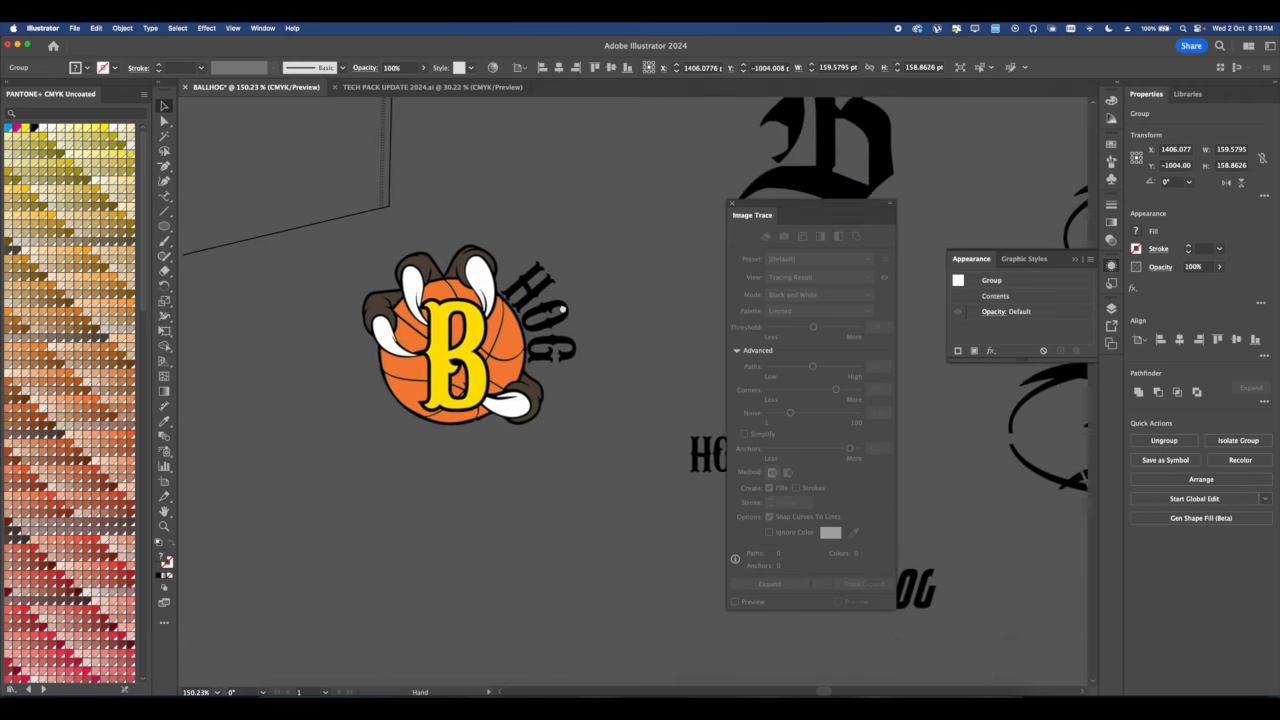
click(565, 356)
scroll(568, 366, down, 3)
scroll(460, 293, up, 10)
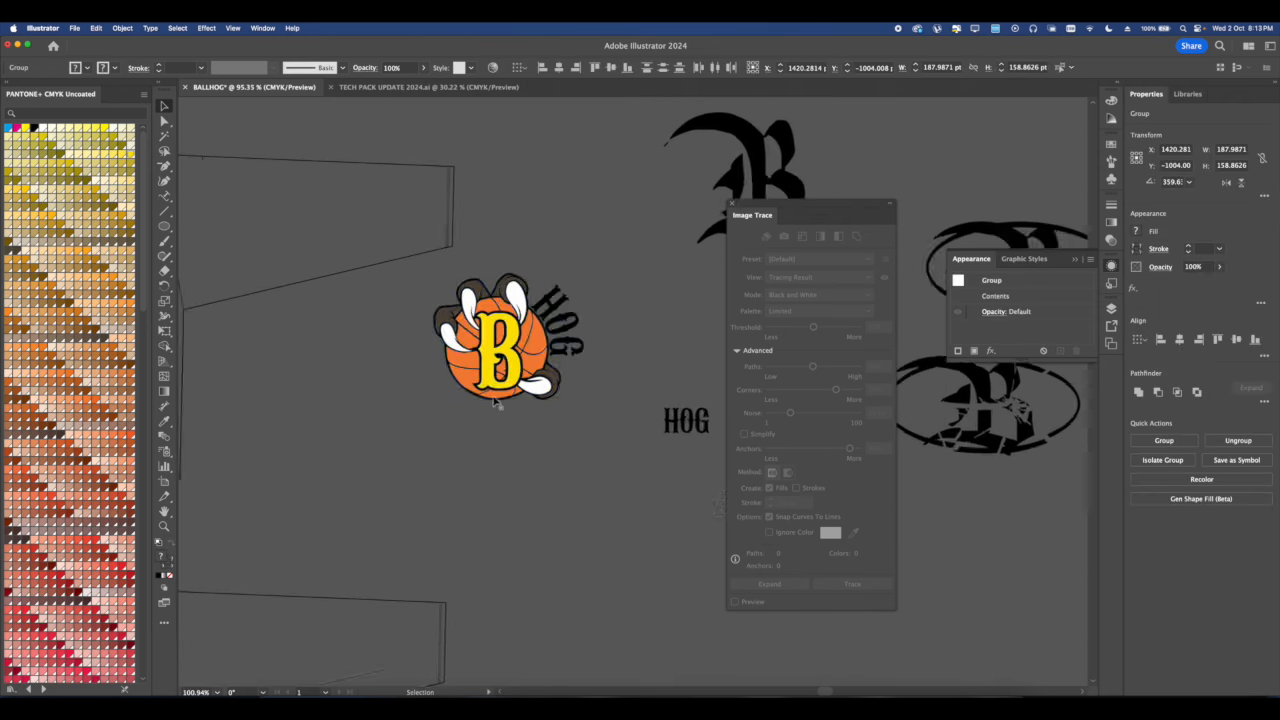
Try applying the B's yellow fill and black stroke to the HOG group with the Eyedropper, and undo it.
click(607, 364)
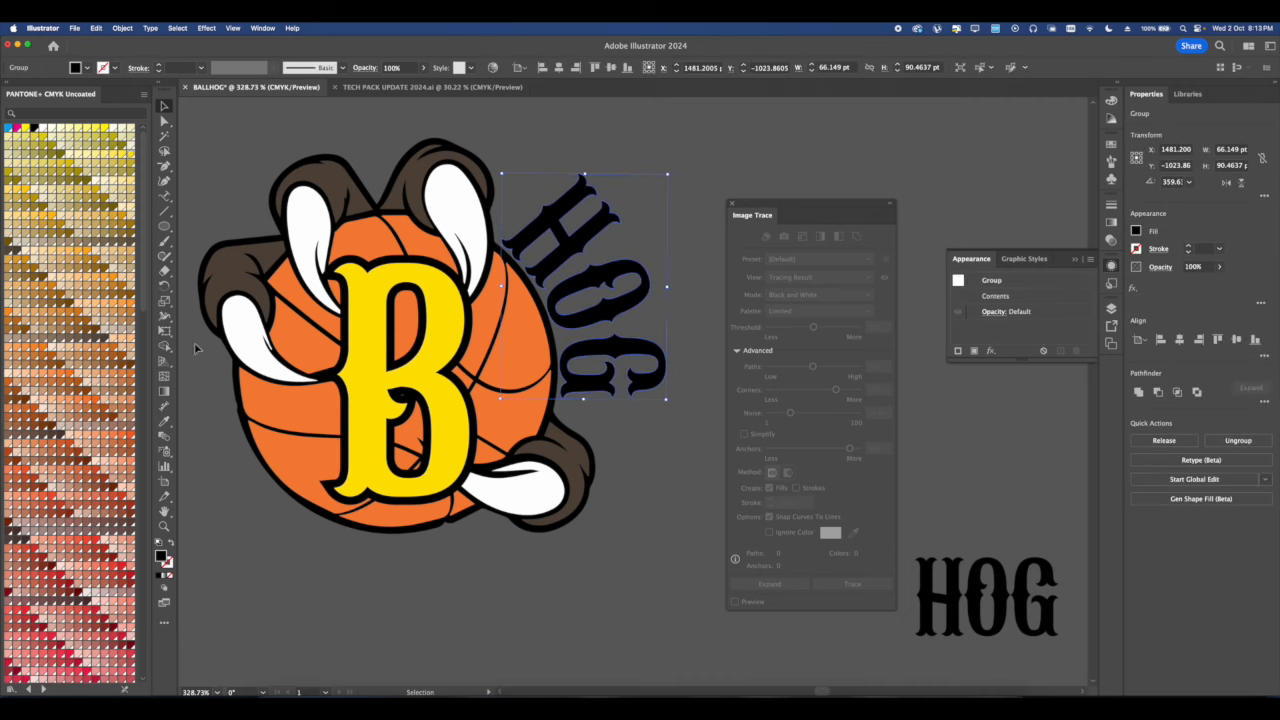
click(396, 386)
scroll(402, 375, up, 2)
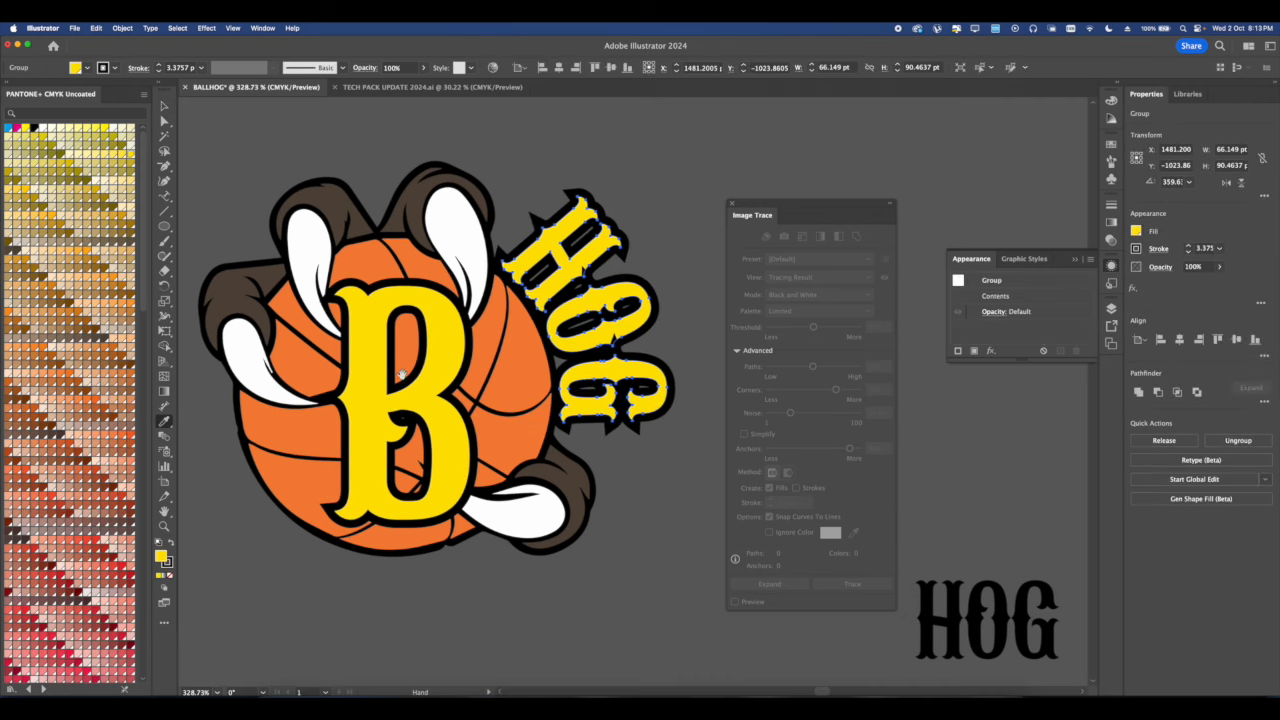
key(super+z)
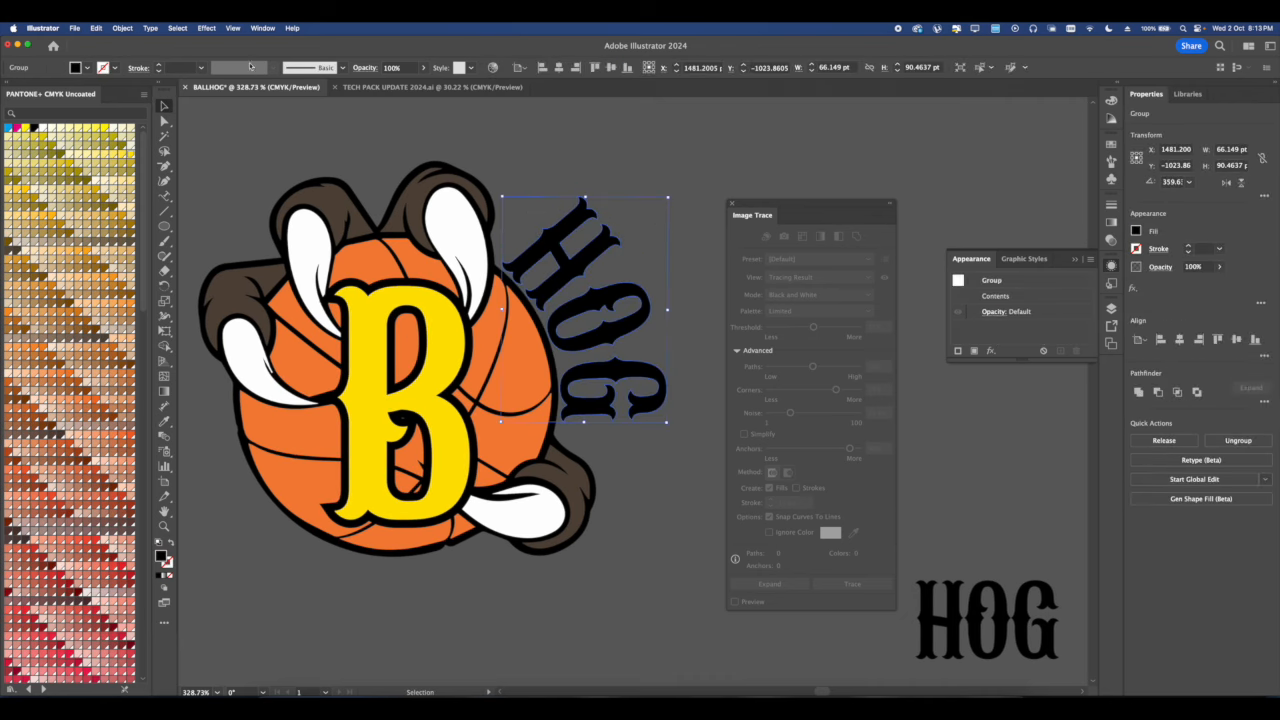
Make the curved HOG letters a compound path and give it the B's yellow fill and black outside stroke.
click(288, 28)
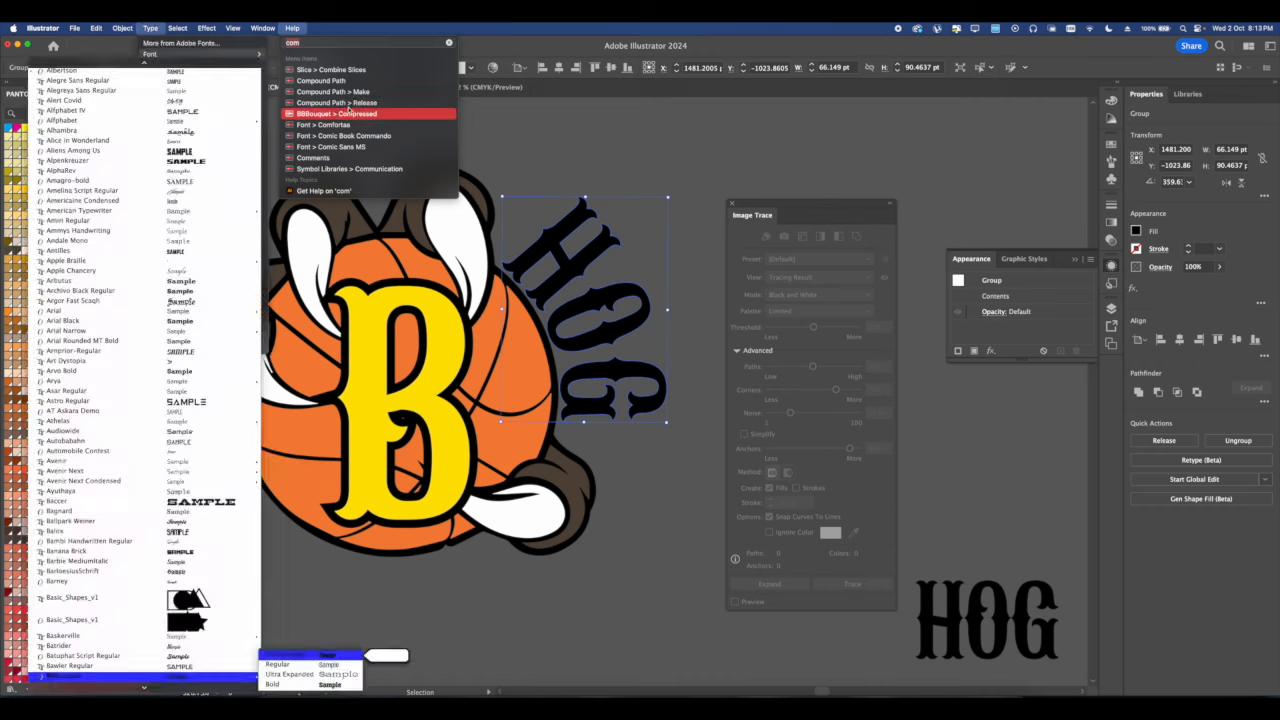
click(350, 94)
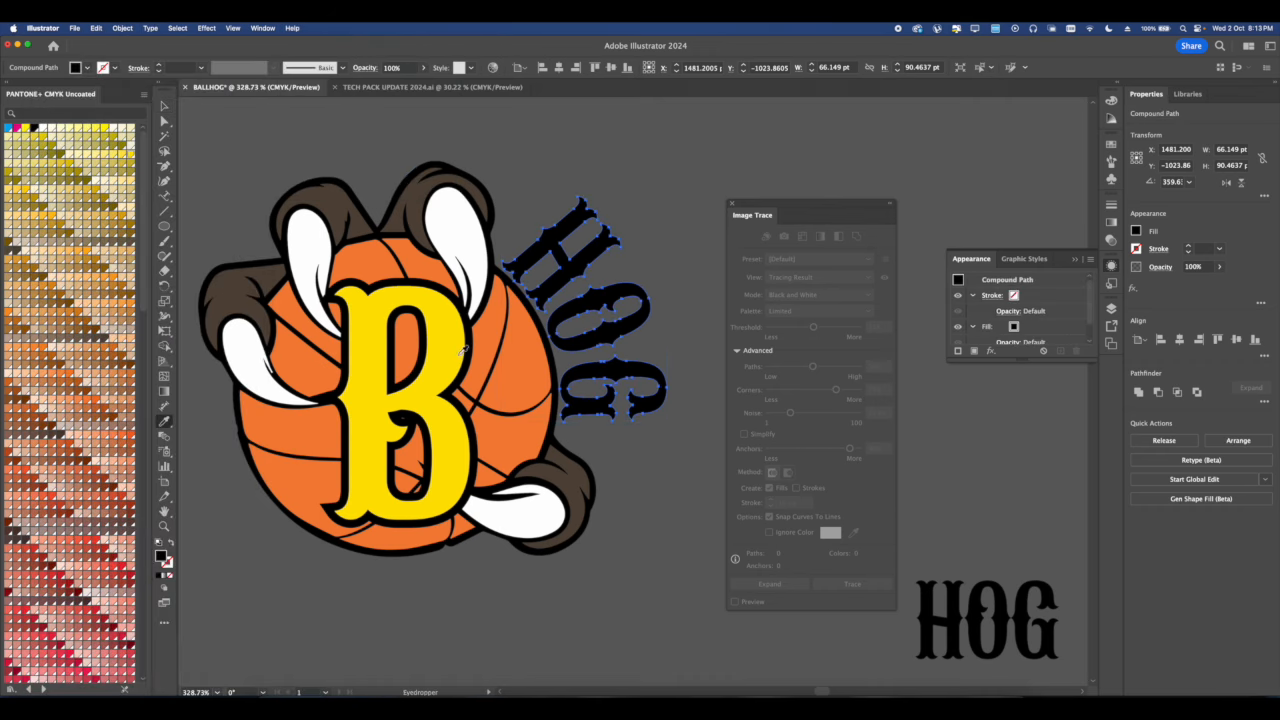
click(377, 347)
scroll(436, 346, up, 3)
scroll(455, 342, down, 3)
key(v)
drag(445, 340, 408, 338)
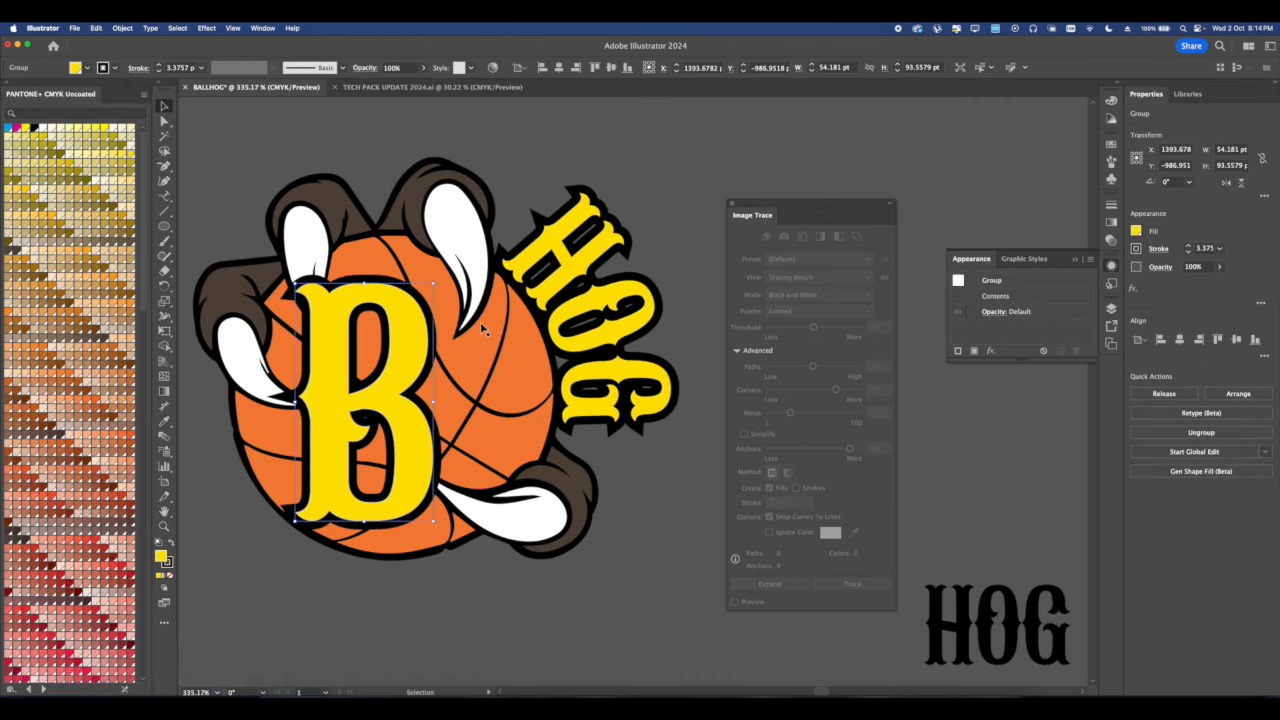
key(super+z)
Round the corners of the black strokes on the B and the curved HOG.
shift+click(565, 262)
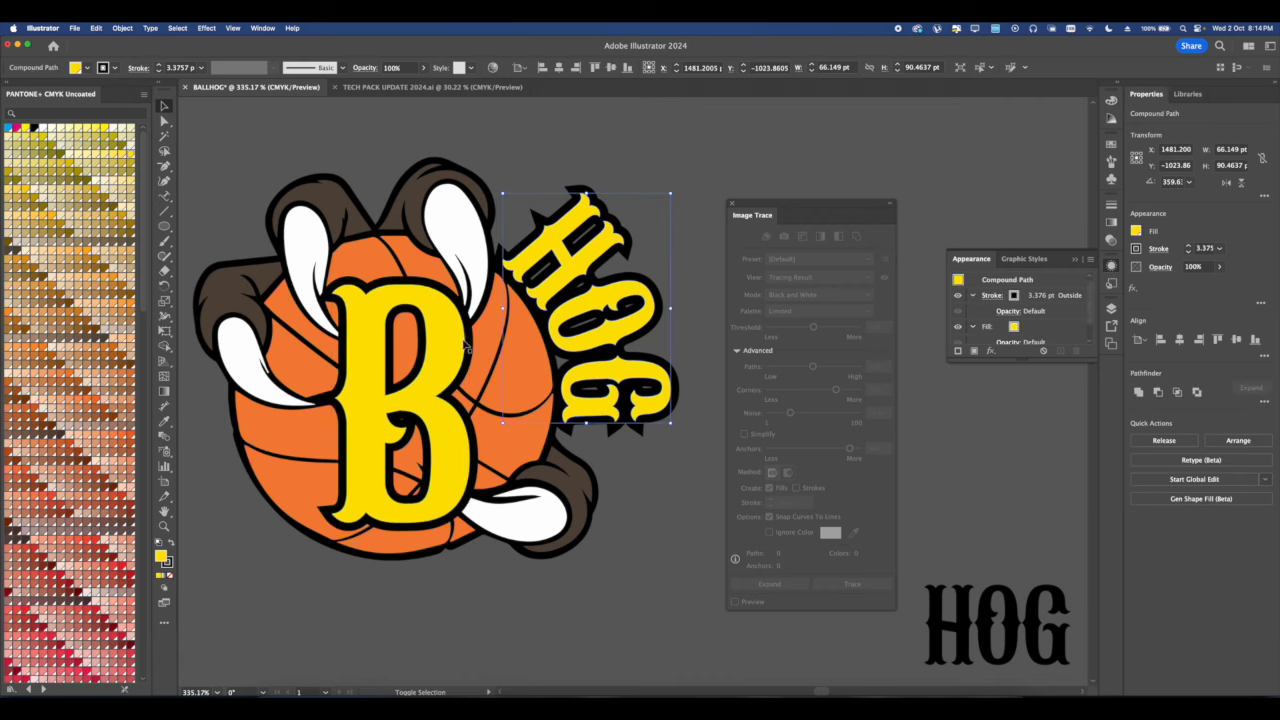
click(1157, 249)
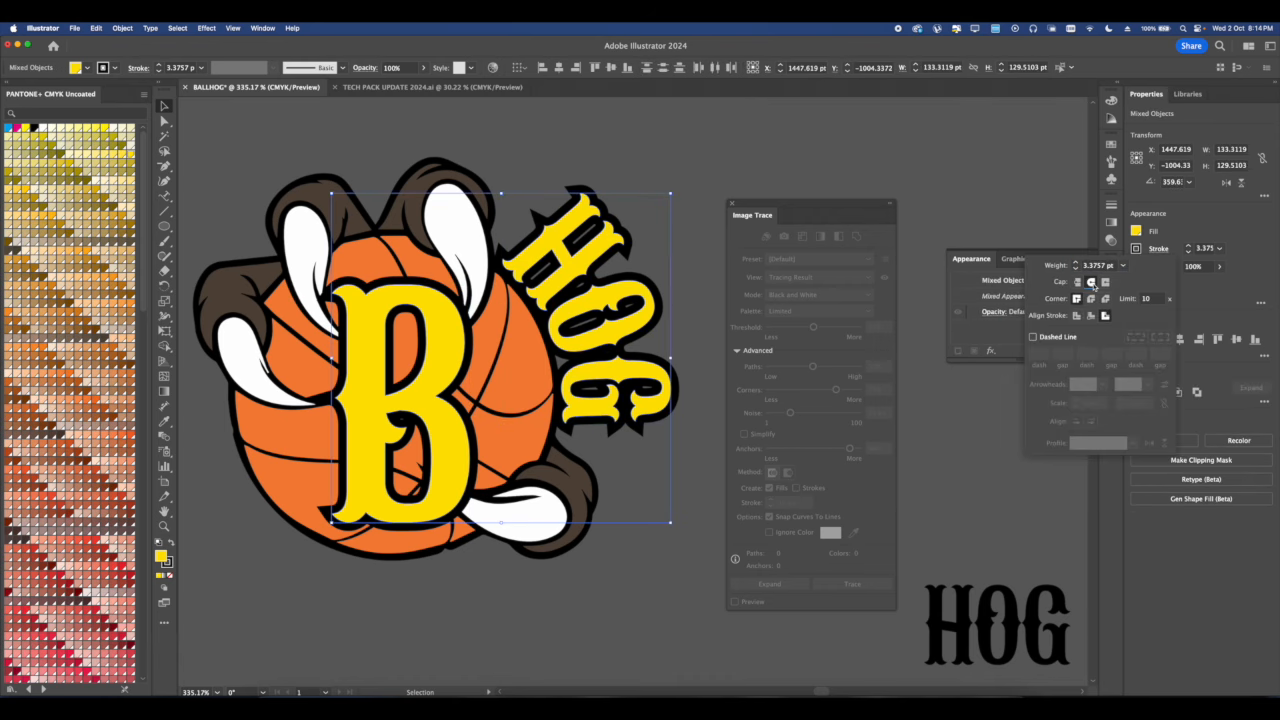
click(748, 171)
scroll(584, 225, down, 1)
scroll(584, 225, down, 4)
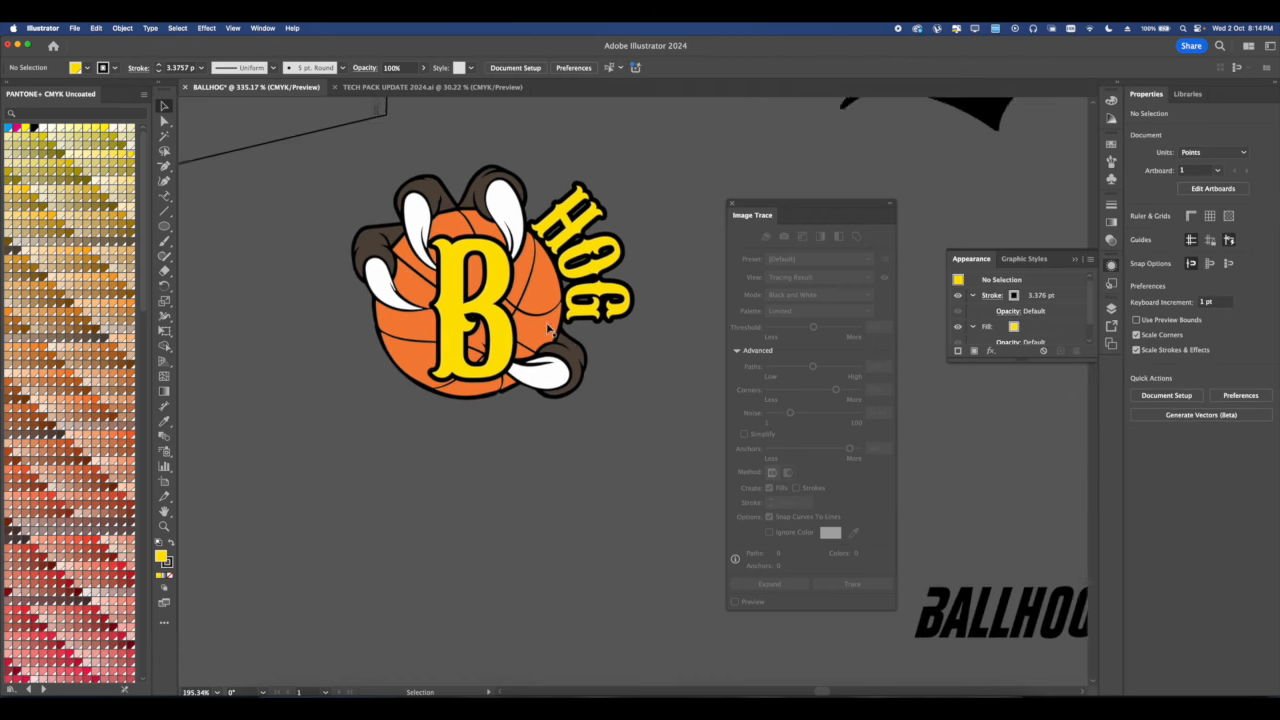
Examine the claw logo with its curved HOG lettering at a smaller scale next to the jersey drawings.
scroll(652, 401, up, 1)
drag(585, 406, 385, 211)
scroll(612, 308, down, 4)
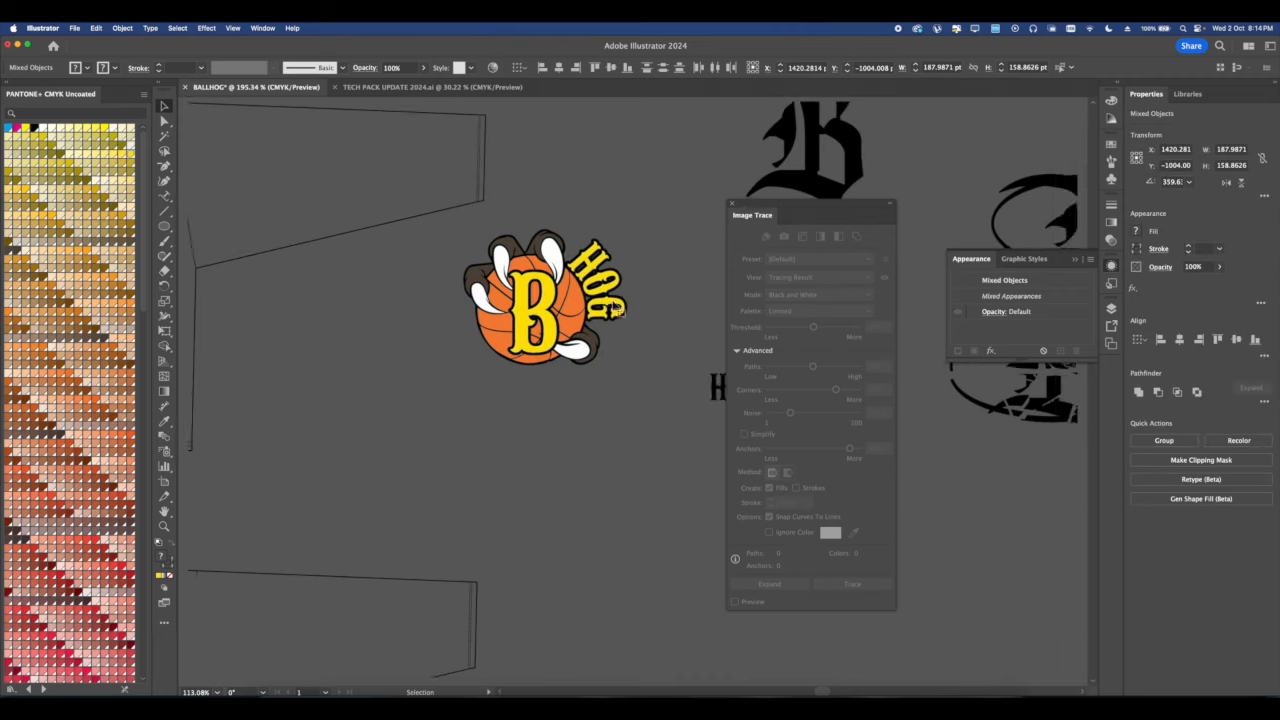
scroll(675, 359, left, 1)
click(675, 359)
scroll(637, 358, down, 5)
scroll(634, 362, up, 3)
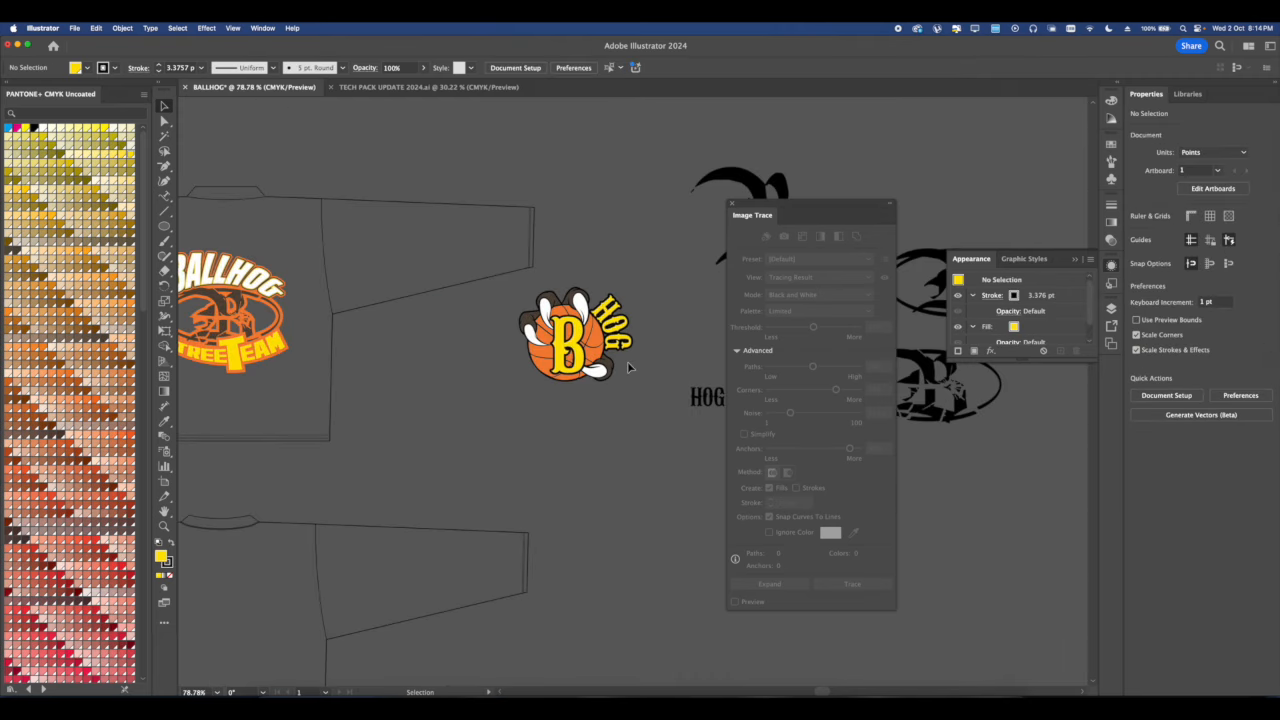
Group the claw-and-basketball artwork, the B and the curved HOG into one logo.
scroll(630, 362, down, 4)
key(space)
scroll(575, 333, left, 1)
scroll(590, 345, up, 2)
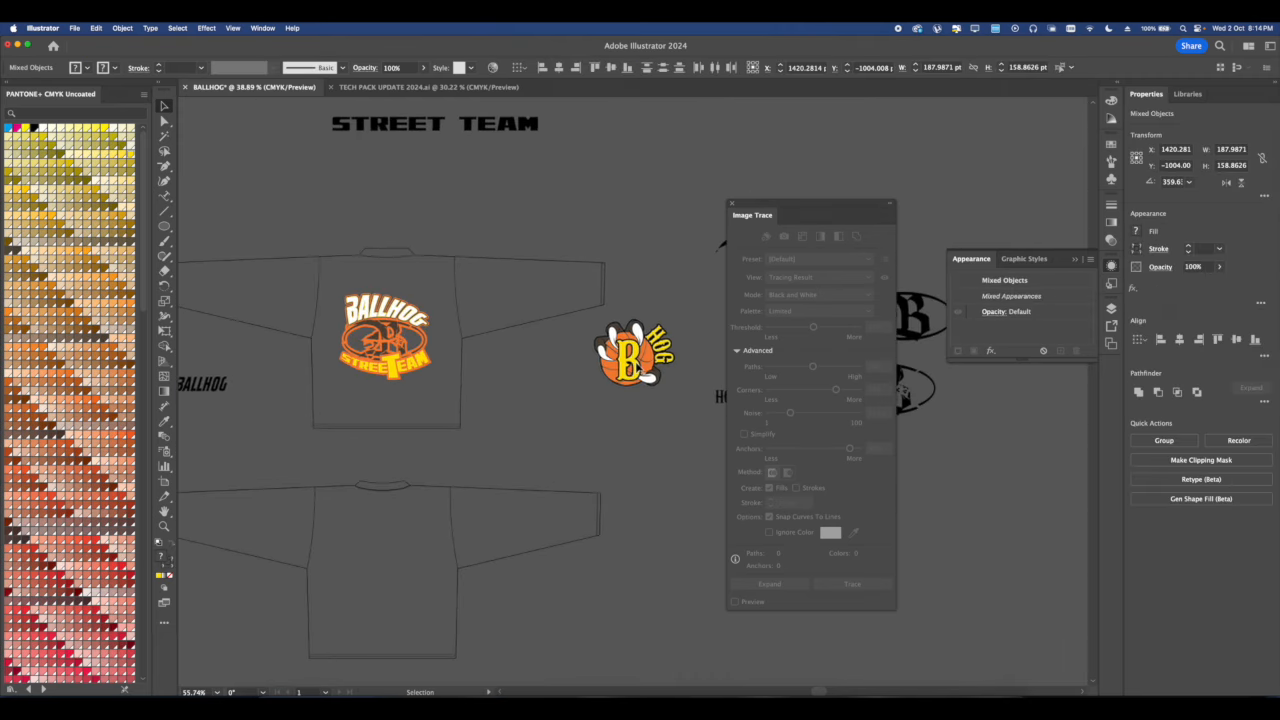
click(632, 356)
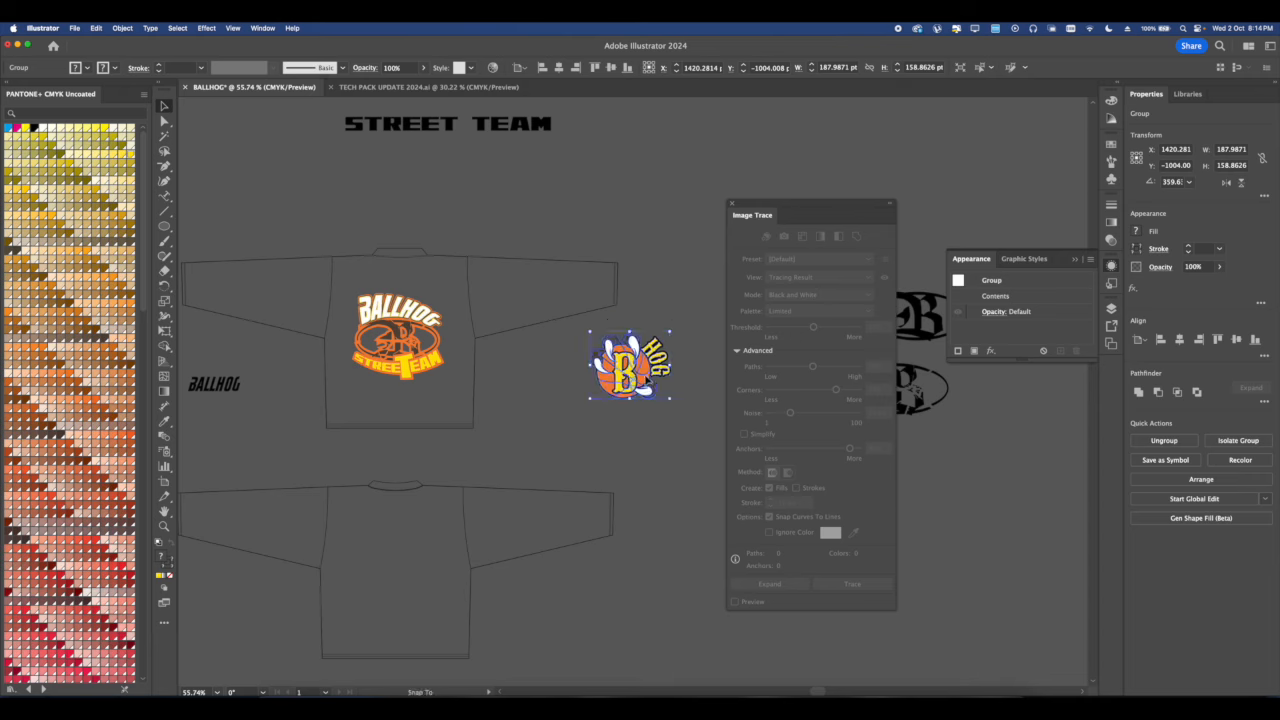
Duplicate the grouped claw logo onto the empty canvas diagonally below the original.
scroll(640, 350, up, 4)
drag(645, 305, 540, 455)
scroll(560, 430, up, 3)
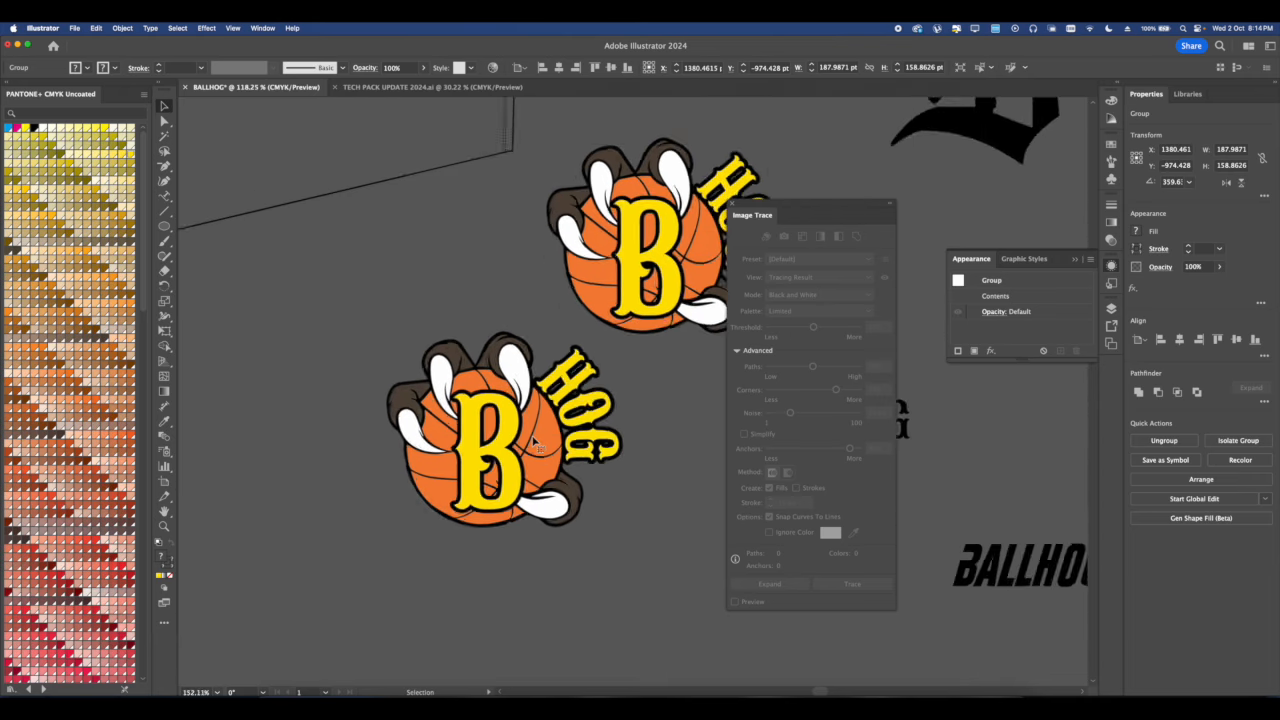
Expand the duplicate logo's appearance, fills and strokes, and unite all its parts into one solid black silhouette.
click(122, 29)
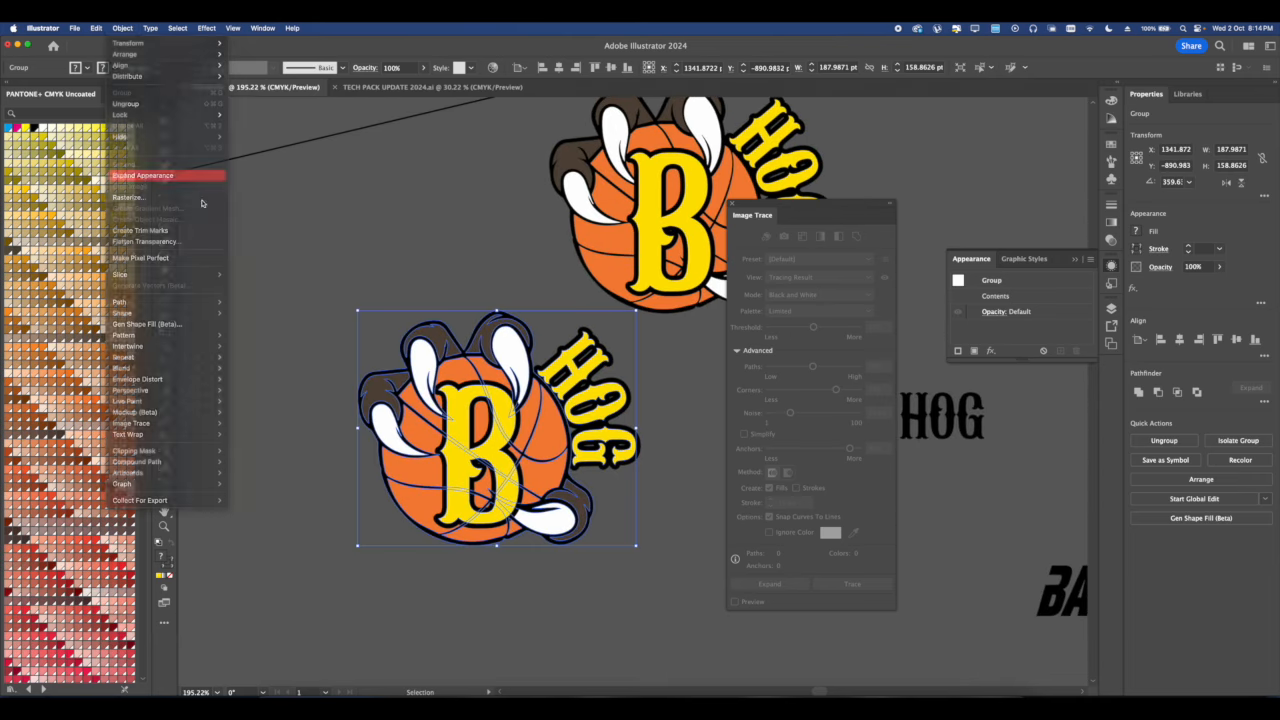
click(160, 177)
click(122, 28)
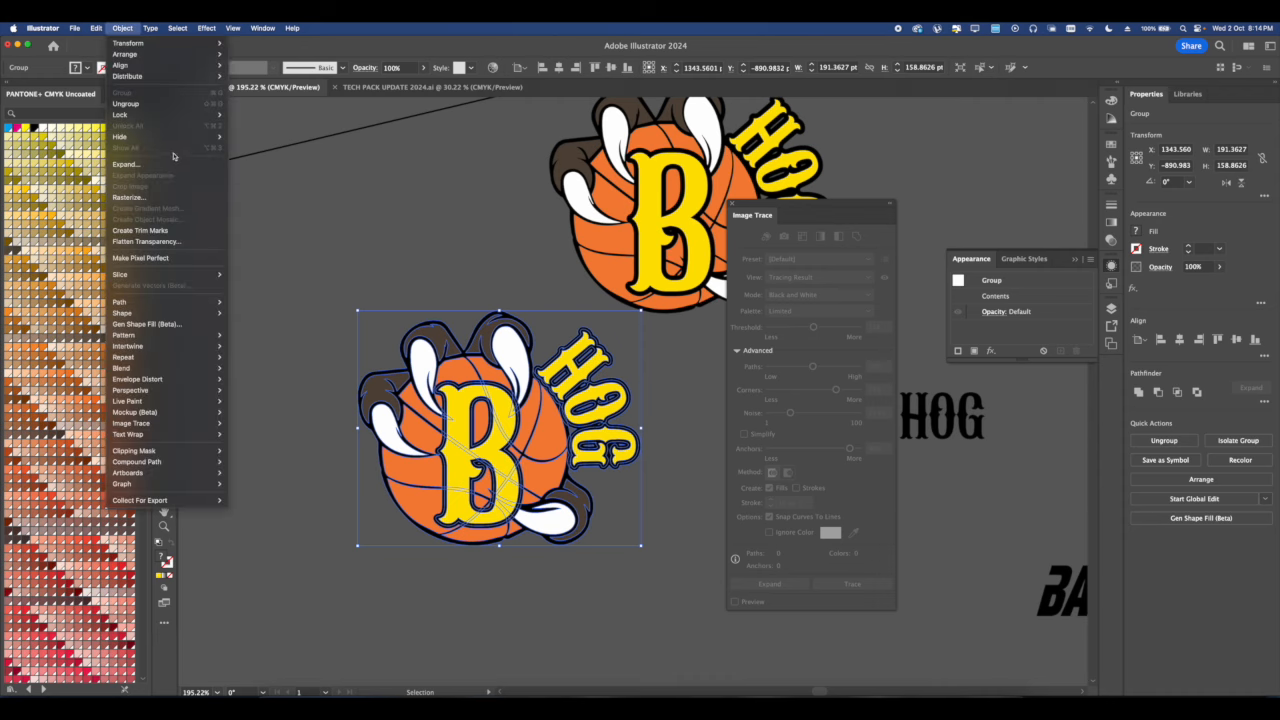
click(166, 168)
drag(659, 535, 342, 342)
click(1138, 394)
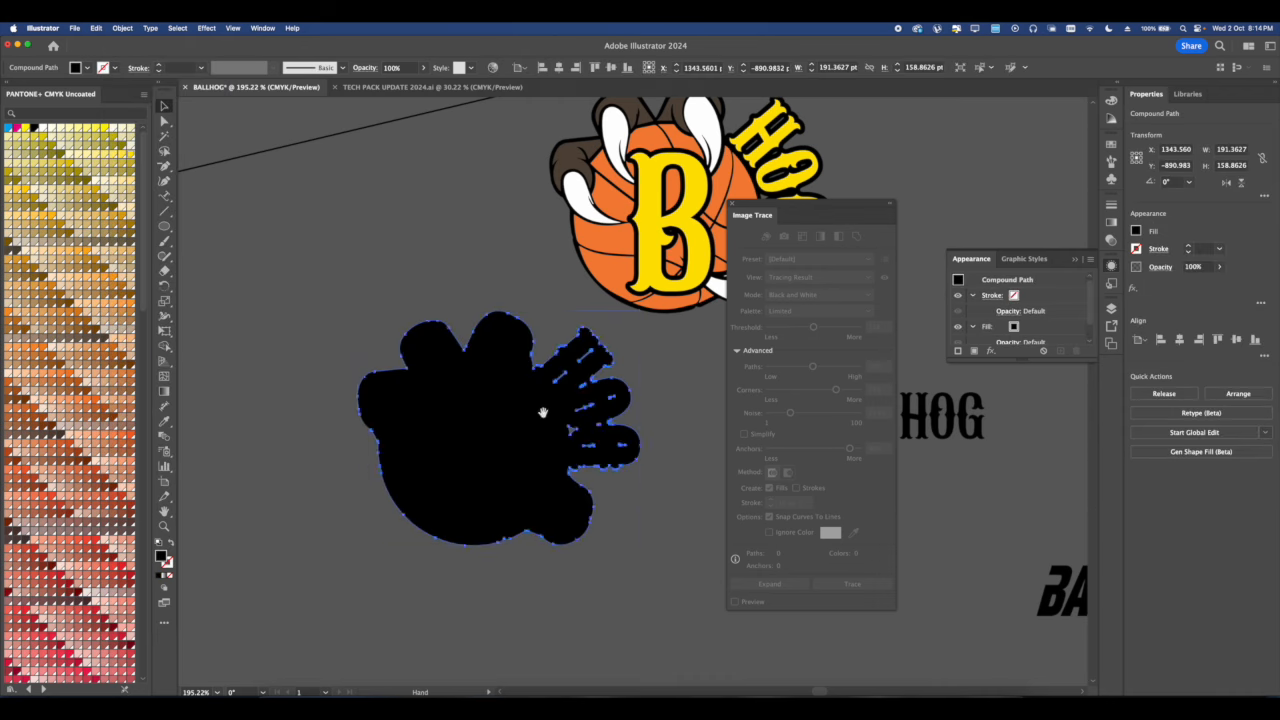
scroll(568, 388, down, 1)
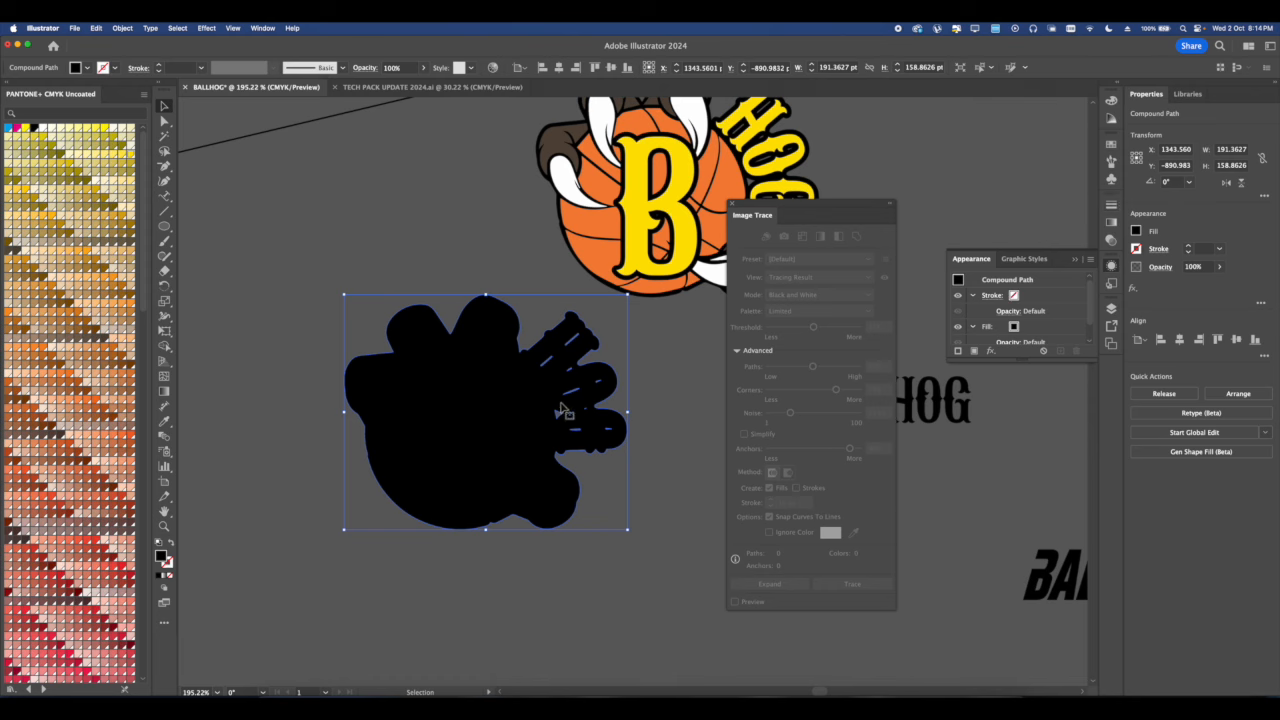
click(1187, 245)
click(1187, 245)
click(1187, 245)
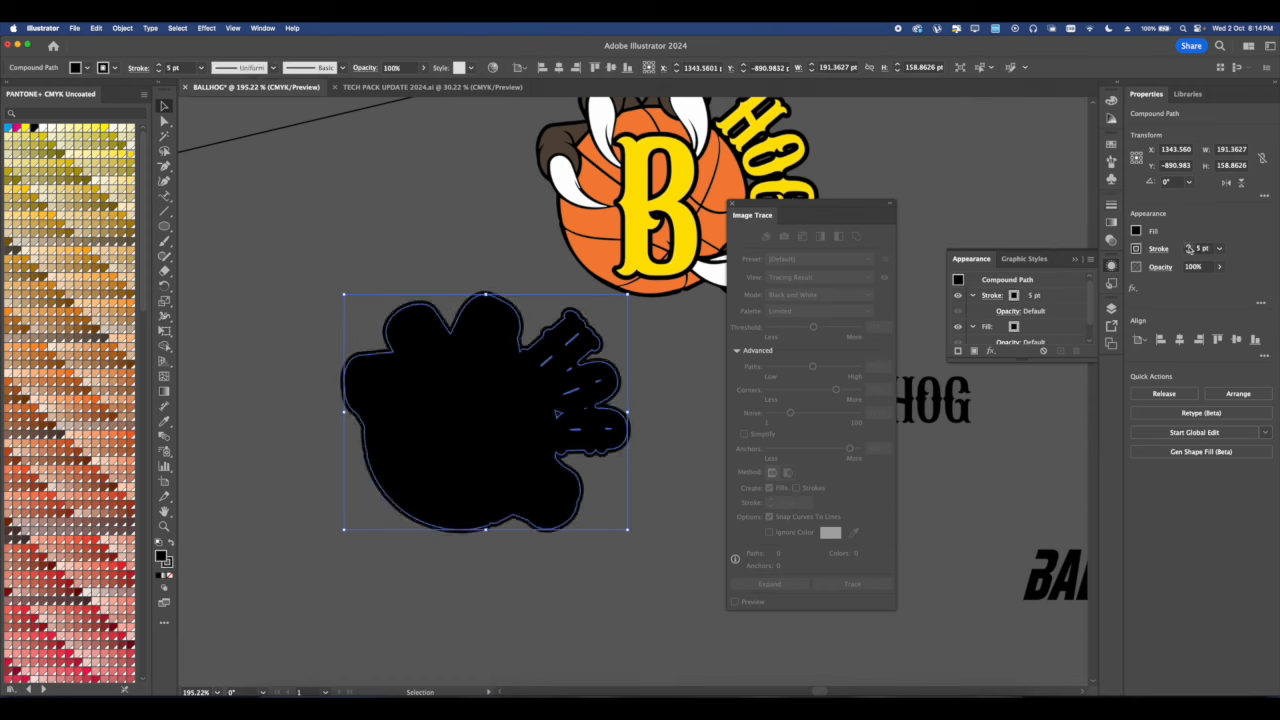
key(super+z)
key(super+z)
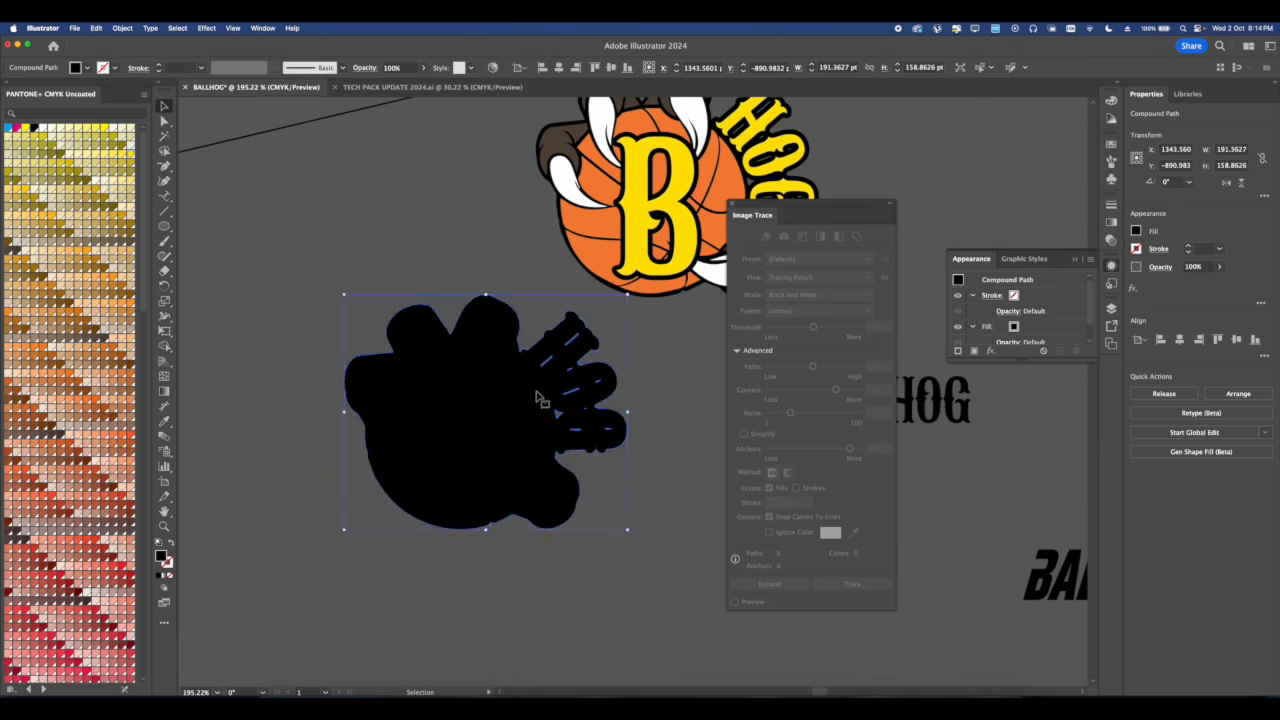
Offset the black silhouette's path by 5 pt with miter joins and unite the offset with the silhouette into one shape.
click(122, 28)
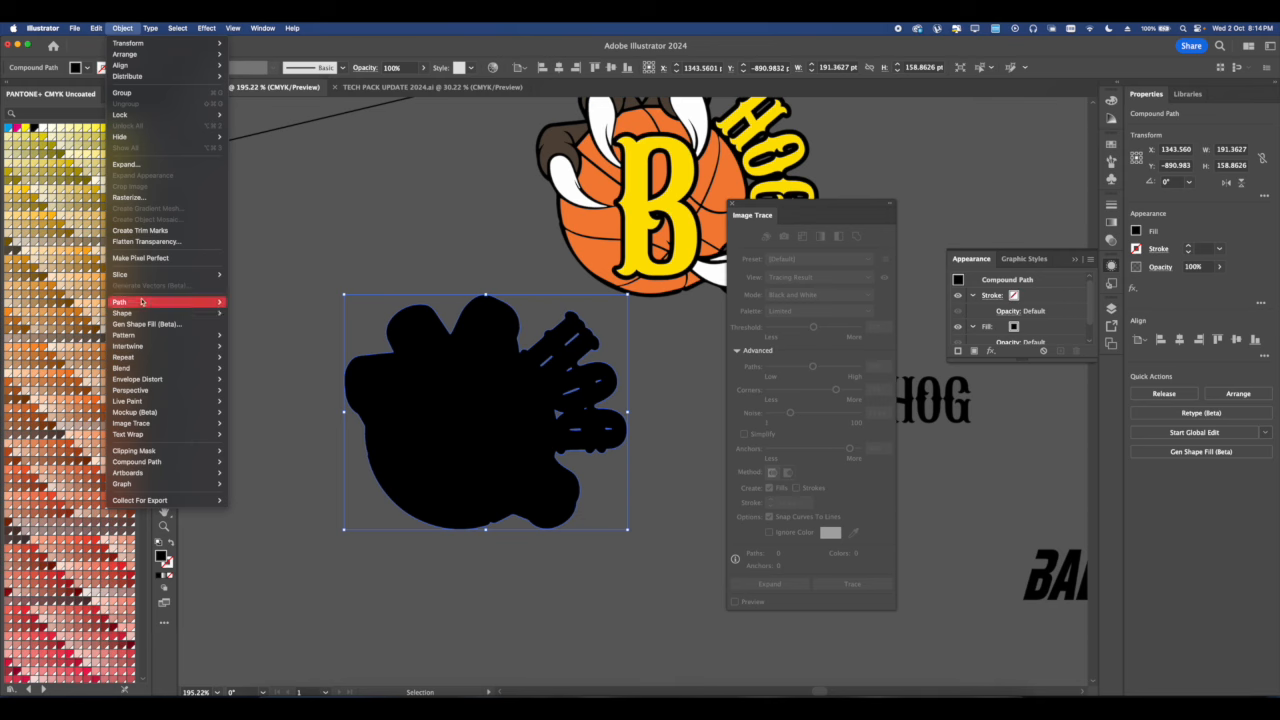
mouse_move(142, 302)
click(318, 340)
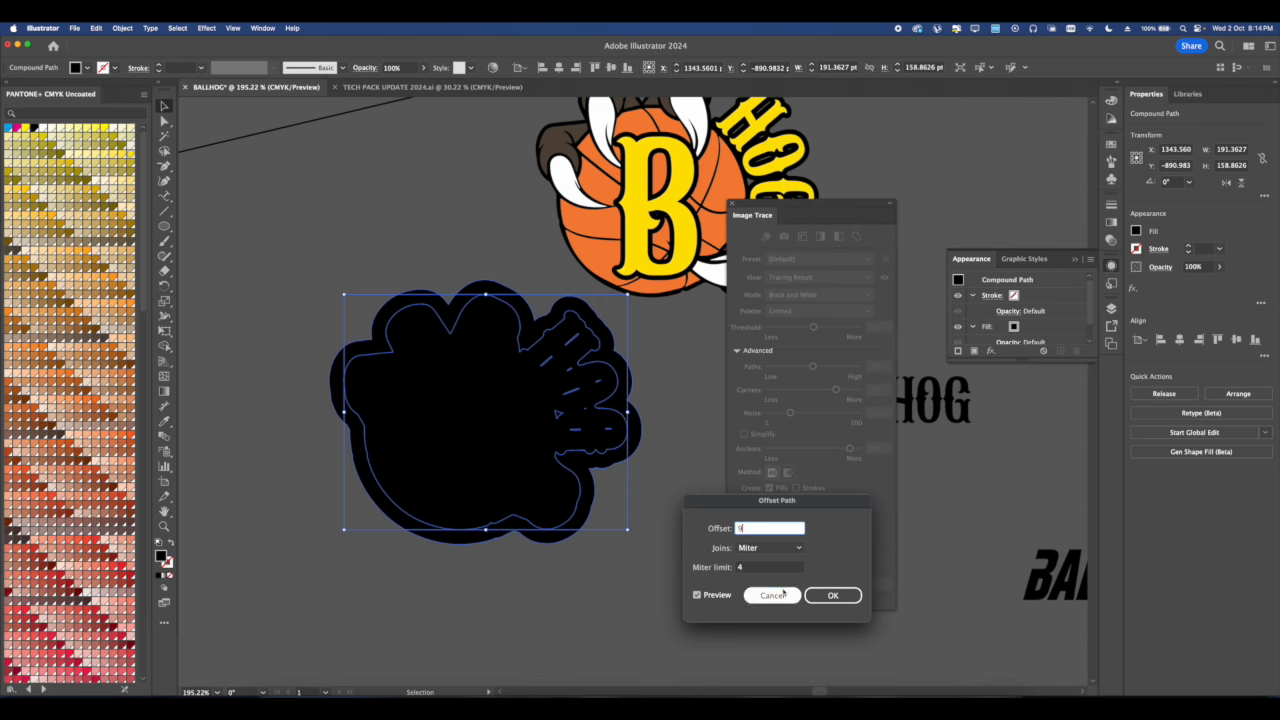
click(697, 596)
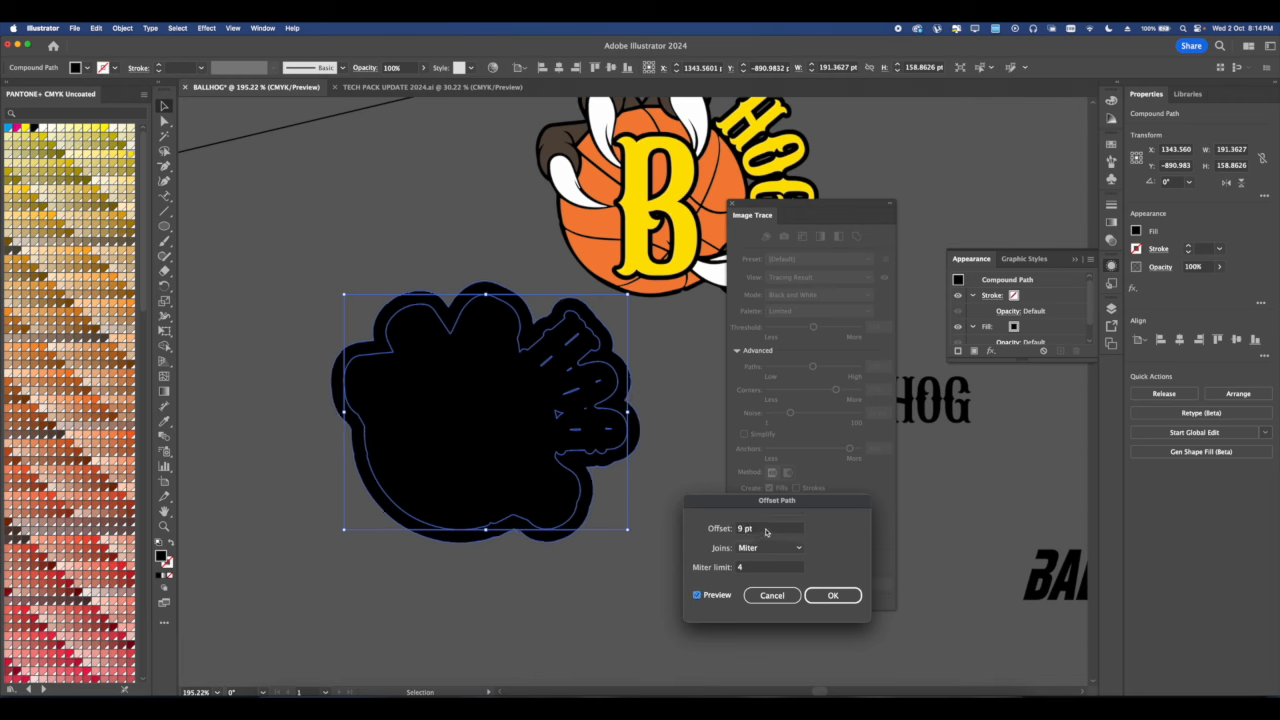
click(697, 595)
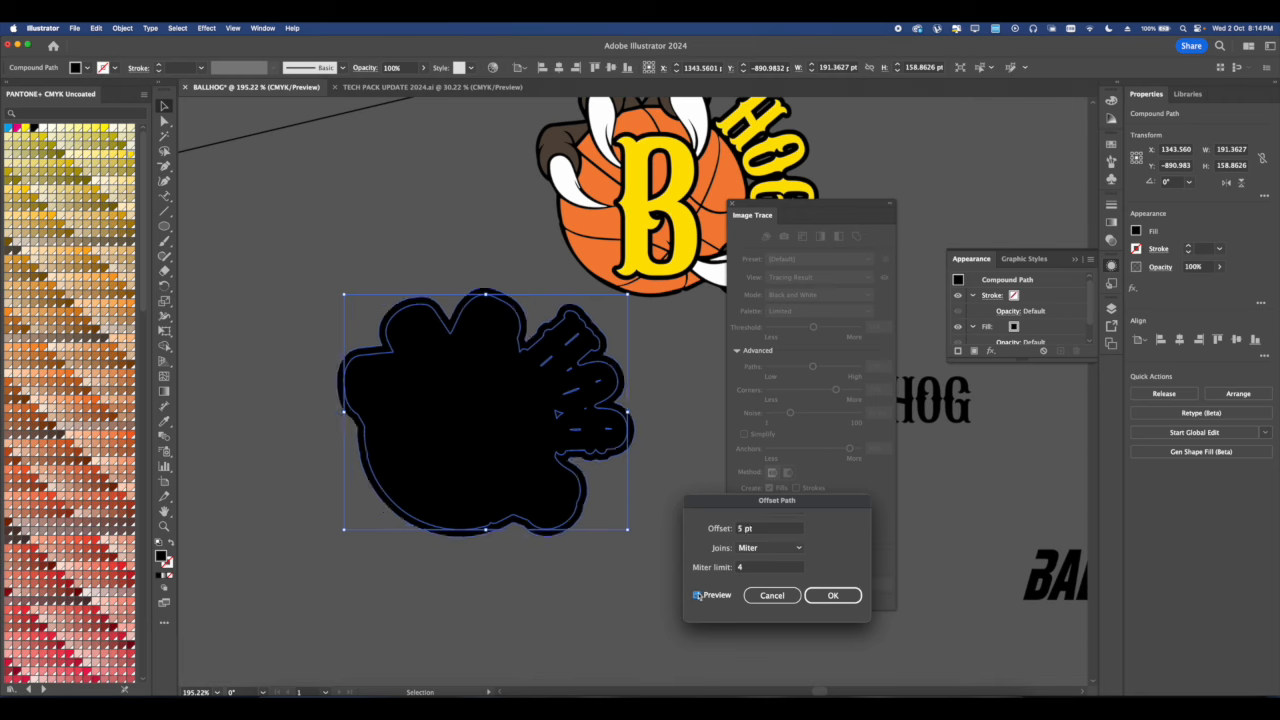
click(833, 596)
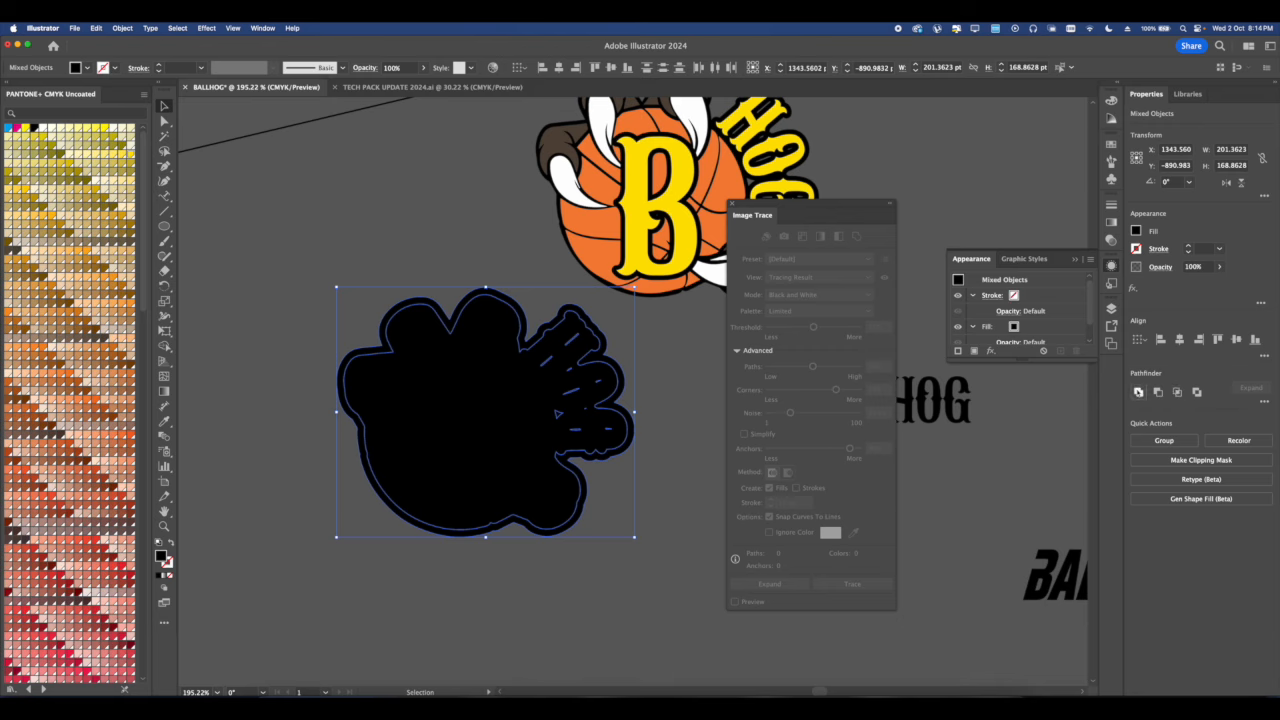
click(1138, 392)
drag(568, 379, 497, 429)
drag(369, 368, 355, 386)
Copy the HOG lettering's yellow fill and black outside stroke onto the silhouette with the Eyedropper.
click(162, 419)
drag(680, 196, 655, 205)
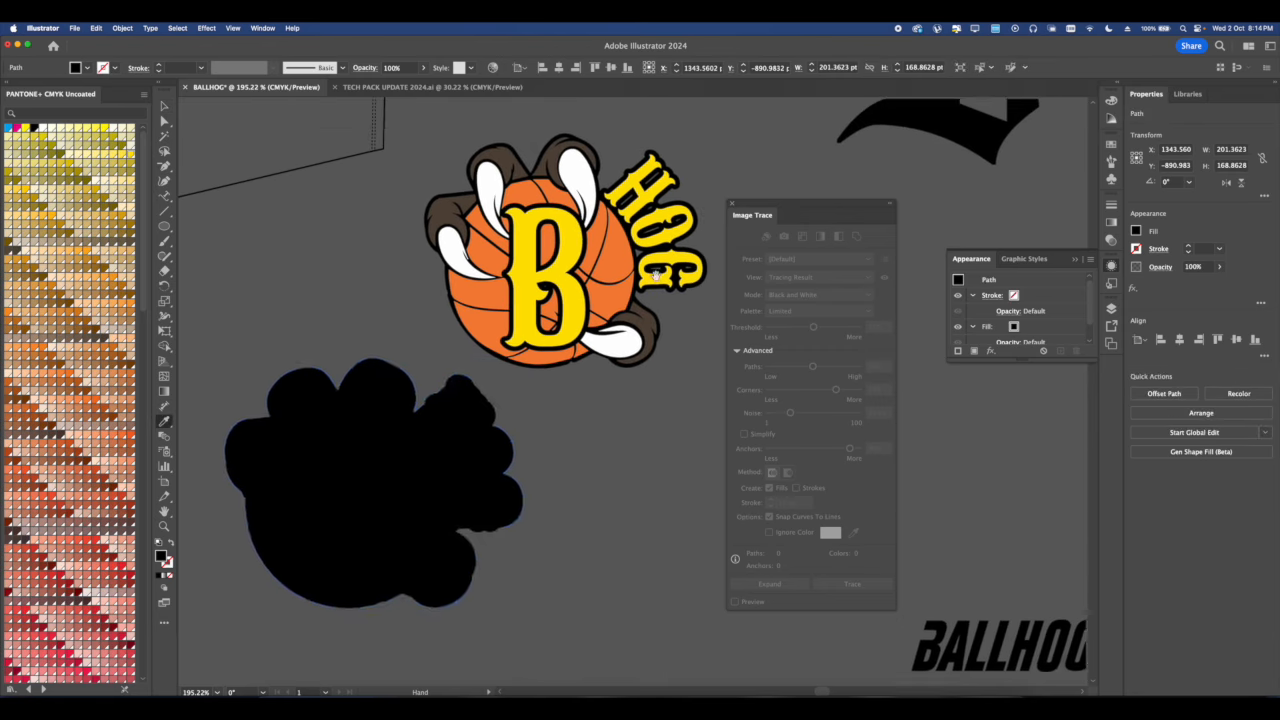
scroll(655, 205, up, 5)
click(650, 206)
scroll(650, 206, down, 5)
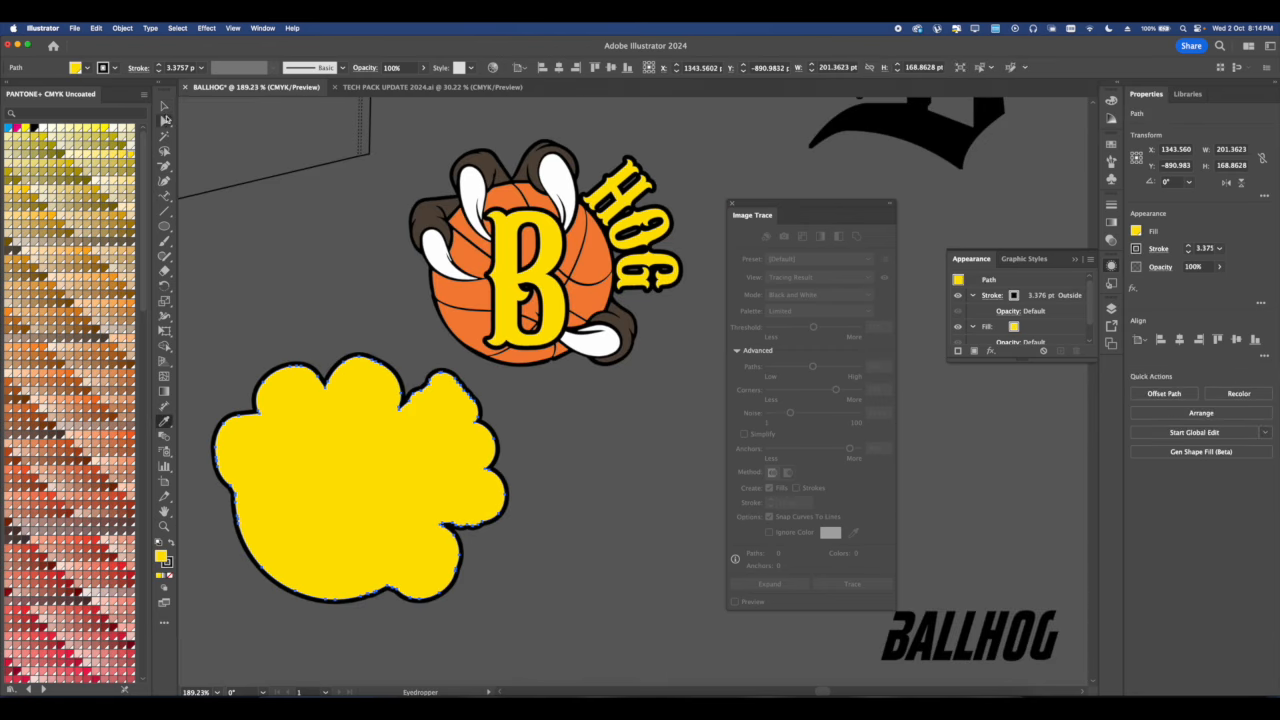
Change the yellow silhouette's outside stroke color to white.
drag(443, 256, 505, 232)
click(1136, 248)
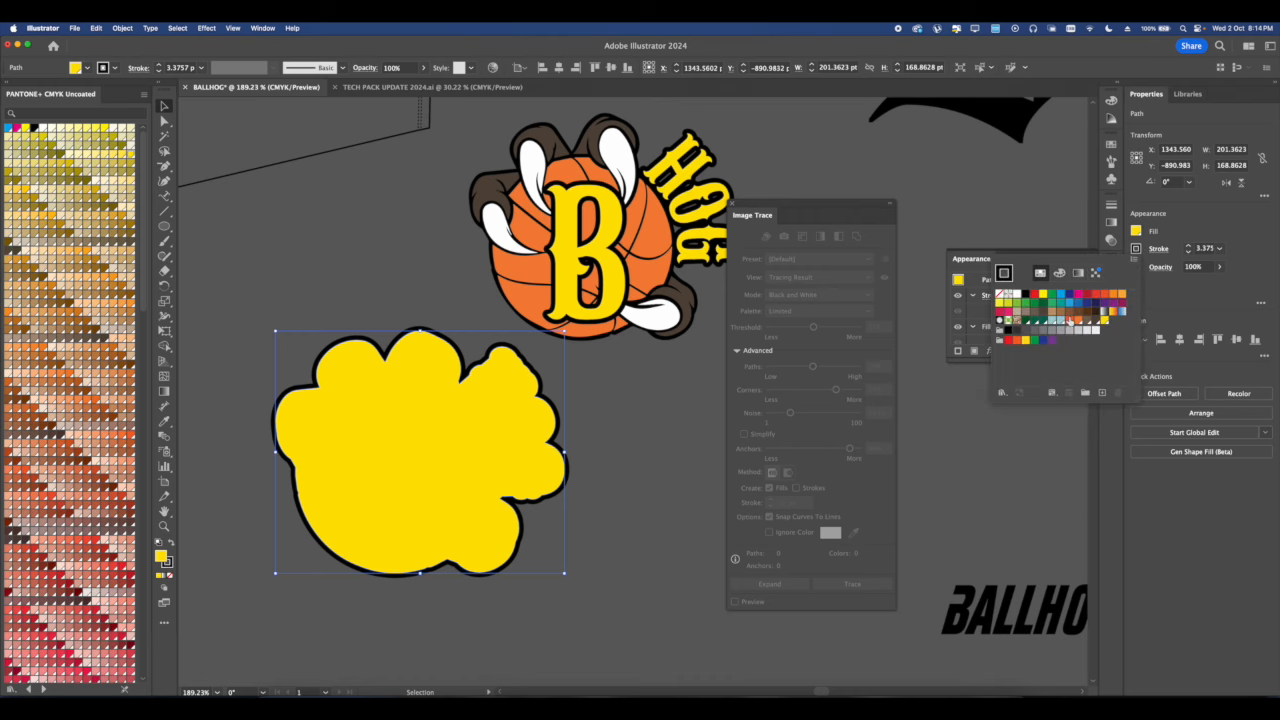
click(1018, 295)
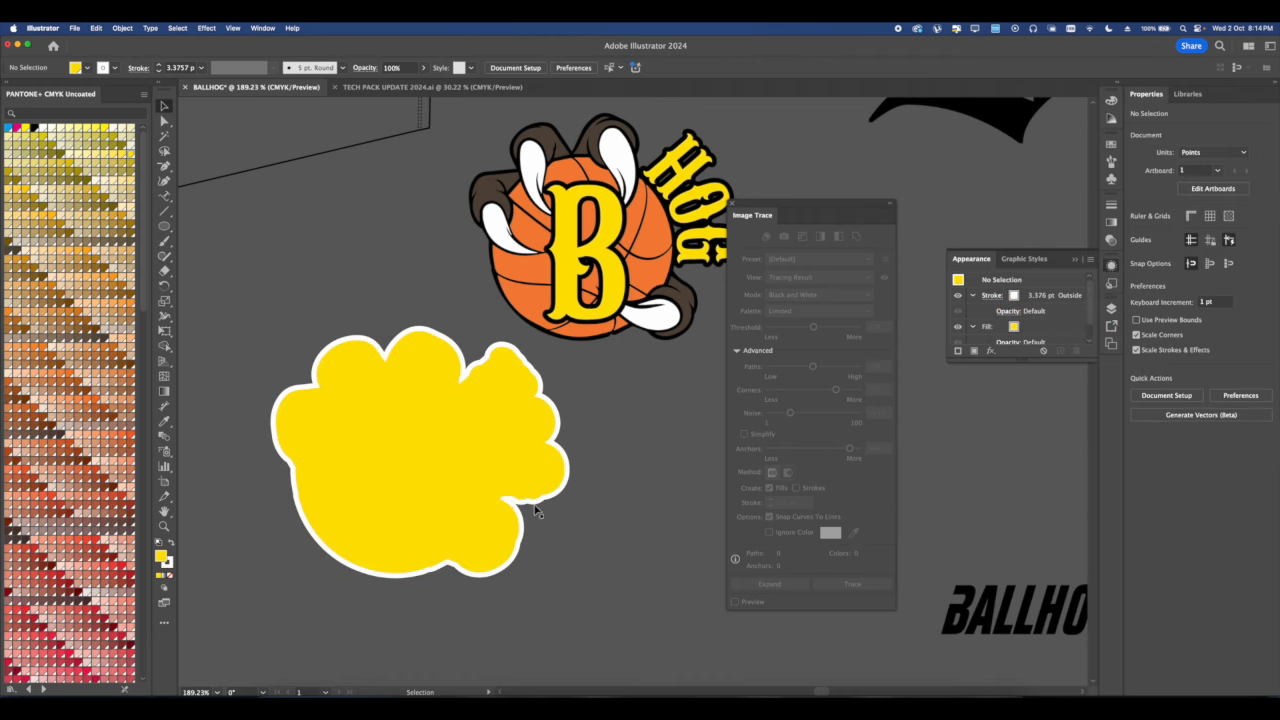
Move the original claw logo onto the yellow silhouette and bring it to the front.
scroll(505, 460, down, 3)
drag(497, 462, 495, 460)
click(570, 430)
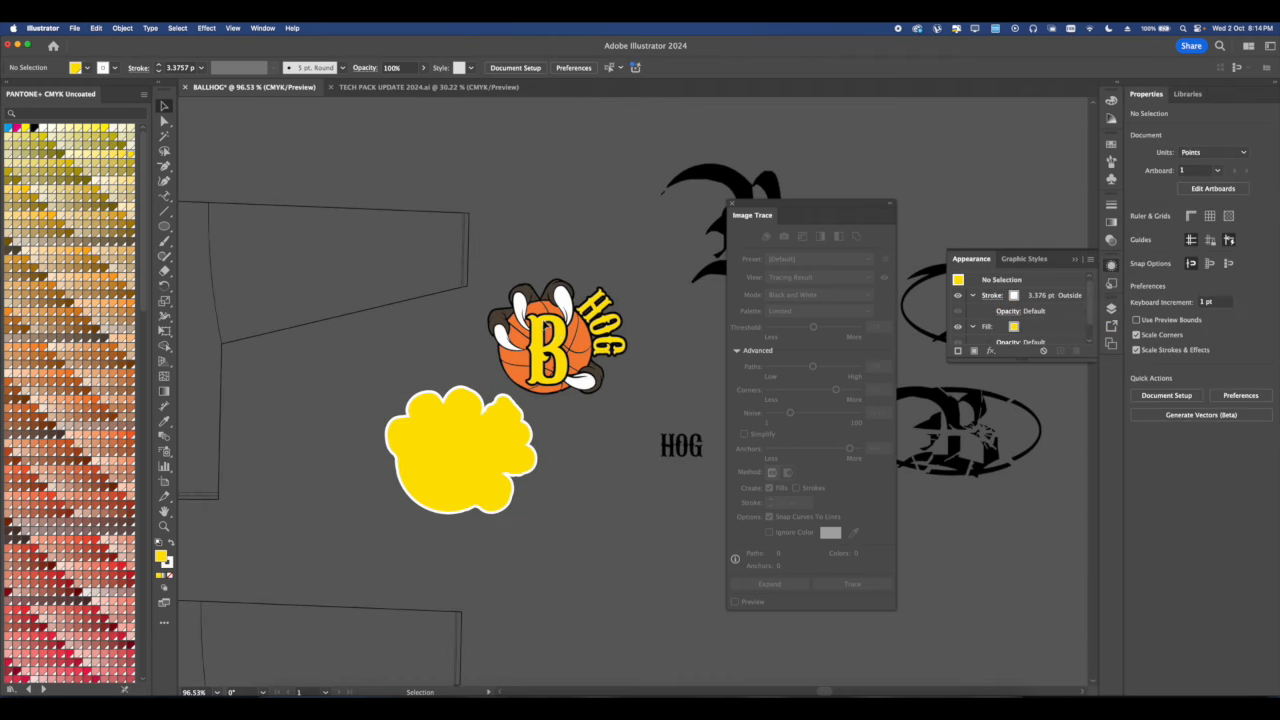
click(544, 324)
drag(544, 324, 455, 439)
right_click(474, 390)
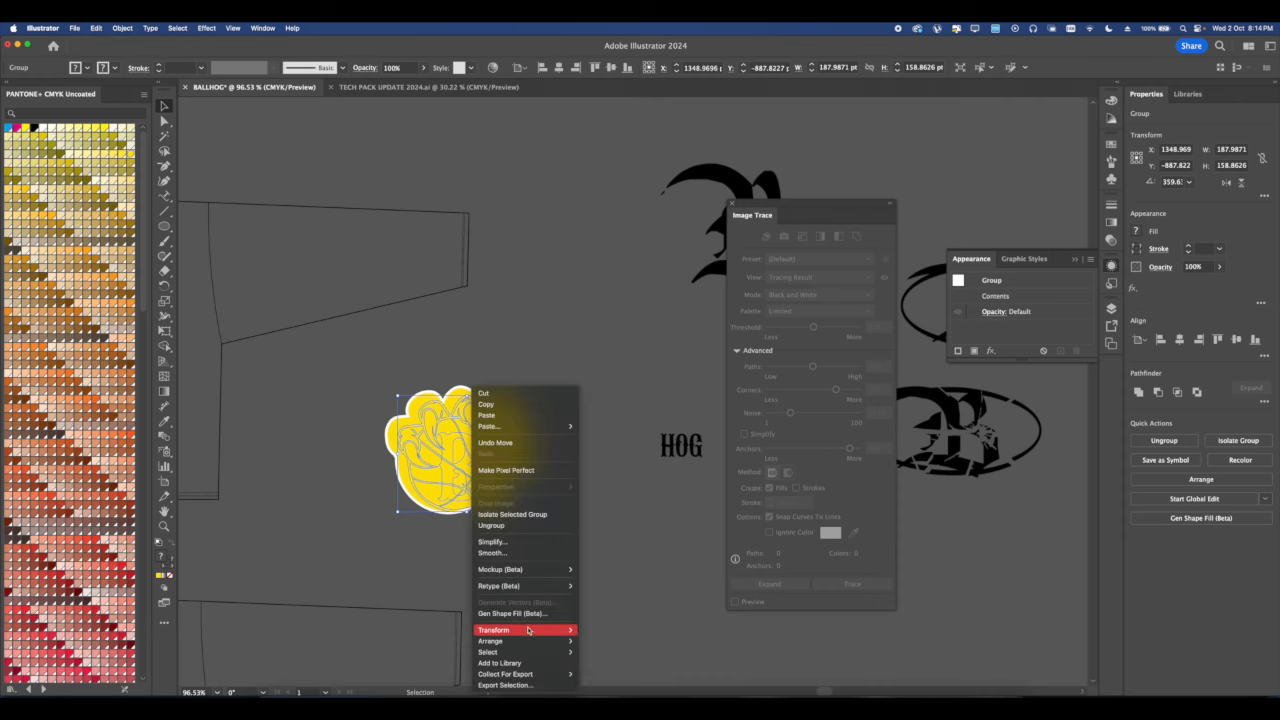
mouse_move(492, 641)
click(611, 635)
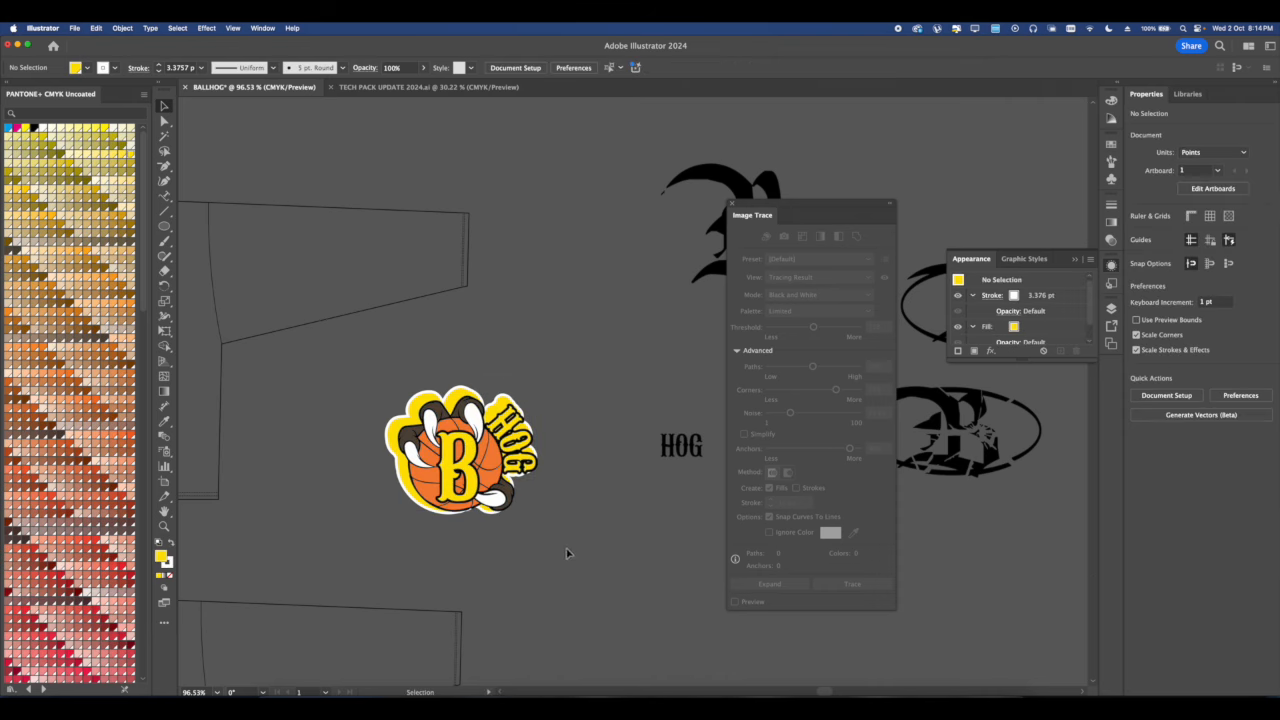
Center the claw logo and its yellow backing on each other both vertically and horizontally.
click(1236, 340)
click(1179, 340)
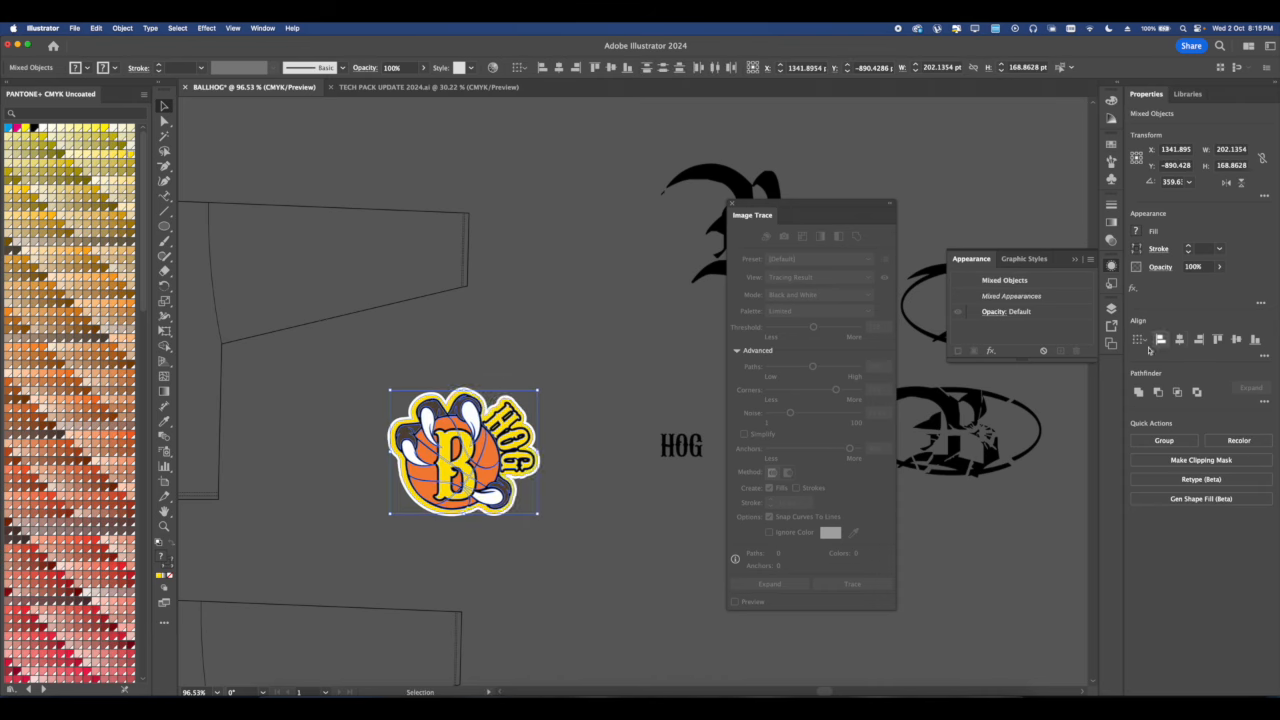
click(586, 463)
Group the claw logo with its yellow backing and move it onto the upper jersey drawing.
scroll(586, 463, down, 5)
click(590, 378)
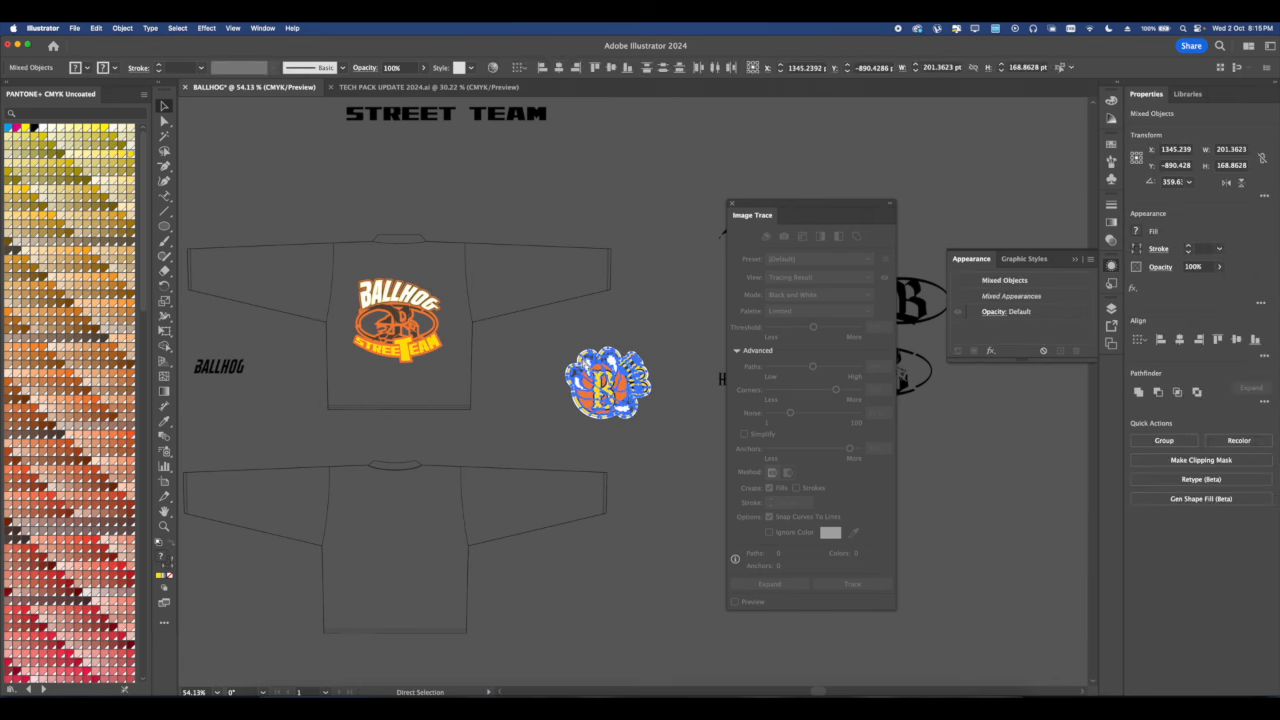
drag(600, 377, 448, 309)
scroll(430, 298, up, 5)
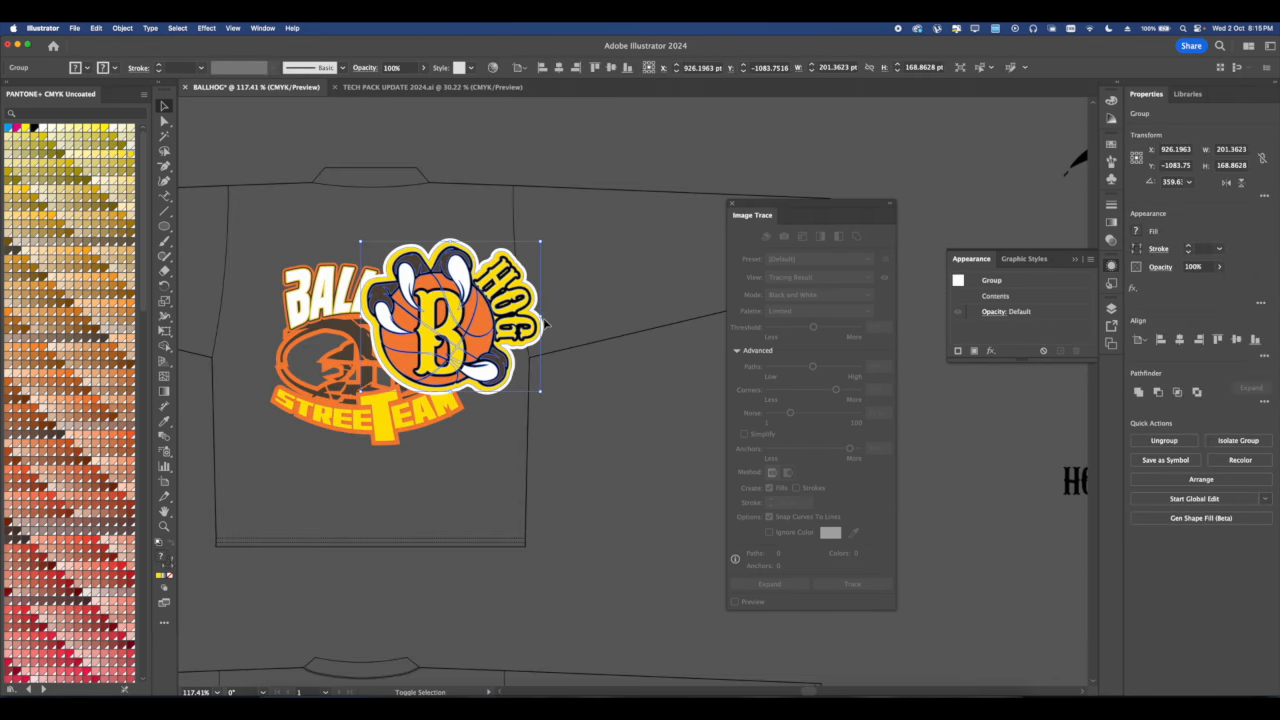
Shrink the claw logo to a small badge and place it on the jersey's chest, above the end of the BALLHOG arch.
drag(541, 316, 421, 316)
scroll(400, 305, up, 5)
scroll(400, 320, up, 2)
drag(429, 391, 575, 223)
scroll(578, 218, down, 5)
click(580, 282)
scroll(580, 282, down, 3)
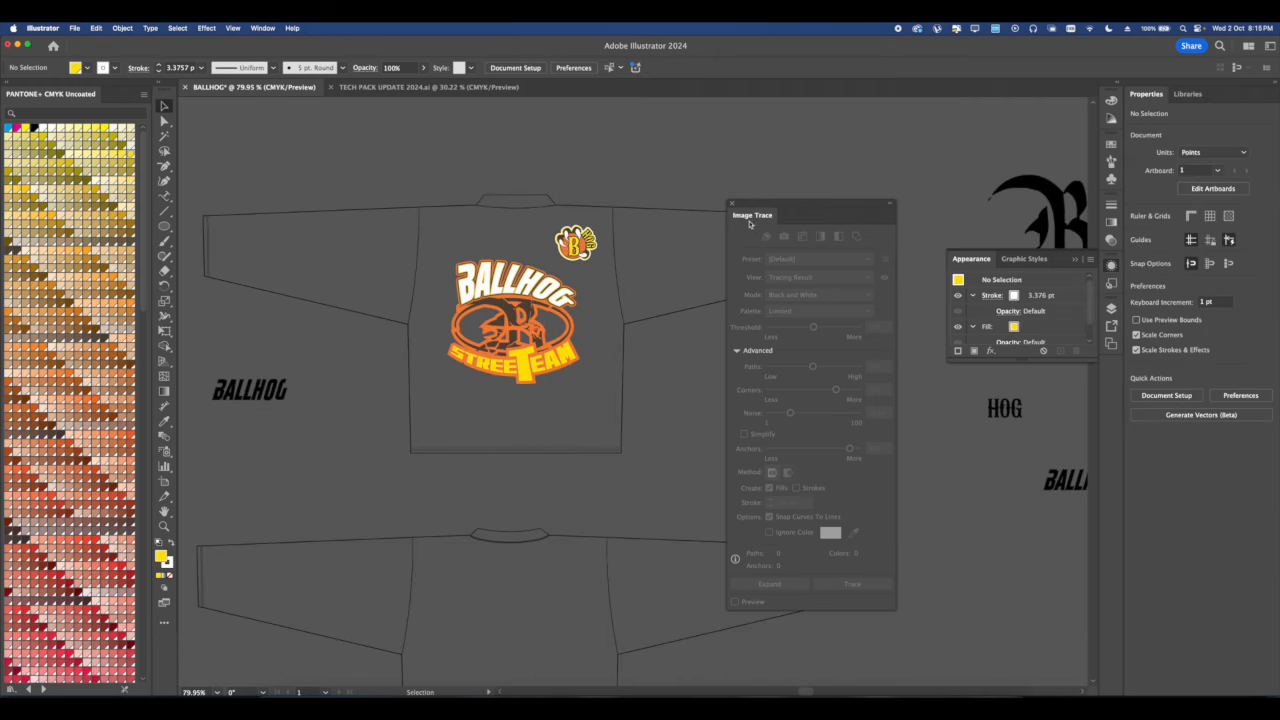
Close Image Trace and move the black BALLHOG text from beneath the upper jersey's sleeve to above it.
click(733, 205)
scroll(465, 369, down, 3)
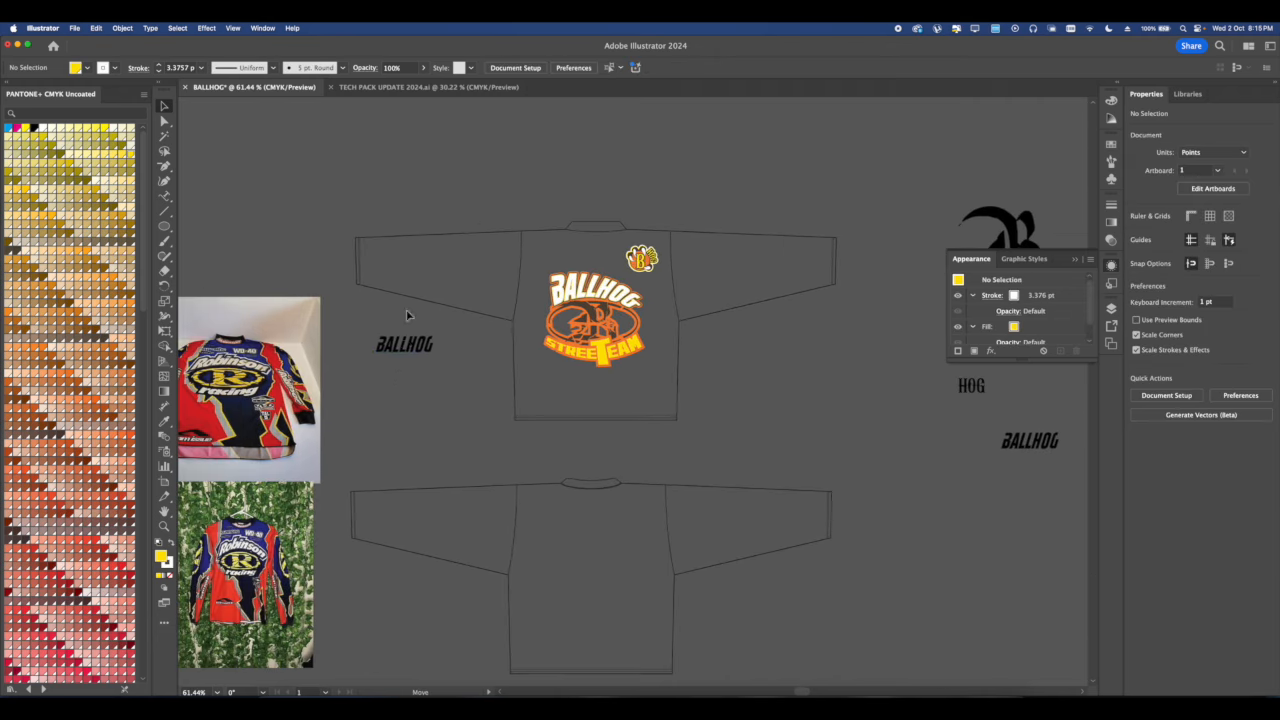
drag(407, 315, 396, 178)
click(540, 178)
Examine the claw badge on the jersey chest up close and within the whole layout.
scroll(596, 292, up, 4)
click(615, 287)
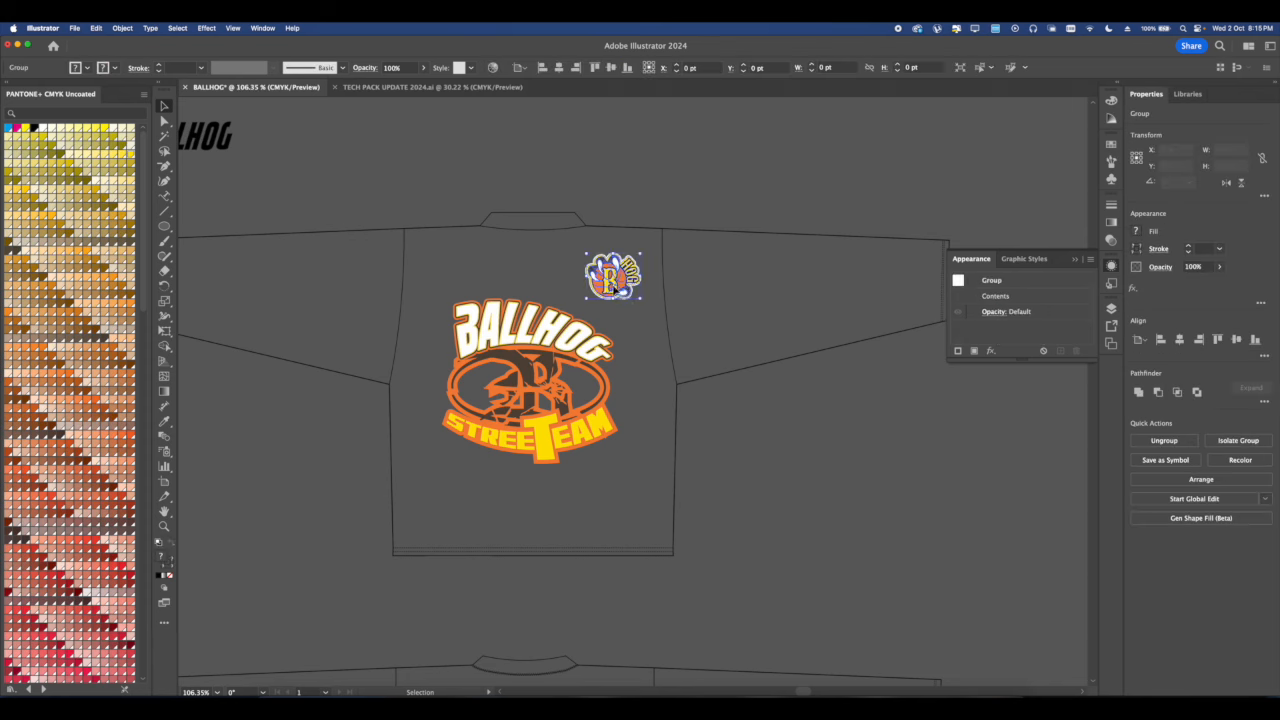
click(655, 316)
scroll(640, 290, up, 5)
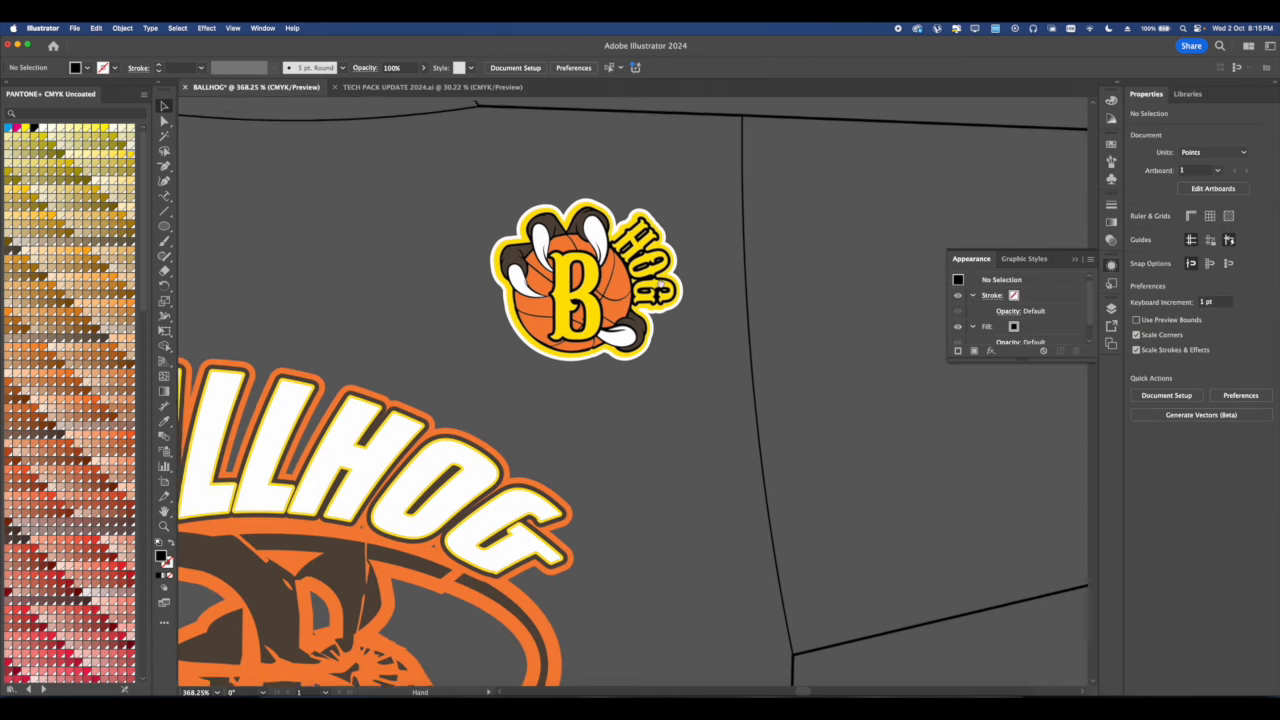
scroll(694, 240, down, 4)
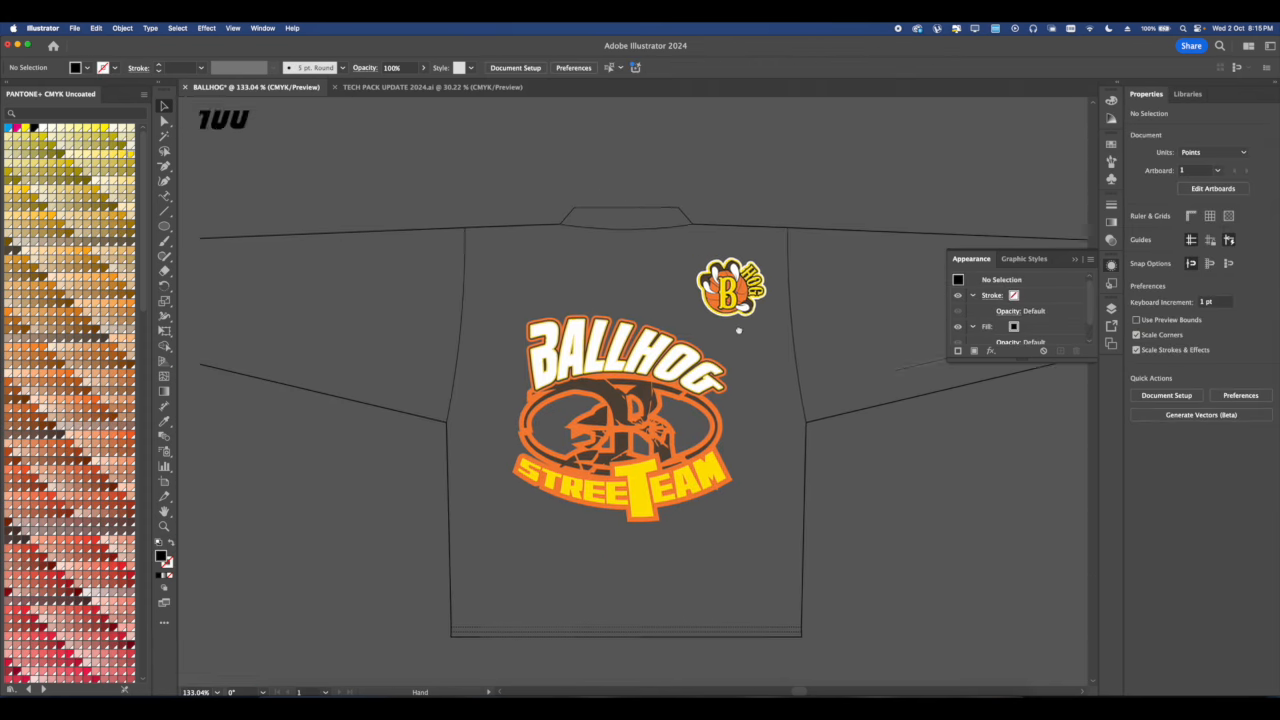
scroll(738, 330, down, 5)
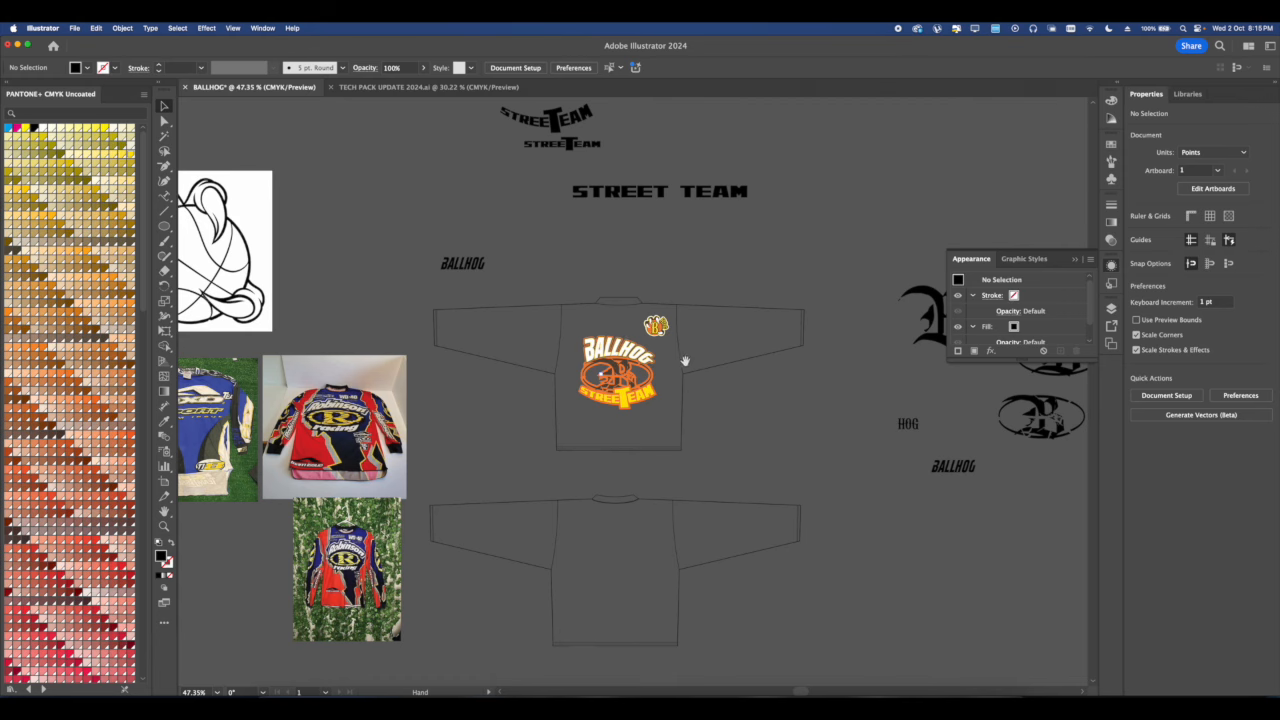
Place the black BALLHOG text from below the spare HOG lettering on the jersey's upper chest, opposite the claw badge.
drag(735, 370, 651, 370)
click(868, 466)
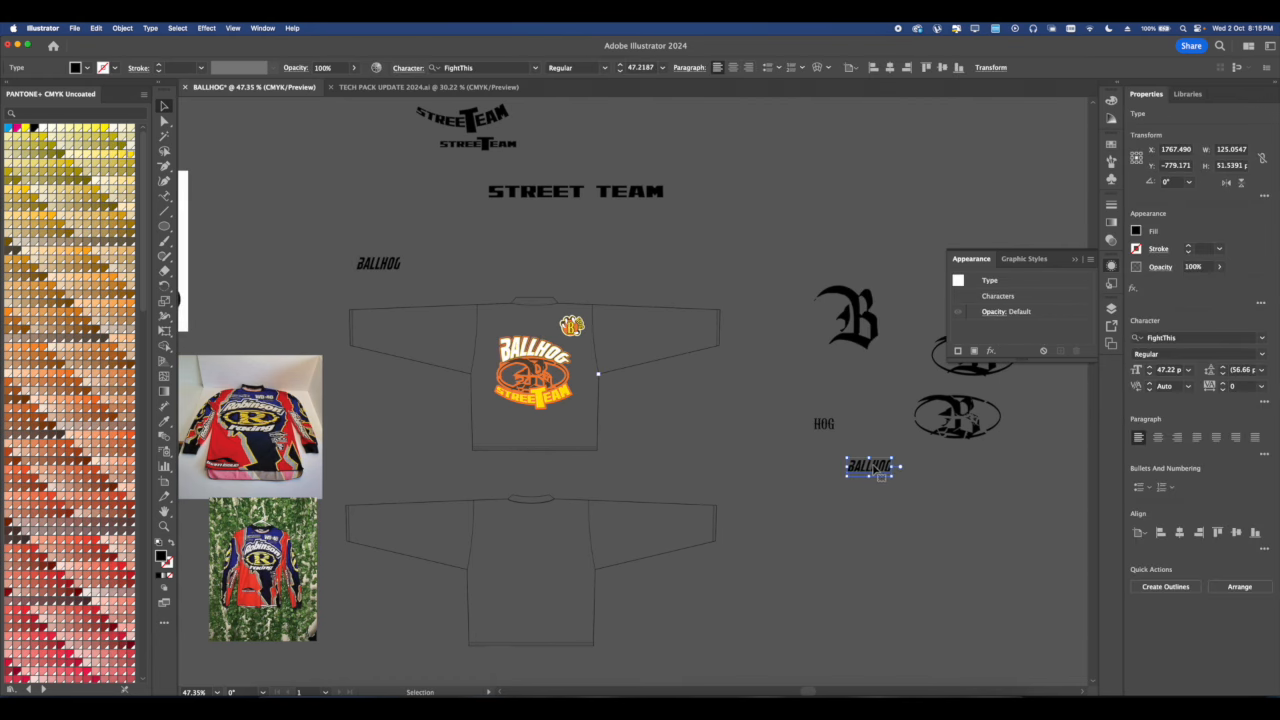
click(523, 291)
scroll(523, 291, up, 8)
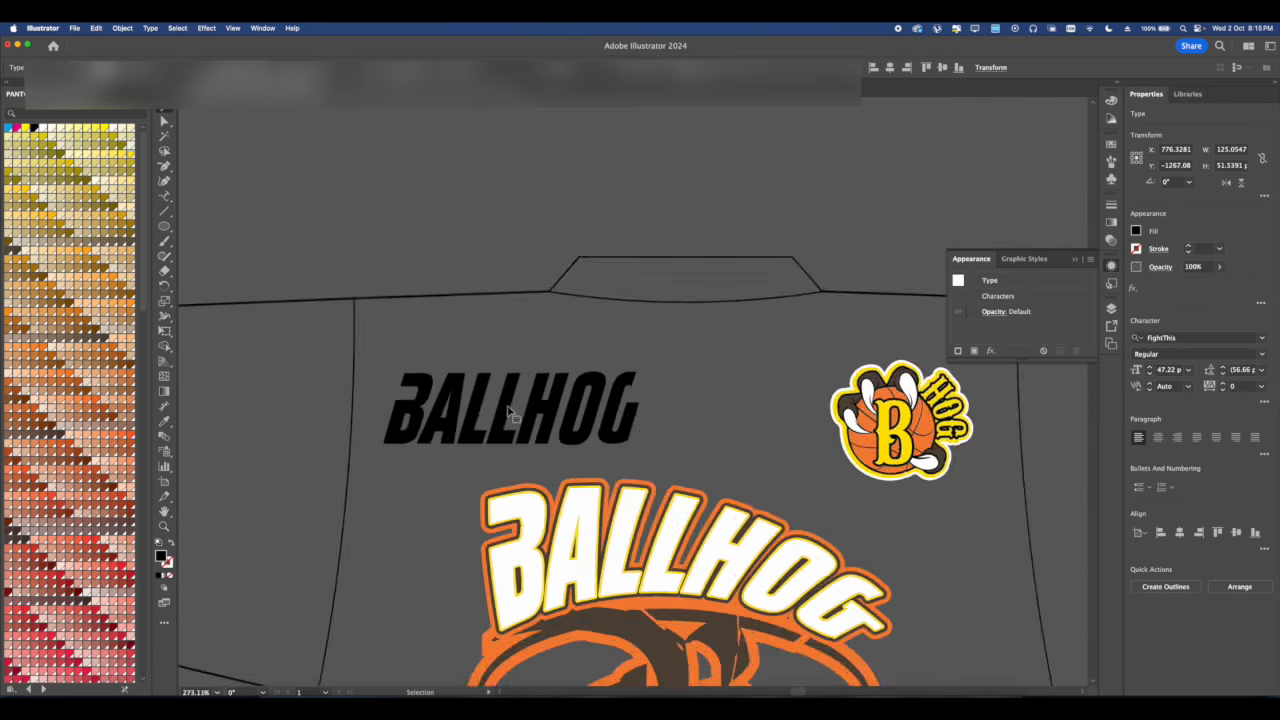
Switch to Safari and read the comments on the BALLHOG Instagram account's hog-and-basketball logo post.
click(541, 700)
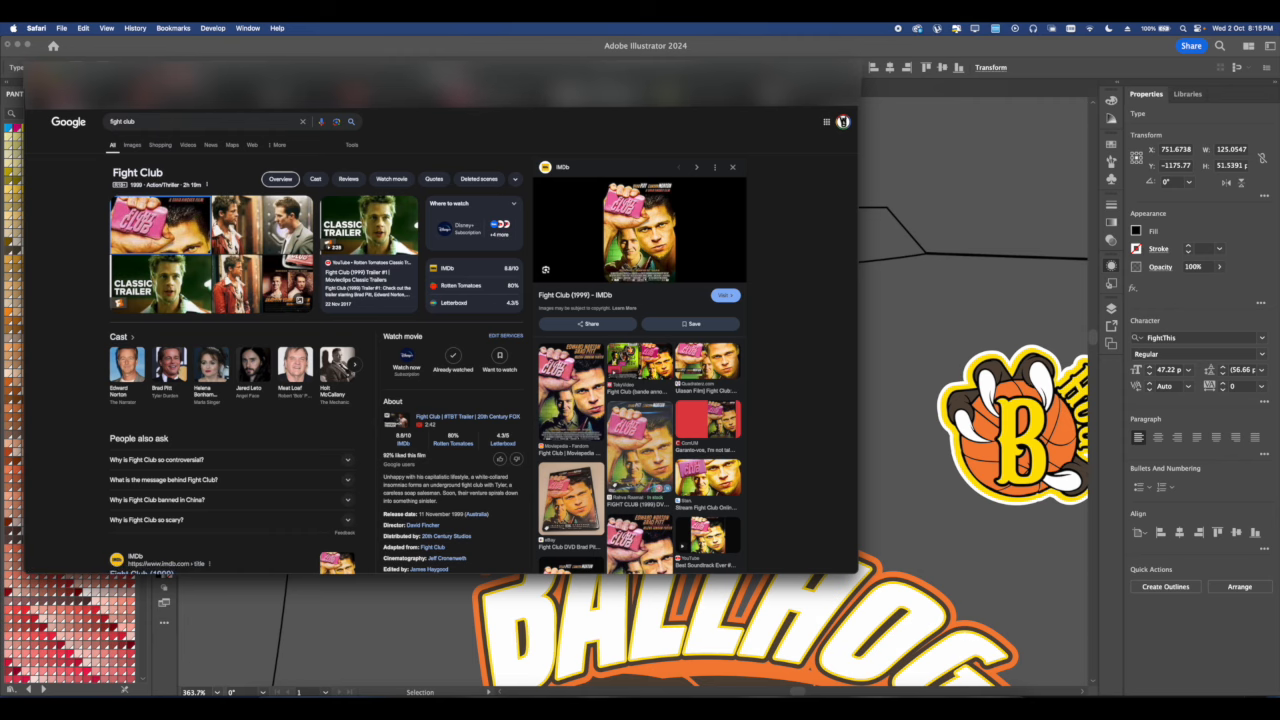
click(500, 95)
click(401, 414)
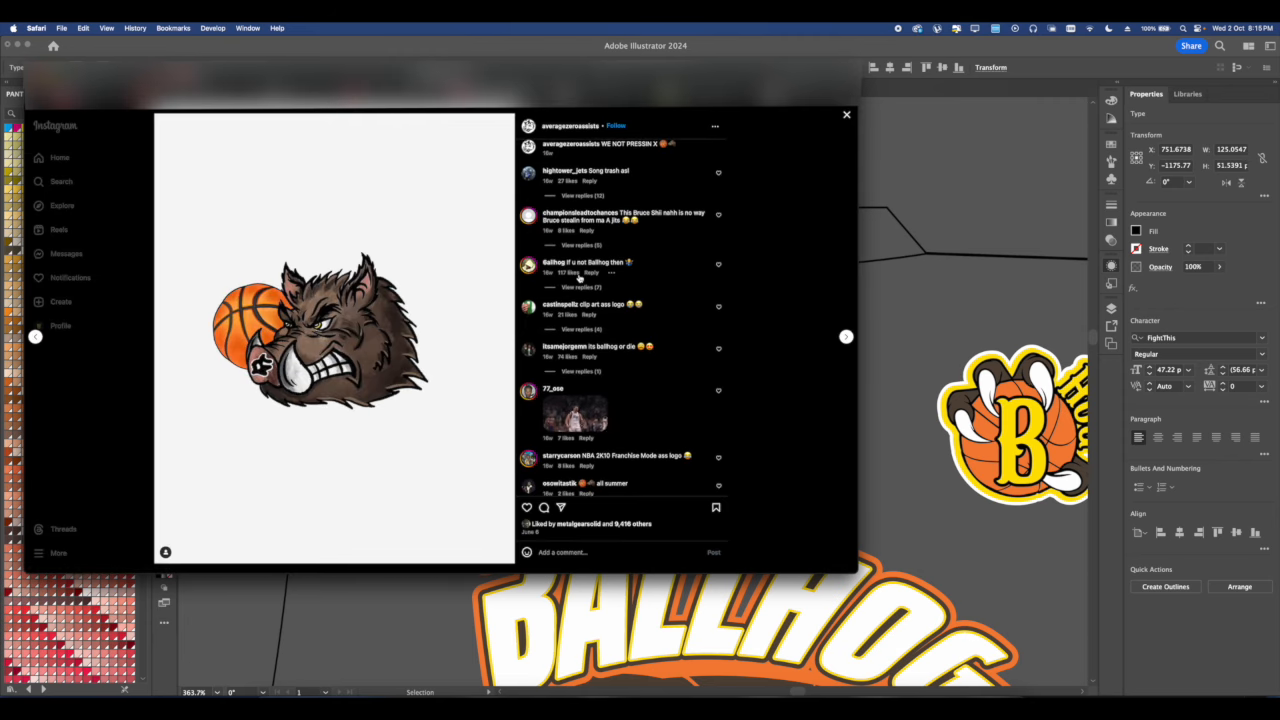
scroll(588, 290, down, 2)
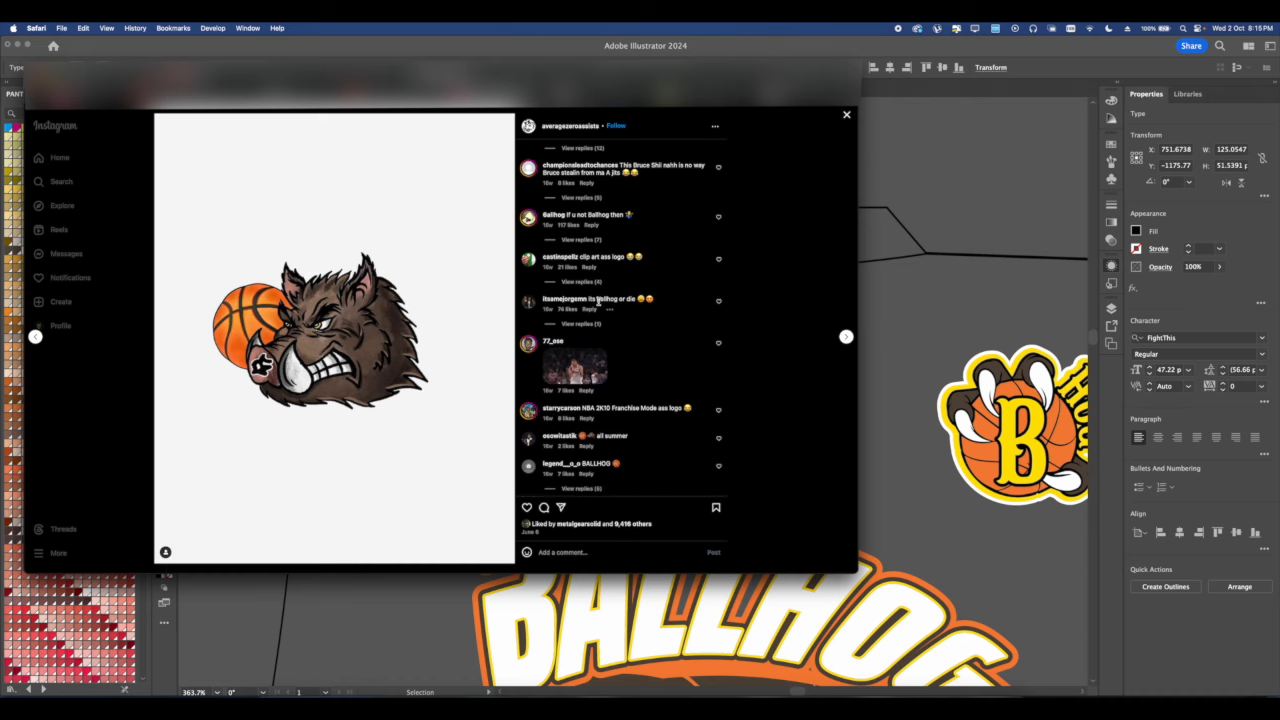
scroll(598, 300, down, 3)
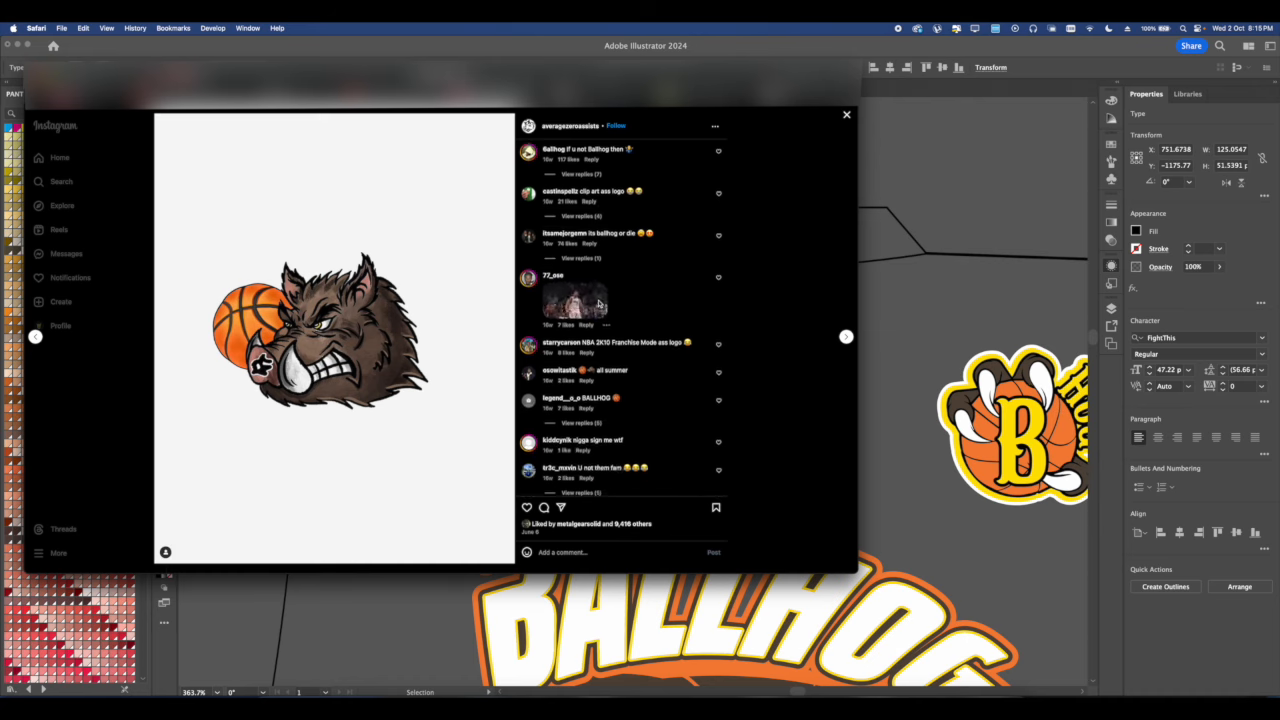
scroll(598, 303, down, 4)
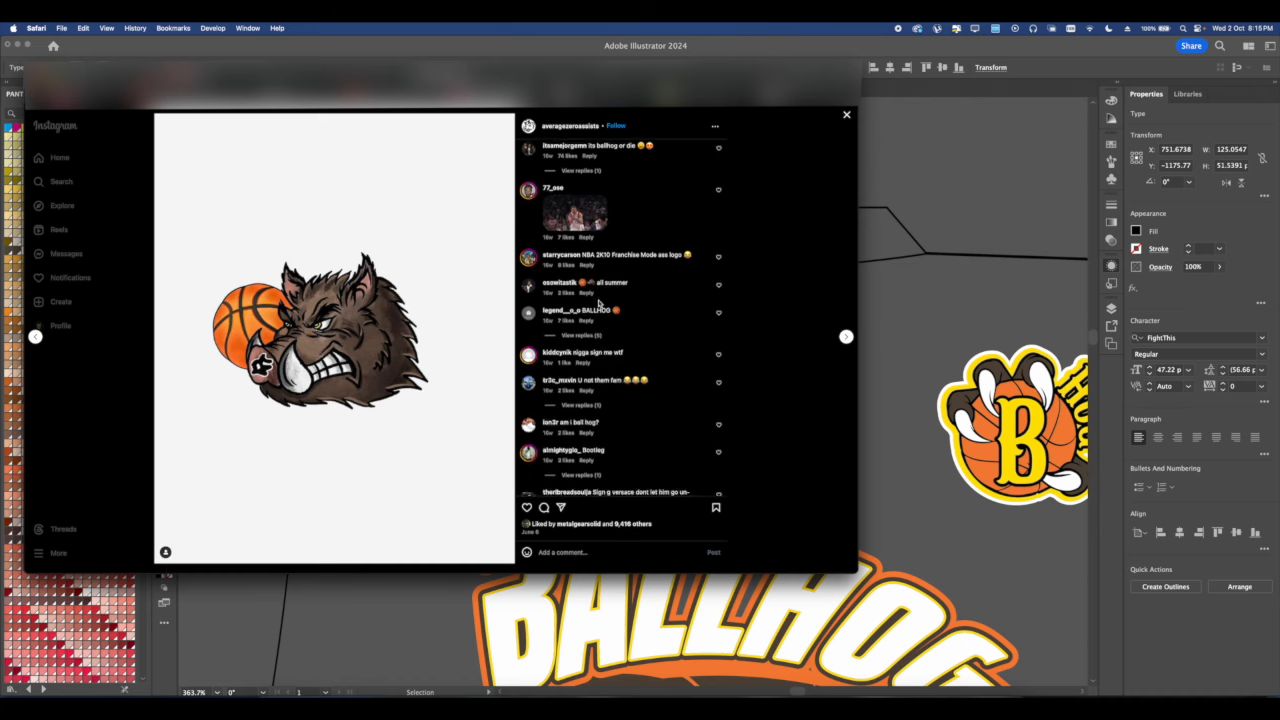
scroll(598, 303, down, 4)
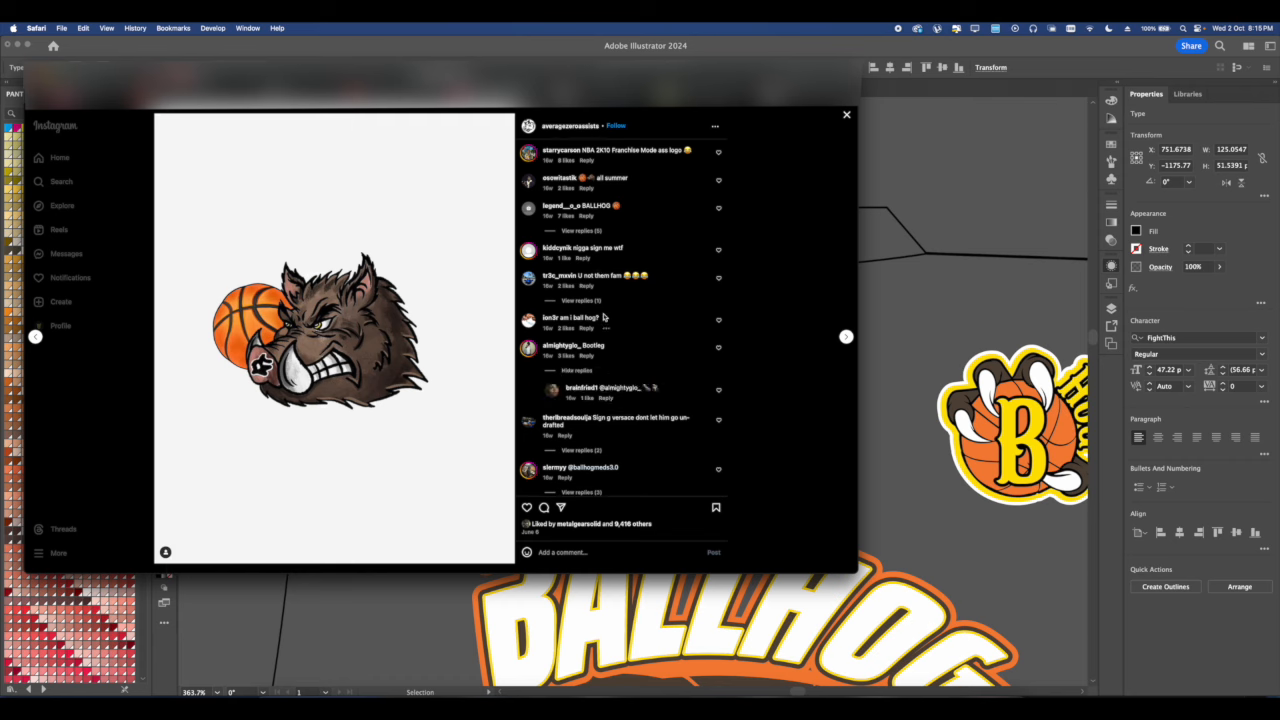
scroll(603, 316, up, 10)
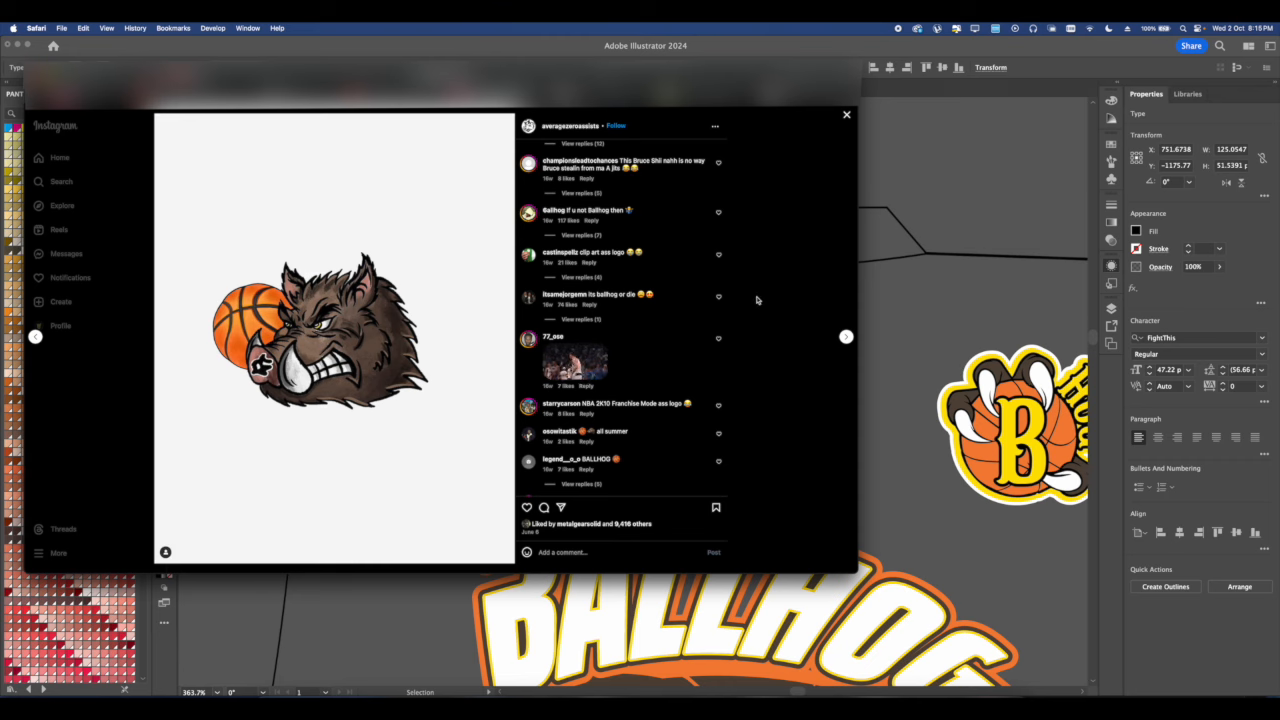
click(757, 300)
View the RIP TAKEOFF post on the same Instagram profile and read through its comments.
click(410, 330)
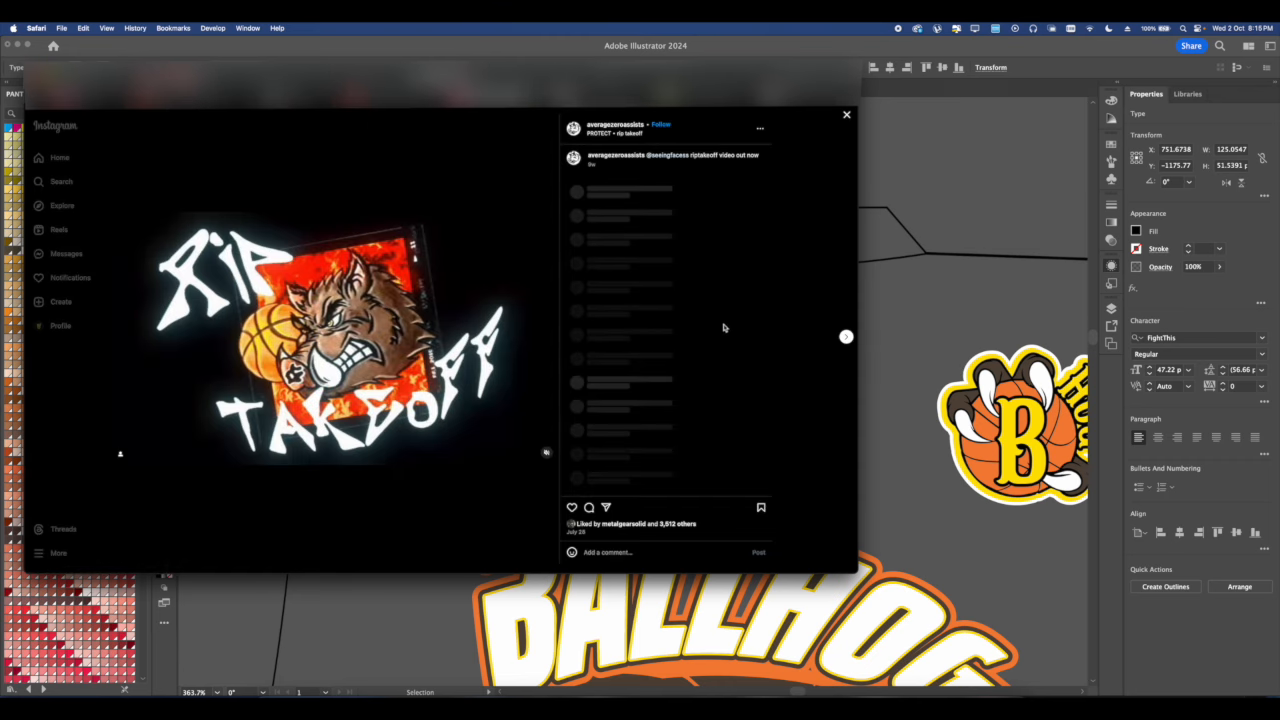
scroll(667, 358, down, 3)
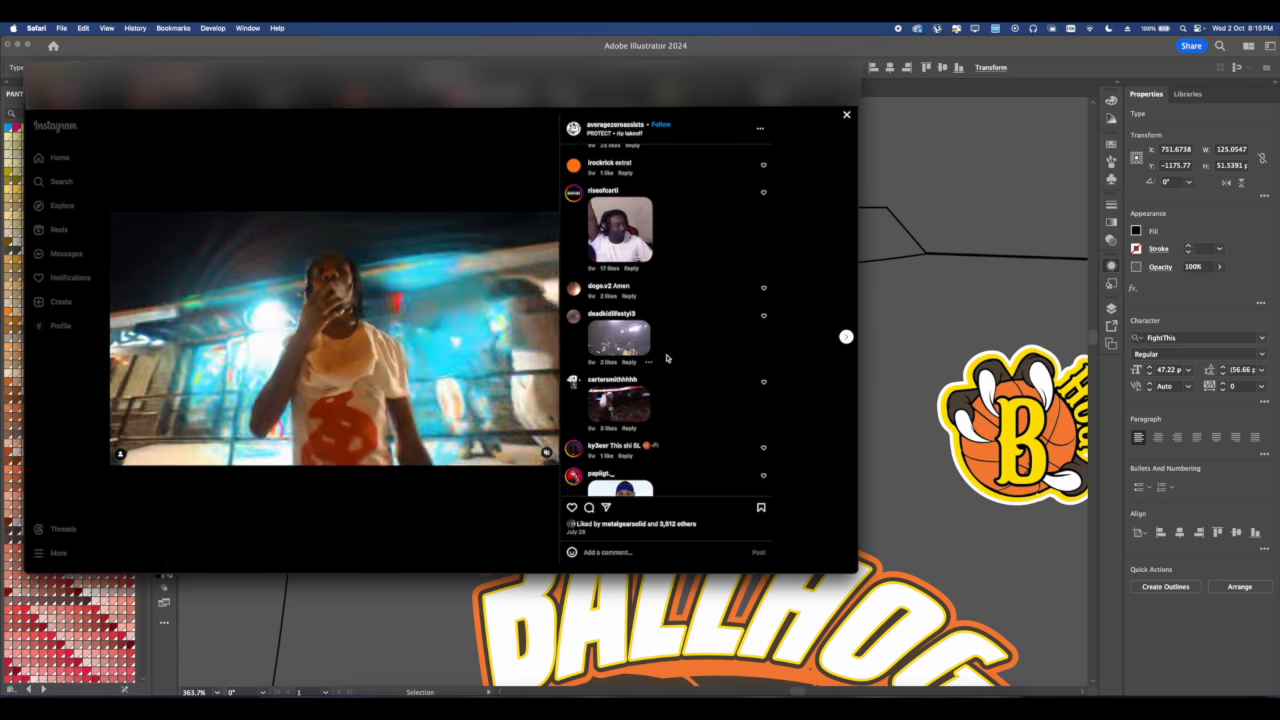
scroll(667, 358, down, 9)
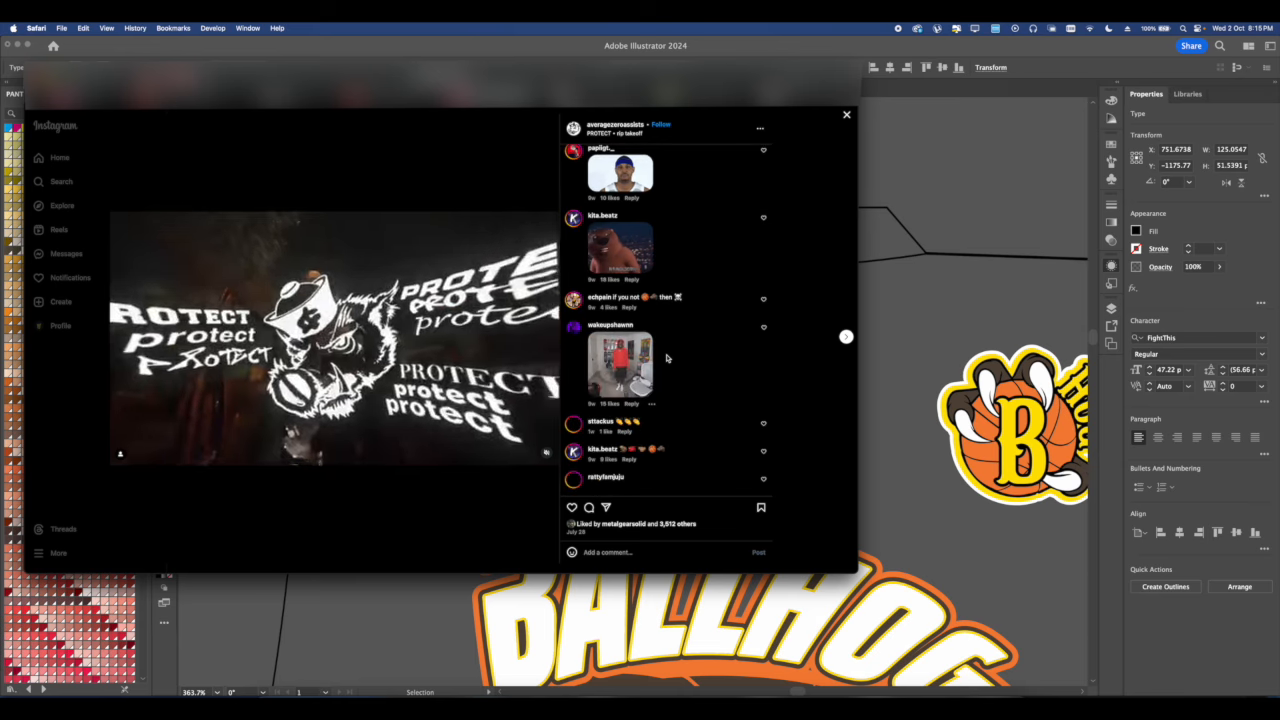
scroll(667, 358, up, 12)
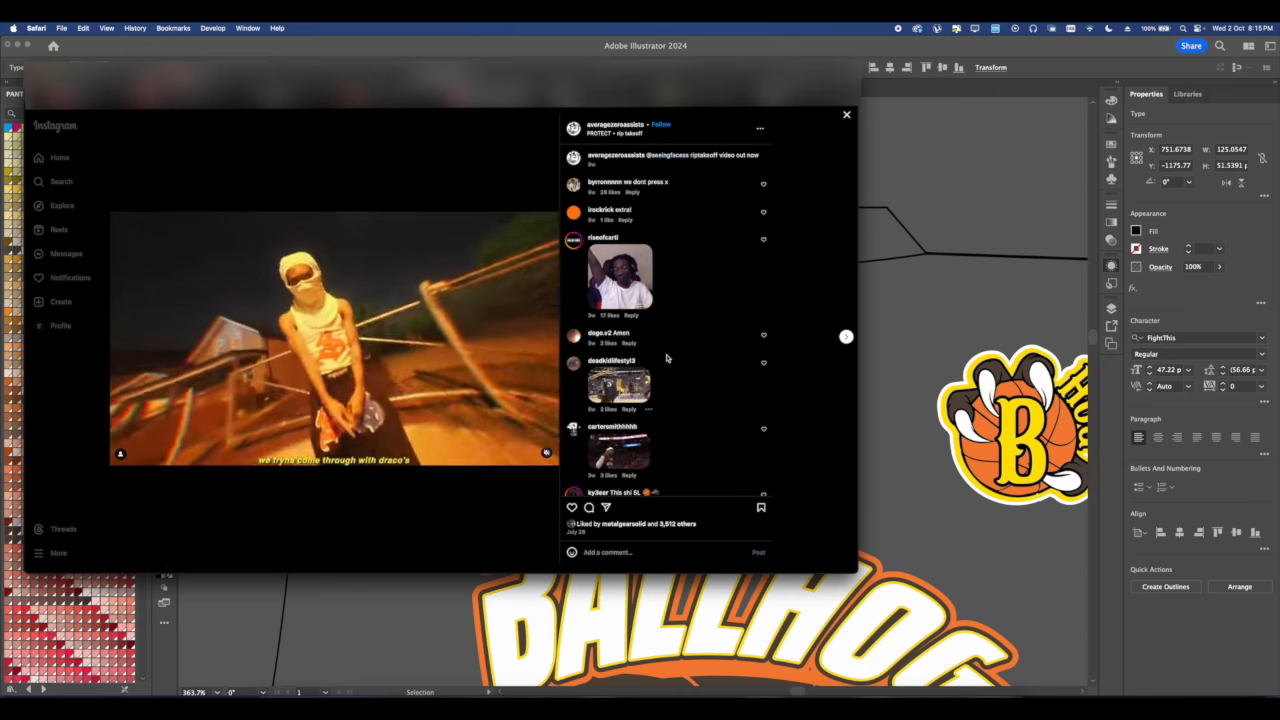
click(822, 270)
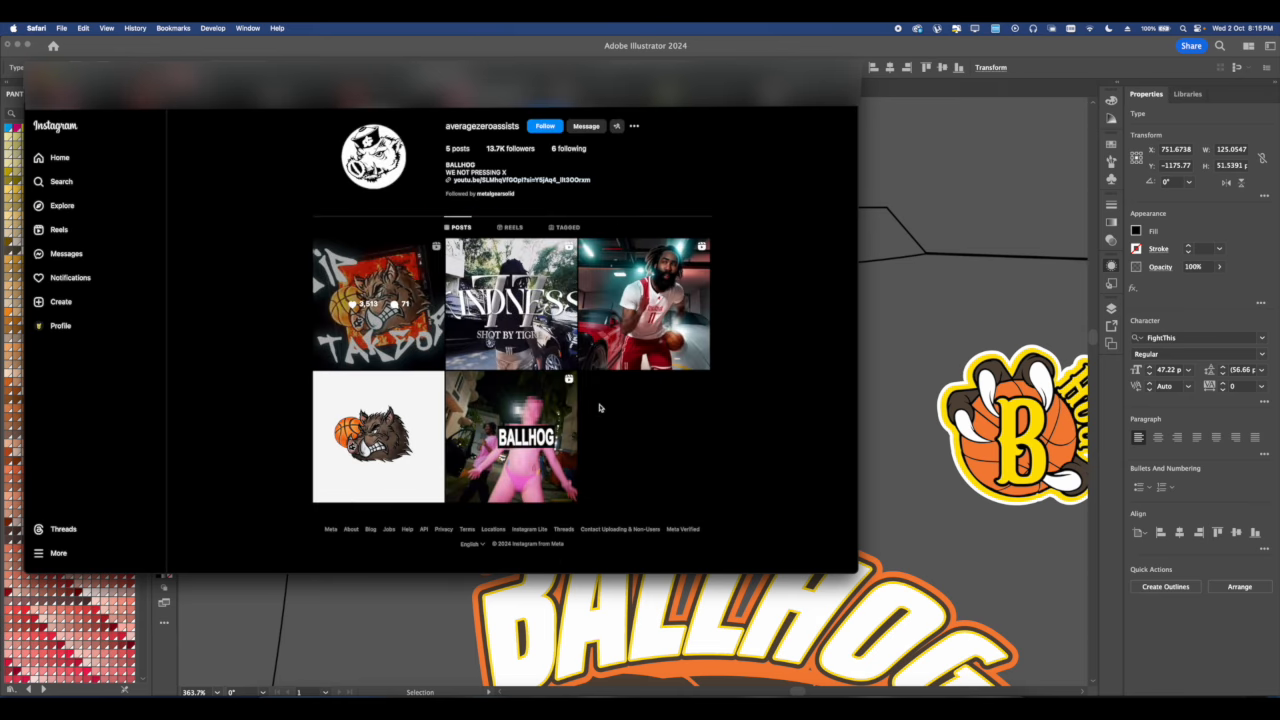
Return to Illustrator and replace the black BALLHOG text on the jersey's upper chest with WE DONT PRESS X.
click(958, 336)
scroll(572, 355, down, 5)
click(657, 291)
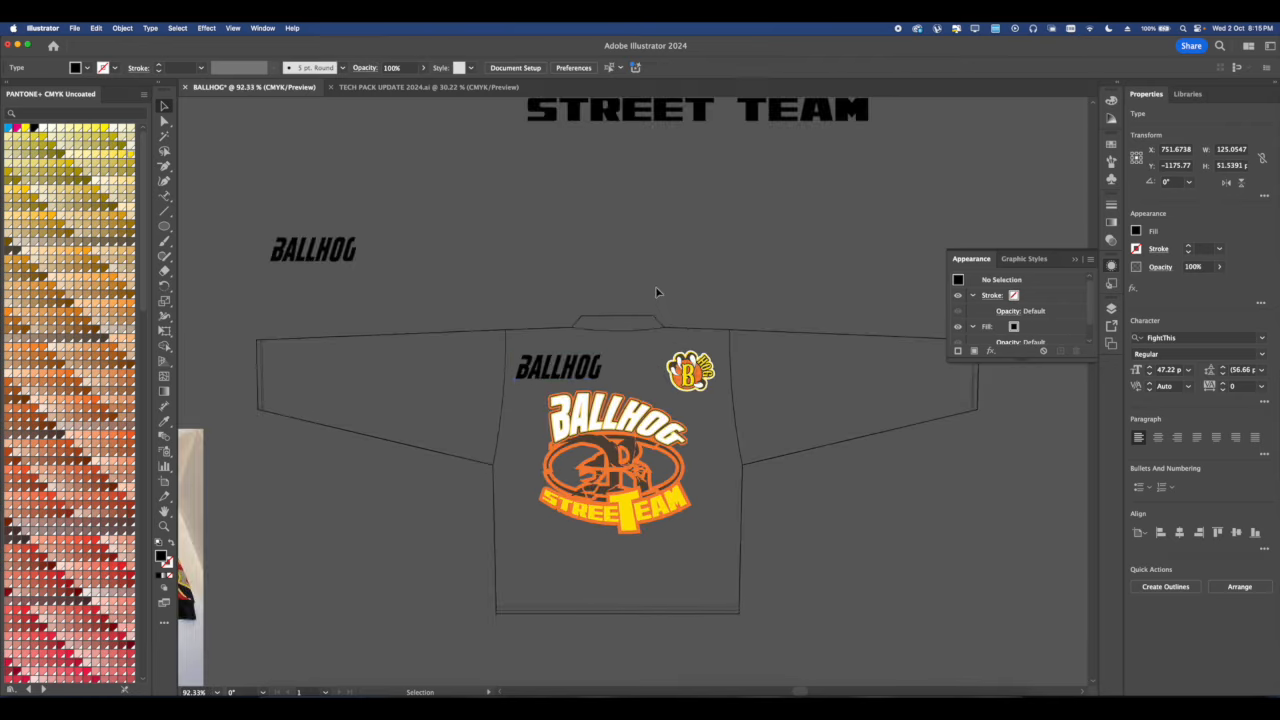
scroll(555, 372, up, 3)
double_click(557, 372)
double_click(548, 365)
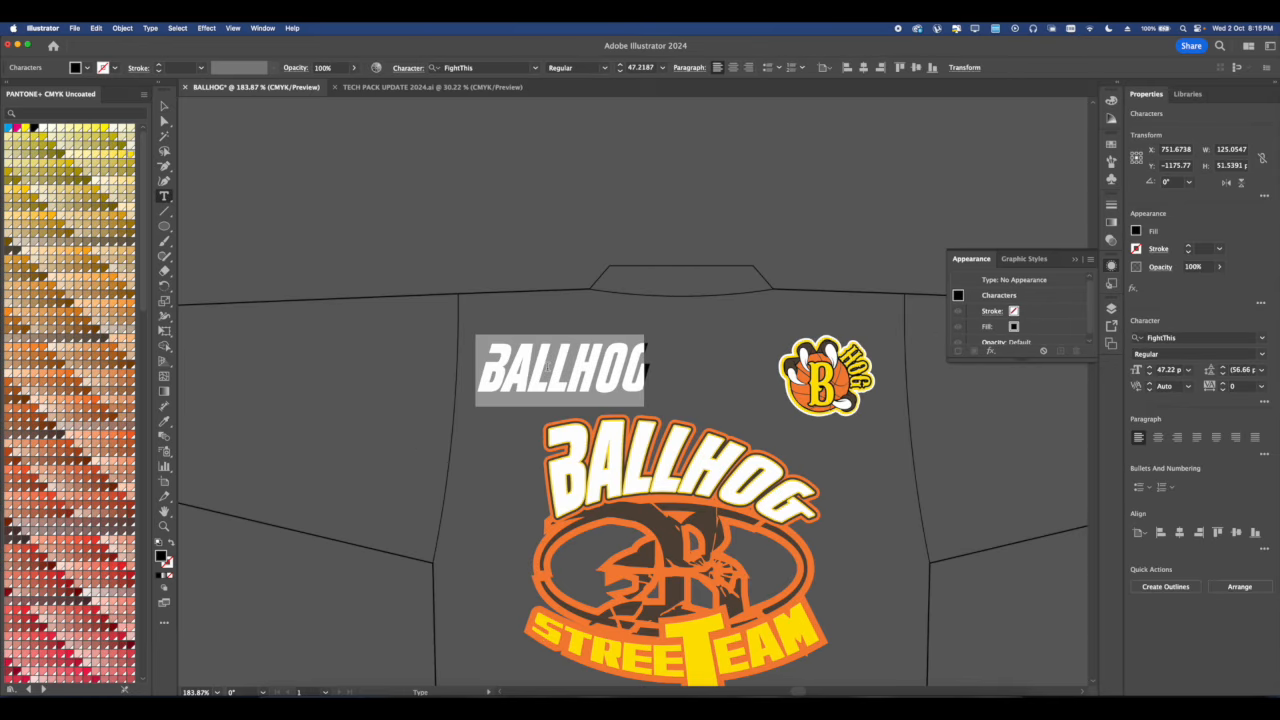
text(WE DONT PRESS)
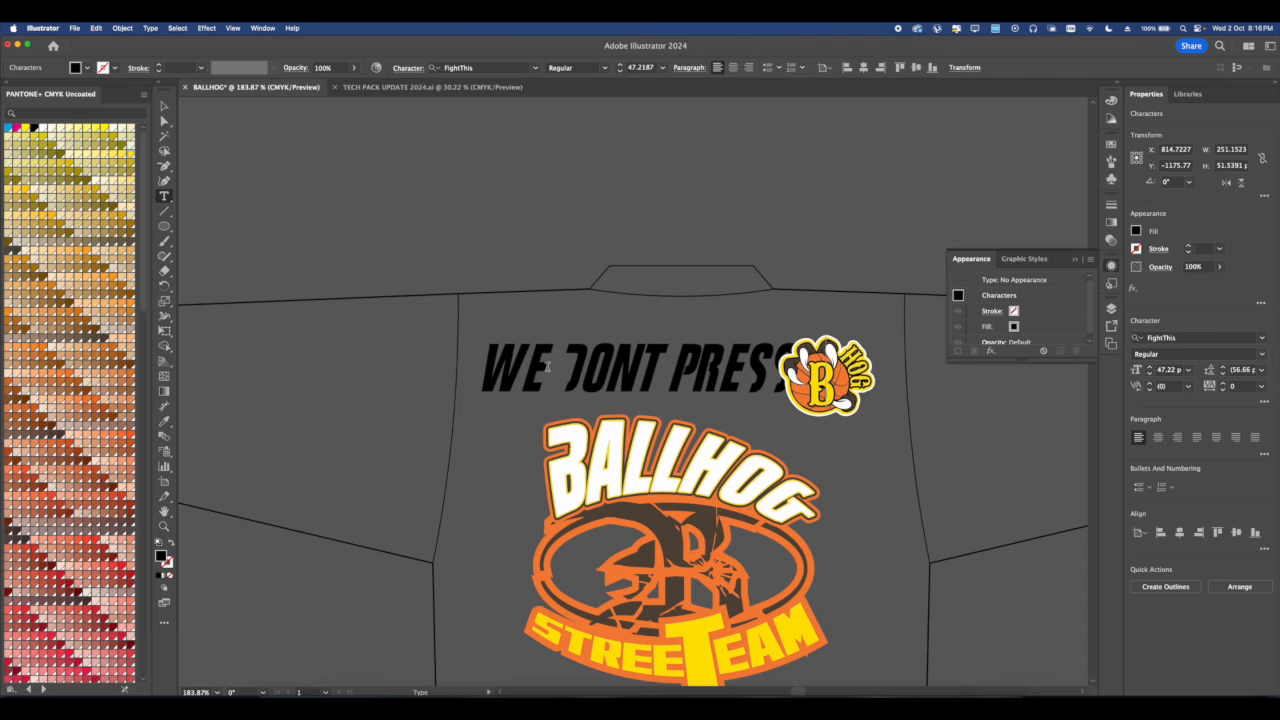
Move the WE DONT PRESS X text to the lower jersey and enlarge it to about 119 pt across the shoulders.
scroll(423, 294, down, 4)
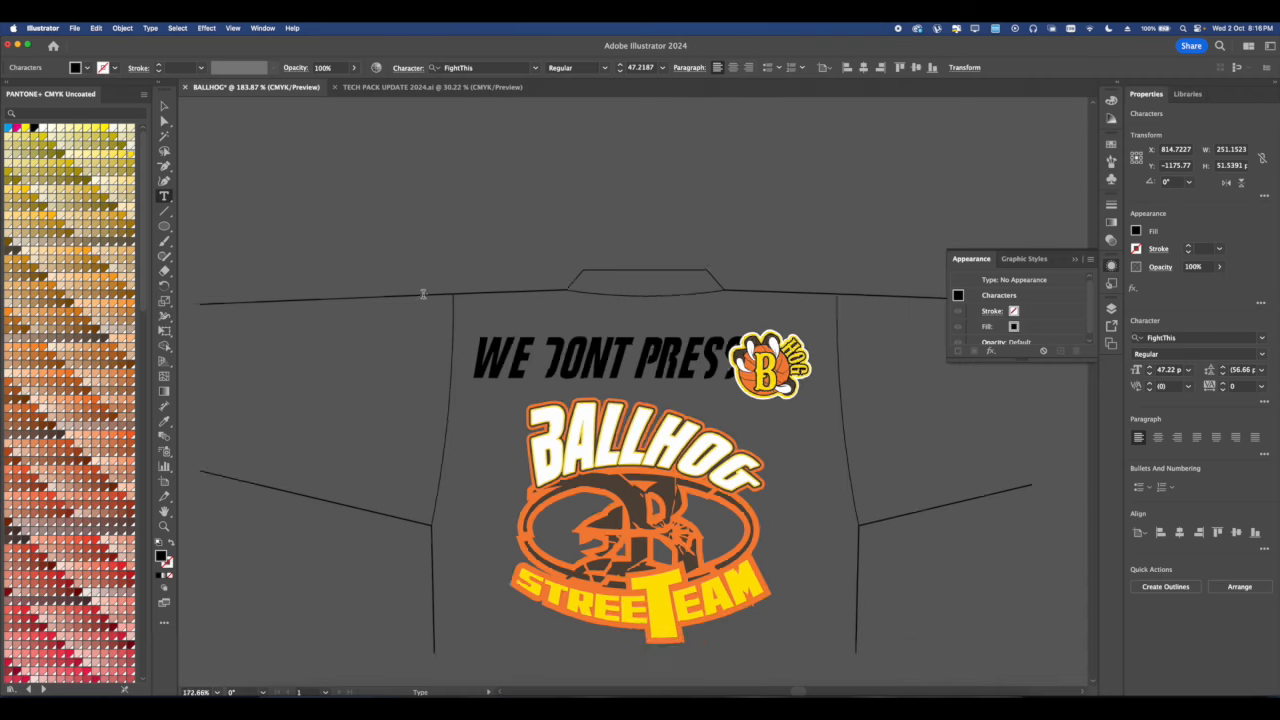
click(166, 106)
click(581, 244)
drag(553, 289, 599, 498)
scroll(602, 166, down, 3)
scroll(600, 457, up, 1)
drag(604, 481, 606, 449)
scroll(606, 449, up, 2)
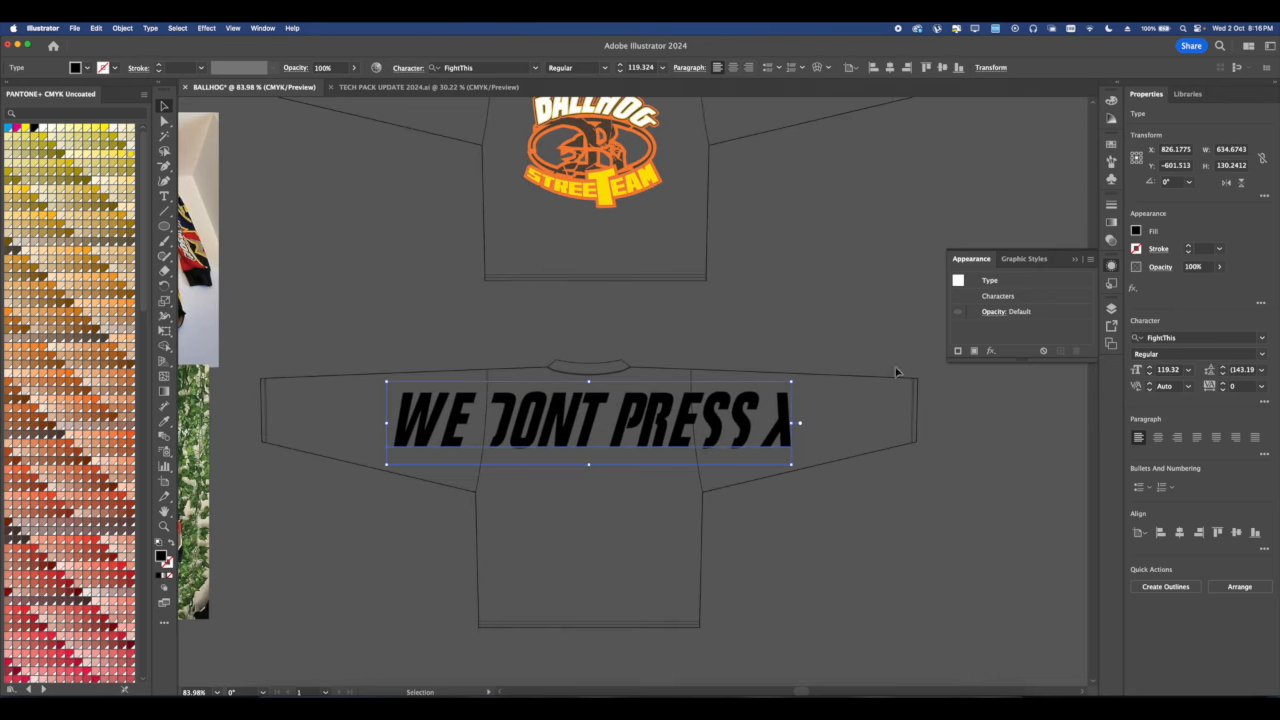
Set the WE DONT PRESS X text in the Achtung! Polizei font and shift it slightly left across the lower jersey.
click(1137, 231)
click(1137, 231)
click(1262, 338)
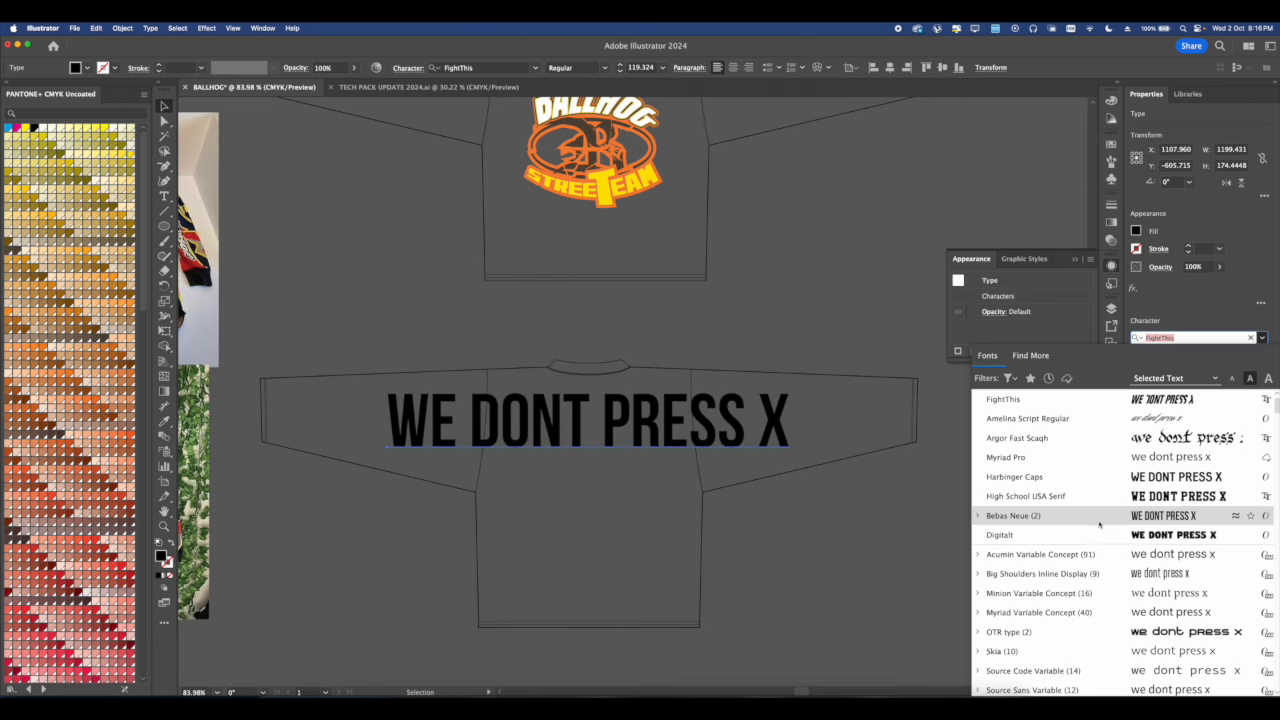
scroll(1099, 524, down, 6)
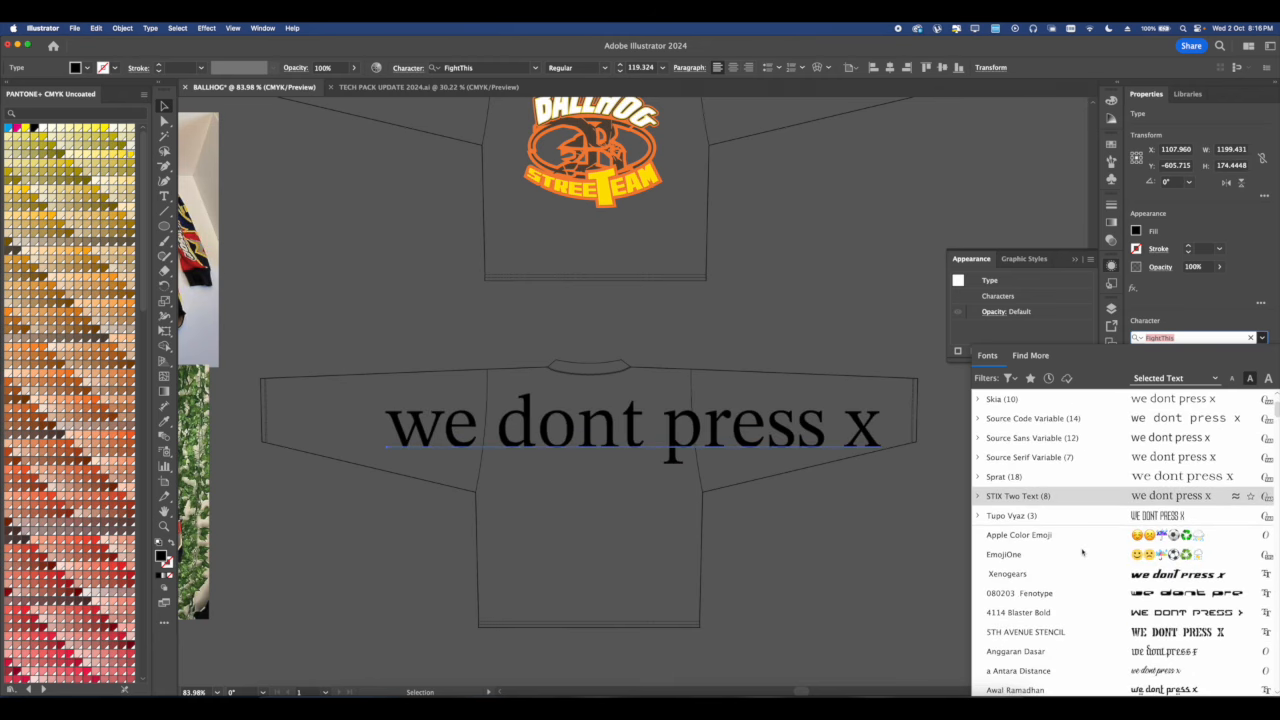
scroll(1088, 558, down, 5)
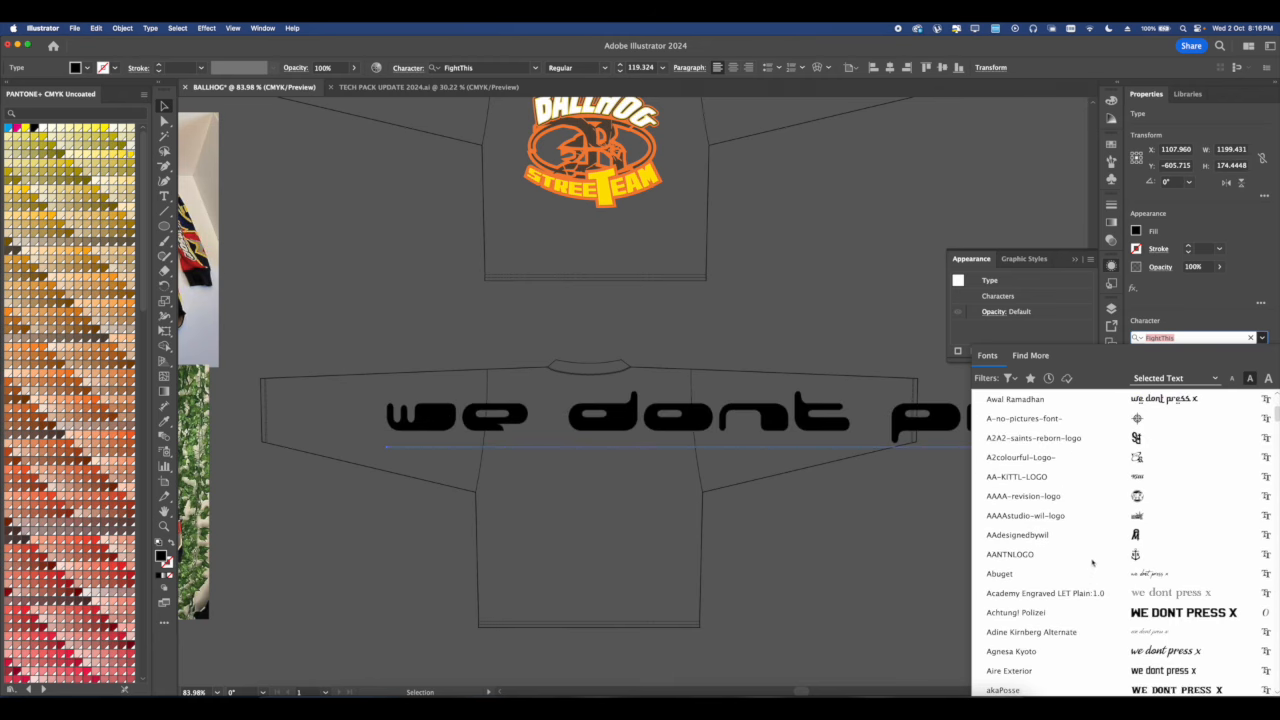
click(1098, 612)
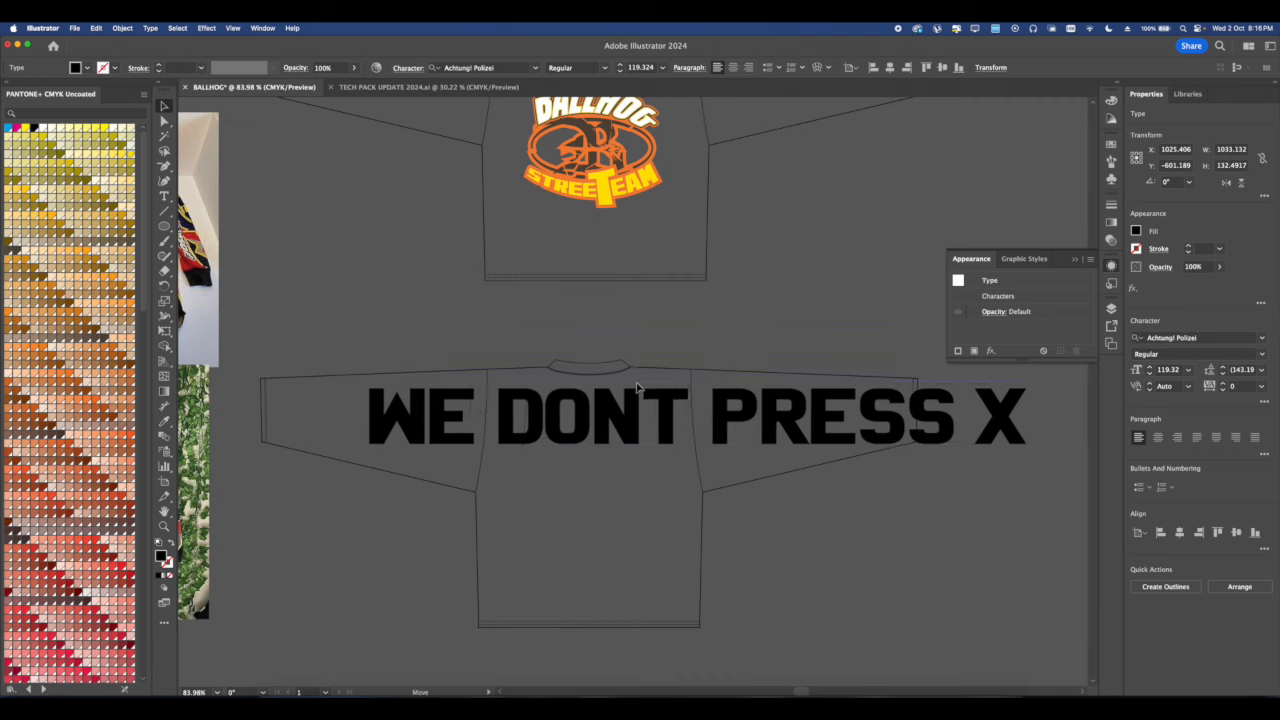
drag(637, 387, 598, 382)
click(689, 508)
Switch to Safari and search Pinterest for "playsation 2".
click(546, 692)
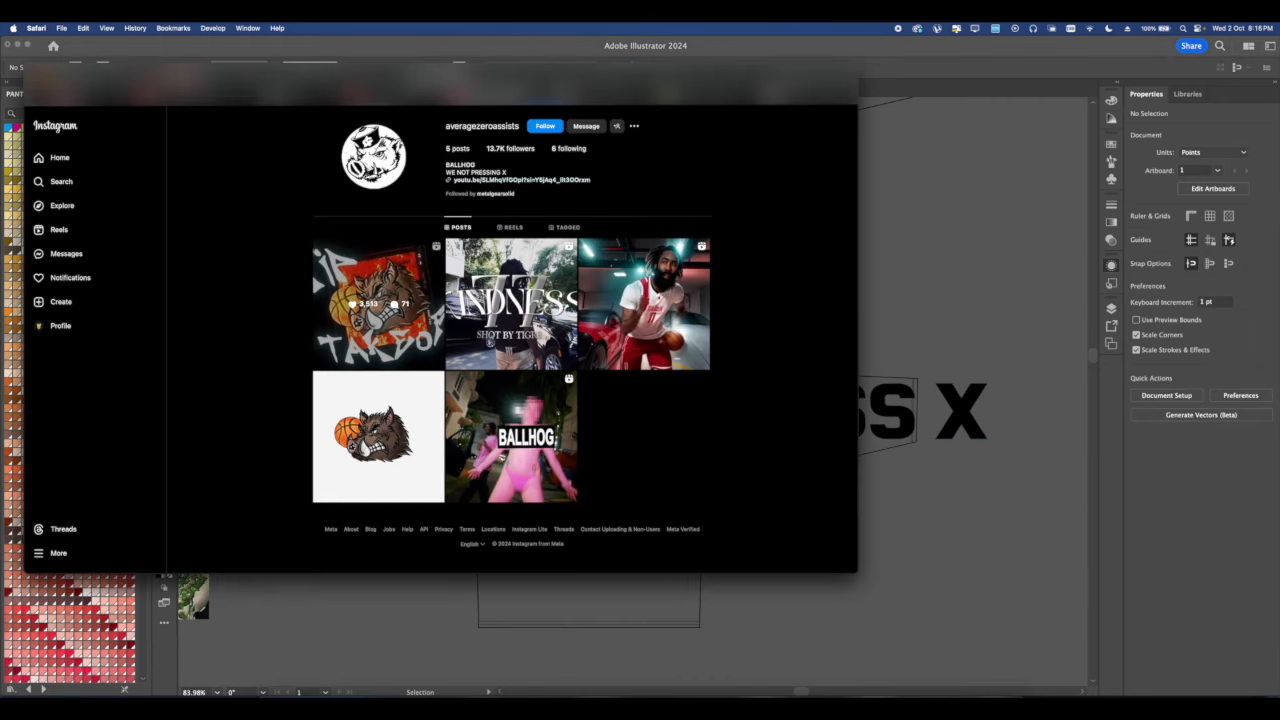
key(super+l)
click(258, 142)
click(340, 95)
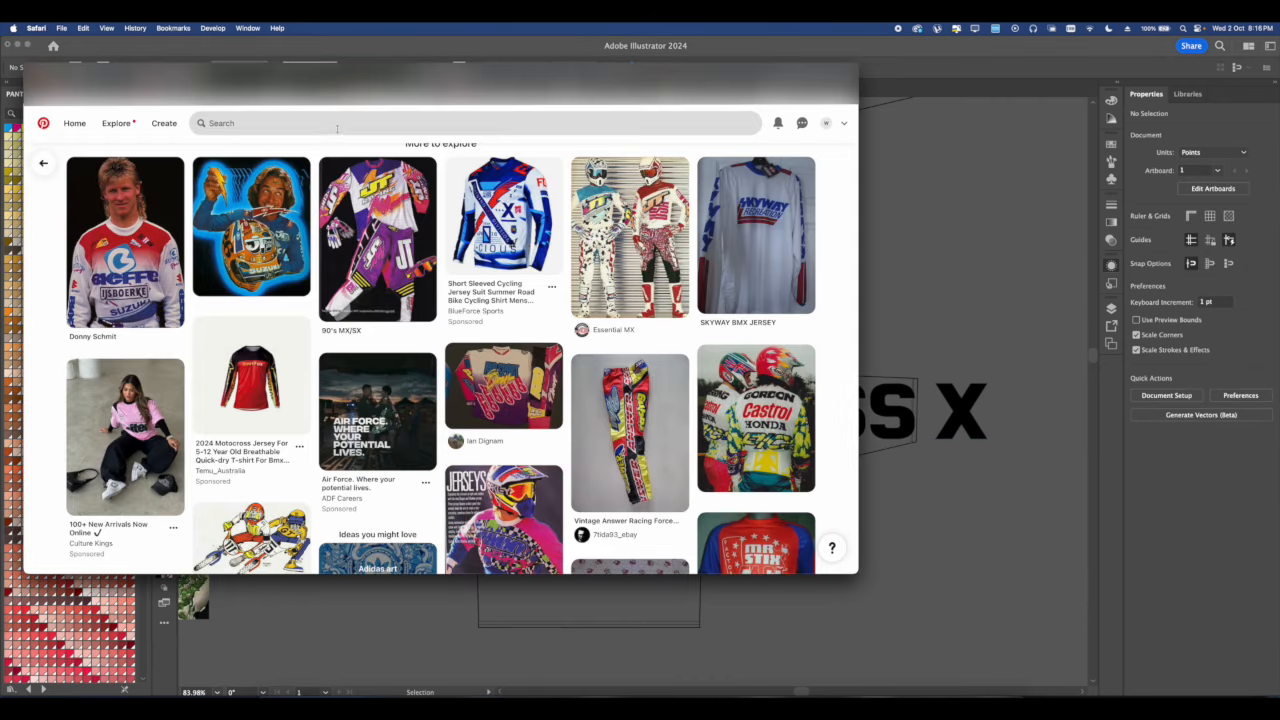
click(330, 125)
text(playstation )
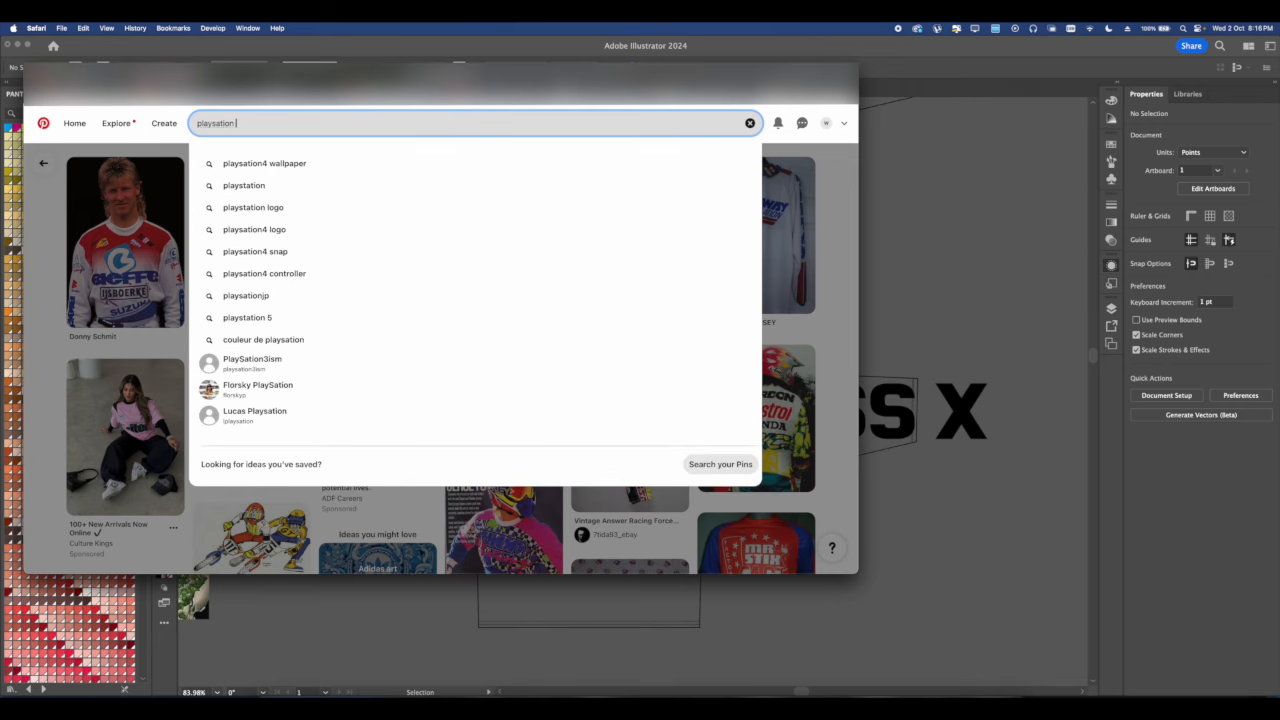
text(2)
key(Return)
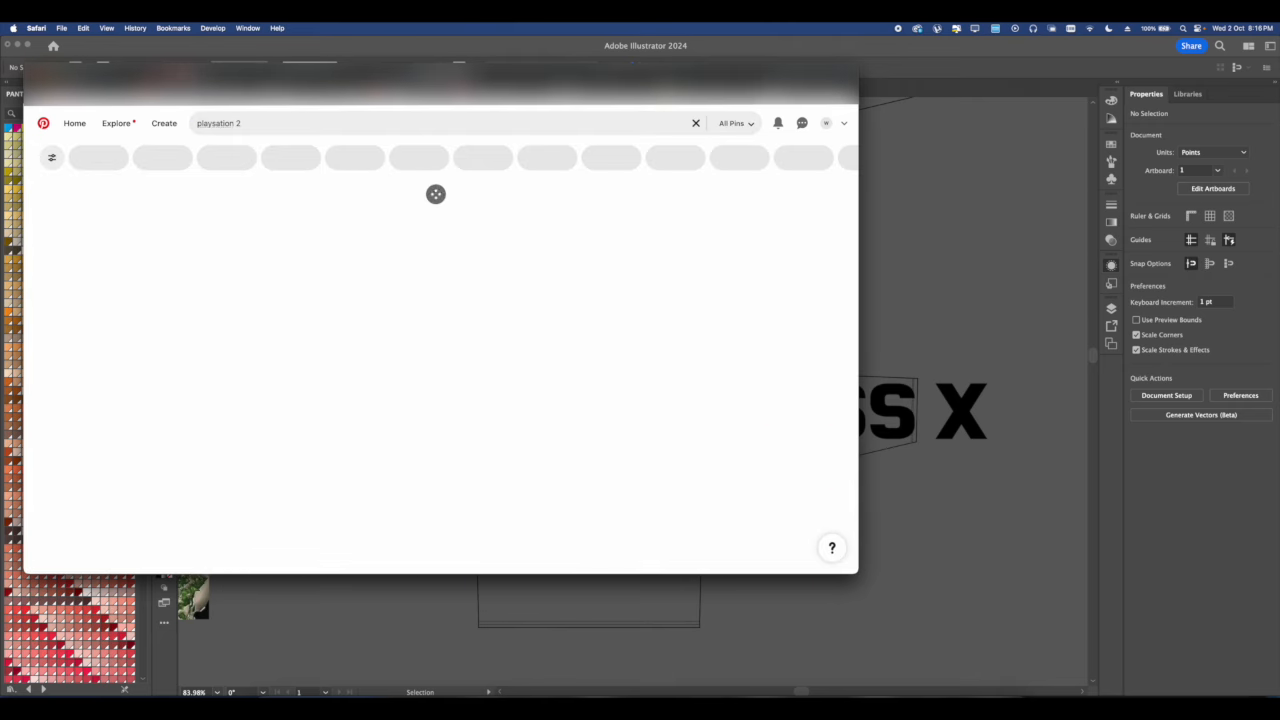
mouse_move(509, 288)
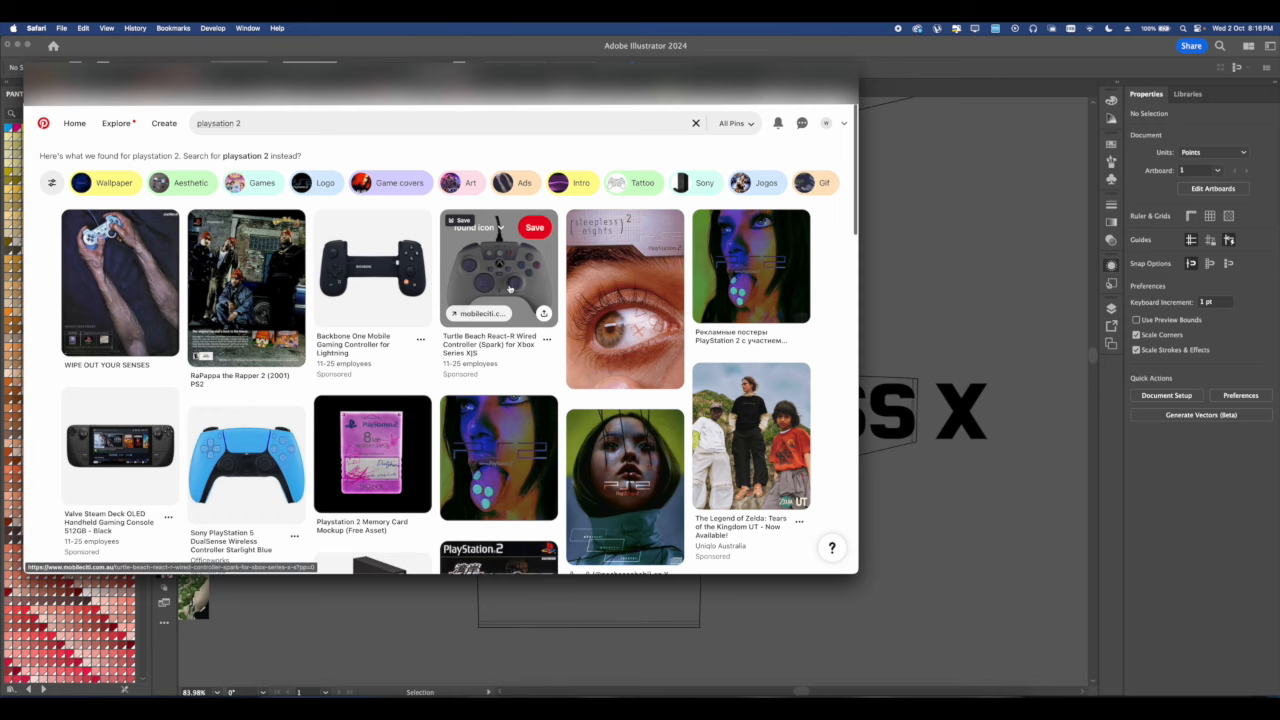
Browse the Pinterest results and related pins for a PlayStation console photo that shows its controller clearly.
click(498, 261)
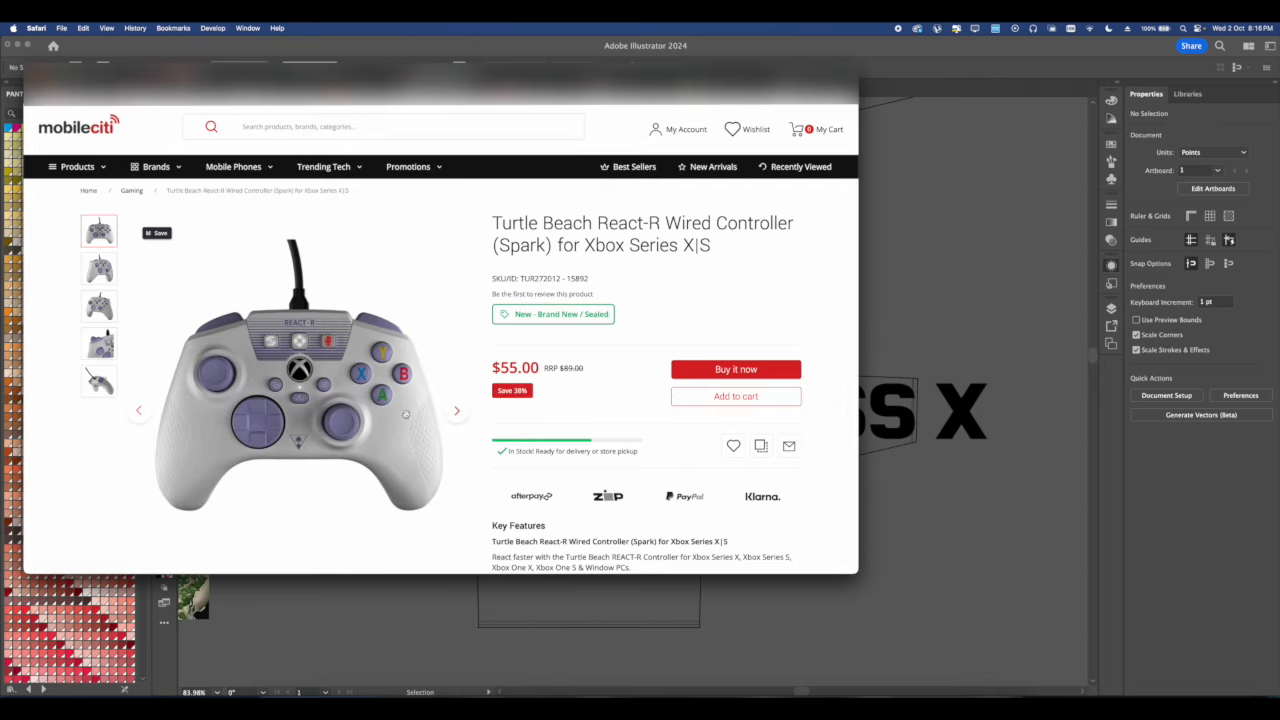
key(super+bracketleft)
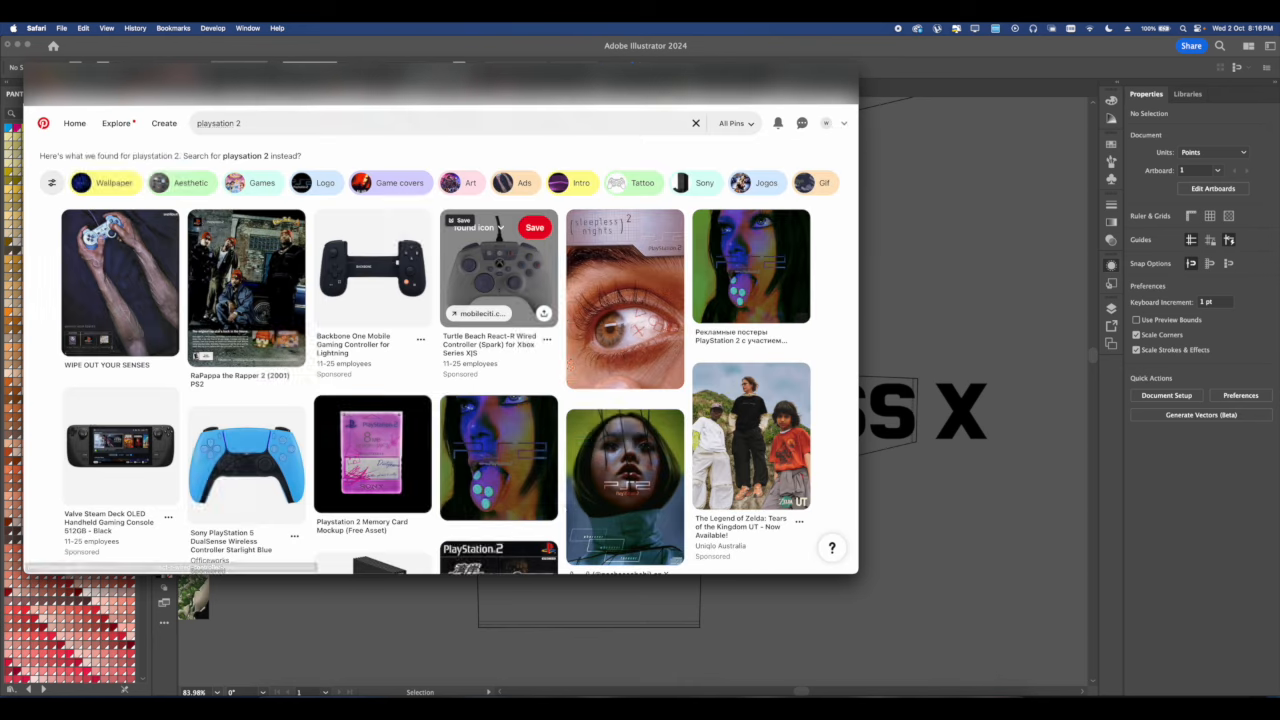
scroll(400, 350, down, 3)
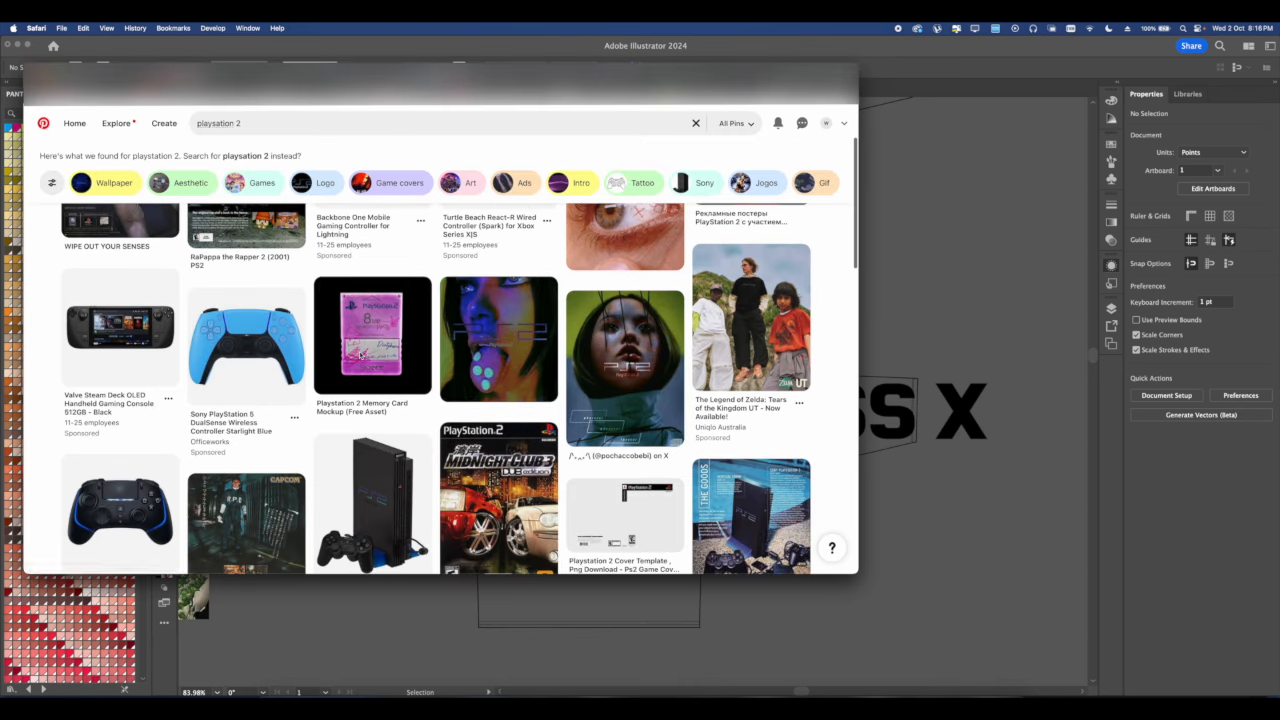
scroll(401, 425, up, 3)
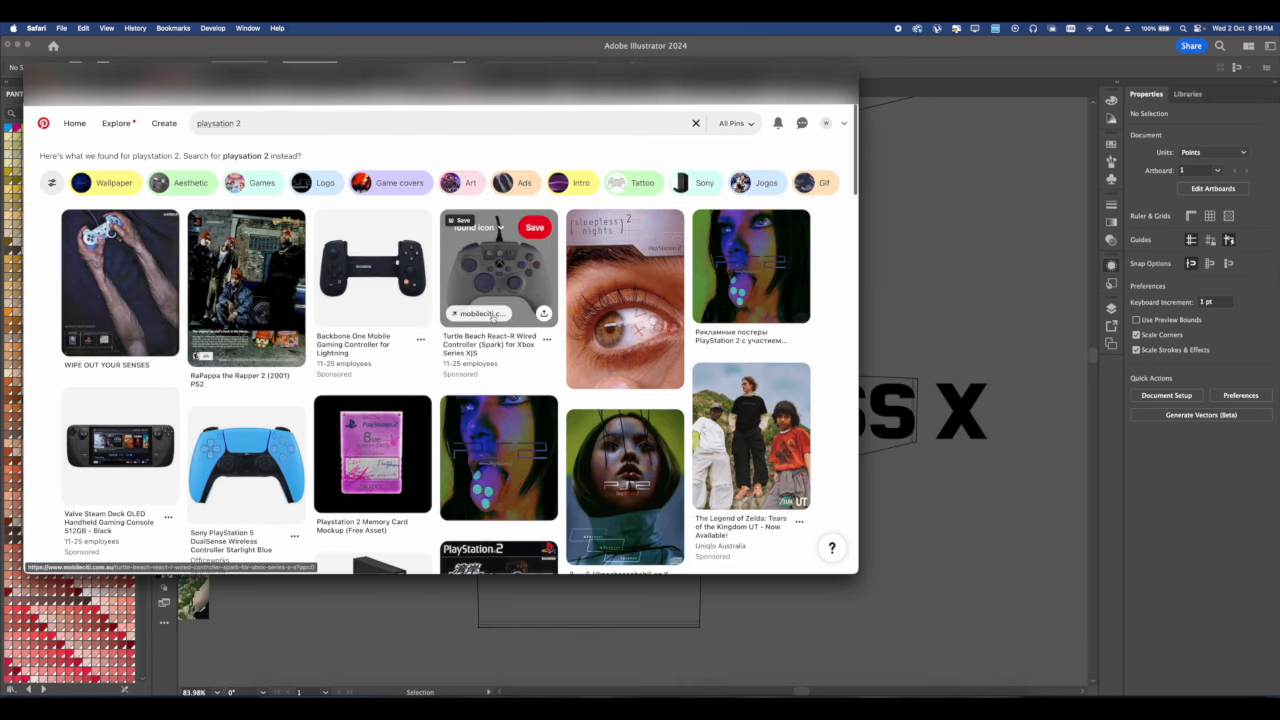
scroll(480, 430, down, 5)
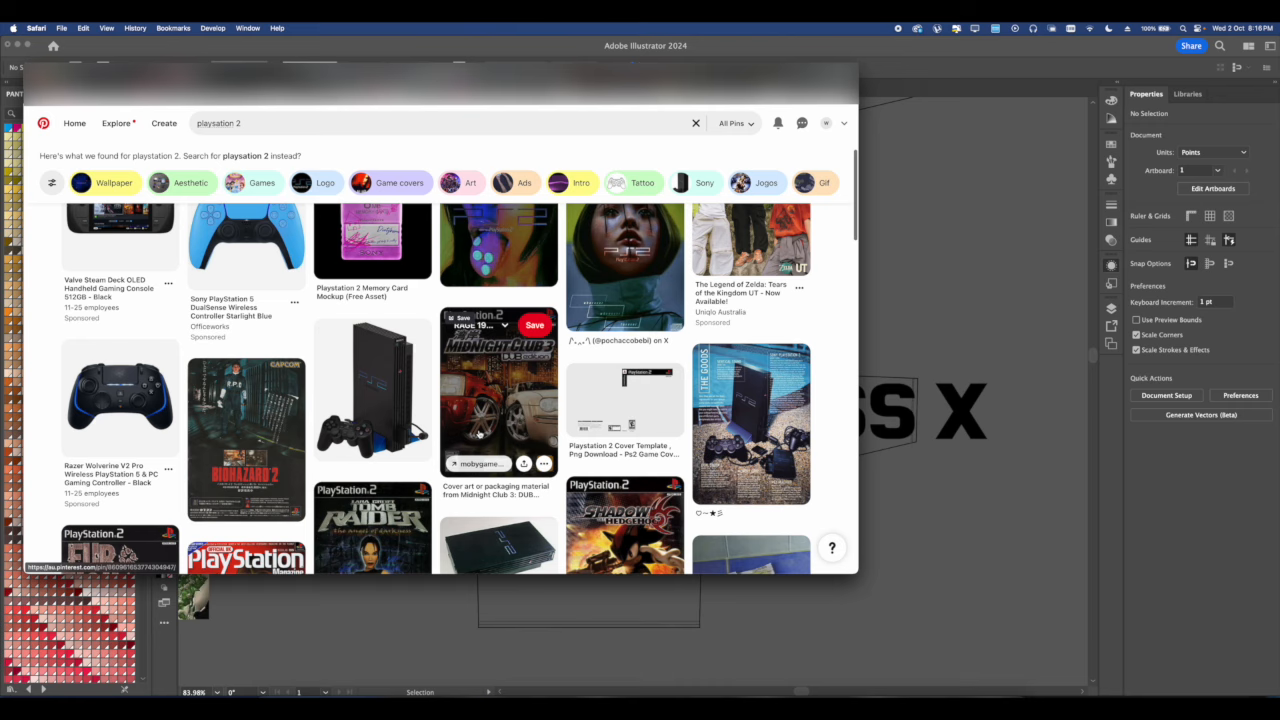
click(368, 422)
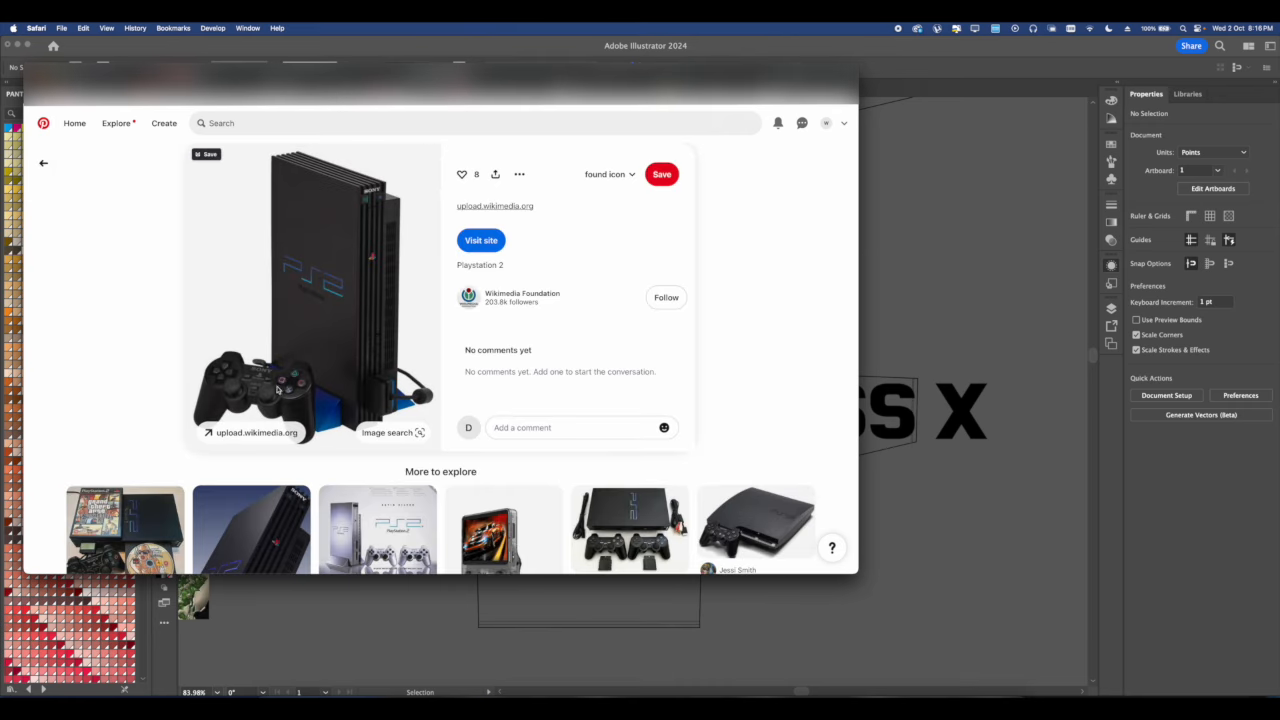
scroll(293, 401, down, 3)
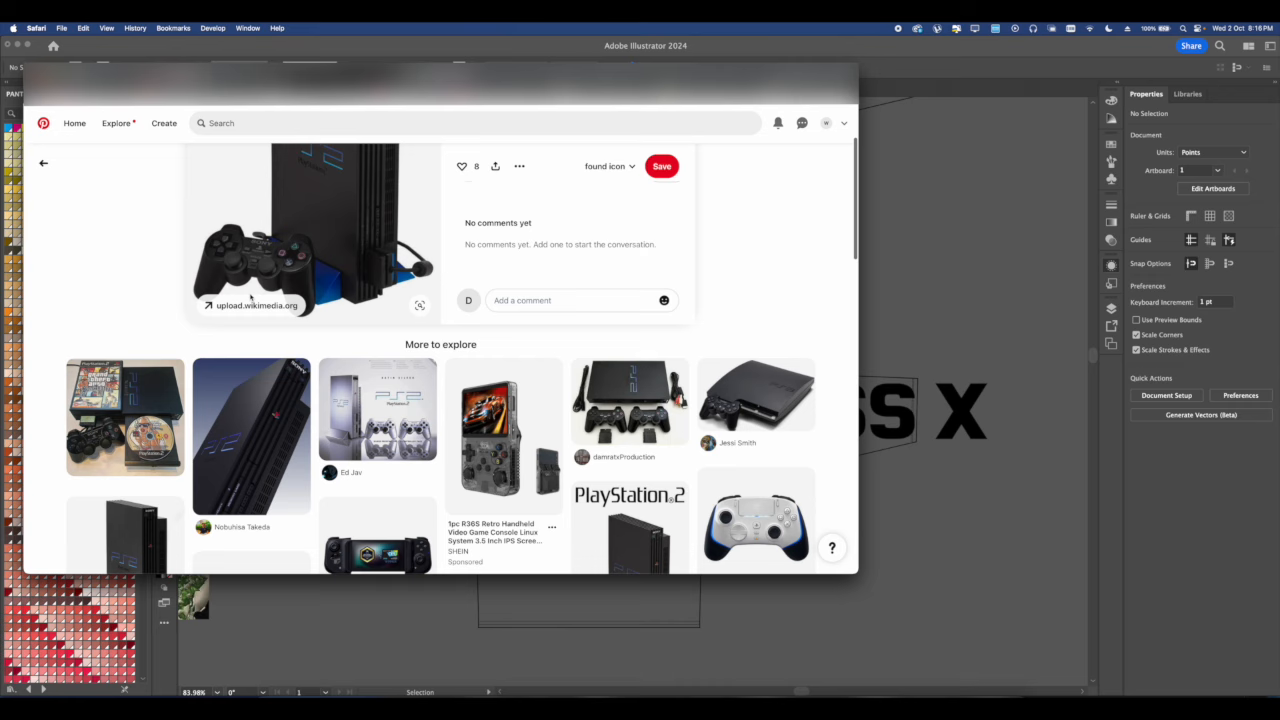
click(125, 415)
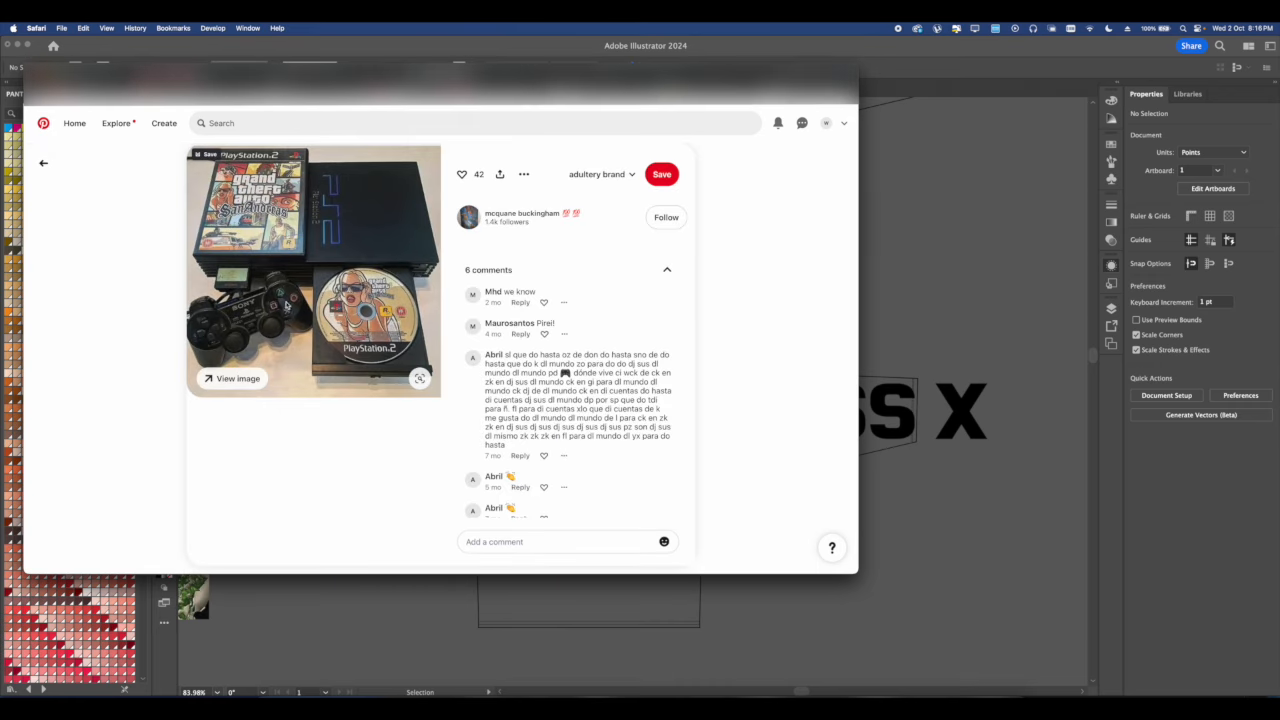
scroll(288, 305, down, 5)
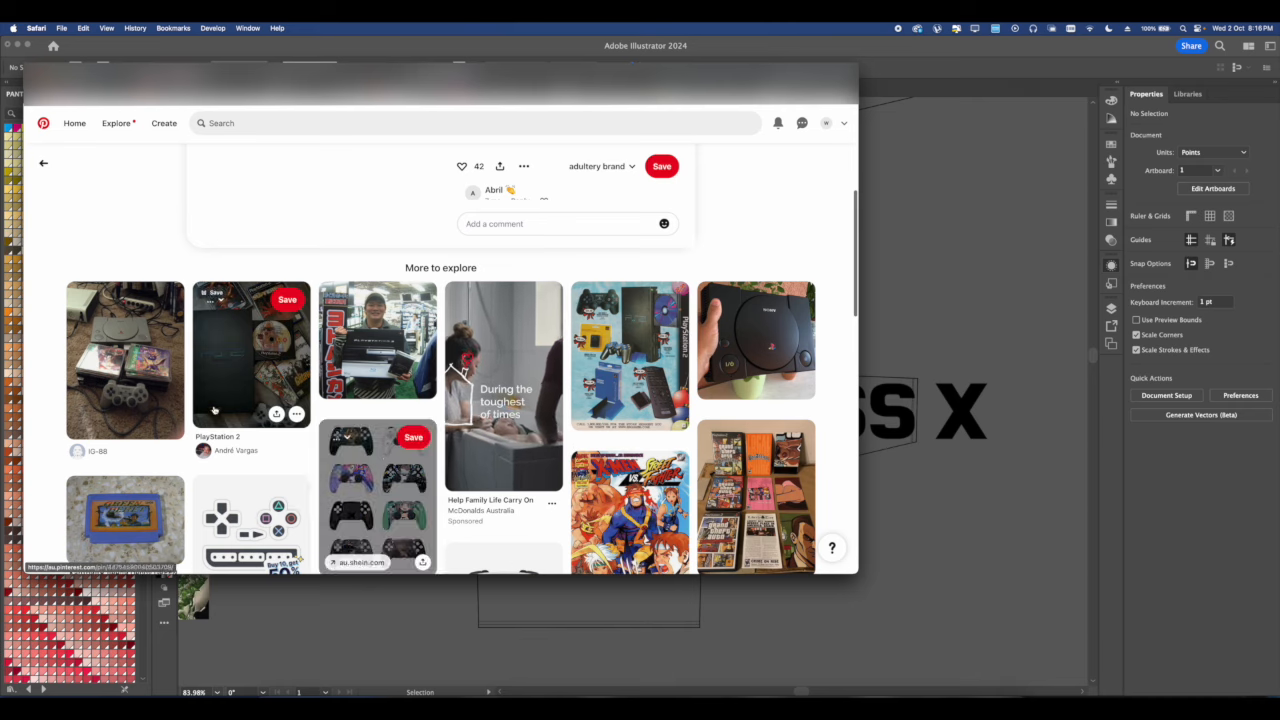
click(165, 399)
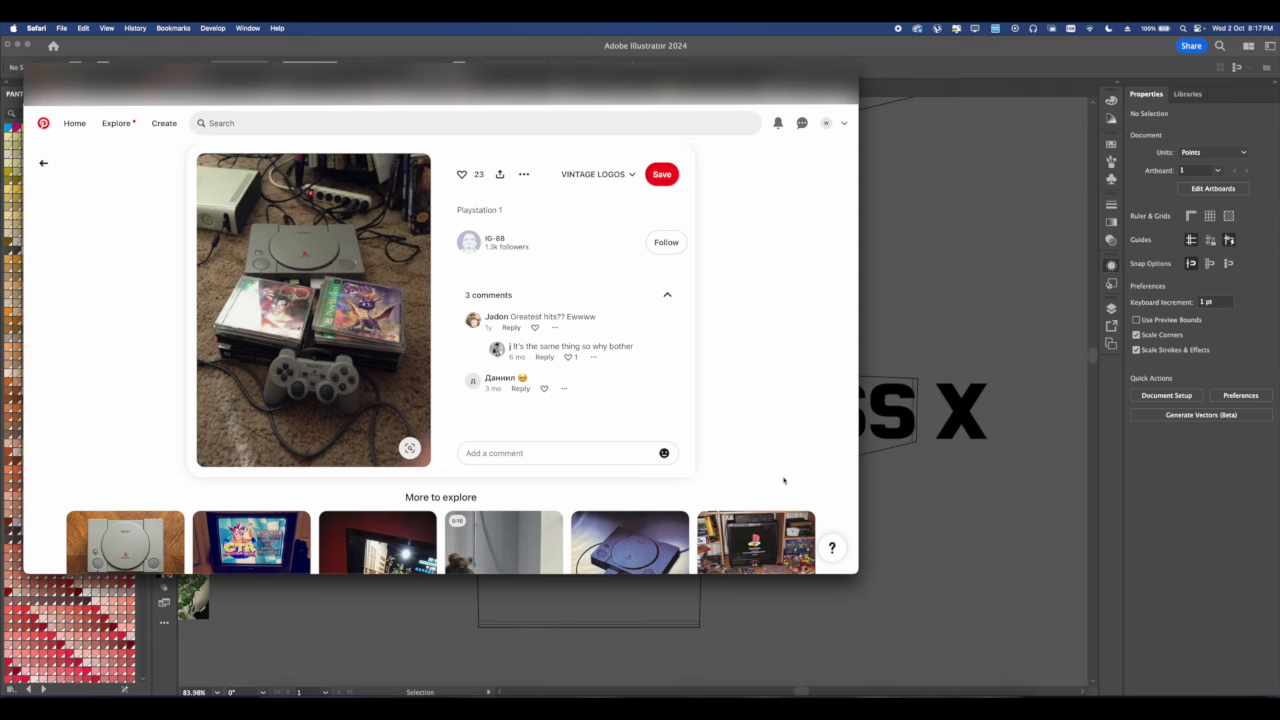
Return to Illustrator, reduce the WE DONT PRESS X text to about 75.75 pt and copy it above the upper jersey.
click(982, 489)
scroll(586, 451, down, 3)
click(584, 434)
scroll(585, 435, up, 3)
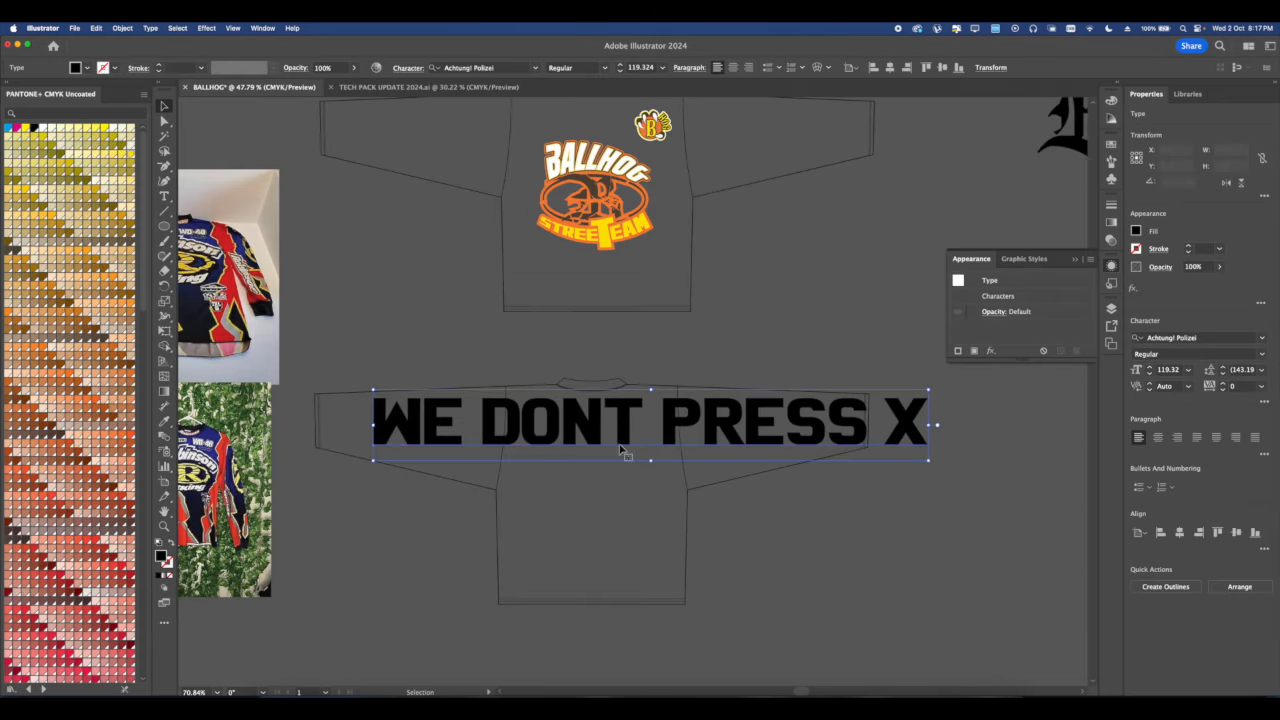
drag(651, 460, 748, 200)
scroll(592, 447, up, 4)
scroll(578, 470, down, 4)
scroll(578, 468, down, 3)
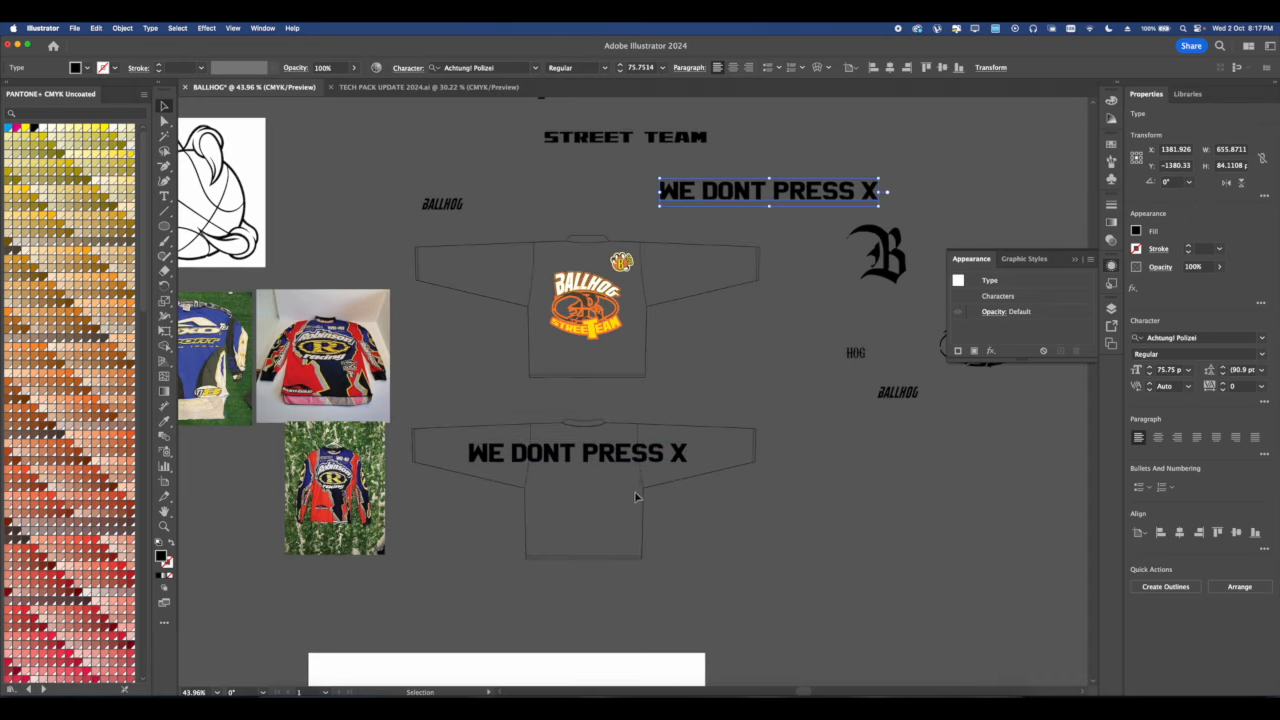
Try setting the lower jersey's WE DONT PRESS X text in Font Negra with all caps.
click(583, 453)
scroll(583, 453, up, 4)
click(1228, 334)
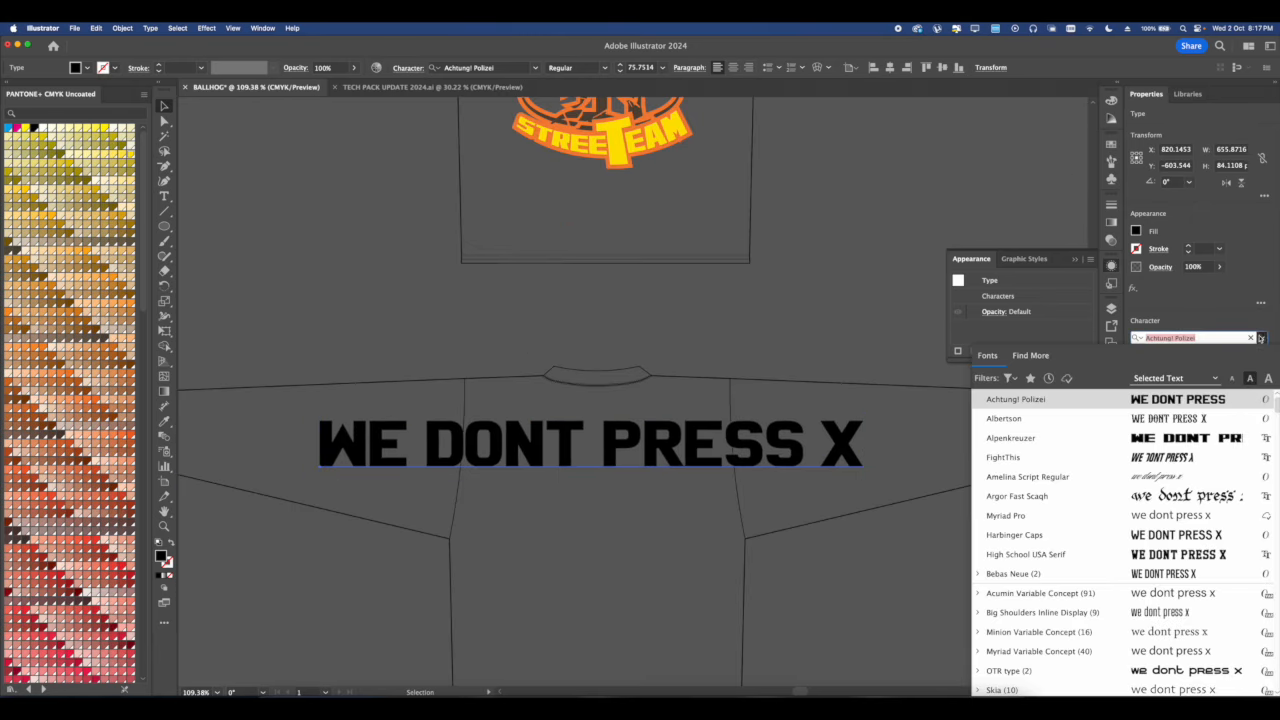
scroll(1110, 519, down, 5)
scroll(1110, 519, down, 10)
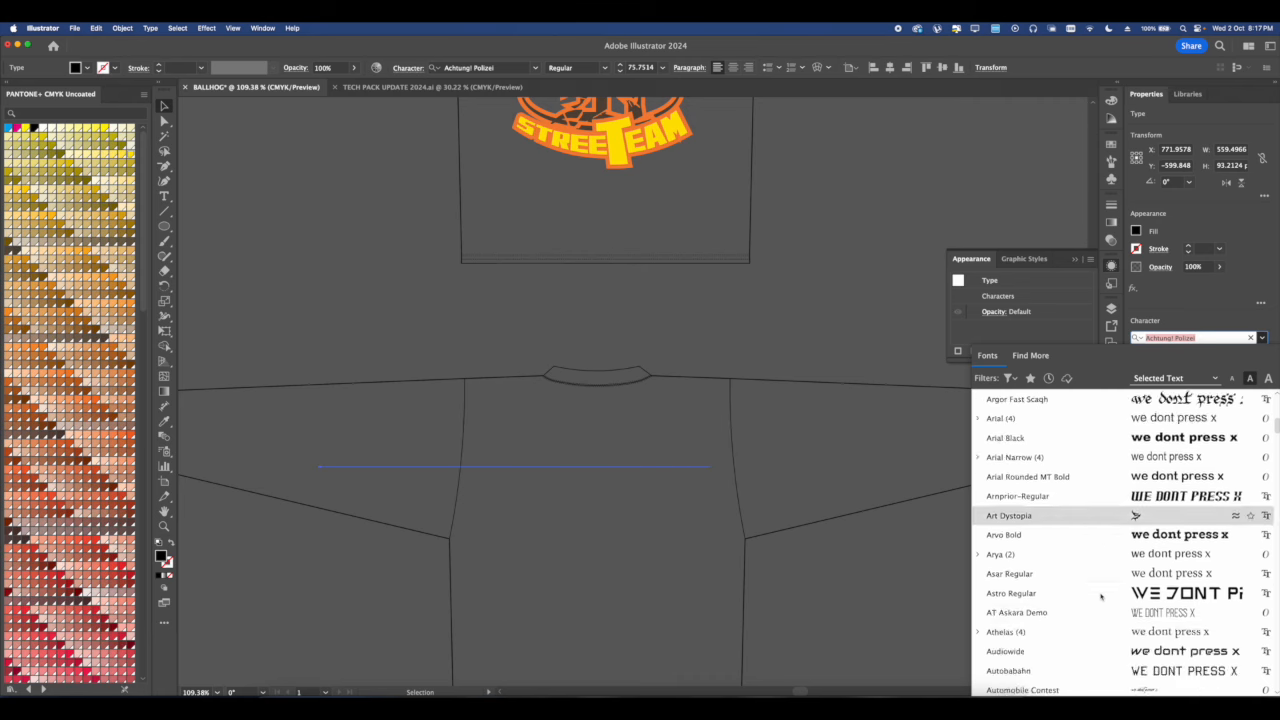
scroll(1101, 597, down, 5)
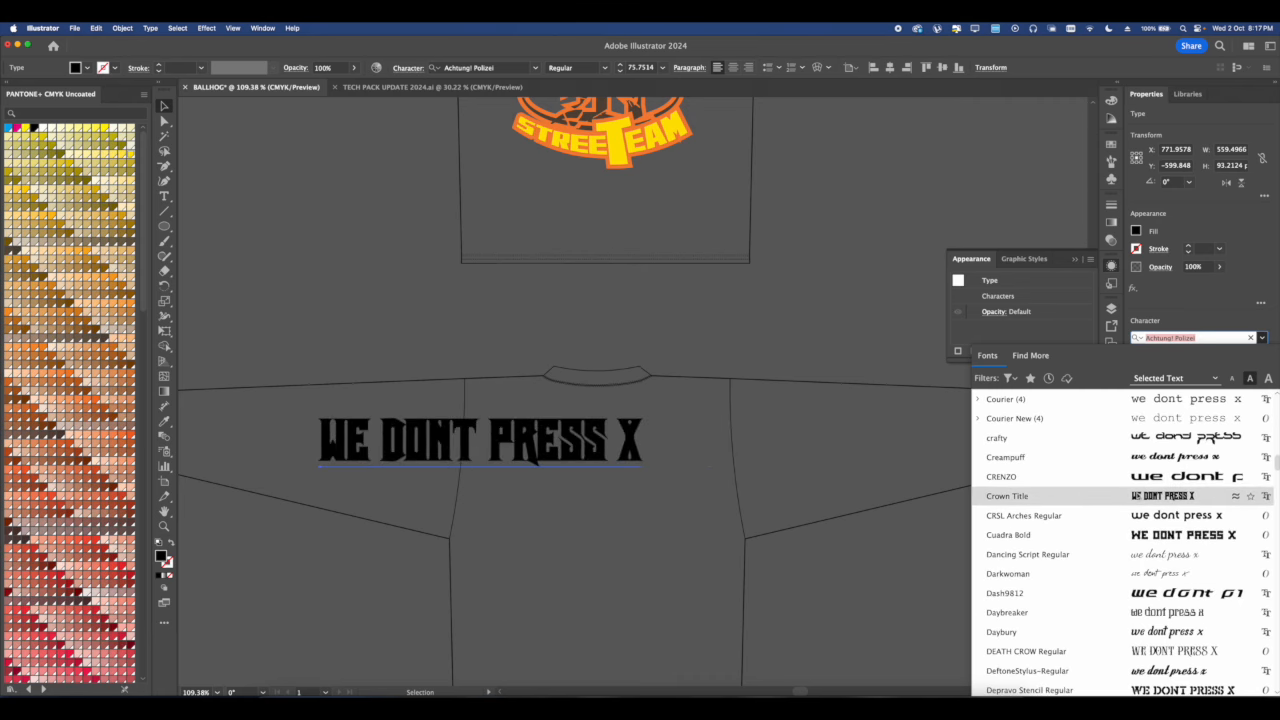
scroll(1140, 593, down, 5)
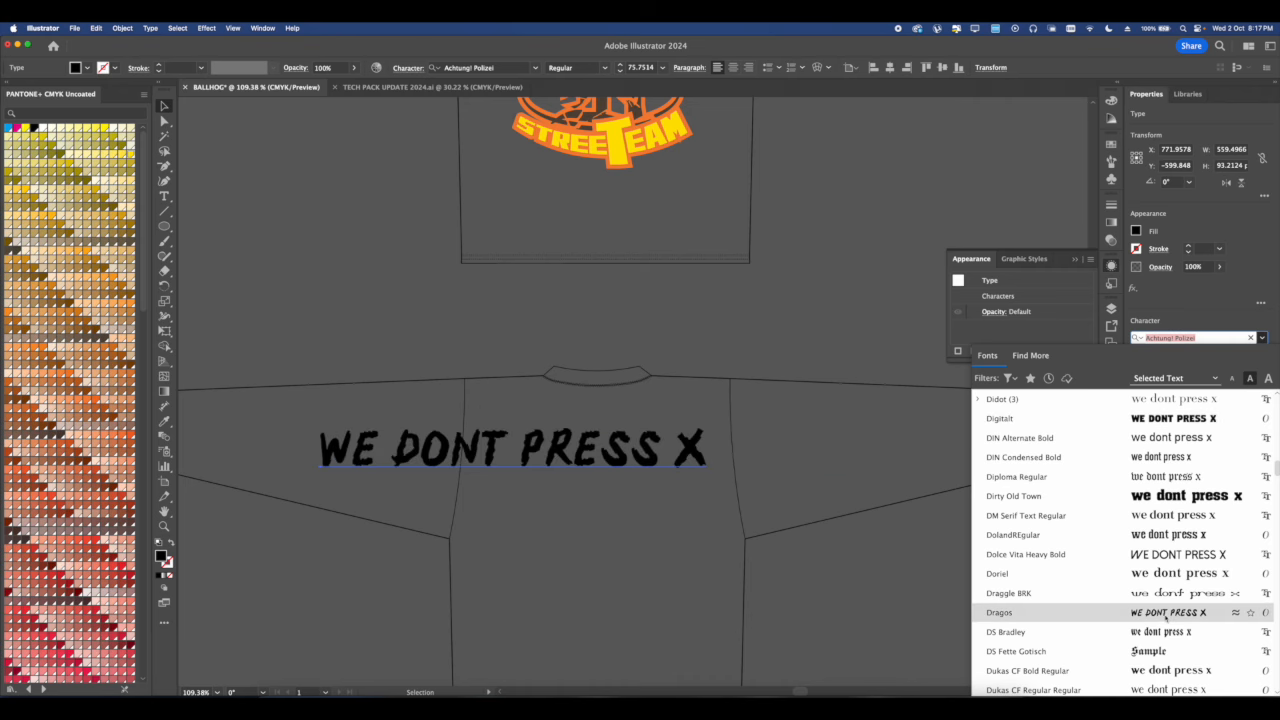
scroll(1166, 615, down, 5)
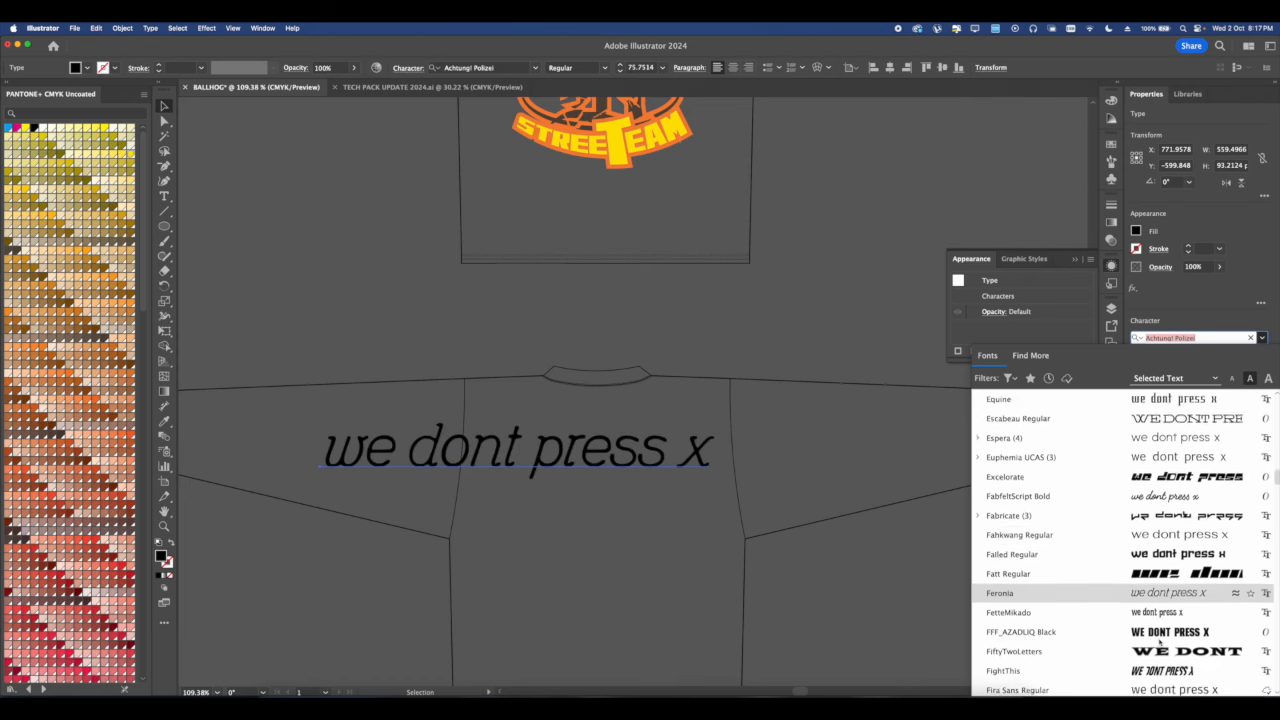
scroll(1190, 593, down, 4)
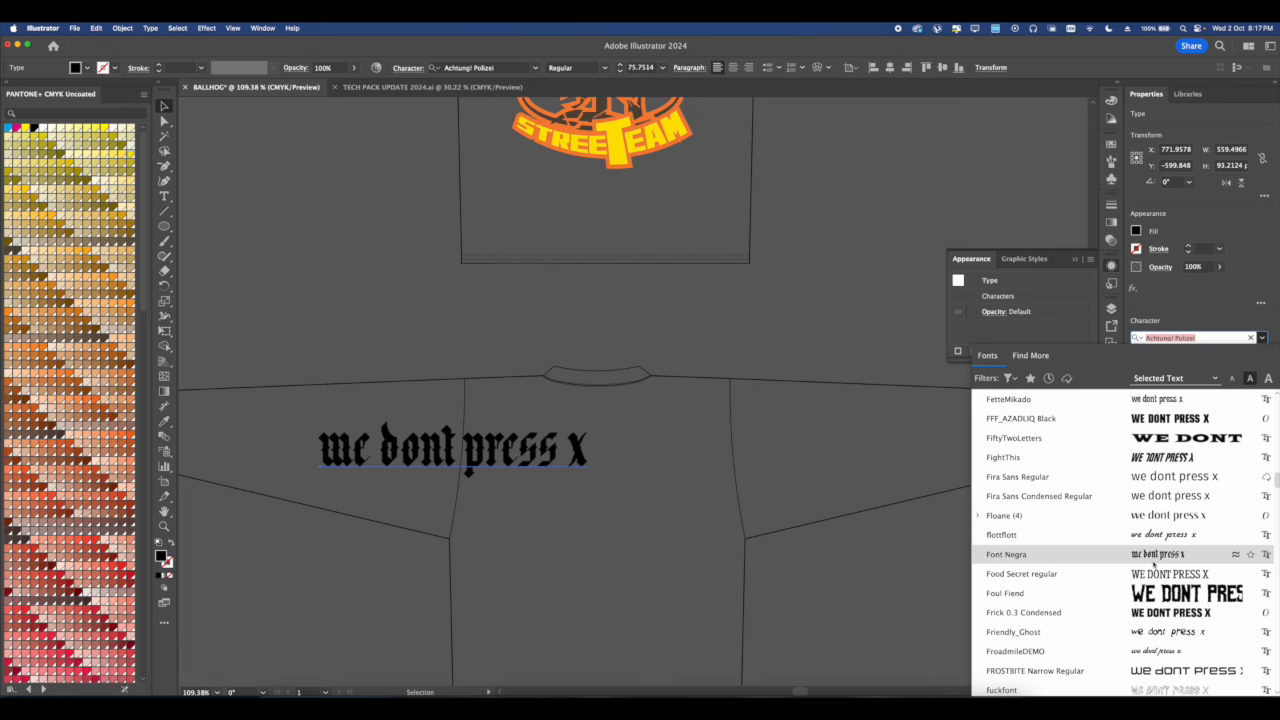
click(1154, 556)
click(1264, 402)
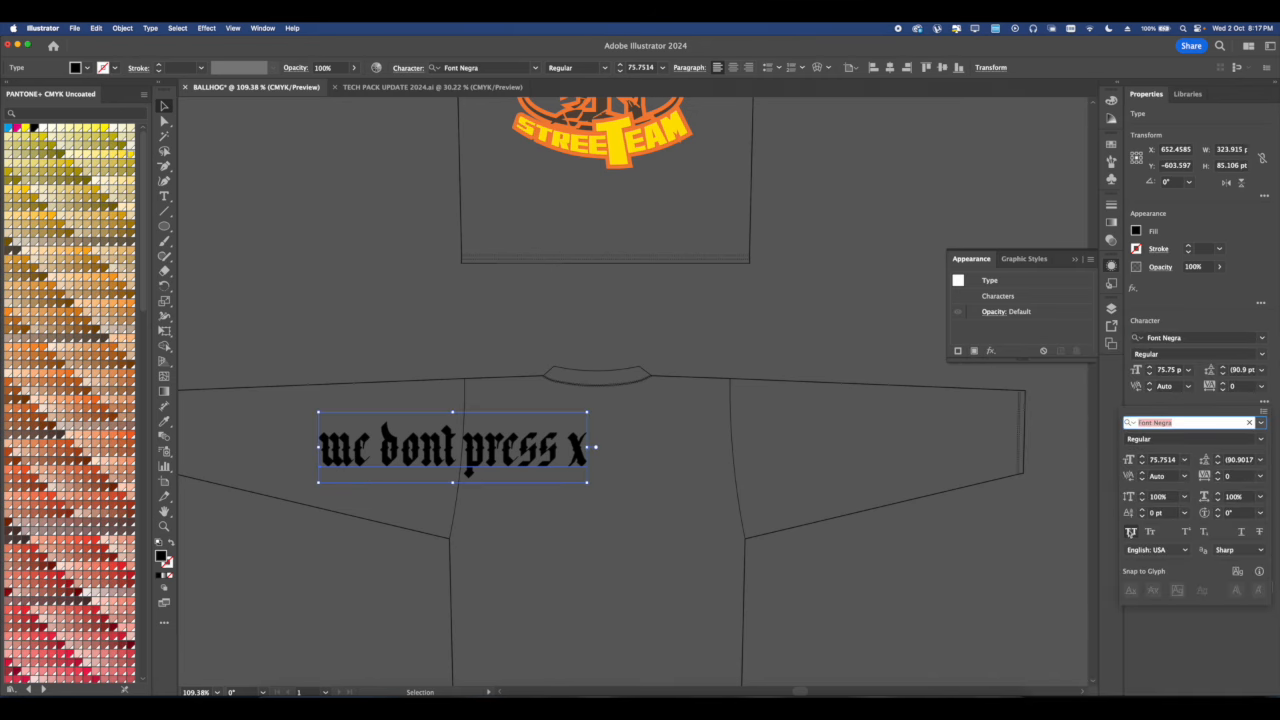
click(1130, 532)
click(774, 551)
scroll(611, 513, down, 5)
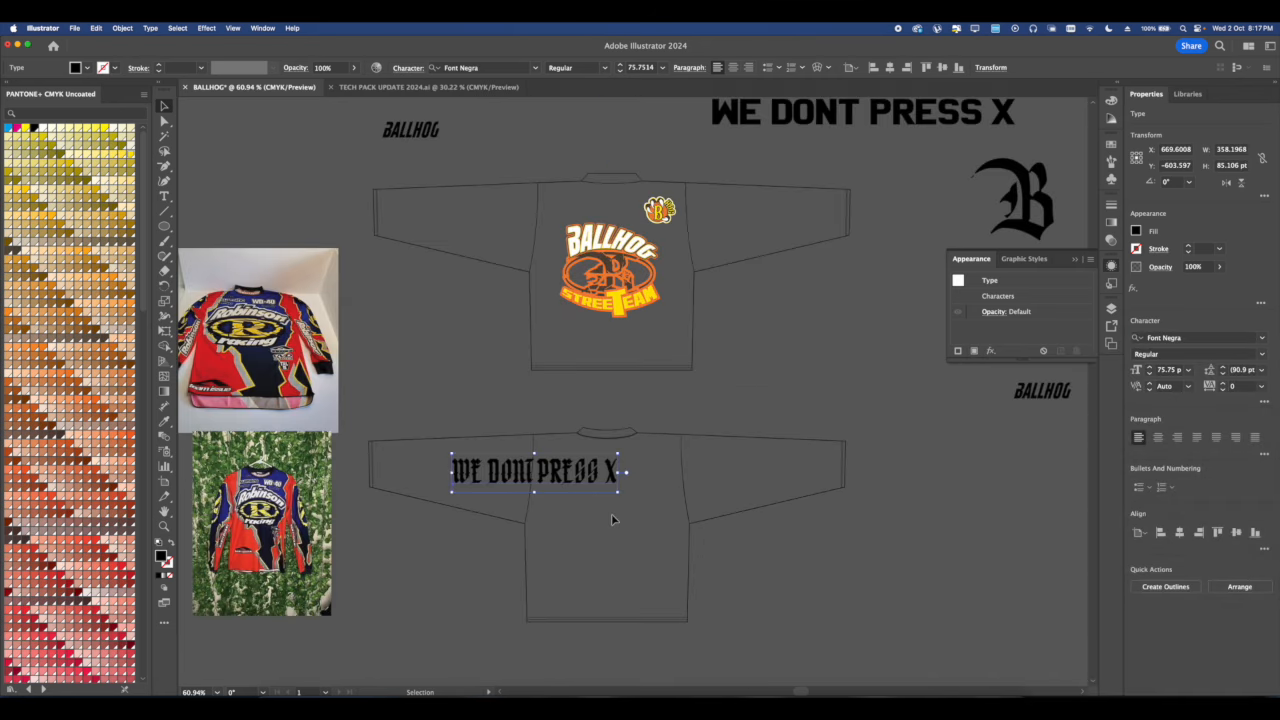
Undo the Font Negra and all caps changes on the lower jersey text.
key(super+z)
scroll(612, 516, down, 4)
key(super+z)
Match the lower jersey text to the STREET TEAM lettering in Alpenkreuzer and place a copy below the jersey photos.
scroll(607, 506, right, 1)
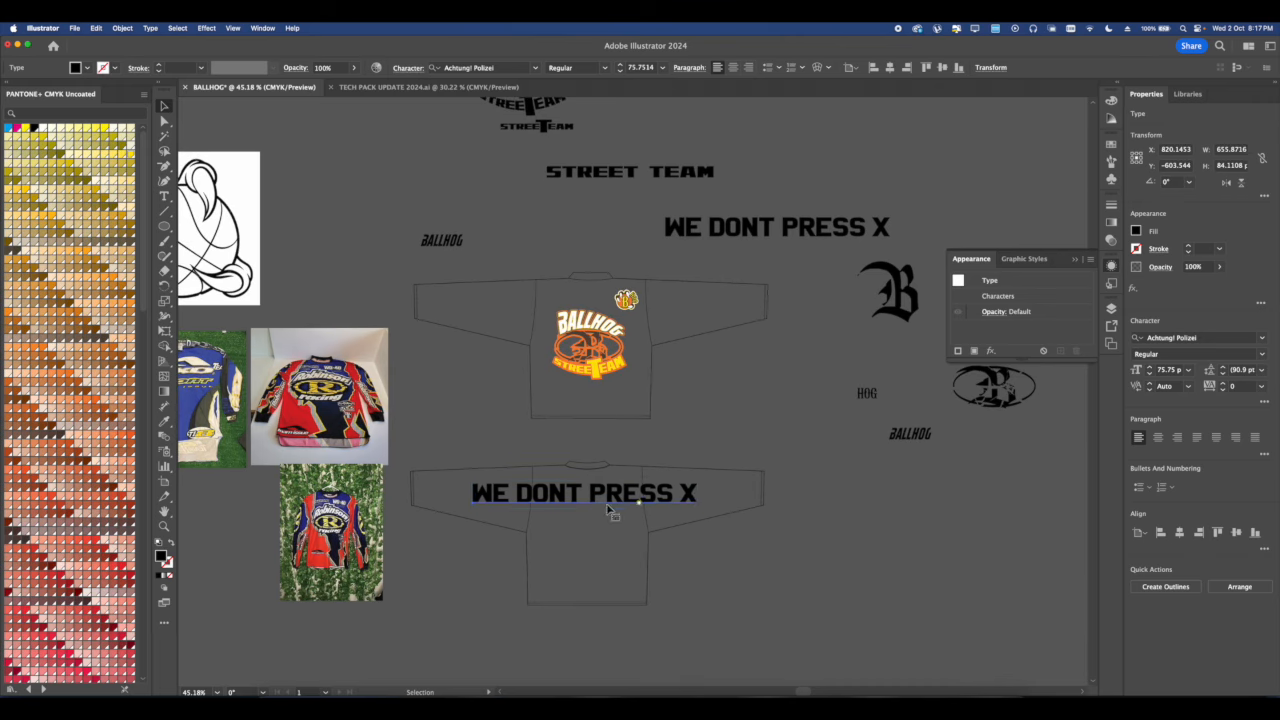
click(585, 162)
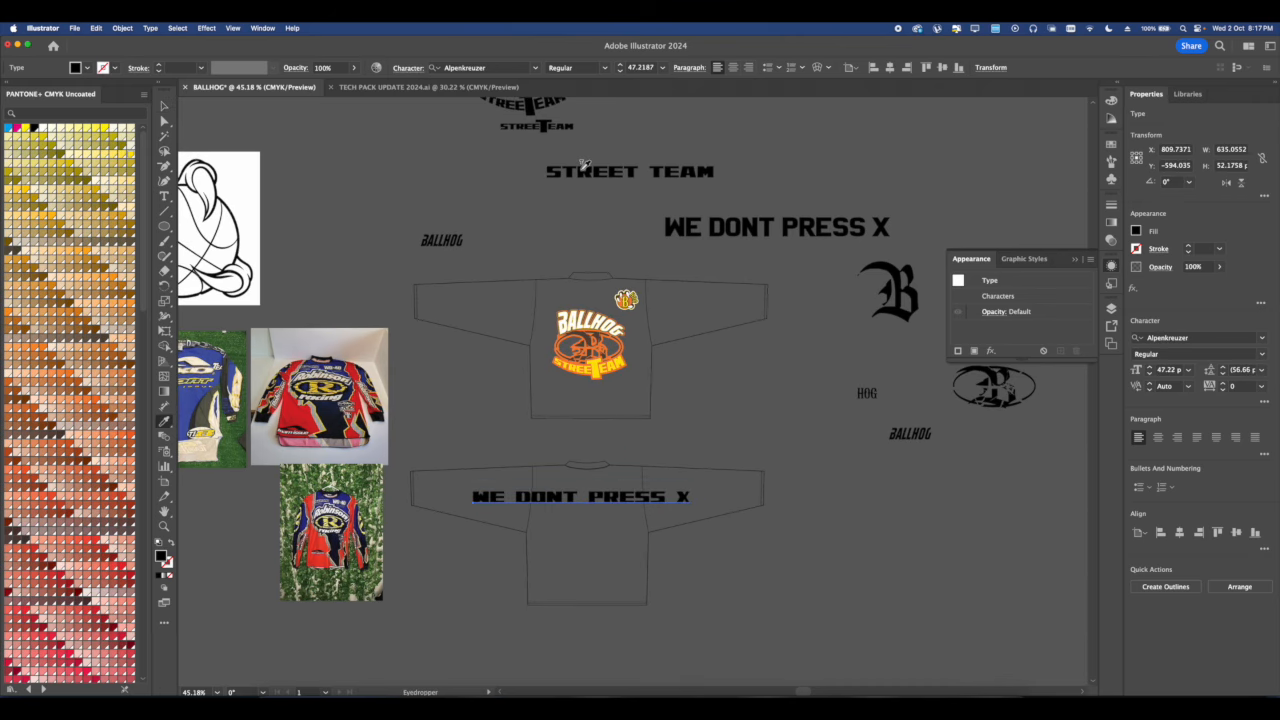
scroll(604, 469, down, 3)
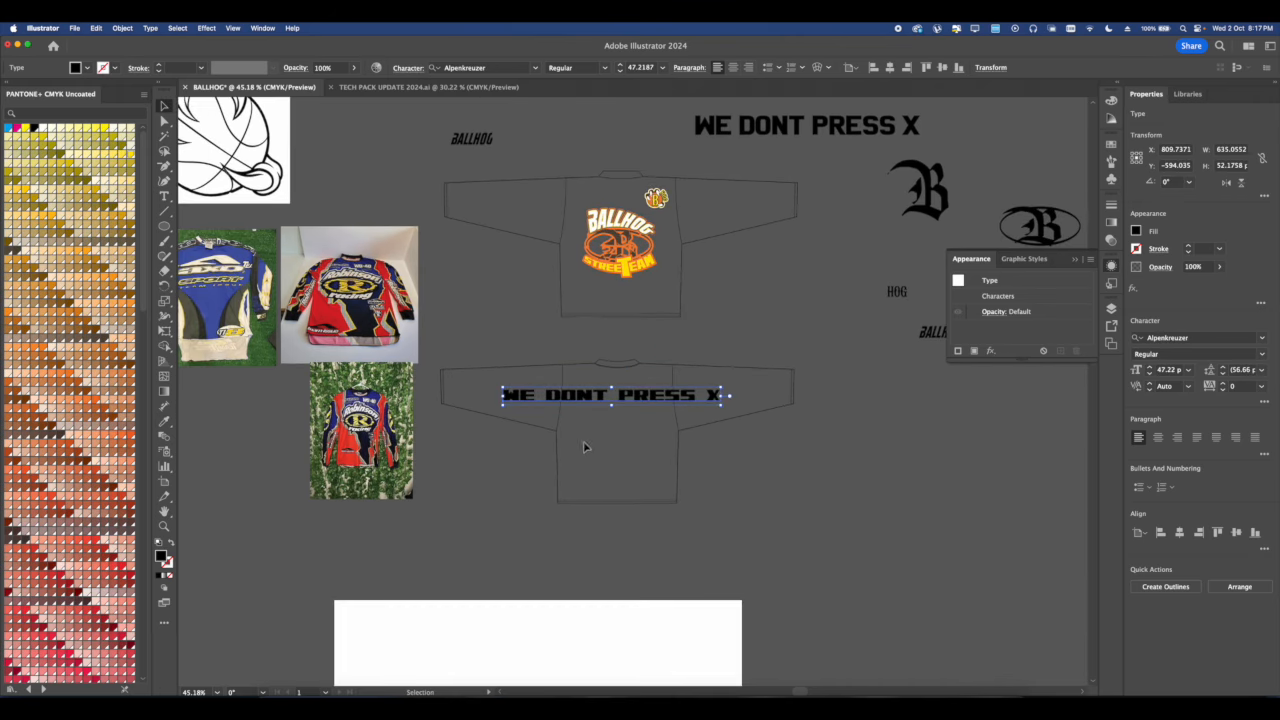
scroll(586, 437, up, 5)
scroll(630, 388, down, 5)
scroll(657, 375, down, 2)
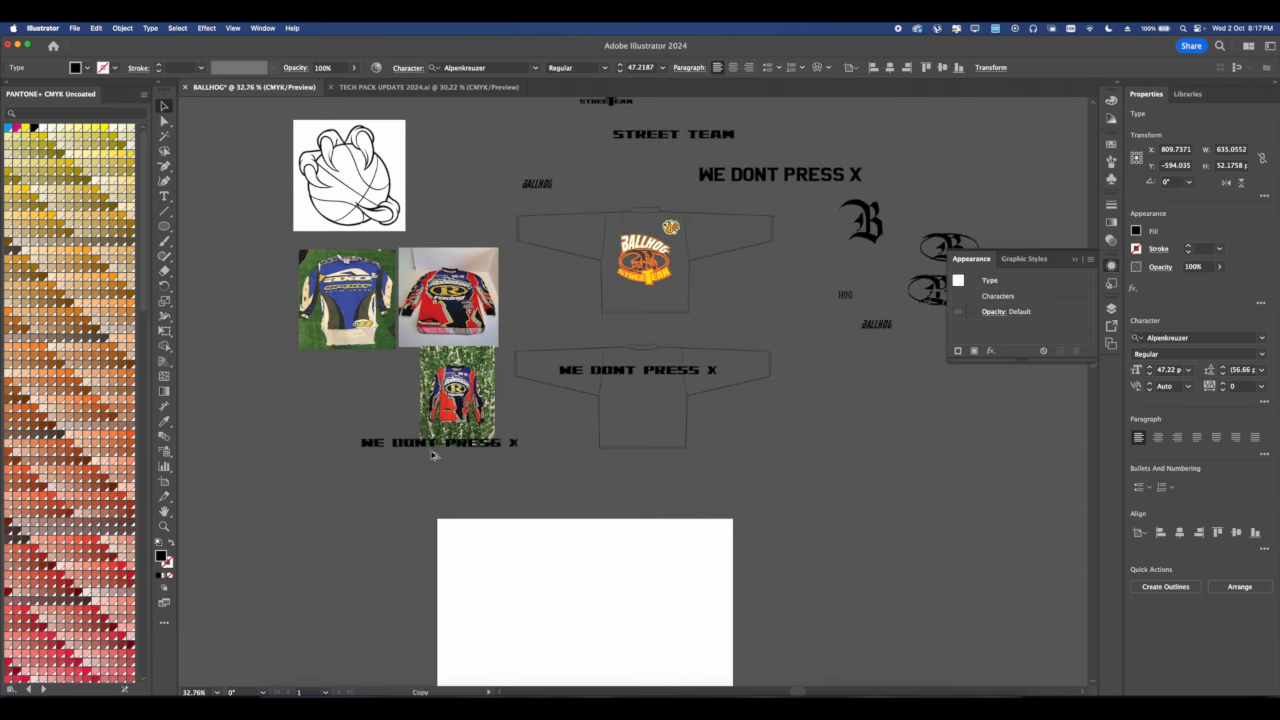
Stretch the lower jersey's WE DONT PRESS X text vertically to about 128 pt tall and position it across the shoulders.
scroll(620, 385, up, 5)
drag(611, 385, 603, 426)
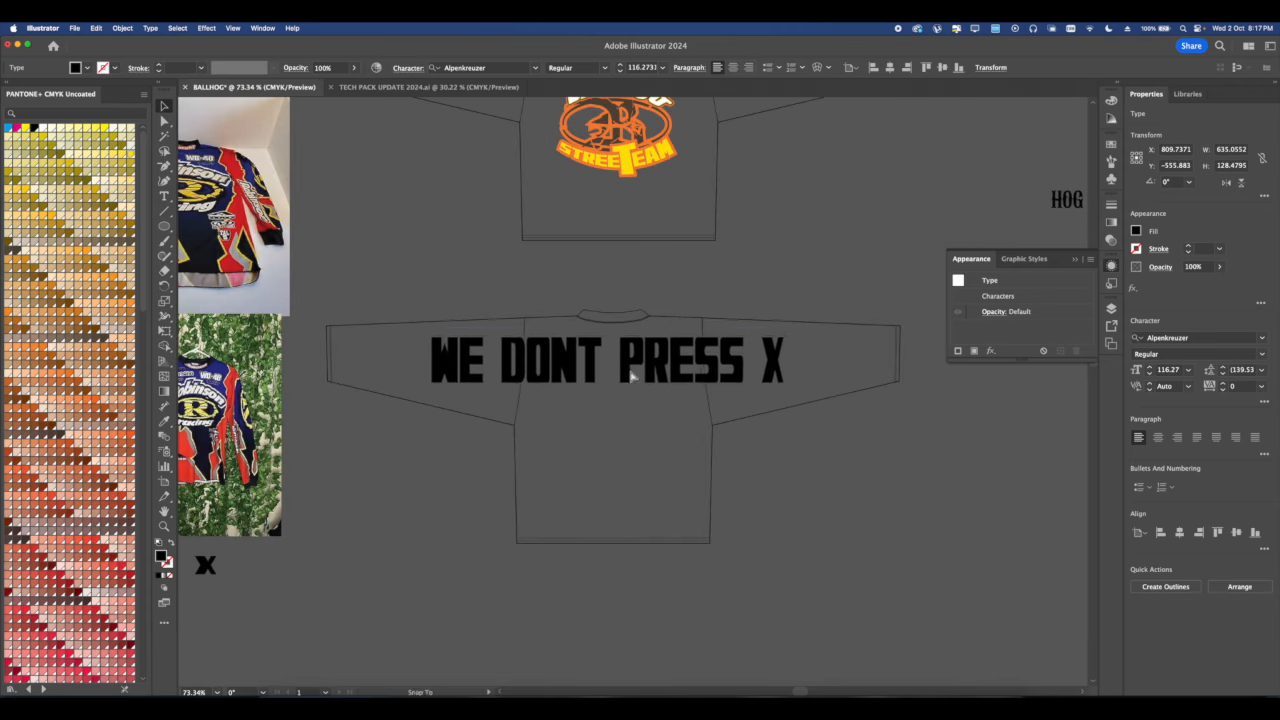
scroll(630, 380, up, 5)
scroll(635, 382, down, 4)
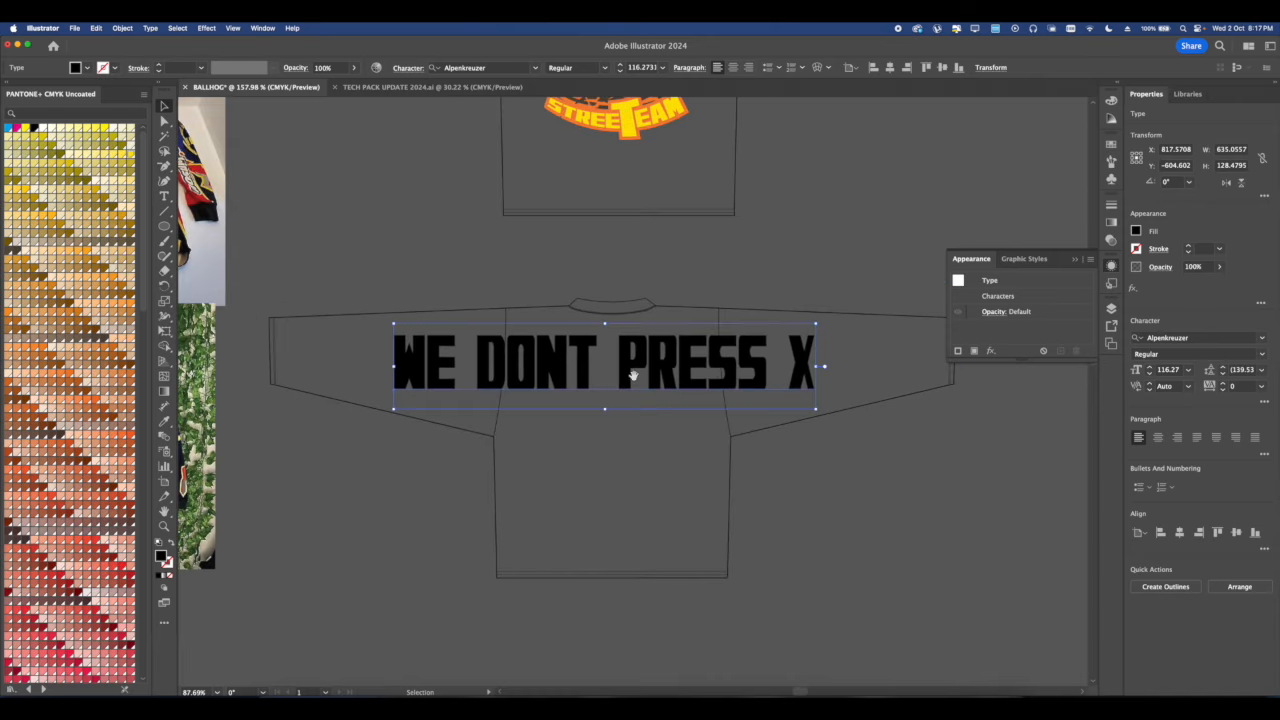
click(611, 446)
Switch to Safari, find the grey PlayStation 1 pin with its controller in front and save the image to Downloads.
key(super+Tab)
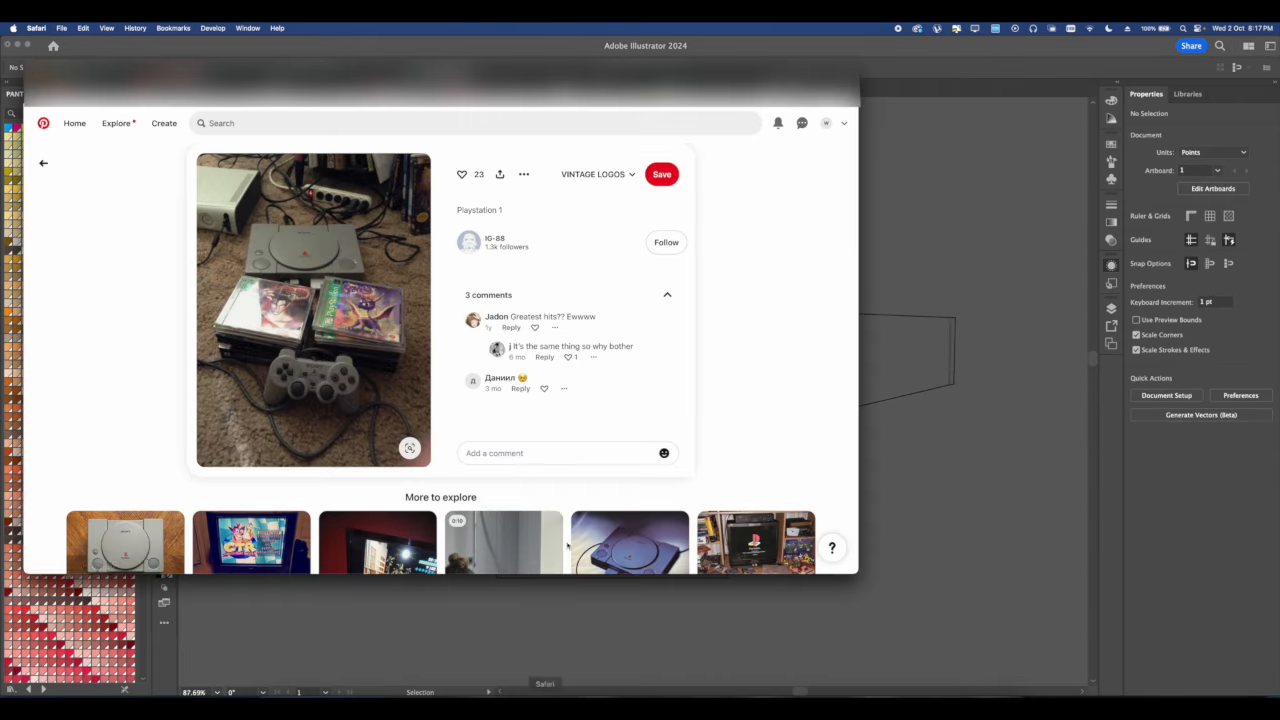
scroll(339, 408, down, 1)
scroll(339, 408, down, 10)
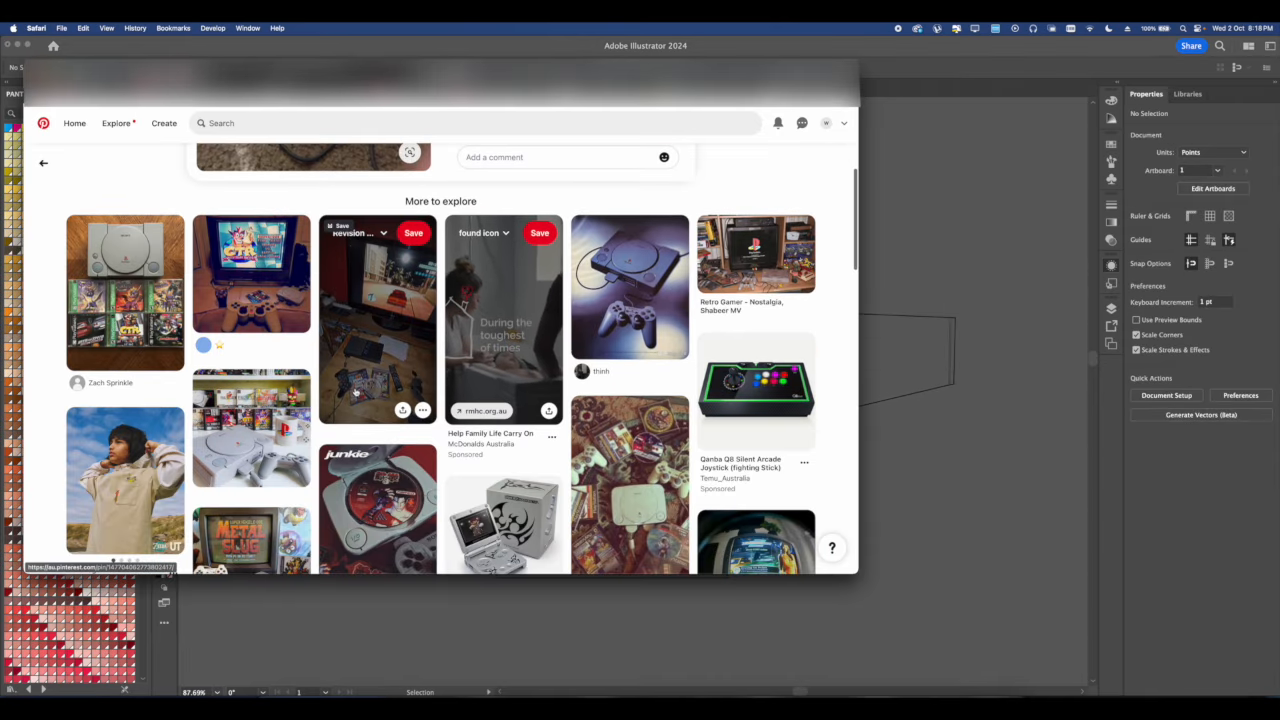
scroll(354, 392, down, 3)
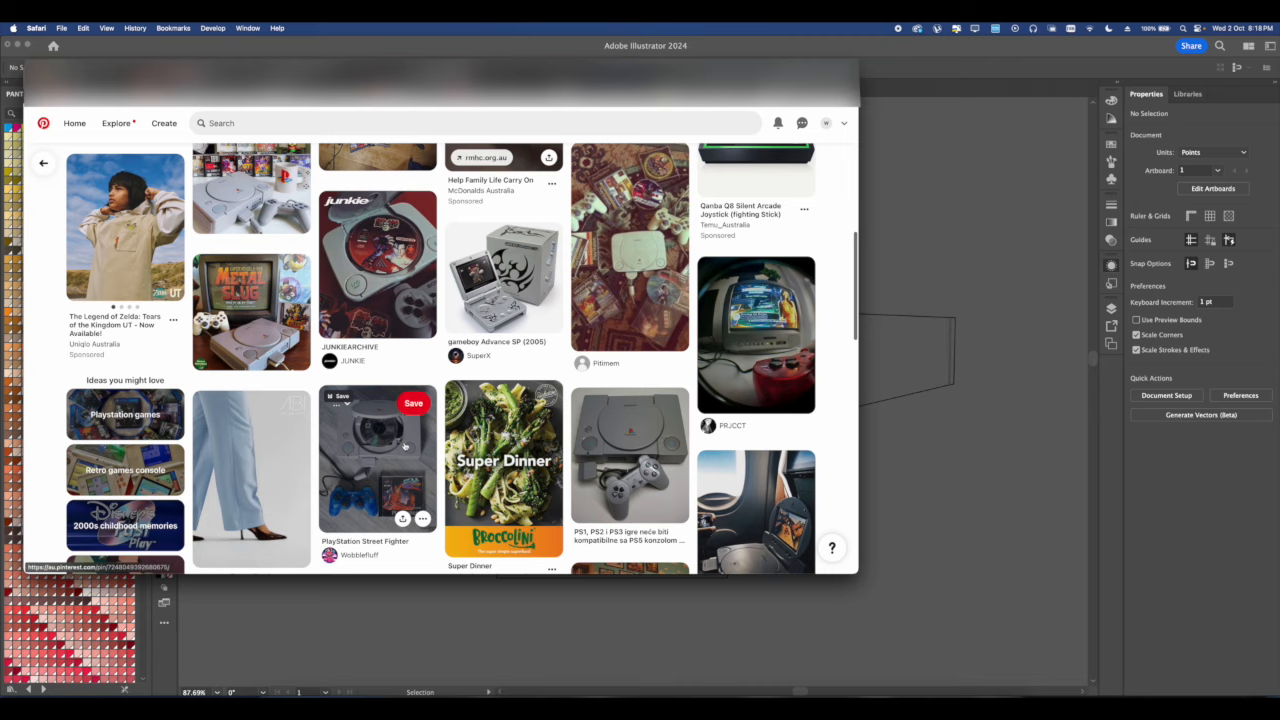
click(615, 484)
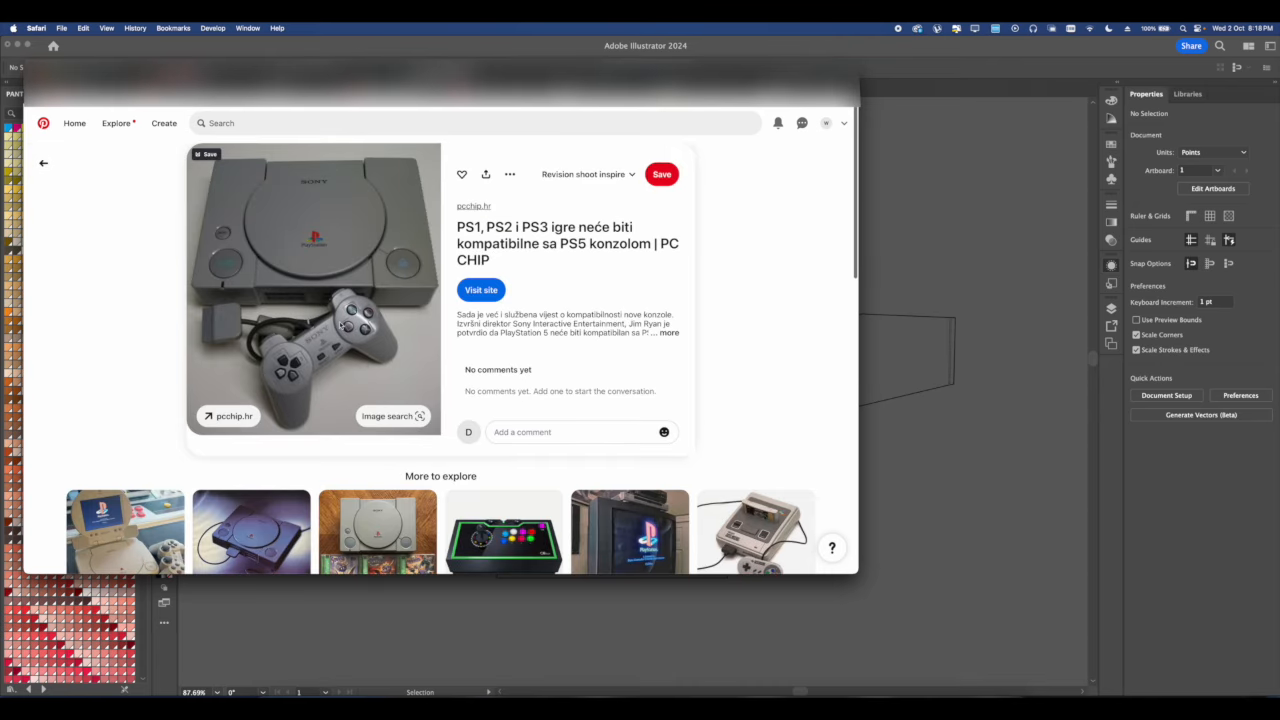
right_click(343, 323)
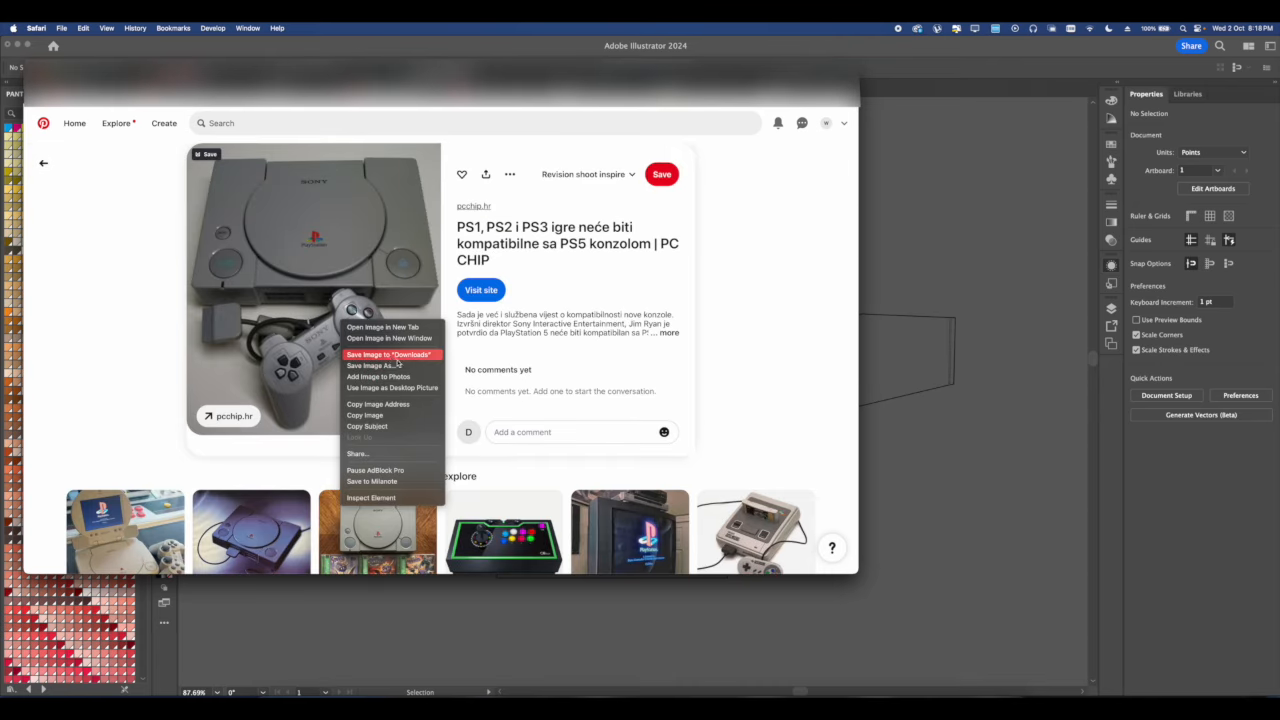
click(397, 357)
Return to Illustrator and place the saved PlayStation 1 photo from the Downloads folder into the document.
click(926, 457)
scroll(474, 429, down, 4)
drag(515, 423, 435, 436)
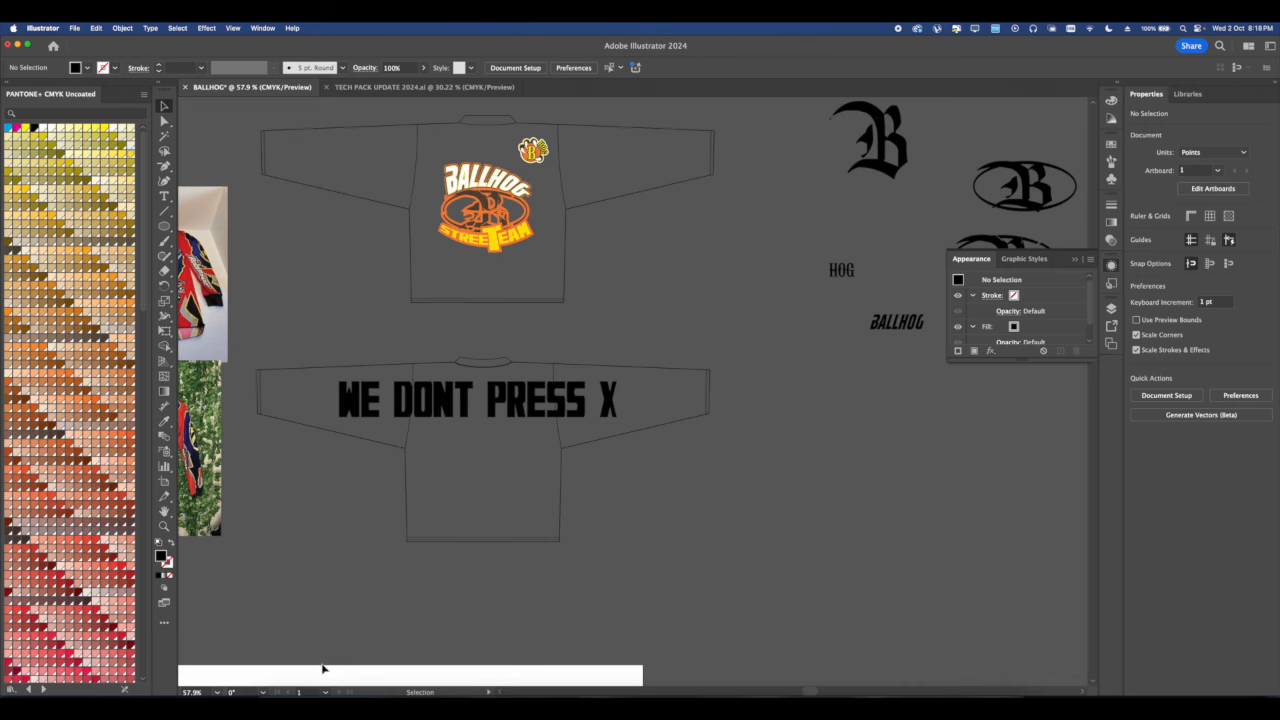
click(273, 678)
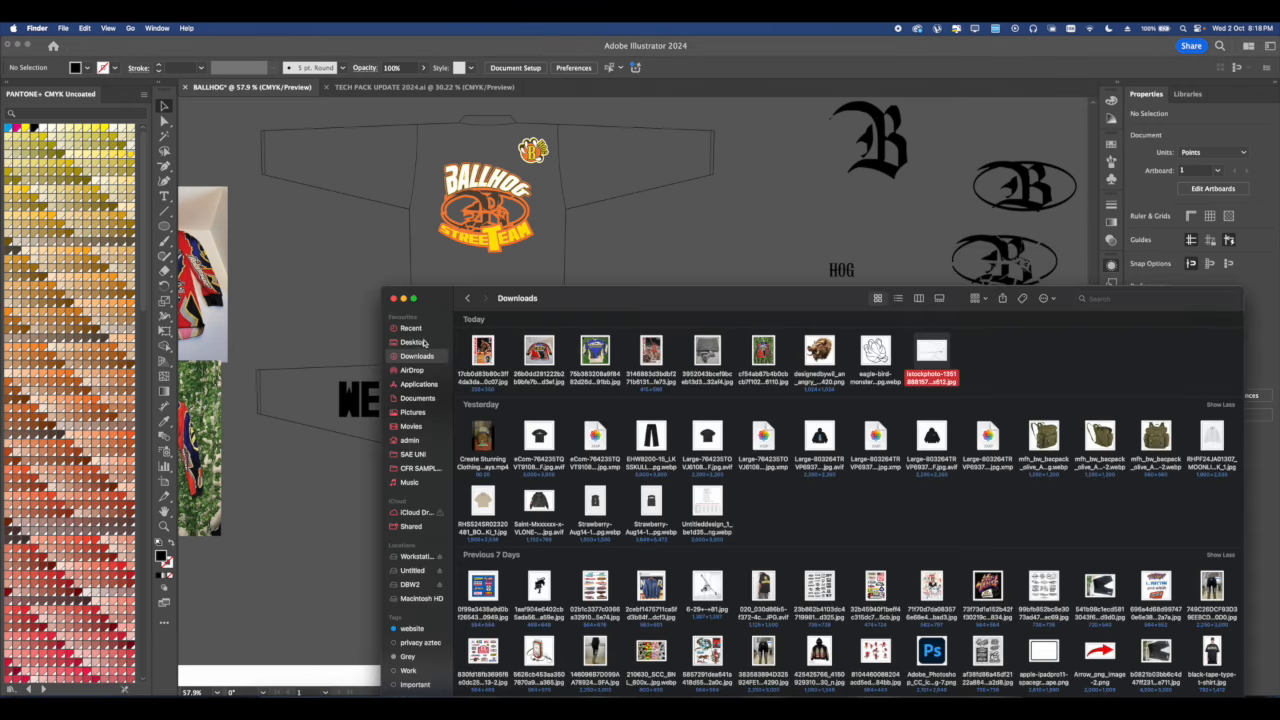
drag(700, 350, 593, 362)
Rotate the PlayStation photo to about 318.5° so the controller sits level, scale it to about 414 pt wide and place it beside the lower jersey.
drag(709, 232, 772, 352)
drag(581, 507, 776, 582)
drag(776, 582, 686, 509)
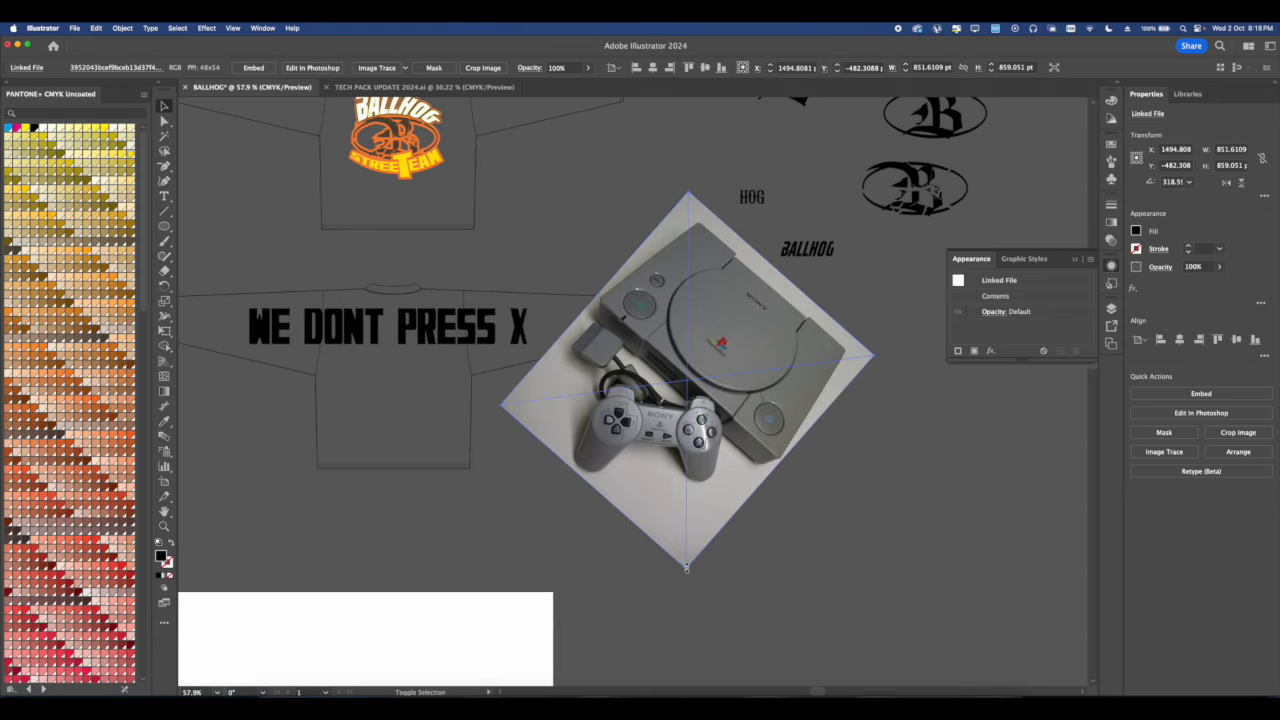
drag(687, 567, 680, 384)
drag(690, 300, 721, 444)
scroll(795, 510, up, 4)
click(799, 518)
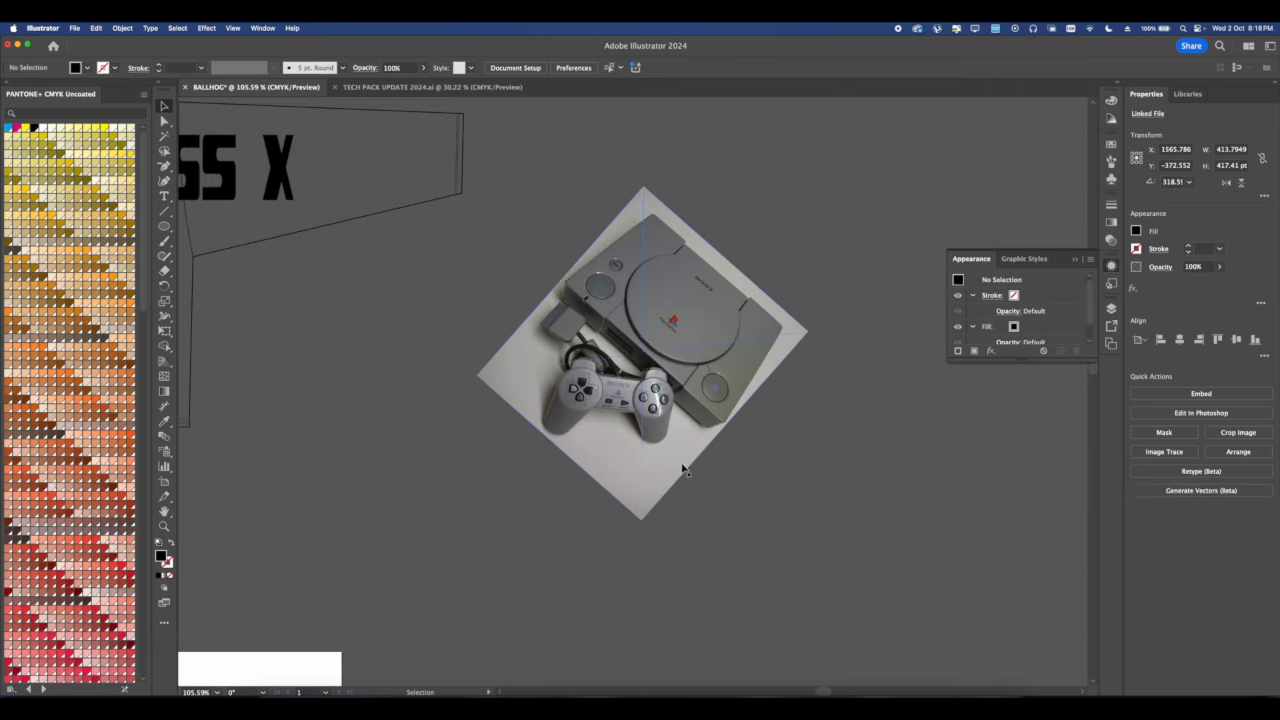
Lock the placed PlayStation 1 photo so it stays fixed as a tracing reference.
scroll(683, 469, up, 5)
click(600, 423)
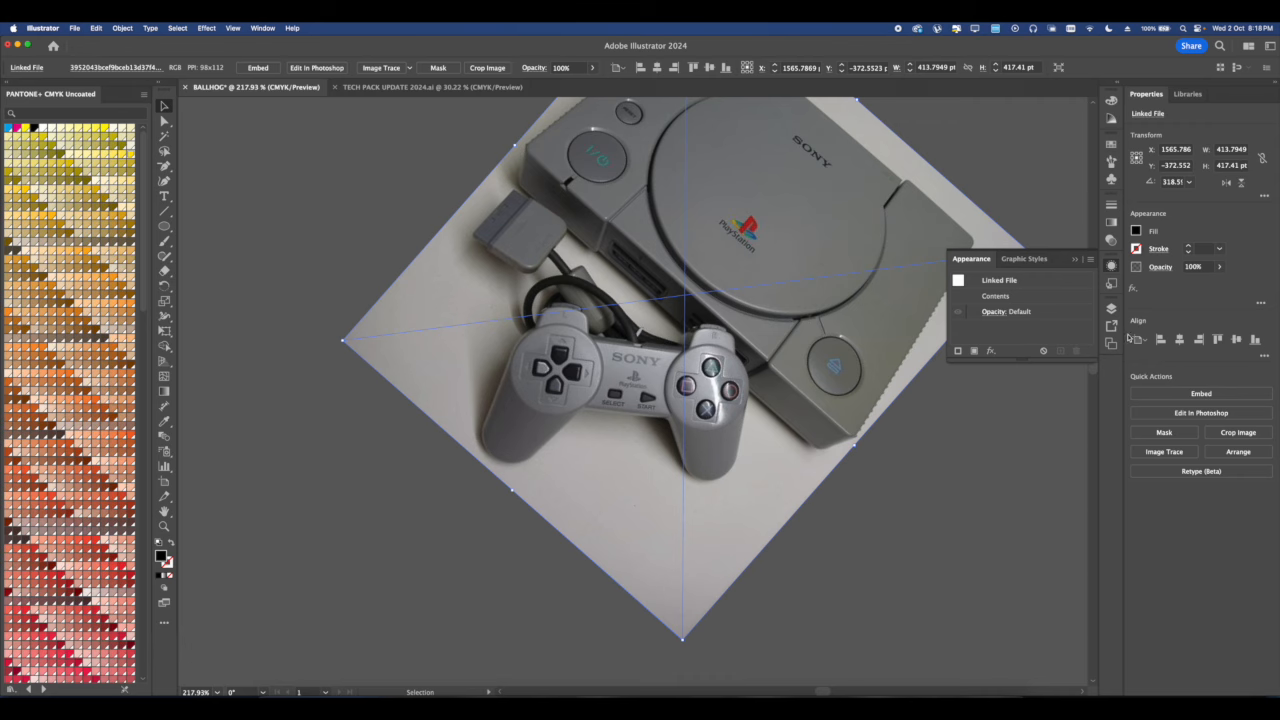
click(1109, 309)
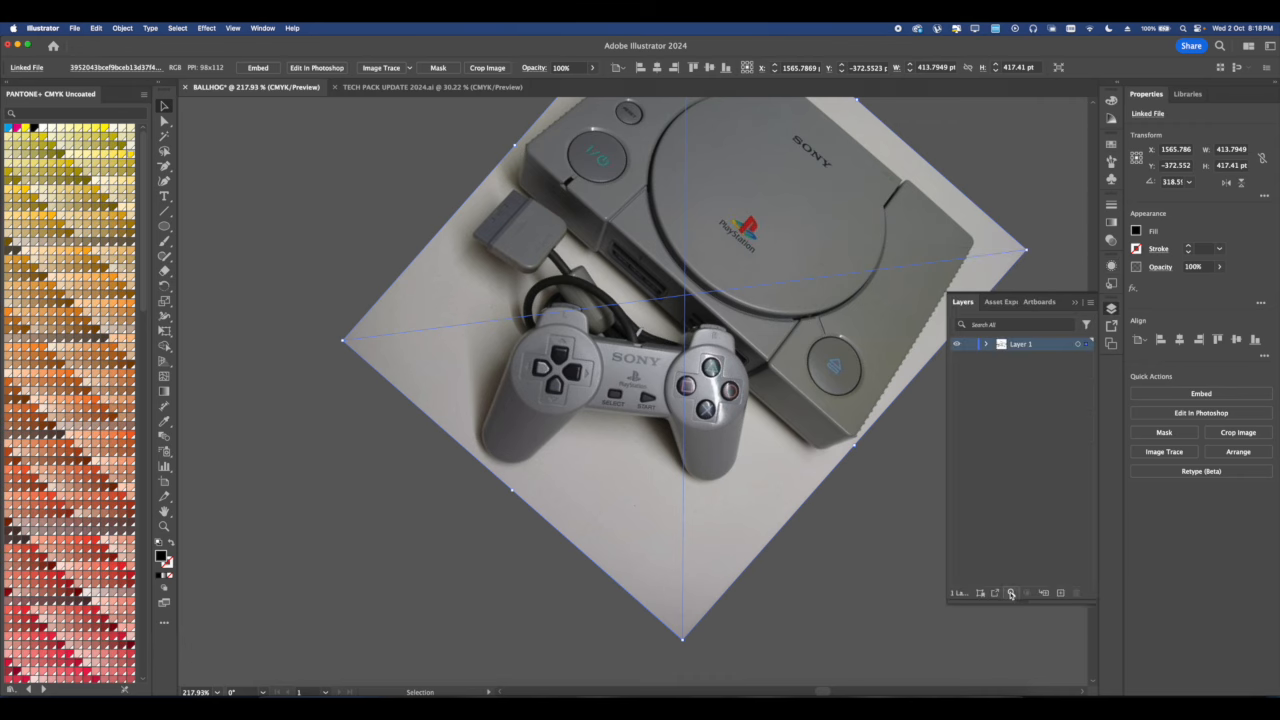
click(1011, 594)
click(970, 357)
scroll(637, 439, up, 2)
drag(637, 439, 673, 460)
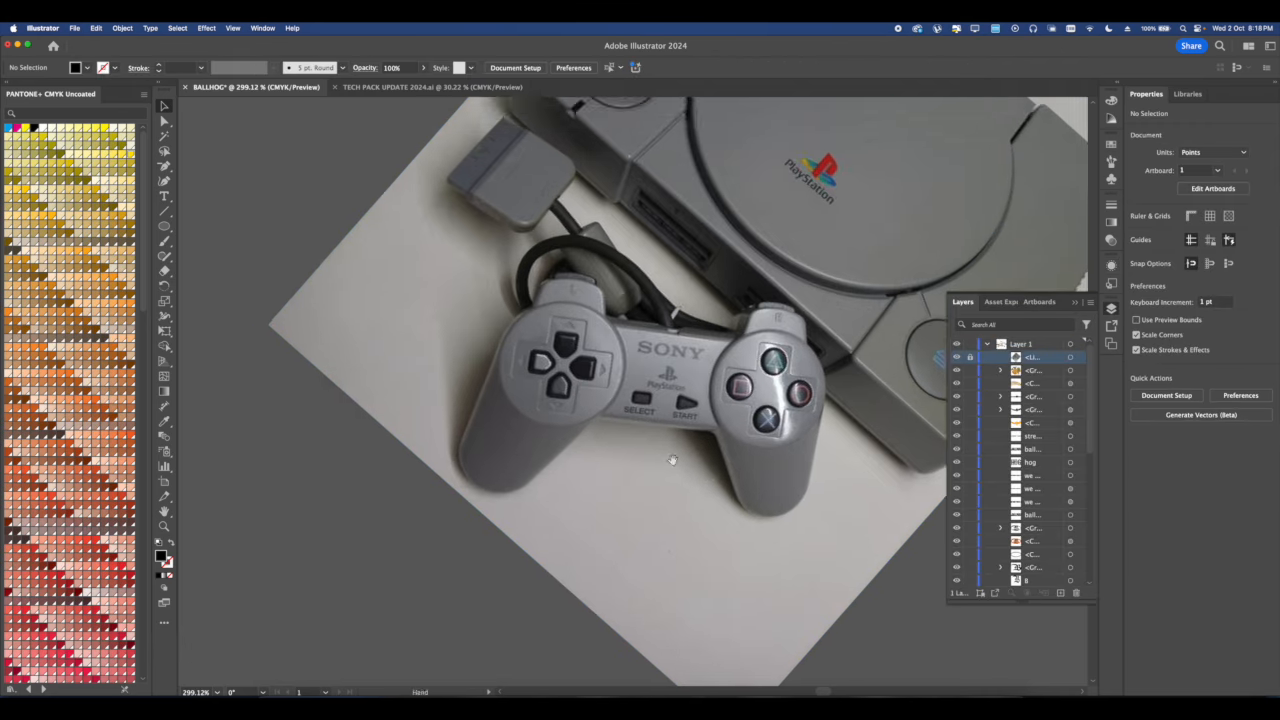
scroll(608, 448, up, 4)
scroll(628, 446, down, 3)
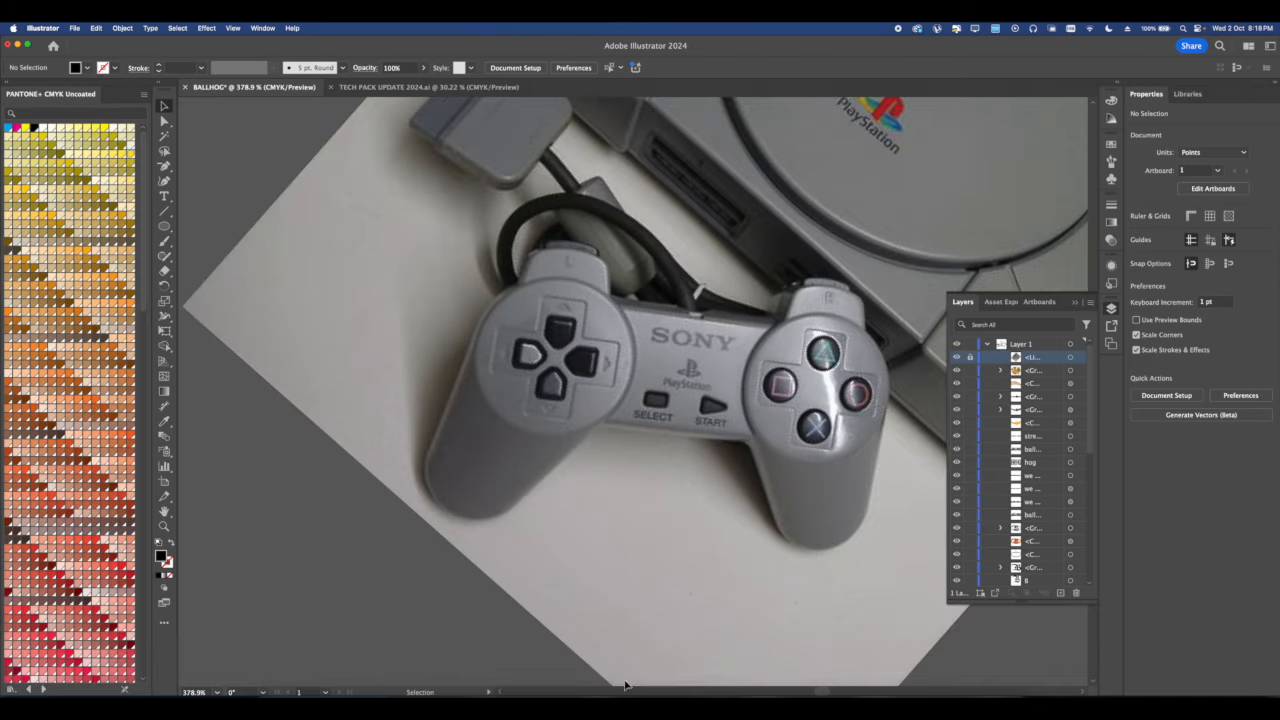
Switch to Safari, search Google for "ps2 control" and save the silver PS2 DualShock 2 controller image to Downloads.
click(543, 700)
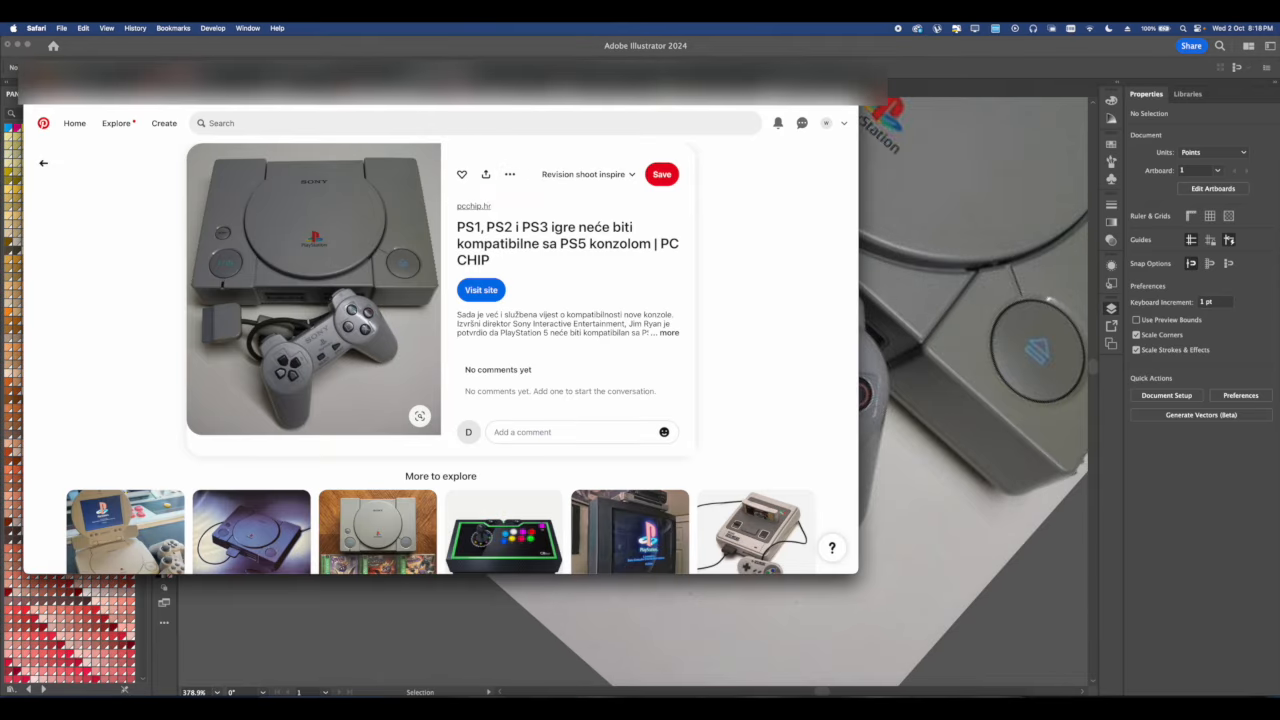
key(ctrl+Tab)
key(super+l)
text(ps)
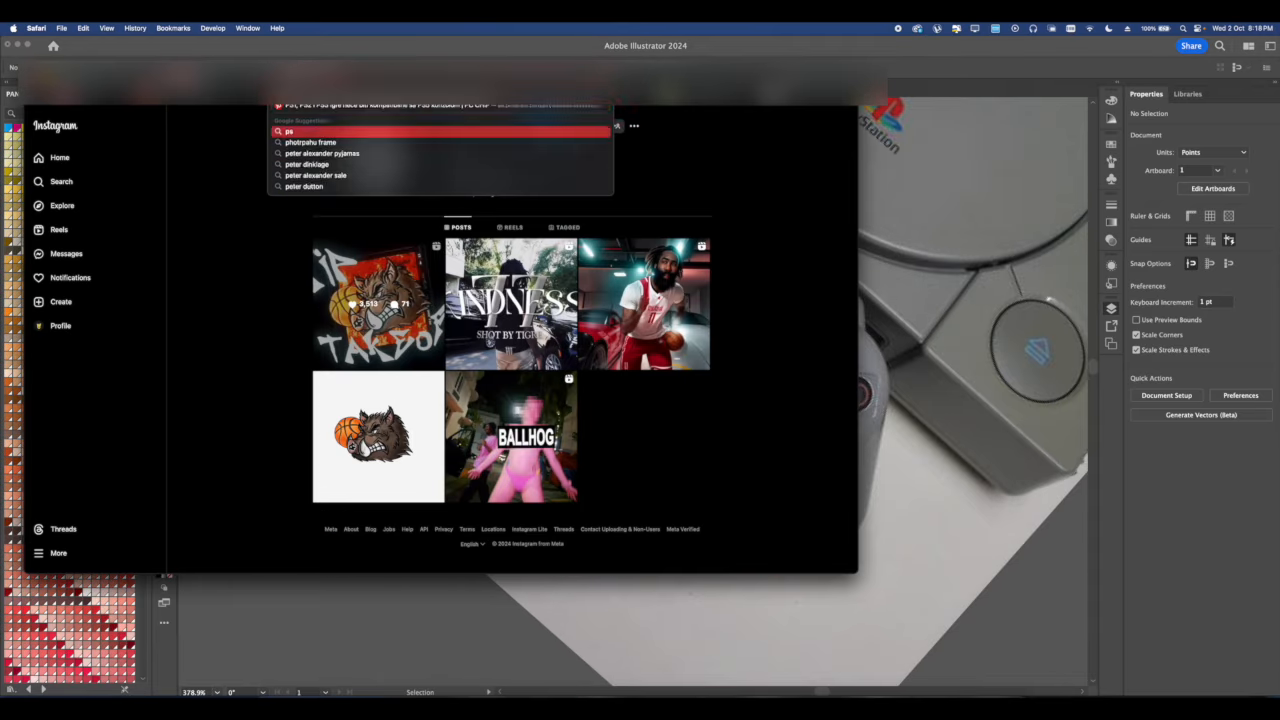
text(2 control)
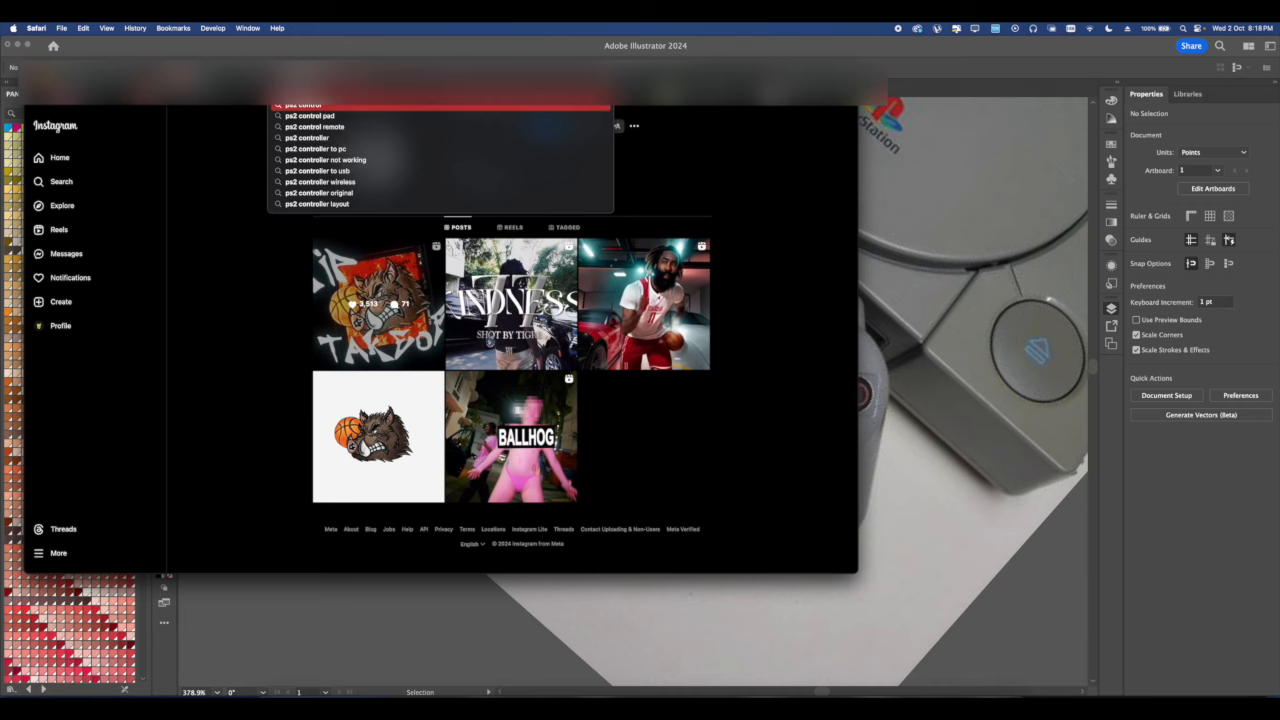
key(Return)
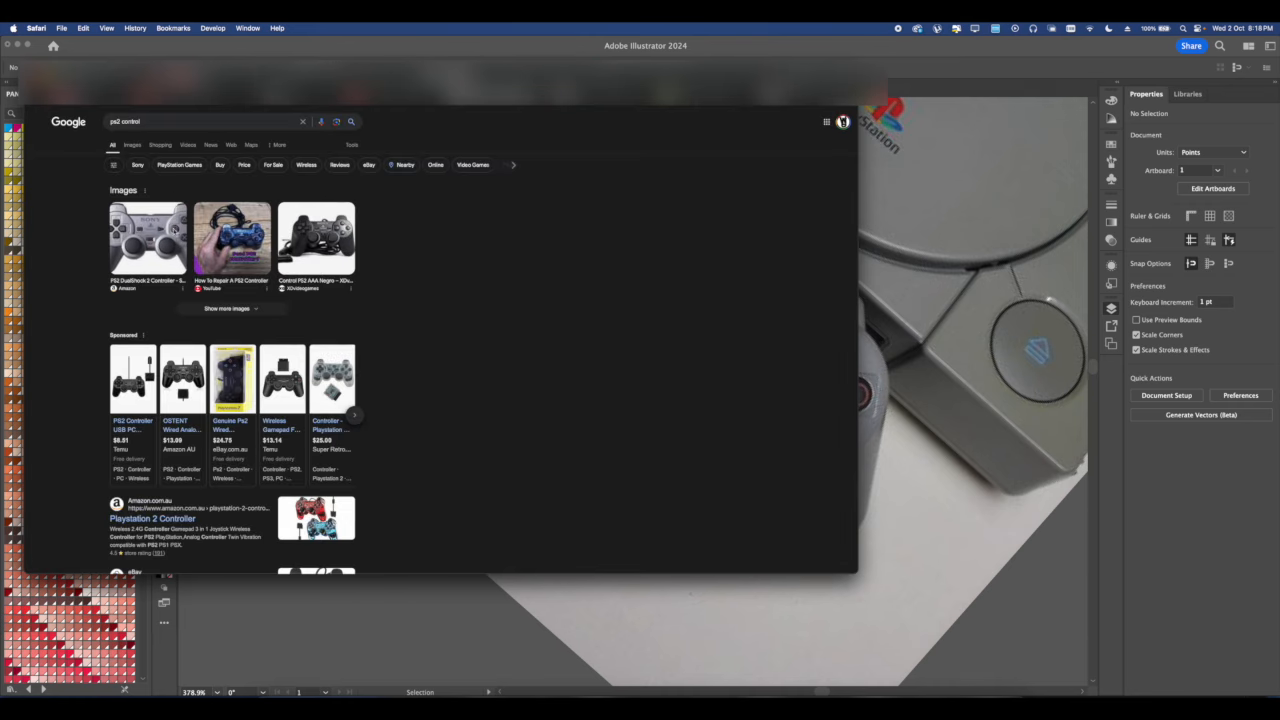
click(173, 228)
right_click(485, 223)
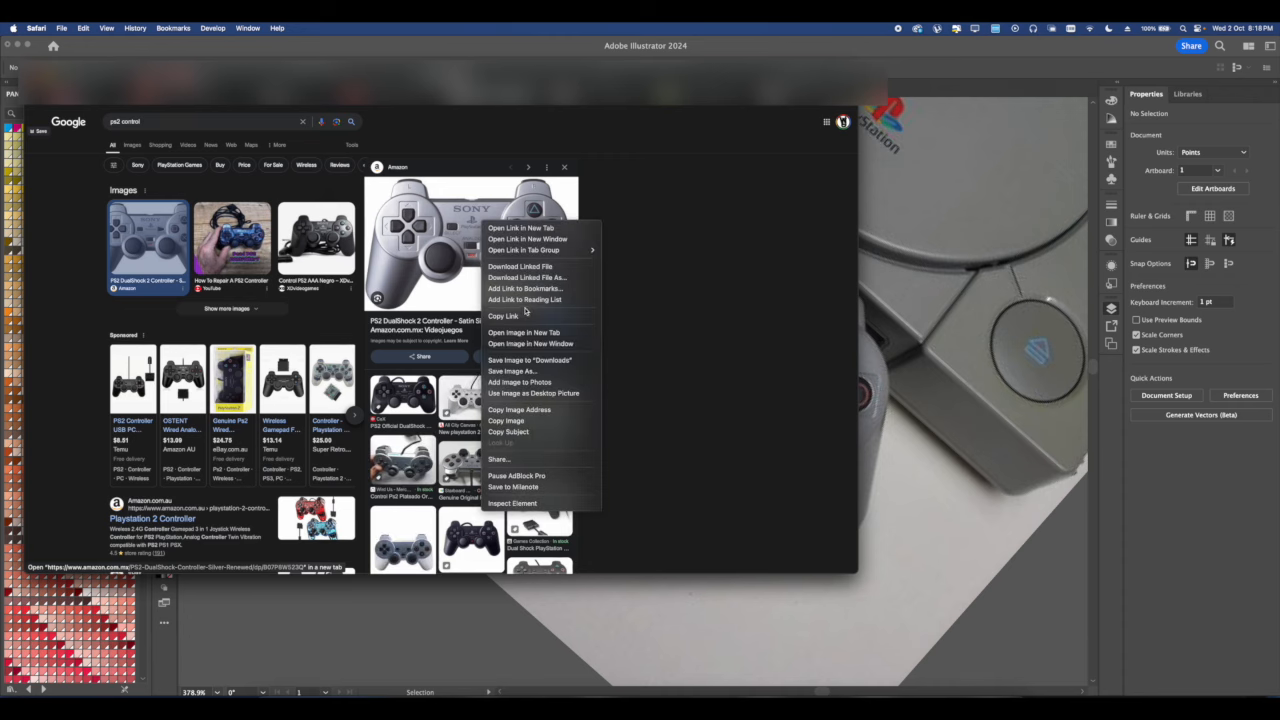
click(553, 360)
Return to Illustrator, unlock the PlayStation 1 photo and delete it from the document.
key(super+Tab)
scroll(798, 305, down, 3)
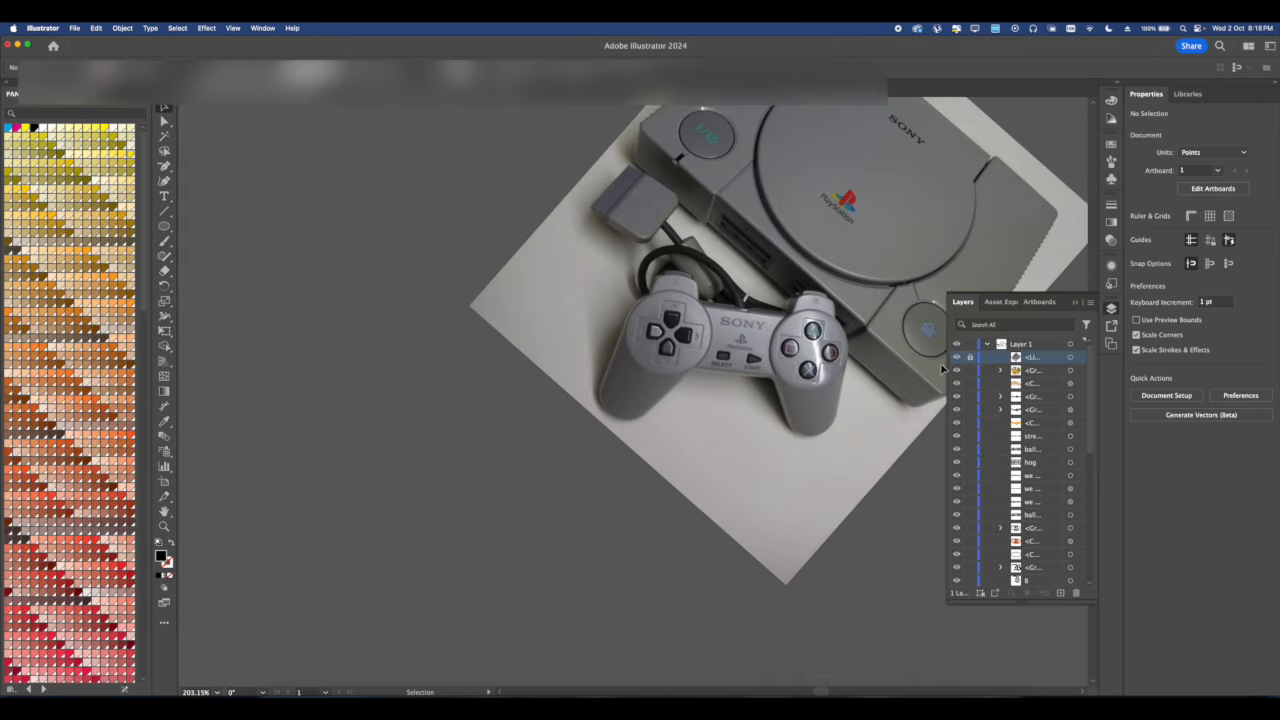
click(858, 358)
key(BackSpace)
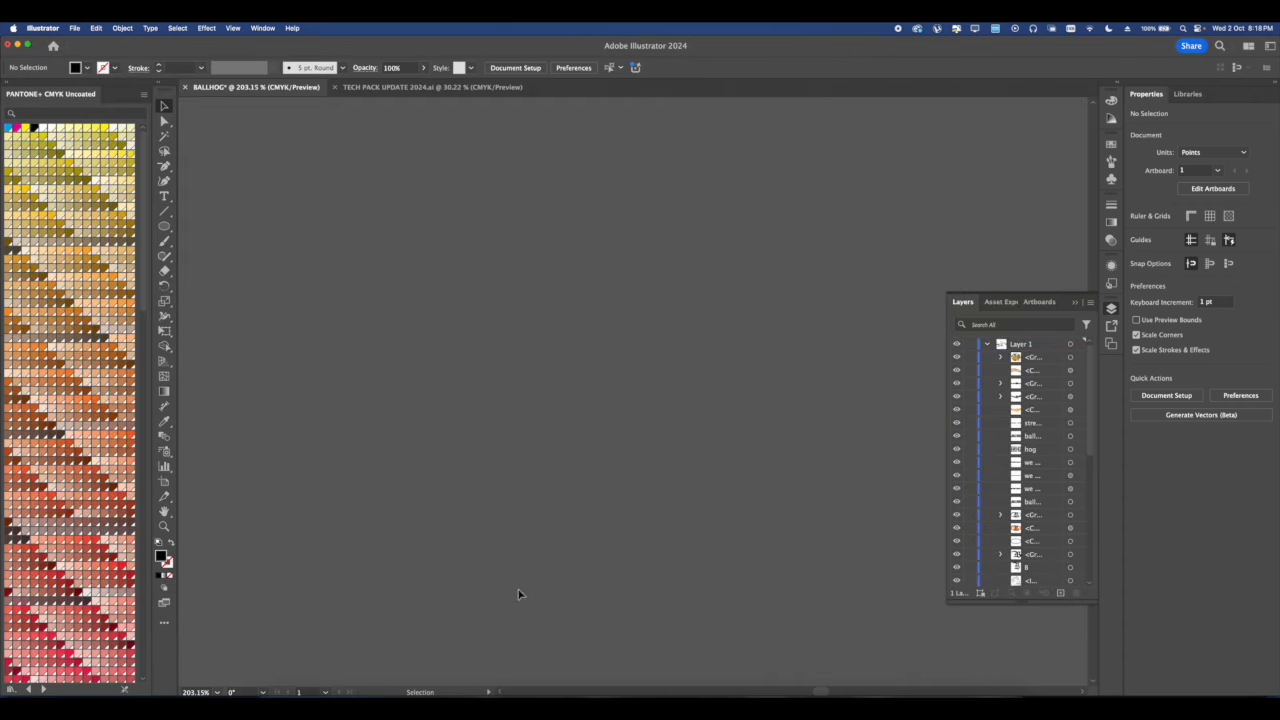
Place the saved silver PS2 controller image from the Downloads folder into the document.
click(272, 703)
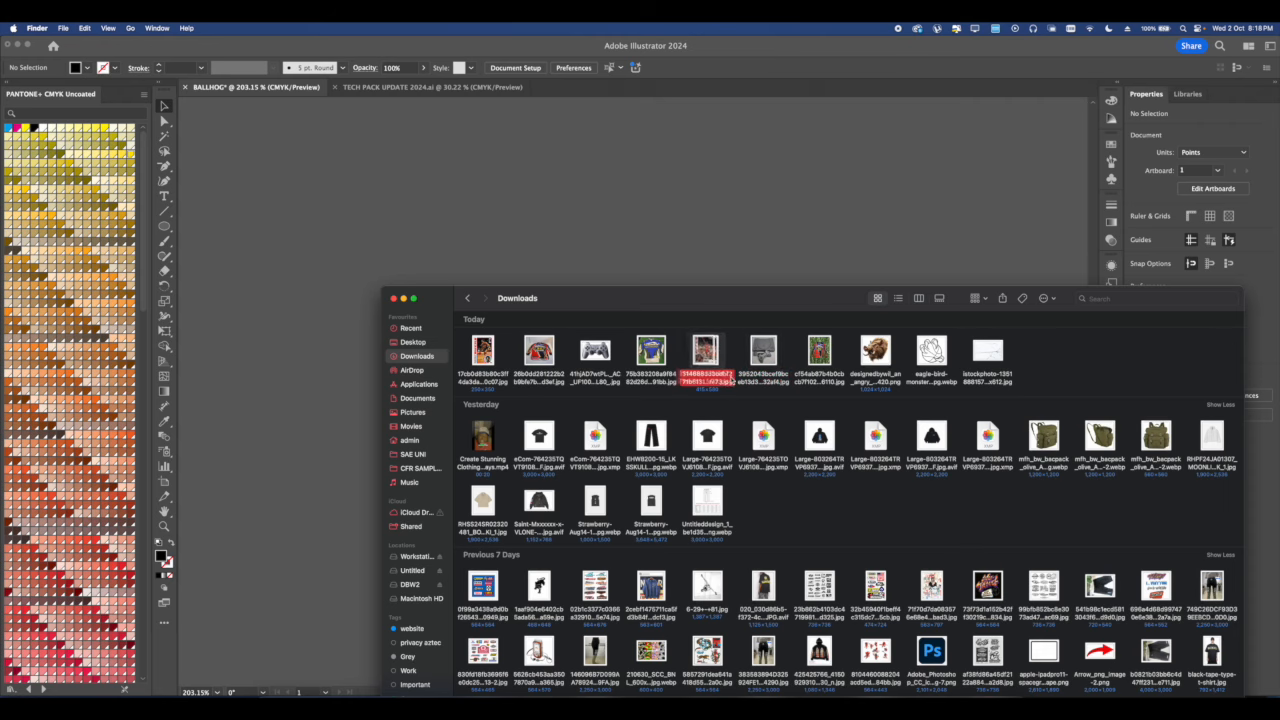
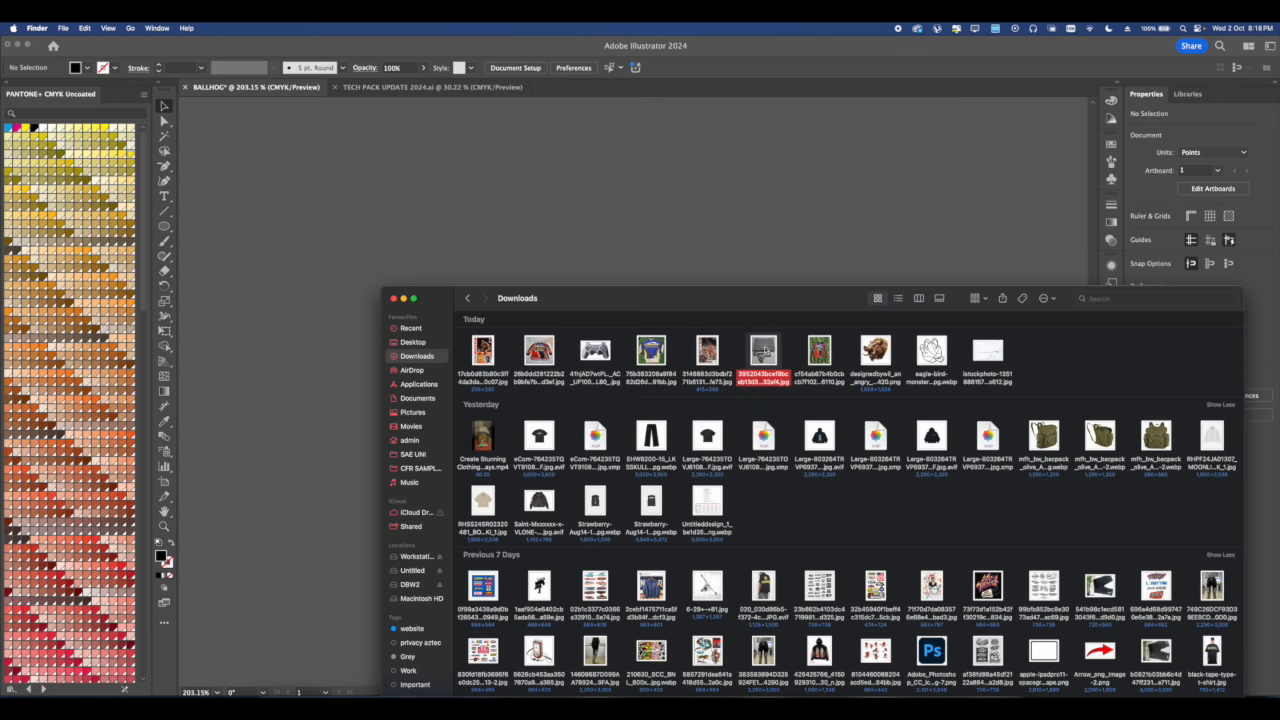
drag(584, 358, 640, 212)
scroll(648, 286, down, 5)
scroll(650, 287, up, 3)
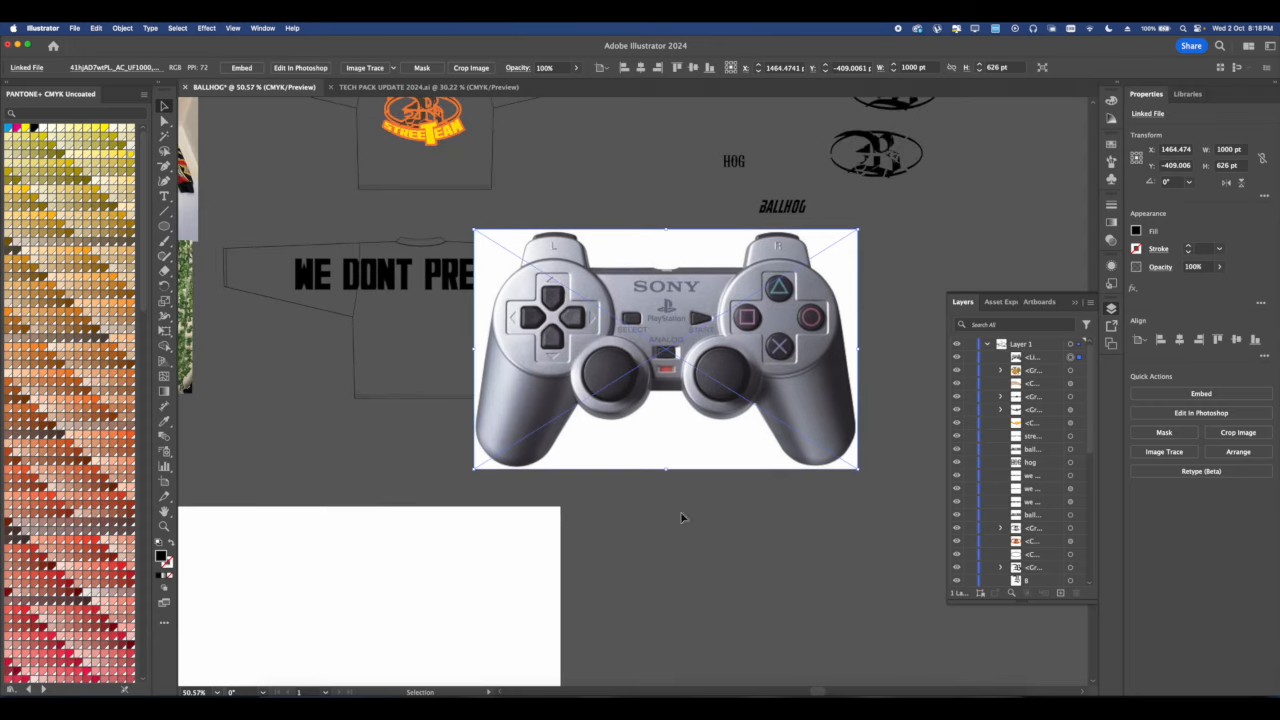
Scale the controller image down proportionally and place it at the lower right beside the WE DONT PRESS X jersey.
drag(669, 468, 666, 292)
drag(666, 268, 689, 378)
click(706, 414)
scroll(703, 405, up, 4)
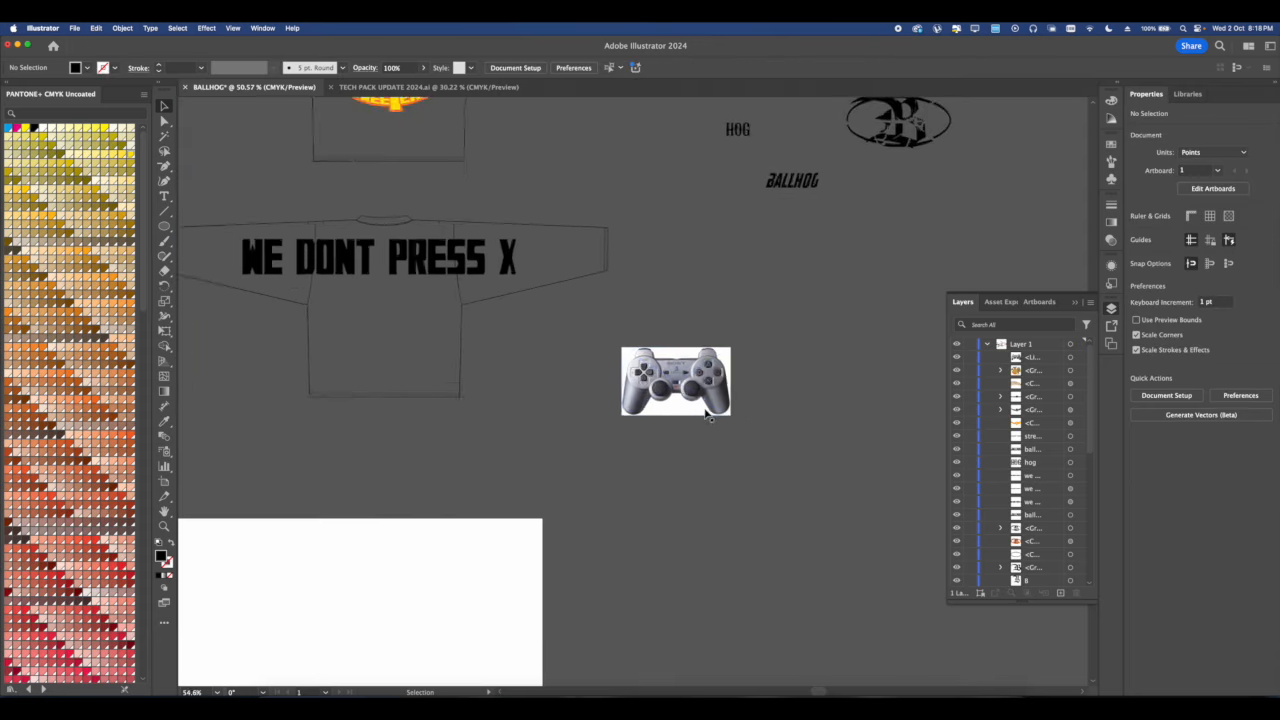
Lock the PS2 controller image as a fixed tracing reference.
click(660, 390)
click(969, 358)
scroll(610, 368, up, 5)
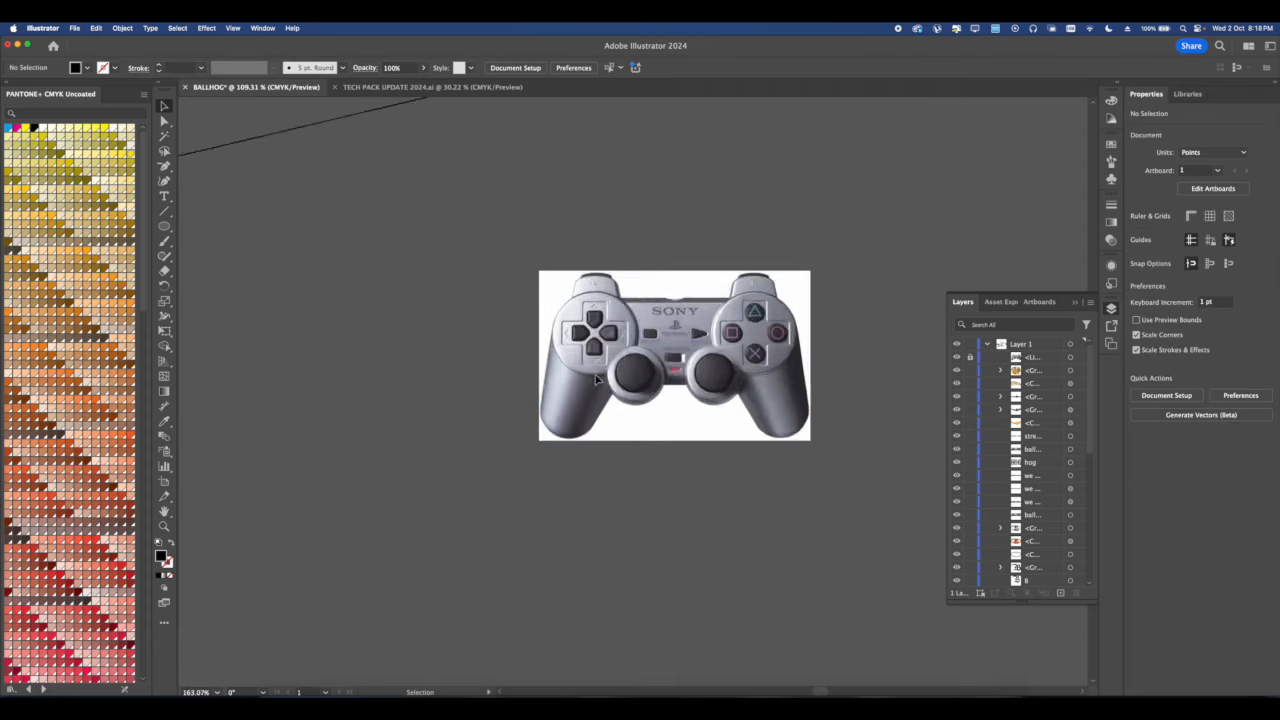
scroll(612, 364, up, 4)
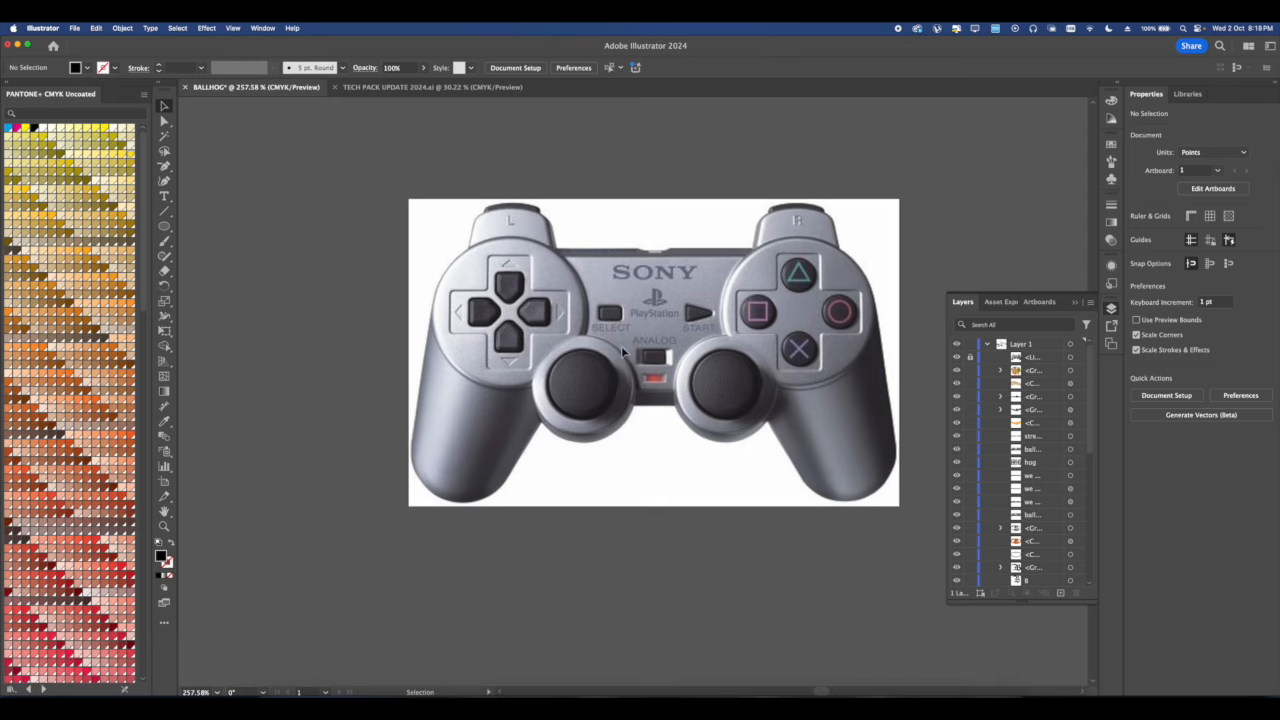
drag(626, 351, 627, 351)
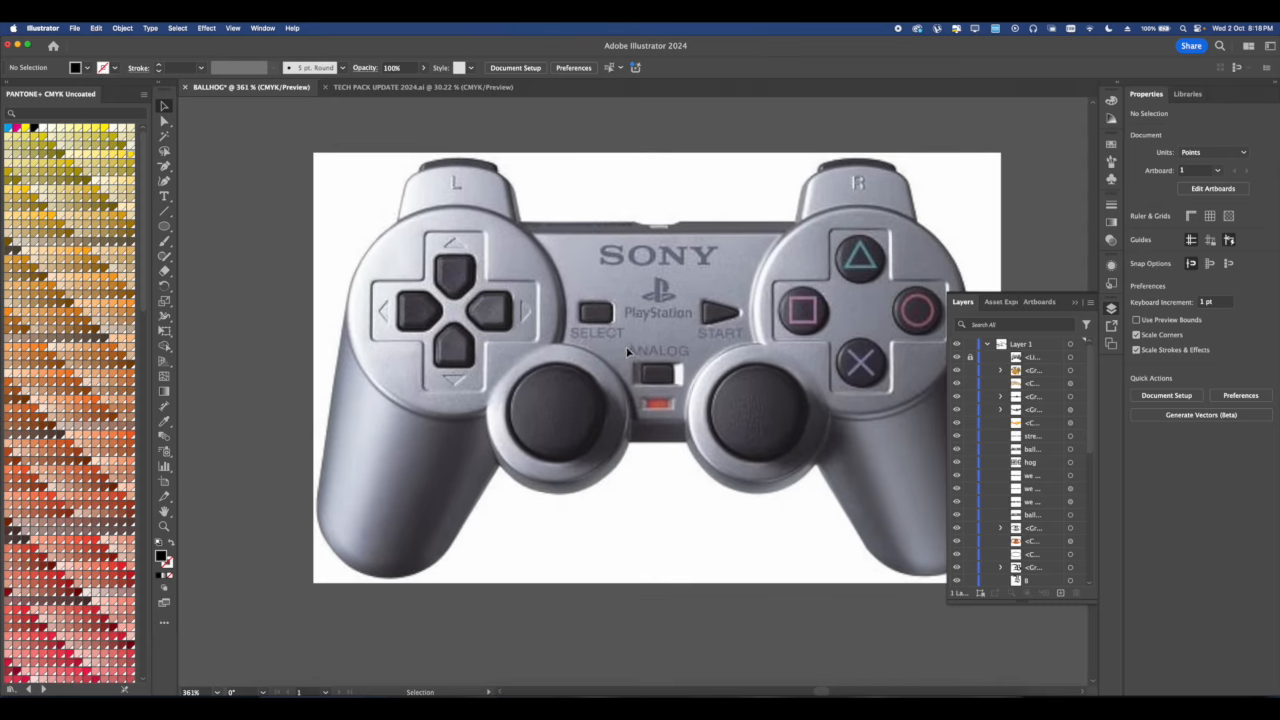
Draw a black circle about 77 pt wide and position it over the controller's round D-pad section.
click(164, 226)
drag(425, 247, 480, 250)
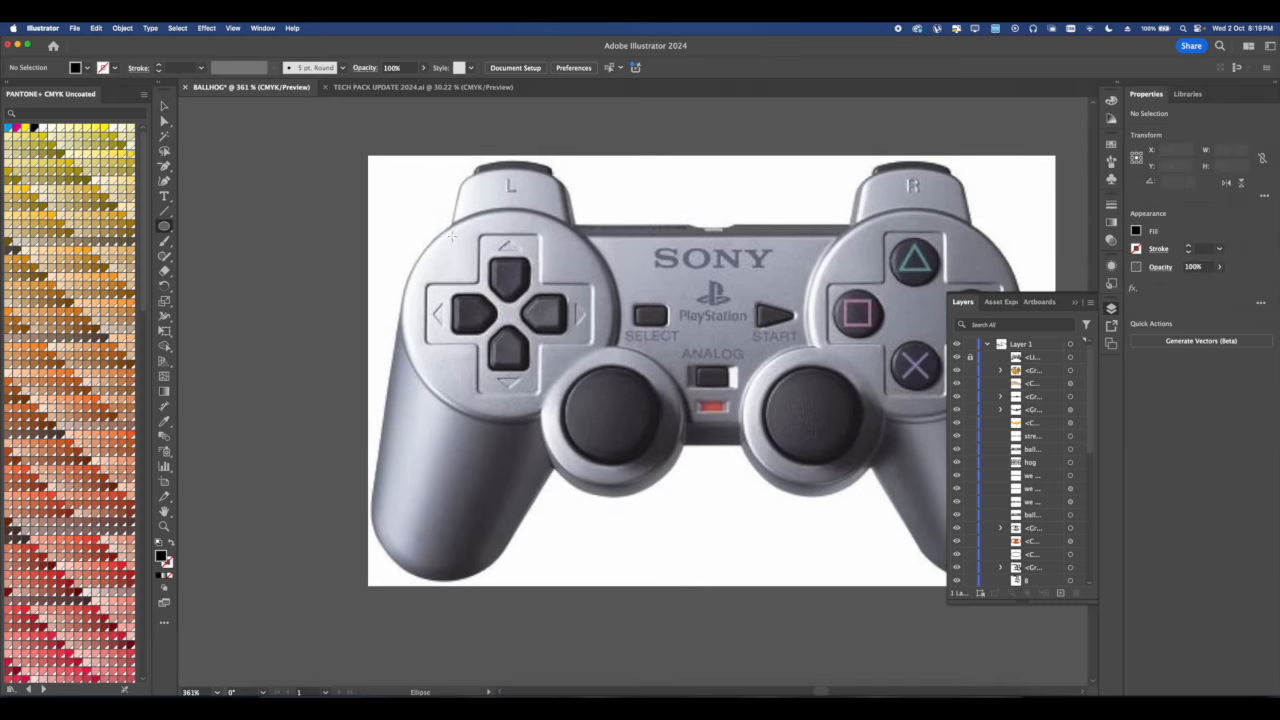
drag(416, 213, 628, 428)
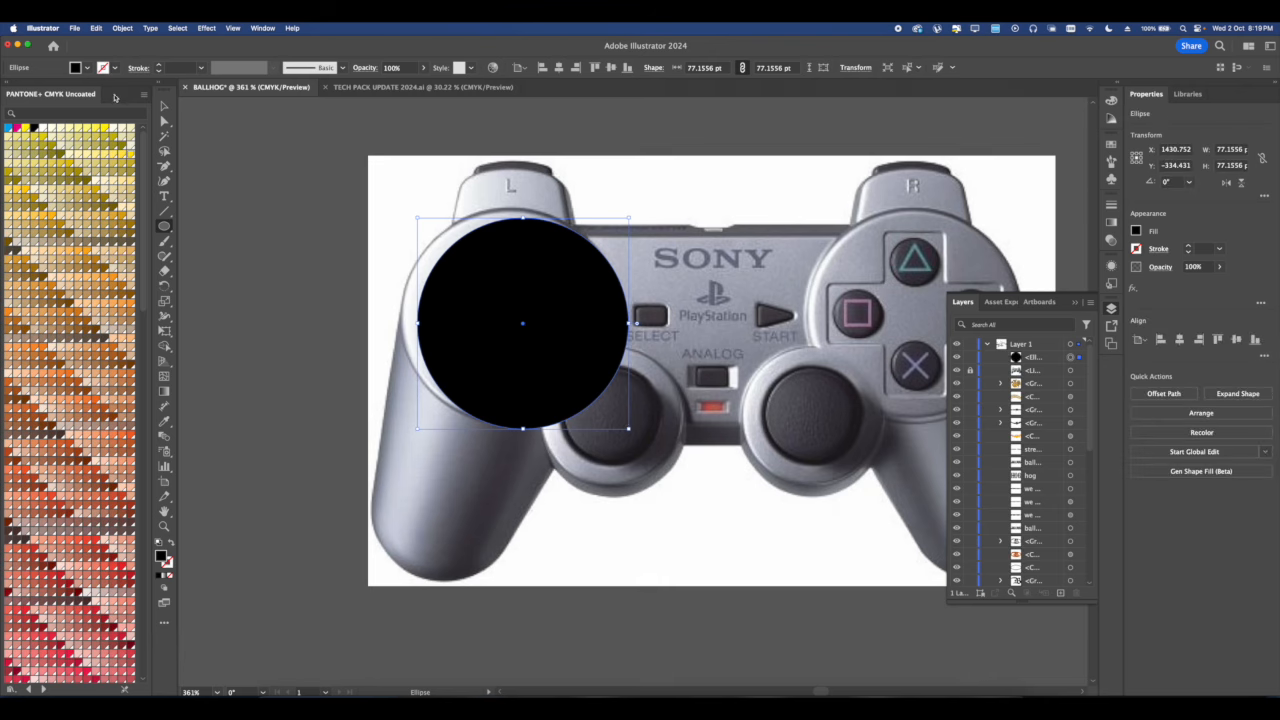
click(166, 107)
drag(477, 320, 457, 310)
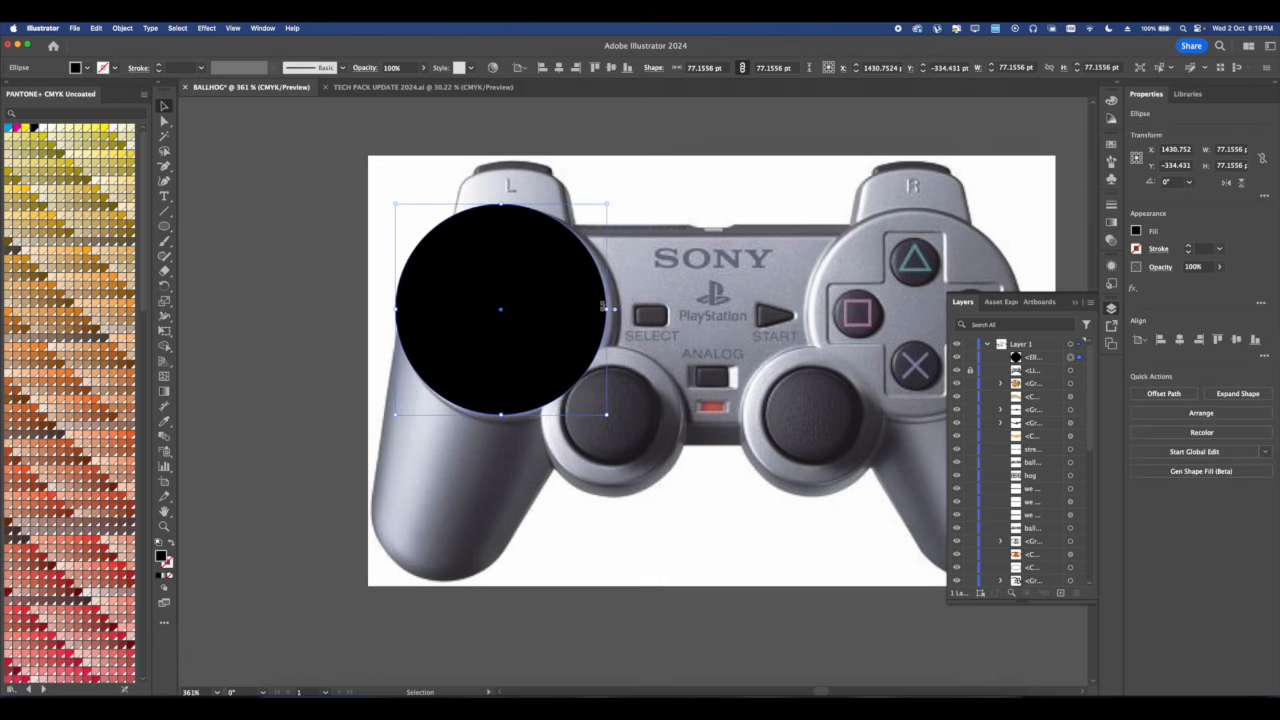
Duplicate the D-pad circle and enlarge one of the two to about 82 pt, offset slightly toward the controller's centre.
drag(610, 311, 542, 309)
scroll(598, 308, up, 4)
scroll(535, 306, down, 2)
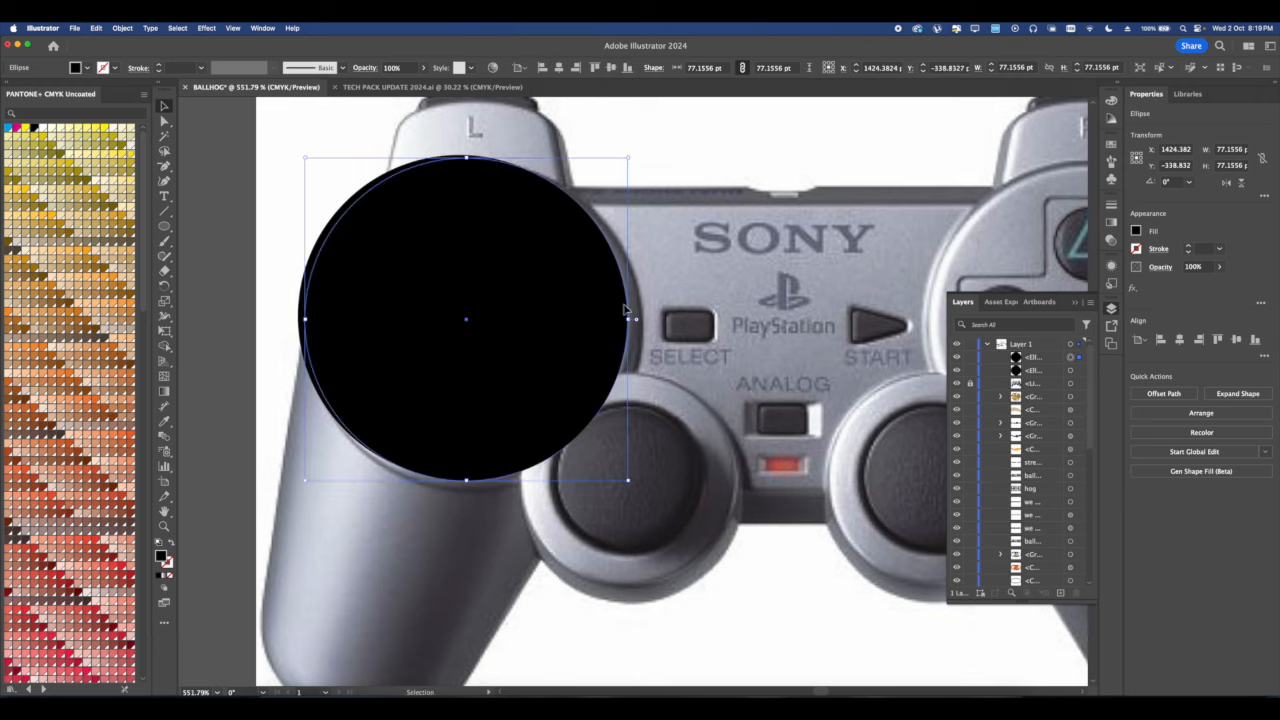
drag(632, 321, 646, 320)
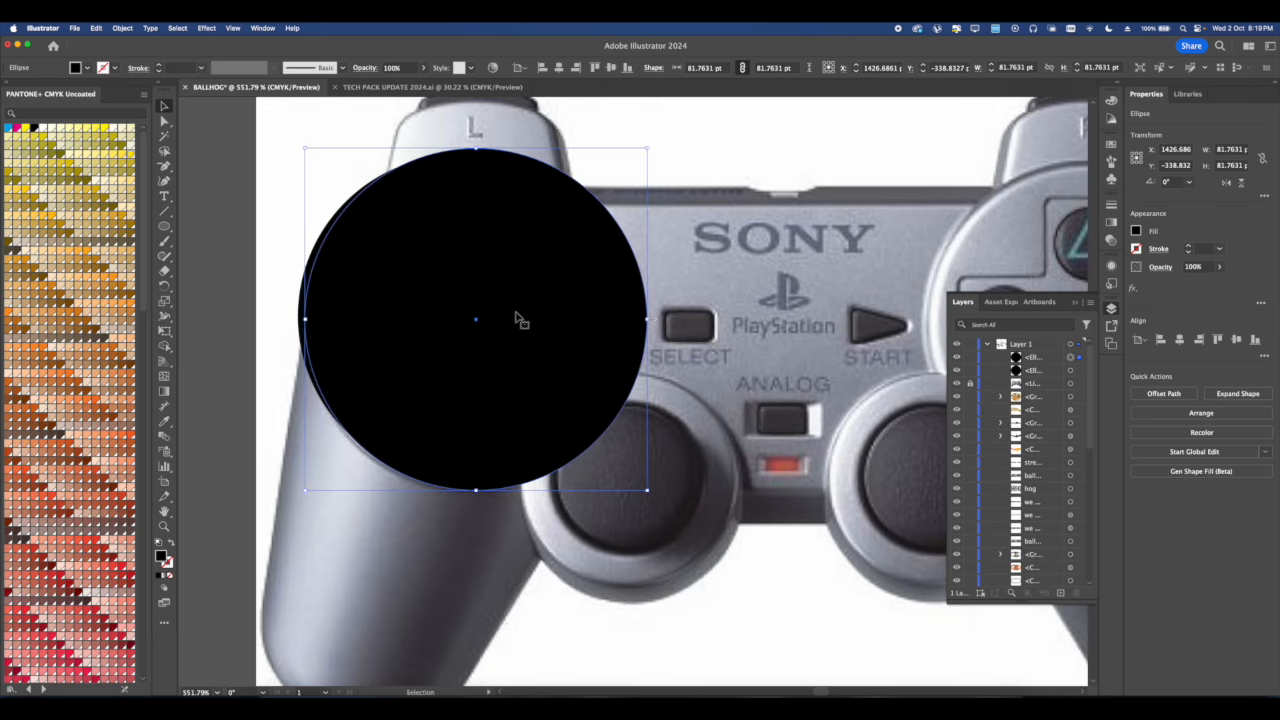
key(cmd+z)
Bring the smaller 77 pt circle in front of the larger one.
right_click(309, 284)
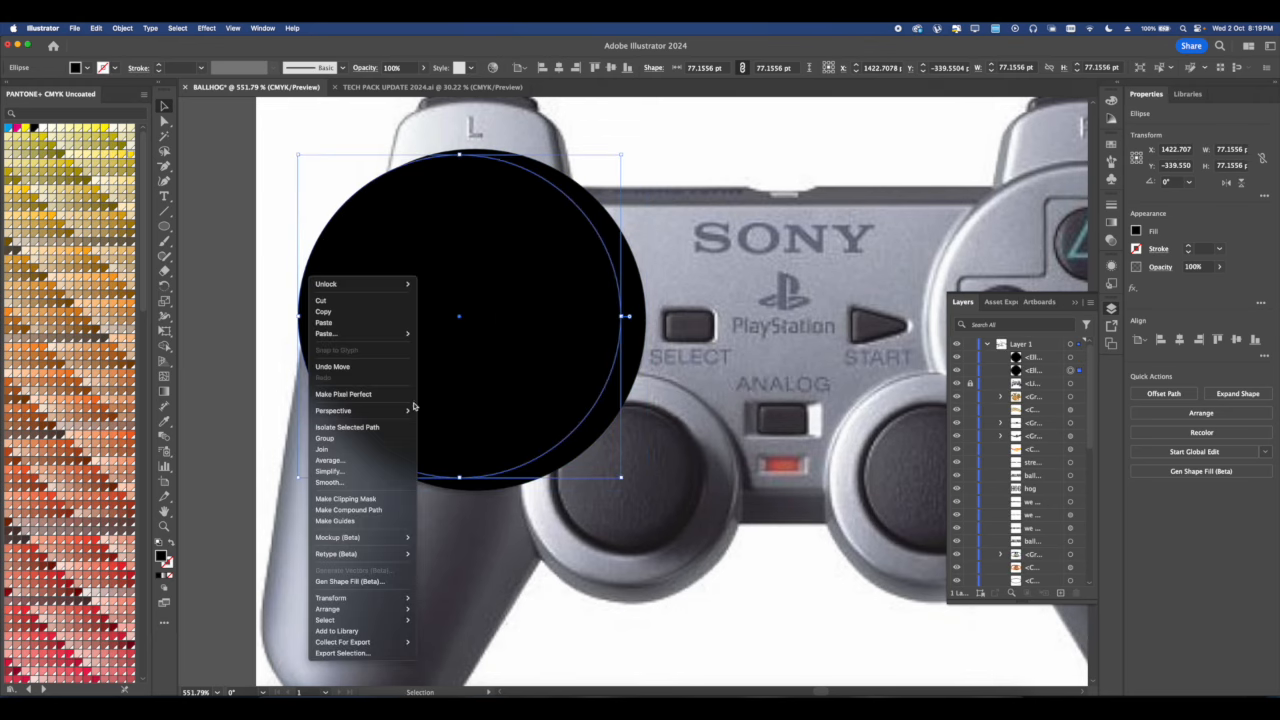
mouse_move(337, 609)
click(450, 609)
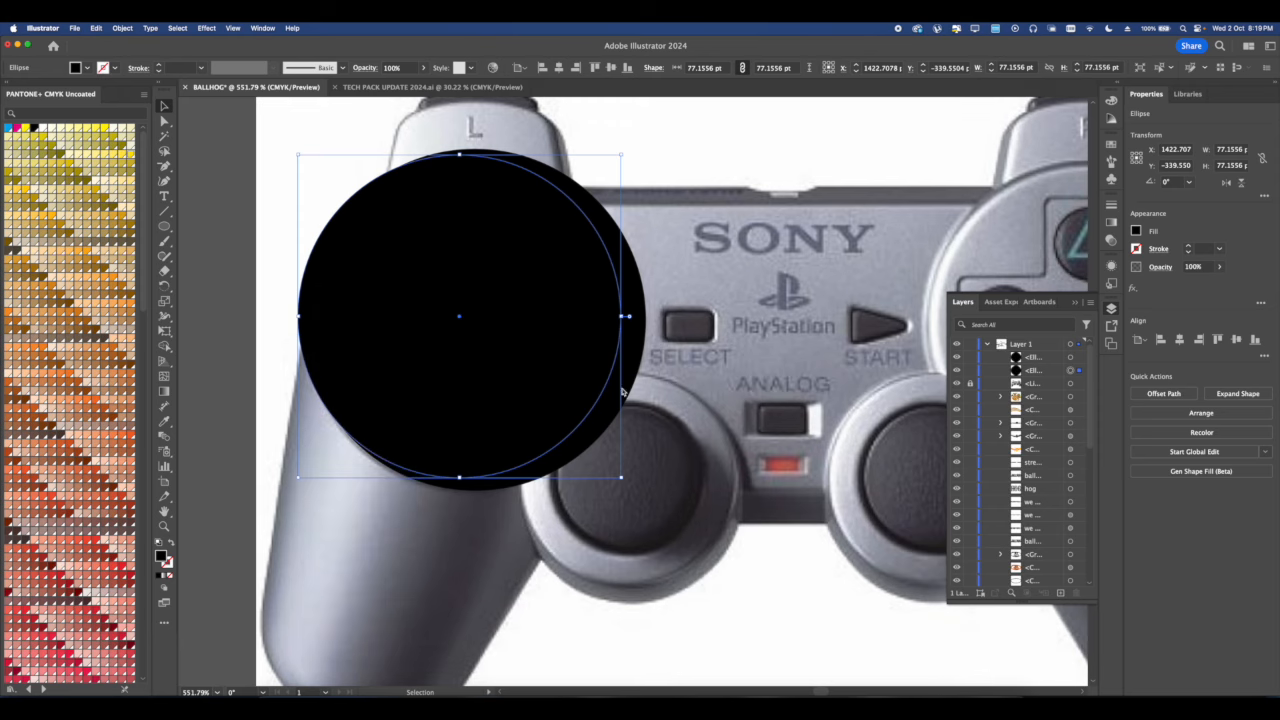
Try a light blue fill on the smaller front circle.
click(1136, 231)
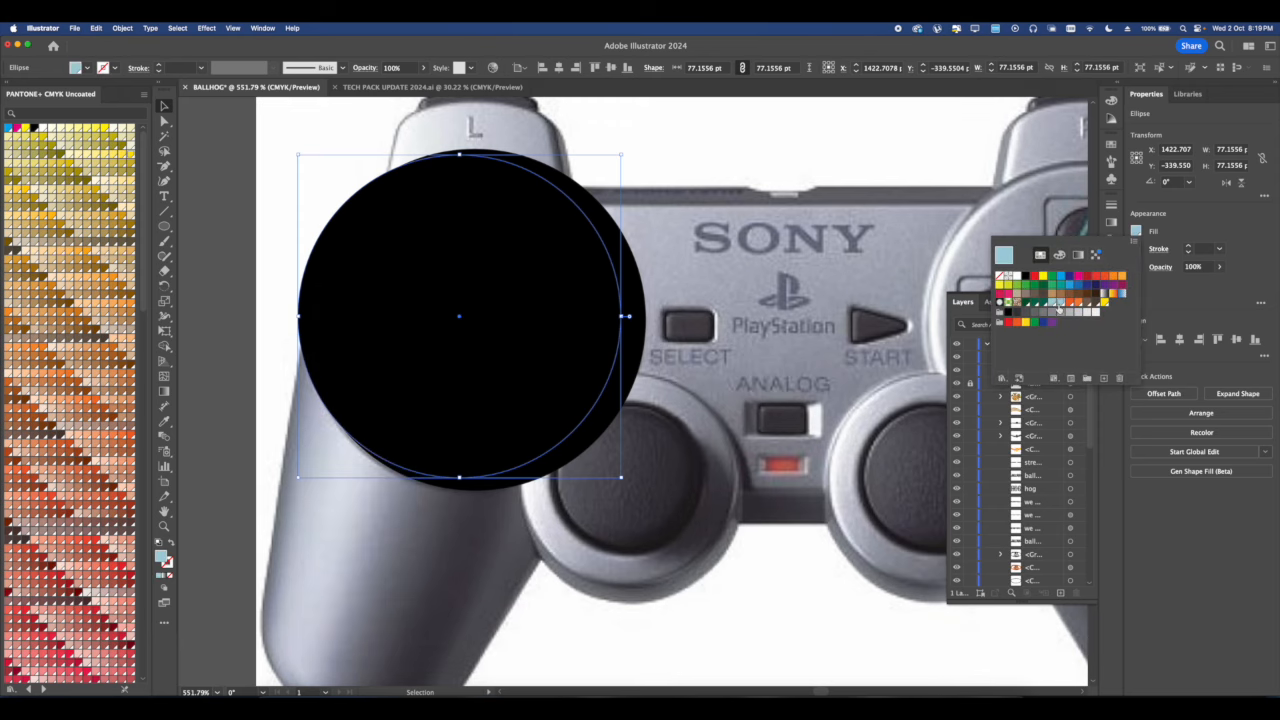
click(1058, 308)
click(636, 365)
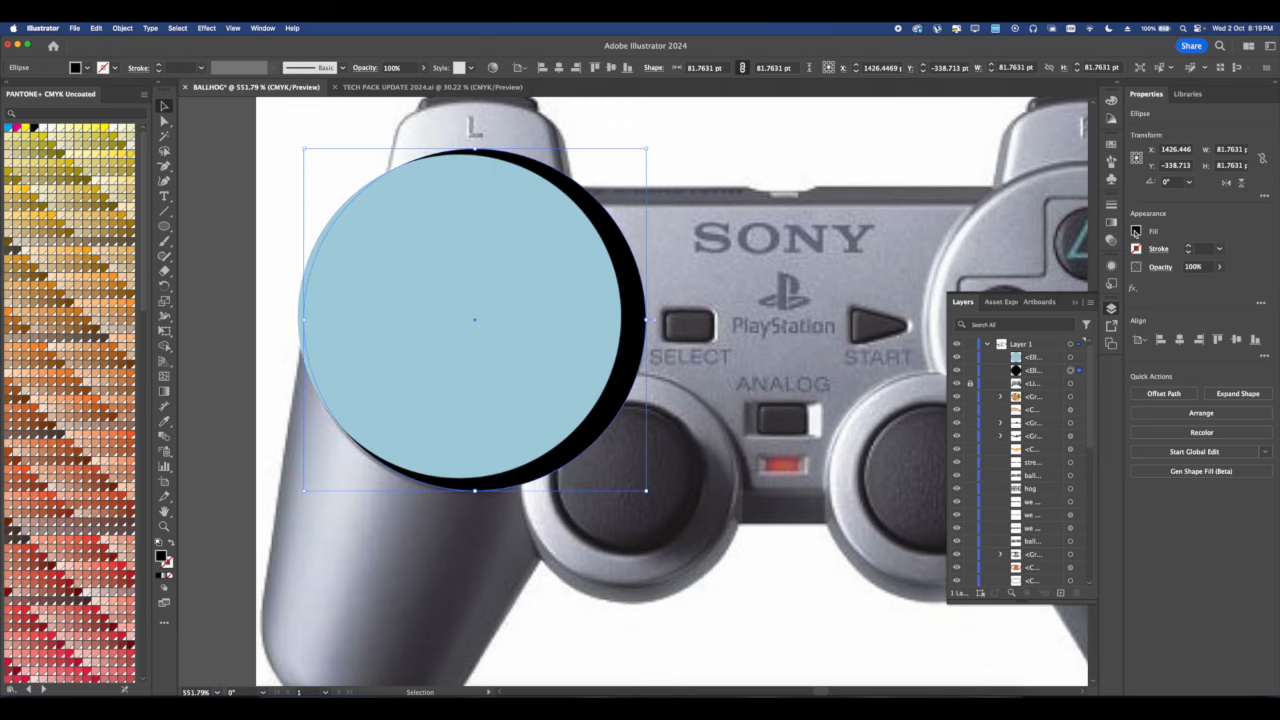
click(1136, 232)
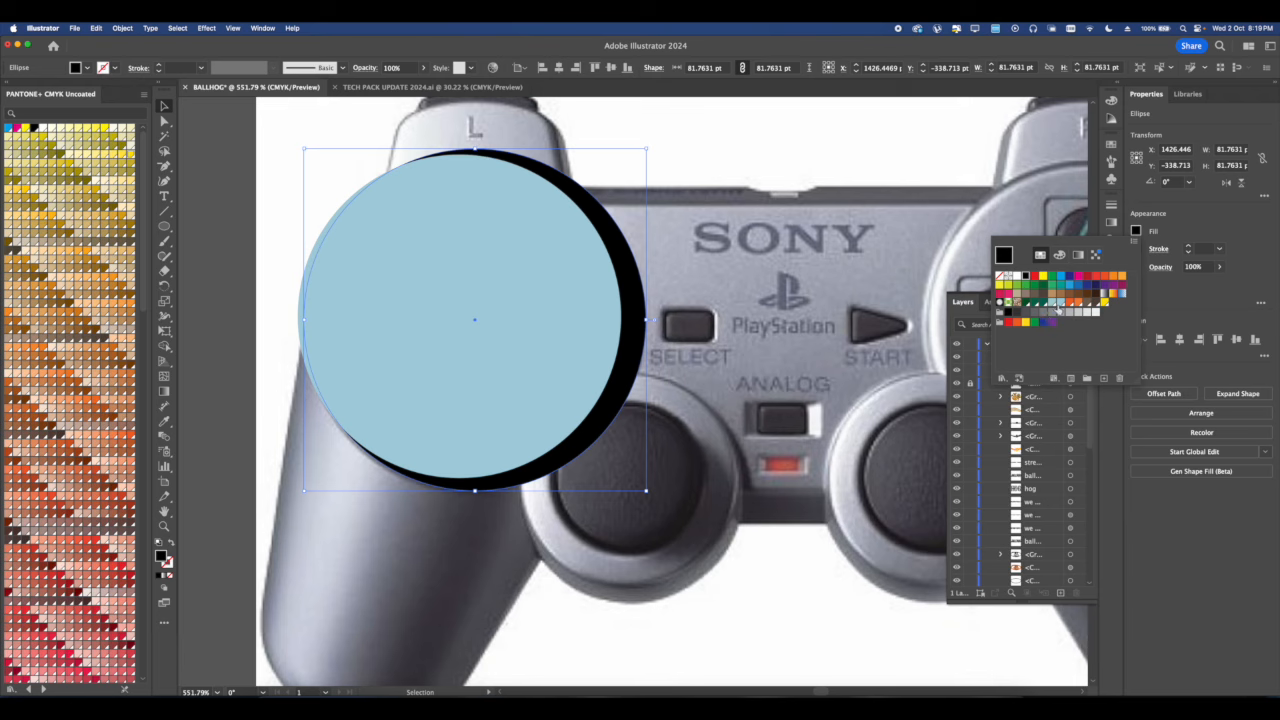
key(super+z)
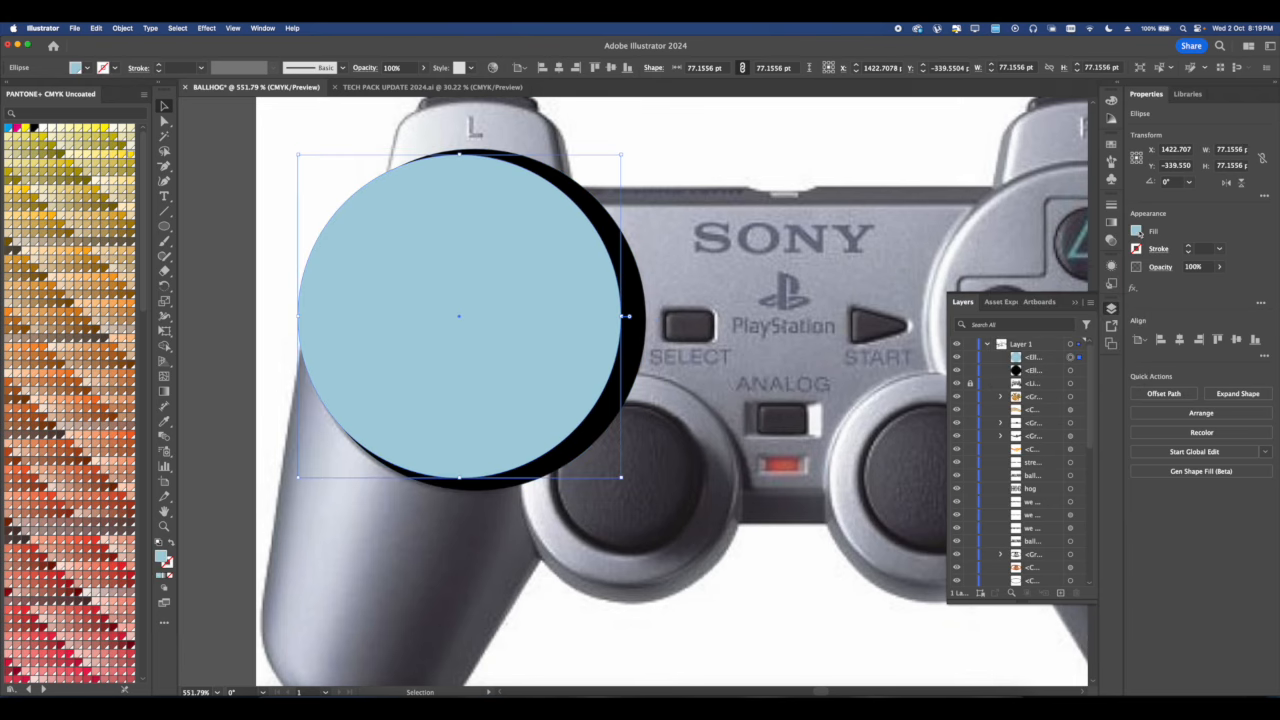
Fill the smaller front circle with medium grey and the larger circle behind it with dark grey.
click(1137, 231)
click(1042, 314)
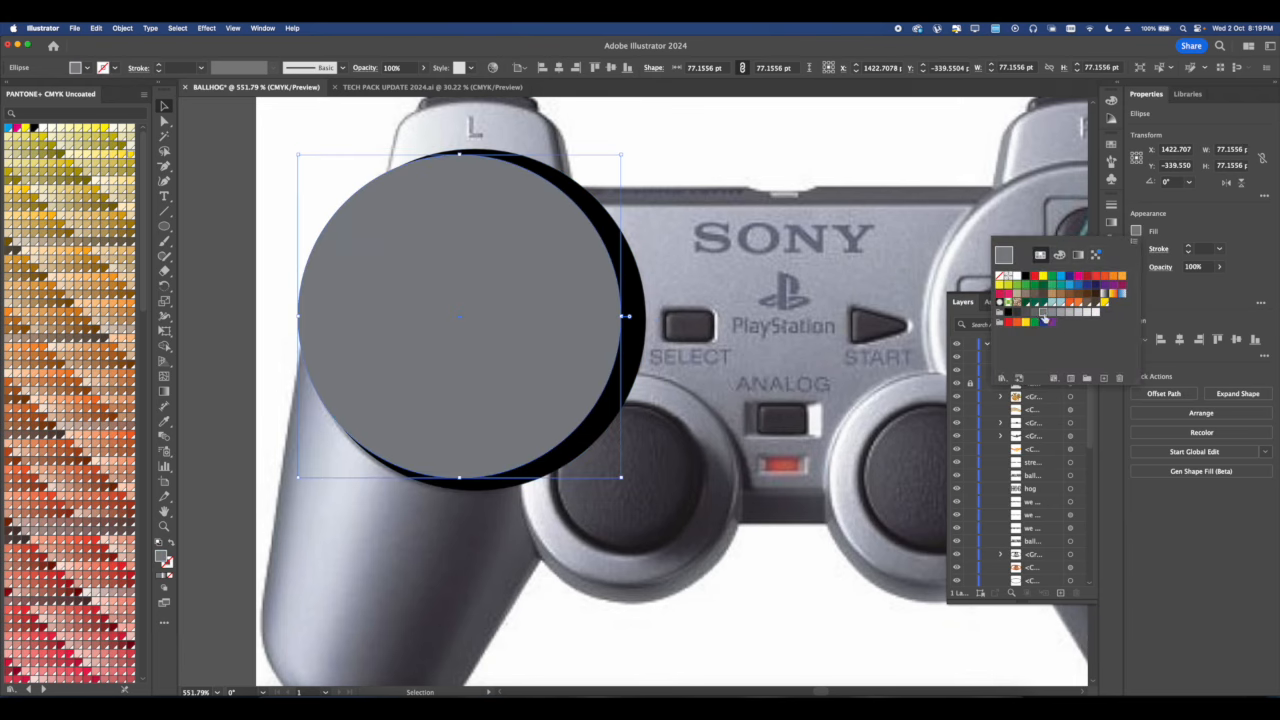
click(1052, 313)
click(630, 330)
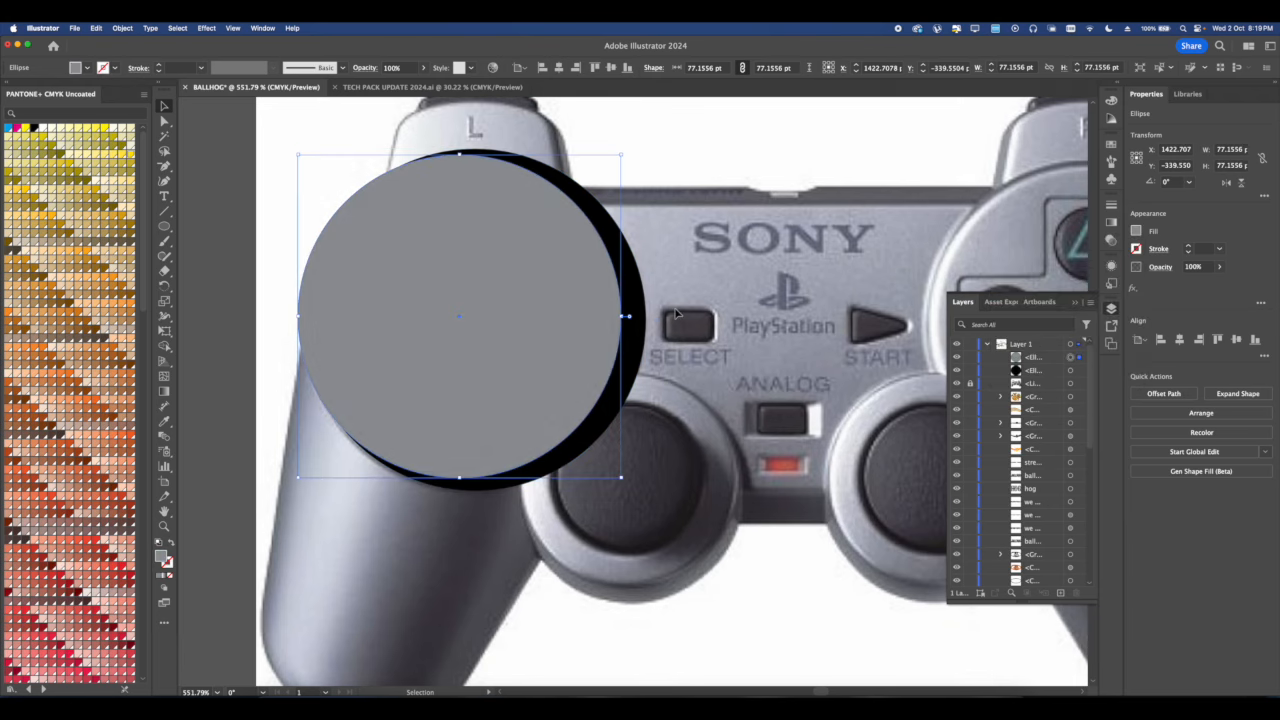
click(1136, 231)
click(1026, 320)
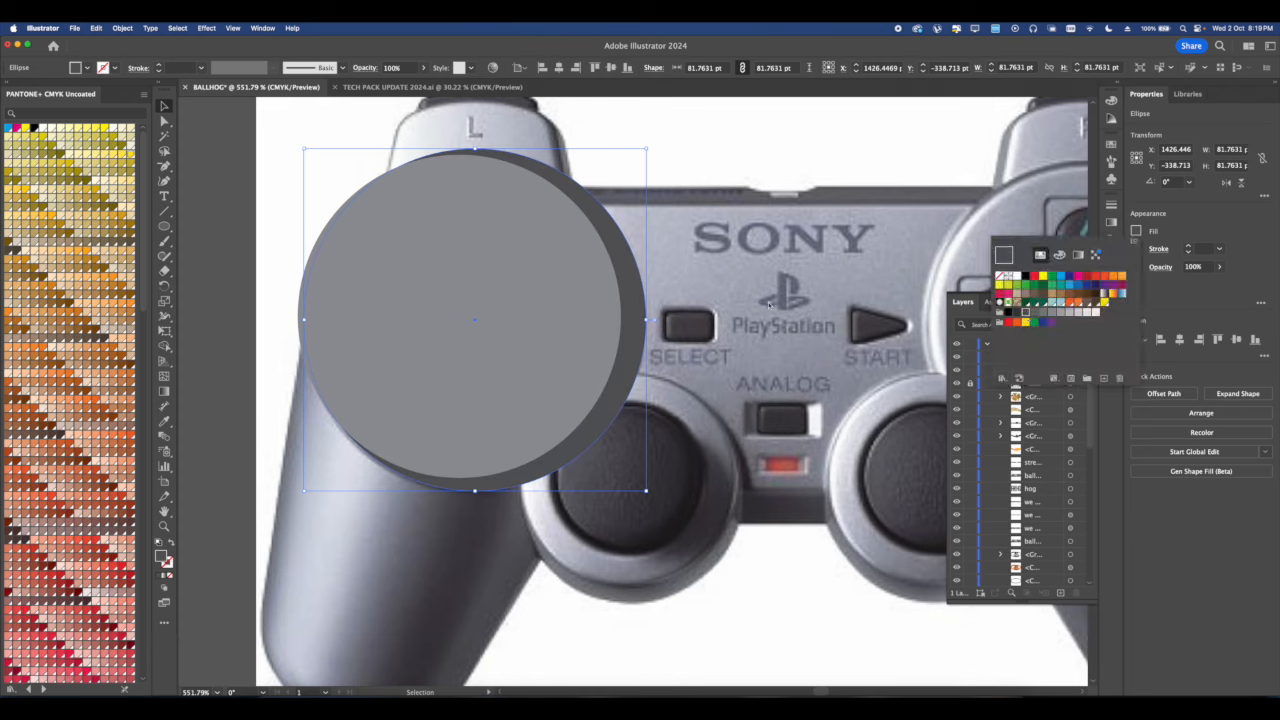
Adjust the dark grey circle so only a thinner rim shows beside the medium grey circle.
drag(649, 320, 639, 323)
click(629, 349)
click(677, 294)
scroll(677, 294, down, 5)
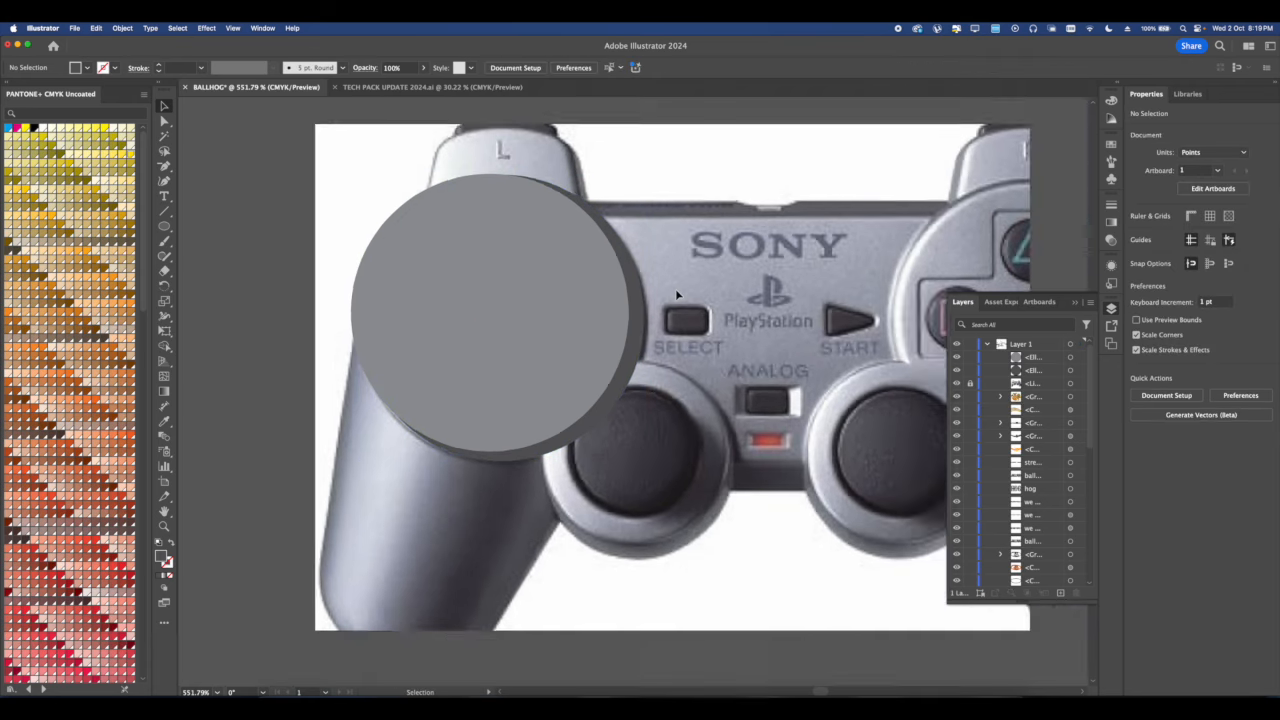
scroll(677, 294, up, 2)
scroll(621, 278, right, 3)
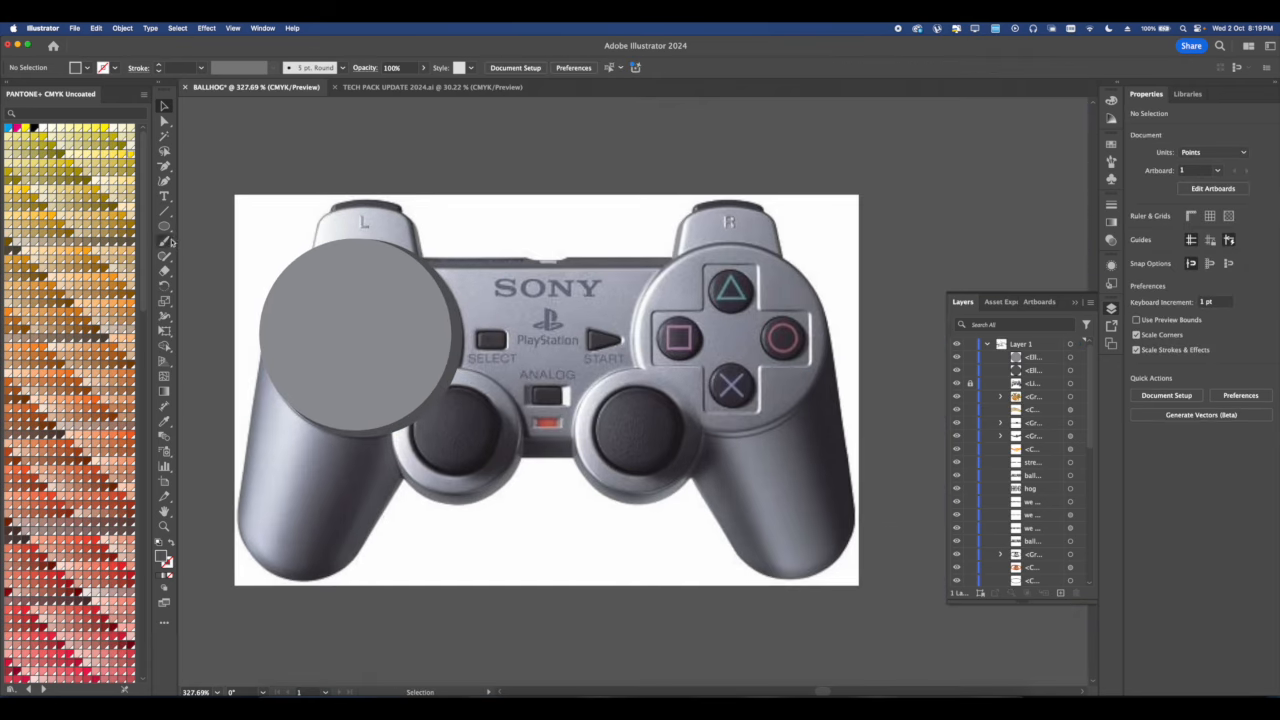
Draw a rectangle about 22.6 by 59.8 pt over the vertical arm of the controller's button cross.
drag(164, 226, 215, 227)
scroll(696, 309, right, 2)
scroll(696, 309, up, 4)
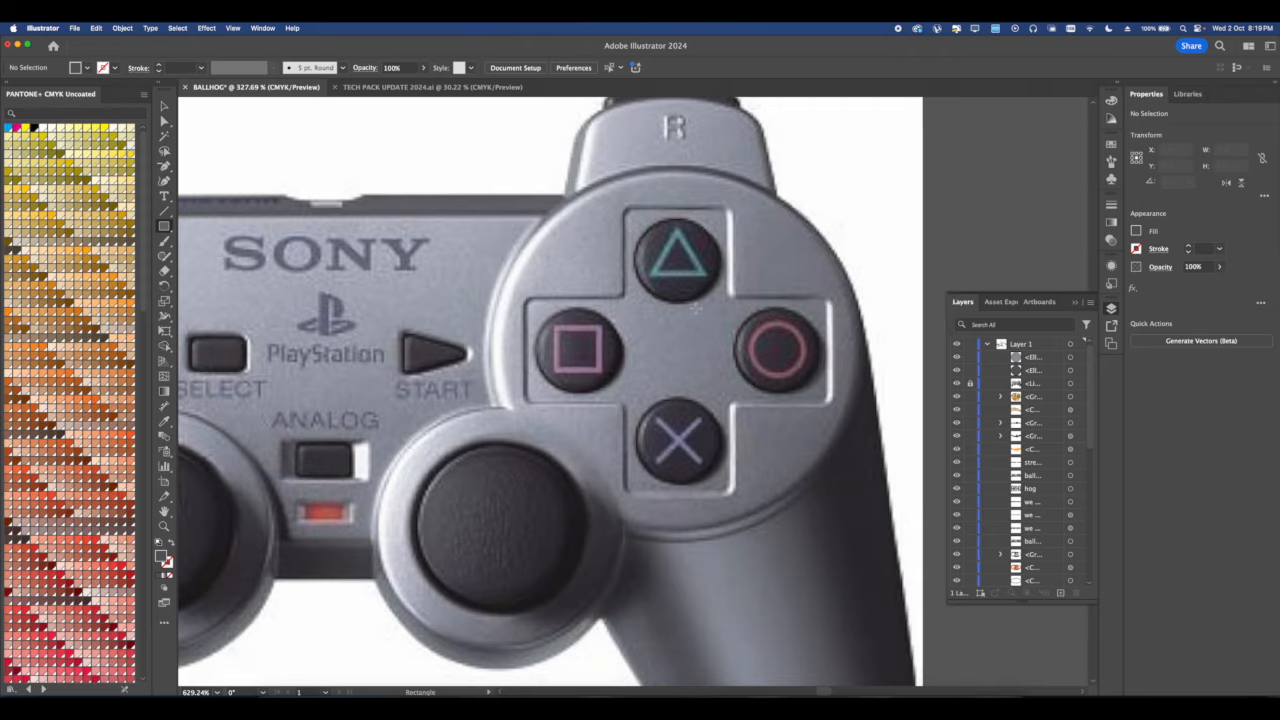
drag(624, 208, 731, 494)
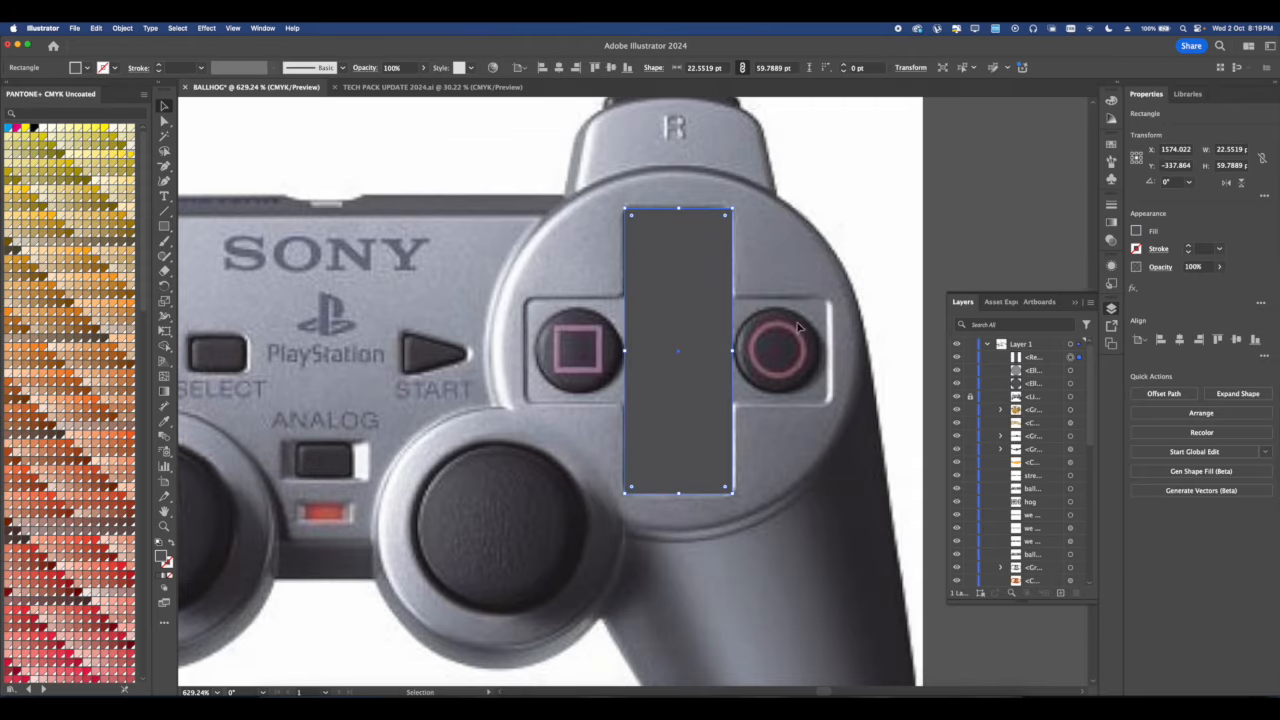
Remove the fill from the vertical rectangle and give it a 1 pt white stroke.
click(1135, 233)
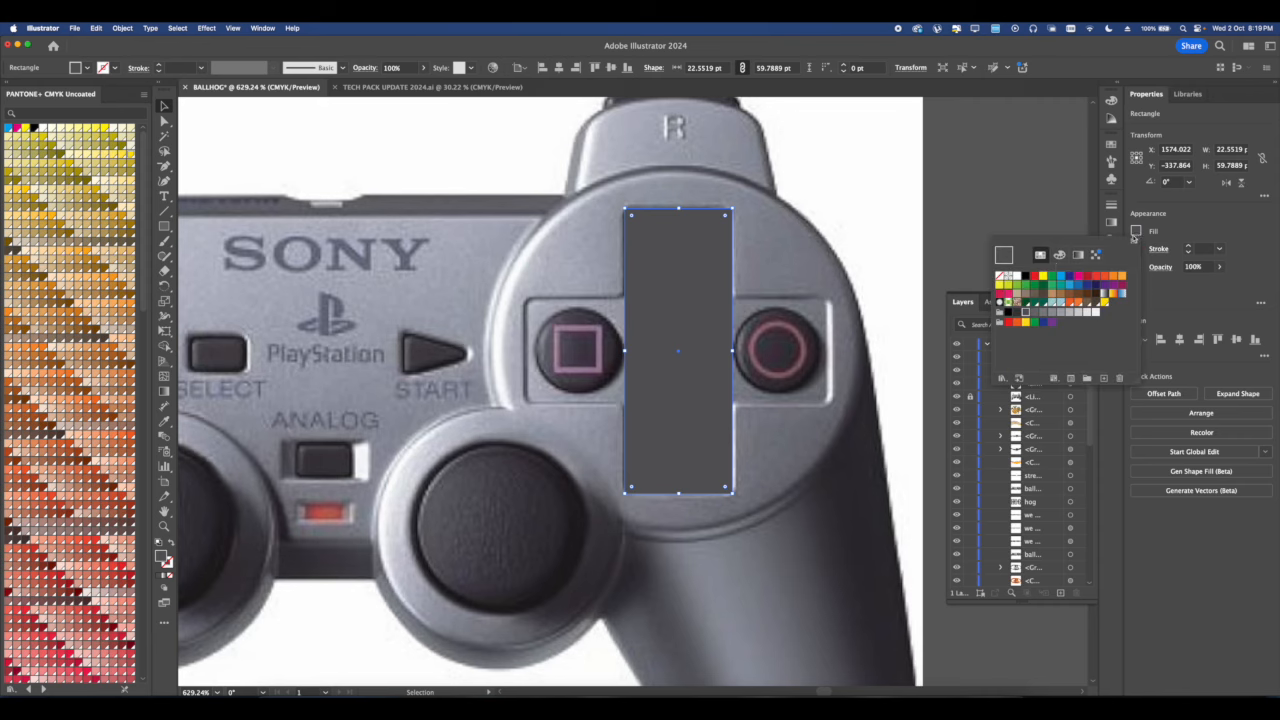
click(1000, 276)
click(769, 274)
scroll(729, 301, up, 2)
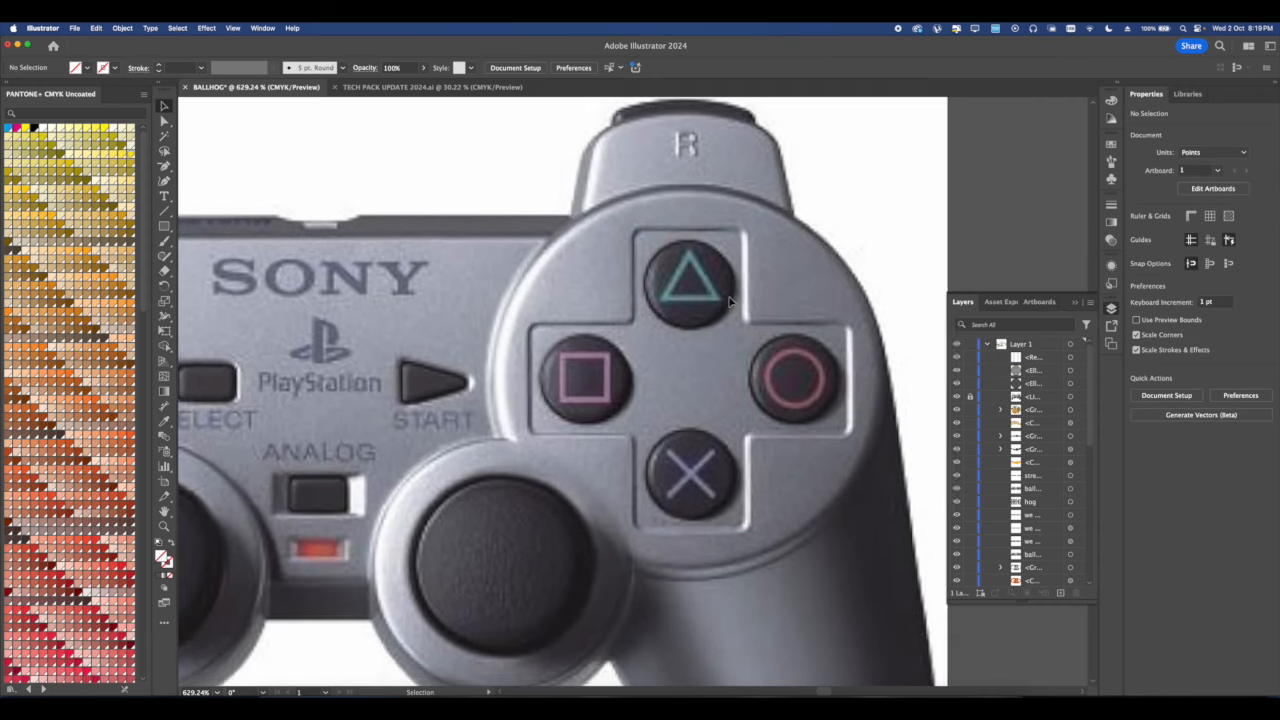
click(745, 298)
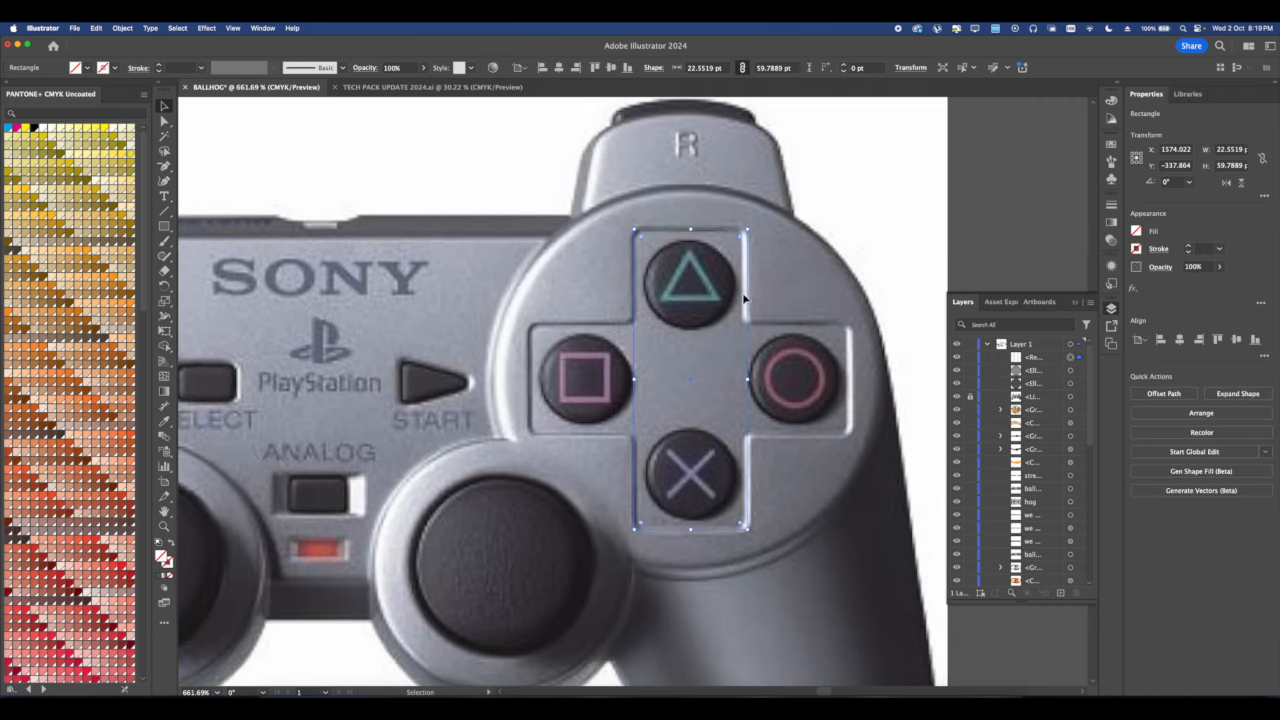
click(1187, 244)
click(862, 256)
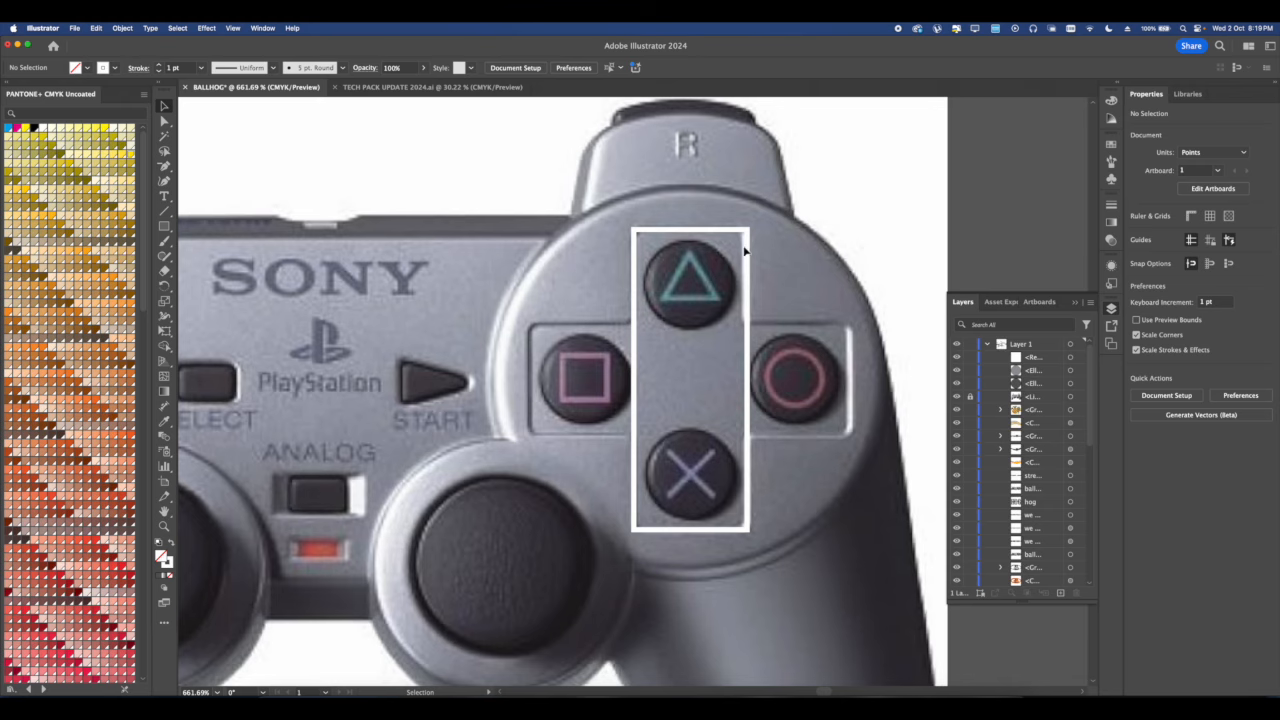
Draw an outlined circle about 16.6 pt across and position it over the triangle button.
scroll(788, 277, up, 2)
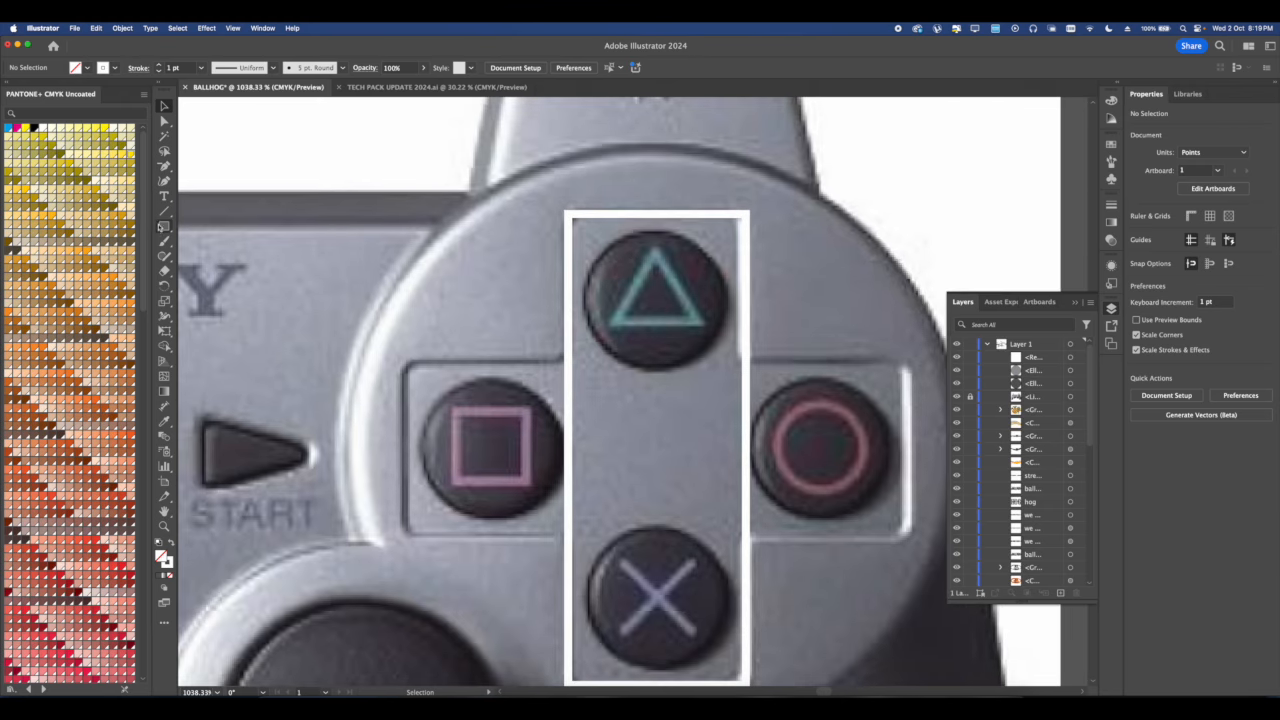
drag(164, 226, 222, 253)
scroll(634, 246, up, 2)
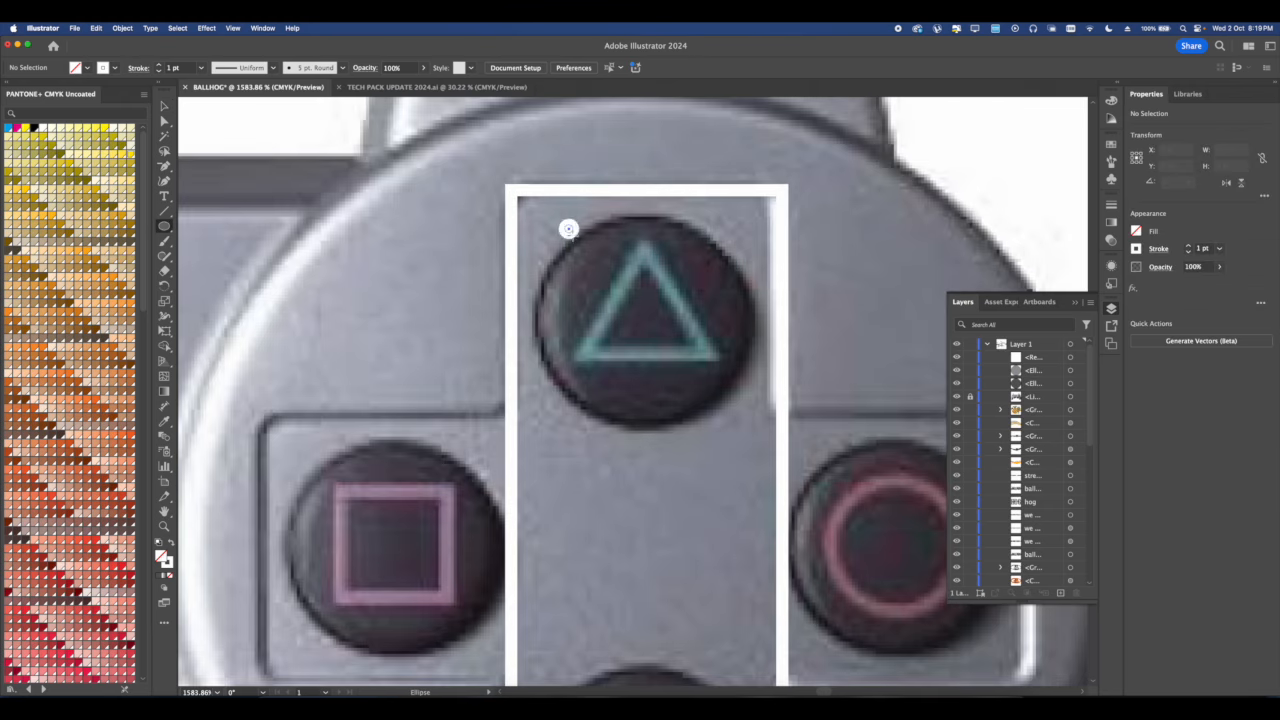
drag(568, 229, 765, 424)
key(v)
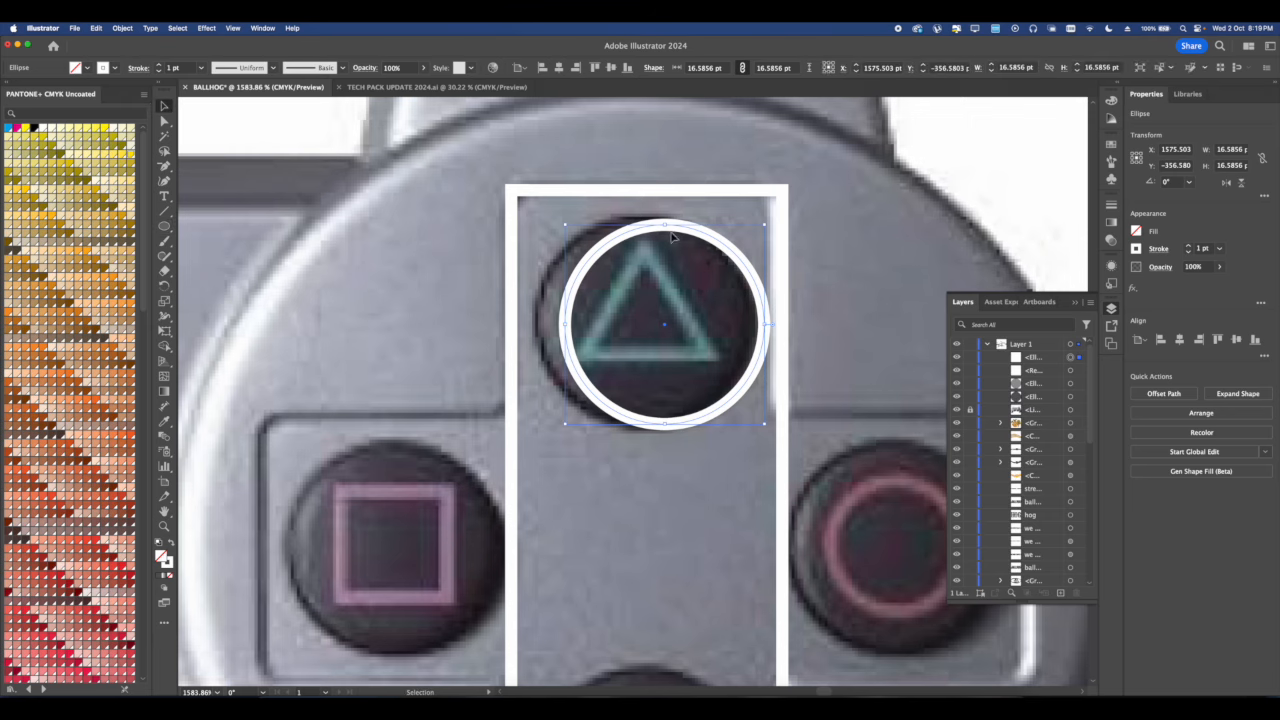
drag(721, 247, 706, 244)
click(644, 281)
Draw a three-pointed star about 16.8 pt wide and place it over the triangle button.
scroll(644, 281, up, 1)
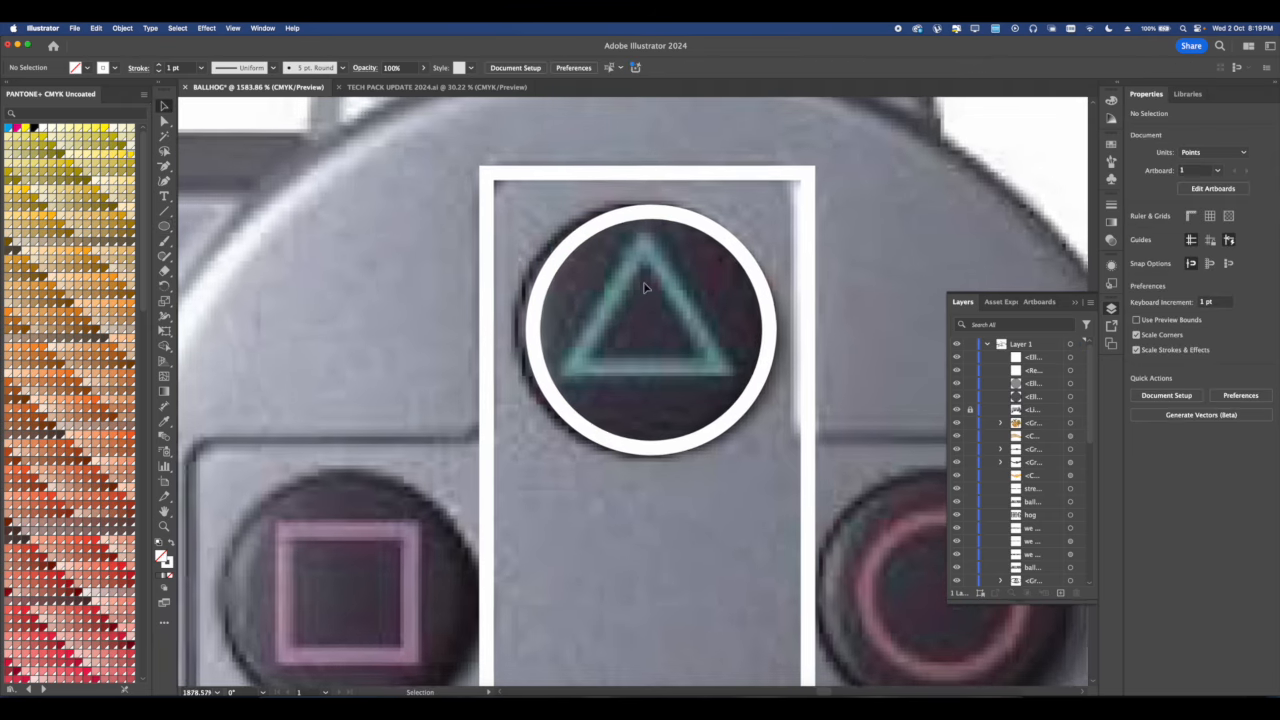
drag(164, 226, 225, 285)
drag(601, 243, 705, 336)
key(Down)
key(Down)
click(162, 105)
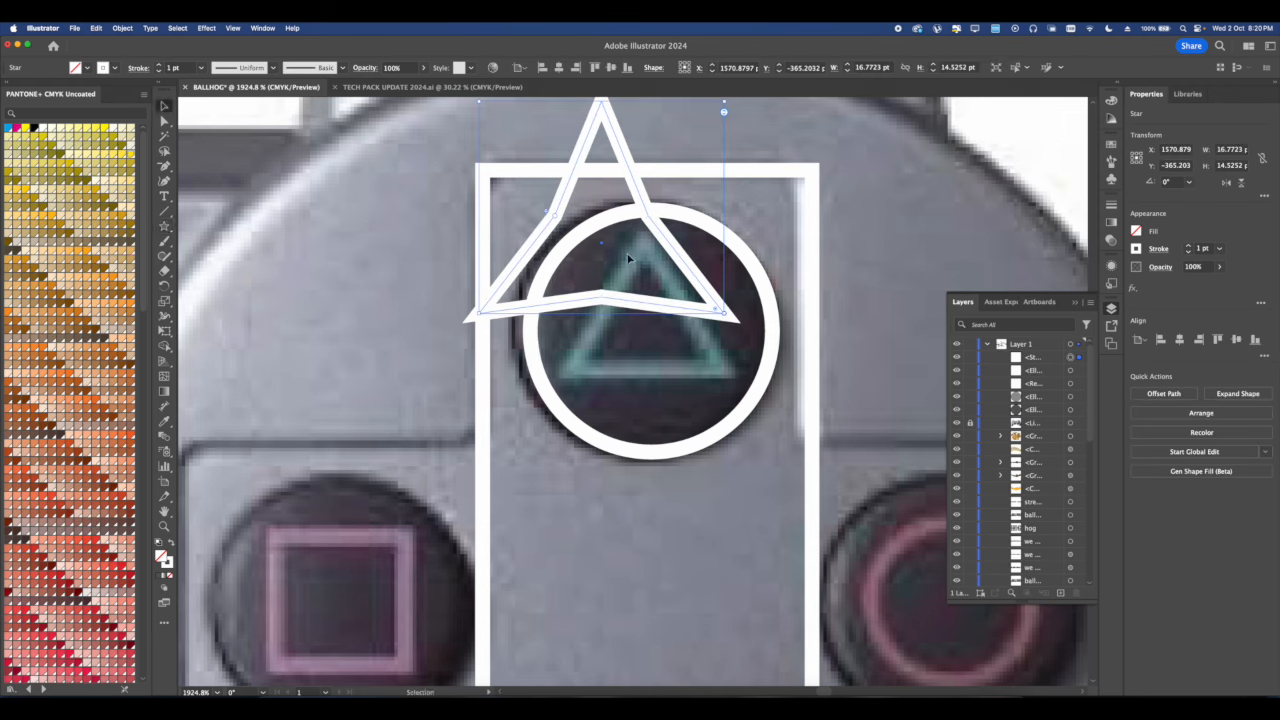
drag(677, 255, 667, 315)
Delete the star's three inner anchor points to turn it into a plain triangle.
click(165, 166)
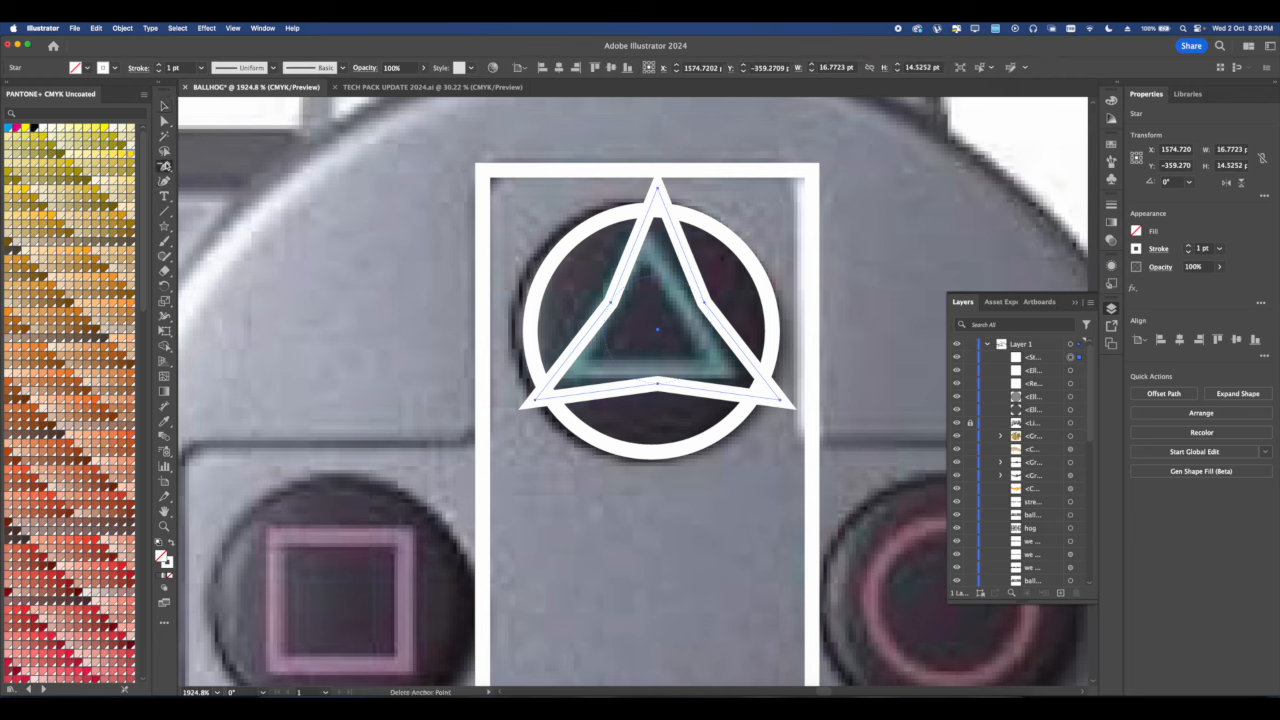
click(612, 304)
click(705, 302)
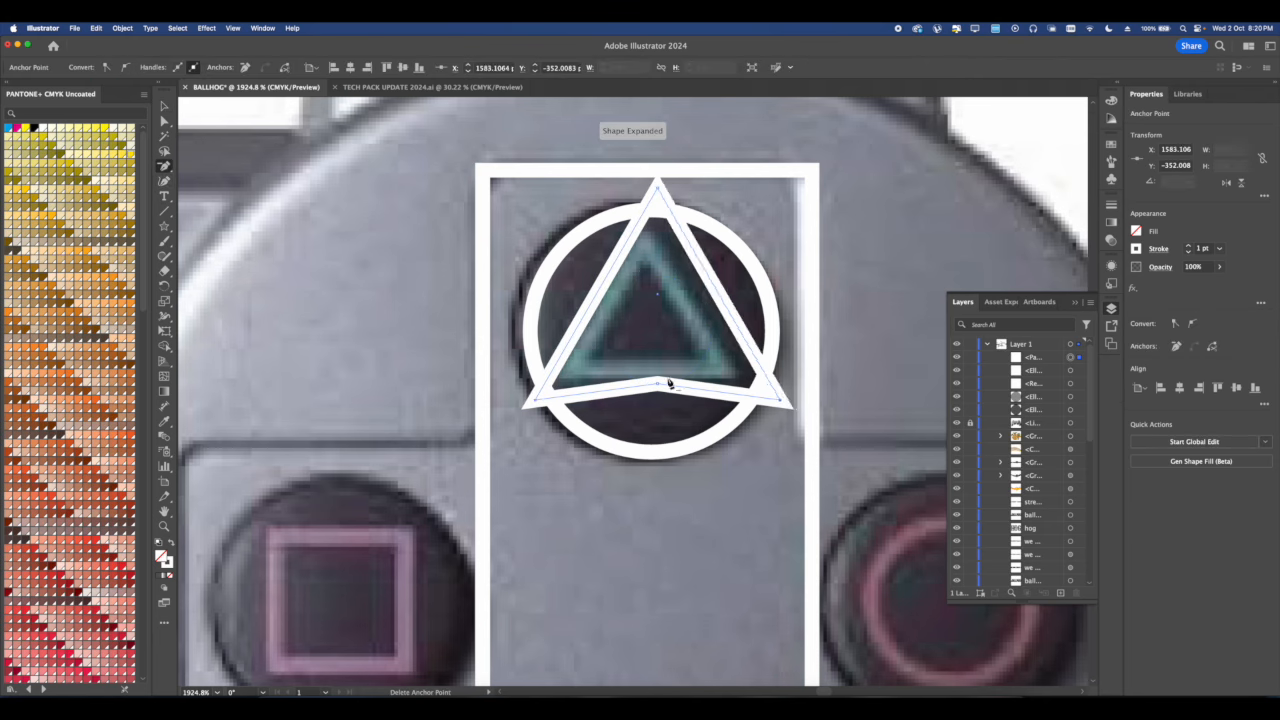
click(658, 386)
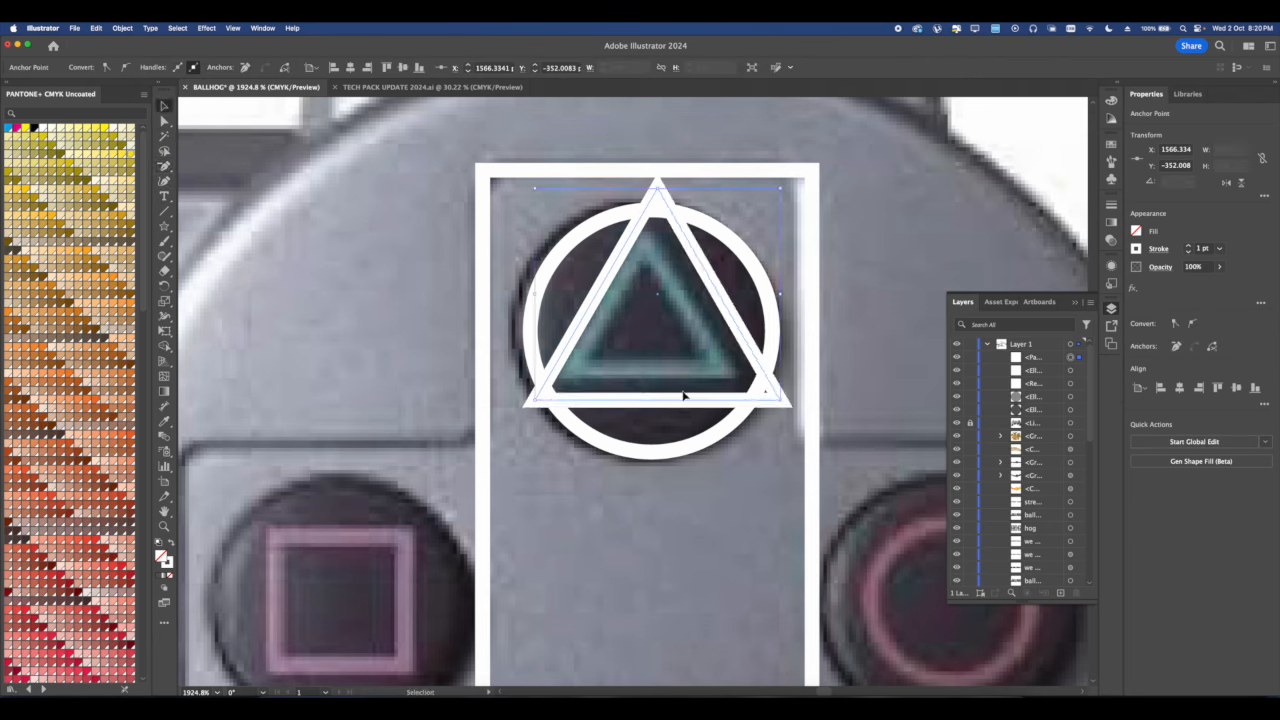
Scale the white triangle down and fit it over the button's teal triangle symbol.
mouse_move(661, 402)
mouse_down()
mouse_move(651, 305)
mouse_move(705, 329)
mouse_move(695, 337)
mouse_move(732, 309)
mouse_move(686, 309)
mouse_up()
click(691, 320)
click(674, 294)
Trace the pink square symbol on the square button with an outlined white square.
scroll(674, 294, down, 5)
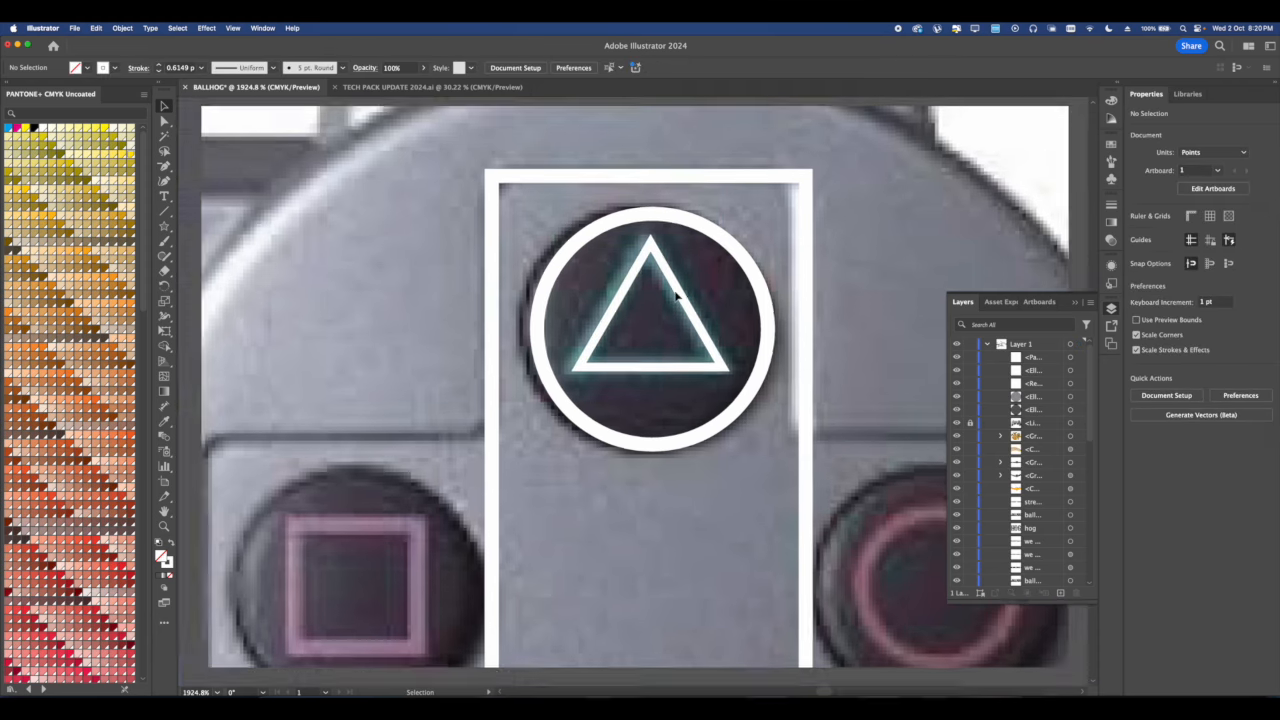
drag(166, 220, 210, 226)
scroll(570, 386, up, 3)
drag(537, 412, 627, 496)
click(543, 226)
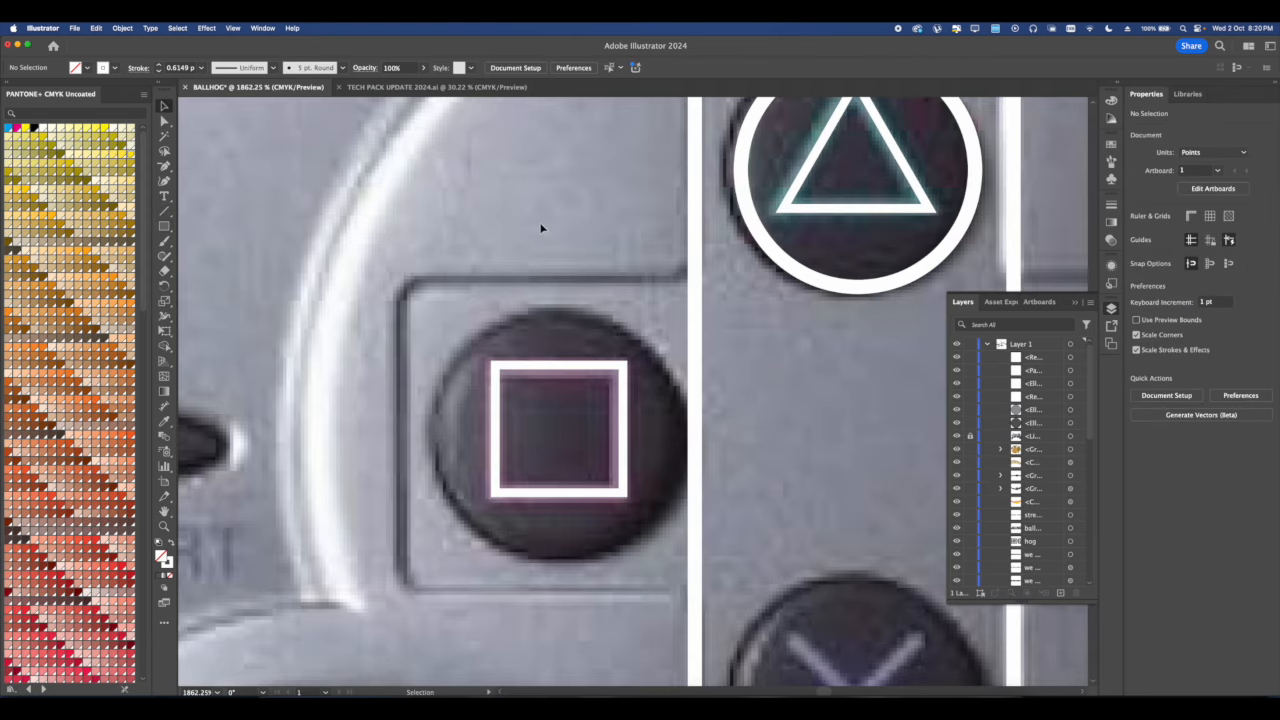
Trace the red circle symbol on the circle button with an outlined circle about 11.3 pt across.
scroll(591, 263, down, 4)
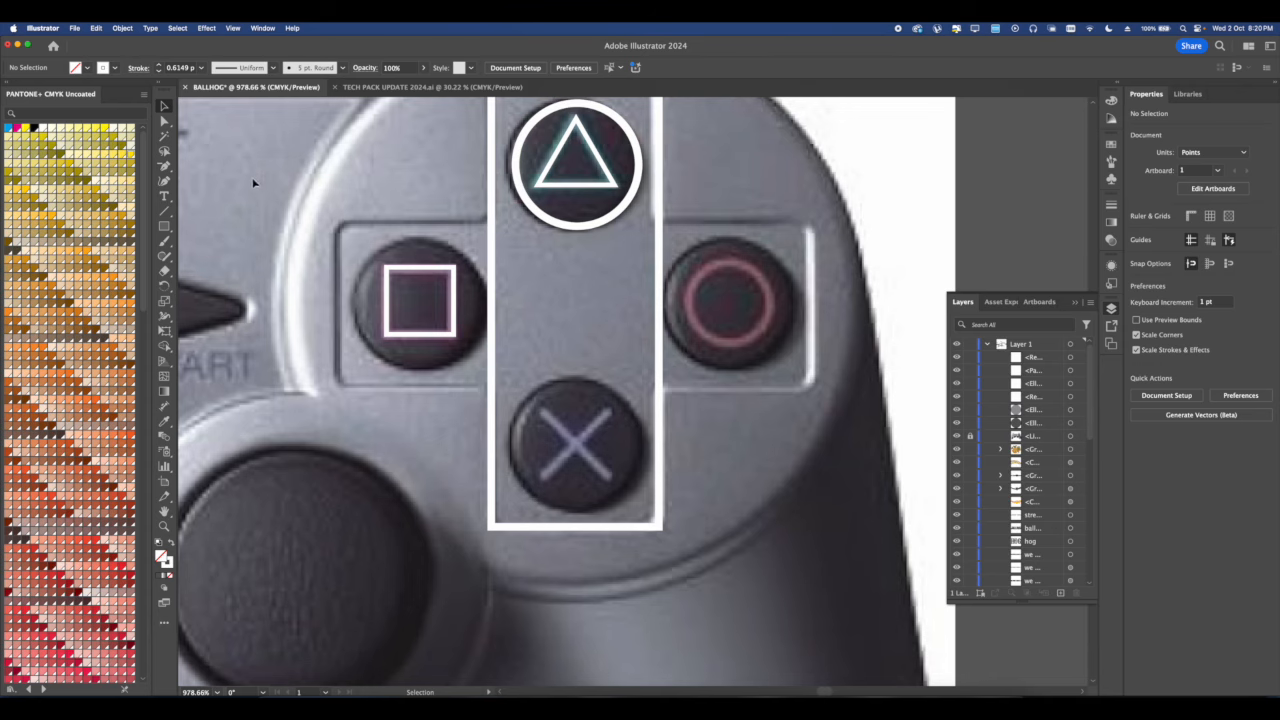
drag(164, 229, 173, 226)
scroll(709, 257, up, 5)
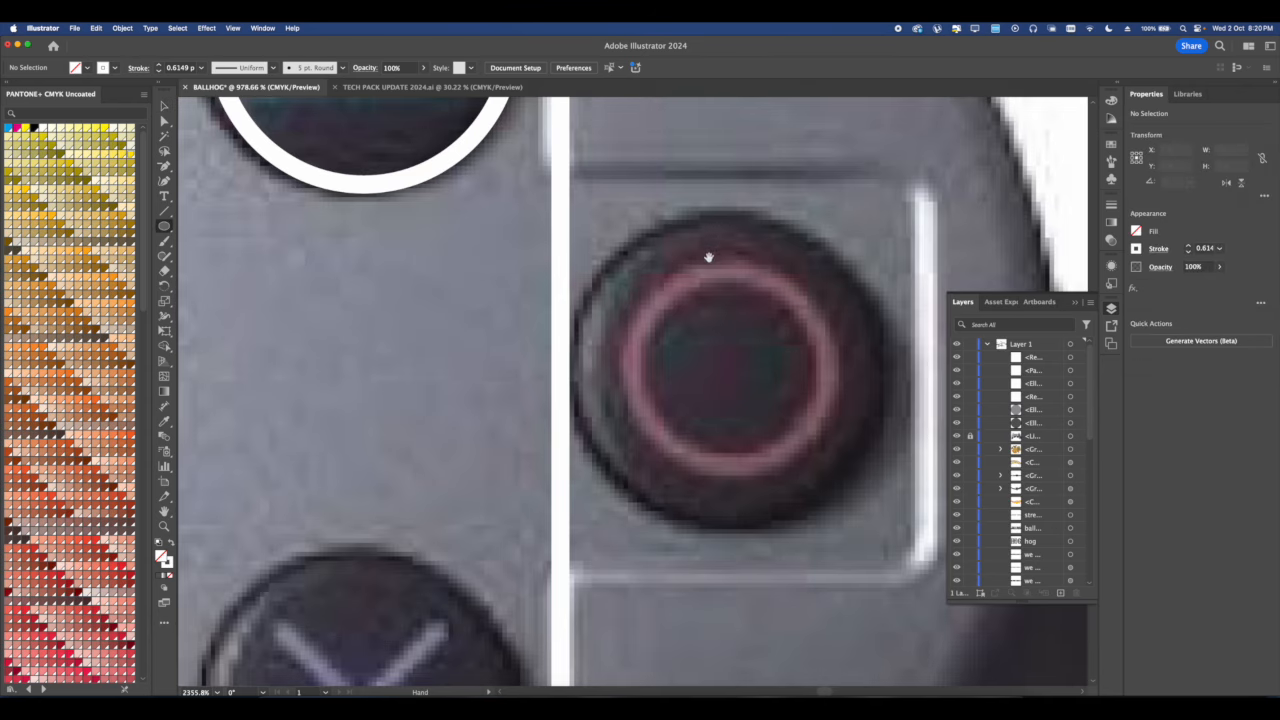
drag(622, 262, 834, 473)
Trace the first diagonal of the X button's symbol with a straight Pen line and undo the stray extra point.
scroll(831, 472, down, 5)
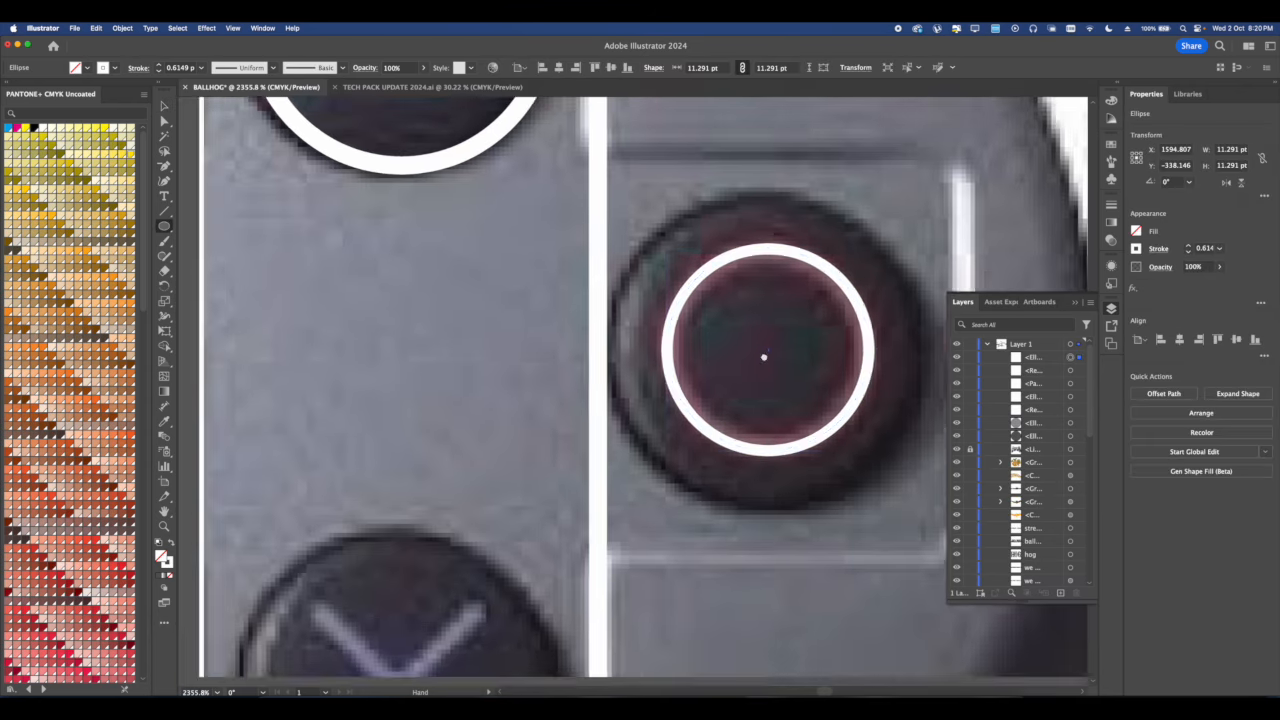
click(164, 166)
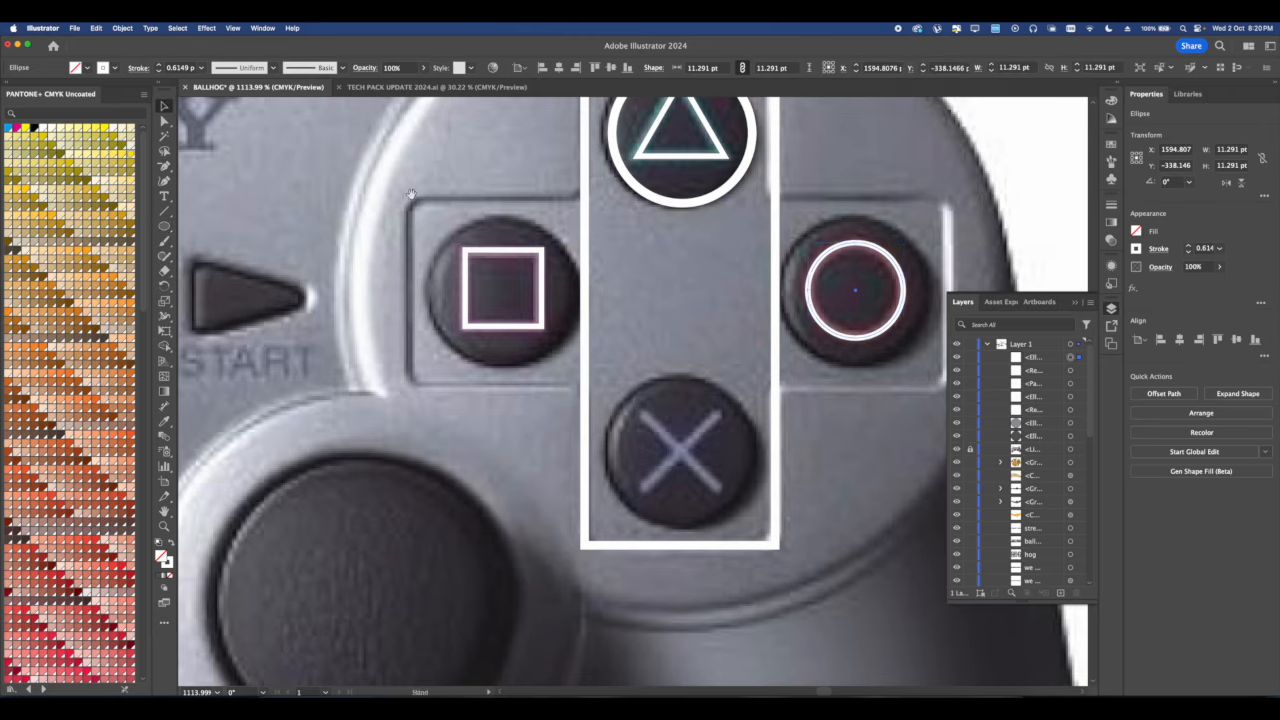
scroll(447, 212, right, 3)
scroll(565, 415, up, 4)
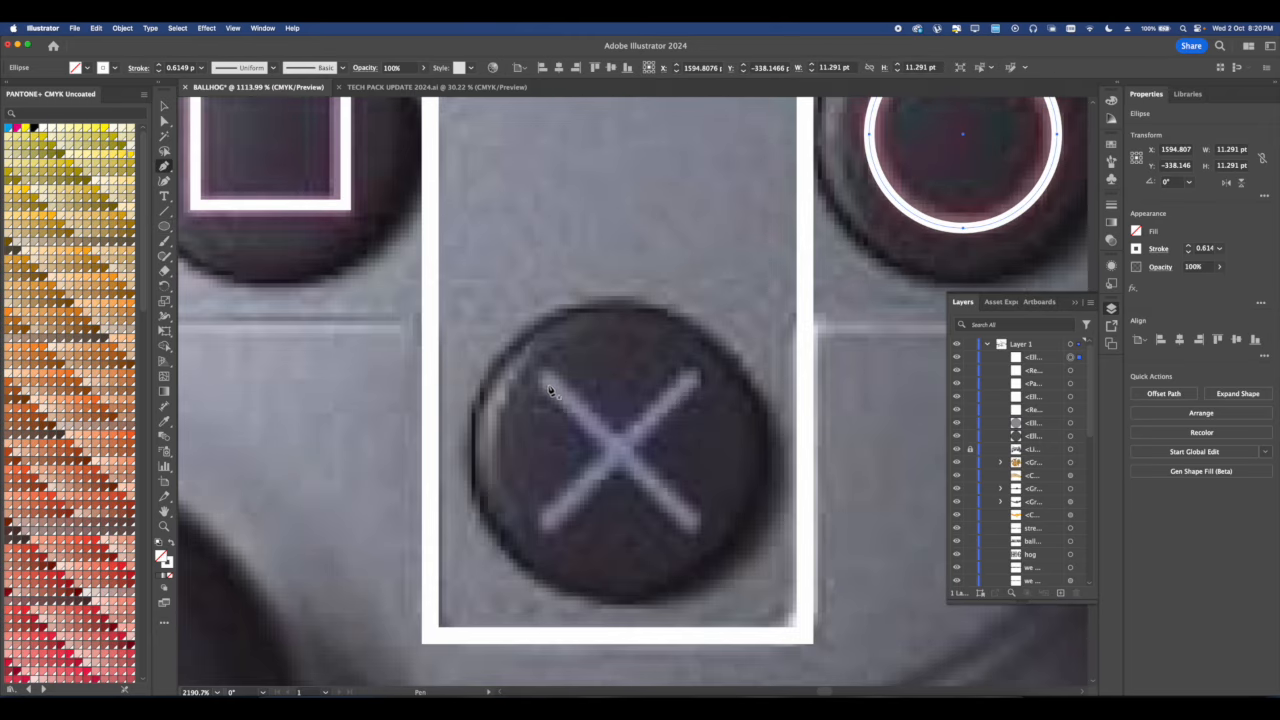
click(543, 379)
click(686, 518)
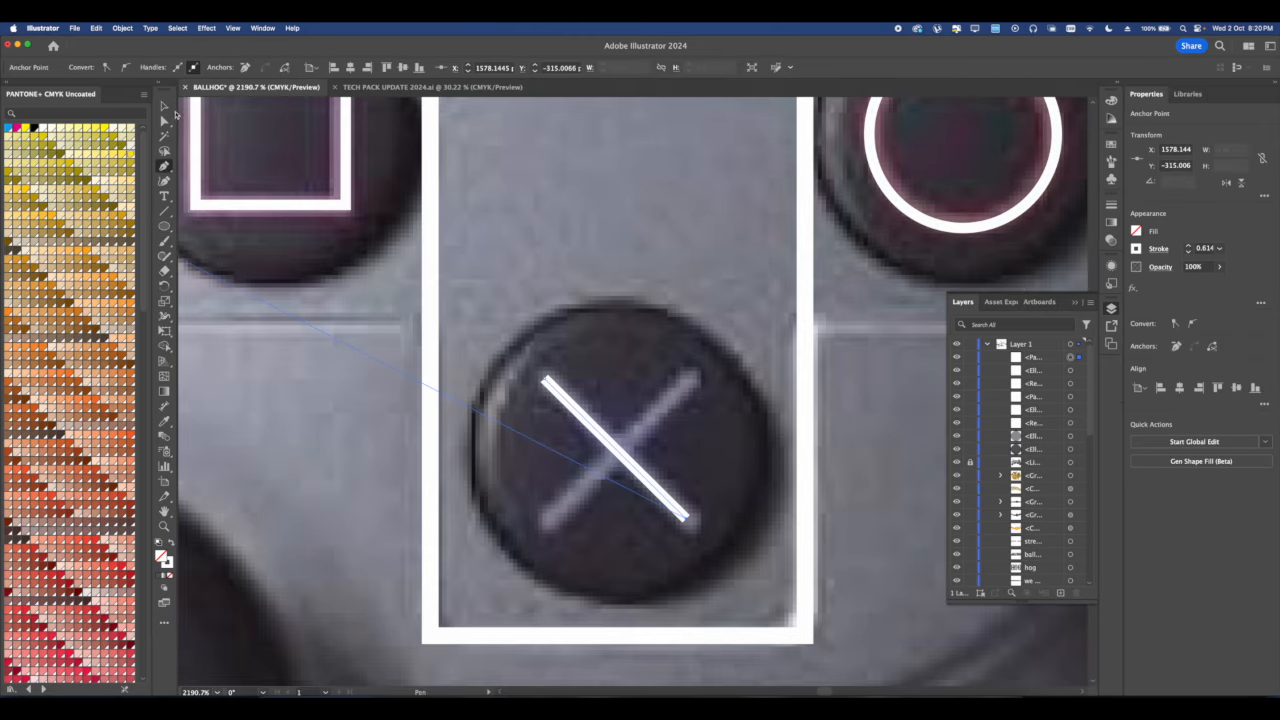
super+click(597, 191)
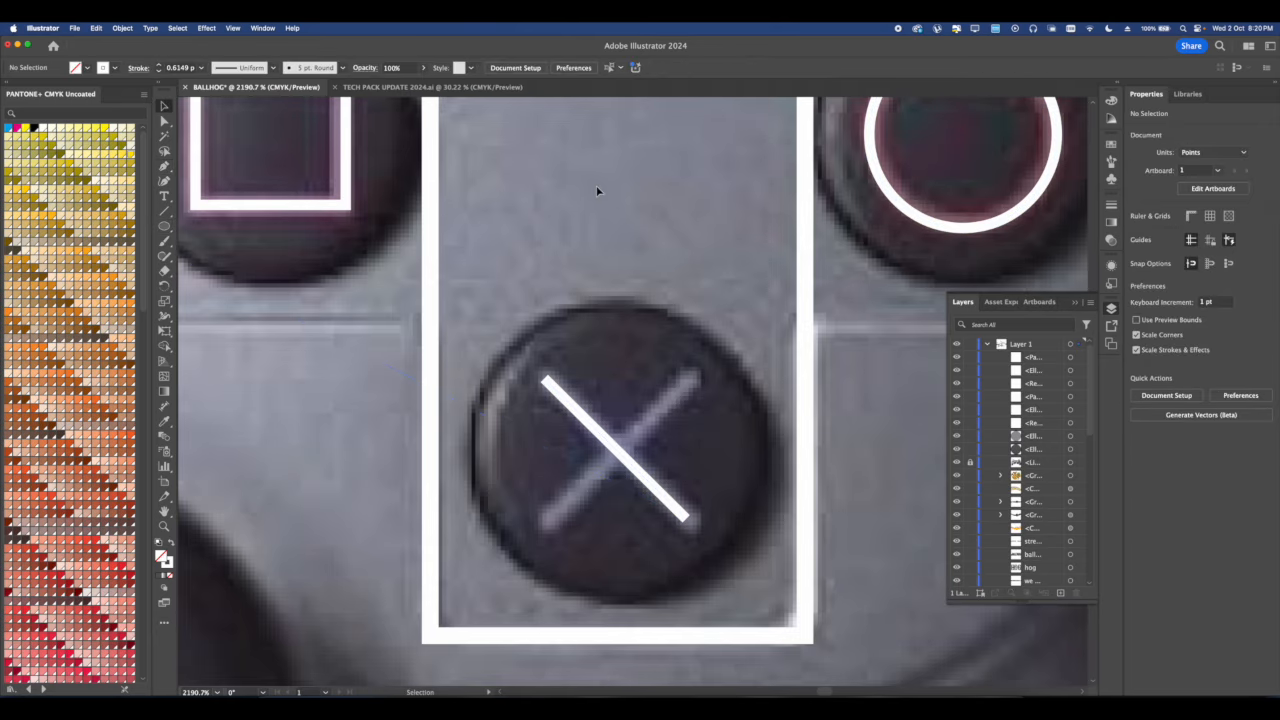
click(686, 382)
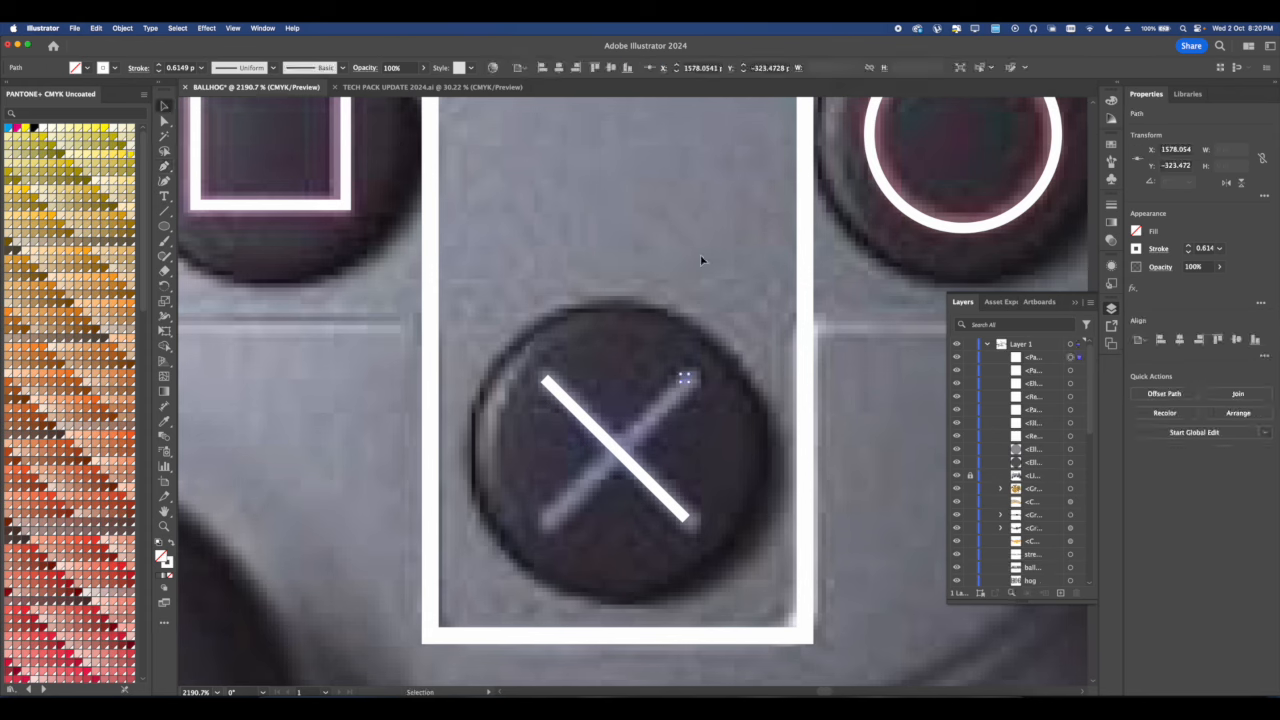
key(super+z)
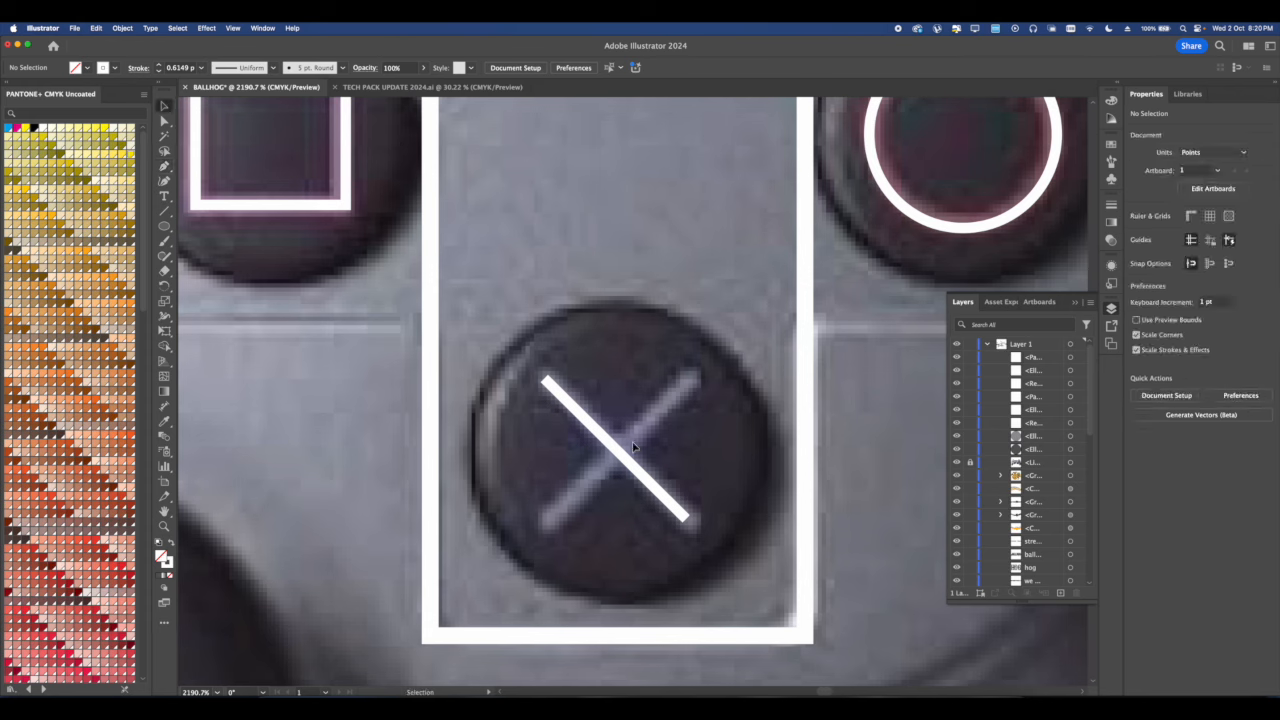
Duplicate the diagonal line and reflect the copy across the vertical axis.
click(633, 447)
alt+drag(623, 451, 657, 449)
right_click(659, 449)
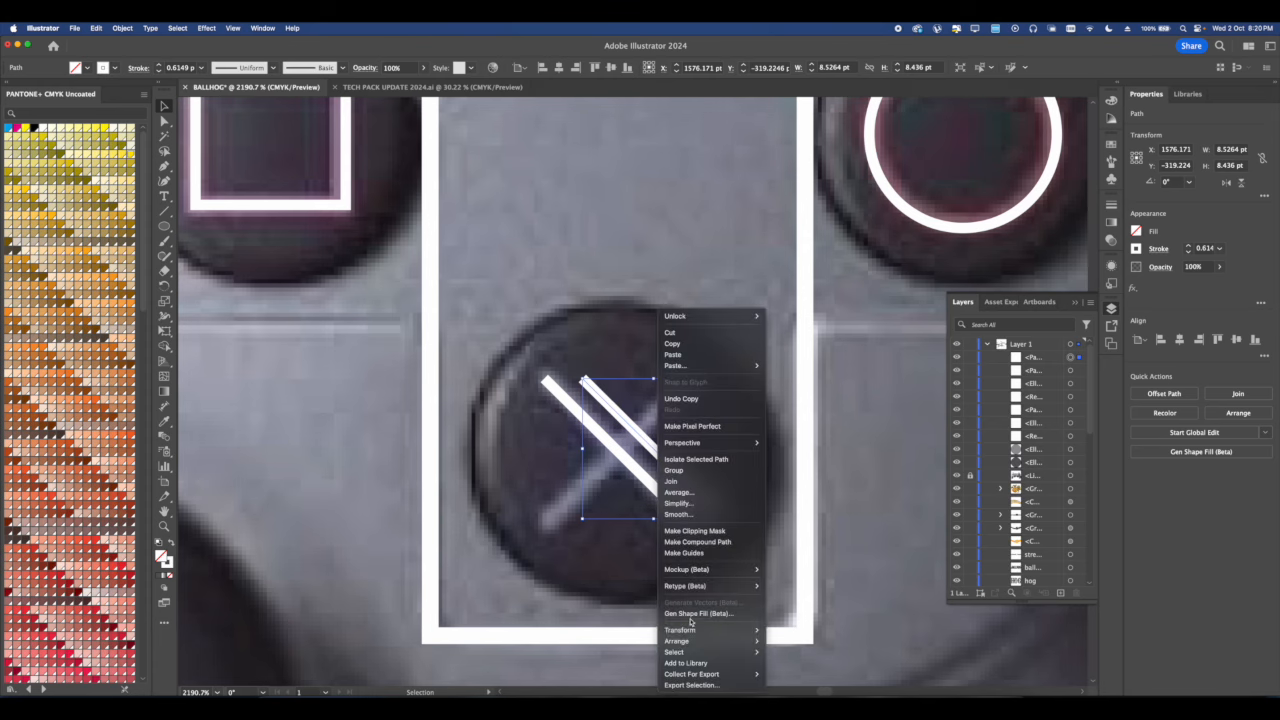
mouse_move(690, 629)
click(800, 644)
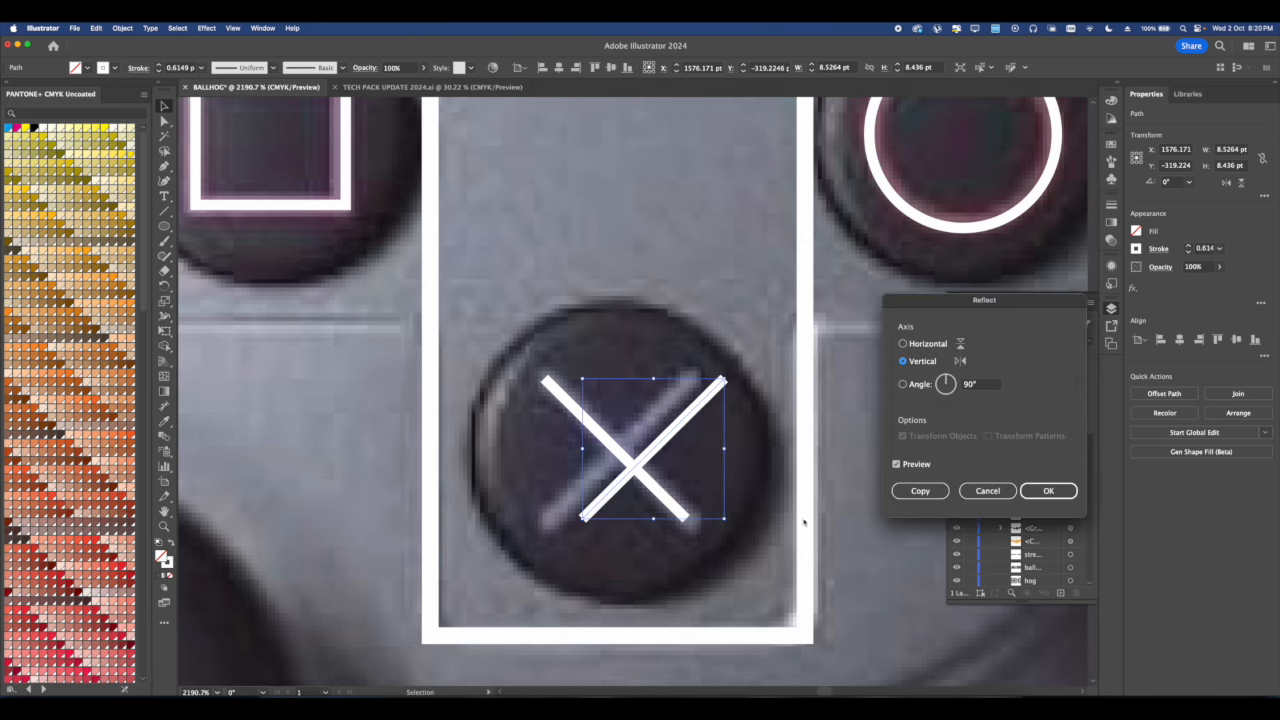
click(1062, 494)
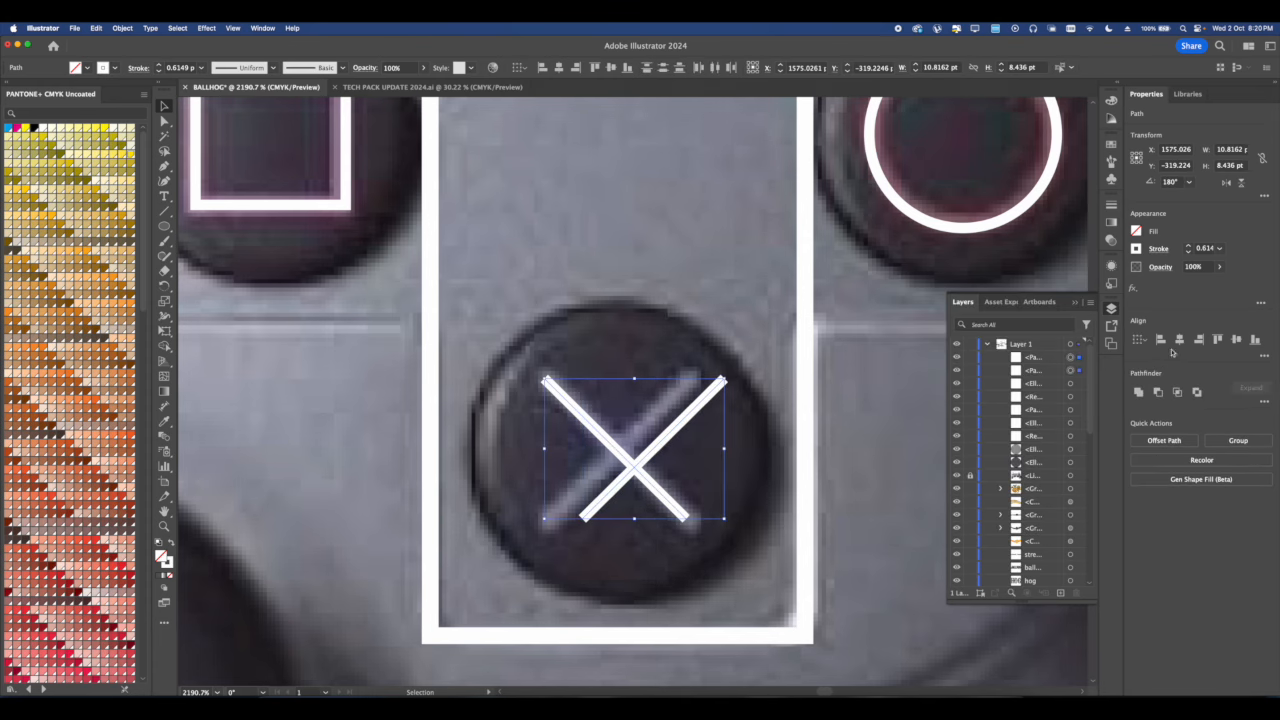
Centre-align the two diagonals horizontally over the X button's symbol and give their strokes round caps.
click(1179, 341)
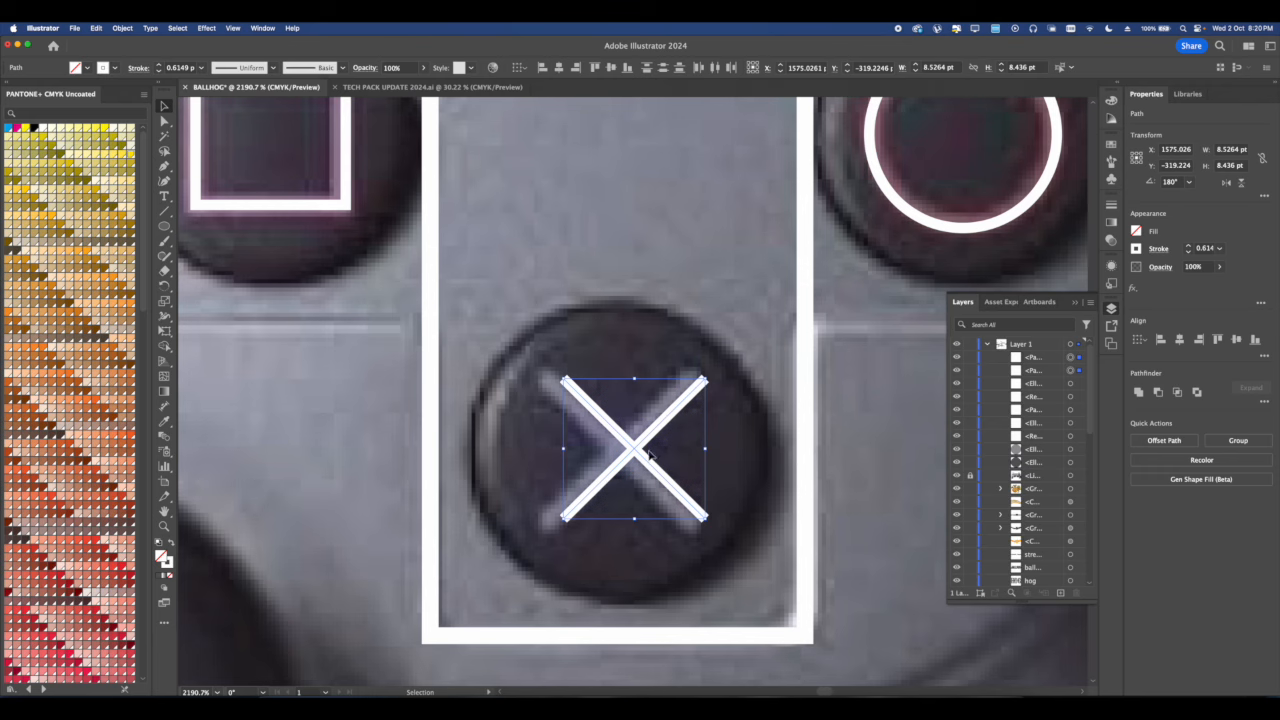
drag(647, 451, 633, 455)
click(1158, 249)
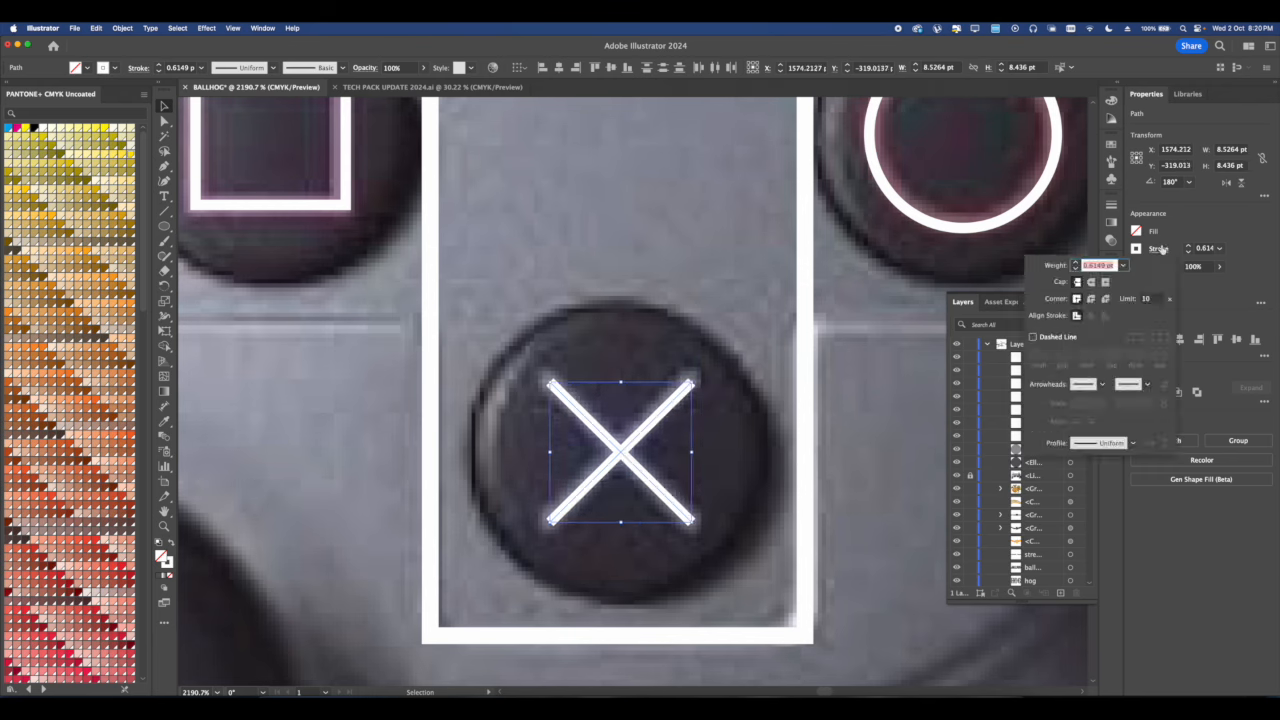
click(699, 342)
click(650, 350)
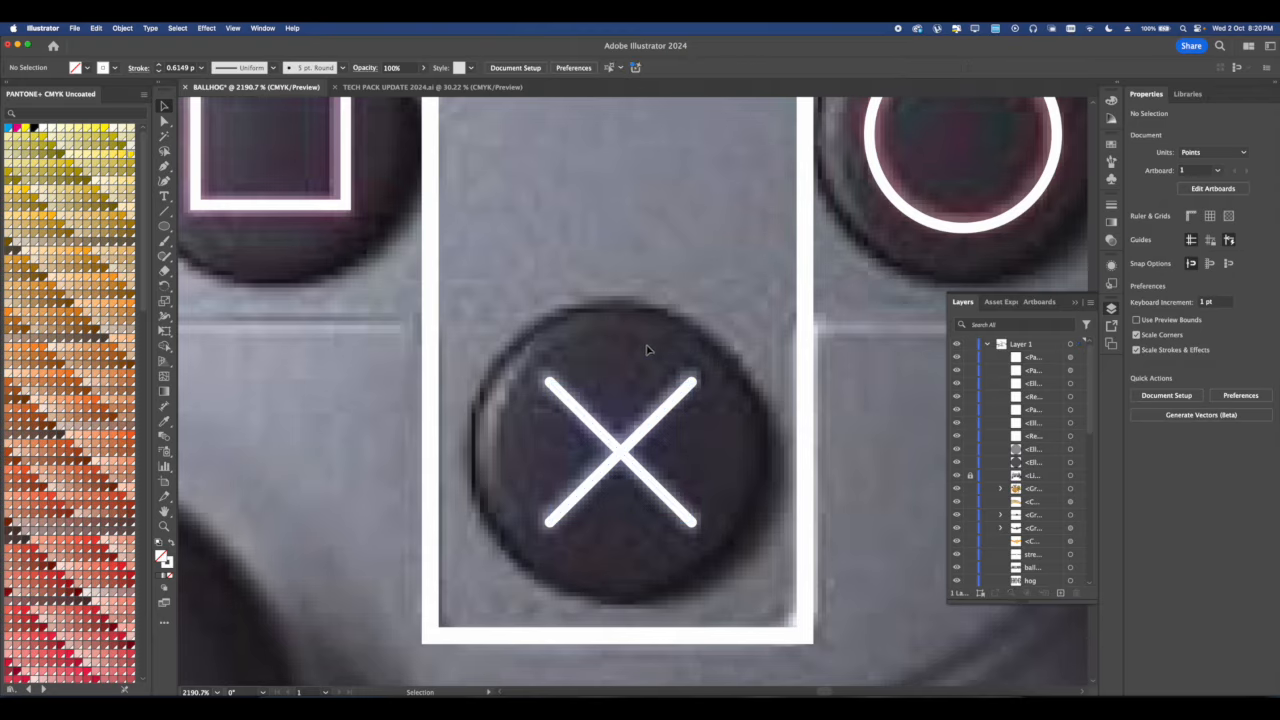
Copy the tall rectangle, rotate the copy 90°, and stretch it to about 64.9 pt long to outline the square and circle buttons' recess.
scroll(654, 411, down, 5)
scroll(691, 332, up, 2)
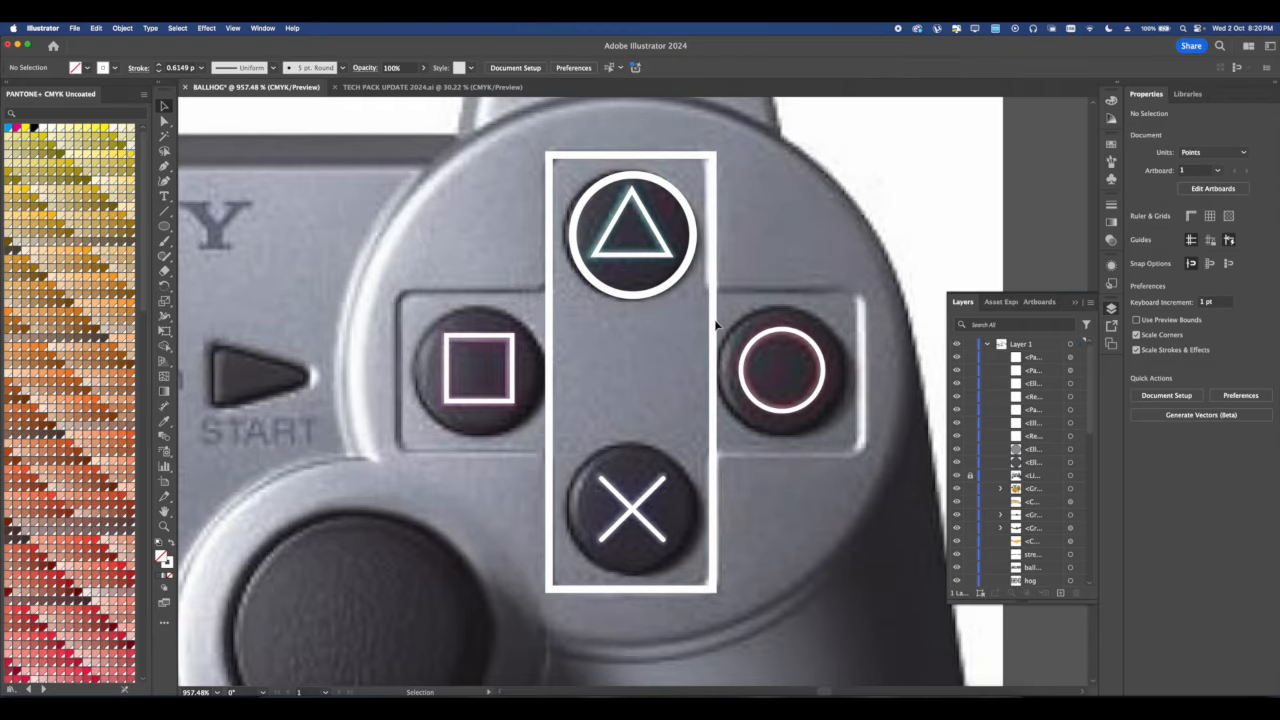
scroll(716, 325, down, 3)
click(717, 326)
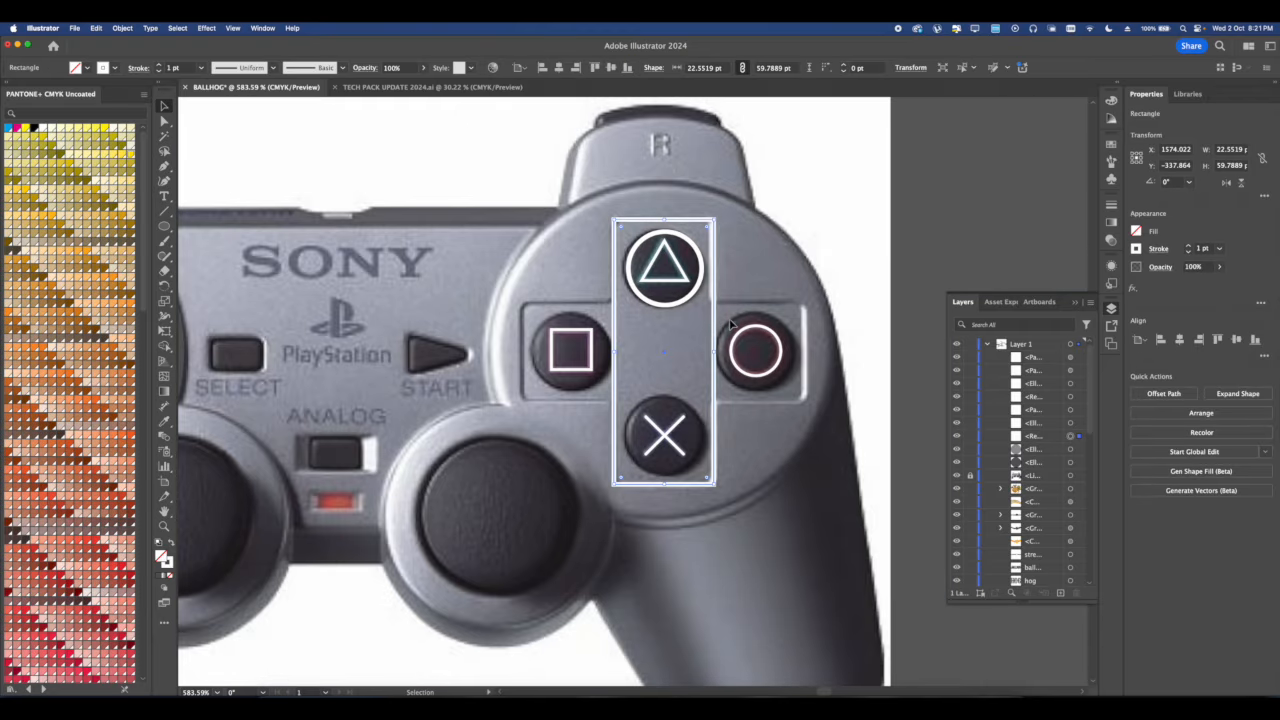
drag(716, 325, 826, 400)
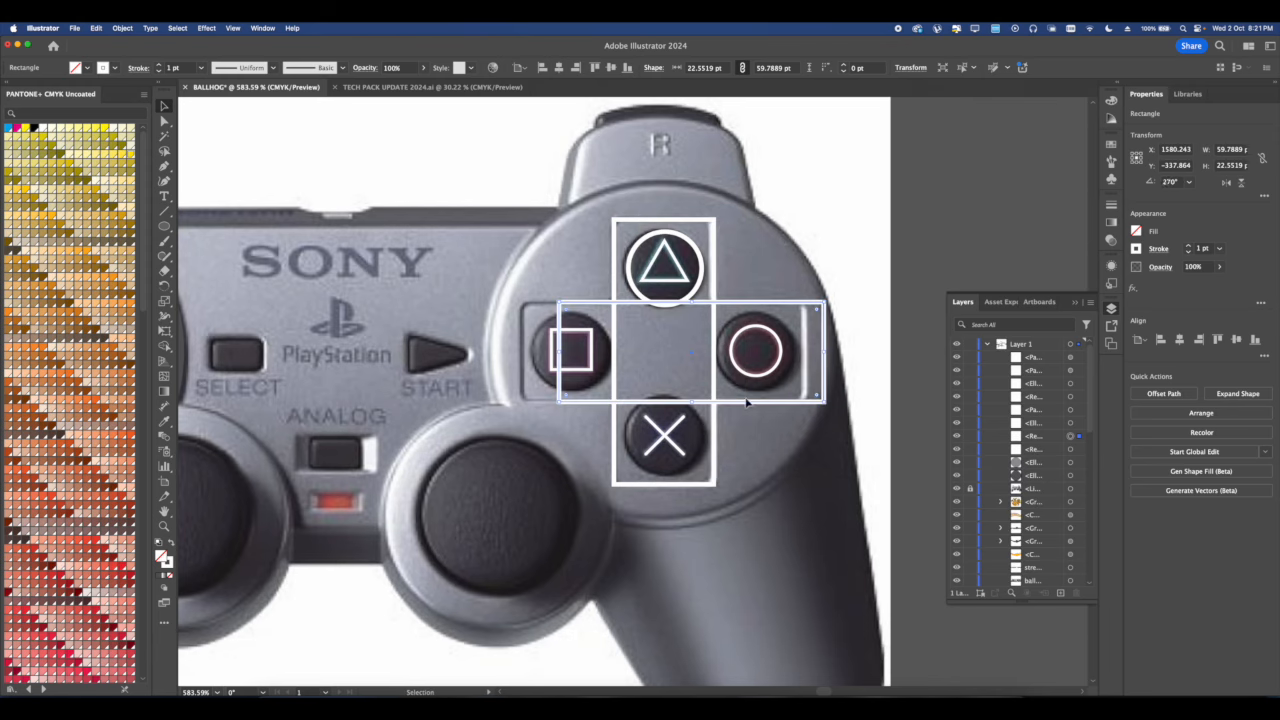
drag(737, 406, 718, 403)
drag(535, 350, 522, 352)
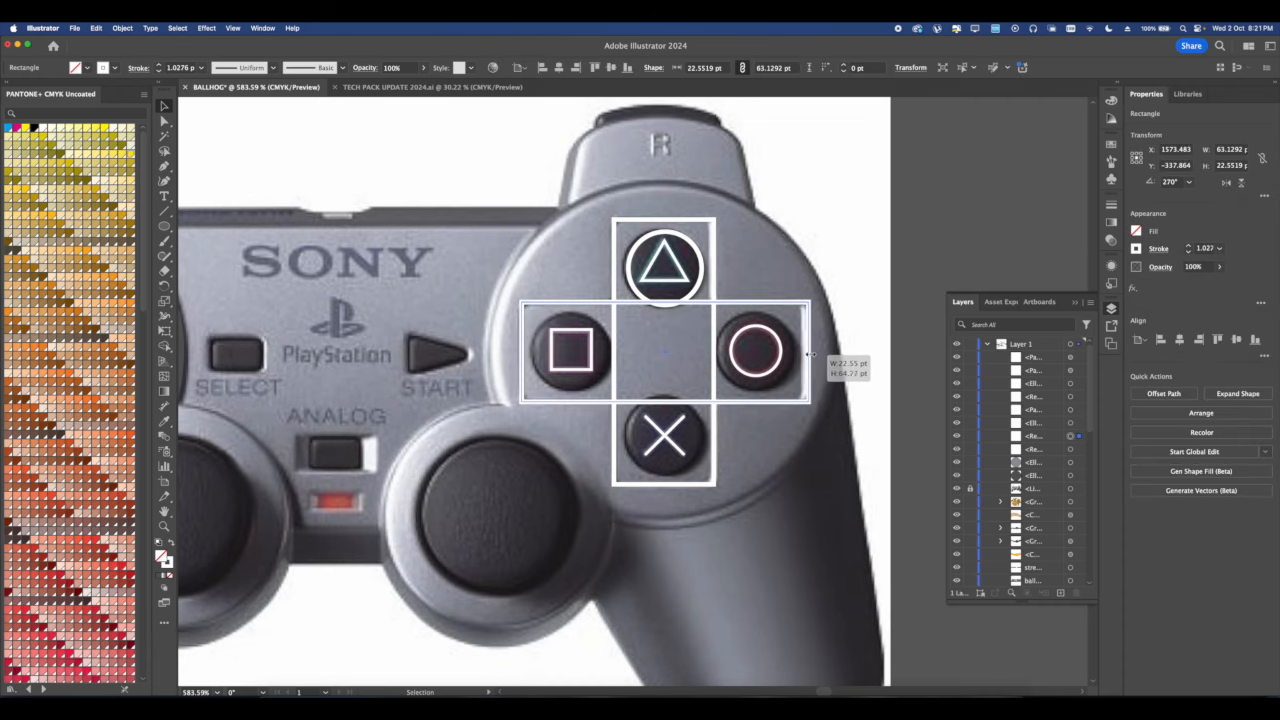
click(657, 380)
scroll(655, 380, down, 3)
drag(565, 280, 517, 452)
scroll(516, 376, down, 4)
drag(510, 376, 698, 364)
click(773, 364)
scroll(678, 366, up, 7)
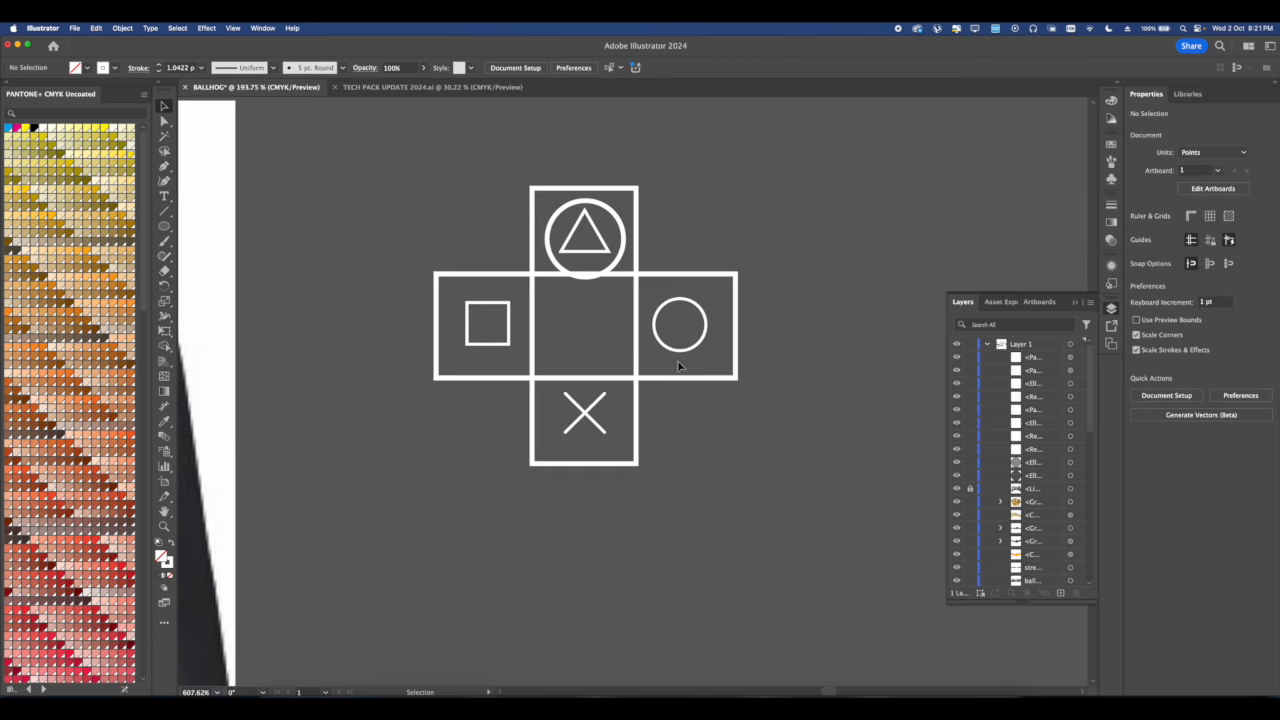
drag(604, 234, 452, 246)
key(super+z)
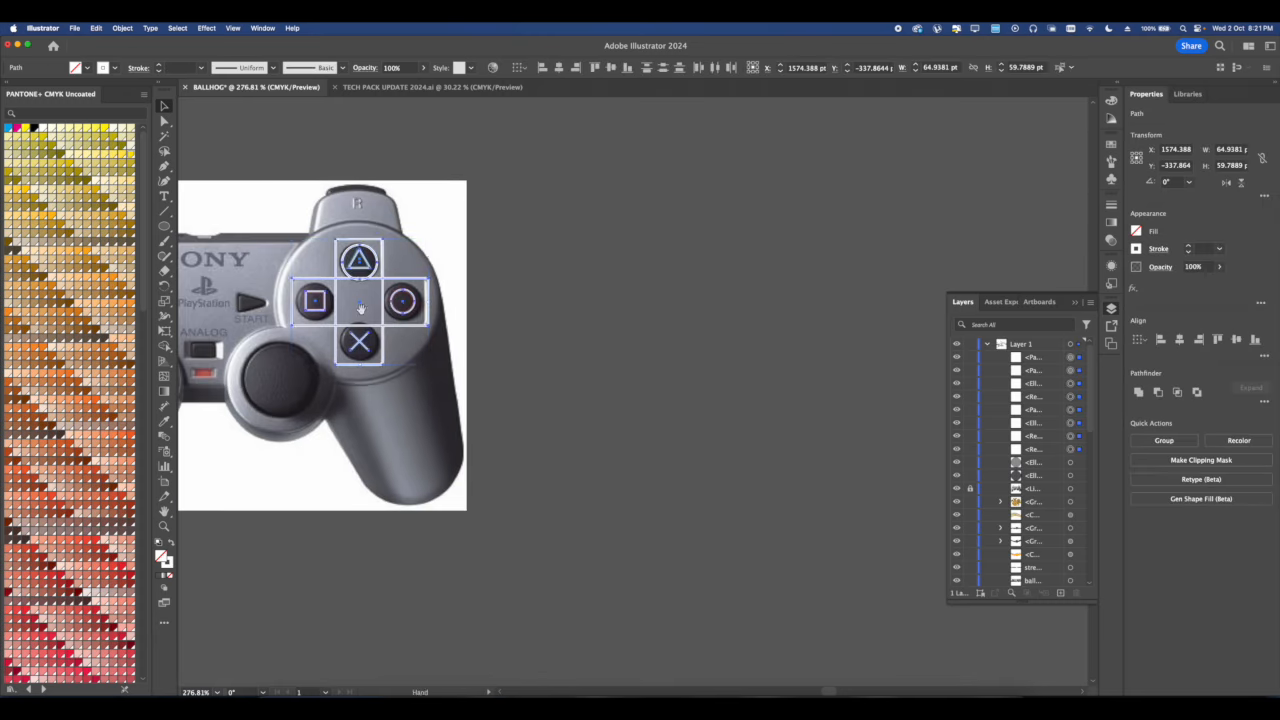
drag(250, 292, 666, 267)
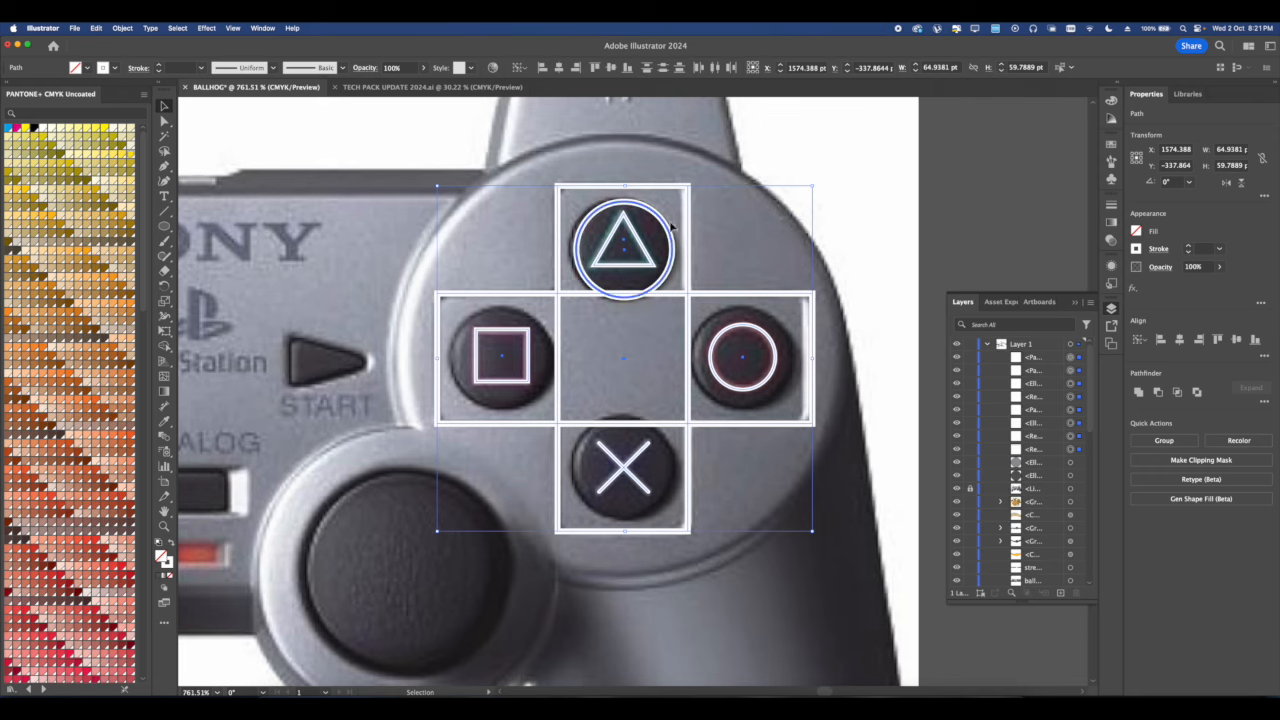
Copy the circle outline around the triangle button onto the square, circle and X buttons.
click(668, 232)
drag(663, 228, 650, 445)
click(632, 472)
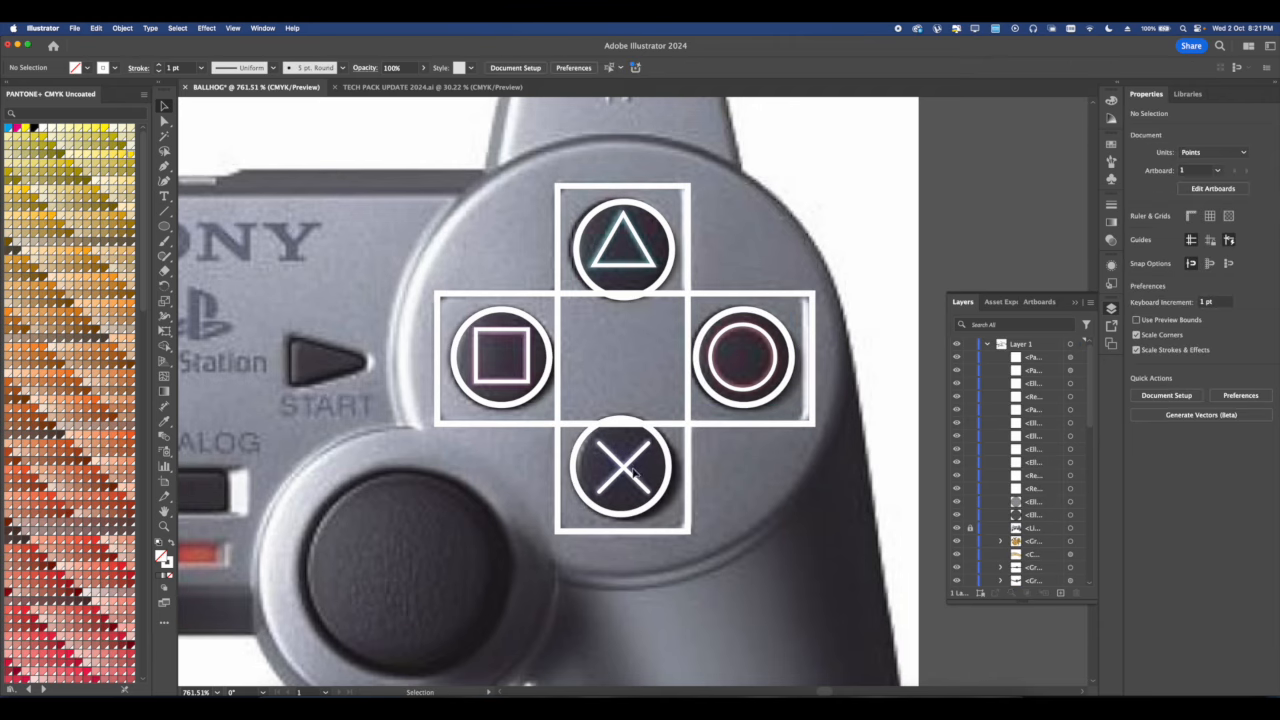
Group the X's two diagonals and centre-align them vertically and horizontally with the circle outline around them.
scroll(632, 482, up, 3)
click(642, 440)
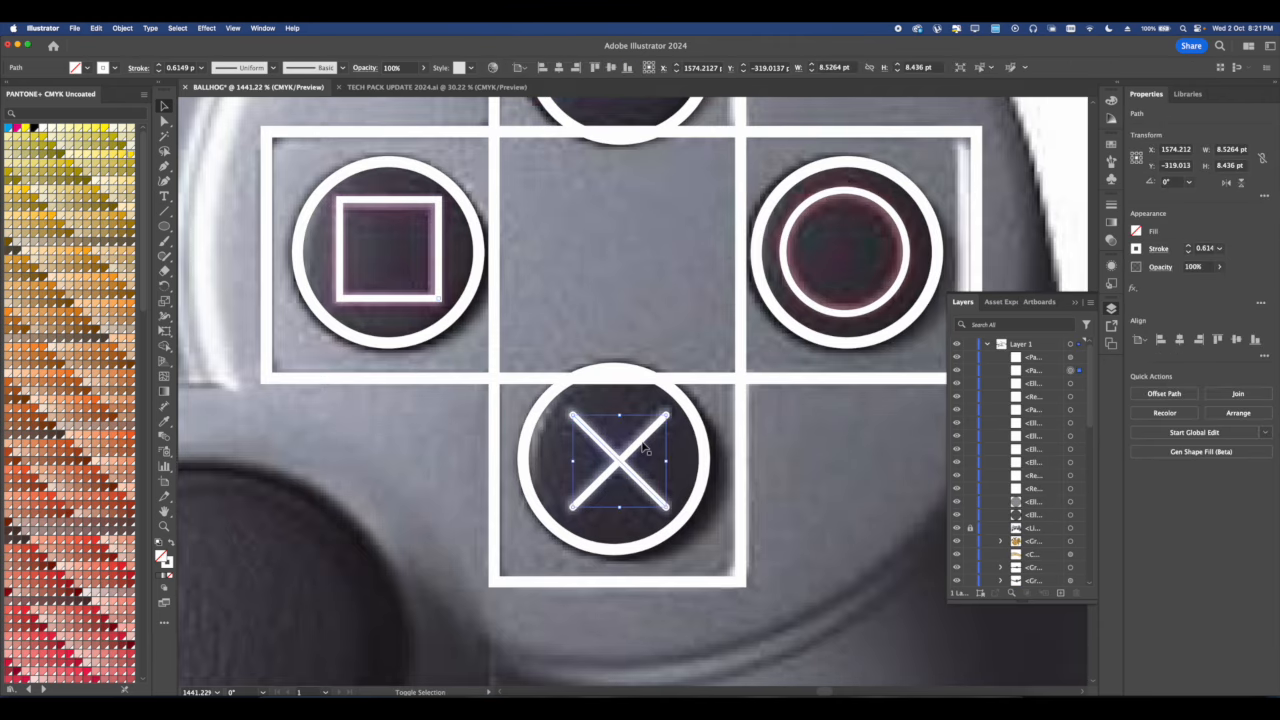
scroll(642, 444, down, 1)
key(super+g)
shift+click(701, 446)
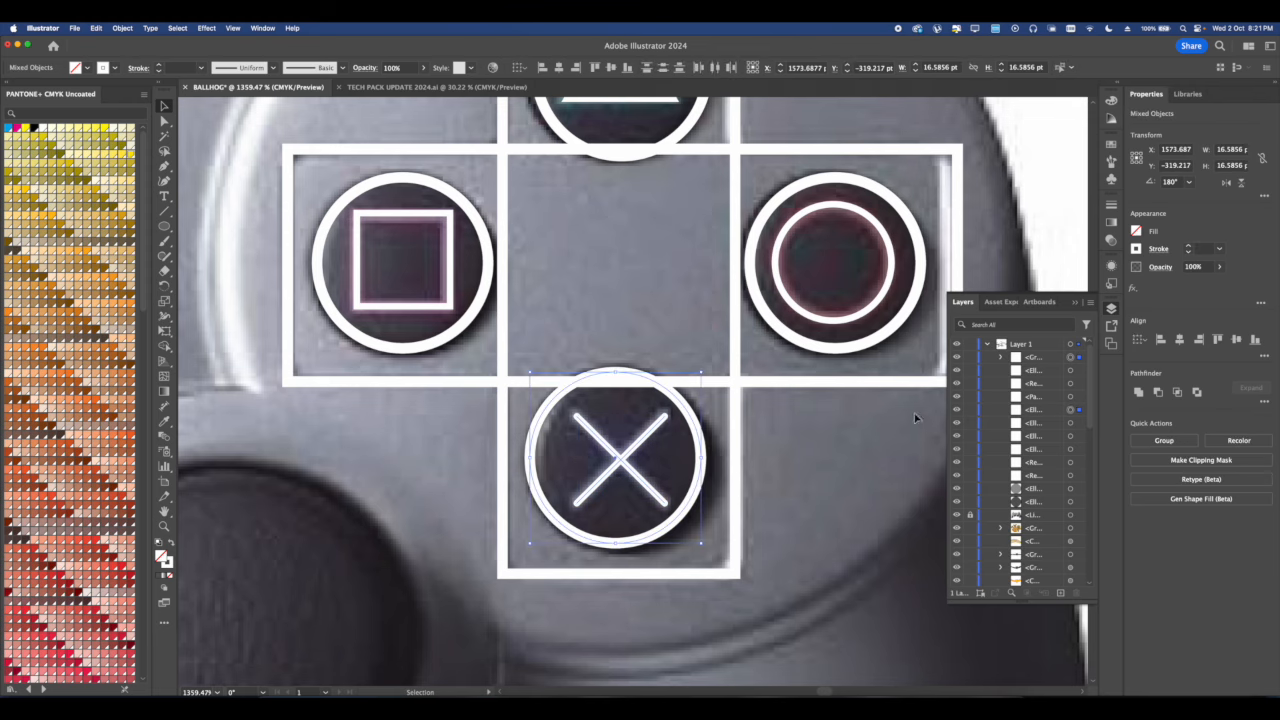
click(1236, 340)
click(1180, 340)
scroll(686, 403, left, 1)
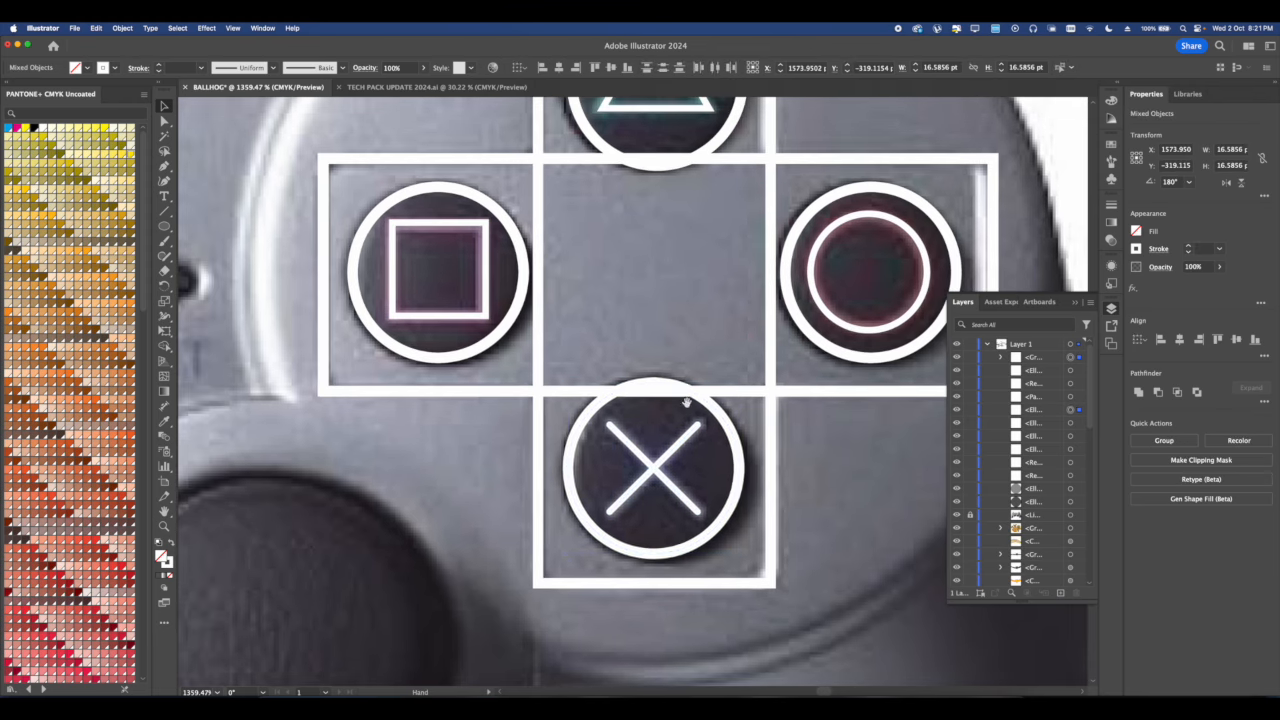
Centre-align the square symbol with its circle outline in both directions and group the two.
click(489, 285)
click(489, 274)
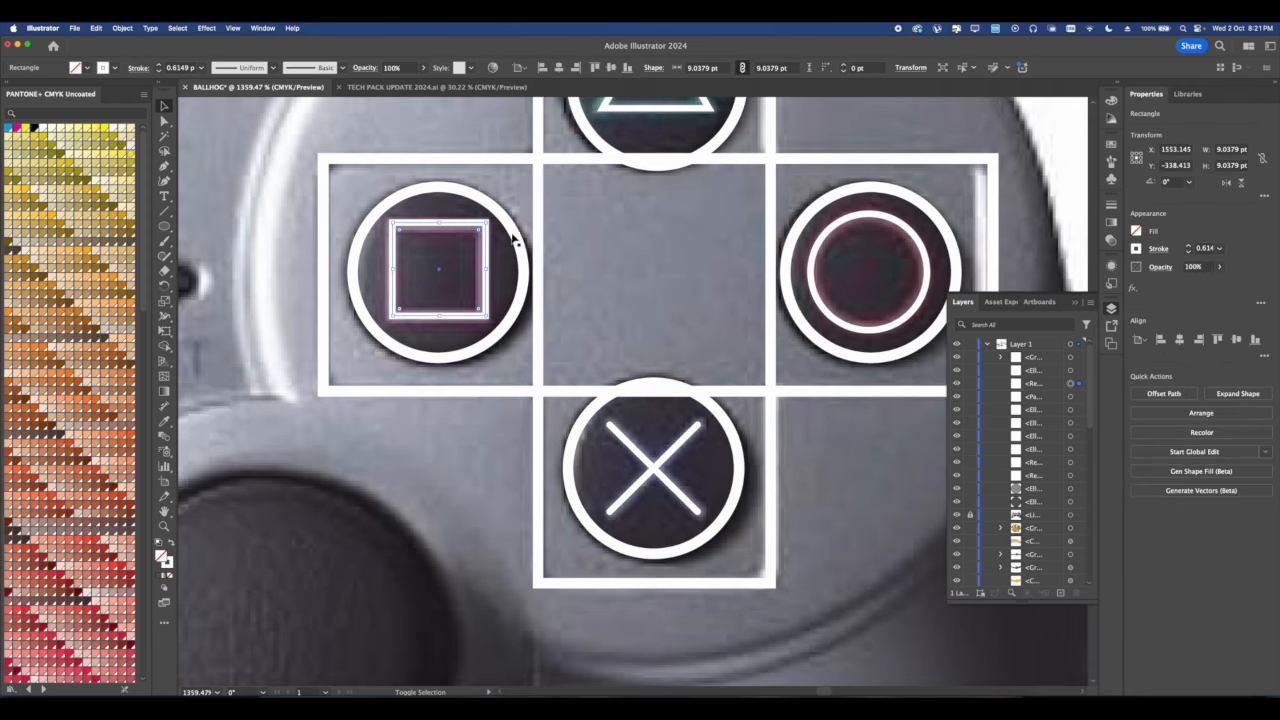
shift+click(514, 243)
click(1236, 340)
click(1180, 340)
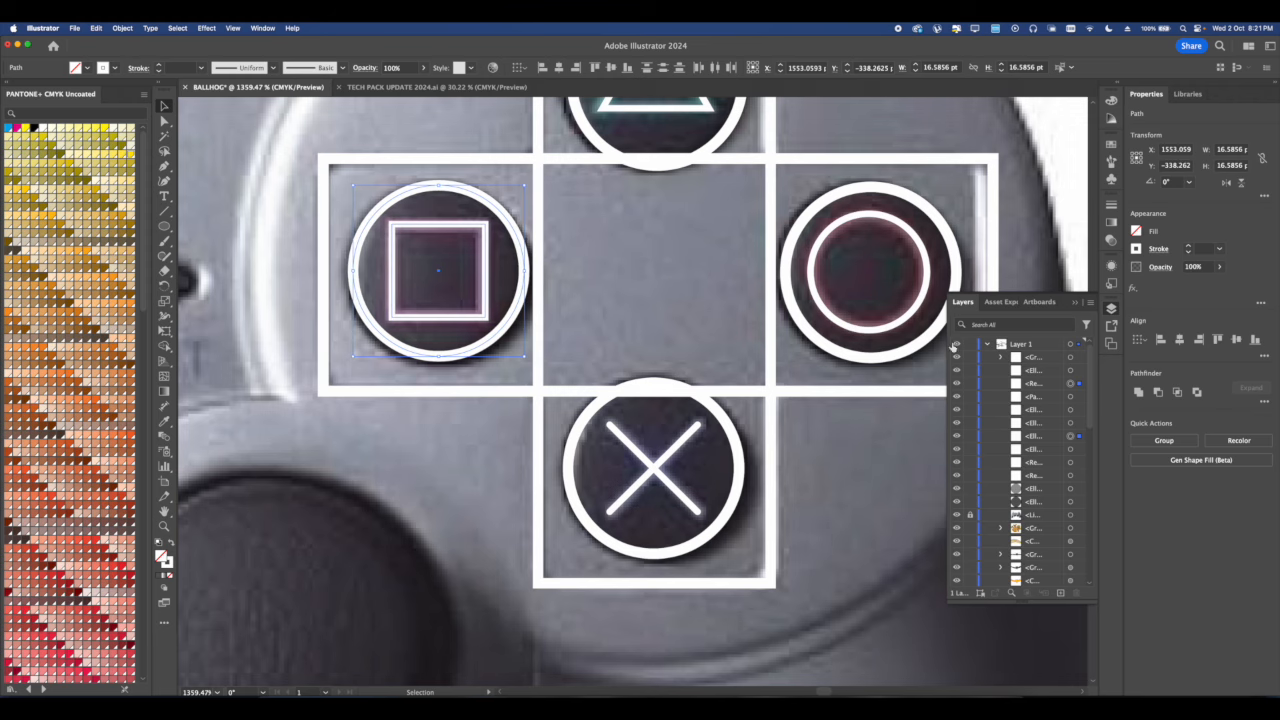
key(super+g)
Centre-align the circle symbol with its outer circle outline in both directions and group the two.
drag(879, 284, 784, 311)
click(799, 243)
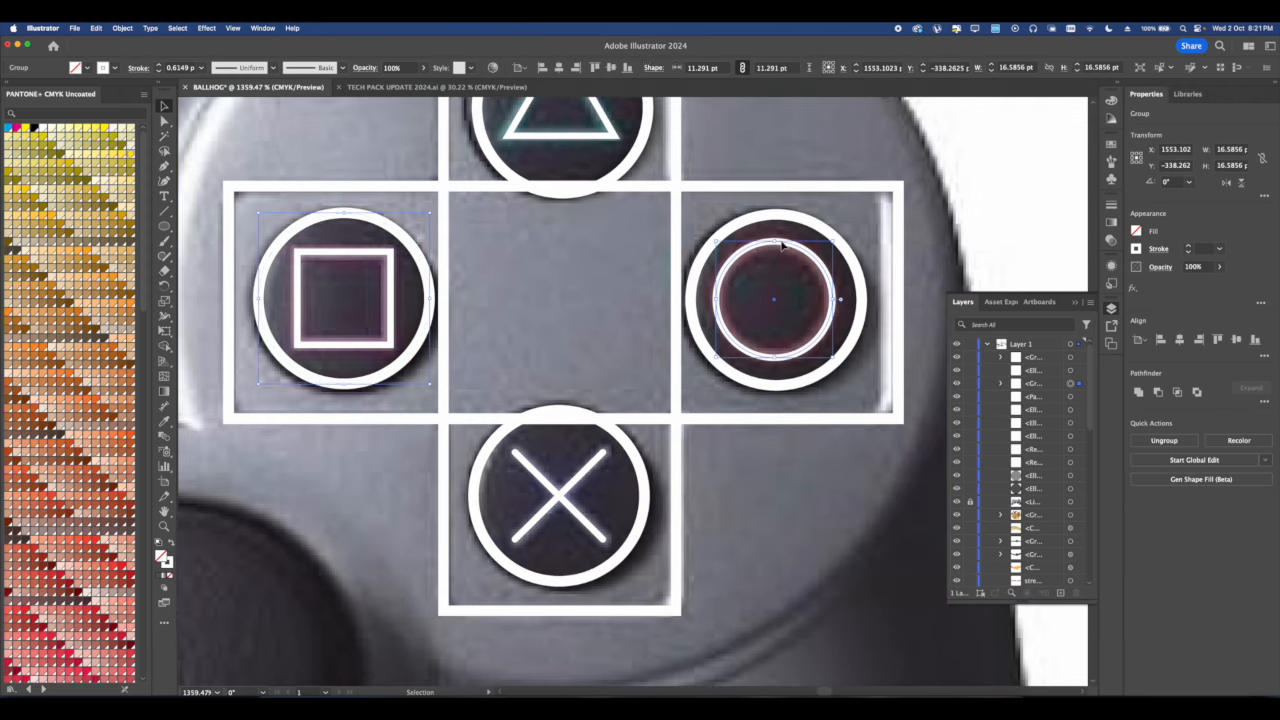
shift+click(843, 245)
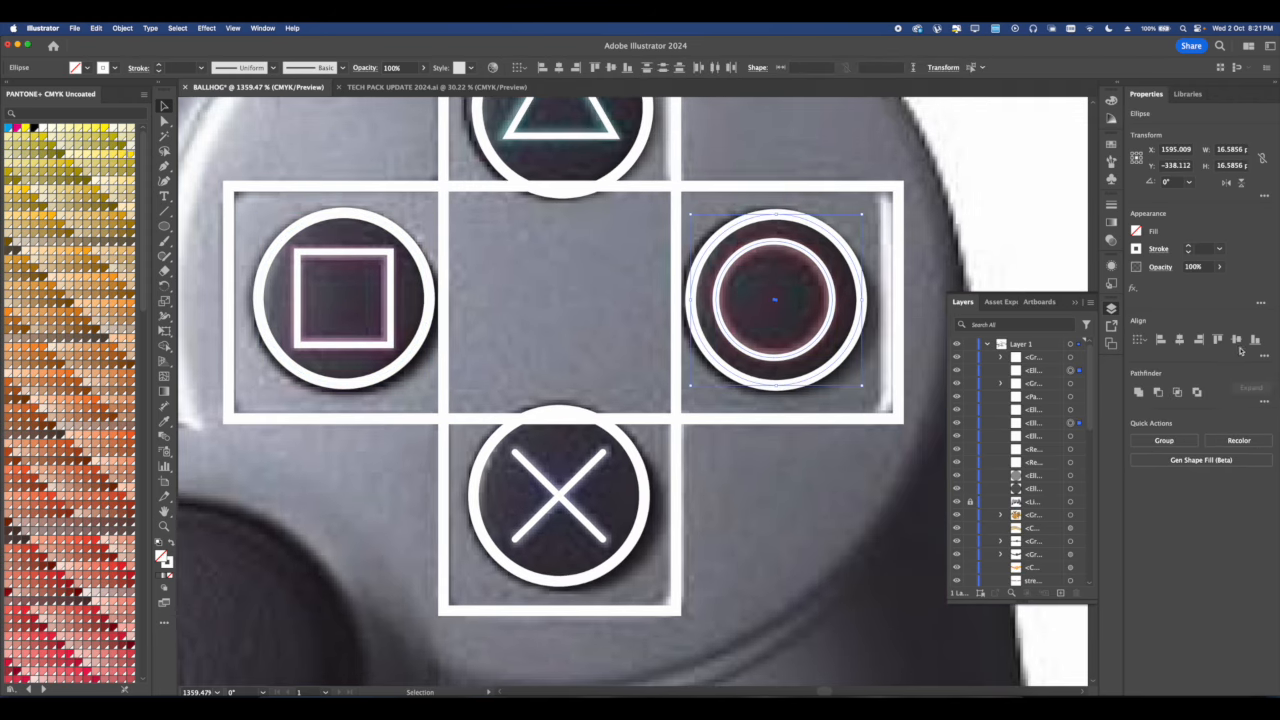
click(1236, 340)
click(1180, 340)
Centre-align the triangle symbol and its circle outline with each other.
scroll(660, 354, up, 4)
scroll(660, 354, left, 2)
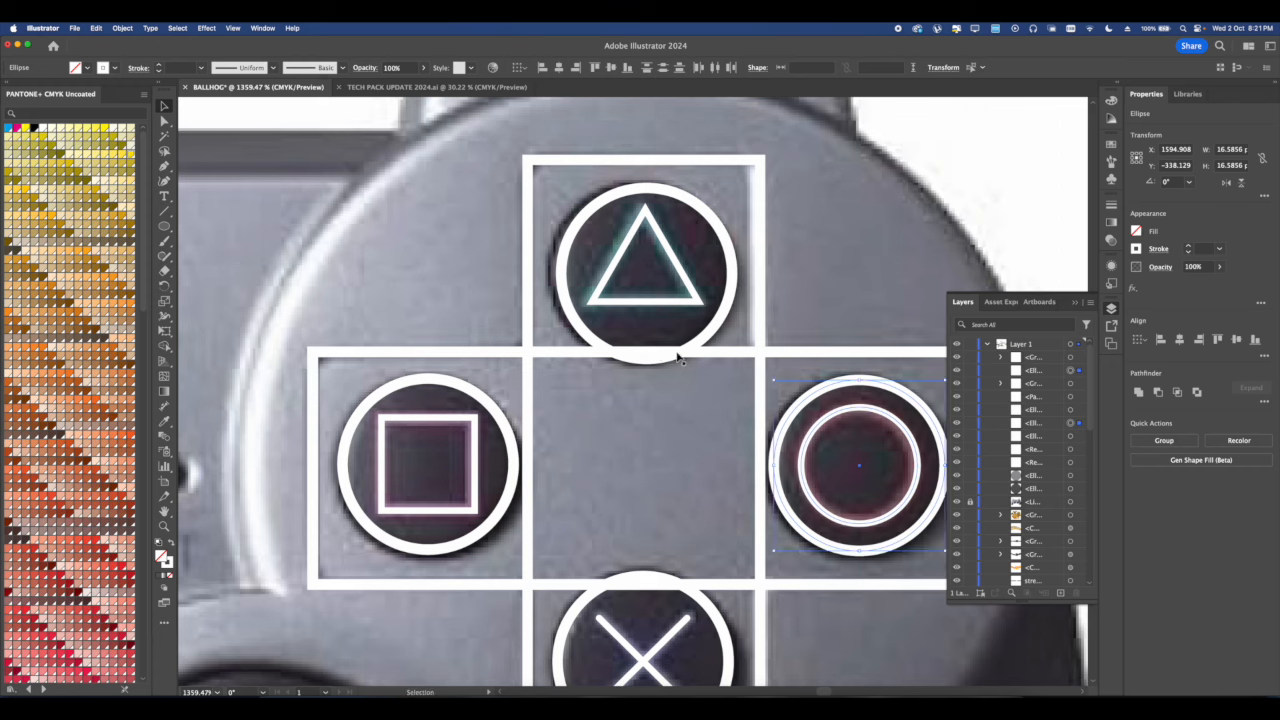
click(728, 262)
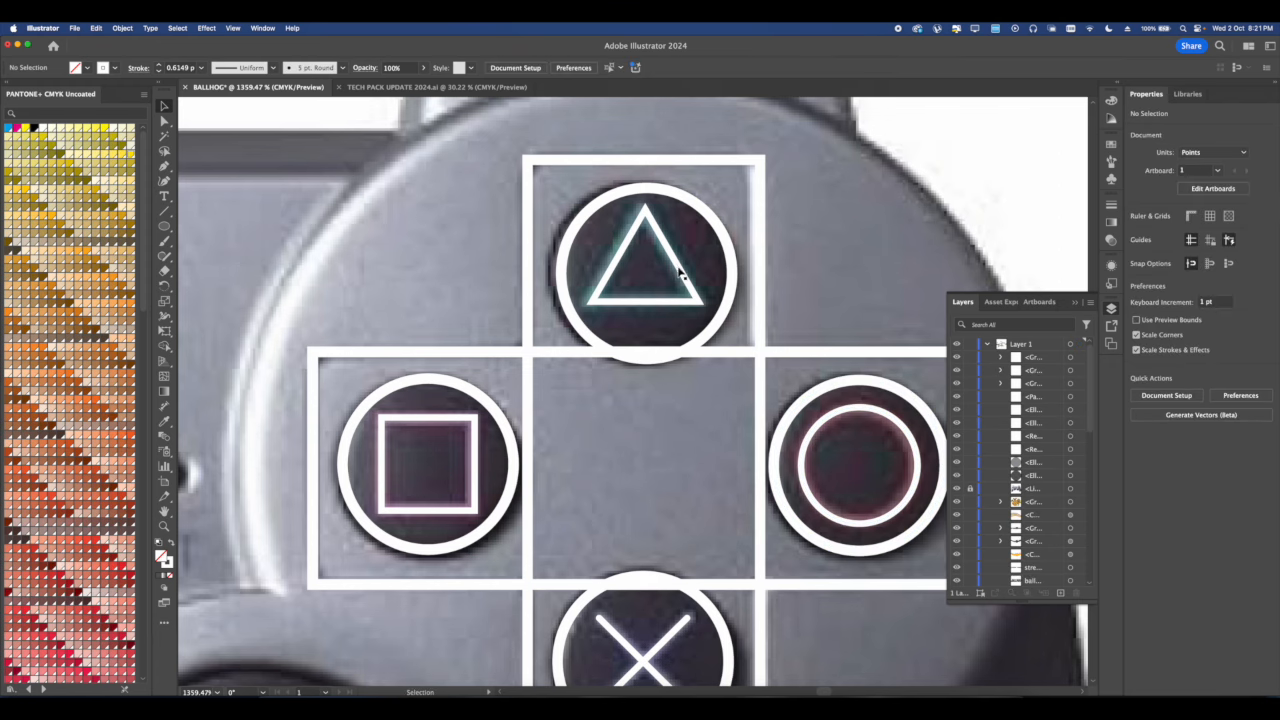
shift+click(726, 245)
click(1217, 341)
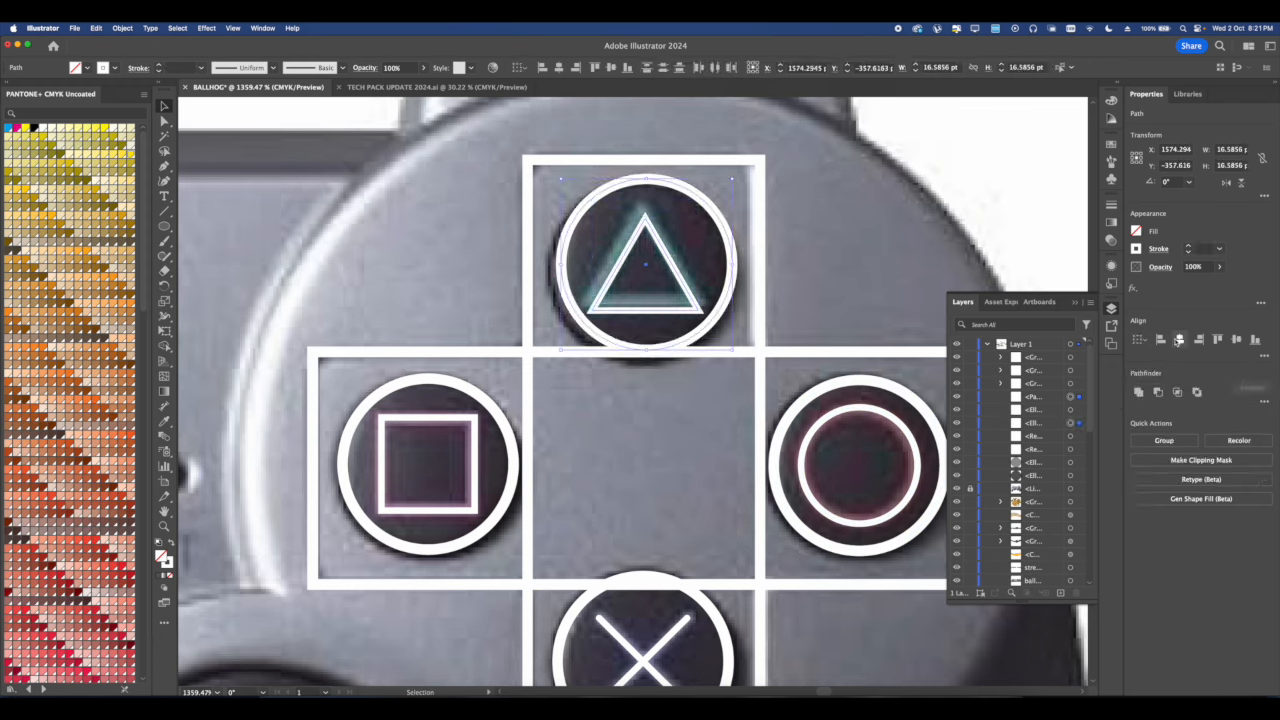
click(1179, 341)
click(699, 362)
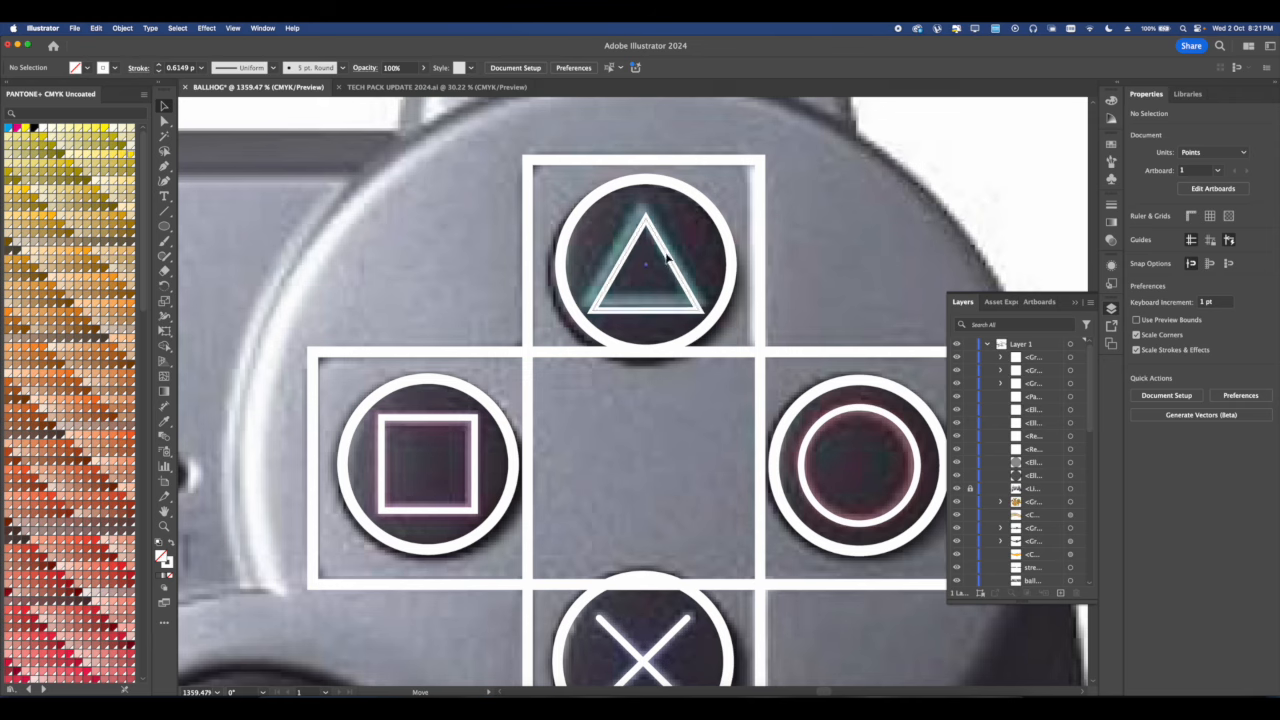
Move the triangle slightly up inside its circle outline and group the two.
drag(666, 258, 666, 249)
shift+click(713, 219)
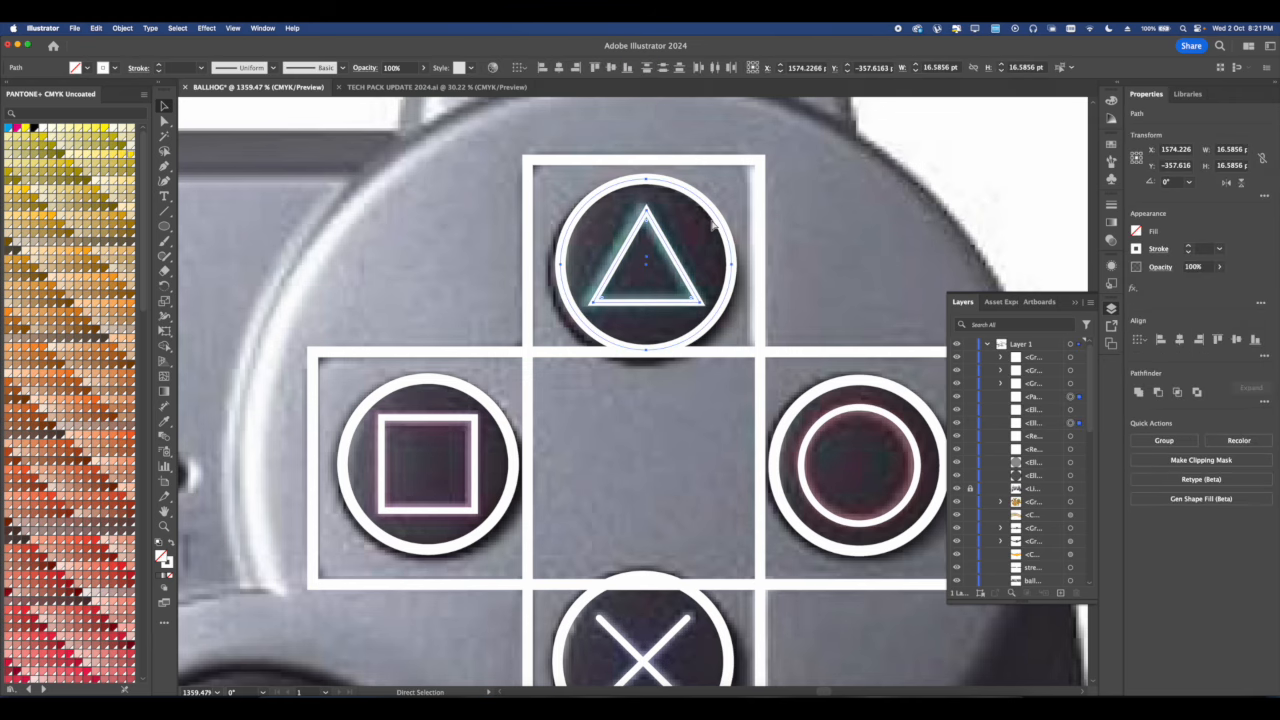
key(super+g)
click(699, 362)
Group the X symbol with its circle outline so the button is one object.
scroll(699, 355, down, 5)
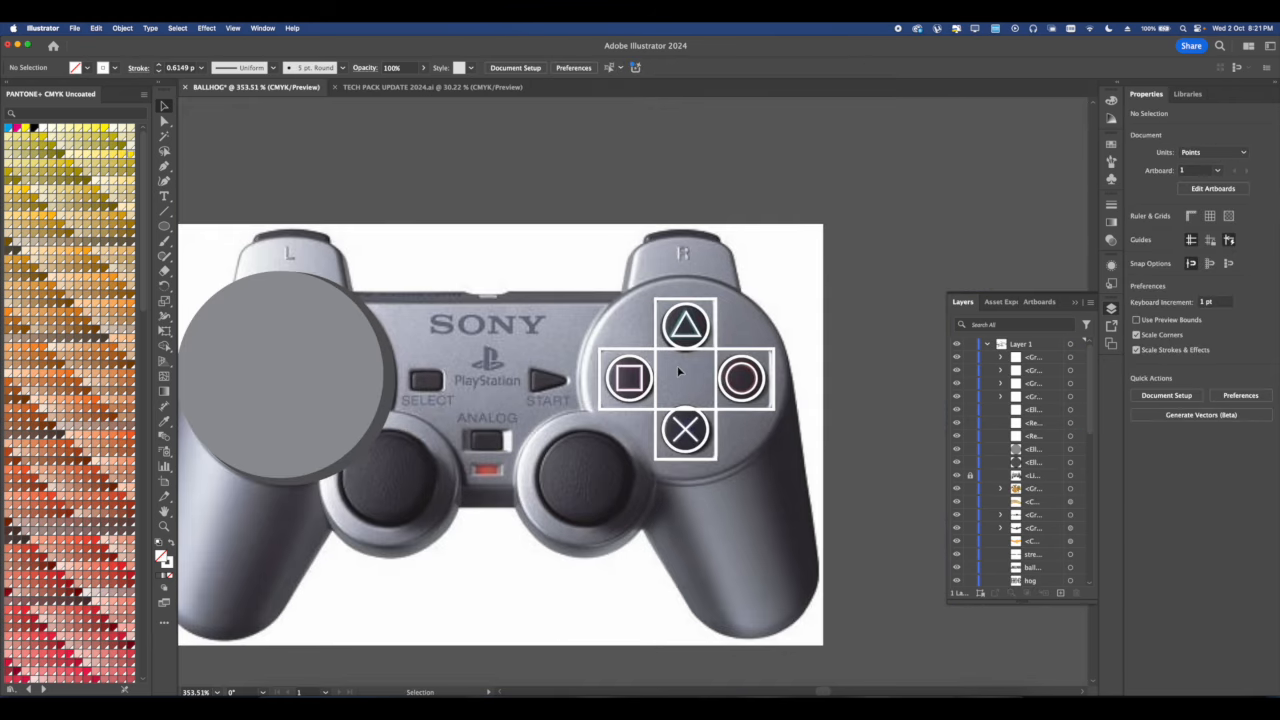
scroll(678, 371, up, 3)
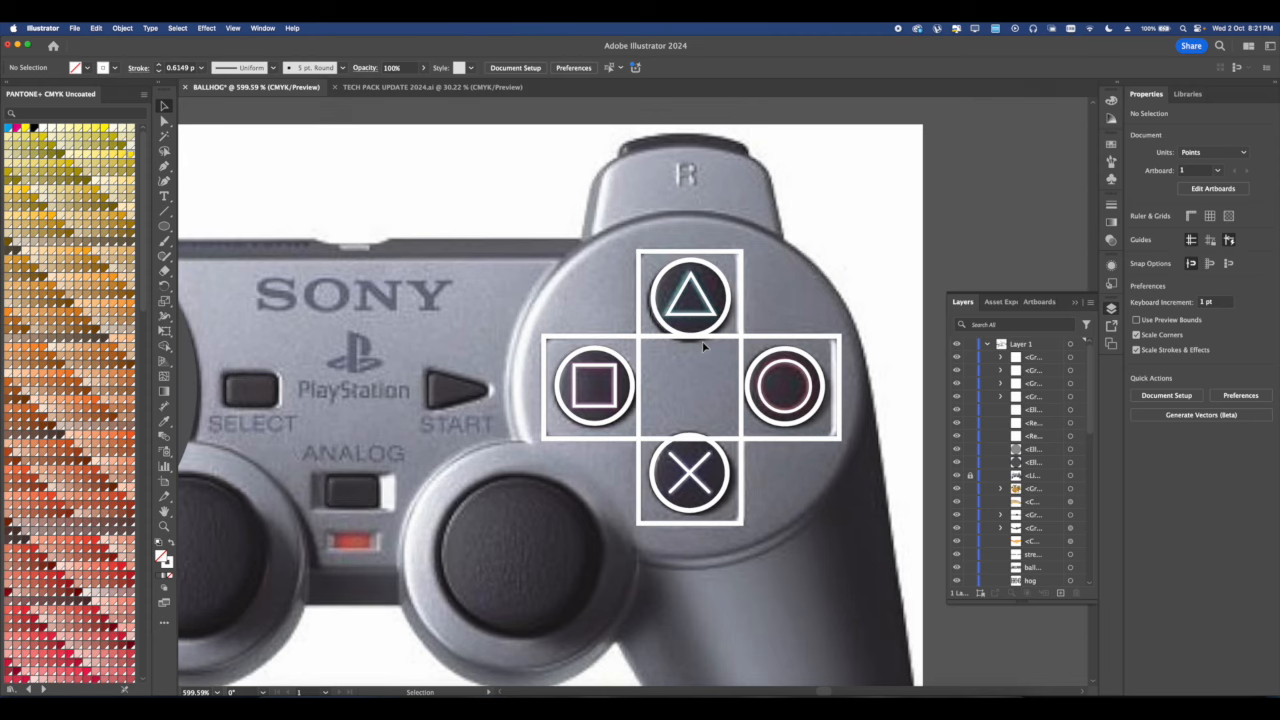
click(709, 326)
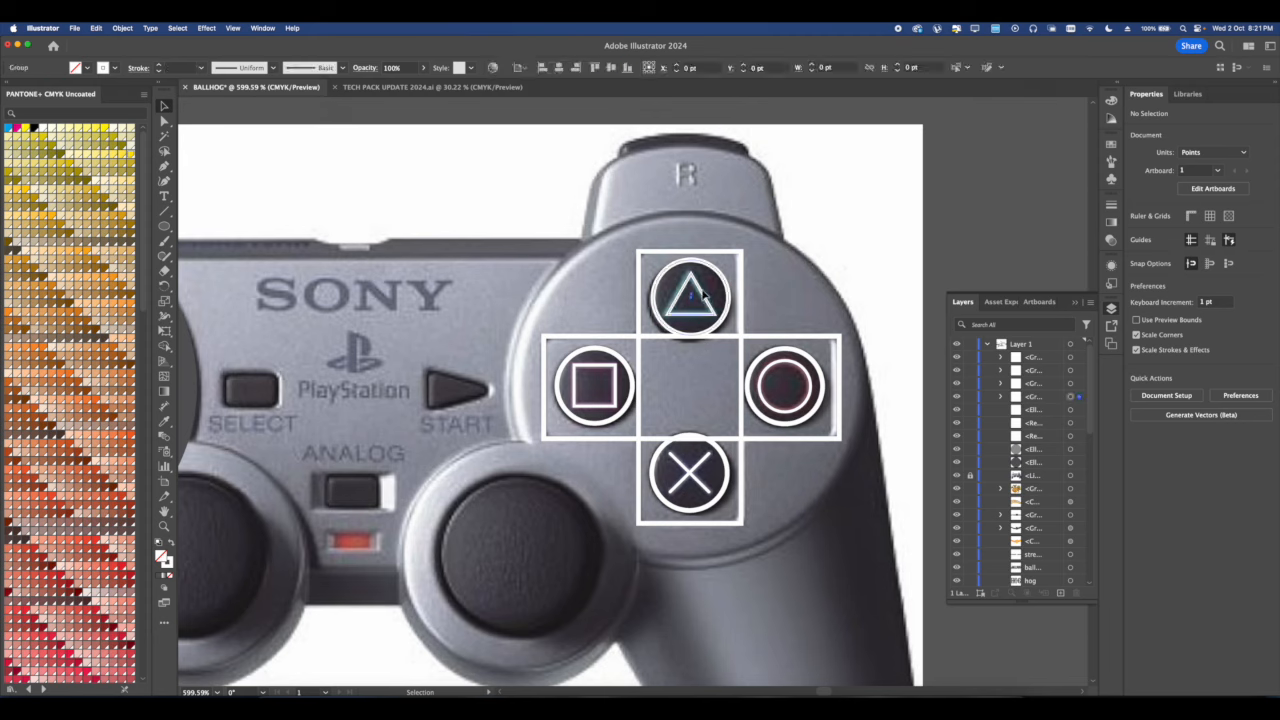
shift+click(699, 485)
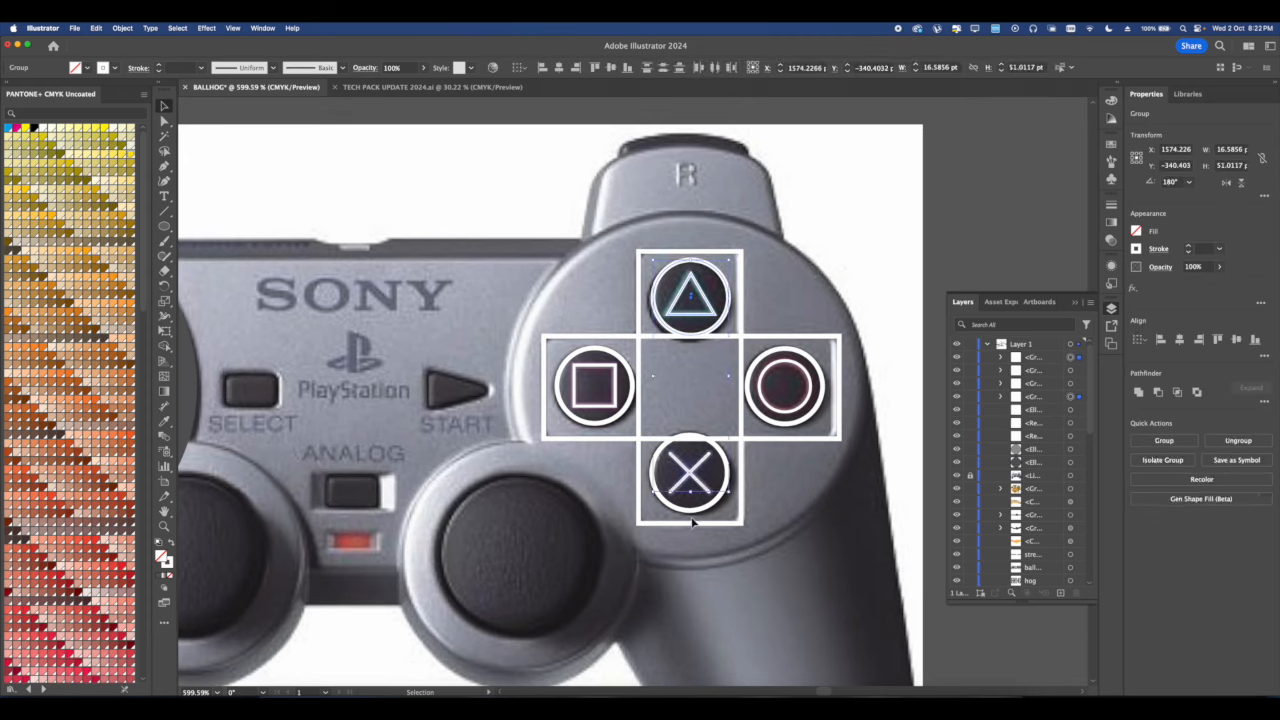
click(683, 477)
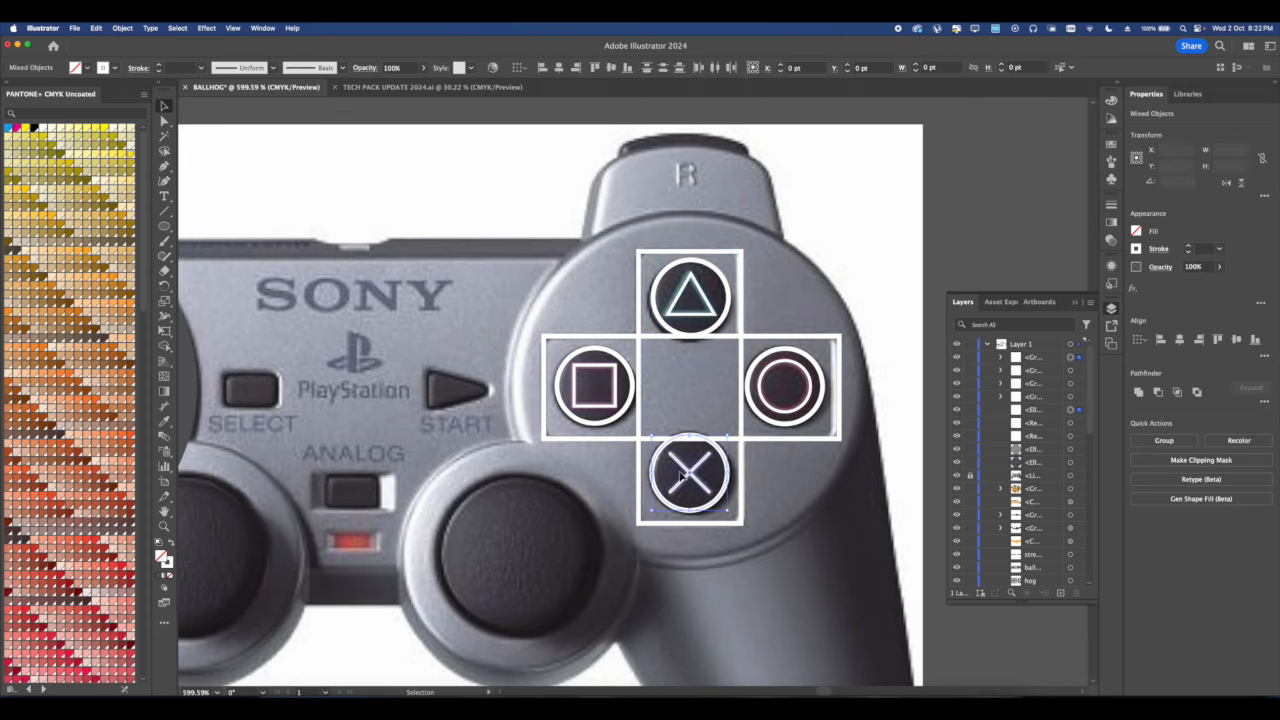
shift+click(724, 462)
shift+click(720, 460)
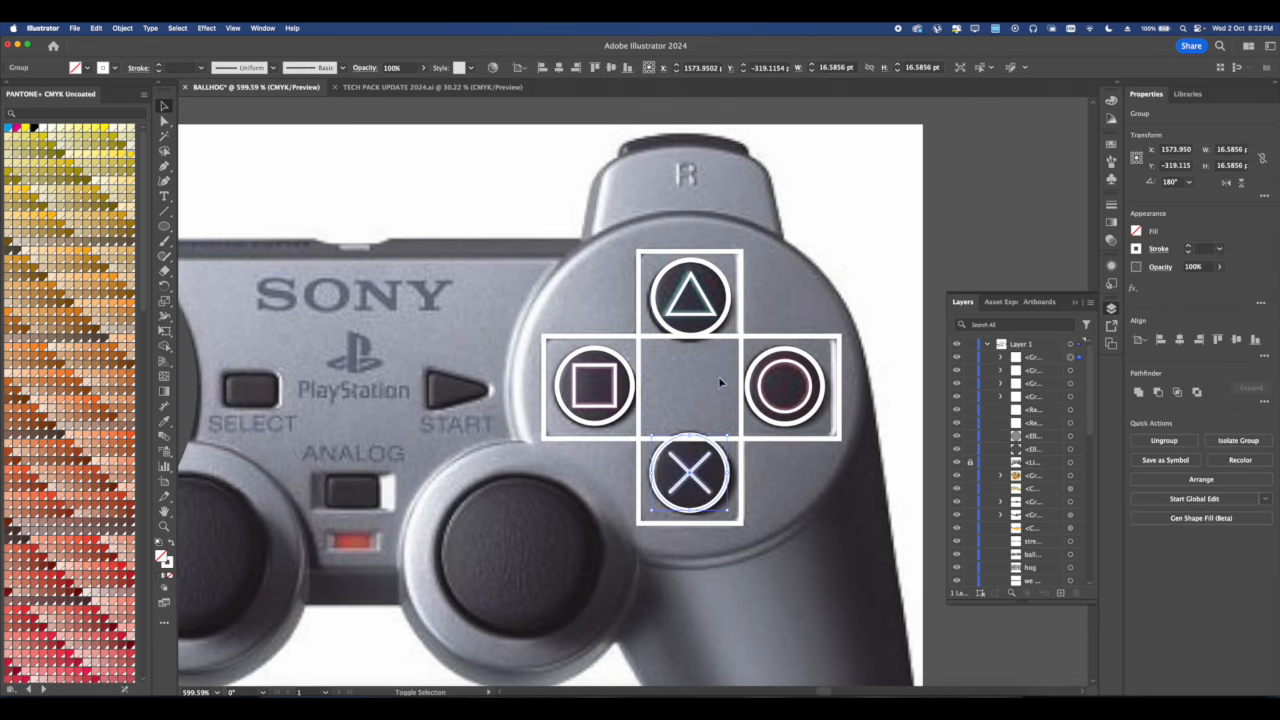
Group the triangle and X buttons, centre them horizontally in the tall rectangle, and group them with it.
shift+click(709, 314)
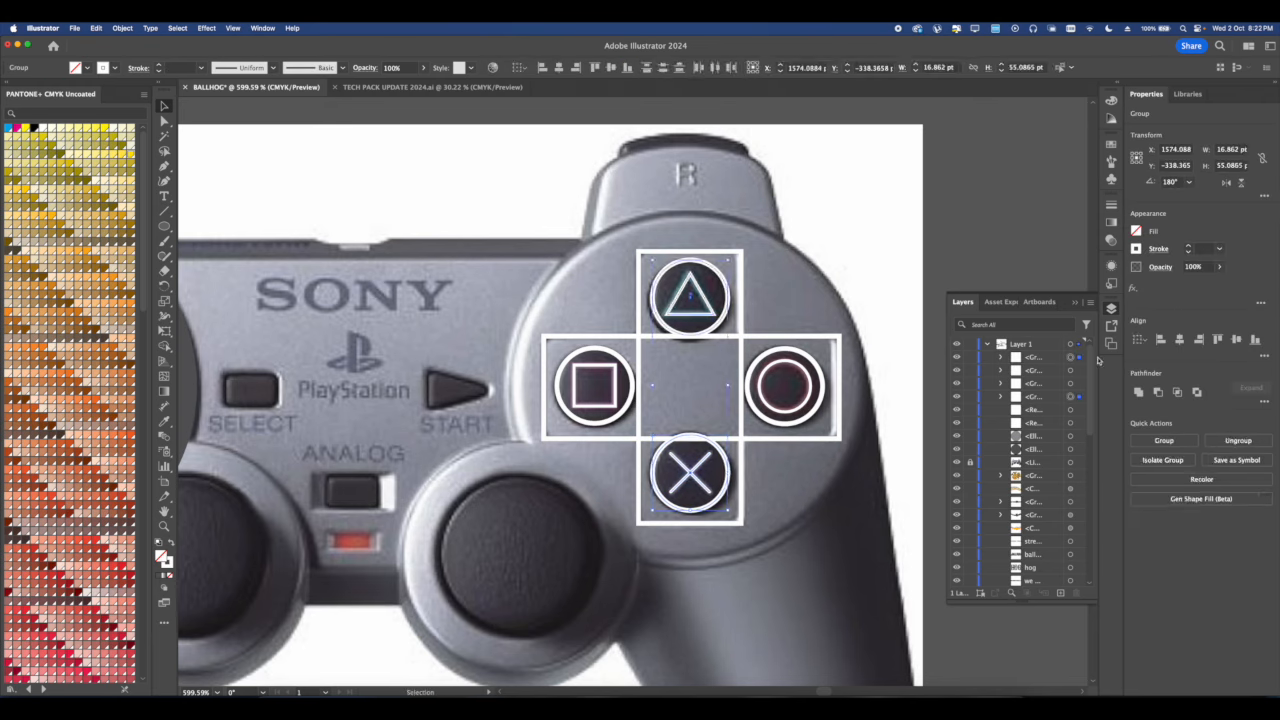
key(super+g)
shift+click(742, 360)
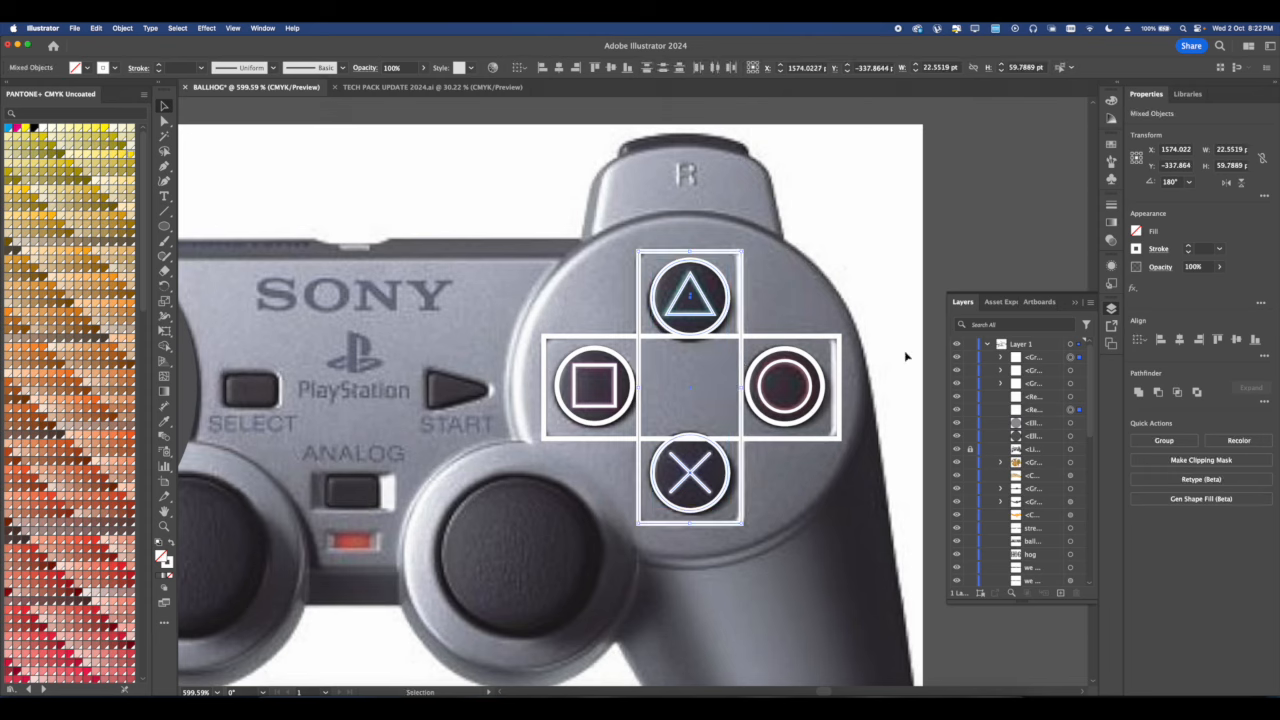
click(1178, 341)
Align the square and circle buttons on their vertical centres and group them.
click(744, 418)
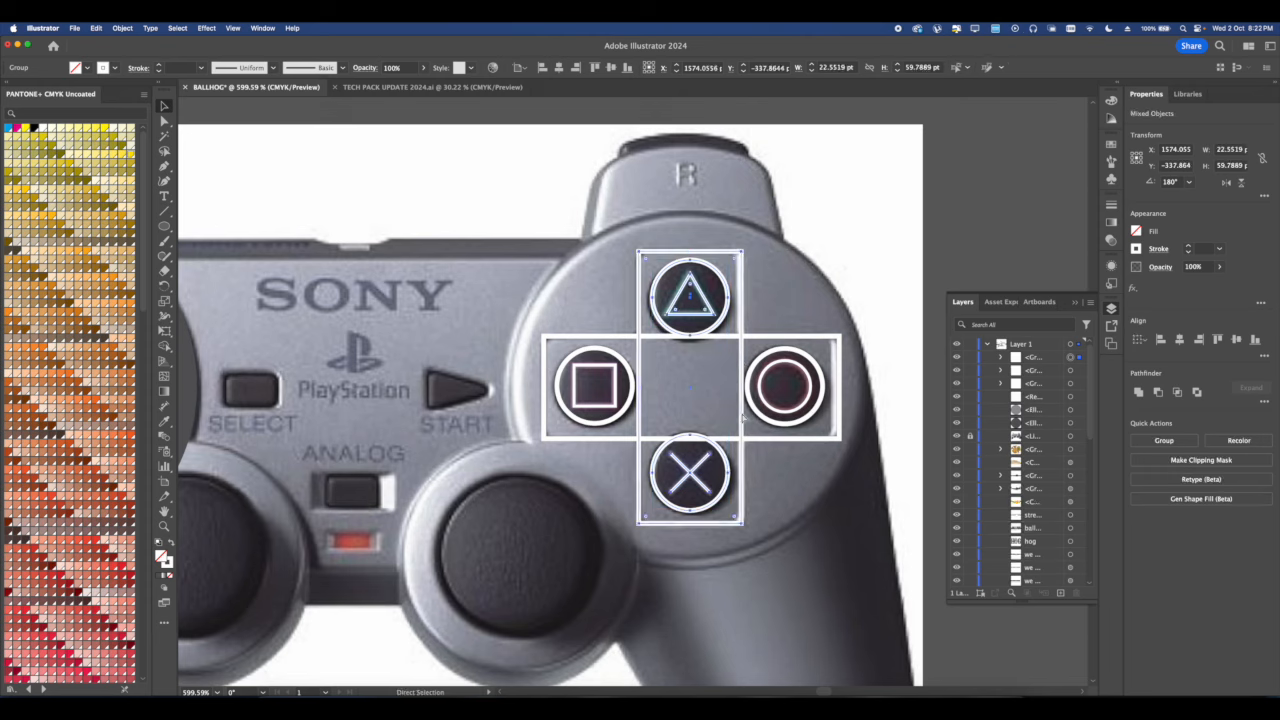
shift+click(617, 396)
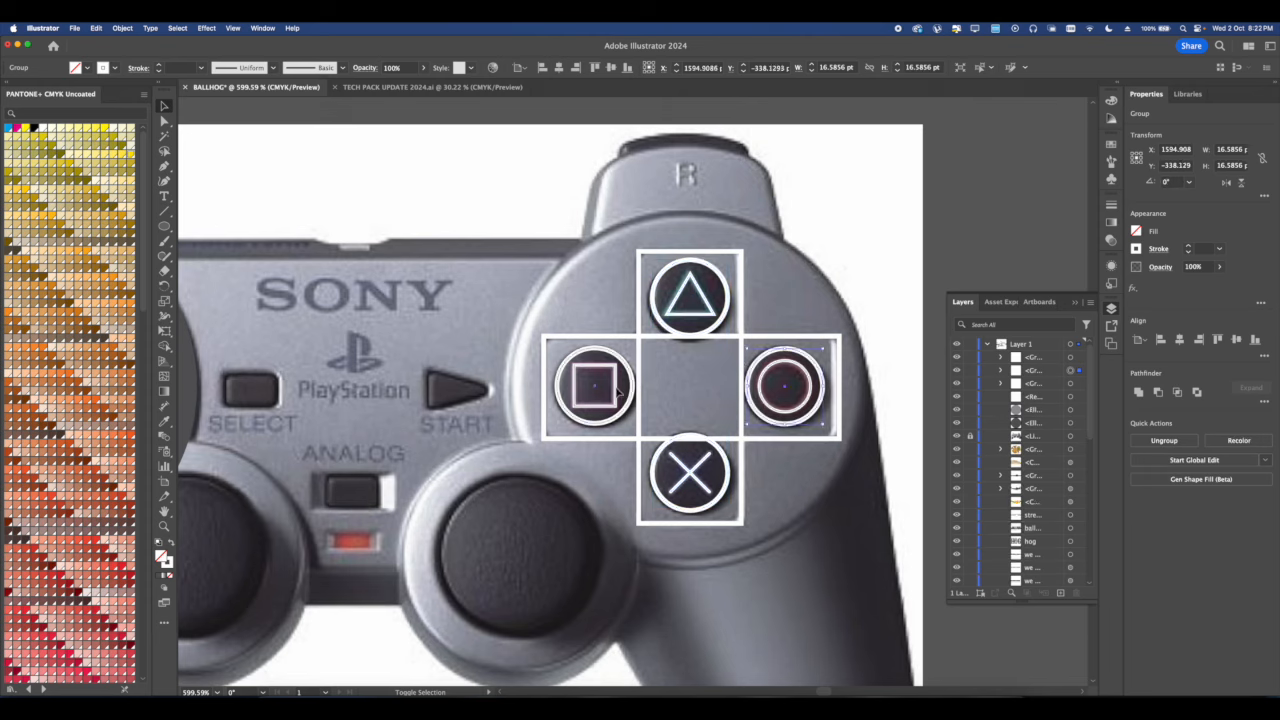
click(1238, 341)
key(super+g)
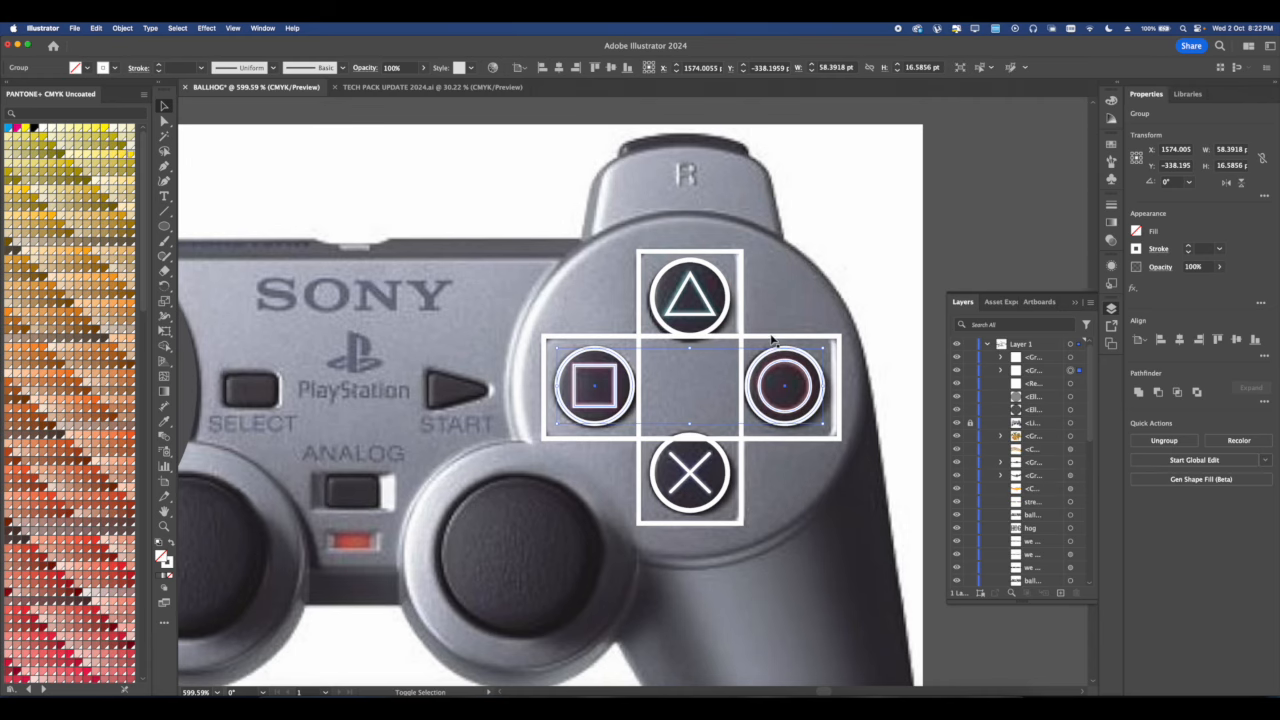
Centre the paired square and circle buttons vertically in the wide rectangle and group them with it.
shift+click(693, 363)
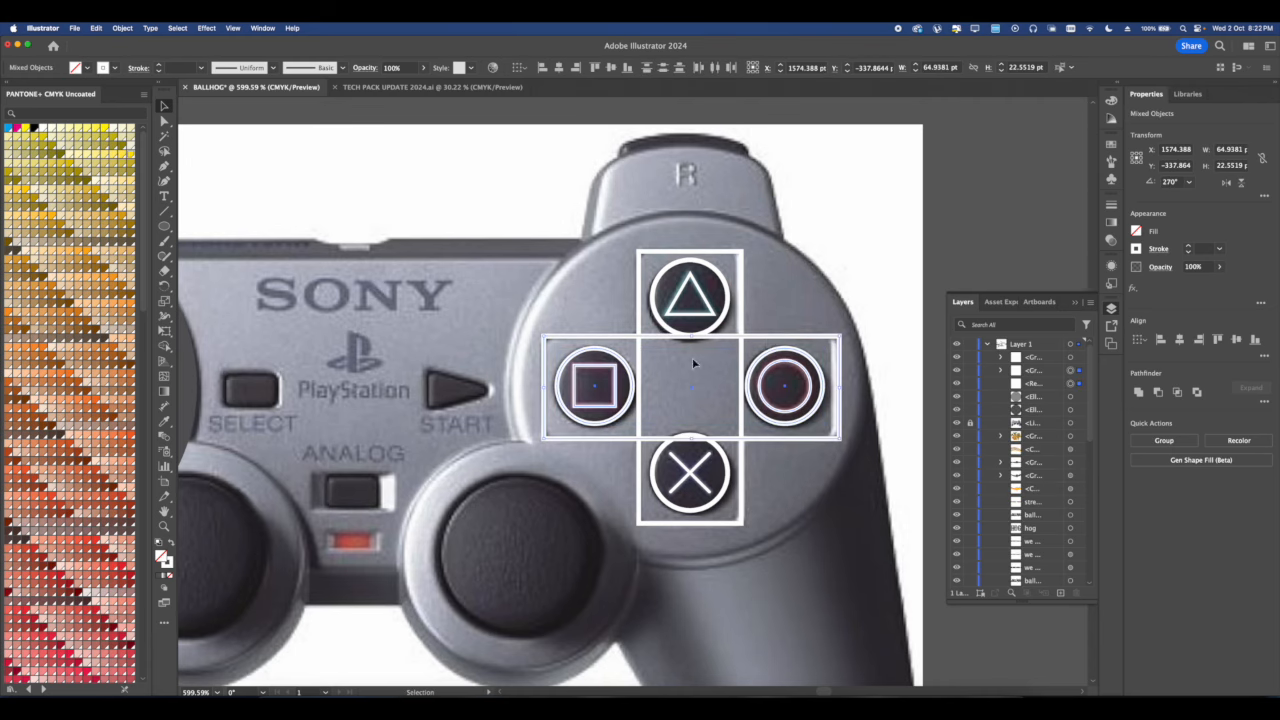
click(1238, 341)
key(super+g)
scroll(696, 369, down, 5)
click(631, 320)
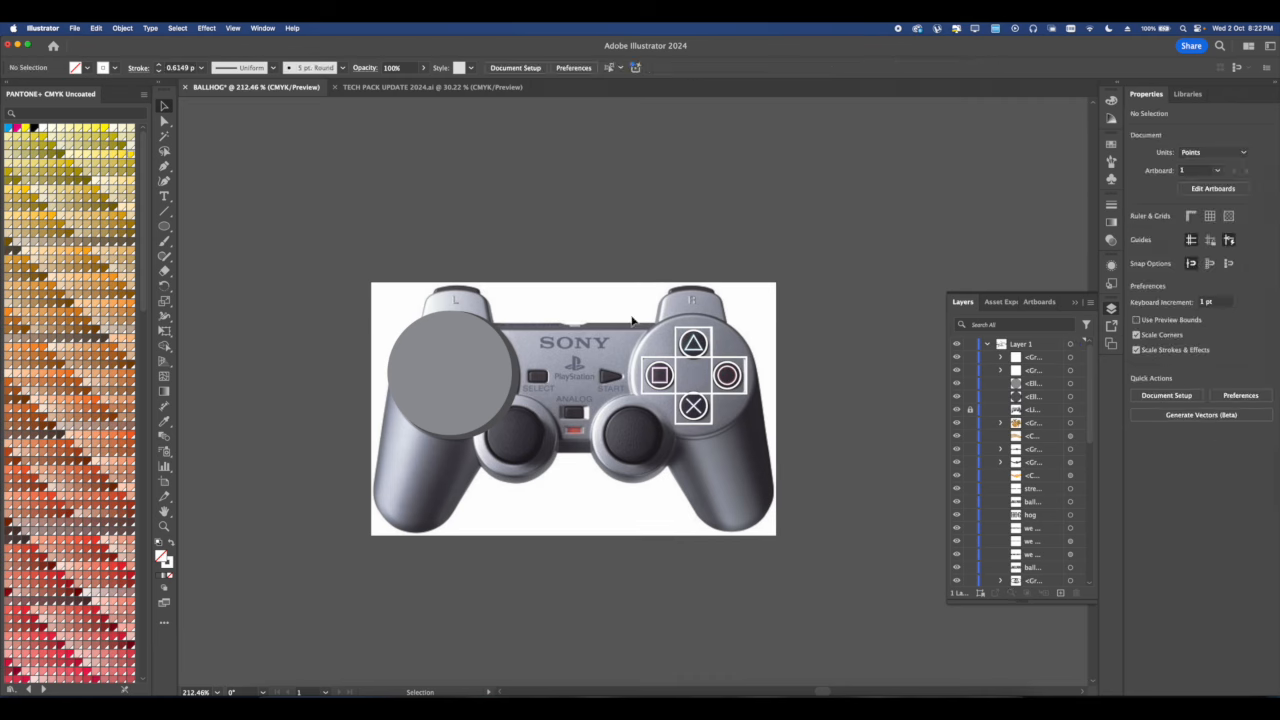
Move the complete cross of four buttons off the controller photo into the empty area above its R shoulder.
click(690, 365)
scroll(691, 371, down, 2)
drag(687, 361, 742, 243)
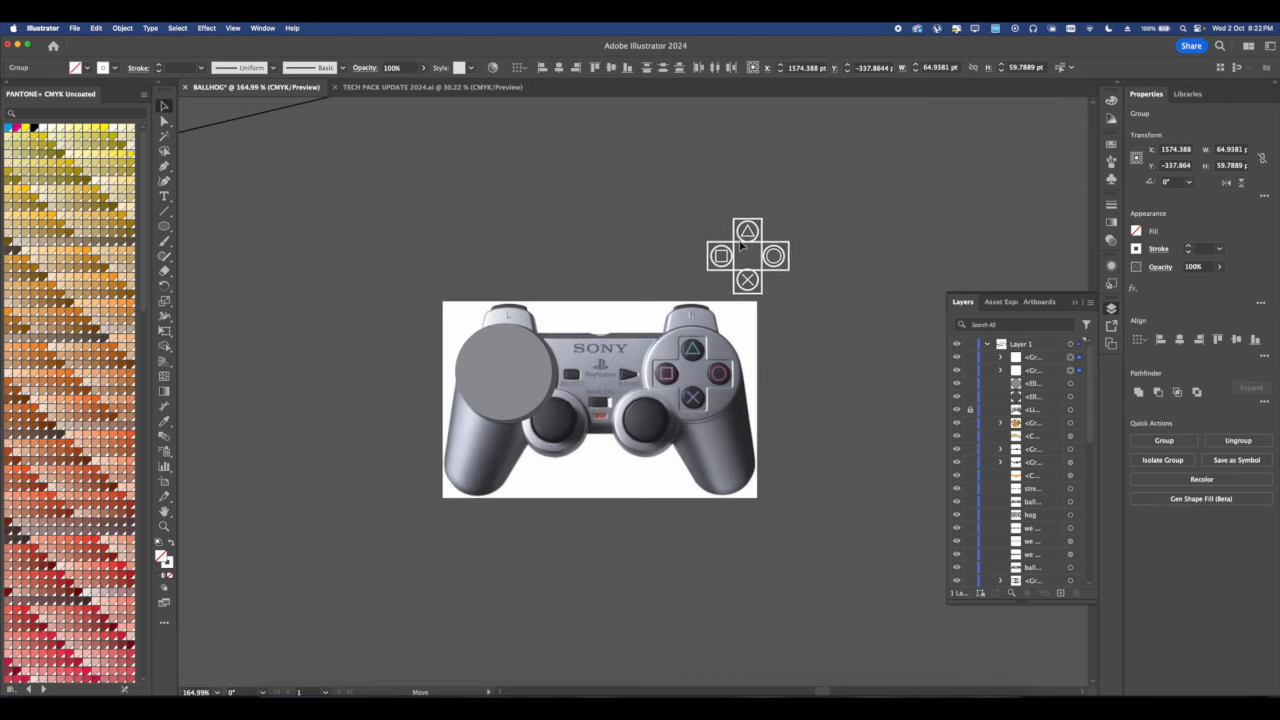
scroll(742, 243, up, 7)
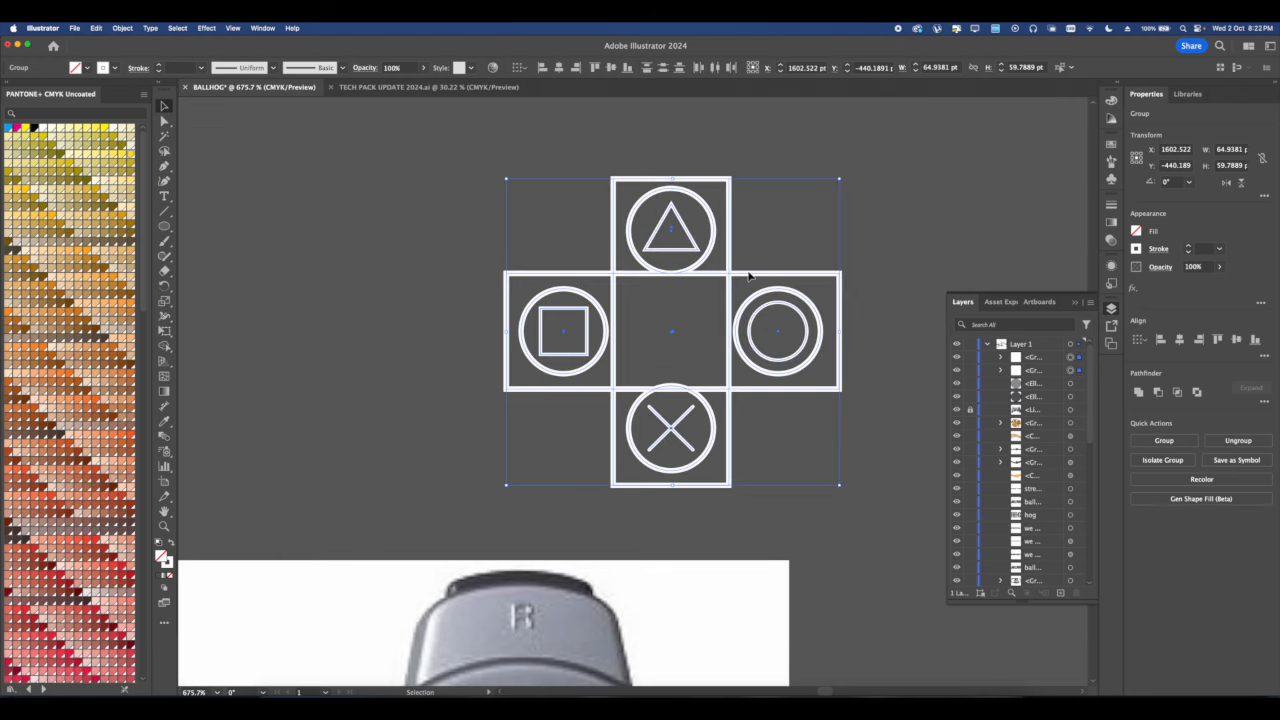
Ungroup the two button groups so the tall and wide rectangles are separate from the button symbols.
click(700, 283)
scroll(700, 283, down, 4)
scroll(700, 283, up, 5)
click(705, 280)
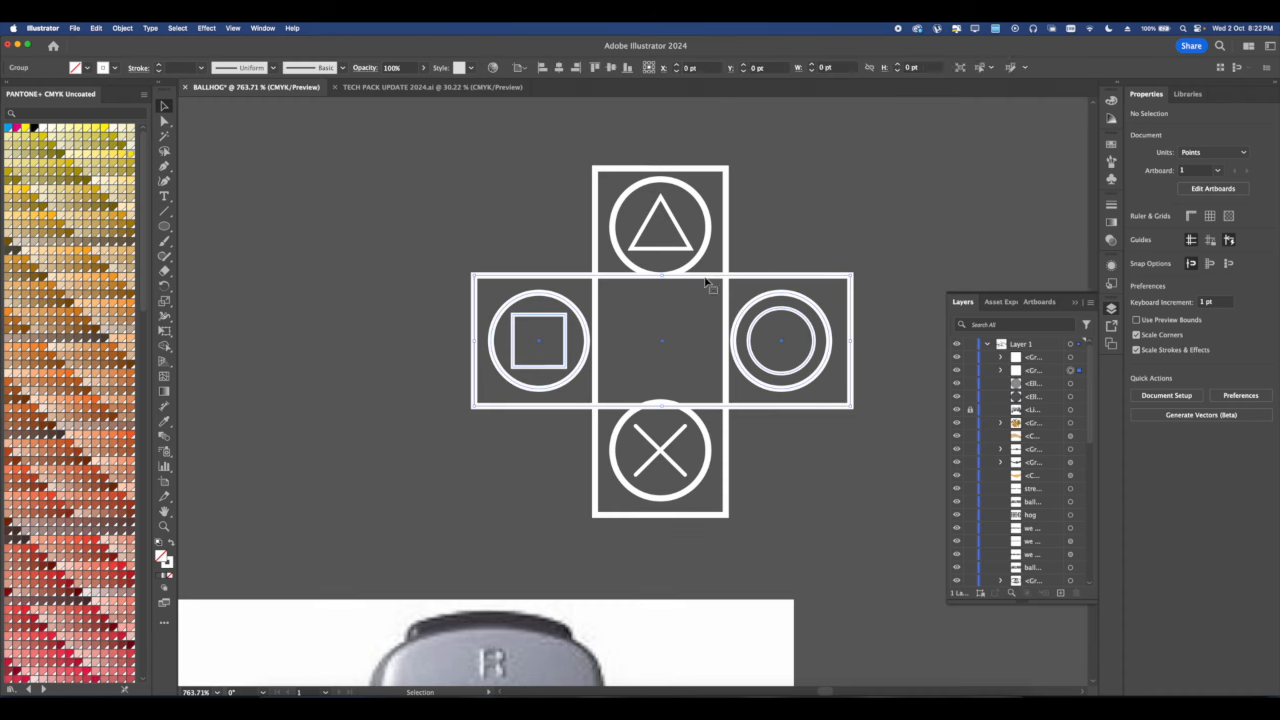
right_click(726, 244)
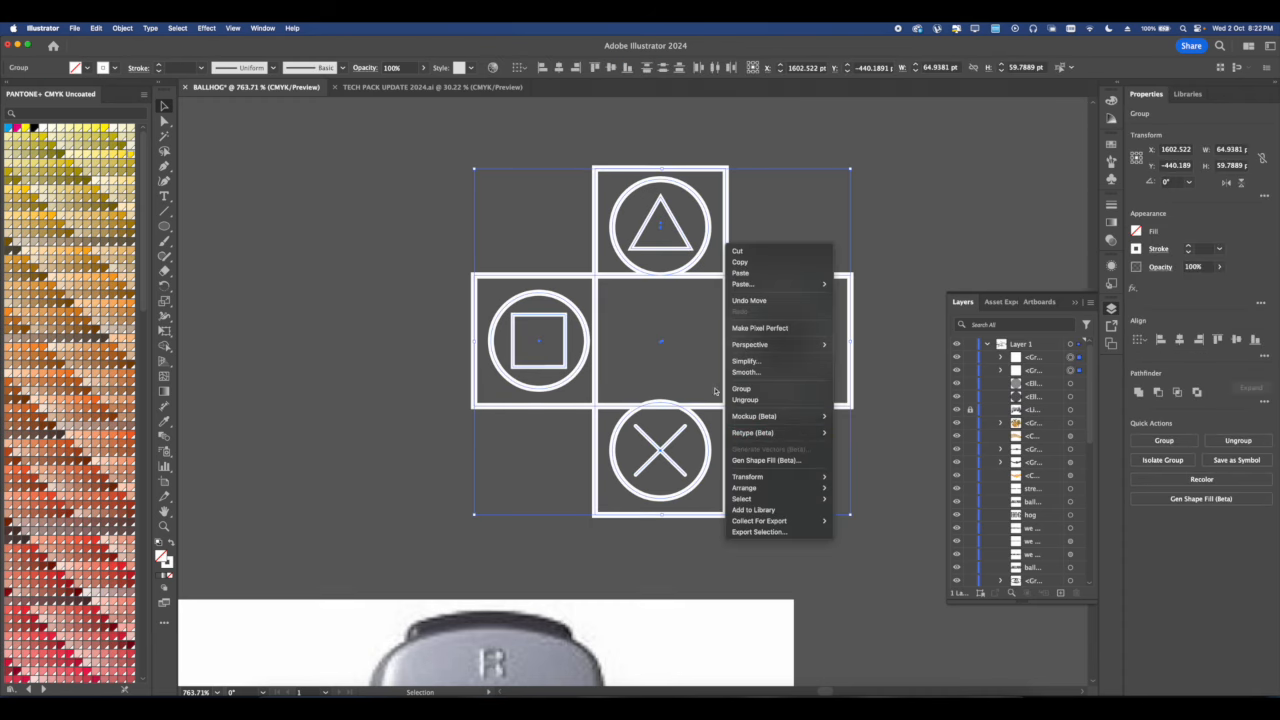
click(744, 400)
click(747, 420)
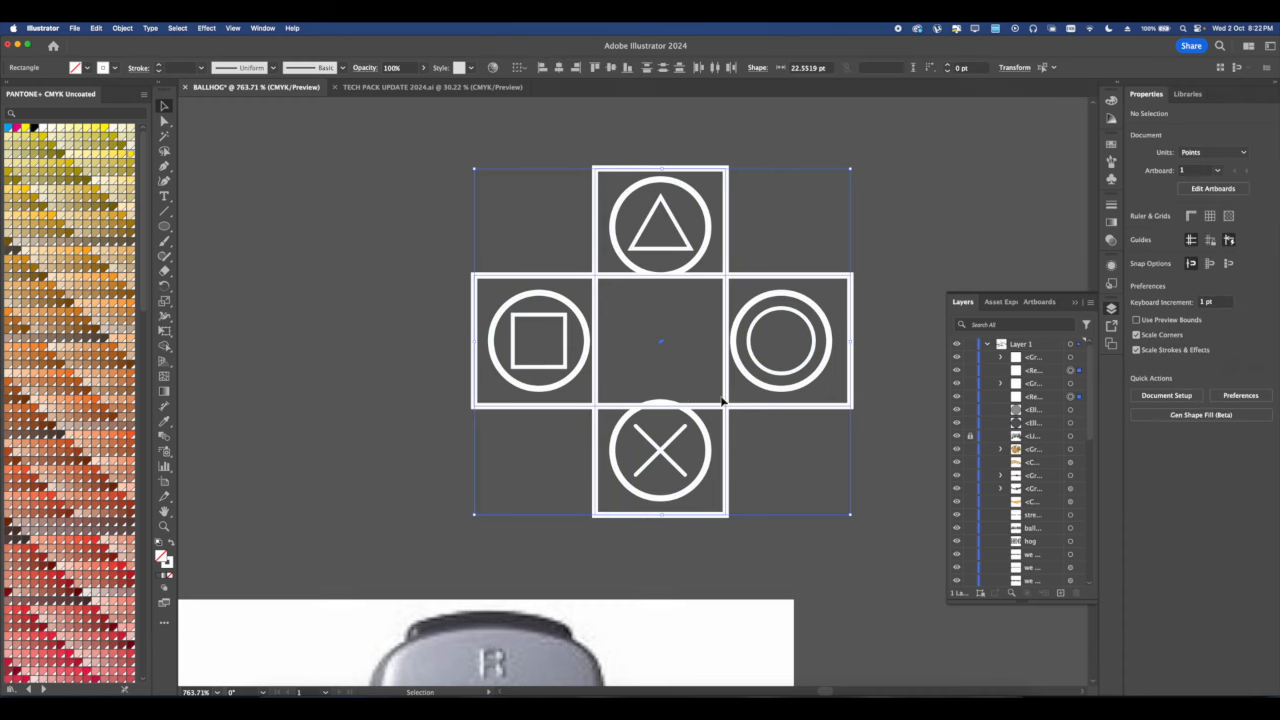
Unite the tall and wide rectangles into a single cross outline.
click(723, 401)
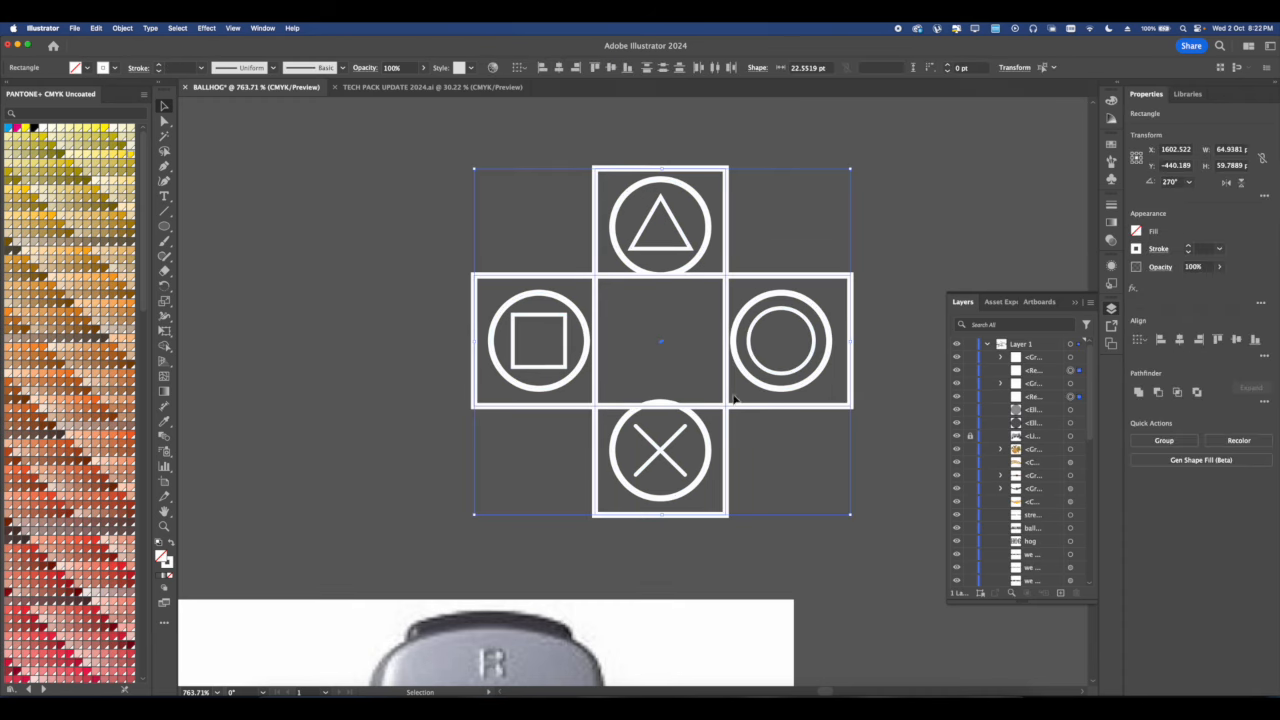
click(605, 283)
drag(600, 276, 541, 210)
key(super+z)
key(super+z)
drag(753, 427, 718, 391)
click(1139, 392)
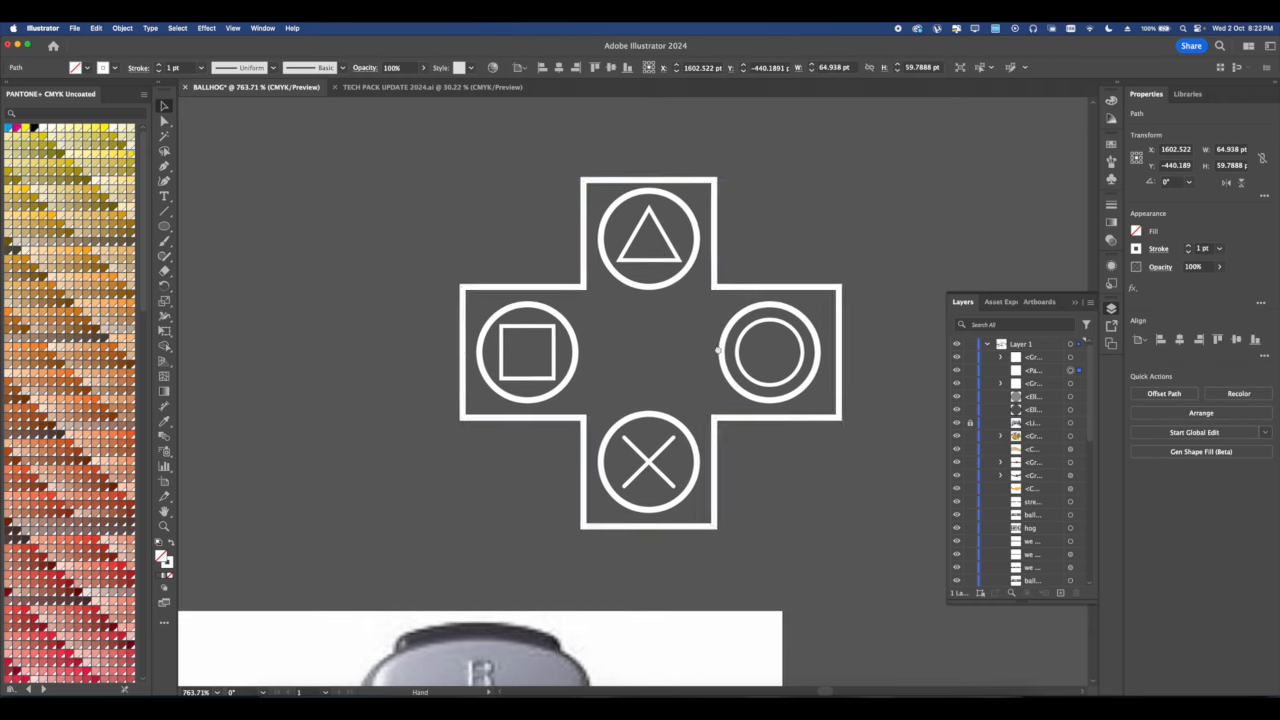
Round all corners of the cross outline by about 1.19 pt.
scroll(560, 314, up, 5)
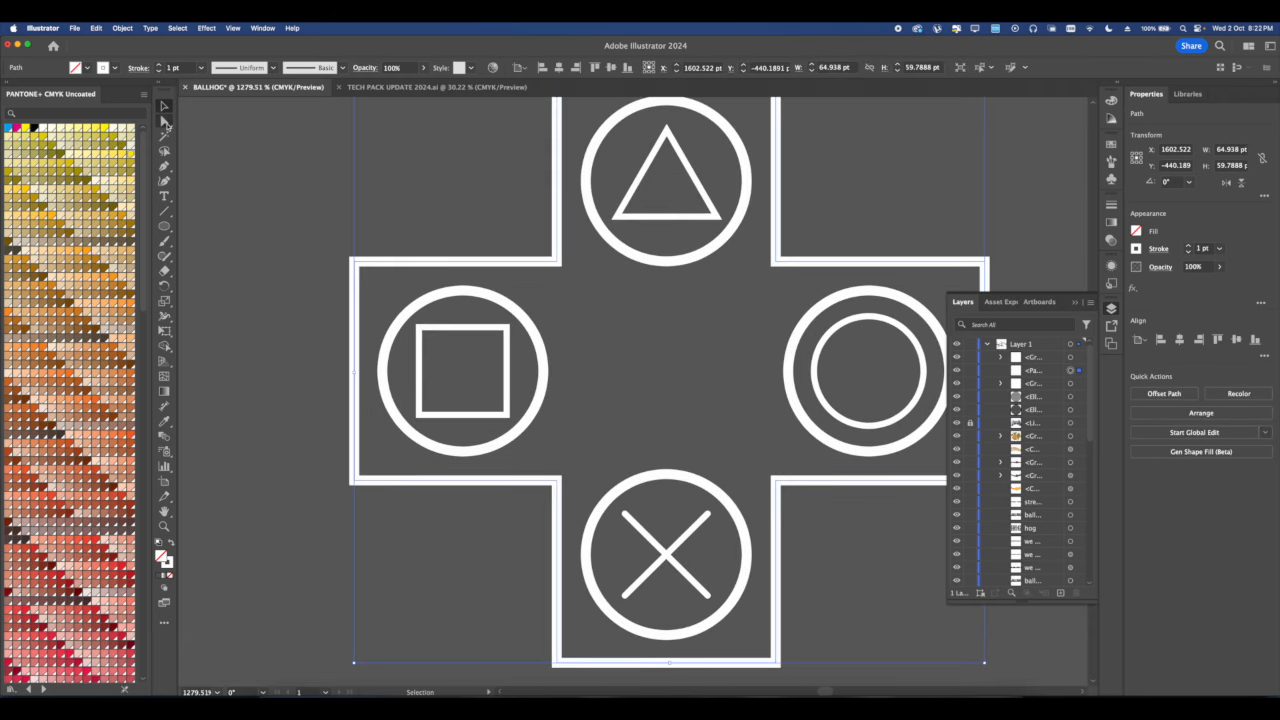
click(165, 121)
drag(551, 259, 549, 256)
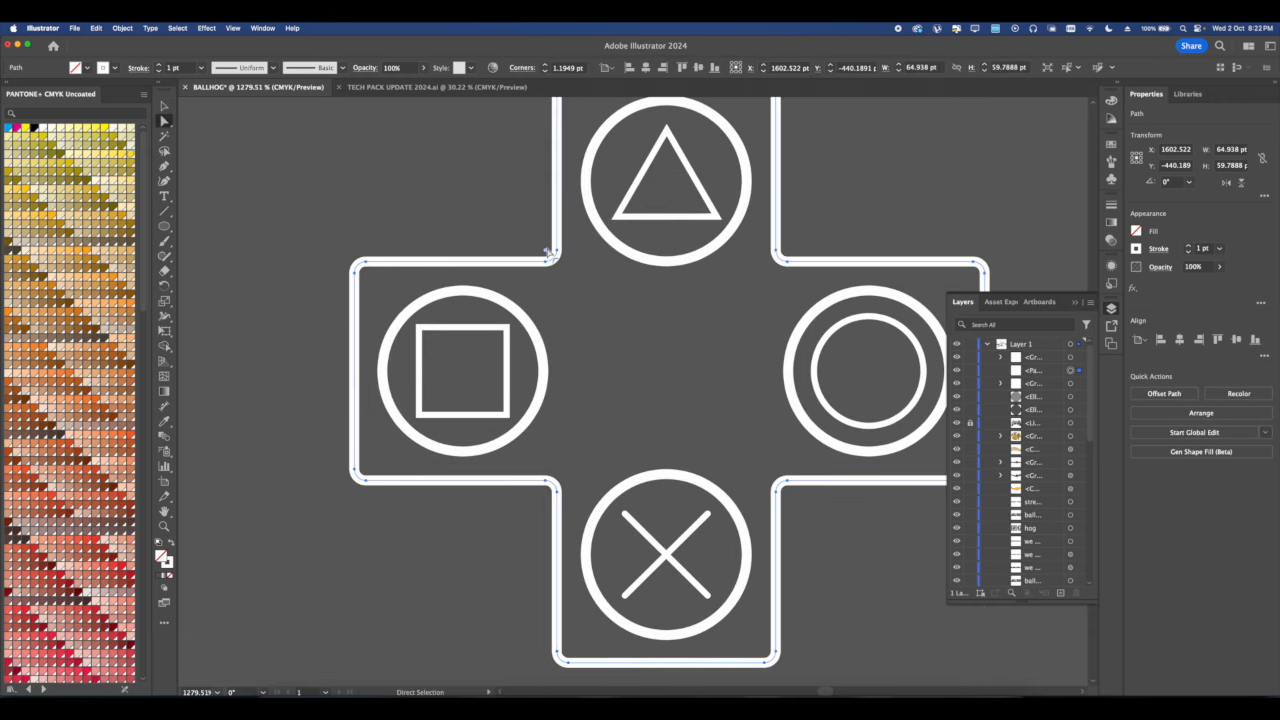
scroll(547, 250, down, 10)
click(600, 285)
scroll(600, 285, down, 2)
scroll(570, 279, up, 3)
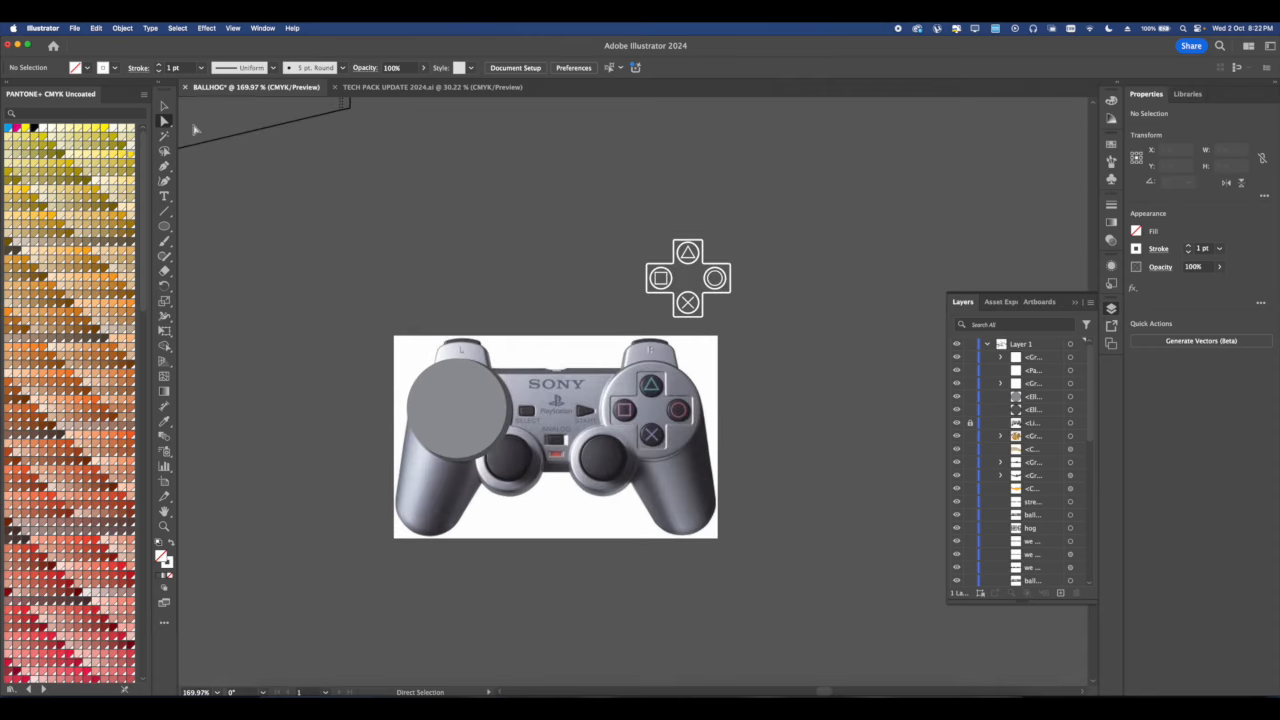
Give the cross outline the grey fill without stroke sampled from the large grey circle on the controller photo.
key(v)
scroll(631, 266, up, 1)
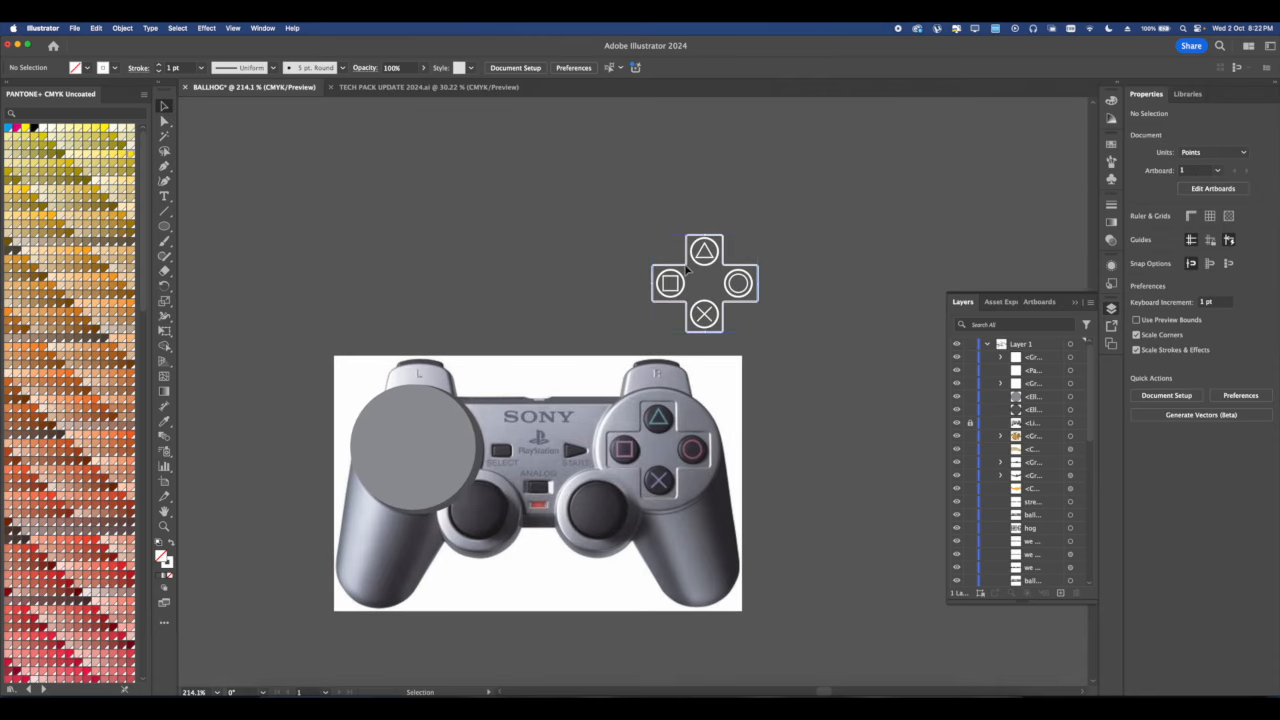
click(686, 267)
click(452, 447)
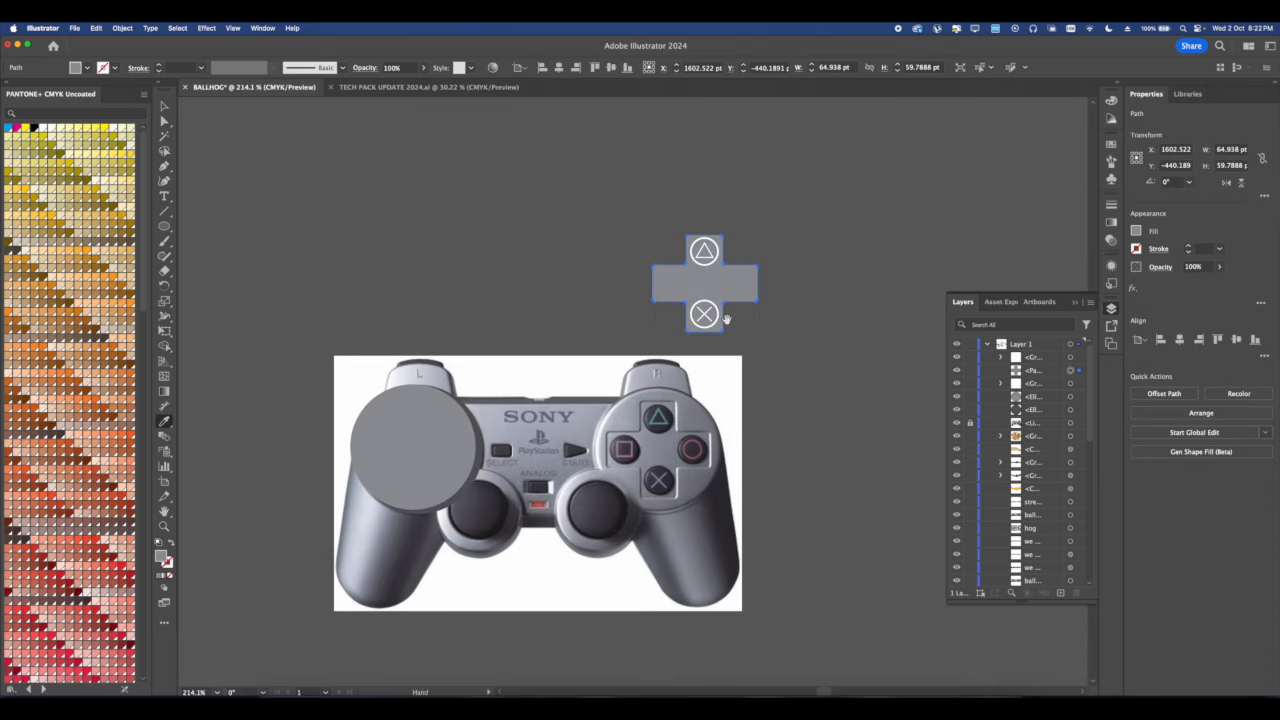
Duplicate the grey cross with a slight offset up and to the right, and send the copy to the back.
scroll(720, 320, up, 2)
scroll(697, 272, up, 5)
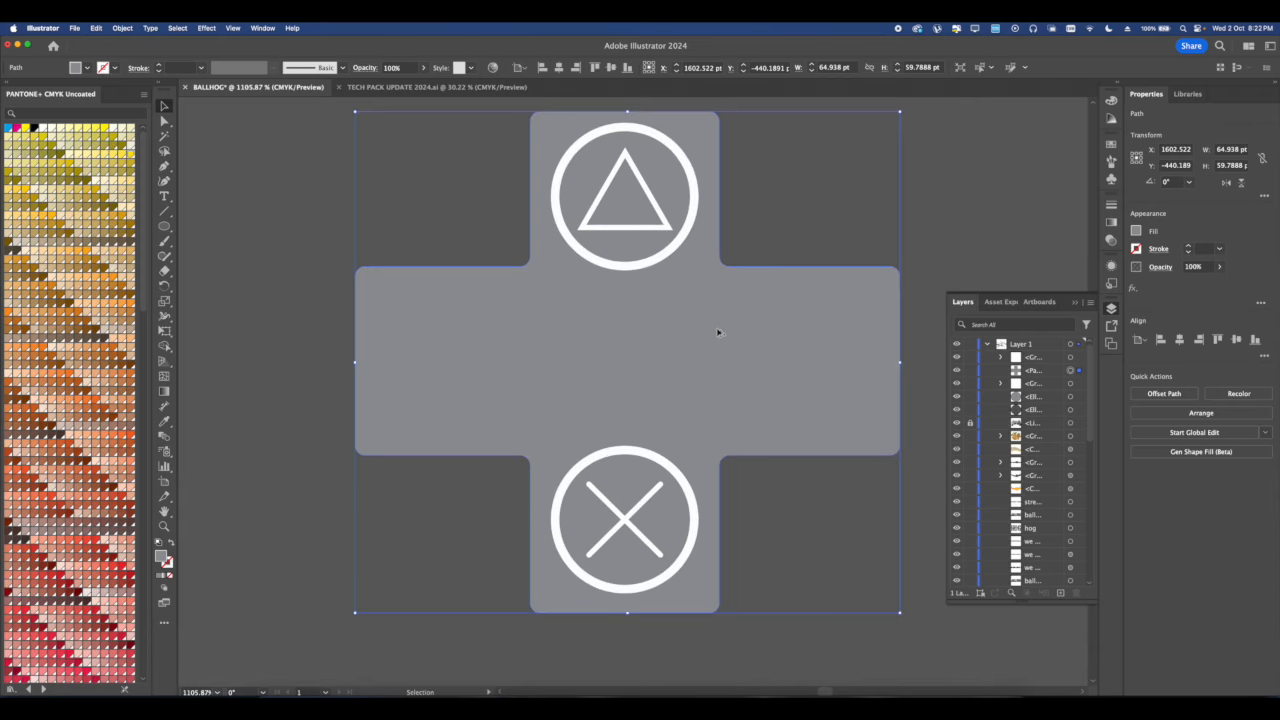
drag(715, 333, 721, 324)
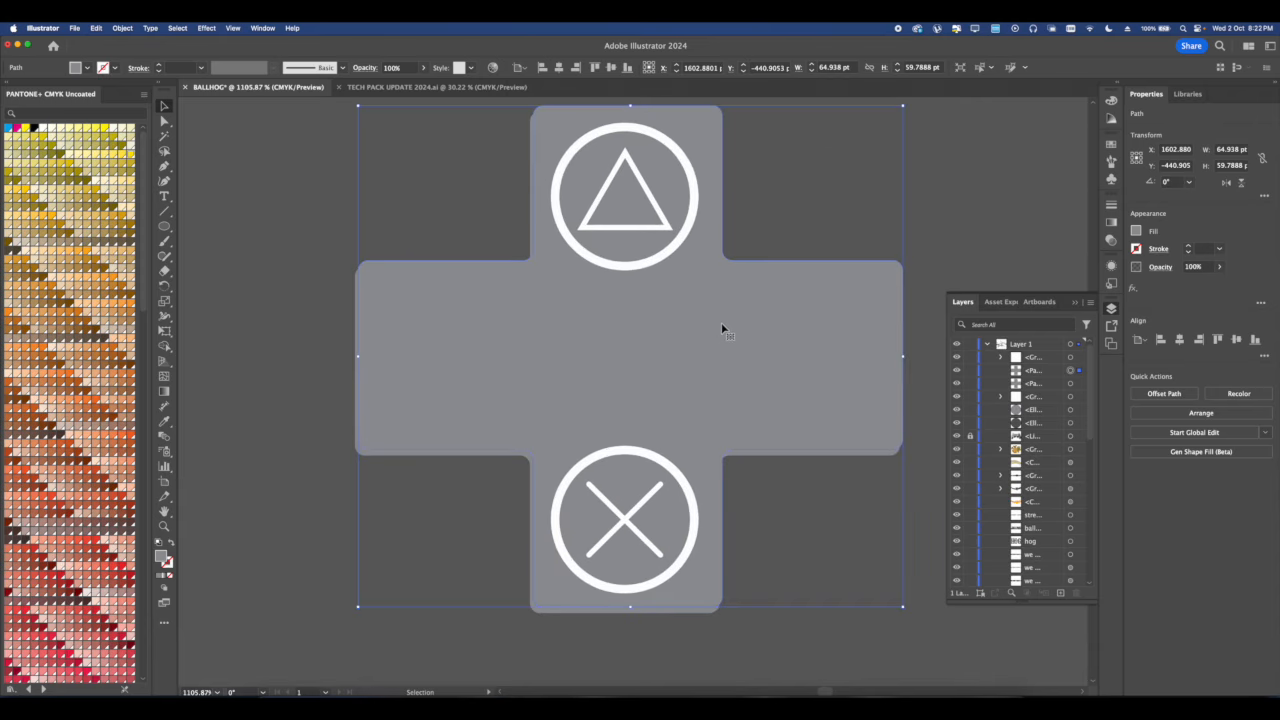
right_click(721, 322)
mouse_move(790, 641)
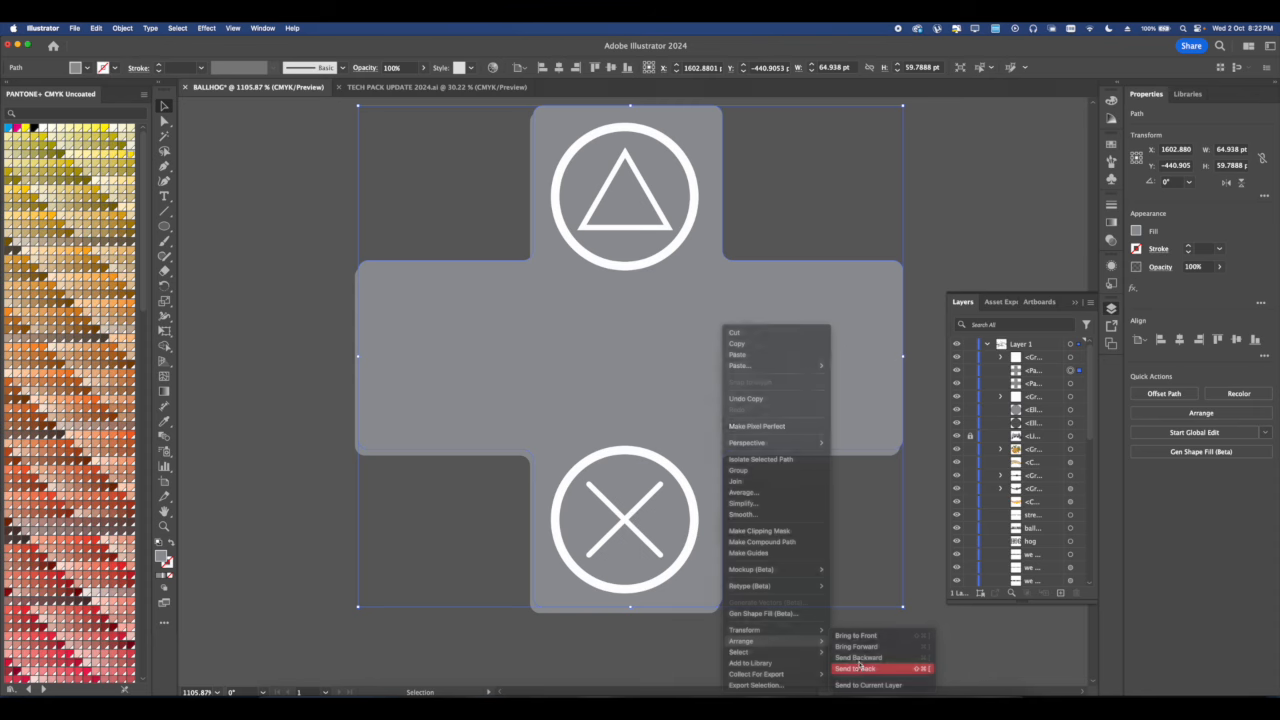
click(859, 666)
Fill the rear cross copy with a darker grey swatch and nudge it slightly down and to the right.
click(1136, 233)
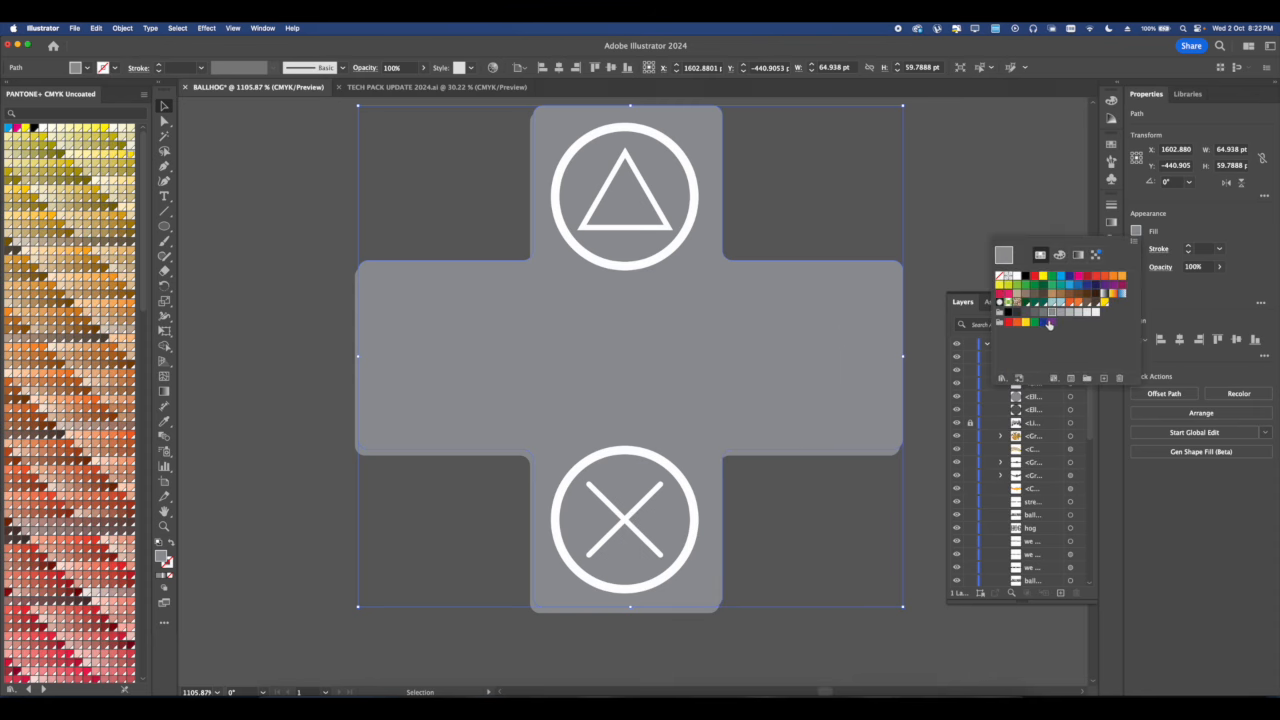
click(1037, 313)
click(912, 273)
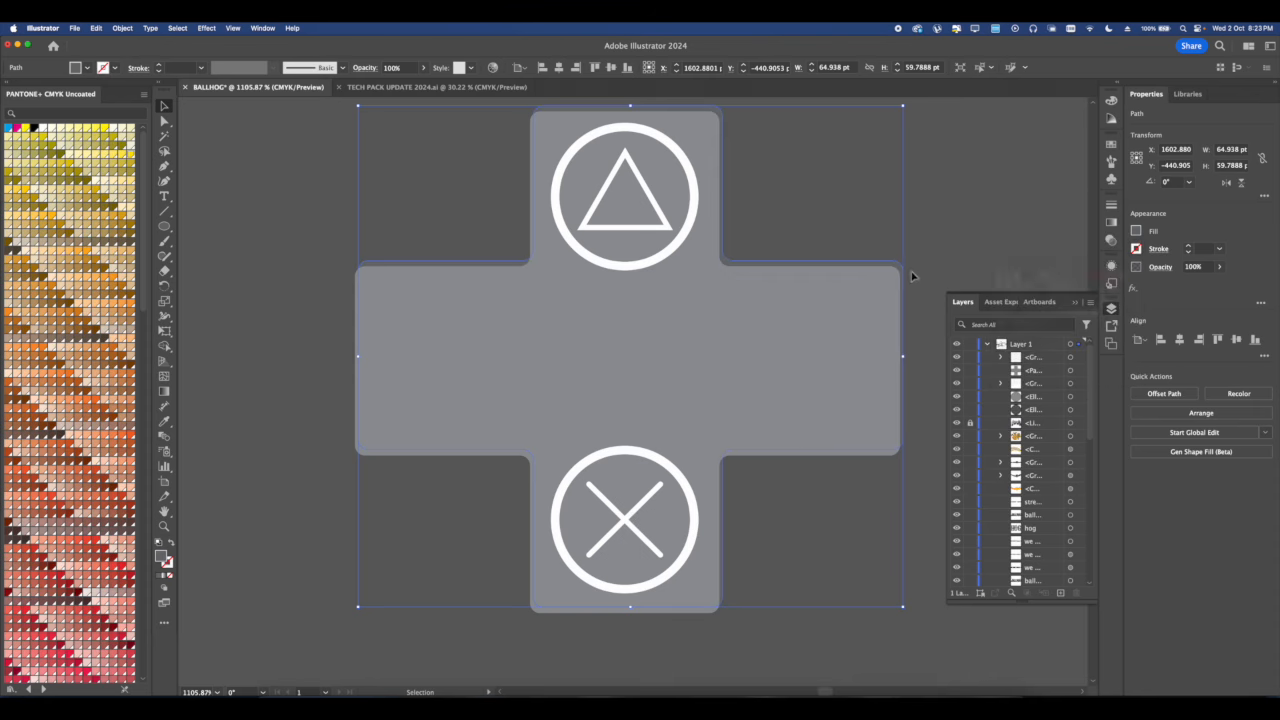
click(911, 268)
scroll(910, 264, up, 4)
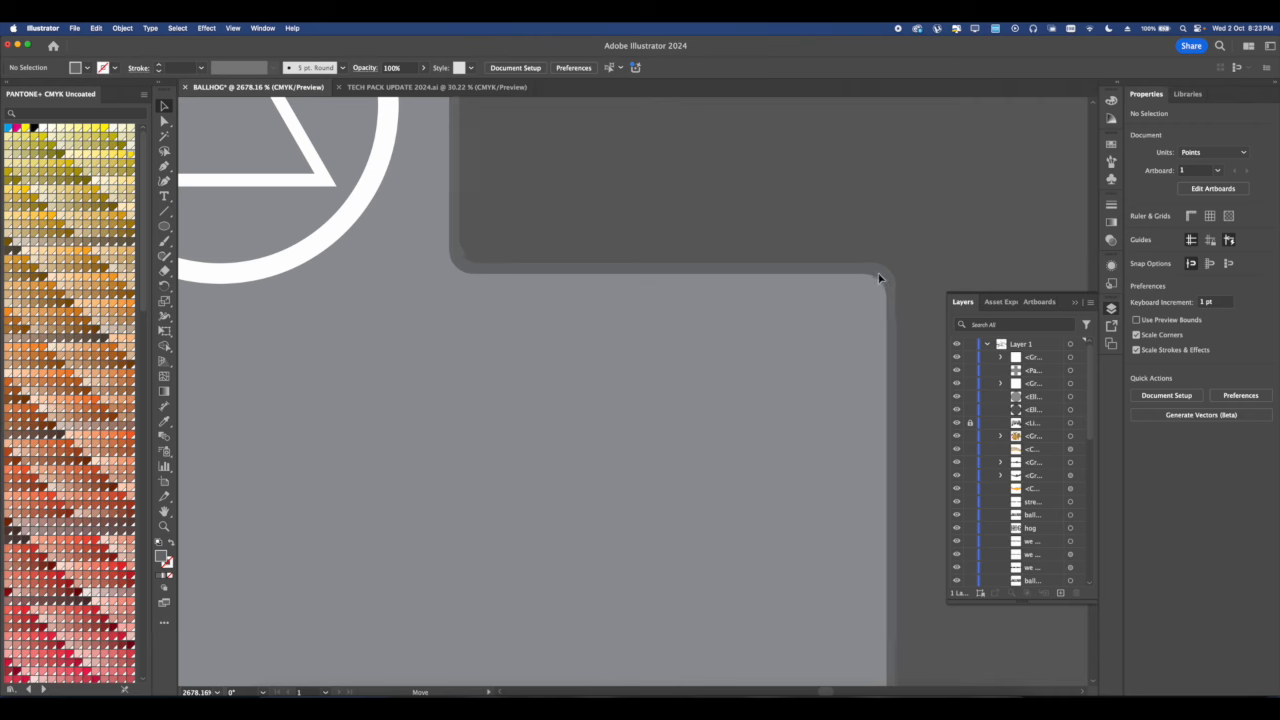
scroll(876, 273, down, 4)
click(816, 411)
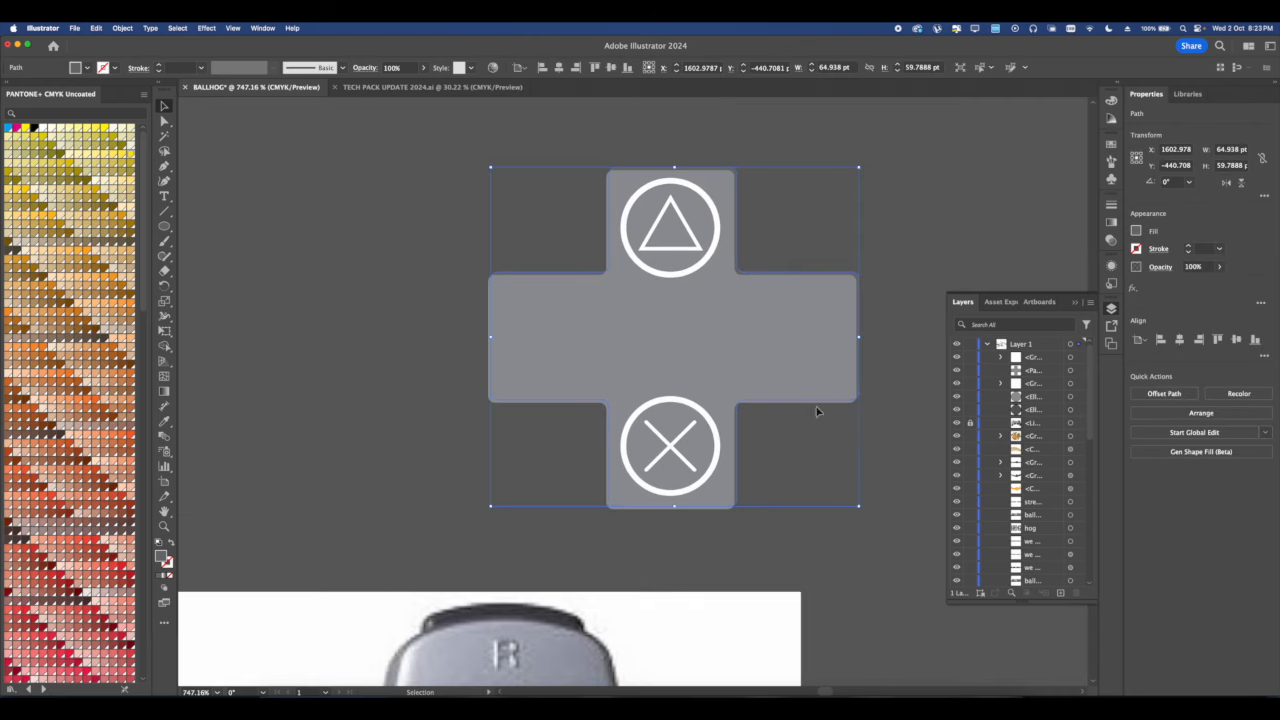
Select both cross shapes and send them to the back, behind the square and circle buttons.
scroll(769, 277, up, 3)
right_click(746, 288)
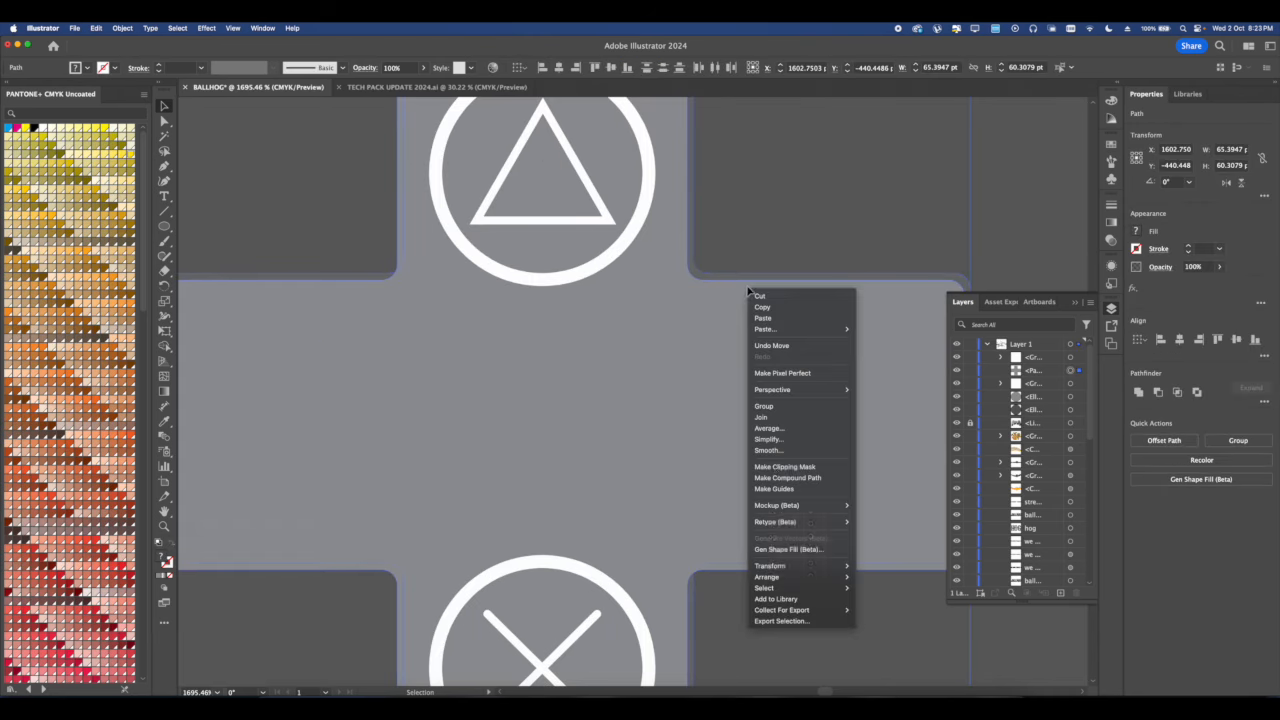
click(900, 610)
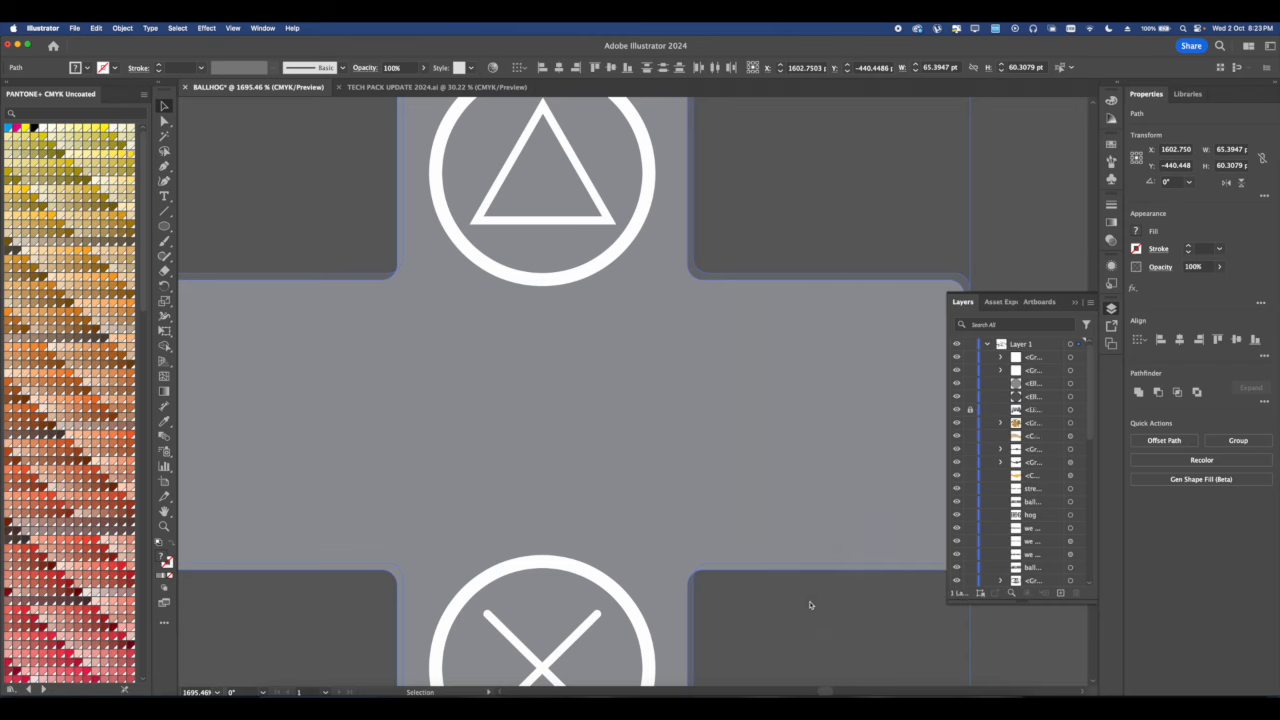
click(760, 565)
Move the complete button cross to the empty area right of the controller photo and bring it to the front.
scroll(729, 372, down, 6)
drag(799, 403, 630, 282)
drag(708, 326, 724, 299)
drag(724, 299, 798, 487)
right_click(798, 412)
click(915, 635)
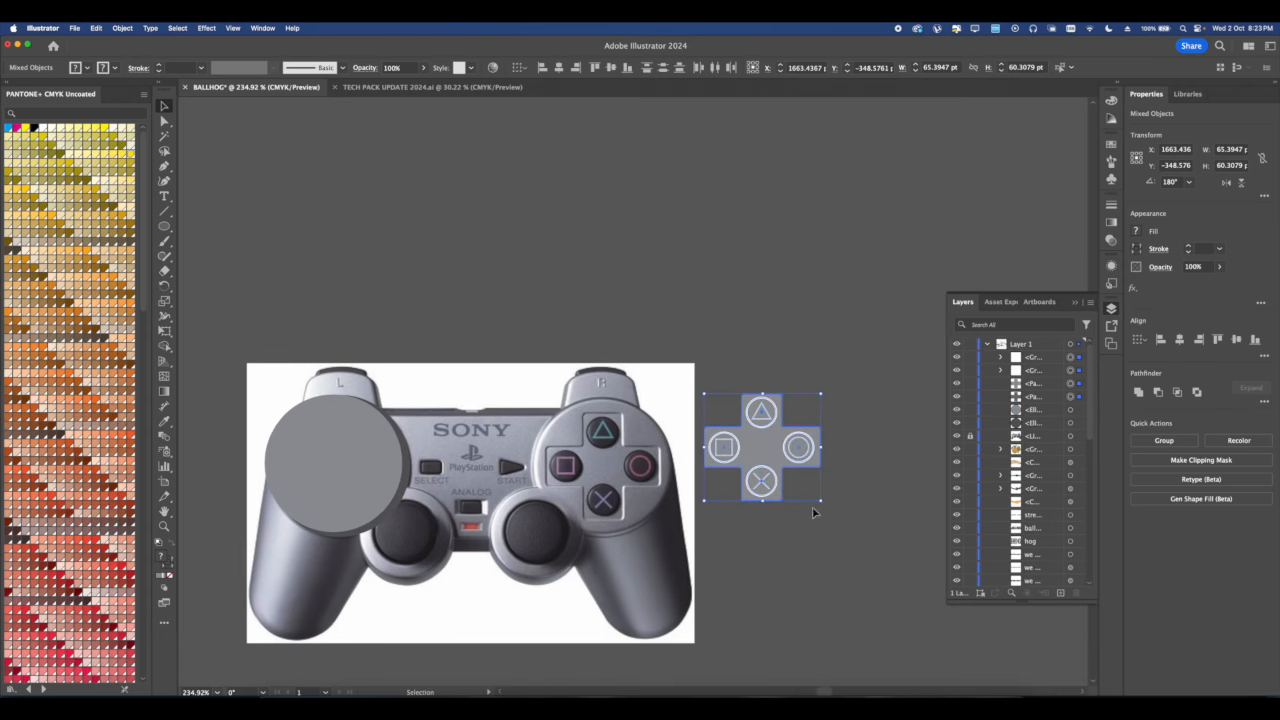
click(806, 513)
Fill the outer circles of the triangle and X buttons with a near-black grey swatch.
scroll(793, 510, up, 3)
scroll(758, 450, up, 3)
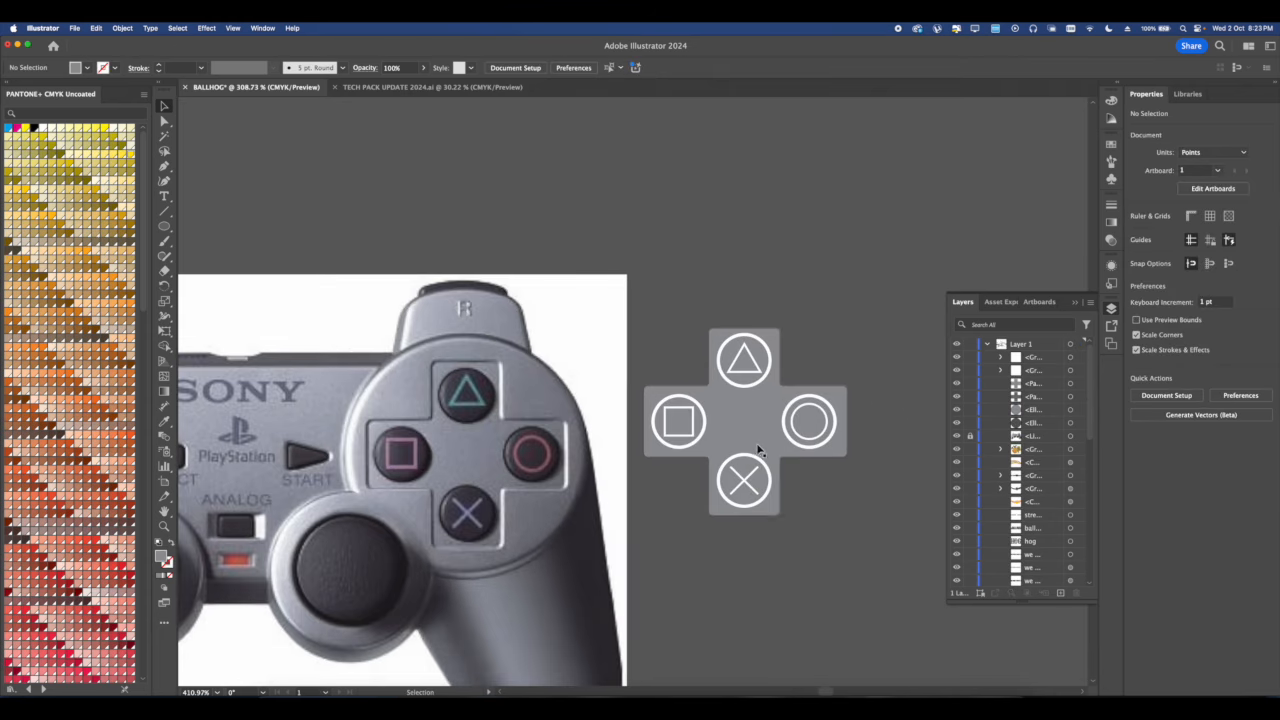
click(745, 376)
scroll(728, 420, up, 2)
click(736, 407)
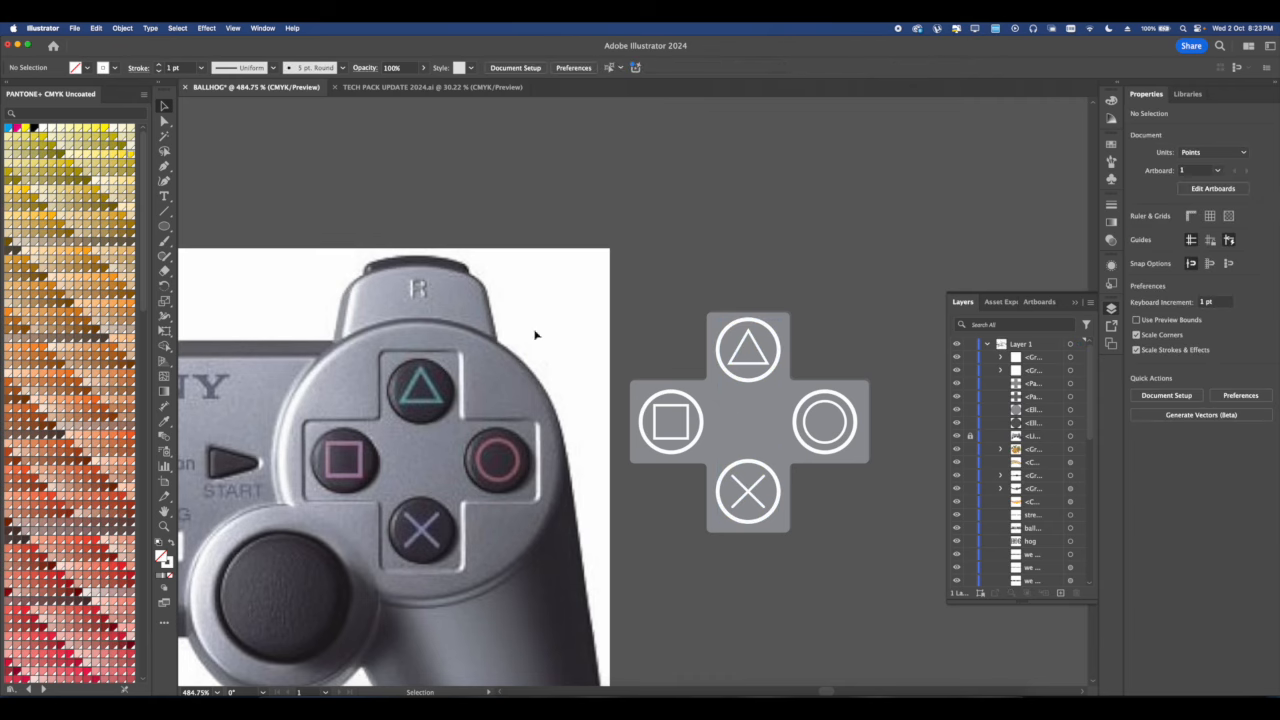
click(167, 124)
click(766, 380)
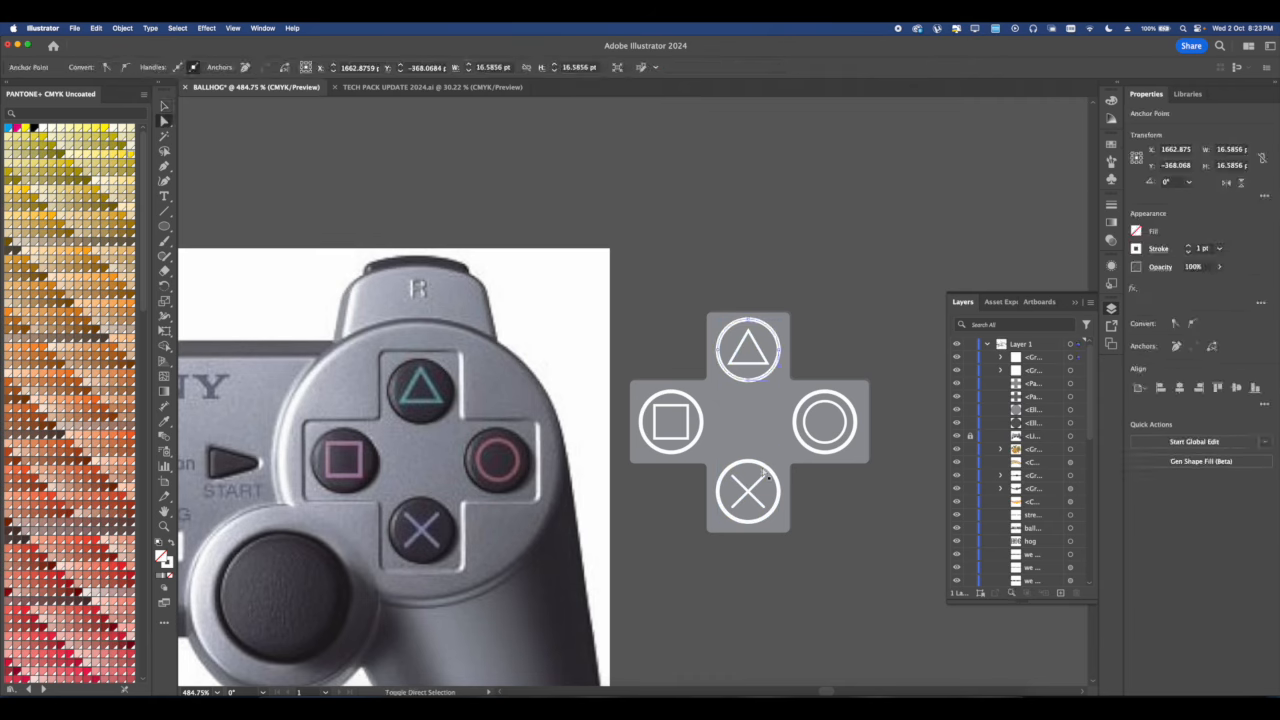
click(1136, 231)
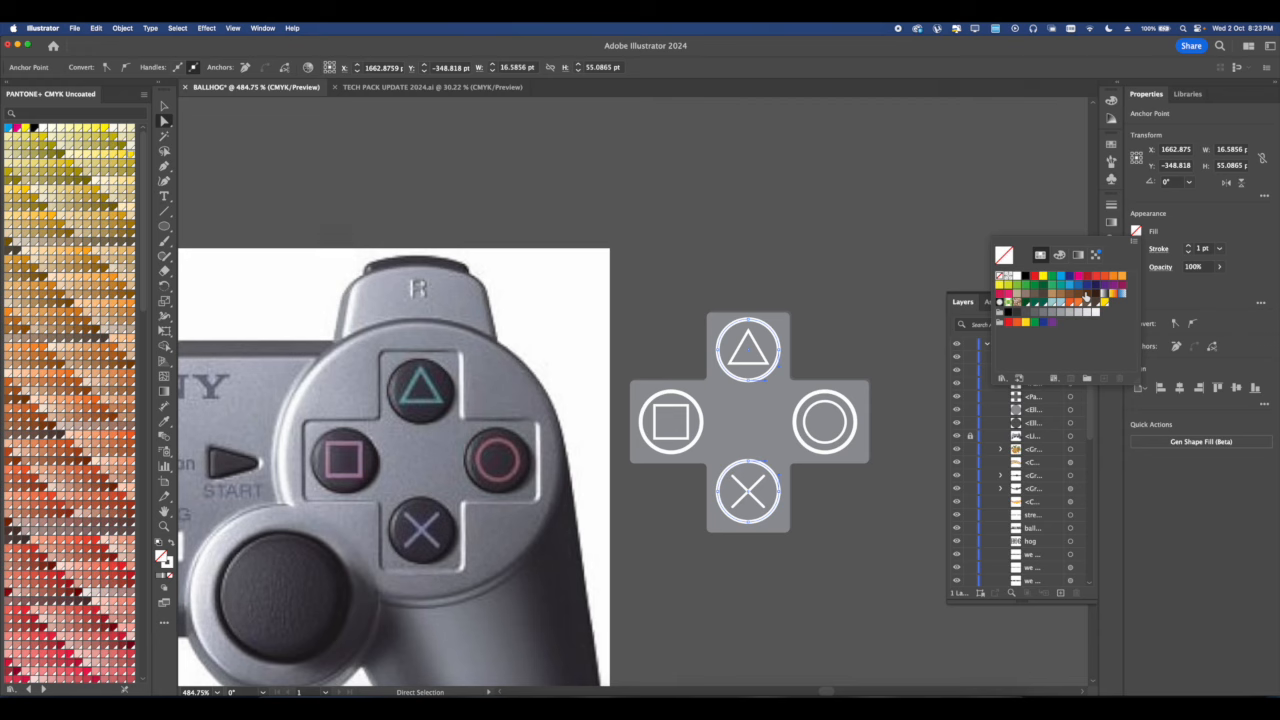
click(1018, 314)
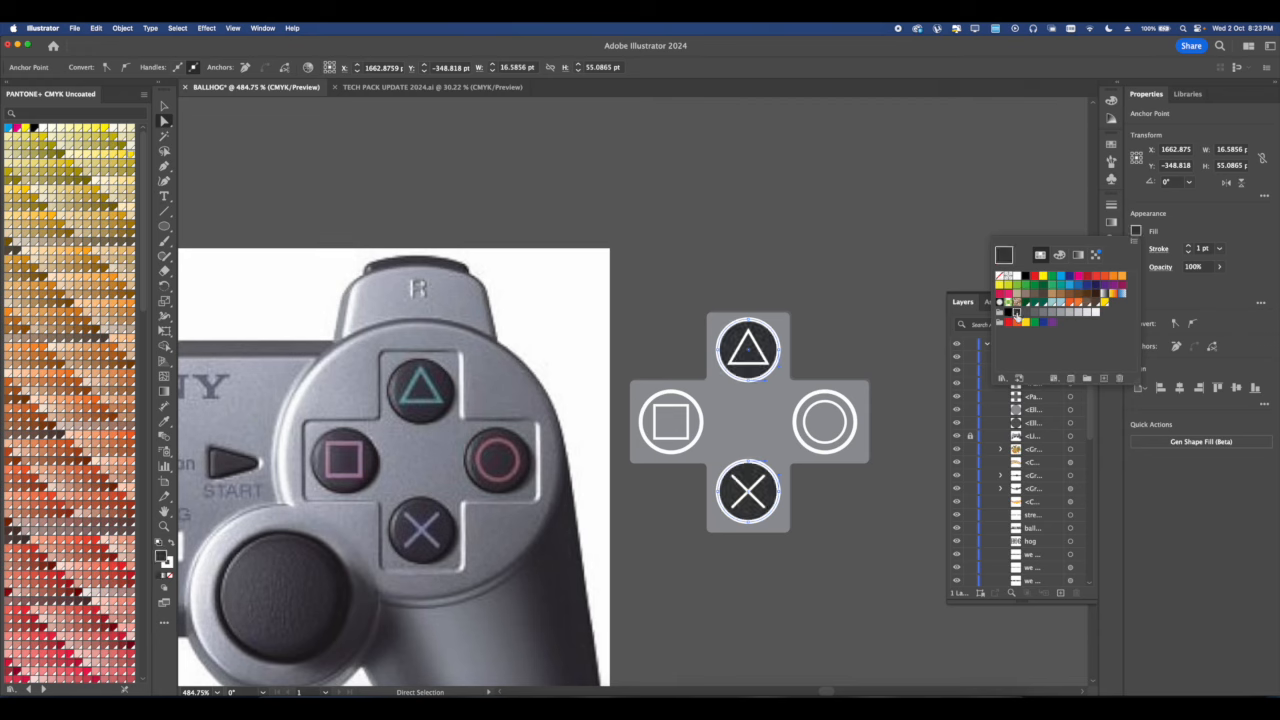
Change the stroke colour of the triangle and X buttons' outer circles to grey 99989E from the PANTONE+ CMYK Uncoated swatches.
click(1136, 250)
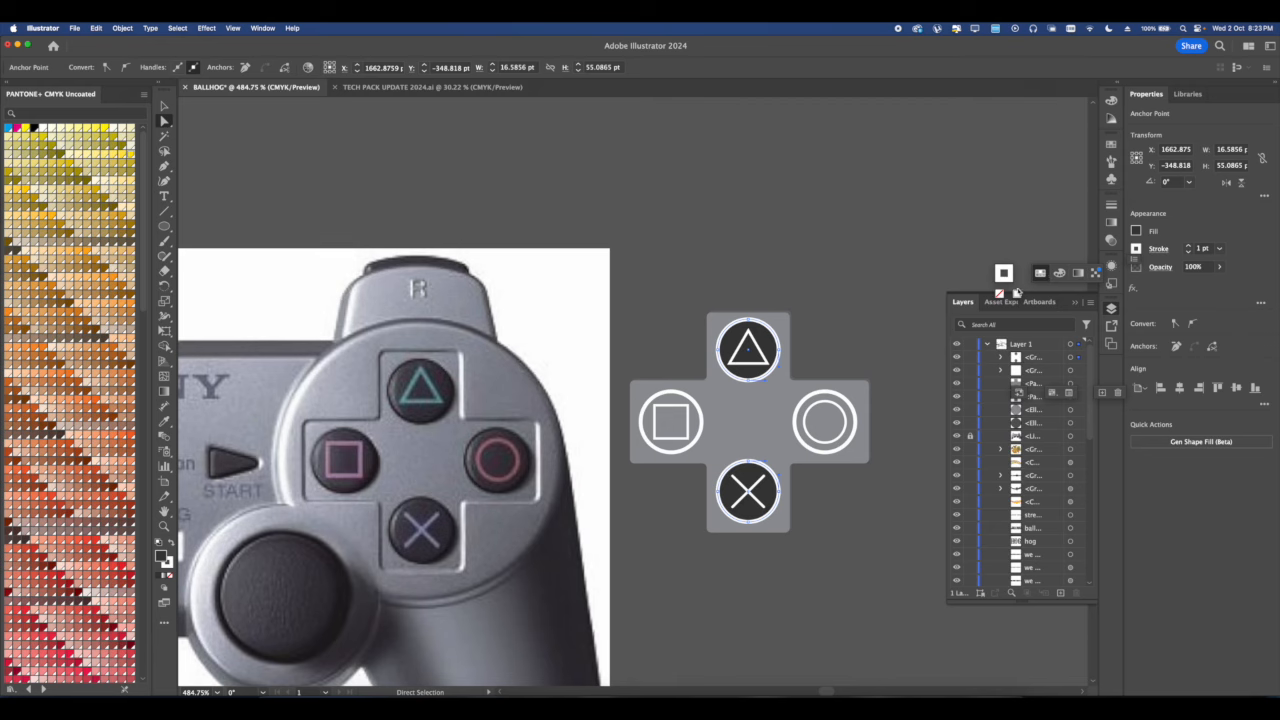
click(1158, 249)
click(1156, 249)
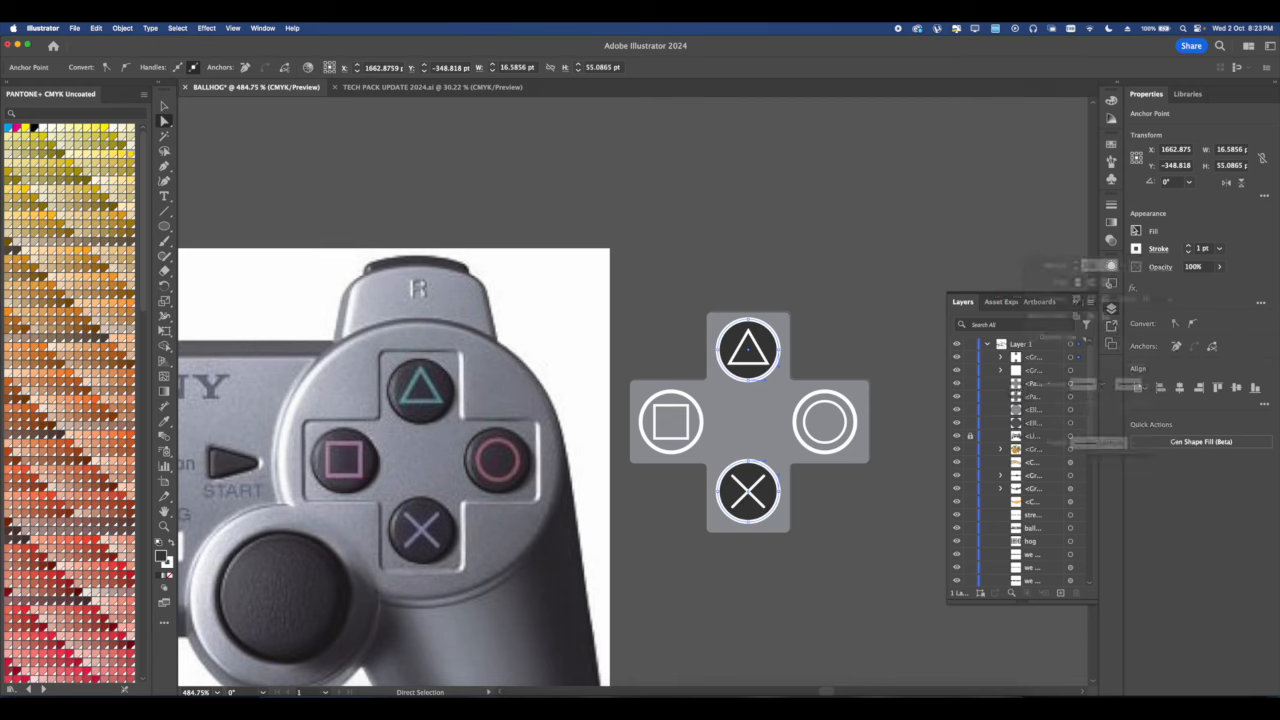
click(1150, 249)
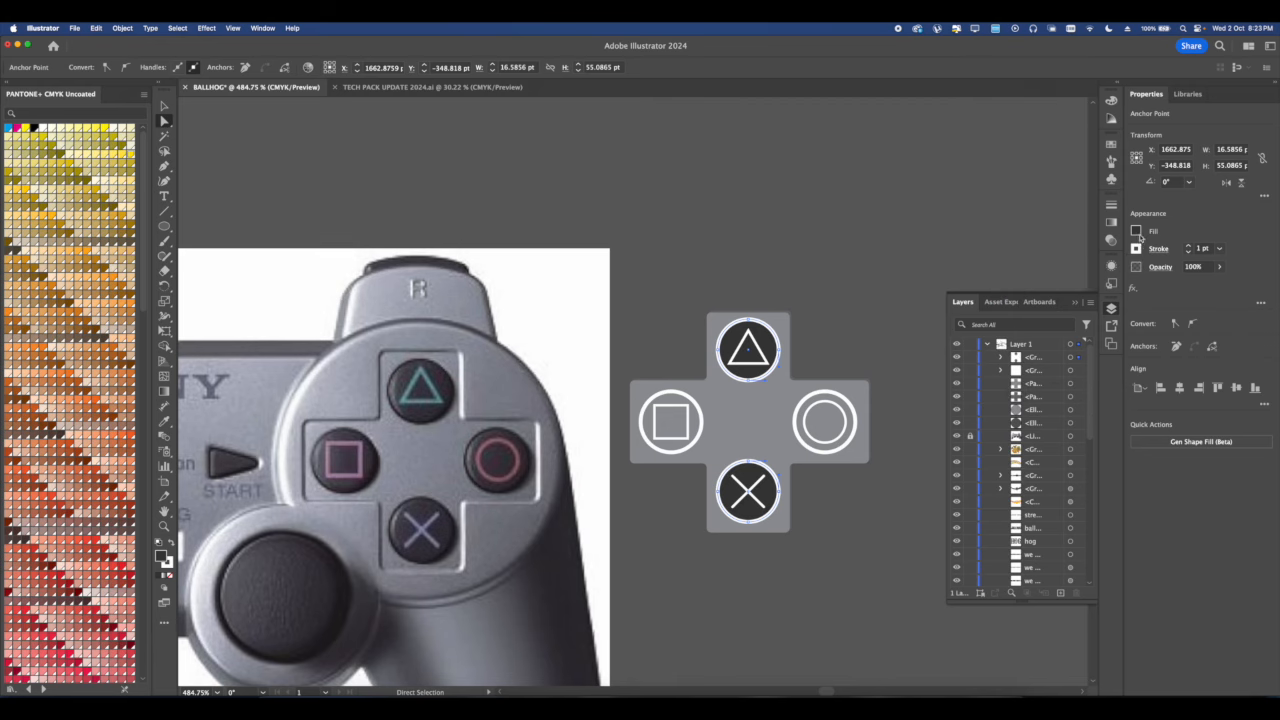
click(1137, 250)
click(1157, 249)
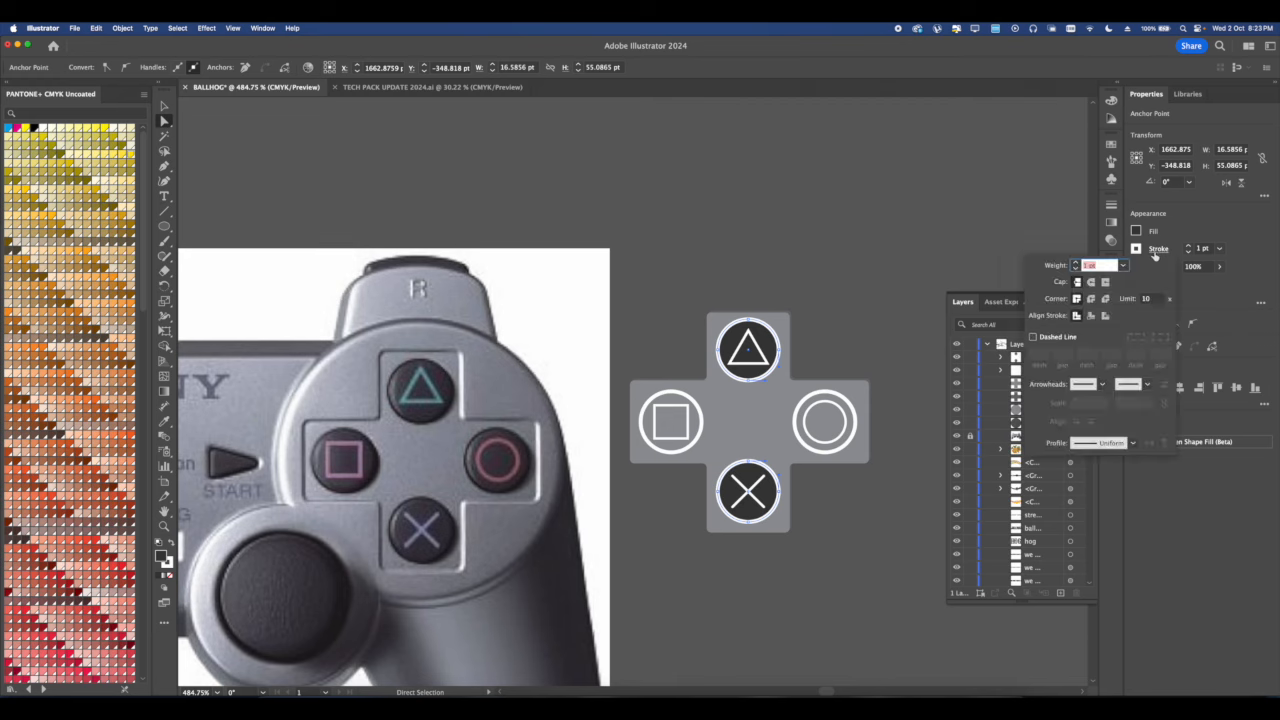
click(1157, 251)
click(168, 561)
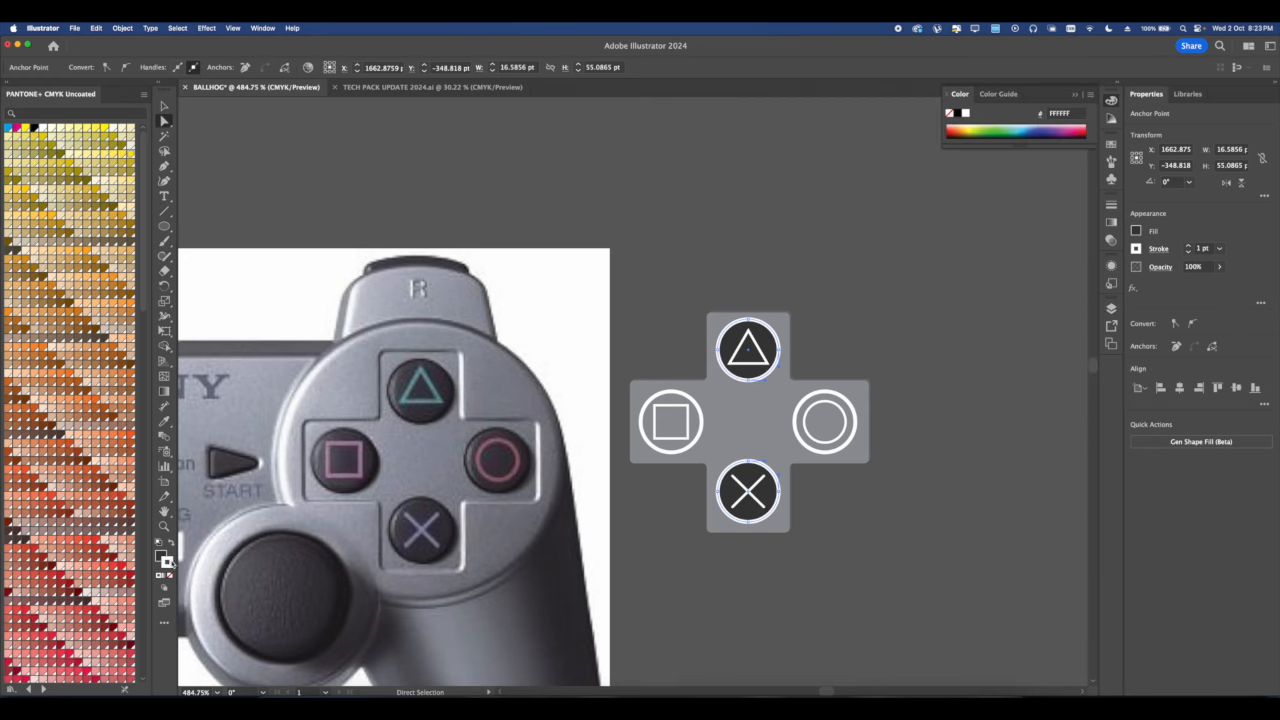
scroll(92, 601, down, 20)
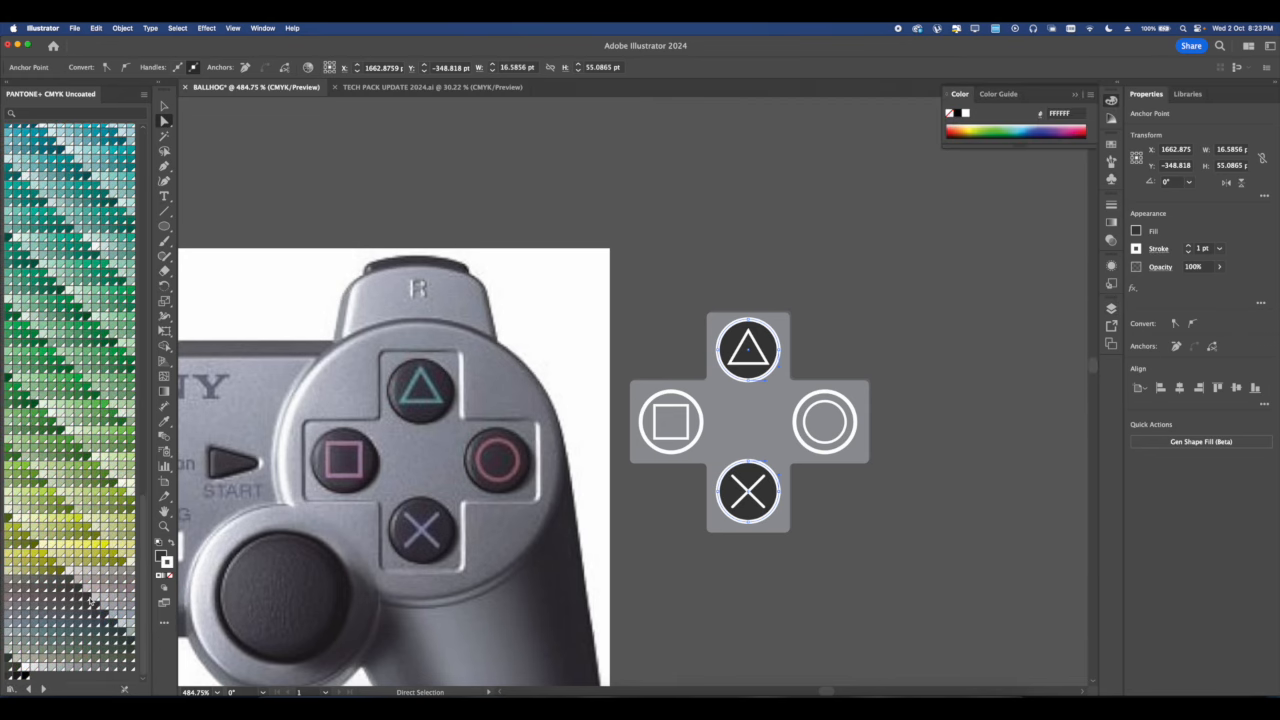
click(106, 667)
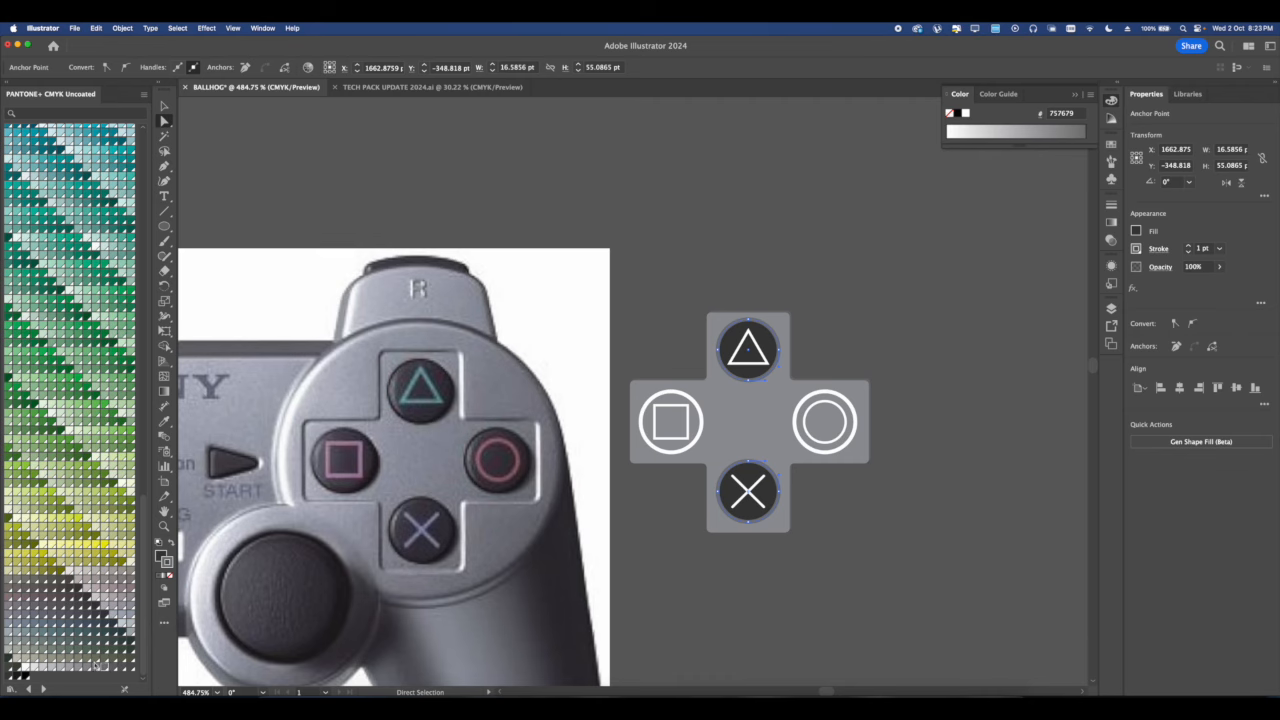
key(shift+super+a)
Apply the X button circle's dark fill and grey stroke to the outer circles of the square and circle buttons.
scroll(780, 540, up, 3)
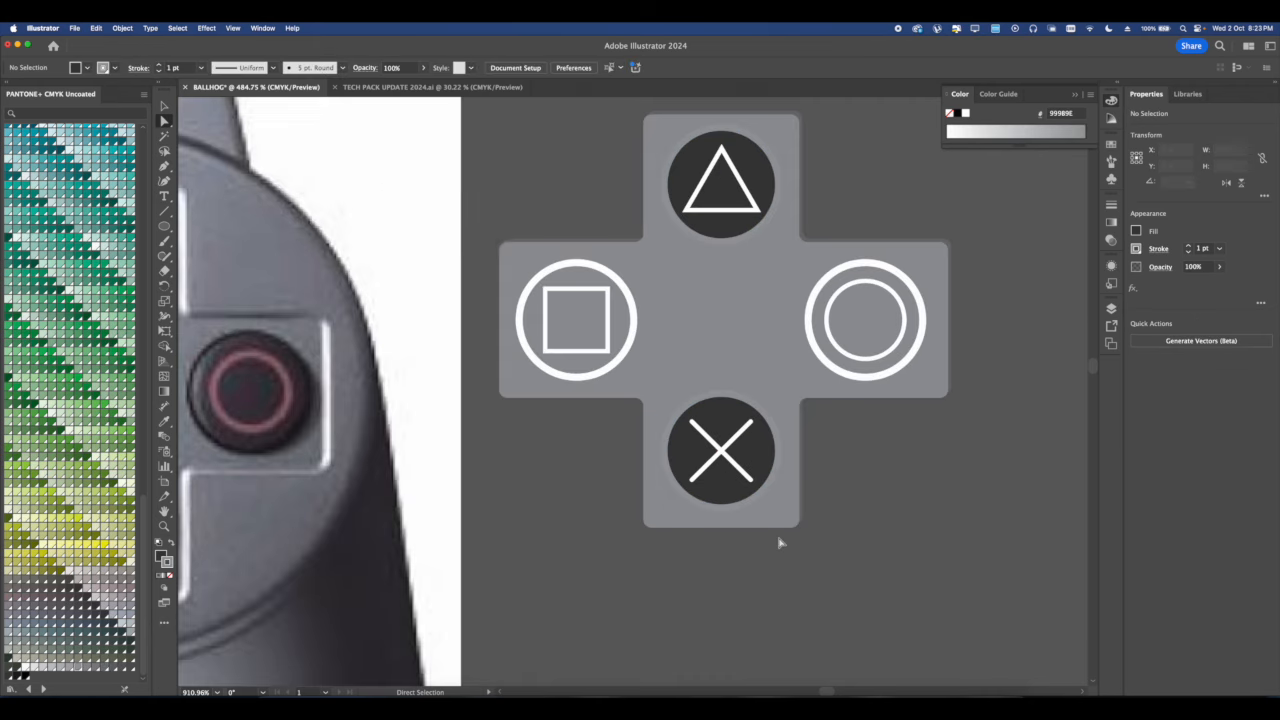
click(834, 370)
shift+click(625, 359)
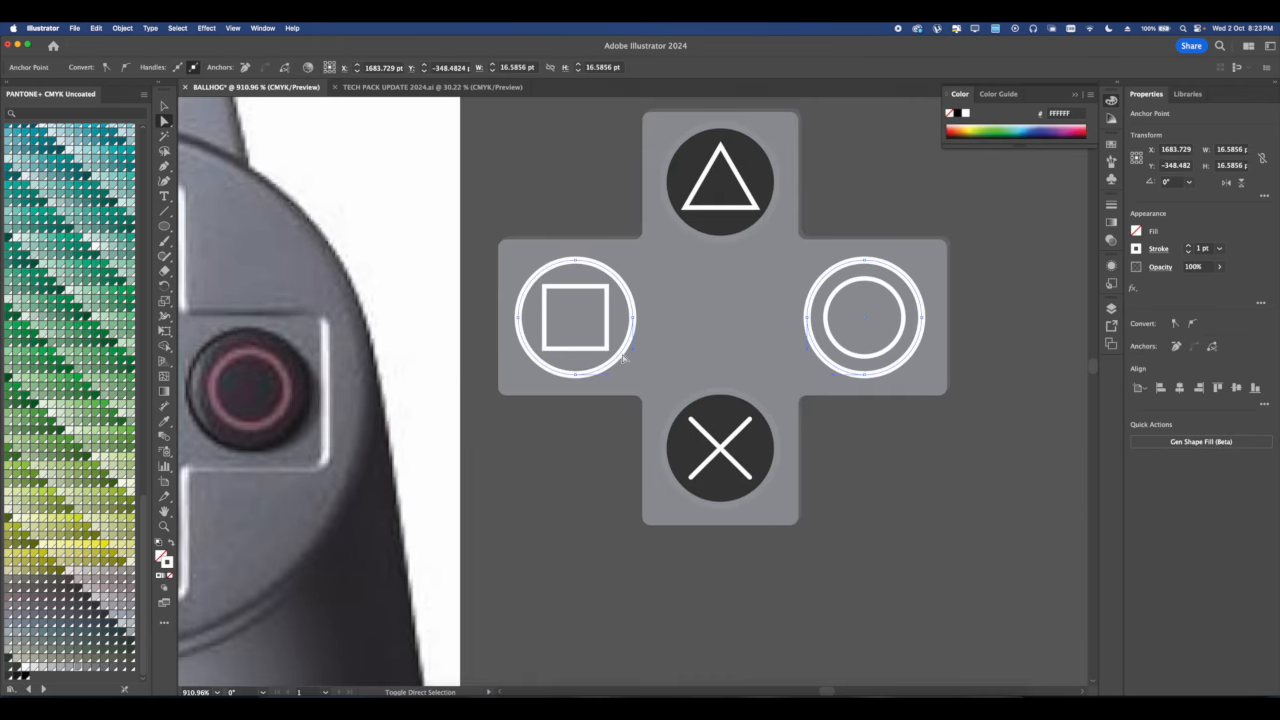
click(733, 410)
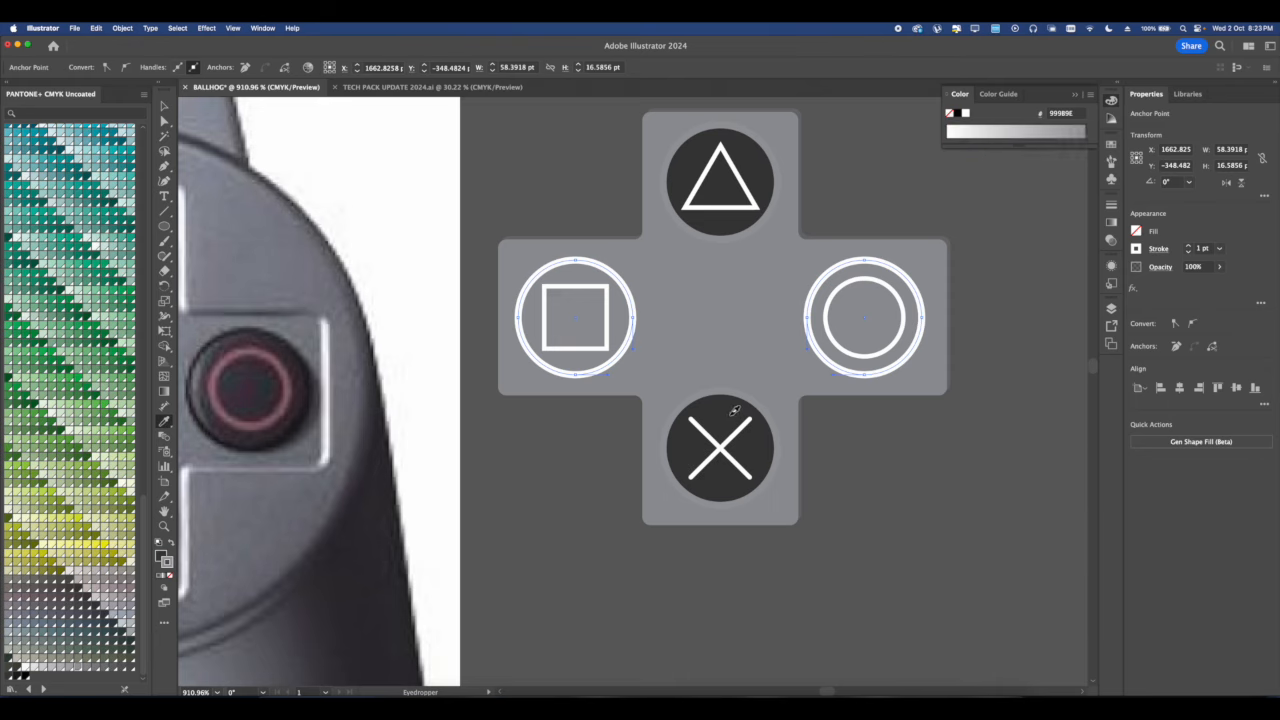
Change the stroke of the triangle symbol from white to a bright green document swatch.
scroll(600, 350, up, 3)
scroll(600, 350, right, 2)
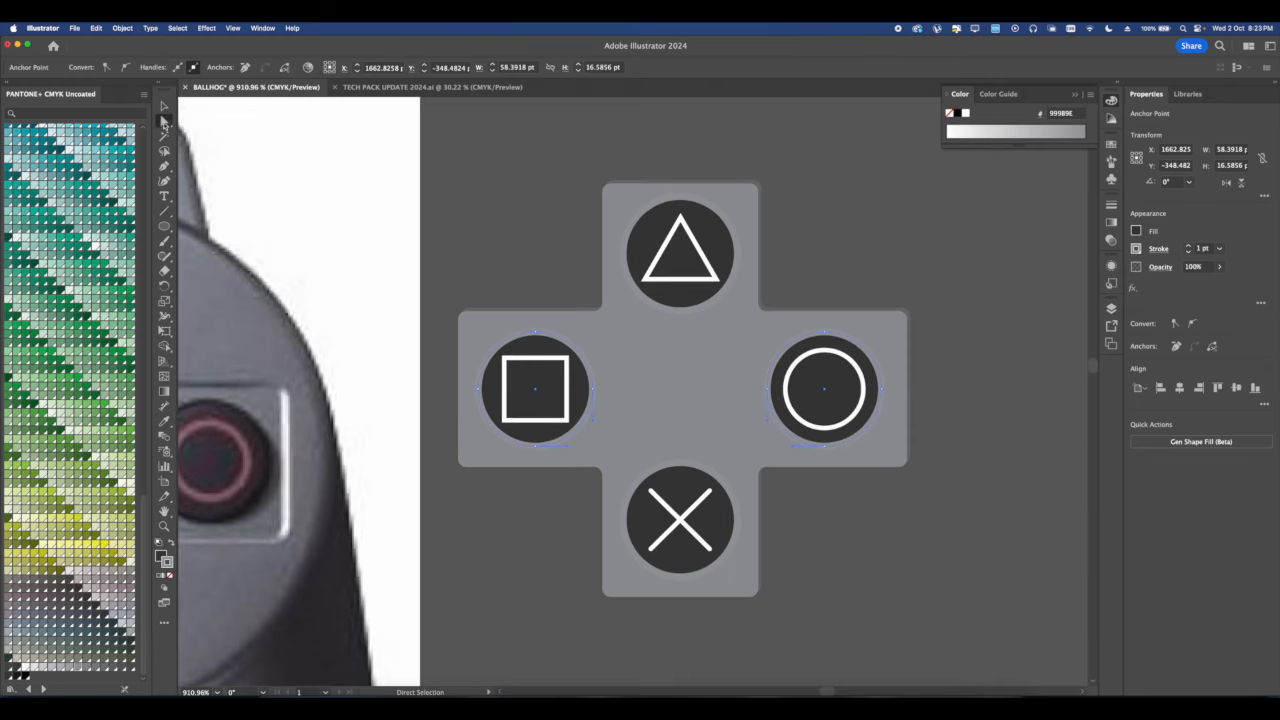
click(520, 215)
click(669, 251)
scroll(711, 260, down, 1)
scroll(730, 255, left, 1)
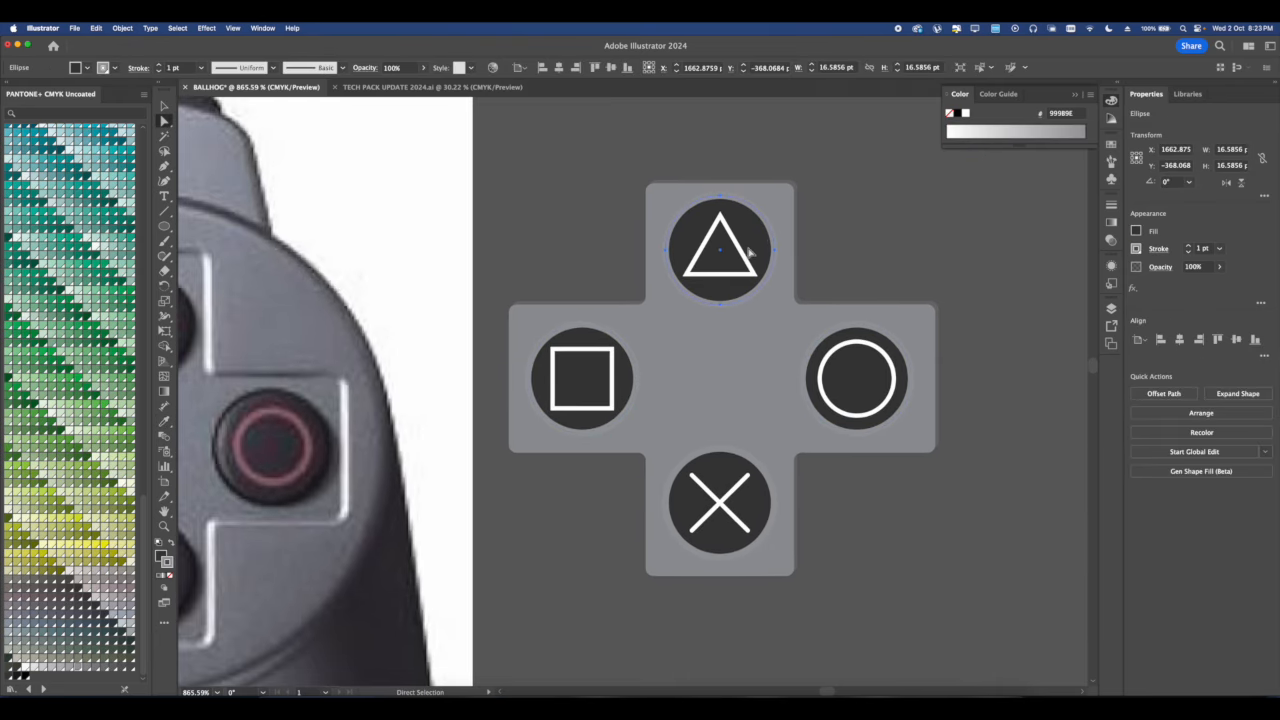
click(742, 259)
scroll(742, 258, down, 3)
drag(731, 259, 765, 282)
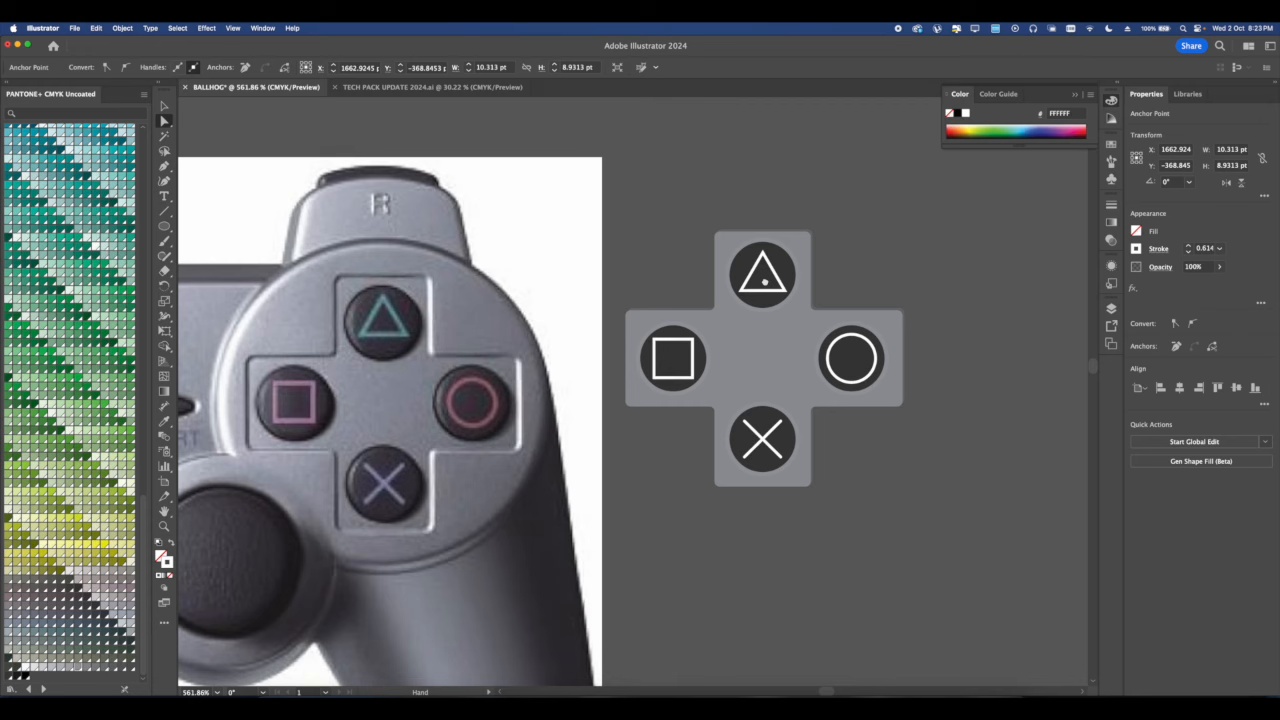
click(1135, 252)
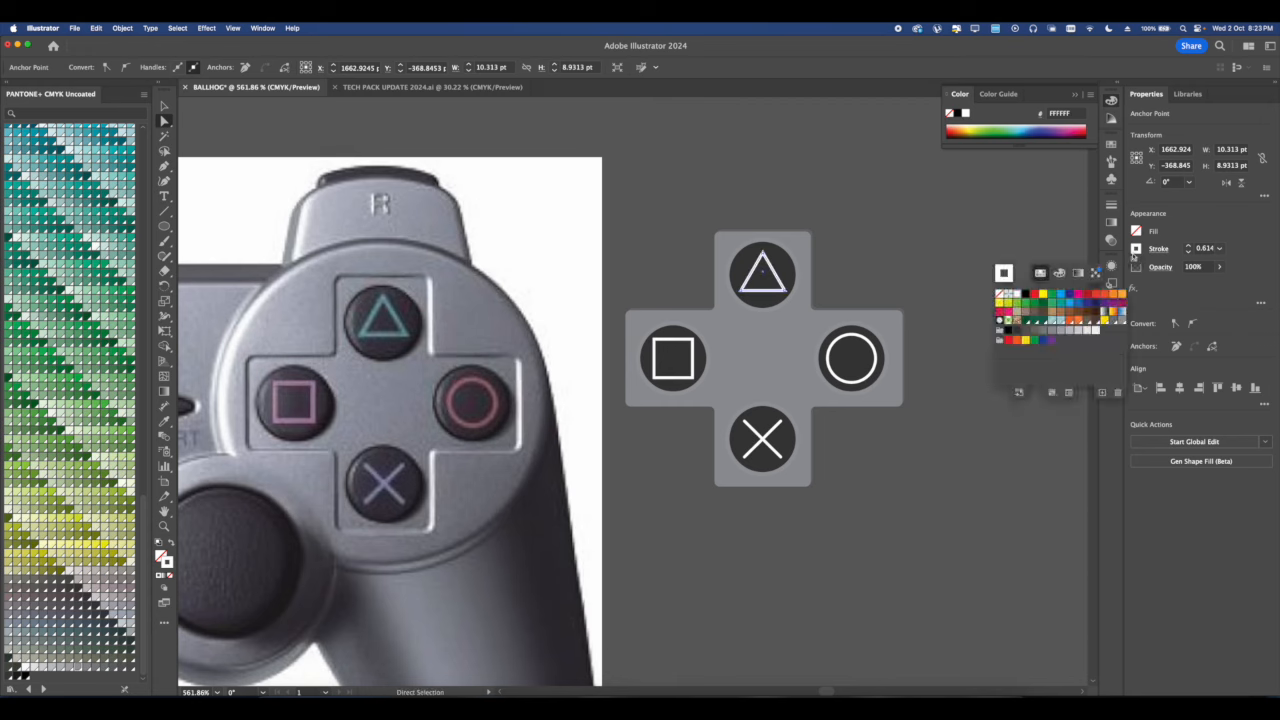
click(1004, 123)
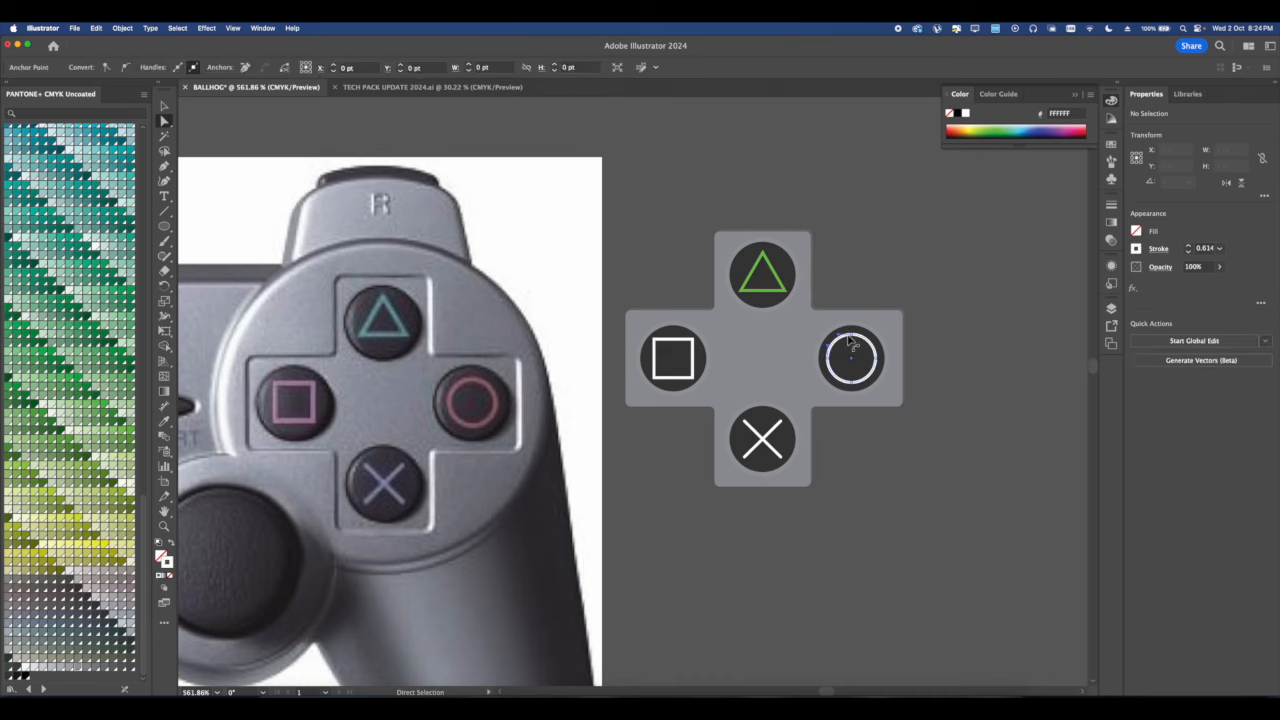
Recolour the triangle symbol's stroke with a teal-leaning medium green from the PANTONE+ CMYK Uncoated swatches.
click(781, 283)
click(781, 283)
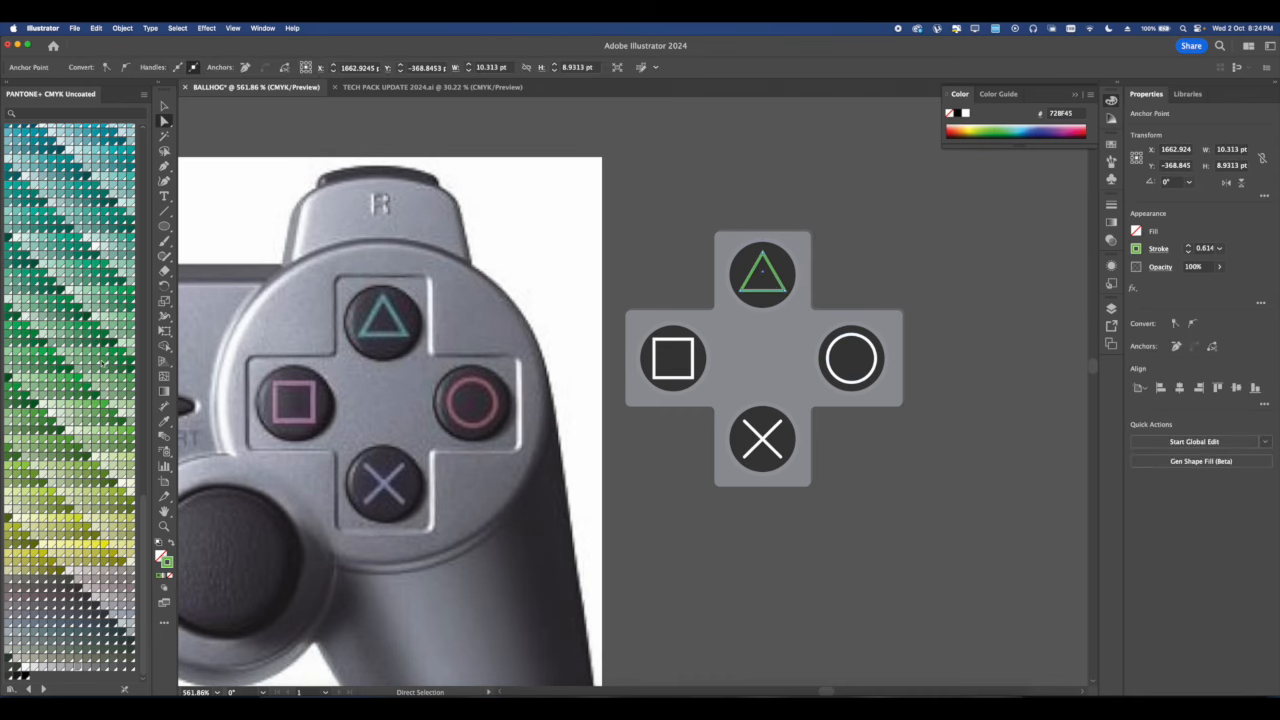
click(35, 347)
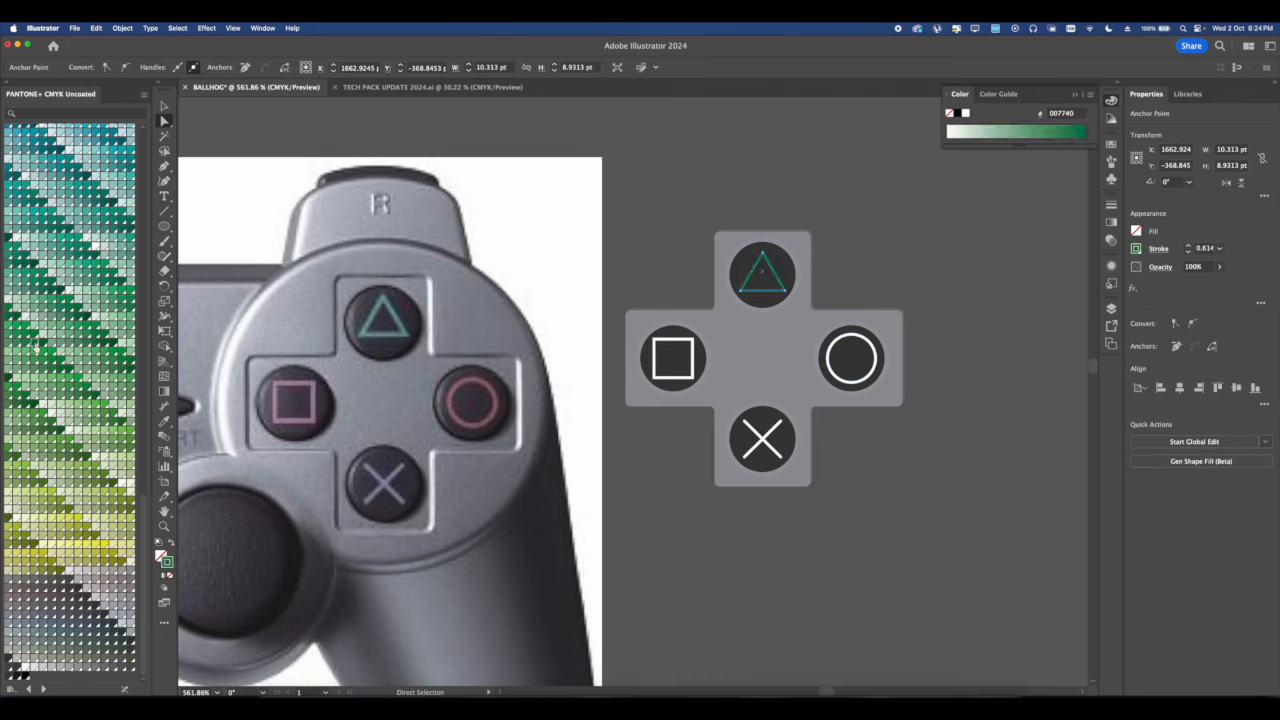
click(127, 296)
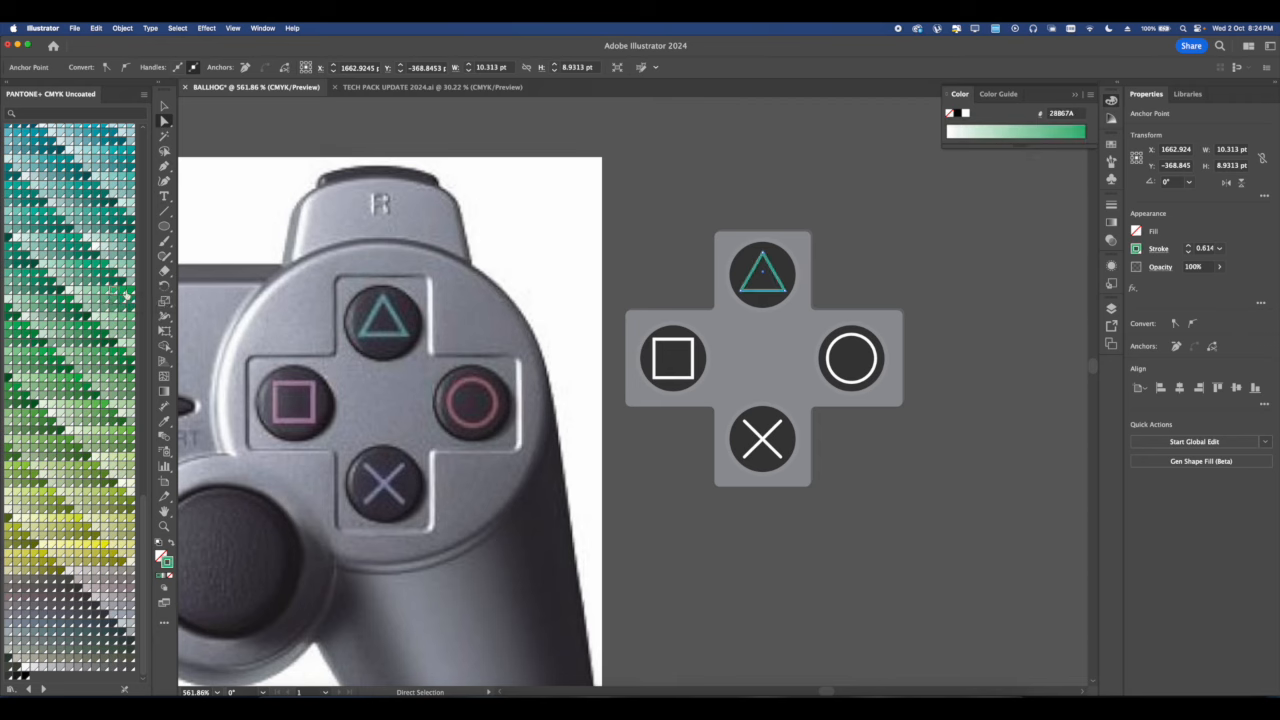
click(910, 283)
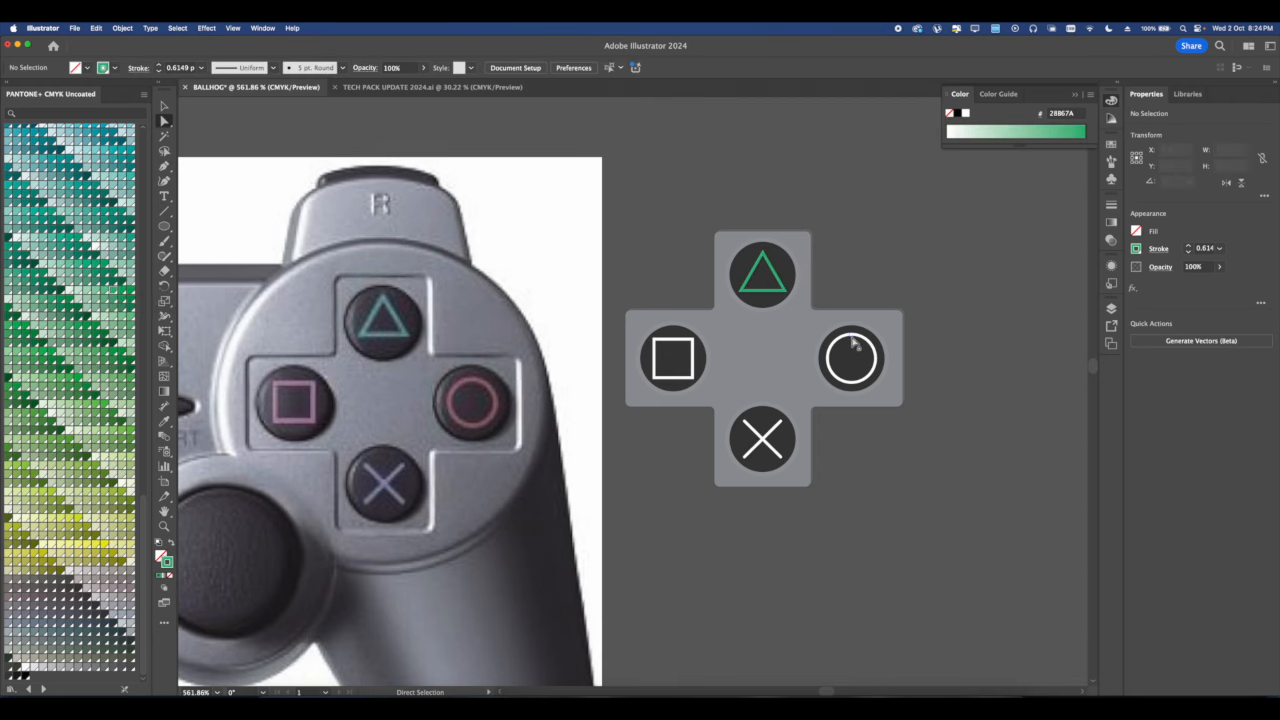
Set the inner circle symbol's stroke to a red from the PANTONE+ CMYK Uncoated swatches.
click(852, 343)
scroll(130, 462, up, 20)
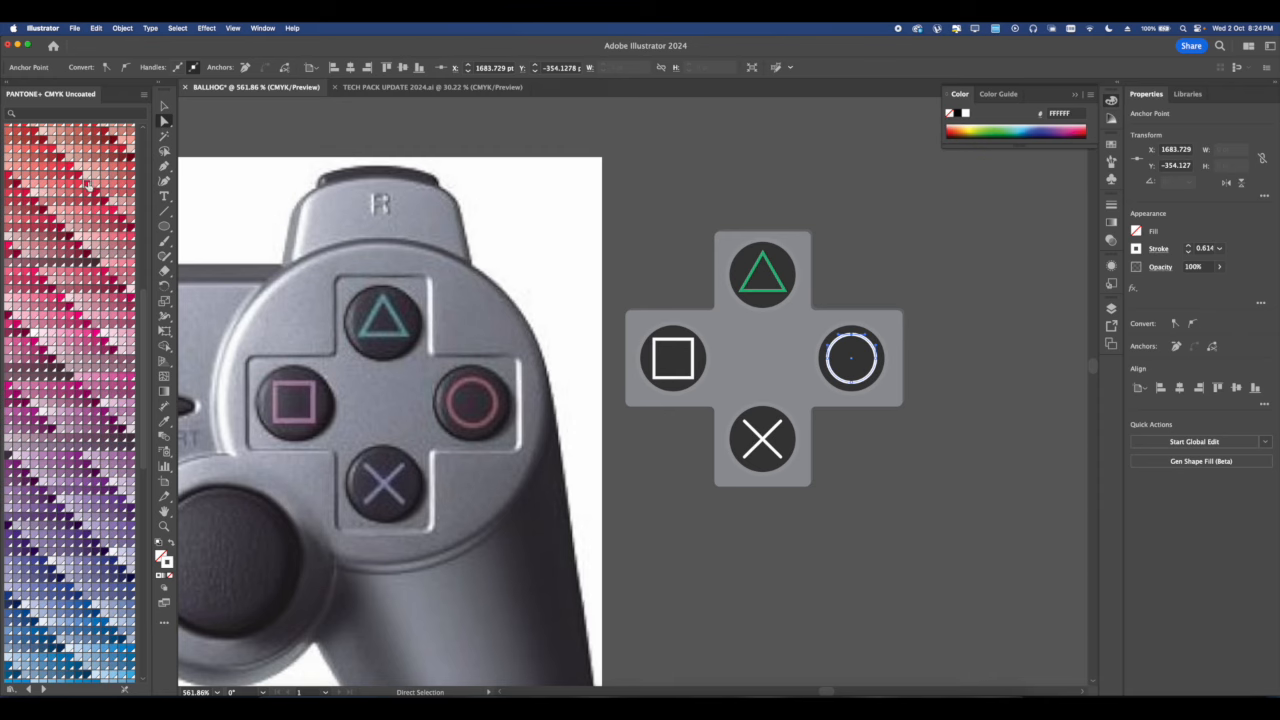
click(87, 183)
Select both lines of the X symbol and stroke them with a violet-blue PANTONE+ CMYK Uncoated swatch.
click(750, 441)
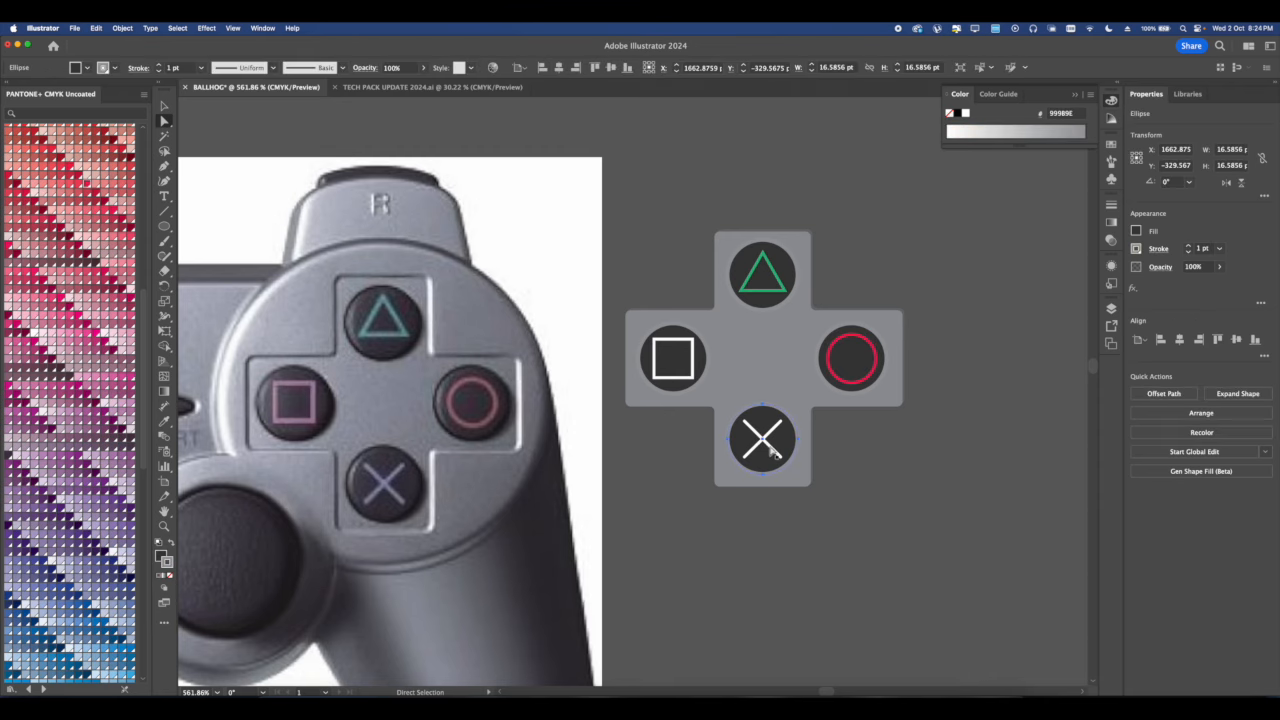
click(812, 443)
scroll(761, 437, up, 3)
click(764, 446)
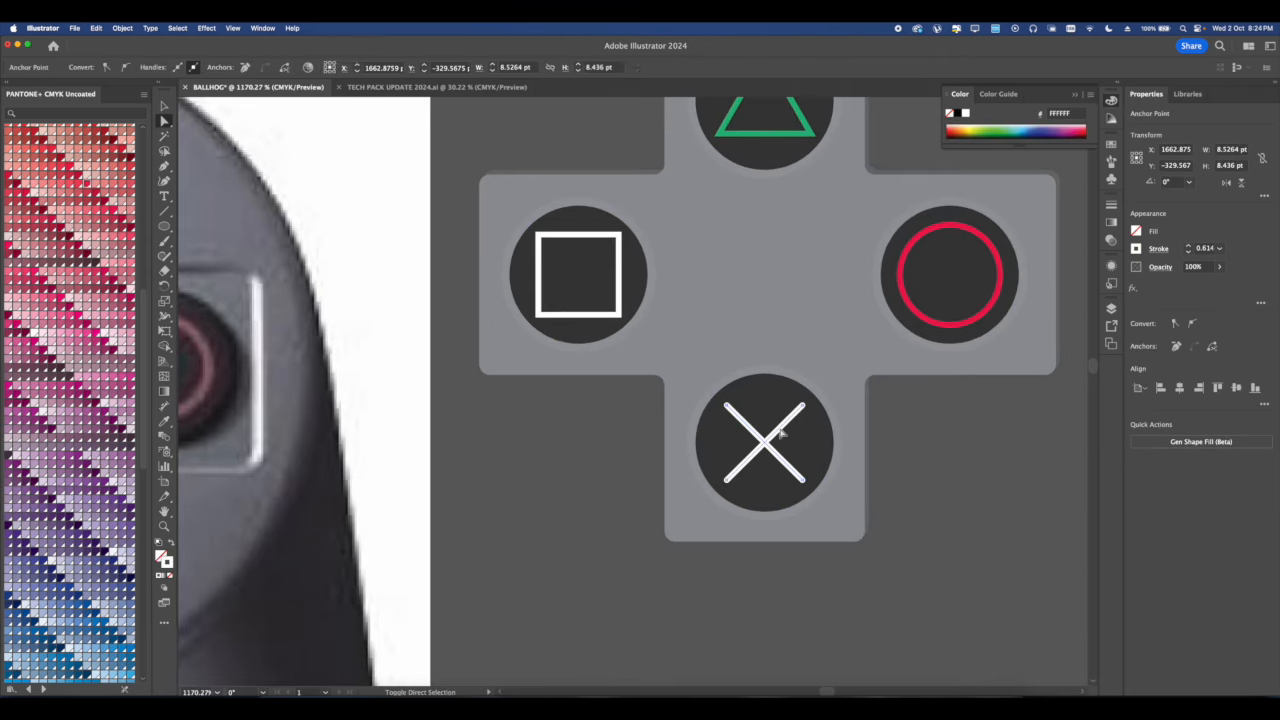
scroll(772, 436, down, 3)
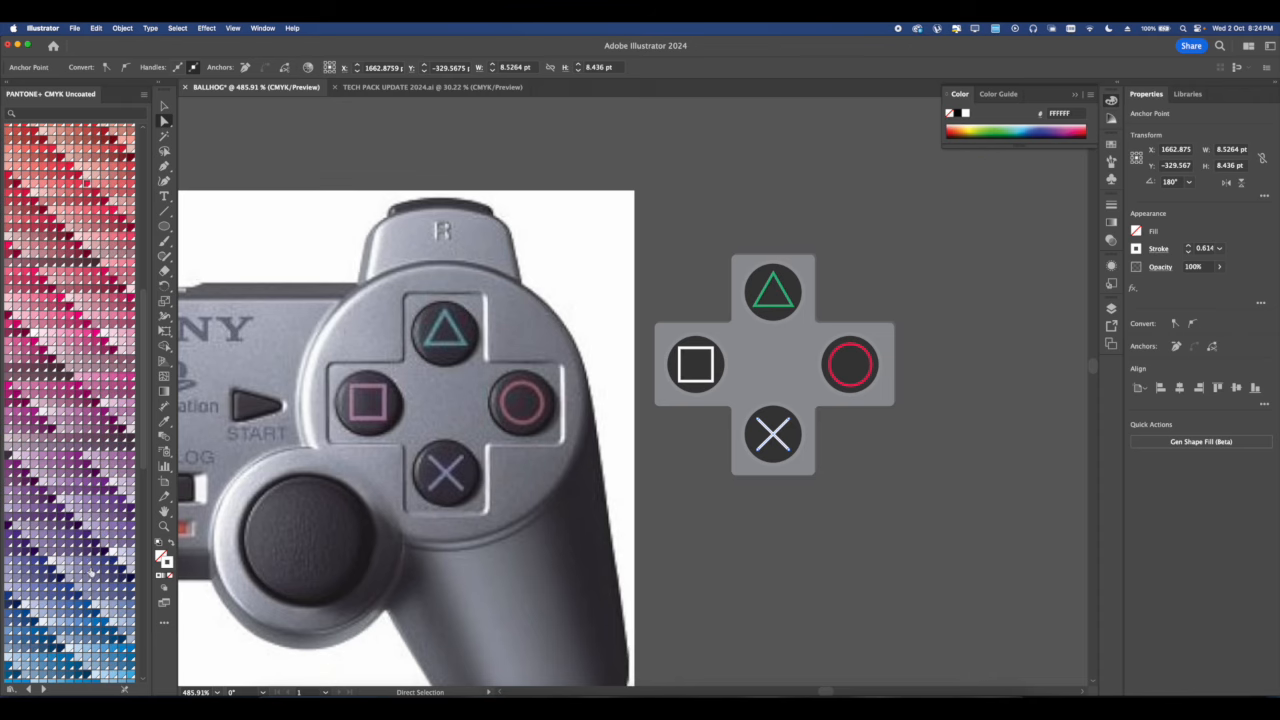
click(88, 565)
click(735, 541)
Set the square symbol's stroke to a light pink from the PANTONE+ CMYK Uncoated swatches.
scroll(700, 400, up, 3)
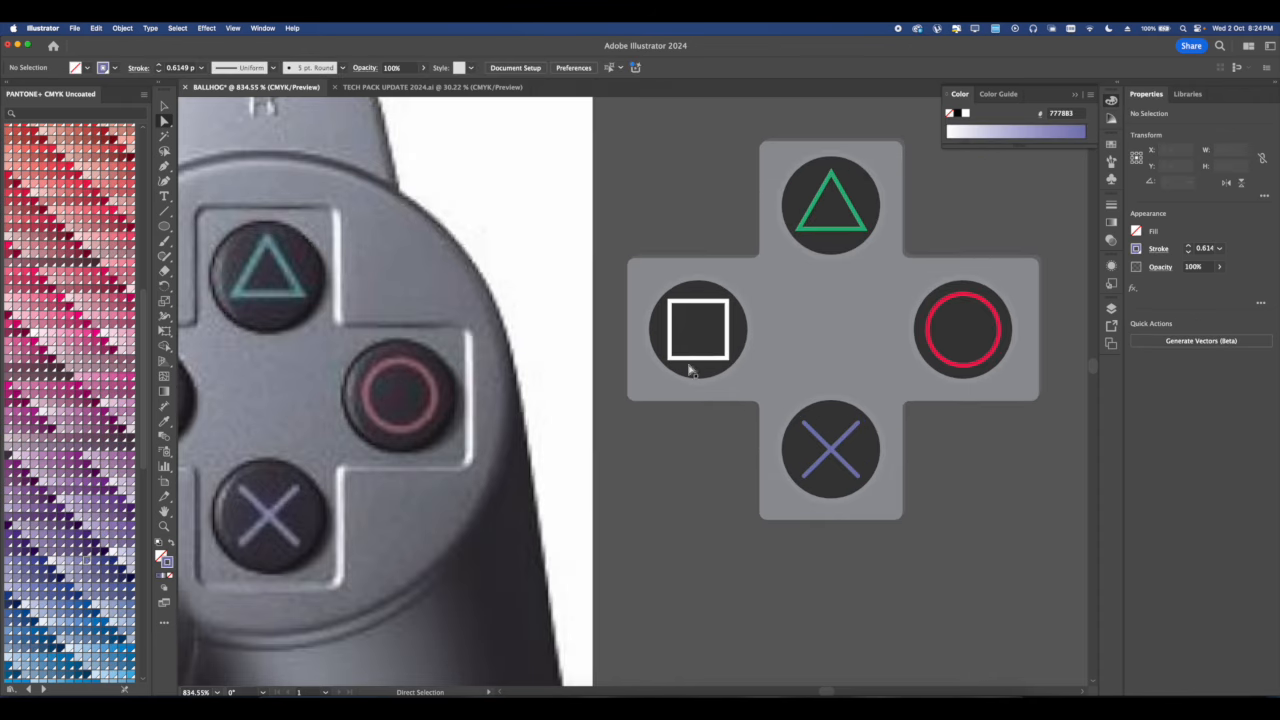
click(803, 370)
scroll(790, 370, down, 3)
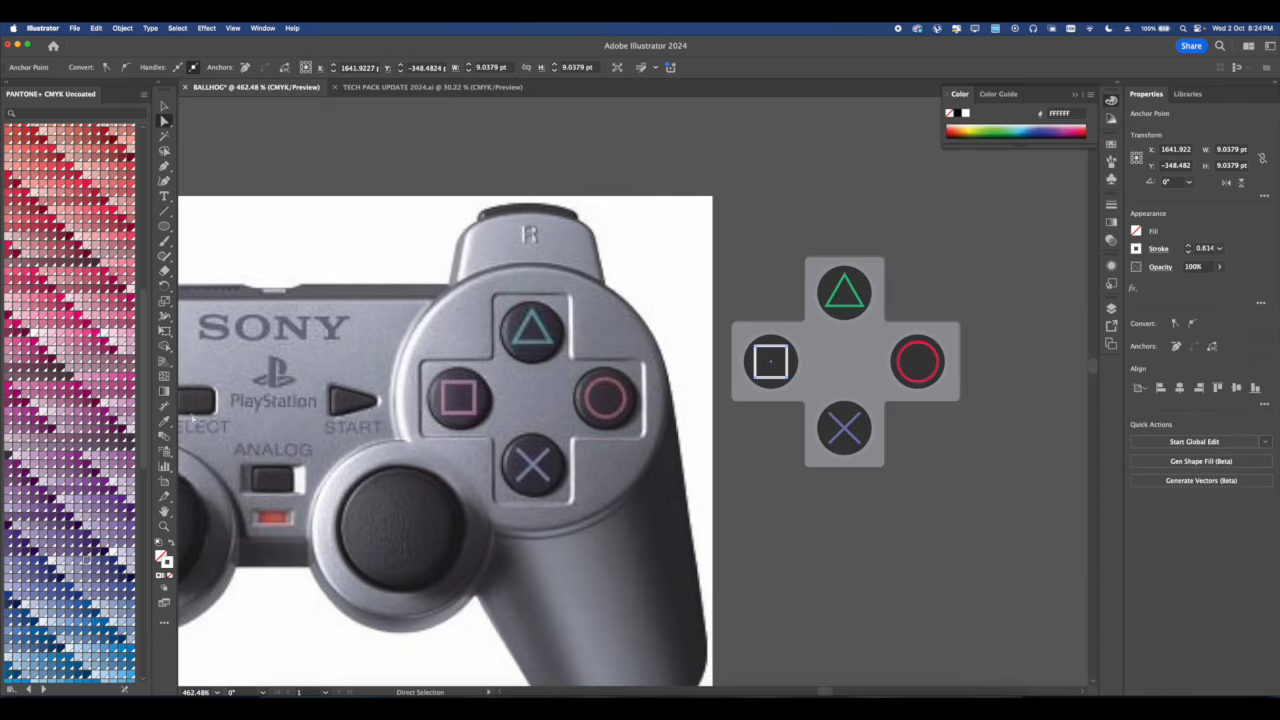
click(81, 381)
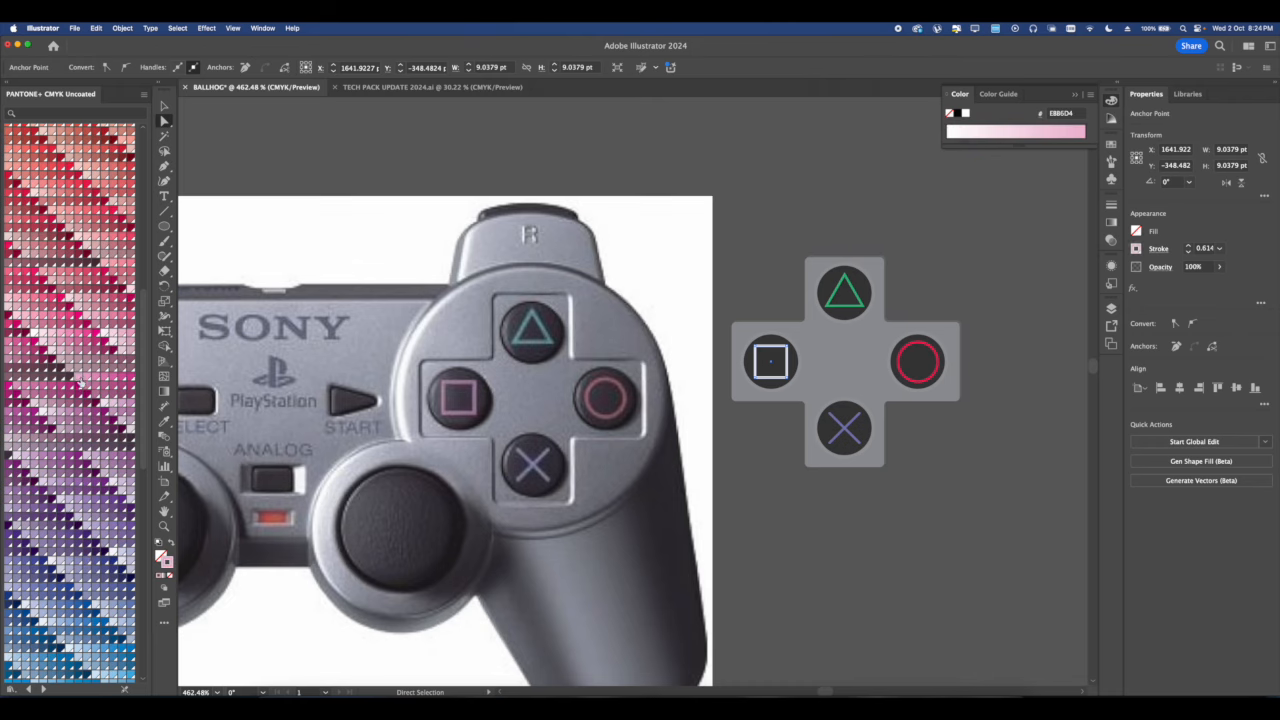
click(898, 487)
Select all parts of the coloured button cross beside the controller photo and group them.
scroll(672, 438, down, 2)
drag(672, 438, 702, 406)
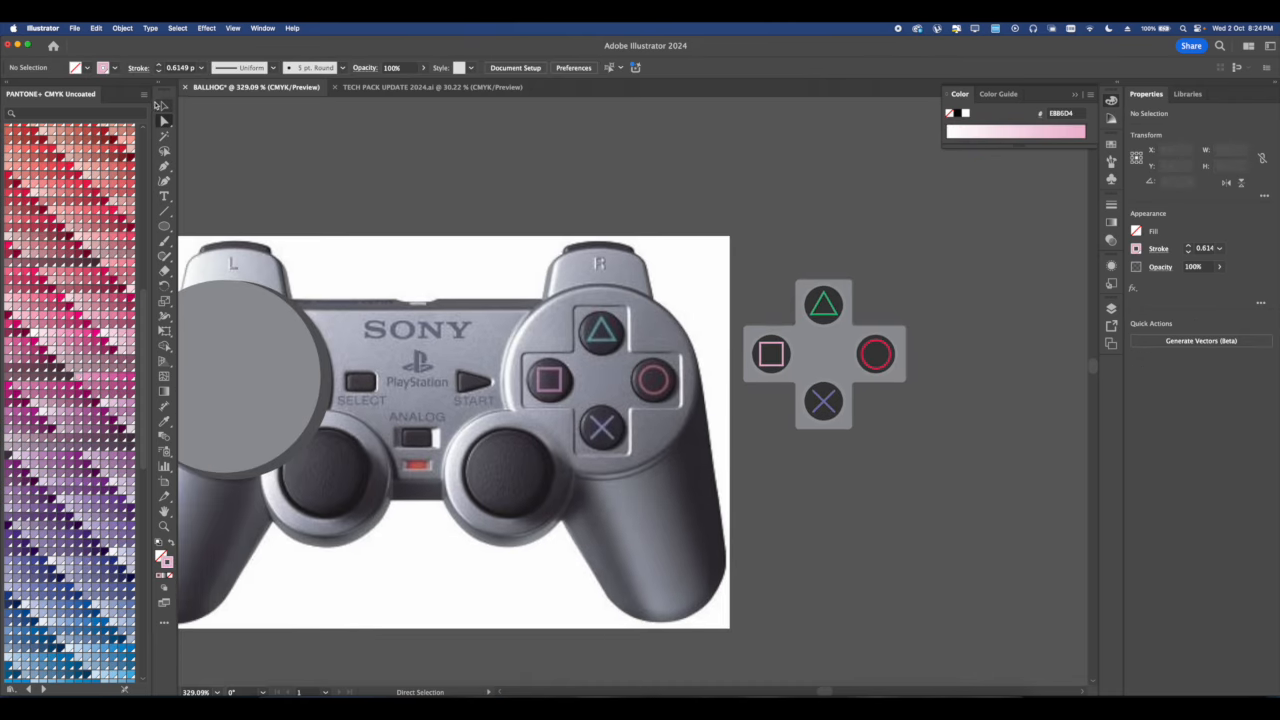
key(v)
click(836, 367)
scroll(836, 367, down, 2)
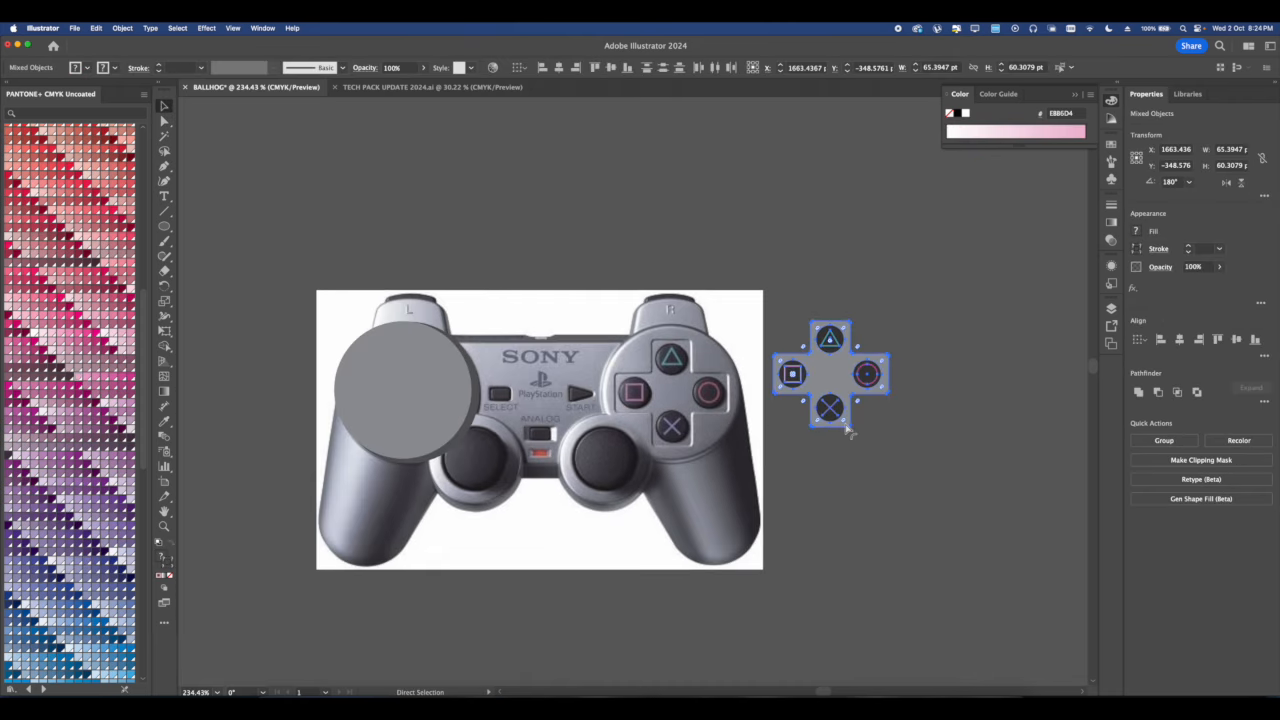
scroll(848, 370, left, 2)
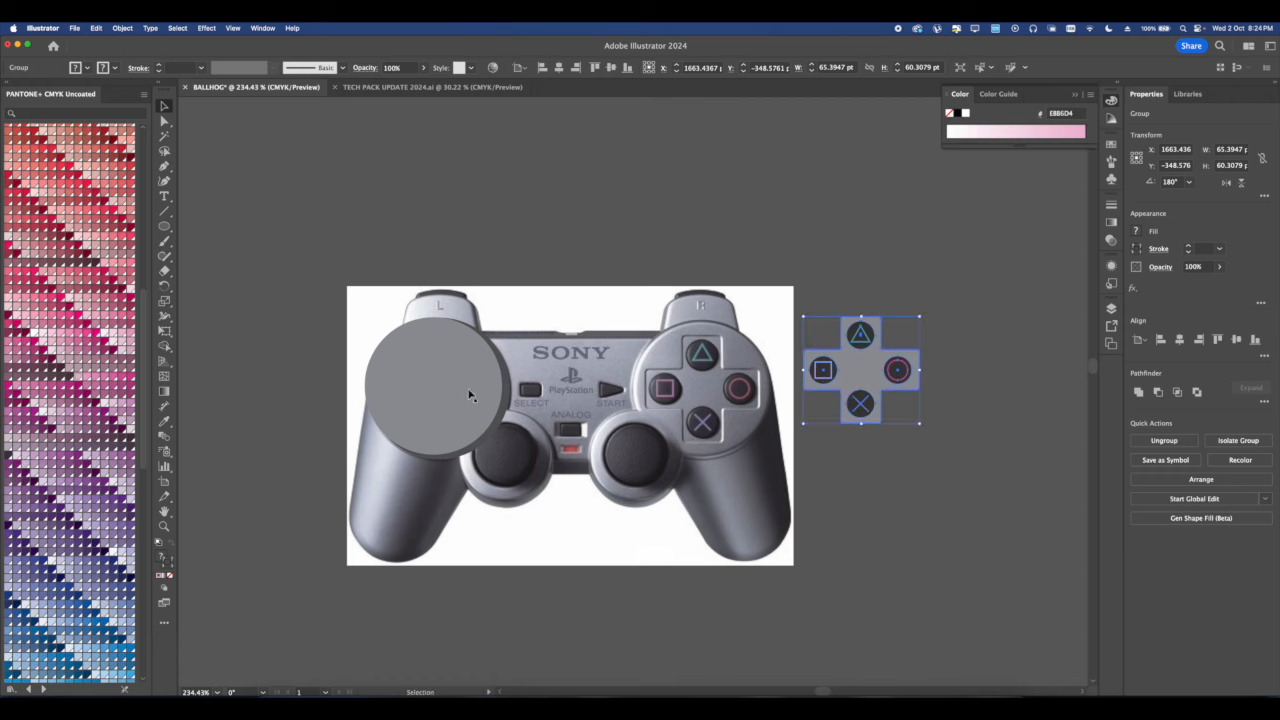
Move the two stacked grey circles from the controller's D-pad over to its face-button area.
click(503, 378)
click(489, 390)
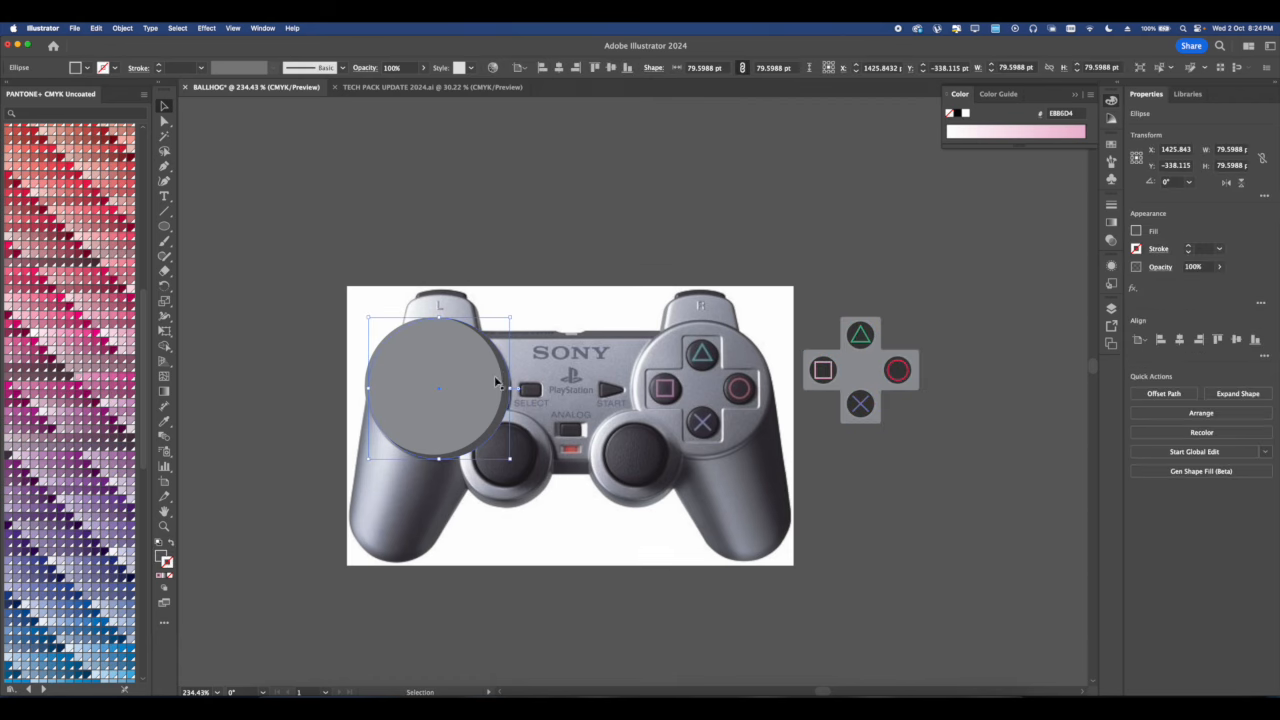
drag(489, 390, 730, 381)
click(860, 486)
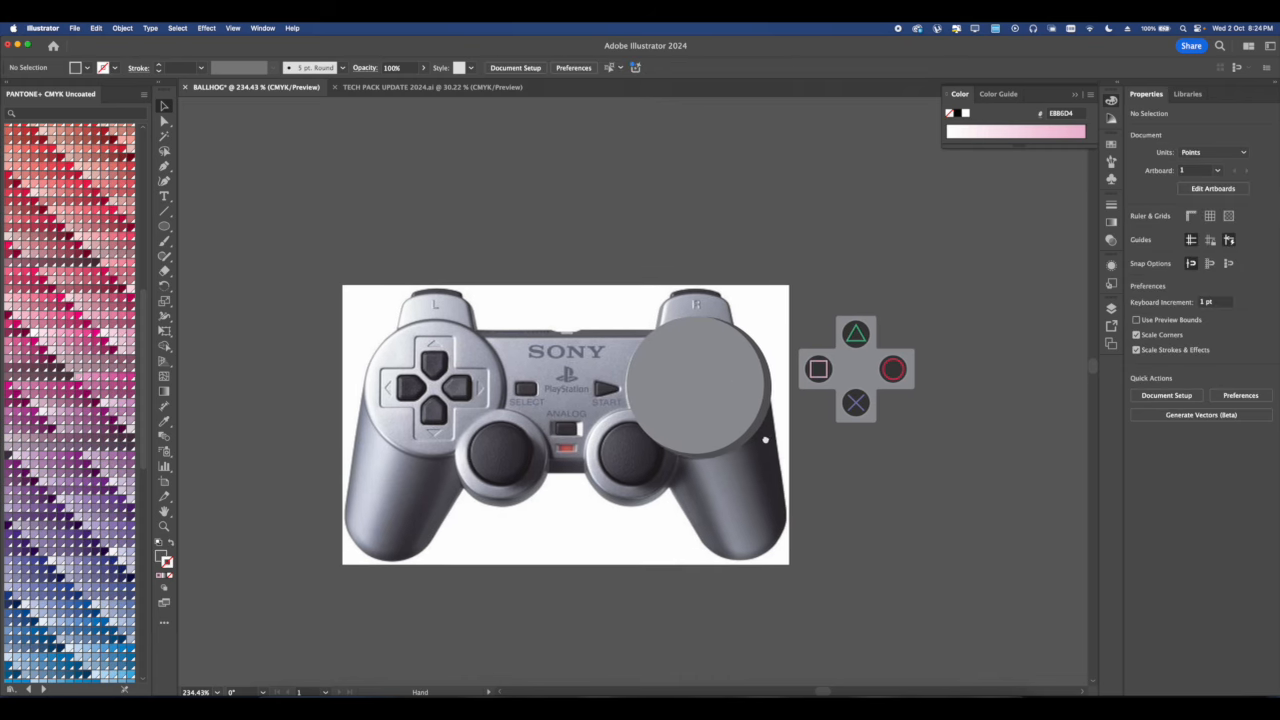
Bring the grouped button cross to the front and place it centrally on the grey circles over the controller's face-button area.
scroll(943, 431, left, 2)
click(862, 372)
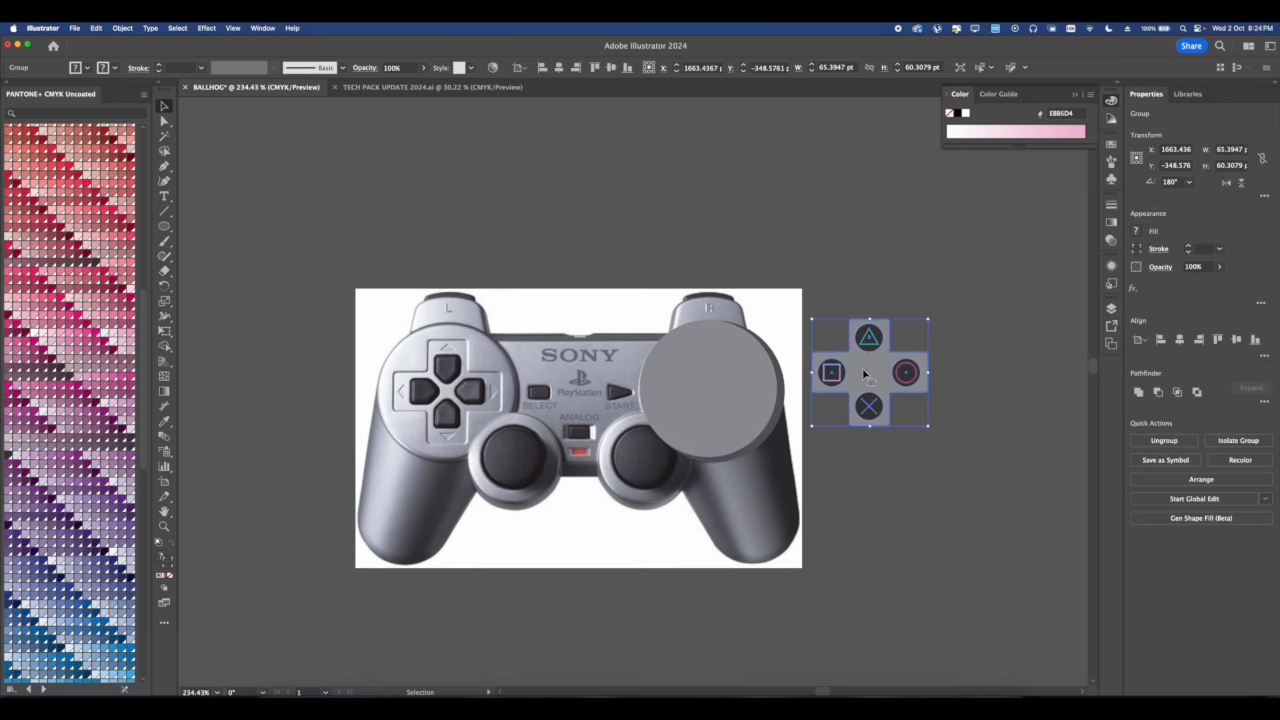
right_click(865, 370)
click(1000, 627)
scroll(876, 396, up, 2)
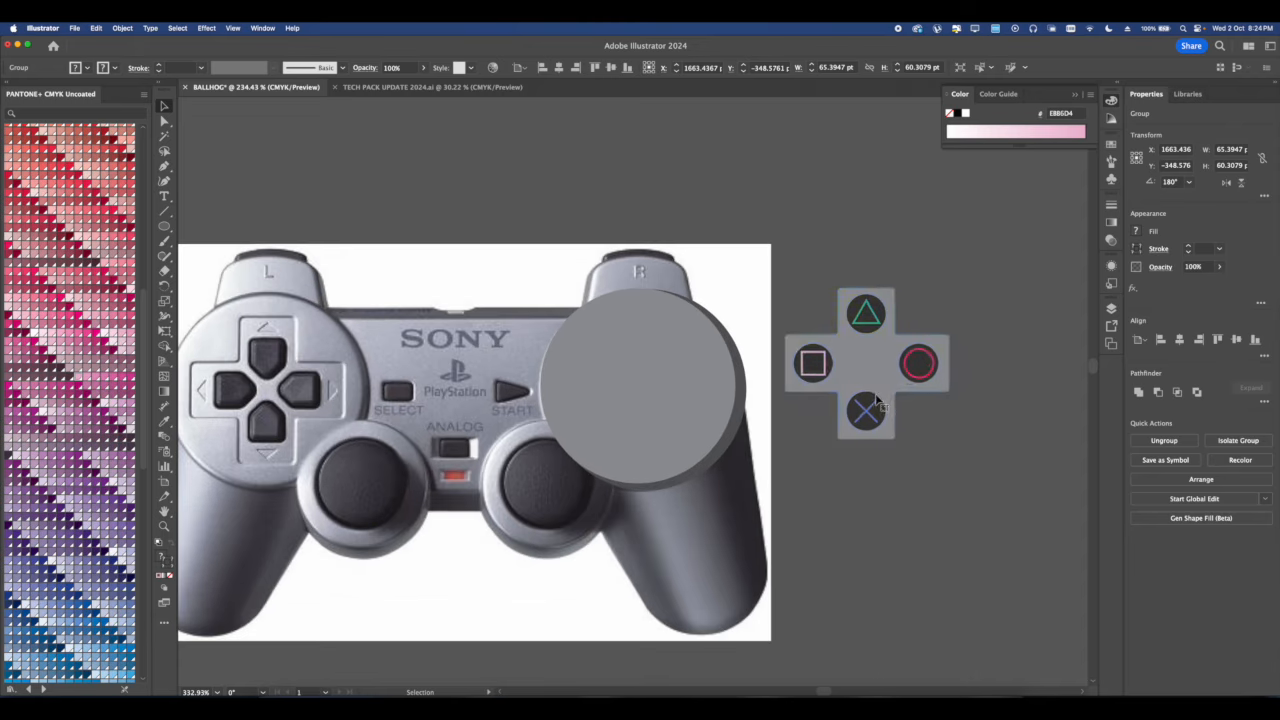
drag(872, 397, 655, 420)
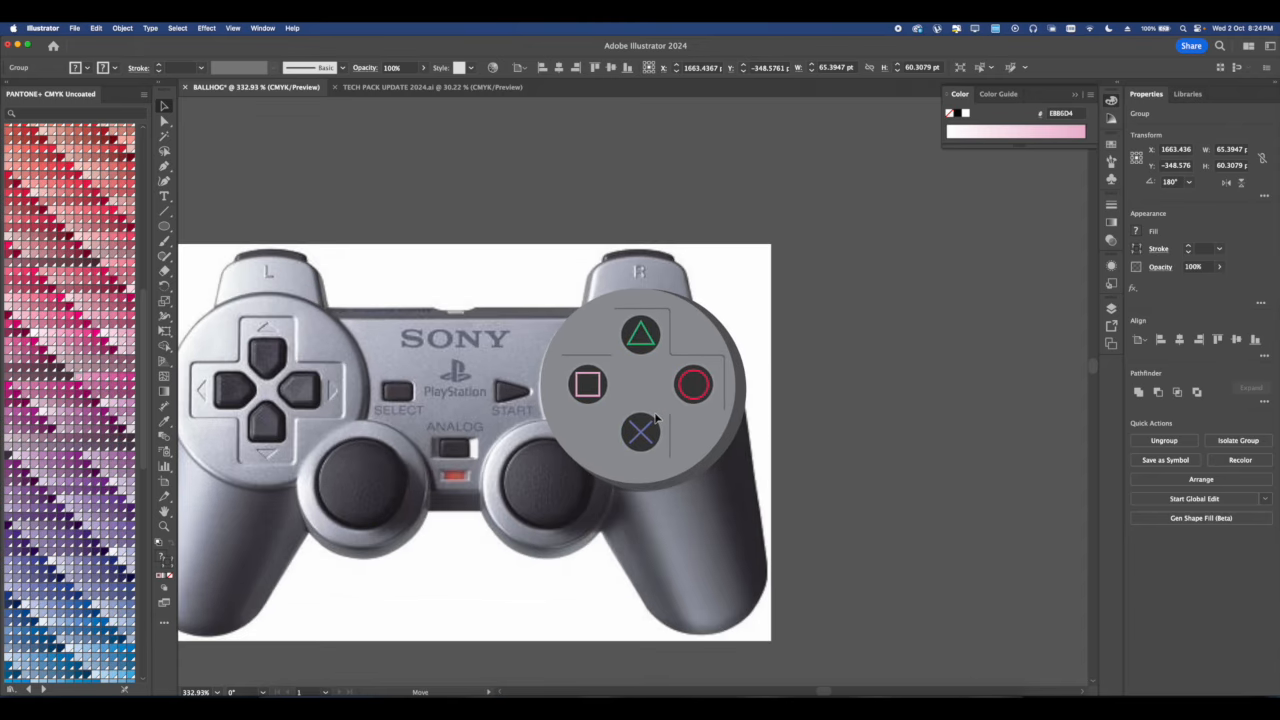
scroll(658, 420, left, 5)
scroll(658, 420, down, 2)
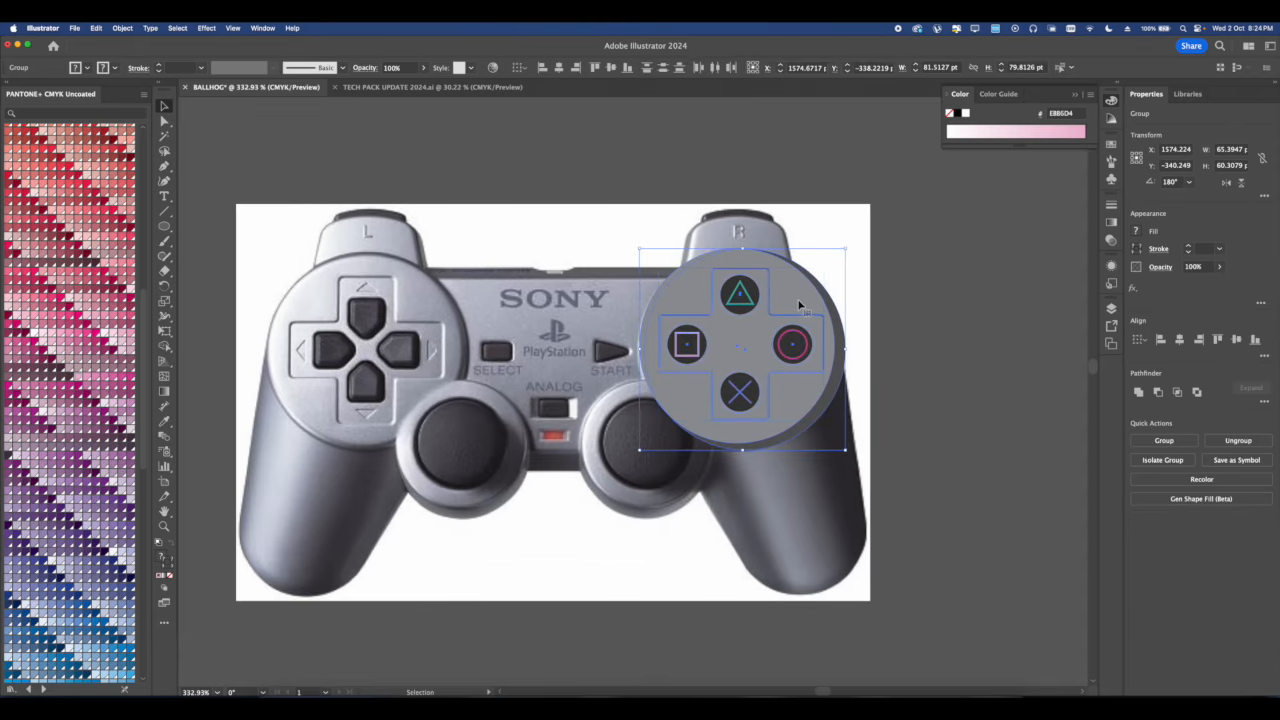
Place a copy of the round face-button group over the directional pad on the left side of the controller photo.
scroll(795, 340, down, 2)
scroll(790, 375, left, 1)
drag(848, 316, 551, 318)
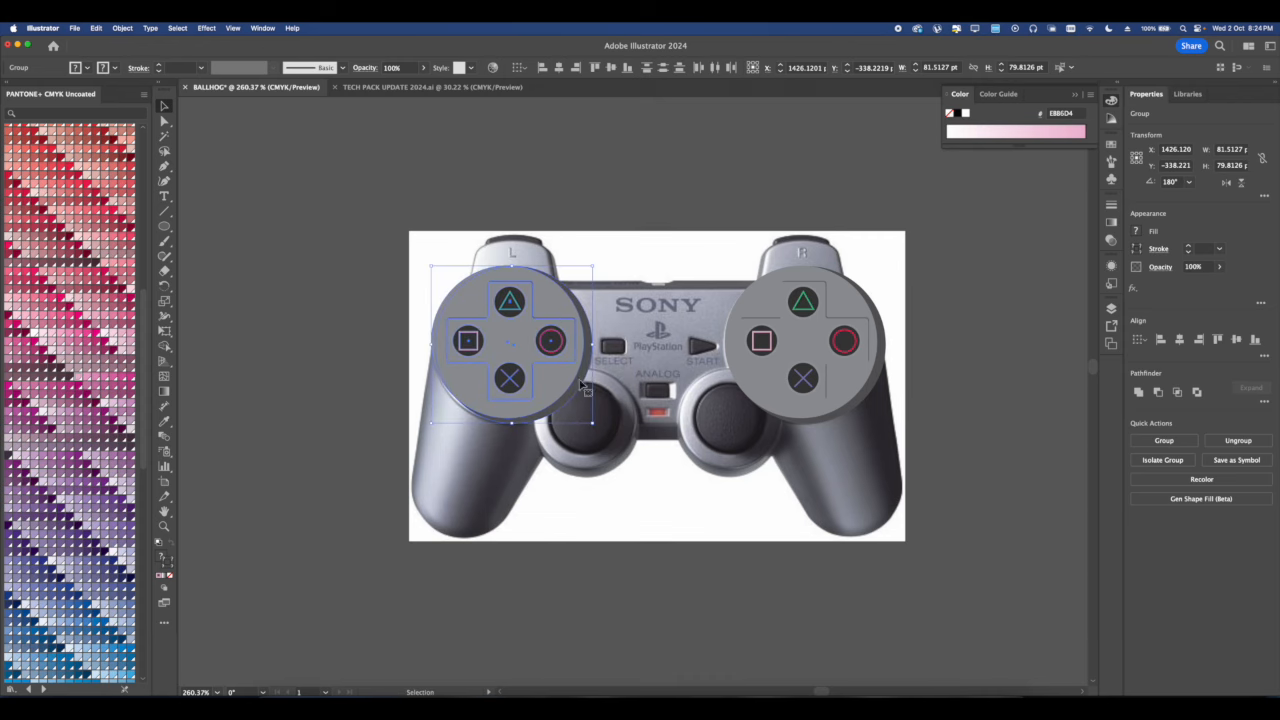
click(583, 388)
Move both round button groups up off the controller photo, above its top edge.
scroll(497, 378, up, 5)
drag(510, 382, 518, 402)
scroll(520, 405, down, 3)
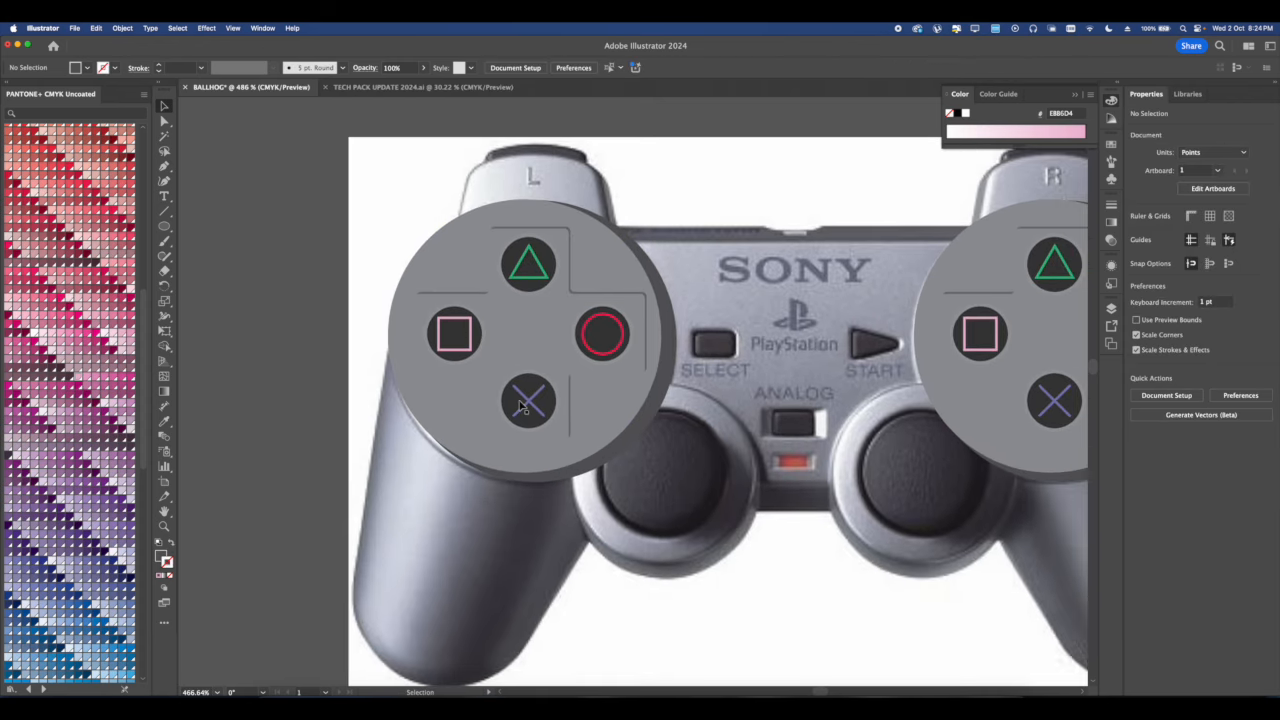
scroll(543, 357, down, 3)
scroll(624, 314, up, 1)
drag(624, 314, 643, 334)
drag(817, 463, 801, 404)
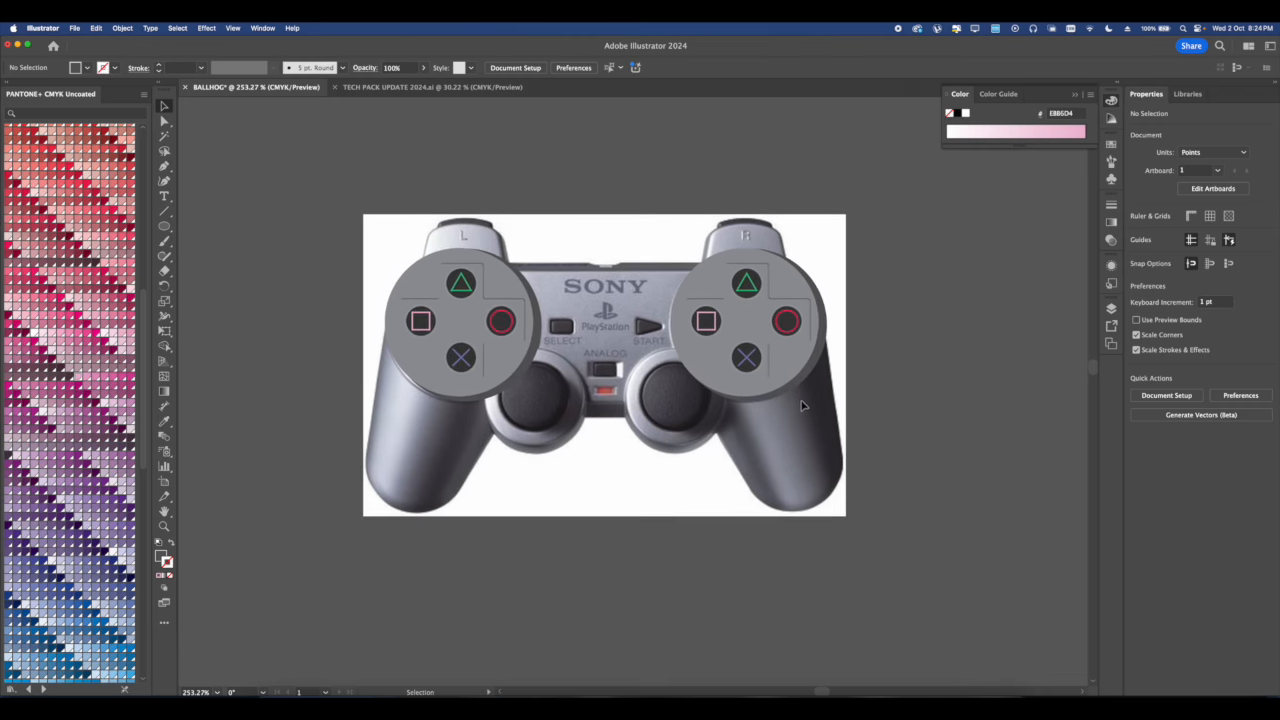
click(434, 269)
drag(731, 339, 746, 217)
click(631, 262)
drag(594, 308, 602, 288)
Draw a horizontal Pen path along the controller's lower edge, from its centre to the inner side of the left grip.
key(p)
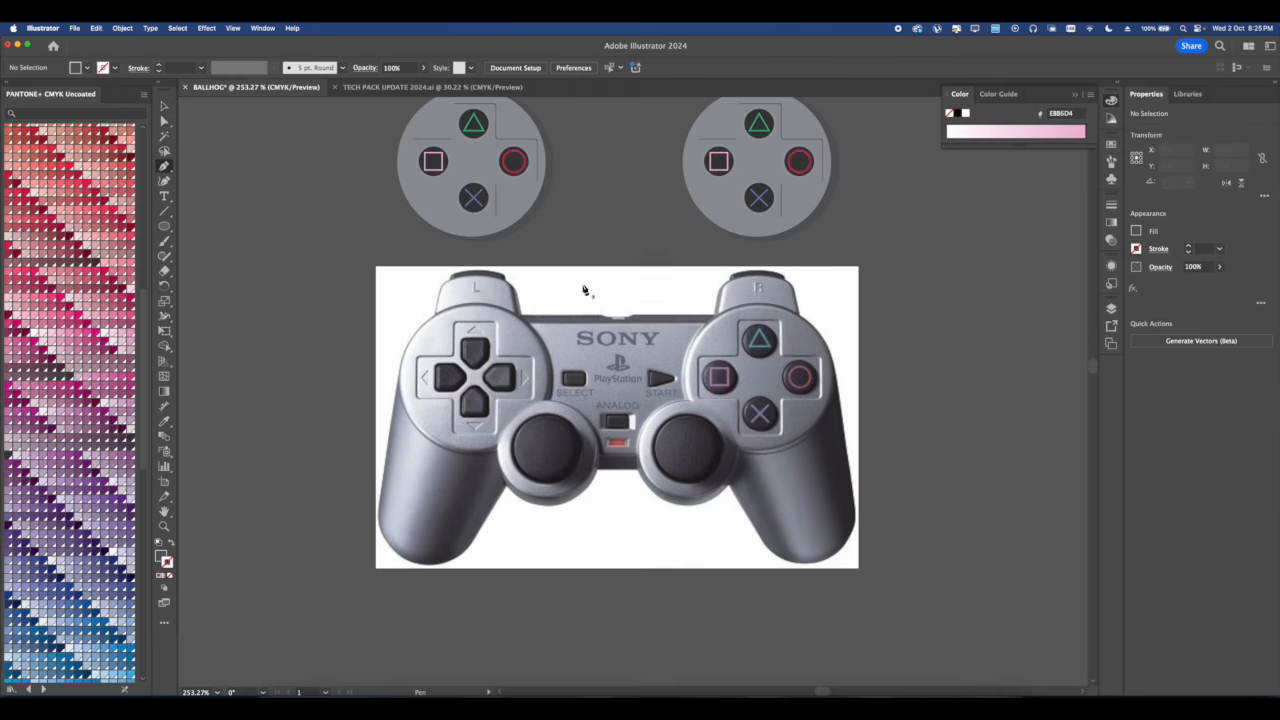
drag(573, 430, 667, 326)
scroll(608, 340, up, 5)
scroll(694, 360, up, 2)
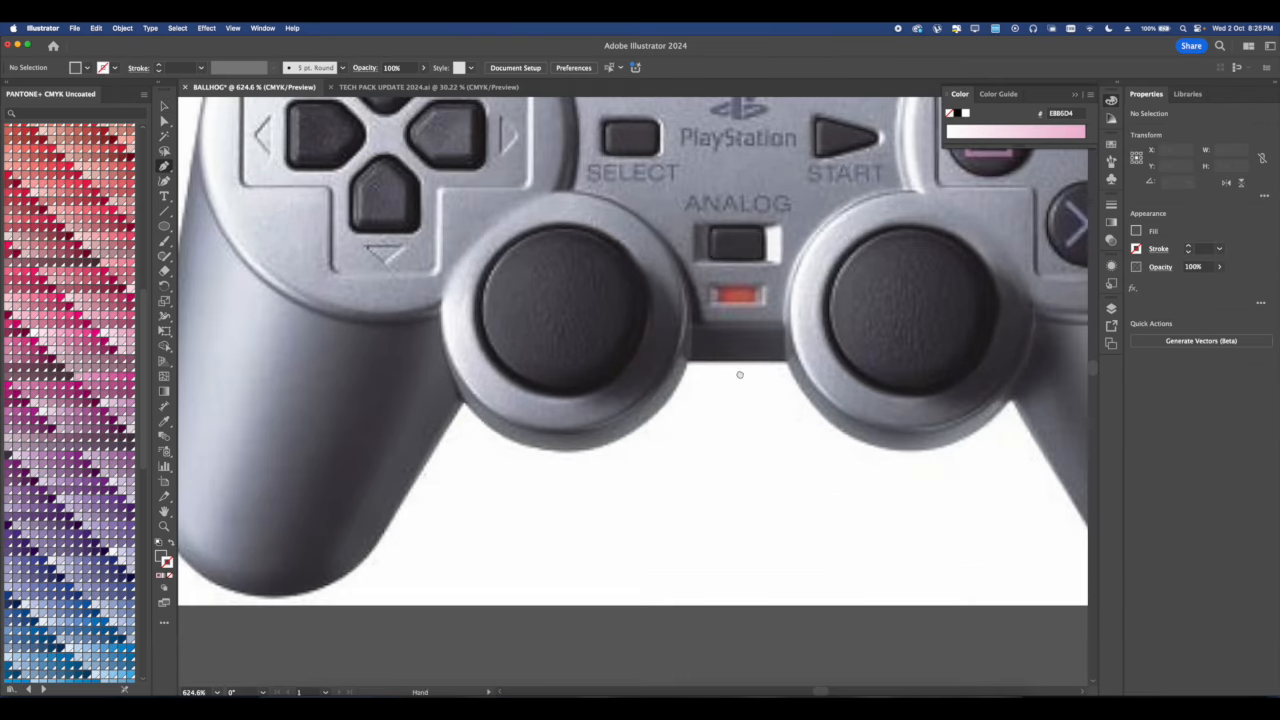
drag(740, 374, 755, 371)
click(755, 370)
click(497, 368)
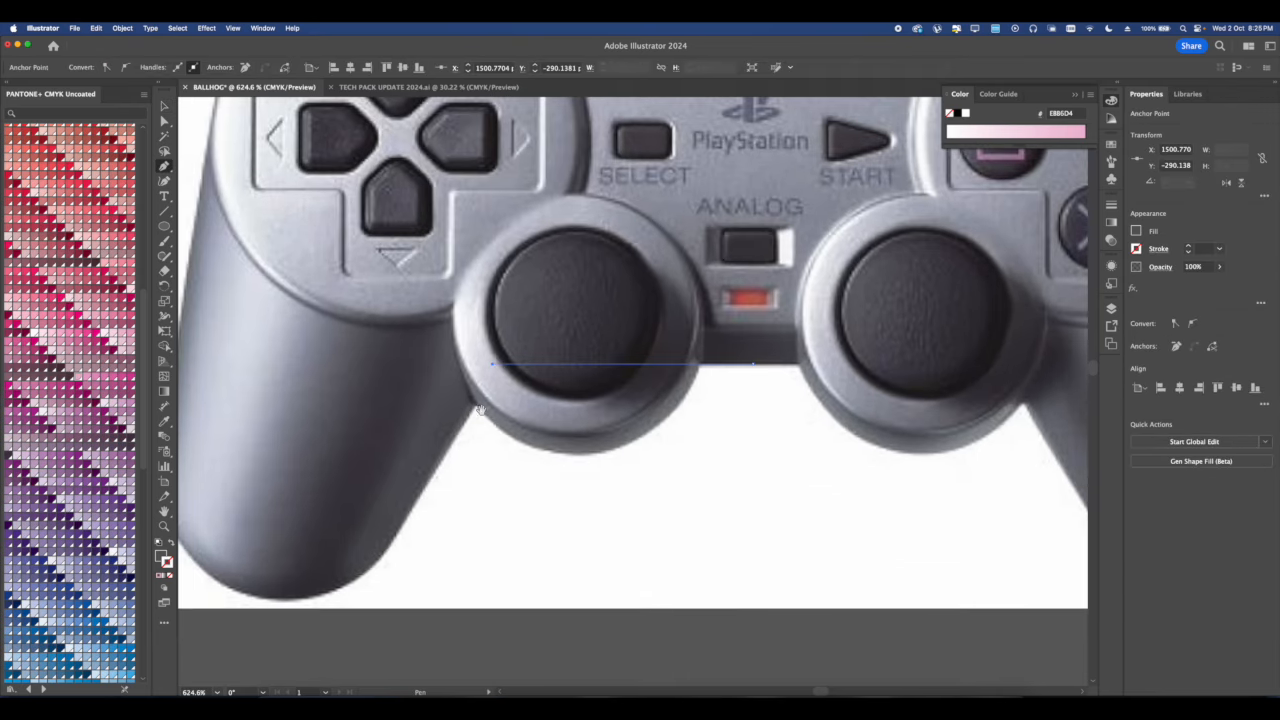
Extend the path down along the left grip to a point well below the photo, and up to the controller's outer left edge.
scroll(494, 460, left, 3)
scroll(494, 460, down, 1)
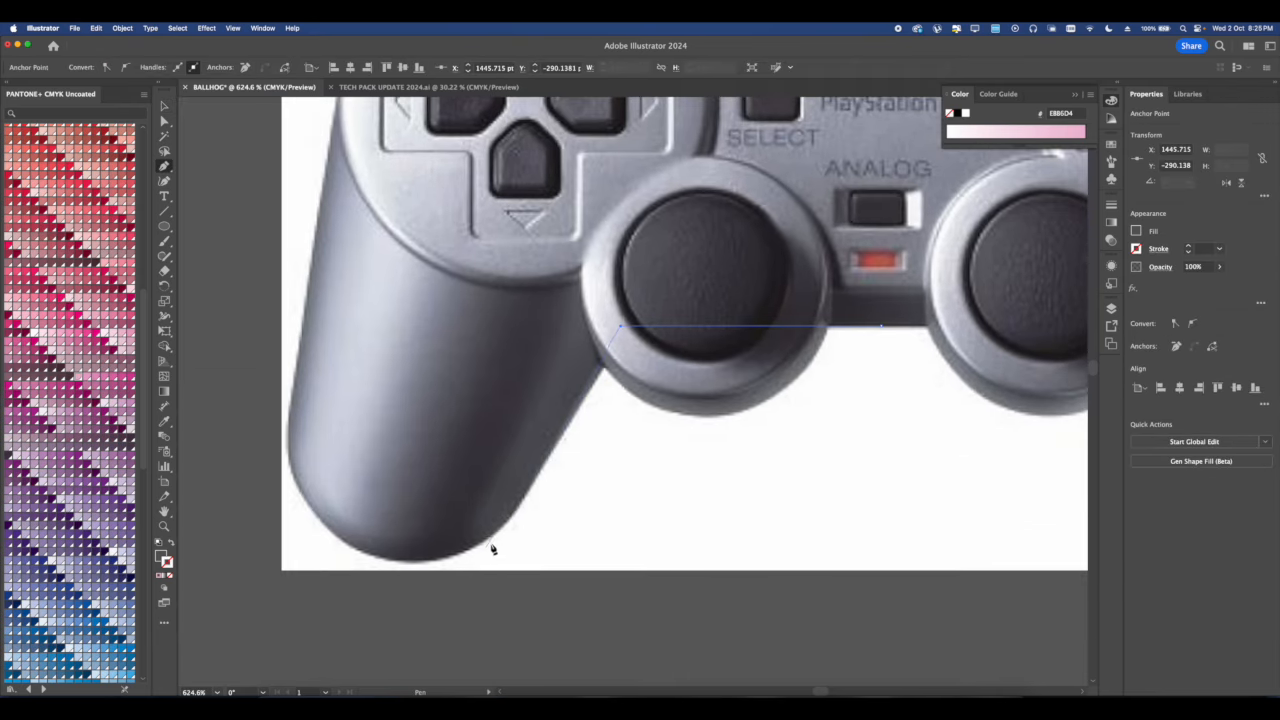
click(461, 607)
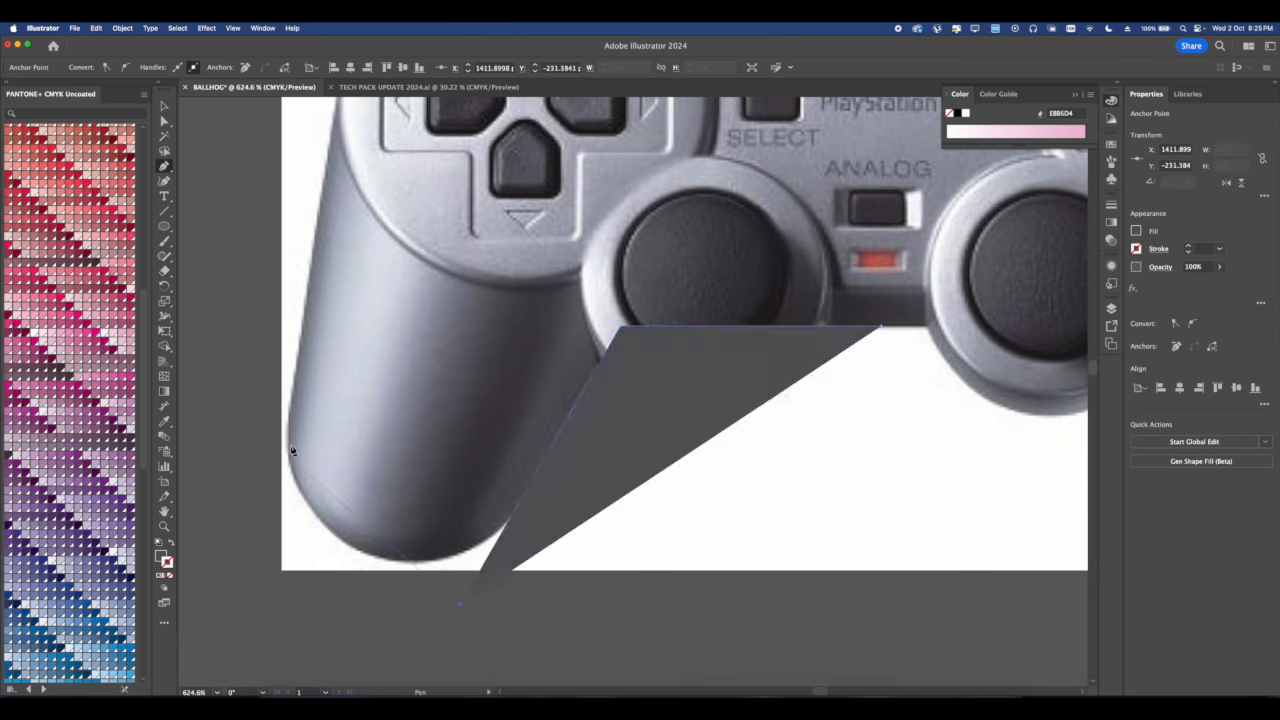
key(cmd+z)
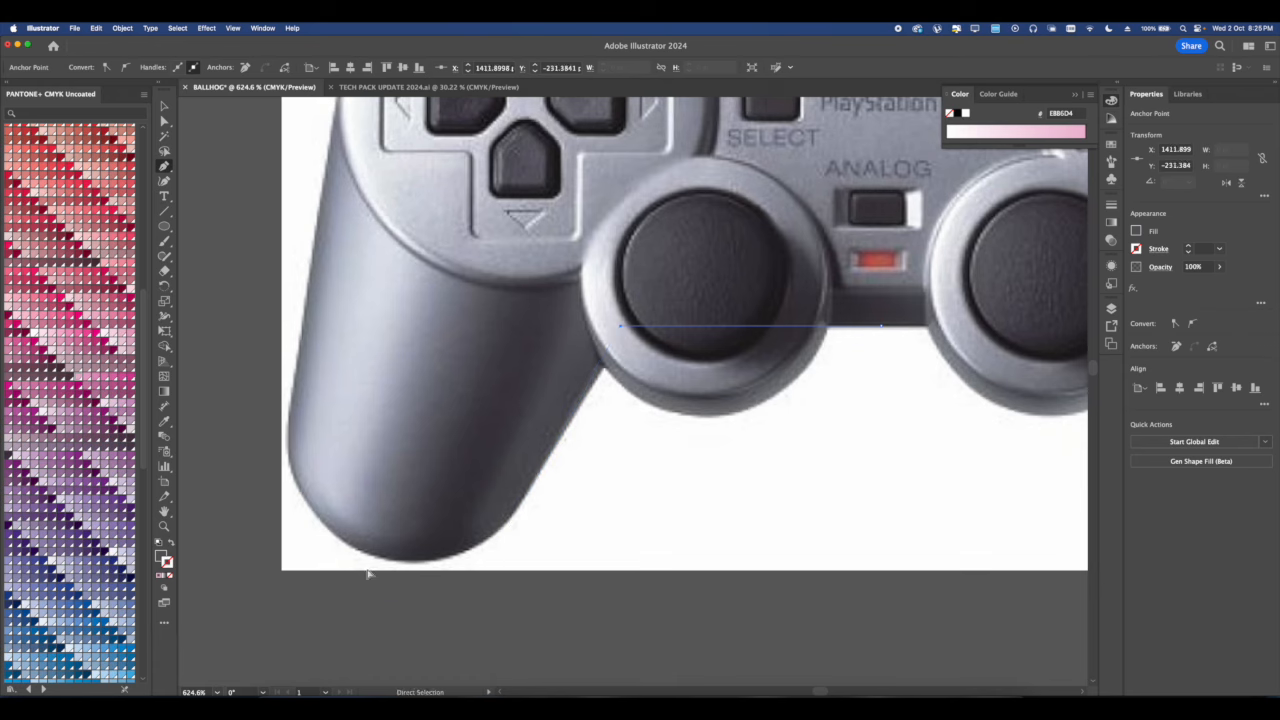
scroll(471, 551, down, 5)
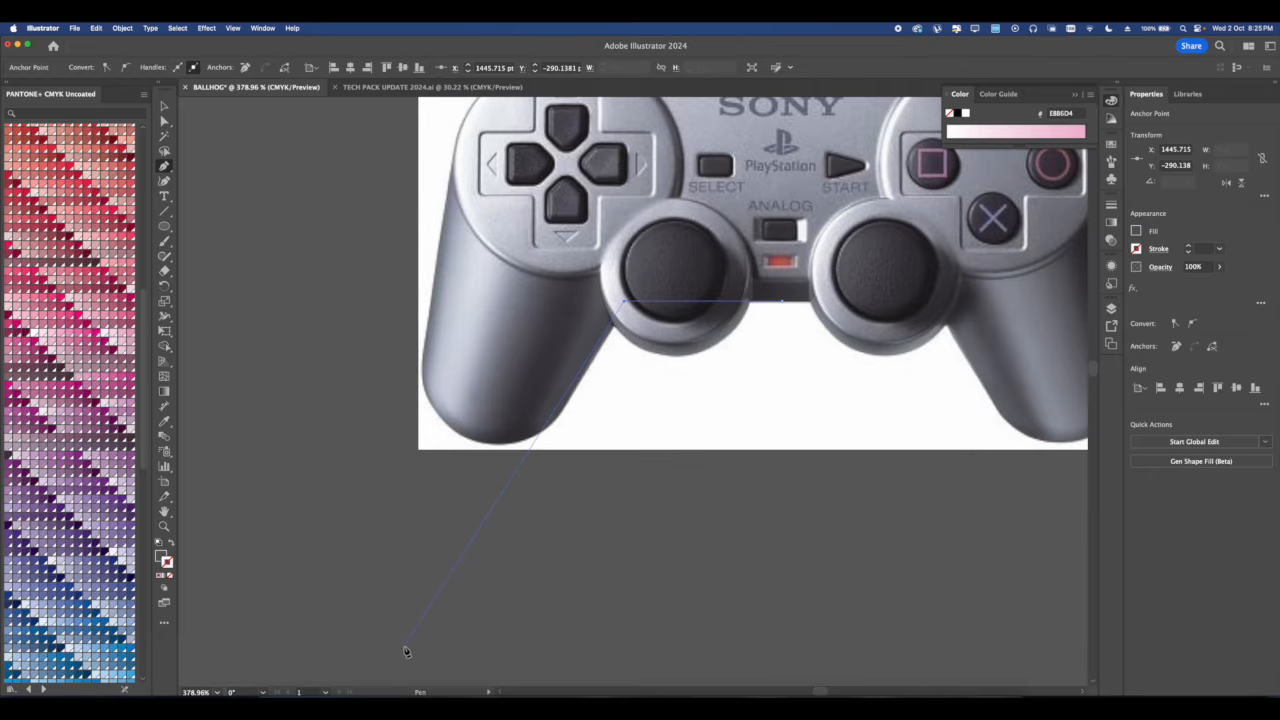
click(412, 656)
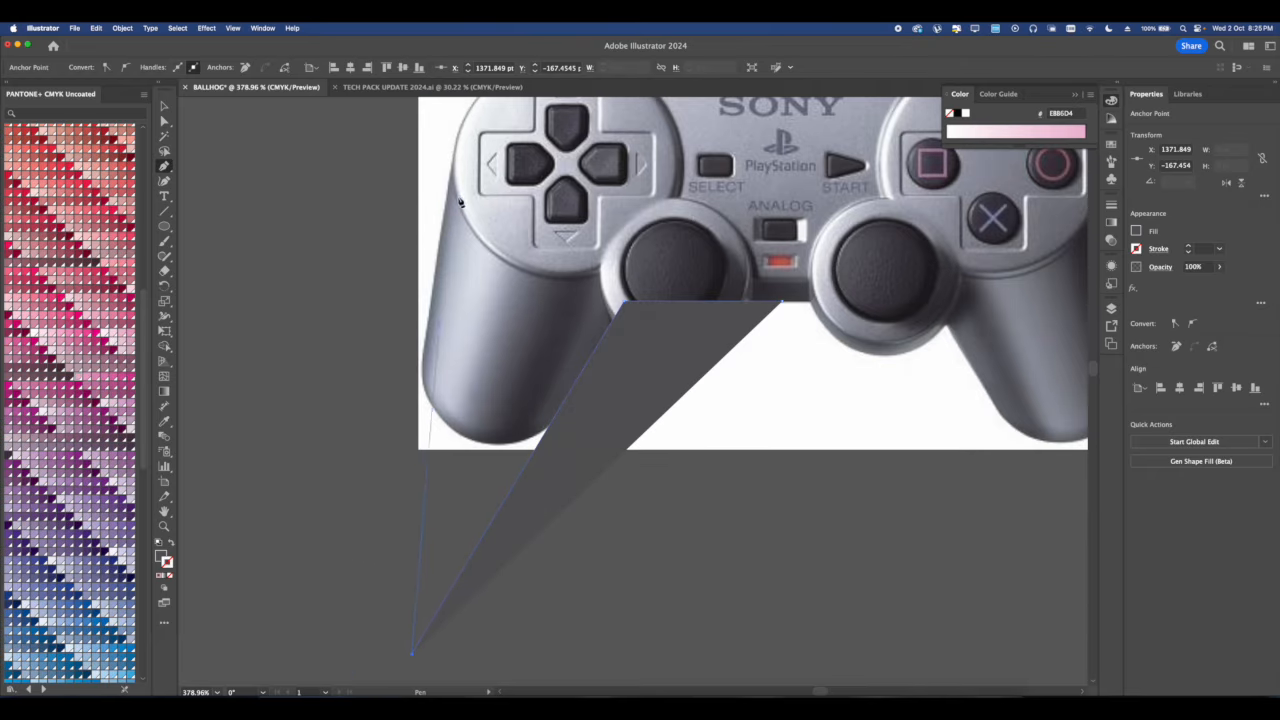
click(451, 160)
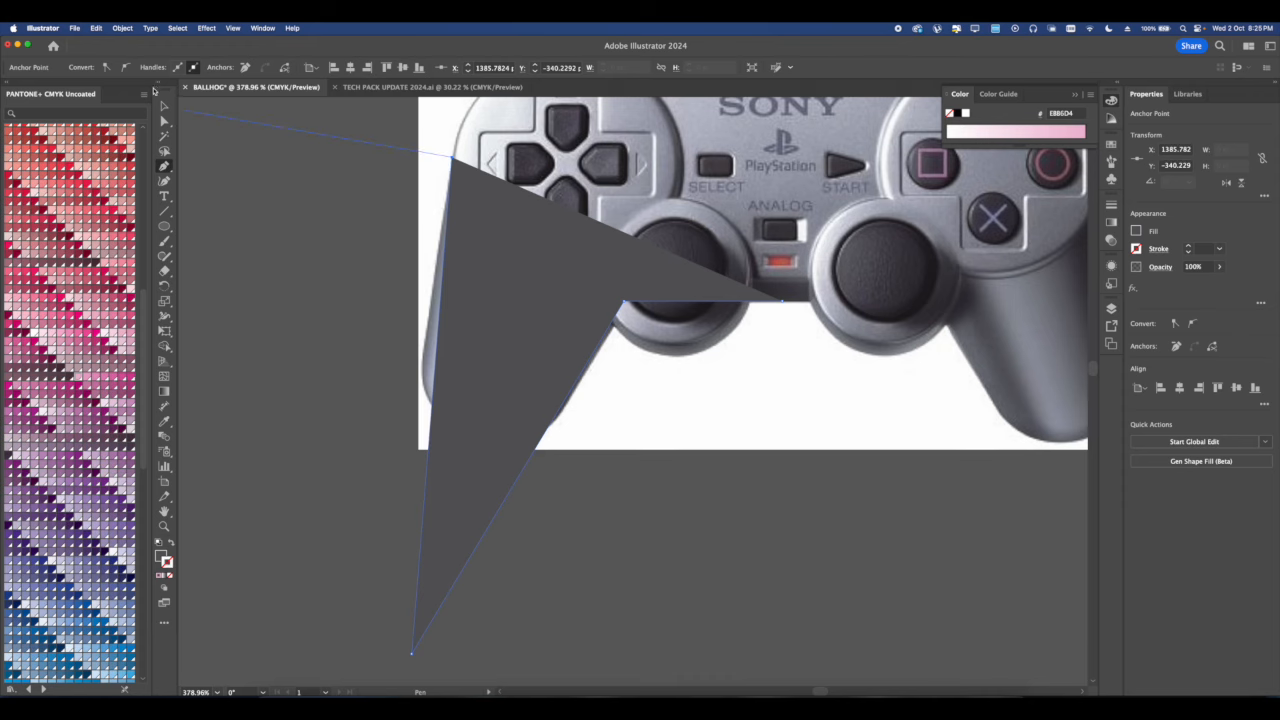
Round the path's long lower corner so that it follows the curved end of the left grip.
click(164, 119)
drag(420, 375, 451, 284)
drag(443, 562, 522, 290)
click(700, 379)
drag(700, 379, 642, 472)
click(551, 326)
drag(540, 288, 532, 417)
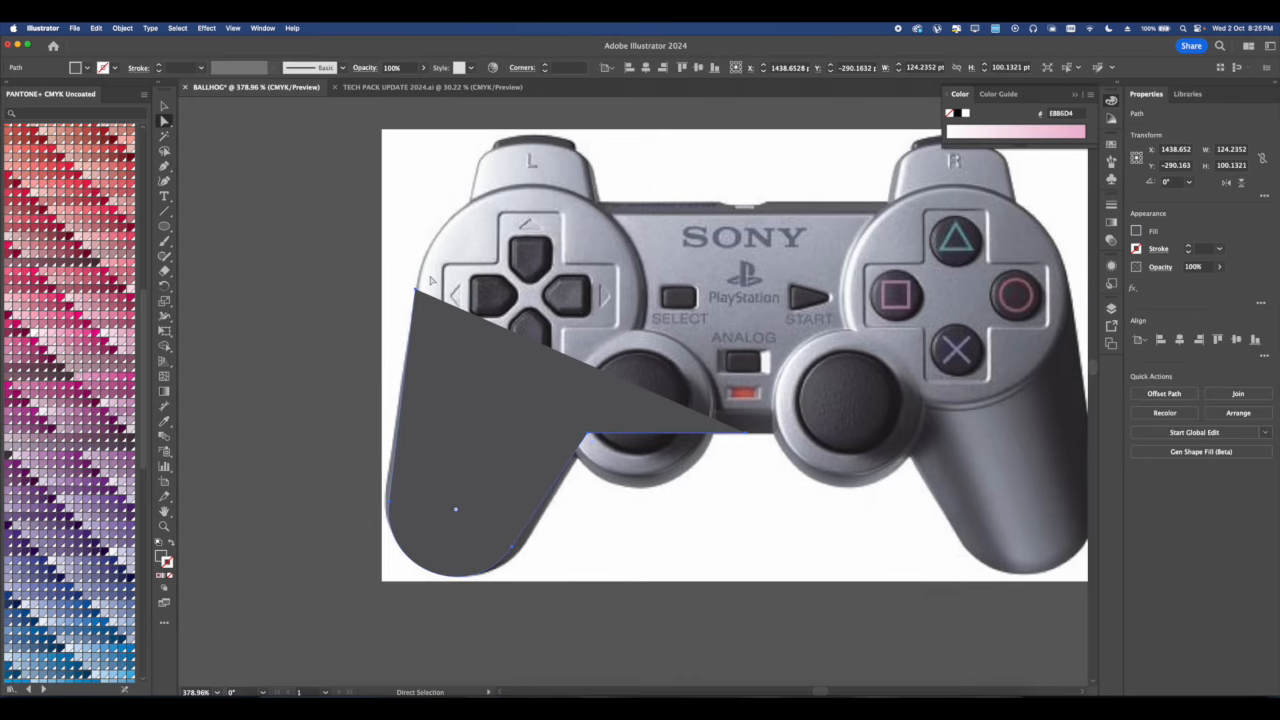
Continue the path from its upper left end, through the directional pad area, to the base of the L shoulder button.
drag(438, 281, 430, 315)
drag(462, 371, 449, 390)
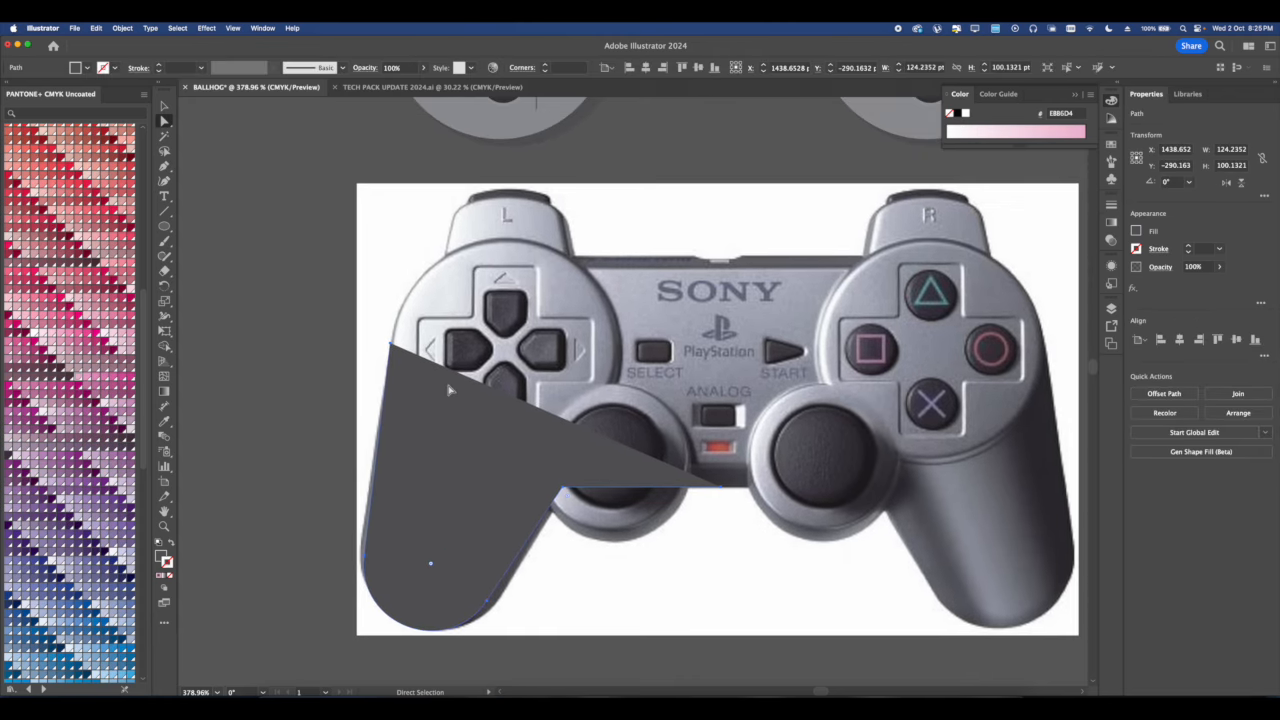
key(p)
click(391, 344)
click(465, 329)
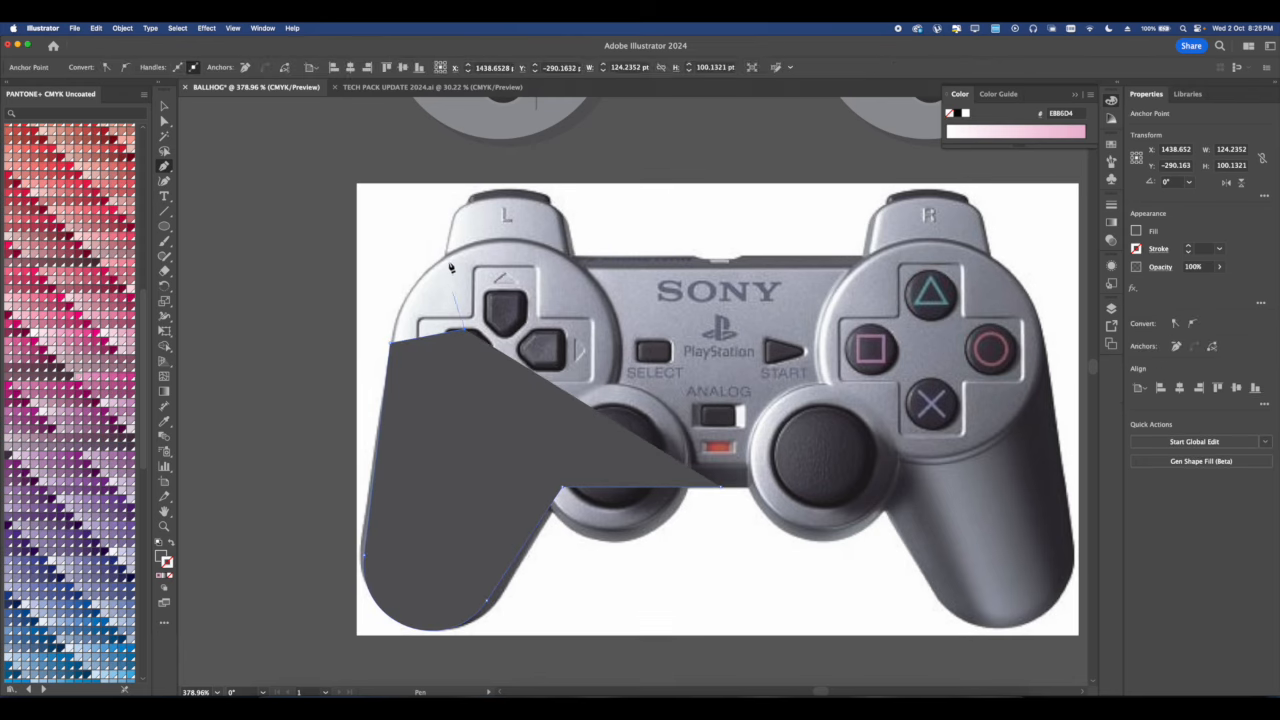
click(446, 258)
Trace the path around the L shoulder button and along the controller's top edge to its centre.
drag(440, 237, 434, 328)
scroll(446, 319, up, 4)
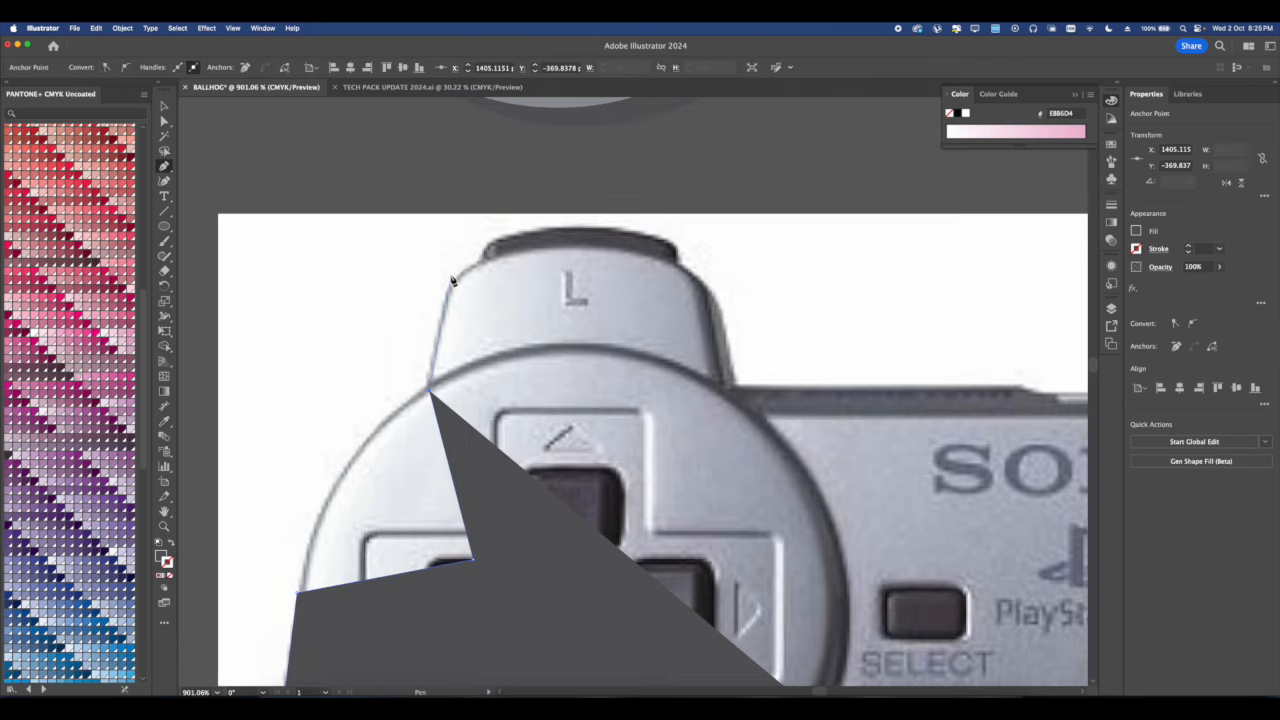
click(451, 278)
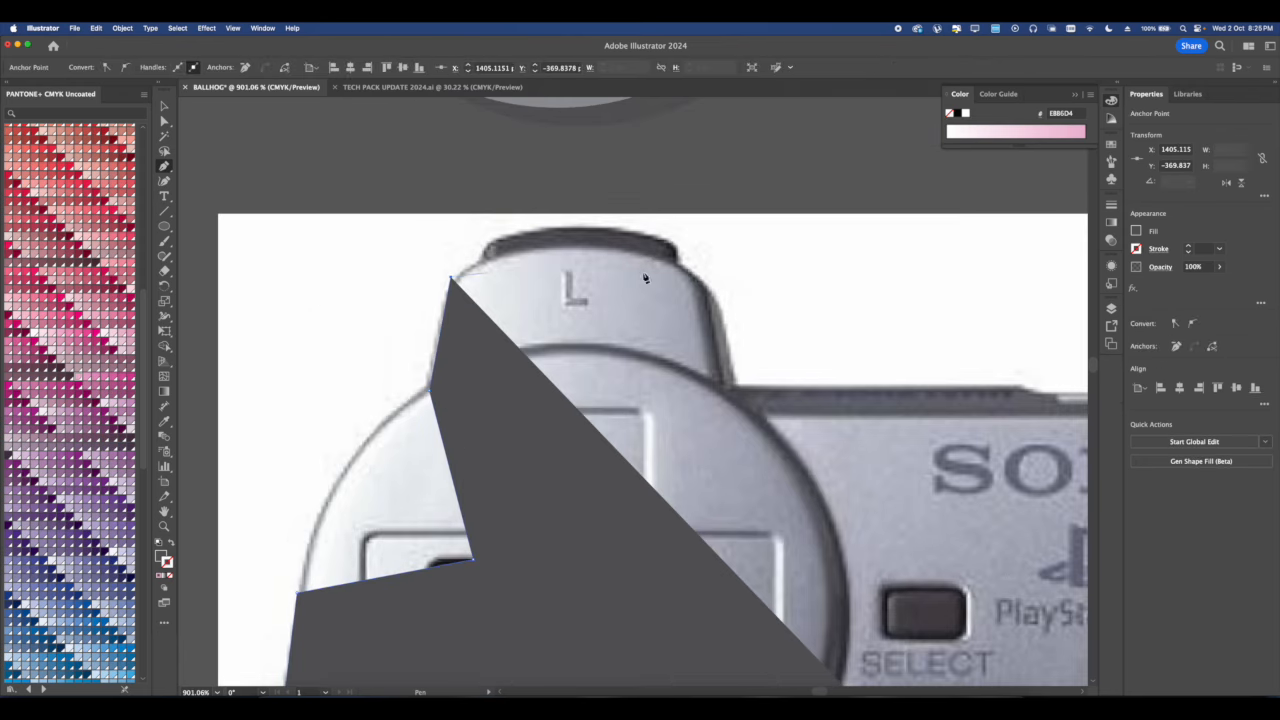
click(707, 289)
click(731, 407)
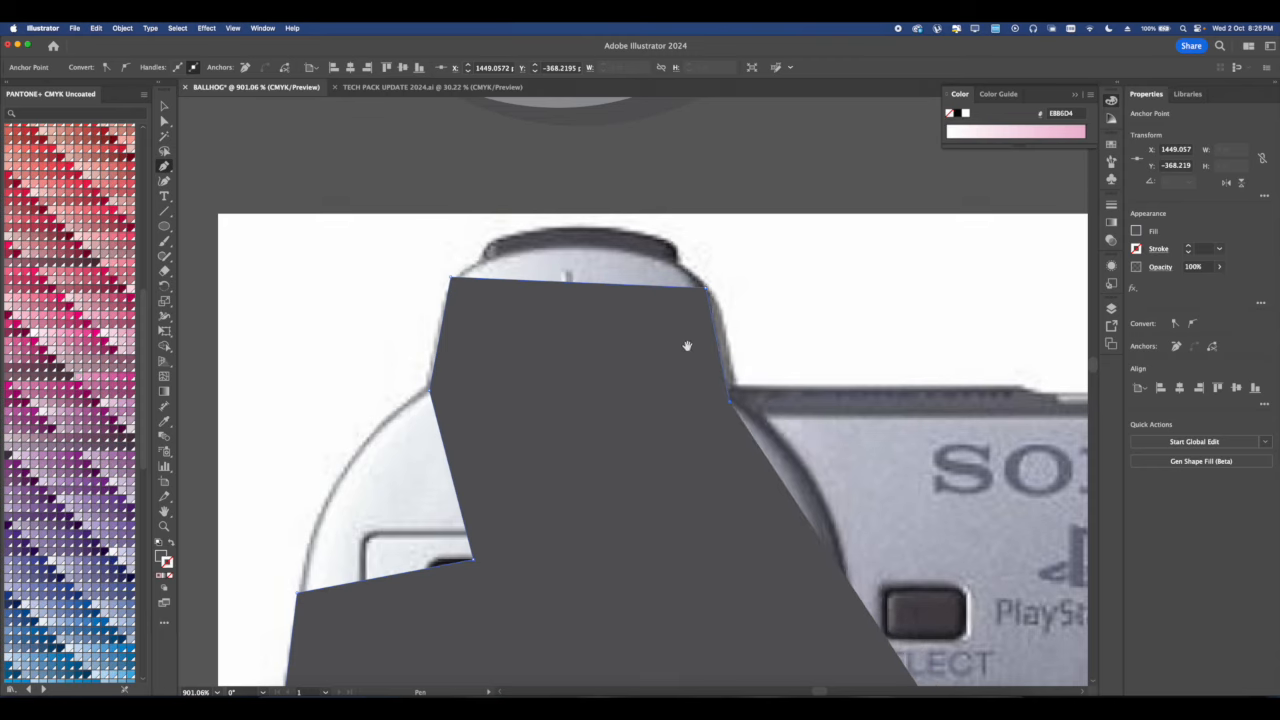
scroll(684, 340, down, 5)
click(584, 320)
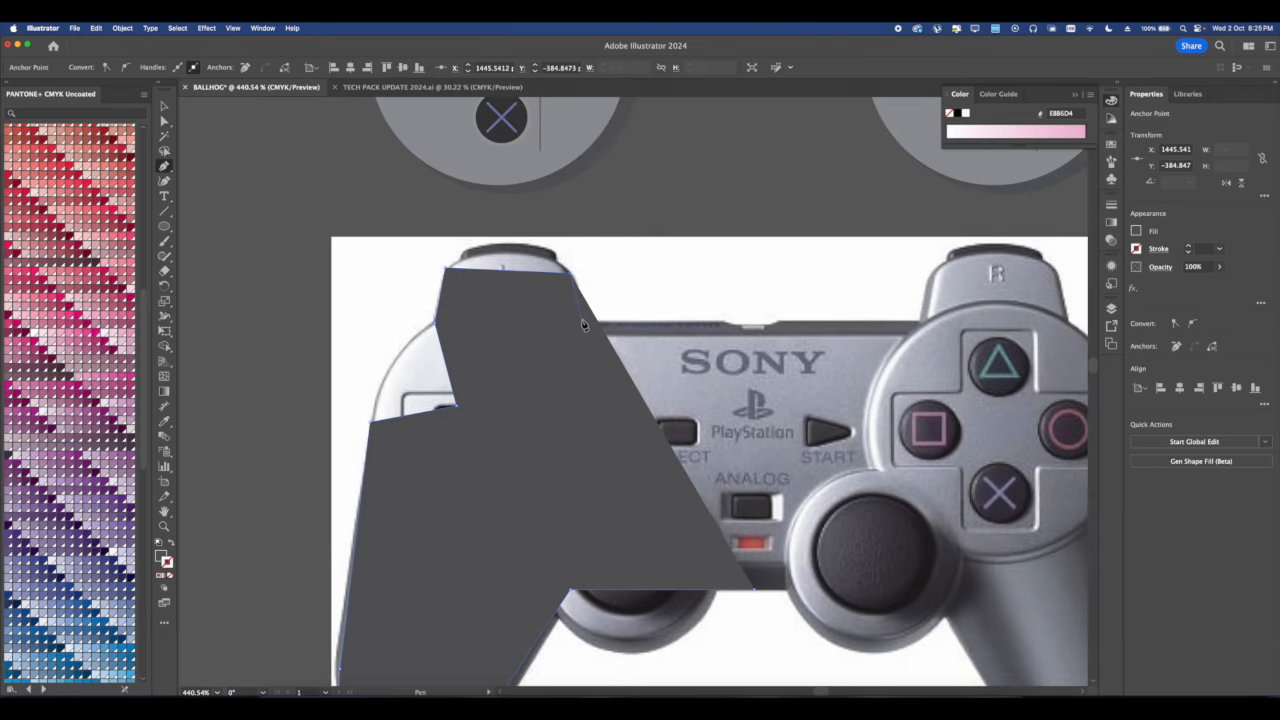
click(762, 326)
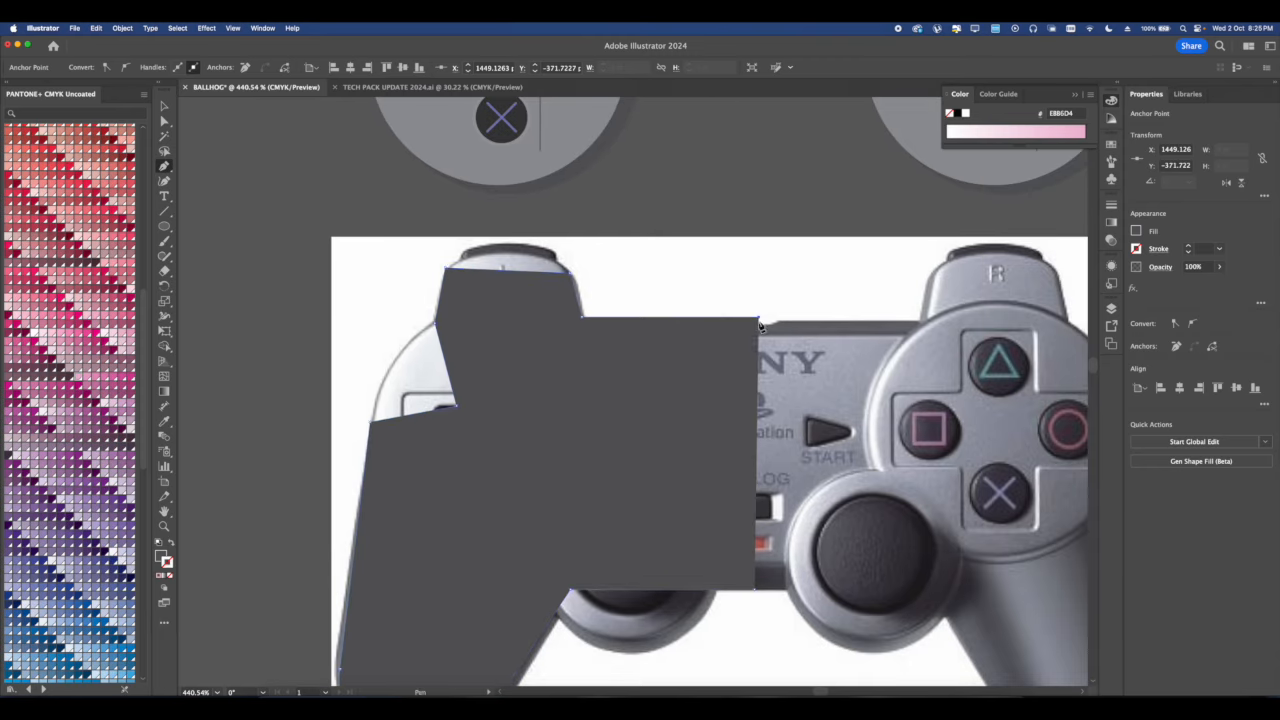
scroll(700, 400, left, 2)
Bow the straight segment across the L shoulder button upward with the Curvature tool to match the photo.
key(a)
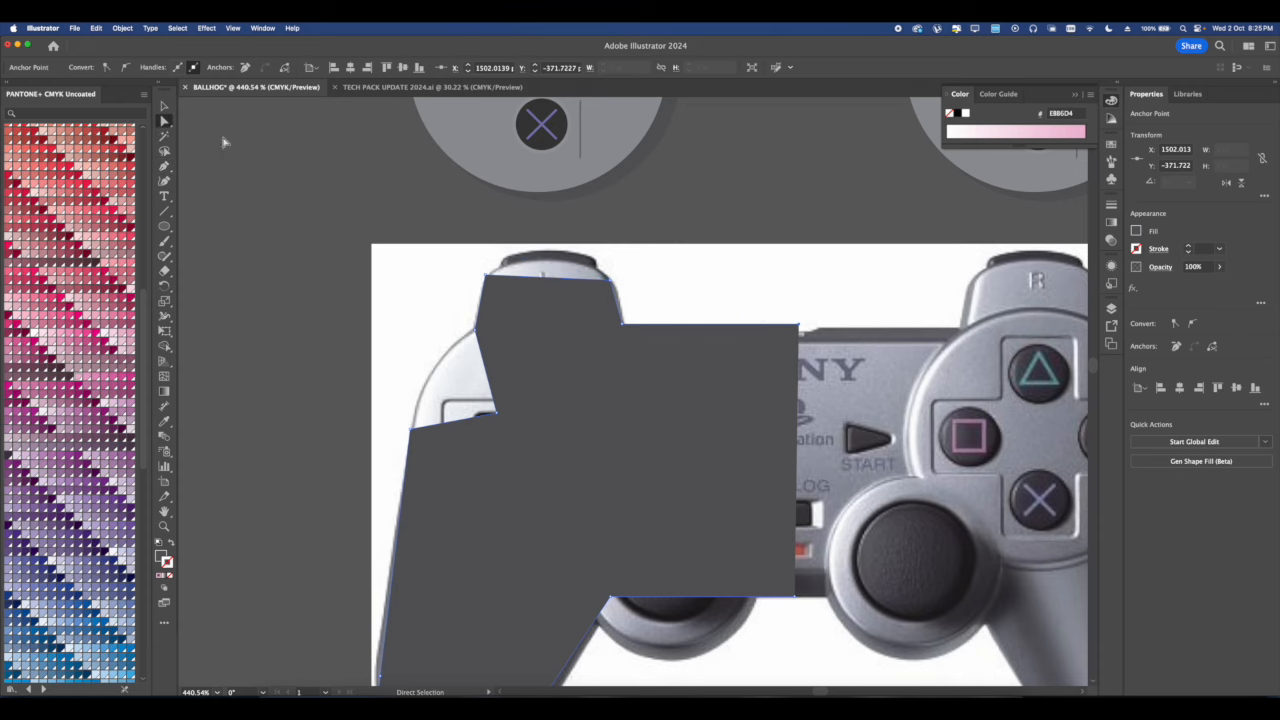
click(164, 180)
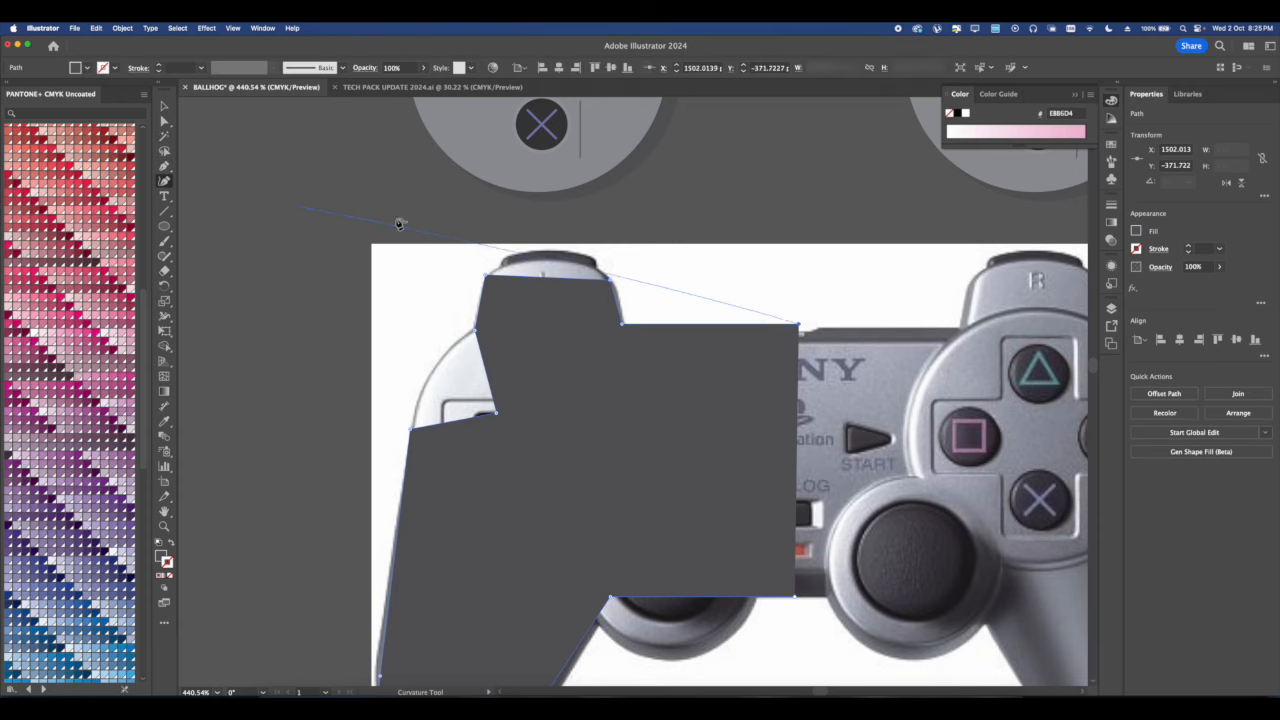
scroll(577, 240, up, 5)
drag(520, 310, 525, 276)
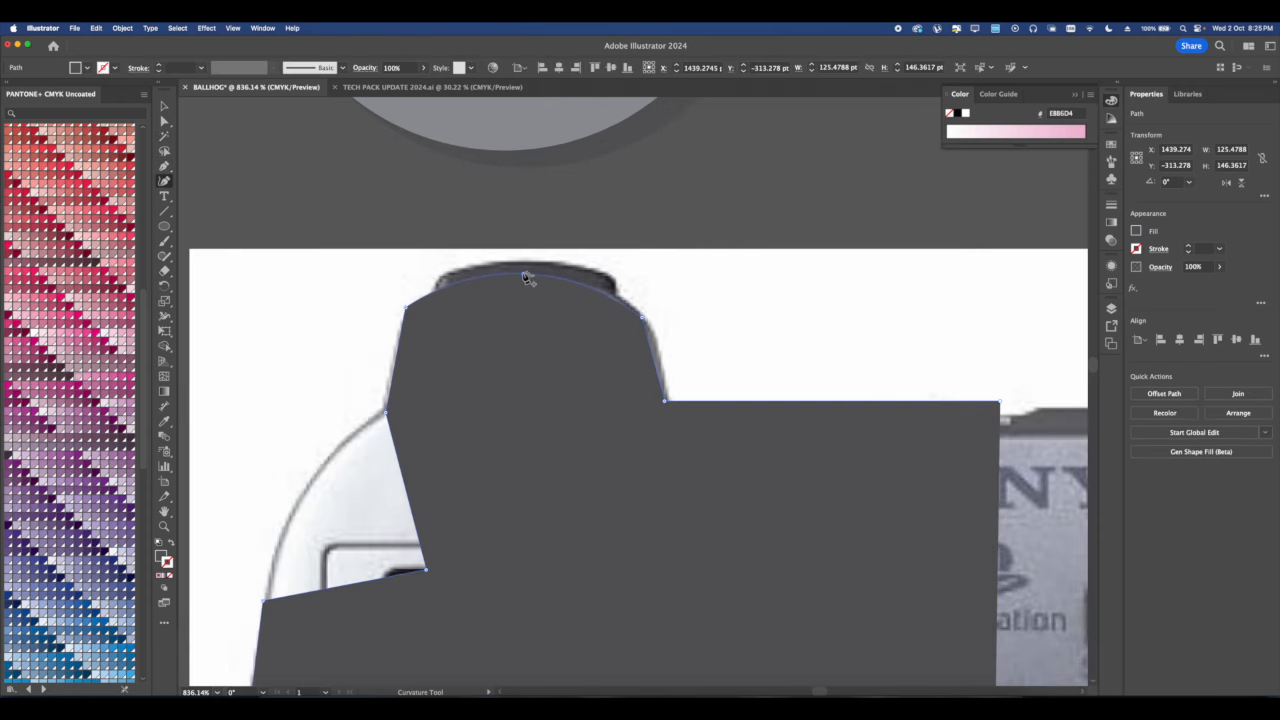
Round the outline's upper corners at the L shoulder button.
key(a)
click(217, 189)
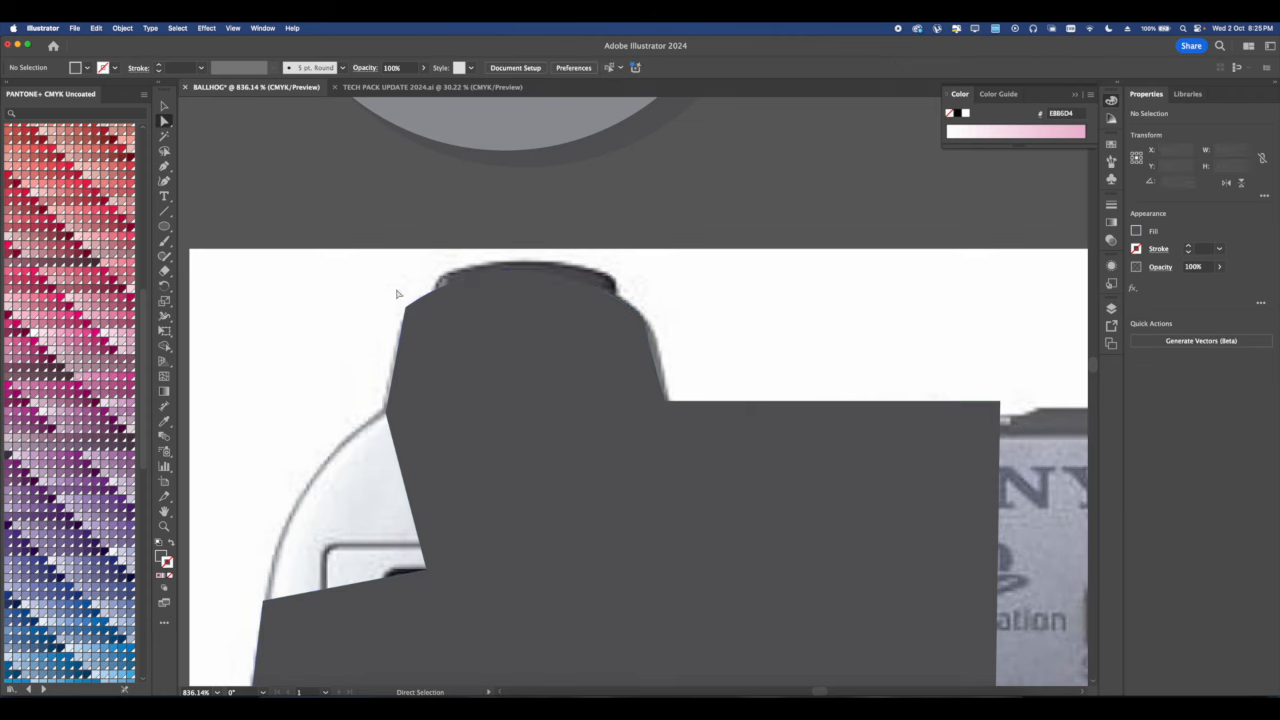
click(406, 309)
drag(417, 320, 429, 323)
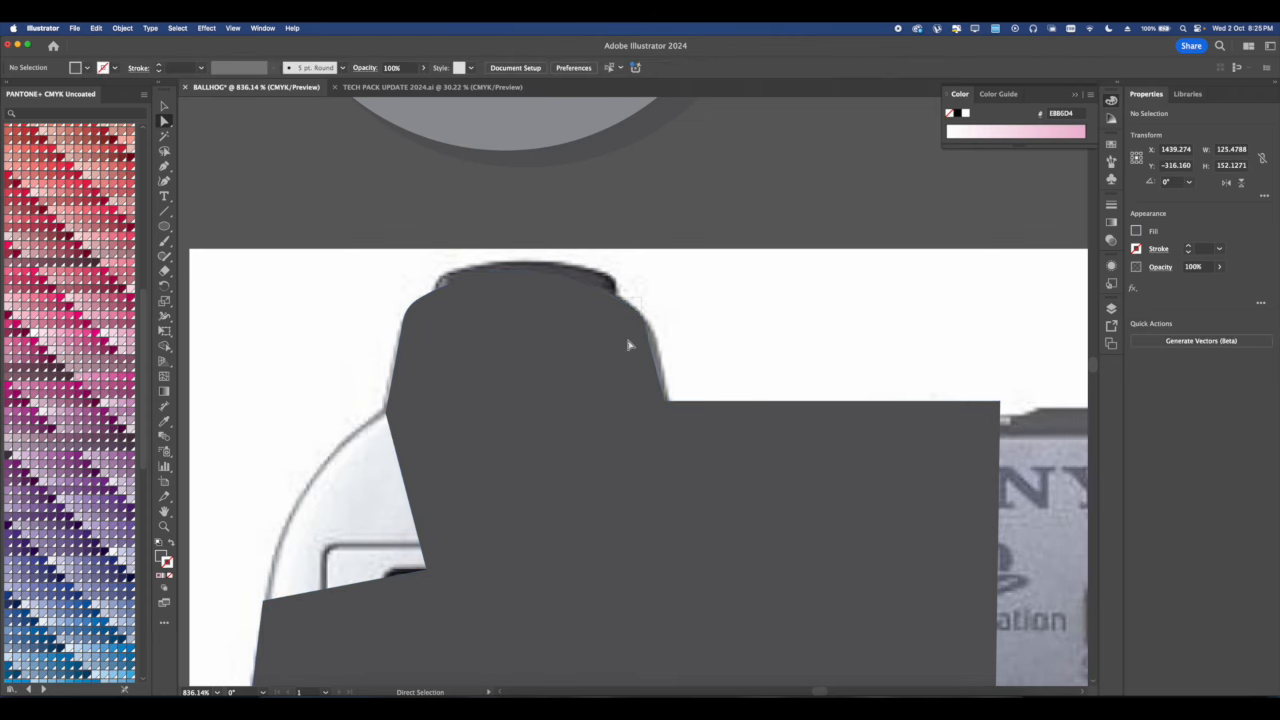
click(649, 316)
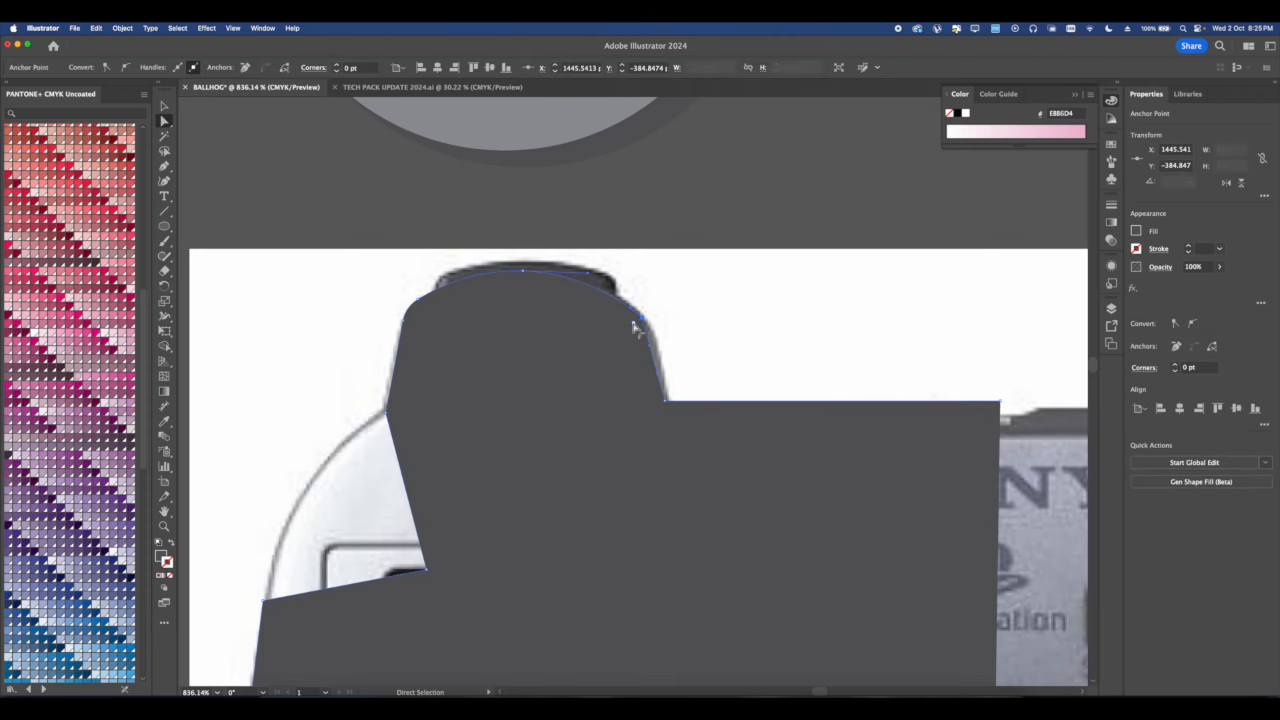
Draw a rectangle about 28.5 by 8.1 pt over the dark cap of the L shoulder button and bow its top edge upward.
scroll(576, 291, down, 3)
scroll(576, 291, up, 3)
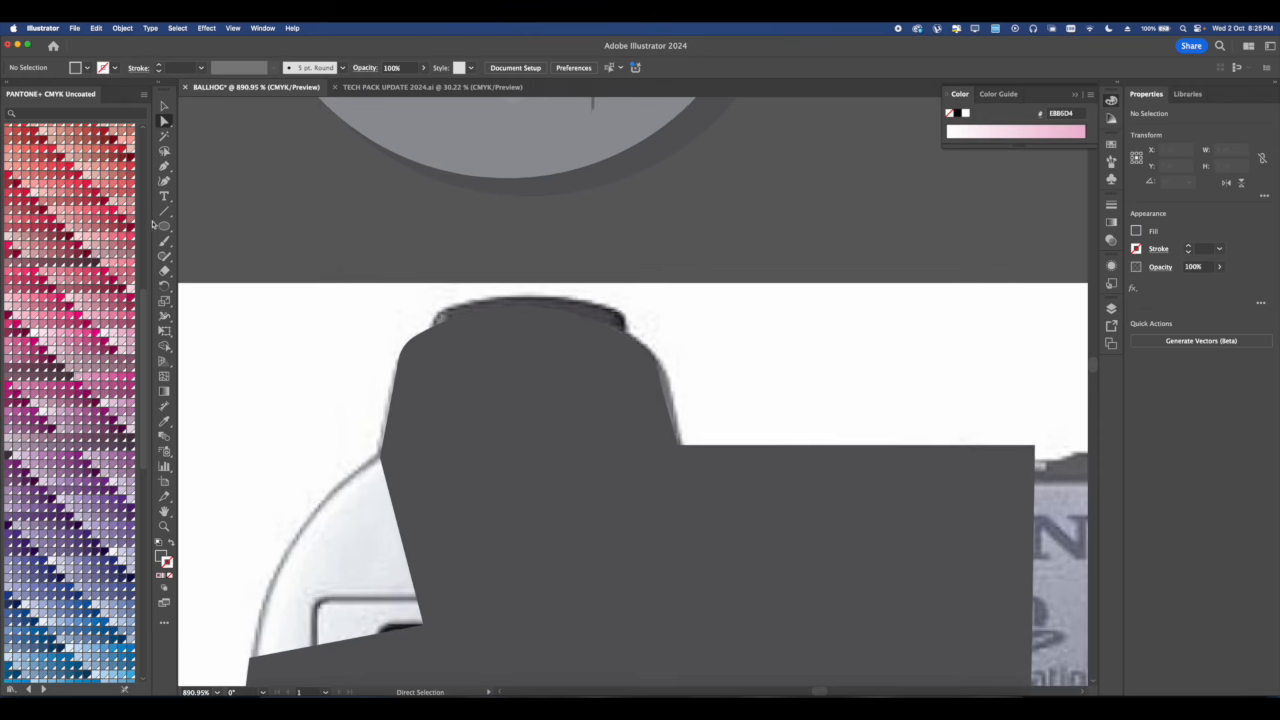
drag(166, 228, 210, 227)
drag(434, 294, 627, 348)
click(166, 182)
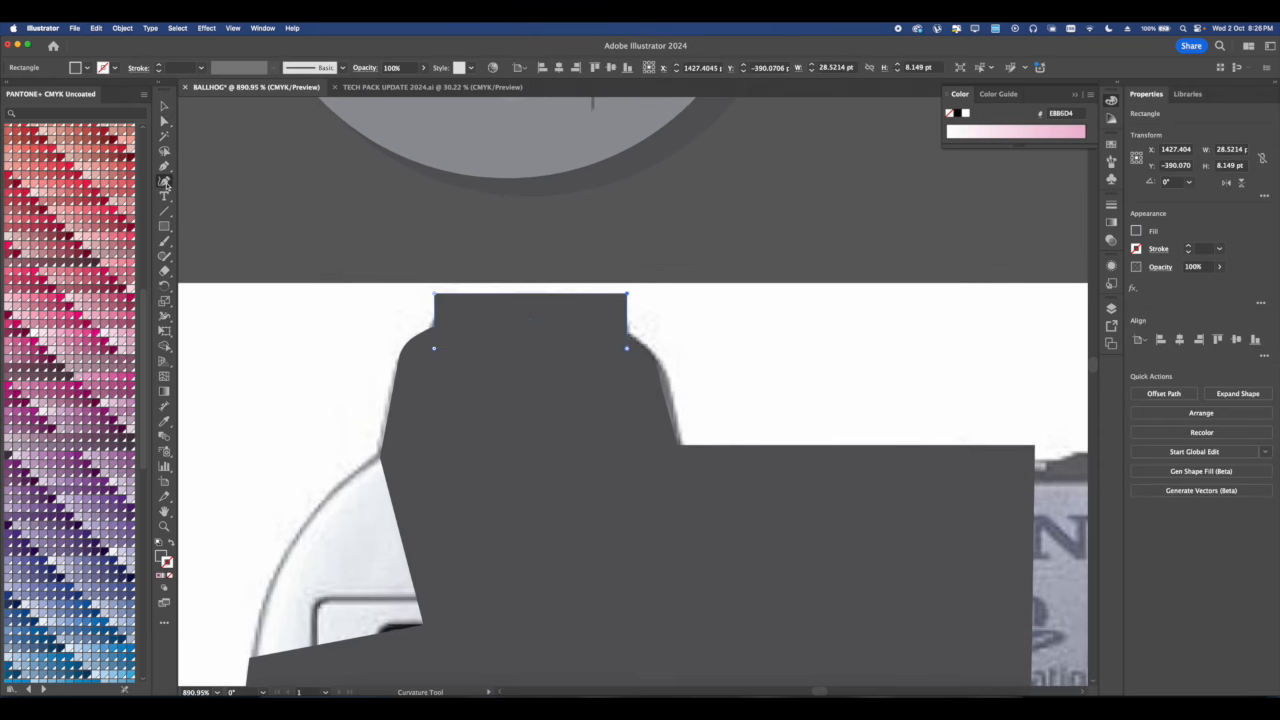
drag(540, 295, 543, 286)
Round the corners of the curved cap shape on the L shoulder button.
scroll(494, 266, down, 1)
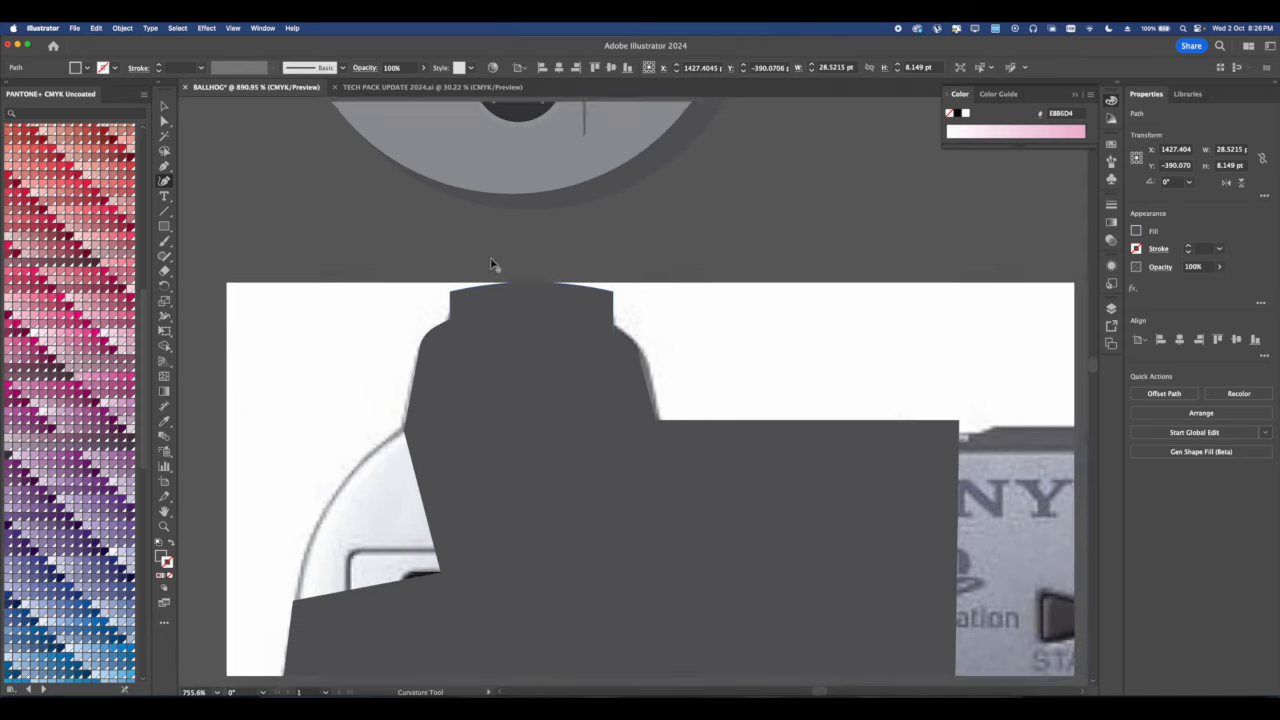
click(164, 121)
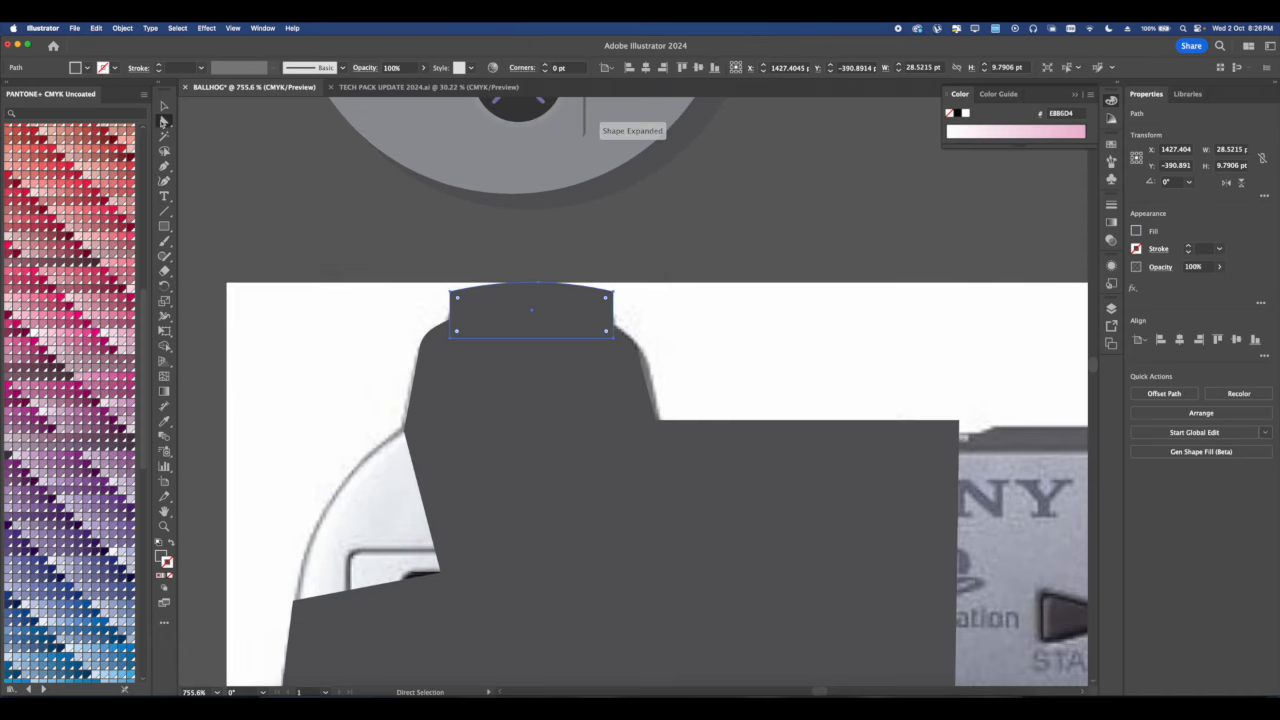
click(458, 297)
click(531, 249)
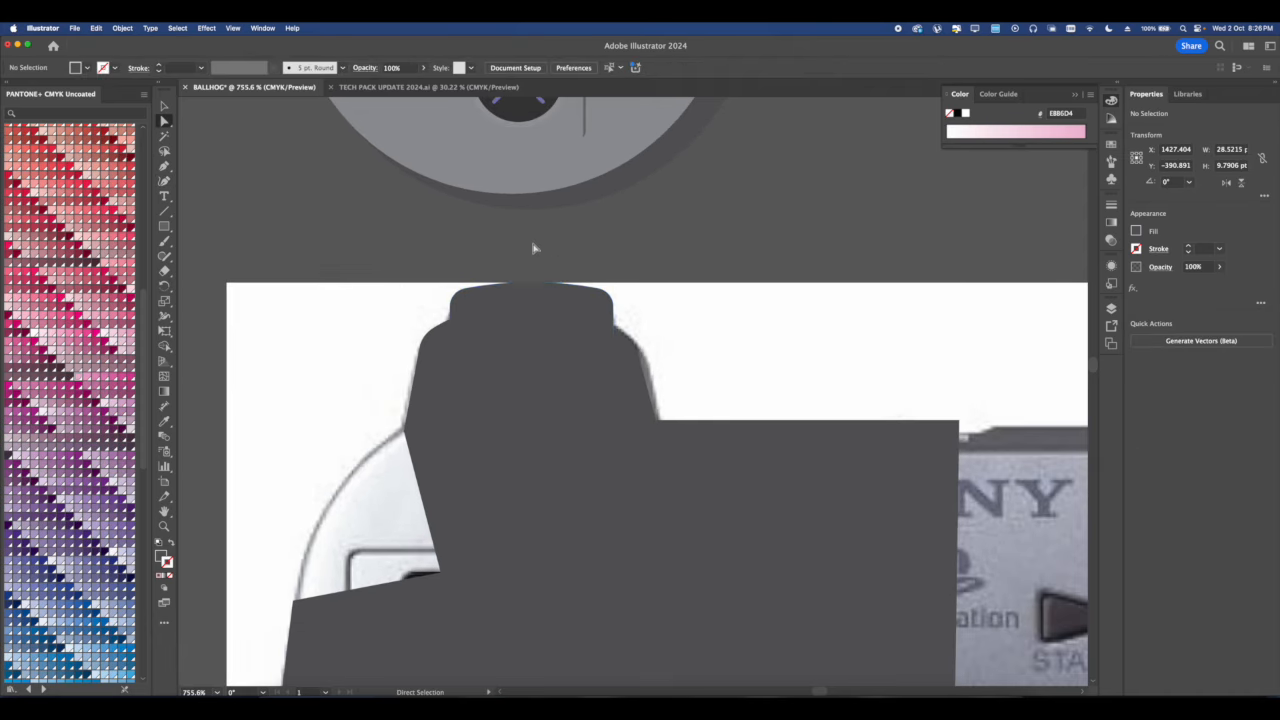
Change the stacking order of the half-controller body shape with the Arrange command.
scroll(531, 249, down, 5)
click(164, 106)
click(566, 351)
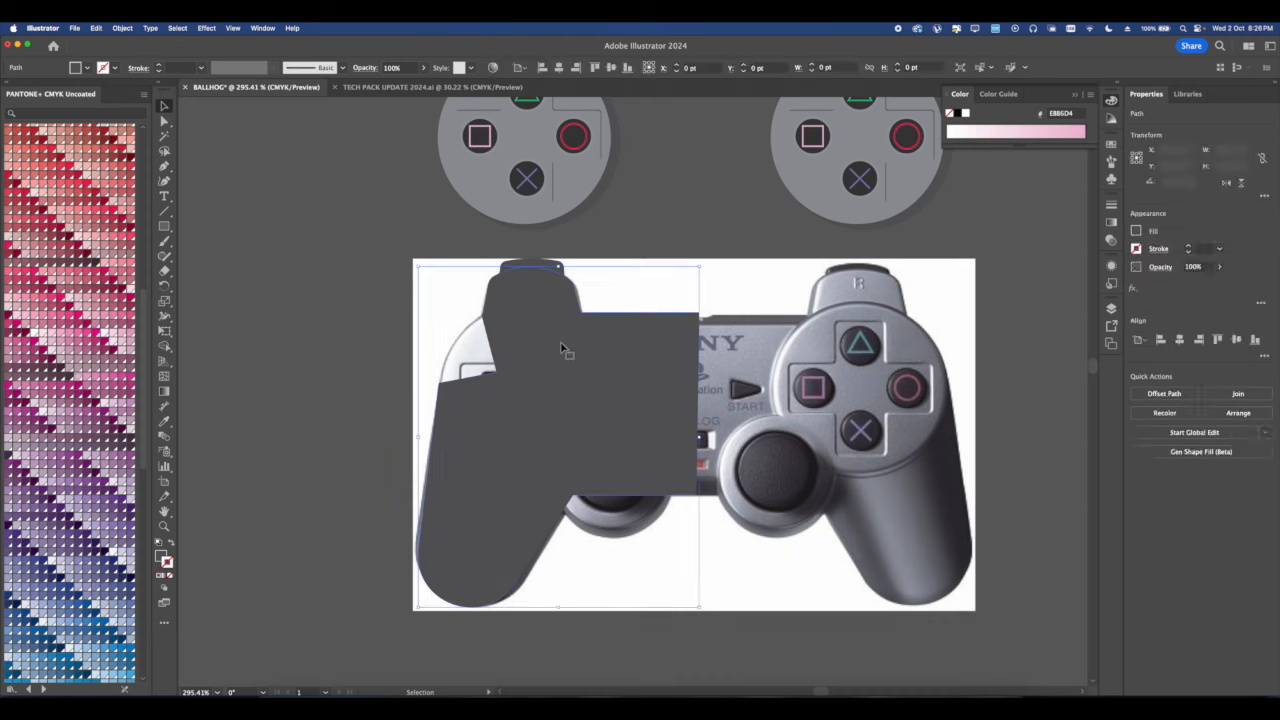
right_click(566, 351)
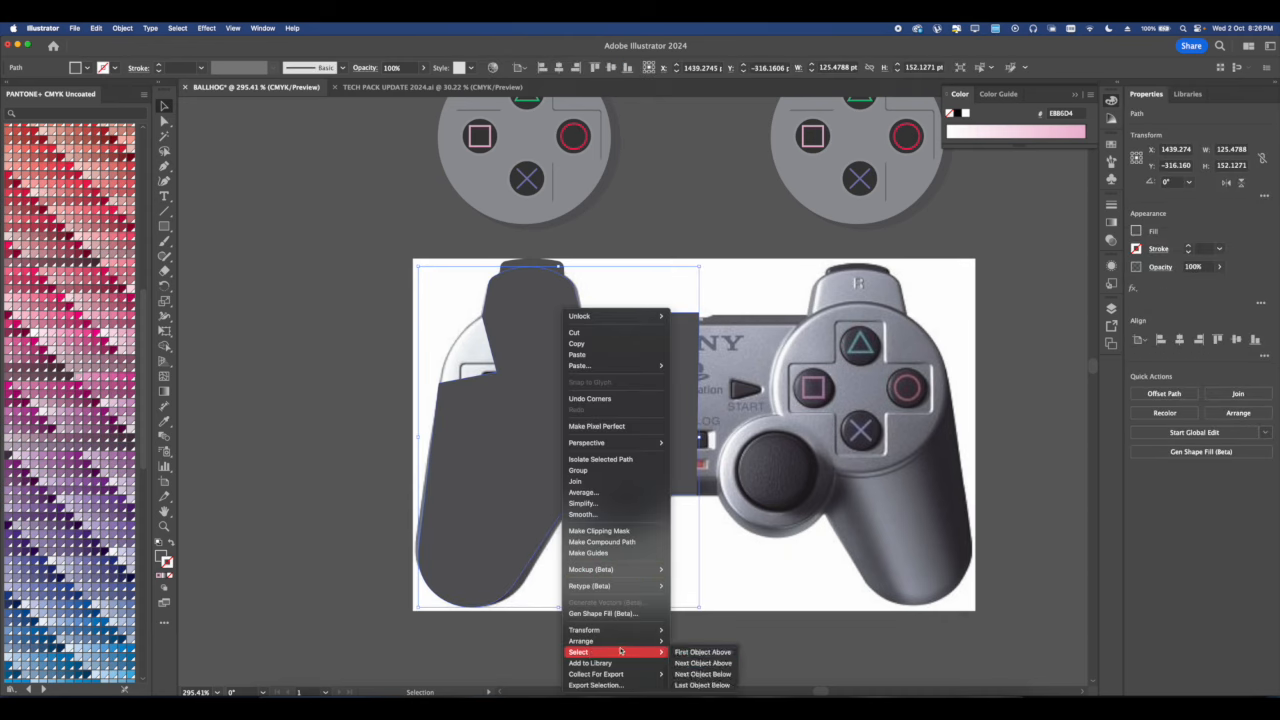
mouse_move(640, 641)
click(697, 635)
click(709, 570)
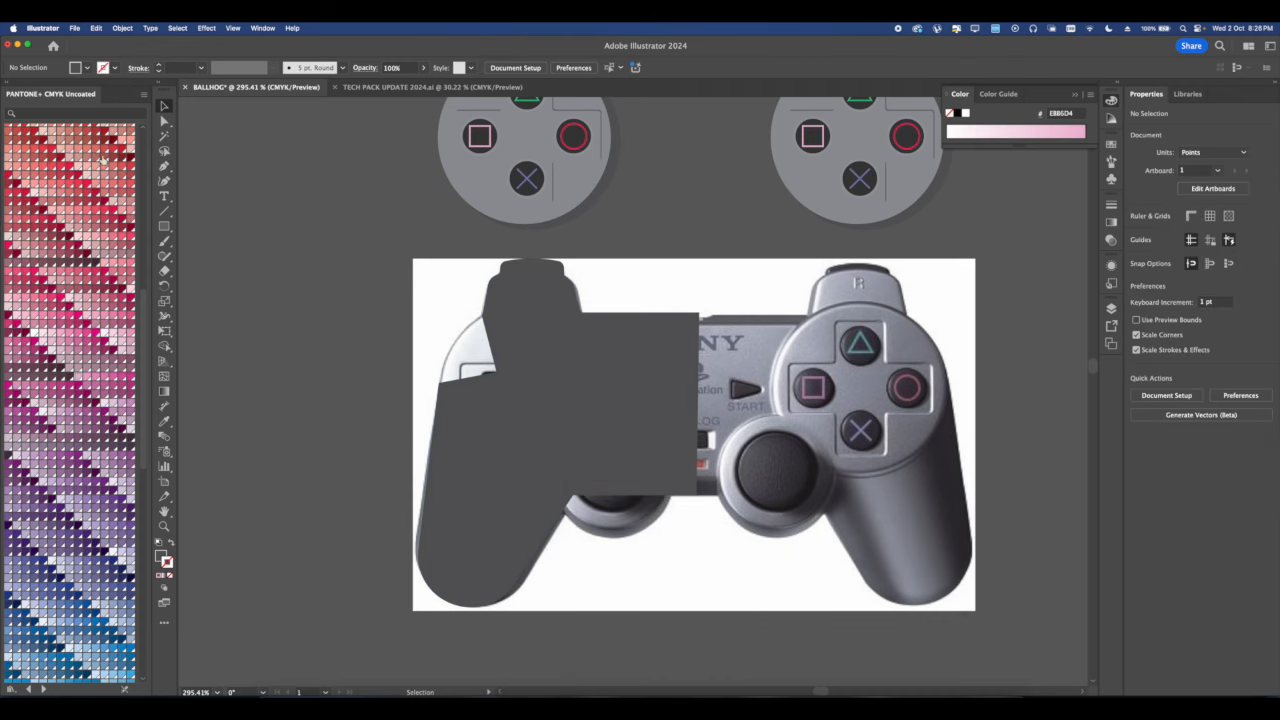
click(165, 121)
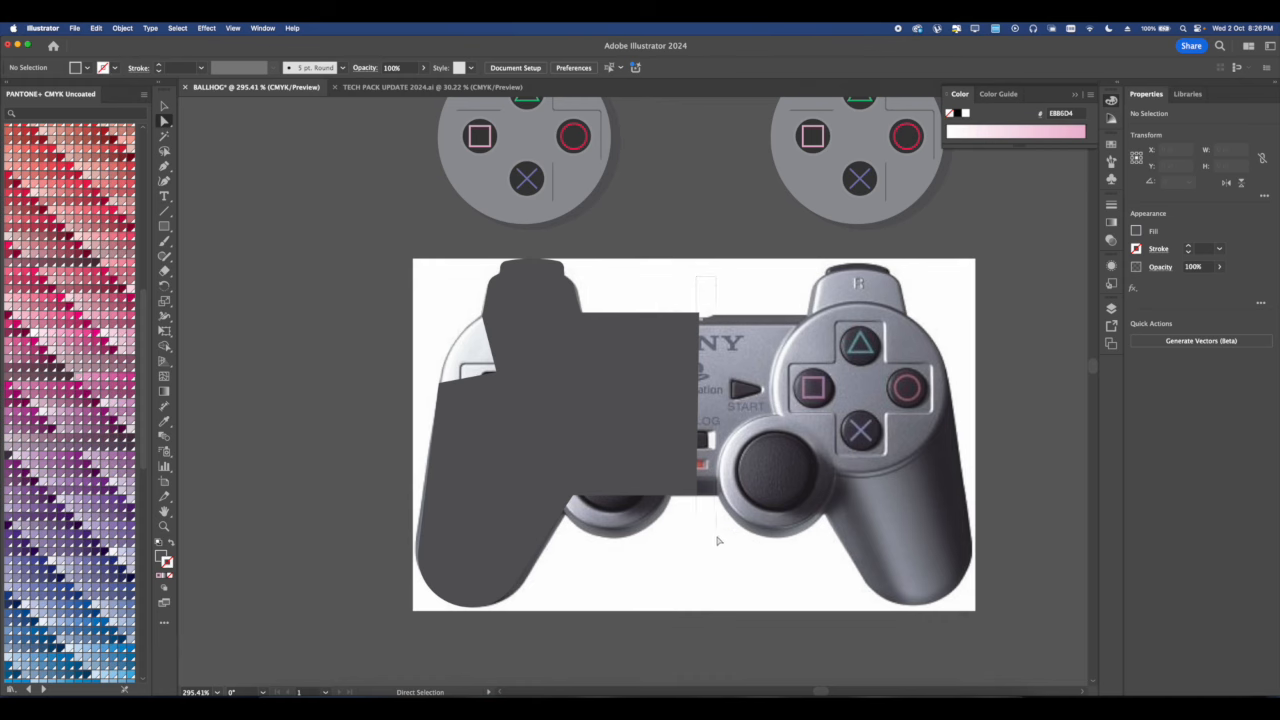
drag(673, 273, 673, 273)
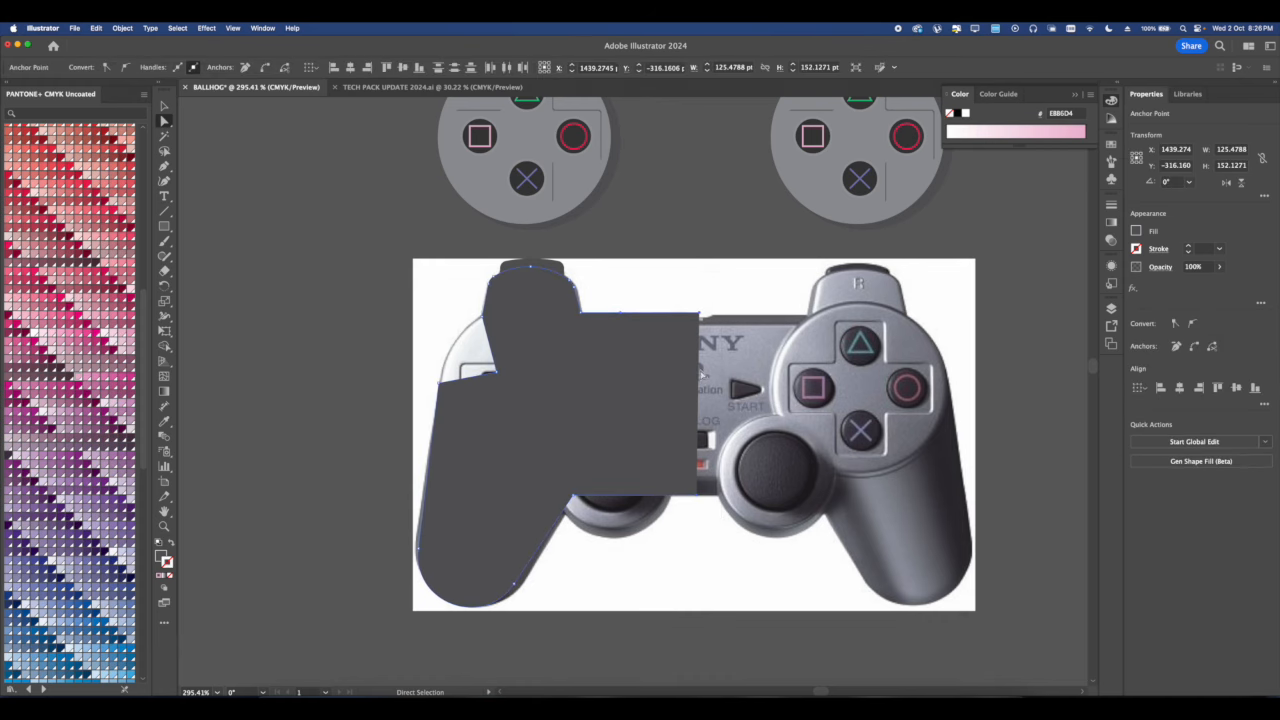
right_click(697, 462)
click(723, 481)
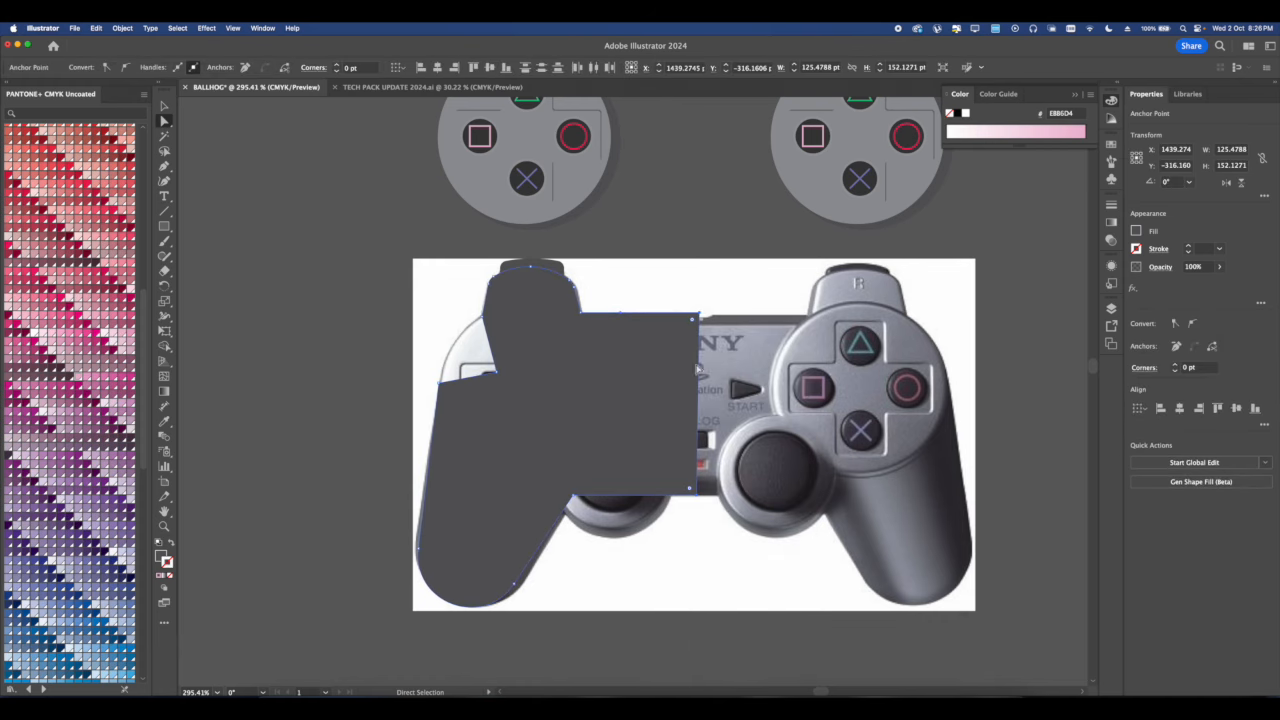
scroll(588, 298, up, 3)
Fill the curved cap shape on the L shoulder button with a darker grey swatch.
click(588, 297)
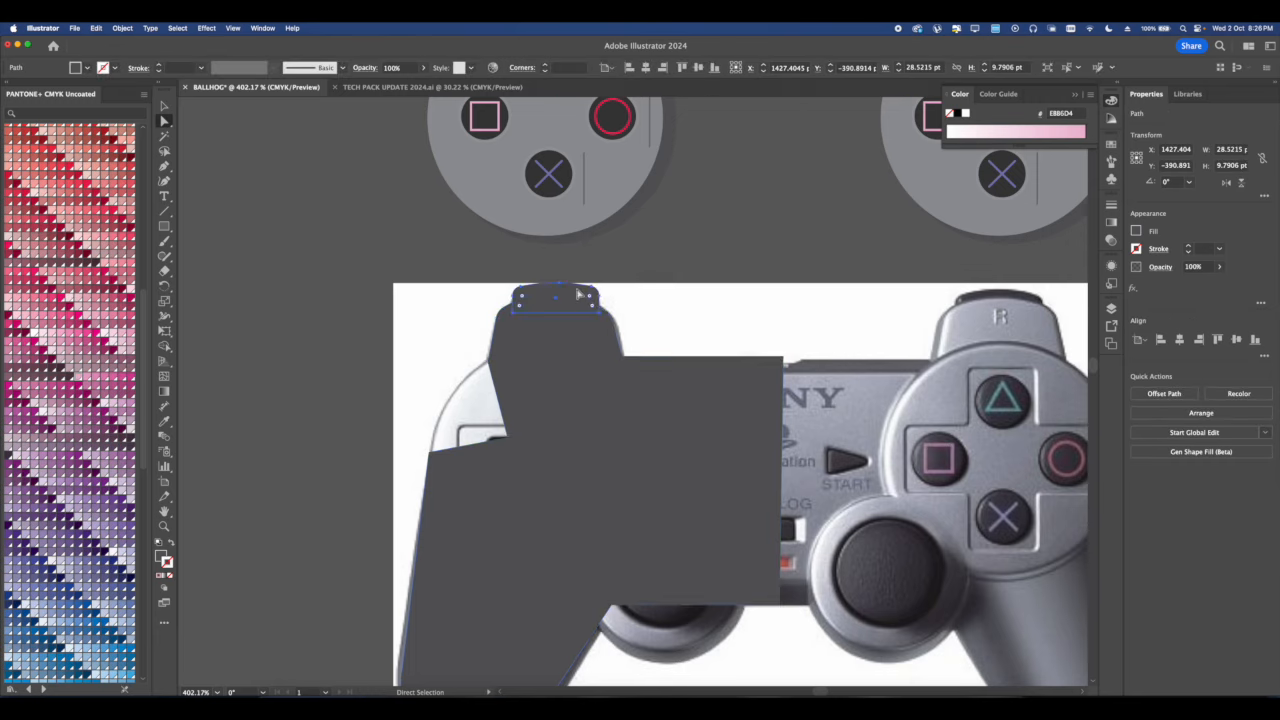
scroll(588, 297, down, 2)
click(1136, 232)
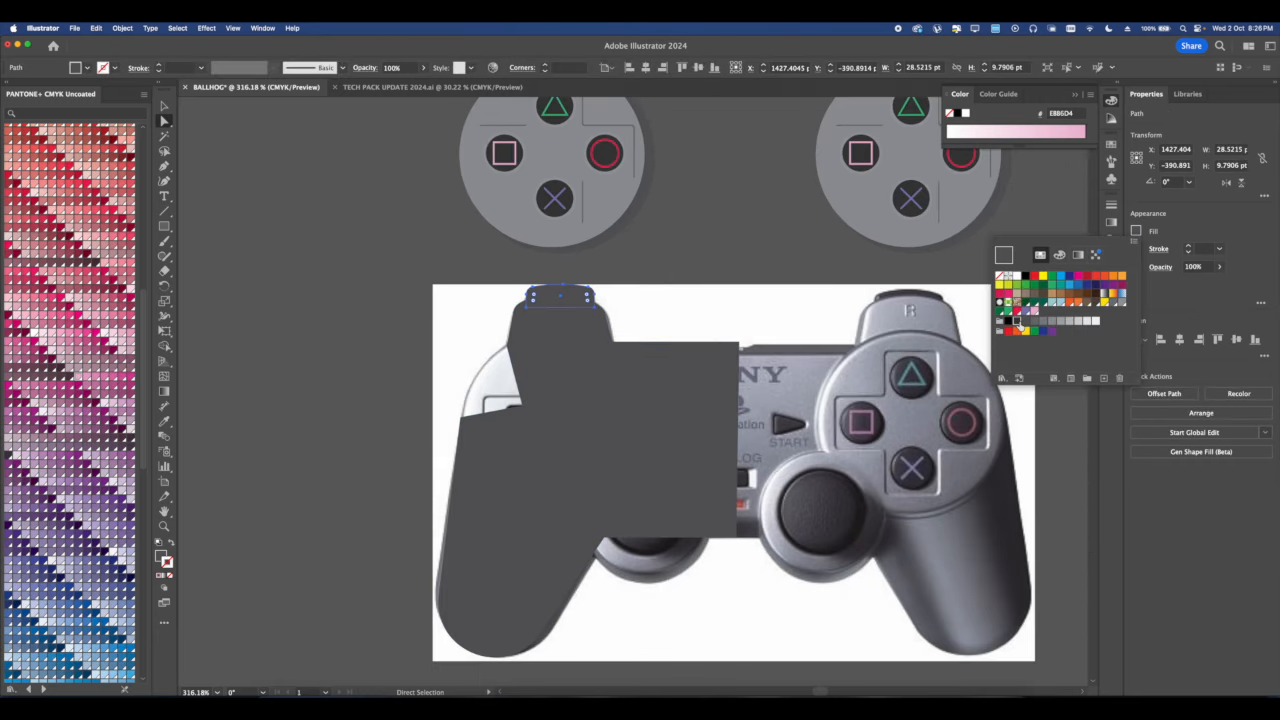
click(1017, 321)
click(686, 297)
drag(649, 303, 637, 301)
Fill the half-controller body with the light grey sampled from the round button group above it.
click(580, 351)
drag(709, 344, 662, 340)
drag(634, 266, 631, 294)
click(164, 421)
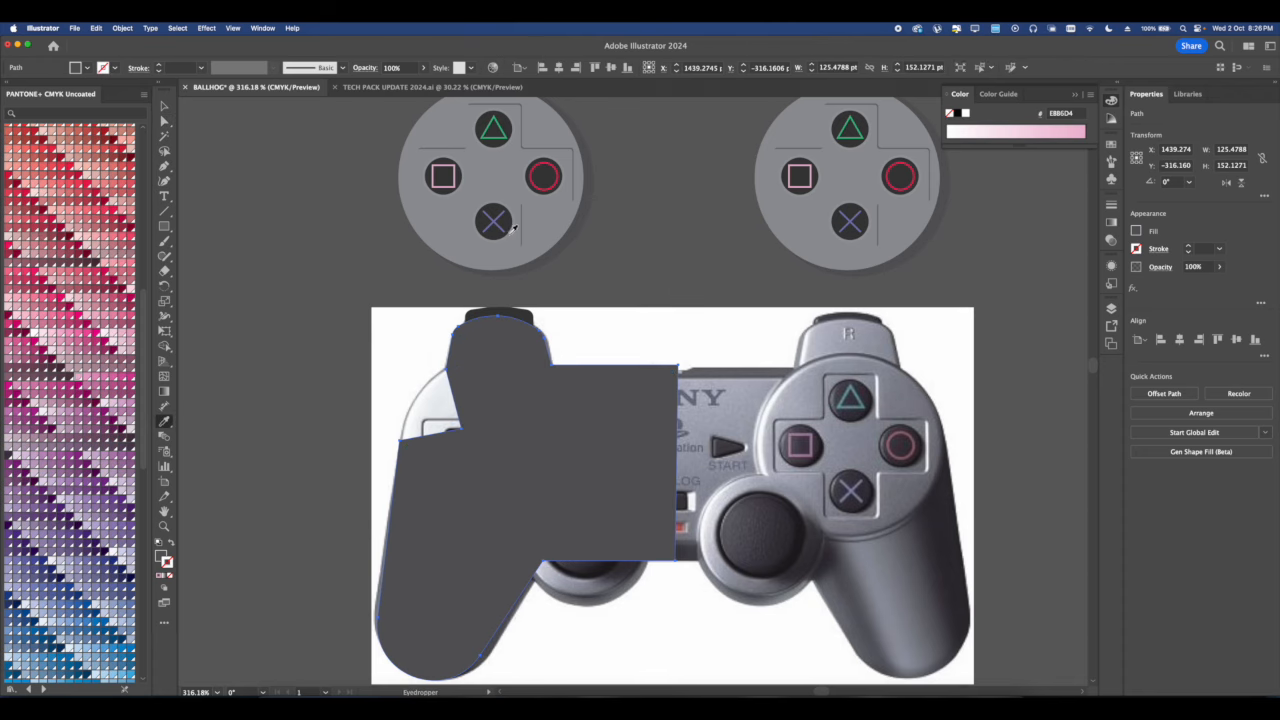
click(514, 266)
scroll(514, 266, down, 2)
Move the half-controller body together with its shoulder cap to the empty area above the round button groups.
click(164, 105)
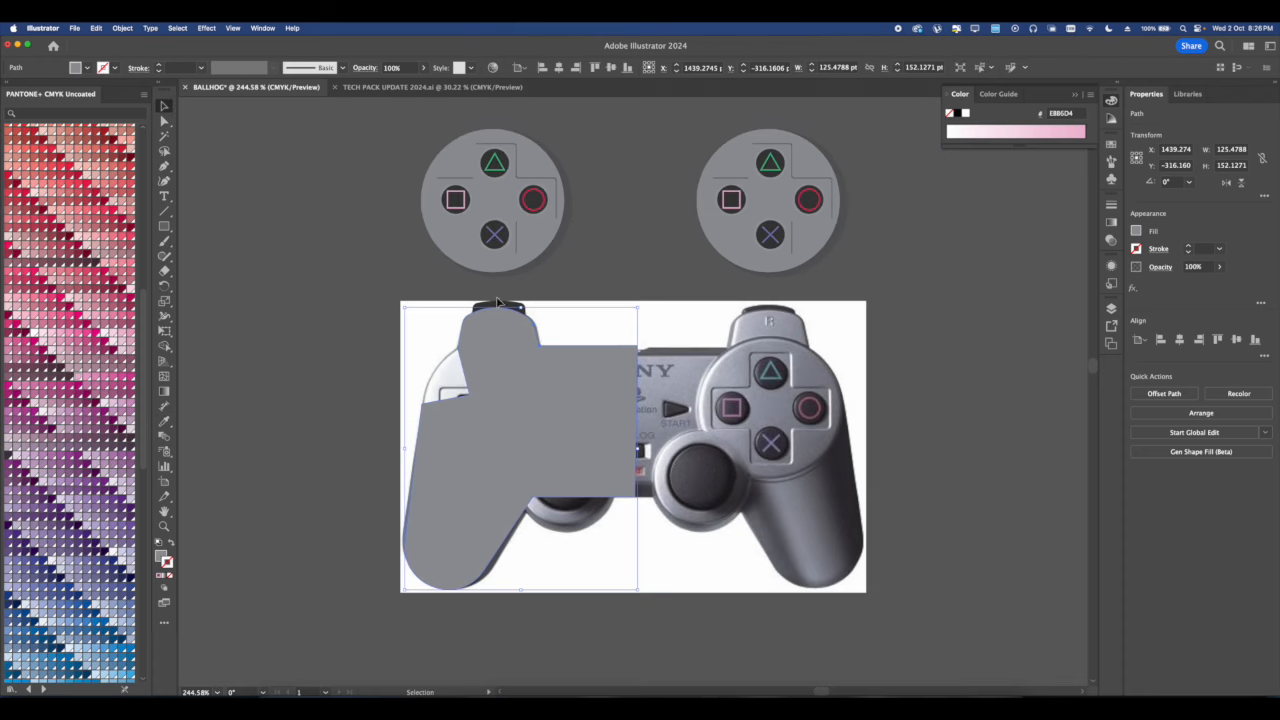
scroll(525, 380, down, 5)
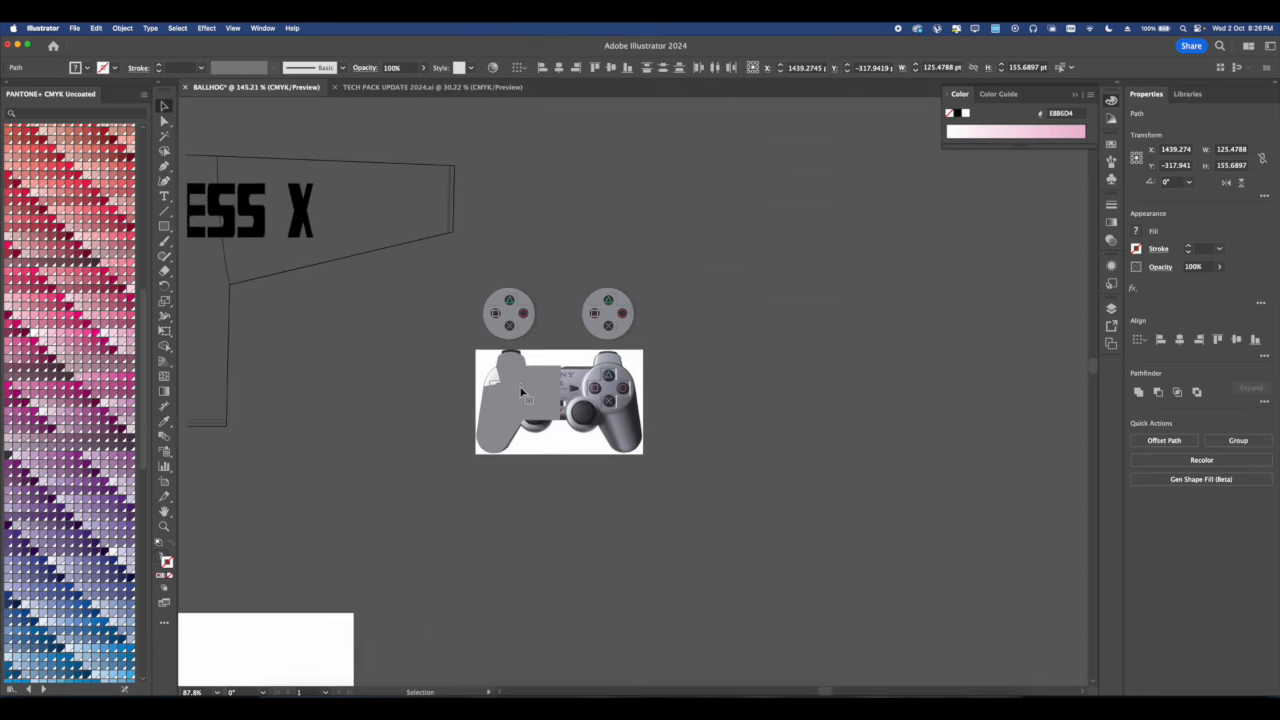
drag(522, 388, 534, 248)
scroll(544, 218, up, 3)
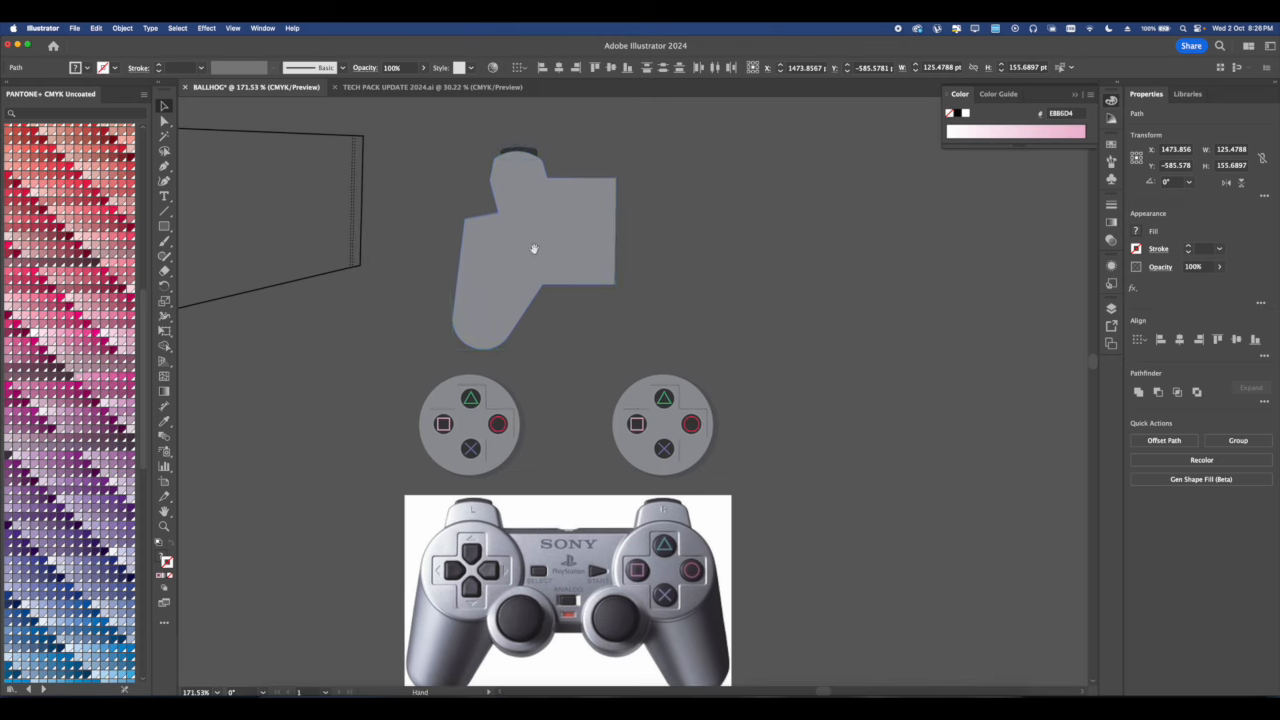
Place the left round button group on the upper part of the half-controller body and bring it to the front.
click(530, 429)
drag(488, 400, 521, 233)
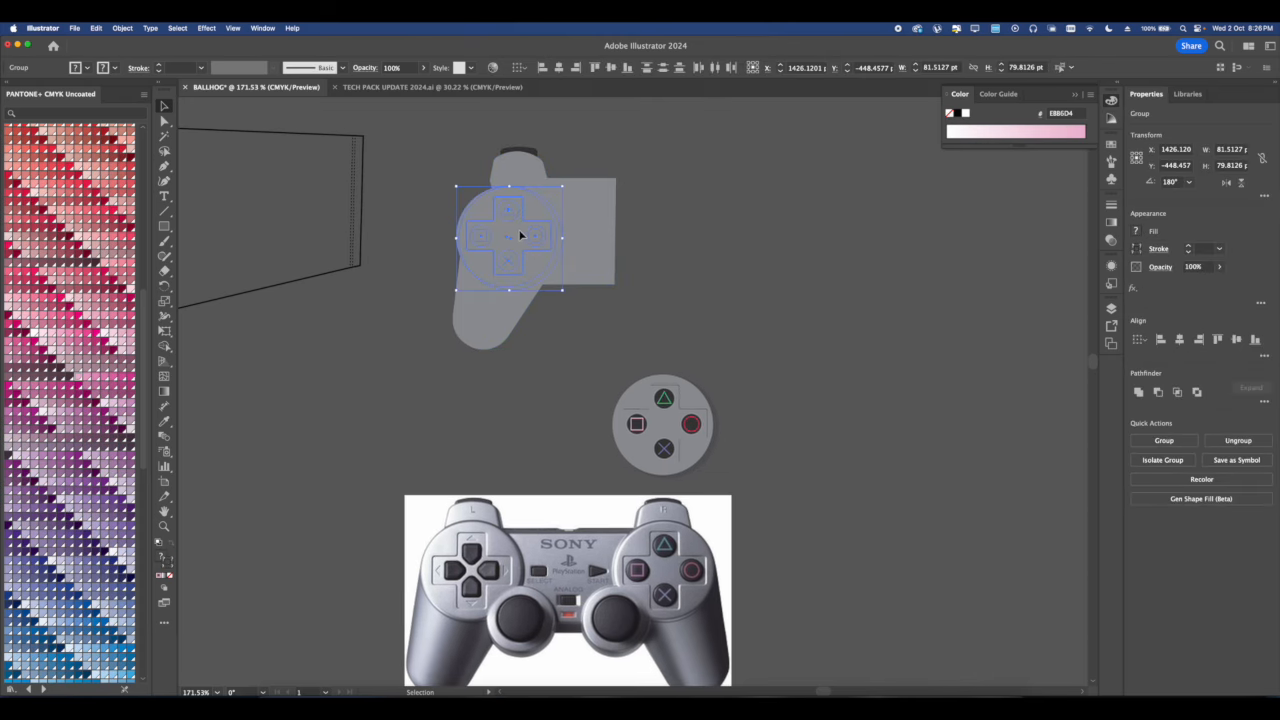
right_click(521, 234)
mouse_move(590, 477)
click(660, 477)
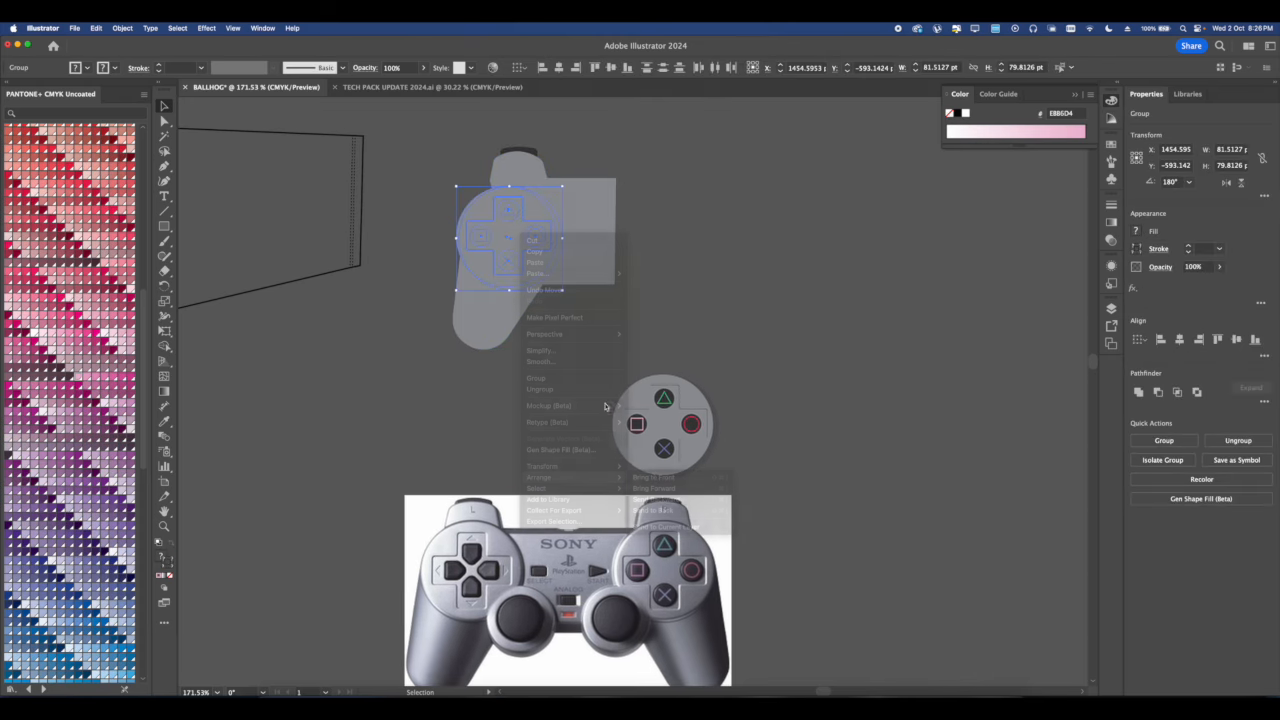
scroll(502, 225, up, 2)
scroll(502, 227, up, 1)
drag(508, 245, 507, 225)
scroll(510, 224, down, 3)
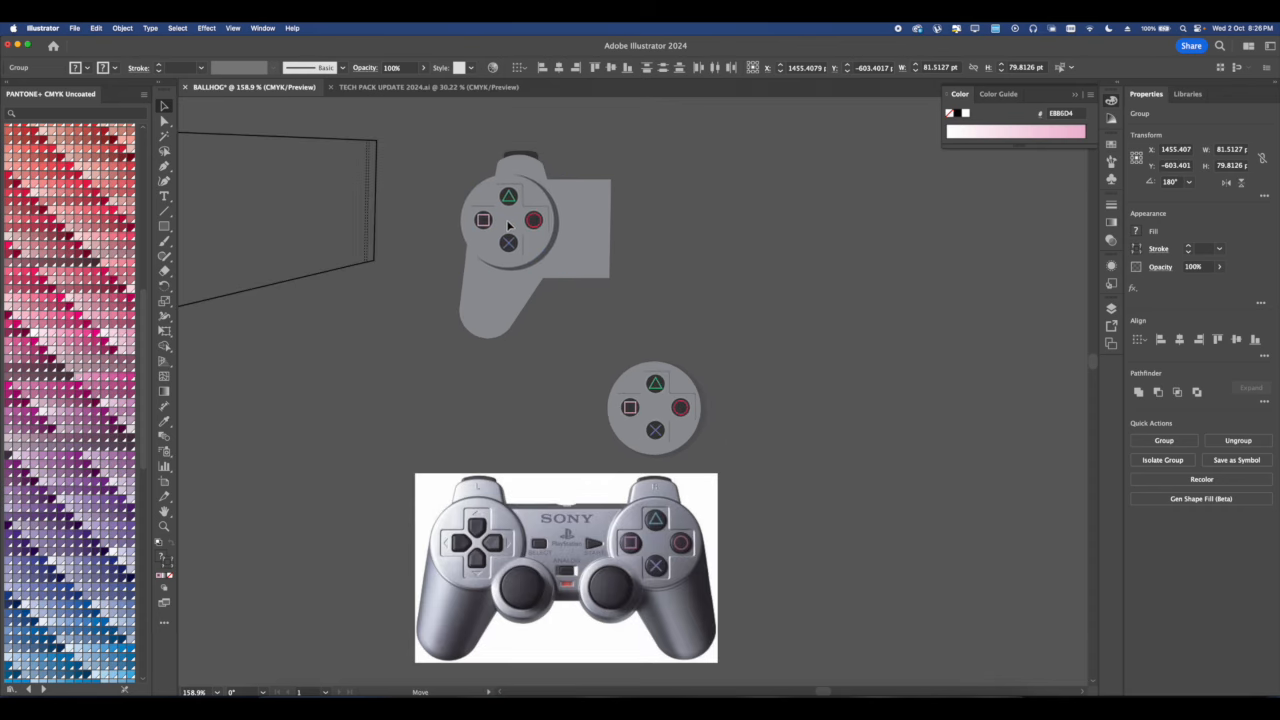
click(591, 348)
Draw a circle about 51.5 pt in diameter over the photo's left analog stick and move it aside onto the left grip.
scroll(554, 331, up, 1)
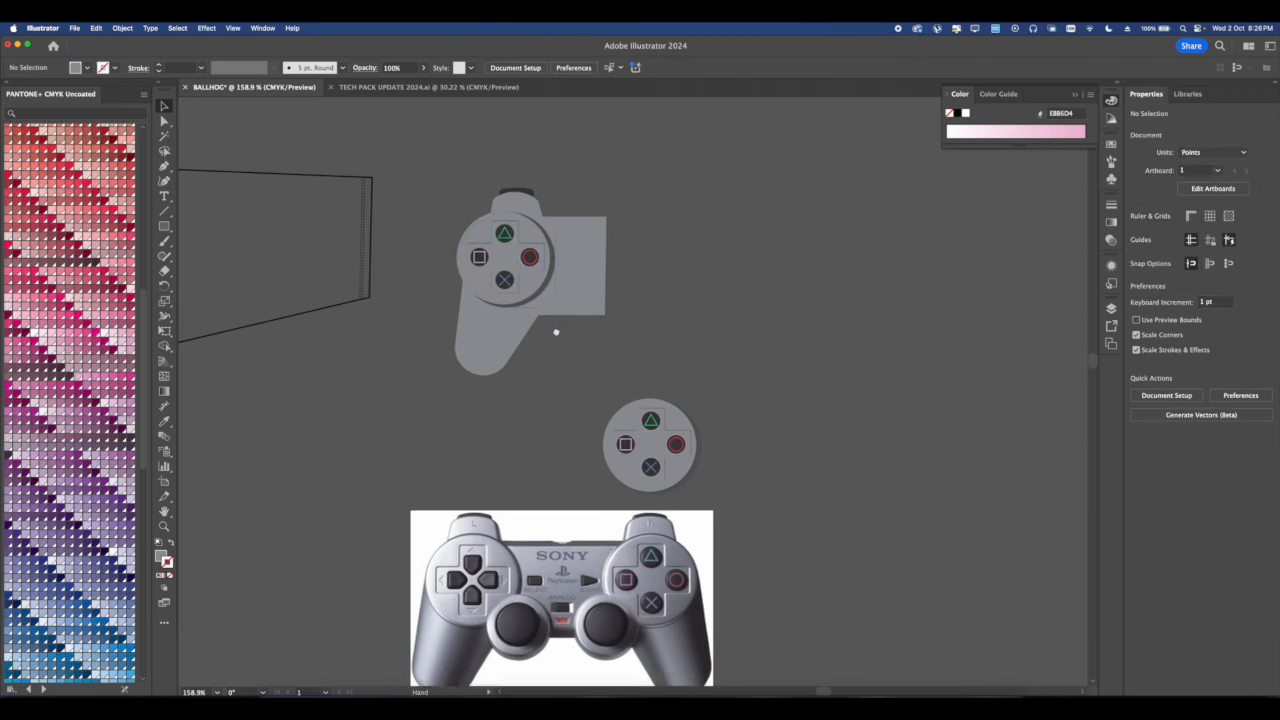
scroll(550, 335, up, 1)
scroll(566, 349, down, 3)
scroll(538, 424, up, 3)
scroll(538, 424, up, 3)
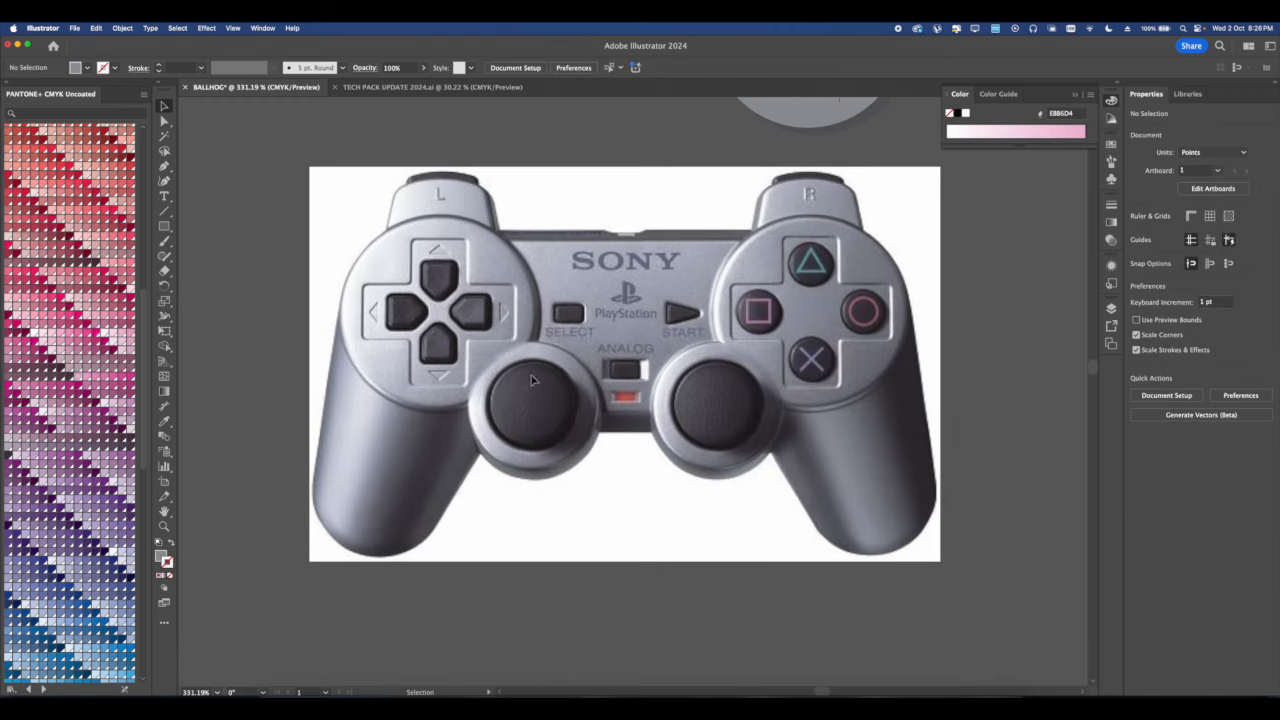
drag(164, 226, 195, 254)
drag(448, 322, 638, 512)
click(165, 107)
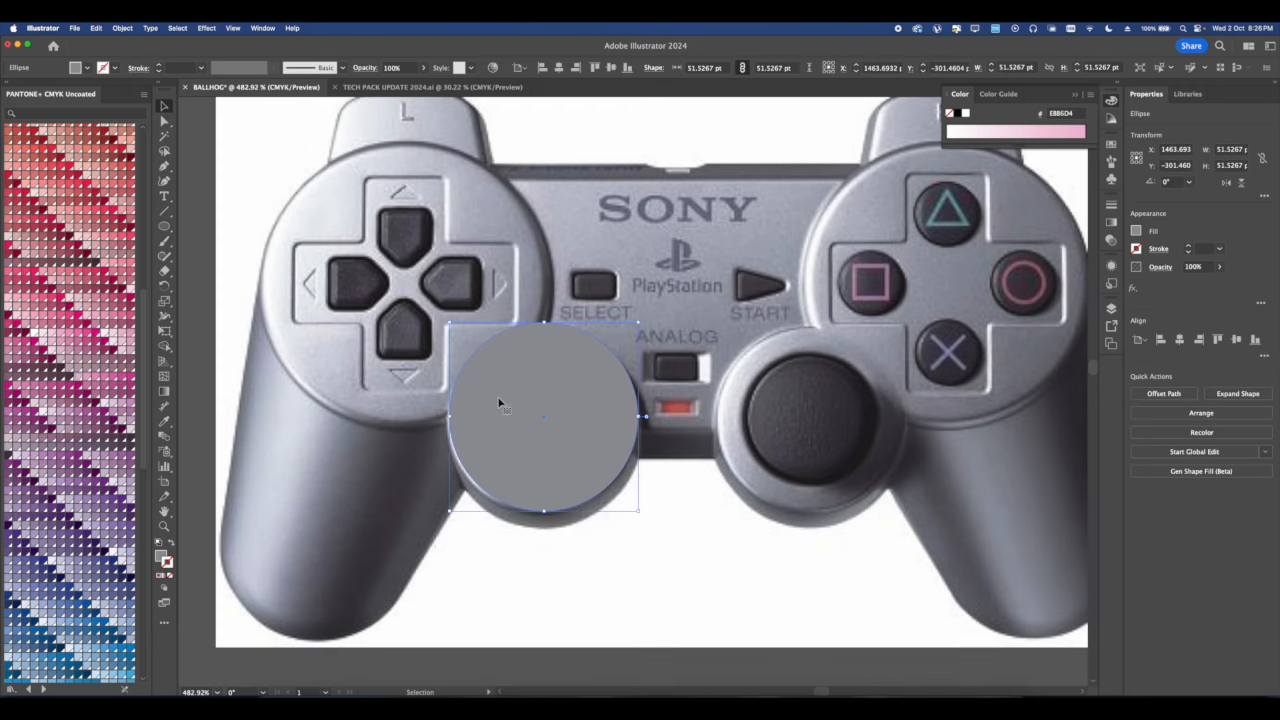
drag(499, 403, 442, 379)
click(560, 360)
scroll(560, 360, left, 2)
click(262, 265)
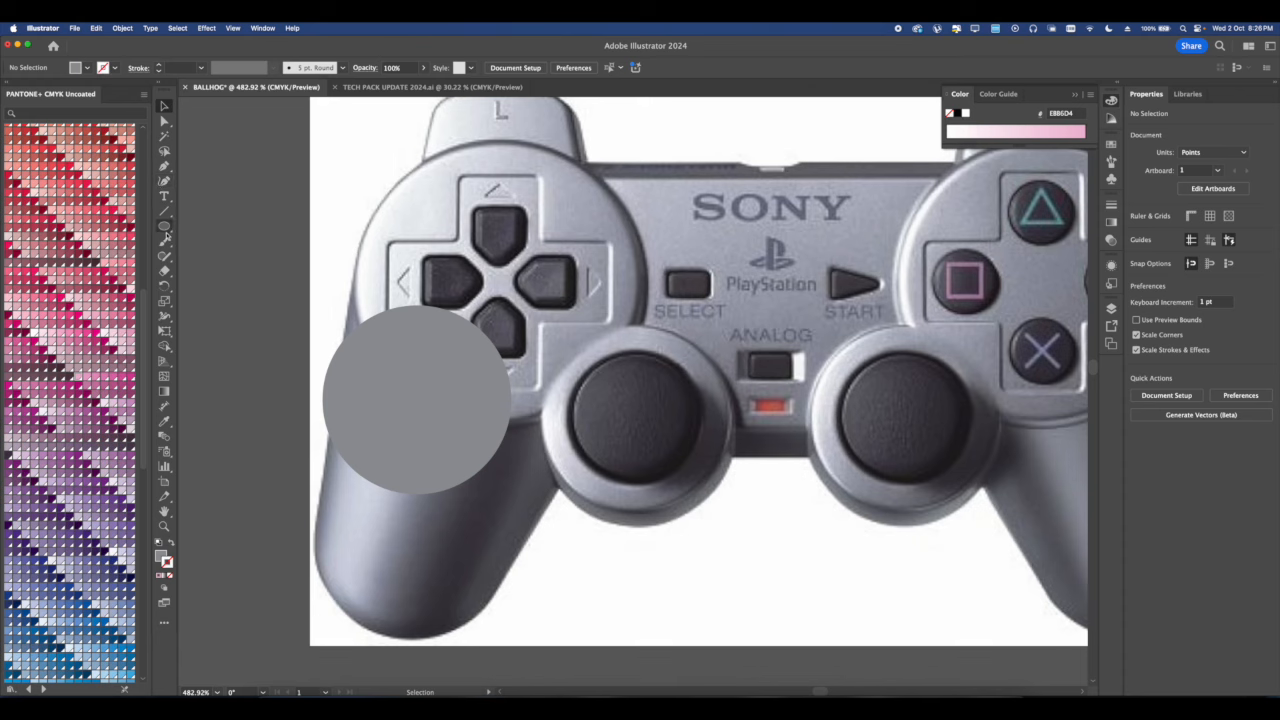
Draw a circle about 35.8 pt in diameter over the left stick's dark pad and fill it with dark grey.
click(164, 227)
drag(580, 340, 713, 471)
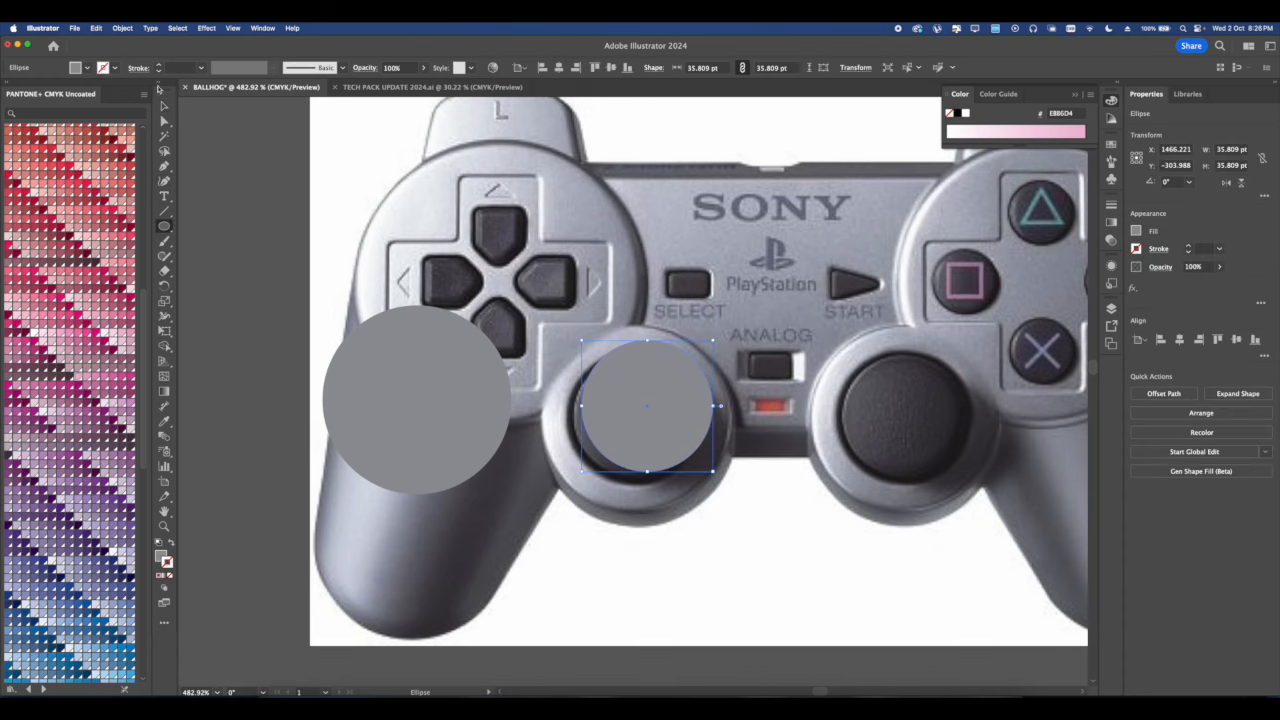
key(v)
drag(650, 410, 634, 420)
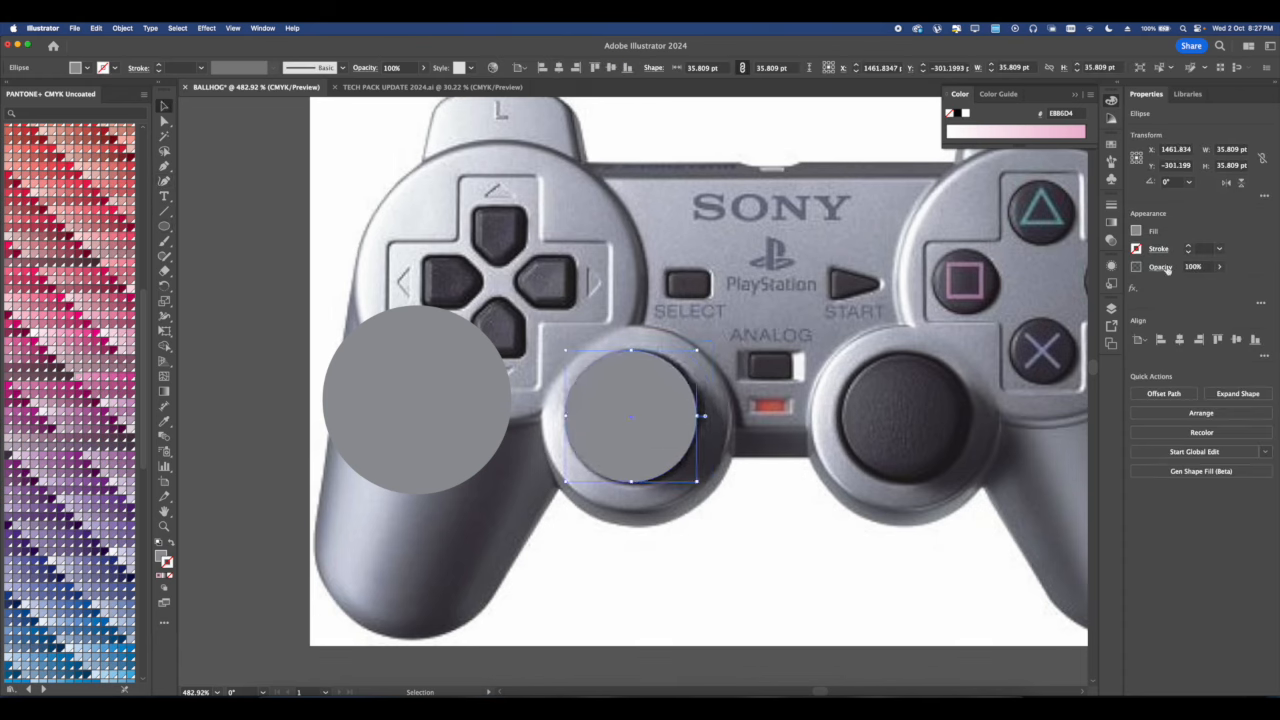
click(1136, 231)
click(1027, 324)
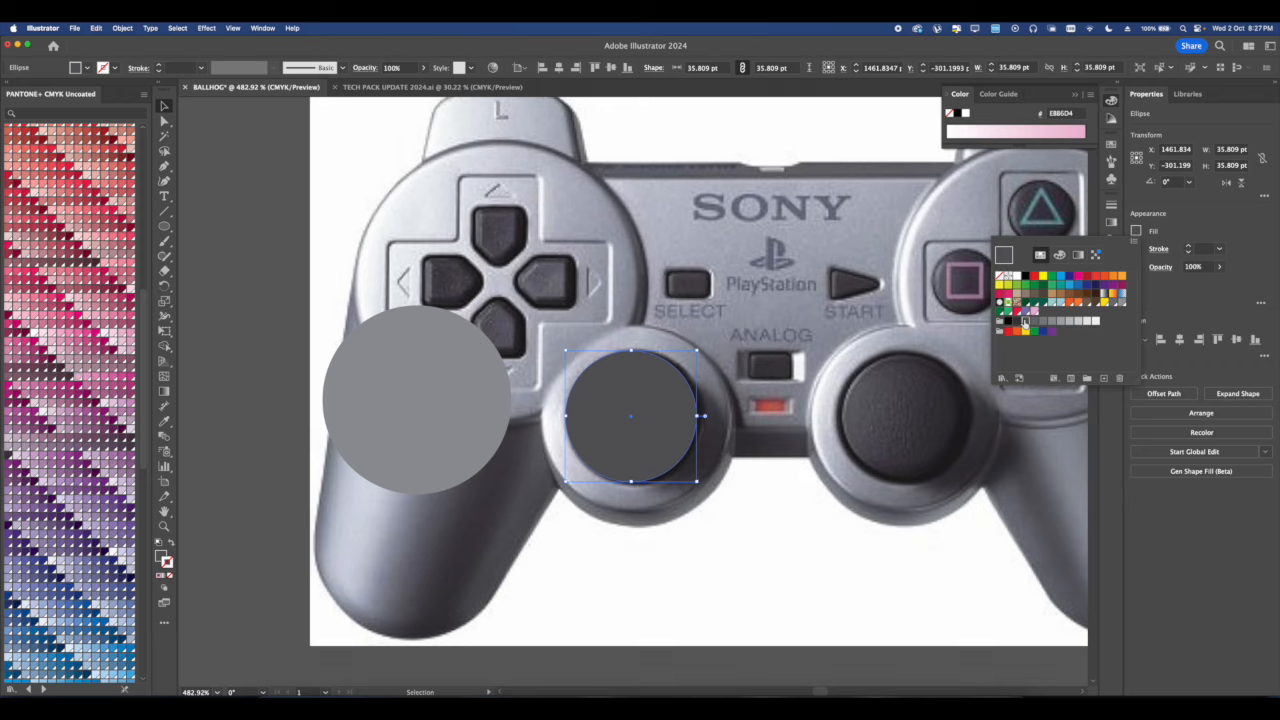
click(771, 471)
Move the dark circle onto the large grey circle with a slightly offset duplicate, and bring the upper-left one to the front.
drag(619, 442, 503, 423)
scroll(414, 420, up, 5)
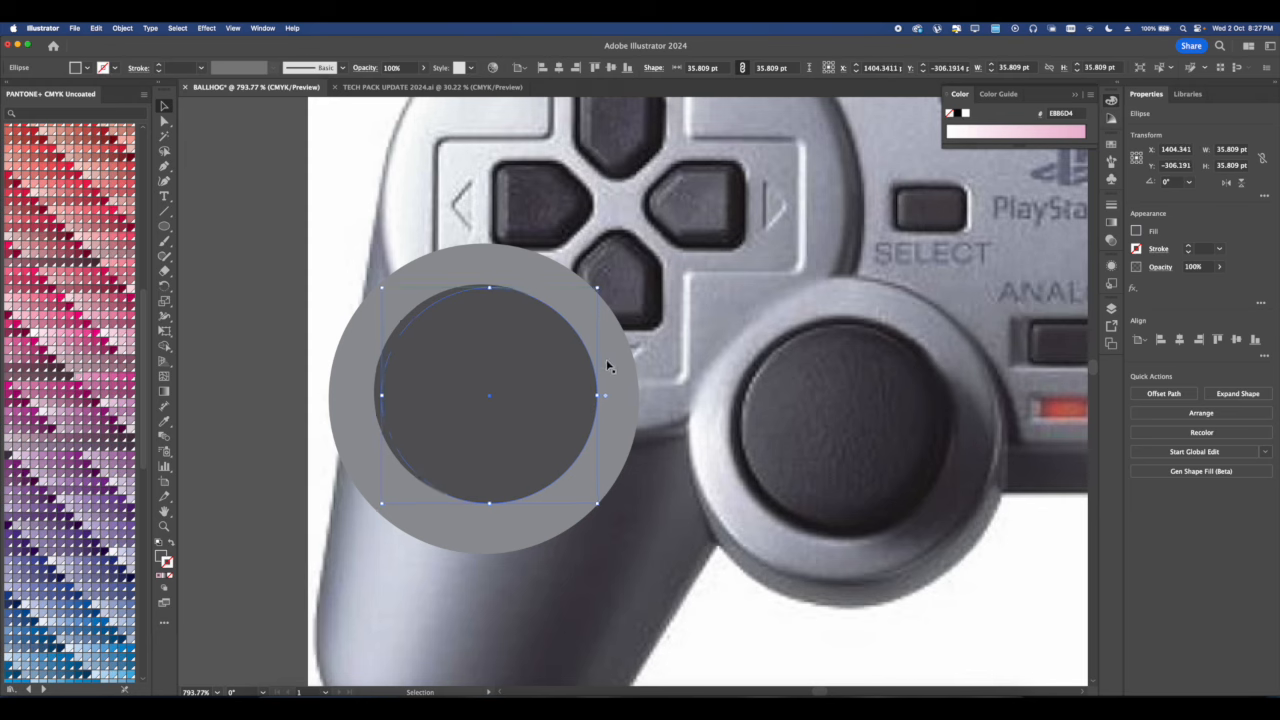
right_click(415, 312)
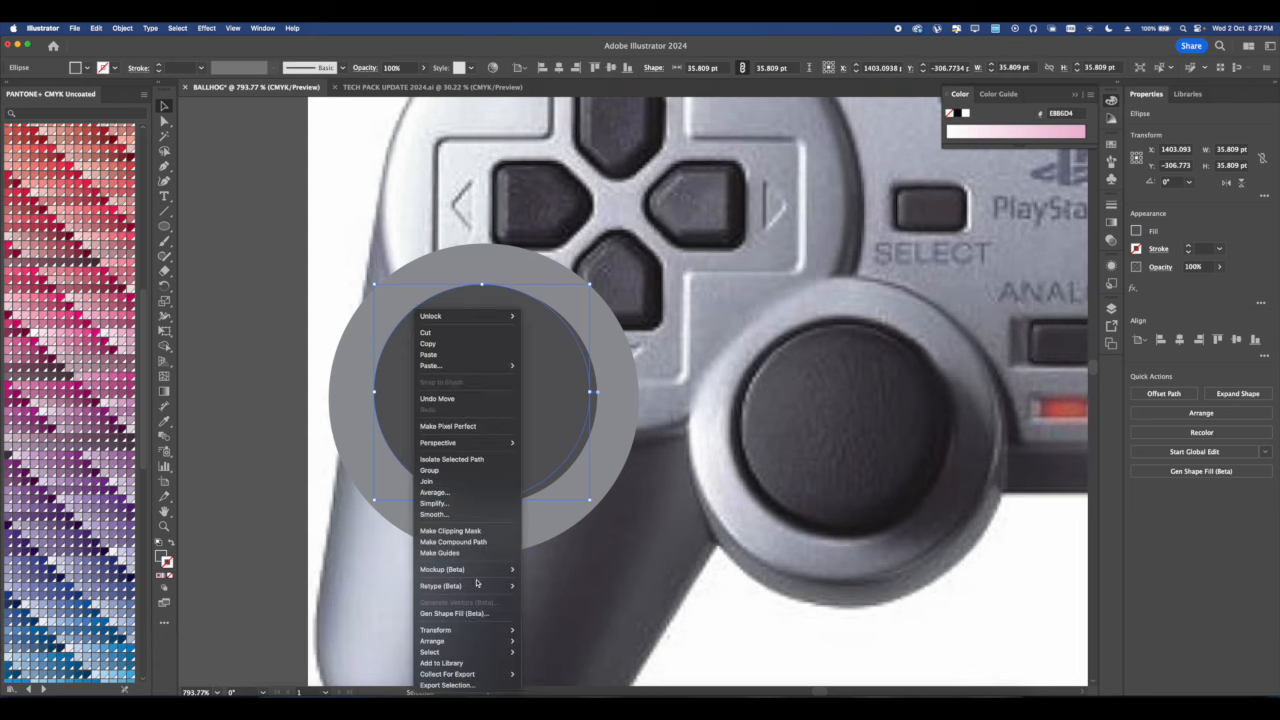
mouse_move(470, 641)
click(560, 636)
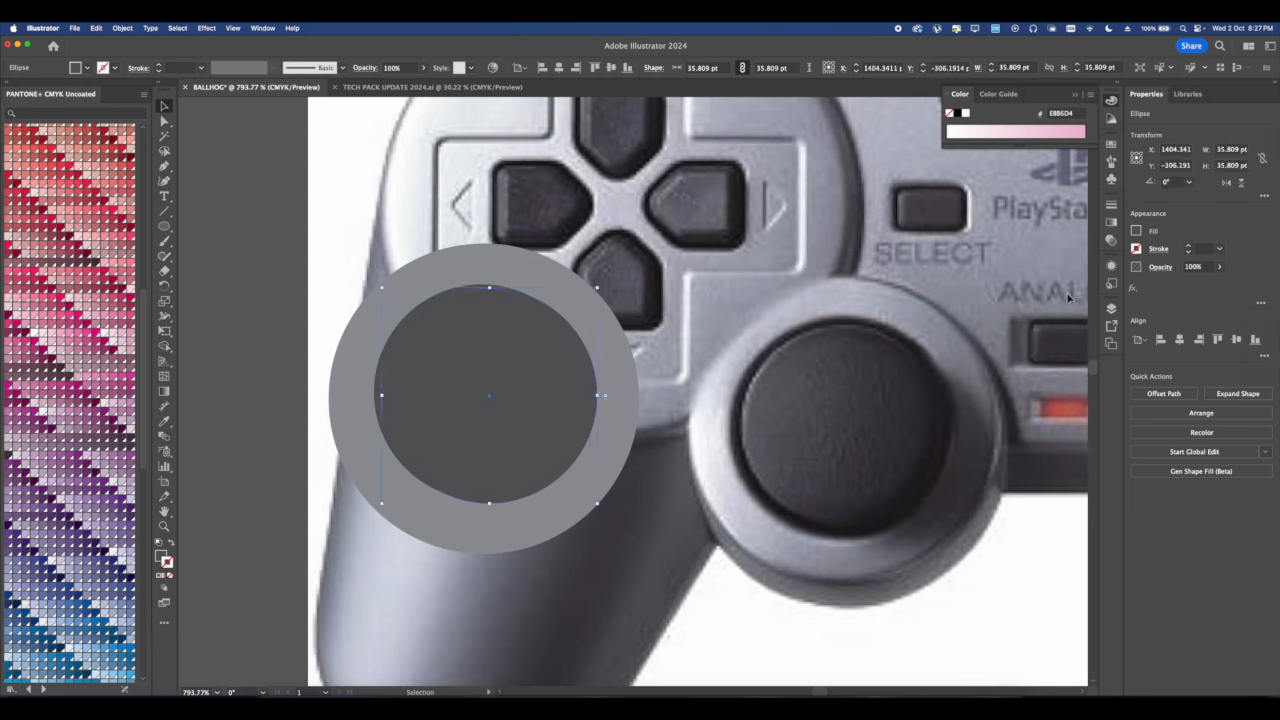
Fill the offset circle behind the stick pad with a darker grey to act as its shadow.
click(1137, 231)
click(1022, 322)
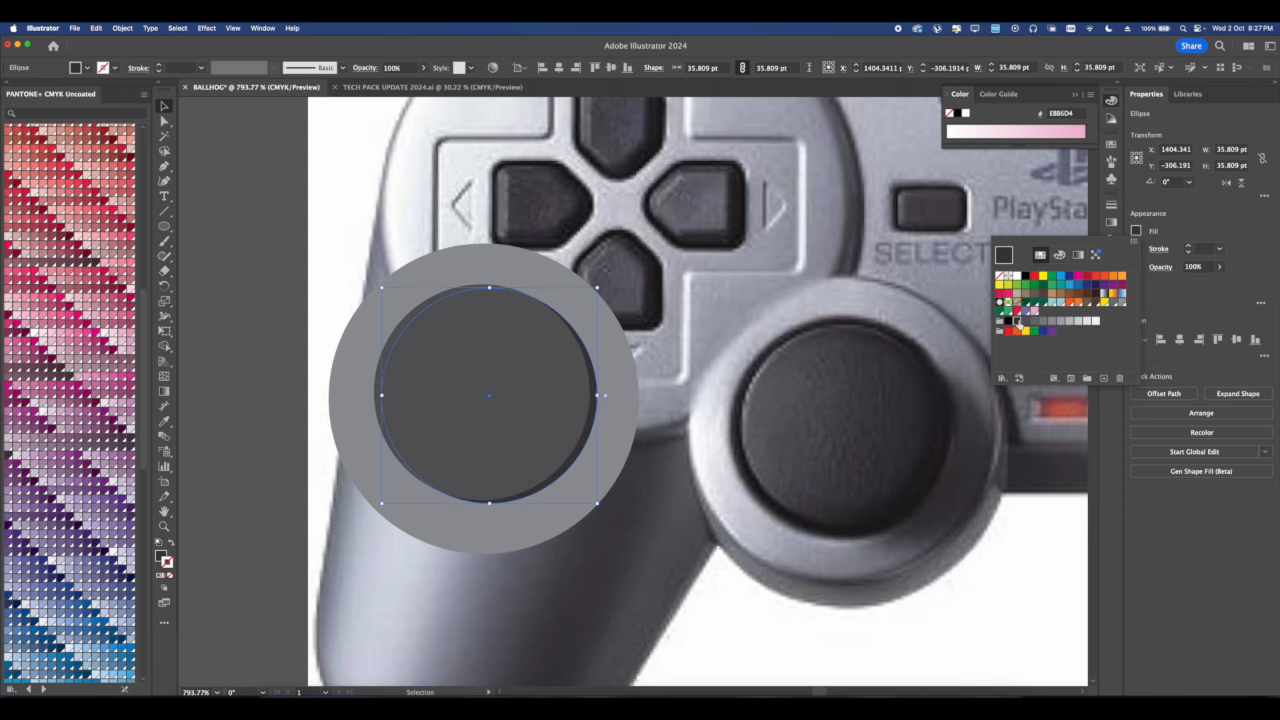
key(Escape)
click(634, 348)
scroll(633, 346, down, 8)
key(space)
drag(640, 360, 634, 386)
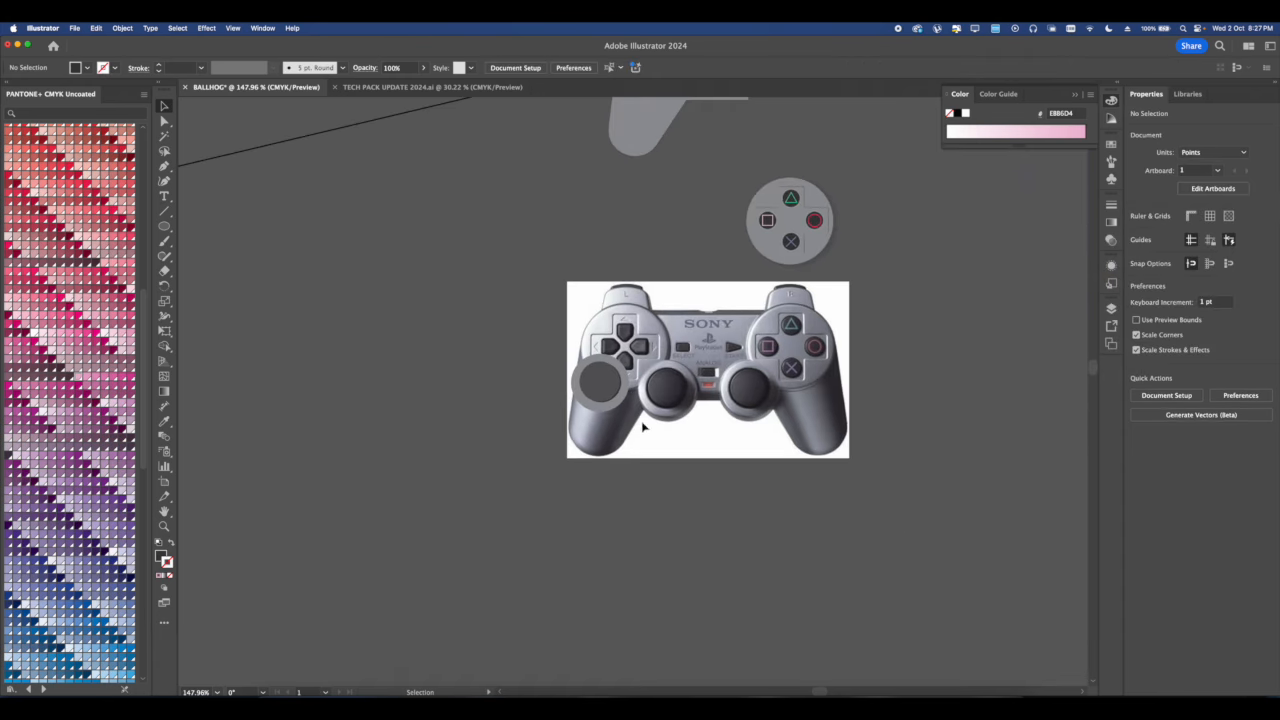
Add a smaller copy of the stick pad circle, about 33.6 pt in diameter, inside the pad.
scroll(624, 399, up, 7)
click(600, 388)
scroll(600, 388, up, 8)
scroll(579, 380, up, 2)
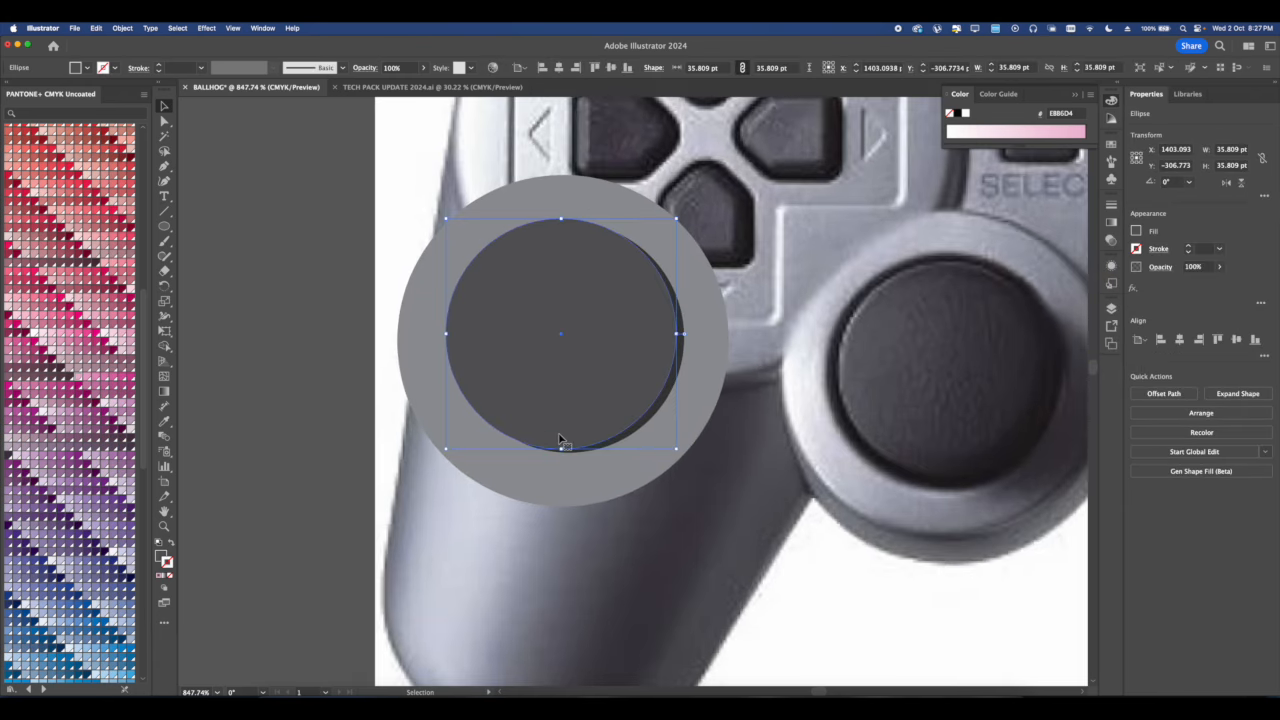
drag(563, 440, 566, 423)
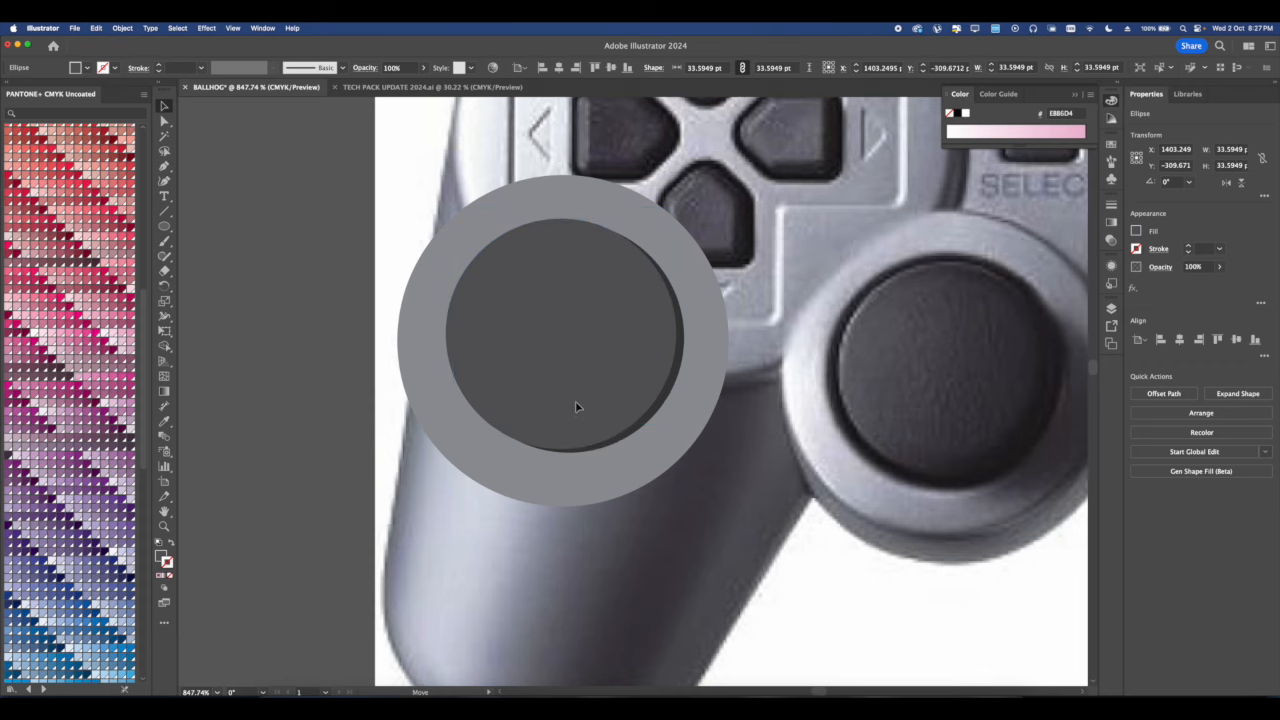
Fill the smaller inner pad circle with the darker grey swatch.
click(1138, 231)
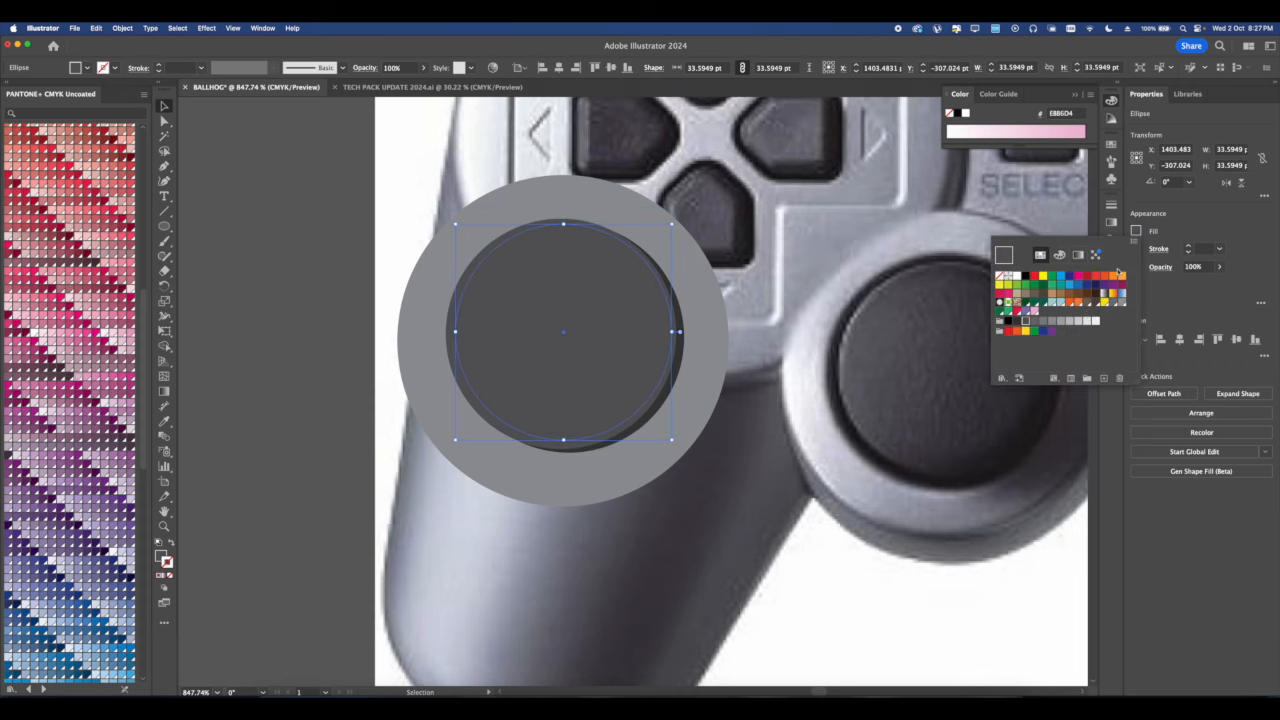
click(1016, 322)
click(974, 337)
scroll(671, 314, down, 5)
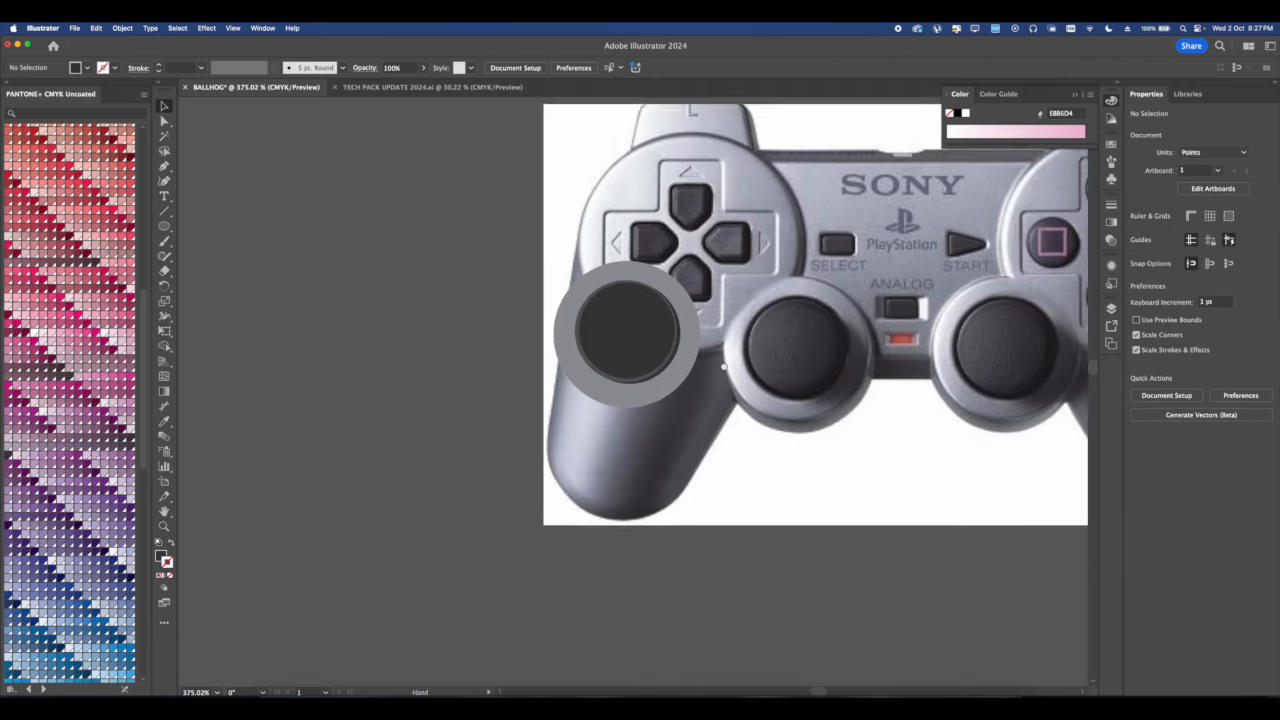
scroll(621, 350, up, 3)
drag(630, 342, 628, 344)
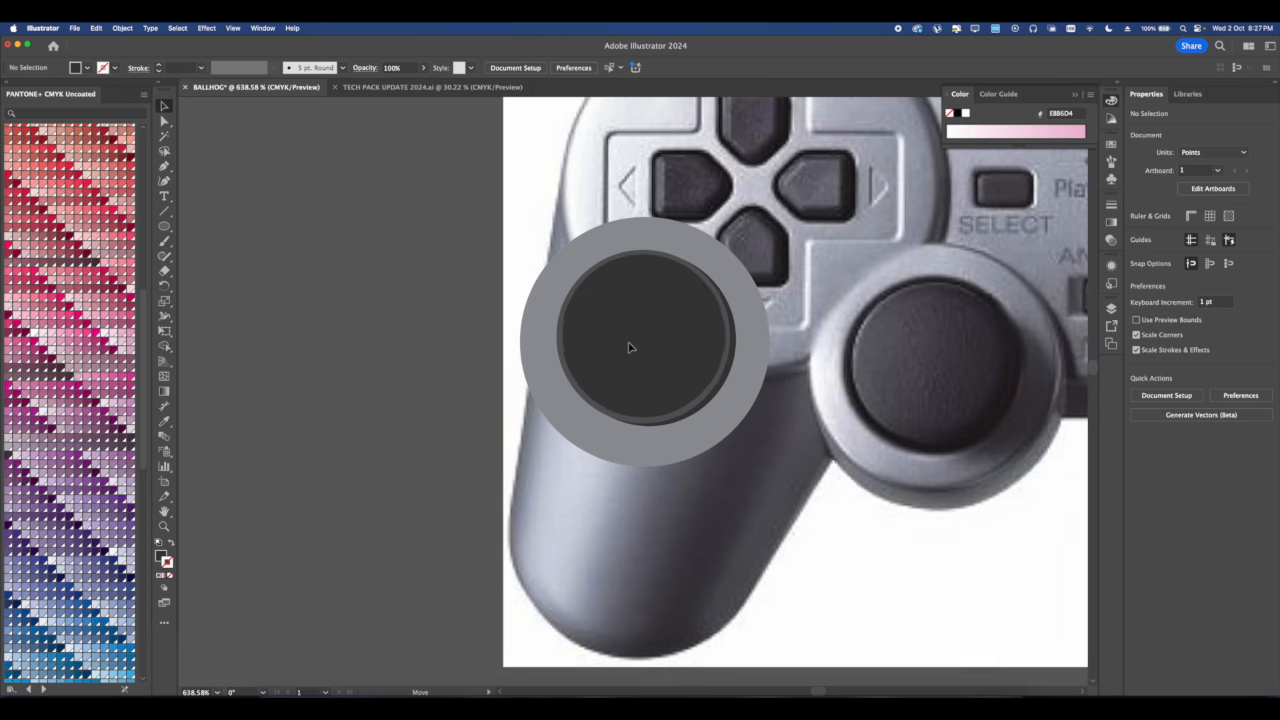
scroll(628, 347, down, 3)
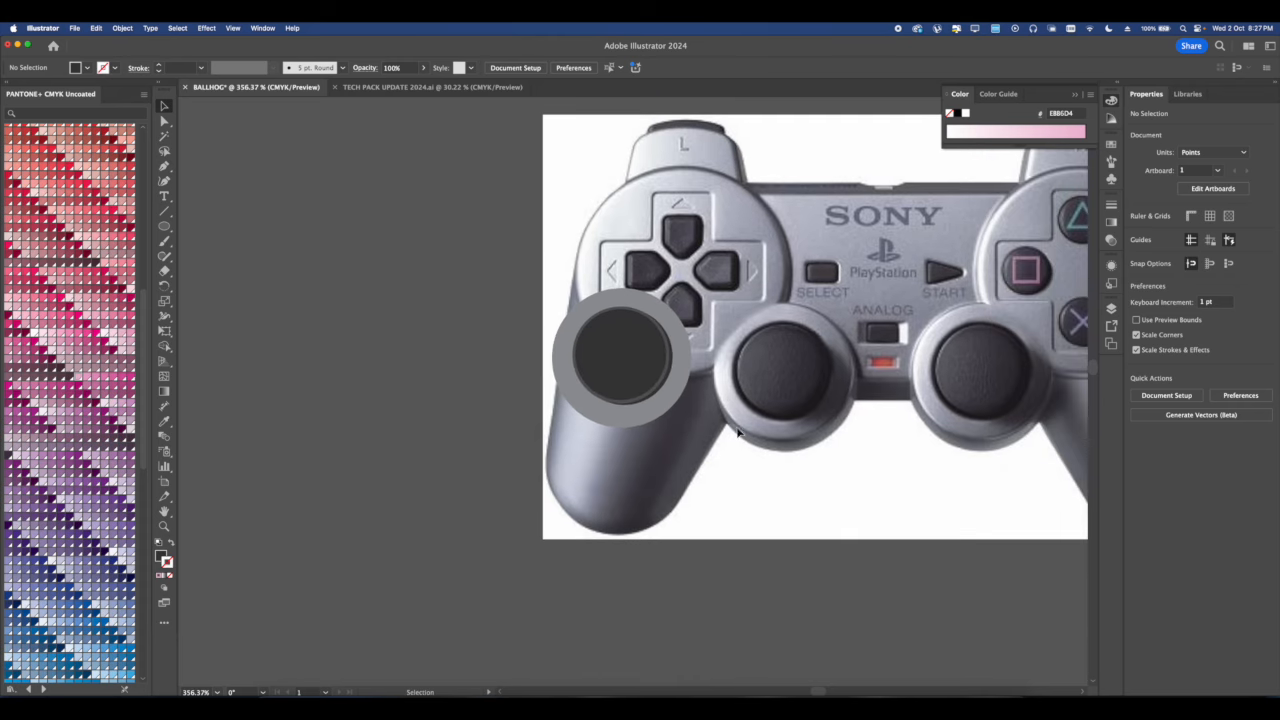
Move all the analog stick circles onto the lower edge of the half-controller body, between the grip and the centre section.
click(669, 330)
scroll(669, 330, down, 4)
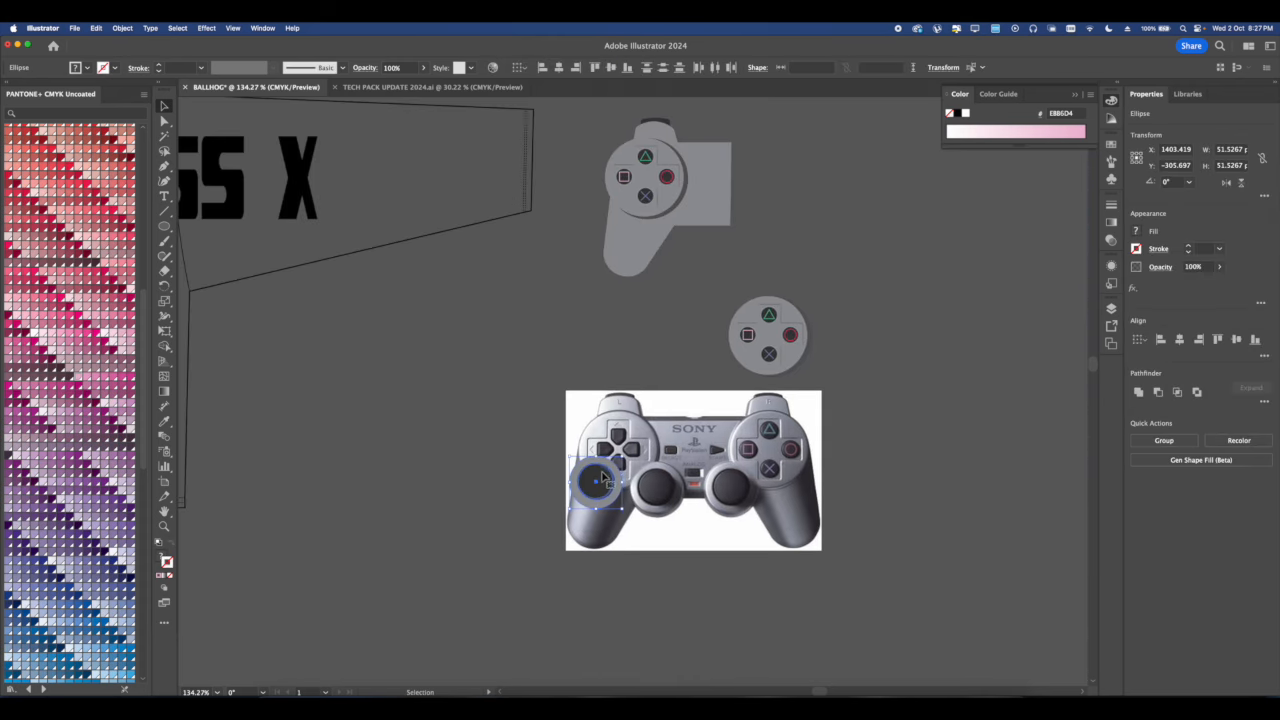
drag(601, 480, 692, 276)
scroll(685, 205, up, 4)
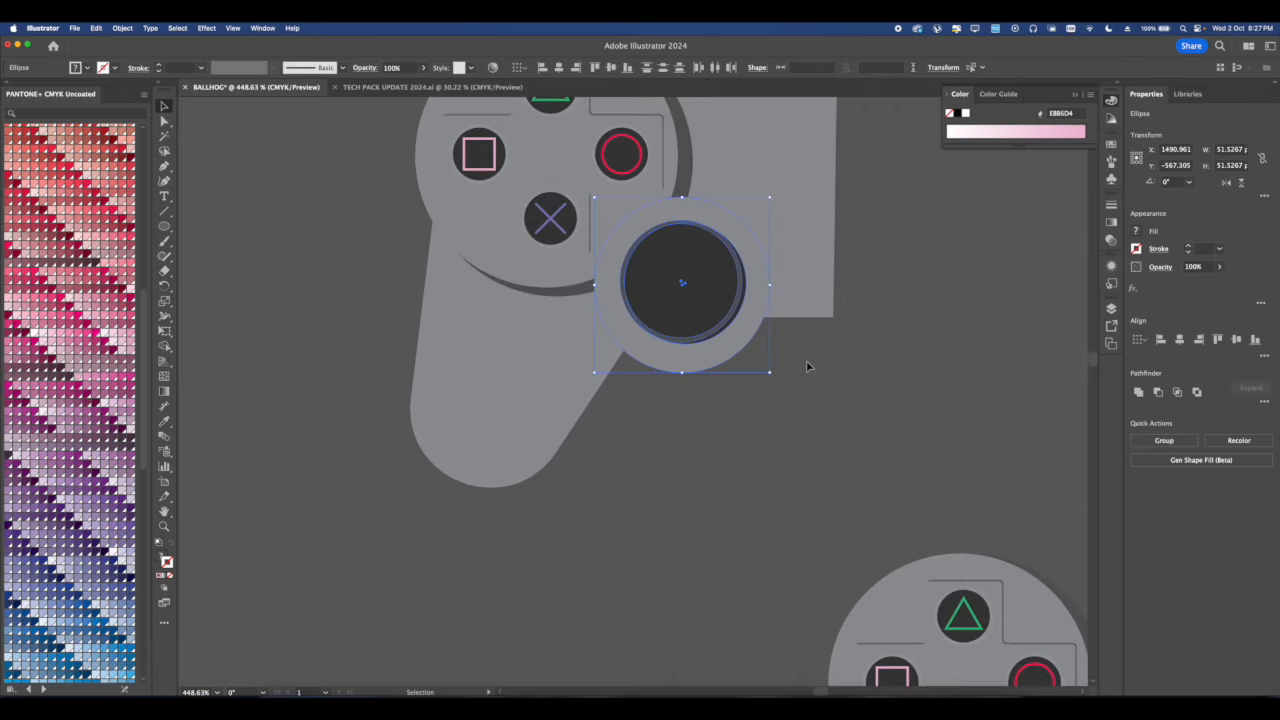
scroll(807, 364, right, 1)
click(803, 385)
Add a 1 pt stroke to the outer circle of the analog stick.
click(161, 121)
scroll(623, 266, right, 1)
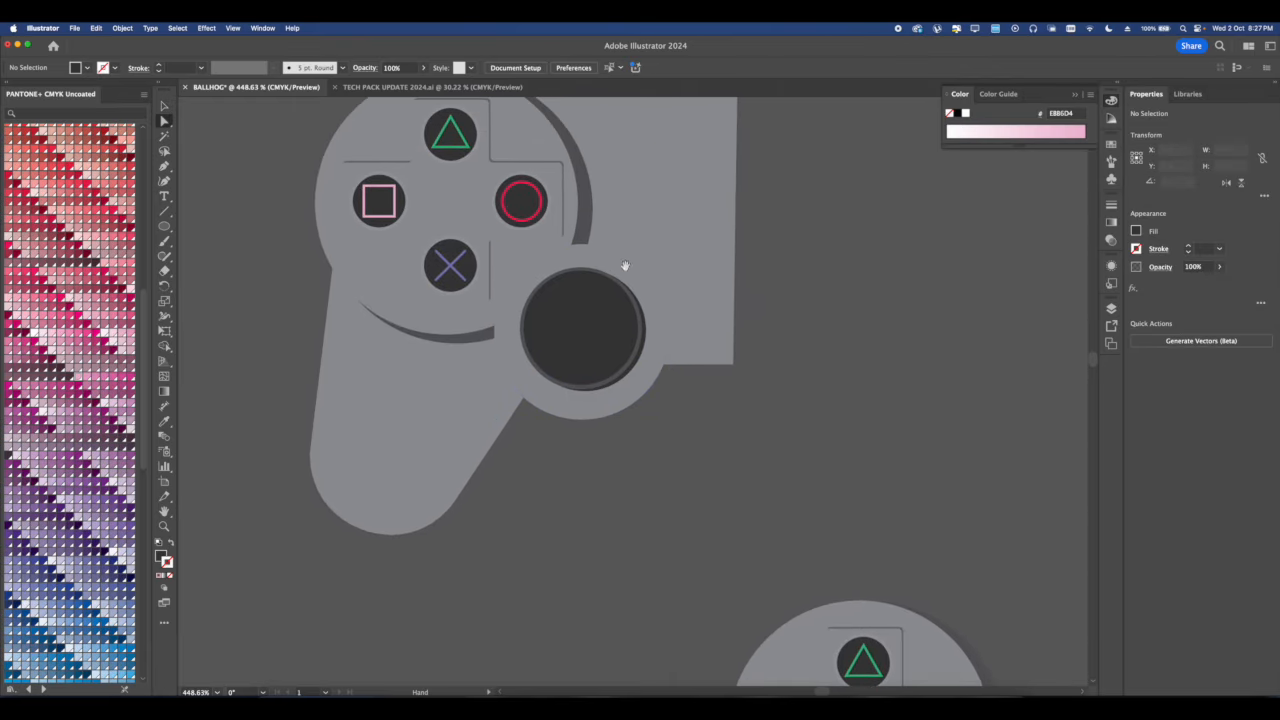
click(625, 268)
scroll(587, 264, up, 1)
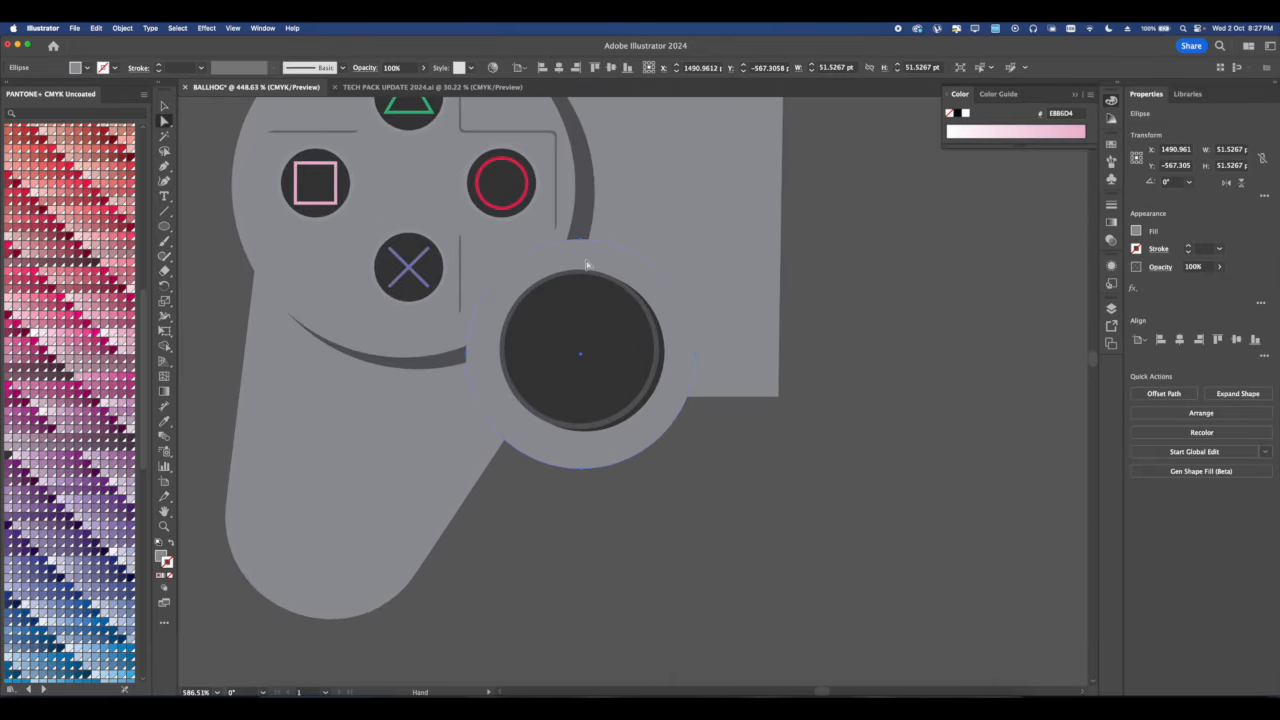
click(1189, 248)
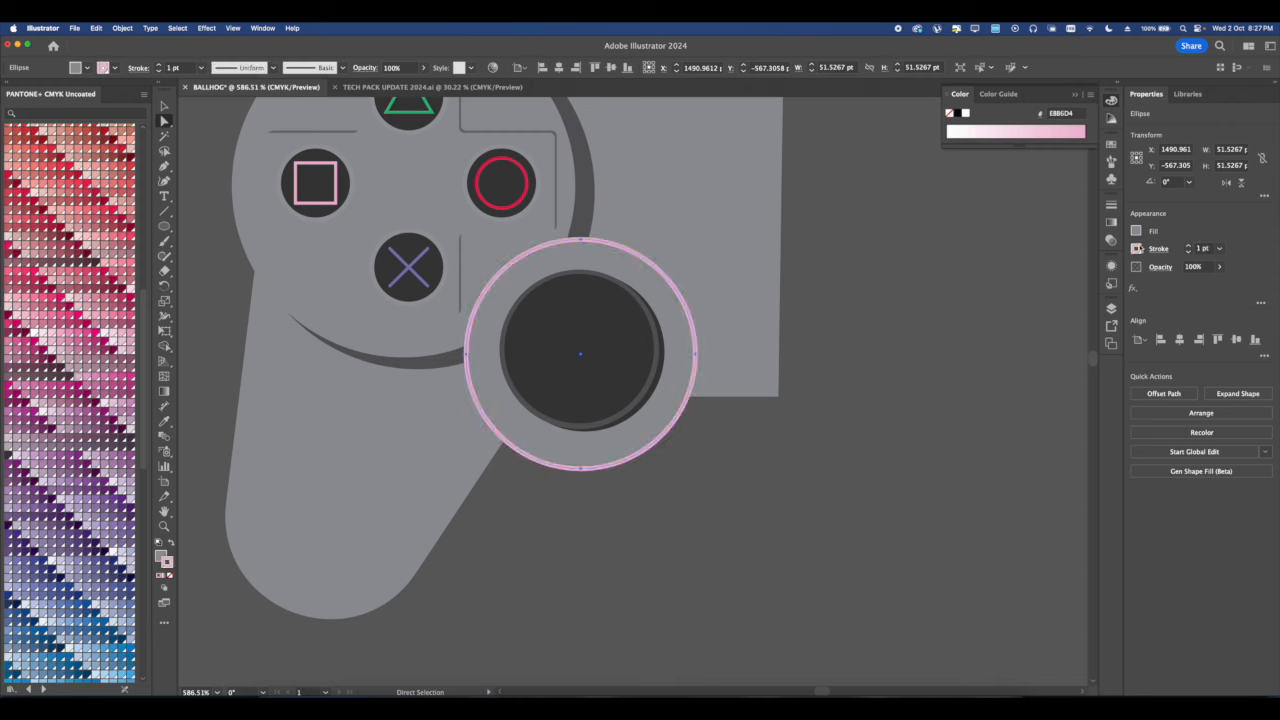
Colour the outer stick circle's stroke with the mid-grey swatch 808285.
click(1137, 248)
click(1026, 340)
click(1070, 340)
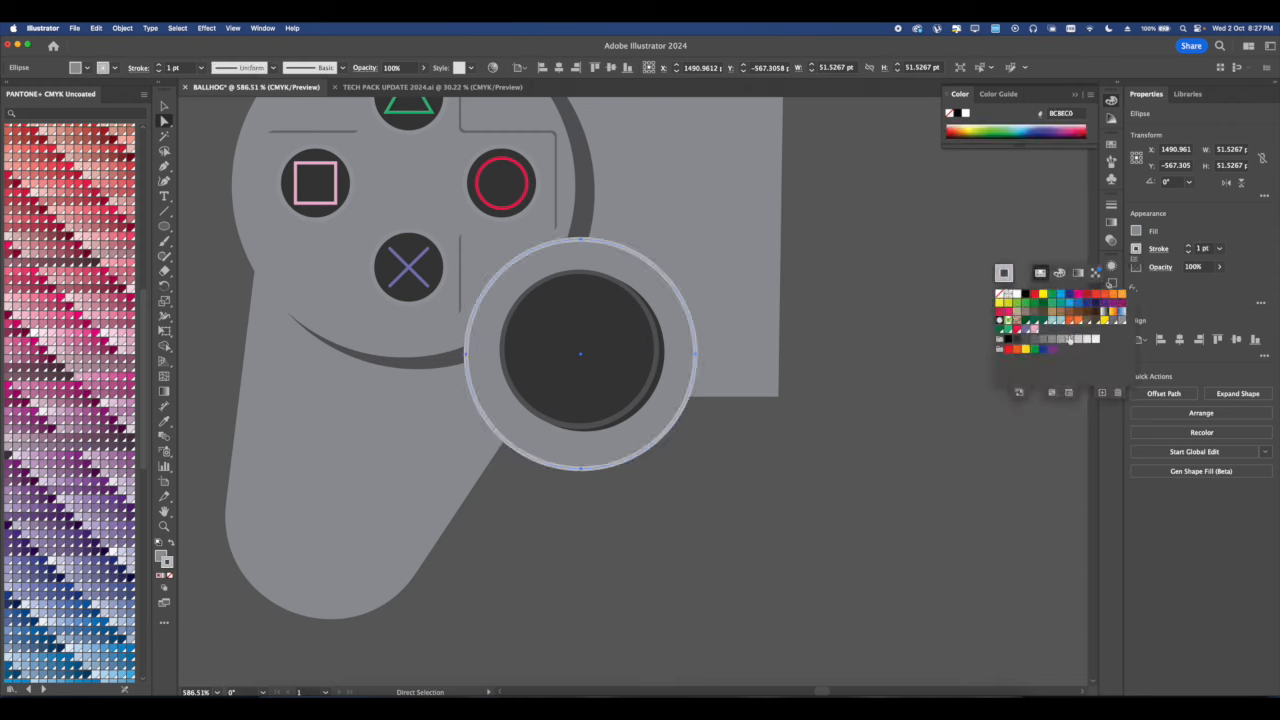
click(1060, 340)
click(1043, 342)
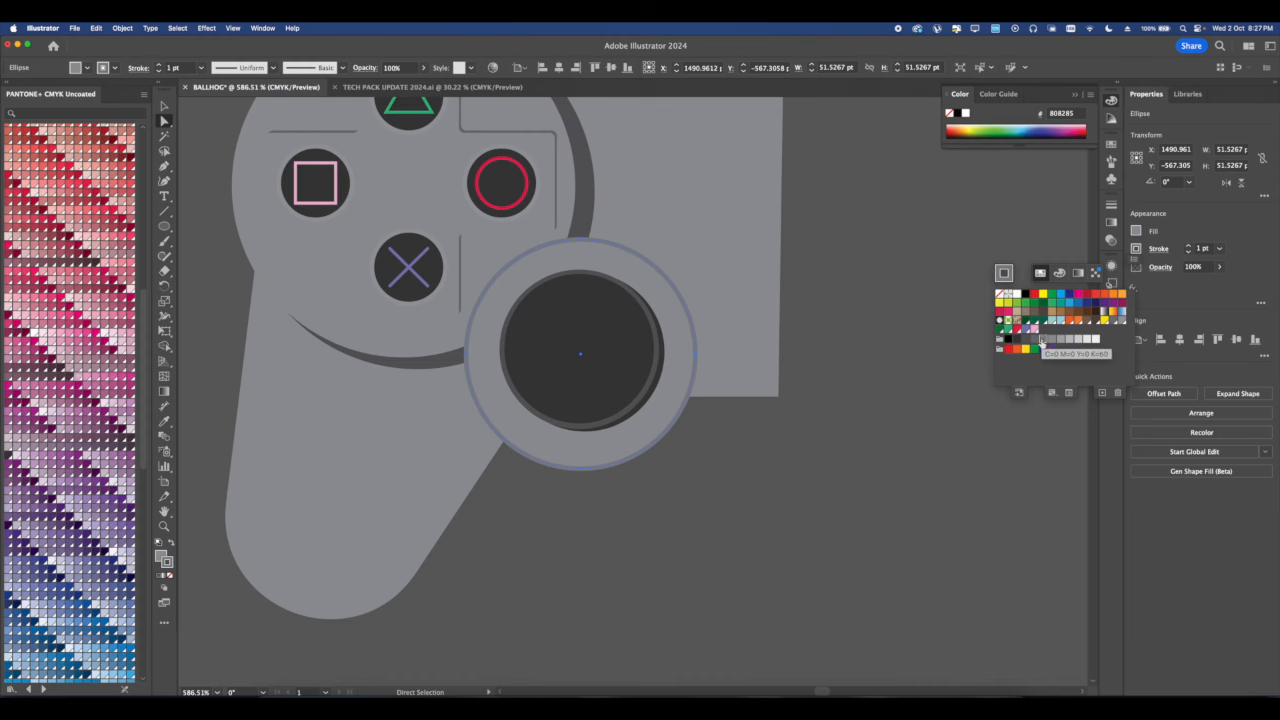
click(1051, 340)
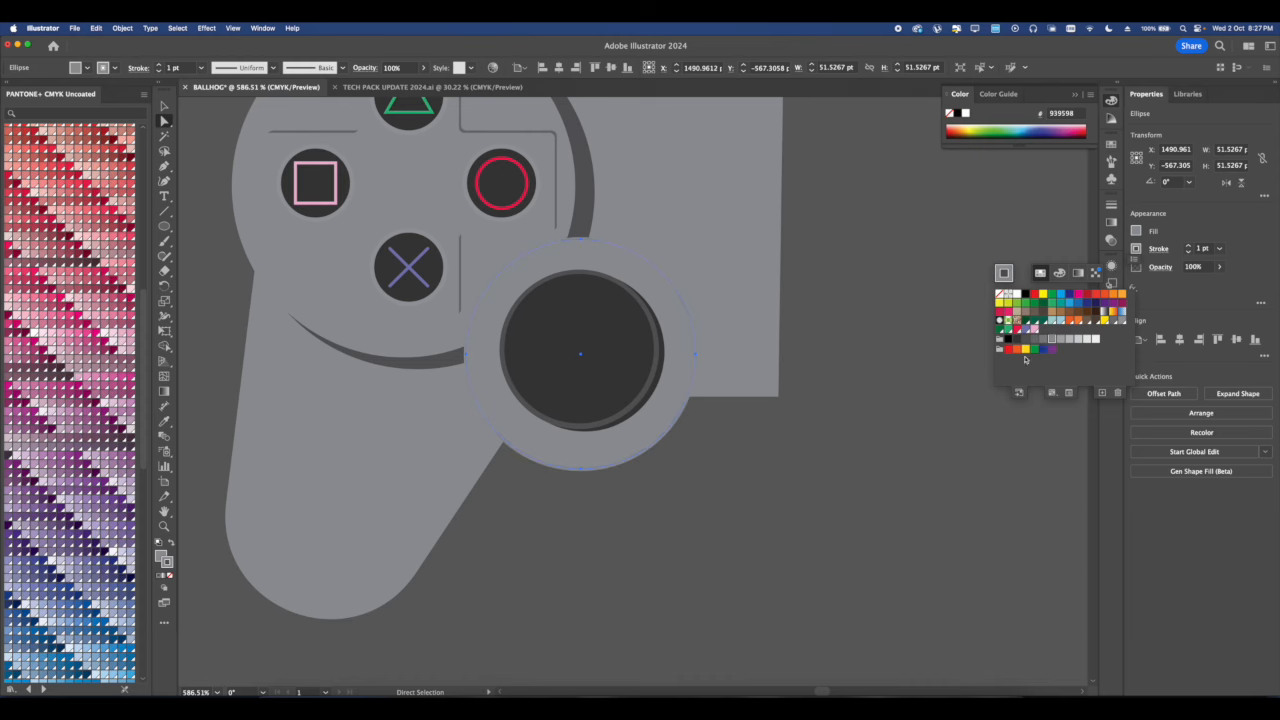
click(1135, 250)
click(1047, 345)
click(917, 314)
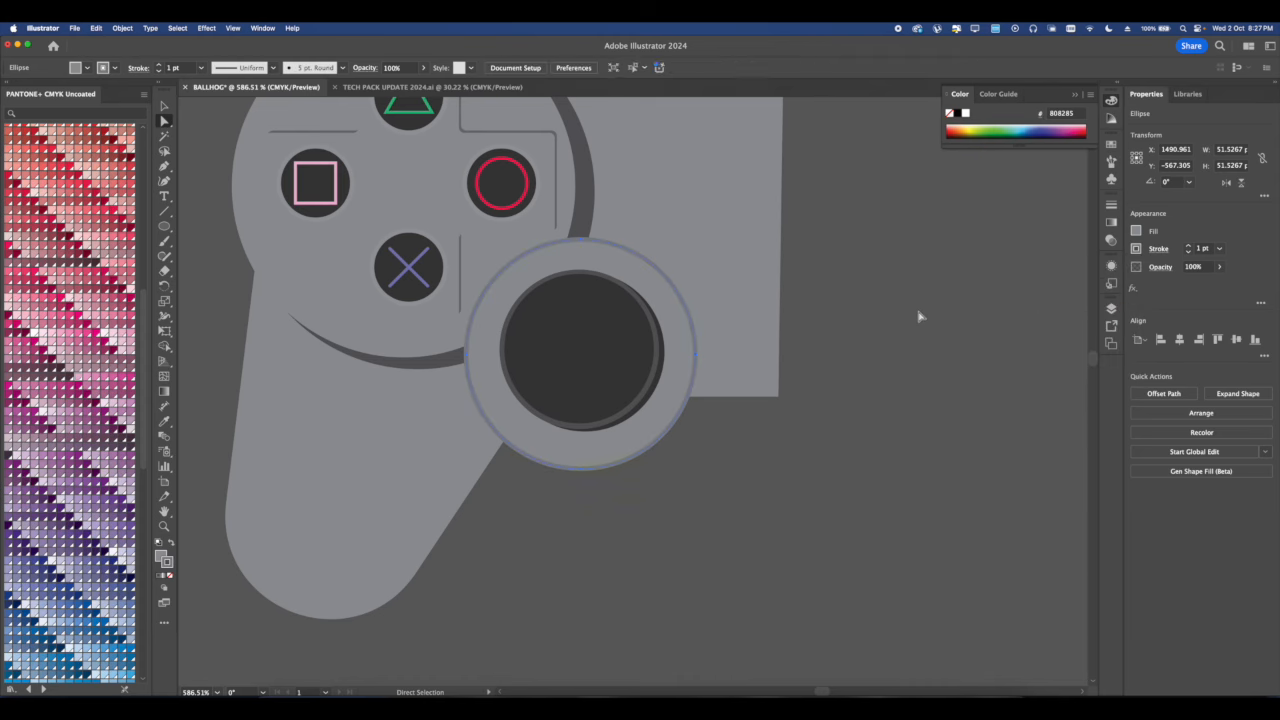
Show the rulers and place a horizontal guide along the top edge of the half-controller's centre section.
scroll(757, 300, down, 5)
scroll(697, 268, down, 3)
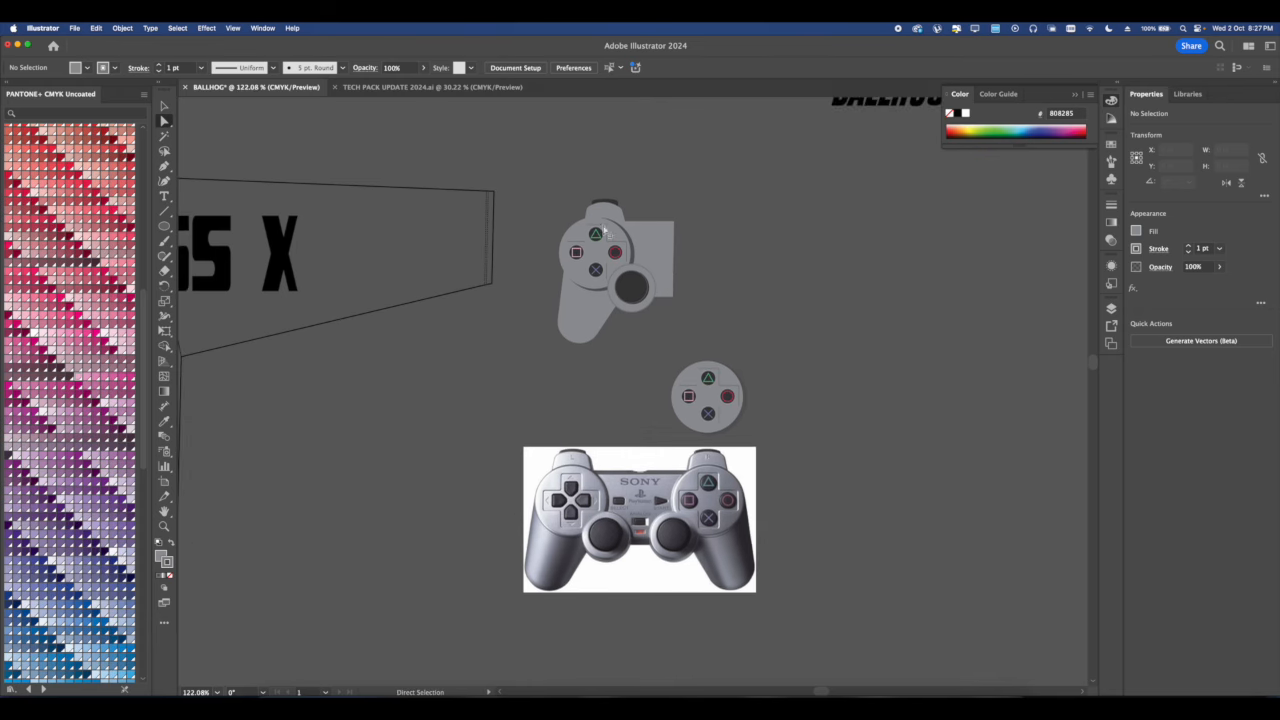
scroll(513, 226, up, 3)
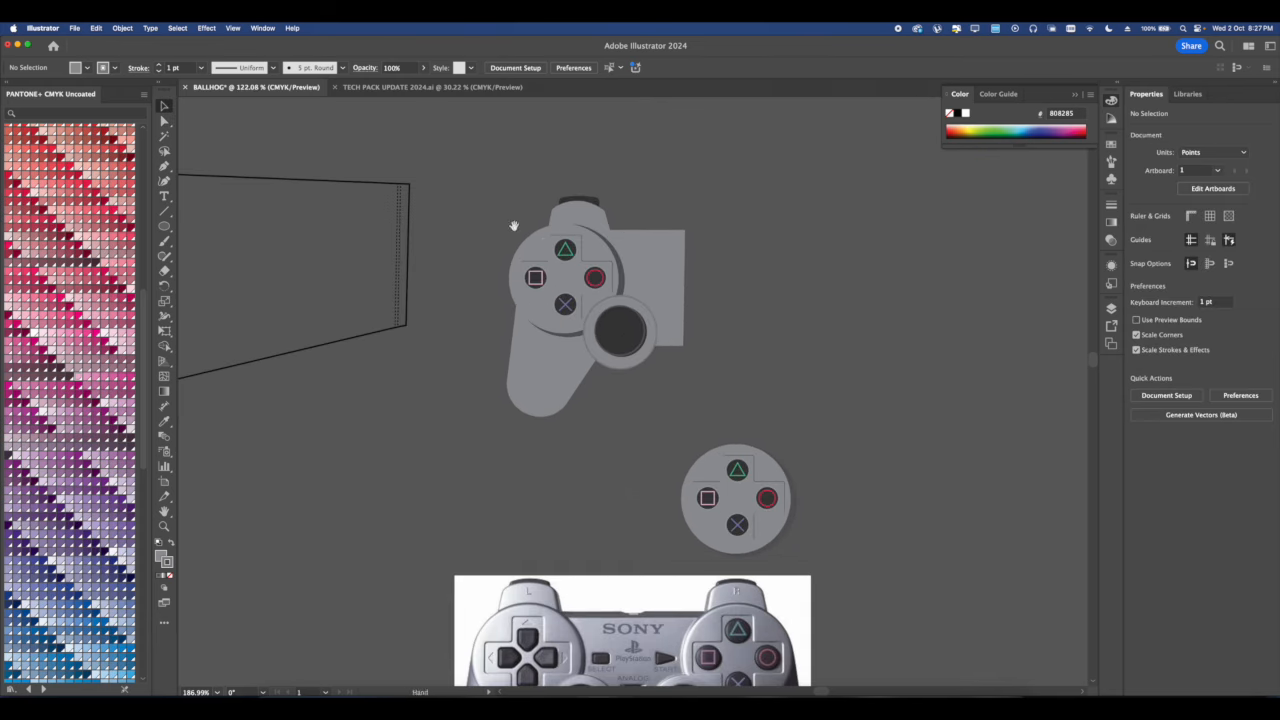
scroll(650, 400, up, 3)
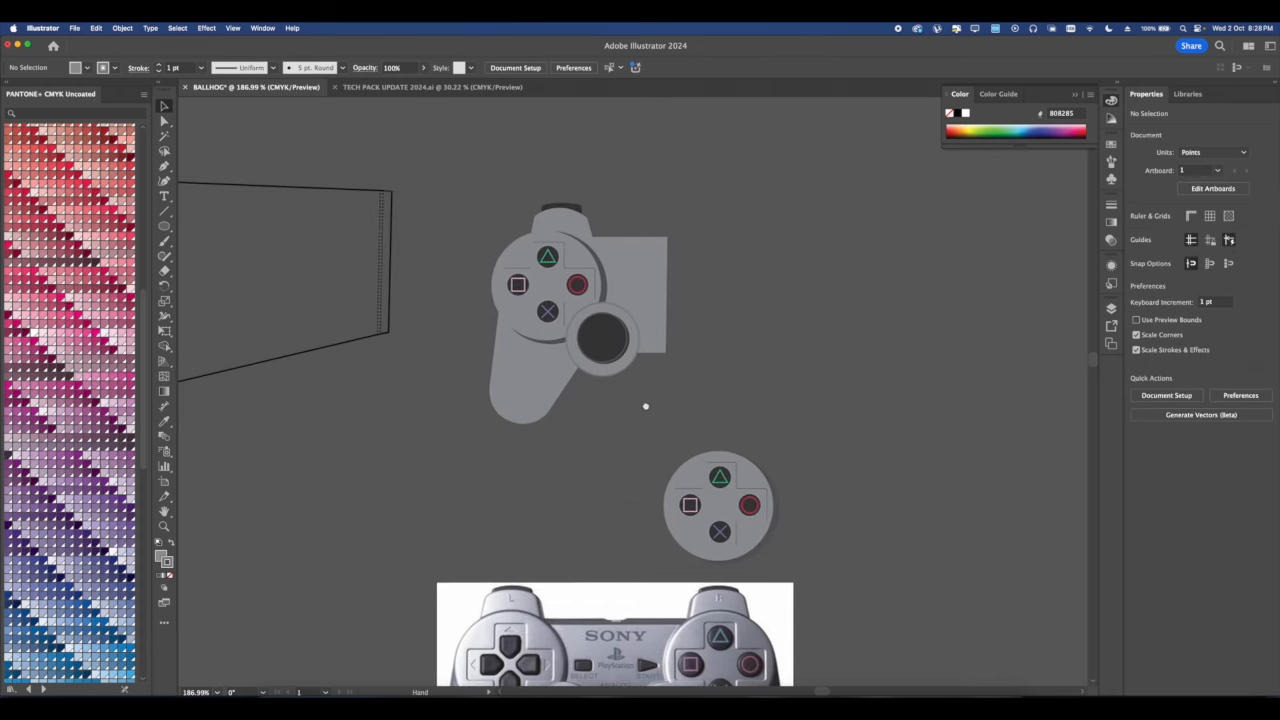
scroll(655, 312, up, 2)
key(super+r)
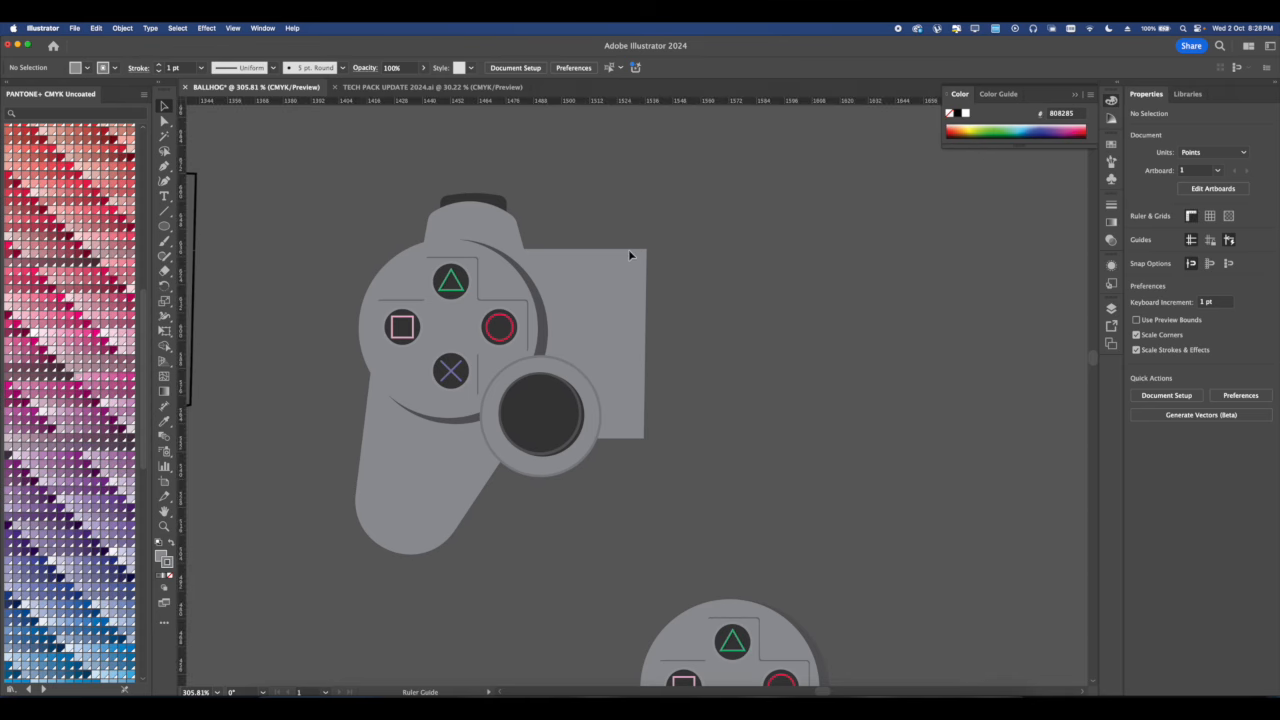
drag(629, 253, 660, 245)
scroll(629, 253, up, 7)
scroll(656, 246, down, 4)
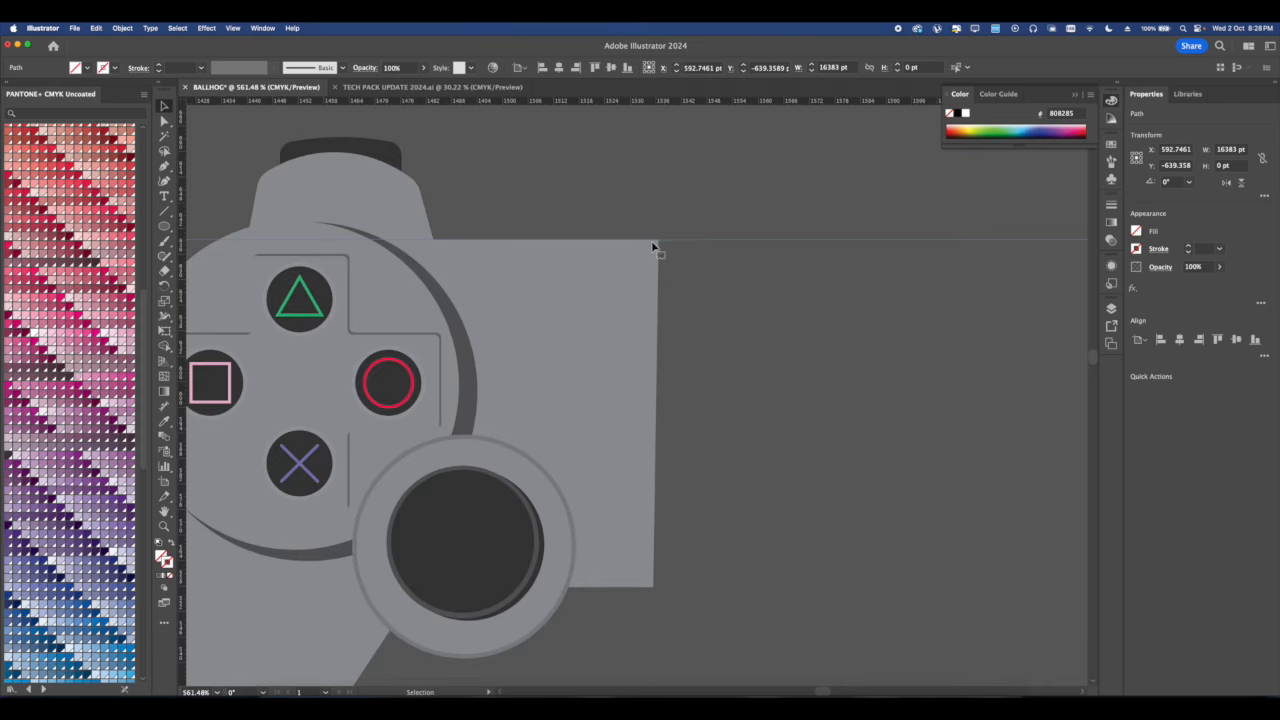
click(741, 297)
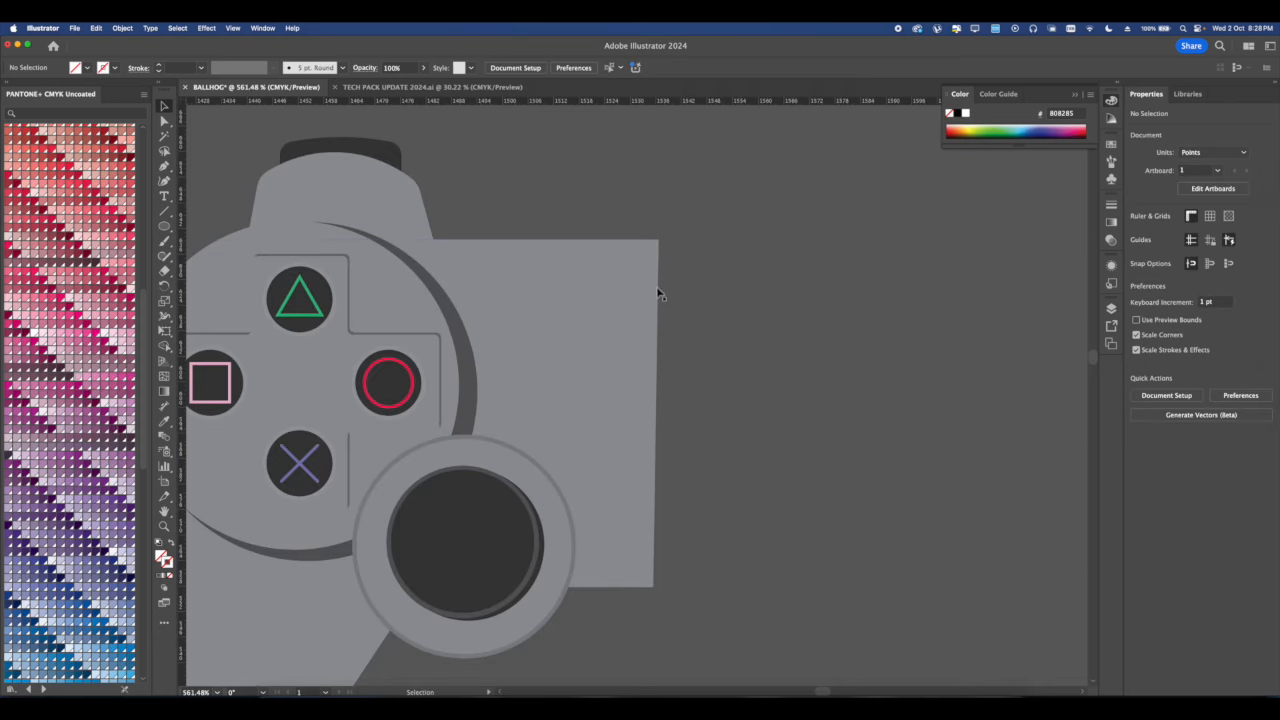
scroll(658, 293, down, 5)
scroll(668, 350, up, 2)
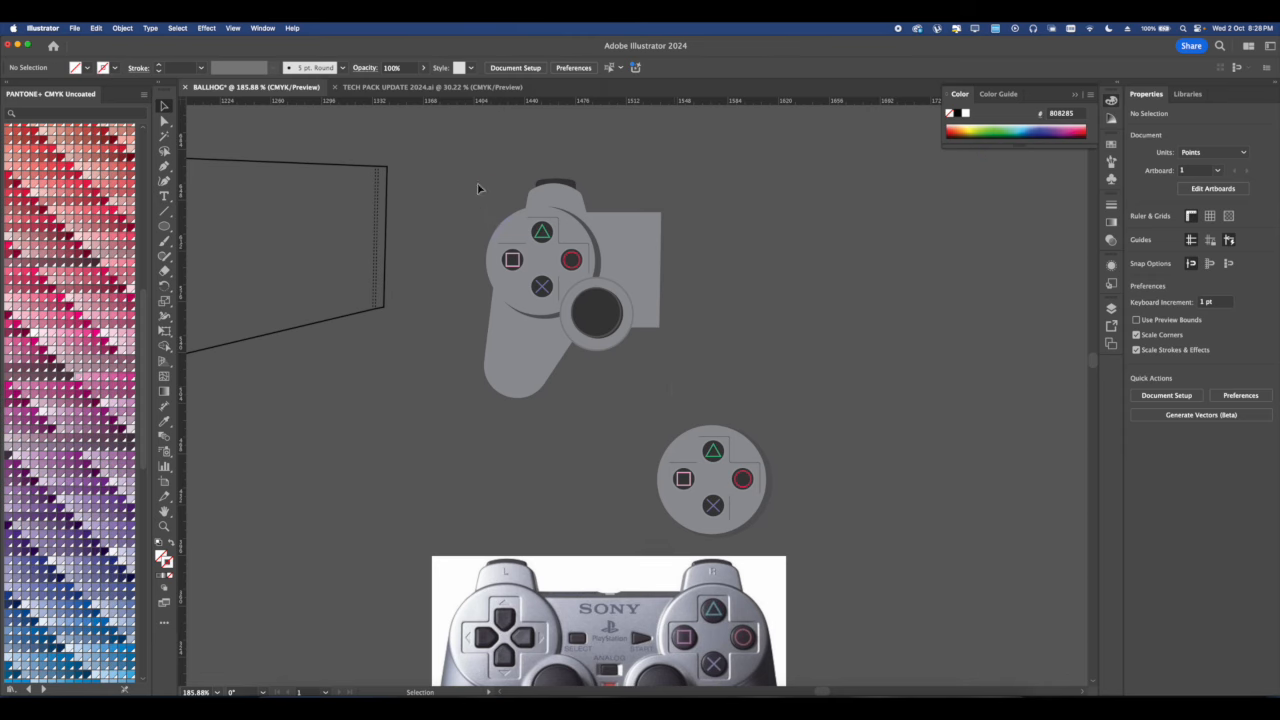
Duplicate the complete half-controller horizontally to its right and reflect the copy across the vertical axis.
scroll(558, 265, down, 1)
click(565, 262)
scroll(568, 268, down, 2)
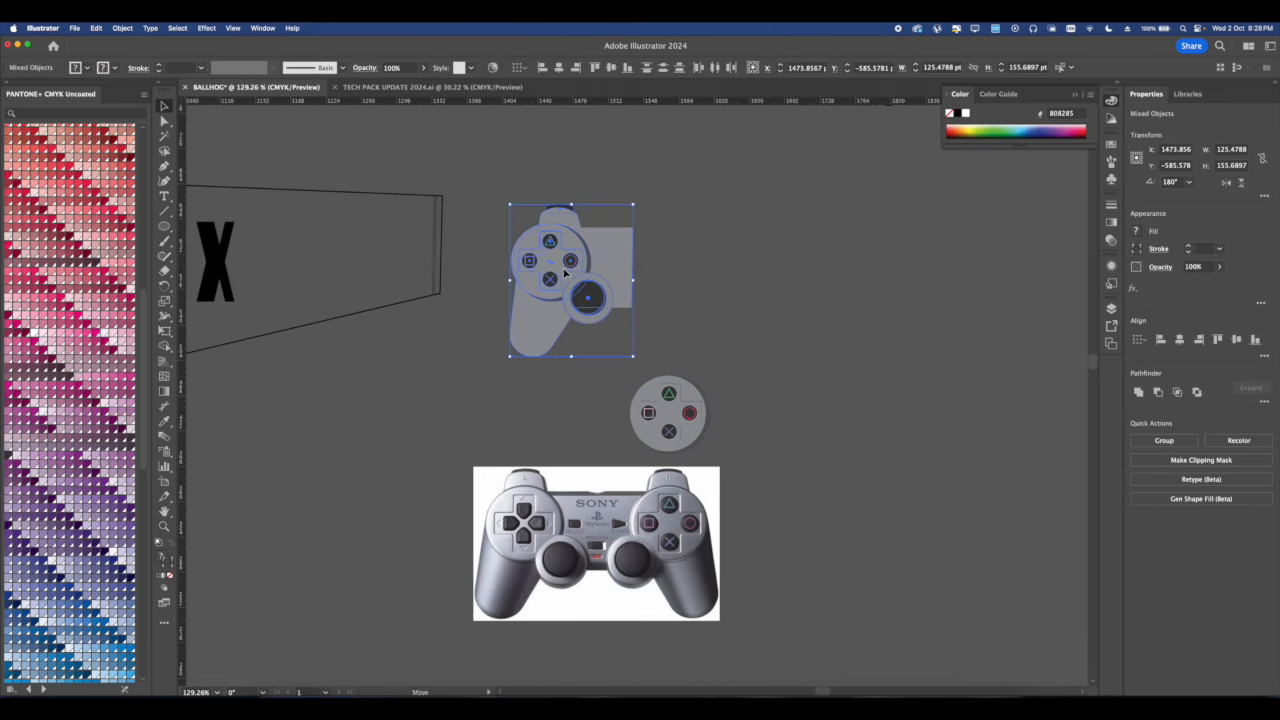
alt+drag(565, 272, 677, 272)
right_click(677, 270)
mouse_move(707, 490)
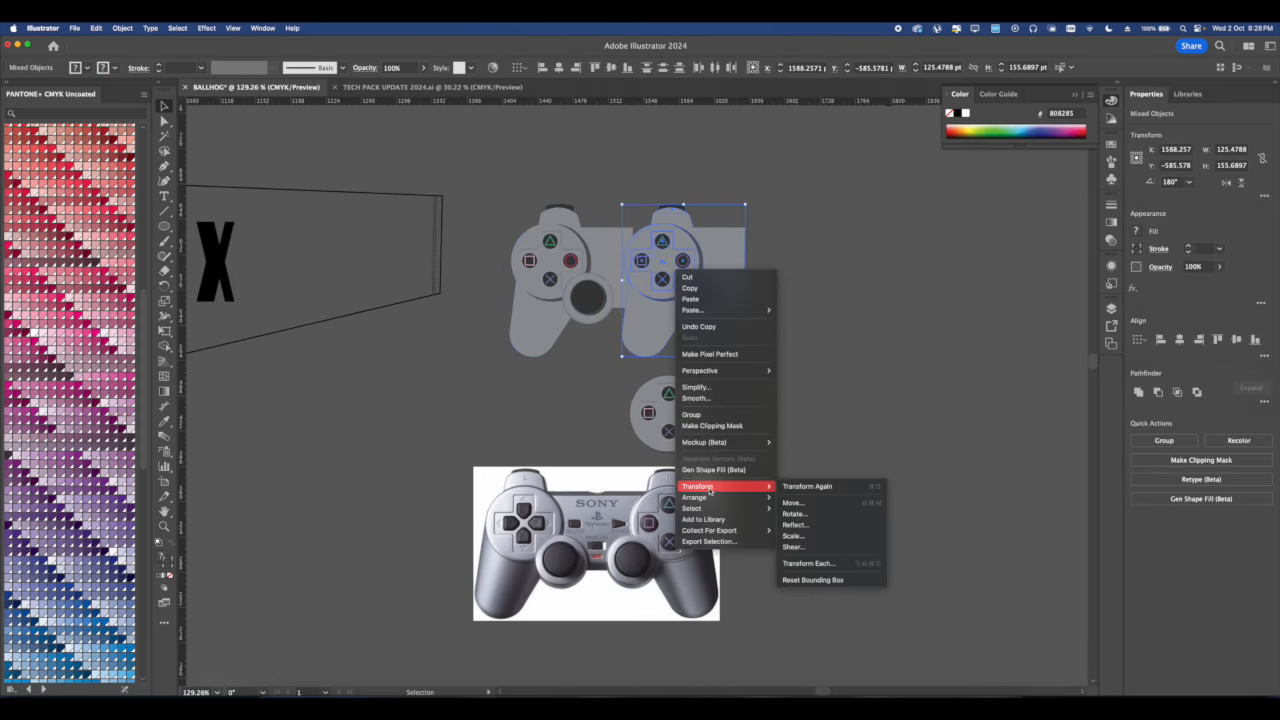
click(816, 526)
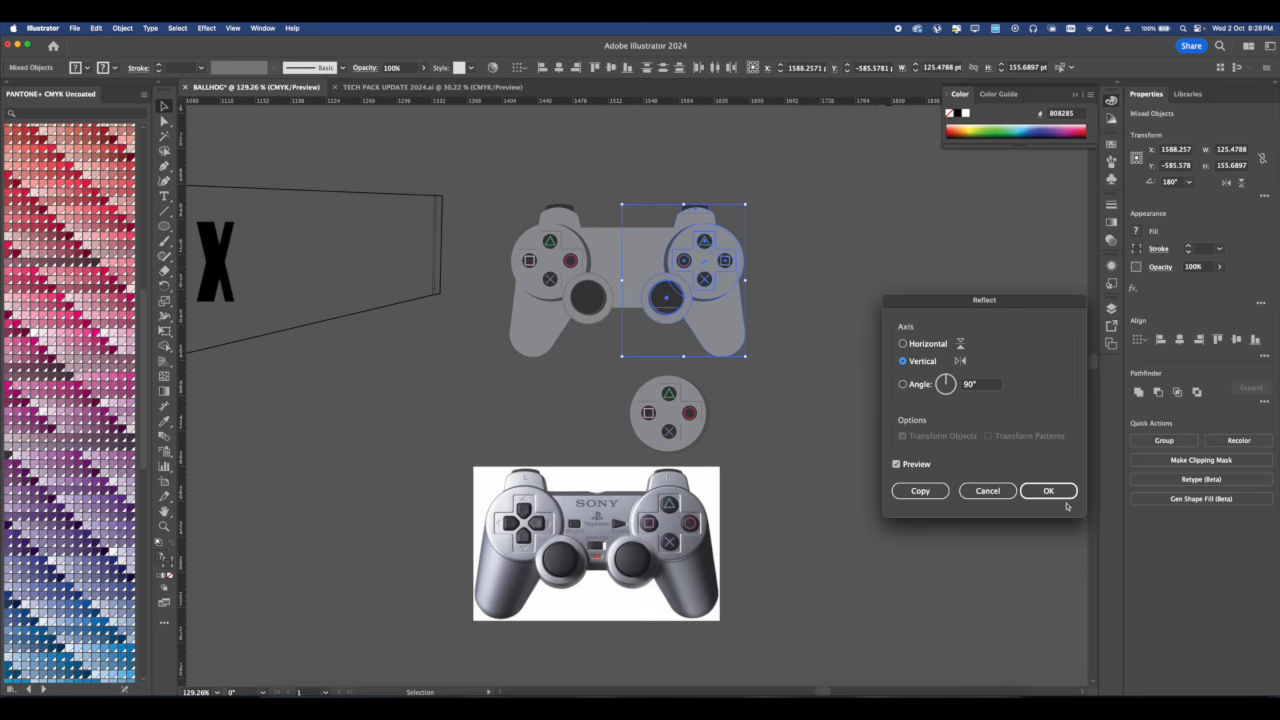
click(1050, 492)
Shift the mirrored half slightly left along the horizontal so that both halves overlap in the centre.
scroll(766, 334, up, 3)
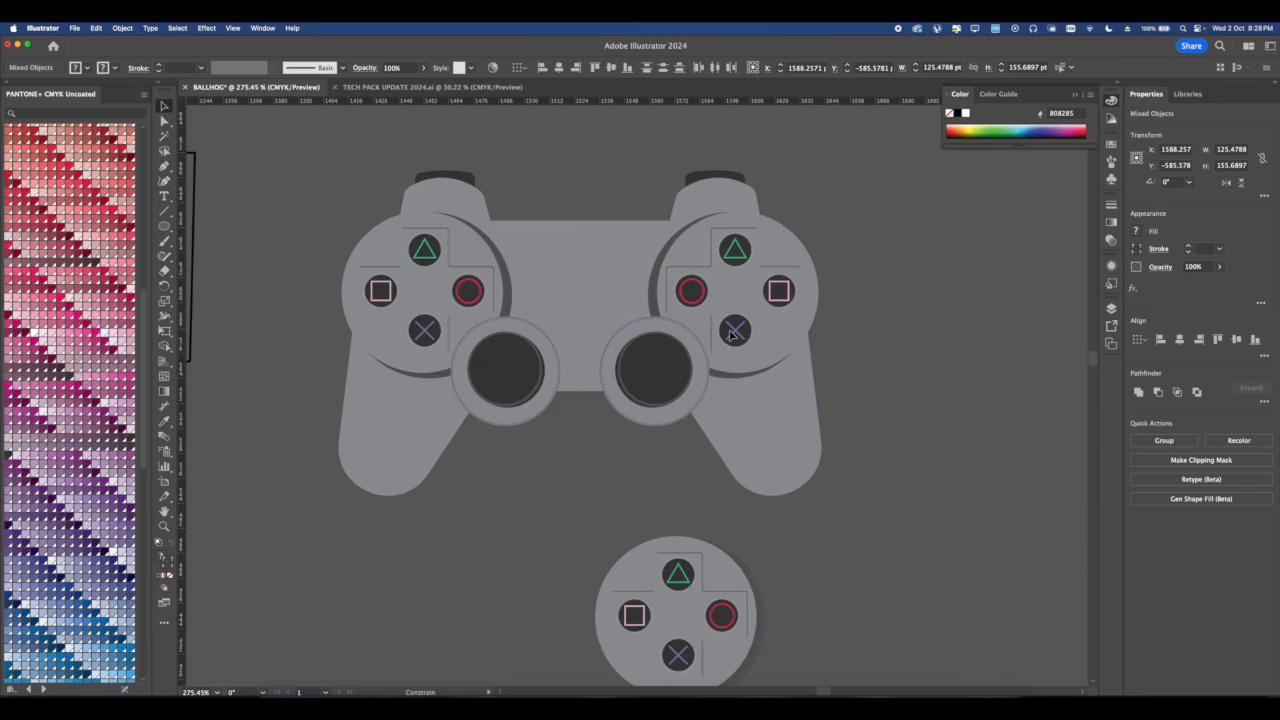
shift+drag(730, 335, 725, 335)
click(643, 456)
key(space)
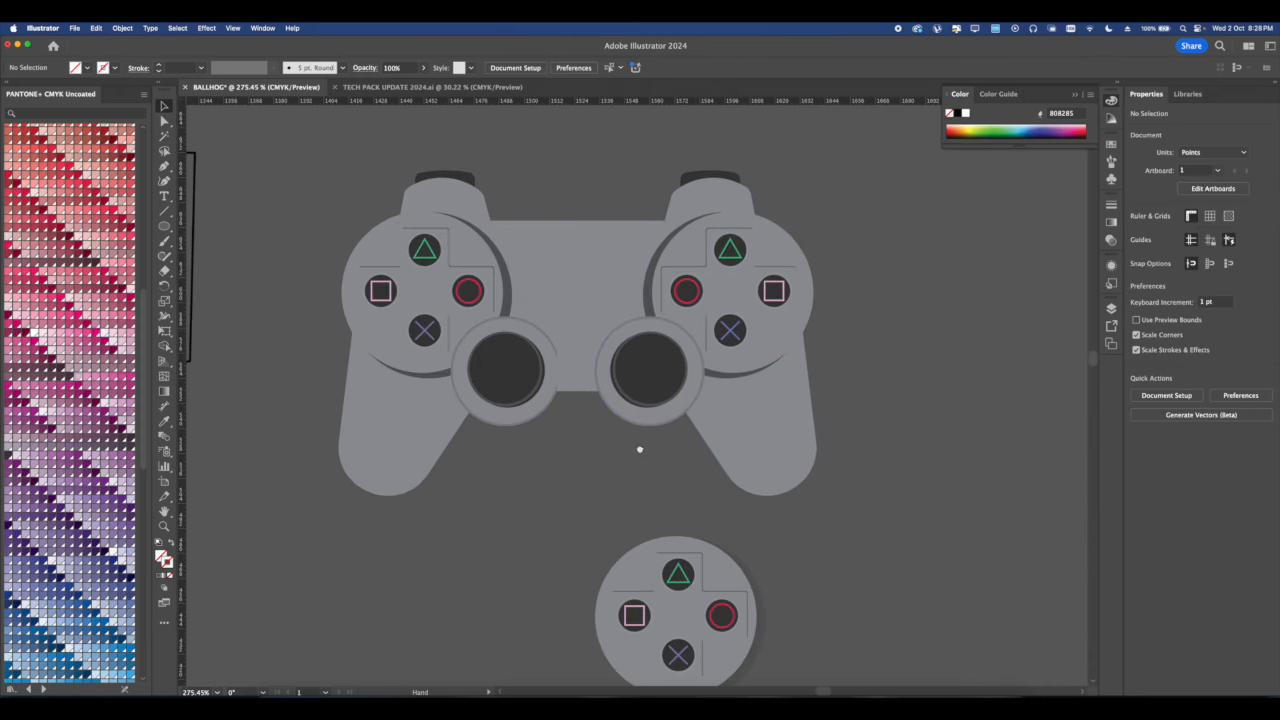
scroll(640, 449, down, 5)
scroll(688, 354, up, 5)
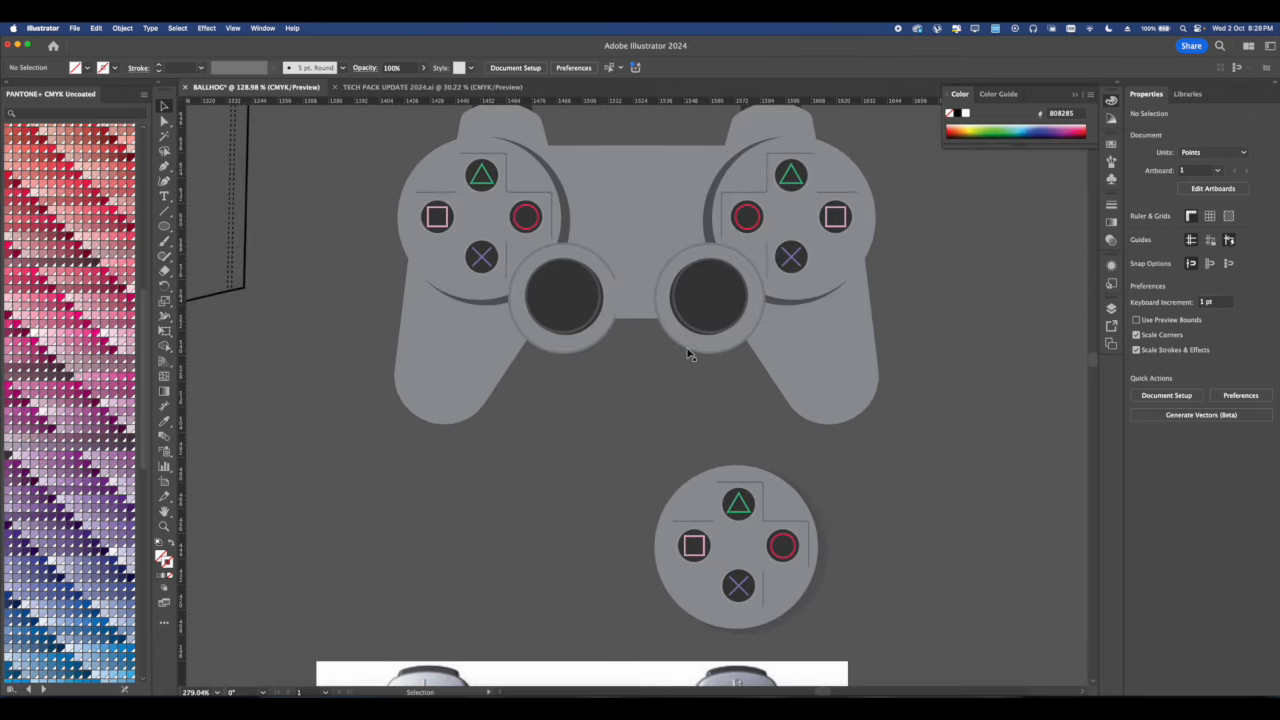
Send the right half's body shape to the back, behind the left analog stick.
click(648, 320)
right_click(640, 300)
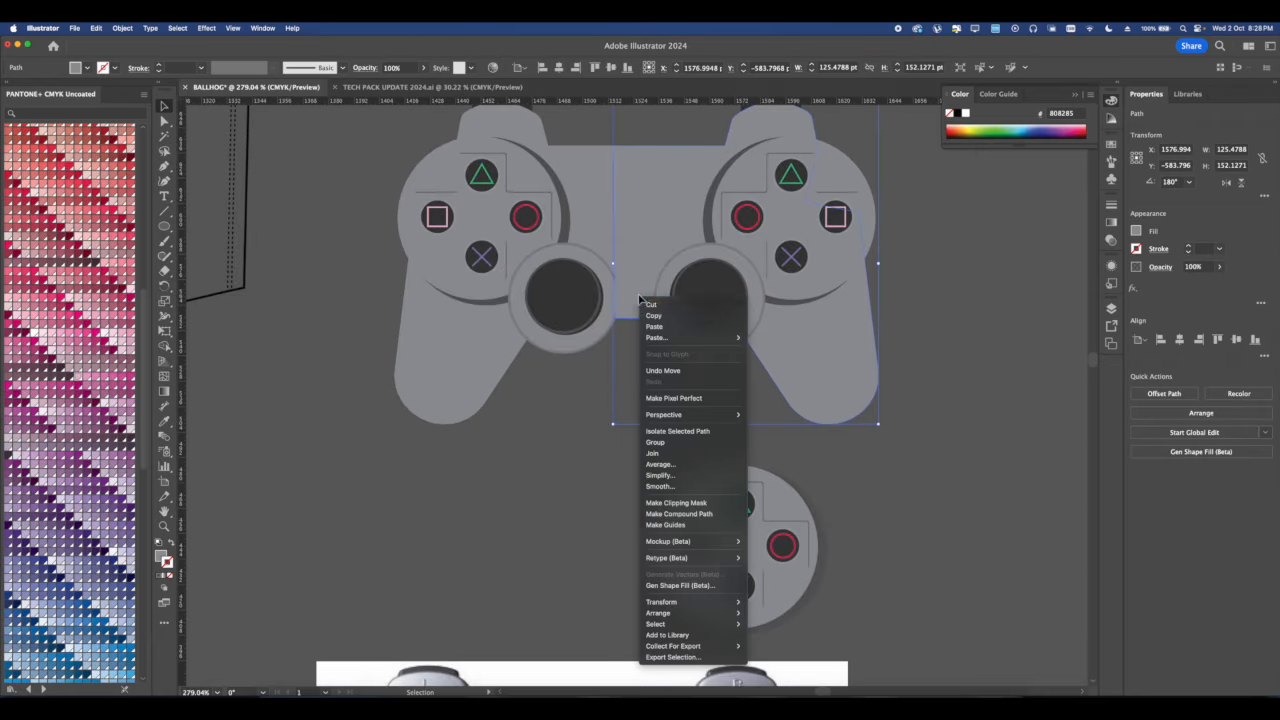
mouse_move(700, 613)
click(766, 646)
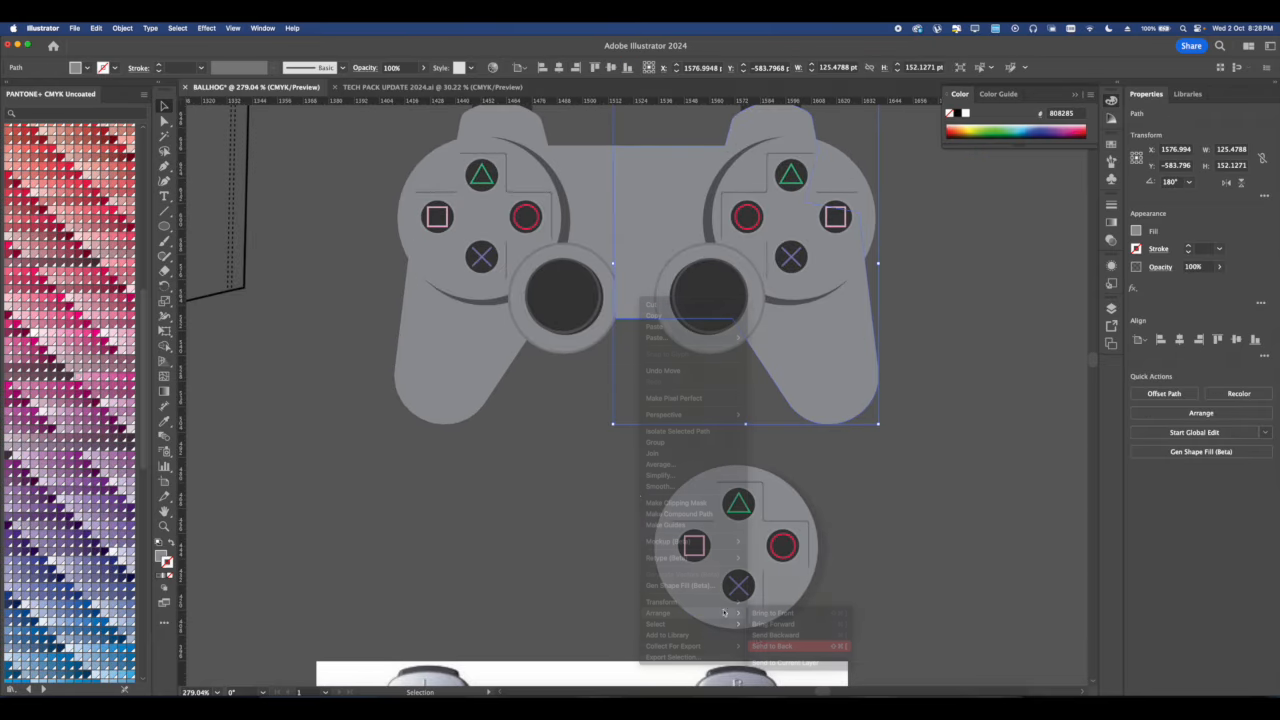
click(628, 486)
scroll(626, 480, down, 3)
drag(626, 474, 634, 428)
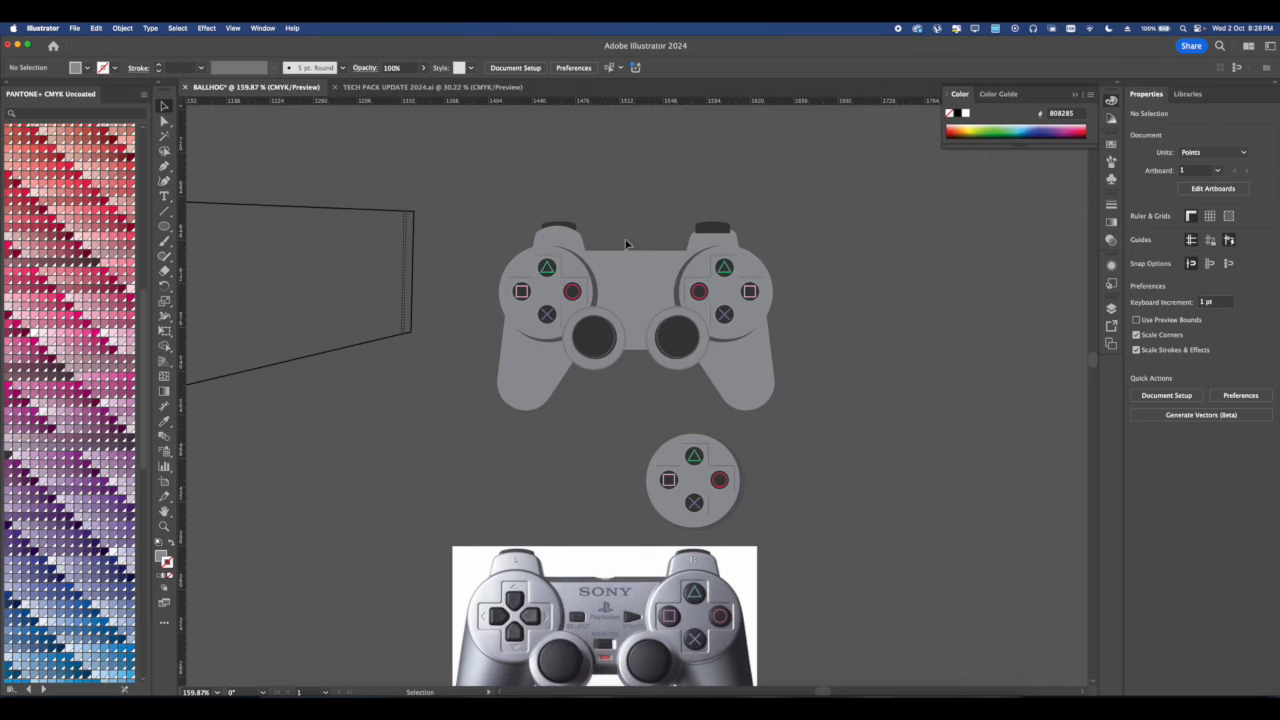
Send the dark shoulder button of the right half to the back, behind the body.
scroll(626, 243, up, 3)
right_click(808, 210)
mouse_move(845, 525)
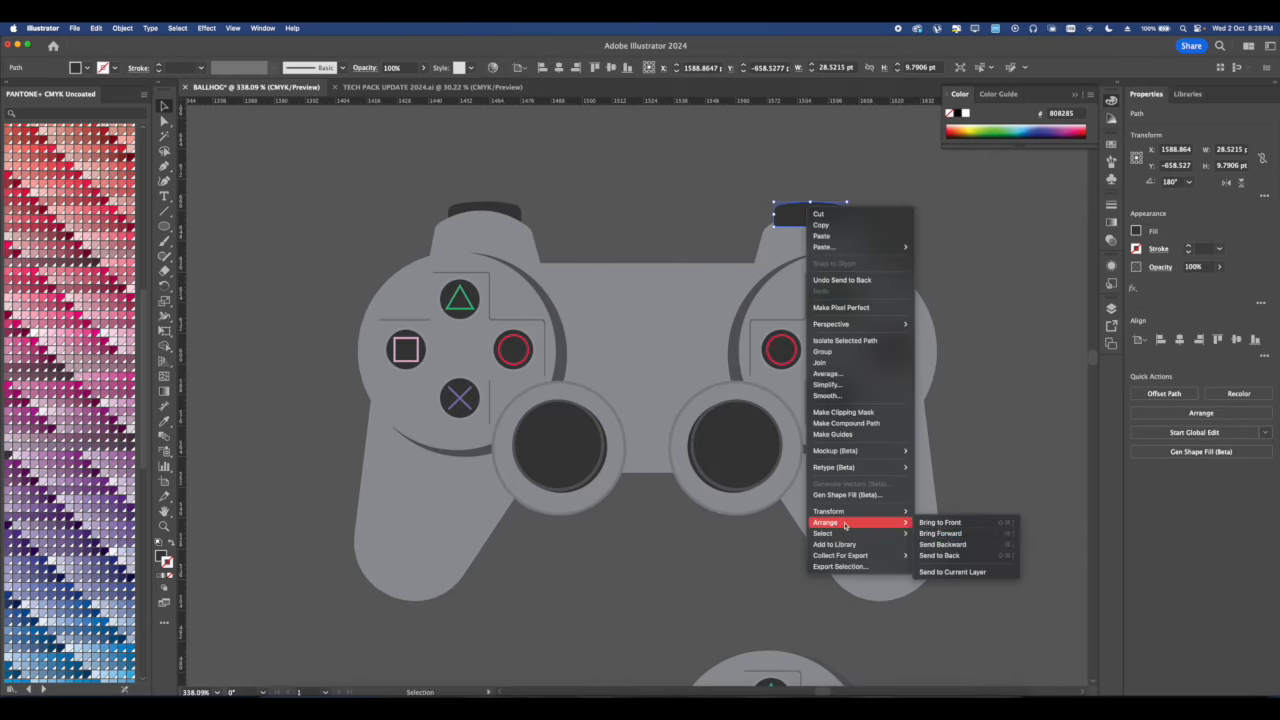
click(939, 555)
click(634, 591)
scroll(667, 563, down, 4)
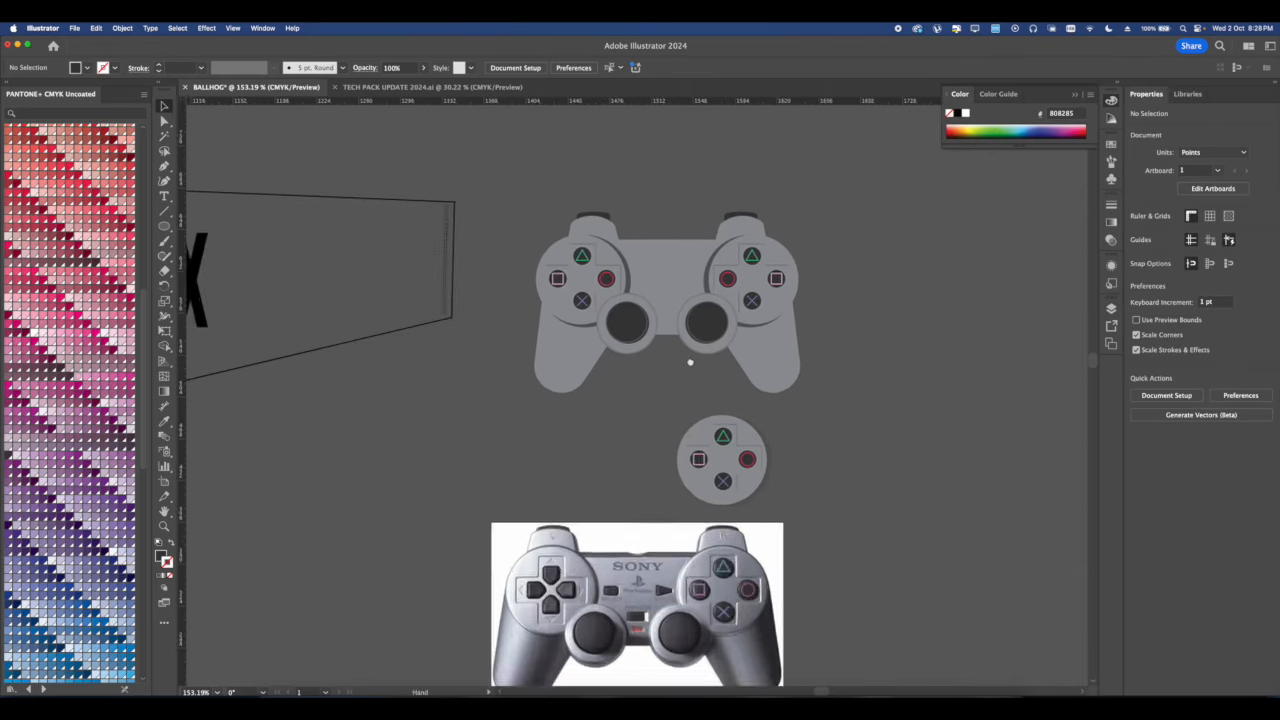
Move the entire vector controller to the empty area just below the reference photo.
scroll(689, 355, down, 2)
click(752, 356)
click(826, 372)
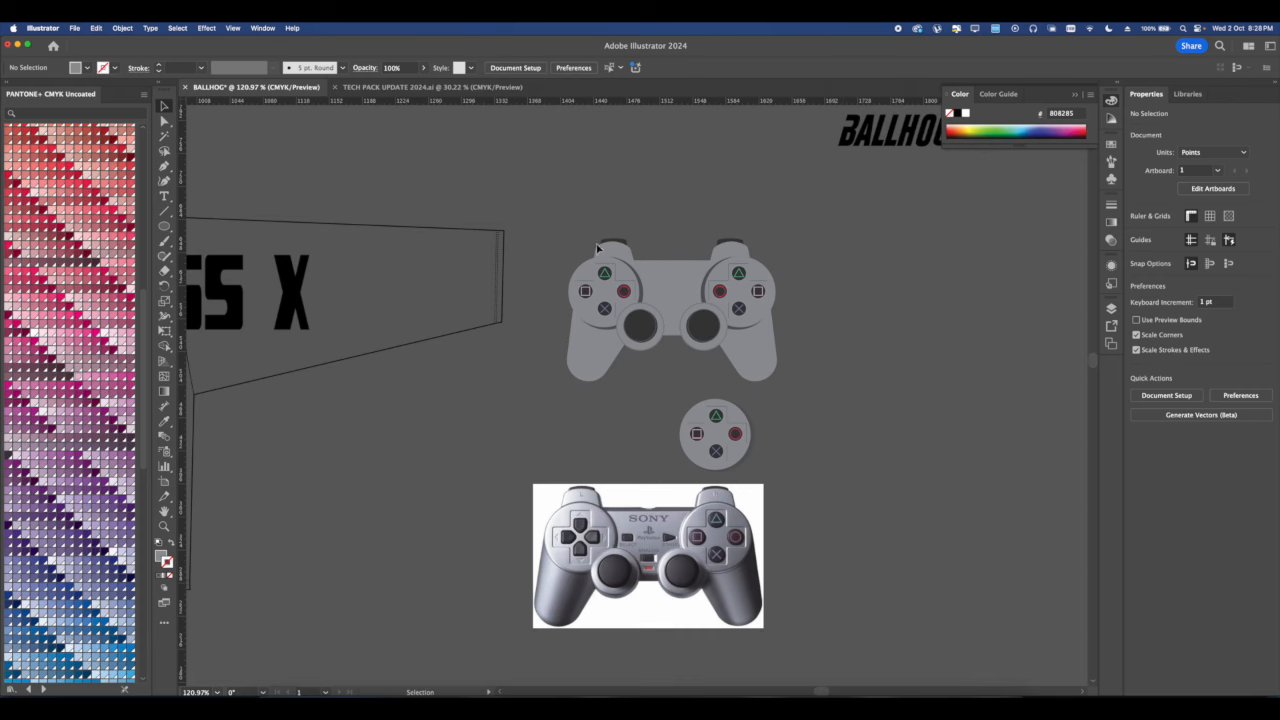
drag(597, 248, 652, 558)
scroll(654, 274, down, 2)
scroll(655, 558, down, 3)
drag(723, 389, 695, 459)
key(super+shift+a)
scroll(660, 489, up, 5)
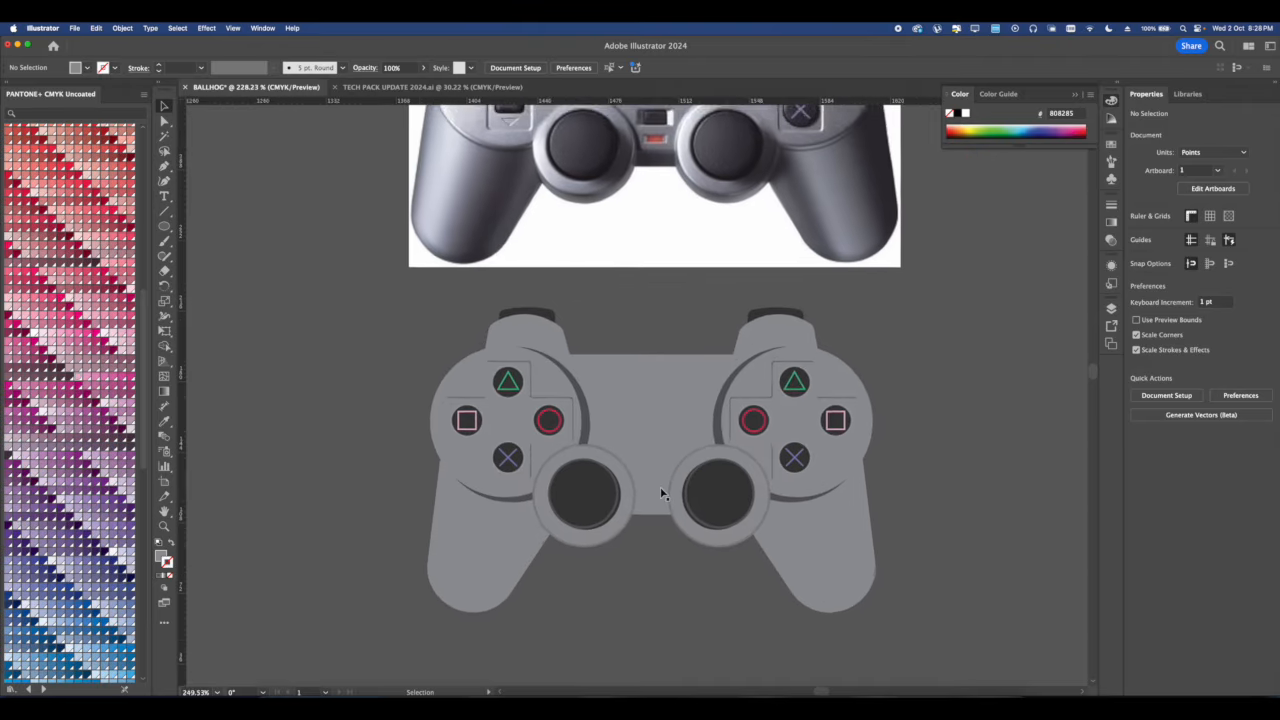
Duplicate the BALLHOG text onto the controller and bring the copy to the front.
scroll(660, 493, down, 8)
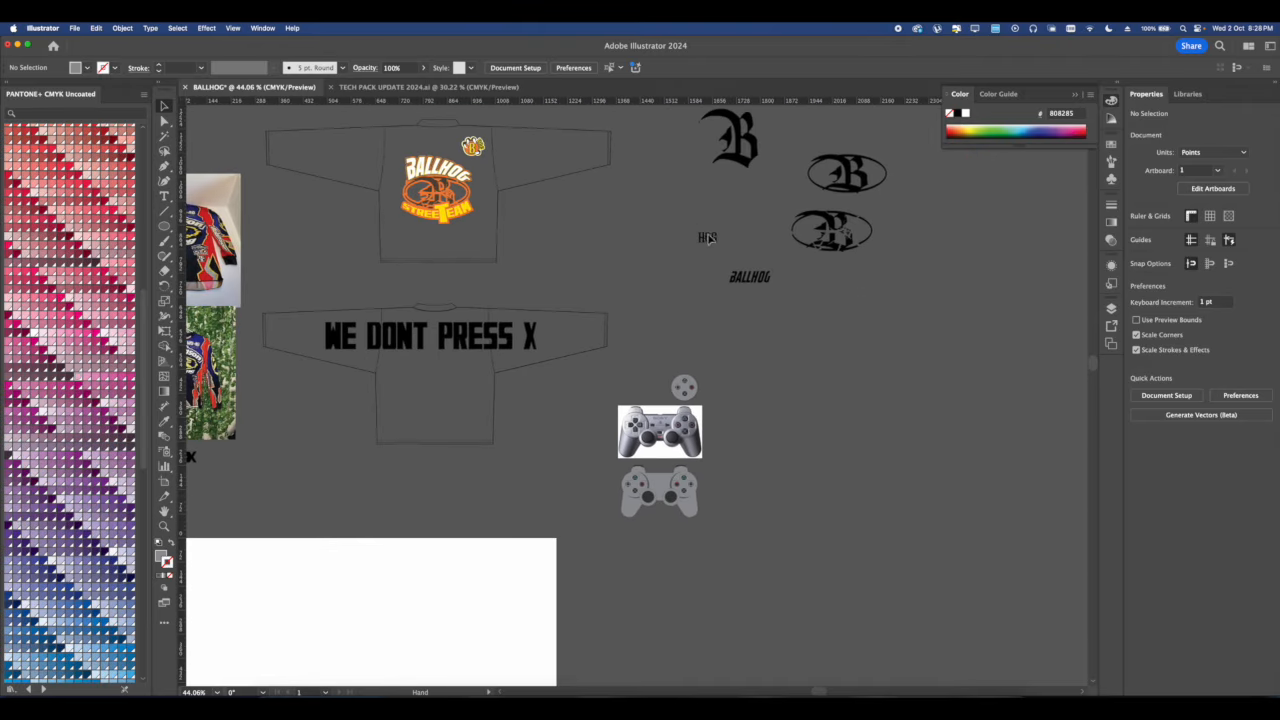
alt+drag(746, 284, 846, 283)
scroll(648, 513, up, 6)
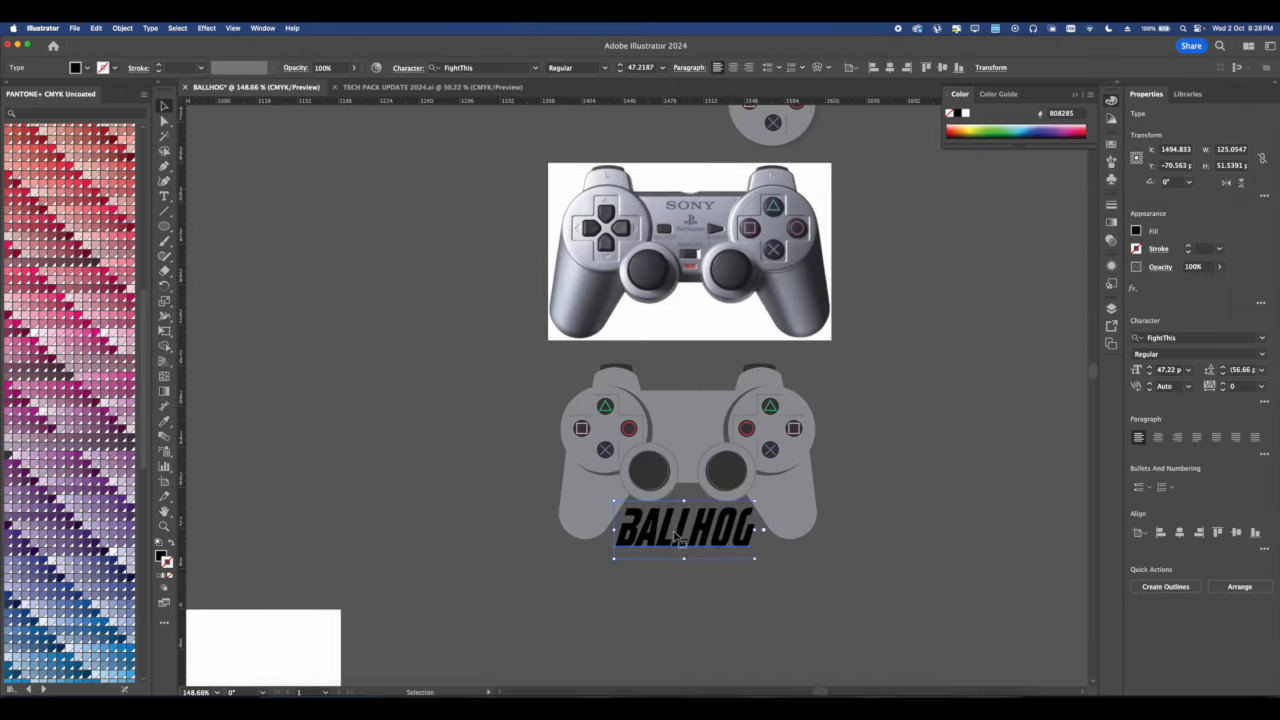
right_click(676, 522)
mouse_move(720, 641)
click(802, 636)
Scale the BALLHOG text to about 56 pt wide and centre it between the button groups, above the analog sticks.
shift+drag(686, 558, 696, 427)
scroll(696, 427, up, 4)
scroll(698, 430, up, 2)
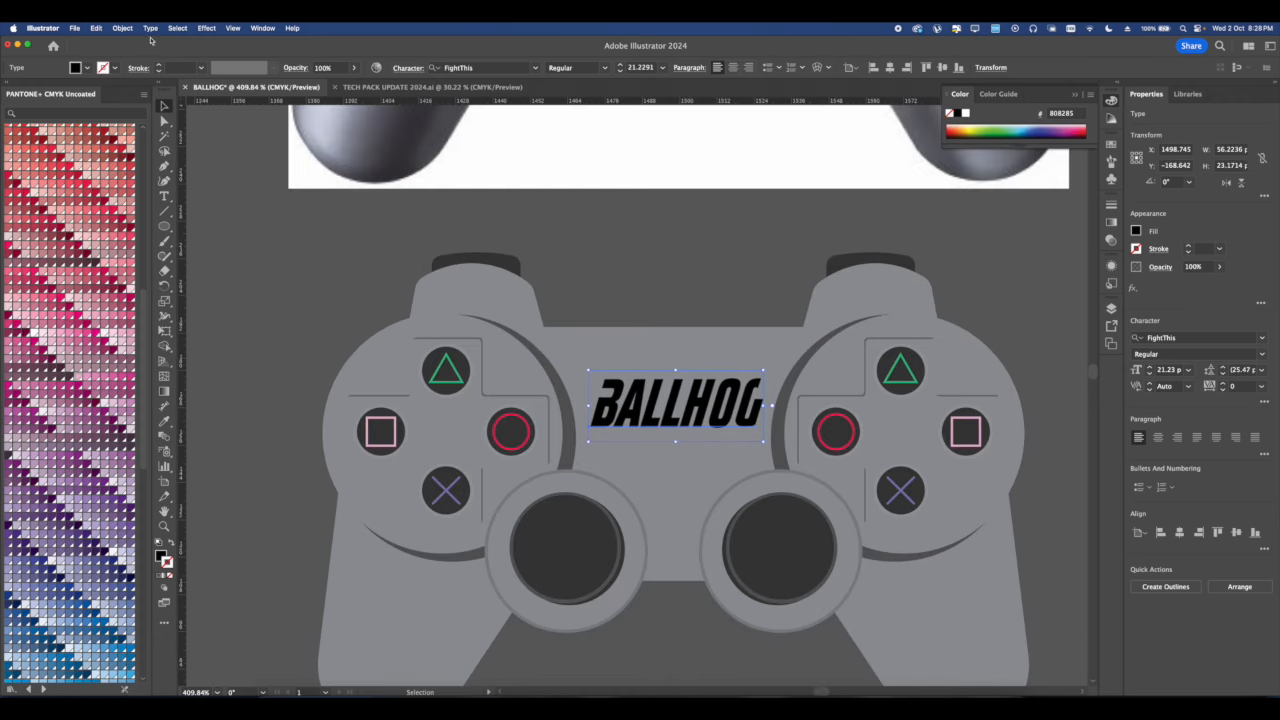
Expand the object and fill of the BALLHOG text on the controller.
click(122, 28)
click(166, 167)
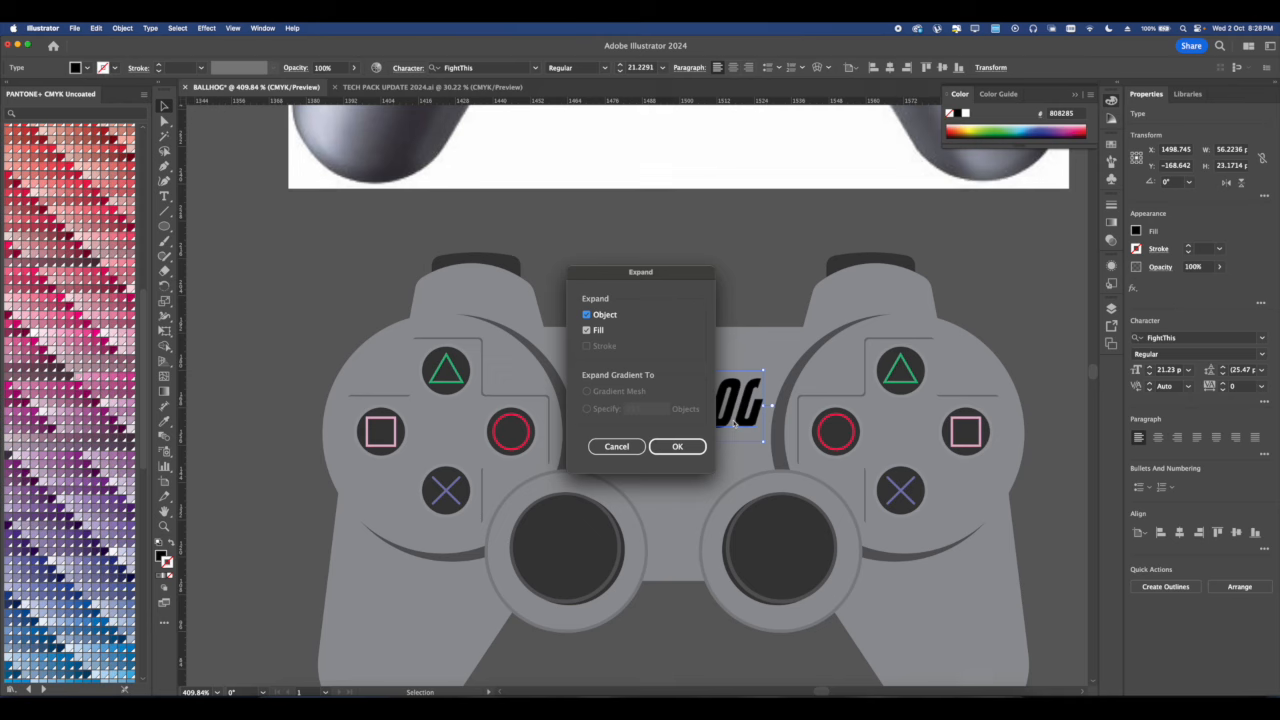
click(677, 447)
scroll(680, 446, down, 4)
Group all the controller shapes together with the BALLHOG lettering.
drag(543, 362, 832, 532)
scroll(800, 534, down, 1)
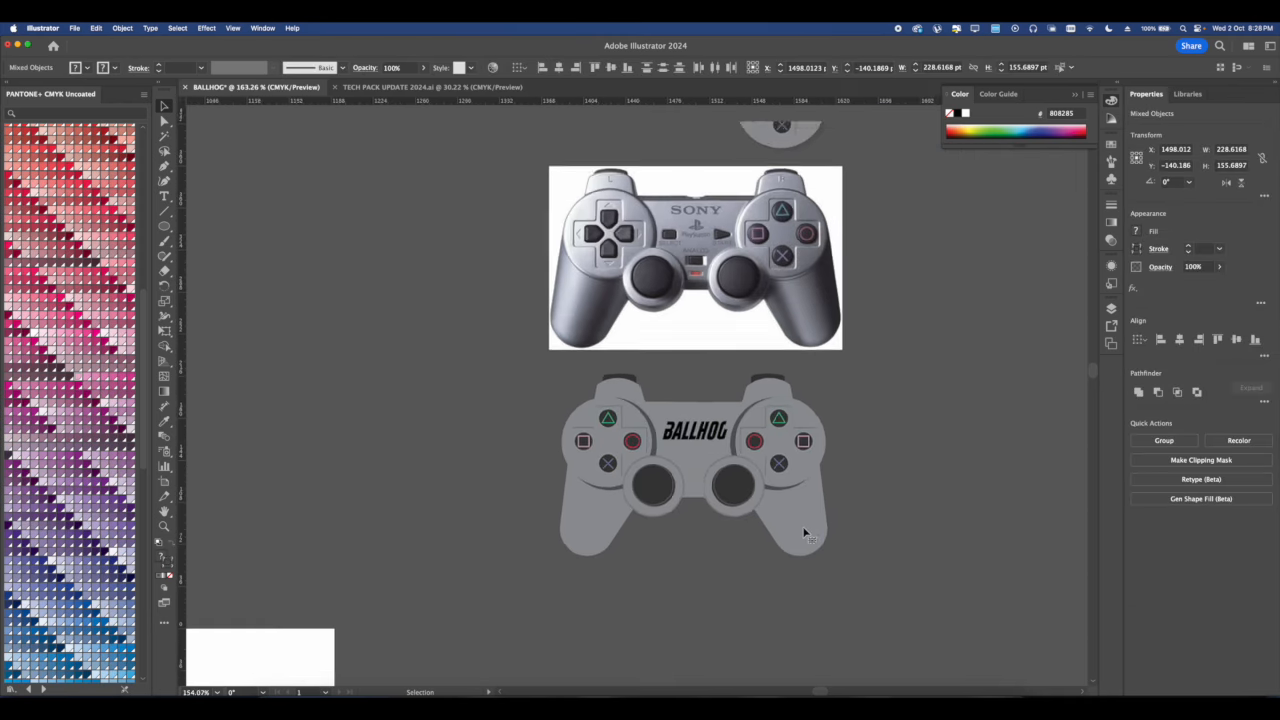
scroll(804, 533, down, 2)
key(super+g)
Move the grouped controller onto the jersey back, centred below the WE DONT PRESS X text.
scroll(800, 530, down, 3)
mouse_move(795, 490)
mouse_down()
mouse_move(753, 441)
mouse_move(528, 385)
mouse_up()
scroll(525, 390, up, 3)
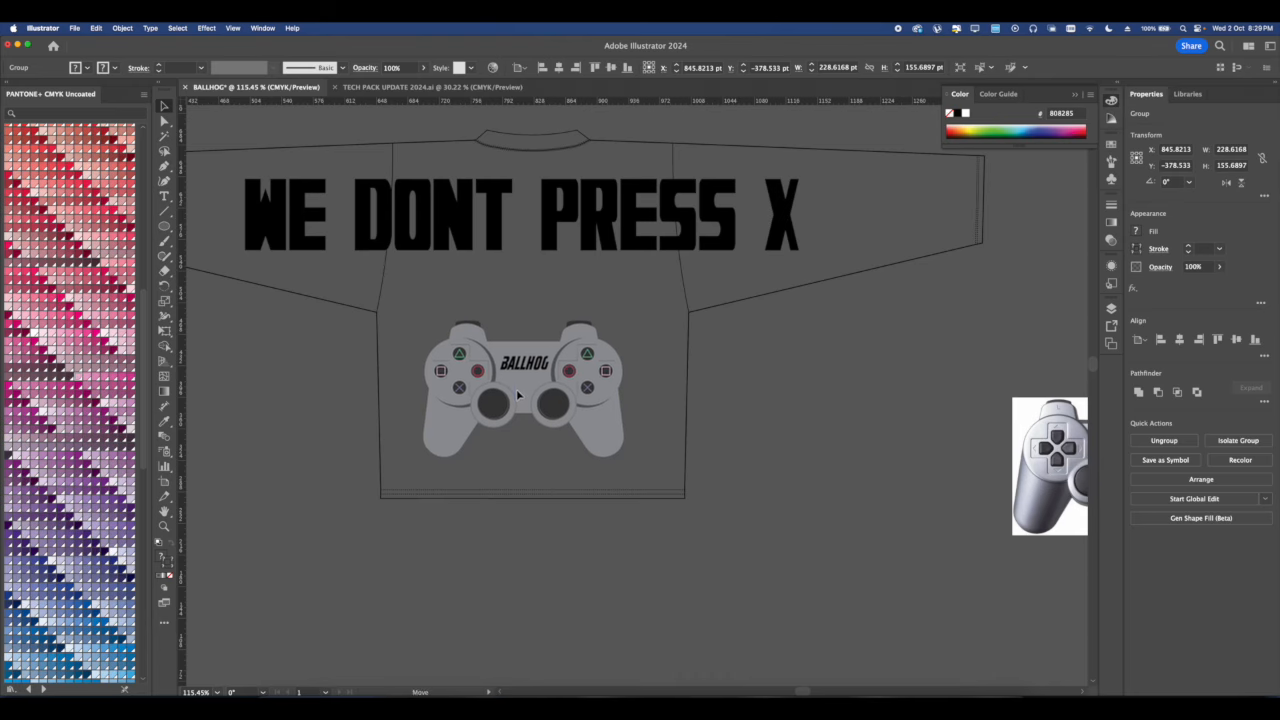
scroll(517, 395, down, 4)
drag(576, 457, 560, 446)
click(641, 466)
Delete the WE DONT PRESS X slogan from the jersey back above the controller.
scroll(663, 451, right, 1)
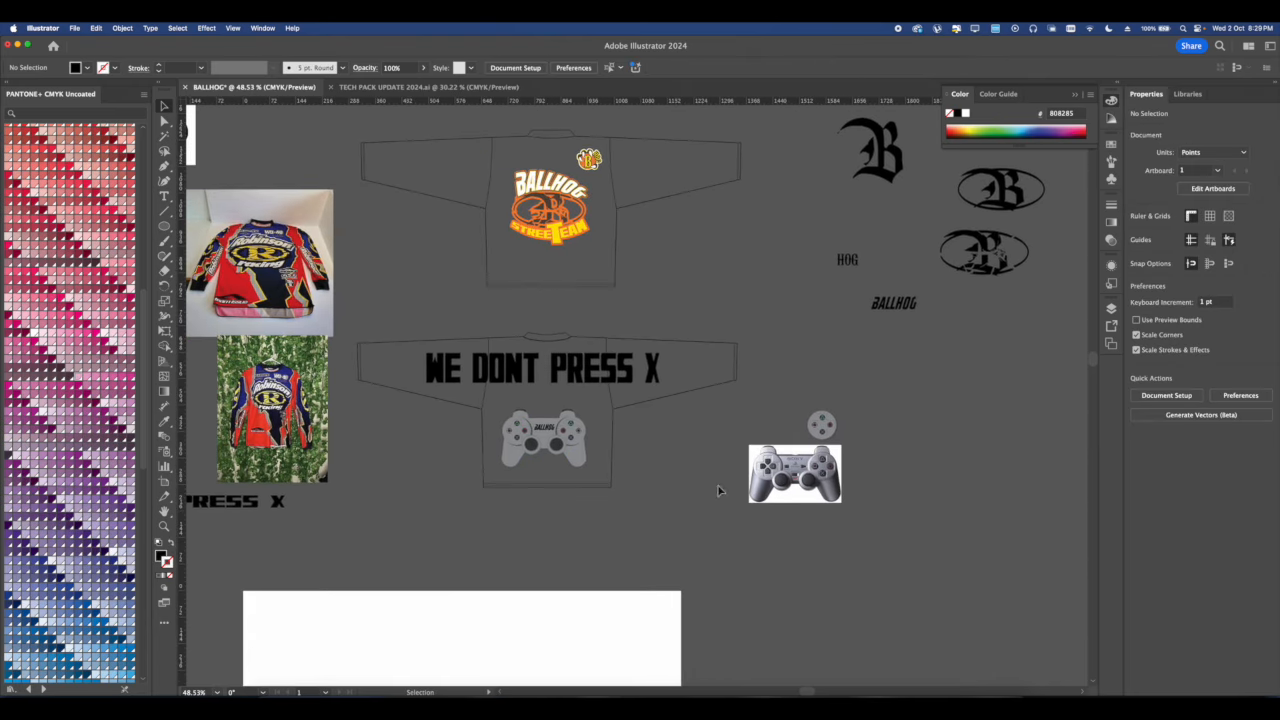
scroll(541, 385, up, 2)
click(546, 378)
scroll(556, 382, down, 2)
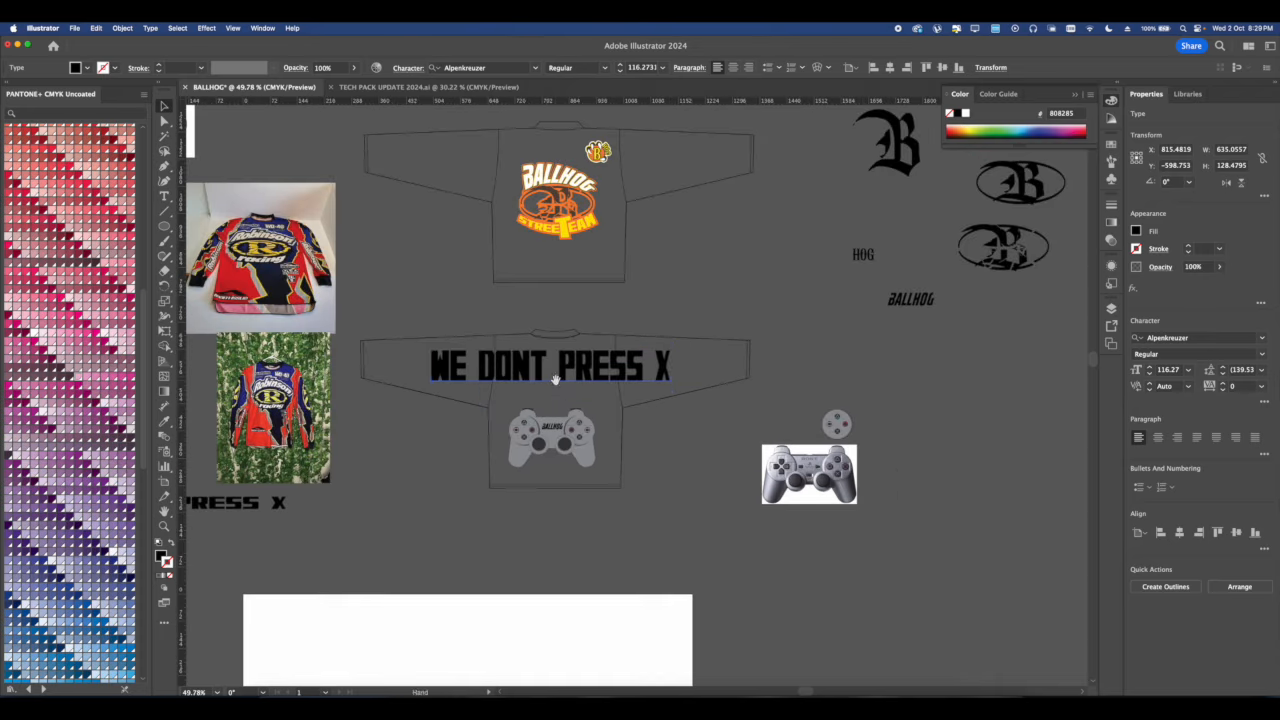
key(Delete)
Nudge the grouped controller slightly down on the jersey back and deselect it.
scroll(570, 390, up, 3)
click(520, 415)
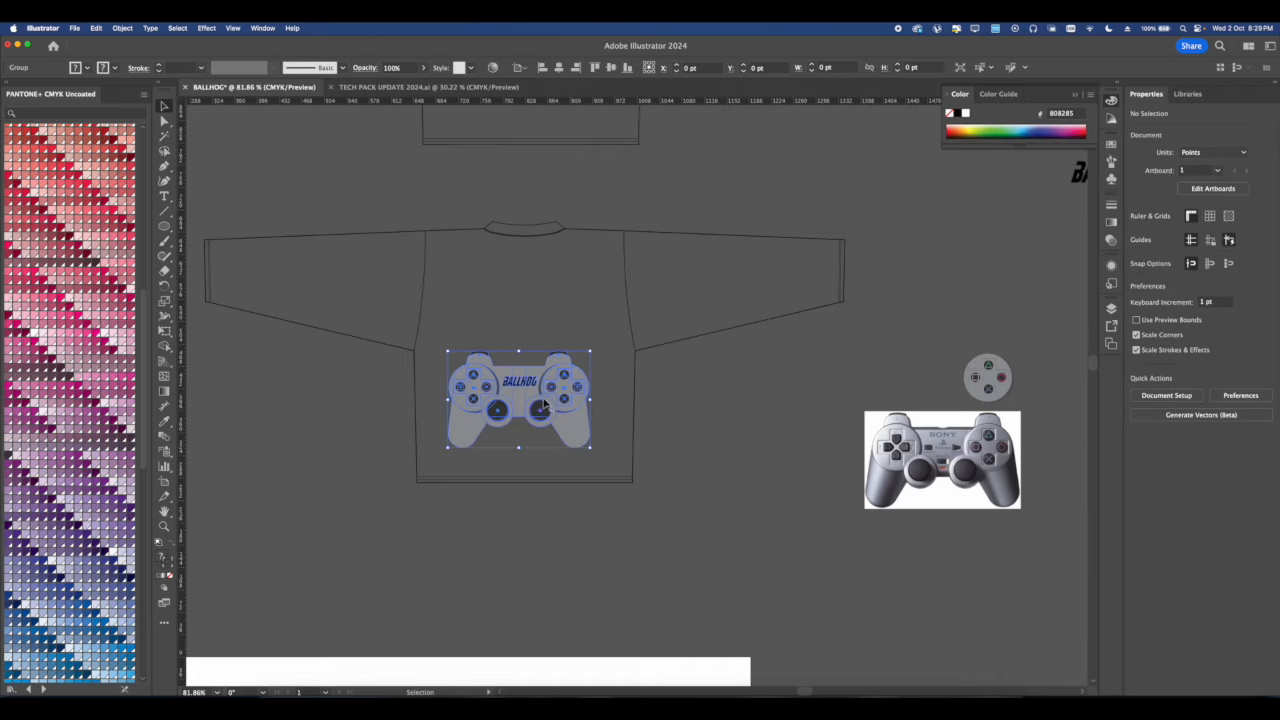
scroll(517, 413, up, 2)
key(Down)
key(Down)
key(Down)
click(760, 417)
scroll(585, 408, down, 2)
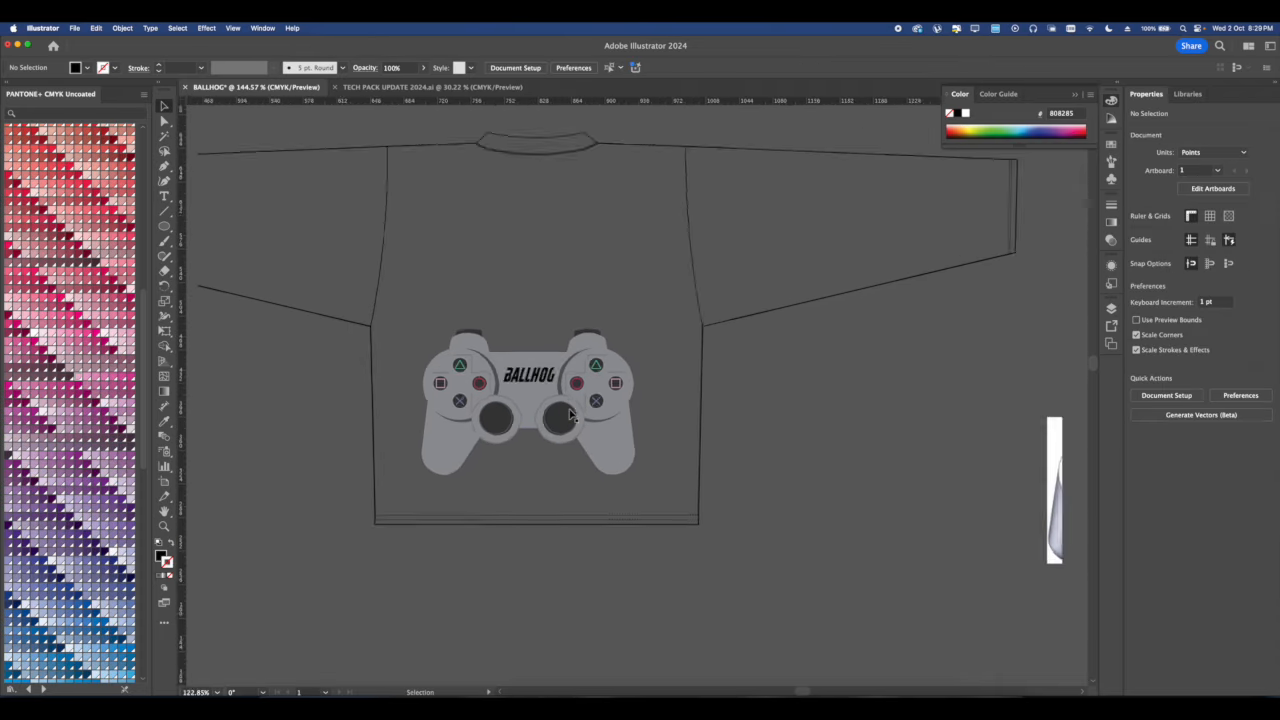
Isolate the controller group and recolour its BALLHOG lettering with the light grey sampled from the controller artwork.
scroll(591, 410, up, 4)
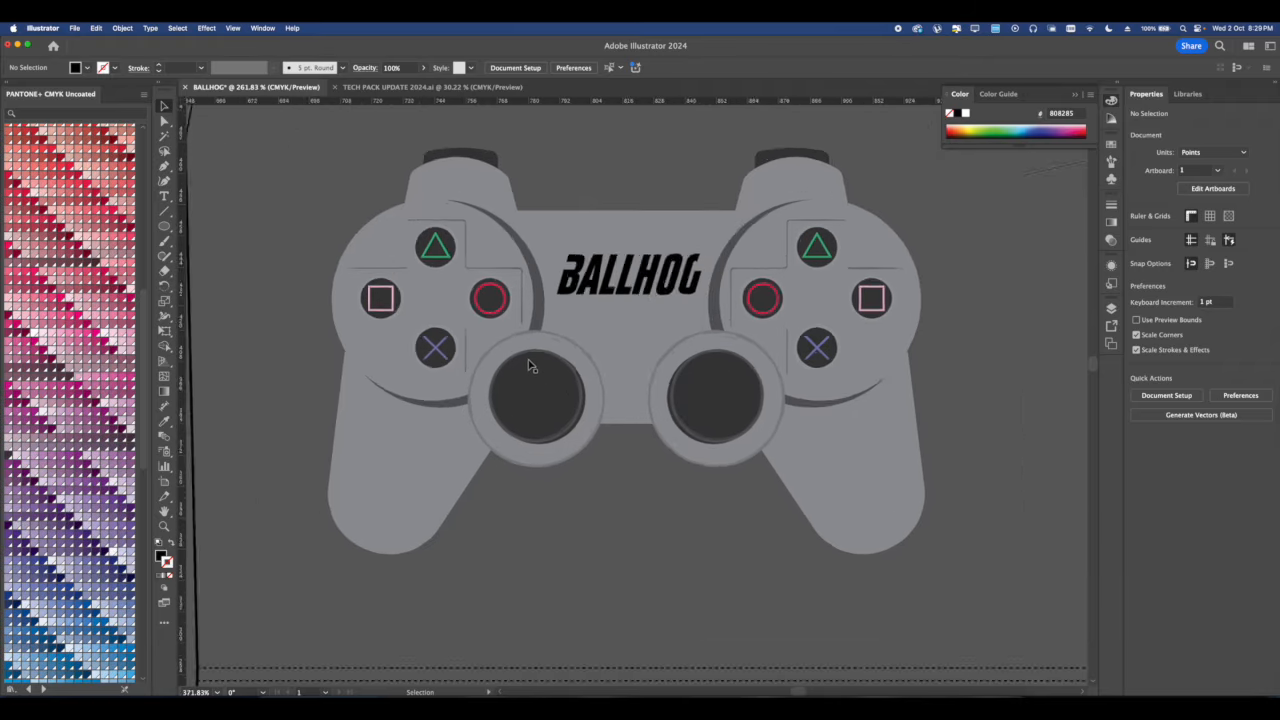
drag(548, 361, 585, 363)
scroll(571, 363, down, 2)
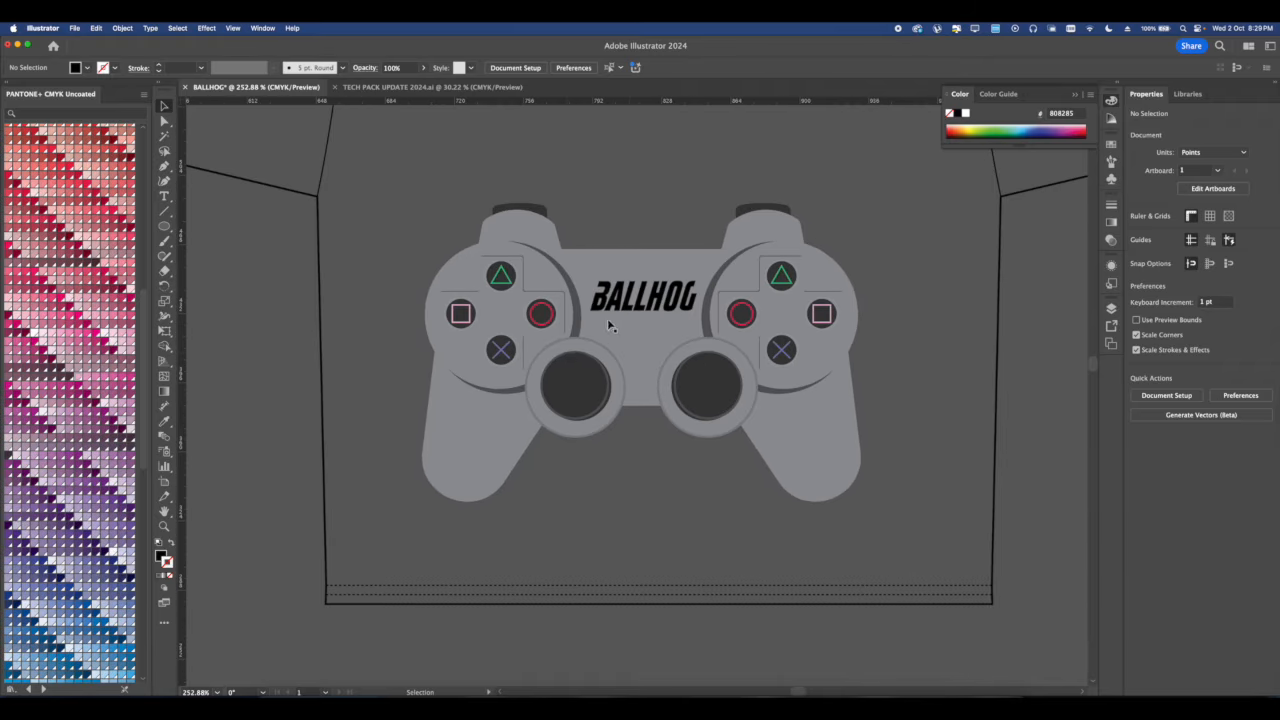
click(637, 306)
double_click(637, 306)
click(637, 300)
scroll(615, 312, up, 2)
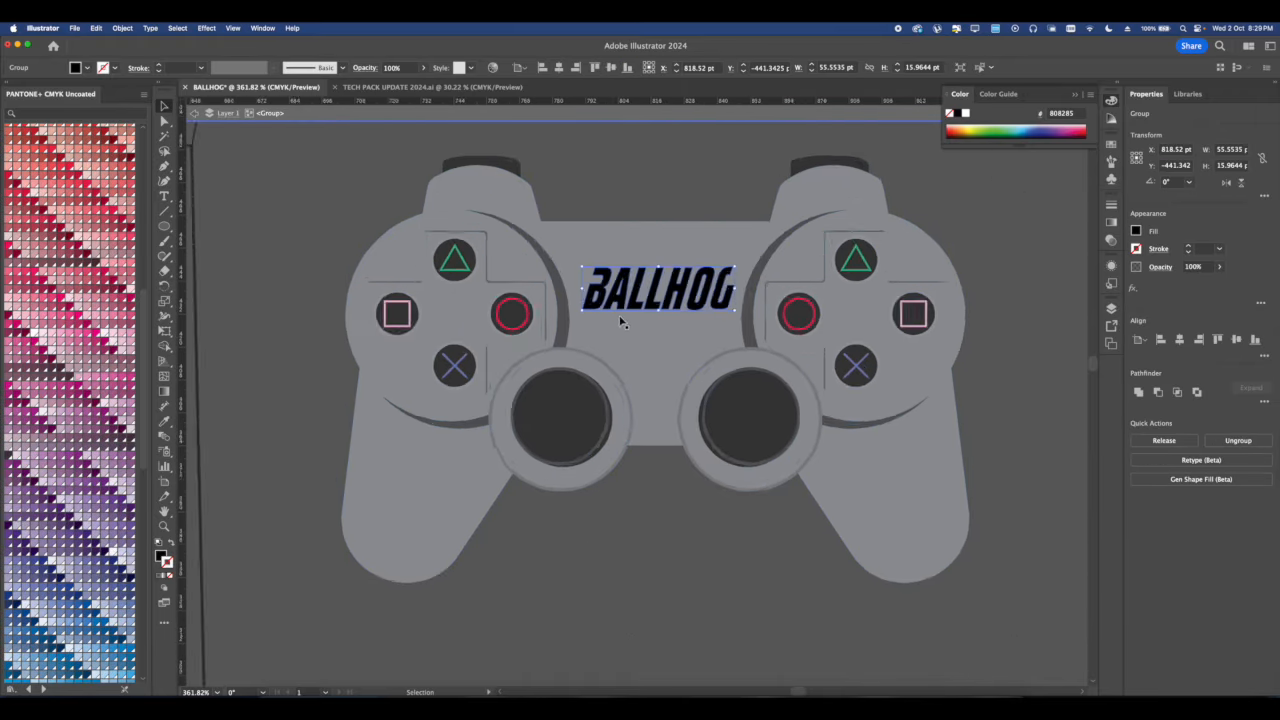
scroll(454, 318, up, 2)
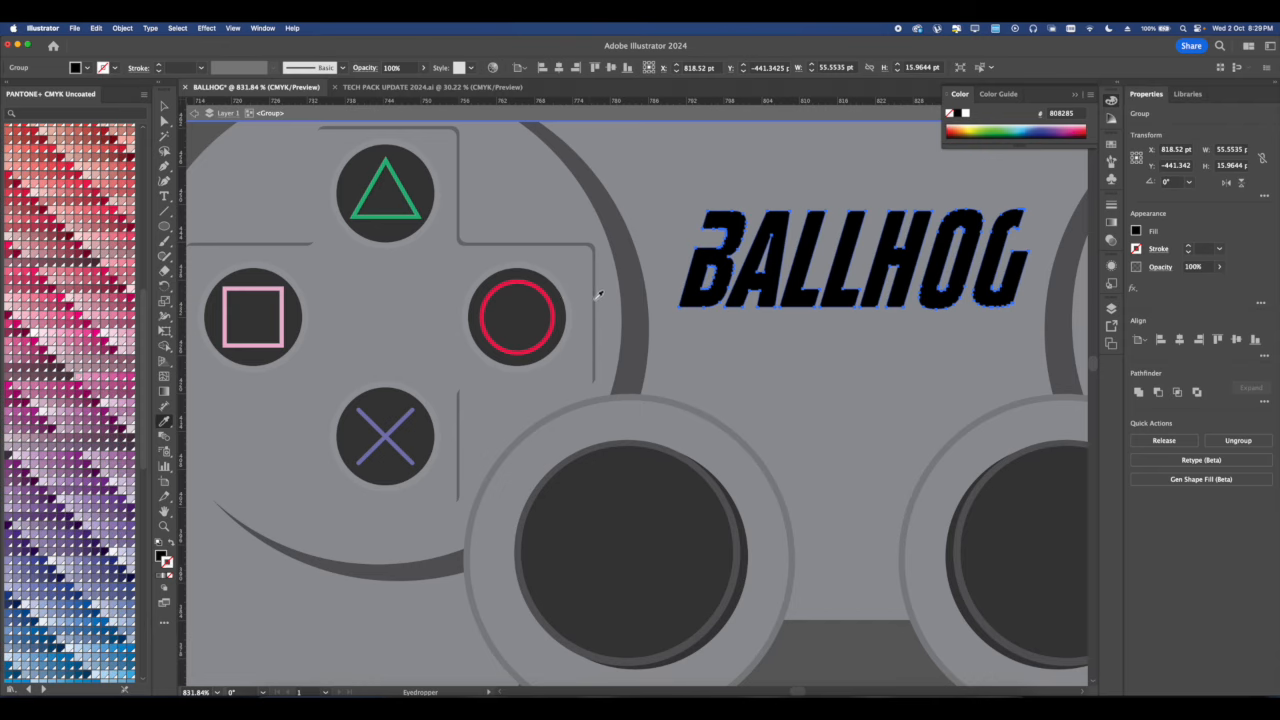
click(598, 294)
Offset a front copy of the BALLHOG lettering slightly, and fill the copy behind with the dark grey of the button group's curved shading.
scroll(651, 286, right, 6)
scroll(651, 286, up, 3)
key(v)
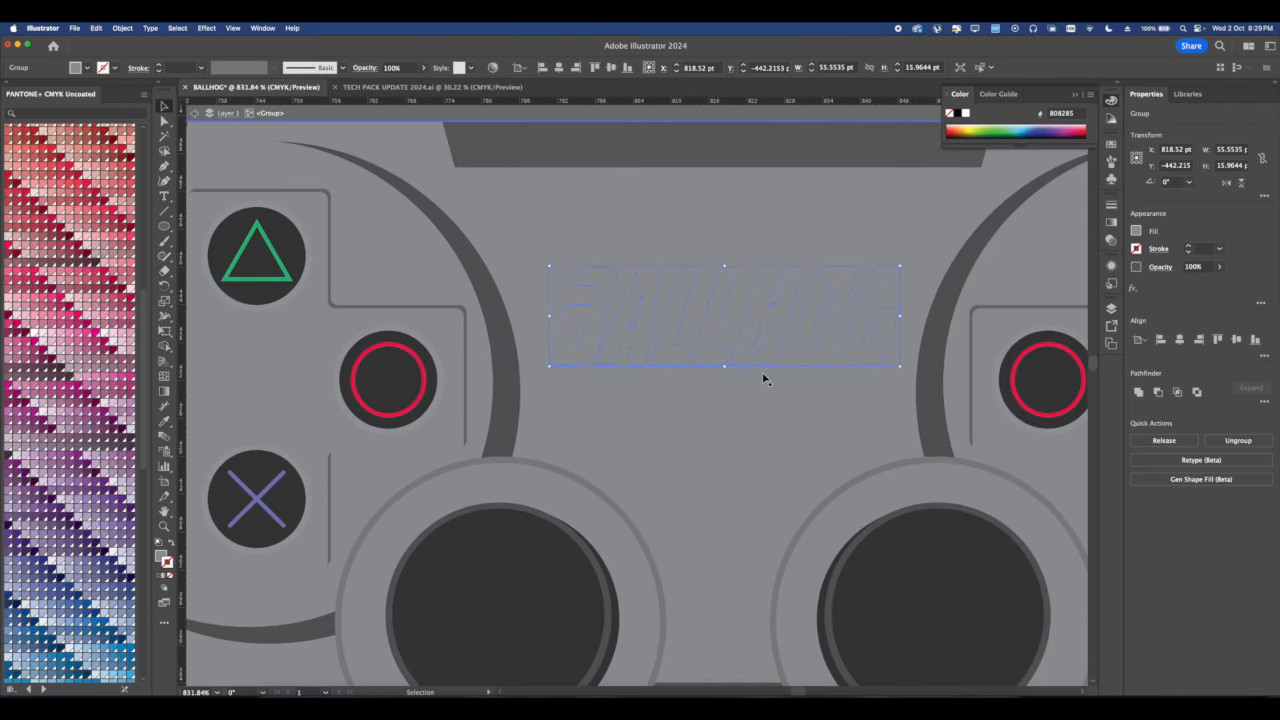
scroll(763, 378, up, 2)
scroll(418, 455, down, 2)
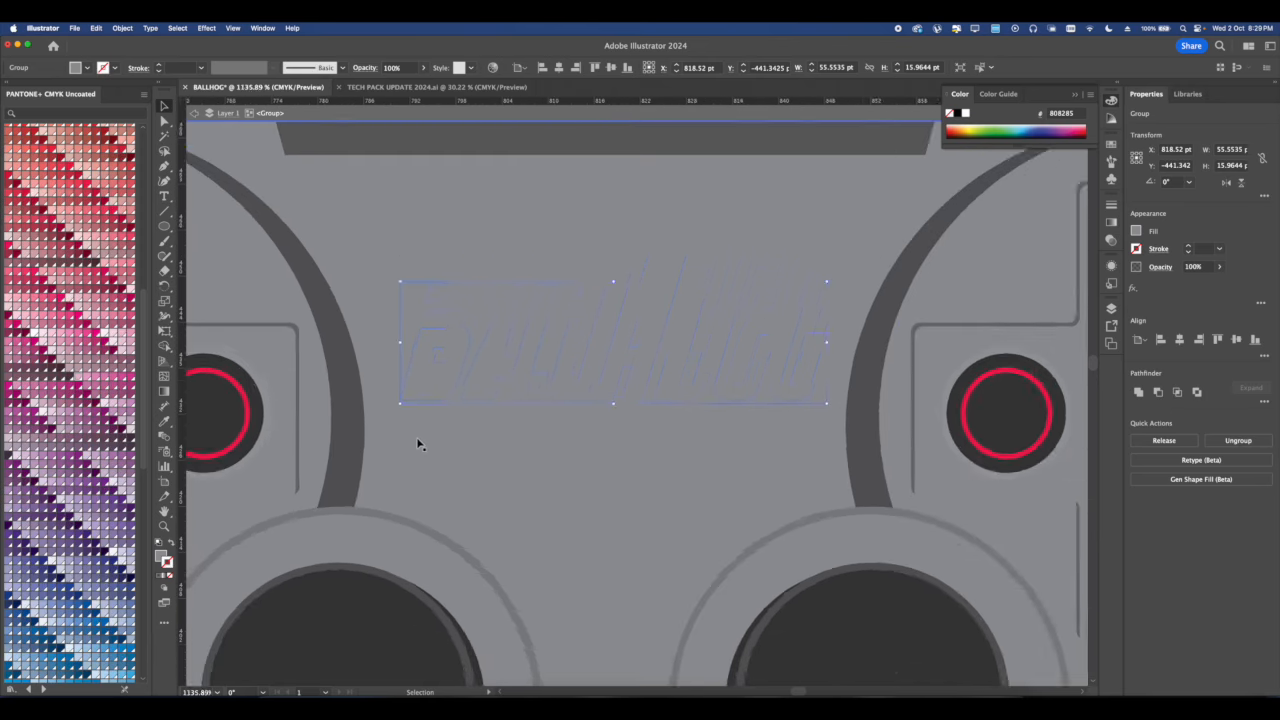
click(349, 311)
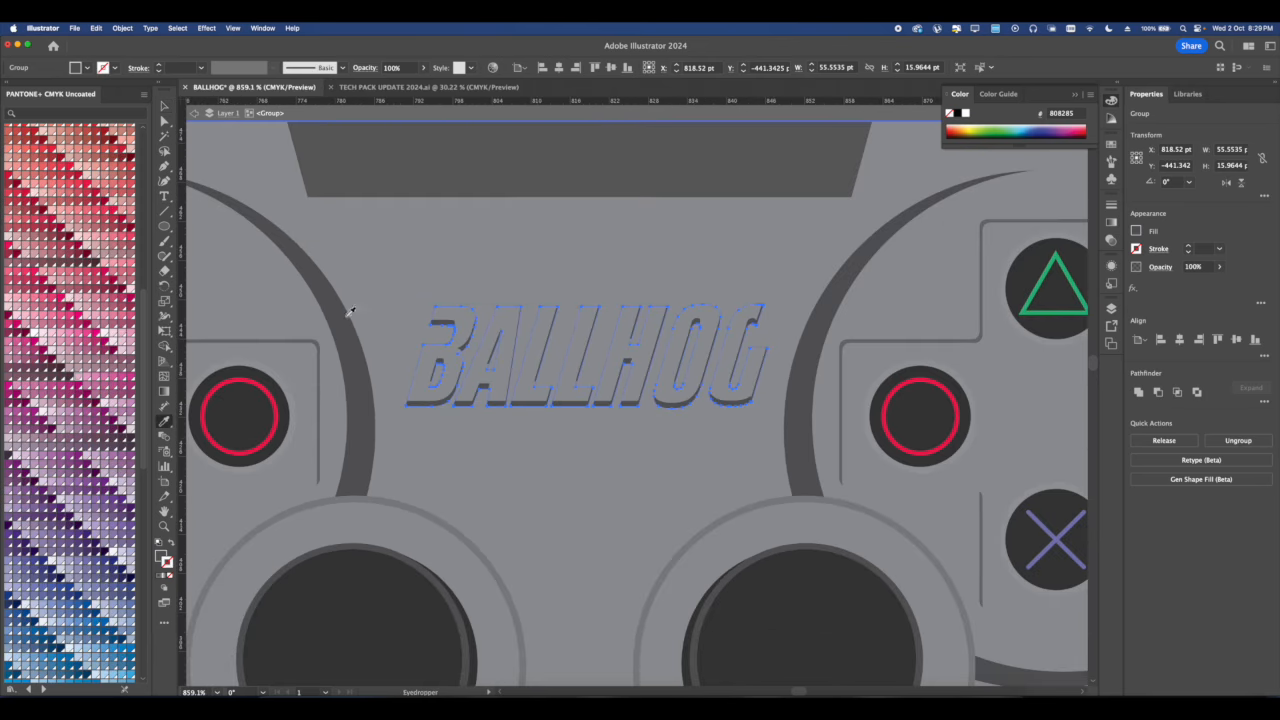
click(600, 234)
scroll(600, 238, down, 3)
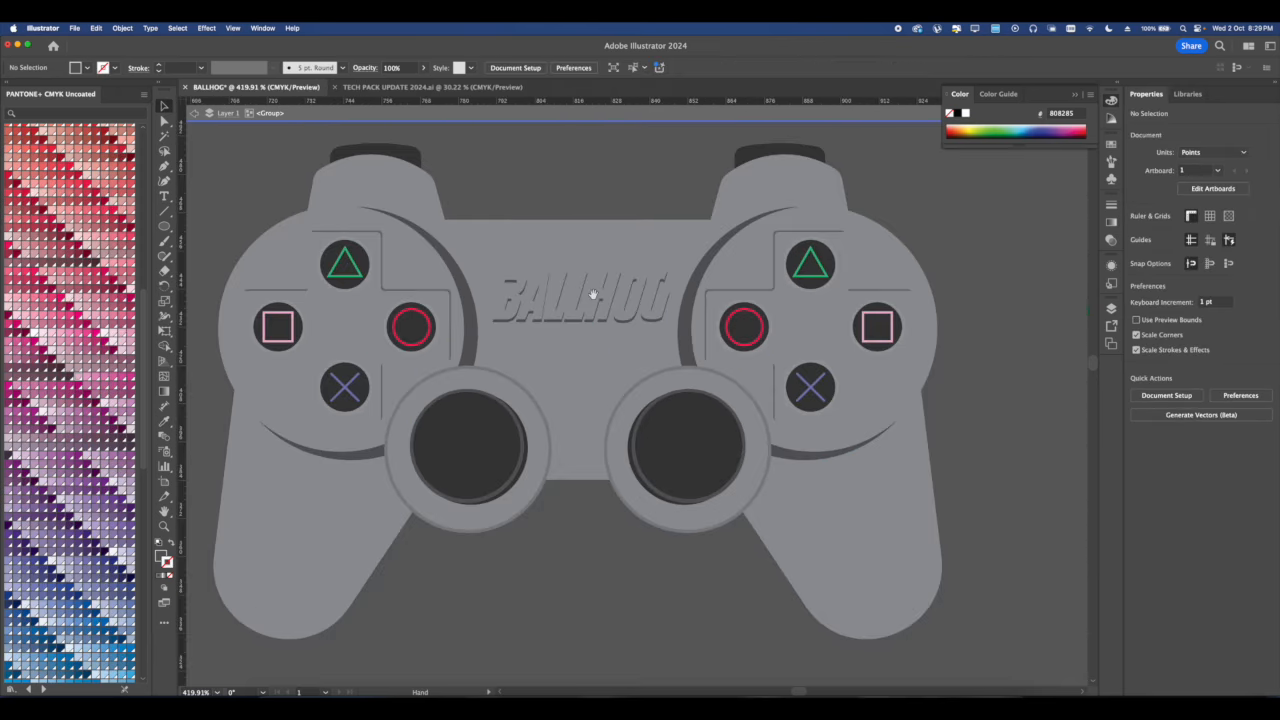
Shift the front BALLHOG lettering slightly over its shadow and outline it with a 0.5 pt dark grey stroke, #58595B.
scroll(589, 300, up, 3)
click(621, 310)
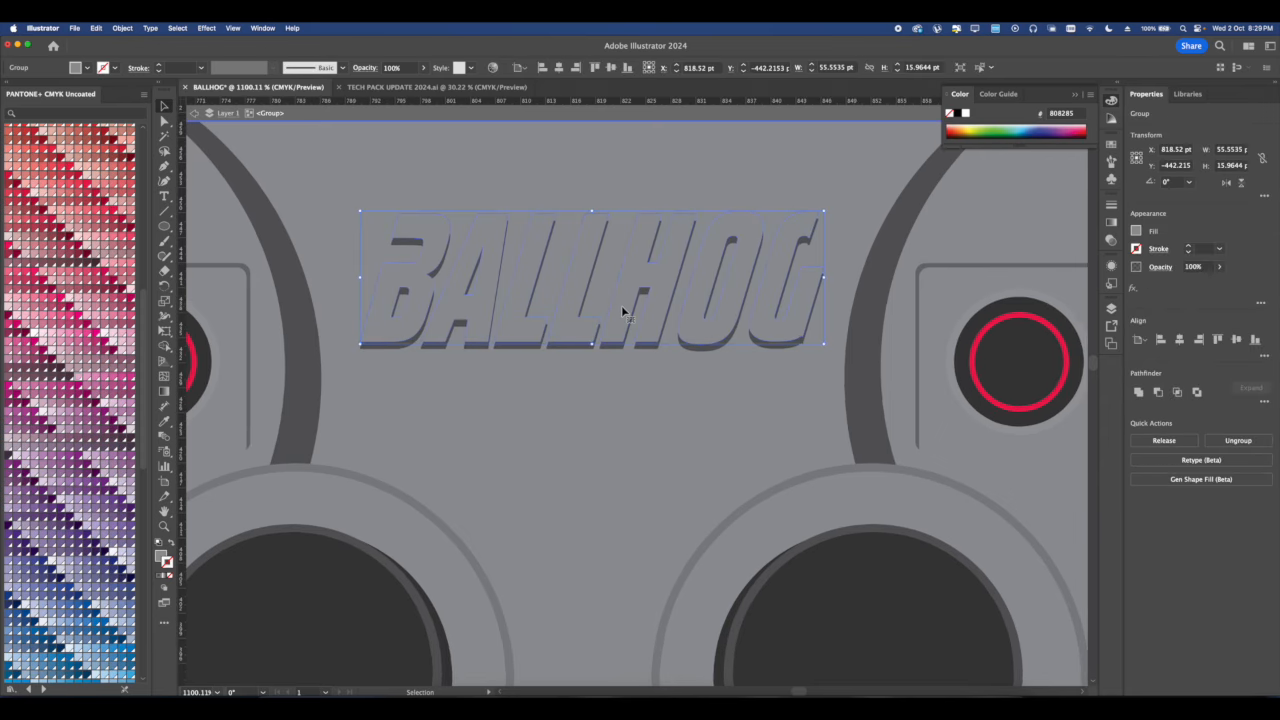
scroll(623, 306, up, 2)
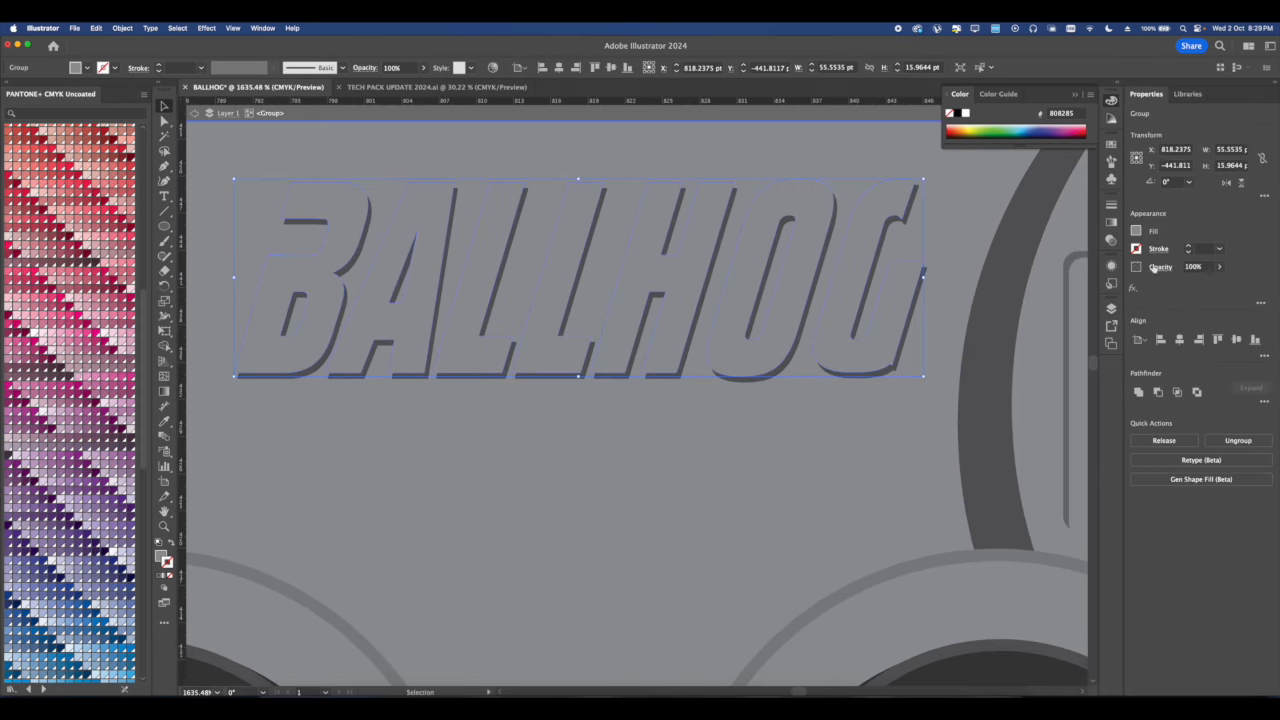
click(1189, 246)
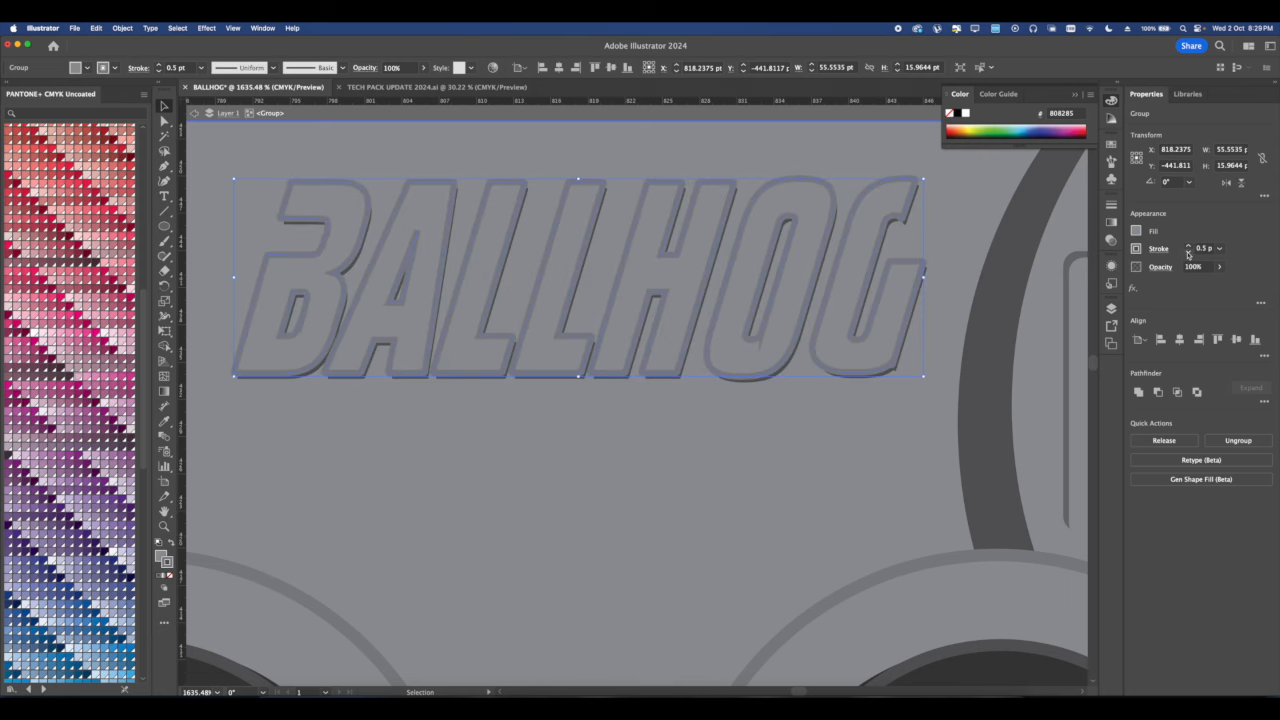
click(1136, 248)
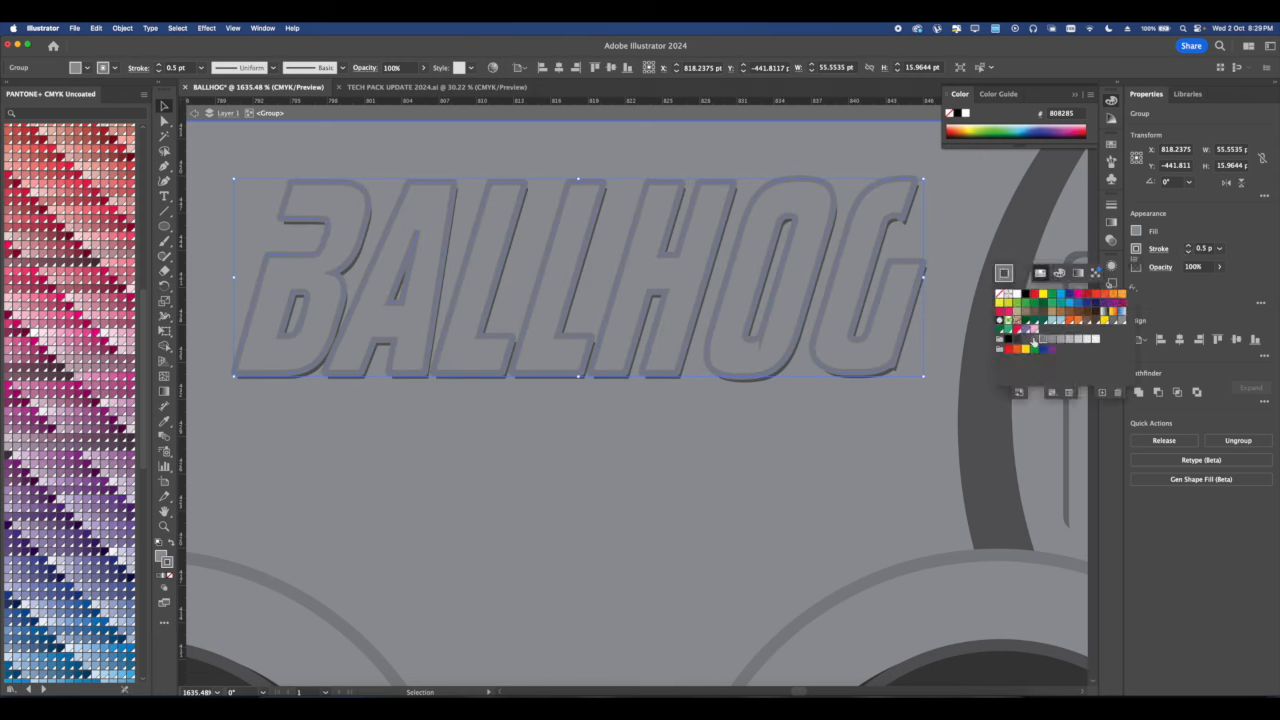
click(1033, 341)
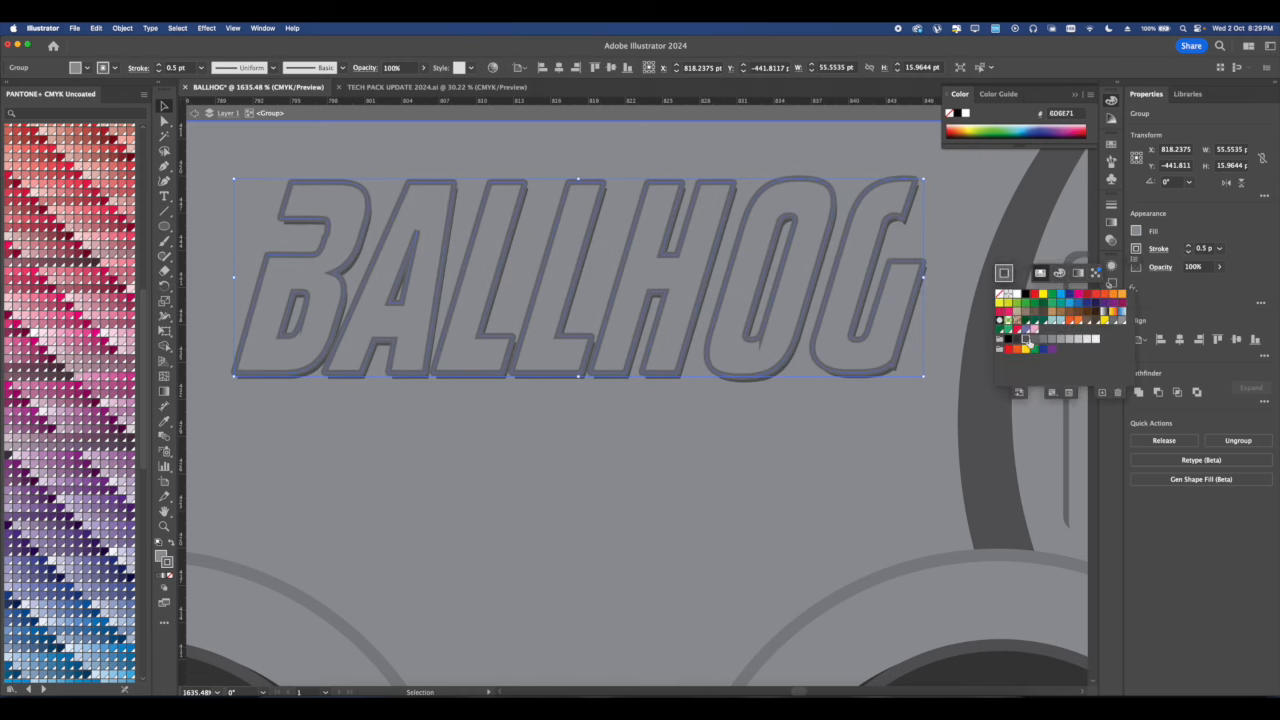
click(1026, 341)
click(1156, 249)
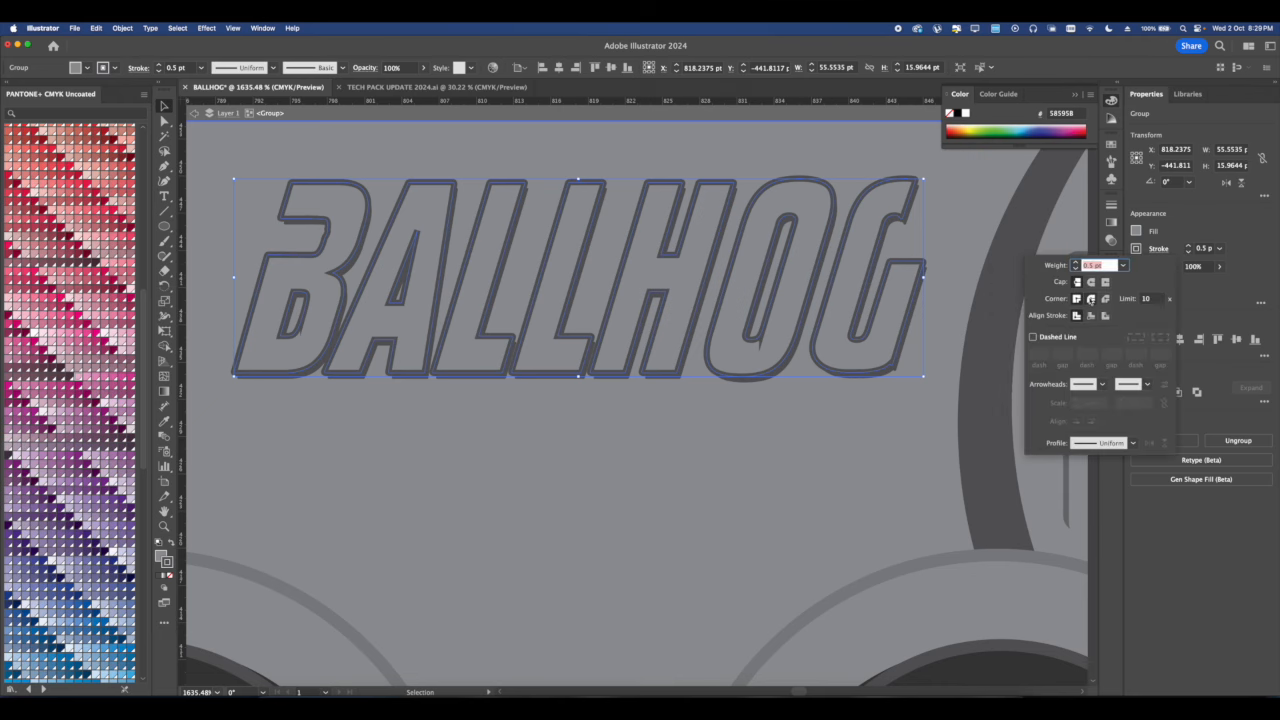
scroll(704, 310, down, 5)
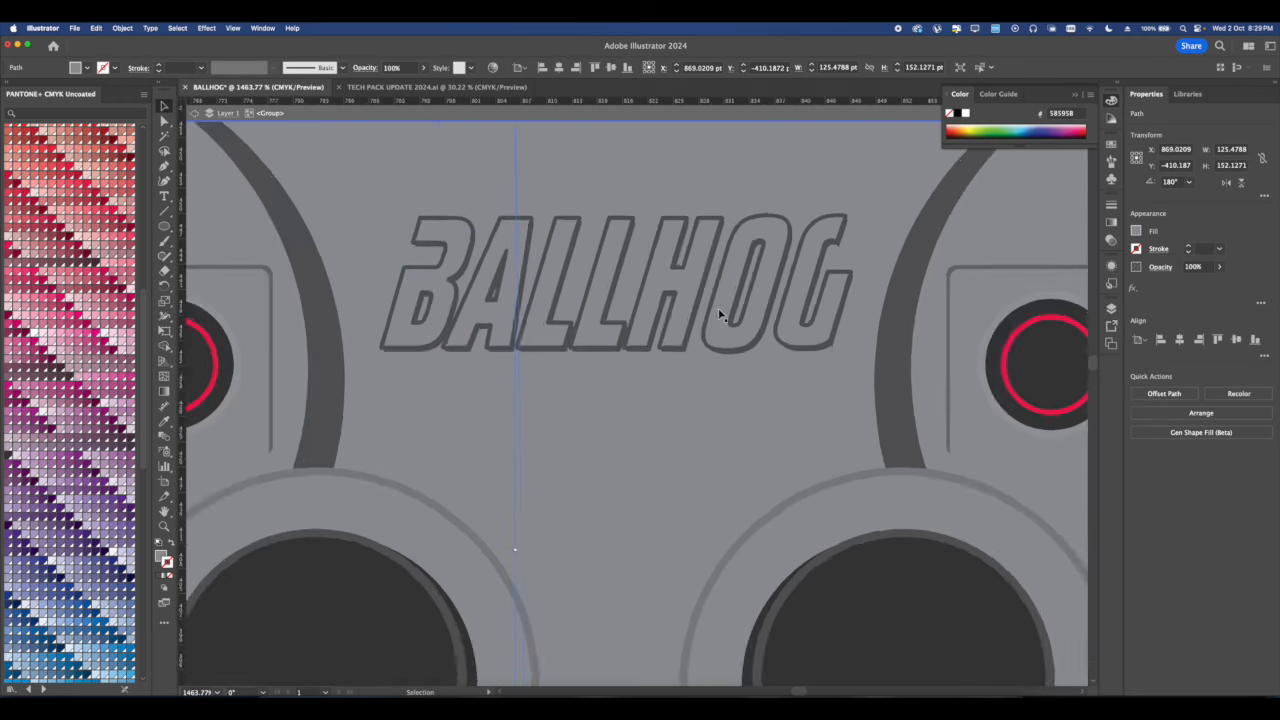
Thin the outline stroke of the front BALLHOG lettering and leave the isolated controller group.
click(798, 261)
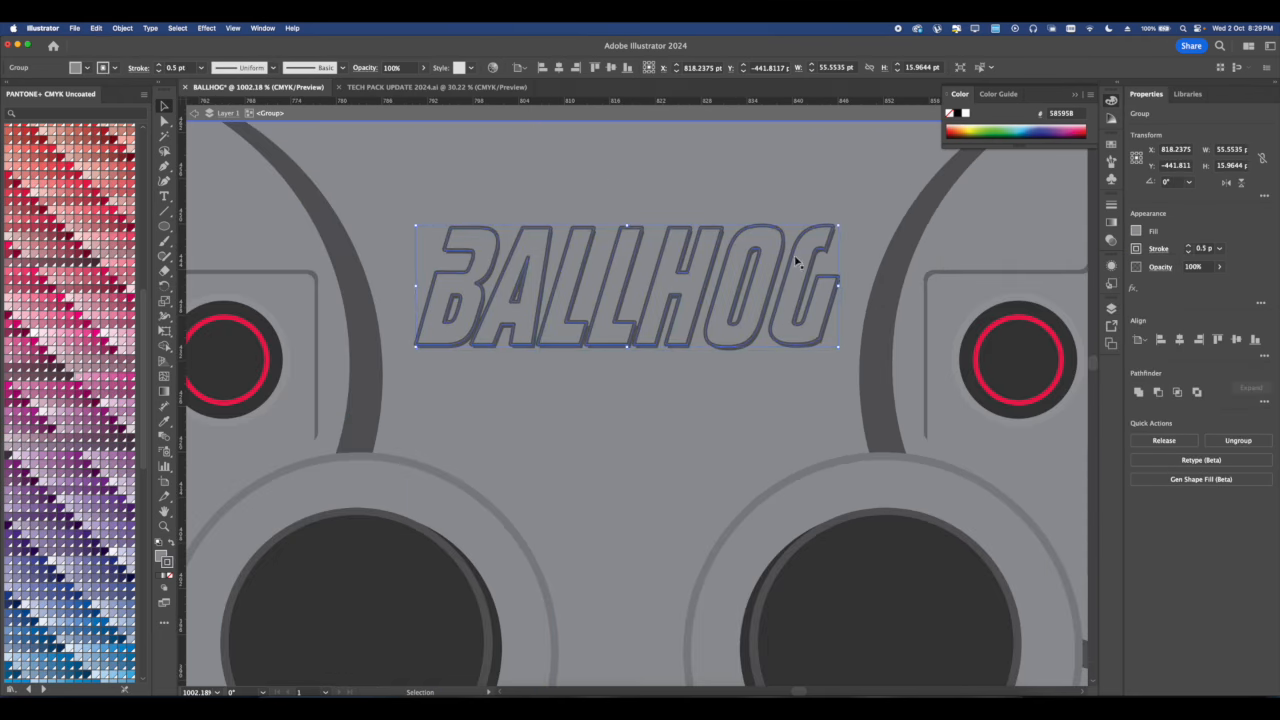
click(871, 237)
scroll(860, 240, down, 5)
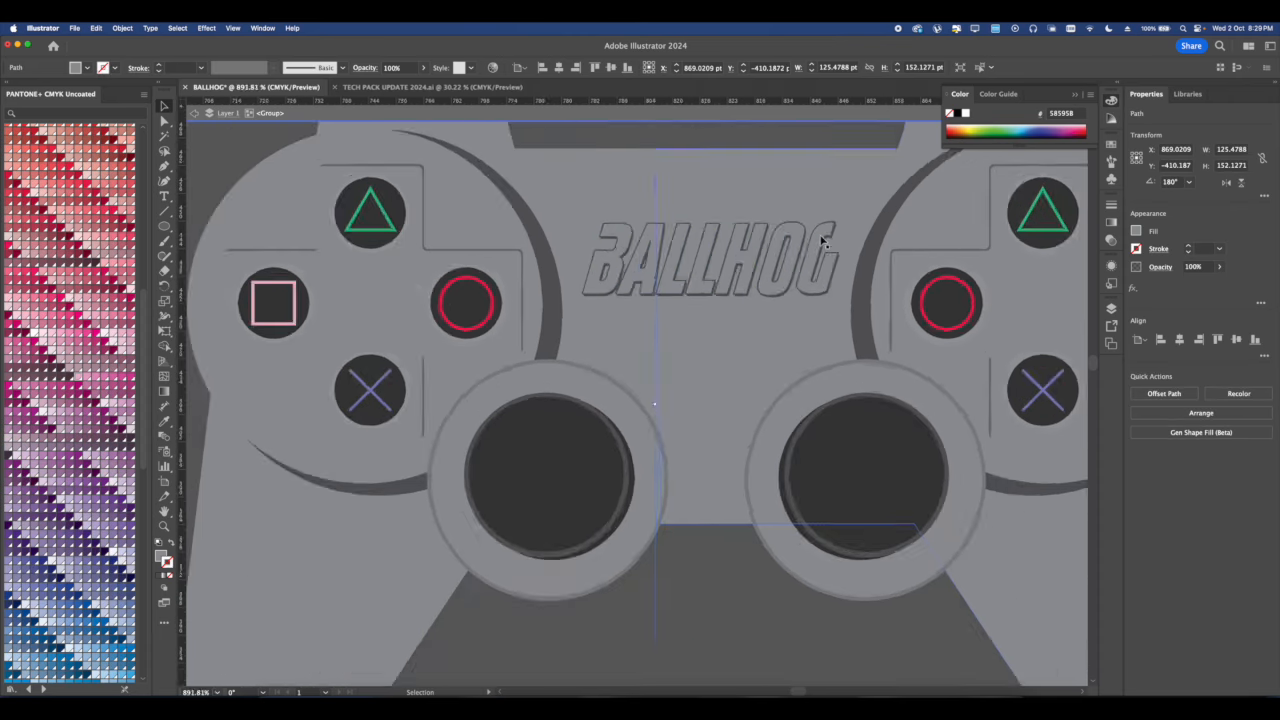
click(195, 116)
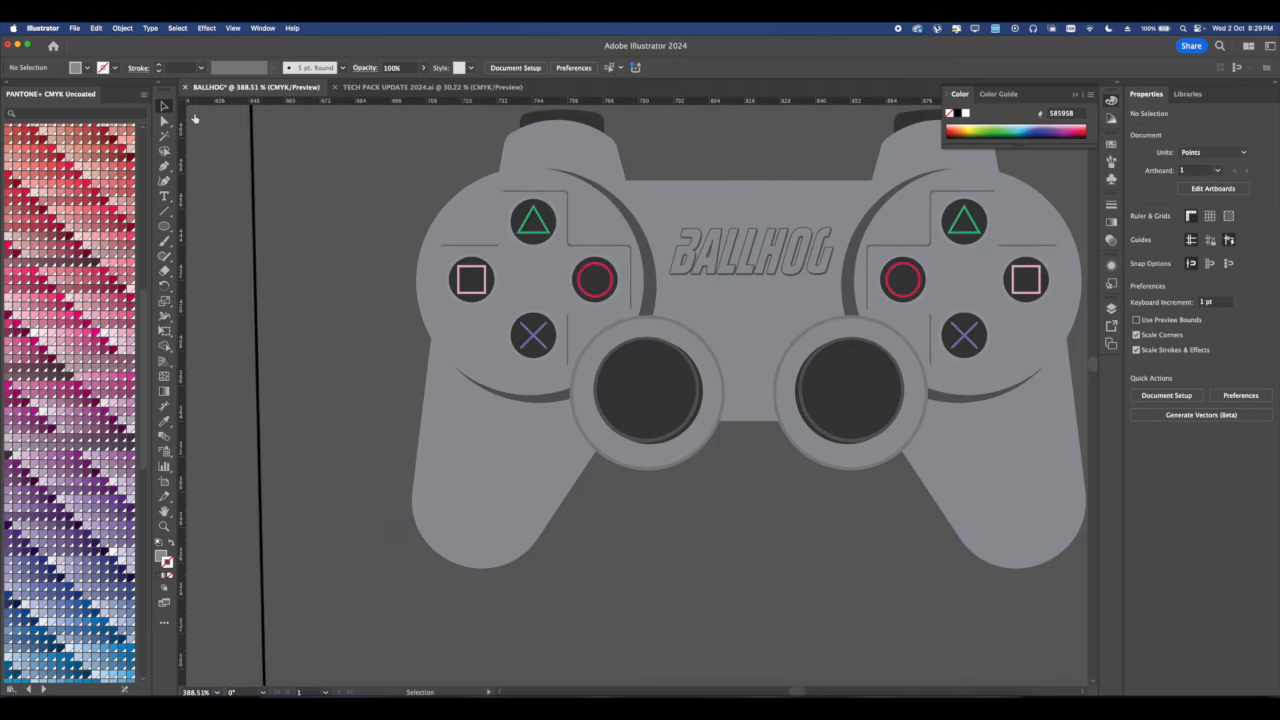
Shift the controller group slightly sideways to centre it on the jersey back.
scroll(400, 212, down, 5)
scroll(559, 270, down, 2)
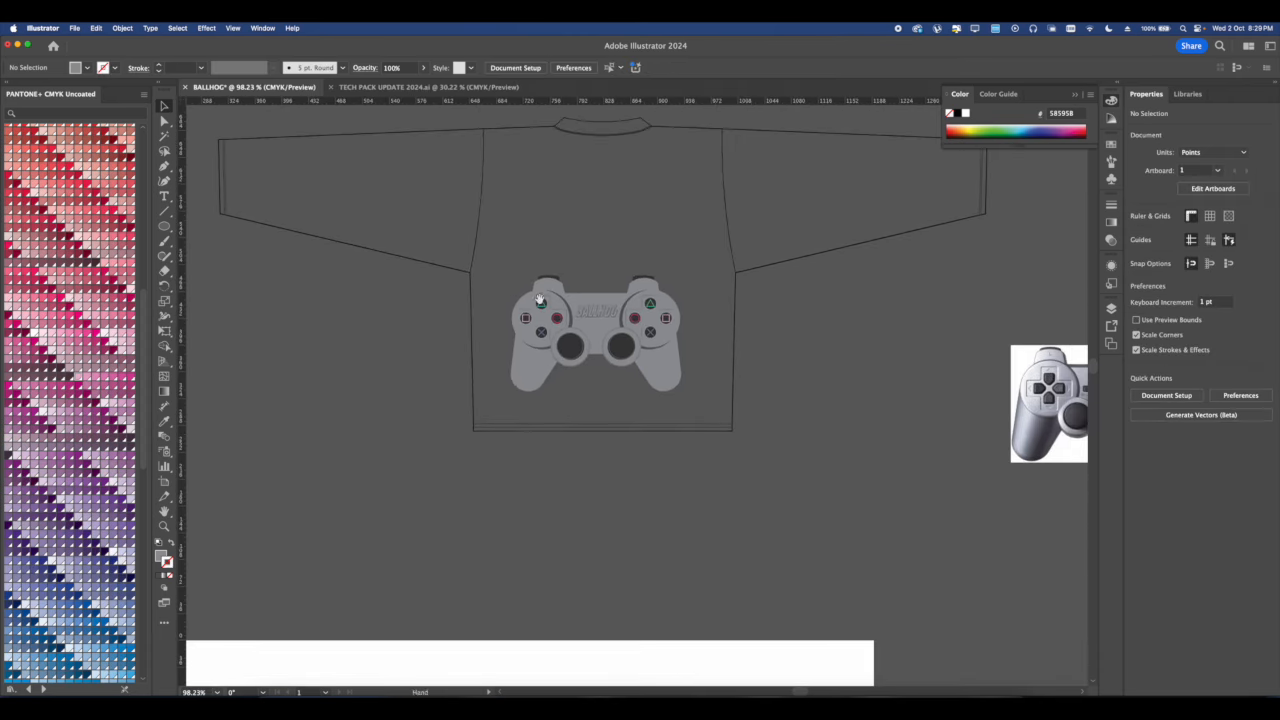
click(670, 359)
scroll(630, 345, down, 2)
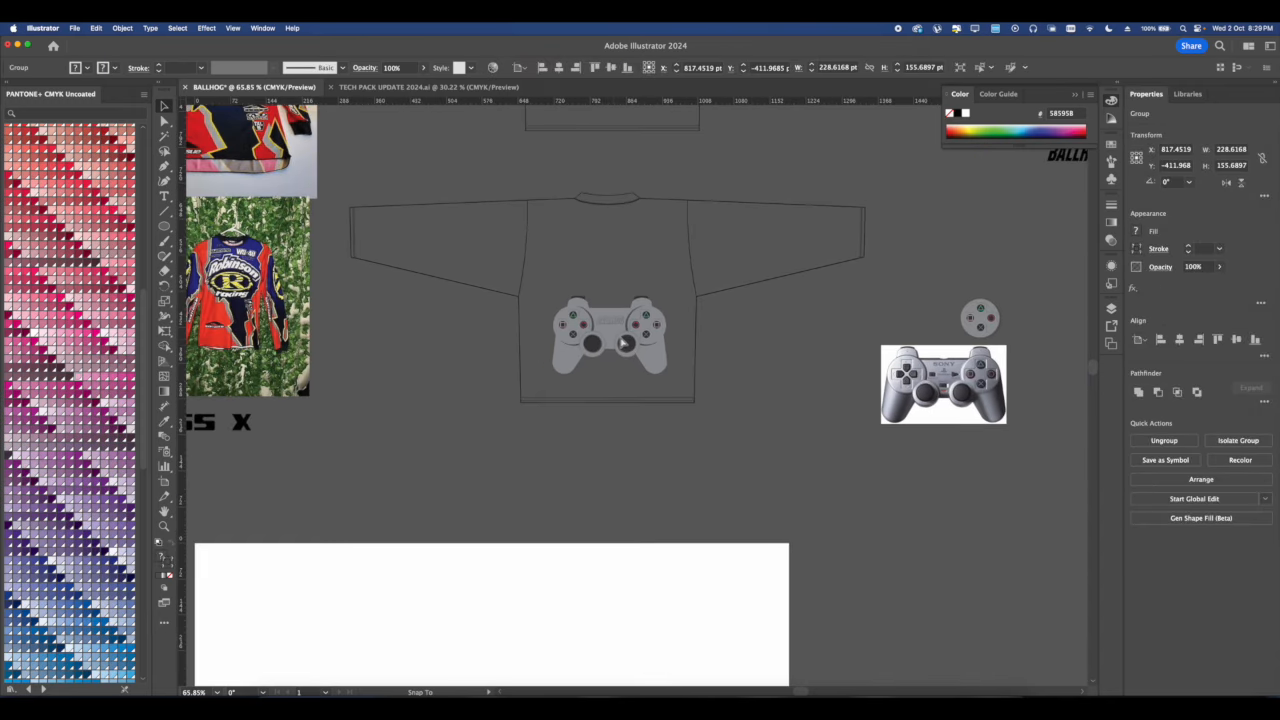
click(743, 360)
Draw a thin closed strip with angled ends along the controller body's top edge, between the shoulders, using the Pen tool.
scroll(608, 348, up, 5)
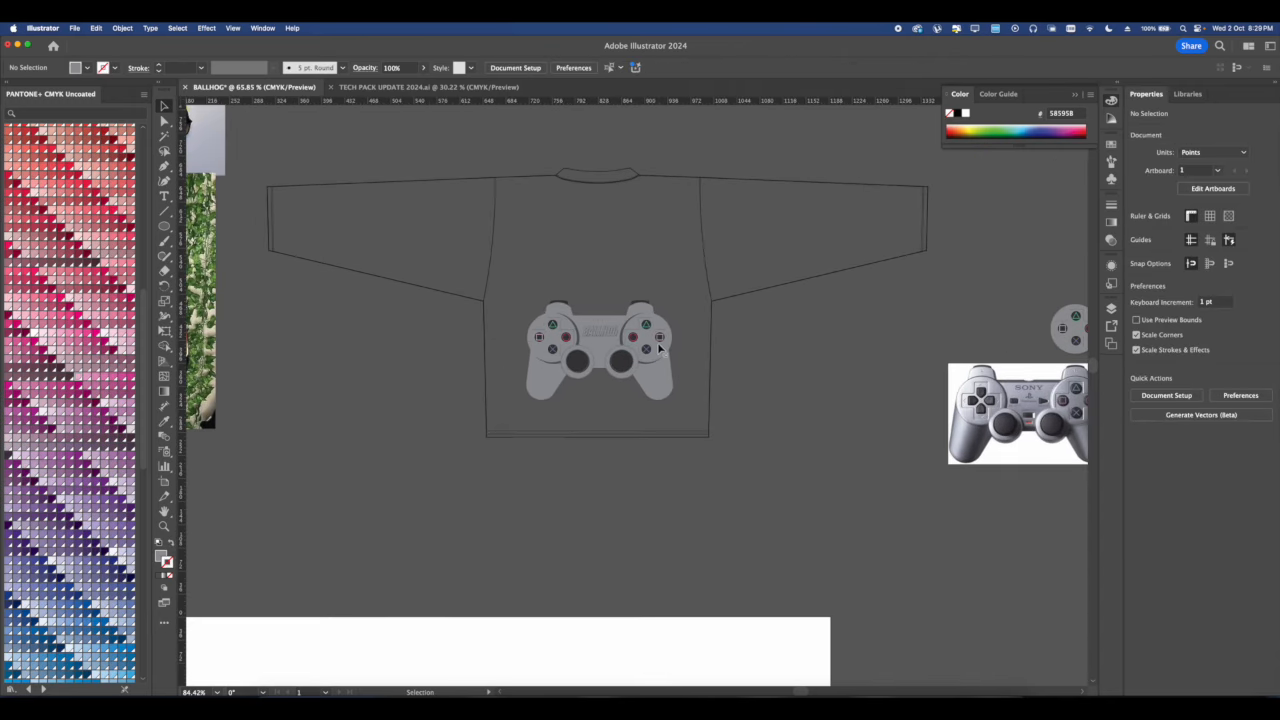
scroll(605, 350, up, 7)
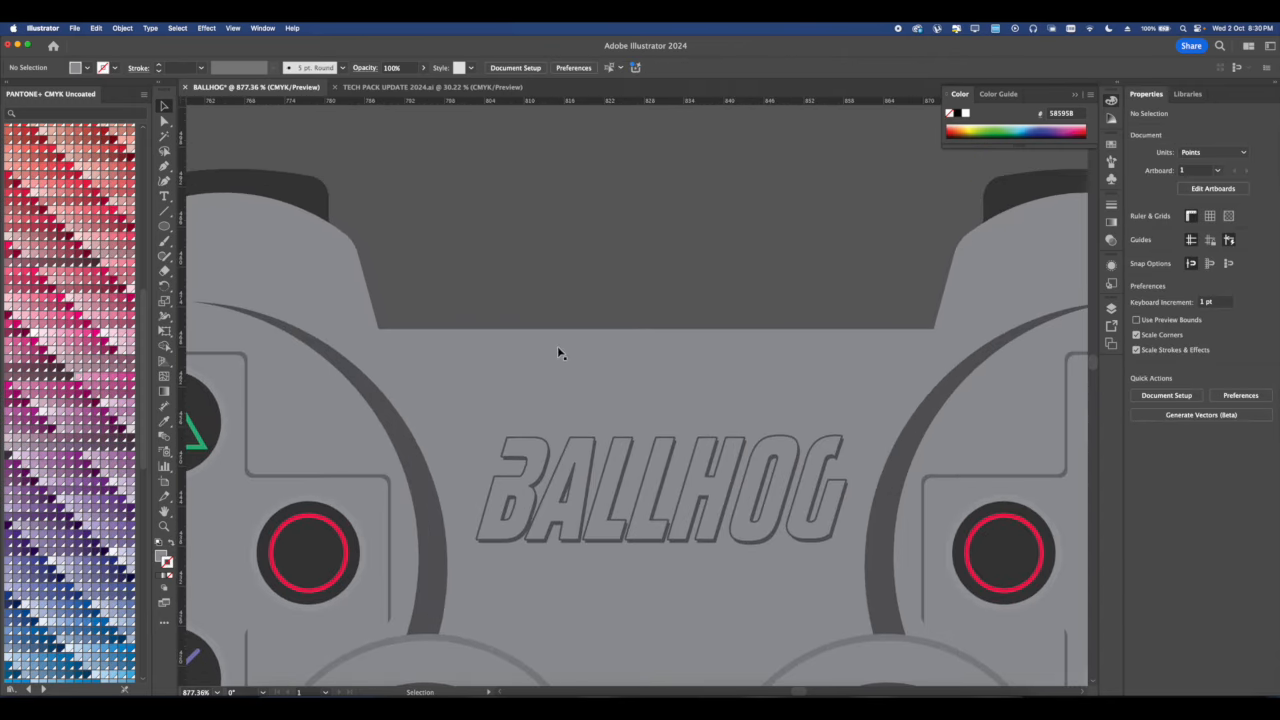
key(p)
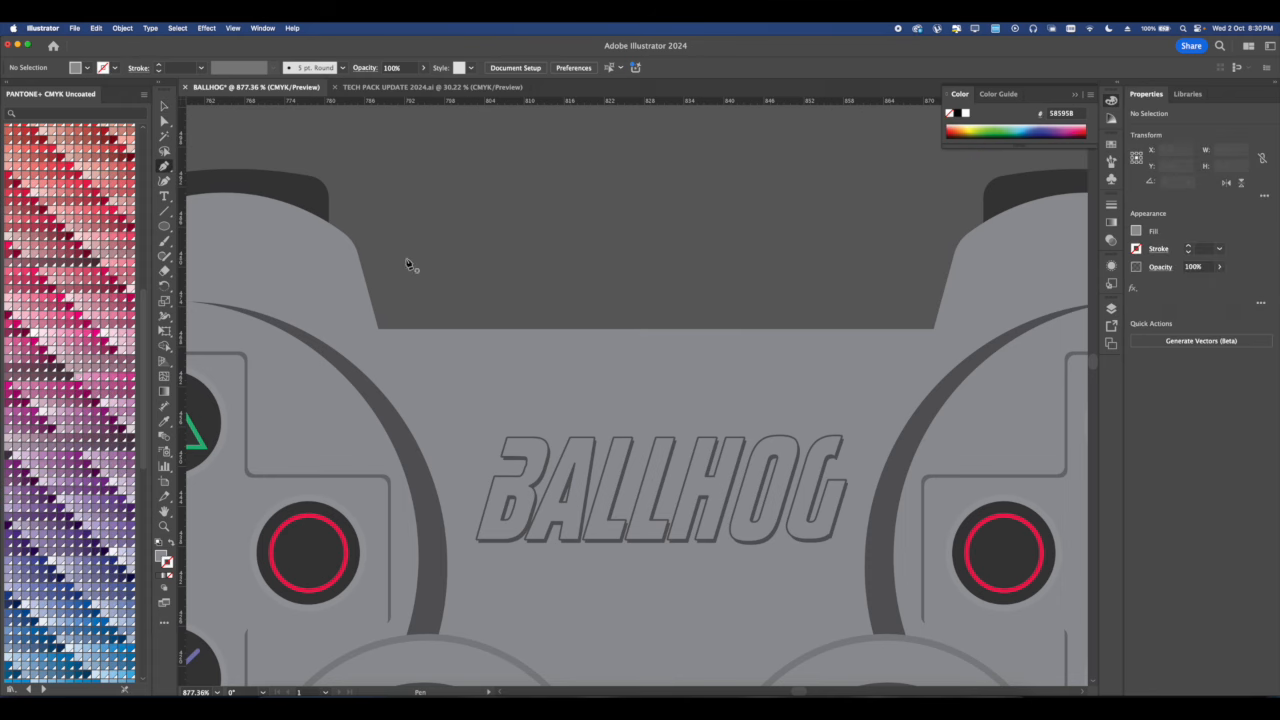
click(379, 331)
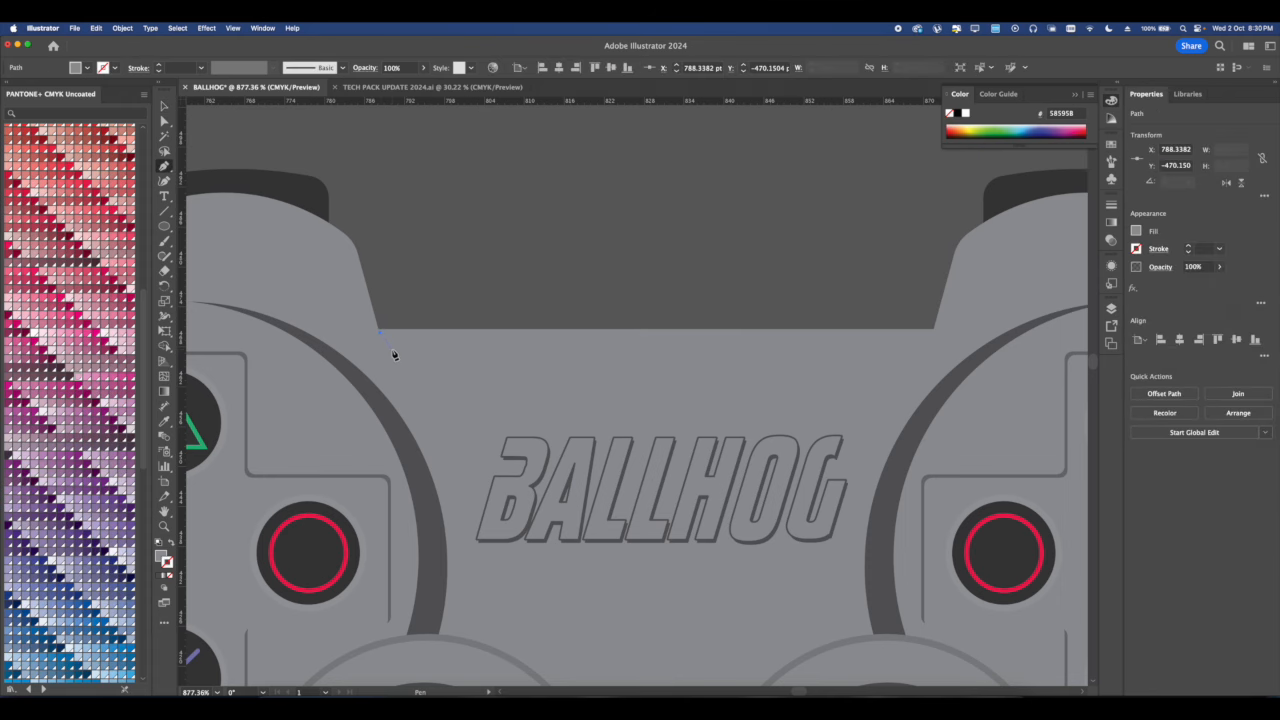
click(392, 349)
drag(509, 344, 412, 356)
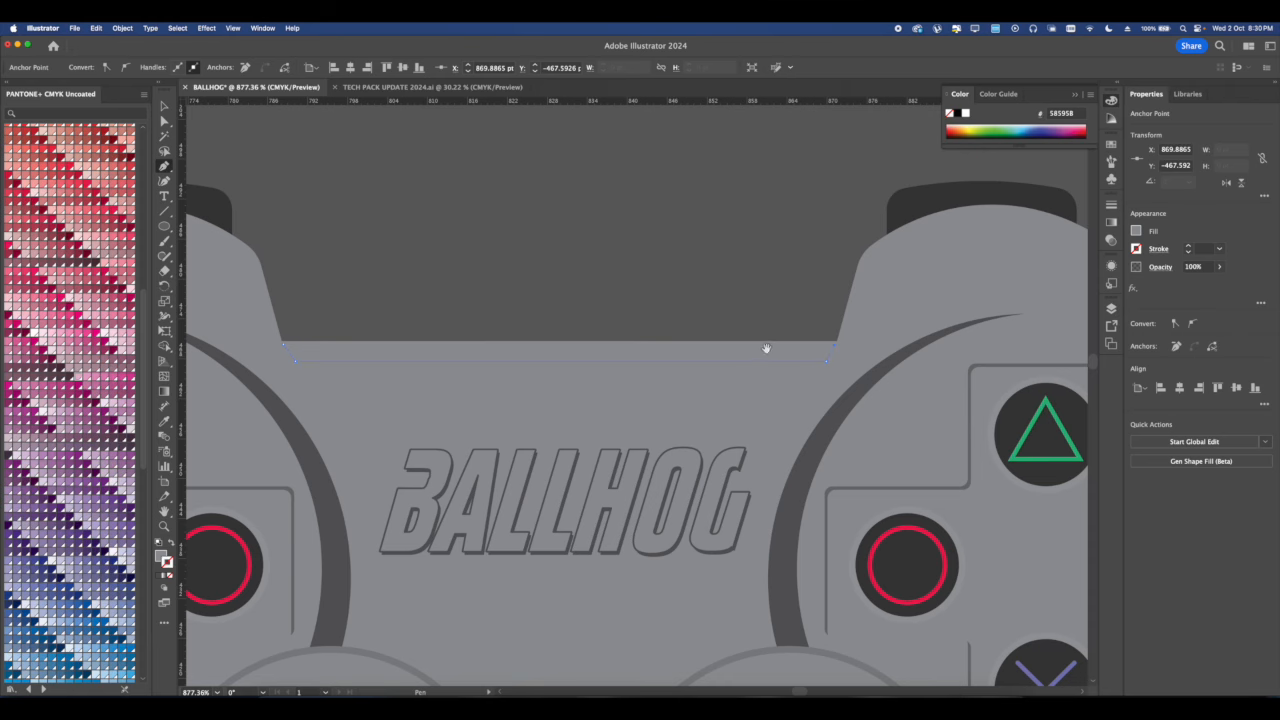
drag(766, 348, 920, 346)
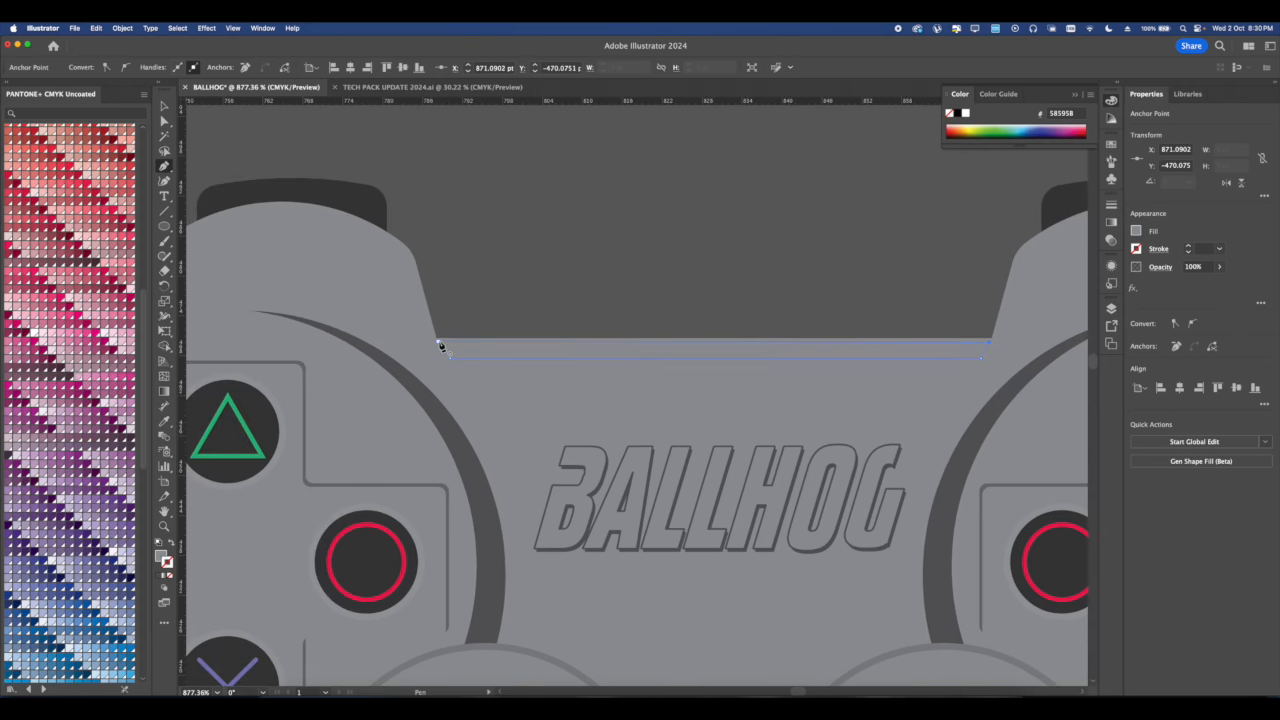
Fill the strip along the controller's top edge with the dark grey sampled from the button group's curved shading.
scroll(573, 373, down, 4)
key(a)
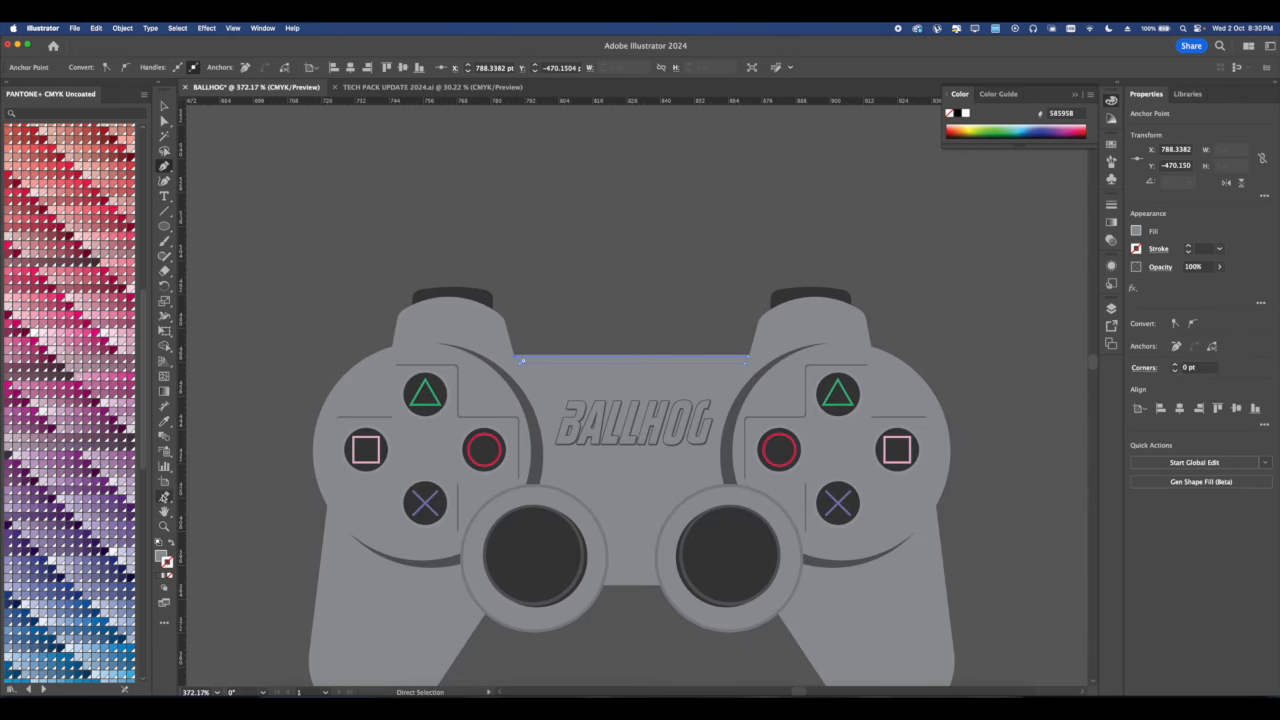
click(166, 423)
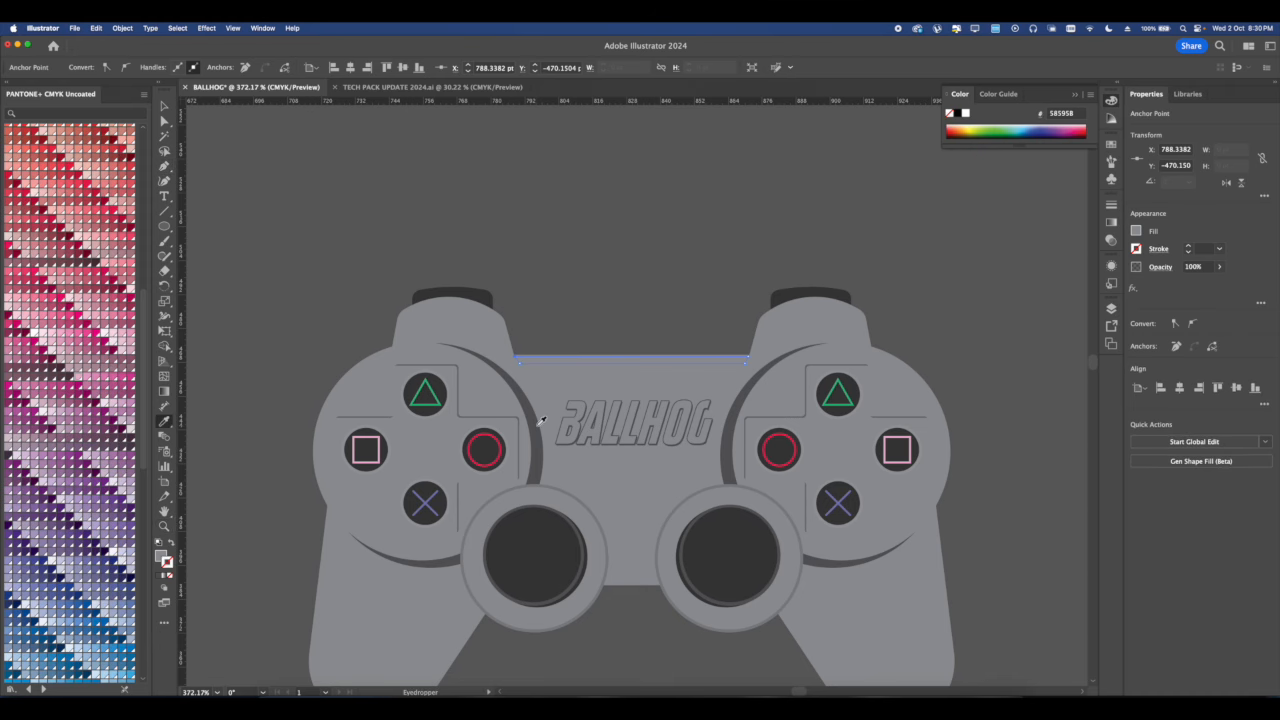
scroll(535, 420, up, 5)
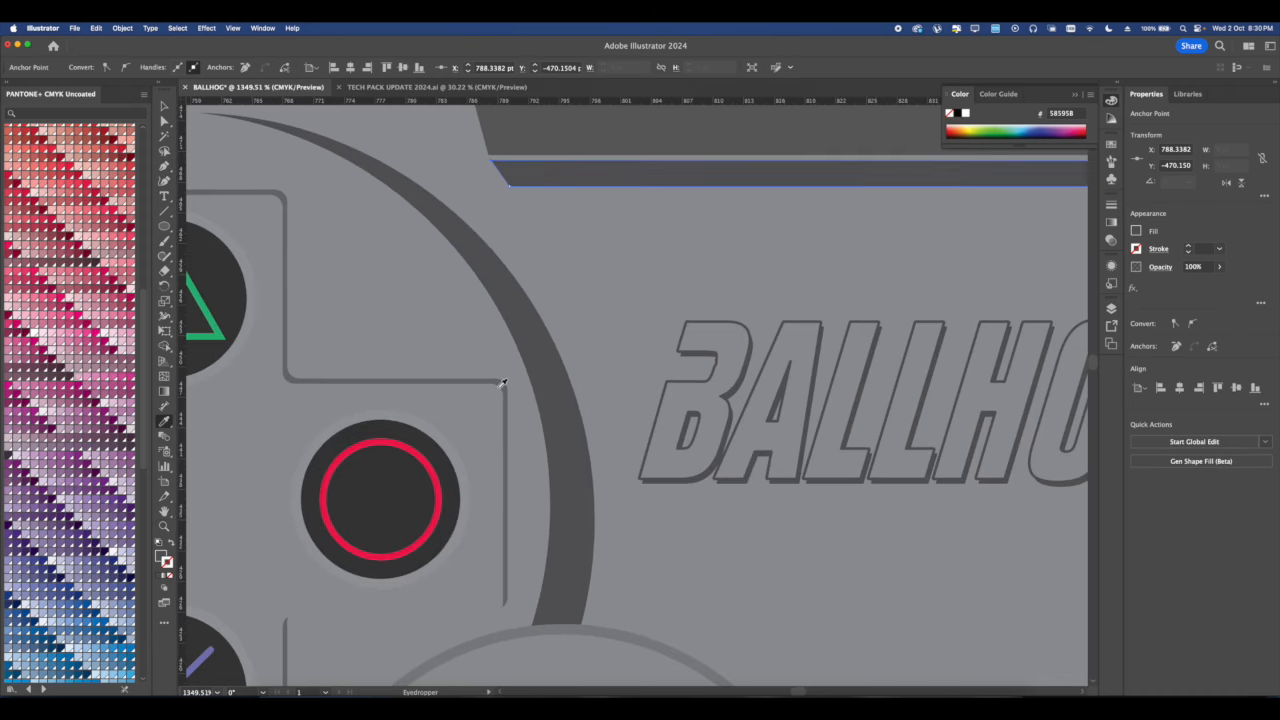
click(504, 381)
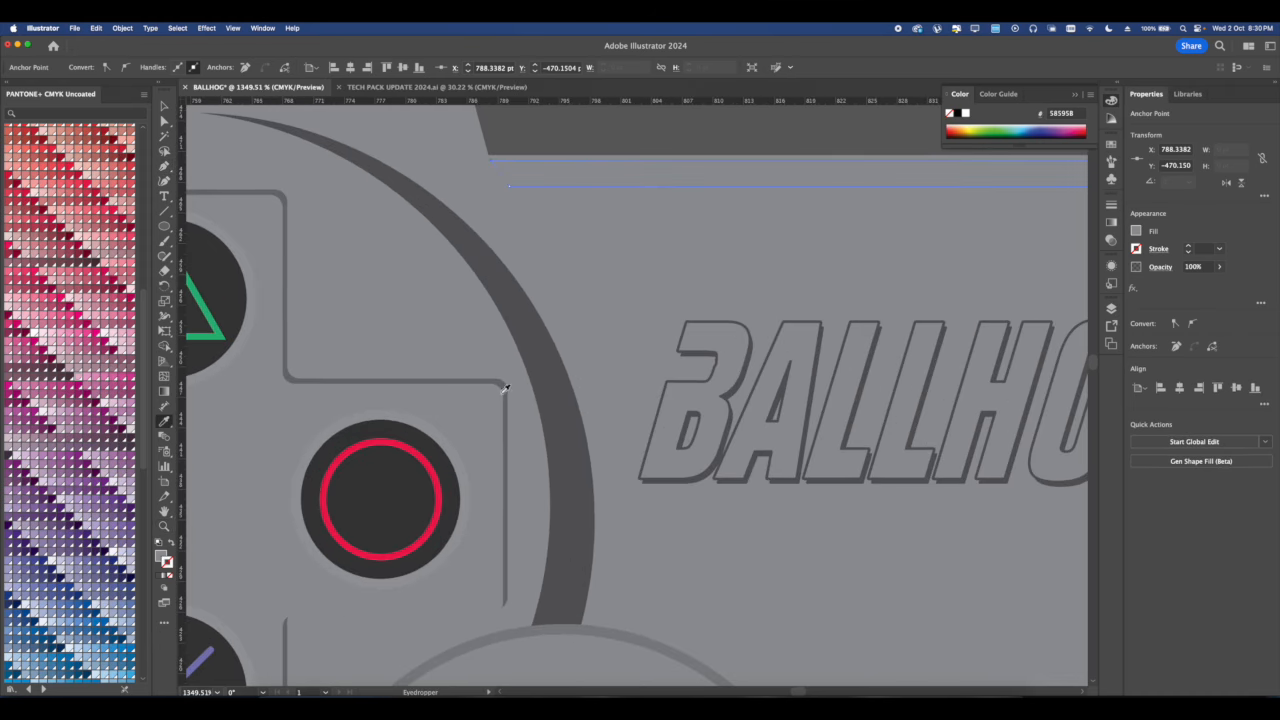
click(582, 386)
scroll(486, 409, down, 8)
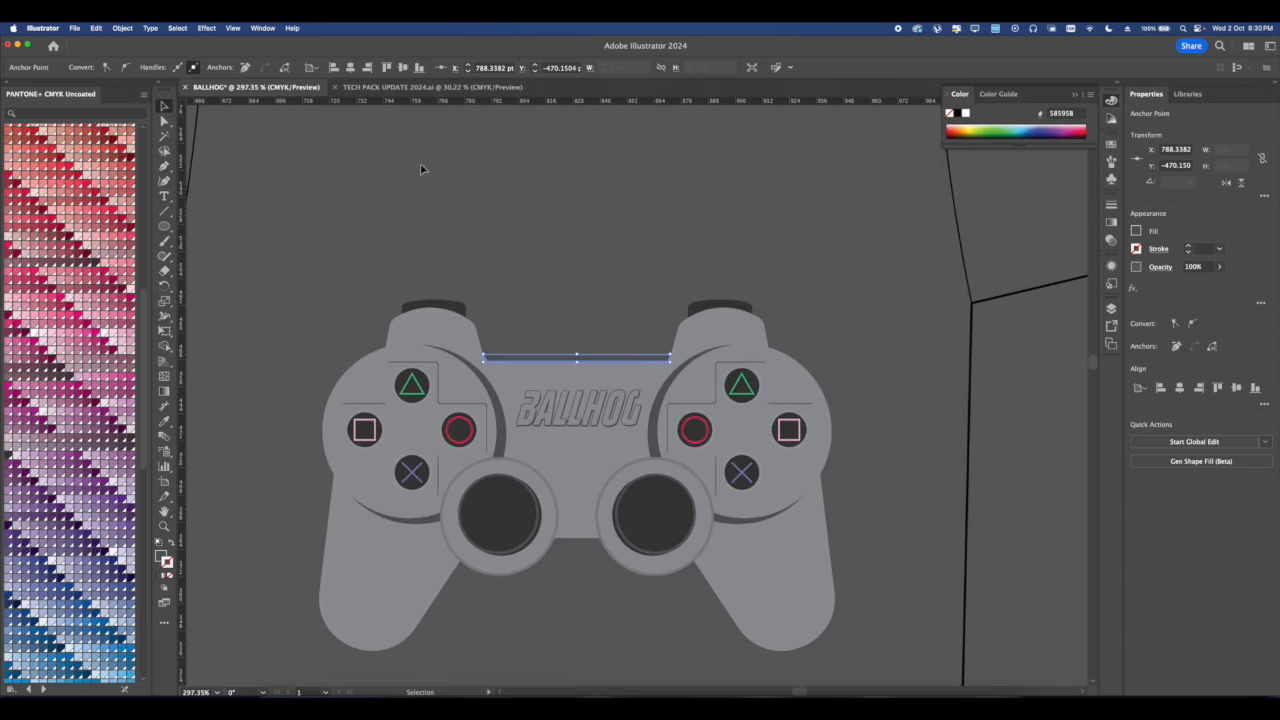
click(420, 168)
scroll(531, 234, down, 4)
scroll(613, 337, up, 7)
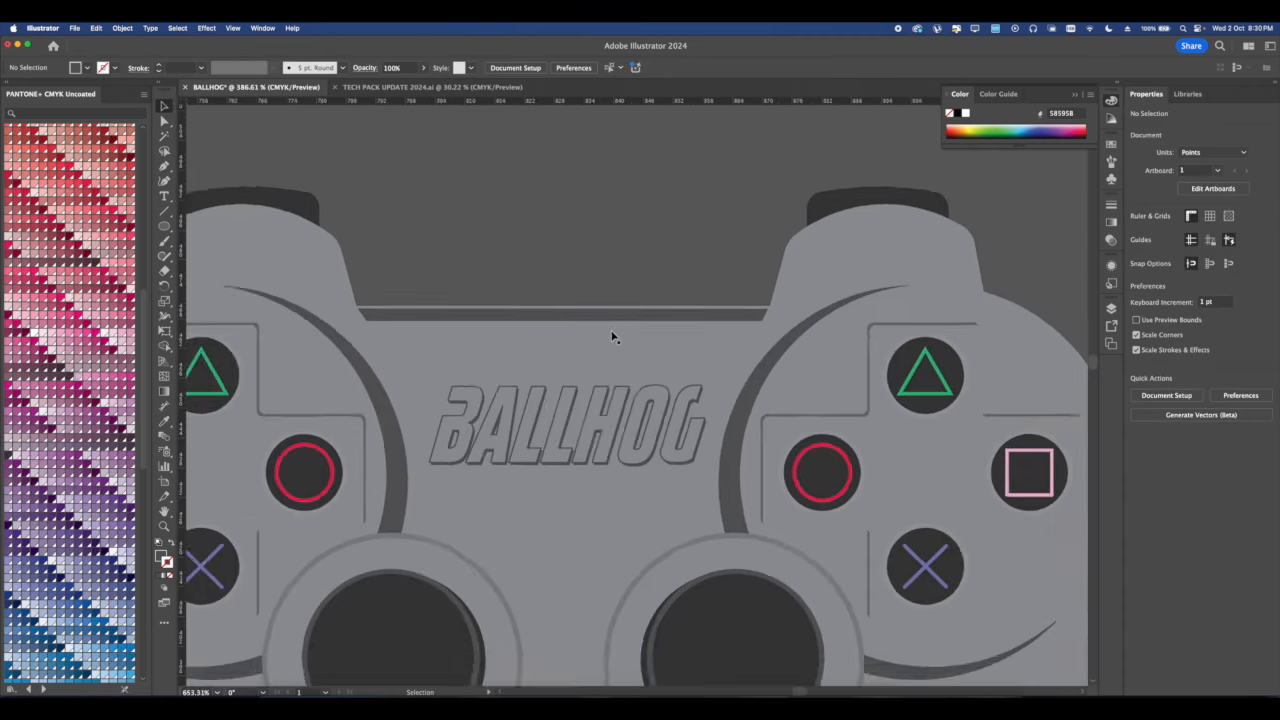
scroll(613, 337, up, 1)
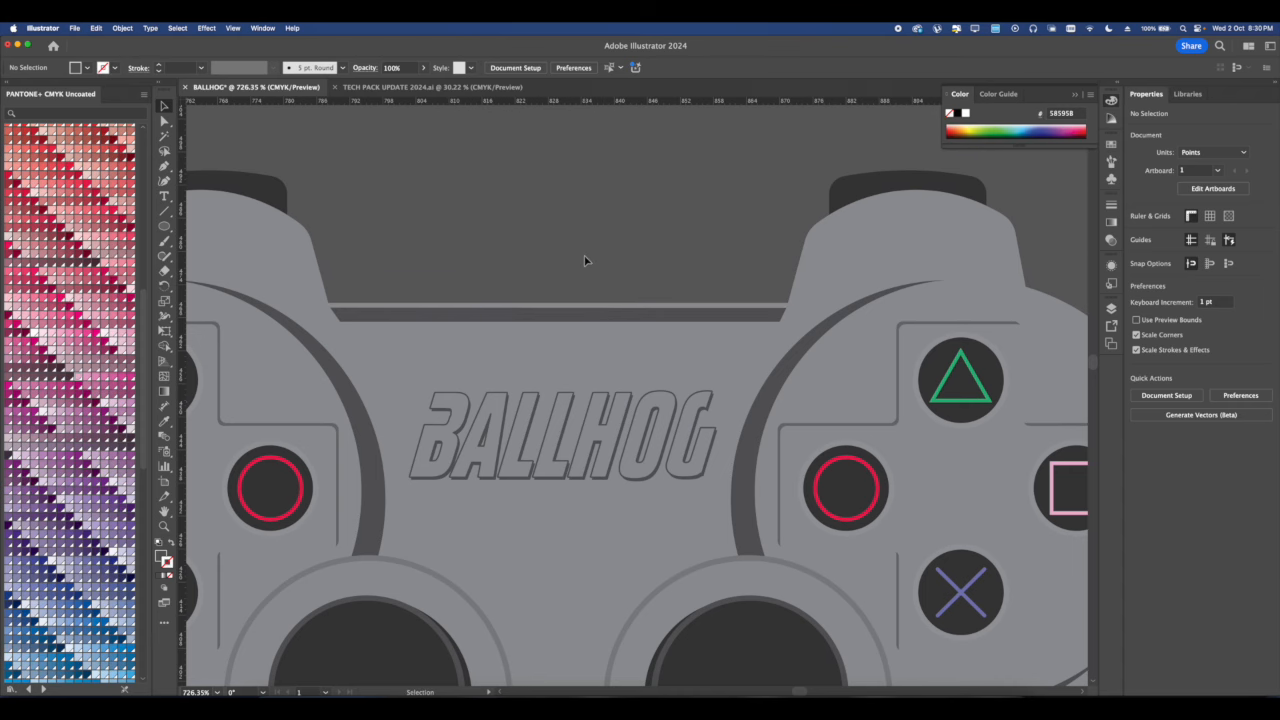
scroll(585, 261, down, 10)
Duplicate the controller group into the empty area directly below the jersey back.
click(628, 319)
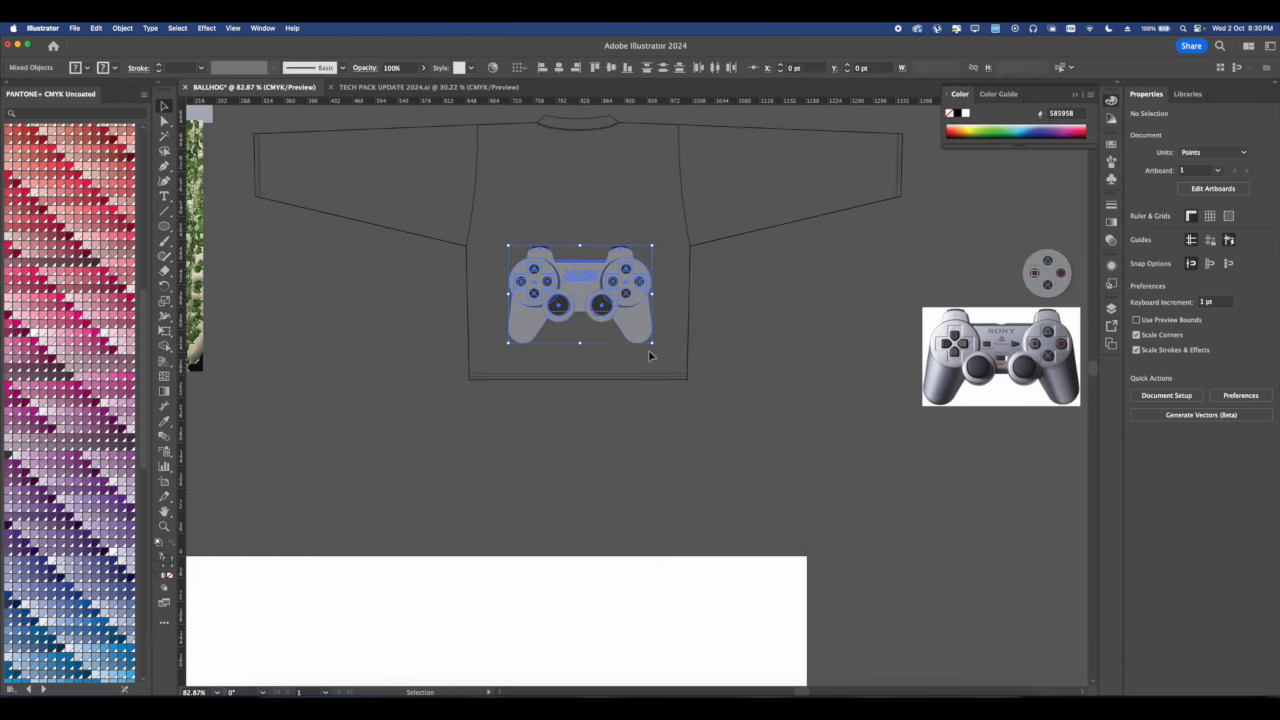
key(a)
scroll(588, 300, down, 2)
scroll(589, 300, down, 3)
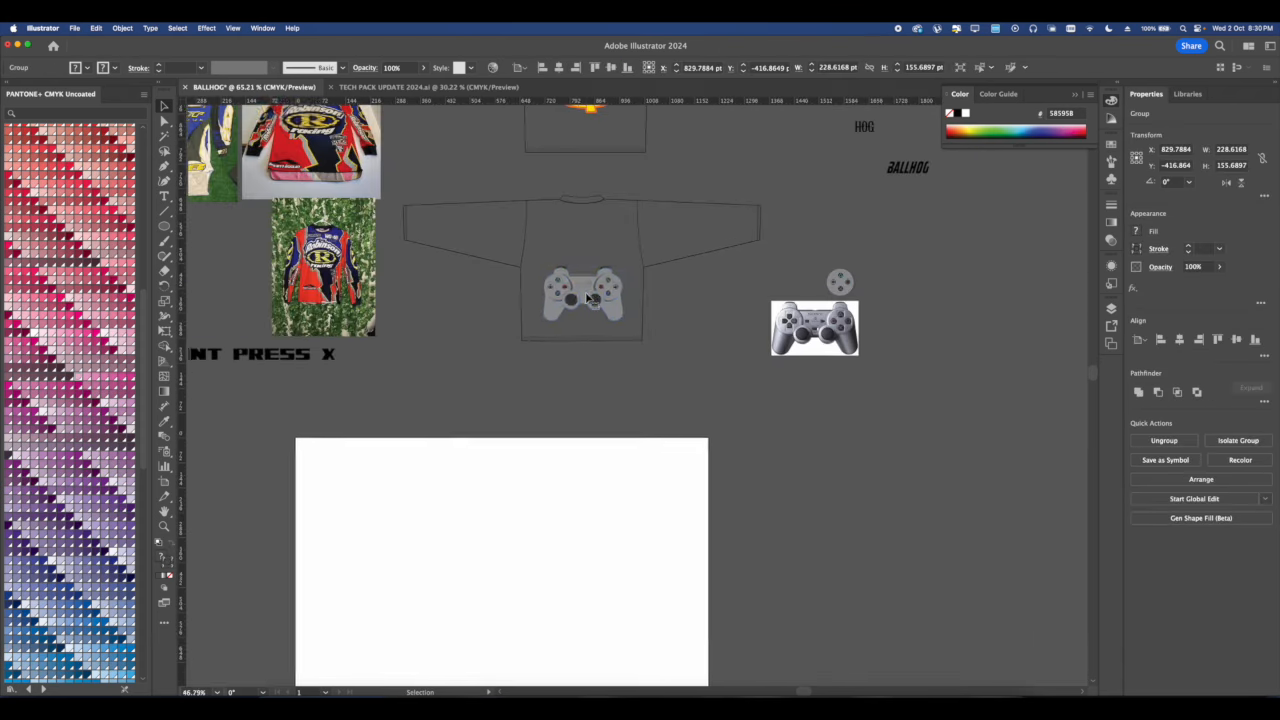
drag(590, 300, 596, 374)
scroll(595, 382, up, 5)
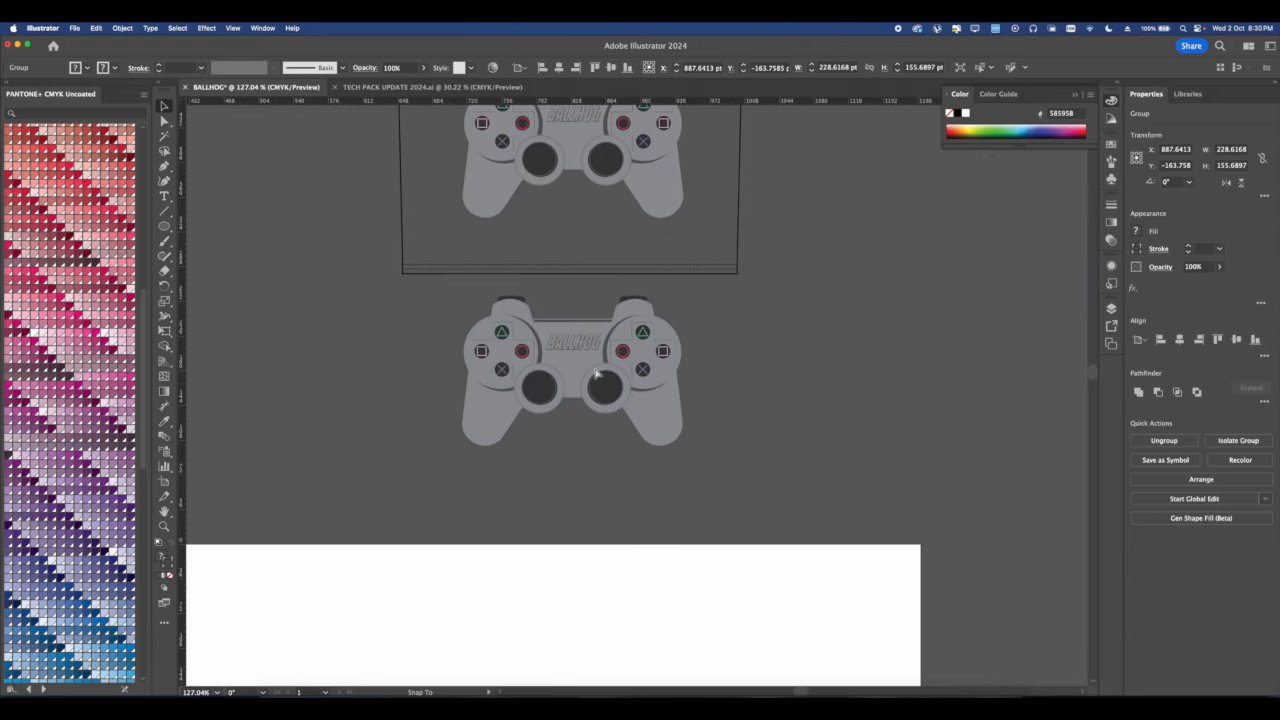
Expand the fills and strokes of the duplicated controller and unite all its shapes into a single silhouette.
click(122, 28)
click(150, 163)
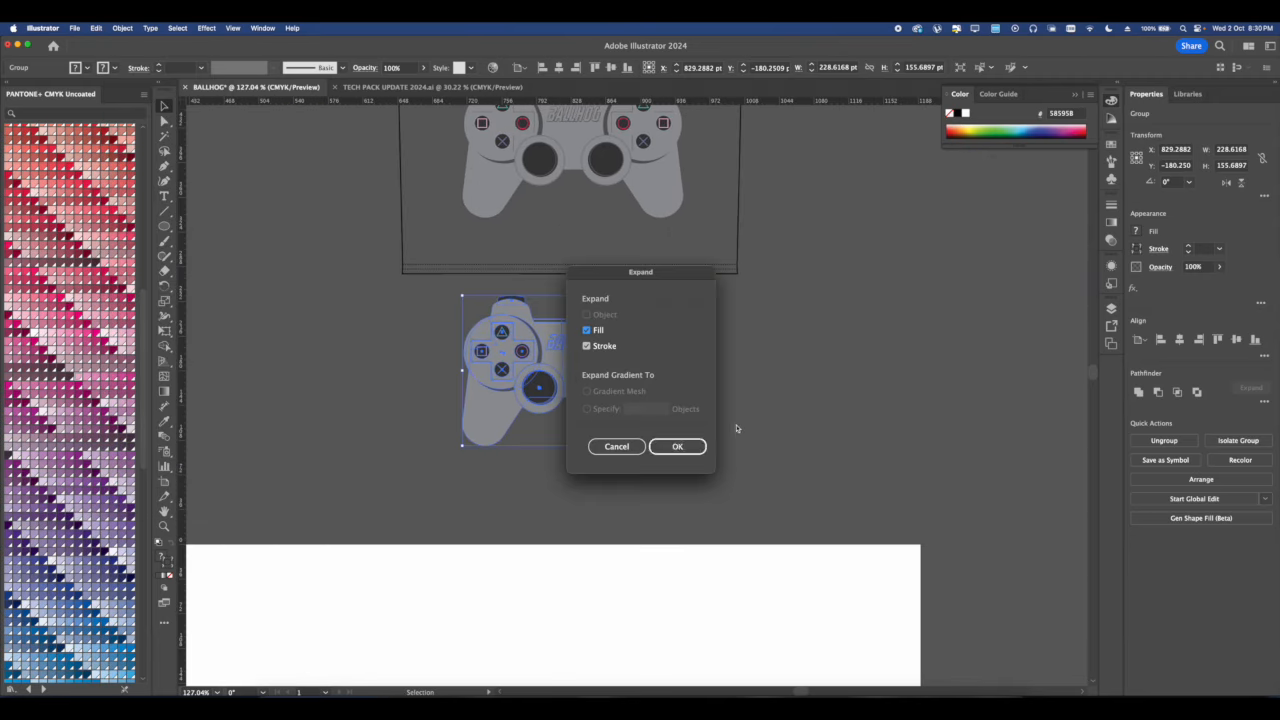
click(675, 448)
click(120, 29)
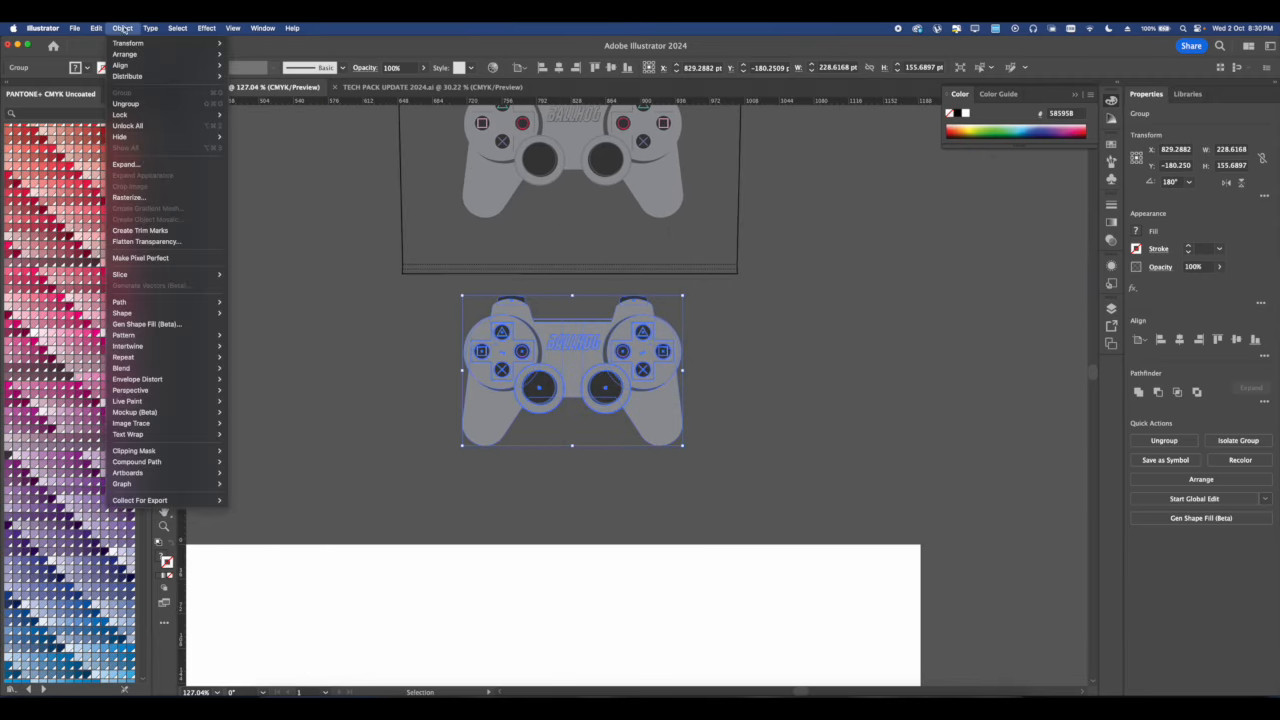
click(142, 164)
click(731, 446)
drag(731, 446, 434, 306)
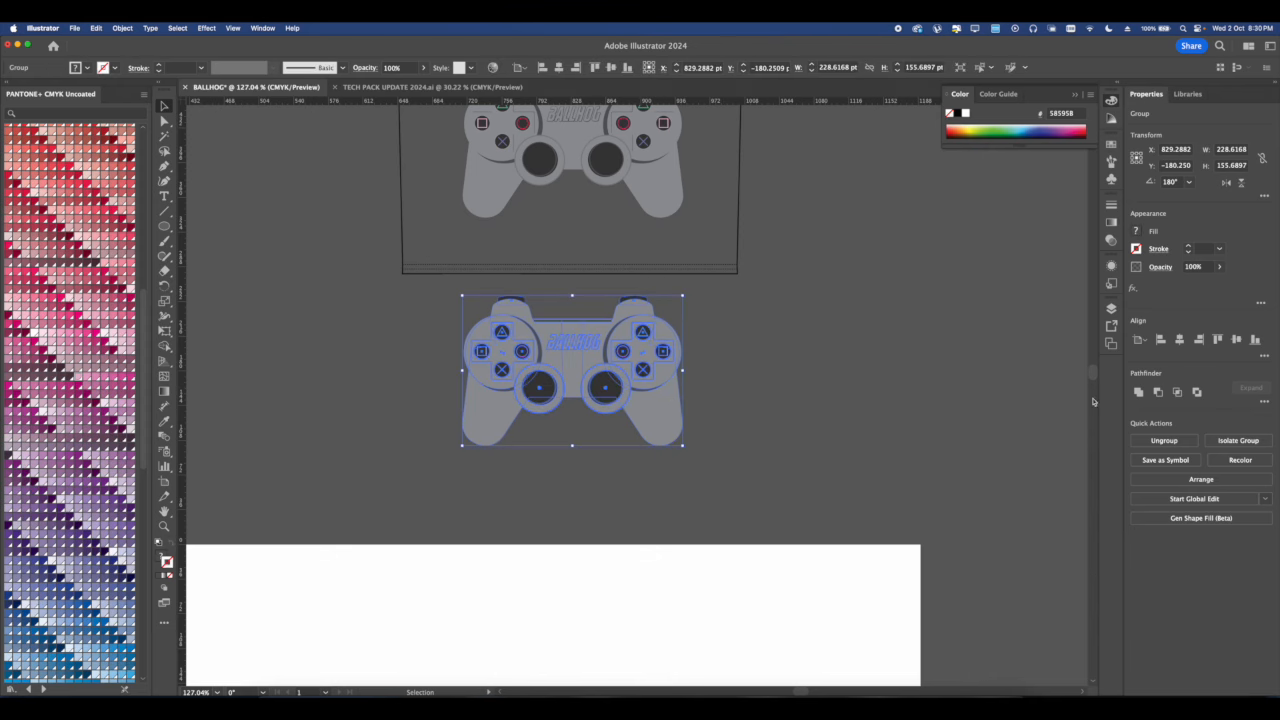
click(1138, 392)
Move the silhouette over the controller on the jersey back and arrange it behind the artwork.
scroll(677, 429, up, 3)
drag(677, 429, 657, 240)
right_click(657, 240)
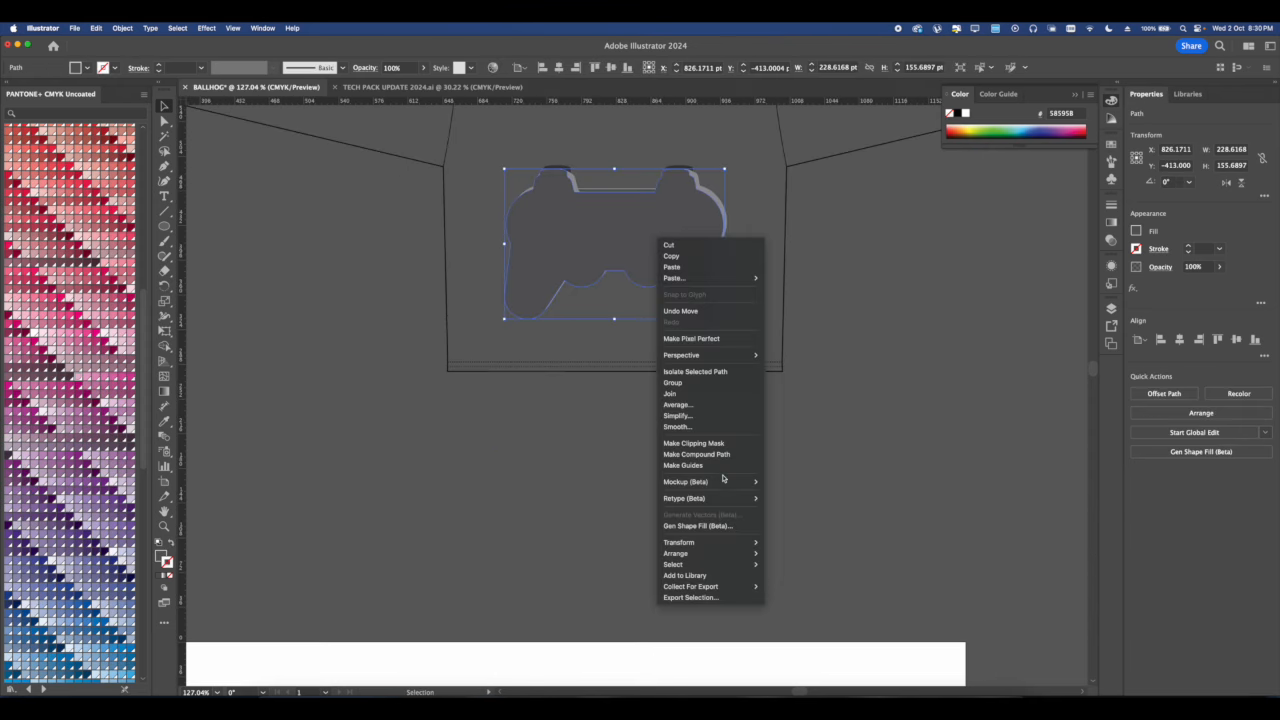
mouse_move(740, 553)
click(801, 579)
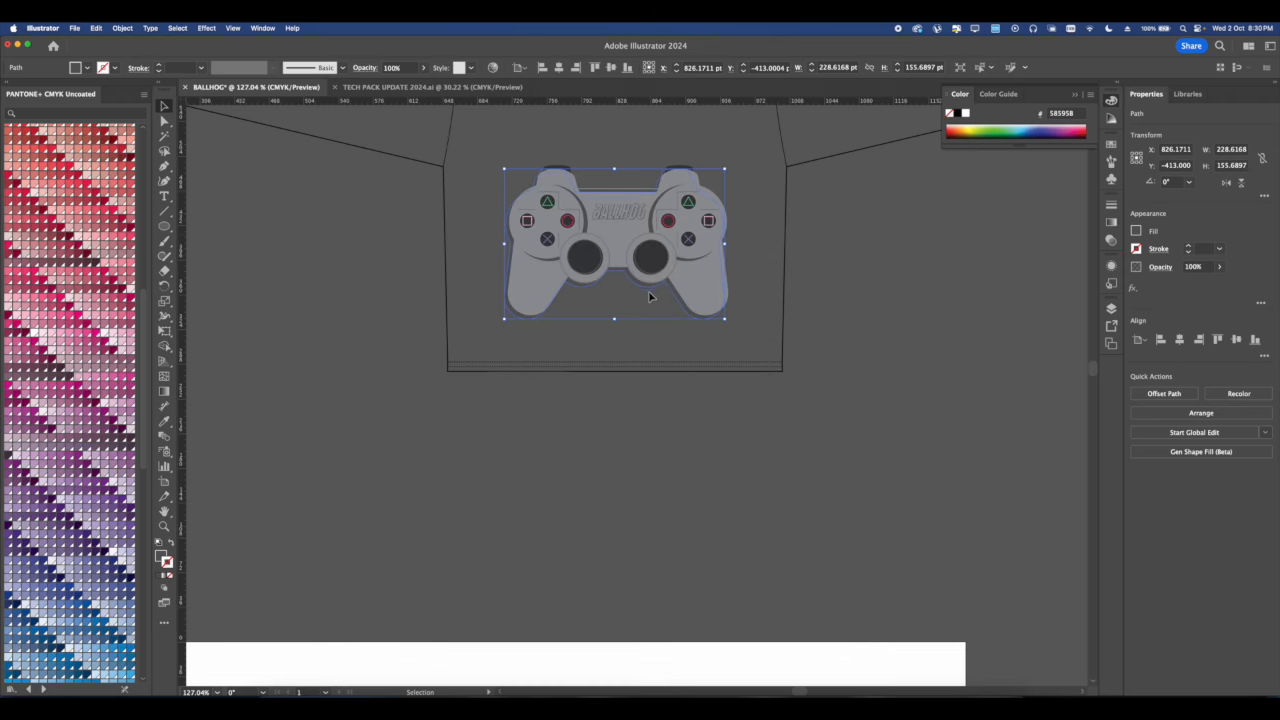
Reposition the silhouette behind the controller so its edge shows slightly above the controller's upper contour.
scroll(649, 296, up, 3)
drag(686, 287, 678, 437)
scroll(678, 429, down, 2)
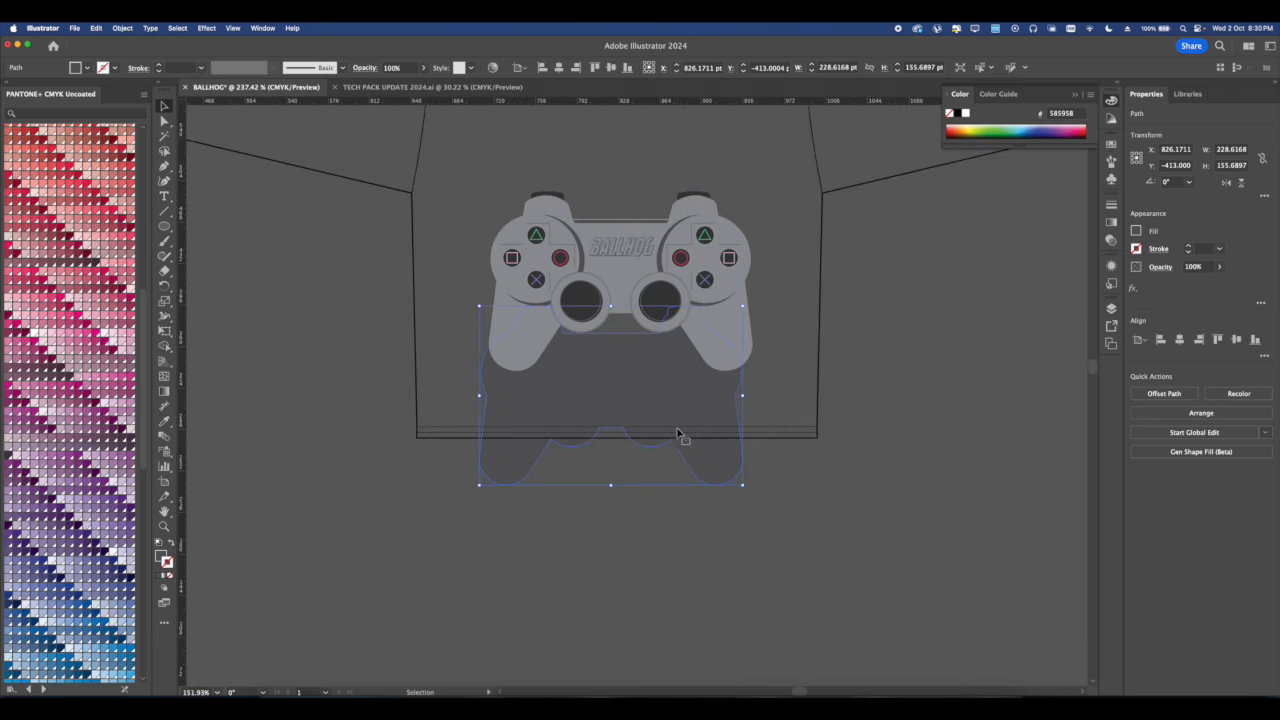
click(697, 277)
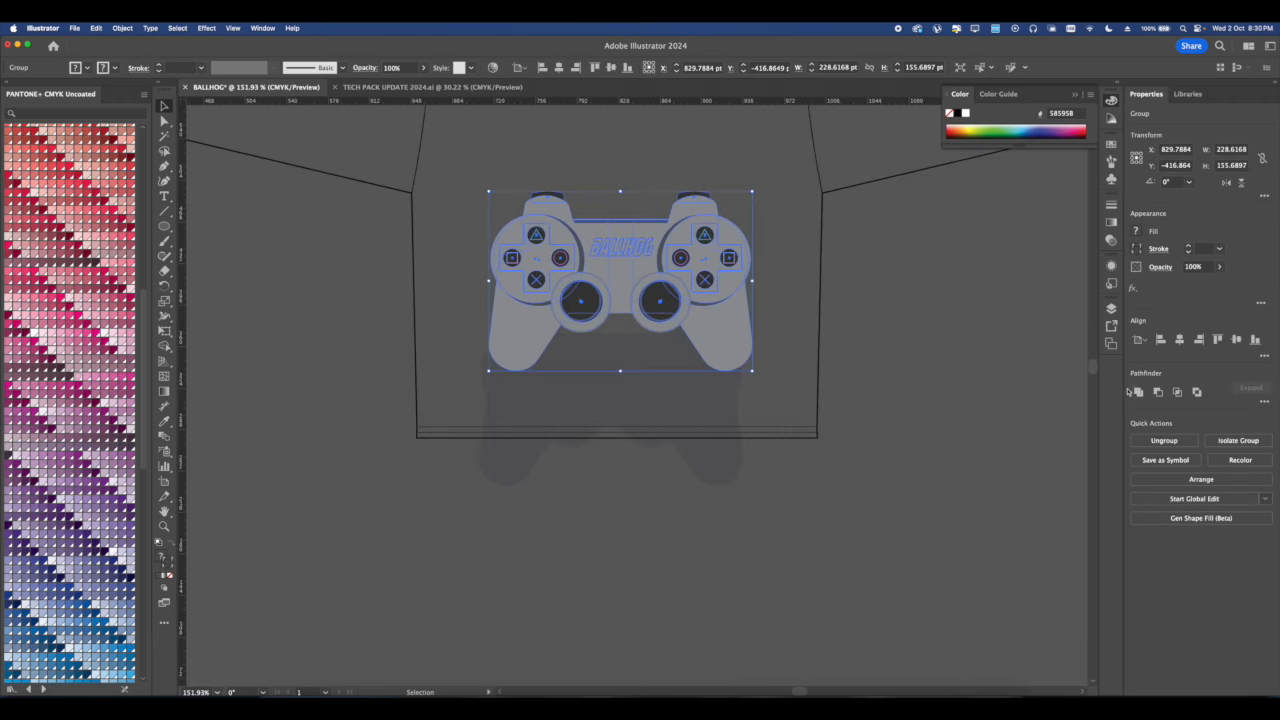
drag(676, 384, 685, 257)
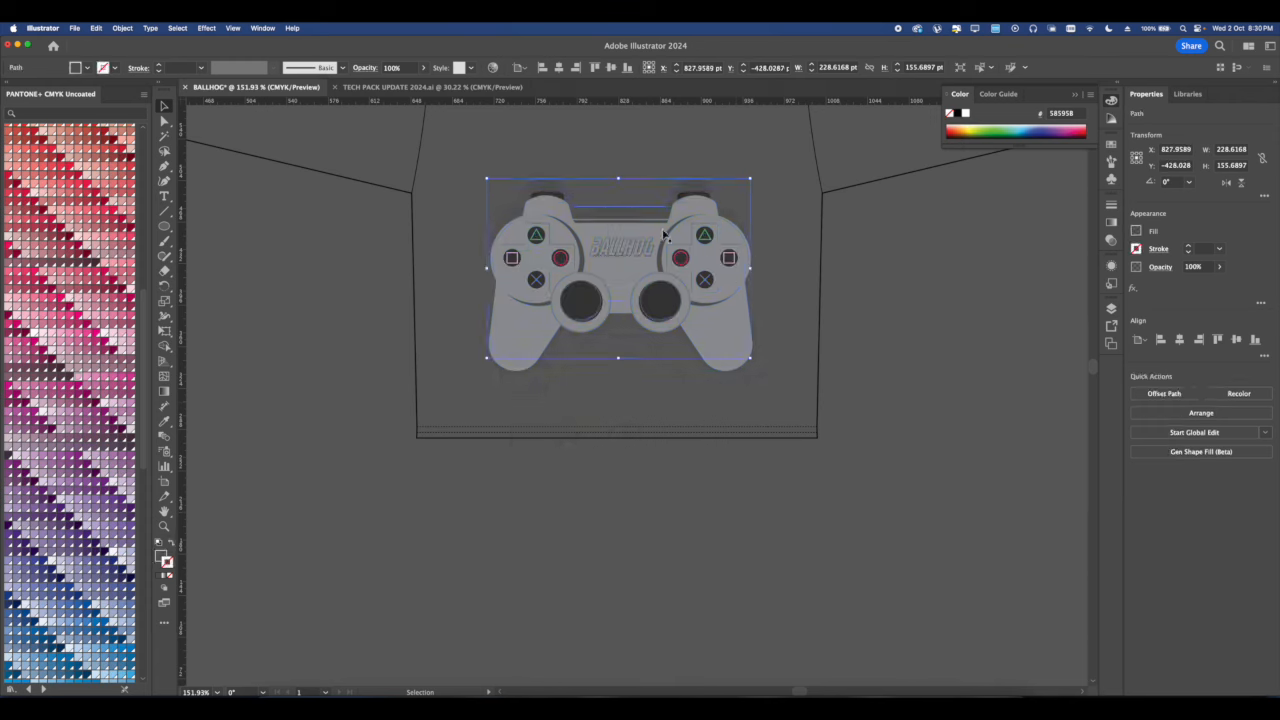
Offset the silhouette's path outward with mitered joins to an outline about 236.6 pt wide.
click(124, 28)
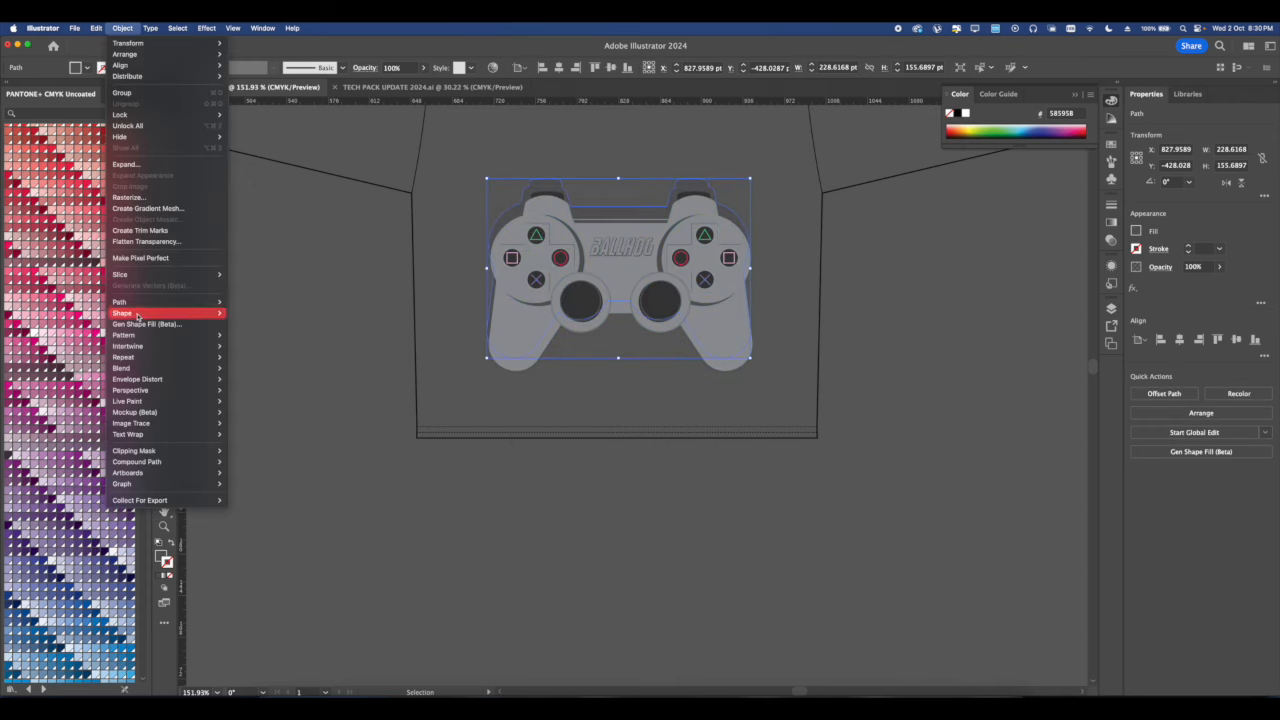
mouse_move(150, 302)
click(250, 340)
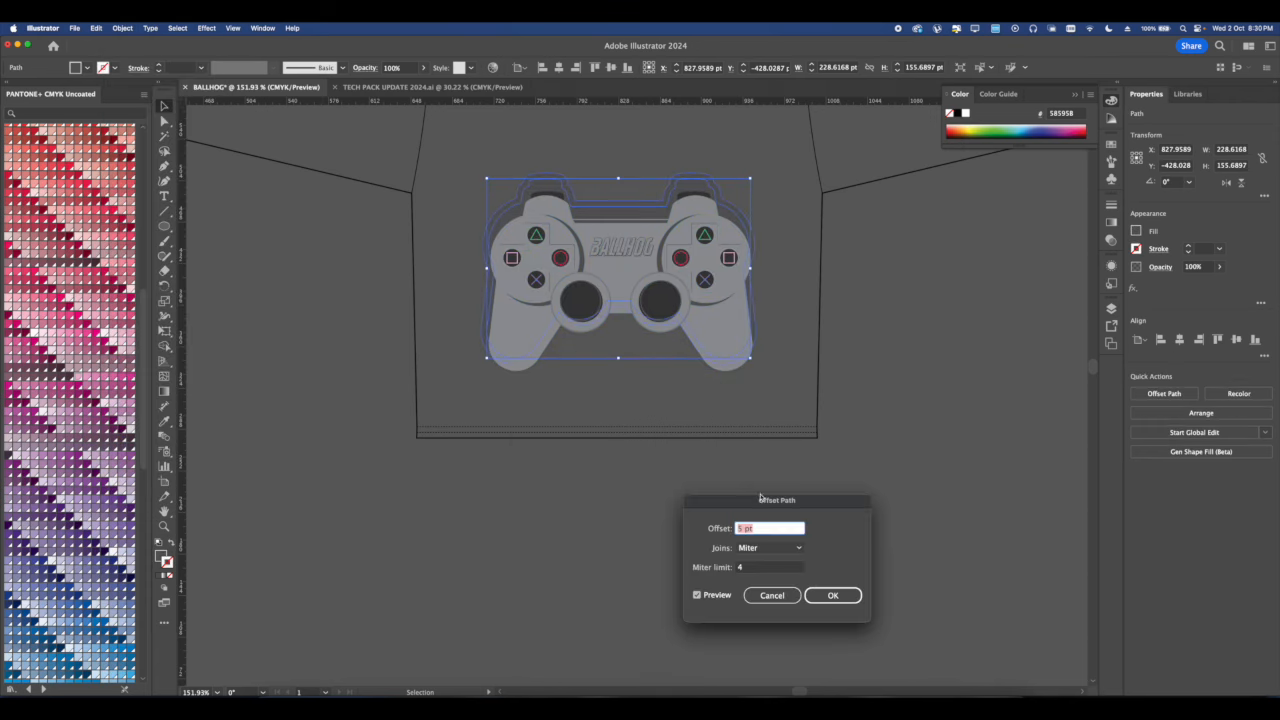
click(832, 596)
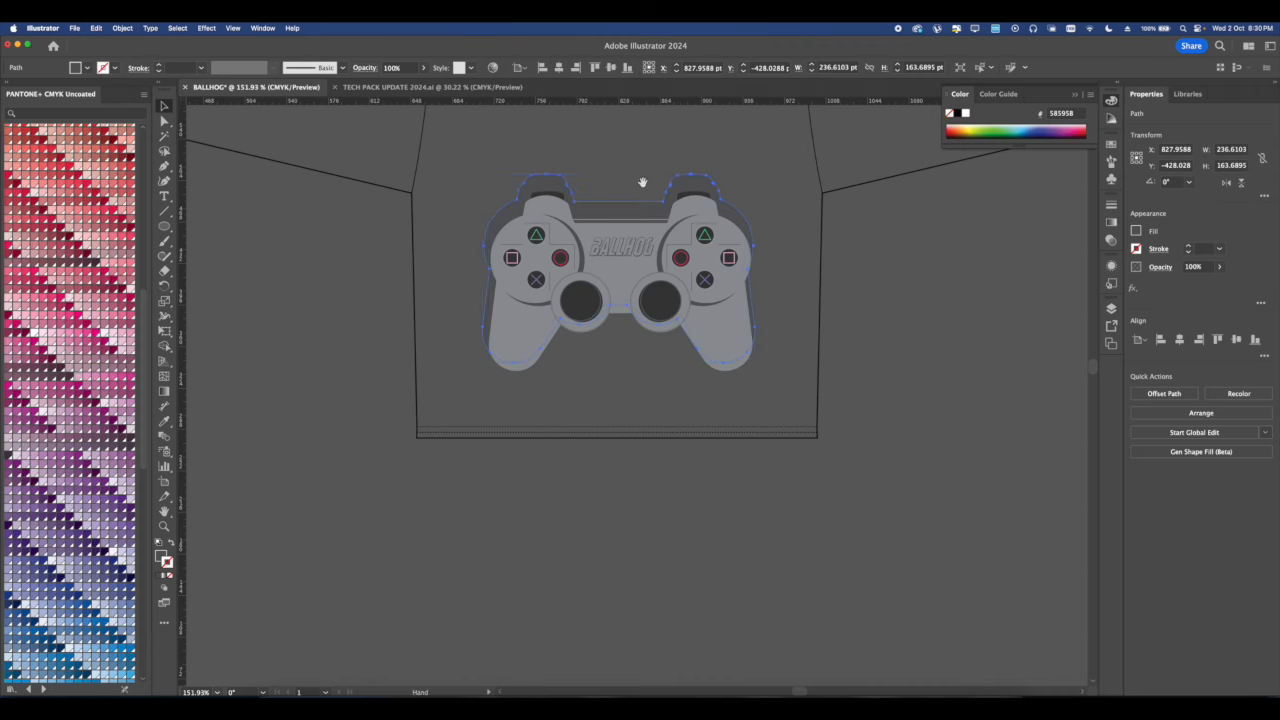
Select the original silhouette together with its offset outline and unite them into one shape.
scroll(618, 200, up, 3)
key(super+z)
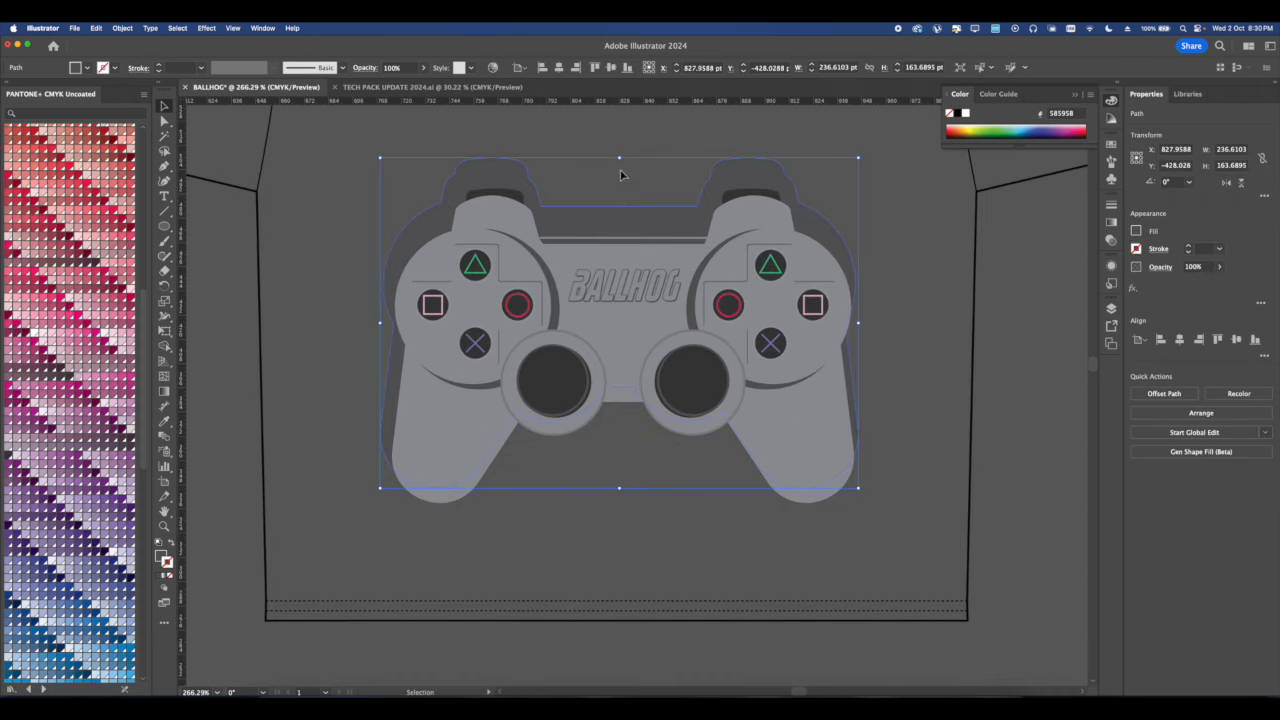
drag(623, 173, 622, 232)
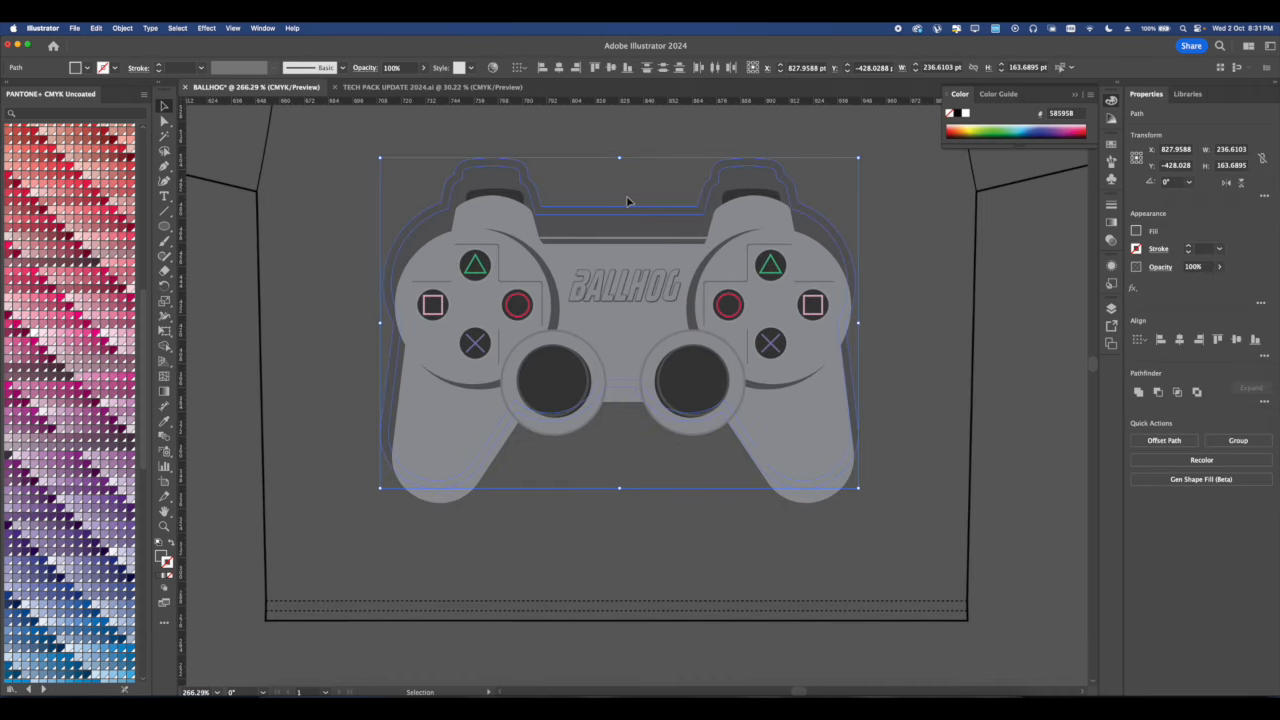
click(1138, 391)
Centre the controller group and the enlarged silhouette on each other vertically and horizontally.
key(super+a)
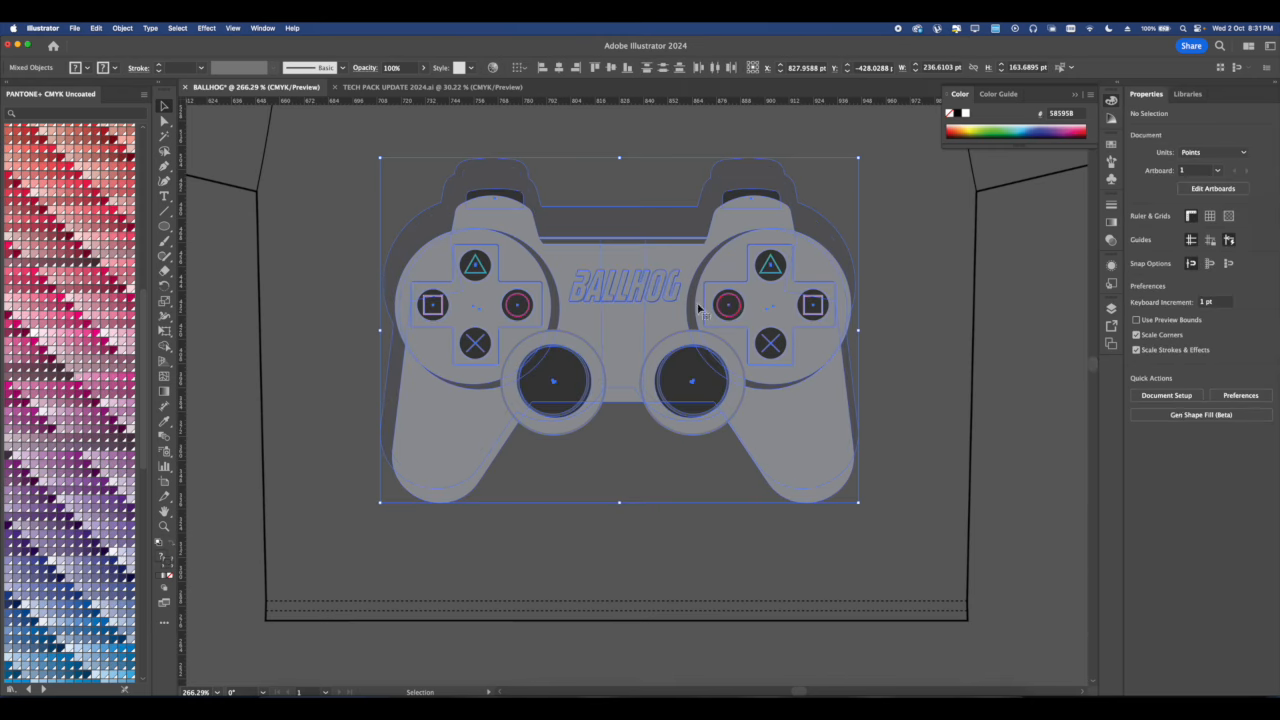
click(1234, 342)
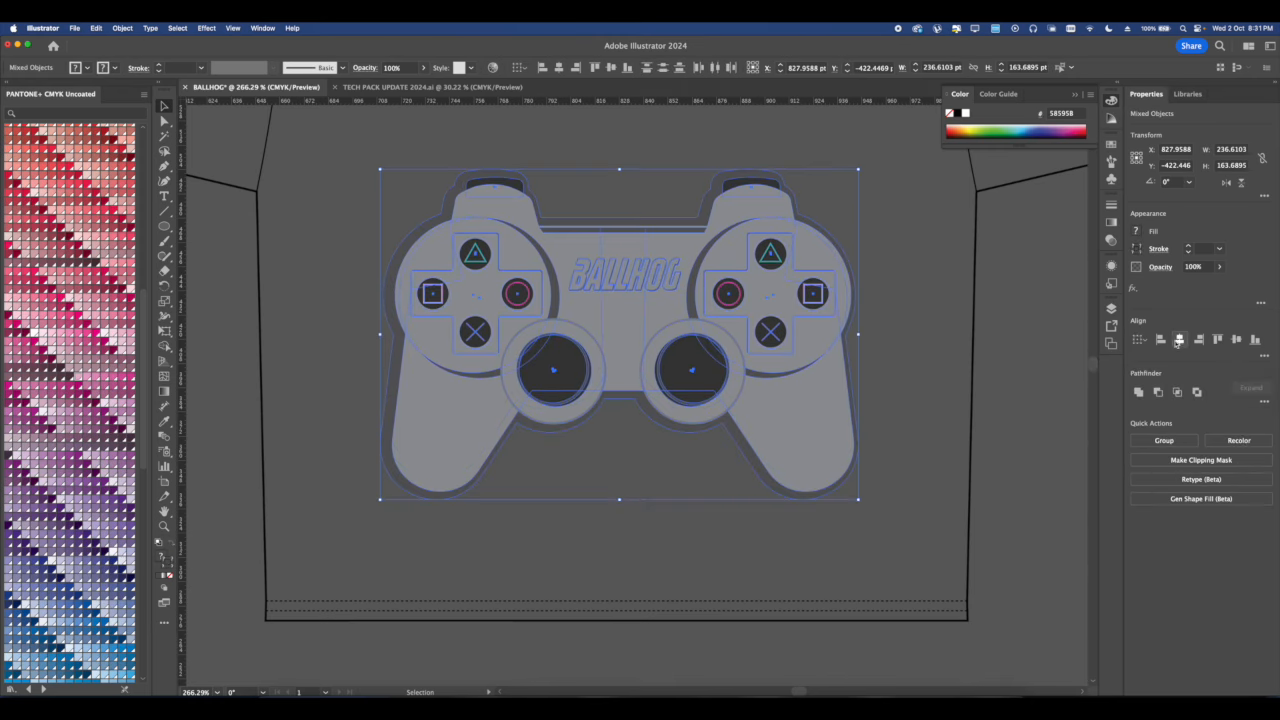
click(900, 394)
Give the silhouette behind the controller a white fill and a 3 pt dark grey stroke.
click(628, 231)
scroll(1085, 258, up, 2)
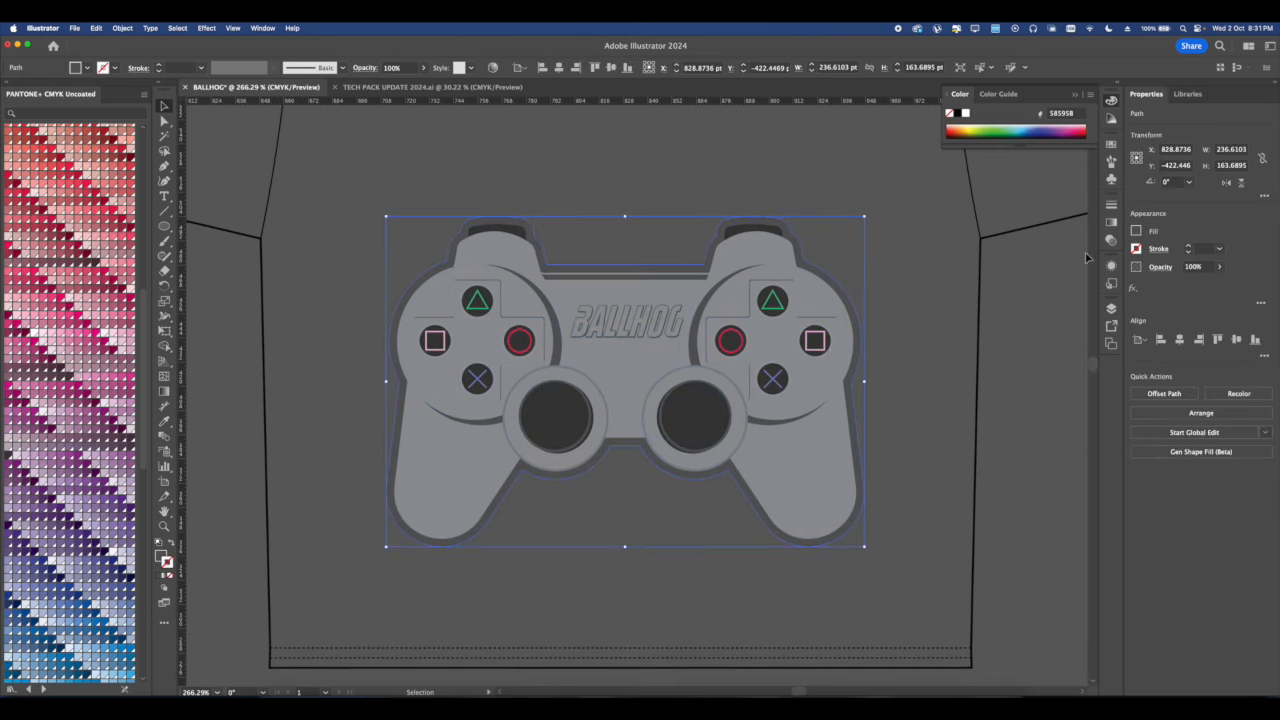
click(1136, 234)
click(1018, 281)
click(903, 271)
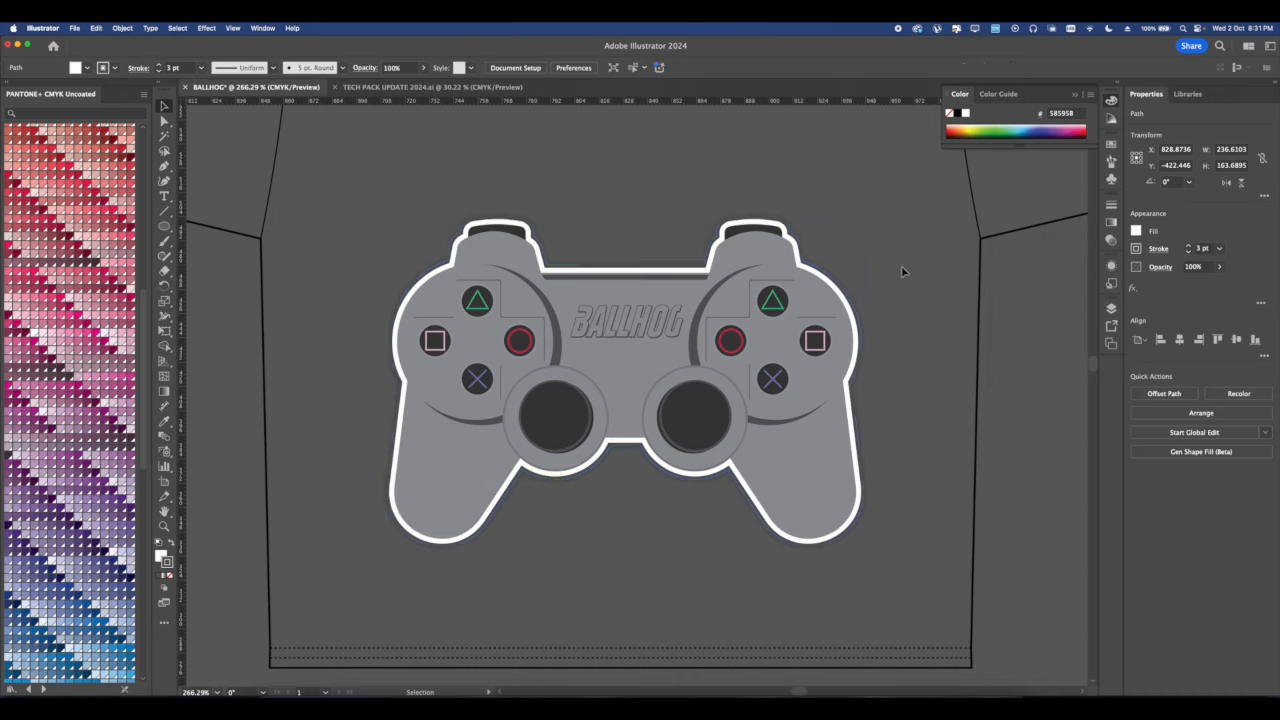
Place the black BALLHOG text from beside the jerseys on the jersey back, just above the controller.
scroll(880, 400, down, 4)
scroll(661, 360, down, 6)
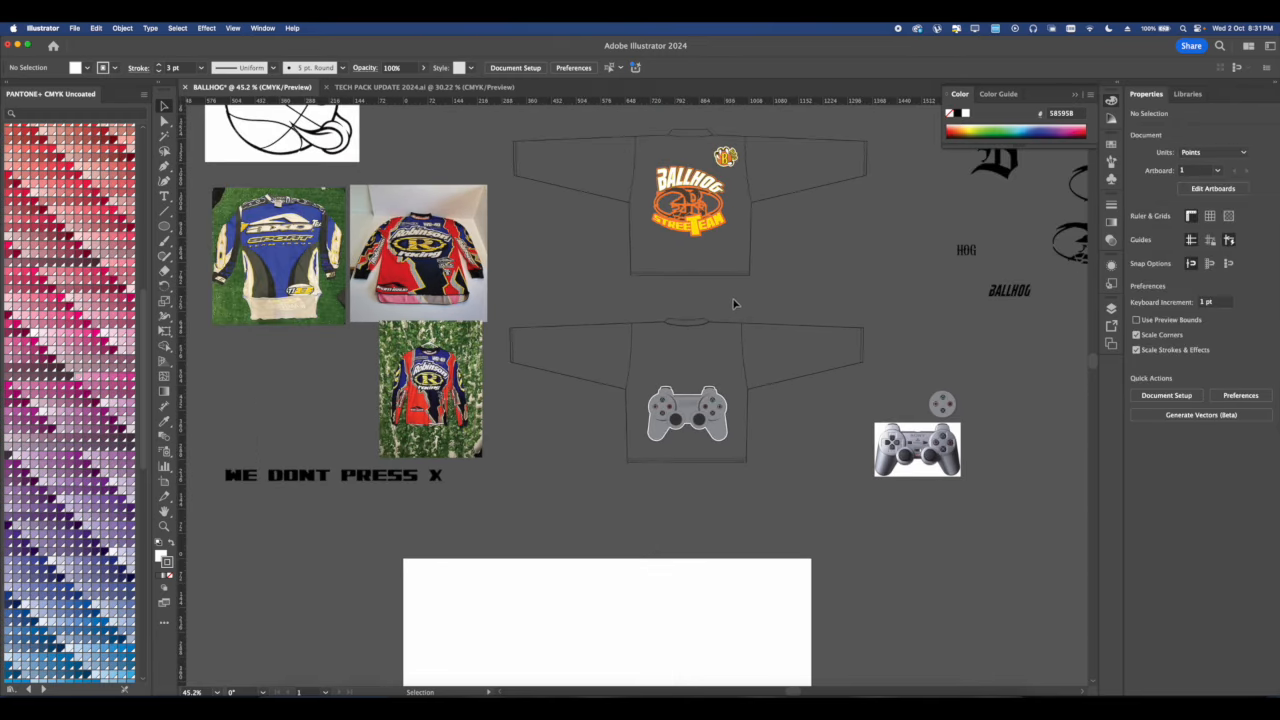
scroll(752, 310, up, 2)
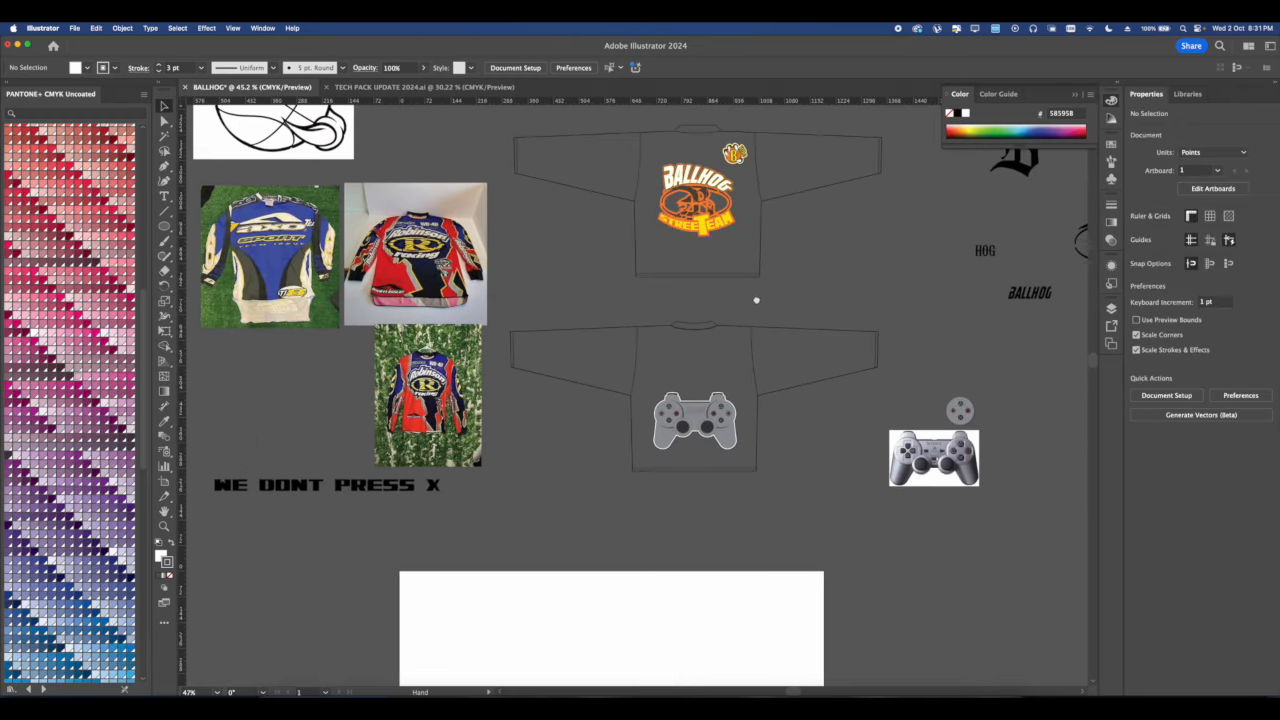
scroll(866, 309, up, 1)
click(990, 285)
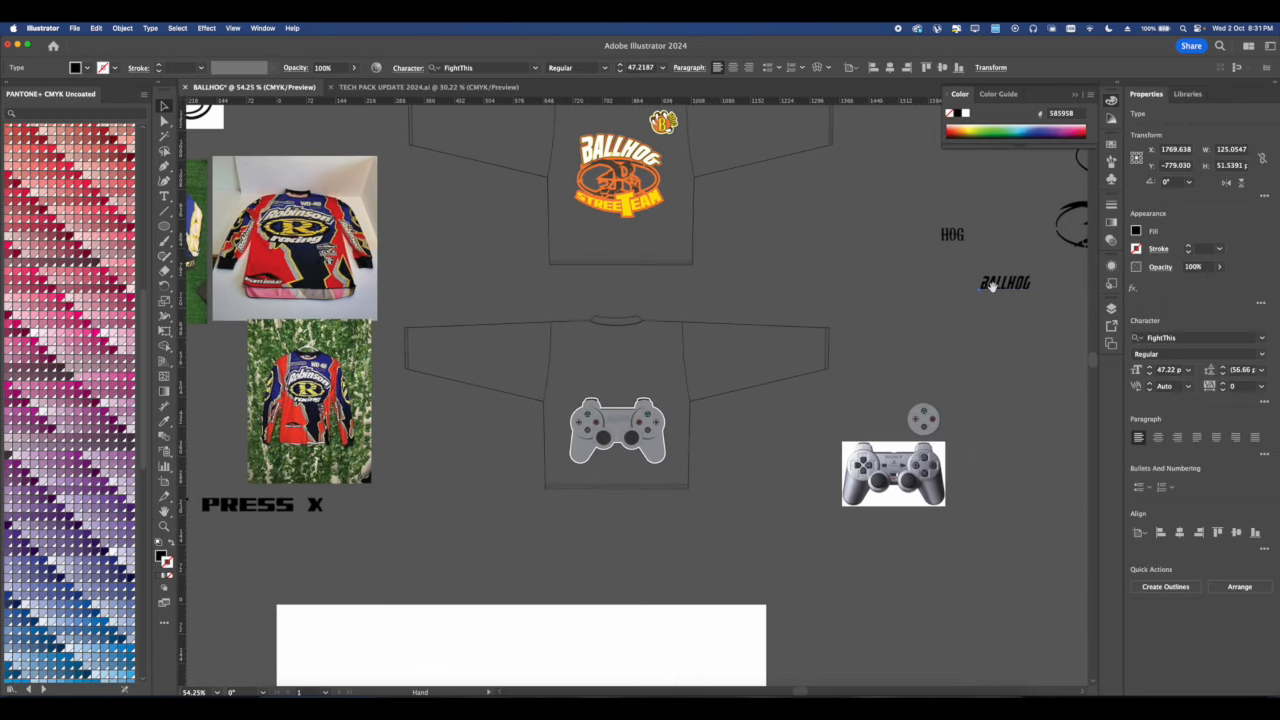
drag(1002, 298, 608, 384)
scroll(608, 384, up, 6)
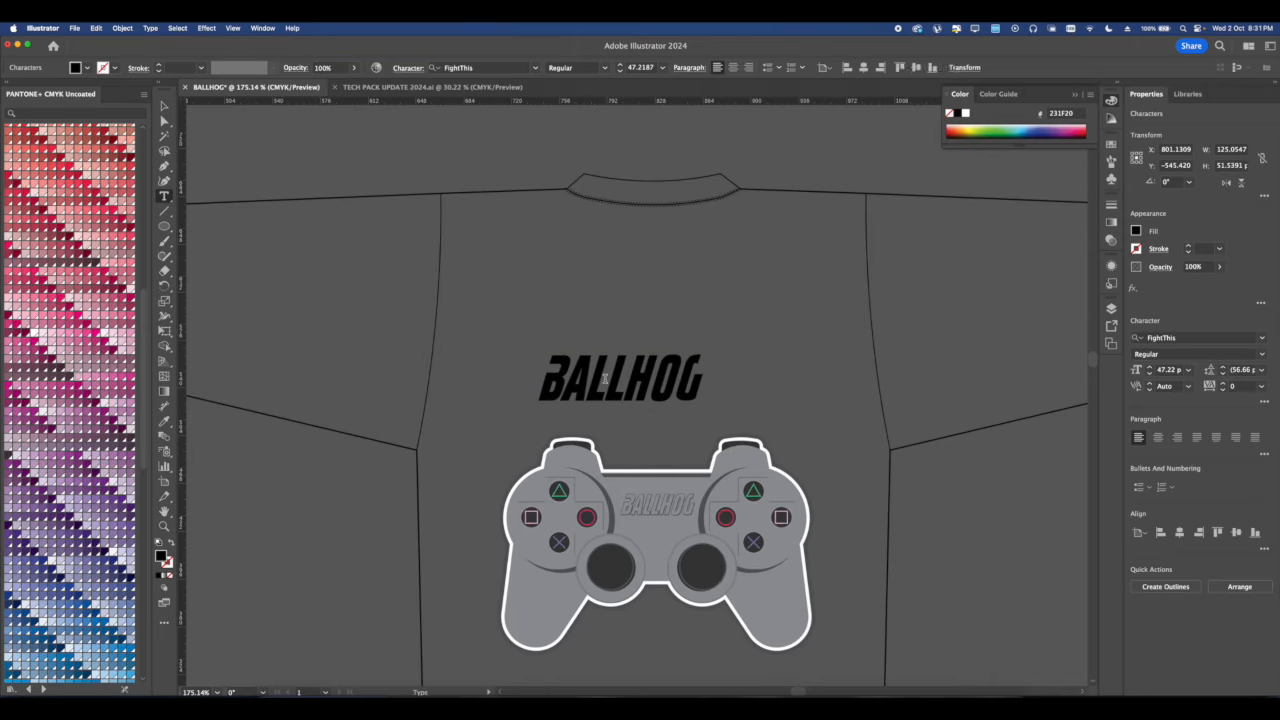
Replace the BALLHOG wording above the controller with "we dont press x".
double_click(605, 376)
text(WE DONT)
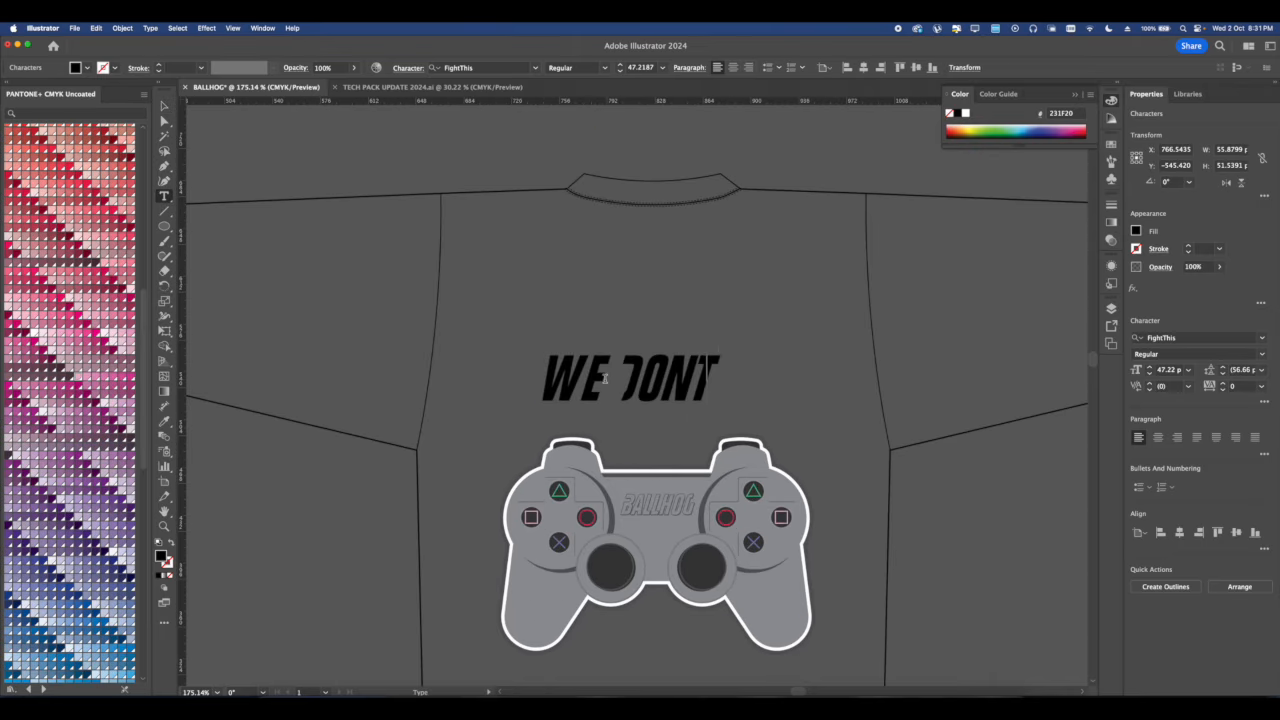
text( PRESS X)
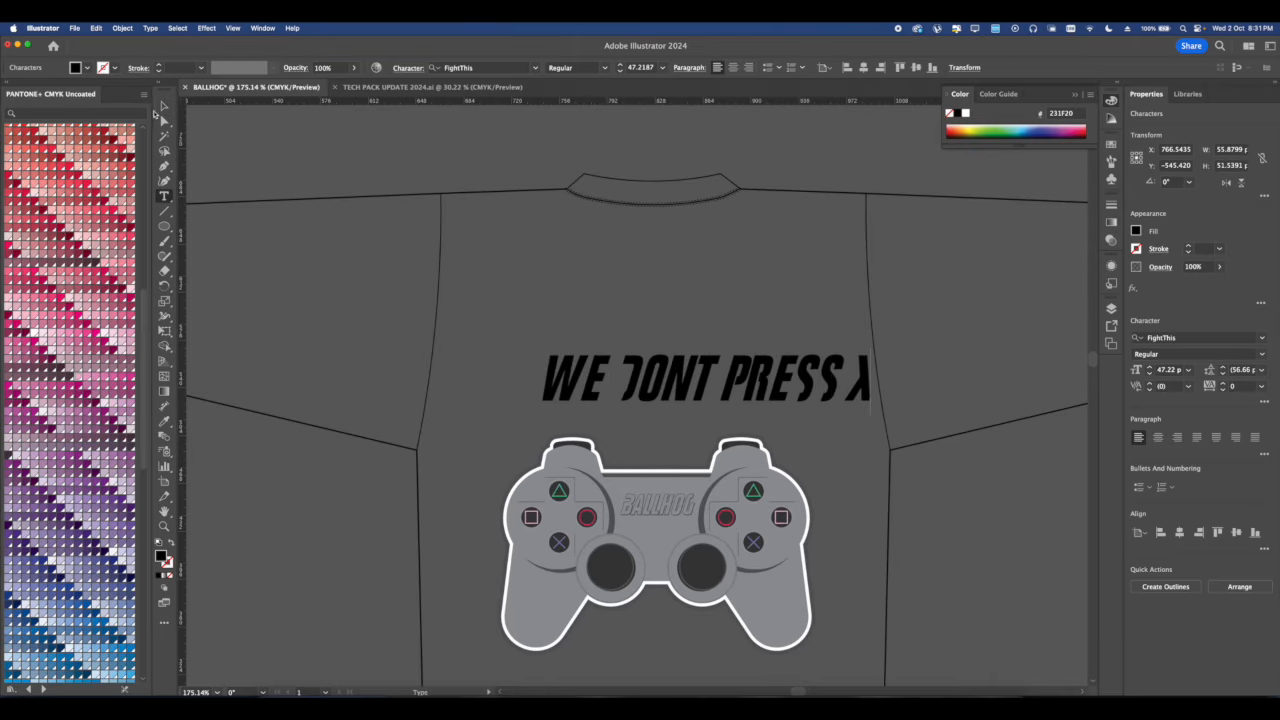
click(163, 106)
Browse font previews for the "we dont press x" text and set its font to Arbutus.
click(1262, 338)
scroll(1120, 490, down, 4)
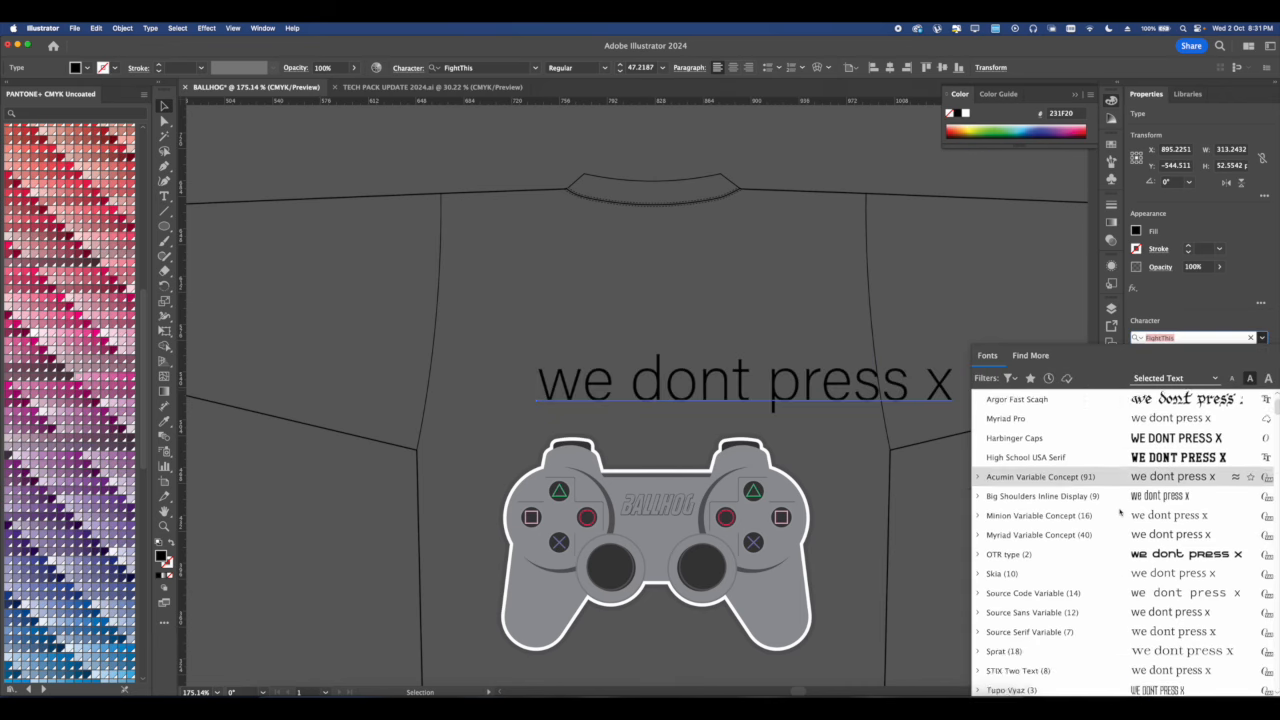
scroll(1120, 512, up, 2)
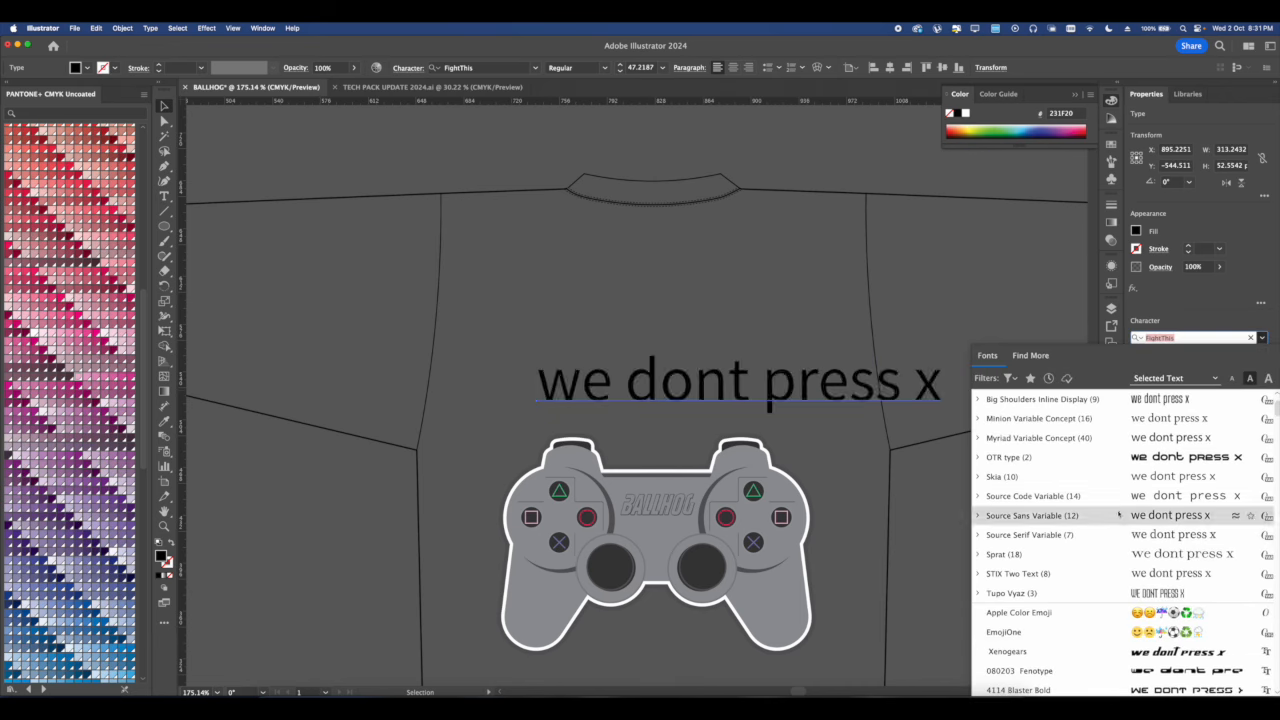
scroll(1100, 520, down, 5)
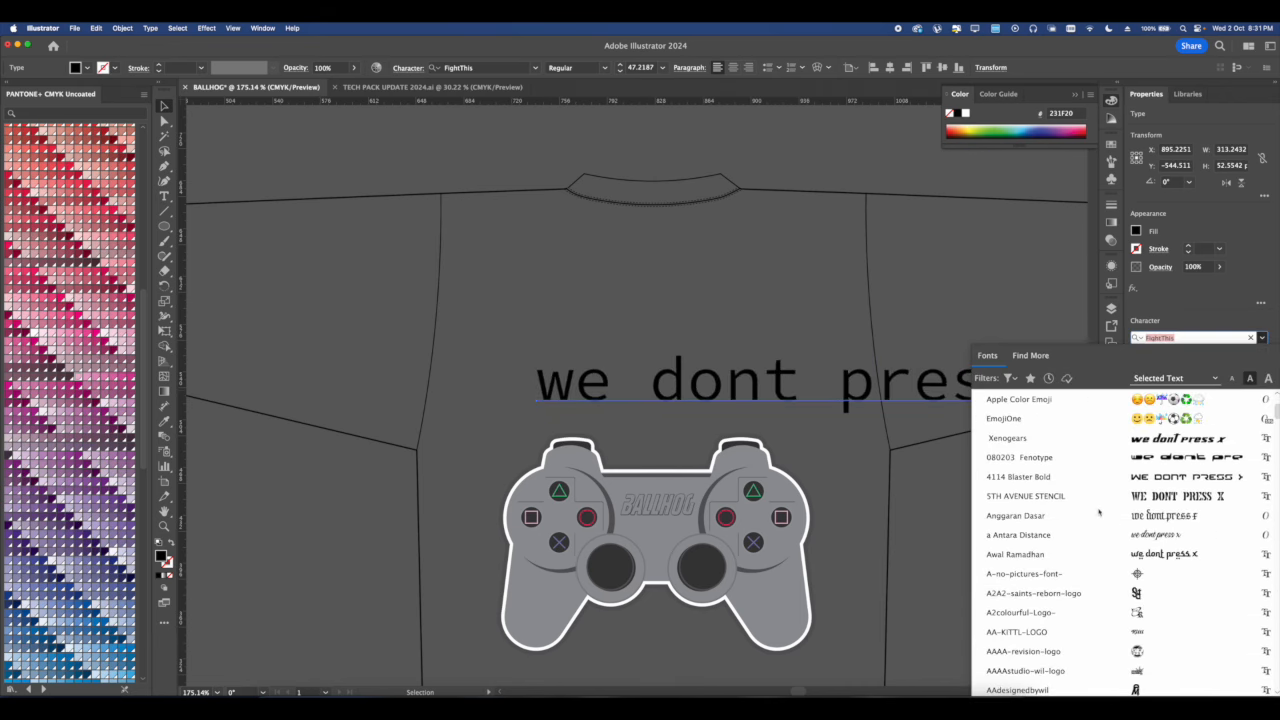
scroll(1096, 530, down, 3)
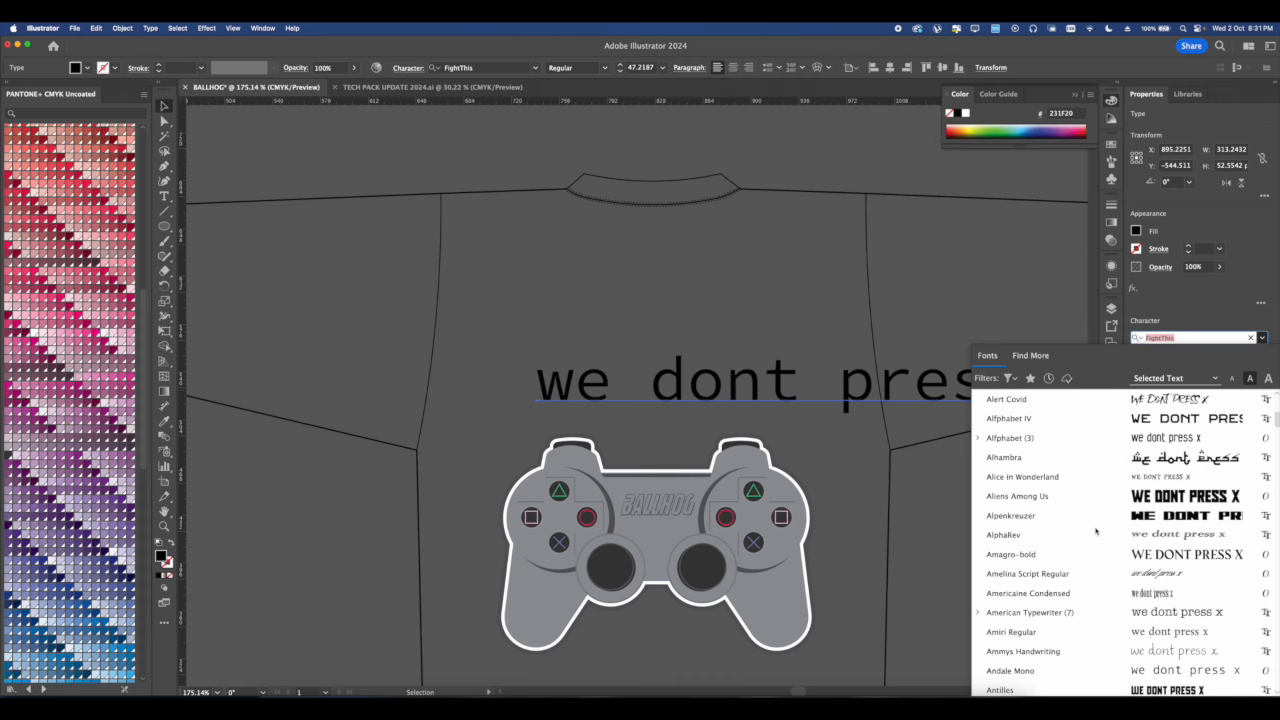
scroll(1096, 531, down, 3)
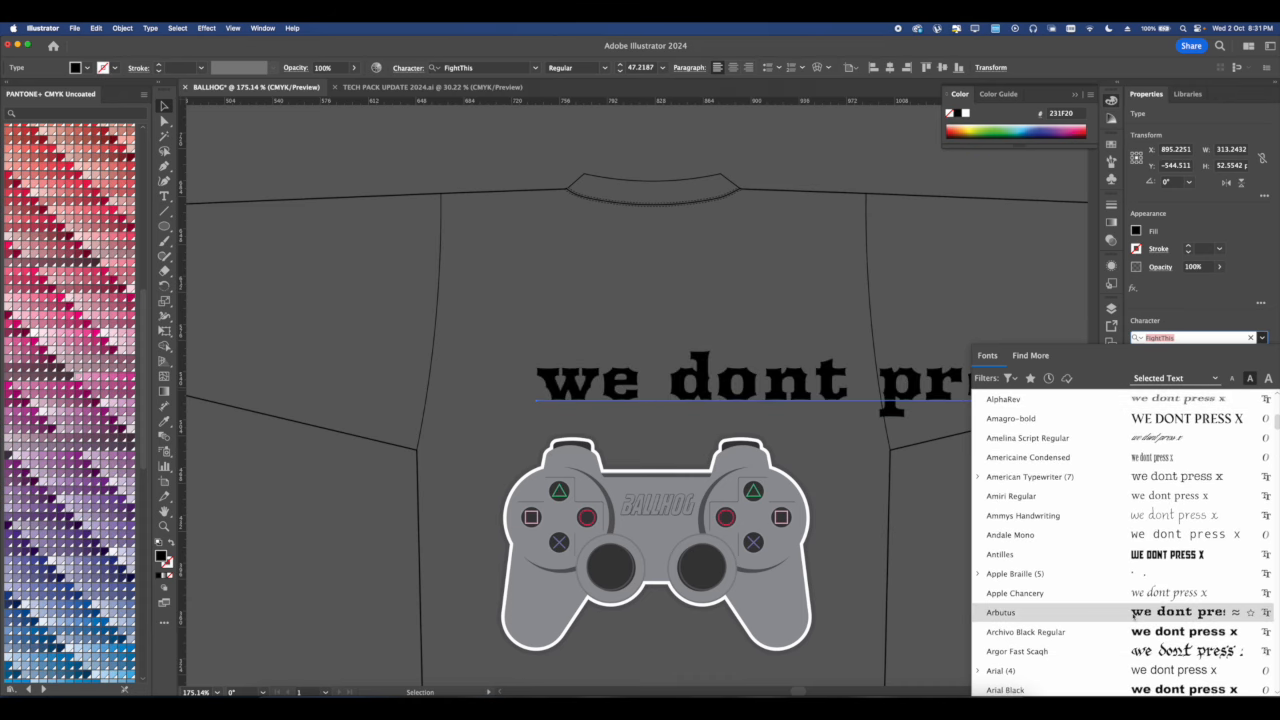
scroll(1180, 612, down, 1)
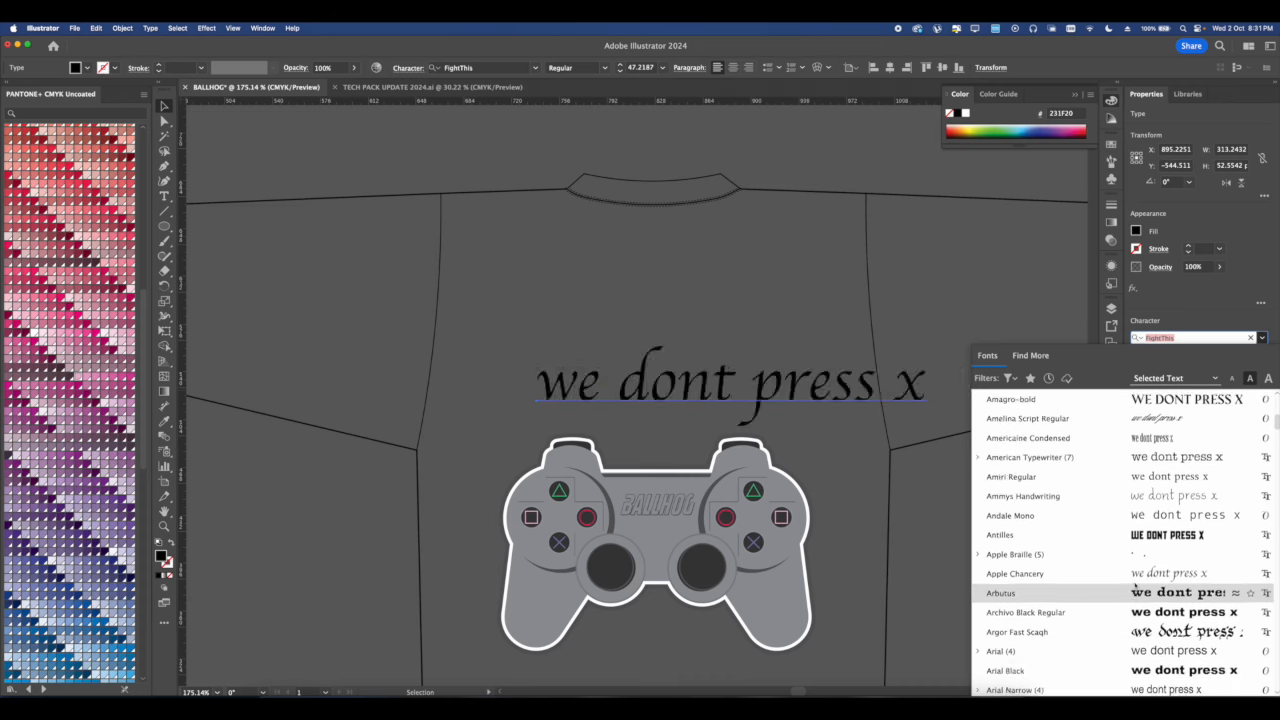
click(1147, 598)
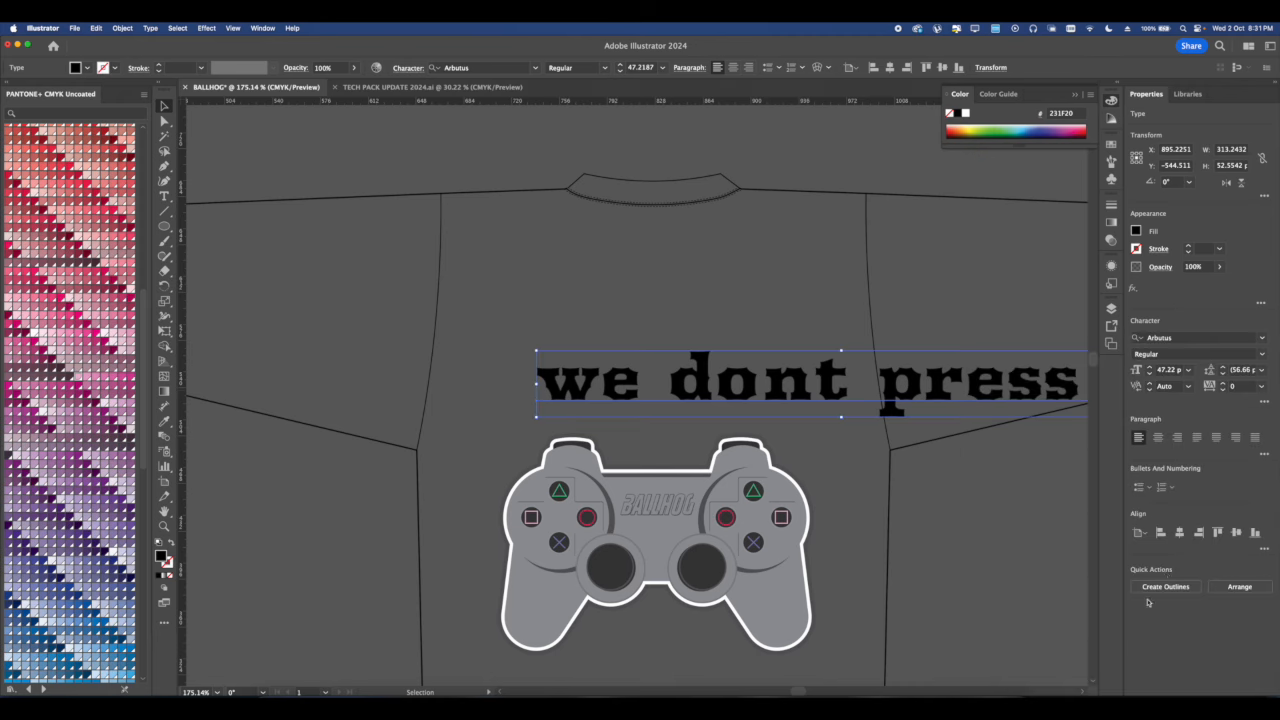
Set the "we dont press x" slogan in all caps and place a spare copy outside the jersey.
click(1264, 403)
click(1130, 532)
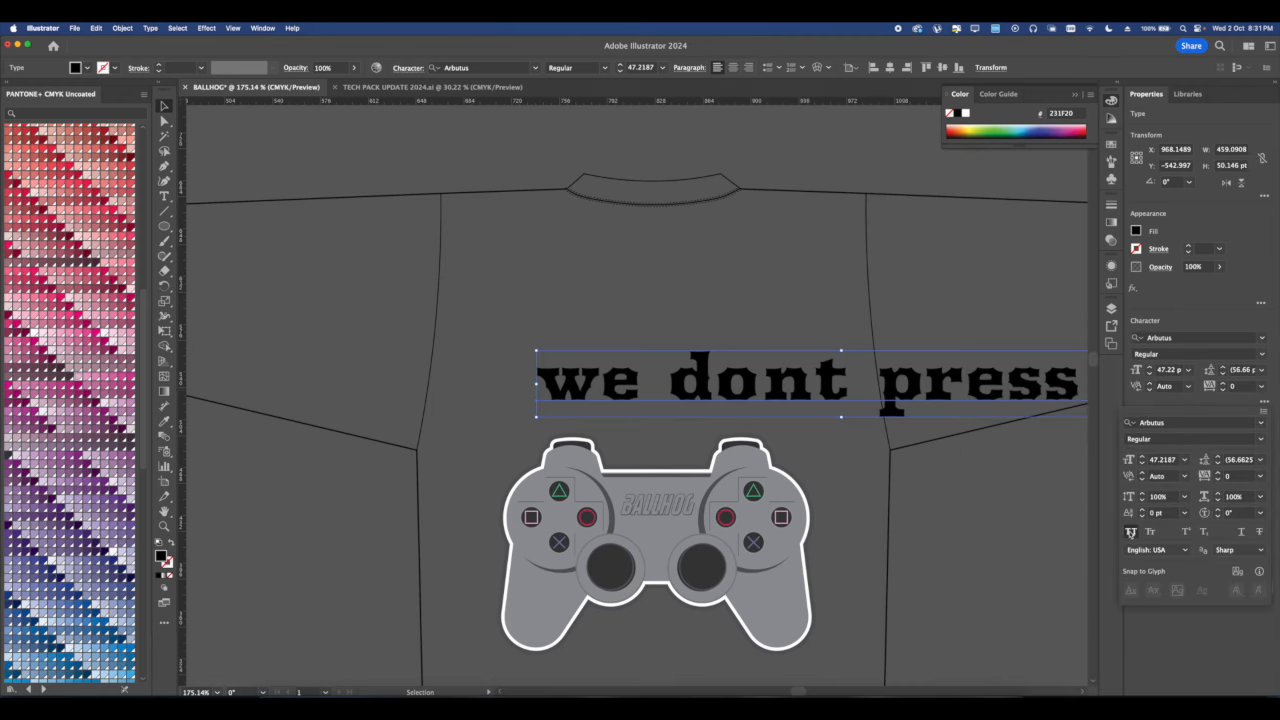
click(734, 420)
scroll(732, 417, down, 3)
drag(783, 400, 691, 350)
scroll(663, 398, down, 3)
scroll(683, 293, down, 2)
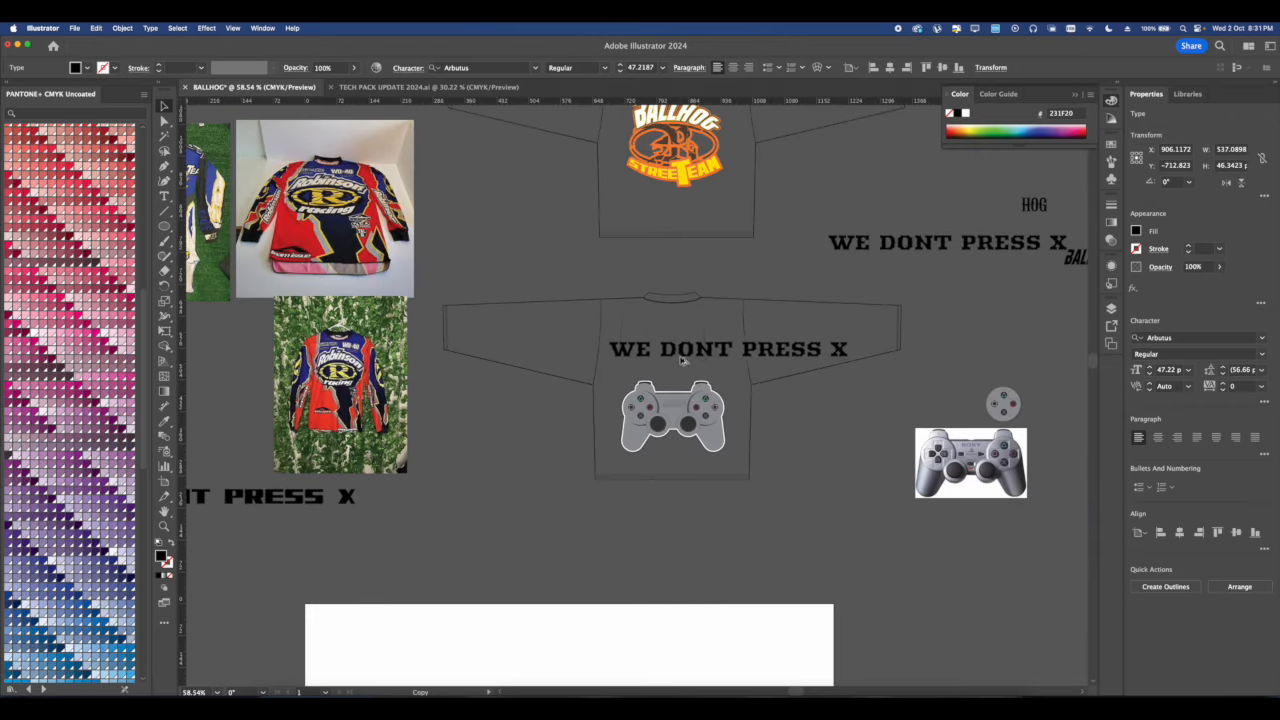
Convert the slogan on the jersey back to outlines and ungroup its letters.
scroll(691, 350, up, 3)
right_click(678, 366)
click(706, 500)
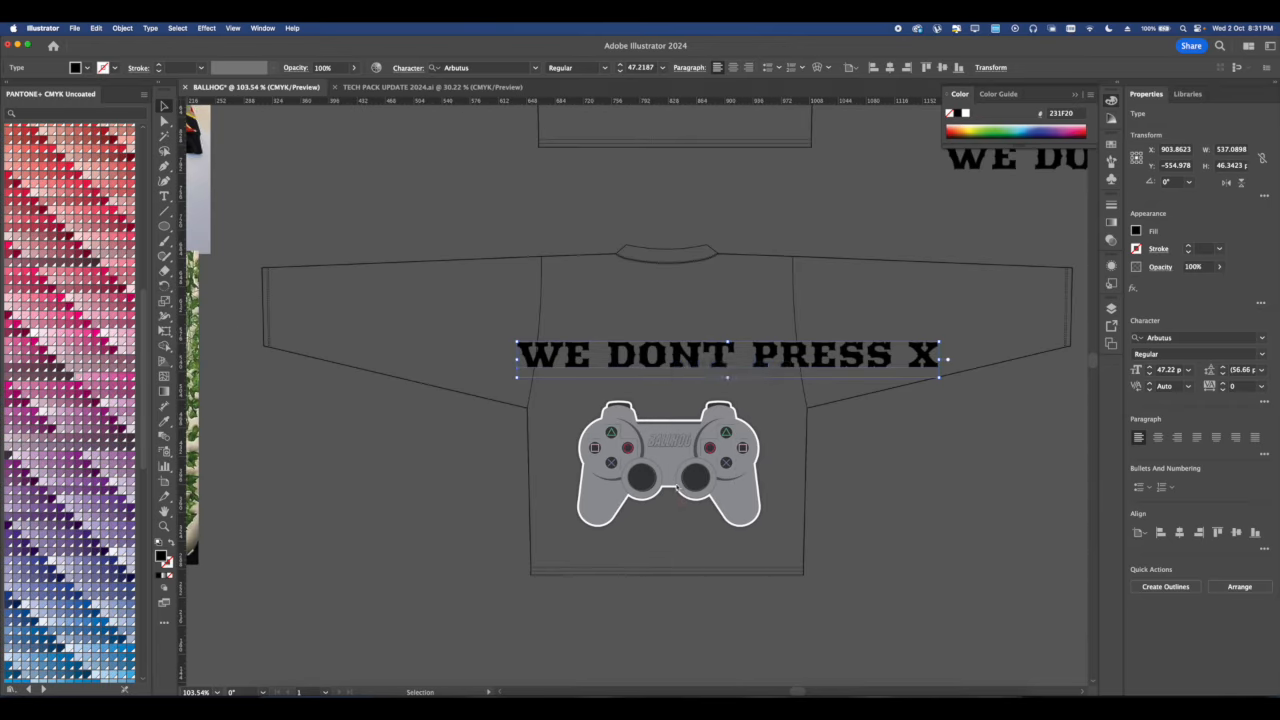
scroll(574, 364, up, 3)
right_click(575, 366)
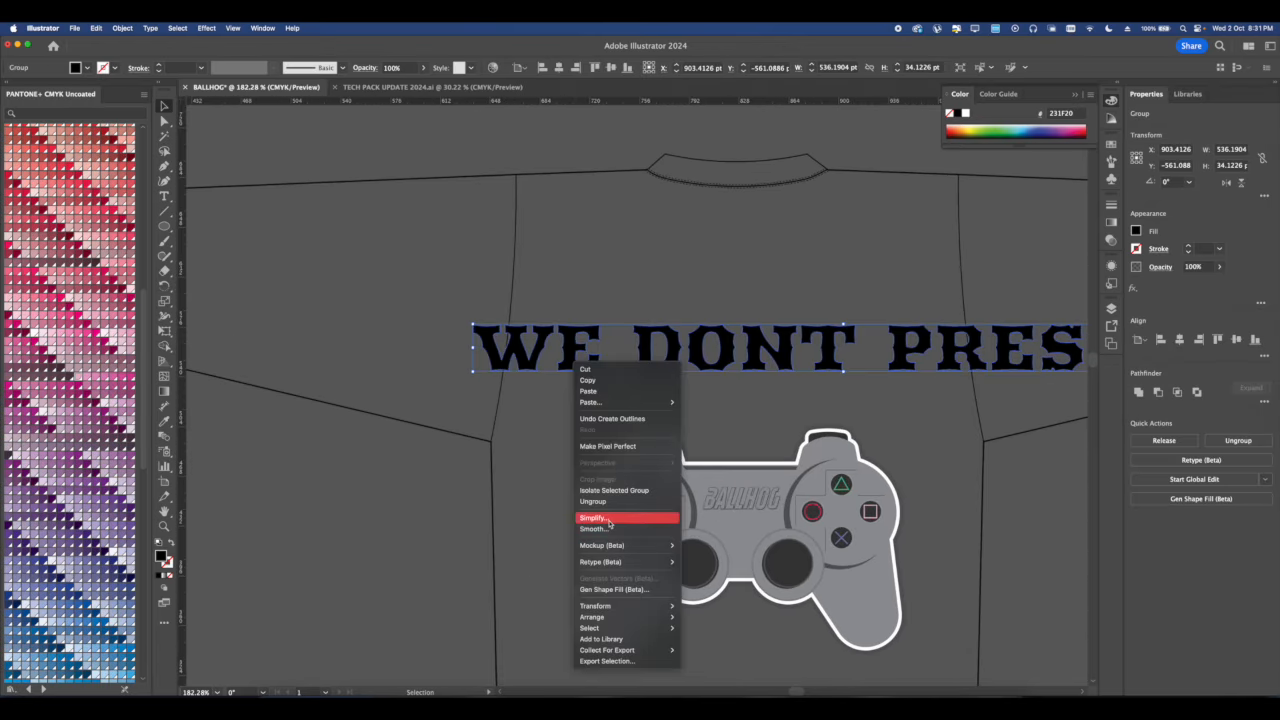
click(610, 507)
click(572, 409)
Group the outlined letters W and E as one word and the letters of DONT as another.
click(541, 362)
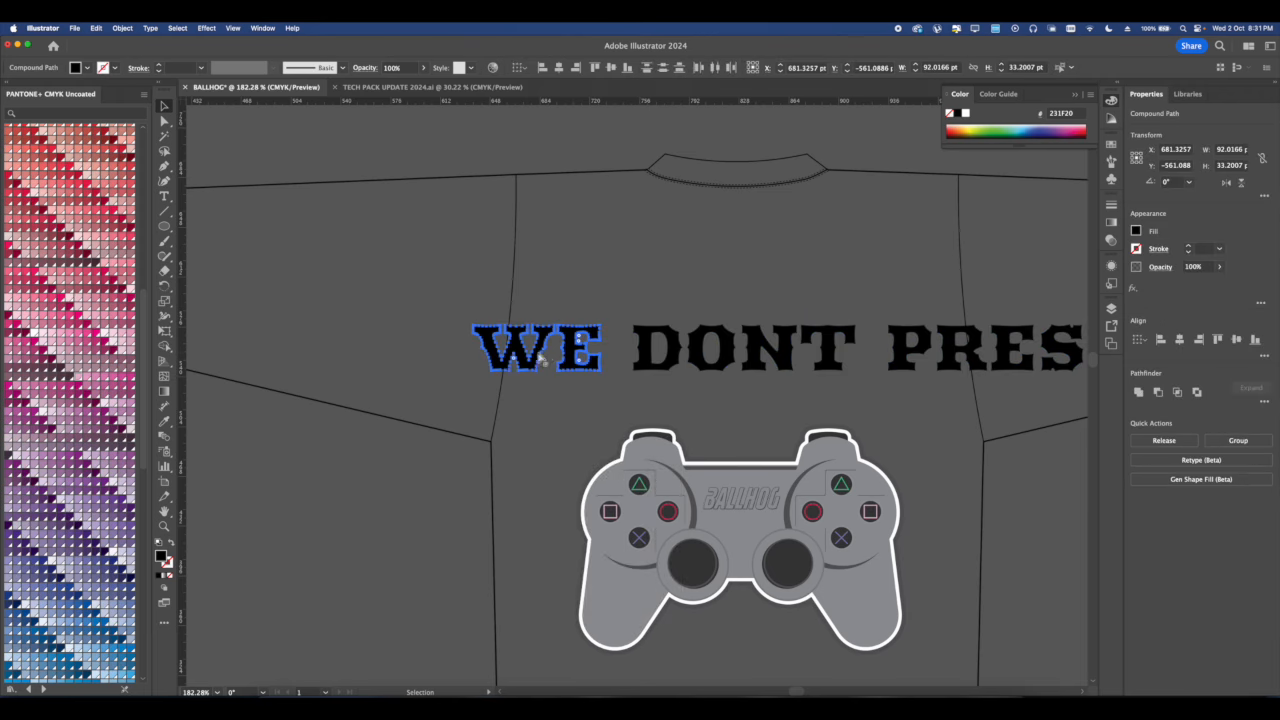
key(super+g)
drag(637, 309, 609, 407)
key(super+g)
Group the letters PR and ESS of PRESS as two separate parts and keep the X on its own.
click(732, 381)
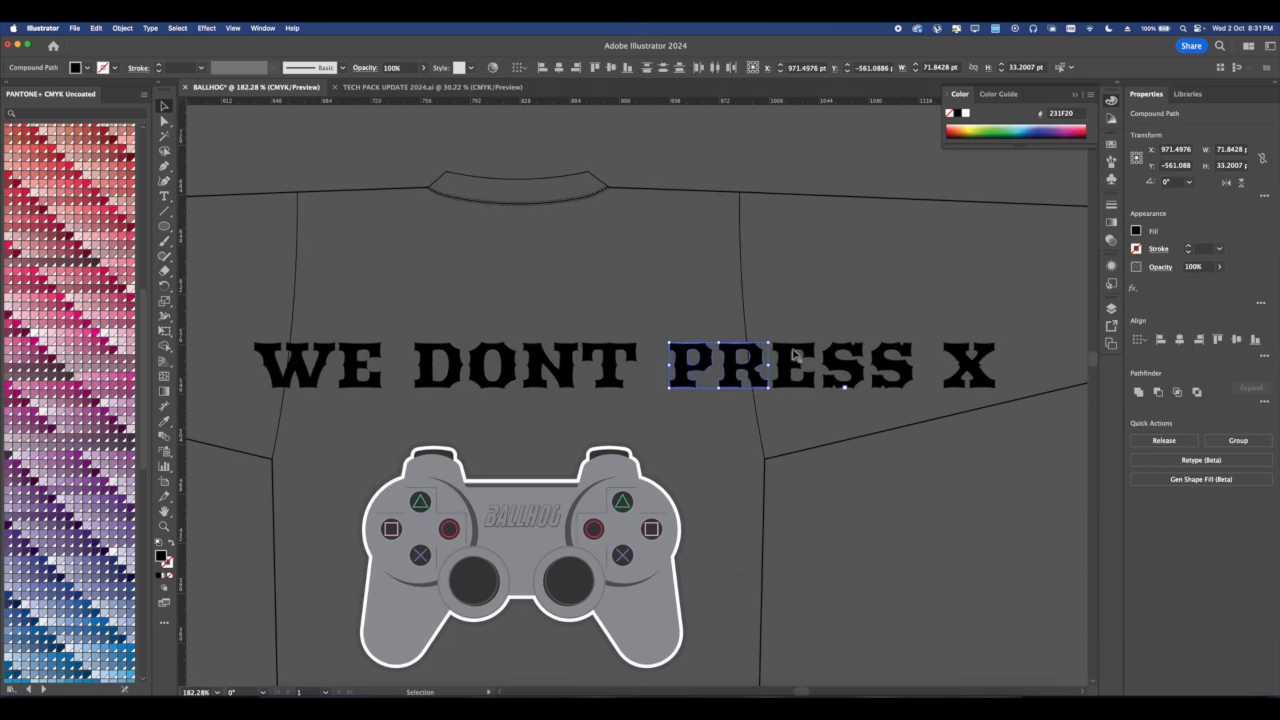
key(a)
key(super+g)
key(v)
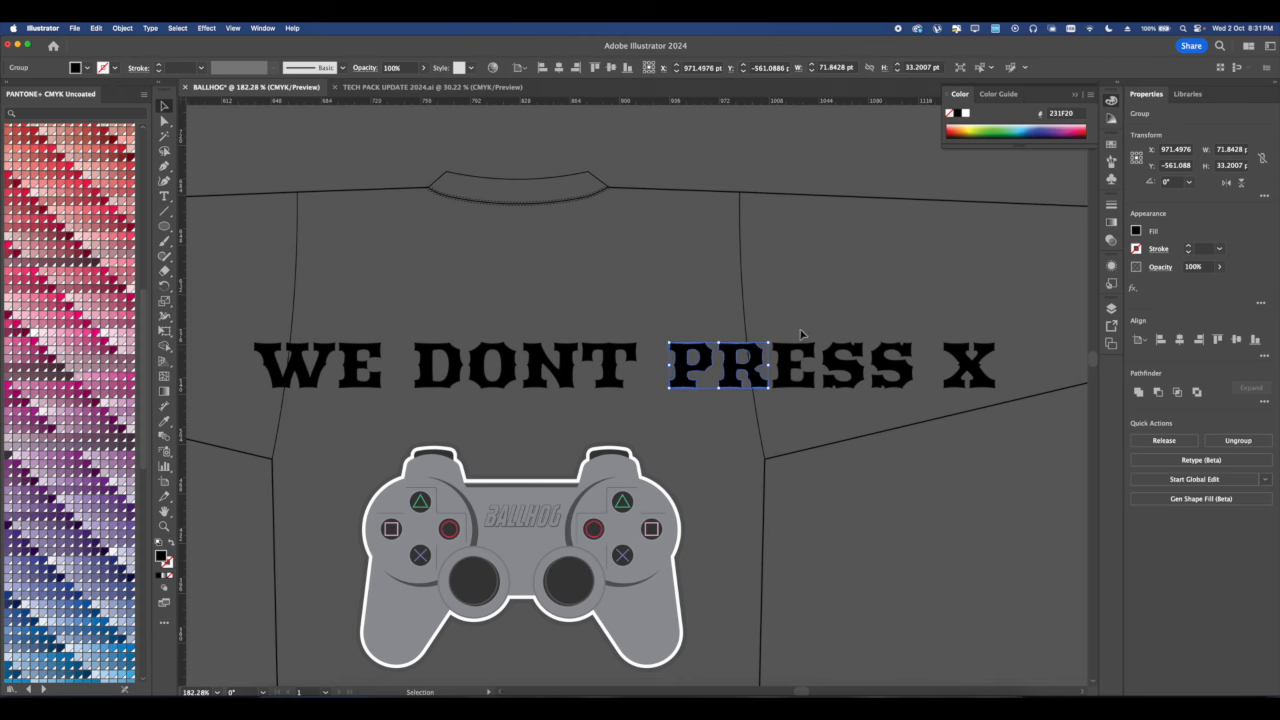
click(801, 335)
click(890, 389)
click(976, 383)
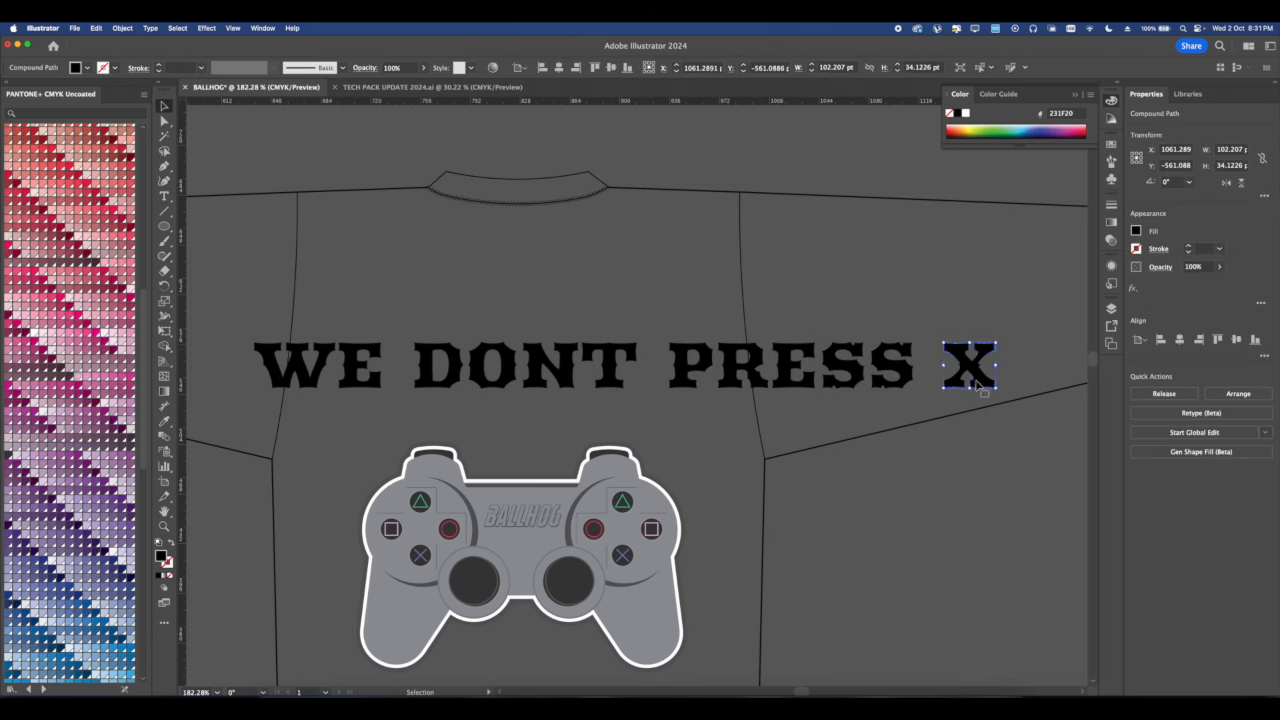
click(920, 429)
scroll(920, 429, down, 3)
Enlarge WE and tilt it about 14° counterclockwise, then enlarge DONT, tilt it about 9° clockwise and set it against WE.
click(538, 388)
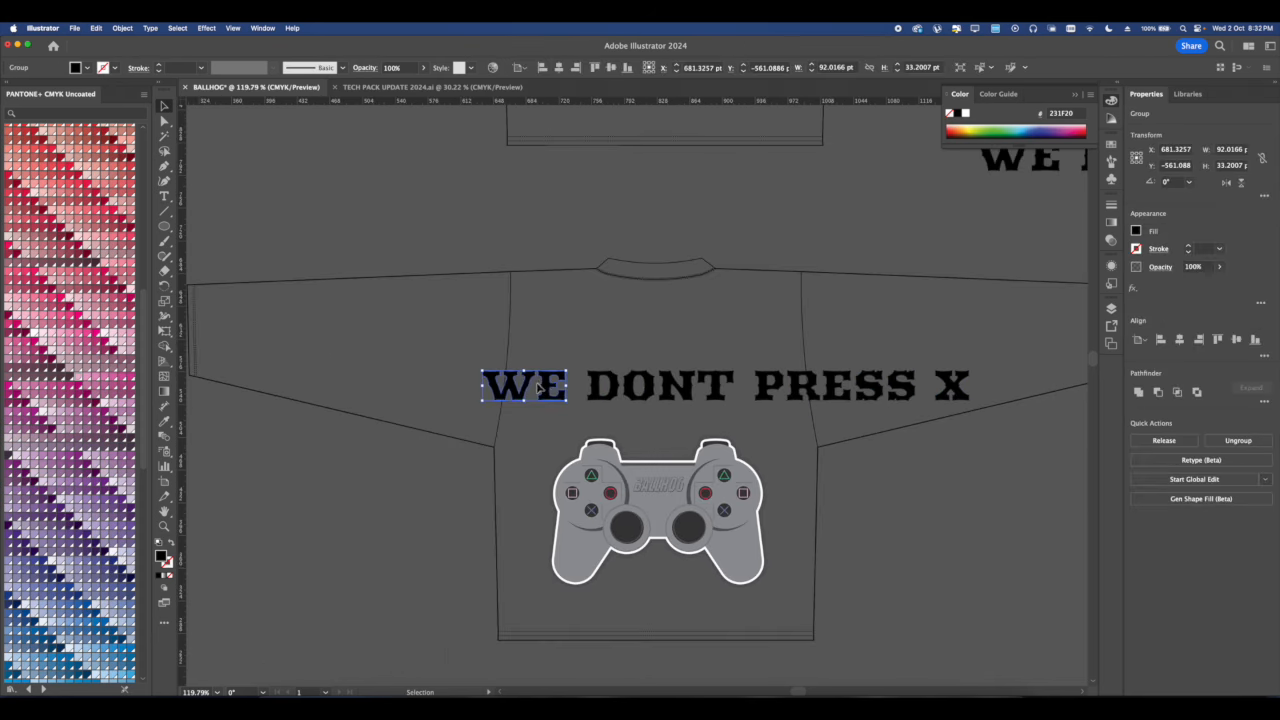
drag(566, 384, 581, 319)
click(660, 388)
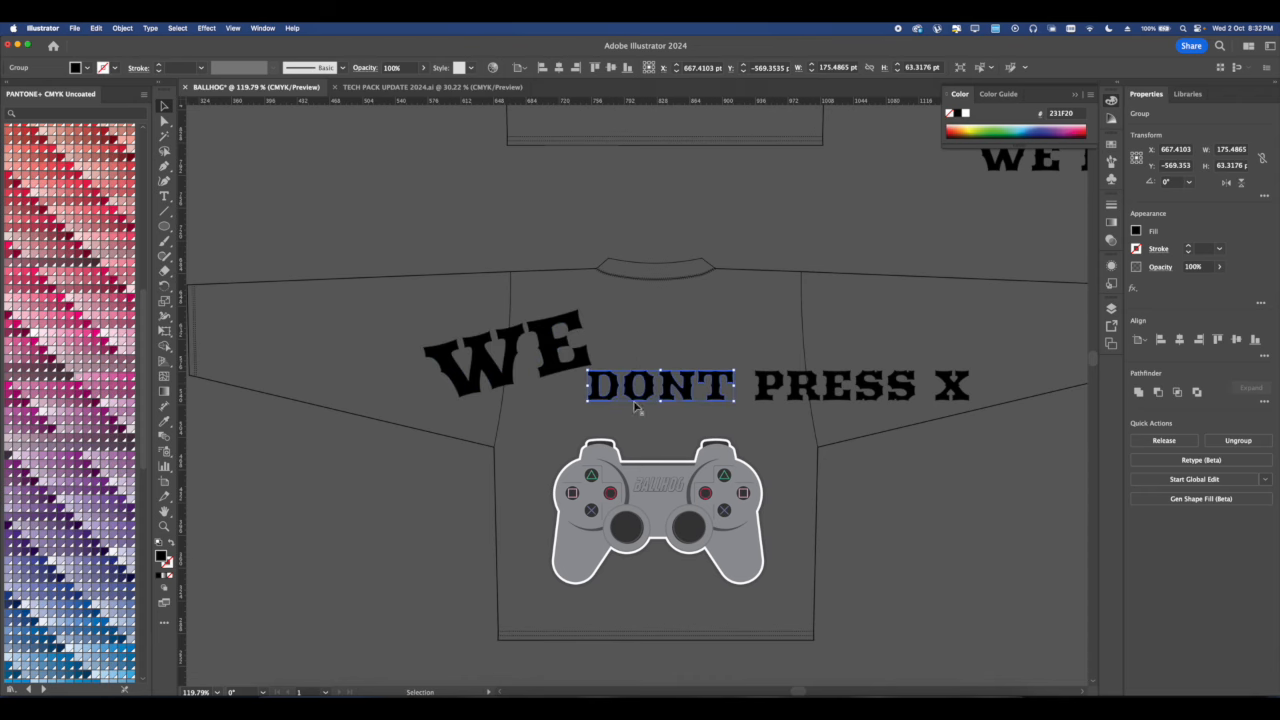
scroll(672, 393, up, 3)
drag(764, 352, 814, 429)
drag(659, 411, 637, 396)
scroll(659, 425, down, 5)
Place PR and ESS beneath DONT, enlarge them, and tilt ESS about 25° clockwise so it slopes over the controller's right shoulder.
click(768, 389)
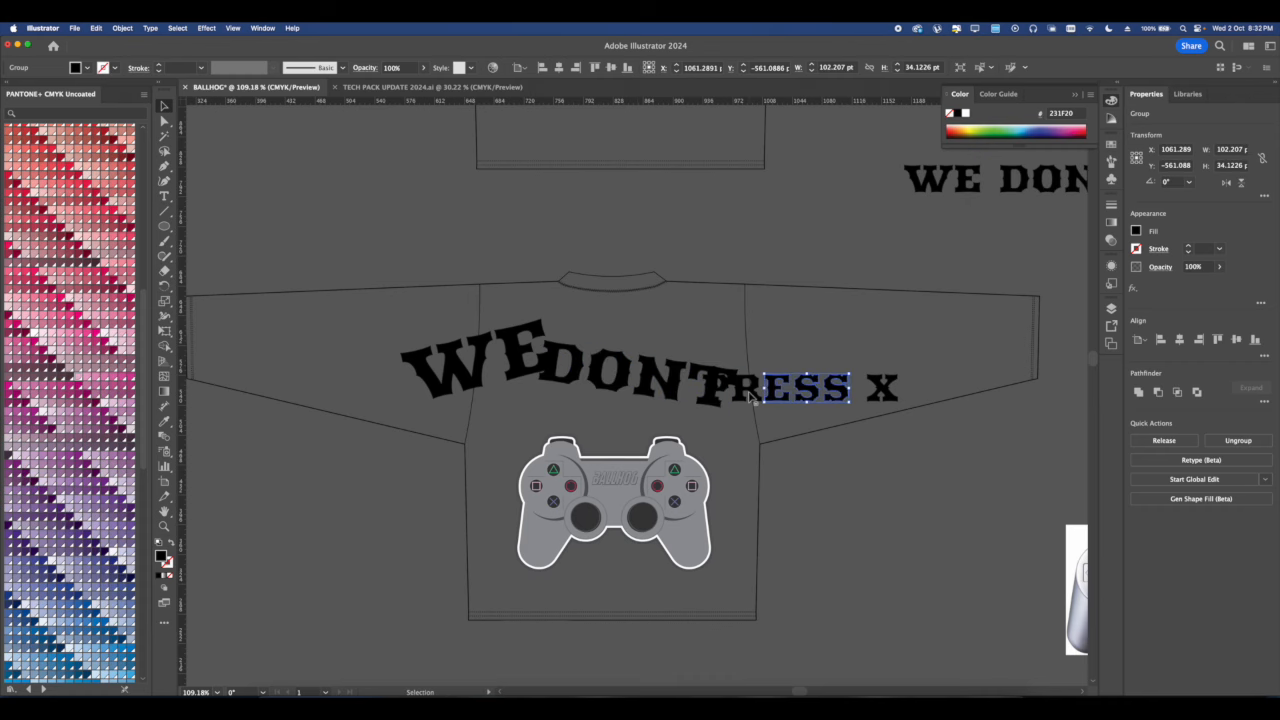
drag(752, 397, 624, 426)
shift+click(656, 430)
click(688, 443)
scroll(672, 432, up, 3)
drag(851, 383, 853, 432)
drag(757, 447, 727, 476)
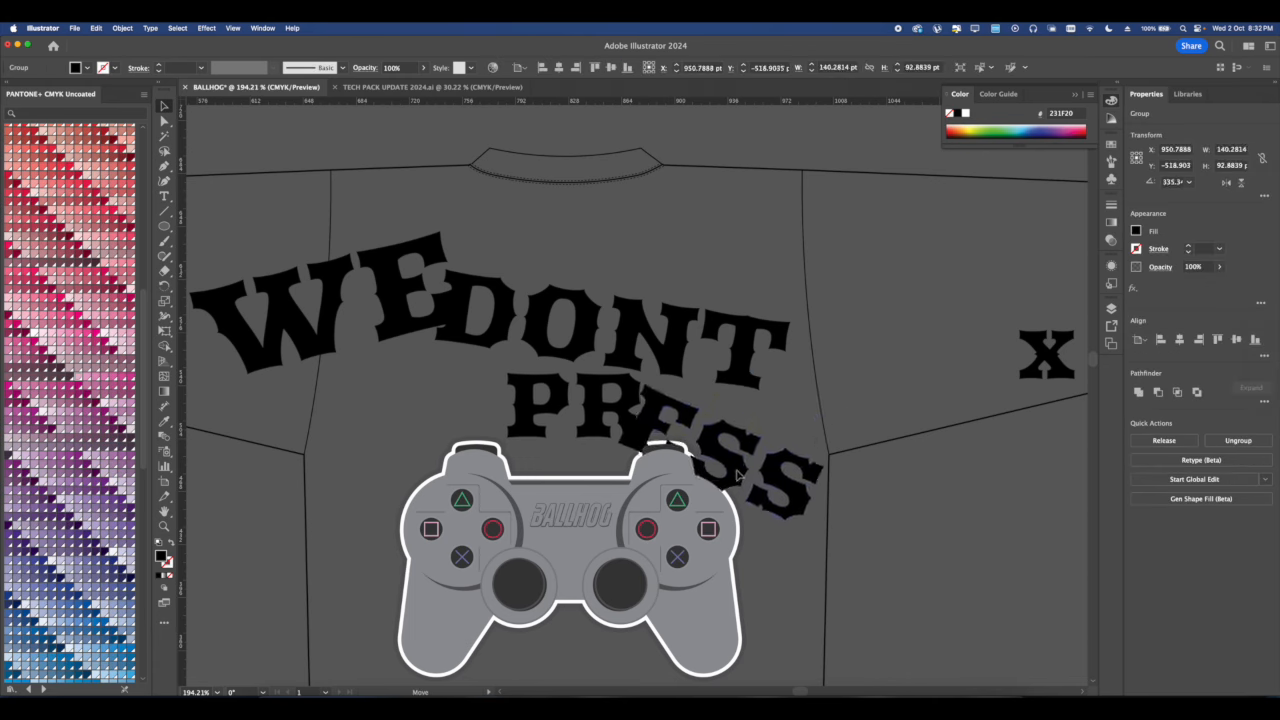
Send both parts of PRESS behind the controller and adjust their position beneath DONT.
click(630, 412)
shift+click(738, 456)
right_click(618, 400)
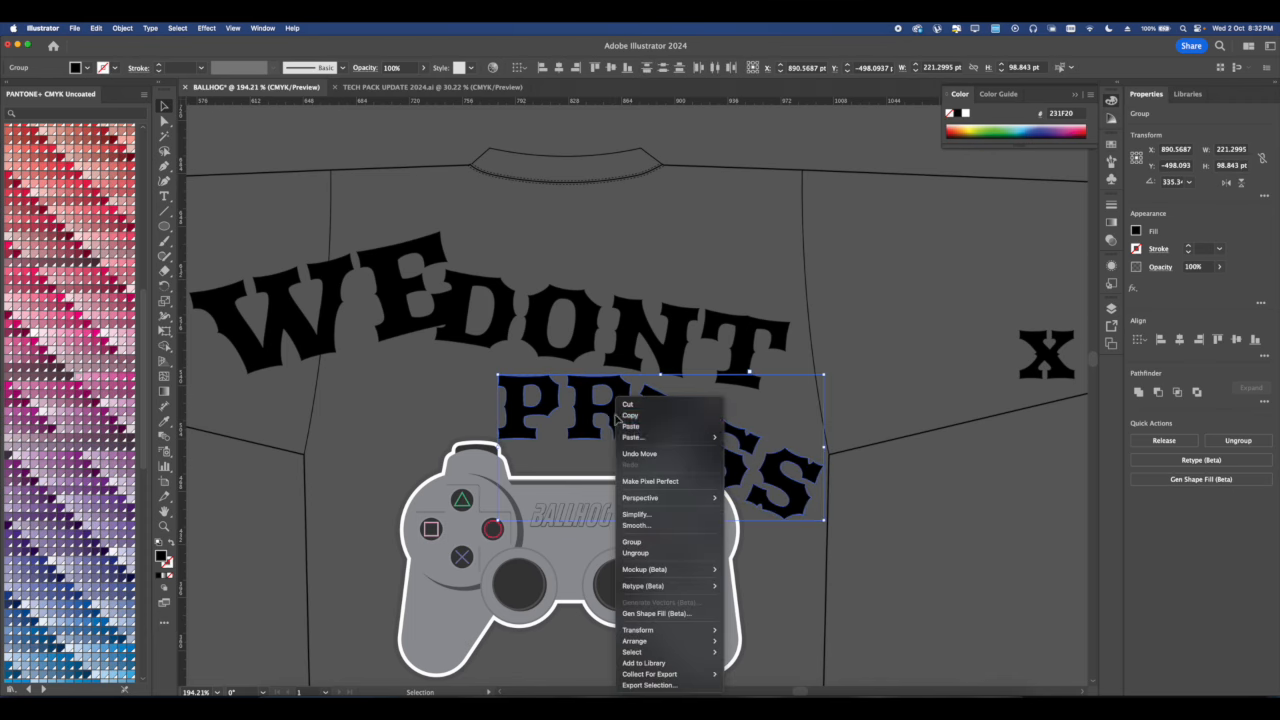
mouse_move(648, 632)
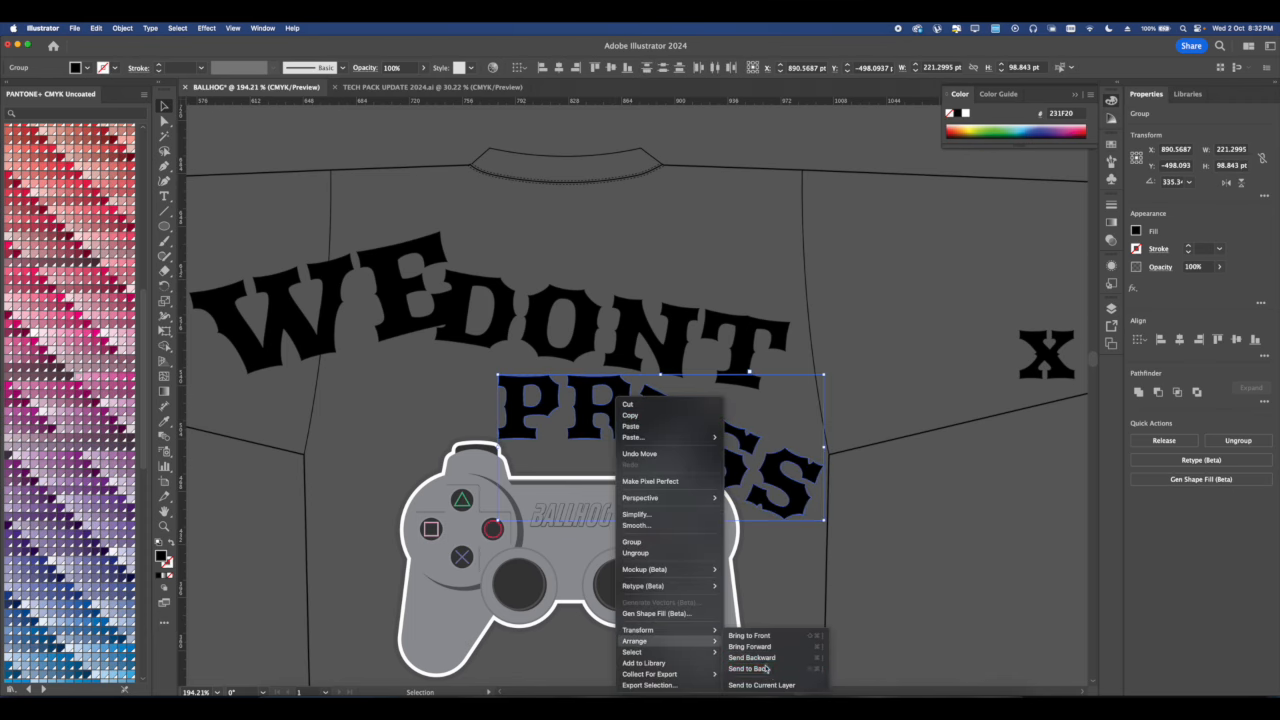
click(758, 668)
click(782, 564)
drag(768, 510, 776, 470)
click(795, 455)
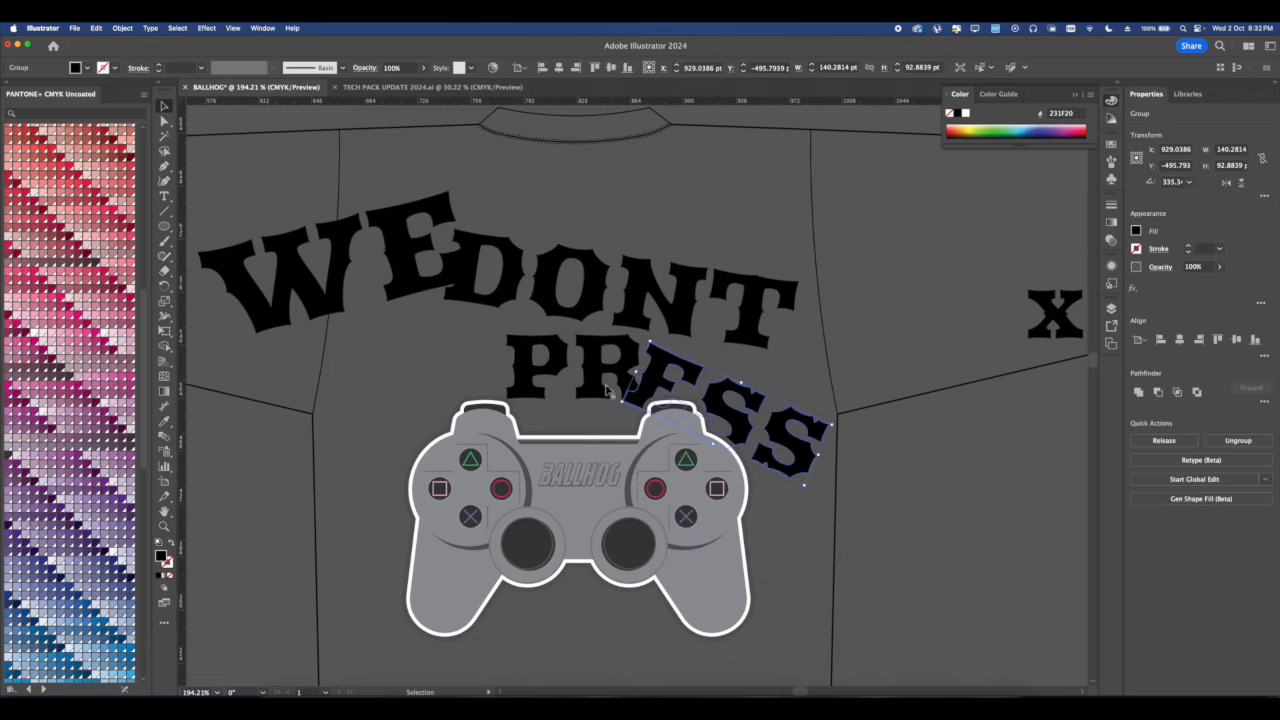
click(590, 396)
click(808, 326)
scroll(806, 325, down, 4)
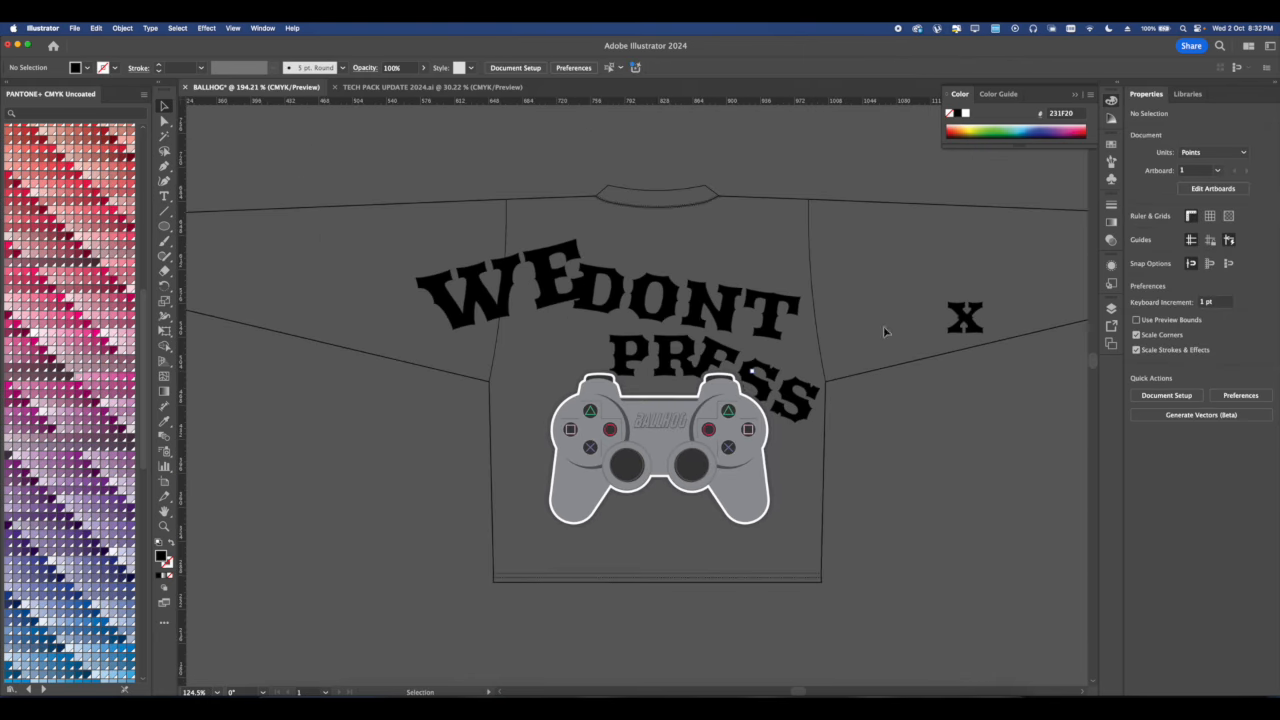
Move the X onto the controller's left grip, bring it to the front, and enlarge it to about 118 by 104 pt.
drag(974, 323, 922, 452)
drag(1005, 372, 622, 458)
right_click(626, 458)
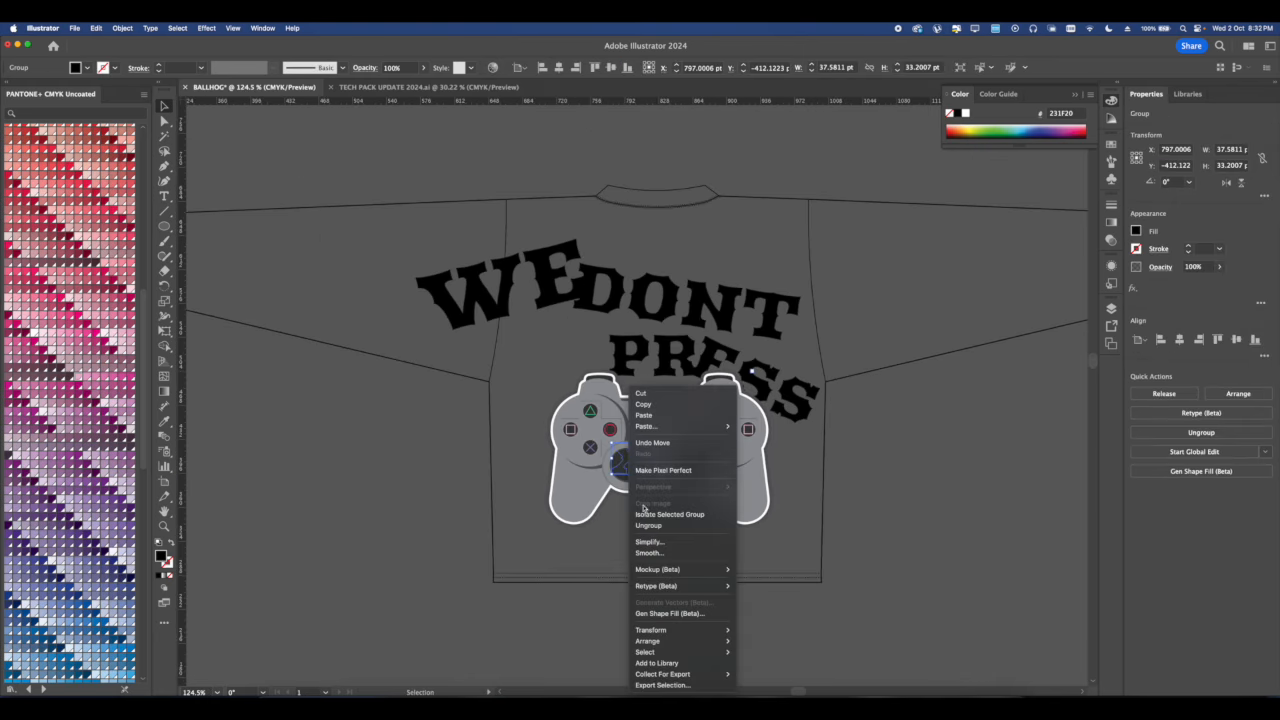
mouse_move(648, 641)
click(745, 637)
scroll(595, 445, up, 5)
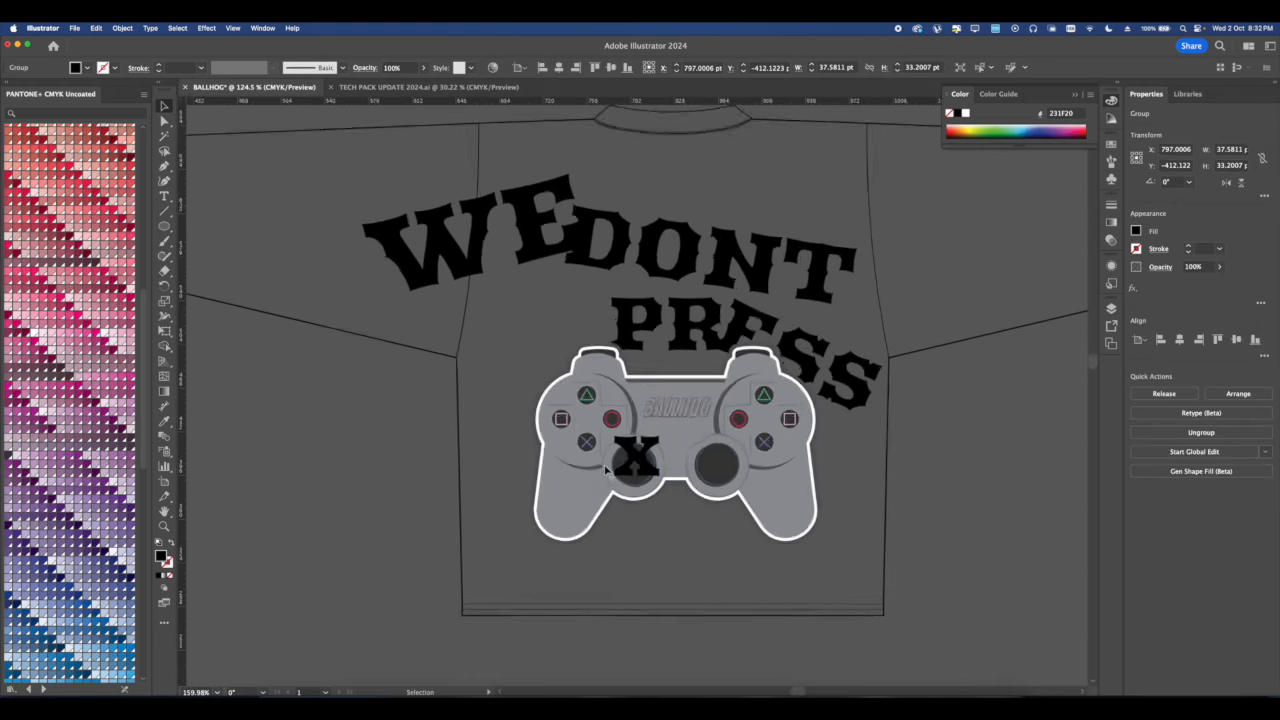
drag(588, 436, 587, 495)
scroll(583, 432, down, 4)
scroll(683, 503, down, 4)
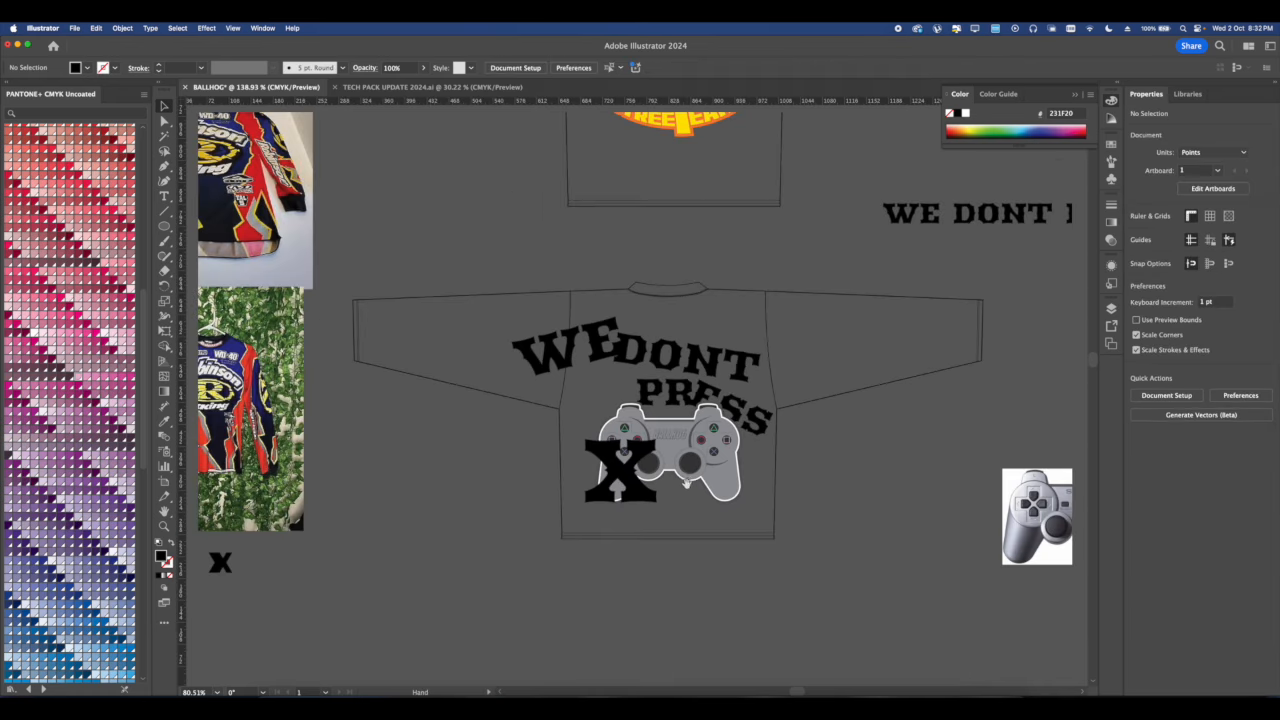
Make the WE lettering a compound path.
scroll(670, 443, up, 5)
click(517, 333)
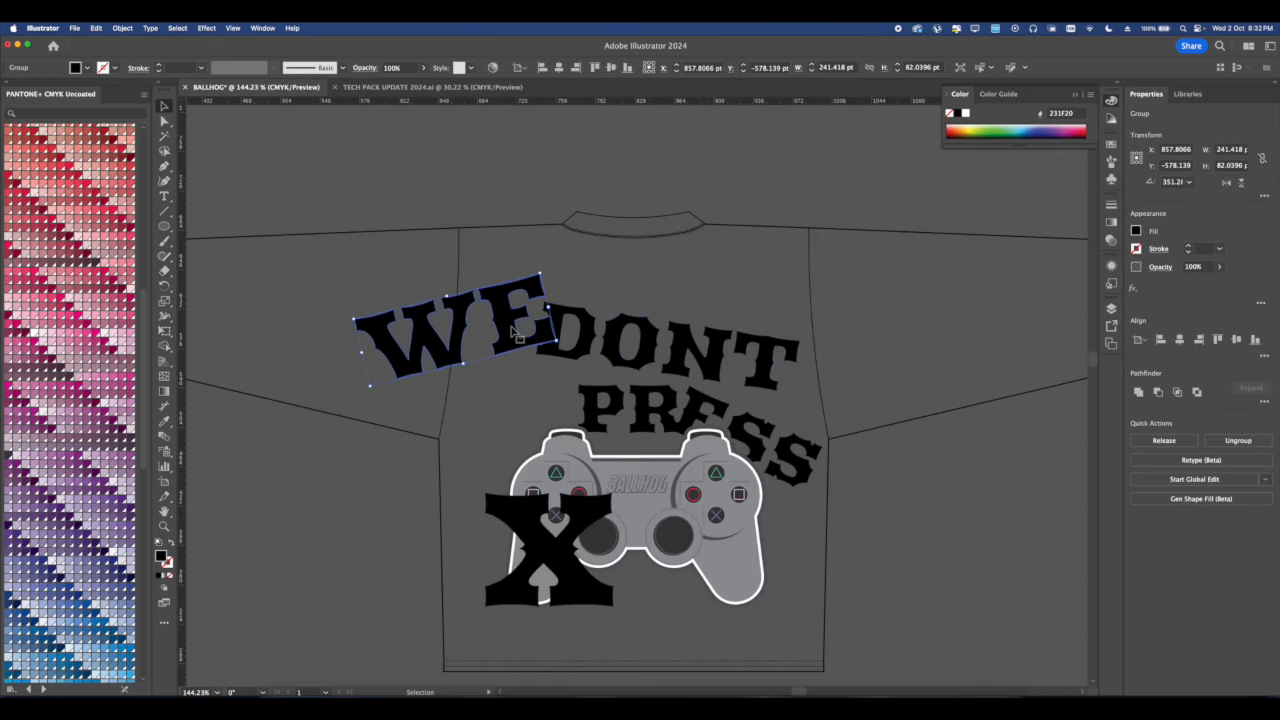
click(285, 28)
mouse_move(272, 29)
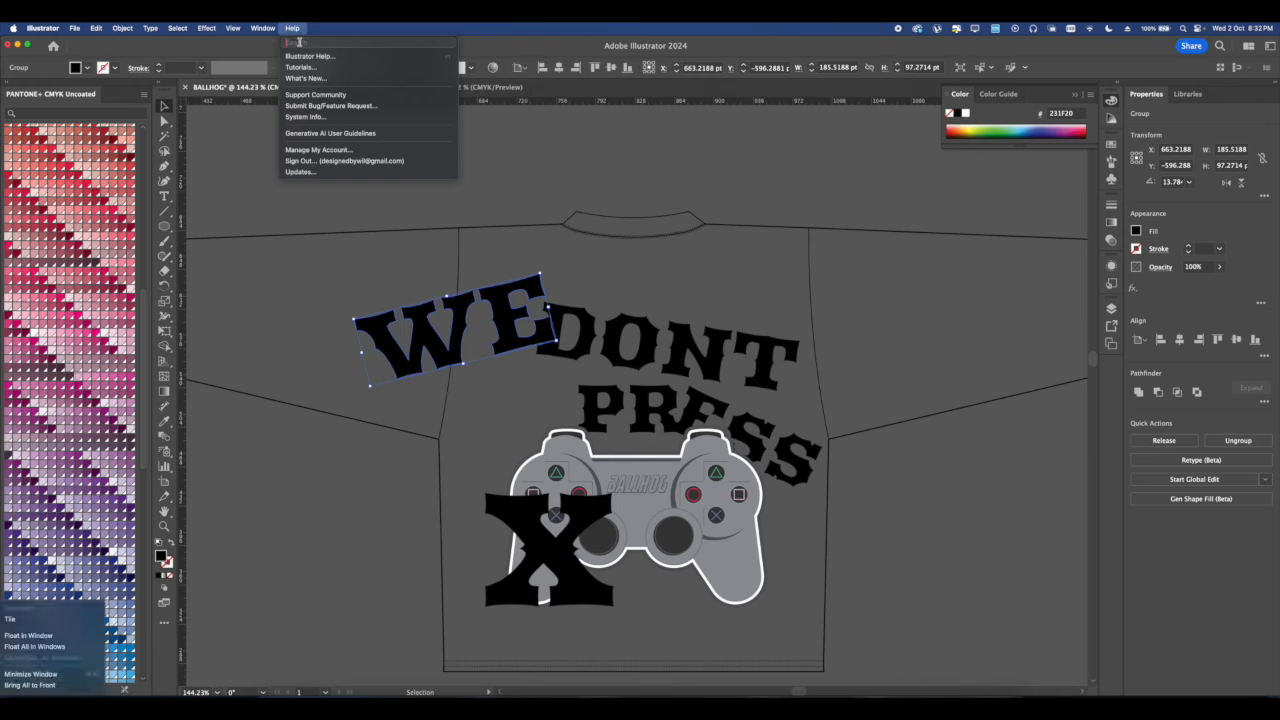
text(com)
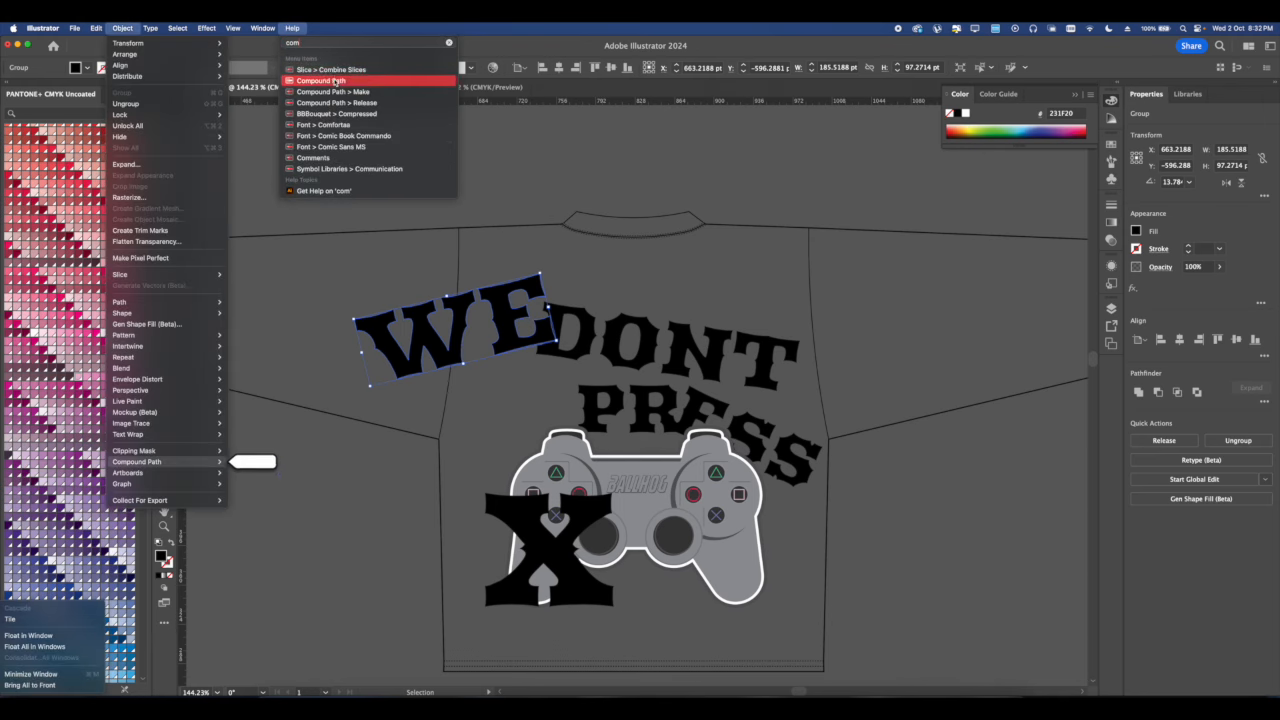
click(335, 92)
click(622, 335)
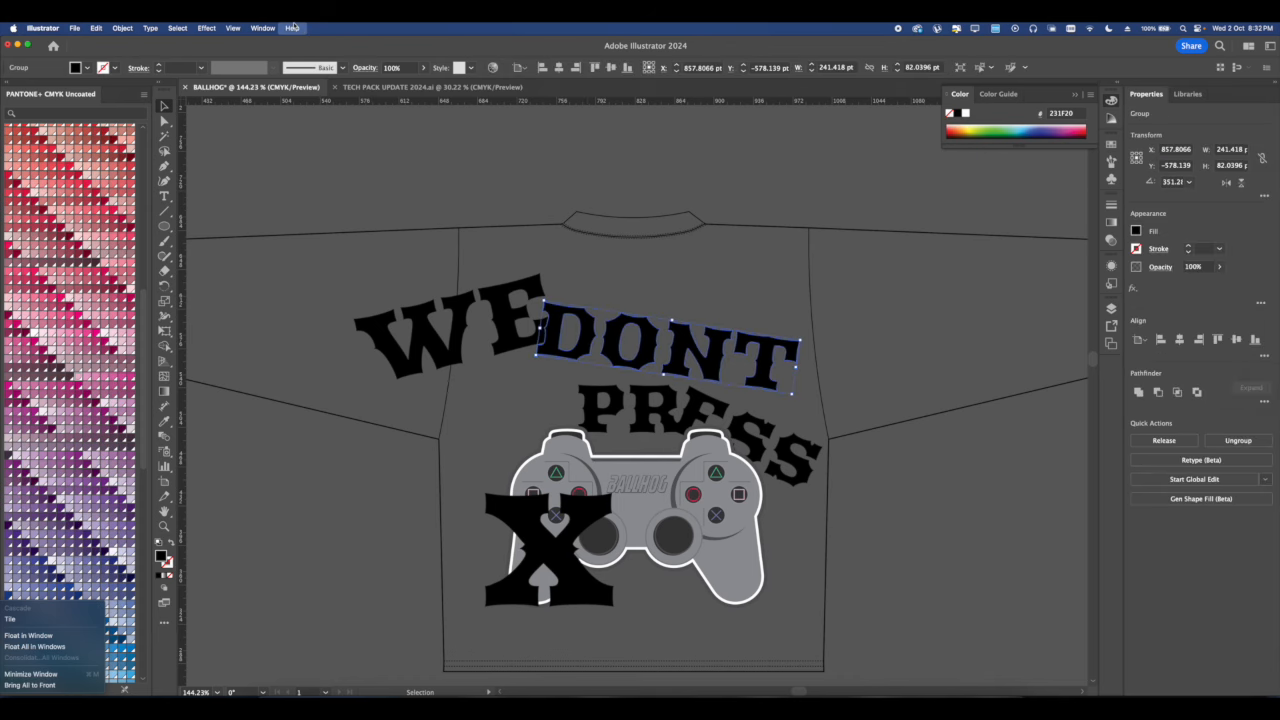
click(391, 142)
scroll(436, 170, down, 4)
scroll(471, 172, up, 3)
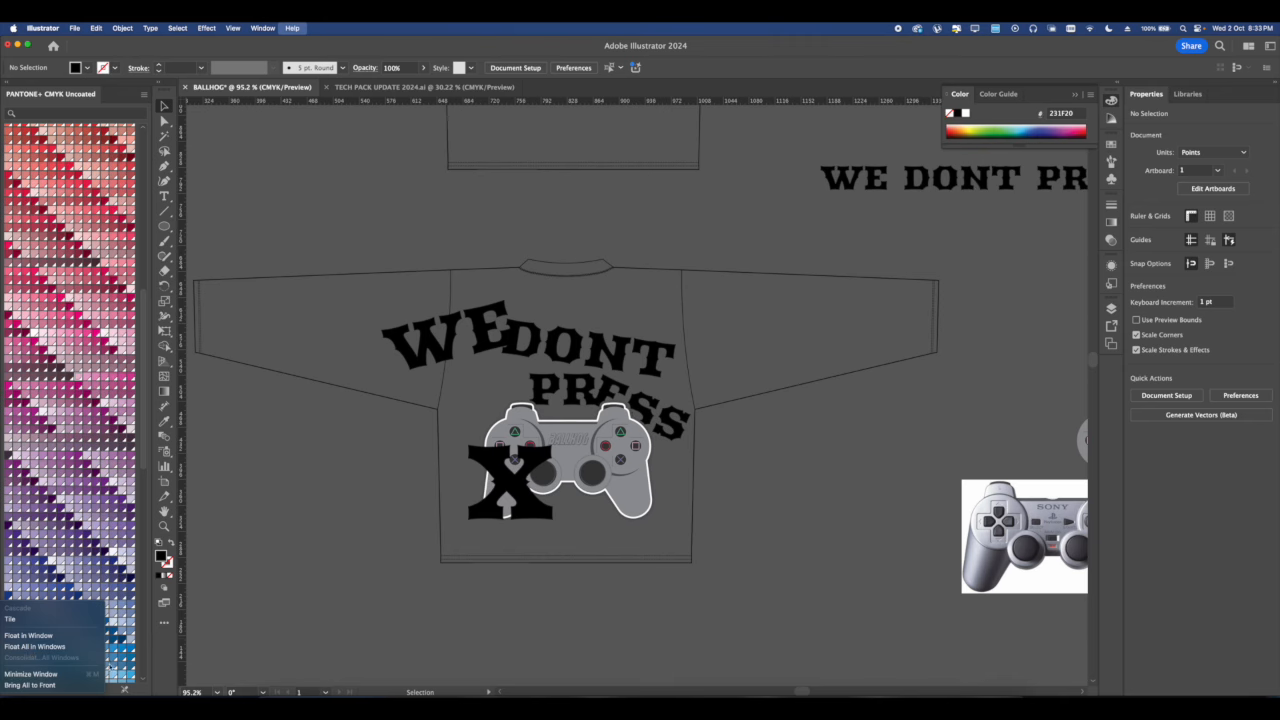
click(540, 362)
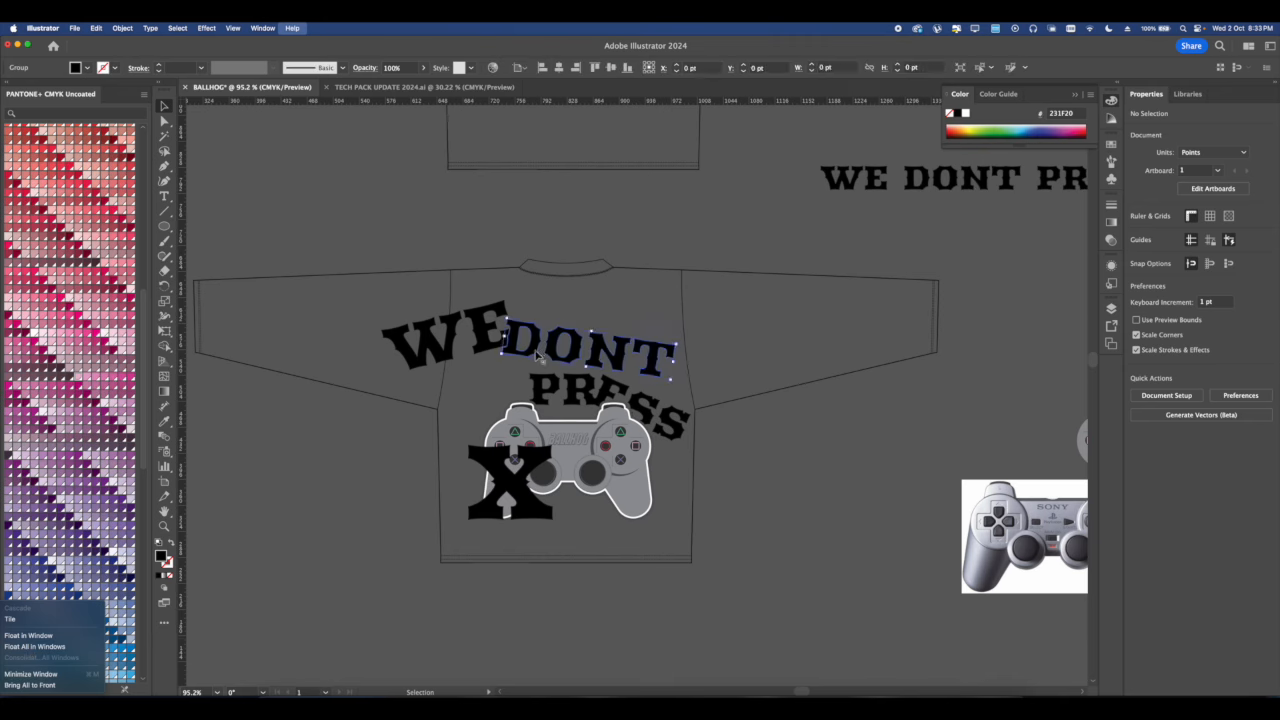
scroll(495, 390, up, 5)
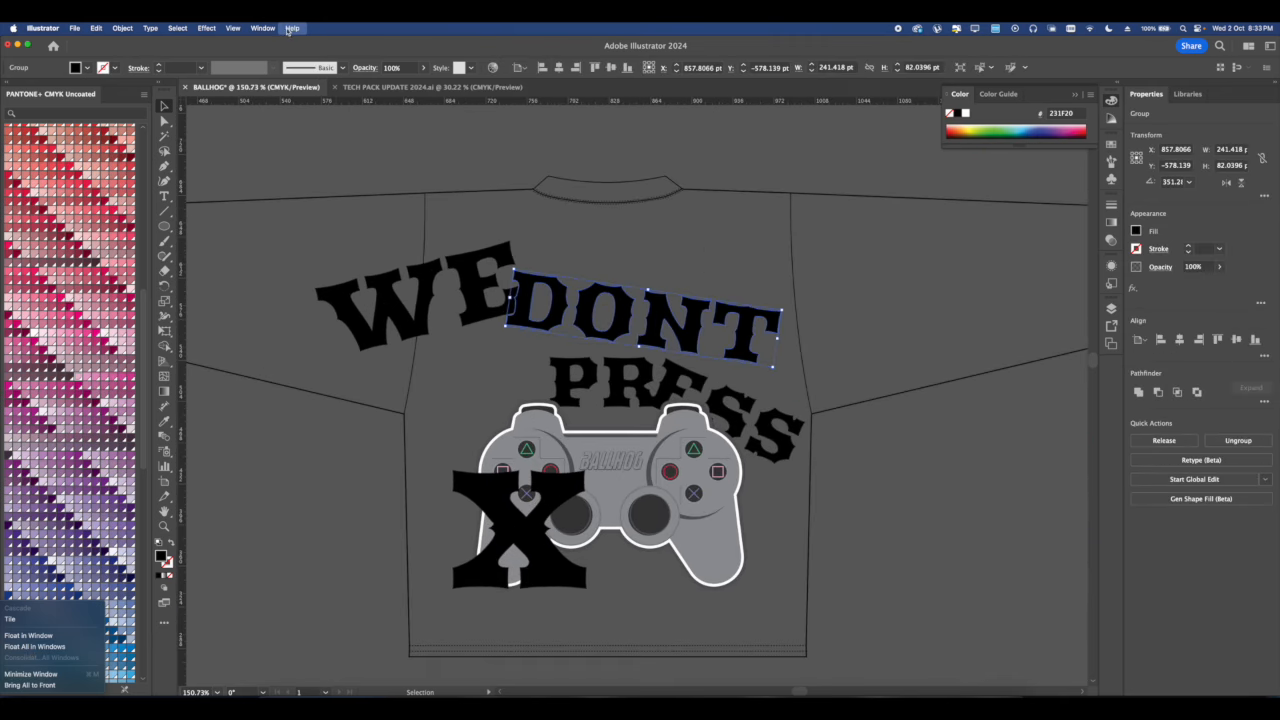
click(18, 45)
key(ctrl+Up)
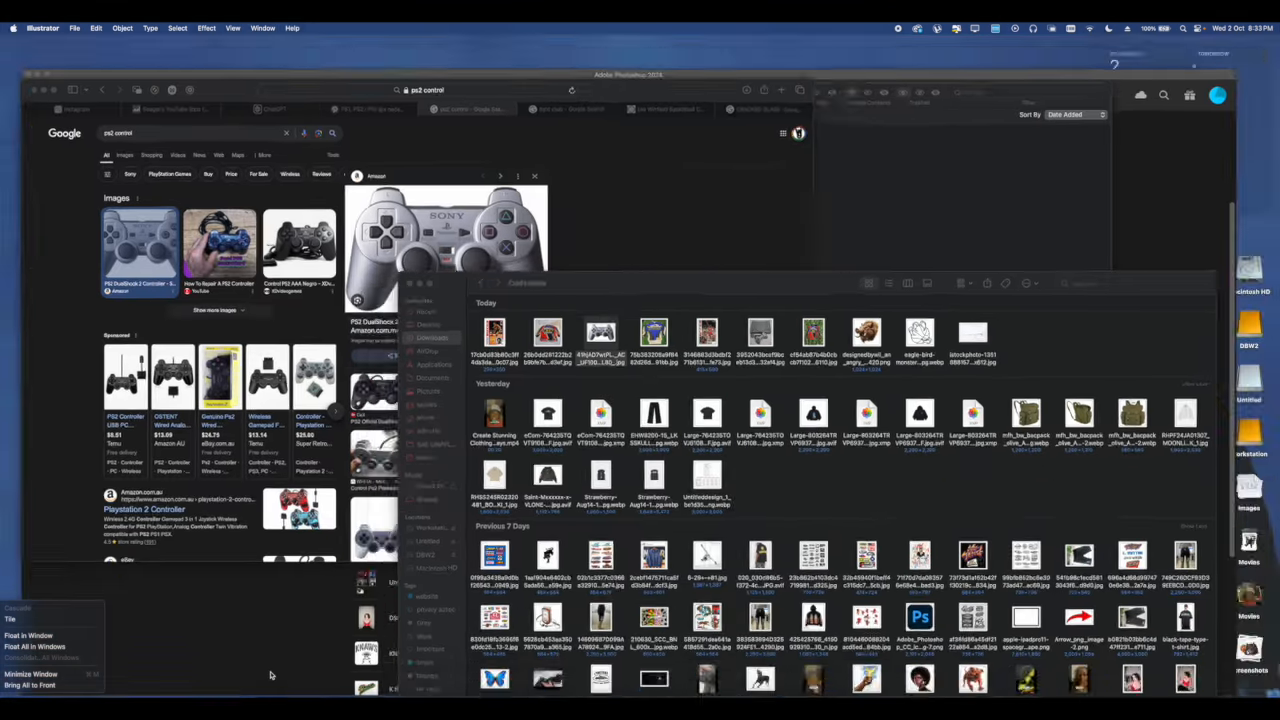
click(48, 626)
click(45, 625)
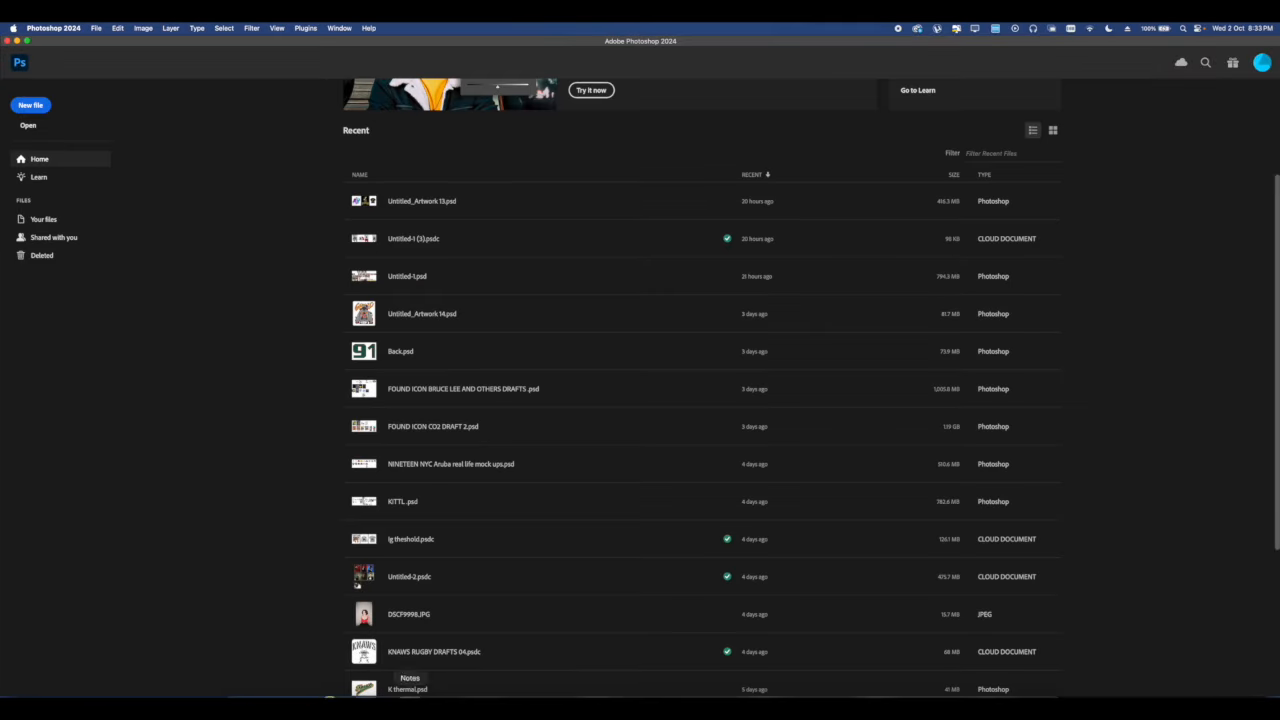
click(457, 695)
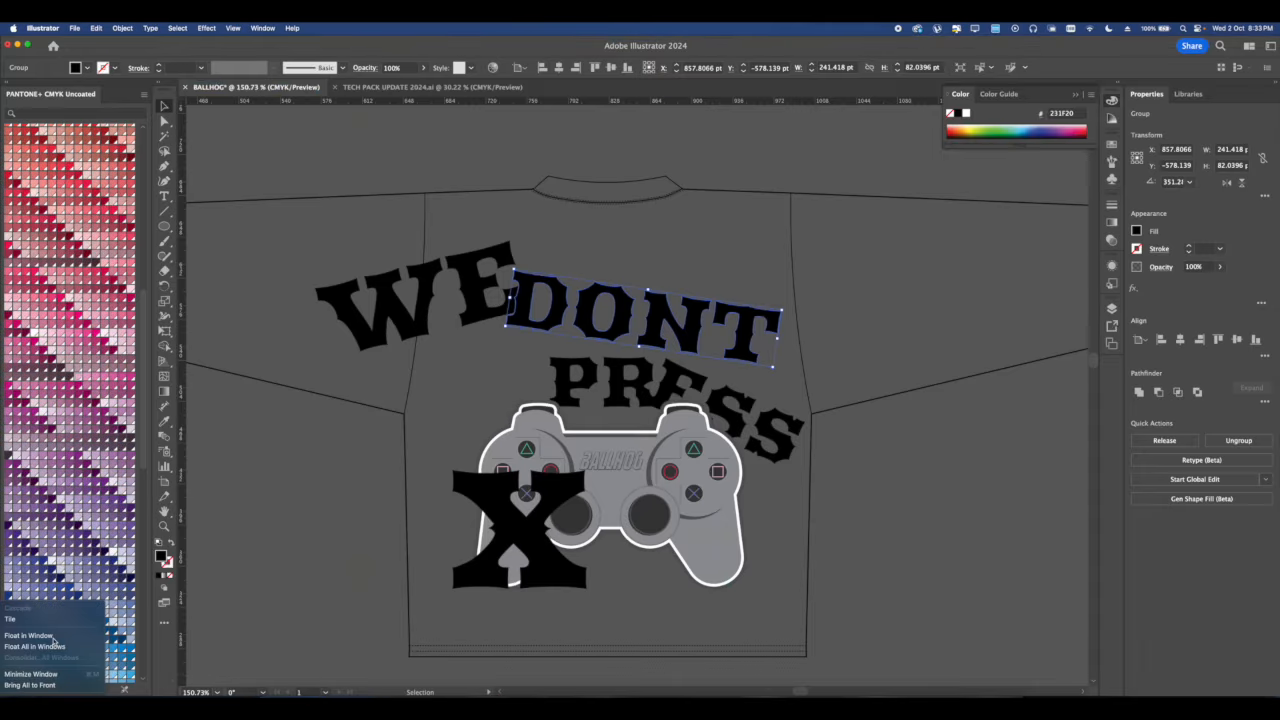
Make the DONT lettering a compound path.
click(604, 383)
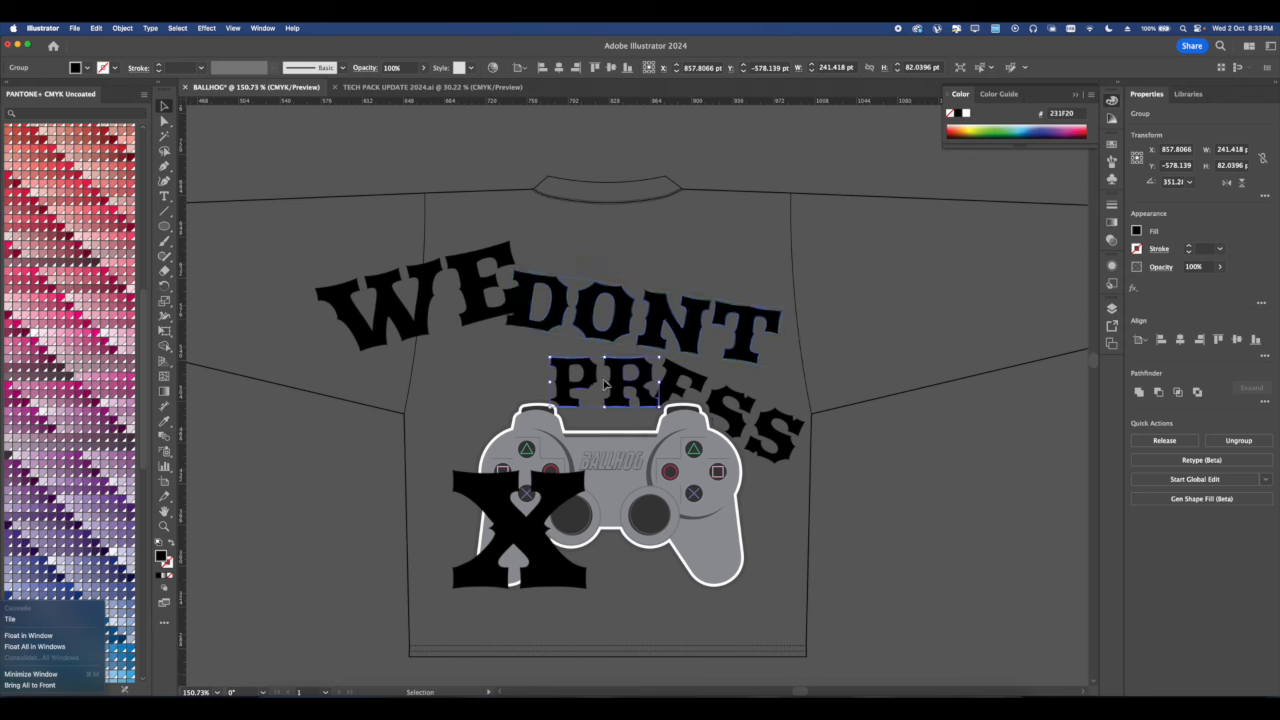
click(586, 306)
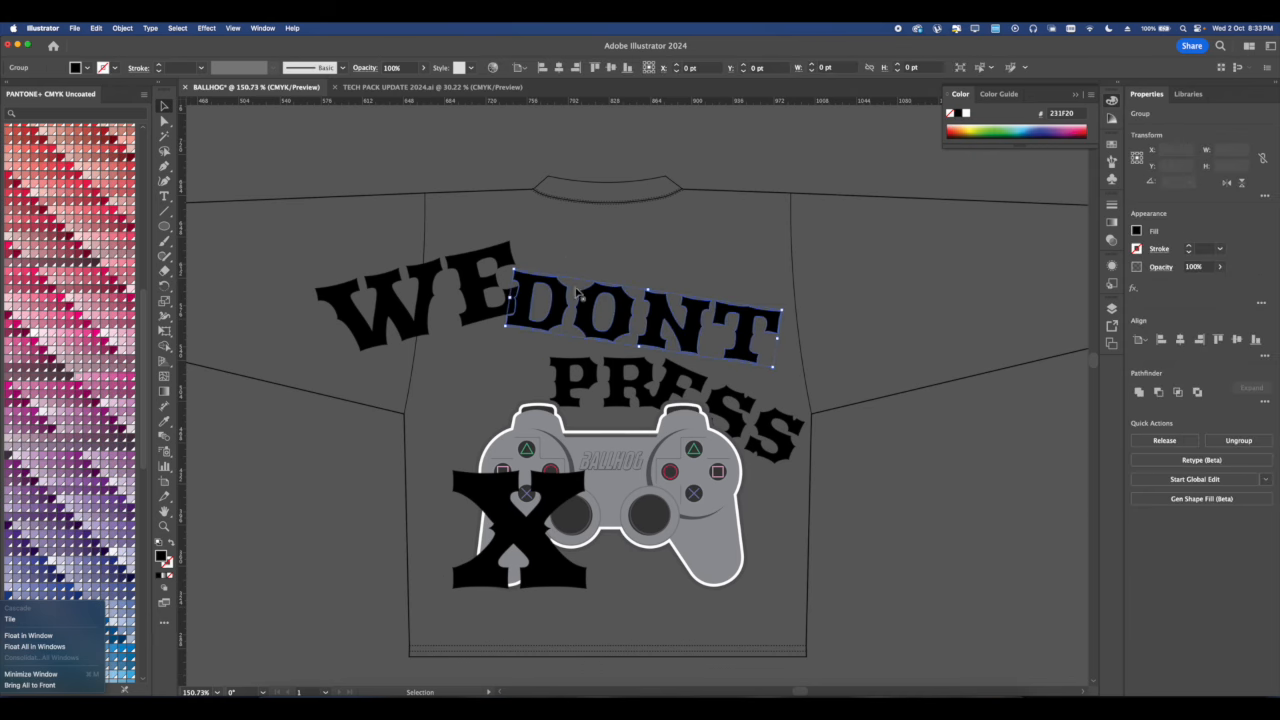
click(294, 28)
text(com)
click(333, 91)
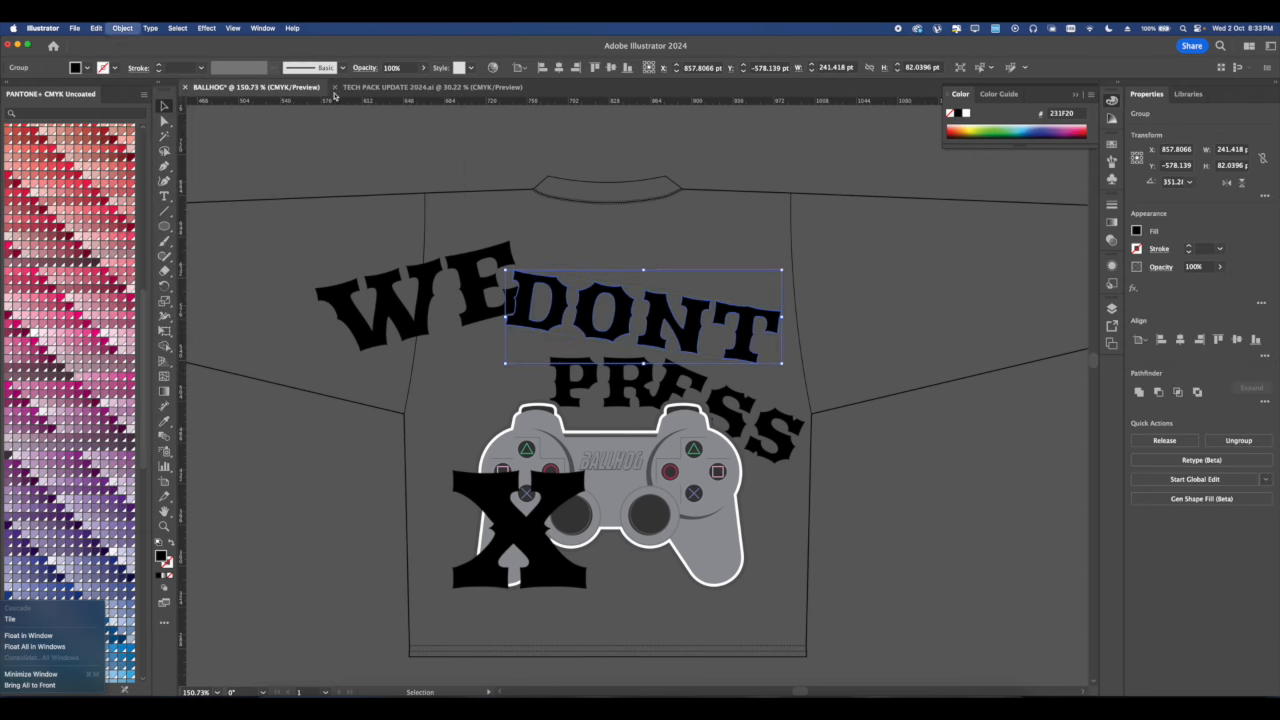
Combine both parts of the PRESS lettering into one compound path and select it.
click(683, 403)
click(292, 28)
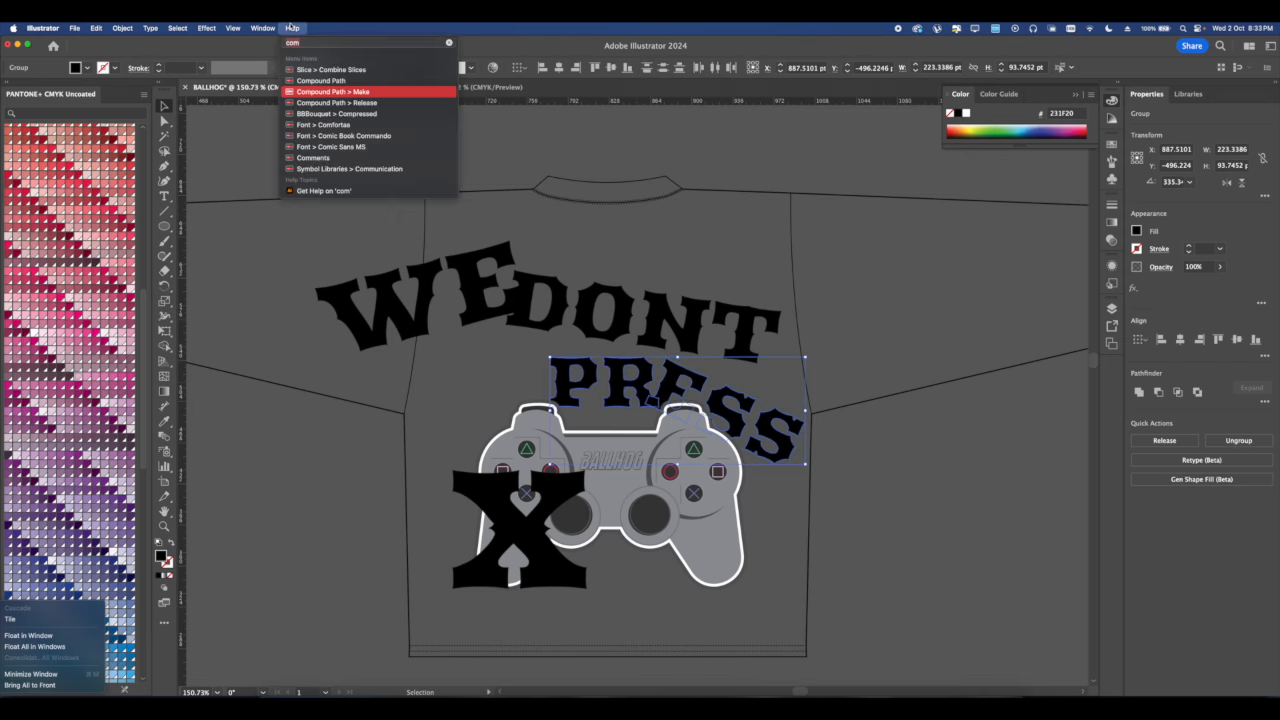
click(333, 91)
click(512, 537)
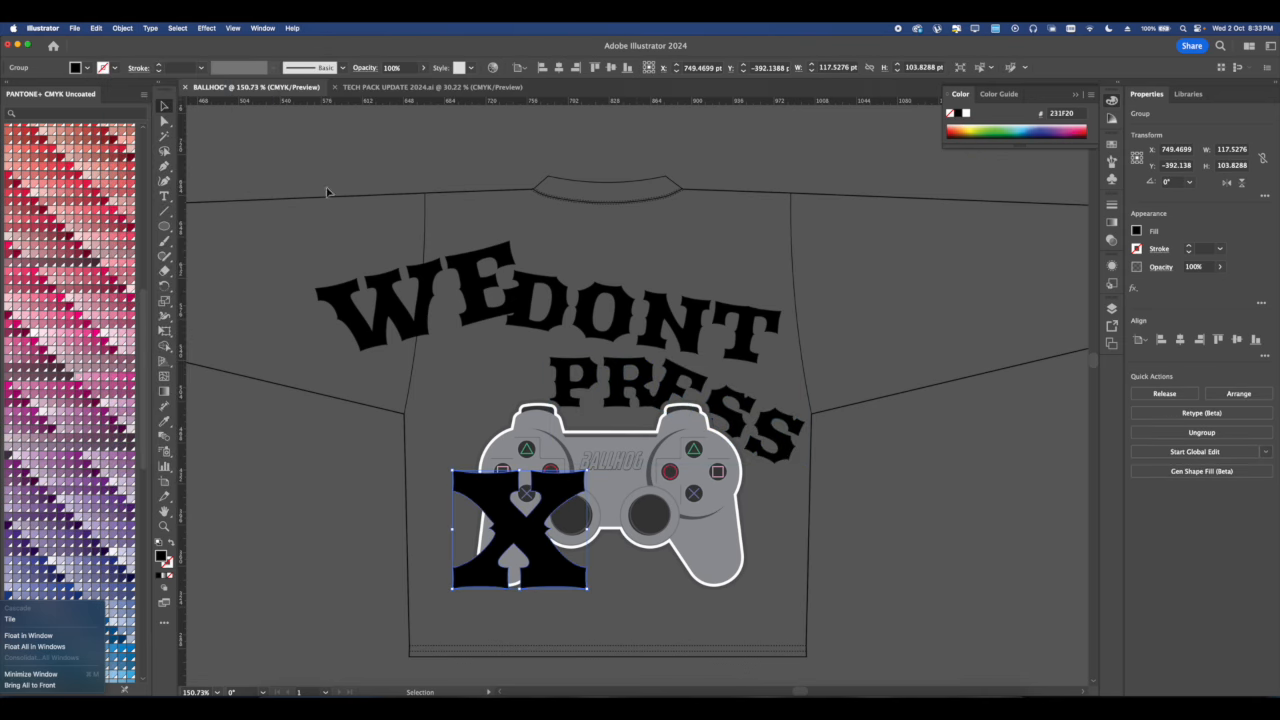
scroll(598, 374, down, 1)
click(600, 372)
shift+click(628, 376)
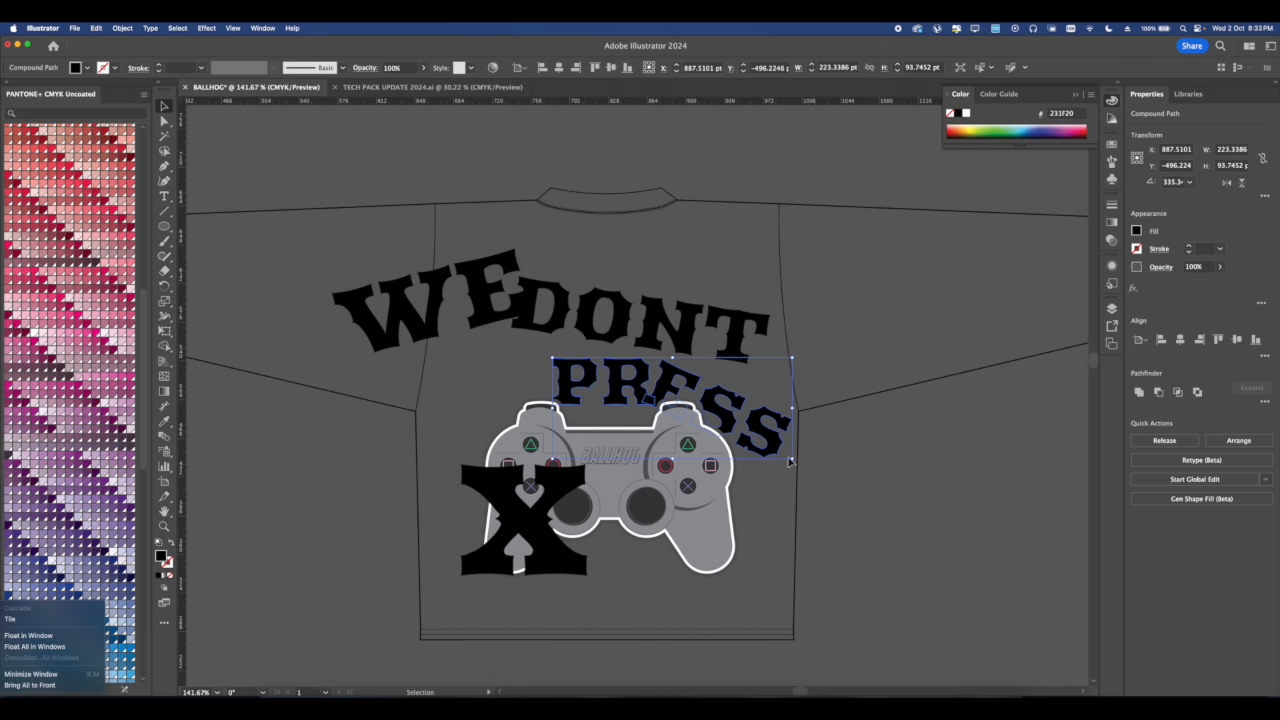
Scale the WE, DONT and PRESS lettering down together to about 378 by 172 pt, and shift the X slightly inward on the controller.
shift+click(720, 356)
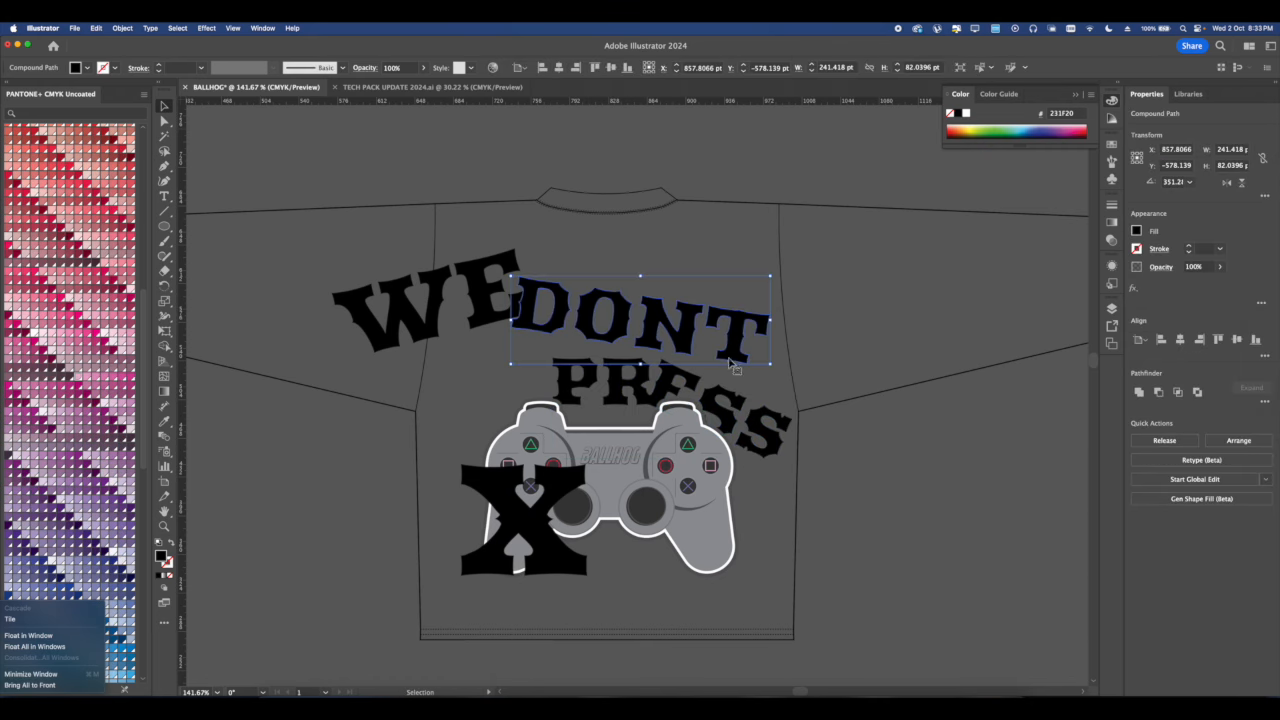
shift+click(490, 302)
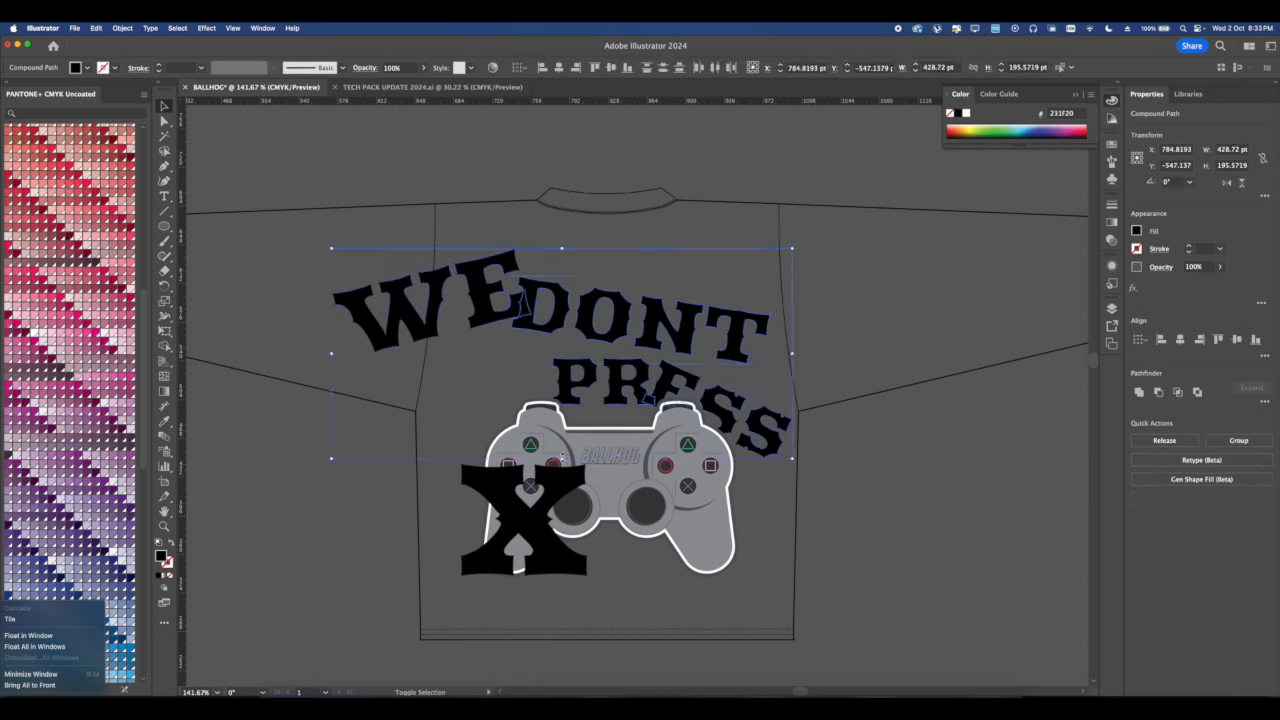
drag(562, 458, 562, 434)
drag(622, 365, 628, 370)
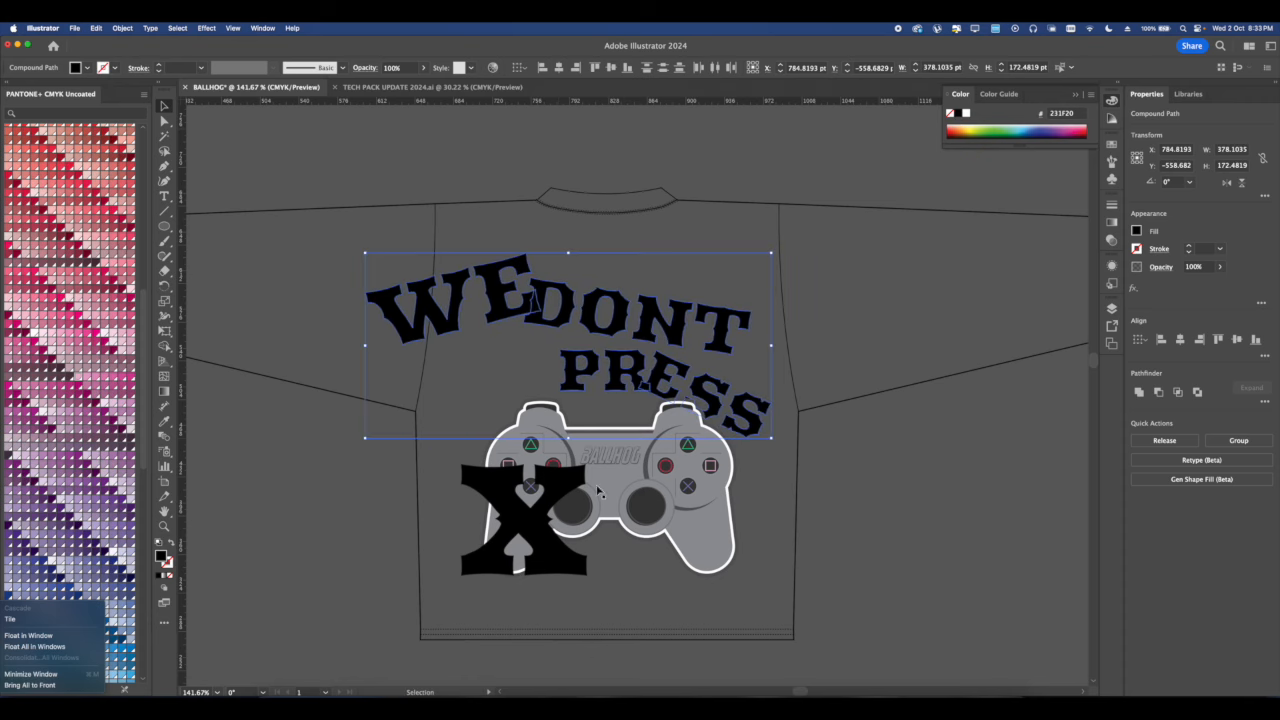
click(566, 517)
drag(582, 538, 601, 535)
Apply the white fill and 2.392 pt dark outline of the front's BALLHOG lettering to all slogan words and the X with the Eyedropper.
scroll(561, 521, down, 2)
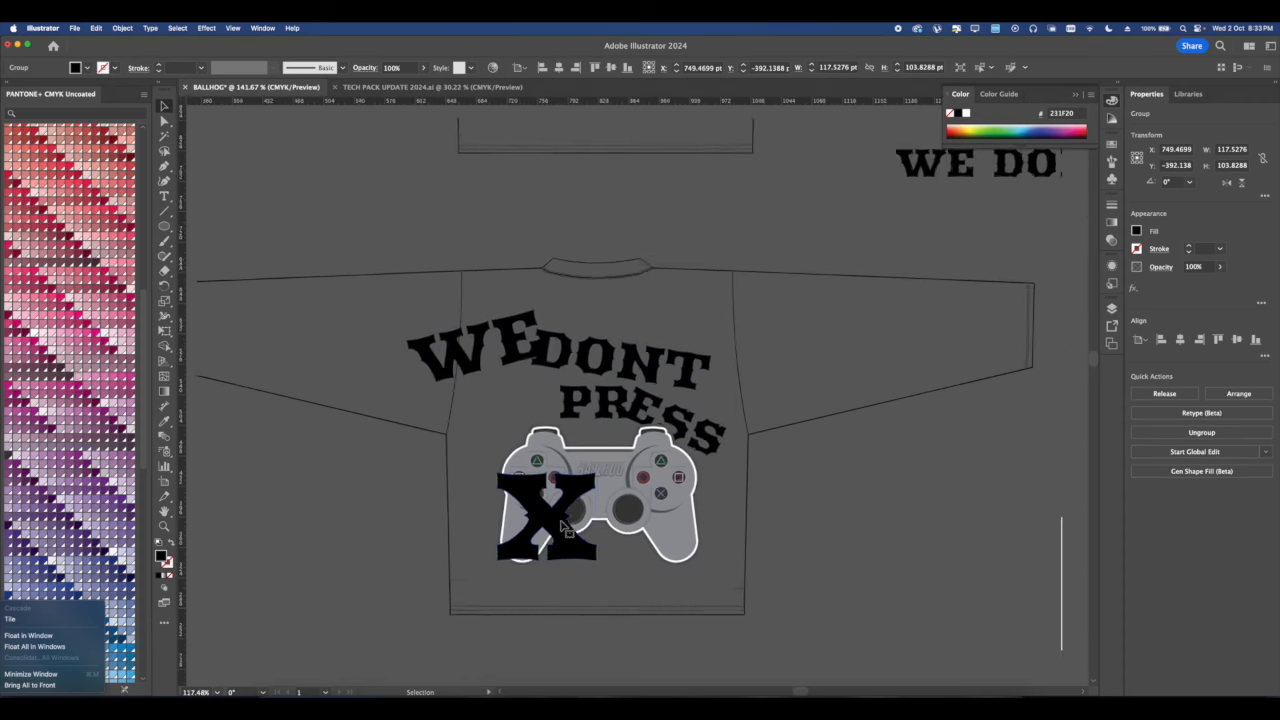
scroll(566, 529, down, 2)
shift+click(597, 382)
scroll(525, 367, down, 5)
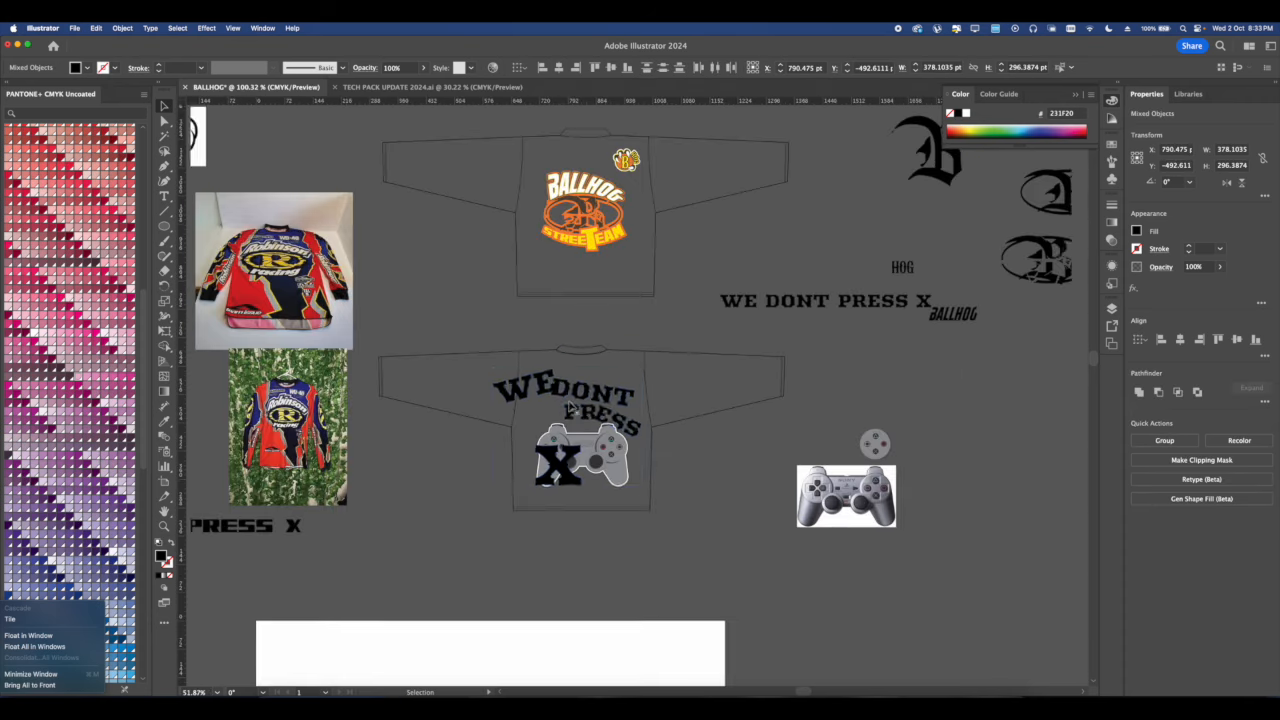
scroll(560, 374, up, 3)
click(164, 421)
scroll(560, 195, up, 5)
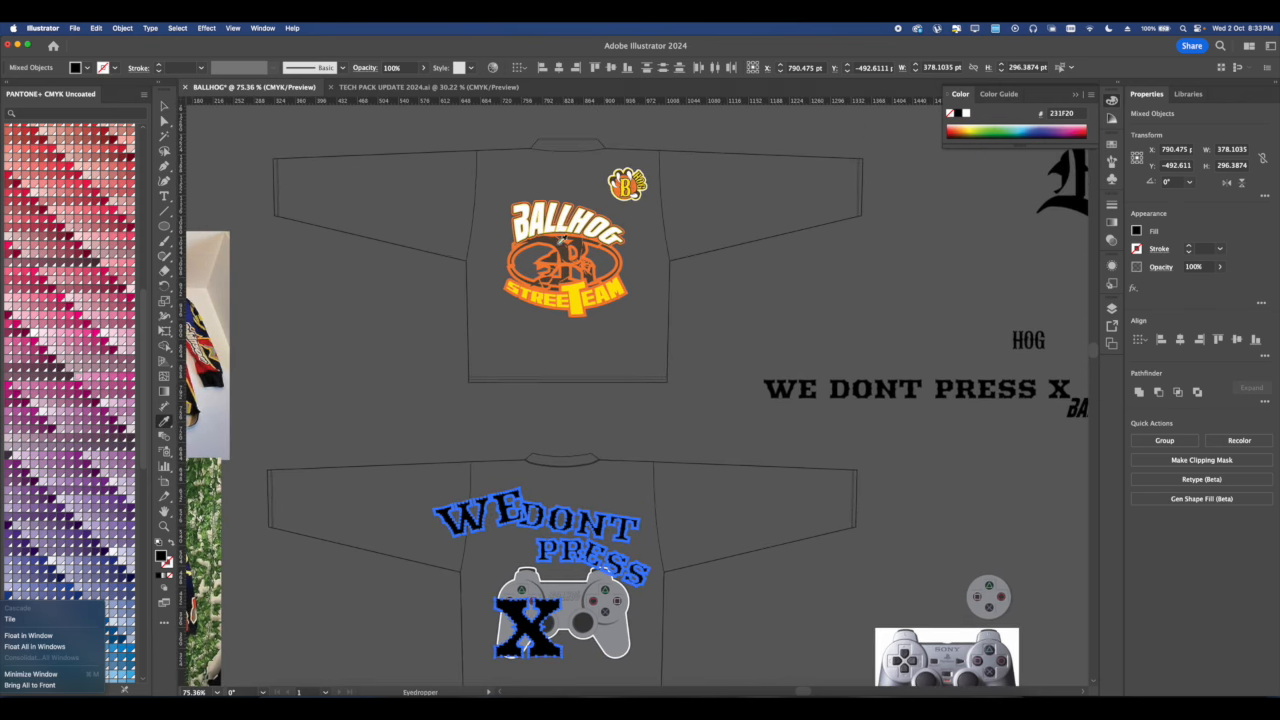
scroll(550, 284, down, 5)
scroll(532, 385, up, 2)
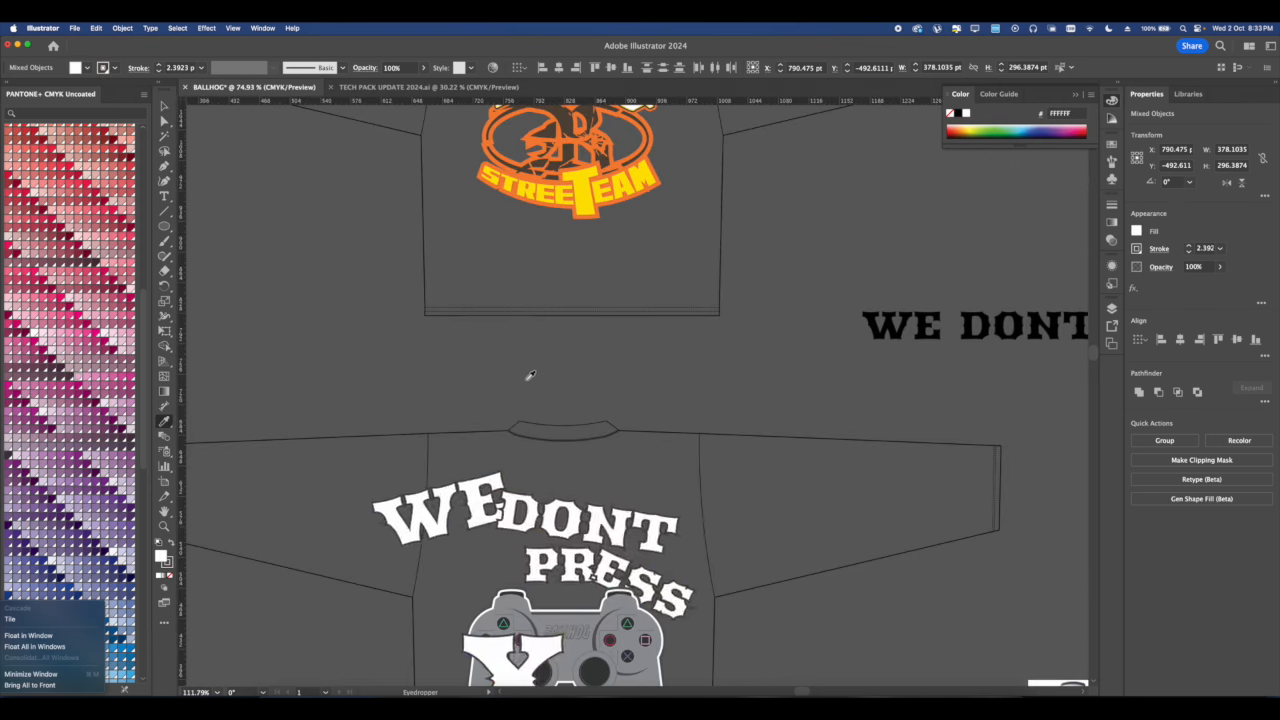
drag(548, 473, 558, 295)
scroll(517, 377, up, 3)
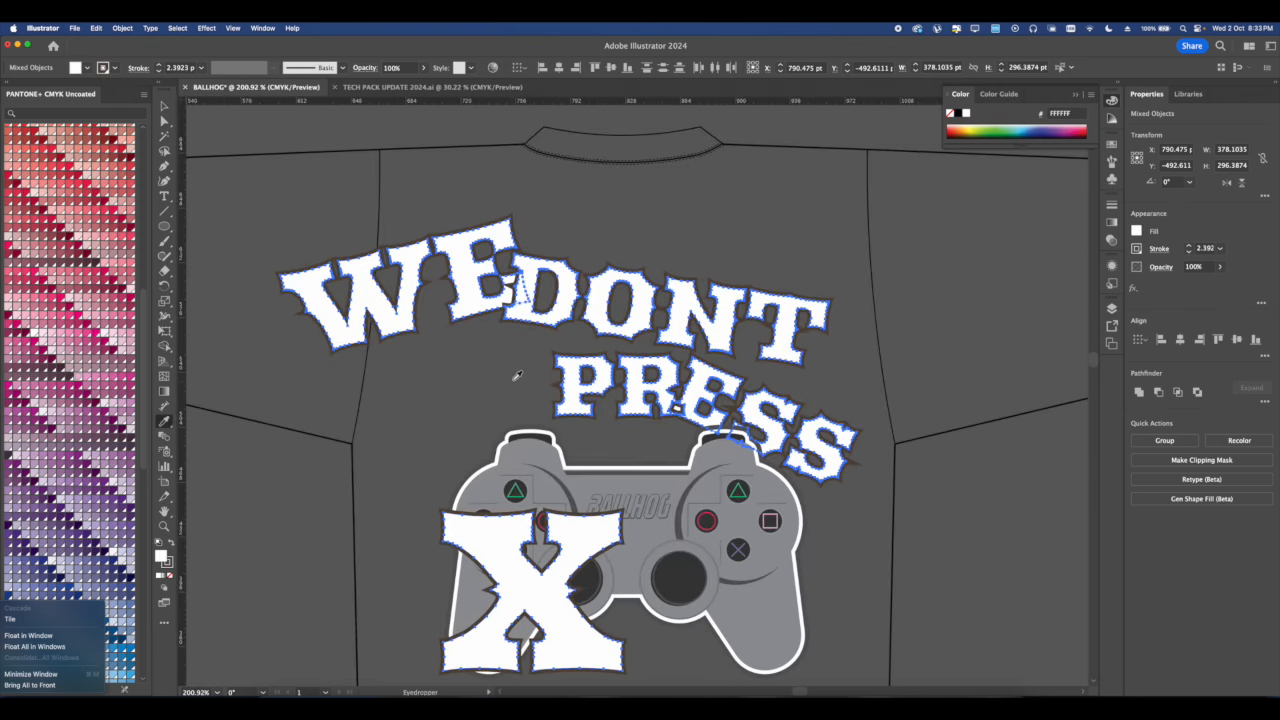
scroll(548, 318, down, 2)
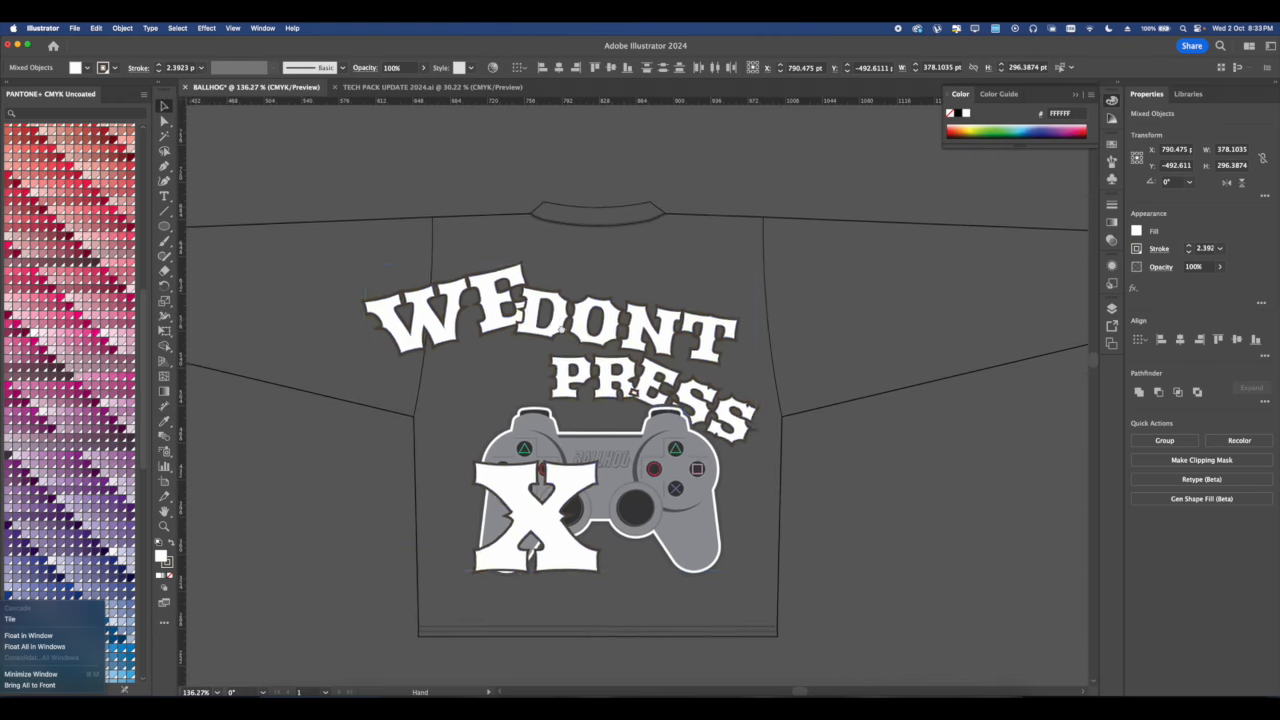
Inspect the fill and stroke attributes of the WE, DONT and PRESS lettering and of the X.
click(1160, 249)
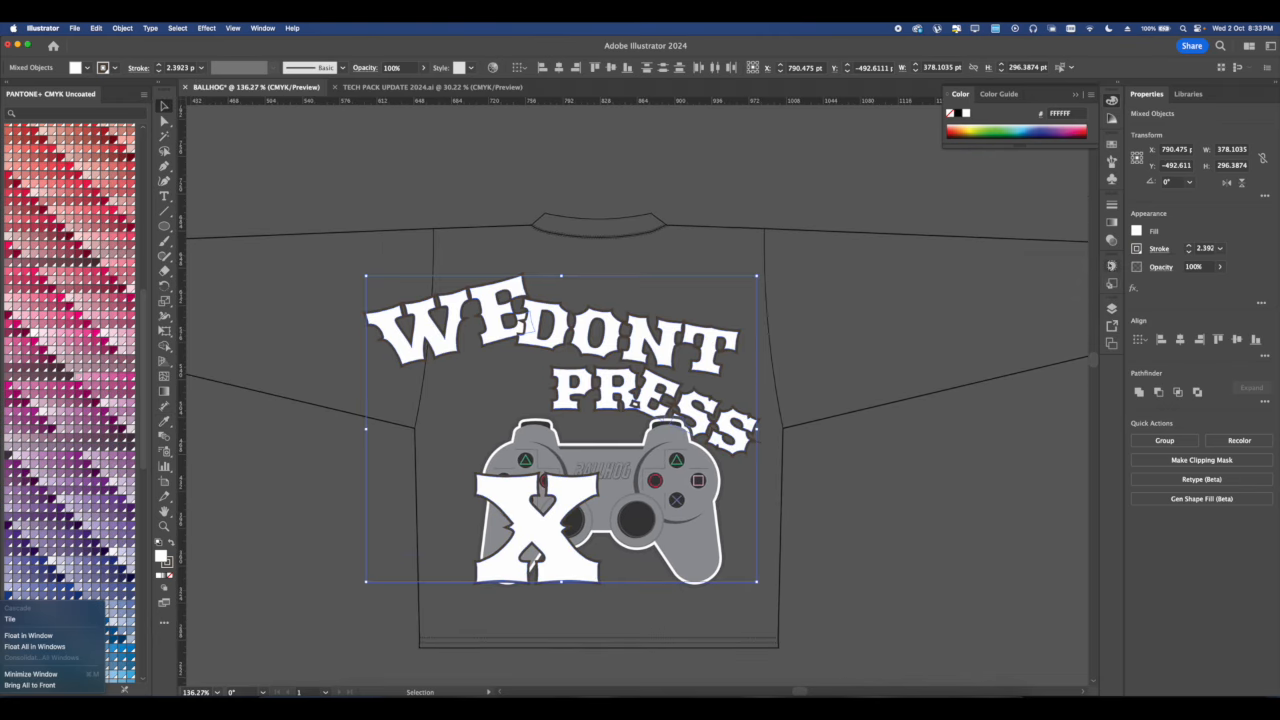
click(1109, 267)
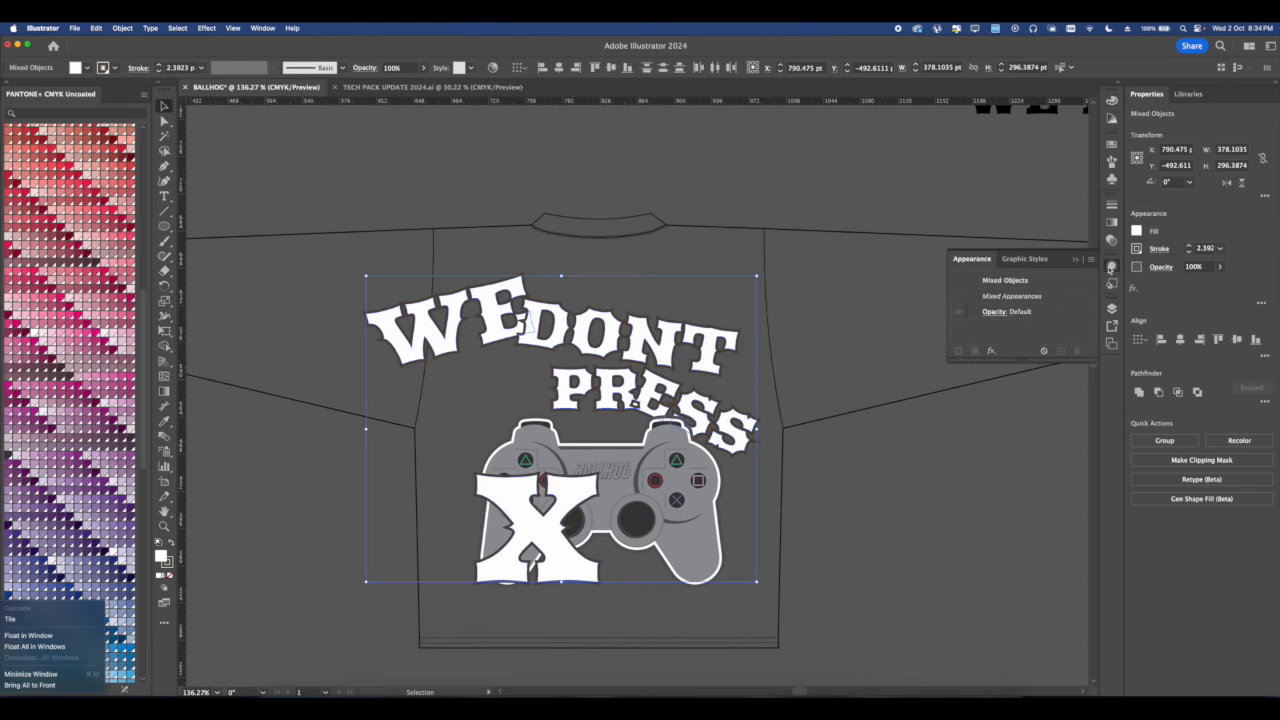
scroll(729, 349, down, 2)
click(636, 349)
scroll(600, 337, up, 3)
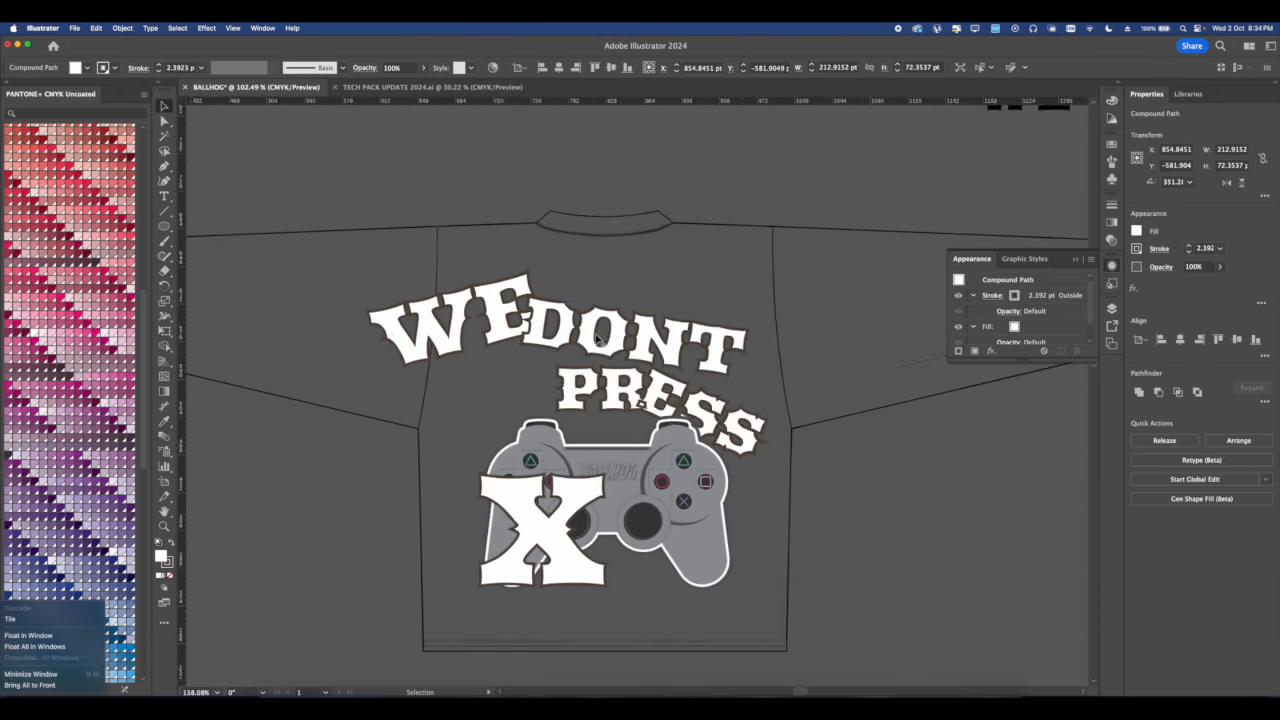
click(494, 334)
shift+click(588, 392)
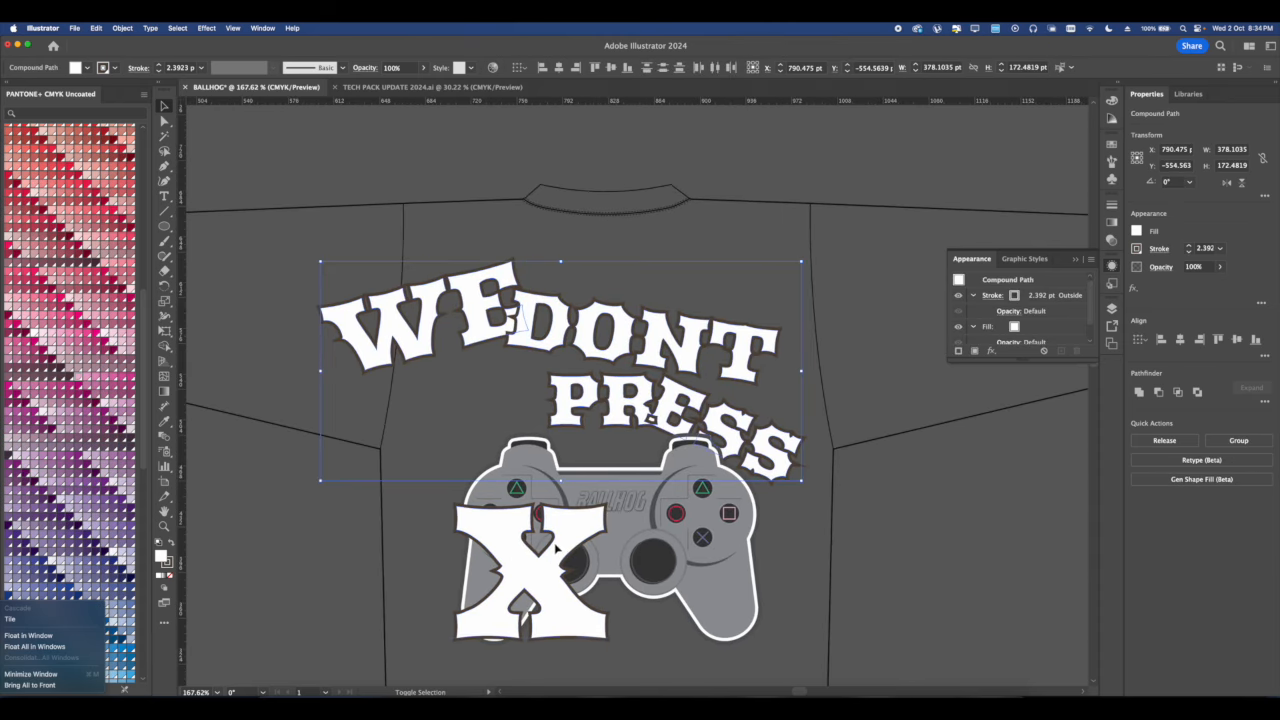
shift+click(556, 546)
click(761, 505)
click(555, 522)
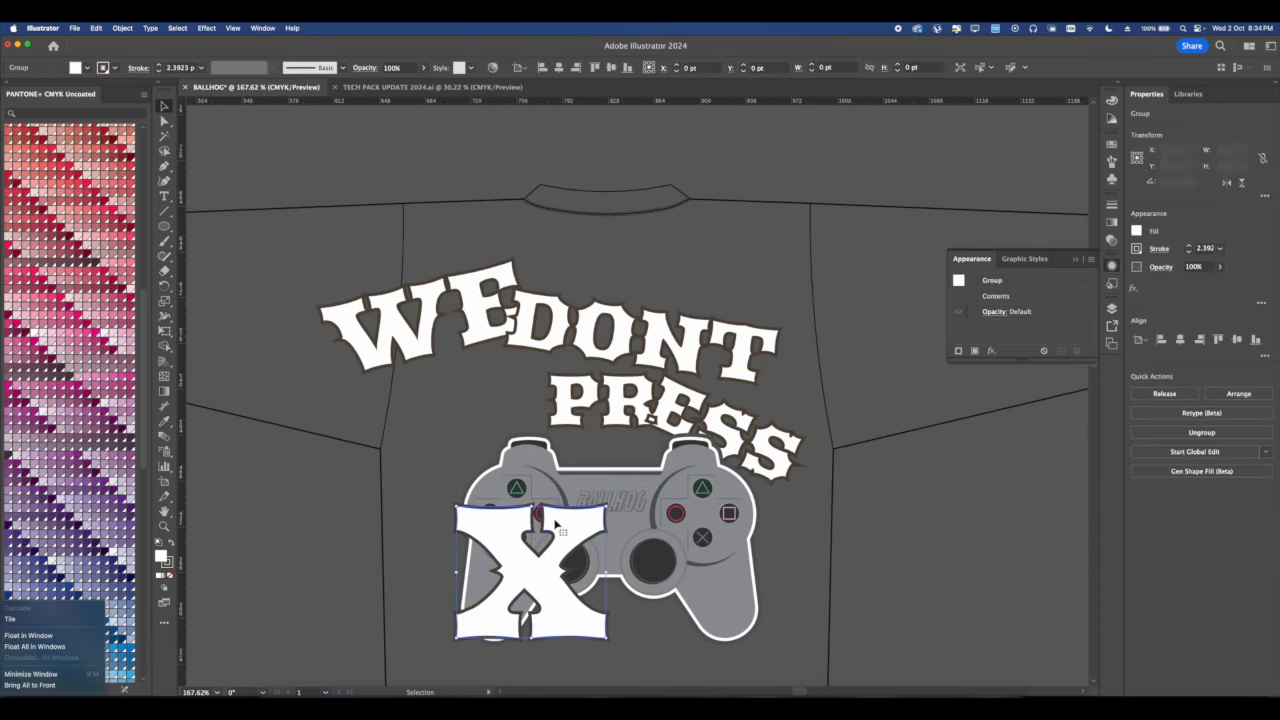
Try resampling the front's BALLHOG lettering style onto the selected WE, DONT and PRESS lettering.
click(640, 408)
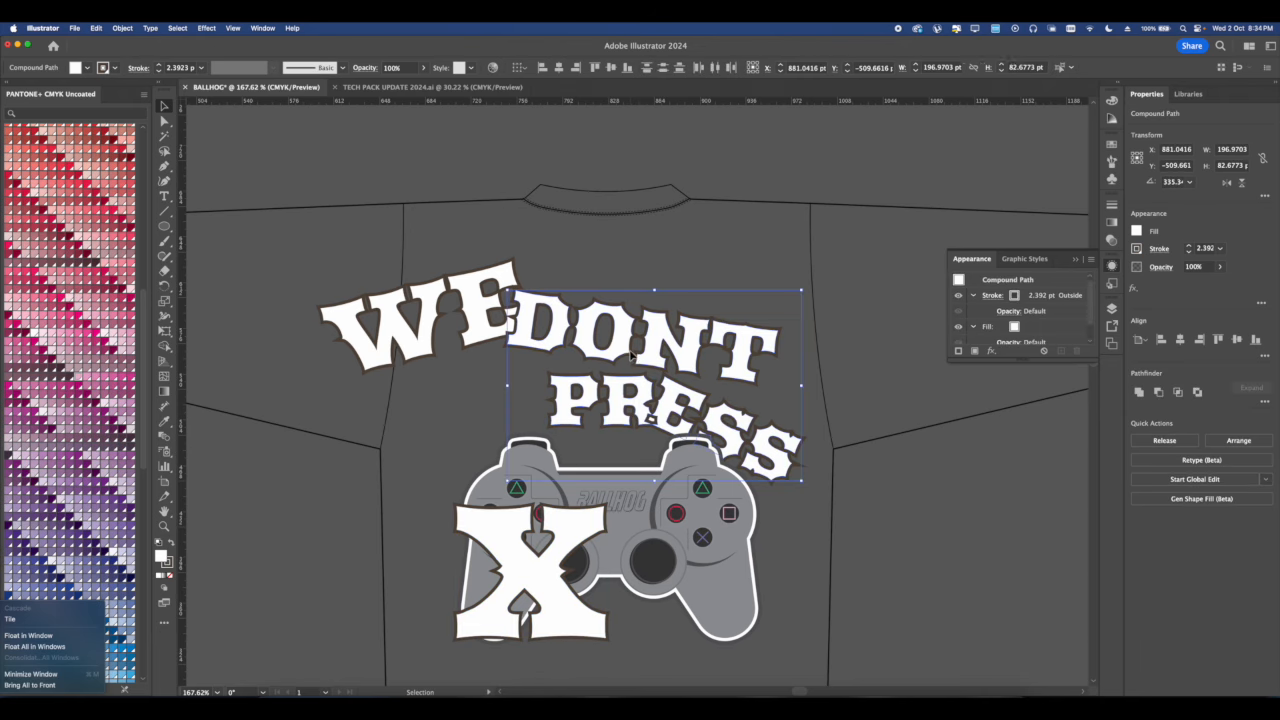
scroll(497, 325, down, 5)
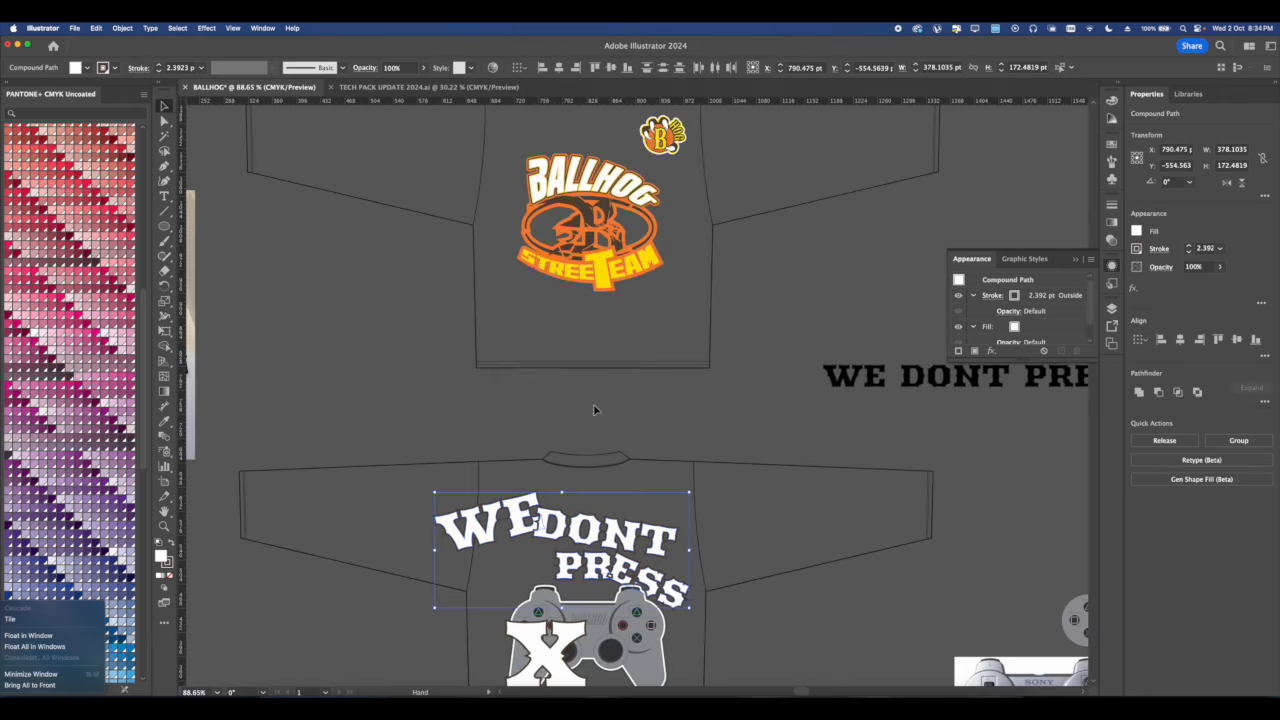
click(165, 421)
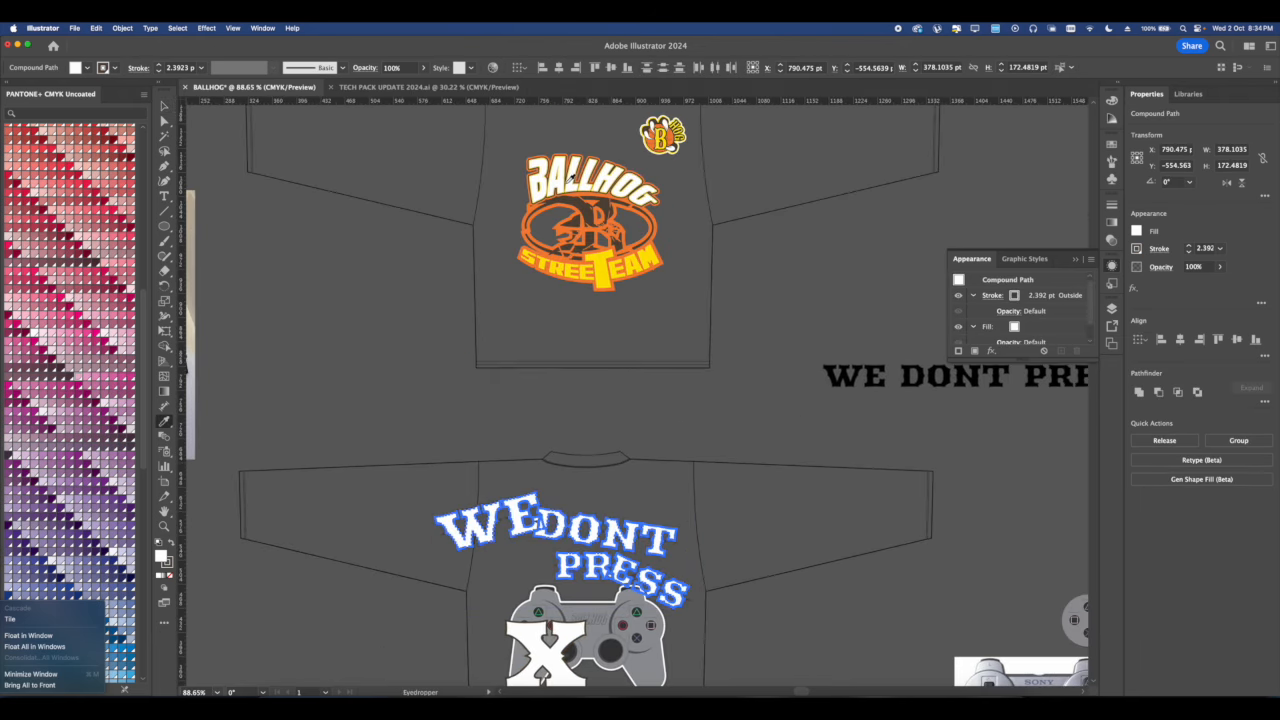
scroll(571, 227, down, 5)
scroll(571, 227, up, 3)
click(163, 107)
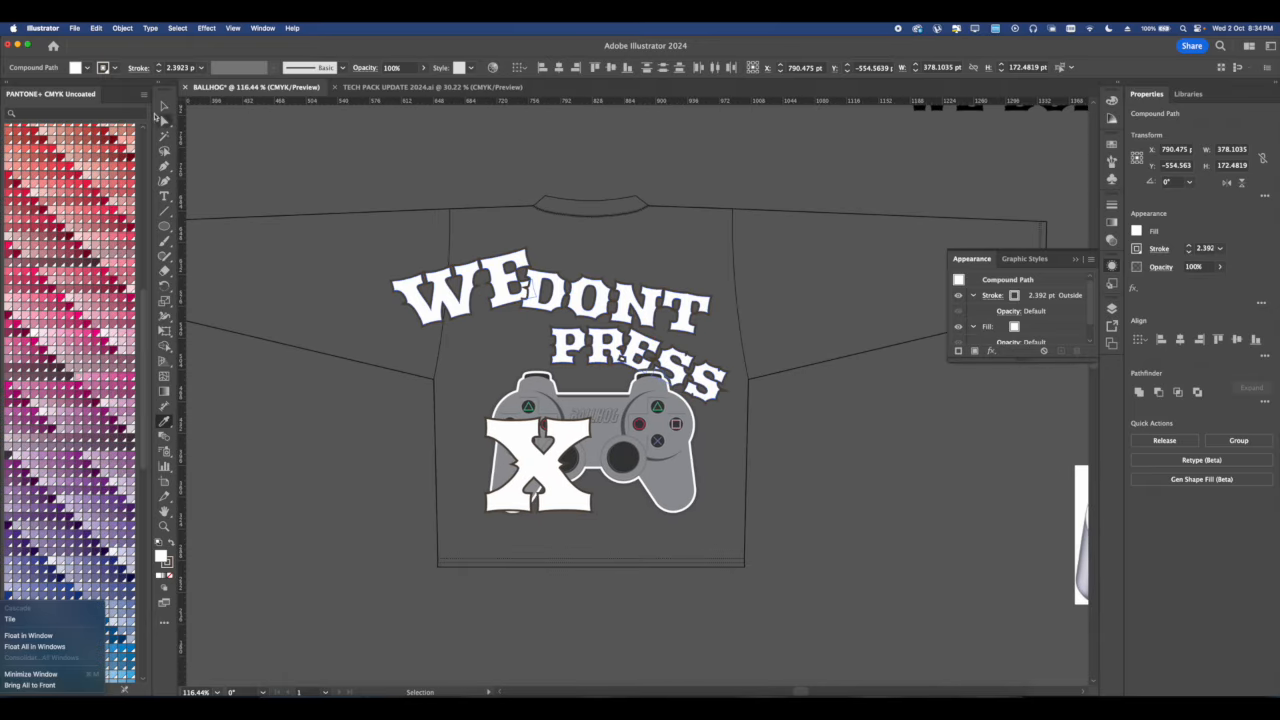
Add the X to the selected slogan words and fill all of the lettering with yellow.
shift+click(538, 462)
scroll(545, 378, up, 3)
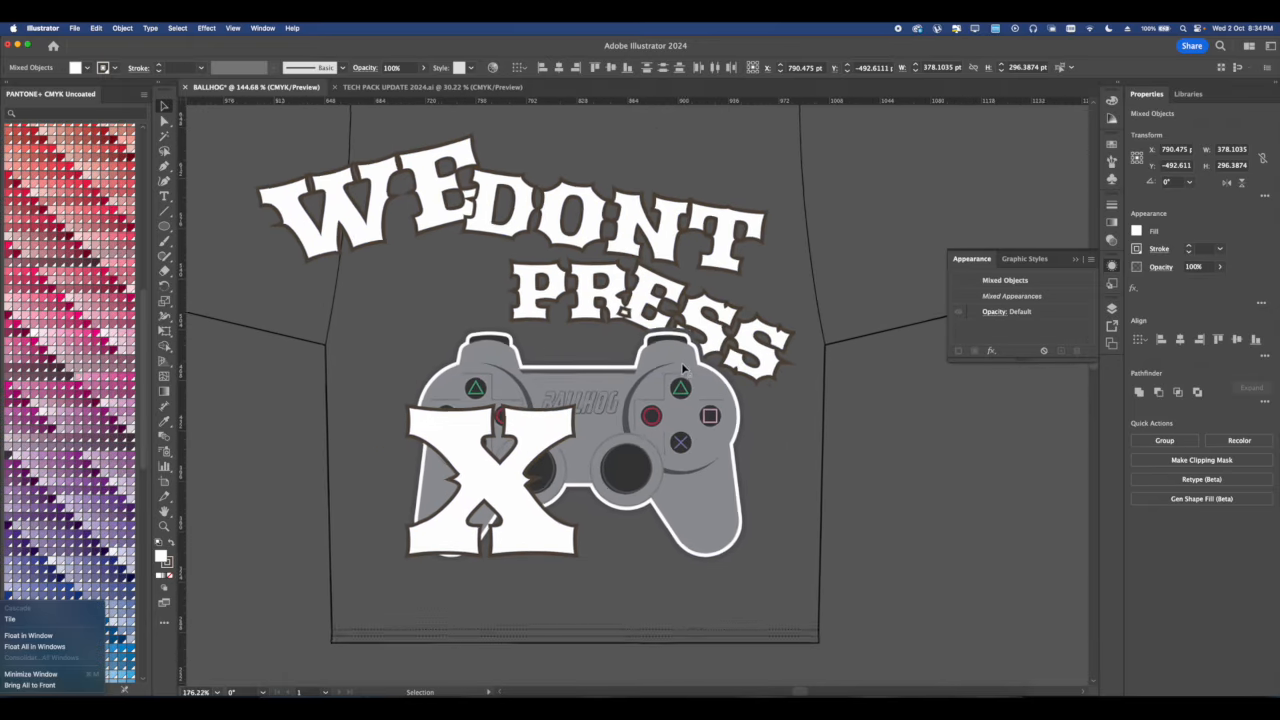
scroll(745, 404, down, 5)
scroll(744, 421, up, 5)
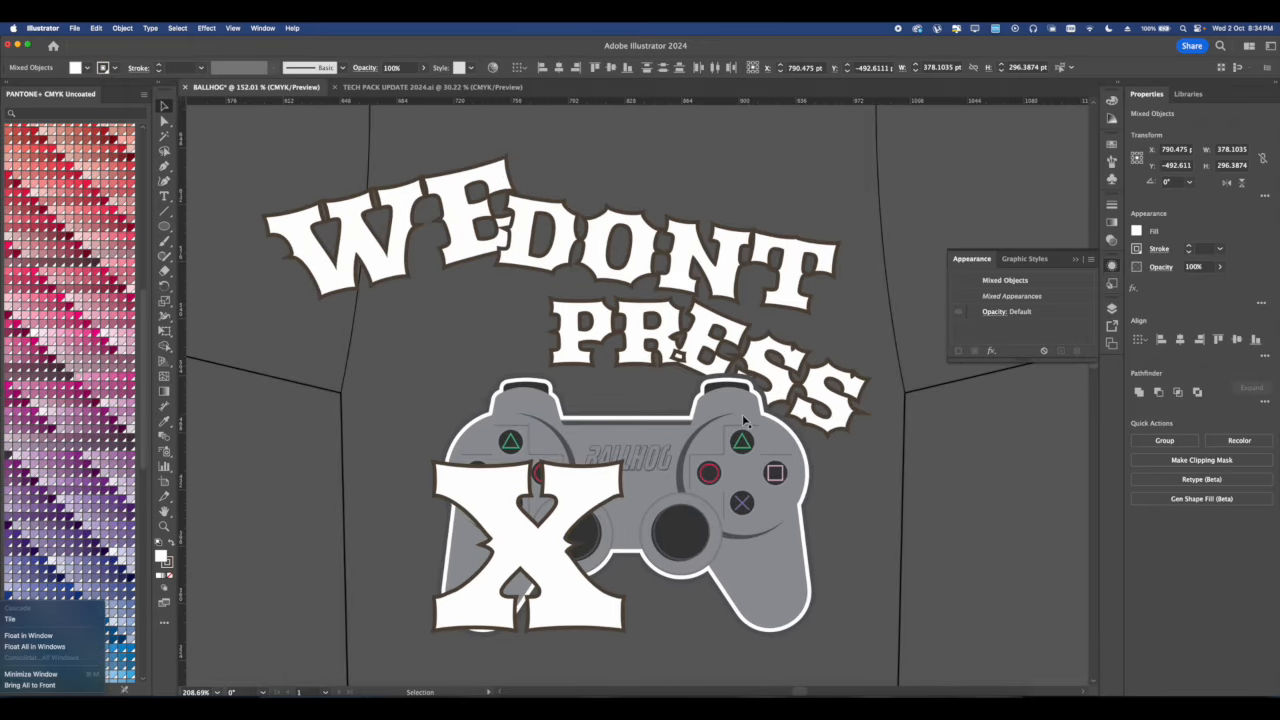
scroll(819, 443, down, 5)
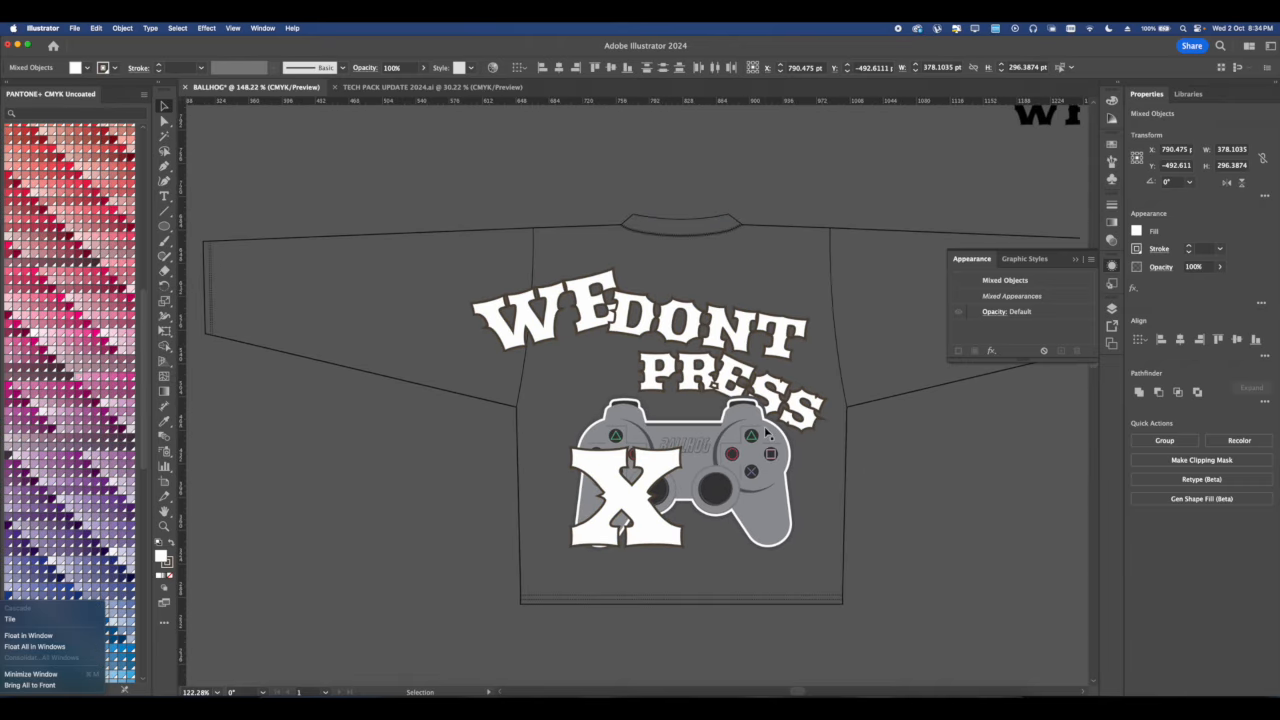
drag(752, 443, 730, 468)
click(1140, 232)
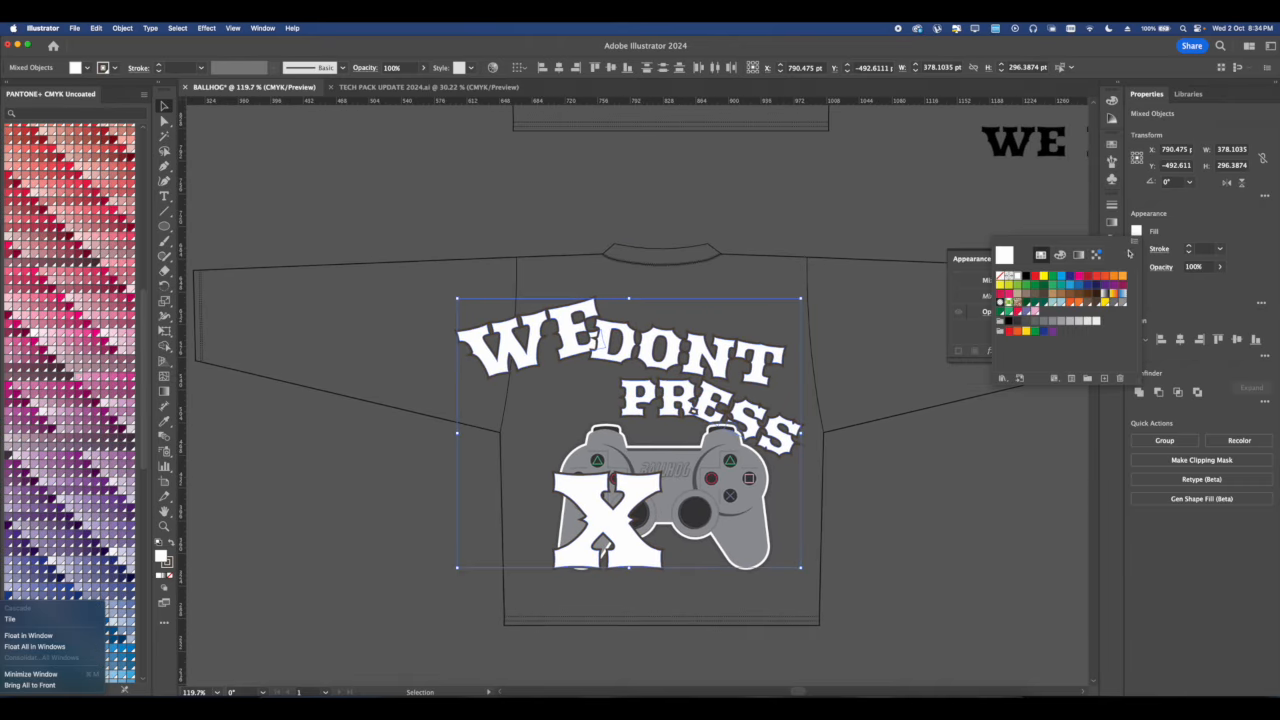
click(1104, 304)
click(892, 454)
scroll(603, 444, up, 2)
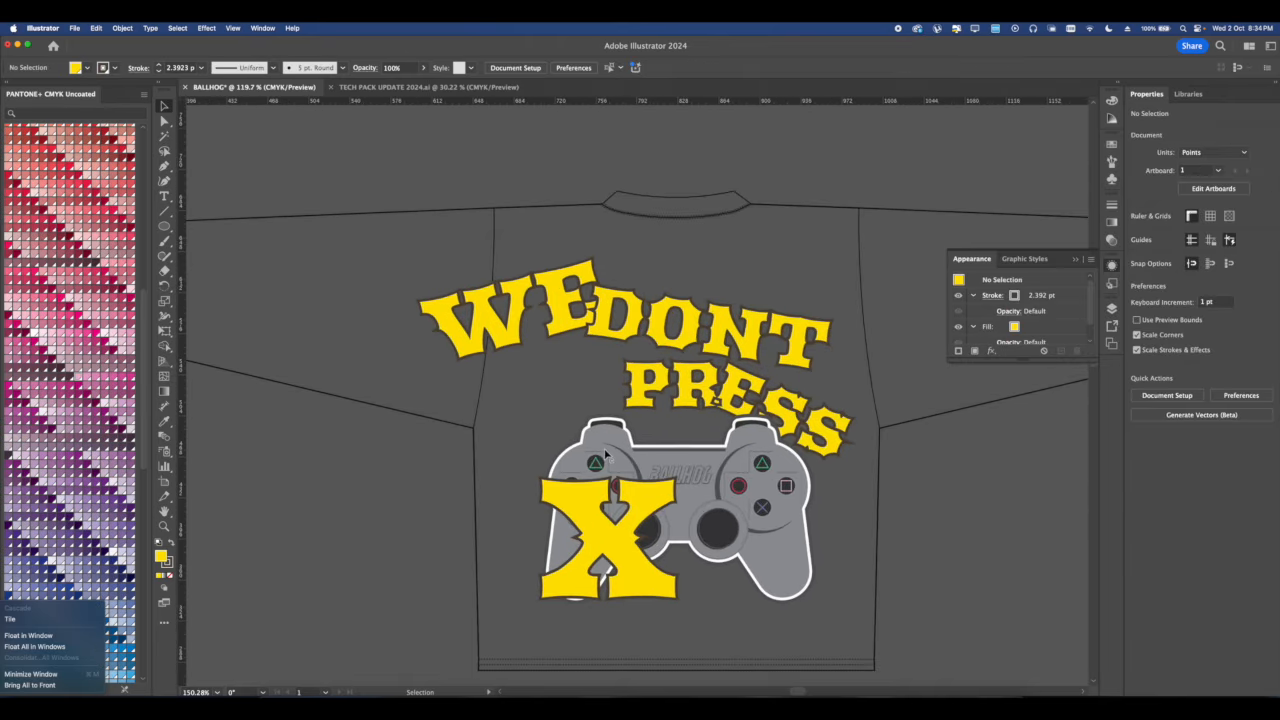
Add a second stroke of 0.75 pt in white to the WE, DONT and PRESS lettering.
click(712, 398)
scroll(705, 402, up, 2)
shift+click(705, 314)
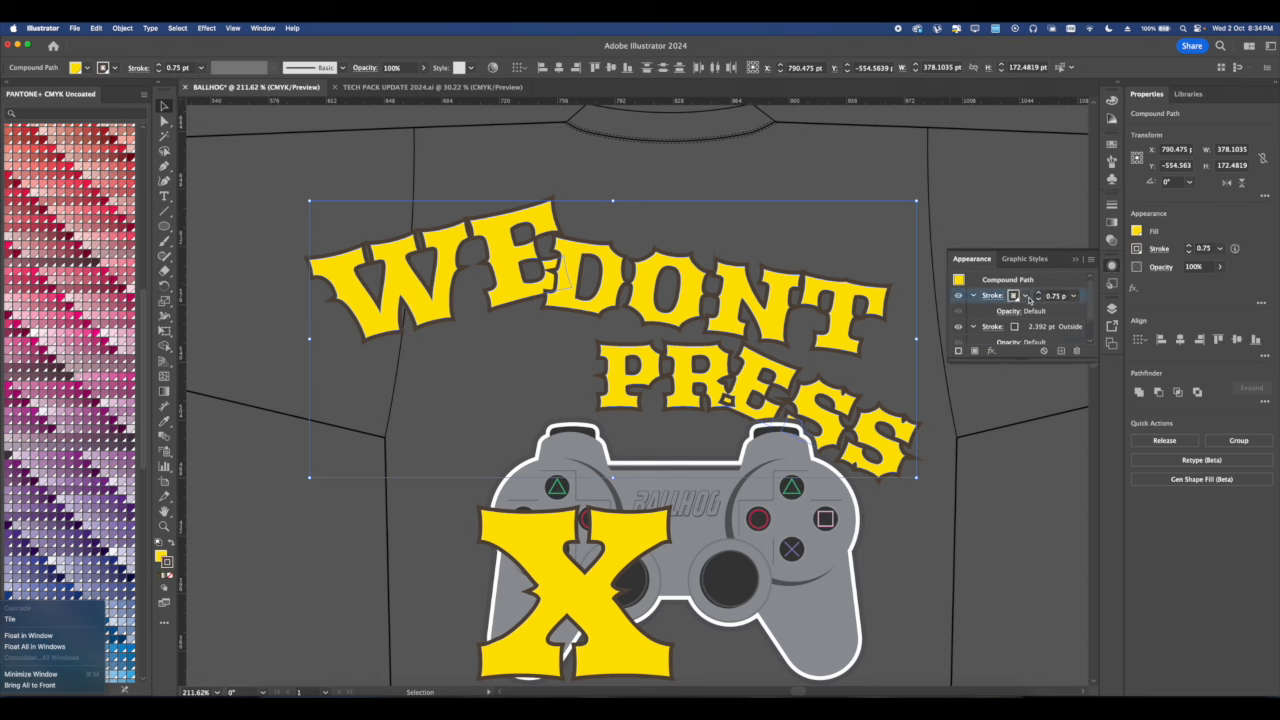
click(1017, 296)
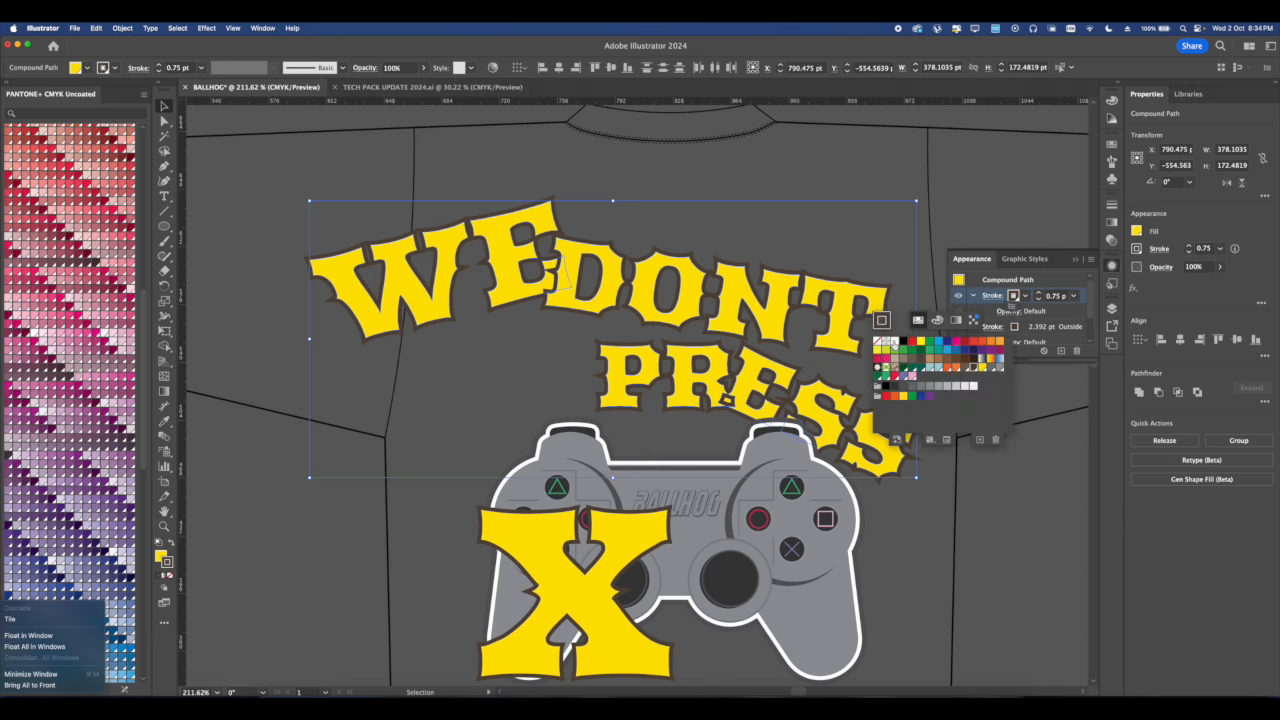
click(894, 342)
click(782, 236)
Fill the small gap between the R and E of the PRESS lettering using Shape Builder.
scroll(757, 280, down, 2)
mouse_move(732, 345)
mouse_down()
mouse_move(728, 301)
mouse_move(717, 382)
mouse_up()
click(748, 338)
scroll(748, 338, up, 3)
scroll(688, 369, up, 3)
click(163, 347)
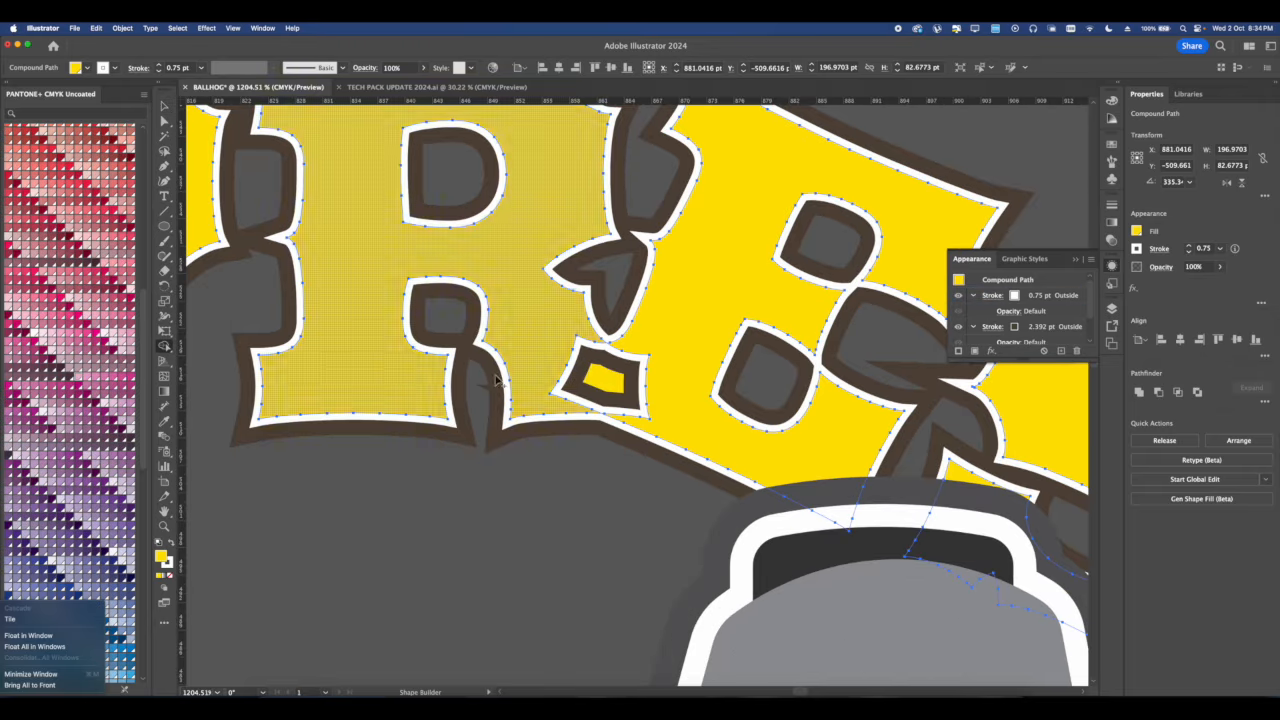
scroll(594, 373, down, 3)
scroll(594, 373, down, 4)
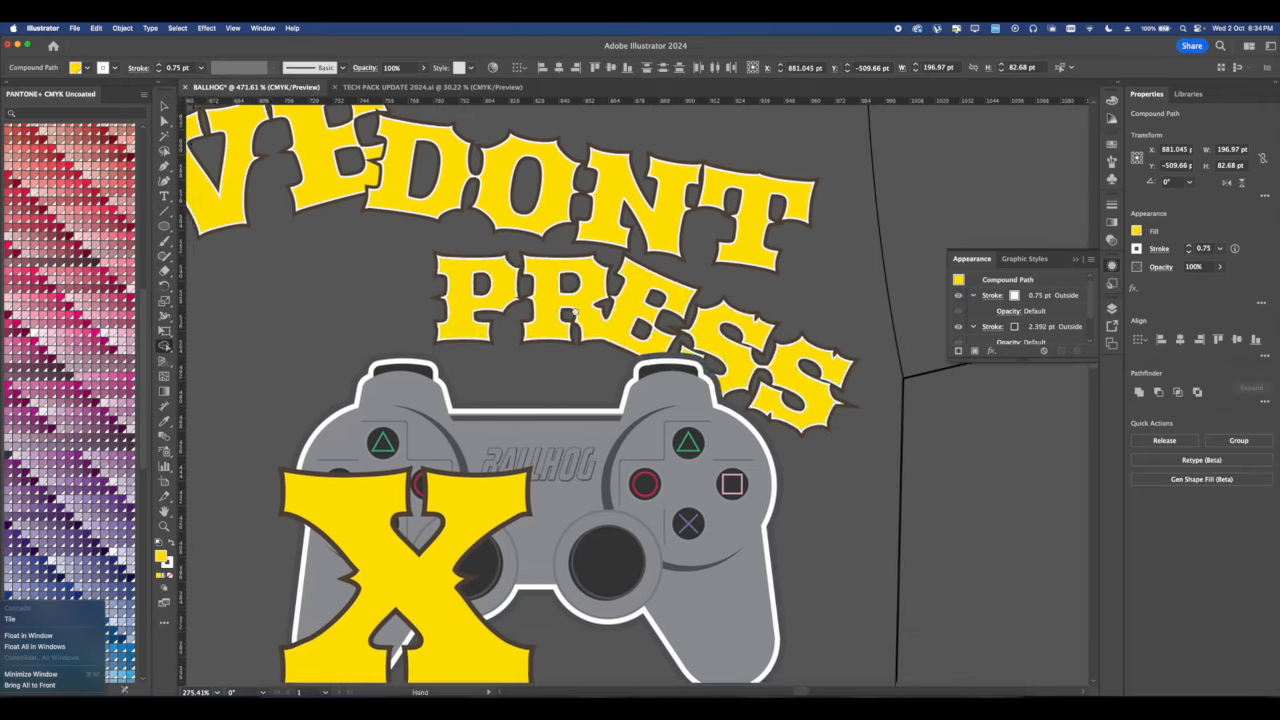
key(v)
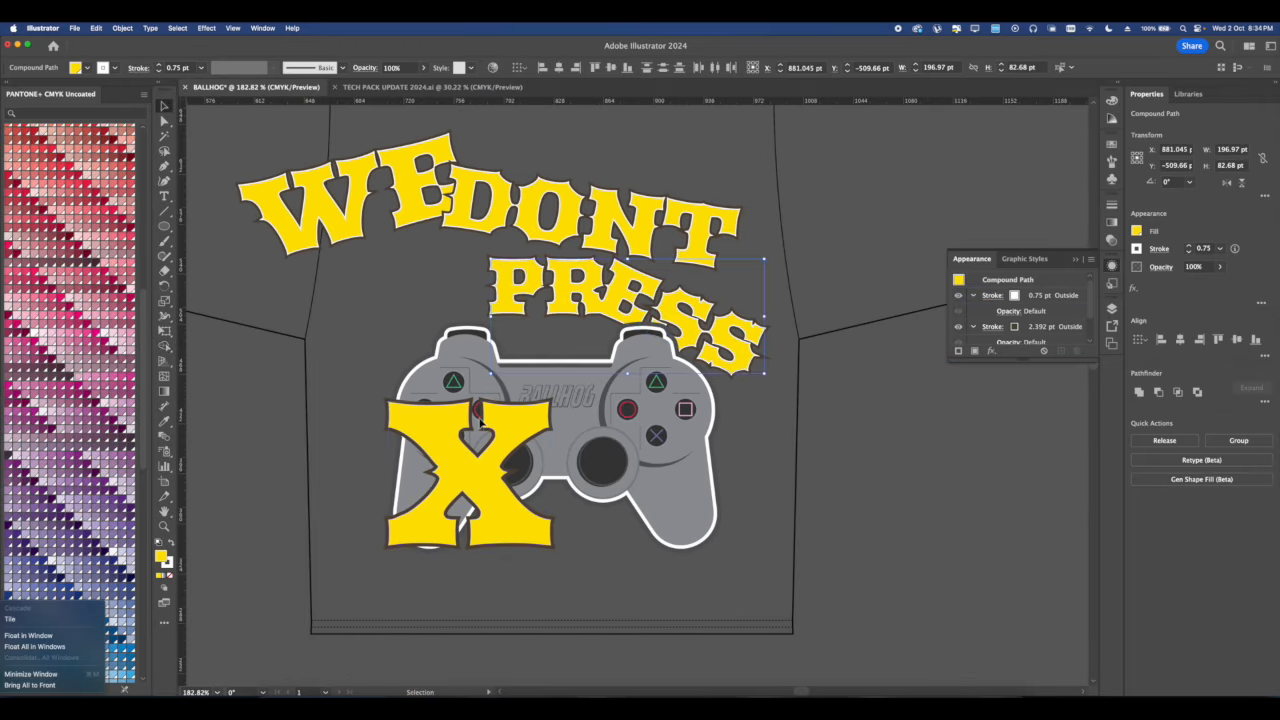
Try adding a new 2.3923 pt stroke to the X group, and undo it.
click(470, 460)
click(959, 351)
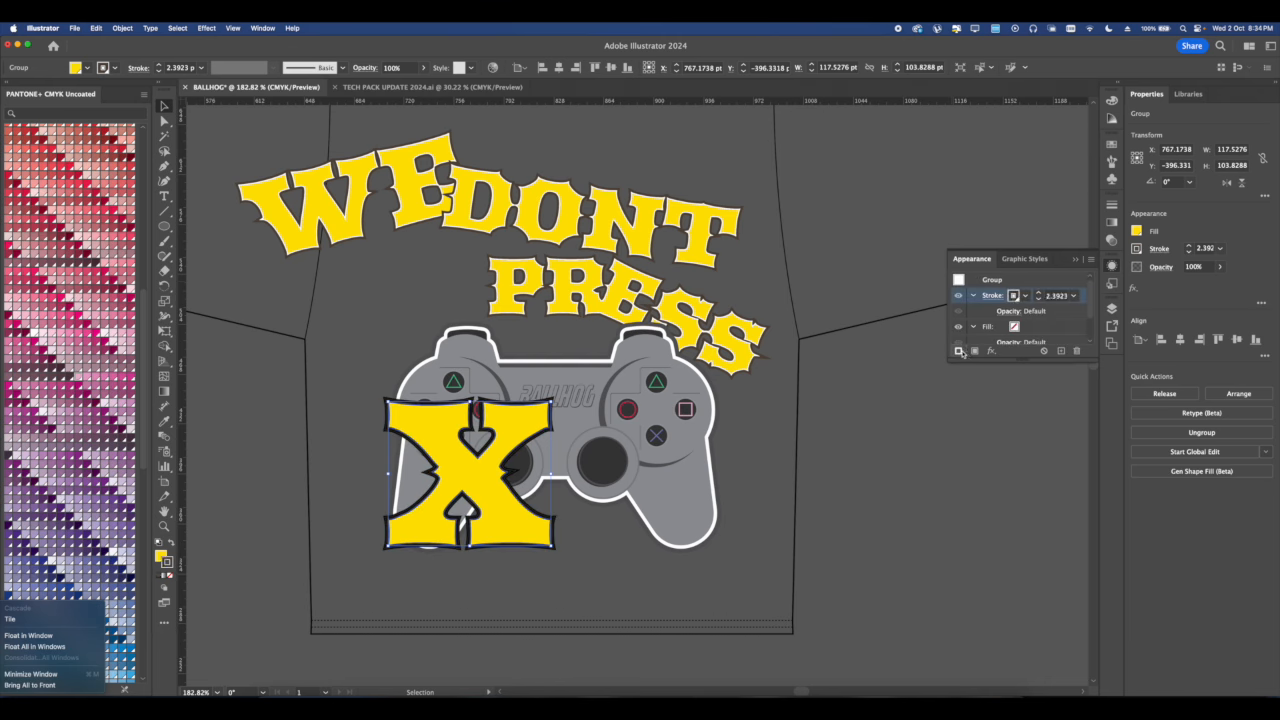
click(520, 502)
key(super+z)
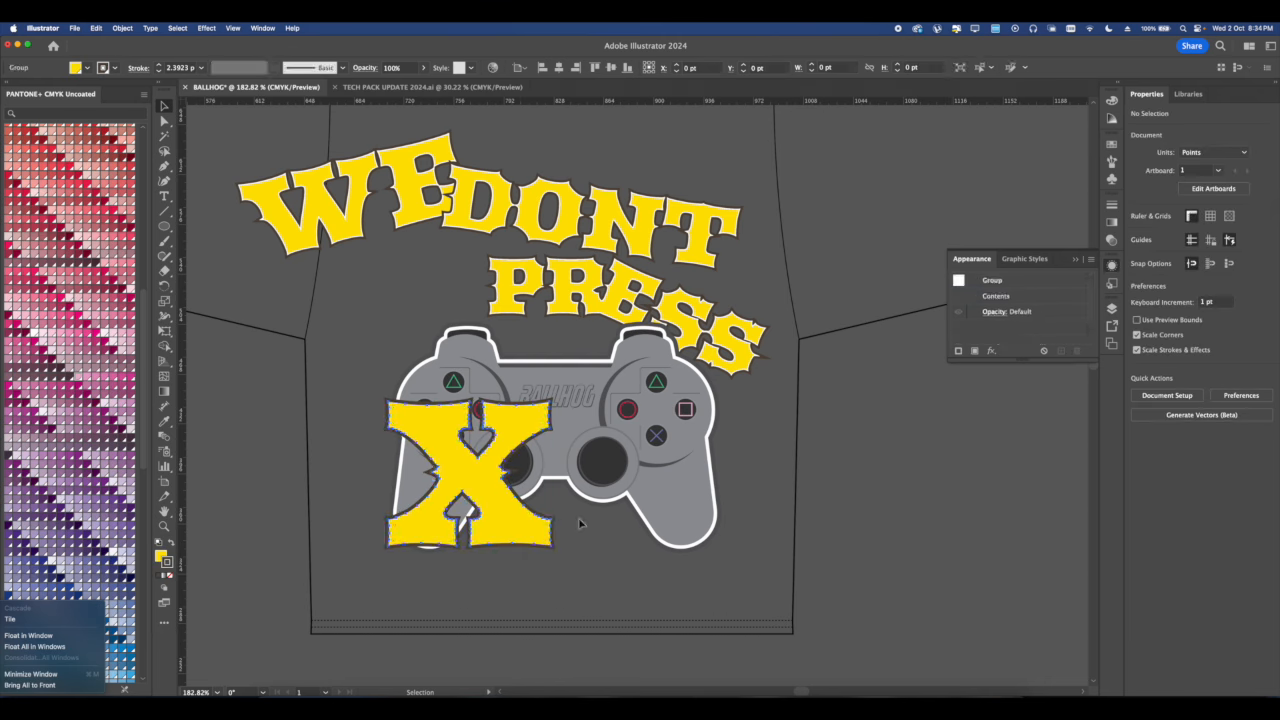
Adjust the X's position on the controller's left grip and change its fill to red.
scroll(461, 496, up, 3)
scroll(461, 496, up, 1)
click(483, 489)
drag(483, 489, 534, 449)
scroll(540, 457, up, 3)
scroll(540, 458, down, 5)
scroll(539, 455, down, 4)
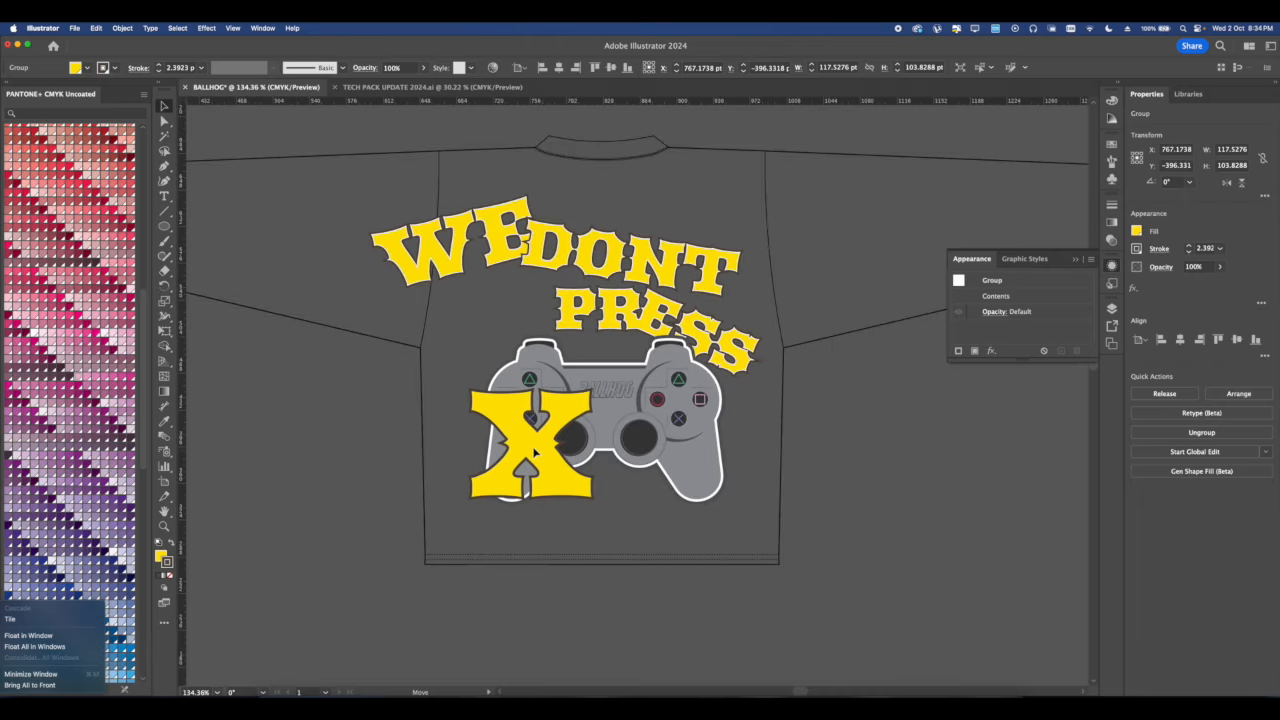
click(1136, 231)
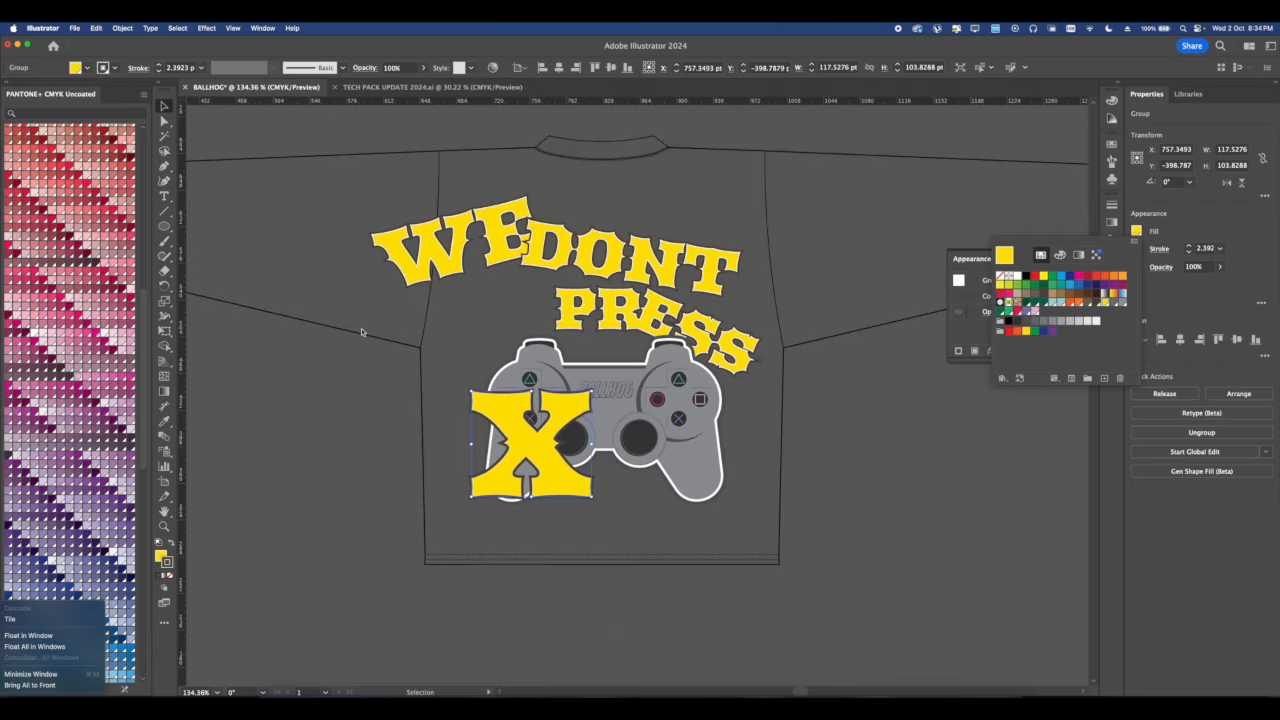
click(1013, 316)
Tilt the red X slightly counter-clockwise and nudge it up on the controller's left grip.
scroll(570, 488, up, 4)
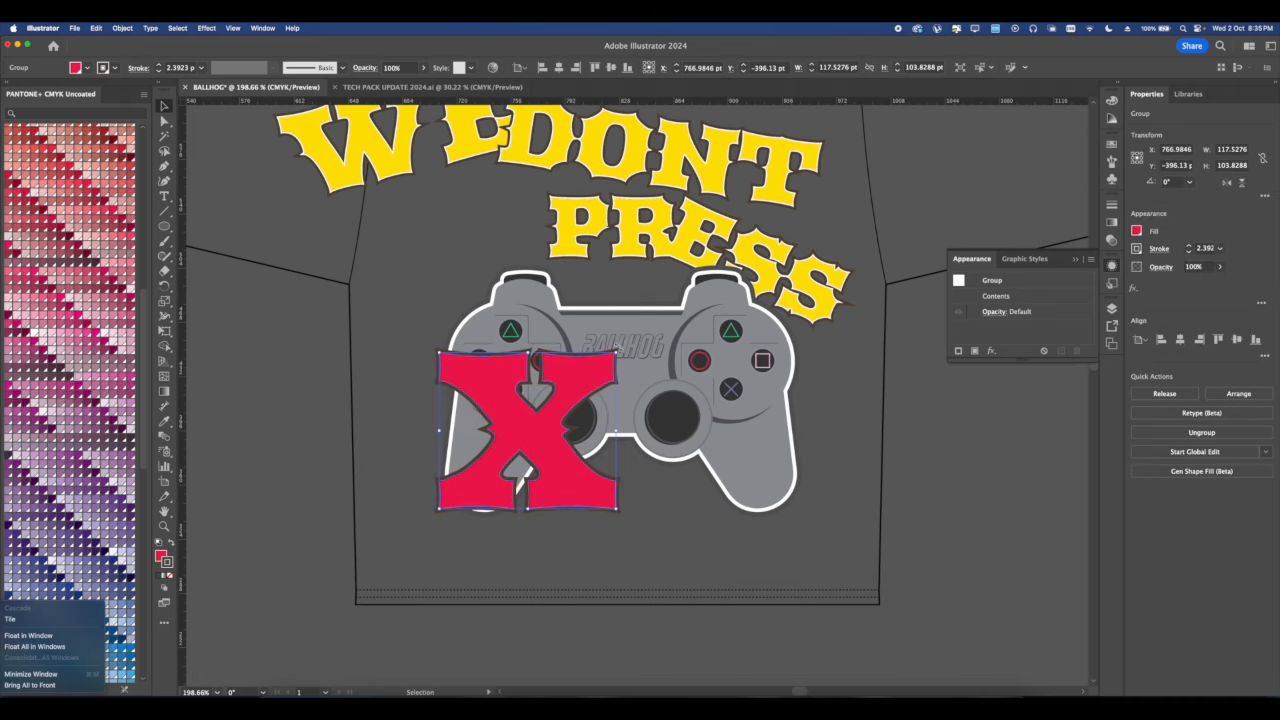
drag(618, 350, 601, 335)
drag(543, 392, 537, 381)
click(597, 494)
scroll(593, 481, down, 10)
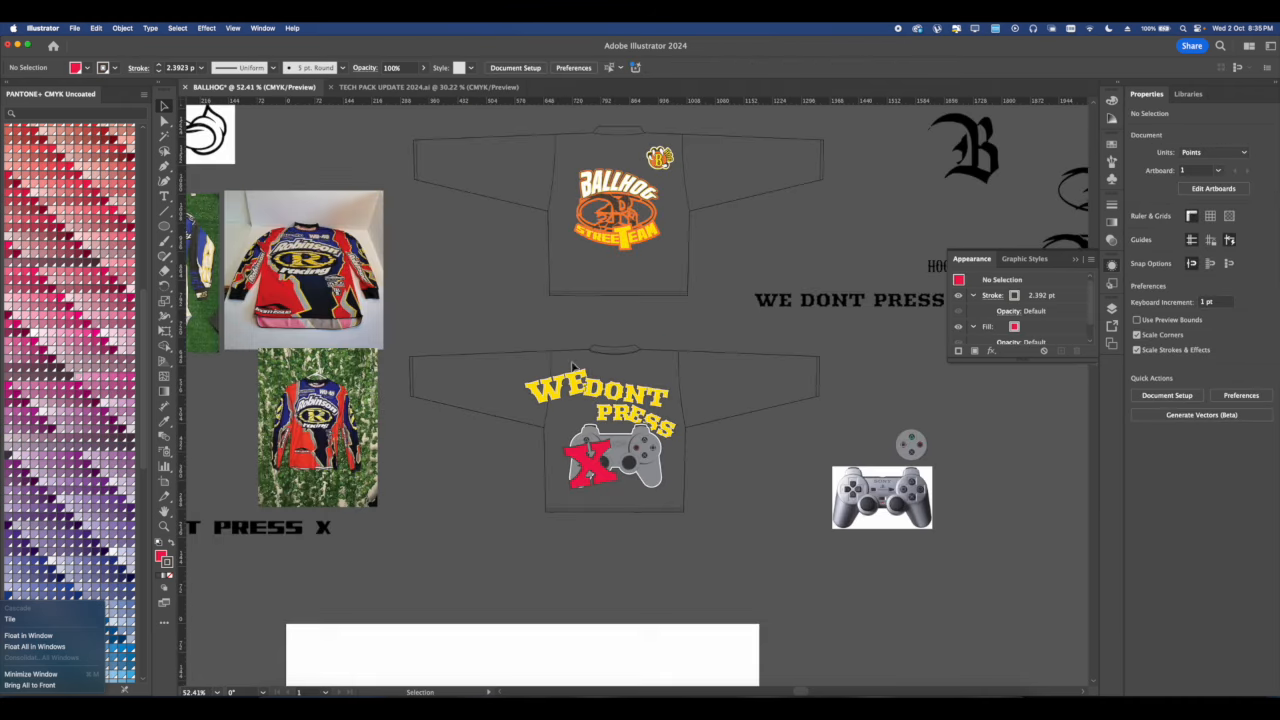
scroll(653, 502, up, 2)
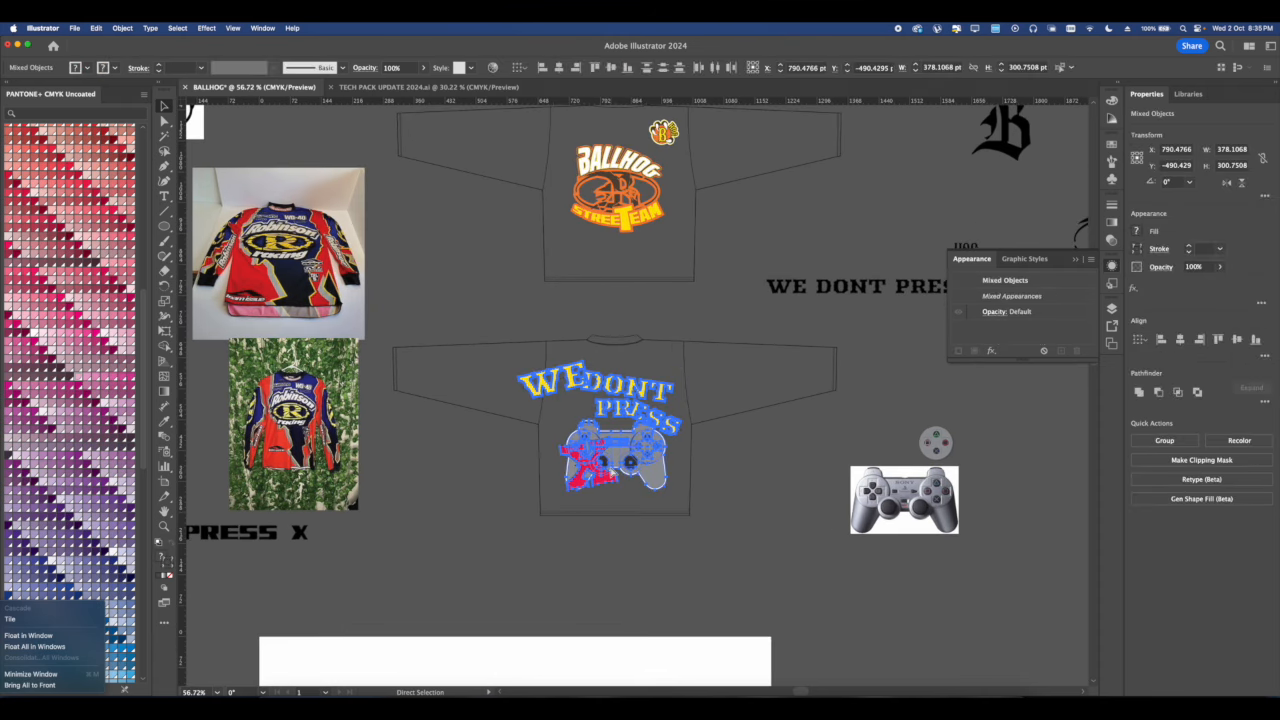
Group the WE DONT PRESS X lettering together with the controller artwork on the lower jersey.
drag(692, 428, 664, 488)
scroll(676, 434, down, 2)
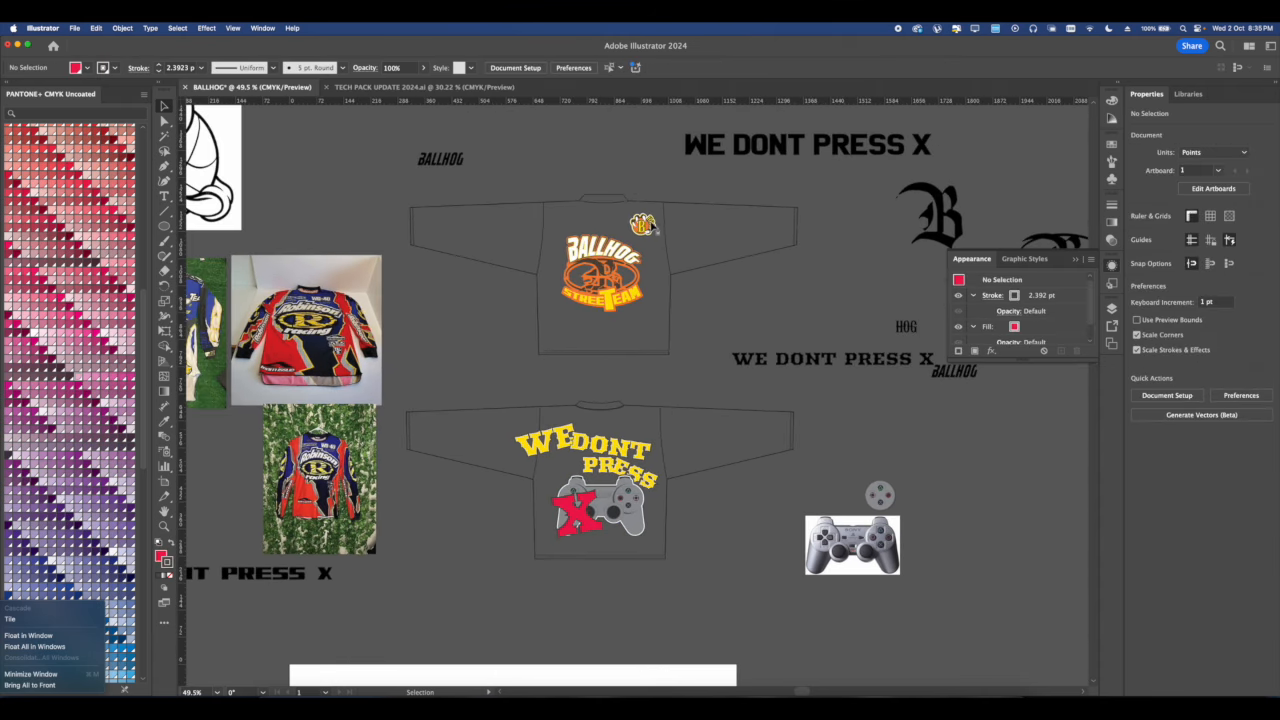
scroll(603, 208, up, 9)
click(648, 248)
click(648, 255)
scroll(650, 260, down, 8)
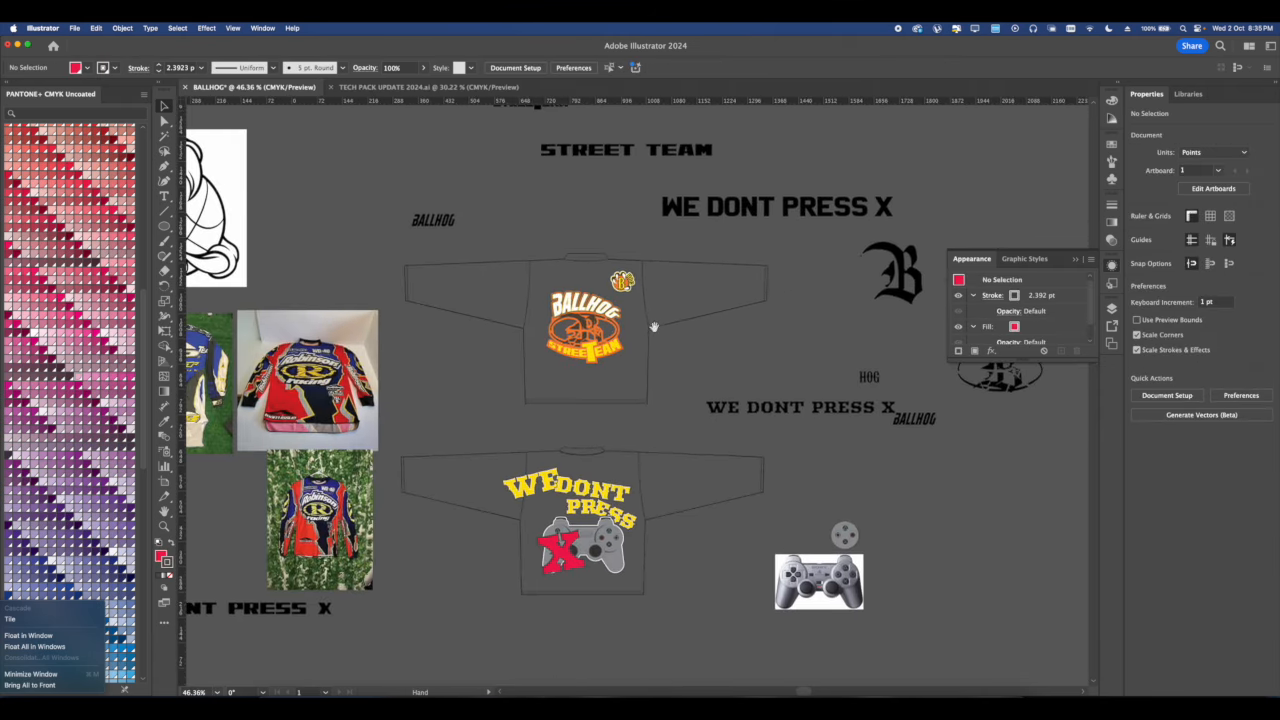
Duplicate the loose black BALLHOG text and place the copy on the upper jersey's chest, opposite the small B HOG badge.
click(910, 421)
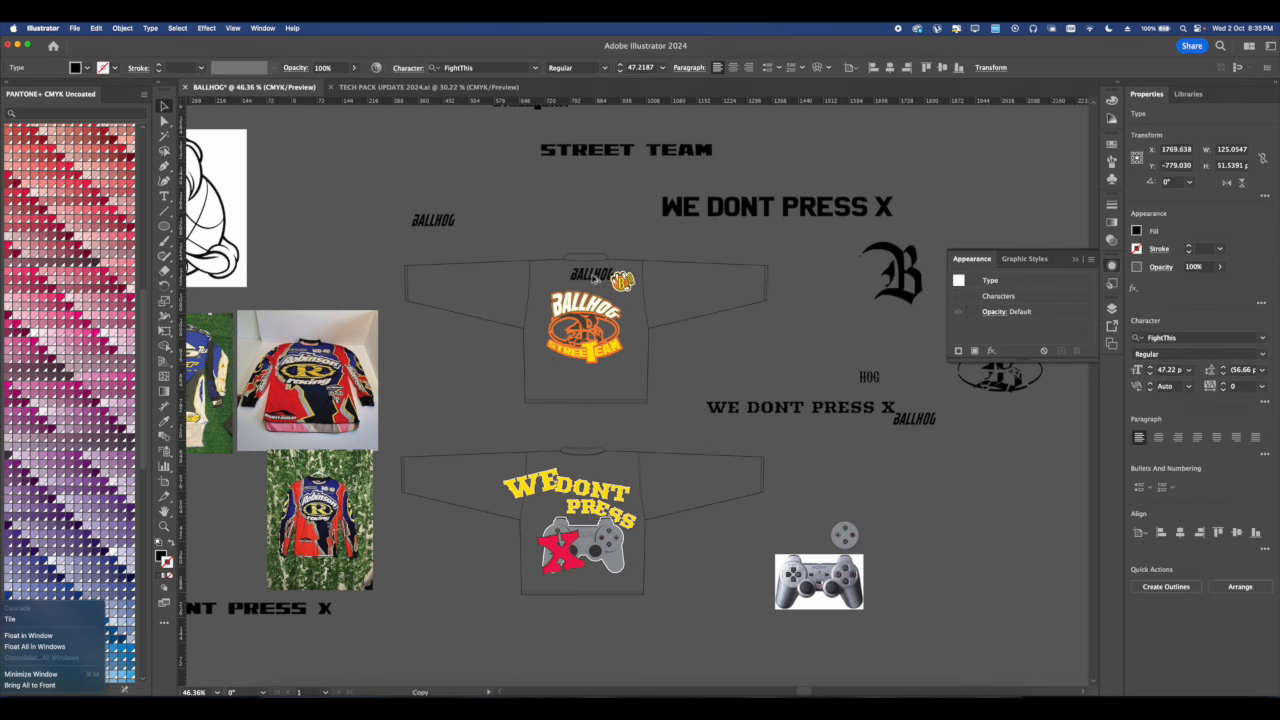
scroll(583, 269, up, 8)
drag(595, 278, 610, 323)
scroll(612, 325, up, 1)
scroll(616, 333, down, 8)
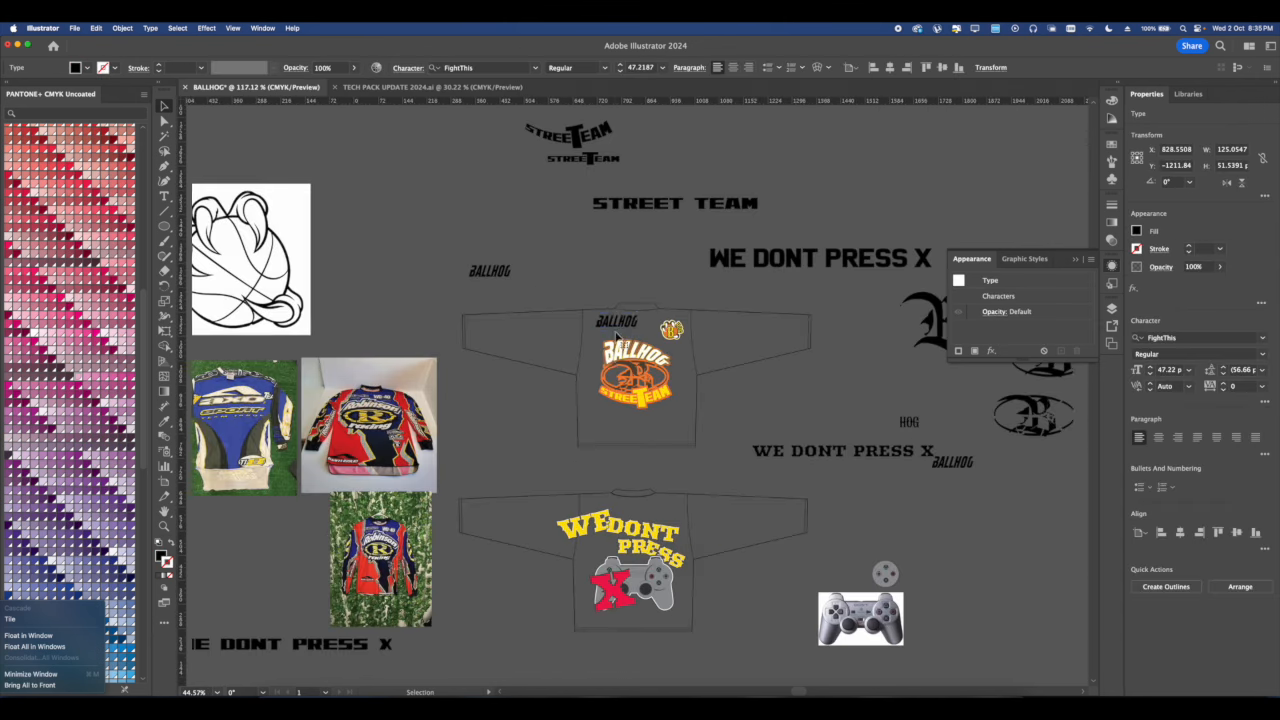
scroll(616, 336, up, 5)
scroll(600, 336, down, 8)
scroll(573, 337, up, 5)
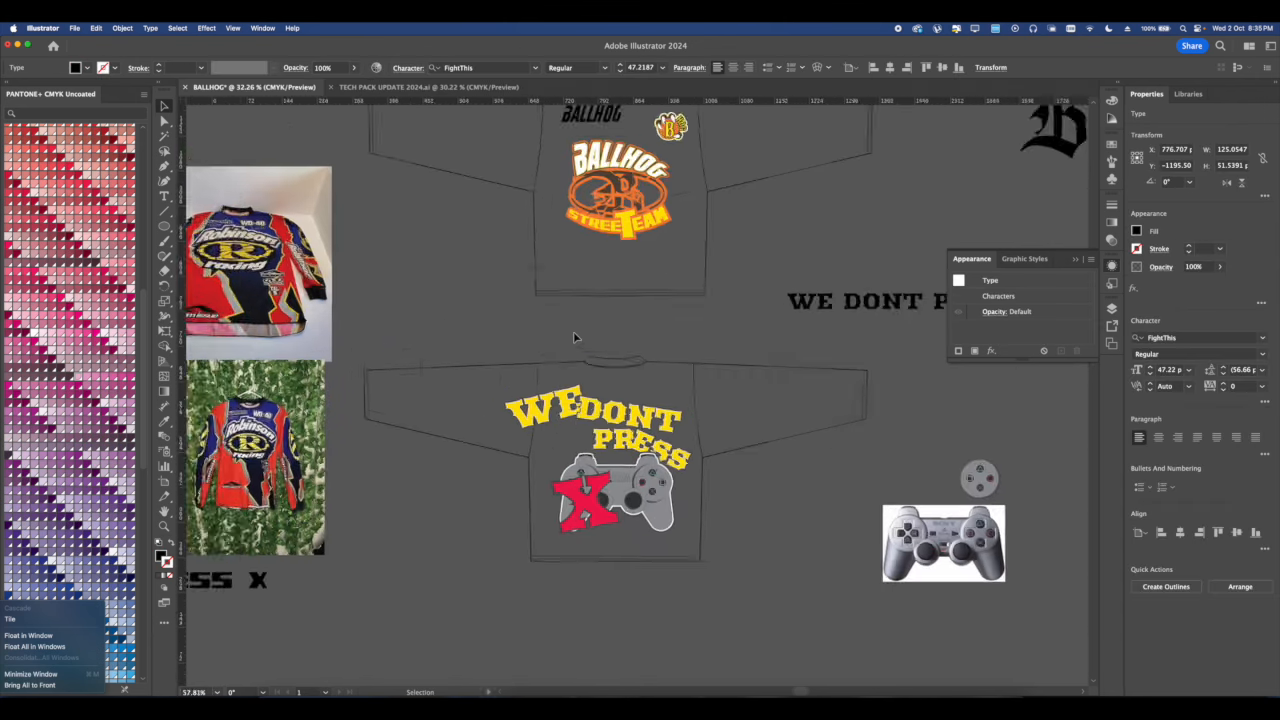
scroll(574, 334, up, 2)
click(560, 432)
click(608, 432)
scroll(612, 432, up, 3)
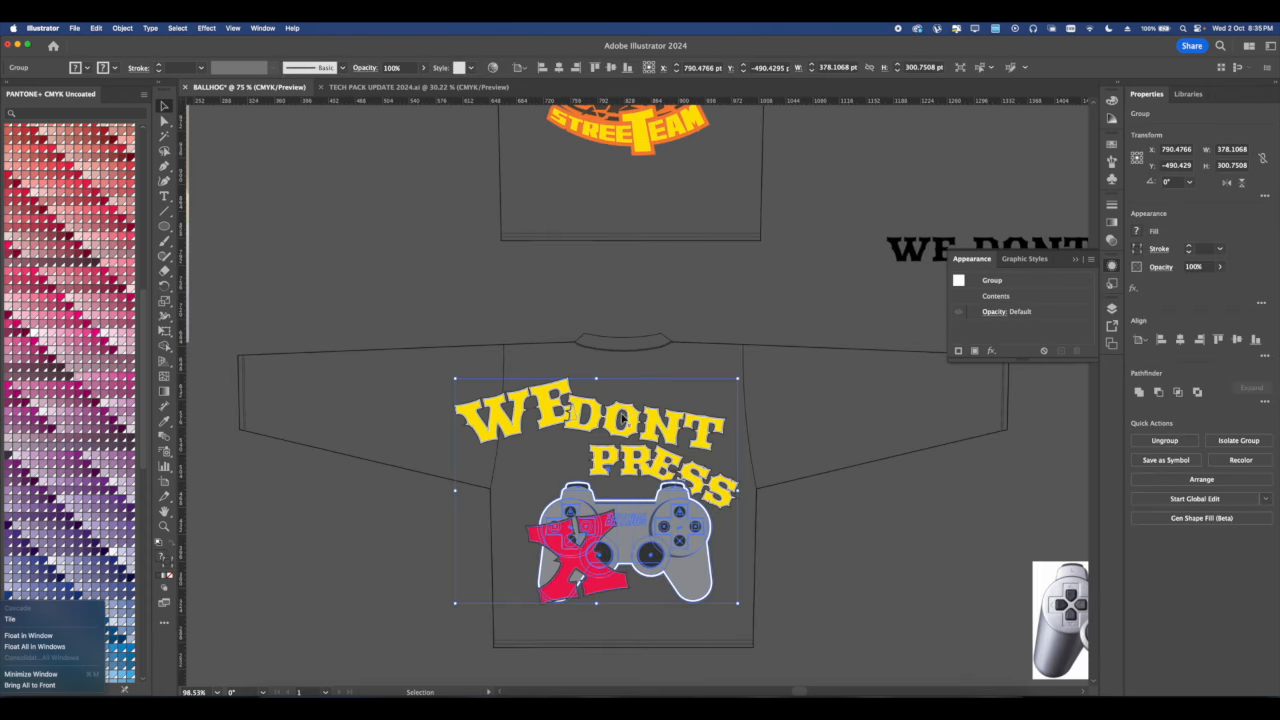
scroll(622, 418, up, 6)
click(680, 423)
scroll(640, 330, up, 2)
Scale the BALLHOG text on the upper jersey's chest down to about 35 pt.
click(577, 231)
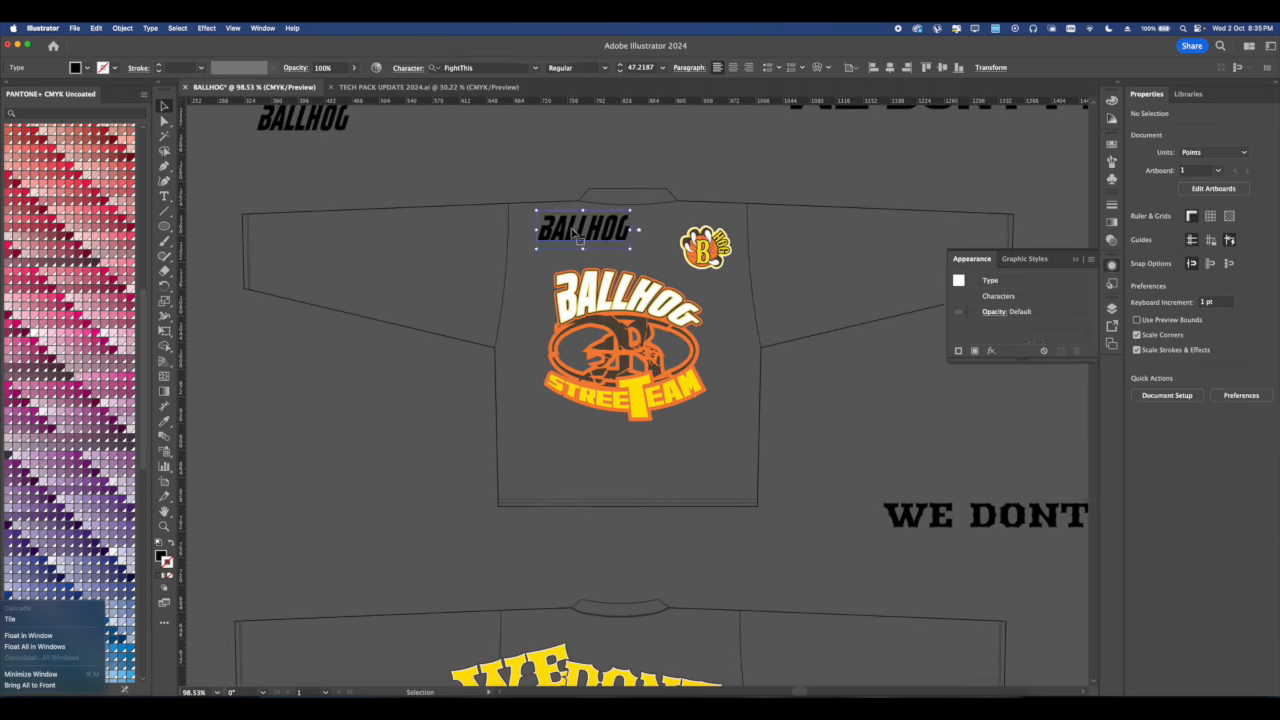
scroll(577, 231, up, 4)
drag(665, 271, 614, 271)
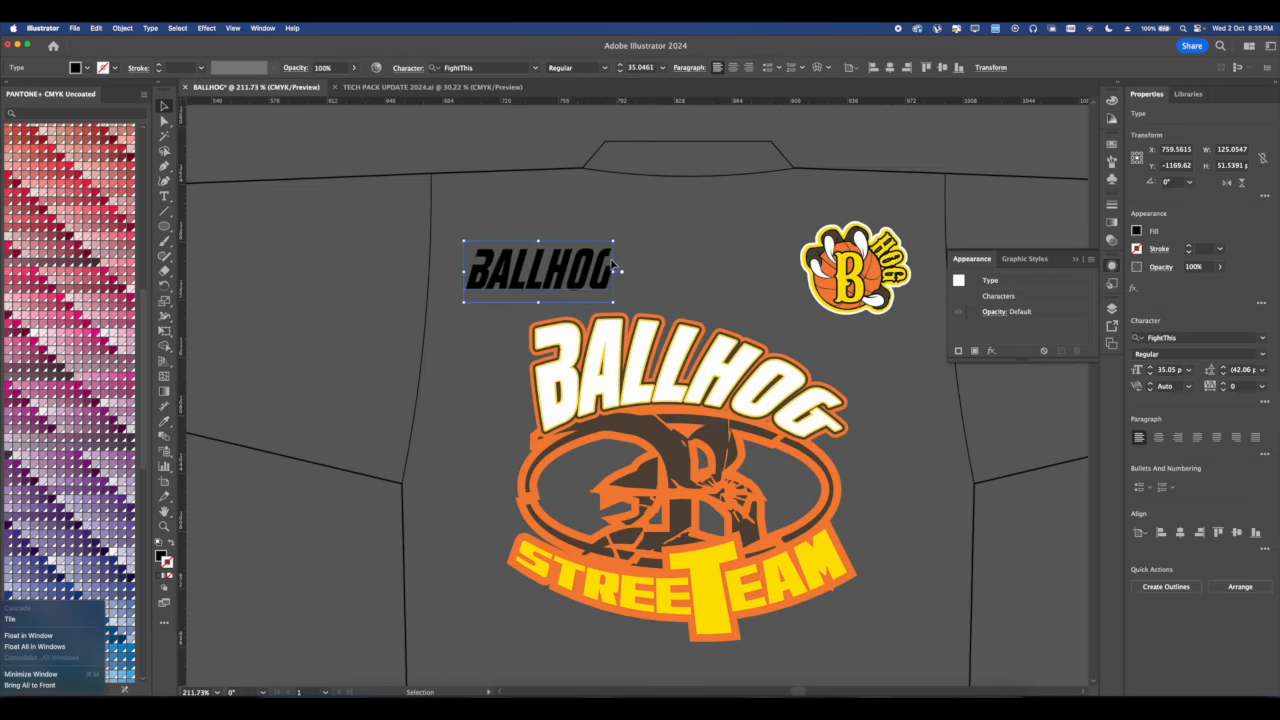
scroll(637, 410, down, 5)
scroll(592, 353, down, 5)
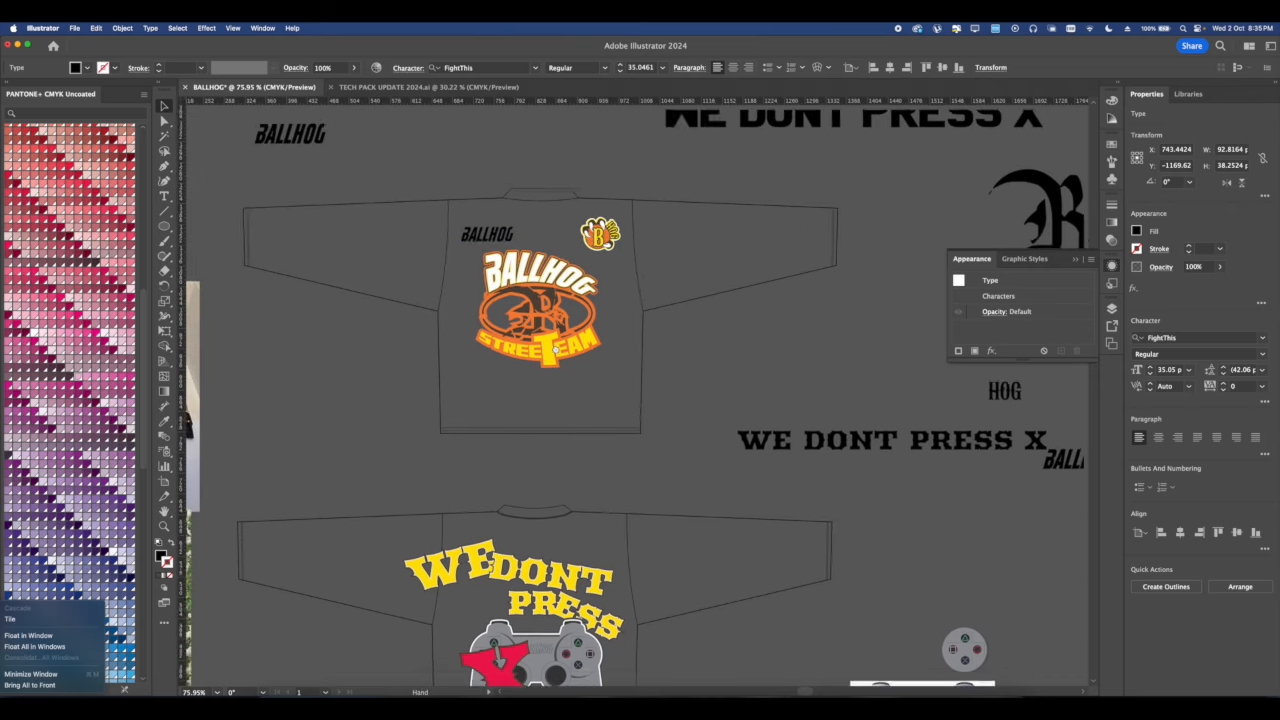
scroll(580, 280, up, 3)
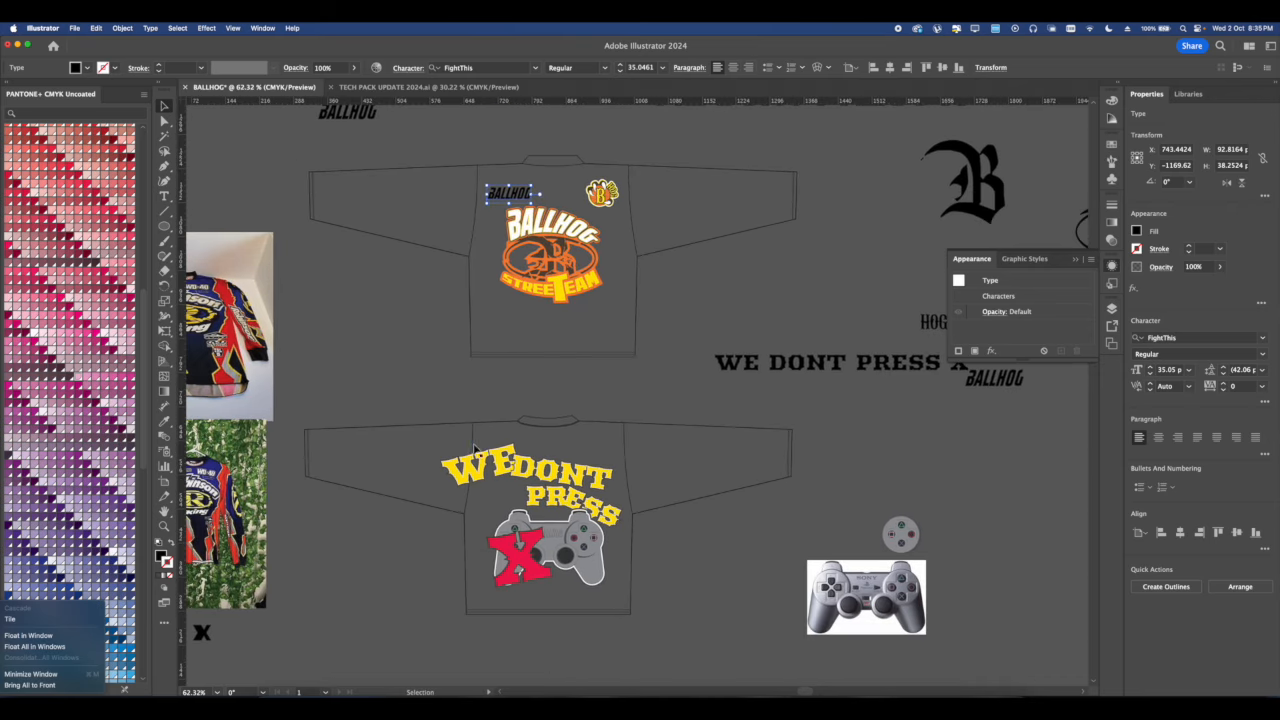
Swap the jerseys' artwork, putting the WE DONT PRESS X group on the upper jersey and all the BALLHOG chest graphics on the lower one.
click(475, 450)
scroll(551, 517, down, 2)
drag(552, 520, 740, 256)
click(582, 340)
drag(508, 259, 592, 335)
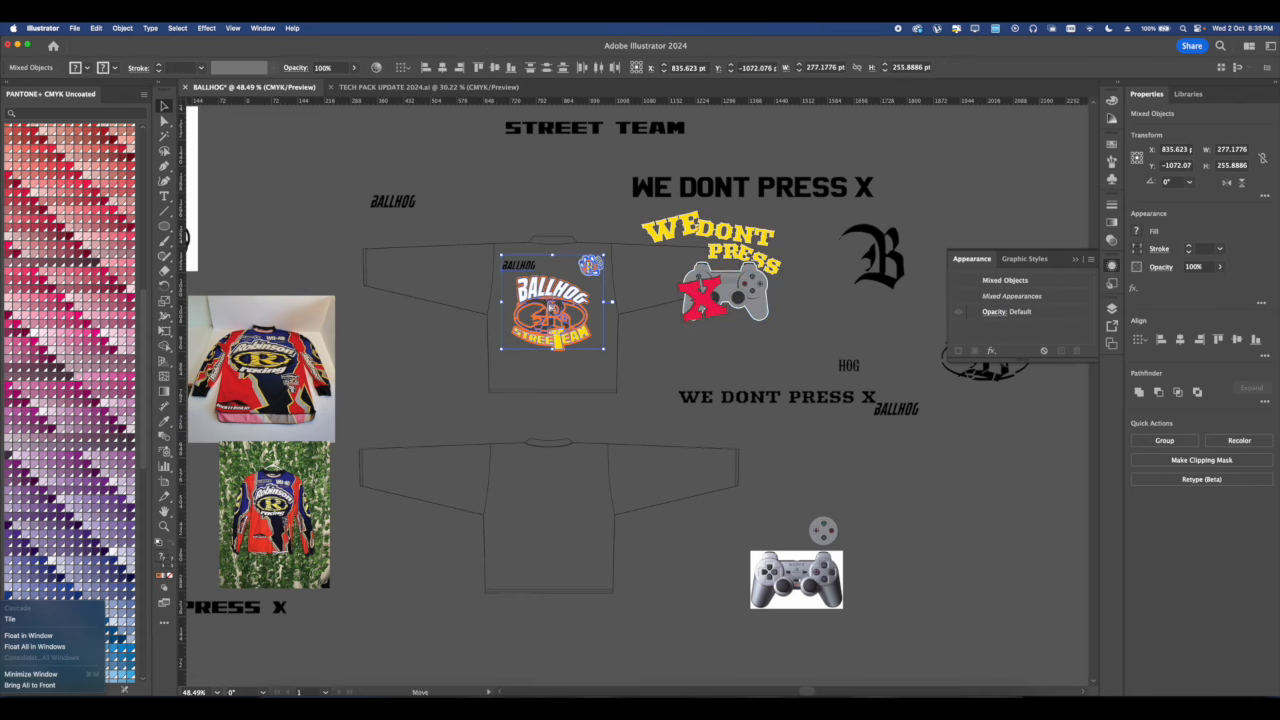
drag(594, 275, 590, 476)
click(743, 264)
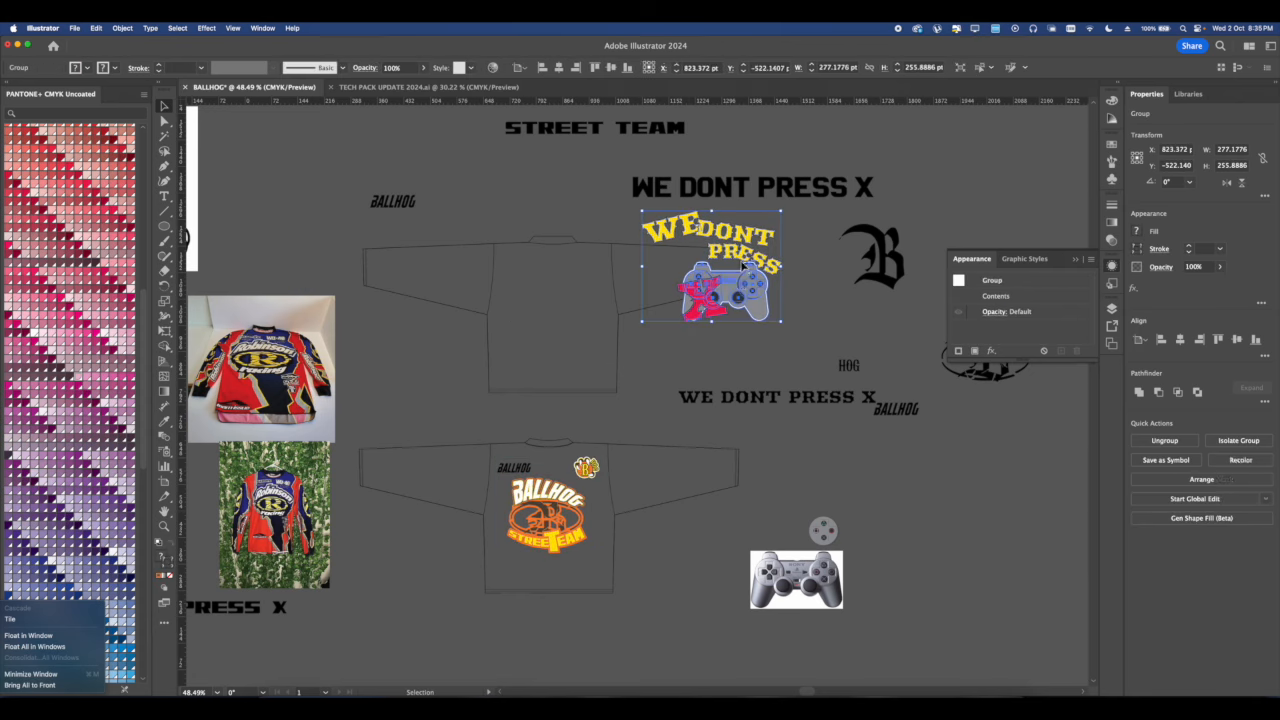
drag(731, 298, 562, 338)
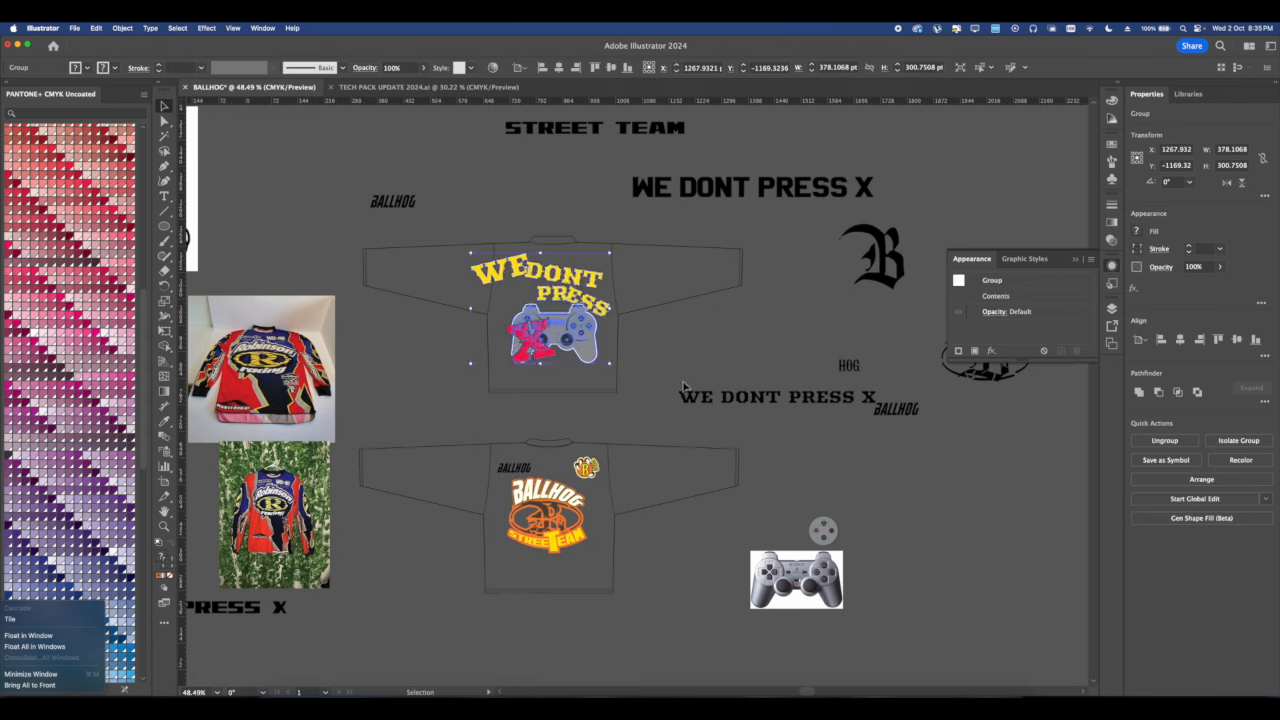
Scale the small black BALLHOG chest text on the lower jersey down to about 27.5 pt.
click(496, 534)
scroll(496, 534, up, 3)
click(538, 403)
scroll(538, 403, up, 3)
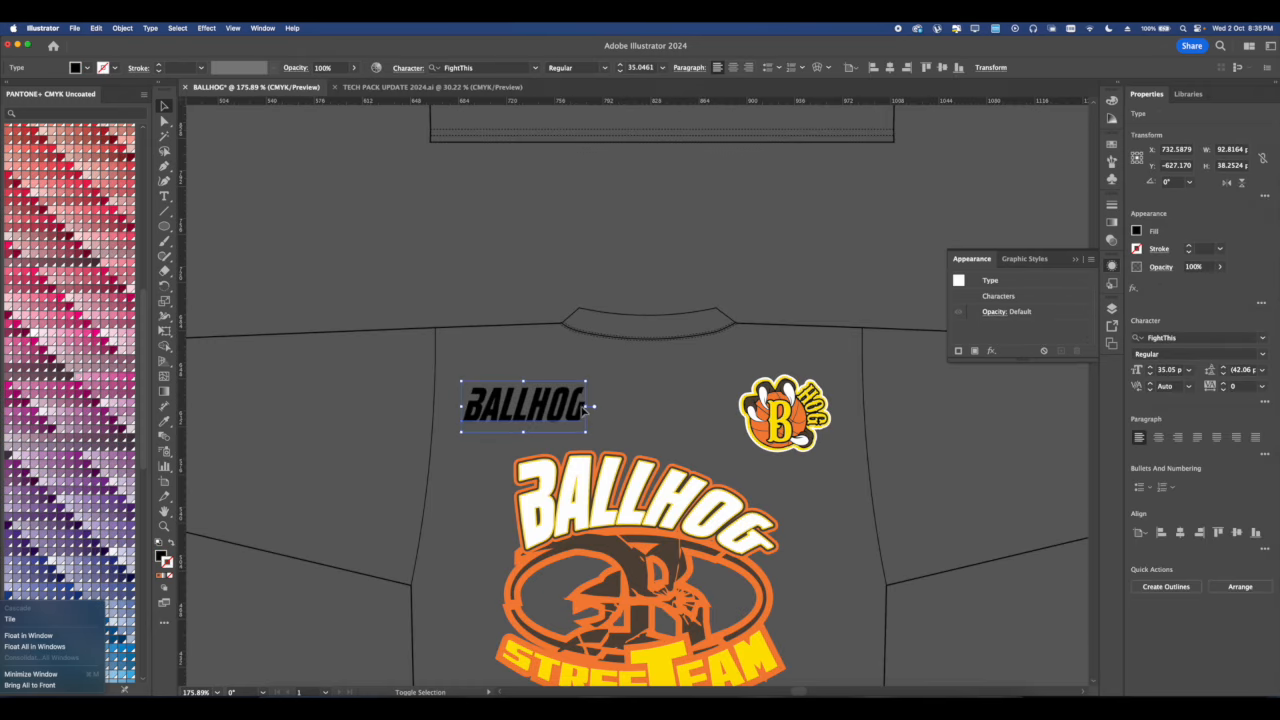
drag(593, 406, 548, 404)
scroll(548, 404, up, 3)
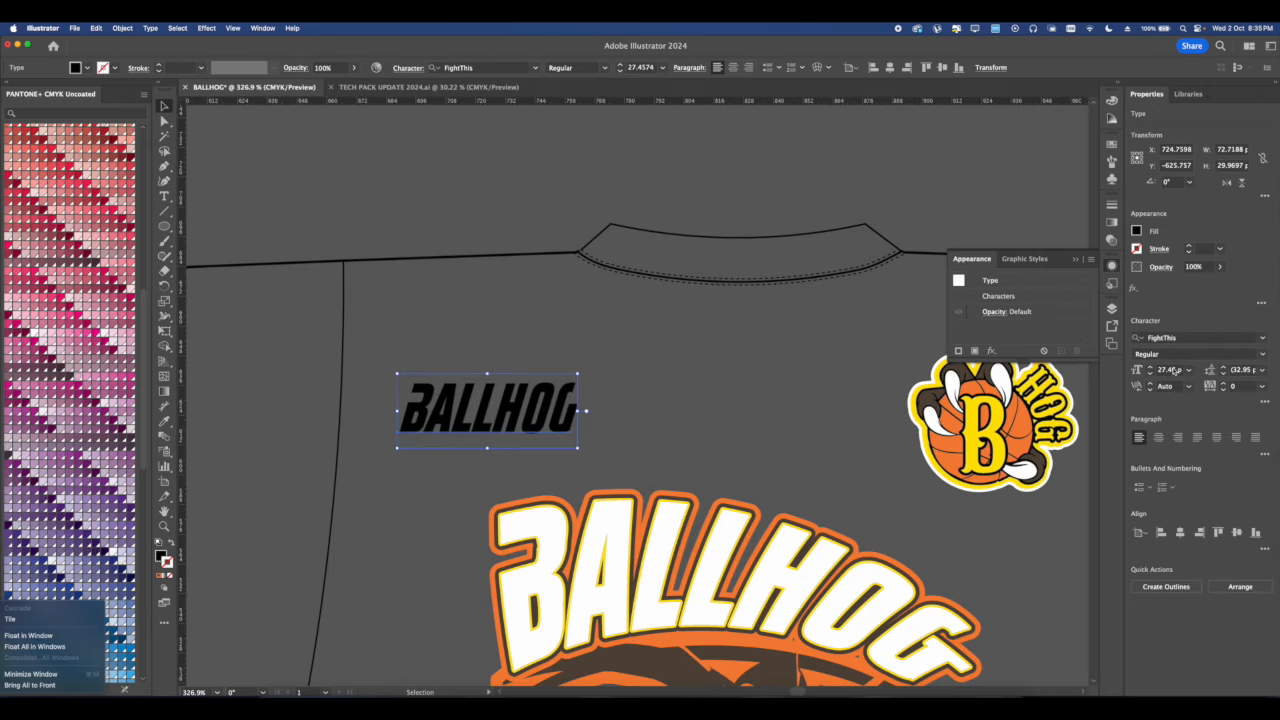
Preview fonts on the small BALLHOG chest text and set its font to Aliens Among Us.
click(1263, 338)
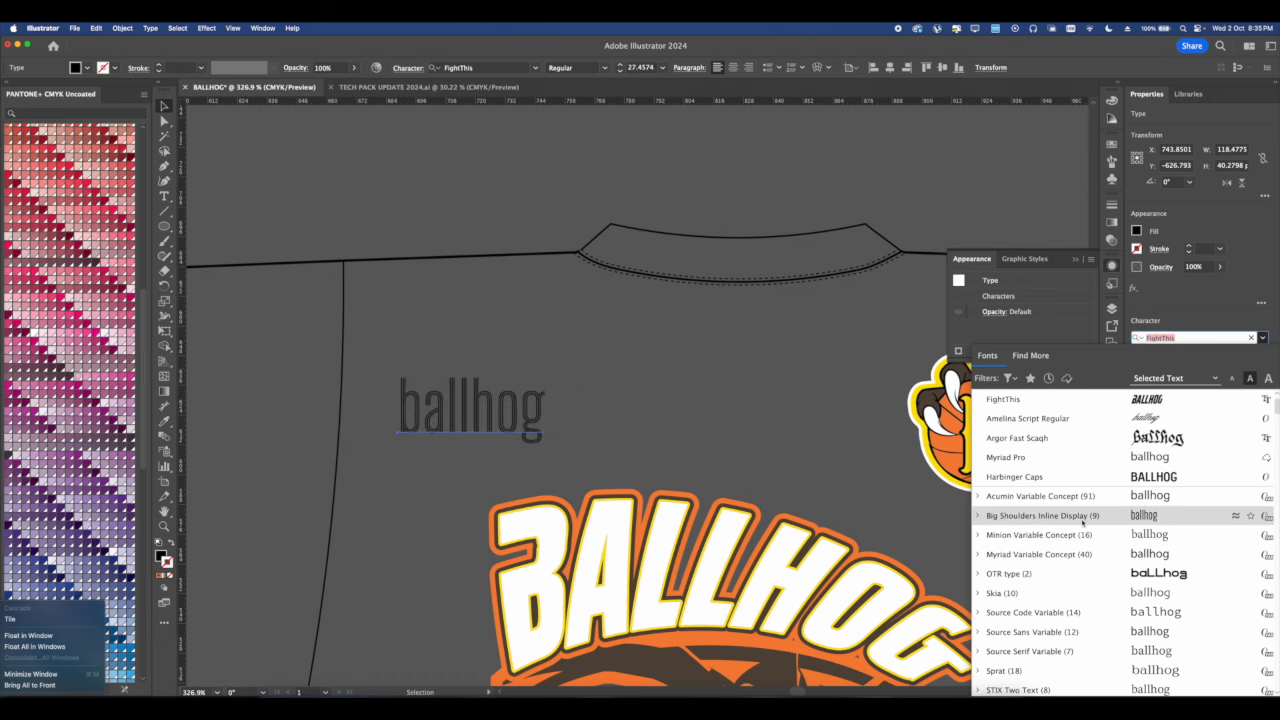
click(978, 516)
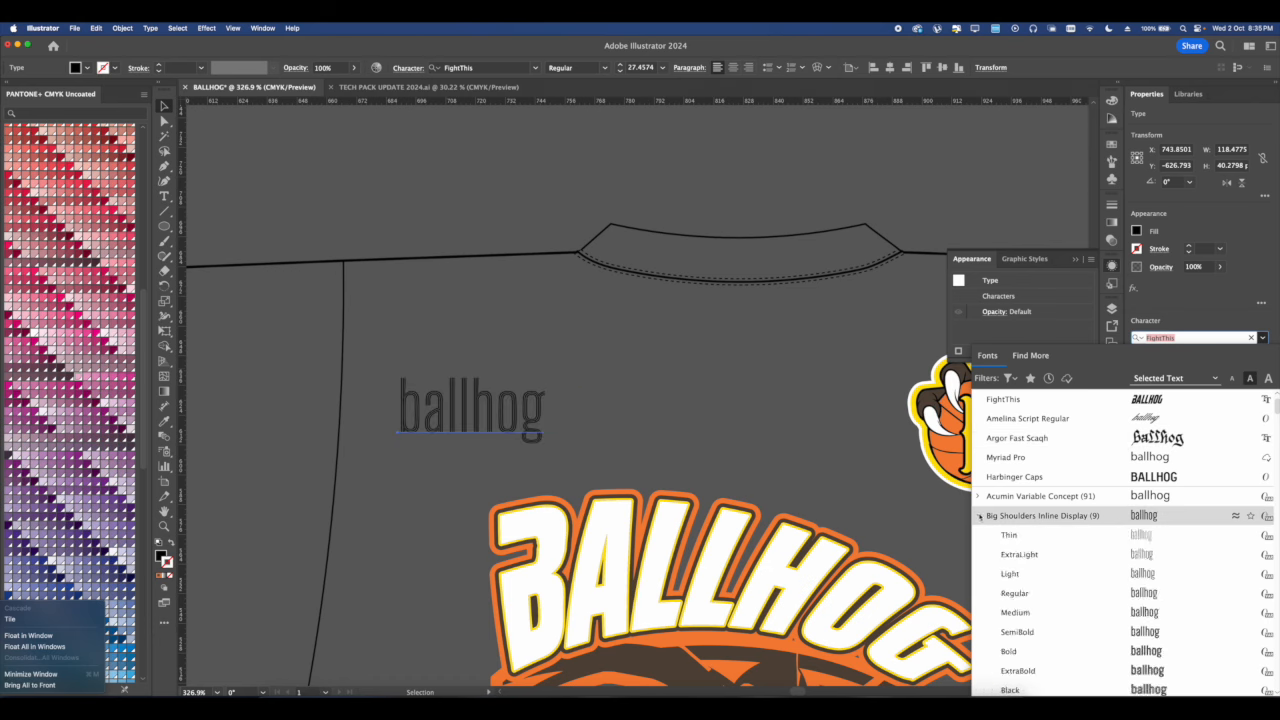
scroll(1143, 573, down, 3)
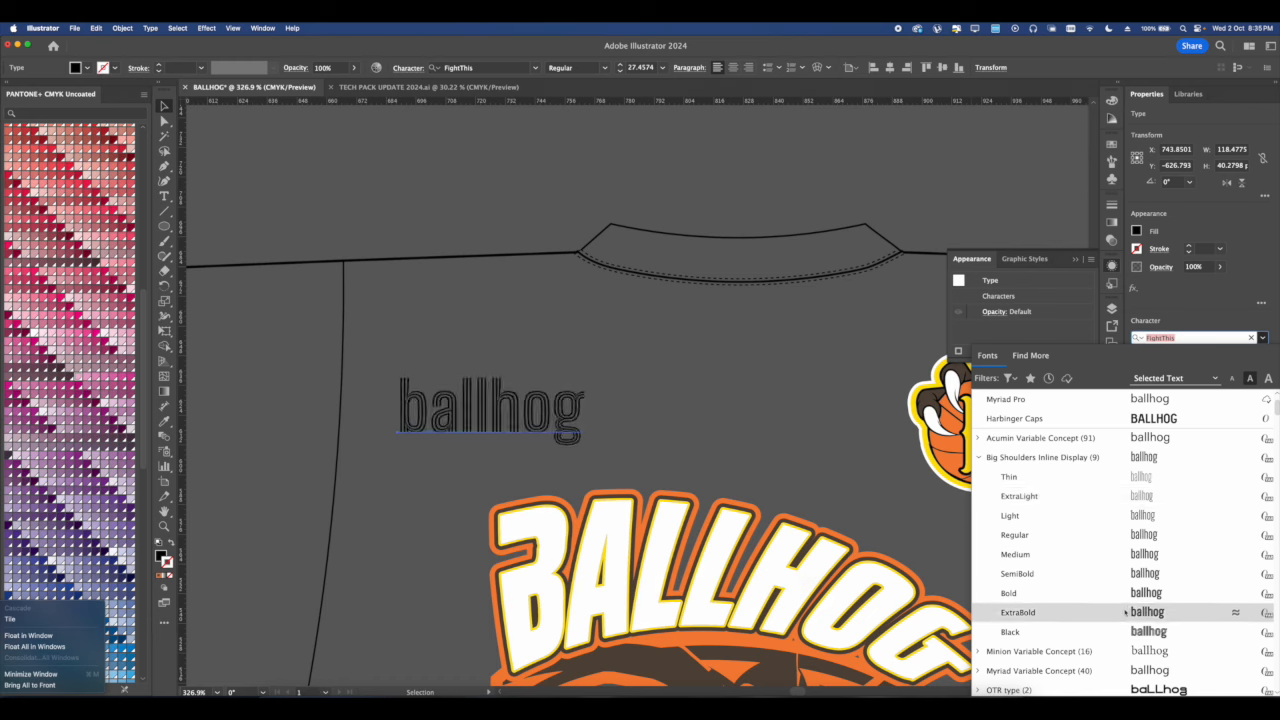
scroll(1128, 615, down, 6)
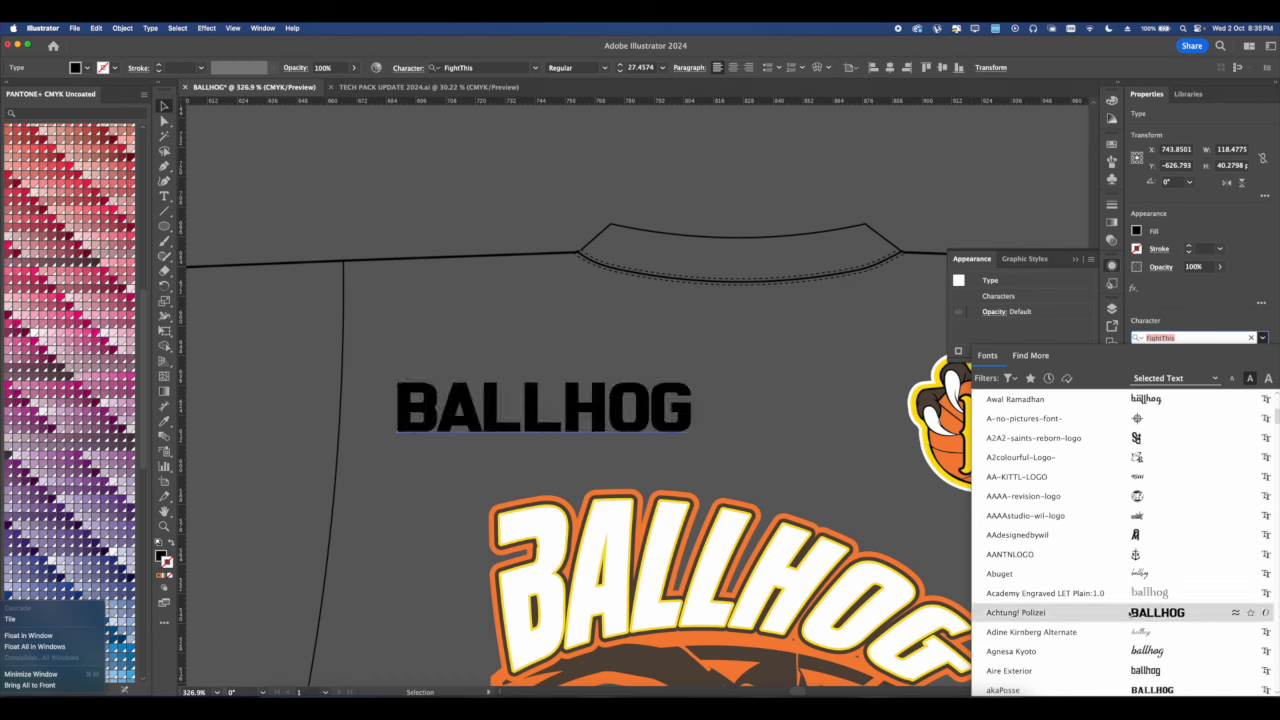
scroll(1124, 627, down, 3)
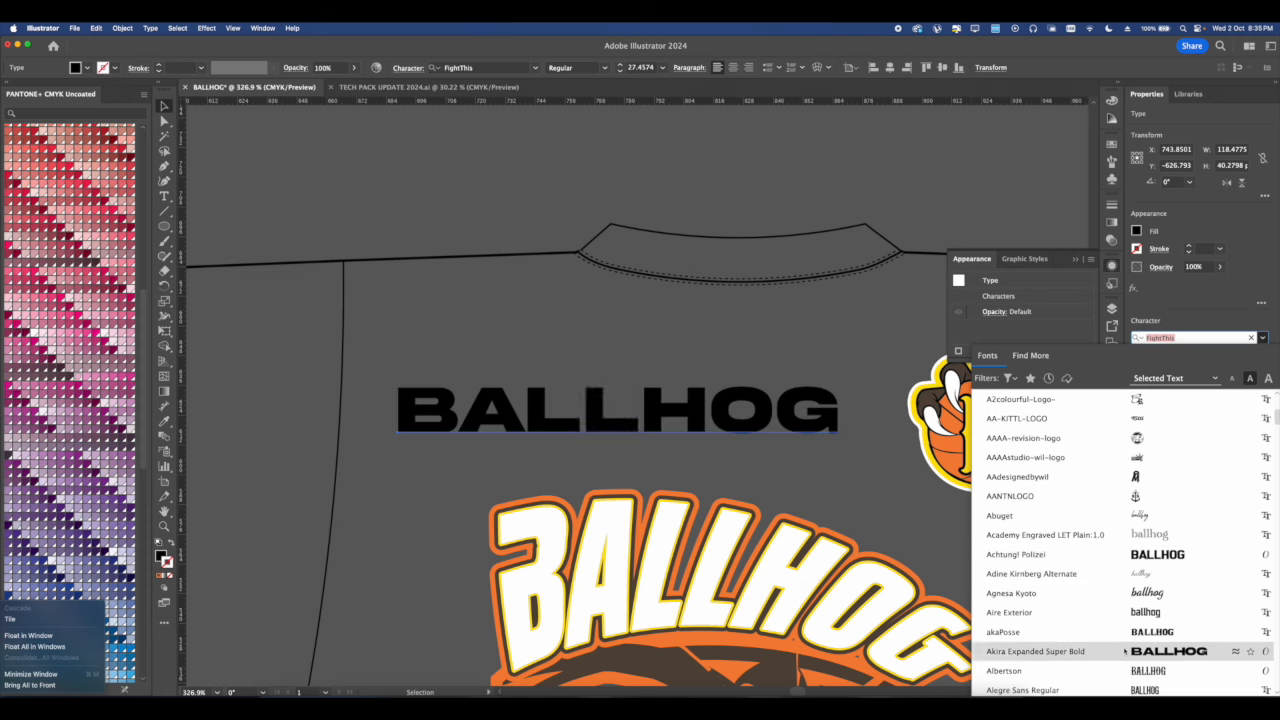
scroll(1124, 645, down, 10)
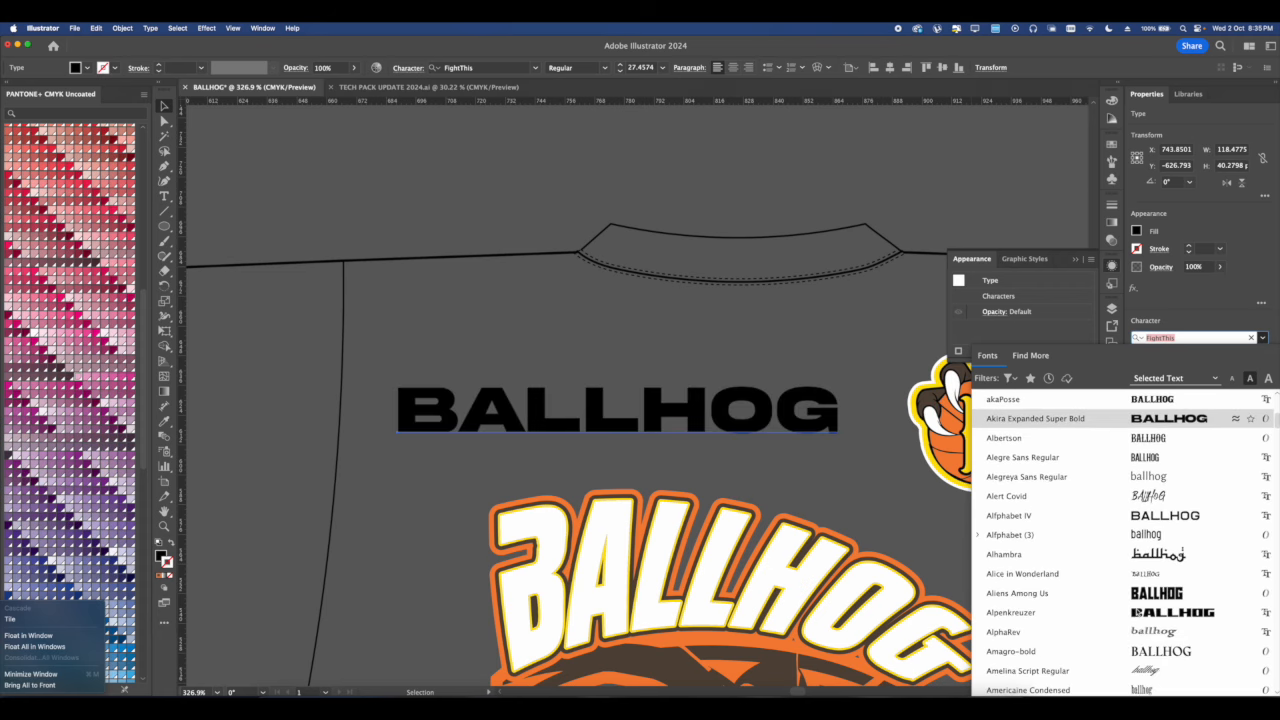
scroll(1124, 591, down, 3)
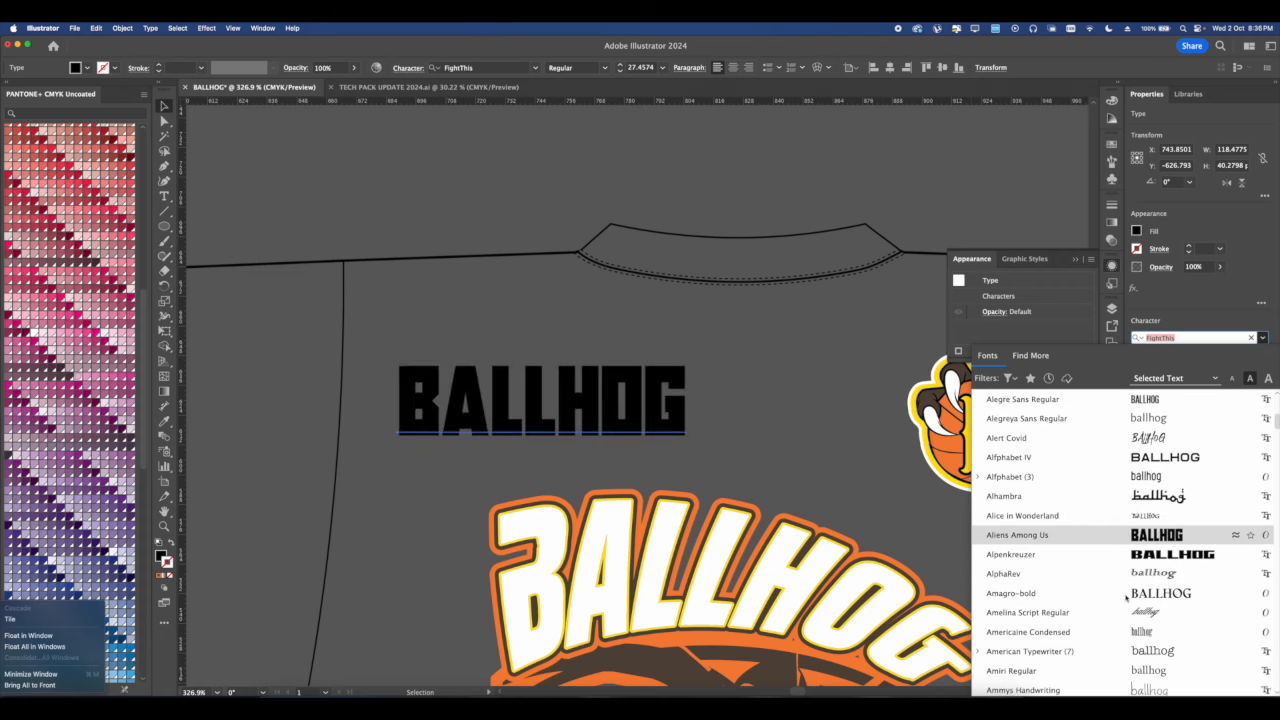
click(1134, 532)
scroll(471, 355, down, 2)
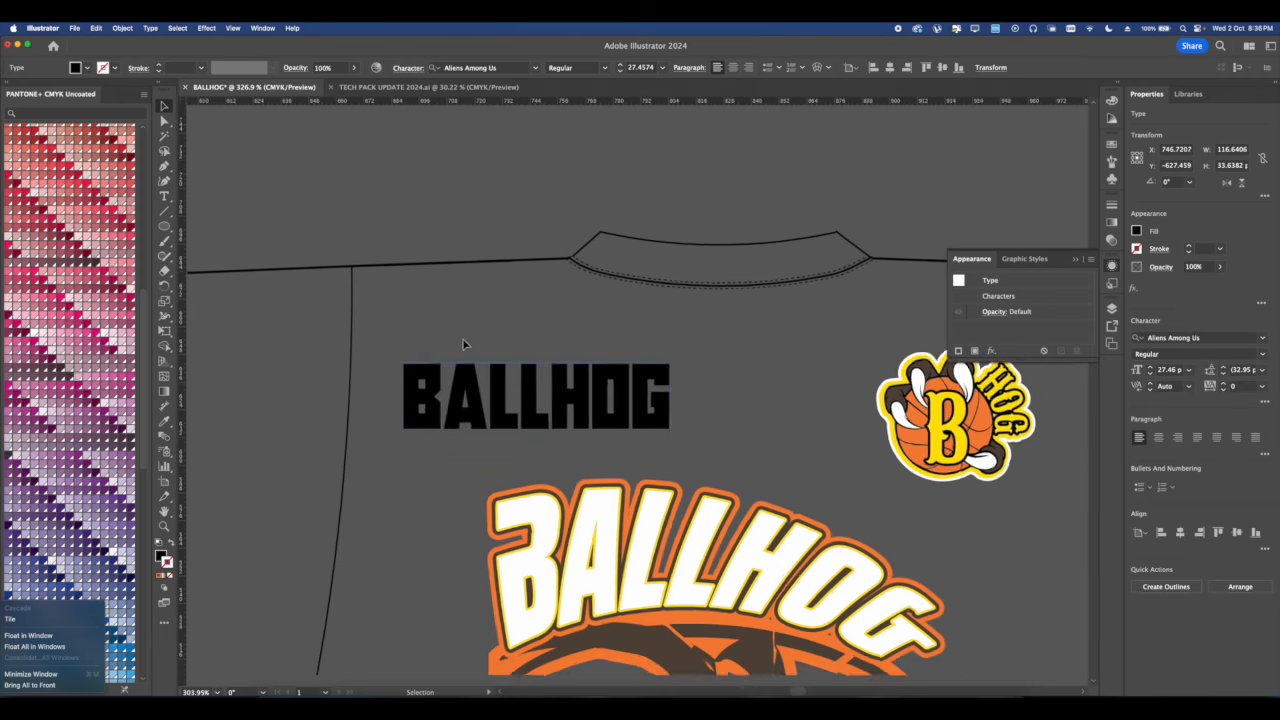
Shear the BALLHOG chest text 15° along the horizontal axis and squash its height to about 28 pt.
scroll(524, 378, up, 2)
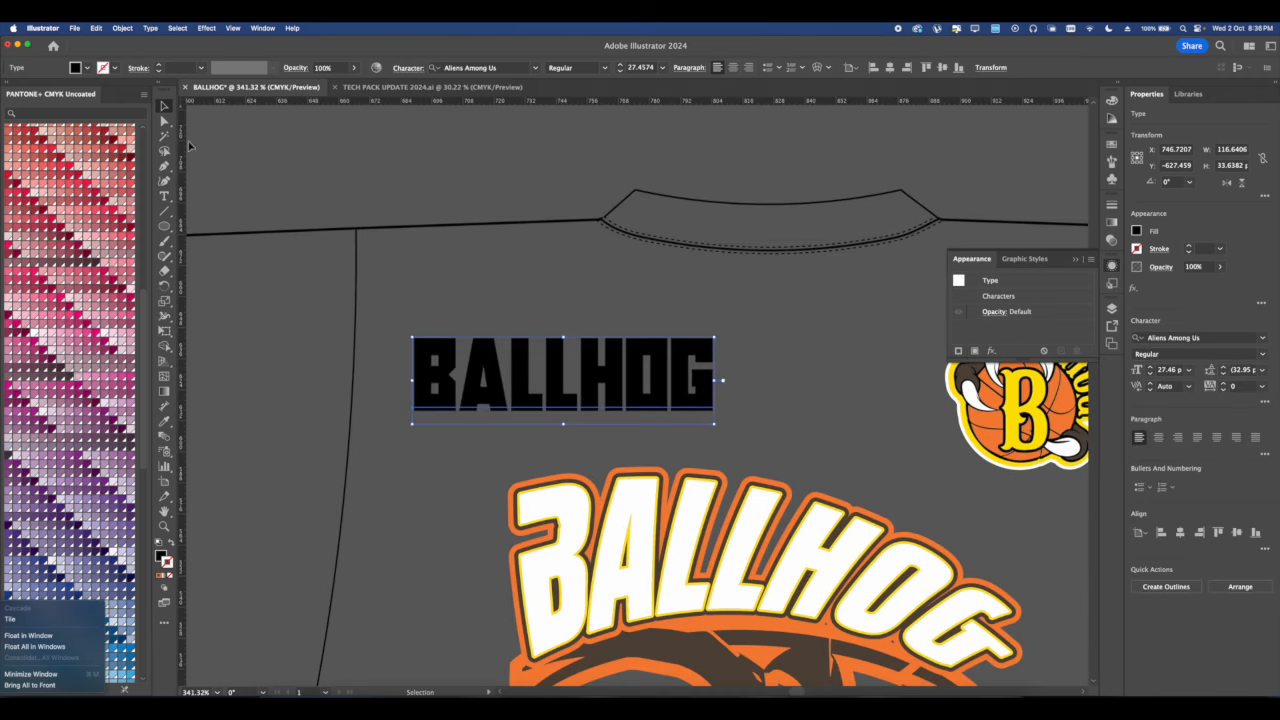
click(123, 28)
mouse_move(138, 44)
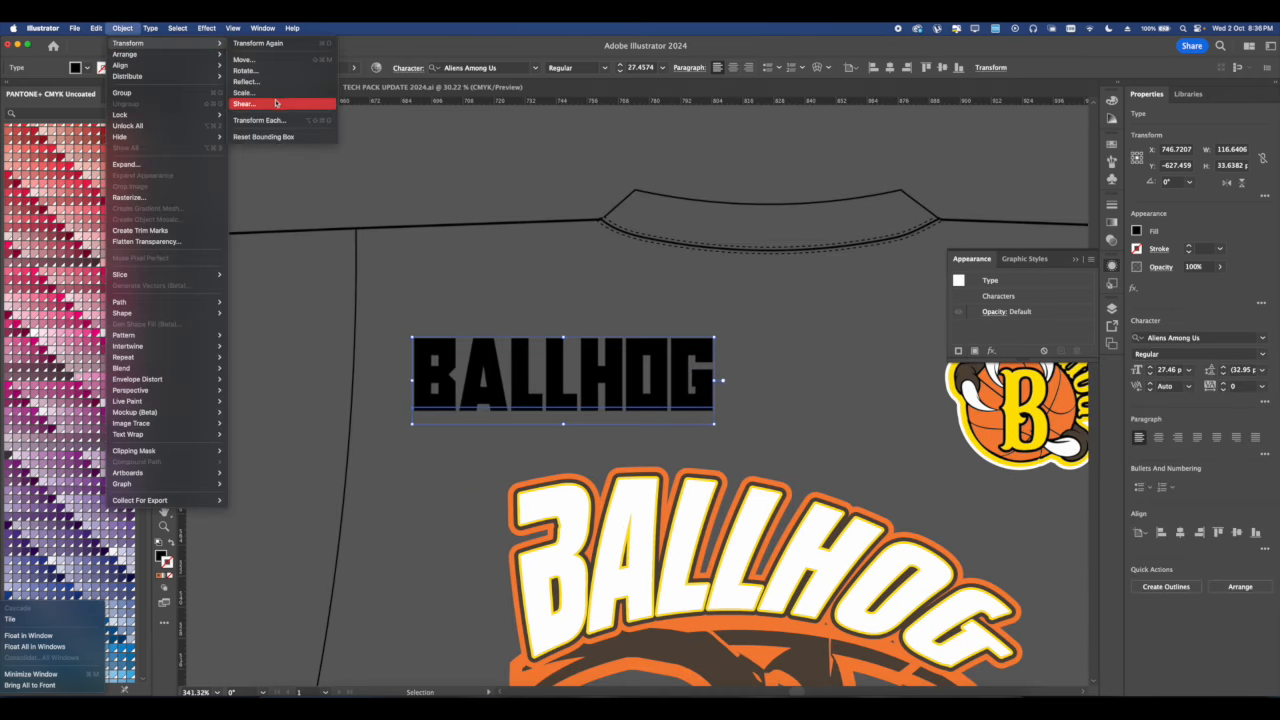
click(276, 103)
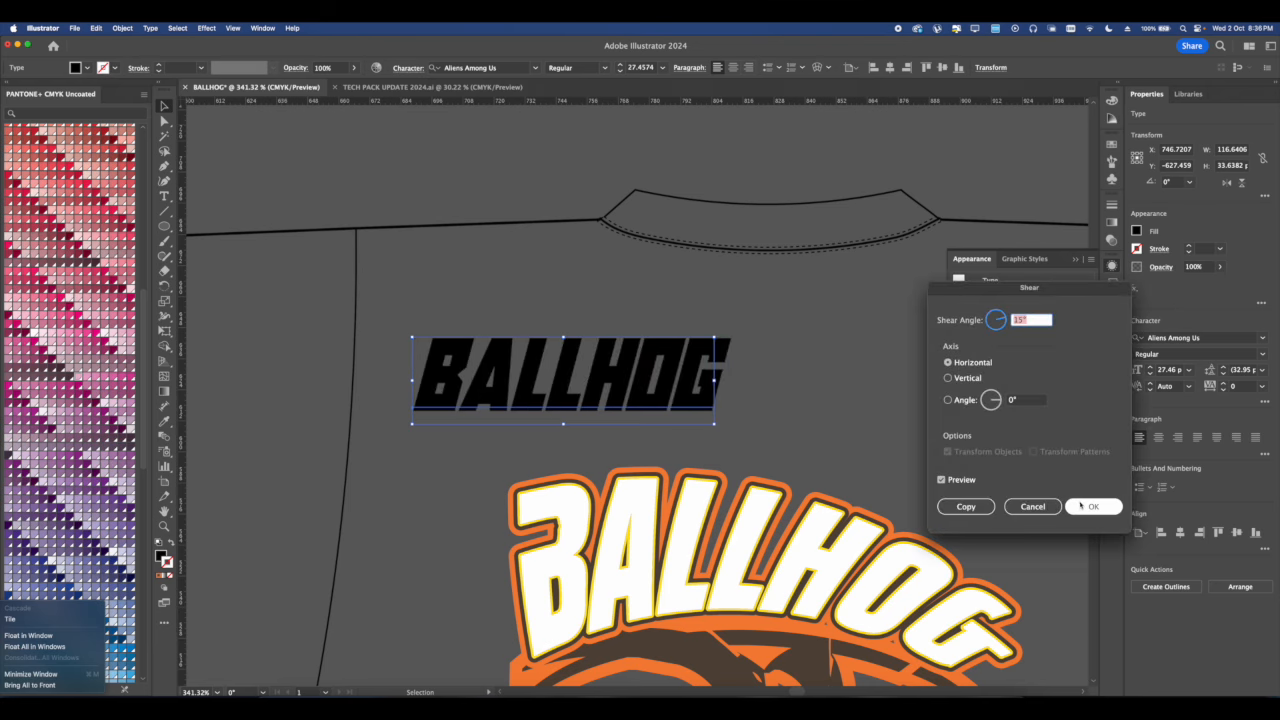
click(1070, 506)
drag(574, 424, 619, 422)
Convert the sheared BALLHOG chest text to outlines and ungroup its letters.
scroll(503, 406, up, 3)
right_click(549, 404)
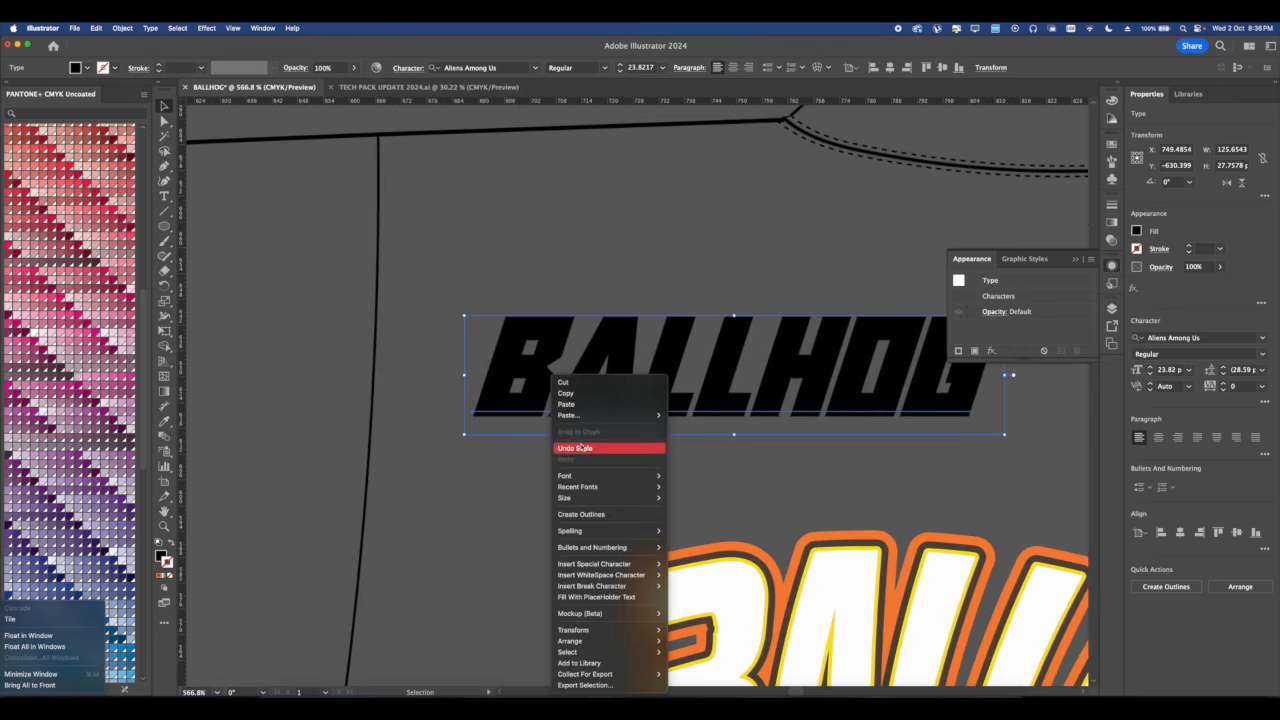
click(570, 481)
right_click(536, 391)
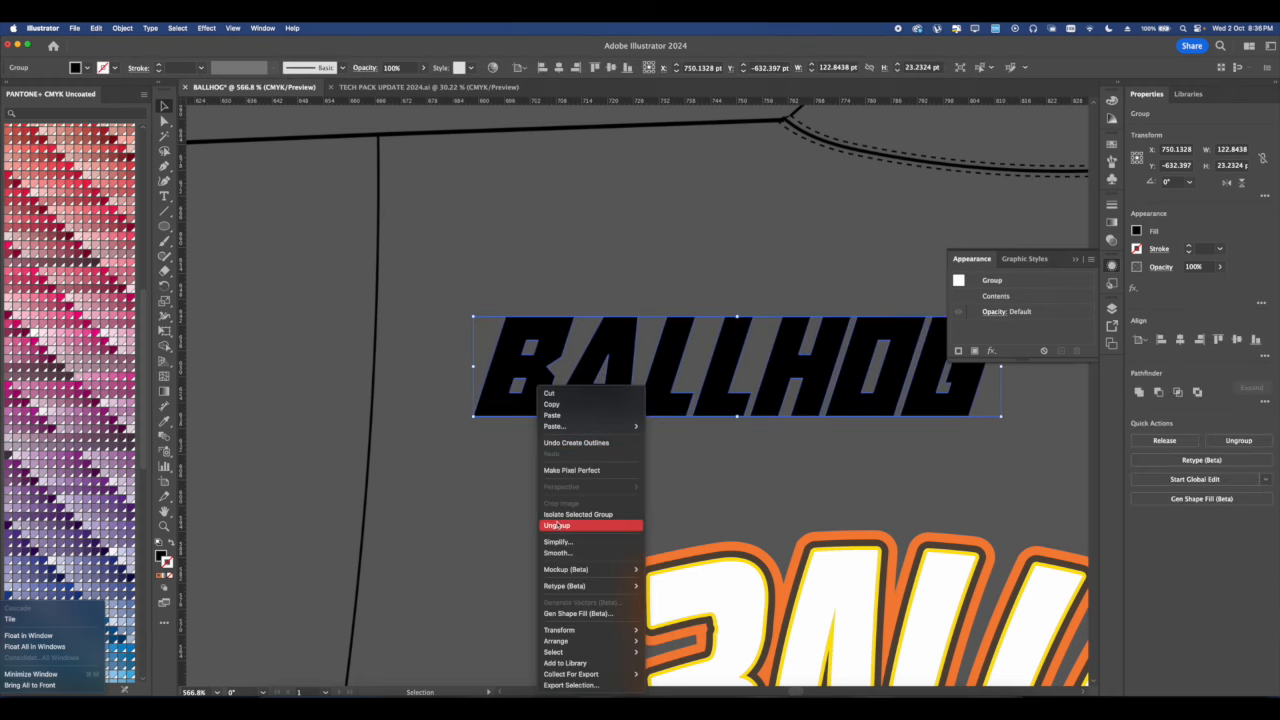
click(556, 525)
click(526, 453)
Enlarge the letter B of the chest BALLHOG to about 44 by 43 pt and fit it against the A.
click(524, 408)
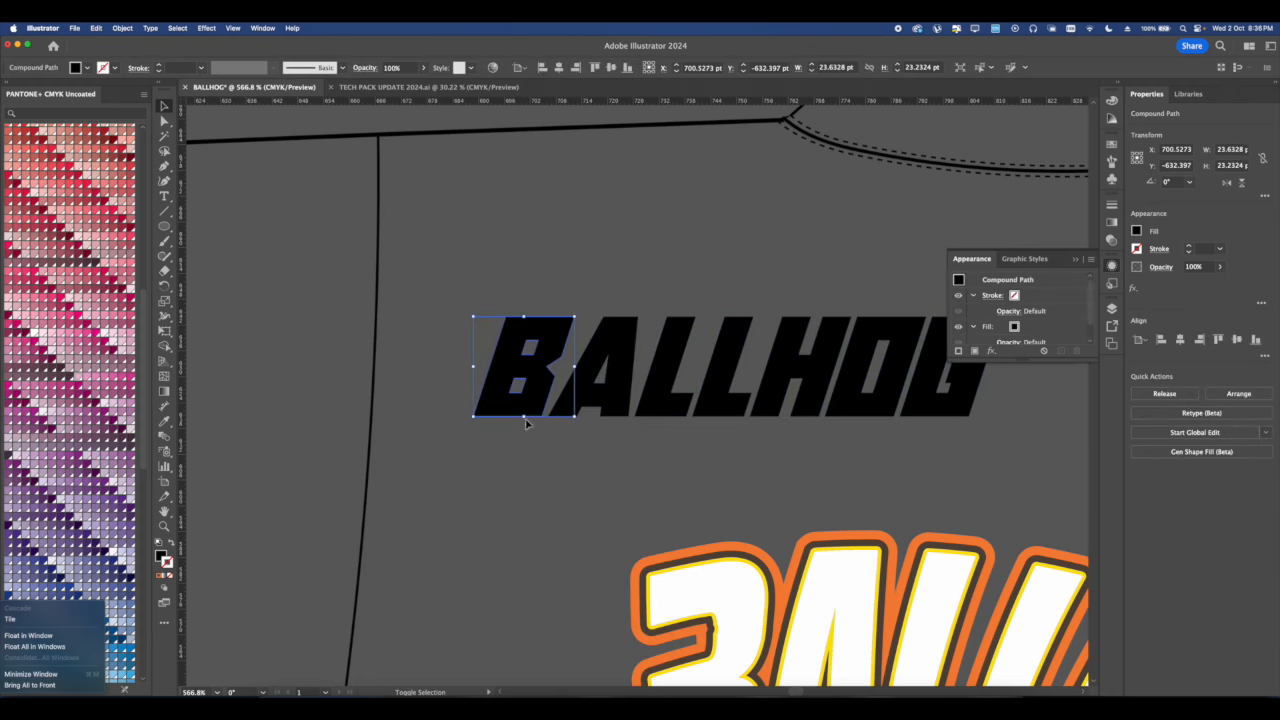
drag(524, 424, 519, 473)
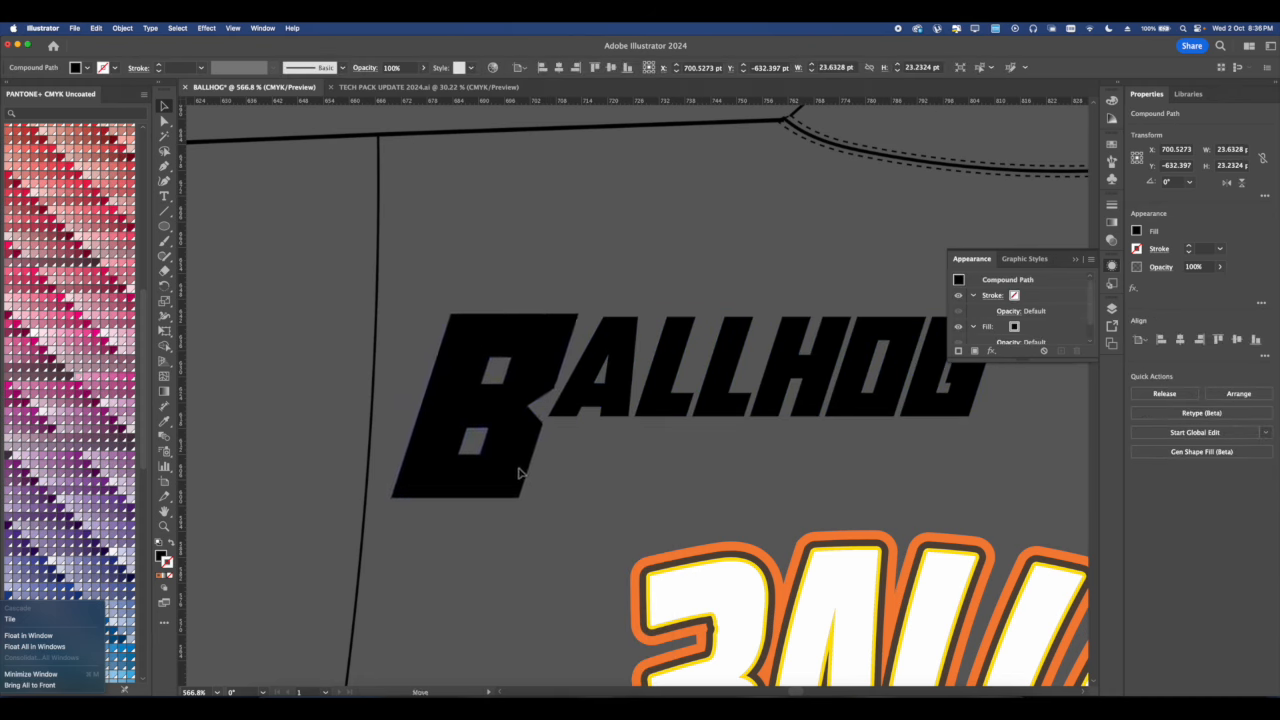
drag(572, 384, 531, 396)
scroll(552, 410, up, 3)
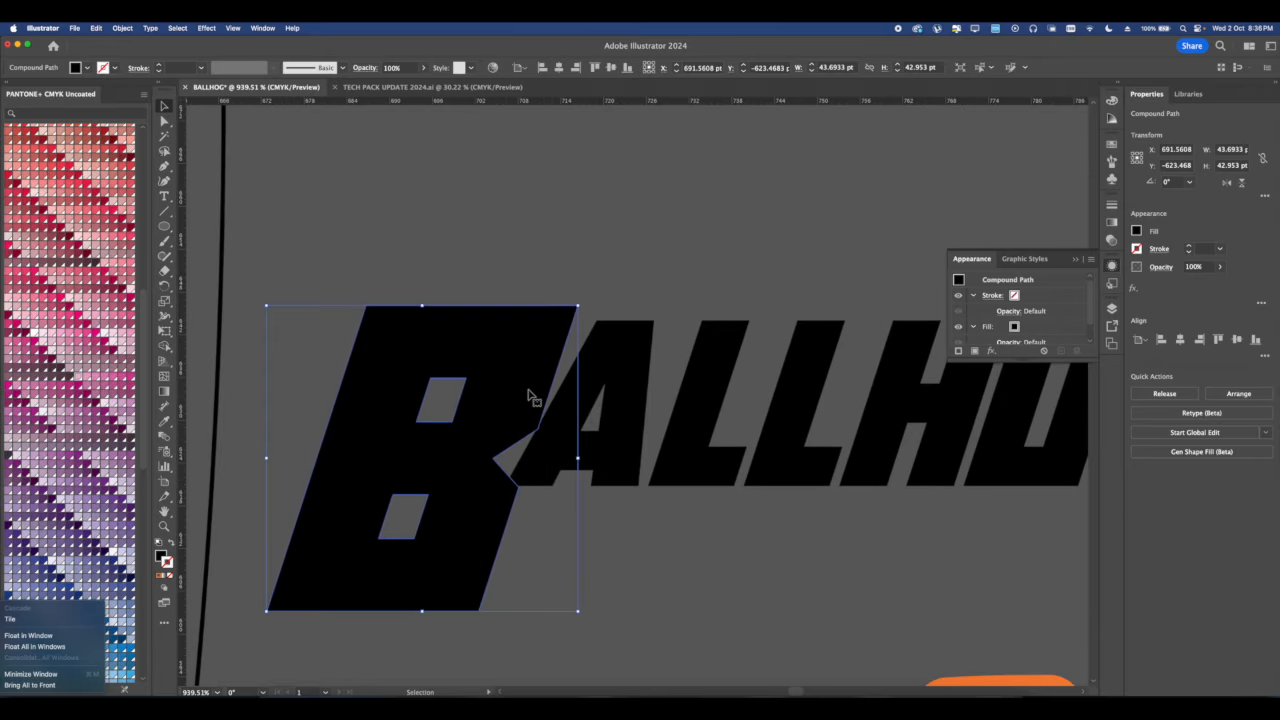
Shear the enlarged letter B by 14° along the horizontal axis.
click(122, 28)
mouse_move(128, 45)
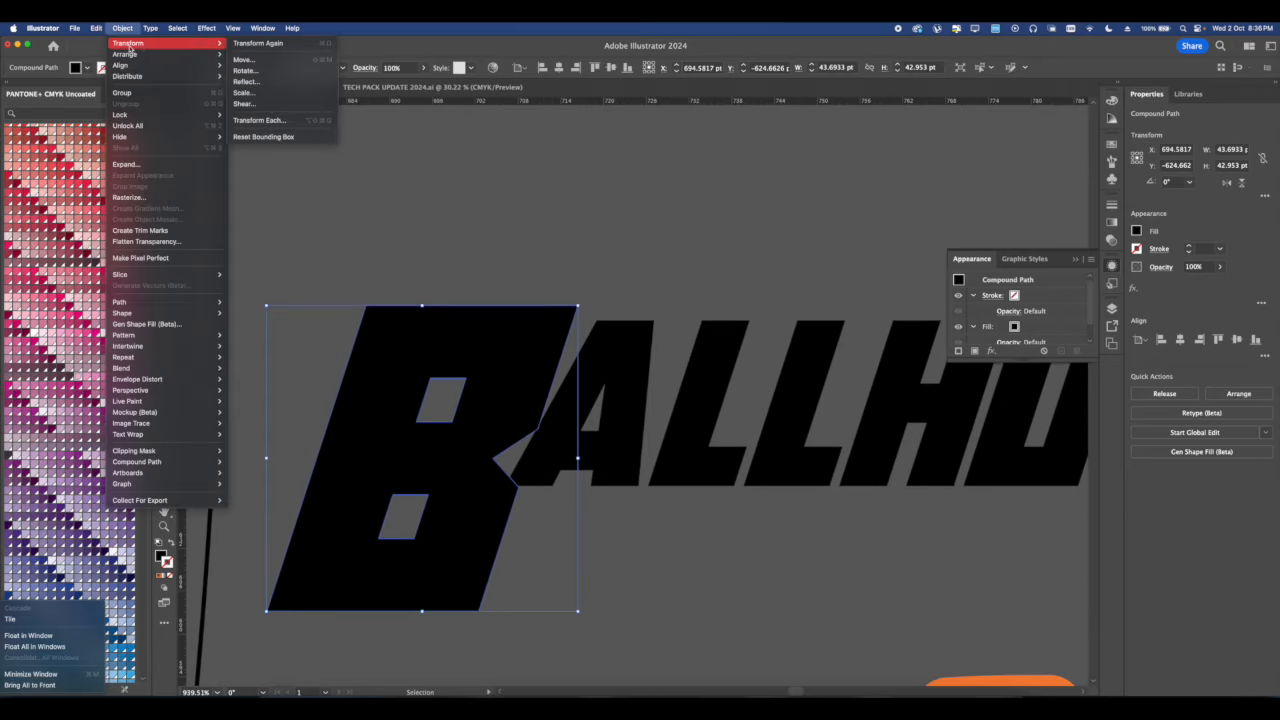
click(251, 104)
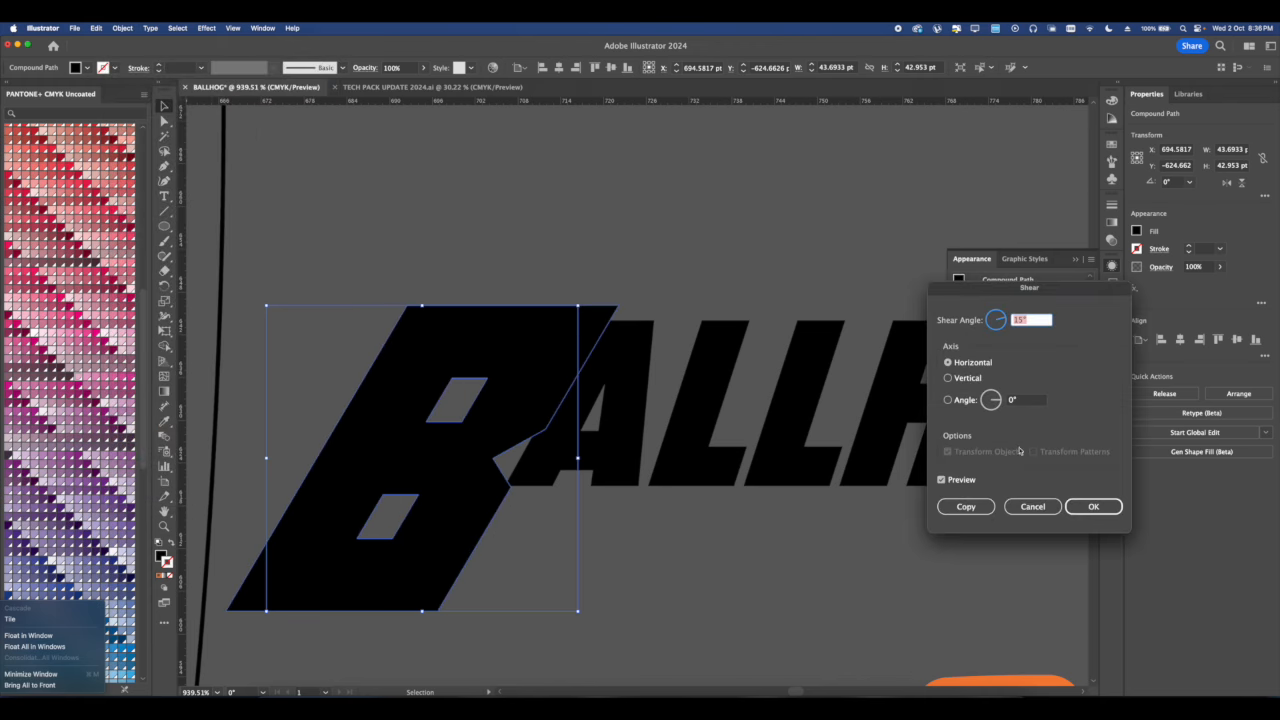
drag(1005, 321, 1005, 318)
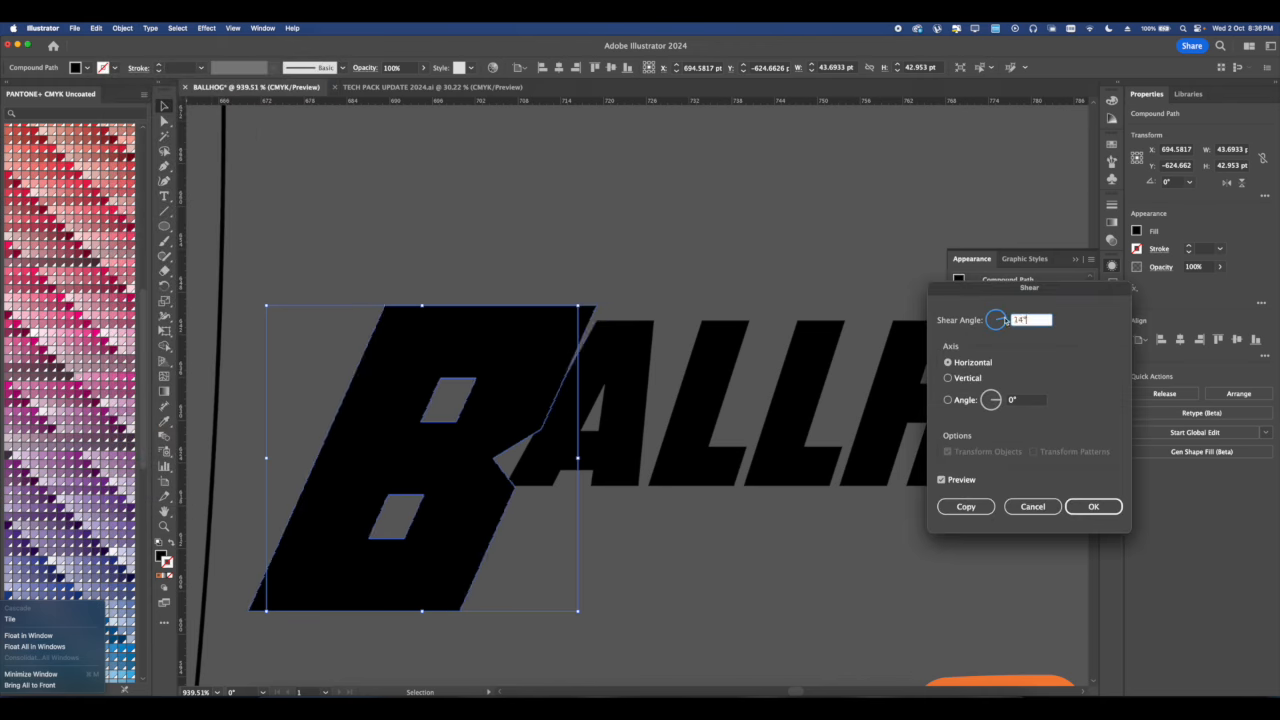
click(1093, 506)
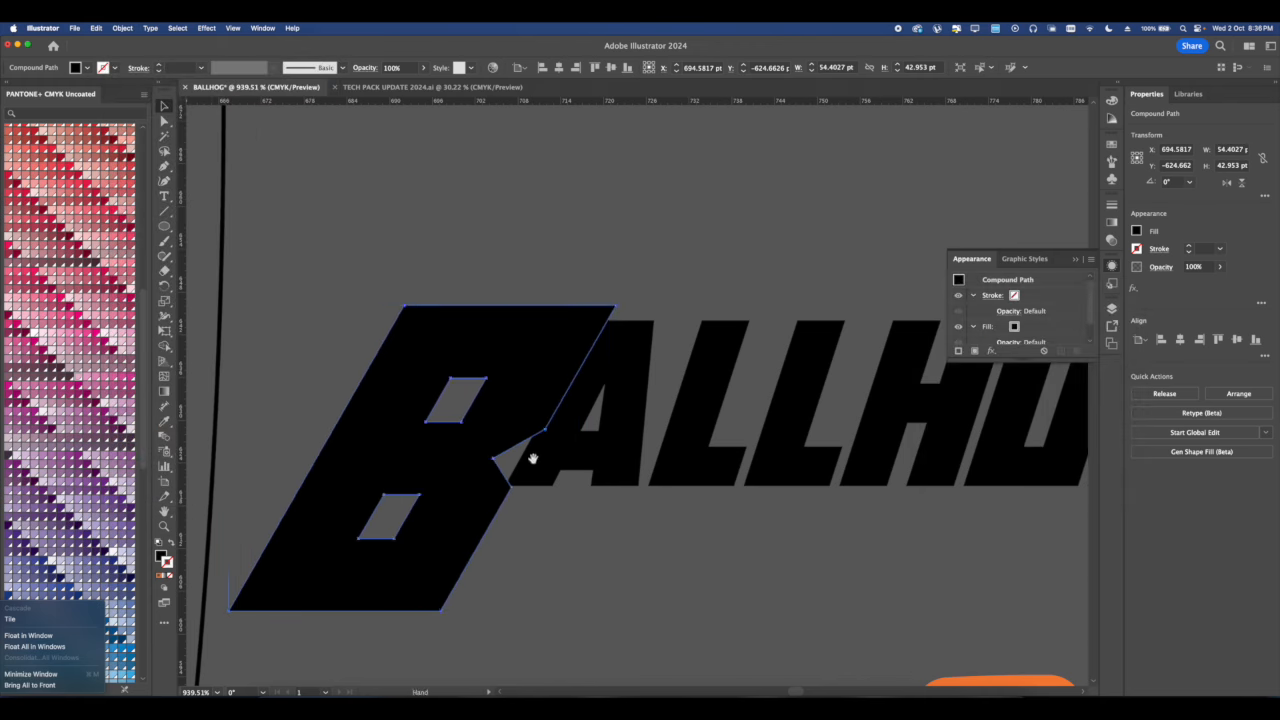
Add a new text line reading SUMMER in the Aliens Among Us font near the BALLHOG chest wordmark.
click(644, 549)
scroll(630, 530, down, 5)
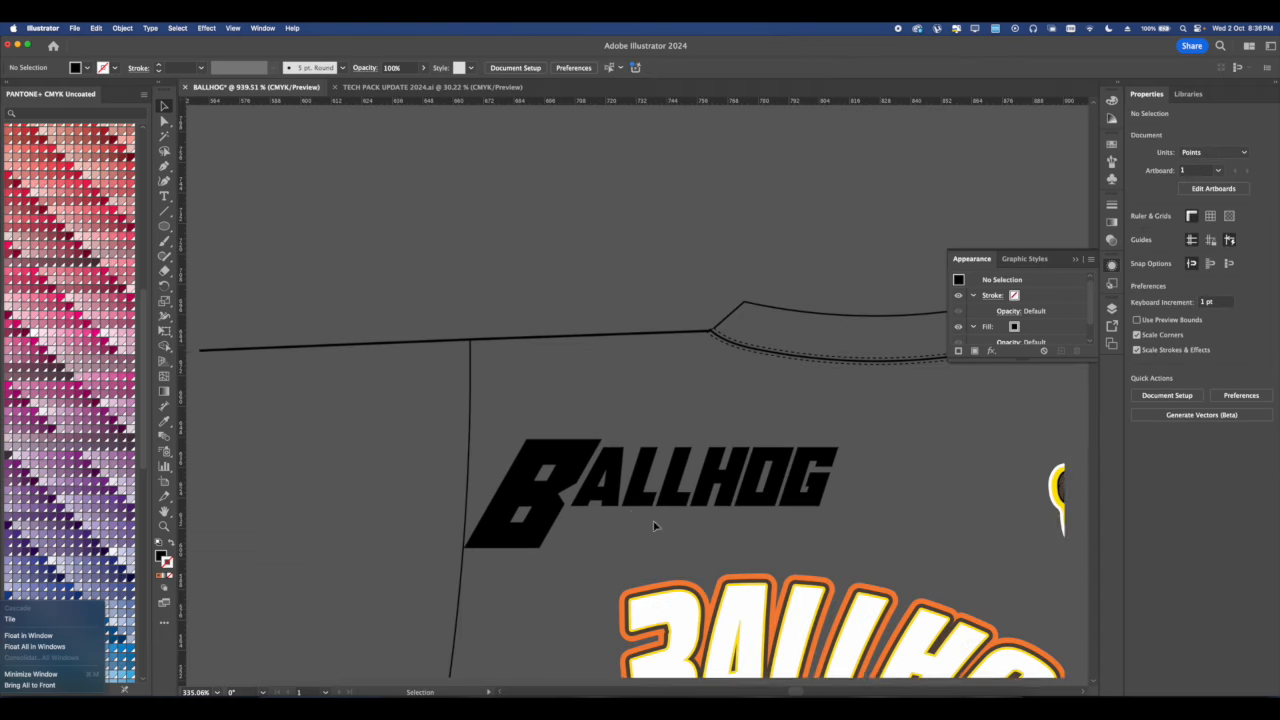
drag(837, 526, 587, 465)
click(644, 520)
drag(687, 510, 623, 489)
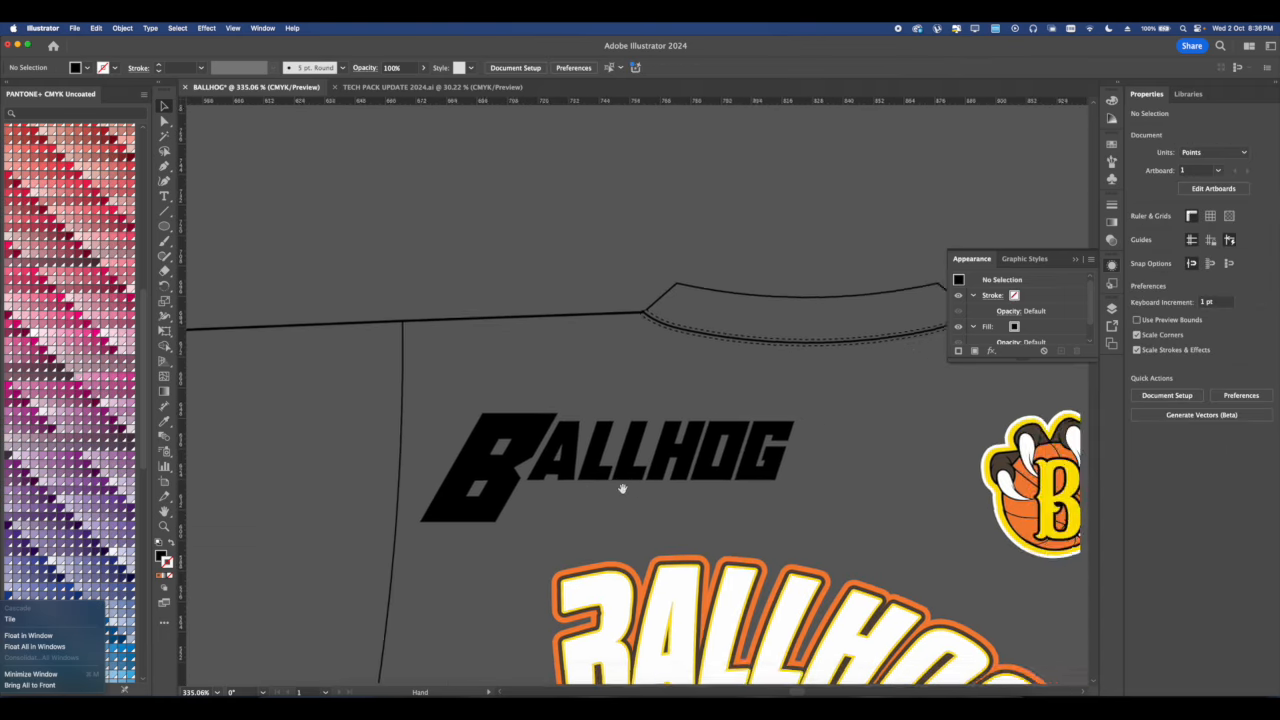
key(t)
scroll(611, 514, up, 4)
click(607, 513)
scroll(607, 508, up, 3)
scroll(607, 505, down, 5)
text(SUMME)
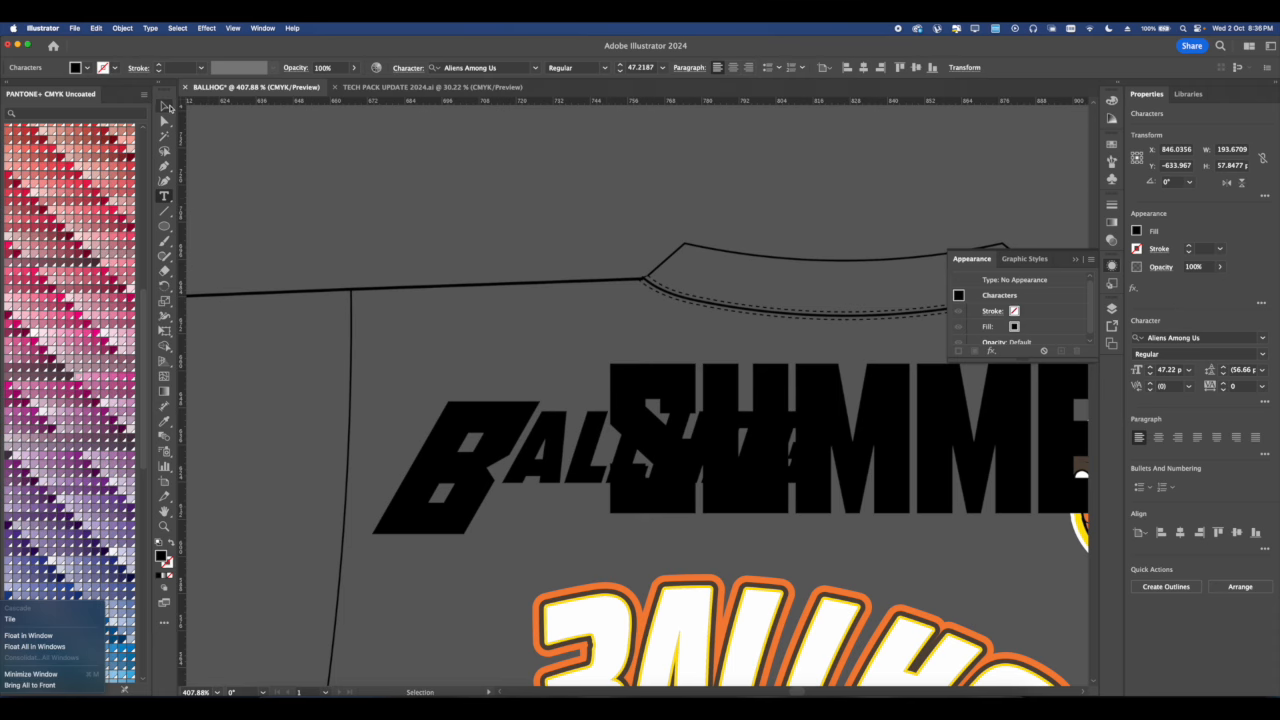
Scale the SUMMER text down to about 52 by 15 pt and place it directly beneath the ALLHOG letters.
click(165, 106)
scroll(619, 352, down, 3)
drag(795, 466, 679, 450)
scroll(612, 445, up, 5)
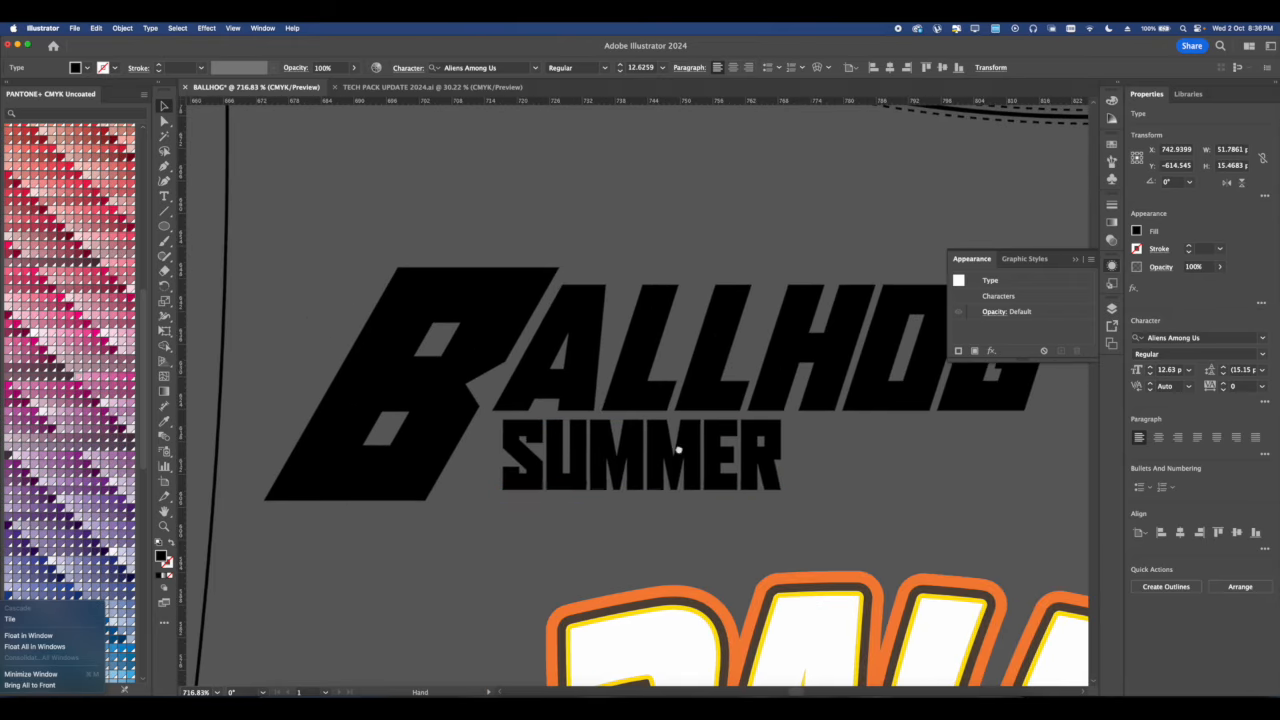
Shear the SUMMER text 21° along the horizontal axis and move it close to the large letter B.
click(133, 30)
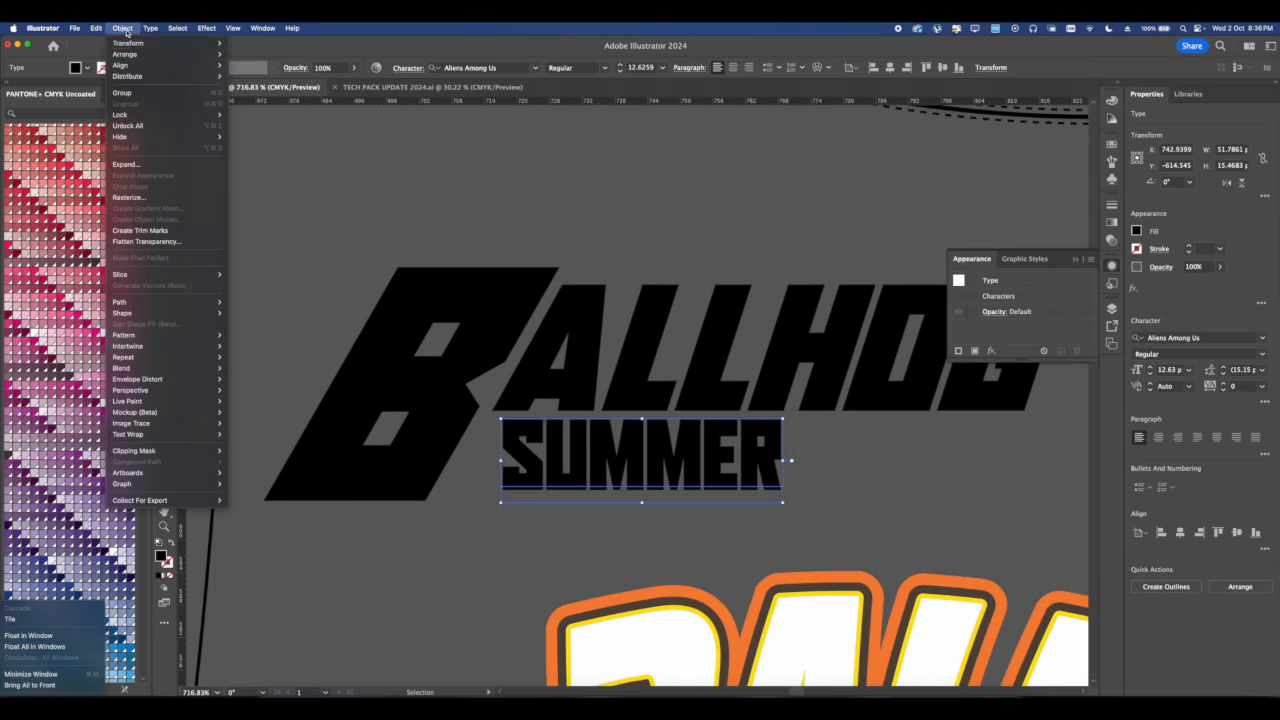
mouse_move(150, 46)
click(242, 104)
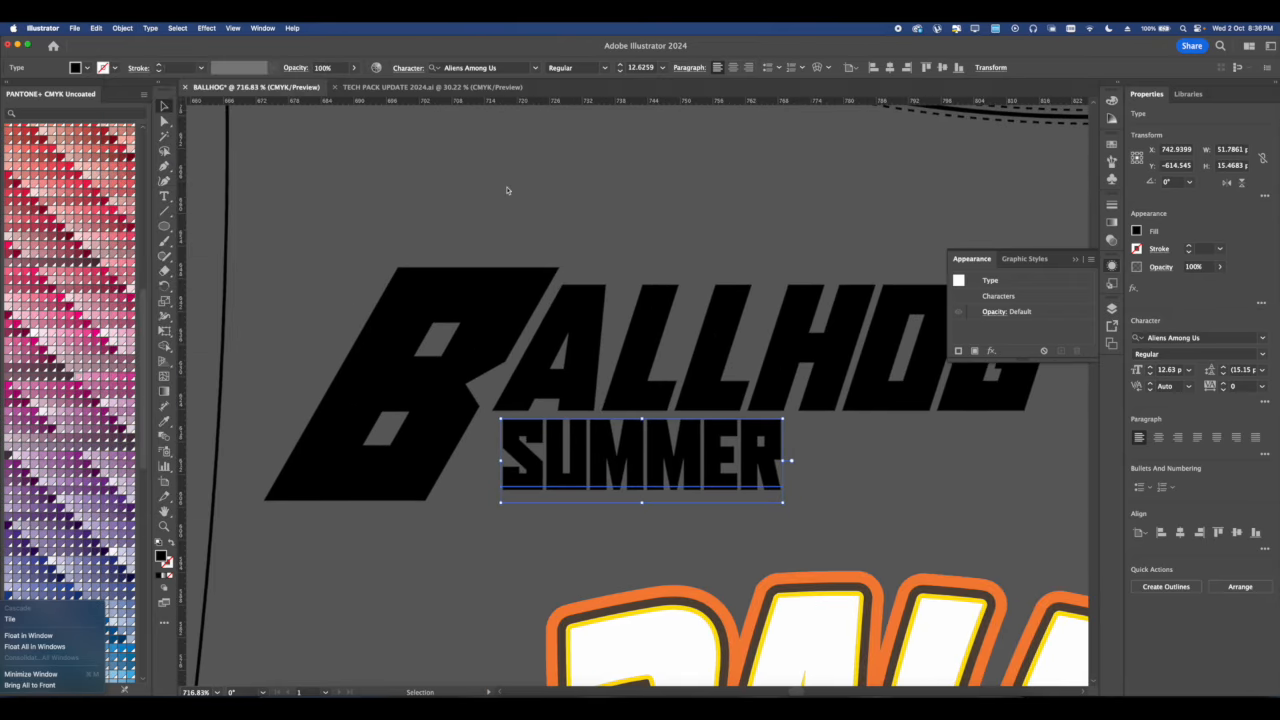
text(21)
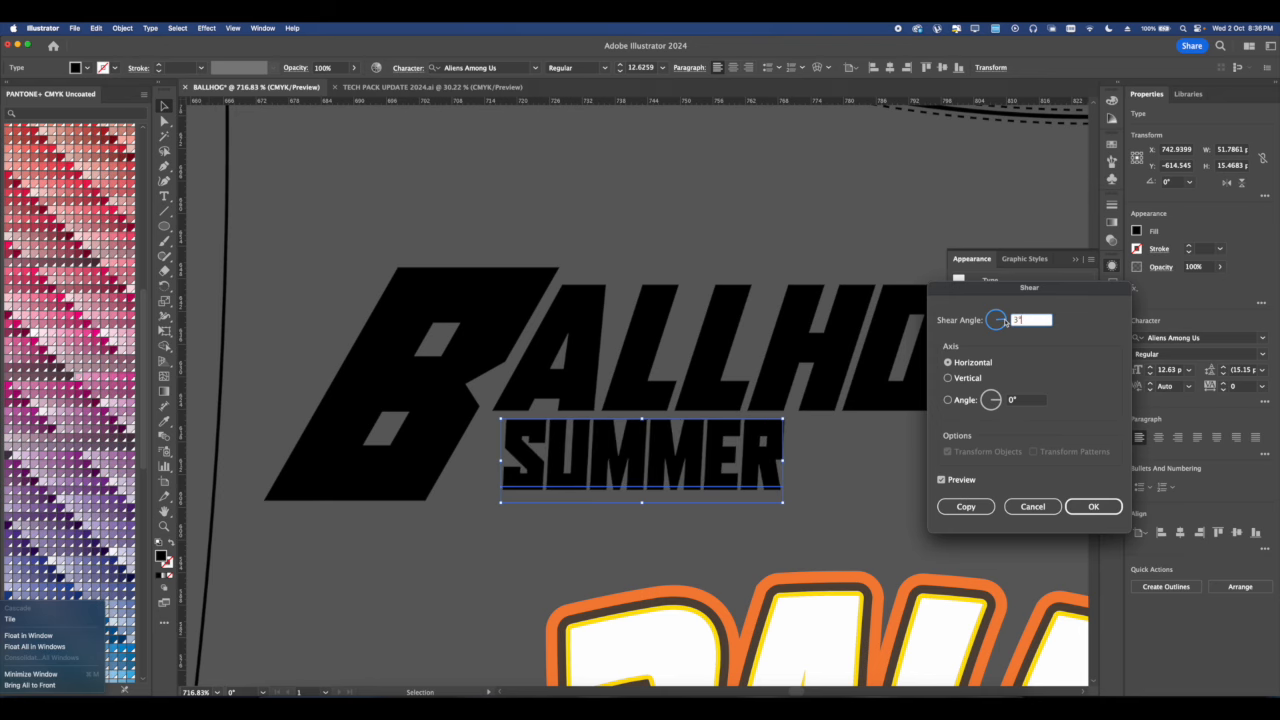
click(1083, 507)
drag(625, 444, 590, 443)
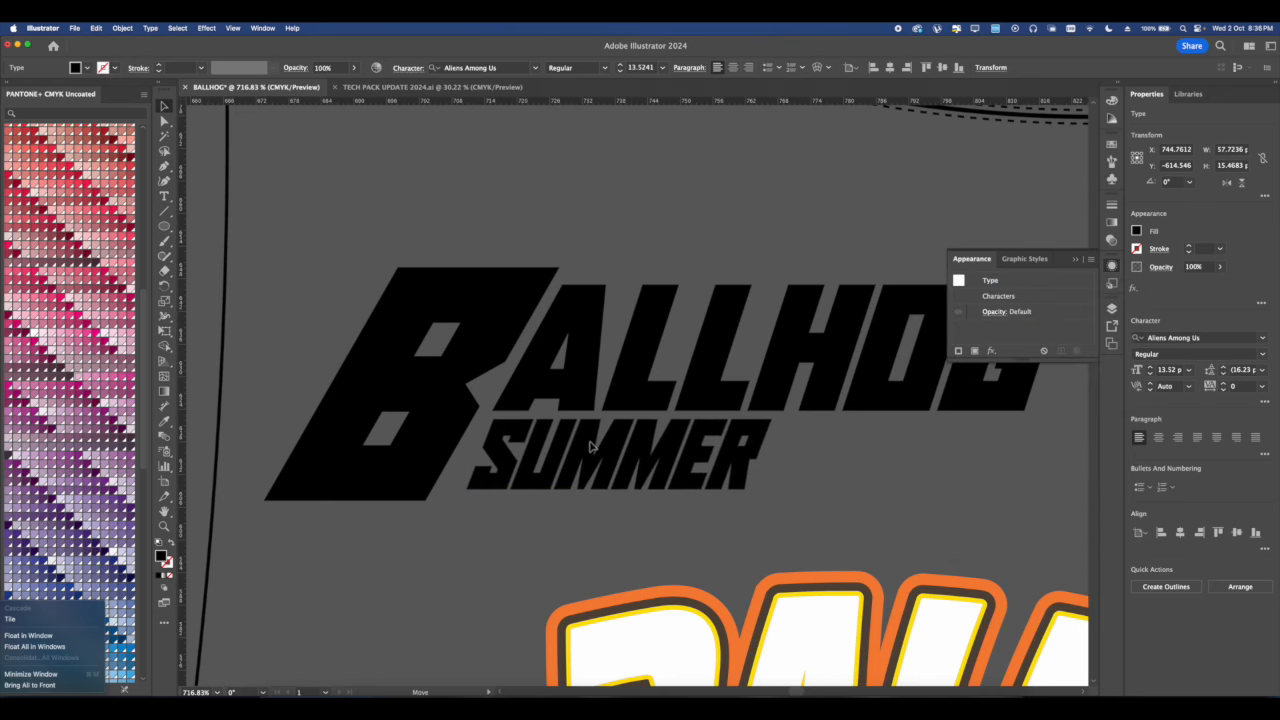
Expand the SUMMER text into shapes and shift the whole chest wordmark slightly higher on the jersey.
scroll(590, 447, down, 5)
click(122, 28)
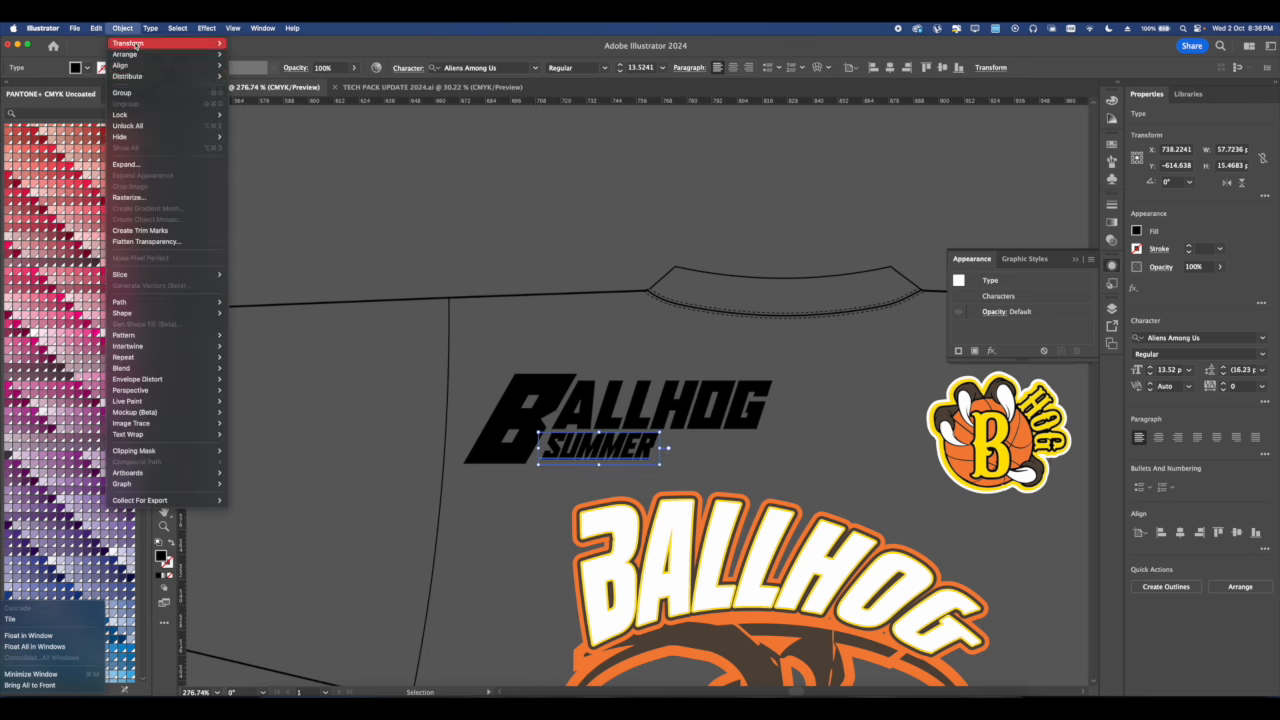
click(137, 166)
click(677, 446)
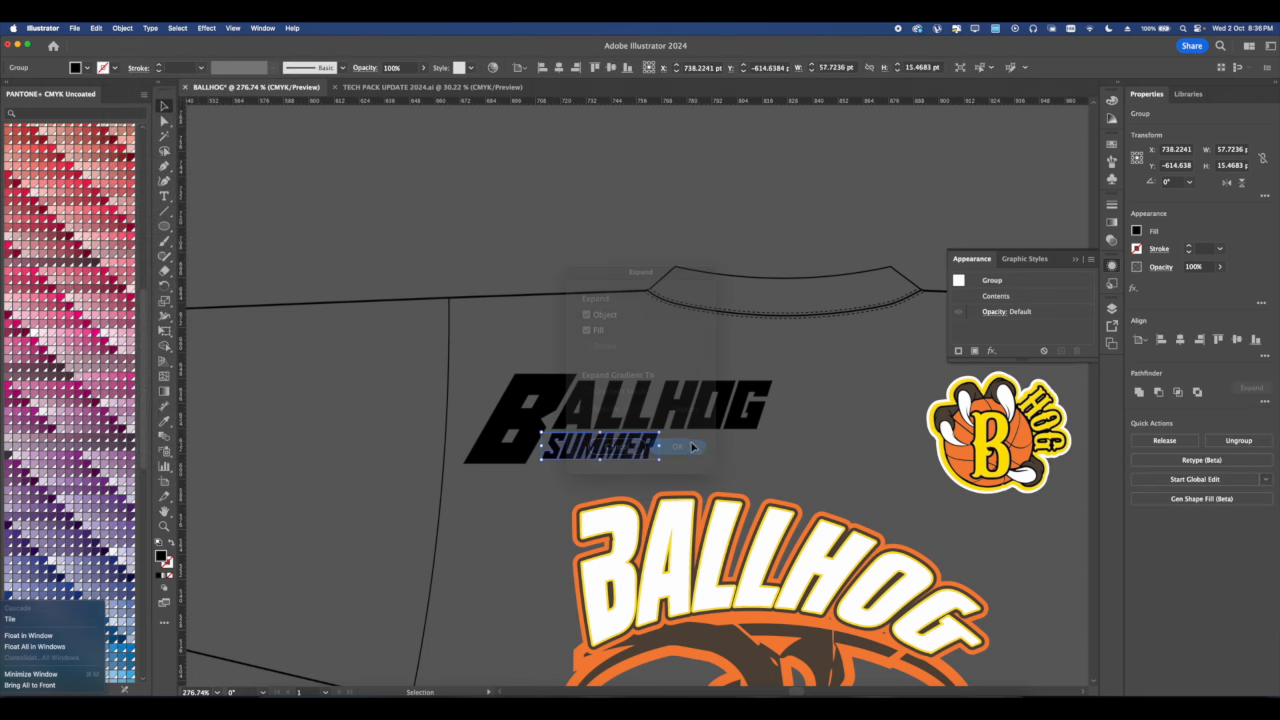
scroll(583, 392, down, 3)
scroll(583, 391, down, 6)
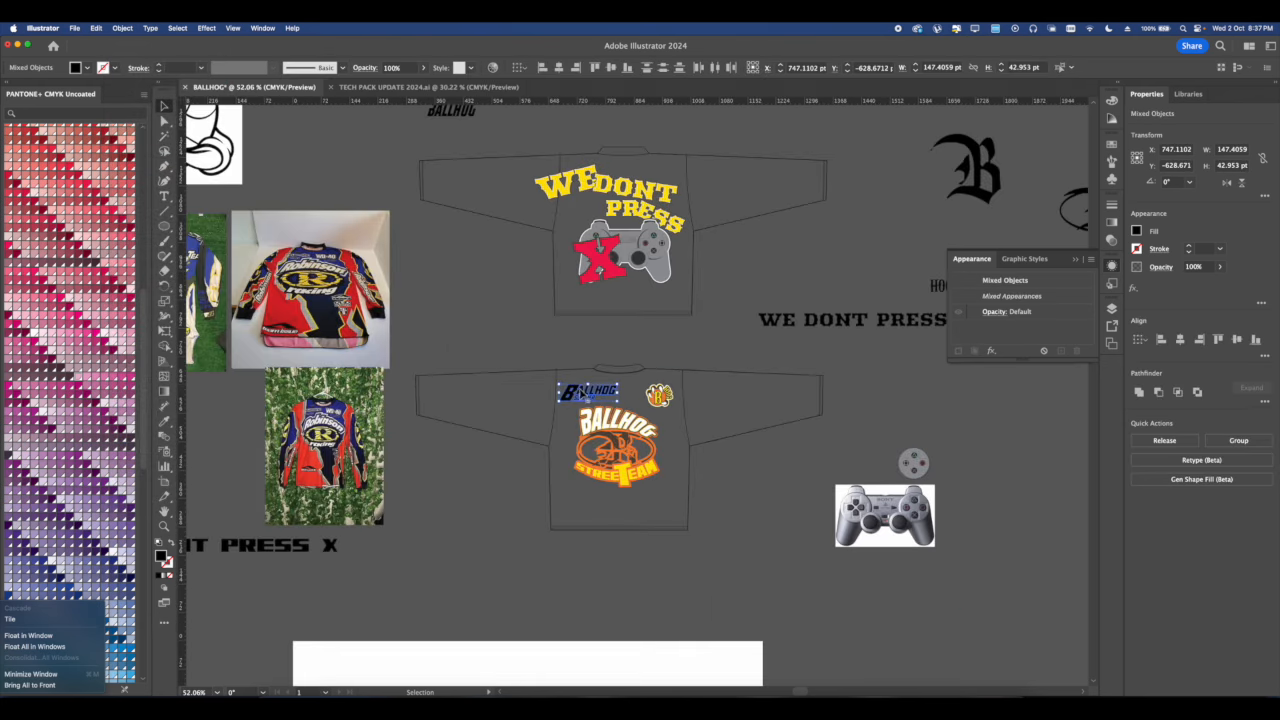
scroll(544, 406, up, 8)
Shear the large letter B of the chest wordmark by 354° along the horizontal axis.
click(620, 362)
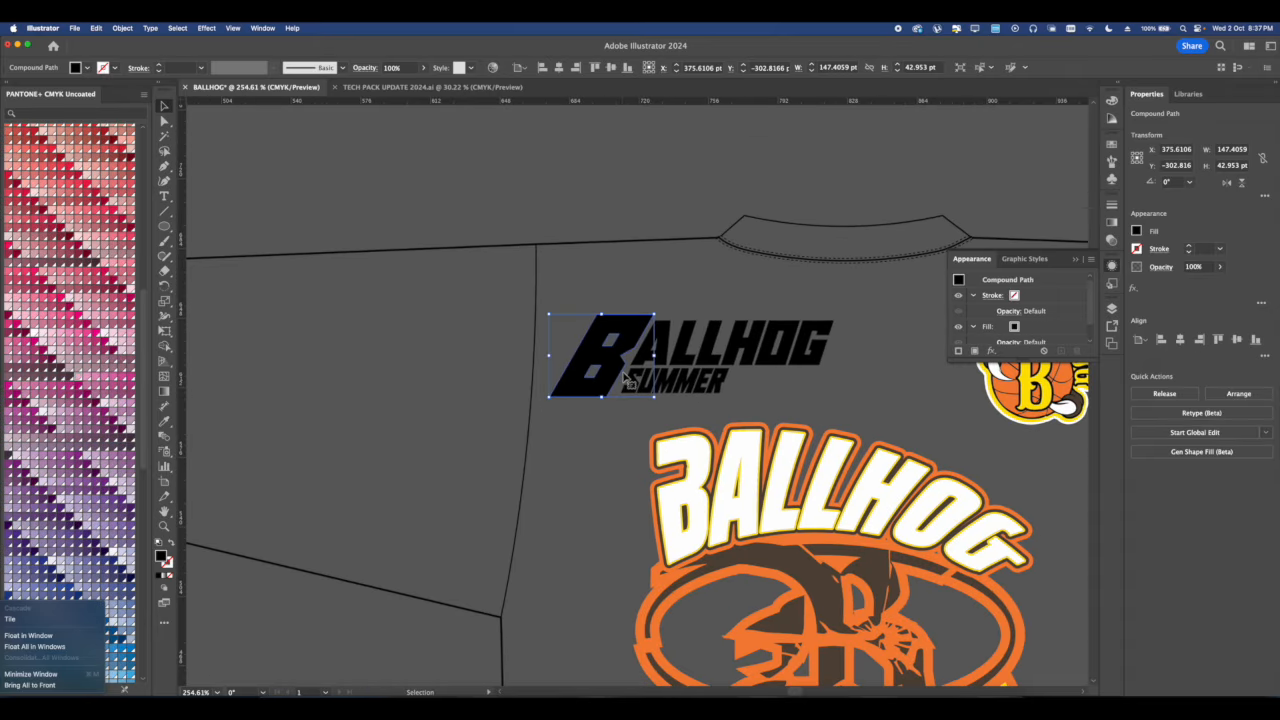
drag(652, 352, 616, 396)
scroll(616, 396, up, 5)
click(122, 28)
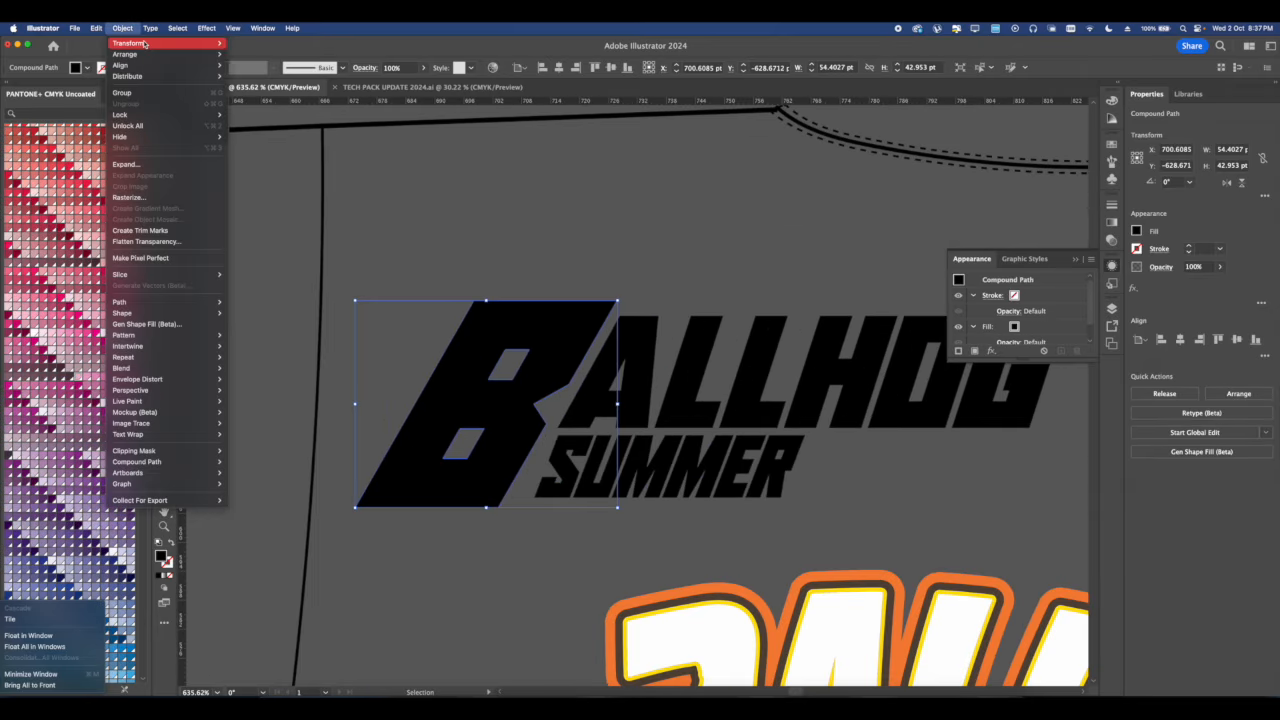
mouse_move(160, 40)
click(255, 115)
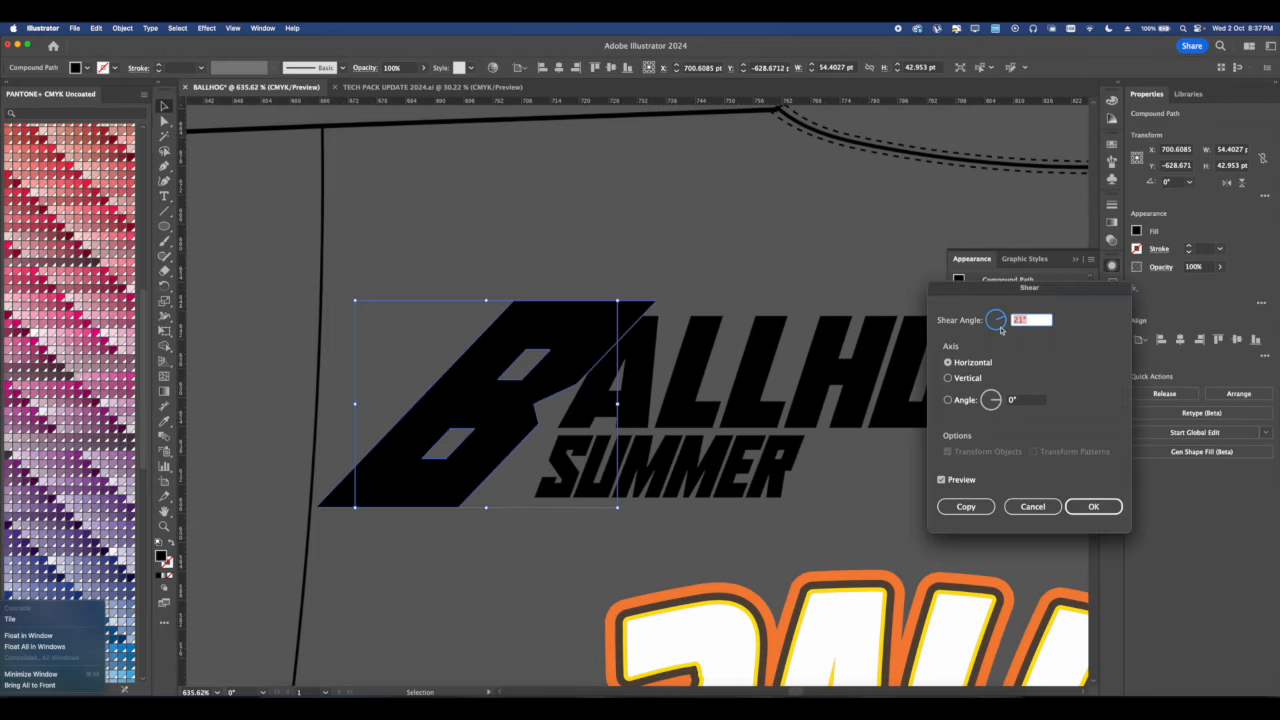
drag(1004, 321, 1004, 323)
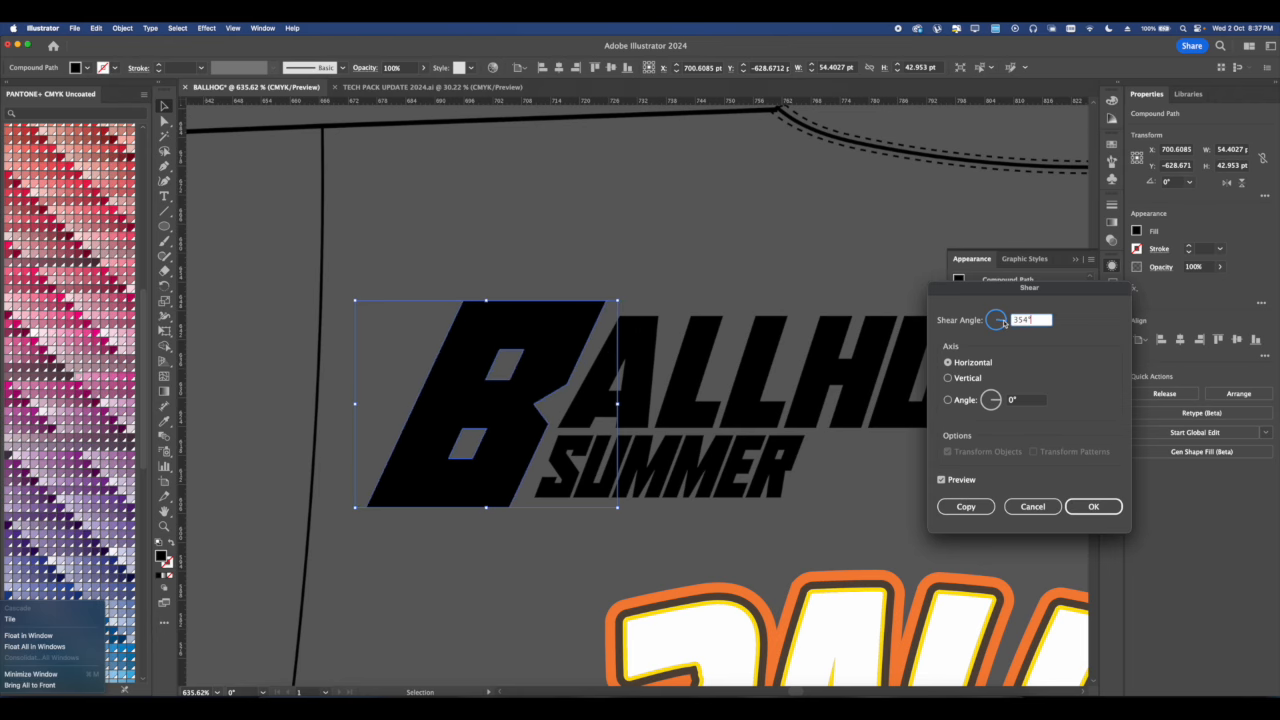
click(1093, 506)
Combine the BALLHOG letters and SUMMER into a single compound path.
scroll(793, 449, down, 3)
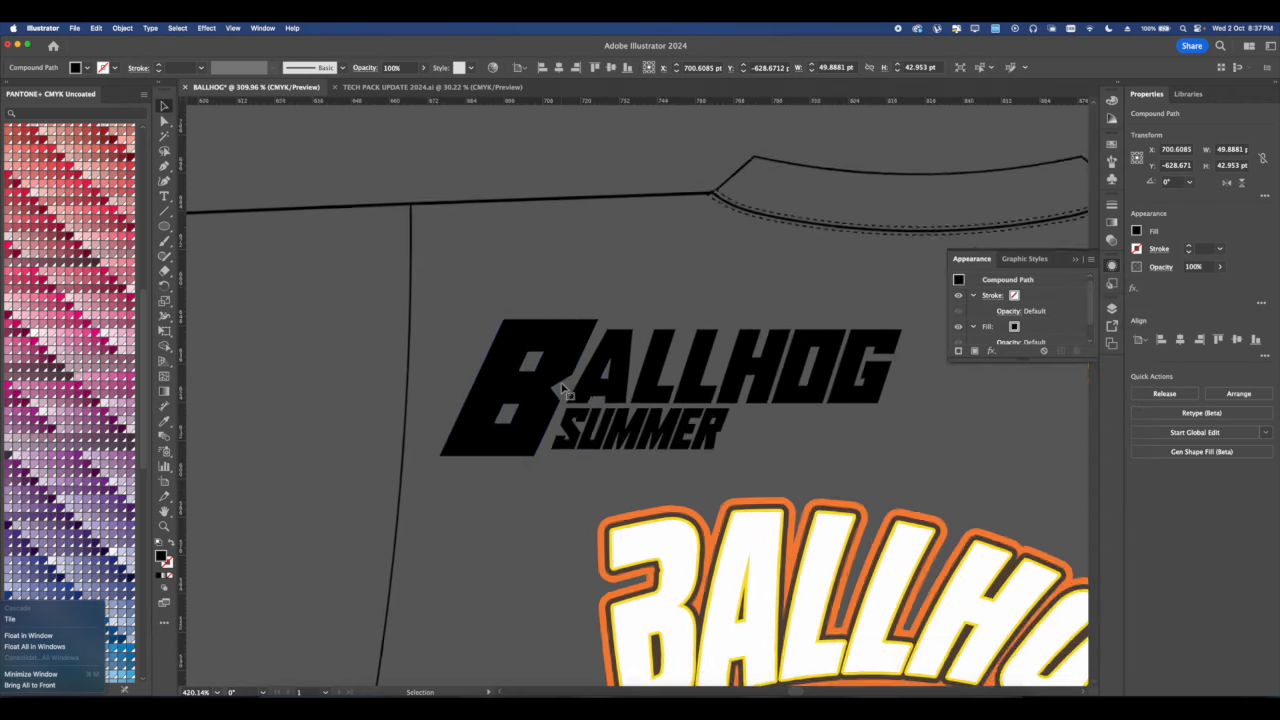
drag(793, 449, 491, 337)
scroll(491, 337, down, 3)
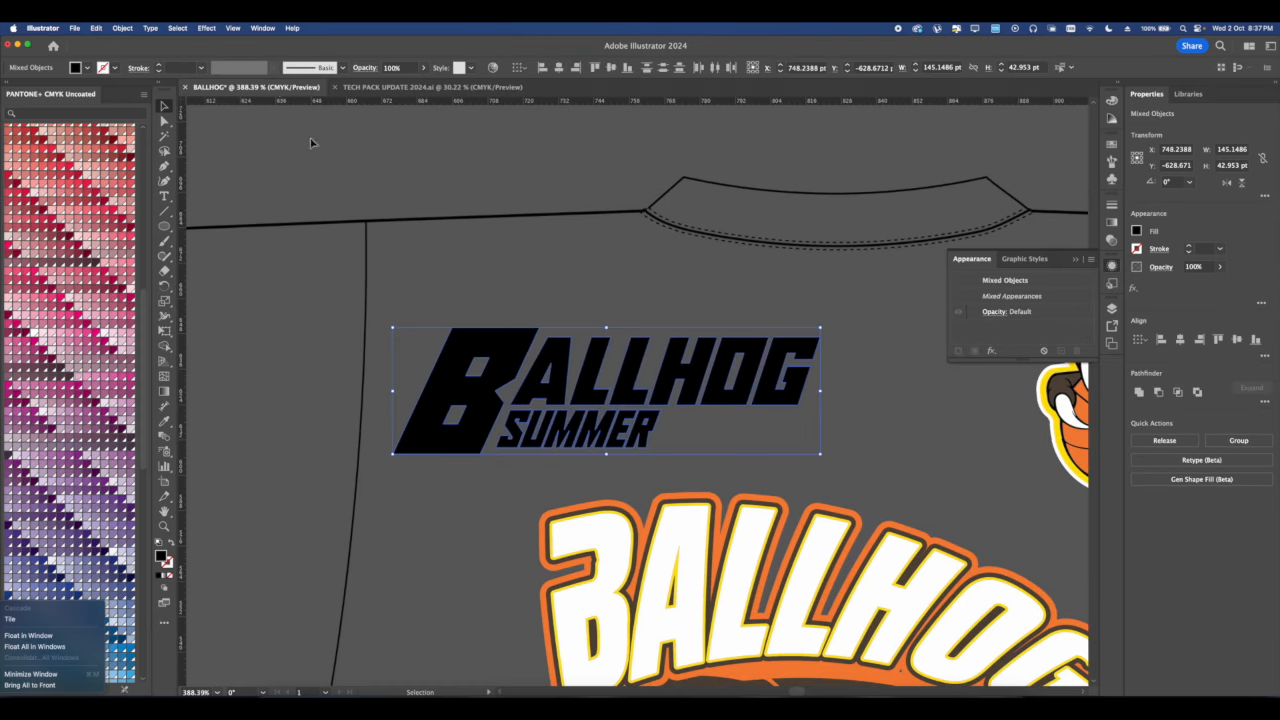
click(292, 28)
text(com)
key(Return)
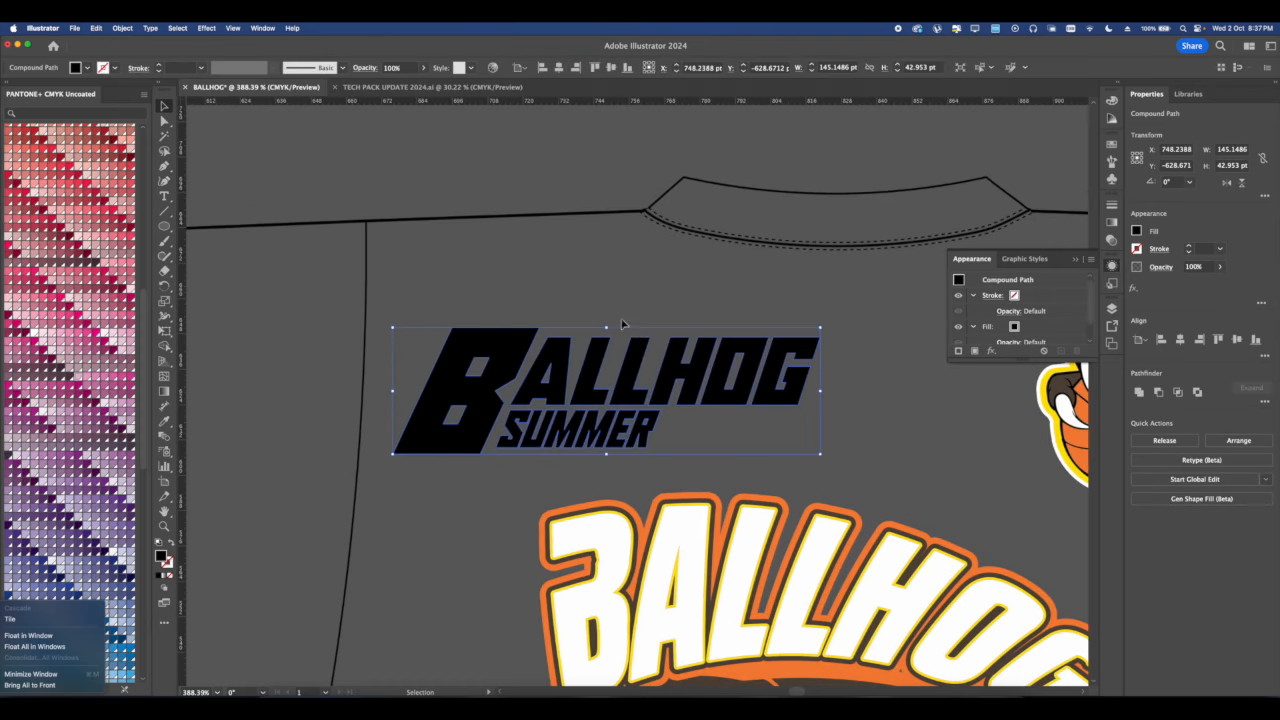
Scale the BALLHOG SUMMER chest wordmark proportionally down to about 95 by 28 pt.
scroll(673, 329, down, 3)
scroll(673, 329, down, 1)
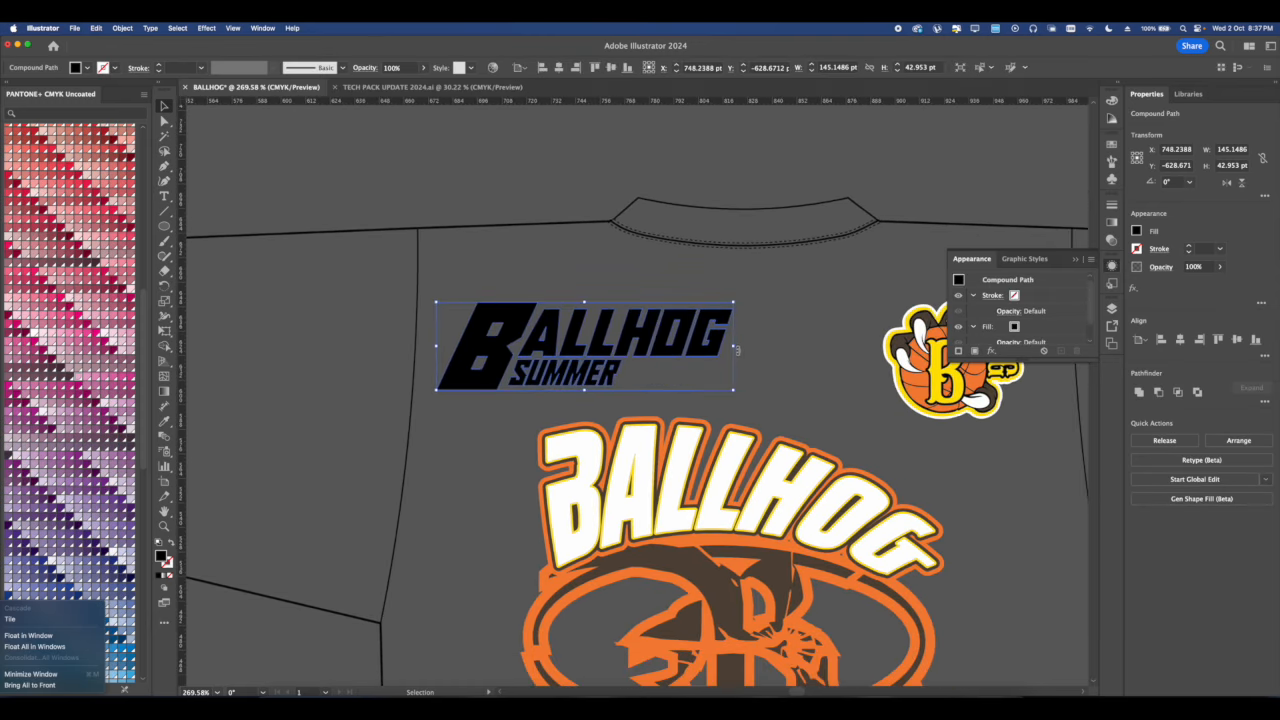
drag(734, 347, 584, 259)
click(596, 368)
scroll(584, 259, down, 5)
scroll(584, 259, up, 5)
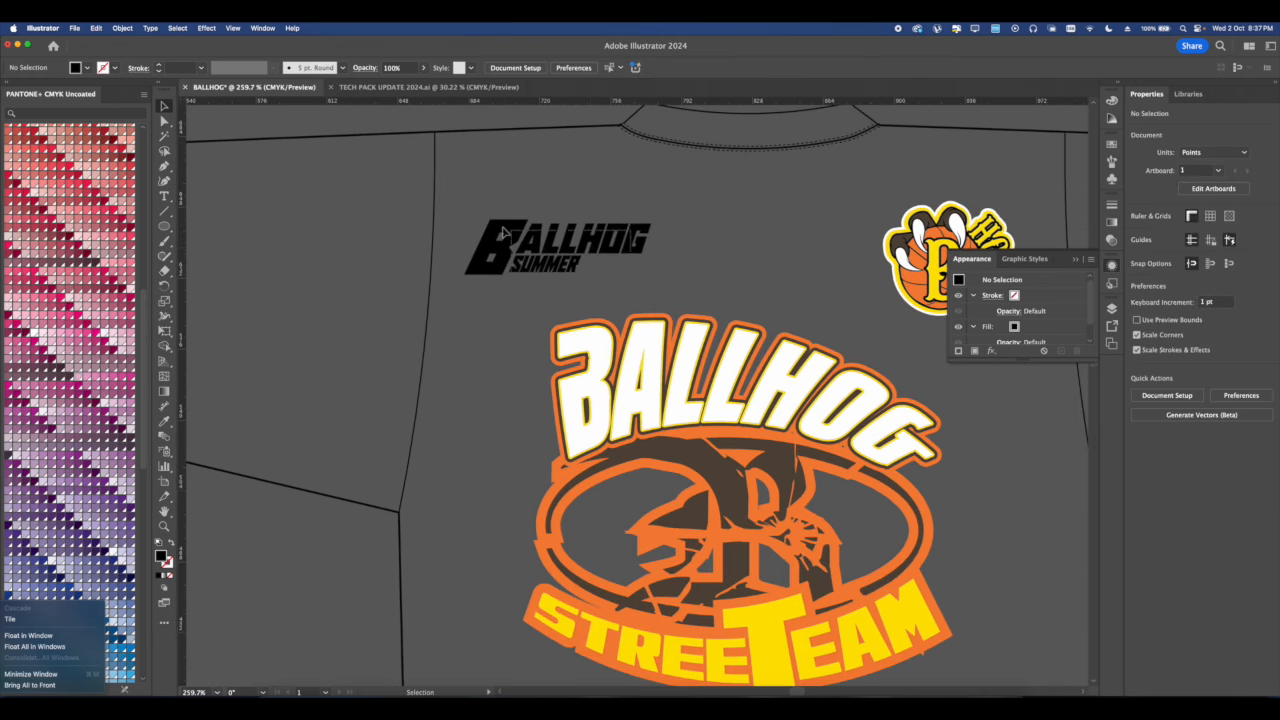
Duplicate the BALLHOG SUMMER wordmark and place the copy just below the original on the chest.
click(521, 235)
scroll(521, 232, up, 7)
scroll(521, 237, down, 8)
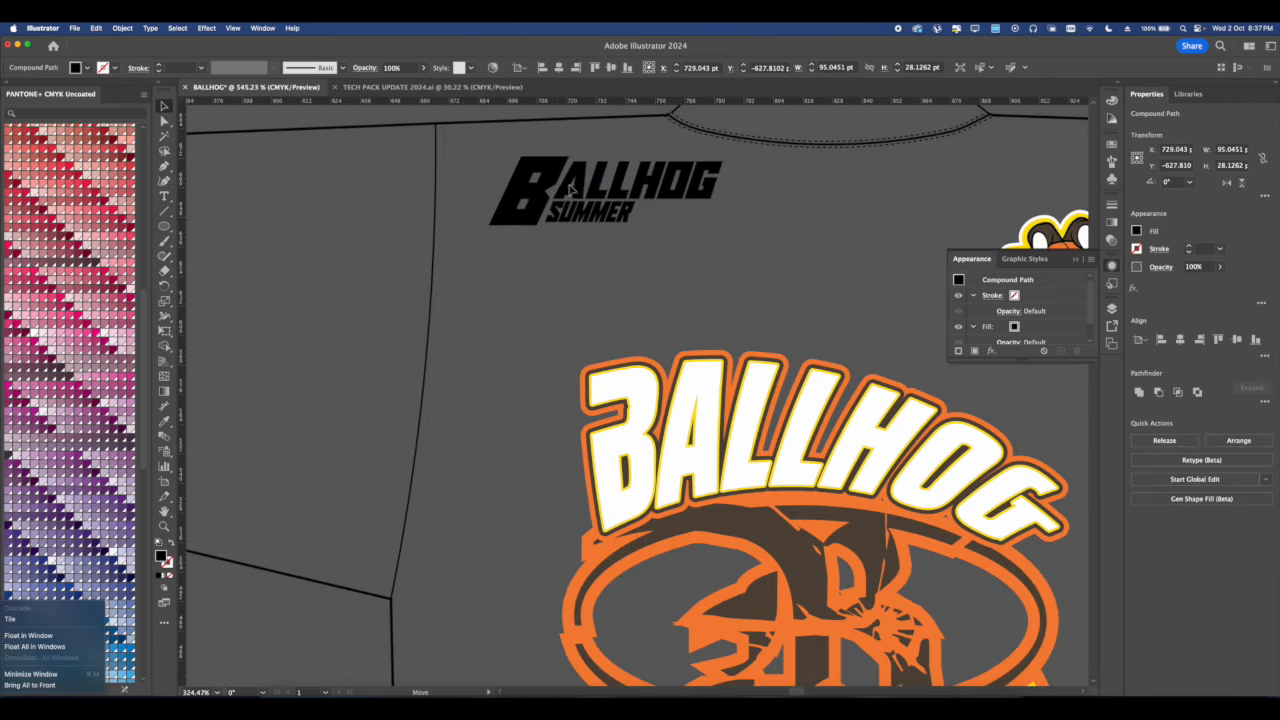
drag(575, 192, 566, 277)
scroll(563, 285, up, 6)
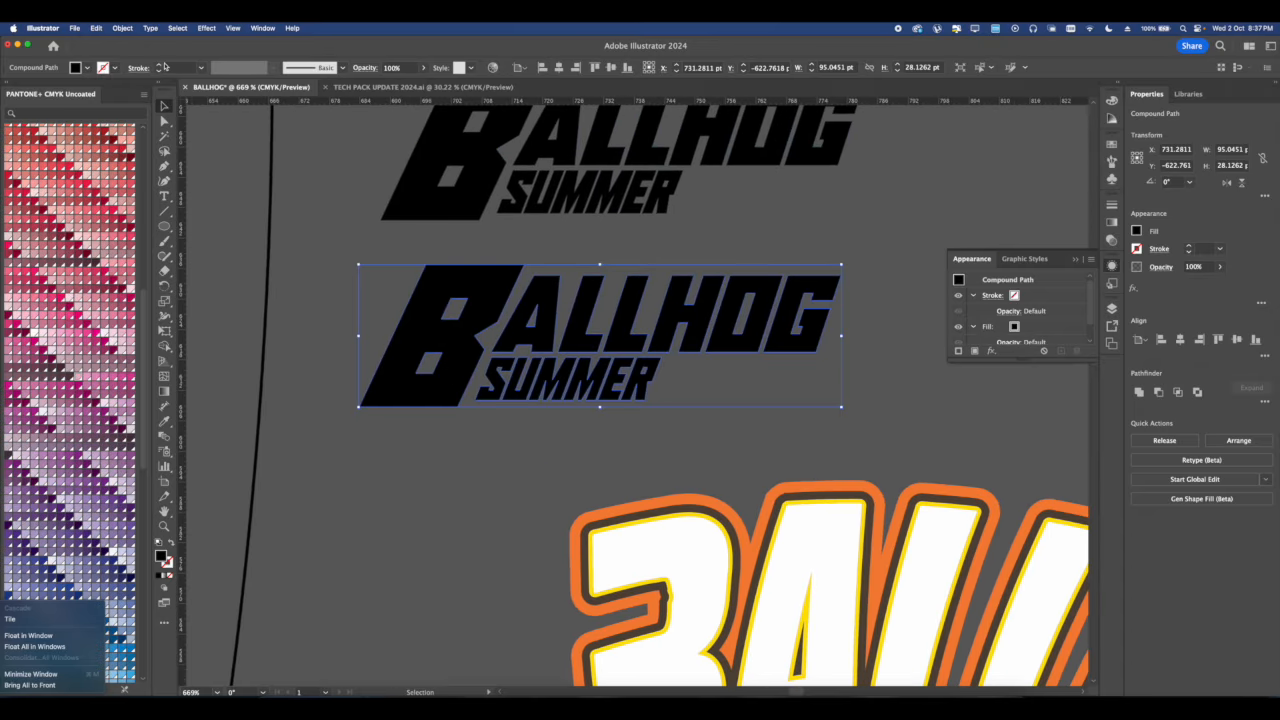
click(122, 28)
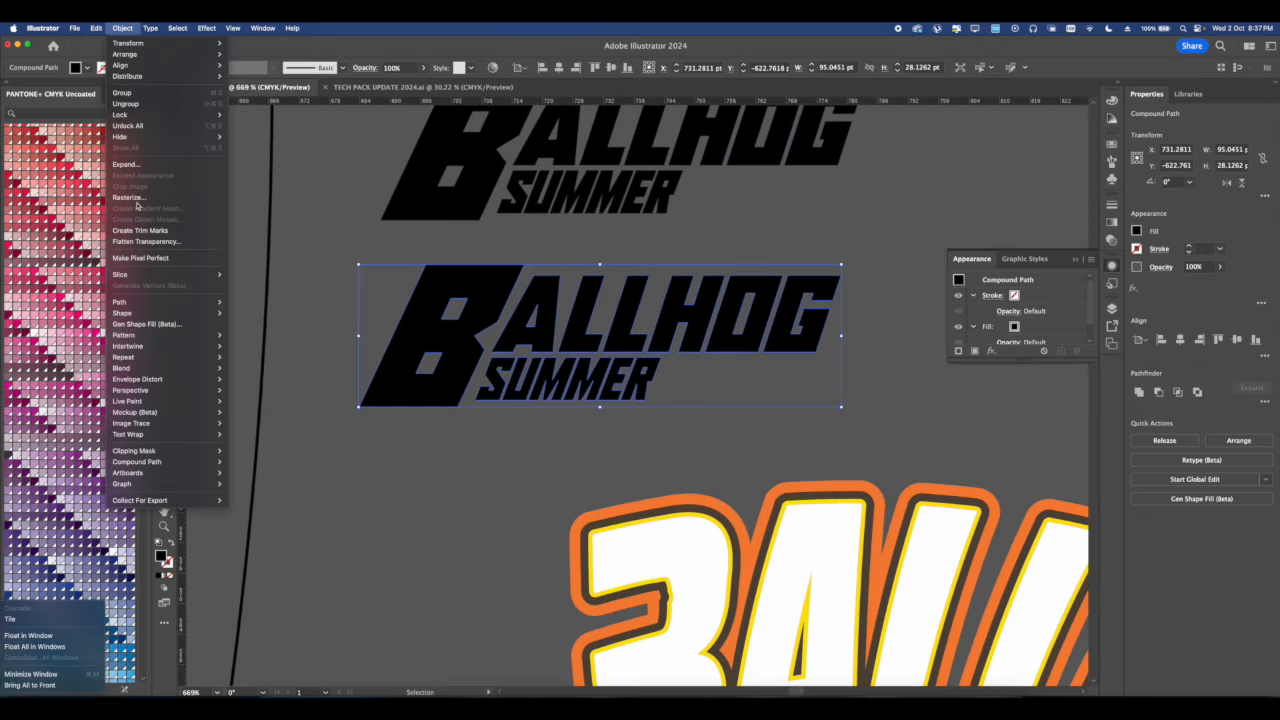
click(606, 220)
scroll(590, 225, down, 7)
click(590, 230)
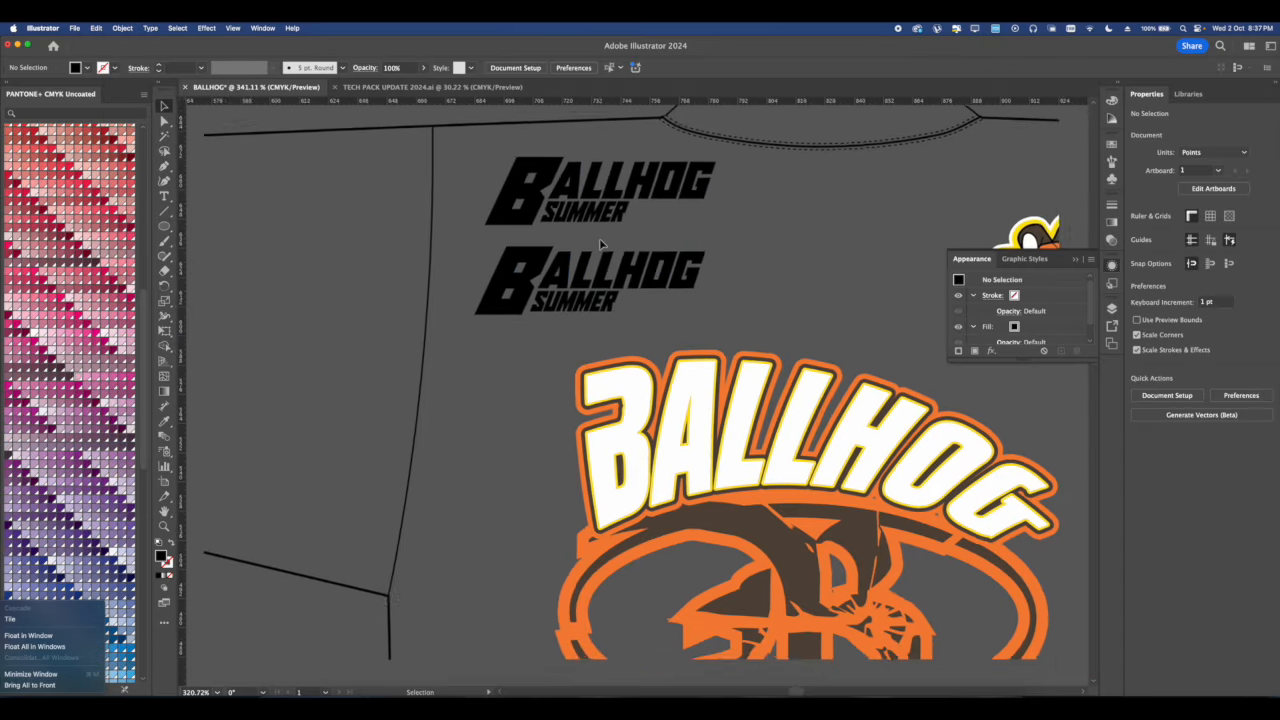
drag(599, 235, 573, 267)
scroll(573, 267, up, 4)
click(570, 330)
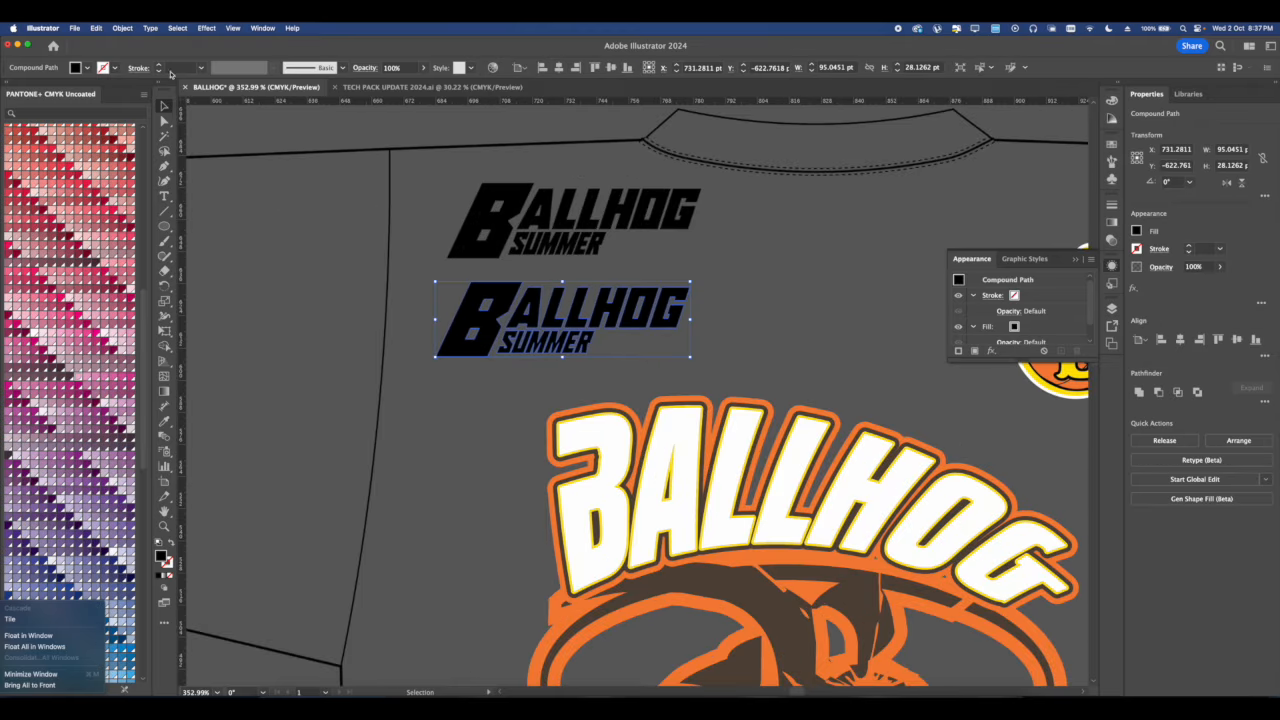
click(122, 28)
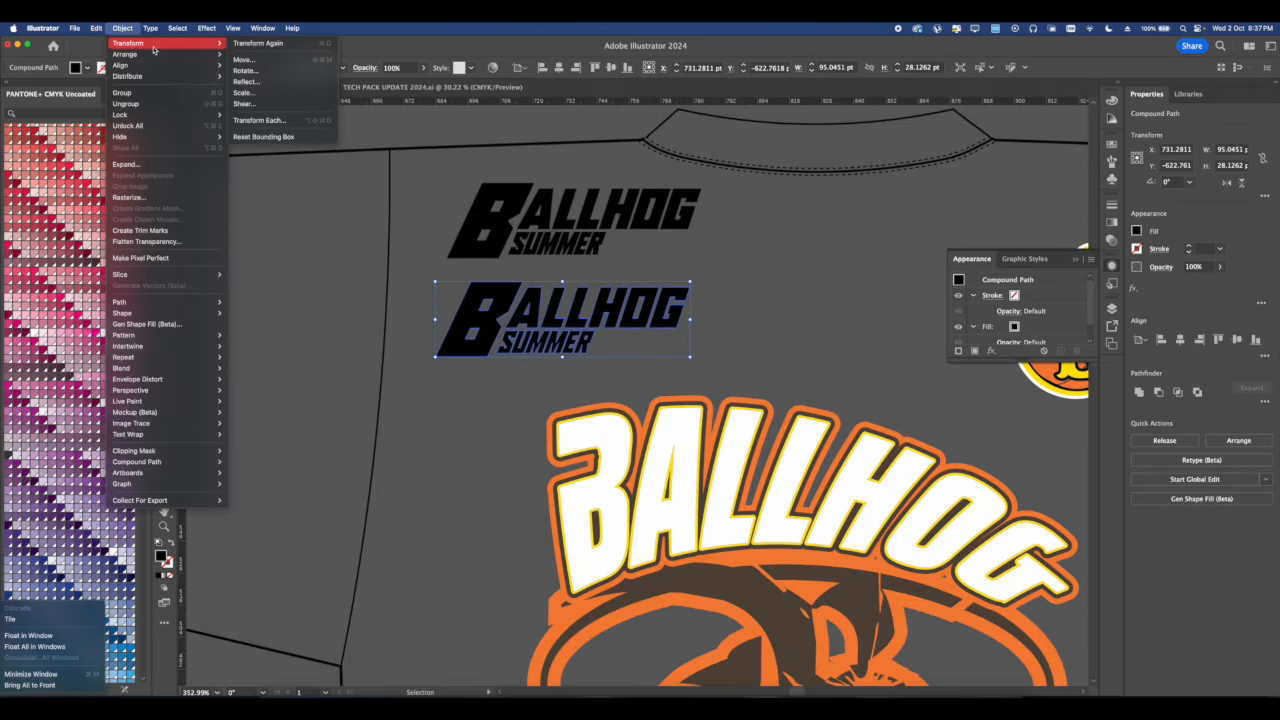
click(568, 304)
scroll(568, 304, up, 3)
scroll(566, 308, up, 2)
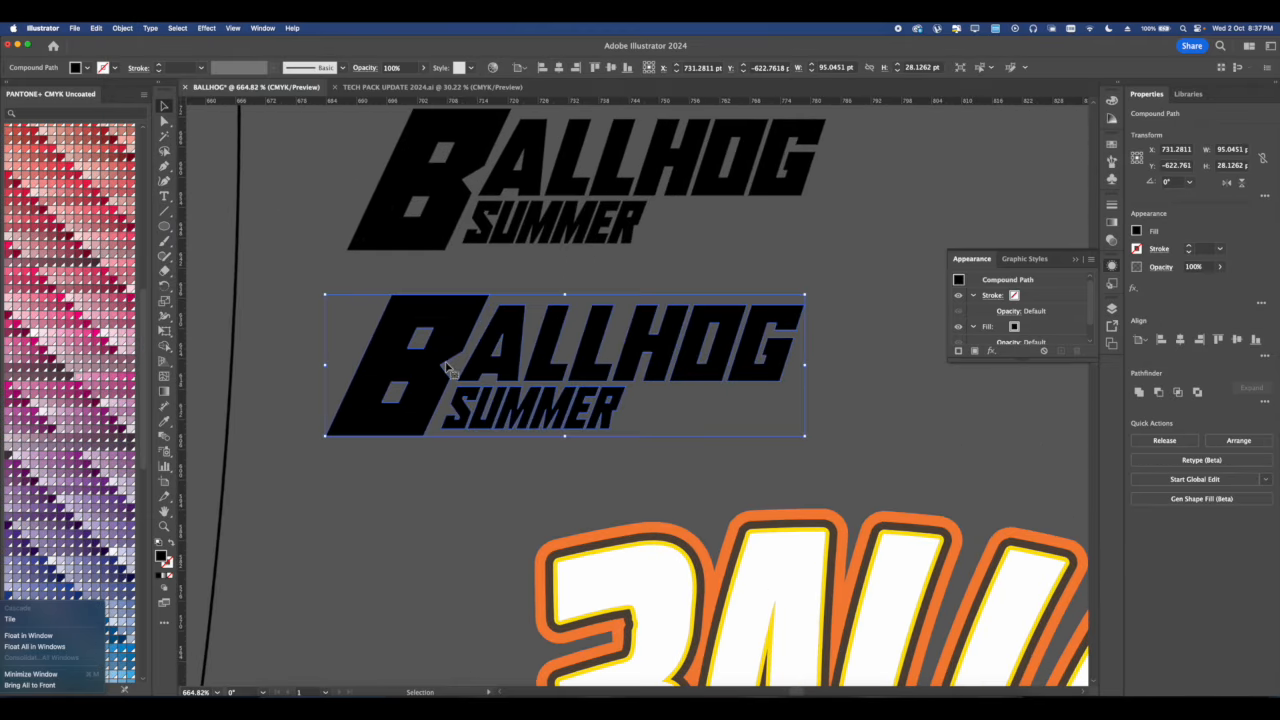
Offset the path of the lower wordmark copy by 3 pt with miter joins and unite everything into one solid backing shape.
click(122, 28)
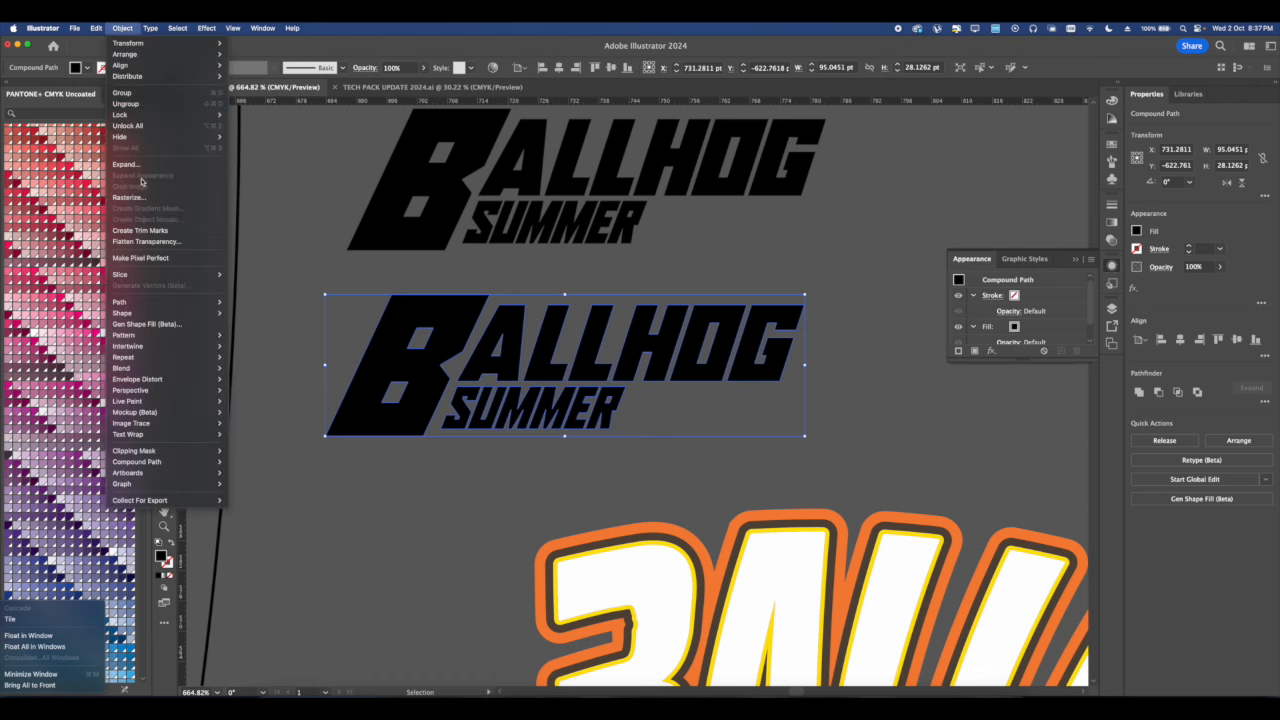
mouse_move(190, 302)
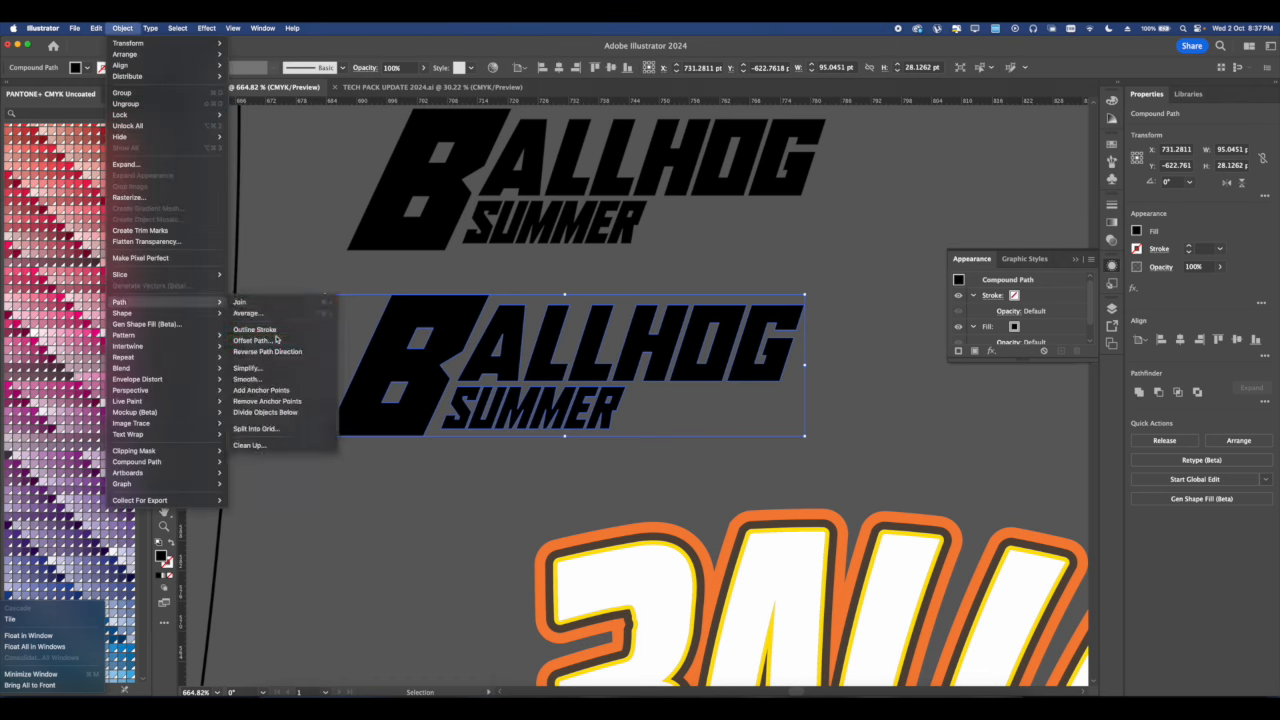
click(277, 336)
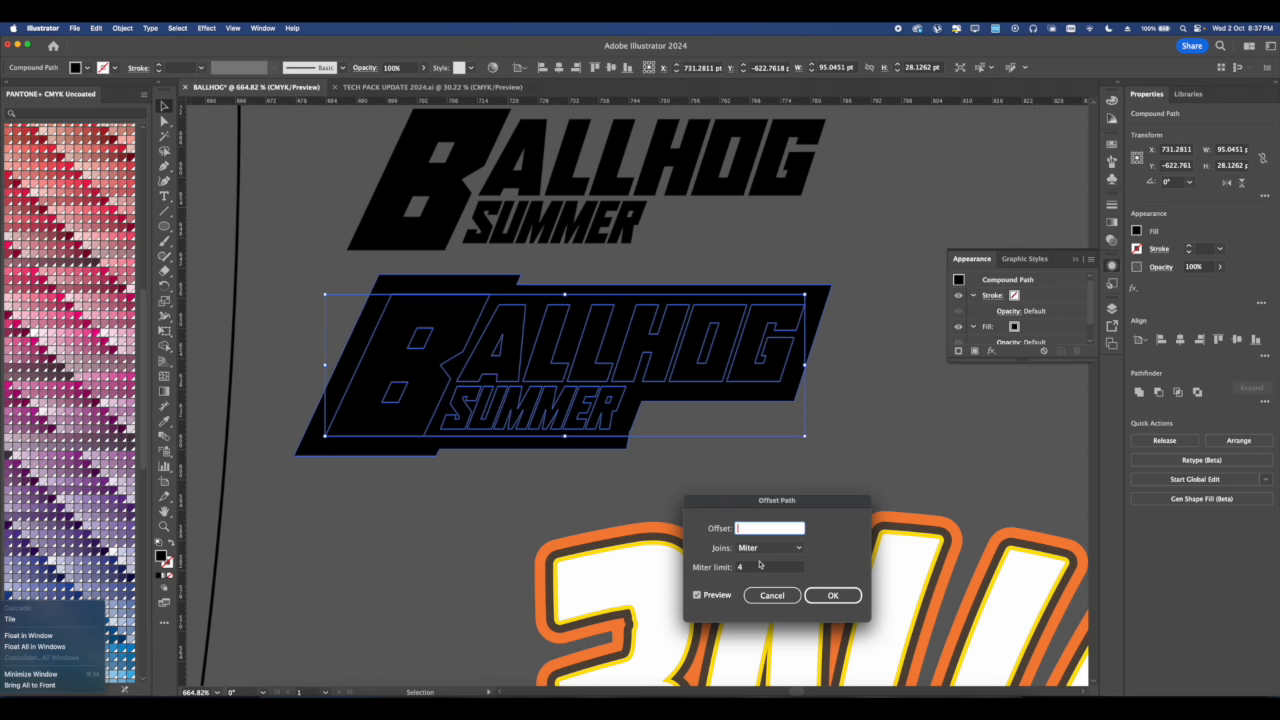
text(3)
click(697, 595)
click(697, 595)
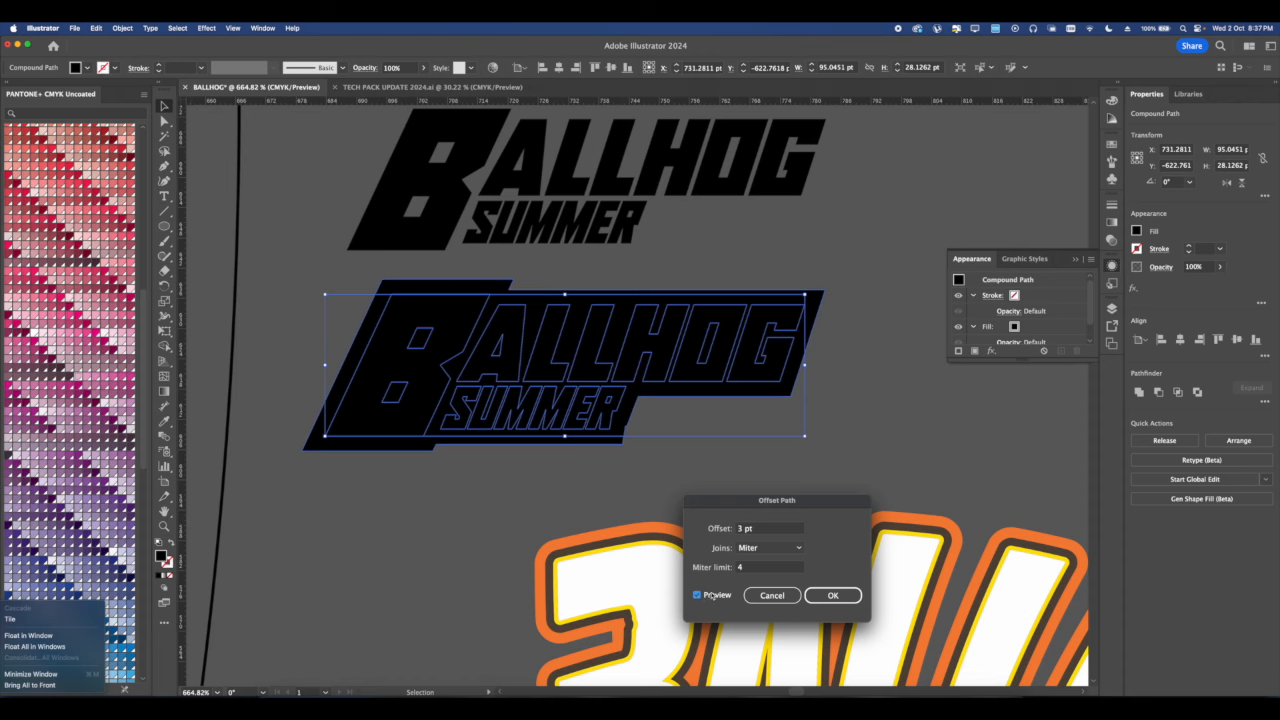
click(825, 603)
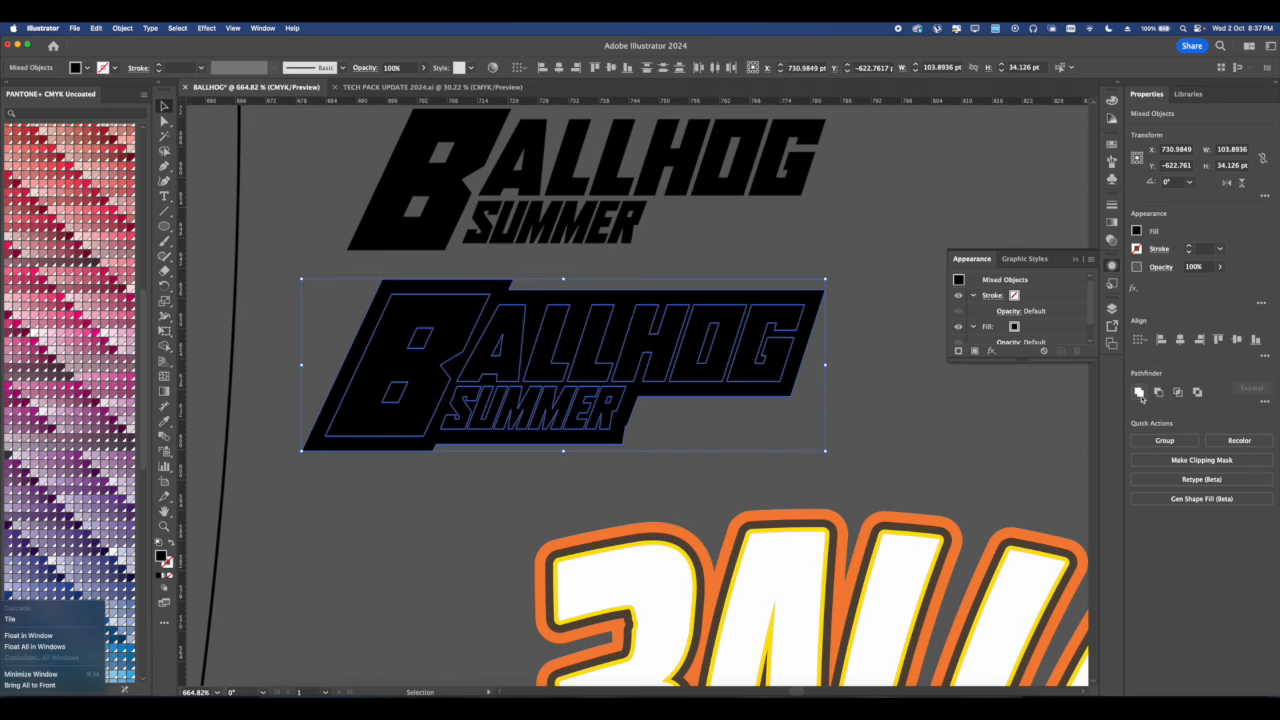
click(1139, 393)
Apply the white fill and dark brown outline of the arched BALLHOG lettering to the backing shape with the Eyedropper.
scroll(677, 406, down, 3)
click(164, 421)
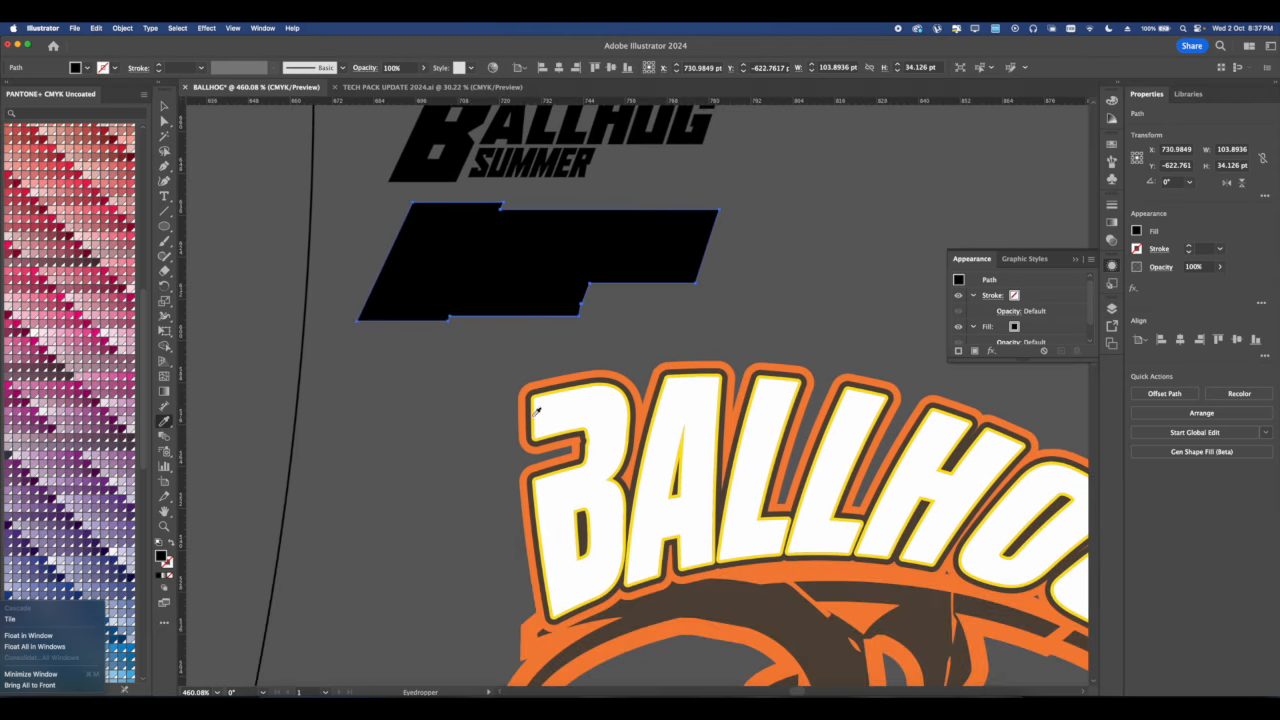
click(577, 410)
scroll(509, 380, up, 2)
key(v)
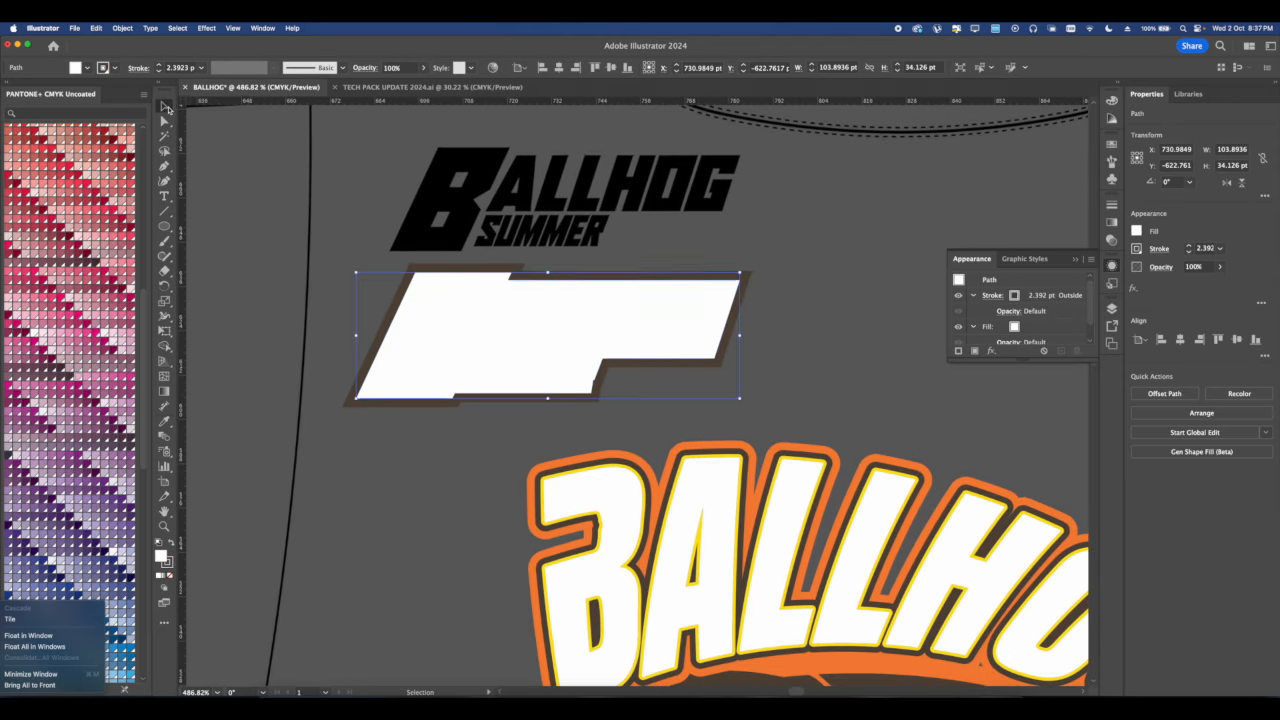
Move the upper BALLHOG SUMMER wordmark onto the white backing shape, bring it to the front and fit it inside the outline.
click(518, 194)
drag(518, 194, 508, 306)
right_click(508, 306)
mouse_move(580, 544)
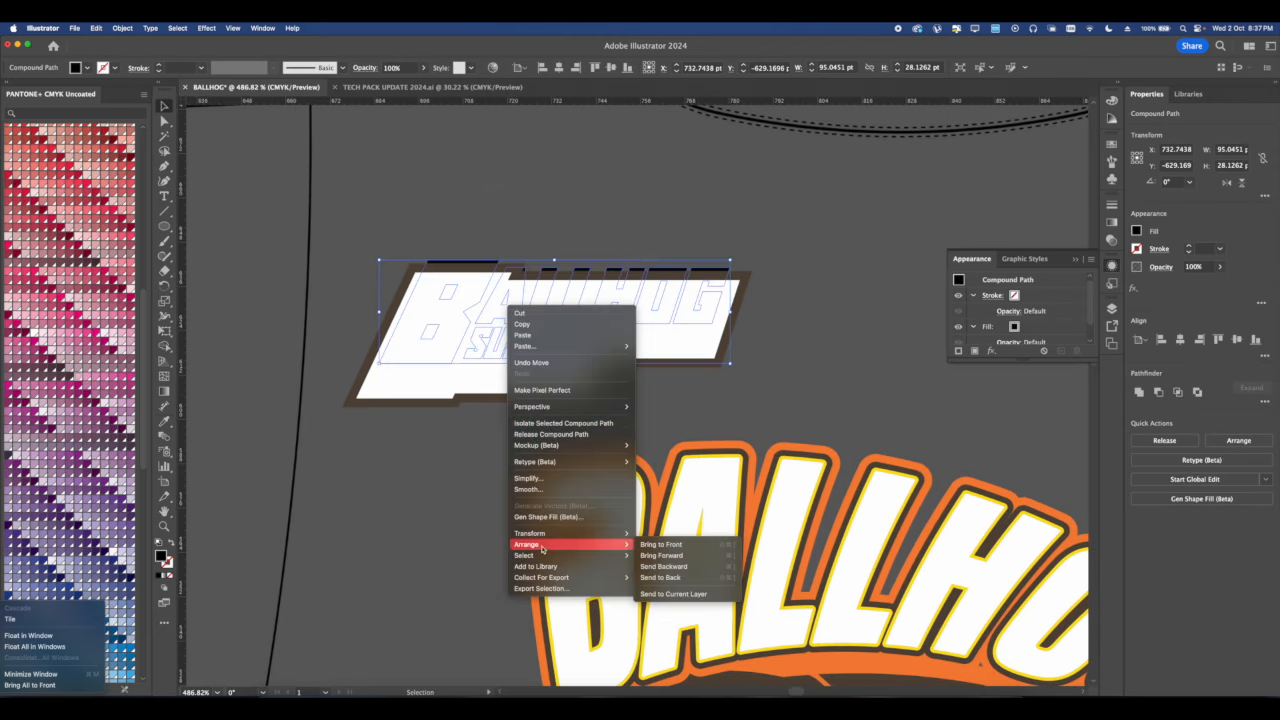
click(665, 546)
drag(537, 340, 535, 342)
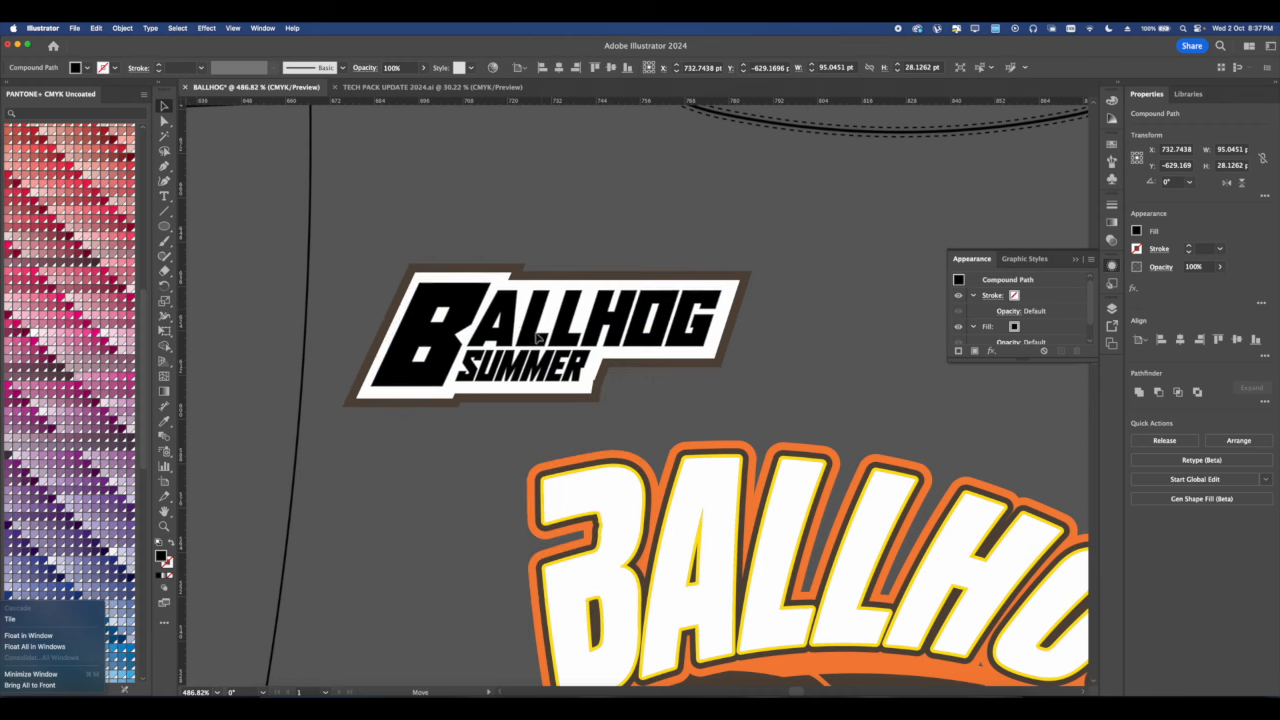
Fill the BALLHOG SUMMER wordmark with crimson red and centre it horizontally on the white backing.
click(1139, 231)
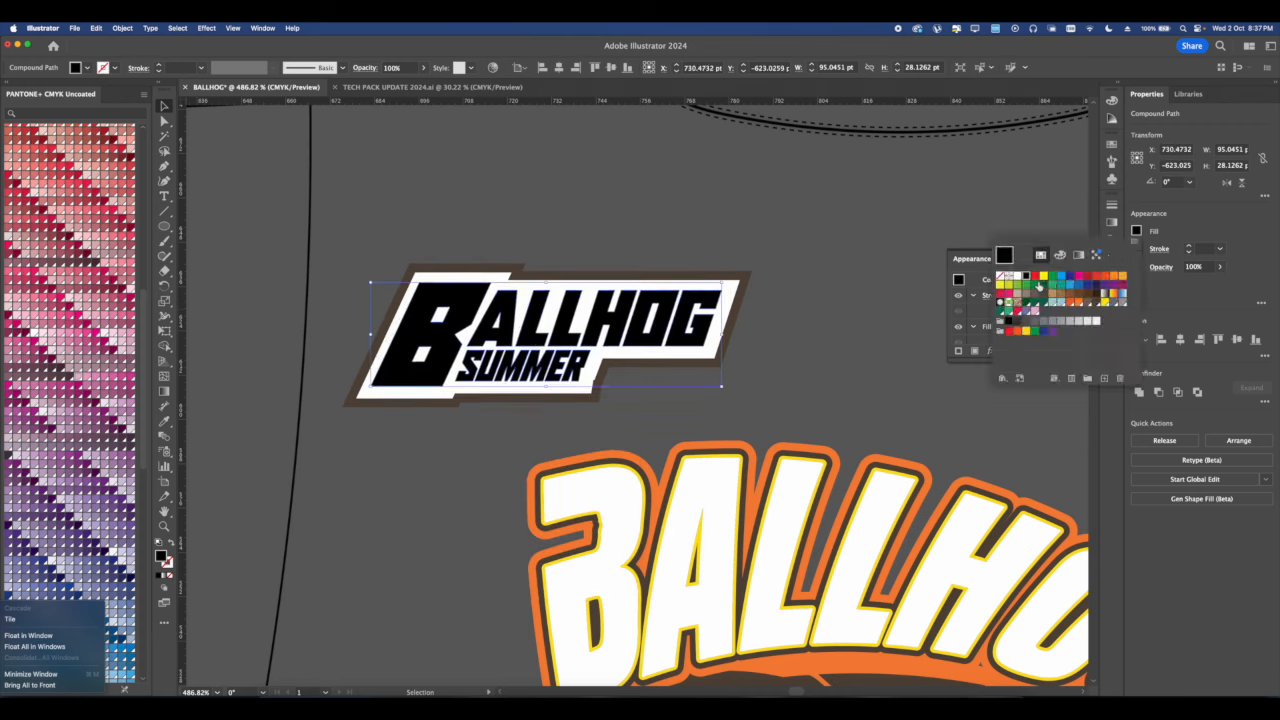
click(1010, 314)
shift+click(634, 362)
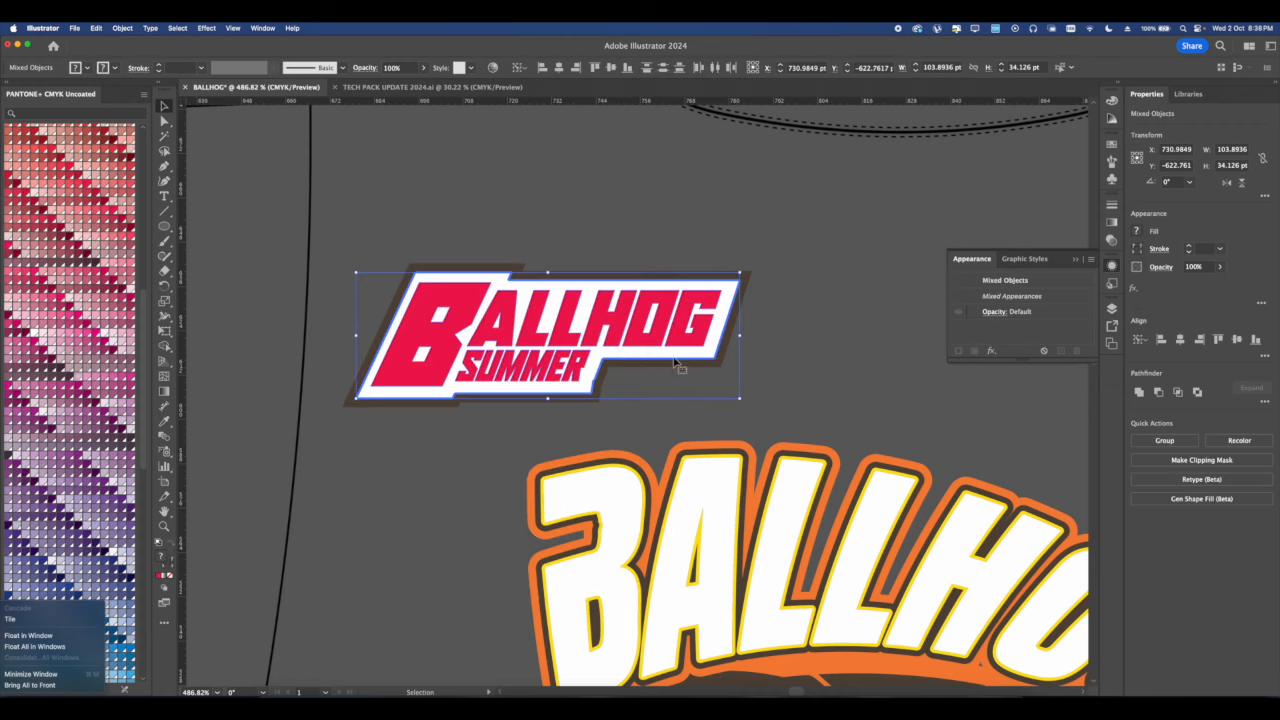
click(636, 374)
scroll(559, 333, up, 4)
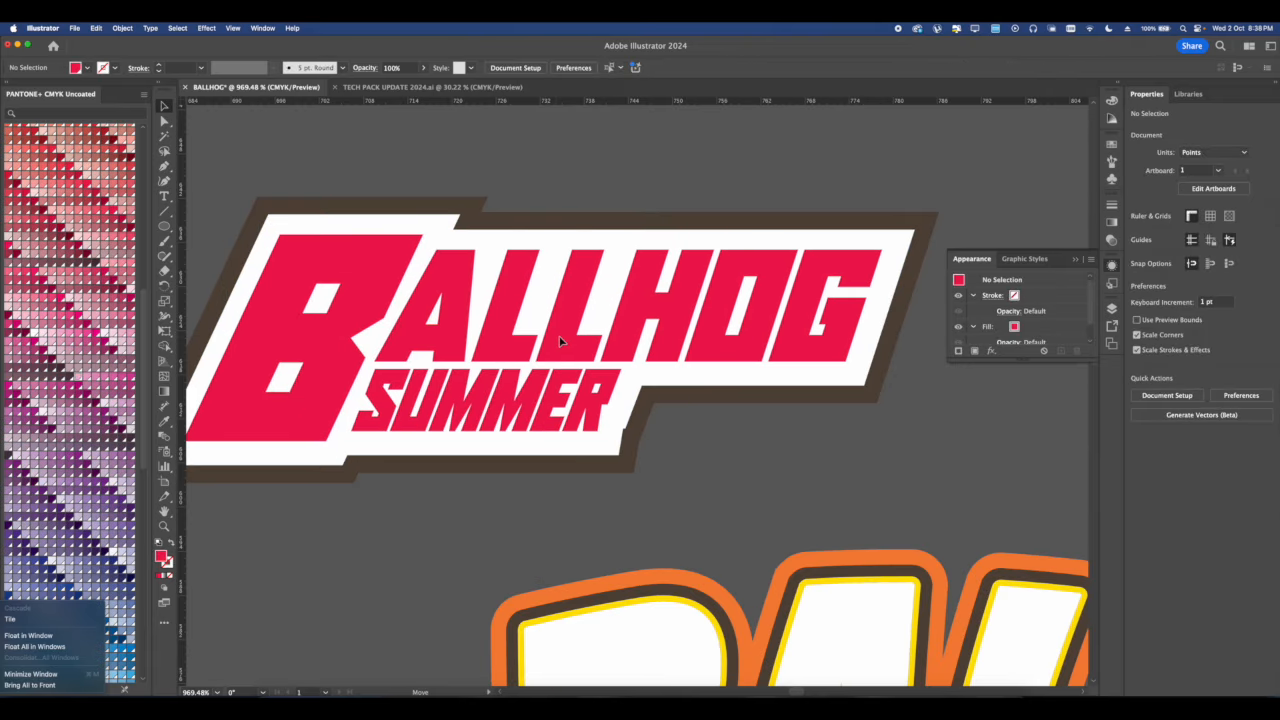
Give the red BALLHOG SUMMER wordmark a 0.5 pt black stroke aligned to the outside of the letters.
click(560, 340)
click(1190, 246)
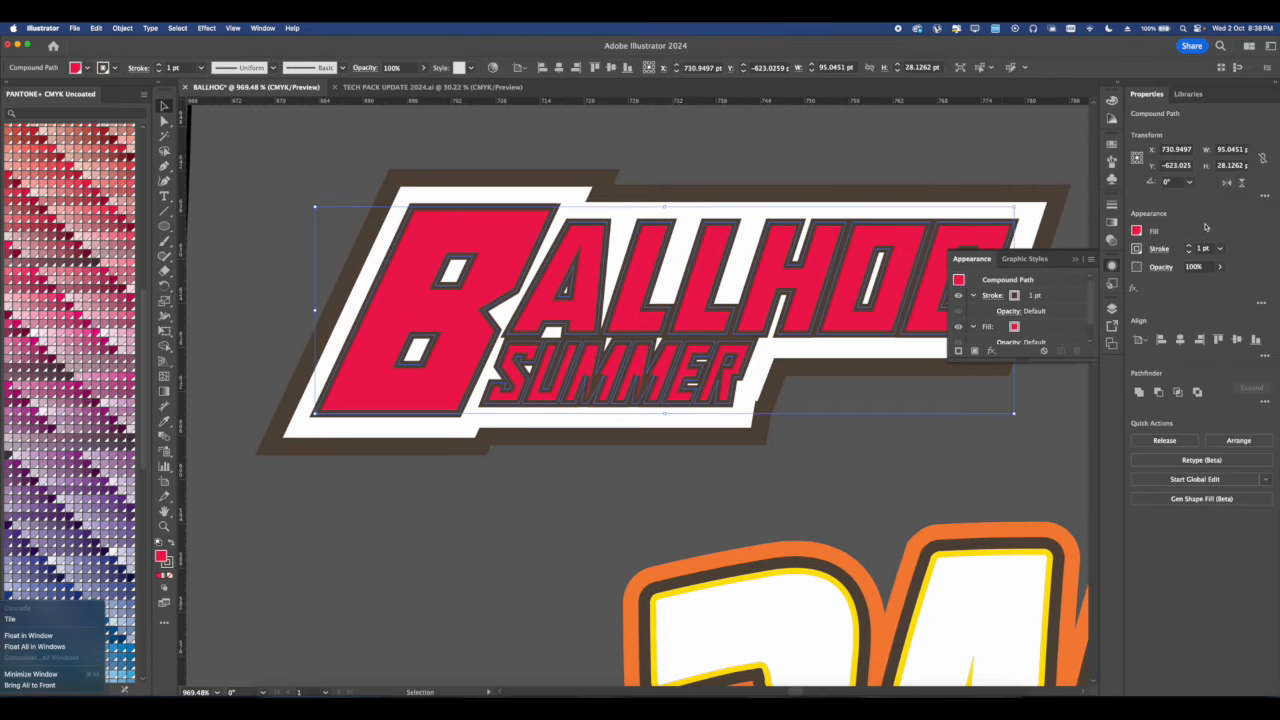
click(1188, 252)
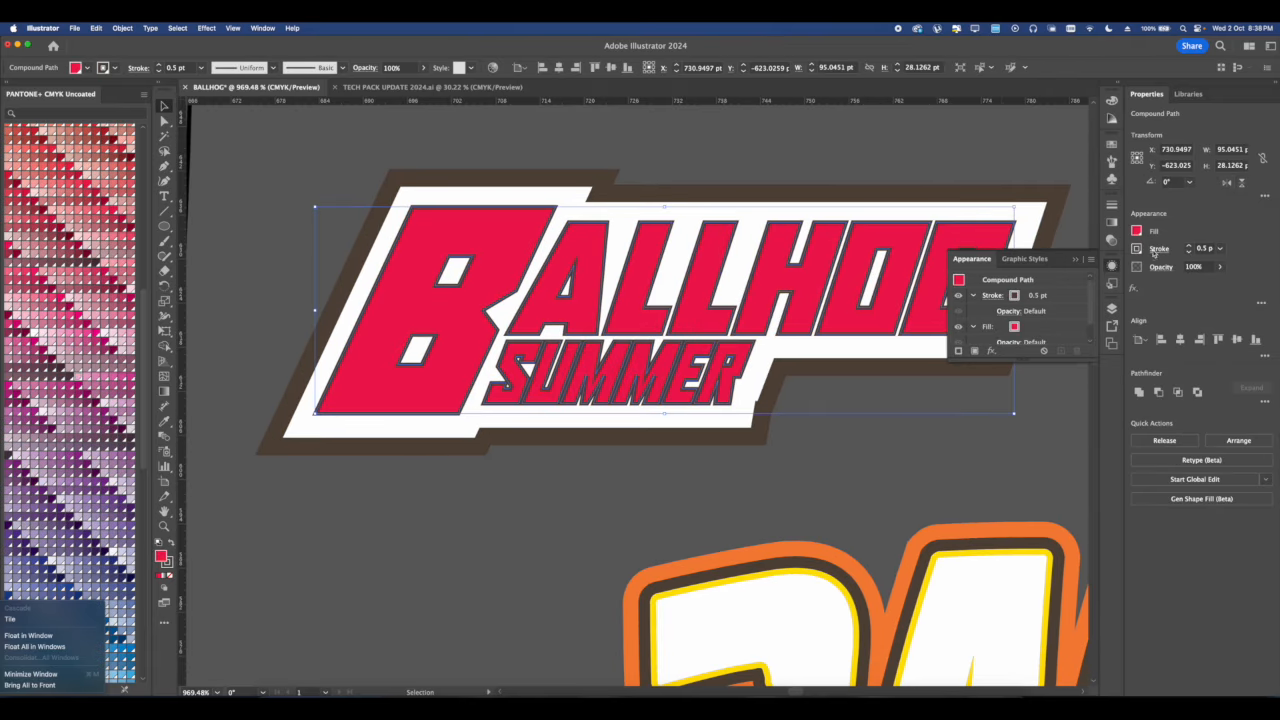
click(1157, 248)
click(1106, 316)
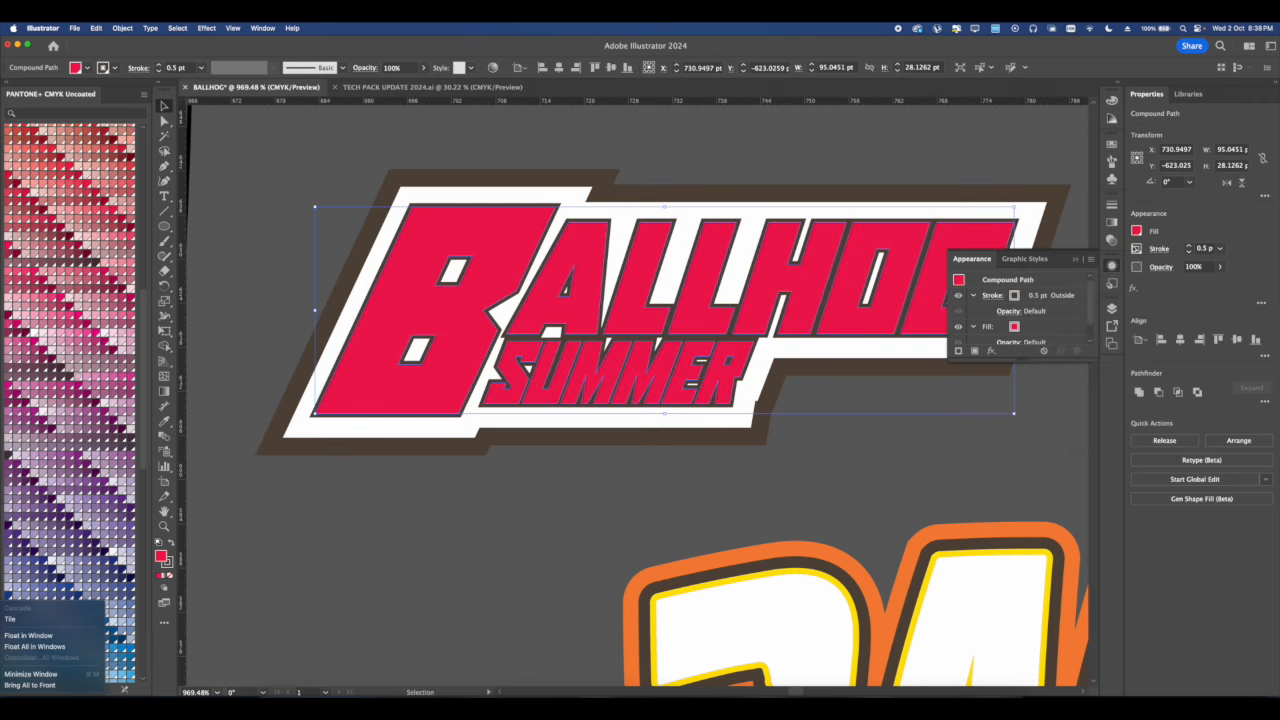
click(1137, 248)
click(1026, 294)
click(911, 183)
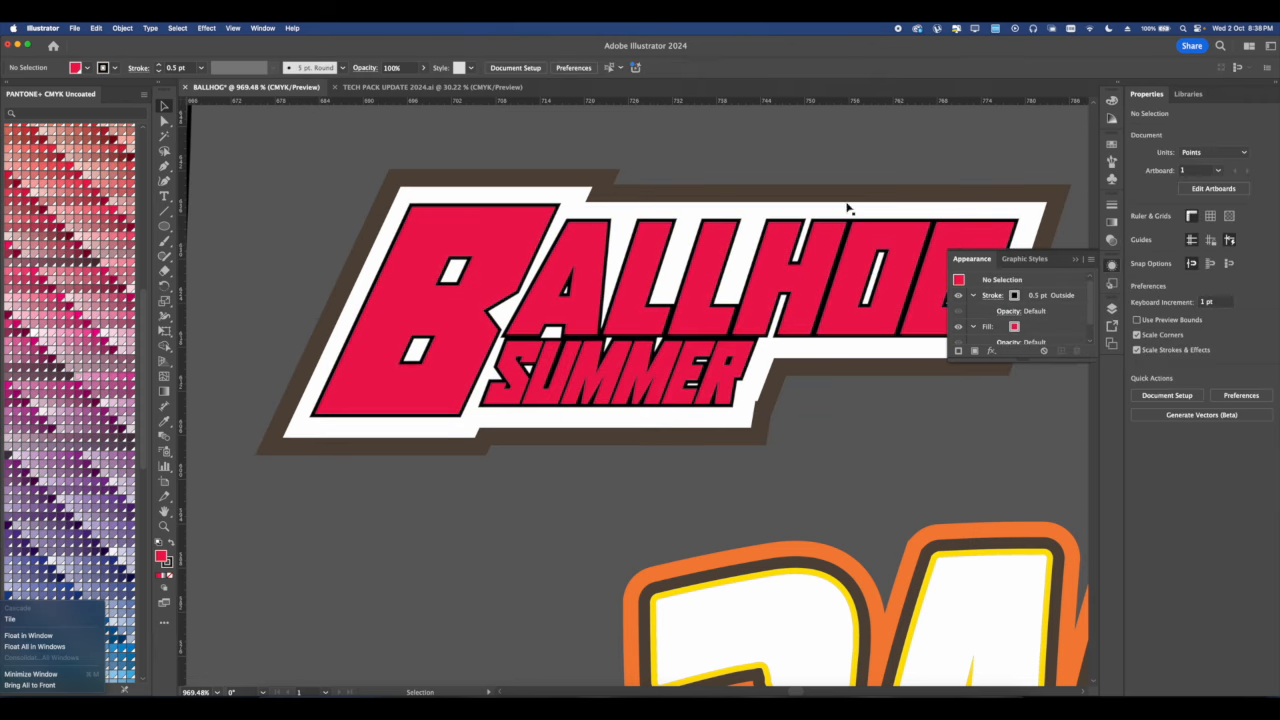
Thicken the black outline of the red BALLHOG SUMMER wordmark to 1 pt.
drag(678, 306, 666, 310)
click(666, 309)
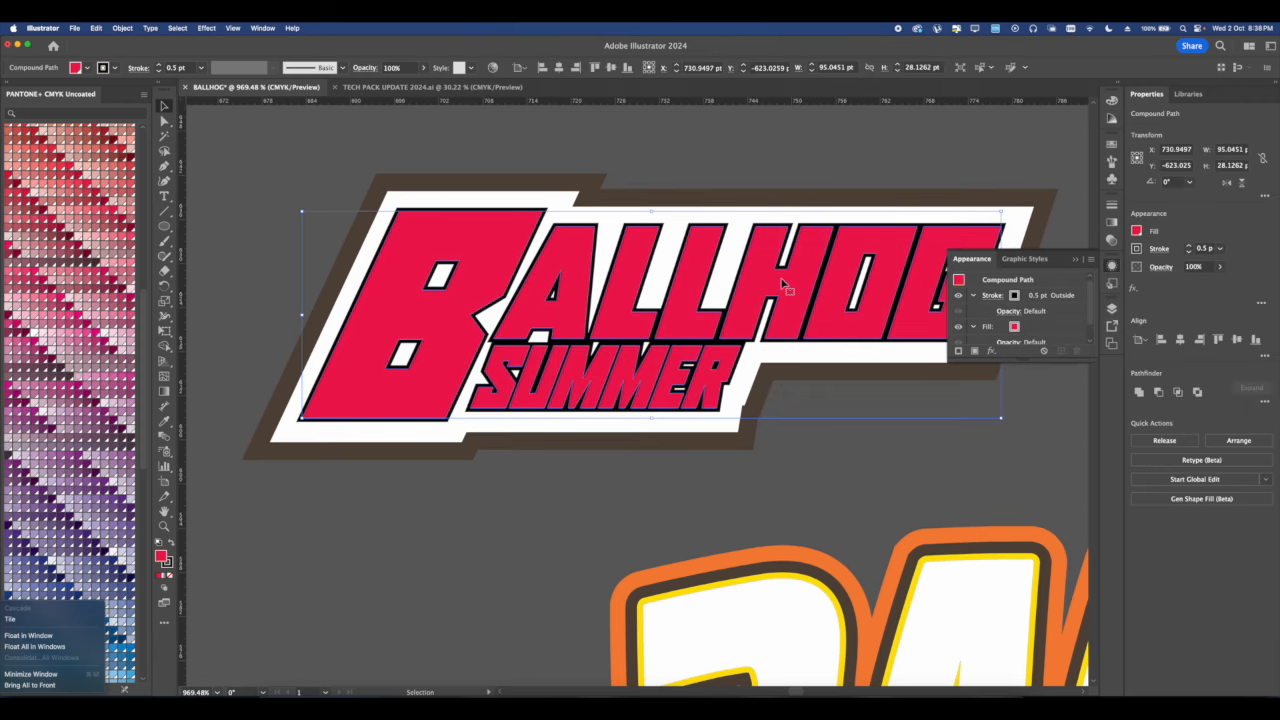
click(1188, 246)
click(1188, 246)
click(1187, 252)
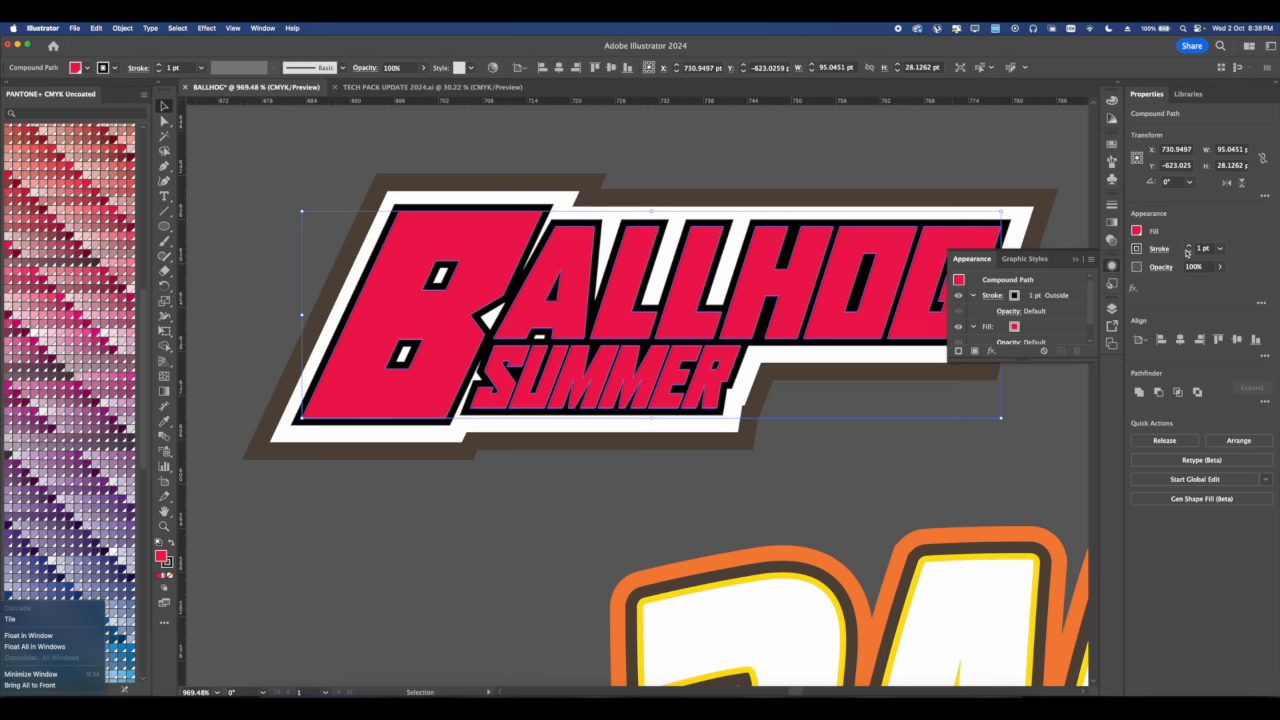
click(1188, 245)
click(1188, 252)
click(801, 451)
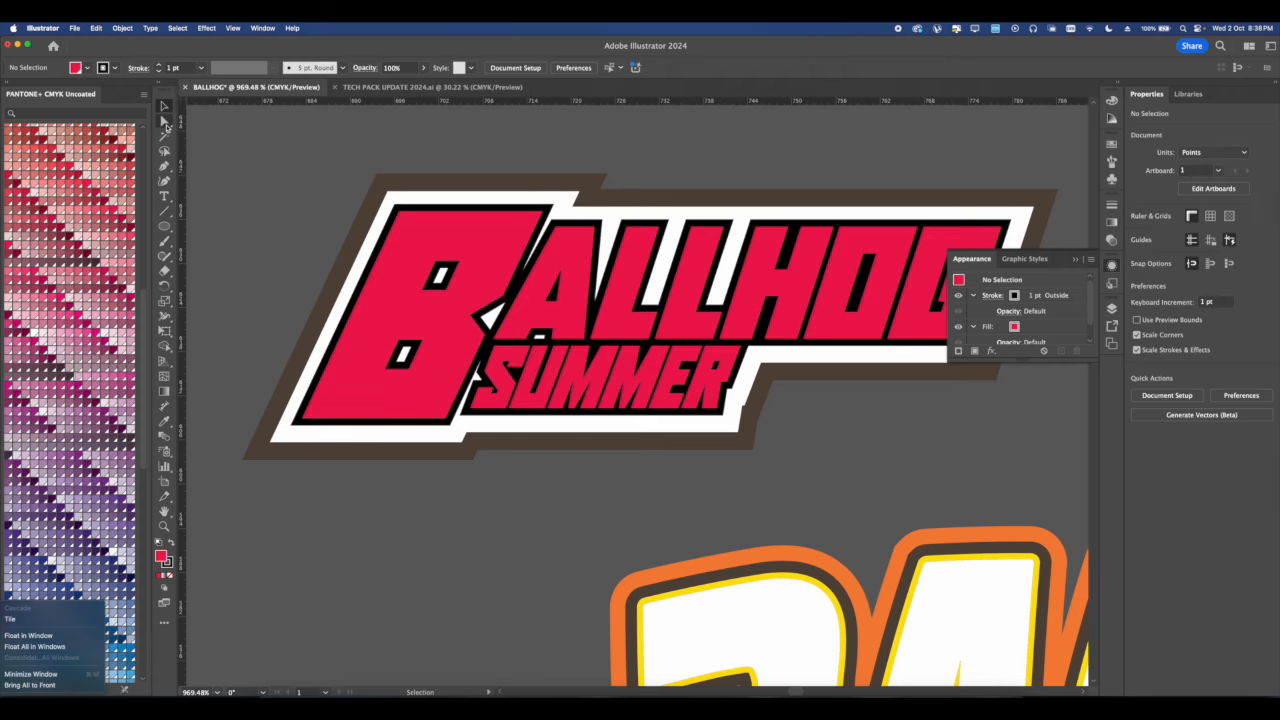
click(164, 120)
click(437, 369)
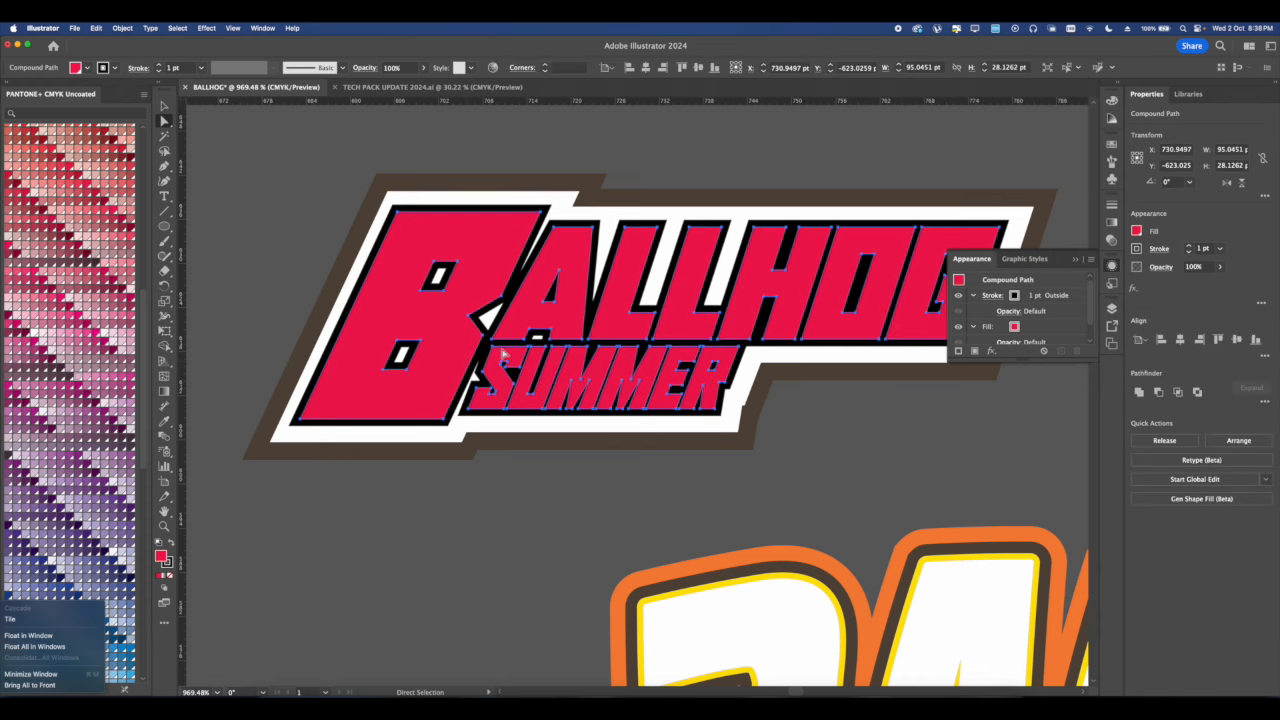
click(828, 442)
drag(566, 410, 480, 408)
scroll(654, 403, down, 6)
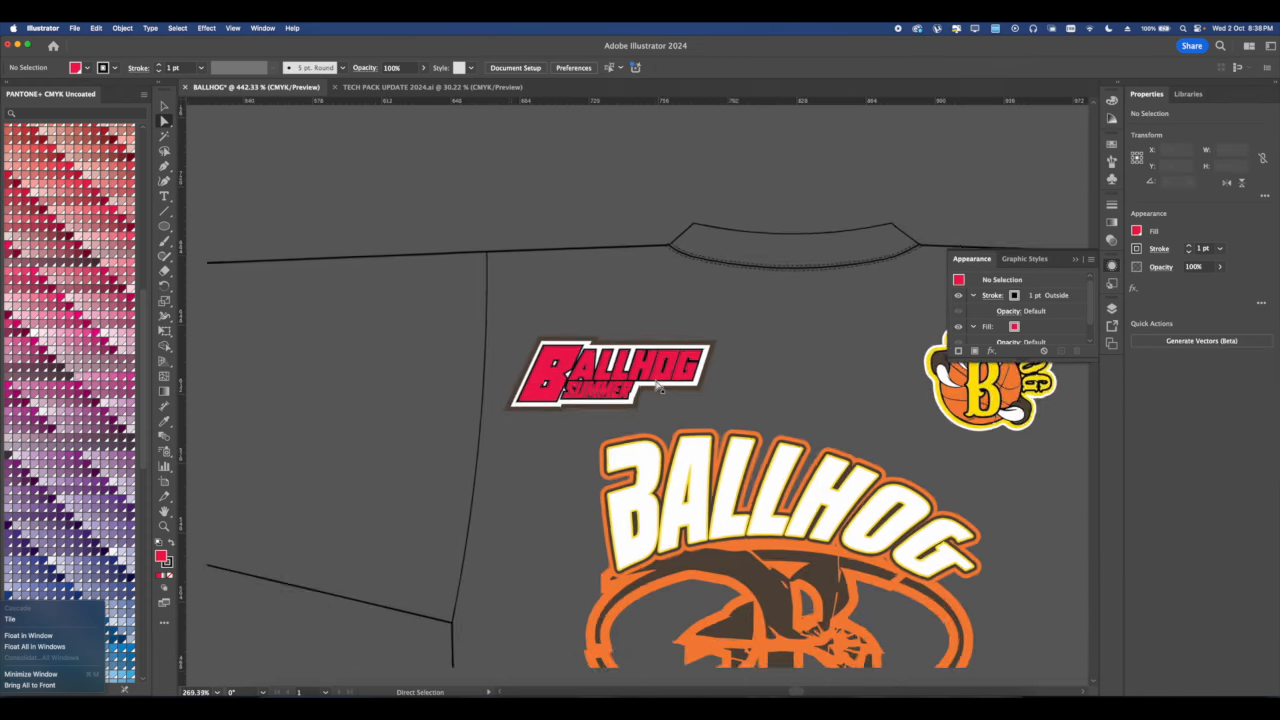
scroll(633, 388, up, 6)
Group the BALLHOG SUMMER wordmark with its backing and scale it proportionally to about 89 by 29 pt, keeping the left edge fixed.
key(v)
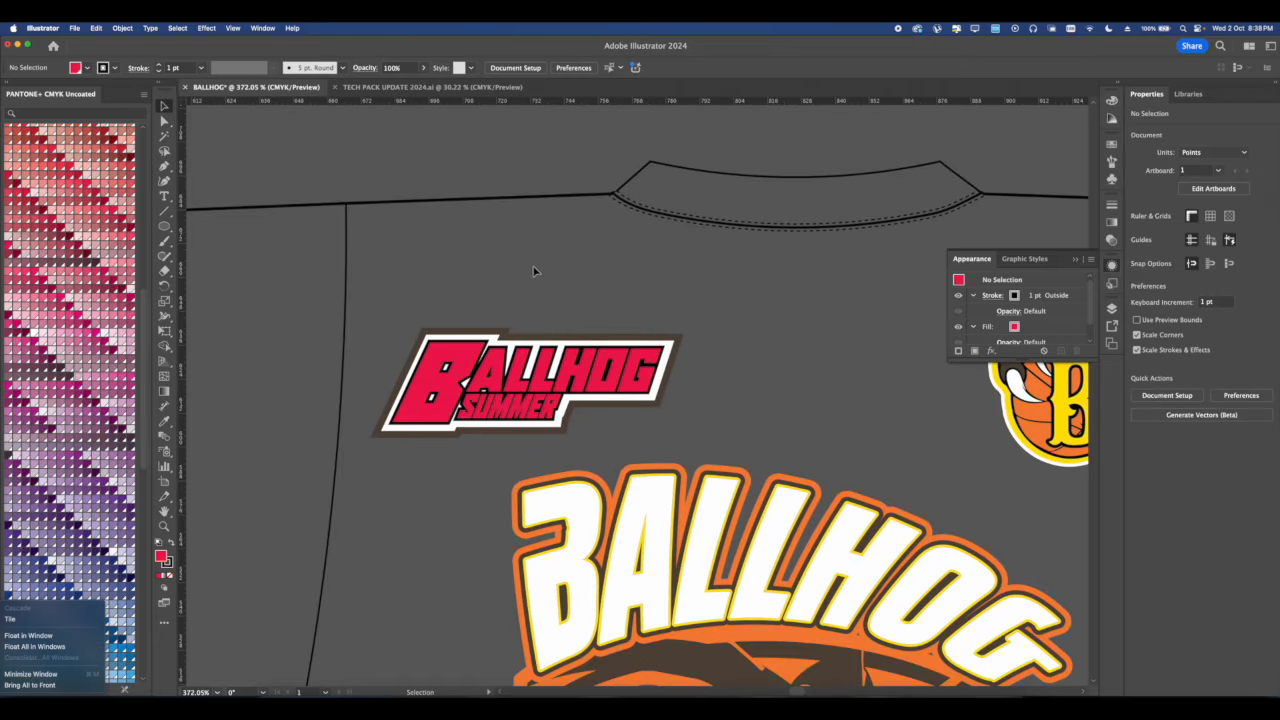
scroll(532, 268, down, 3)
drag(468, 286, 606, 358)
scroll(518, 331, up, 4)
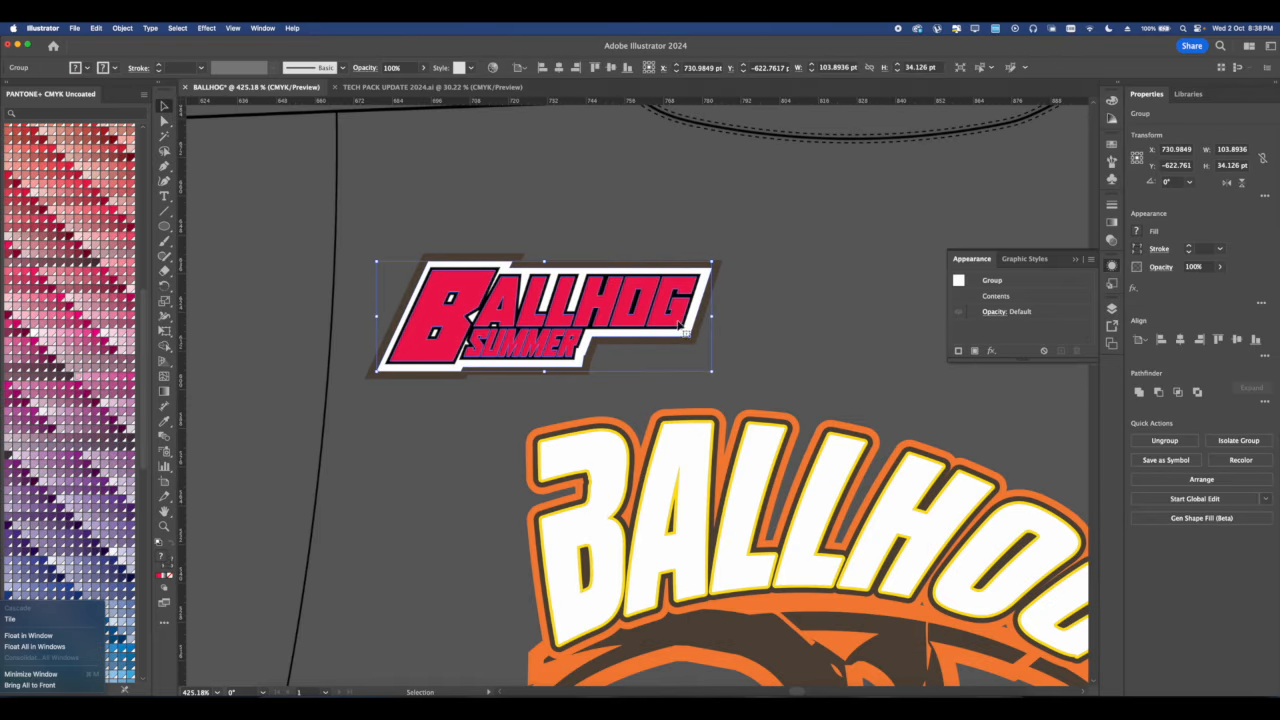
scroll(671, 315, down, 4)
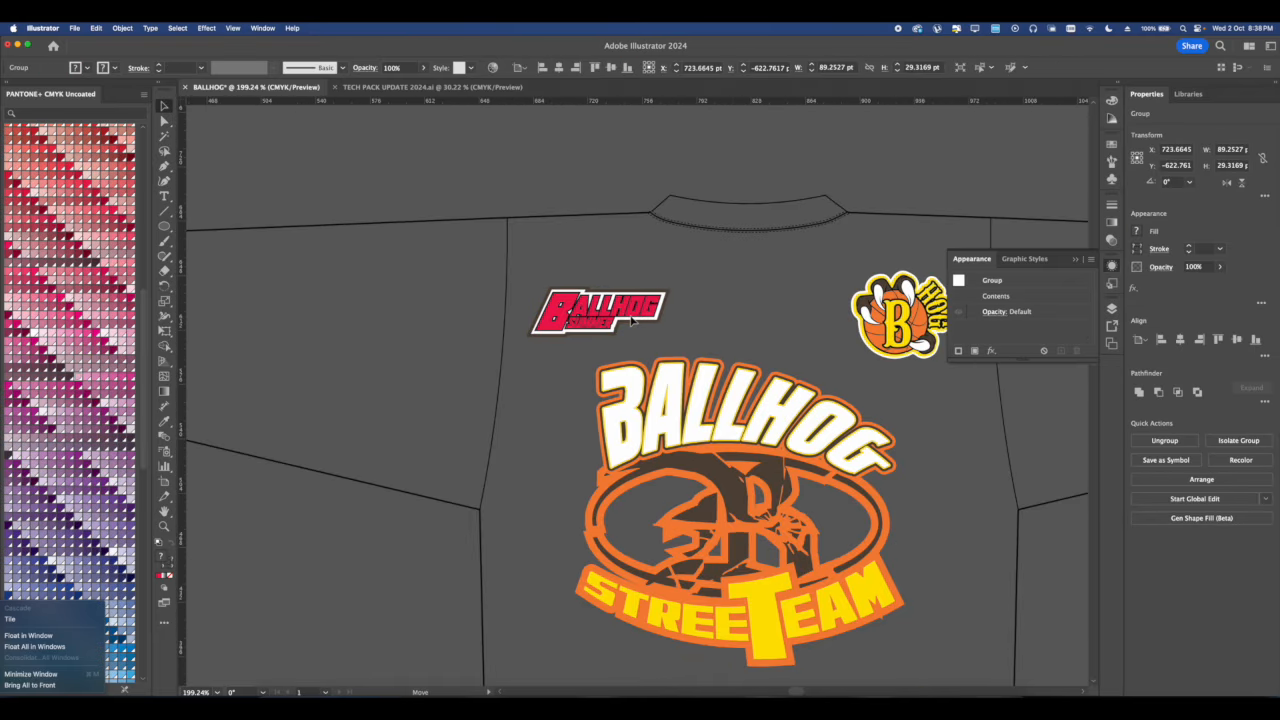
click(740, 300)
Examine the reference racing jersey photos and compare their graphic placement with the jersey mockups.
scroll(716, 294, down, 8)
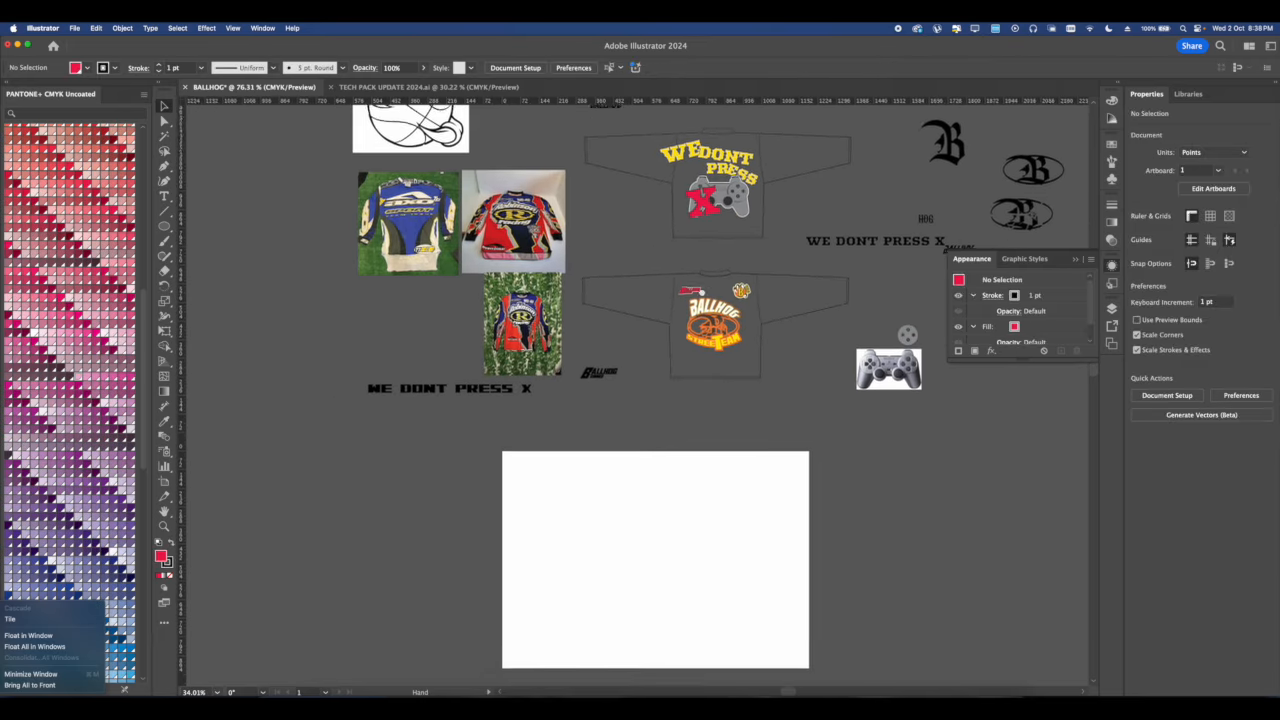
scroll(588, 314, up, 3)
drag(437, 252, 586, 318)
scroll(553, 320, up, 4)
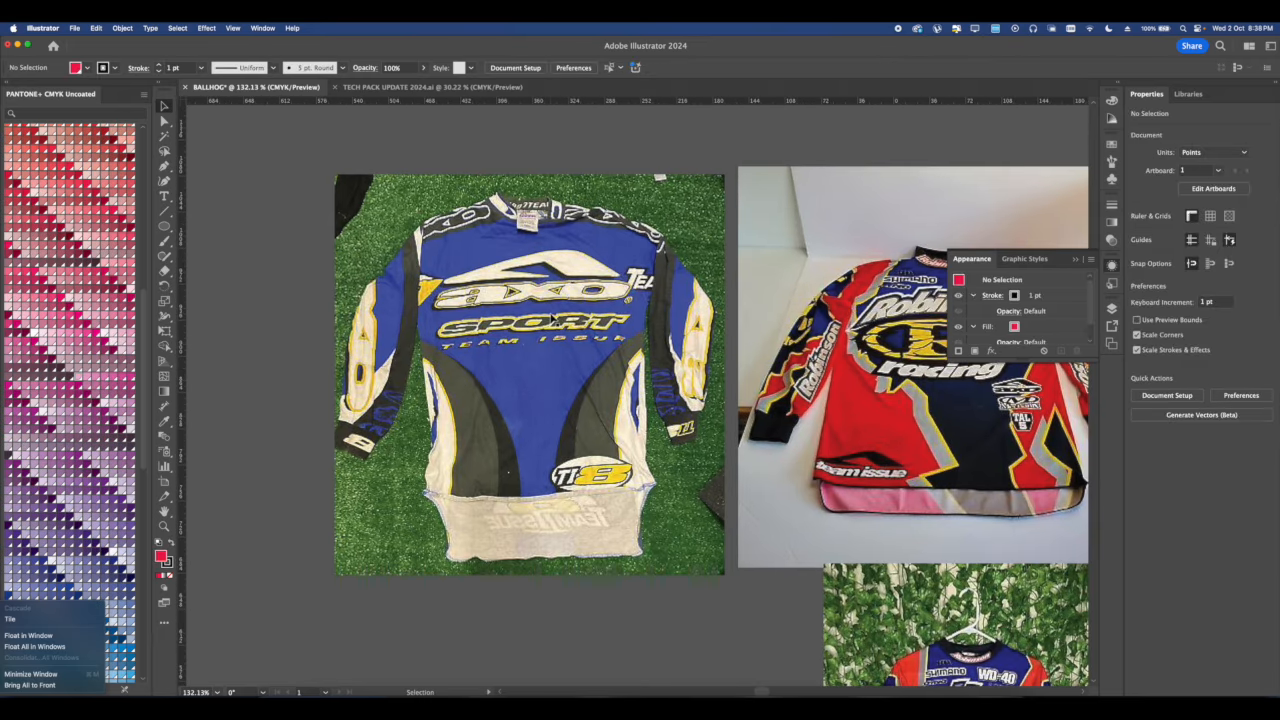
scroll(534, 300, down, 8)
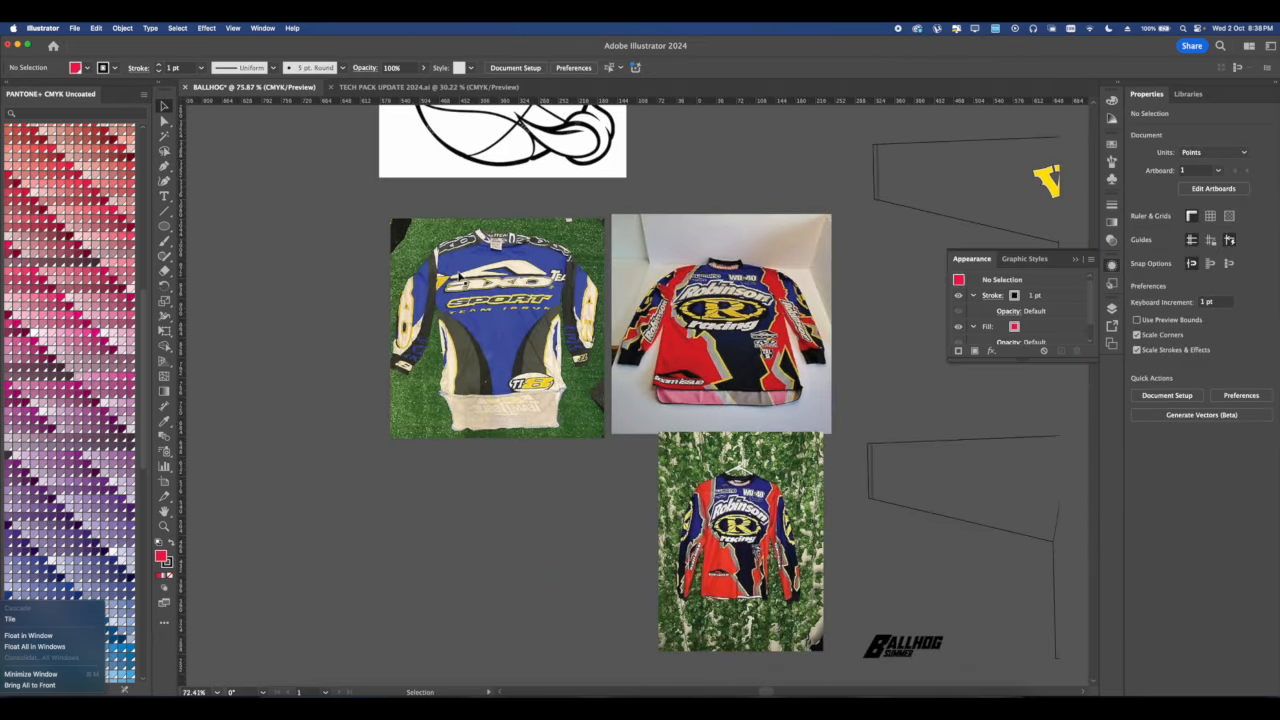
scroll(460, 278, down, 1)
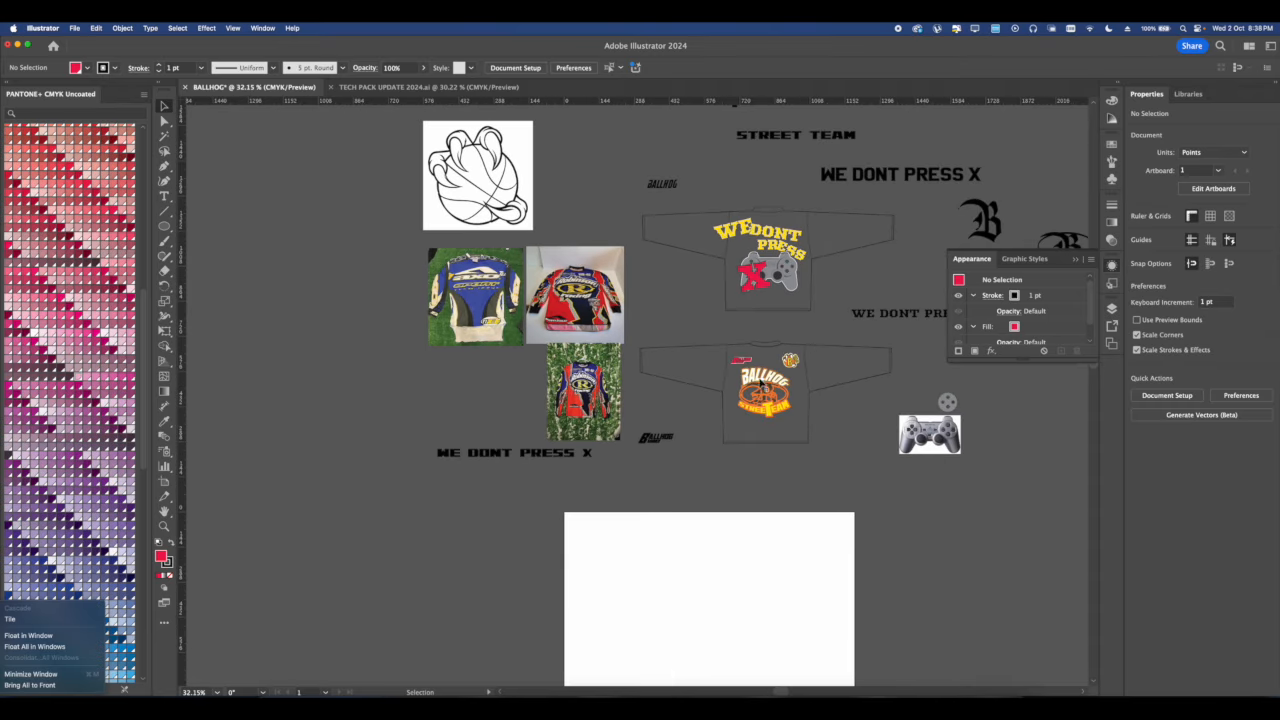
drag(736, 365, 676, 398)
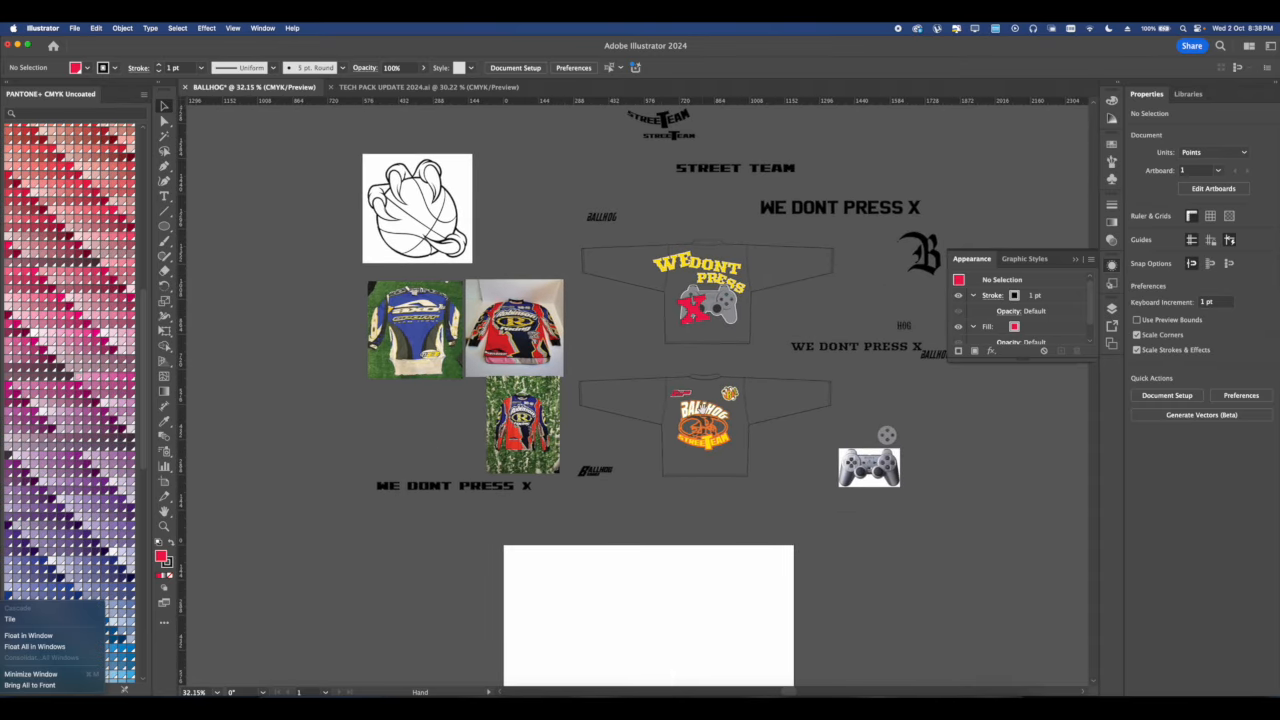
scroll(669, 424, up, 5)
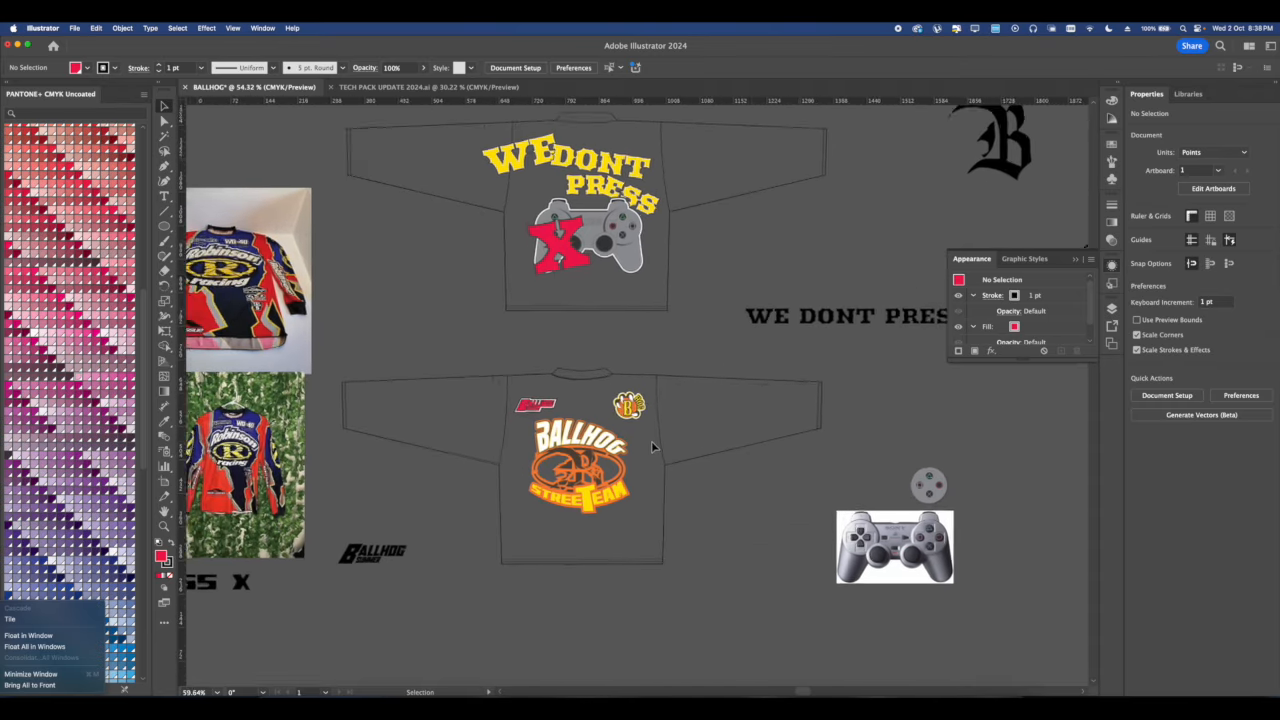
drag(576, 472, 542, 483)
Duplicate the Arbutus WE DONT PRESS X text below the lower jersey and replace the copy's wording with 88.
click(737, 358)
scroll(736, 357, down, 5)
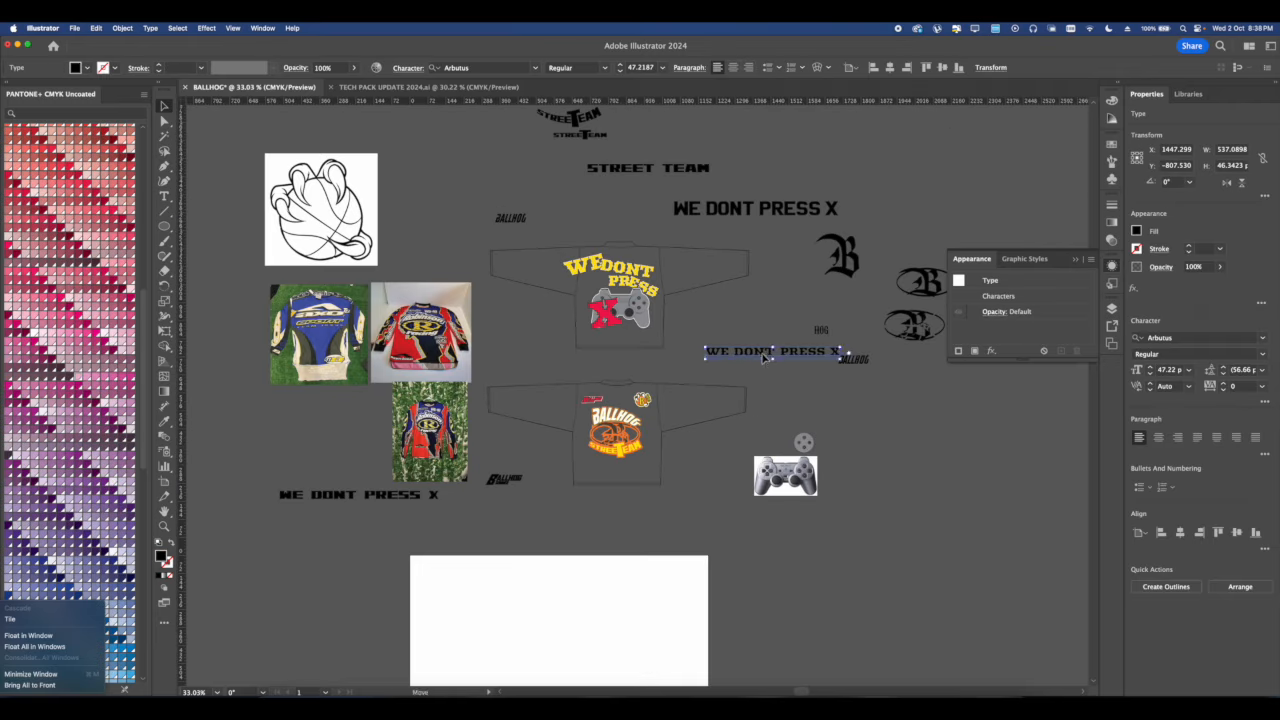
drag(748, 350, 597, 520)
scroll(596, 518, up, 5)
triple_click(585, 520)
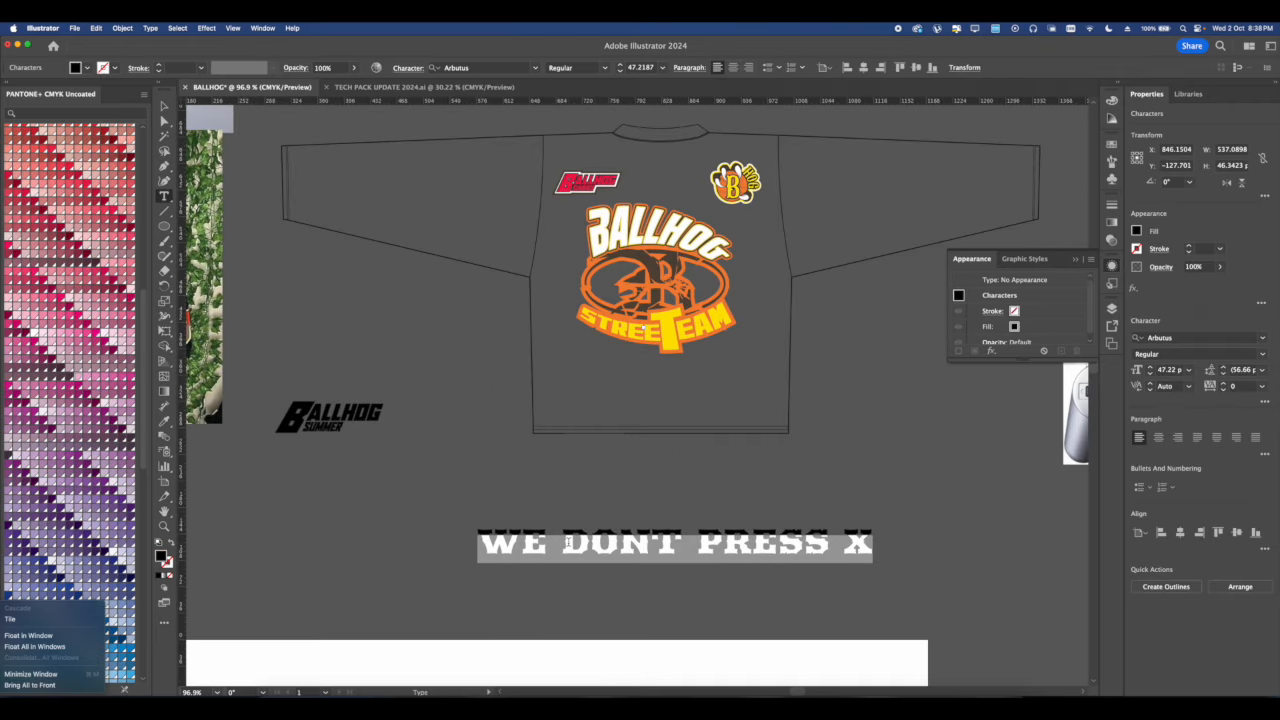
text(88)
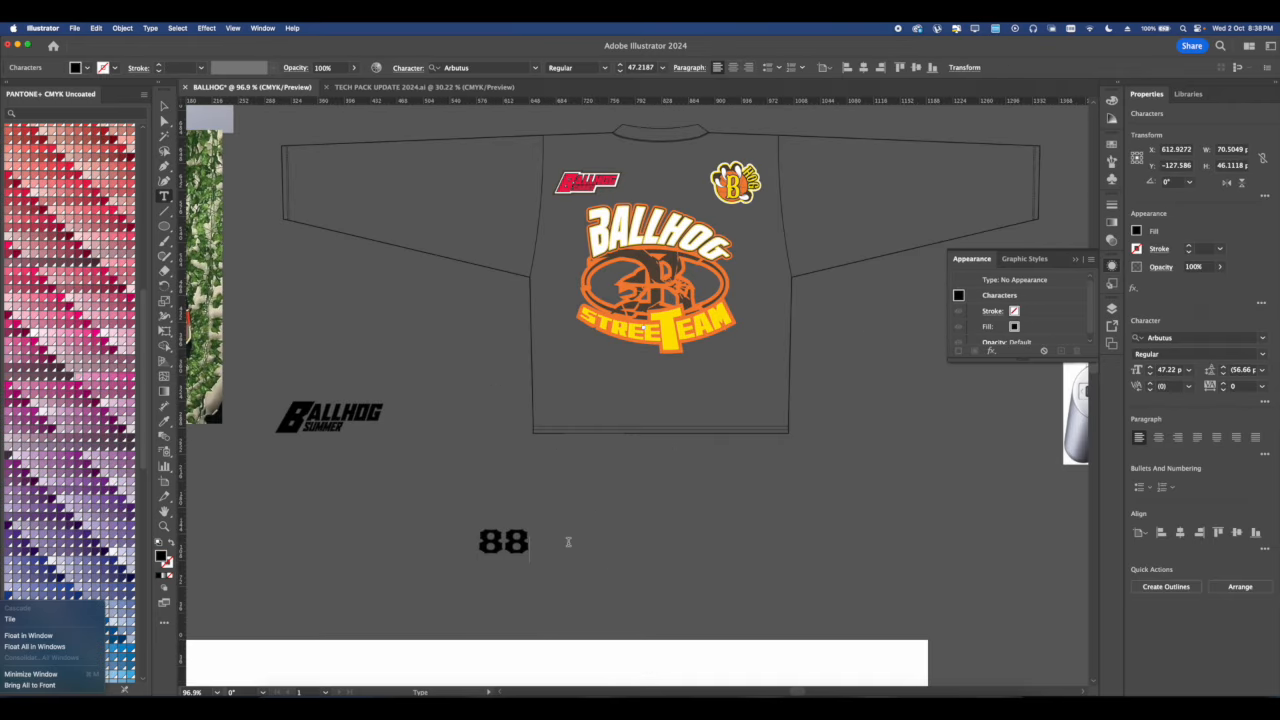
key(Escape)
scroll(584, 400, down, 3)
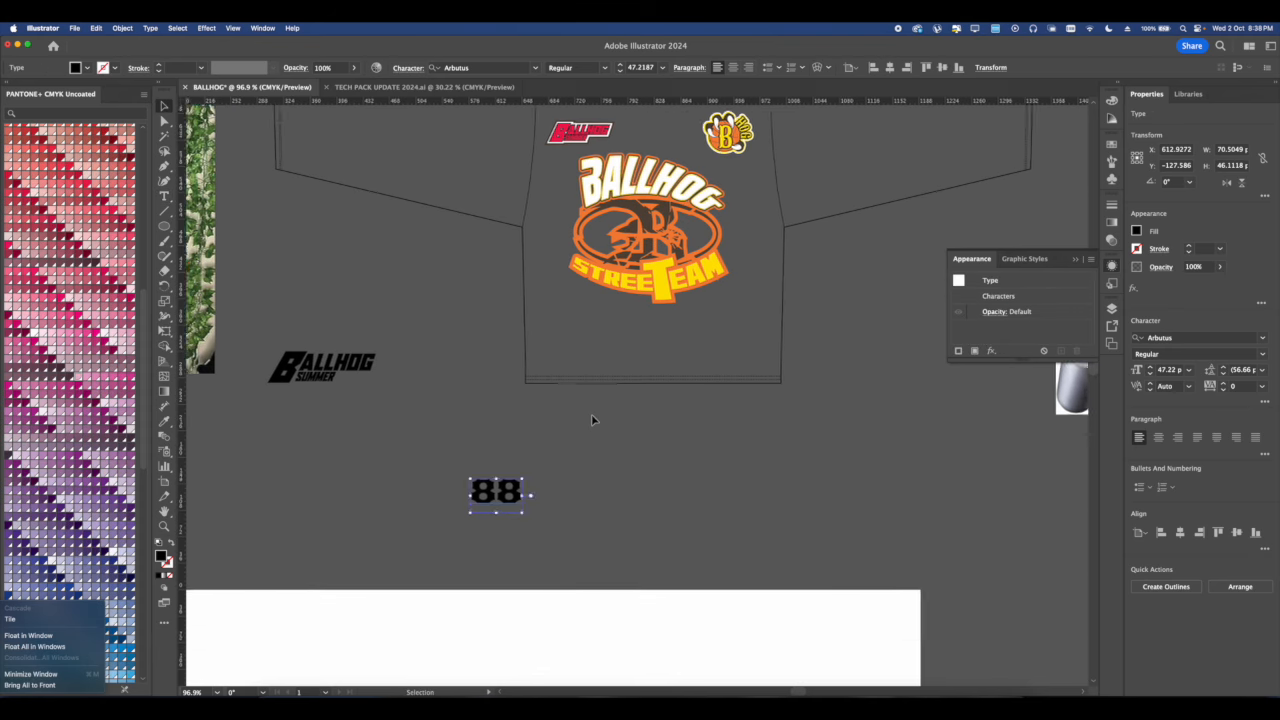
Move the number 88 away from the jersey and place a duplicate of it just under the lower jersey's hem.
drag(533, 472, 735, 472)
scroll(740, 470, up, 3)
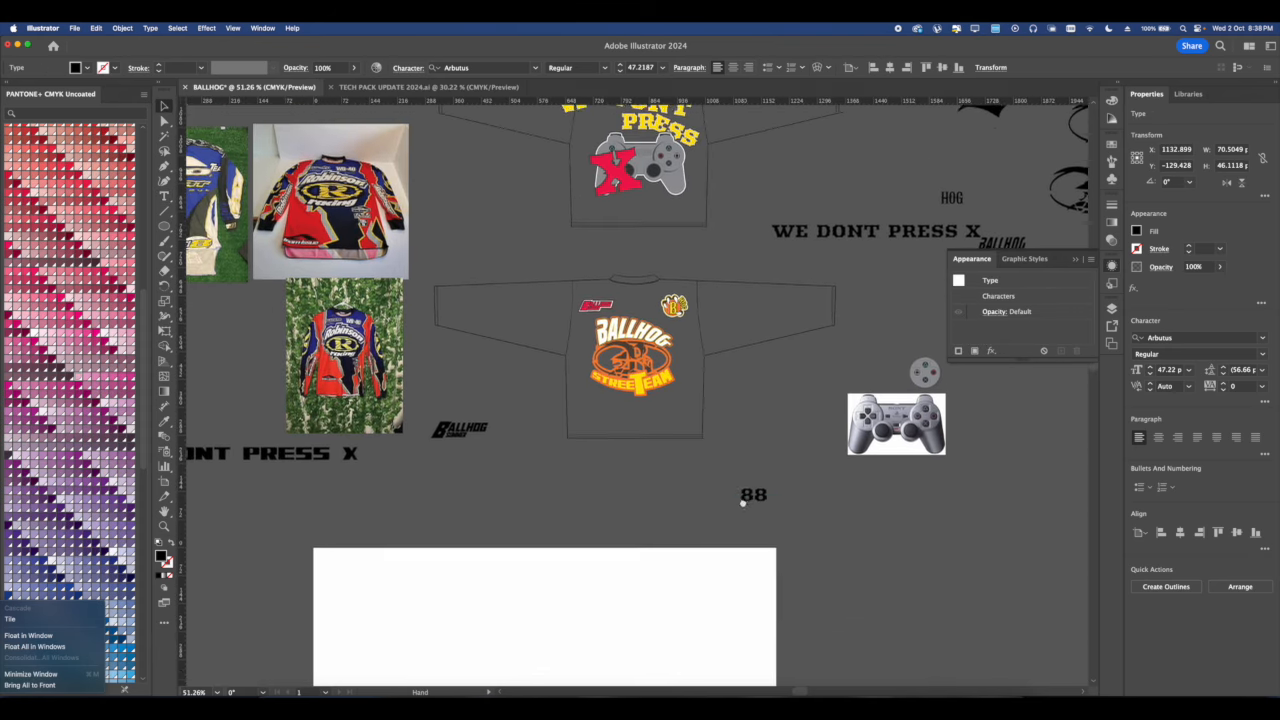
drag(770, 517, 660, 482)
scroll(660, 482, up, 3)
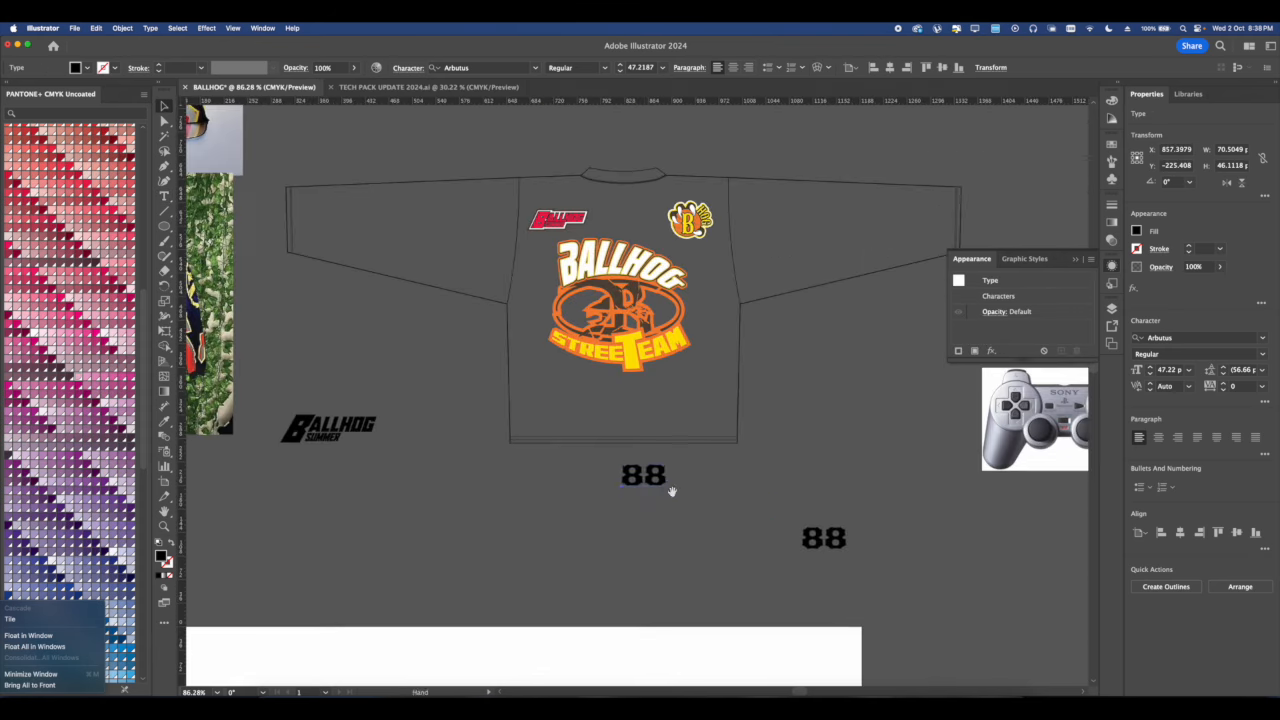
click(660, 490)
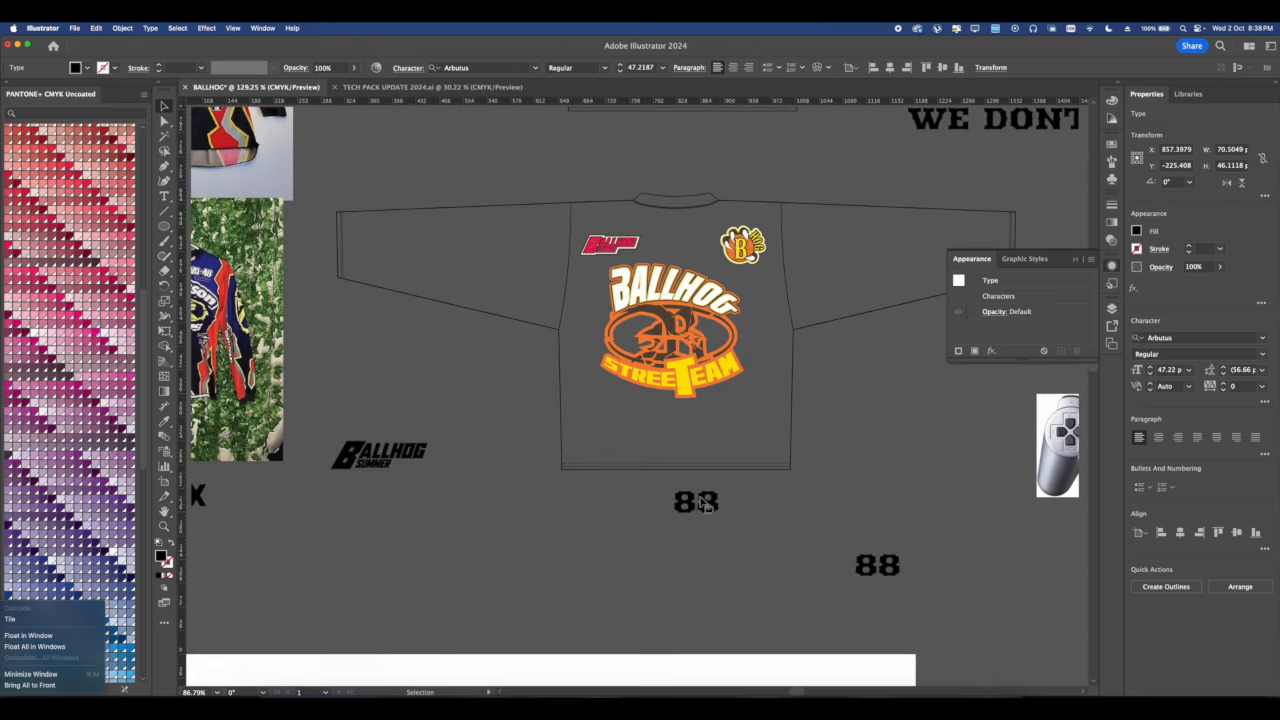
Enlarge the 88 under the jersey hem to a type size of about 152 pt.
scroll(695, 520, down, 2)
drag(695, 522, 703, 584)
scroll(709, 563, up, 3)
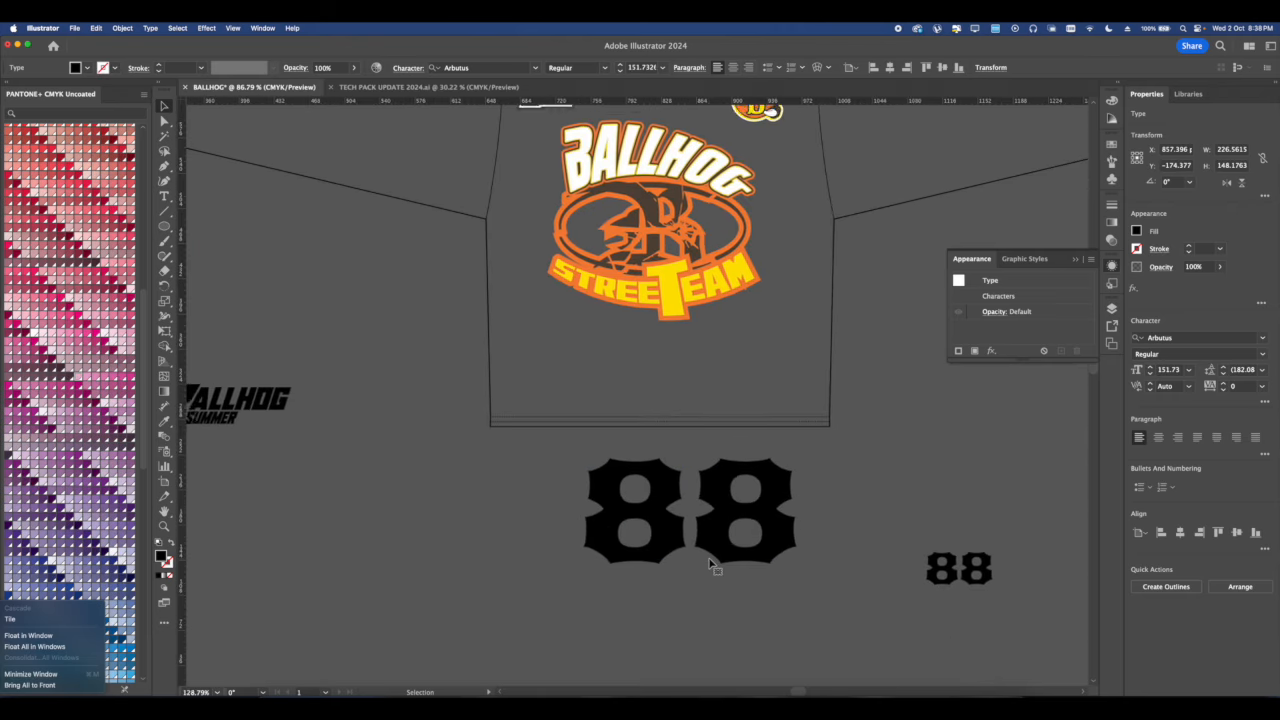
Replace the large 88 under the jersey hem with the number 01.
double_click(766, 522)
drag(766, 522, 537, 491)
text(01)
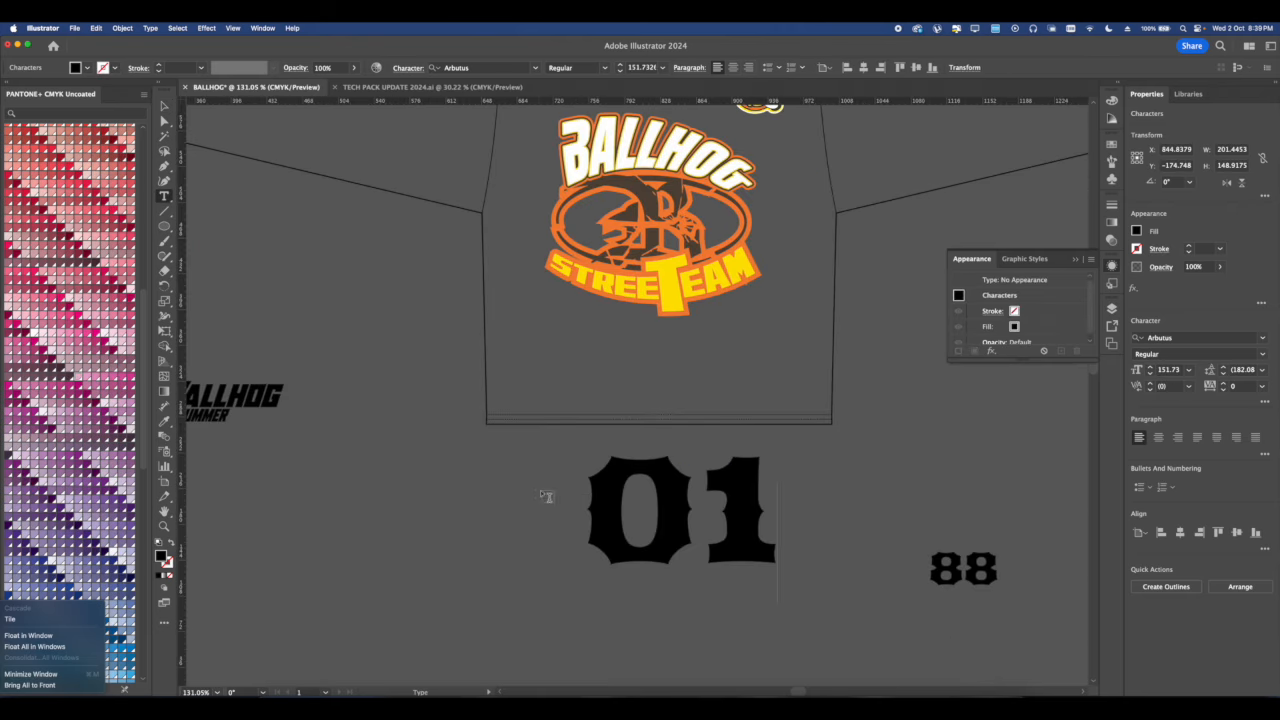
click(164, 105)
Expand the object and fill of the 01 text below the lower jersey into vector shapes.
scroll(690, 505, down, 2)
scroll(690, 505, up, 2)
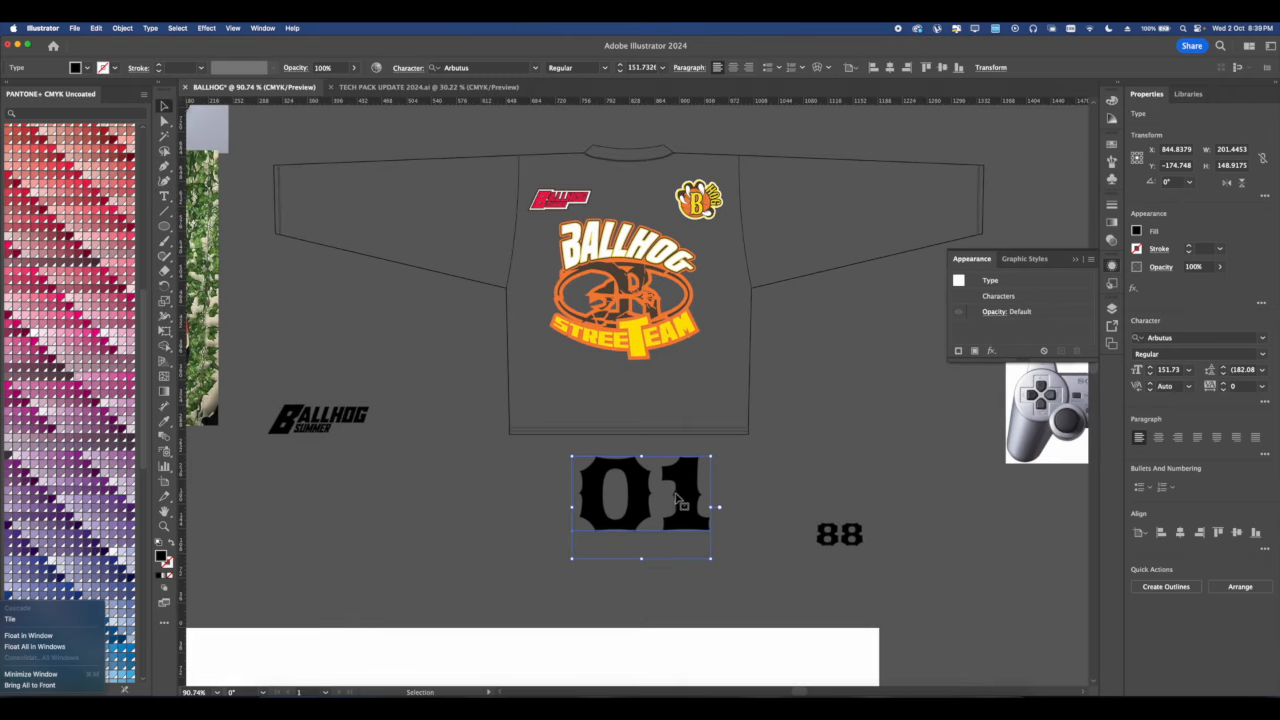
scroll(670, 500, up, 1)
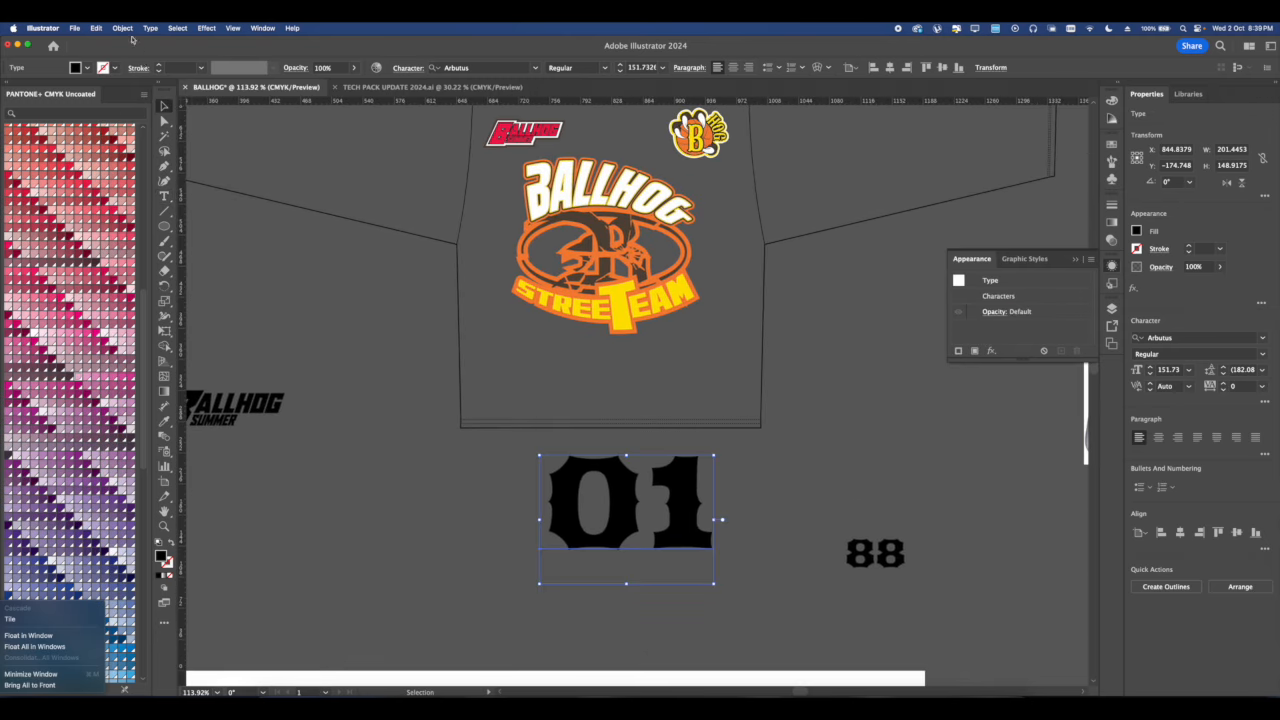
click(124, 28)
click(145, 164)
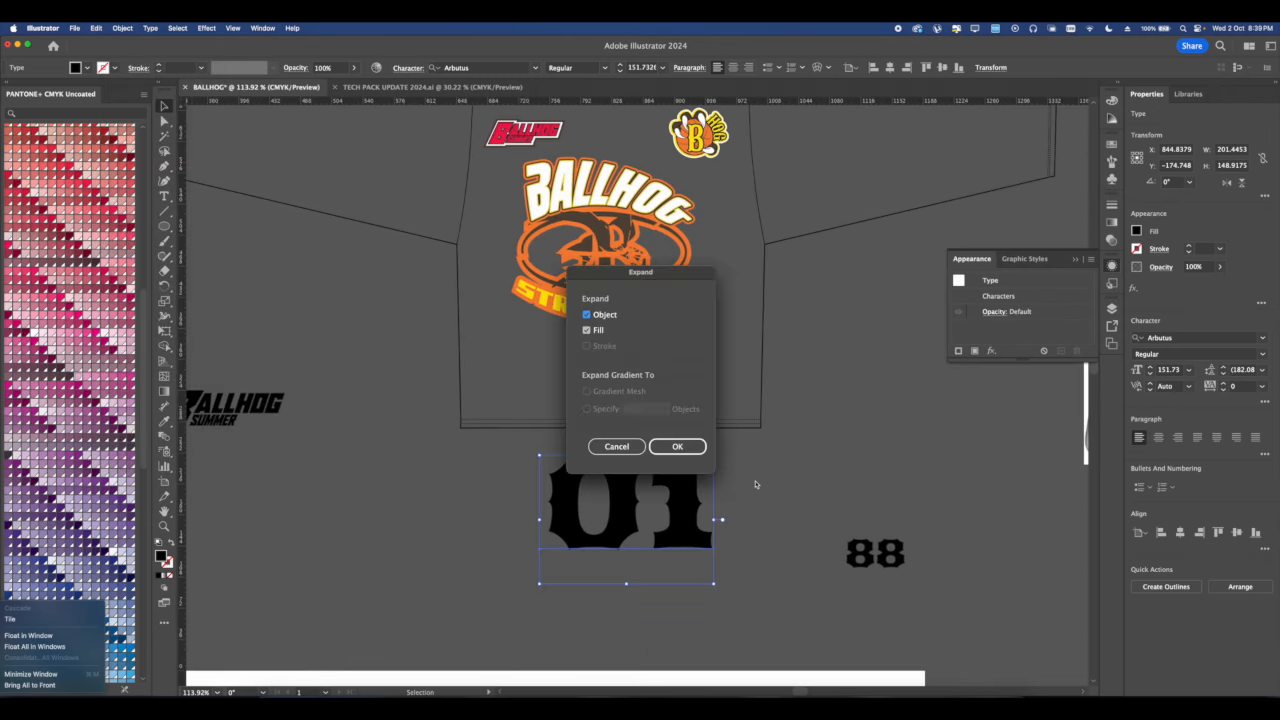
click(681, 451)
scroll(700, 480, up, 3)
click(124, 28)
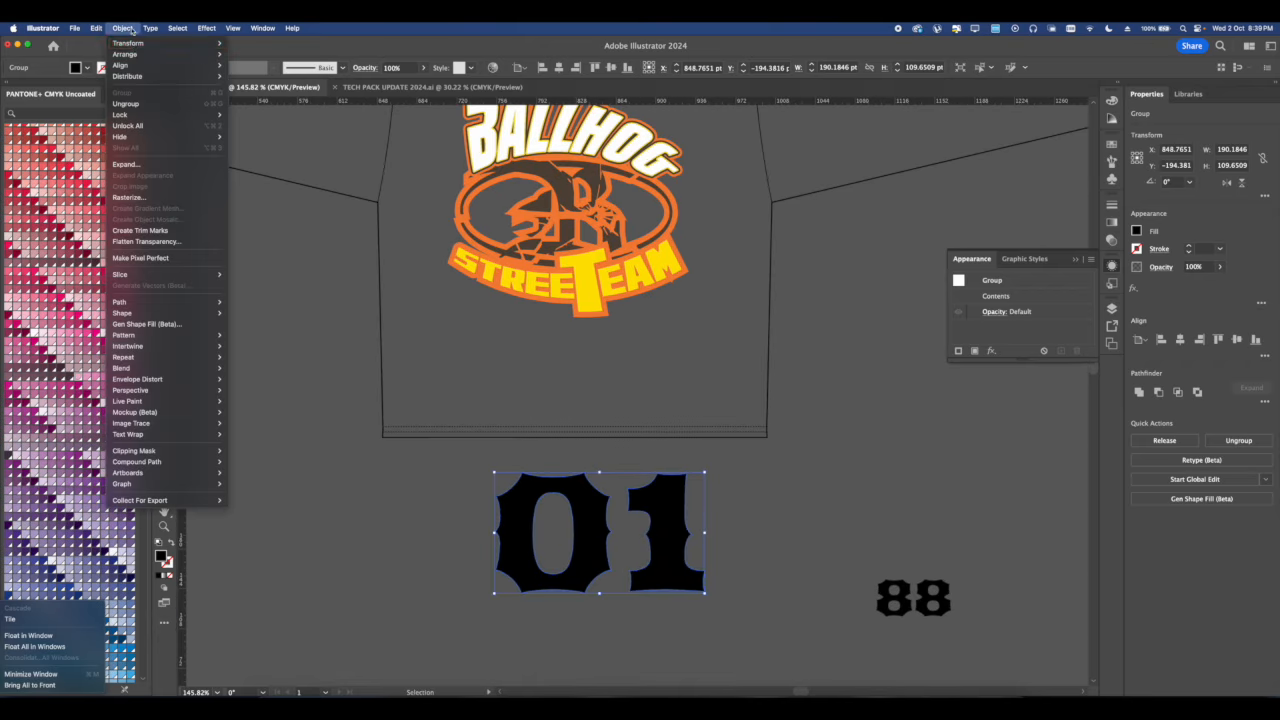
mouse_move(128, 43)
click(268, 104)
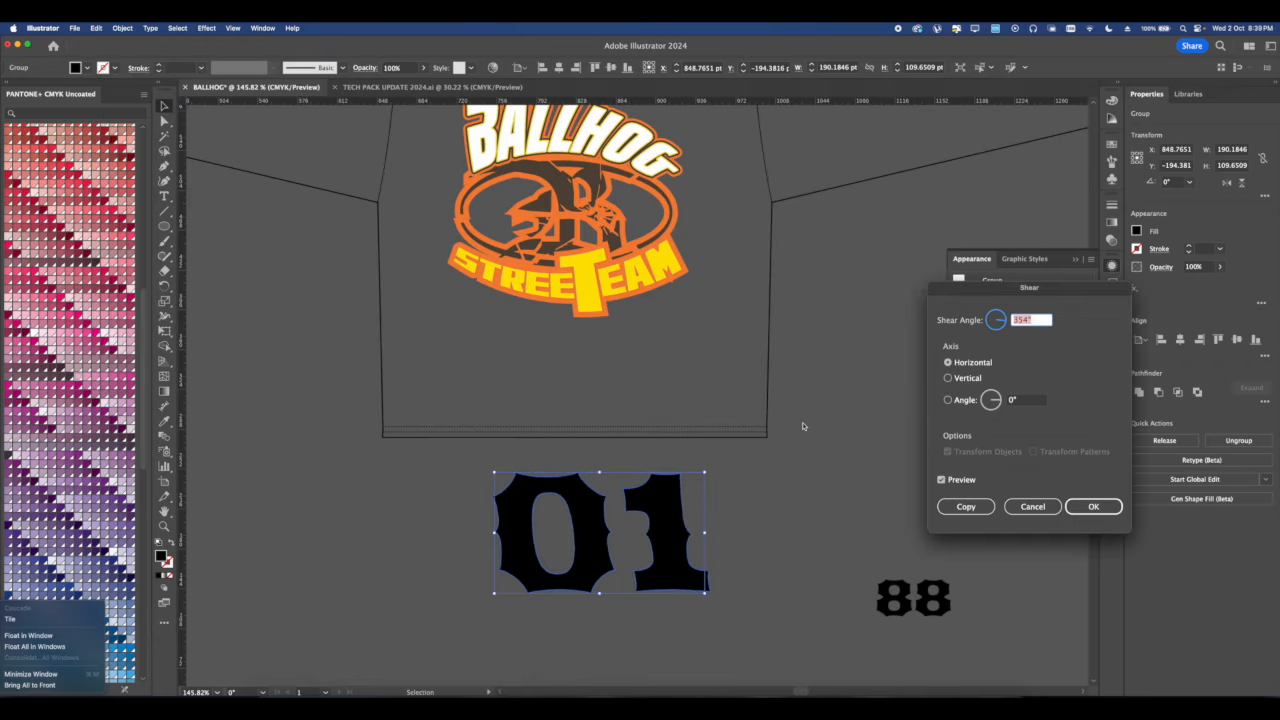
drag(997, 321, 1001, 322)
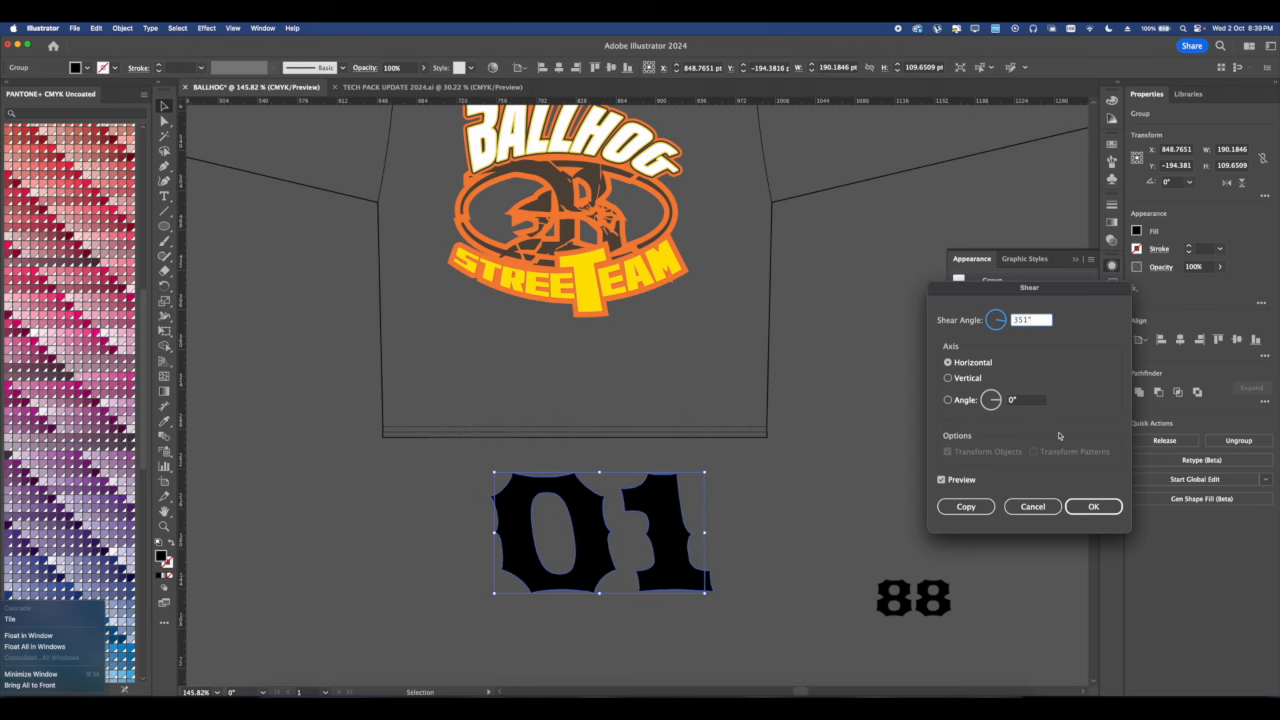
click(1032, 506)
click(751, 554)
Shrink the 01 graphic to roughly half its size and place it just above the hem in the lower jersey's bottom-right corner.
scroll(685, 515, down, 3)
drag(673, 524, 705, 449)
scroll(707, 400, up, 2)
click(766, 443)
scroll(668, 445, up, 1)
click(665, 440)
click(749, 426)
Place a copy of the Arbutus WE DONT PRESS X text below the lower jersey and replace its wording with I IN TEAM.
scroll(599, 426, down, 8)
click(793, 244)
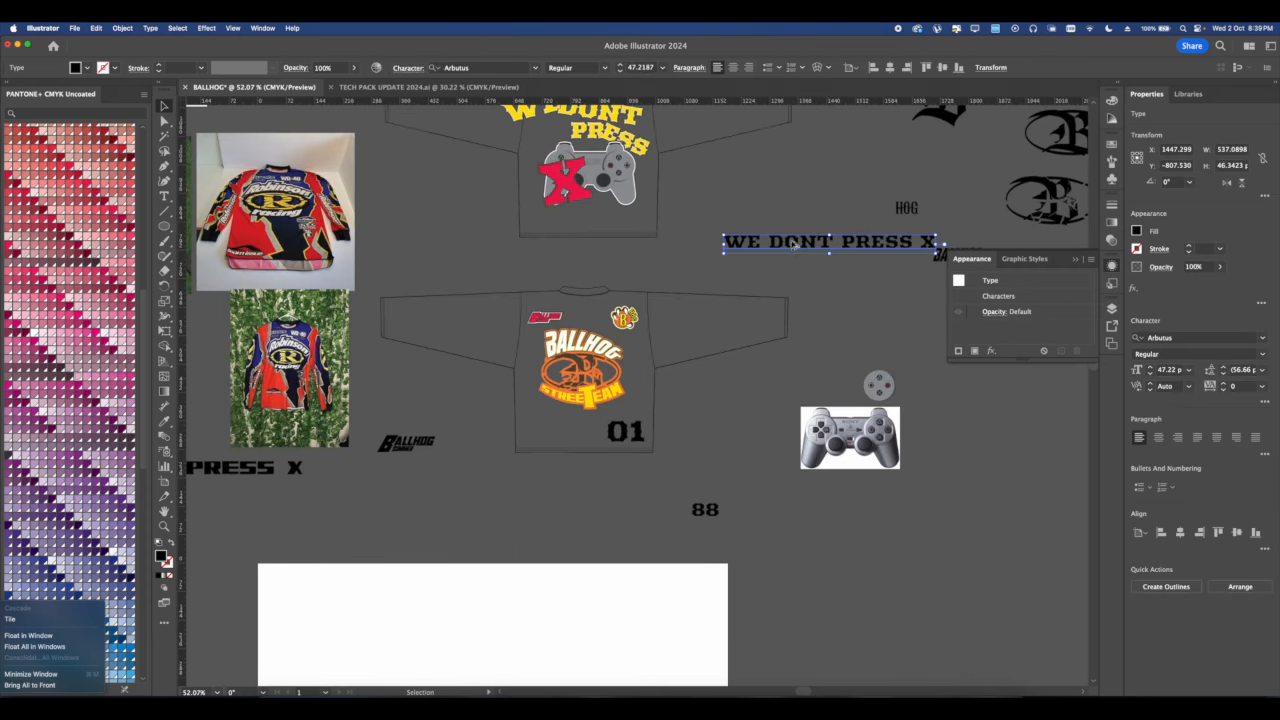
drag(793, 244, 645, 486)
scroll(650, 486, up, 8)
triple_click(548, 490)
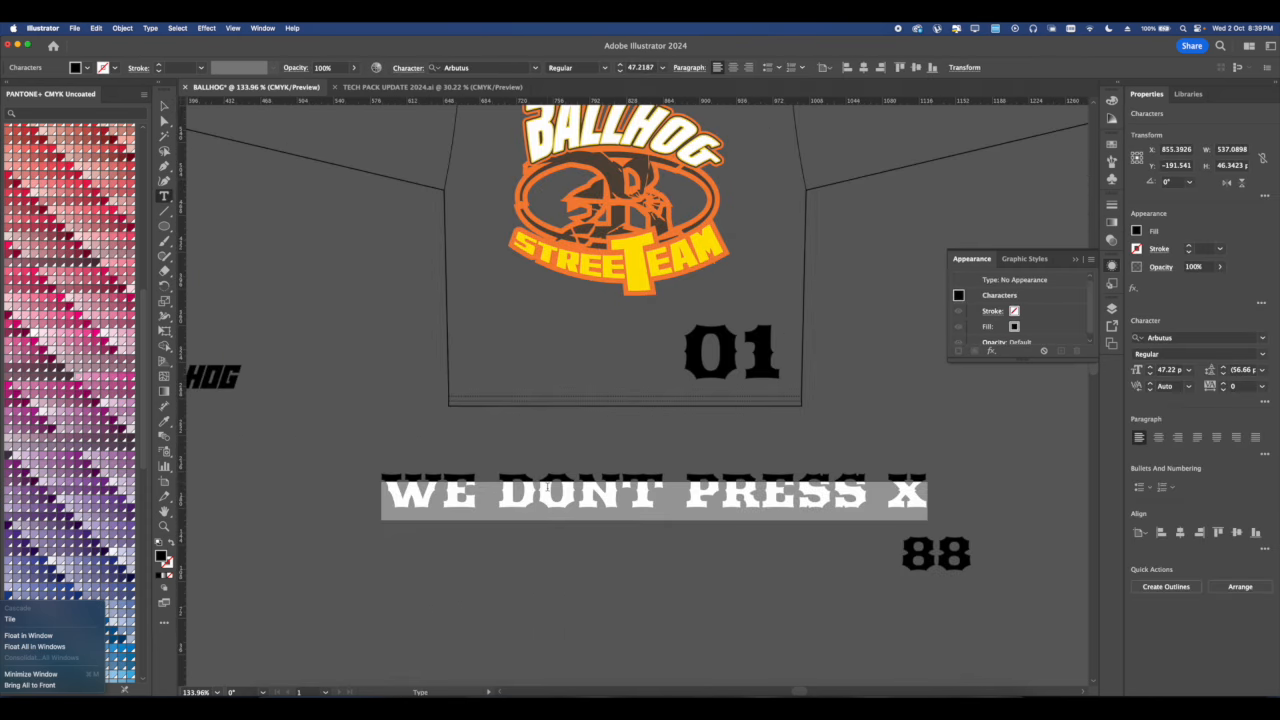
text(I IN TEAM)
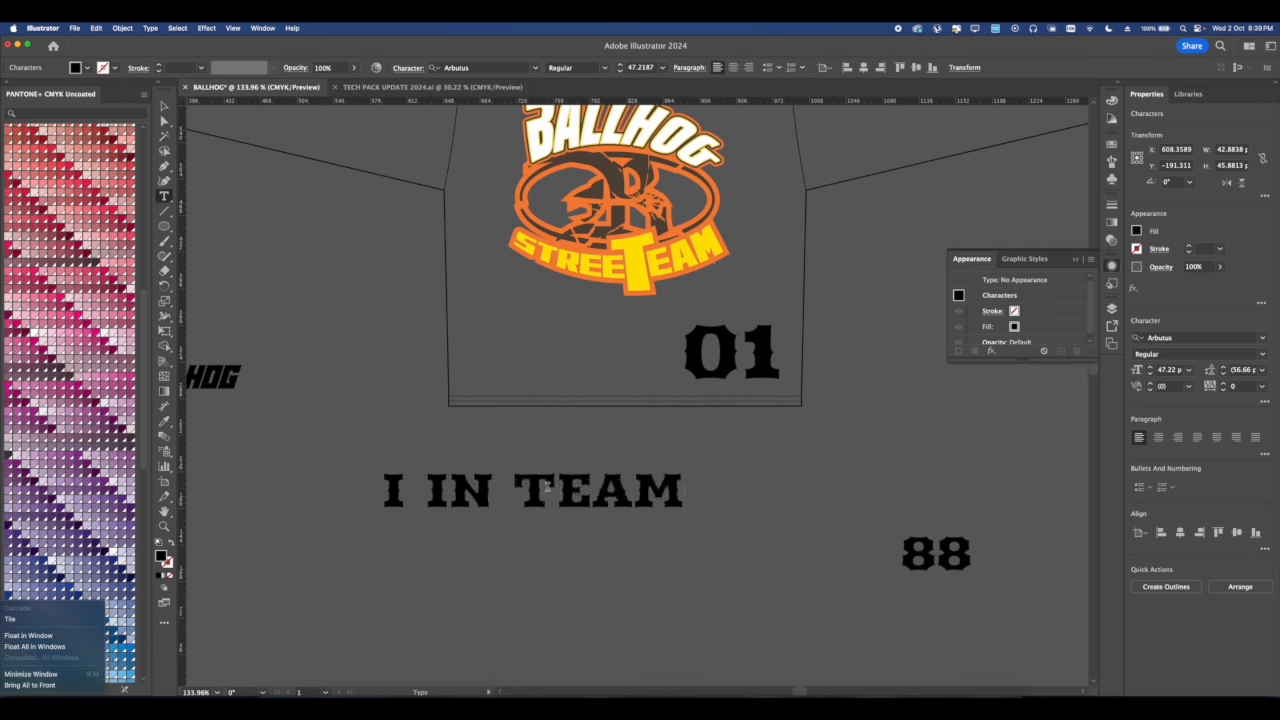
Finish editing the I IN TEAM text and set its font to Achtung! Polizei.
key(Escape)
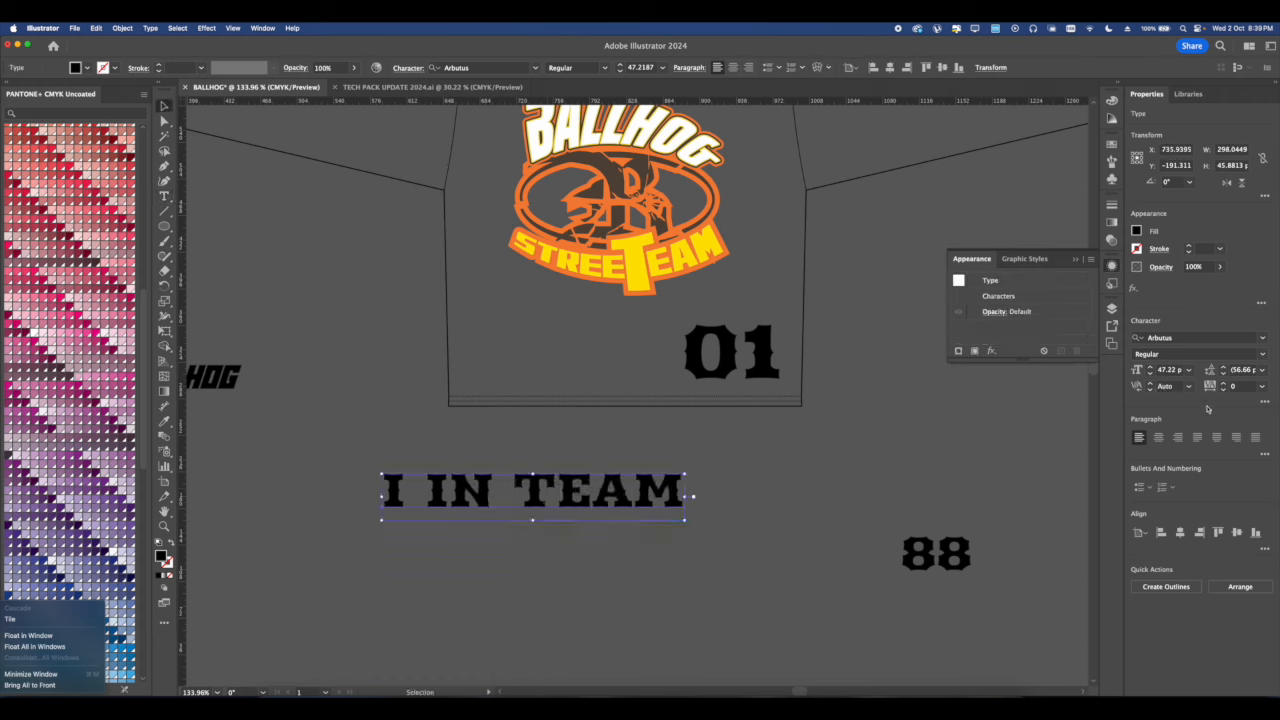
click(1262, 338)
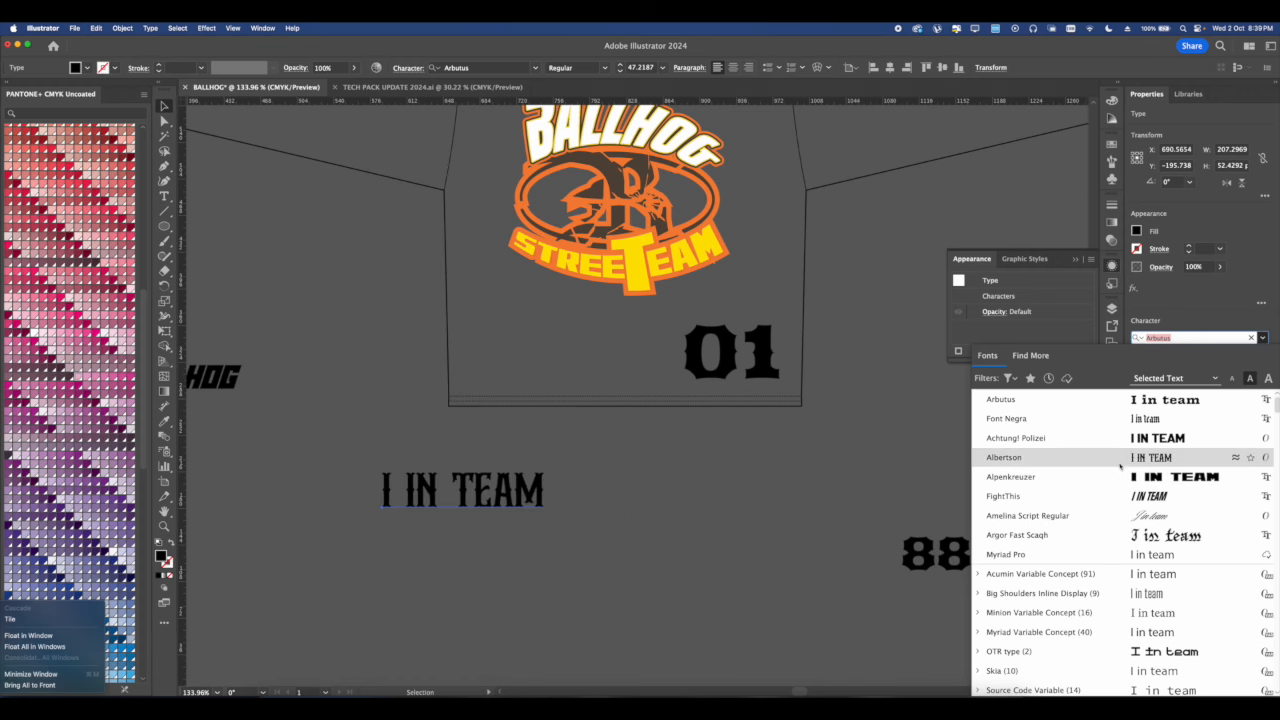
scroll(1120, 463, down, 15)
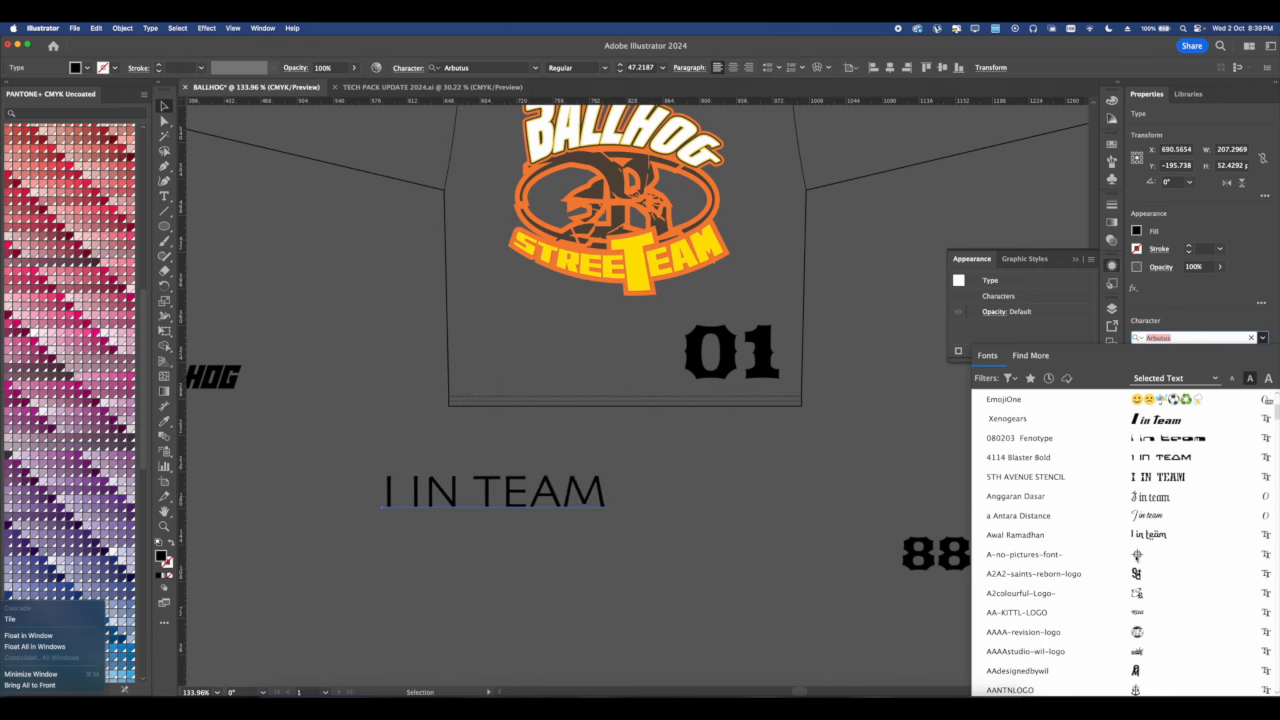
scroll(1140, 496, down, 4)
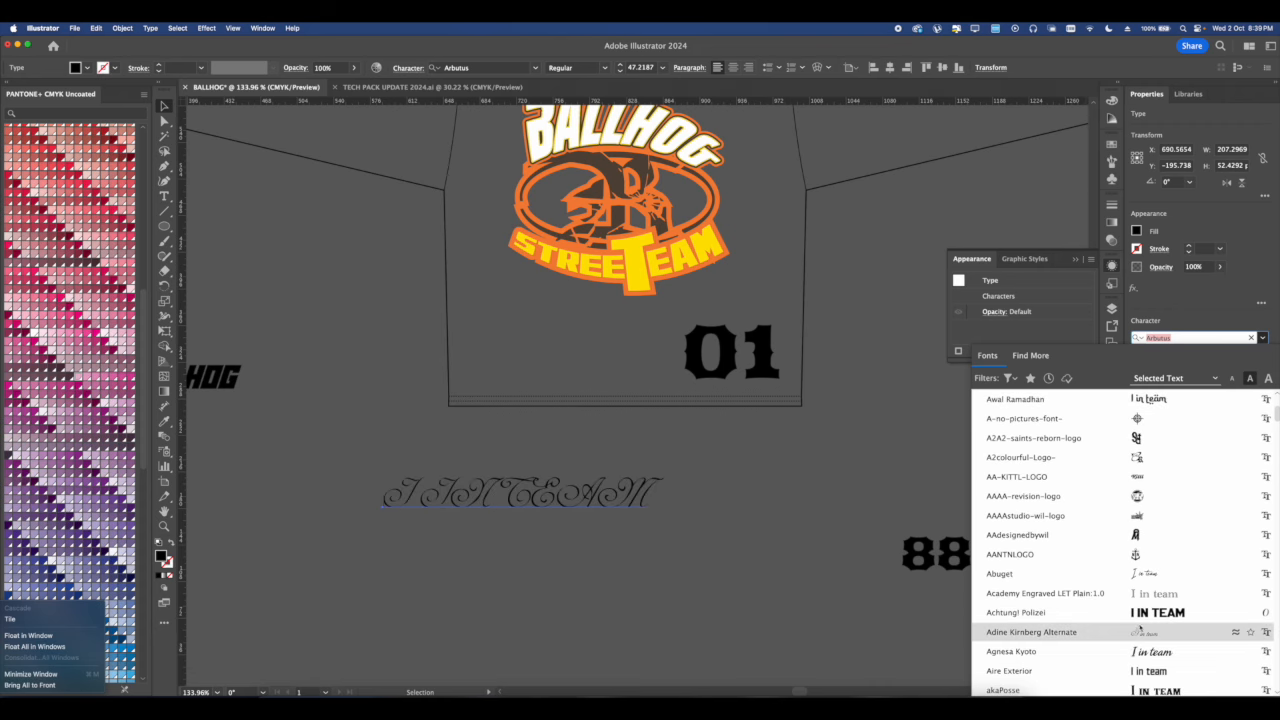
click(1140, 612)
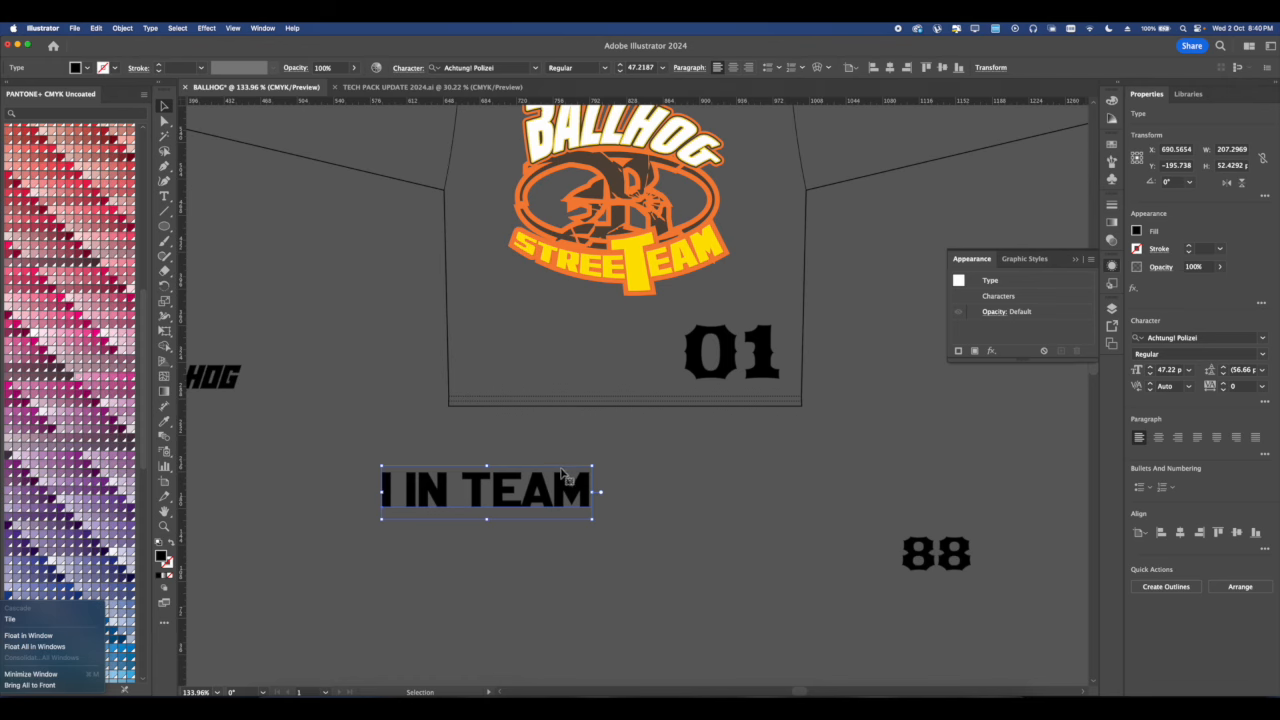
Deselect the text, switch to Safari and open the font collection on fontmeme.com.
scroll(561, 472, down, 2)
click(611, 594)
click(546, 692)
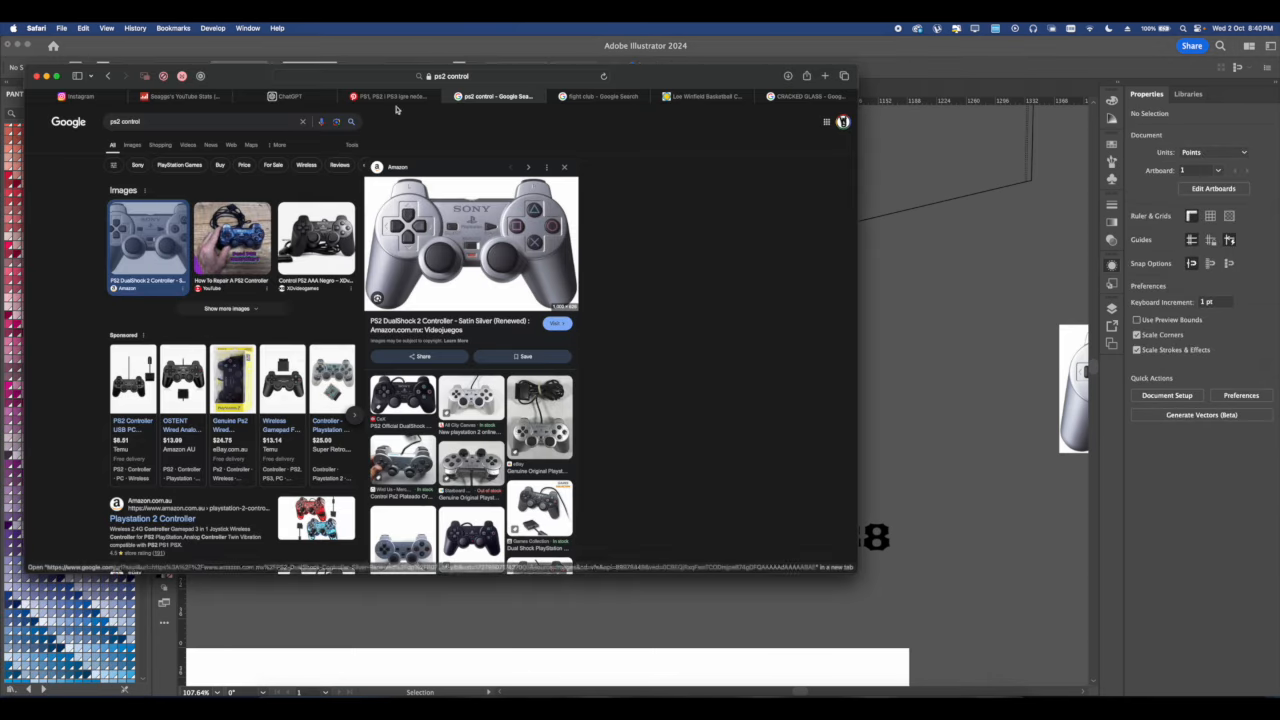
click(386, 74)
text(fontmeme.com)
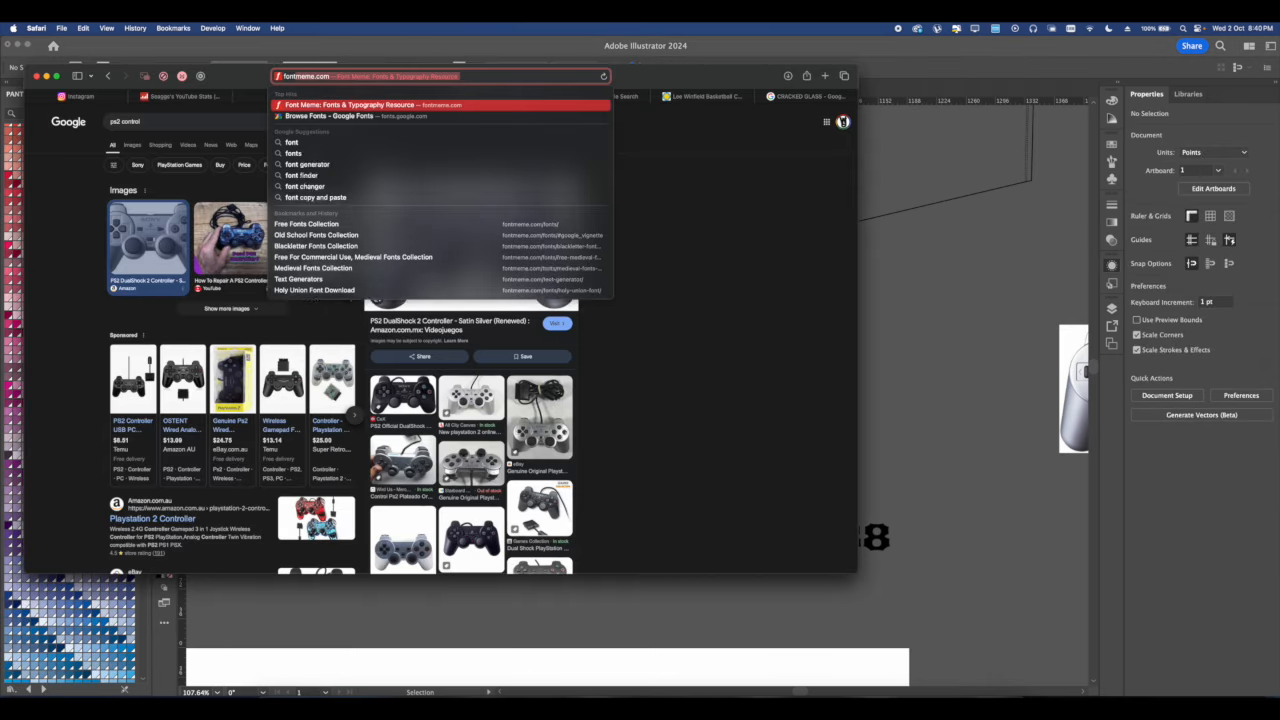
key(Return)
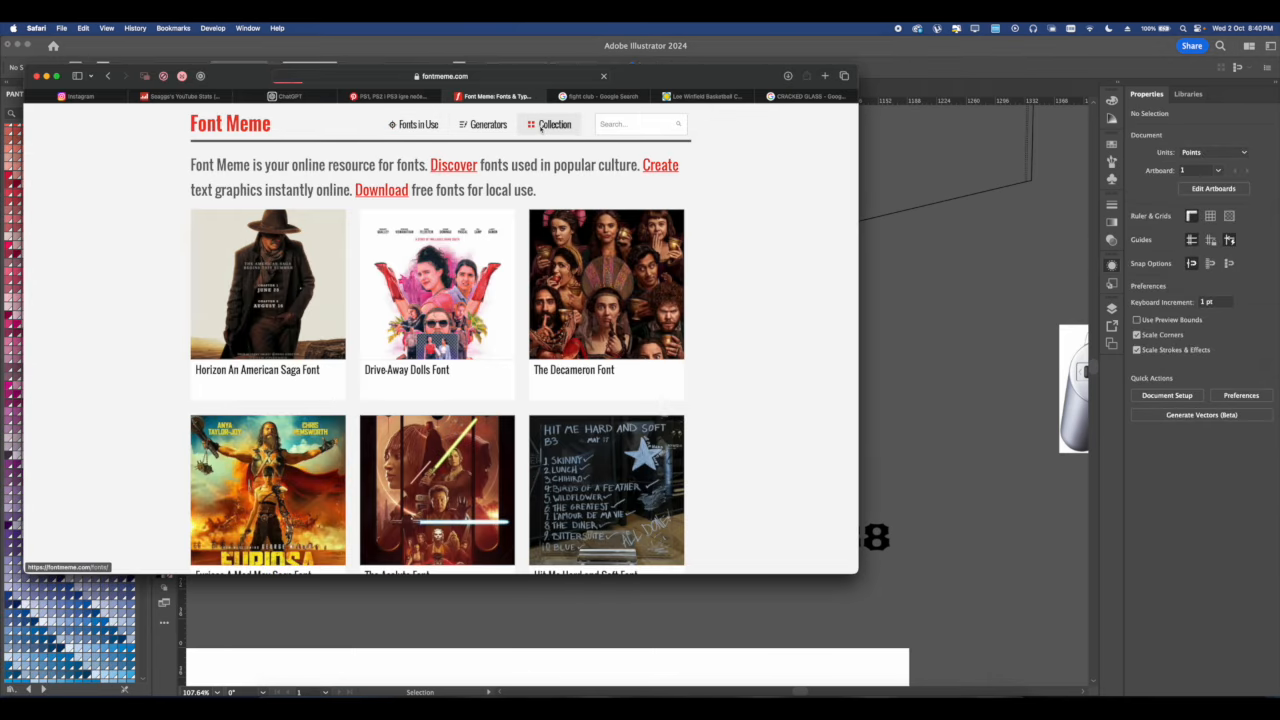
click(540, 125)
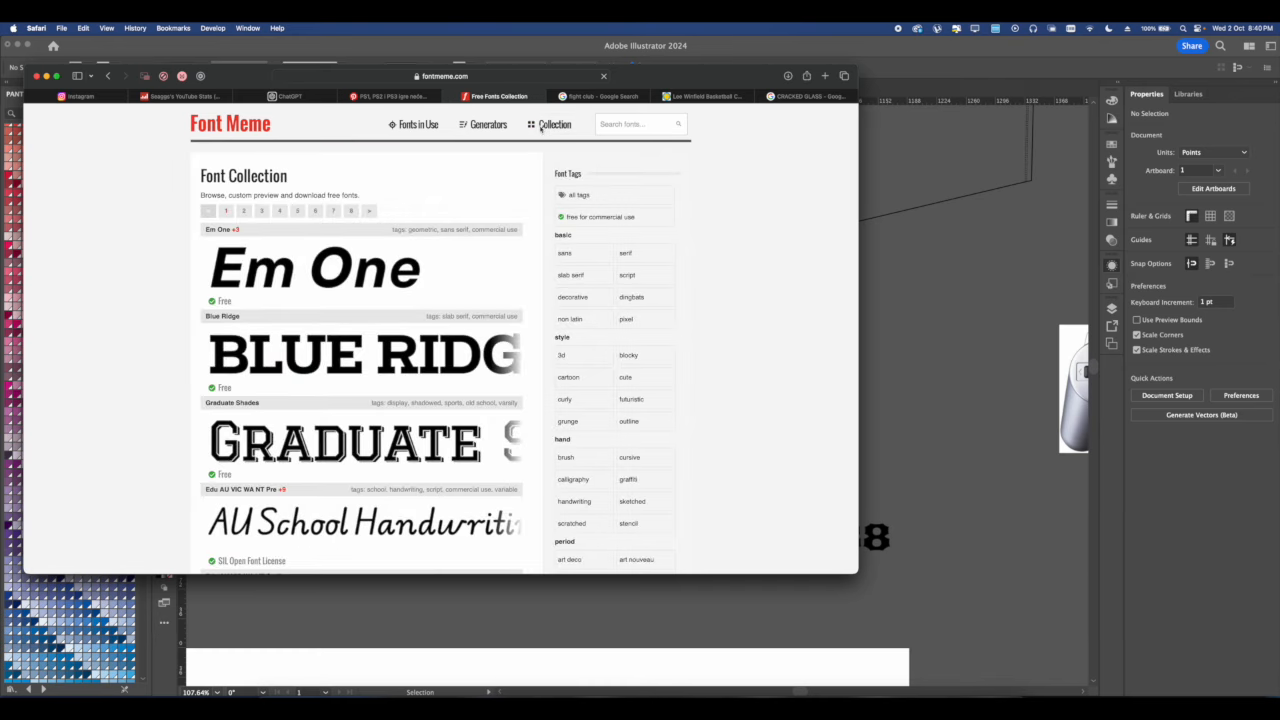
Browse the free font collection for a decorative lettering style and download the Gemini font.
scroll(301, 346, down, 3)
scroll(288, 316, down, 10)
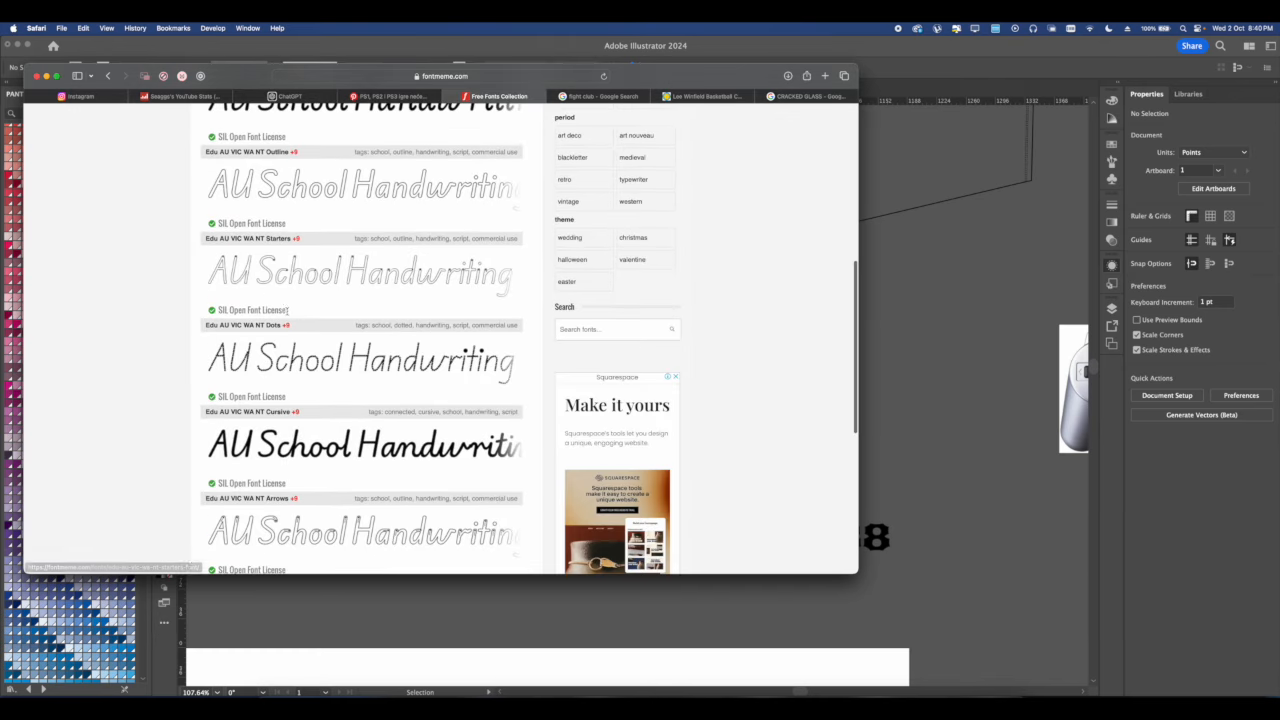
click(262, 501)
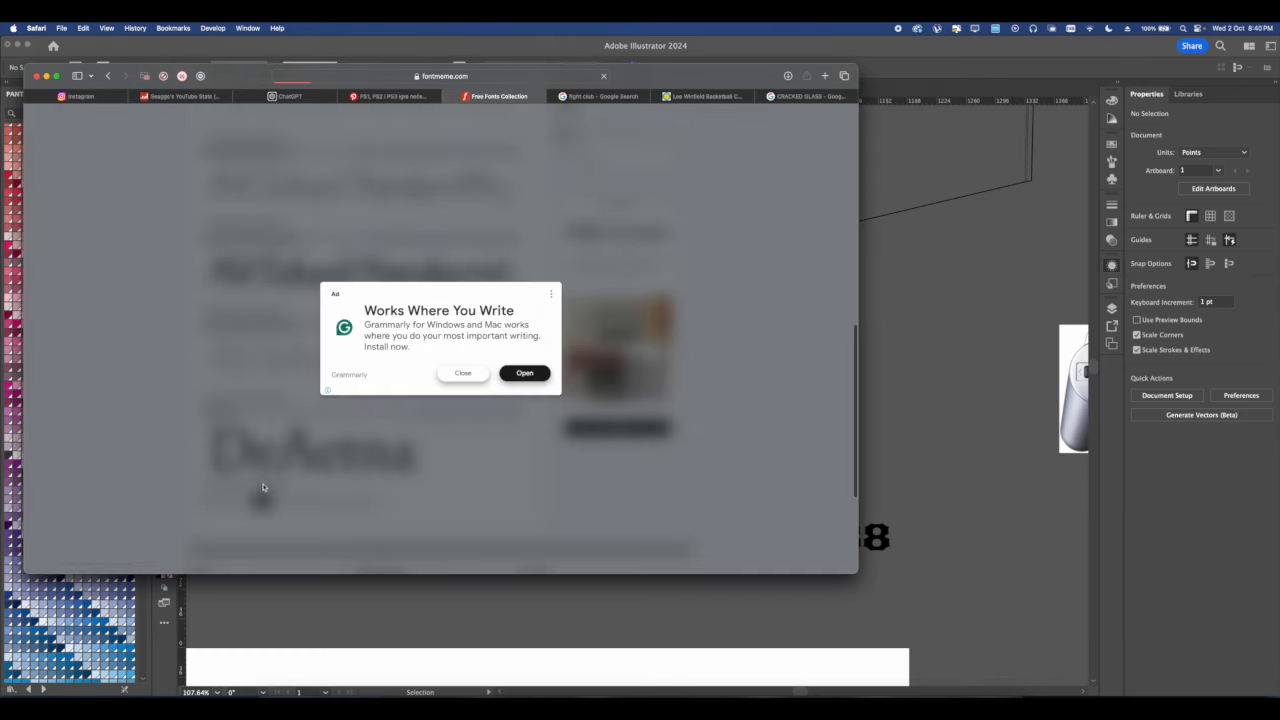
click(457, 371)
scroll(420, 392, down, 3)
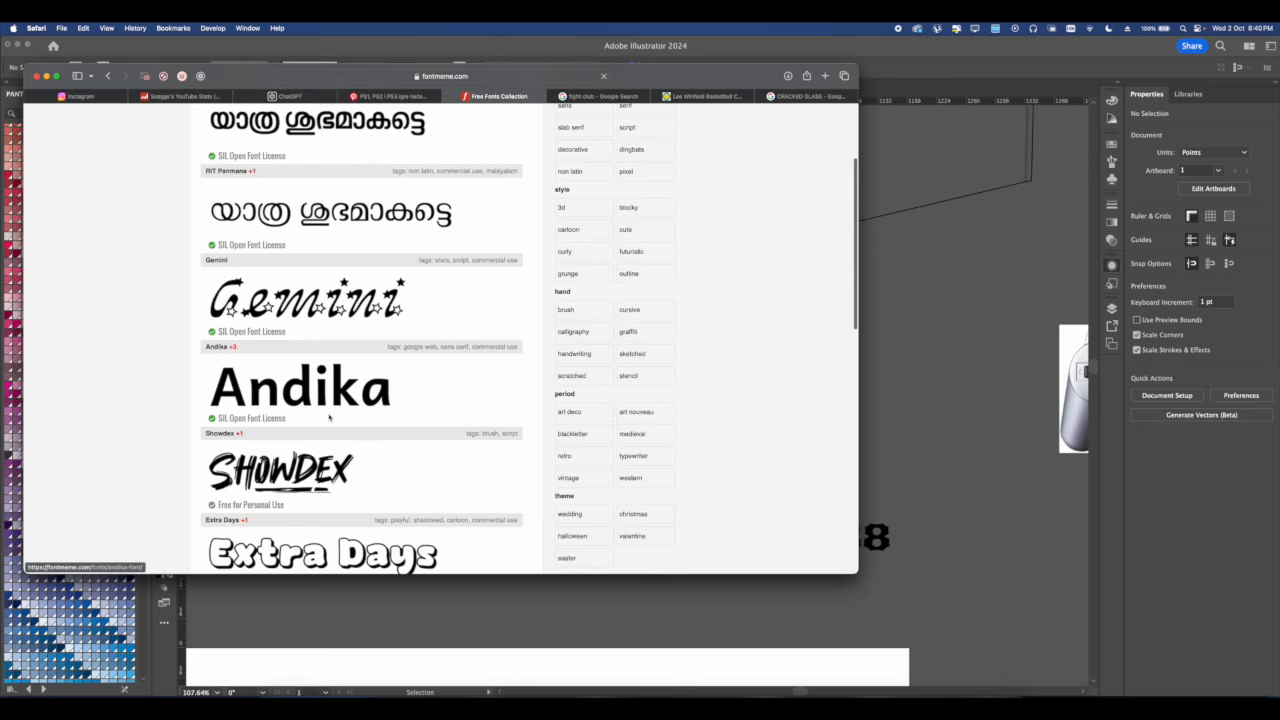
scroll(329, 417, down, 2)
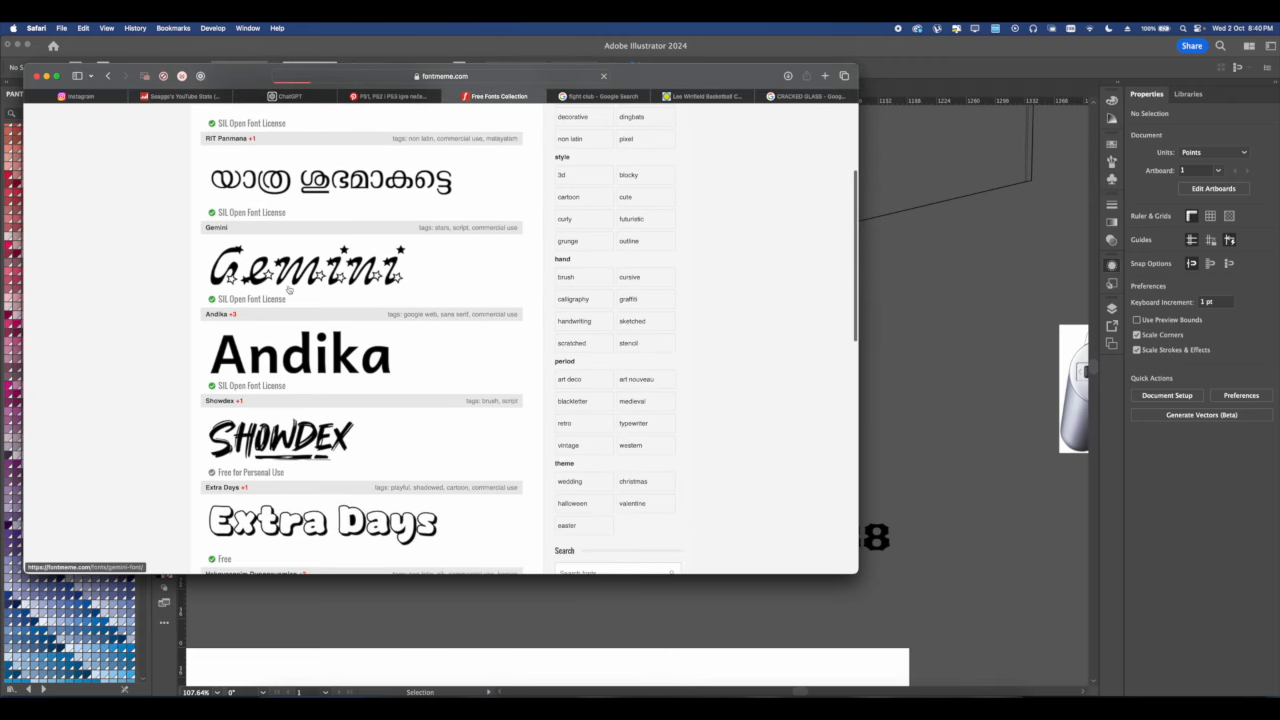
click(288, 289)
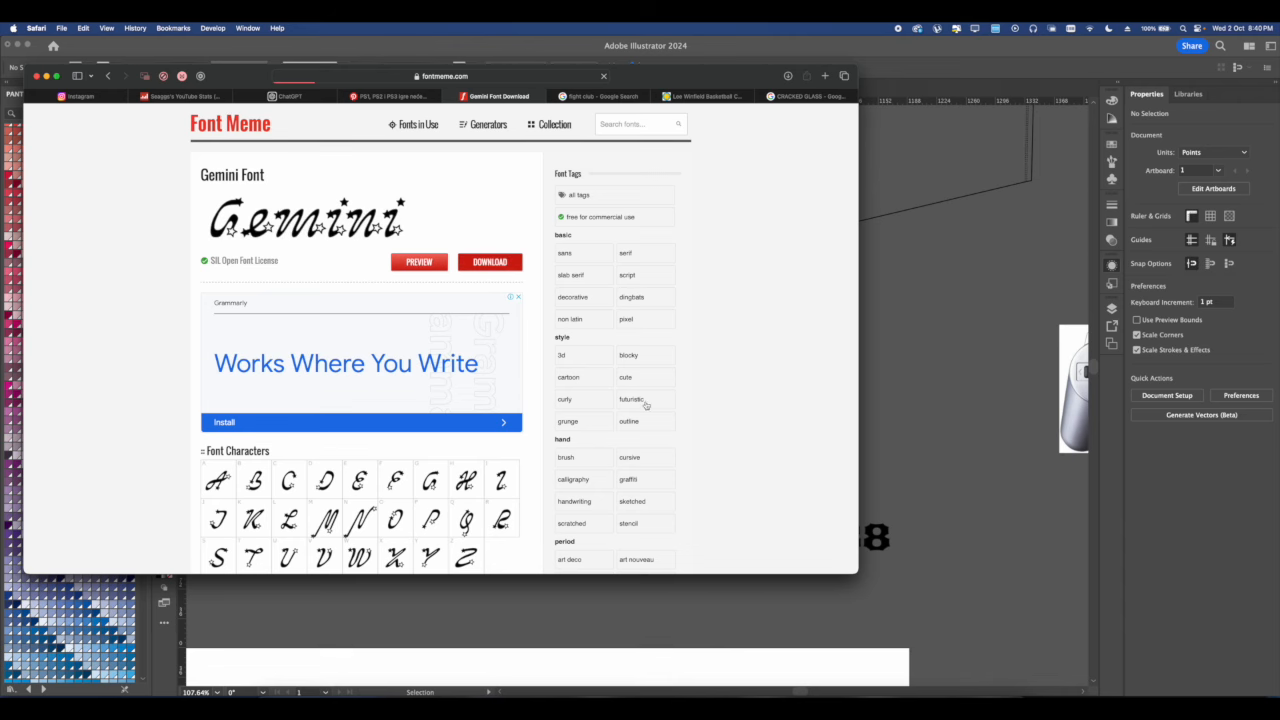
Open the otf folder inside the downloaded gemini folder and install the Gemini font.
click(787, 76)
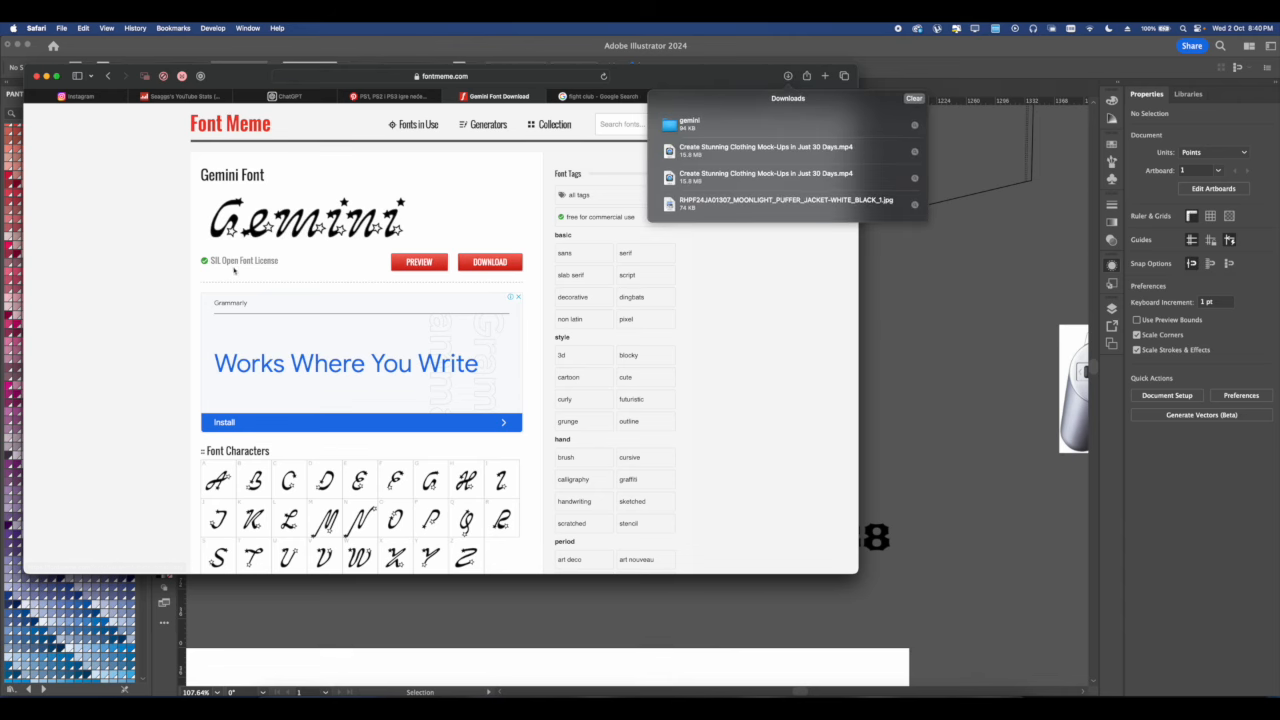
click(914, 126)
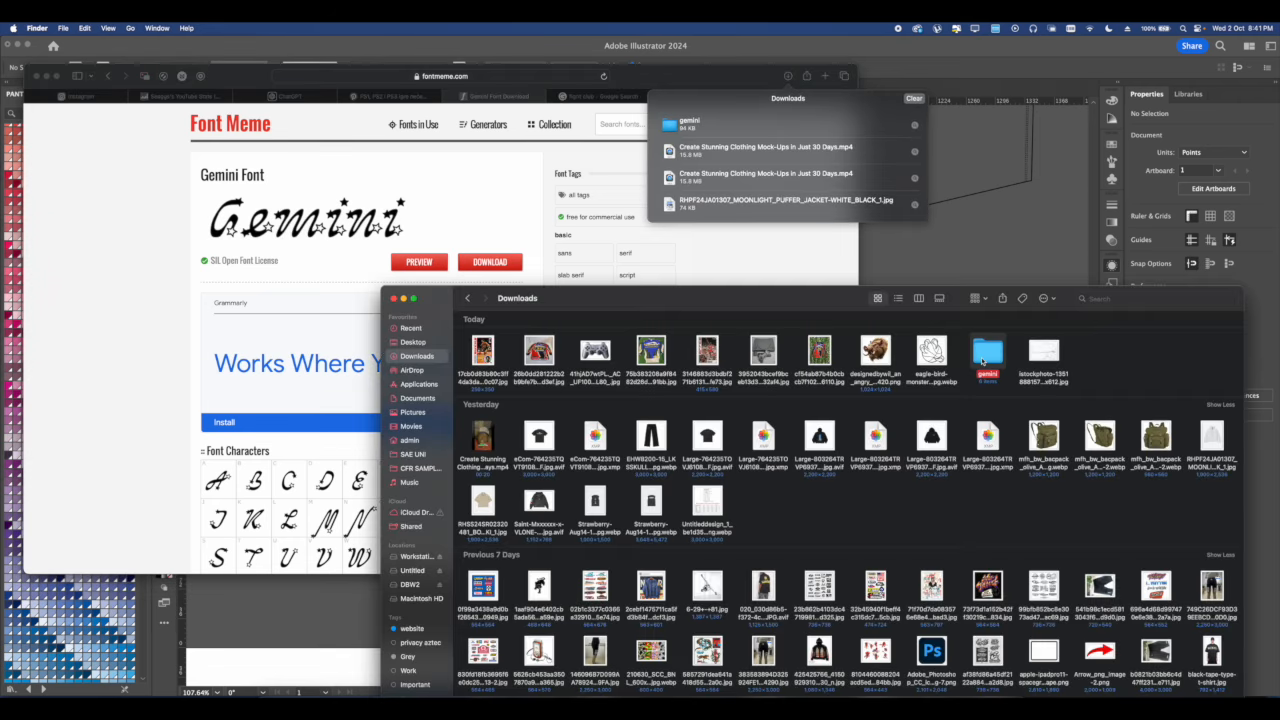
double_click(985, 355)
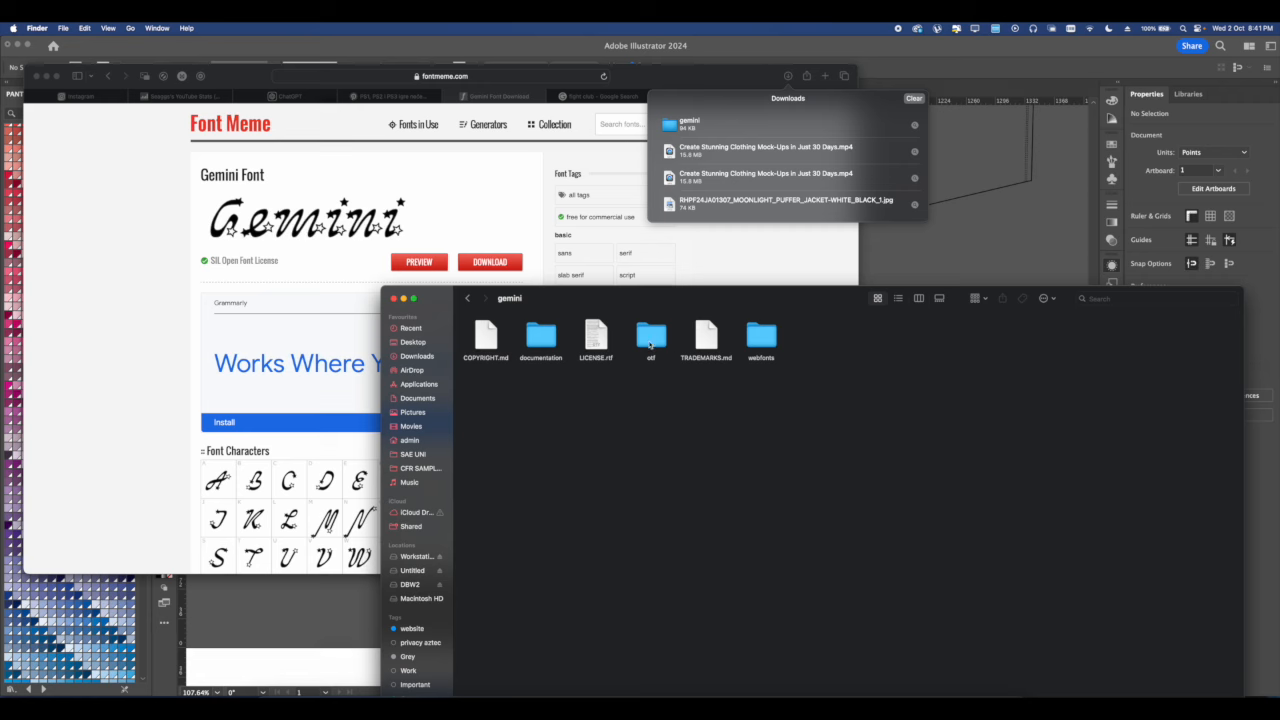
double_click(646, 341)
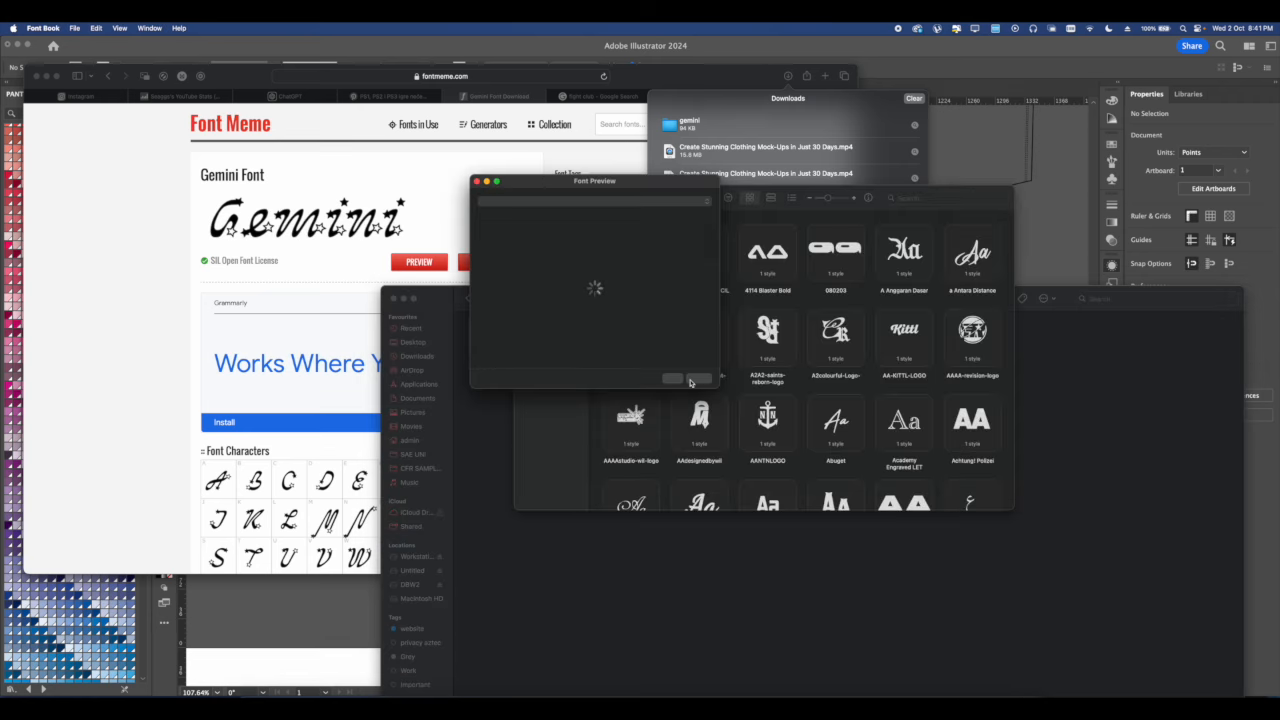
click(697, 379)
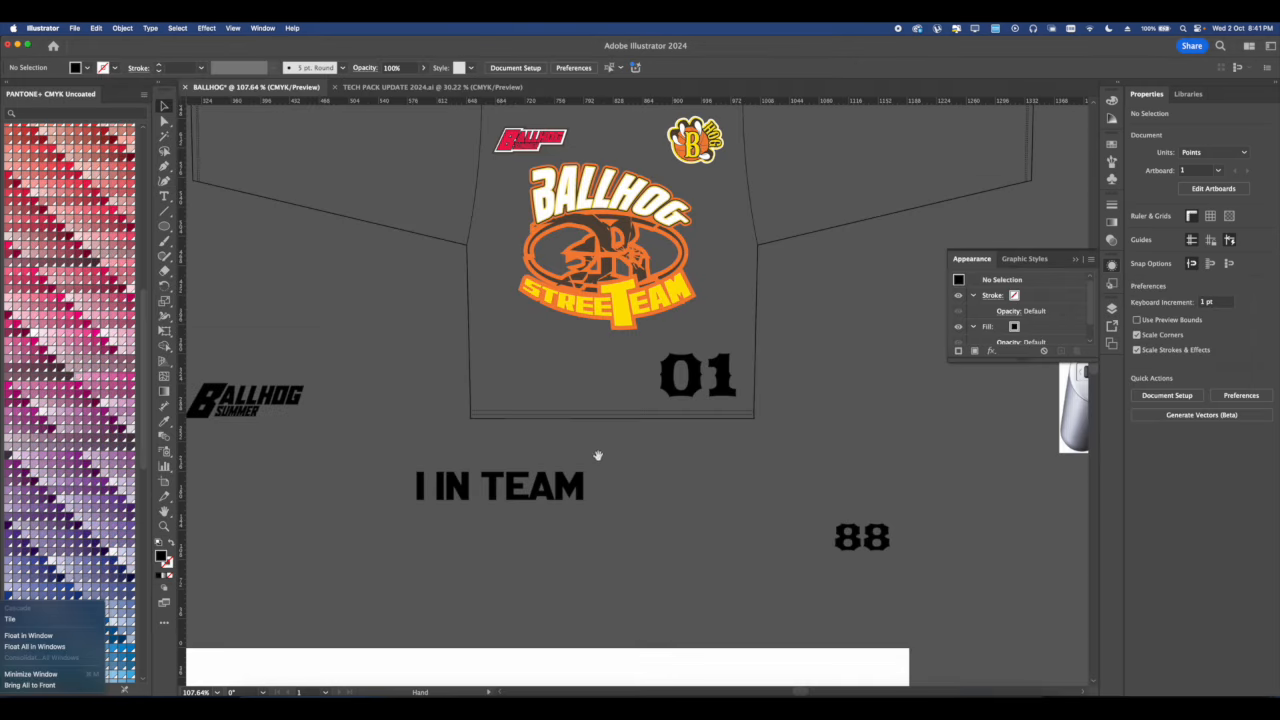
Back in Illustrator, set the I IN TEAM text's font to Gemini and place a copy of it beside the shirt's sleeve.
click(600, 478)
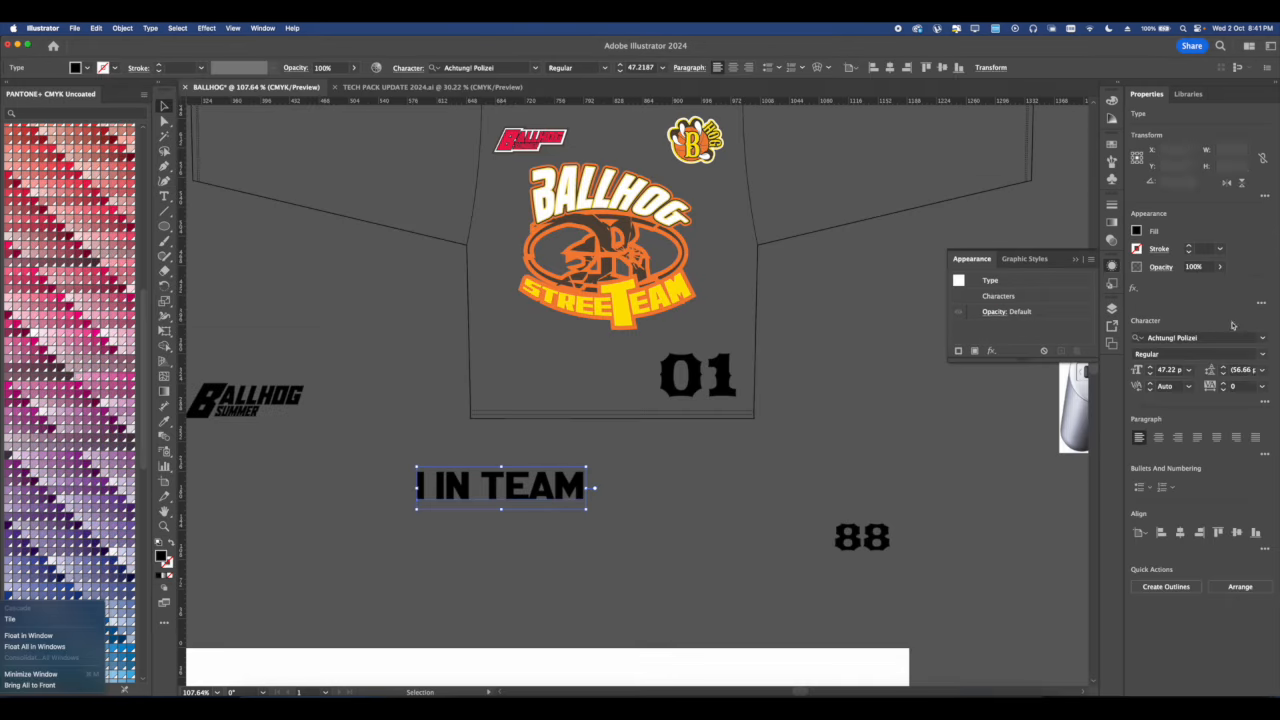
click(1207, 338)
text(gem)
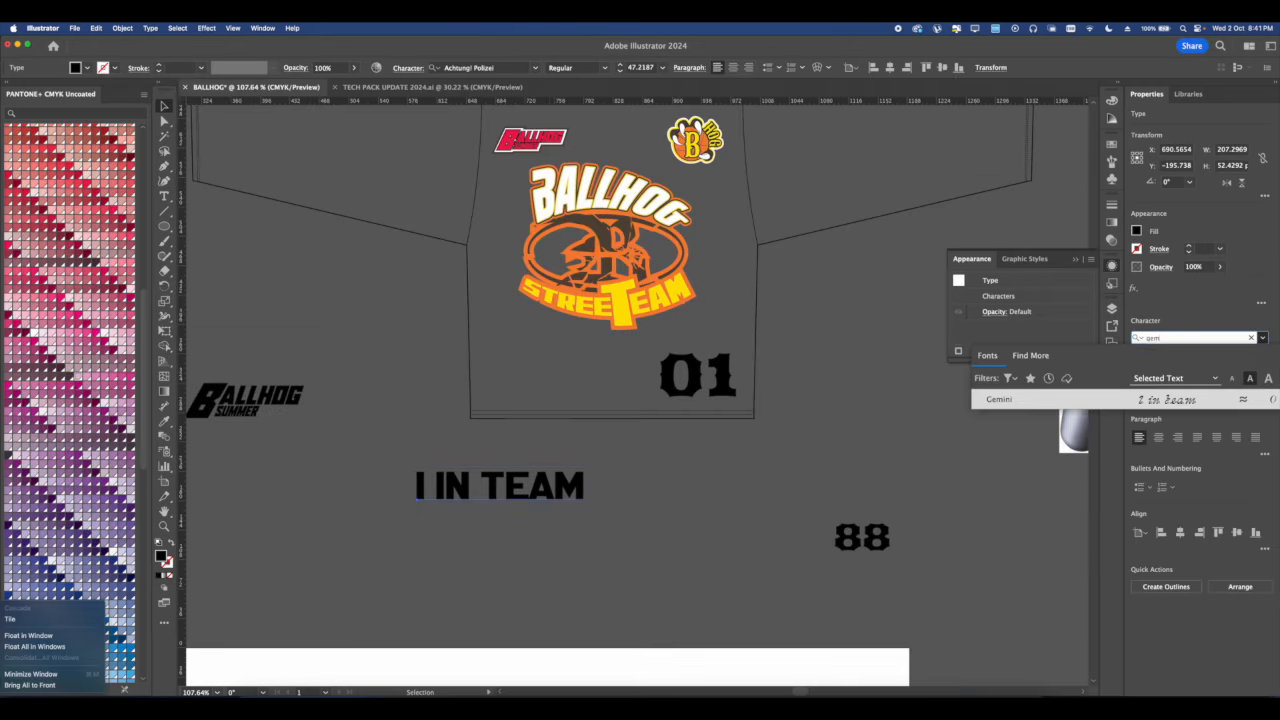
click(1130, 397)
scroll(512, 497, down, 5)
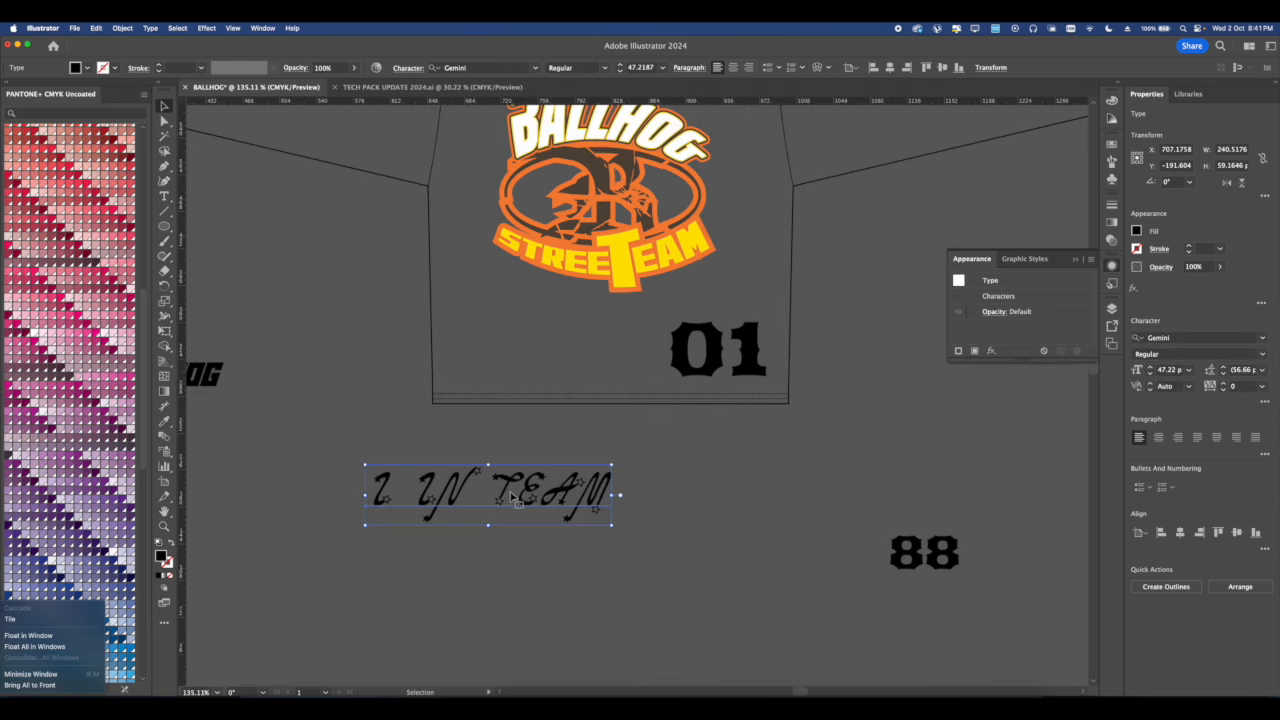
drag(513, 497, 867, 309)
Convert the I IN TEAM text below the shirt to outlines and ungroup its letters.
scroll(576, 547, up, 5)
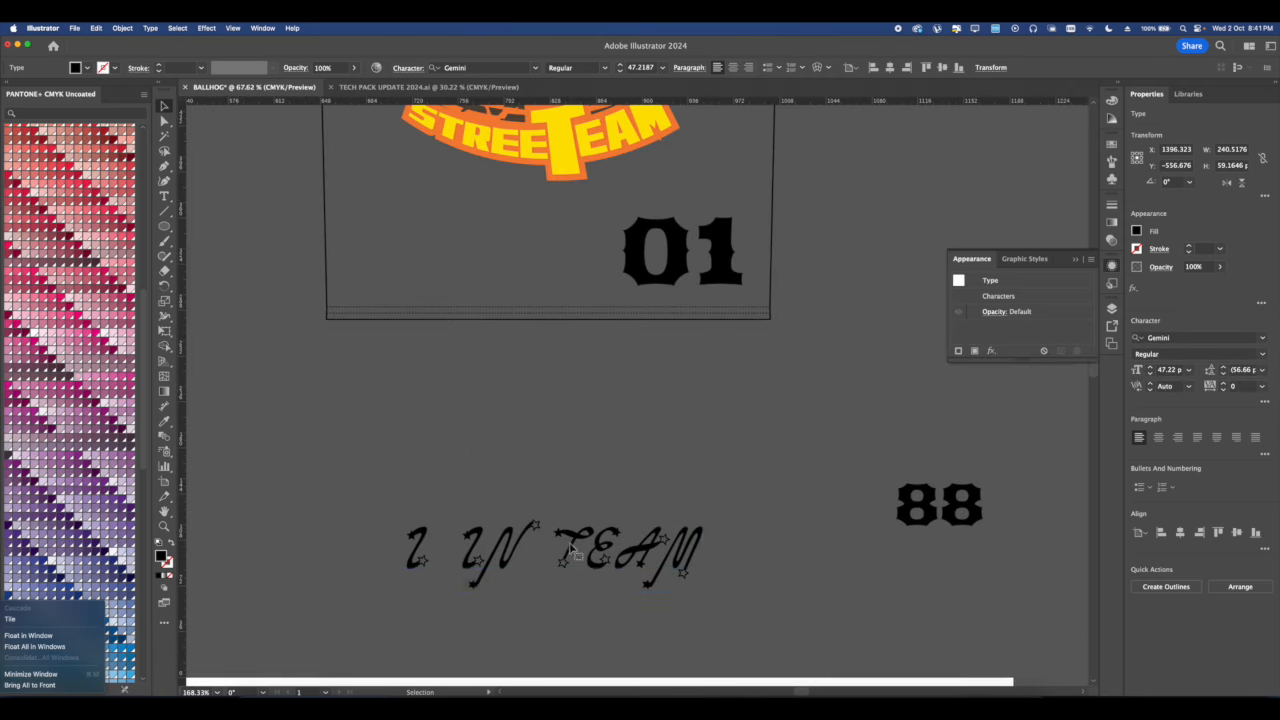
right_click(583, 480)
click(613, 515)
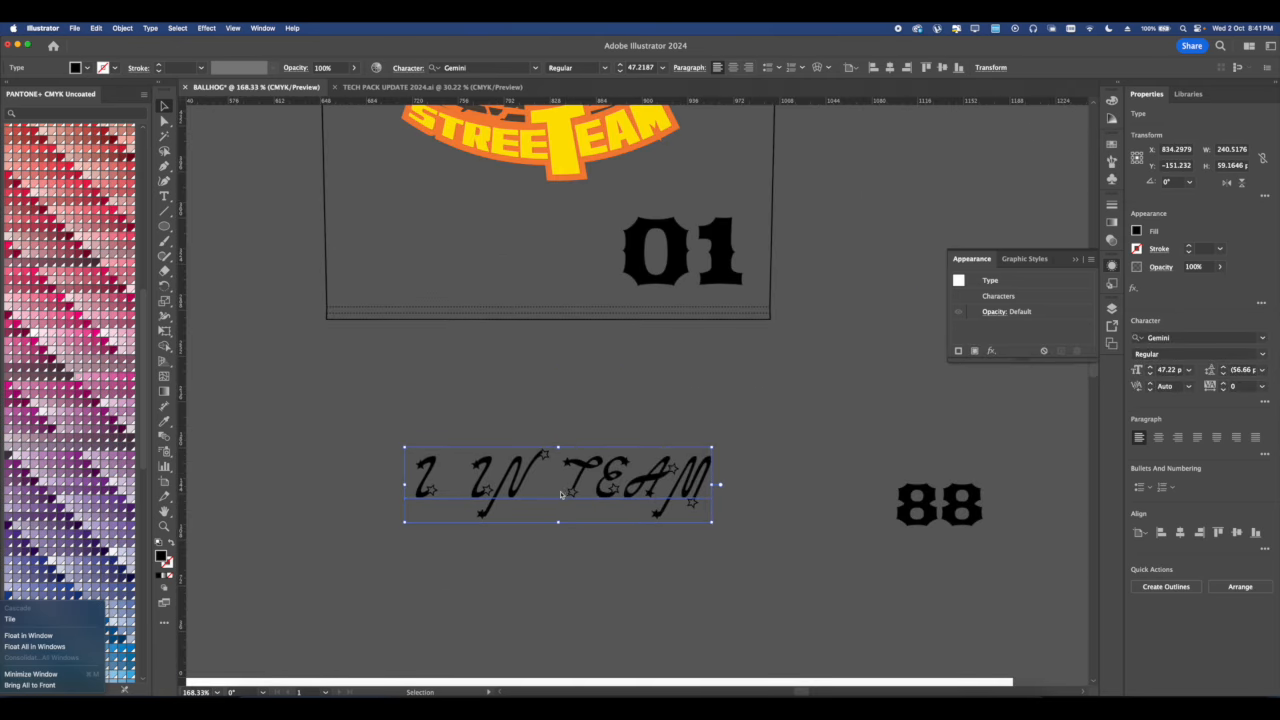
scroll(467, 504, up, 5)
right_click(516, 465)
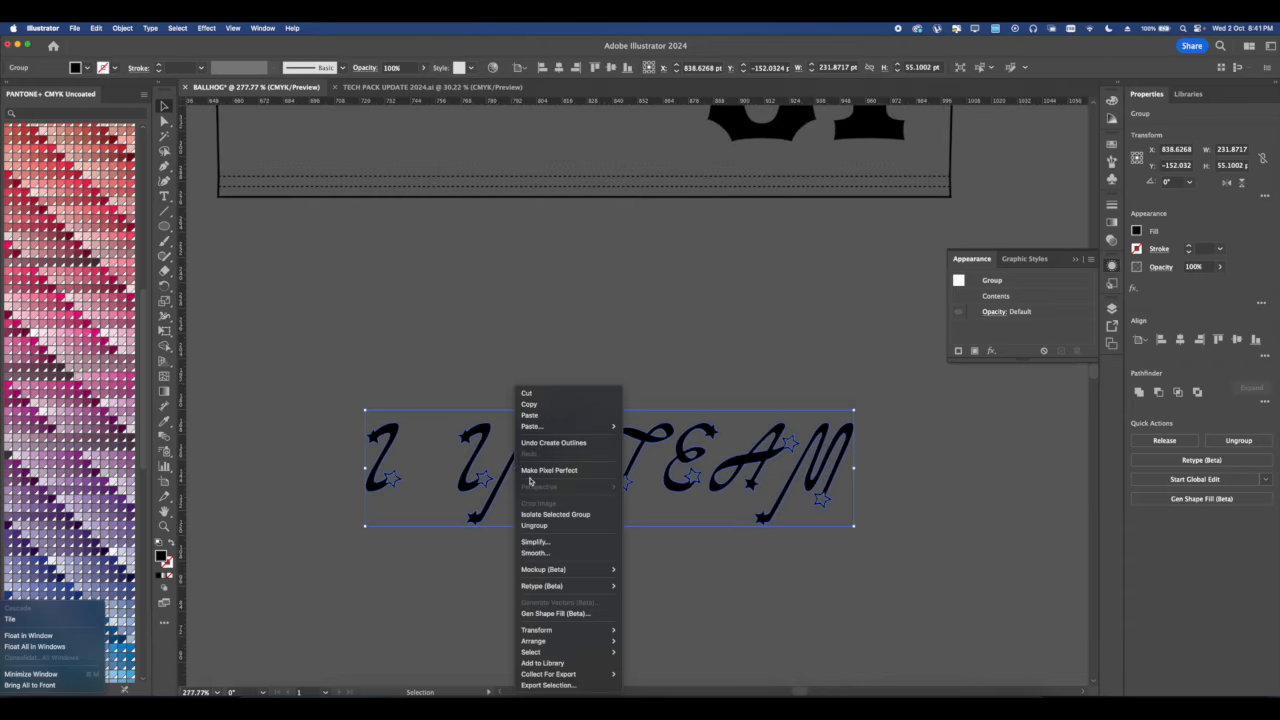
click(535, 529)
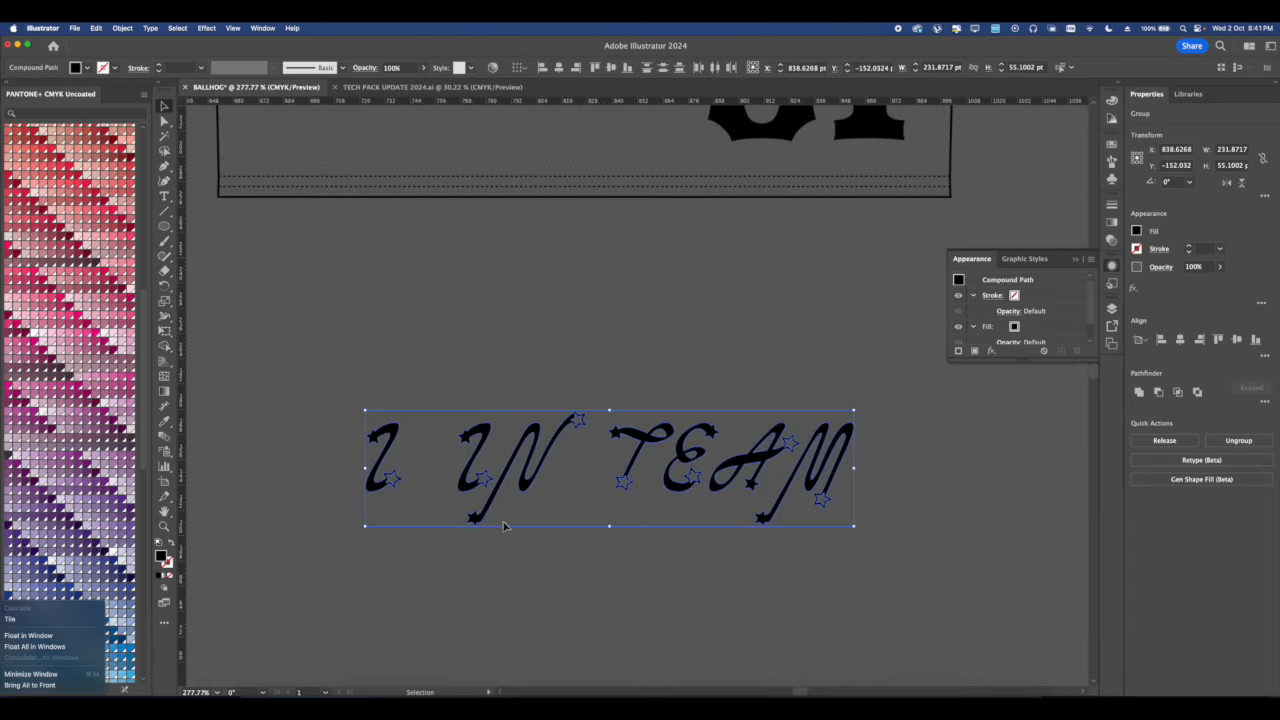
Delete the outlined letters I IN so that only the word TEAM is left below the shirt.
drag(517, 522, 385, 440)
key(Delete)
key(space)
drag(651, 384, 561, 398)
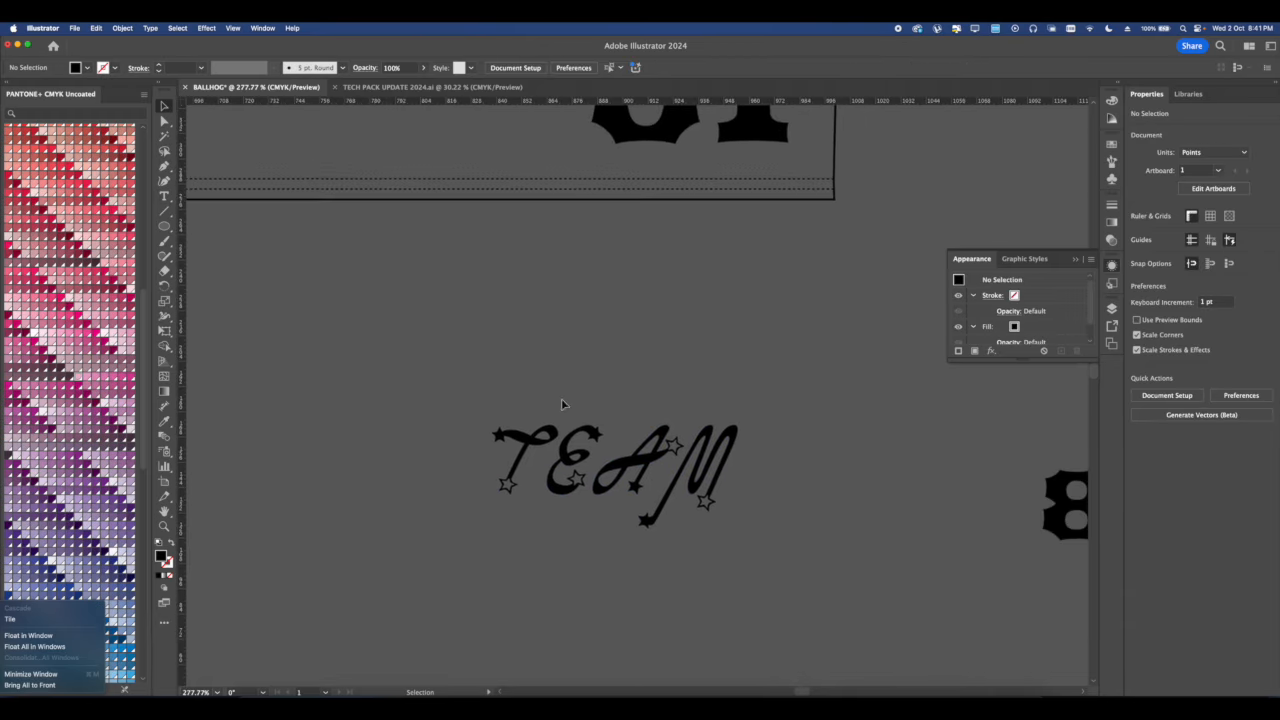
Enlarge the T of TEAM to about 75 by 79 pt and fit it over the start of the smaller letters.
click(537, 447)
drag(560, 459, 586, 422)
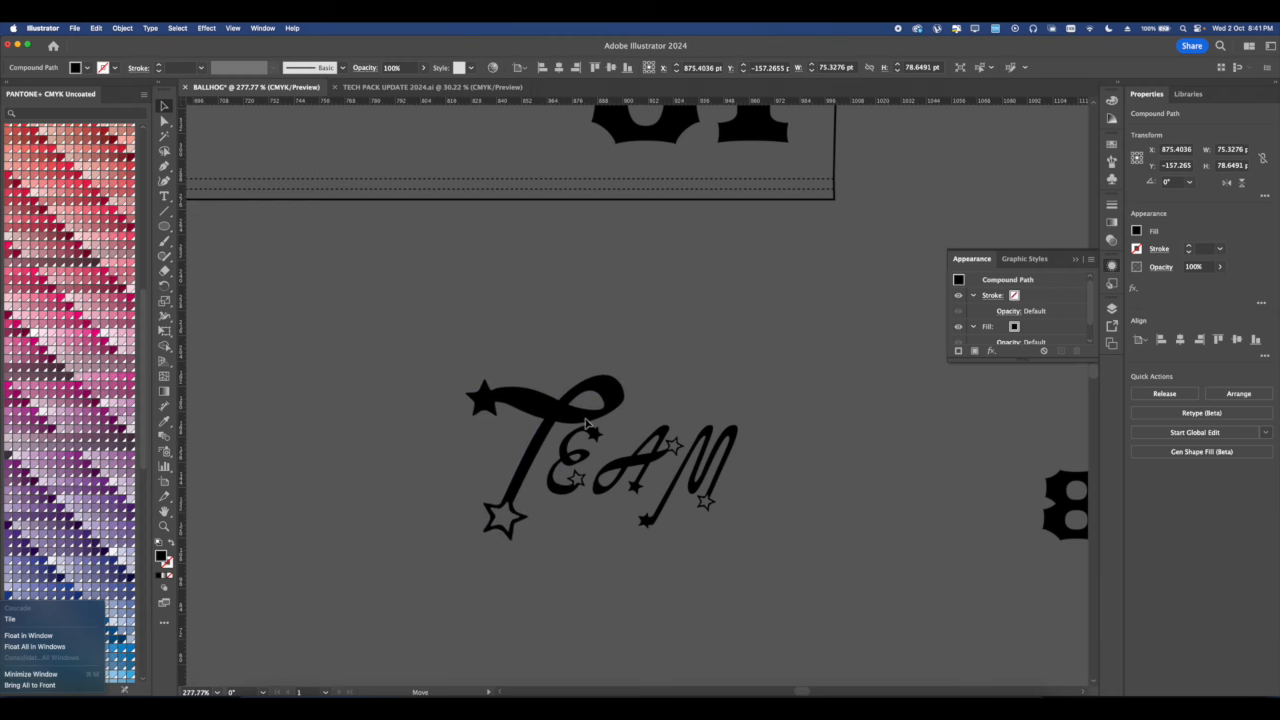
Tighten the letter spacing by moving the enlarged T and the E closer to the A and M.
scroll(555, 446, up, 3)
click(566, 447)
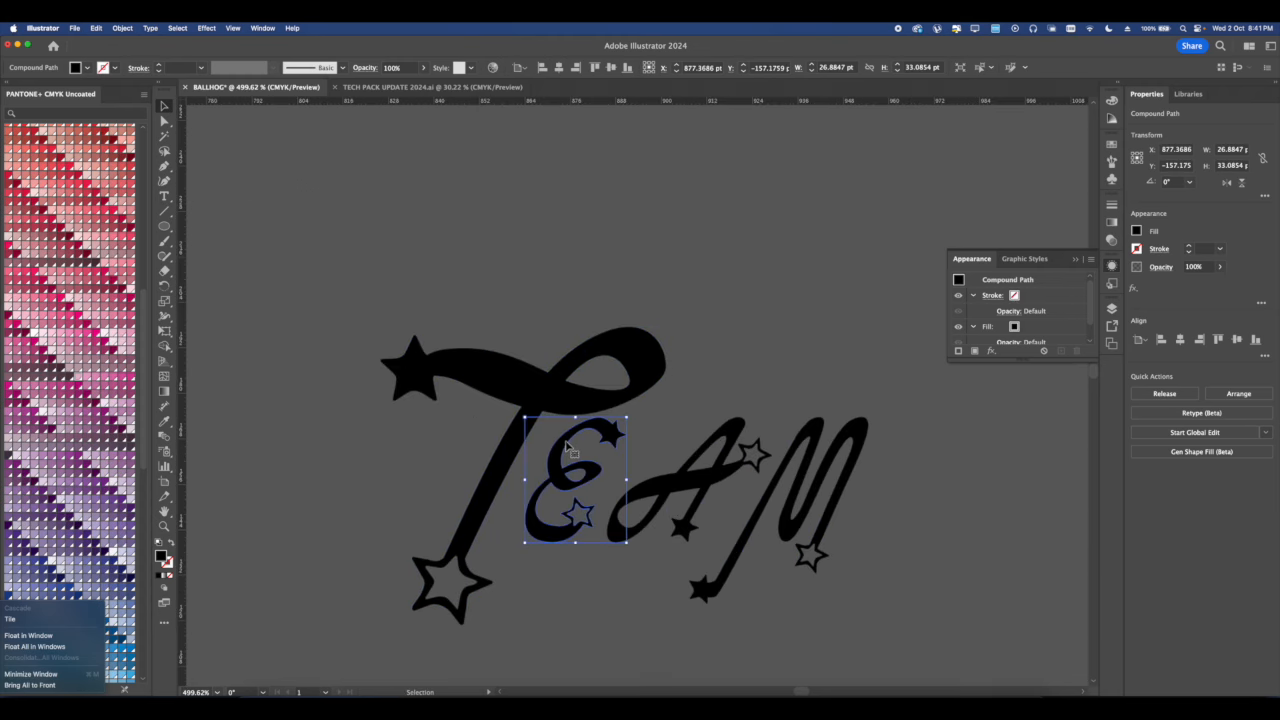
click(537, 446)
drag(564, 464, 581, 464)
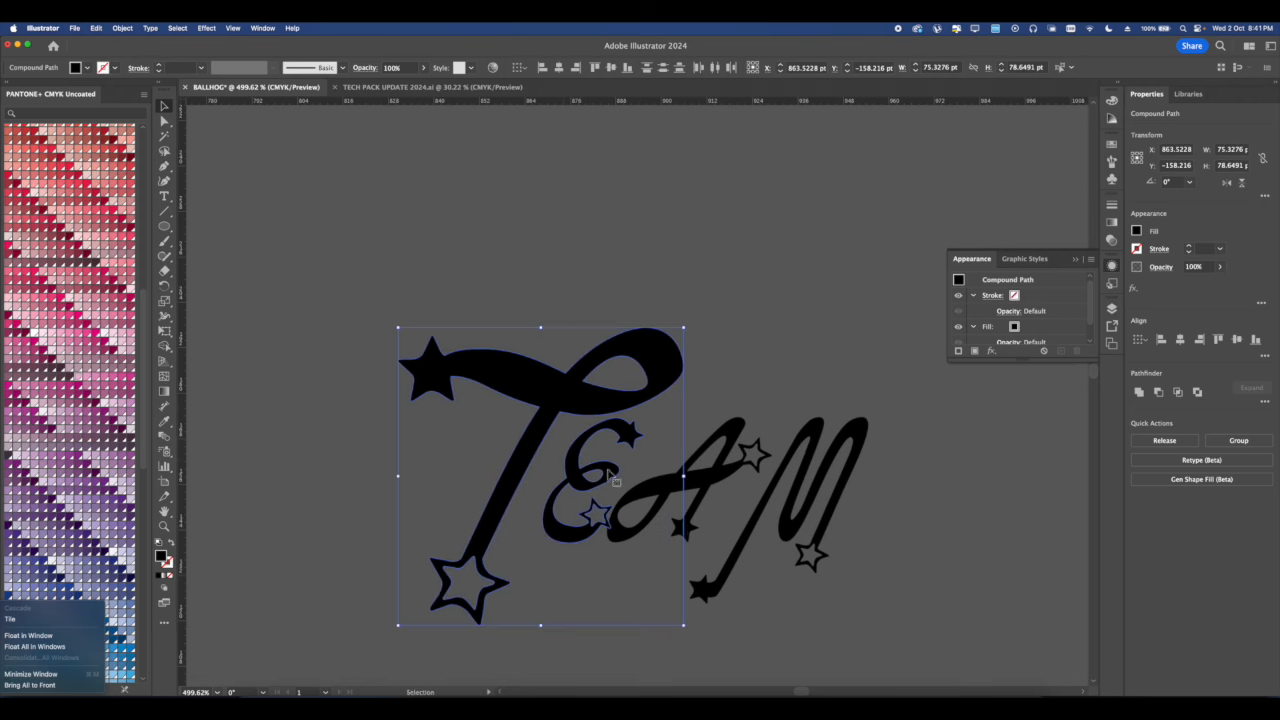
shift+click(683, 490)
drag(683, 490, 700, 483)
click(848, 571)
Move the T against the E and merge all TEAM letters into one shape with Unite.
scroll(654, 501, down, 3)
scroll(653, 501, right, 1)
scroll(652, 502, up, 1)
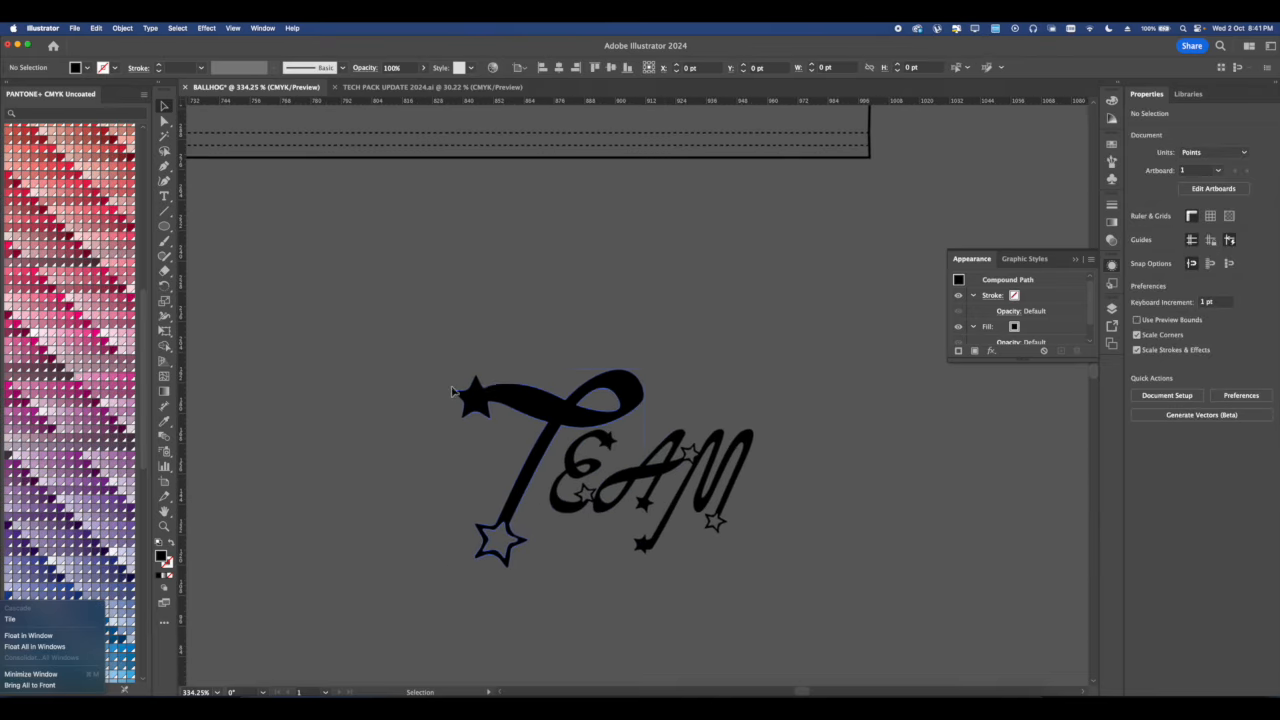
drag(443, 359, 811, 583)
click(842, 553)
drag(538, 456, 558, 460)
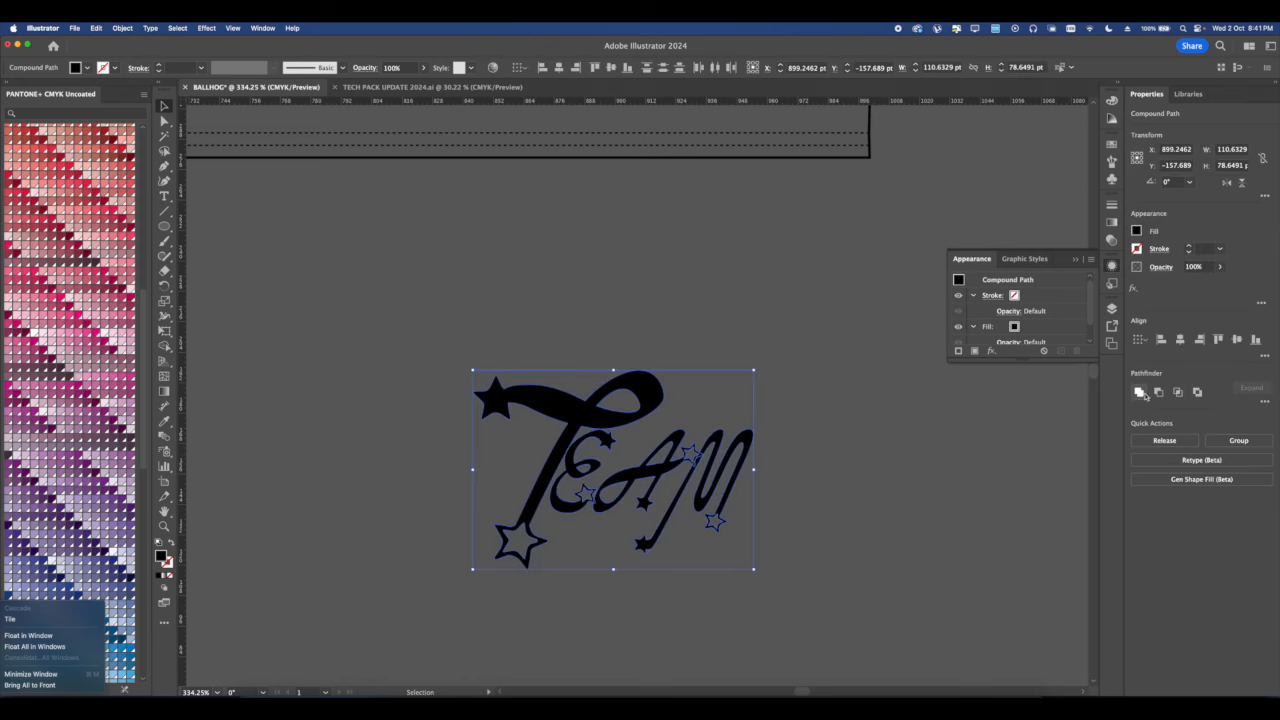
click(1141, 393)
Place a copy of the TEAM lettering over the 01 number near the shirt's hem, keeping the original beside the 88.
scroll(697, 483, down, 3)
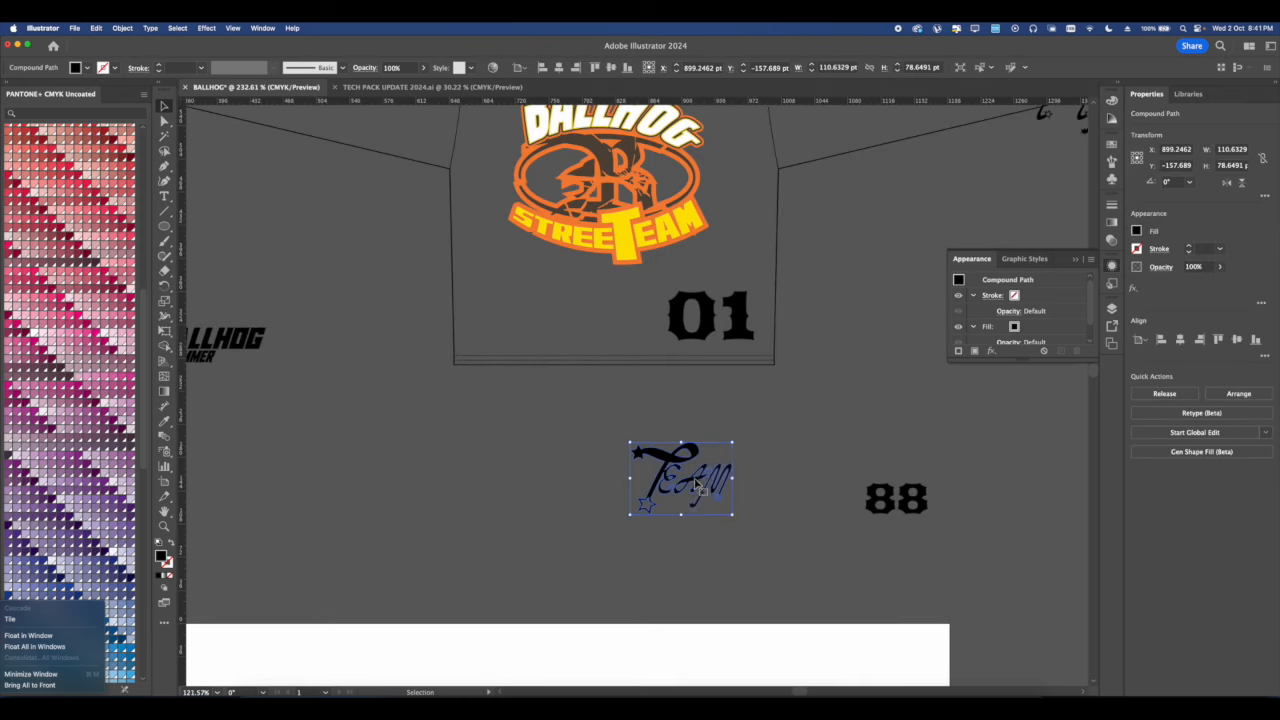
scroll(697, 483, down, 5)
drag(678, 478, 706, 372)
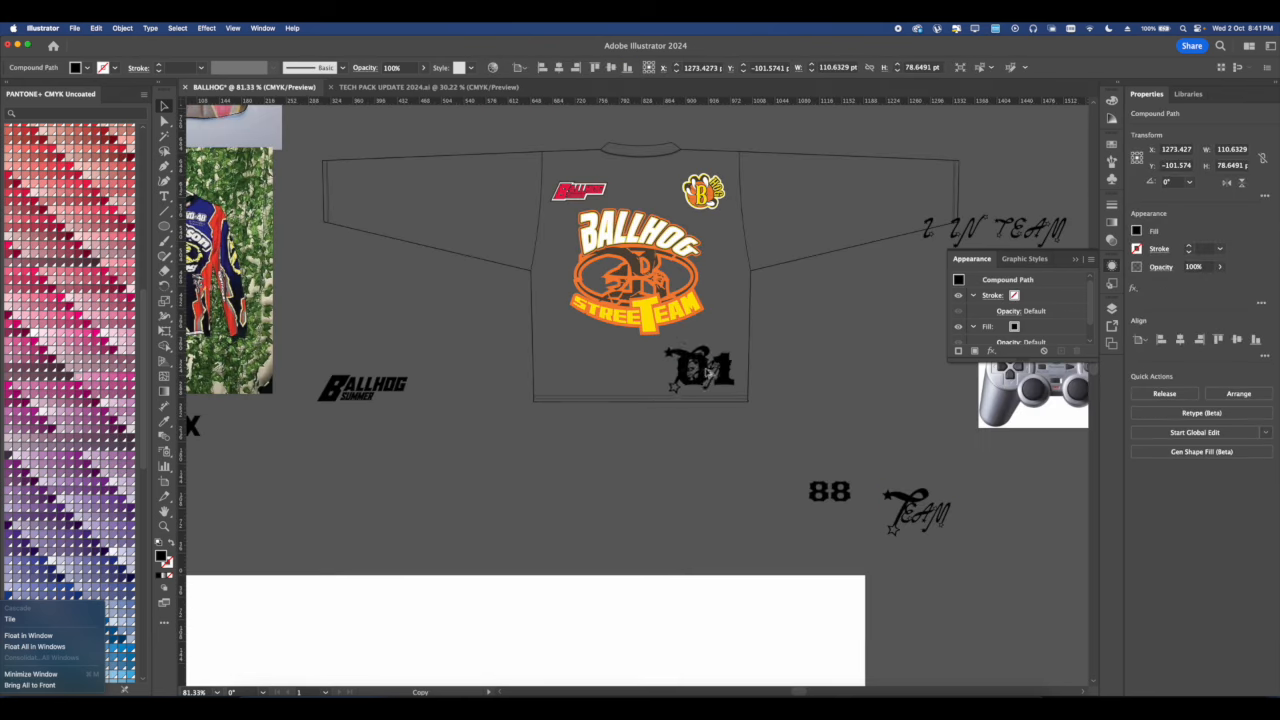
scroll(706, 372, up, 4)
drag(684, 462, 688, 432)
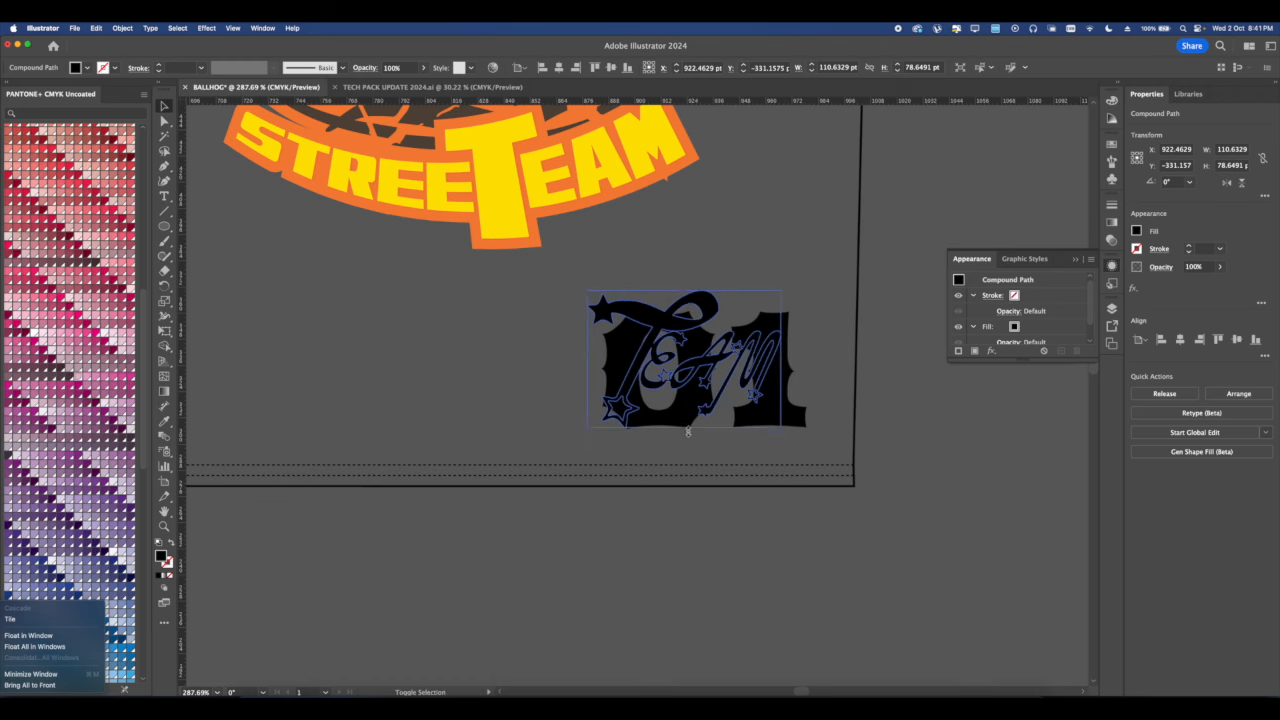
Reduce the TEAM lettering to about 109 by 48 pt and position it across the 01 number.
drag(720, 366, 756, 378)
scroll(750, 380, up, 3)
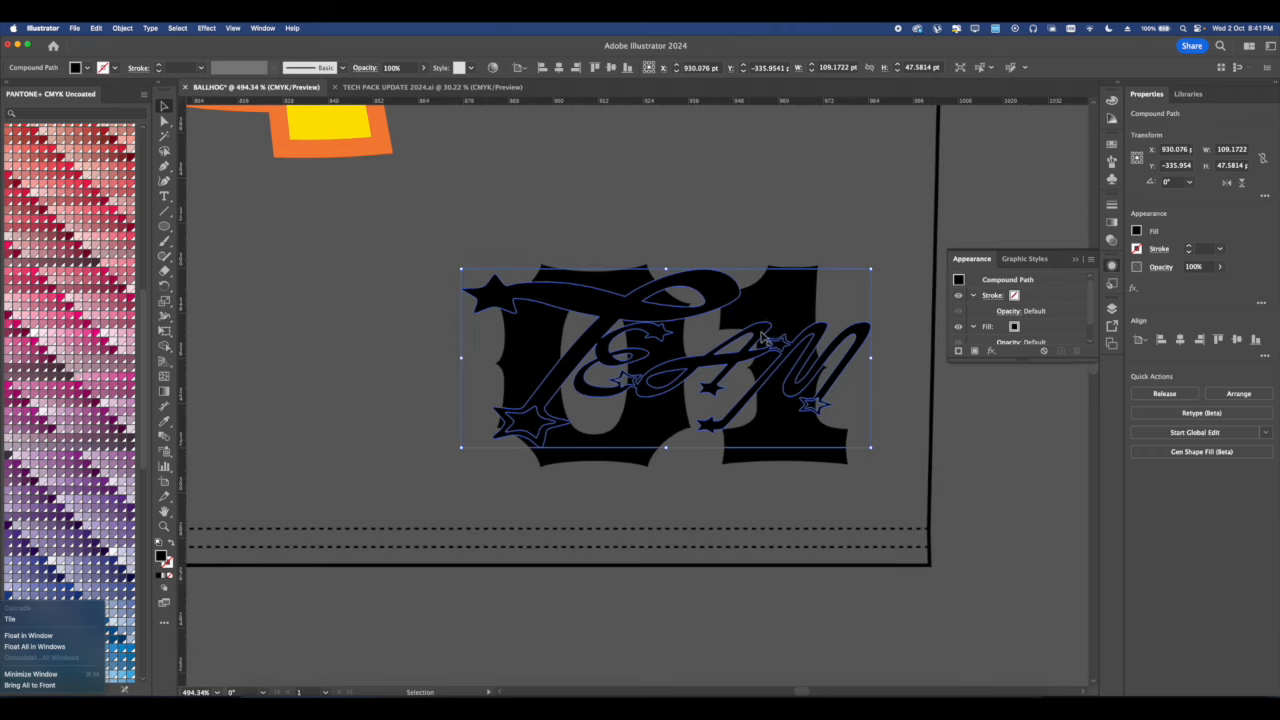
click(750, 380)
click(729, 366)
scroll(729, 366, up, 1)
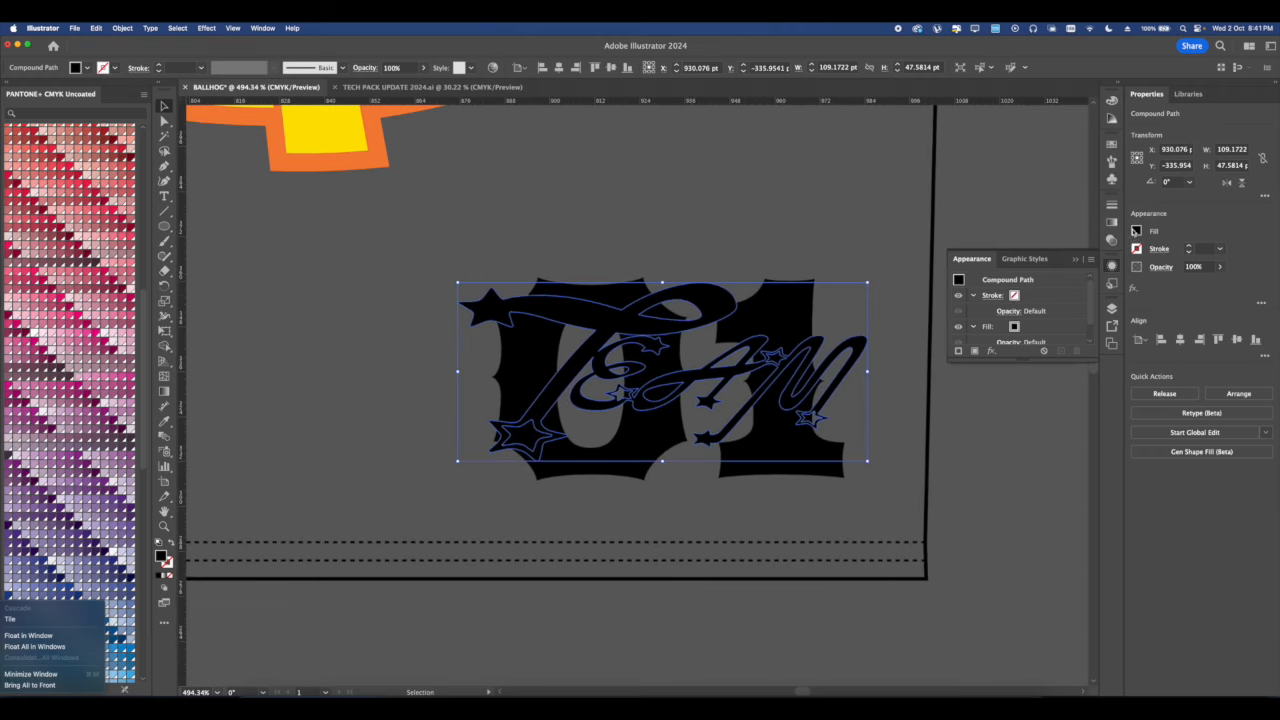
Fill the TEAM lettering over the 01 with red and bring it to the front.
click(1136, 231)
click(1016, 313)
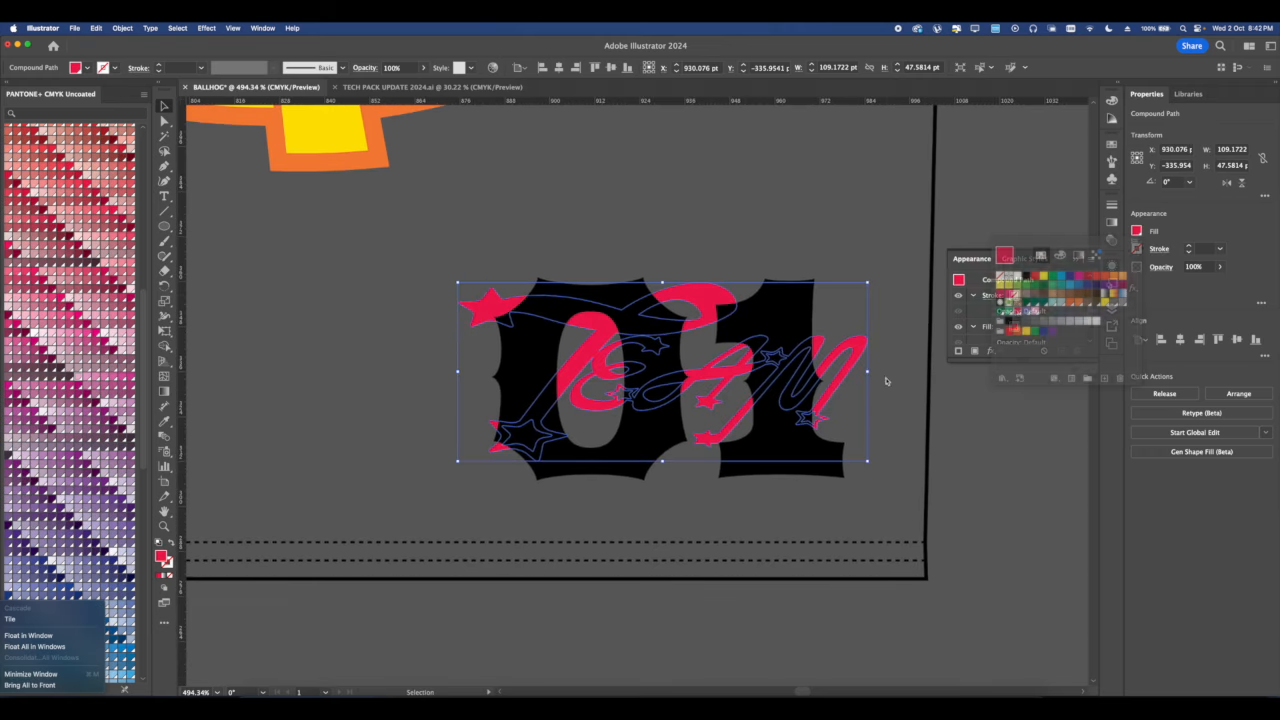
right_click(742, 382)
mouse_move(759, 622)
click(877, 619)
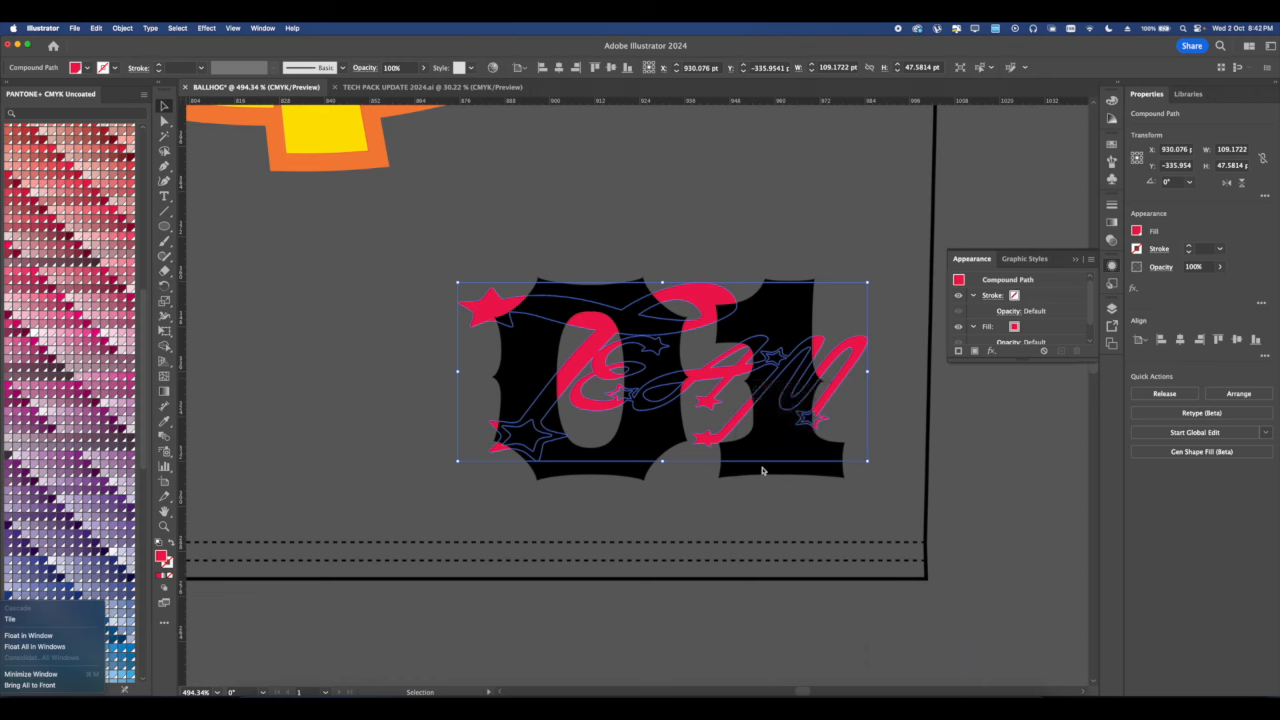
Give the red TEAM lettering a 1 pt black stroke aligned to the outside.
scroll(687, 390, up, 2)
click(1188, 248)
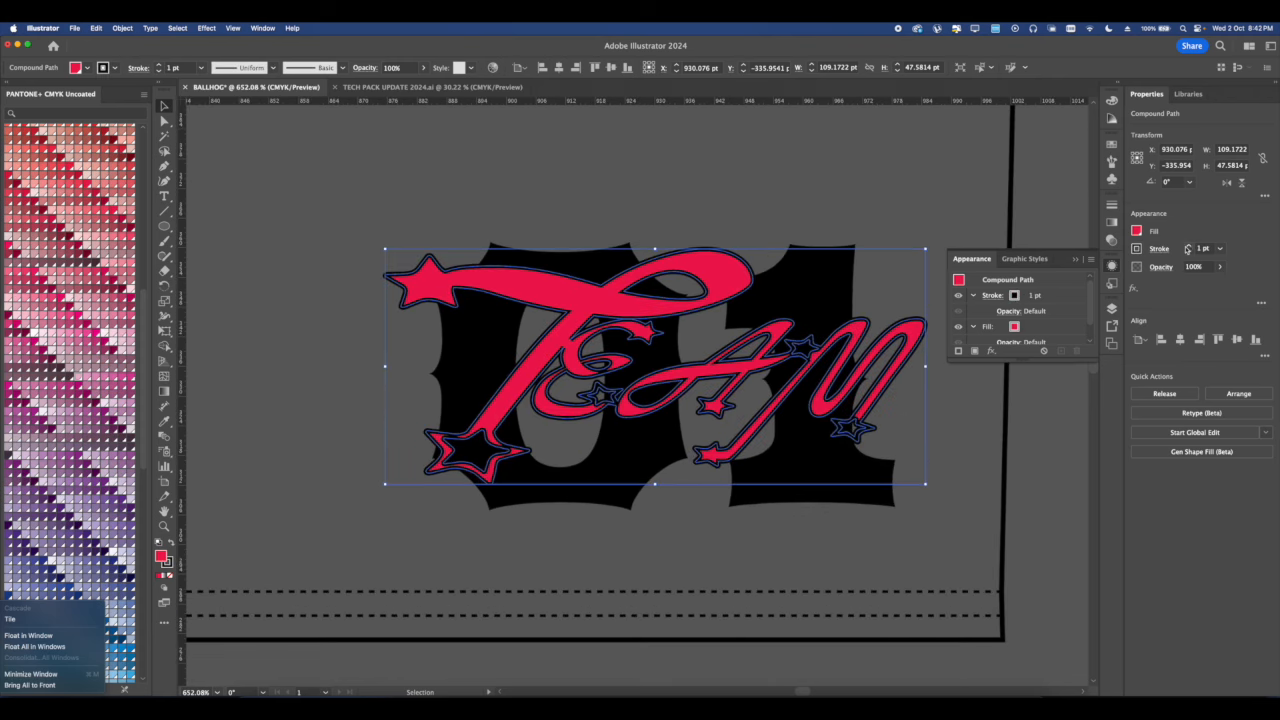
click(1160, 250)
click(1105, 316)
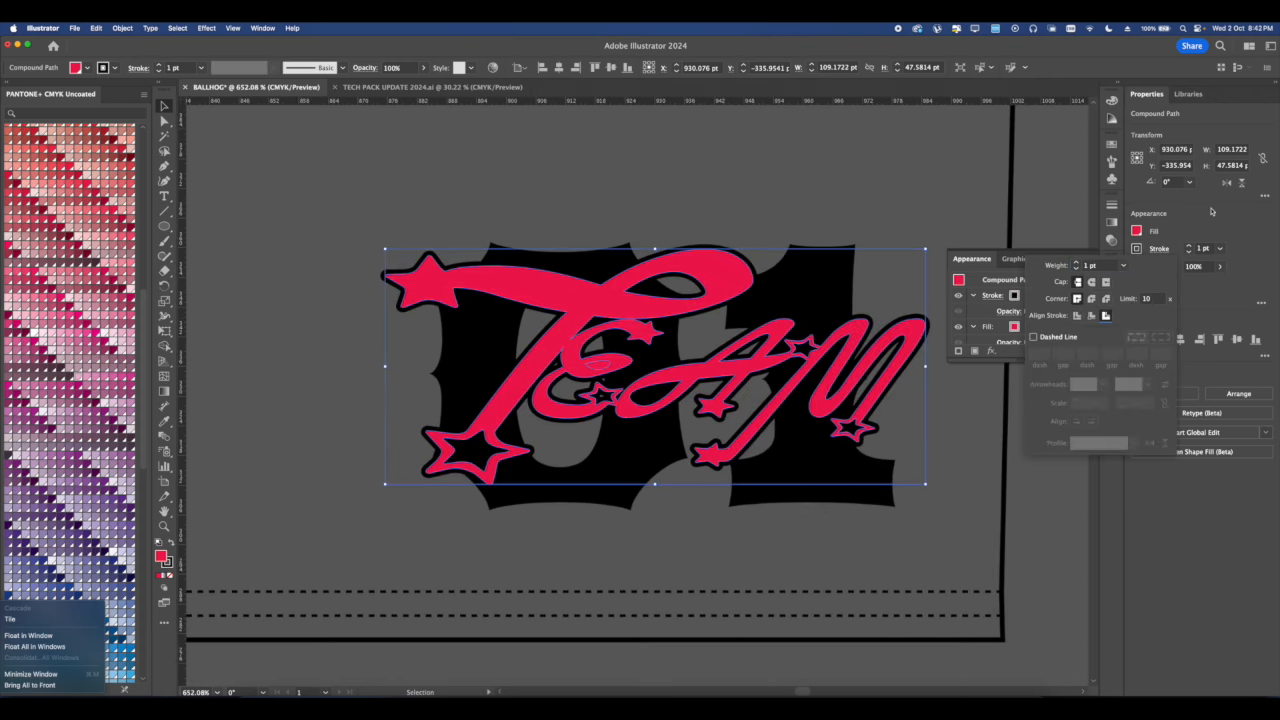
scroll(840, 450, down, 1)
click(746, 424)
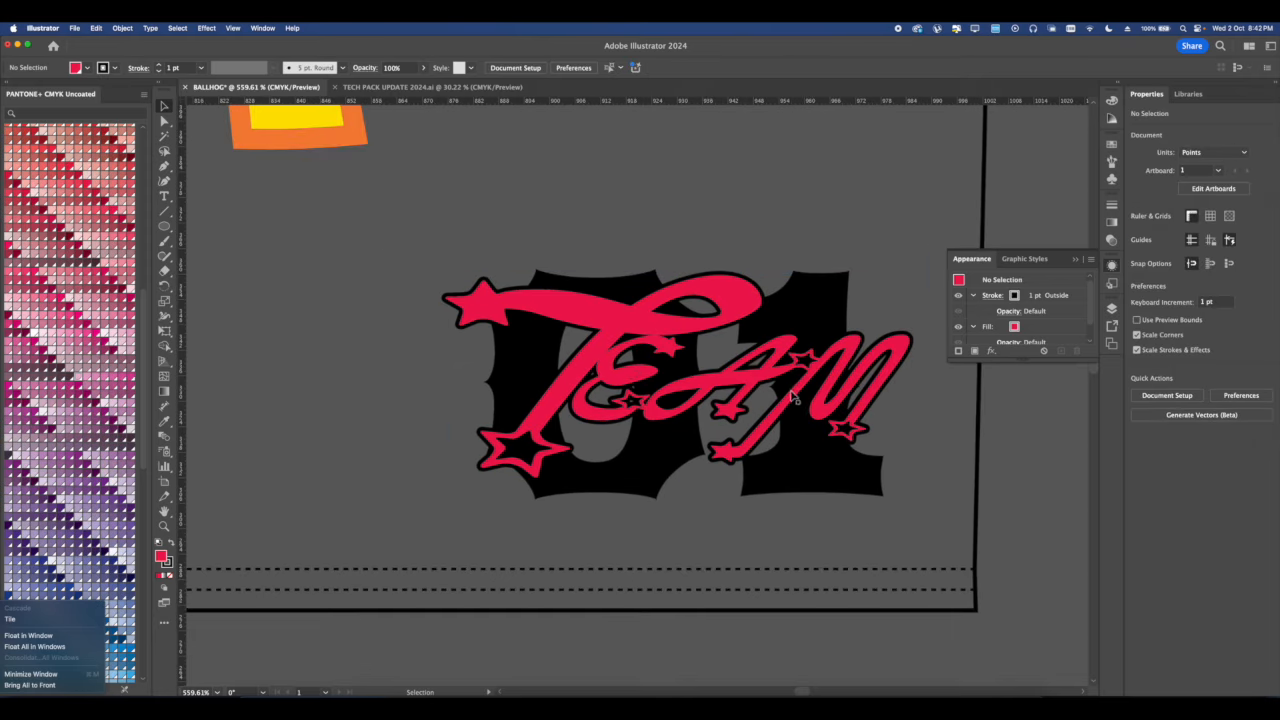
Nudge the TEAM lettering over the 01 and increase its stroke weight to 2 pt.
click(750, 378)
click(775, 362)
click(775, 360)
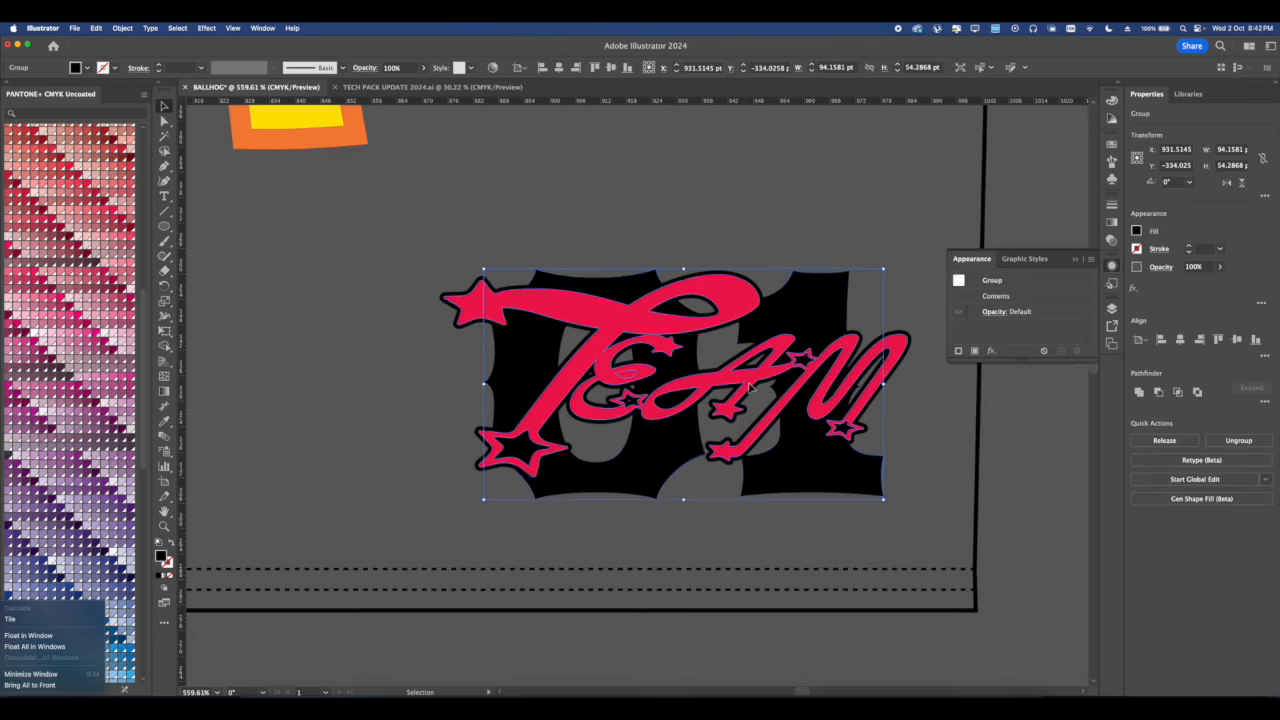
click(1187, 246)
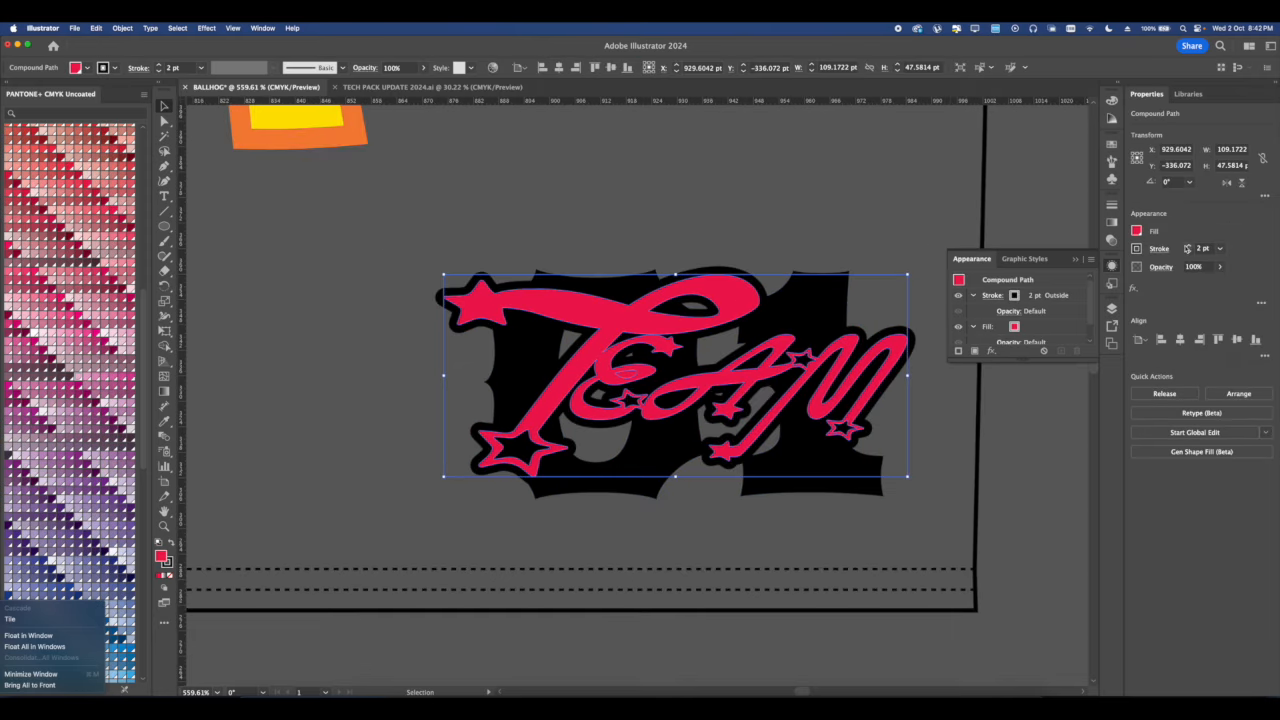
Select the TEAM lettering together with the 01 and place a spare copy of both beside the shirt, below the BALLHOG SUMMER logo.
click(885, 414)
scroll(830, 396, down, 3)
drag(830, 396, 807, 408)
click(655, 369)
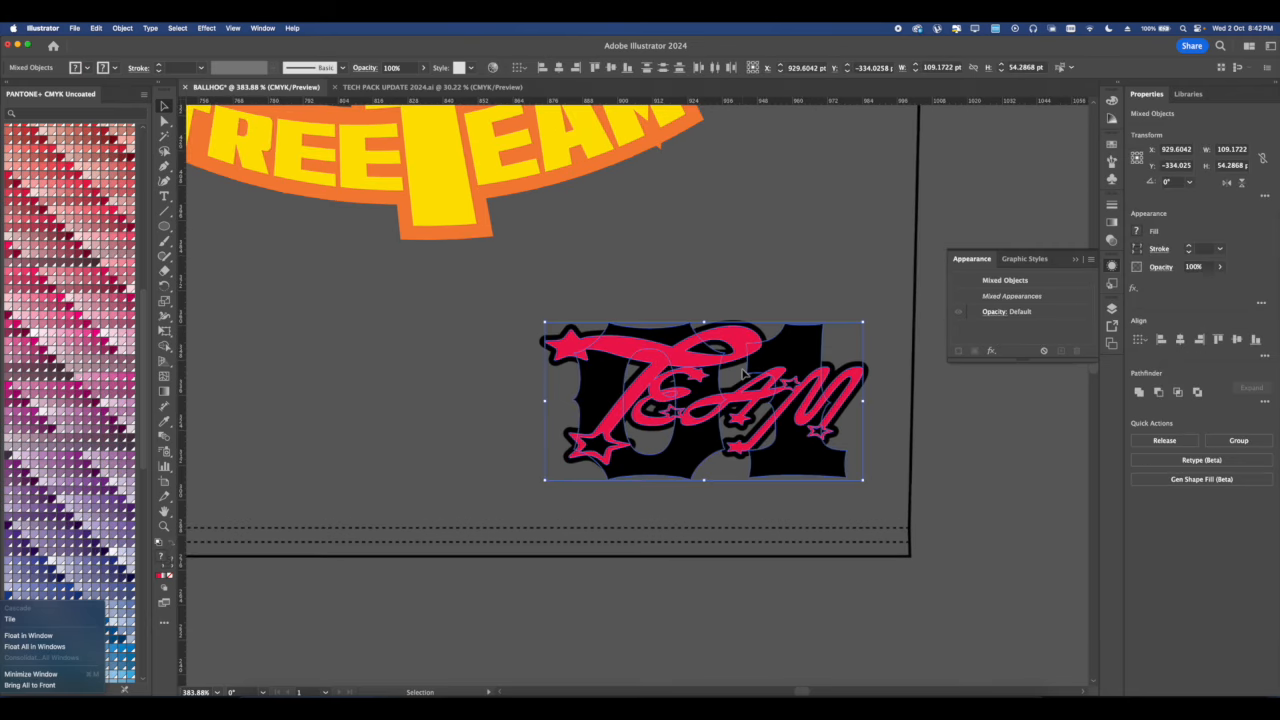
scroll(700, 372, down, 6)
drag(733, 369, 371, 453)
click(732, 405)
scroll(728, 390, up, 6)
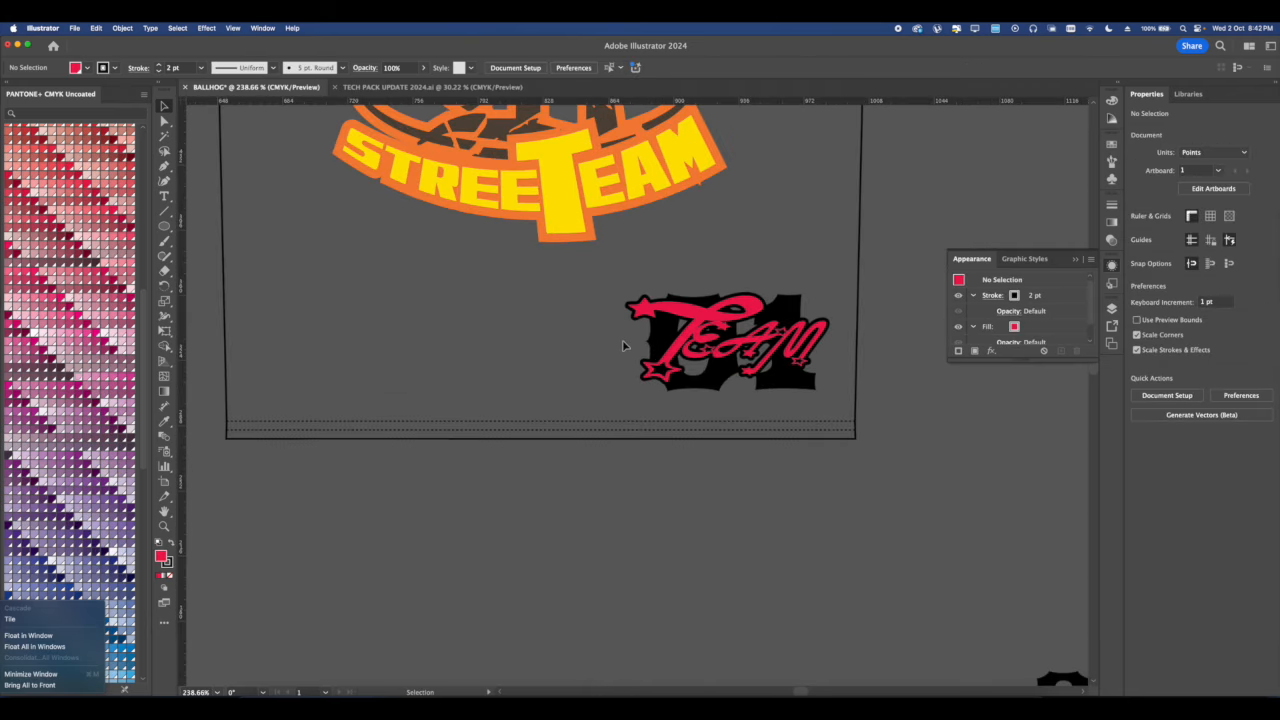
Group the TEAM 01 artwork on the shirt and reduce it to about 90 by 45 pt near the hem's corner.
click(802, 376)
scroll(780, 395, up, 2)
key(super+g)
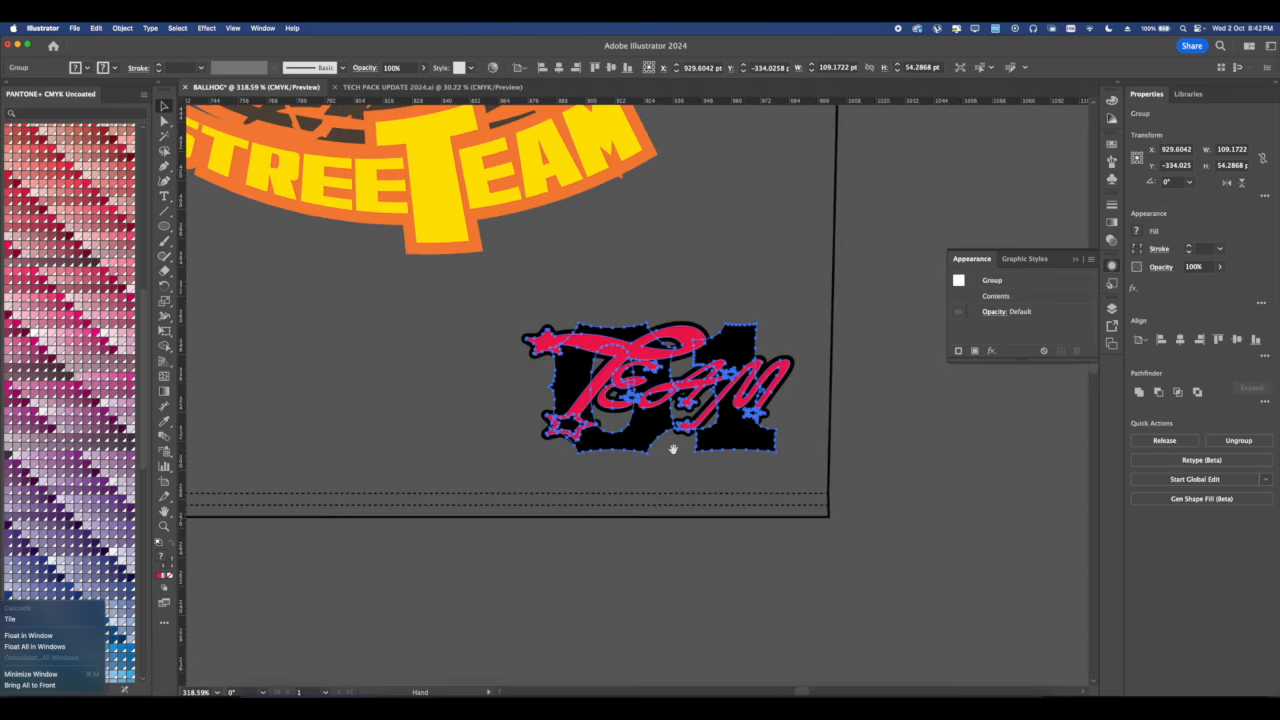
drag(658, 454, 660, 441)
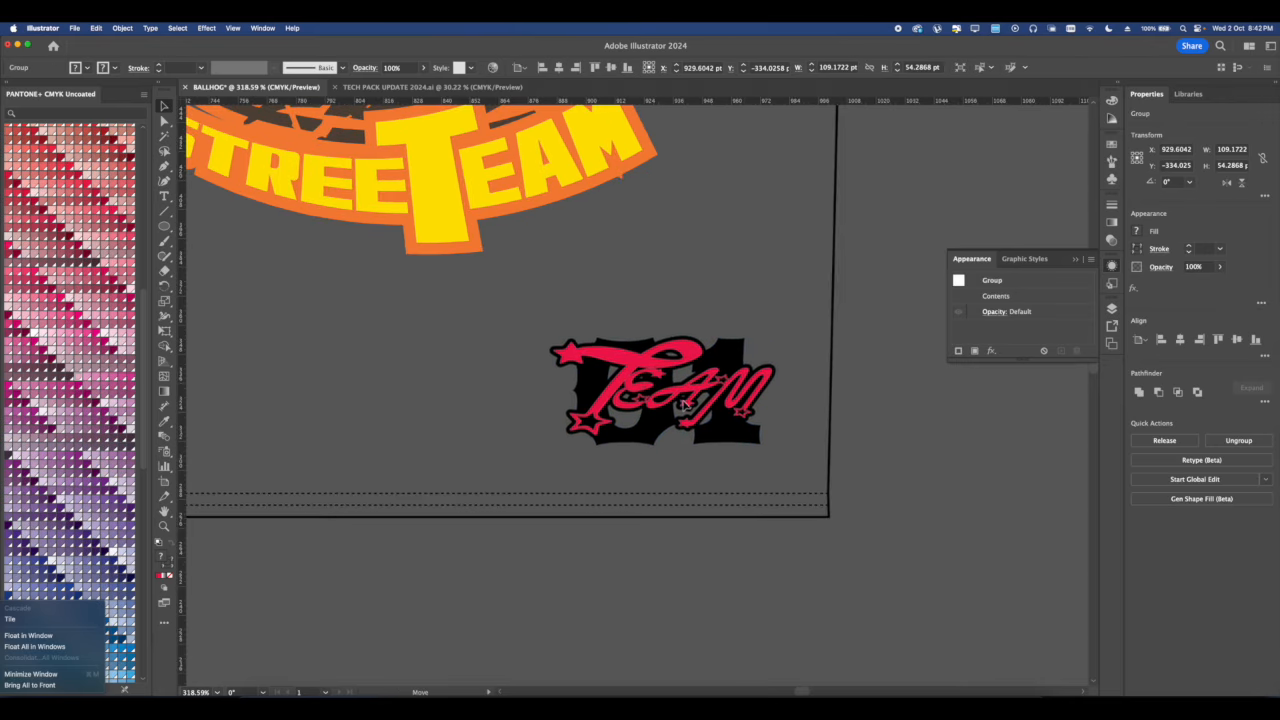
scroll(684, 403, down, 5)
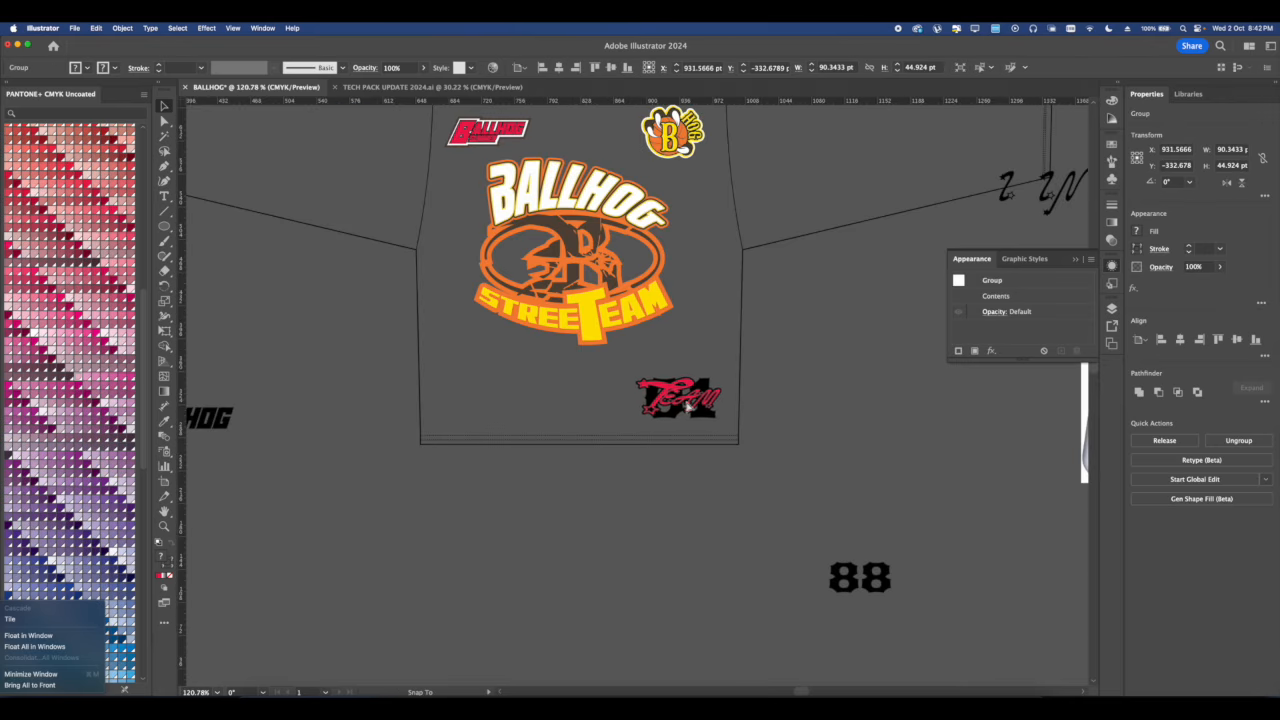
drag(689, 406, 689, 407)
click(733, 391)
Review the placement of the logos on the BALLHOG STREET TEAM shirt and compare it with the shirt above and the reference jerseys.
scroll(737, 385, down, 2)
scroll(597, 217, up, 4)
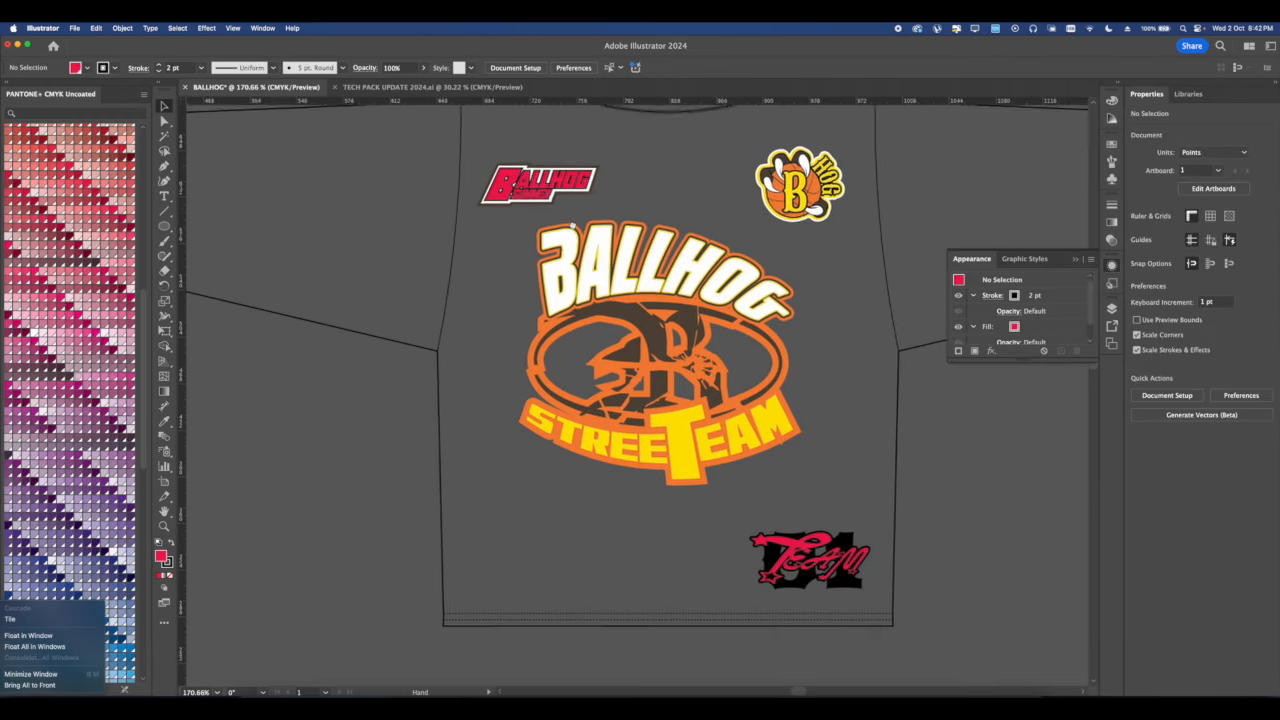
drag(536, 200, 537, 196)
click(708, 158)
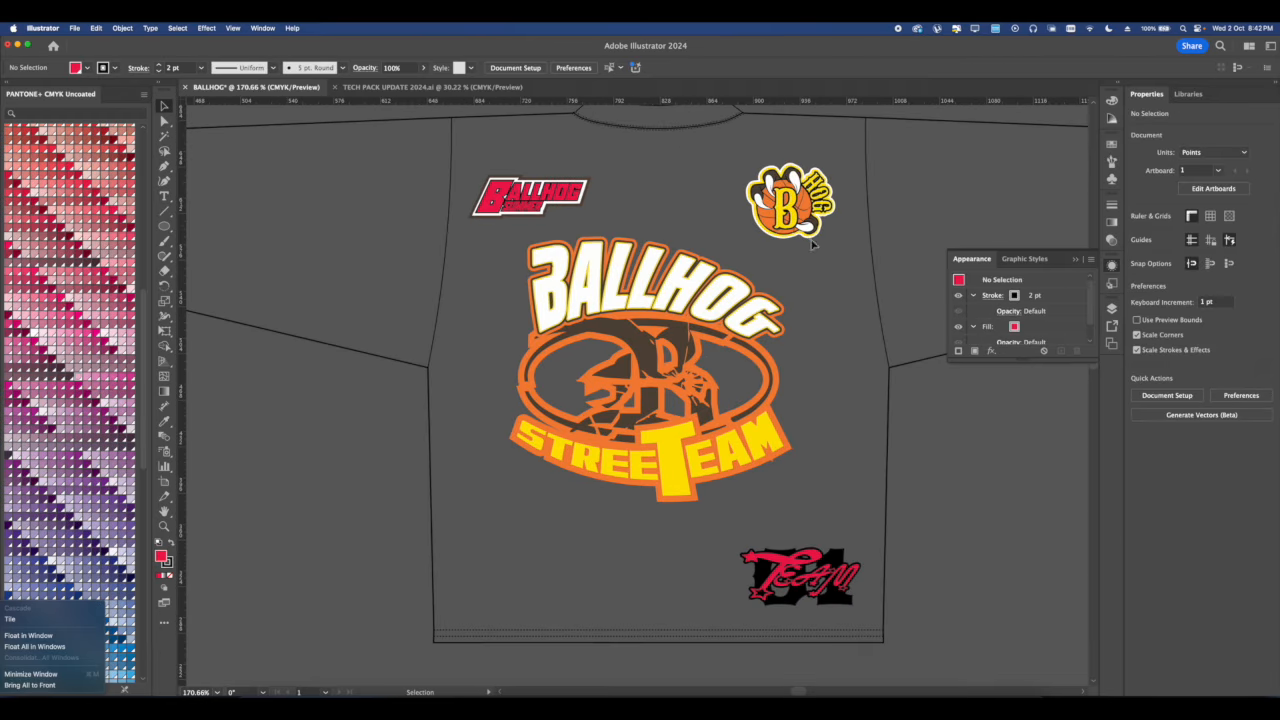
drag(793, 211, 797, 205)
scroll(698, 300, down, 5)
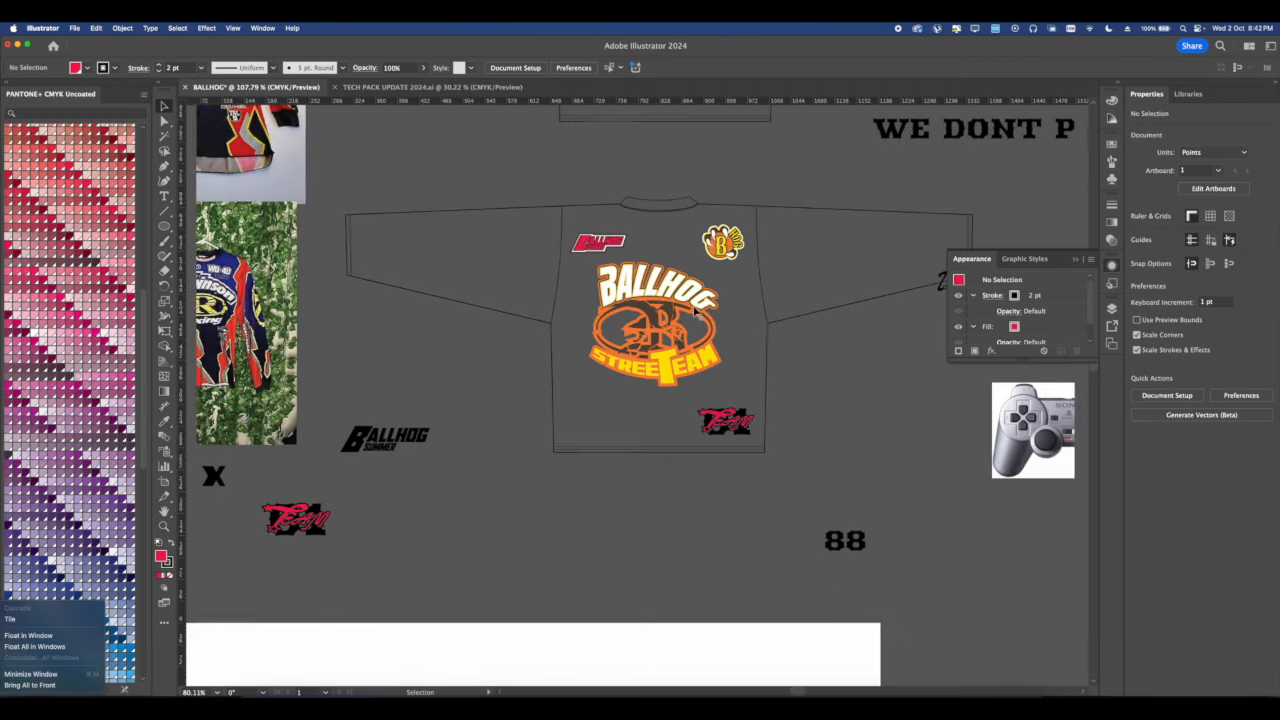
scroll(698, 300, down, 2)
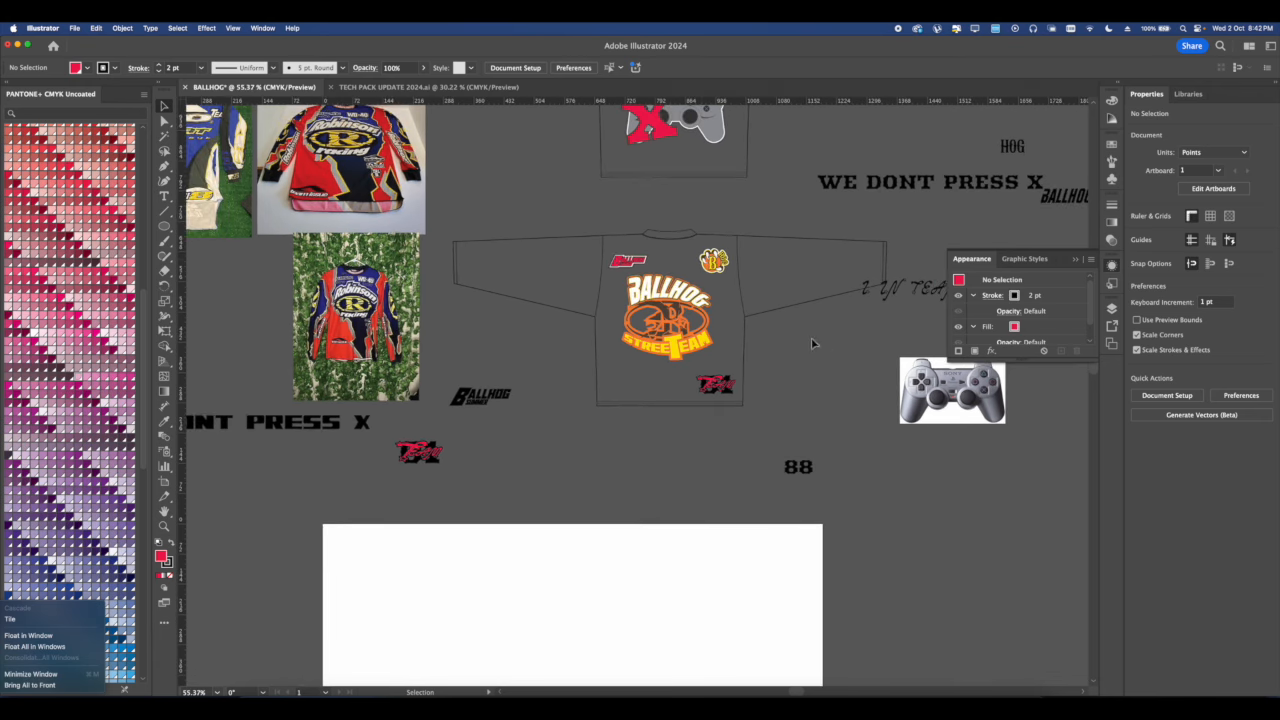
scroll(740, 302, down, 1)
scroll(740, 302, right, 1)
scroll(710, 282, up, 4)
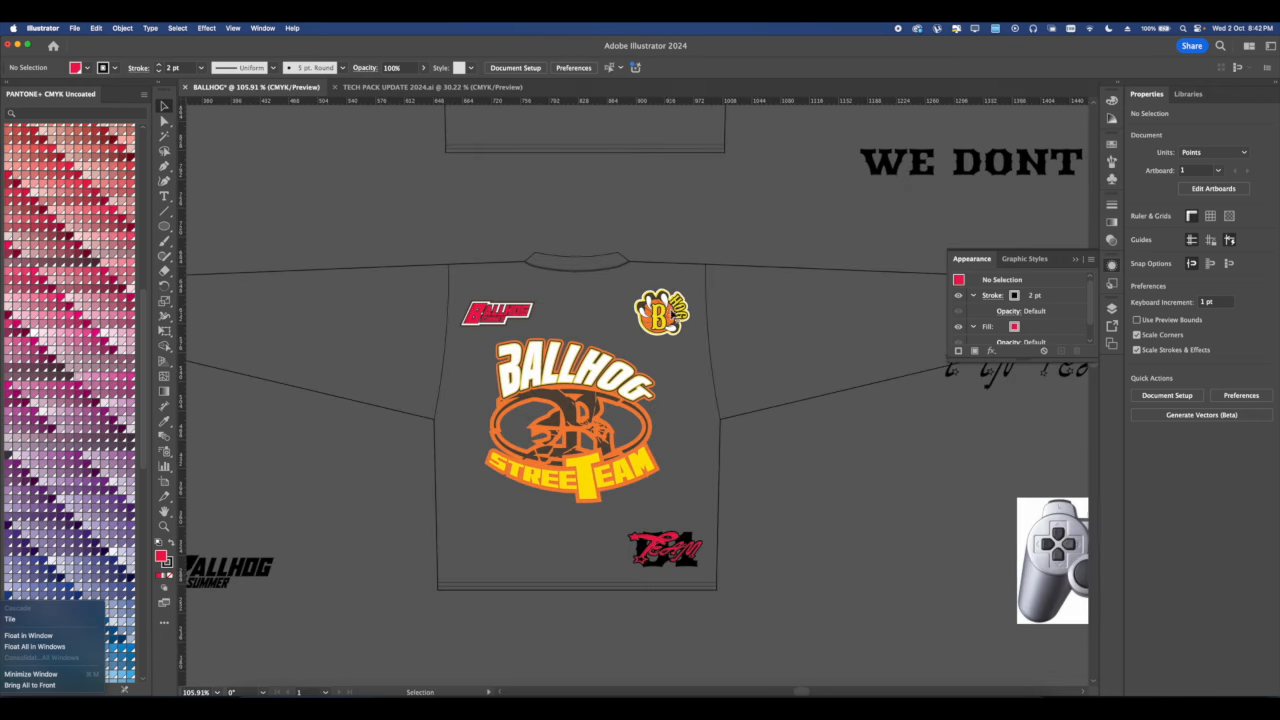
scroll(672, 306, down, 2)
drag(674, 308, 695, 383)
scroll(697, 386, down, 2)
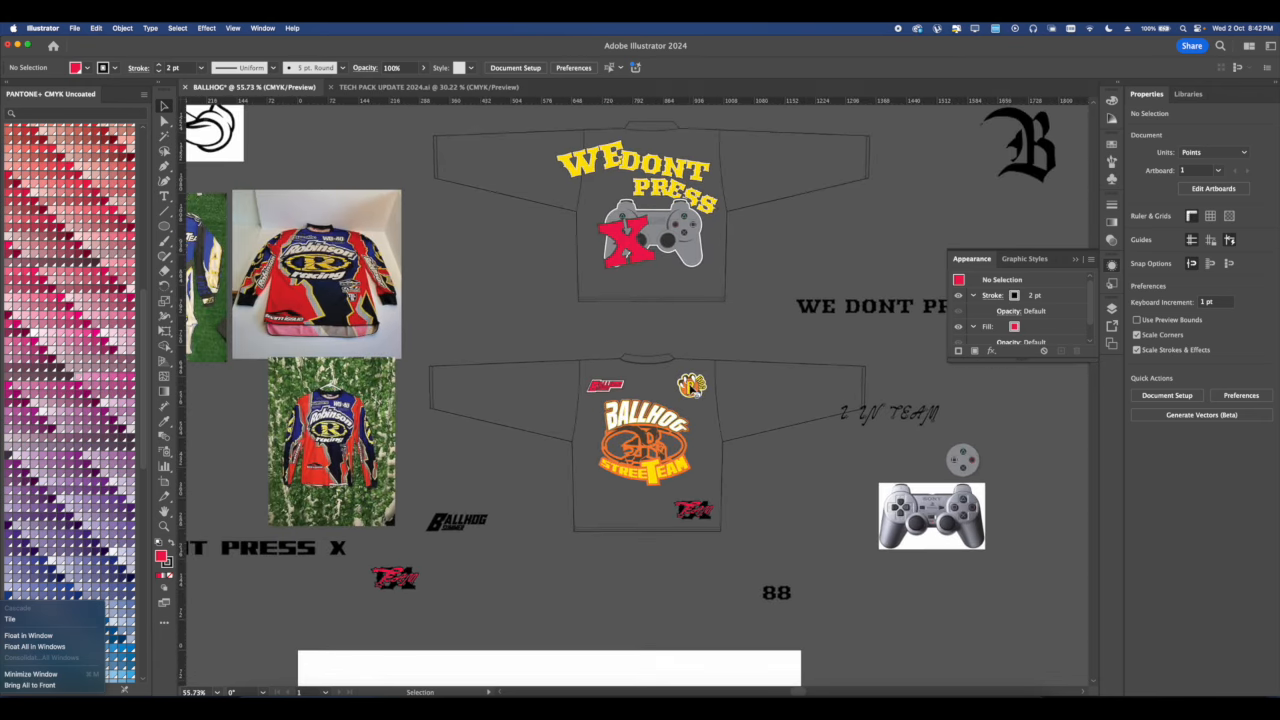
scroll(690, 388, down, 3)
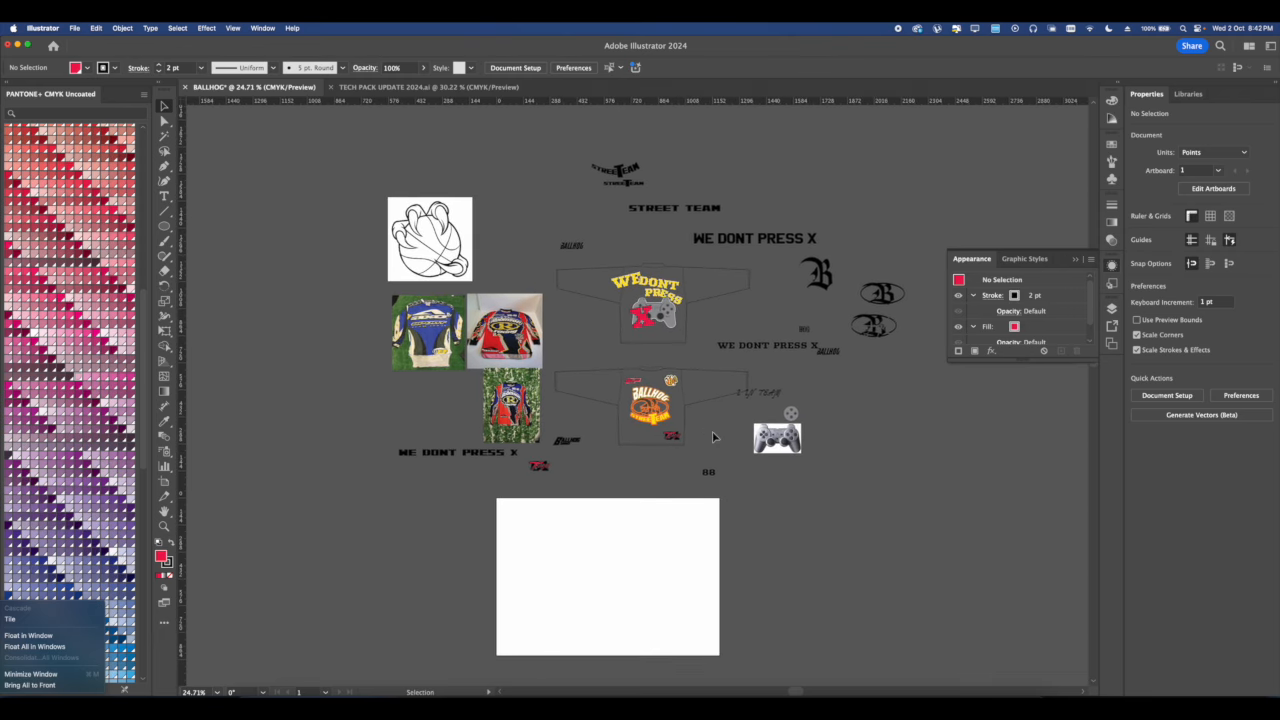
scroll(713, 437, up, 2)
Place a copy of the Achtung! Polizei text WE DONT PRESS X on the upper shirt and reduce it to about 19.45 pt.
click(757, 368)
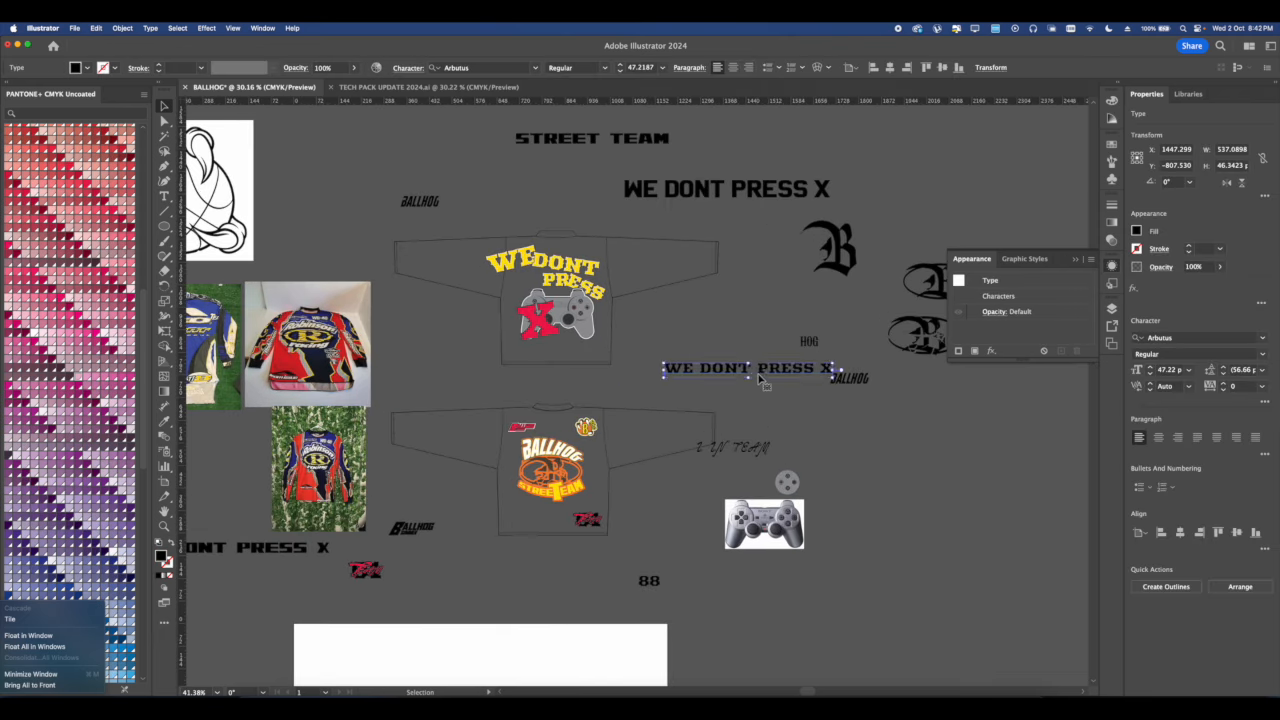
scroll(725, 270, up, 1)
drag(713, 248, 546, 332)
scroll(546, 332, up, 3)
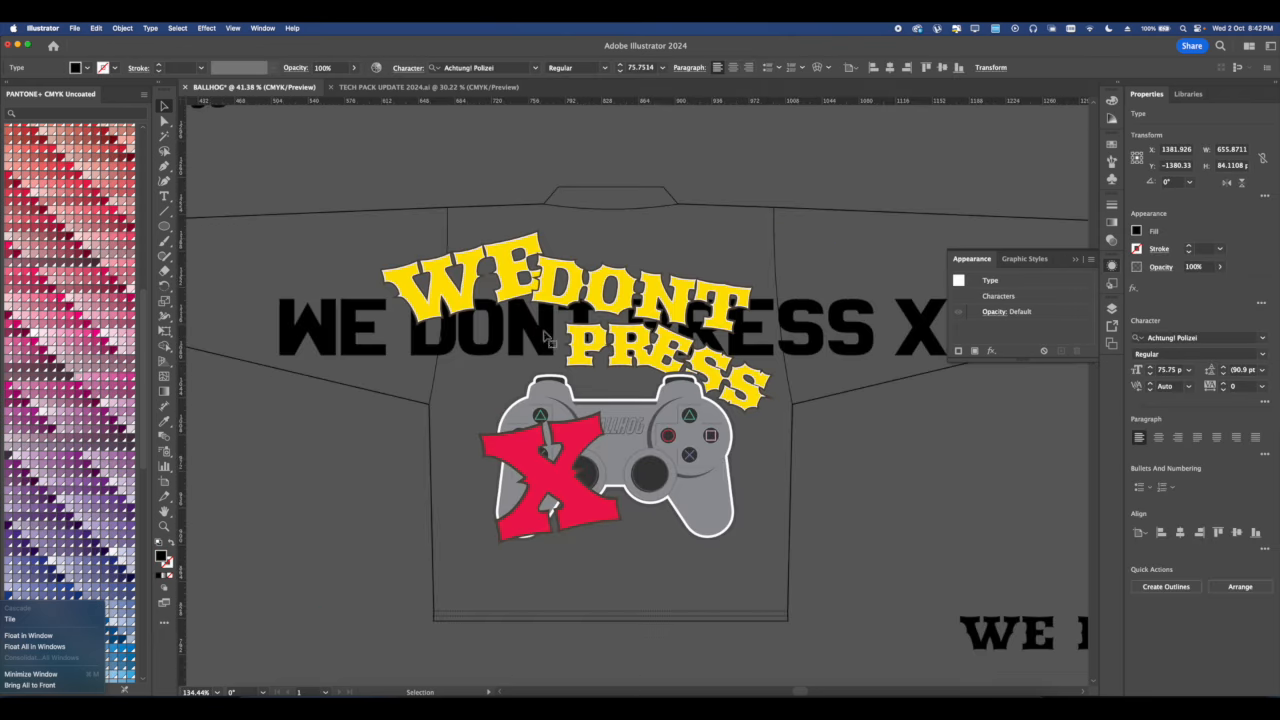
drag(615, 370, 522, 381)
Move the controller artwork up on the shirt and place the small WE DONT PRESS X text just above the hem.
click(528, 305)
drag(575, 299, 451, 528)
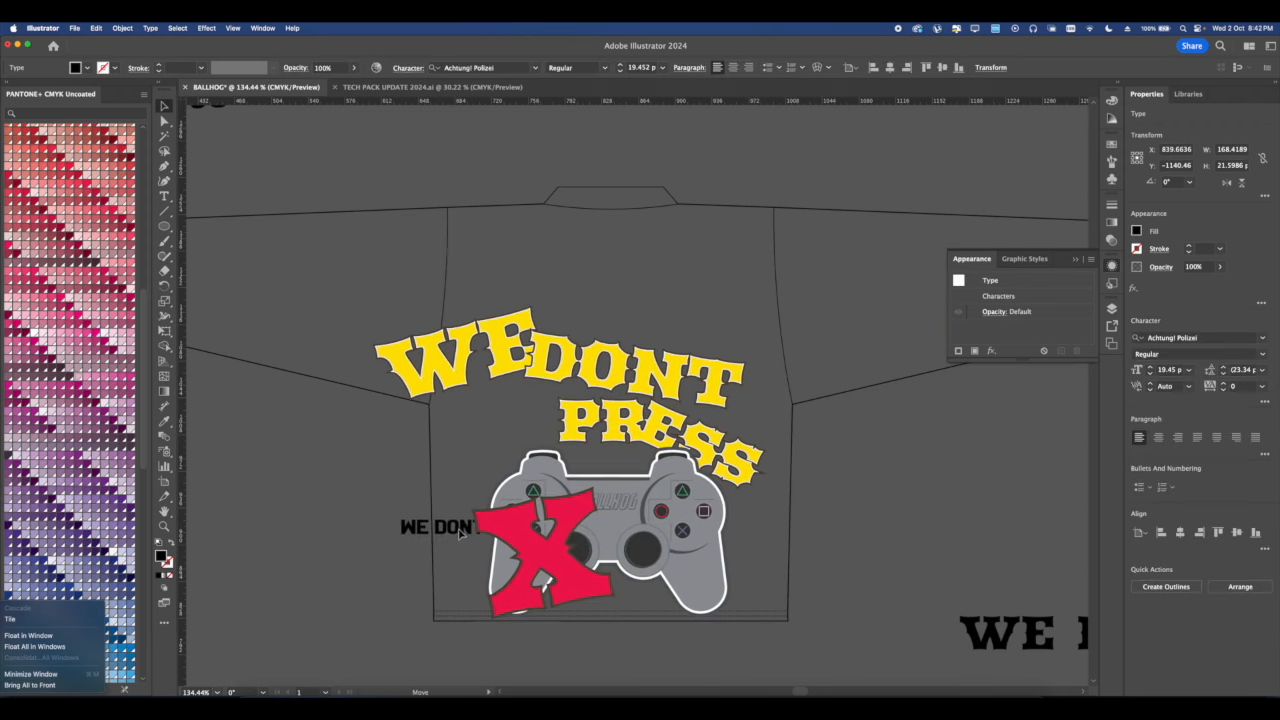
drag(628, 514, 637, 422)
click(442, 547)
drag(448, 530, 559, 539)
Replace the small text above the hem with "IF YOU'RE NOT BALLHOG THEN ...".
key(space)
scroll(559, 540, up, 3)
double_click(556, 541)
triple_click(556, 541)
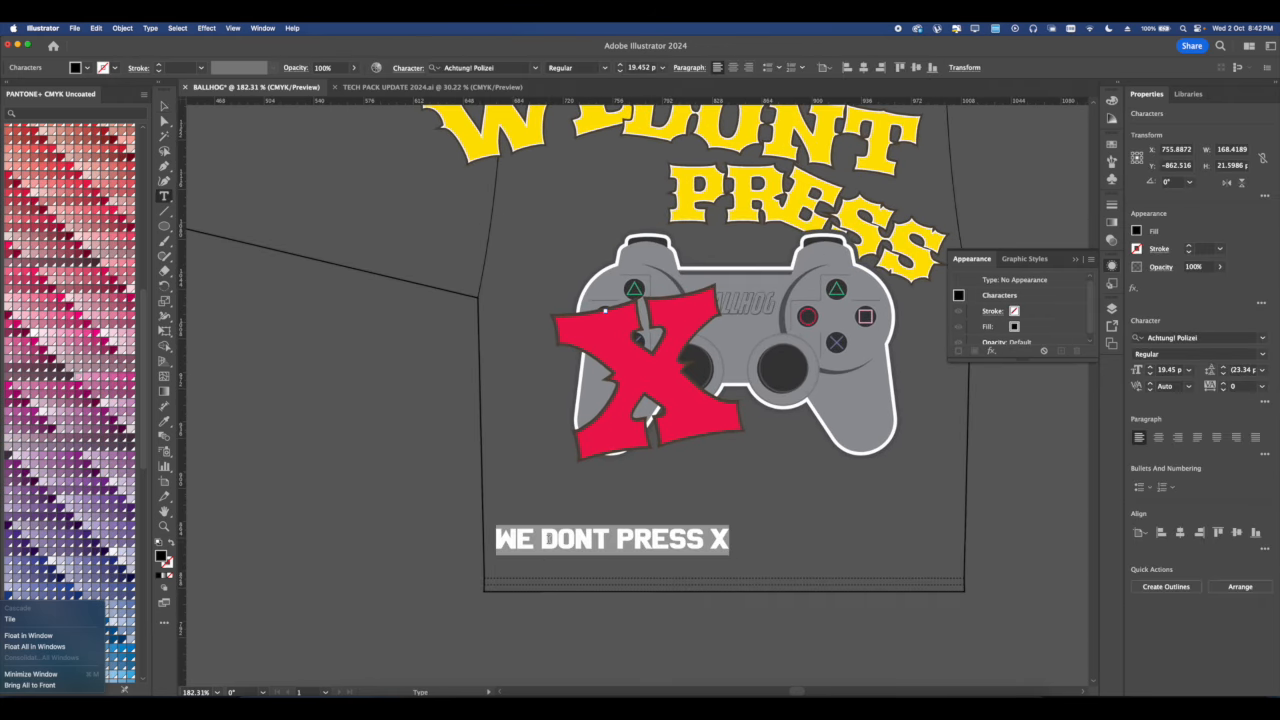
text(IF YOU'RE NOT BALLHOG THEN ...)
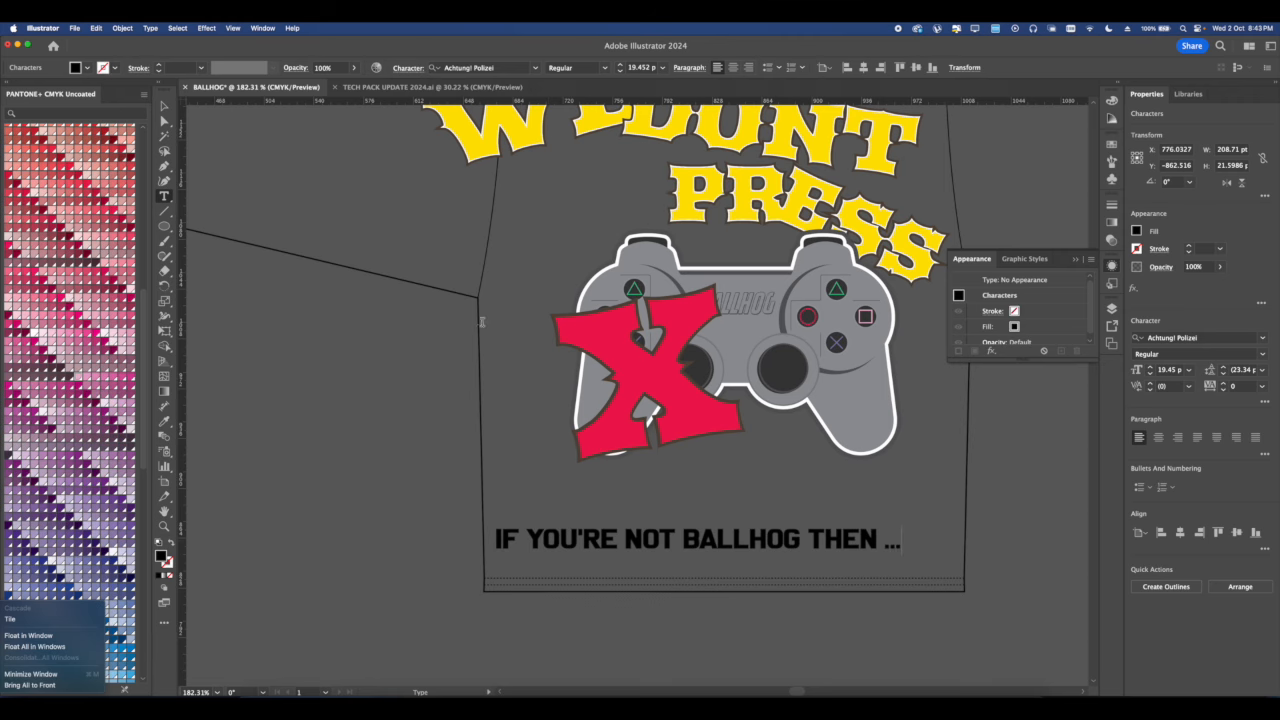
Centre the IF YOU'RE NOT BALLHOG THEN ... line under the controller, just above the hem.
click(161, 105)
scroll(640, 408, down, 4)
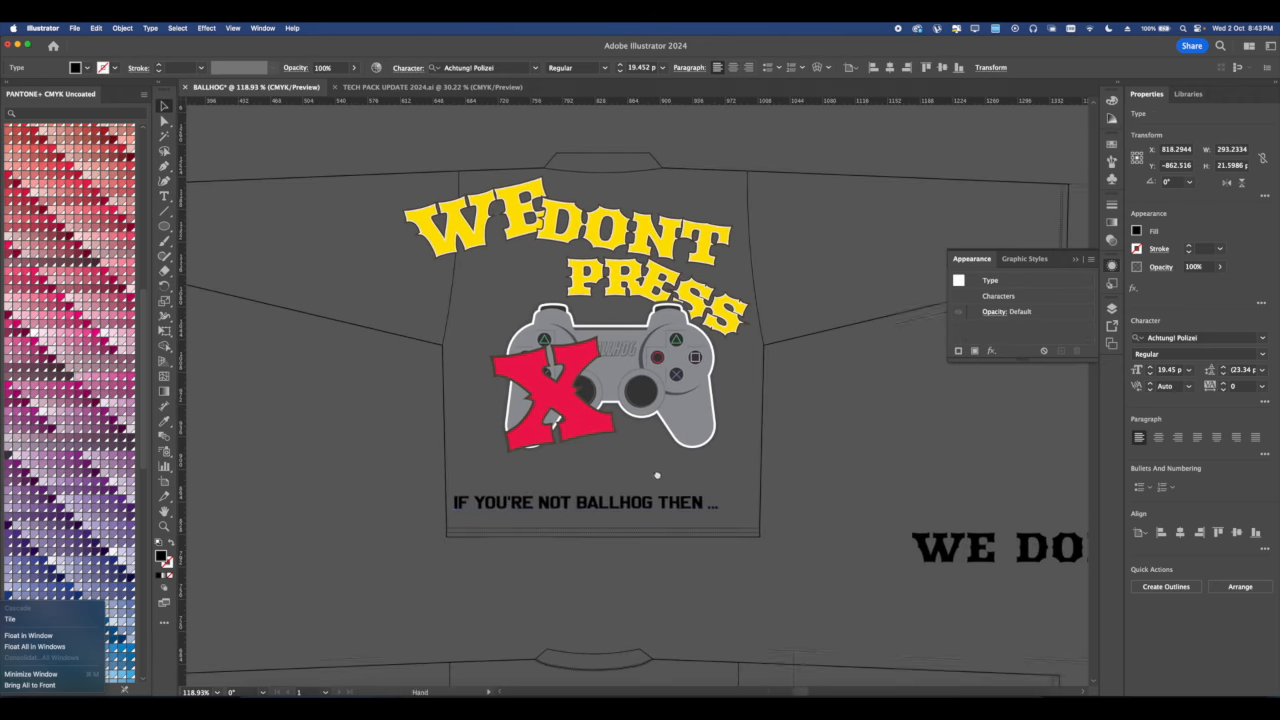
scroll(614, 496, up, 3)
drag(614, 496, 636, 490)
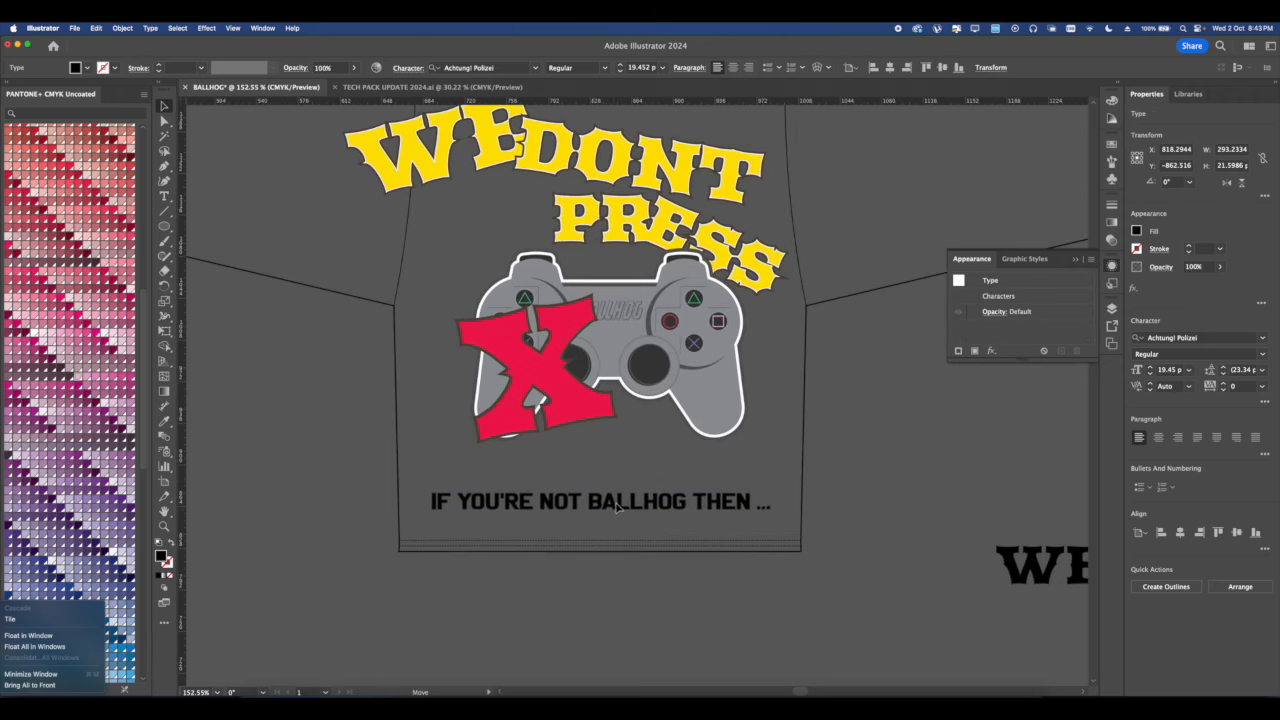
Browse the font previews for the slogan above the hem and apply Aliens Among Us.
click(1262, 338)
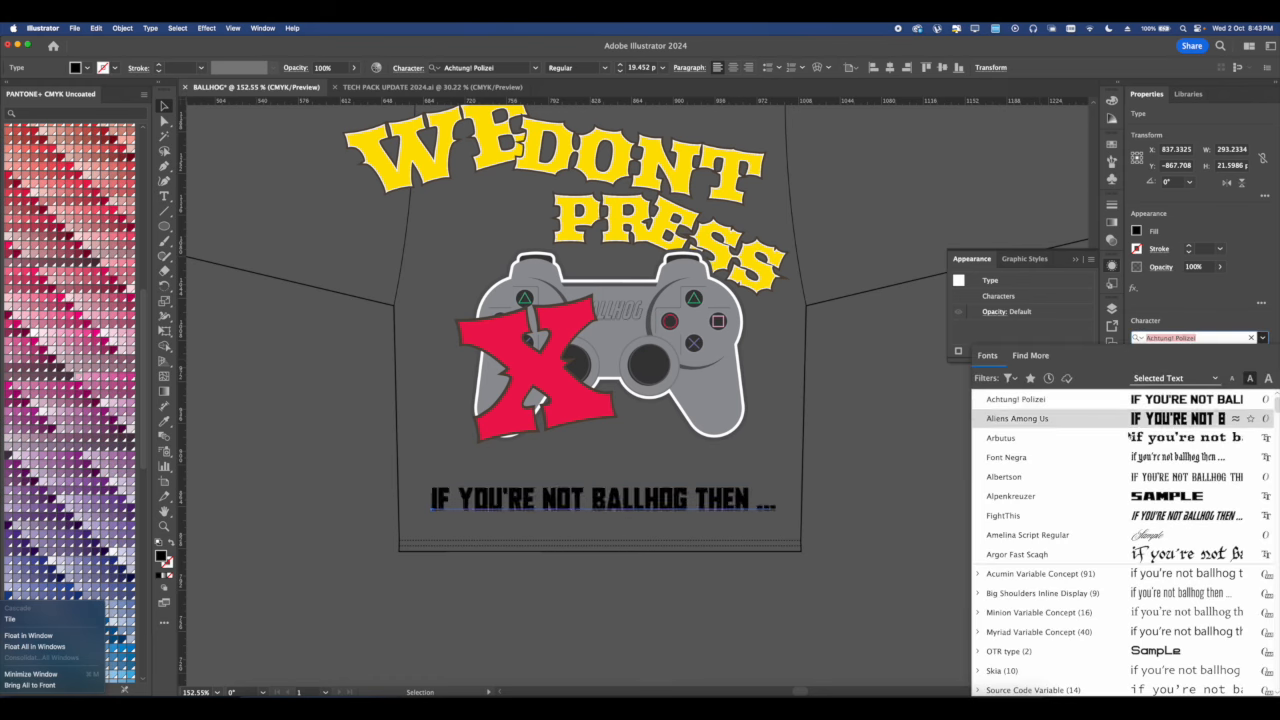
scroll(1120, 537, down, 5)
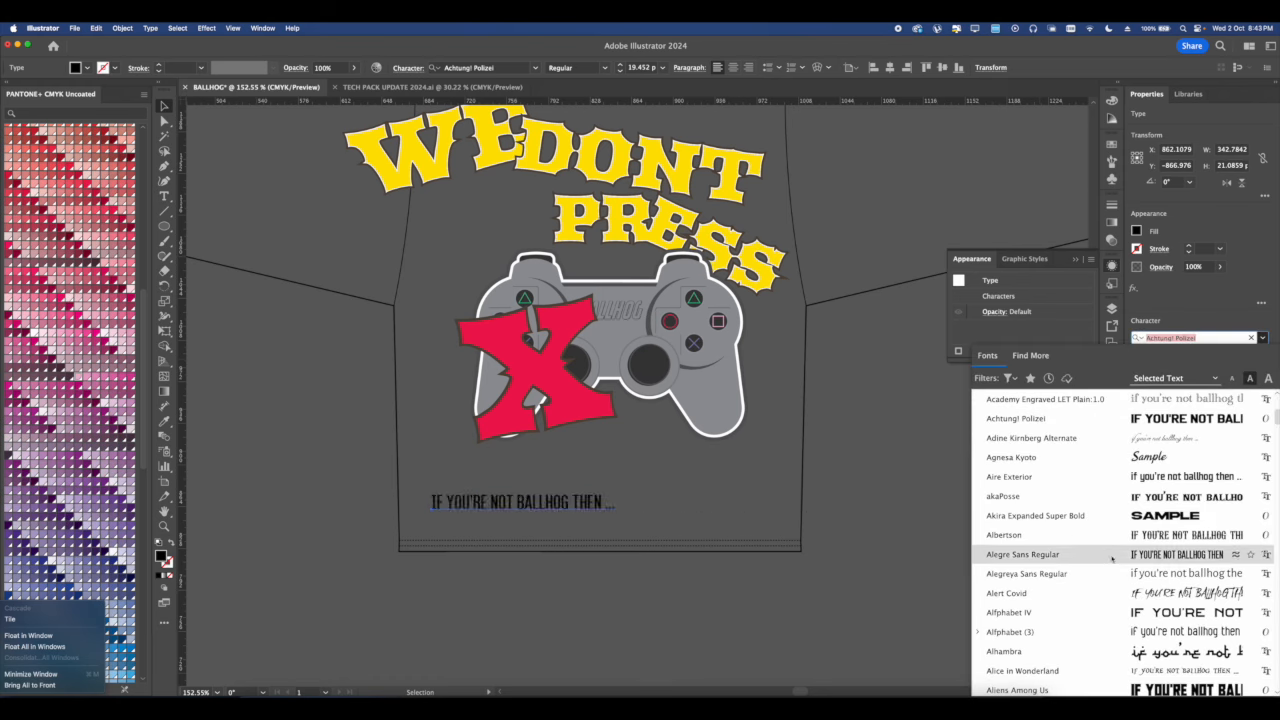
scroll(1098, 583, down, 3)
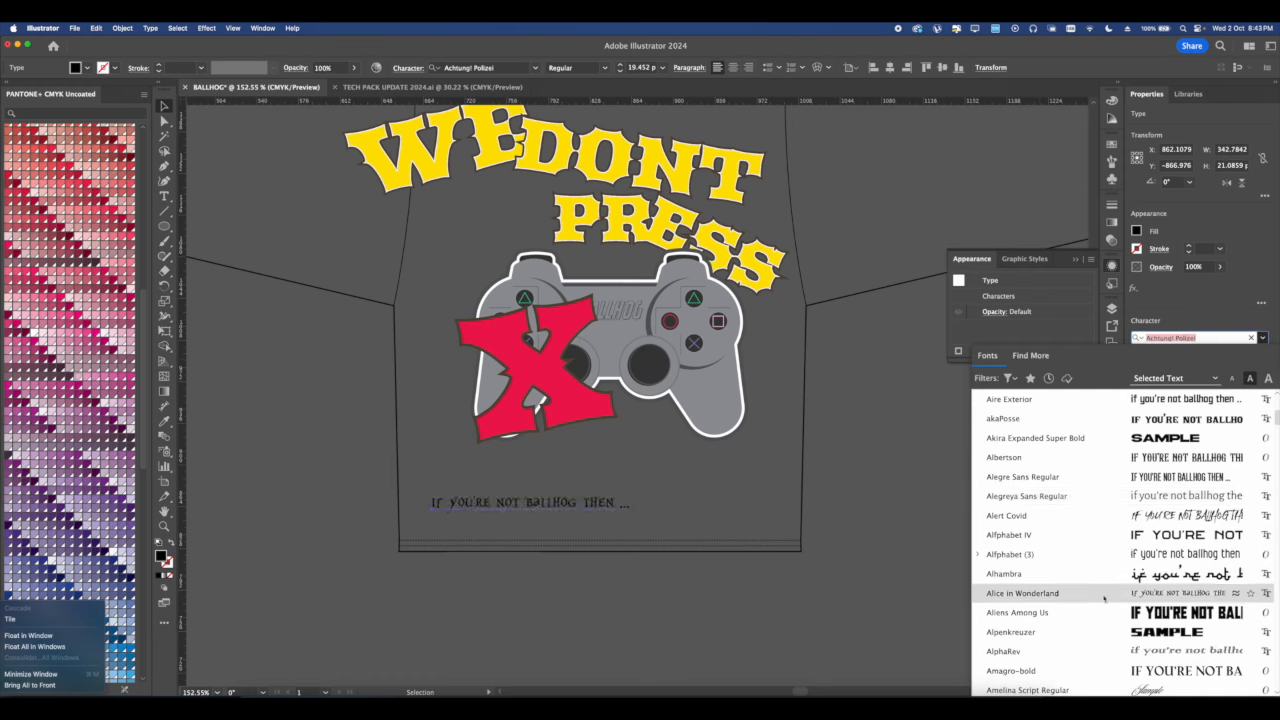
click(1102, 612)
Keep a spare copy of the slogan text away from the shirt and convert the one above the hem to outlines.
scroll(617, 512, down, 10)
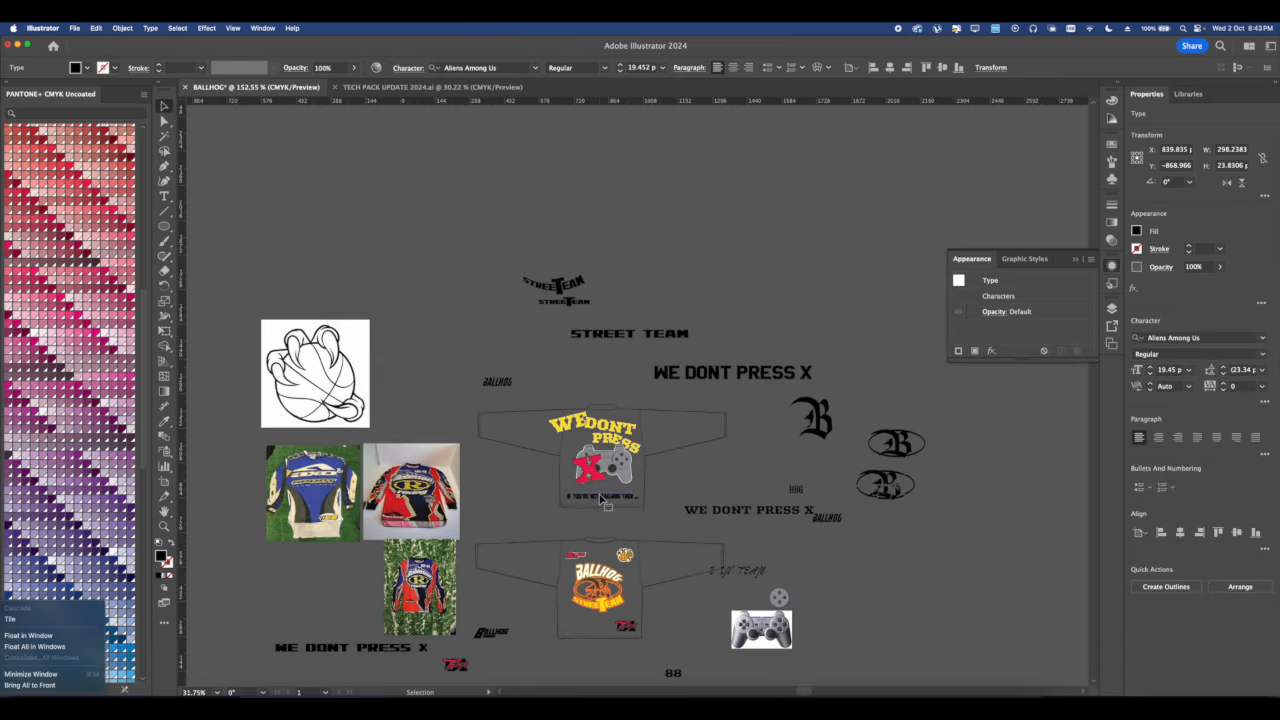
key(super+z)
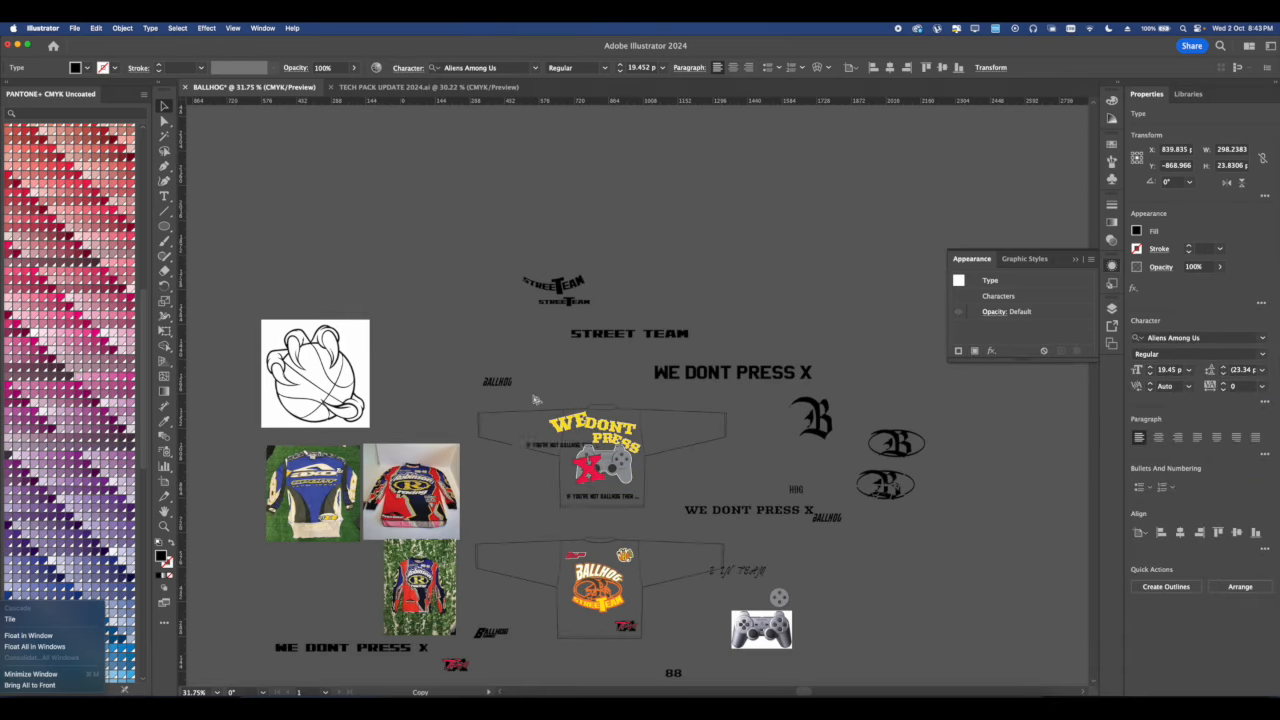
scroll(605, 520, up, 10)
right_click(607, 475)
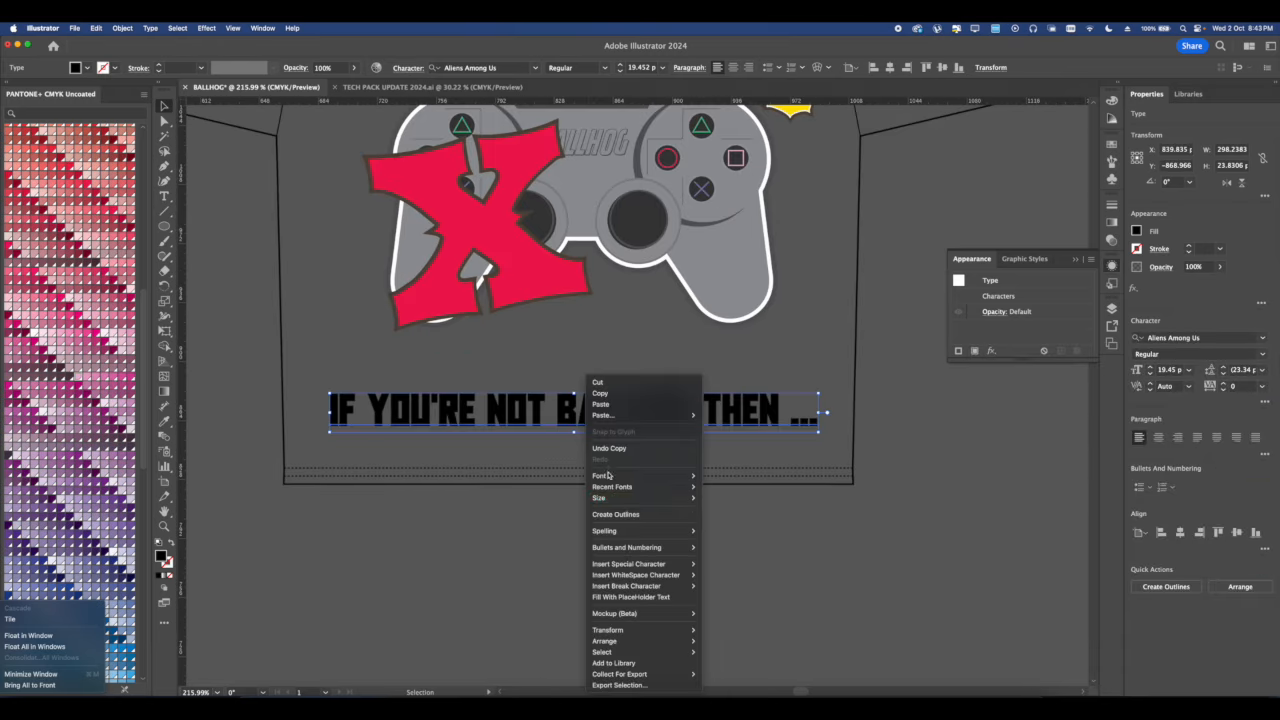
click(615, 514)
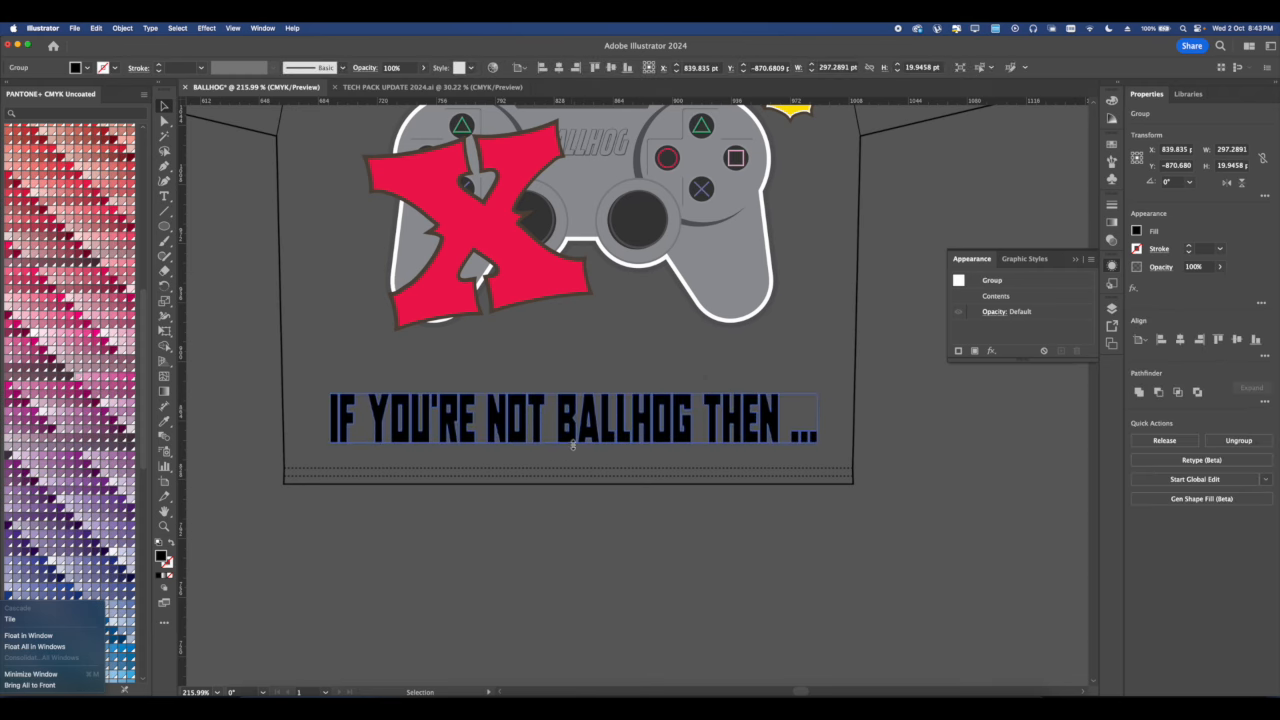
Stretch the outlined IF YOU'RE NOT BALLHOG THEN ... slogan taller and seat it just above the back hem.
drag(569, 445, 574, 428)
click(569, 491)
scroll(569, 491, down, 10)
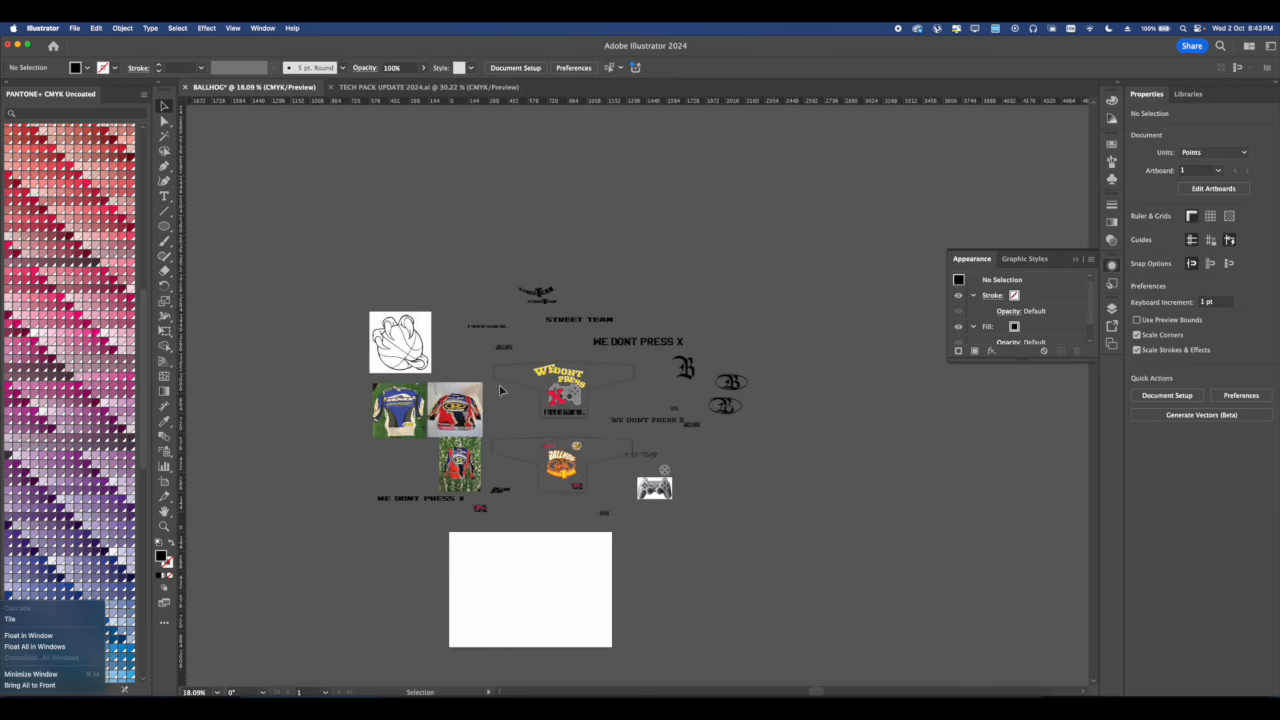
Review the front and back shirt designs, including the chest logos and the slogan above the hem.
scroll(589, 571, right, 1)
drag(839, 476, 800, 456)
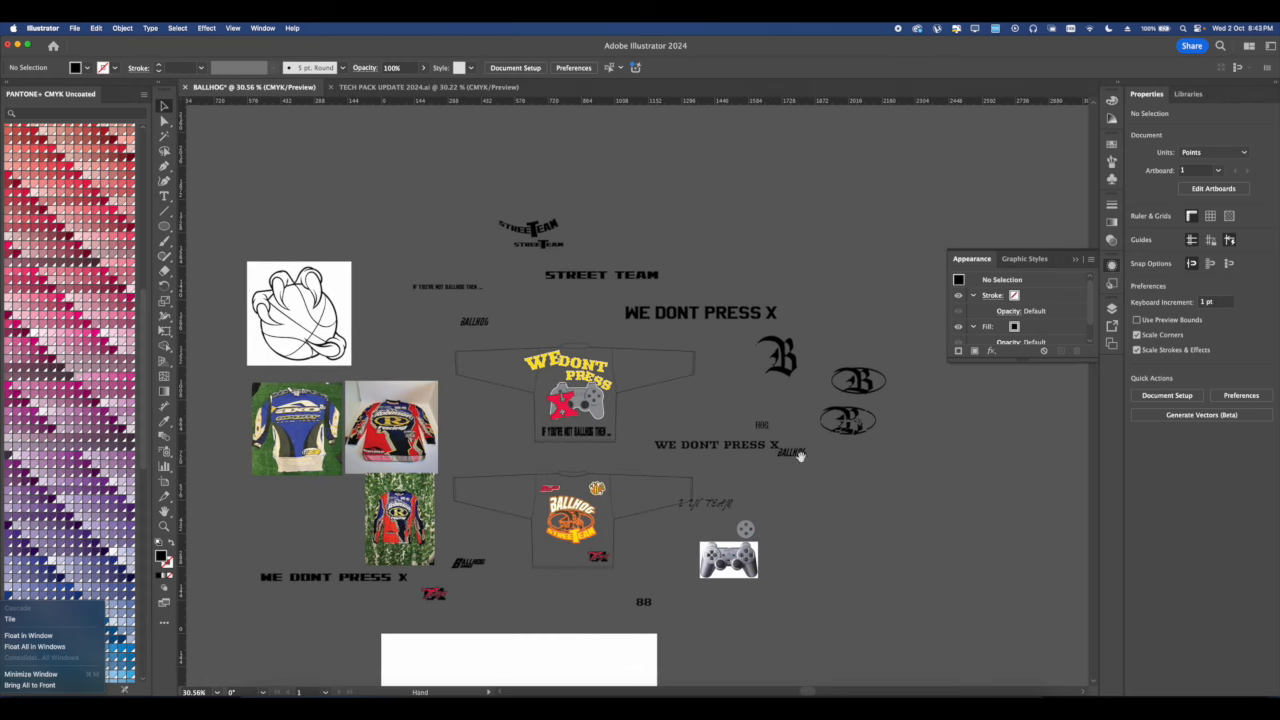
scroll(679, 372, up, 3)
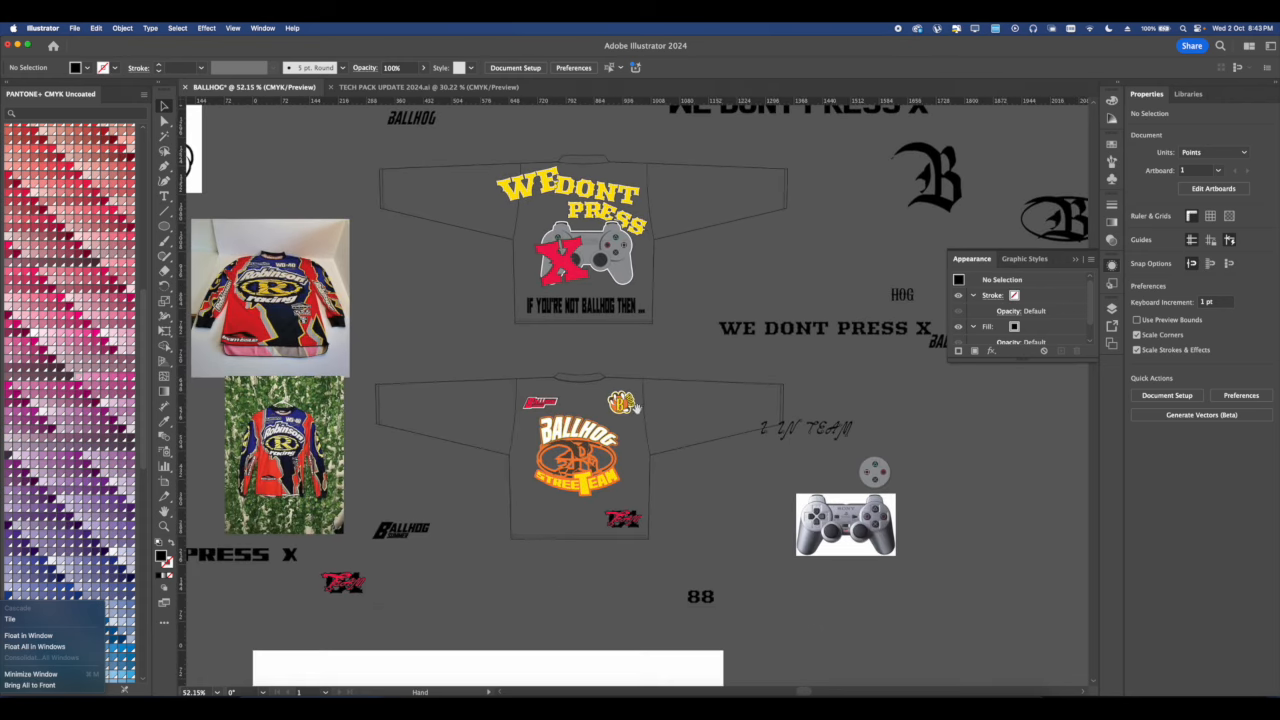
scroll(632, 406, up, 2)
scroll(632, 406, up, 5)
click(658, 497)
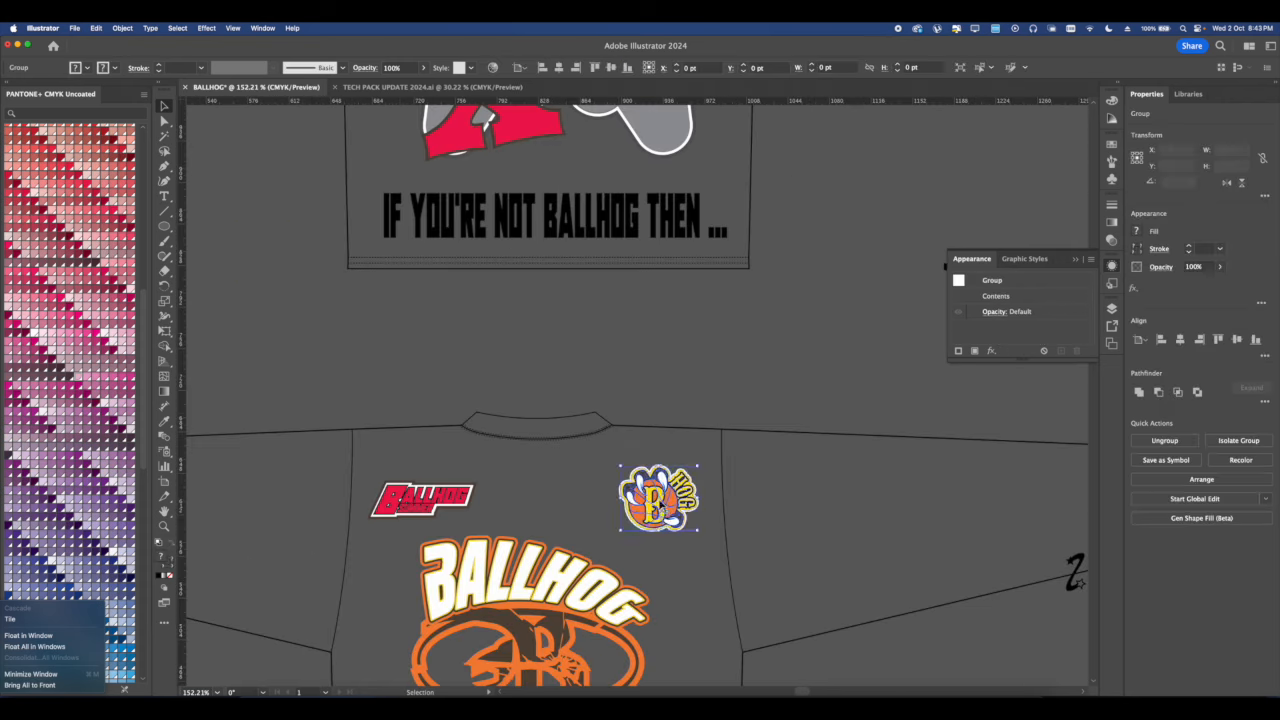
click(757, 406)
scroll(740, 400, down, 6)
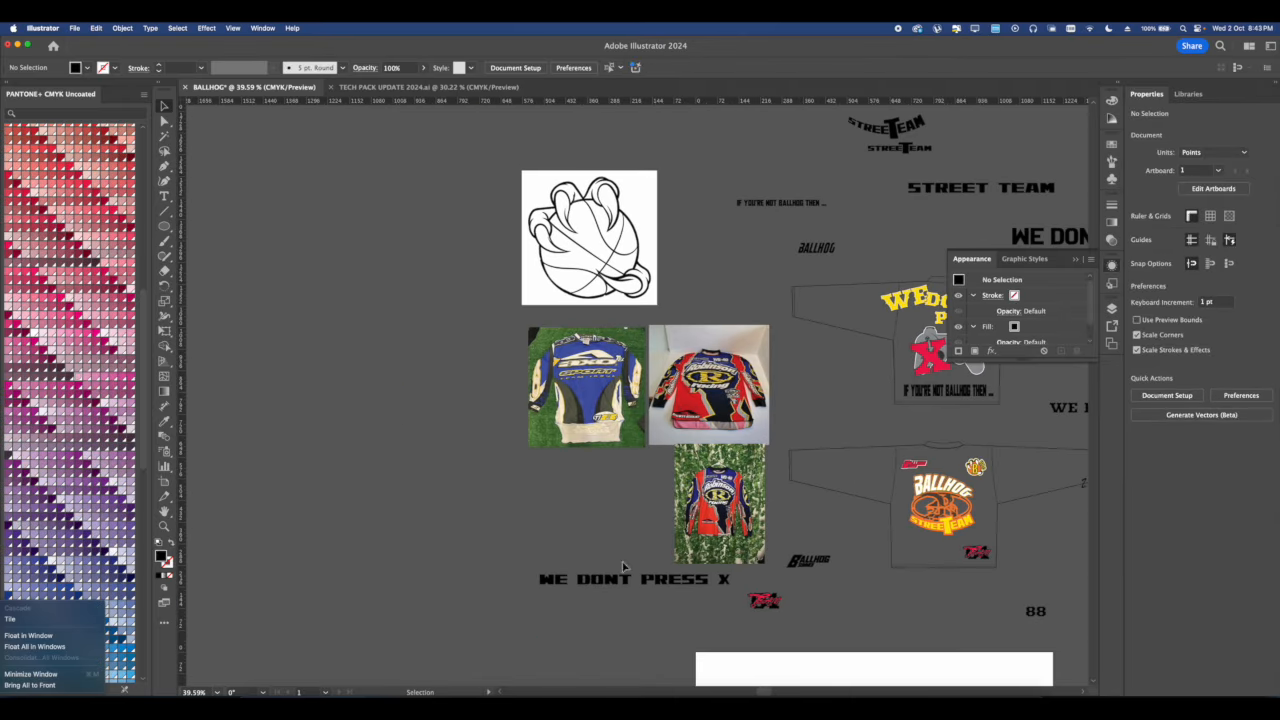
Switch to Safari and go back through the Pinterest history to the red and blue motocross jersey pin.
click(522, 697)
click(290, 90)
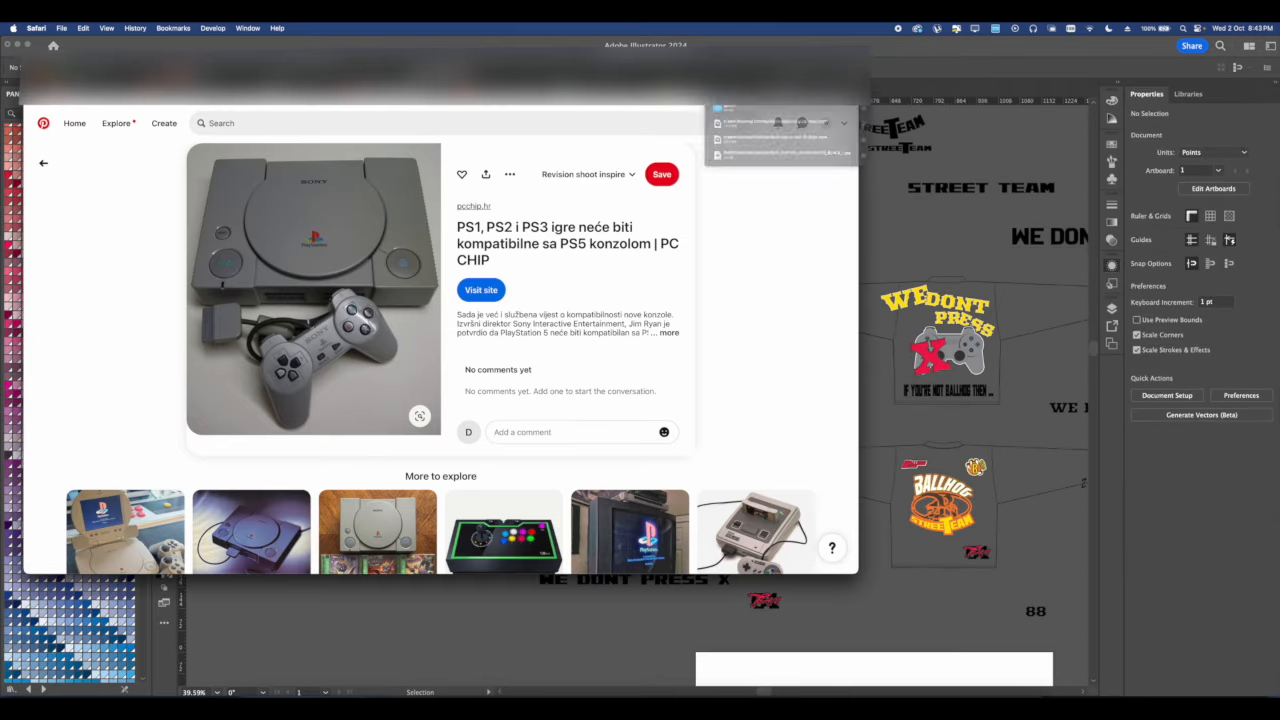
key(super+bracketleft)
key(super+bracketleft)
key(super+bracketleft)
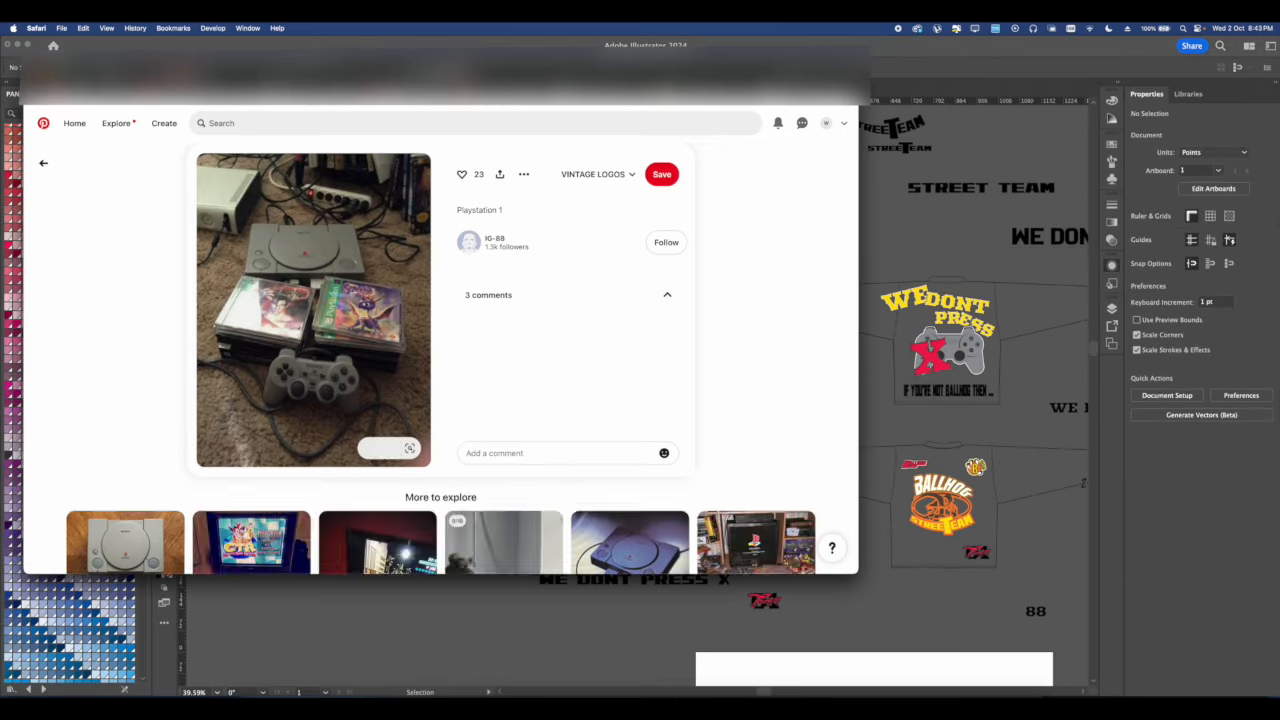
key(super+bracketleft)
key(super+bracketleft)
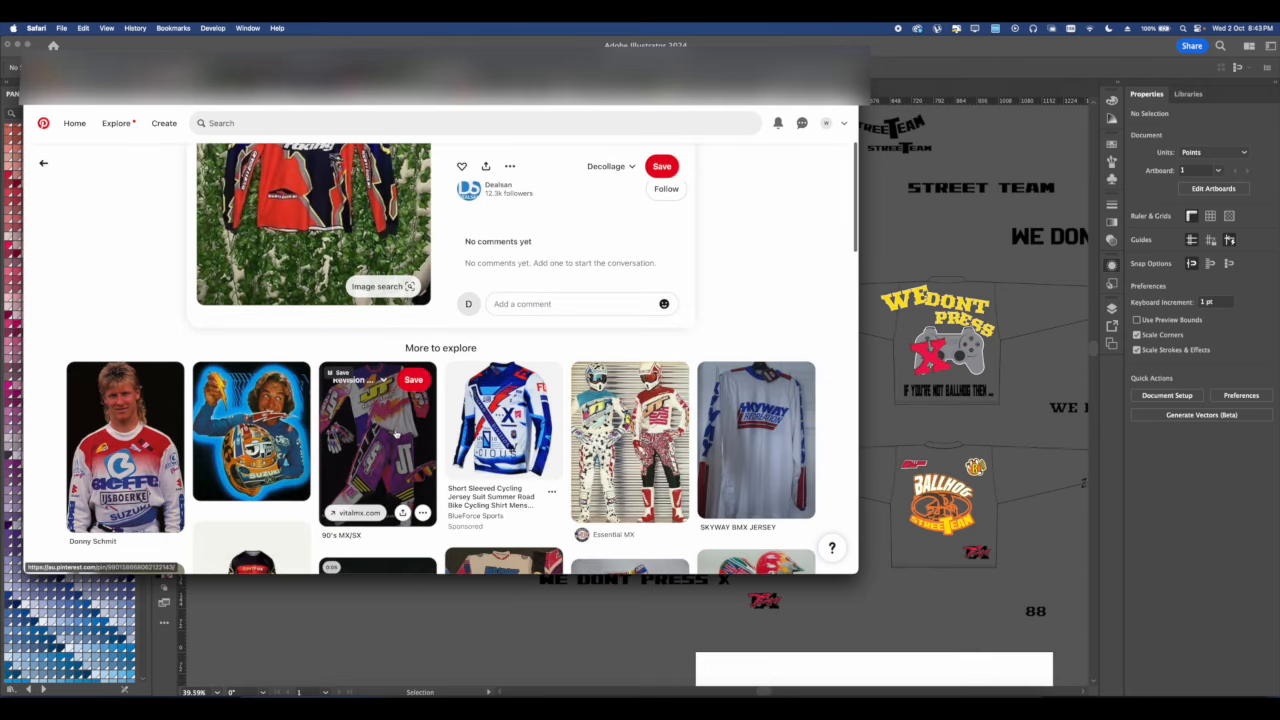
Browse the related motocross jerseys and open the AXO Sport jersey pin to examine its lettering.
scroll(390, 420, down, 3)
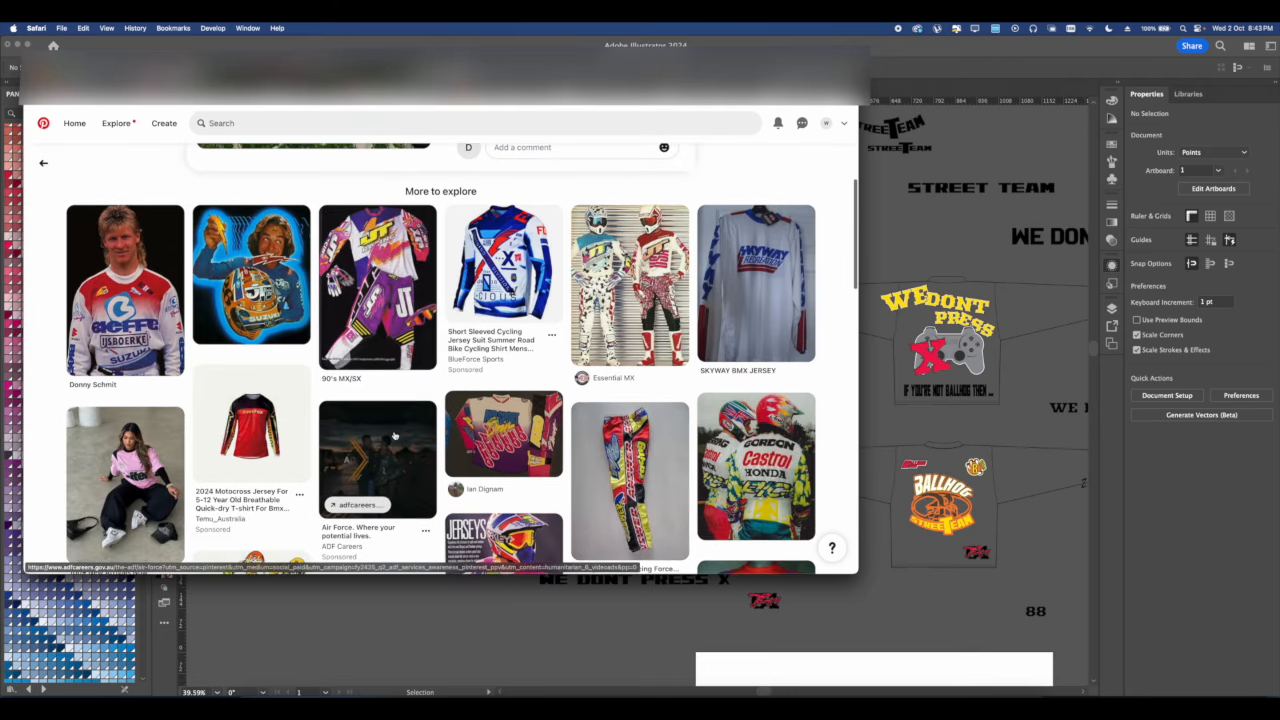
click(500, 430)
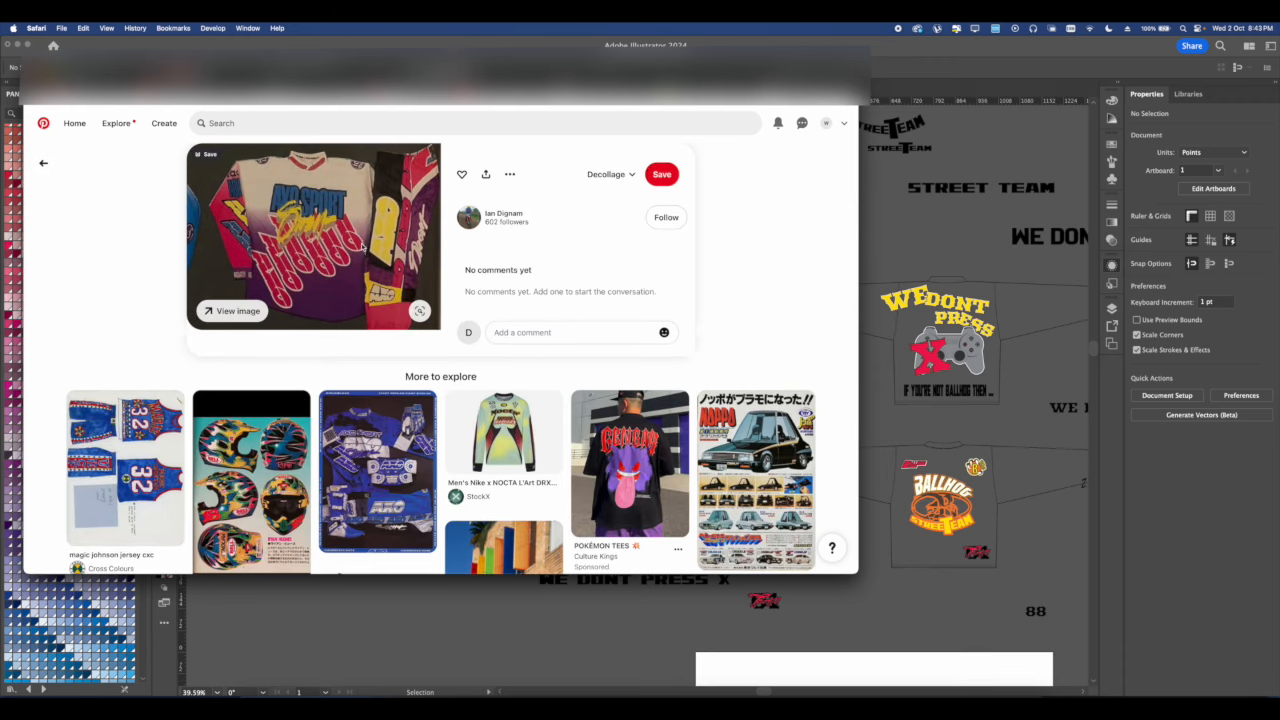
scroll(329, 317, down, 1)
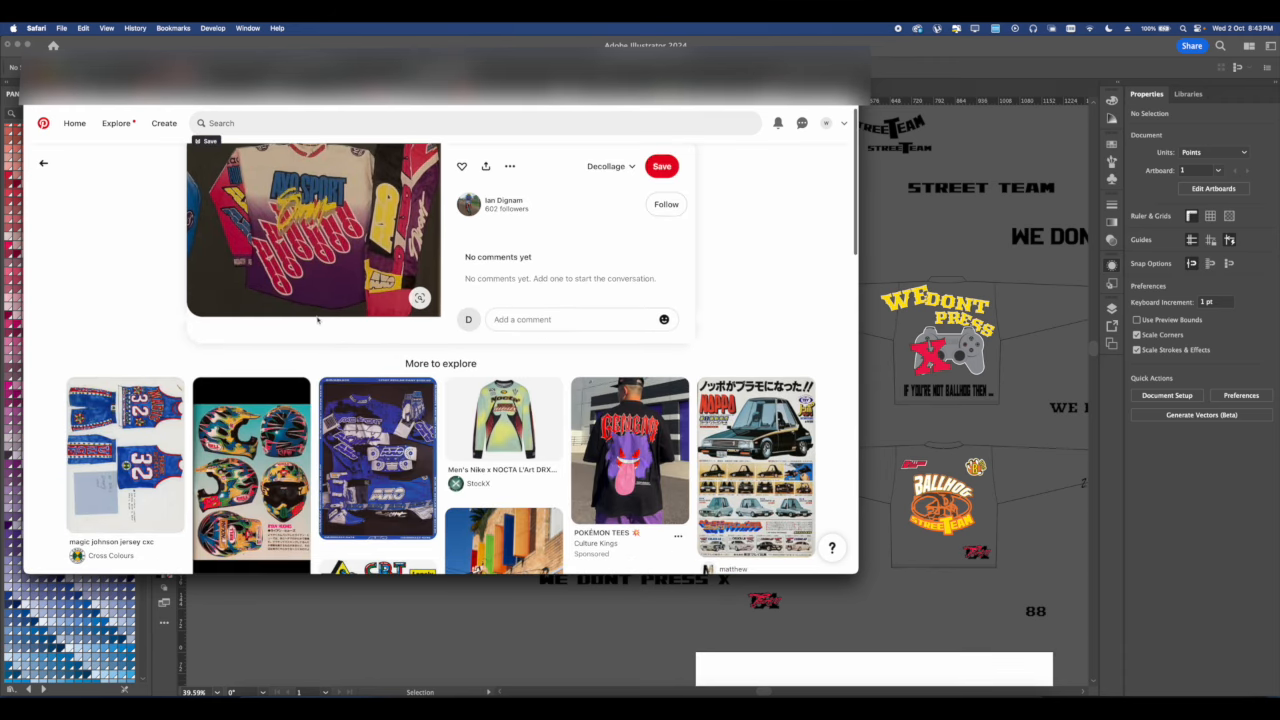
scroll(300, 305, up, 1)
Return to Illustrator and place a copy of the bold WE DONT PRESS X text above the original.
key(super+Tab)
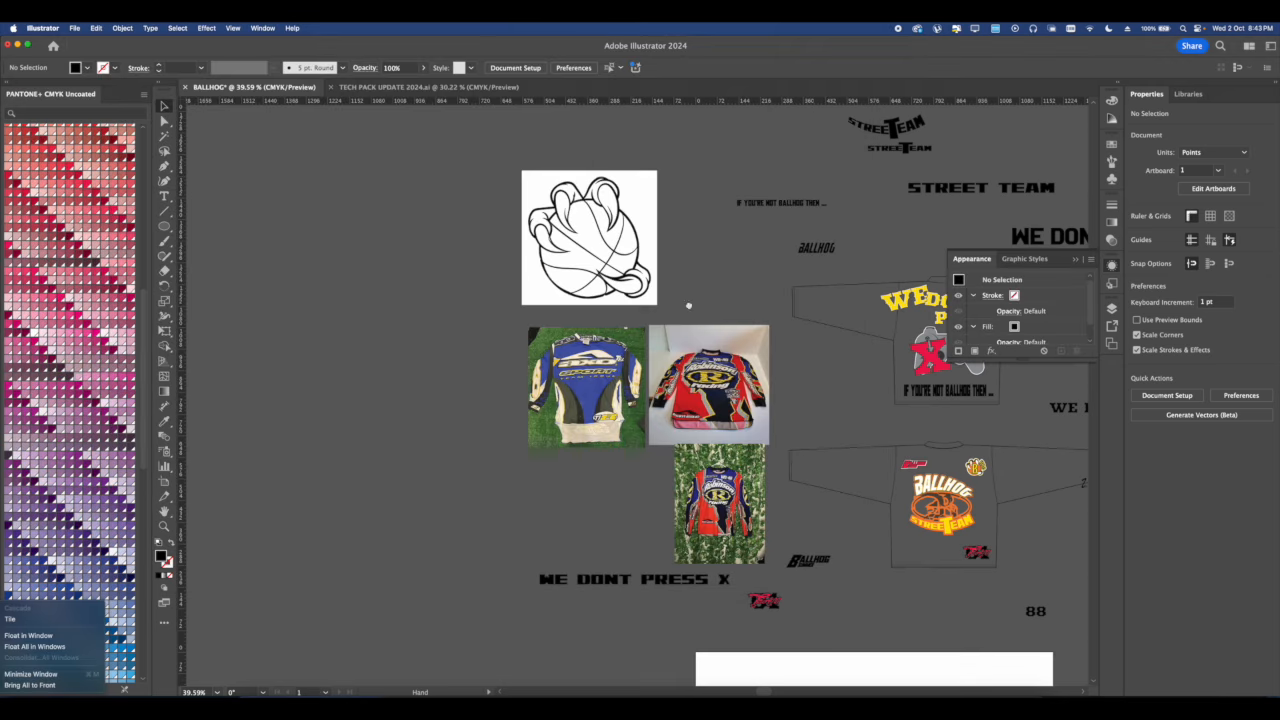
drag(998, 387, 631, 374)
drag(606, 451, 584, 383)
drag(718, 375, 650, 482)
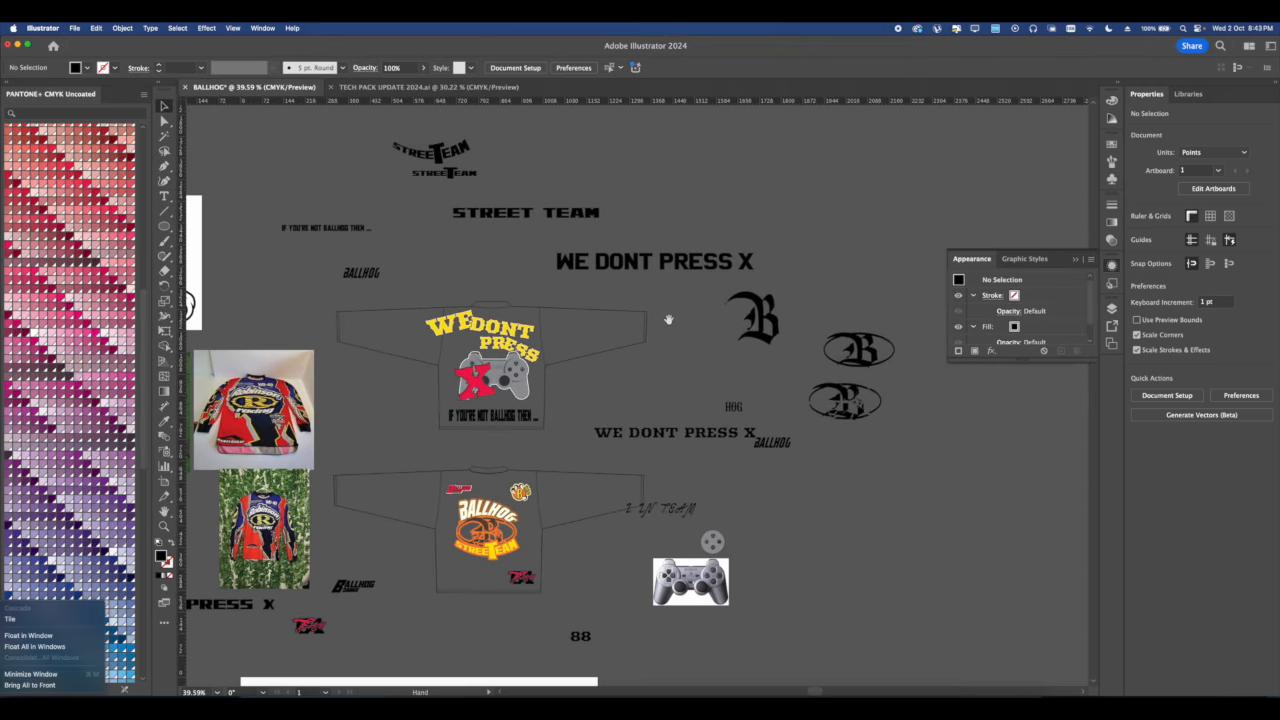
click(653, 270)
drag(653, 270, 597, 284)
scroll(597, 287, up, 3)
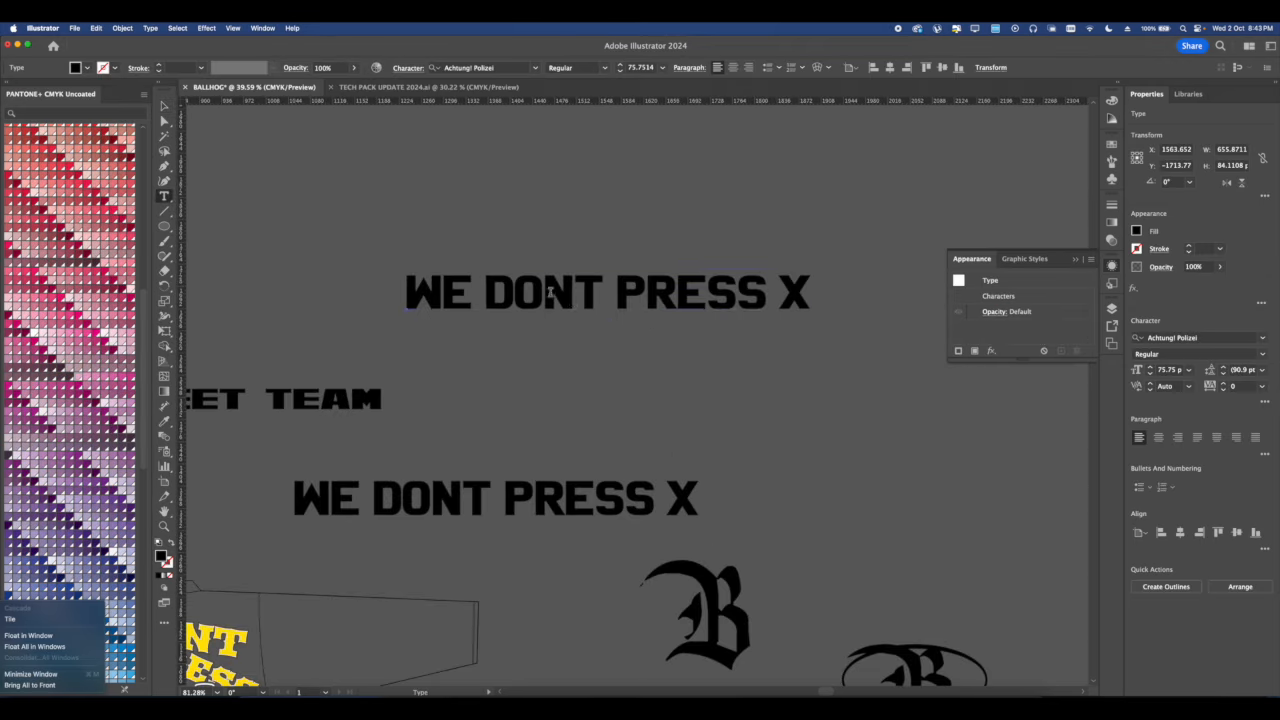
Replace the copied text with HOG and place a duplicate of it in the empty area above WE DONT PRESS X.
triple_click(572, 286)
text(HG)
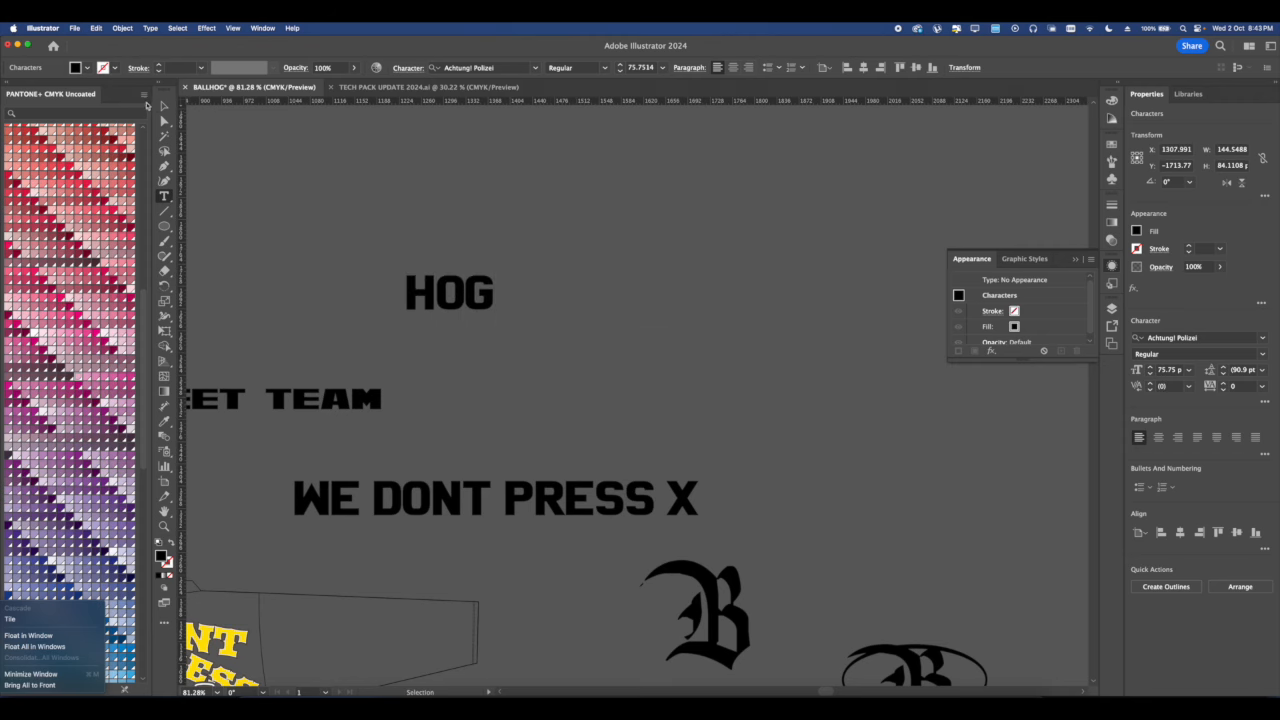
click(164, 105)
scroll(660, 299, down, 4)
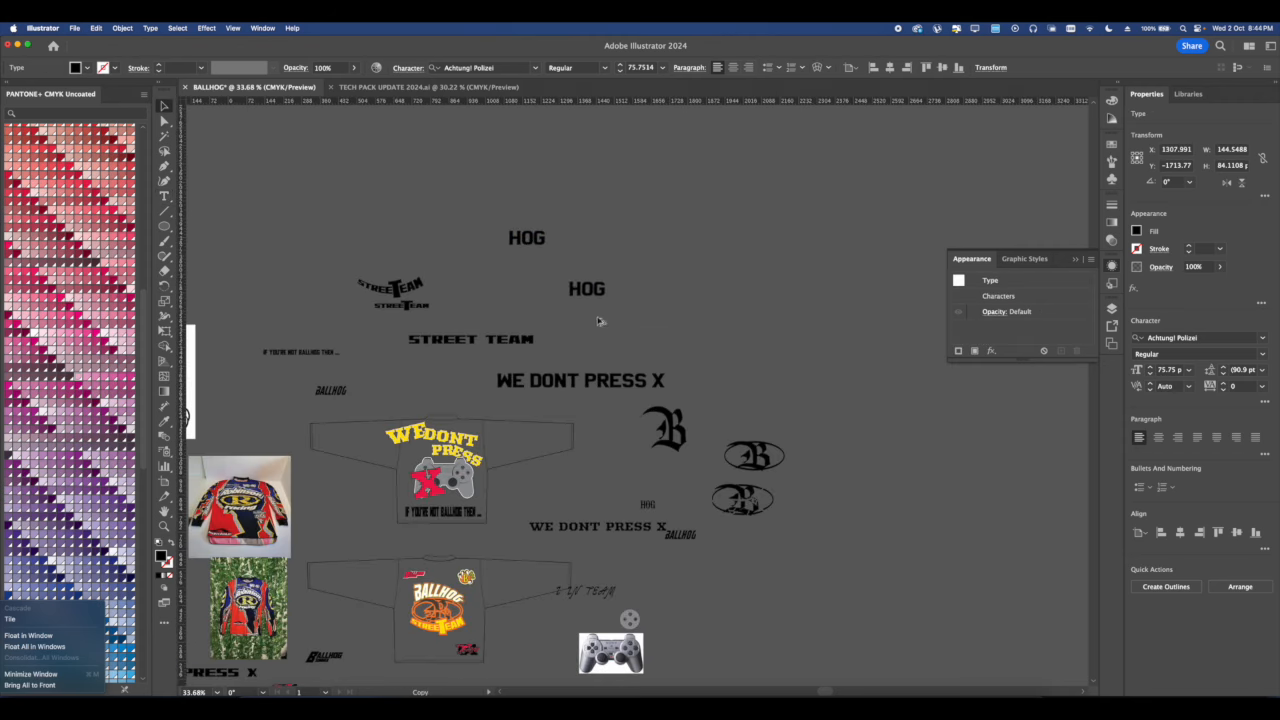
scroll(598, 321, up, 6)
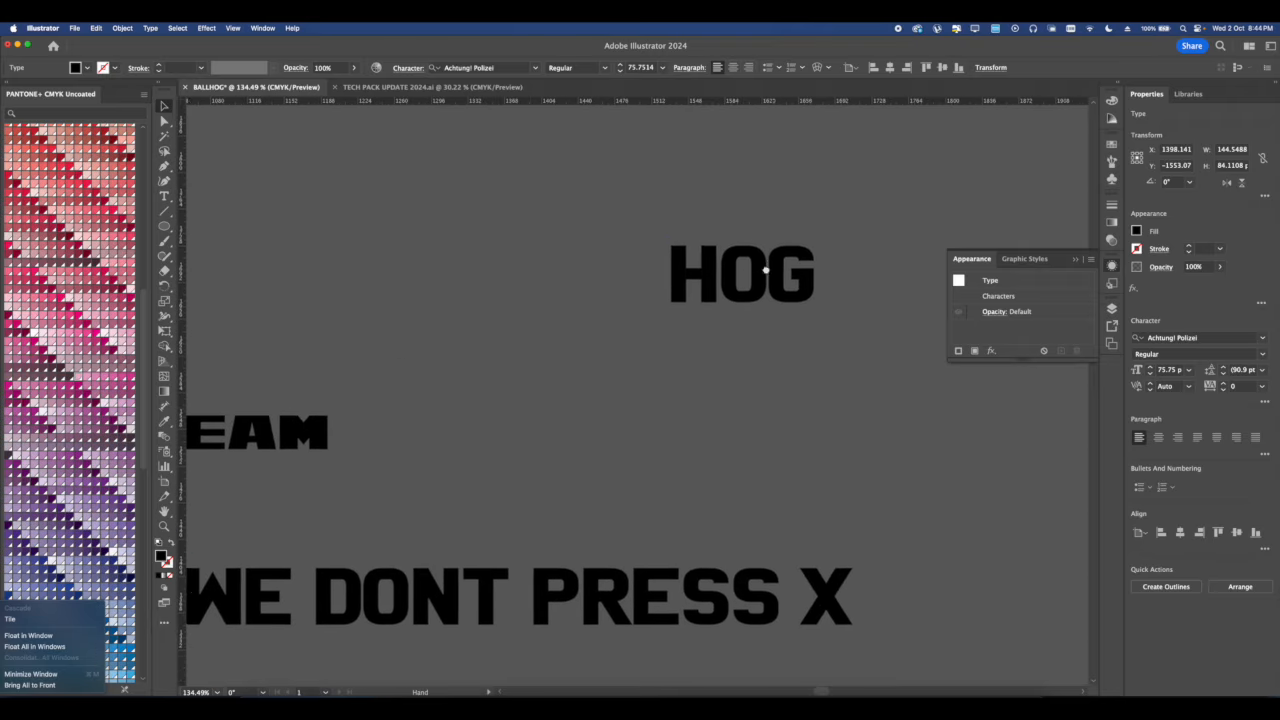
scroll(765, 270, up, 2)
scroll(765, 270, right, 2)
click(1262, 337)
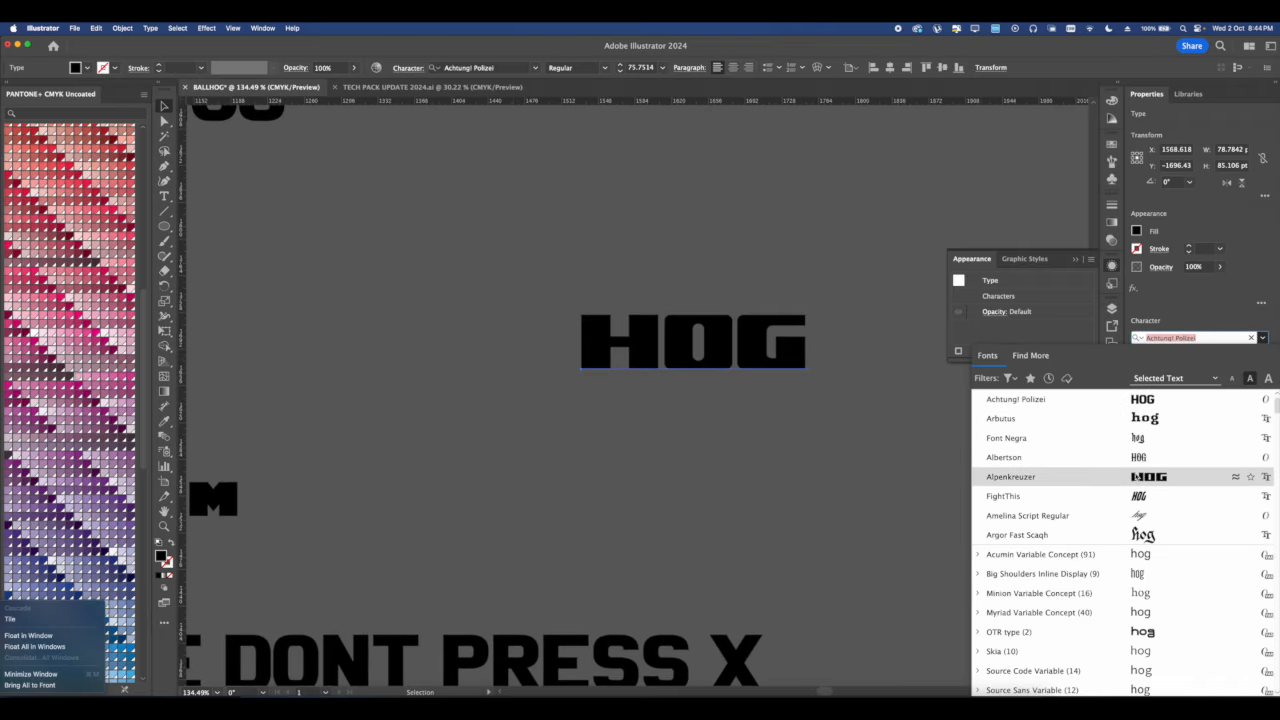
scroll(1134, 530, down, 10)
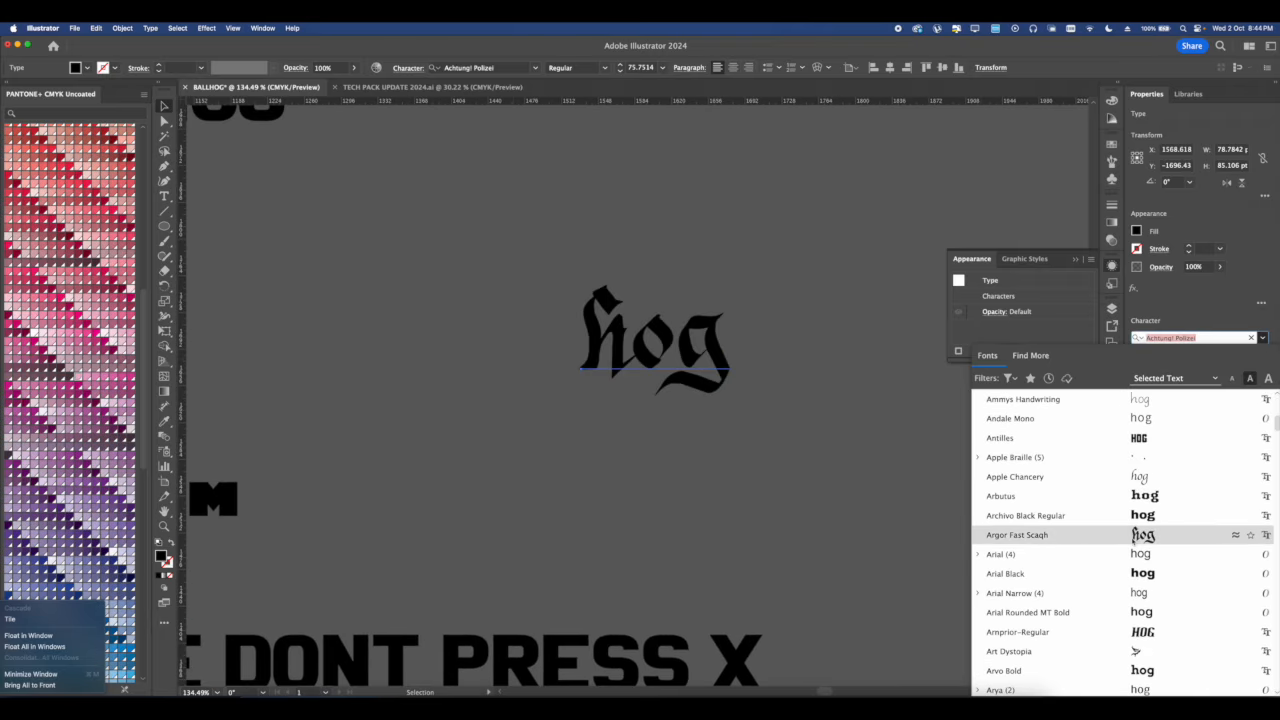
scroll(1144, 537, down, 5)
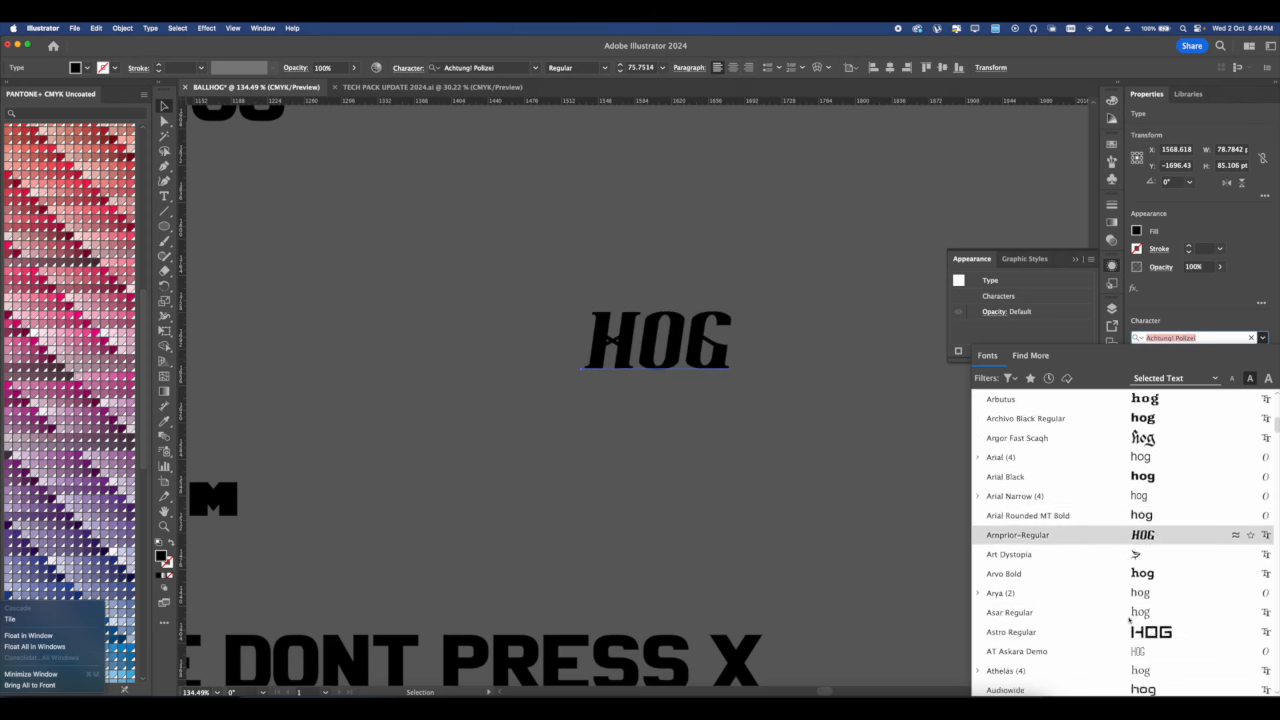
scroll(1129, 619, down, 5)
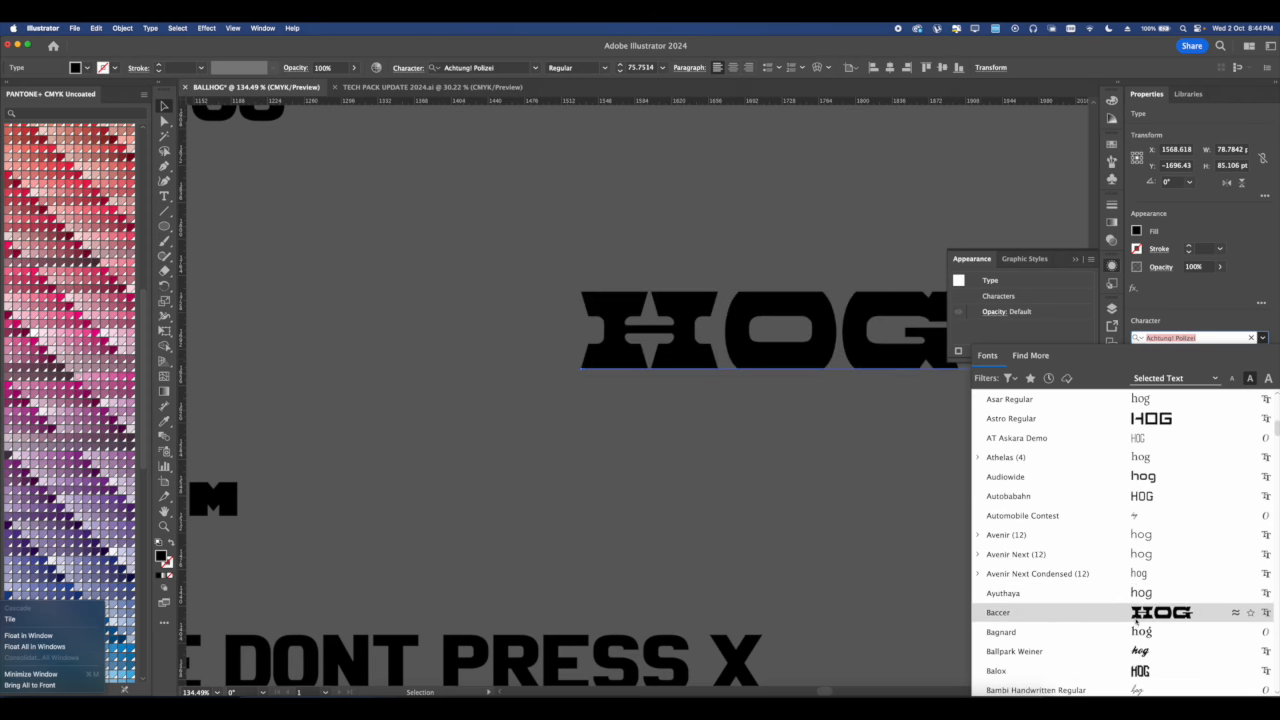
click(962, 363)
click(672, 367)
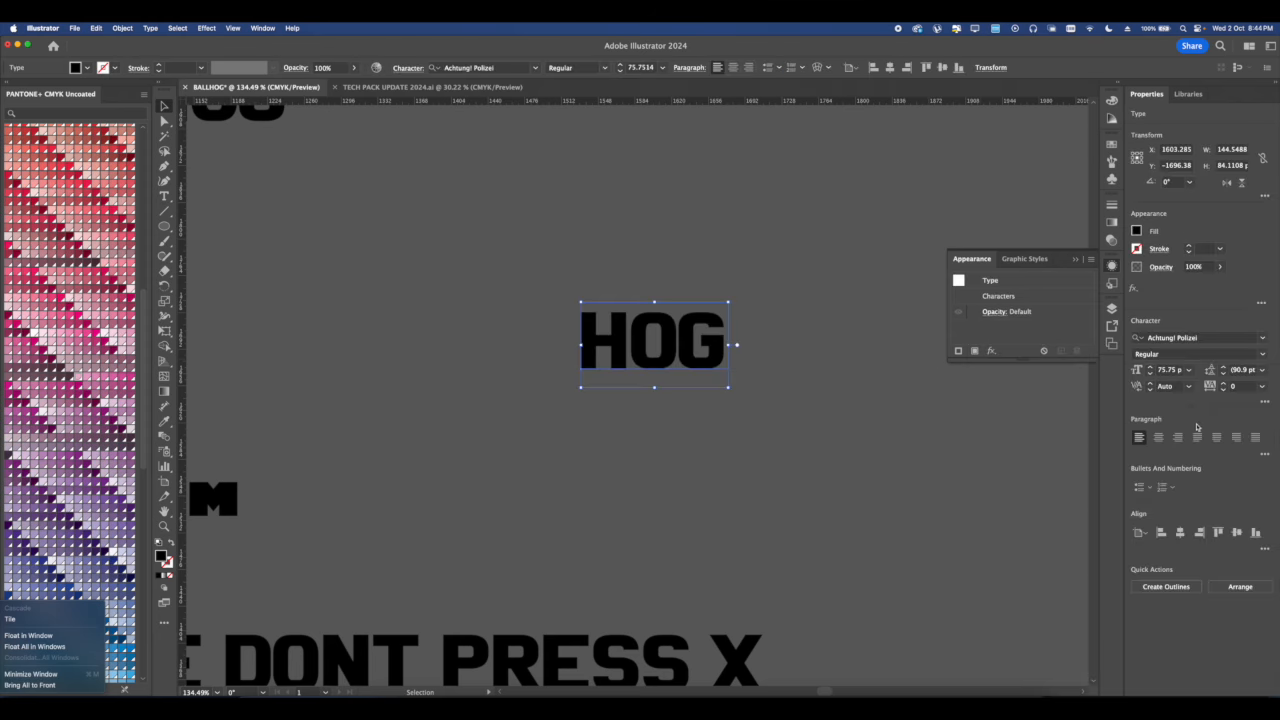
click(1264, 403)
Set the font of the duplicated HOG text to Alpenkreuzer.
click(1263, 338)
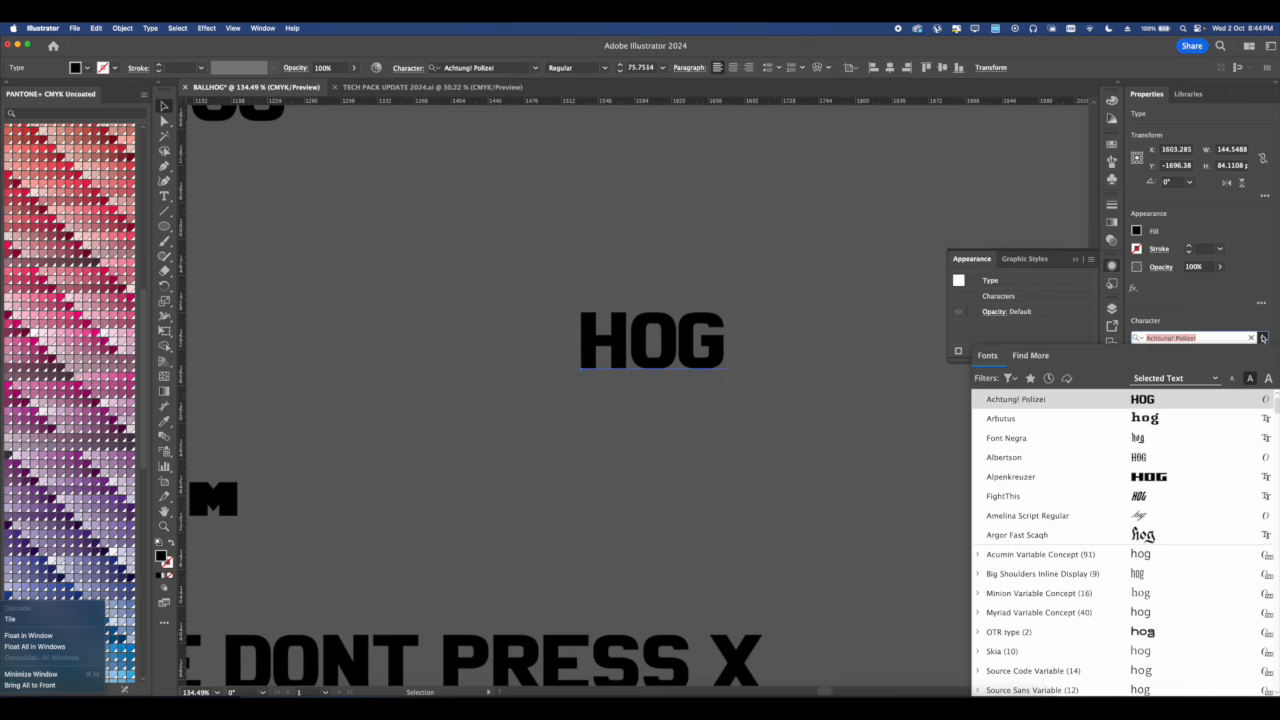
scroll(1167, 515, down, 3)
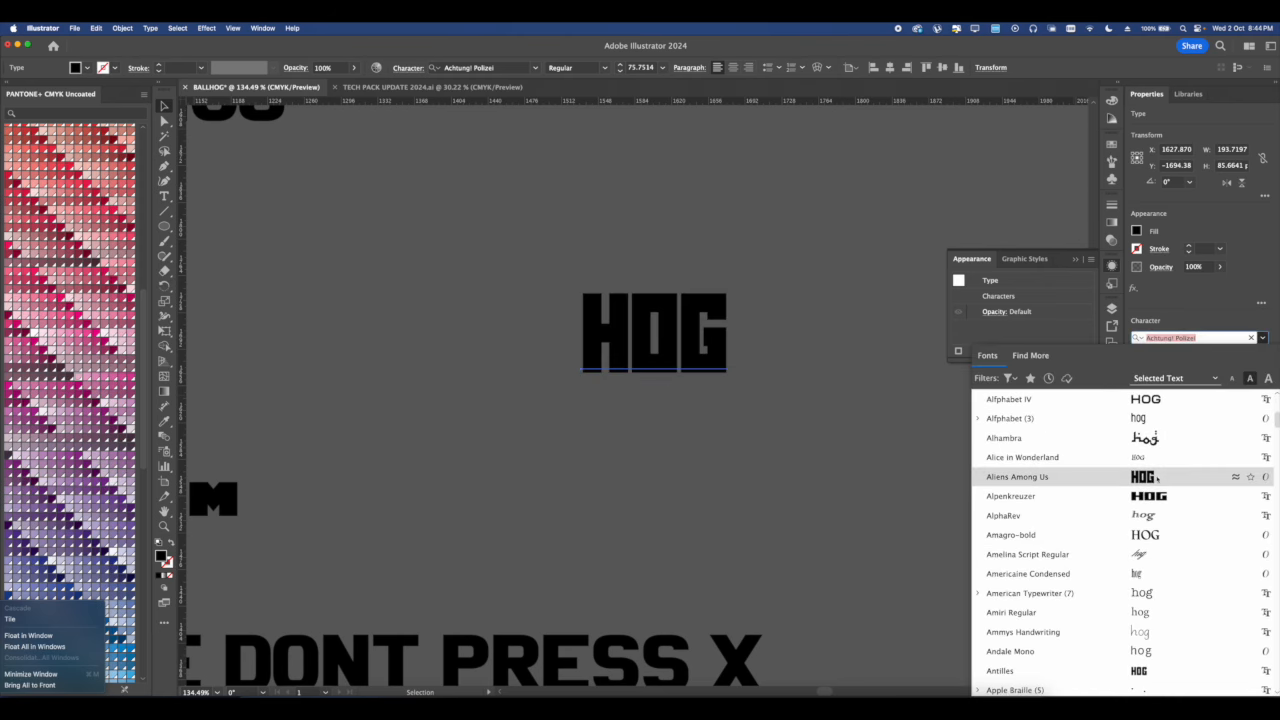
click(1156, 496)
Duplicate the Alpenkreuzer HOG text and convert the copy to outlines.
scroll(613, 368, down, 5)
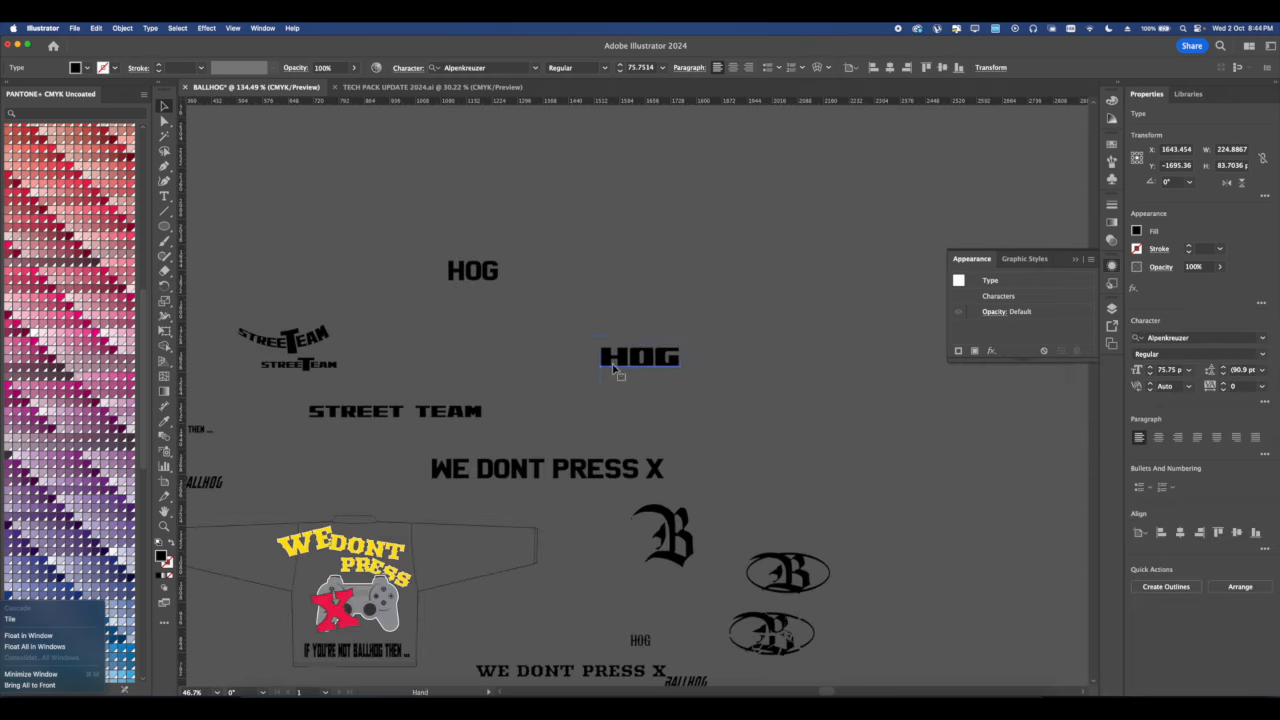
drag(621, 359, 598, 382)
scroll(598, 382, up, 5)
right_click(600, 374)
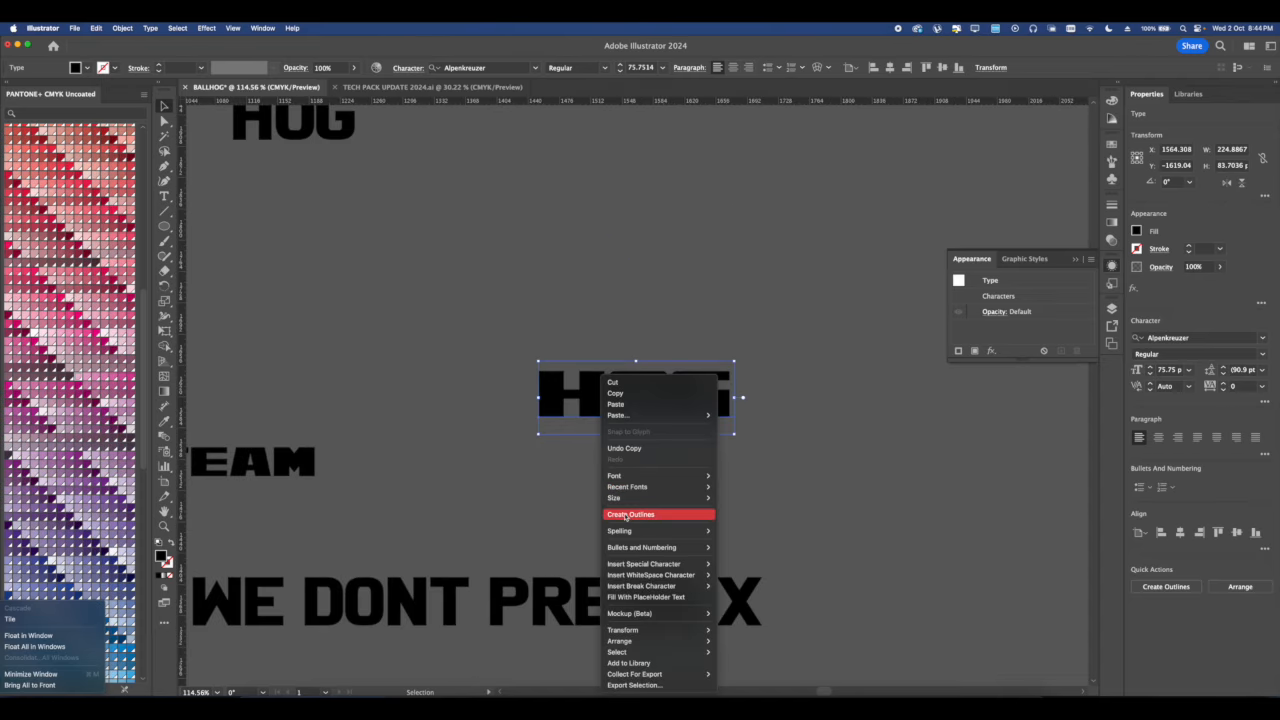
click(645, 514)
Draw a rectangle about 237 by 8 pt across the middle of HOG and fill it with the sampled grey background colour.
scroll(667, 403, up, 5)
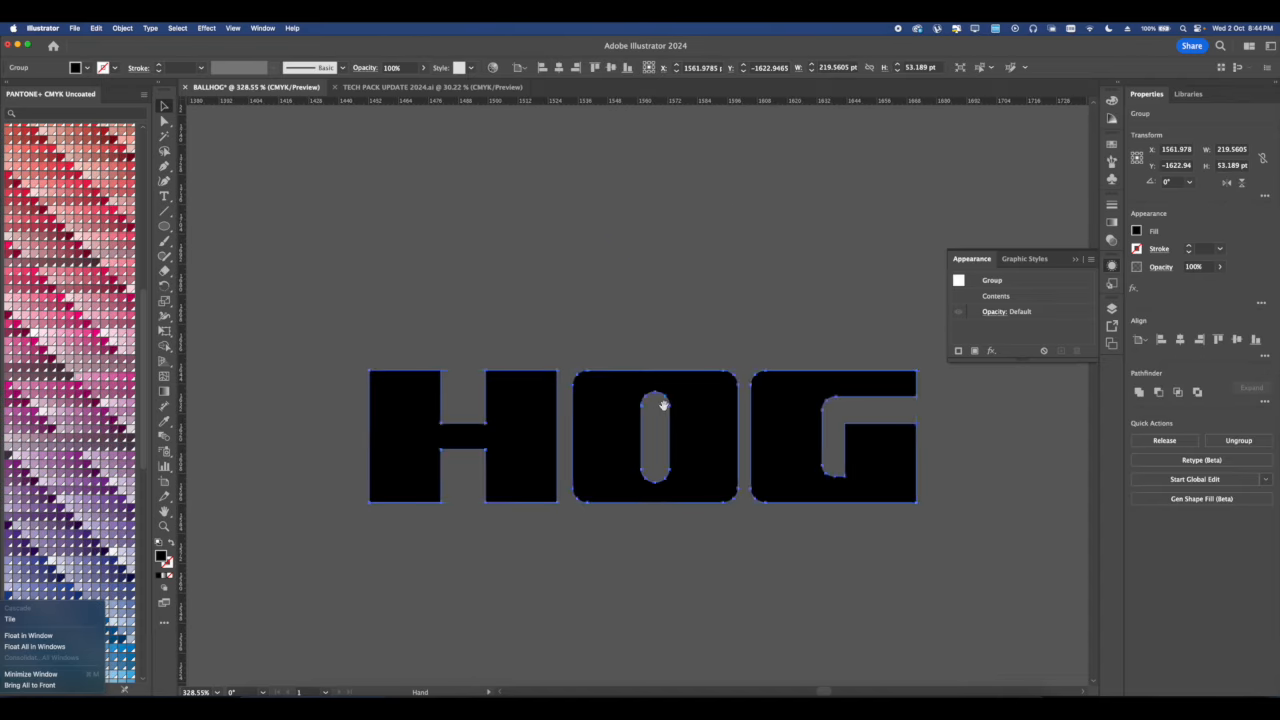
drag(166, 228, 208, 226)
scroll(377, 421, right, 2)
drag(295, 405, 887, 425)
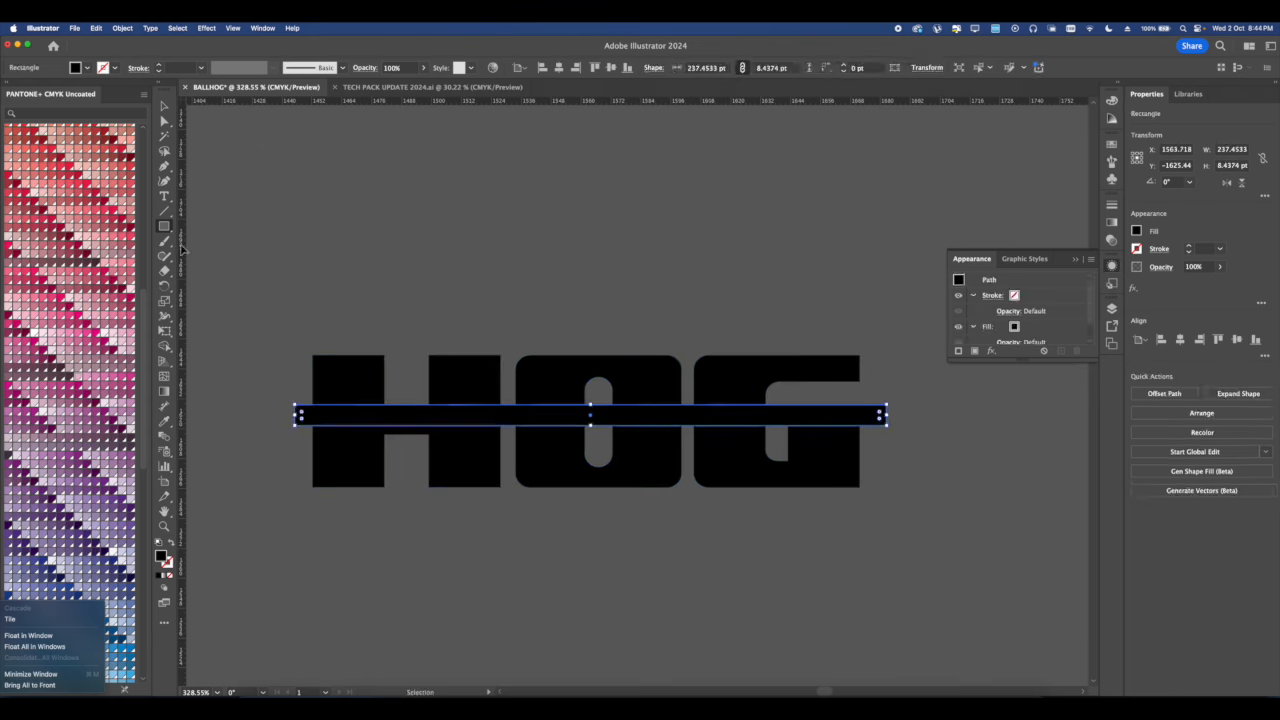
click(164, 421)
click(419, 319)
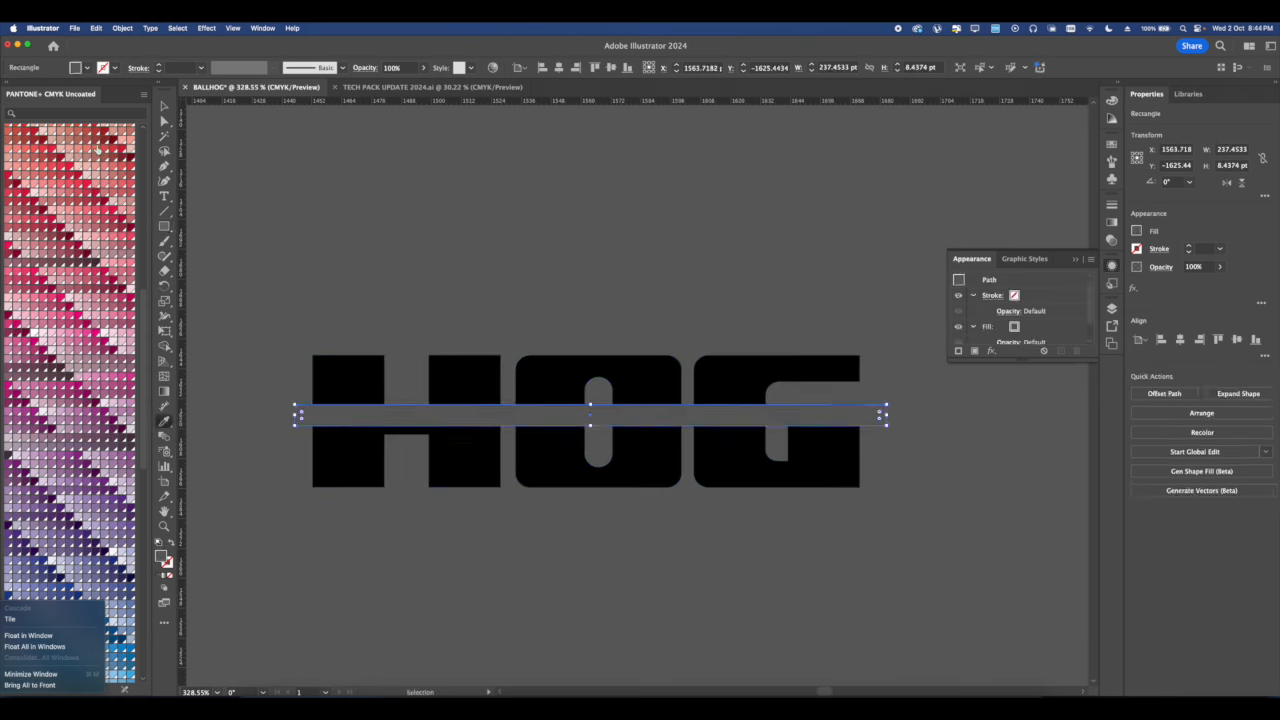
Make the grey bar thicker and reposition it across the middle of the HOG letters.
click(160, 107)
click(557, 383)
drag(543, 415, 580, 434)
click(532, 417)
scroll(700, 403, down, 4)
click(586, 366)
scroll(584, 368, up, 2)
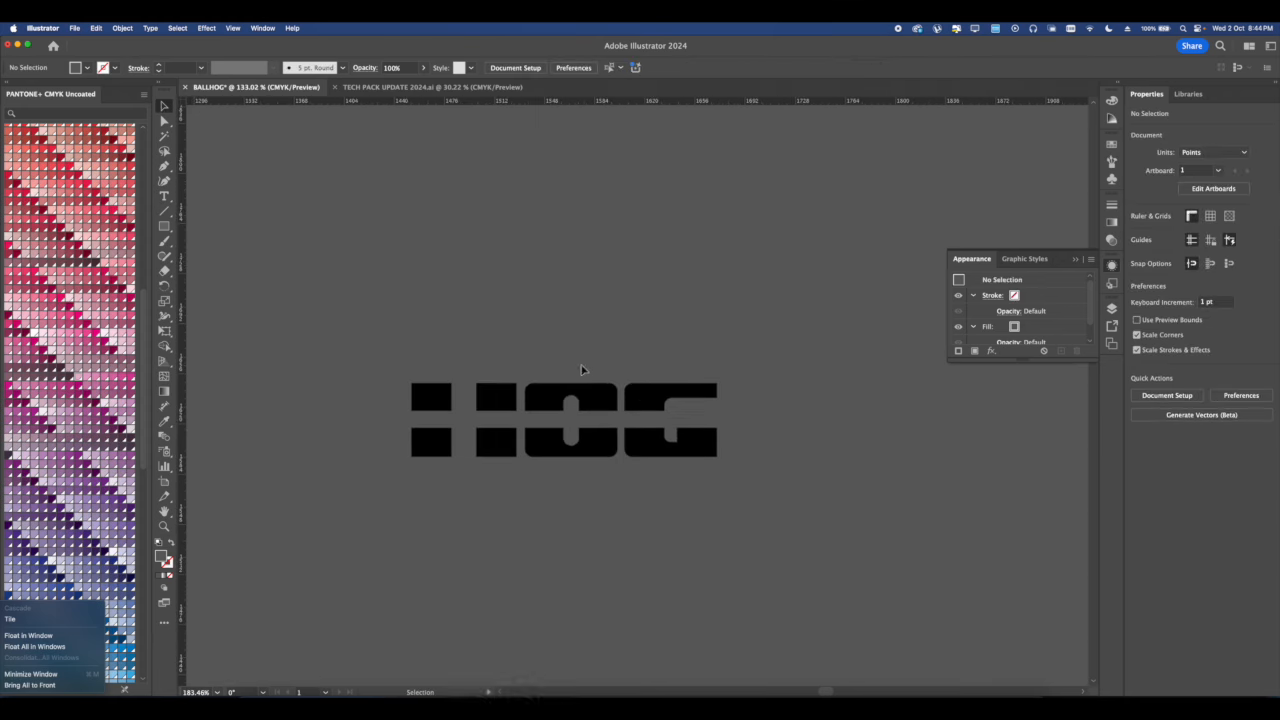
Fill the upper and lower pieces of the O and G orange with Shape Builder, with all letters and the bar selected.
scroll(530, 422, up, 3)
key(super+a)
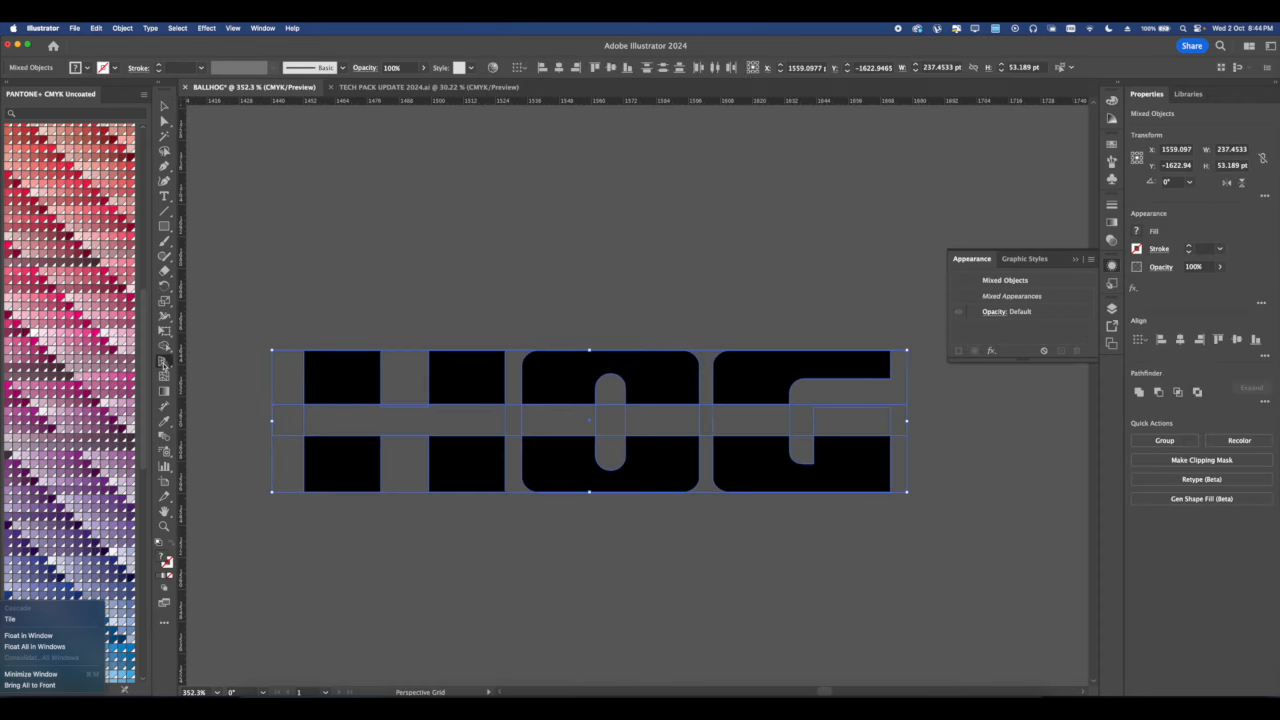
click(163, 364)
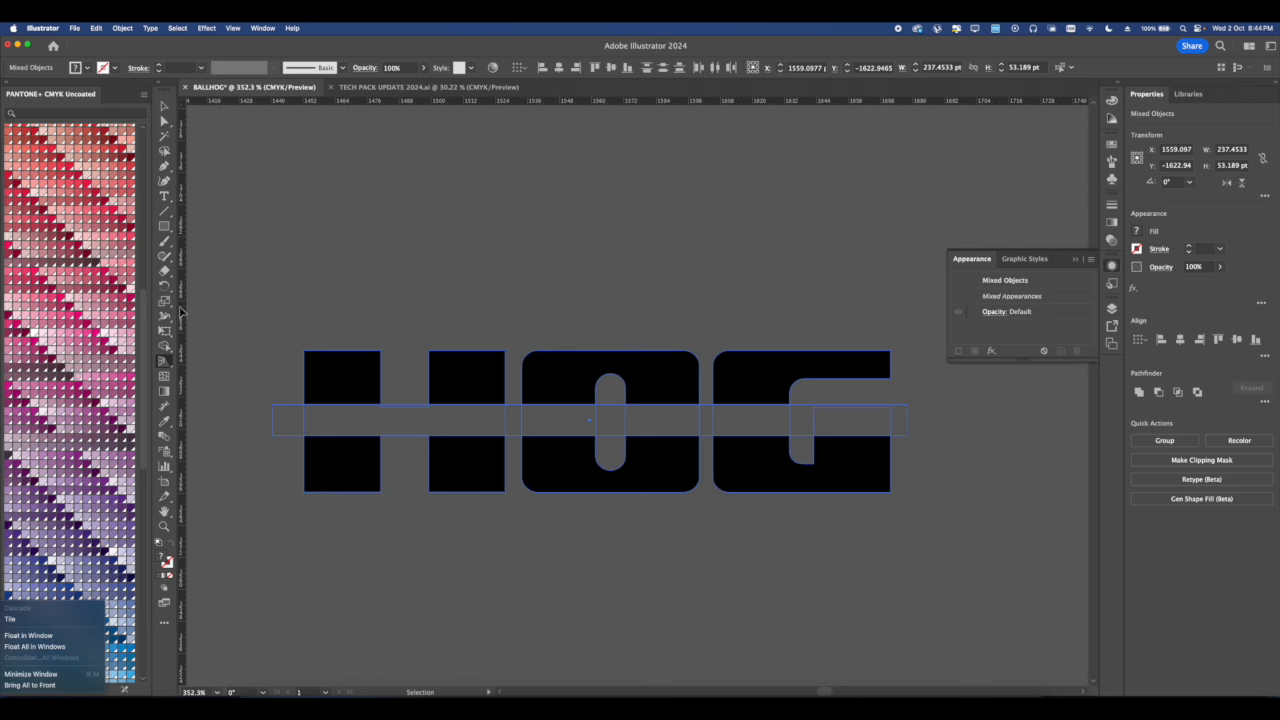
click(164, 346)
scroll(352, 354, right, 1)
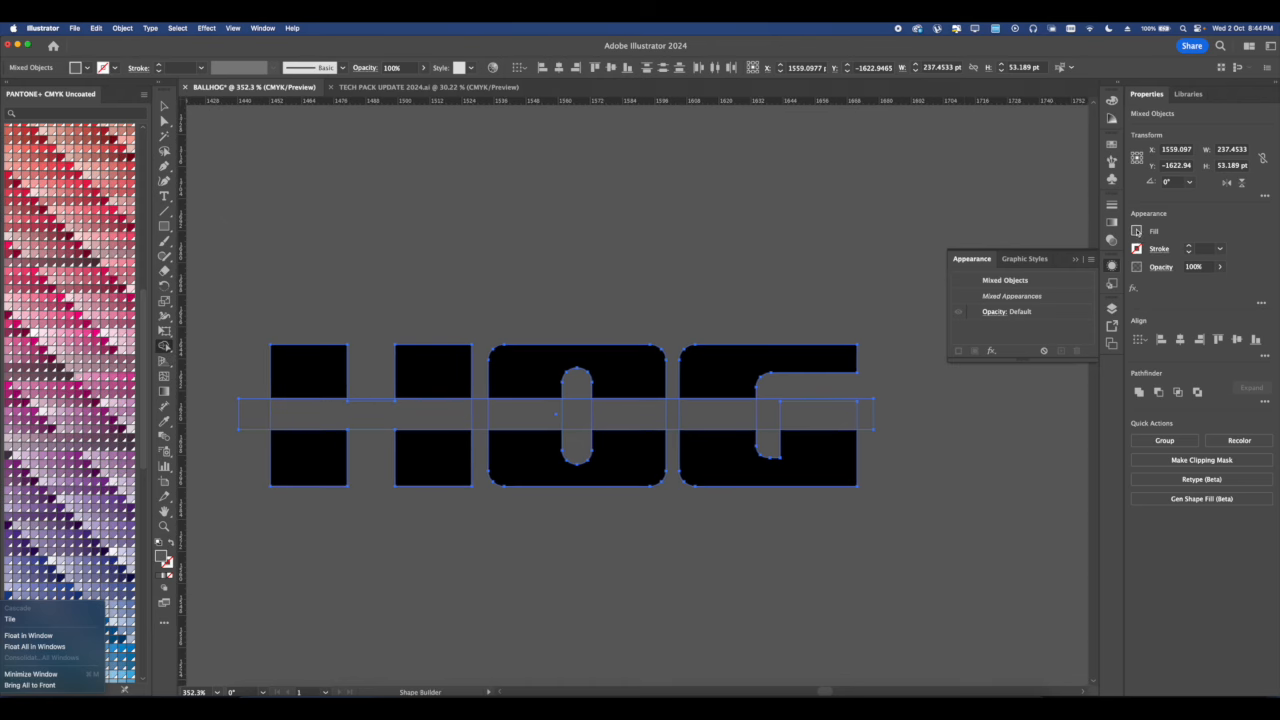
click(1136, 231)
click(1077, 302)
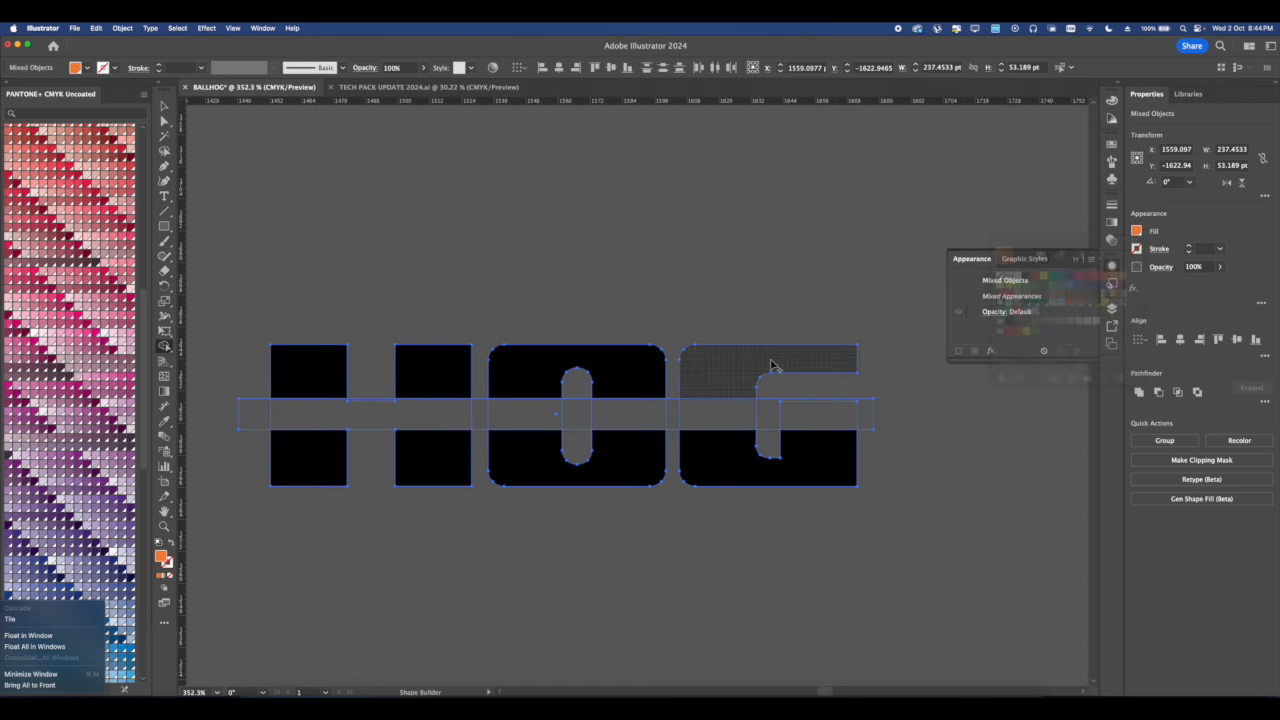
click(745, 372)
click(726, 466)
click(616, 476)
click(615, 383)
Fill the four block pieces of the H with the same orange using Shape Builder.
scroll(615, 390, left, 3)
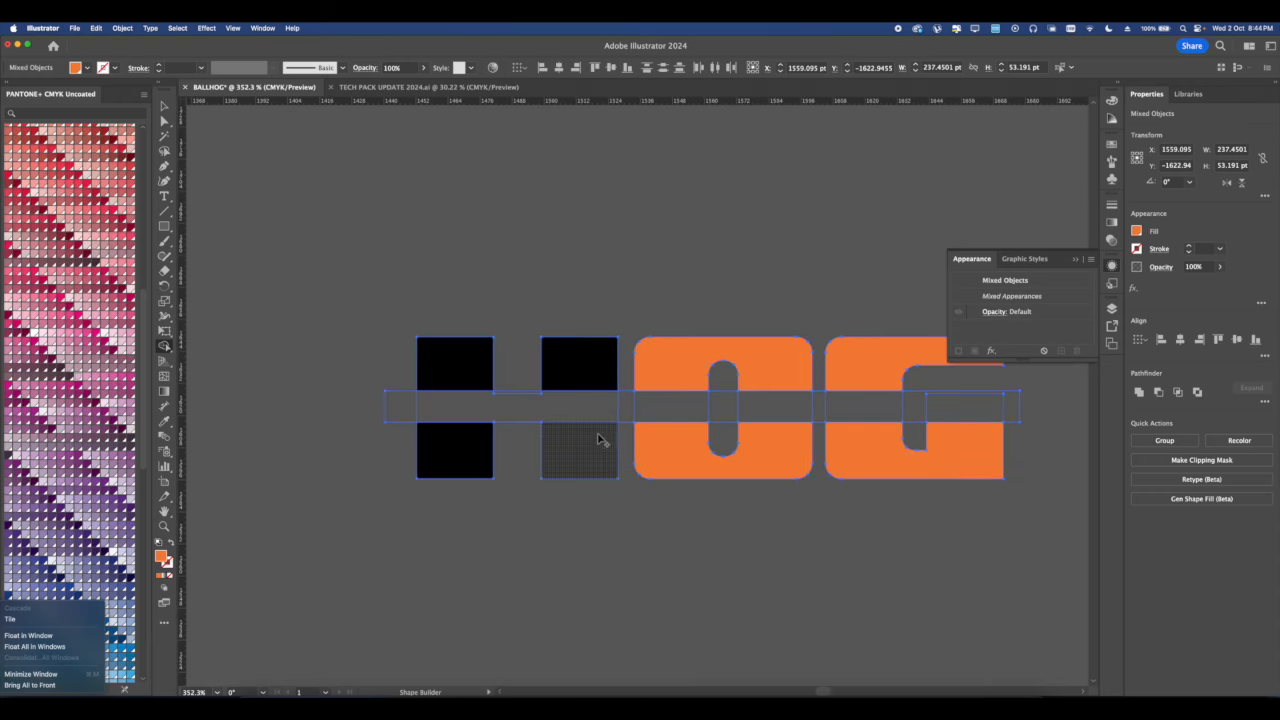
click(574, 372)
click(466, 444)
click(474, 373)
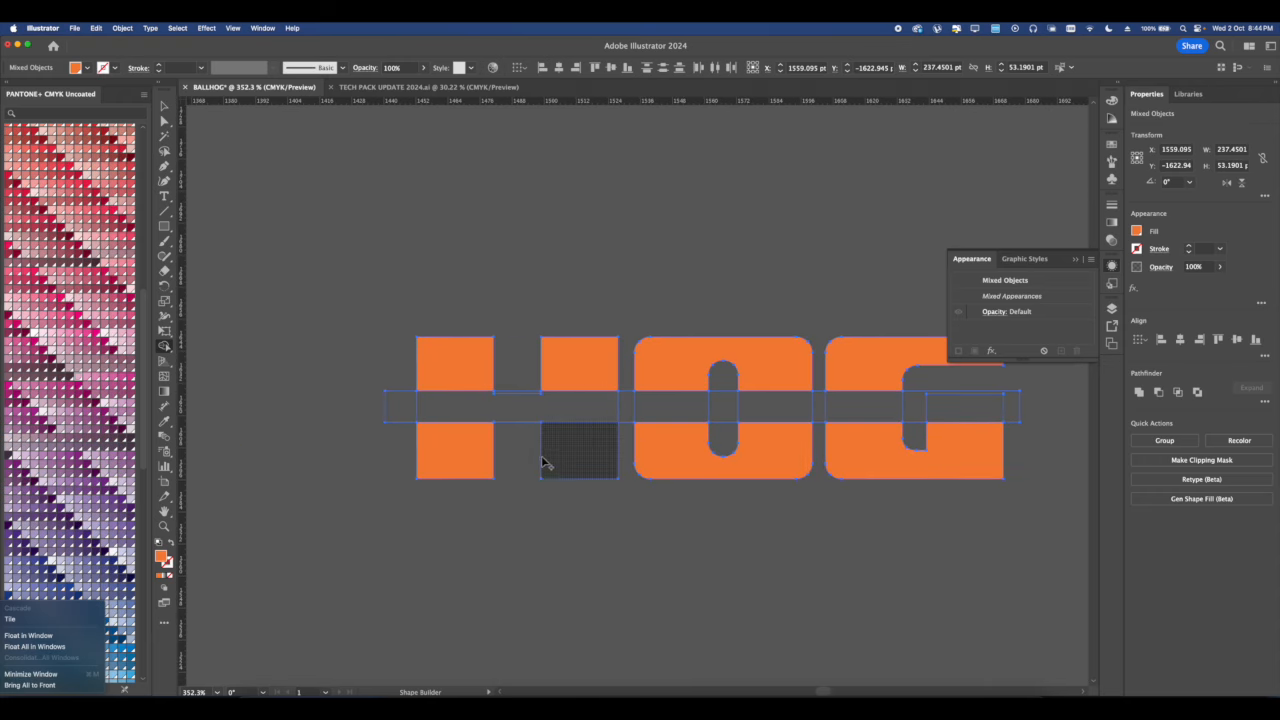
click(548, 452)
scroll(509, 430, down, 2)
Delete the grey bar and the remaining black middle segments, leaving only the split orange HOG pieces.
click(555, 201)
scroll(555, 201, right, 1)
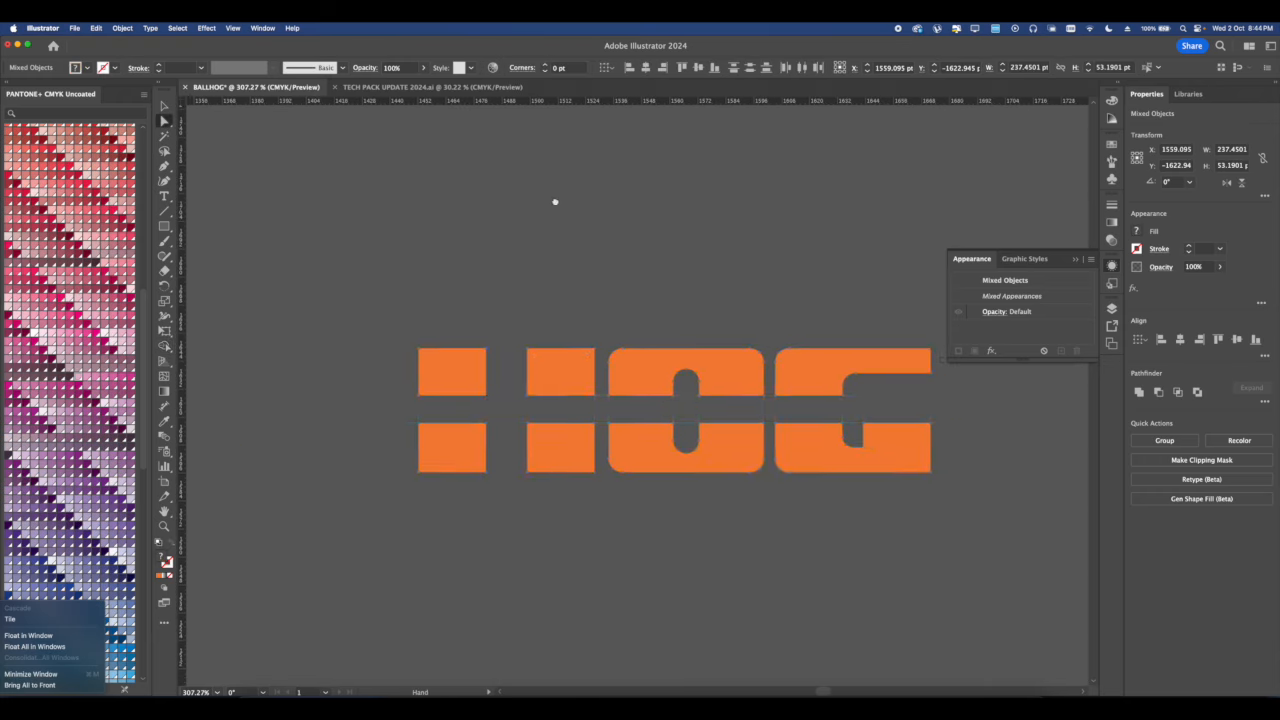
click(606, 403)
key(Delete)
scroll(606, 403, right, 2)
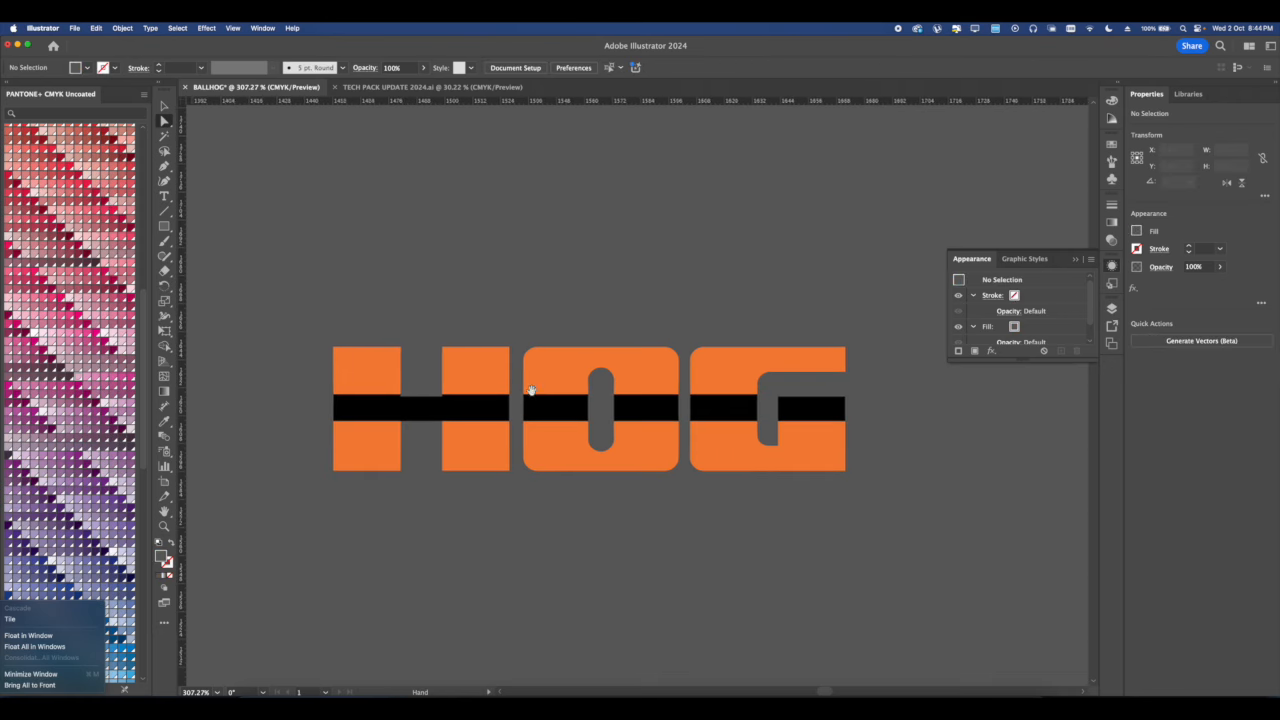
click(503, 408)
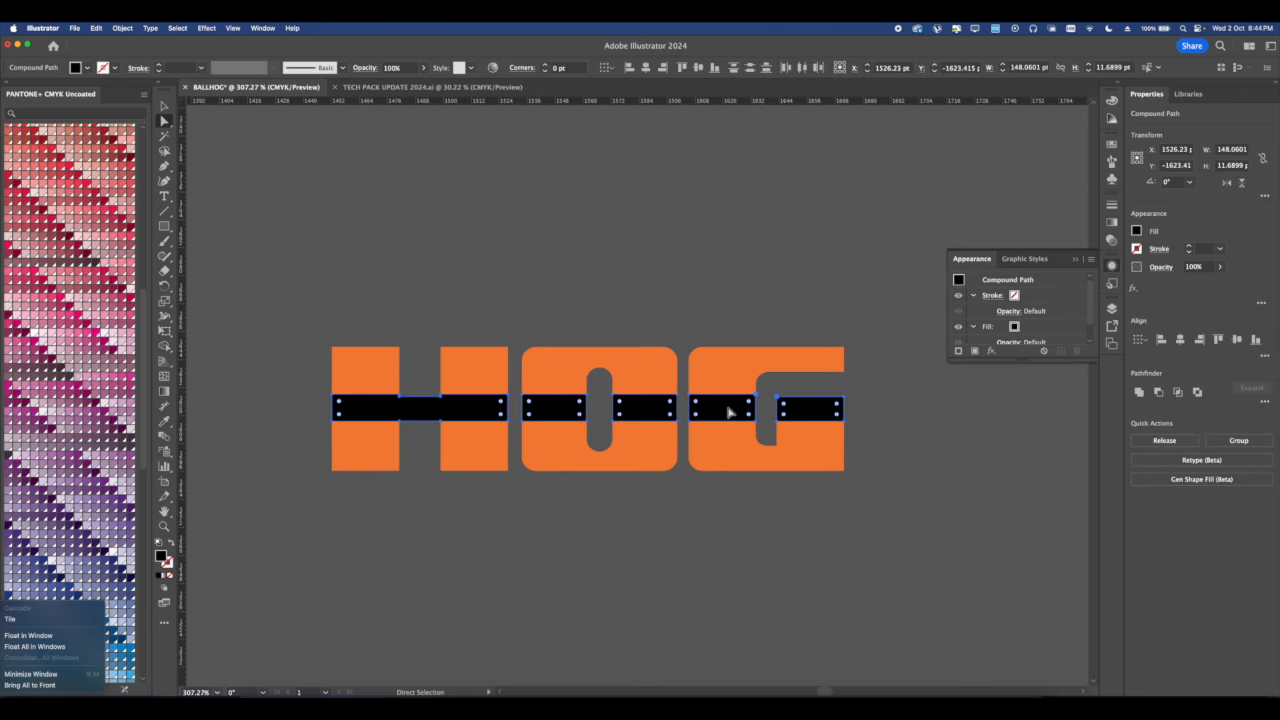
key(Delete)
scroll(729, 386, down, 3)
scroll(600, 331, up, 3)
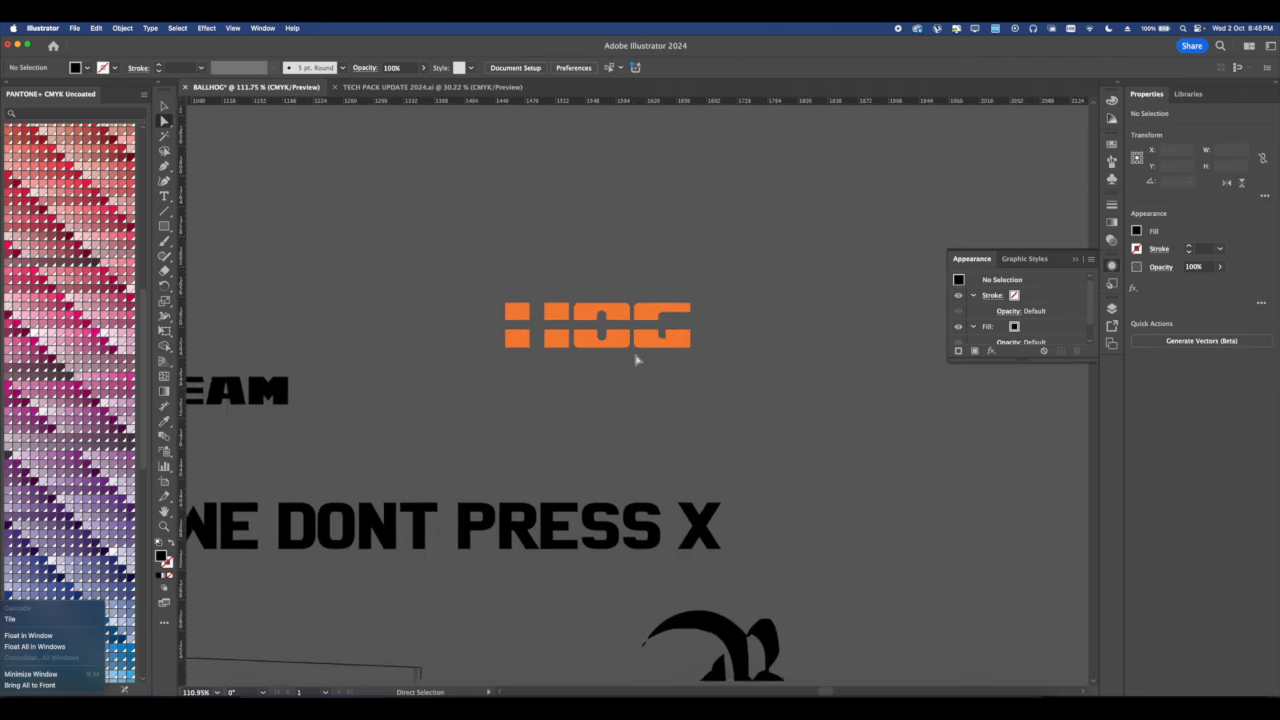
Bring the Achtung! Polizei HOG text onto the split orange logo and change its wording to BALL.
scroll(509, 480, down, 4)
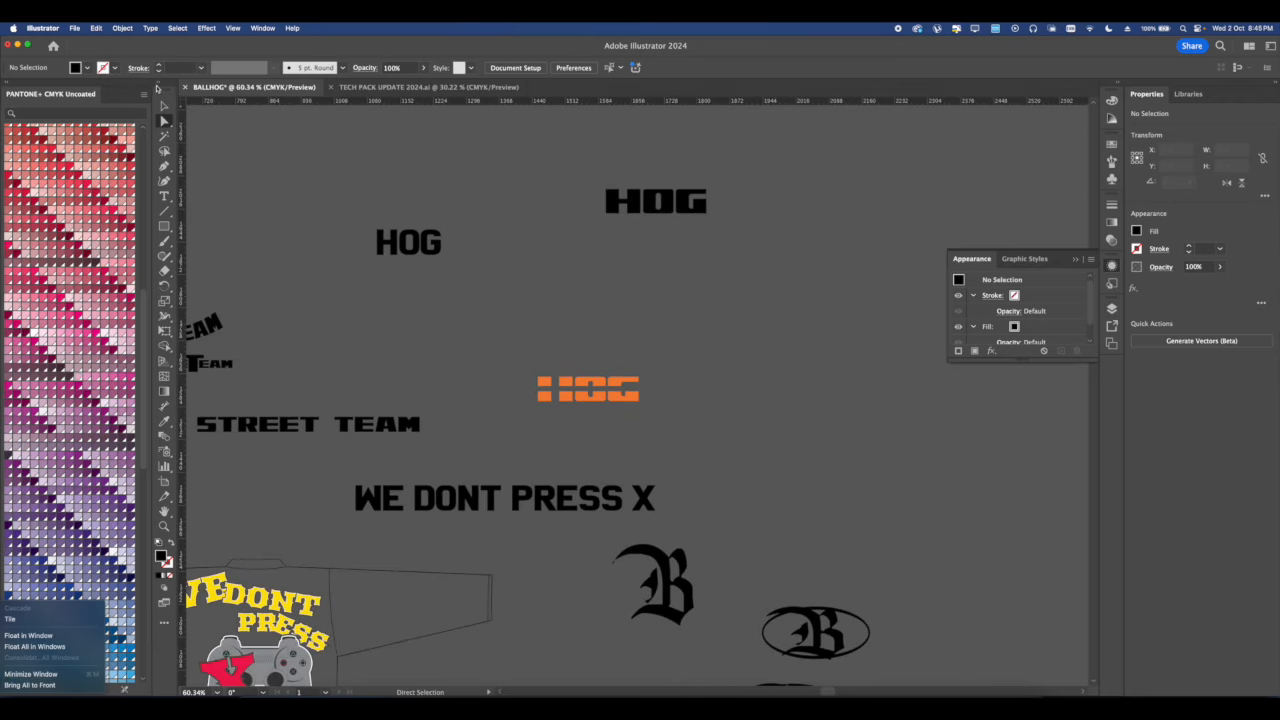
click(163, 105)
drag(394, 236, 569, 405)
scroll(574, 411, up, 4)
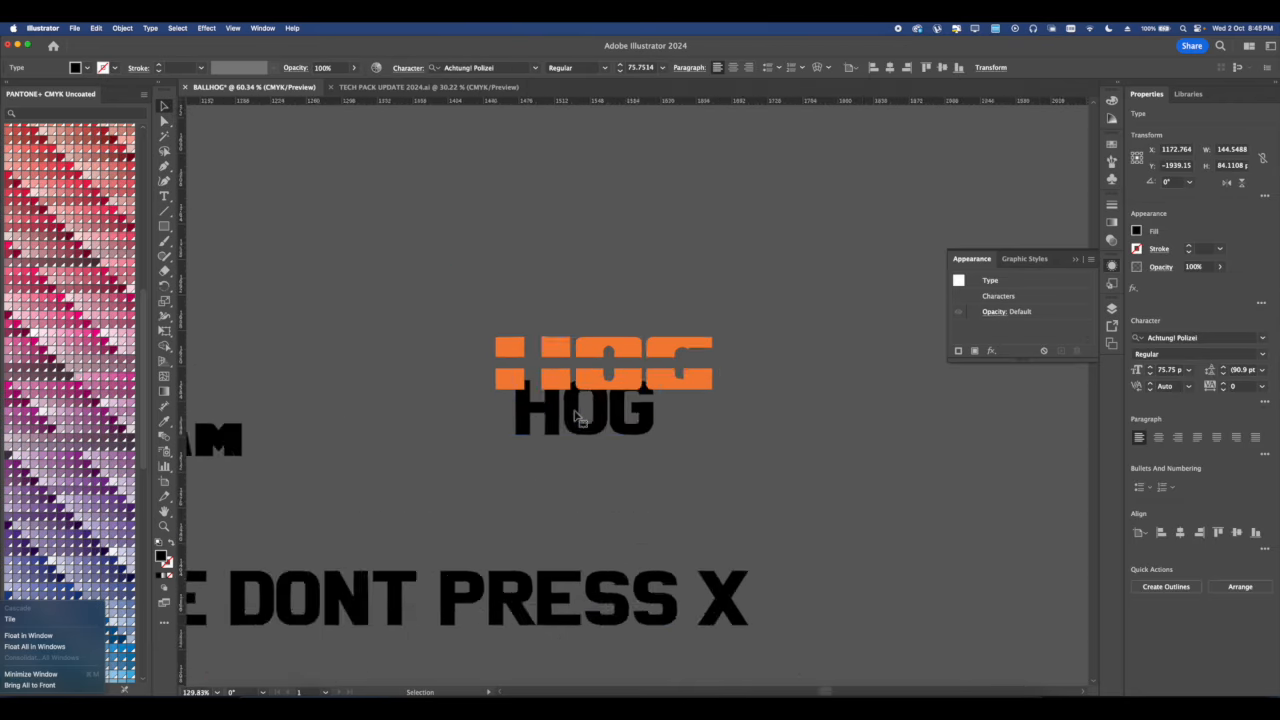
scroll(576, 416, up, 3)
double_click(579, 416)
text(BALL)
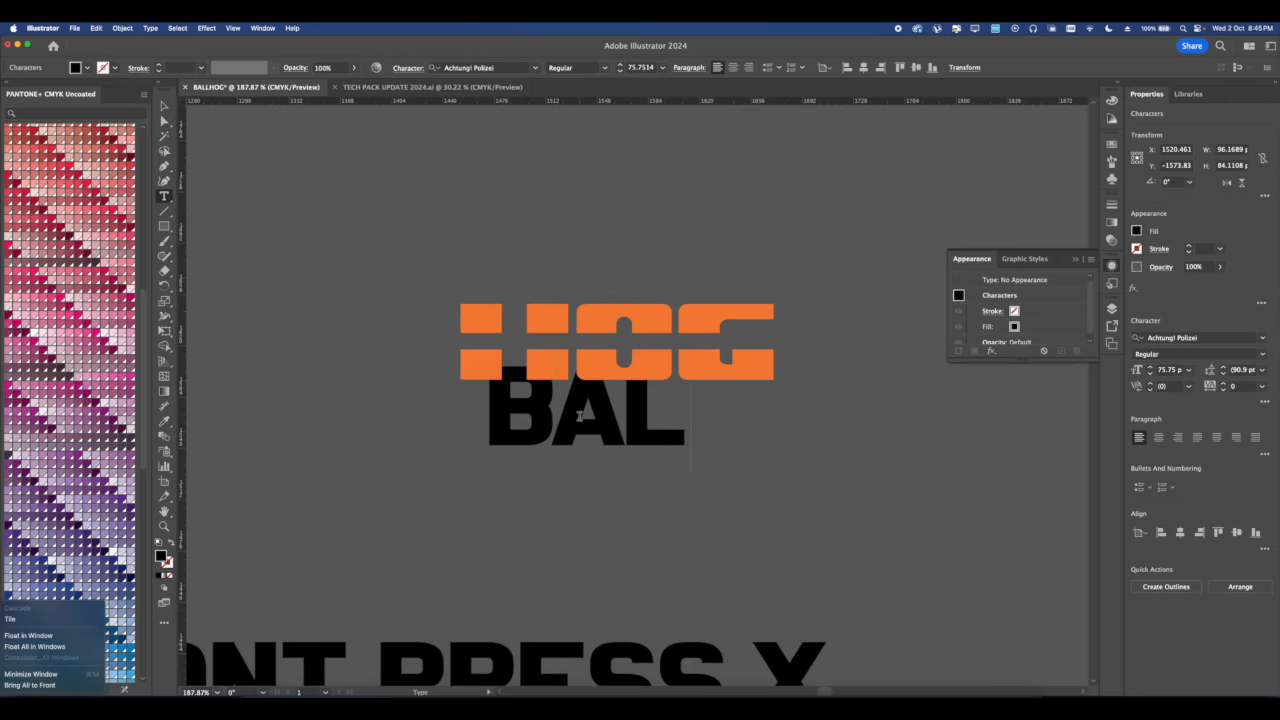
click(632, 459)
click(616, 440)
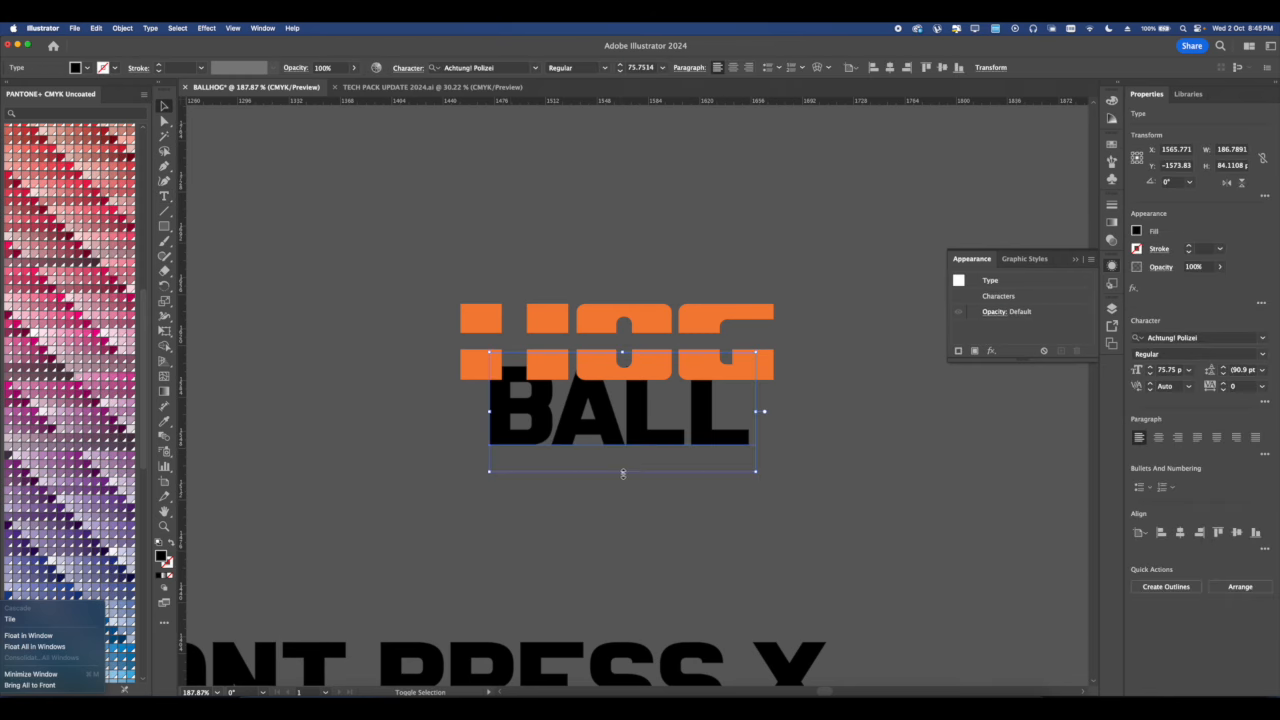
Scale the BALL text down to about 18.46 pt and place it above the H of the orange logo.
drag(620, 466, 621, 383)
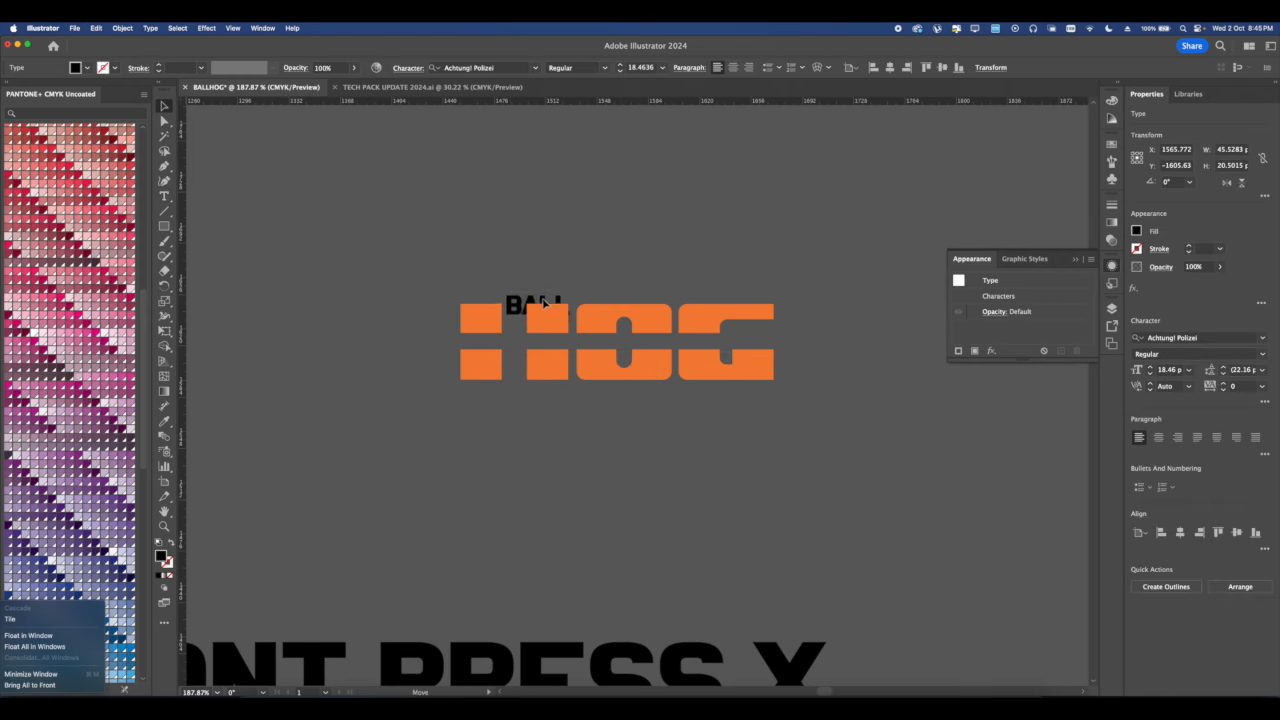
scroll(543, 303, up, 5)
drag(542, 306, 532, 241)
drag(631, 247, 606, 256)
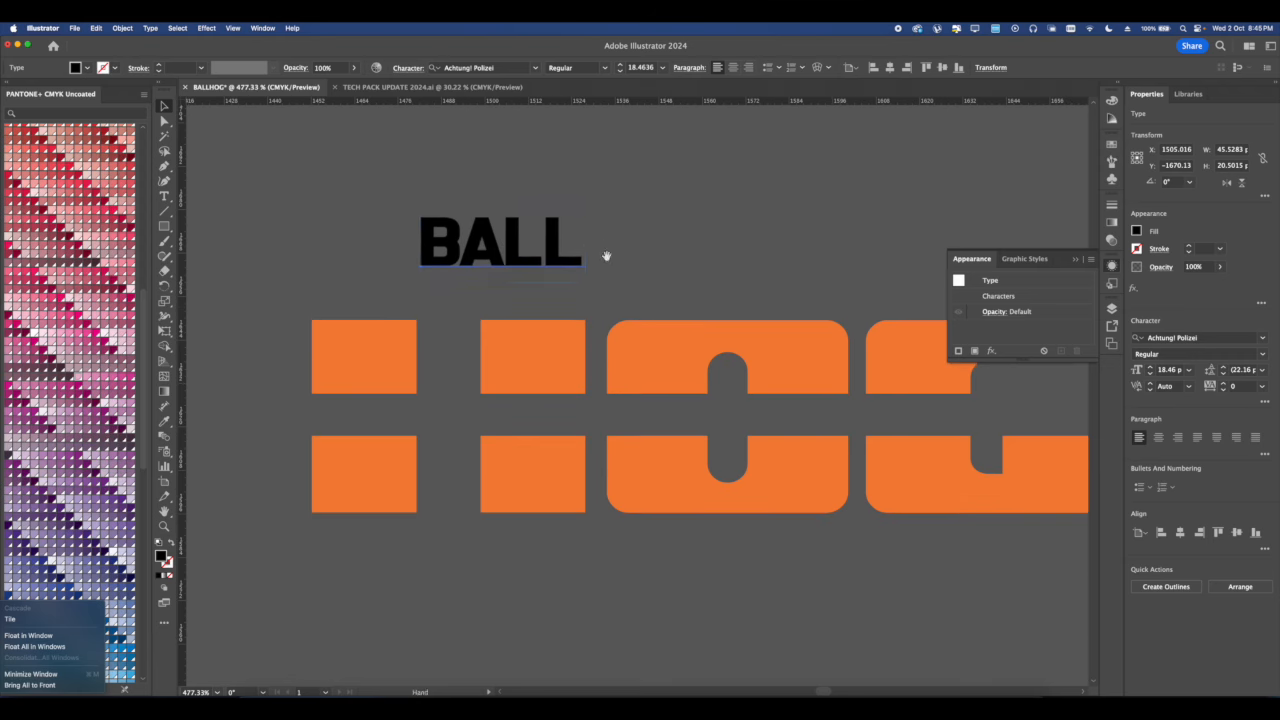
Browse the fonts for the BALL text and turn on All Caps for it.
click(1262, 337)
scroll(1052, 518, up, 5)
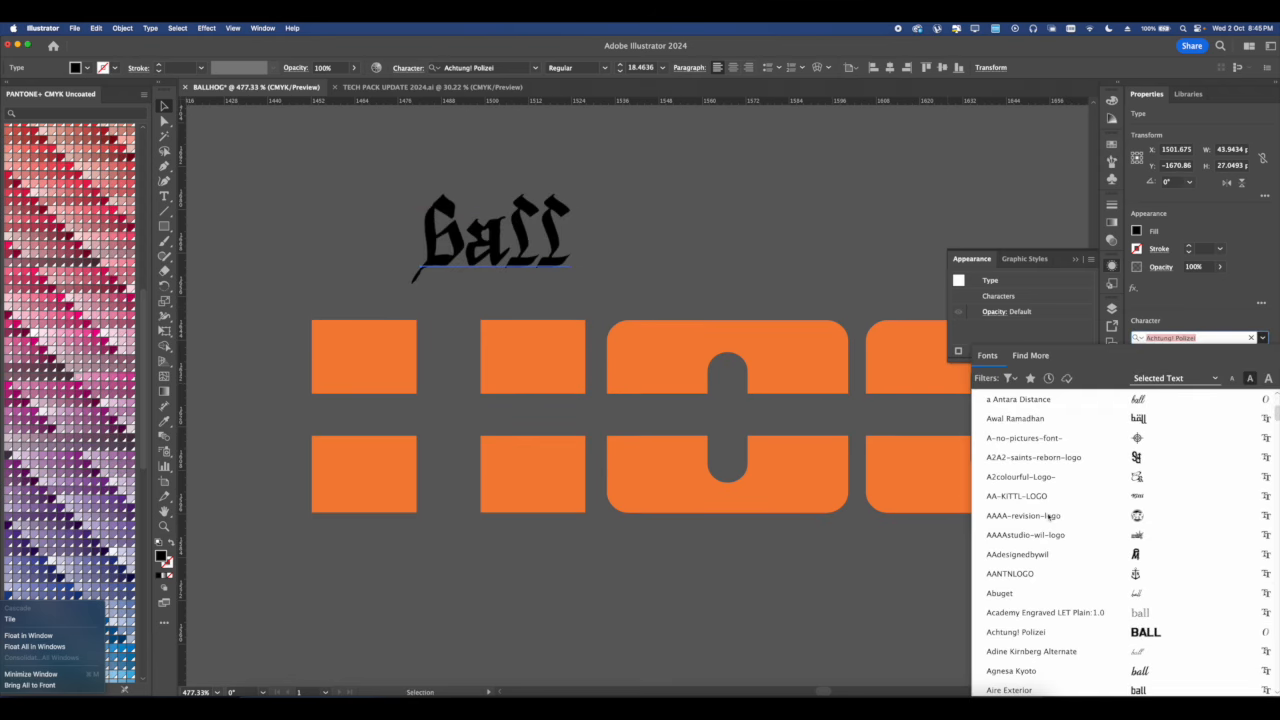
scroll(1052, 518, down, 10)
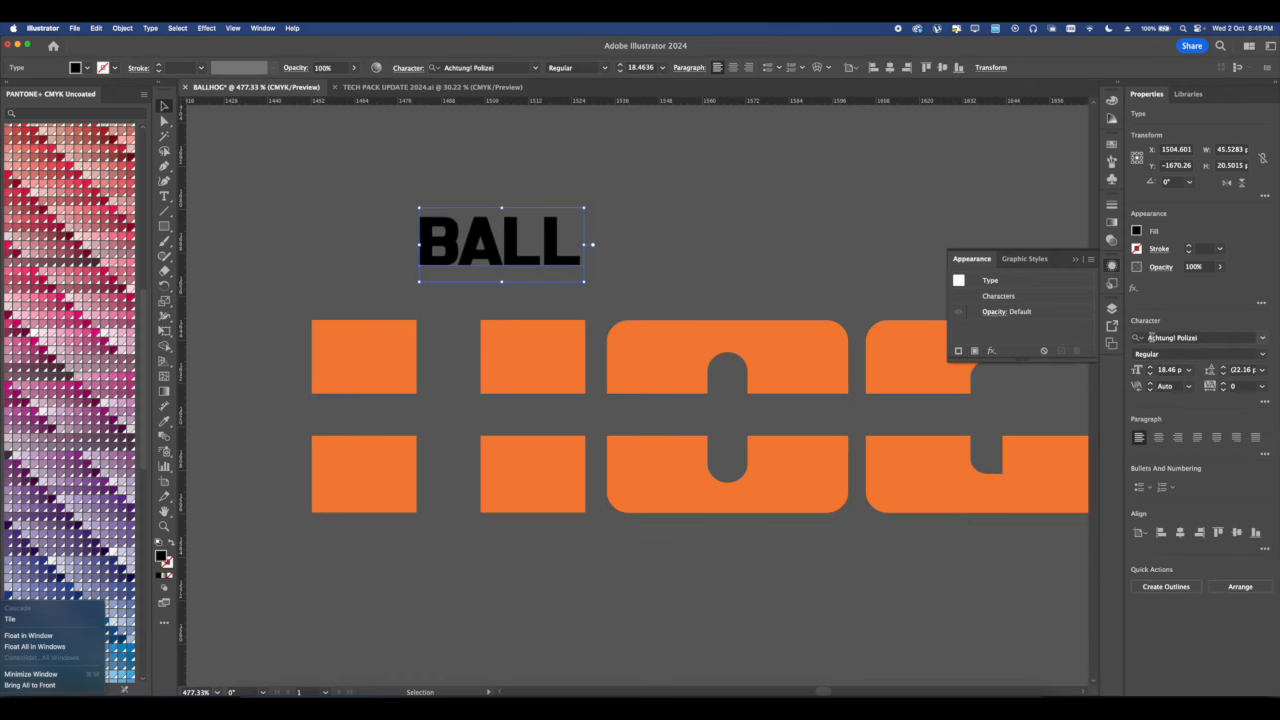
click(1265, 402)
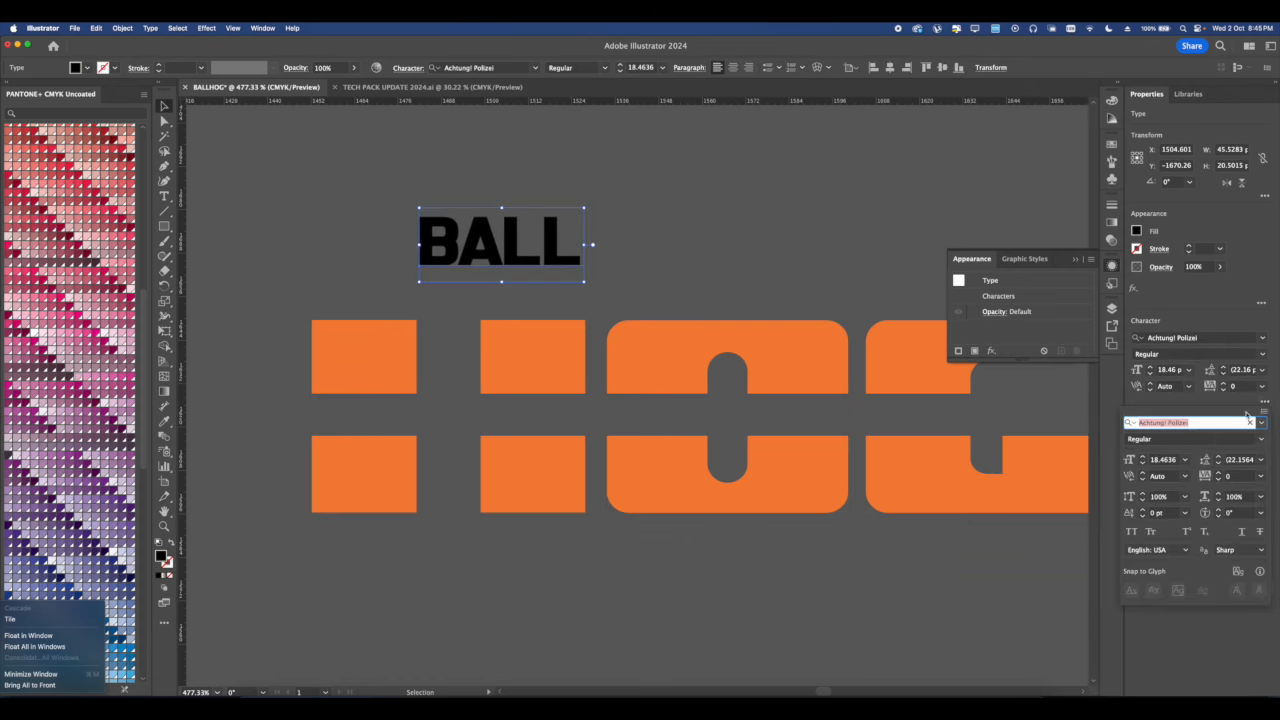
click(1131, 532)
Set the font of the BALL text to BlaxSlabXXL.
click(1261, 337)
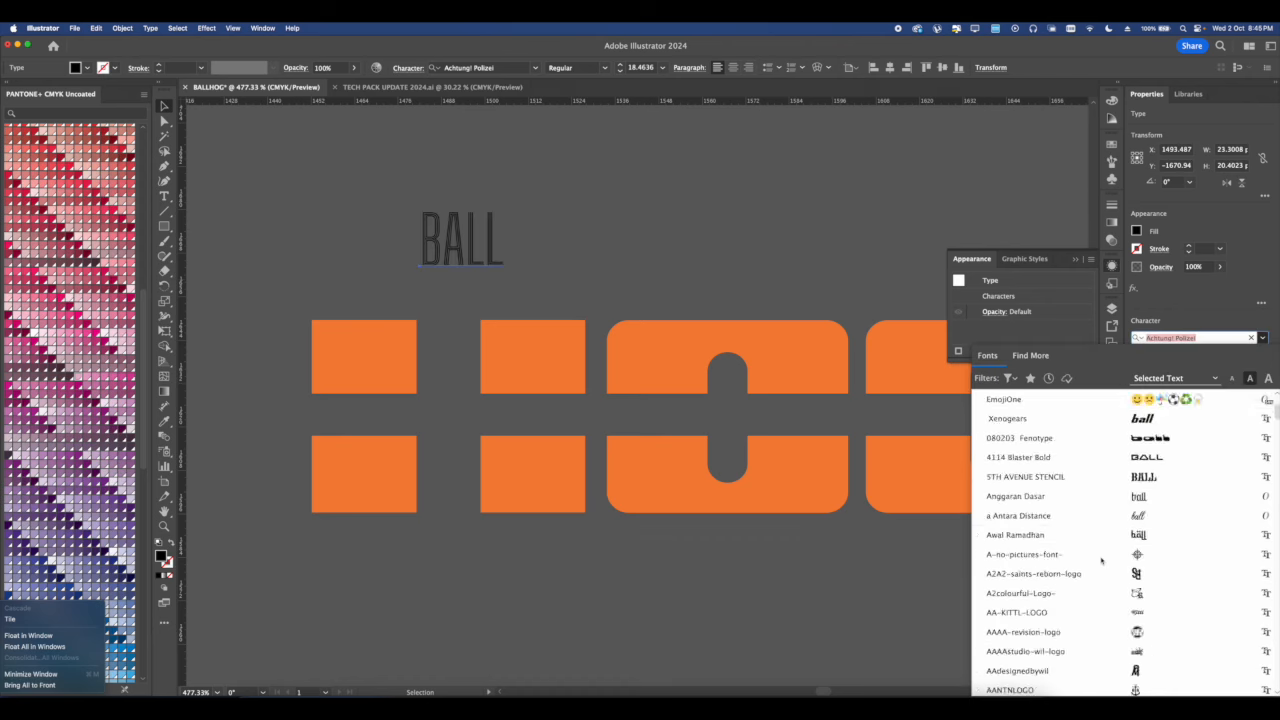
scroll(1101, 561, down, 10)
scroll(1101, 561, down, 2)
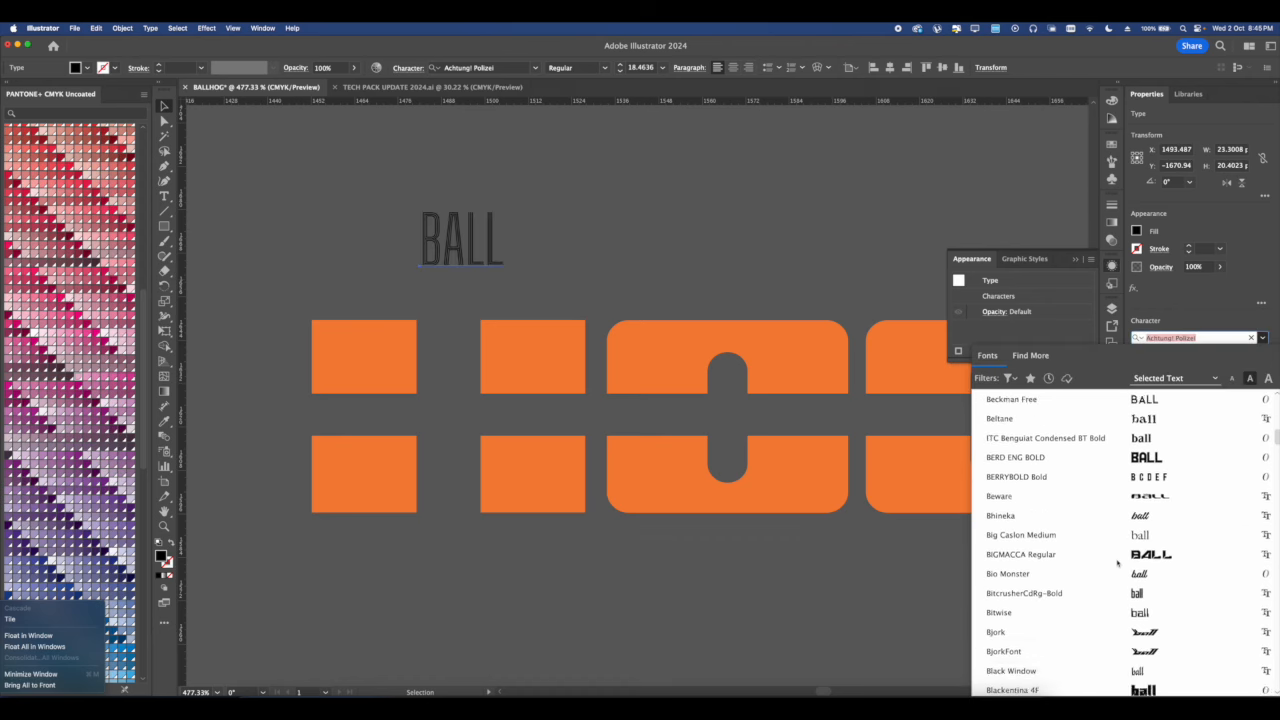
scroll(1110, 592, down, 5)
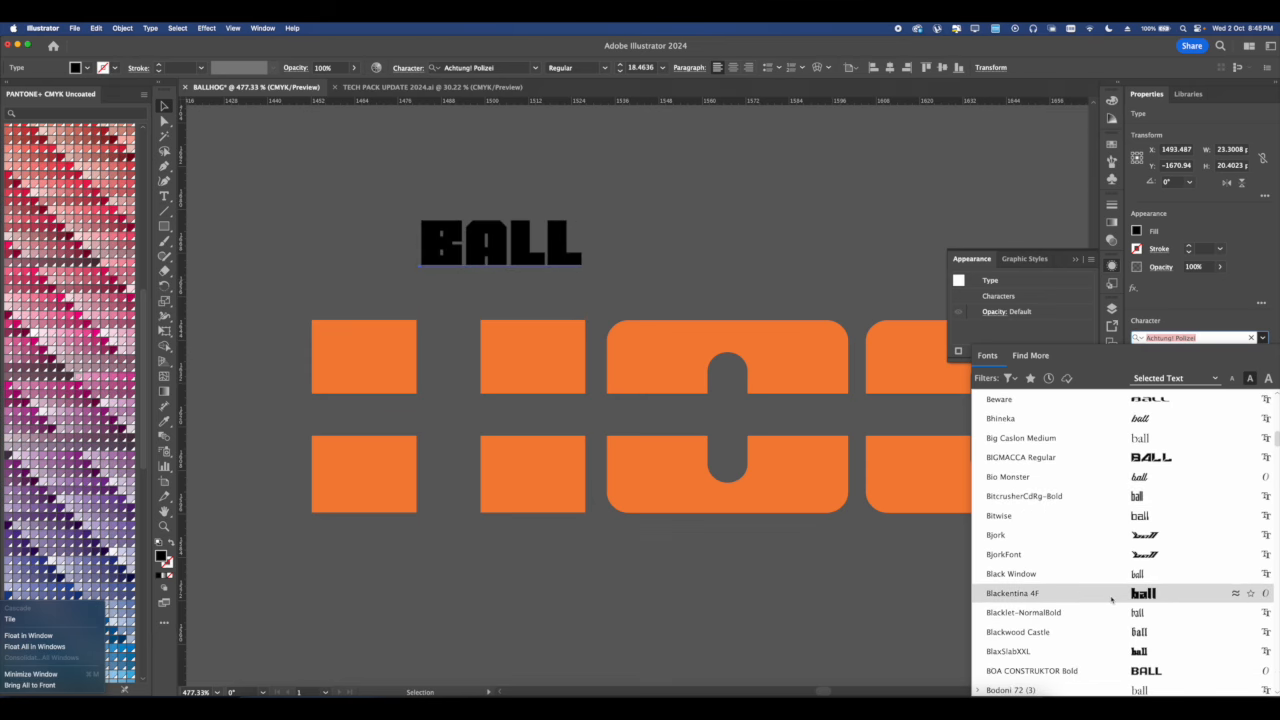
click(1102, 655)
scroll(601, 421, down, 3)
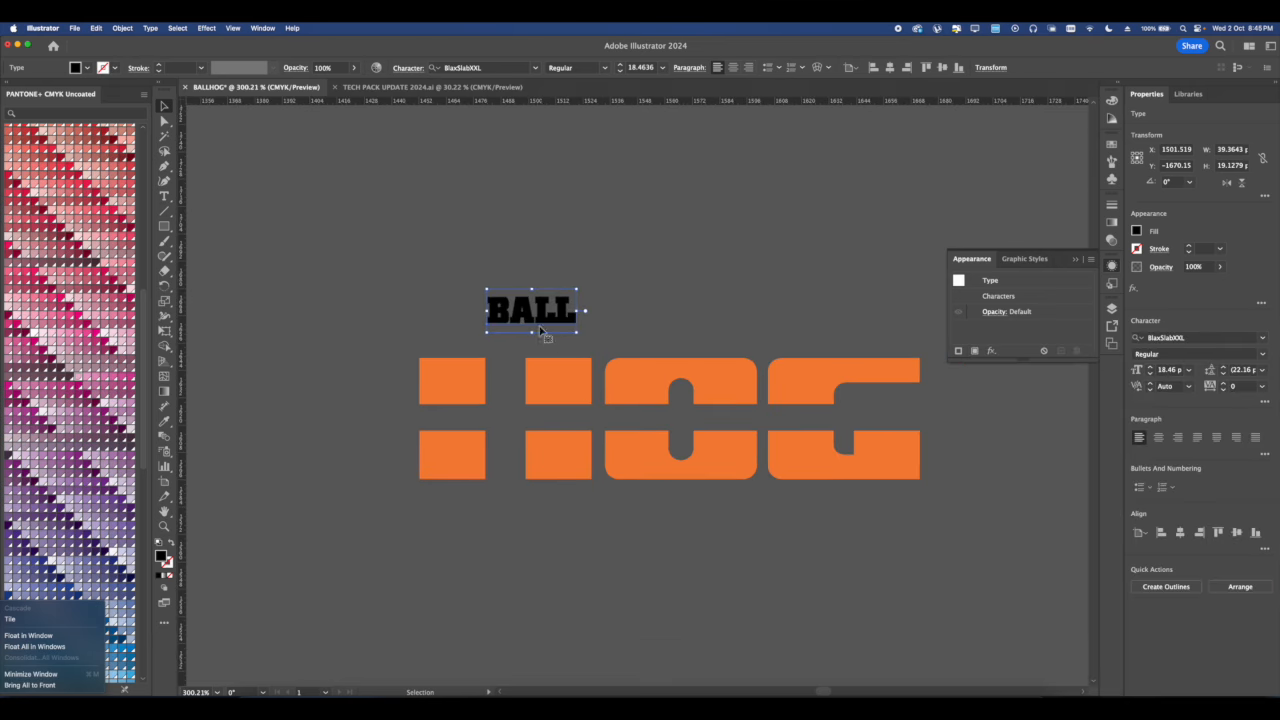
Duplicate the BALL text onto the H of the orange logo and convert the copy to outlines.
drag(542, 322, 530, 418)
scroll(530, 418, up, 3)
right_click(530, 418)
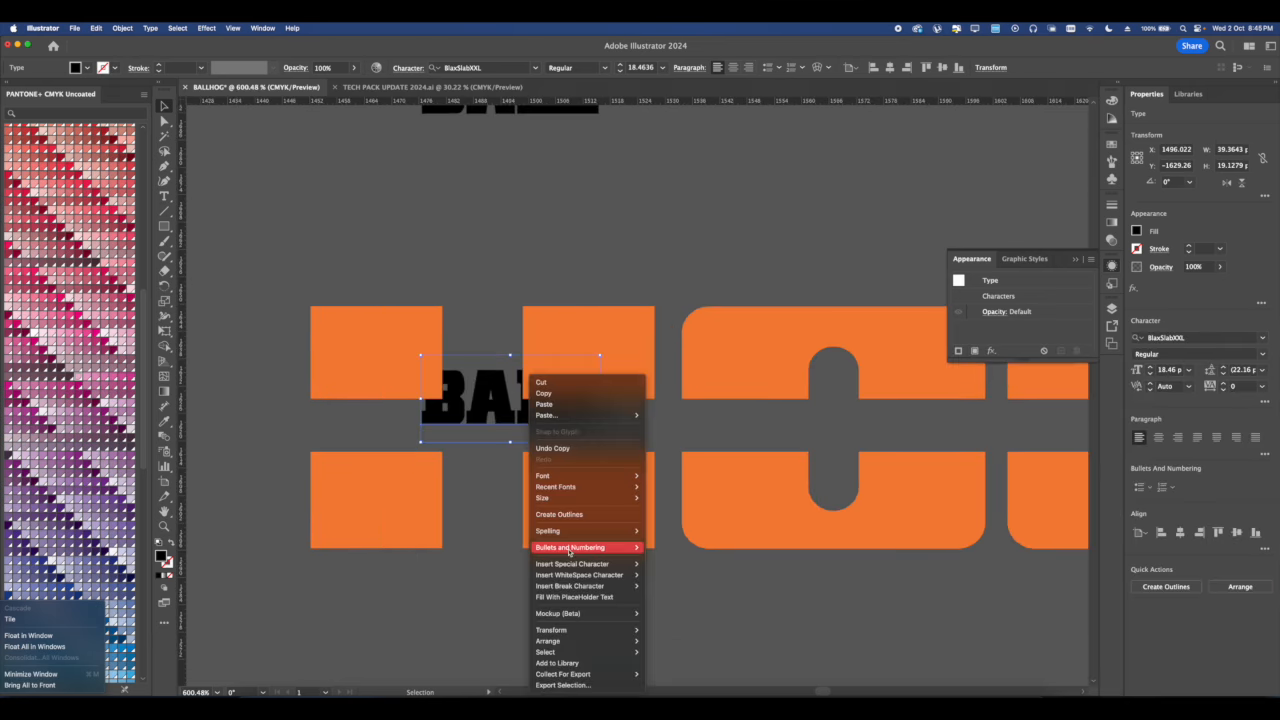
click(557, 515)
Scale the outlined BALL to about 26 by 8 pt and position it inside the horizontal gap of the H.
mouse_move(499, 444)
mouse_down()
mouse_move(484, 476)
mouse_move(493, 440)
mouse_up()
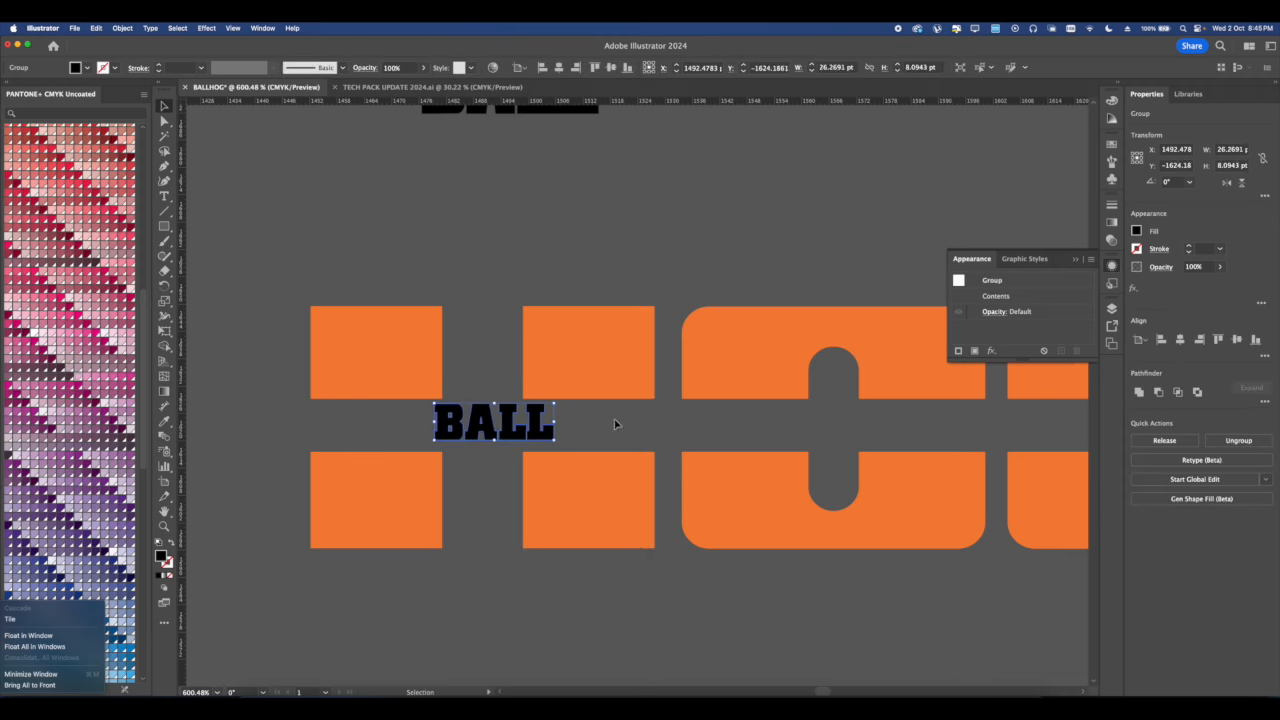
click(614, 426)
drag(614, 426, 408, 432)
scroll(441, 428, down, 3)
click(446, 431)
click(389, 432)
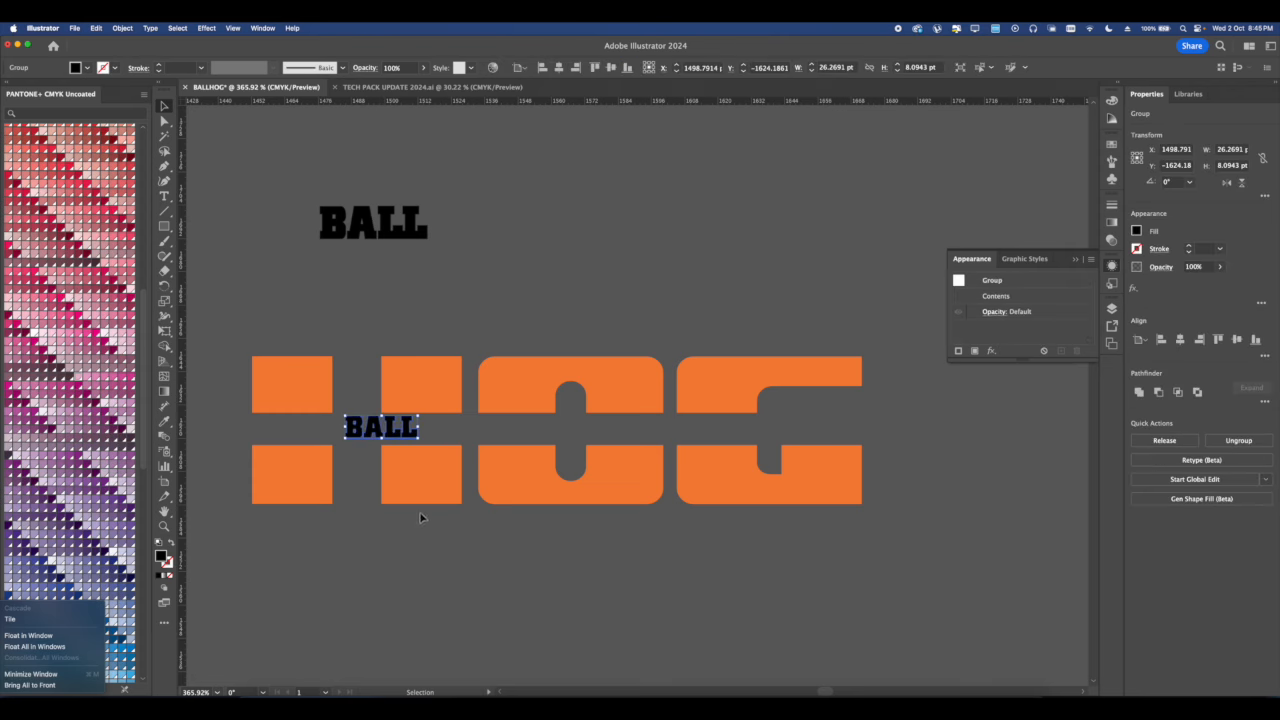
Ungroup the outlined BALL and move the ALL letters sideways away from the B within the gap.
right_click(390, 438)
click(410, 526)
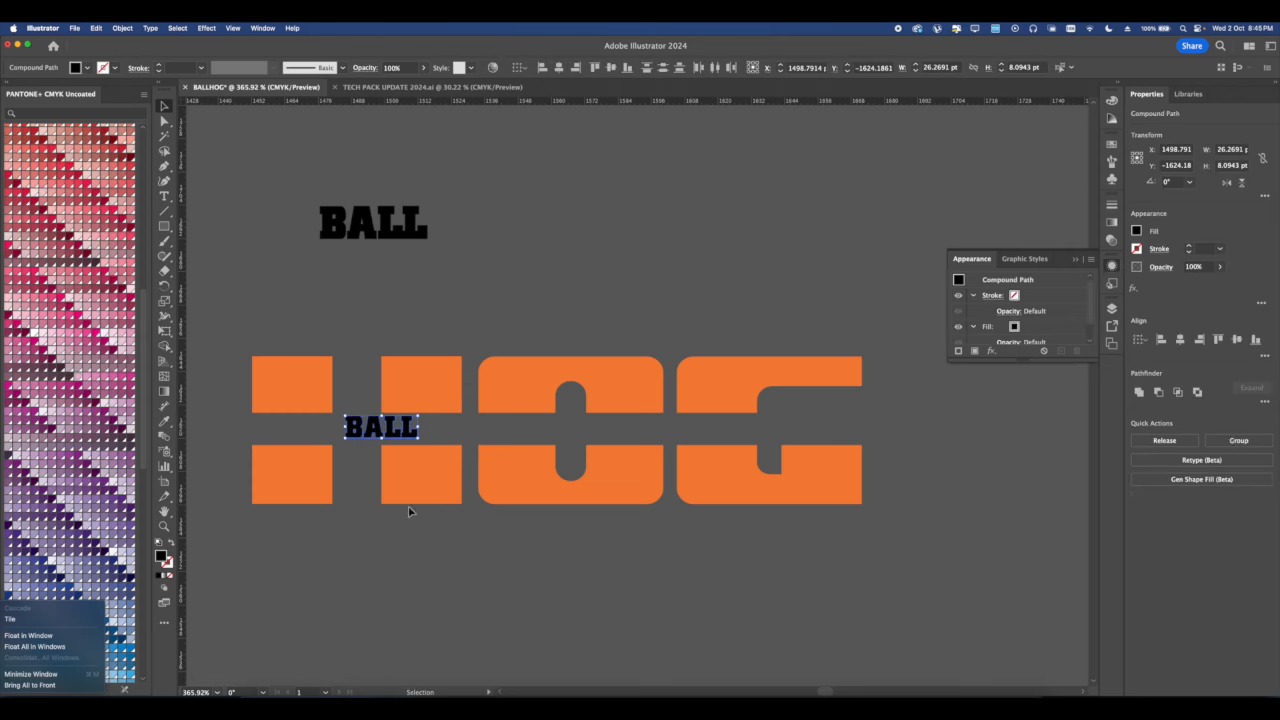
click(408, 512)
scroll(362, 456, right, 2)
click(360, 446)
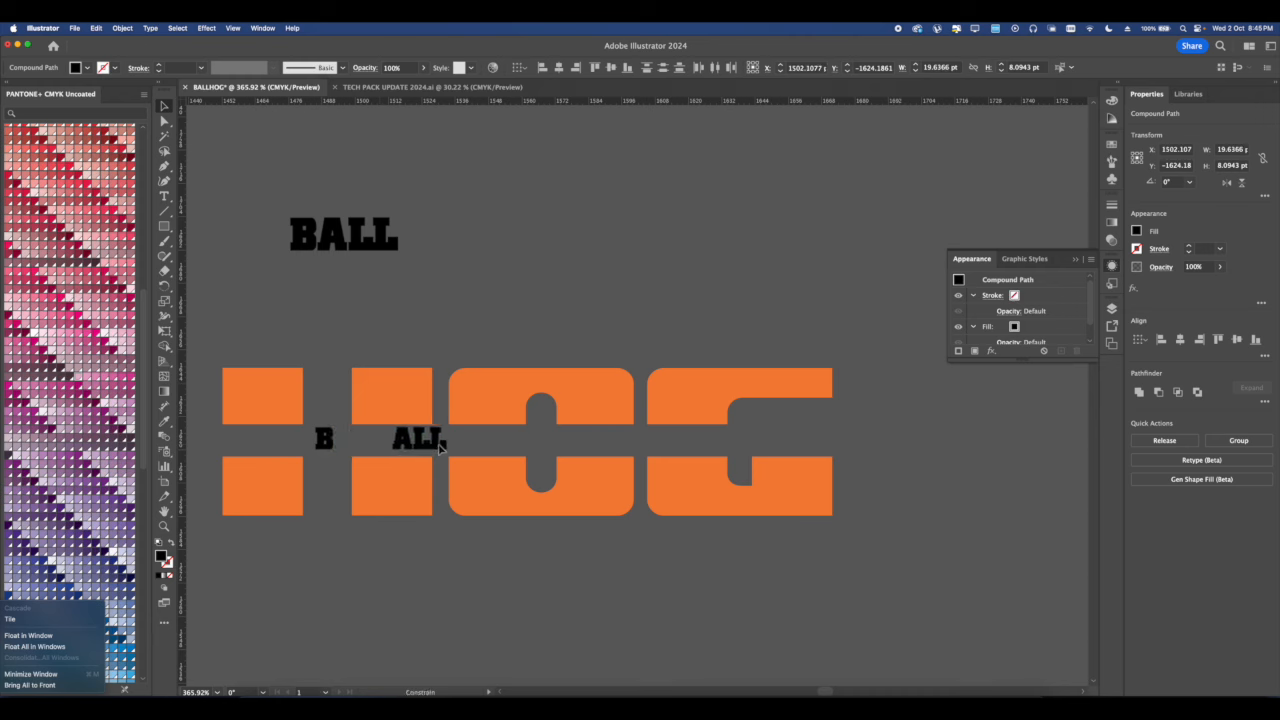
key(super+d)
key(super+z)
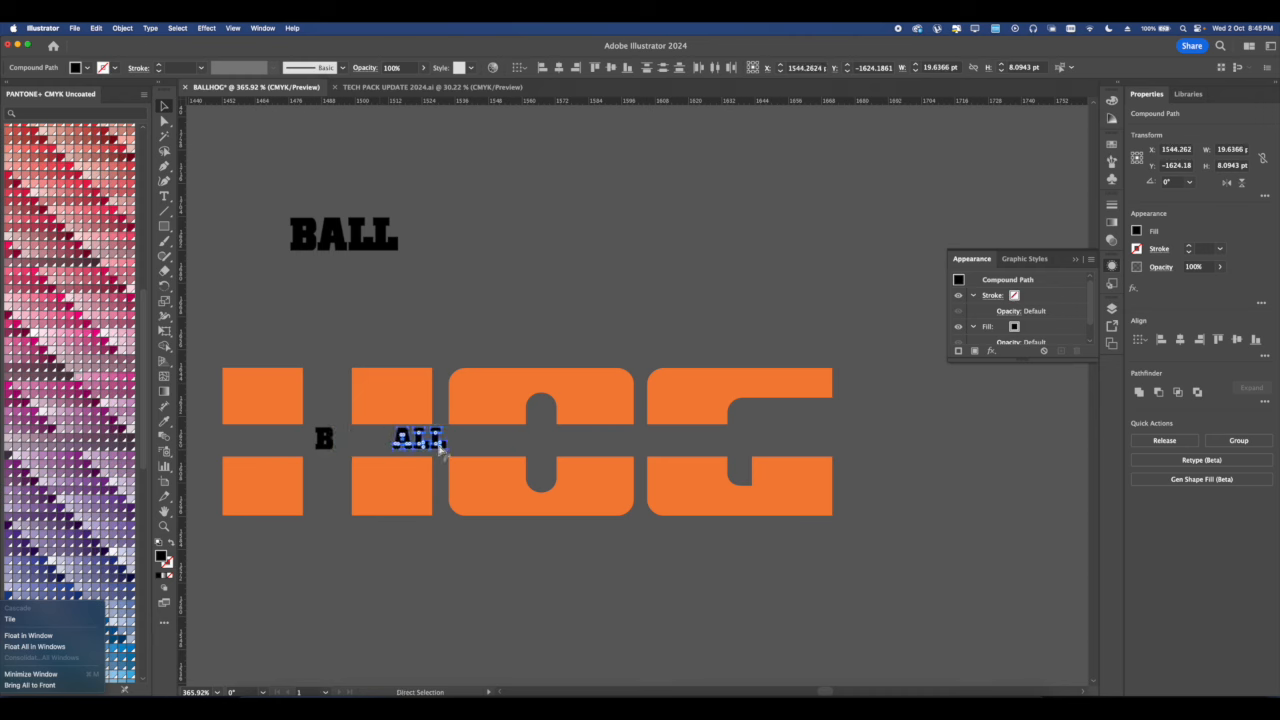
click(464, 449)
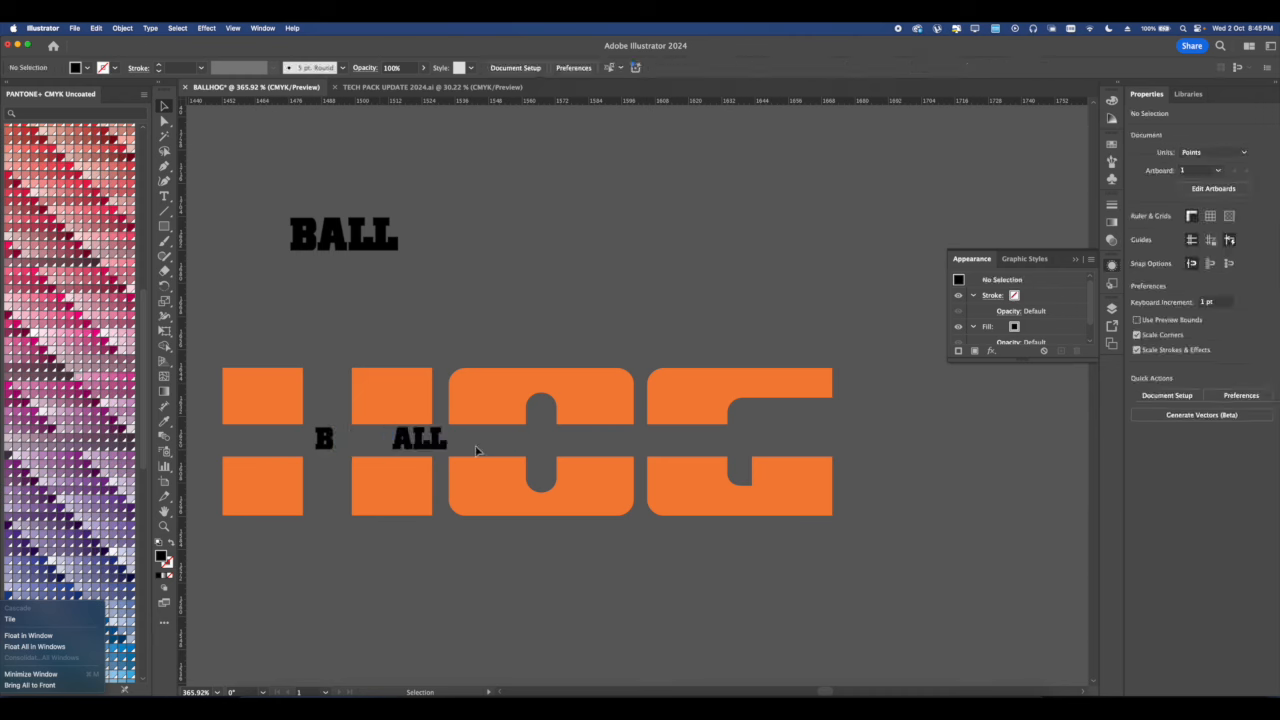
Copy the ALL letters along the gap and repeat the copy twice at the same spacing towards the G.
click(414, 446)
drag(414, 447, 514, 449)
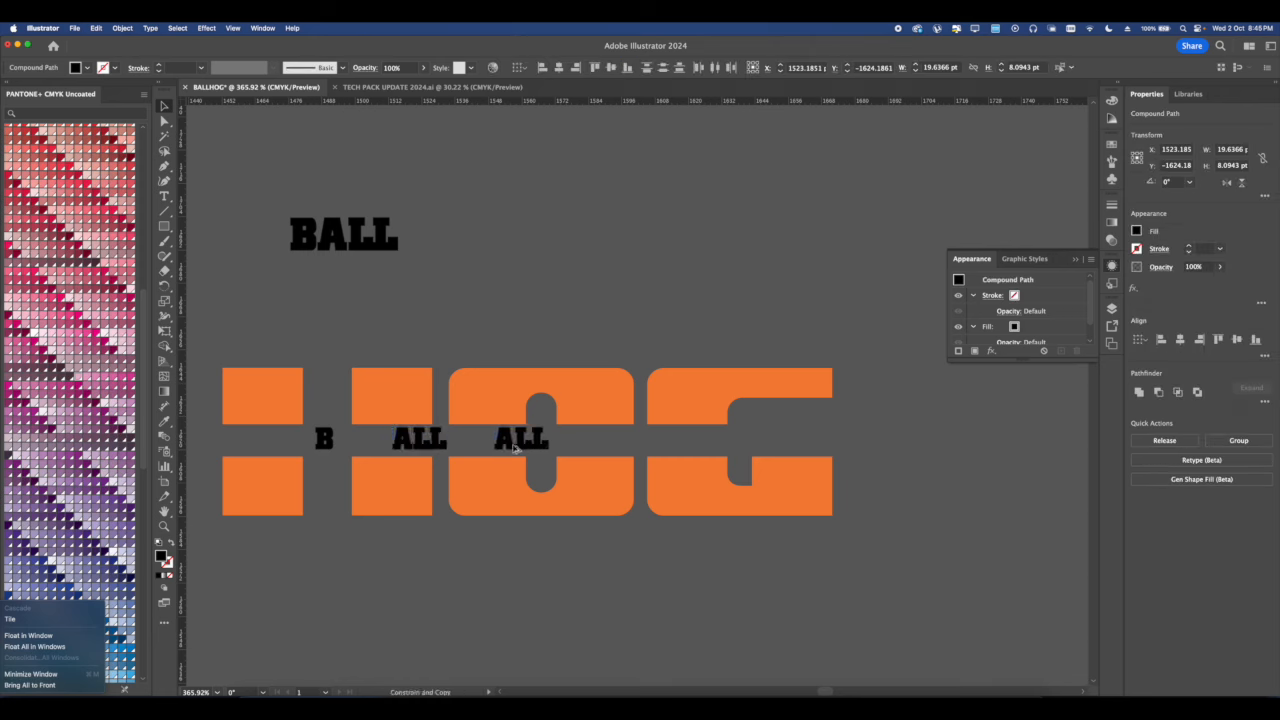
key(super+d)
key(super+d)
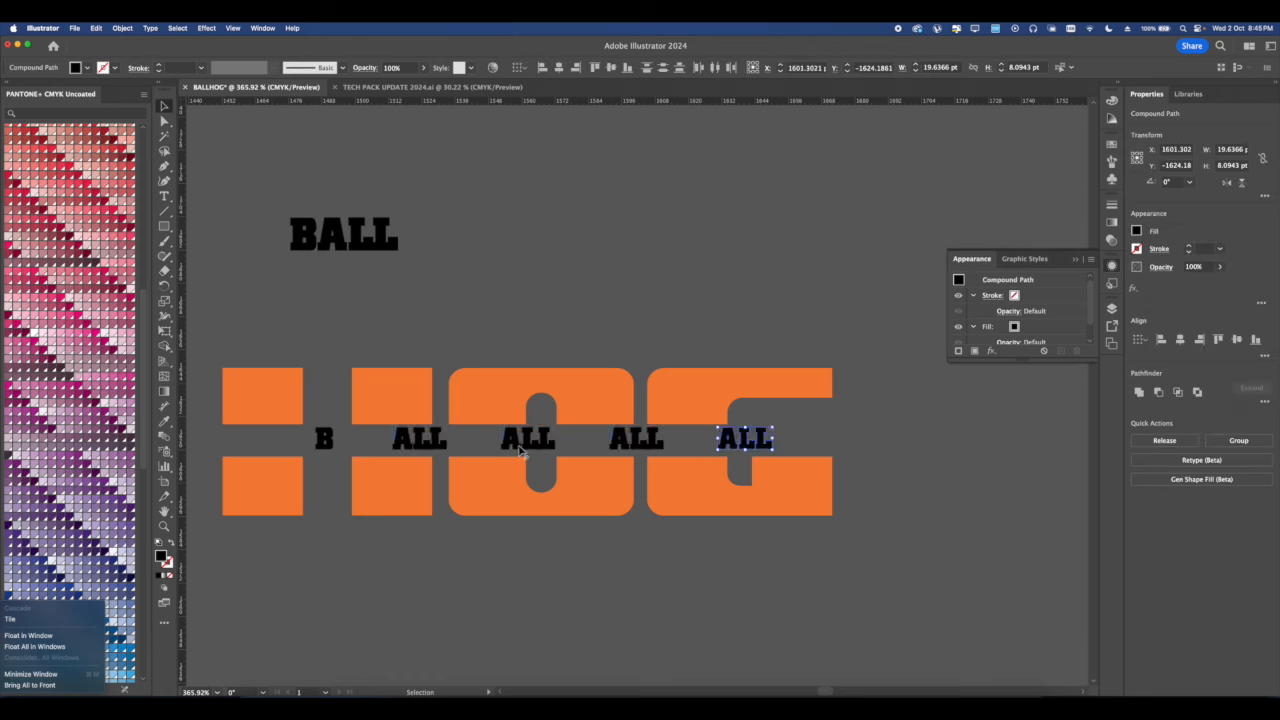
click(465, 452)
Delete both Ls from the first ALL group, and the A and first L from the second group.
click(404, 447)
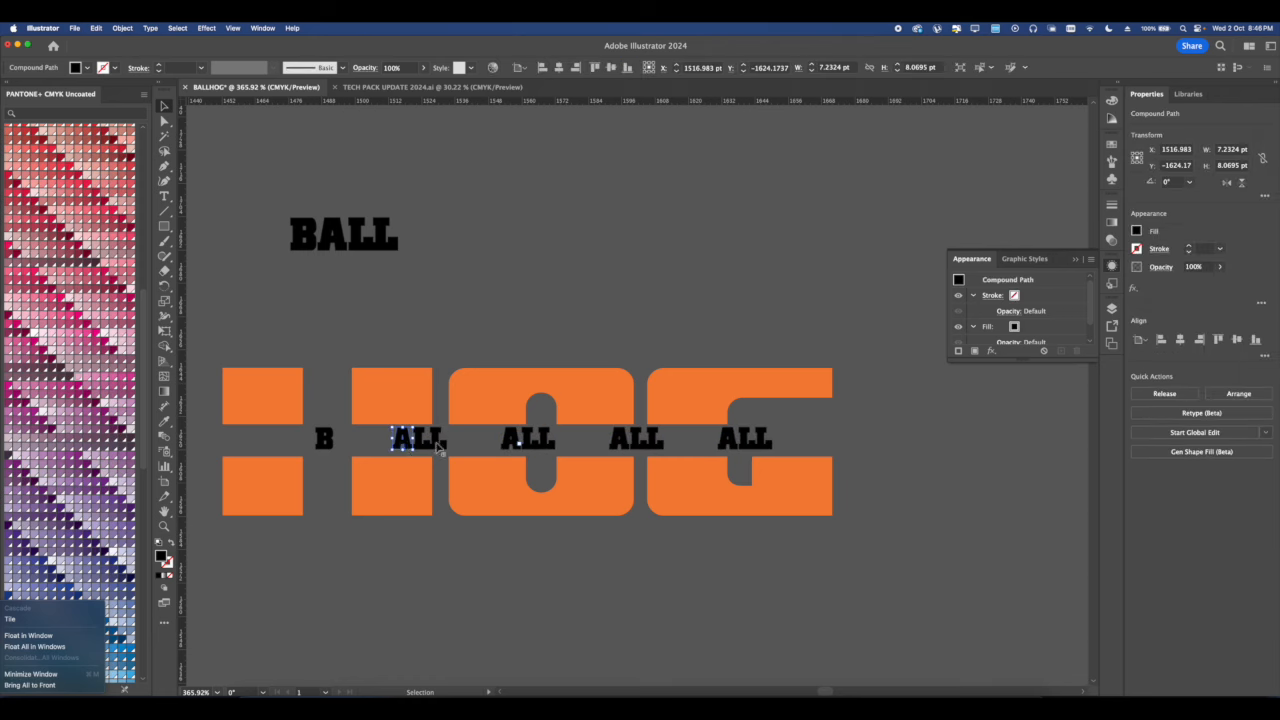
shift+click(418, 449)
key(Delete)
scroll(506, 419, up, 6)
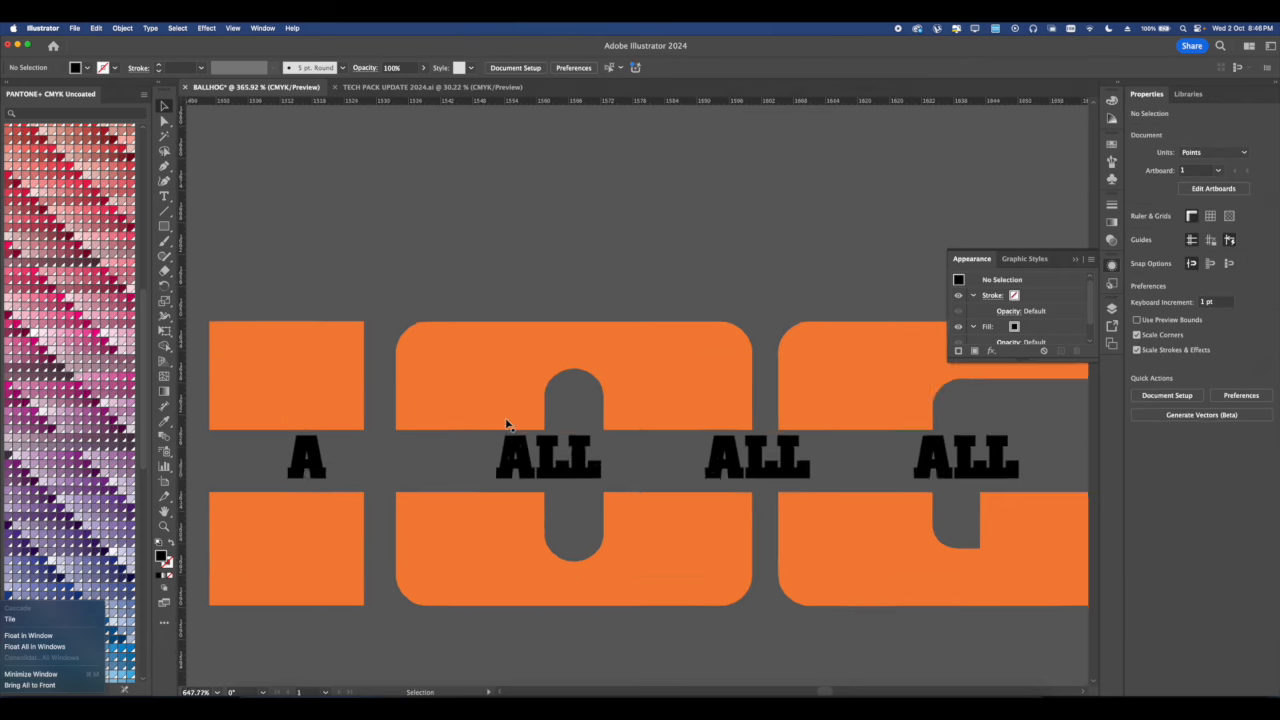
click(525, 458)
shift+click(556, 460)
key(Delete)
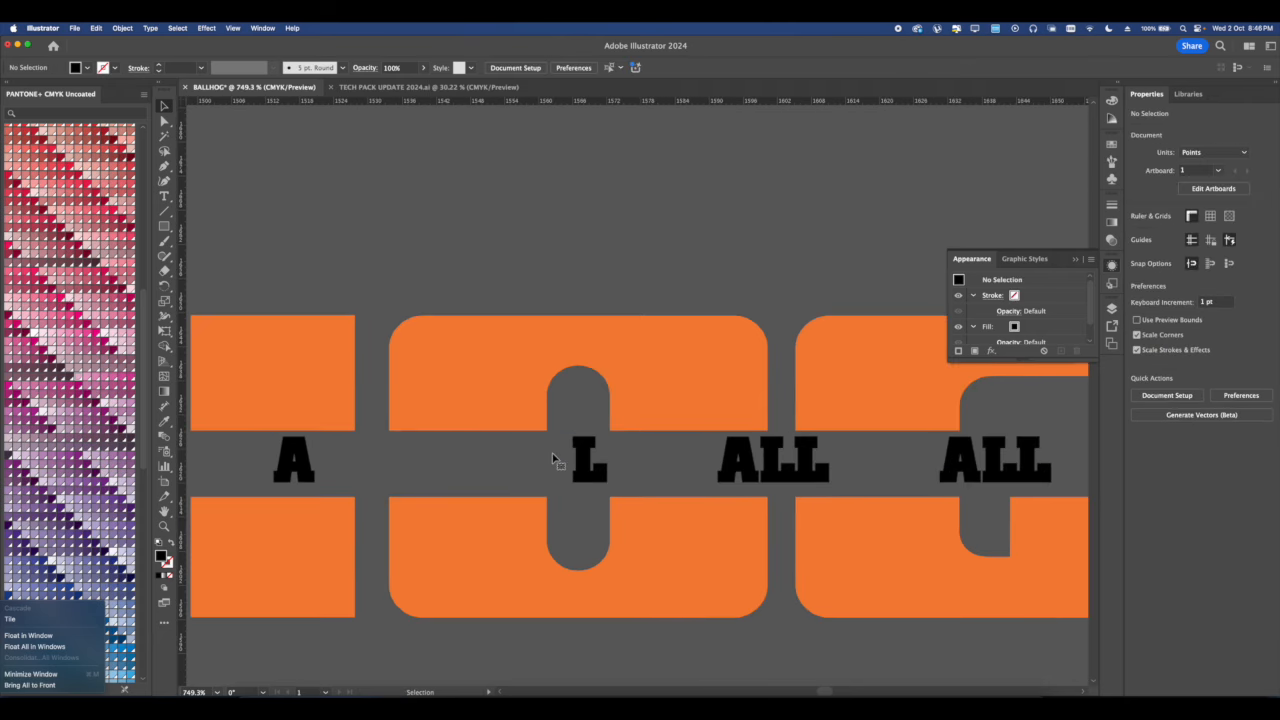
Delete the A and first L from the third ALL group and the entire last ALL group.
drag(712, 446, 428, 424)
click(503, 465)
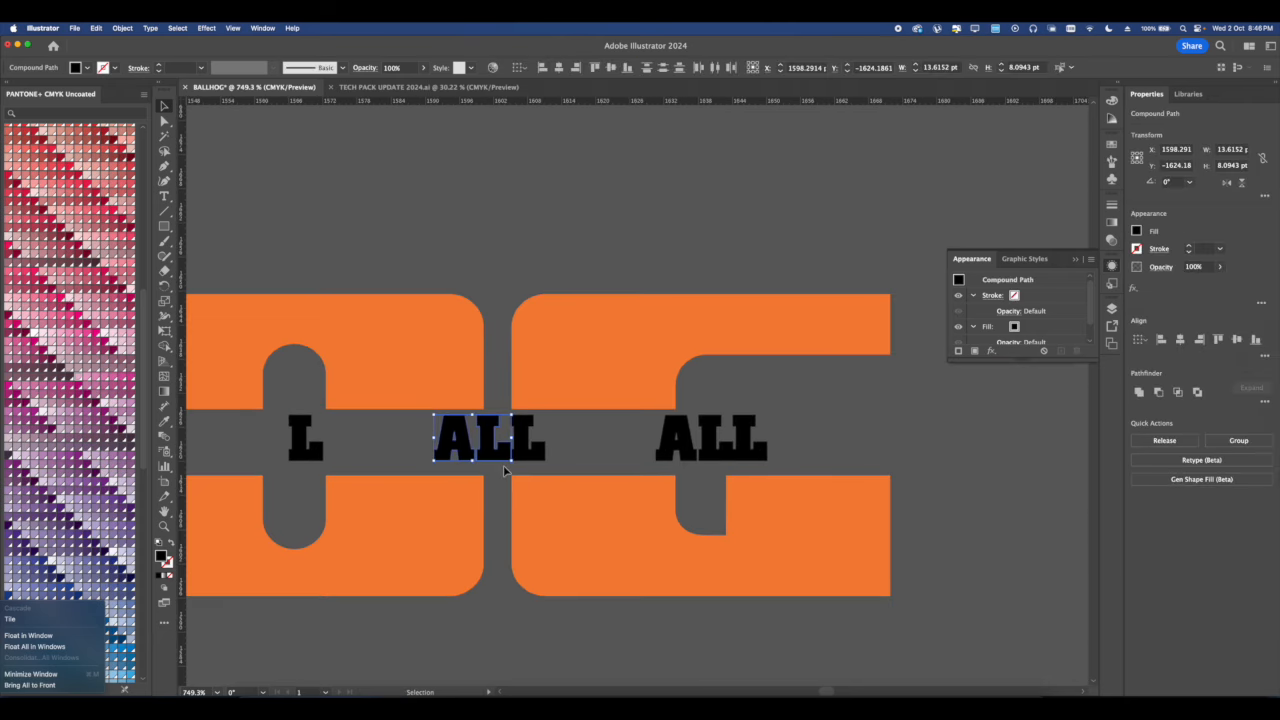
key(Delete)
drag(833, 442, 837, 448)
key(Delete)
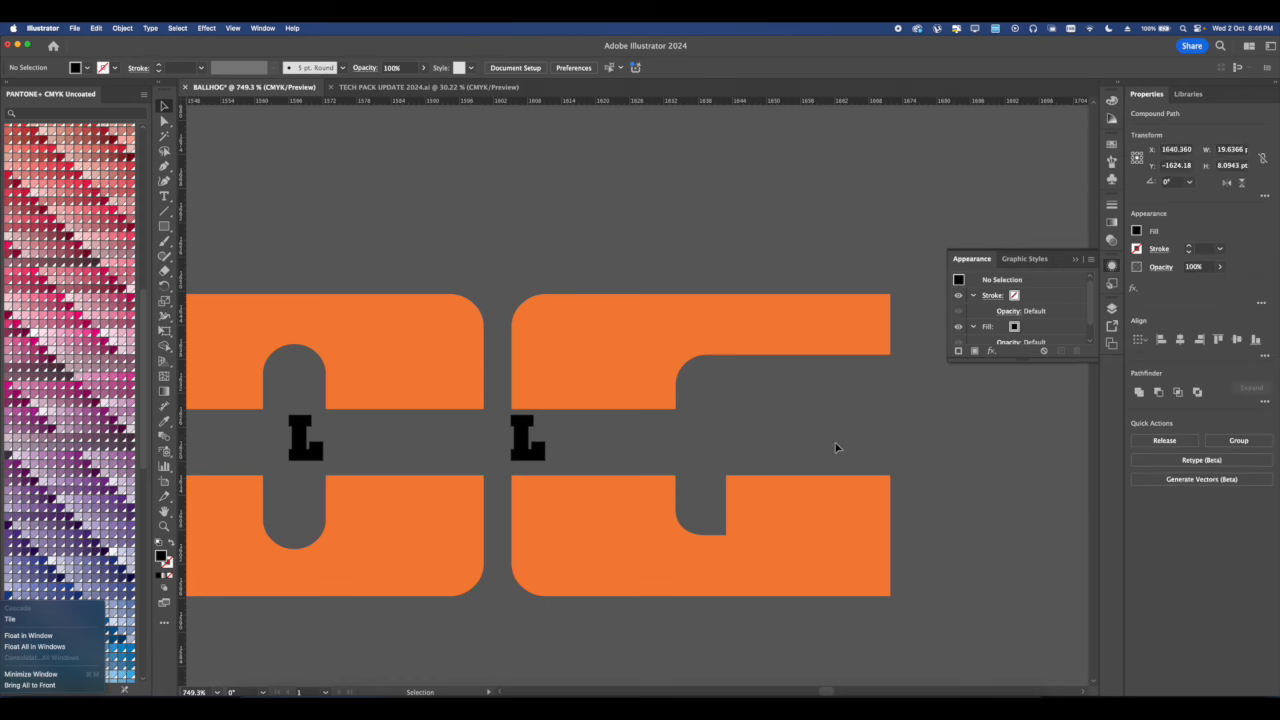
Shift the remaining B, A, L and L along the gap of the HOG and group them.
scroll(705, 402, down, 8)
scroll(700, 410, up, 3)
drag(700, 410, 597, 416)
scroll(597, 416, up, 4)
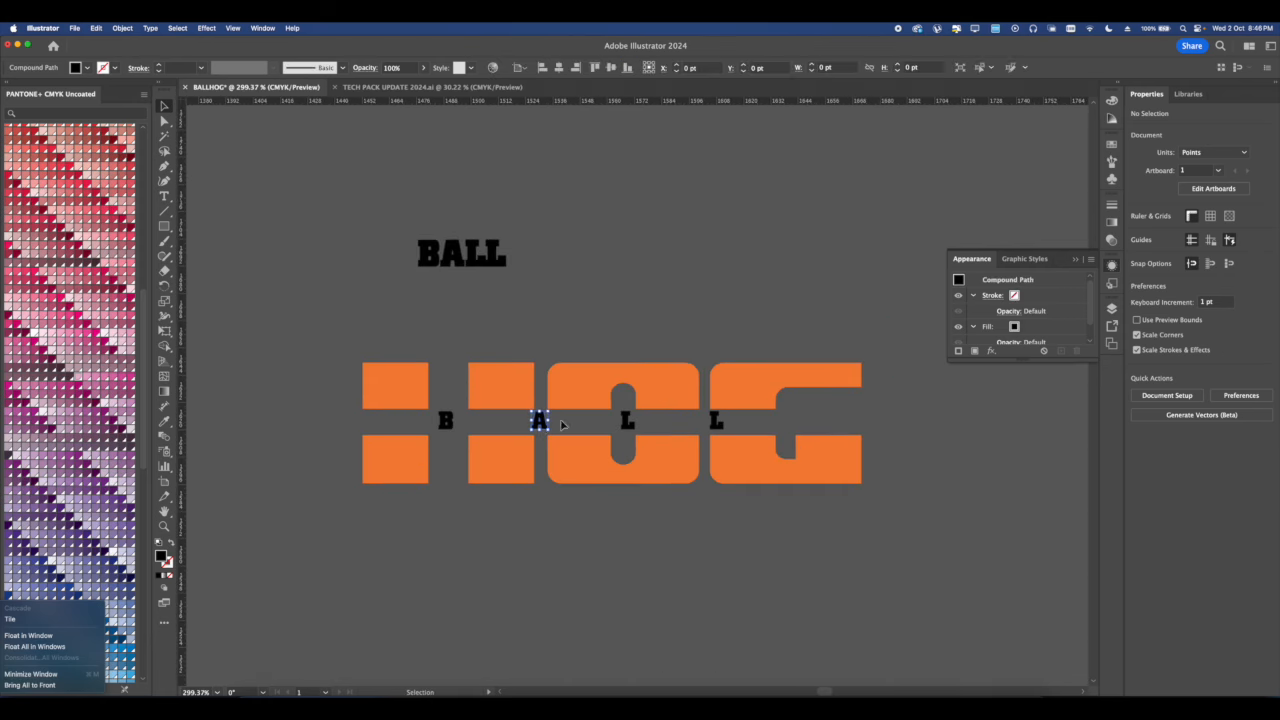
scroll(545, 425, up, 2)
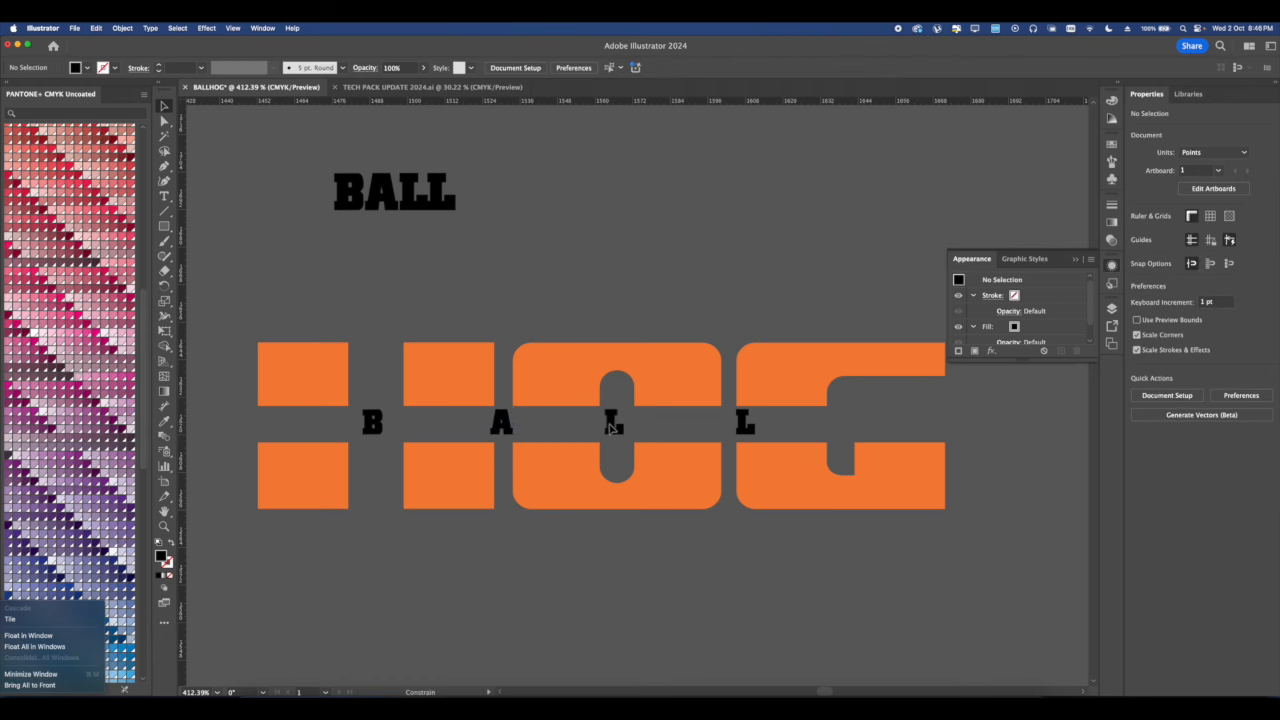
click(610, 424)
drag(762, 430, 426, 424)
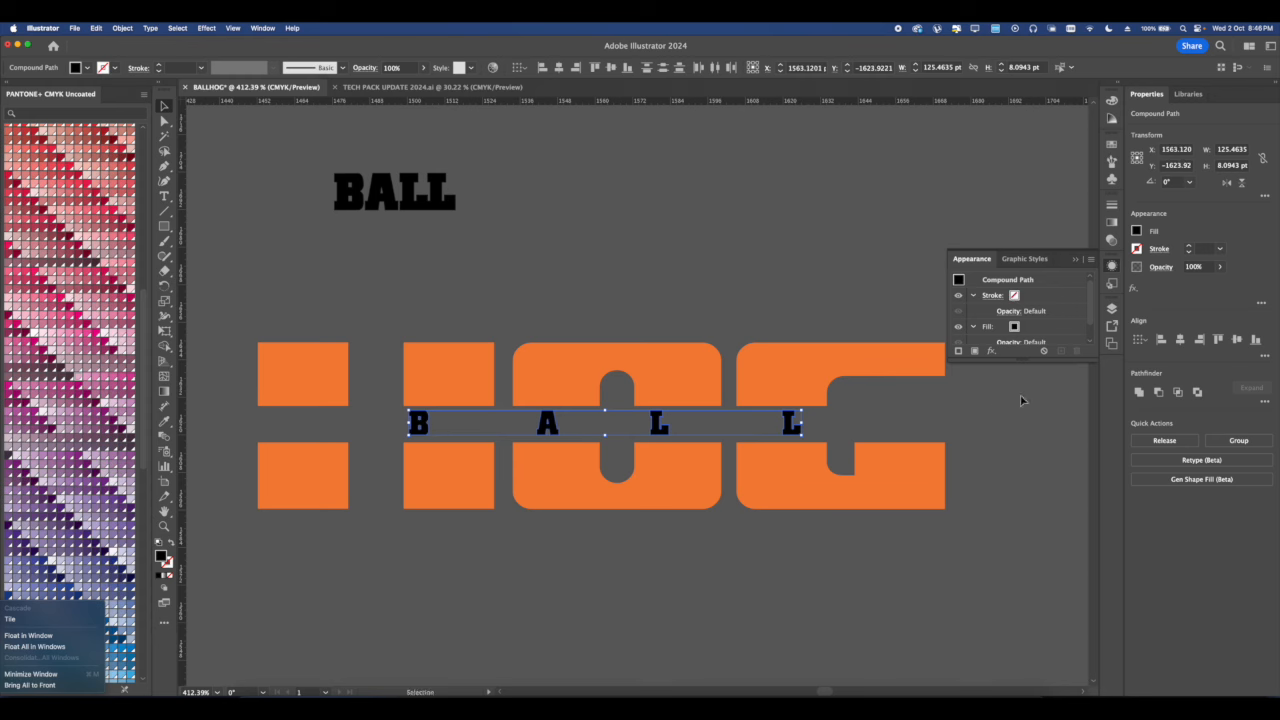
key(super+g)
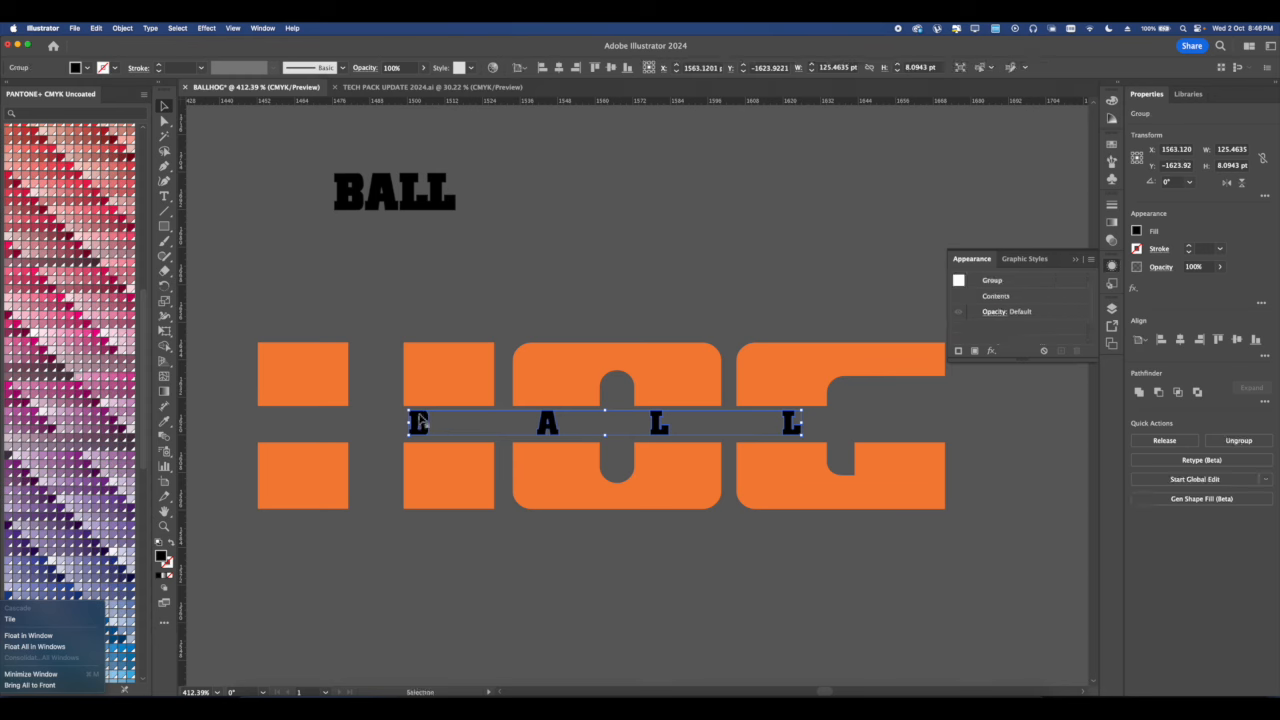
Stretch the BALL letter group to about 217 pt wide so it spans the full width of the HOG.
drag(417, 424, 302, 424)
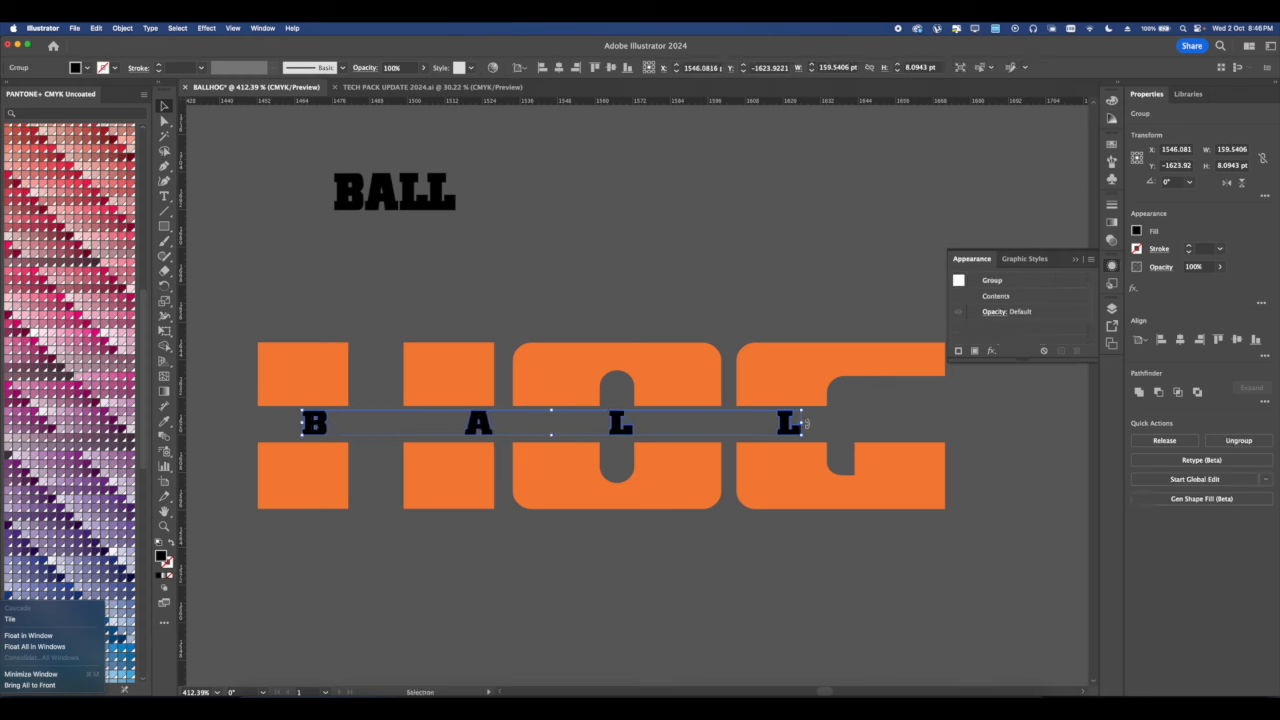
drag(810, 424, 943, 422)
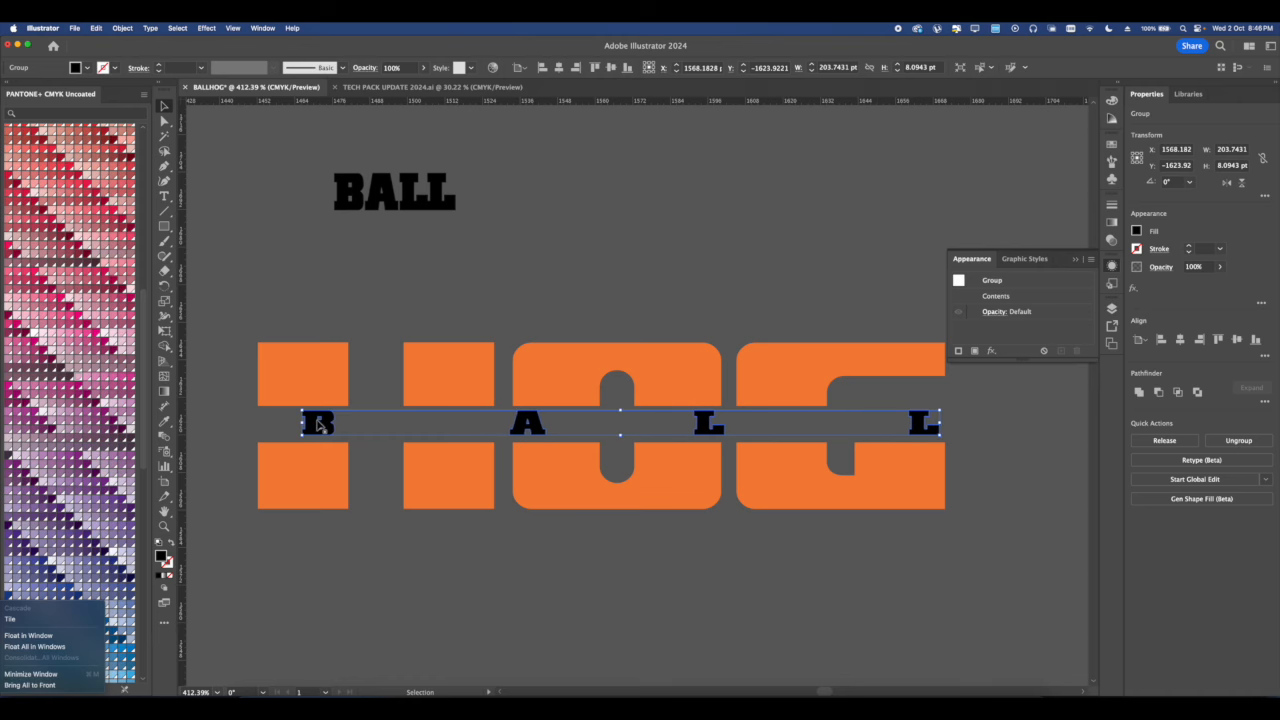
drag(302, 422, 259, 421)
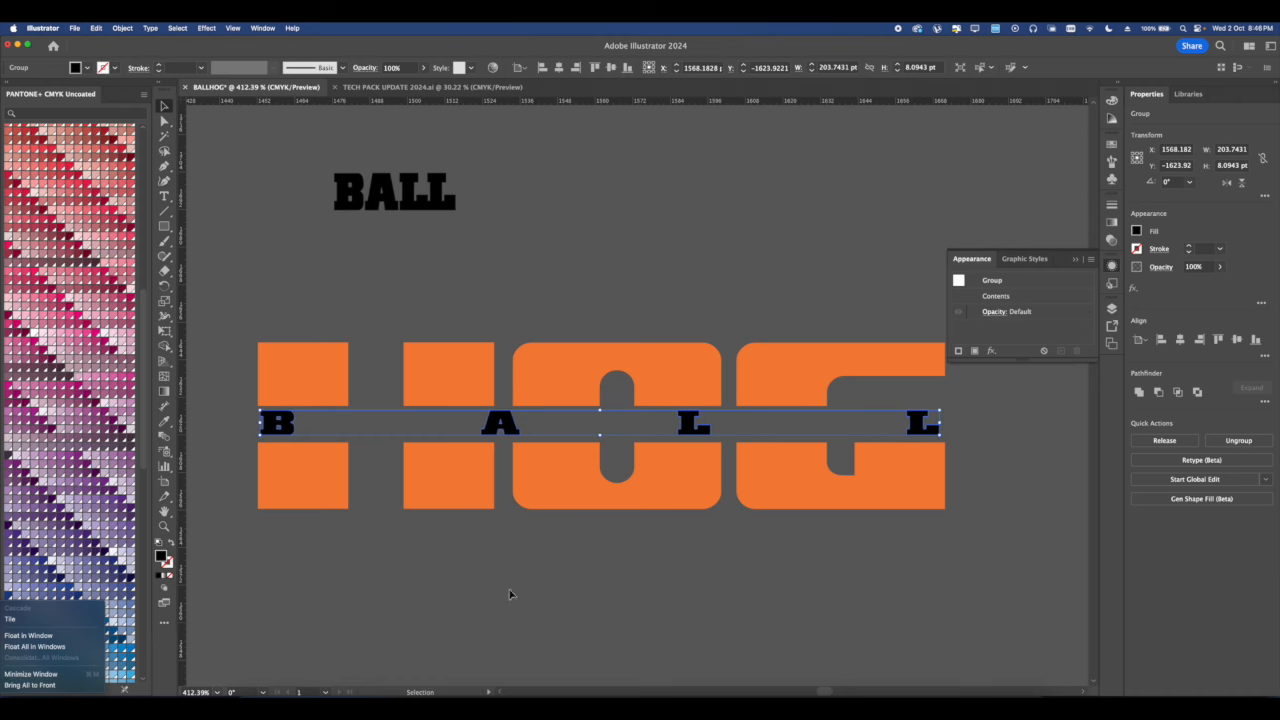
click(511, 594)
Group the split HOG with its BALL letters and place a copy beside the back-view shirt, below its right-hand sleeve.
scroll(492, 548, down, 3)
drag(463, 531, 494, 485)
drag(350, 398, 764, 524)
scroll(672, 450, down, 3)
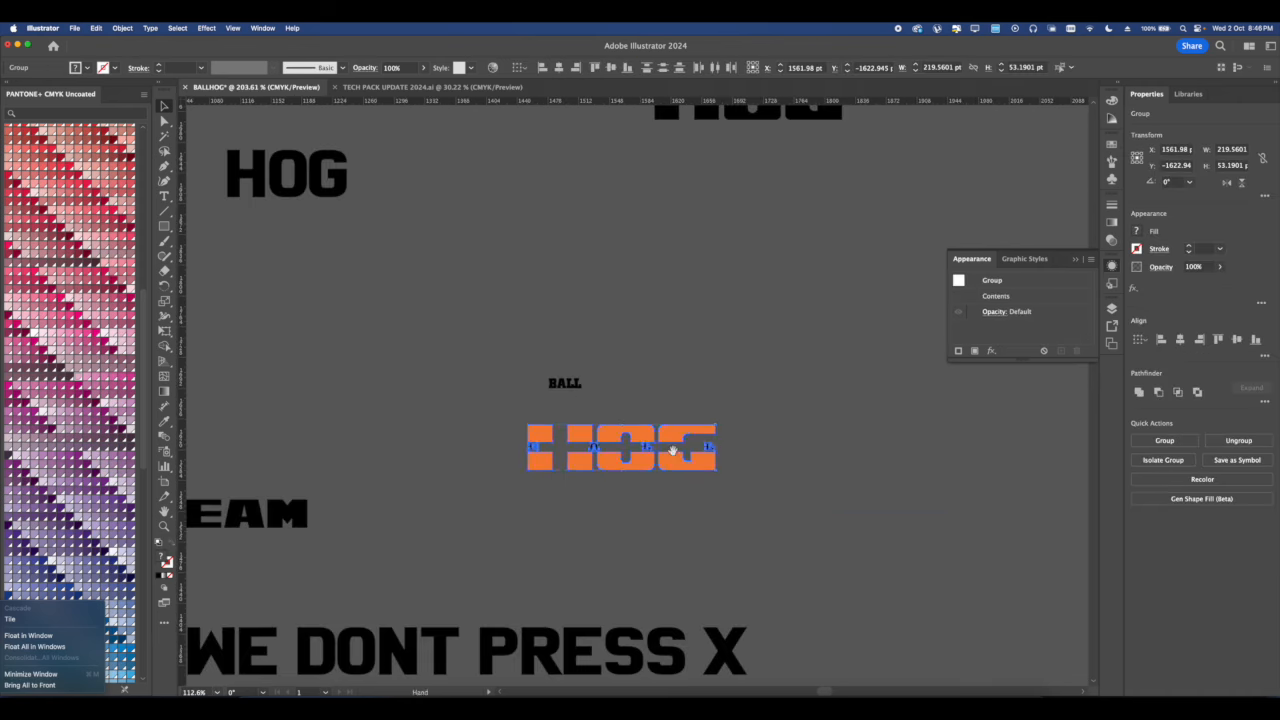
key(super+g)
scroll(669, 447, down, 3)
drag(641, 454, 673, 480)
scroll(705, 362, down, 2)
click(712, 509)
scroll(683, 503, up, 5)
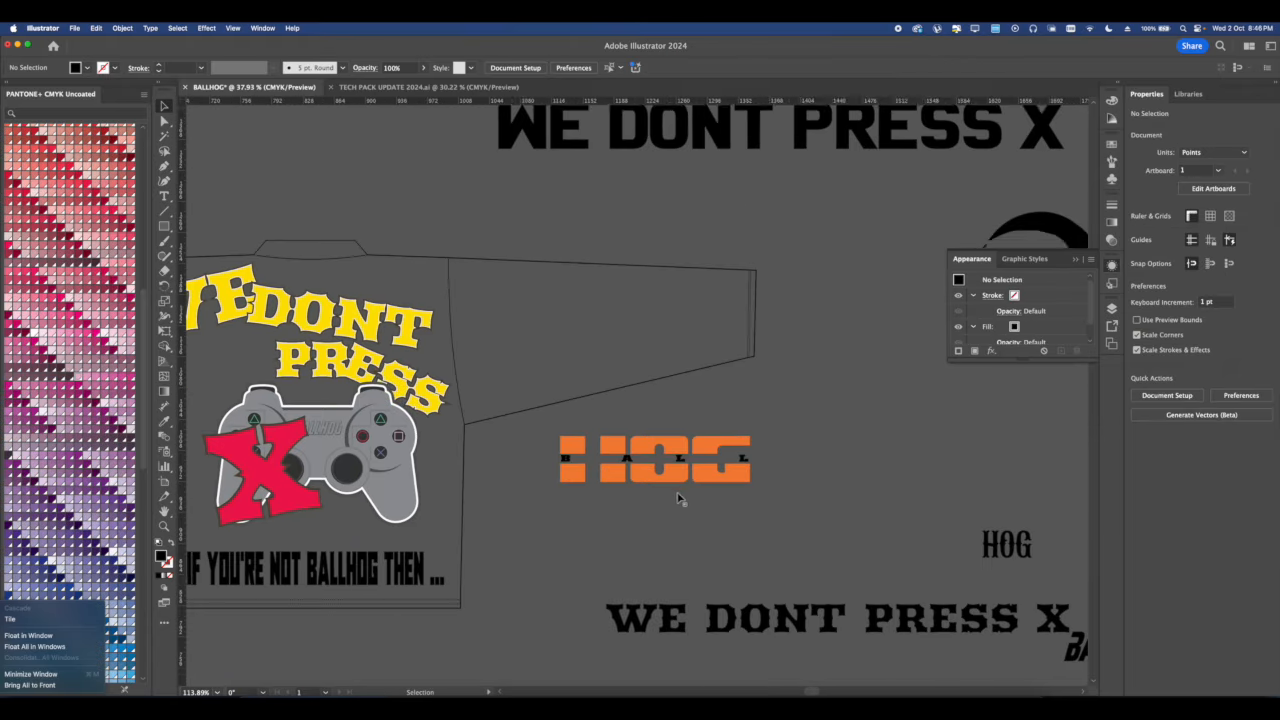
Switch to Safari and examine racing and cycling jersey references on Pinterest.
click(569, 698)
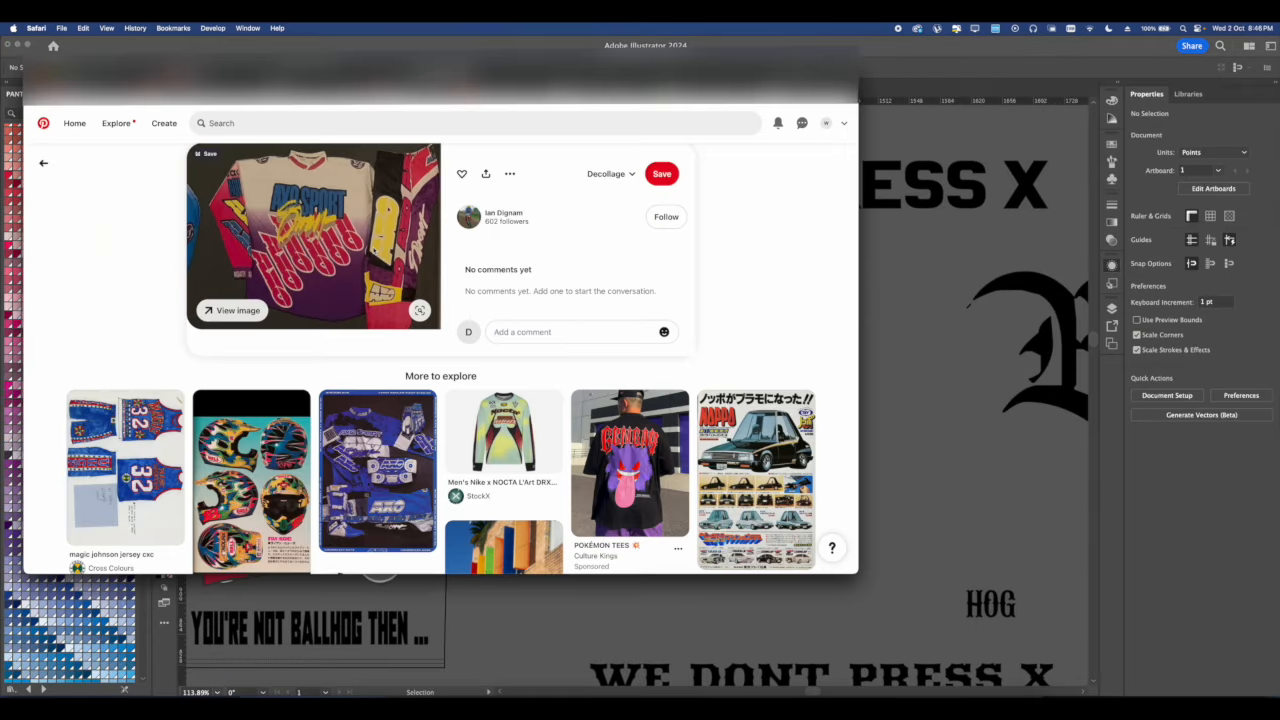
scroll(301, 327, down, 5)
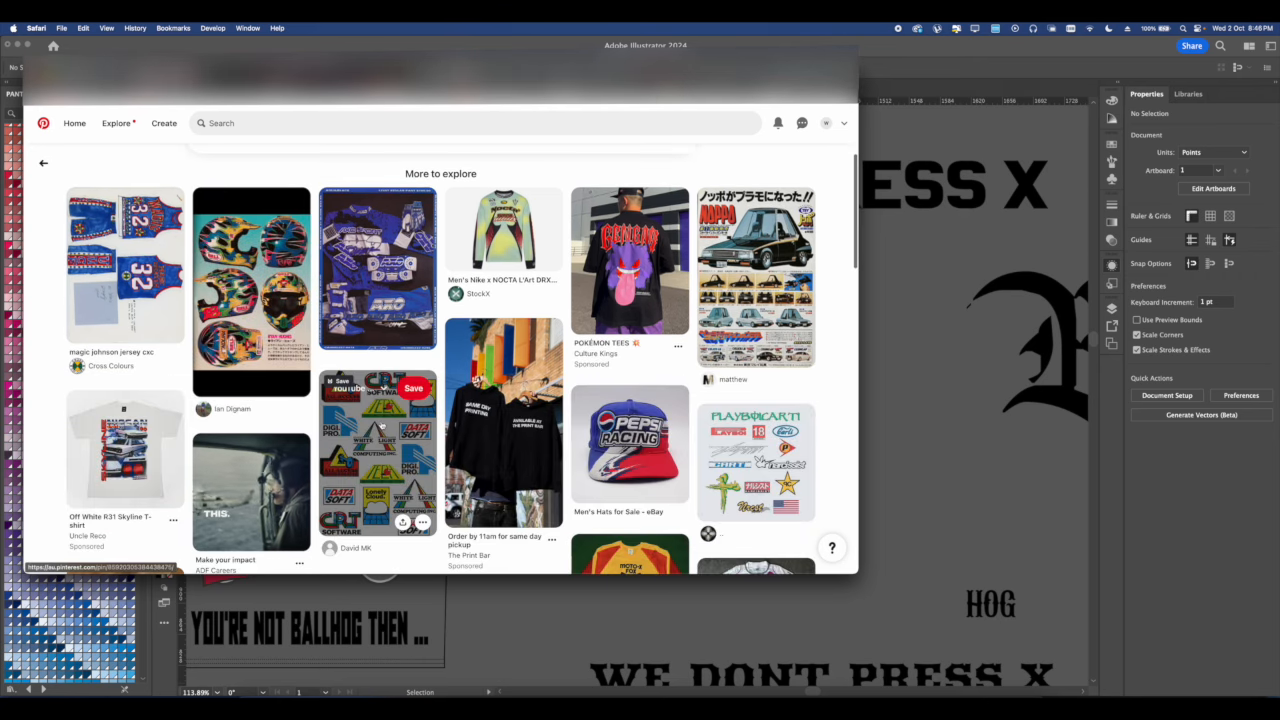
scroll(384, 400, down, 2)
scroll(384, 400, down, 2)
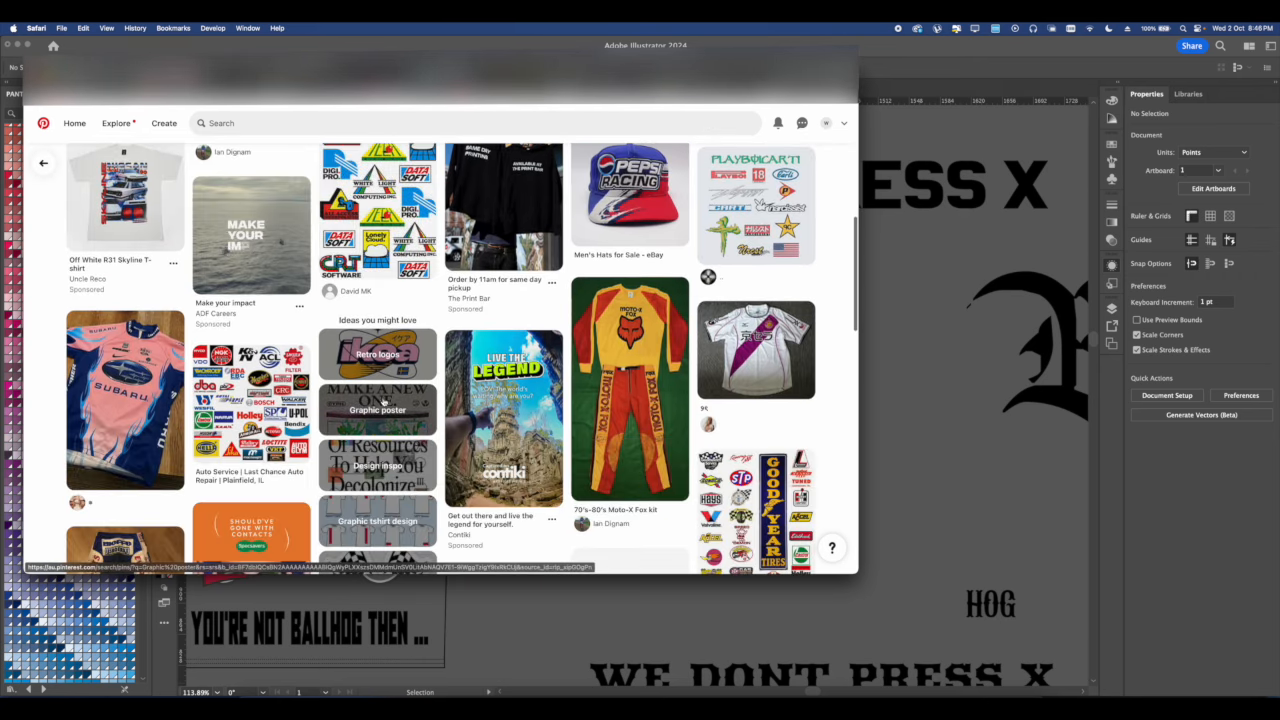
click(174, 428)
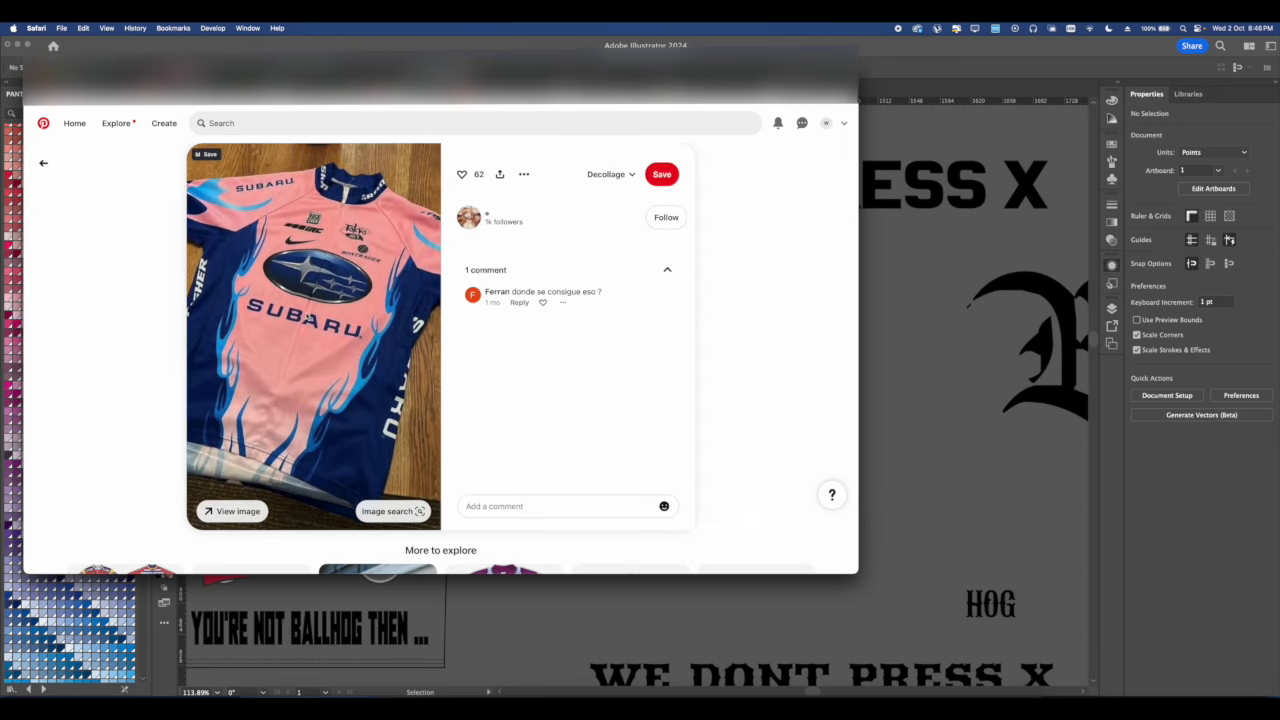
scroll(300, 400, down, 4)
click(139, 403)
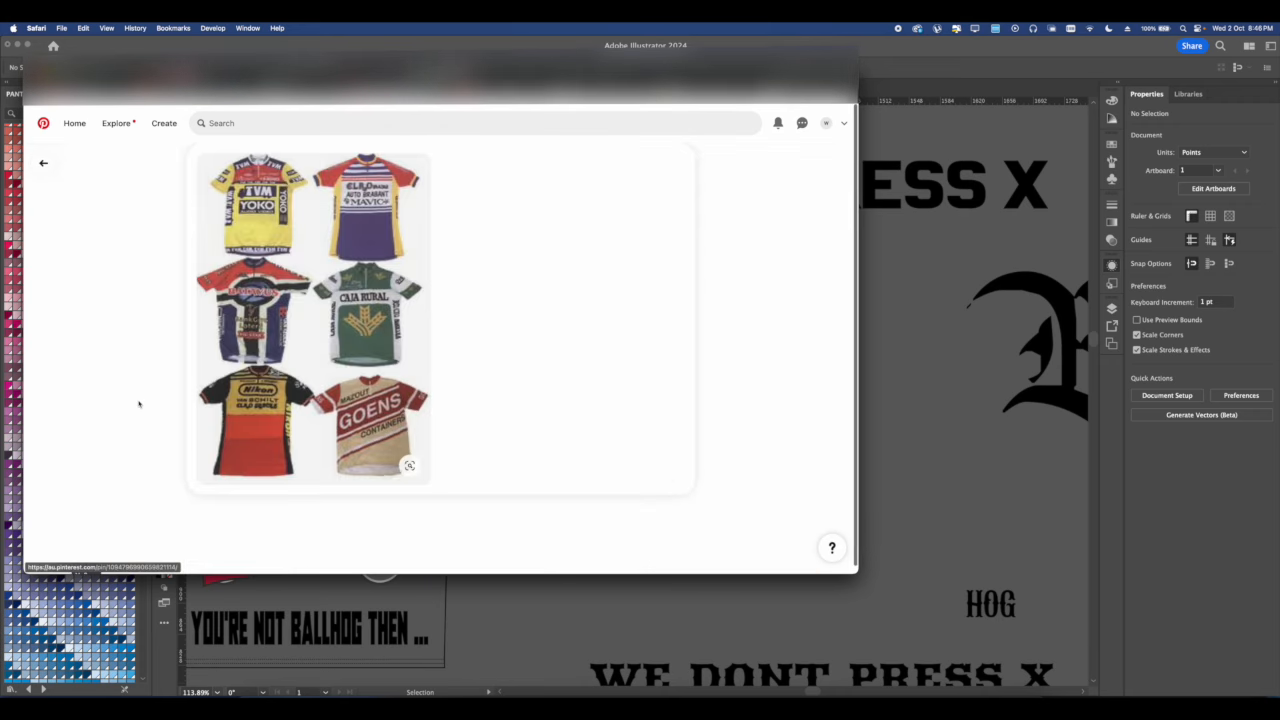
Switch back to Illustrator and give the HOG logo copy beside the shirt a 1 pt white stroke.
click(922, 403)
scroll(678, 438, down, 3)
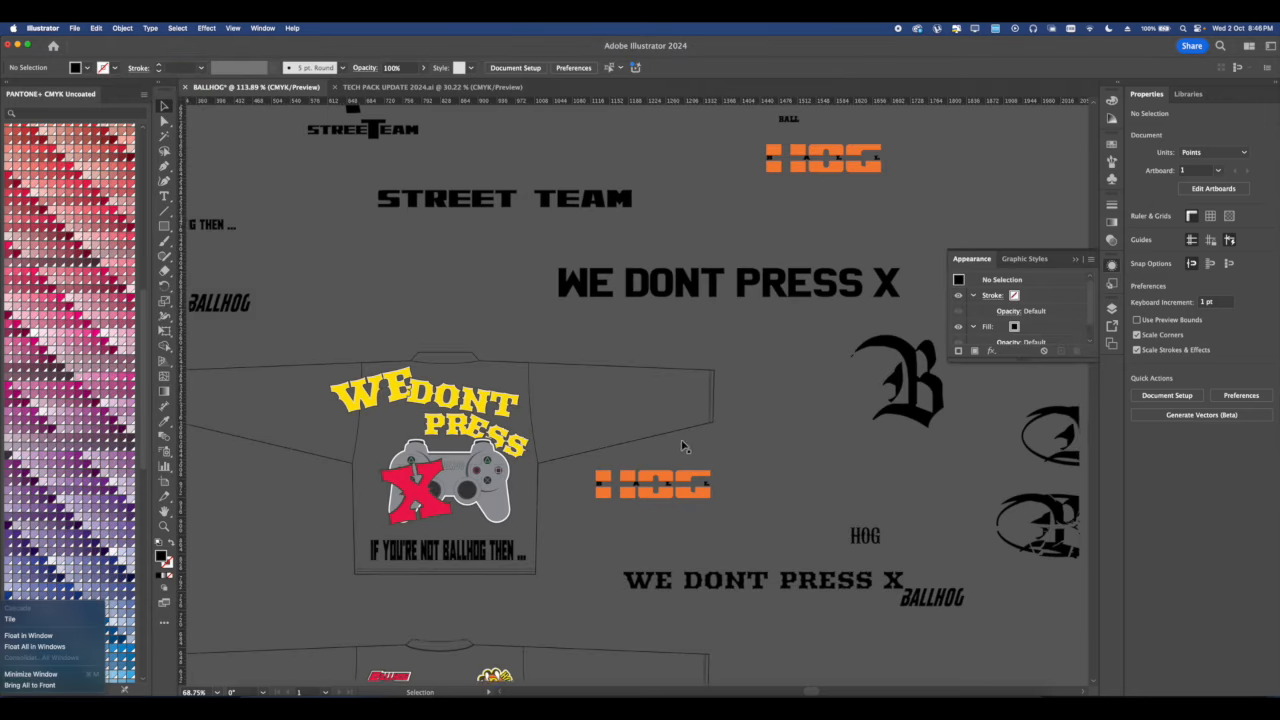
drag(639, 473, 679, 330)
click(705, 339)
scroll(705, 339, up, 6)
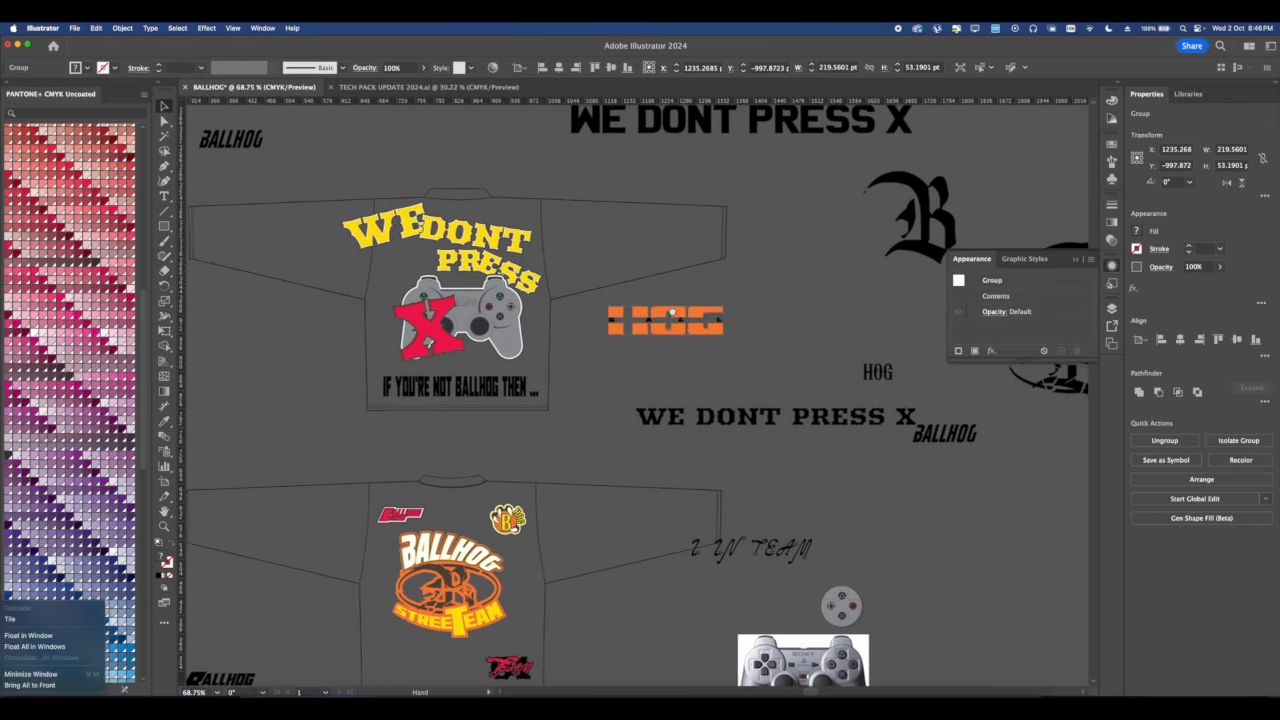
click(1189, 248)
scroll(820, 440, up, 1)
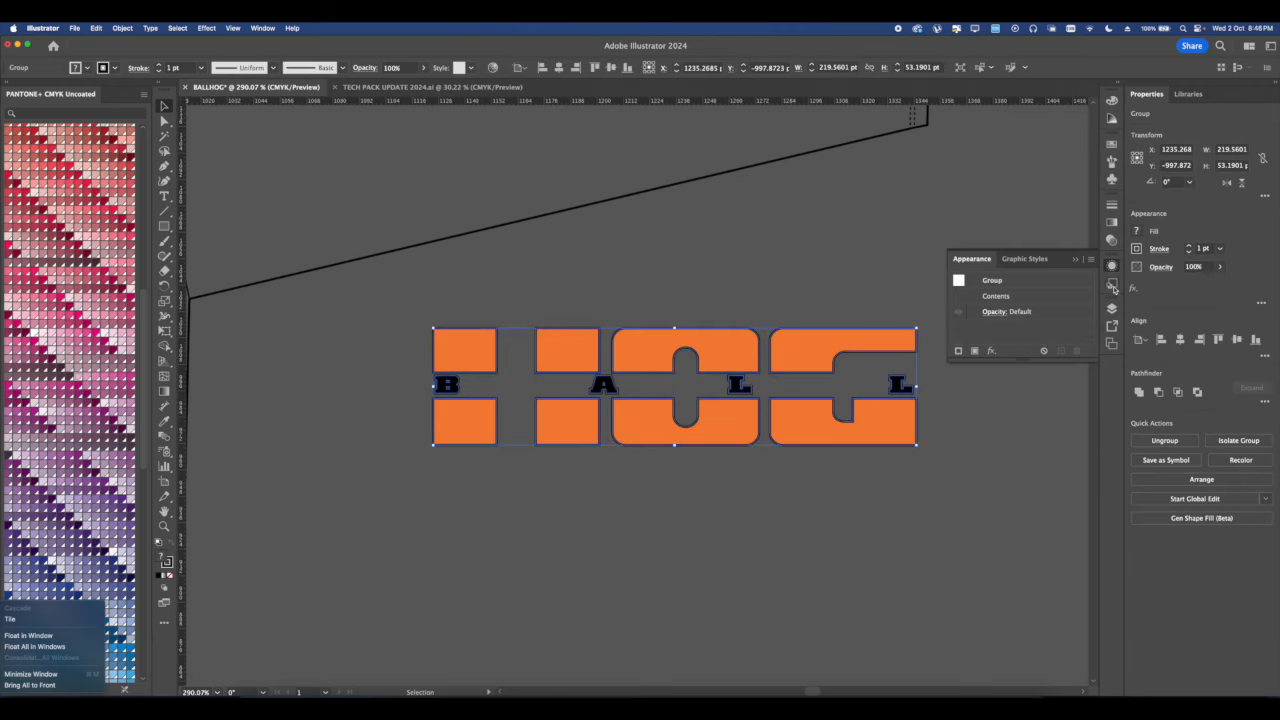
click(1136, 248)
click(1016, 294)
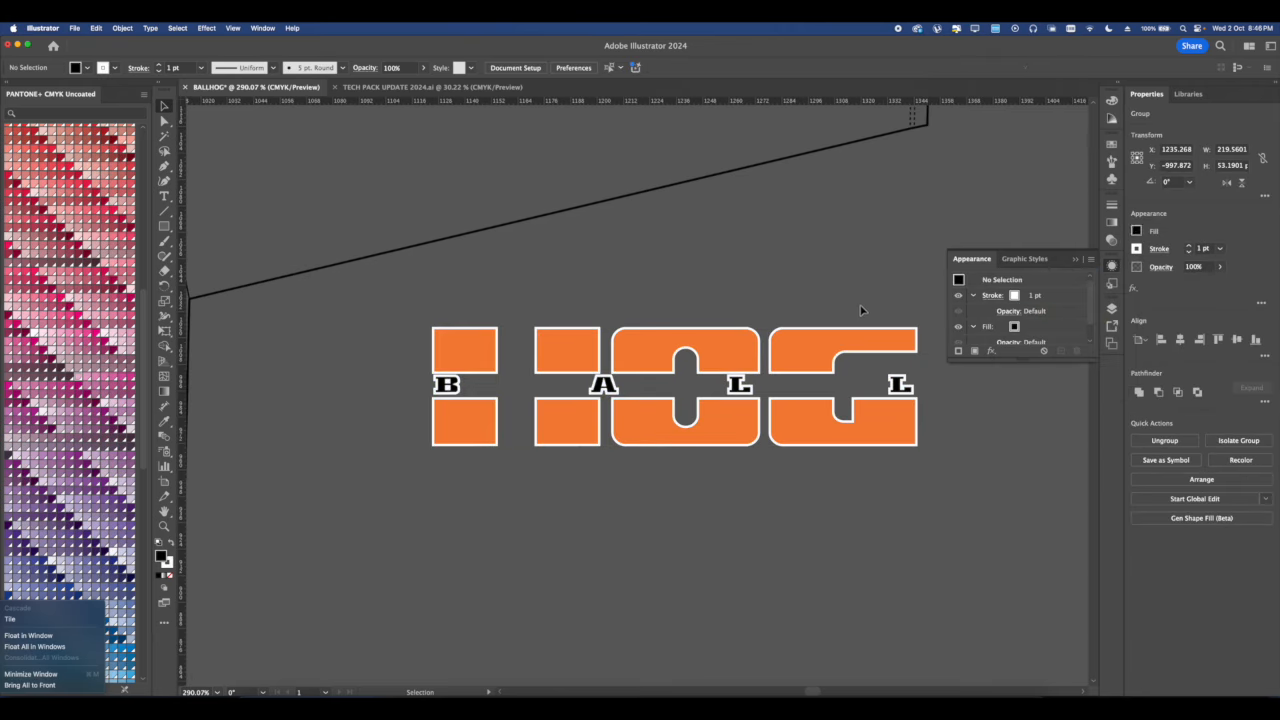
Try aligning the logo's stroke to the outside and thickening it to 3 pt.
click(1163, 249)
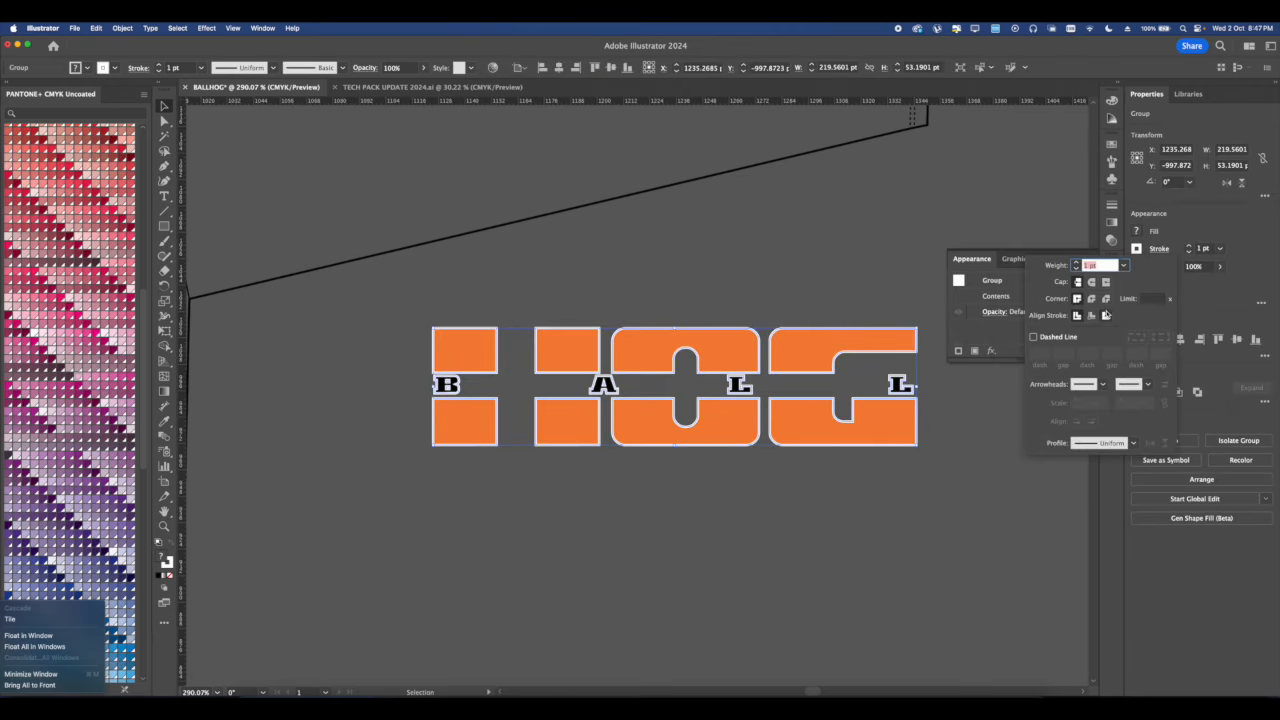
click(1106, 314)
click(726, 454)
click(730, 394)
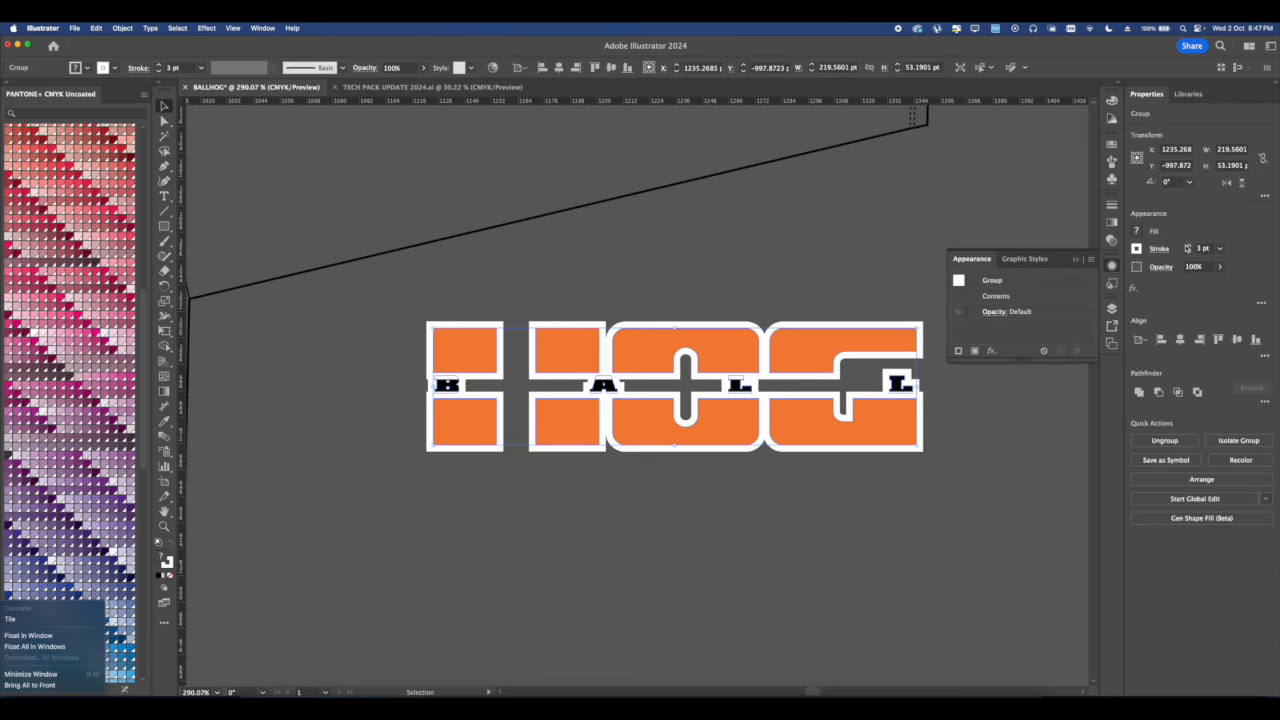
key(a)
click(845, 489)
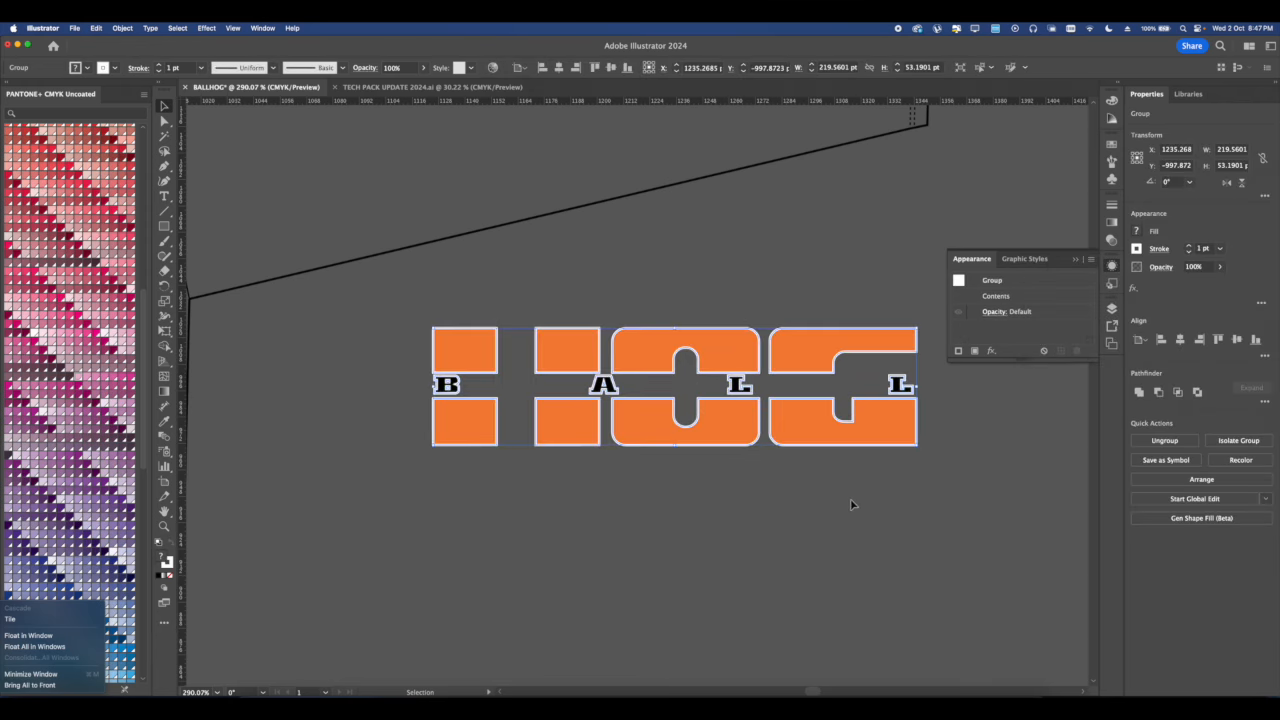
Ungroup the outlined logo and nudge the BALL letters so they sit centred in the gap of the HOG.
scroll(740, 395, up, 3)
right_click(742, 389)
click(760, 526)
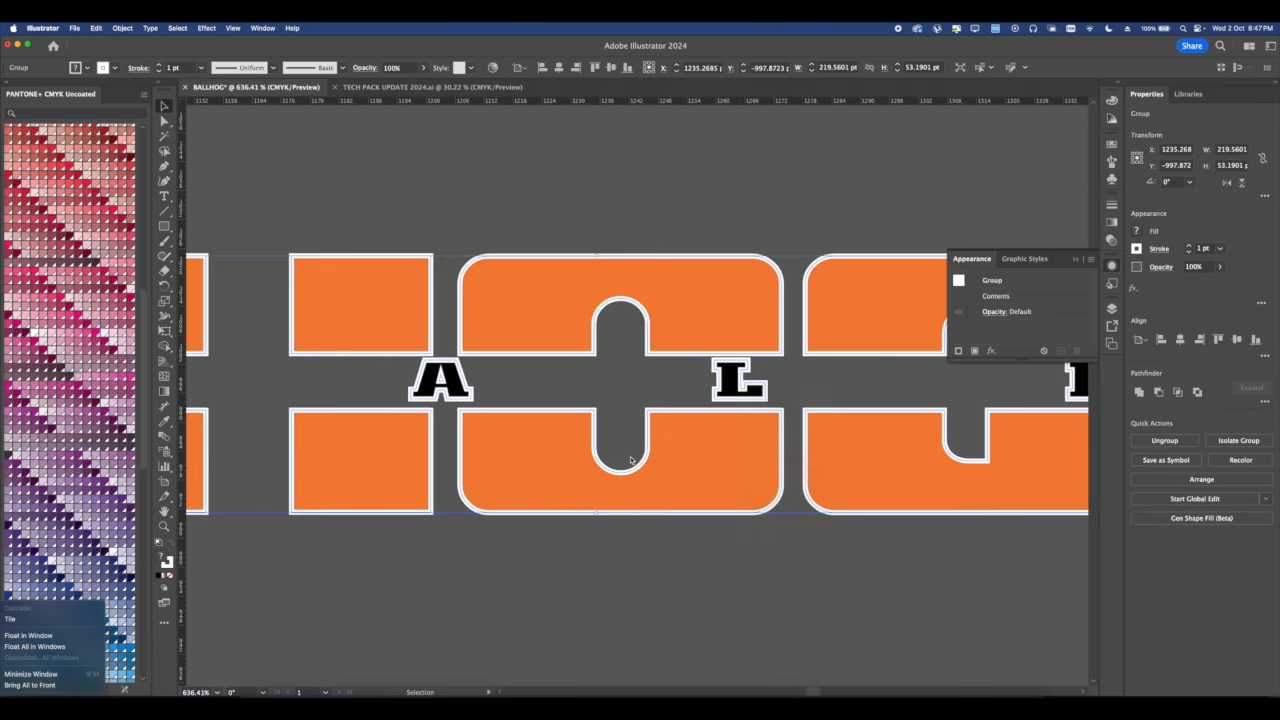
click(929, 415)
scroll(929, 415, down, 3)
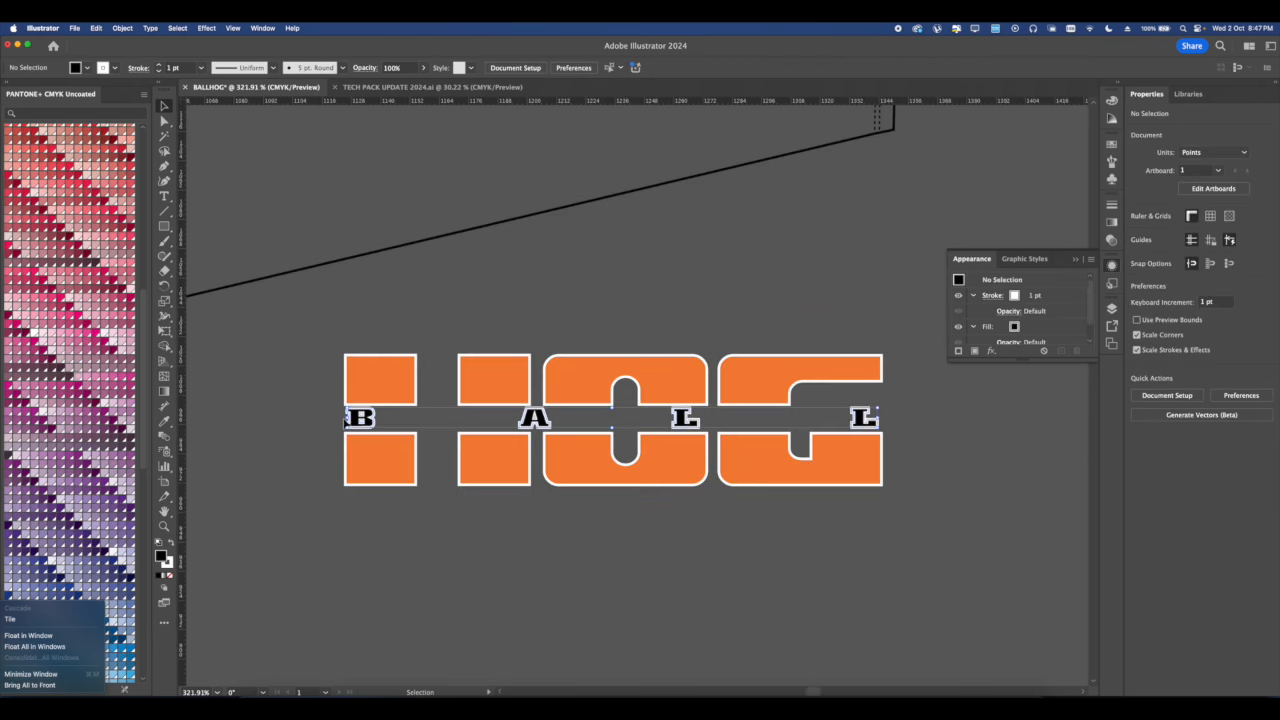
click(346, 420)
scroll(346, 420, up, 3)
drag(357, 421, 358, 425)
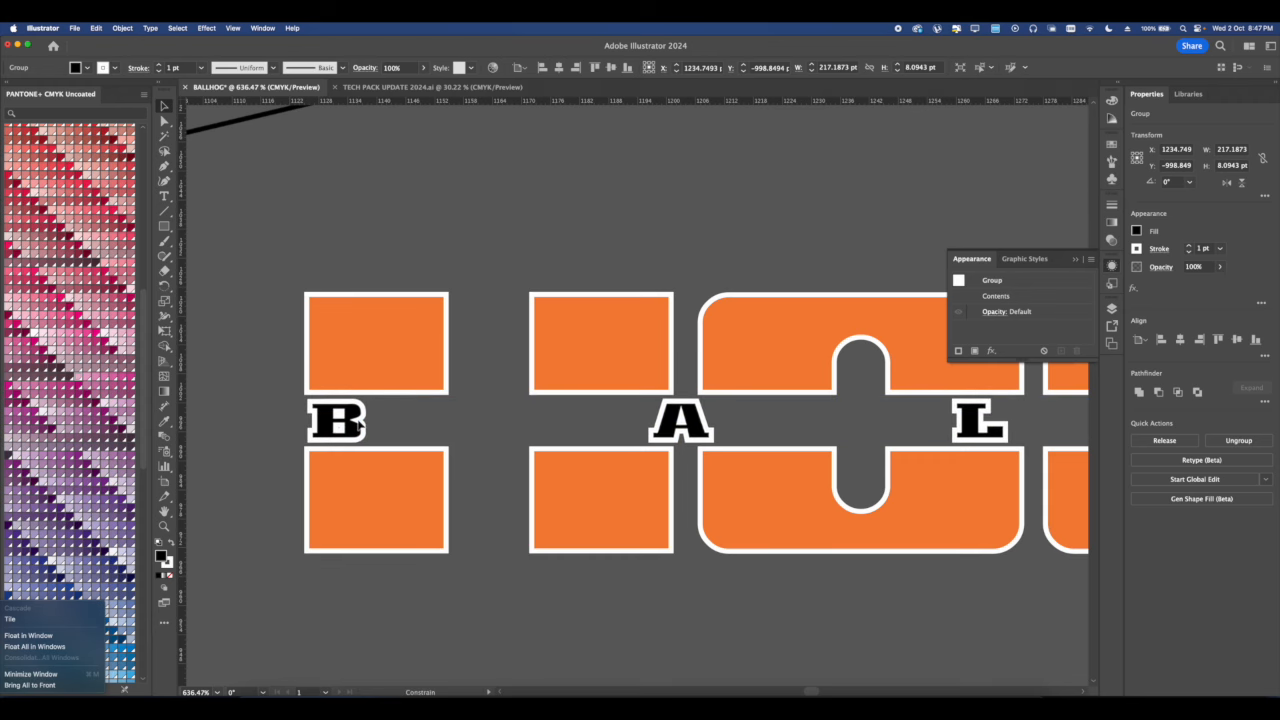
scroll(357, 424, down, 4)
click(726, 503)
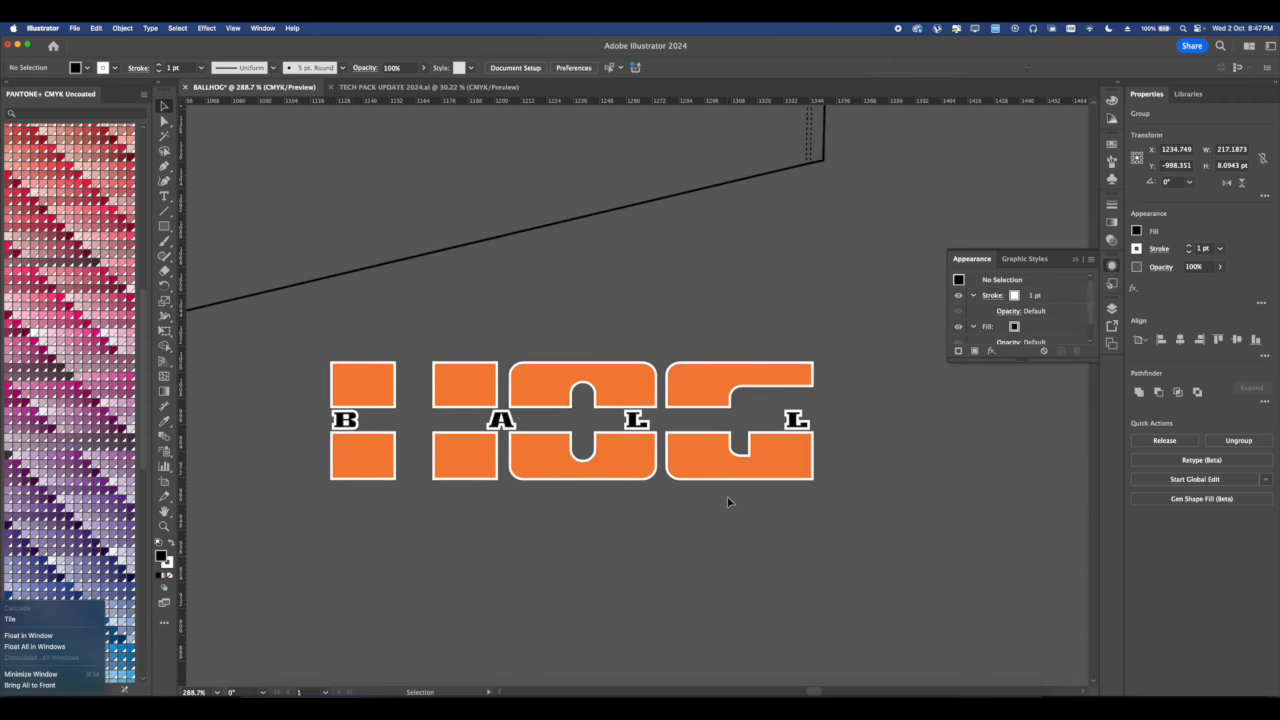
Scale the HOG logo to about 164 by 40 pt and place it near the cuff of the front shirt's left-hand sleeve.
scroll(726, 503, down, 2)
scroll(696, 511, down, 5)
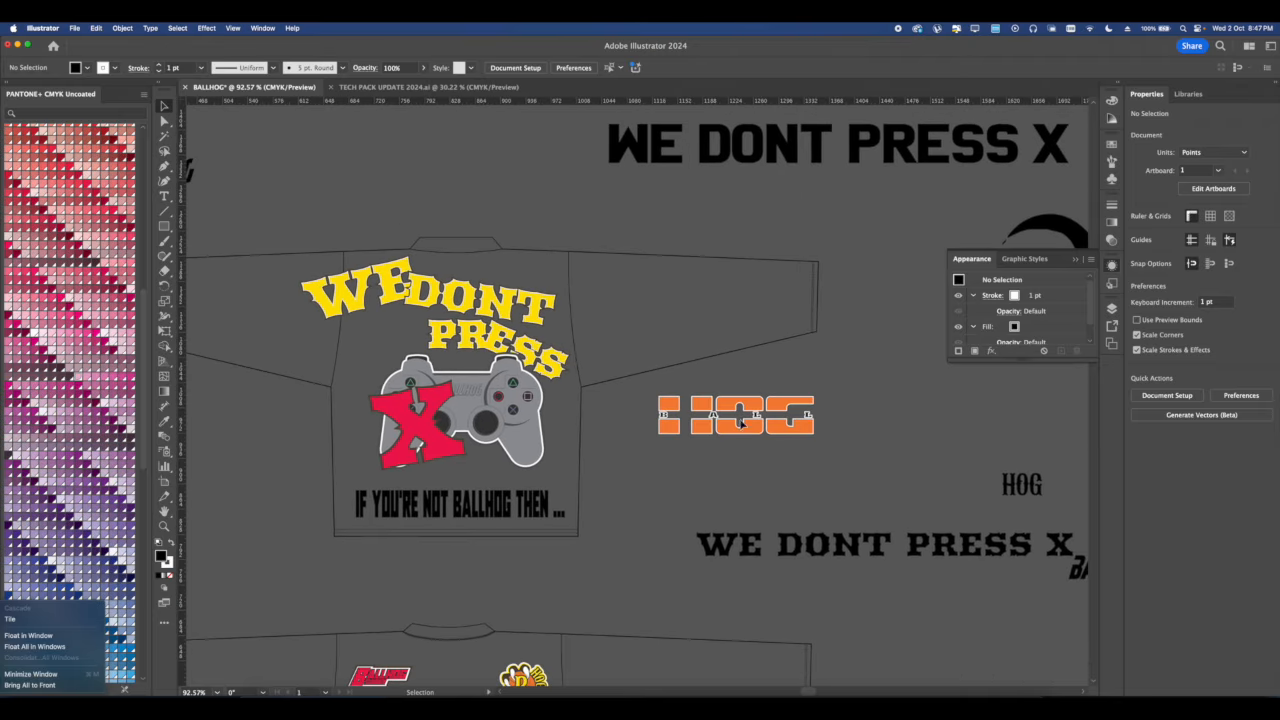
click(757, 424)
mouse_move(688, 430)
mouse_down()
mouse_move(696, 384)
mouse_move(733, 337)
mouse_move(513, 400)
mouse_move(457, 451)
mouse_move(458, 475)
mouse_move(452, 465)
mouse_up()
scroll(696, 384, down, 3)
scroll(457, 451, up, 4)
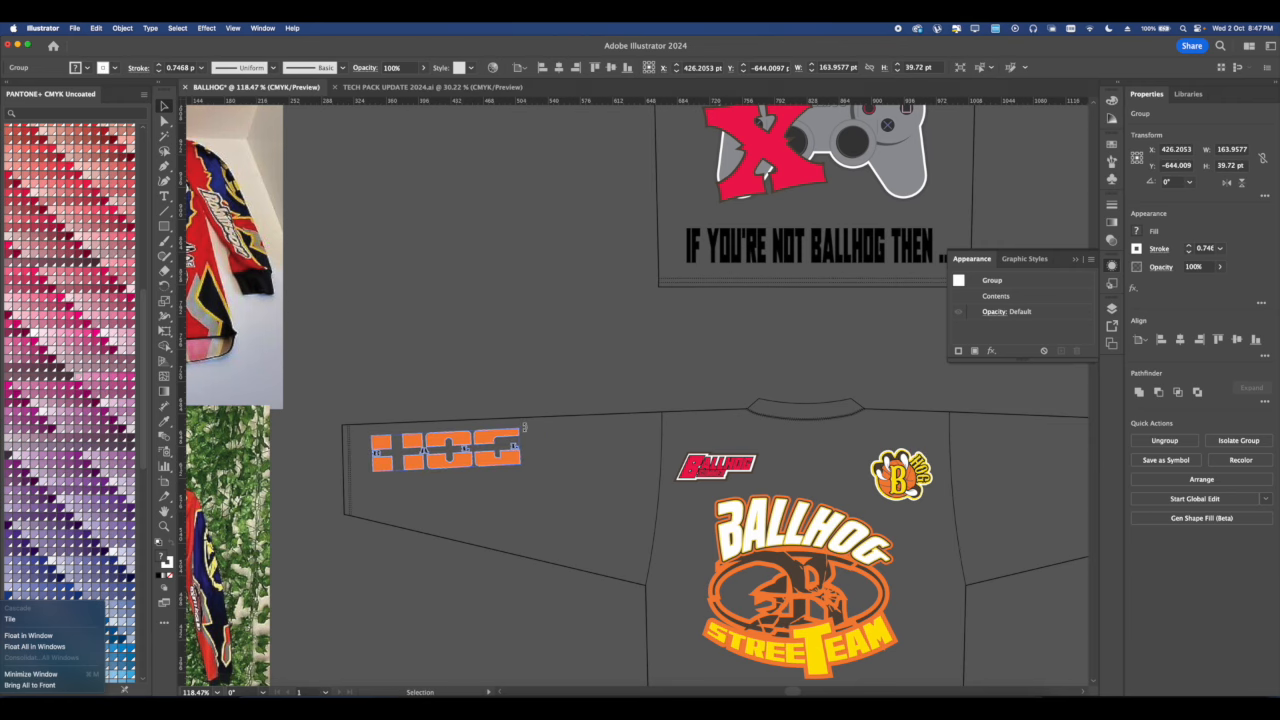
scroll(524, 427, down, 4)
drag(523, 429, 525, 432)
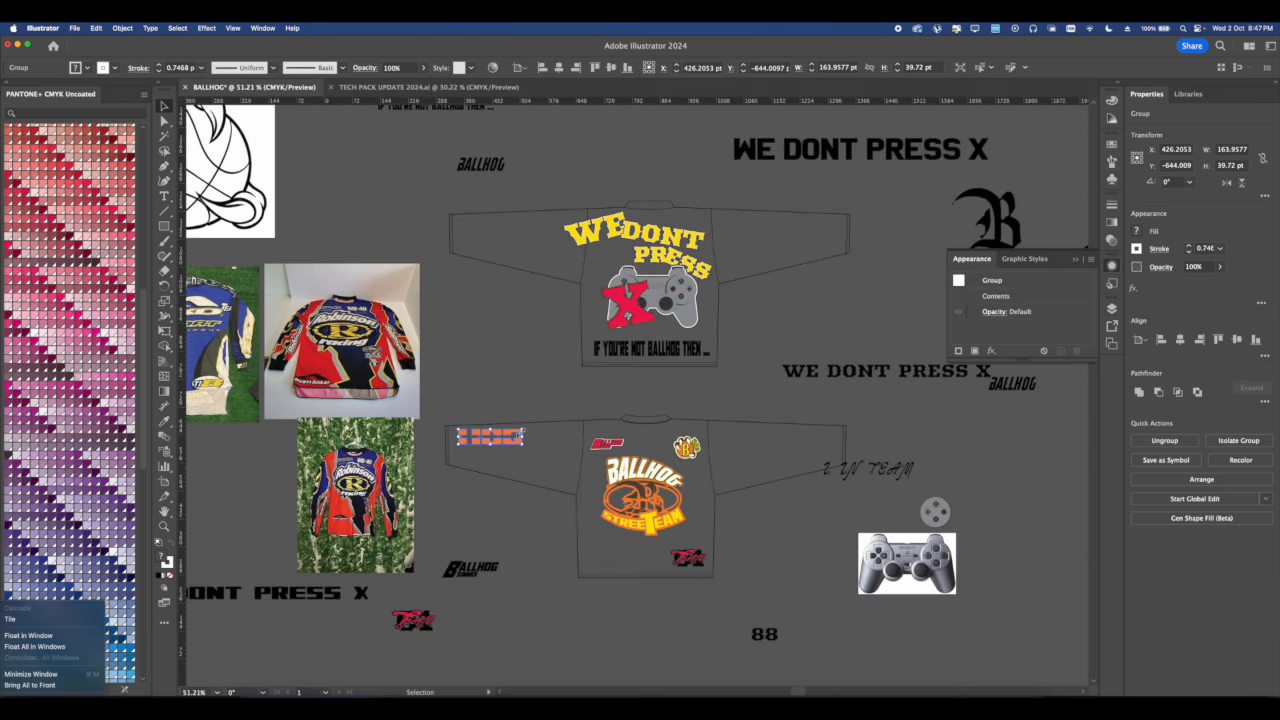
Copy the HOG logo beside itself along the front shirt's left-hand sleeve and group the pair.
scroll(514, 444, up, 3)
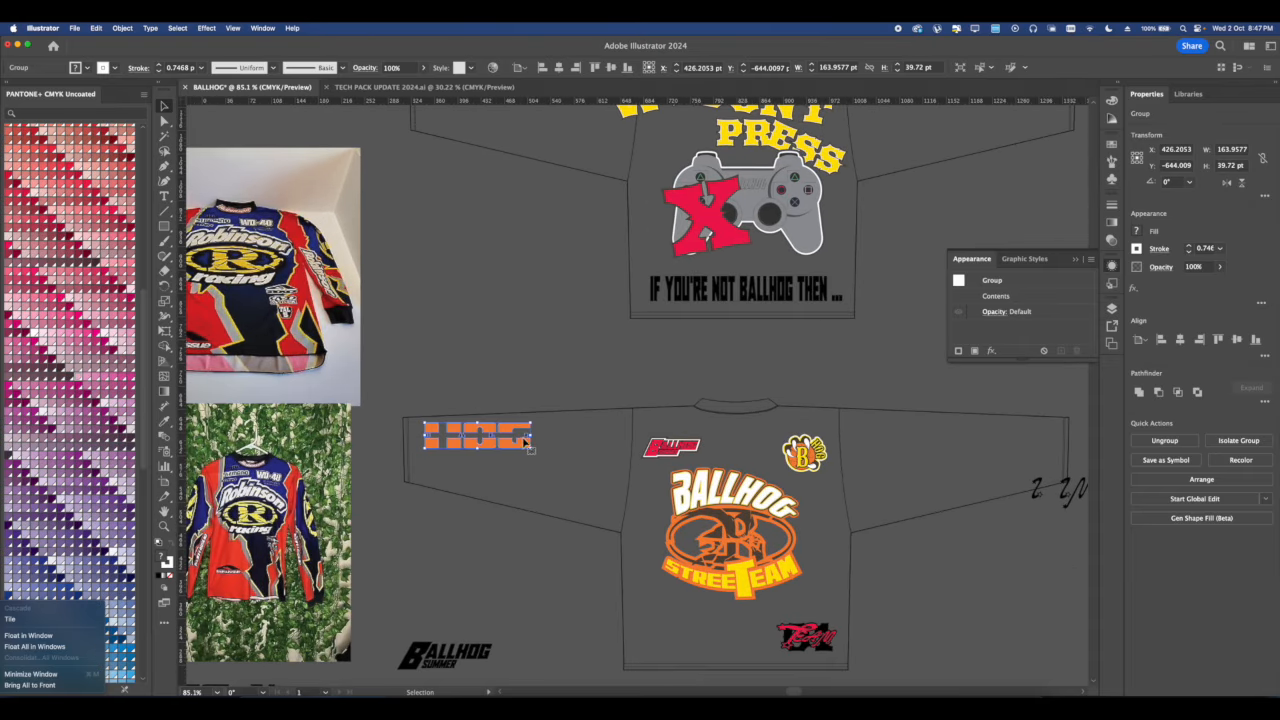
drag(500, 434, 604, 435)
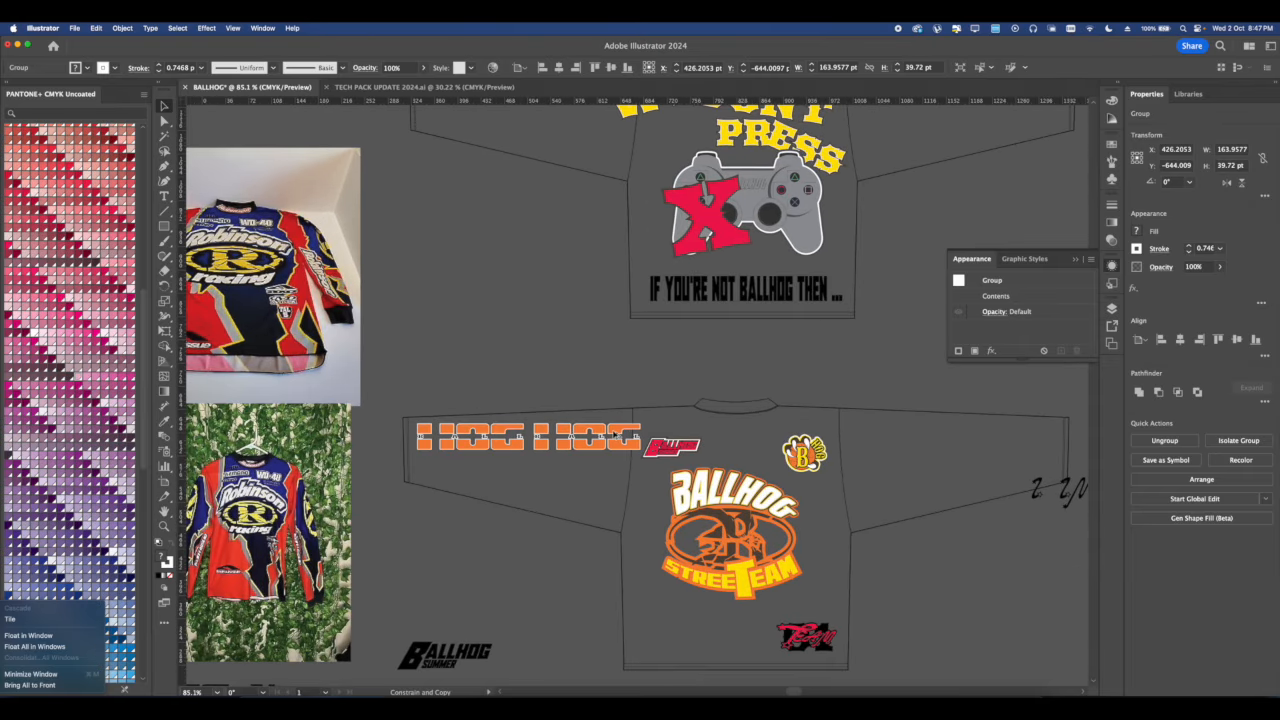
drag(615, 436, 535, 238)
shift+click(510, 459)
scroll(508, 464, down, 2)
key(super+g)
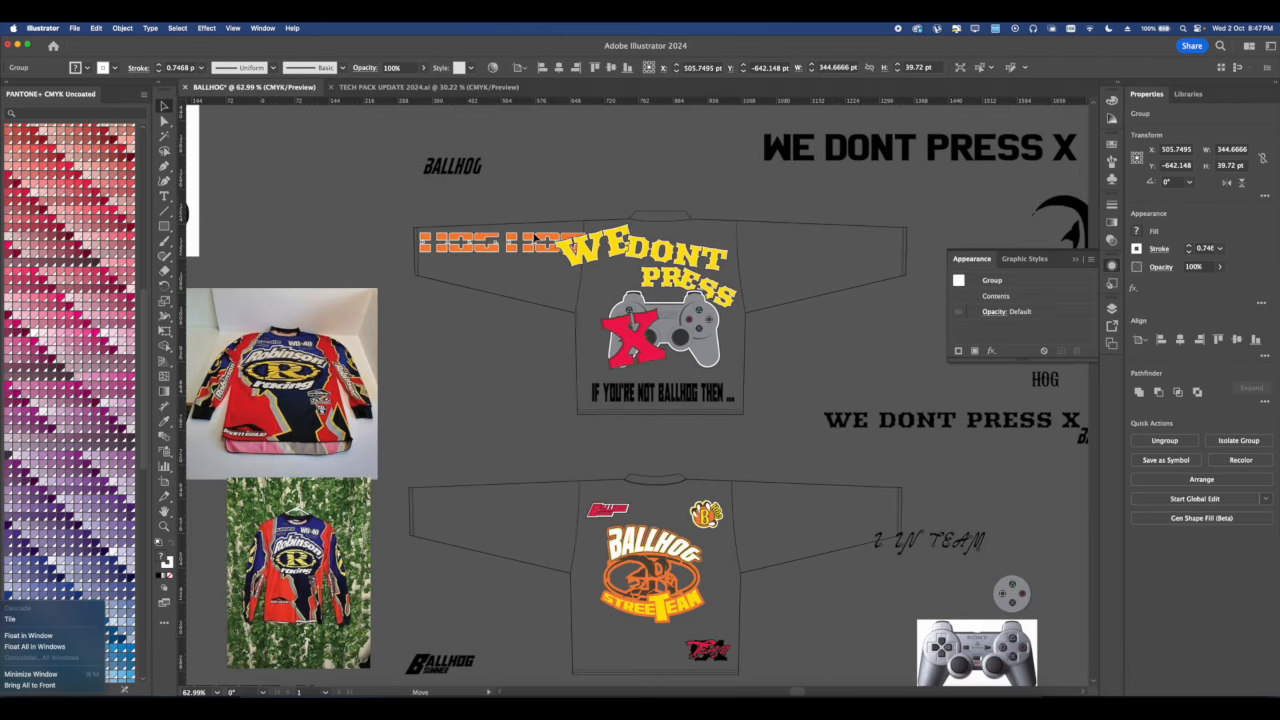
key(super+z)
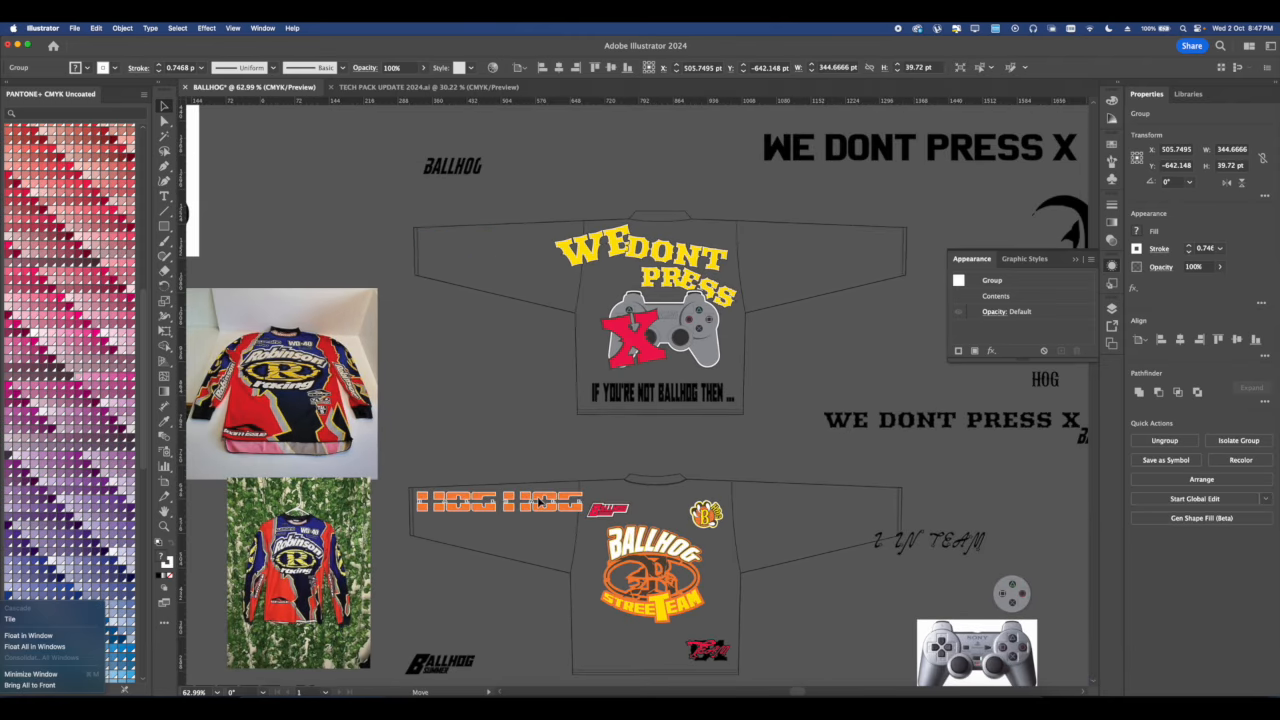
Copy the grouped HOG pair onto the front shirt's opposite sleeve.
drag(539, 501, 793, 488)
scroll(528, 517, up, 4)
scroll(489, 507, down, 3)
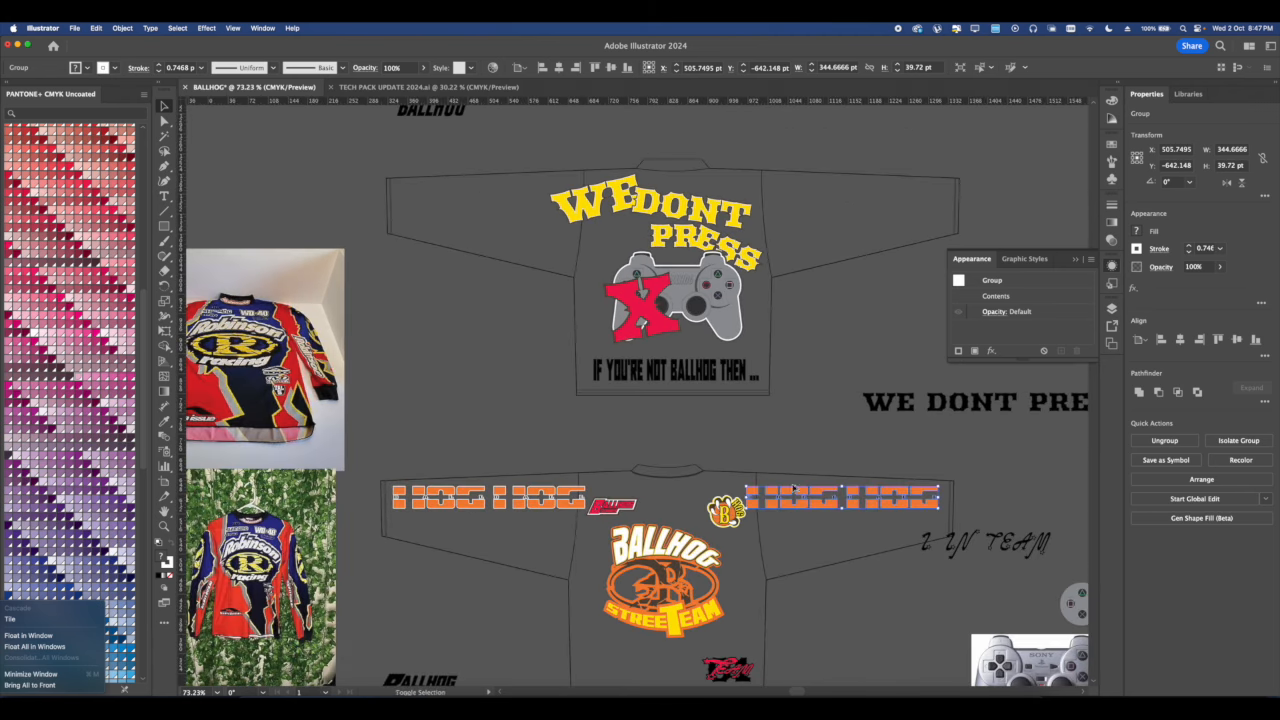
Survey the back and front shirt mockups together with the surrounding artwork and reference photos.
scroll(793, 488, down, 3)
click(787, 430)
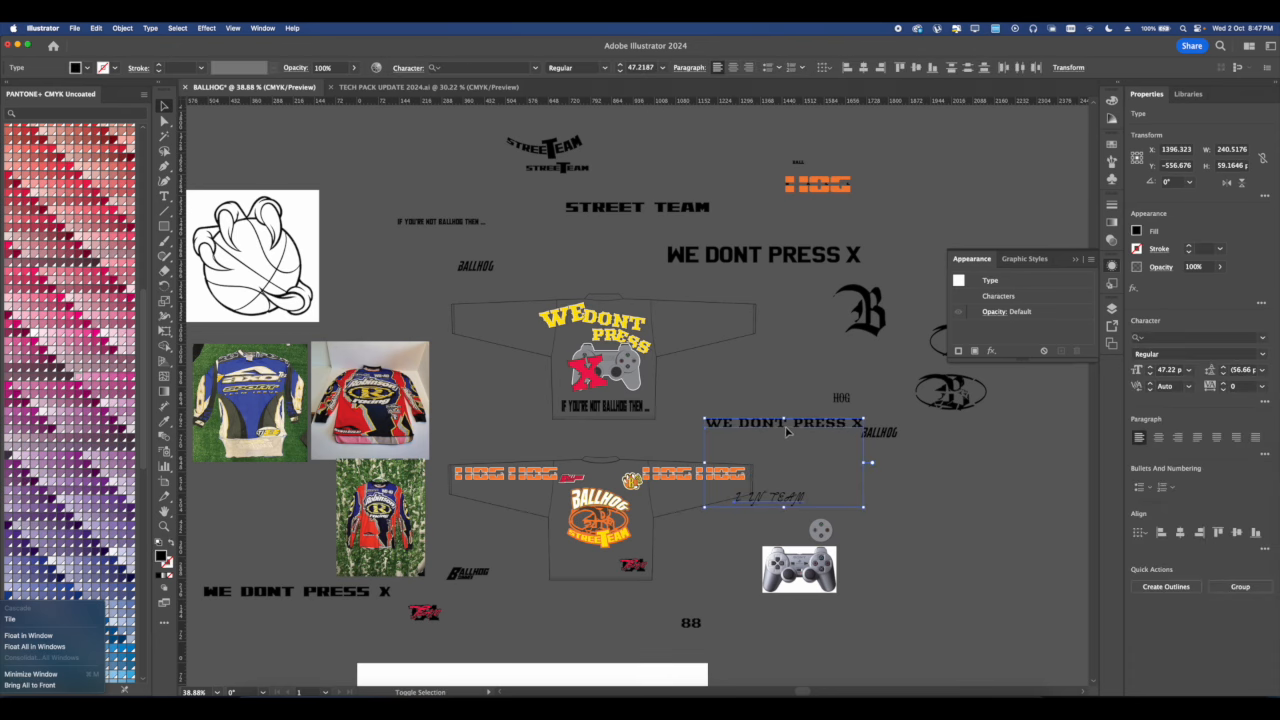
scroll(787, 430, down, 2)
click(855, 546)
drag(751, 495, 731, 483)
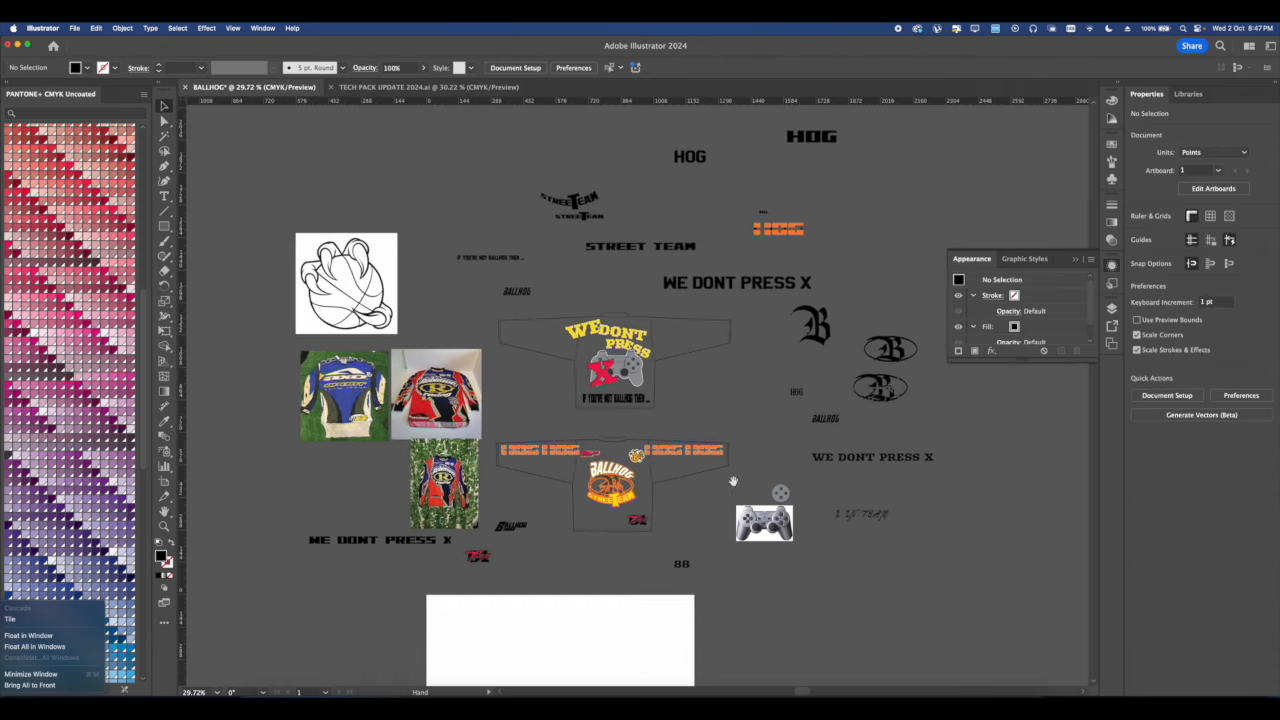
scroll(657, 449, up, 3)
mouse_move(609, 336)
mouse_down()
mouse_move(628, 279)
mouse_move(612, 358)
mouse_up()
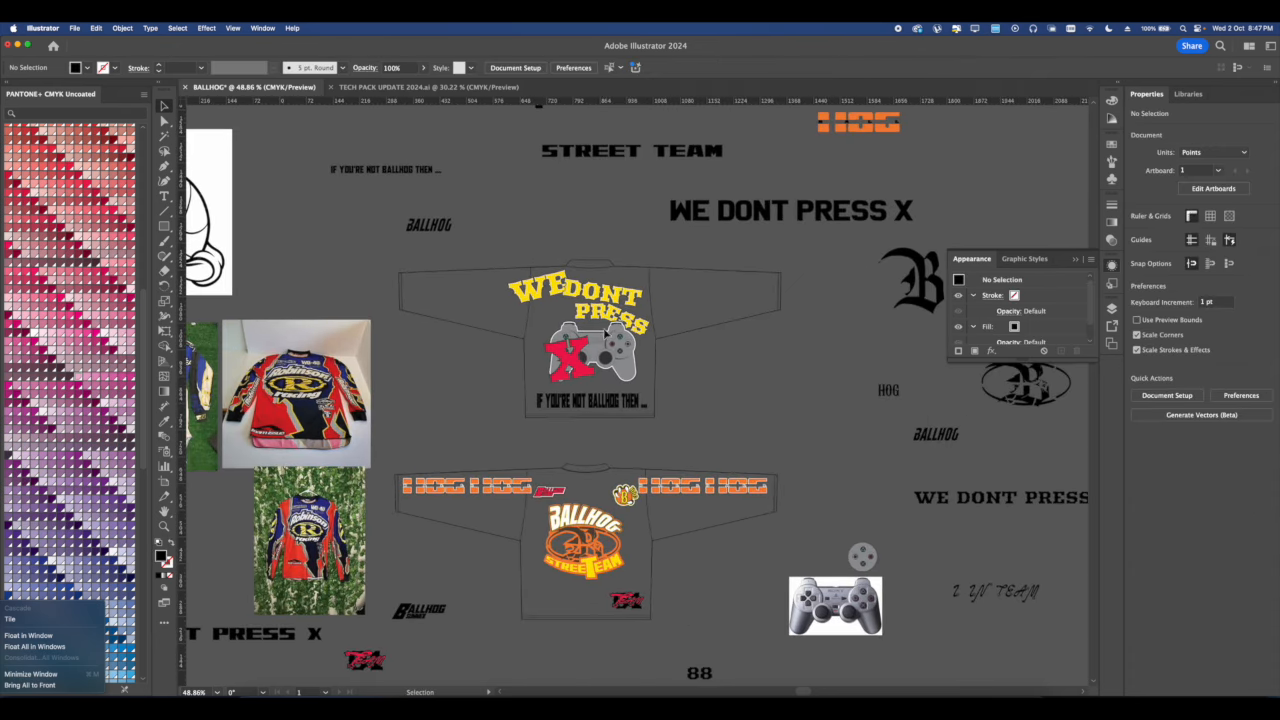
scroll(490, 529, down, 4)
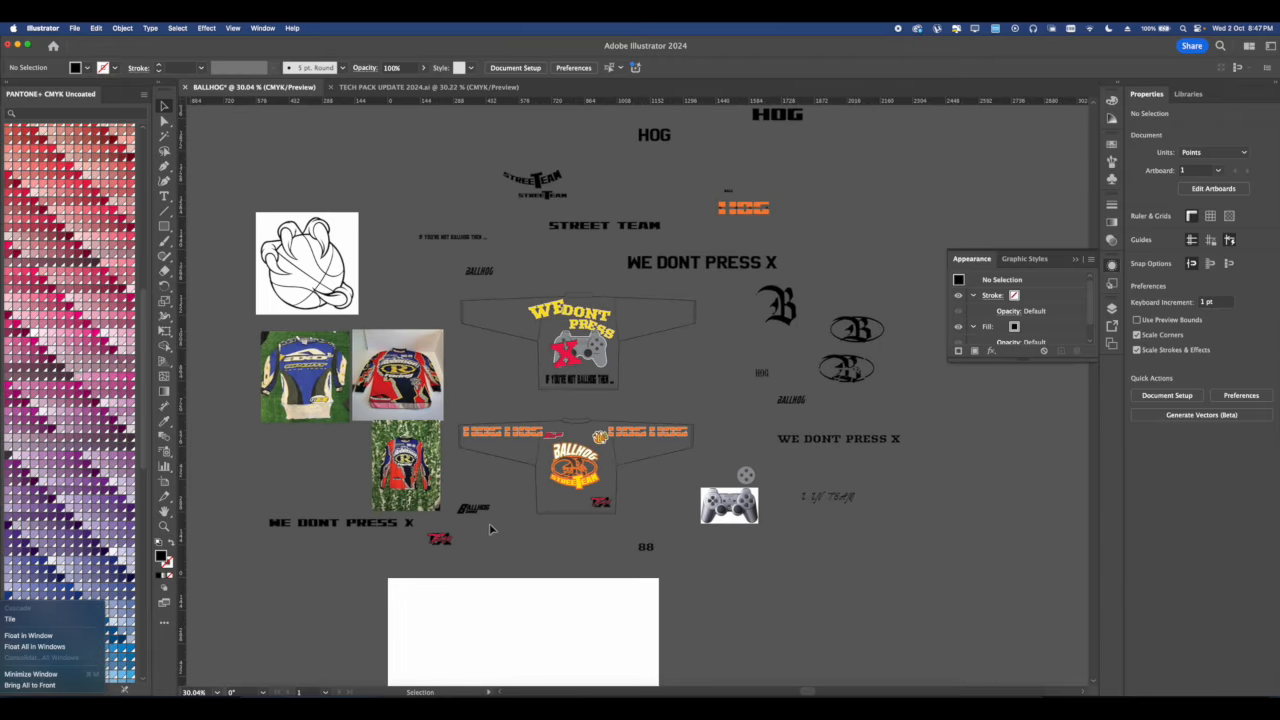
click(466, 512)
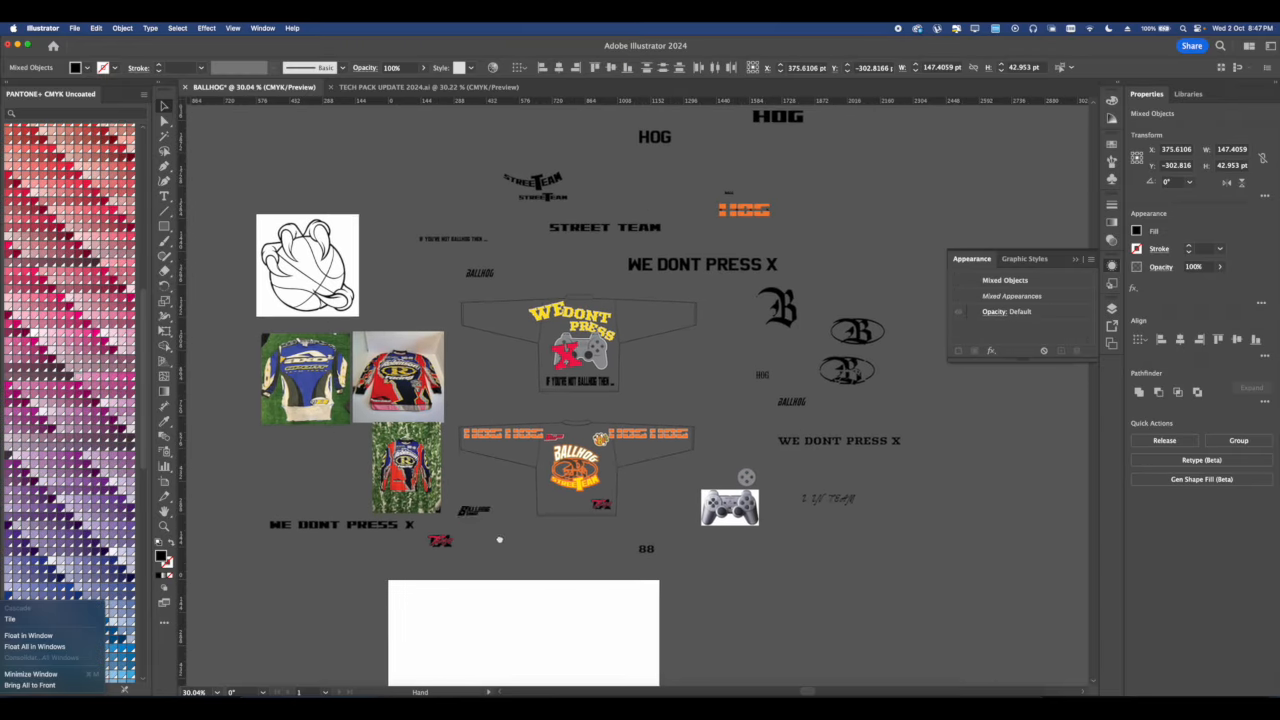
Switch to Find Any File and search the startup volume for names containing "speed racer".
click(338, 696)
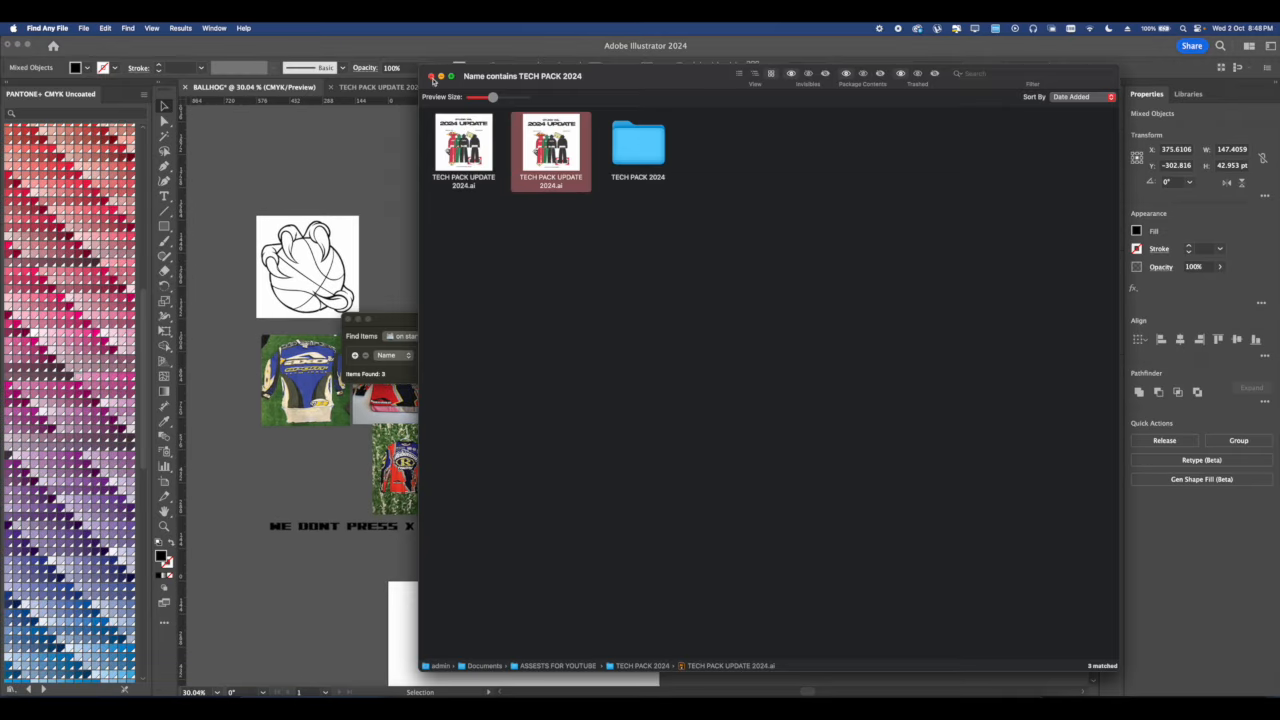
click(432, 77)
key(super+a)
text(spee)
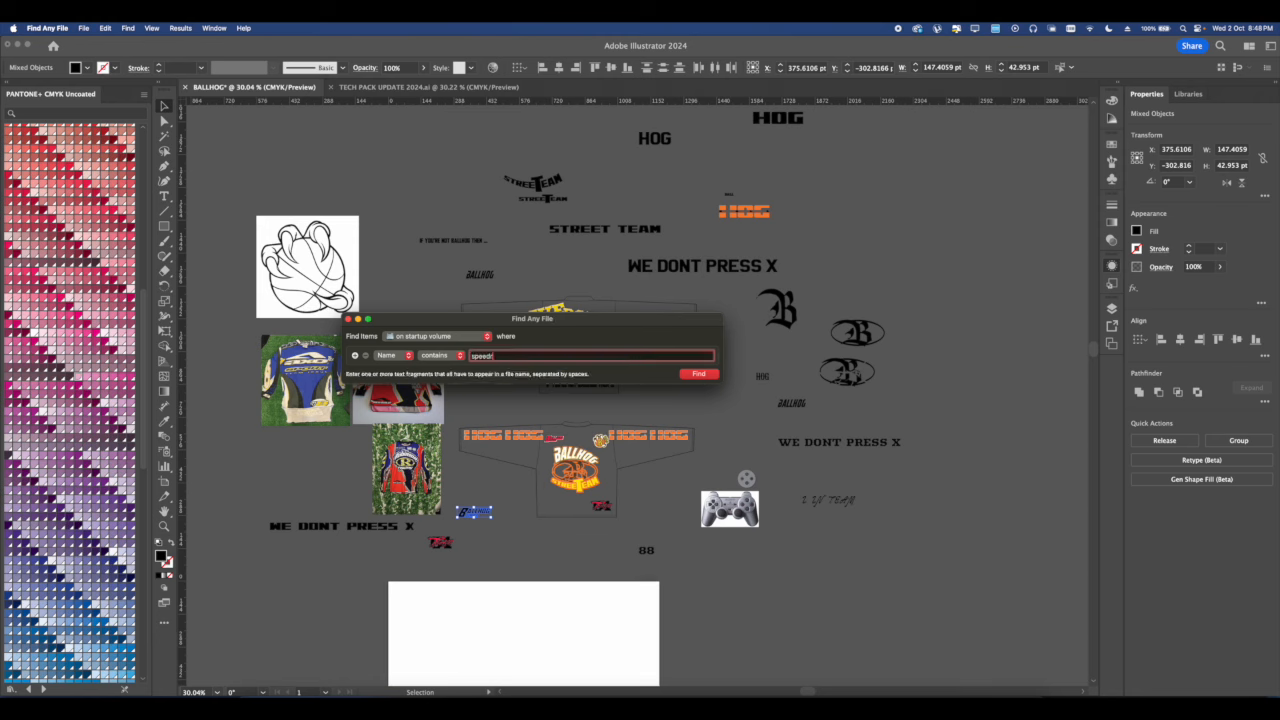
key(Return)
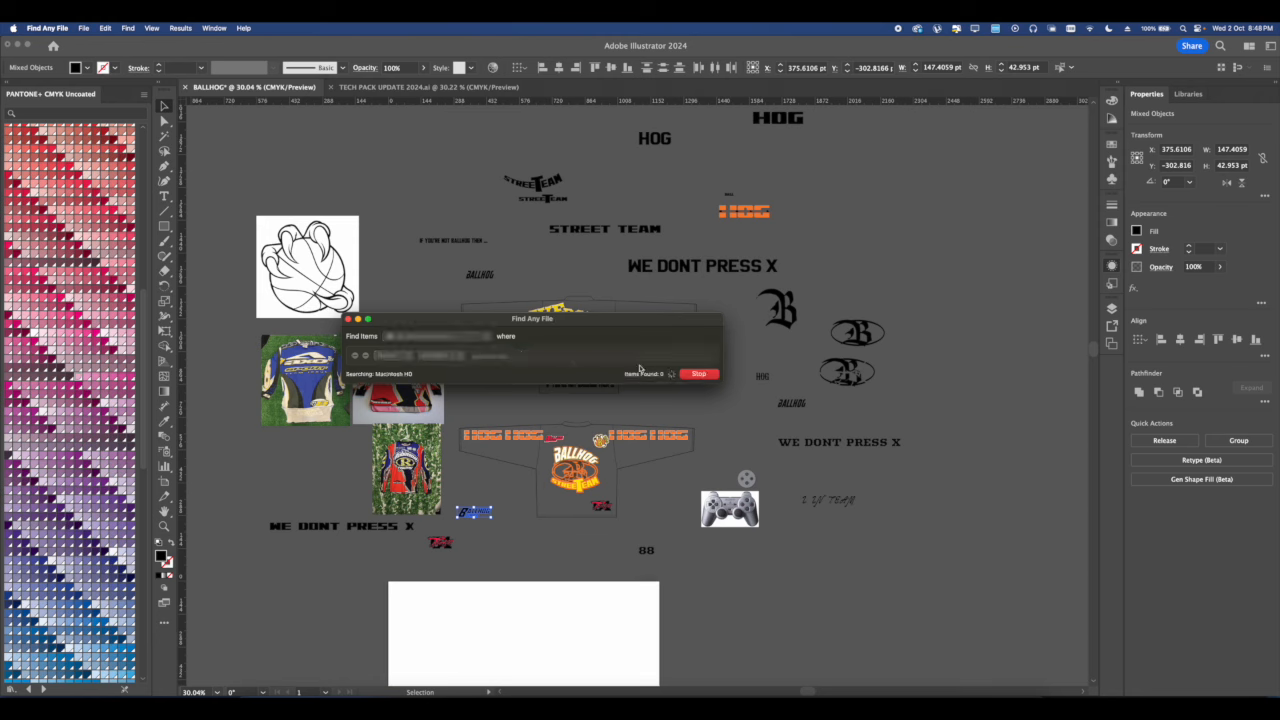
click(696, 378)
text(spe)
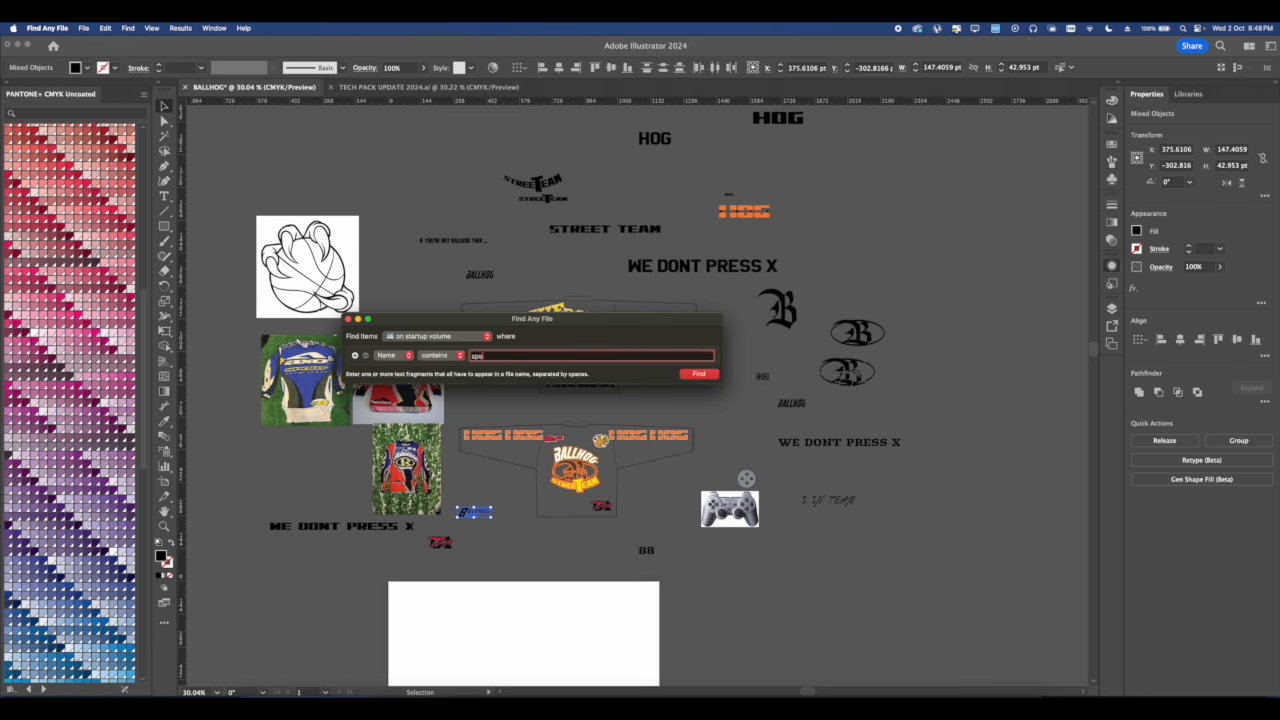
text(ed racer)
key(Return)
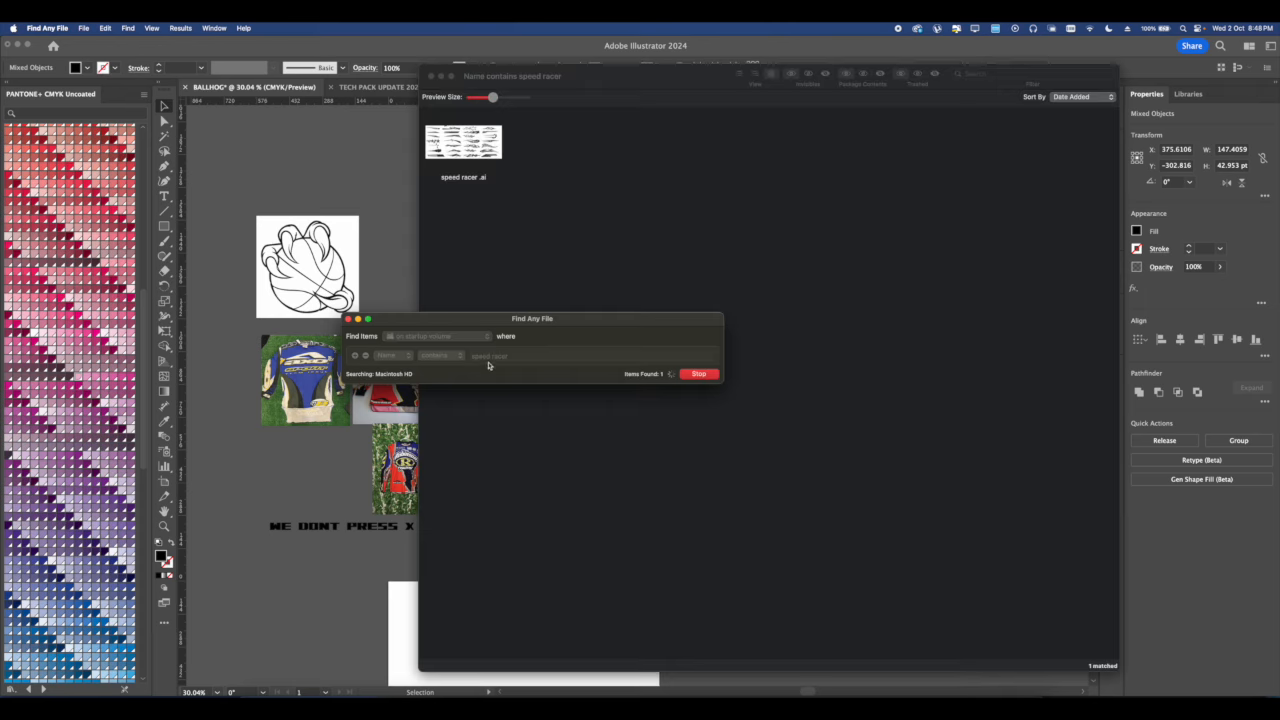
Open speed racer .ai, ignoring all missing linked files, and copy the jagged lightning streak from the last row of its asset sheet.
double_click(461, 150)
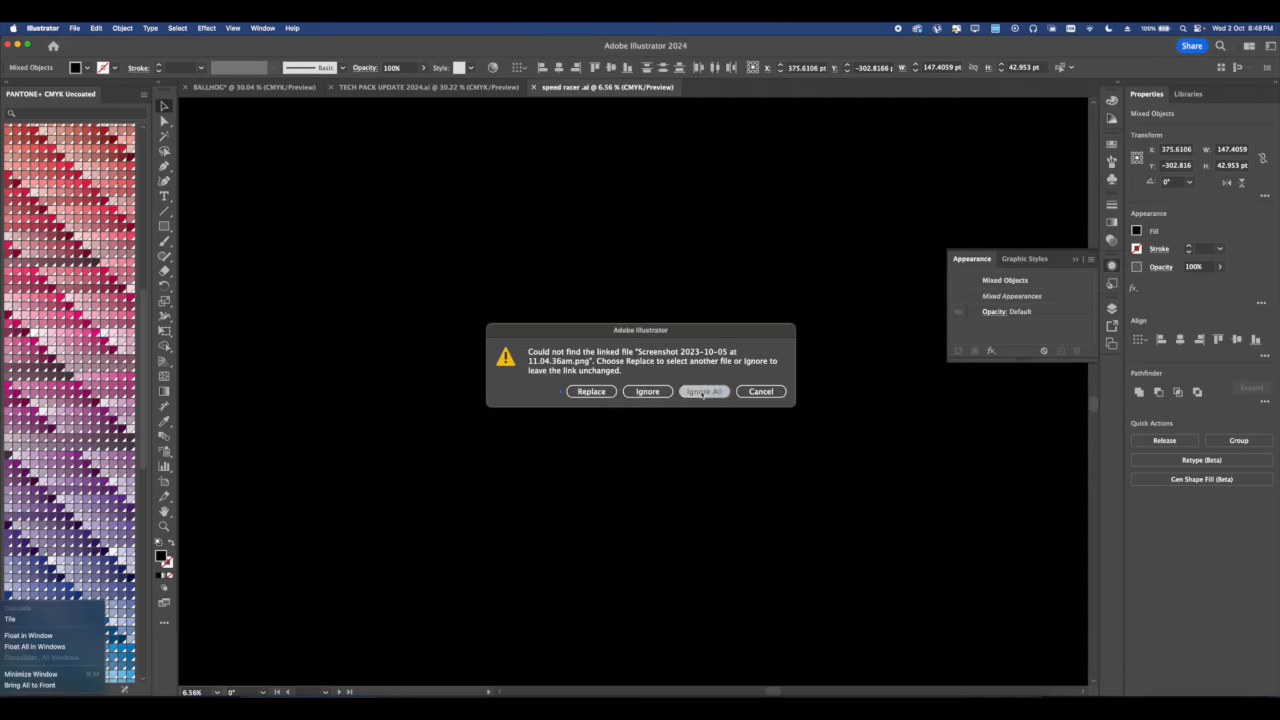
click(702, 394)
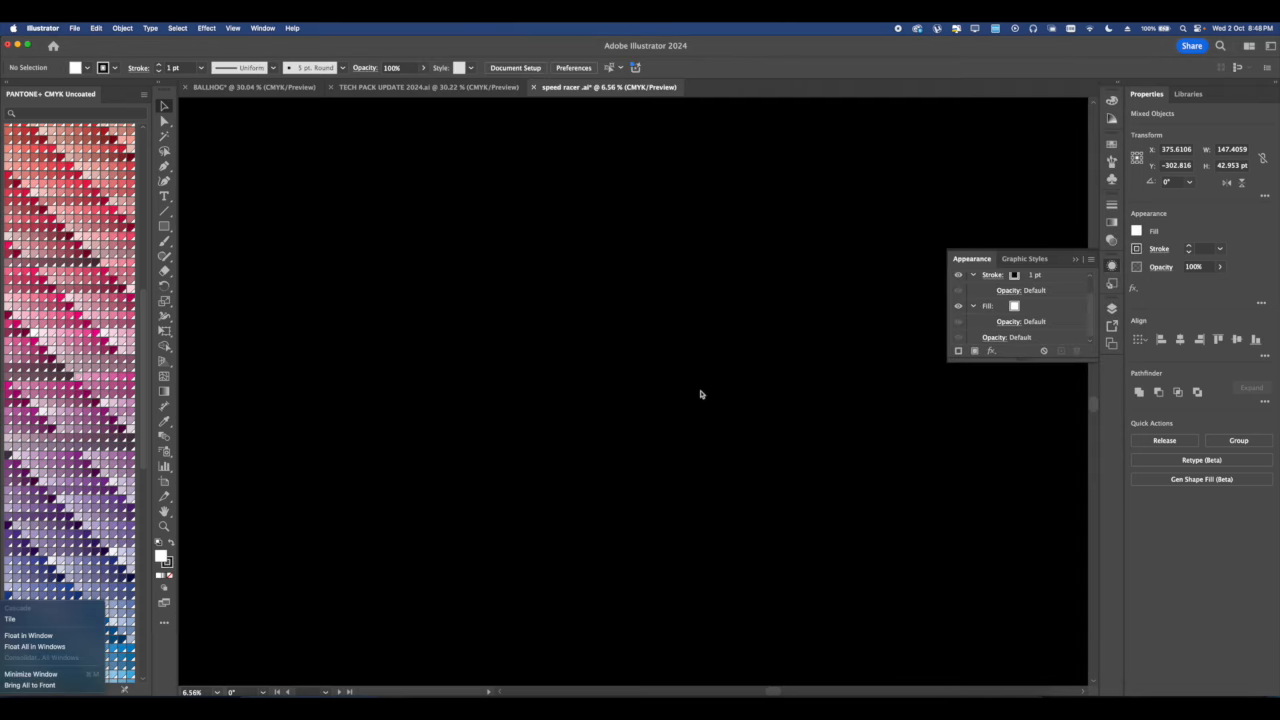
scroll(733, 285, up, 3)
click(674, 493)
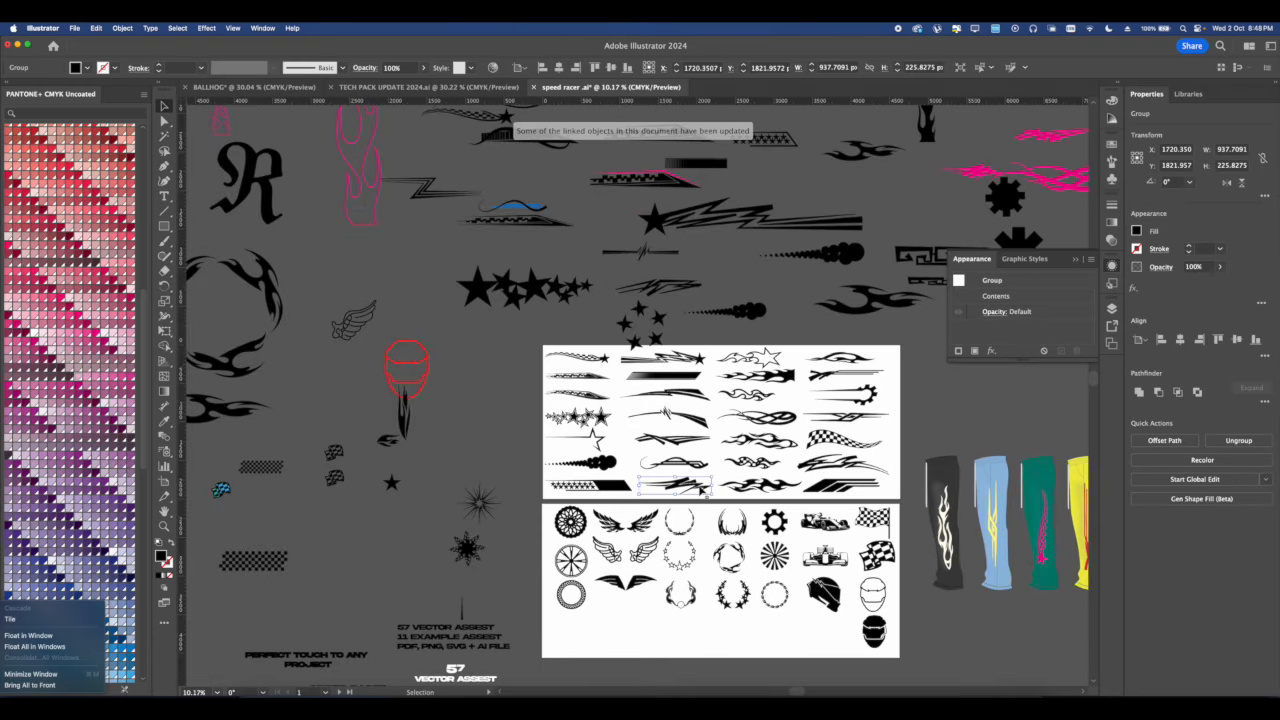
scroll(690, 488, up, 4)
Return to the BALLHOG document and paste the jagged streak between the back and front shirts.
click(389, 90)
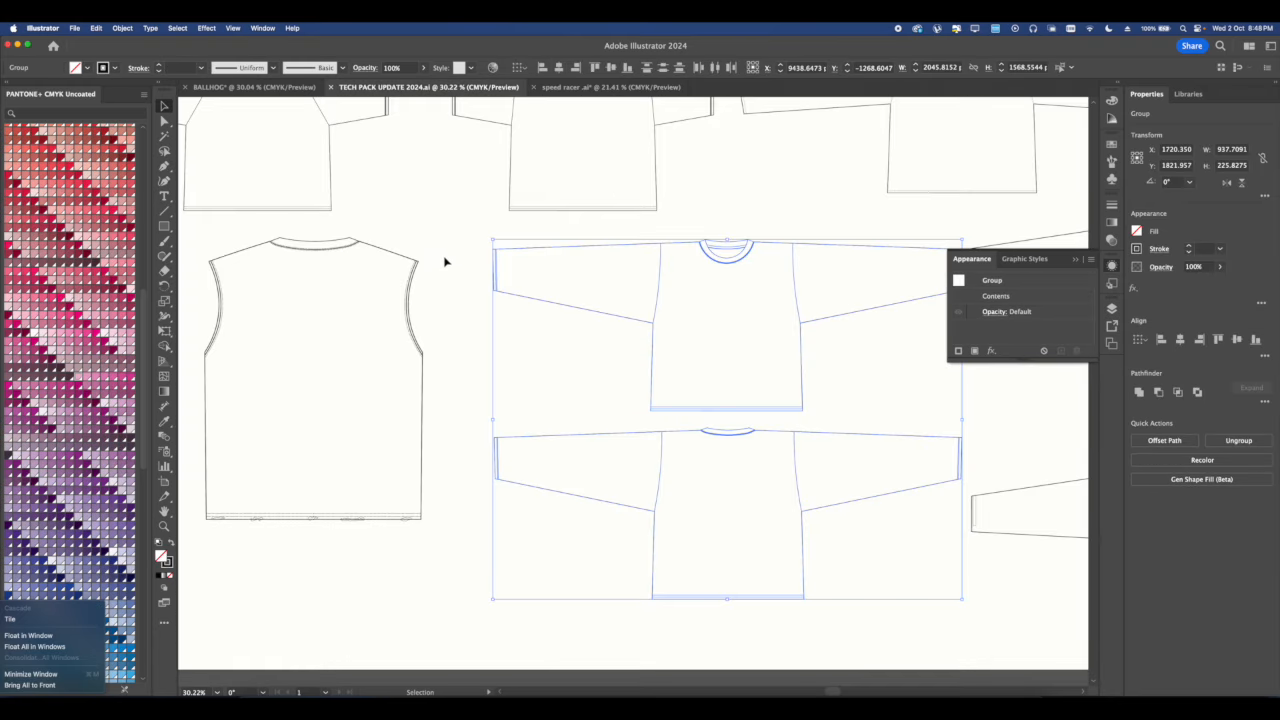
key(super+shift+grave)
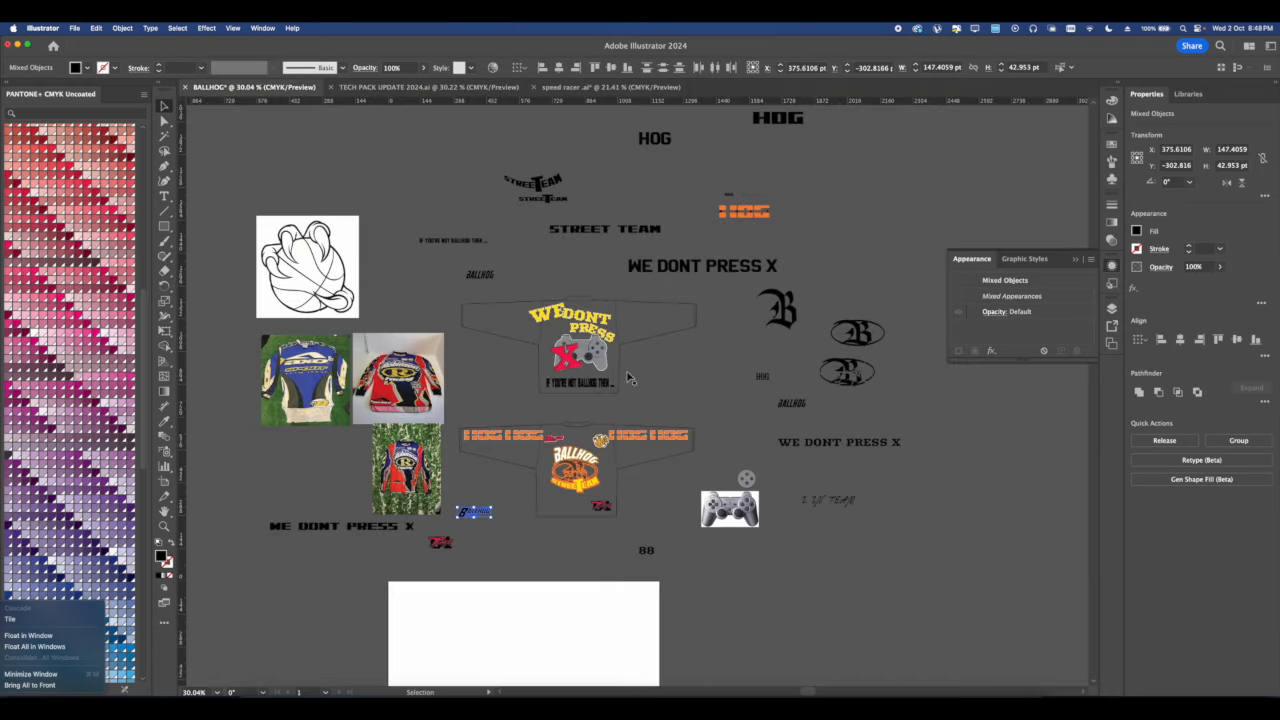
click(636, 390)
drag(649, 409, 583, 340)
drag(724, 514, 589, 406)
scroll(600, 350, up, 1)
click(612, 336)
scroll(579, 329, up, 4)
key(super+v)
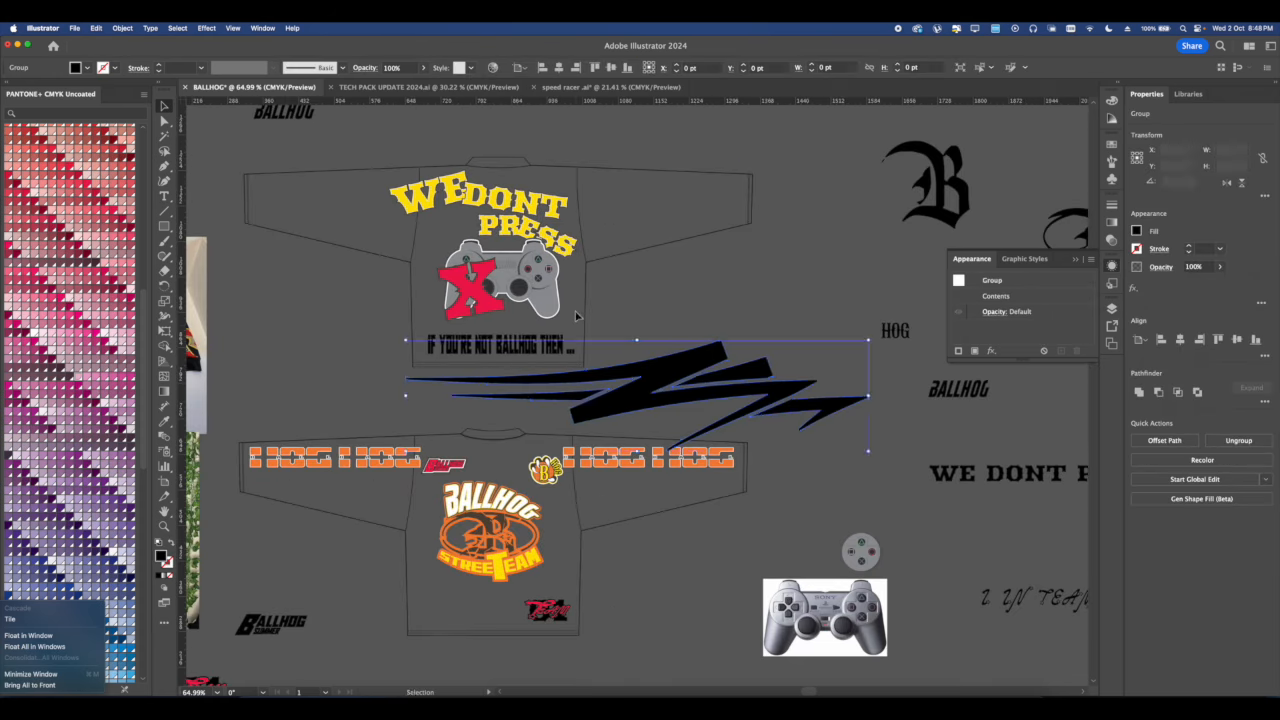
Scale the streak to about 283 by 68 pt and move it onto the HOG lettering of the front shirt's left-hand sleeve.
scroll(755, 428, up, 1)
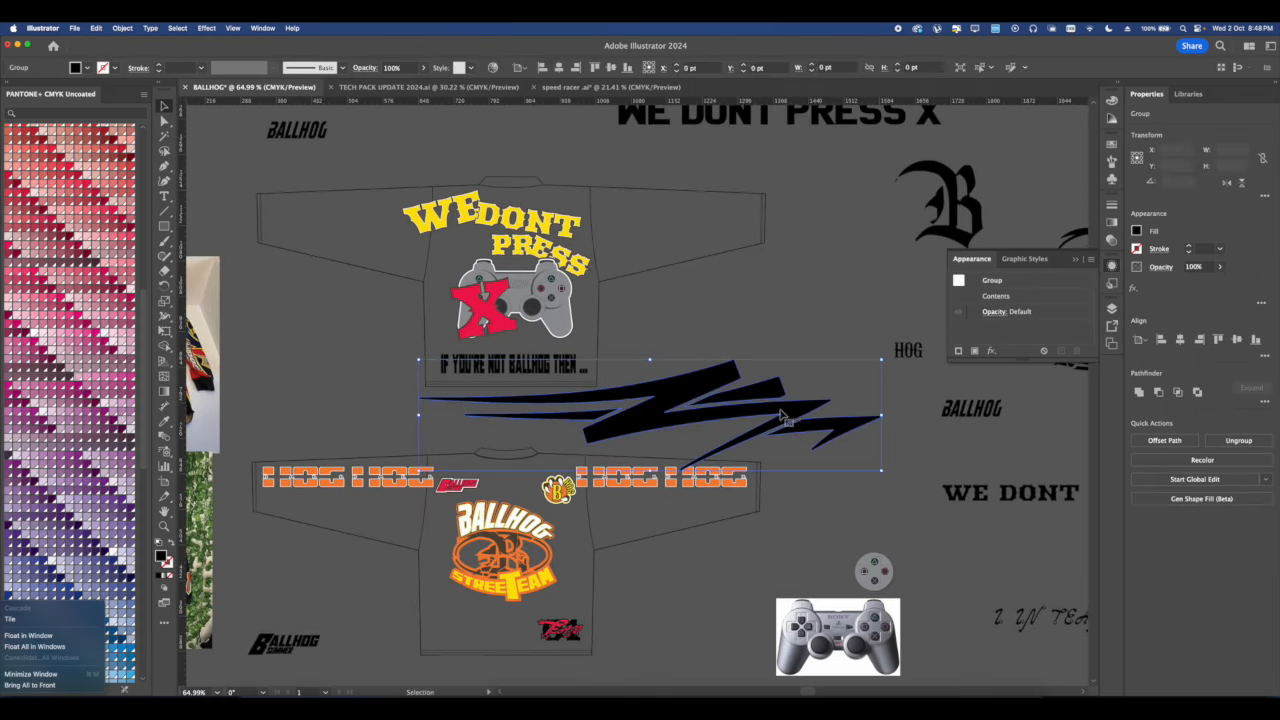
drag(876, 420, 639, 400)
scroll(491, 414, up, 4)
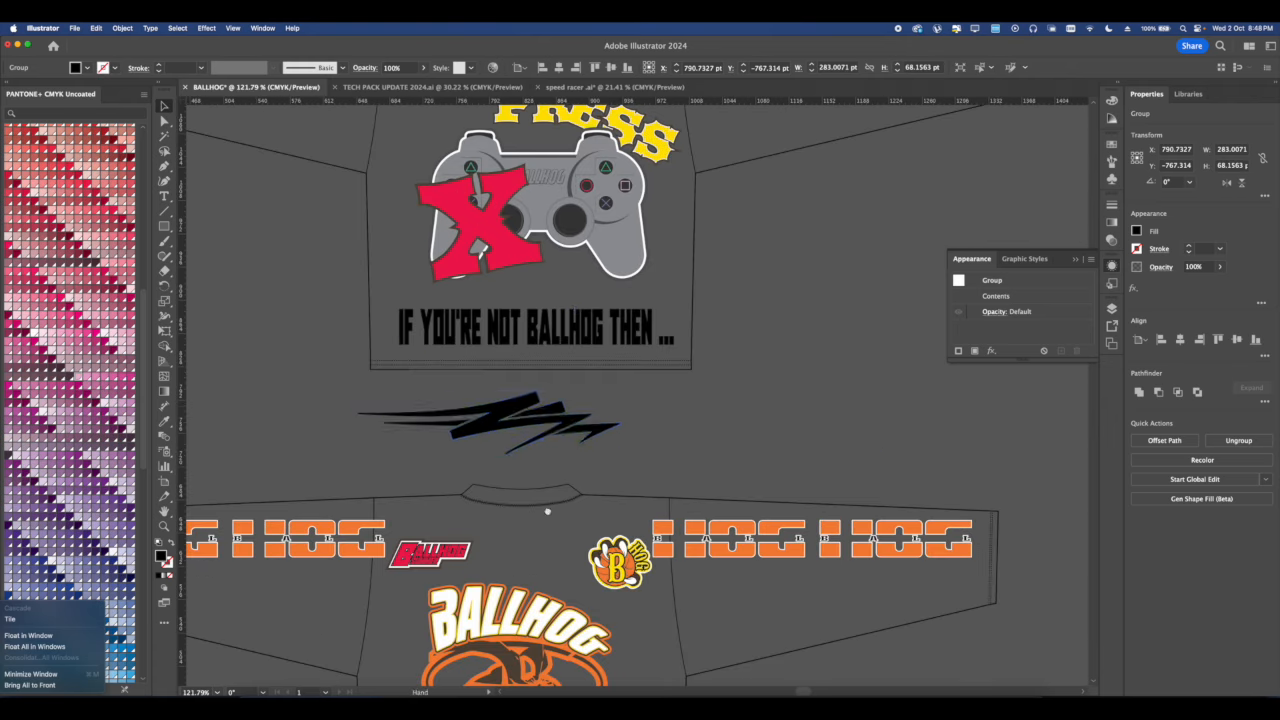
scroll(549, 509, up, 2)
drag(560, 364, 697, 546)
click(697, 546)
scroll(550, 500, down, 4)
scroll(553, 450, down, 3)
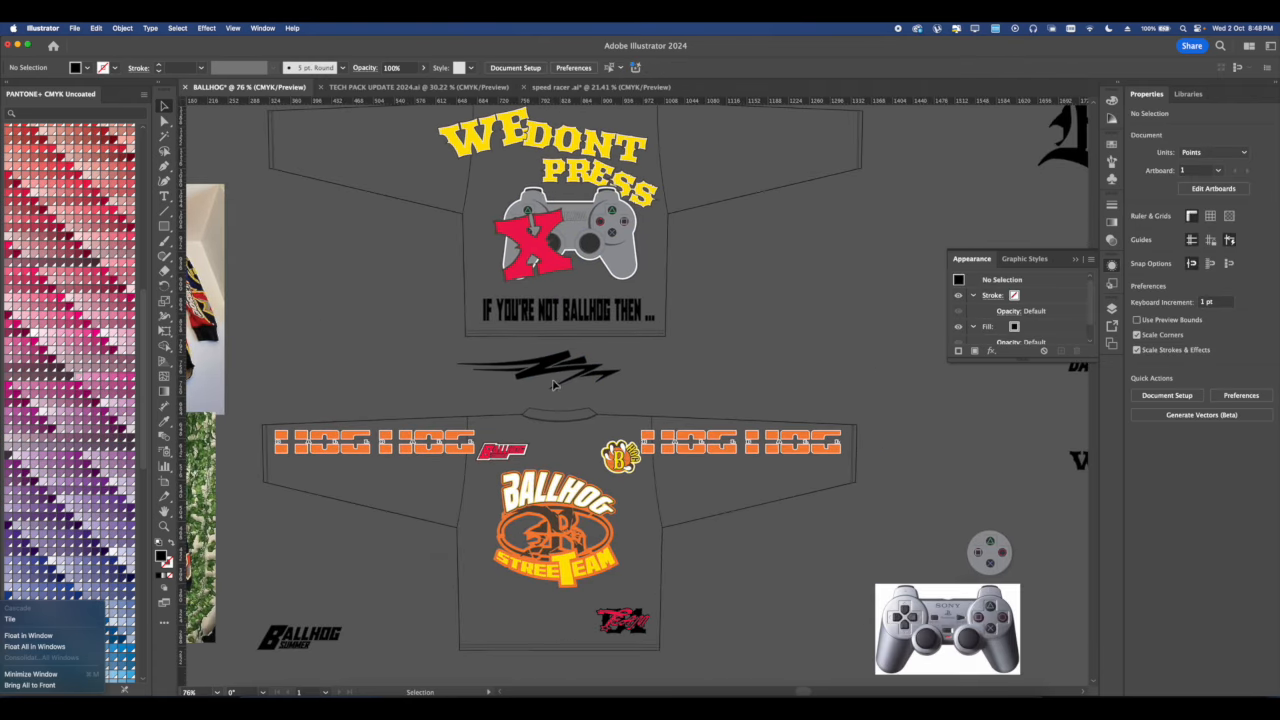
drag(519, 374, 331, 457)
scroll(355, 468, up, 3)
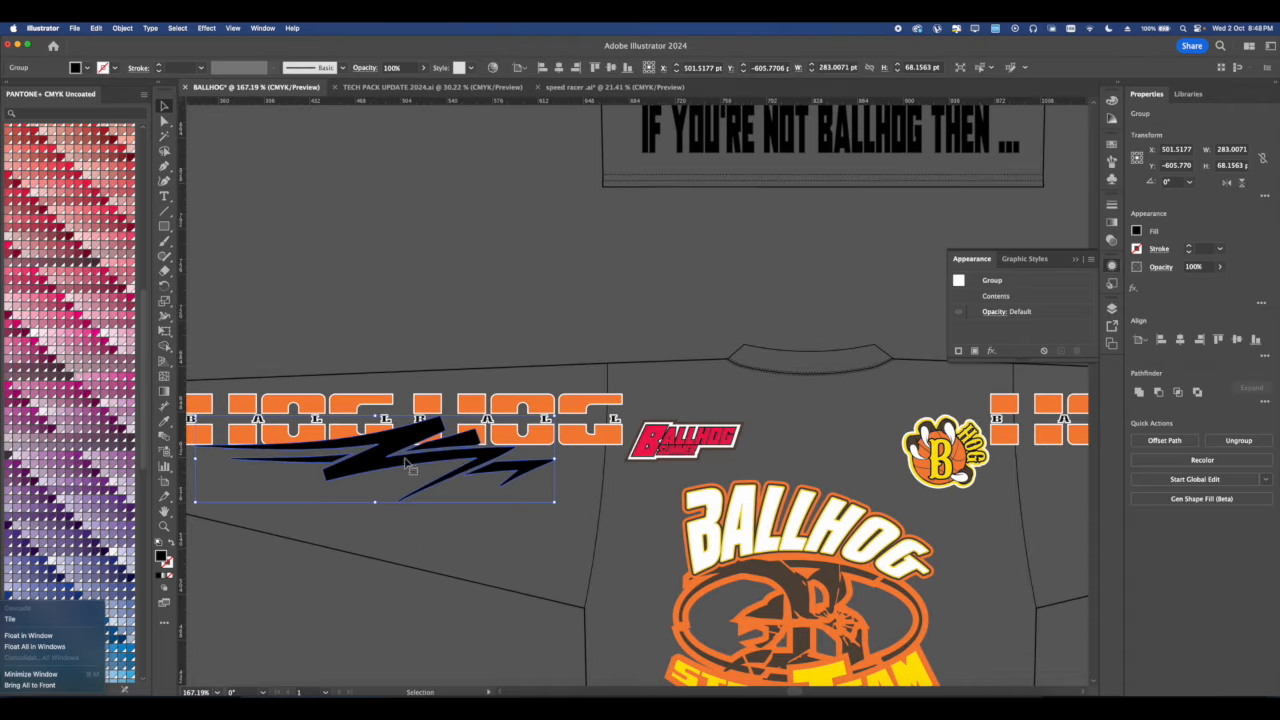
Delete the HOG pair from the front shirt's opposite sleeve.
scroll(462, 458, down, 4)
click(817, 475)
click(805, 452)
key(Delete)
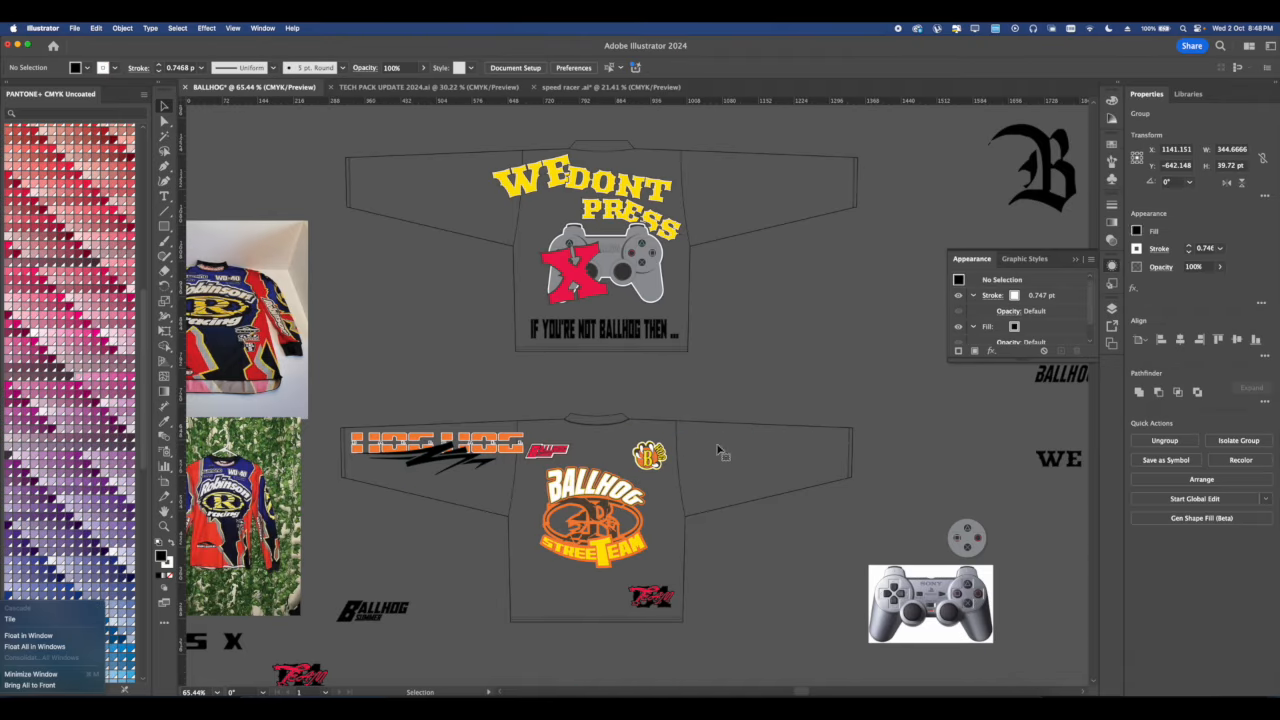
Bring the left-hand sleeve's HOG pair to the front, above the black streak.
scroll(485, 475, up, 4)
drag(490, 436, 592, 456)
right_click(559, 390)
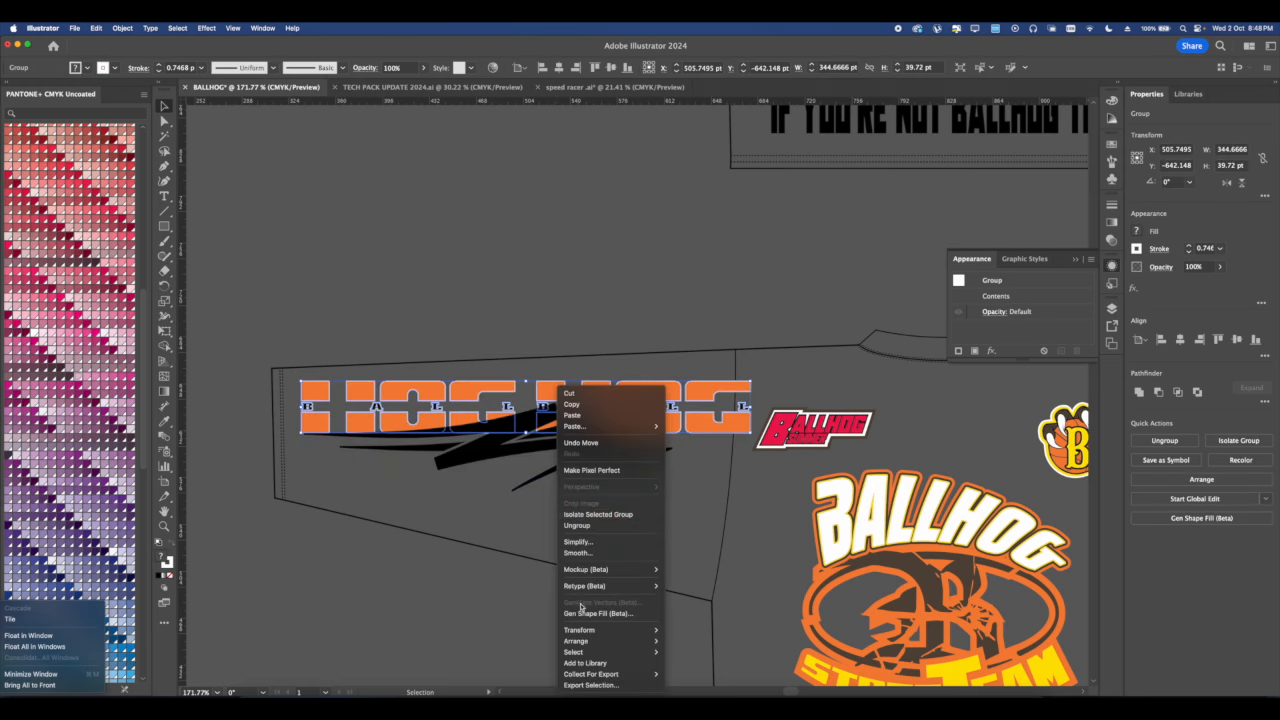
mouse_move(655, 633)
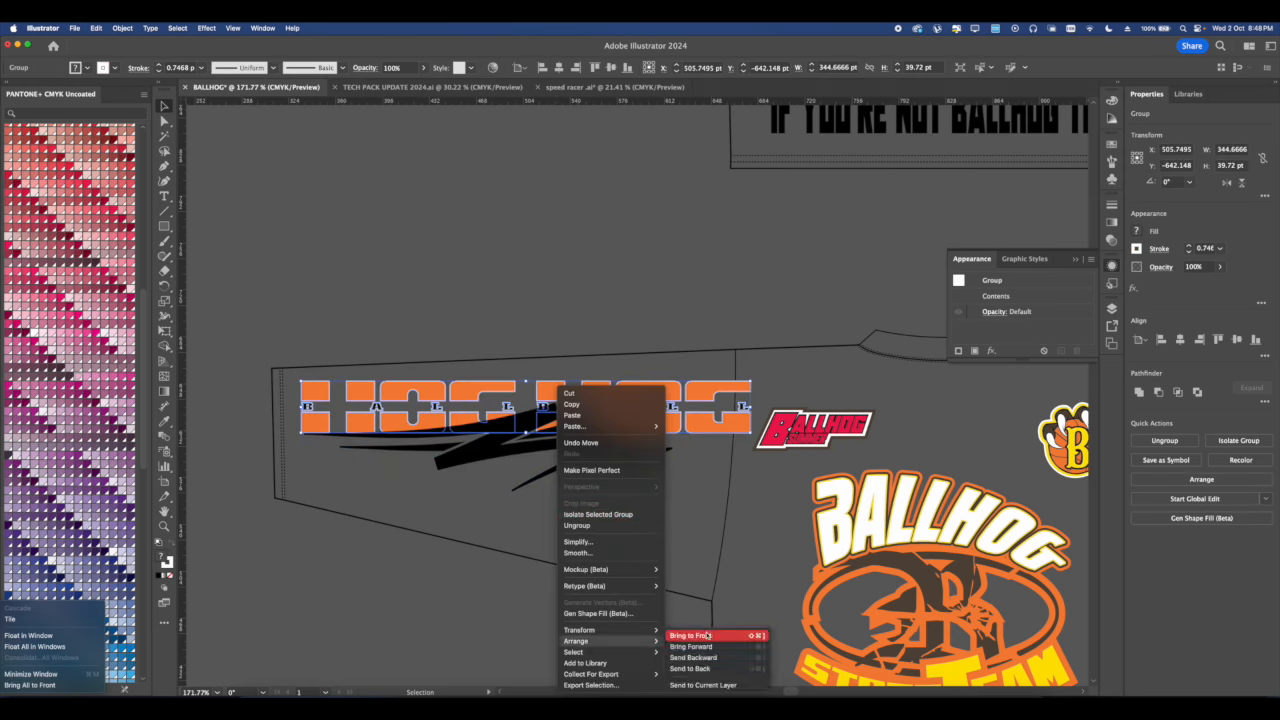
click(706, 633)
click(591, 529)
Move the streak up behind the HOG letters and give it their orange fill and white stroke with the Eyedropper.
drag(534, 465, 521, 425)
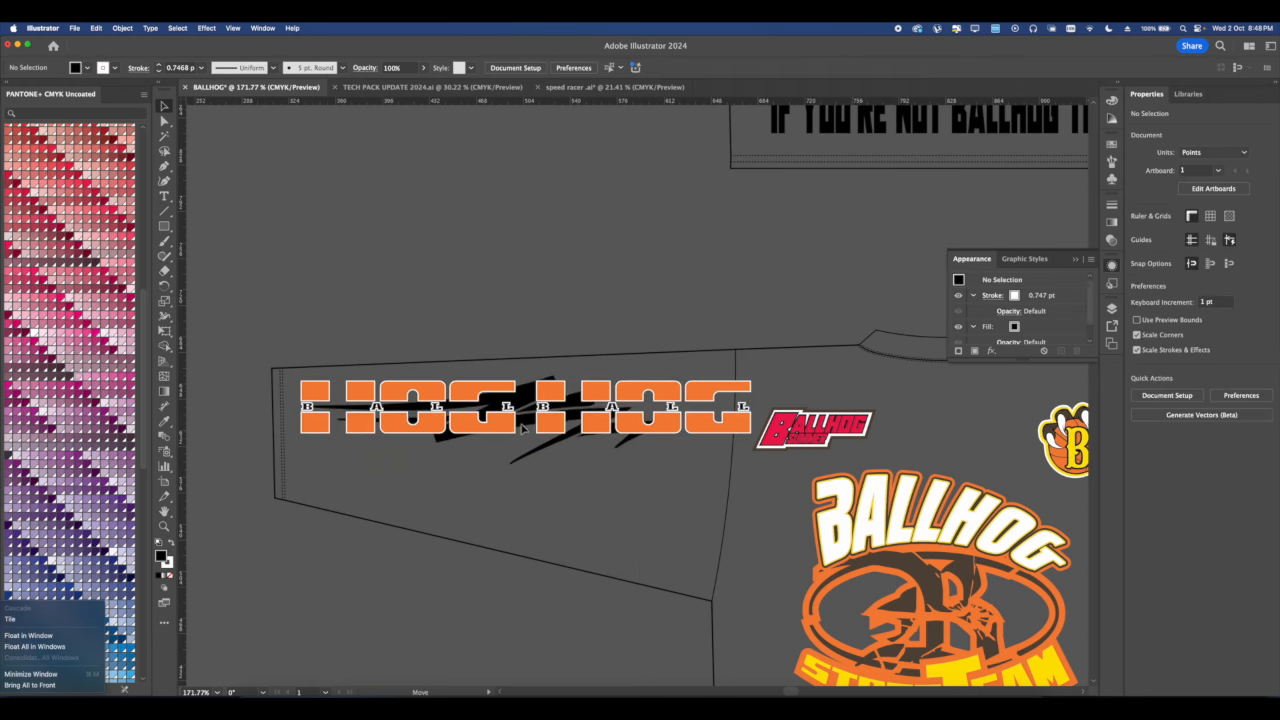
click(521, 427)
scroll(510, 440, up, 5)
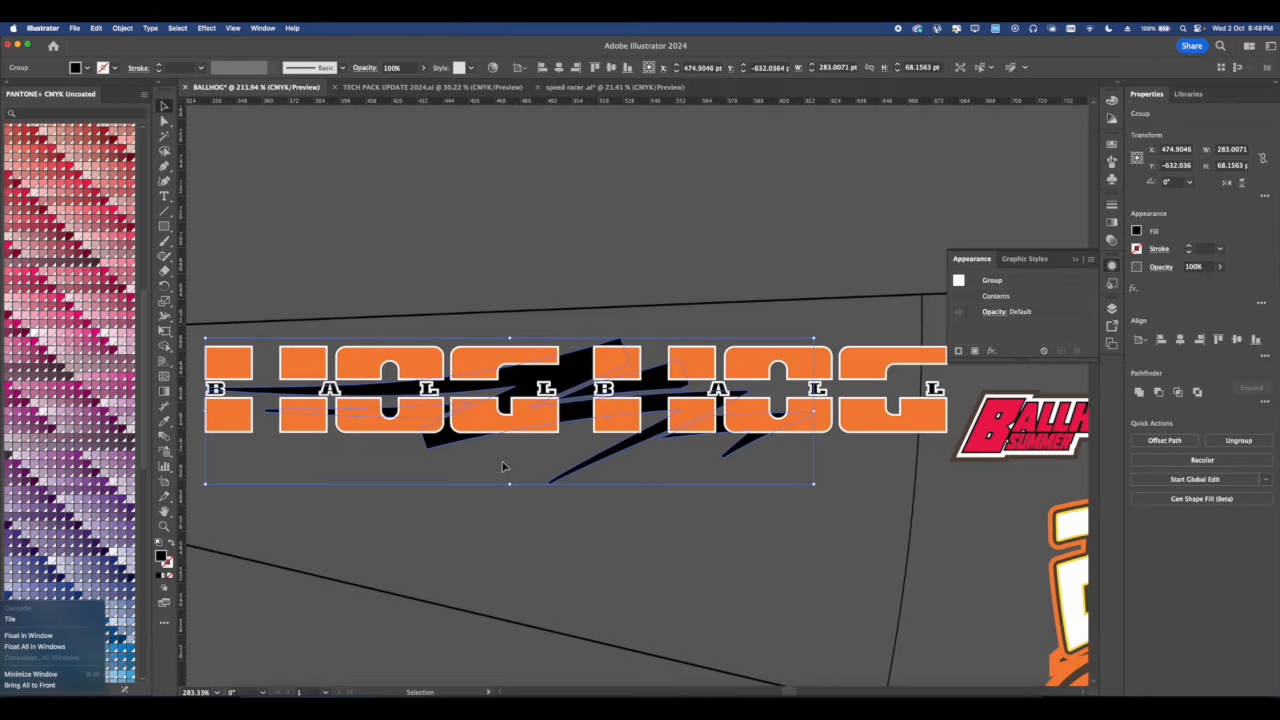
click(532, 418)
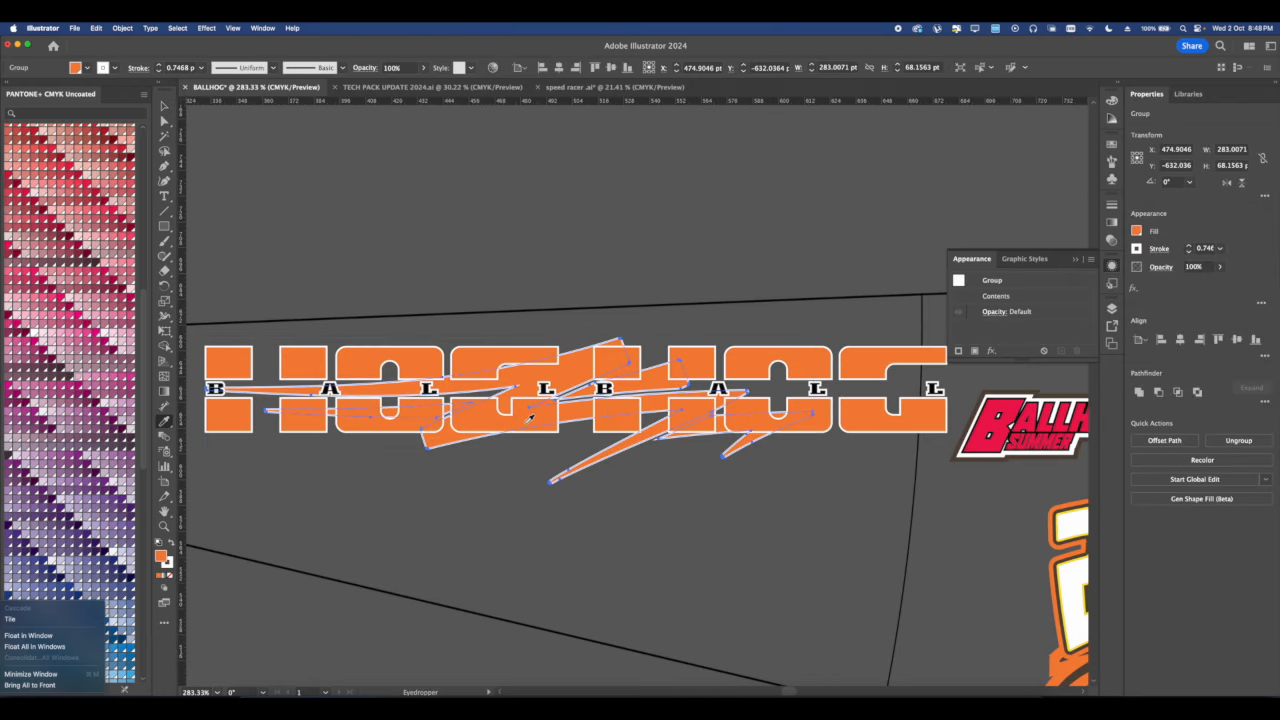
scroll(497, 433, down, 4)
scroll(497, 433, up, 3)
Change the streak's fill to the crimson red swatch, keeping its white stroke.
click(164, 106)
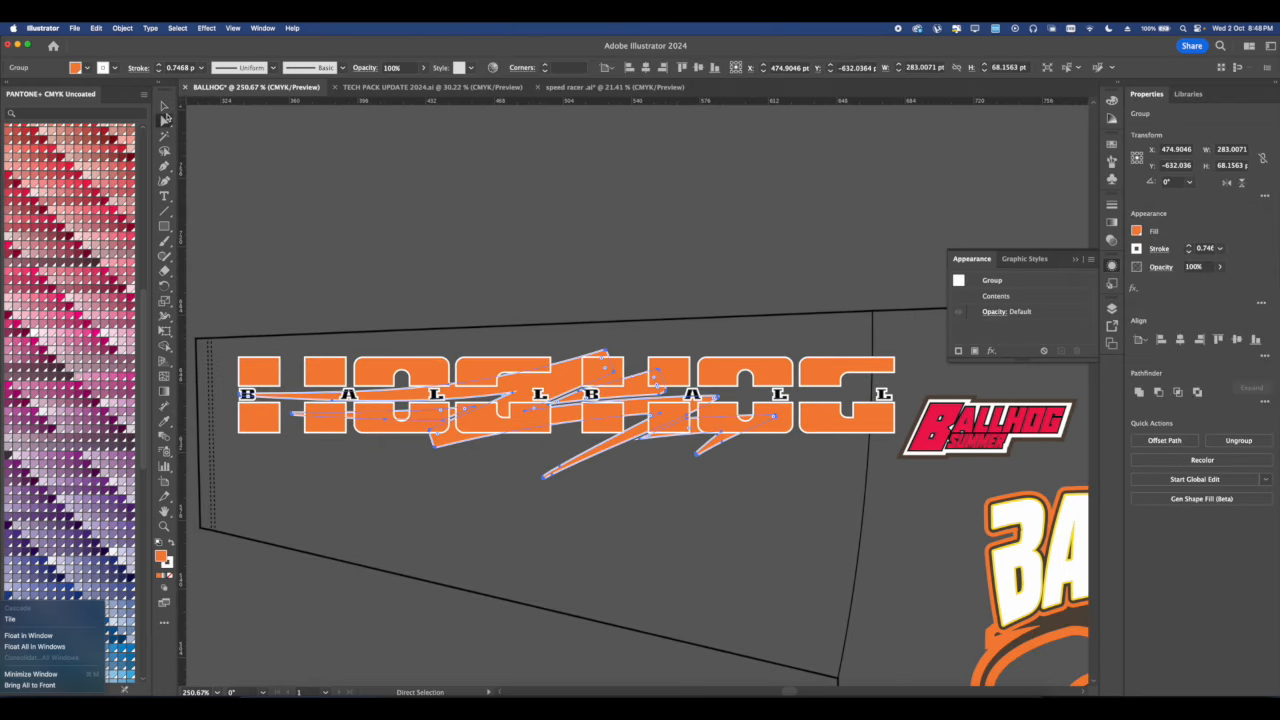
scroll(608, 408, up, 6)
click(1136, 231)
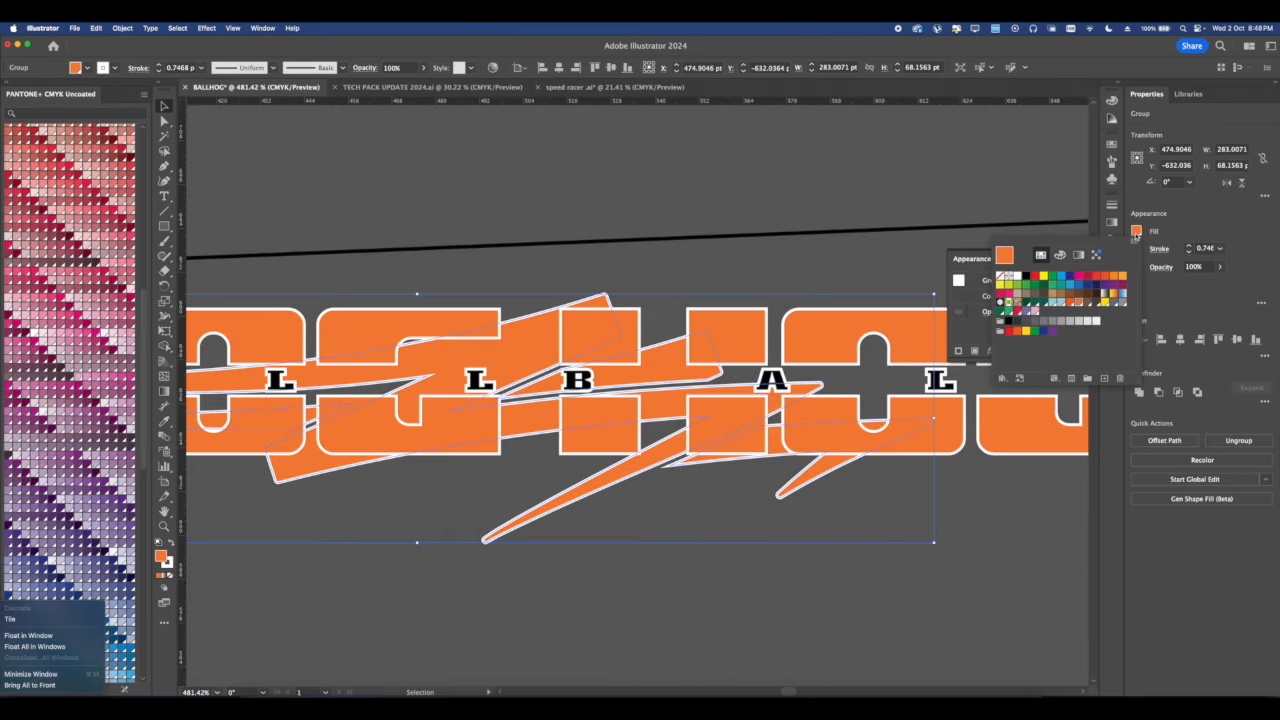
click(1018, 312)
click(754, 280)
scroll(505, 337, down, 4)
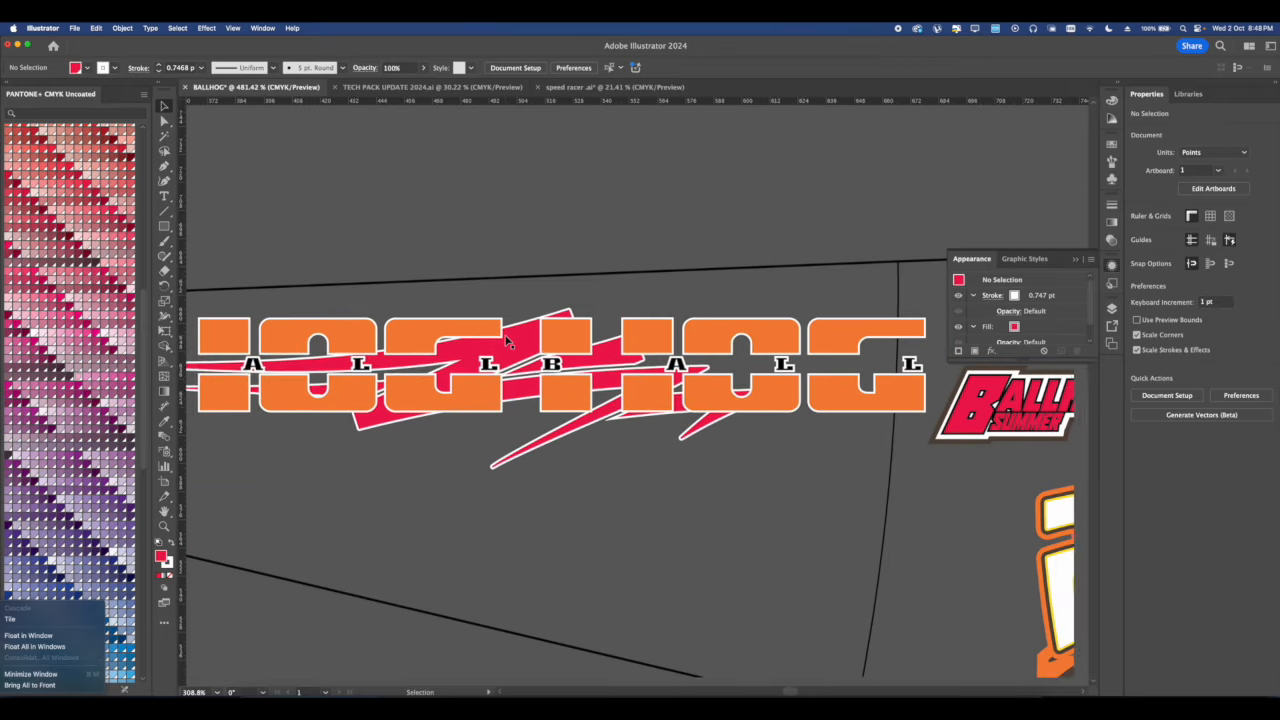
Adjust the red streak's position and place it directly beneath the HOG lettering on the front shirt's left-hand sleeve.
drag(506, 340, 518, 336)
scroll(518, 336, down, 5)
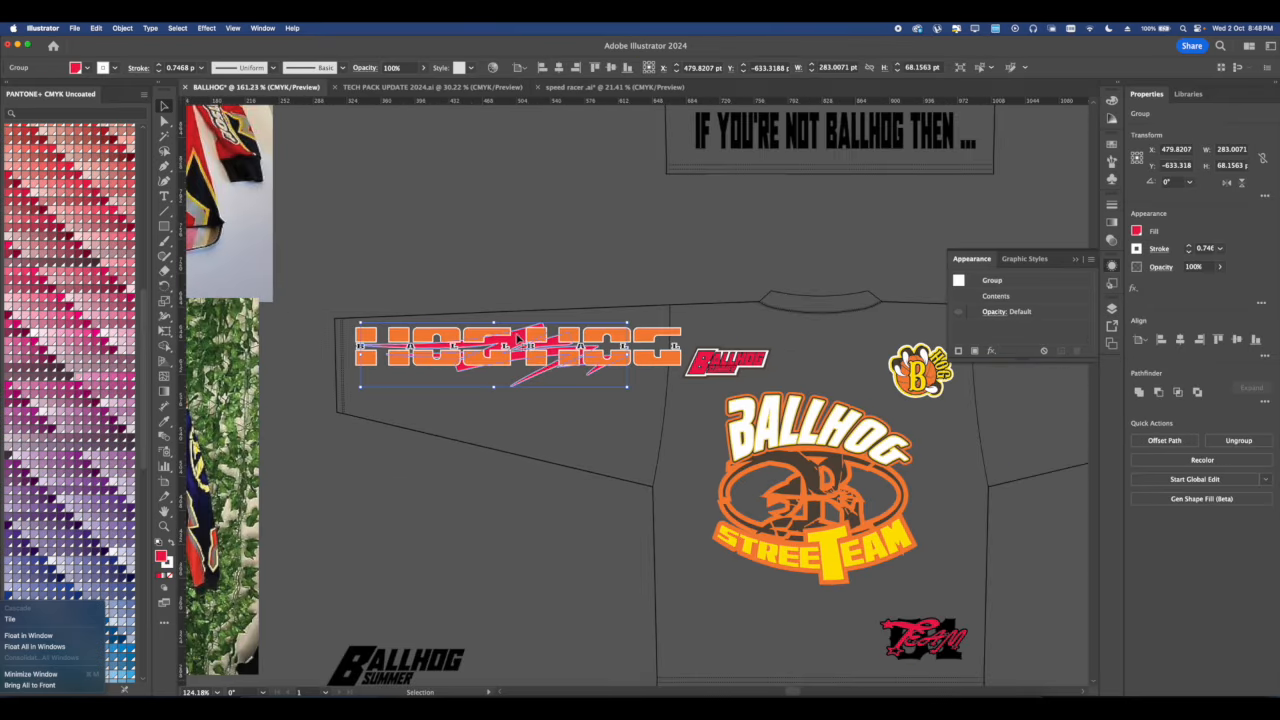
scroll(546, 380, up, 2)
scroll(546, 380, down, 3)
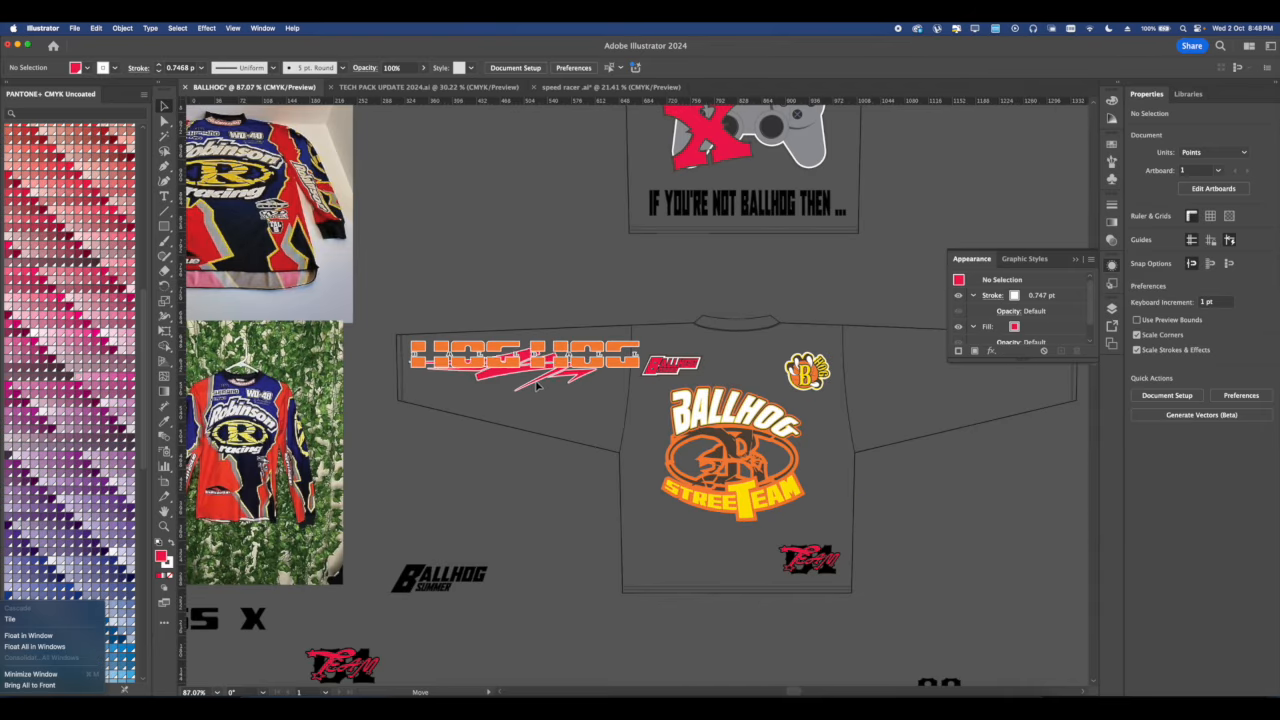
drag(537, 387, 543, 381)
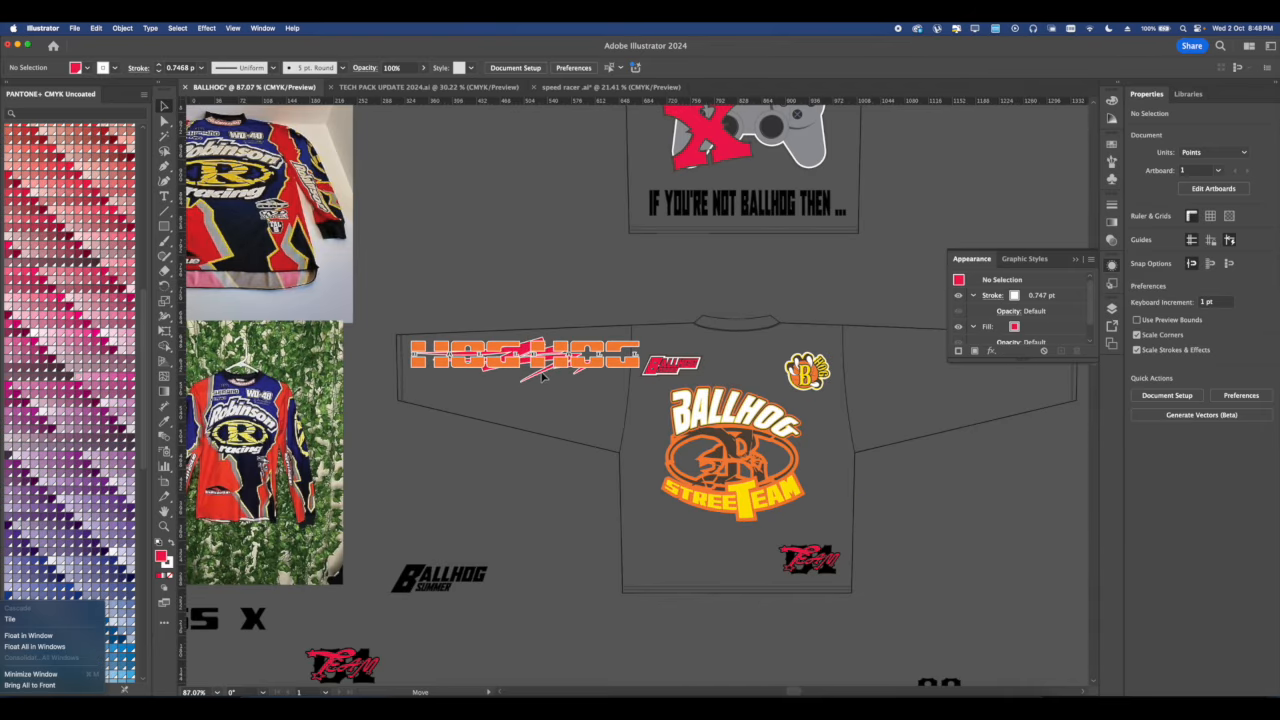
scroll(543, 377, down, 2)
click(479, 412)
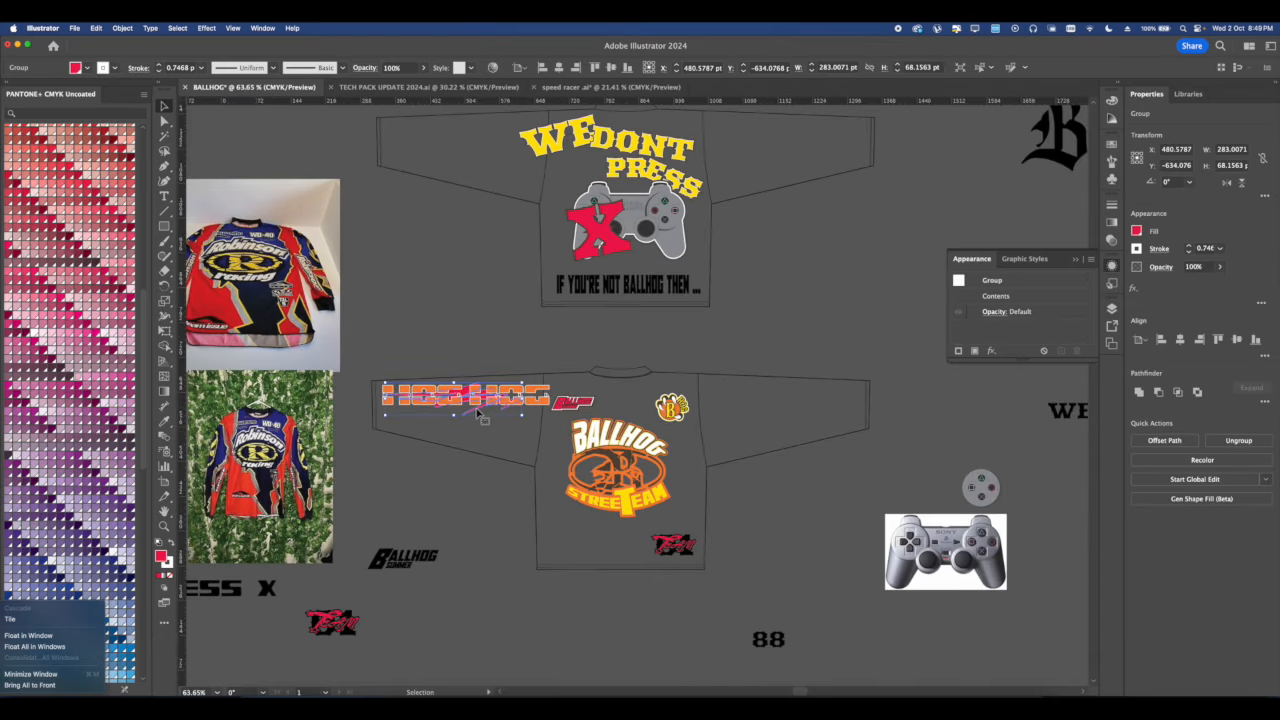
click(502, 425)
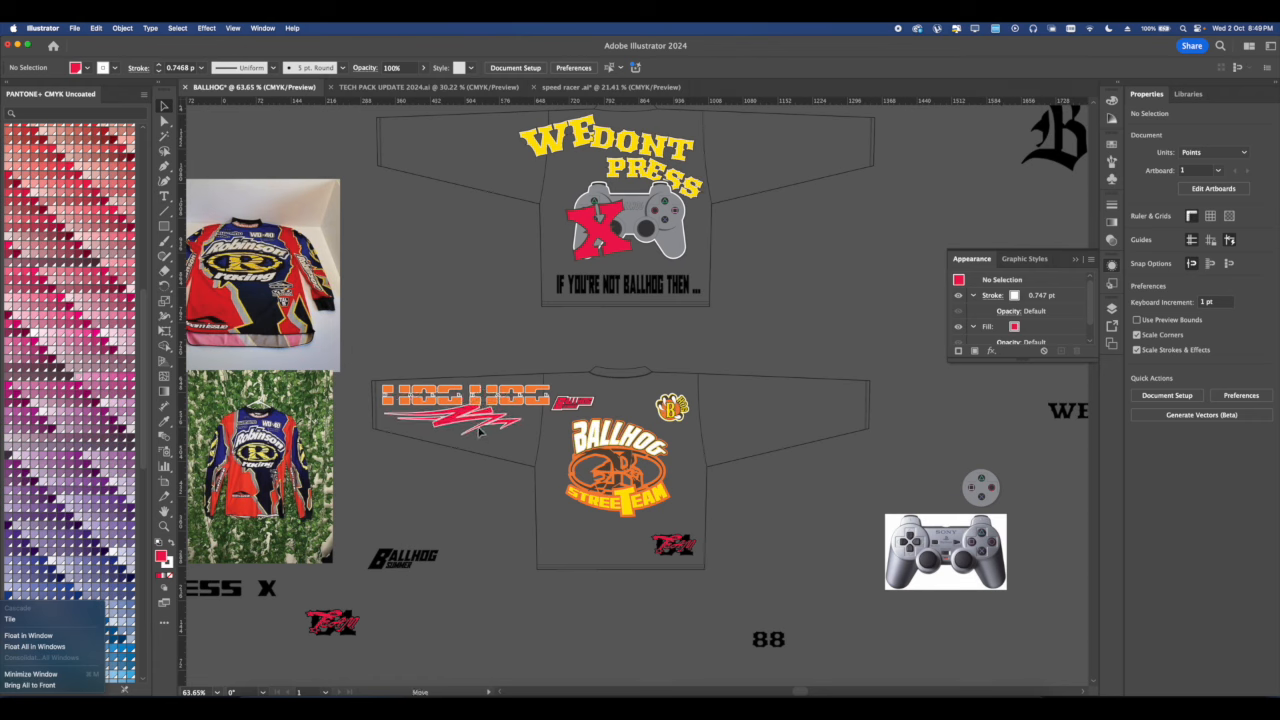
Copy the HOG pair together with its red streak onto the front shirt's opposite sleeve.
click(479, 428)
drag(482, 434, 789, 408)
shift+click(503, 411)
scroll(789, 408, up, 5)
right_click(788, 402)
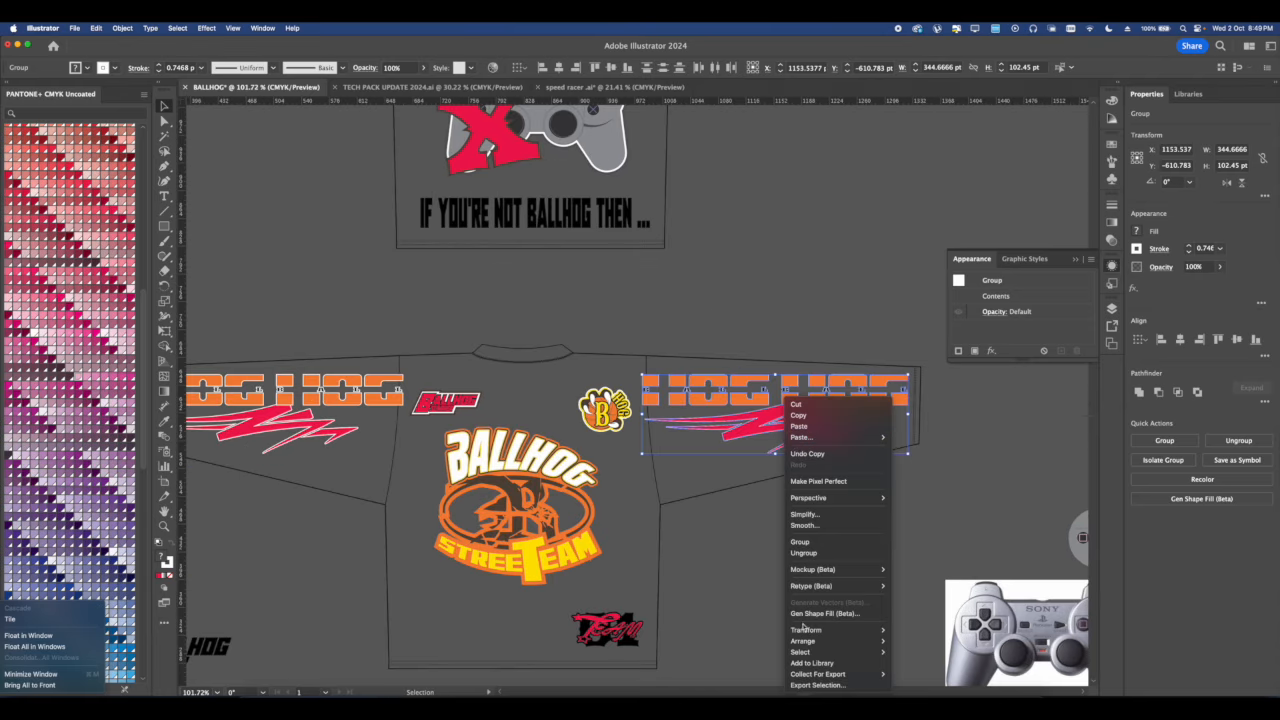
click(770, 518)
click(821, 465)
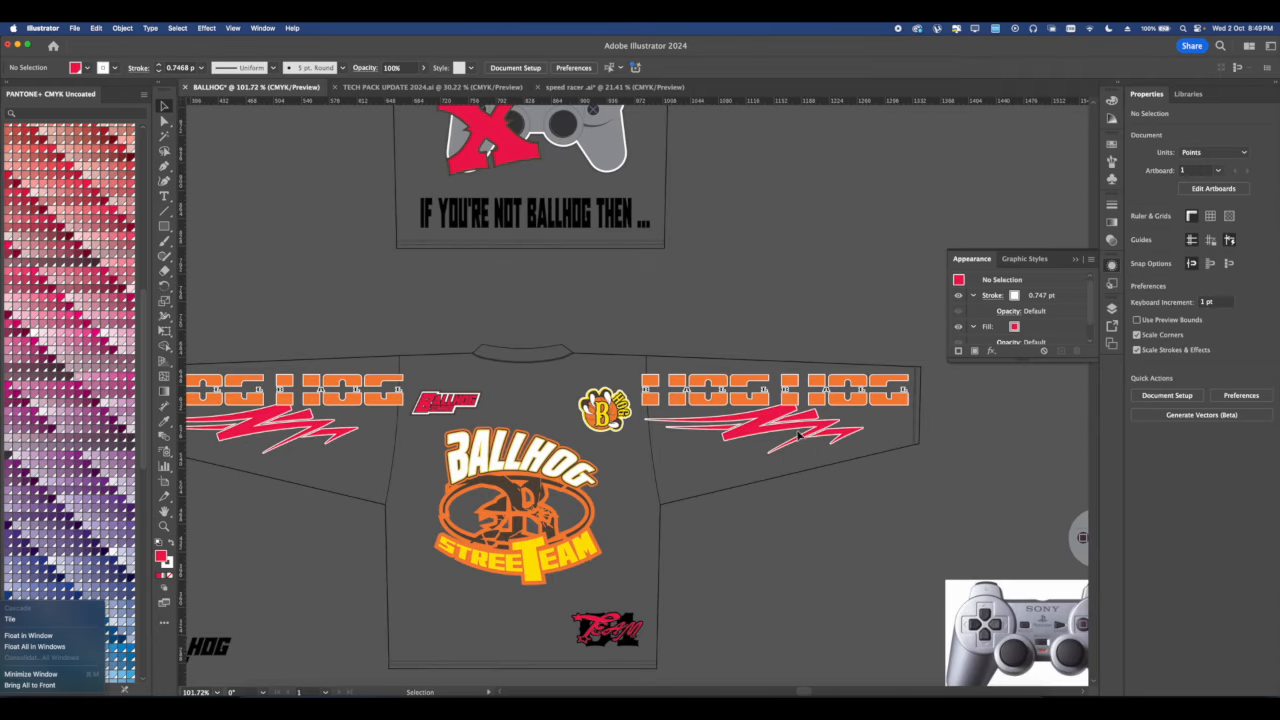
Reflect only the red streak under the copied HOG pair across the vertical axis at 90° so it mirrors the other sleeve's streak.
click(802, 433)
right_click(800, 437)
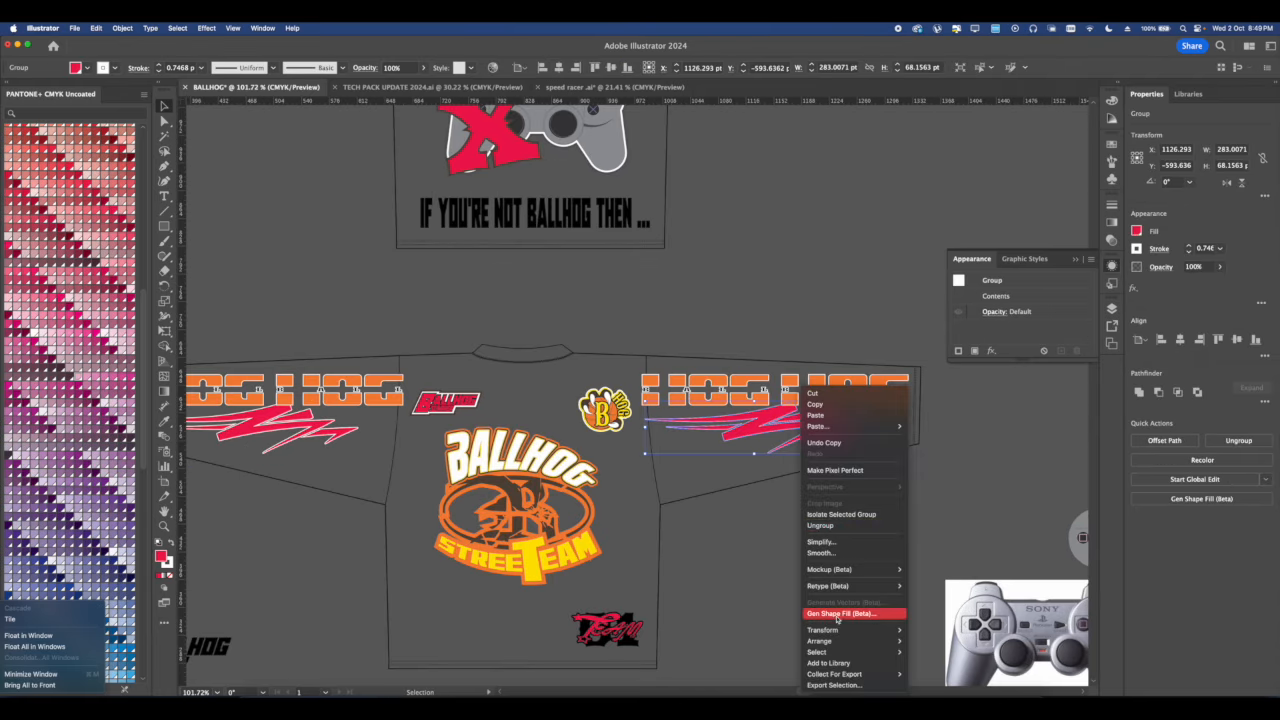
click(781, 585)
scroll(797, 463, right, 2)
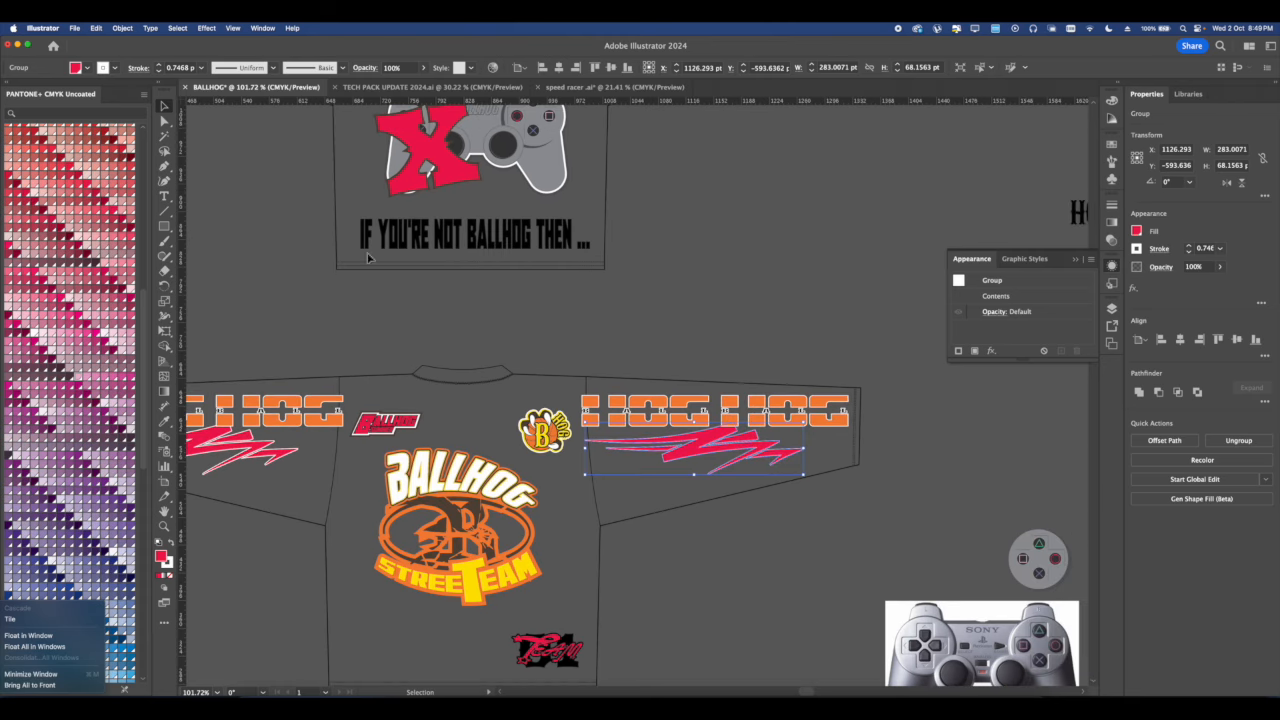
click(124, 27)
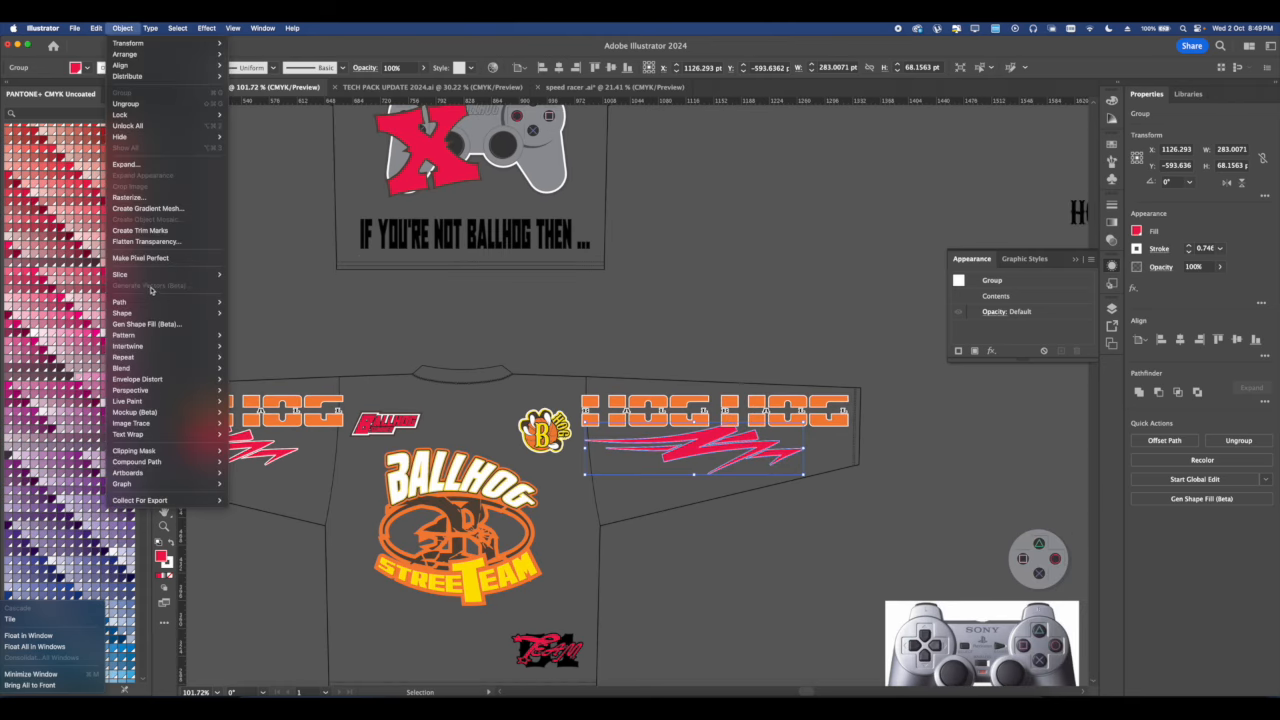
click(636, 382)
click(636, 382)
scroll(704, 387, up, 5)
click(663, 481)
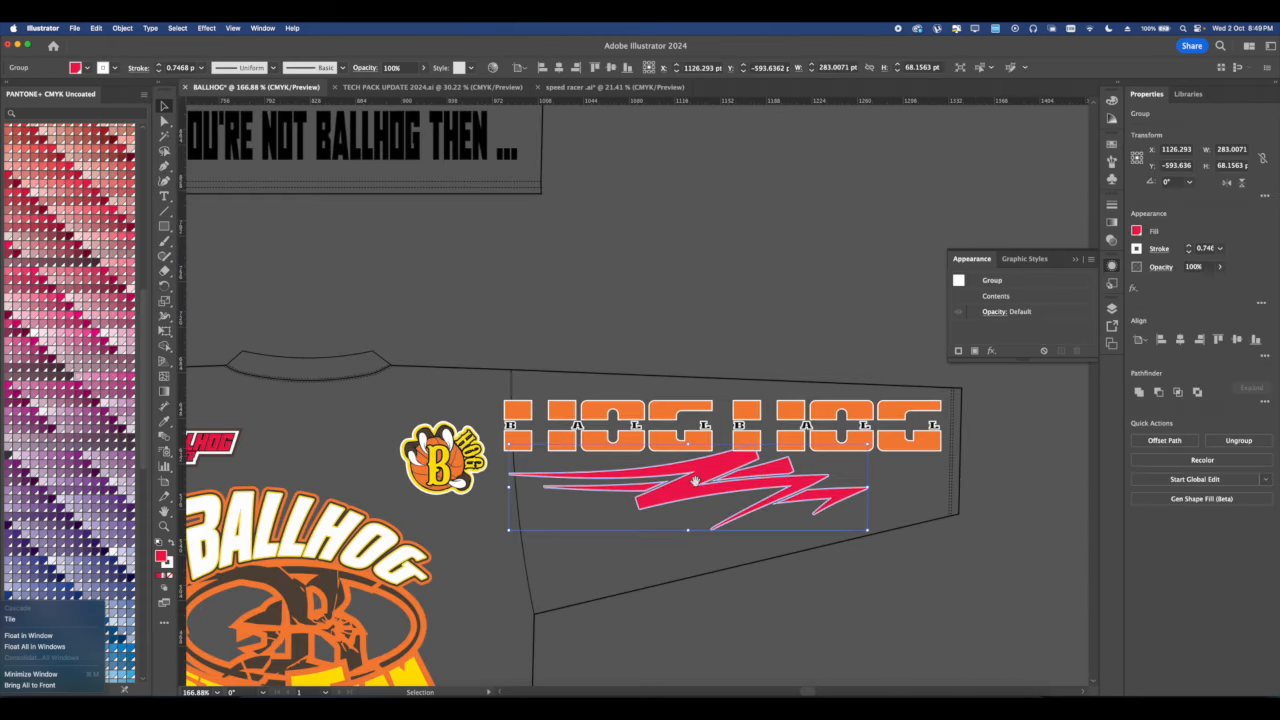
scroll(695, 482, right, 2)
right_click(664, 388)
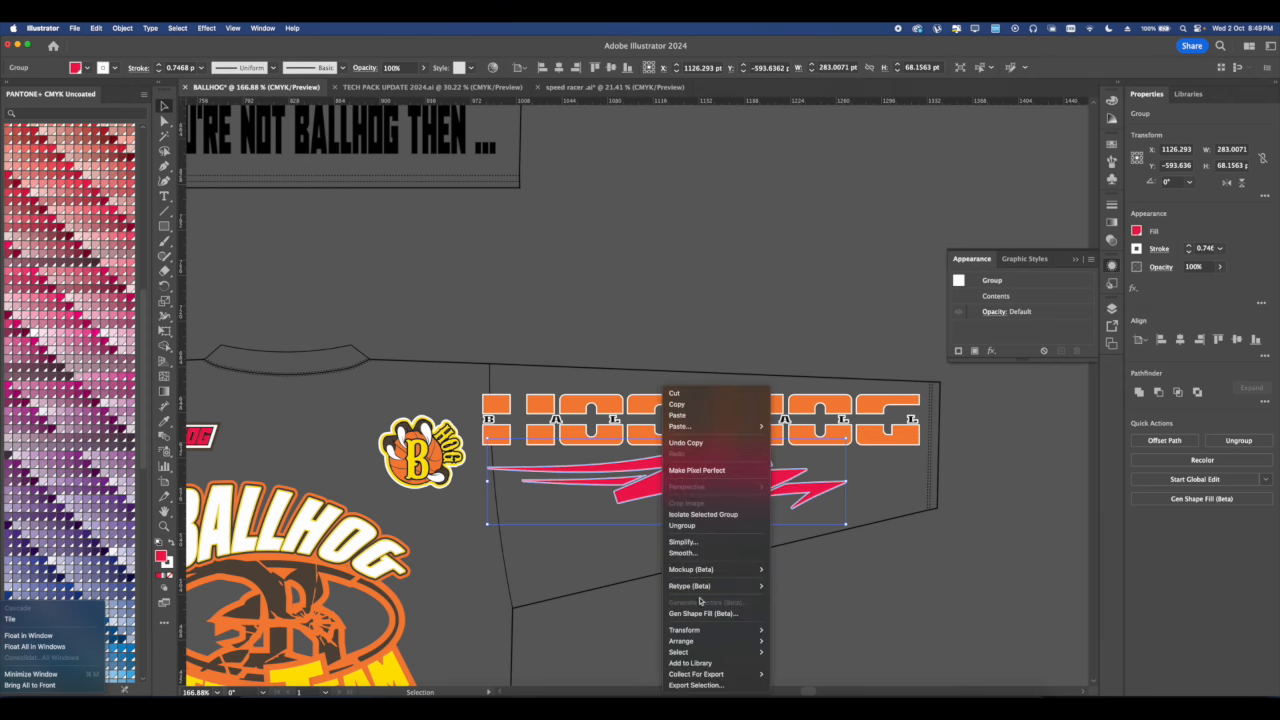
mouse_move(705, 630)
click(799, 631)
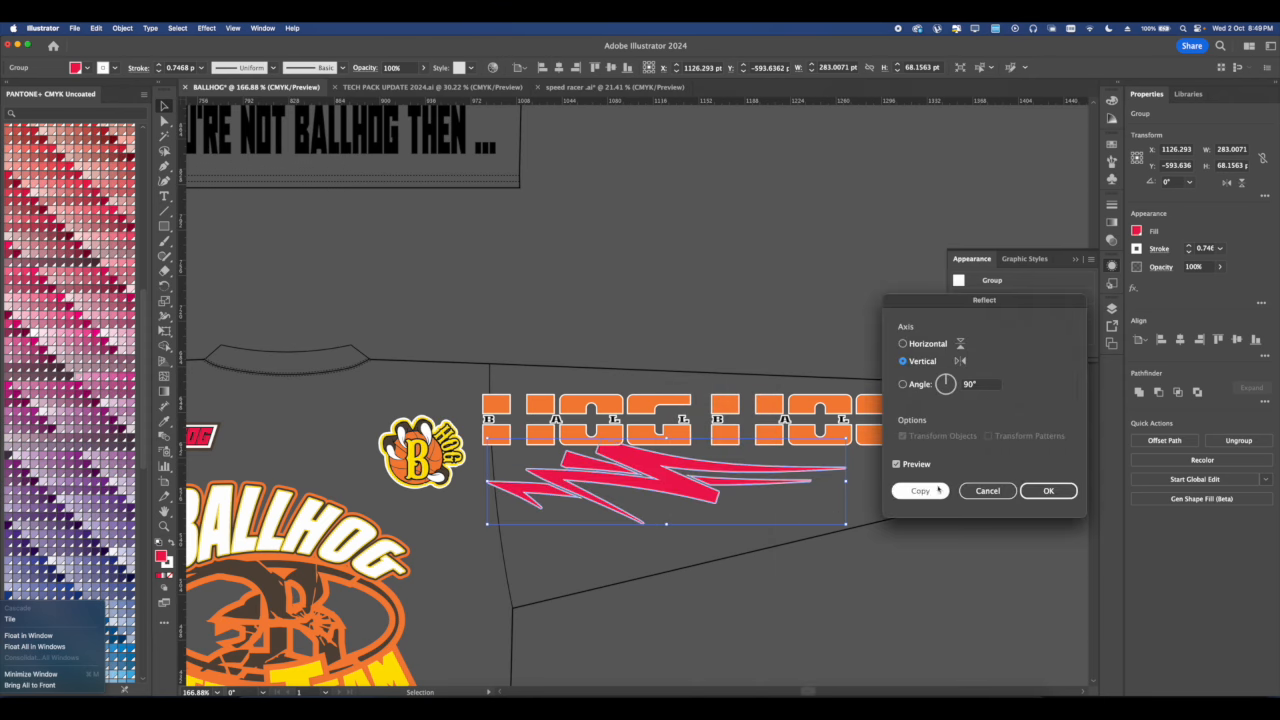
click(1048, 491)
click(854, 372)
Move the entire front shirt with all its graphics up closer to the back shirt, leaving the loose Ballhog Summer logo in place.
drag(854, 372, 792, 430)
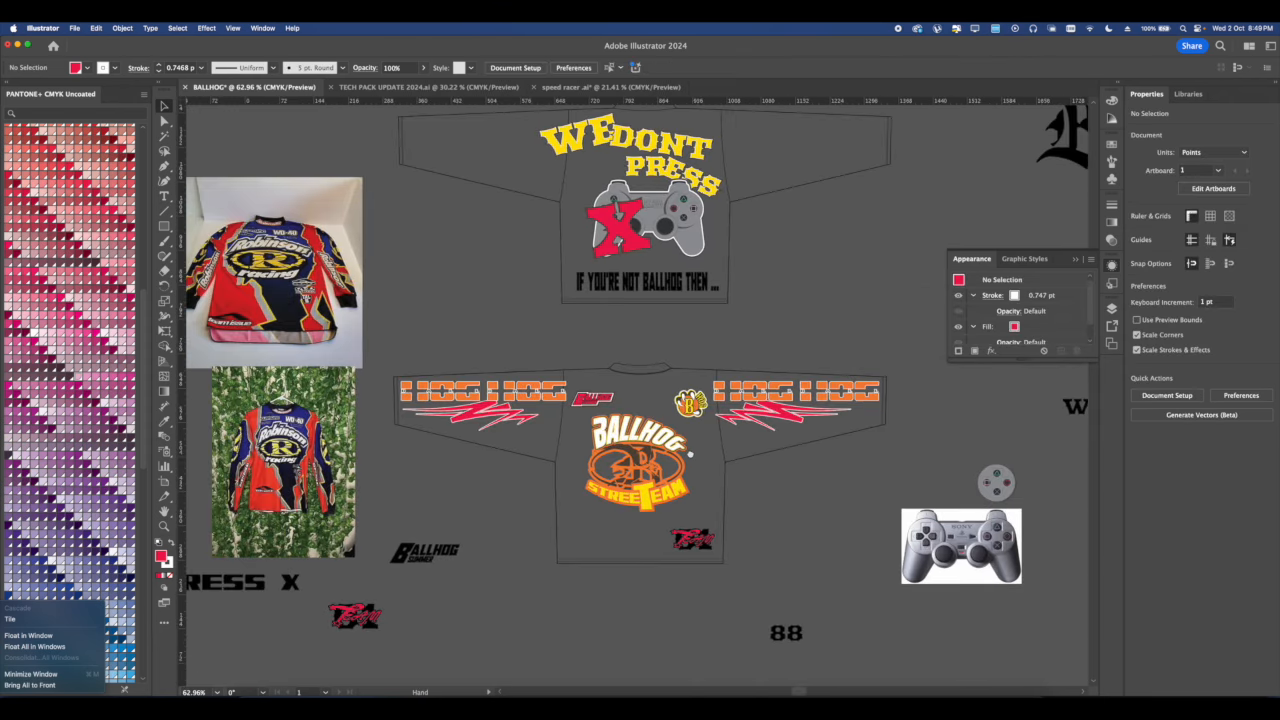
drag(690, 454, 666, 467)
drag(803, 507, 693, 566)
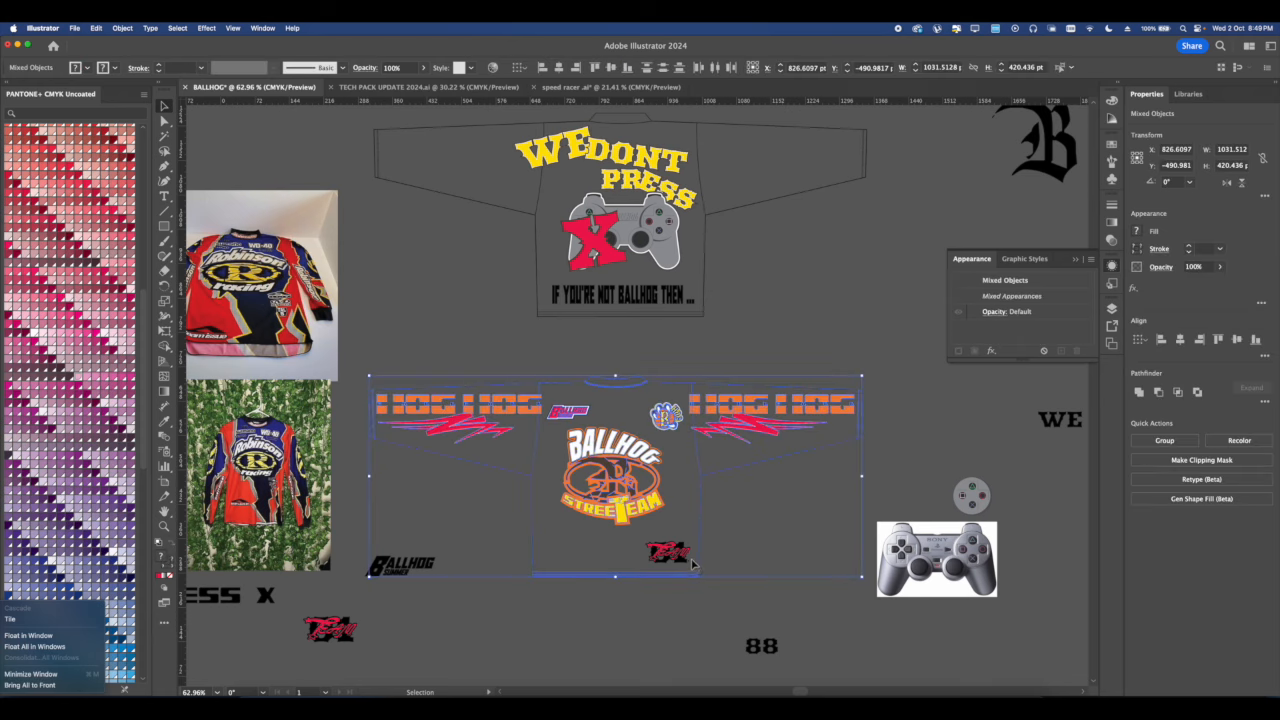
drag(797, 559, 488, 370)
drag(504, 413, 504, 375)
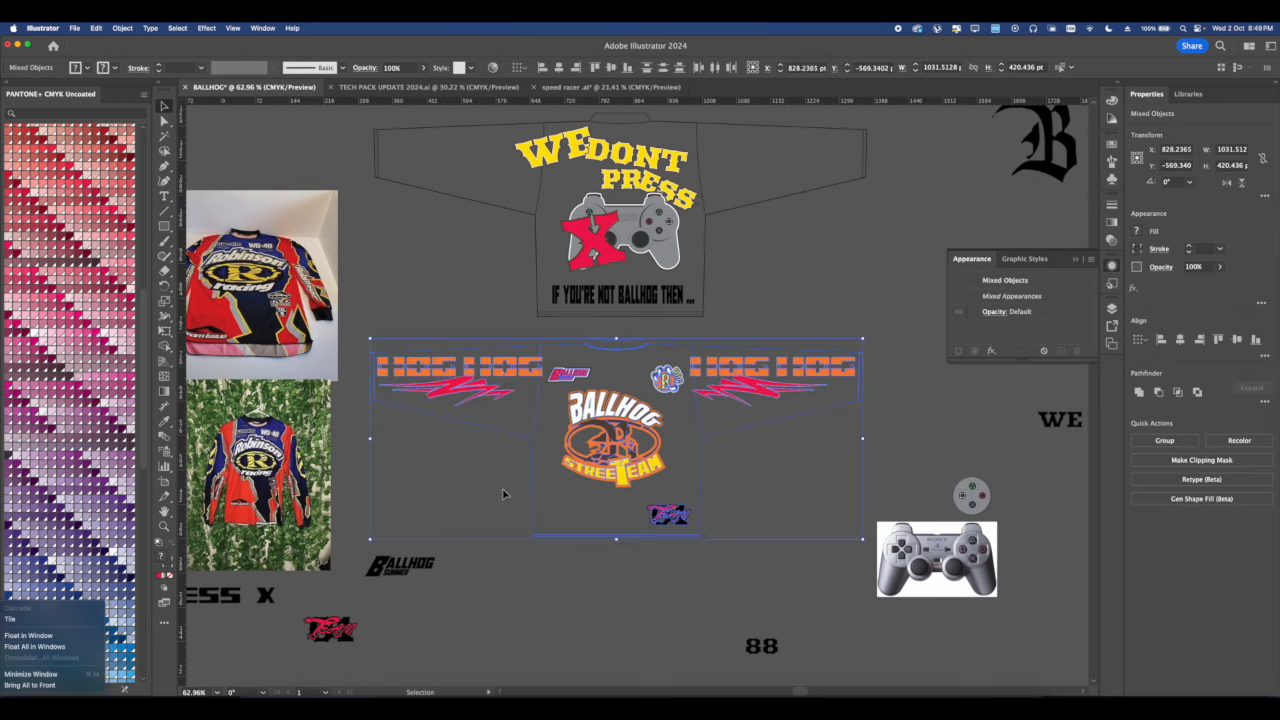
click(508, 492)
scroll(515, 486, down, 1)
scroll(515, 487, up, 3)
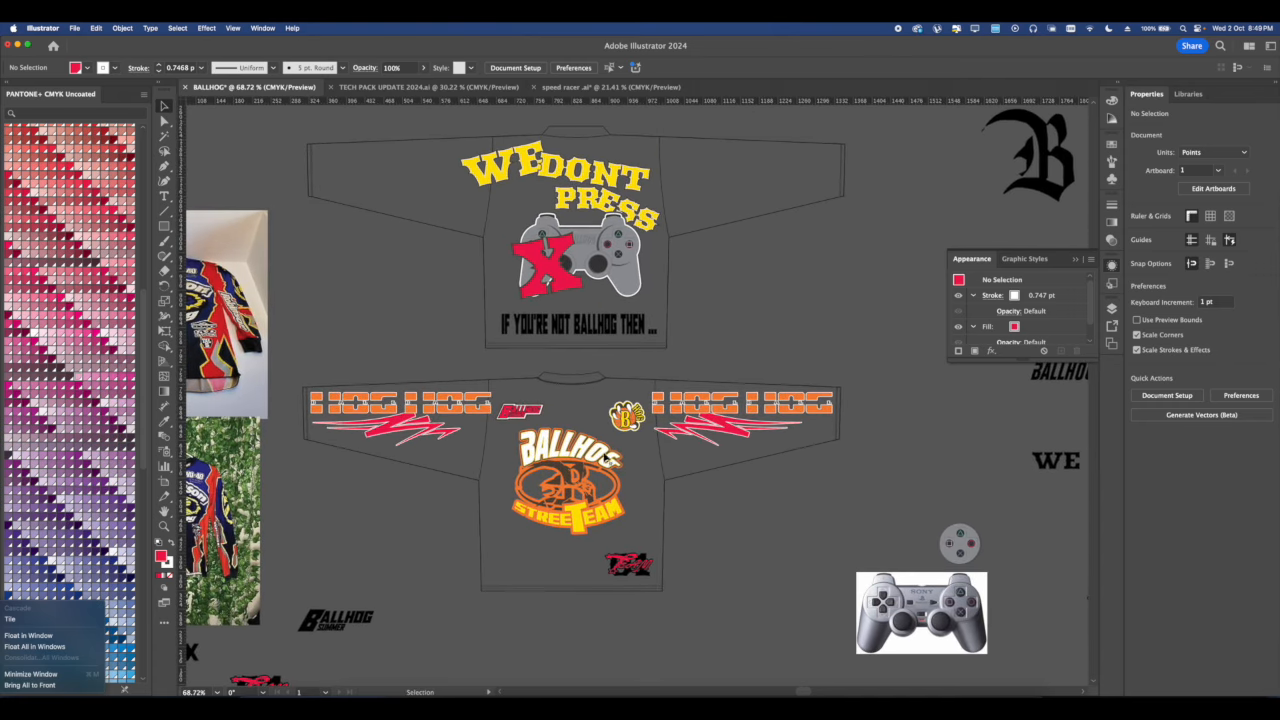
Switch to Safari and browse Pinterest's vintage cycling jerseys, opening the Vintage Cinelli Identification badge sheet for reference.
click(521, 696)
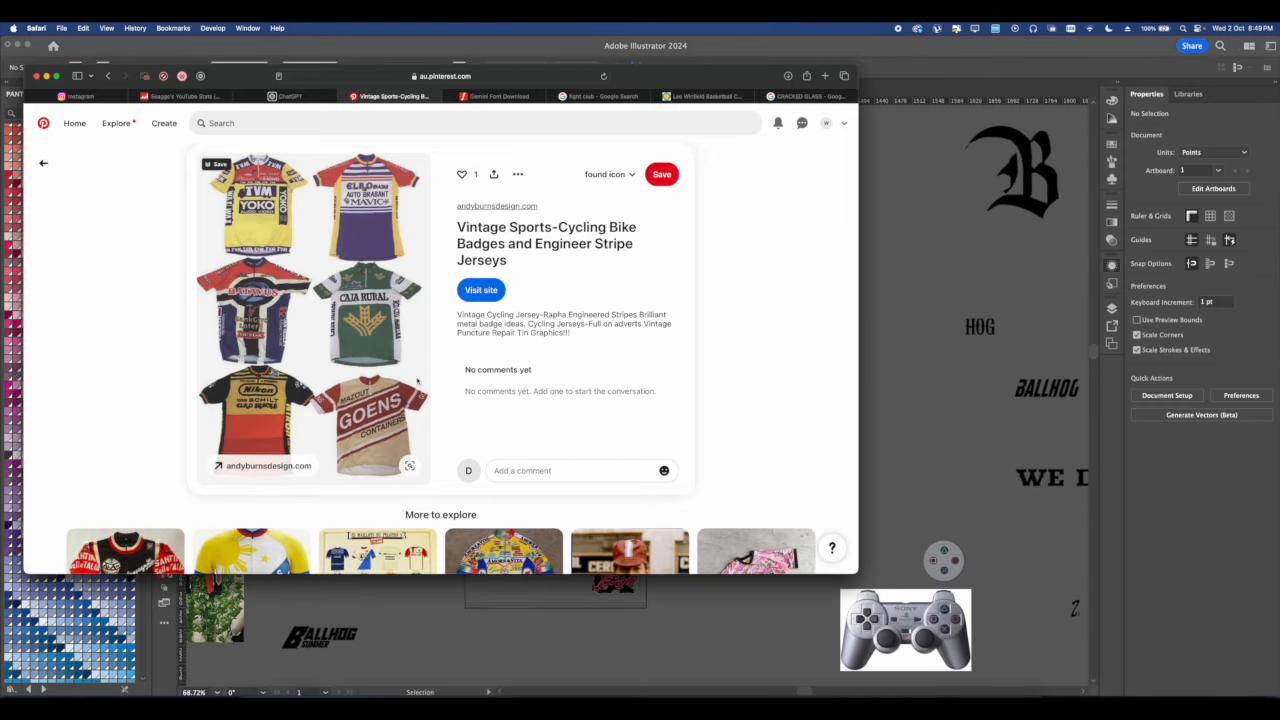
scroll(418, 386, down, 3)
scroll(280, 350, down, 5)
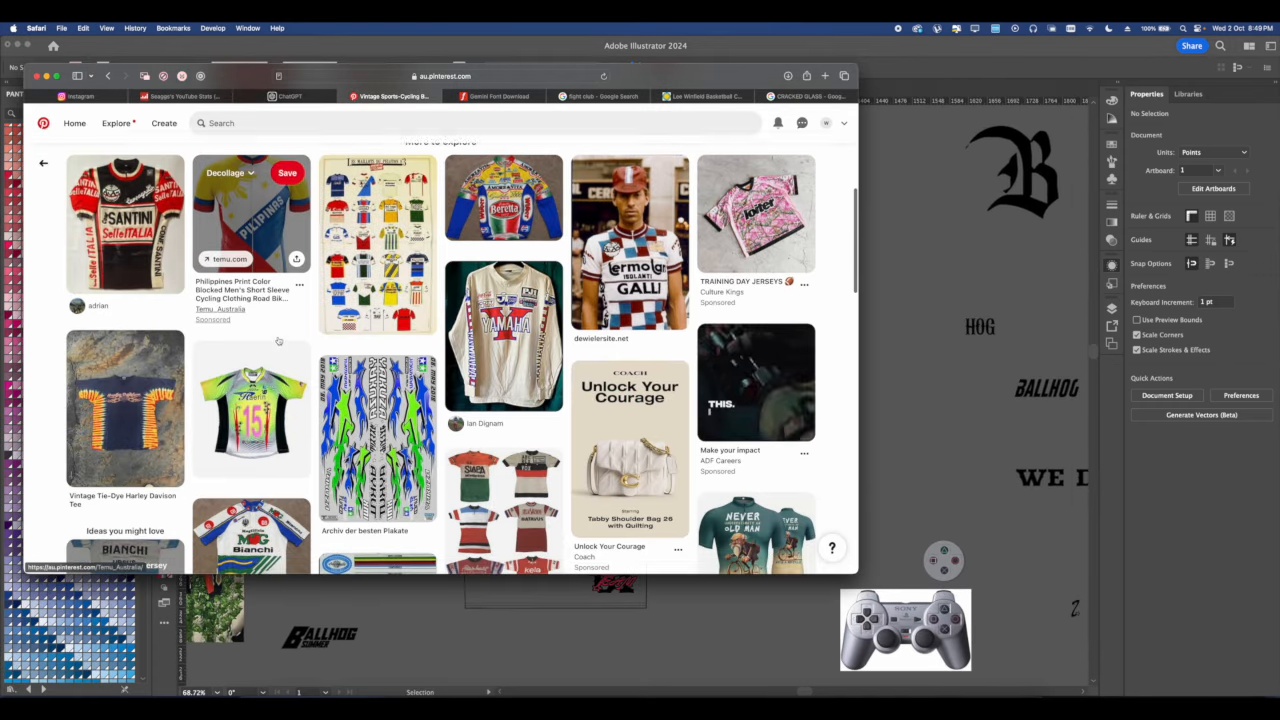
scroll(280, 348, down, 4)
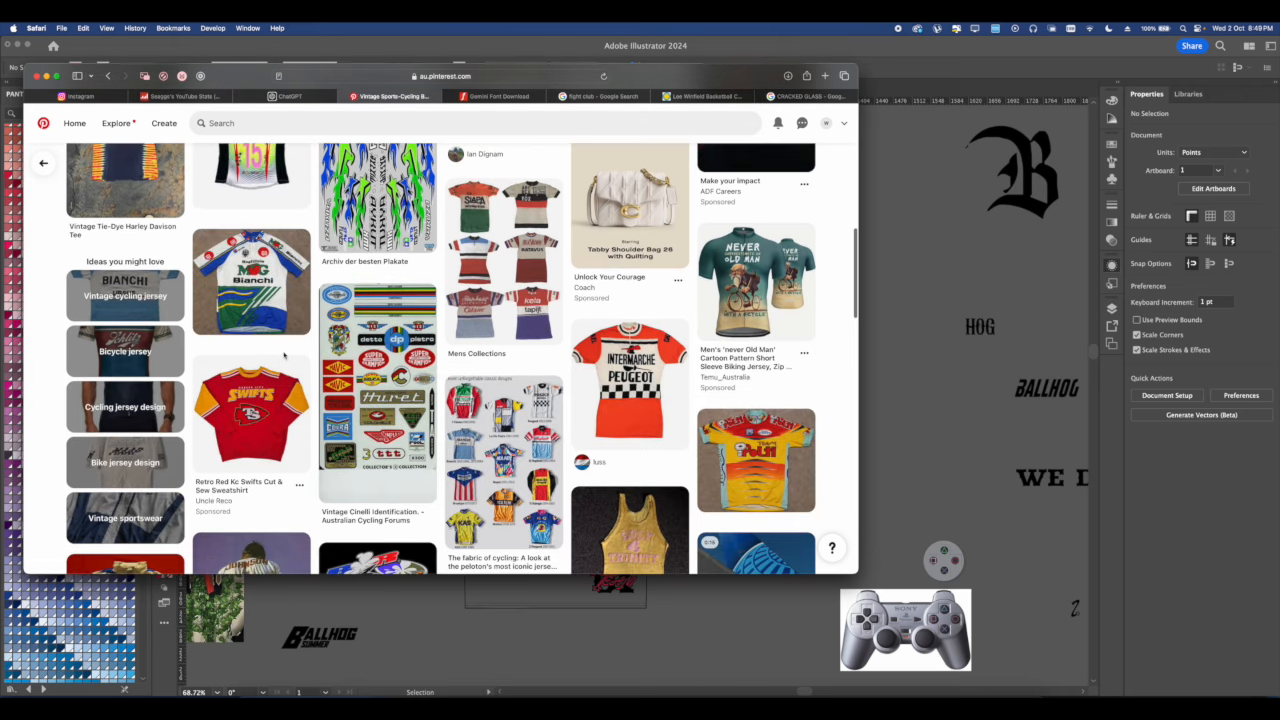
click(380, 400)
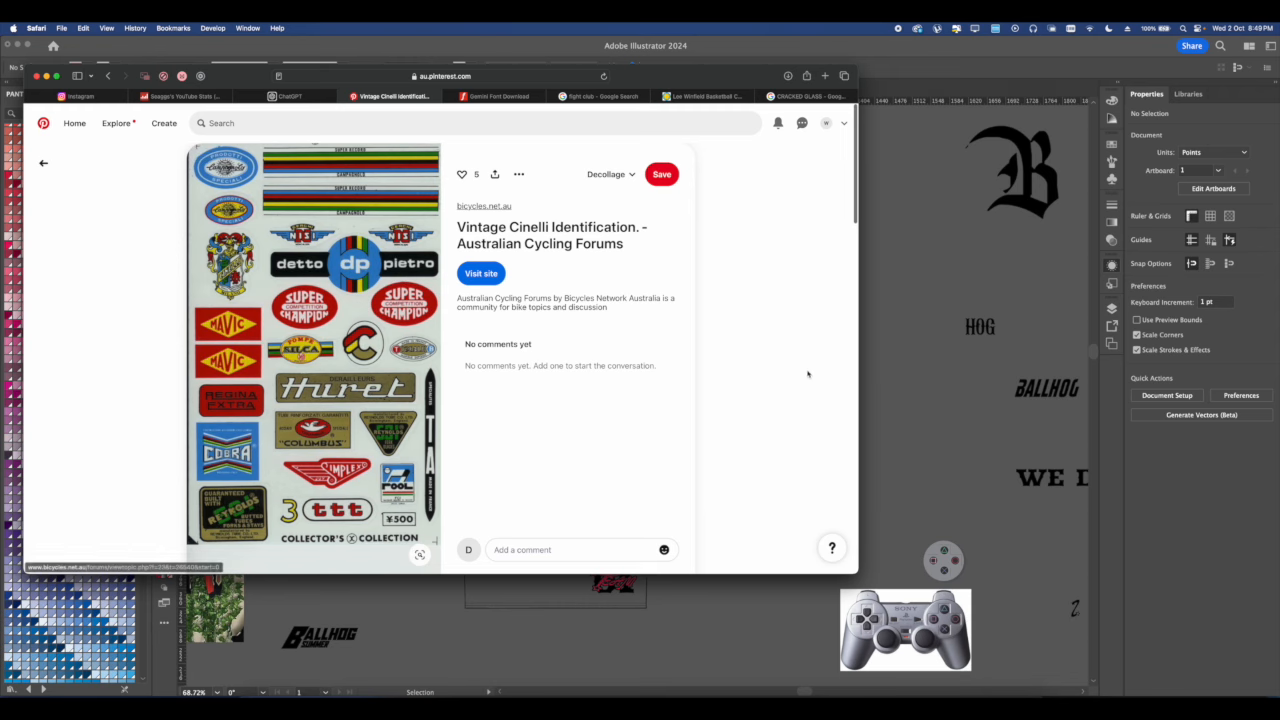
click(884, 386)
Copy the gear-ended speed-line shape from the speed racer .ai document.
scroll(578, 412, down, 6)
scroll(576, 418, down, 1)
drag(634, 437, 655, 429)
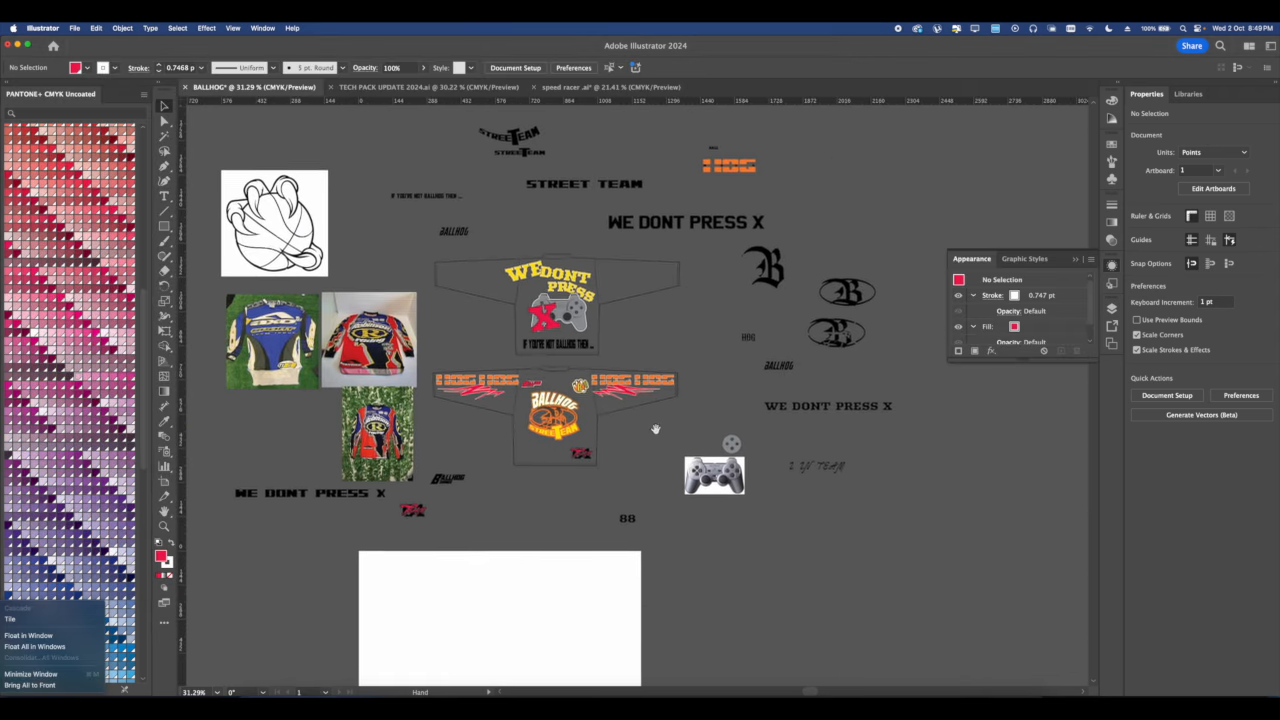
drag(748, 428, 587, 529)
click(330, 692)
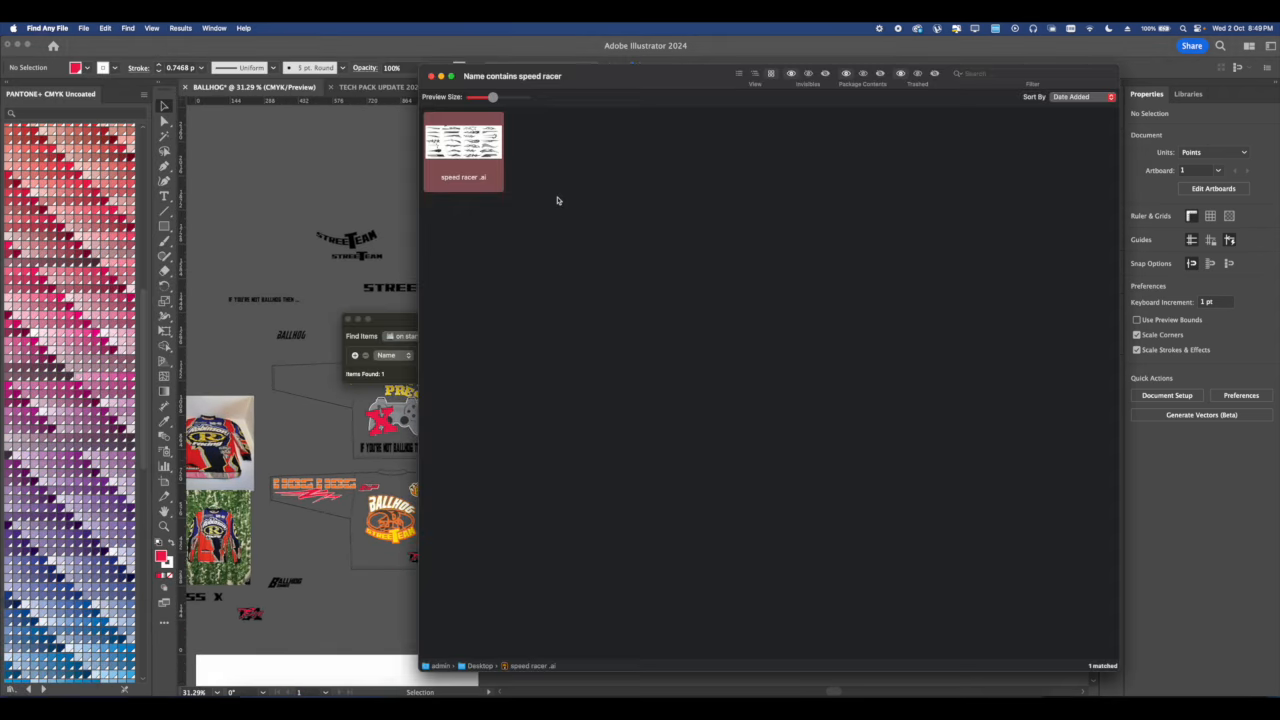
click(403, 105)
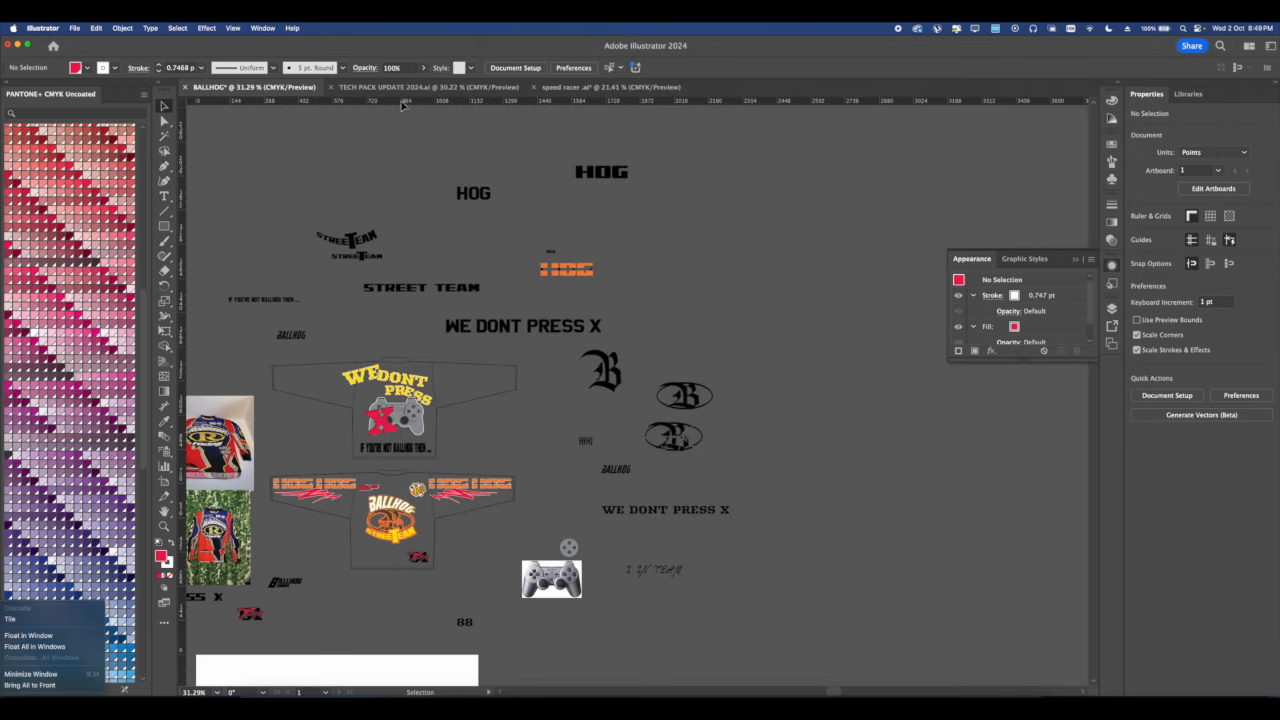
click(596, 90)
click(733, 298)
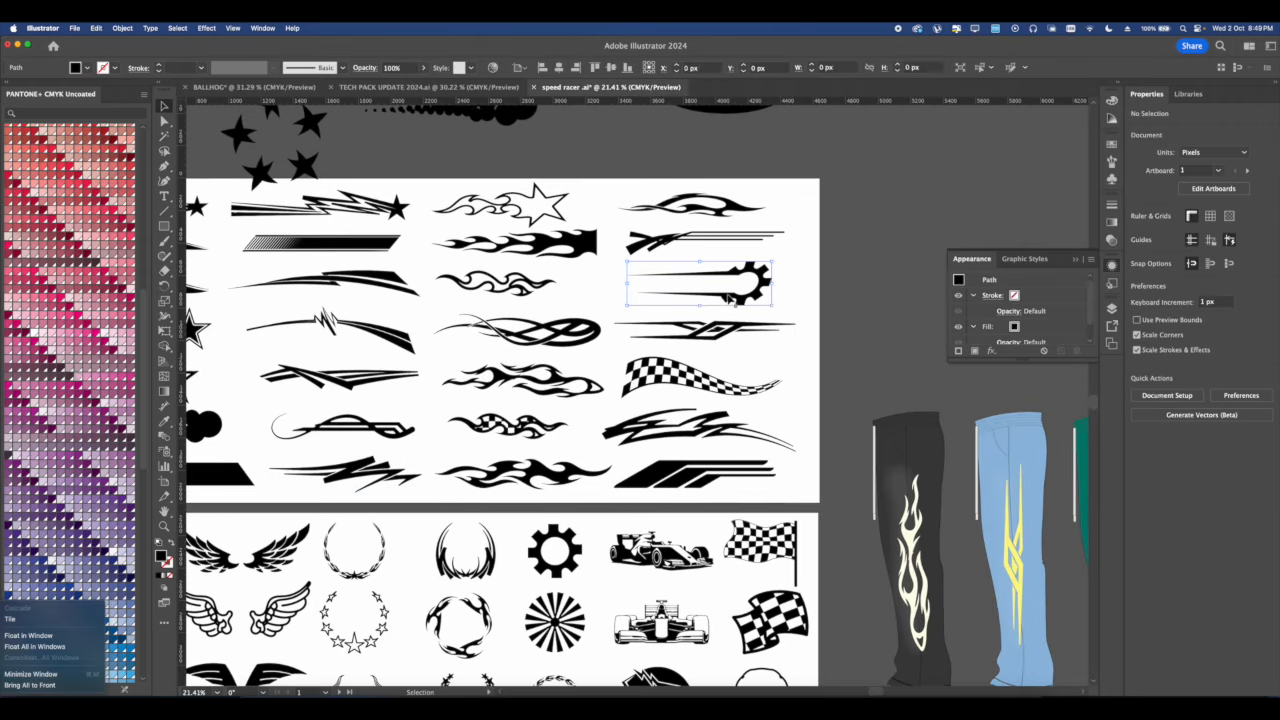
key(a)
Try the copied gear-ended shape beside the front shirt in the BALLHOG document, and delete it.
click(373, 88)
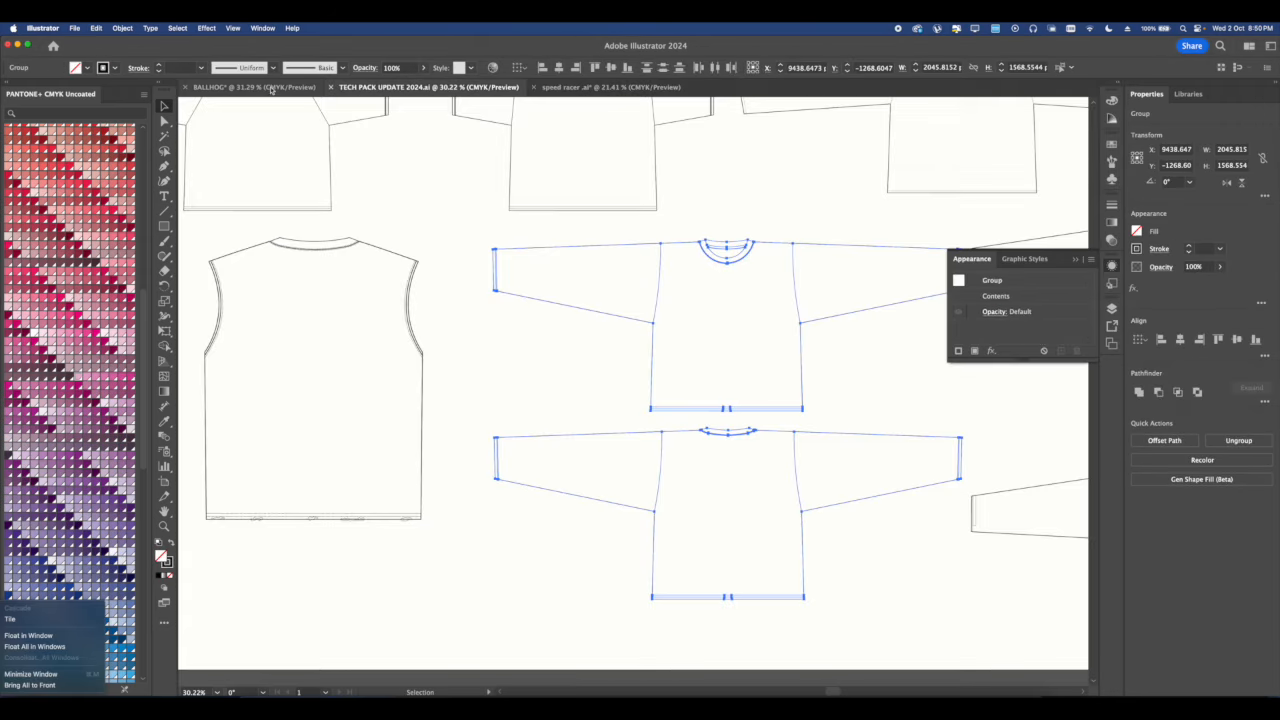
click(271, 88)
scroll(523, 352, up, 5)
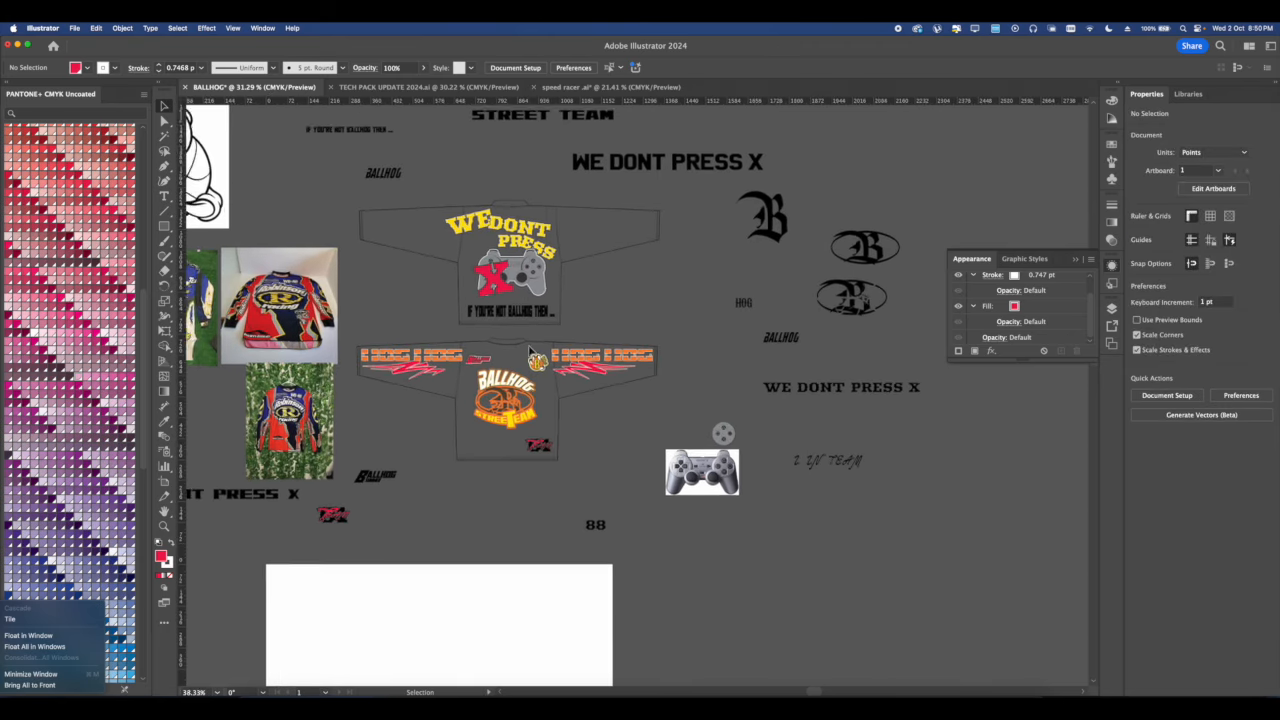
key(super+v)
drag(803, 396, 660, 527)
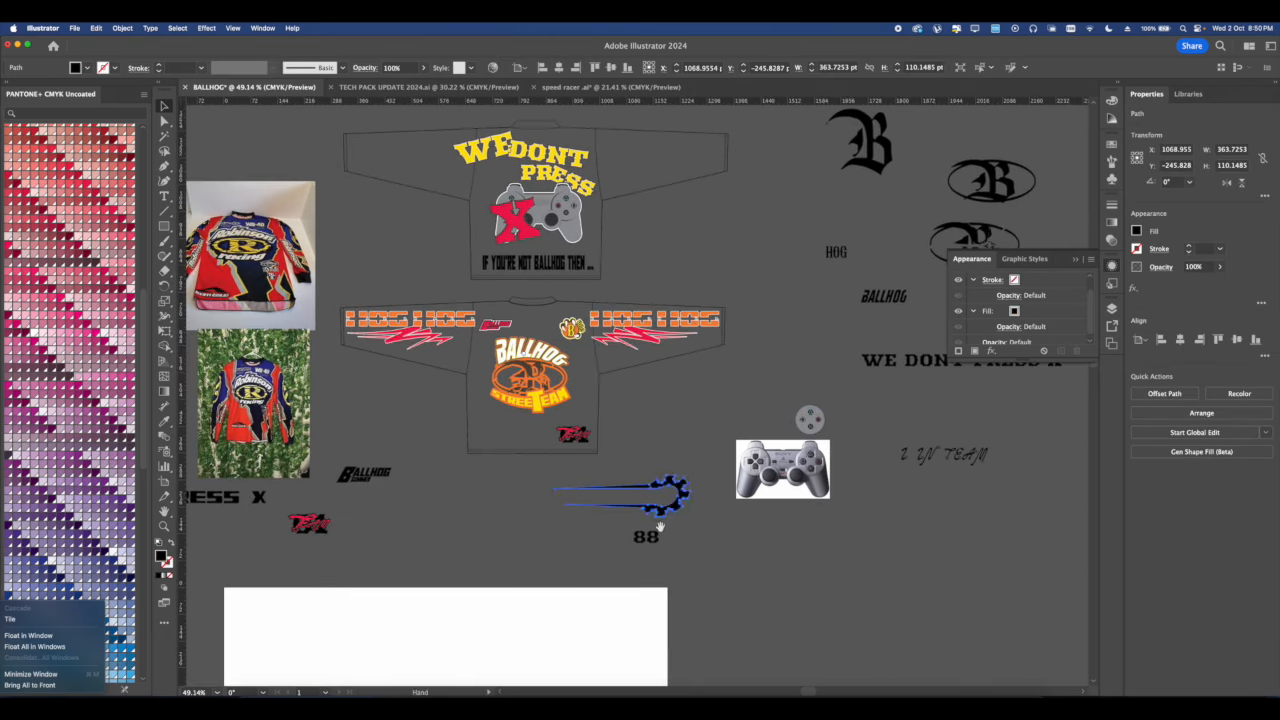
scroll(634, 530, down, 1)
scroll(636, 530, up, 1)
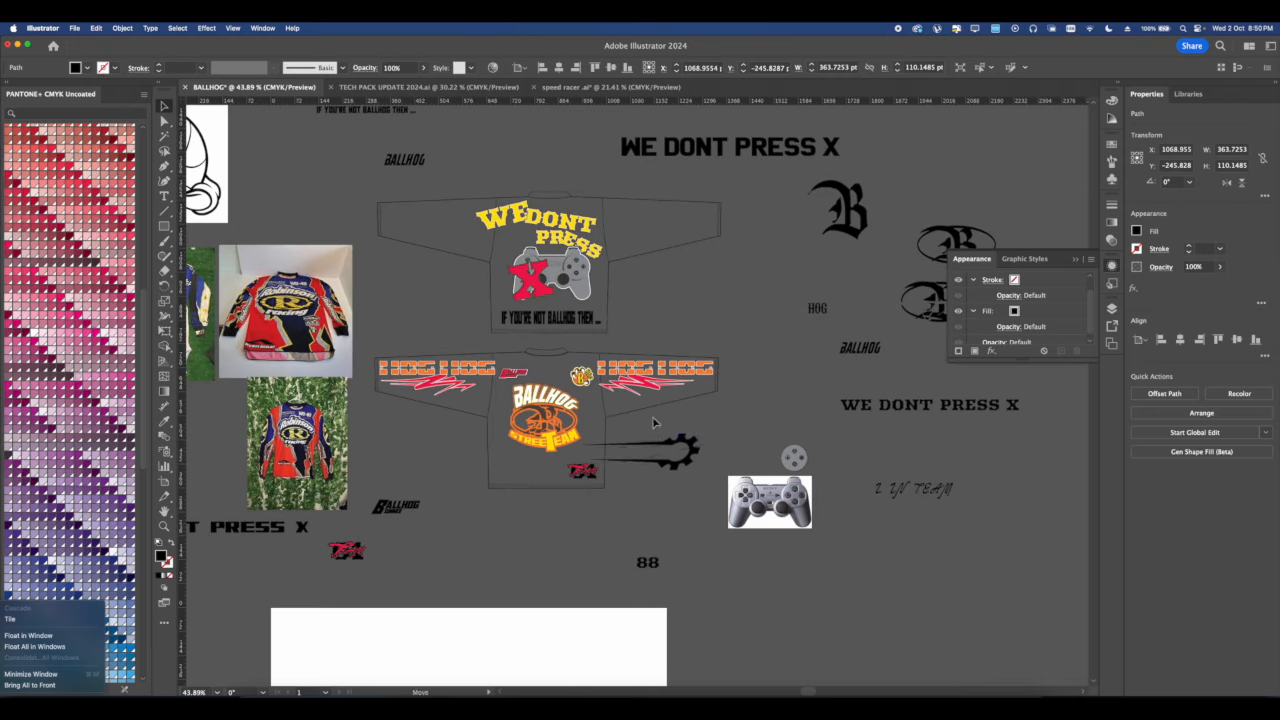
key(Delete)
drag(584, 312, 637, 455)
drag(540, 413, 617, 368)
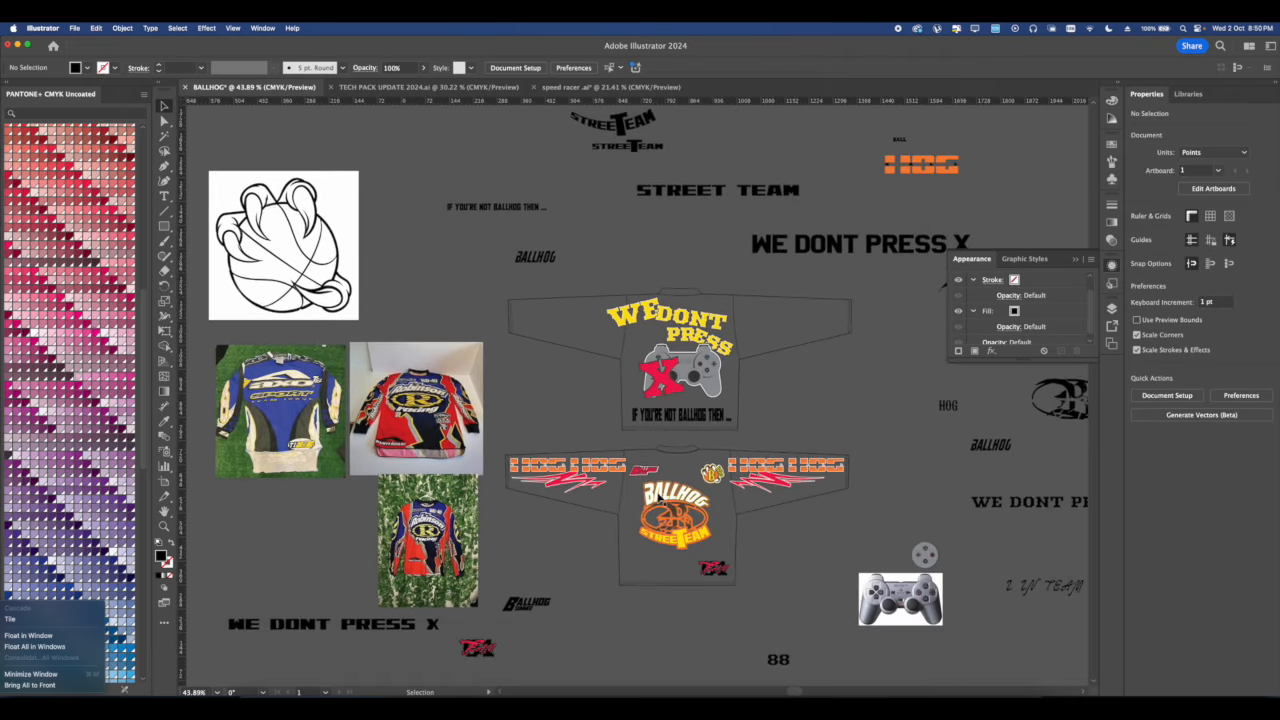
click(663, 500)
scroll(660, 528, up, 2)
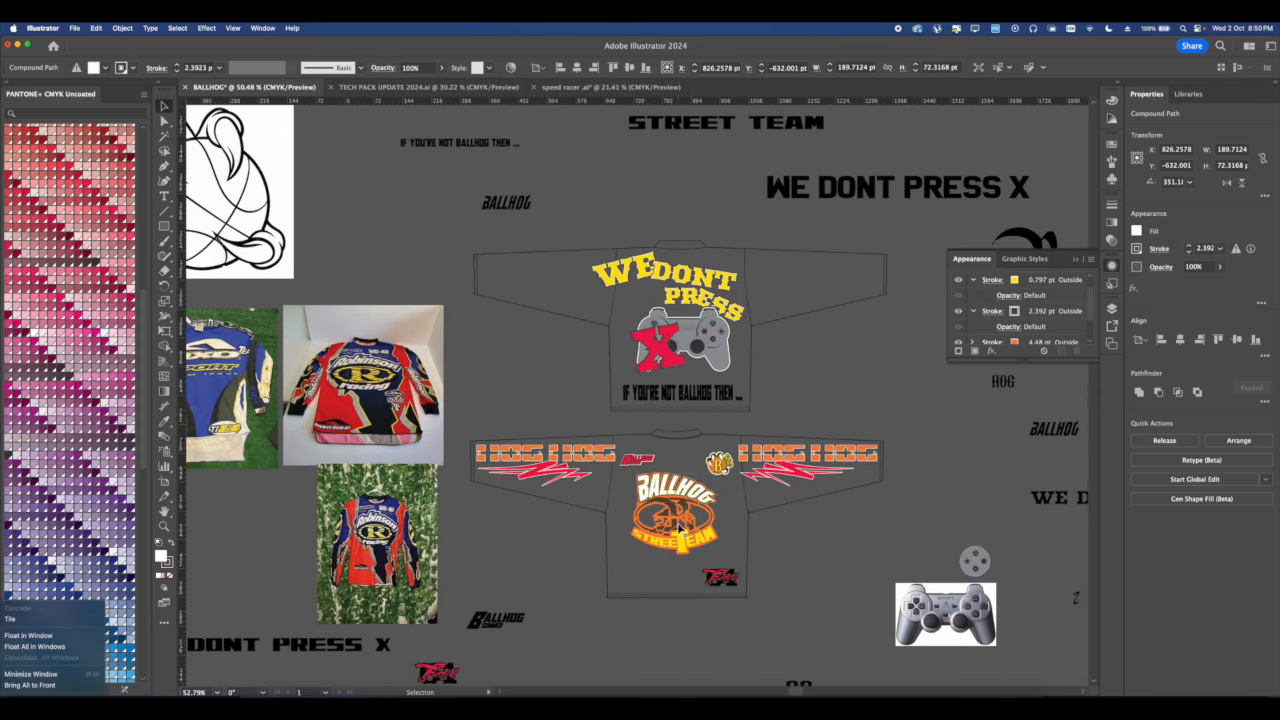
scroll(676, 527, down, 2)
drag(678, 524, 648, 558)
Switch back to Pinterest in Safari and examine the vintage Kawasaki and Yamaha long-sleeve shirts for graphic placement ideas.
click(524, 698)
scroll(452, 331, down, 5)
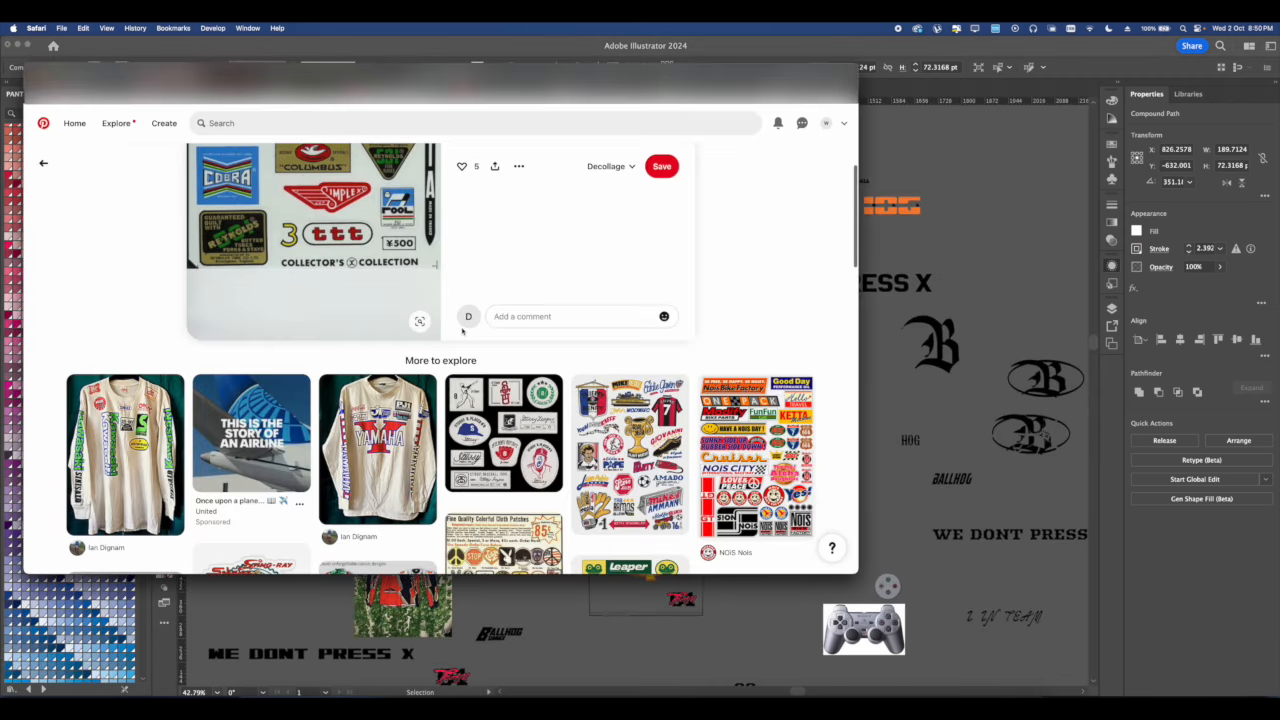
click(120, 440)
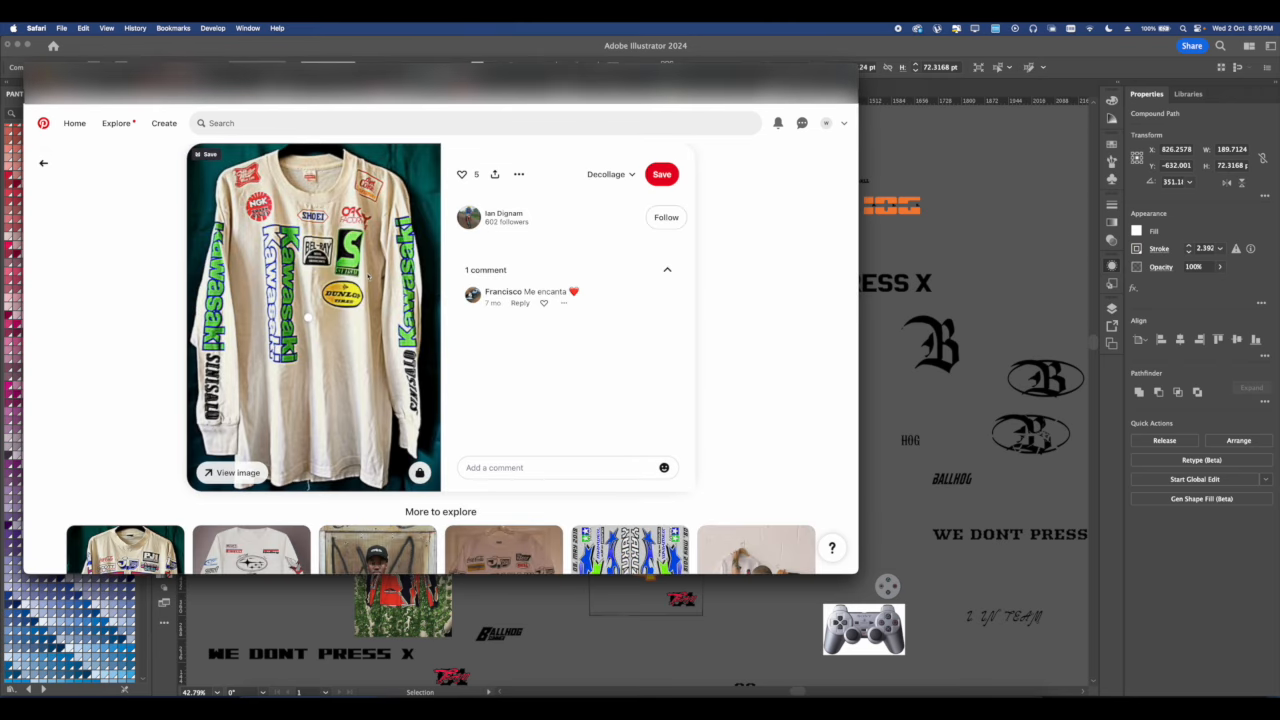
scroll(368, 277, down, 3)
click(125, 470)
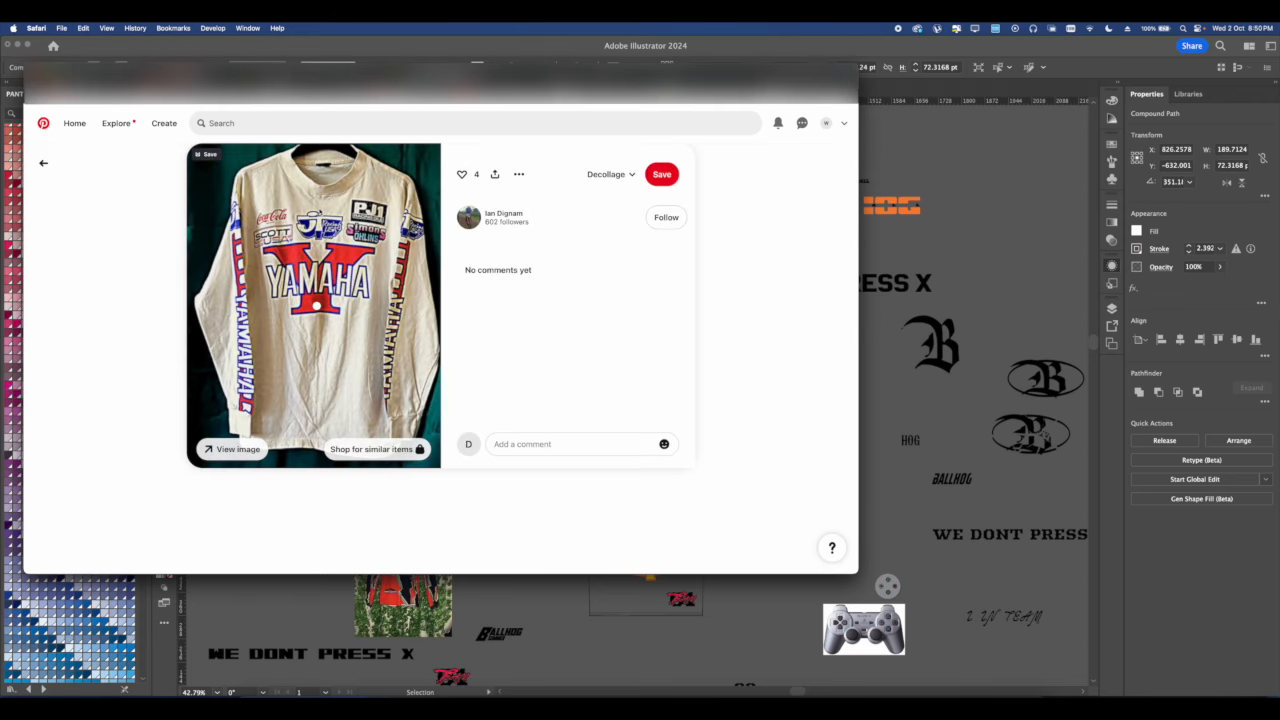
scroll(308, 233, down, 2)
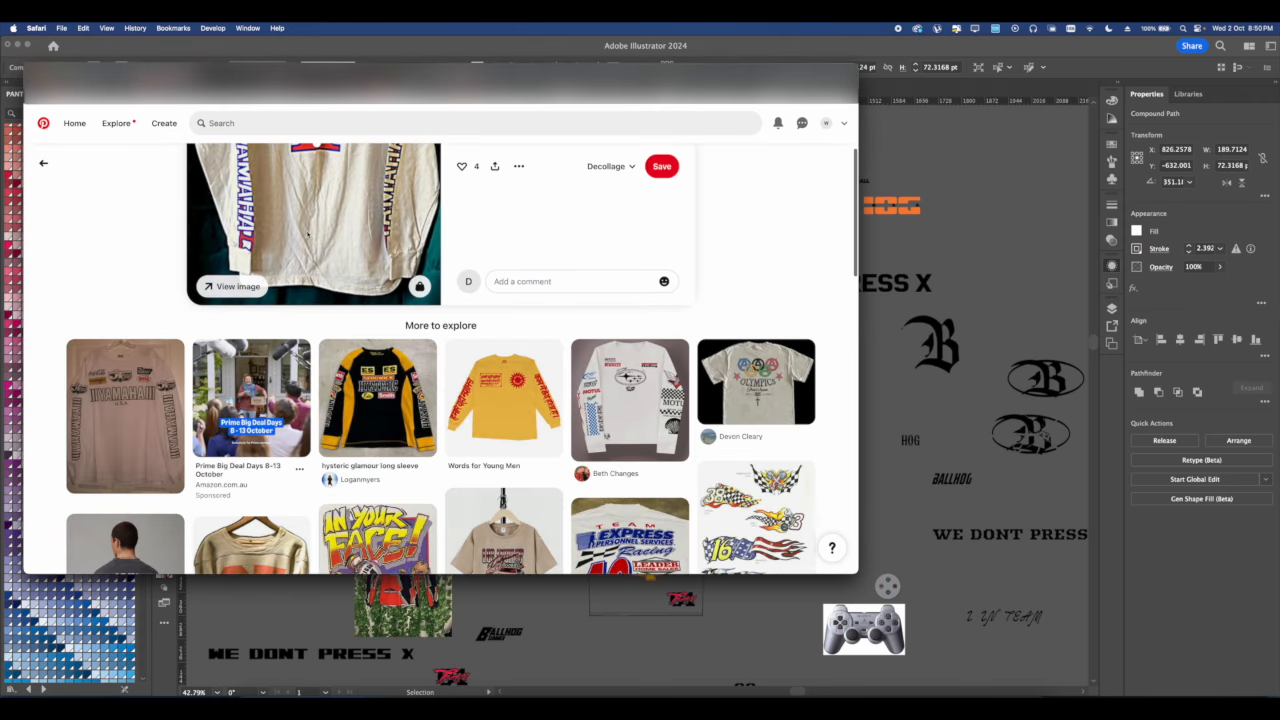
Examine the hysteric glamour long sleeve pin and a related black printed top, browsing their similar designs for inspiration.
click(390, 407)
scroll(433, 398, down, 2)
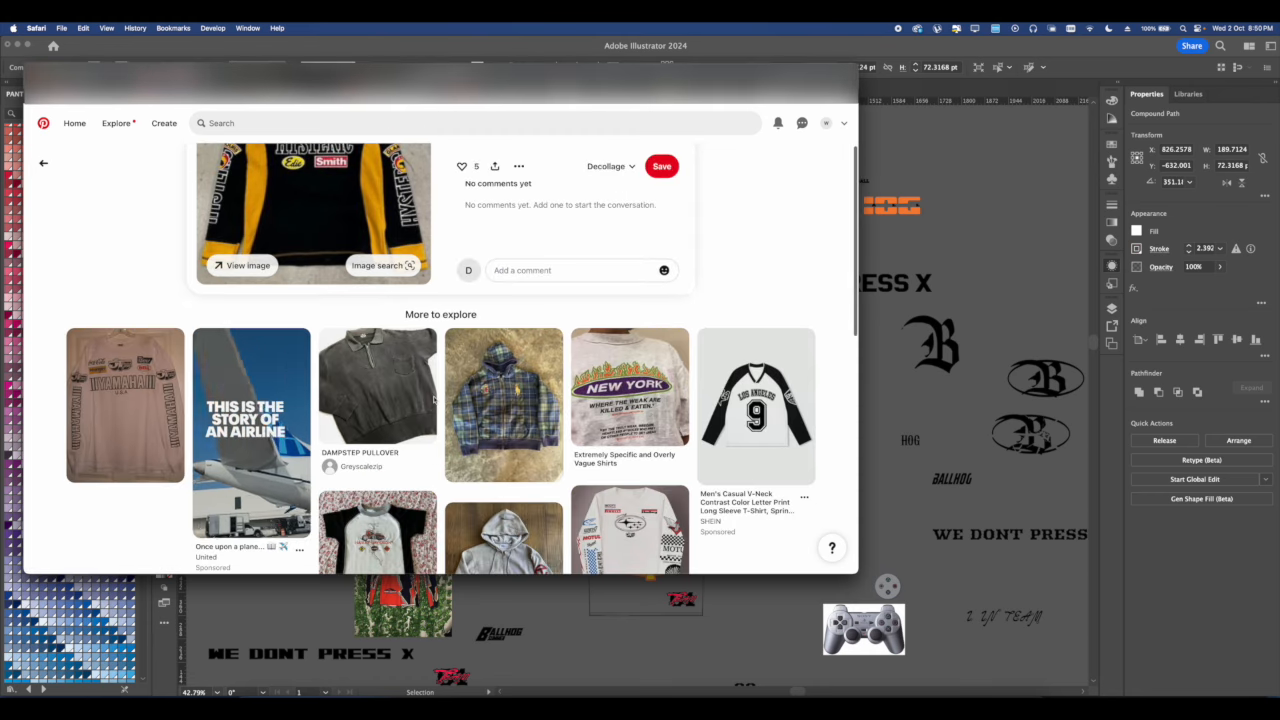
scroll(434, 399, up, 1)
scroll(405, 419, down, 2)
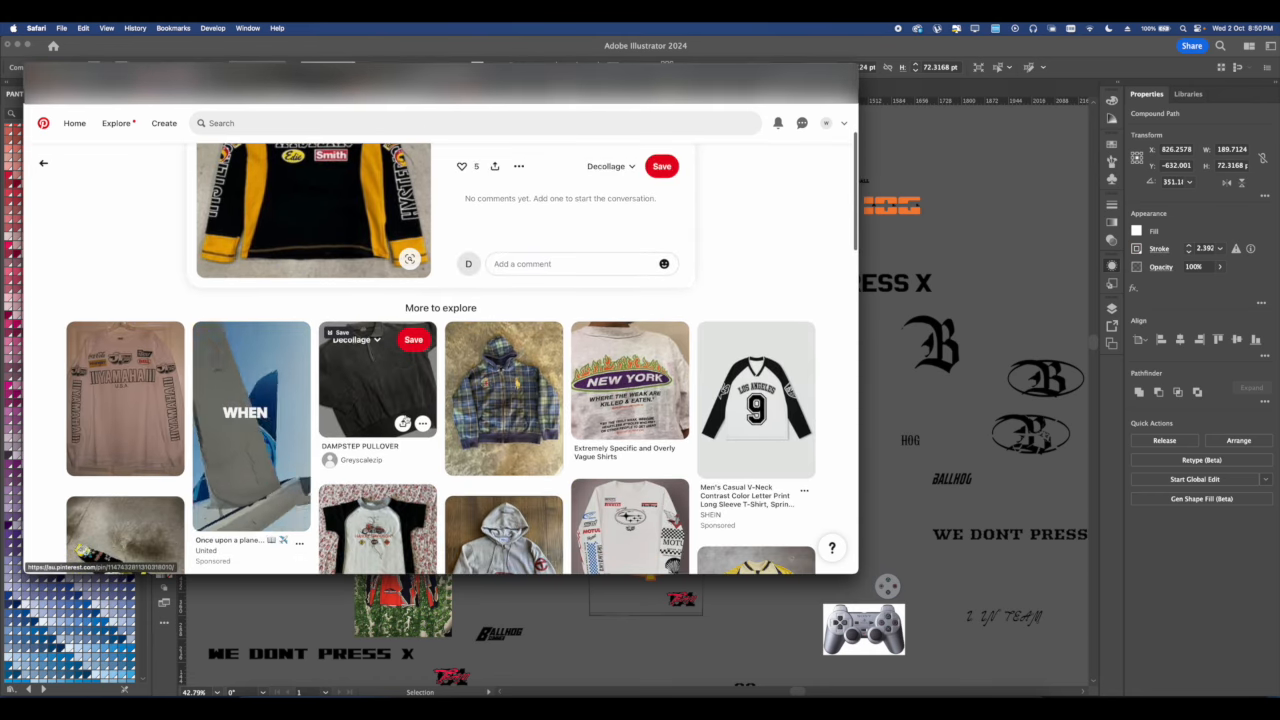
scroll(155, 451, down, 2)
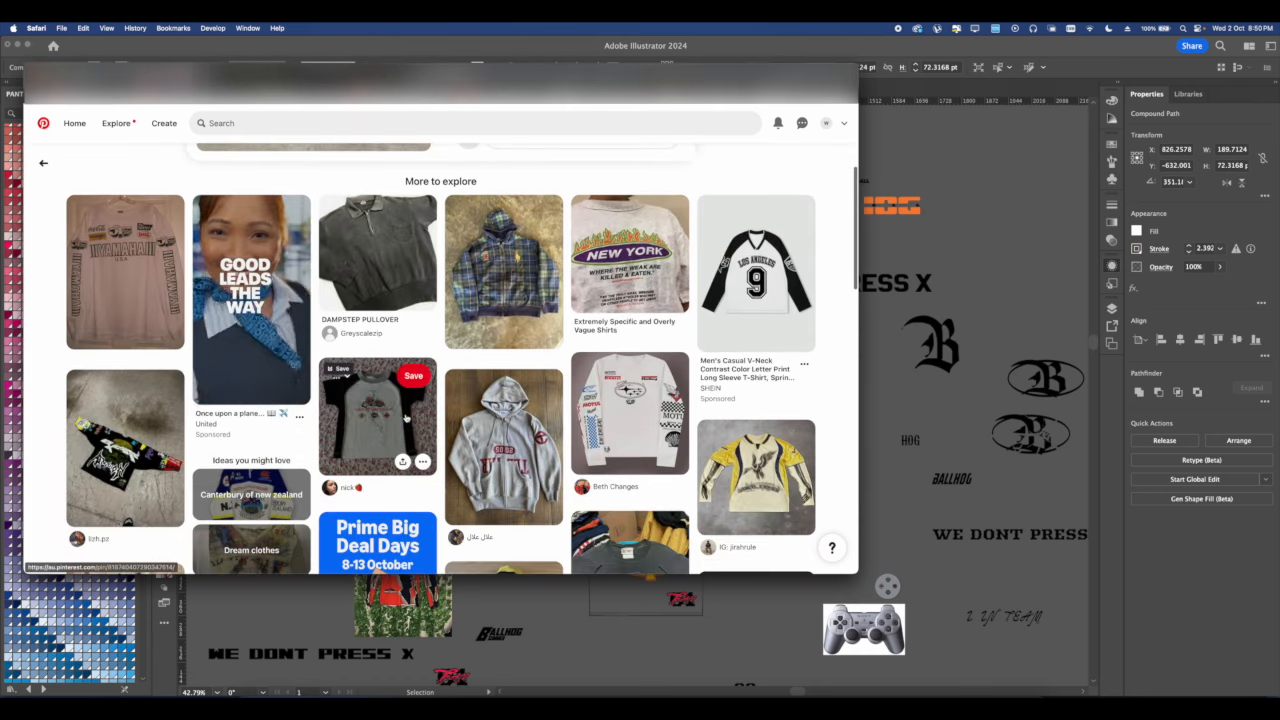
click(155, 451)
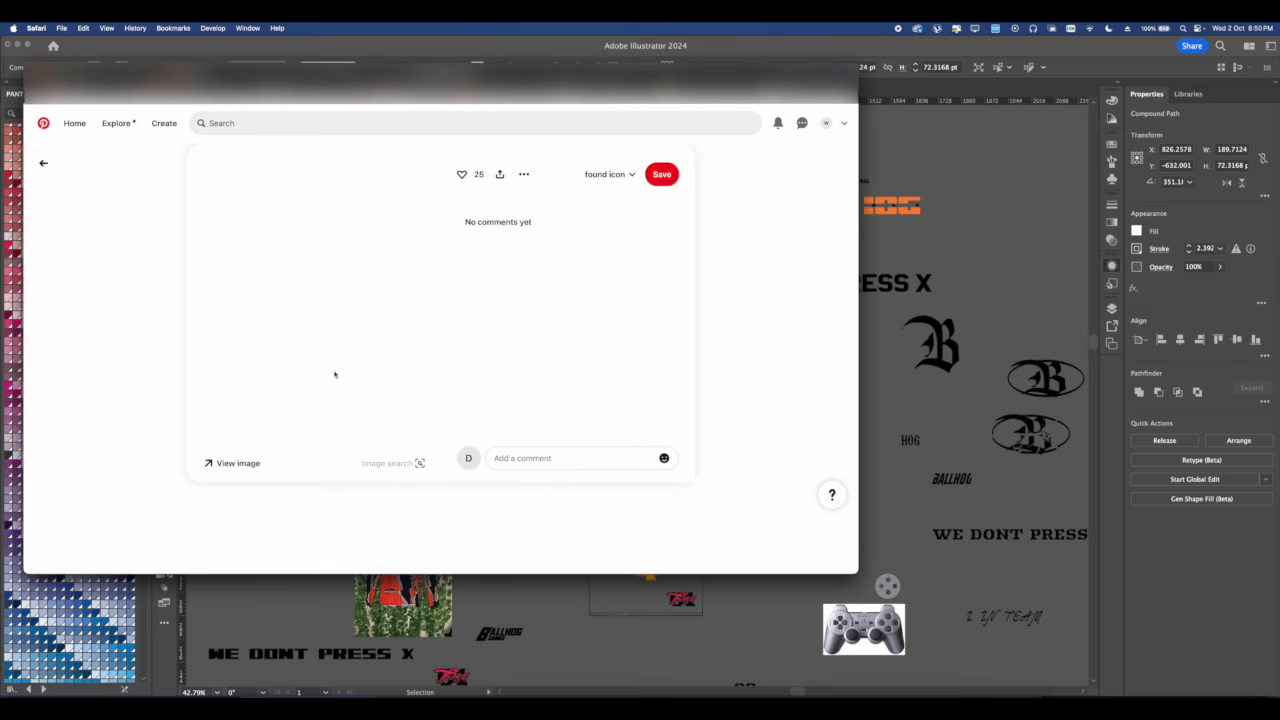
scroll(333, 350, down, 8)
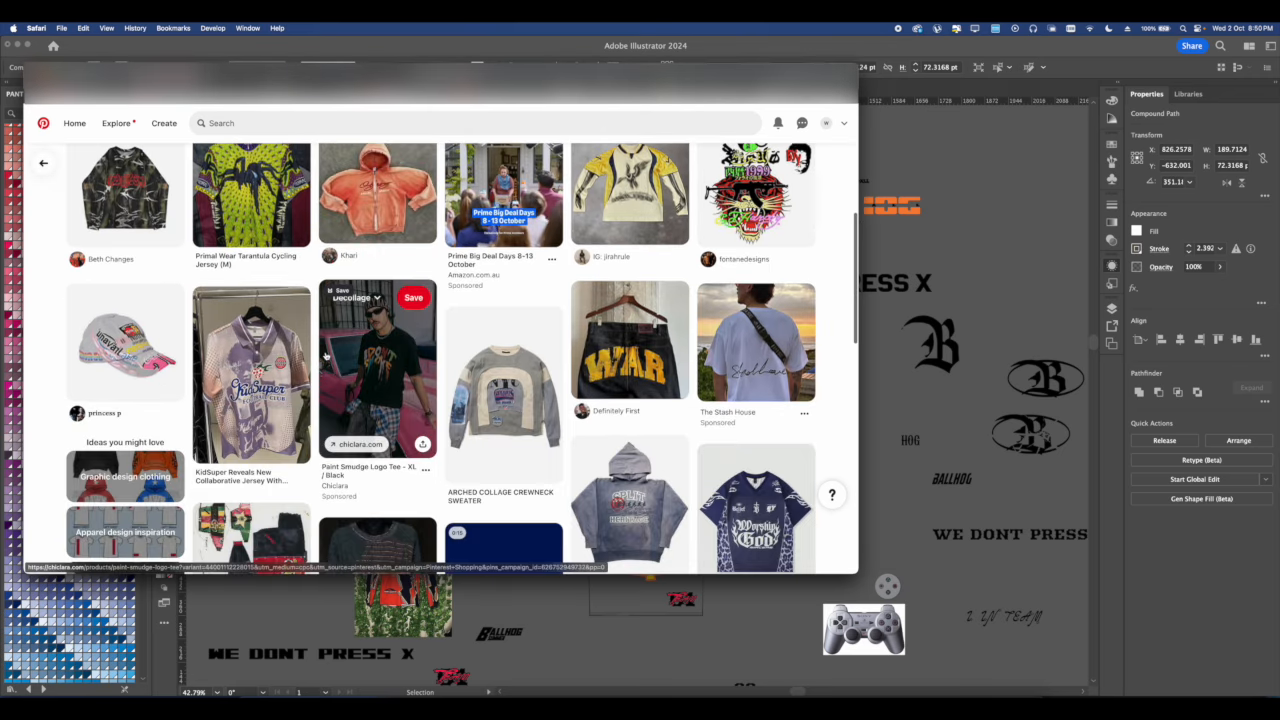
Browse further streetwear pins on Pinterest, and return to the BALLHOG document to review the front and back shirt graphics.
scroll(326, 355, down, 5)
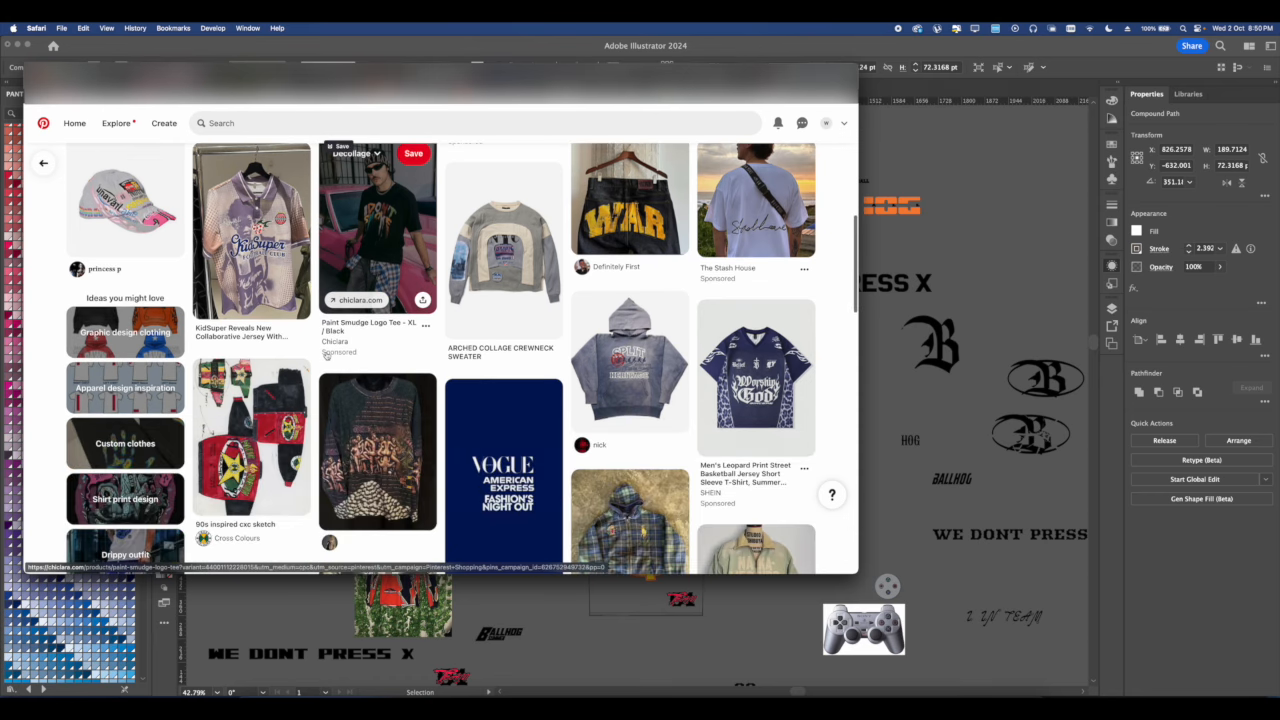
scroll(326, 355, down, 15)
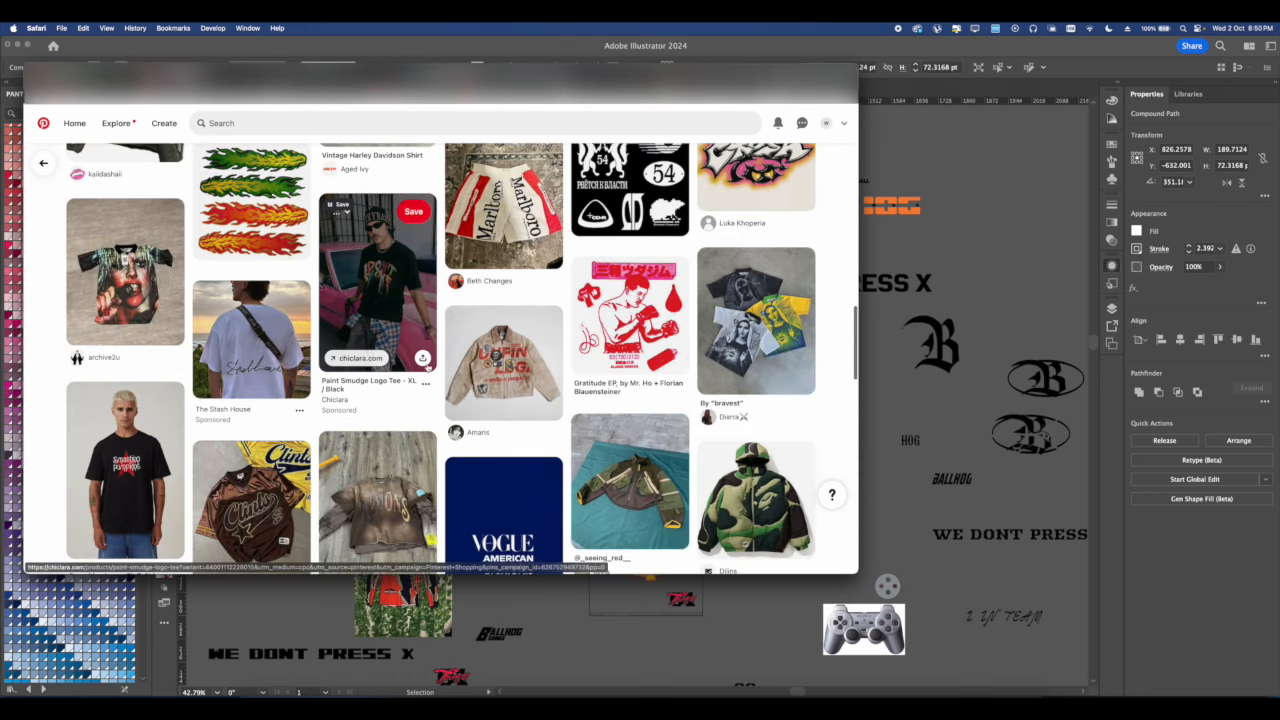
click(885, 535)
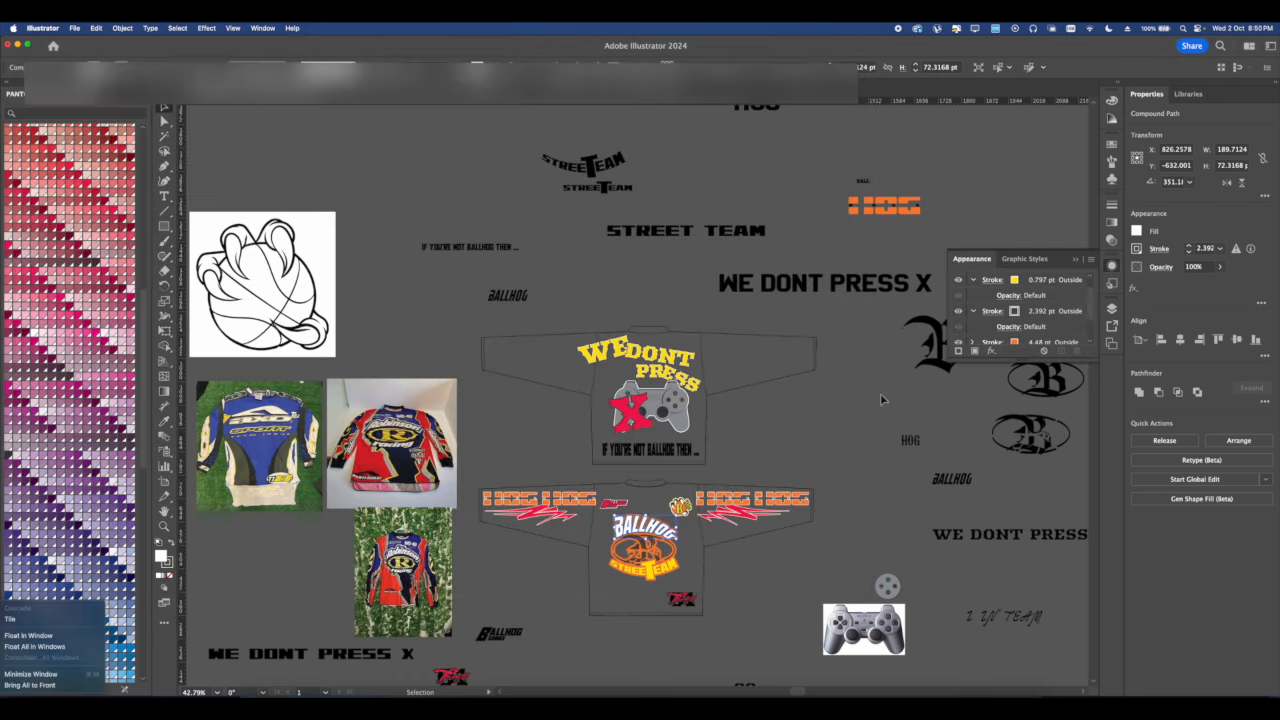
drag(621, 511, 548, 437)
scroll(548, 437, up, 1)
scroll(548, 437, up, 4)
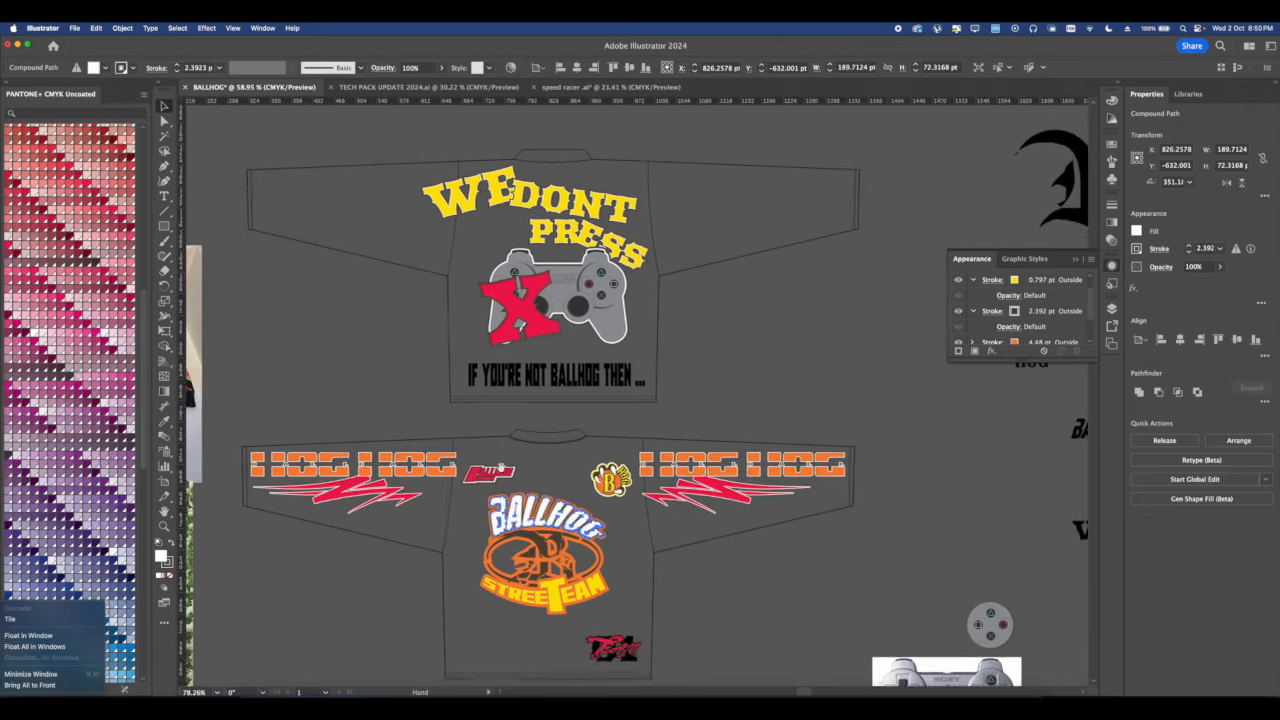
mouse_move(446, 510)
mouse_down()
mouse_move(456, 550)
mouse_move(460, 498)
mouse_up()
click(340, 660)
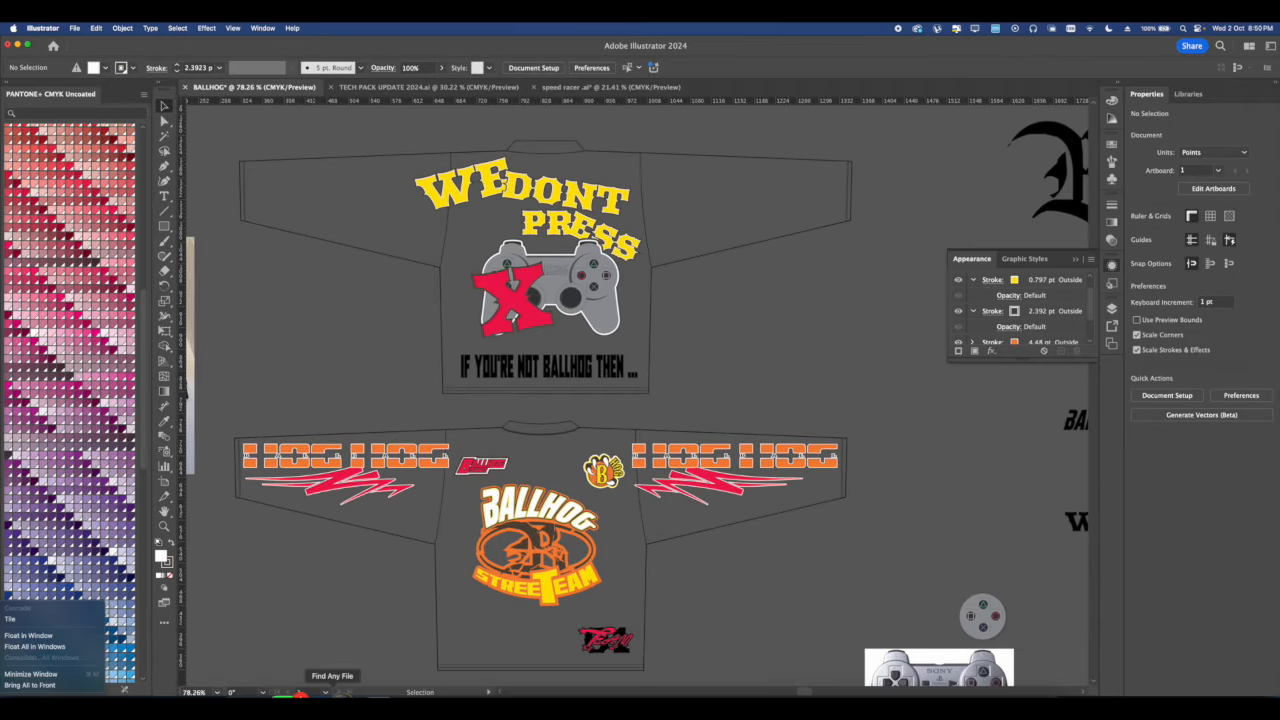
click(300, 693)
click(431, 77)
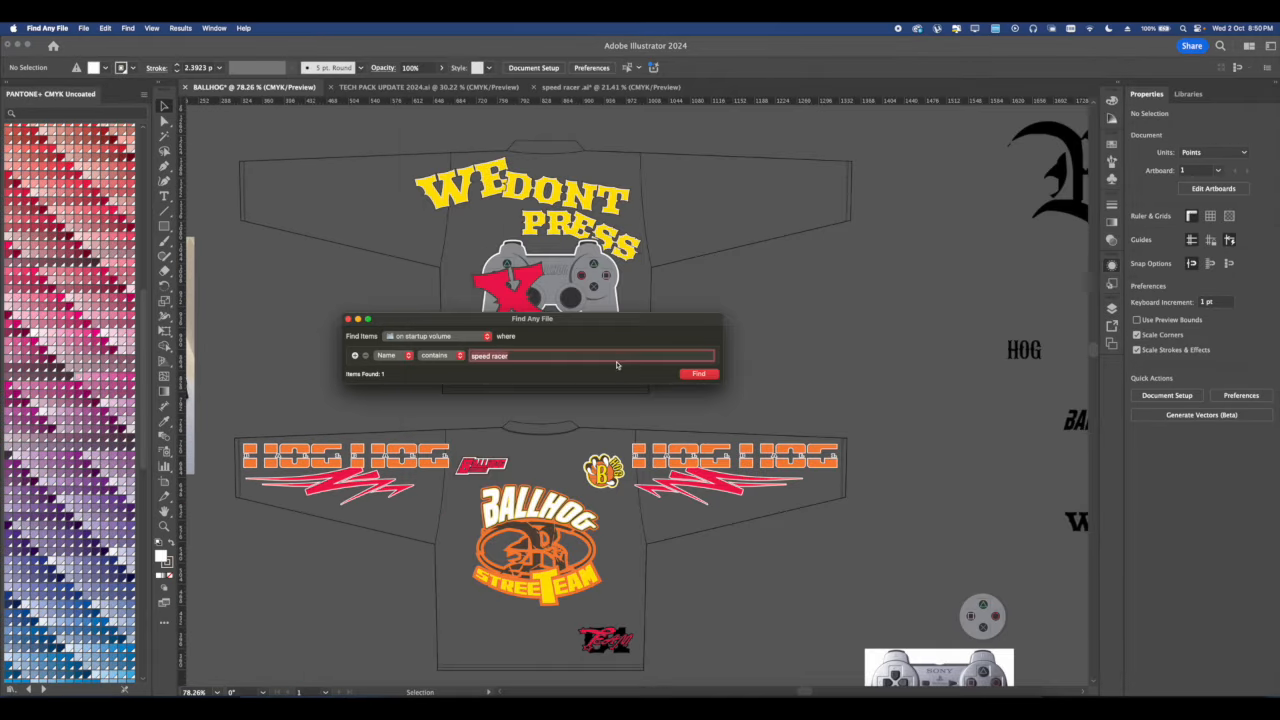
Switch to Safari, open the designedbywil.com shop, and look through its asset packs for the Nebula pack.
click(526, 693)
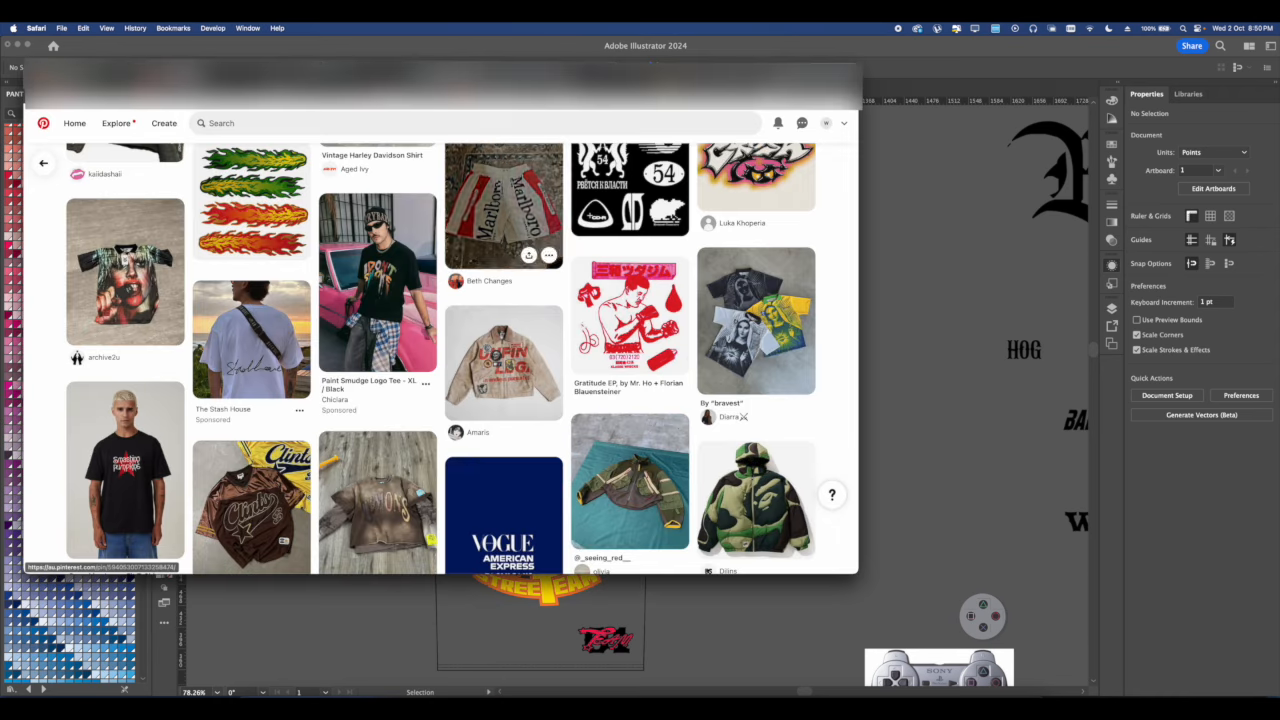
click(440, 76)
text(ds)
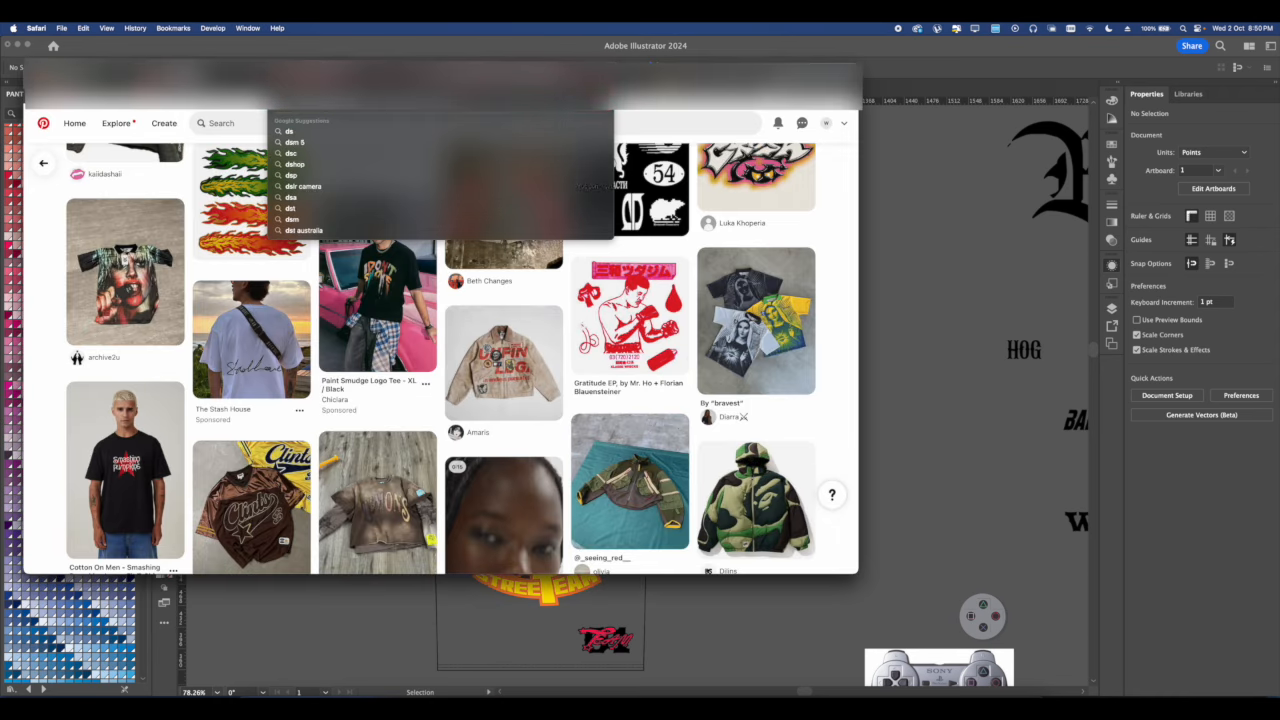
key(BackSpace)
key(BackSpace)
text(desig)
key(Escape)
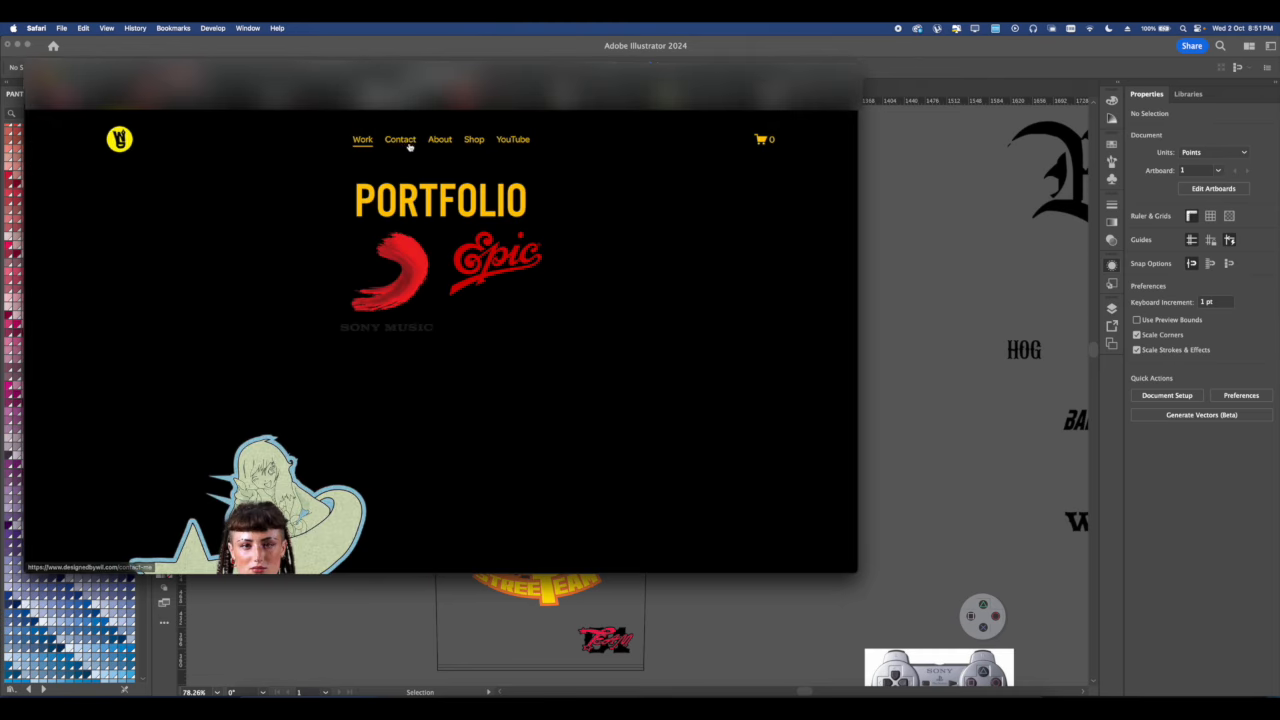
click(472, 141)
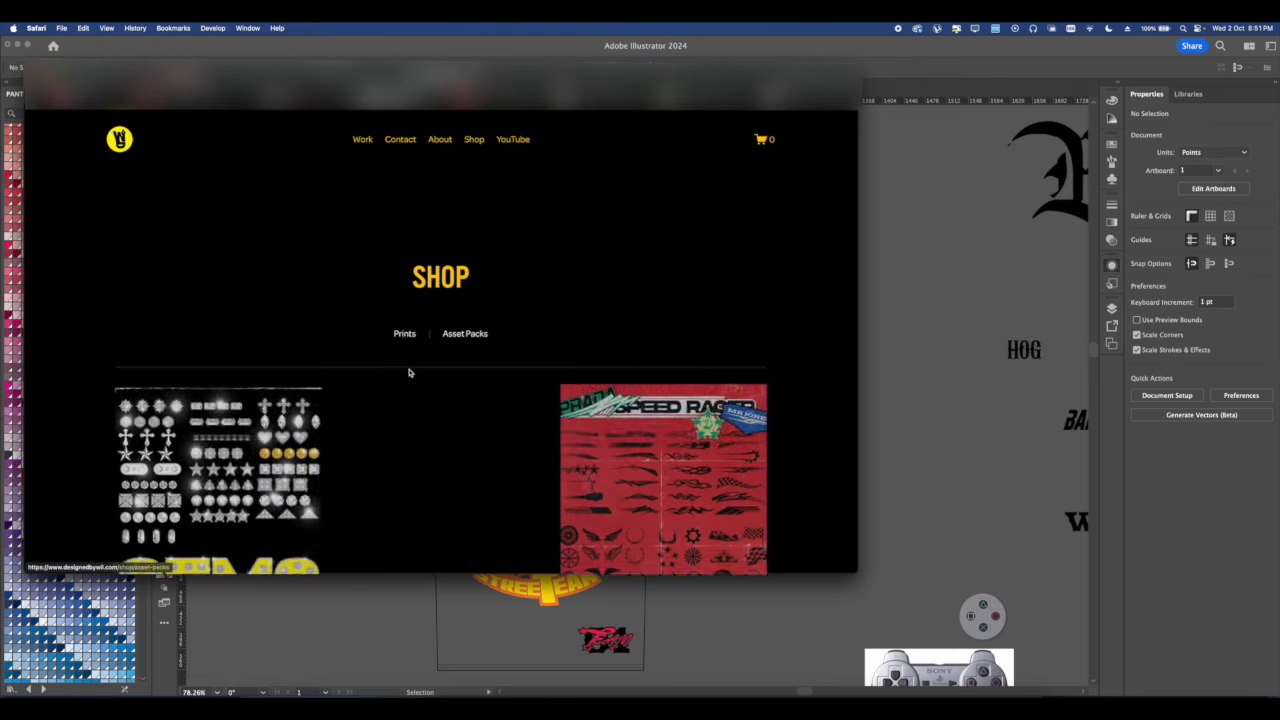
scroll(410, 365, down, 5)
scroll(423, 351, down, 10)
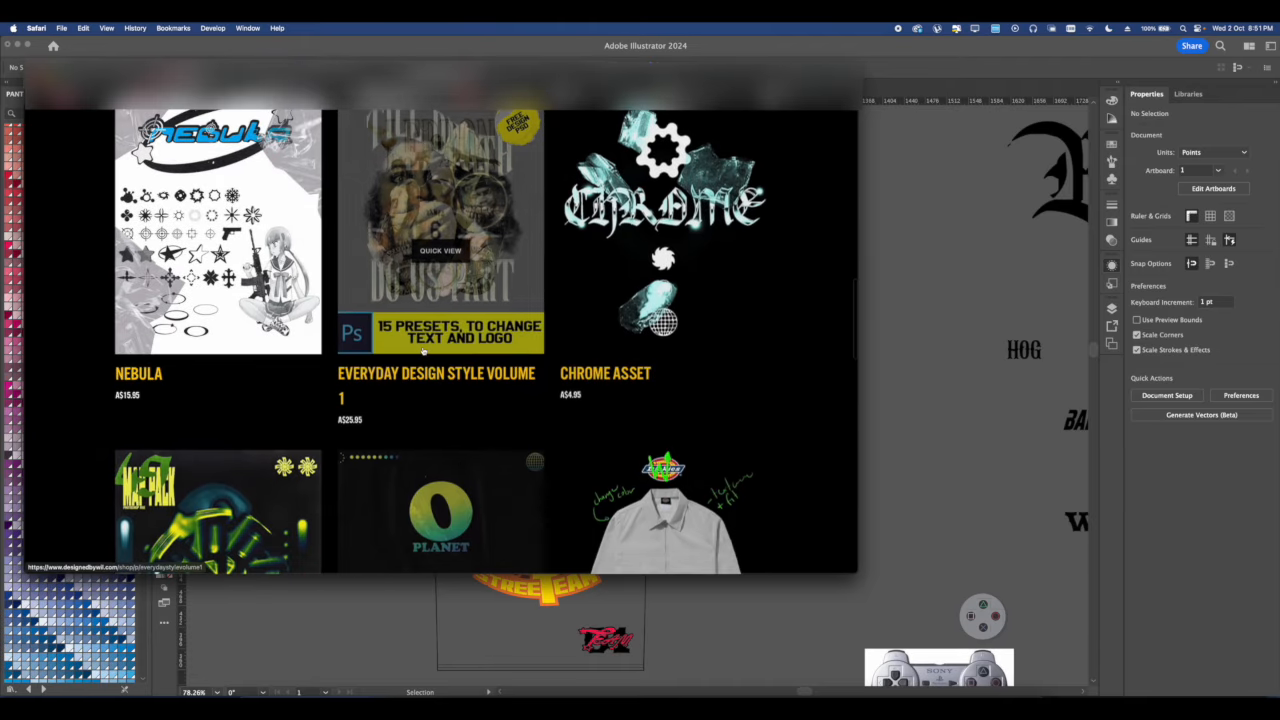
scroll(423, 351, up, 3)
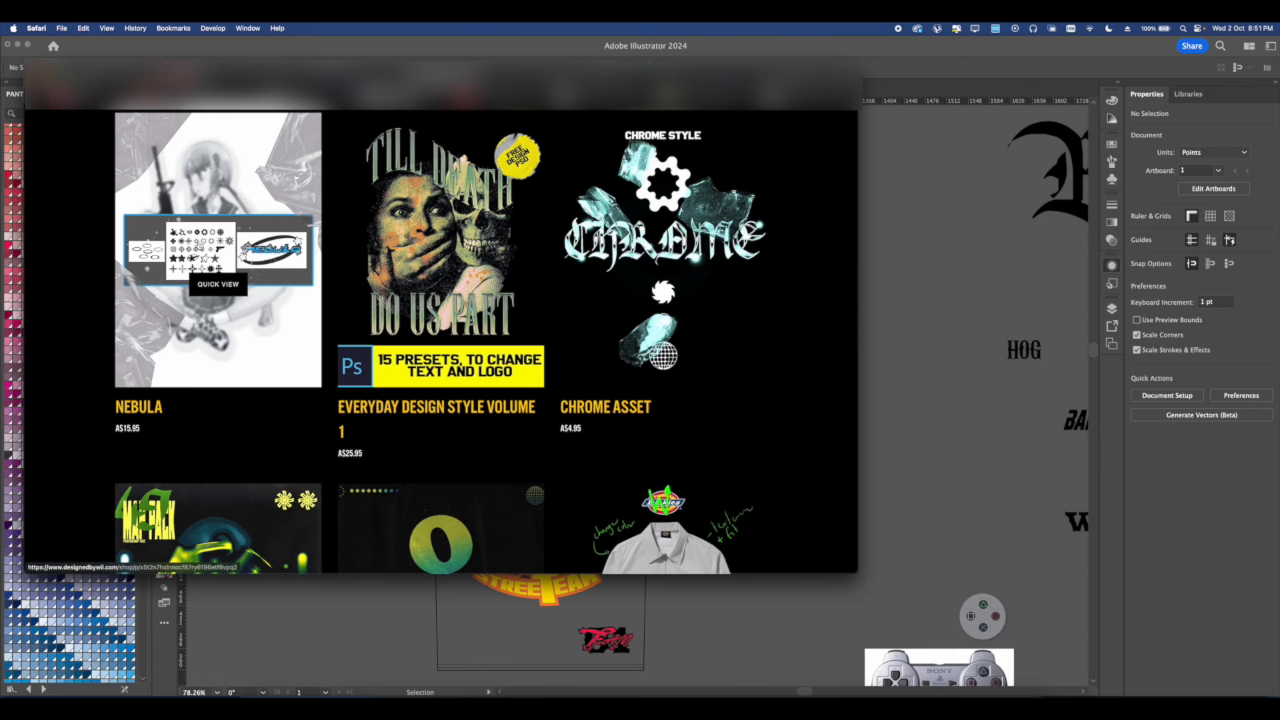
Switch to Find Any File and search all disks for files whose name contains "nebula".
click(891, 342)
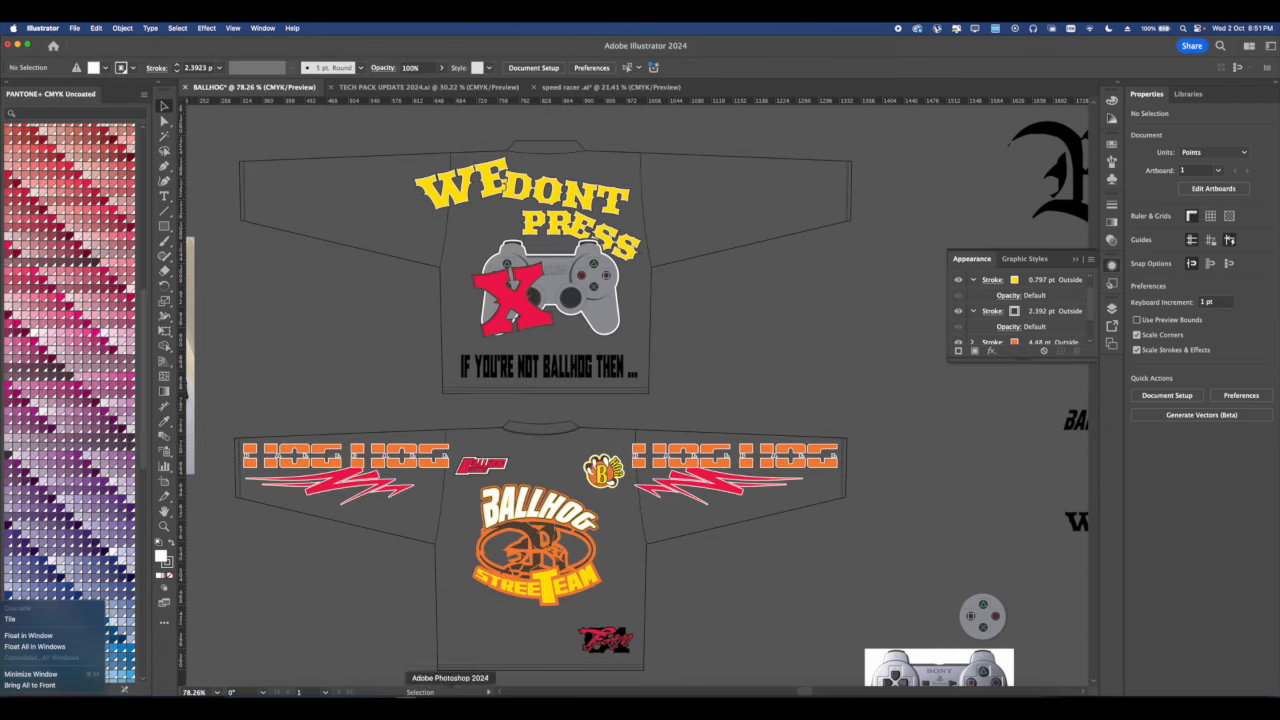
click(328, 693)
text(nebula)
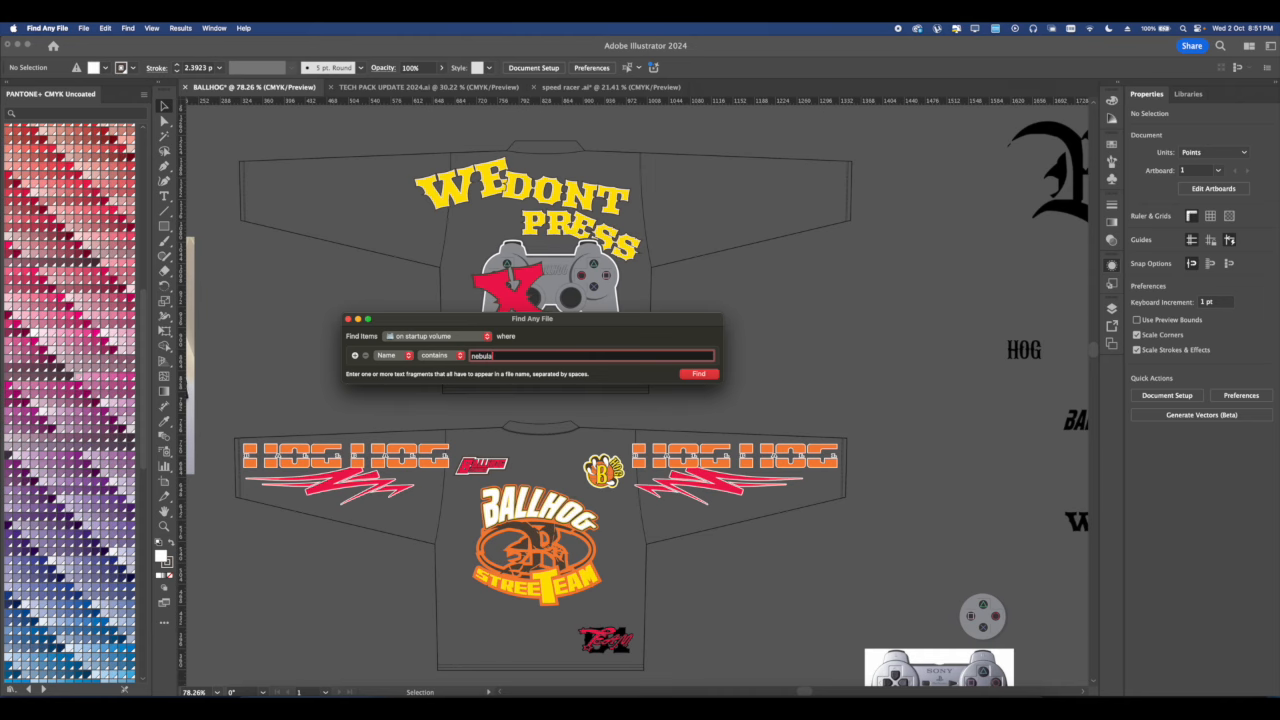
key(Return)
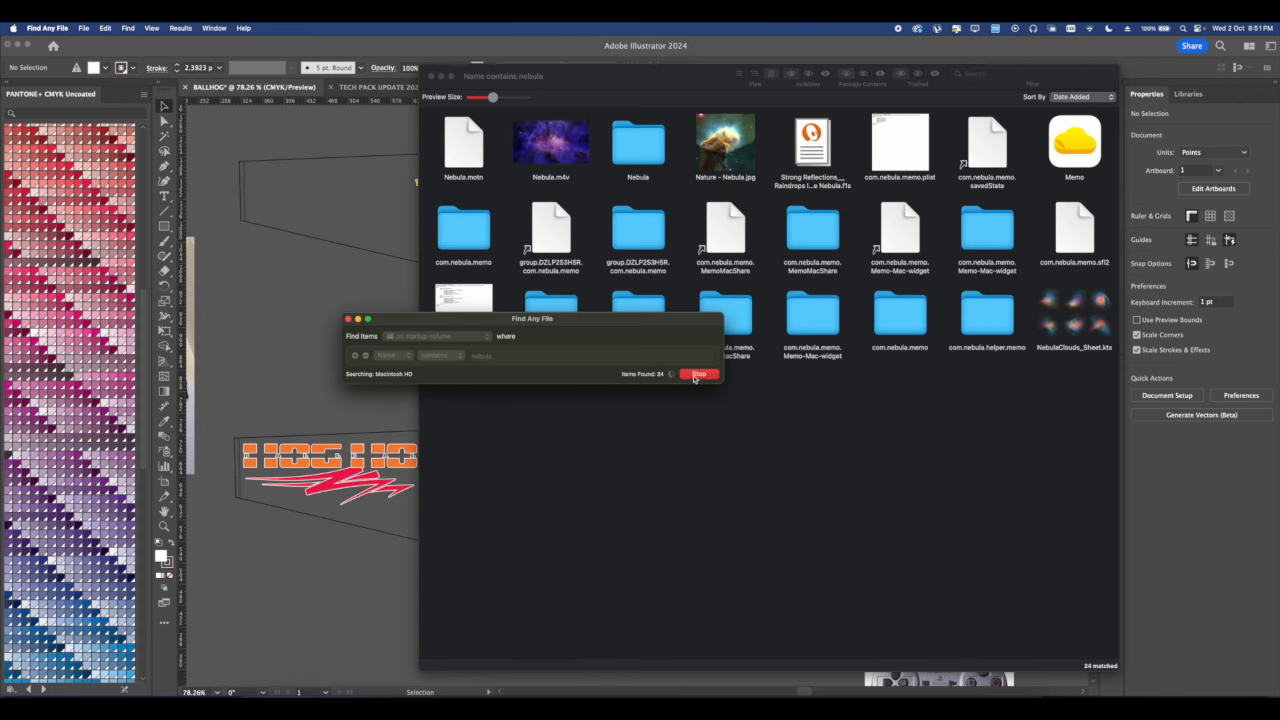
click(435, 338)
click(405, 336)
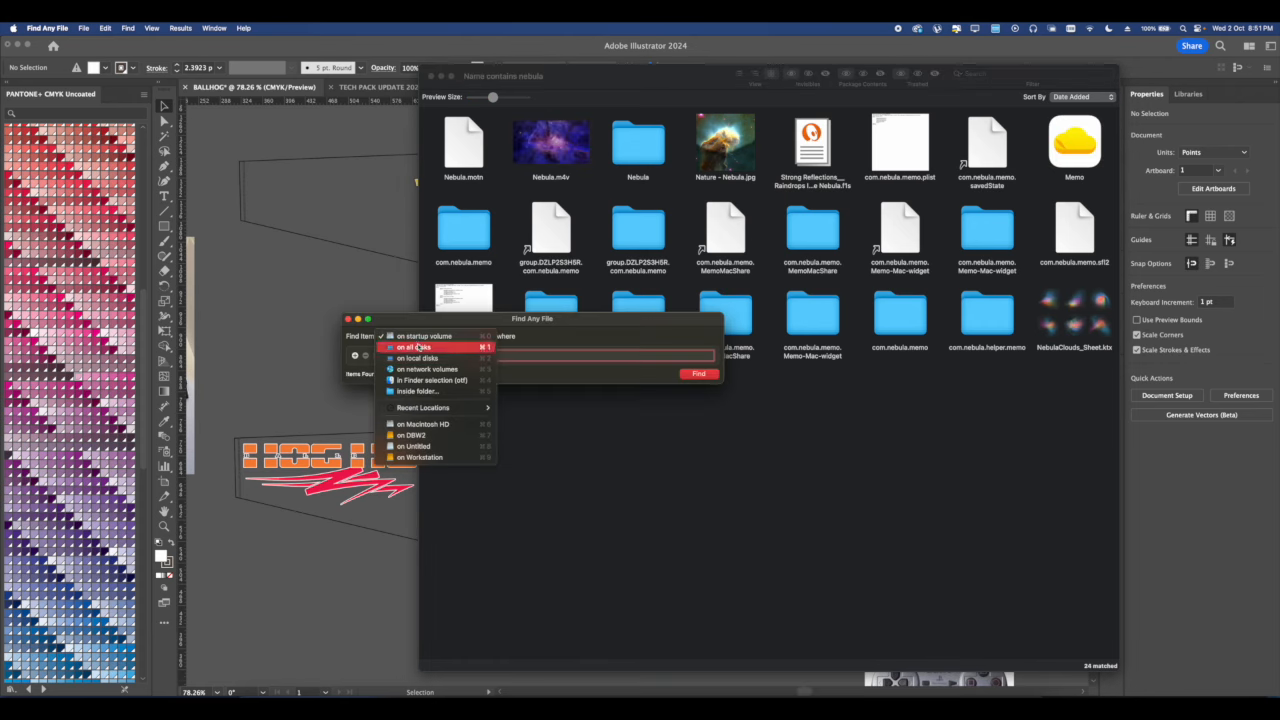
click(415, 347)
click(698, 373)
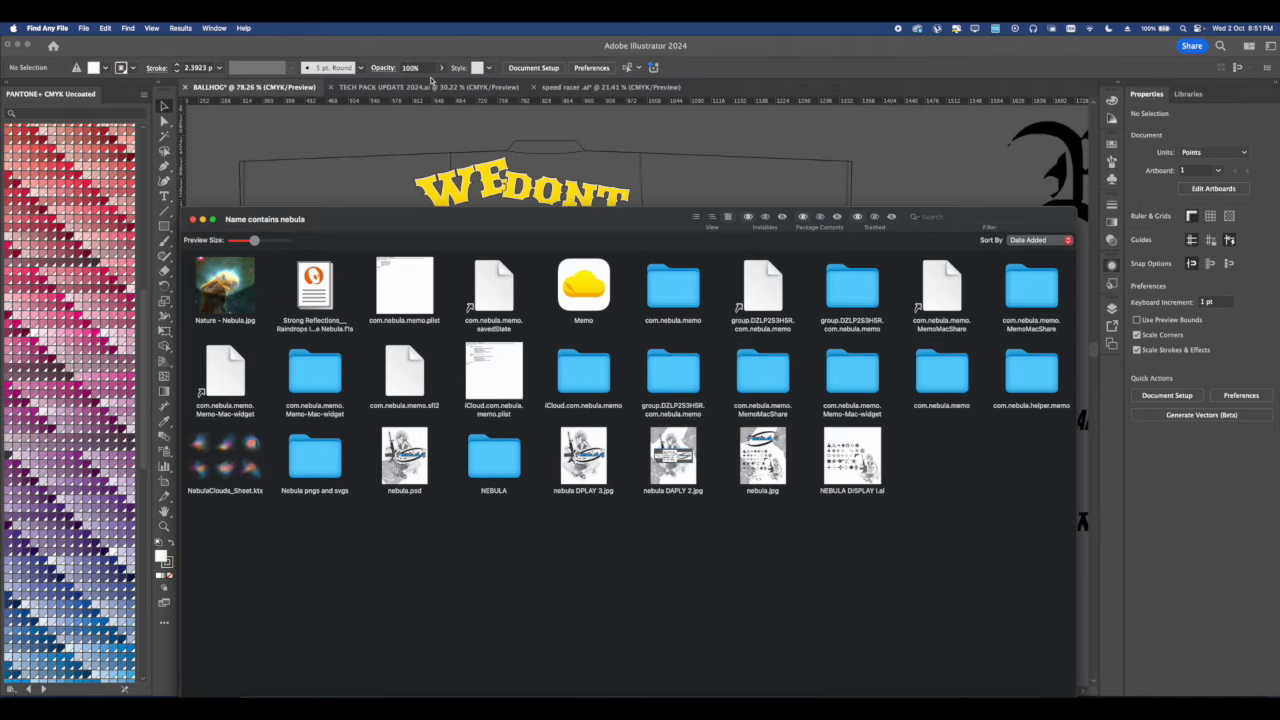
Examine nebula DPLAY 3.jpg and the NEBULA DISPLAY I.ai artwork, and close both files.
double_click(884, 468)
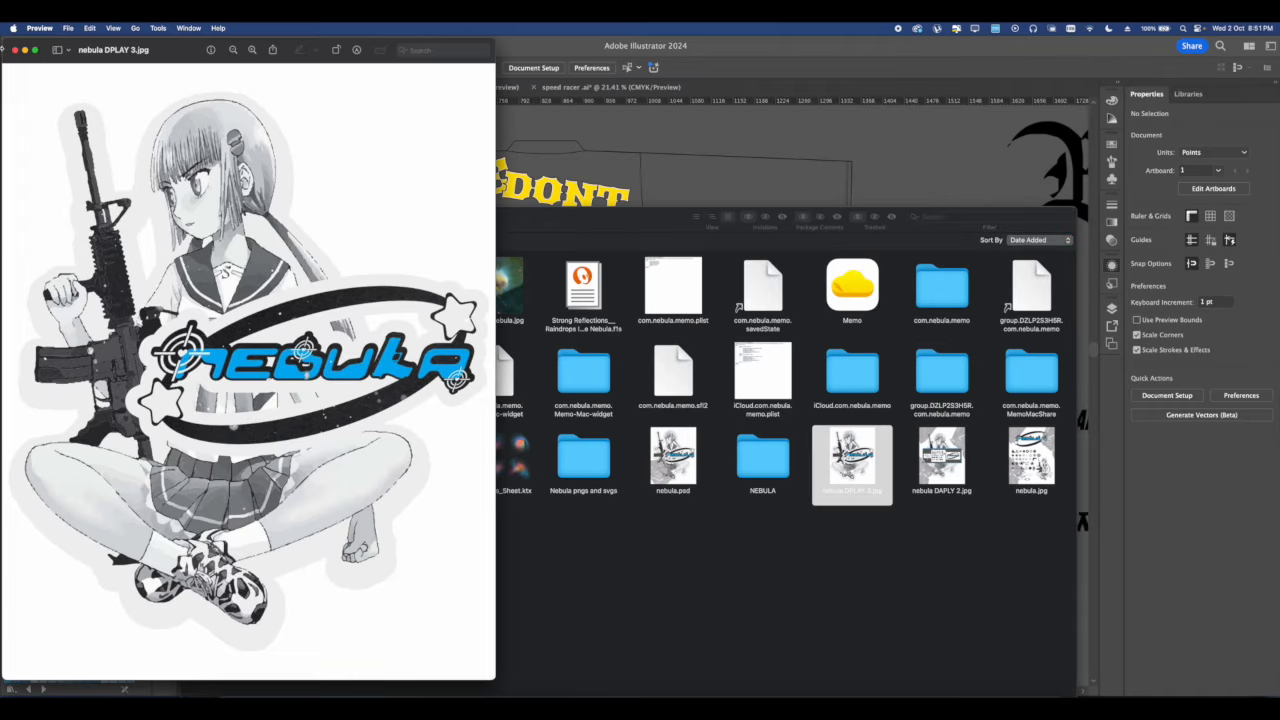
click(14, 50)
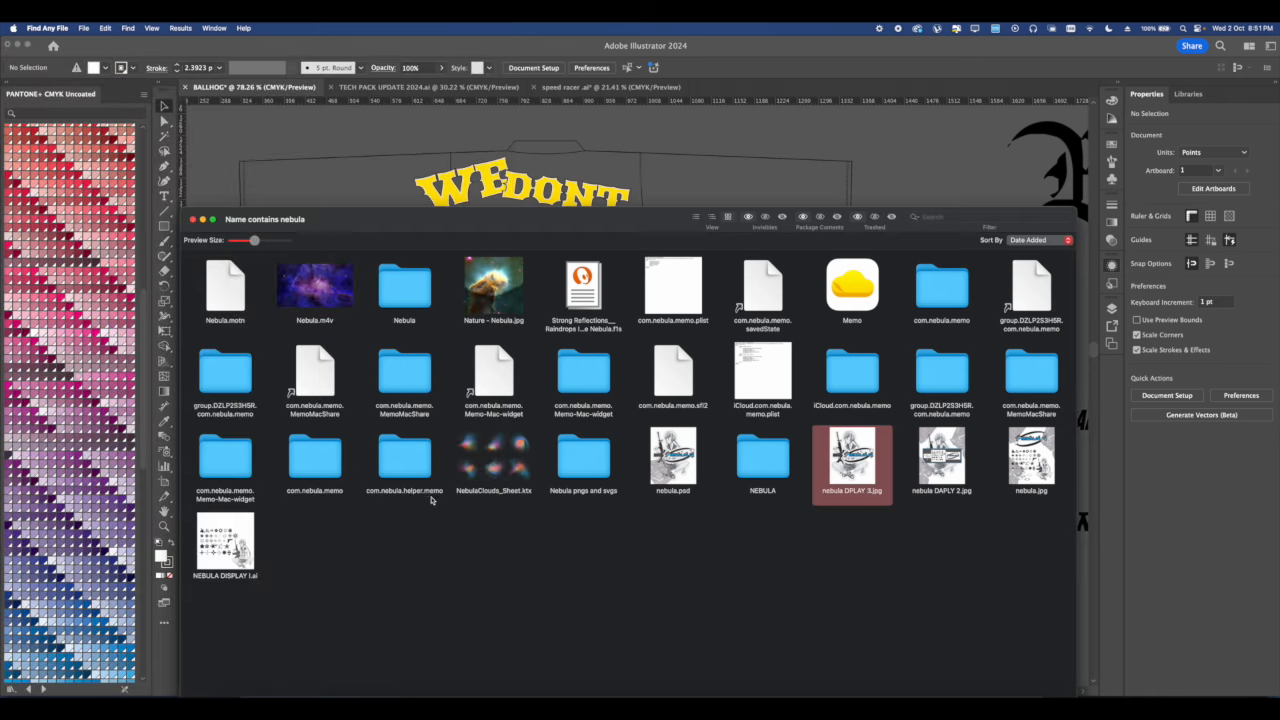
double_click(243, 534)
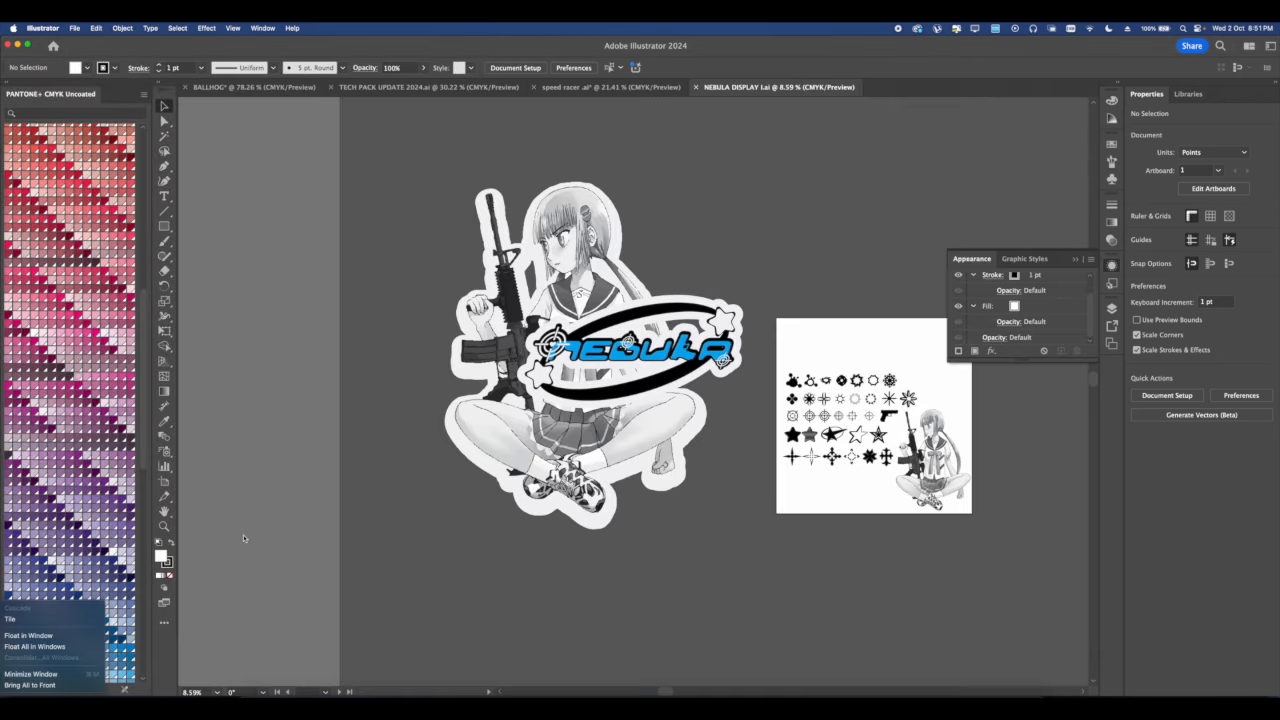
drag(825, 410, 570, 421)
scroll(571, 421, down, 5)
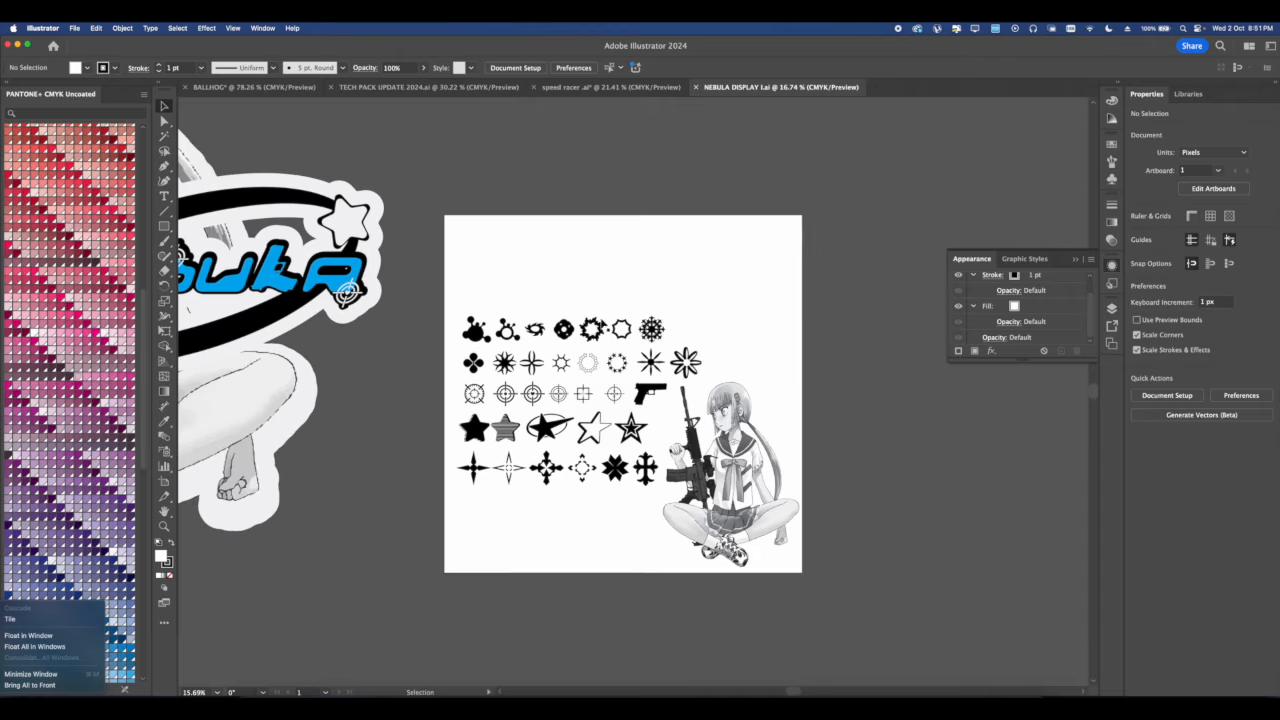
click(697, 87)
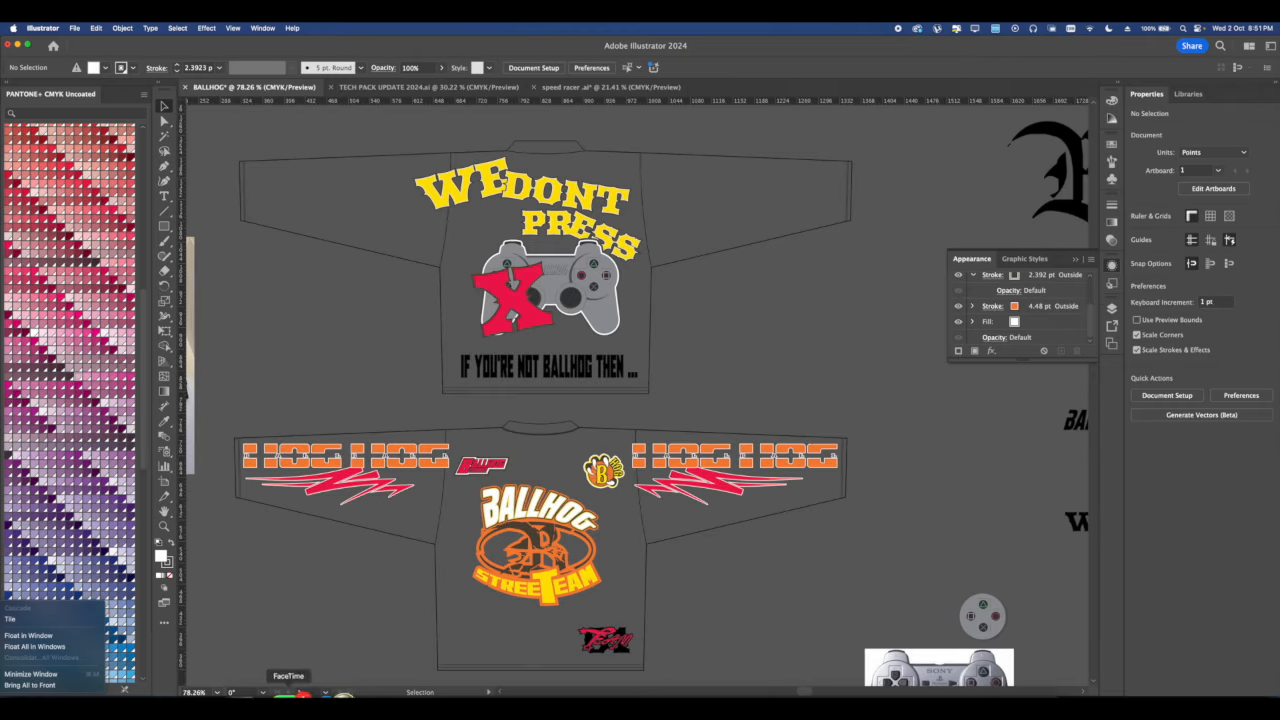
Reveal the NEBULA folder that contains NEBULA DISPLAY I.ai, and open its neblua .ai file in Illustrator.
key(super+Tab)
click(998, 478)
click(930, 470)
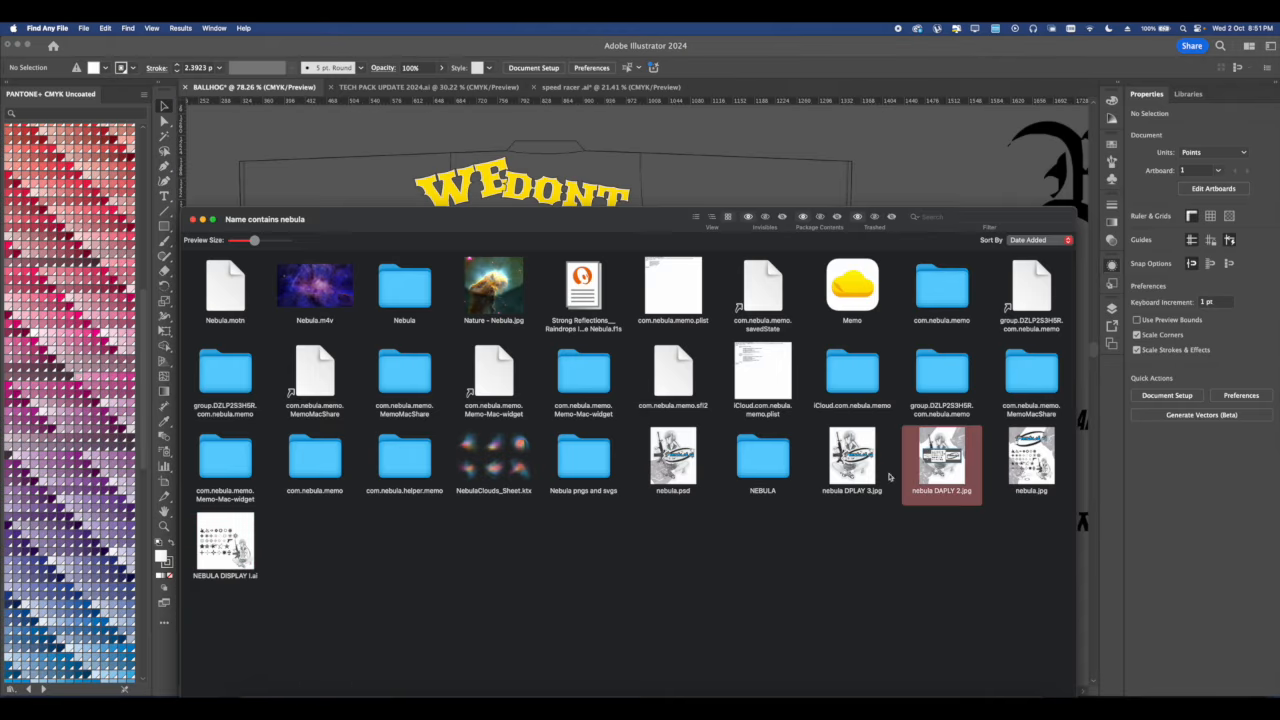
click(866, 470)
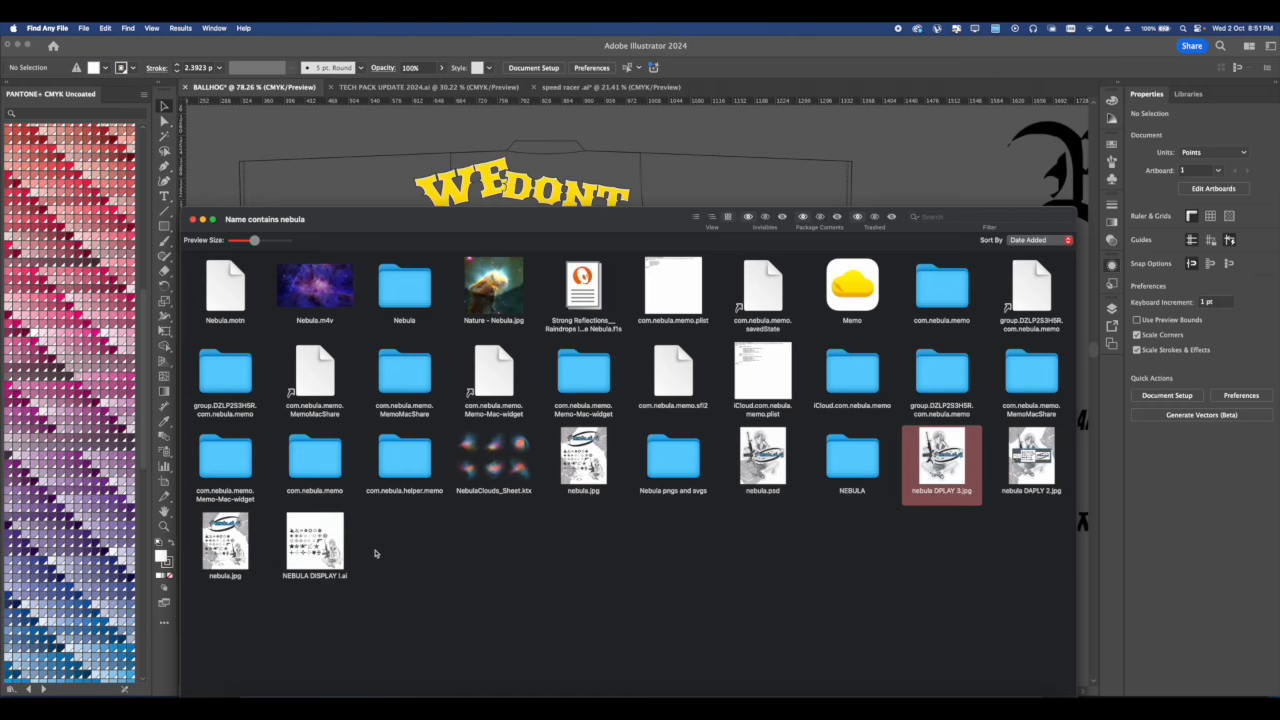
click(350, 551)
click(321, 549)
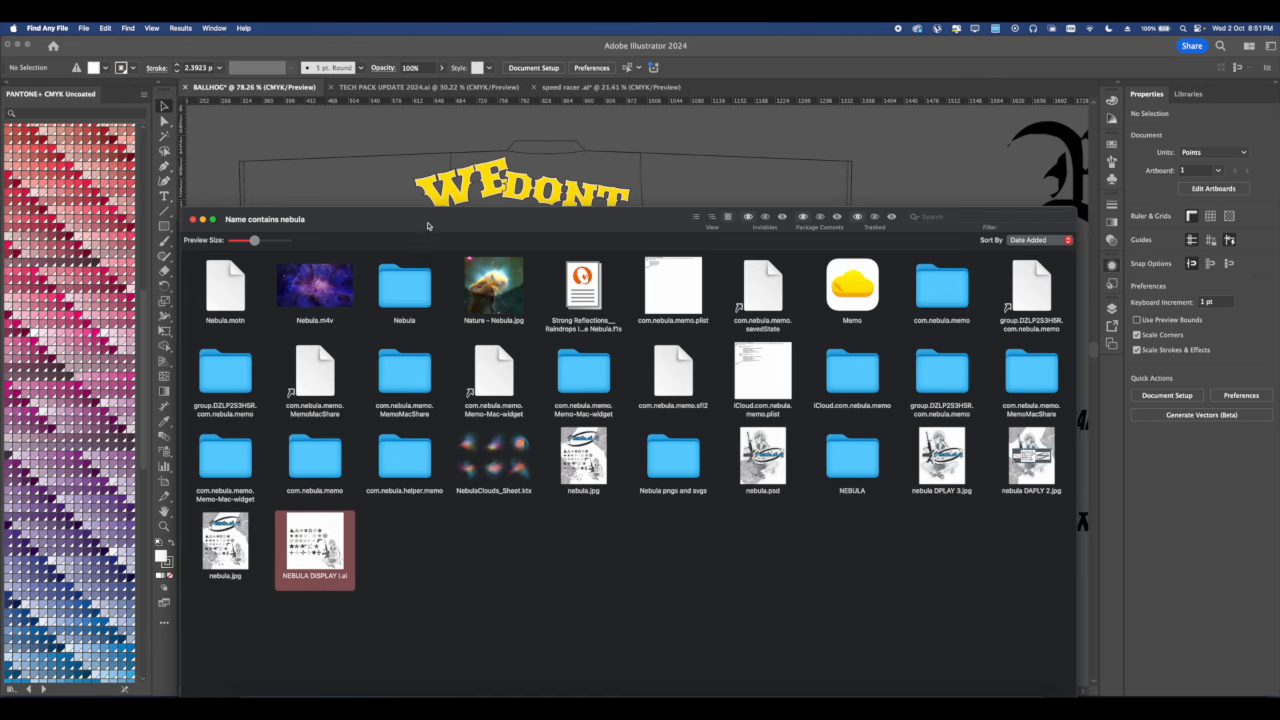
drag(427, 225, 433, 147)
double_click(360, 627)
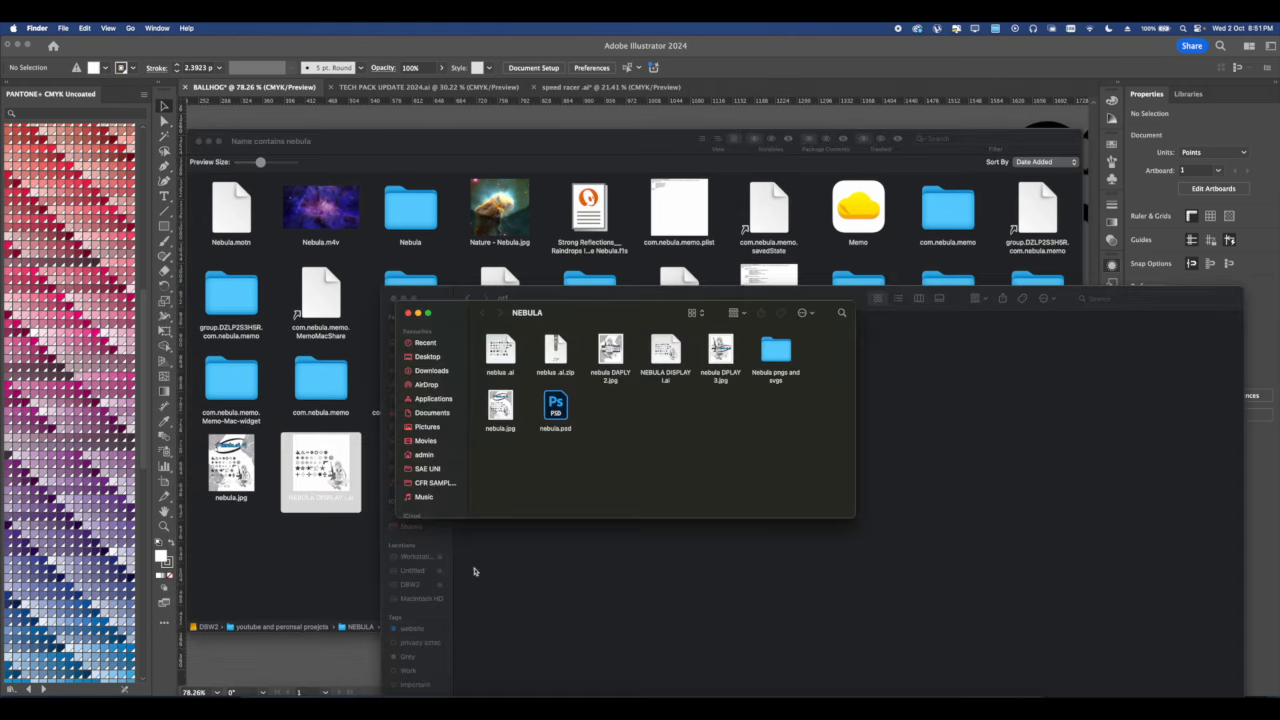
double_click(500, 348)
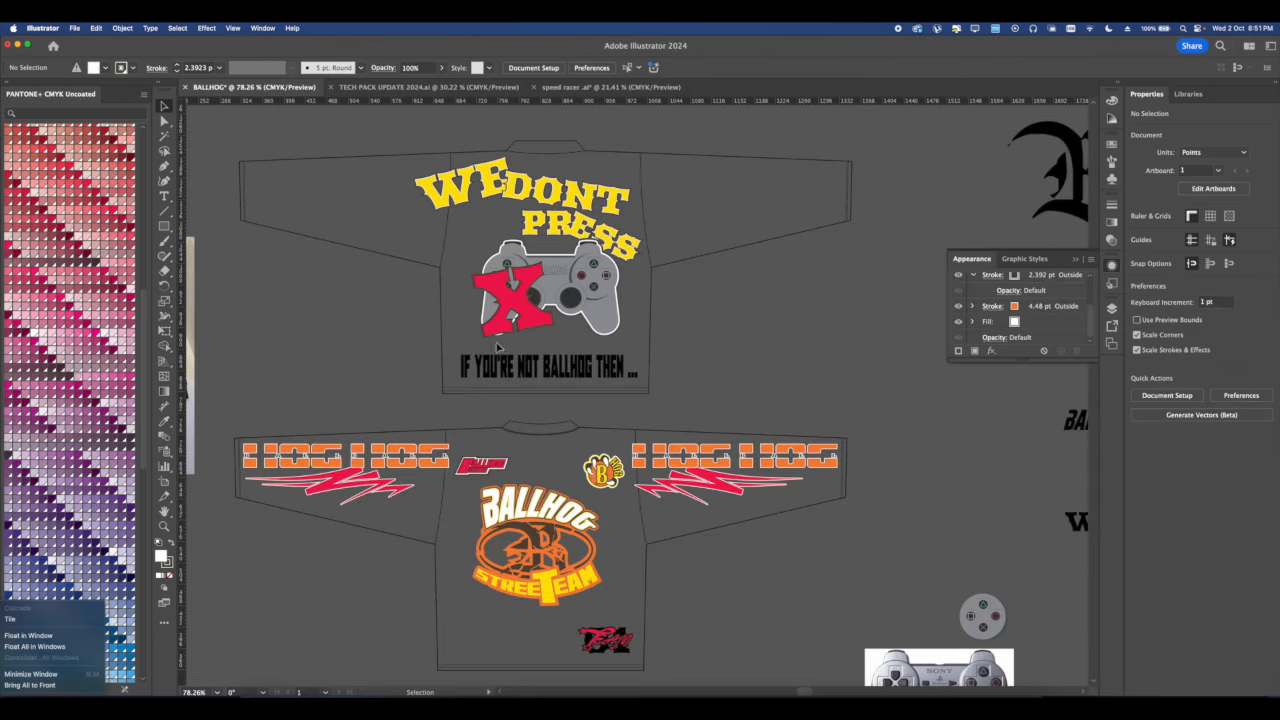
scroll(466, 341, up, 6)
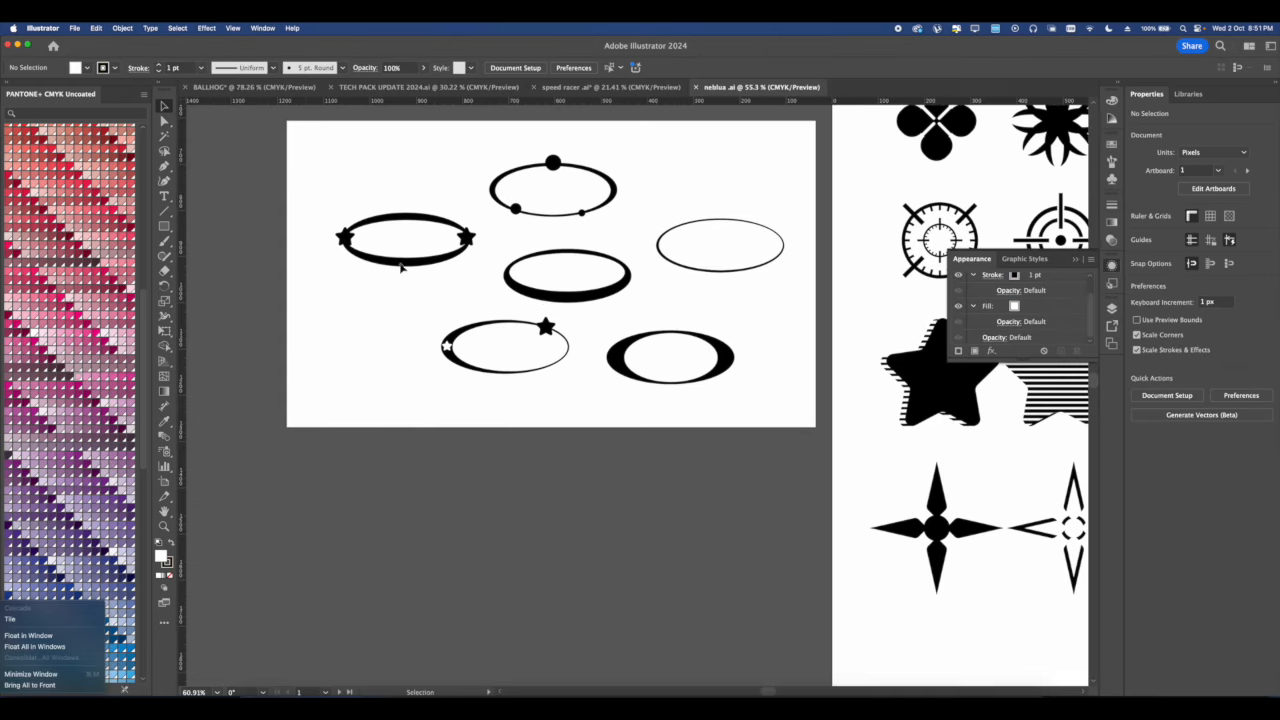
Copy the ellipse ring with three dots from the neblua .ai document.
click(561, 258)
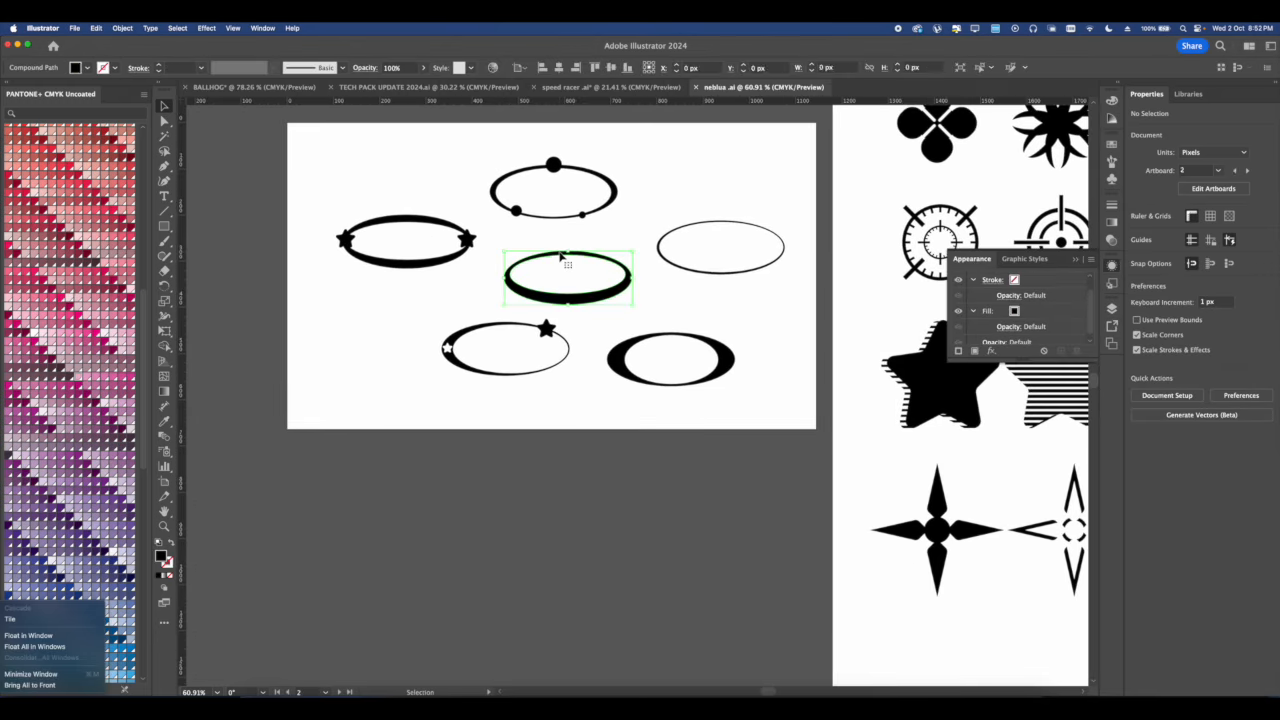
scroll(571, 204, right, 2)
click(576, 198)
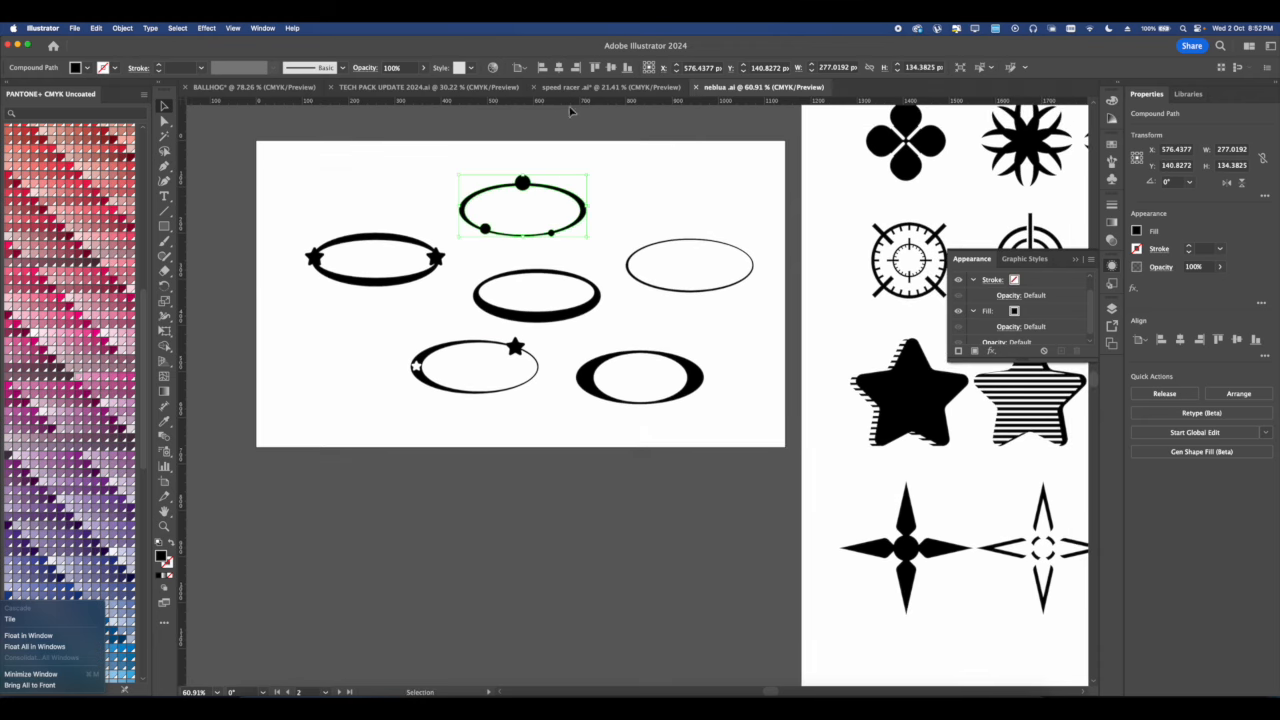
click(605, 87)
Paste the dotted ellipse ring into the BALLHOG document and place it in the empty space beside the back shirt.
click(264, 88)
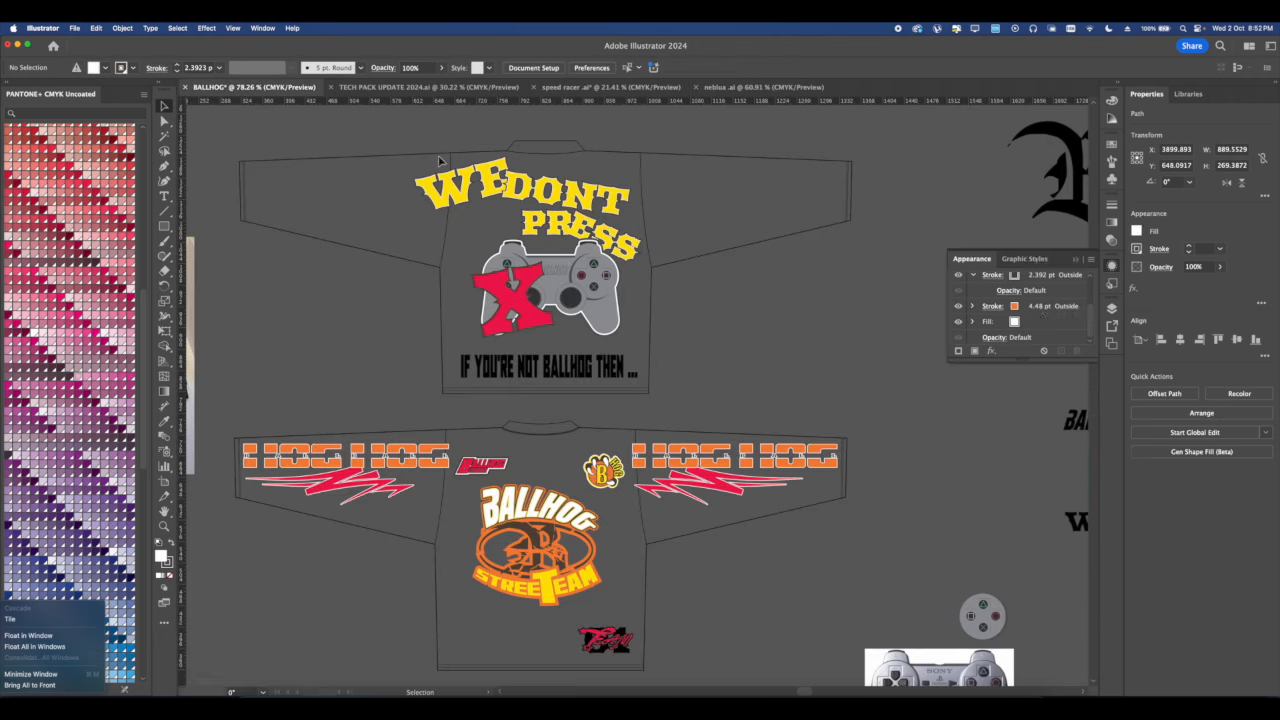
drag(566, 246, 600, 288)
key(super+v)
drag(677, 432, 709, 406)
scroll(658, 450, down, 3)
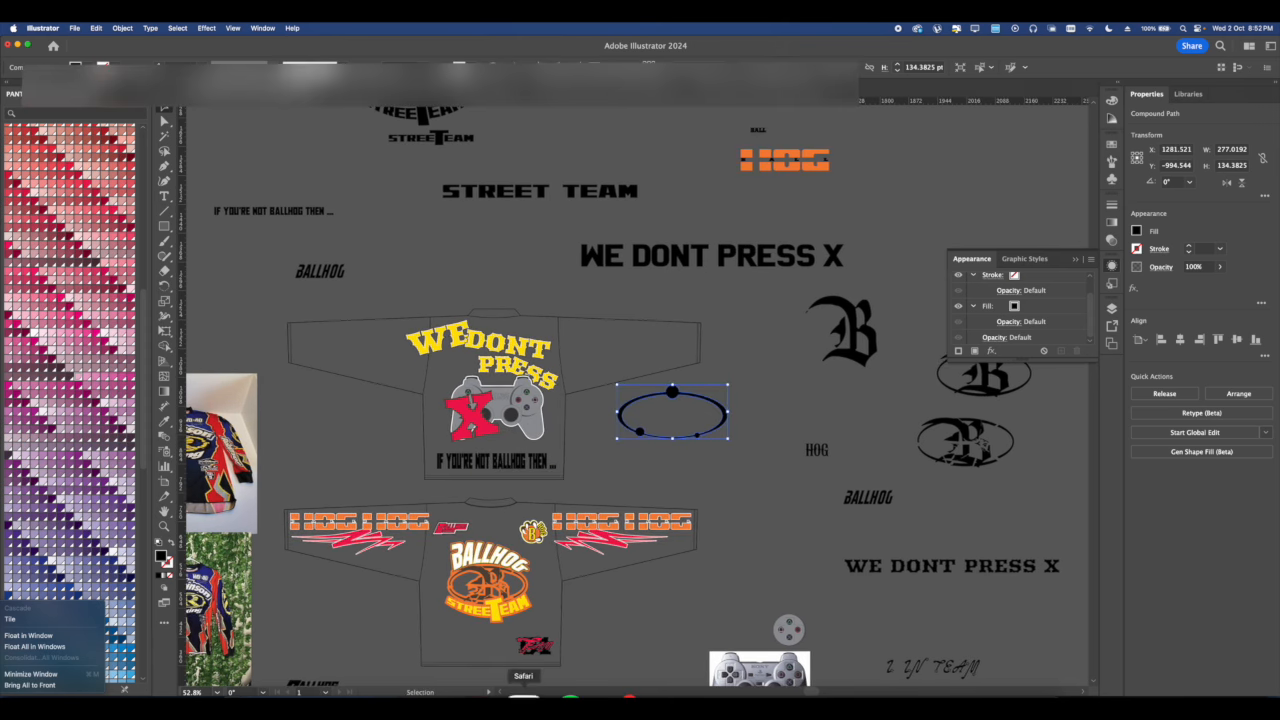
Switch to Safari and examine the Gemini font page on Font Meme, including its characters, font files and licence information.
click(524, 692)
click(440, 87)
key(ctrl+Tab)
key(ctrl+Tab)
key(ctrl+Tab)
key(ctrl+Tab)
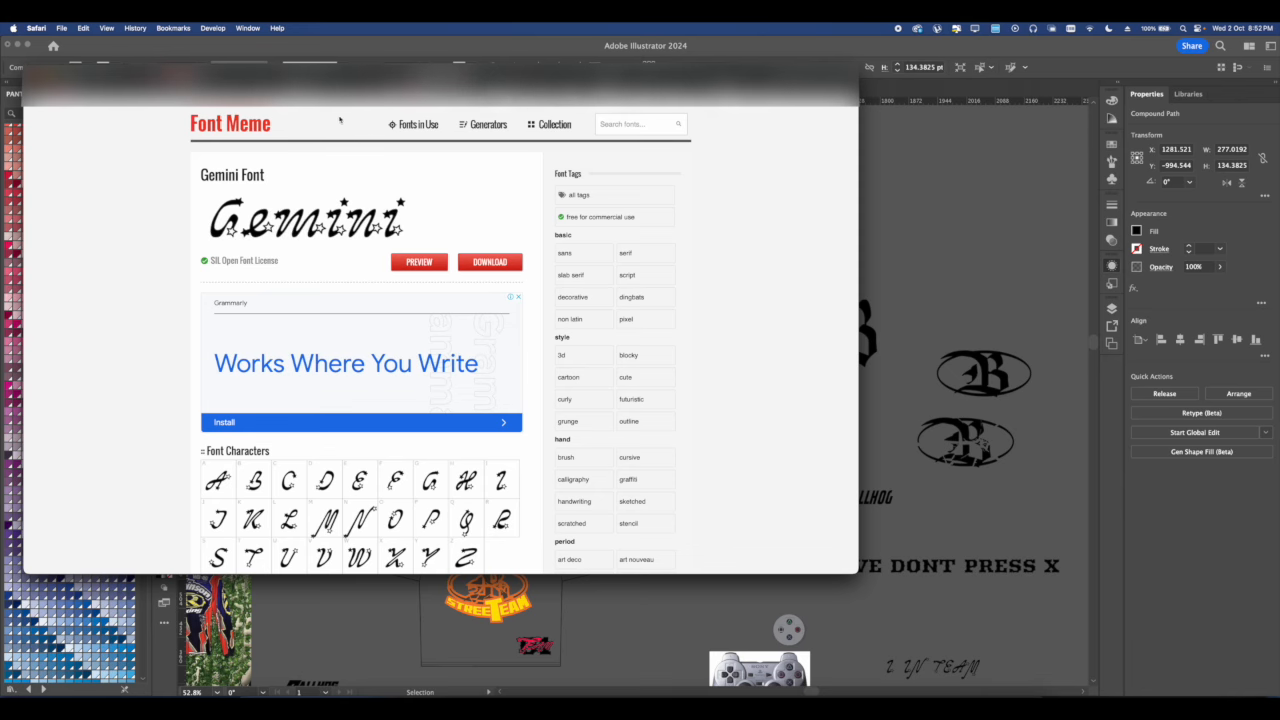
scroll(280, 180, down, 8)
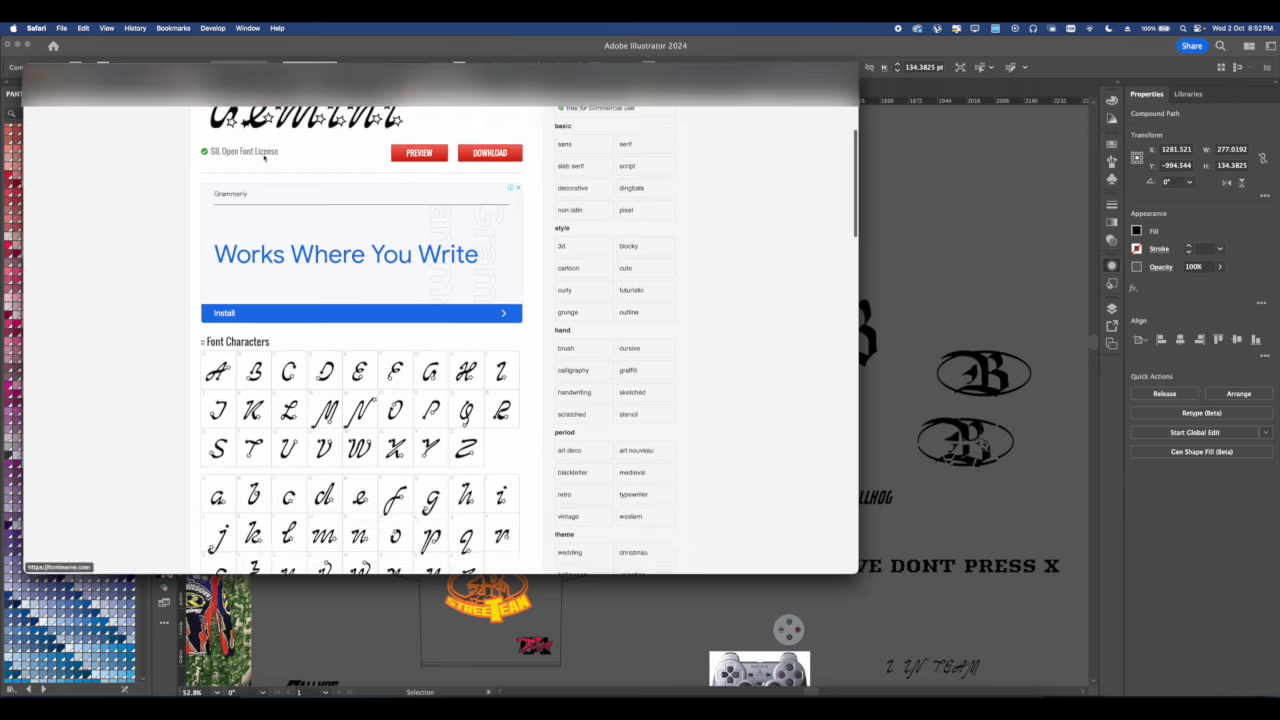
scroll(279, 188, down, 10)
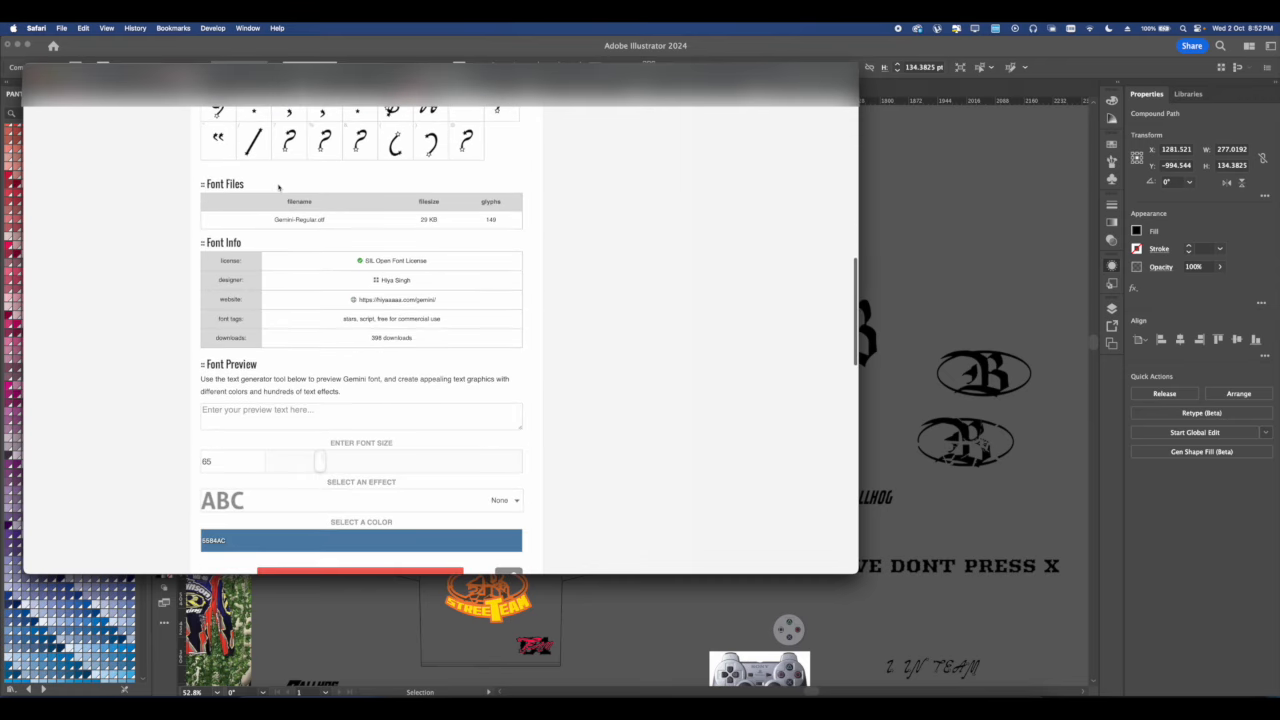
Examine the suggested fonts below the Gemini font on Font Meme and the site's Fonts in Use gallery.
scroll(279, 188, down, 5)
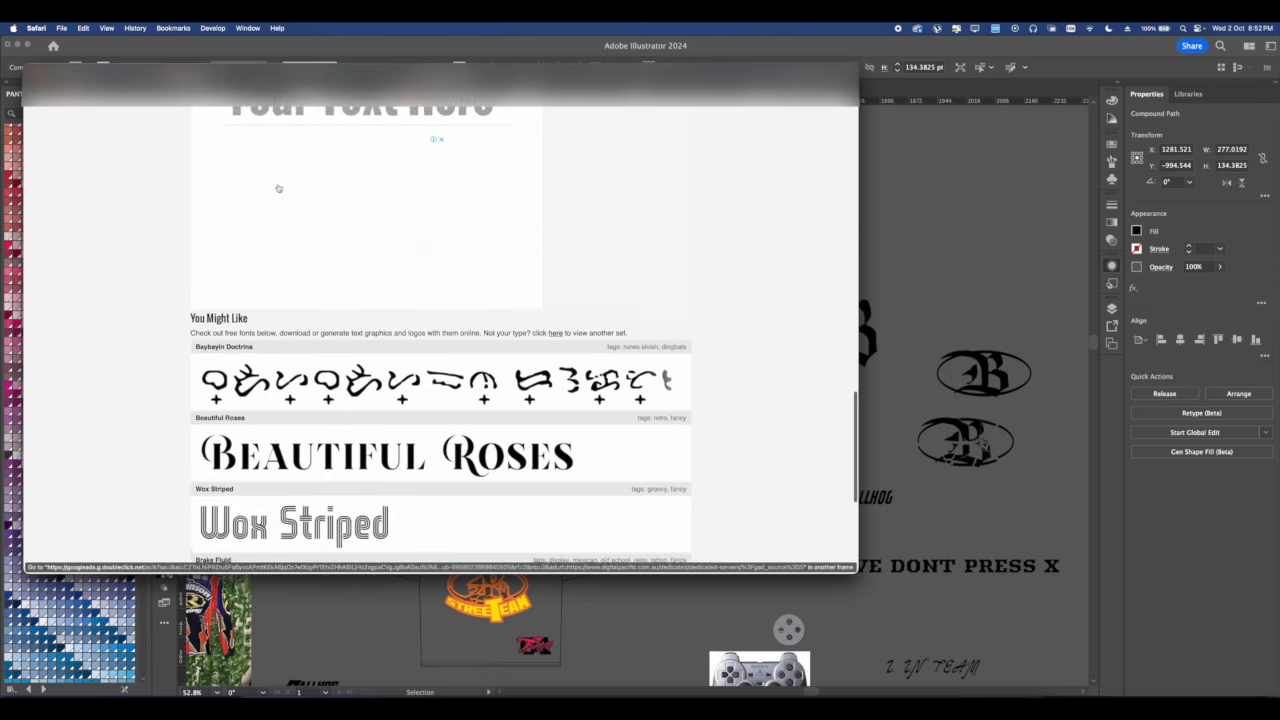
scroll(279, 188, down, 4)
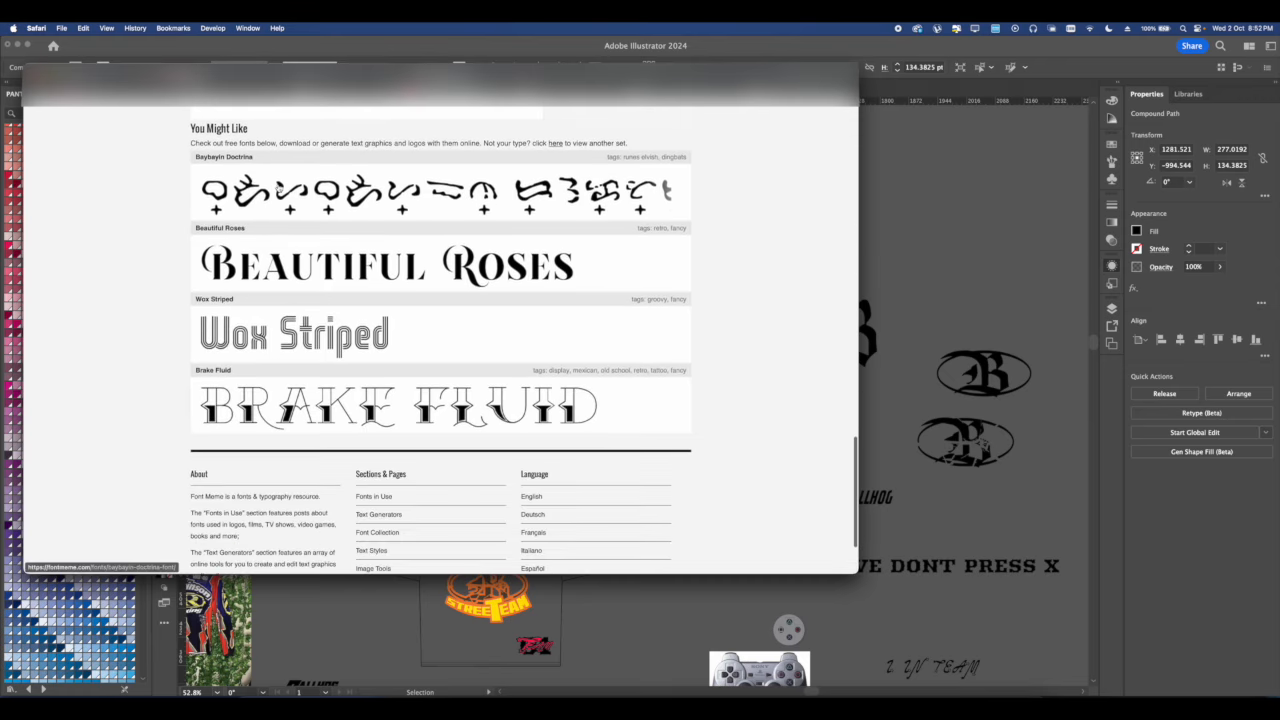
scroll(279, 188, up, 15)
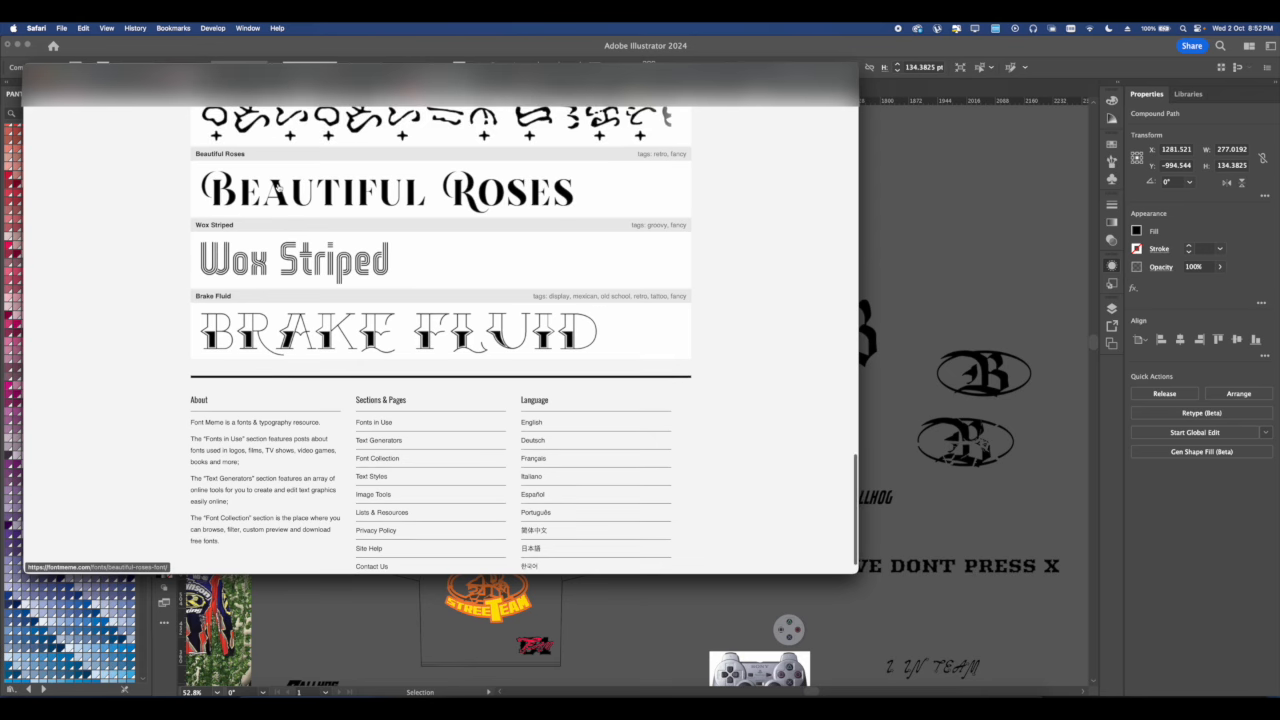
scroll(279, 188, up, 3)
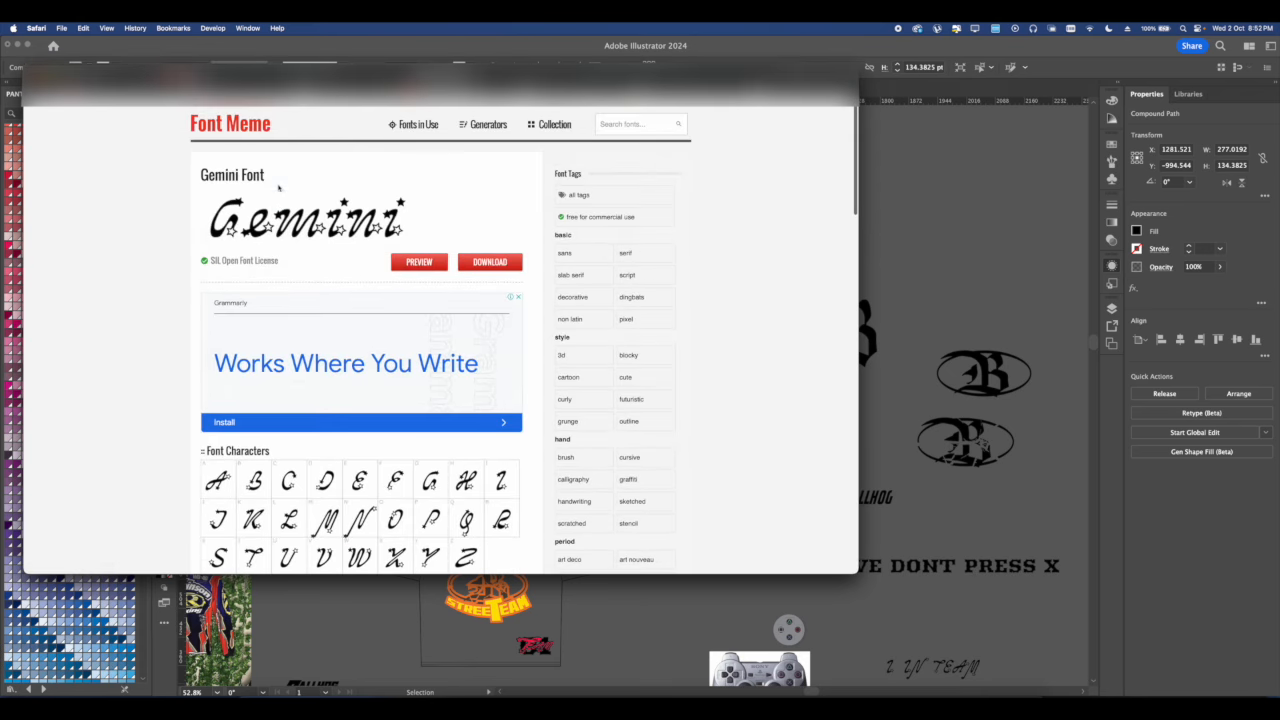
click(391, 123)
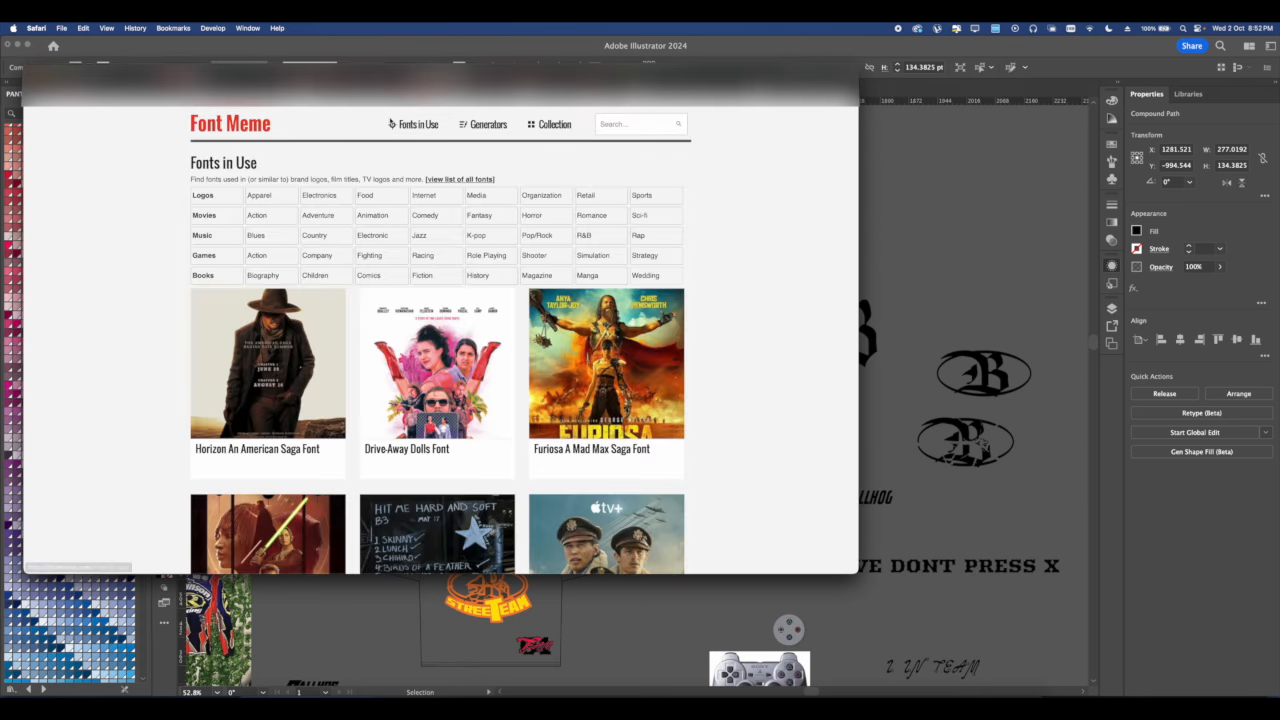
scroll(456, 240, down, 5)
scroll(456, 240, down, 3)
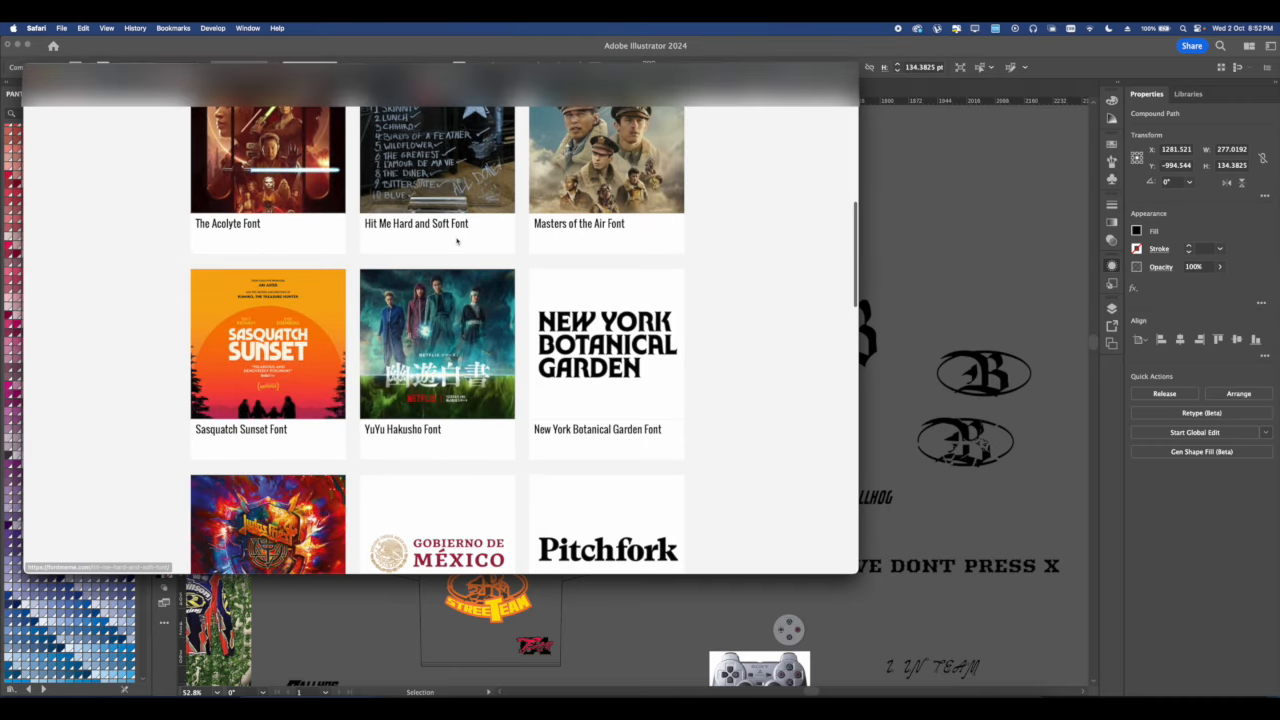
scroll(456, 242, up, 8)
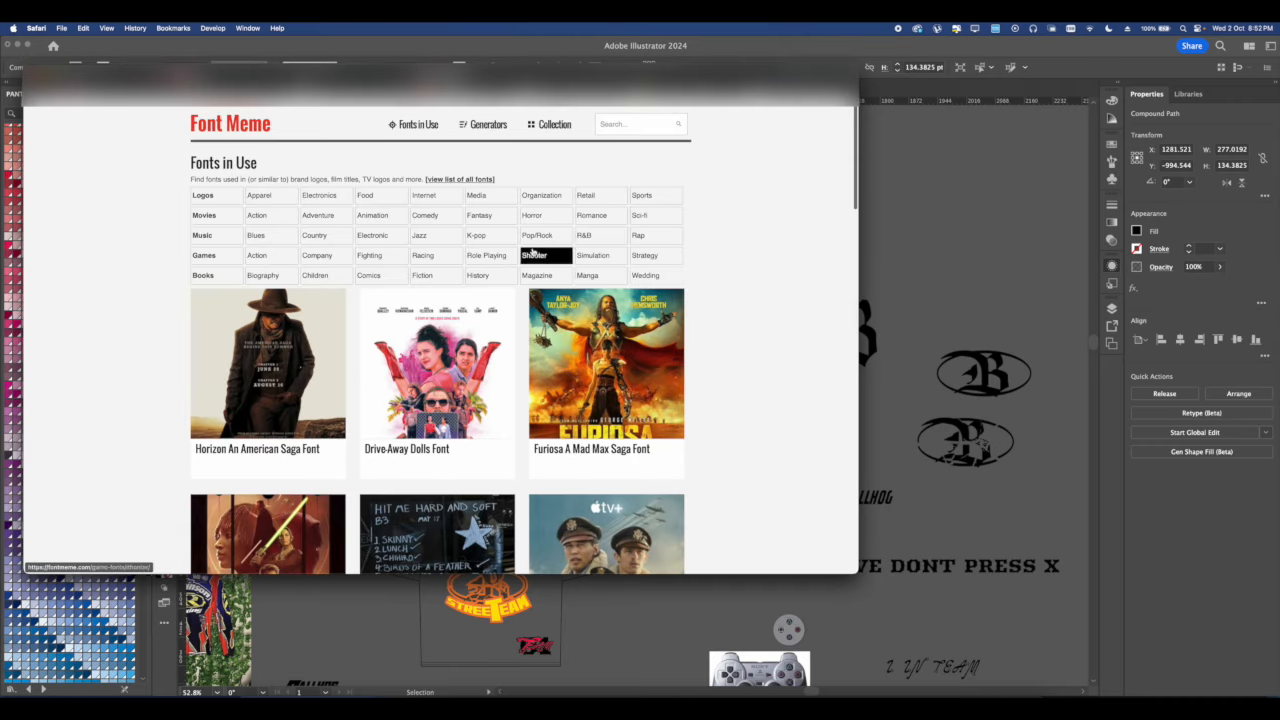
Browse the Font Meme font collection, including its page 5, and open the Solitus font page.
click(551, 124)
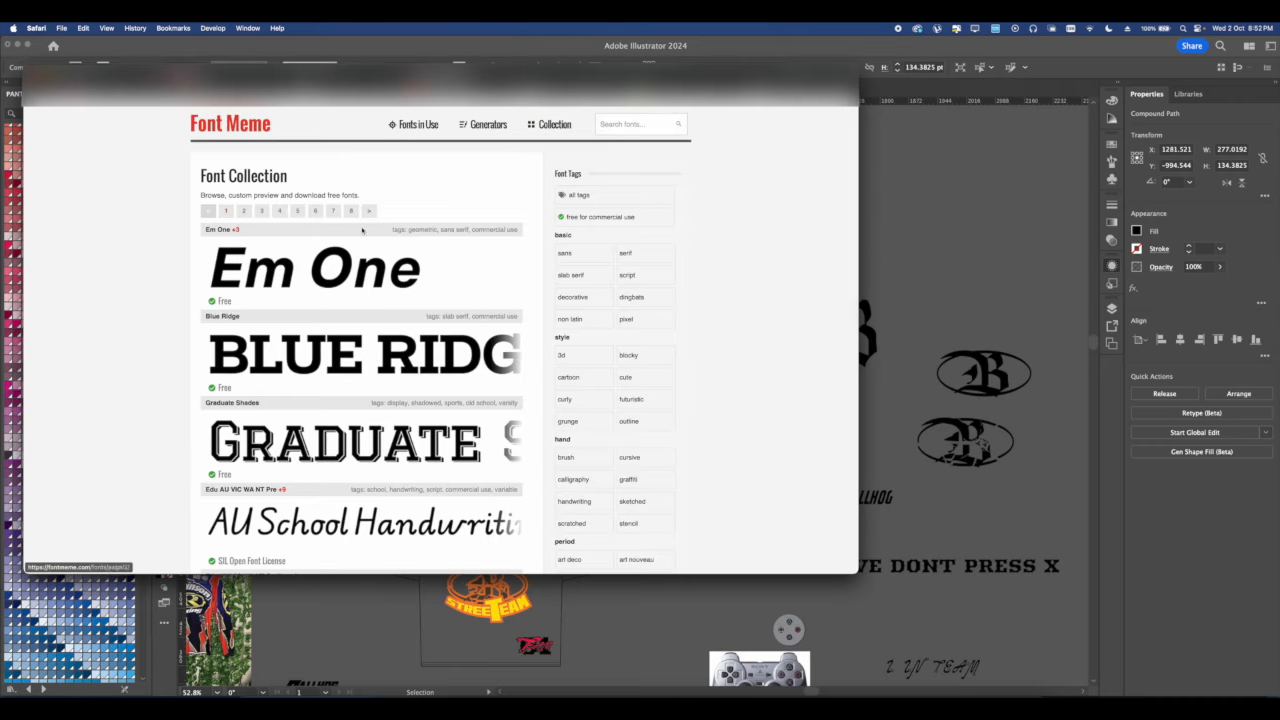
scroll(350, 260, down, 10)
scroll(344, 257, down, 5)
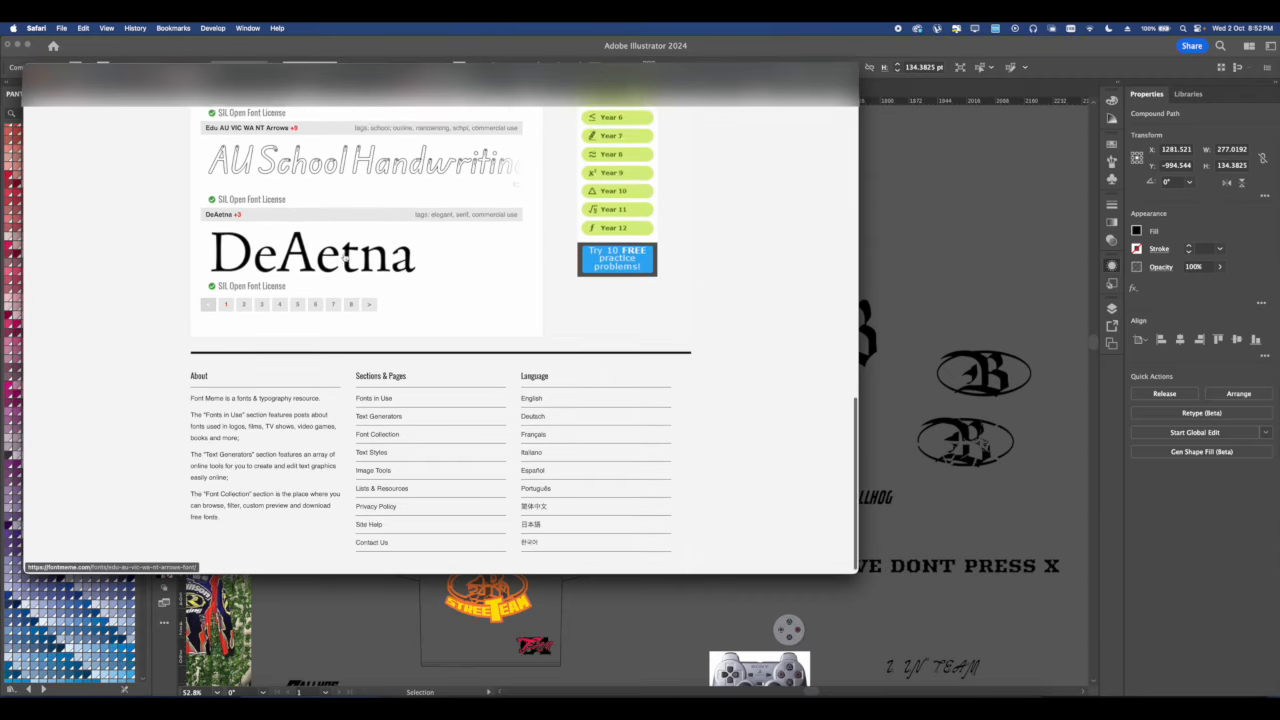
click(297, 296)
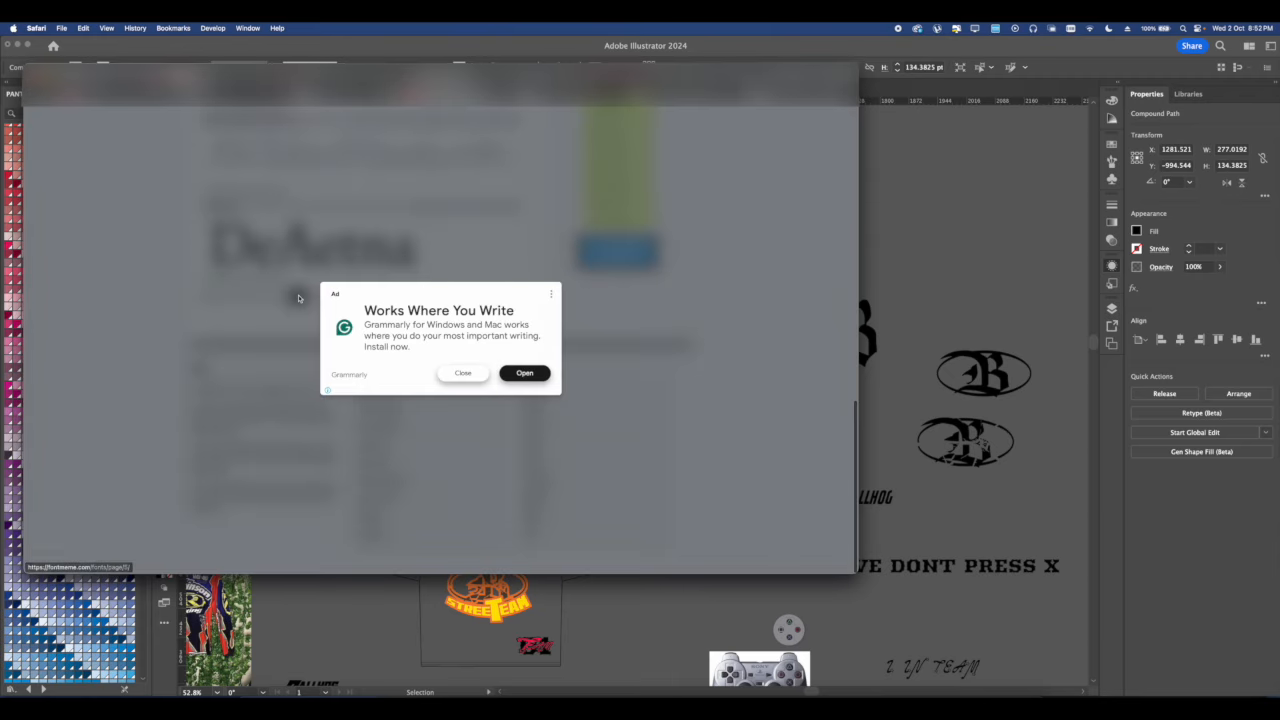
scroll(305, 303, down, 1)
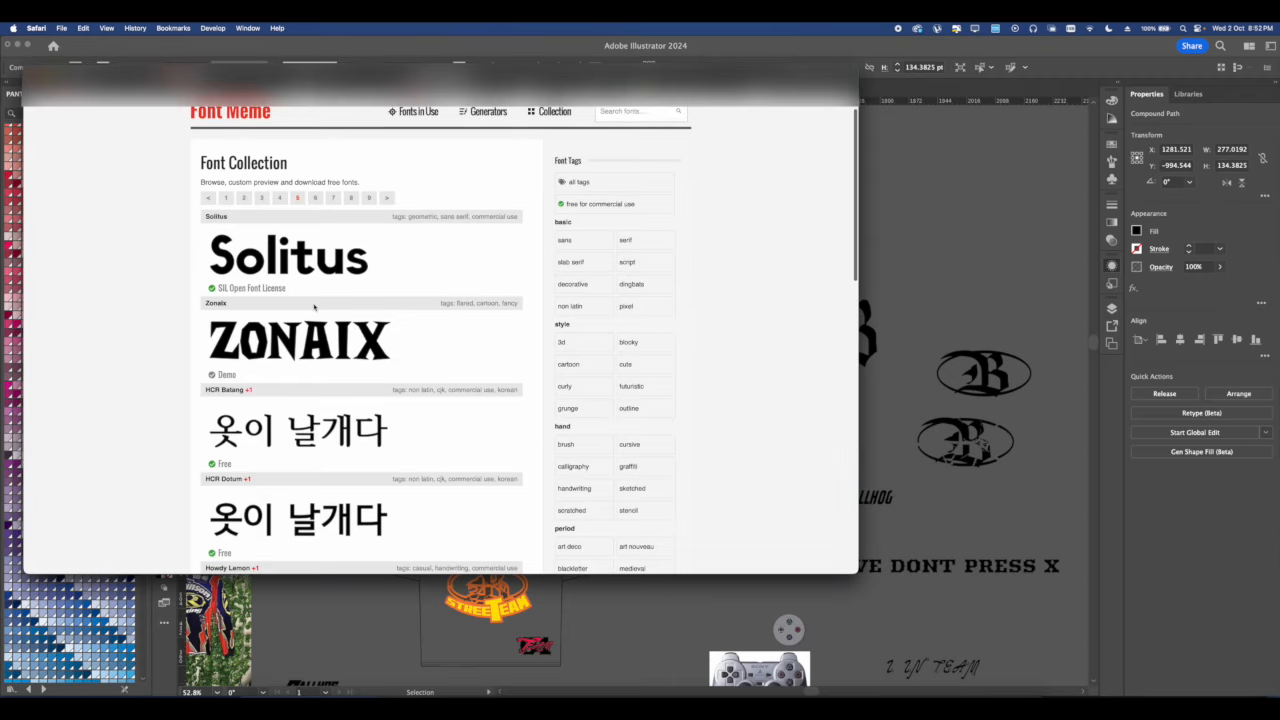
click(302, 264)
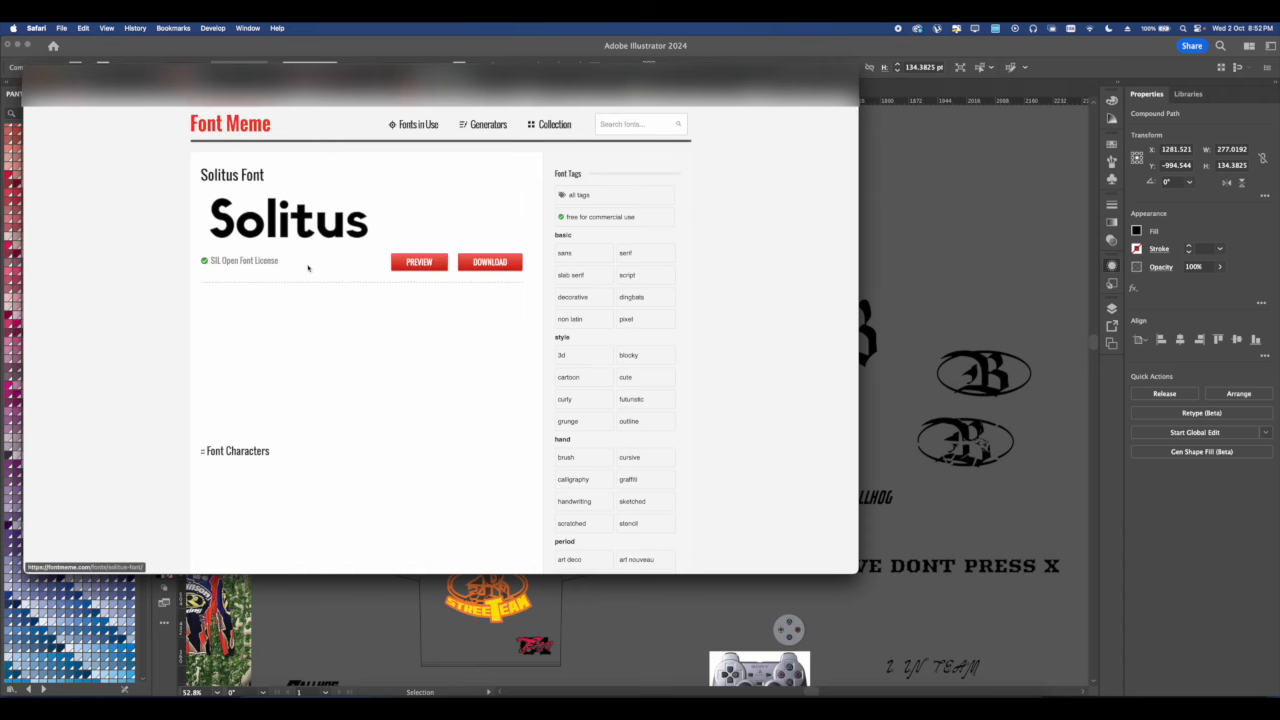
Switch to Illustrator, draw a black ellipse about 244 by 103 pt within the dotted ring, and move it just below the ring.
click(866, 255)
drag(666, 323, 646, 323)
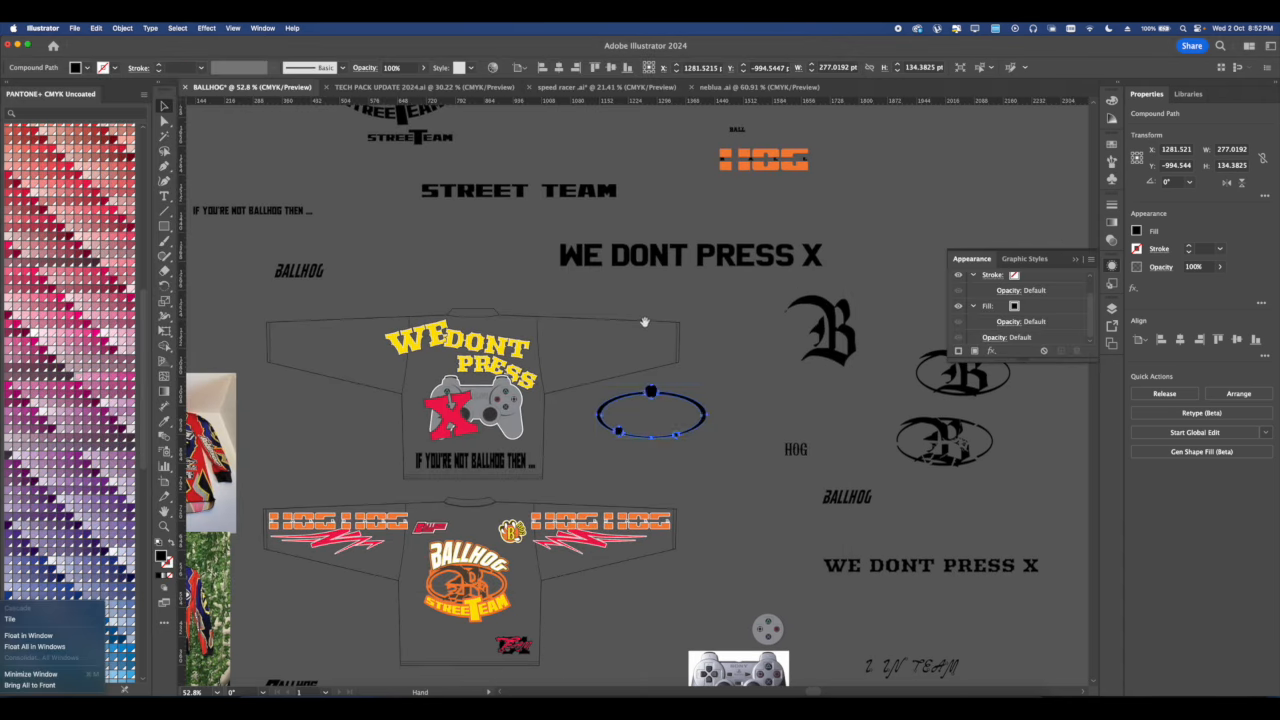
click(728, 253)
drag(736, 252, 628, 238)
scroll(566, 327, up, 2)
scroll(566, 327, up, 4)
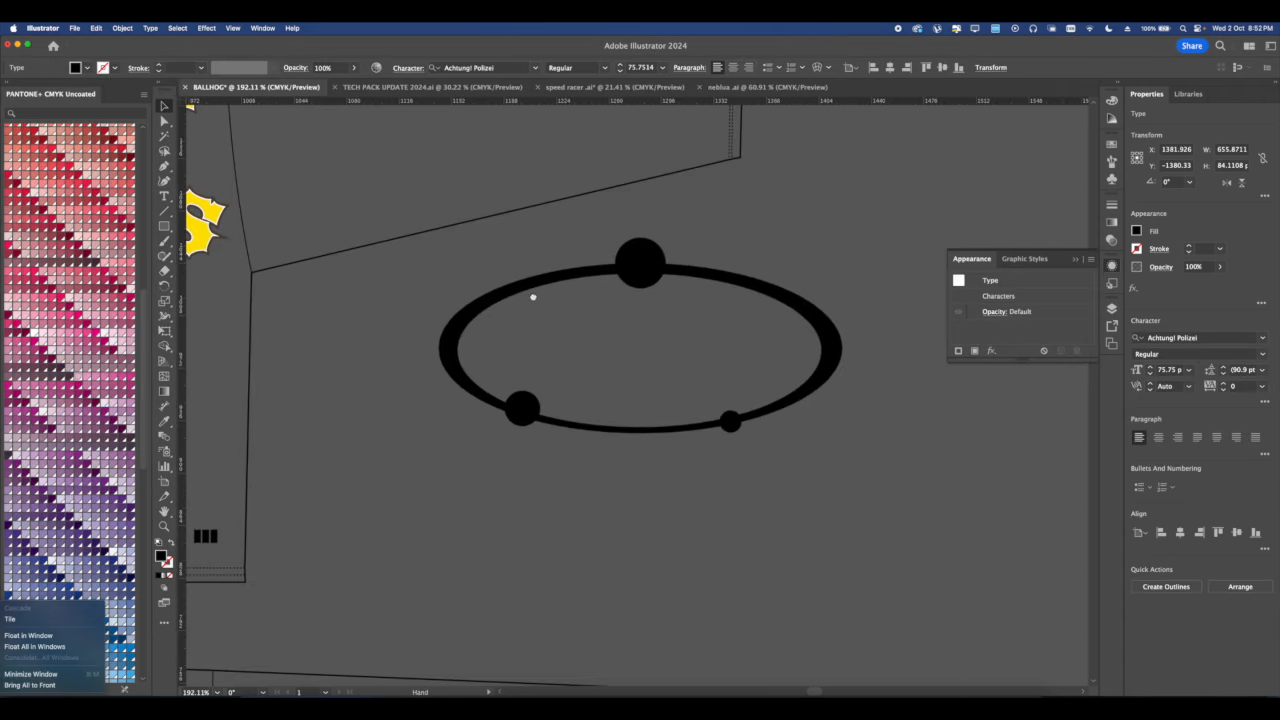
drag(164, 226, 230, 257)
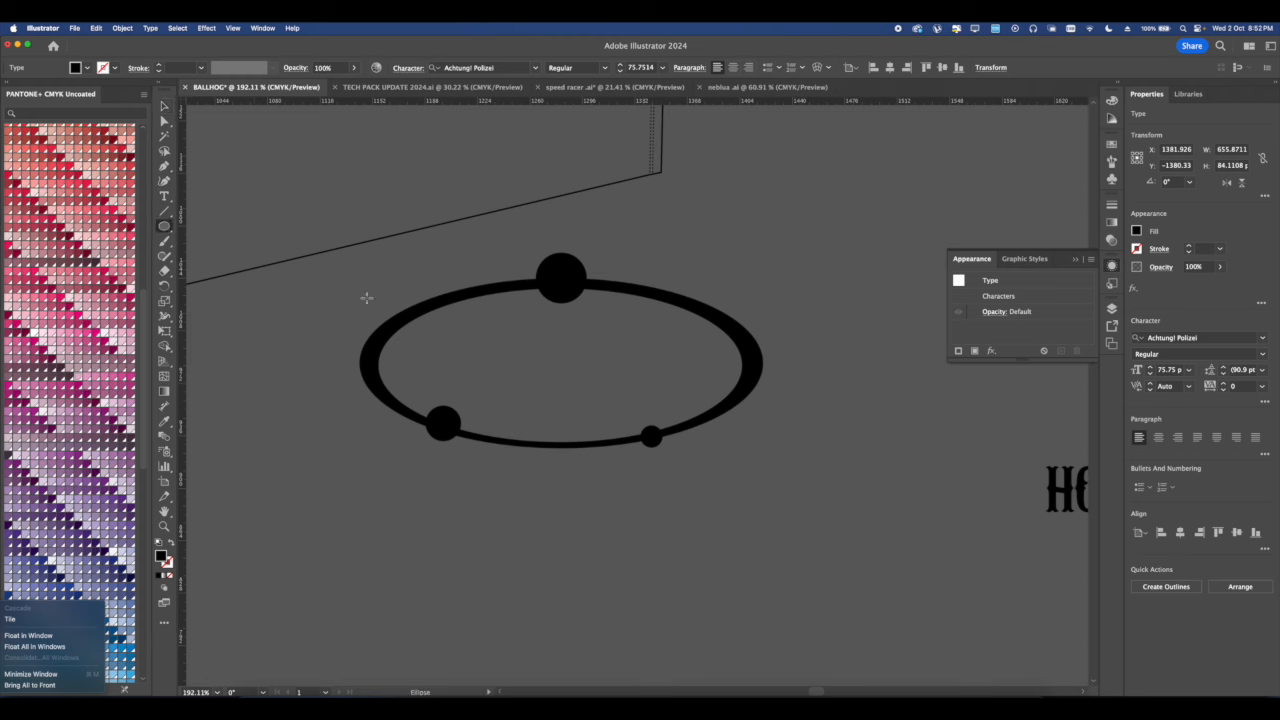
drag(381, 301, 737, 440)
click(166, 108)
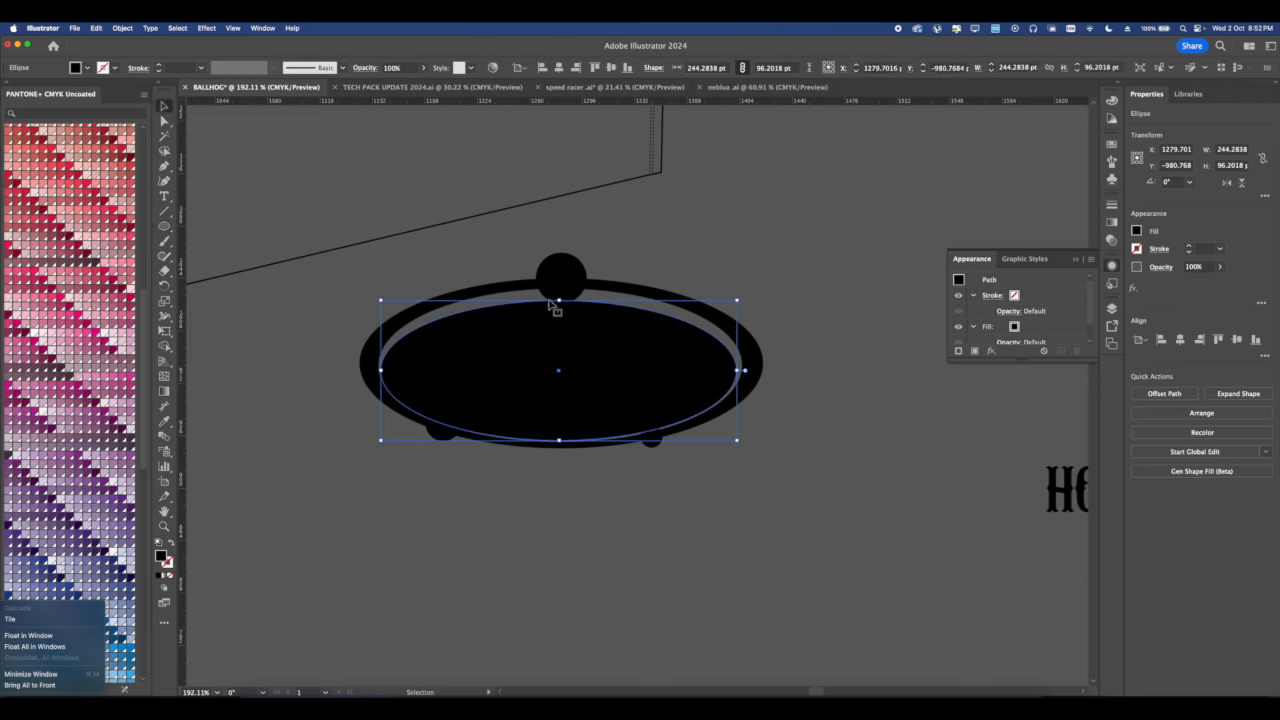
drag(559, 302, 559, 289)
scroll(575, 381, down, 5)
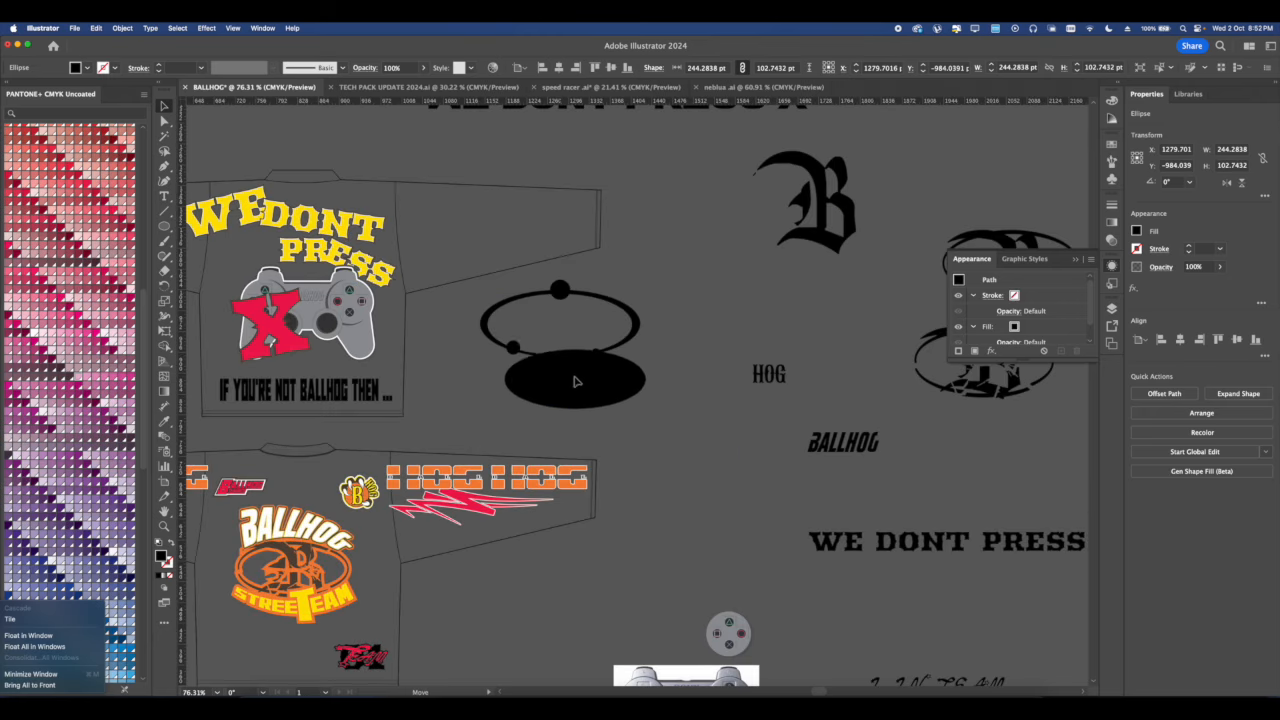
Duplicate the BALLHOG text below the black ellipse and change the copy's wording to ZERO.
click(843, 442)
alt+drag(842, 441, 630, 440)
scroll(662, 433, up, 3)
scroll(723, 445, left, 2)
triple_click(630, 440)
scroll(656, 431, up, 4)
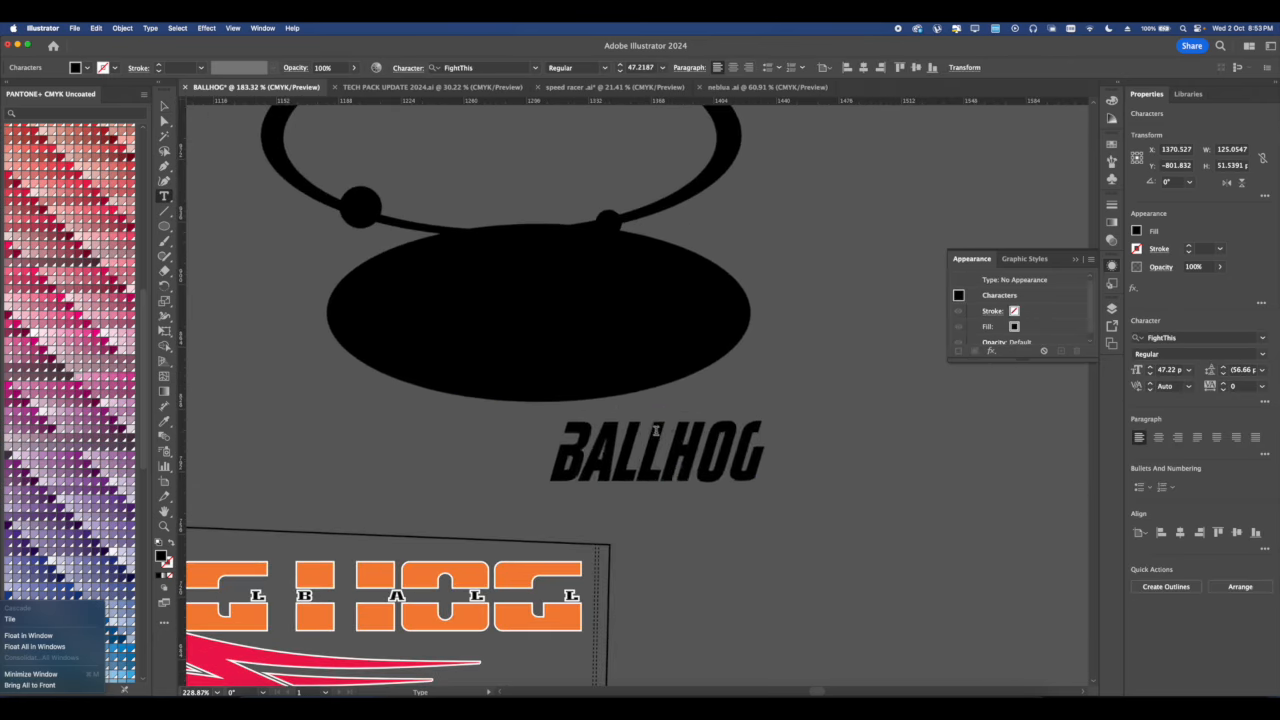
scroll(656, 431, down, 4)
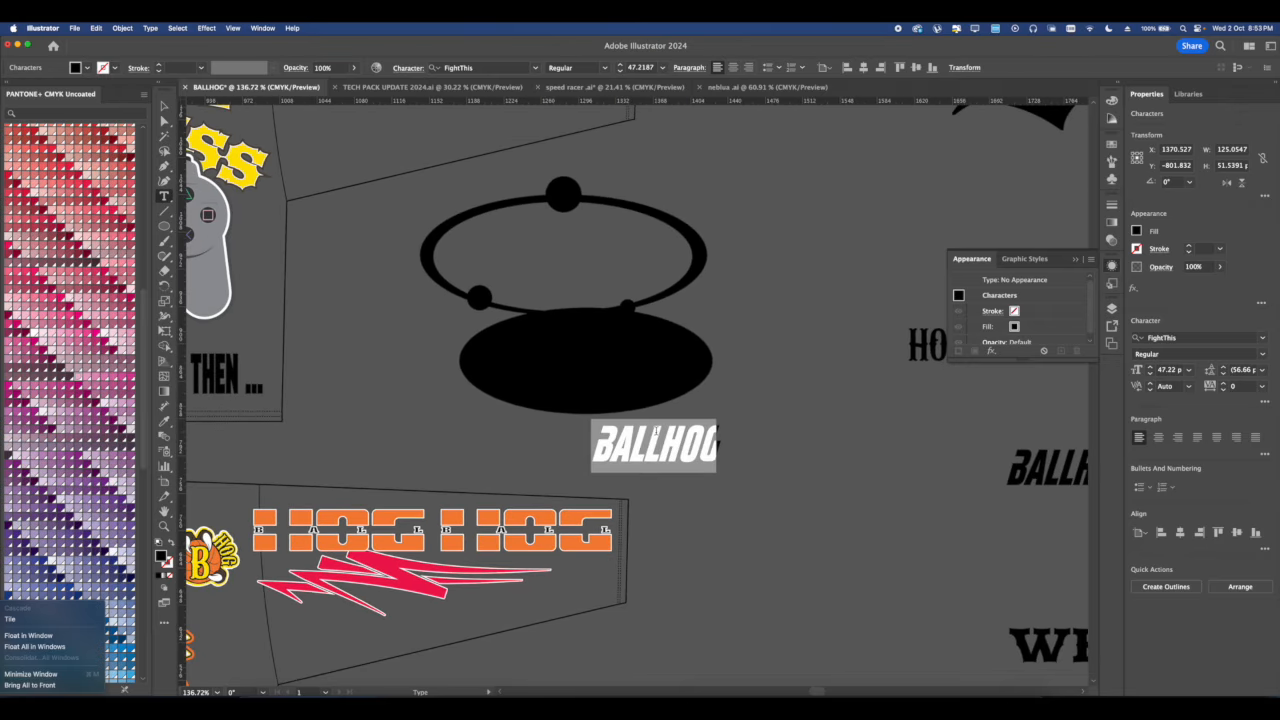
scroll(656, 431, up, 3)
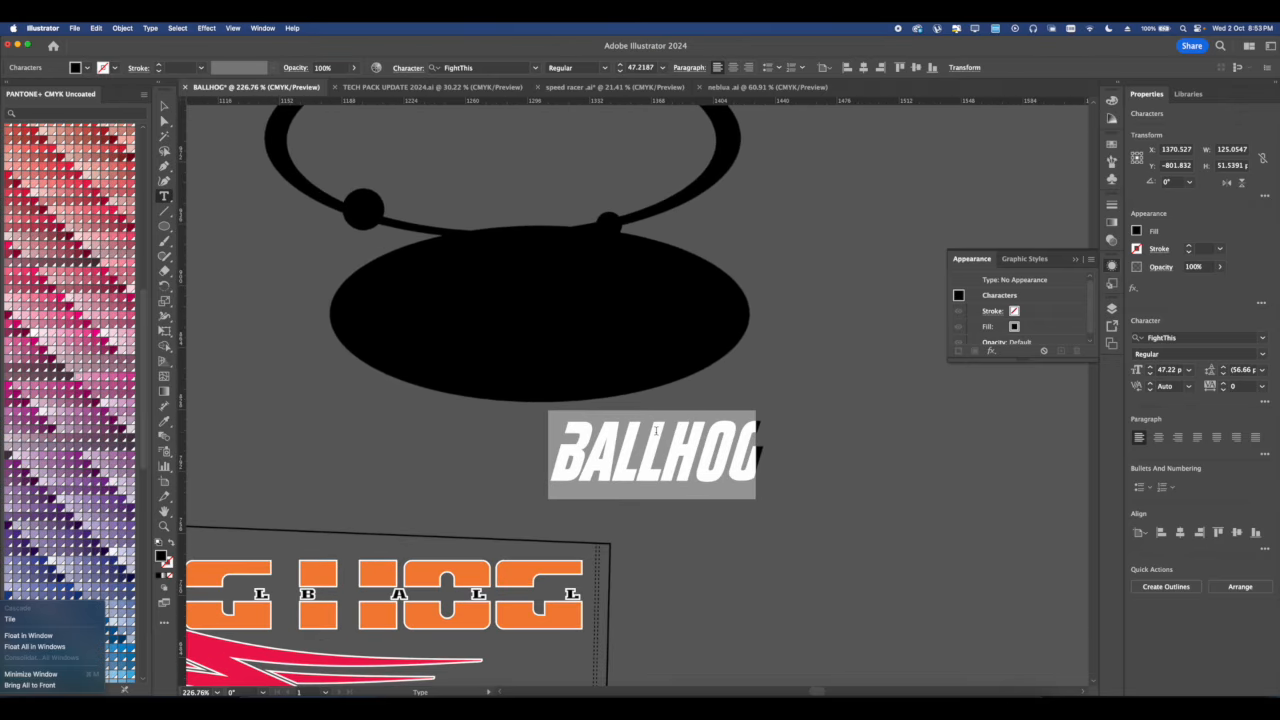
text(ZERO)
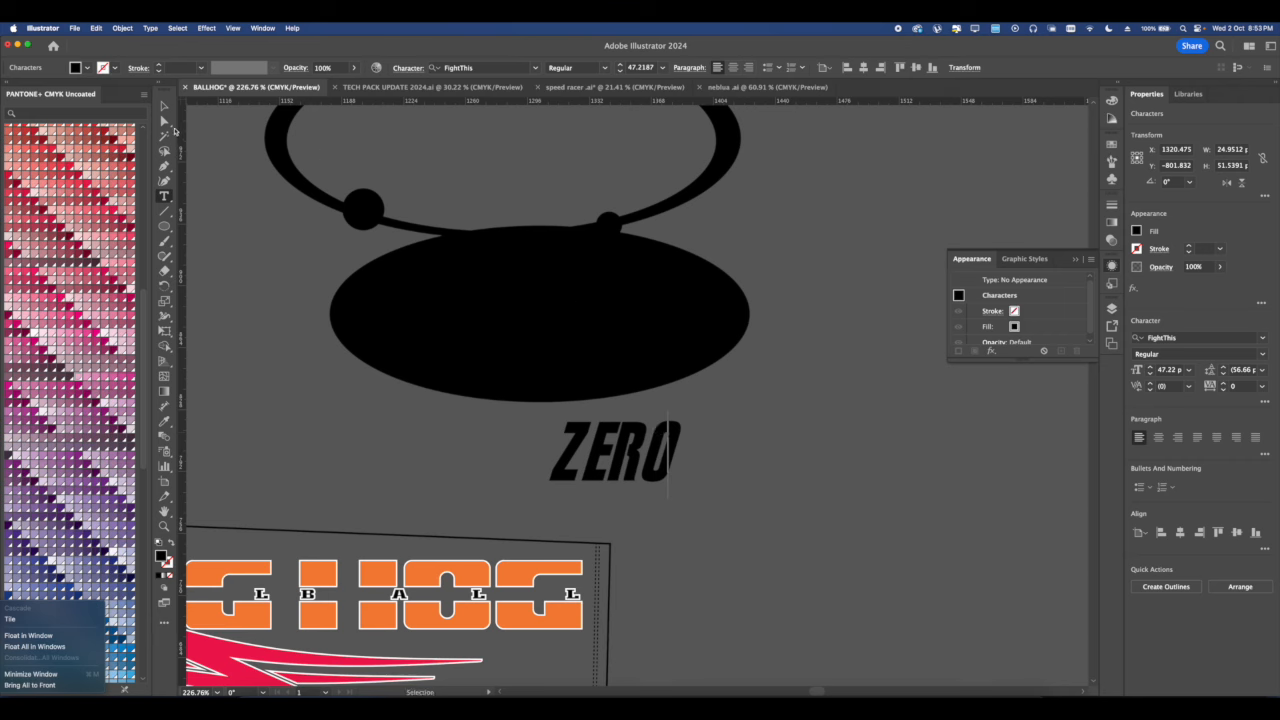
key(Escape)
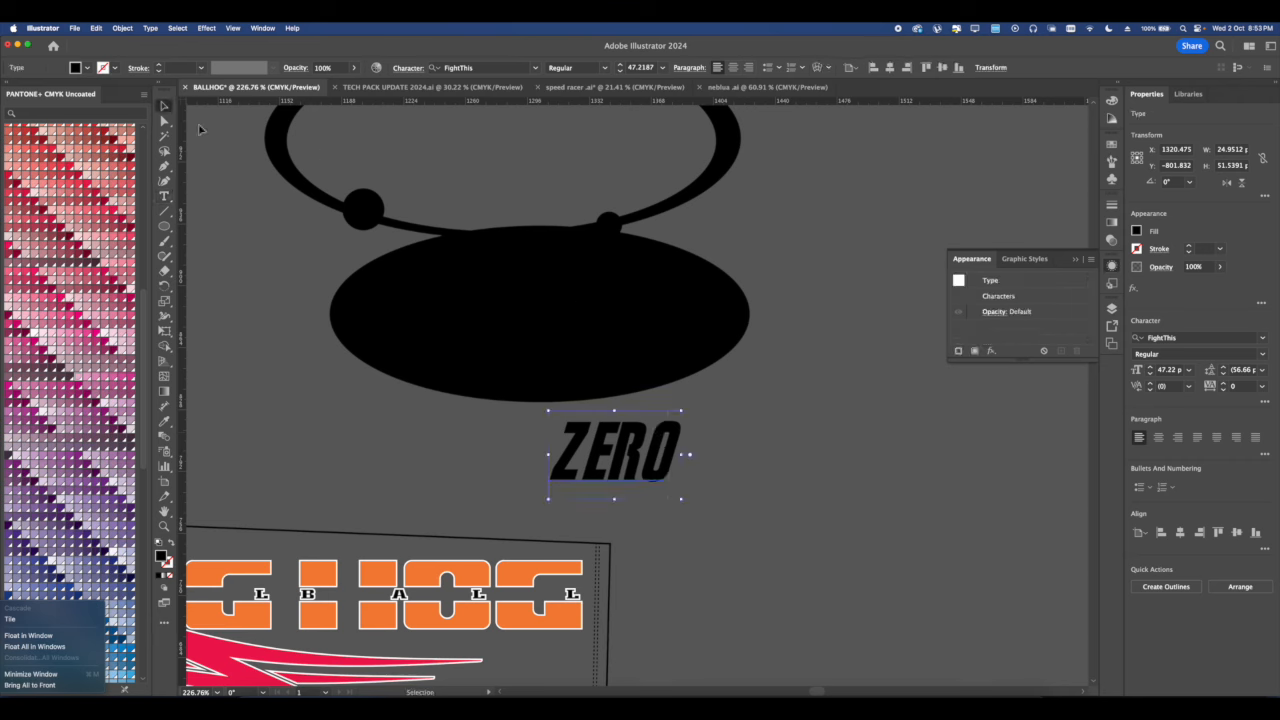
Move the ZERO text up against the black ellipse and set its font to Agnesa Kyoto.
drag(677, 447, 655, 400)
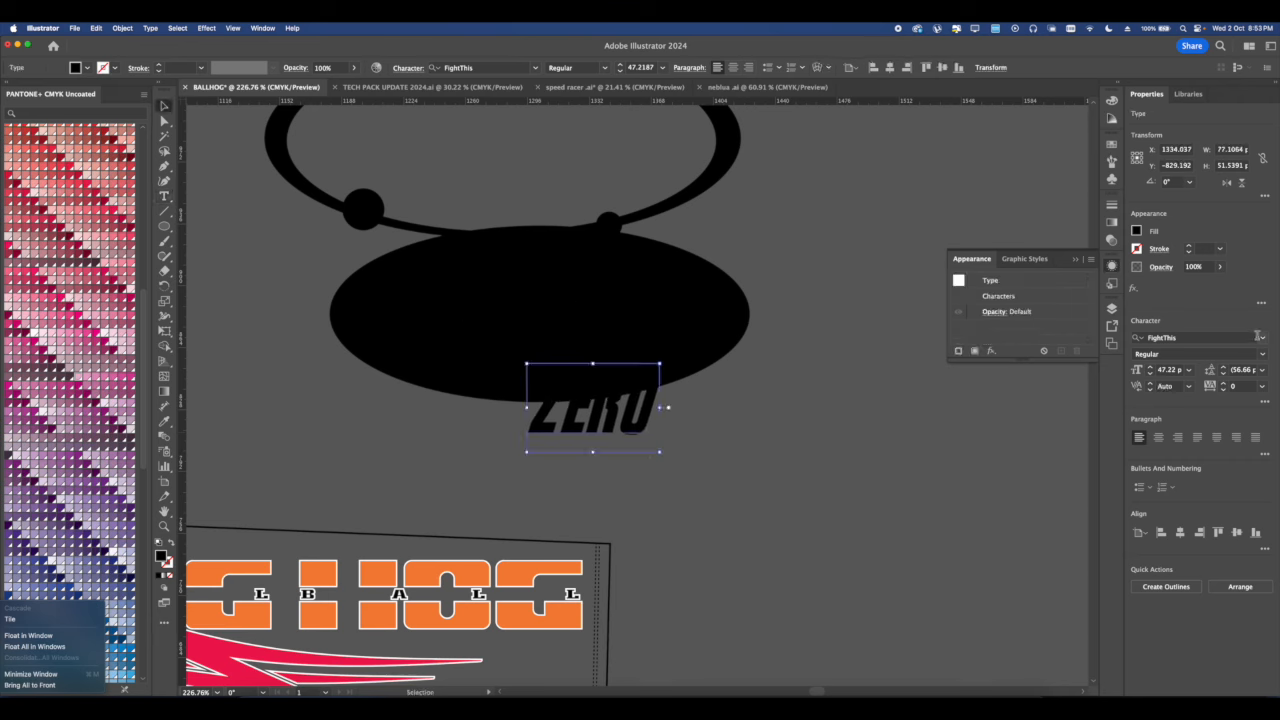
click(1260, 337)
scroll(1115, 535, down, 3)
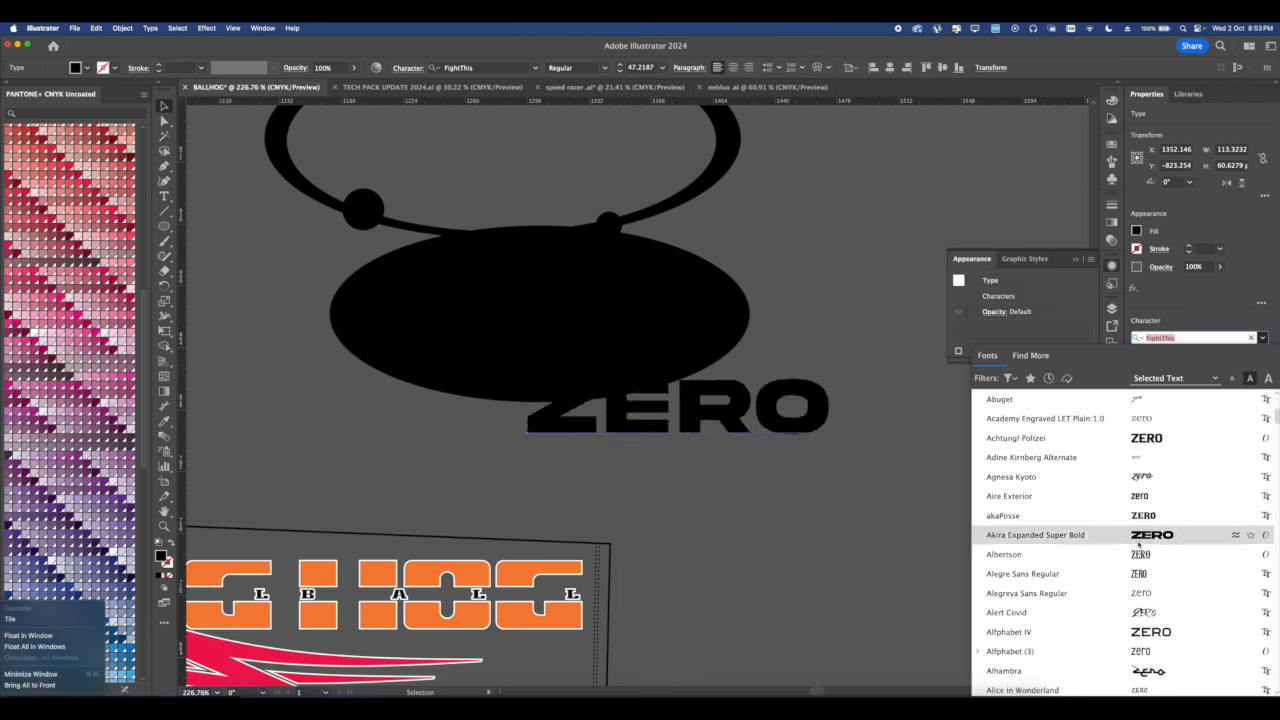
click(1140, 477)
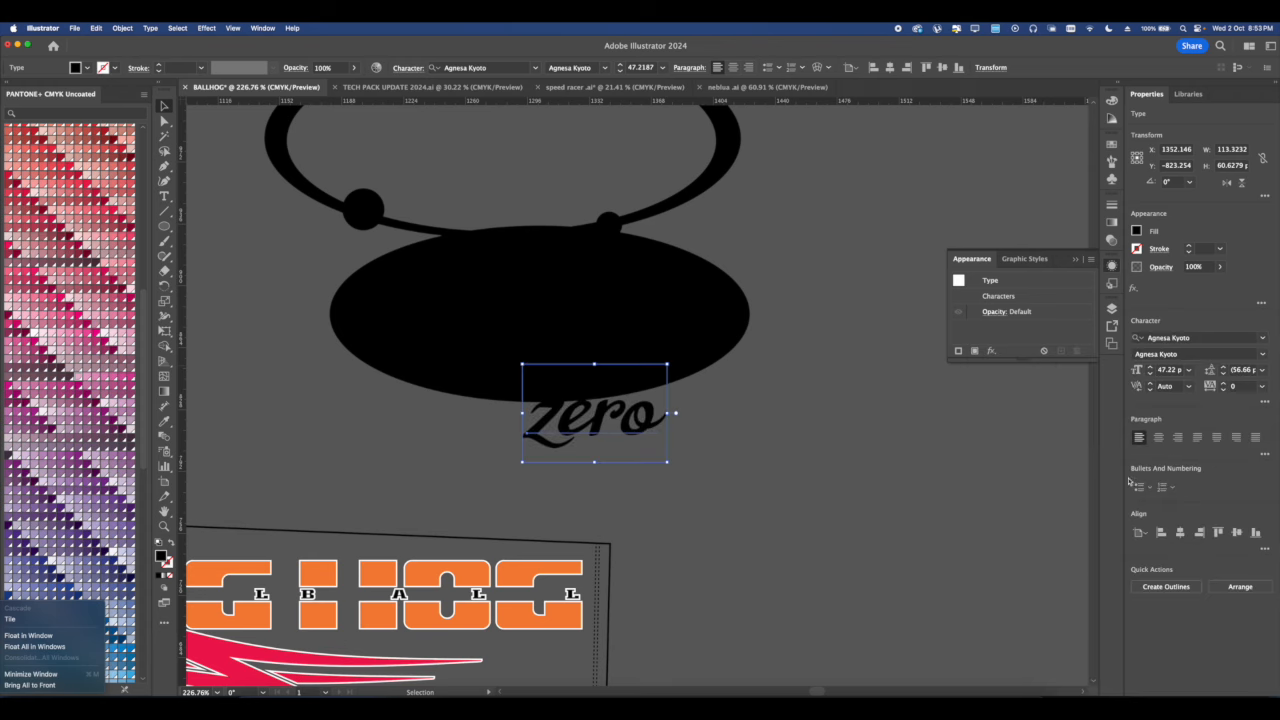
Keep a spare copy of the zero text and envelope-distort the other one using the black ellipse as the top object.
scroll(671, 414, down, 3)
mouse_move(609, 411)
mouse_down()
mouse_move(707, 338)
mouse_move(790, 218)
mouse_move(638, 470)
mouse_move(603, 416)
mouse_up()
shift+click(476, 358)
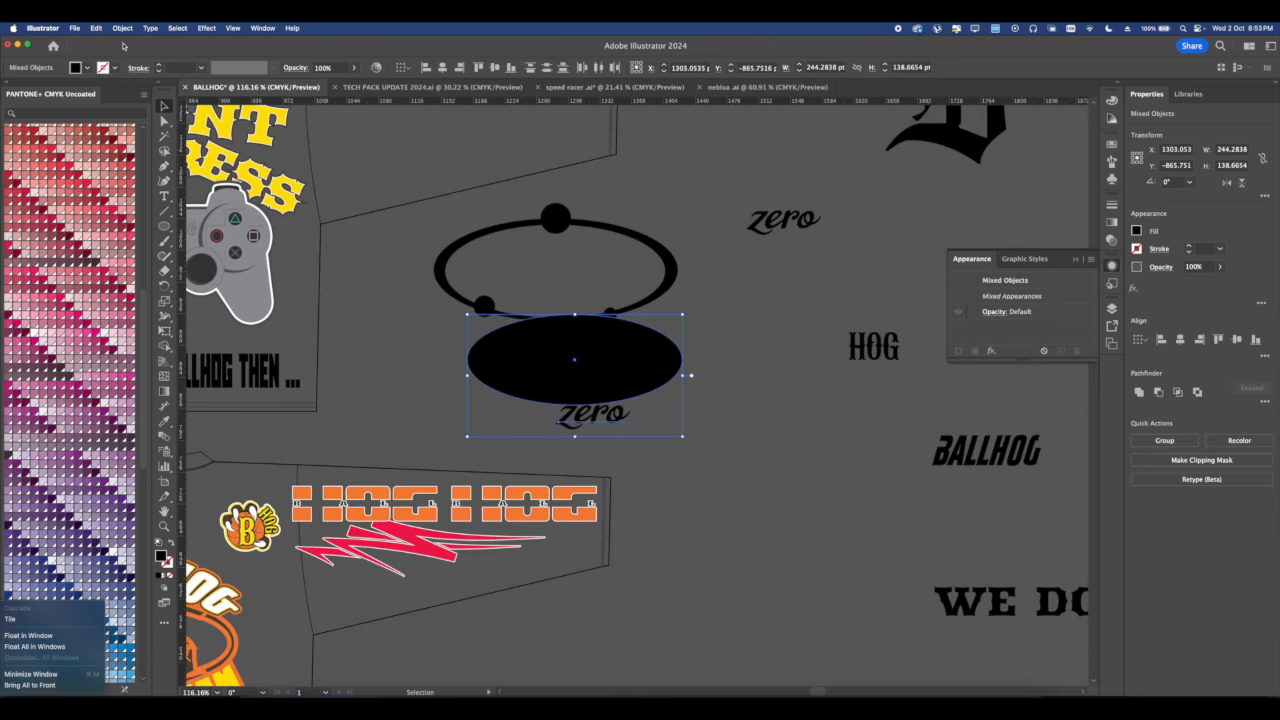
click(122, 28)
mouse_move(189, 379)
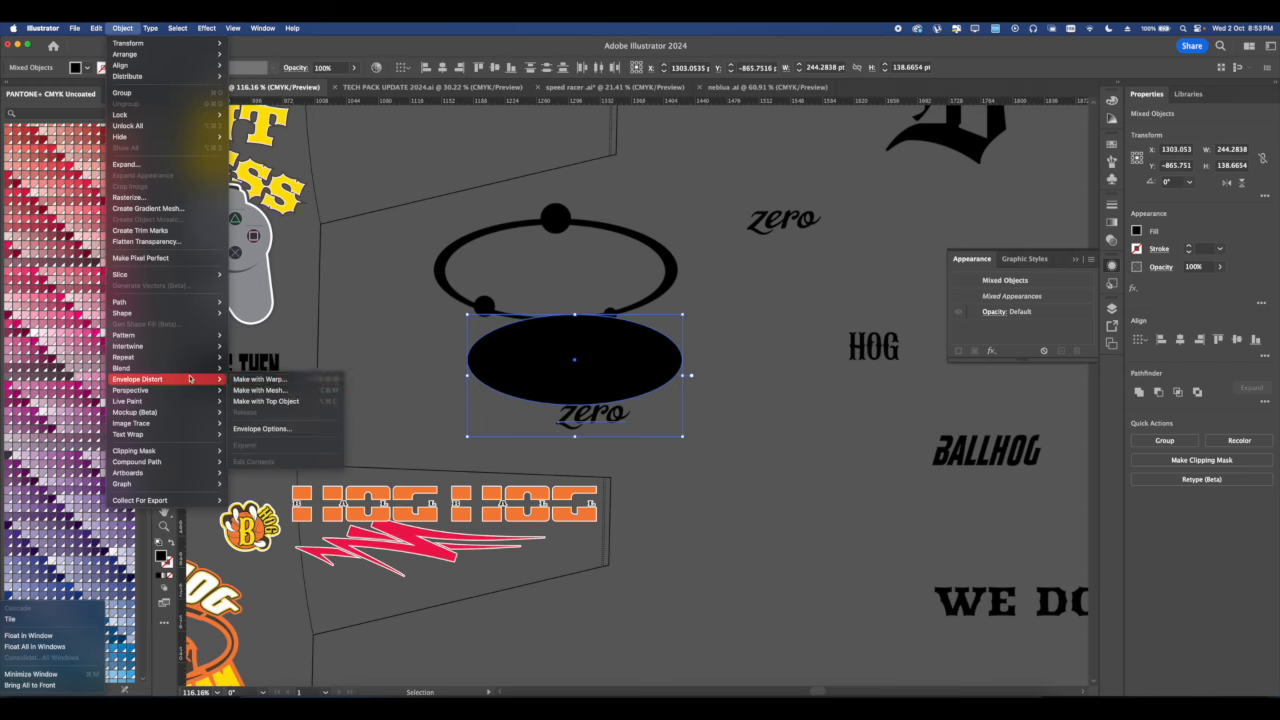
click(287, 398)
click(686, 451)
scroll(567, 377, up, 3)
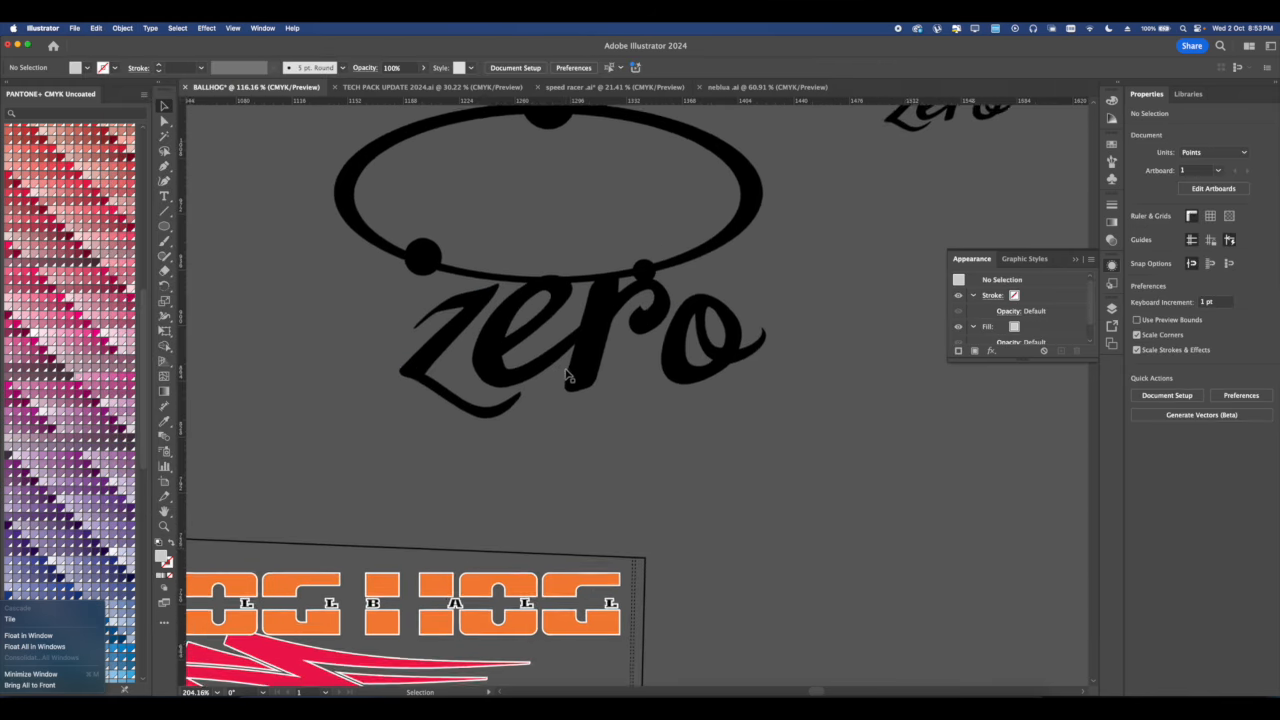
Place one warped zero inside the dotted ring and another below it, and expand the one in the ring.
scroll(567, 385, up, 1)
drag(550, 408, 698, 390)
click(533, 265)
scroll(530, 260, down, 5)
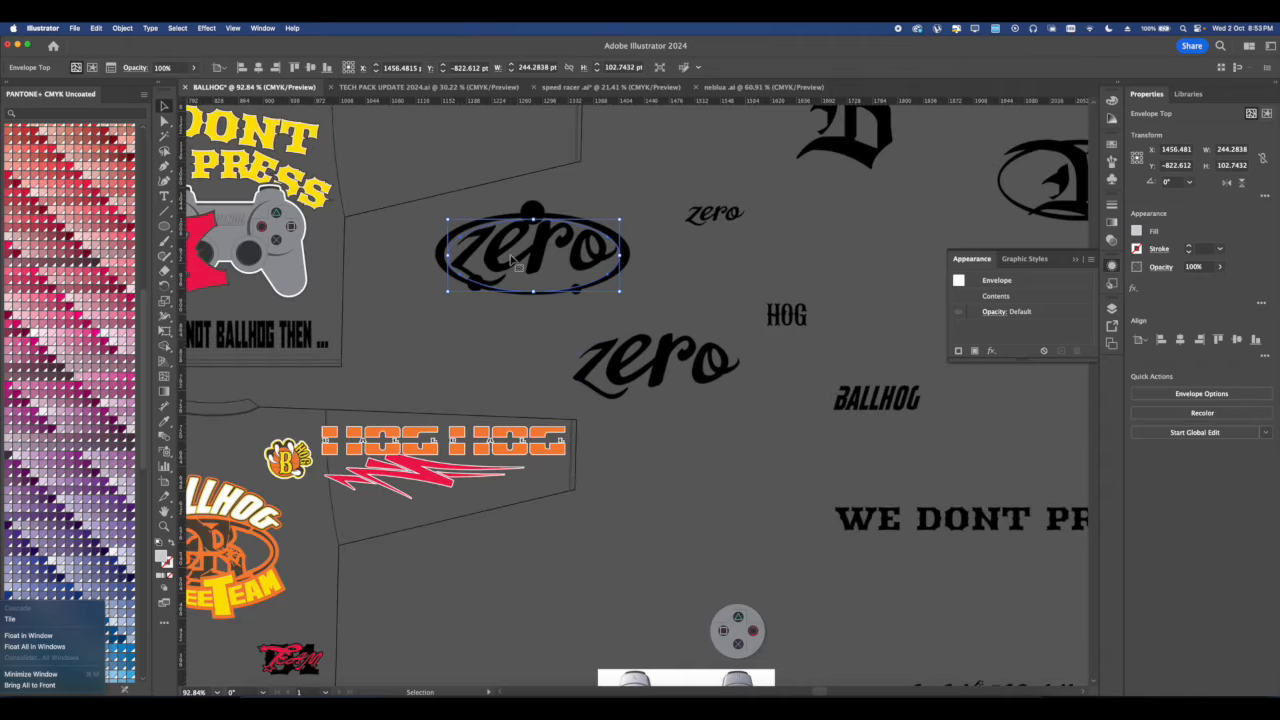
click(122, 29)
click(140, 166)
click(677, 447)
scroll(728, 323, up, 4)
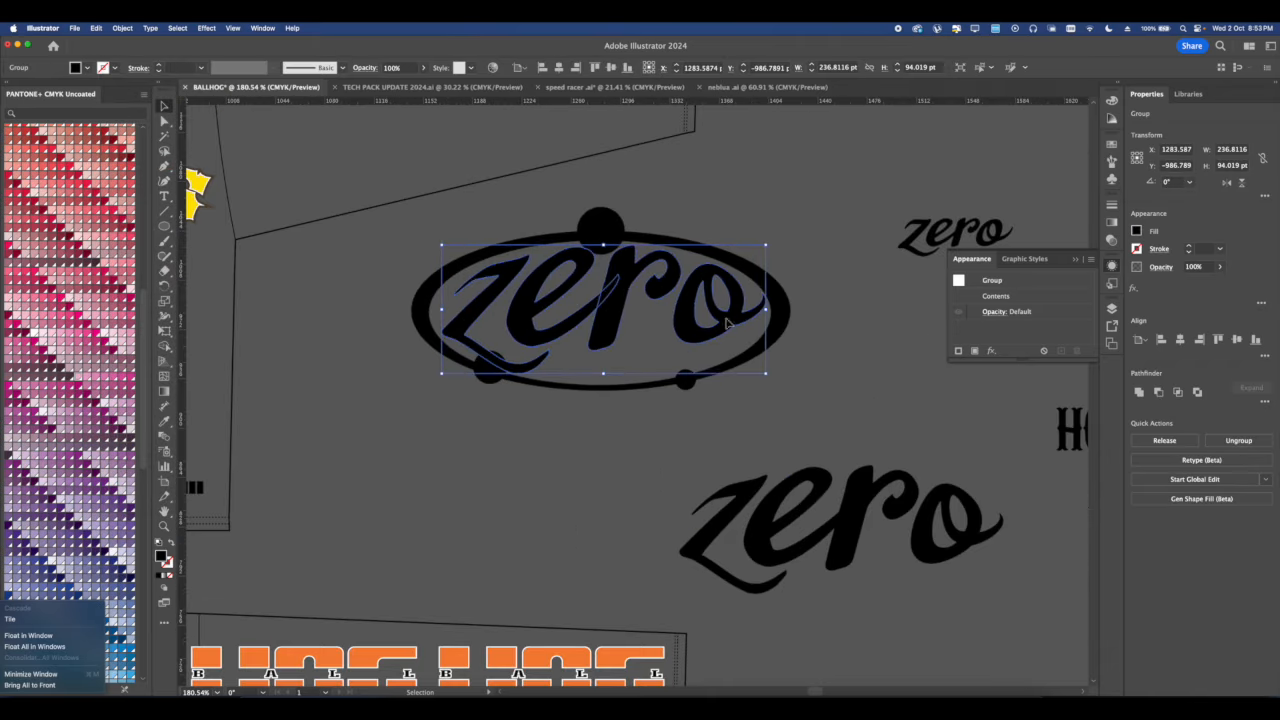
Combine the expanded zero lettering and the dotted ellipse ring into one group.
scroll(585, 318, up, 3)
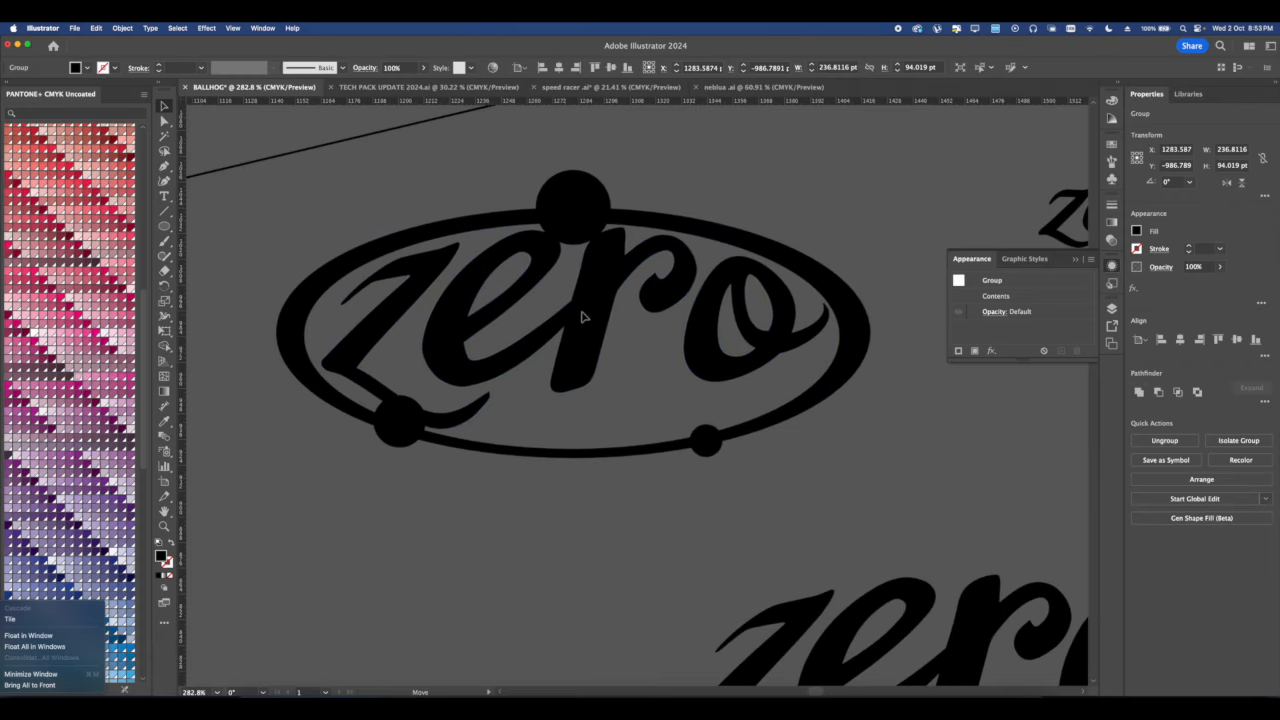
shift+click(563, 224)
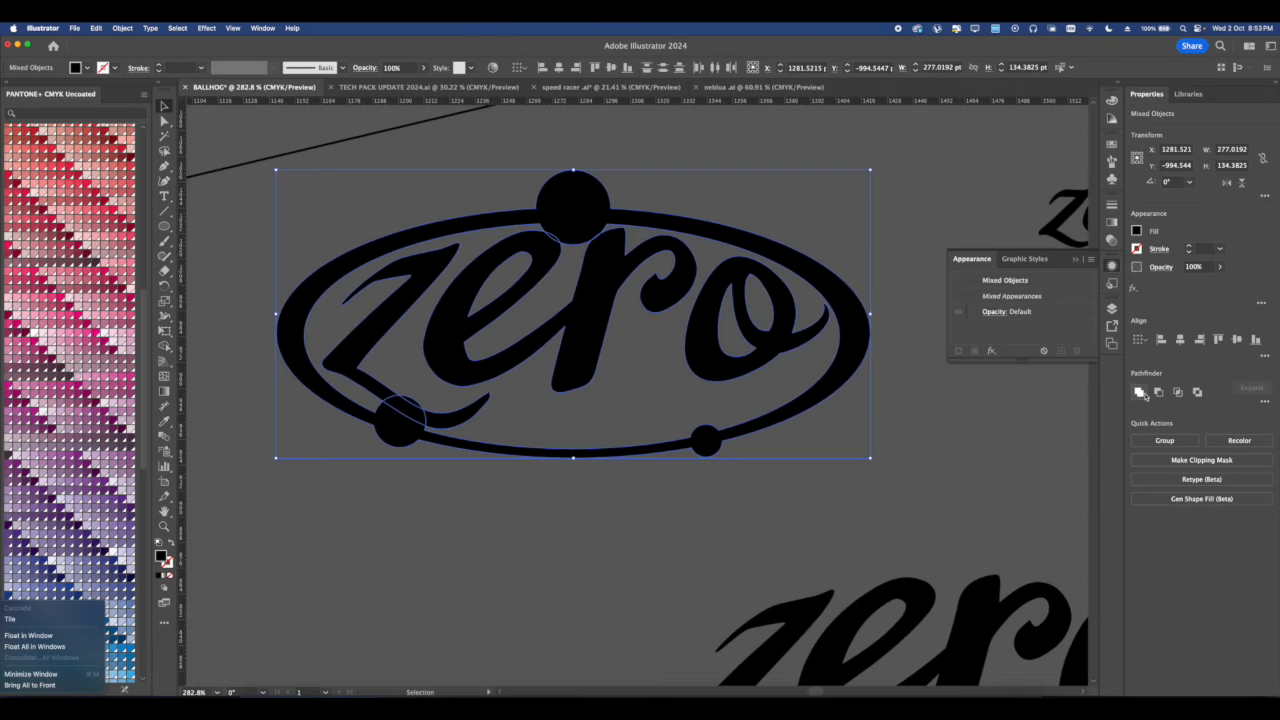
key(super+g)
scroll(605, 328, down, 4)
scroll(605, 328, up, 5)
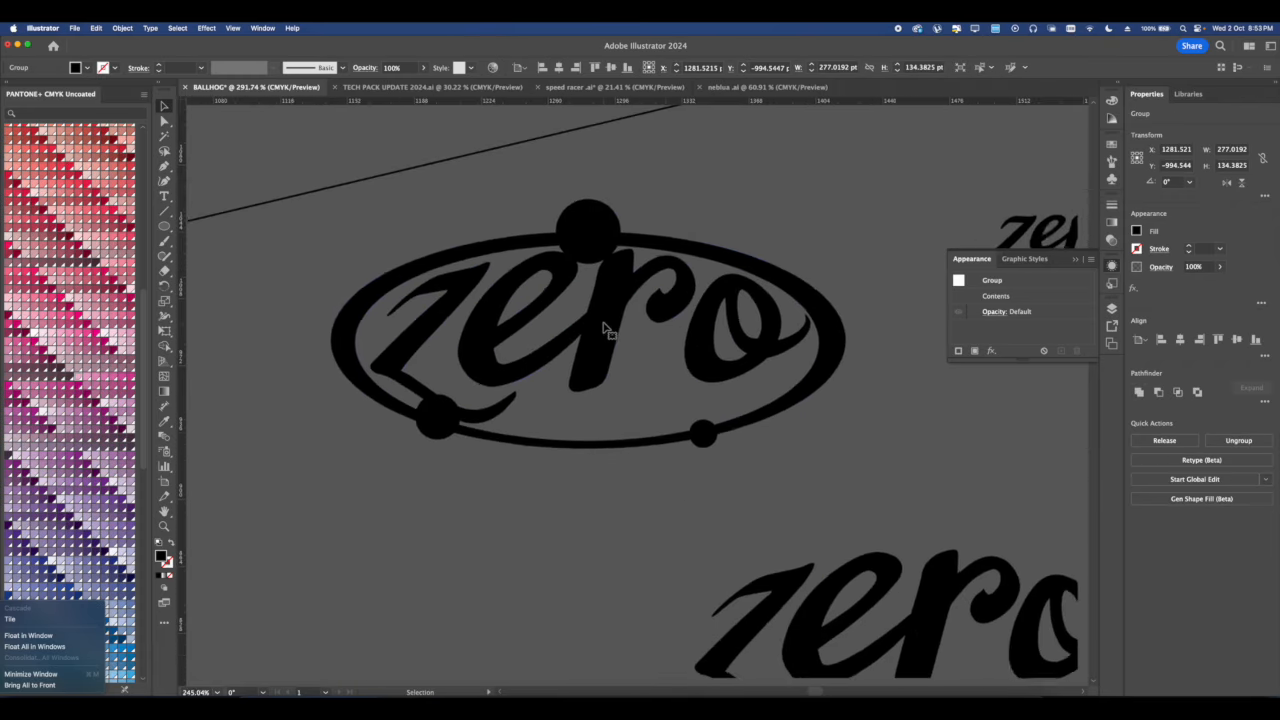
scroll(605, 328, down, 5)
Switch to Safari and search the web for "assist".
click(758, 277)
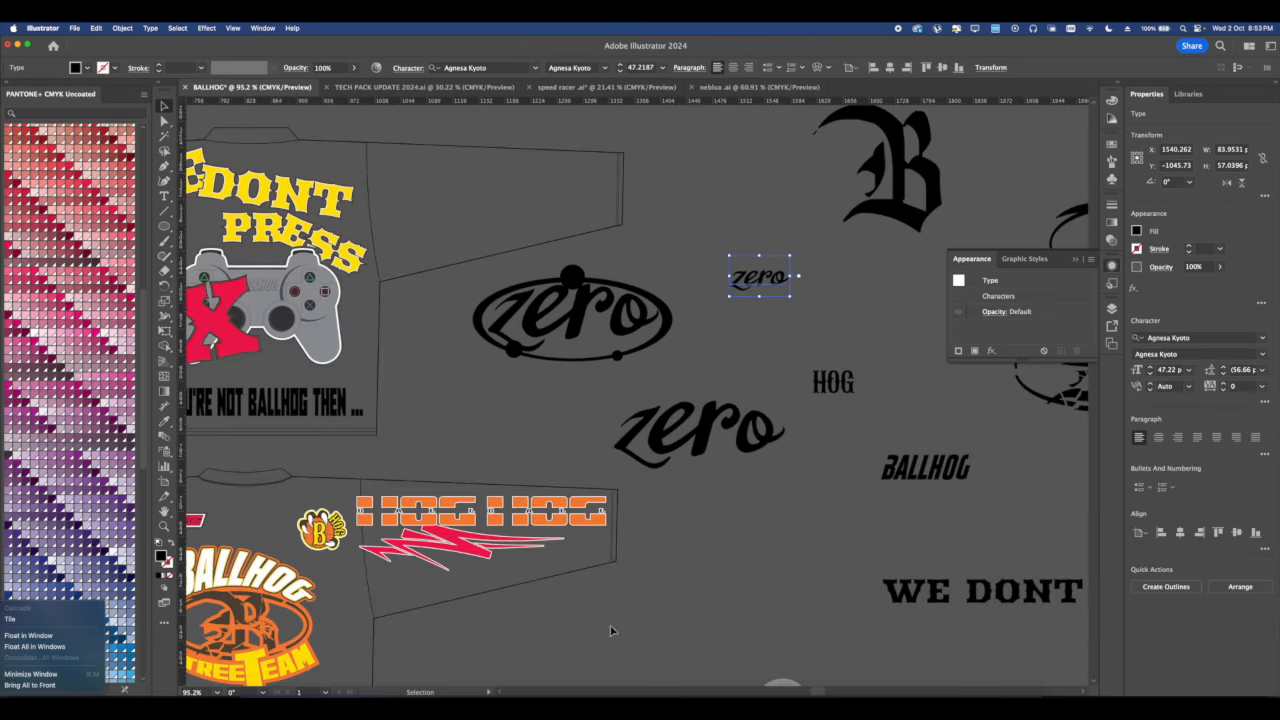
click(524, 696)
click(411, 76)
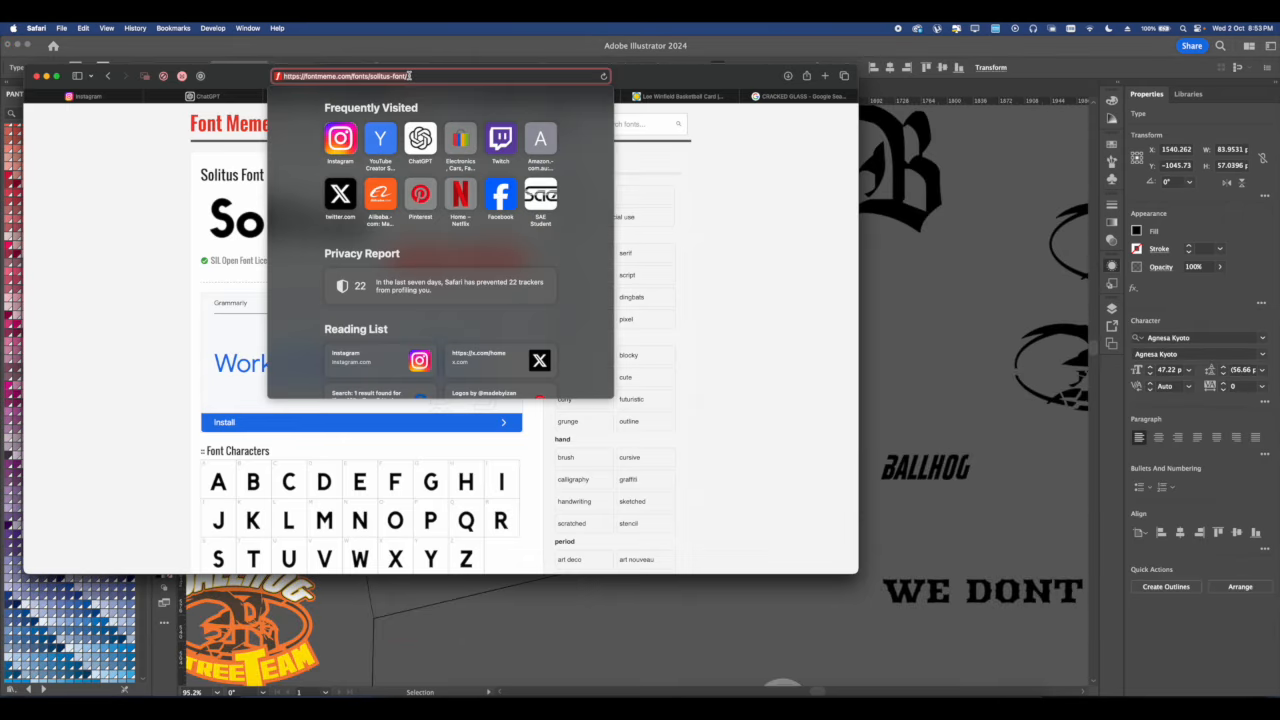
text(assist)
key(Return)
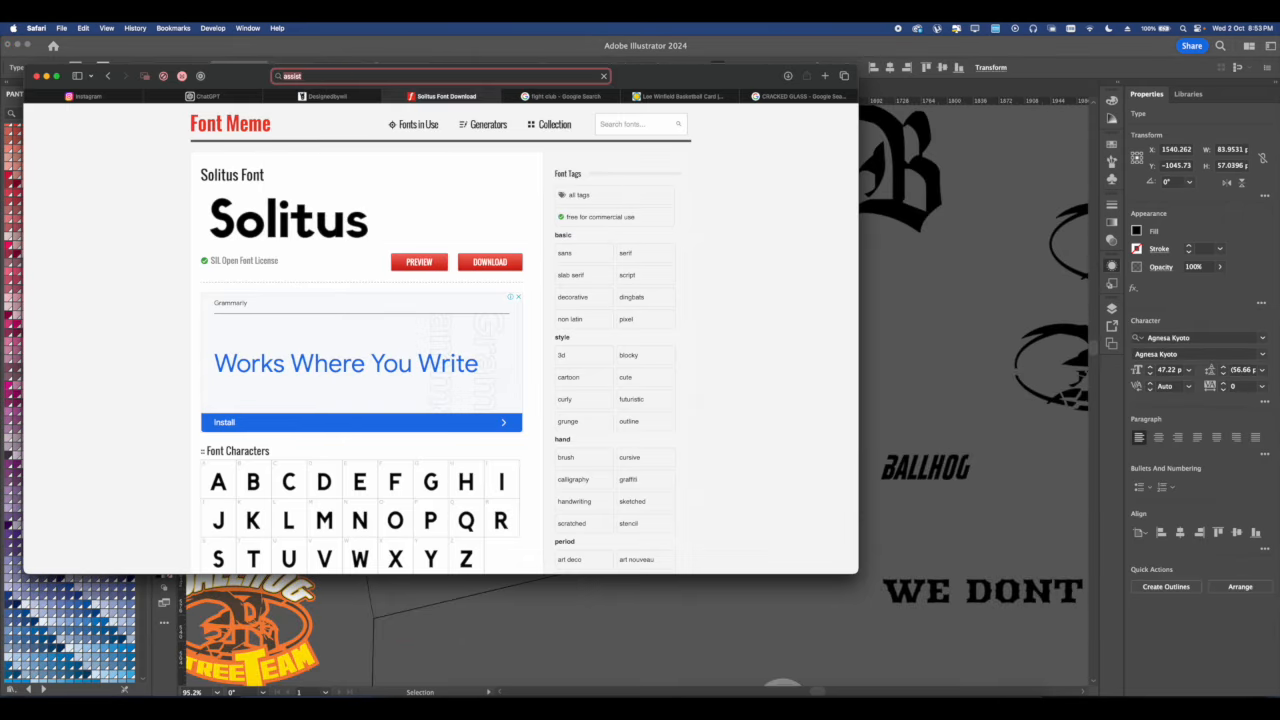
Copy the word "assist" from the dictionary entry in the search results and return to Illustrator.
click(986, 312)
scroll(628, 339, up, 2)
drag(779, 316, 669, 334)
click(526, 697)
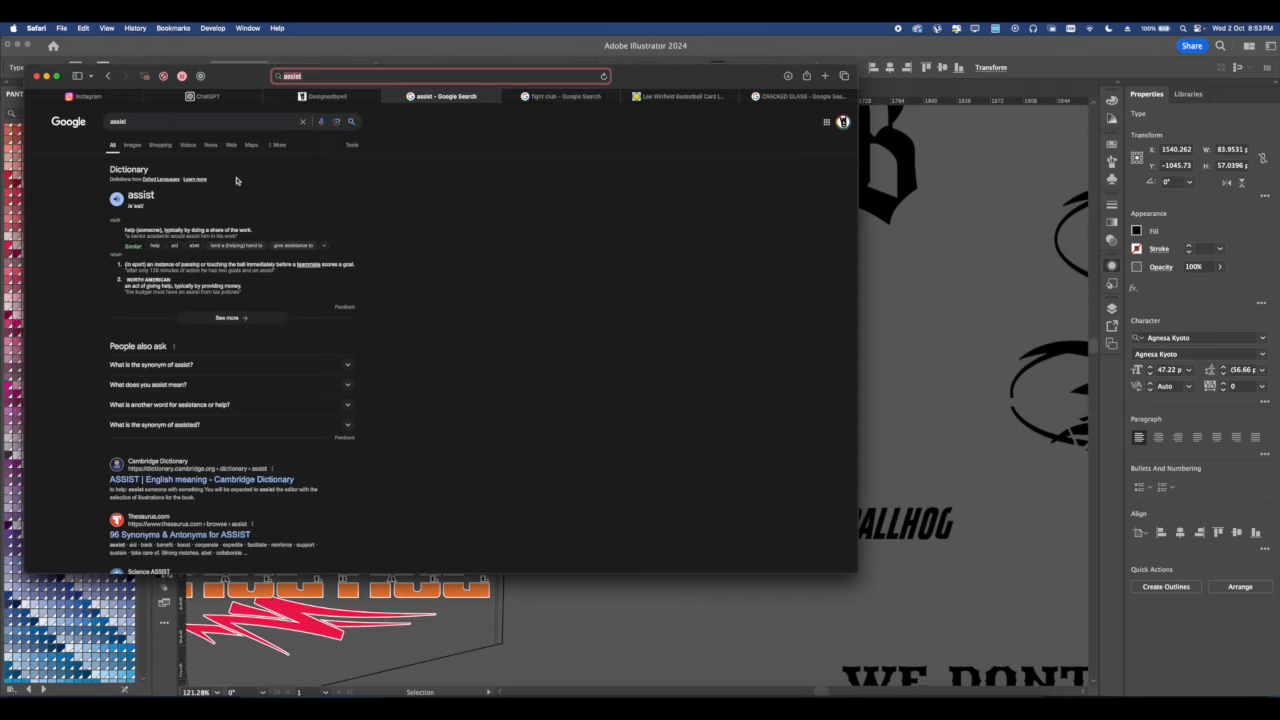
double_click(152, 195)
key(super+c)
click(921, 357)
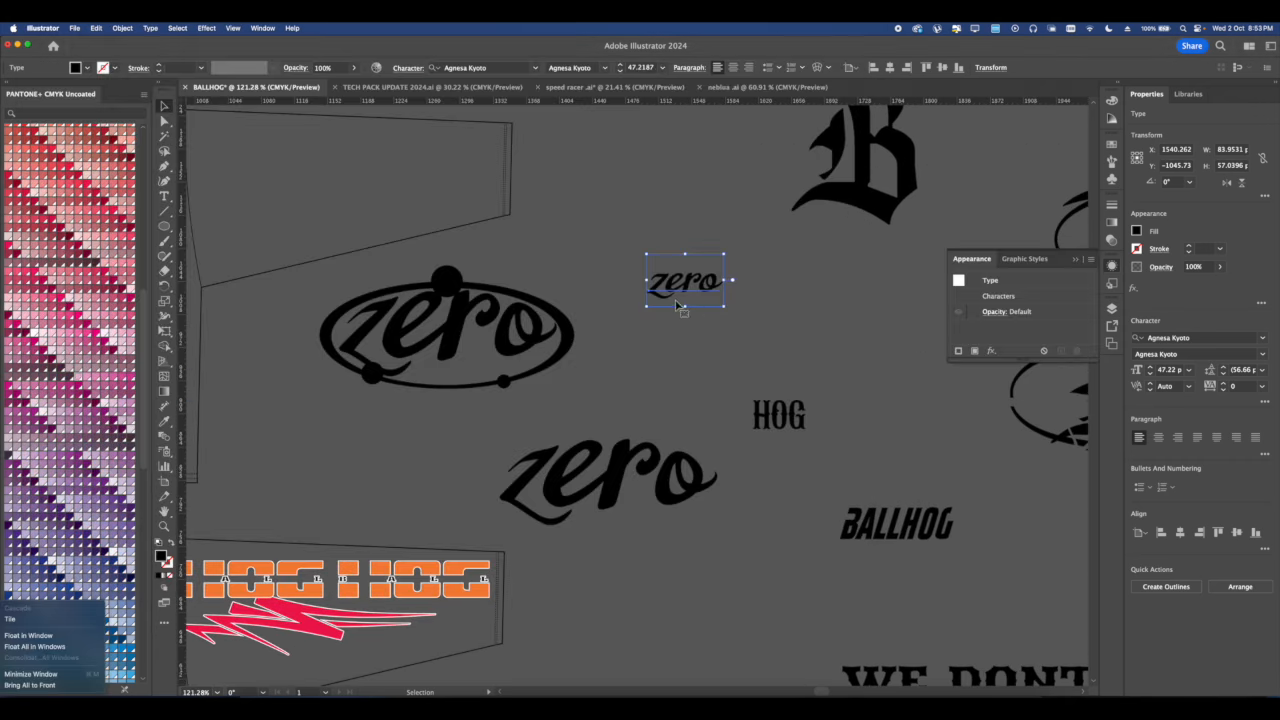
Replace the small spare zero text with the copied word "assist" and set its font to Alpenkreuzer.
triple_click(679, 294)
key(super+v)
click(164, 106)
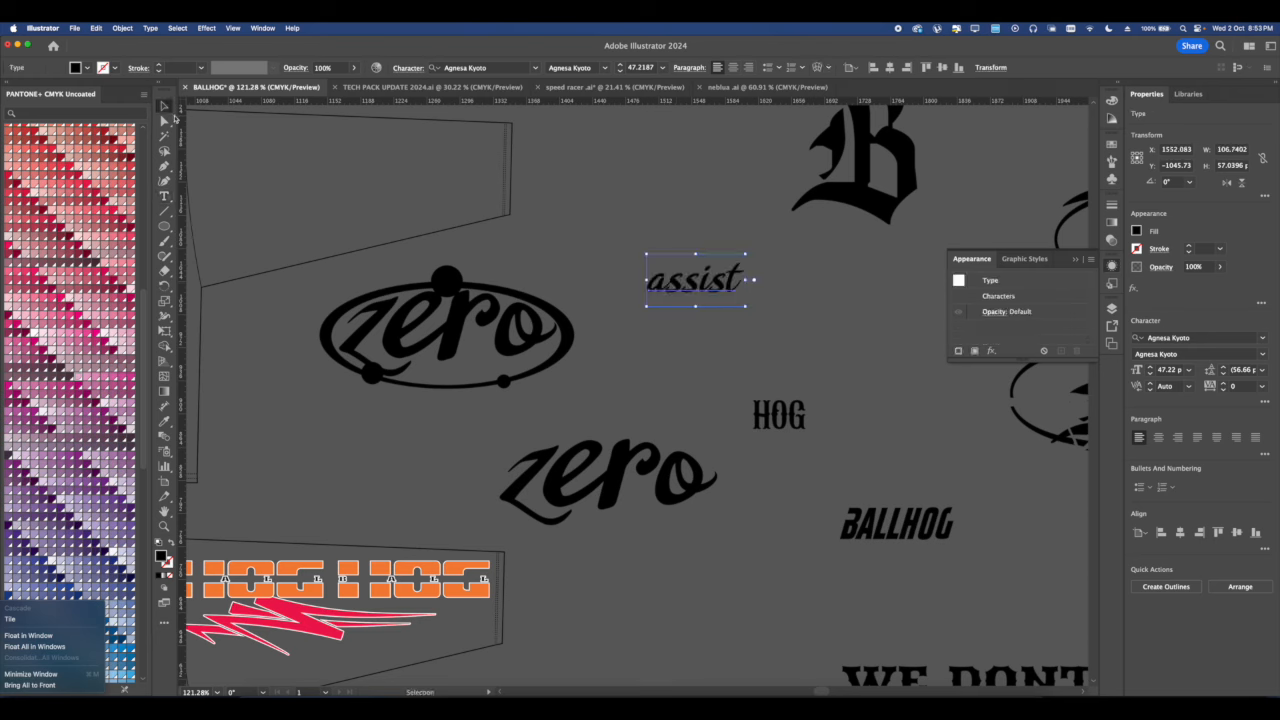
click(1251, 338)
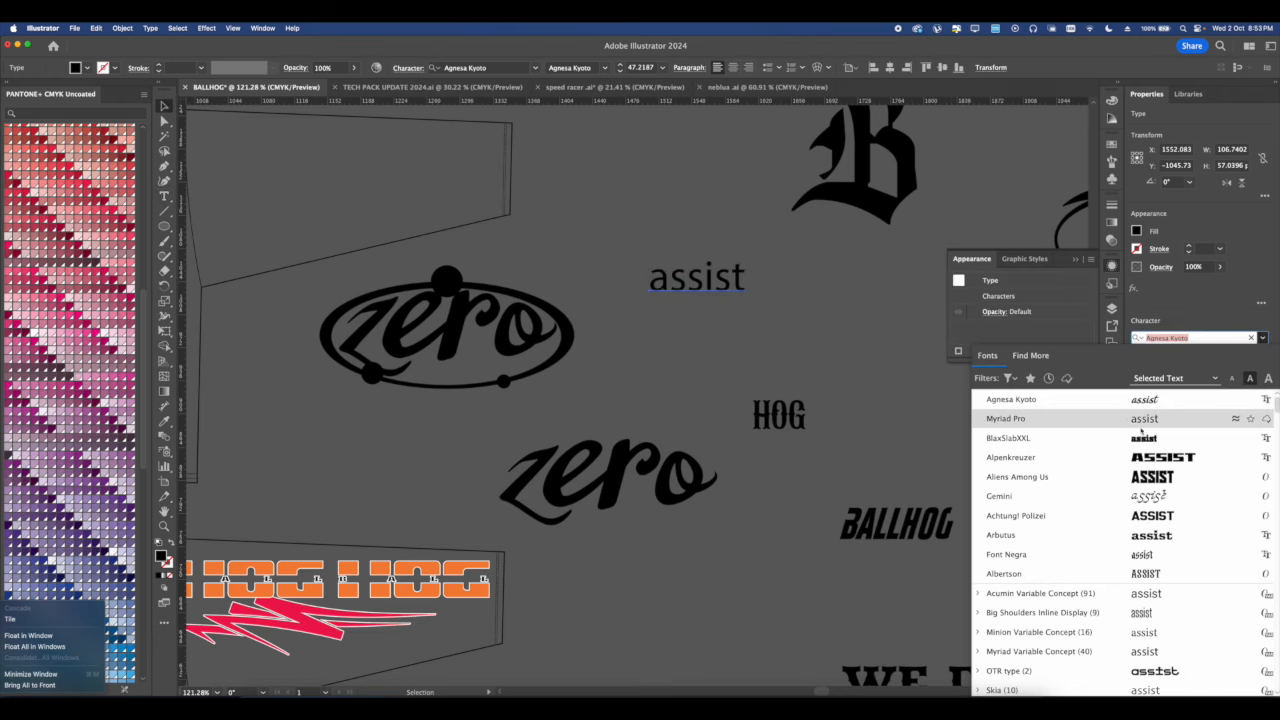
click(1010, 457)
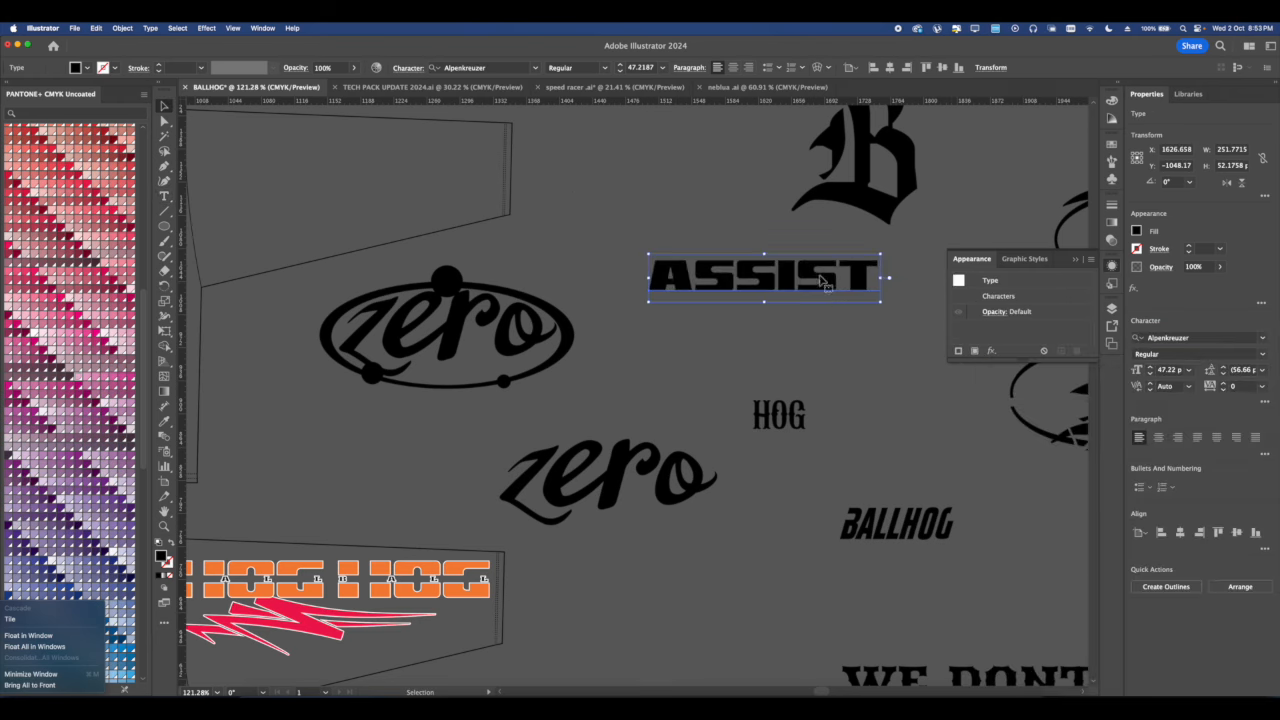
Place a small ASSIST copy about 85 pt wide inside the ring under the zero lettering and expand it.
drag(773, 300, 581, 368)
scroll(459, 375, up, 3)
click(120, 27)
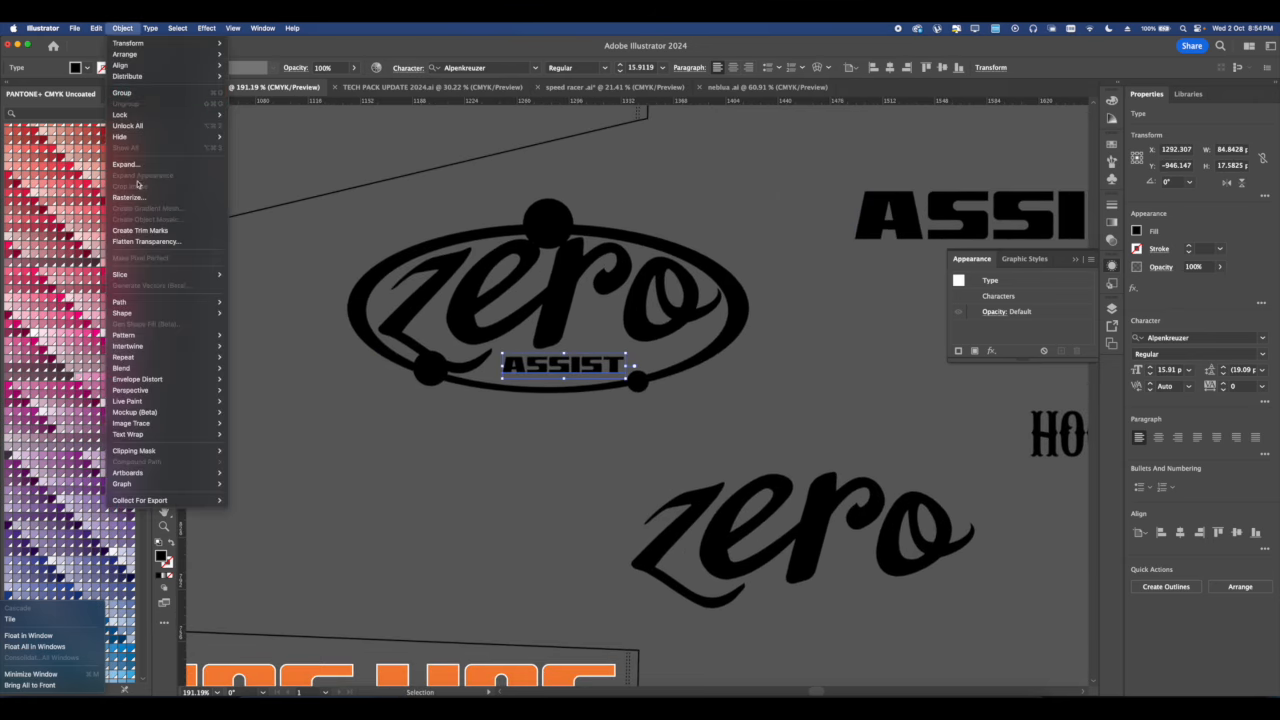
click(150, 166)
click(677, 447)
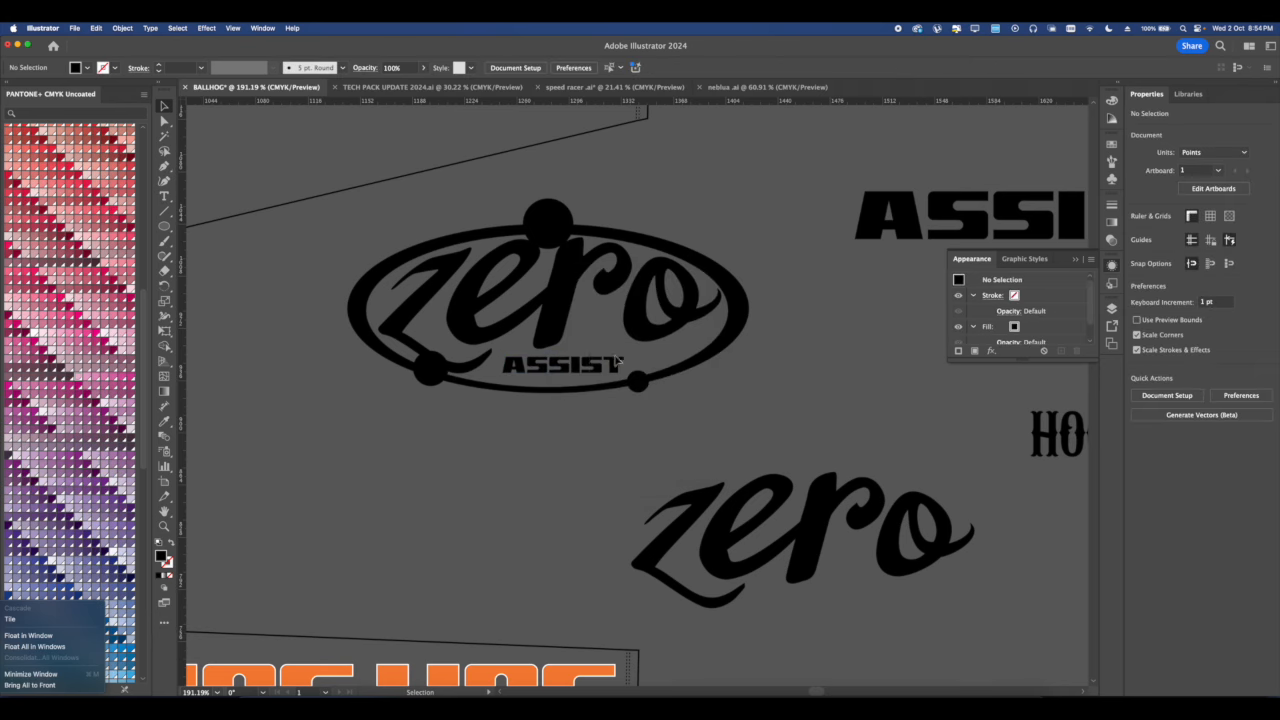
Place the complete zero assist logo below the upper shirt's left sleeve, scaled down to about 78 pt wide.
scroll(751, 330, down, 8)
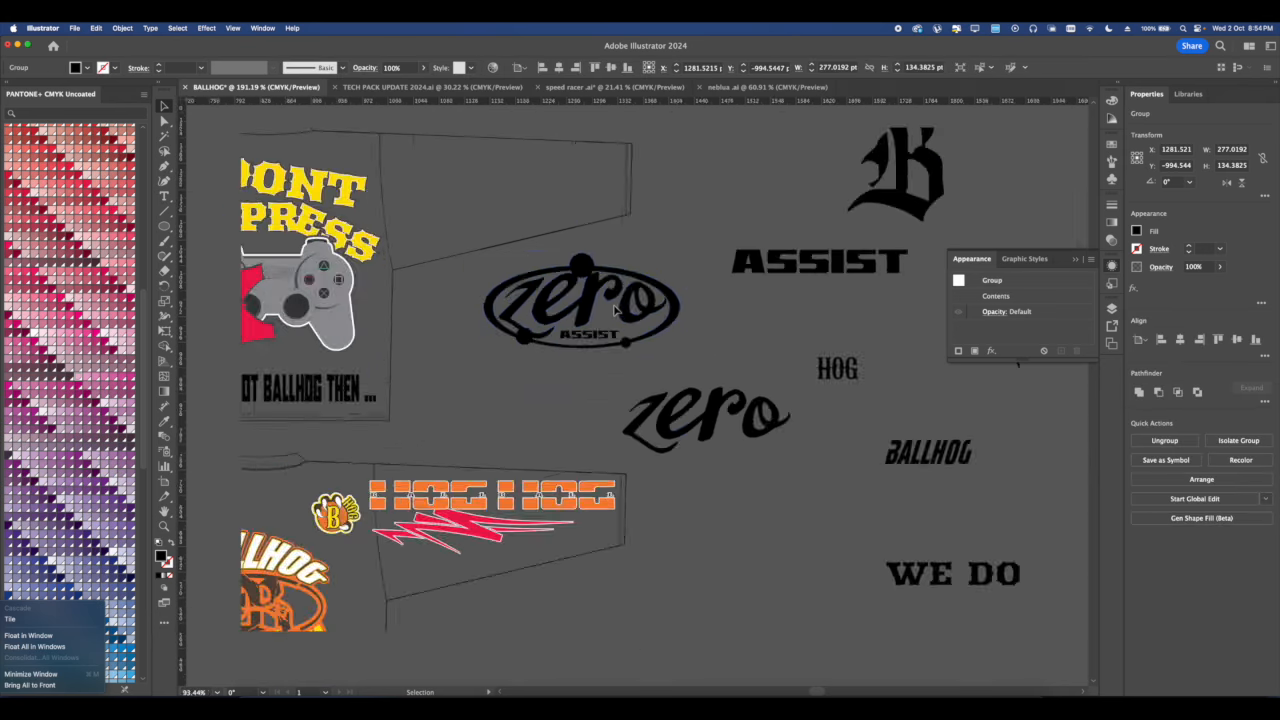
drag(752, 343, 668, 377)
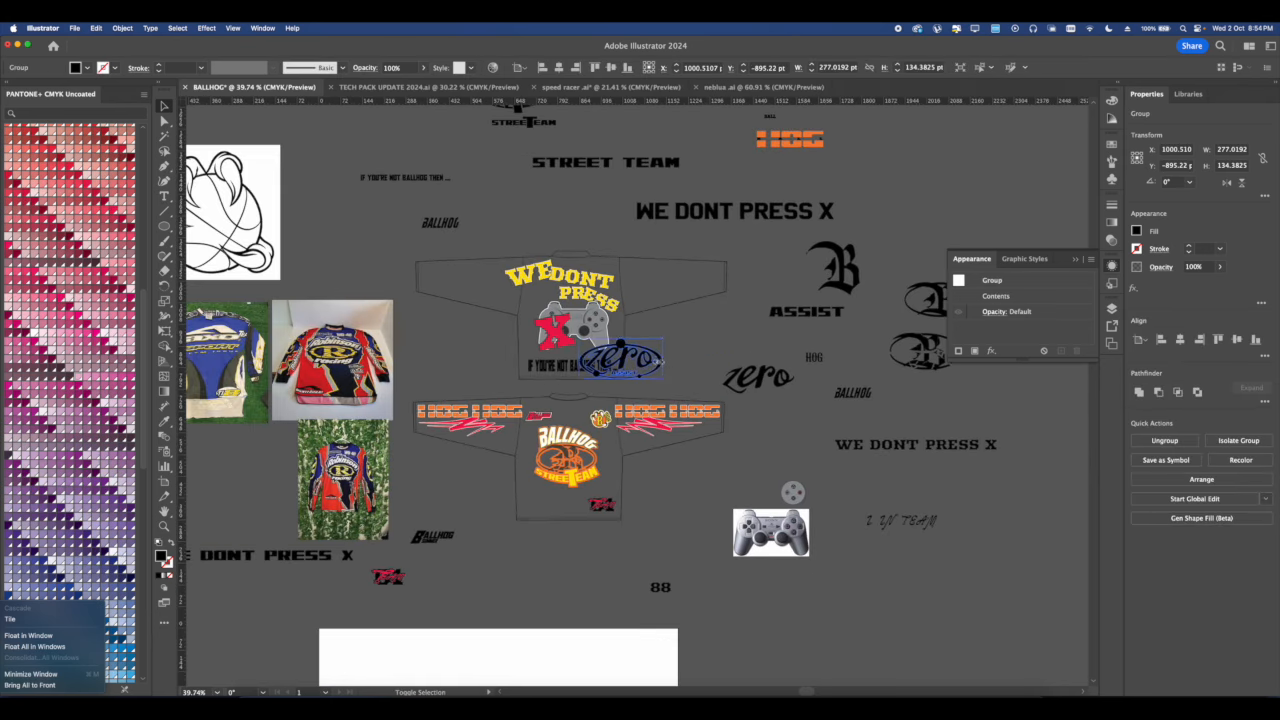
scroll(583, 355, up, 4)
scroll(438, 341, up, 6)
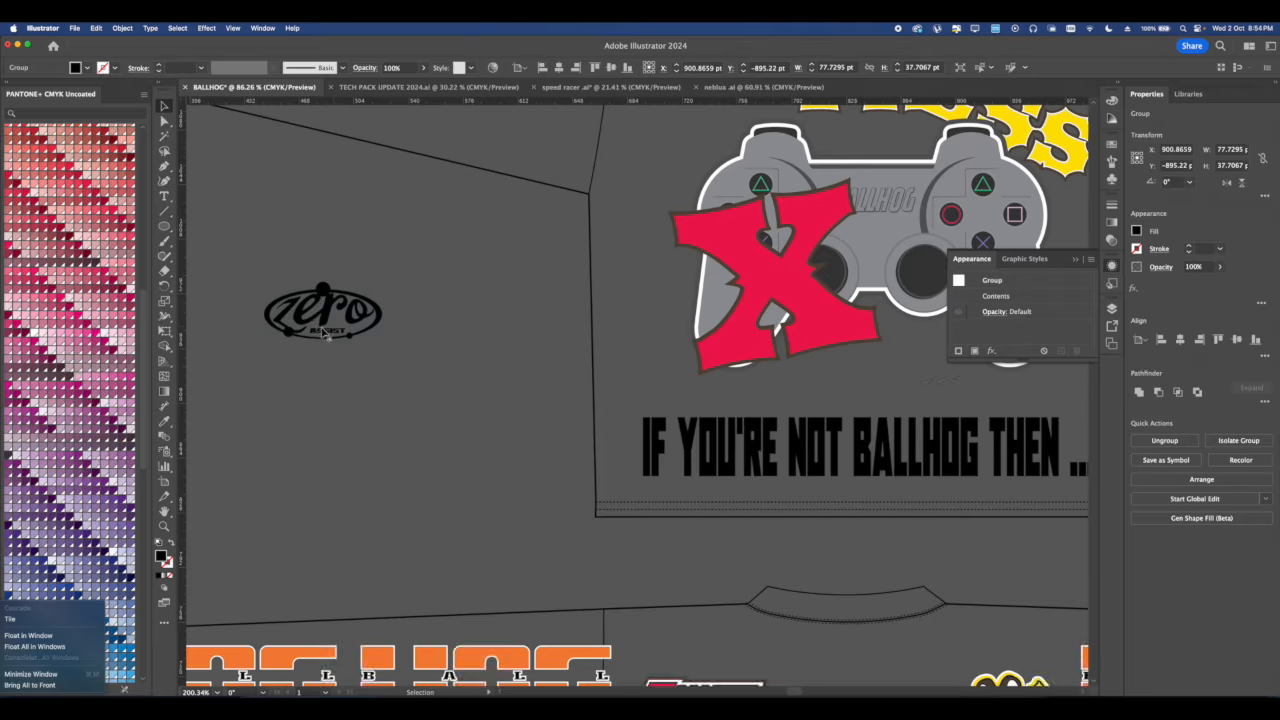
click(476, 387)
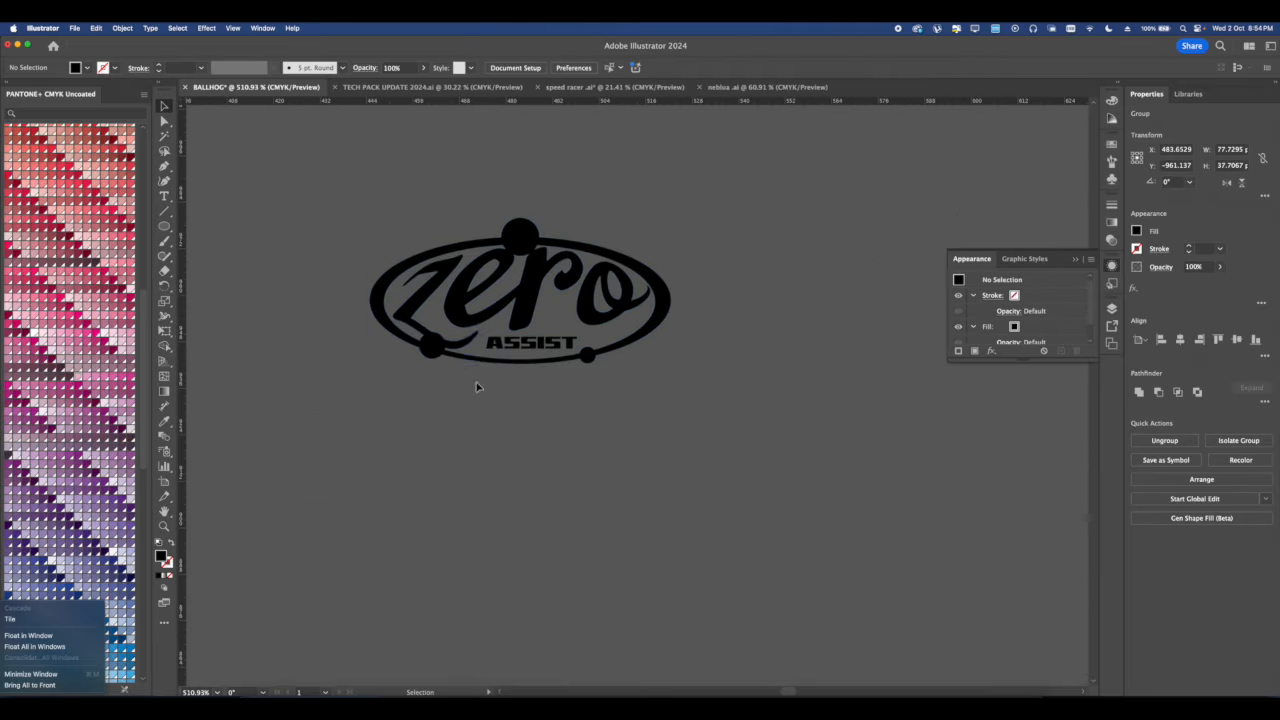
Duplicate the zero assist logo straight below, offset the copy's paths by 3 pt and unite the result into one silhouette.
click(485, 328)
drag(485, 328, 485, 488)
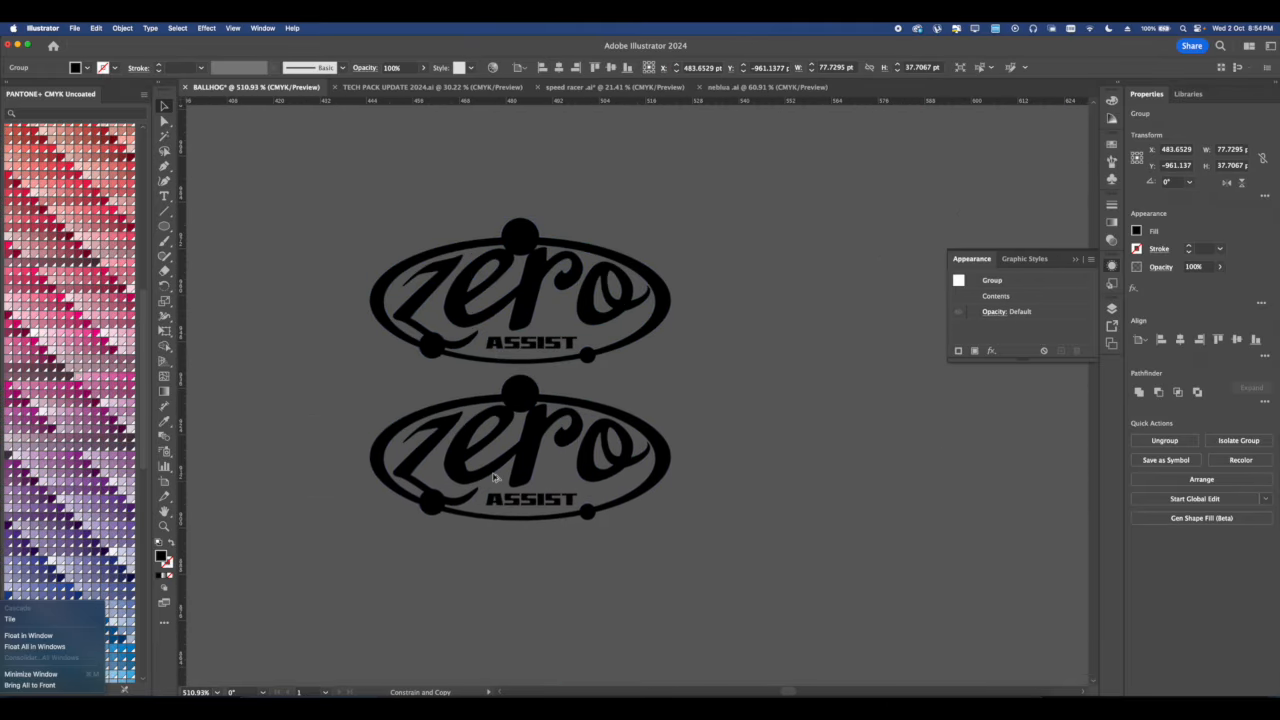
click(121, 28)
mouse_move(200, 271)
click(265, 339)
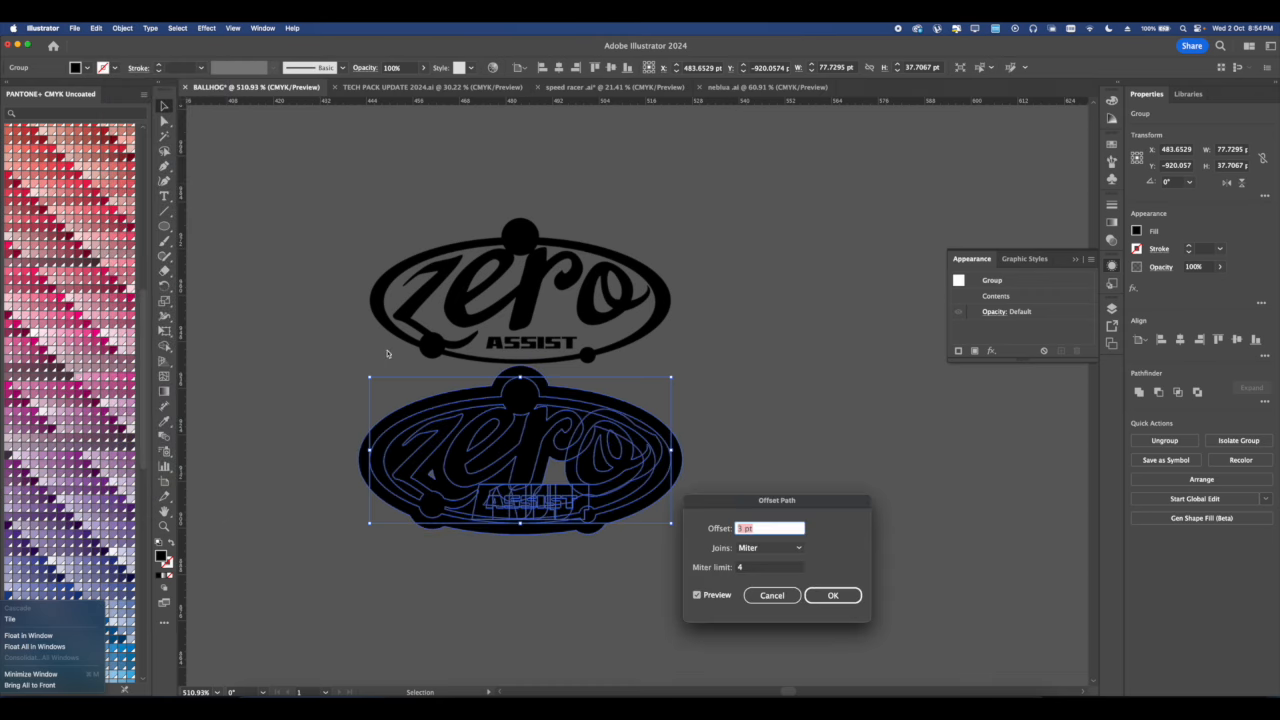
click(815, 594)
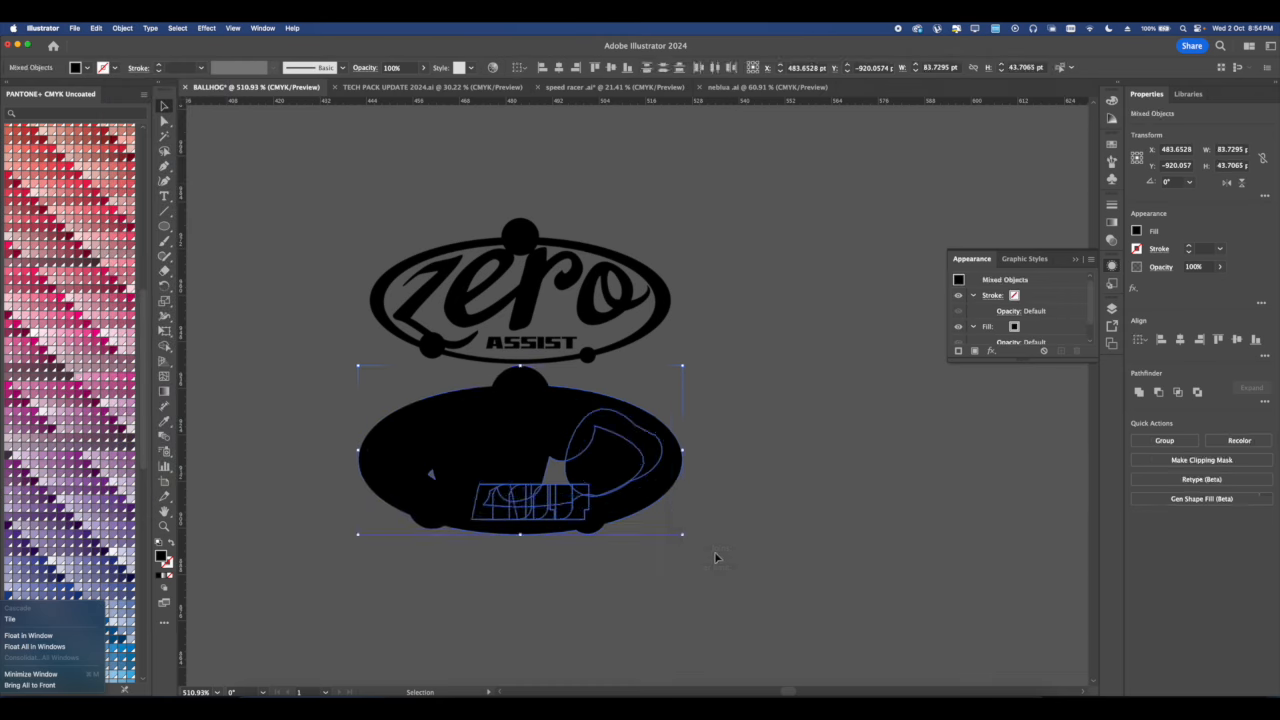
click(1139, 391)
Delete the silhouette's leftover inner holes and place it behind the original zero assist logo.
key(super+y)
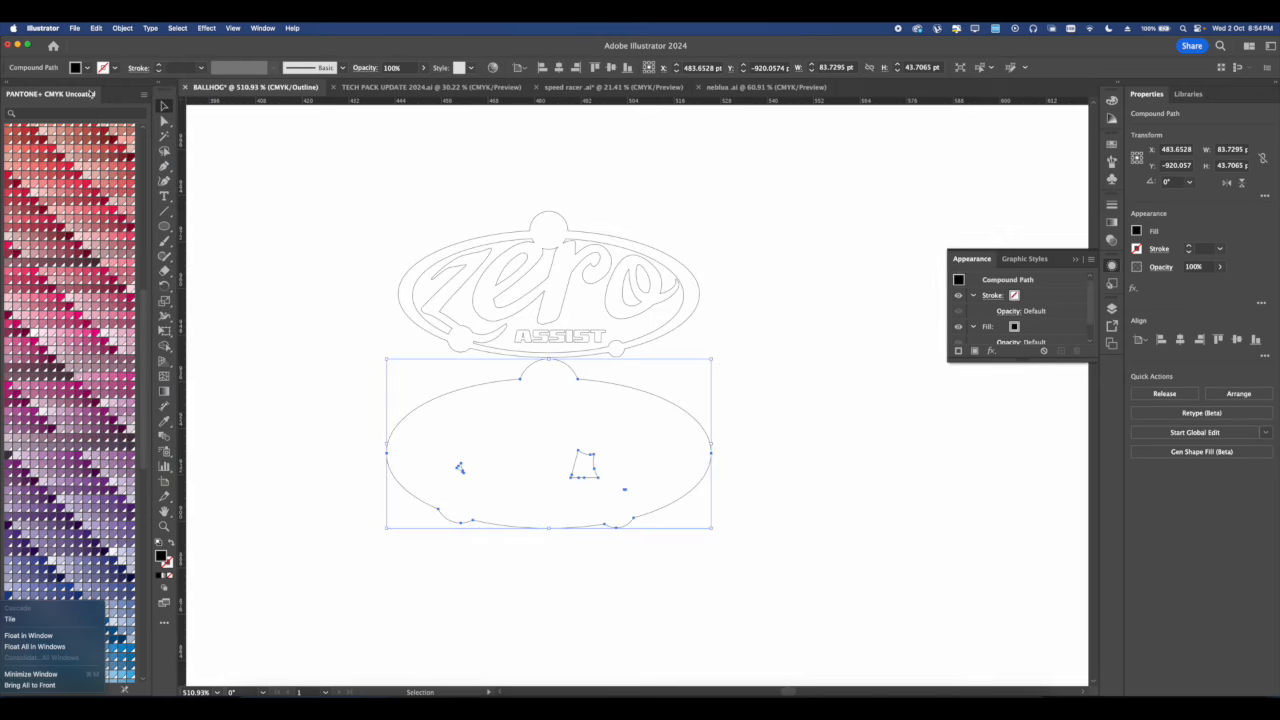
click(165, 122)
drag(431, 423, 507, 485)
drag(553, 448, 546, 311)
key(Delete)
key(super+y)
right_click(546, 311)
mouse_move(560, 548)
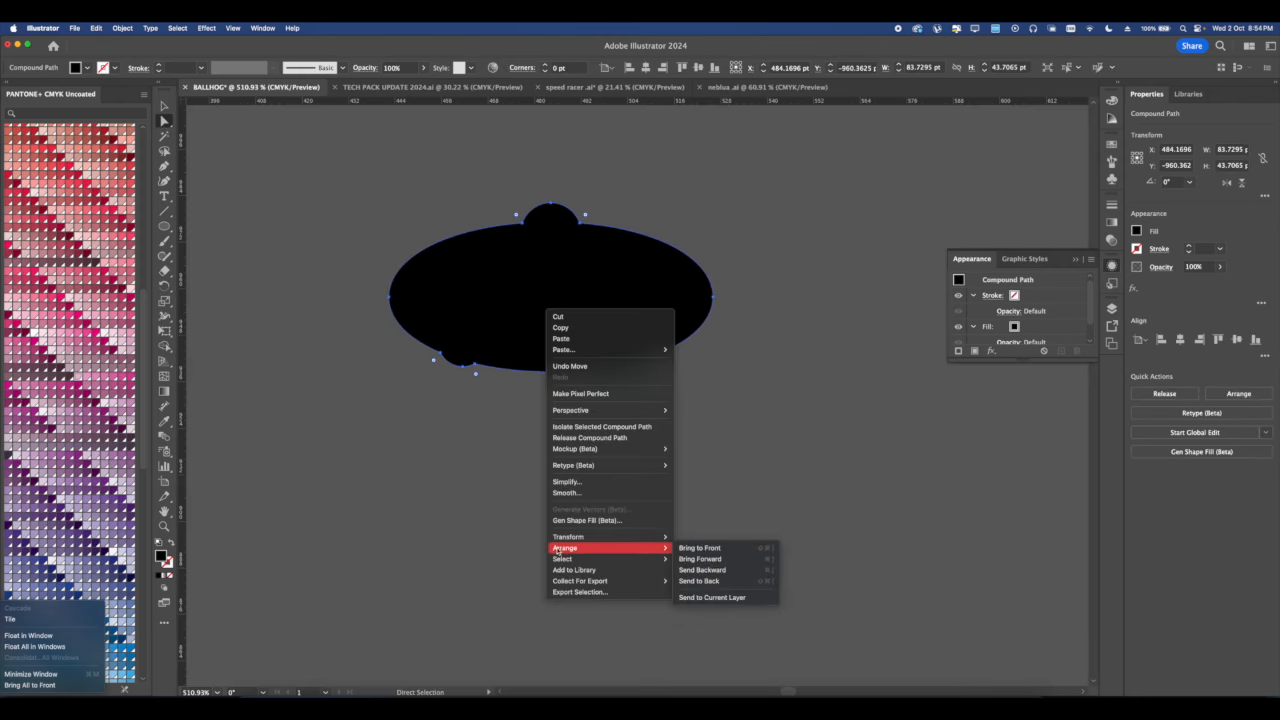
click(700, 580)
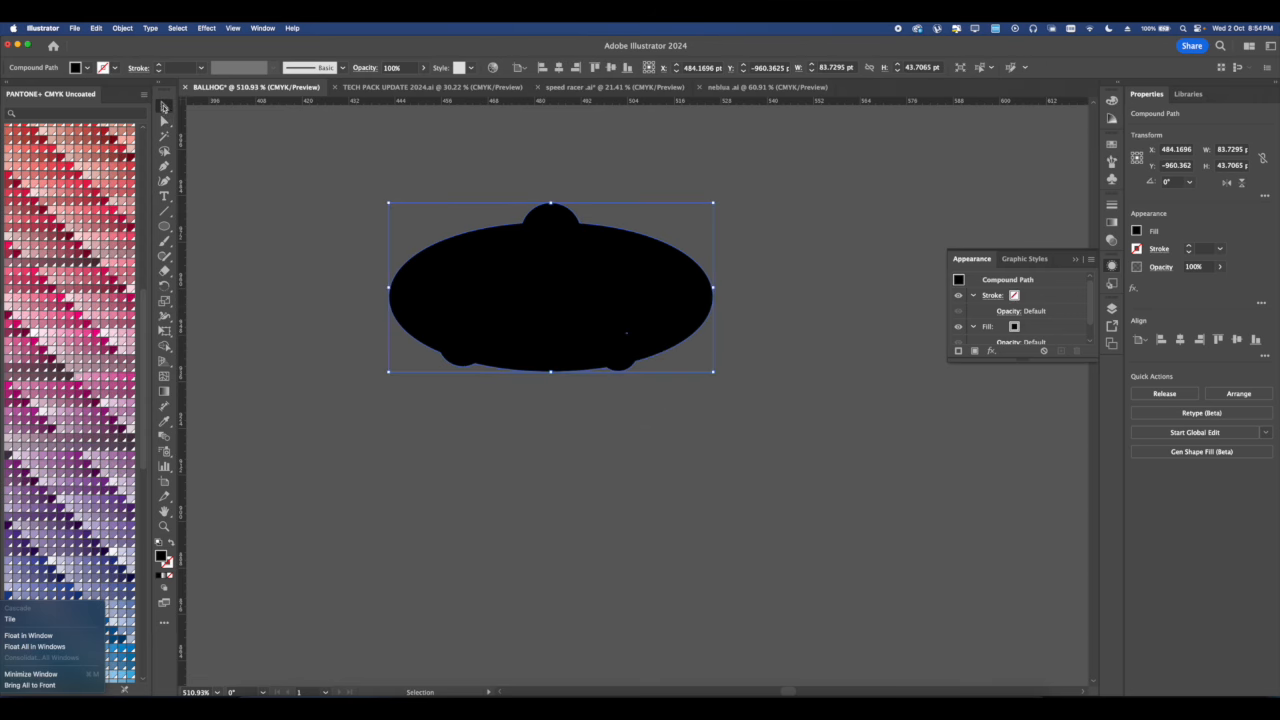
Sample the white fill and brown outline of the BALLHOG lettering on the lower shirt onto the logo's silhouette.
scroll(766, 258, down, 5)
scroll(710, 307, down, 5)
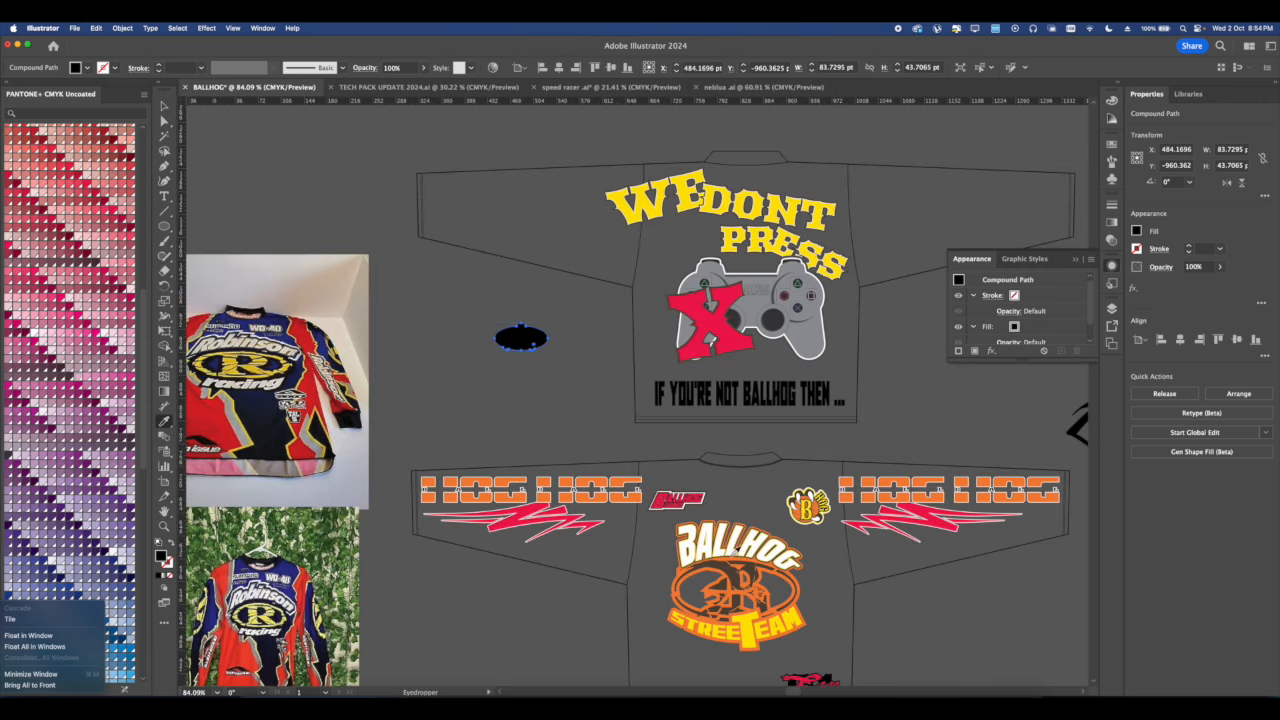
click(726, 536)
scroll(540, 370, up, 8)
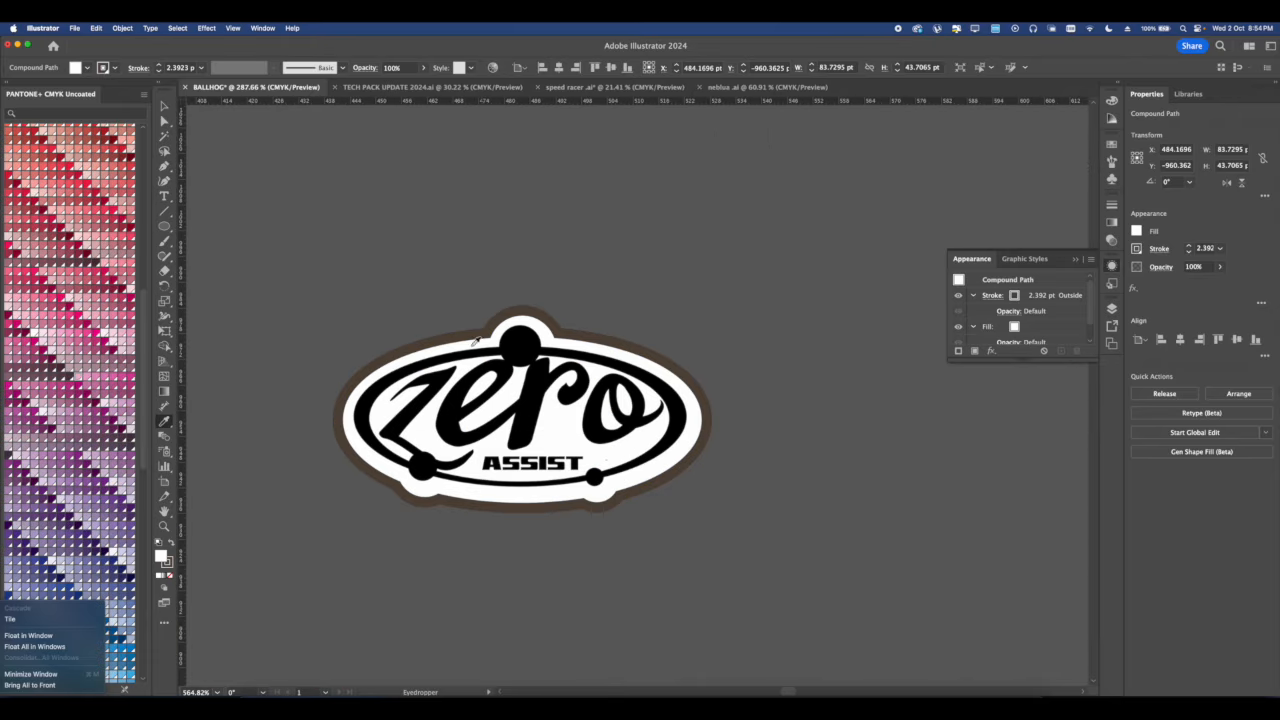
Centre the zero assist artwork and its white backing on each other vertically and horizontally.
drag(736, 488, 403, 323)
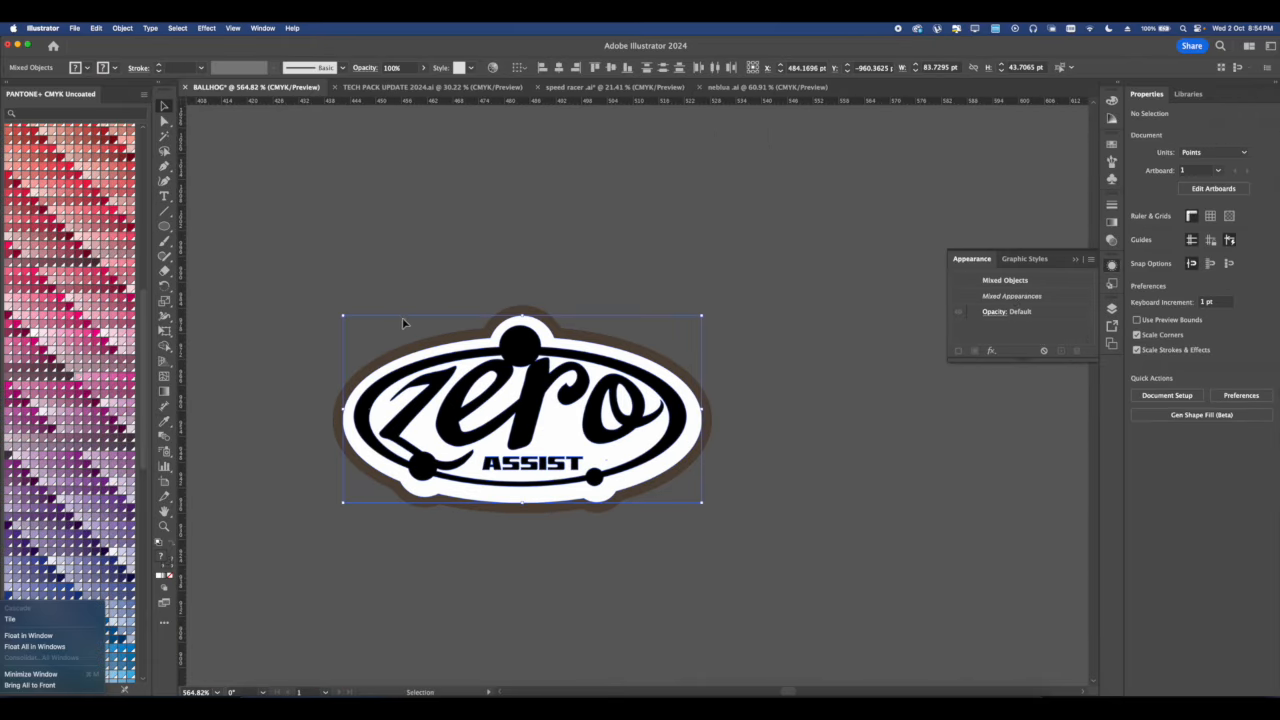
click(1237, 339)
click(1180, 339)
click(729, 366)
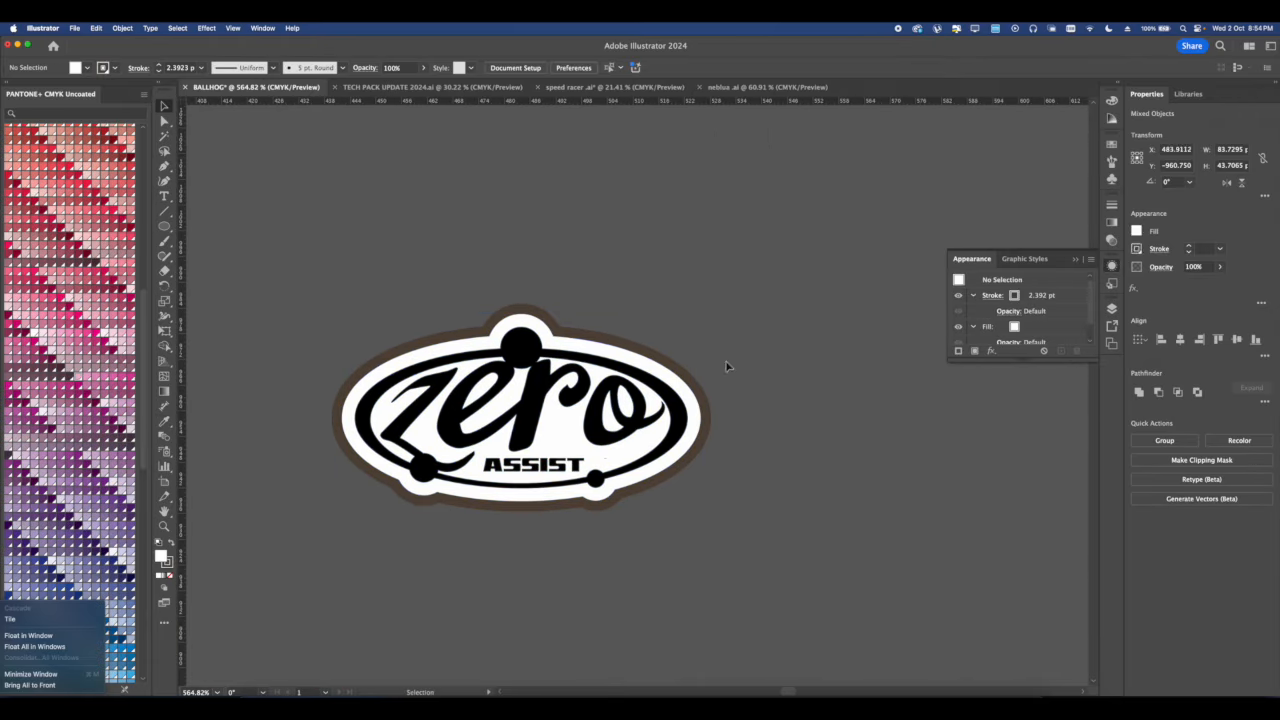
Change the white backing shape's outline colour to dark green.
scroll(729, 366, left, 1)
click(657, 346)
click(1137, 249)
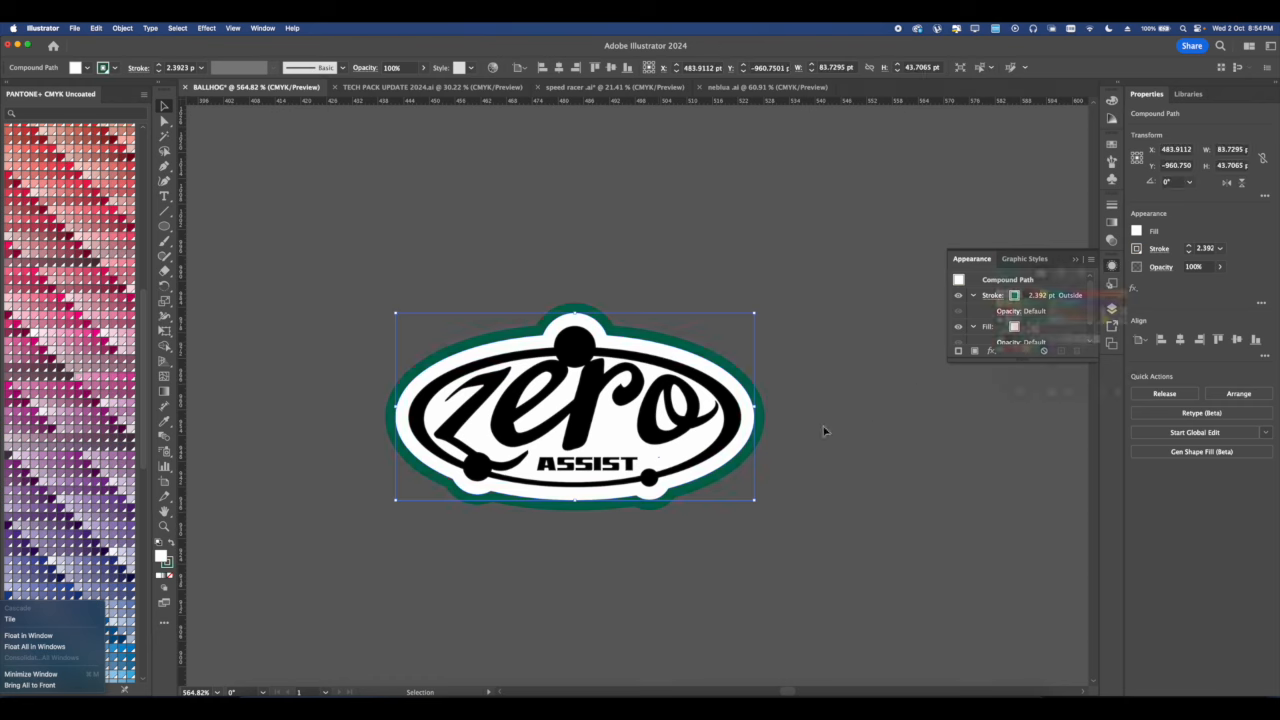
Try an orange fill on the zero assist artwork and replace it with light pink.
click(668, 405)
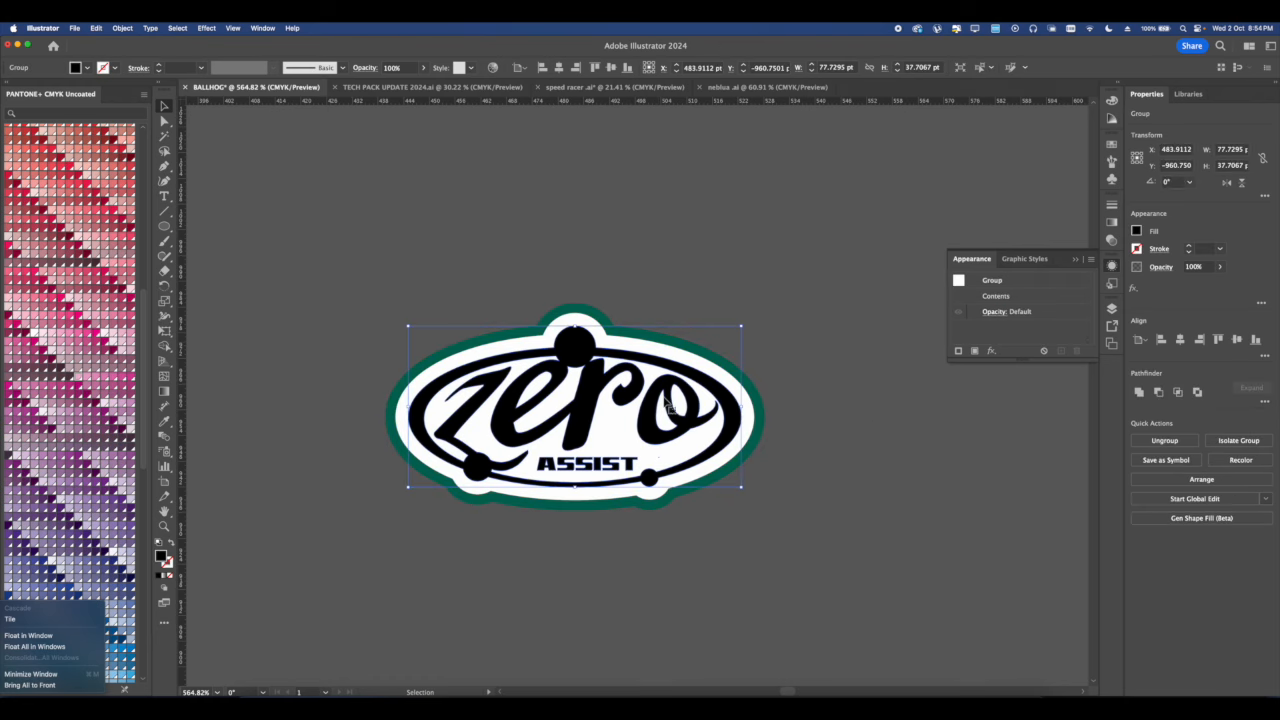
click(1136, 233)
click(1071, 303)
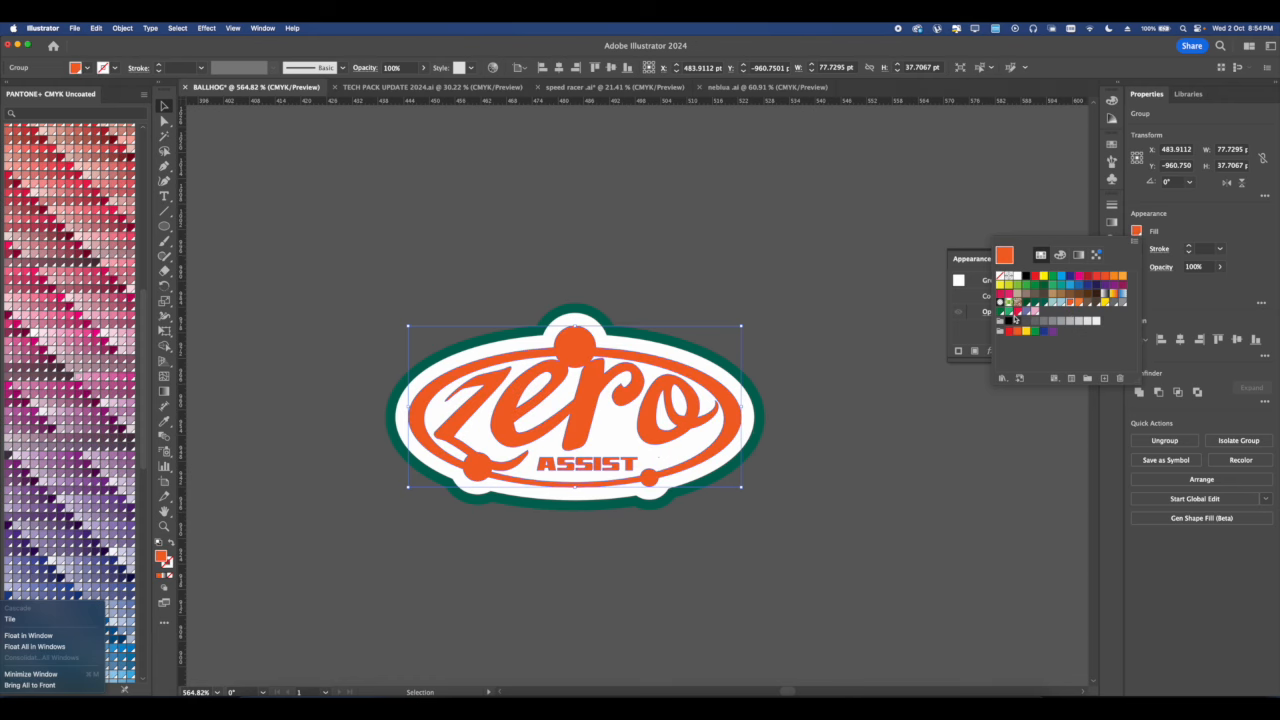
key(Escape)
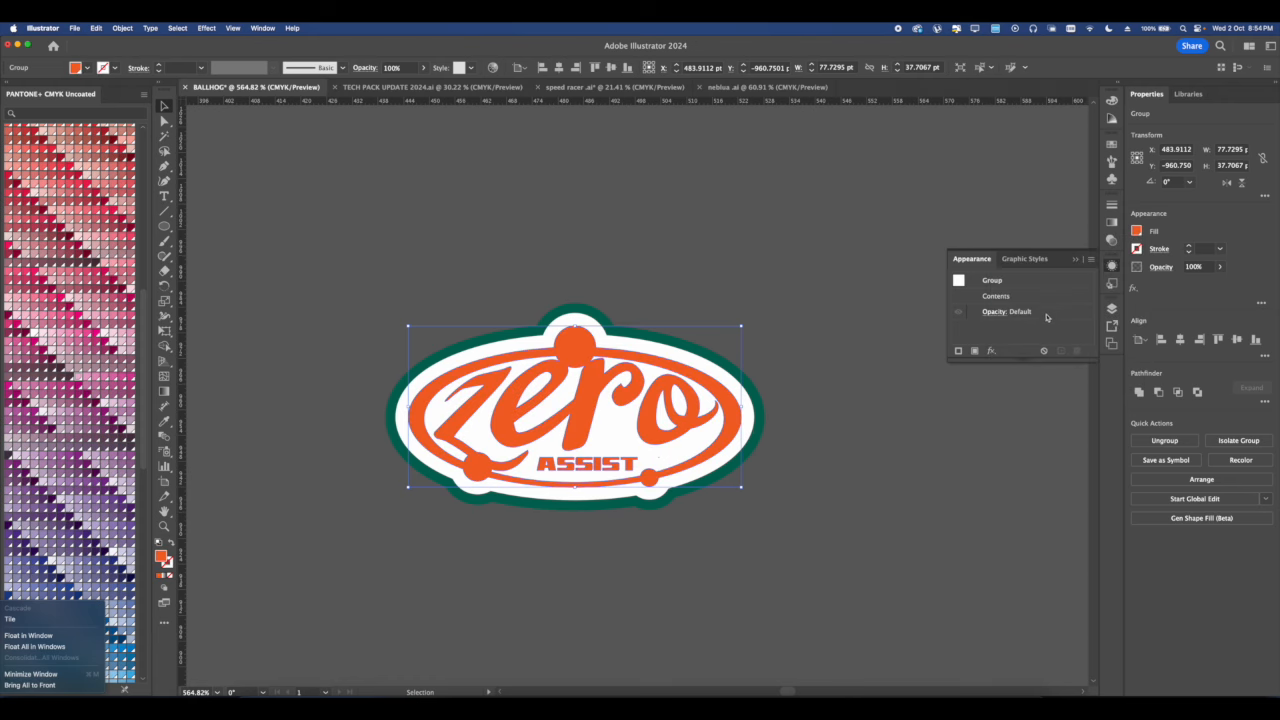
click(1130, 234)
click(1035, 312)
click(840, 370)
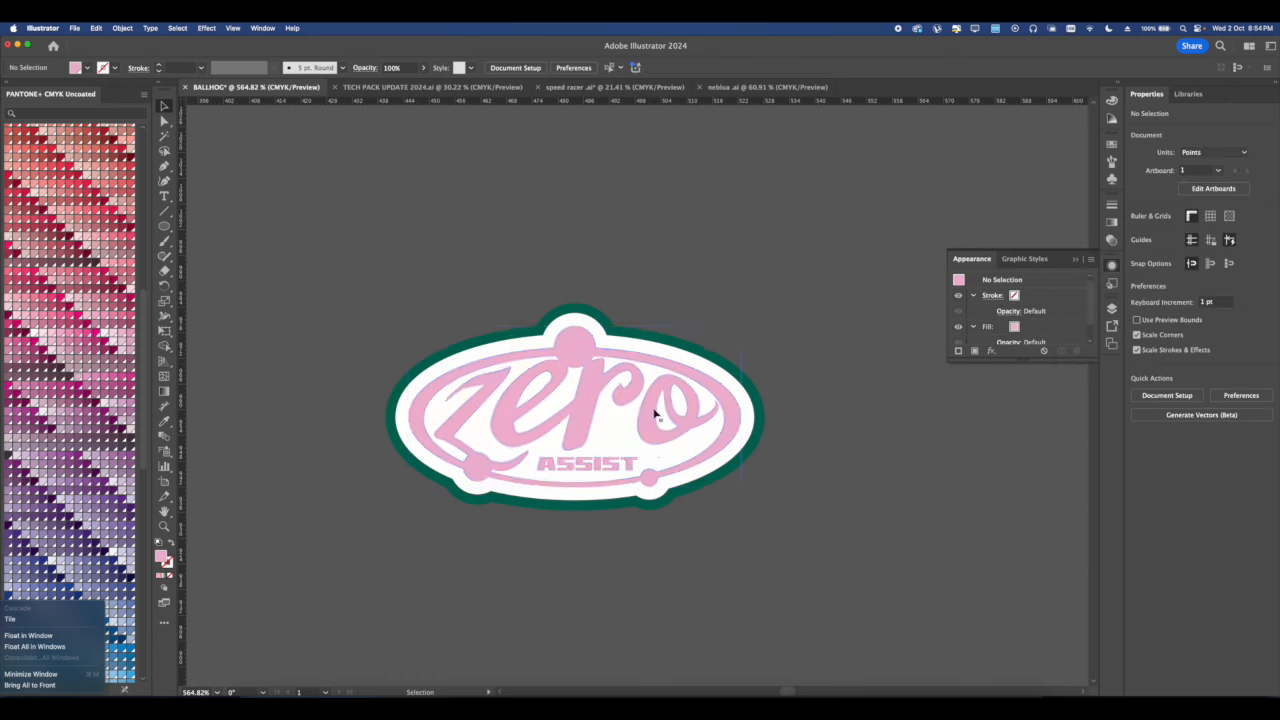
Add a 0.5 pt stroke to the pink zero assist artwork and align it to the outside.
scroll(654, 412, down, 5)
scroll(637, 411, up, 4)
click(636, 412)
scroll(630, 418, up, 4)
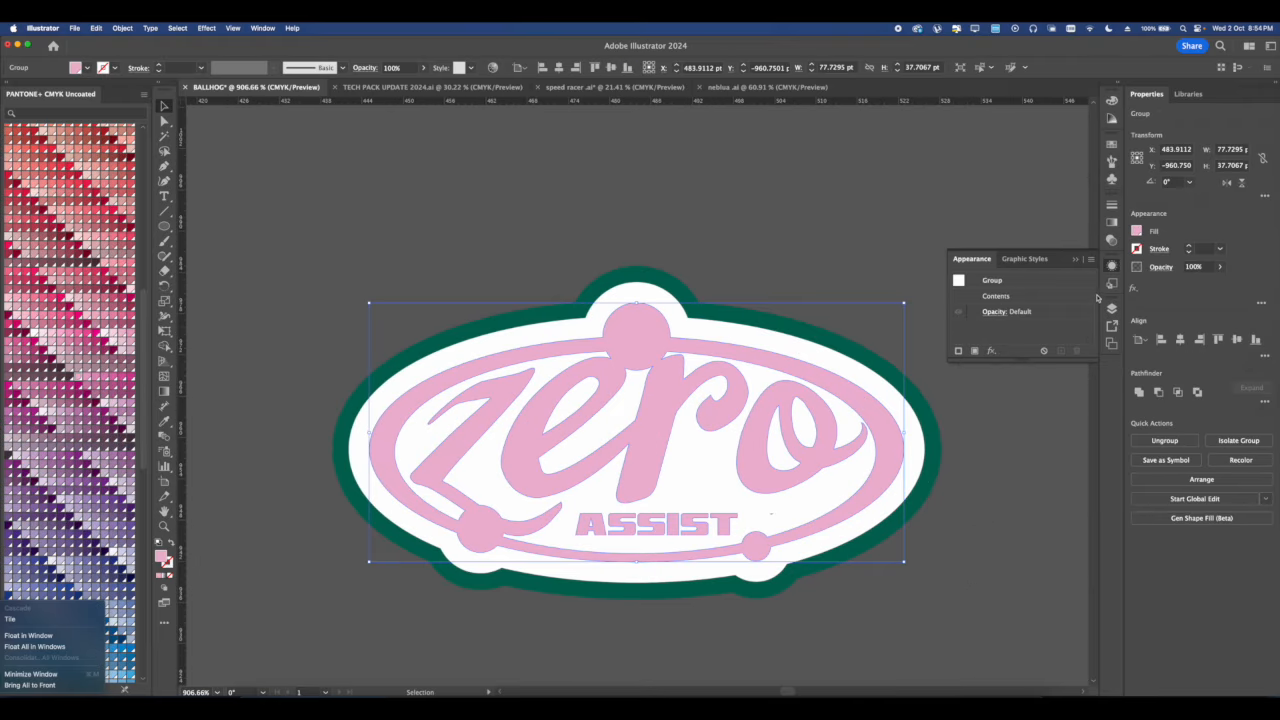
click(1186, 247)
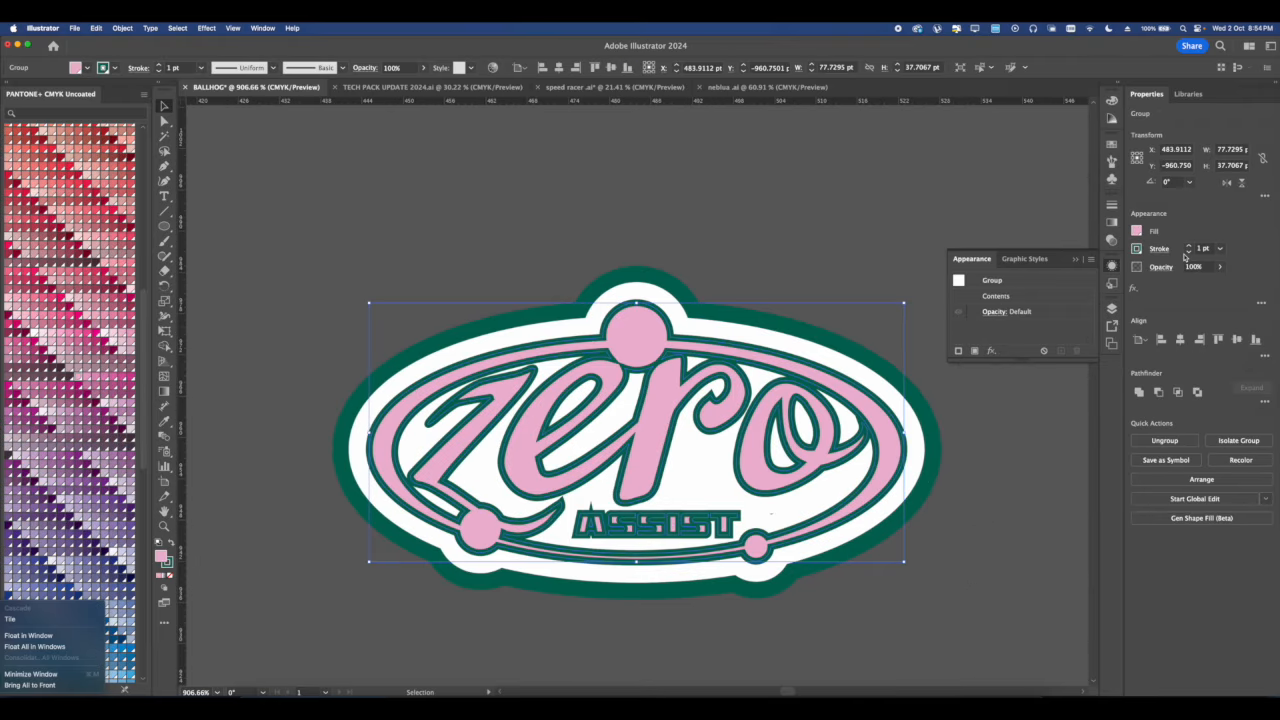
click(1187, 253)
click(1187, 253)
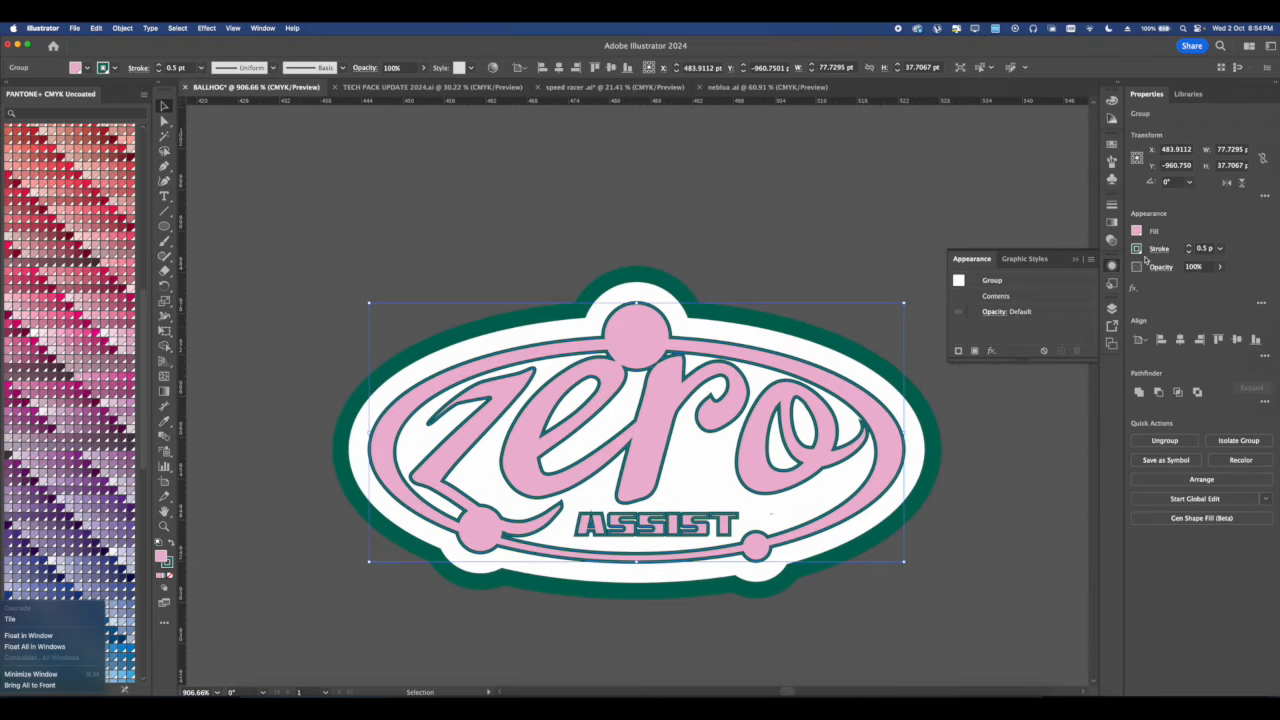
click(1158, 249)
click(1105, 315)
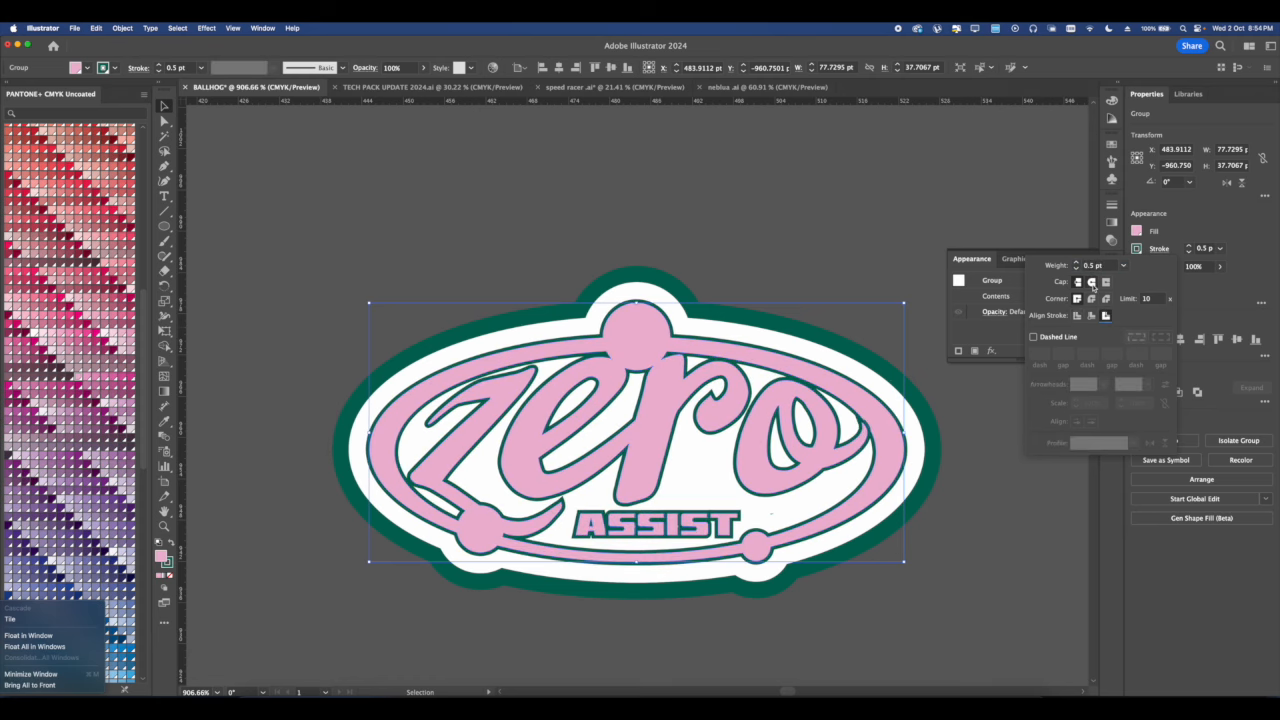
click(966, 471)
Change the stroke colour of the pink zero assist artwork to black.
mouse_move(932, 440)
mouse_down()
mouse_move(894, 391)
mouse_move(817, 428)
mouse_move(759, 432)
mouse_up()
click(758, 430)
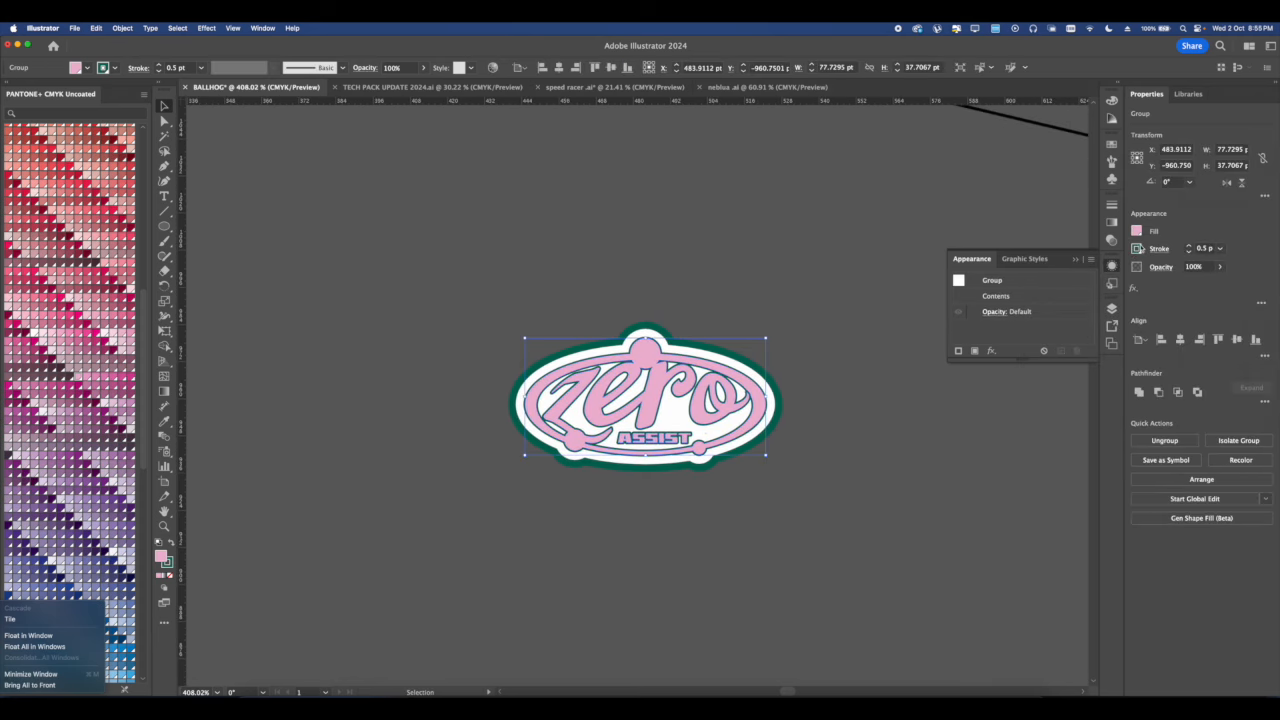
click(1137, 248)
click(1026, 295)
click(836, 473)
drag(809, 462, 780, 471)
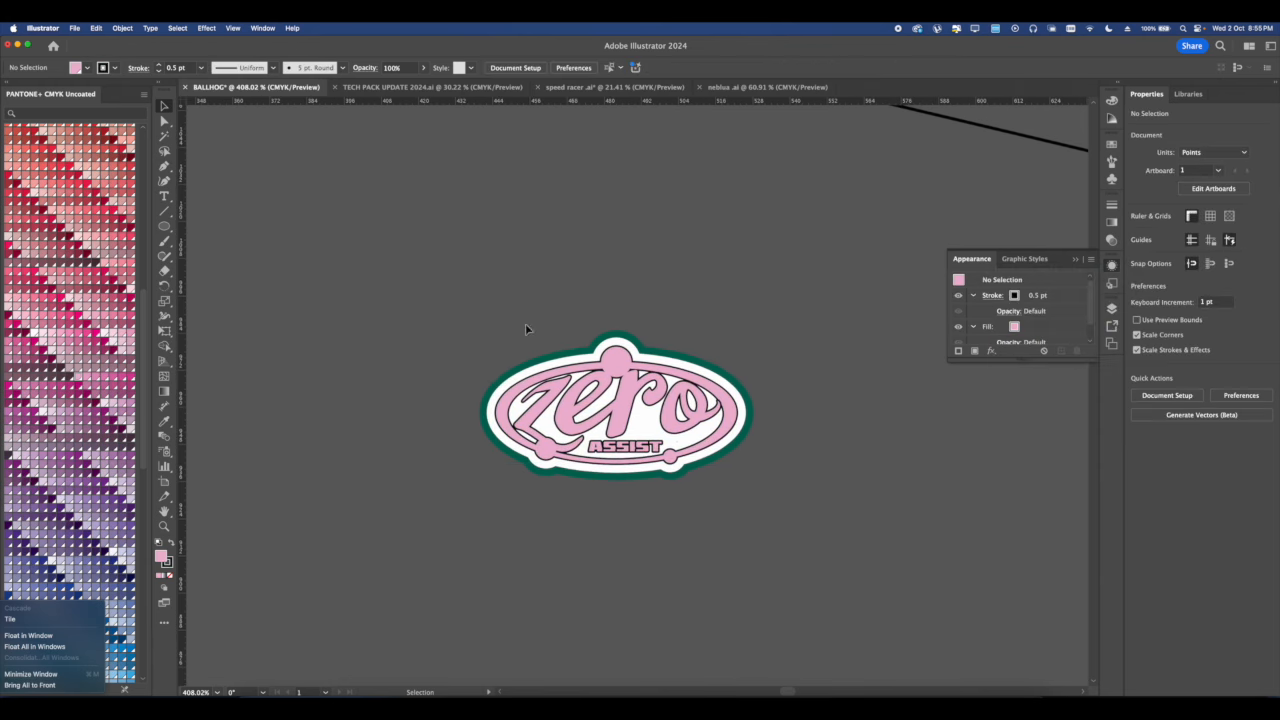
Group the pink zero assist artwork with its white and green backing shape.
drag(526, 329, 700, 460)
scroll(597, 338, down, 5)
key(super+g)
Move the grouped zero assist badge onto the shirt front's lower-left corner, opposite the red Team graphic.
scroll(597, 338, down, 2)
drag(642, 350, 580, 360)
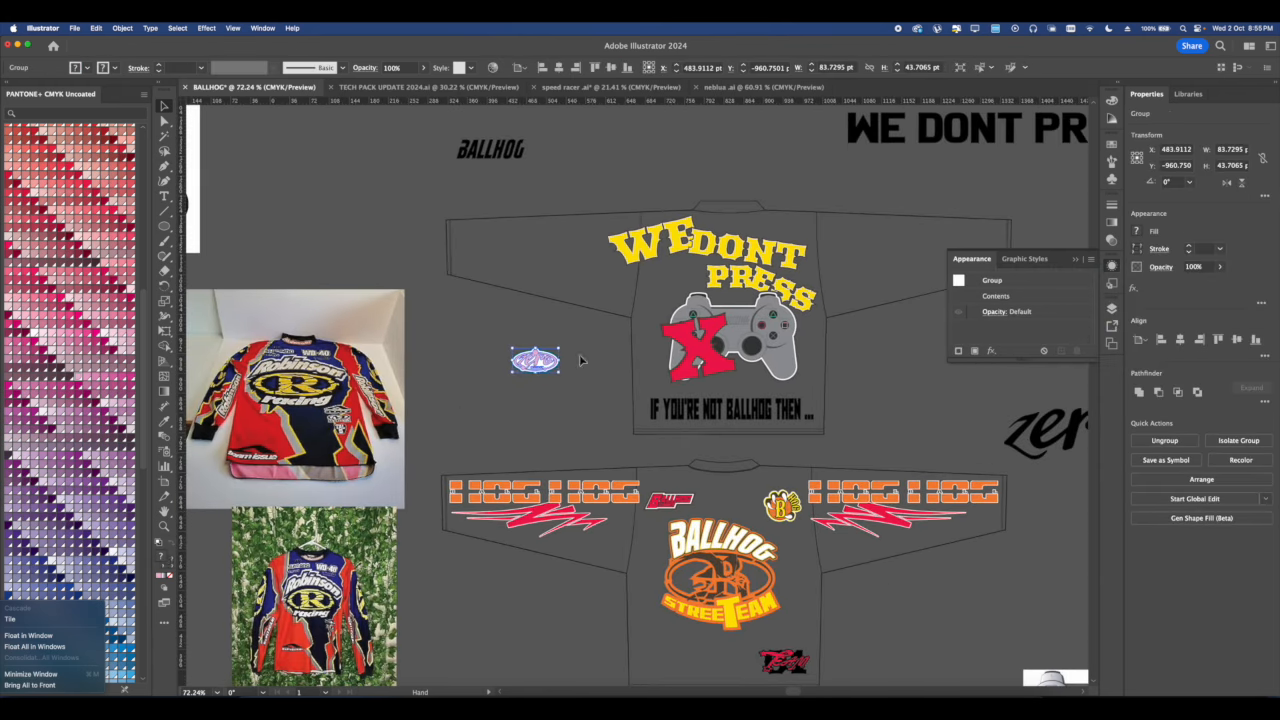
scroll(690, 272, up, 2)
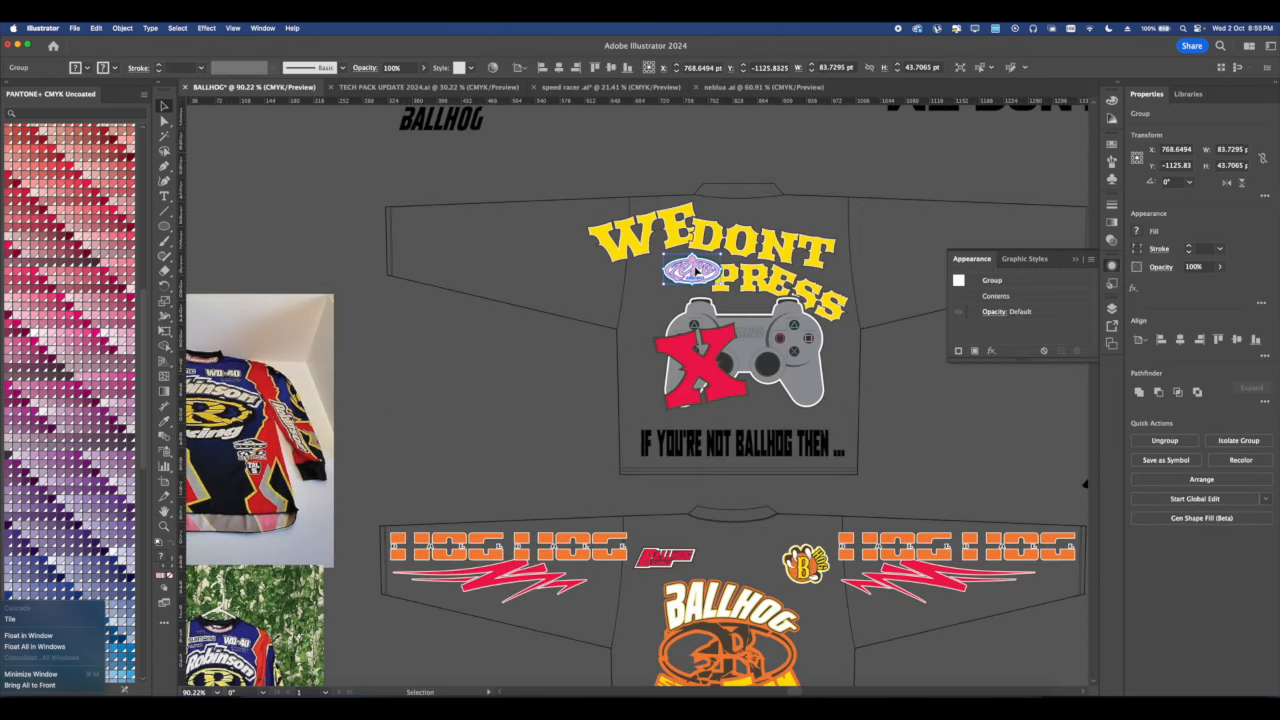
scroll(697, 271, down, 1)
drag(710, 530, 709, 529)
drag(706, 522, 632, 575)
scroll(690, 385, up, 3)
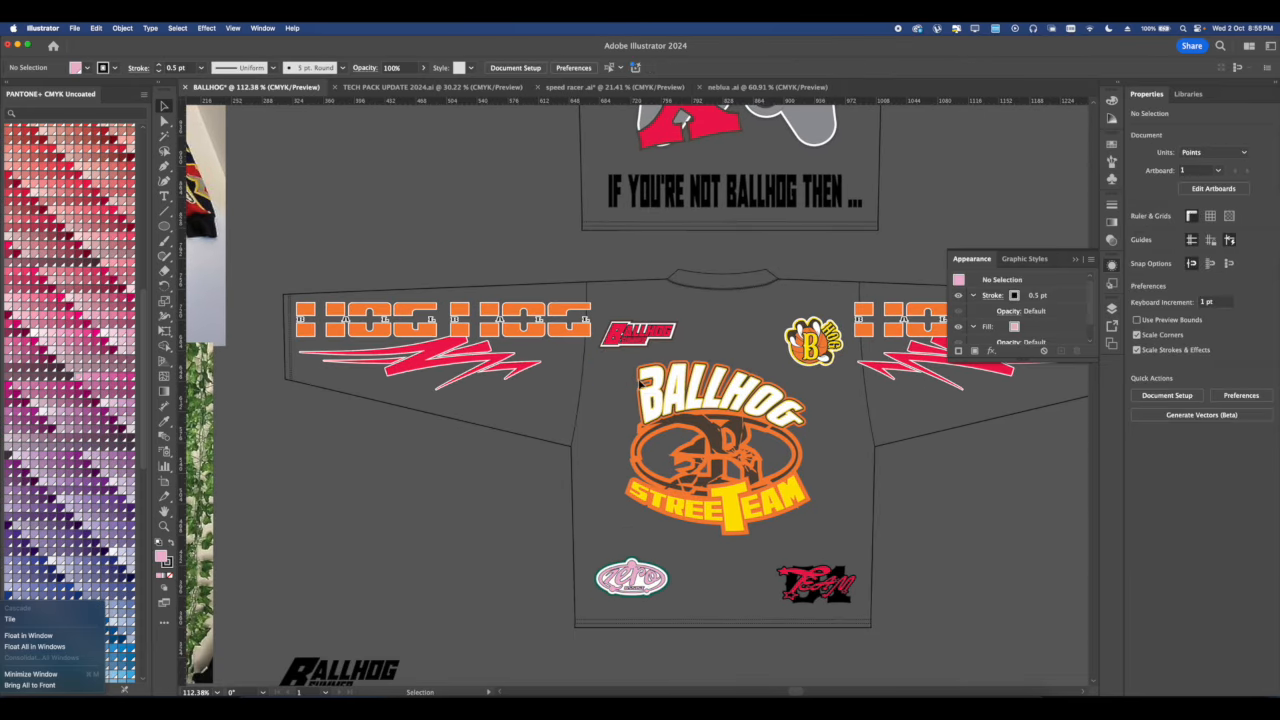
click(714, 385)
scroll(714, 374, down, 3)
drag(714, 374, 651, 394)
scroll(661, 338, down, 1)
scroll(669, 428, up, 1)
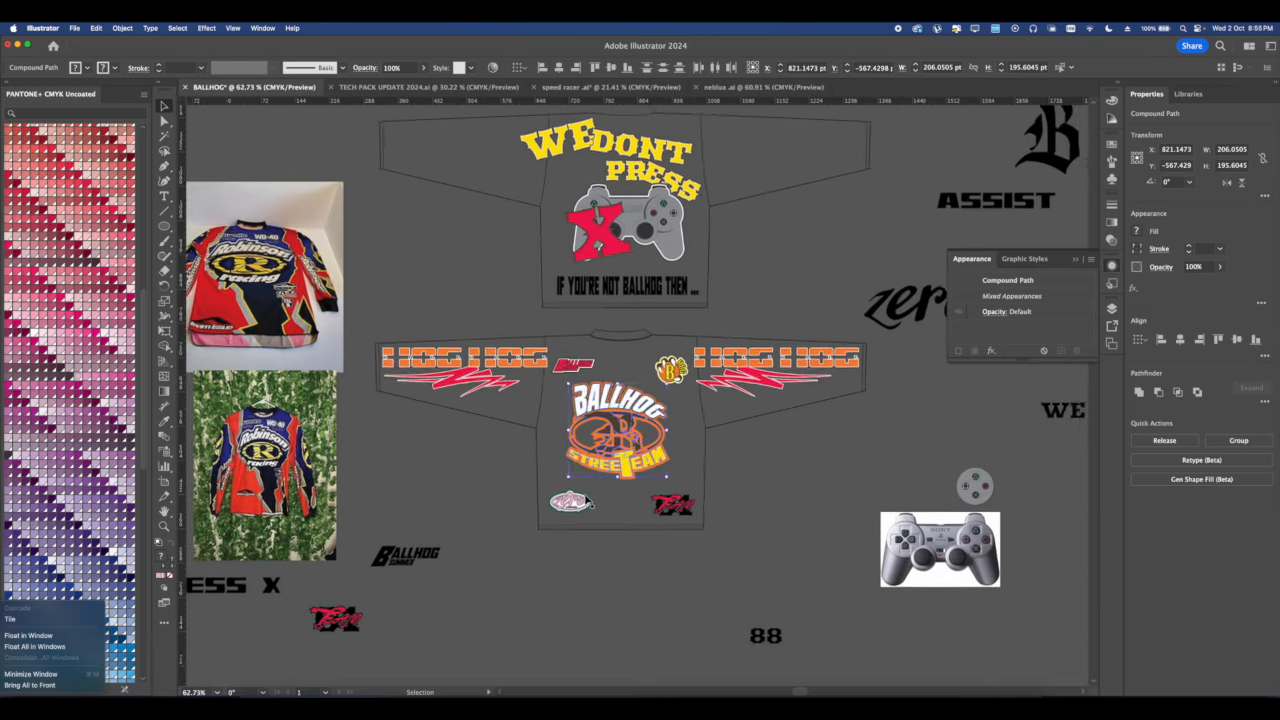
Place a smaller copy of the zero assist badge just right of the Ballhog Street Team graphic on the shirt front.
scroll(595, 497, up, 1)
click(570, 502)
scroll(615, 488, up, 6)
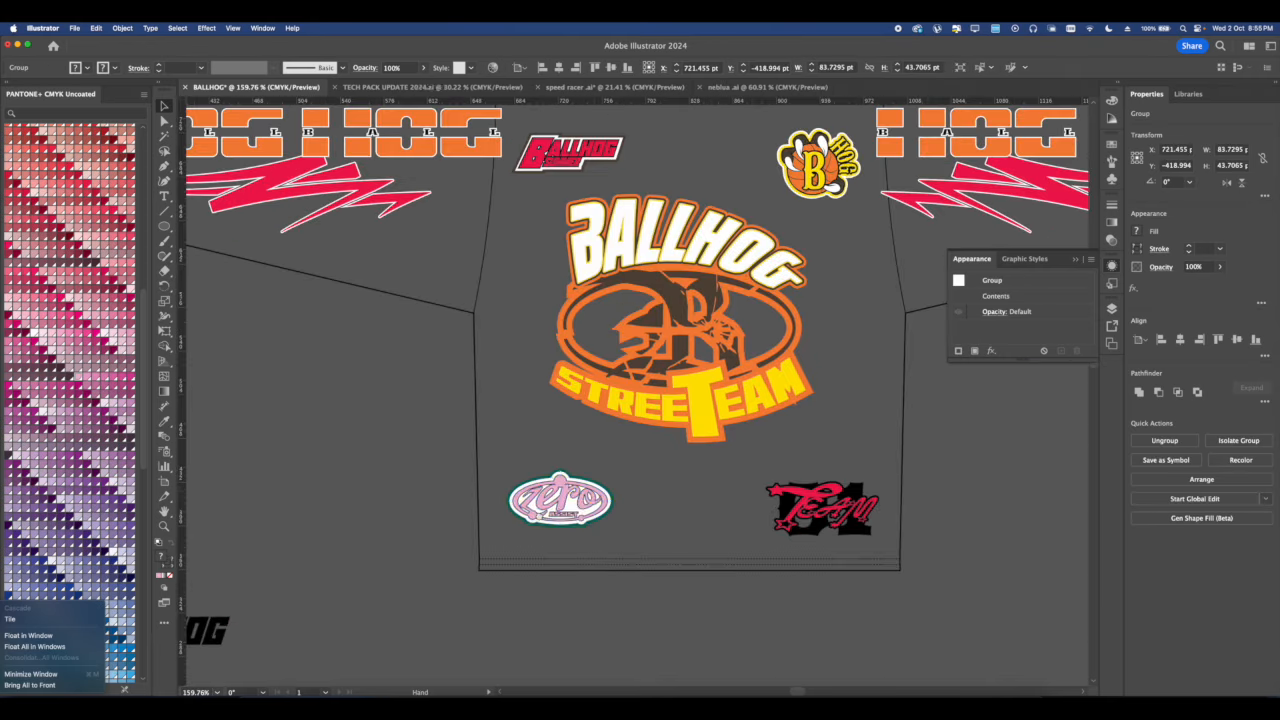
drag(500, 530, 770, 392)
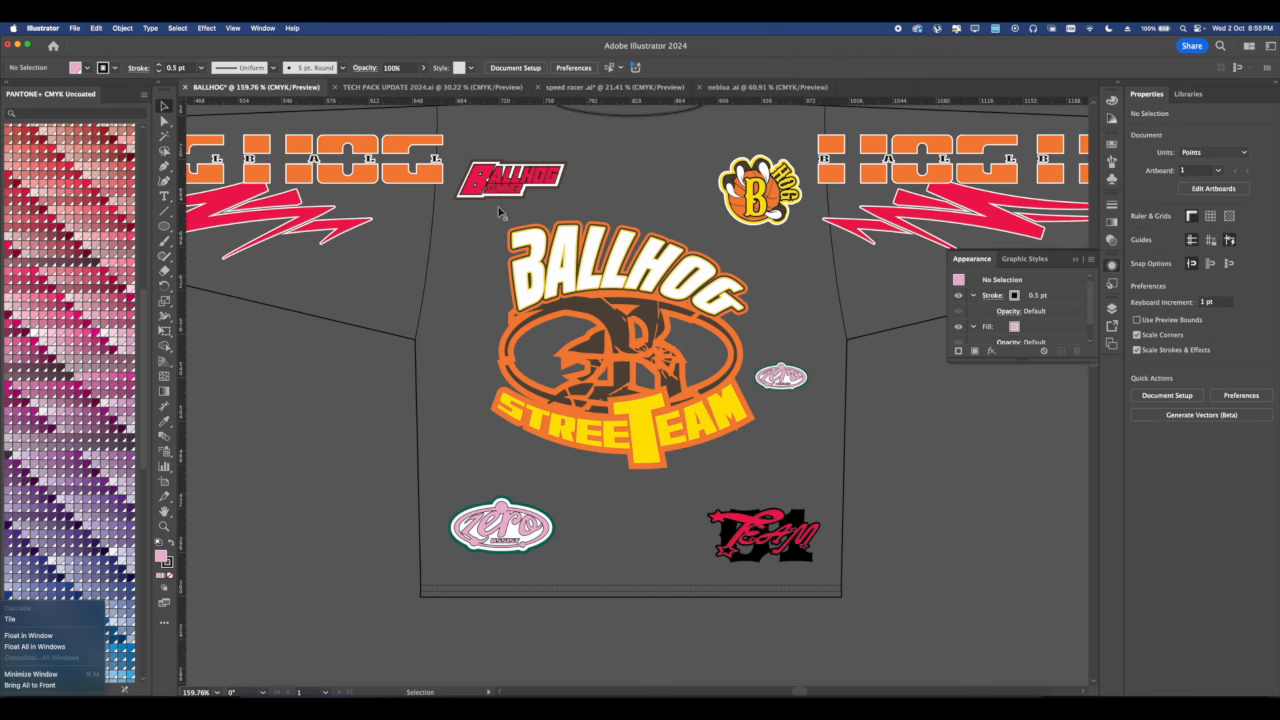
Move the red Ballhog Summer logo directly beneath the small Zero Assist logo beside the shirt's Street Team graphic.
drag(503, 197, 728, 439)
scroll(783, 408, up, 6)
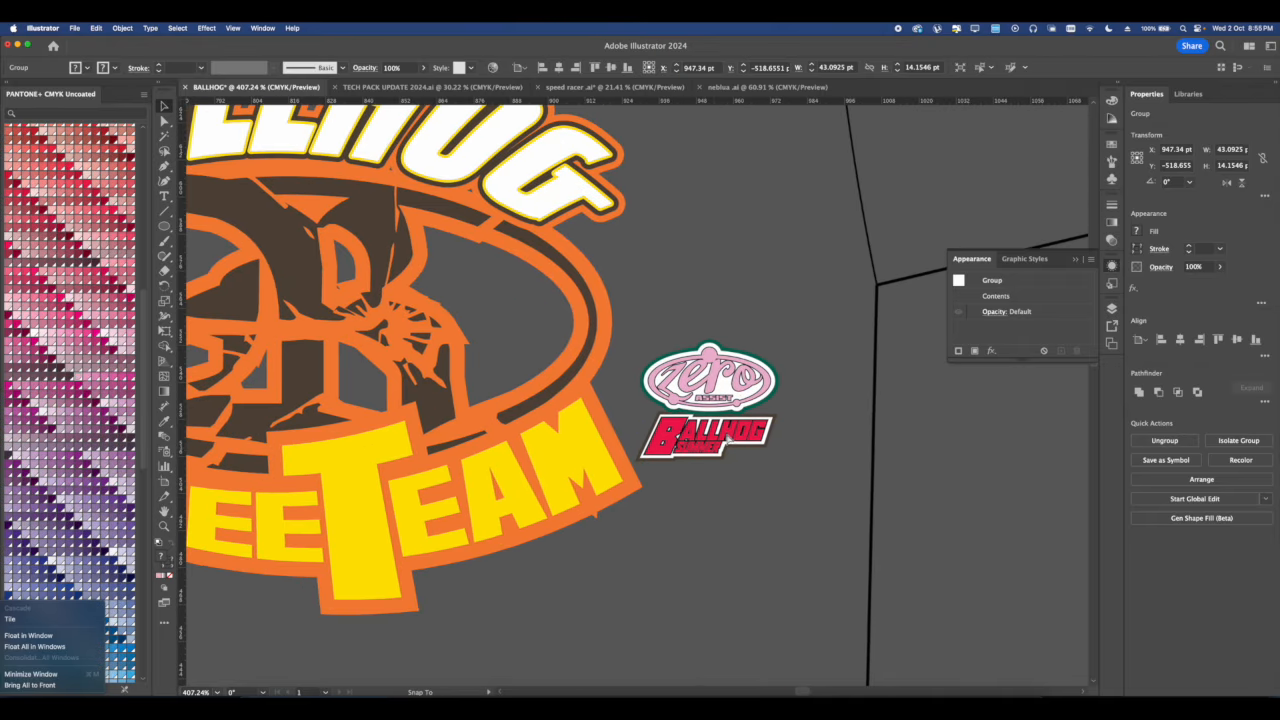
scroll(728, 439, up, 5)
click(786, 472)
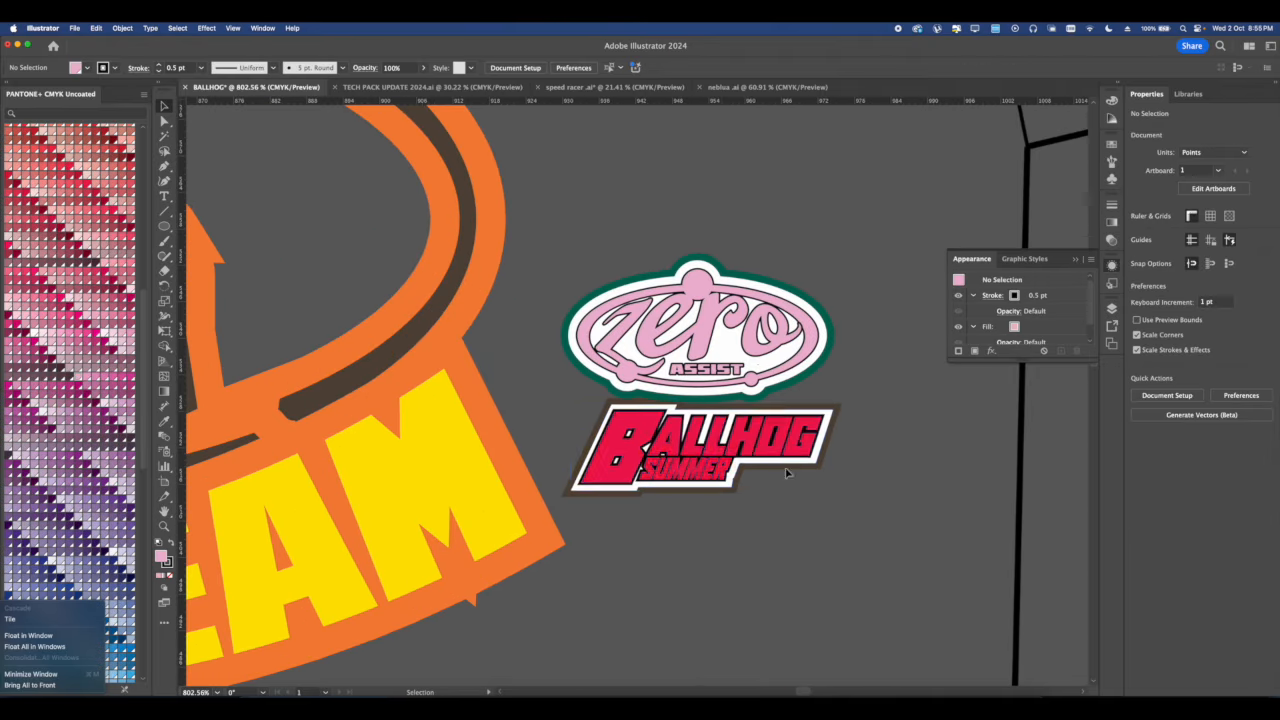
Set the outer strokes of the small Zero Assist and Ballhog Summer logos to black.
scroll(786, 472, up, 2)
click(164, 121)
click(707, 356)
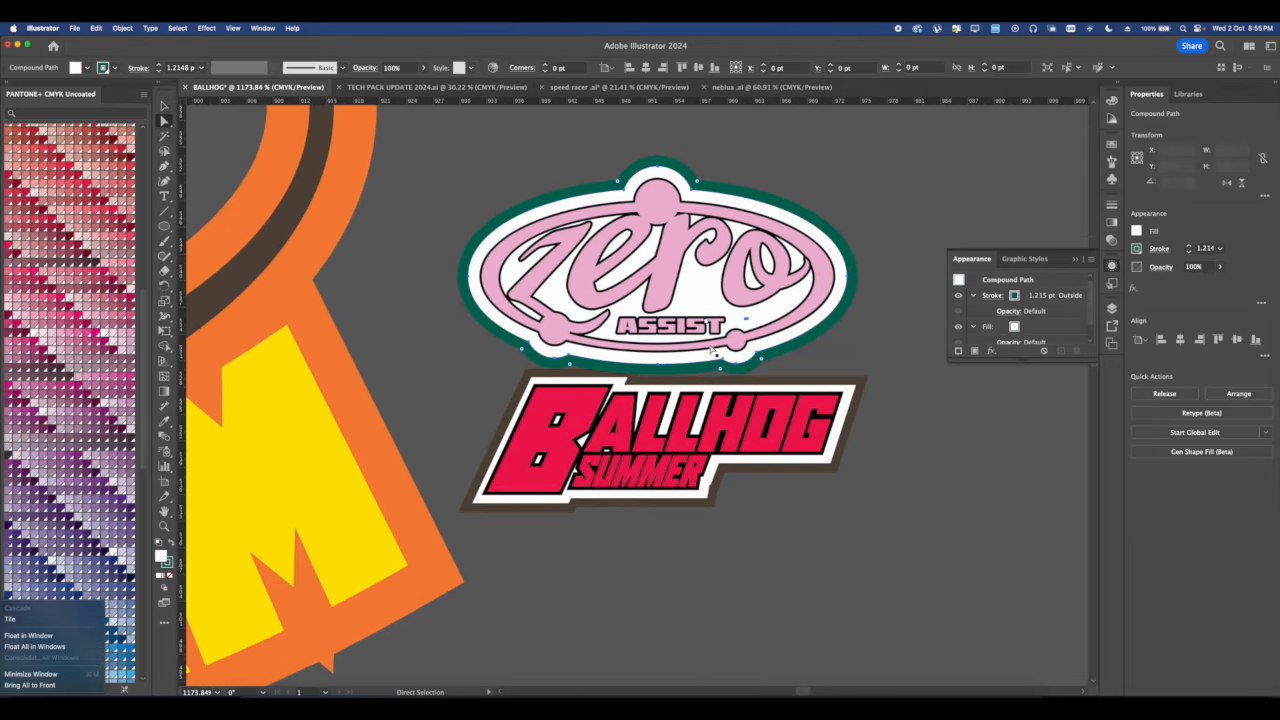
scroll(707, 390, up, 4)
shift+click(725, 396)
click(1137, 248)
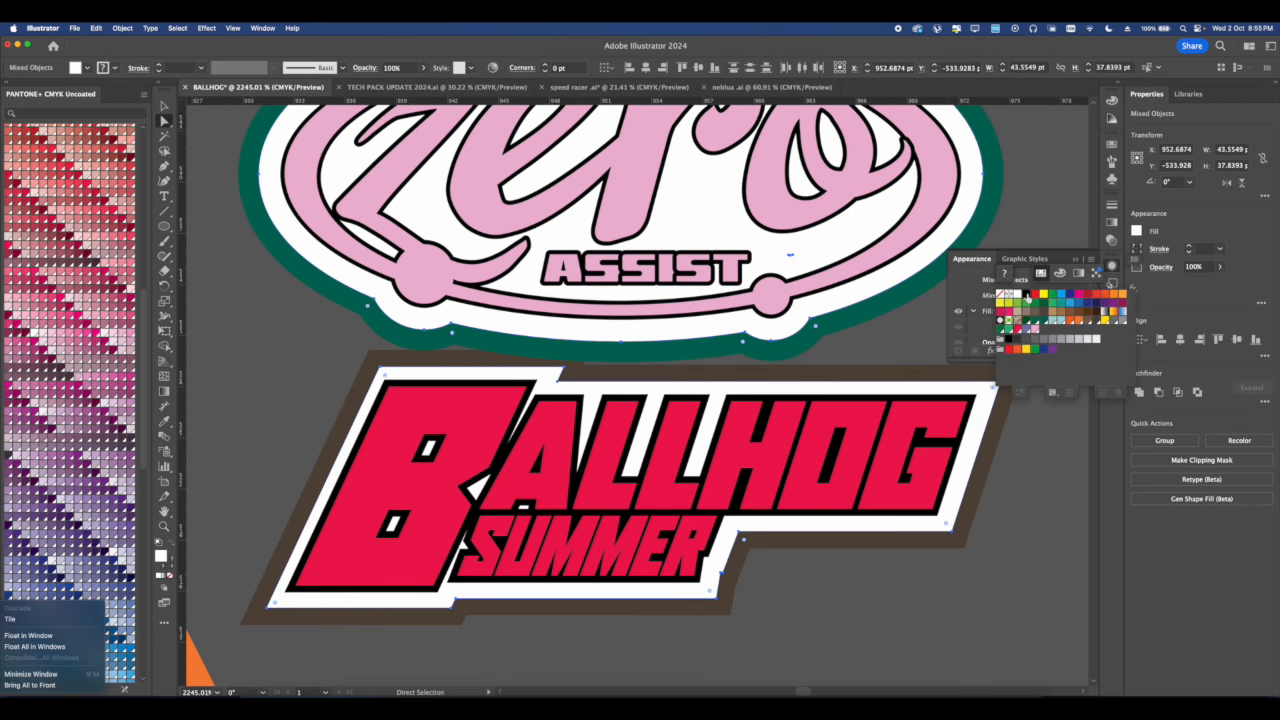
click(1025, 295)
click(798, 365)
scroll(740, 375, down, 3)
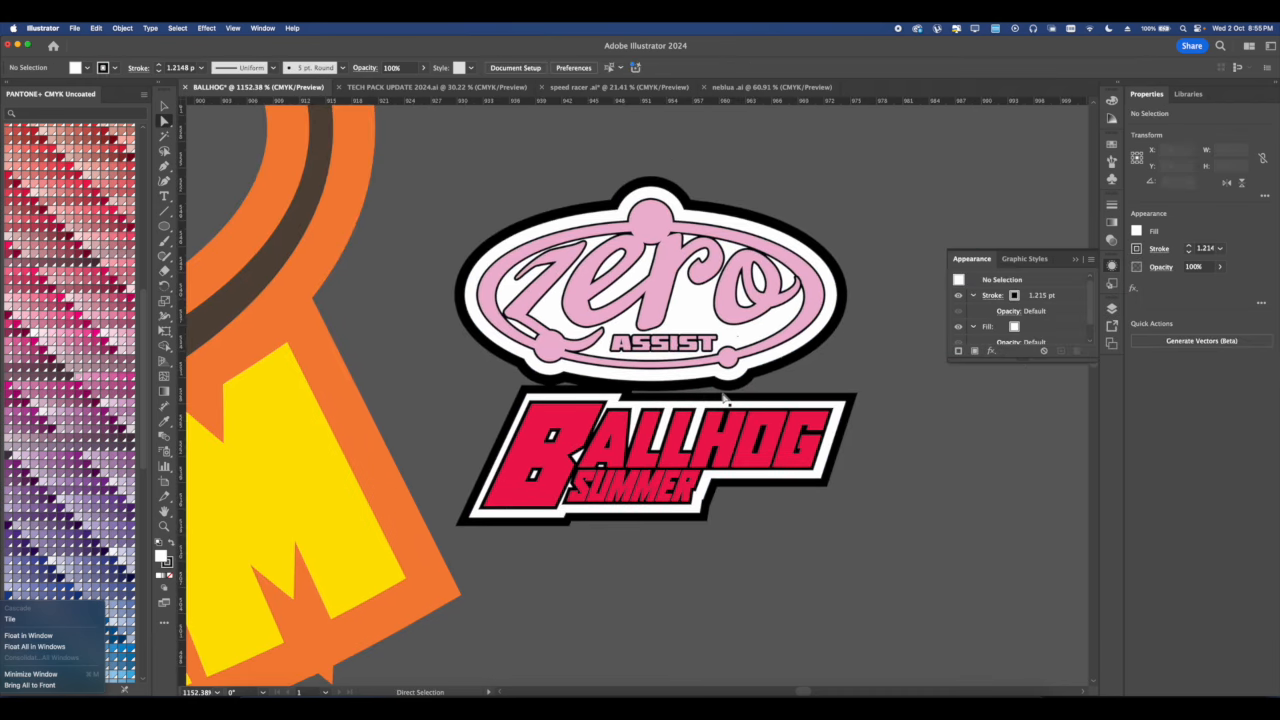
Fill the red Ballhog Summer lettering with white.
scroll(723, 399, up, 2)
click(612, 474)
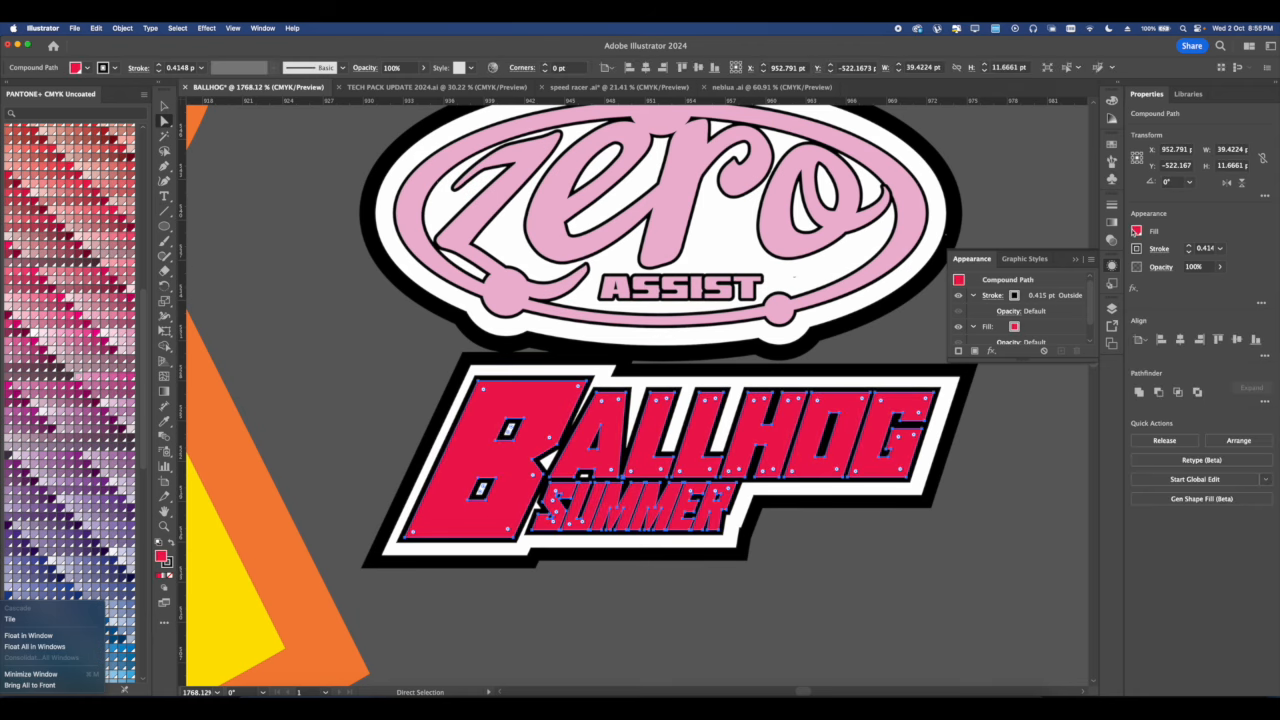
click(1137, 231)
click(1025, 277)
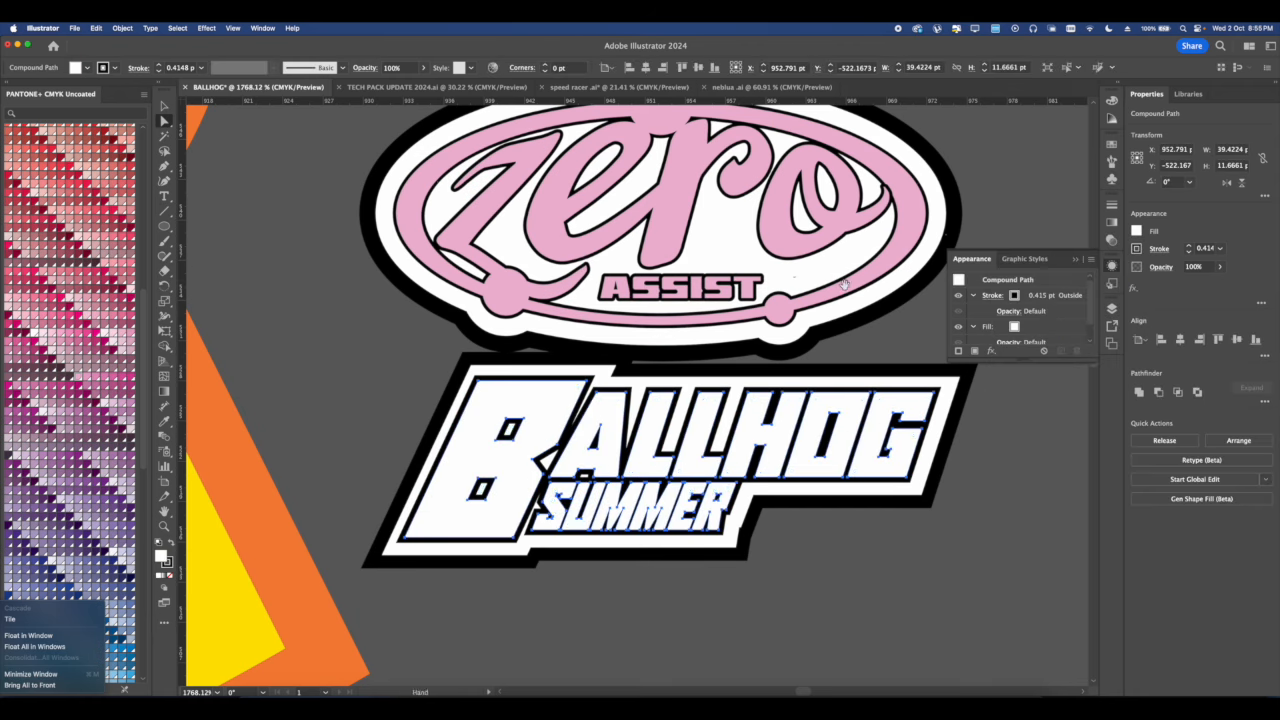
Fill the small Zero Assist logo's ring, joined "zer" lettering and ASSIST text with white.
click(855, 286)
scroll(776, 290, up, 4)
shift+click(600, 272)
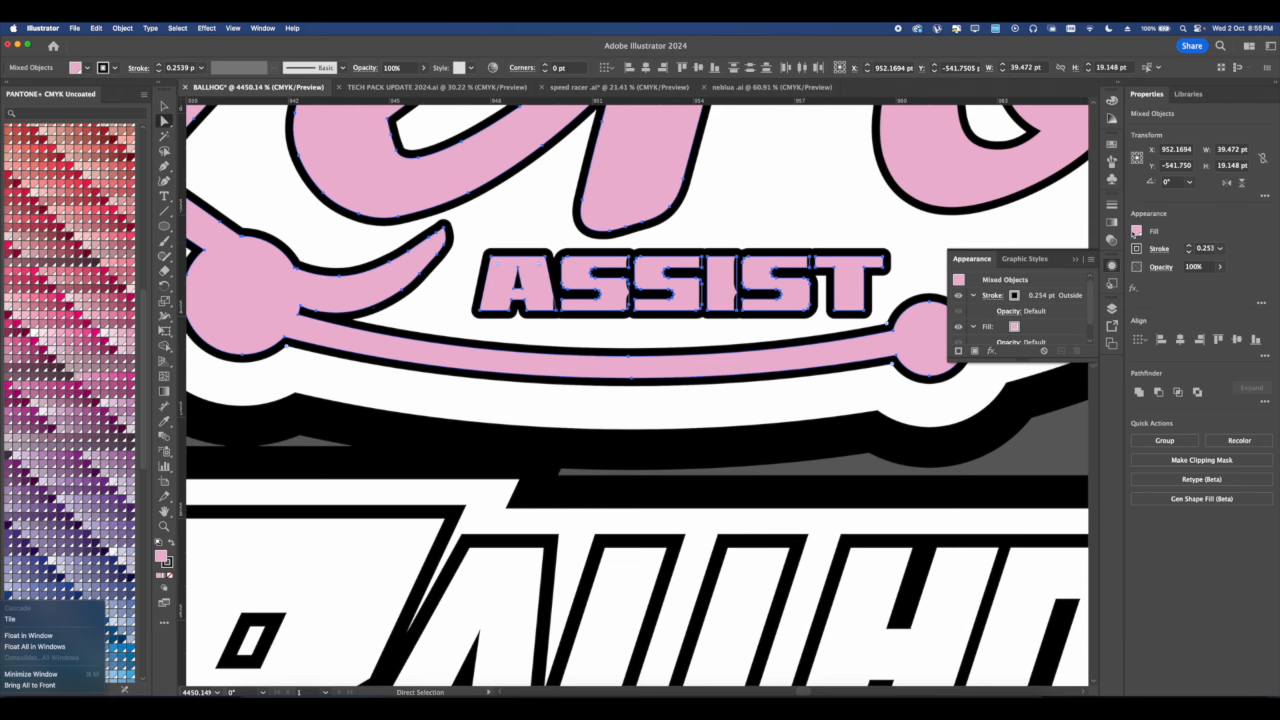
click(1136, 231)
click(1020, 280)
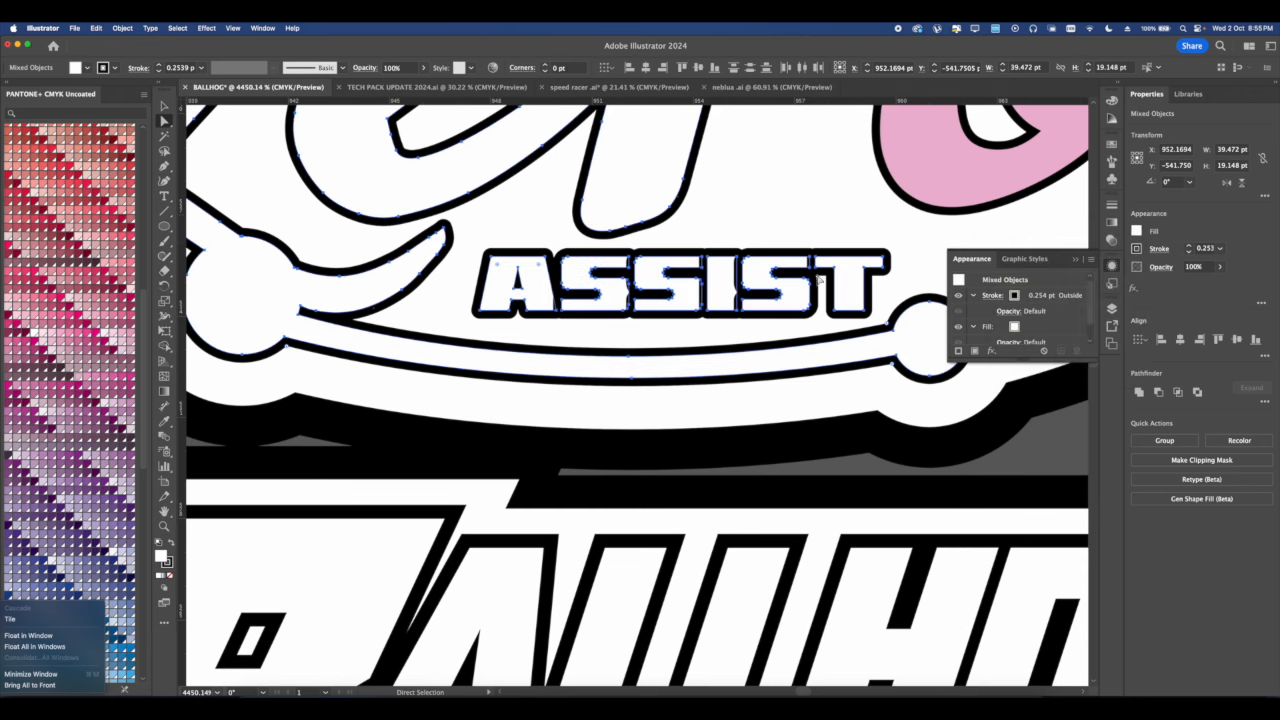
scroll(820, 280, down, 4)
click(822, 264)
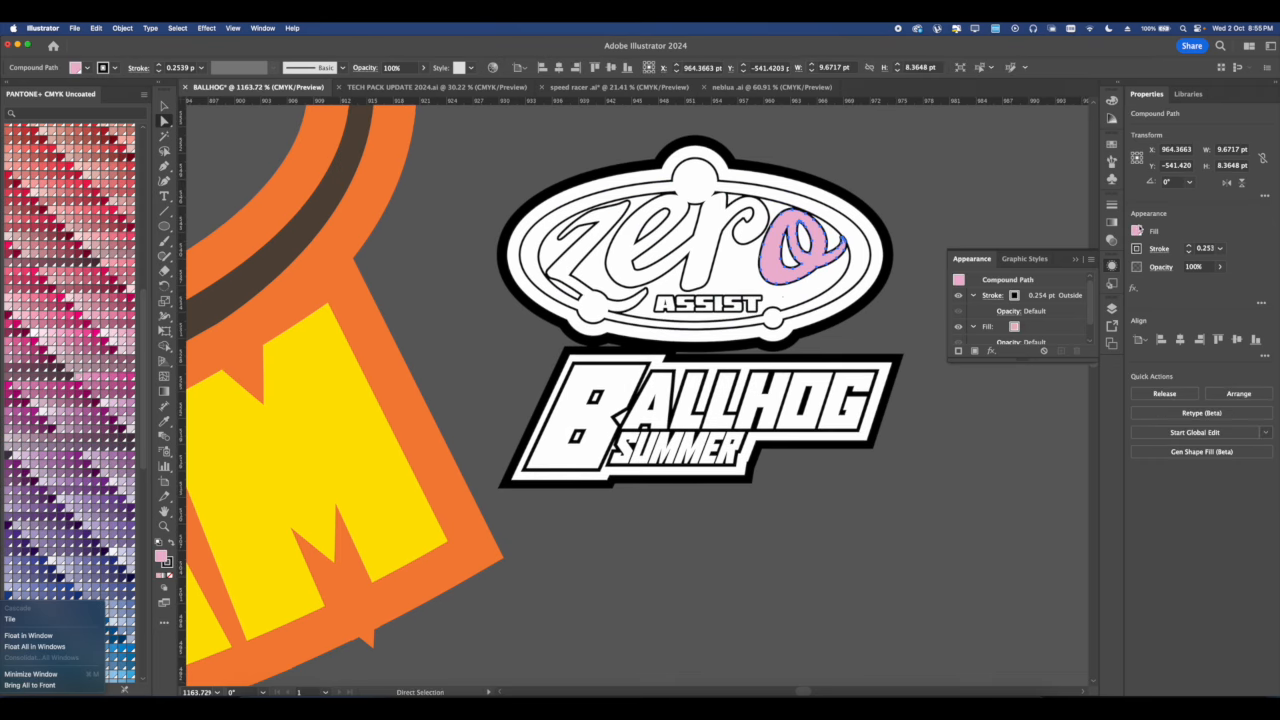
click(1137, 230)
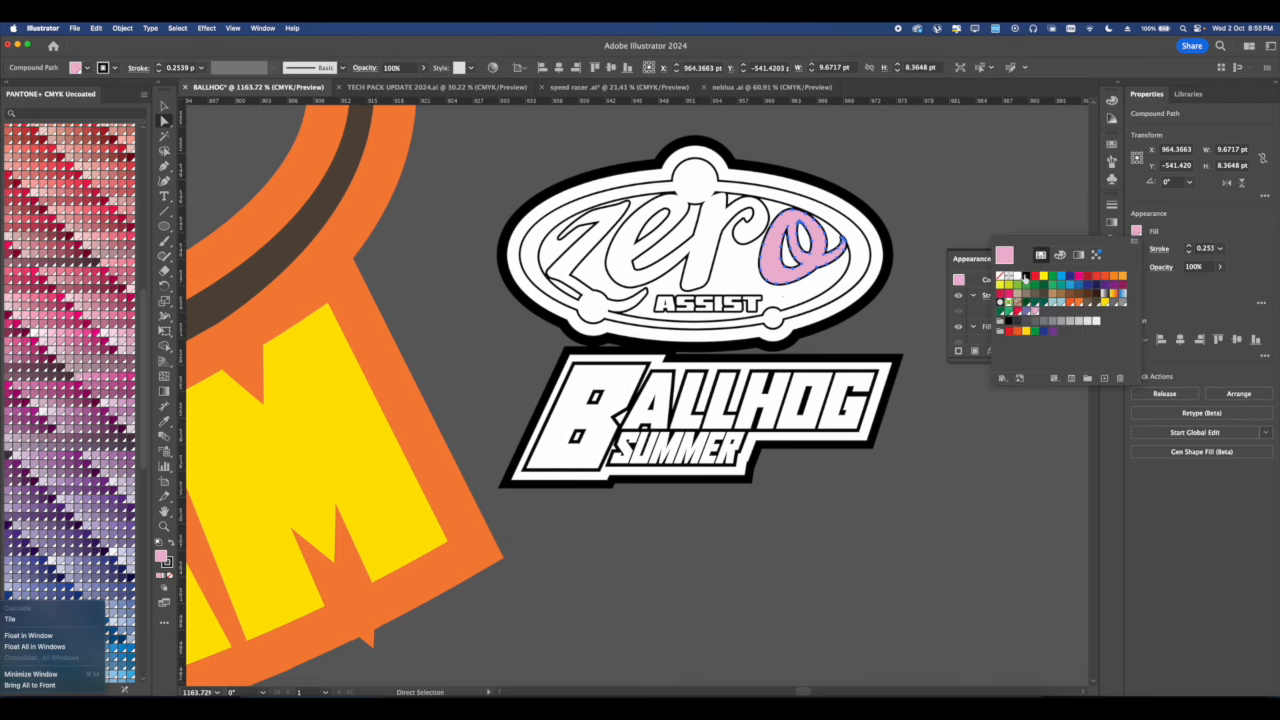
click(1025, 277)
click(875, 352)
key(super+z)
Fill the small Zero Assist logo's ring, joined "zer" lettering and letter "o" with black.
scroll(680, 190, up, 4)
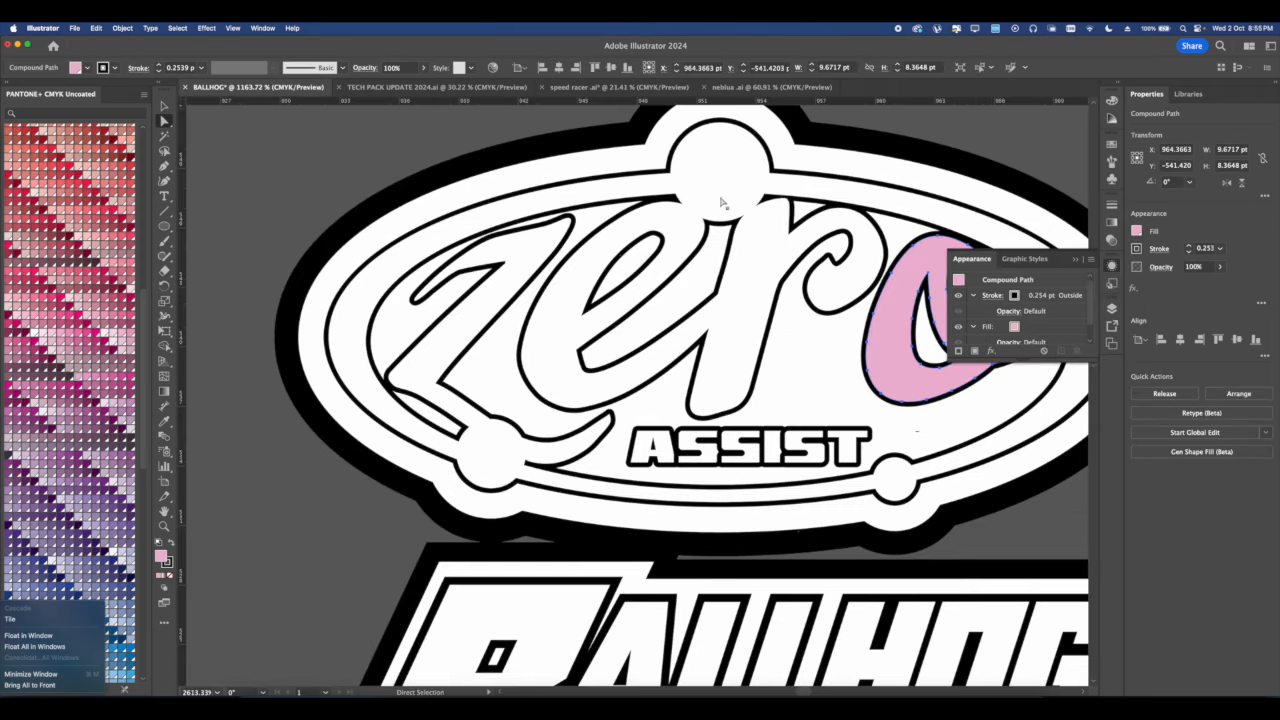
click(767, 217)
click(1137, 231)
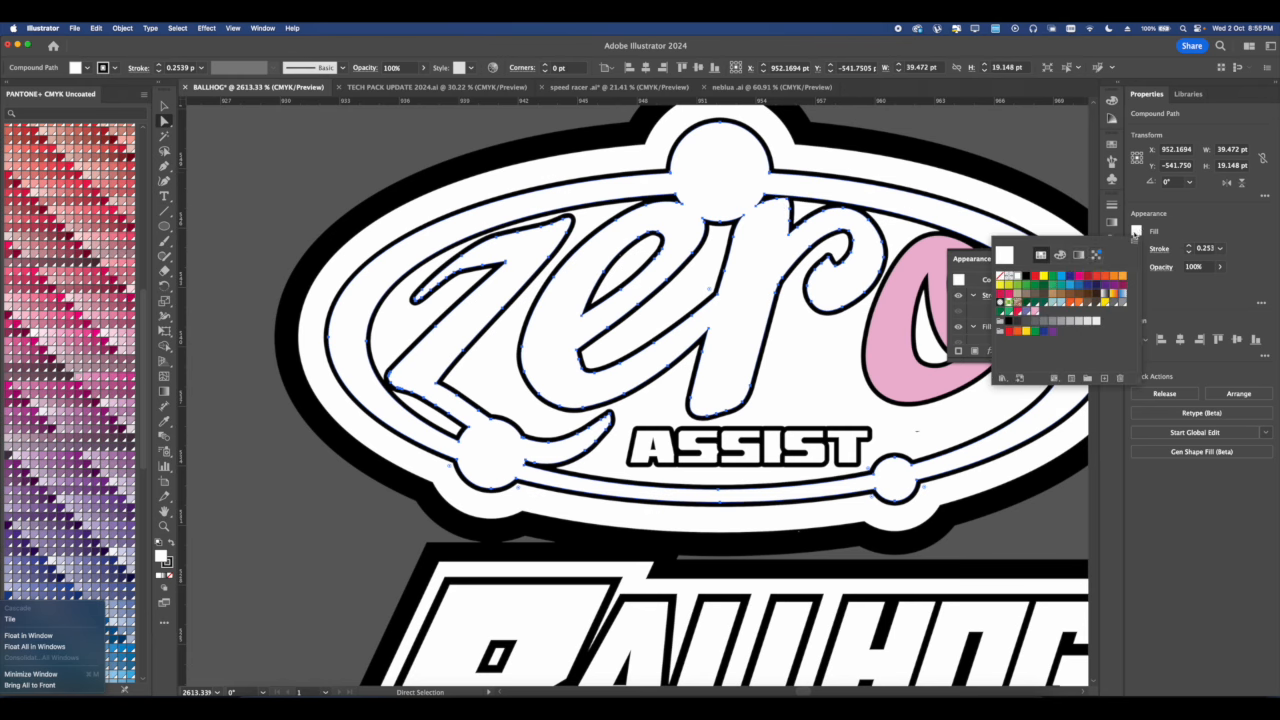
click(1025, 277)
click(910, 295)
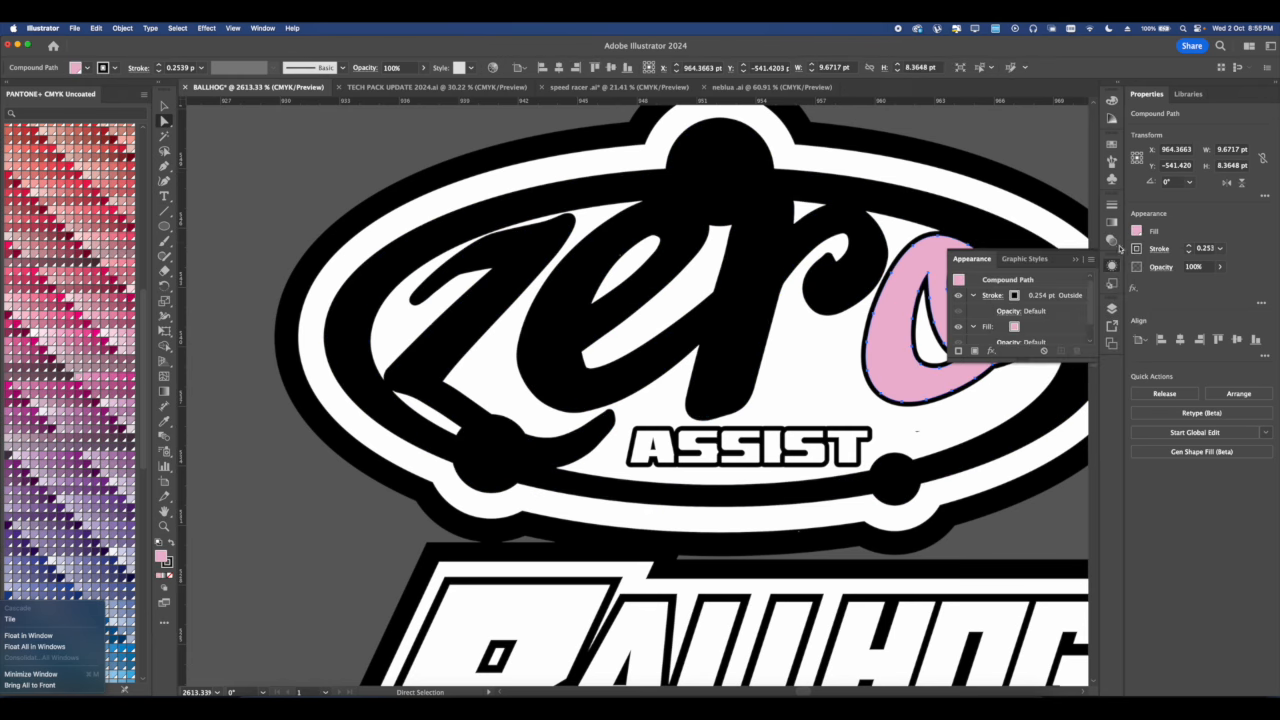
click(1136, 231)
click(1027, 277)
click(1014, 164)
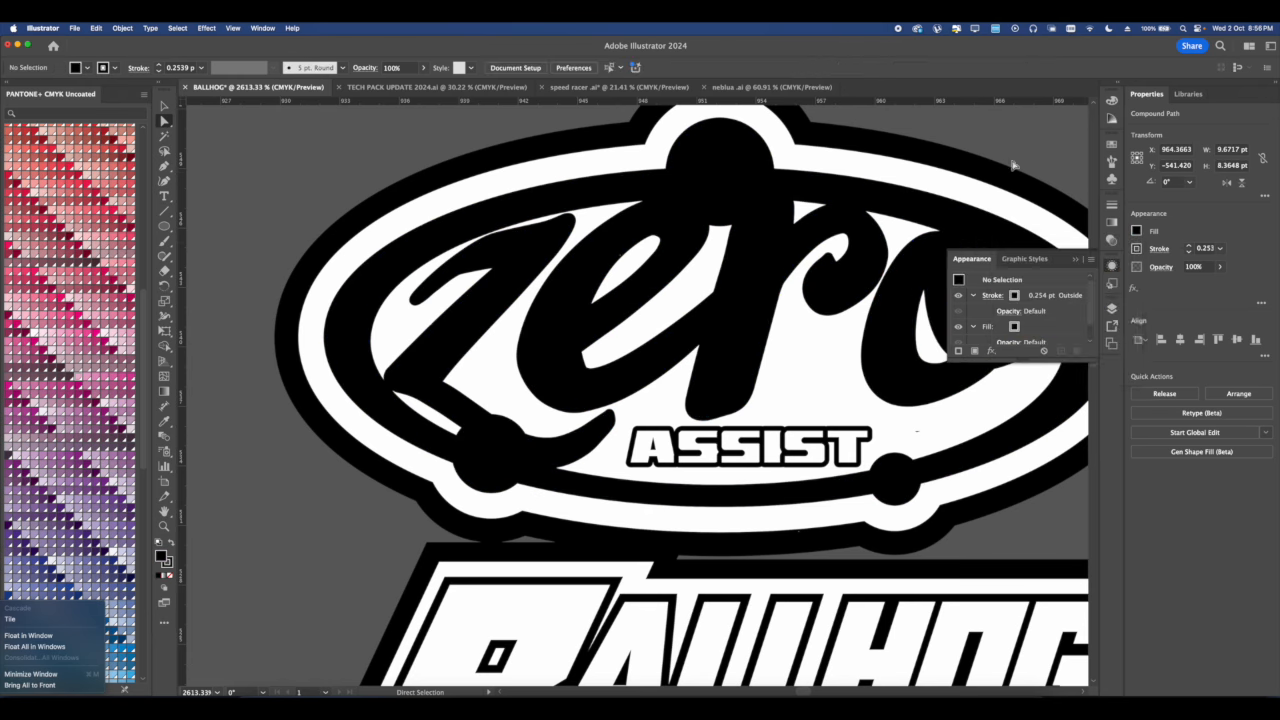
scroll(645, 283, down, 5)
scroll(645, 283, down, 2)
Align the black-and-white Zero Assist and Ballhog Summer logos on their horizontal centres, one above the other.
click(166, 107)
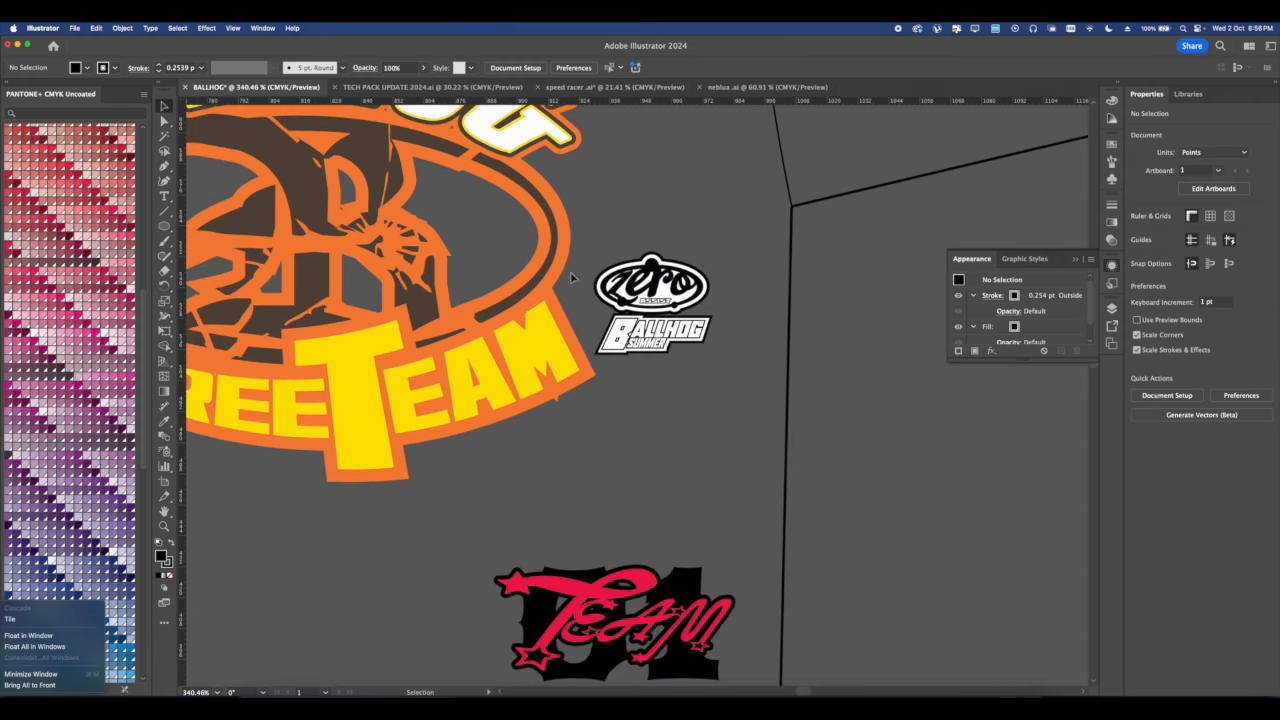
scroll(604, 294, up, 2)
click(598, 271)
drag(637, 270, 656, 271)
drag(760, 372, 650, 241)
key(super+z)
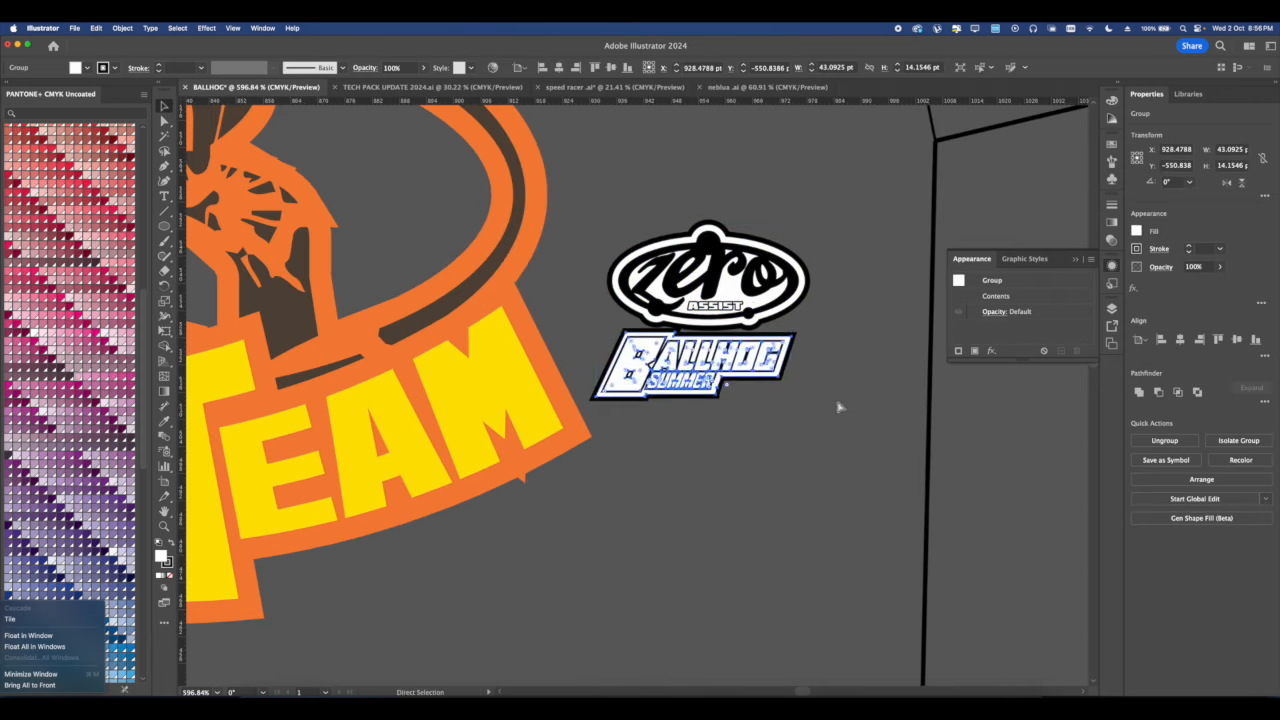
drag(837, 406, 700, 280)
click(1181, 340)
scroll(788, 342, down, 10)
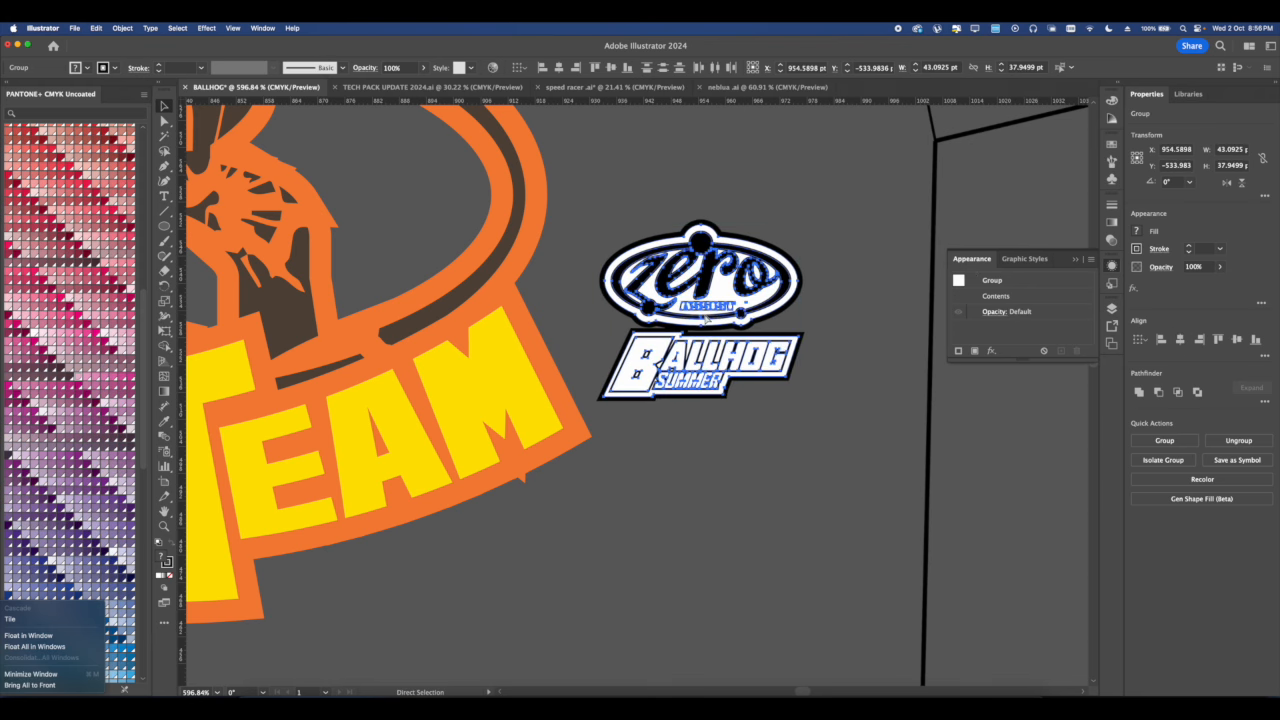
click(812, 344)
Move the spare black Ballhog lettering from below the front shirt mockup to beside the "88" text.
drag(722, 303, 640, 376)
drag(662, 330, 608, 416)
click(476, 478)
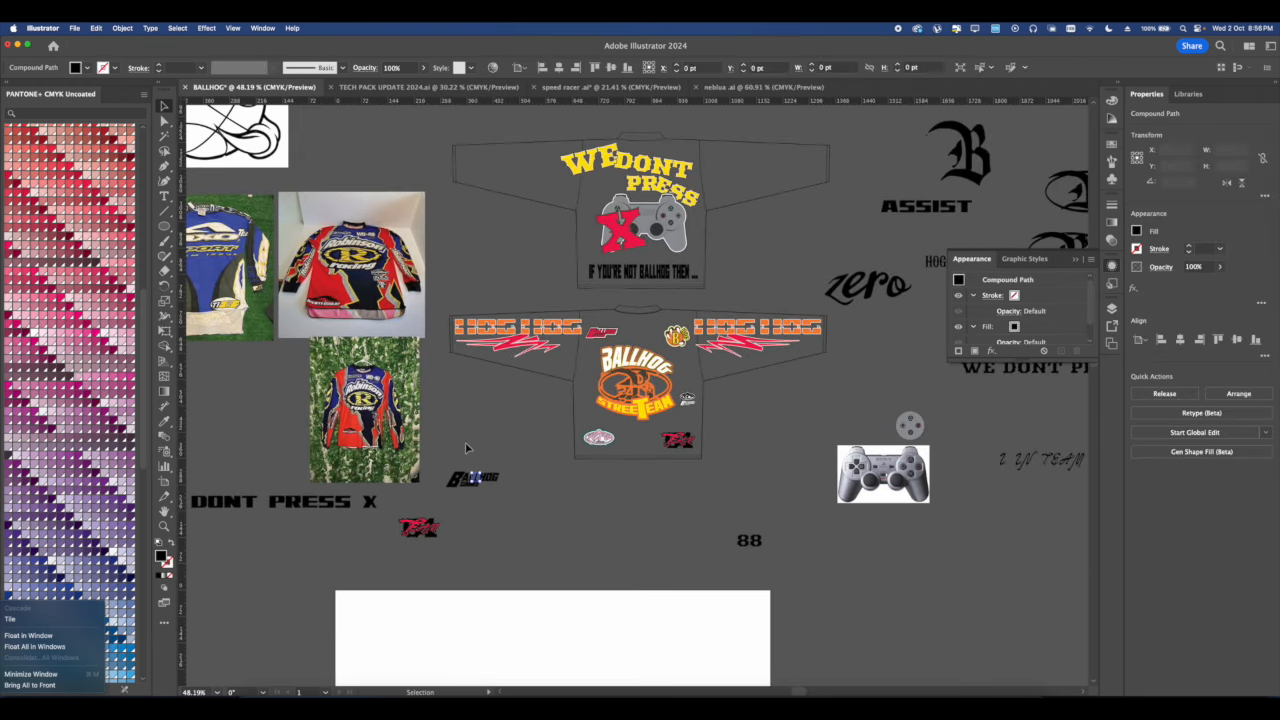
drag(466, 448, 560, 491)
scroll(493, 477, down, 4)
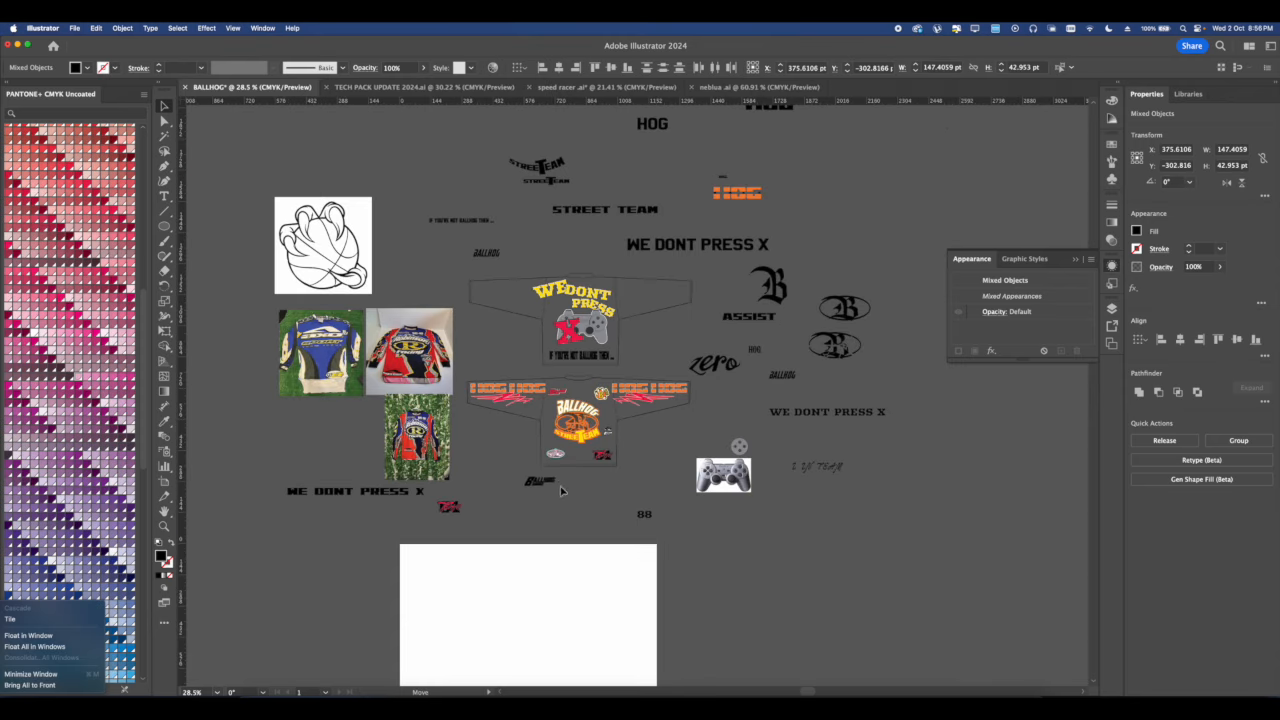
Move the spare black "zero" lettering away from the sleeve to below the script "team" text.
click(700, 362)
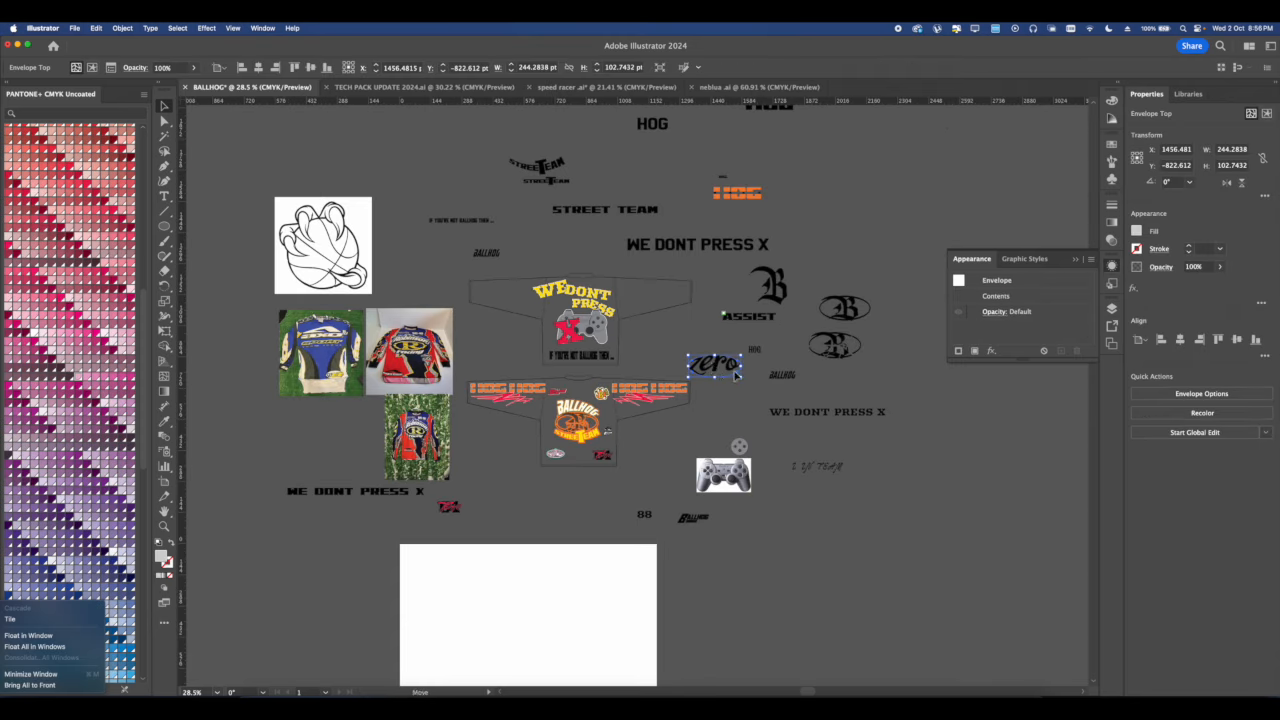
scroll(444, 368, up, 3)
click(444, 368)
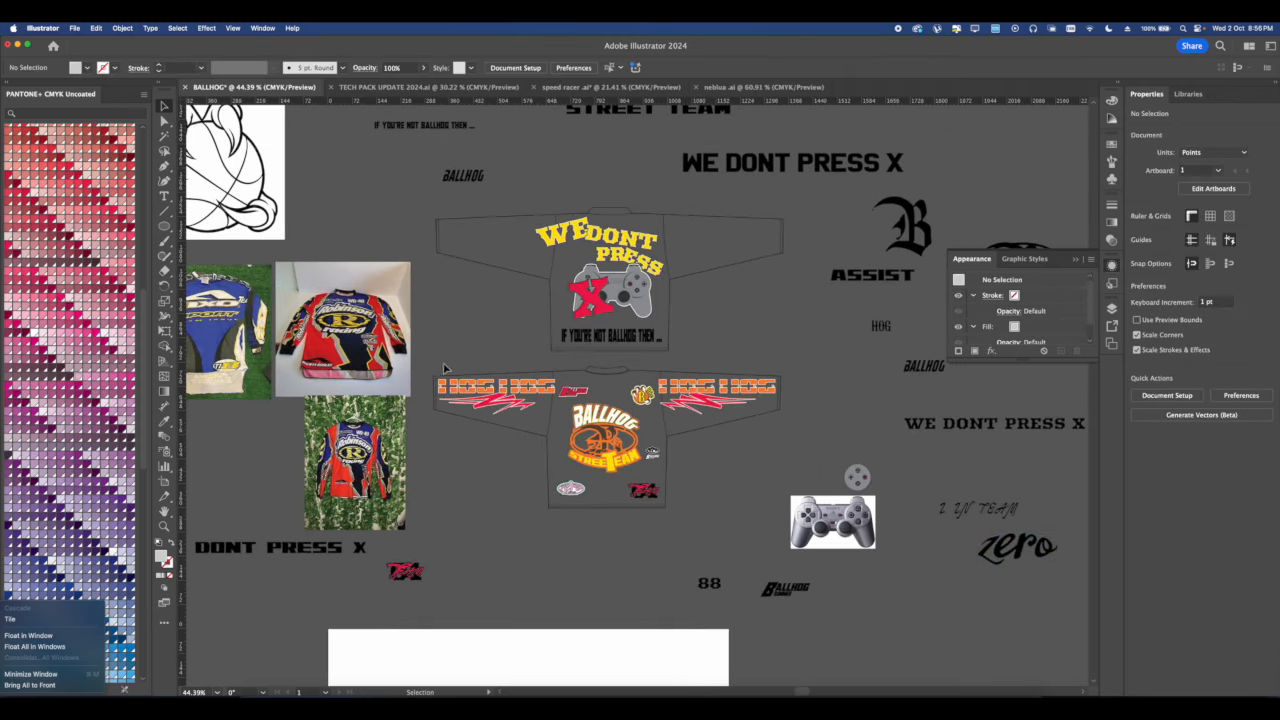
Examine the motocross jersey reference photos next to the shirt mockups.
scroll(652, 488, down, 2)
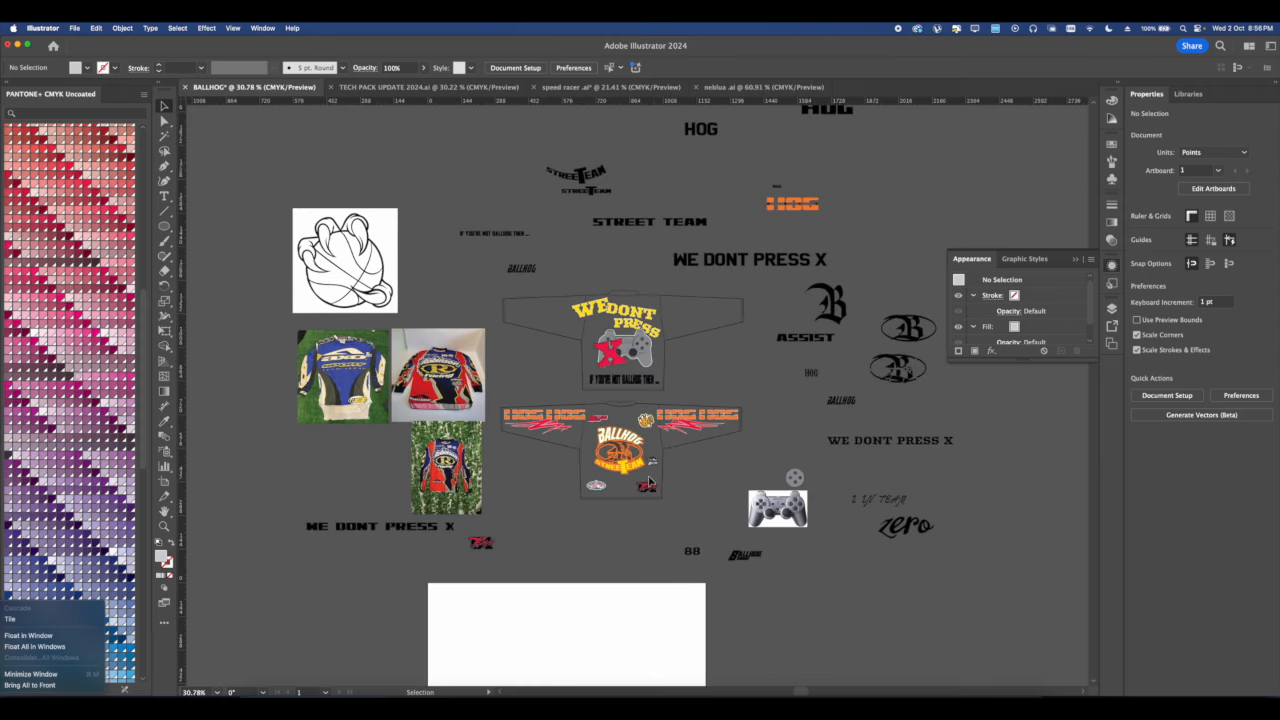
scroll(581, 350, up, 1)
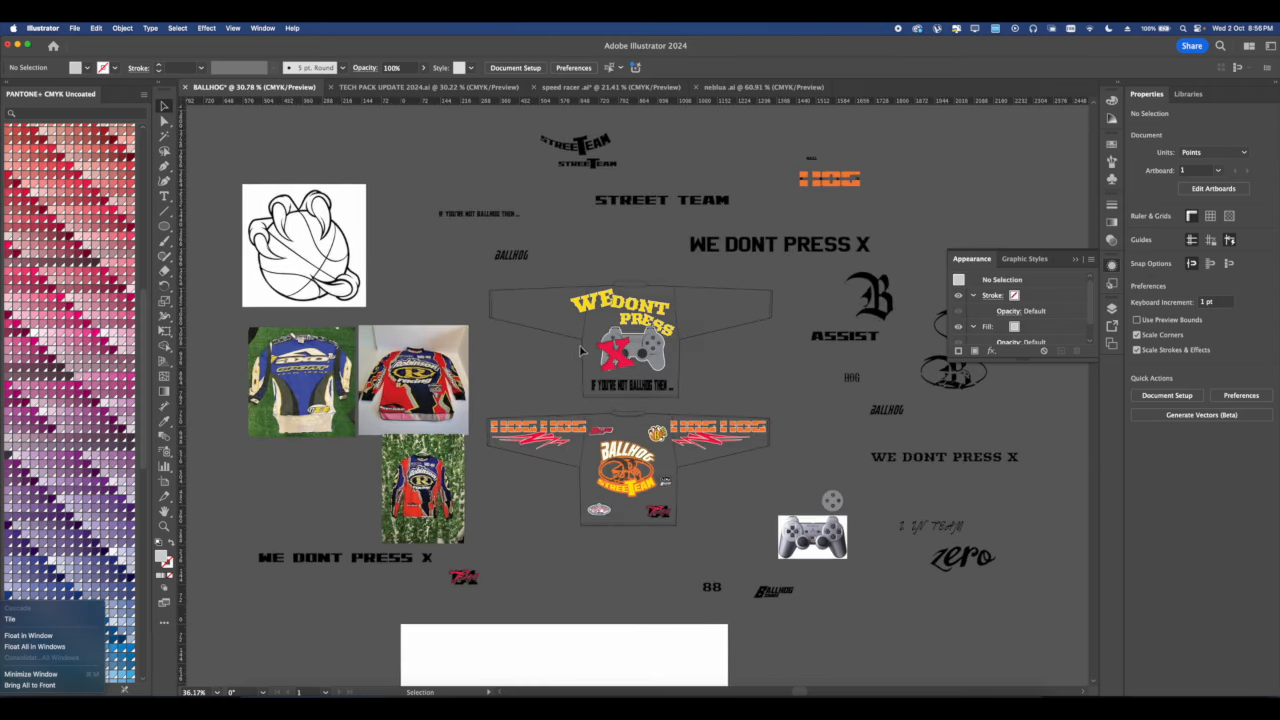
scroll(404, 318, up, 4)
drag(373, 441, 524, 270)
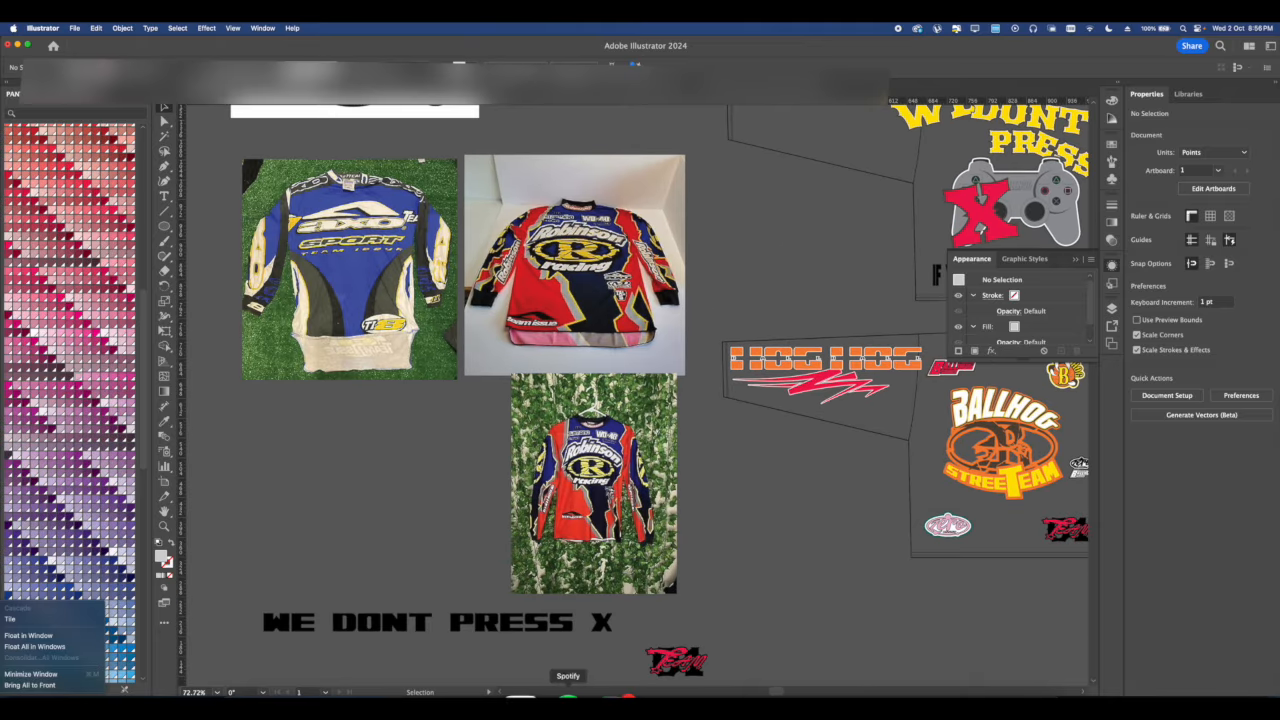
Switch to Safari and open the Pinterest home feed.
click(524, 704)
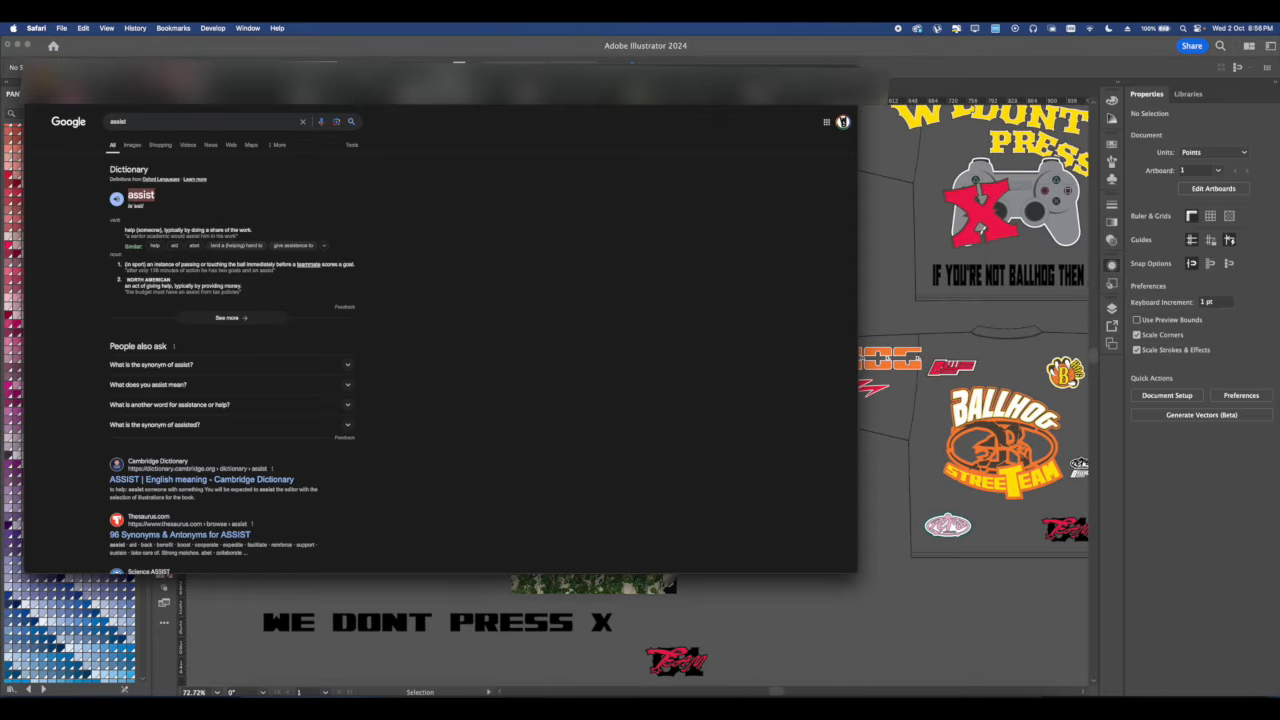
key(super+l)
key(Escape)
click(447, 98)
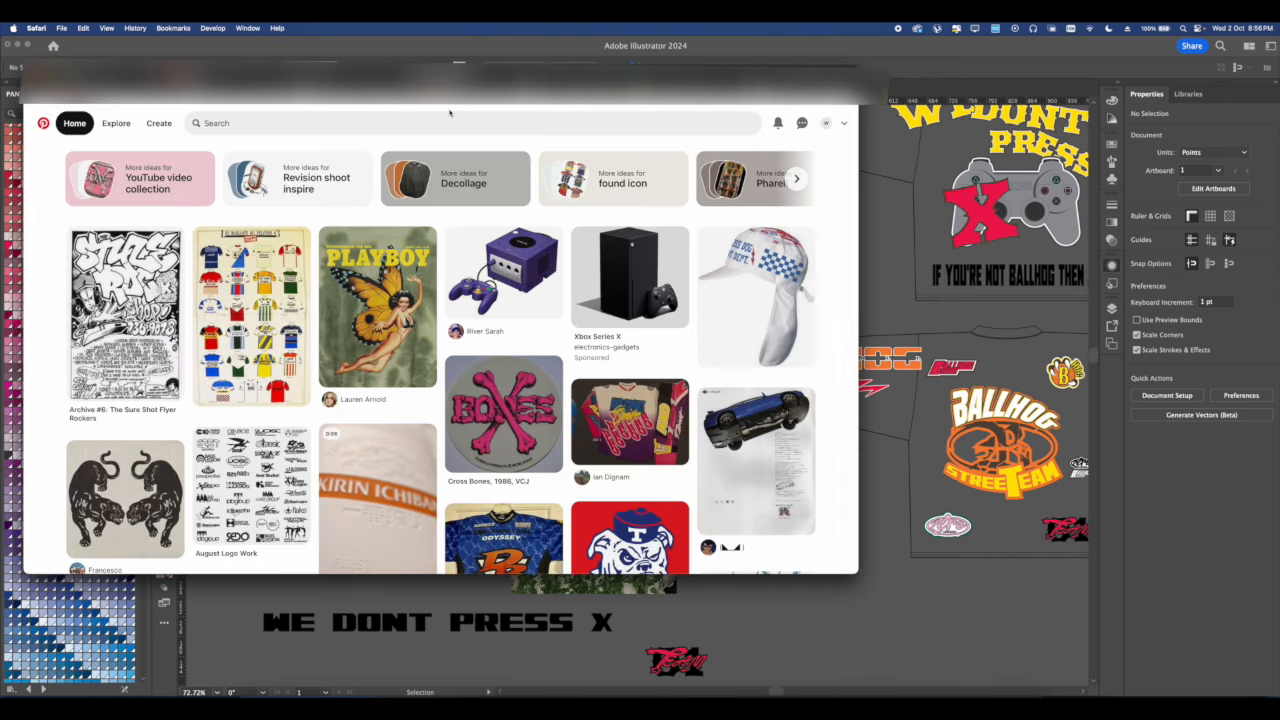
Browse the Pinterest feed for jersey references and open the blue Fox Yamaha jersey pin.
scroll(414, 386, down, 5)
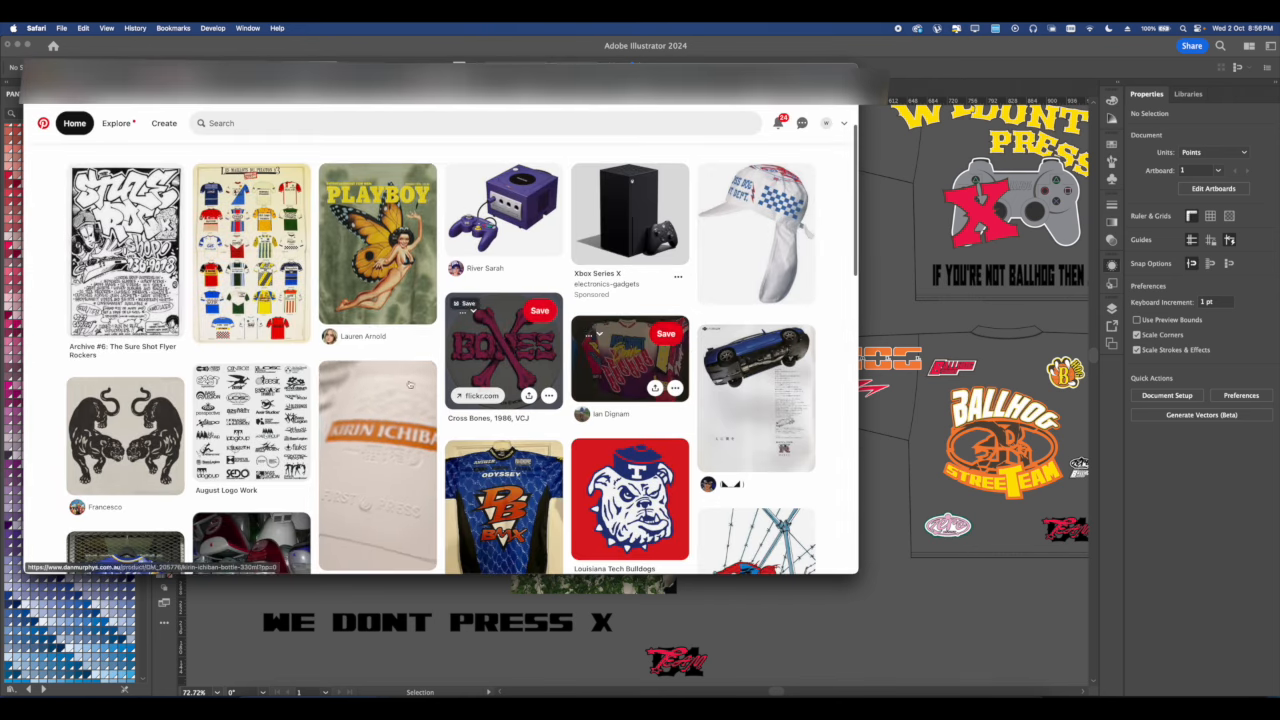
scroll(414, 386, down, 7)
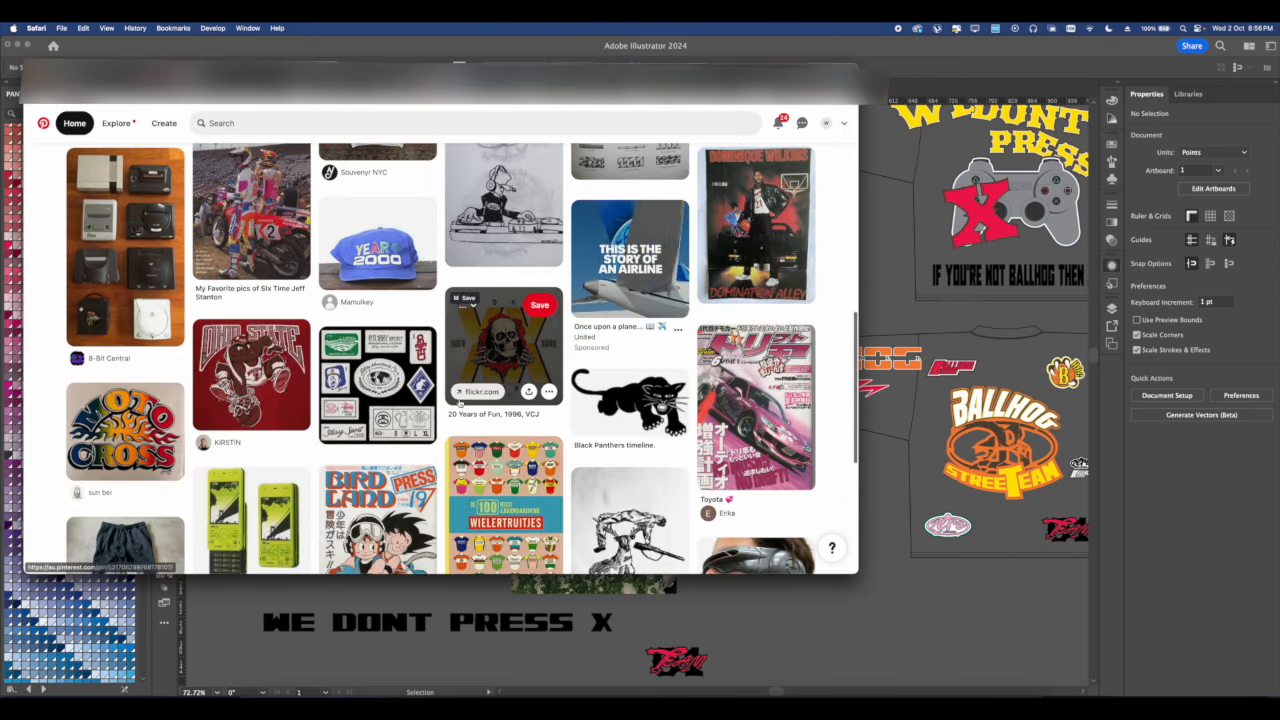
scroll(459, 403, down, 5)
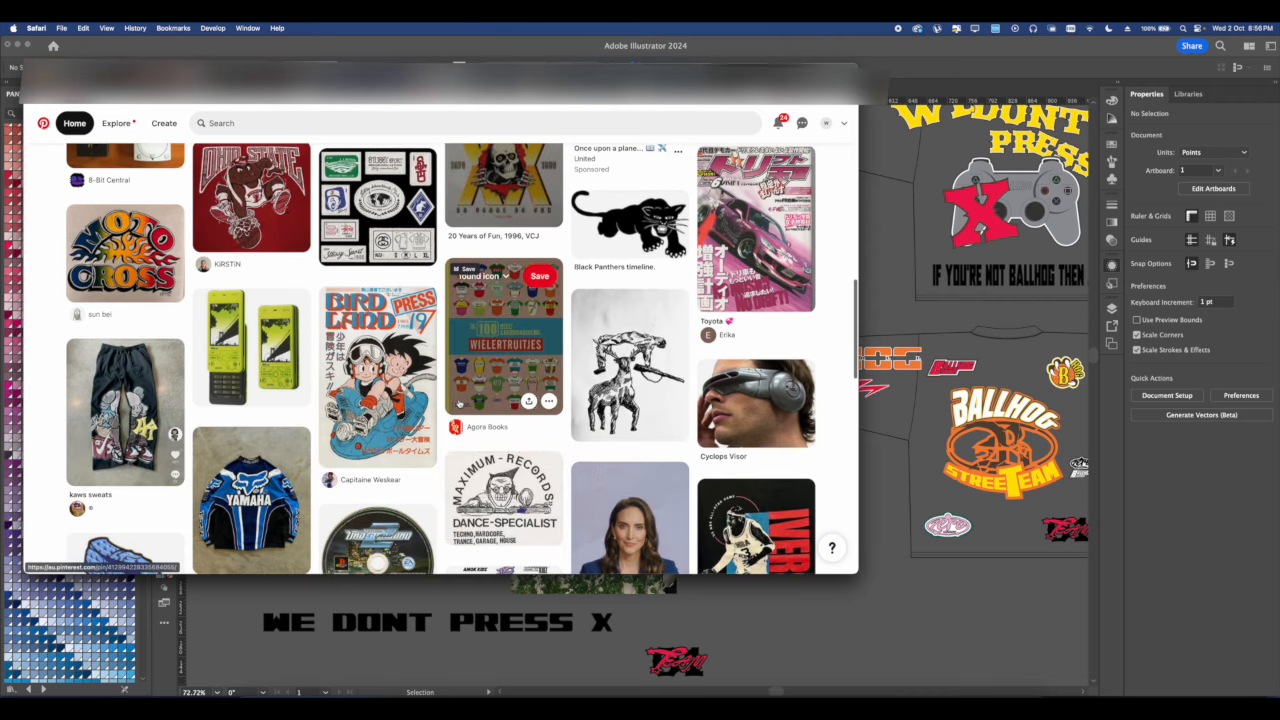
scroll(459, 403, down, 5)
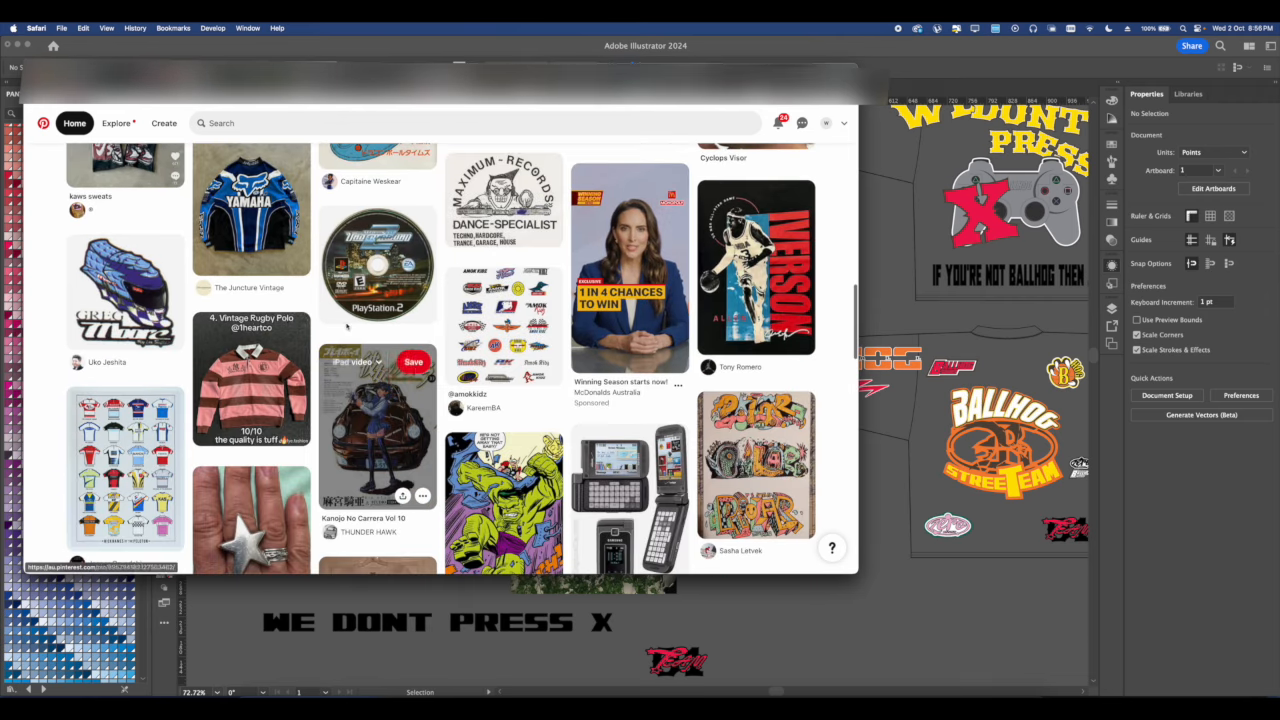
click(288, 238)
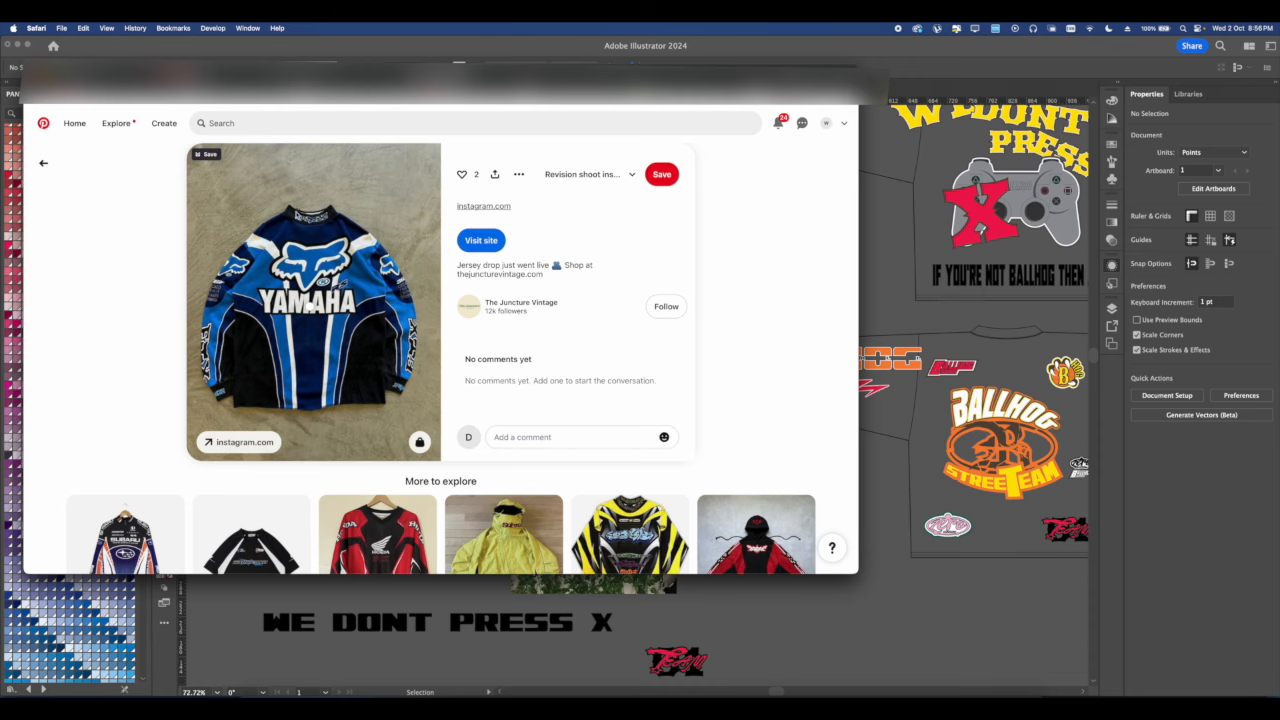
Browse the pins related to the Yamaha jersey and open the vintage Subaru jersey pin.
scroll(308, 304, down, 5)
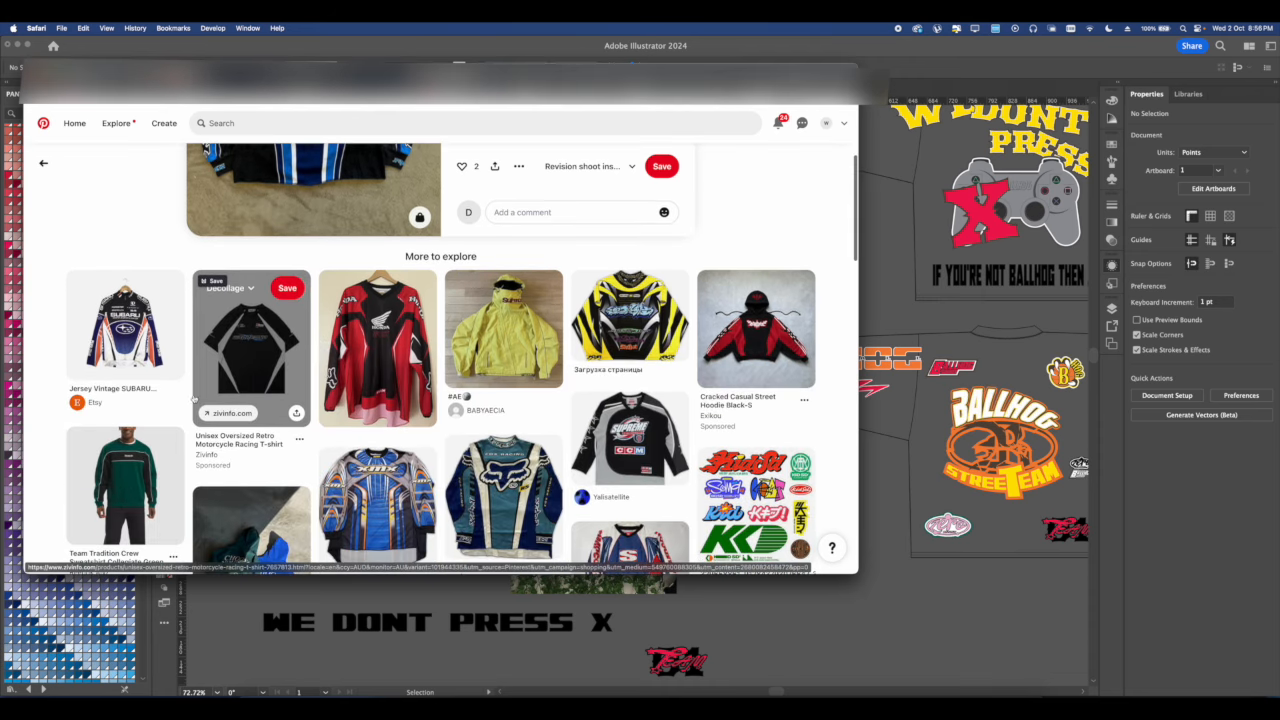
scroll(269, 358, down, 1)
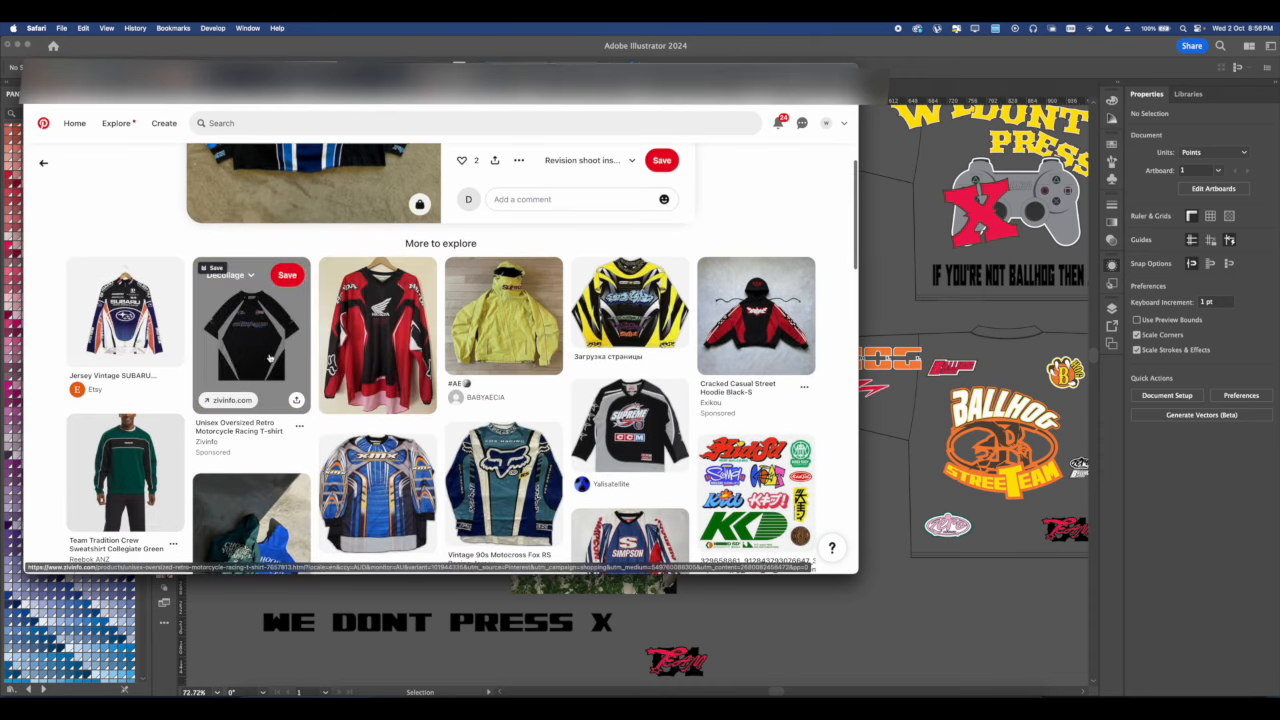
click(145, 312)
scroll(319, 325, down, 3)
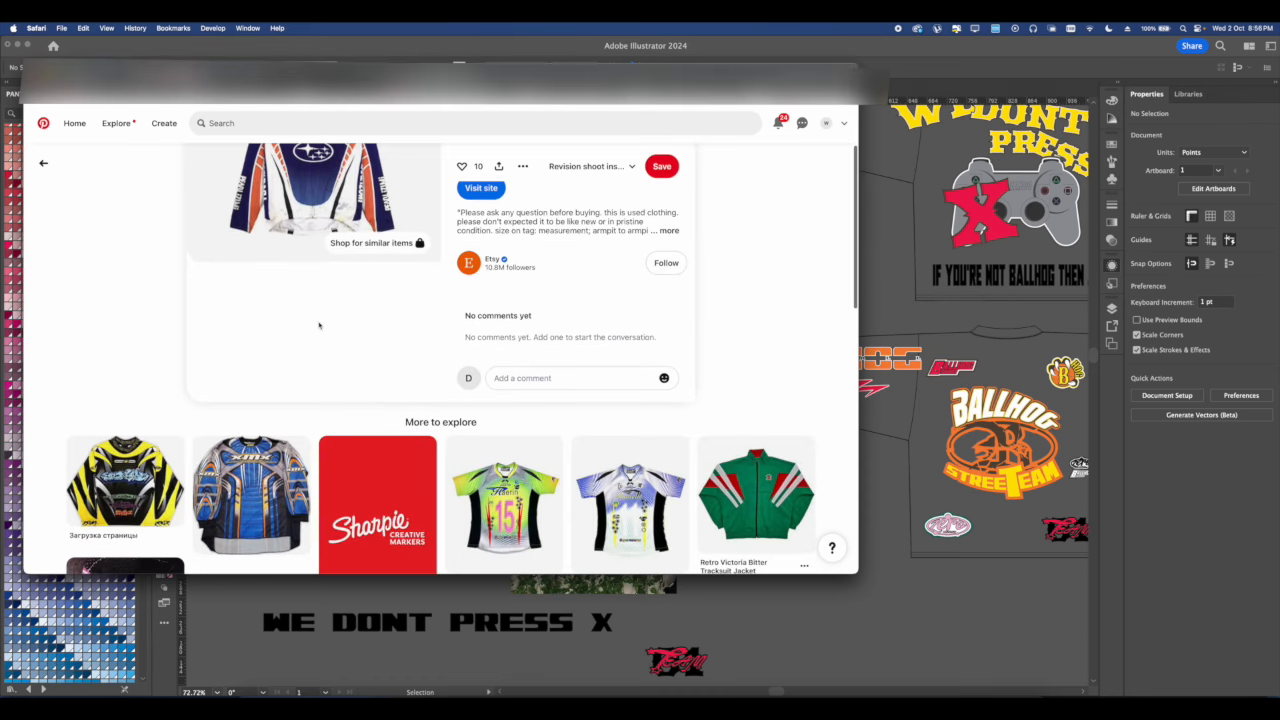
Browse the pins related to the Subaru jersey and open the Nike x NOCTA long-sleeve jersey pin.
scroll(319, 325, down, 5)
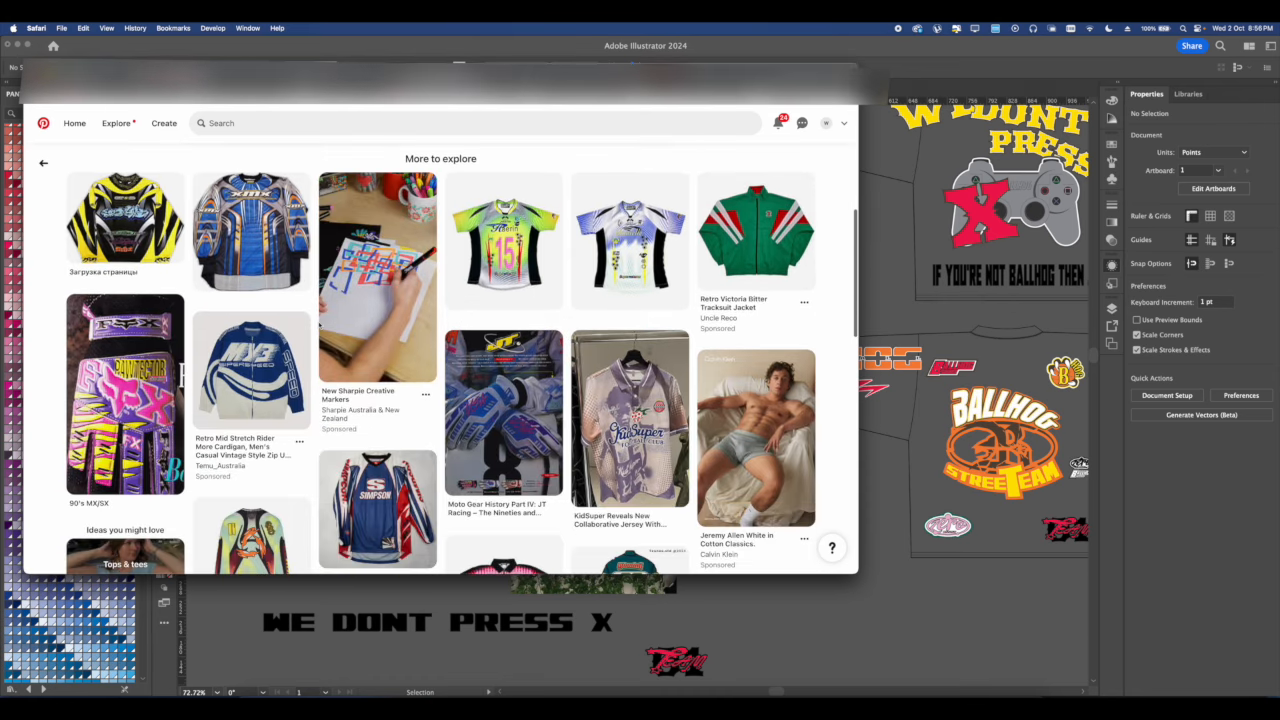
scroll(319, 325, down, 3)
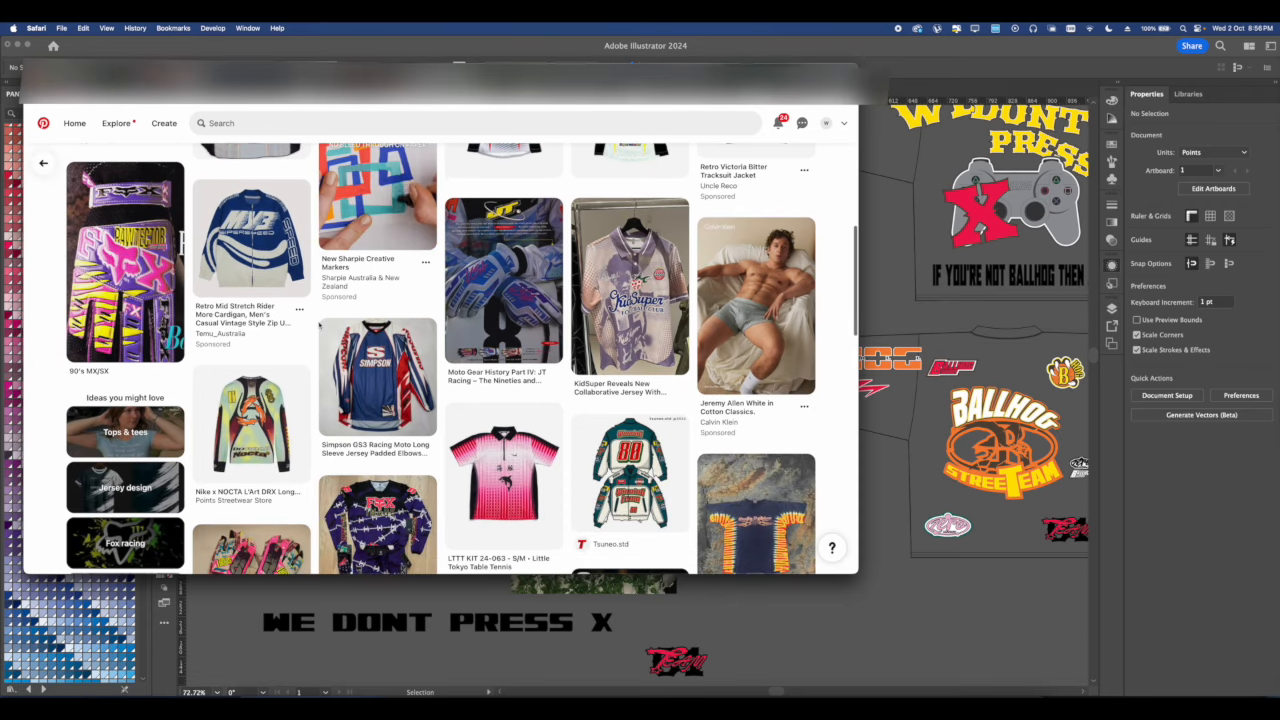
scroll(301, 391, down, 1)
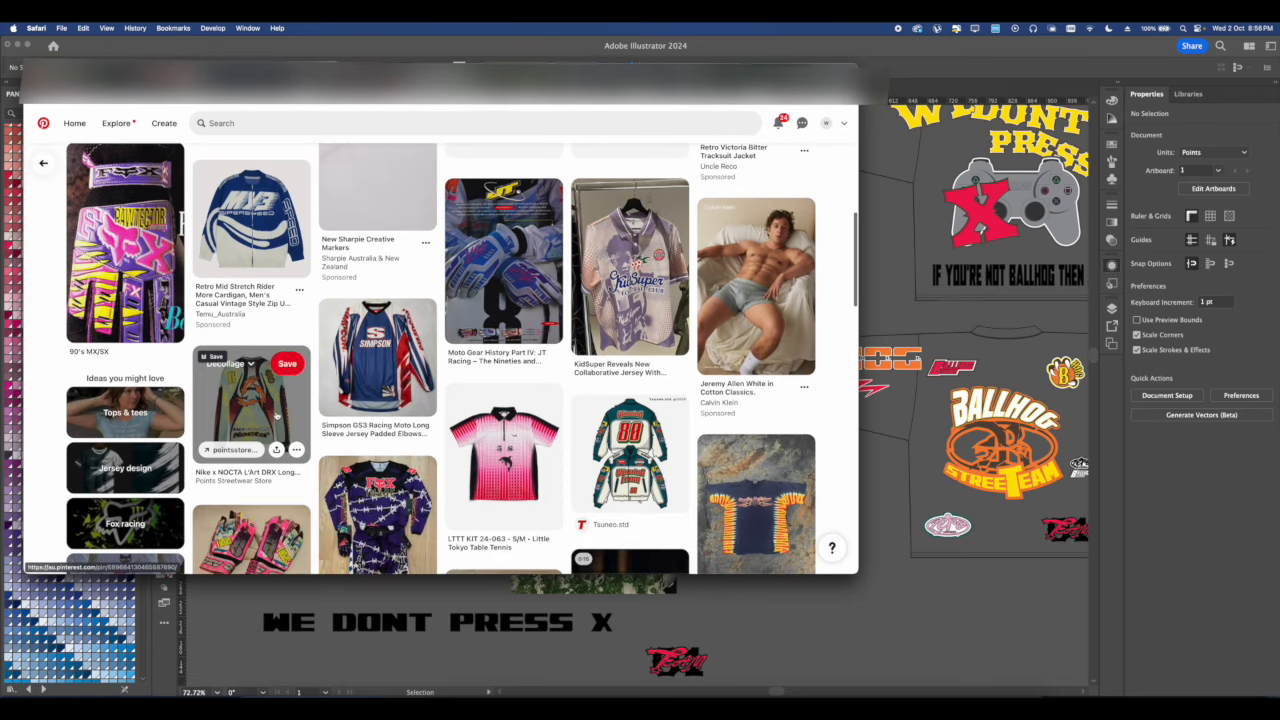
scroll(276, 413, down, 1)
click(272, 362)
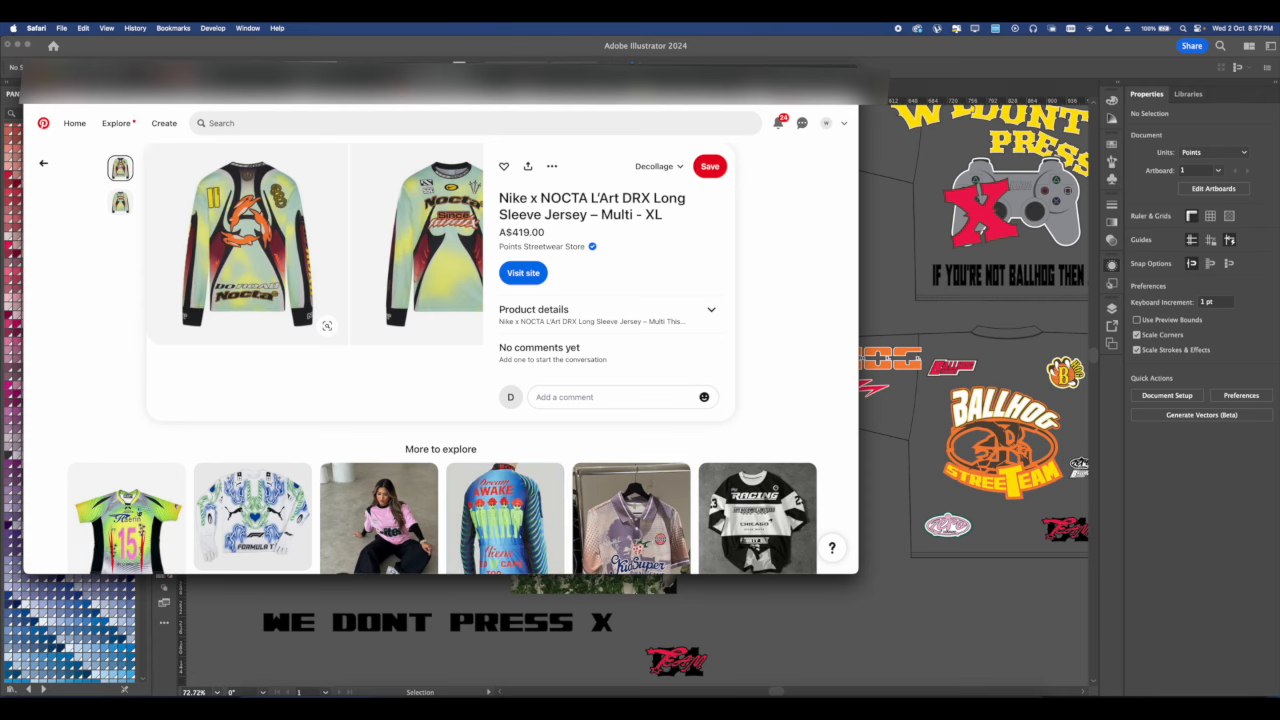
Return to the Subaru jersey's related pins and look through them for more jersey references.
key(super+[)
scroll(314, 281, down, 7)
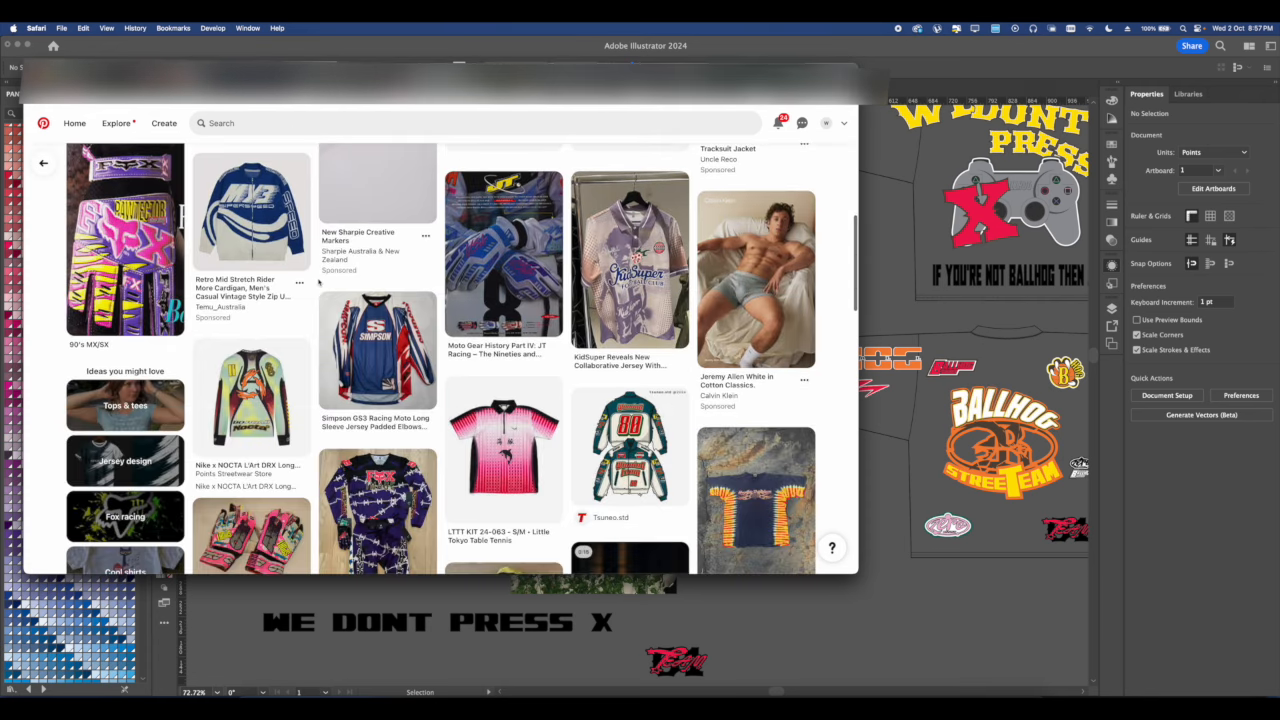
scroll(319, 283, down, 2)
scroll(500, 290, down, 3)
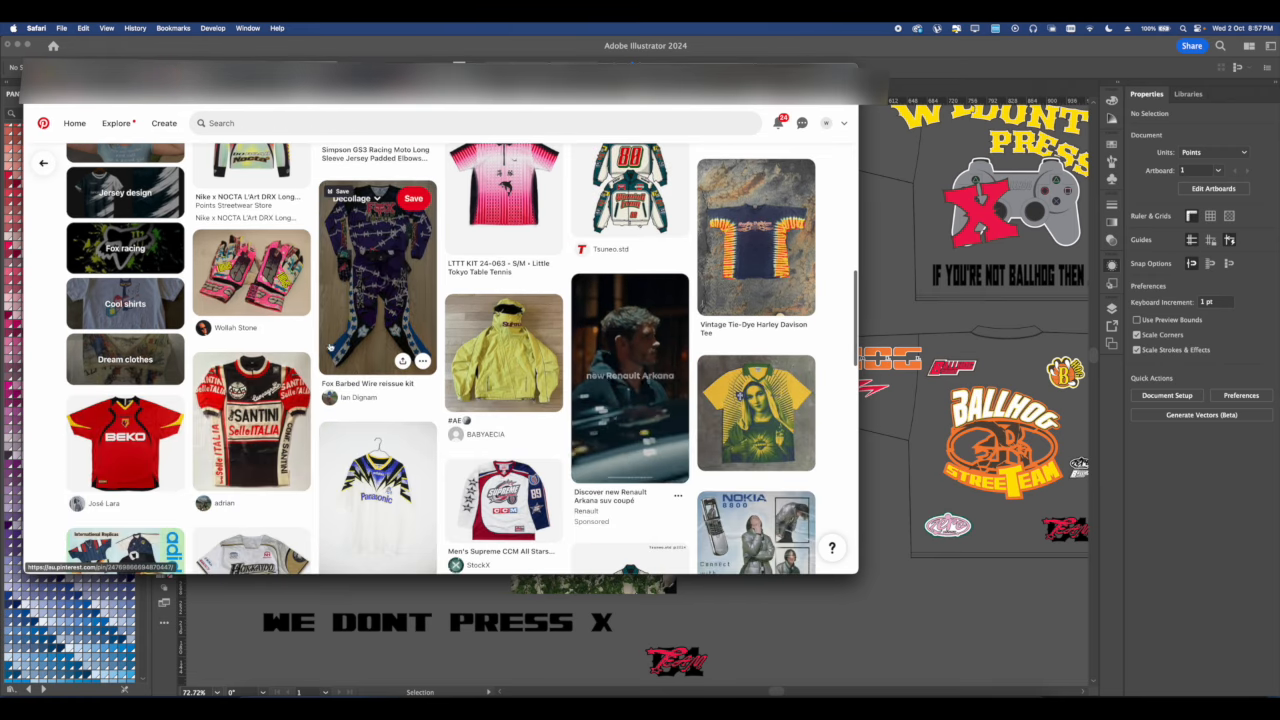
scroll(323, 370, up, 5)
scroll(323, 366, up, 5)
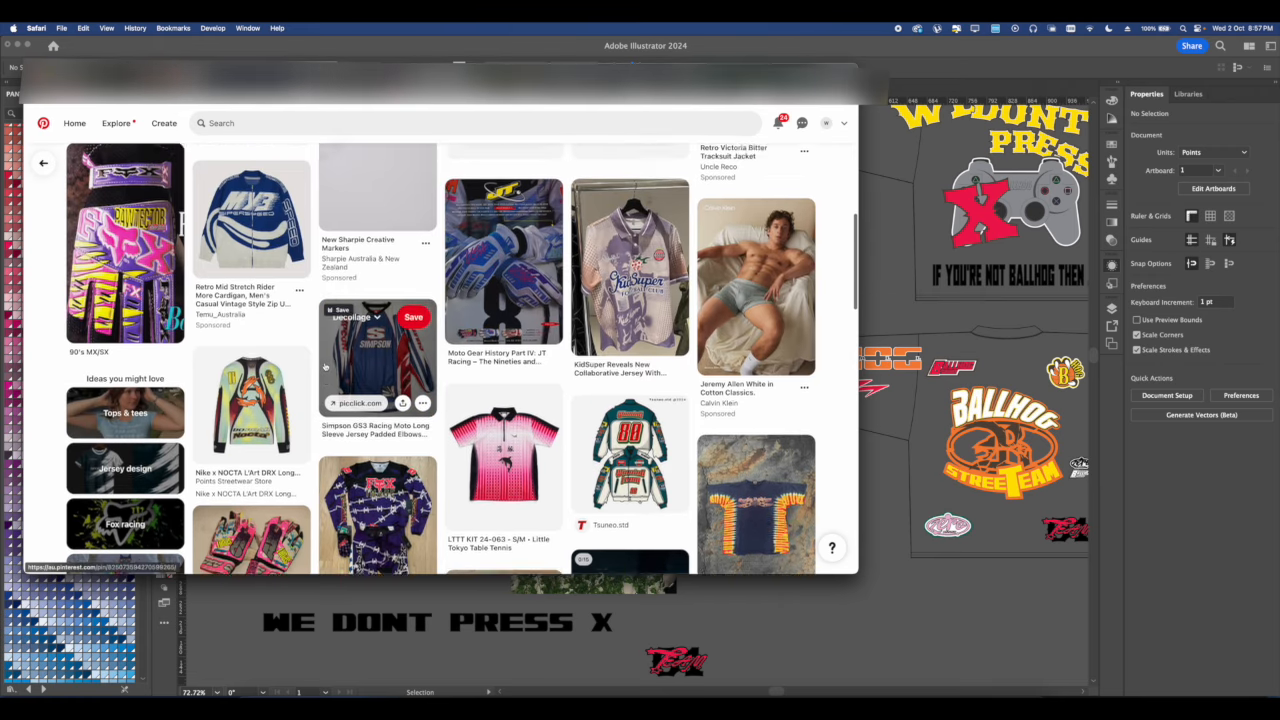
scroll(324, 367, down, 2)
scroll(324, 367, down, 10)
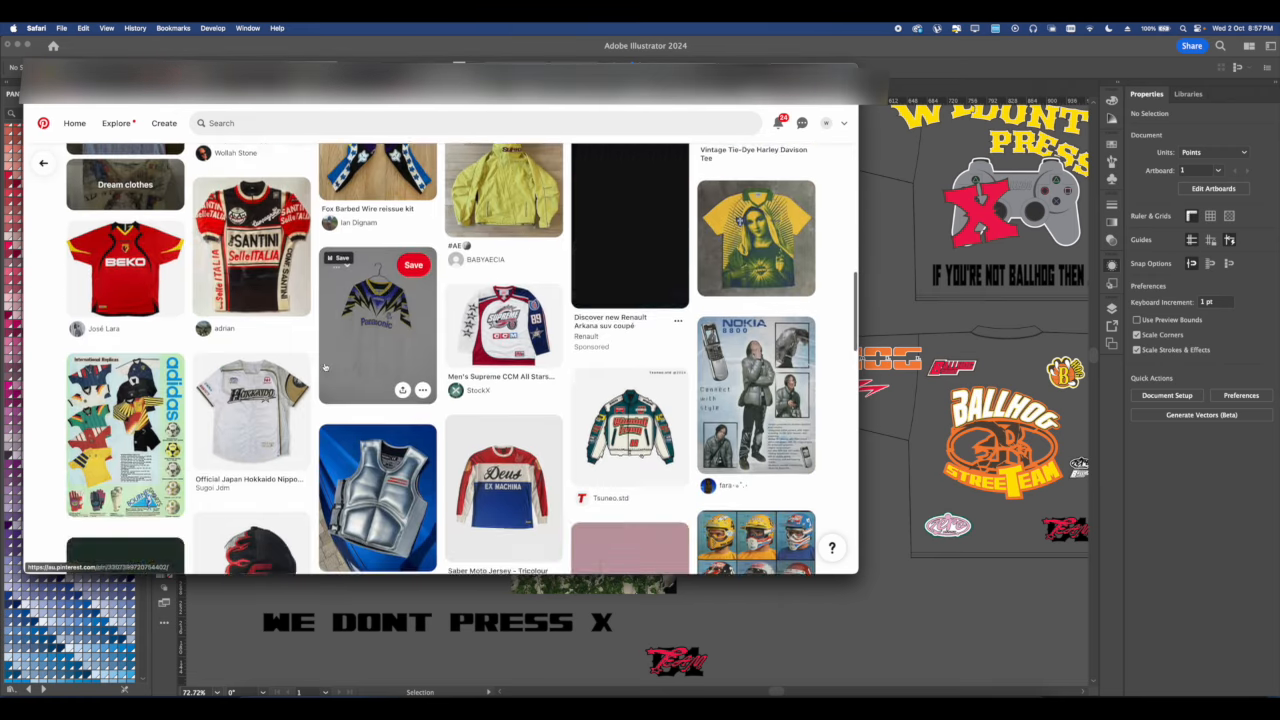
scroll(483, 407, down, 2)
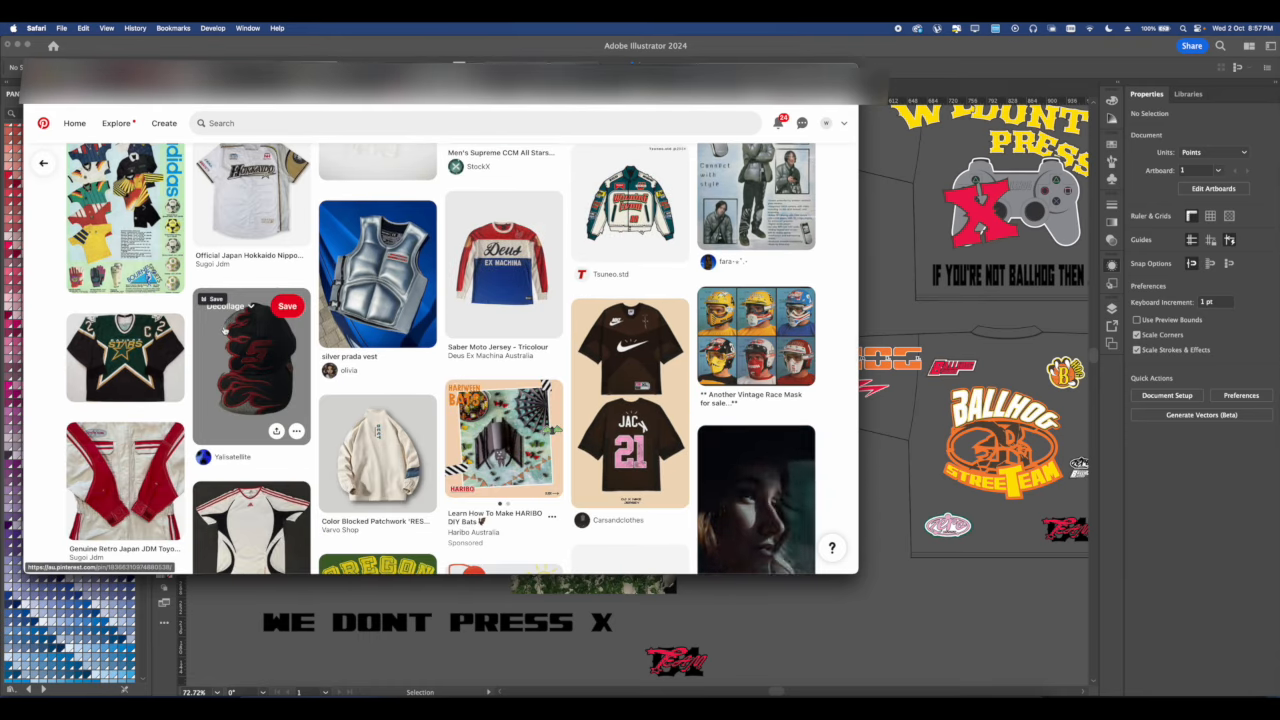
scroll(222, 331, up, 5)
scroll(222, 328, down, 5)
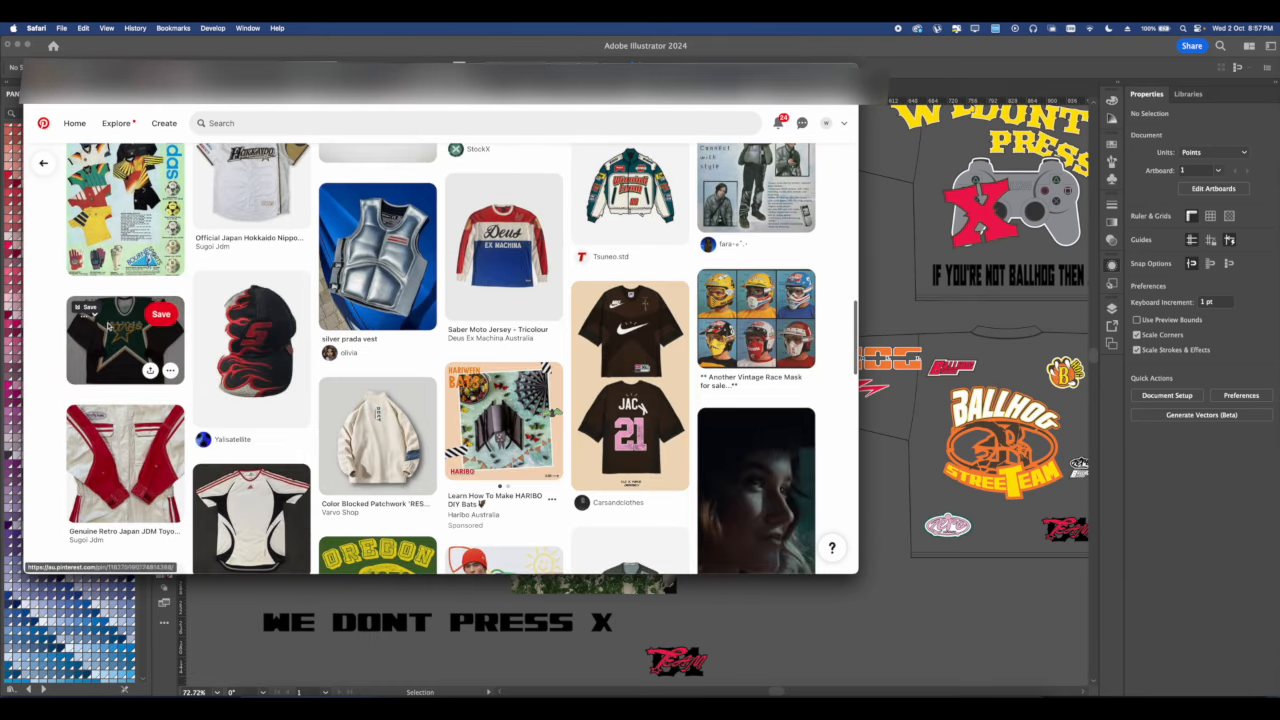
Open the green and black Dallas Stars hockey jersey pin and save its image to Downloads.
click(139, 352)
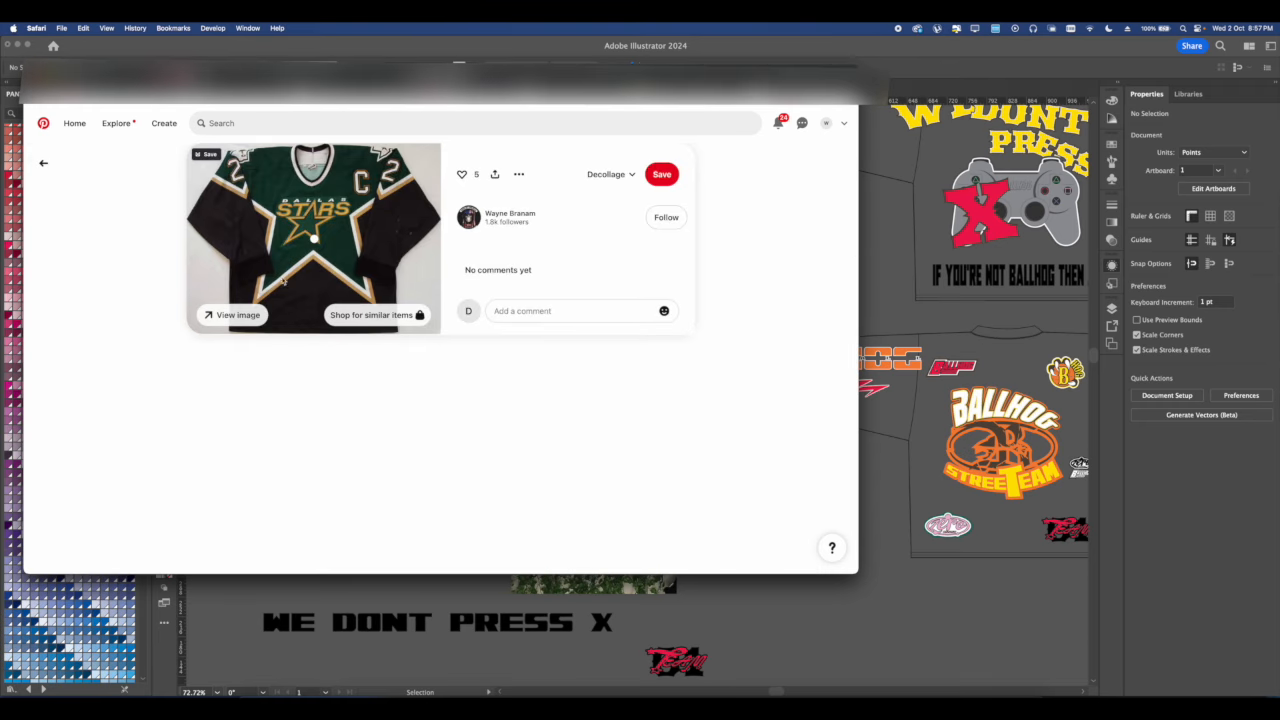
right_click(353, 196)
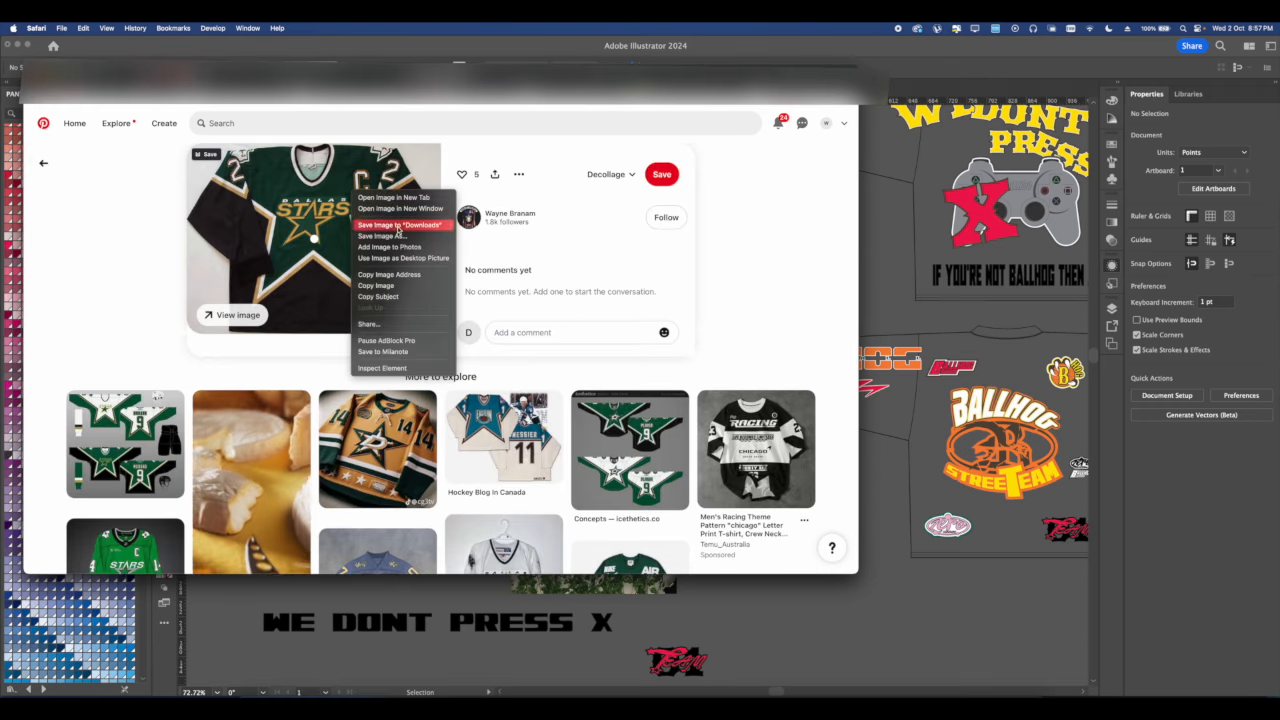
click(399, 225)
Open the icethetics.co hockey jersey concepts pin and browse its related jerseys.
click(624, 465)
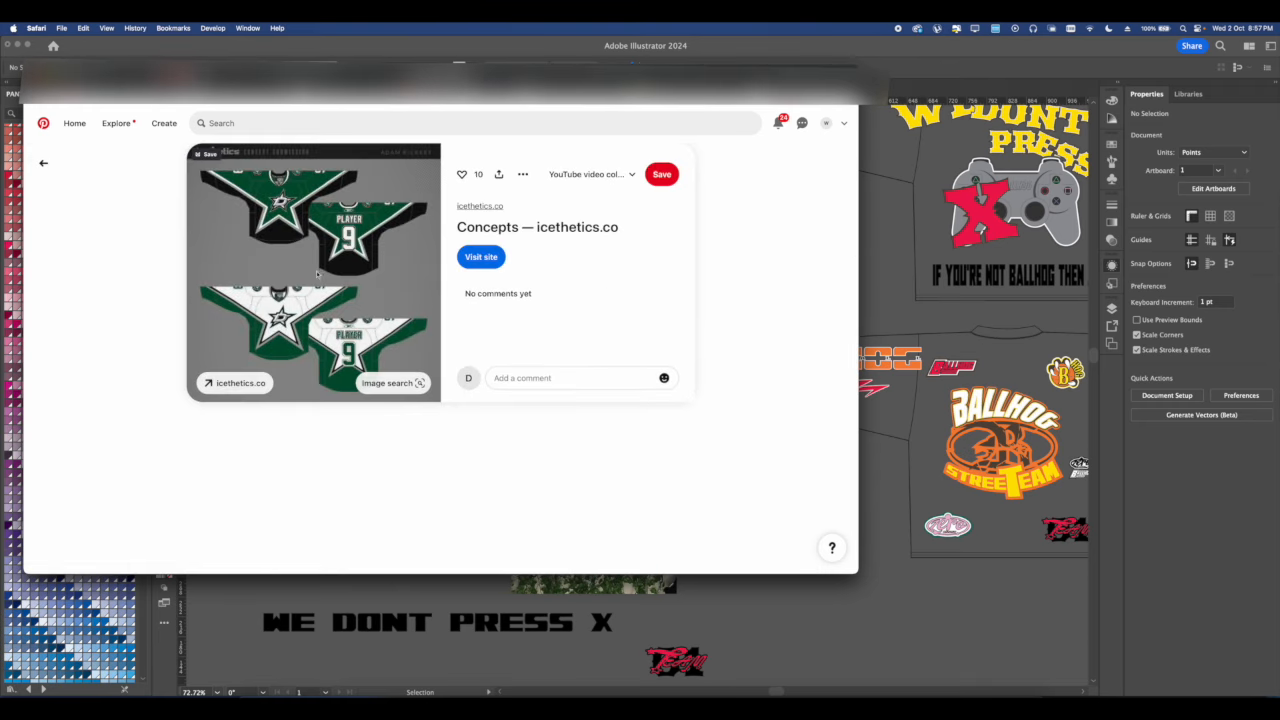
scroll(353, 350, down, 3)
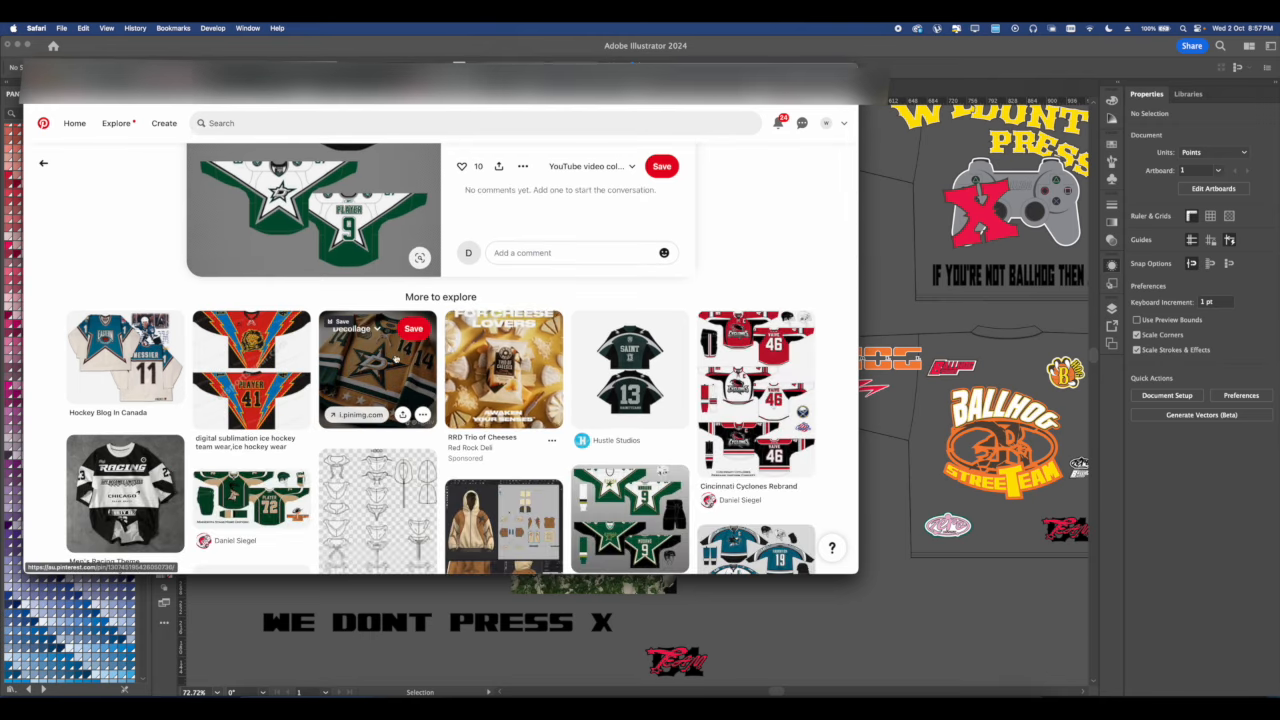
scroll(305, 355, down, 1)
scroll(303, 355, down, 1)
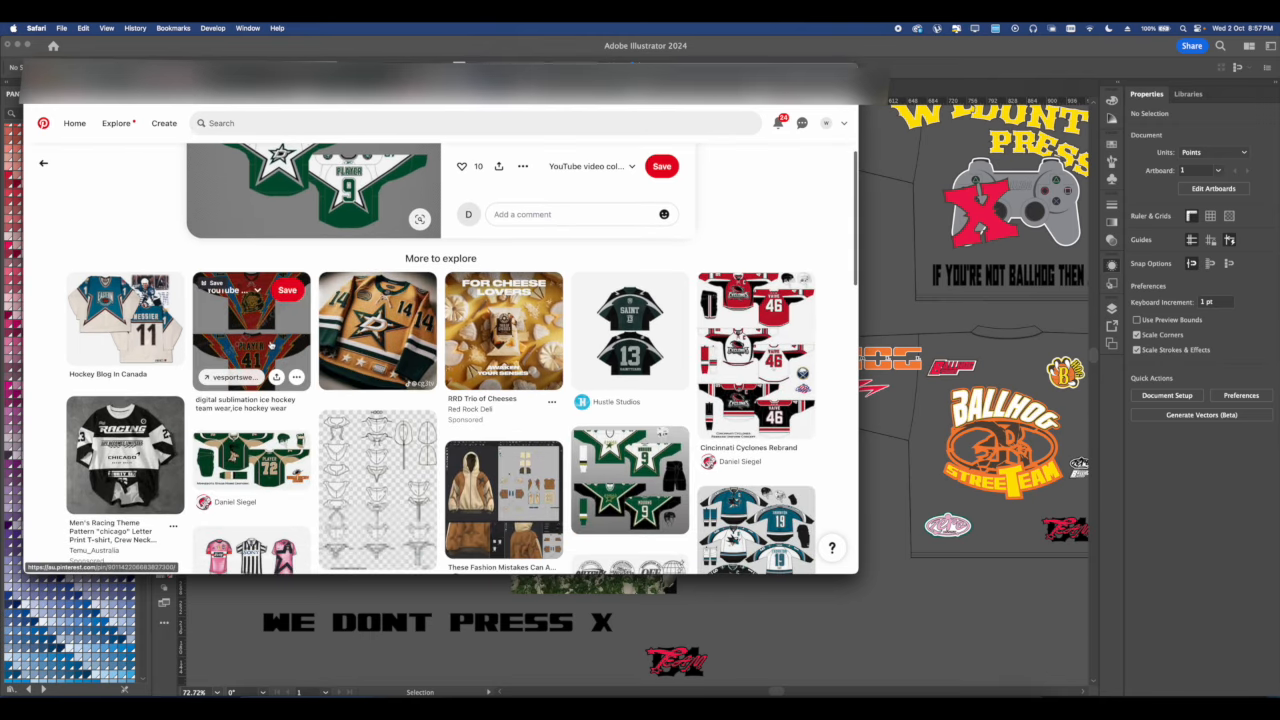
Switch to Illustrator, look over the graphics in speed racer.ai and the TECH PACK UPDATE 2024 templates, and return to the BALLHOG document.
click(948, 225)
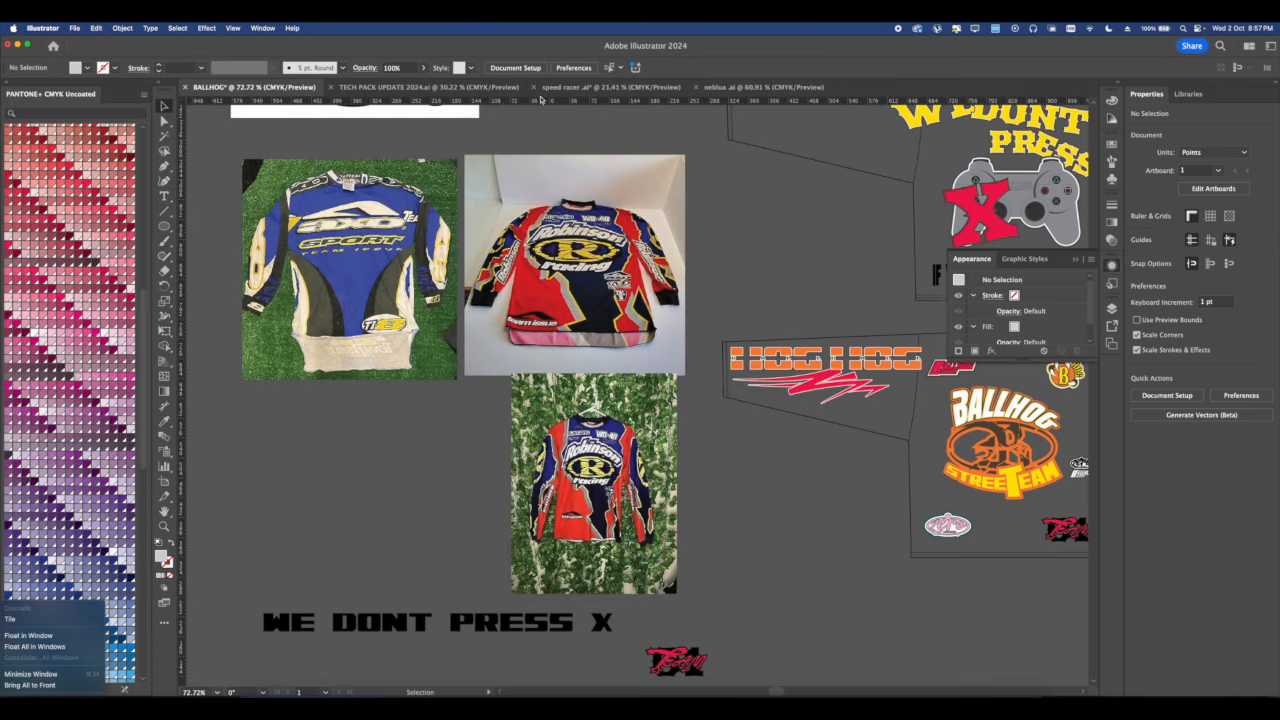
click(575, 87)
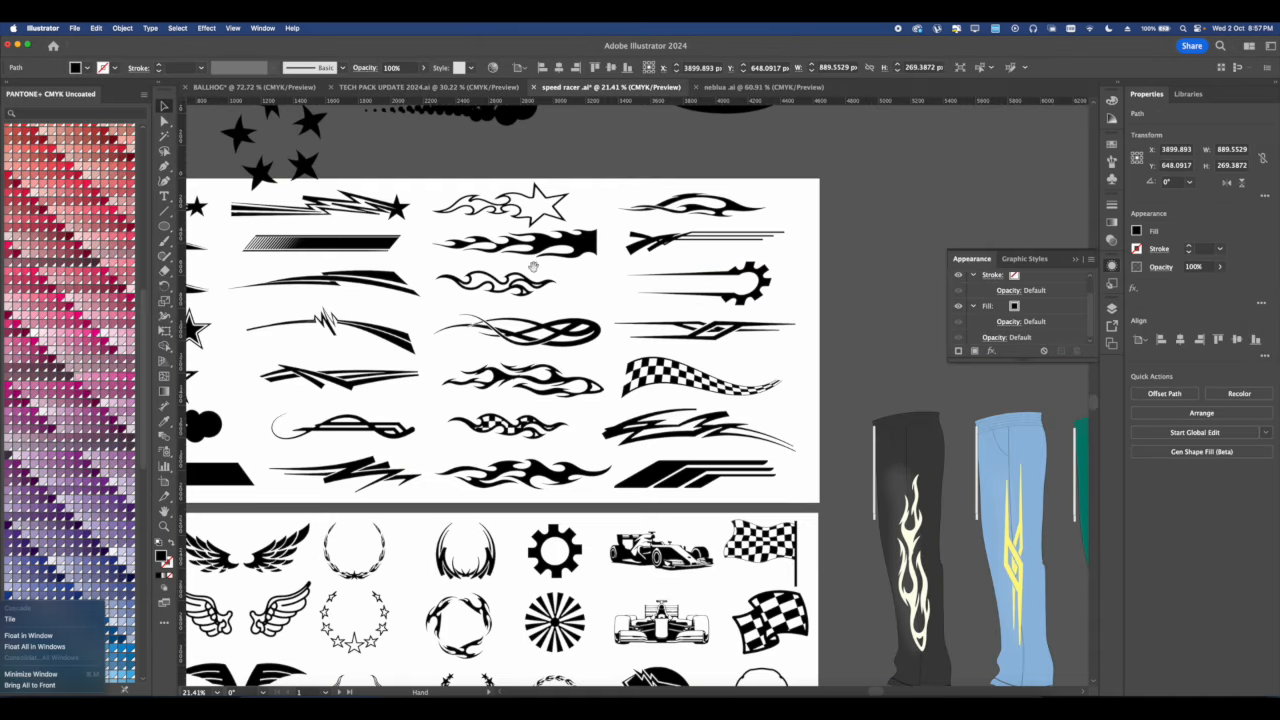
drag(533, 267, 686, 266)
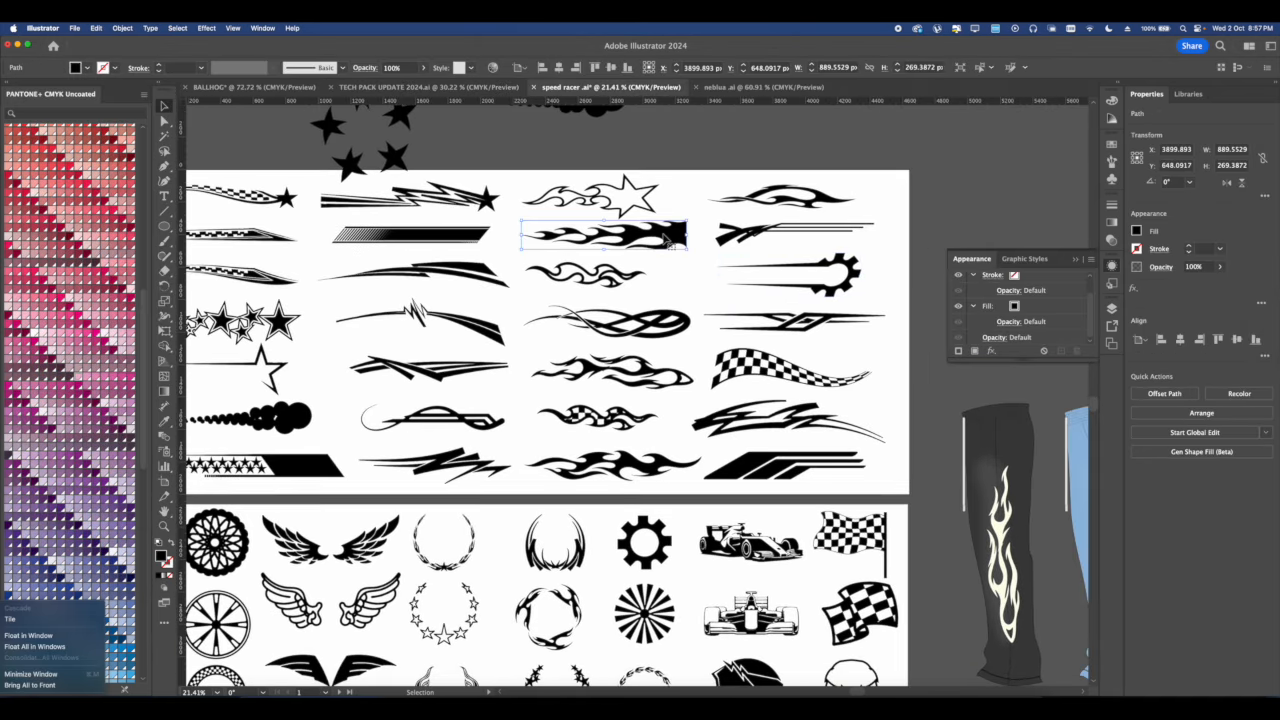
click(400, 88)
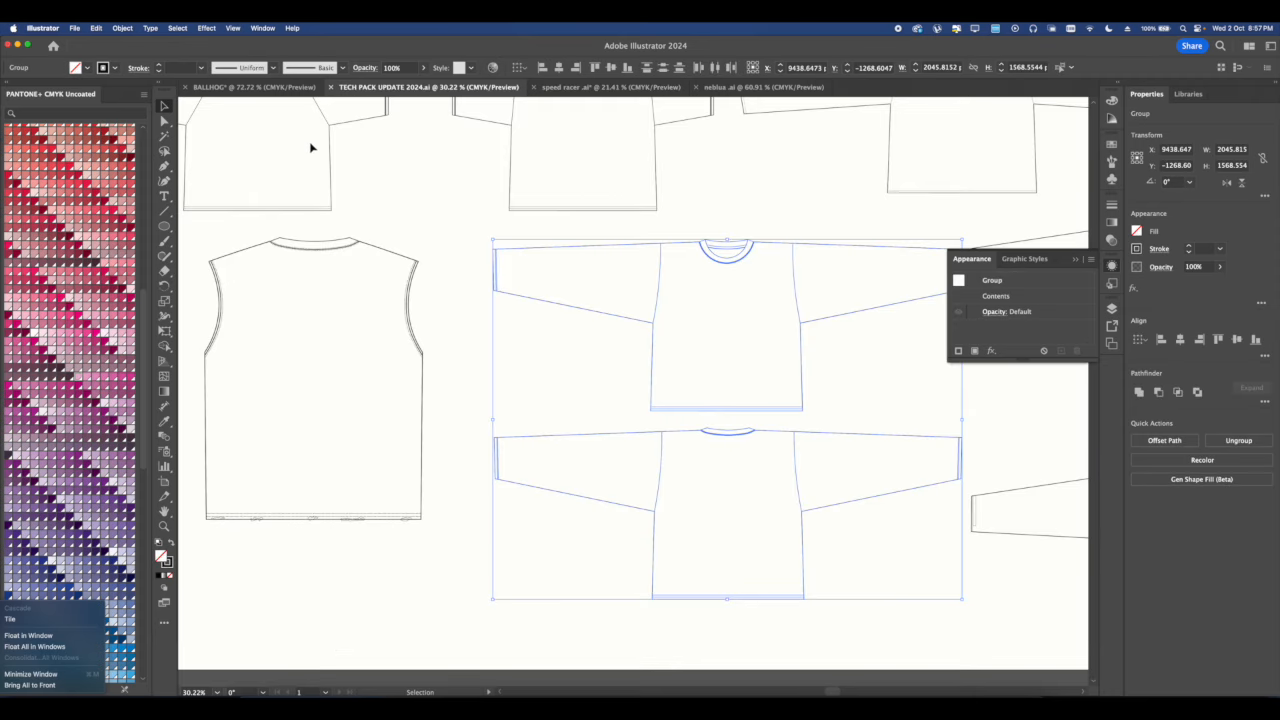
click(251, 89)
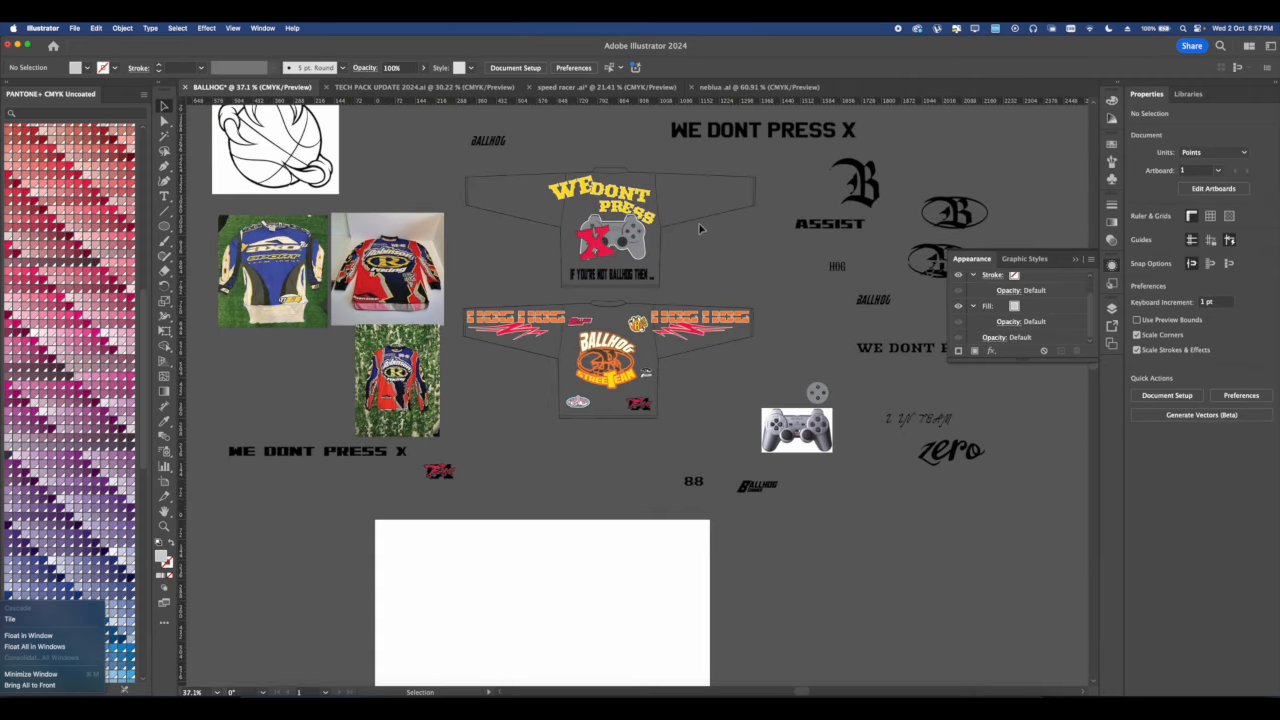
Move the WE DONT PRESS controller artwork off the upper shirt mockup to the empty canvas beside the loose logos.
click(696, 220)
scroll(677, 220, down, 2)
click(598, 163)
click(626, 179)
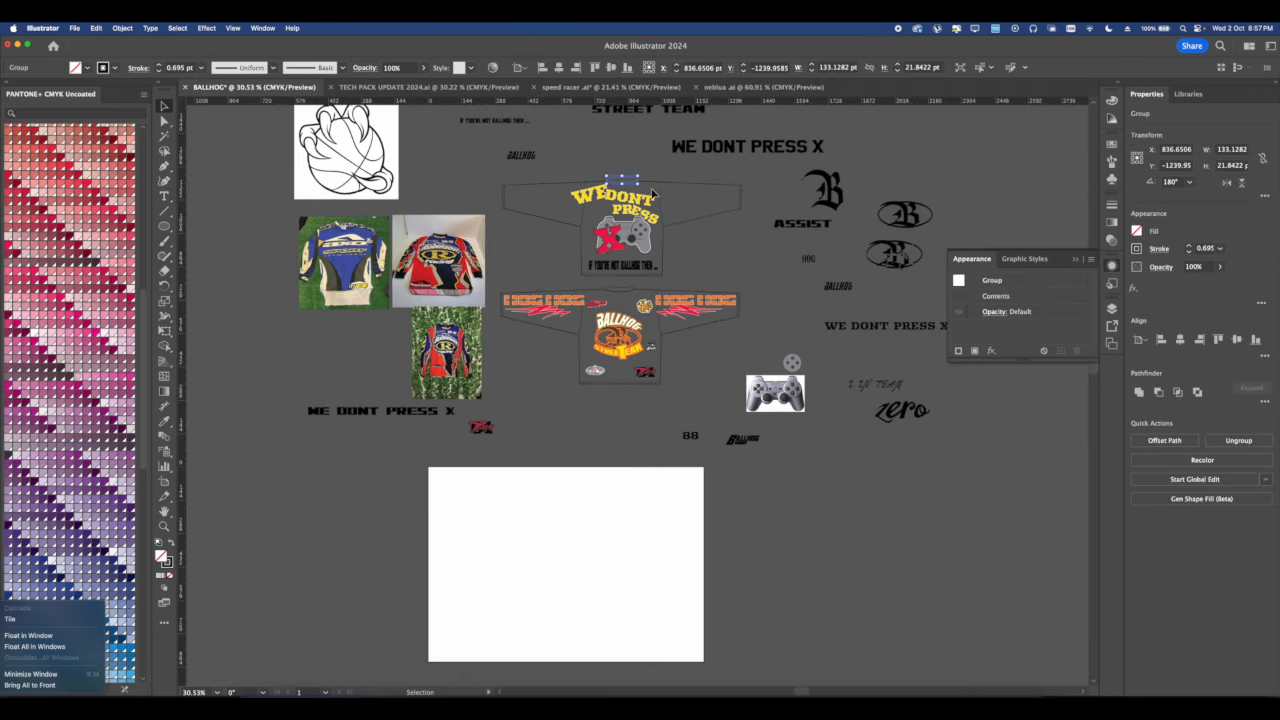
scroll(652, 192, up, 4)
click(625, 194)
scroll(563, 319, down, 6)
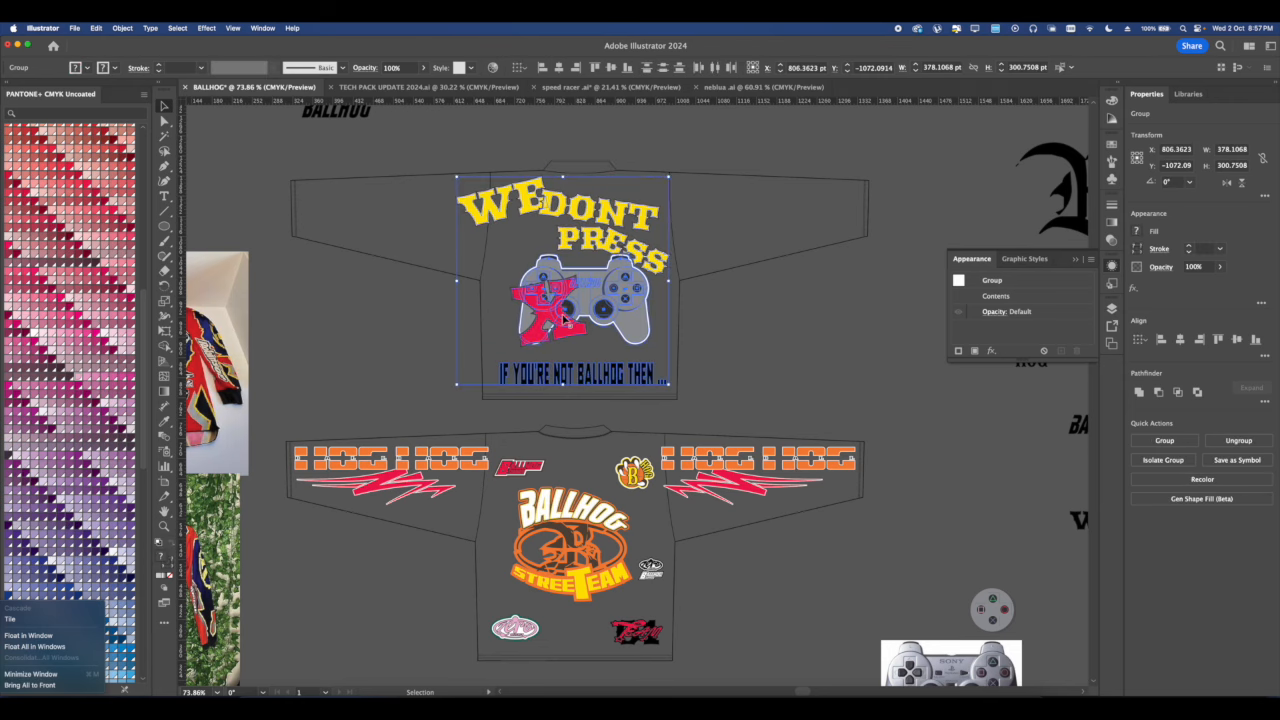
click(529, 290)
scroll(529, 290, up, 4)
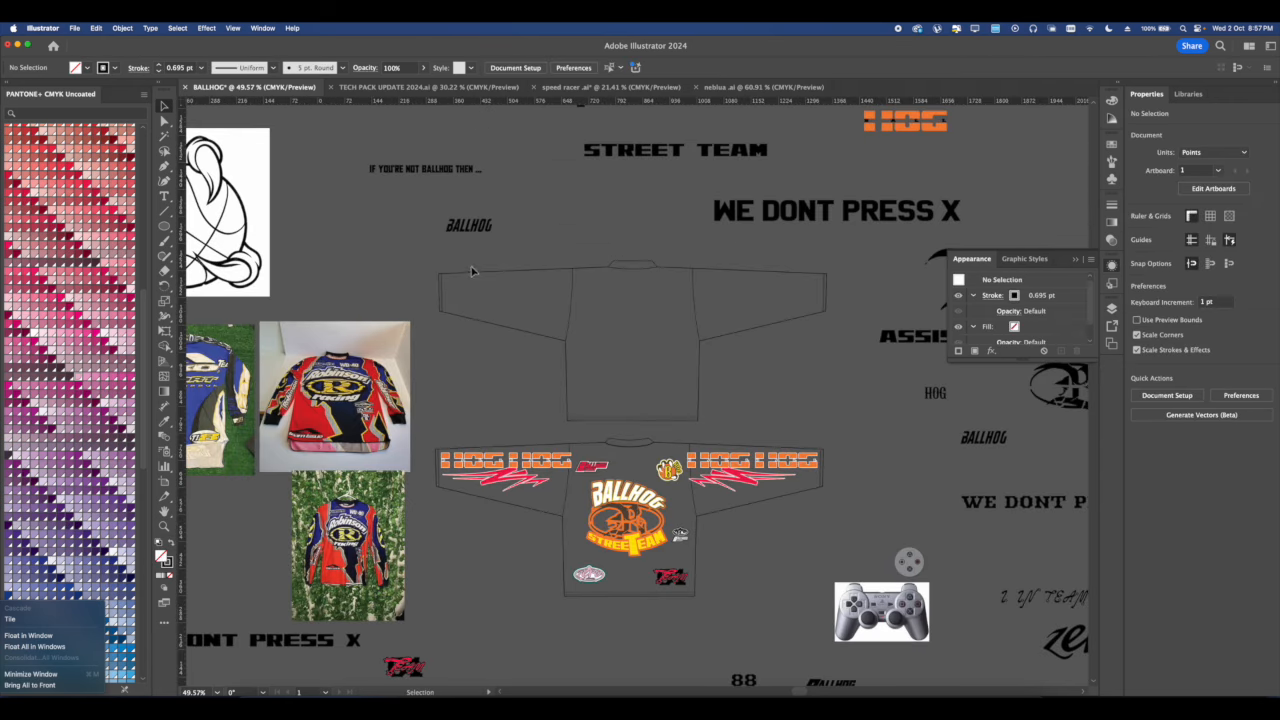
Group the emptied shirt outline and place a copy of it on the blank white artboard.
click(797, 417)
click(834, 420)
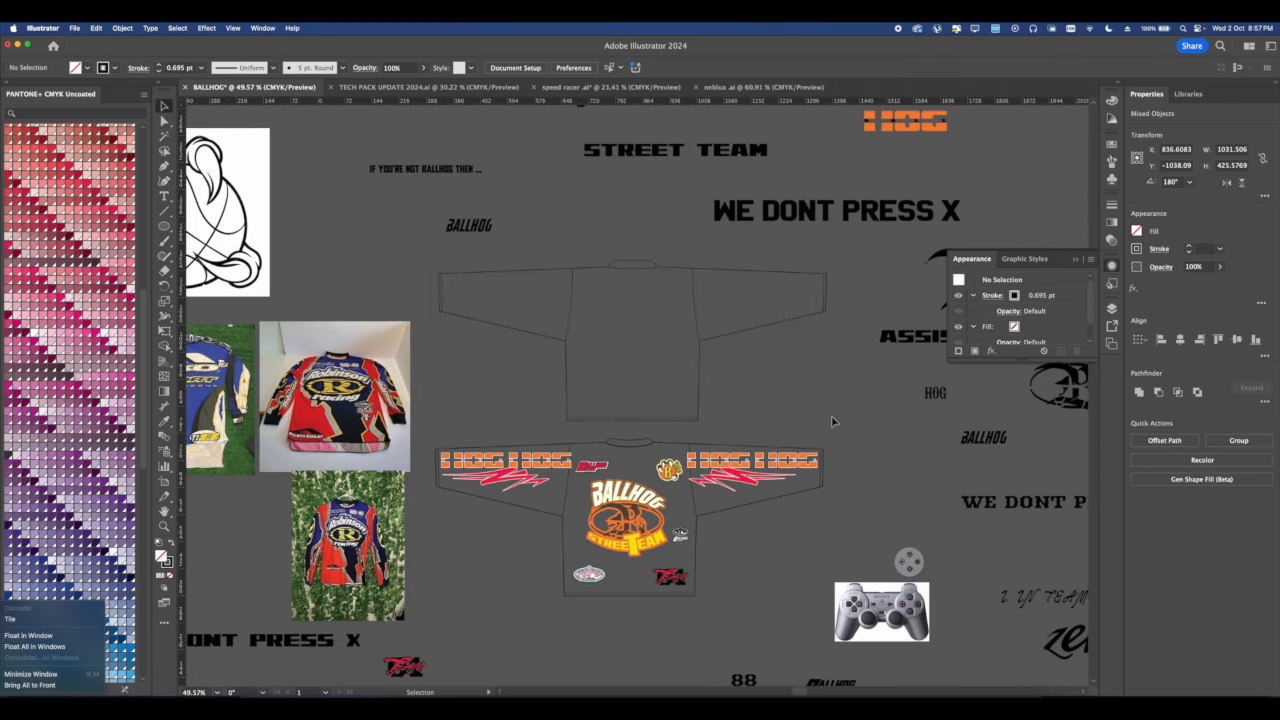
click(437, 262)
scroll(628, 252, down, 3)
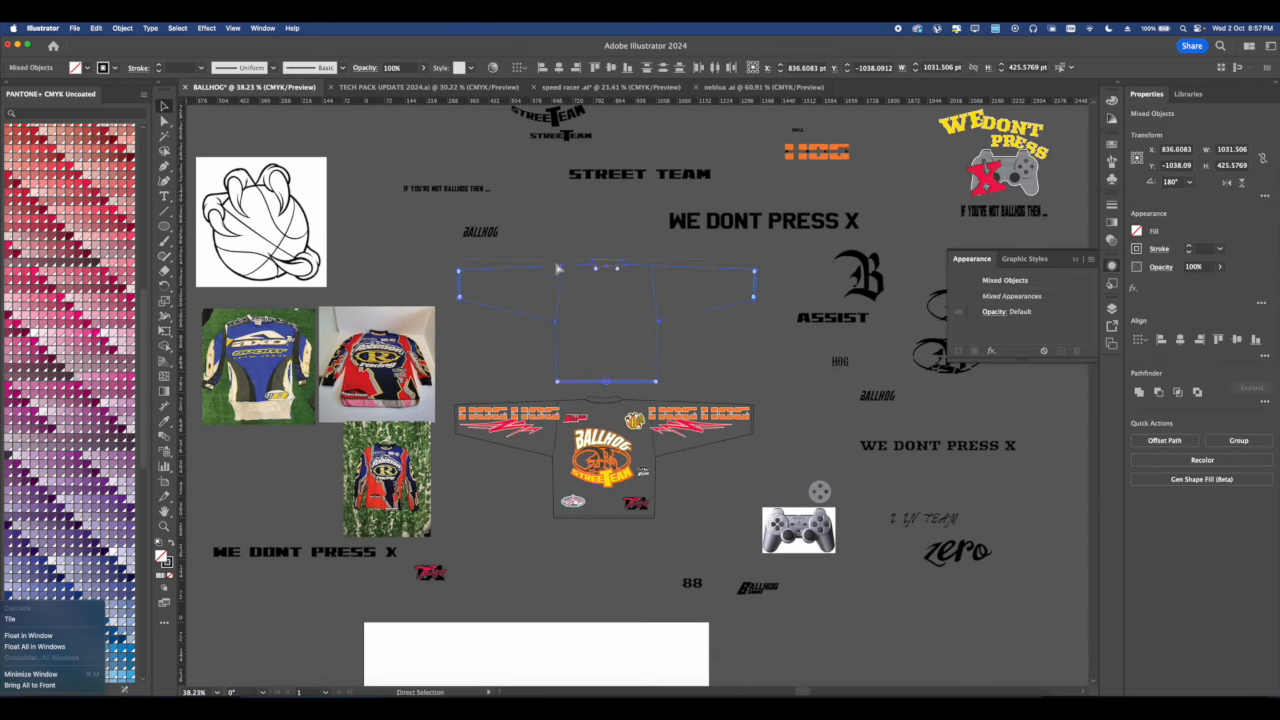
scroll(628, 252, down, 1)
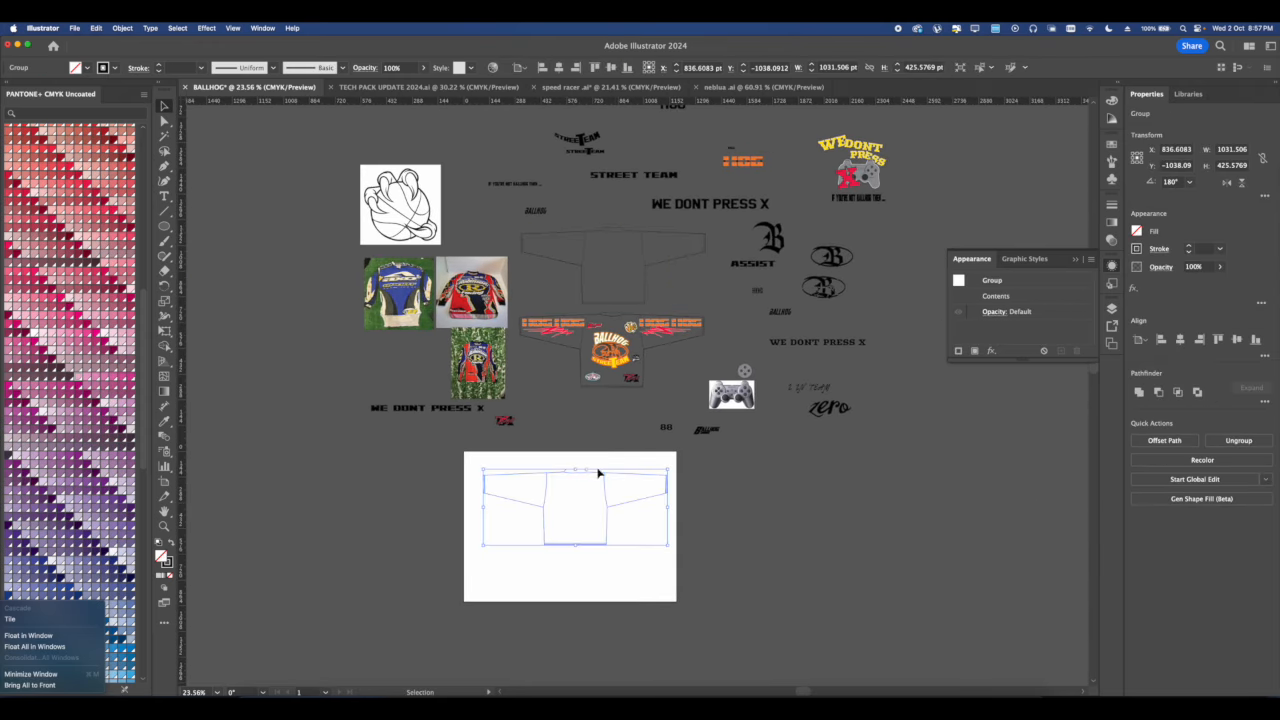
scroll(580, 410, up, 6)
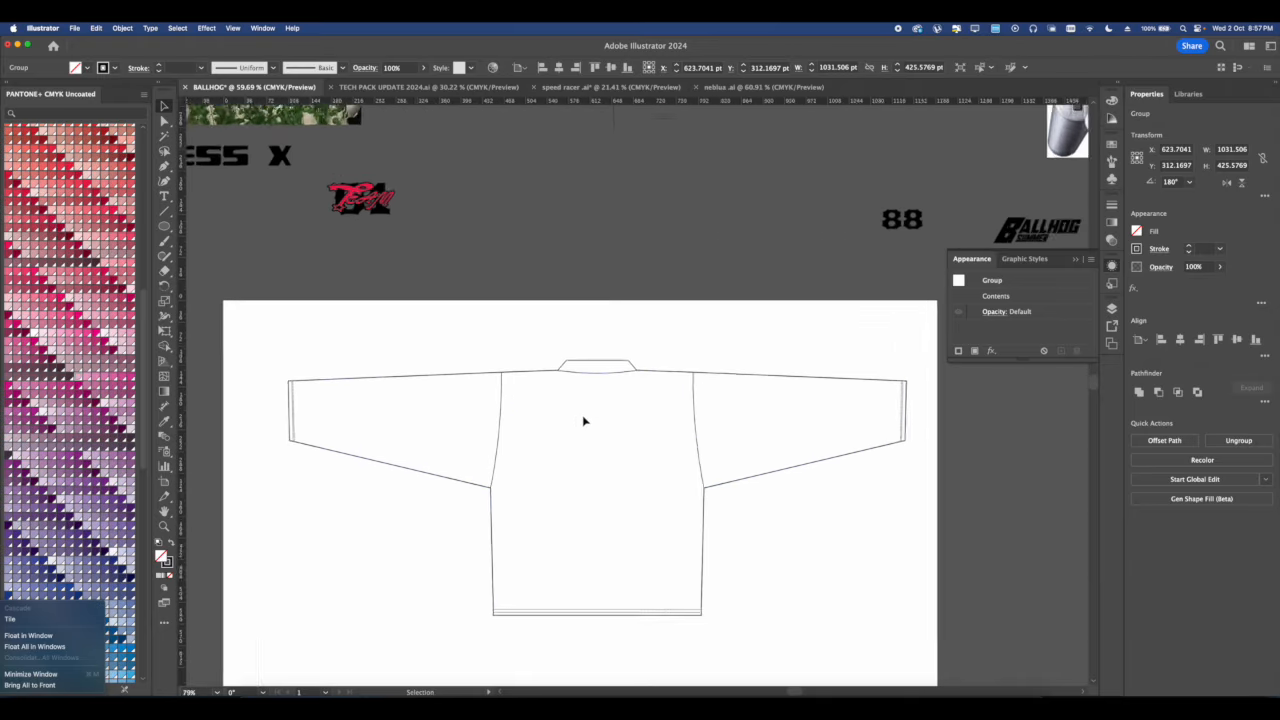
Use Live Paint with a black fill to colour the copied shirt's body, right-hand sleeve and cuff.
drag(165, 347, 215, 366)
click(1136, 231)
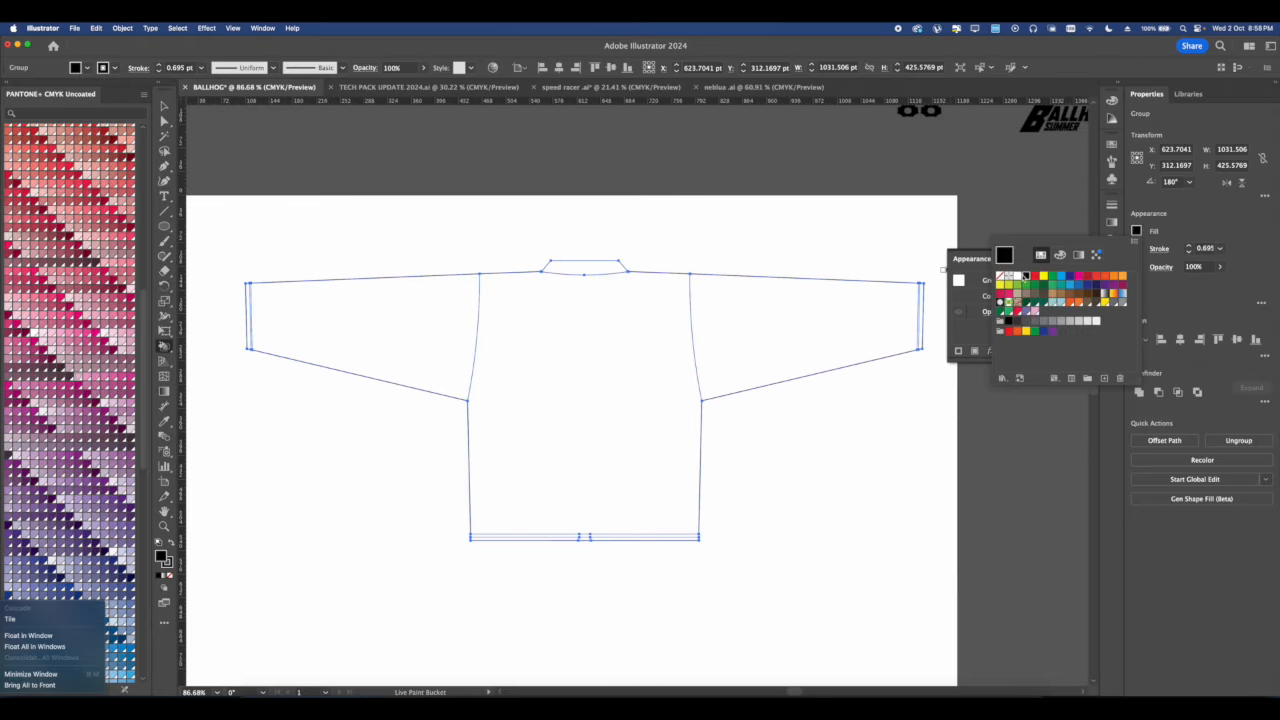
click(649, 371)
click(880, 335)
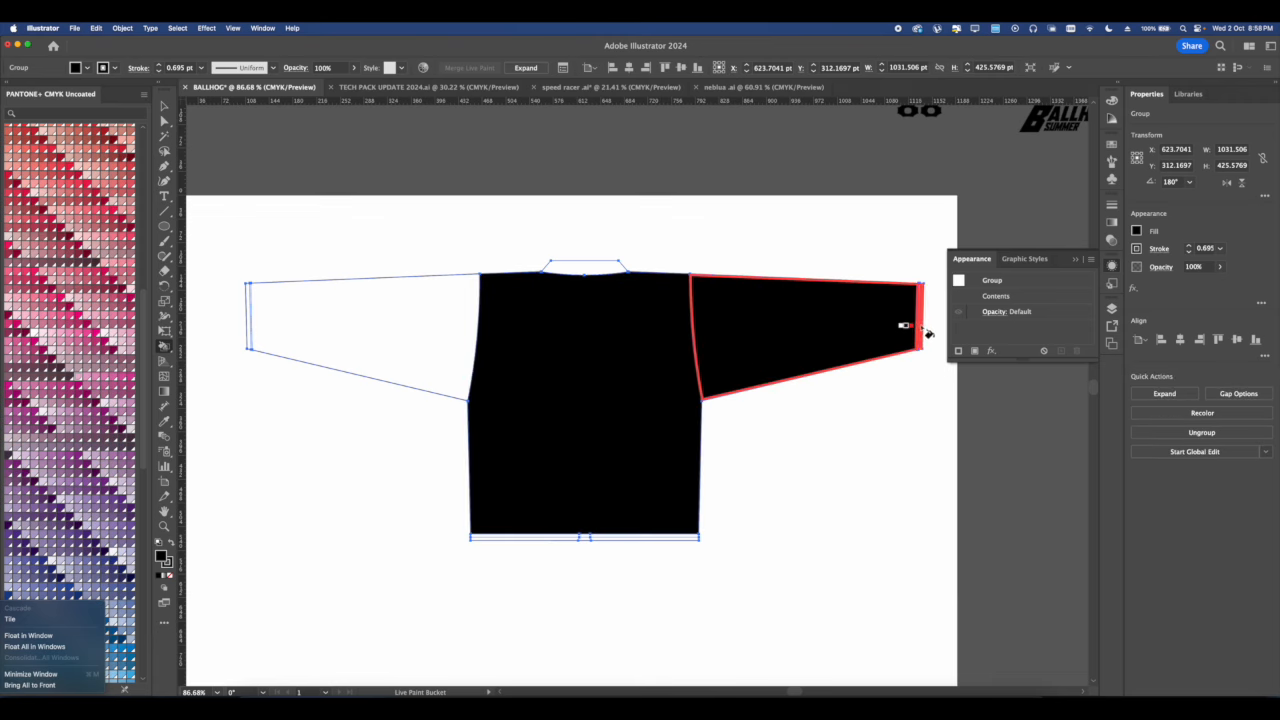
click(926, 334)
Fill the shirt's hem, collar, left-hand sleeve and cuff with black using Live Paint.
scroll(570, 483, down, 2)
drag(581, 490, 585, 492)
scroll(660, 305, up, 2)
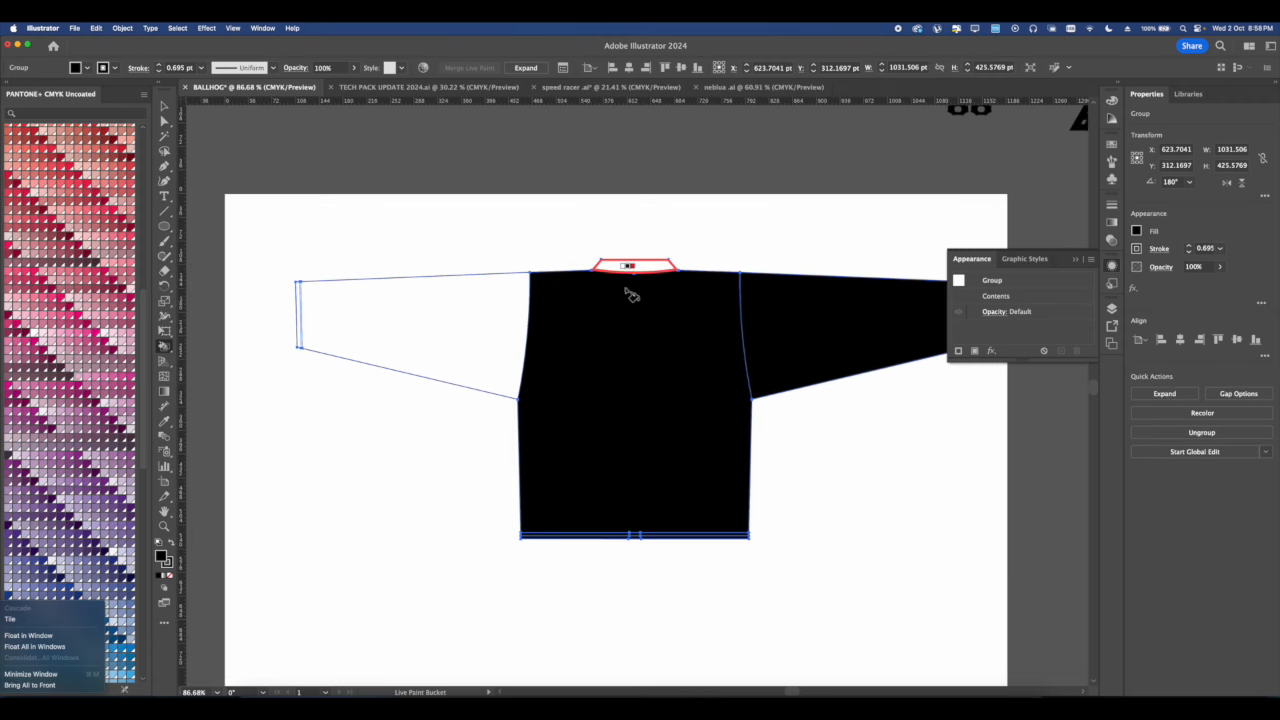
click(628, 268)
scroll(657, 340, left, 4)
click(461, 332)
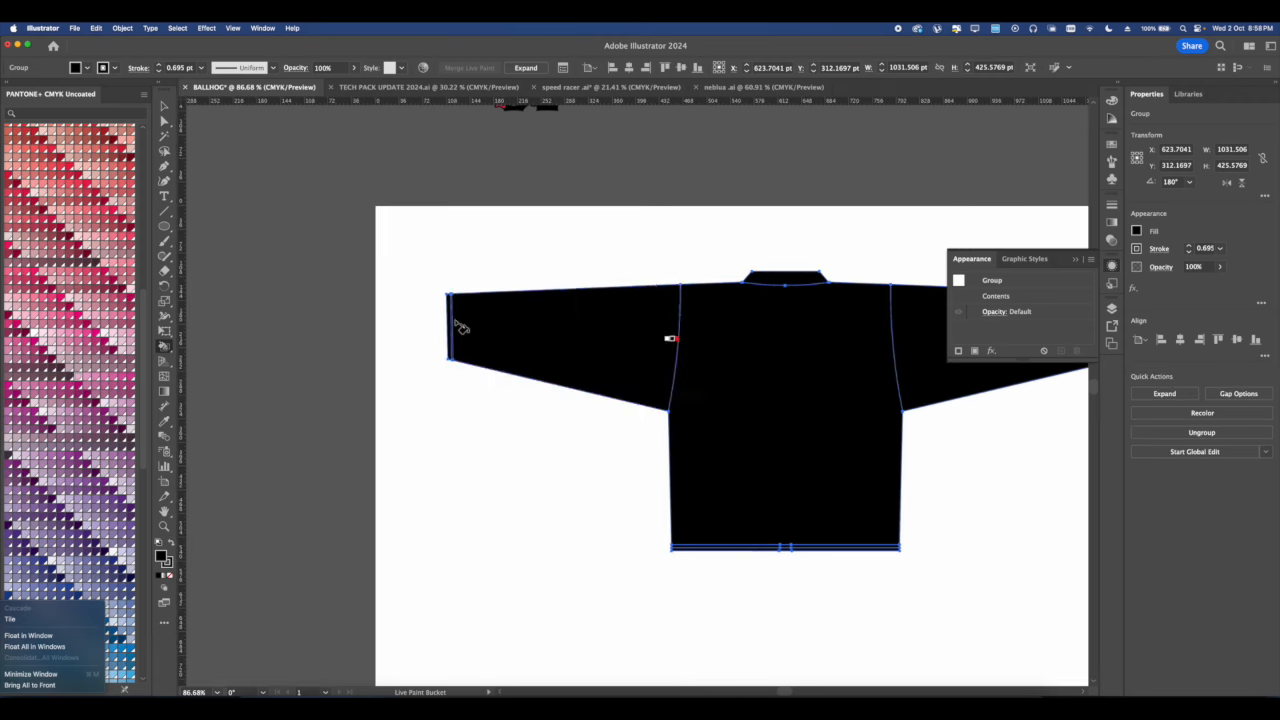
Expand the black Live Paint shirt into regular paths, with both Fill and Stroke expanded.
scroll(471, 323, down, 2)
scroll(471, 323, right, 3)
click(164, 107)
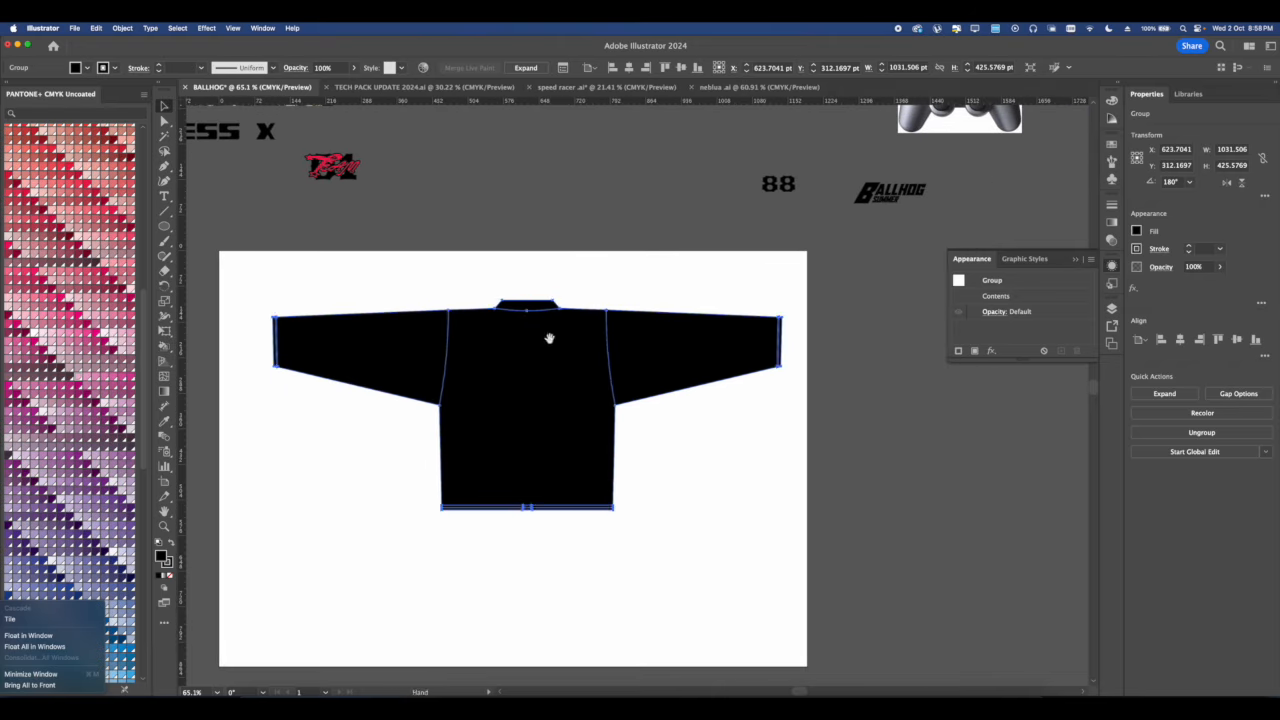
click(130, 29)
click(150, 167)
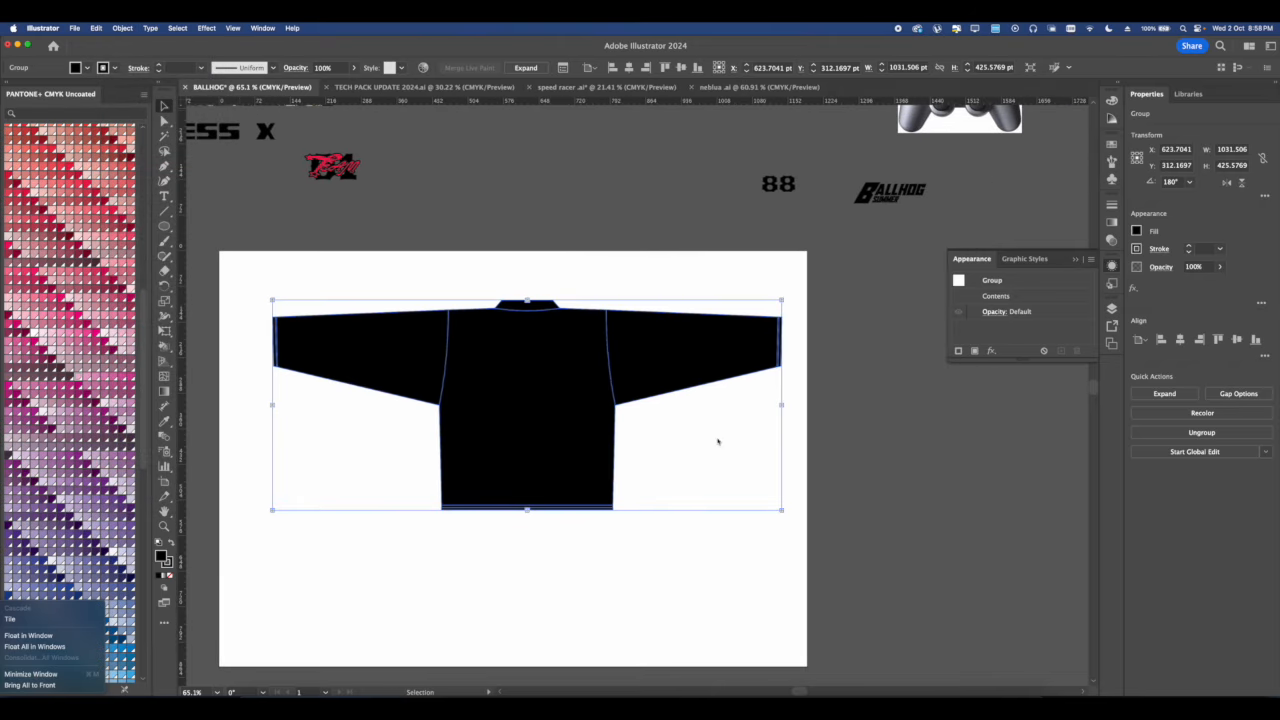
click(675, 447)
drag(642, 450, 664, 442)
click(122, 28)
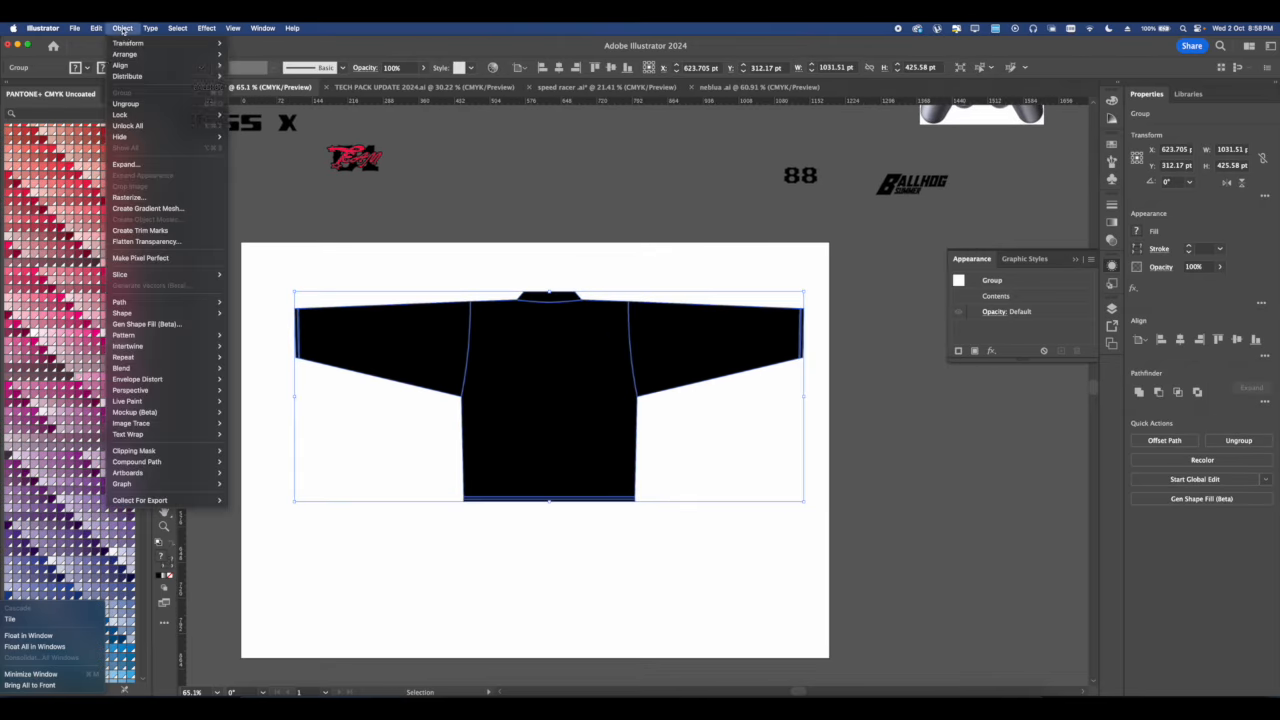
click(116, 166)
click(684, 447)
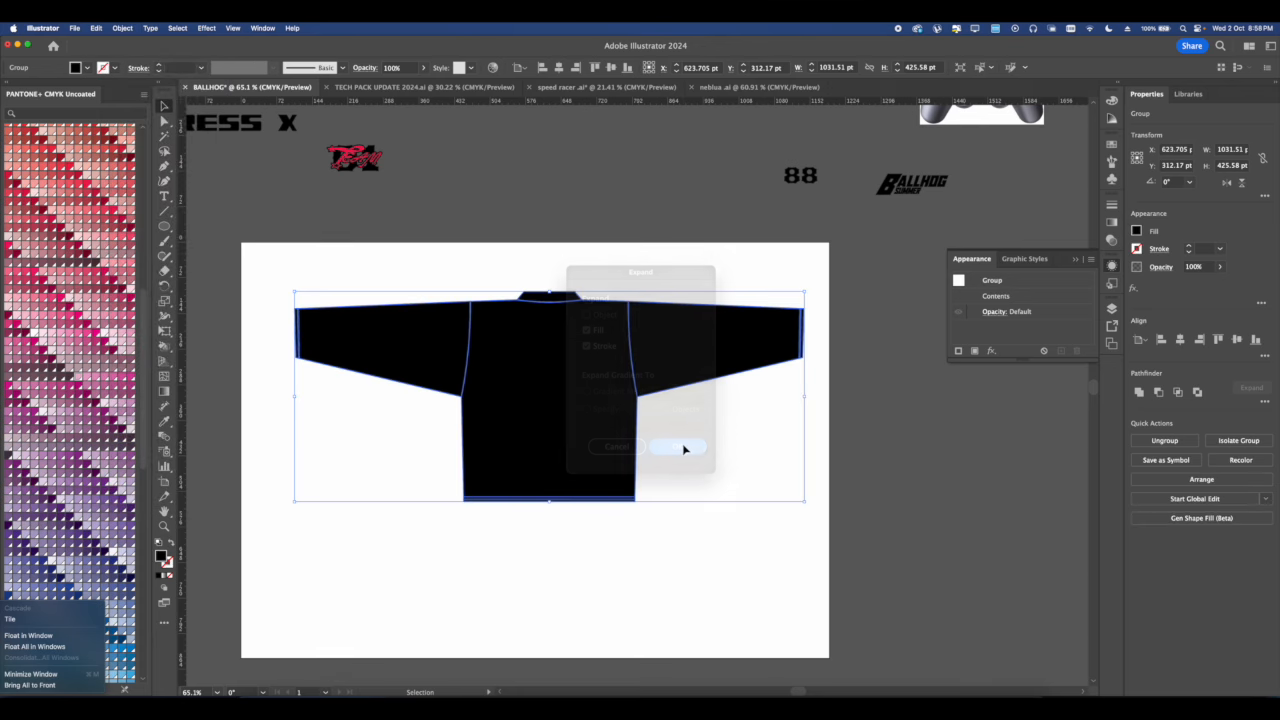
Move the WE DONT PRESS controller graphic with its slogan onto the body of the empty upper shirt outline.
scroll(505, 375, down, 6)
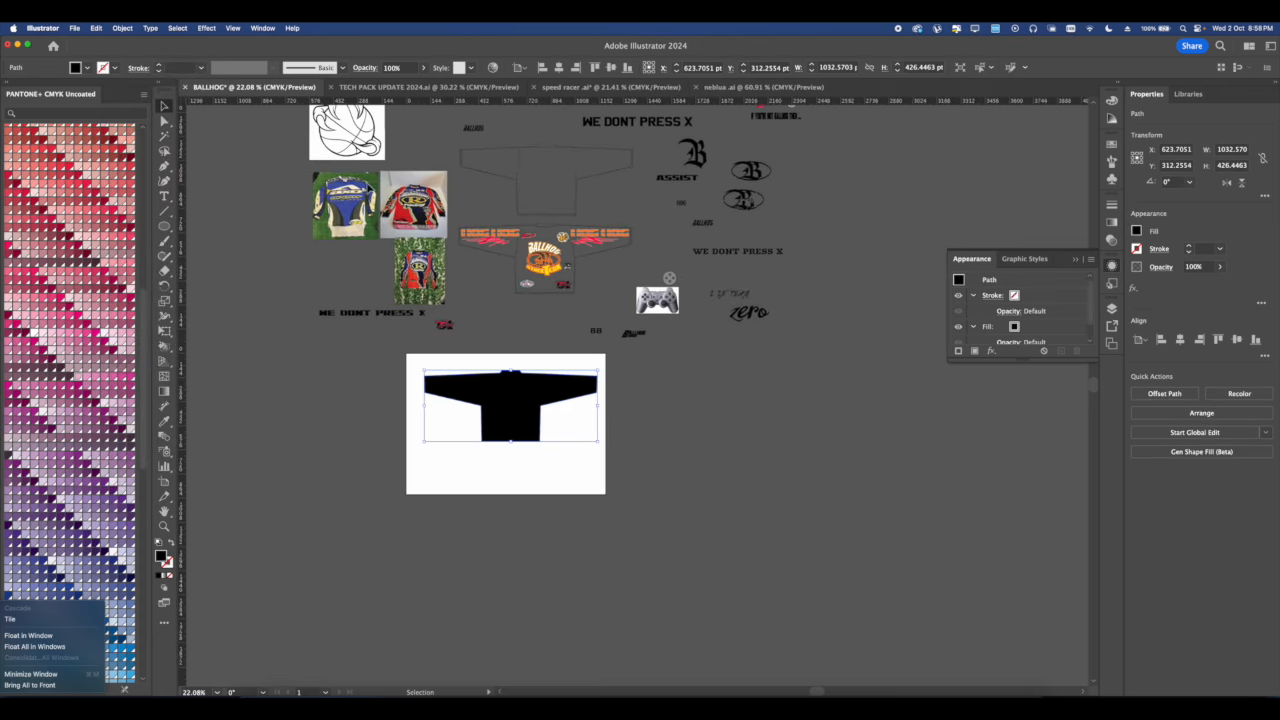
scroll(711, 278, down, 3)
click(720, 256)
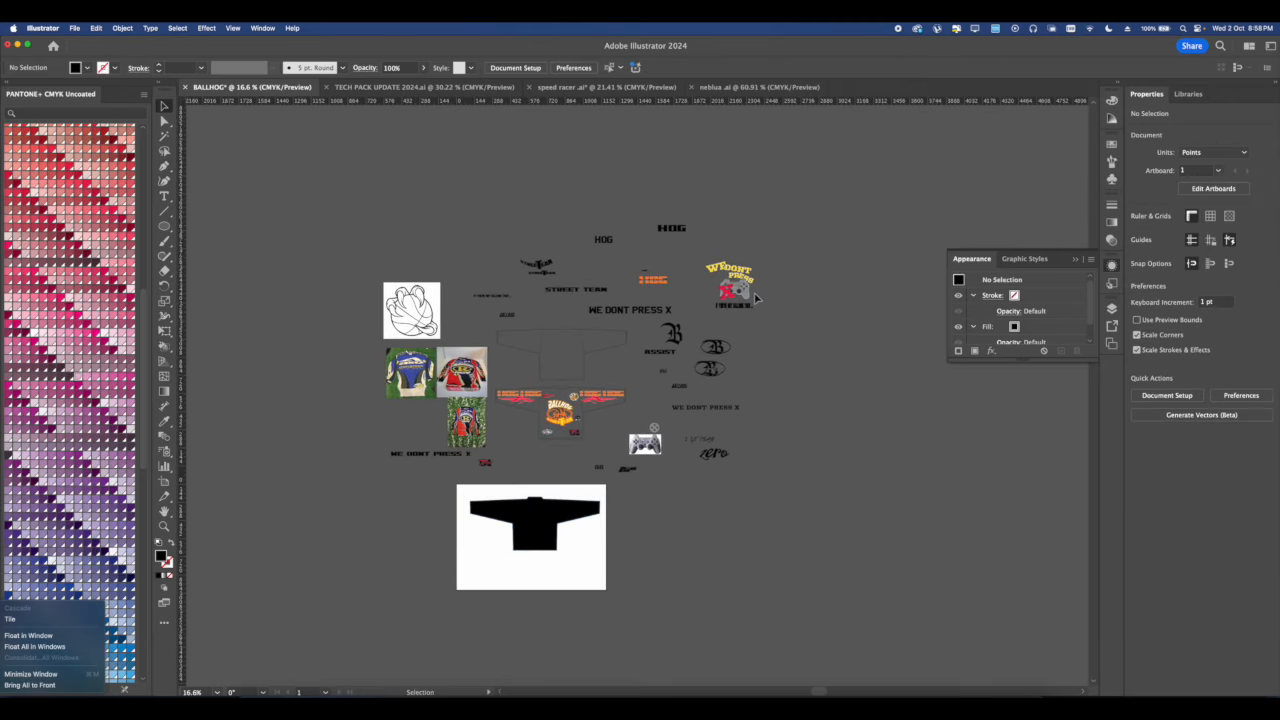
drag(755, 297, 560, 373)
scroll(566, 355, up, 5)
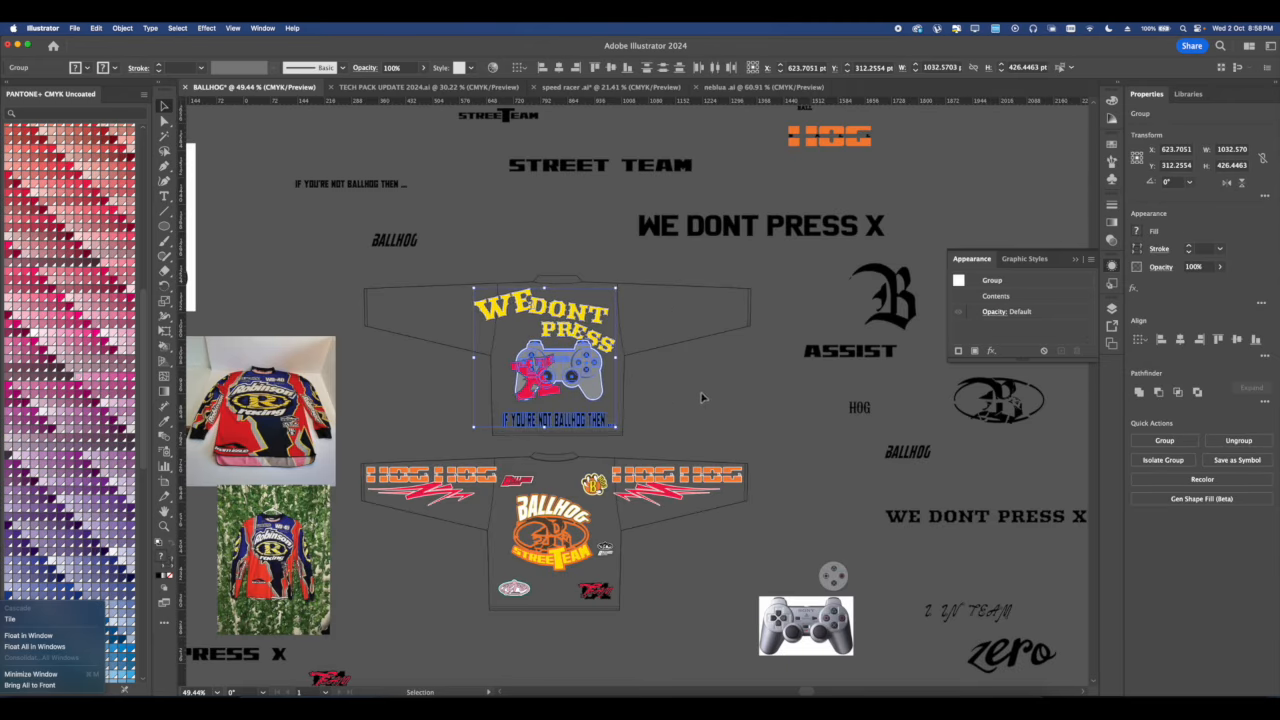
click(703, 397)
Copy the pink oval zero badge from the front shirt's hem onto the controller graphic on the upper shirt.
scroll(648, 376, down, 1)
scroll(586, 441, down, 2)
click(530, 495)
scroll(530, 495, up, 1)
scroll(527, 500, up, 2)
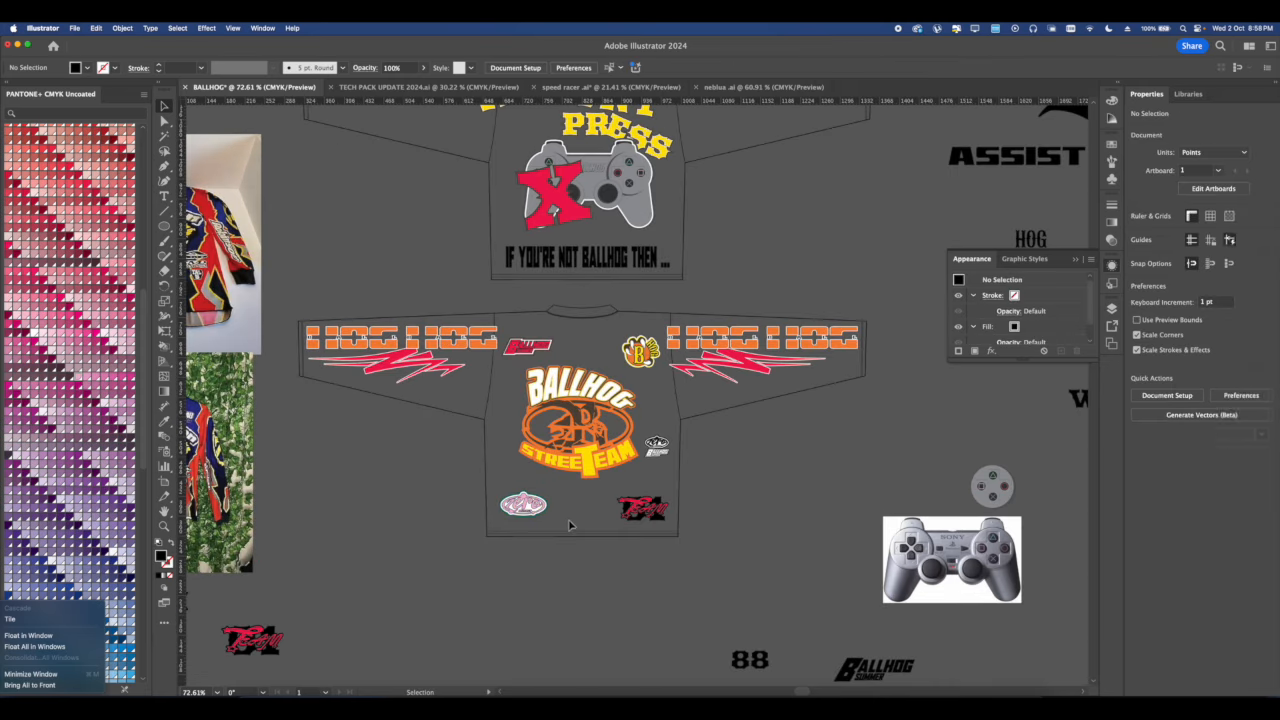
click(537, 501)
scroll(555, 499, down, 1)
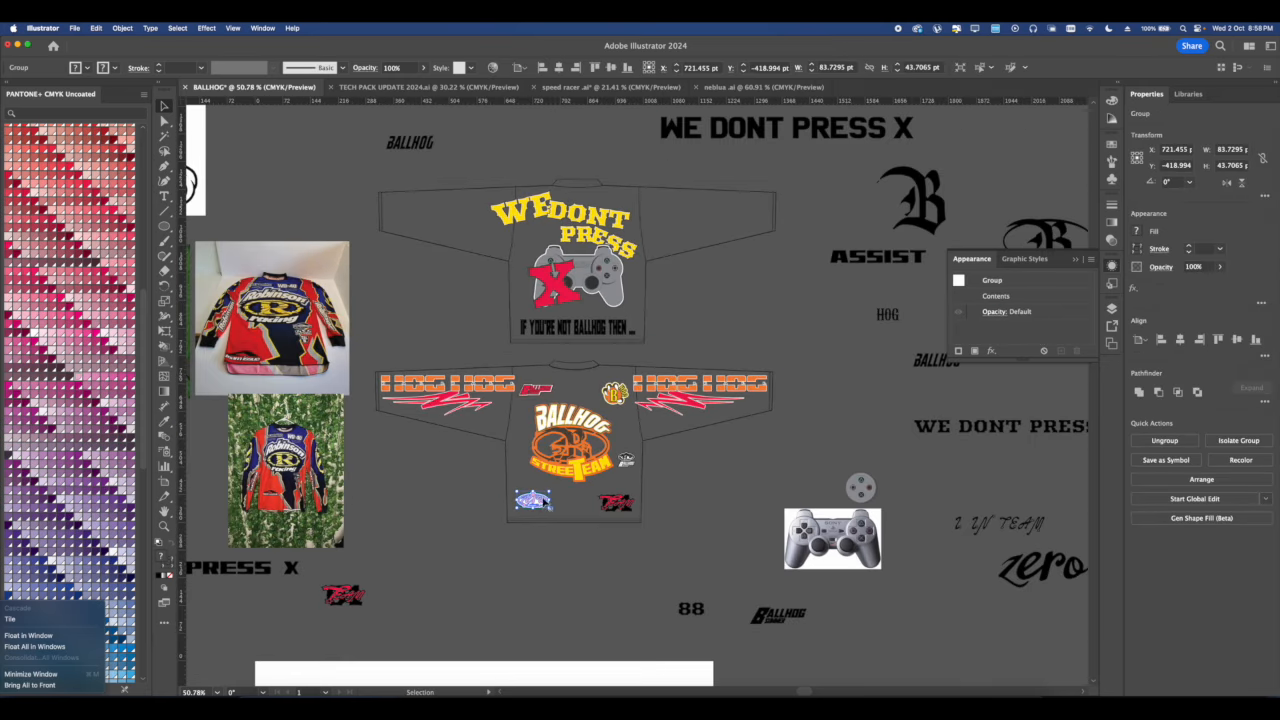
scroll(620, 228, up, 4)
drag(617, 307, 610, 332)
Delete the extra oval zero badge beside the WE DONT PRESS lettering on the upper shirt.
scroll(644, 152, down, 1)
scroll(655, 265, down, 1)
click(647, 173)
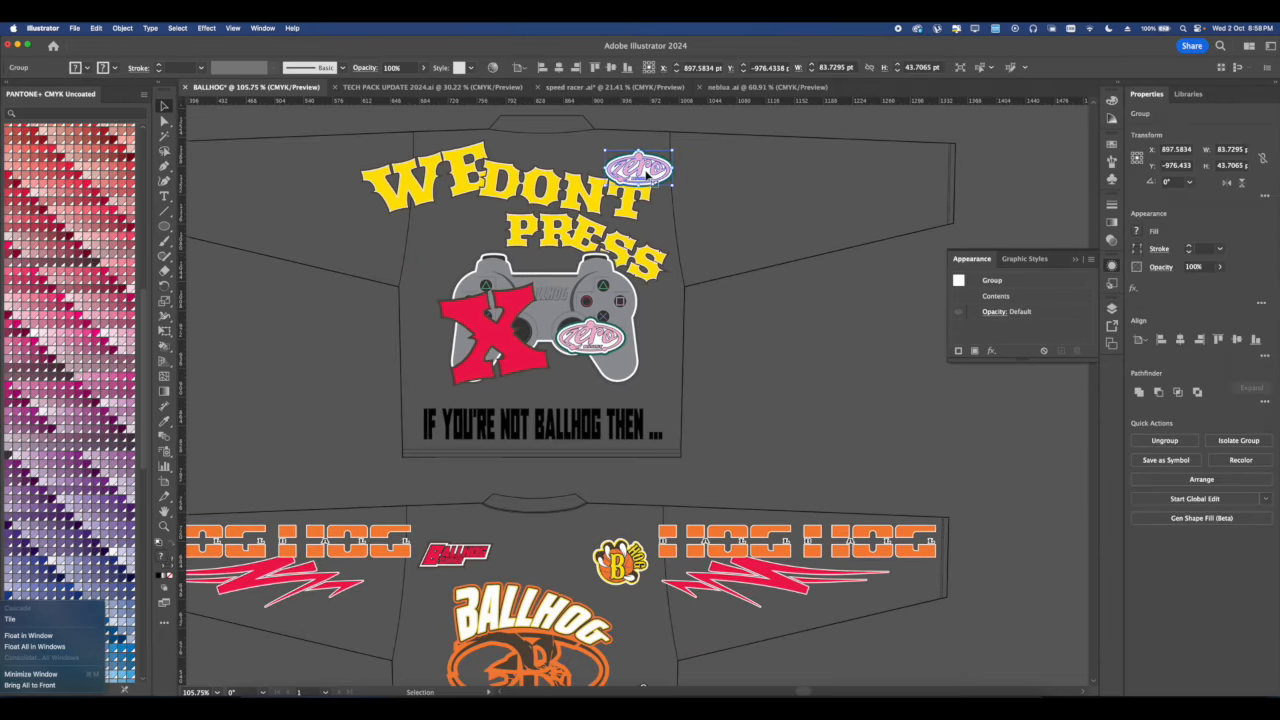
key(Delete)
scroll(590, 215, down, 3)
drag(609, 318, 595, 246)
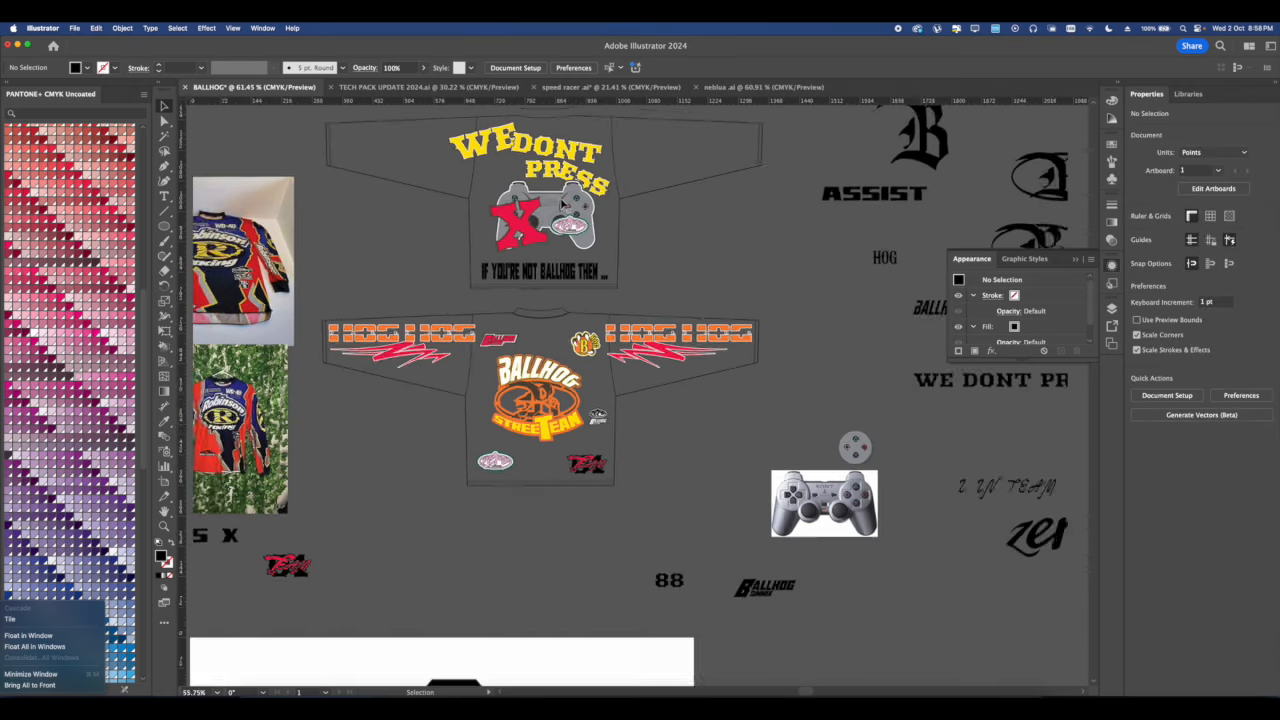
Copy the interlaced tribal flourish from speed racer.ai into the BALLHOG document and place it across the black shirt.
scroll(595, 246, down, 2)
click(478, 88)
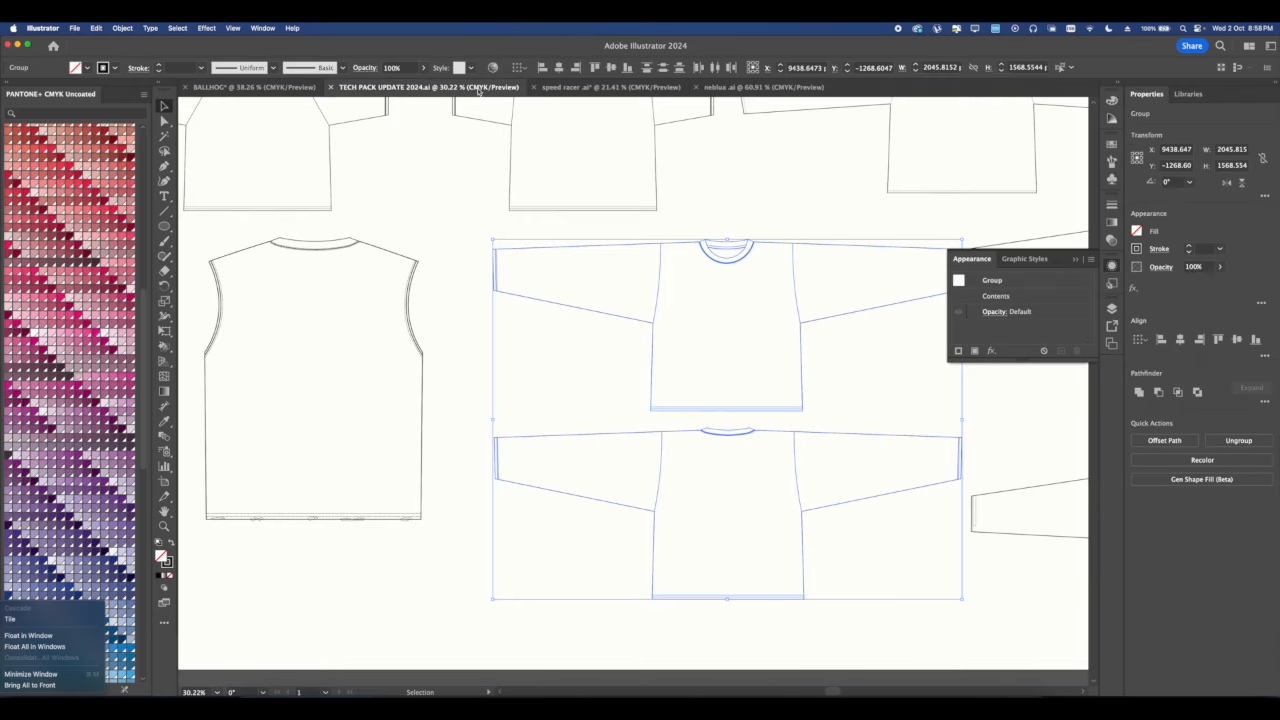
click(606, 89)
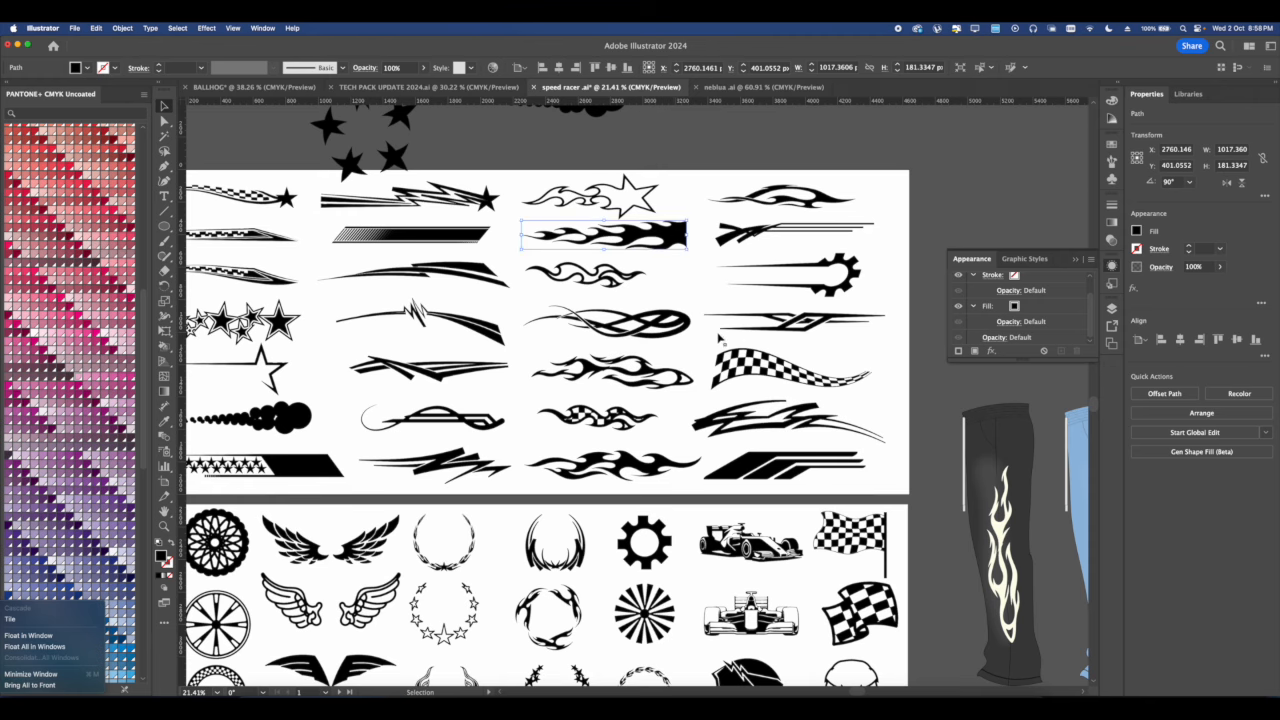
click(665, 330)
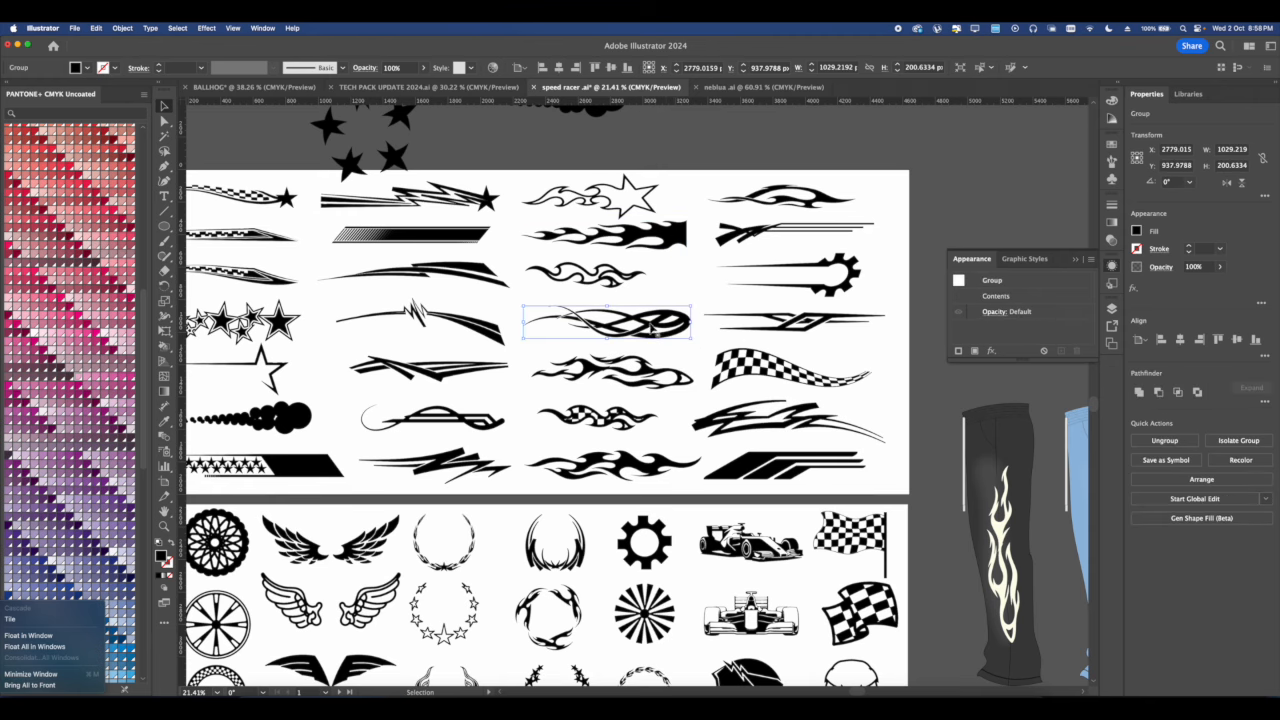
click(298, 86)
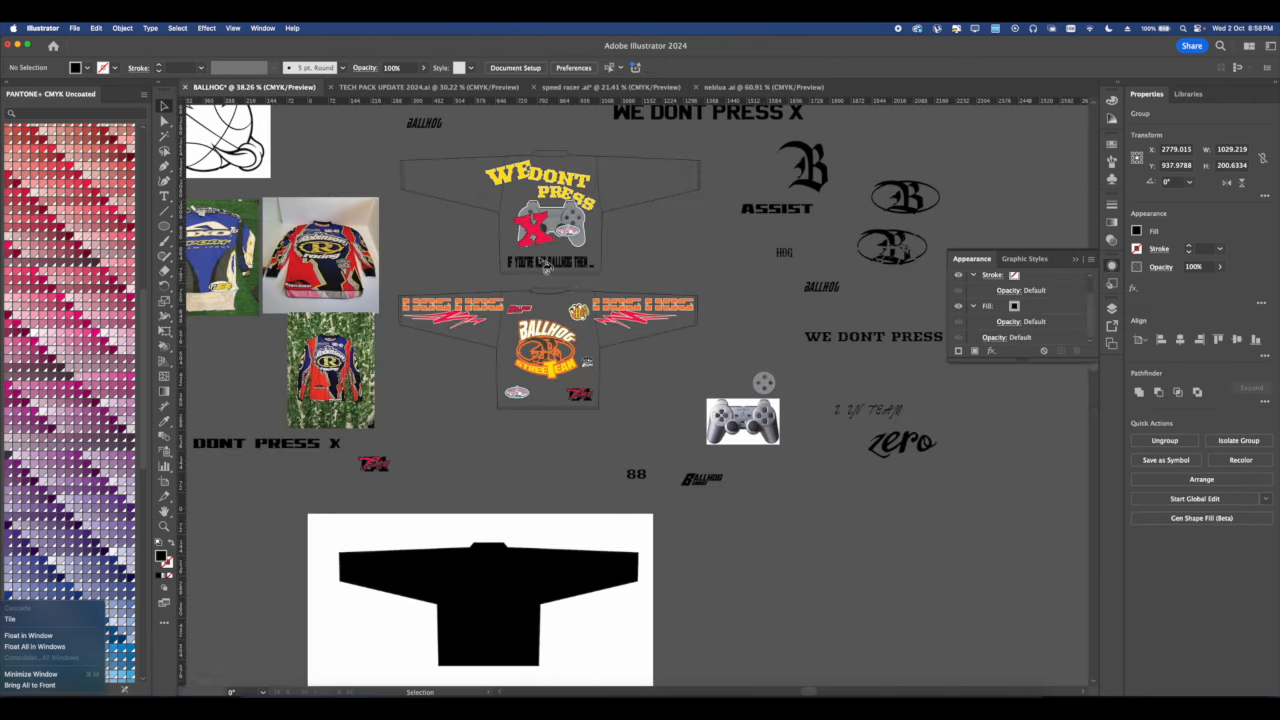
scroll(549, 304, up, 5)
key(super+v)
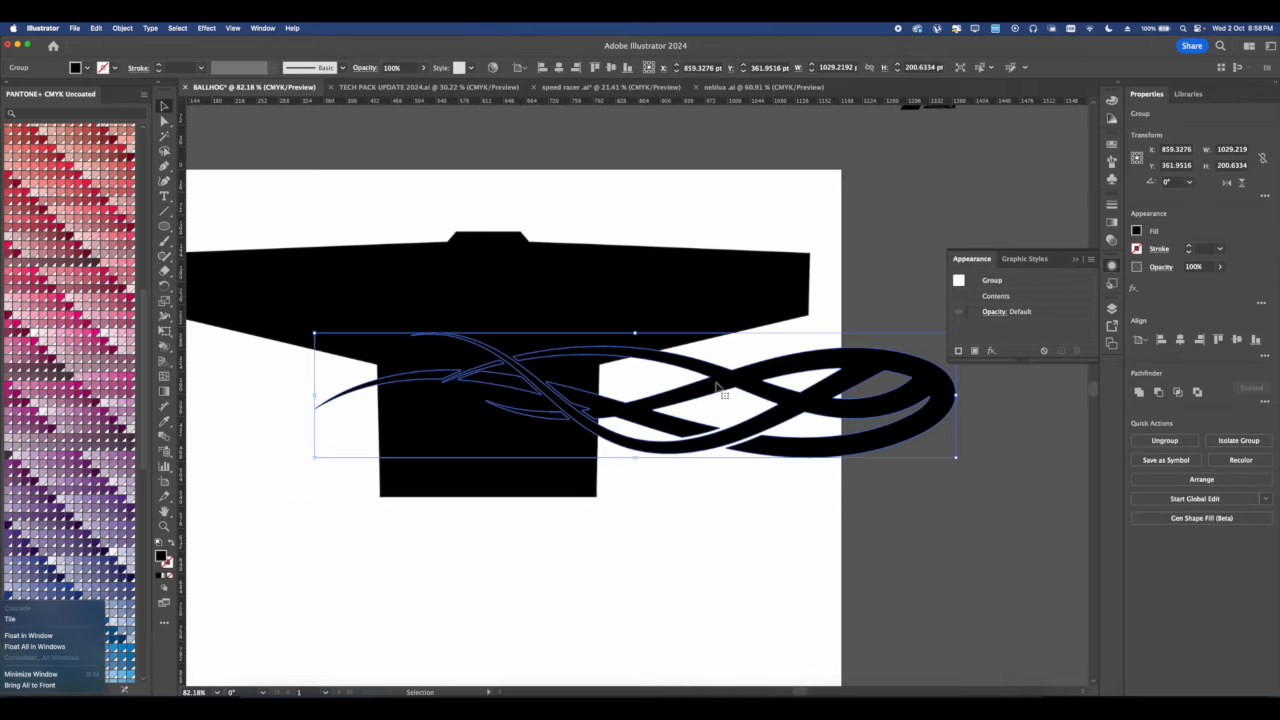
scroll(714, 382, down, 4)
drag(716, 383, 618, 369)
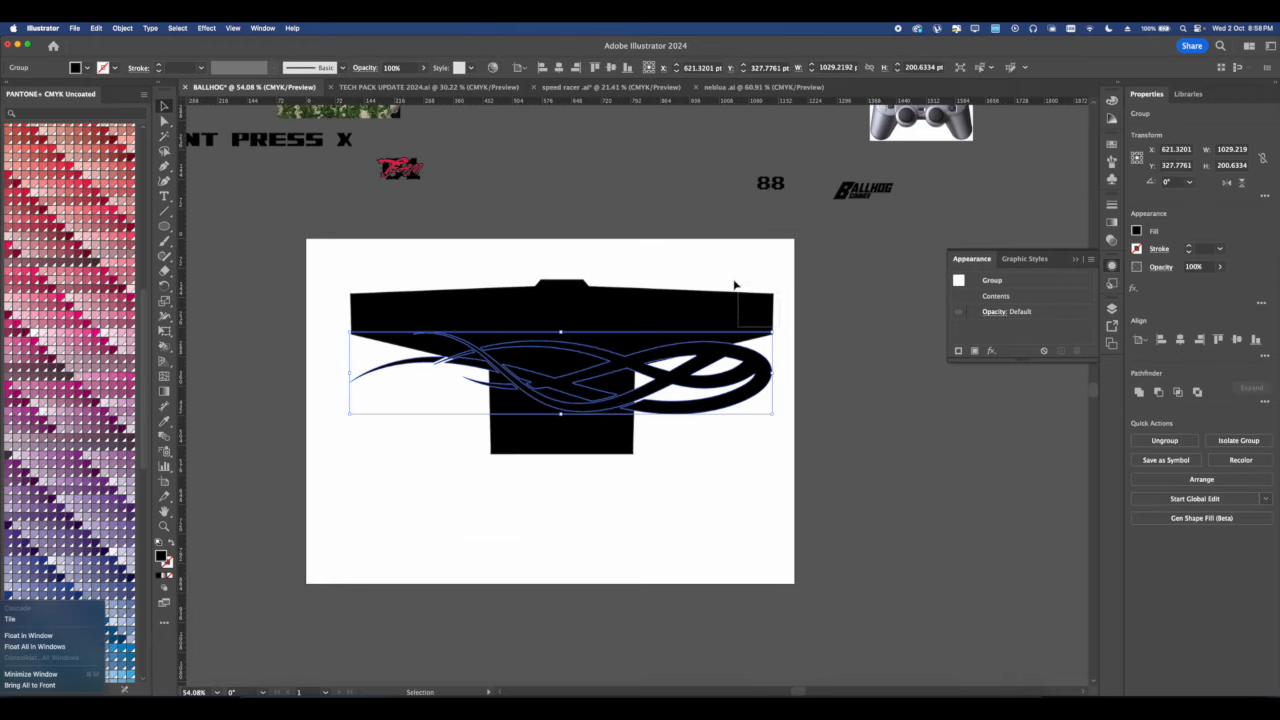
Rotate the tribal flourish to about 75°, scale it to about 183 by 497 pt and place it over the shirt's right-hand shoulder.
drag(734, 283, 732, 281)
click(760, 378)
drag(777, 331, 578, 156)
drag(608, 383, 634, 327)
scroll(628, 315, up, 5)
scroll(650, 185, down, 2)
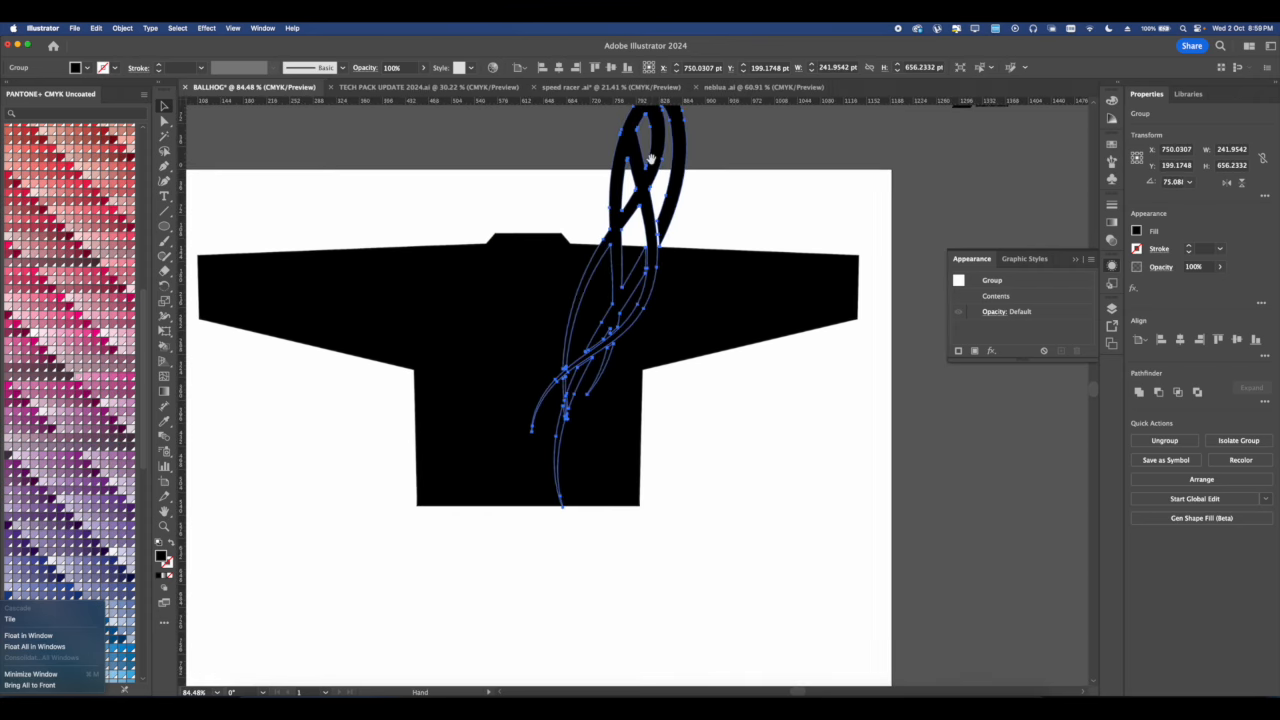
drag(655, 175, 632, 255)
drag(616, 300, 628, 287)
scroll(661, 269, down, 1)
scroll(661, 269, left, 1)
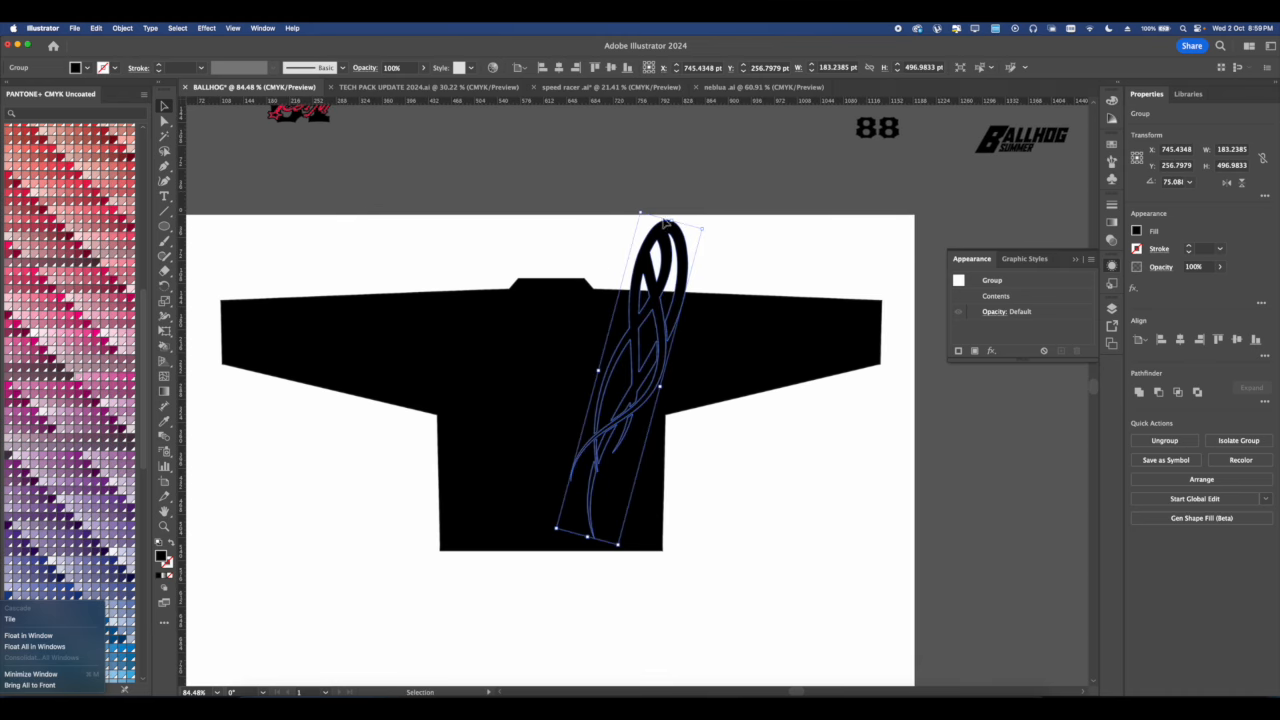
click(206, 28)
mouse_move(300, 197)
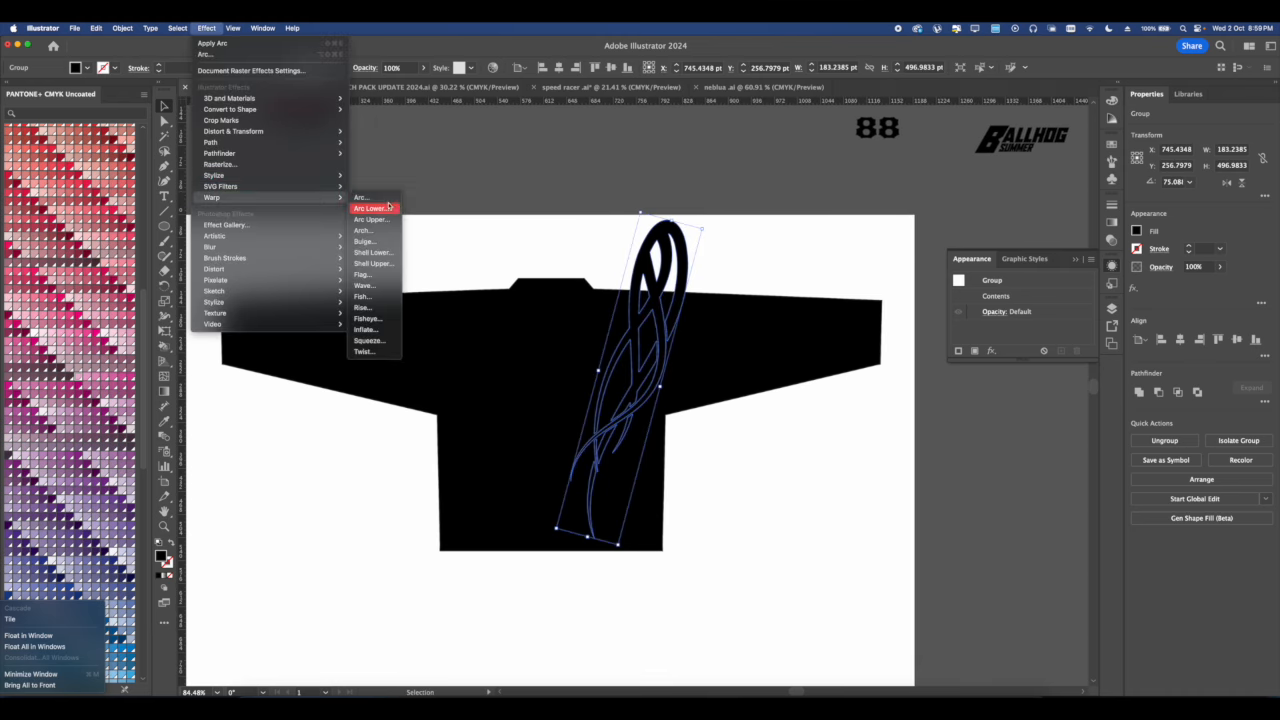
click(383, 199)
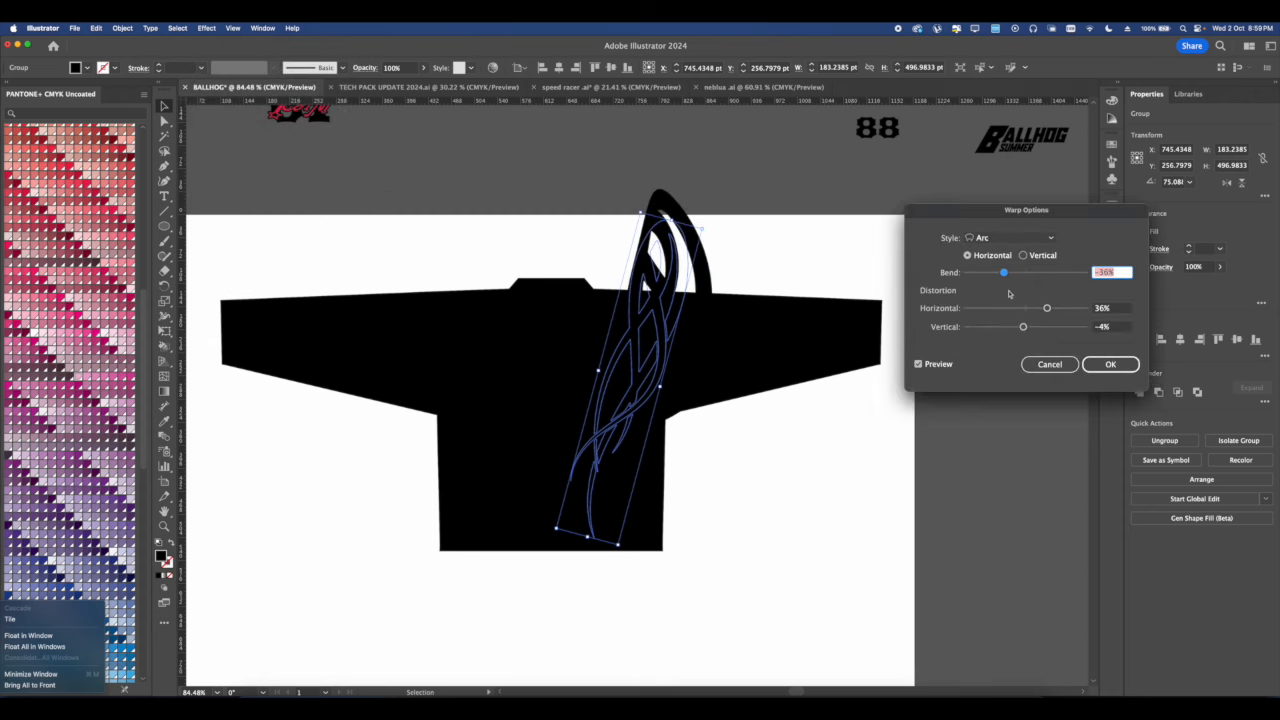
click(1011, 309)
drag(1014, 309, 1030, 308)
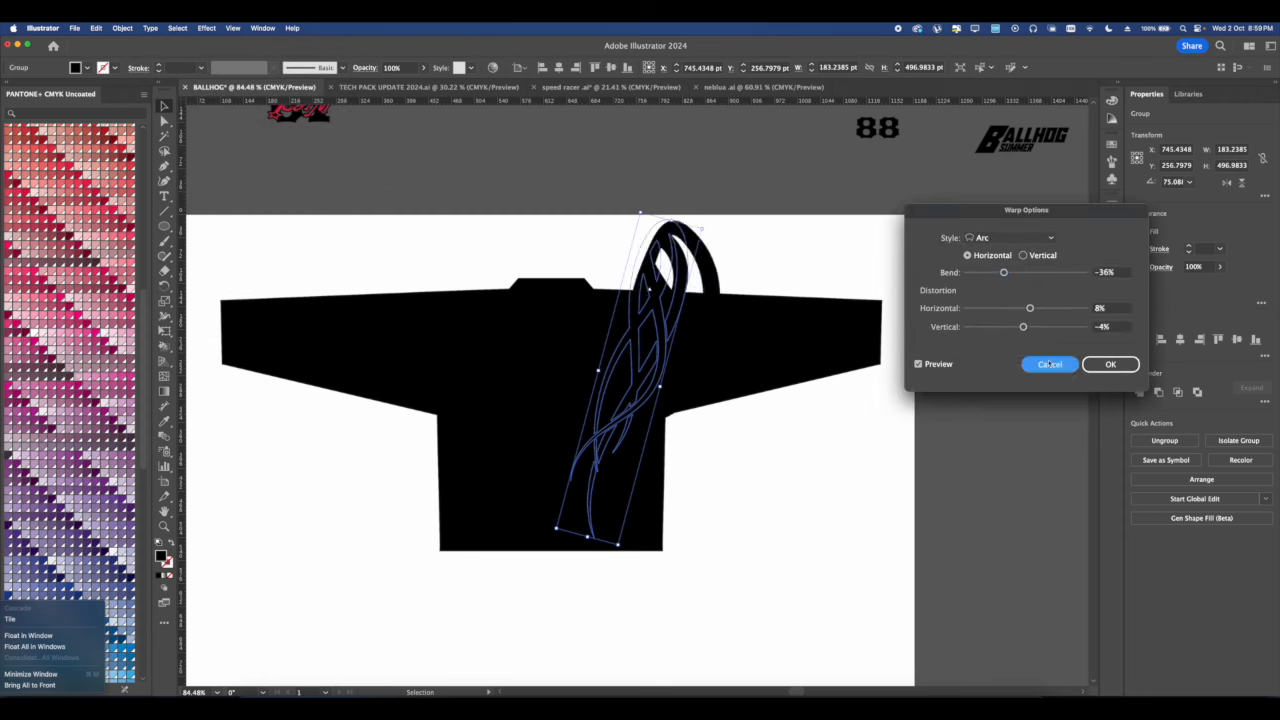
click(1049, 364)
Give the black shirt silhouette no fill and a 1 pt black stroke.
click(774, 371)
click(1136, 231)
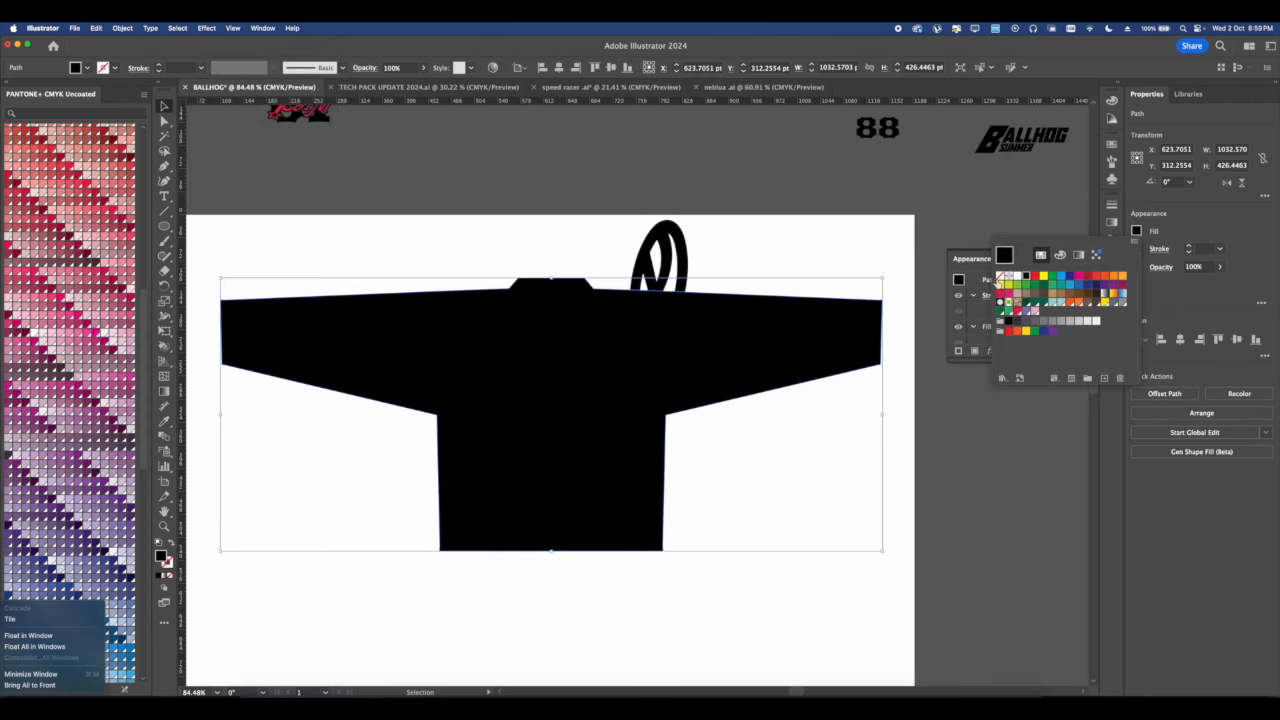
click(998, 284)
click(762, 250)
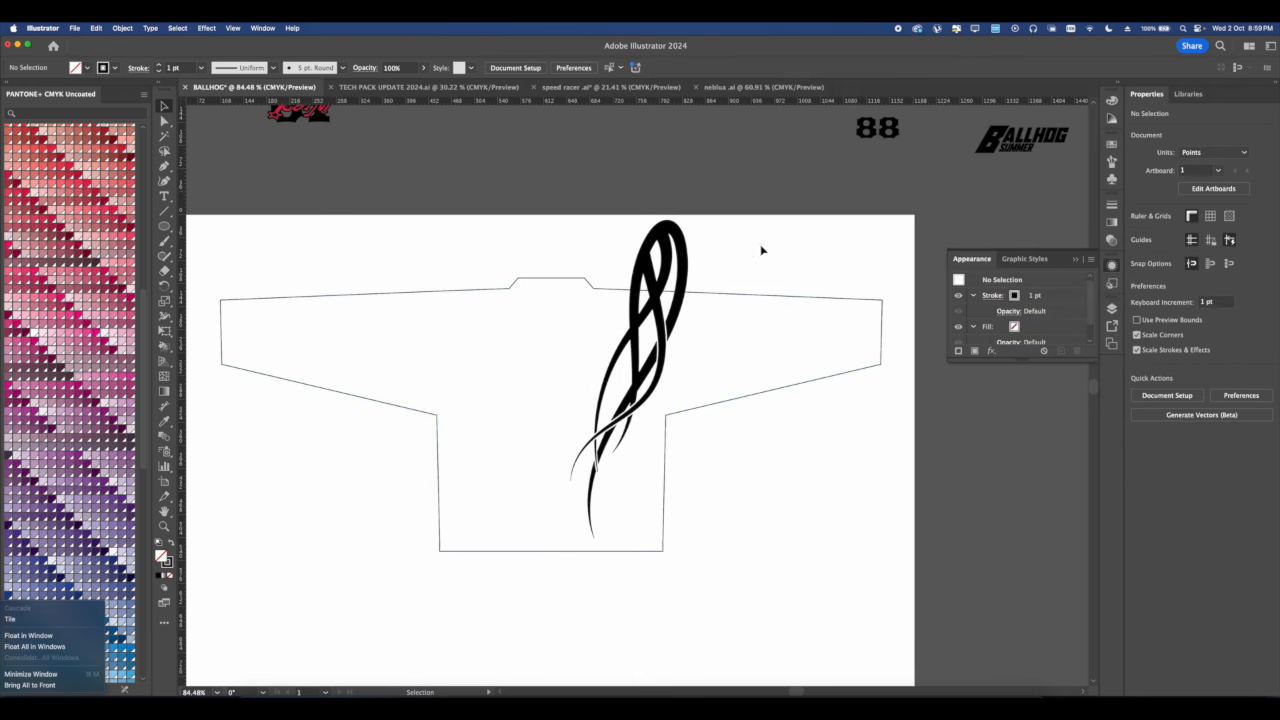
Try a vertical Arc warp on the tribal flourish with -23% bend, -22% horizontal and -13% vertical distortion.
click(668, 283)
click(172, 28)
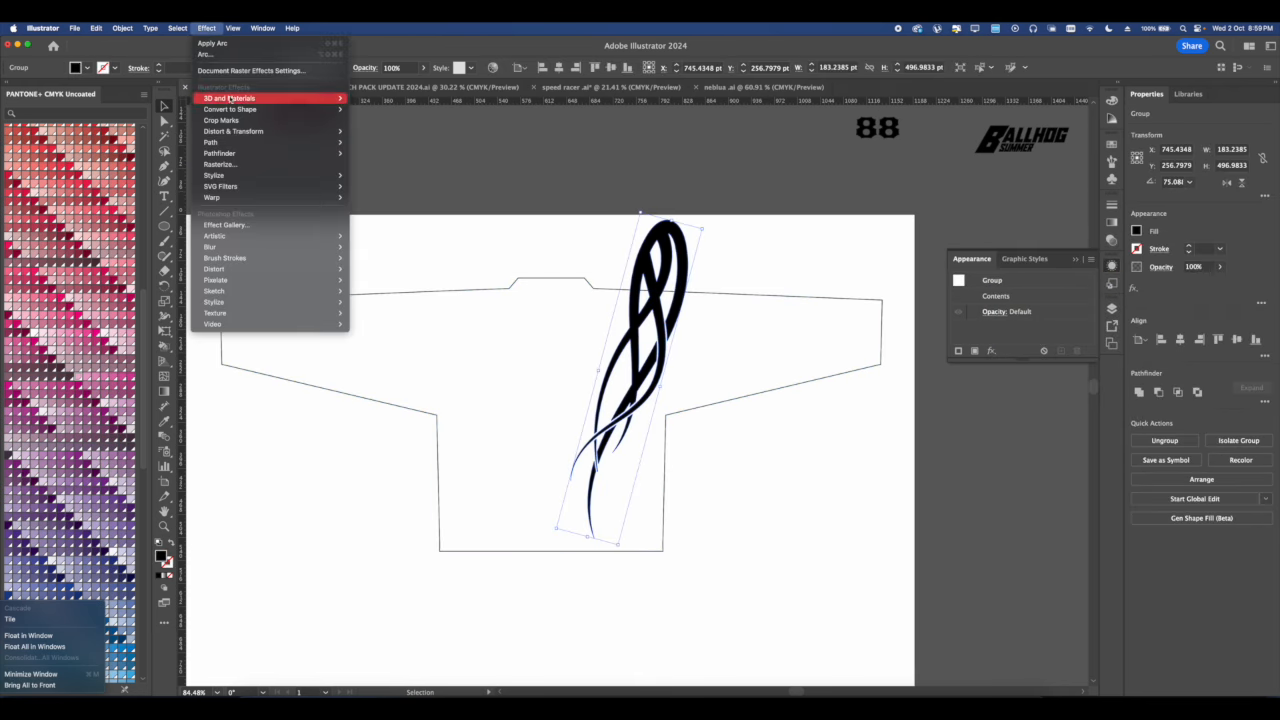
mouse_move(330, 197)
click(376, 196)
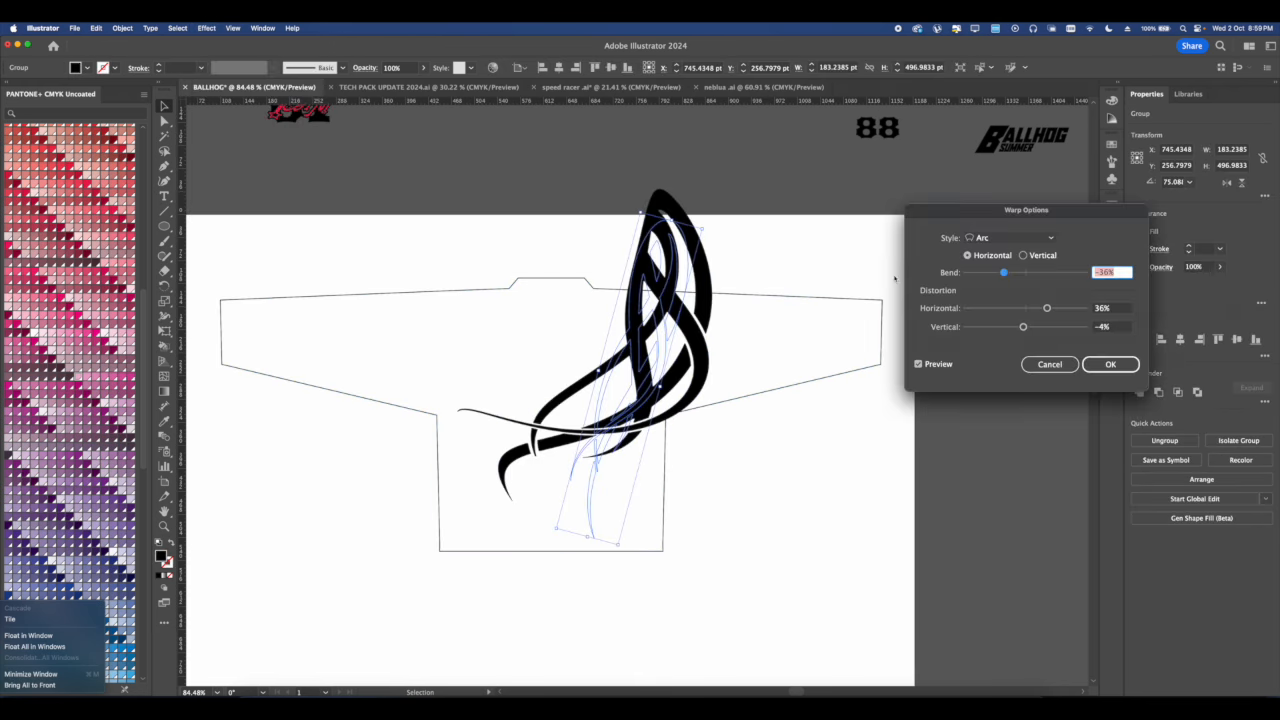
drag(1016, 279, 1017, 328)
click(1024, 256)
drag(1024, 274, 1013, 278)
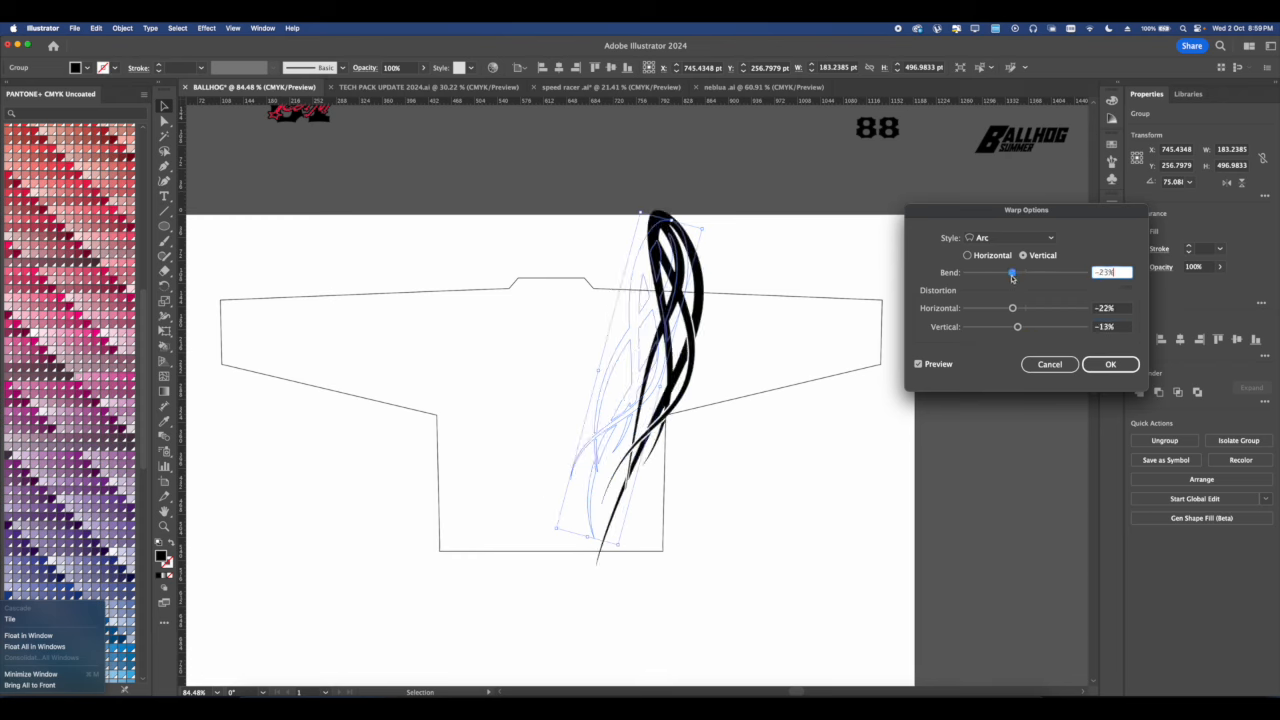
Try horizontal Arch and Flag warps with varied bend and distortion on the tribal flourish.
click(967, 255)
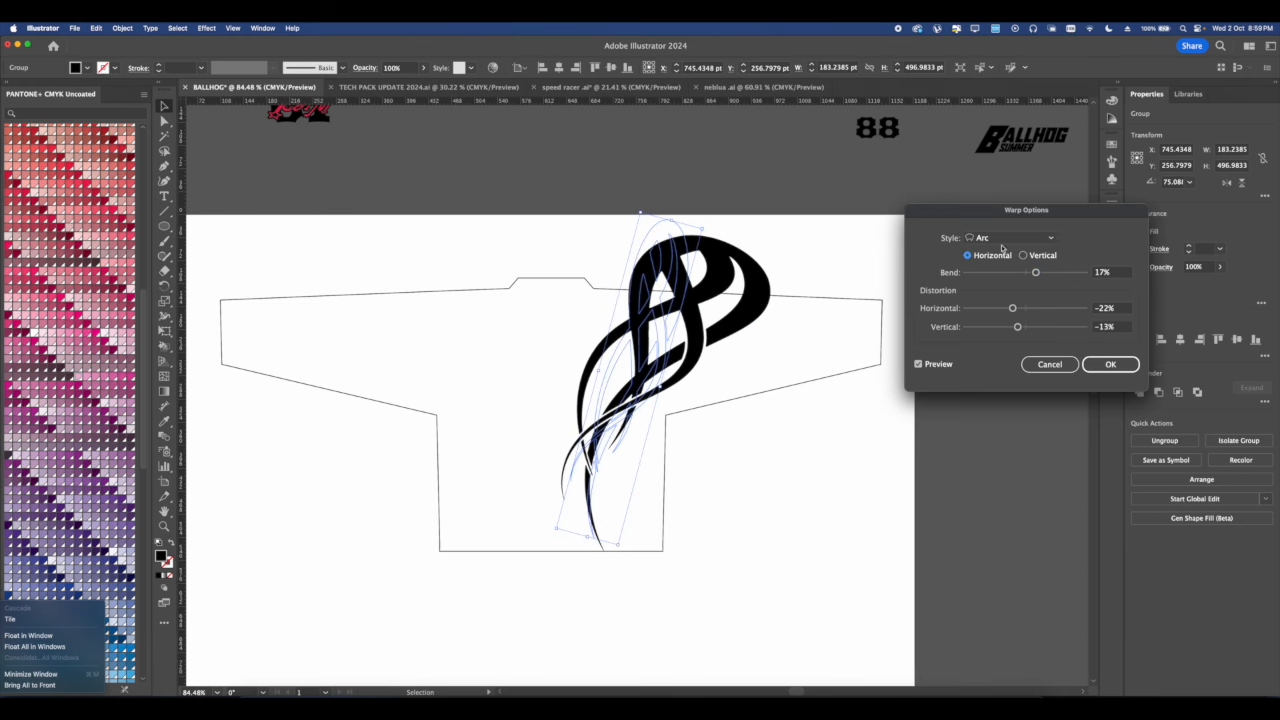
click(1002, 242)
click(1000, 293)
drag(1038, 277, 1033, 277)
click(1010, 240)
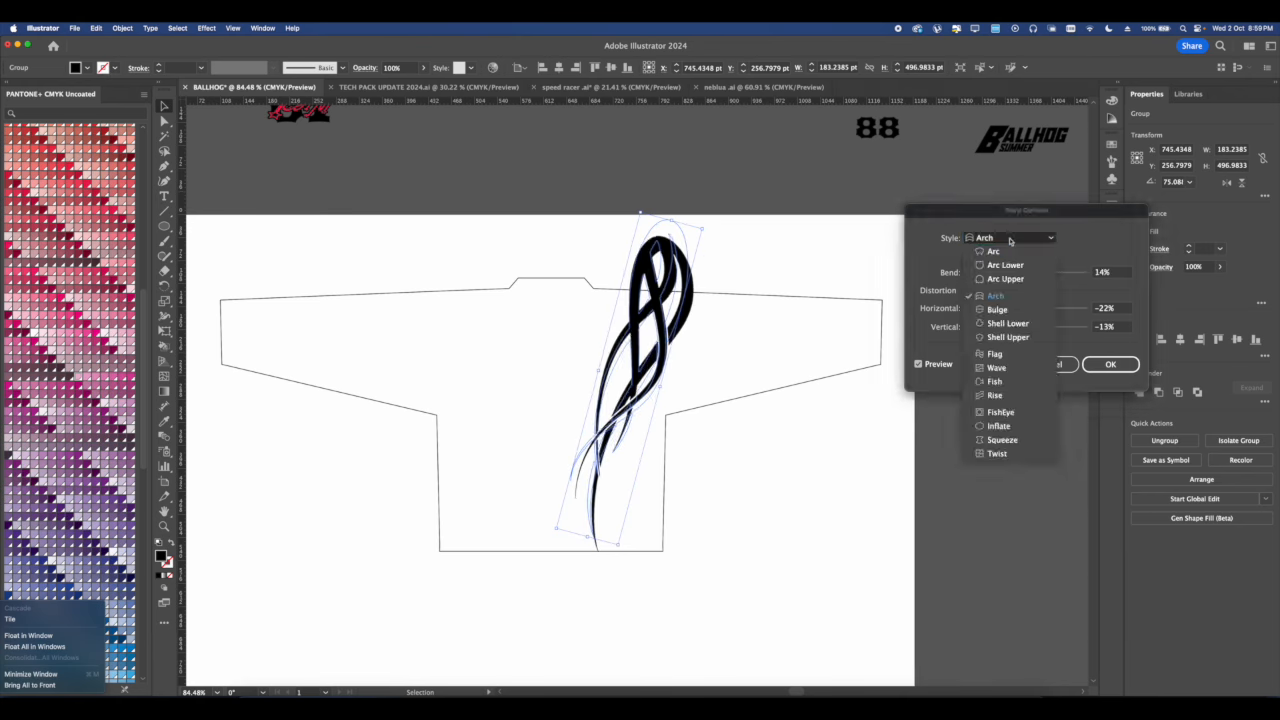
click(995, 354)
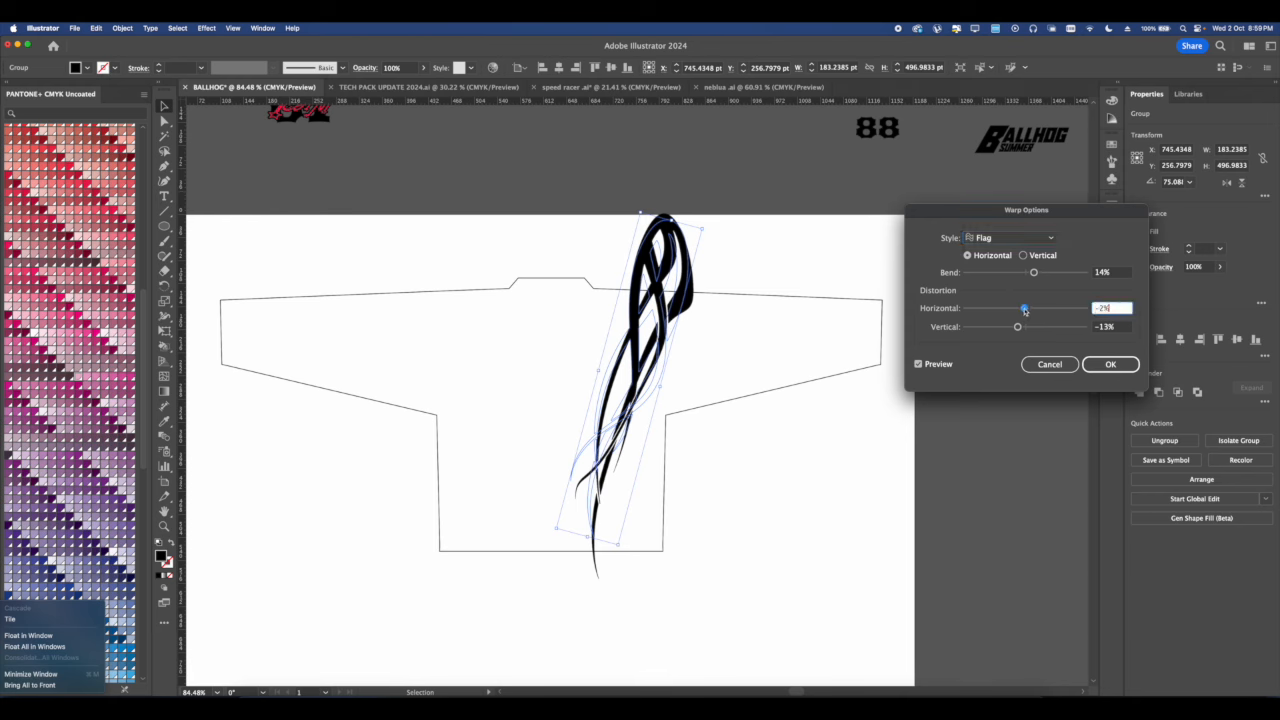
drag(1017, 327, 1026, 326)
drag(1033, 274, 997, 273)
click(1050, 364)
Rotate the tribal flourish to about 180° so it lies horizontally across the shirt.
click(694, 243)
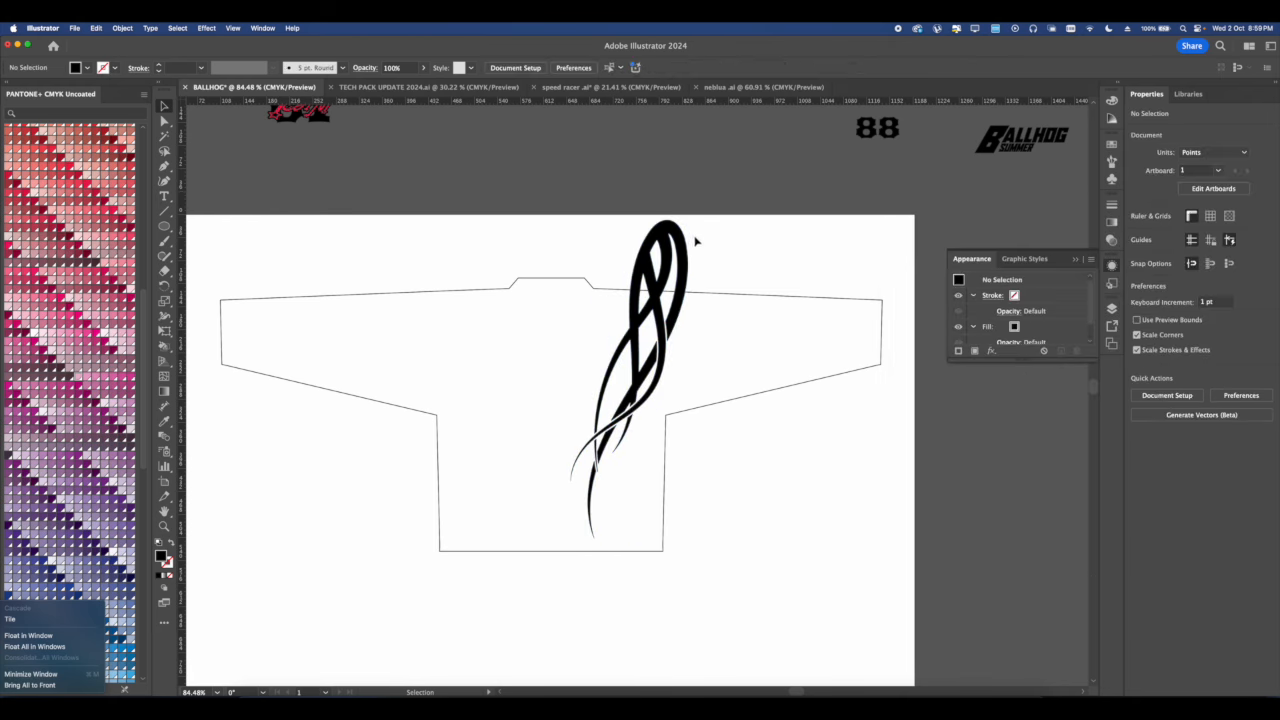
click(688, 243)
drag(707, 227, 464, 346)
Try a horizontal Flag warp on the flourish with 100% bend, 6% horizontal and 1% vertical distortion.
click(205, 29)
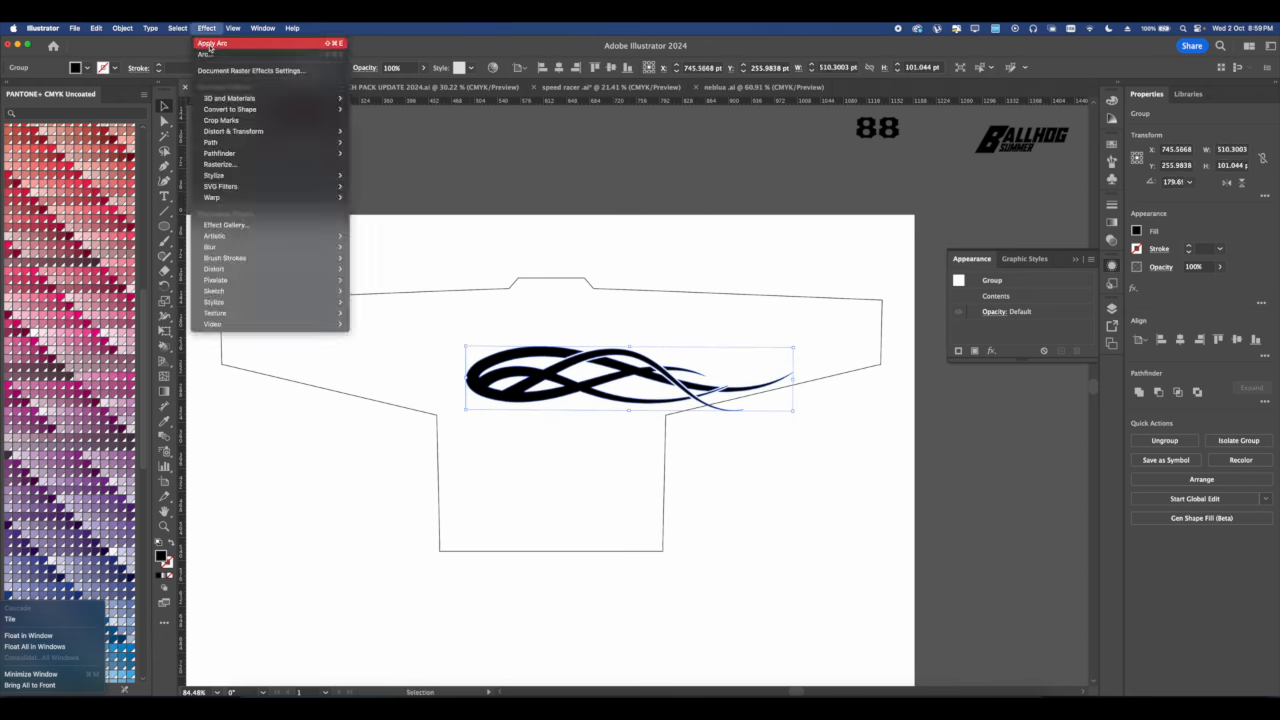
mouse_move(300, 194)
click(372, 197)
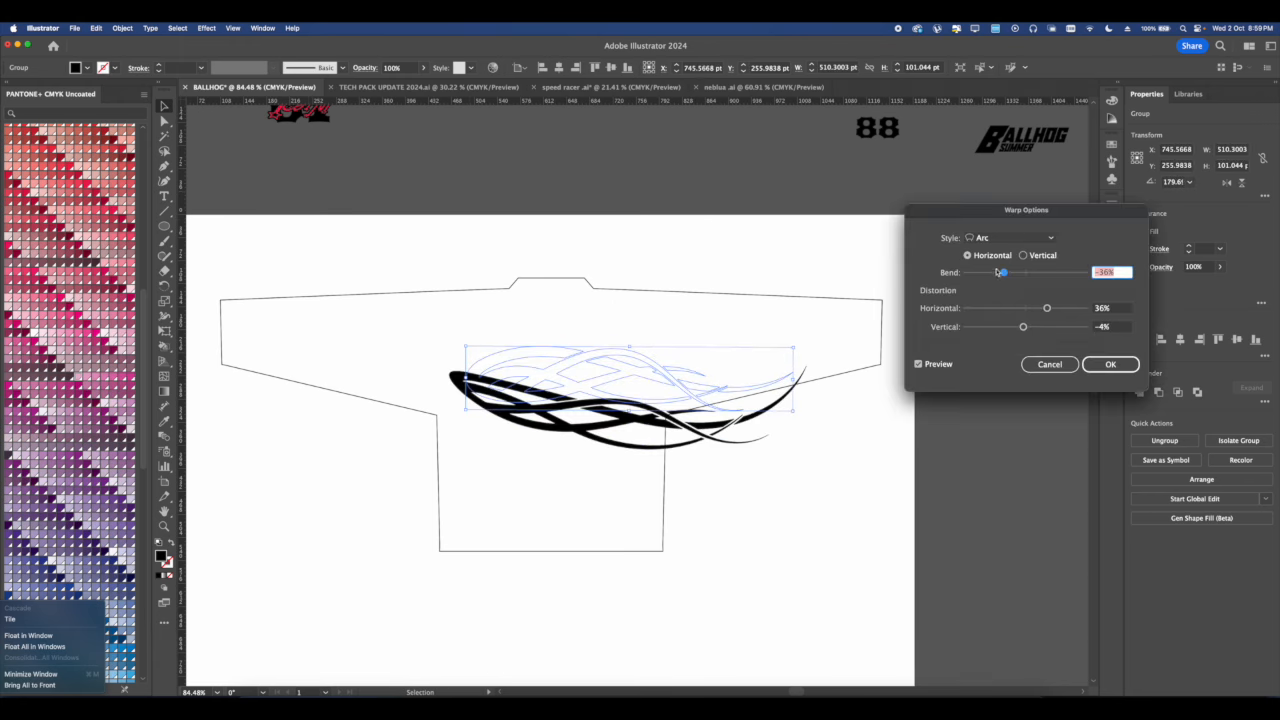
click(1010, 238)
click(993, 355)
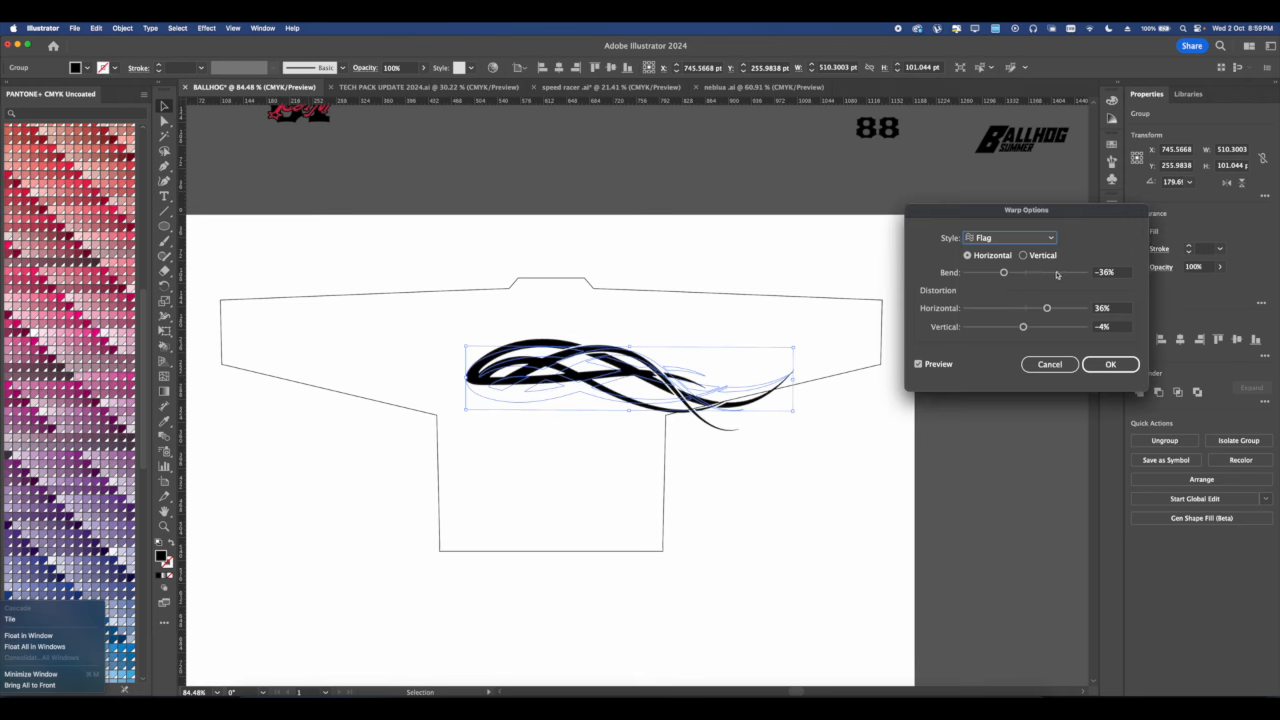
drag(1023, 327, 1026, 327)
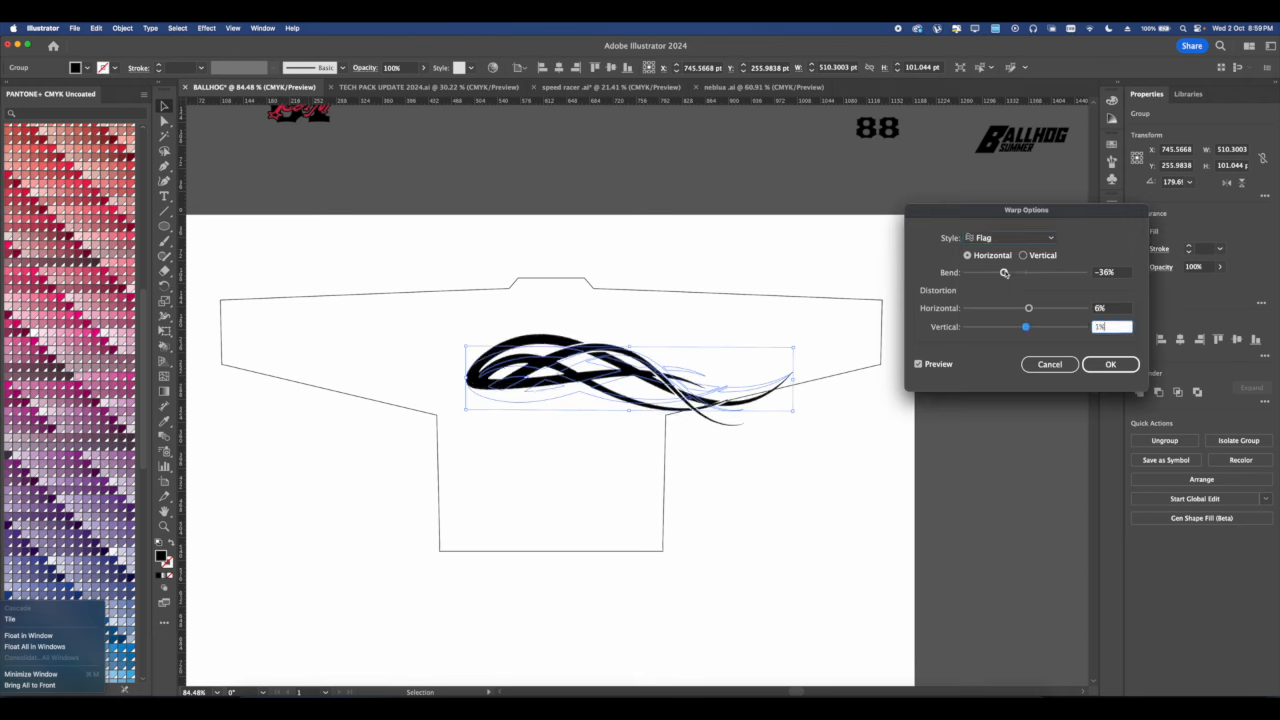
drag(1016, 273, 1085, 272)
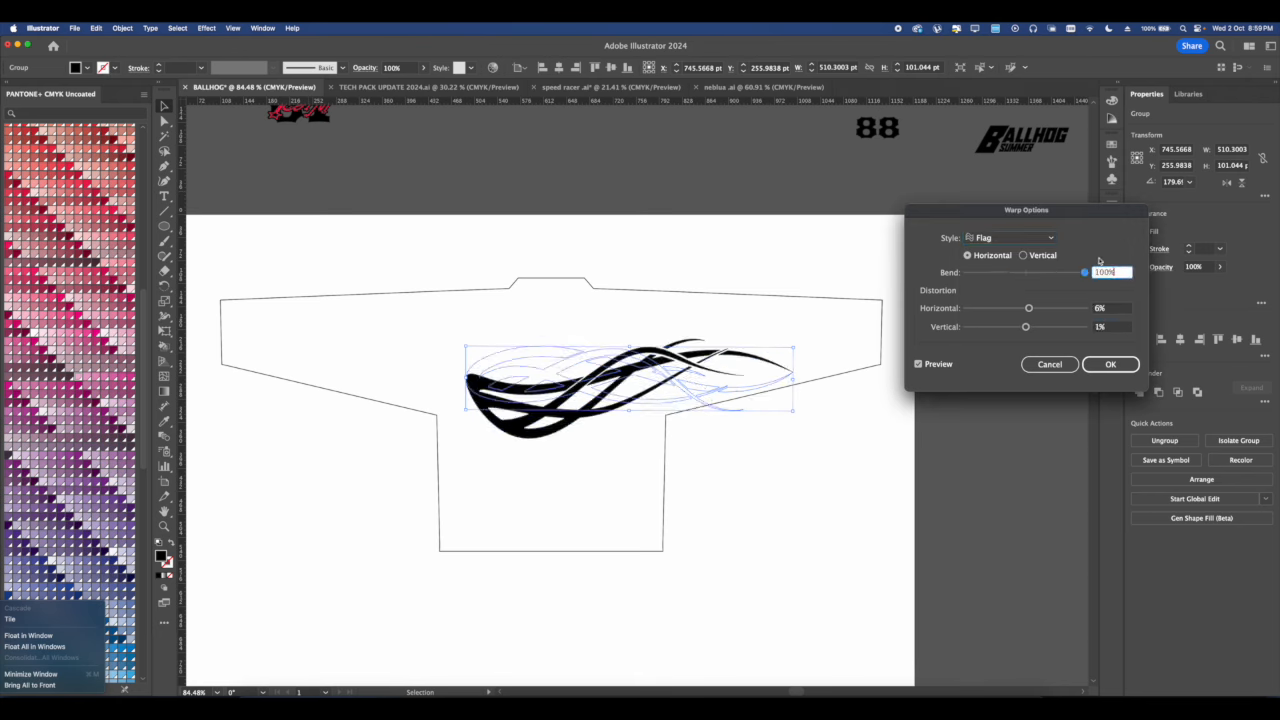
click(1046, 370)
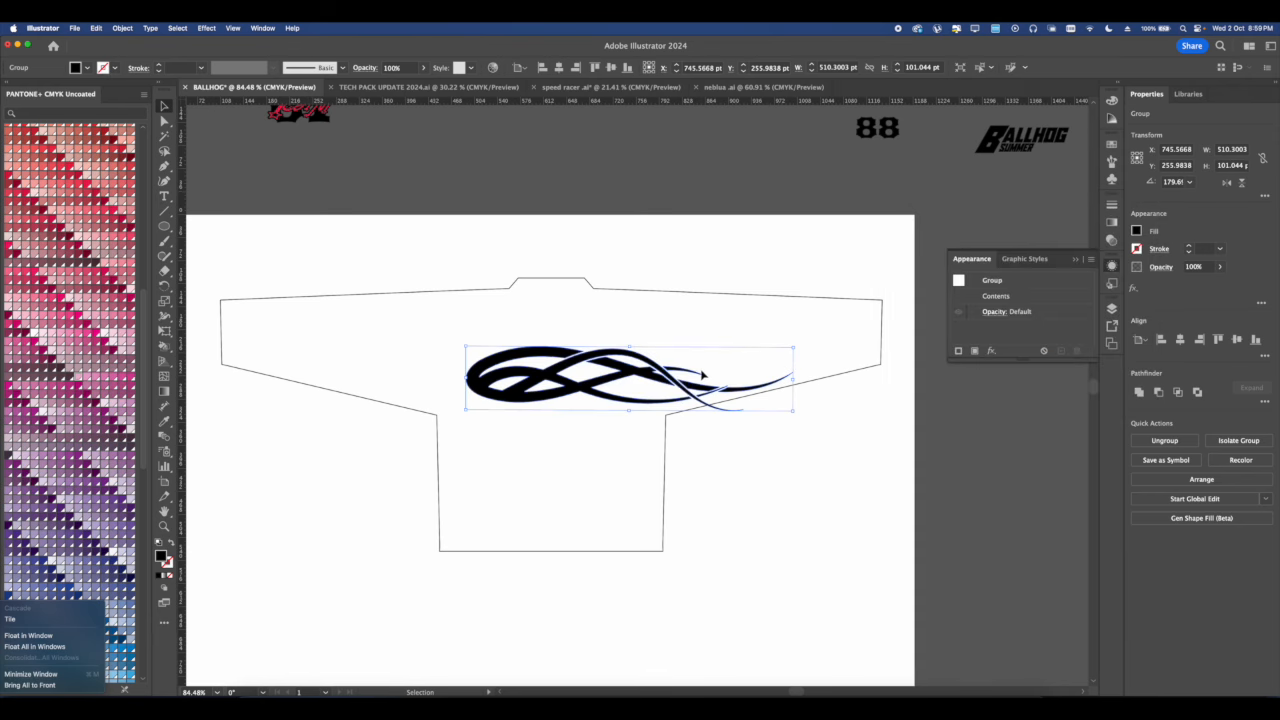
Apply a horizontal Arc warp to the tribal flourish with a strong negative bend so it curves downward.
click(205, 27)
mouse_move(250, 171)
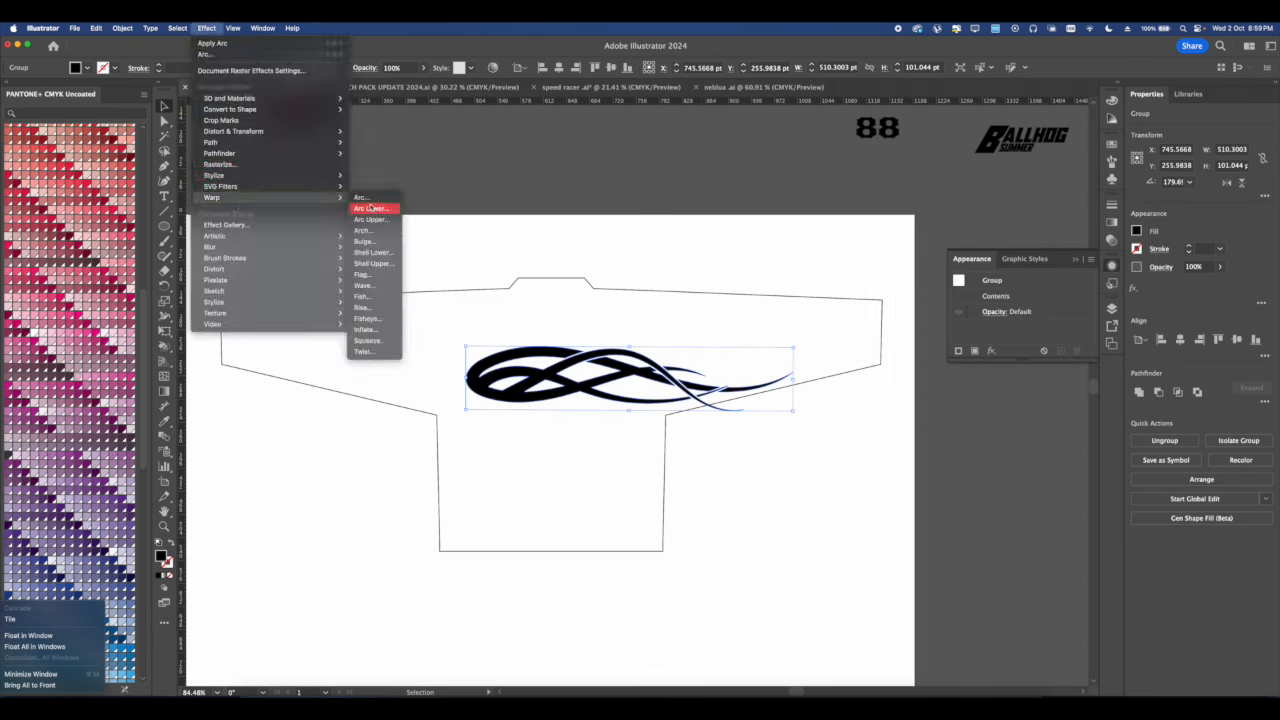
click(365, 206)
drag(1004, 272, 984, 275)
click(1095, 364)
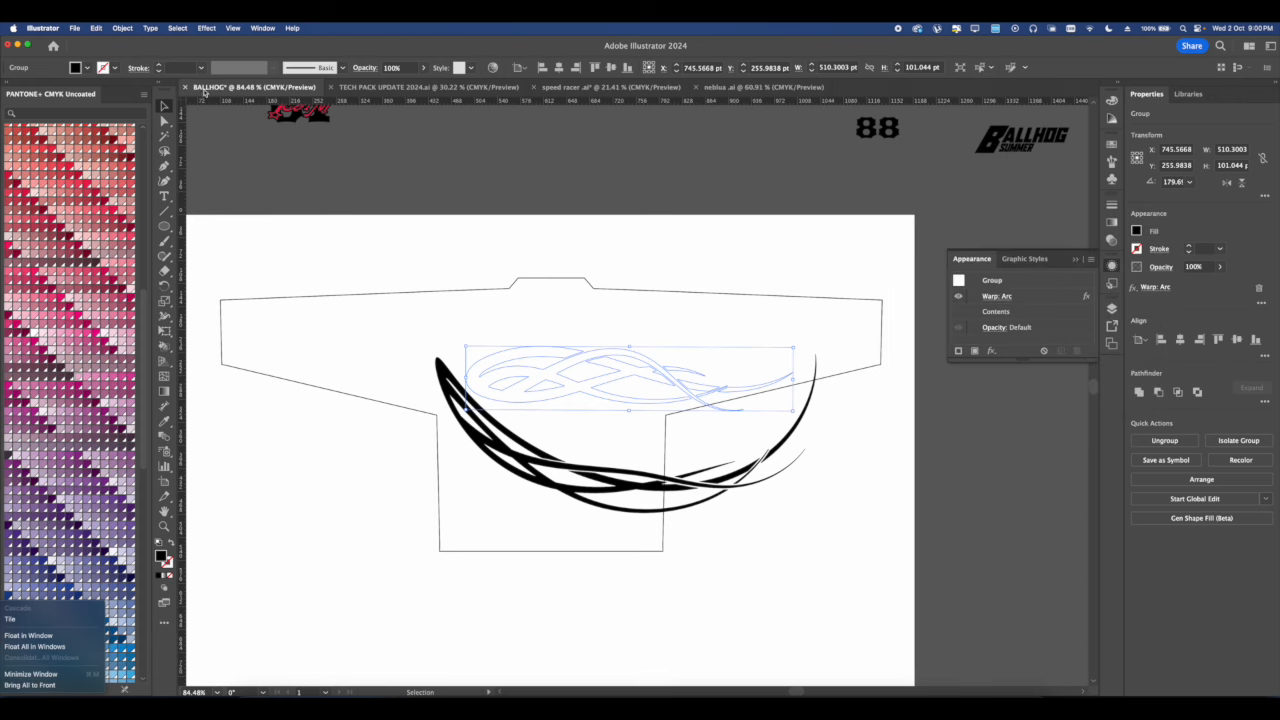
Try expanding the arc-warped tribal flourish and rotating it to about 90° so it stands vertically across the shirt.
click(122, 28)
click(150, 175)
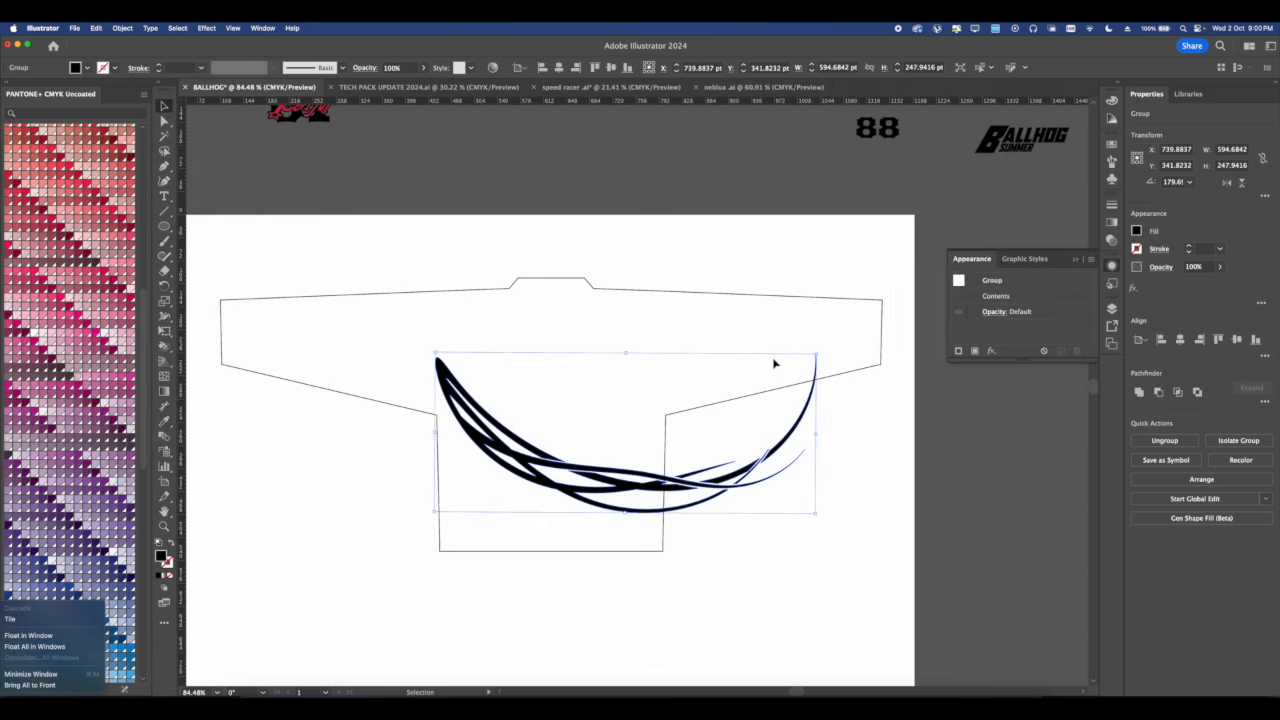
scroll(763, 356, down, 2)
drag(789, 346, 671, 471)
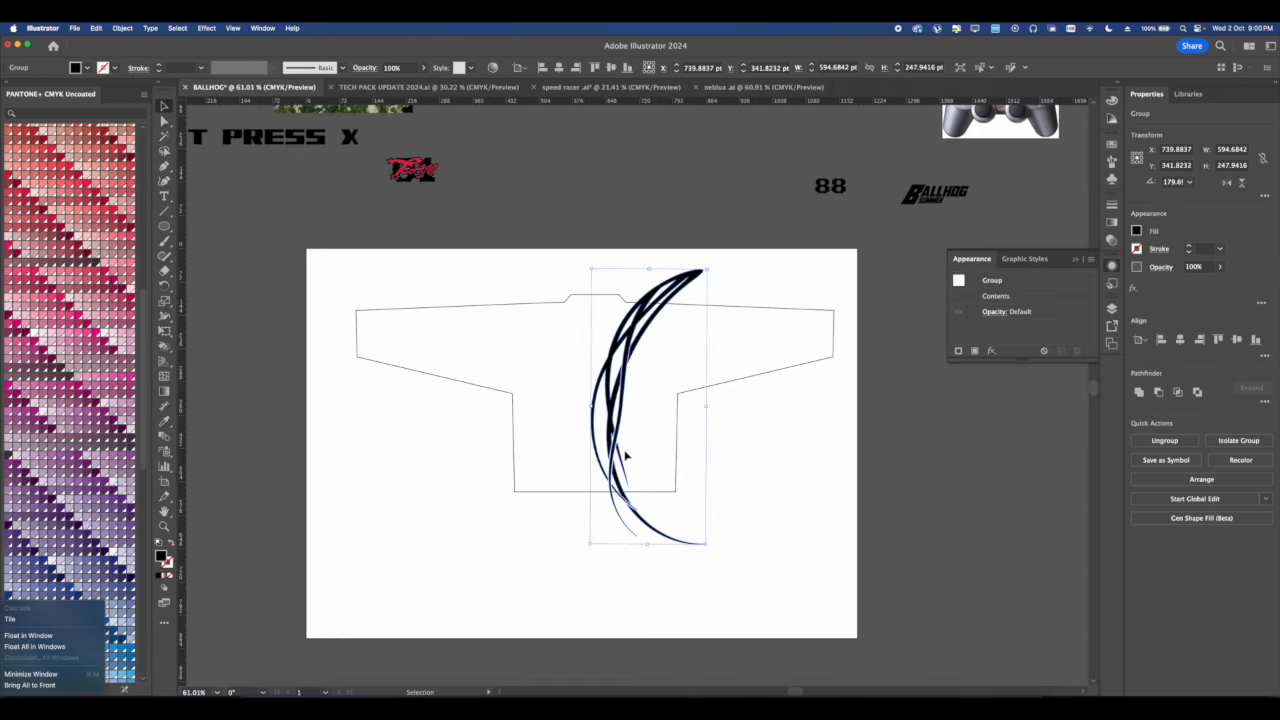
mouse_move(646, 396)
mouse_down()
mouse_move(669, 346)
mouse_move(662, 390)
mouse_up()
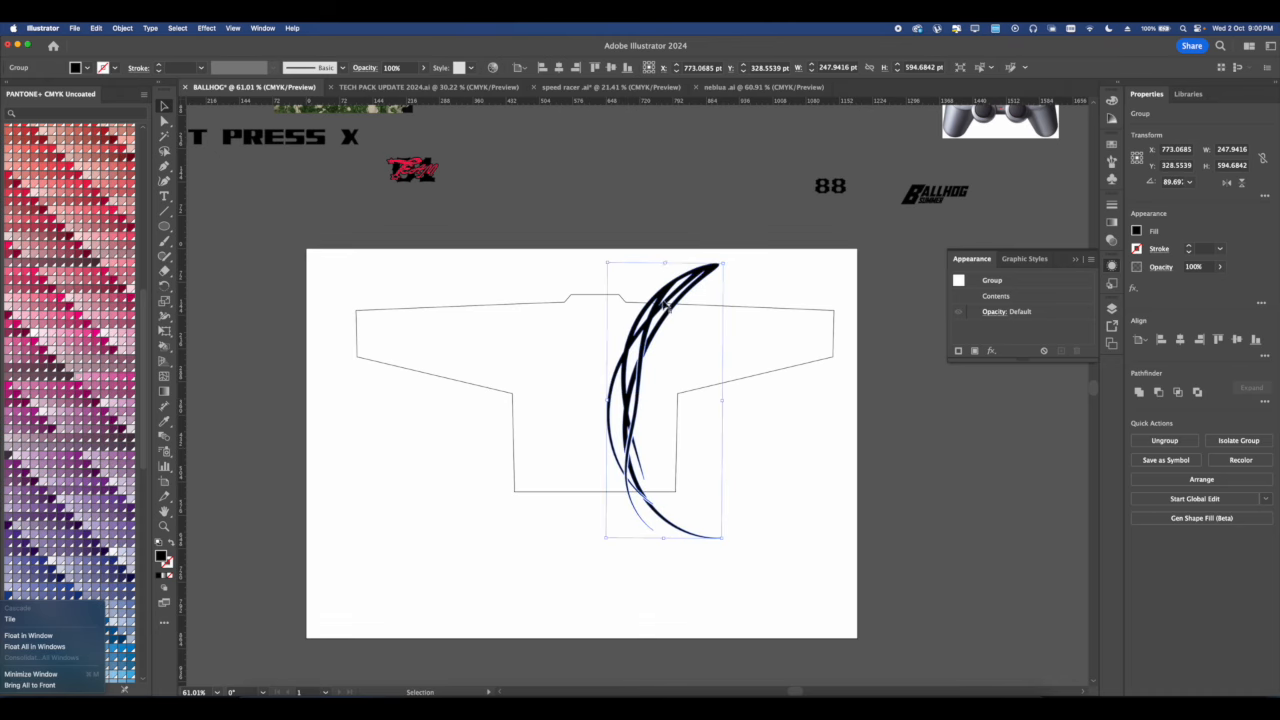
Try shrinking the curved flourish to about 465 pt tall and stretching it to about 370 pt wide over the shirt.
drag(668, 265, 663, 345)
scroll(668, 346, up, 5)
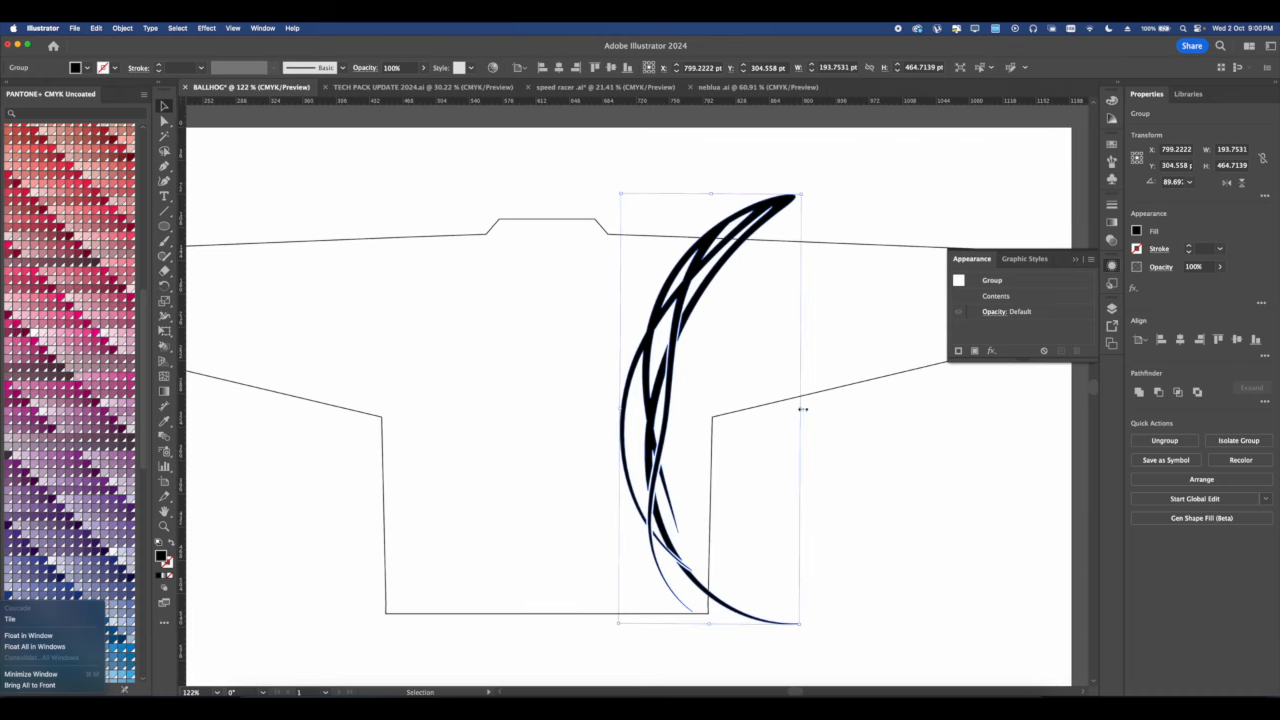
drag(802, 409, 964, 409)
drag(718, 366, 611, 367)
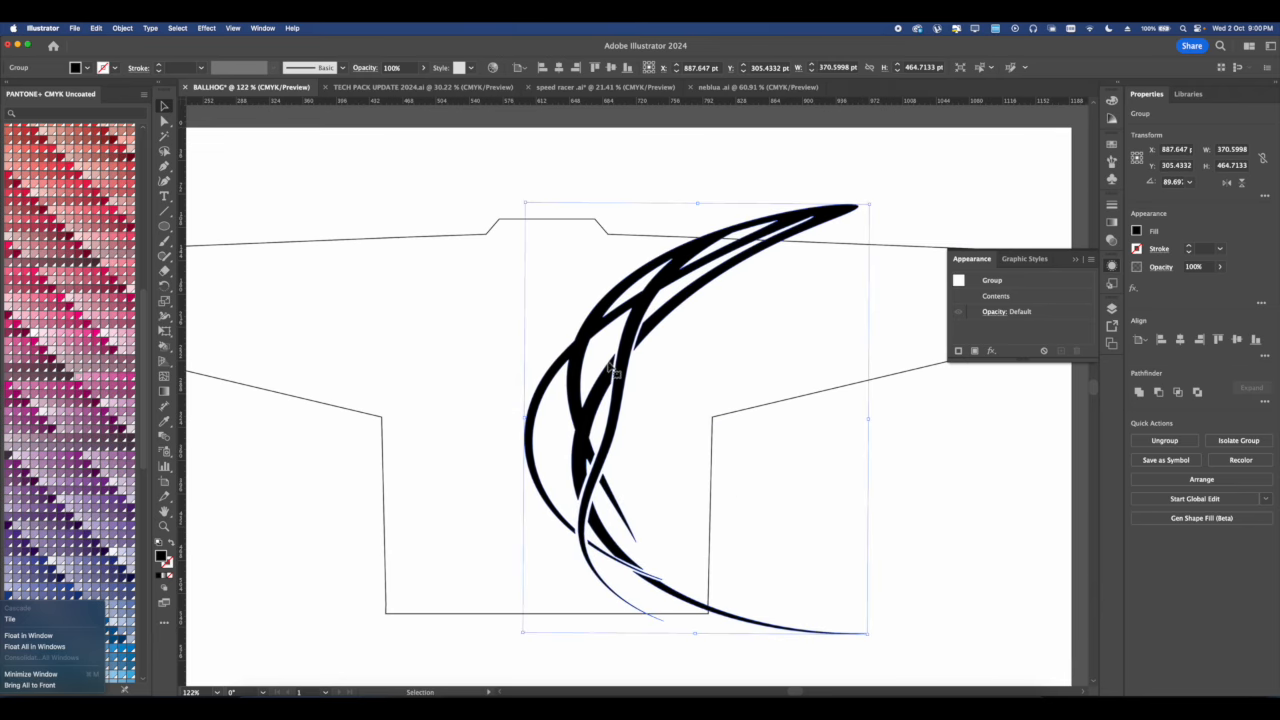
scroll(609, 366, down, 2)
Undo the flourish's resizing, rotation, expansion and Arc warp to restore its original horizontal shape.
key(super+z)
key(super+z)
key(super+z)
key(super+z)
key(super+z)
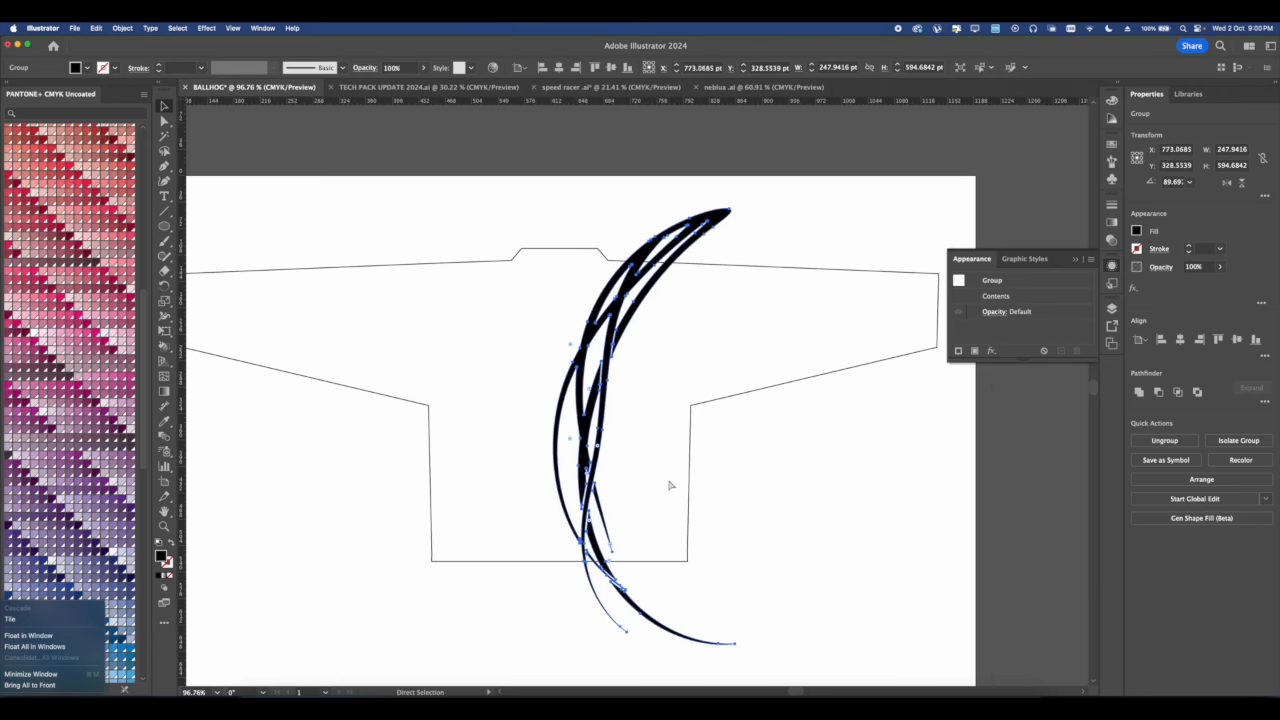
key(super+z)
key(super+z)
key(super+z)
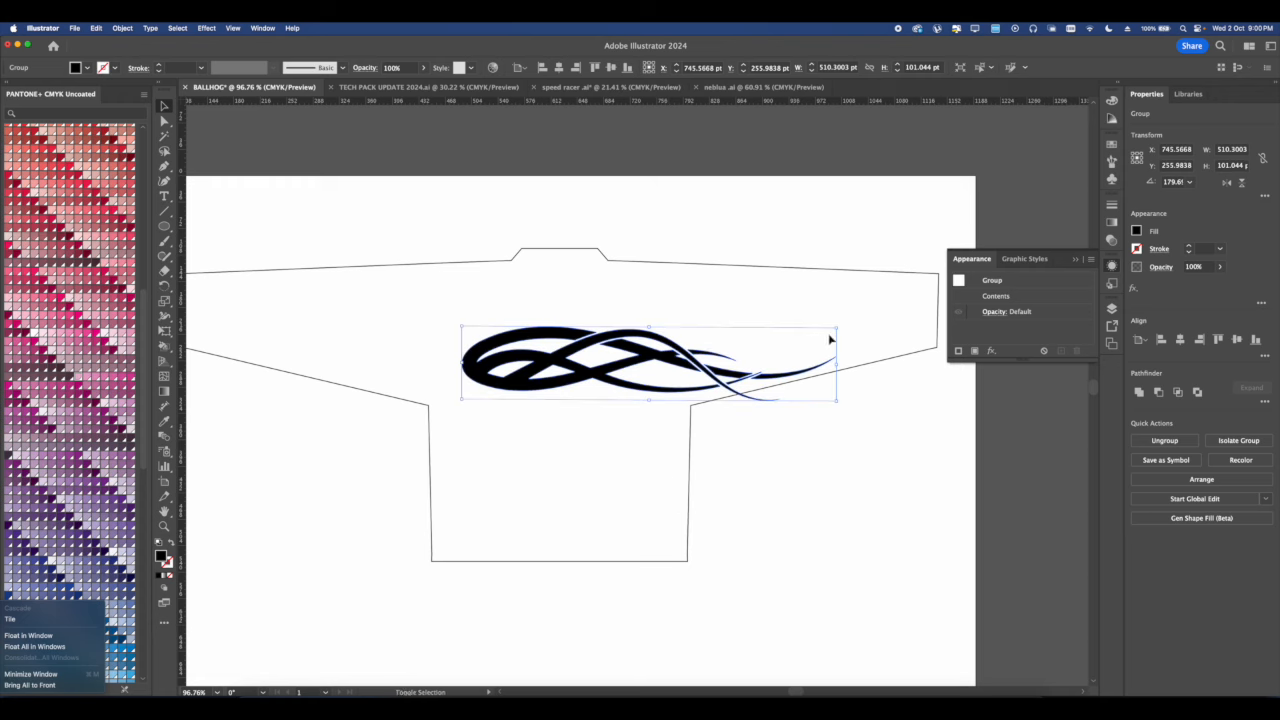
Rotate the unwarped flourish to about 90° and place a copy of it on the left half of the shirt.
drag(842, 325, 666, 477)
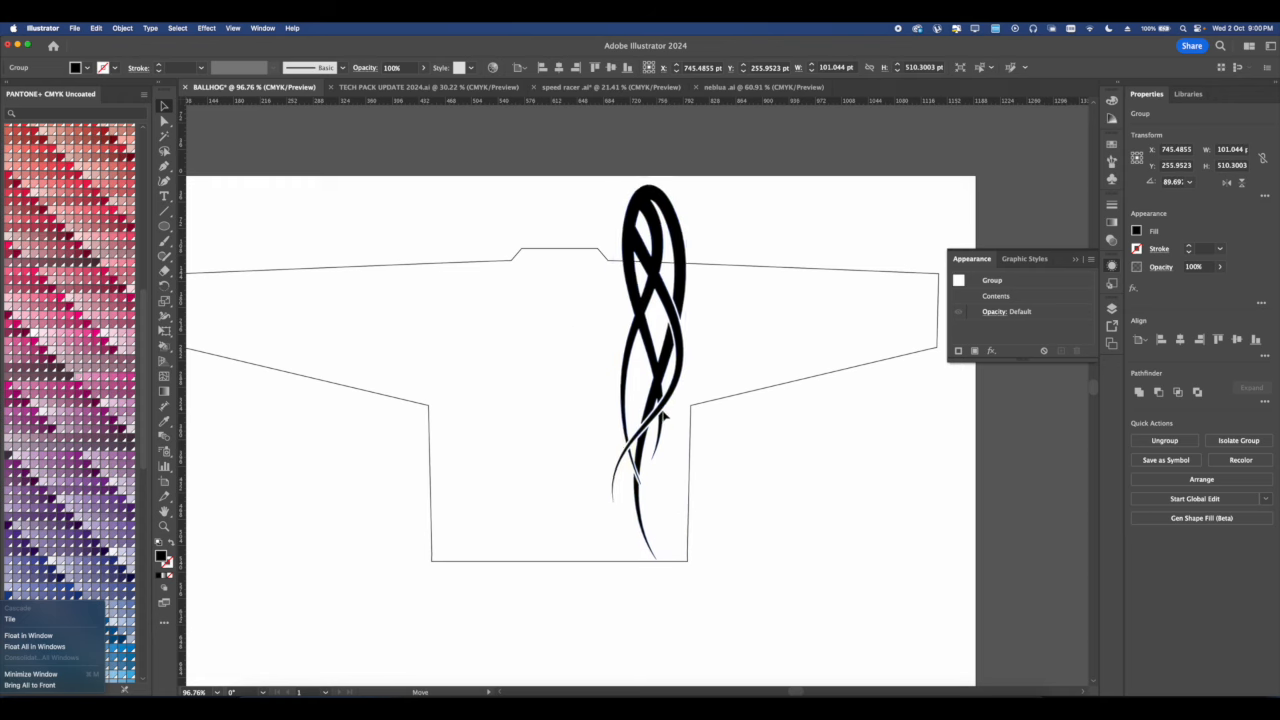
drag(663, 415, 489, 415)
right_click(490, 415)
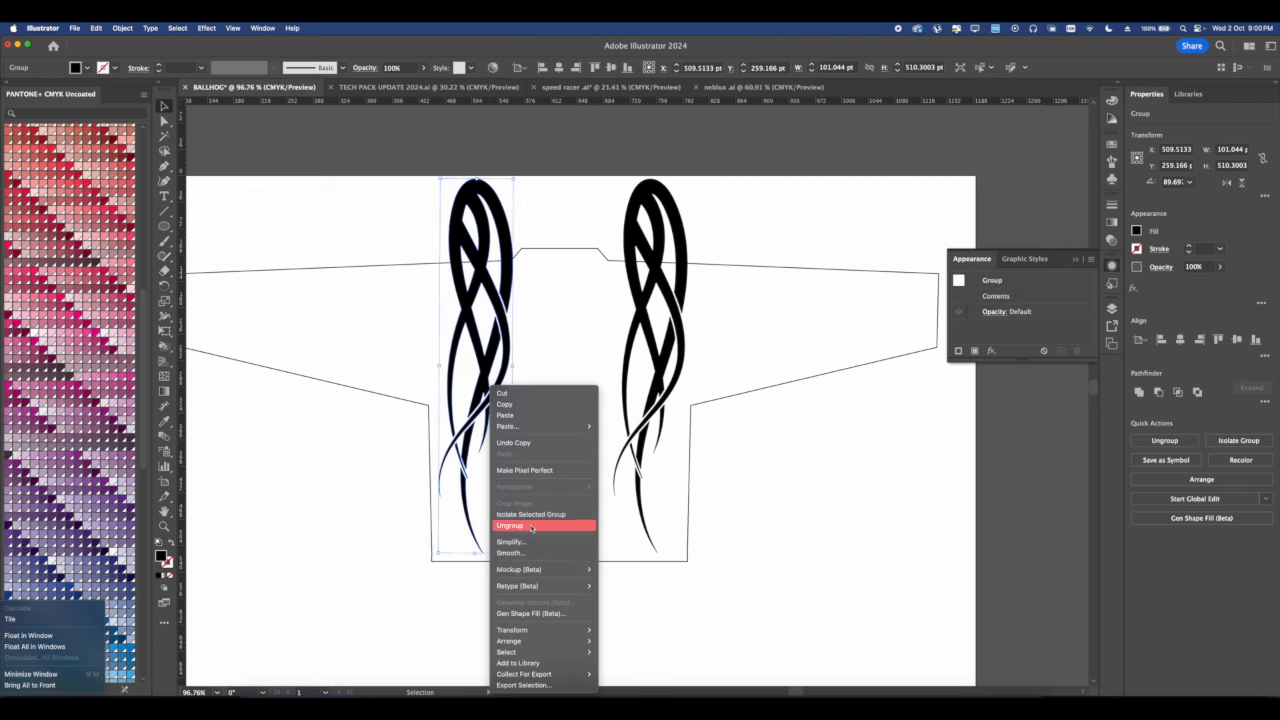
click(124, 29)
click(455, 276)
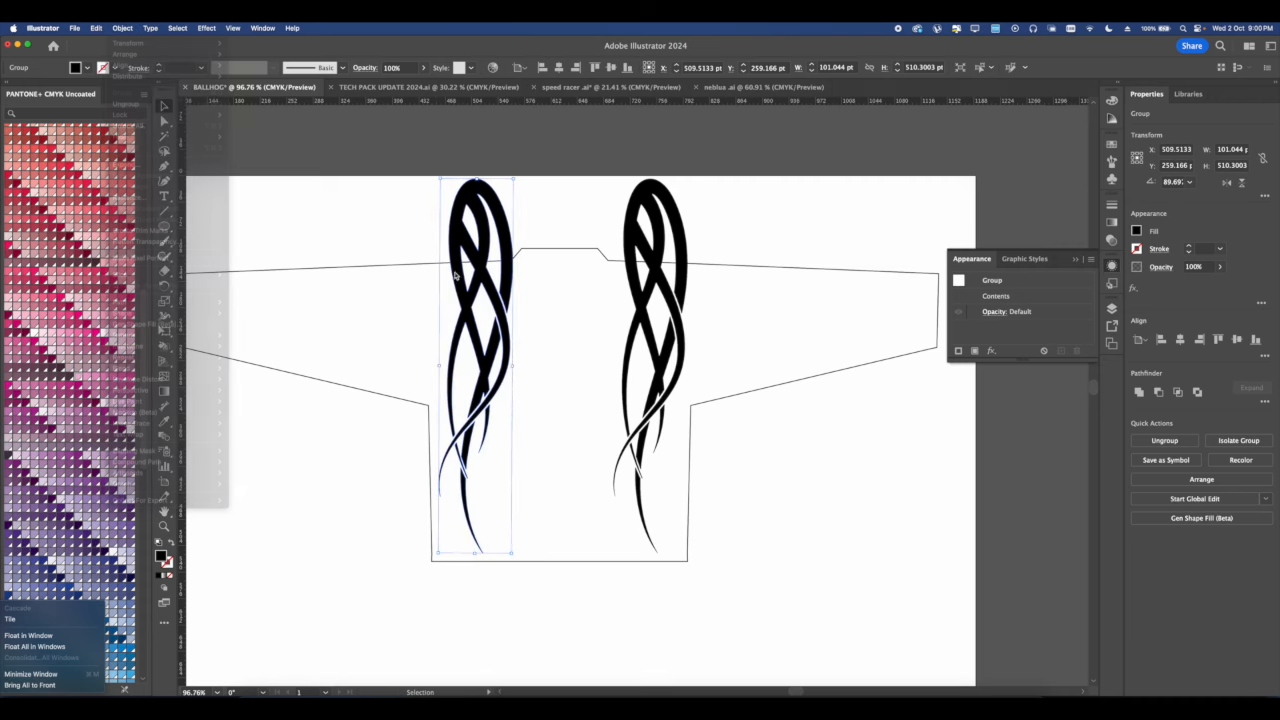
Reflect the left flourish copy across the vertical axis so it mirrors the right one.
right_click(478, 334)
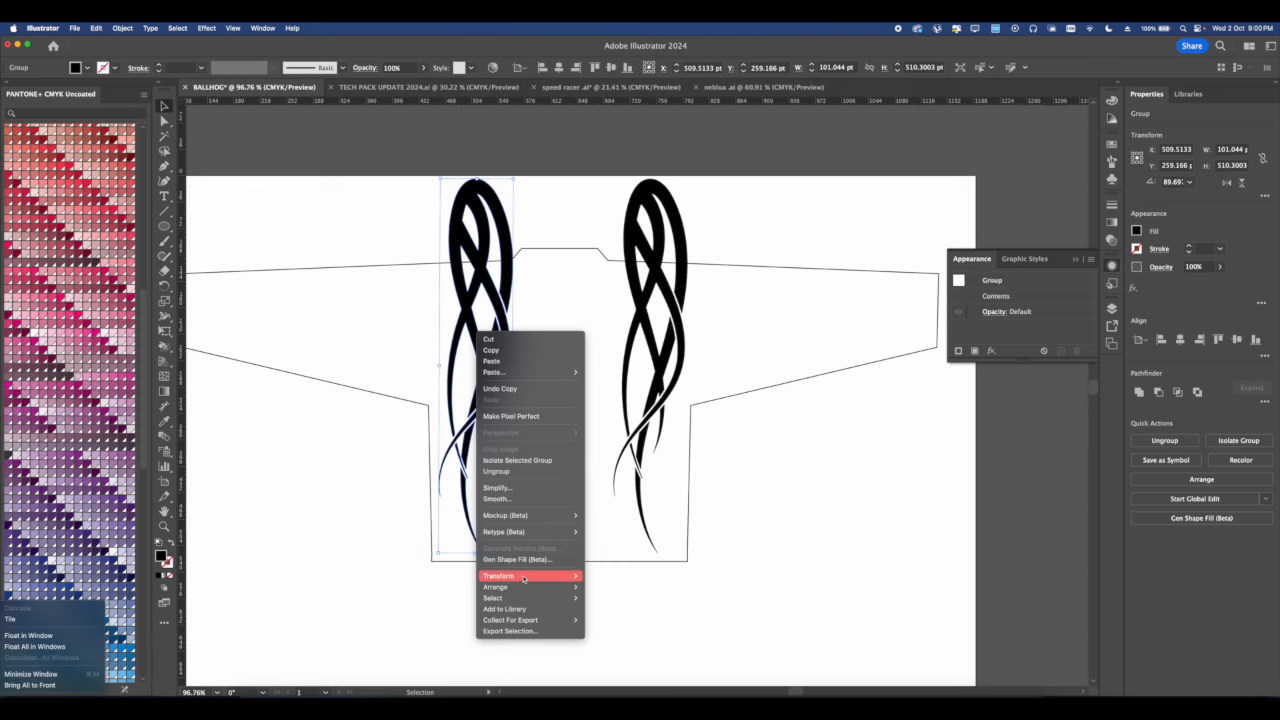
mouse_move(523, 579)
click(630, 614)
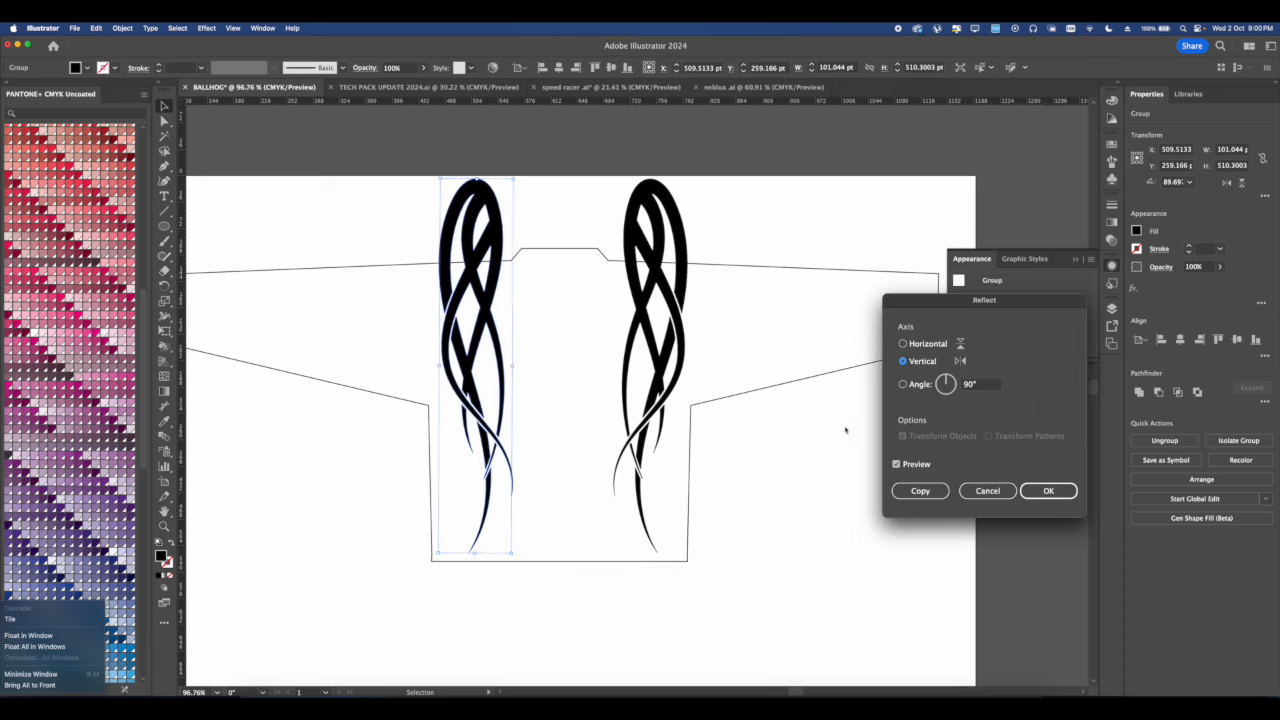
click(1047, 490)
Group the two mirrored tribal flourishes together.
scroll(649, 379, down, 3)
shift+click(660, 369)
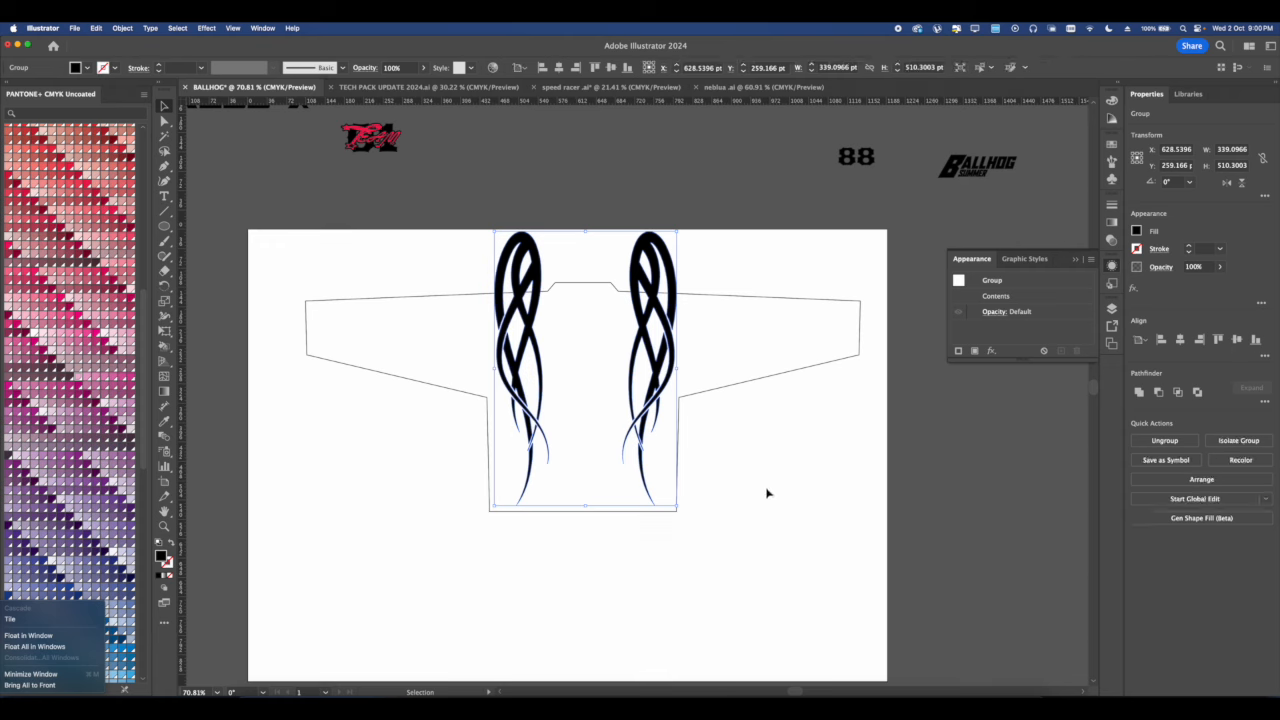
key(super+g)
Try to make a clipping mask from the shirt outline and the grouped flourishes.
click(691, 402)
click(680, 397)
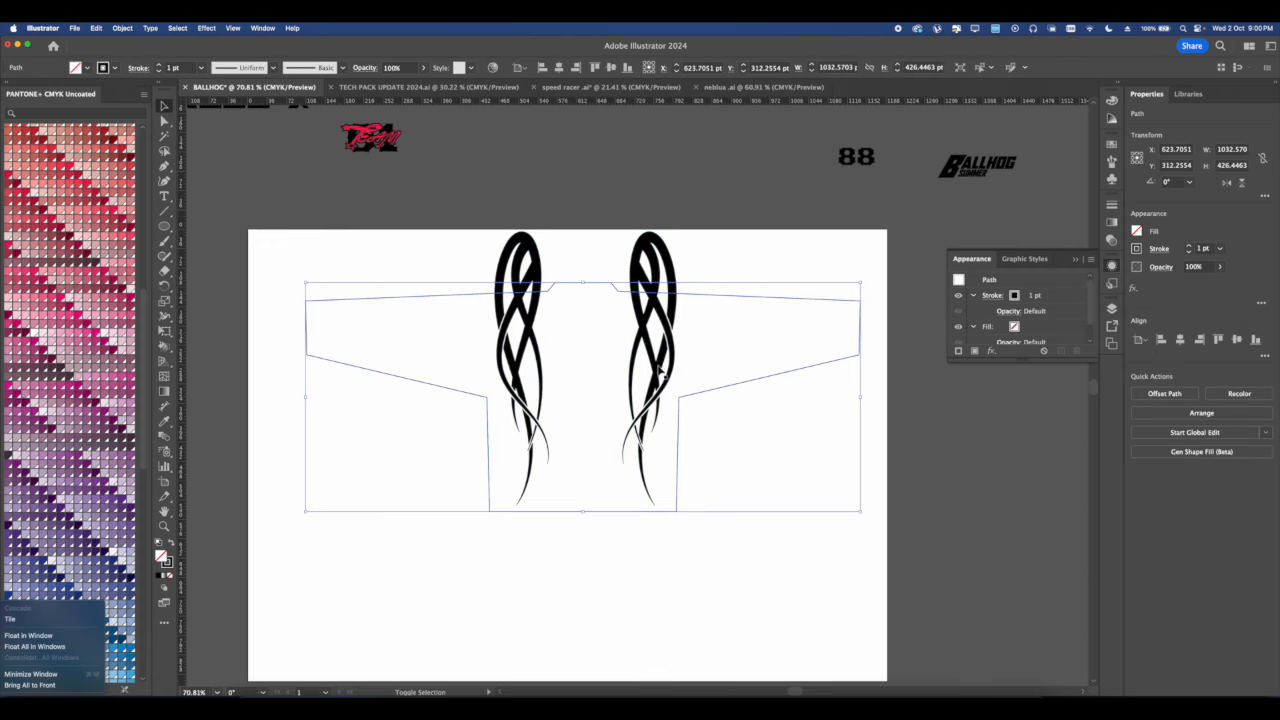
shift+click(665, 362)
right_click(665, 359)
click(720, 516)
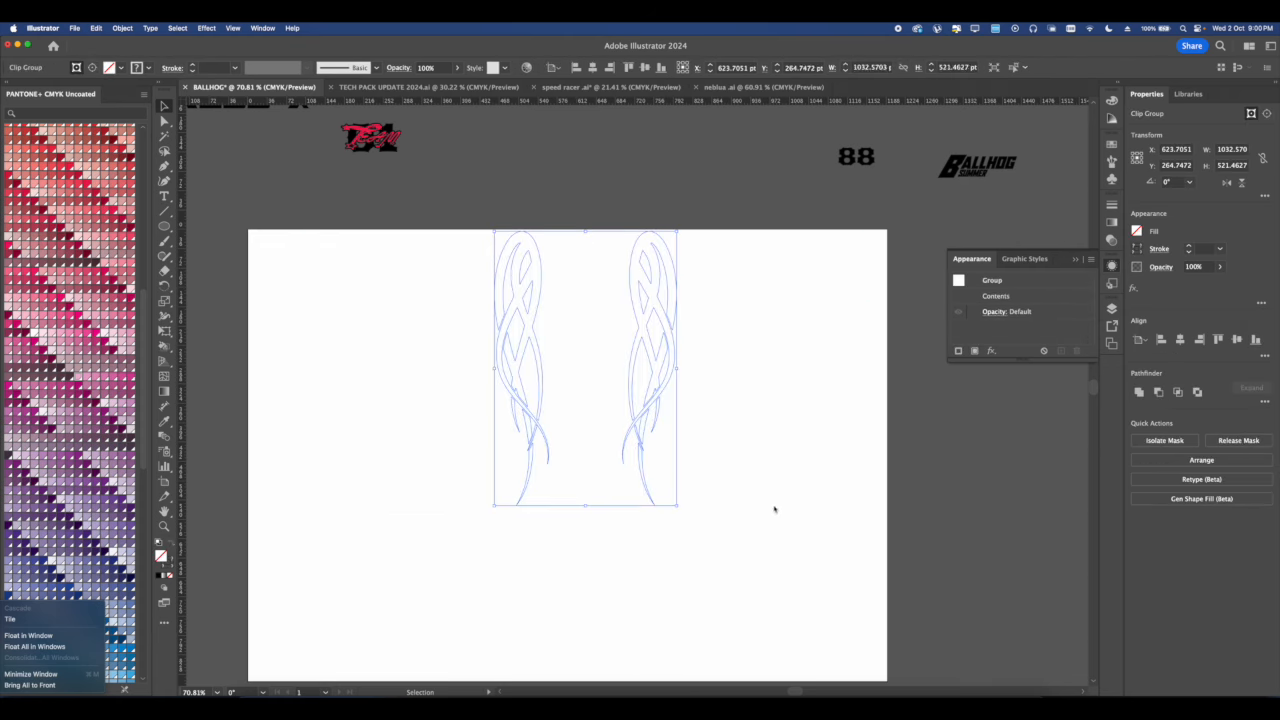
click(717, 463)
Send the flourish group behind the shirt outline and align the two objects by their horizontal centres.
click(652, 366)
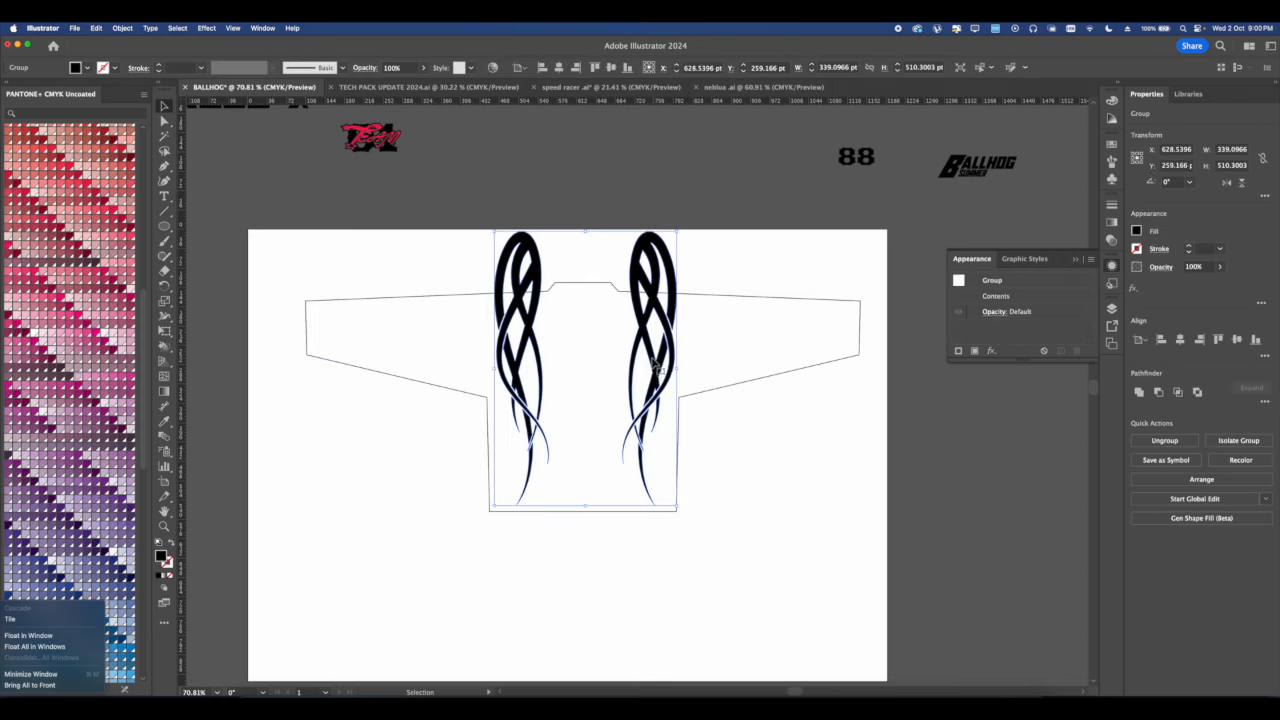
right_click(652, 362)
mouse_move(705, 619)
click(784, 649)
click(772, 583)
click(446, 380)
click(1180, 341)
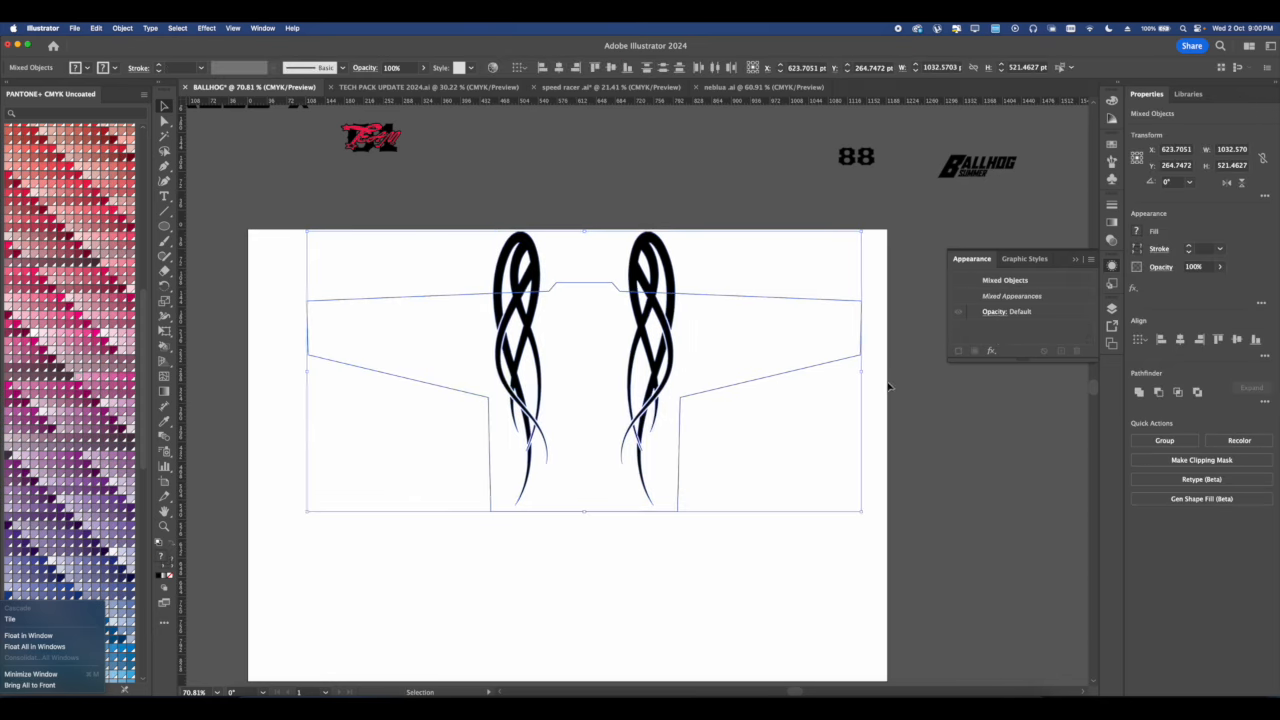
Clip the flourish group to the shirt outline with a clipping mask.
right_click(601, 404)
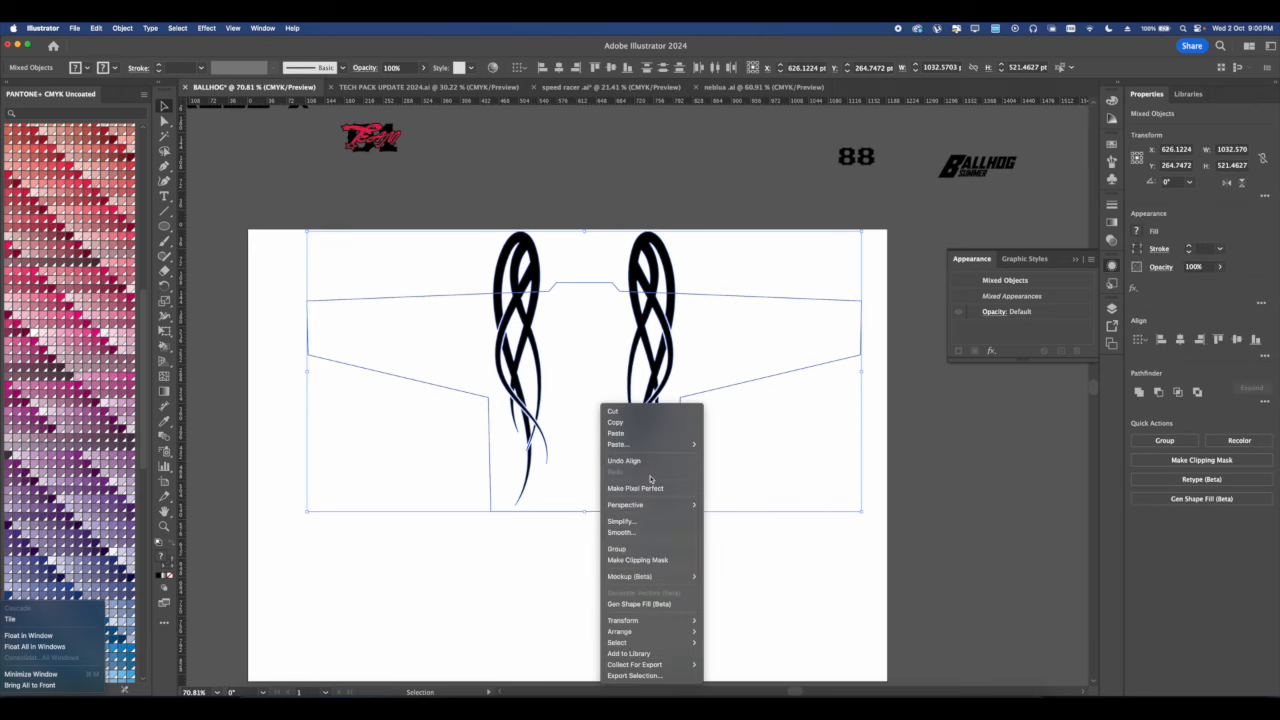
click(652, 561)
click(677, 443)
Try the clipped flourishes on the WE DONT PRESS X shirt, fitted to its outline behind the lettering and controller.
scroll(650, 497, down, 5)
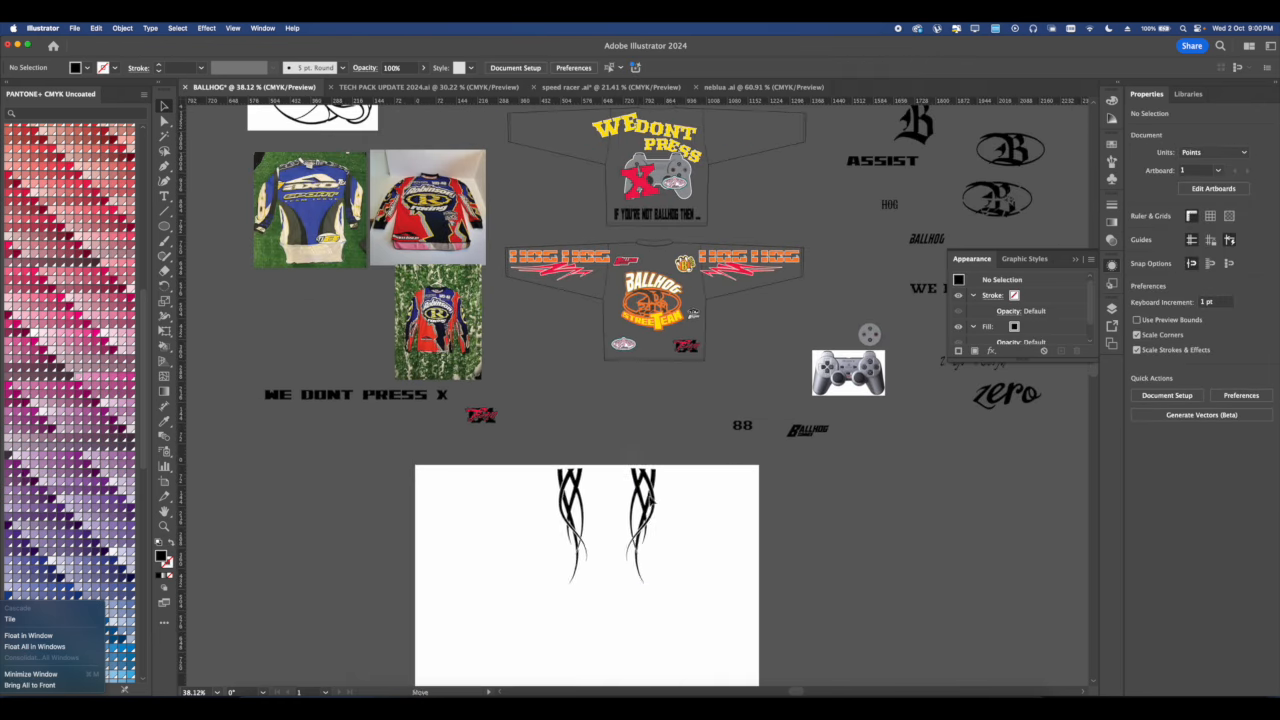
drag(650, 497, 645, 180)
scroll(506, 379, up, 5)
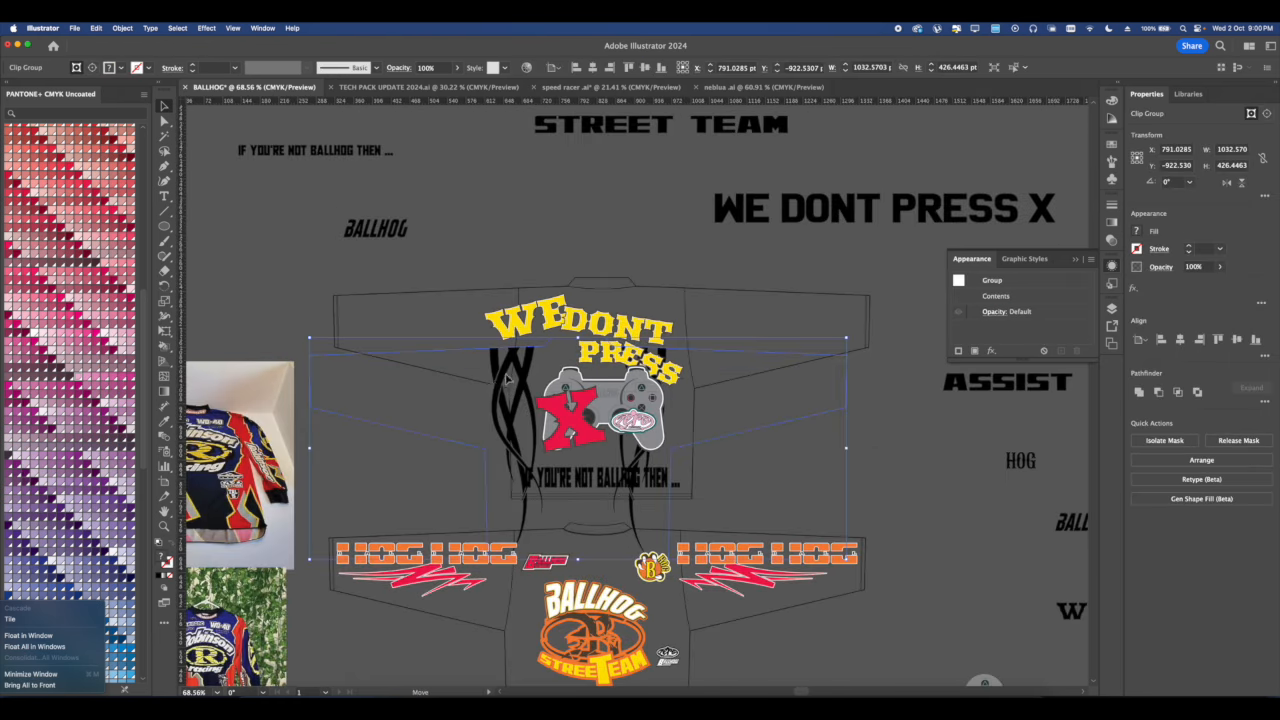
drag(507, 378, 527, 325)
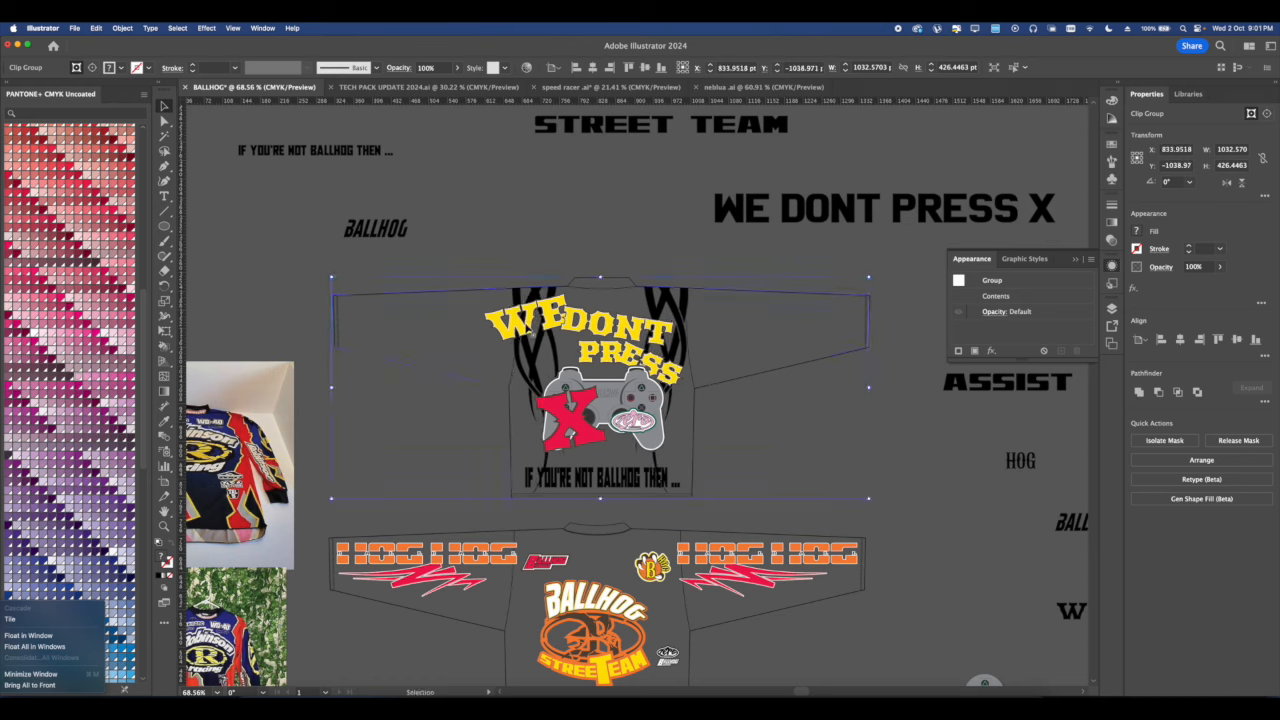
scroll(754, 218, up, 4)
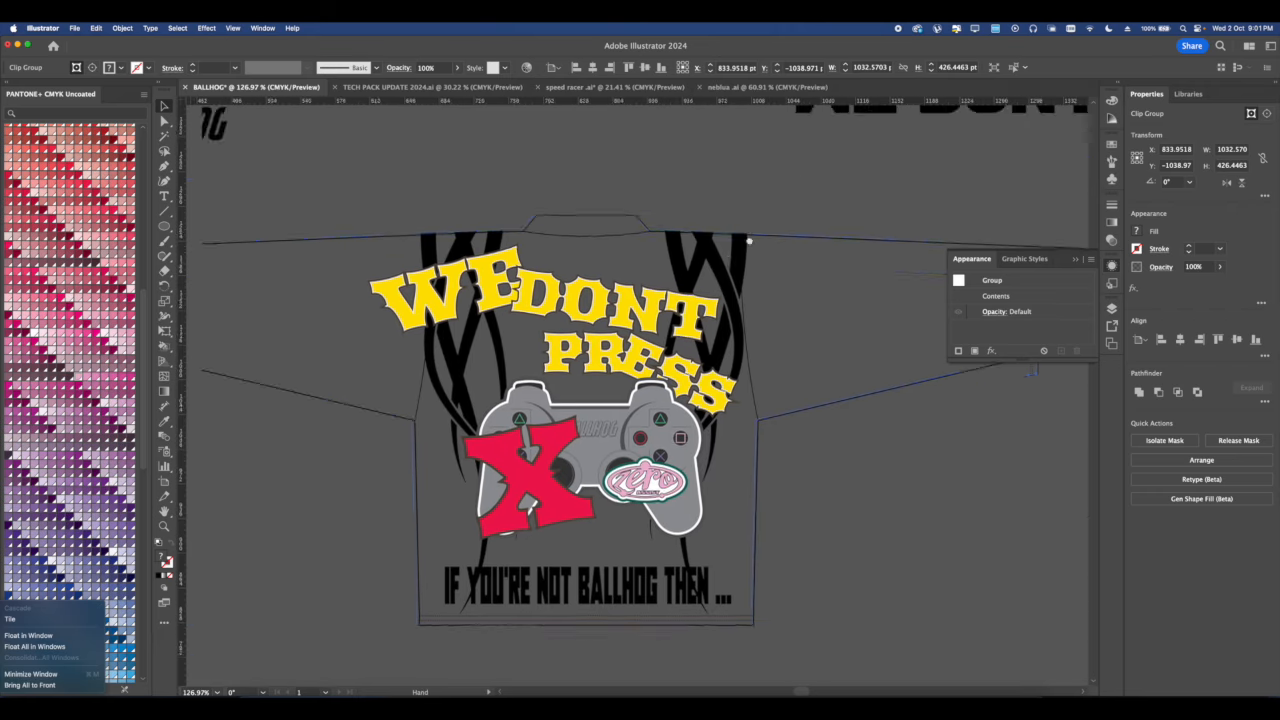
scroll(757, 218, down, 3)
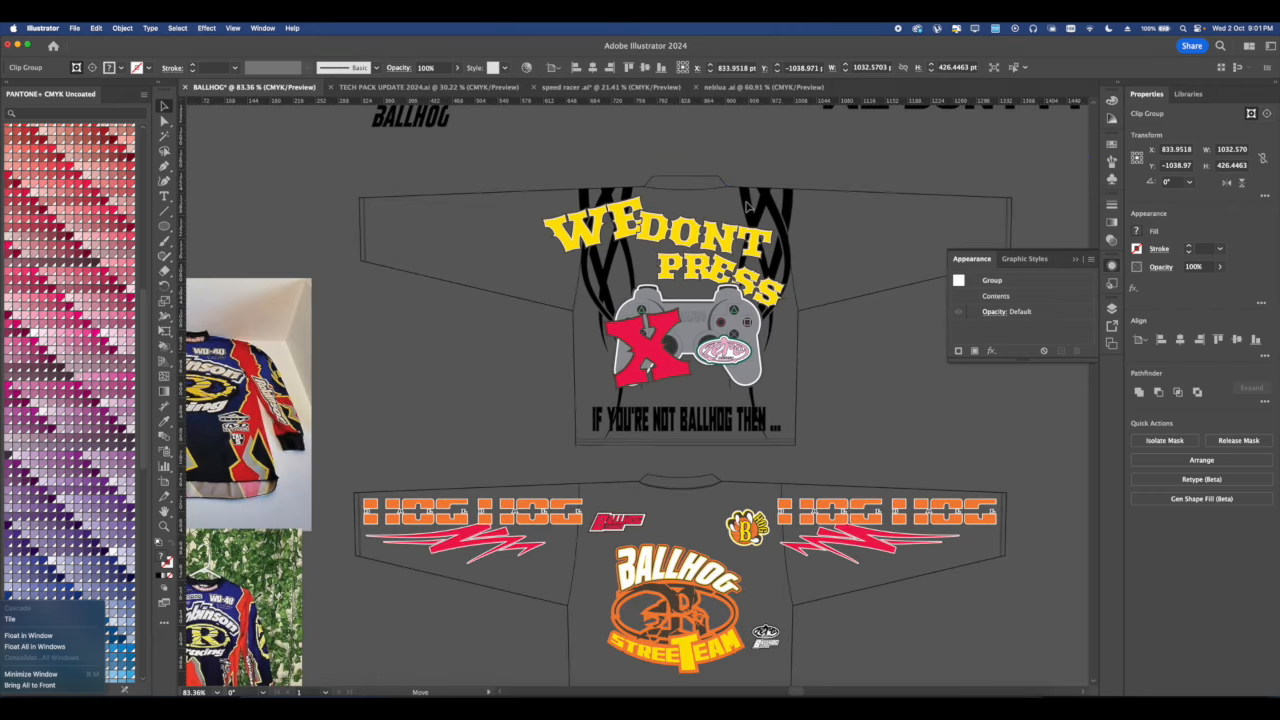
Move the clipped flourishes off the WE DONT PRESS X shirt into the empty space below the front shirt.
scroll(746, 206, down, 2)
scroll(640, 300, left, 2)
click(659, 308)
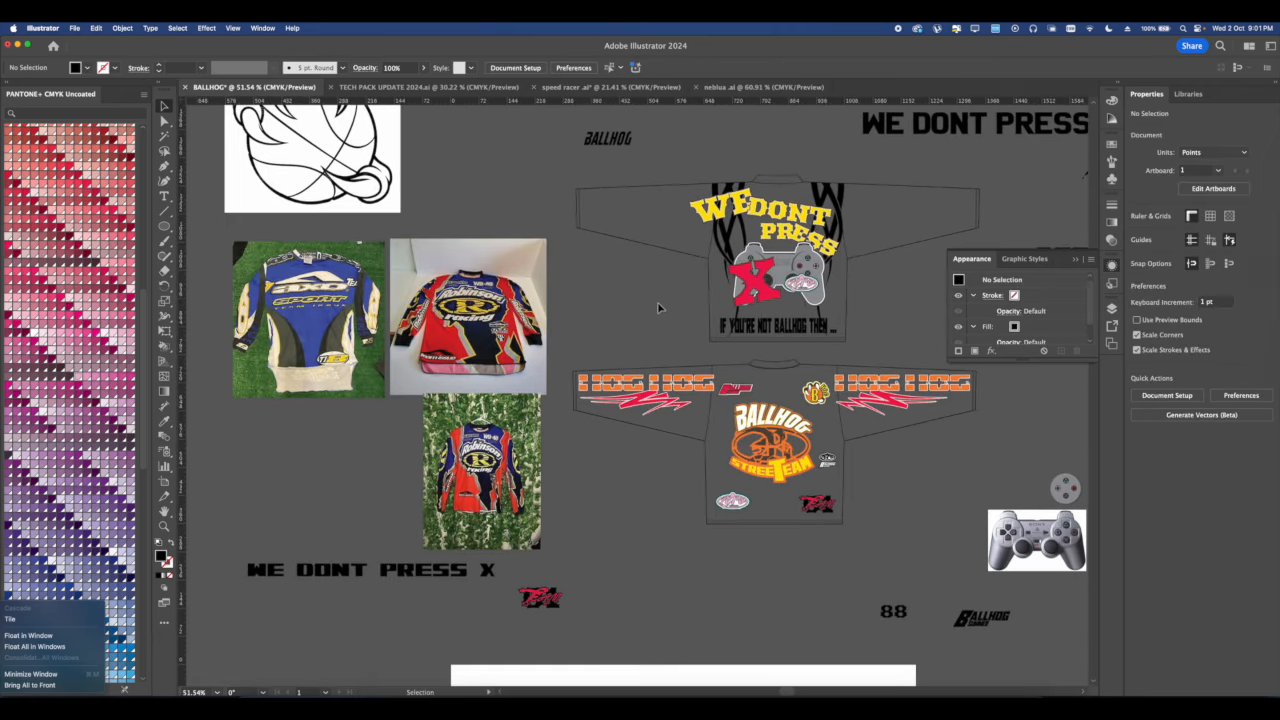
scroll(655, 309, right, 2)
scroll(570, 295, down, 3)
drag(665, 238, 651, 435)
scroll(651, 435, up, 2)
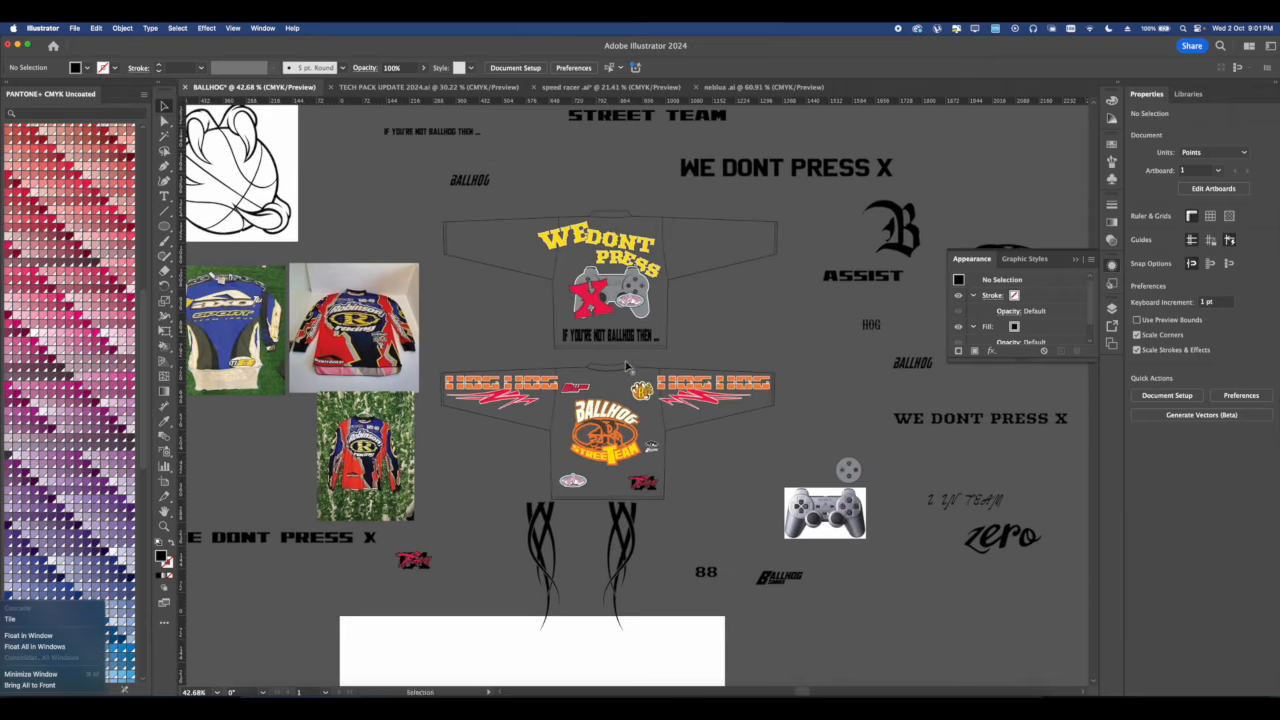
Start a jagged black Pen shape at the left cuff's lower corner of the WE DONT PRESS X shirt, zigzagging spikes along the sleeve.
scroll(574, 350, up, 2)
key(p)
drag(578, 353, 687, 366)
scroll(631, 380, up, 8)
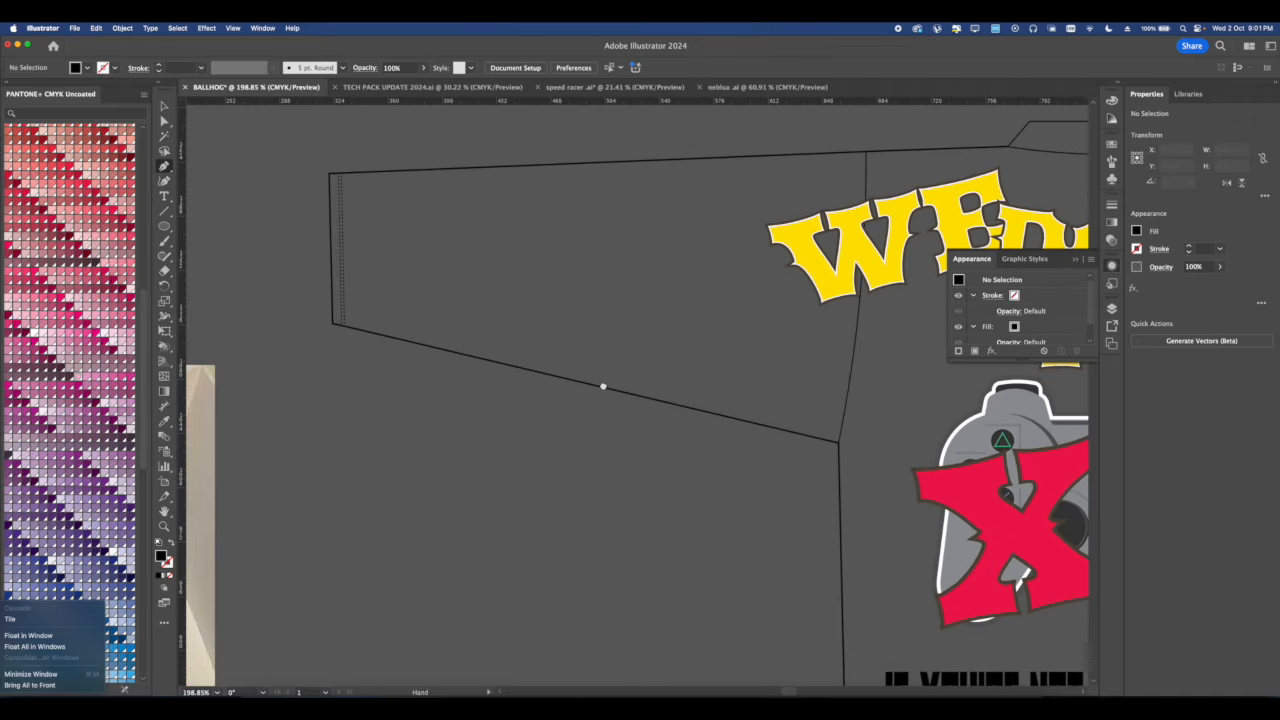
click(362, 336)
scroll(557, 325, down, 3)
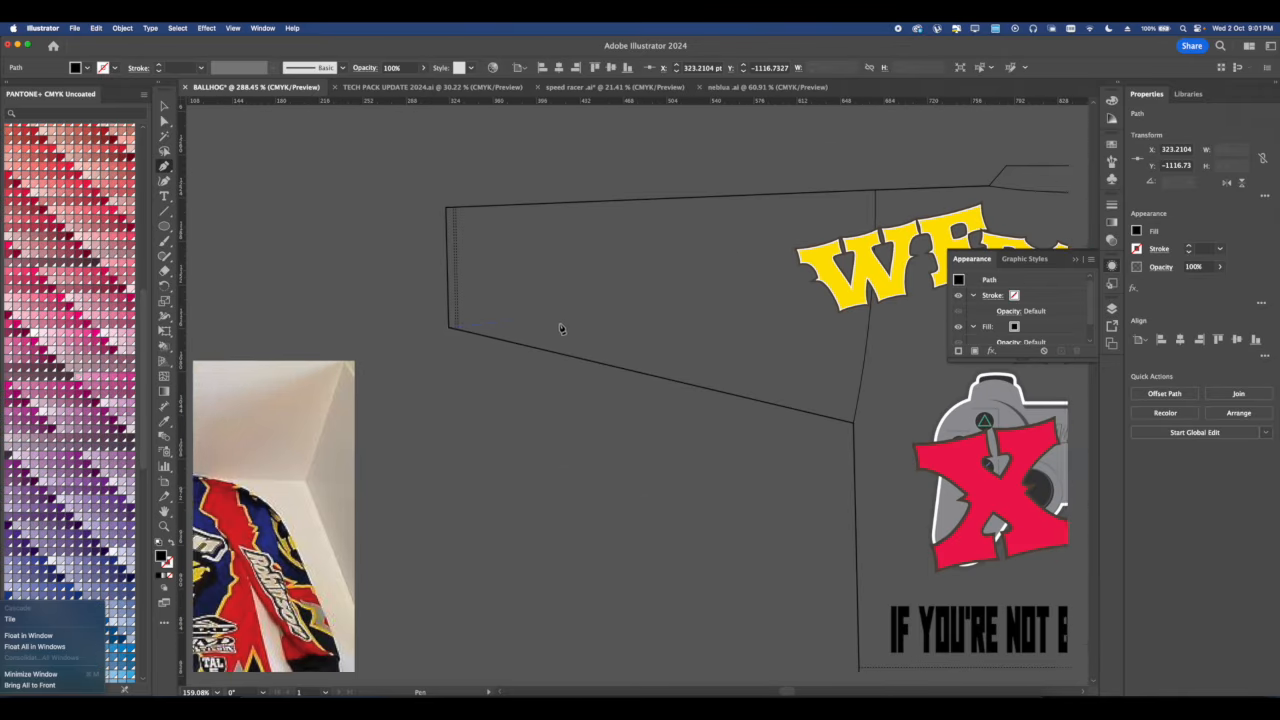
click(647, 323)
scroll(600, 320, right, 4)
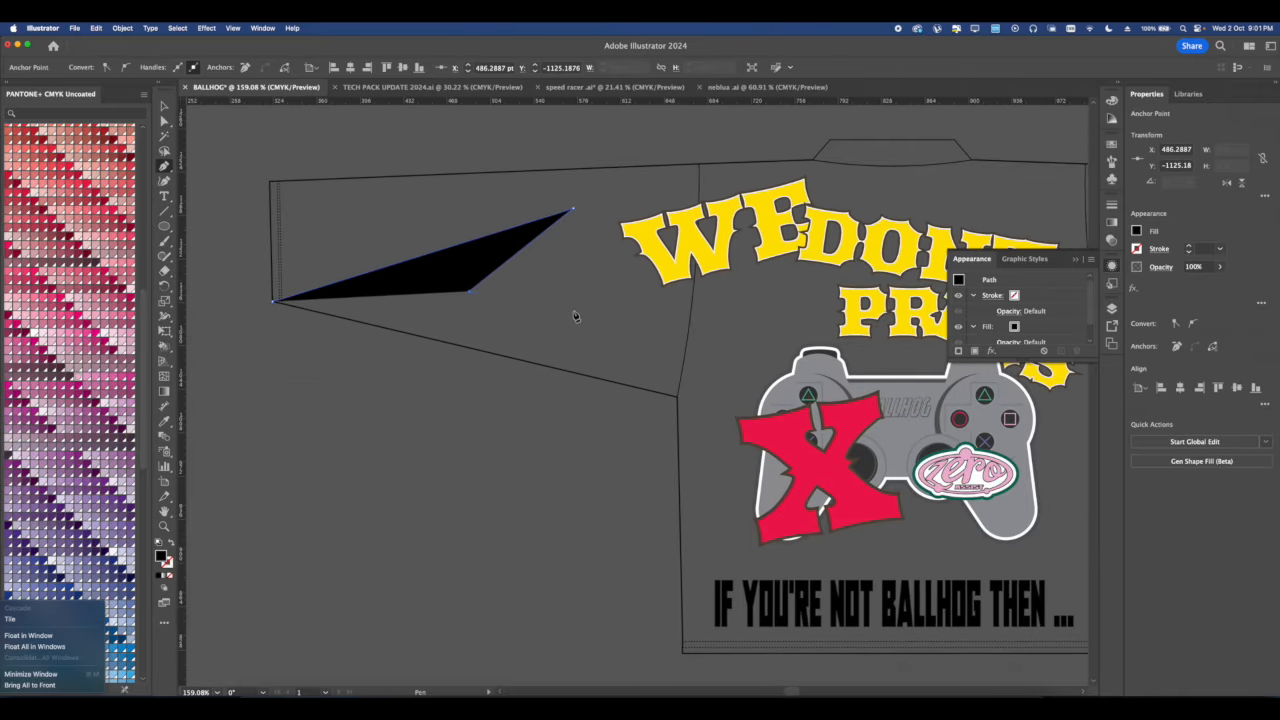
click(632, 375)
click(584, 317)
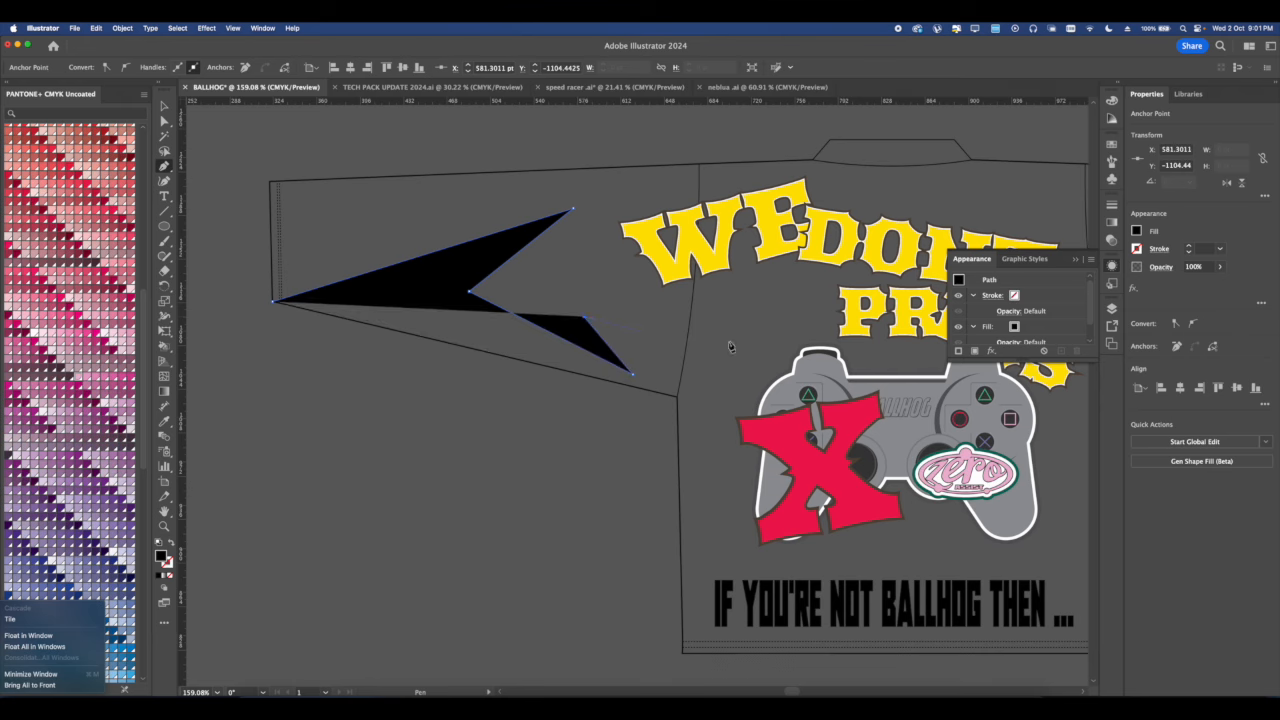
Extend the jagged shape with a long spike across the chest lettering and a narrow notch beside the controller.
click(884, 203)
scroll(800, 300, right, 2)
scroll(800, 300, down, 1)
click(724, 360)
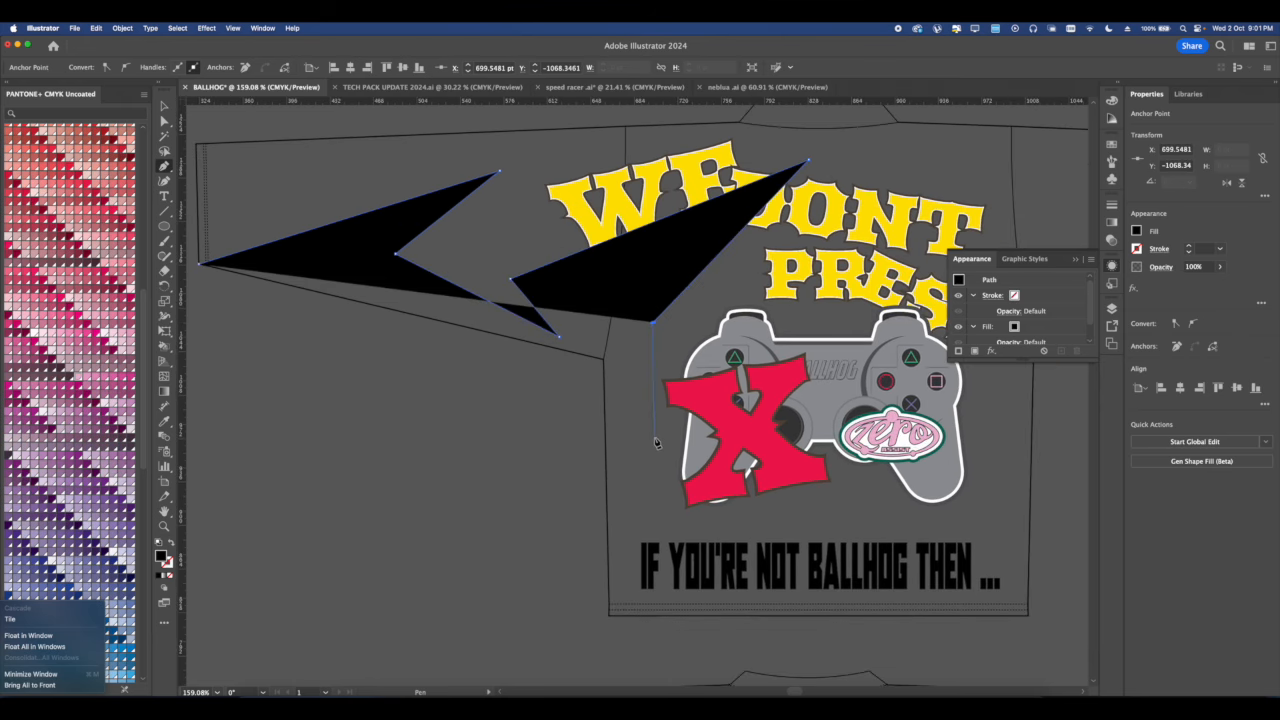
click(655, 439)
click(622, 356)
click(624, 466)
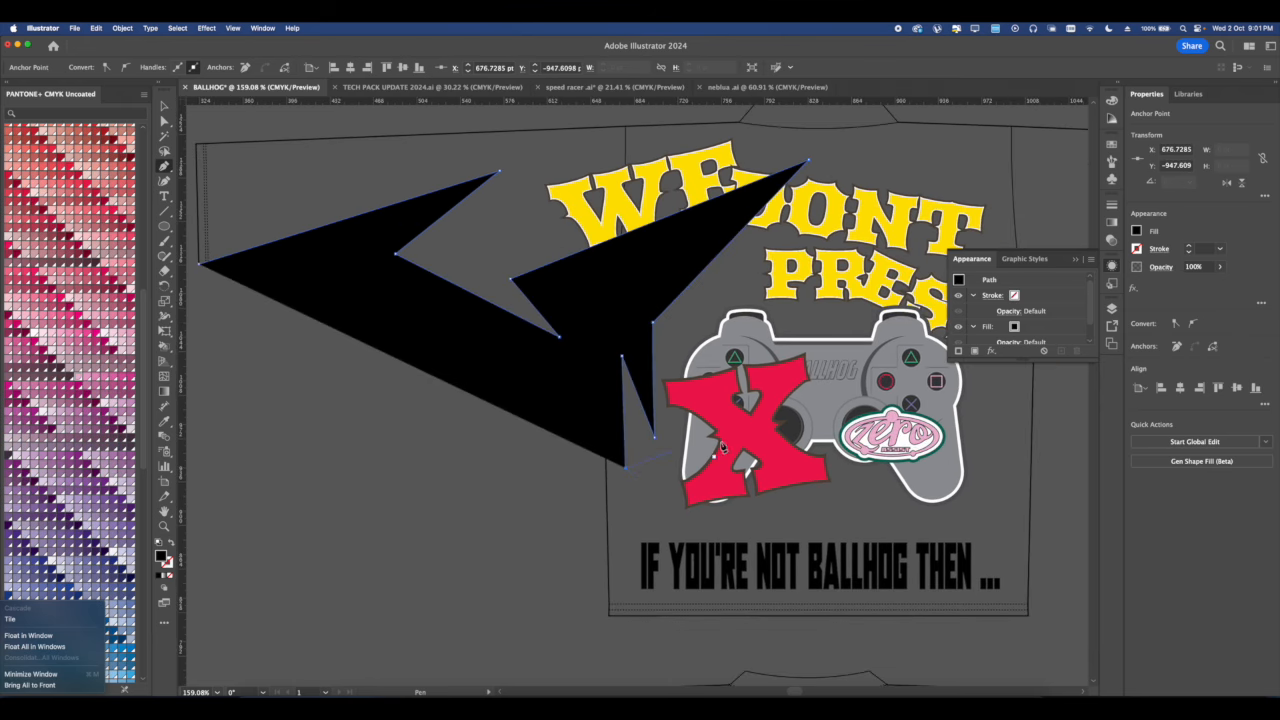
Continue the jagged shape with spikes over the red X and above the slogan, down to the shirt's bottom hem.
click(866, 342)
key(super+z)
click(785, 384)
click(647, 498)
click(725, 520)
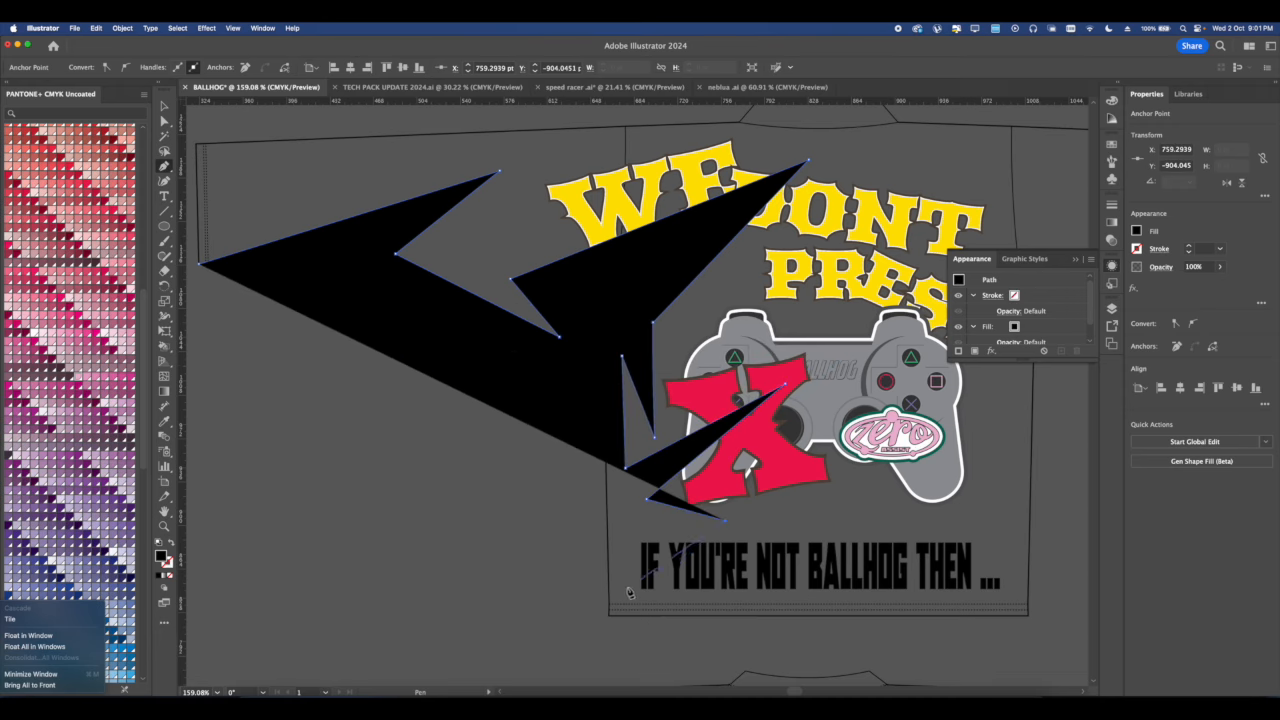
click(630, 588)
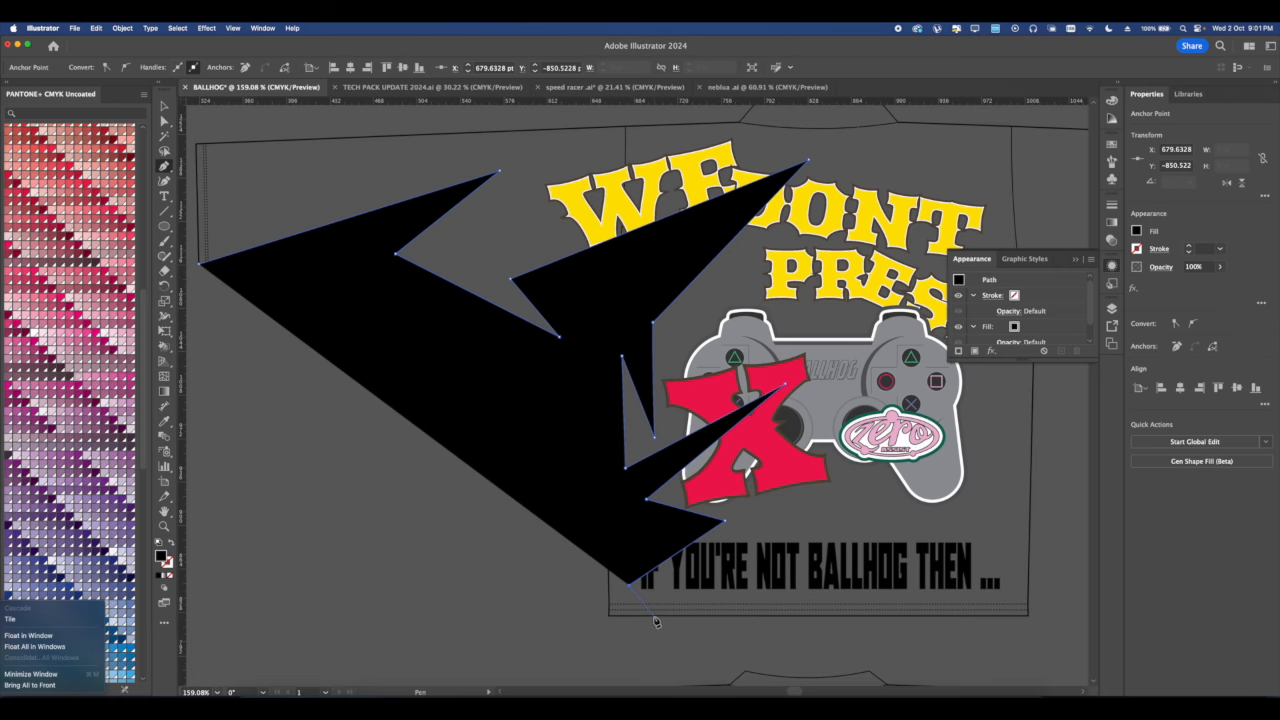
click(652, 615)
drag(657, 535, 669, 515)
Give the jagged shape a 1 pt black stroke.
click(164, 106)
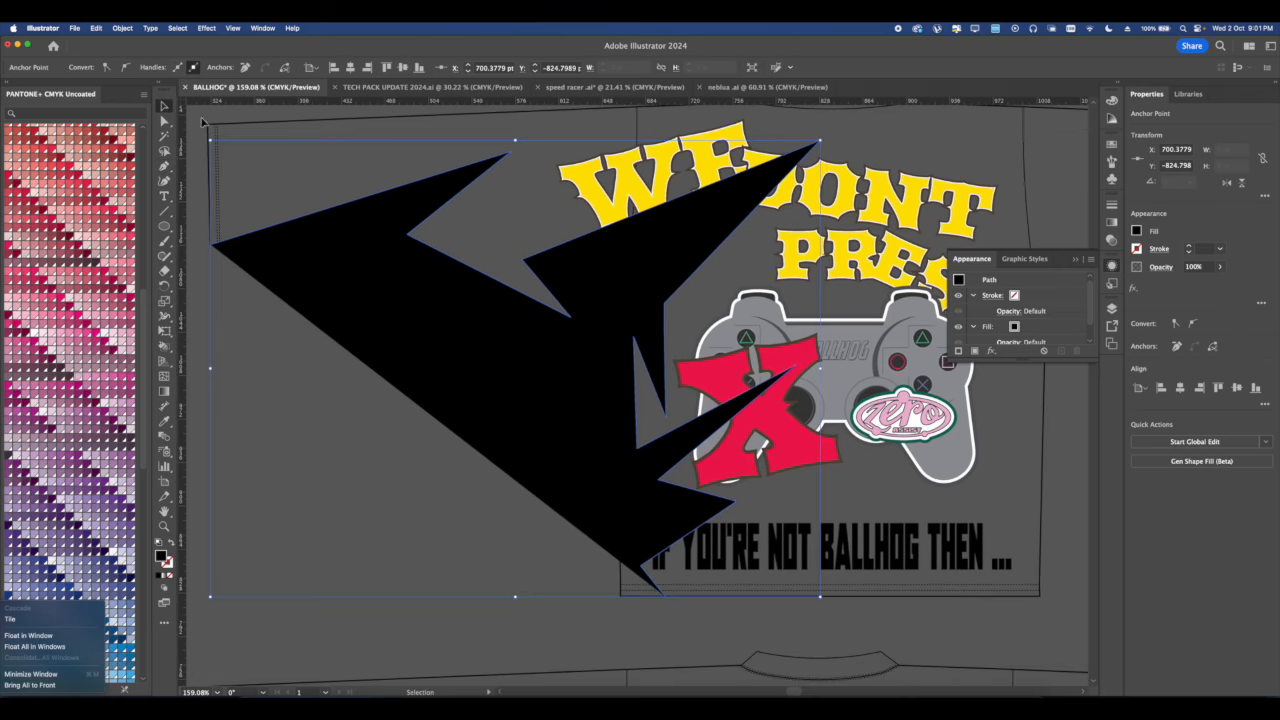
scroll(182, 340, left, 1)
click(1189, 245)
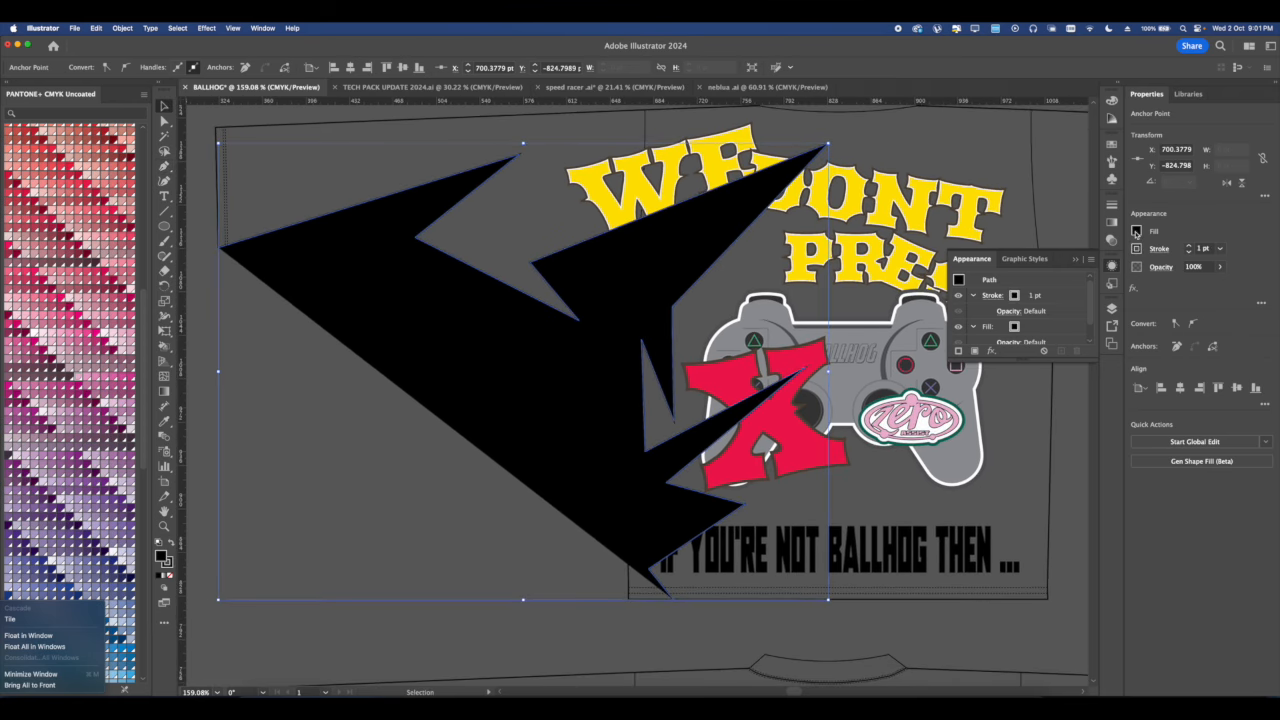
Set the jagged shape's fill to none.
click(1136, 232)
click(997, 279)
key(Escape)
scroll(704, 287, down, 3)
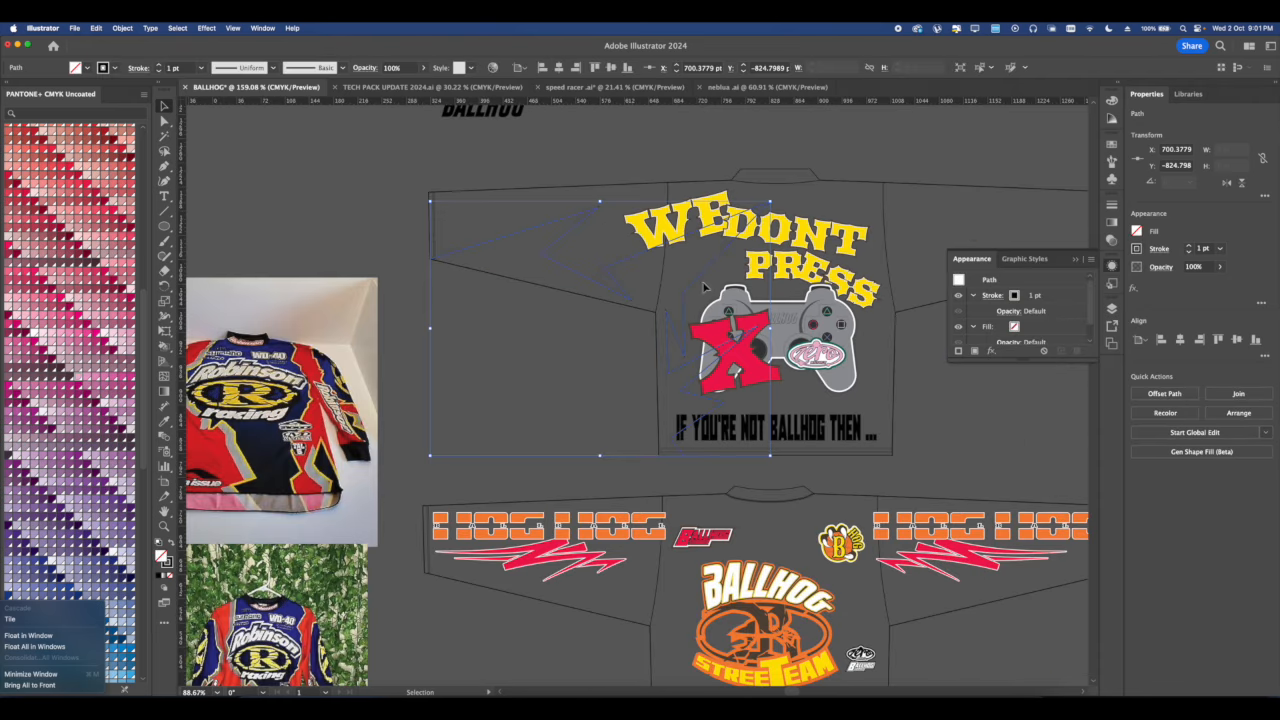
scroll(499, 241, up, 3)
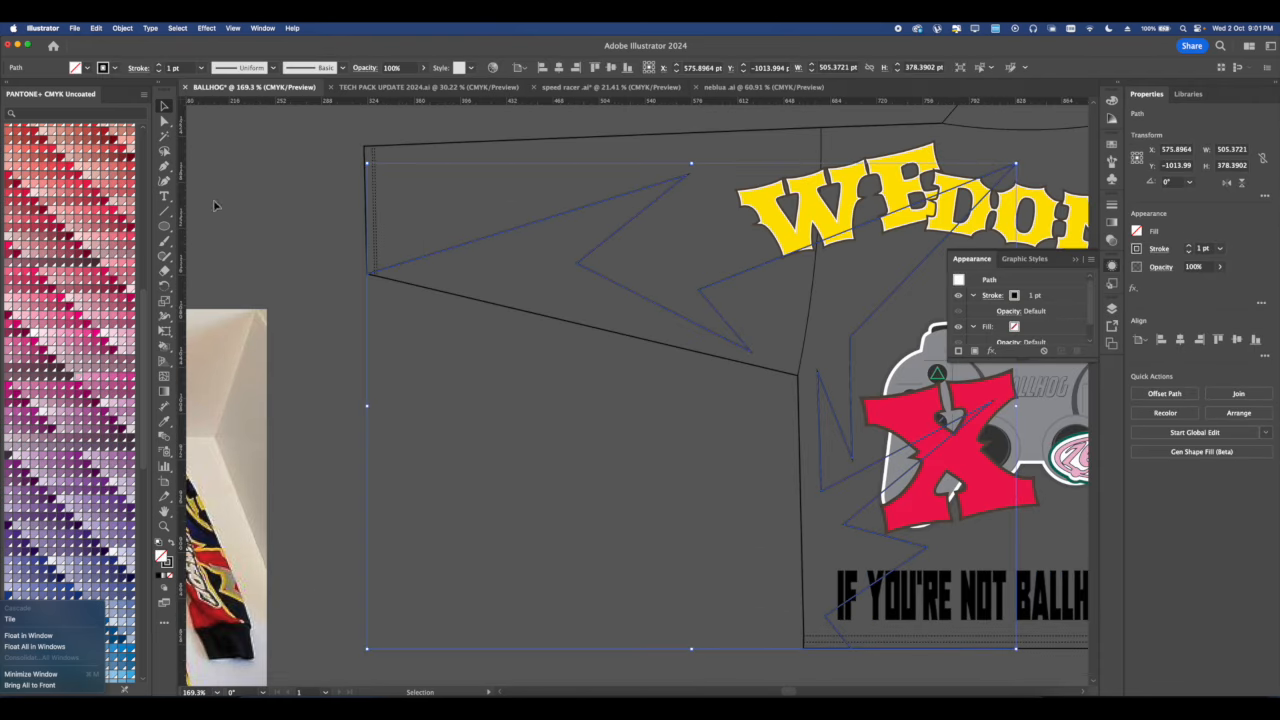
Bend the jagged shape's straight edges on the left sleeve and across the chest lettering into curves with the Curvature tool.
click(164, 181)
scroll(539, 251, up, 1)
drag(520, 249, 521, 257)
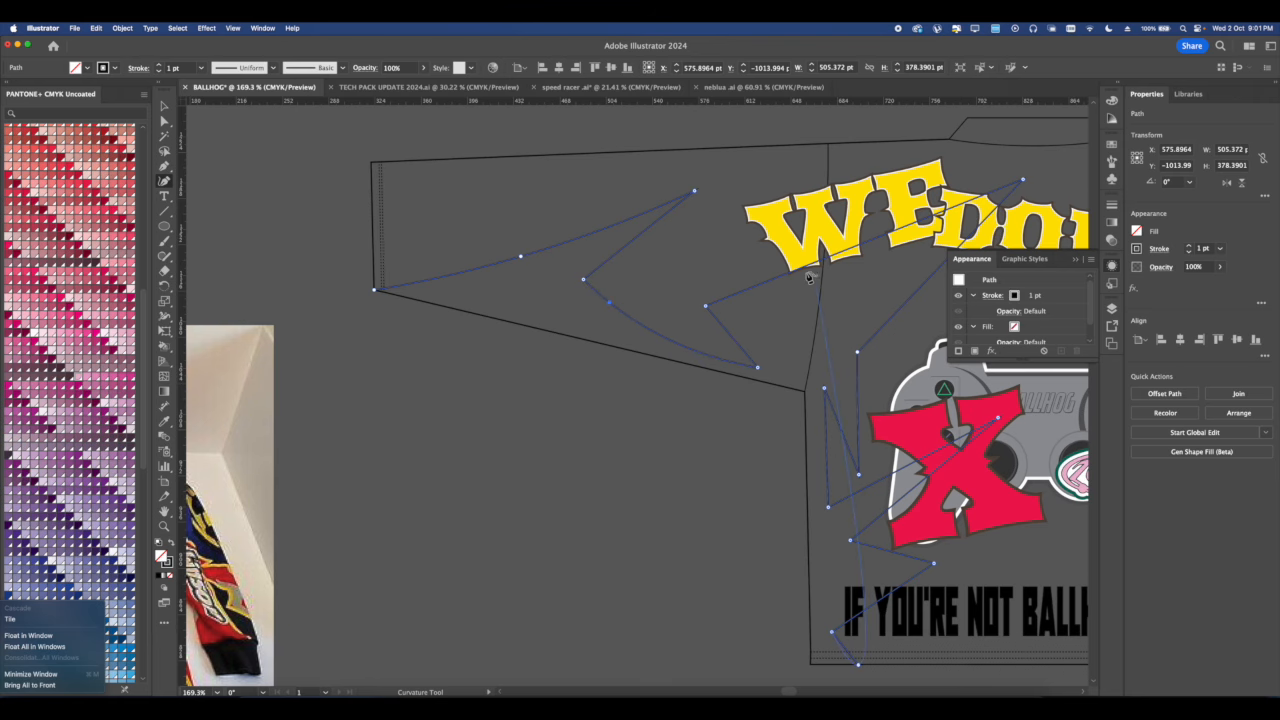
scroll(808, 278, right, 3)
key(v)
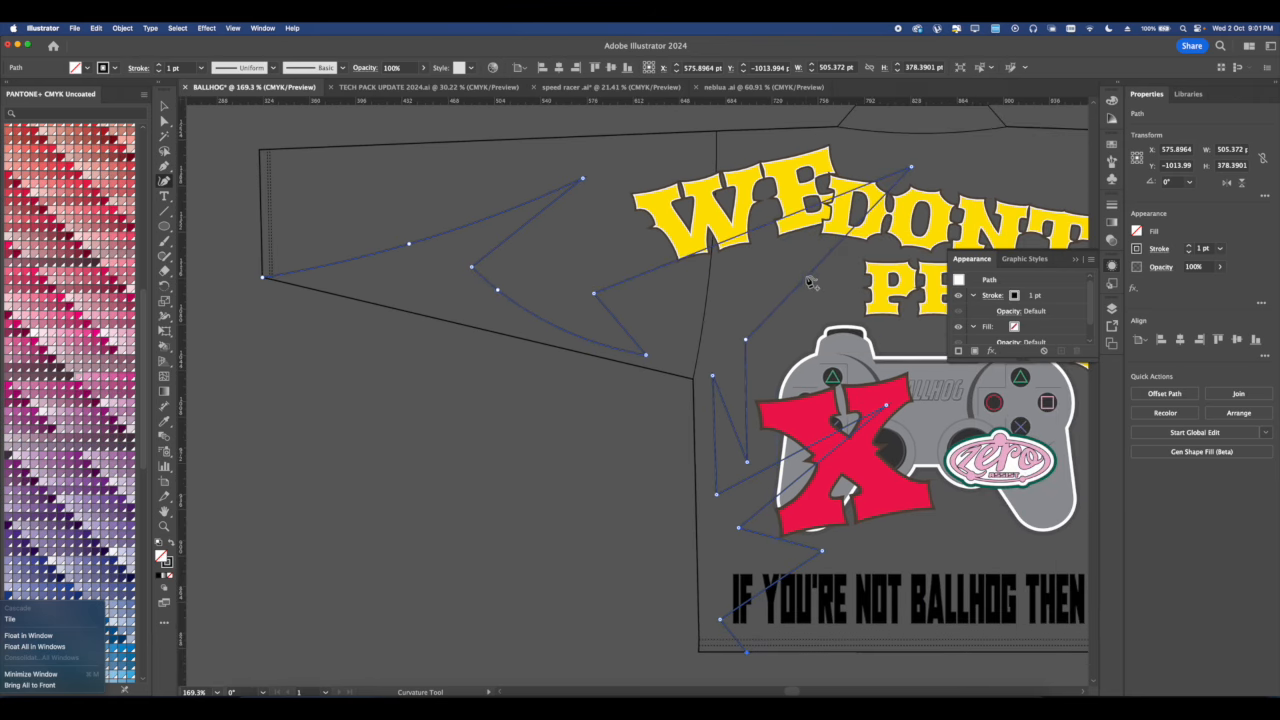
drag(809, 282, 813, 286)
key(super+z)
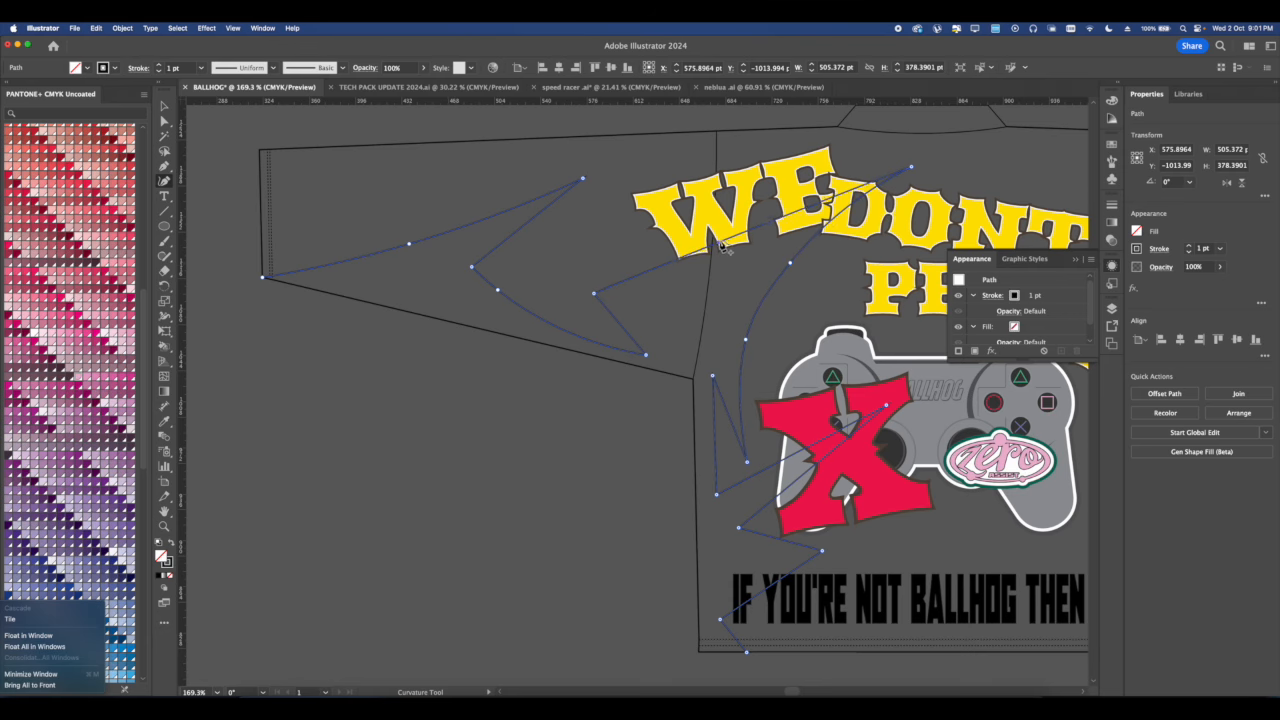
drag(722, 246, 680, 256)
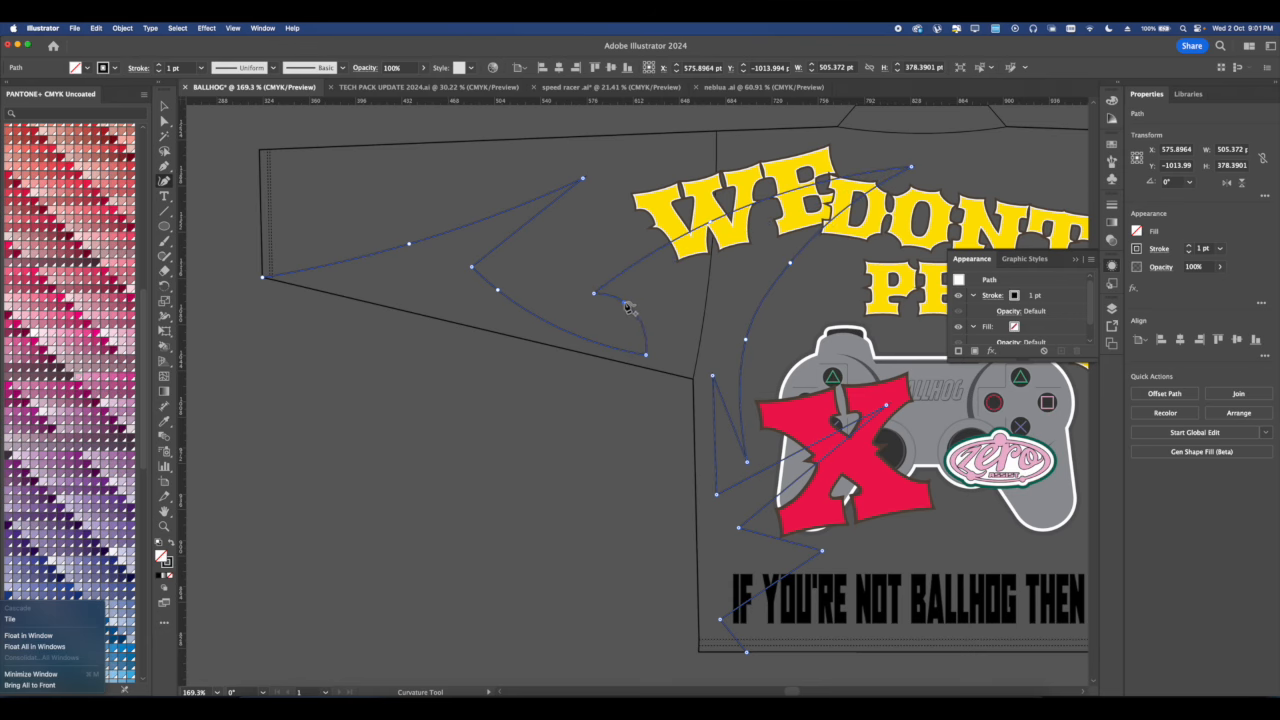
Curve the jagged shape's spikes around the red X and above the slogan, and deselect the shape.
key(space)
drag(779, 384, 728, 307)
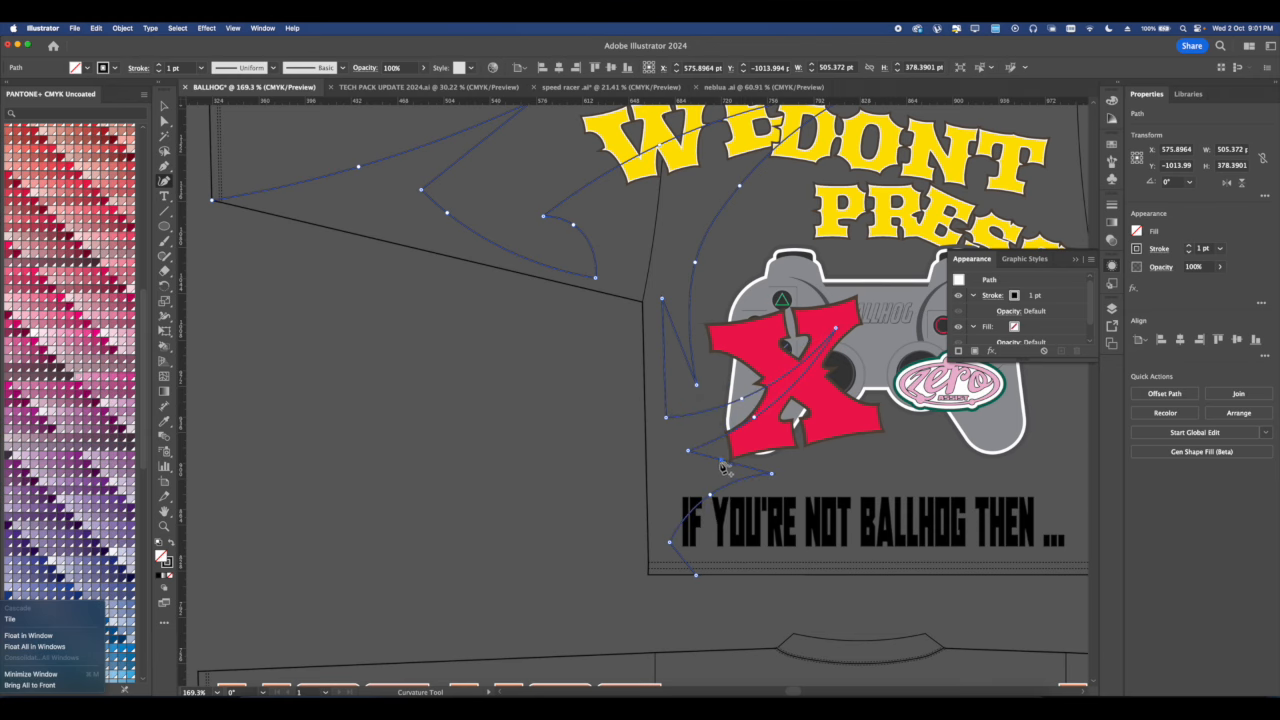
scroll(719, 468, down, 3)
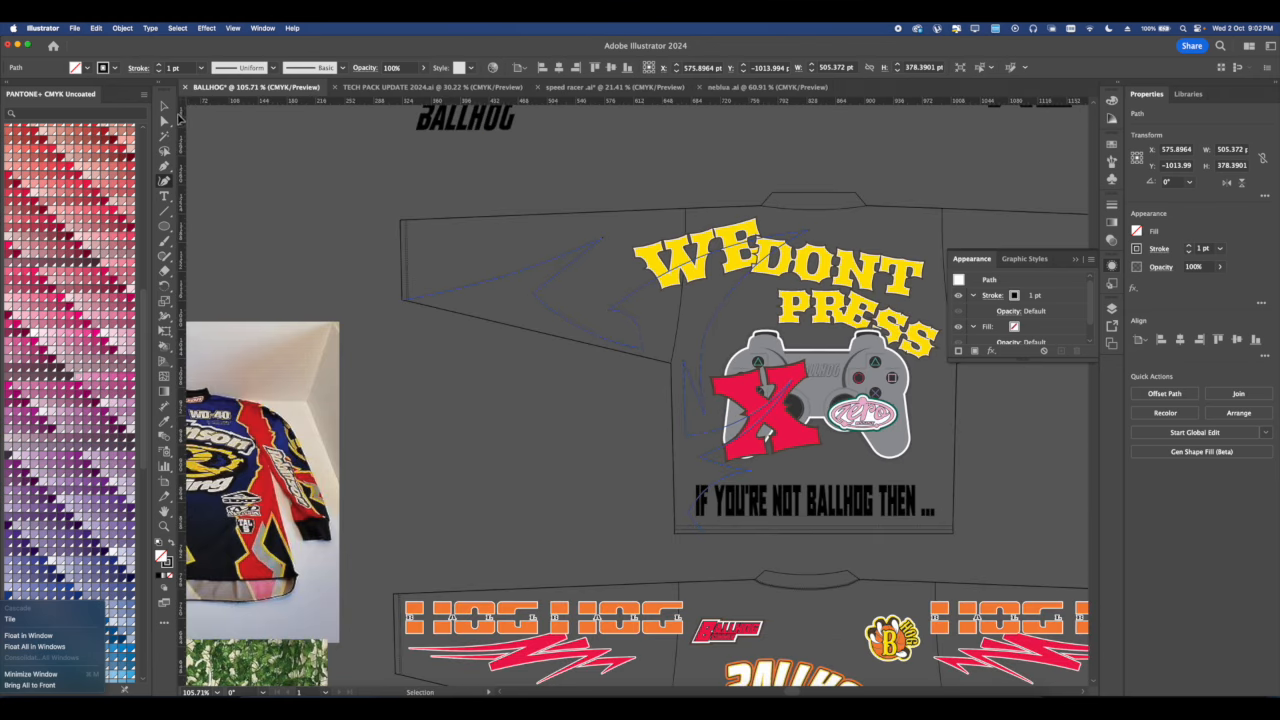
click(481, 446)
scroll(580, 420, down, 3)
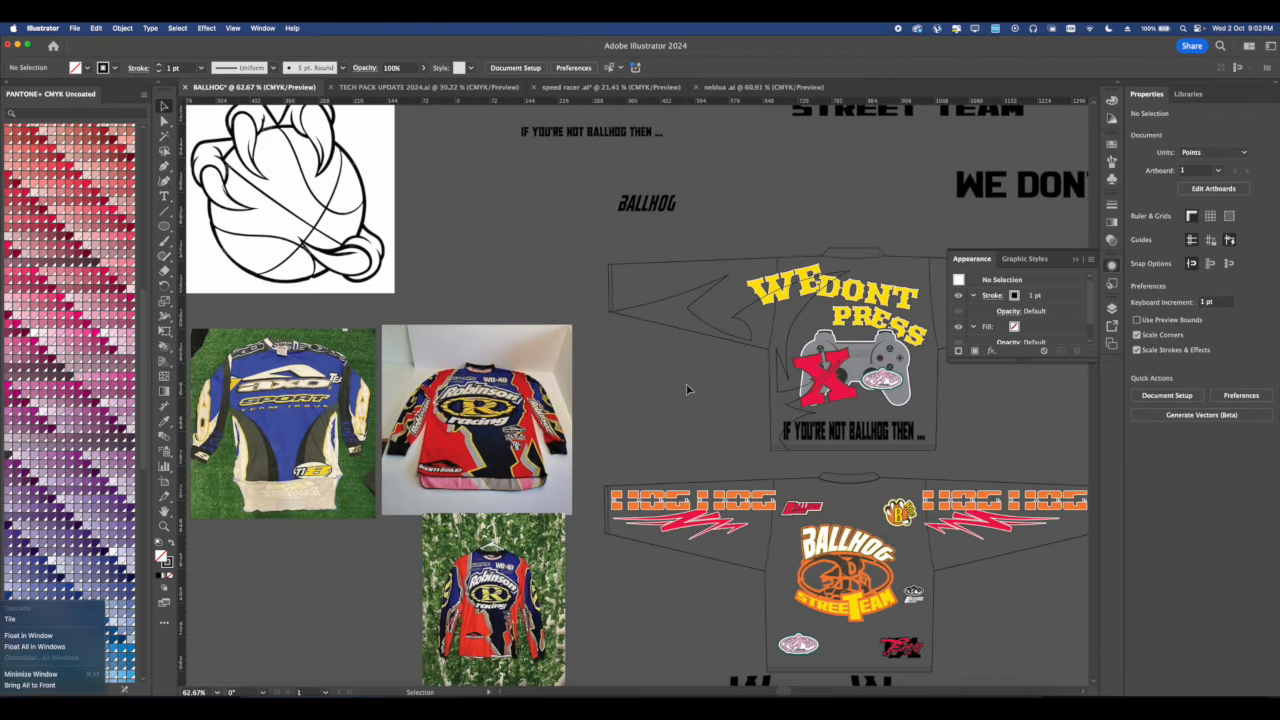
scroll(710, 385, up, 4)
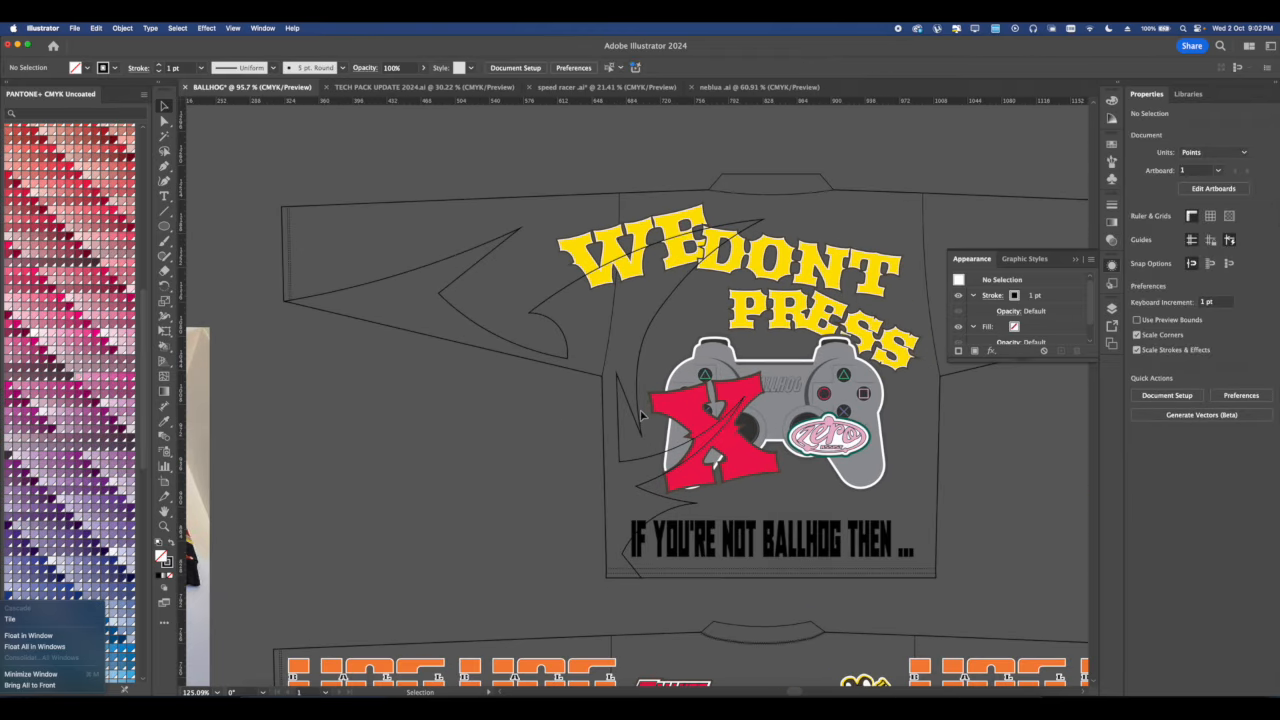
Draw a shallow angular Pen line below the left sleeve's upper edge, running from the cuff to the shoulder seam.
scroll(709, 405, up, 2)
key(p)
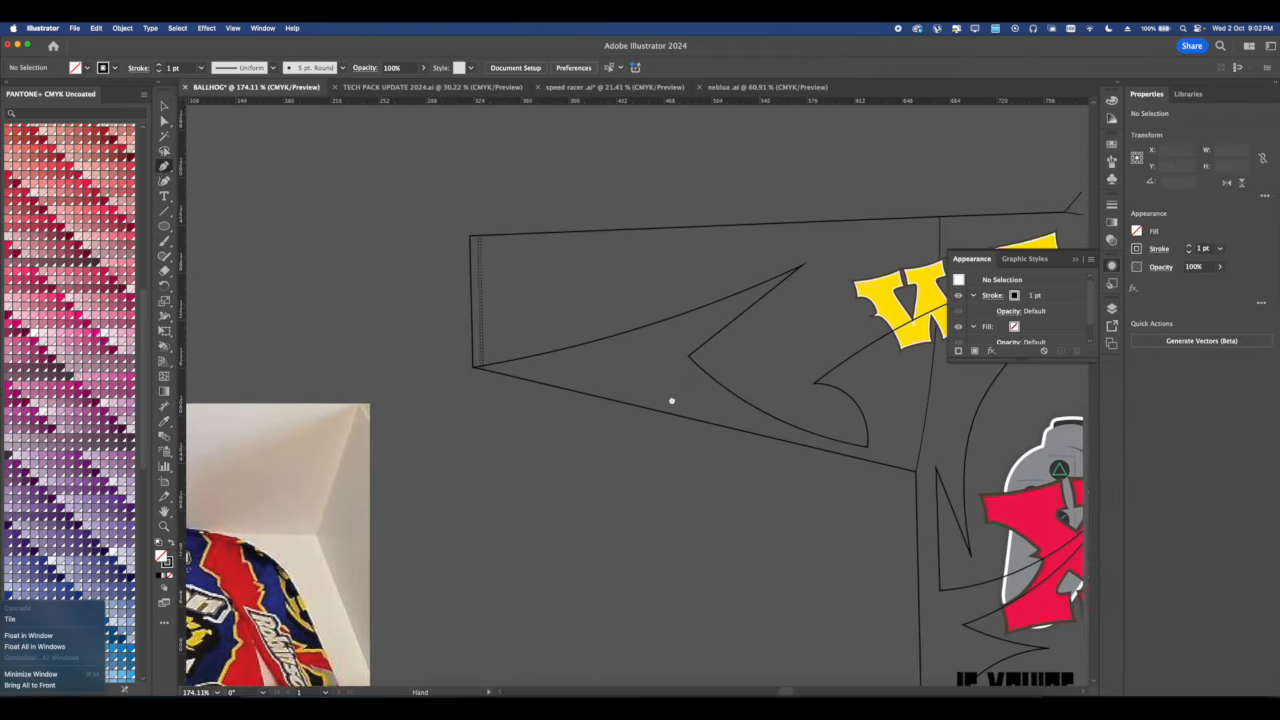
scroll(671, 397, up, 2)
scroll(671, 397, right, 2)
click(458, 277)
click(558, 302)
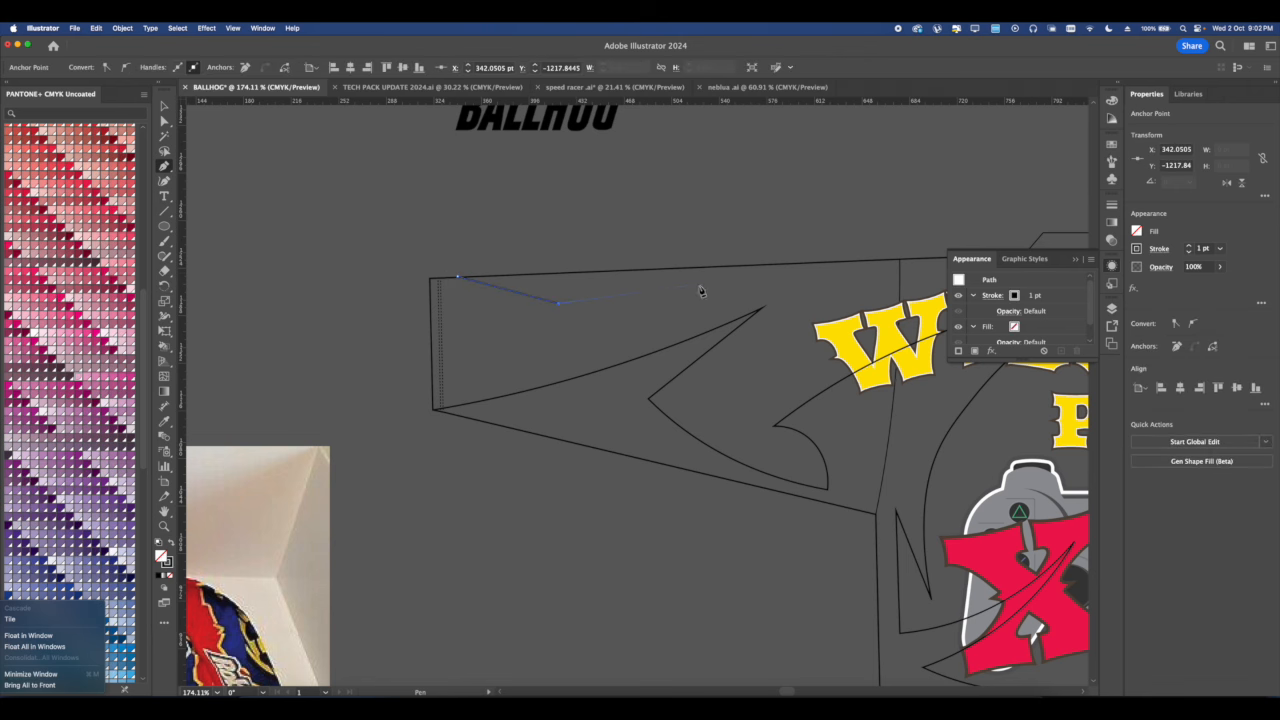
scroll(883, 264, down, 5)
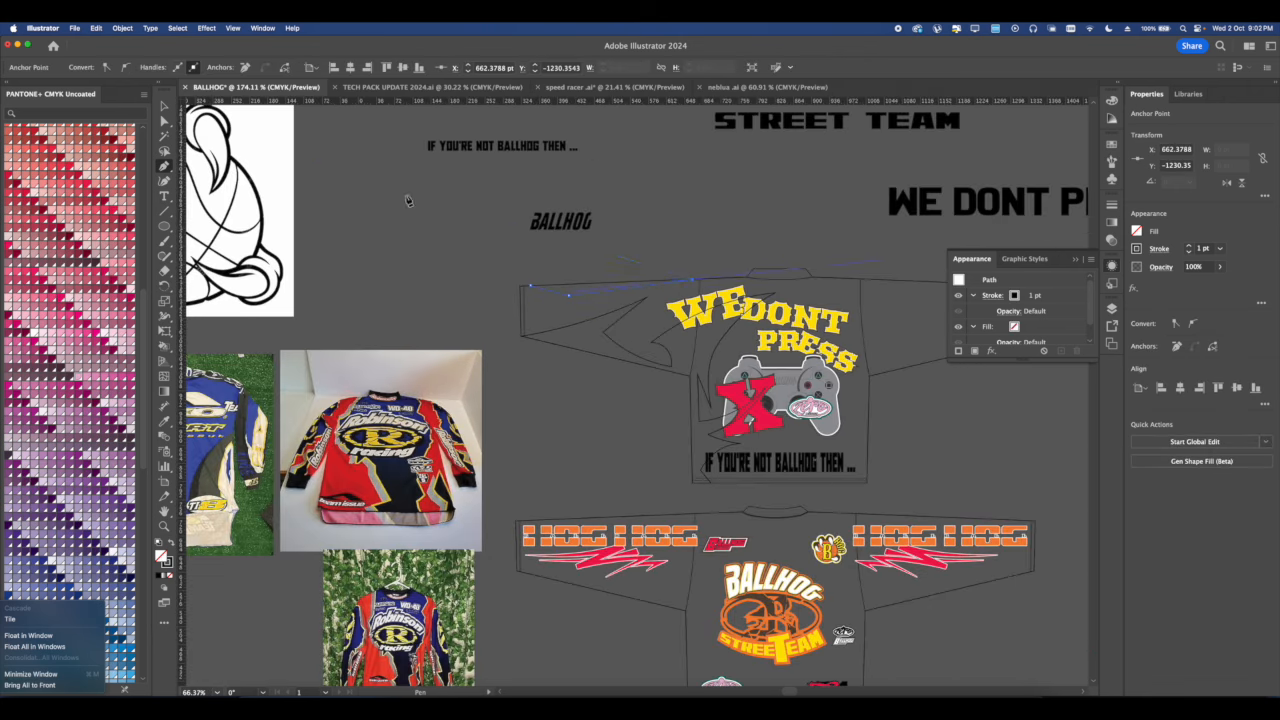
scroll(600, 275, up, 3)
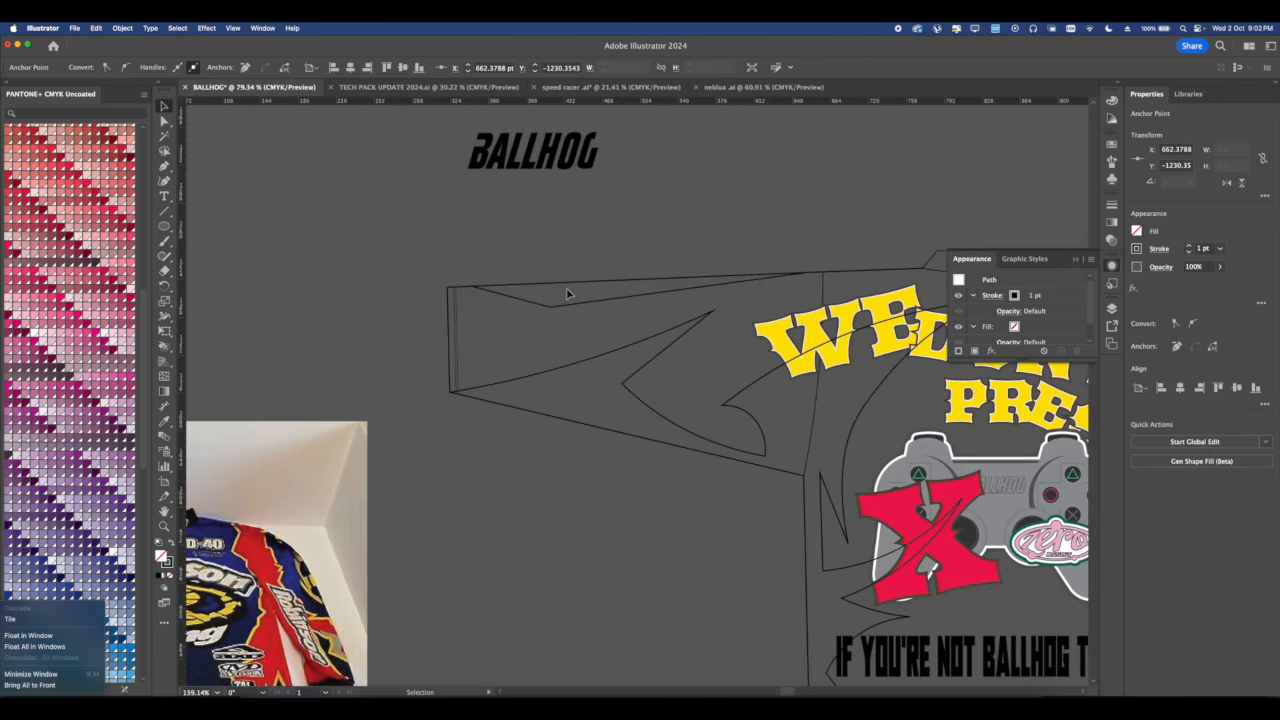
Group the jagged shape with the upper sleeve line and duplicate the group toward the shirt's right half.
scroll(573, 323, down, 5)
scroll(573, 323, up, 2)
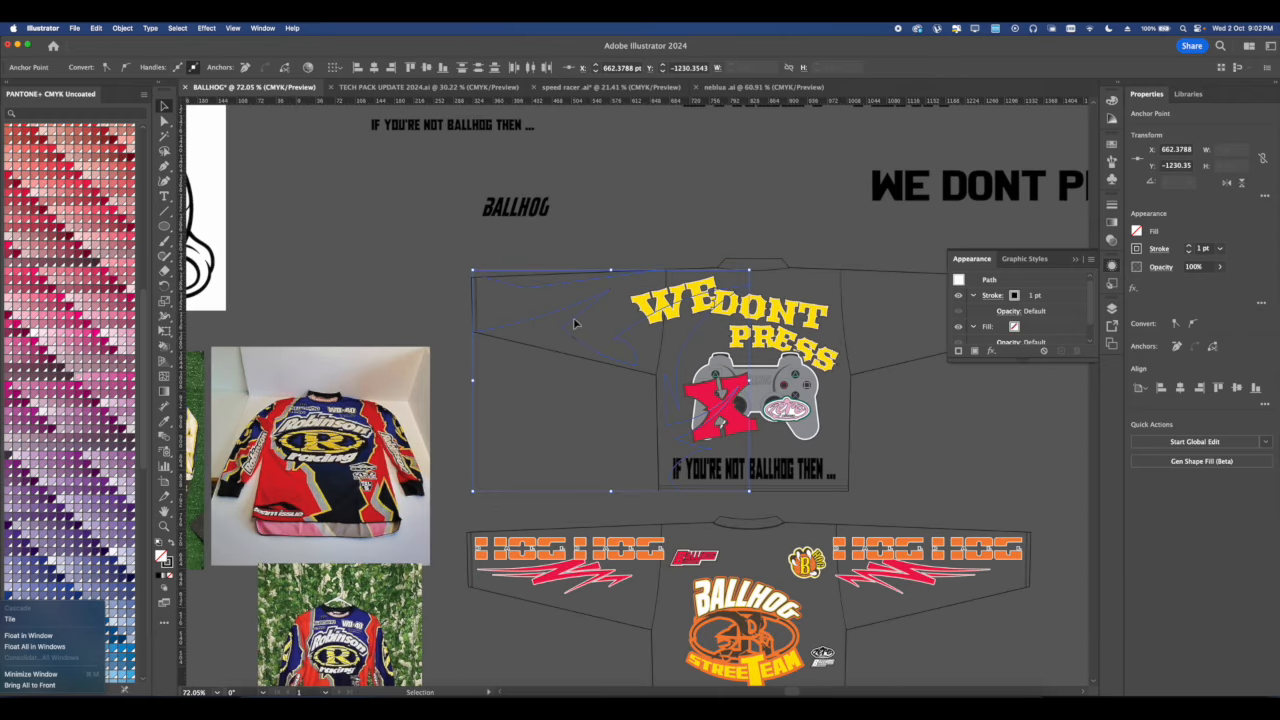
scroll(575, 325, down, 2)
click(575, 325)
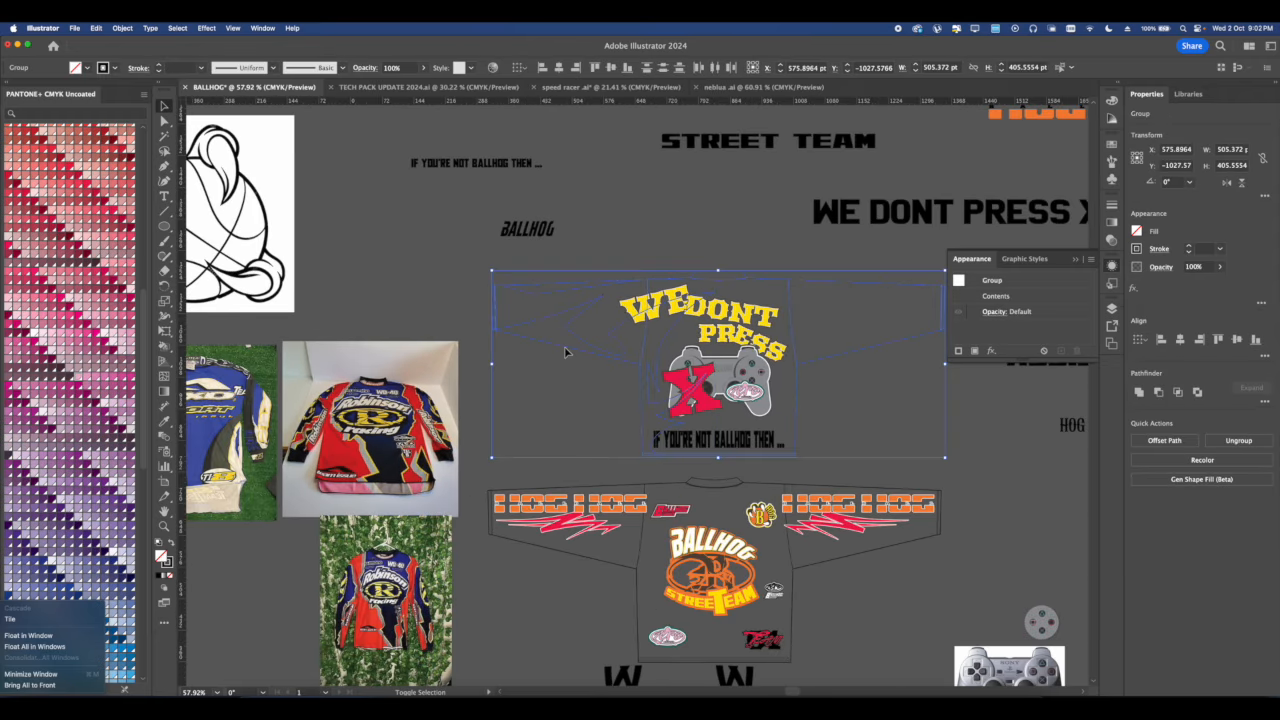
click(581, 370)
drag(622, 347, 580, 354)
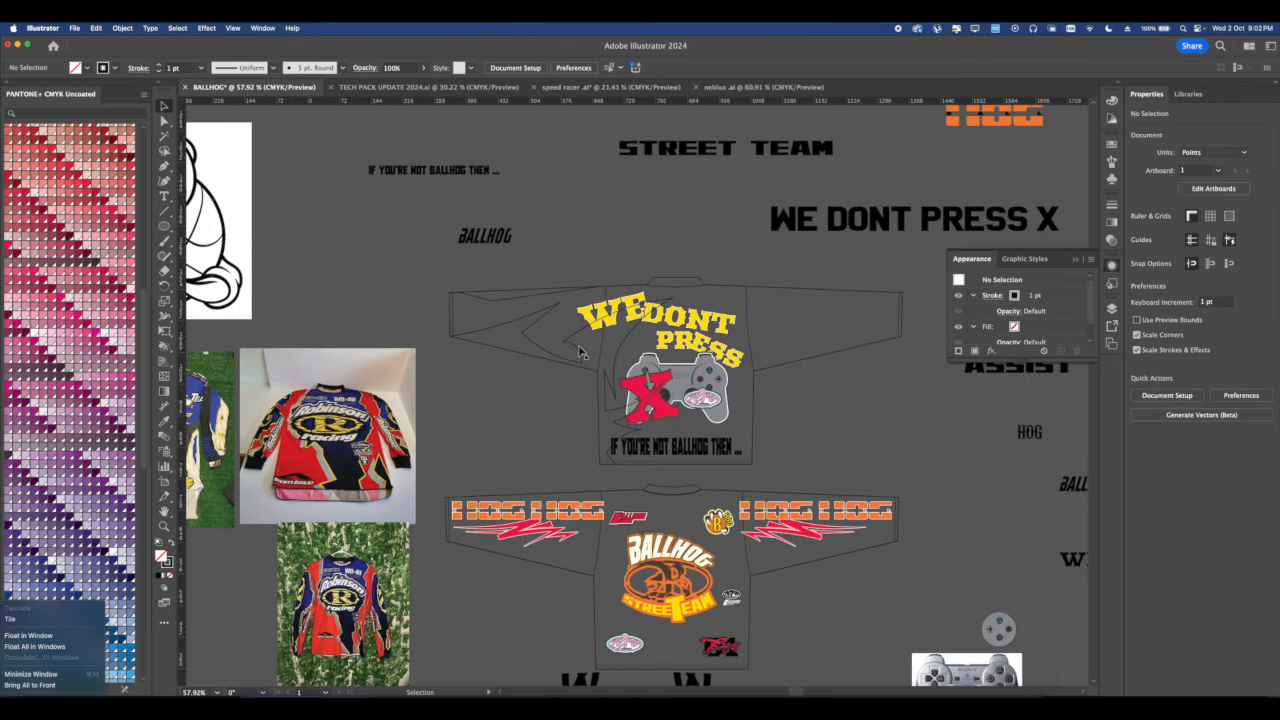
click(580, 345)
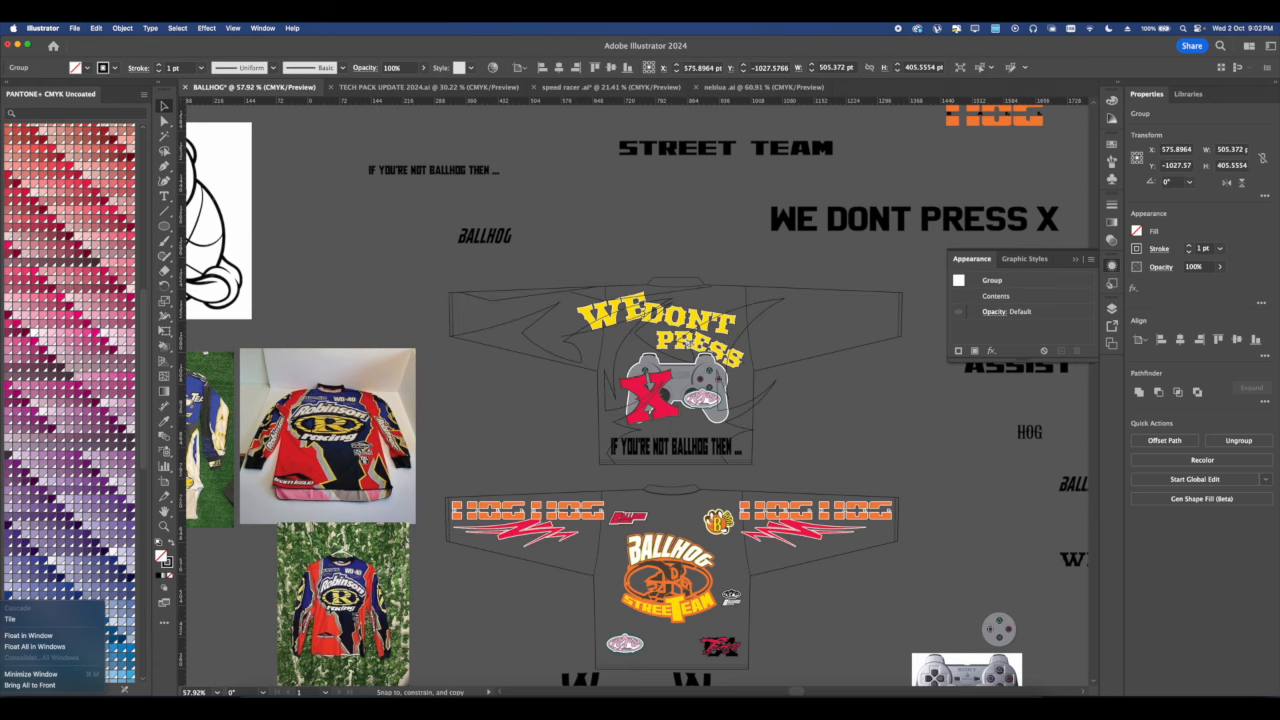
Reflect the copied group across the vertical axis and align it with the shirt's right sleeve and side.
right_click(688, 342)
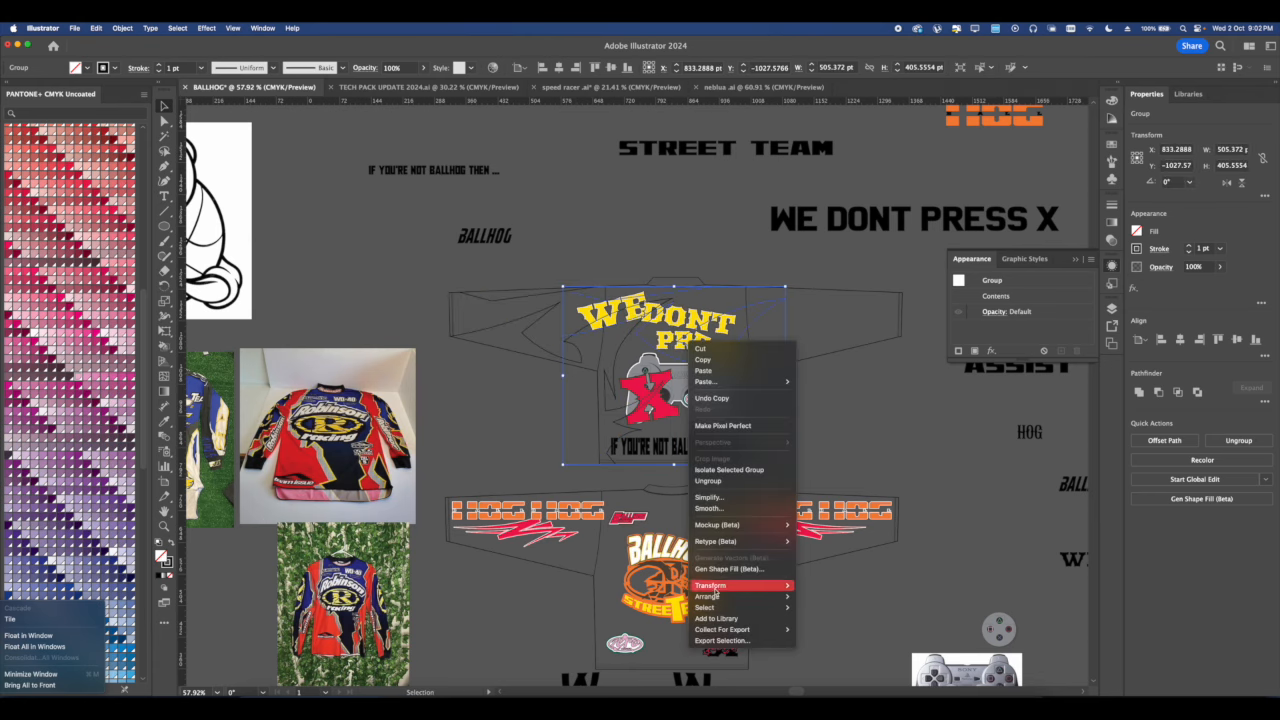
mouse_move(745, 585)
click(826, 624)
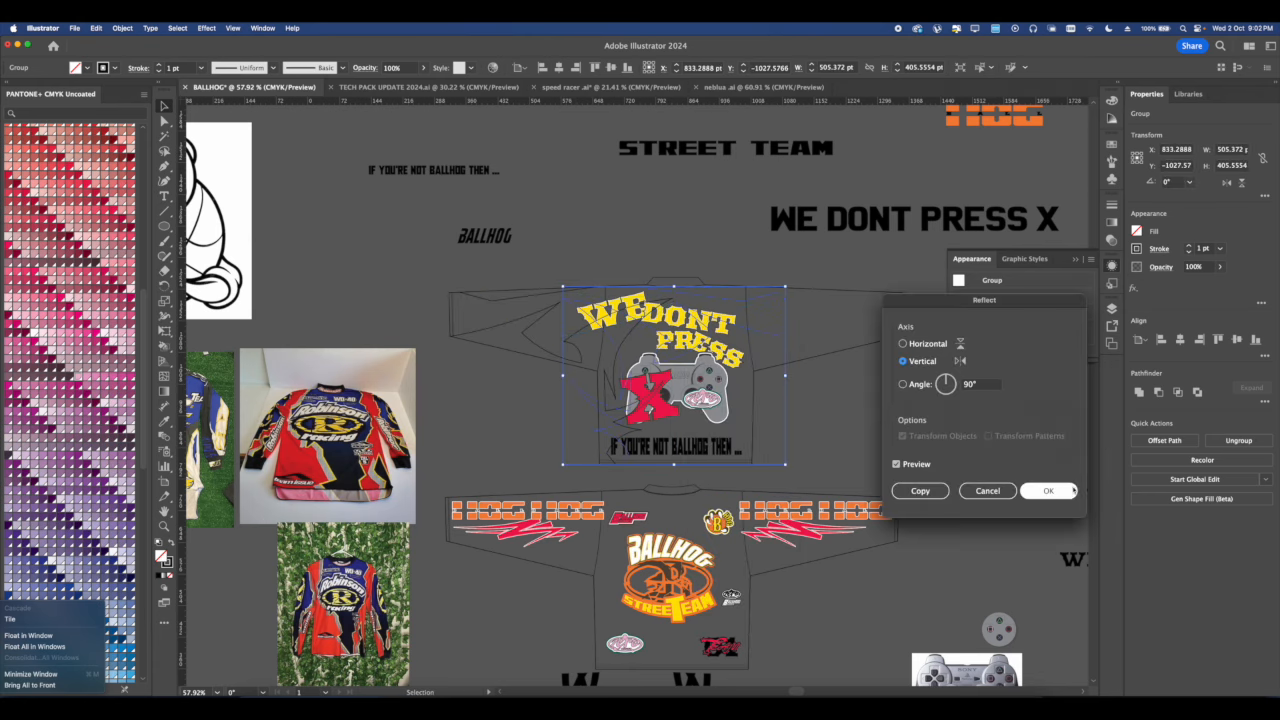
click(1048, 490)
drag(609, 430, 727, 432)
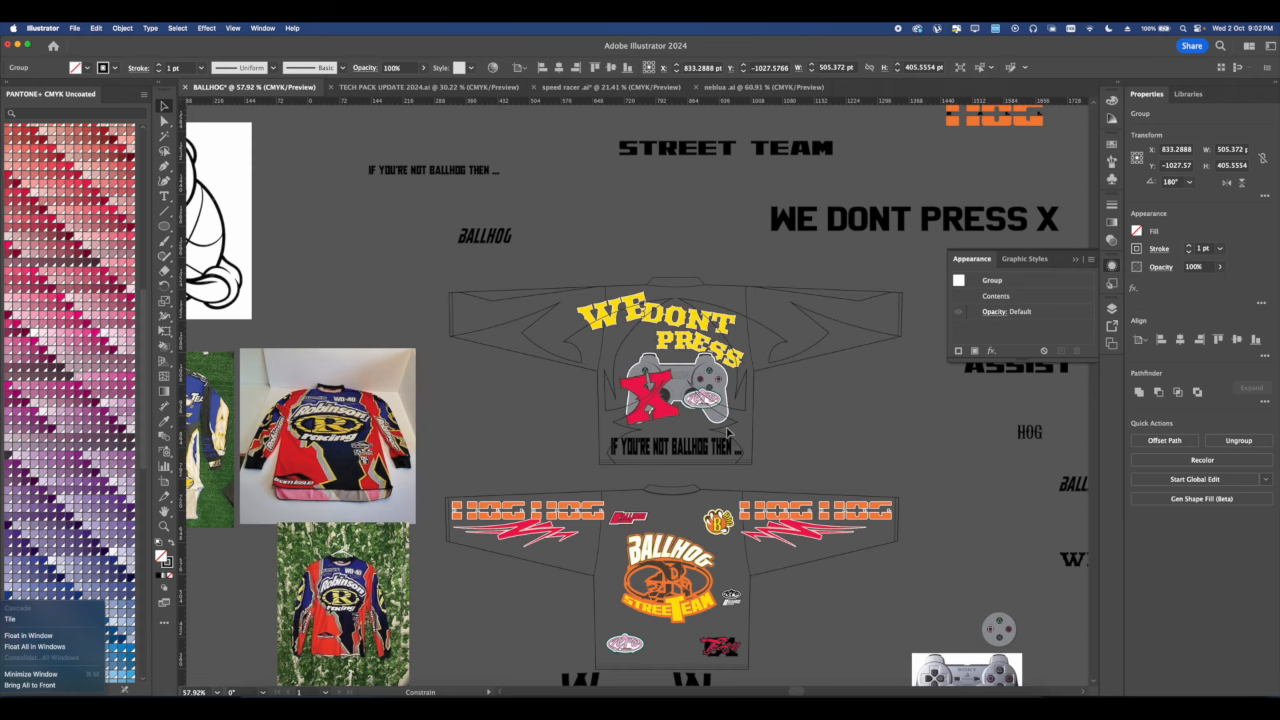
drag(728, 431, 729, 432)
click(904, 338)
Move the upper sleeve line's end anchor near the right cuff onto the sleeve's top edge.
scroll(901, 282, up, 8)
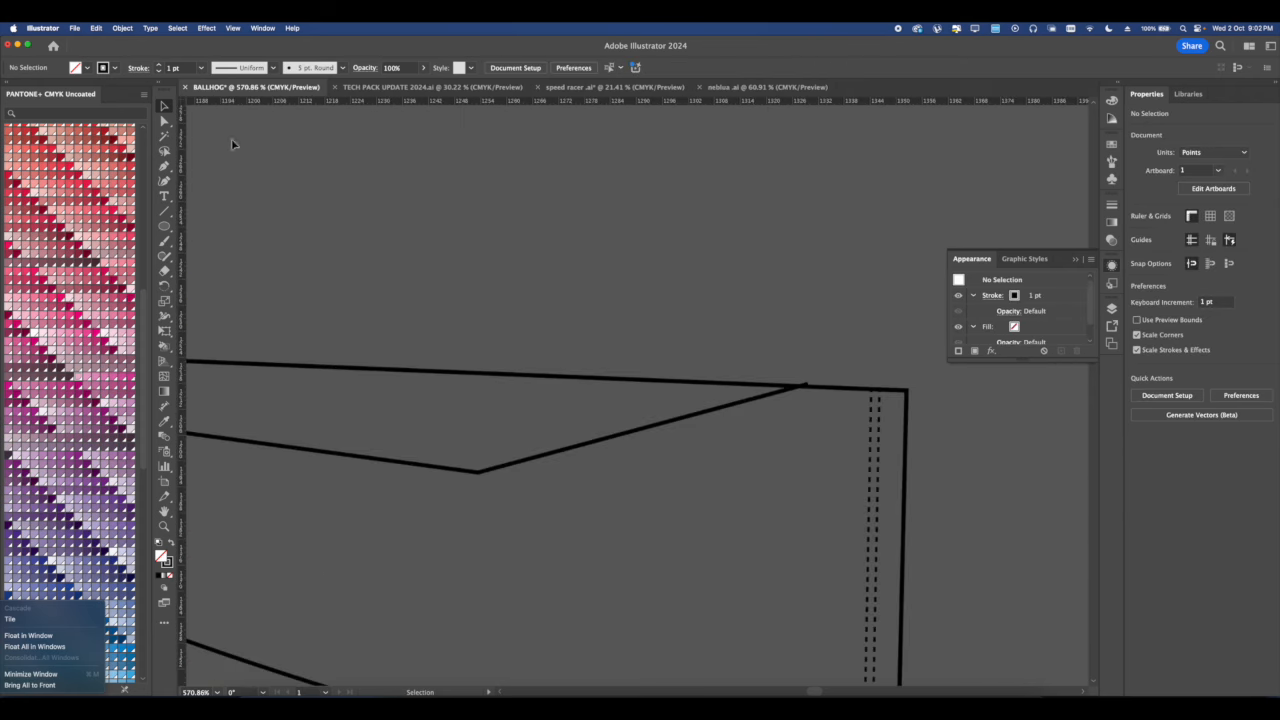
click(164, 122)
scroll(820, 375, up, 3)
click(835, 369)
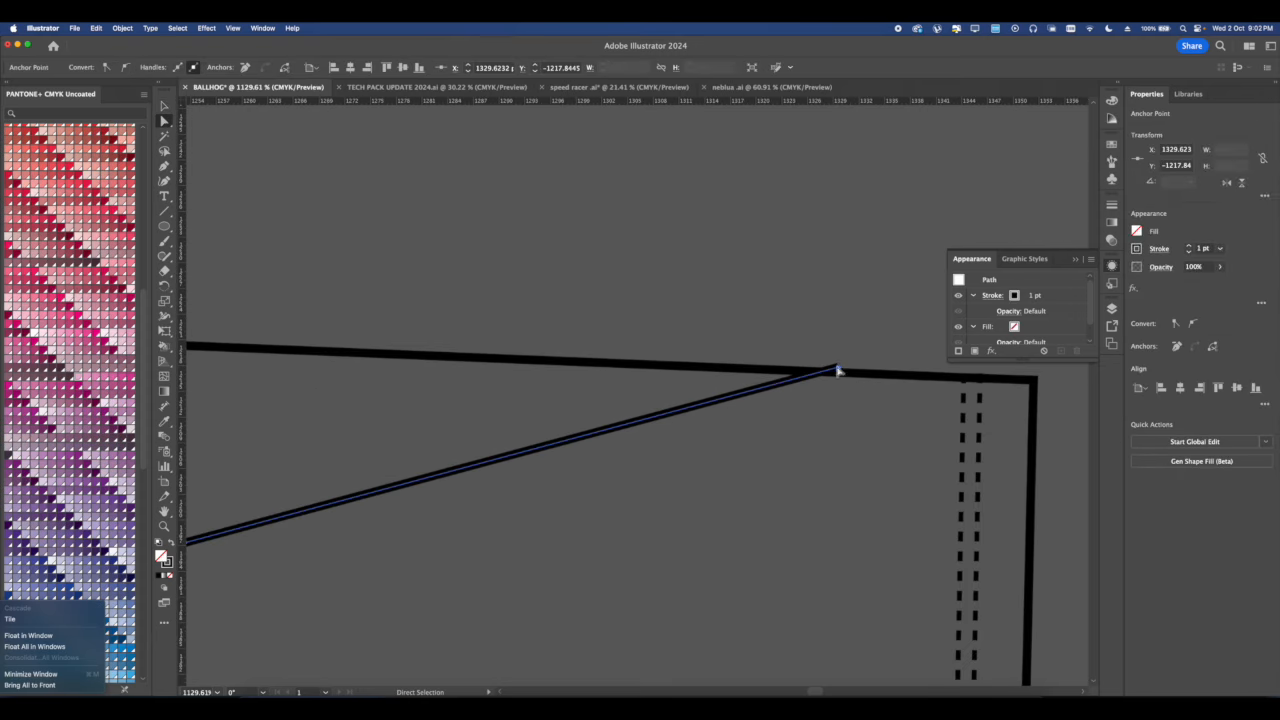
drag(829, 374, 829, 372)
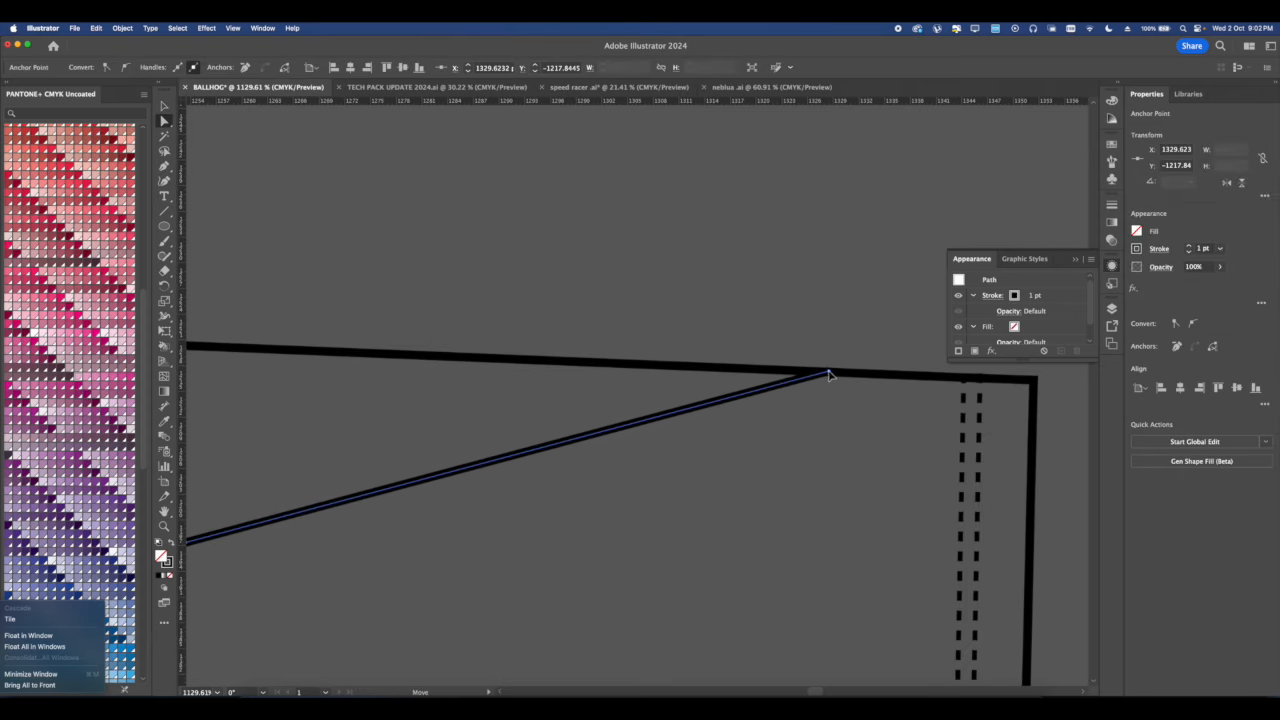
click(869, 400)
Move the matching end anchor near the left cuff onto the sleeve's top edge.
scroll(869, 400, down, 8)
drag(263, 409, 746, 370)
scroll(440, 348, up, 8)
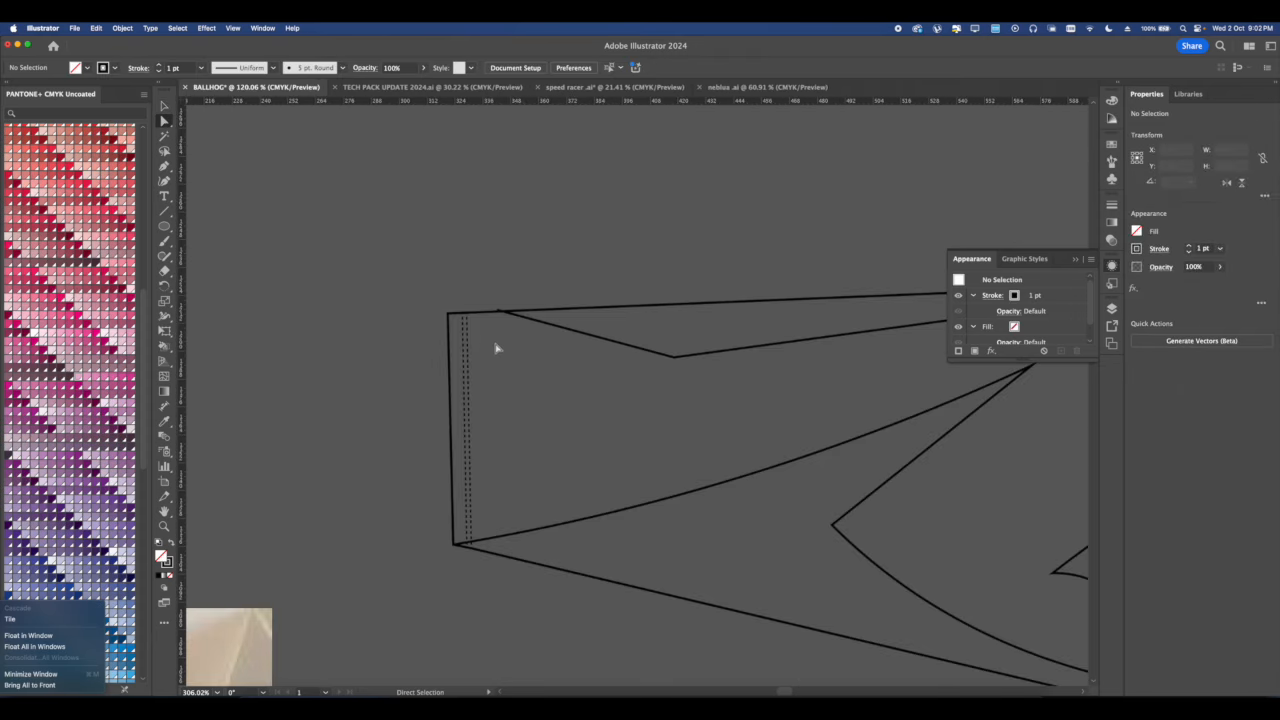
click(605, 376)
scroll(605, 376, up, 4)
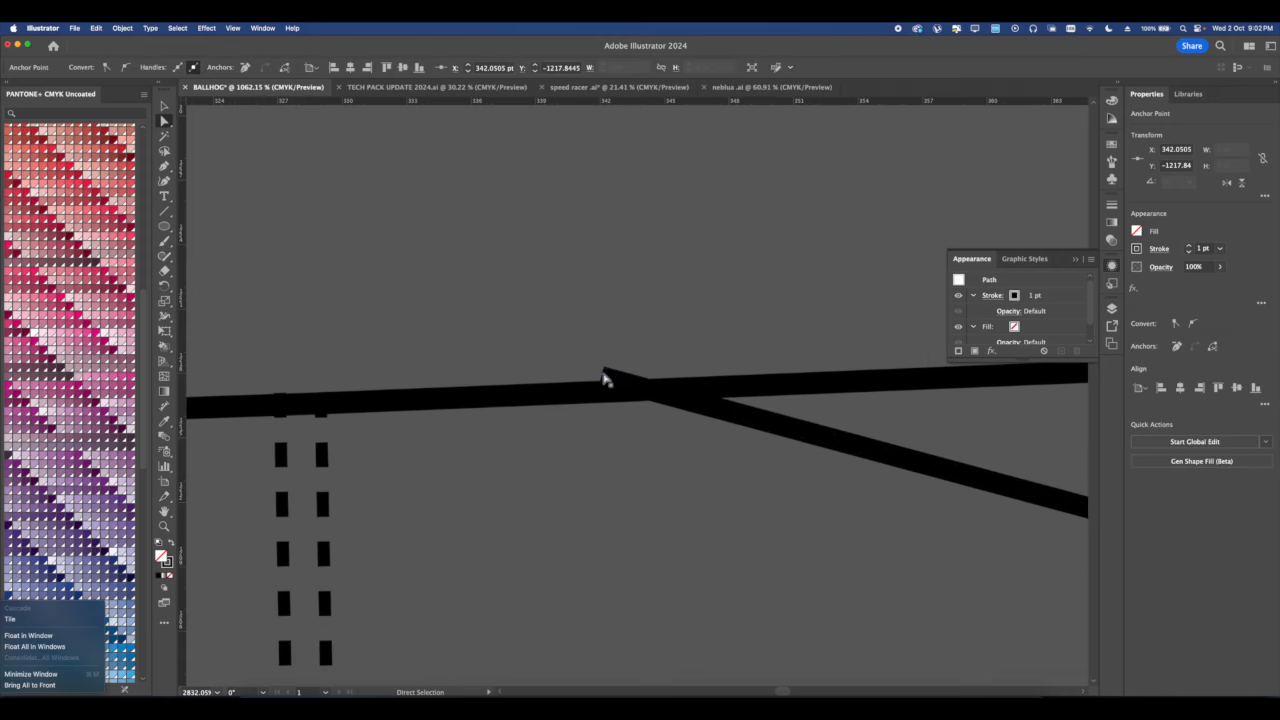
drag(600, 371, 618, 394)
click(594, 335)
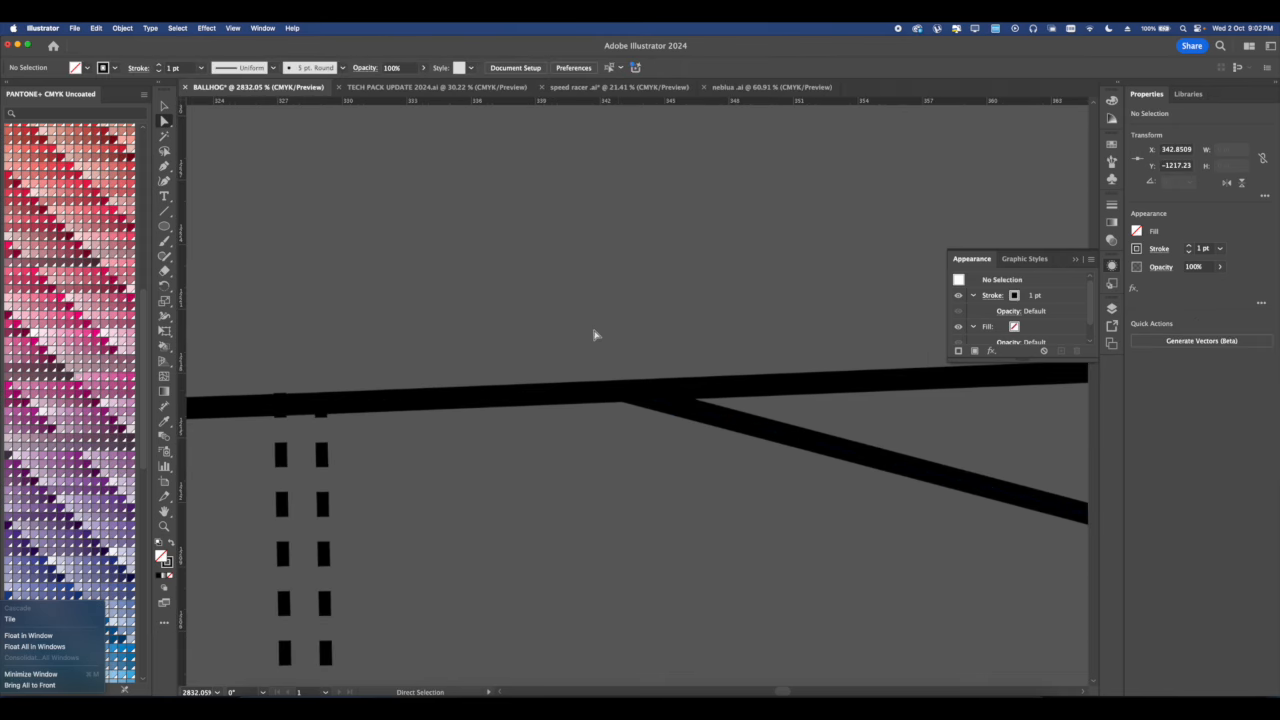
Copy both mirrored jagged groups from the WE DONT PRESS X shirt onto the BALLHOG STREET TEAM shirt below.
scroll(594, 336, down, 10)
scroll(628, 398, right, 3)
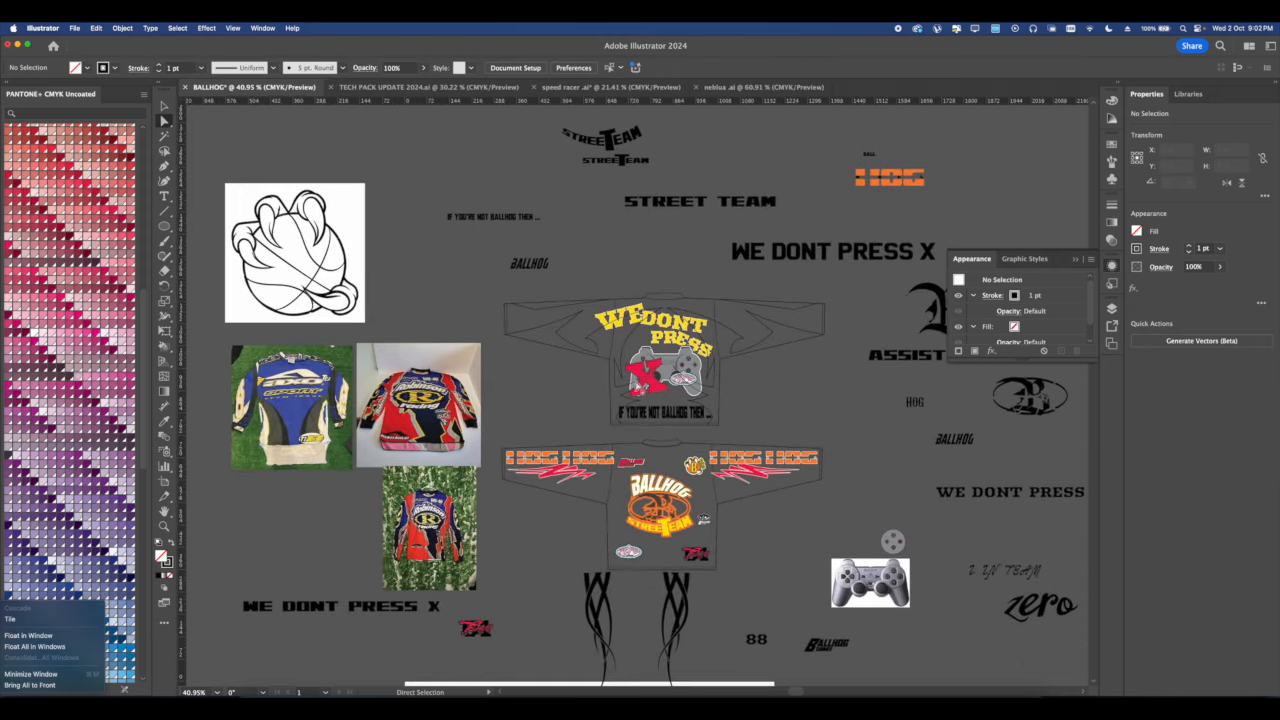
click(164, 106)
click(706, 326)
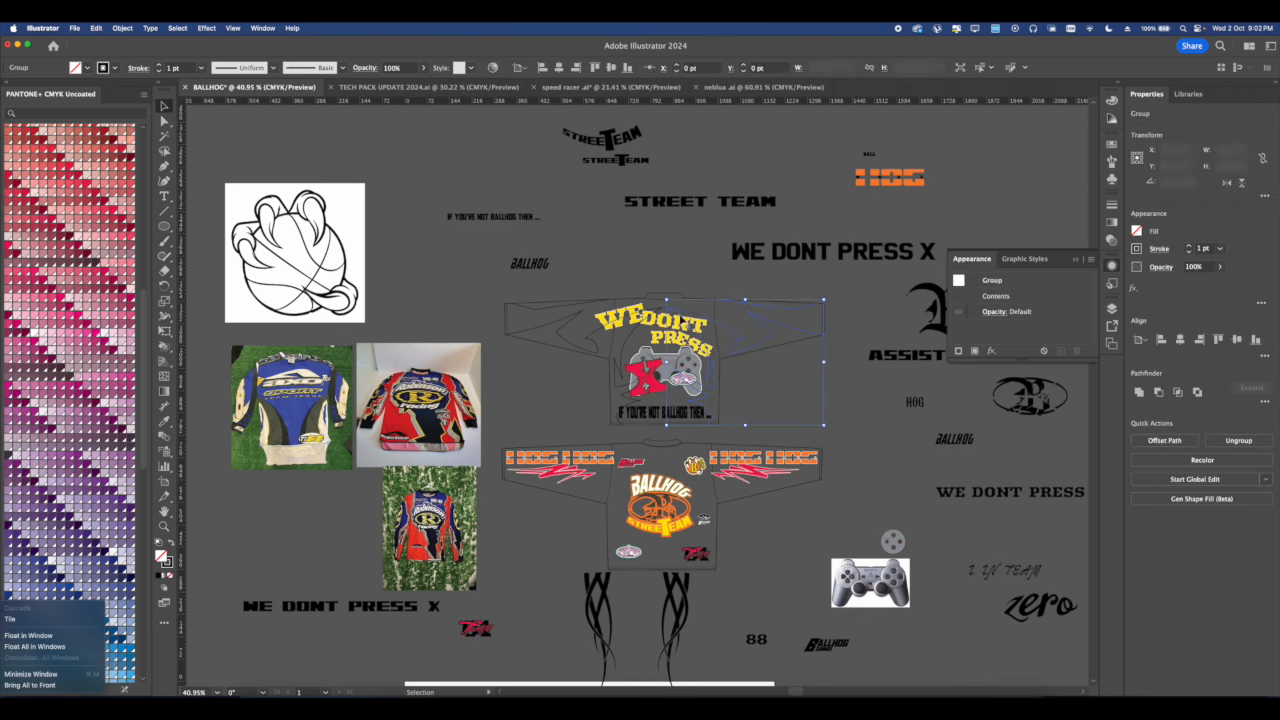
scroll(606, 352, up, 3)
scroll(596, 356, down, 3)
drag(594, 354, 586, 477)
scroll(635, 300, up, 3)
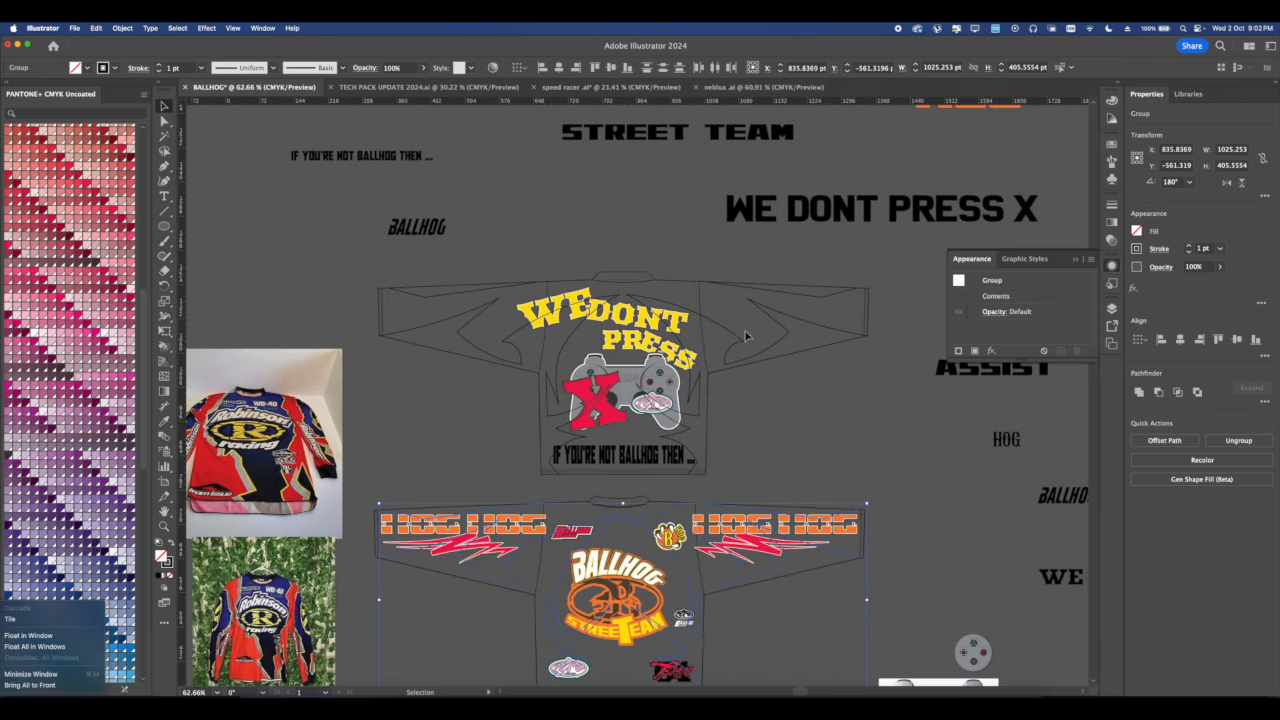
Group the WE DONT PRESS X shirt's outline with its two jagged shape groups.
shift+click(533, 333)
shift+click(647, 277)
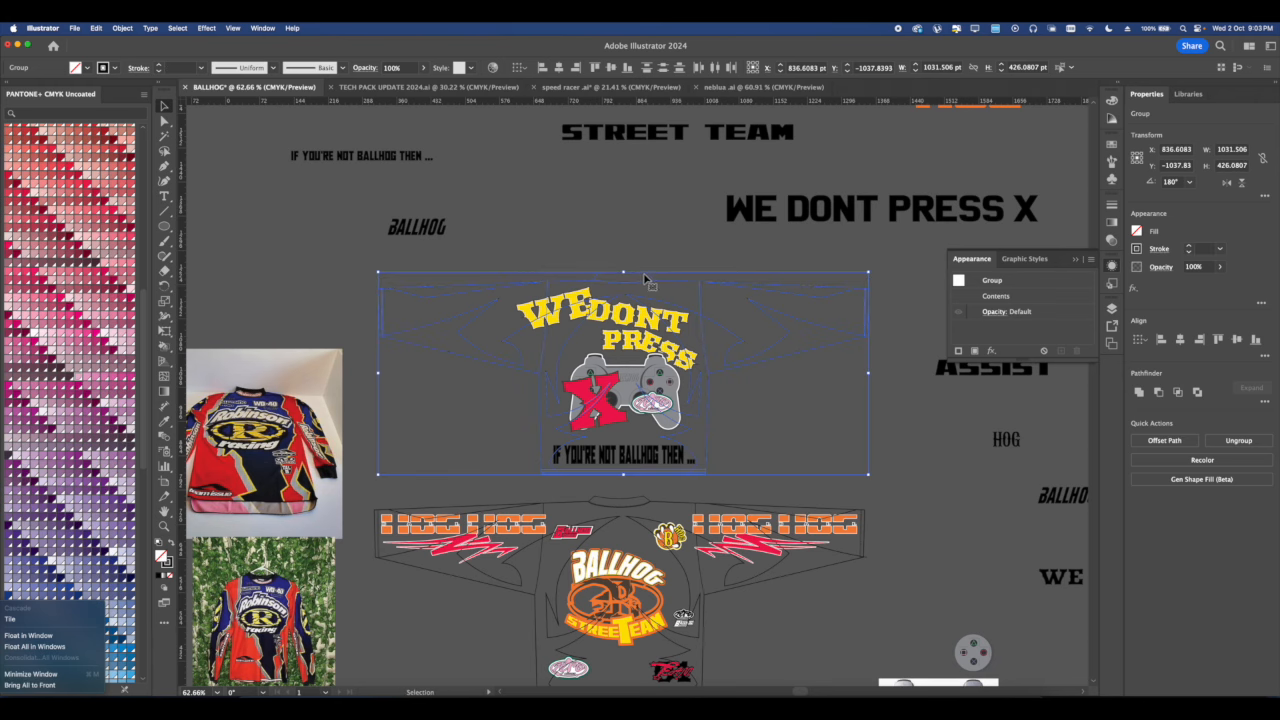
key(super+g)
scroll(743, 424, up, 3)
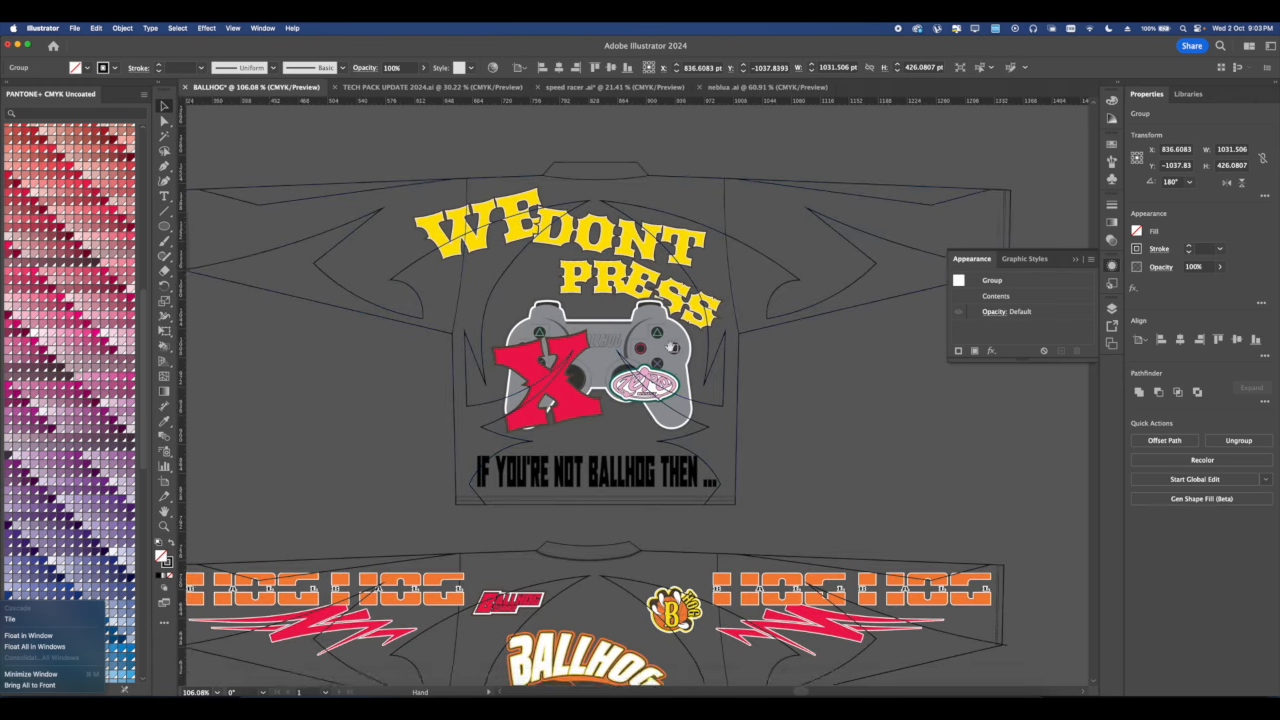
scroll(657, 286, down, 4)
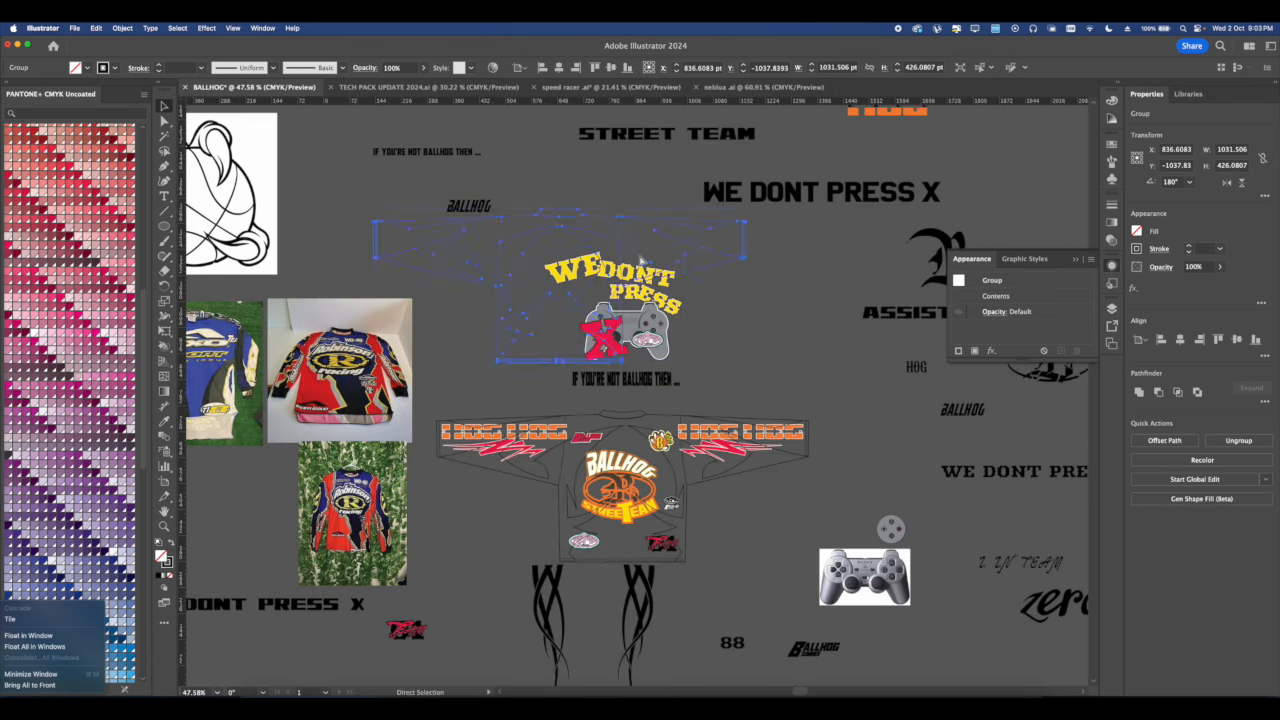
click(764, 383)
Examine how the jagged shapes' line ends meet the sleeve outline and right cuff on the BALLHOG STREET TEAM shirt.
scroll(764, 383, down, 3)
scroll(692, 378, up, 4)
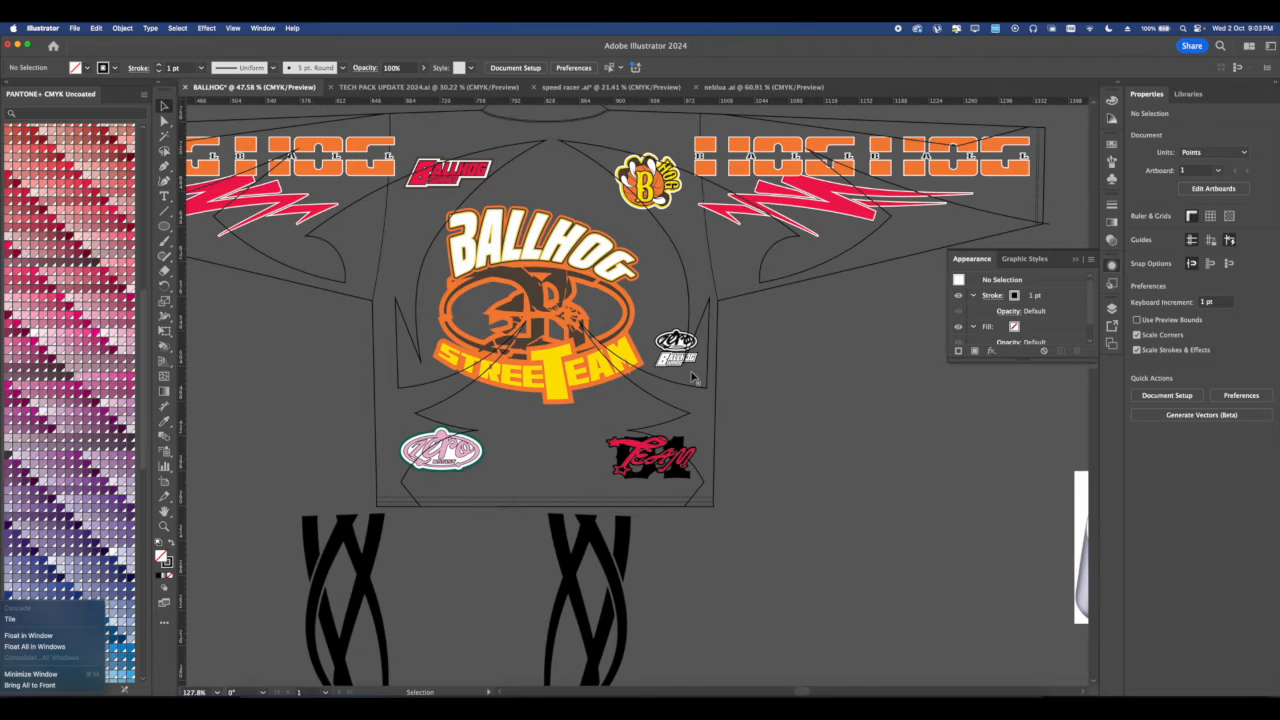
click(706, 393)
scroll(751, 329, up, 3)
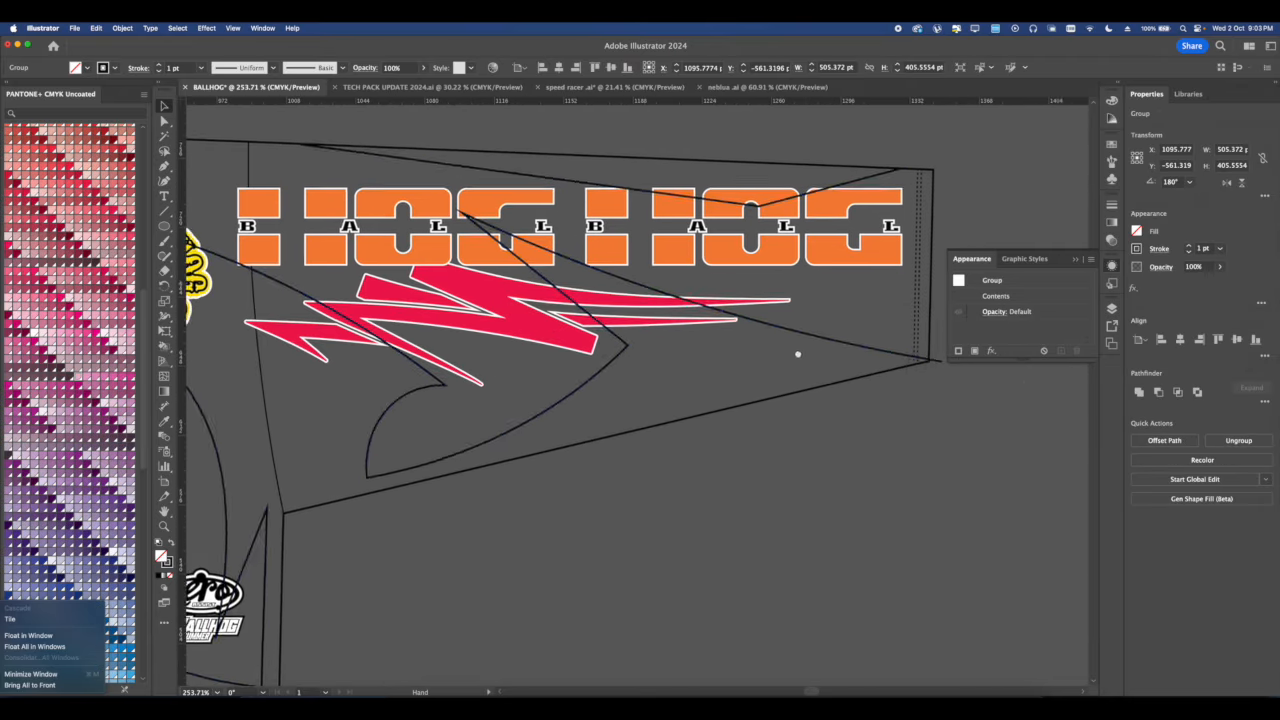
scroll(800, 352, right, 3)
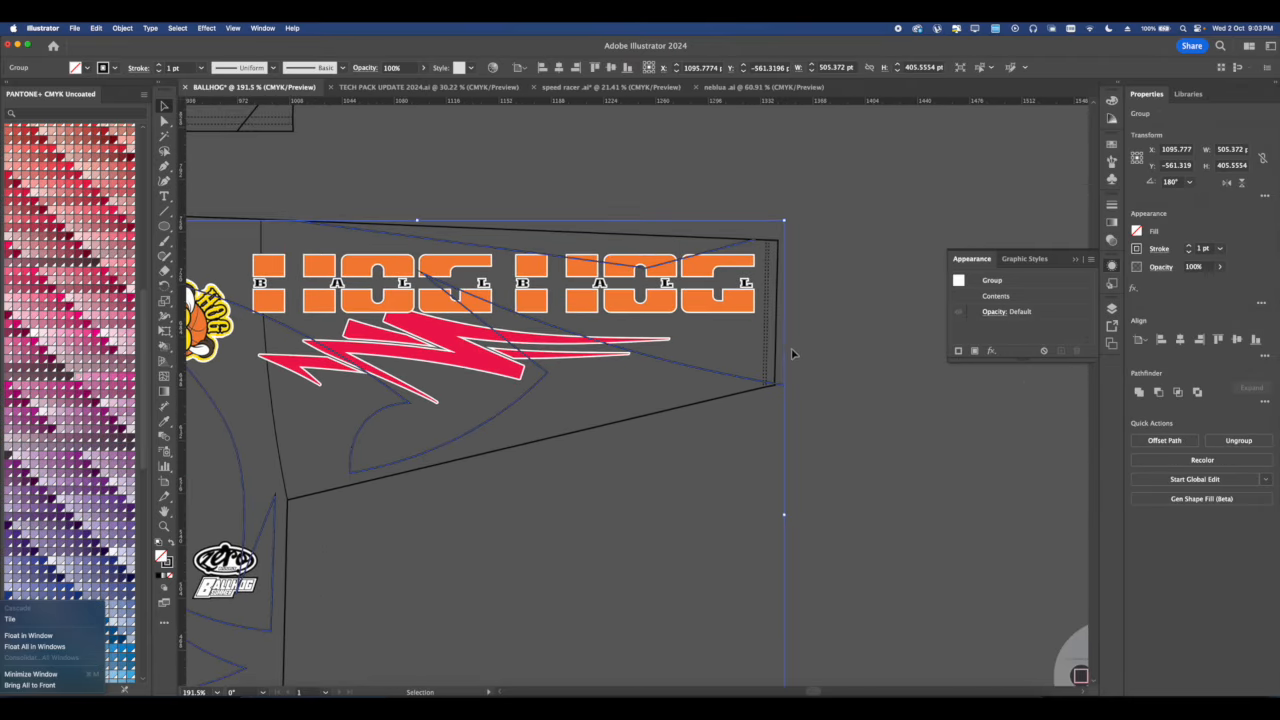
click(779, 350)
click(779, 350)
scroll(779, 350, down, 4)
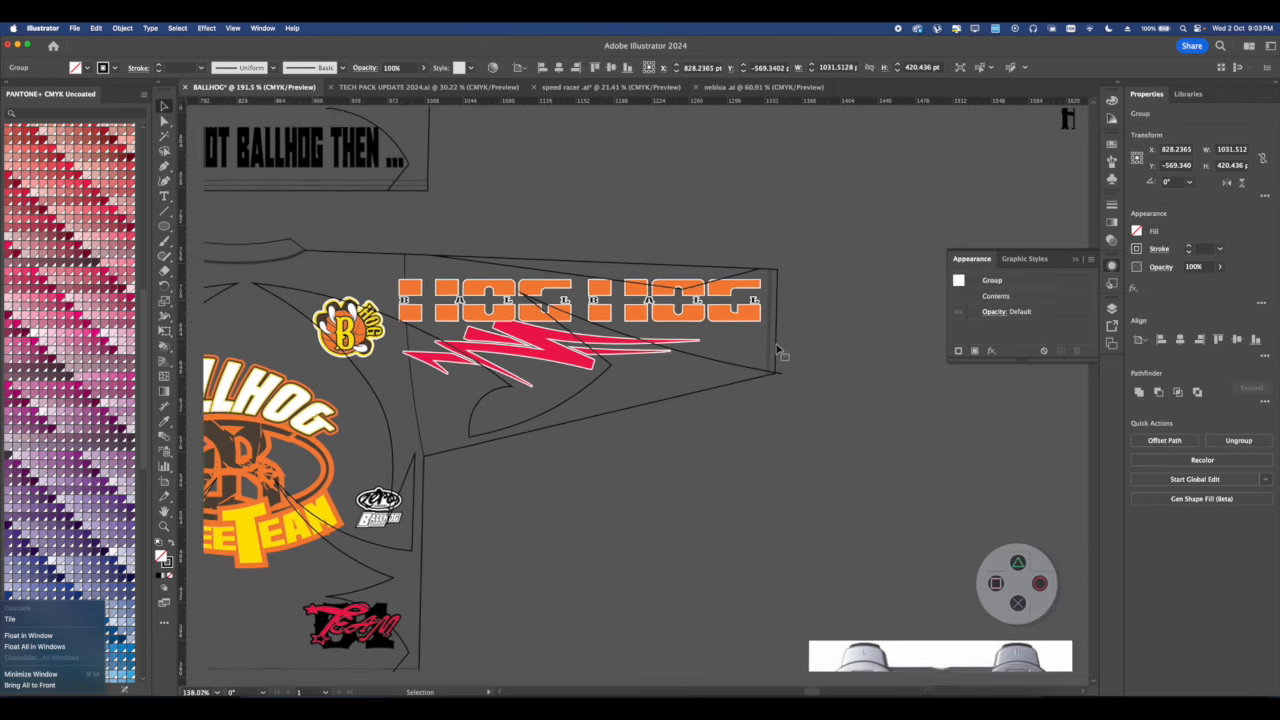
scroll(742, 307, down, 4)
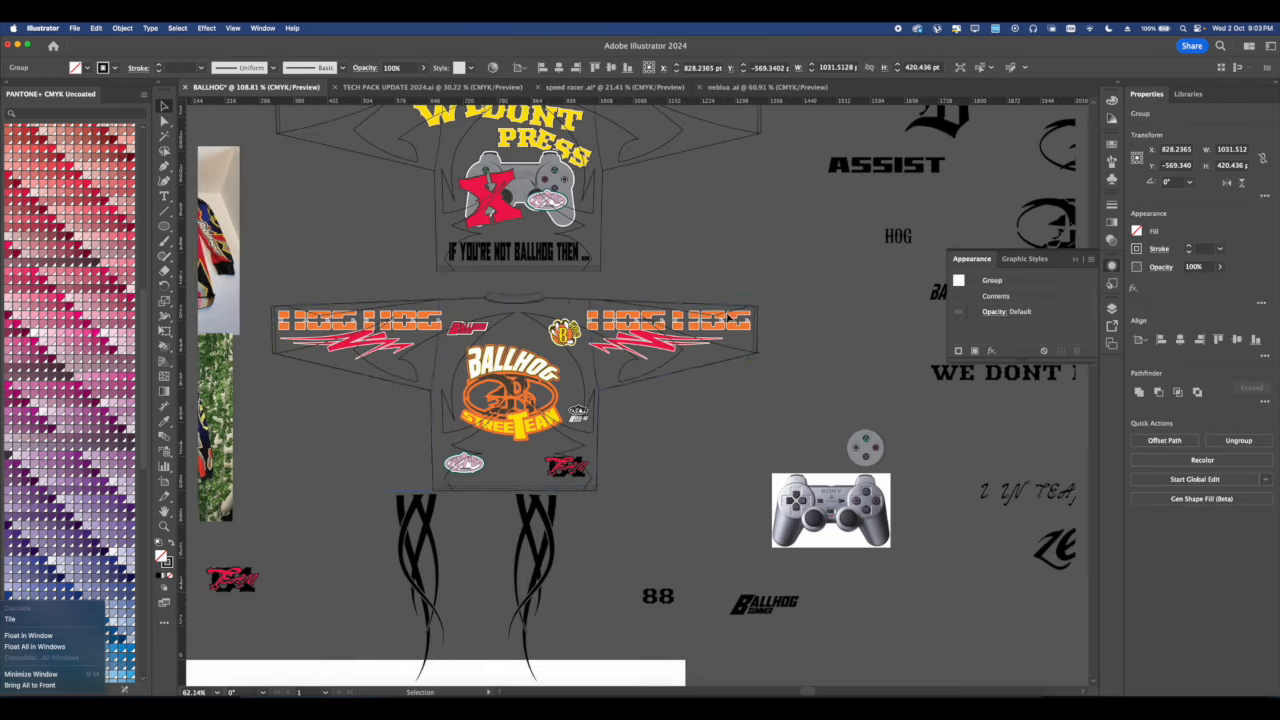
drag(677, 200, 642, 273)
scroll(652, 385, up, 2)
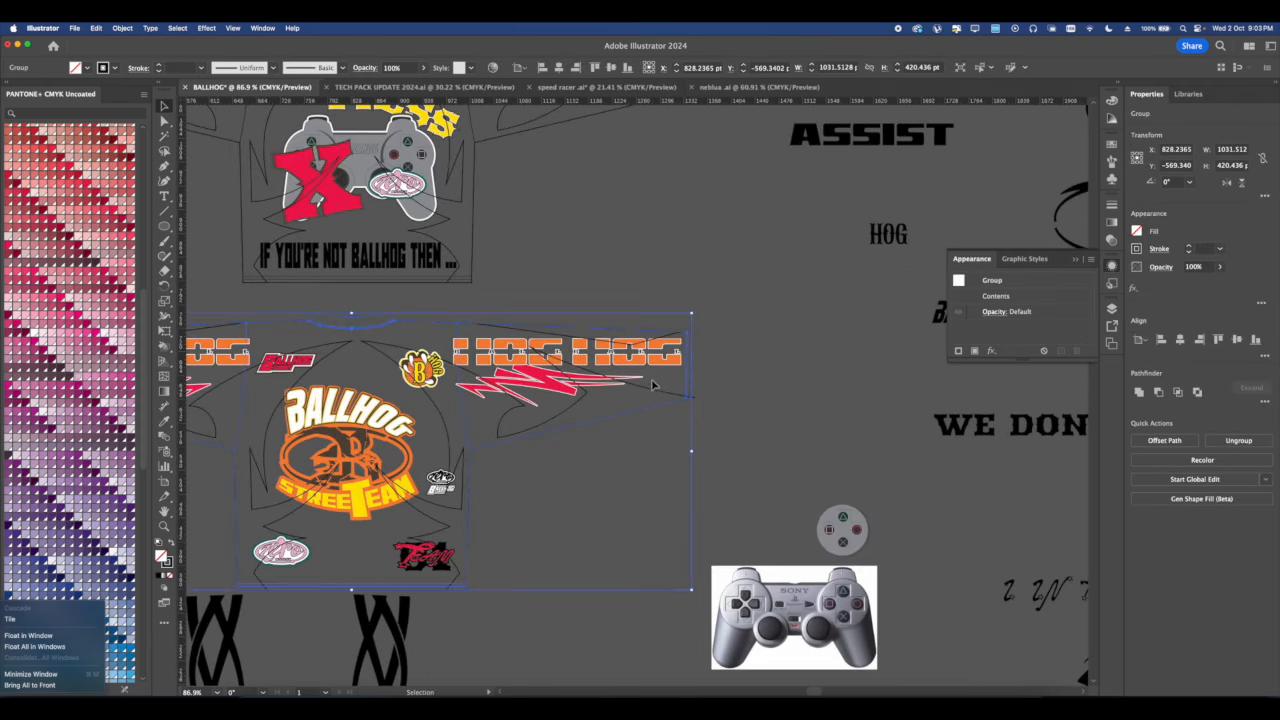
scroll(657, 390, down, 4)
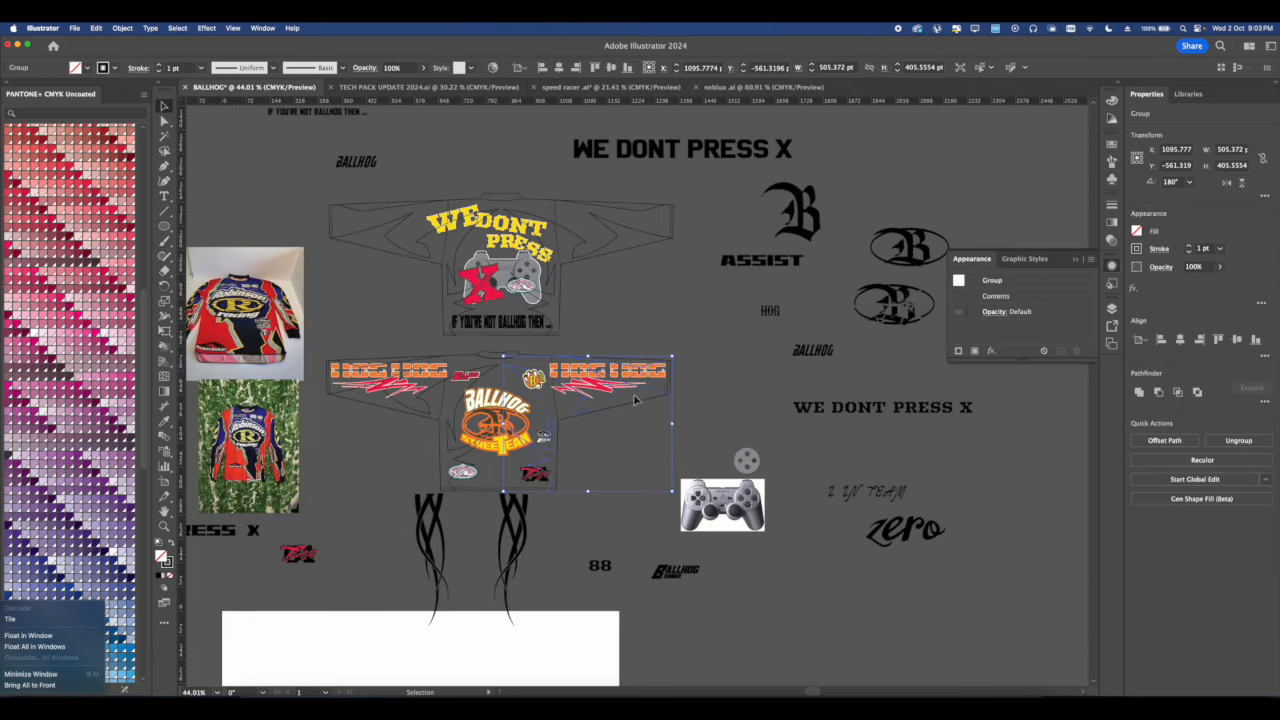
Move both mirrored jagged groups up off the BALLHOG STREET TEAM shirt so its outline is clear for editing.
shift+click(468, 455)
key(super+2)
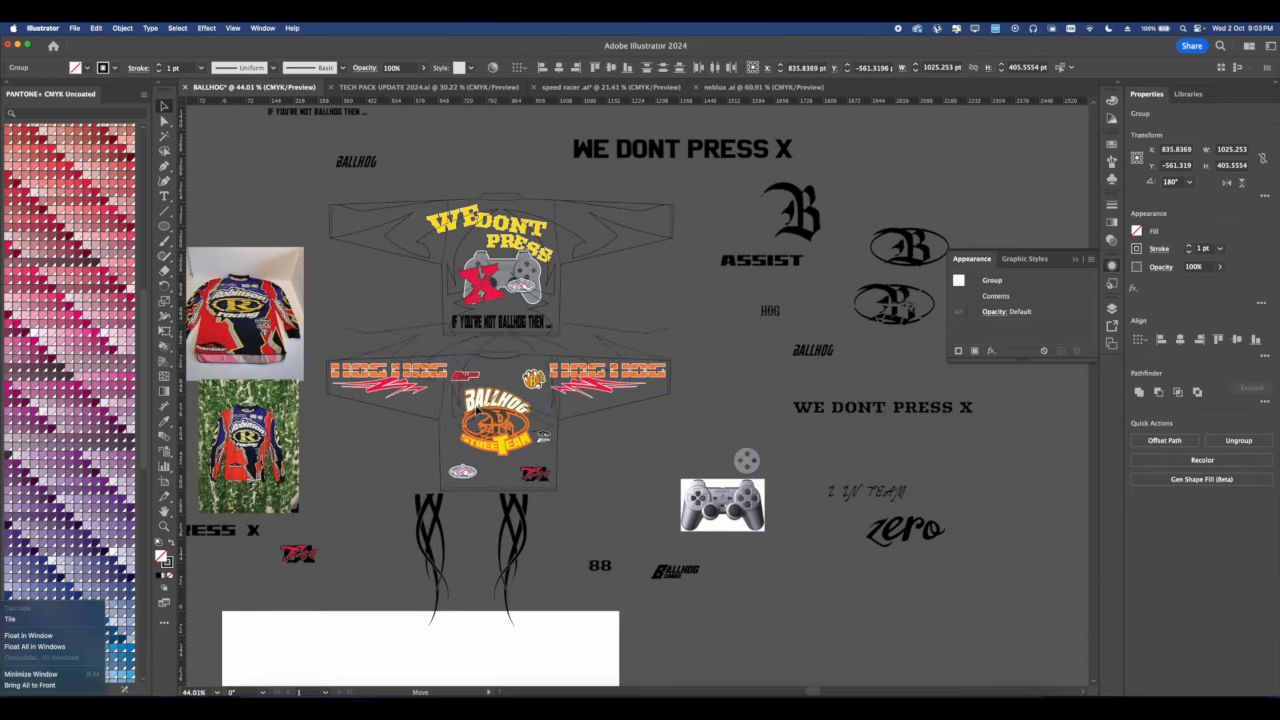
click(470, 334)
shift+click(497, 340)
key(super+2)
Extend the BALLHOG STREET TEAM shirt's right sleeve by shifting its cuff anchors and stitch lines outward about 10 pt.
scroll(673, 431, up, 4)
key(a)
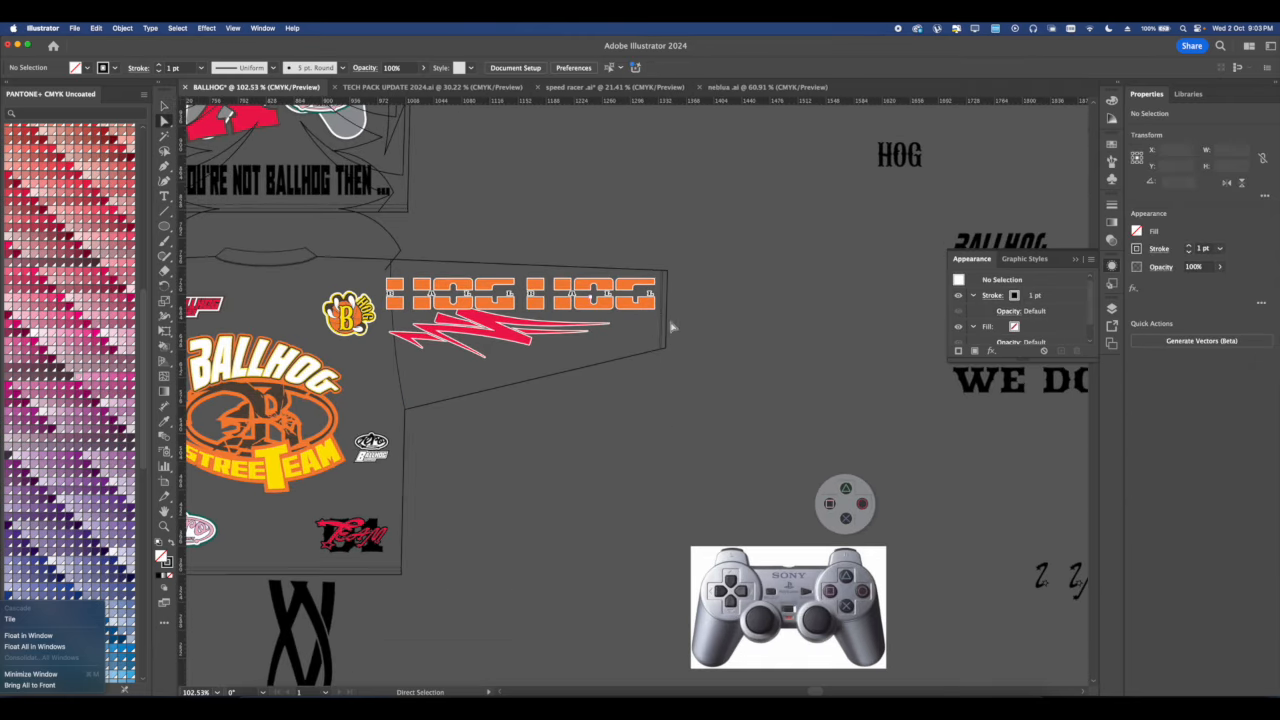
scroll(671, 323, up, 5)
drag(687, 353, 690, 505)
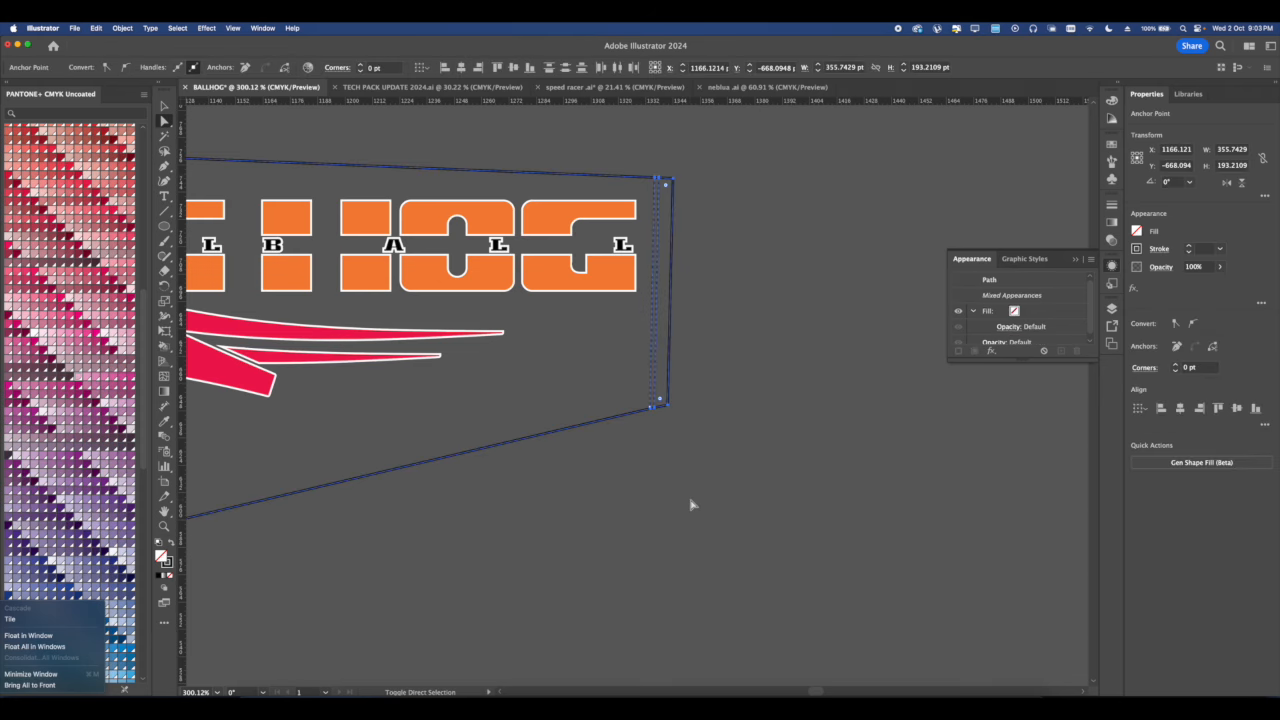
key(shift+Right)
key(super+z)
click(697, 469)
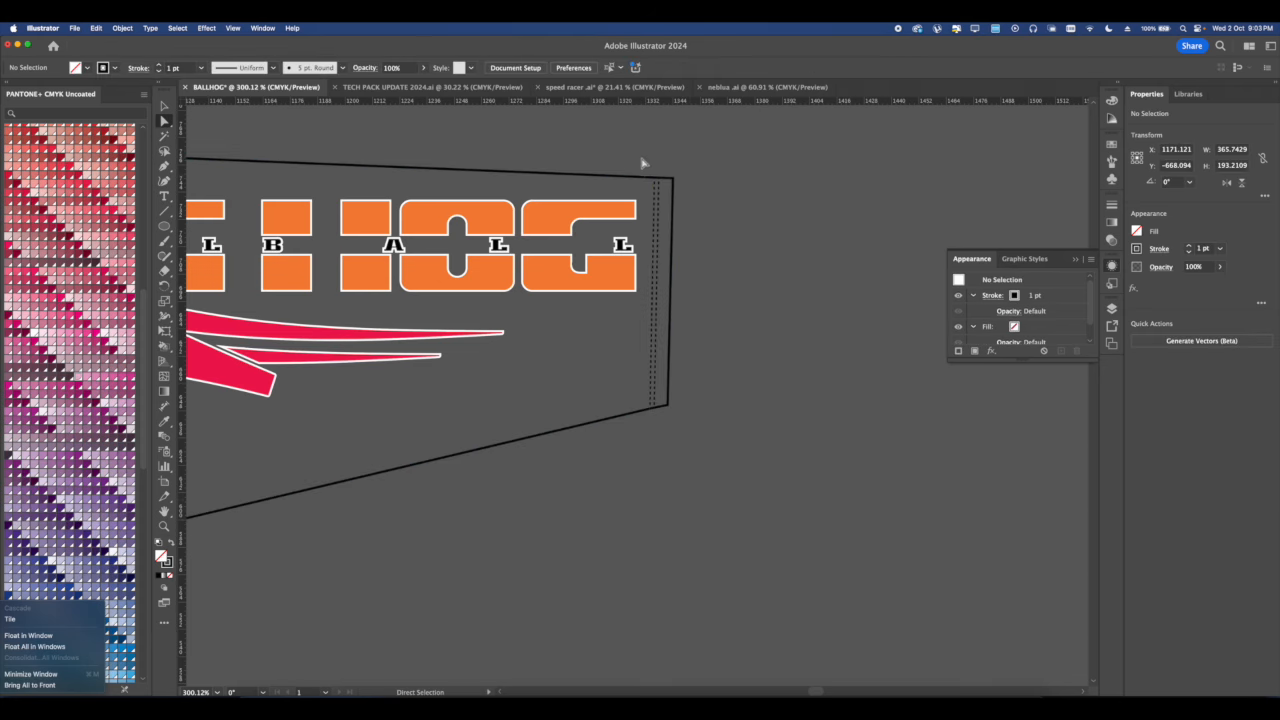
key(super+z)
key(super+shift+z)
click(780, 263)
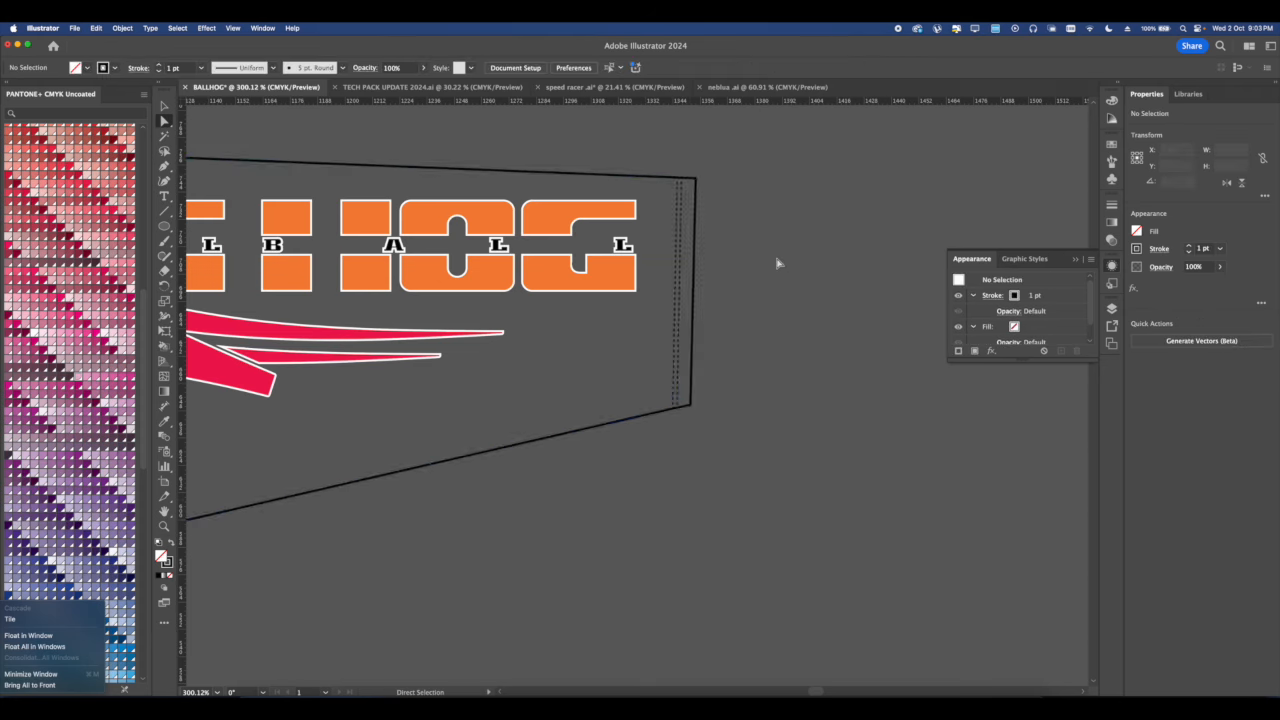
Extend the left sleeve of the BALLHOG STREET TEAM shirt to match by shifting its cuff outward about 10 pt.
scroll(780, 263, down, 5)
scroll(480, 275, up, 3)
scroll(480, 278, up, 3)
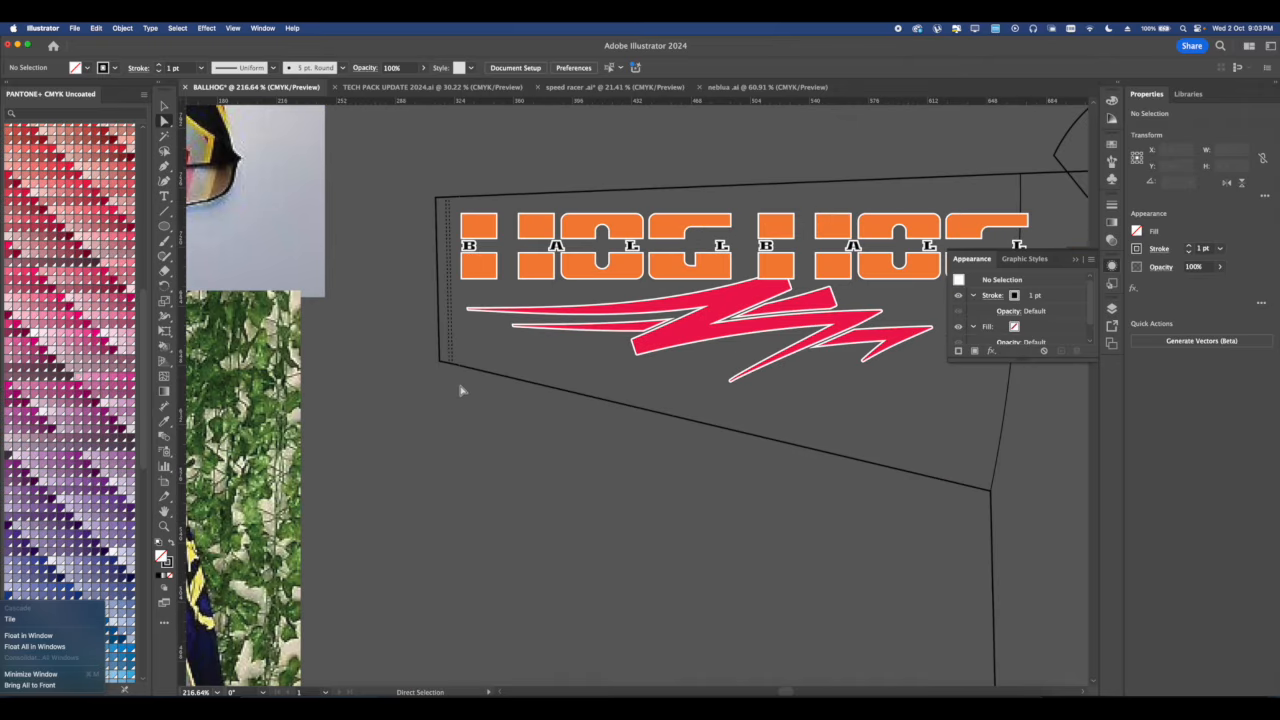
drag(459, 393, 459, 389)
key(shift+Left)
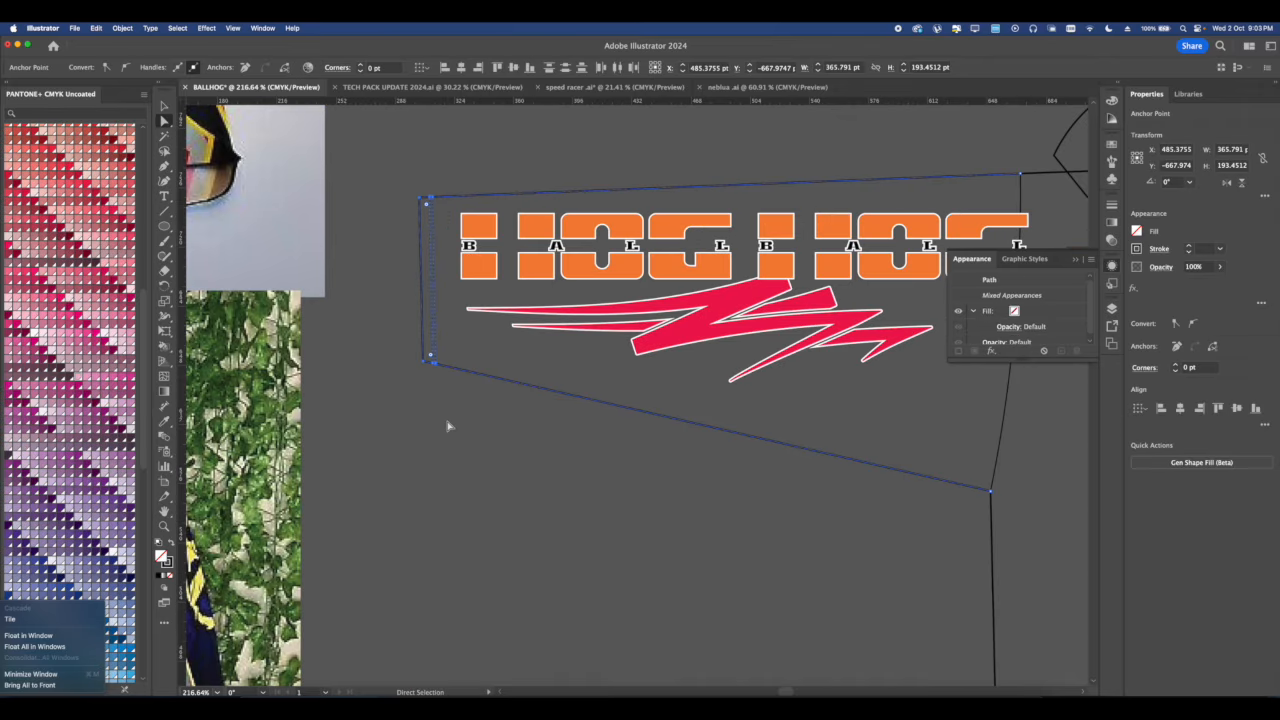
click(447, 424)
Move both jagged groups back down onto the BALLHOG STREET TEAM shirt and fit their lower line end to the left cuff.
scroll(447, 424, down, 6)
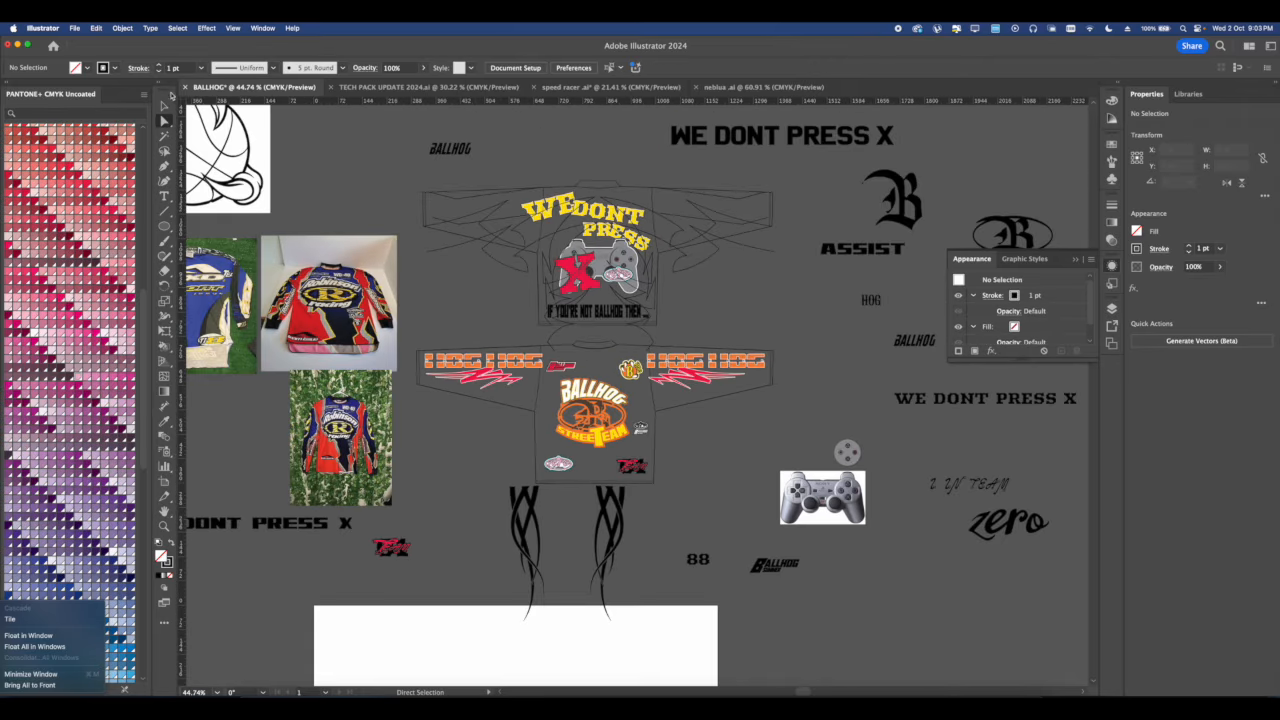
click(164, 105)
scroll(565, 322, up, 1)
click(565, 322)
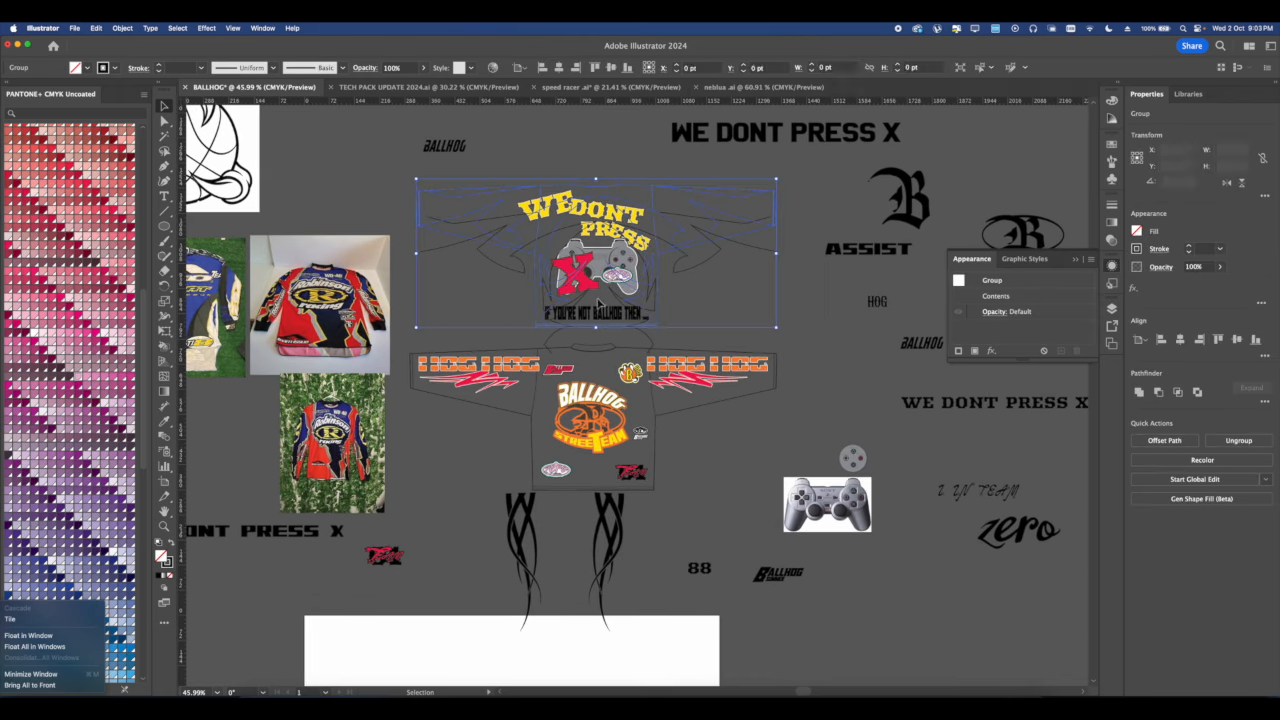
click(561, 340)
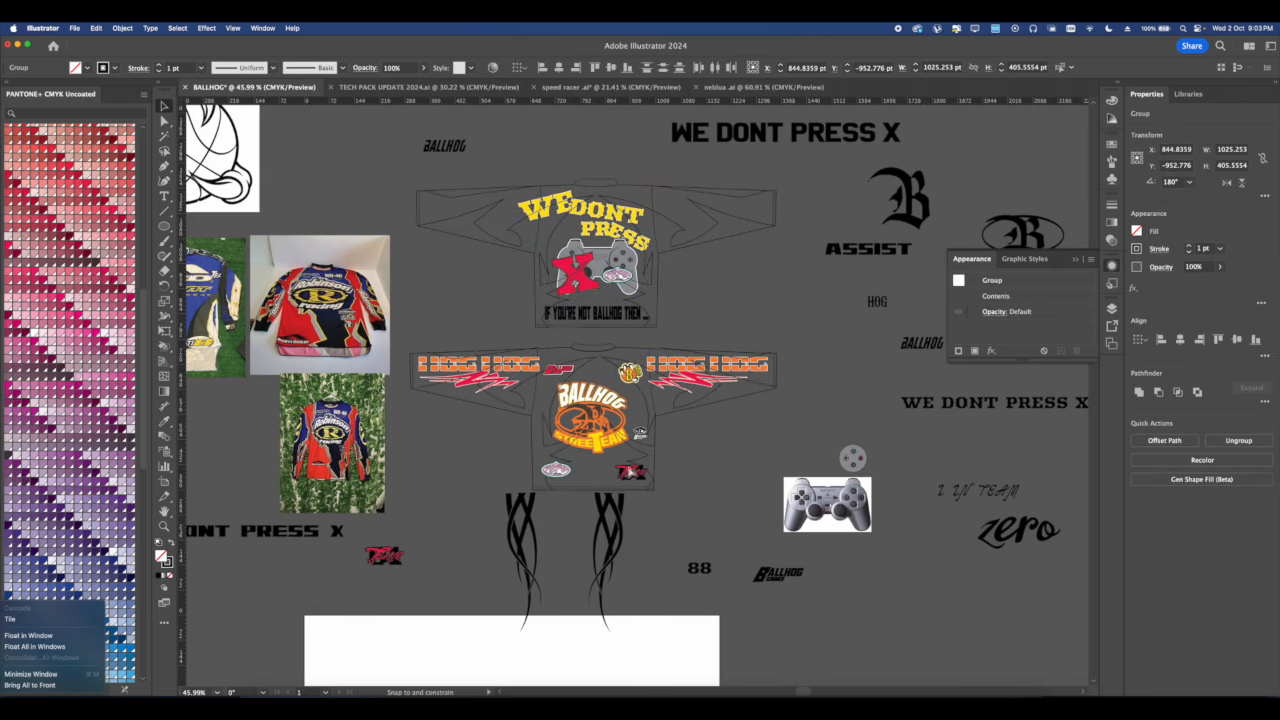
drag(630, 472, 630, 474)
scroll(495, 393, up, 5)
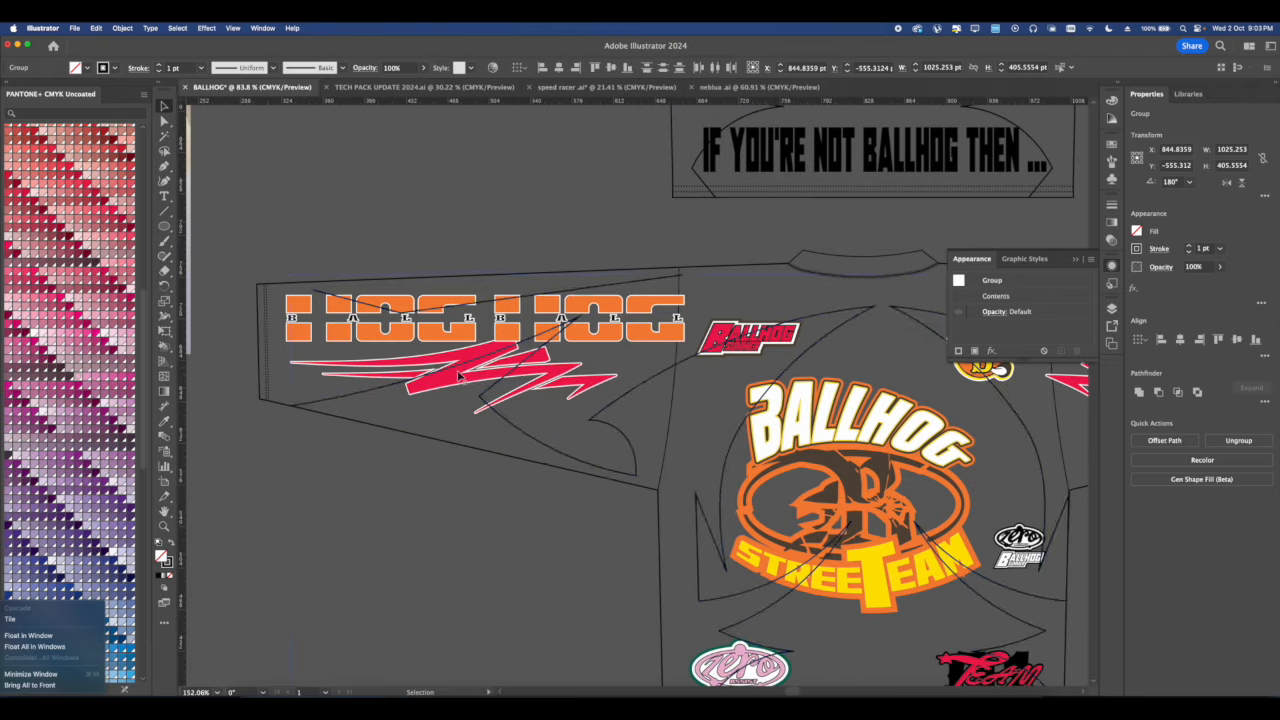
scroll(459, 375, left, 5)
drag(493, 432, 470, 428)
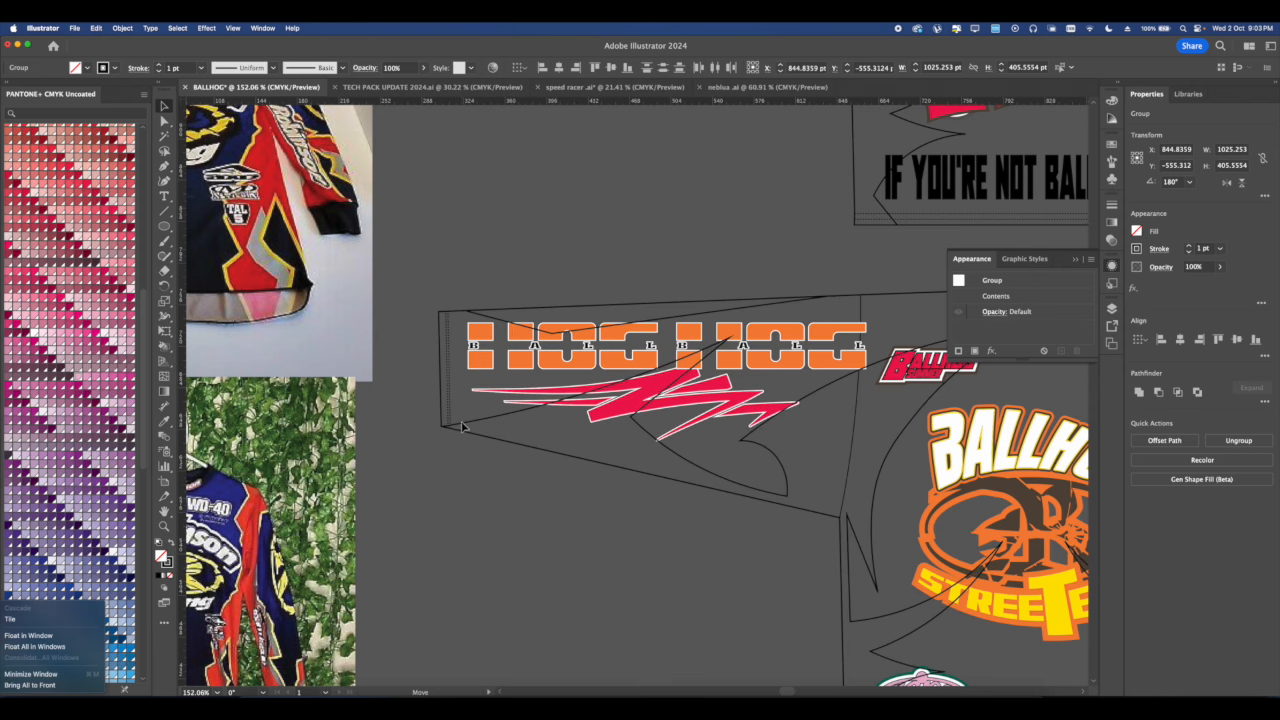
Align the BALLHOG STREET TEAM shirt outline and the mirrored jagged shapes on their horizontal centres.
scroll(462, 427, down, 6)
click(834, 420)
scroll(832, 420, up, 4)
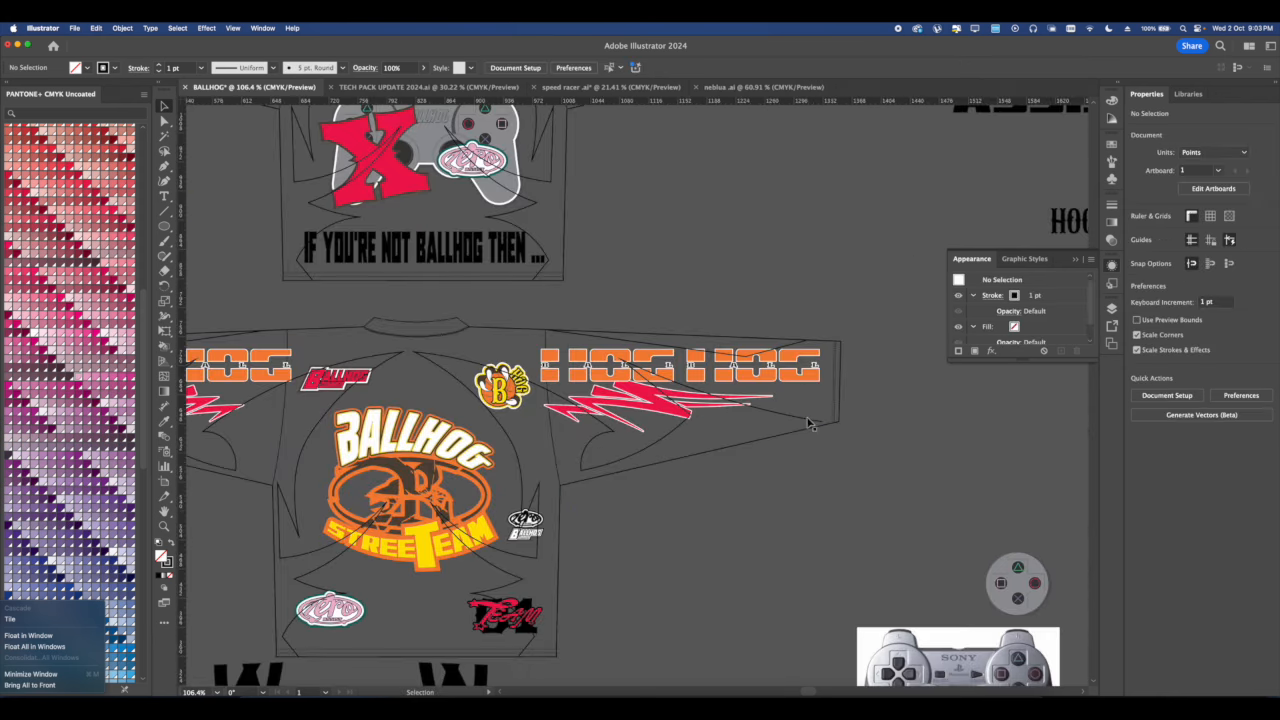
click(810, 424)
scroll(546, 450, left, 5)
shift+click(538, 493)
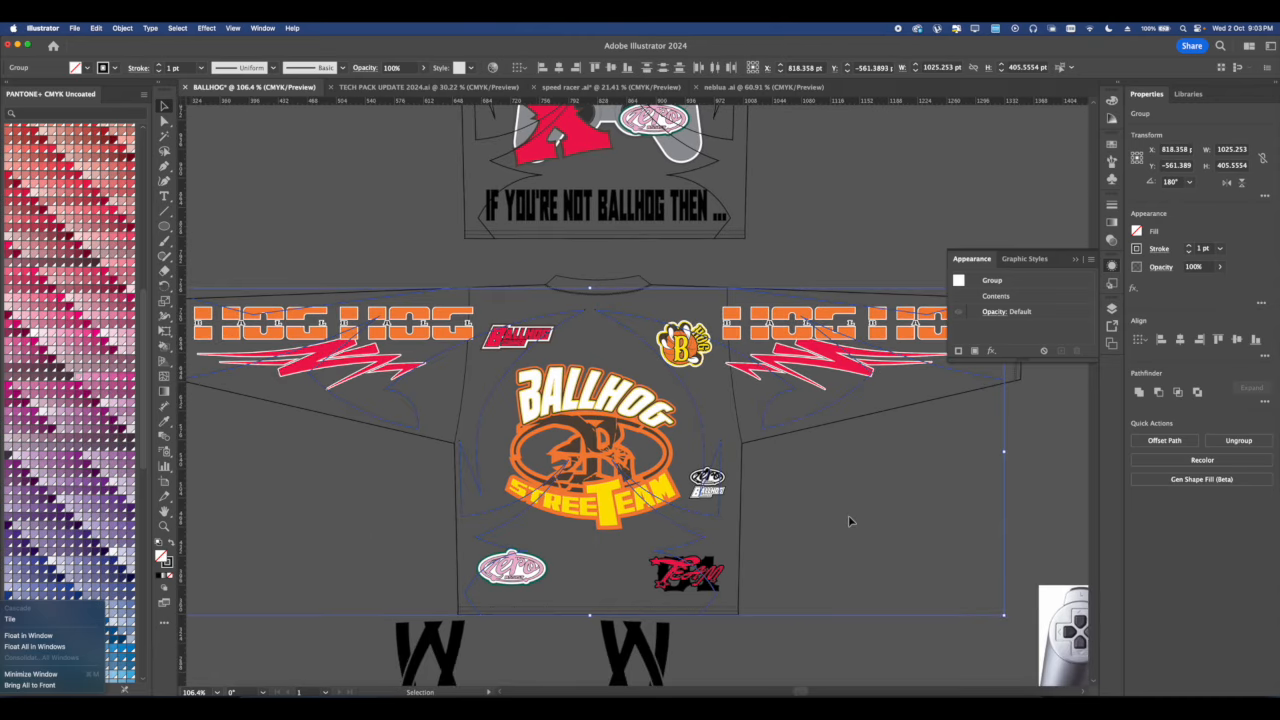
scroll(680, 393, down, 5)
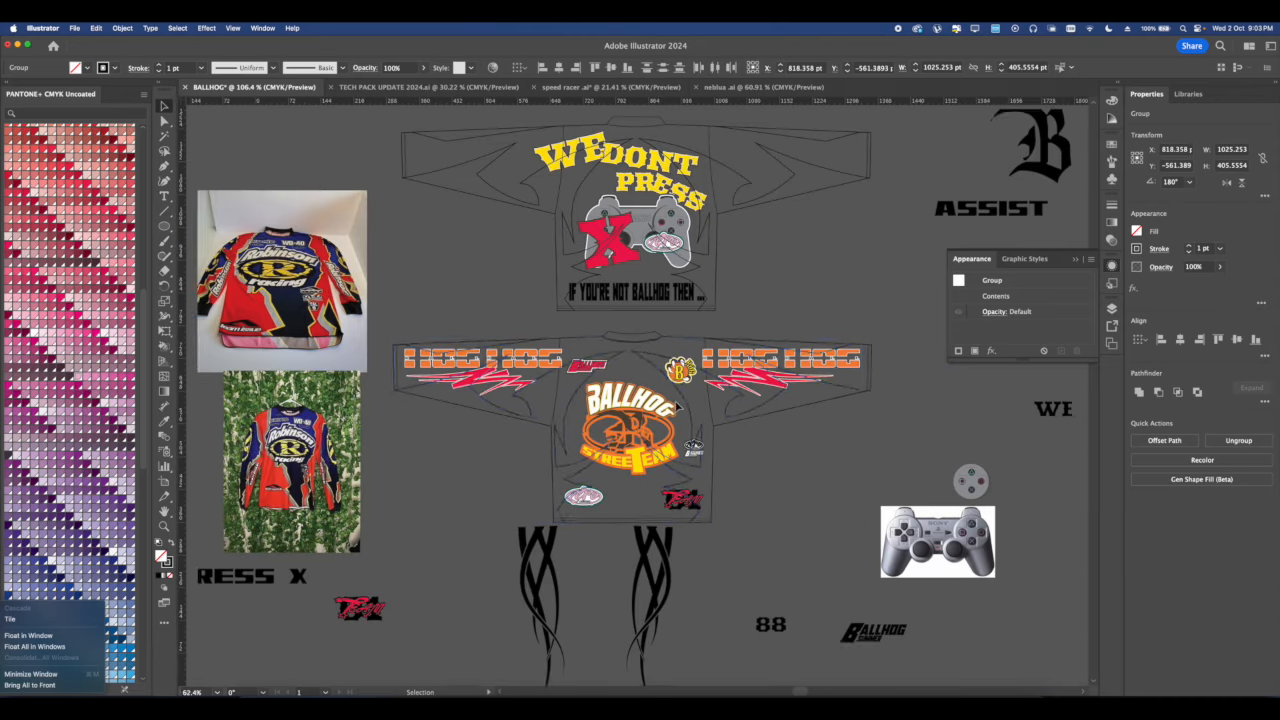
shift+click(645, 358)
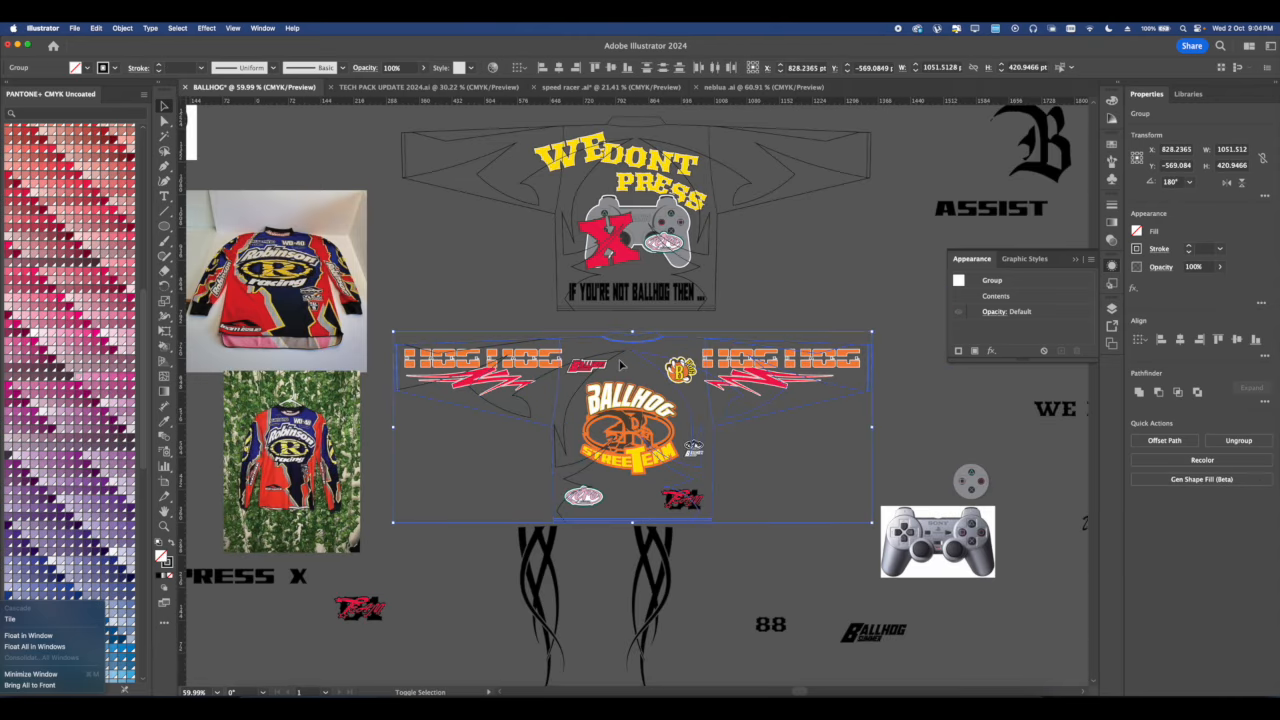
click(620, 363)
shift+click(642, 363)
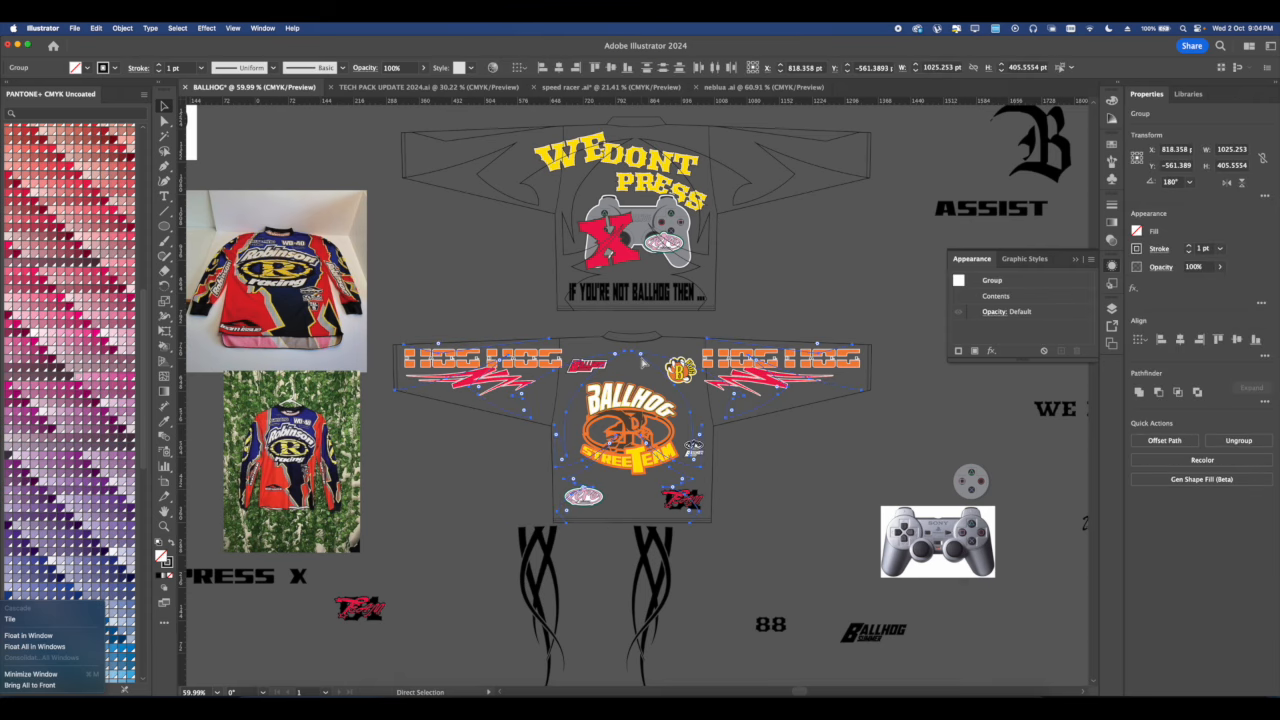
click(617, 328)
click(624, 338)
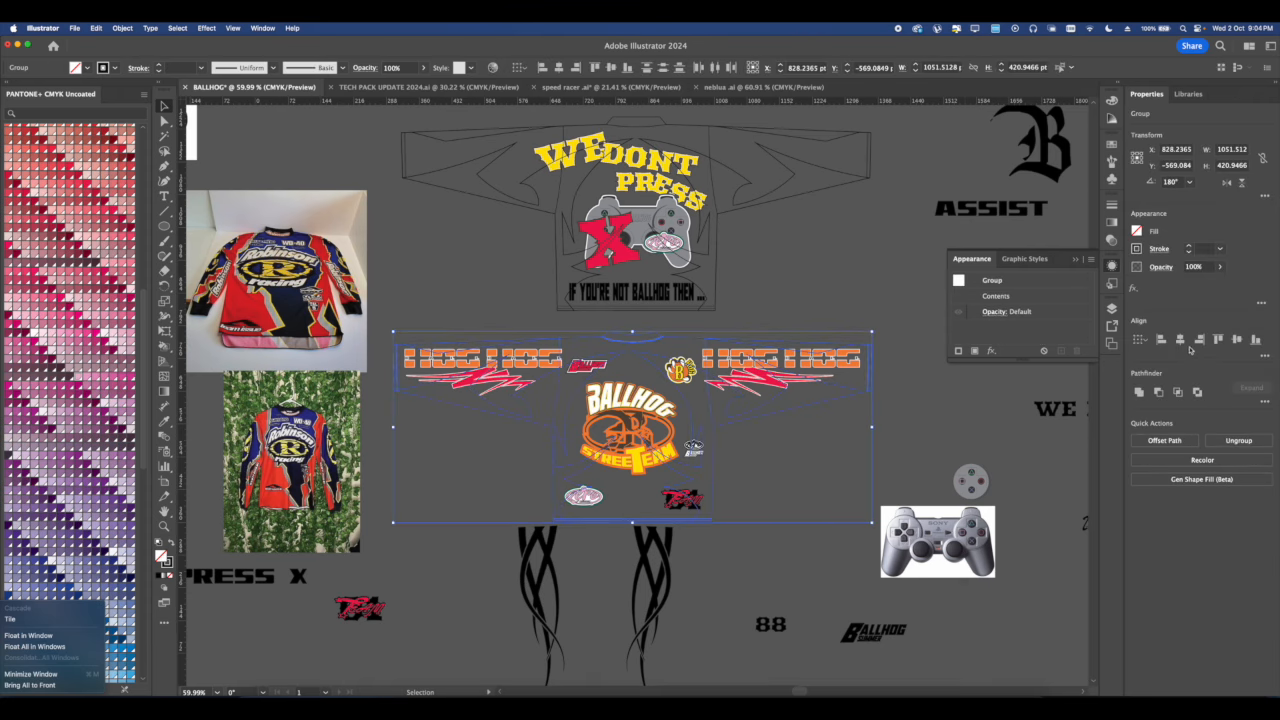
click(832, 437)
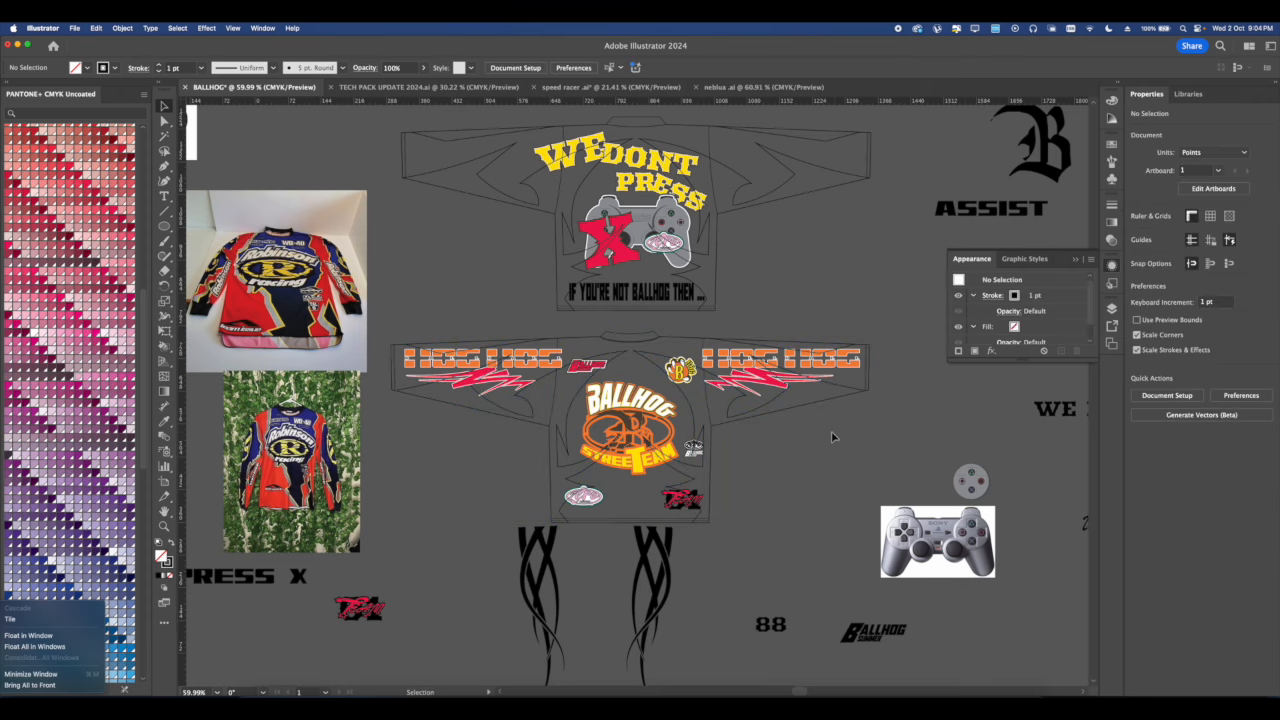
Move the lower jagged line's end anchor on the right sleeve onto the cuff's lower corner.
scroll(831, 436, up, 5)
click(165, 122)
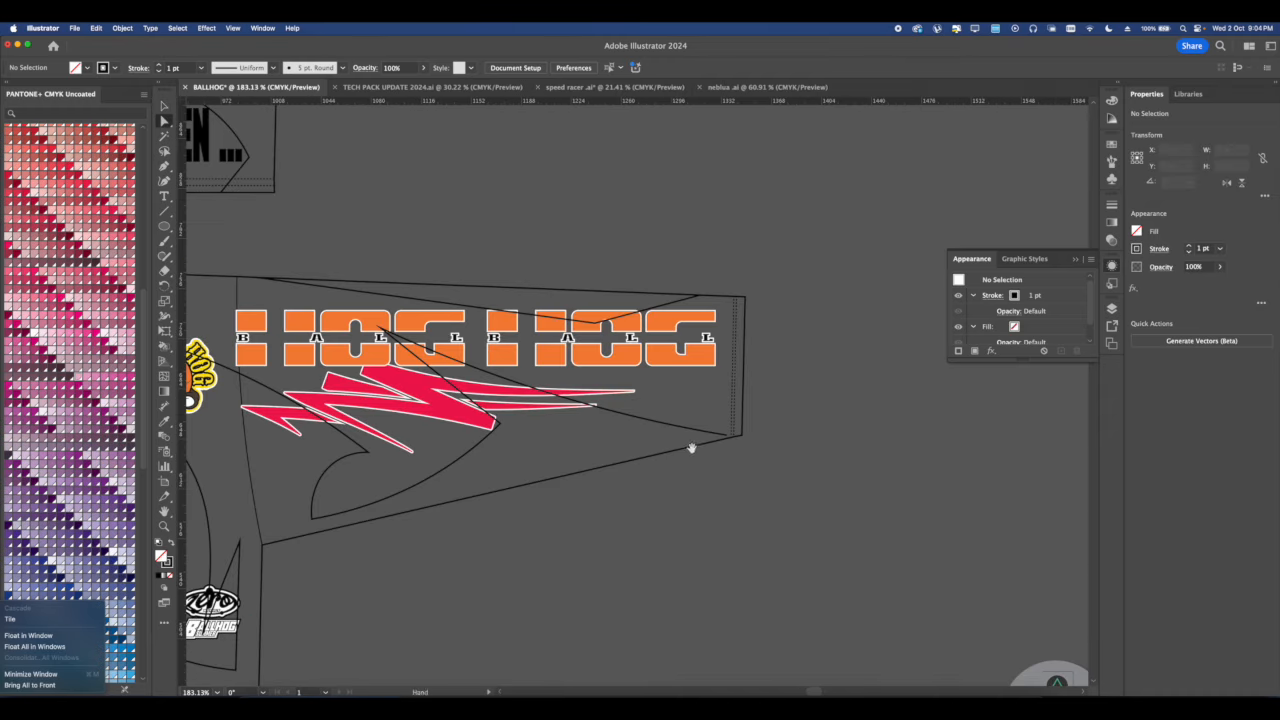
scroll(712, 435, up, 4)
click(751, 445)
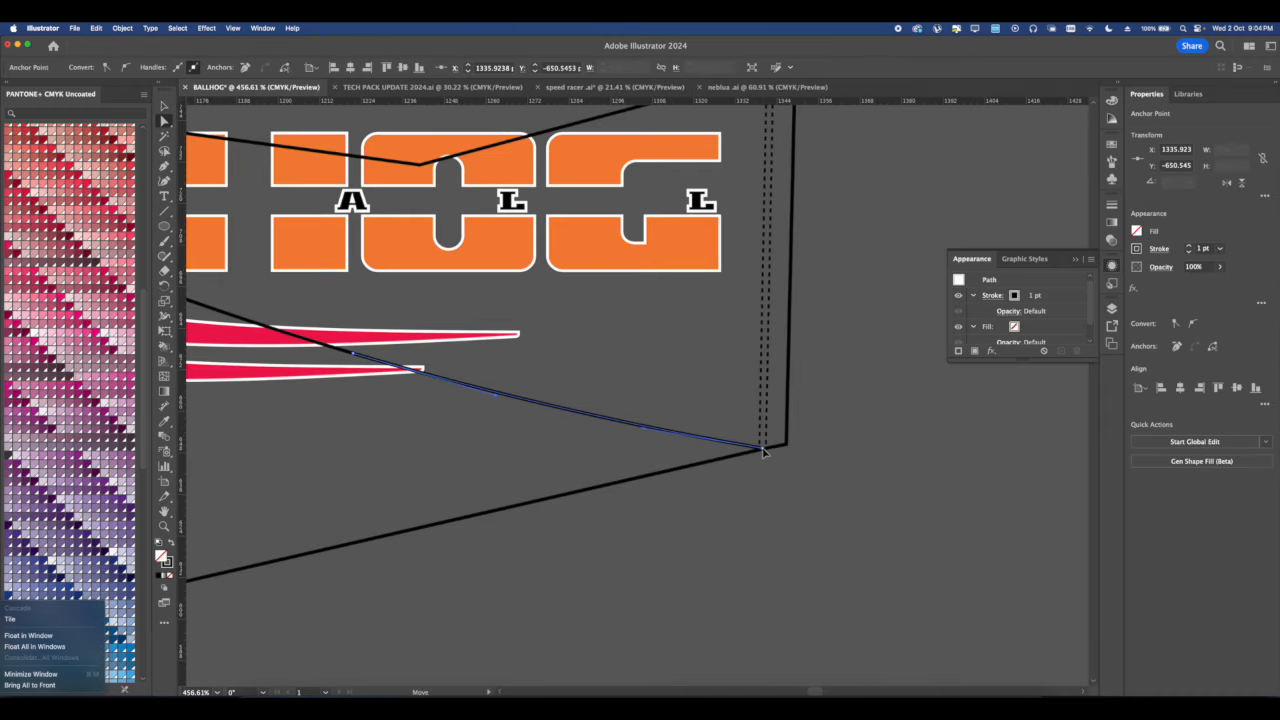
click(827, 441)
scroll(827, 441, down, 10)
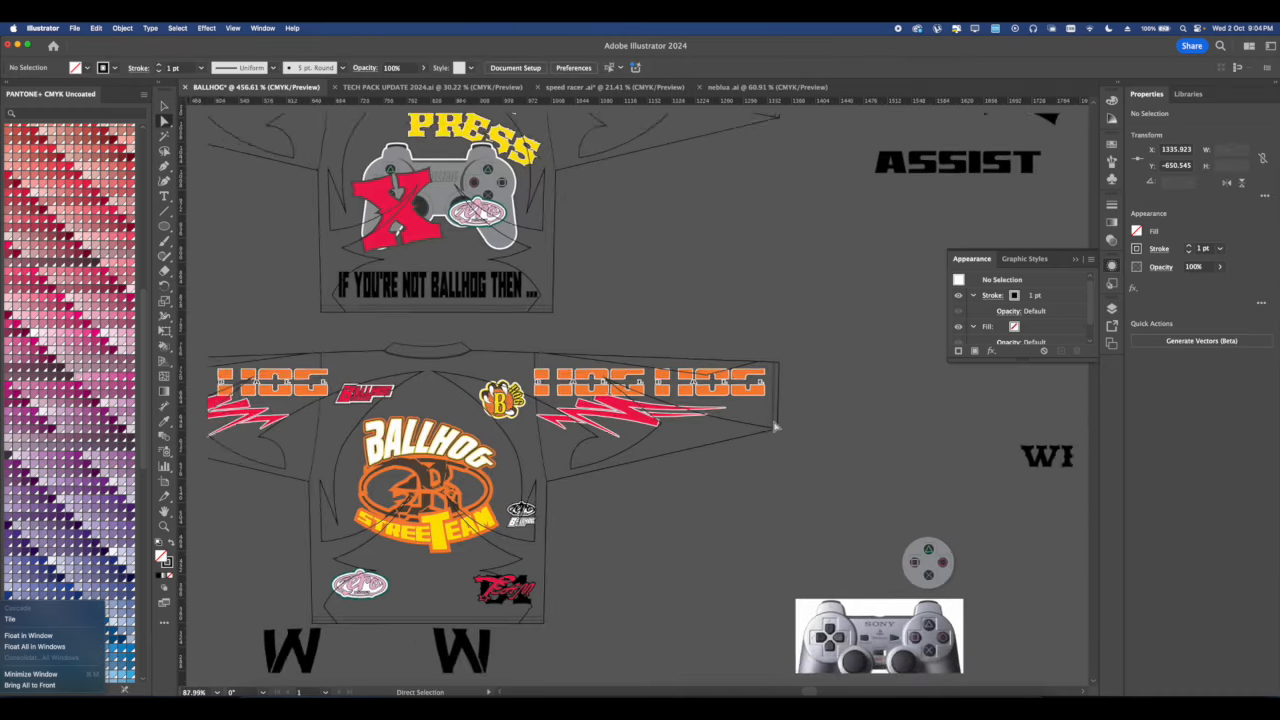
Move the matching lower line's end anchor on the left sleeve onto that cuff's lower corner.
scroll(714, 410, up, 8)
scroll(714, 410, left, 15)
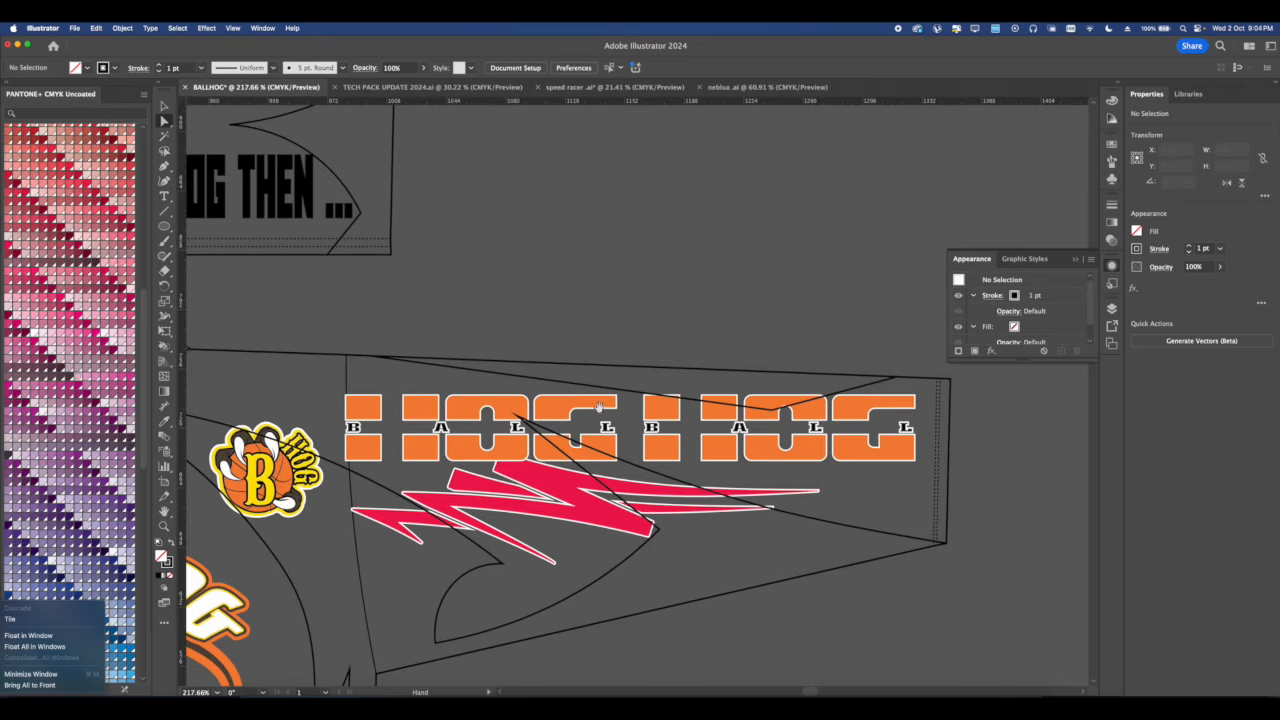
scroll(550, 423, up, 4)
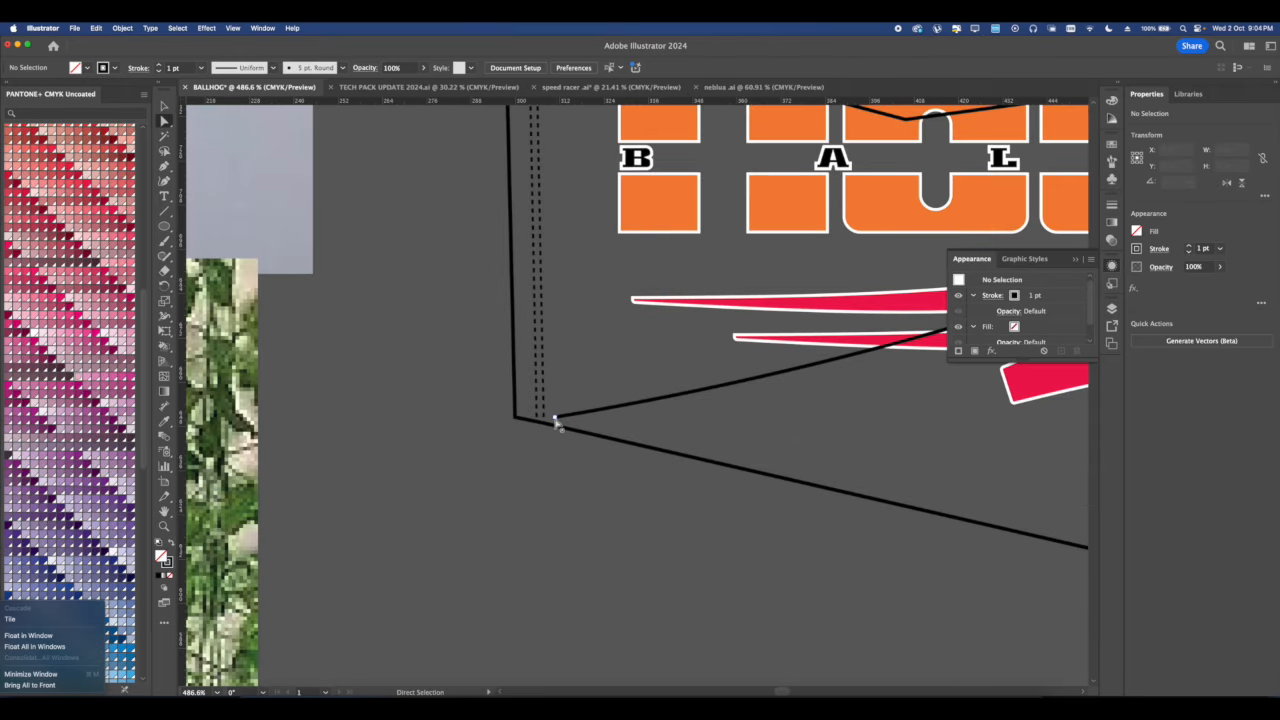
drag(556, 420, 509, 420)
click(666, 434)
Switch to outline view and place the upper line's end anchor on the left sleeve exactly on the sleeve's top edge.
scroll(700, 430, down, 3)
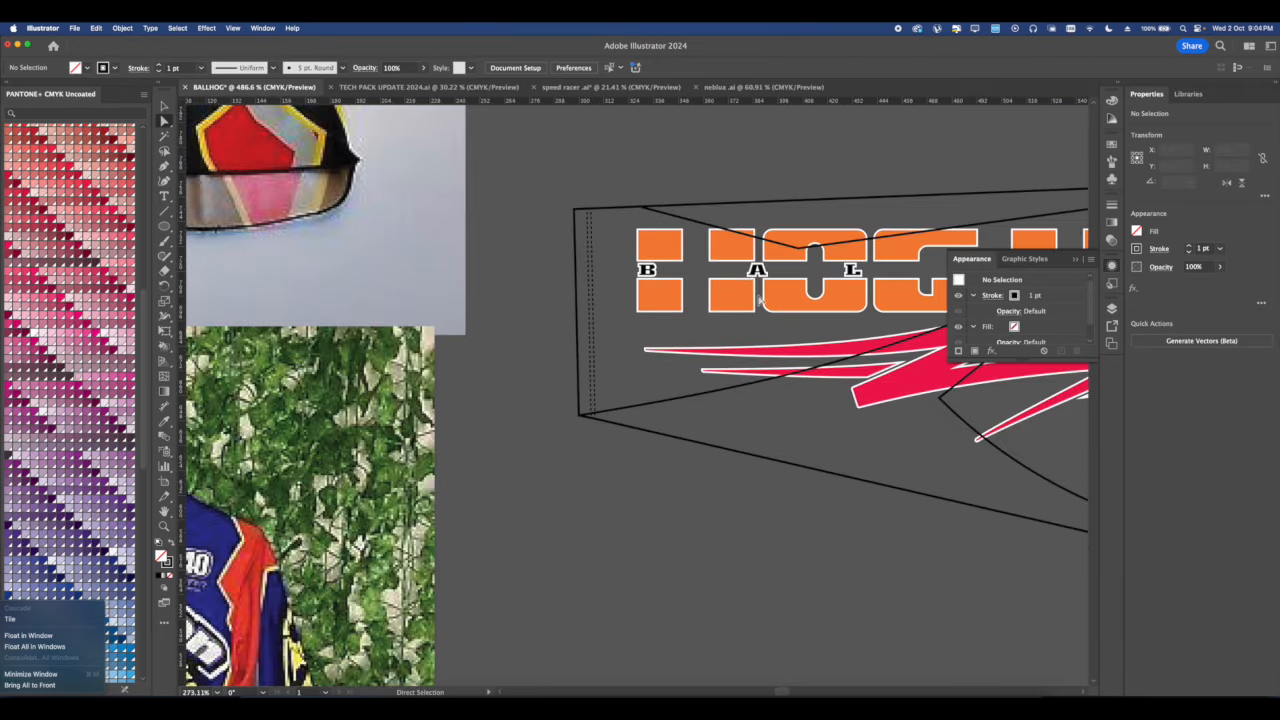
scroll(546, 306, up, 5)
key(ctrl+y)
scroll(536, 345, up, 3)
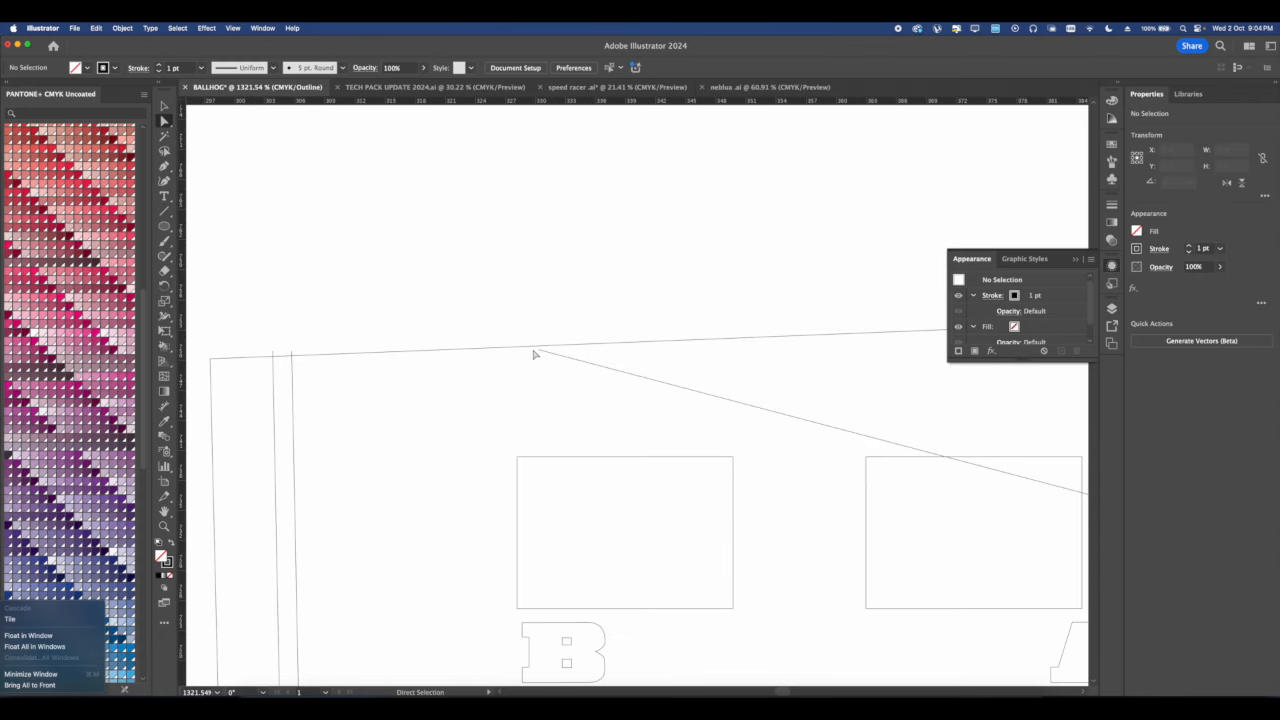
click(540, 352)
scroll(536, 349, down, 10)
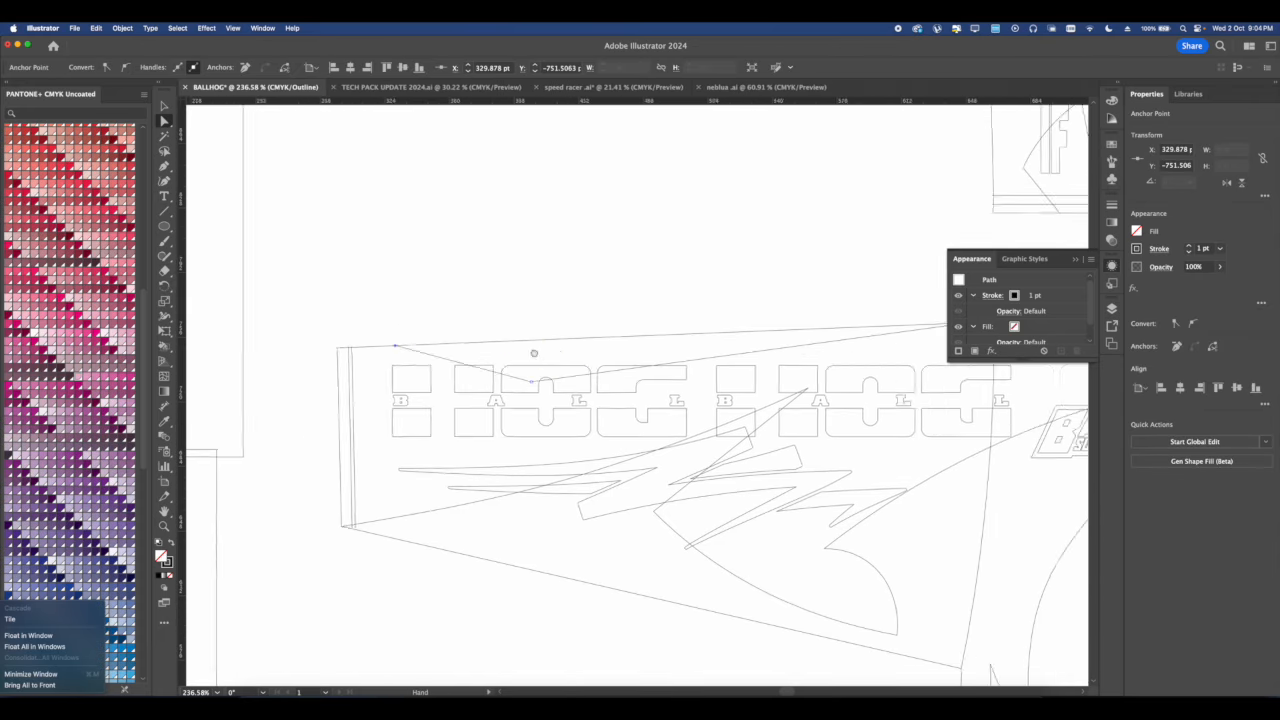
drag(734, 346, 333, 367)
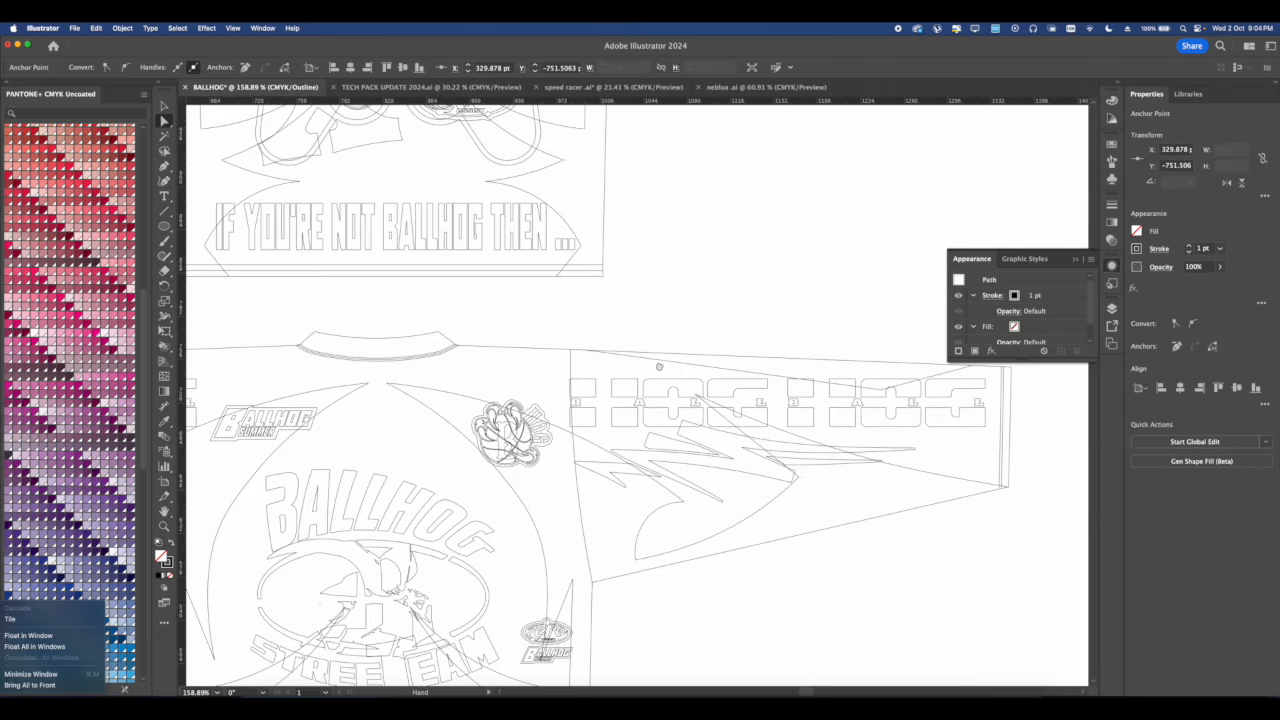
Inspect where the upper line meets the top edge of the right sleeve, and return to preview view.
scroll(600, 358, up, 3)
drag(700, 354, 454, 368)
scroll(748, 378, up, 1)
scroll(746, 378, up, 5)
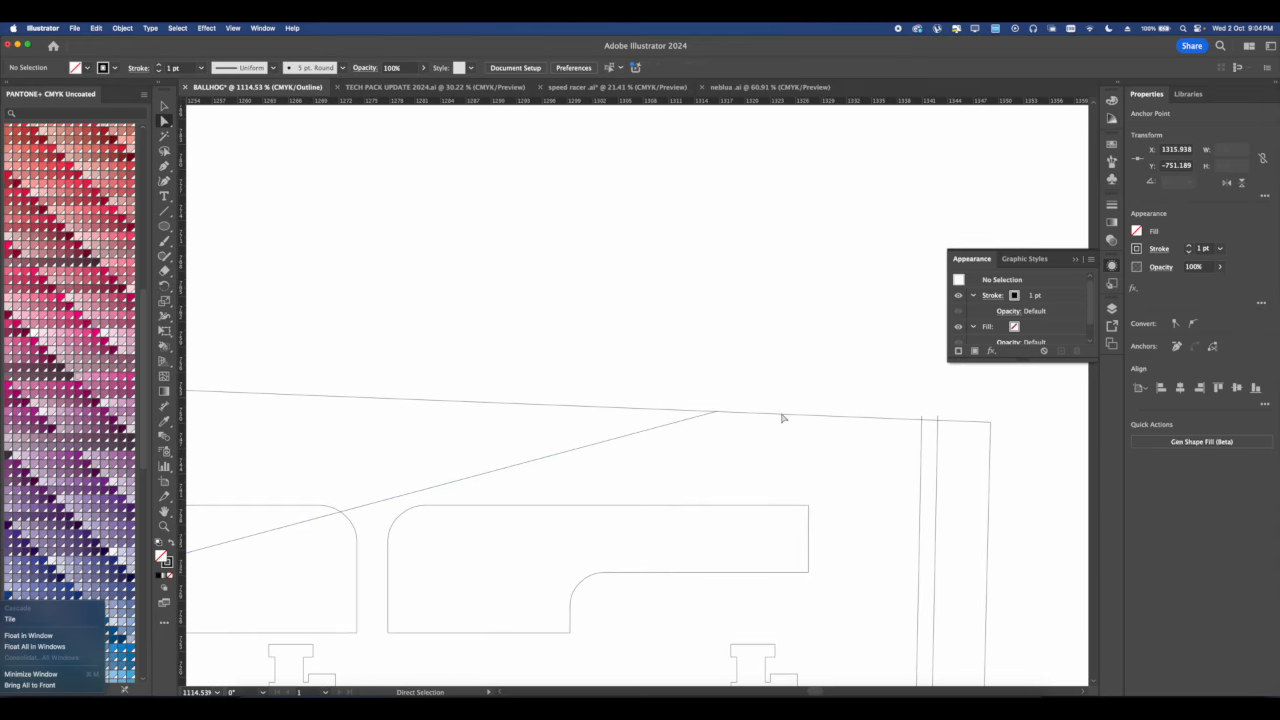
scroll(783, 418, down, 8)
scroll(729, 437, up, 3)
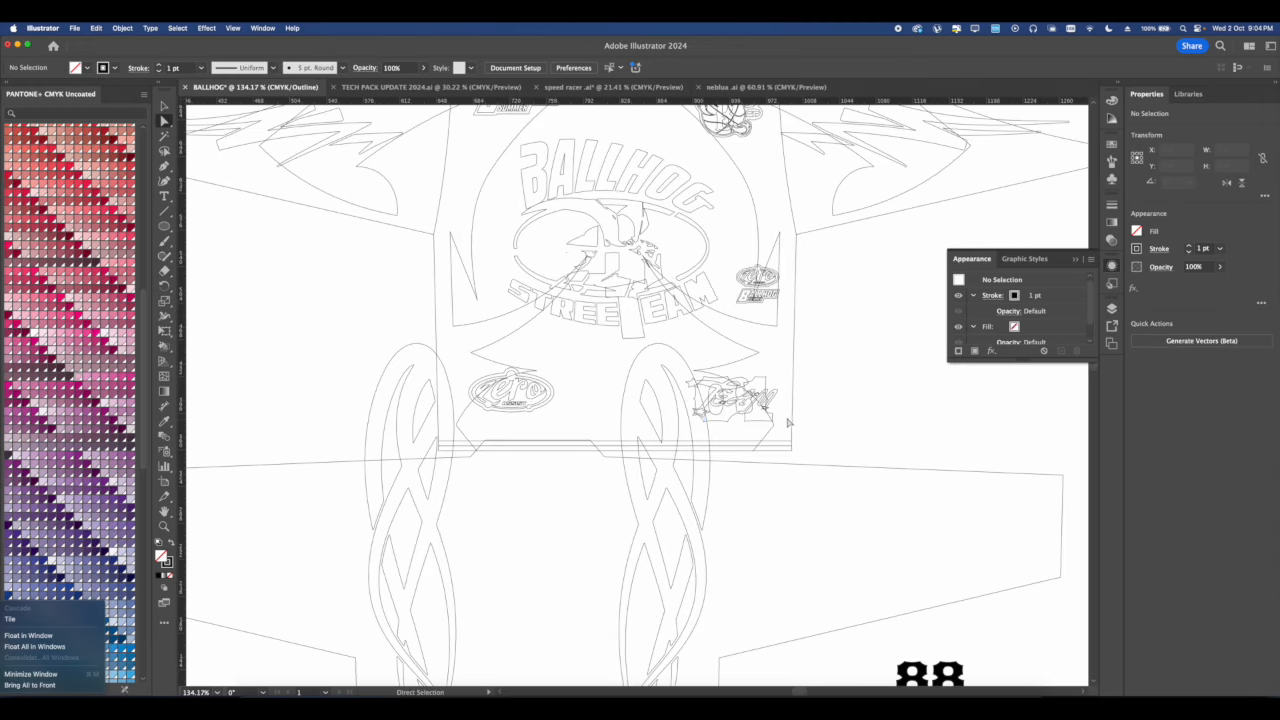
key(super+y)
scroll(750, 418, down, 3)
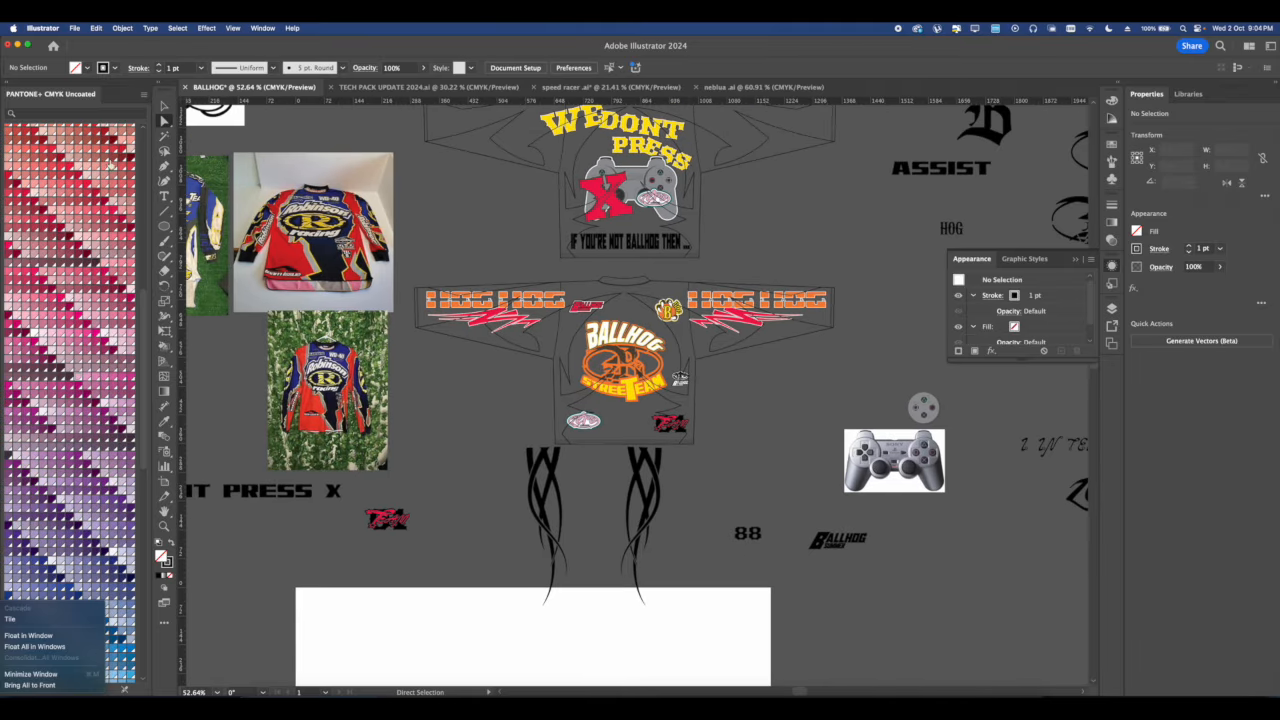
Check the outline groups of the WE DONT PRESS X shirt and the BALLHOG STREET TEAM shirt.
click(163, 106)
scroll(562, 268, down, 2)
scroll(571, 197, up, 2)
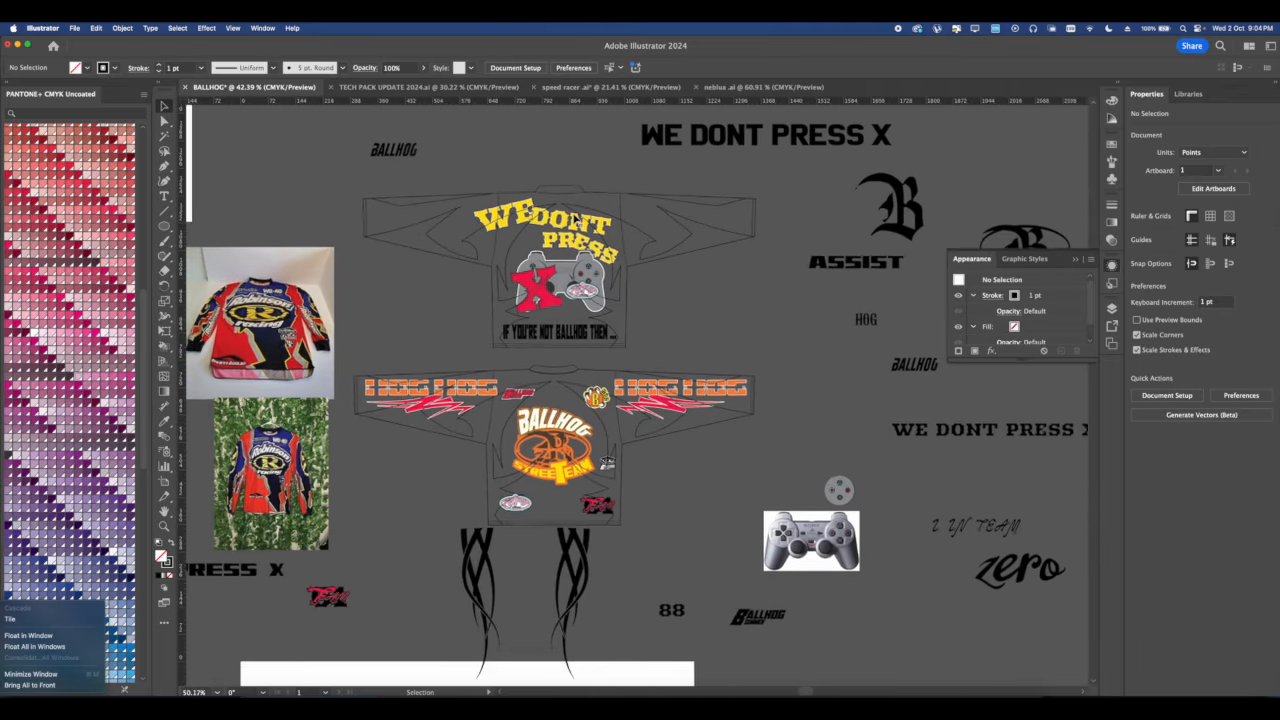
click(571, 197)
scroll(664, 213, down, 3)
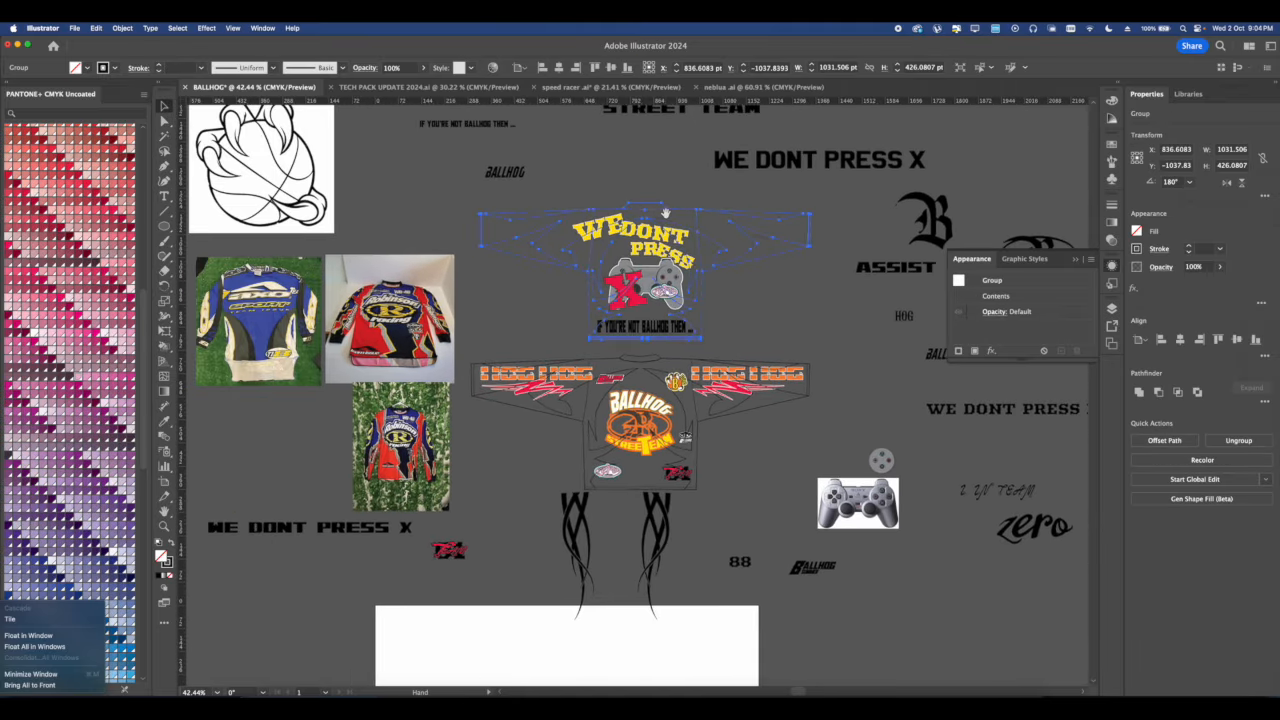
scroll(646, 246, up, 4)
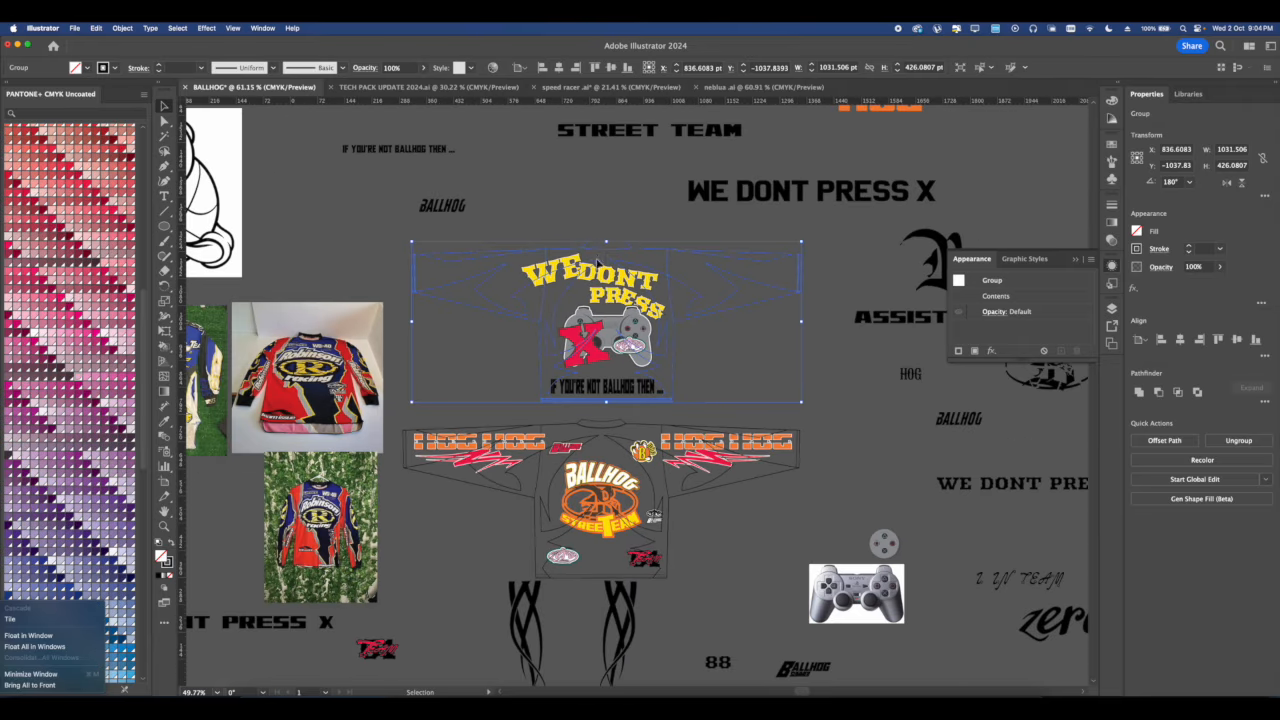
scroll(552, 263, down, 3)
scroll(628, 366, up, 2)
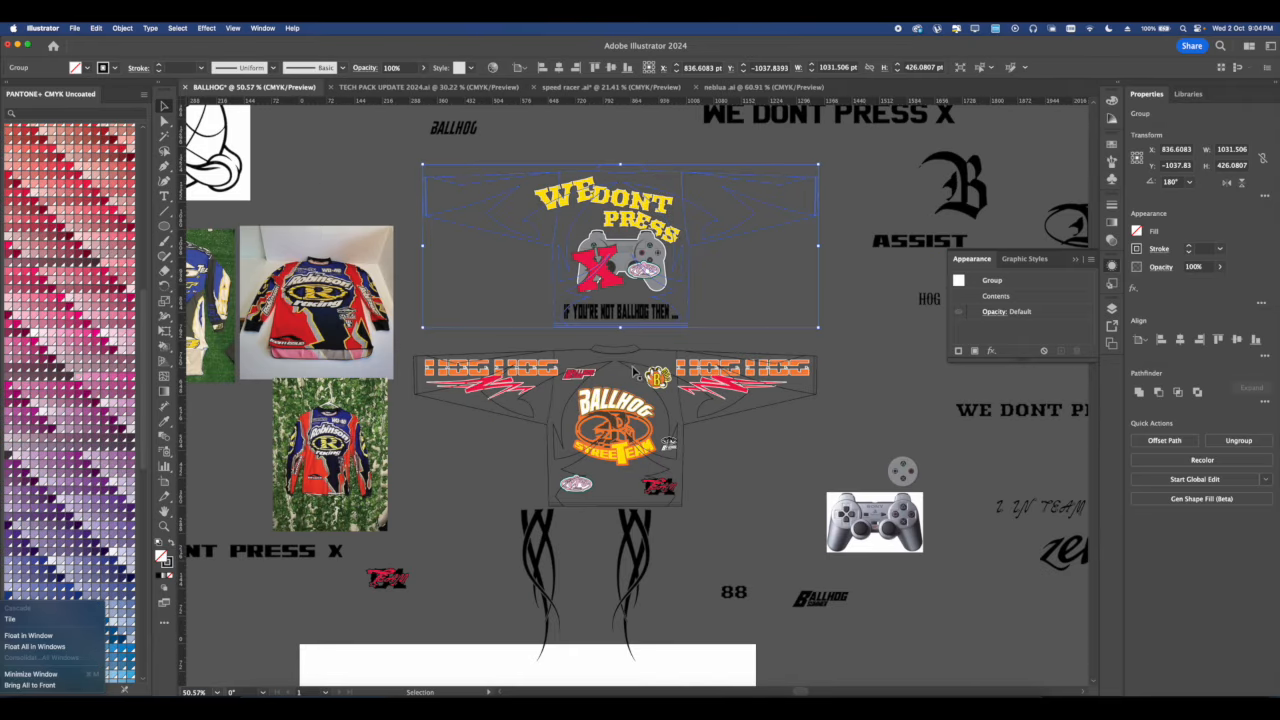
click(628, 366)
scroll(628, 358, down, 3)
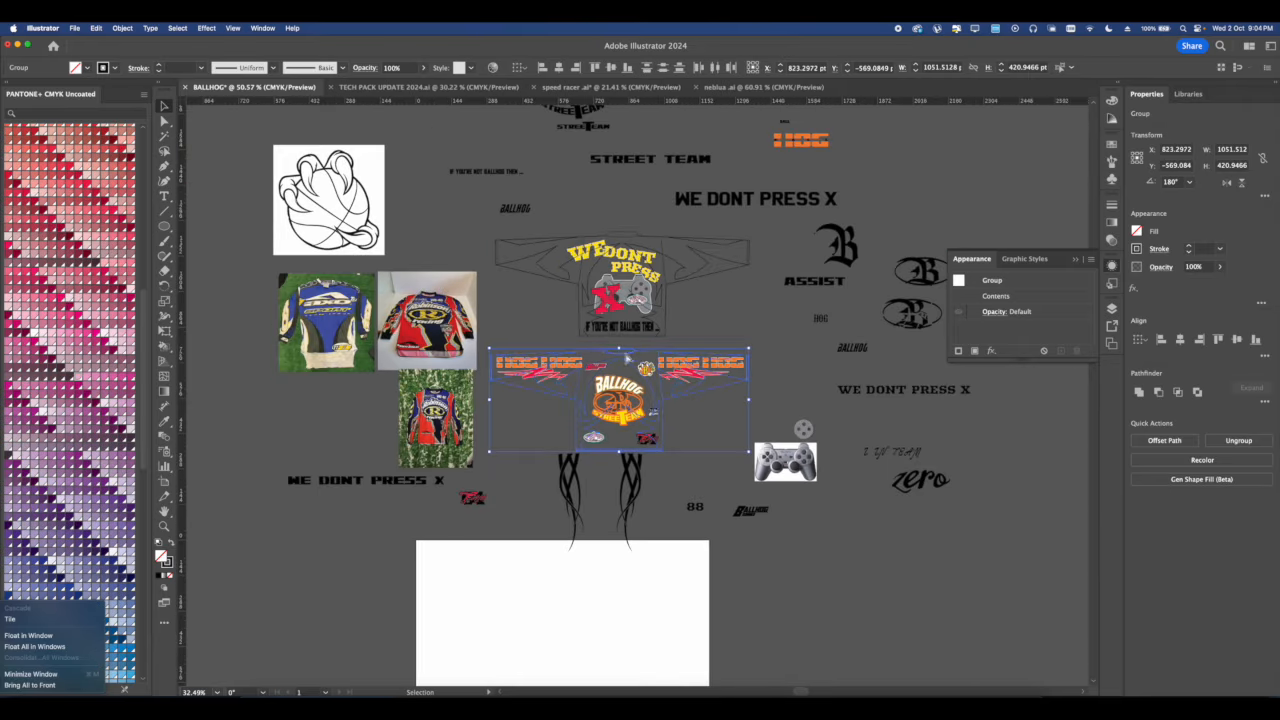
Move both shirts with all their artwork to the empty canvas area far left of the reference images.
click(484, 250)
drag(733, 441, 738, 444)
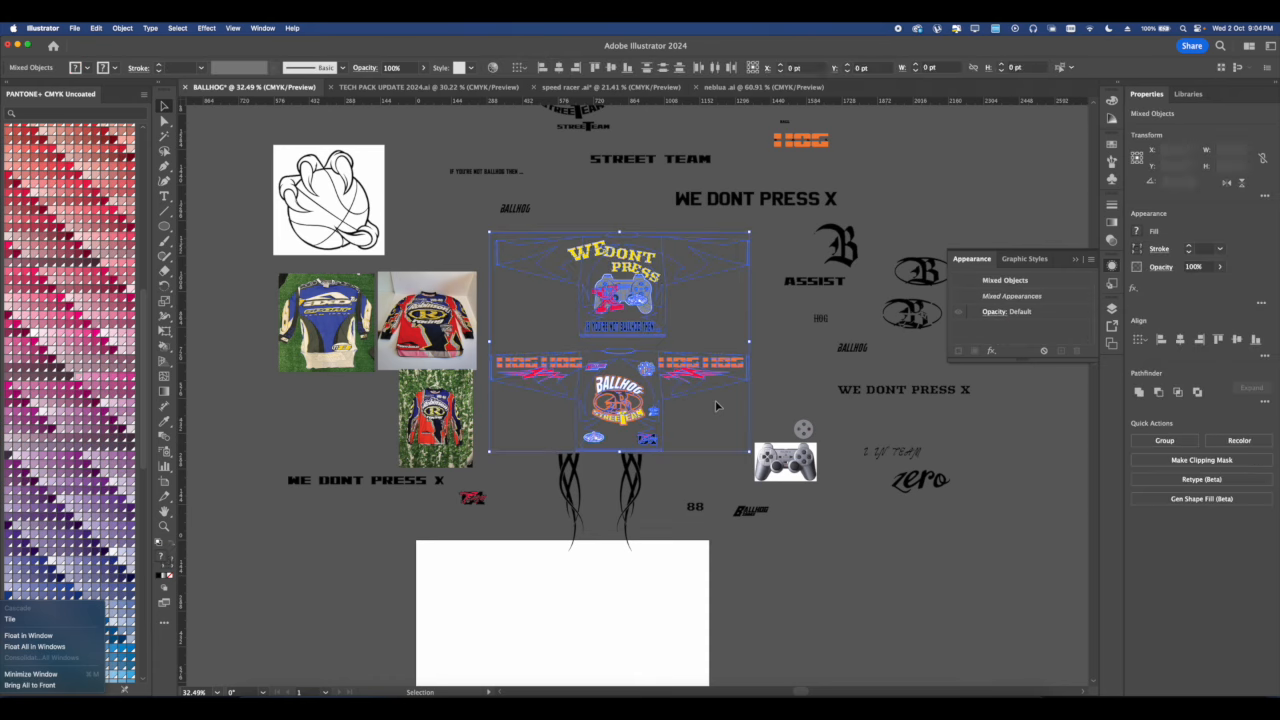
scroll(716, 398, down, 5)
scroll(750, 370, left, 3)
drag(749, 354, 414, 274)
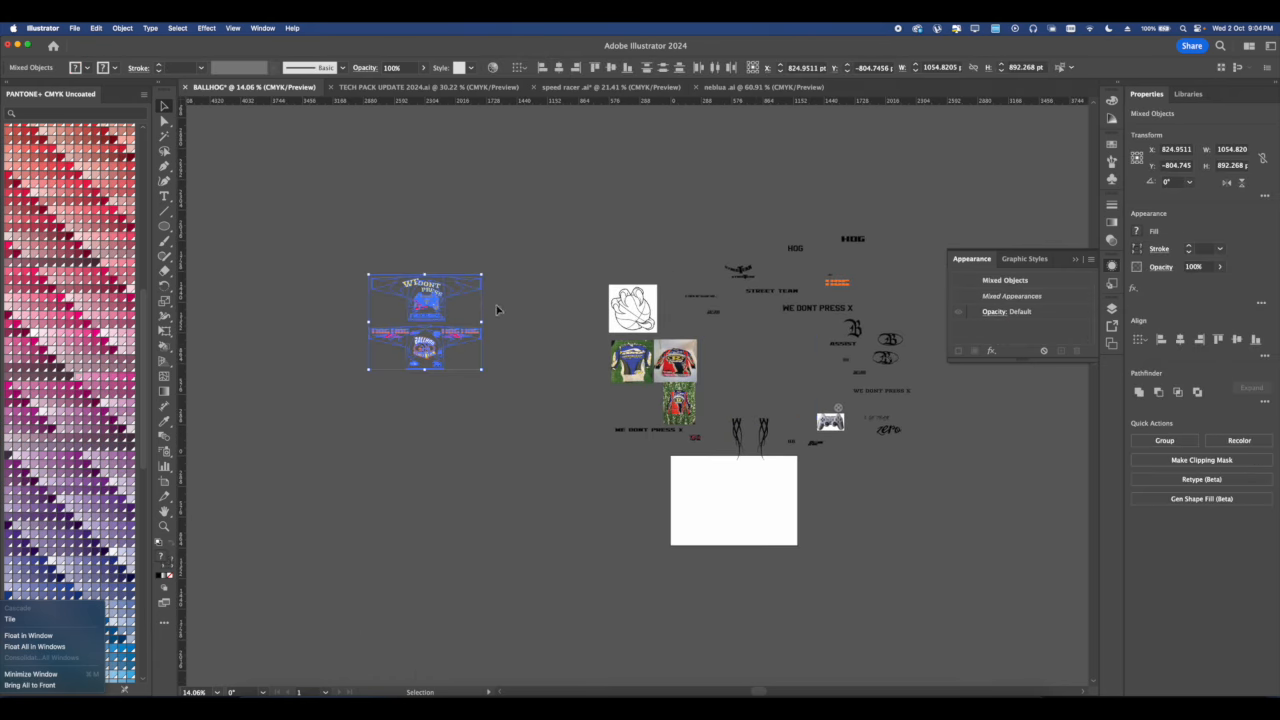
scroll(391, 340, up, 5)
scroll(600, 298, down, 5)
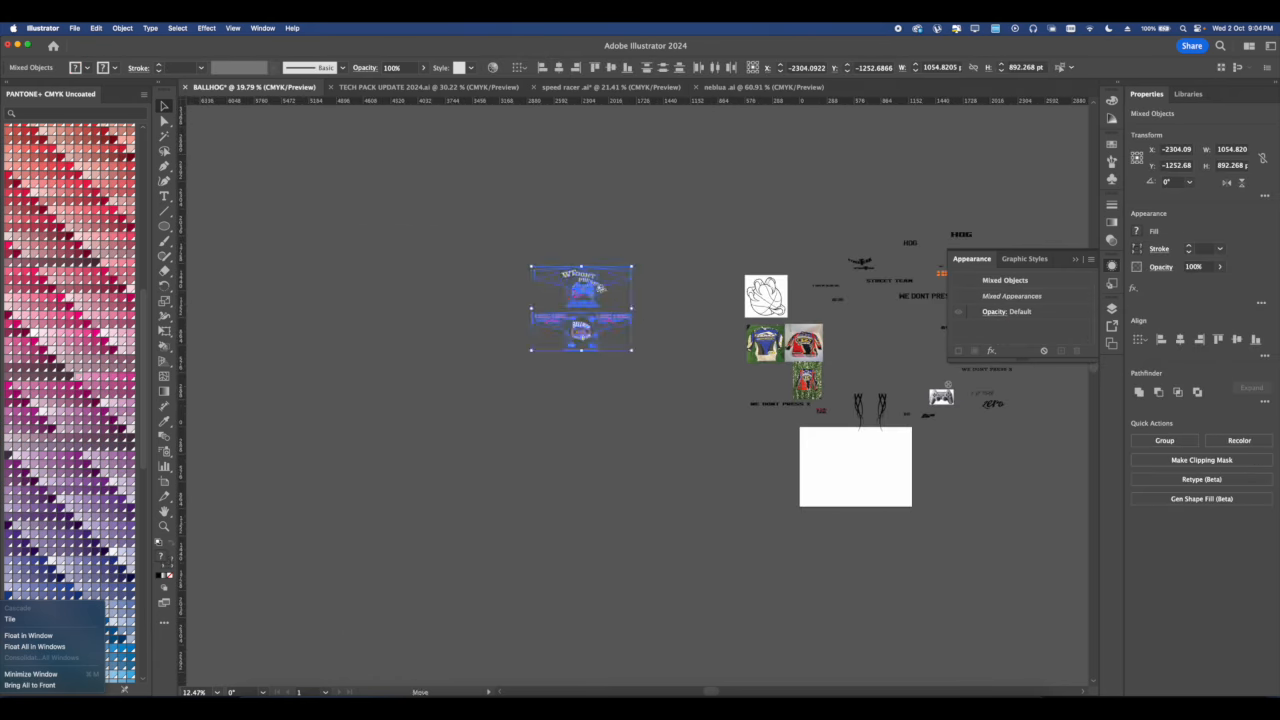
drag(600, 287, 872, 196)
click(678, 355)
Live-paint the jagged shapes on the left sleeve and both body sides of the WE DONT PRESS X shirt with a medium blue Pantone swatch.
scroll(600, 320, up, 5)
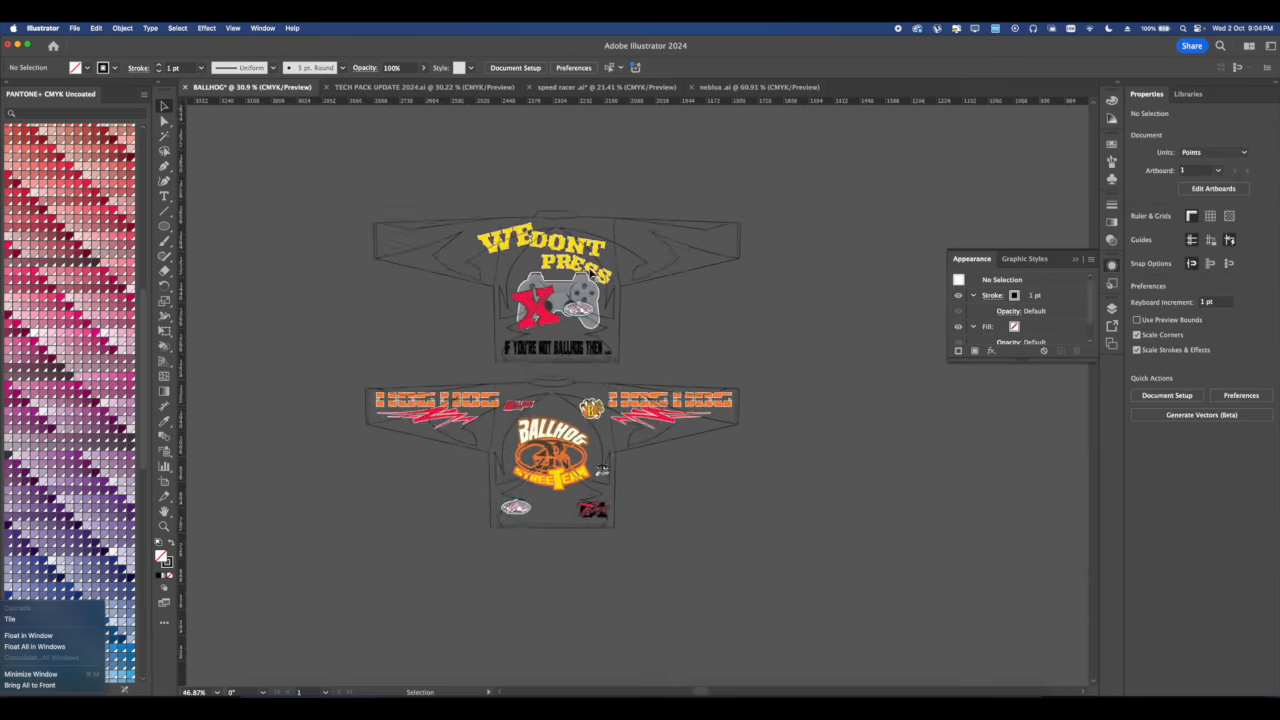
click(560, 302)
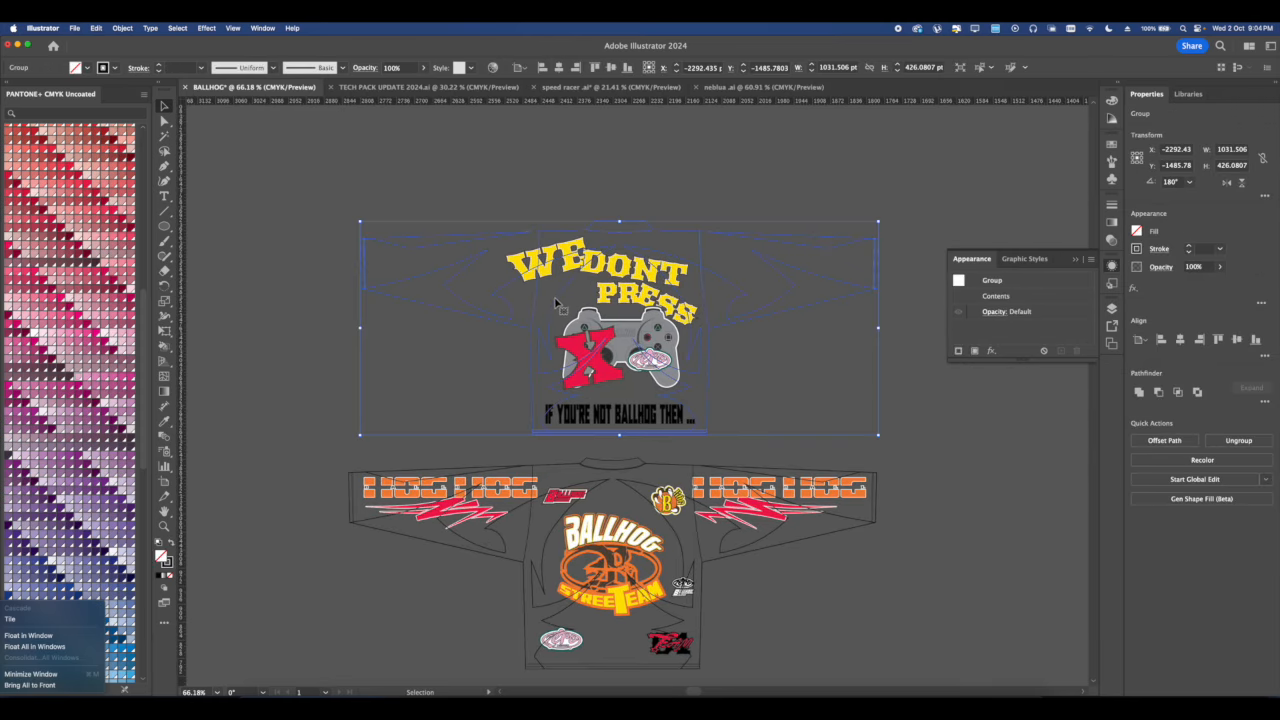
scroll(372, 246, up, 3)
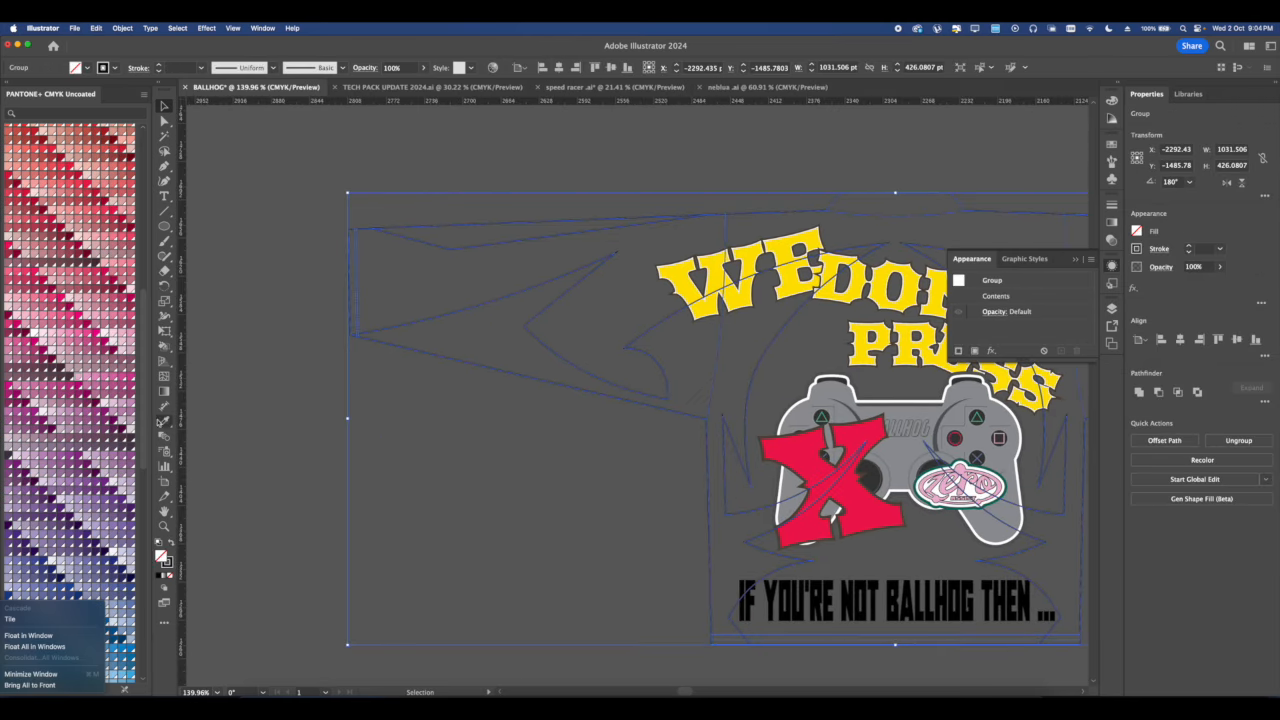
scroll(478, 448, down, 5)
scroll(400, 400, up, 4)
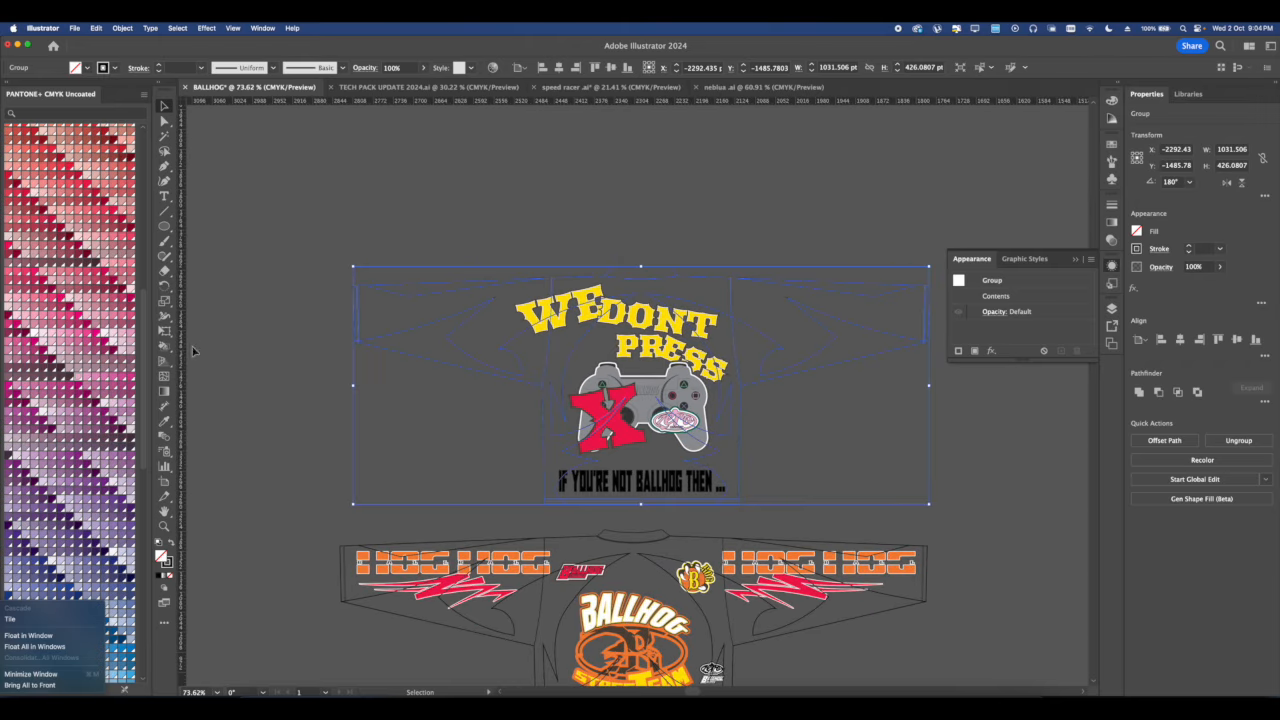
mouse_move(163, 348)
mouse_down()
mouse_move(197, 346)
mouse_move(195, 362)
mouse_up()
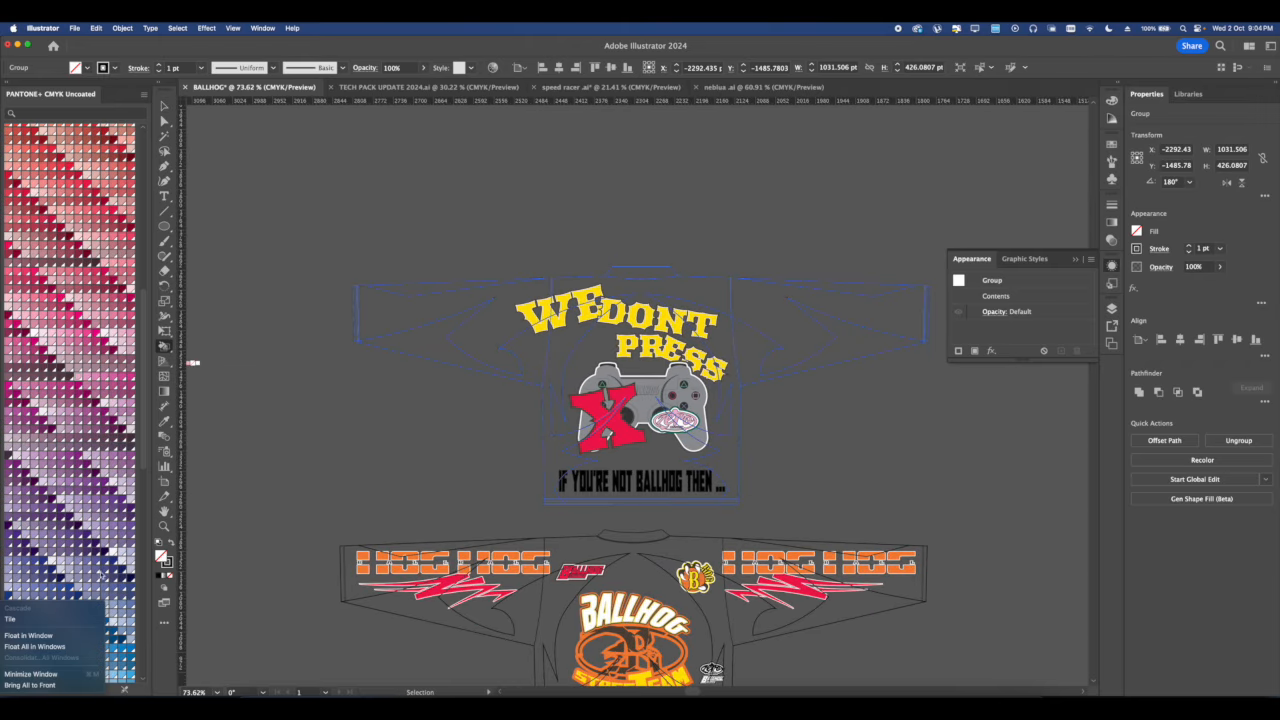
scroll(115, 593, down, 3)
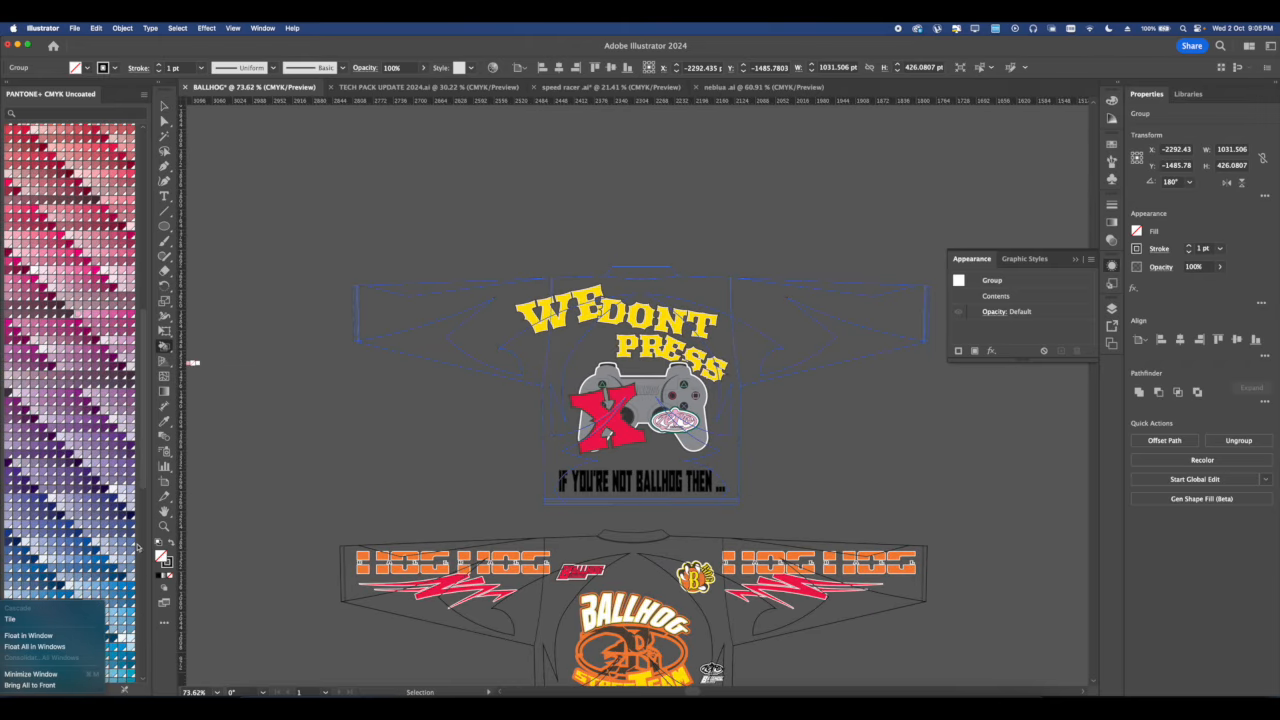
scroll(92, 575, down, 1)
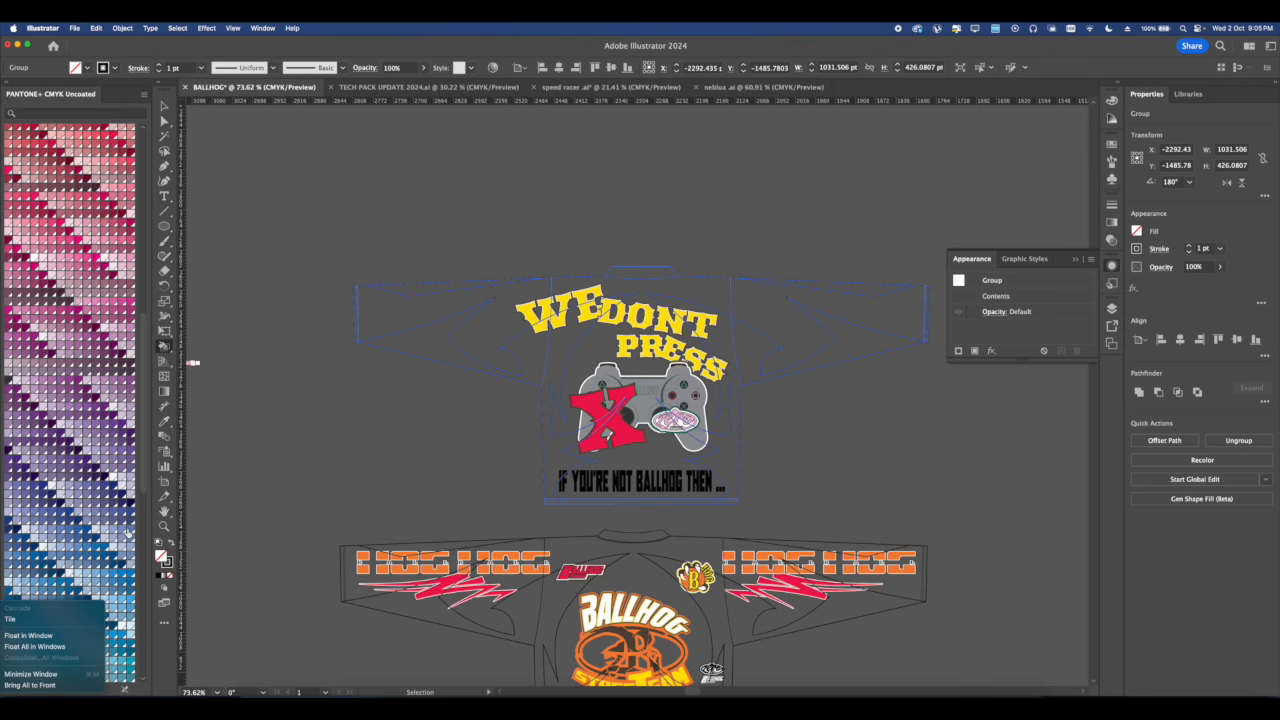
click(448, 342)
mouse_move(530, 368)
mouse_down()
mouse_move(563, 351)
mouse_move(534, 314)
mouse_move(404, 328)
mouse_up()
click(564, 350)
click(711, 351)
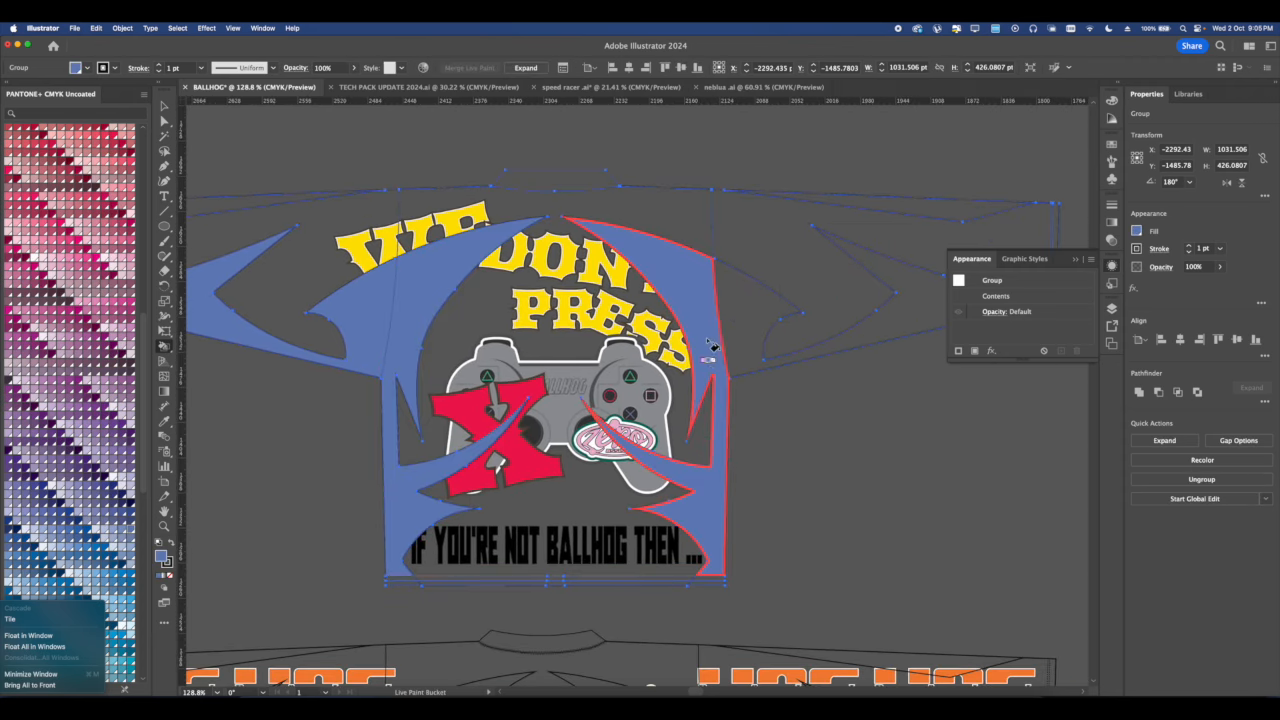
Fill the right sleeve's jagged shapes and the hem's outer corners with the same medium blue on the WE DONT PRESS X shirt.
click(737, 337)
drag(790, 343, 700, 364)
drag(826, 297, 697, 314)
drag(432, 587, 786, 400)
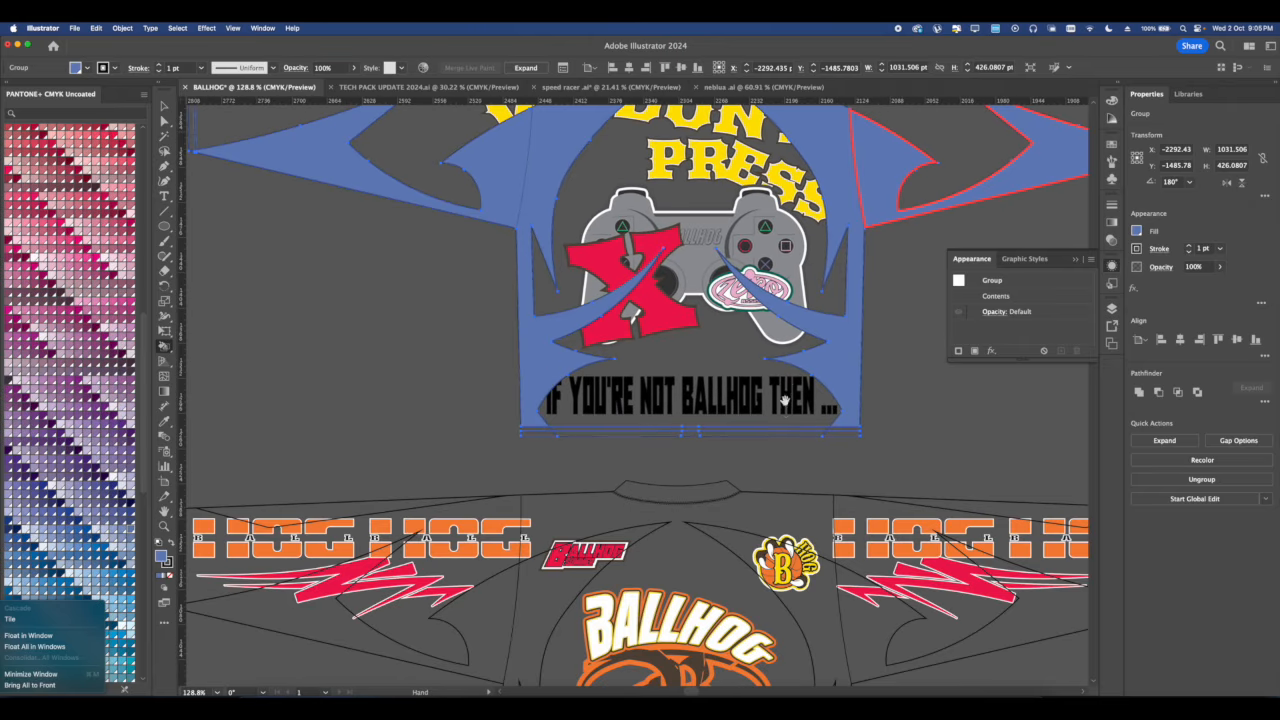
drag(865, 402, 930, 402)
drag(804, 469, 991, 437)
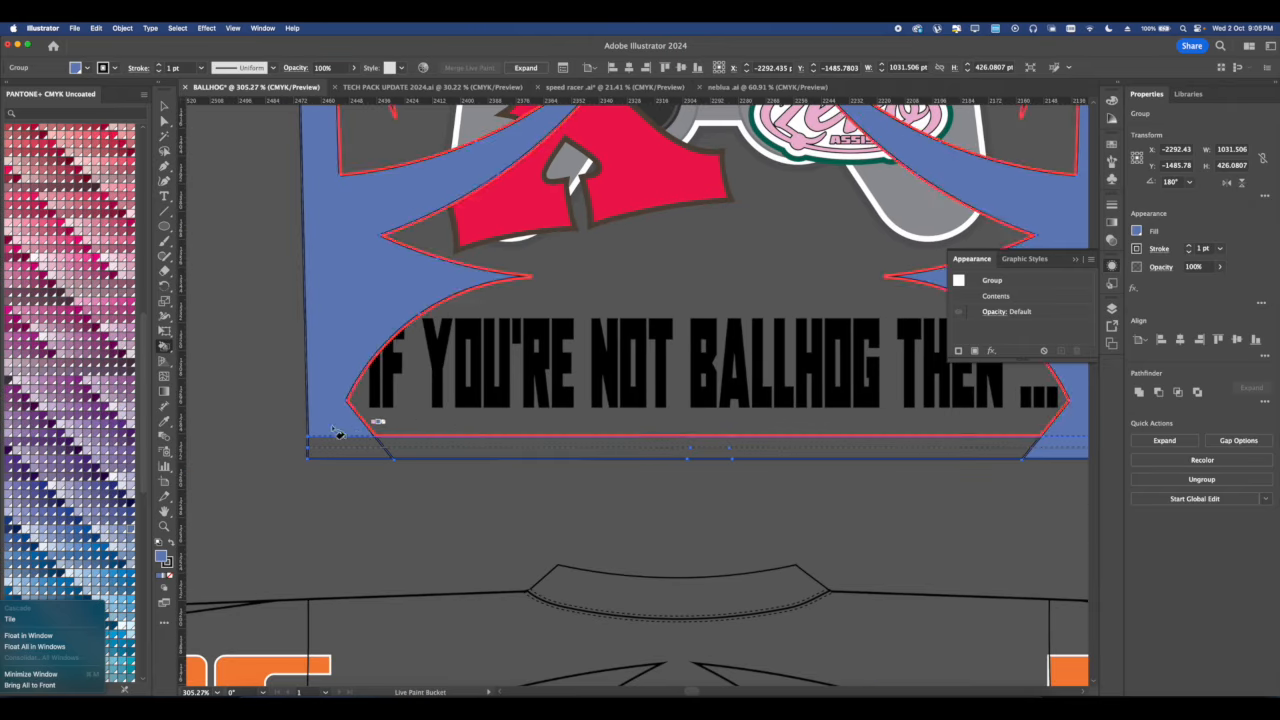
drag(340, 434, 336, 460)
Fill the slim triangles along the top edges of both sleeves with a dark blue Pantone swatch.
scroll(488, 420, down, 5)
drag(870, 247, 720, 334)
scroll(786, 250, up, 6)
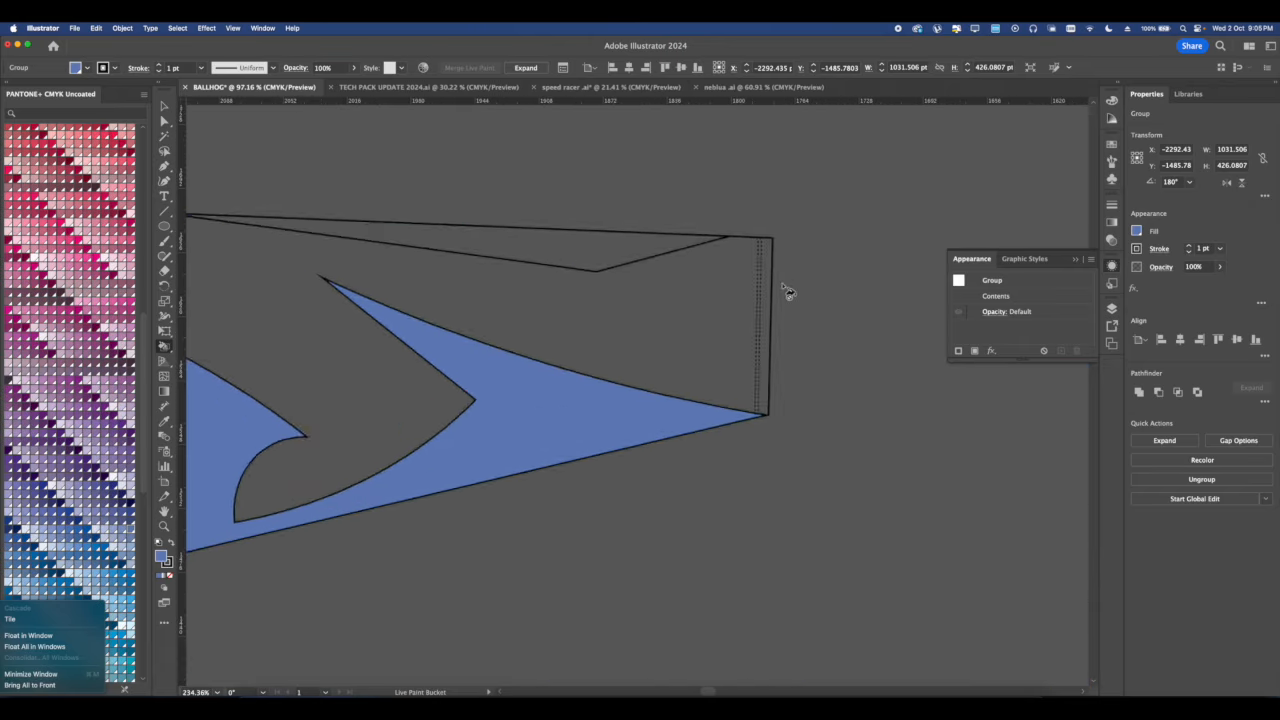
scroll(780, 396, down, 3)
scroll(781, 398, down, 2)
drag(300, 385, 1036, 363)
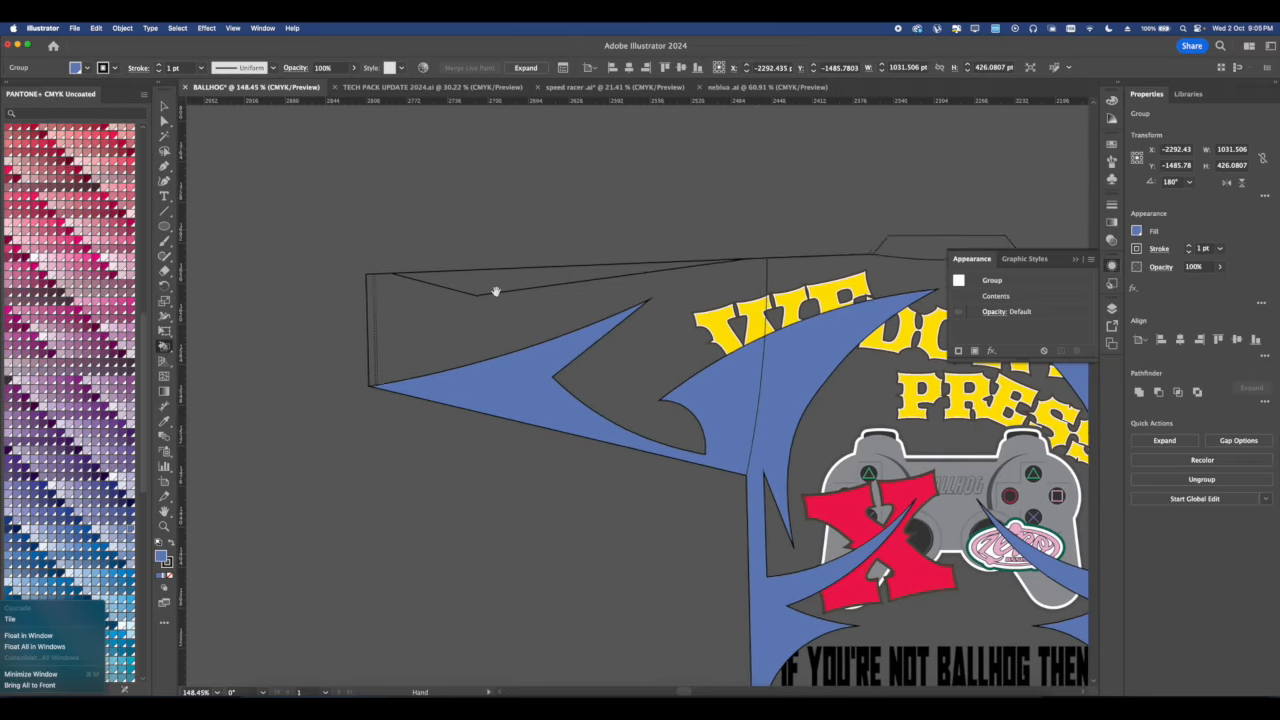
click(492, 286)
scroll(489, 283, down, 4)
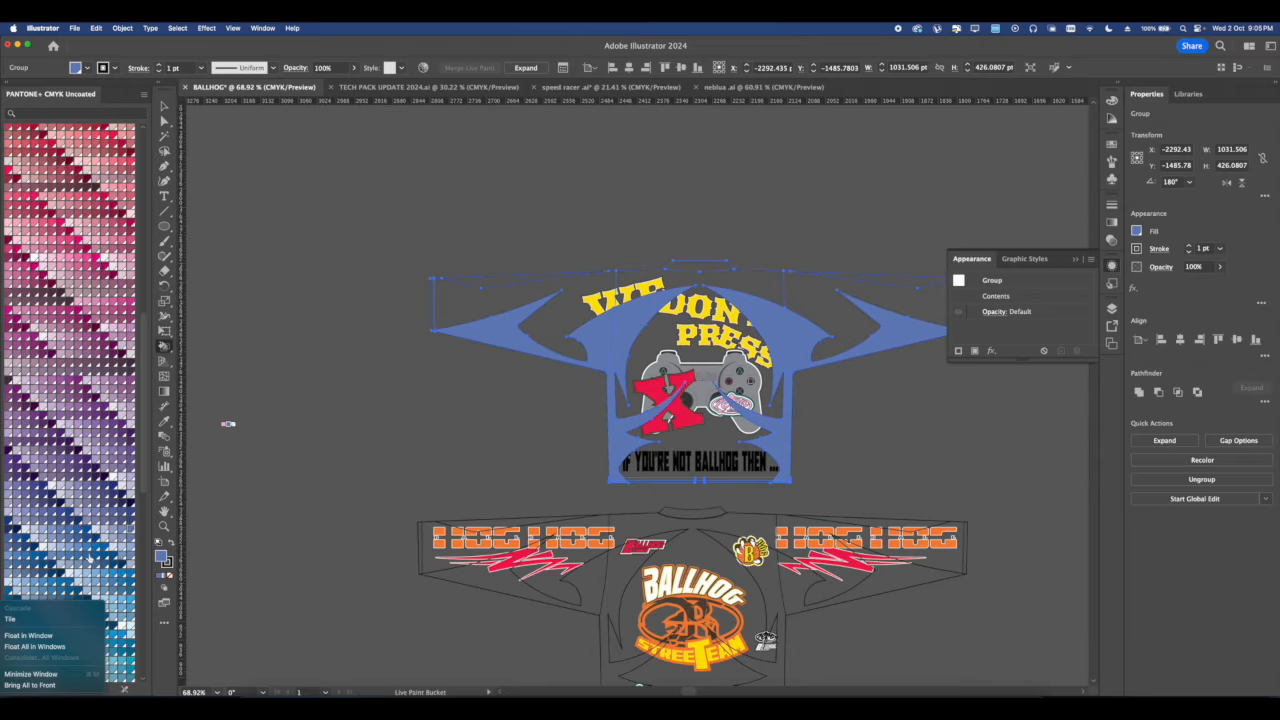
drag(712, 292, 456, 339)
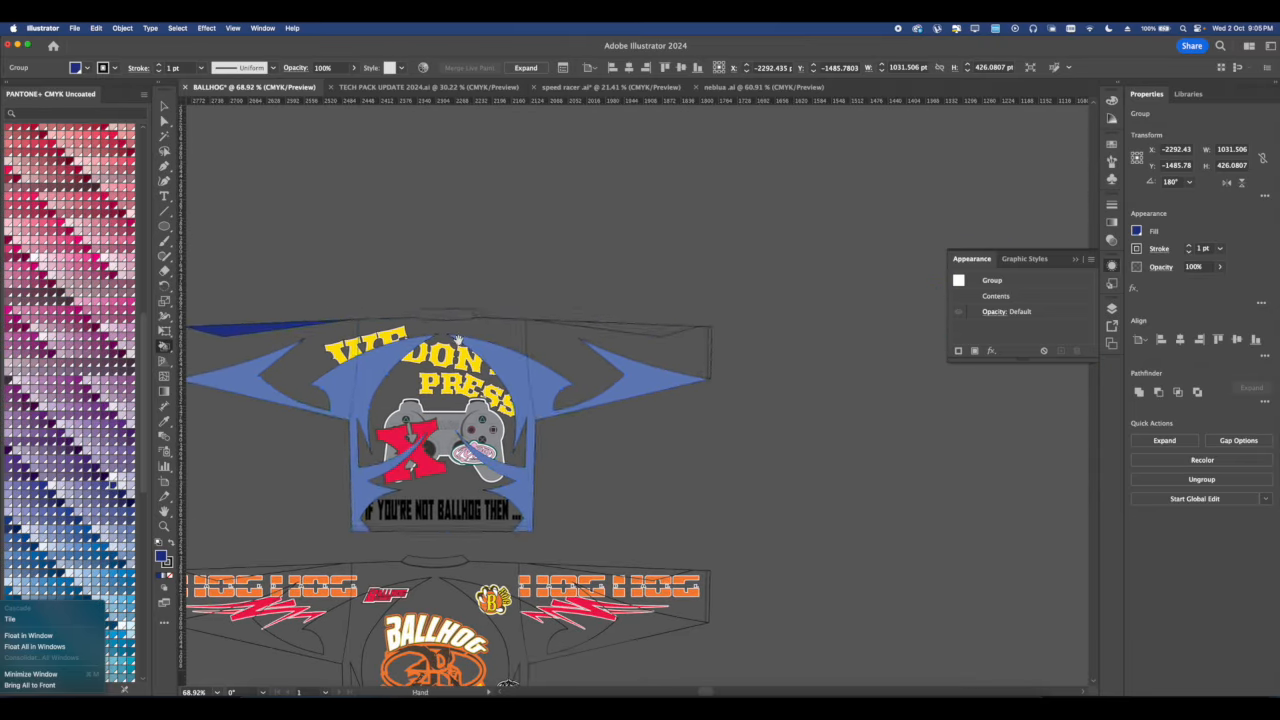
click(650, 329)
Compare the painted WE DONT PRESS X shirt with the unpainted BALLHOG STREET TEAM shirt and the reference jerseys.
drag(589, 355, 753, 266)
drag(539, 430, 598, 318)
scroll(598, 318, up, 3)
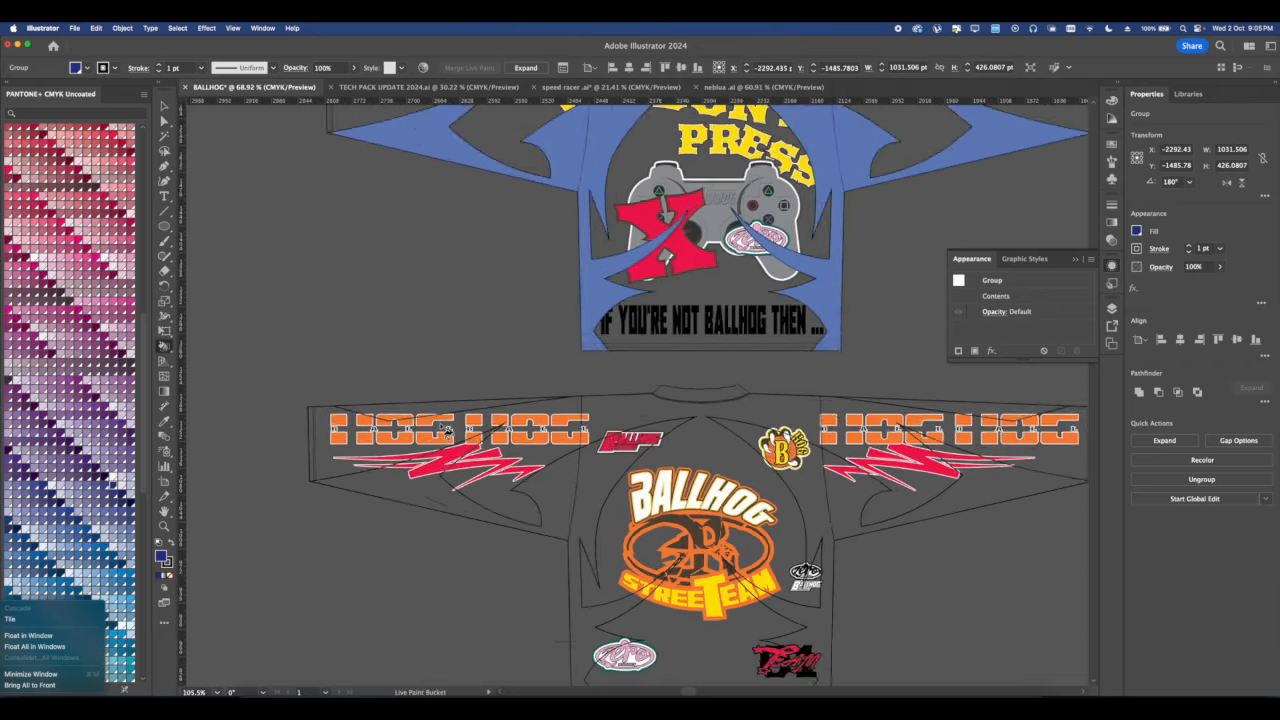
scroll(586, 336, down, 8)
scroll(585, 300, up, 6)
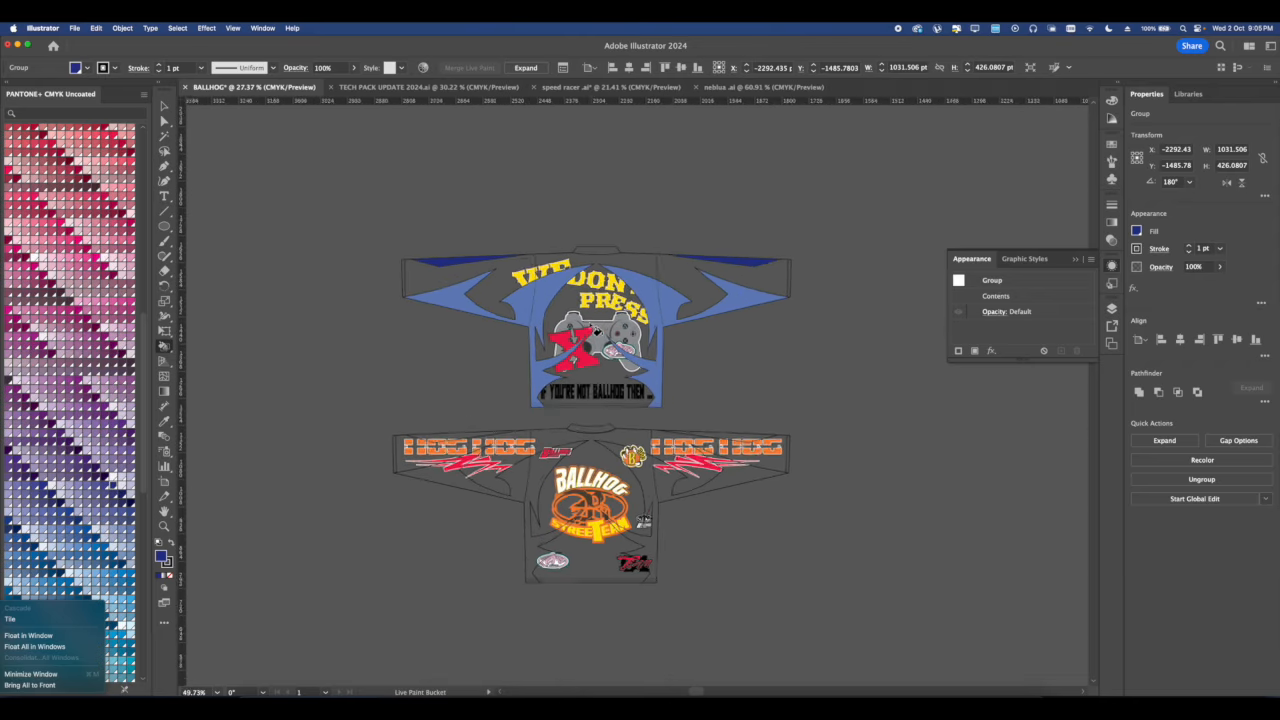
click(1136, 231)
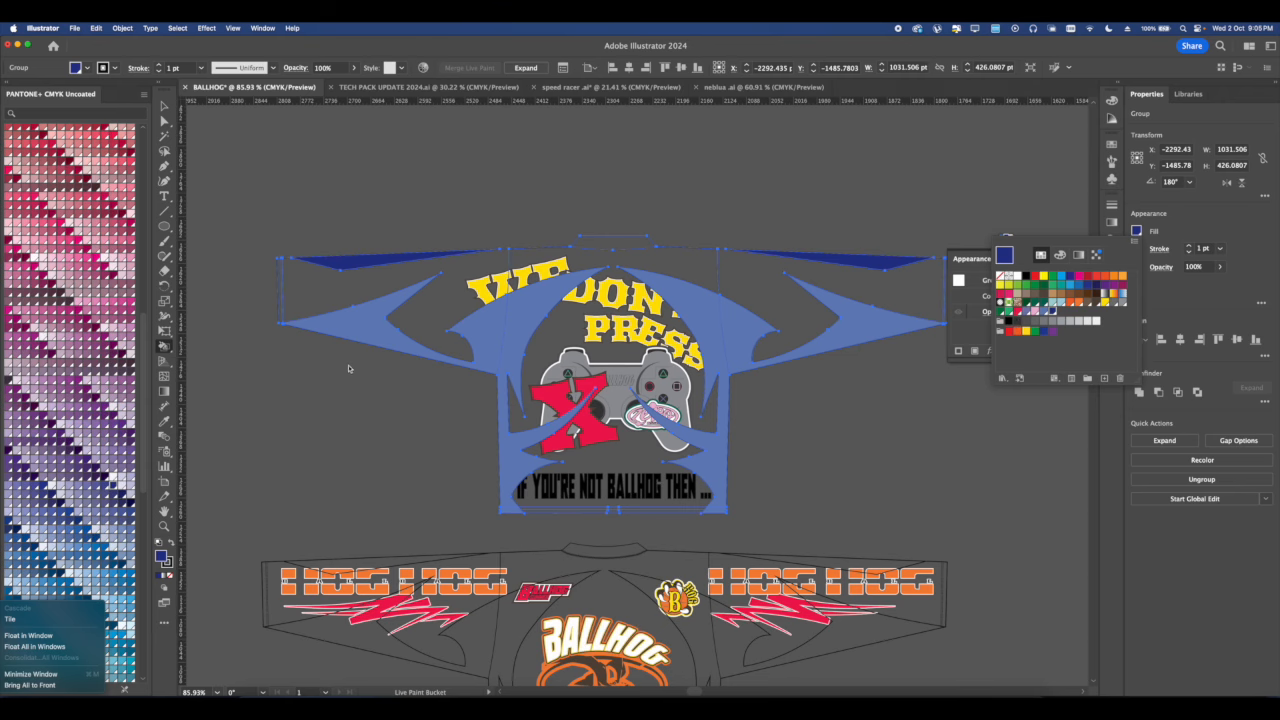
scroll(452, 308, down, 8)
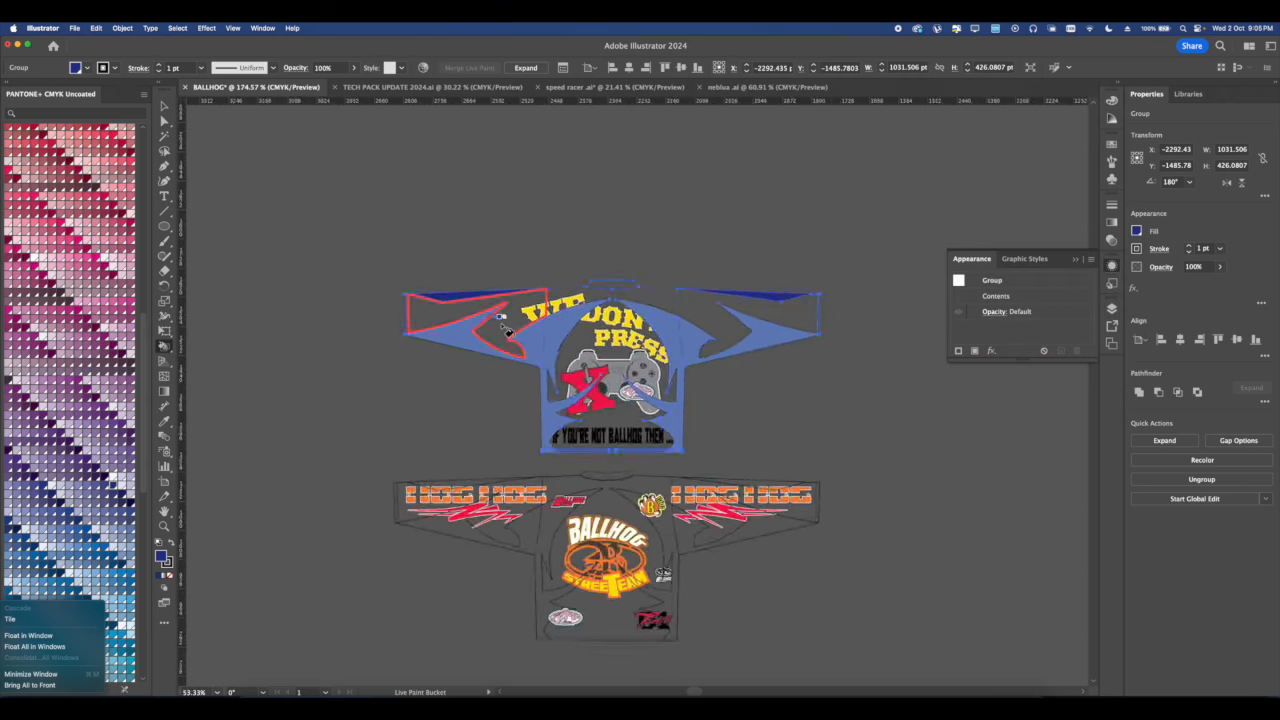
scroll(512, 378, up, 5)
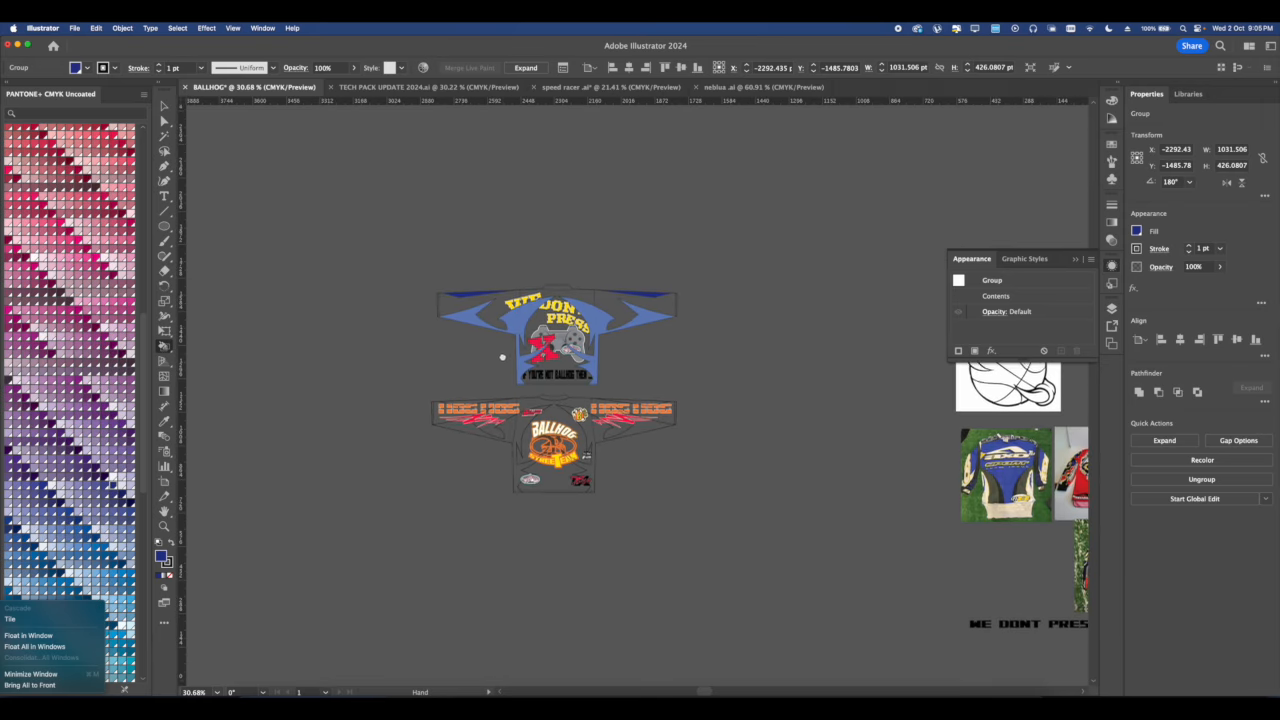
scroll(556, 285, up, 2)
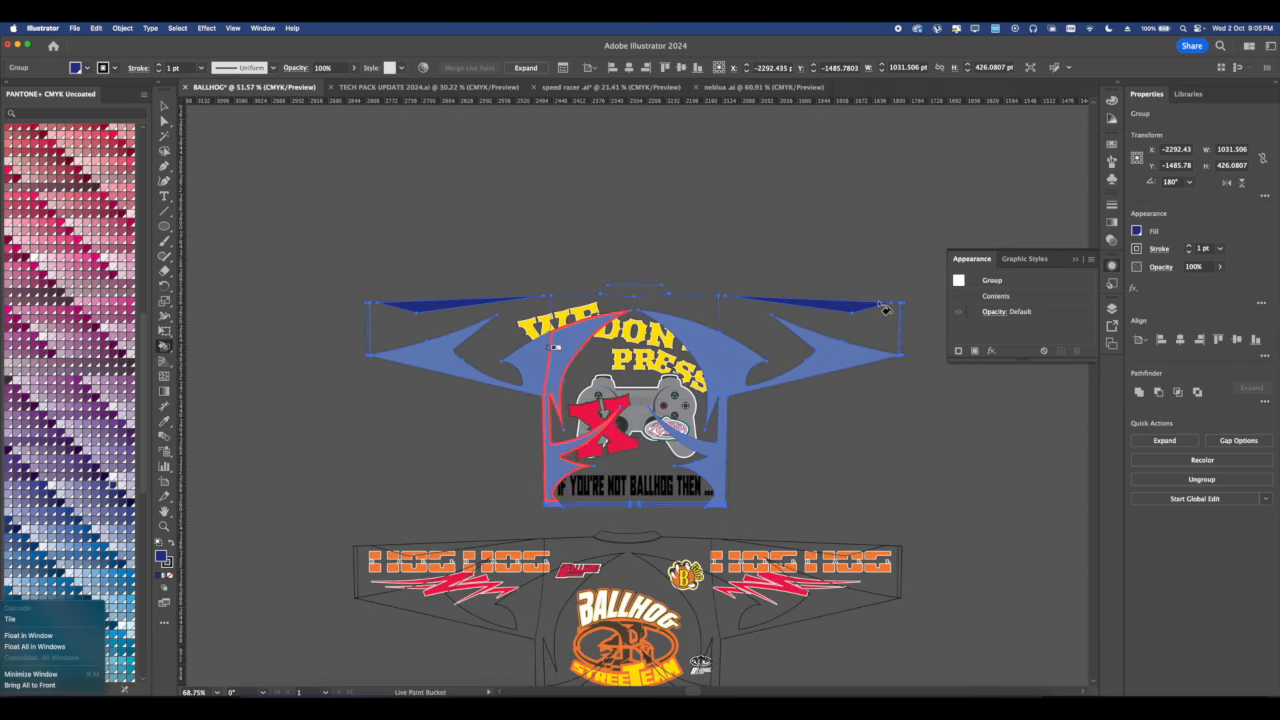
Fill the central body area of the WE DONT PRESS X shirt with a pale cream-yellow Pantone swatch.
click(1136, 231)
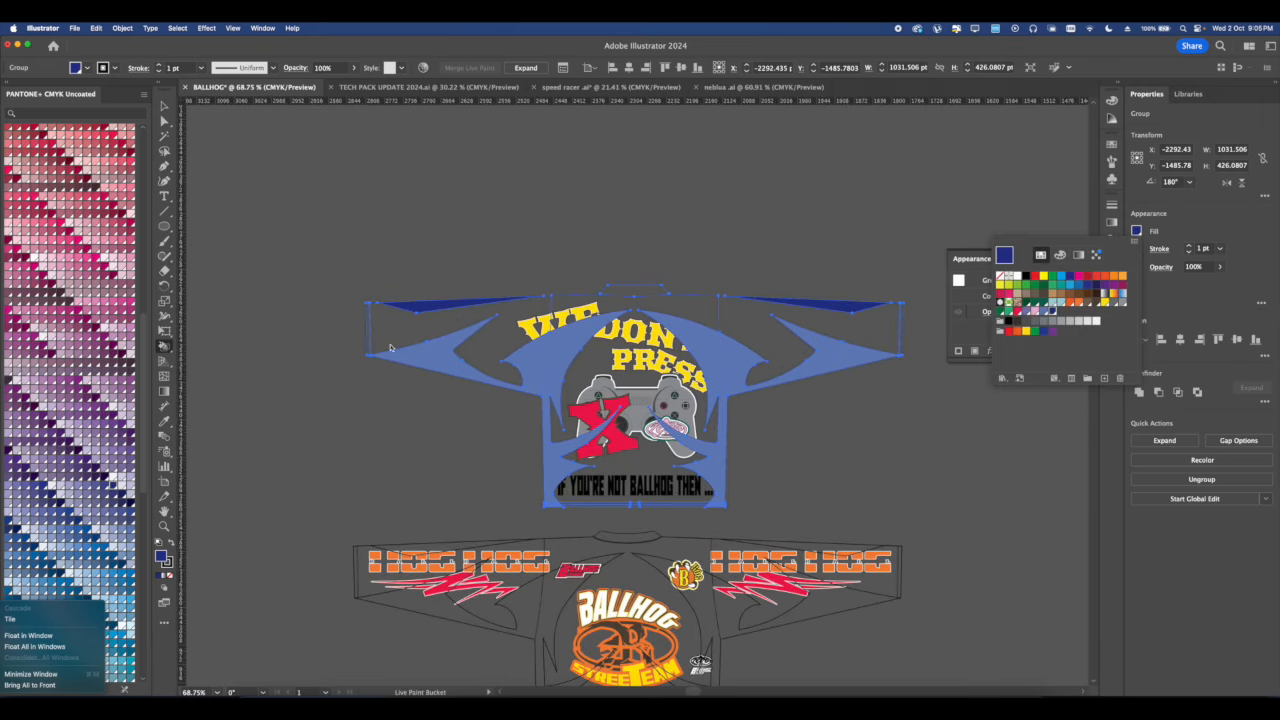
scroll(92, 436, up, 10)
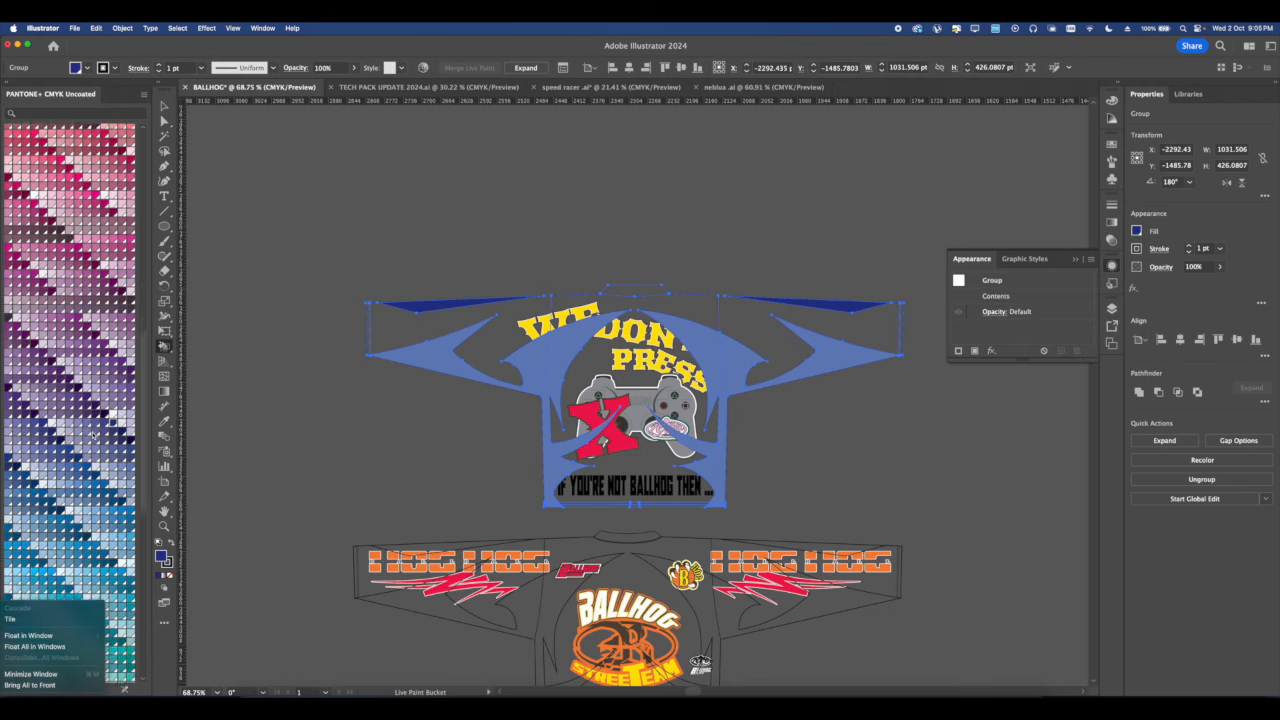
scroll(92, 436, up, 5)
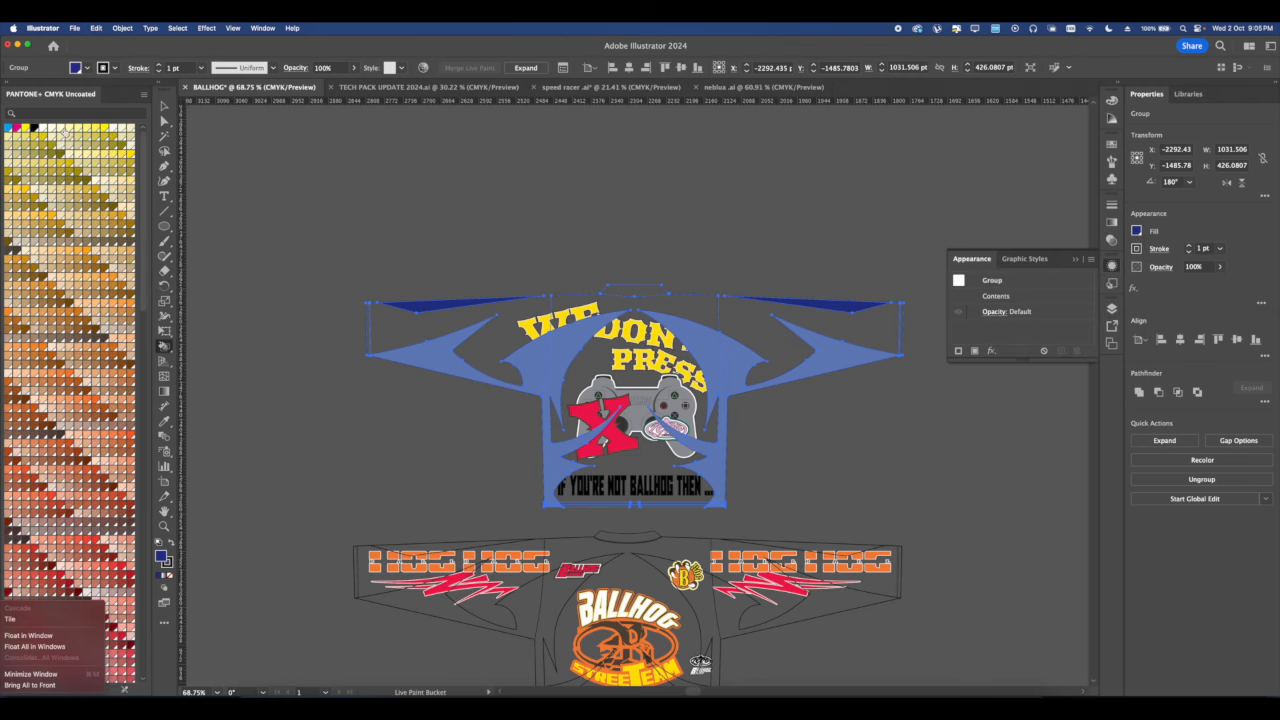
click(650, 368)
scroll(665, 425, up, 5)
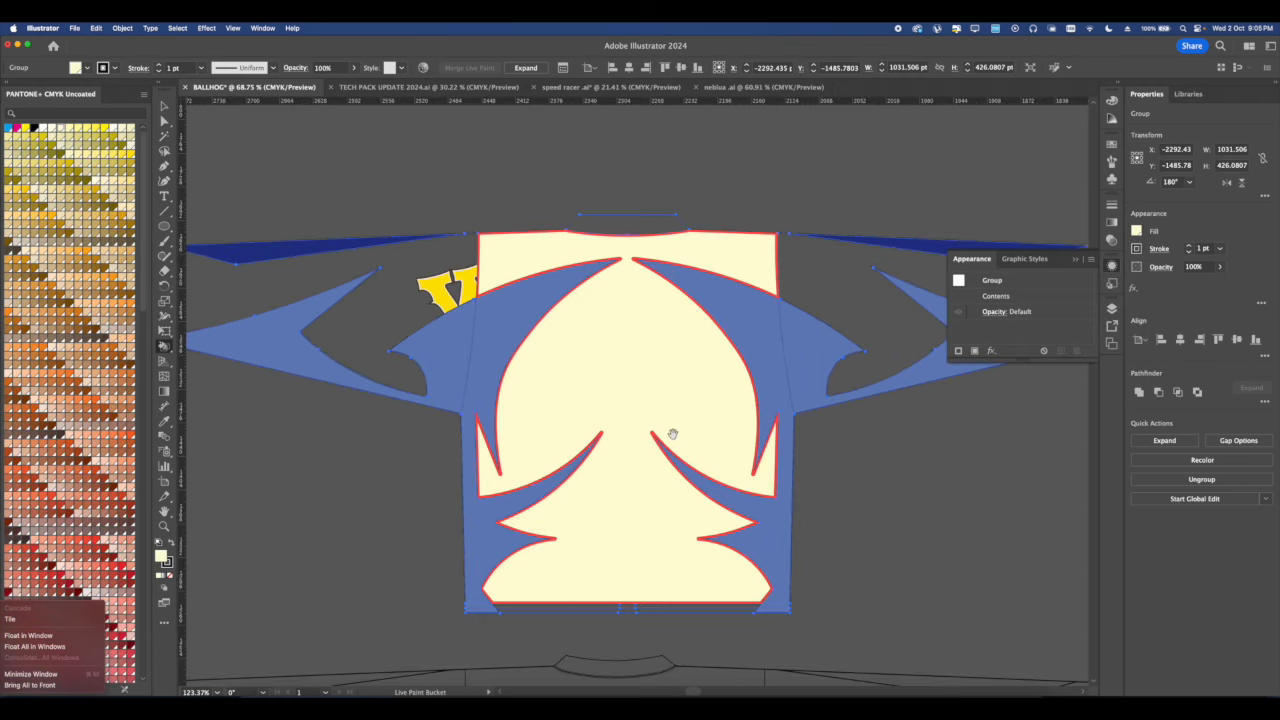
Fill the hem strip, right sleeve and collar of the WE DONT PRESS X shirt with the same cream-yellow swatch.
drag(617, 489, 619, 493)
mouse_move(837, 187)
mouse_down()
mouse_move(775, 248)
mouse_move(625, 310)
mouse_up()
click(780, 245)
drag(322, 296, 603, 331)
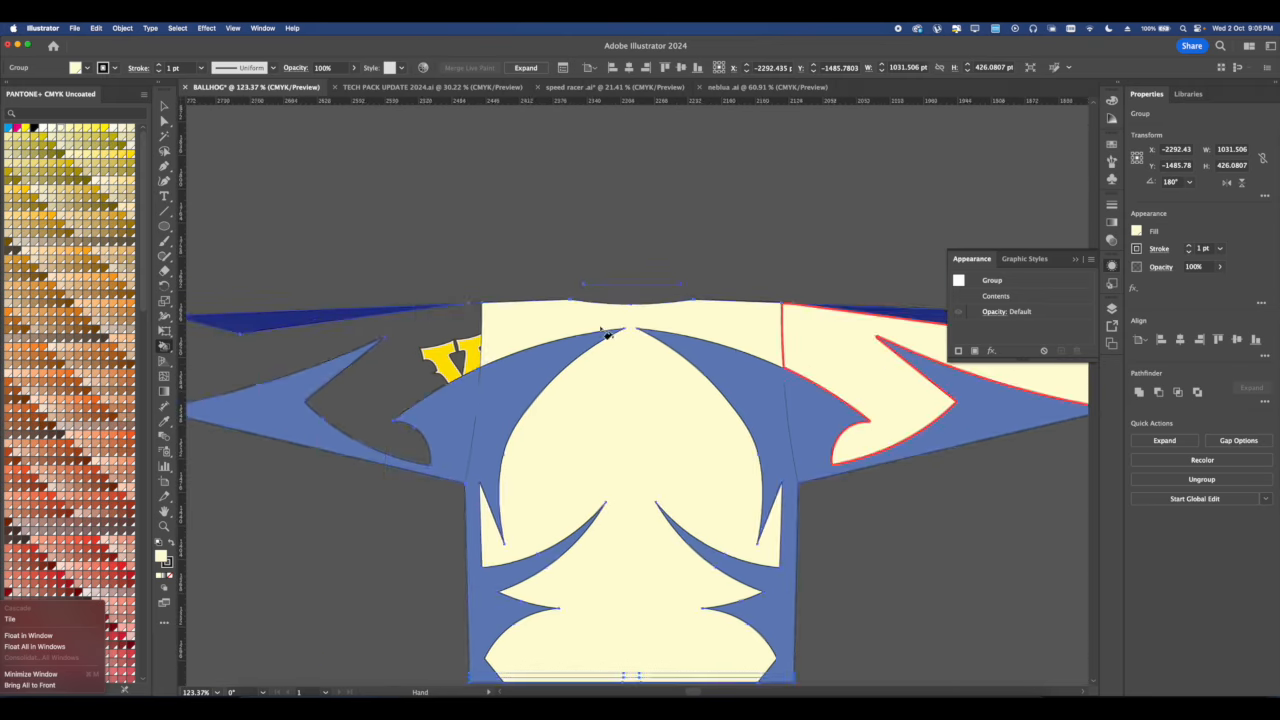
scroll(600, 322, up, 2)
click(630, 283)
Fill the left sleeve's remaining areas on the WE DONT PRESS X shirt with the cream-yellow swatch.
drag(371, 336, 674, 324)
click(674, 324)
drag(415, 354, 655, 342)
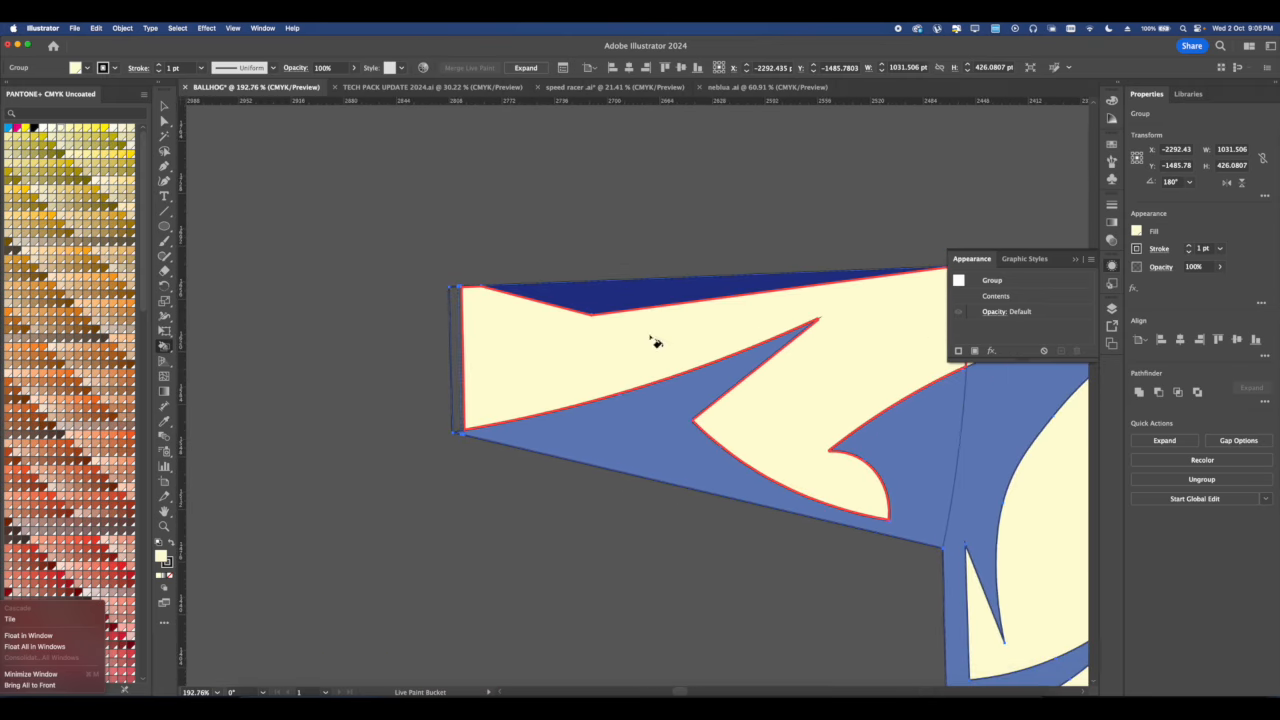
scroll(466, 352, down, 4)
drag(671, 470, 580, 320)
scroll(690, 443, up, 3)
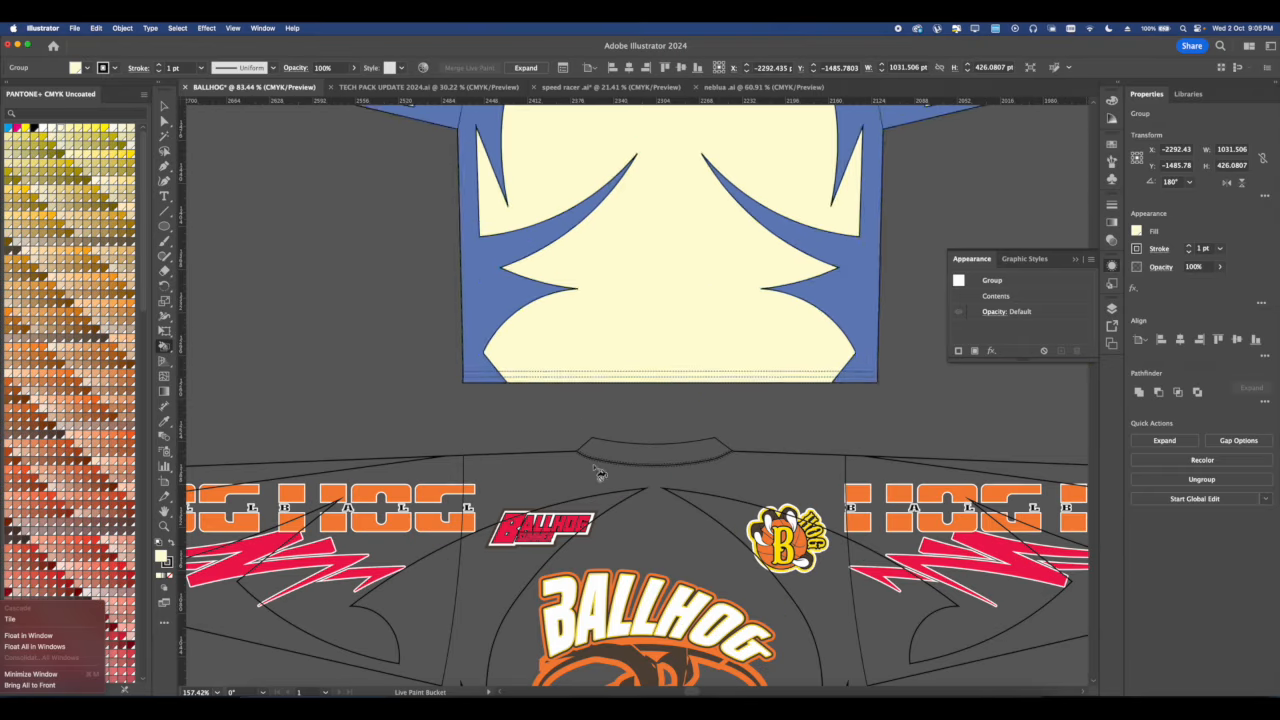
drag(450, 462, 600, 388)
scroll(603, 340, down, 3)
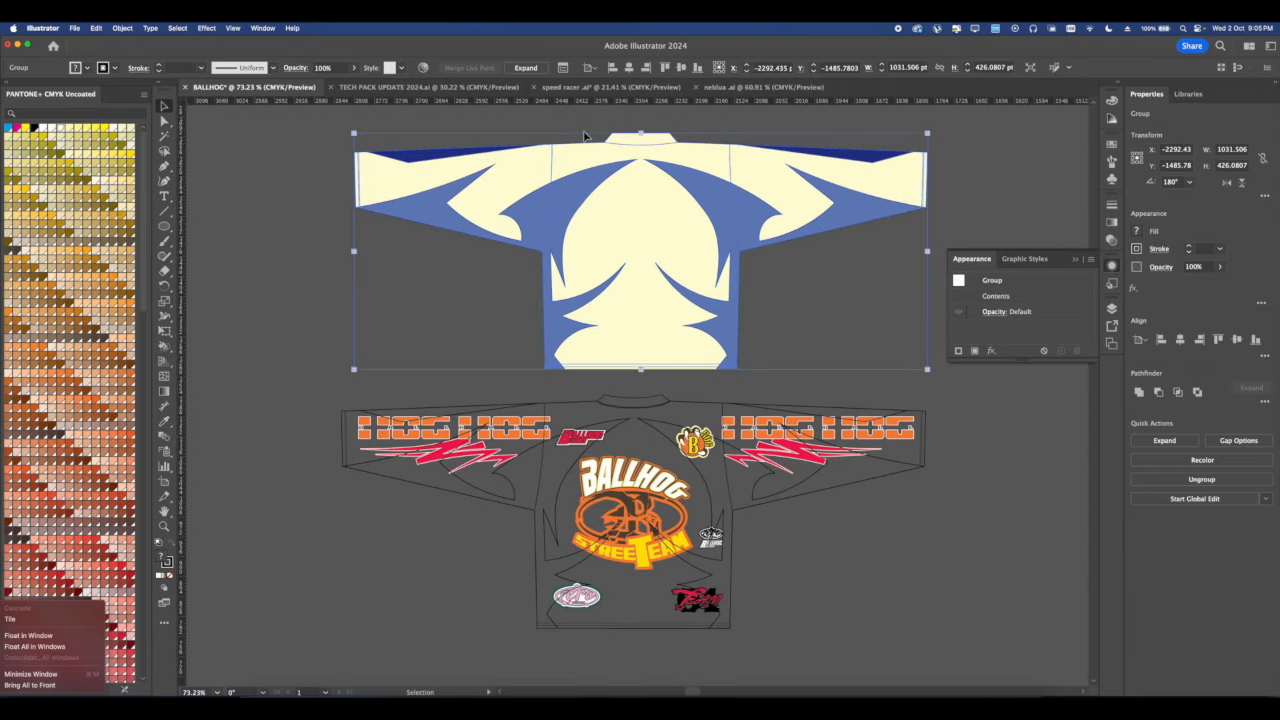
Send the painted WE DONT PRESS X shirt group to the back, behind its logos and lettering.
drag(690, 174, 666, 220)
right_click(655, 217)
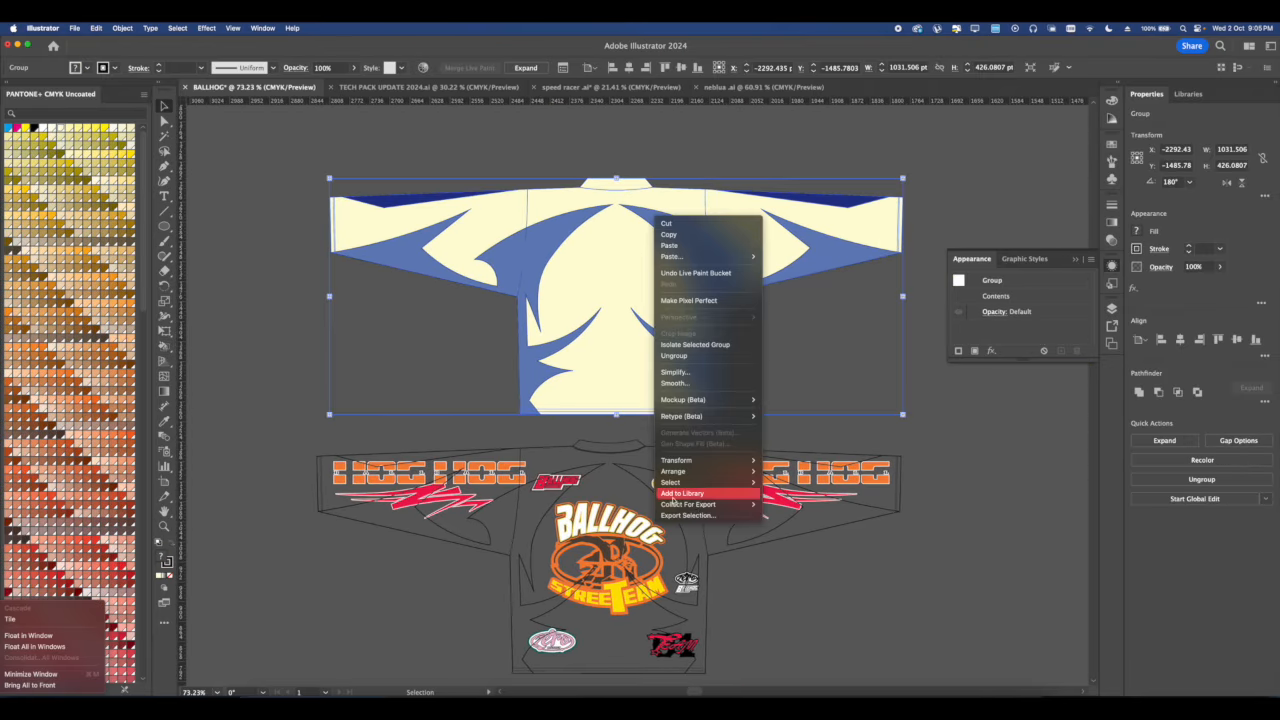
mouse_move(670, 472)
click(805, 504)
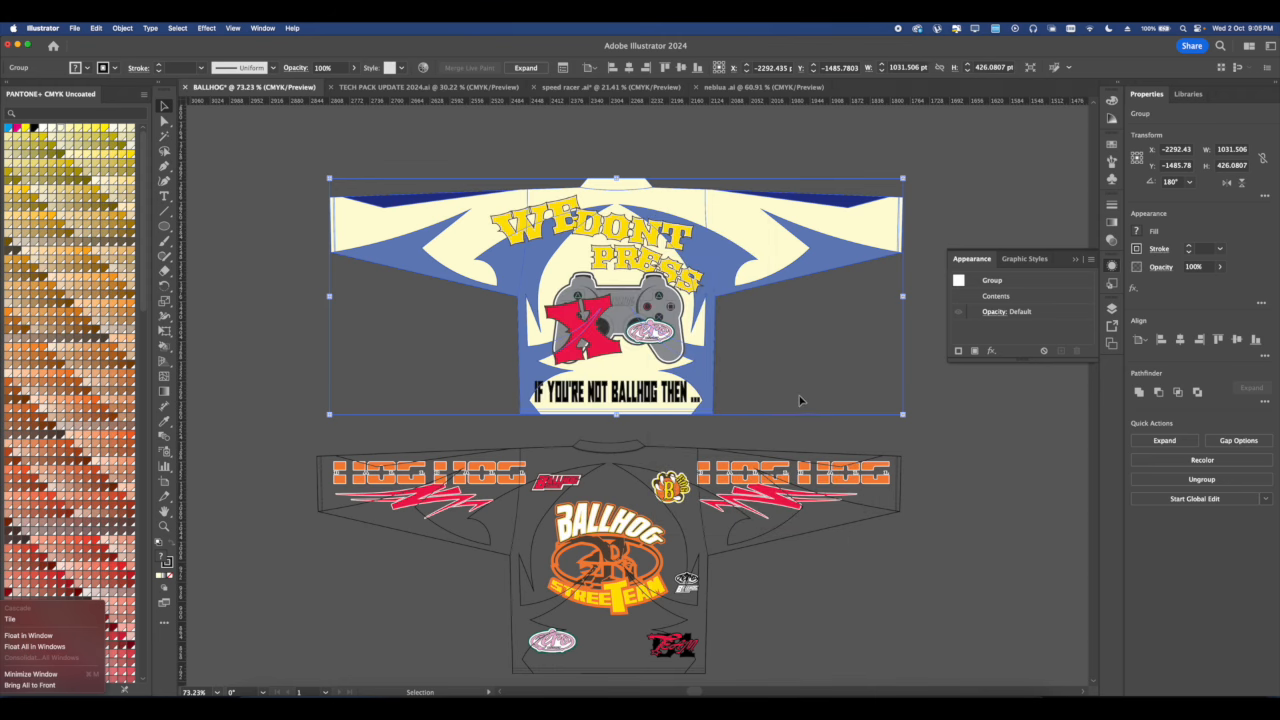
click(795, 398)
drag(737, 370, 740, 405)
Fill the slogan IF YOU'RE NOT BALLHOG THEN ... above the hem with white.
click(660, 437)
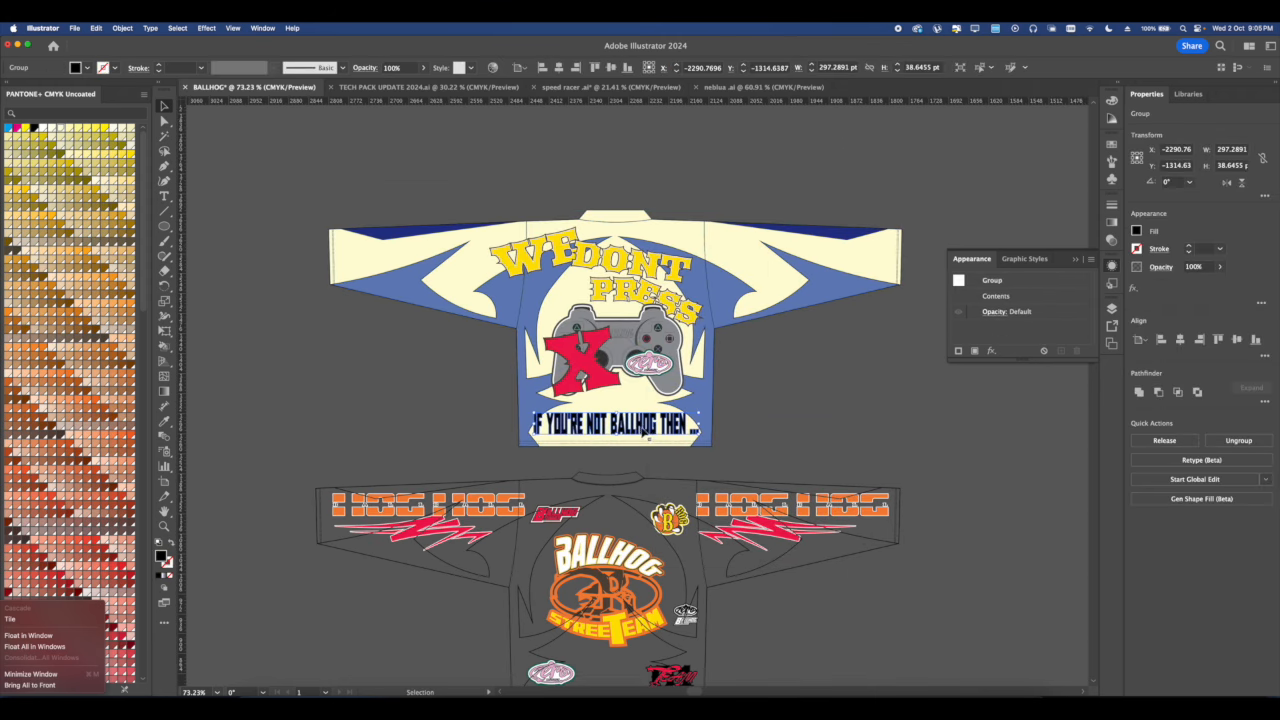
scroll(660, 437, up, 5)
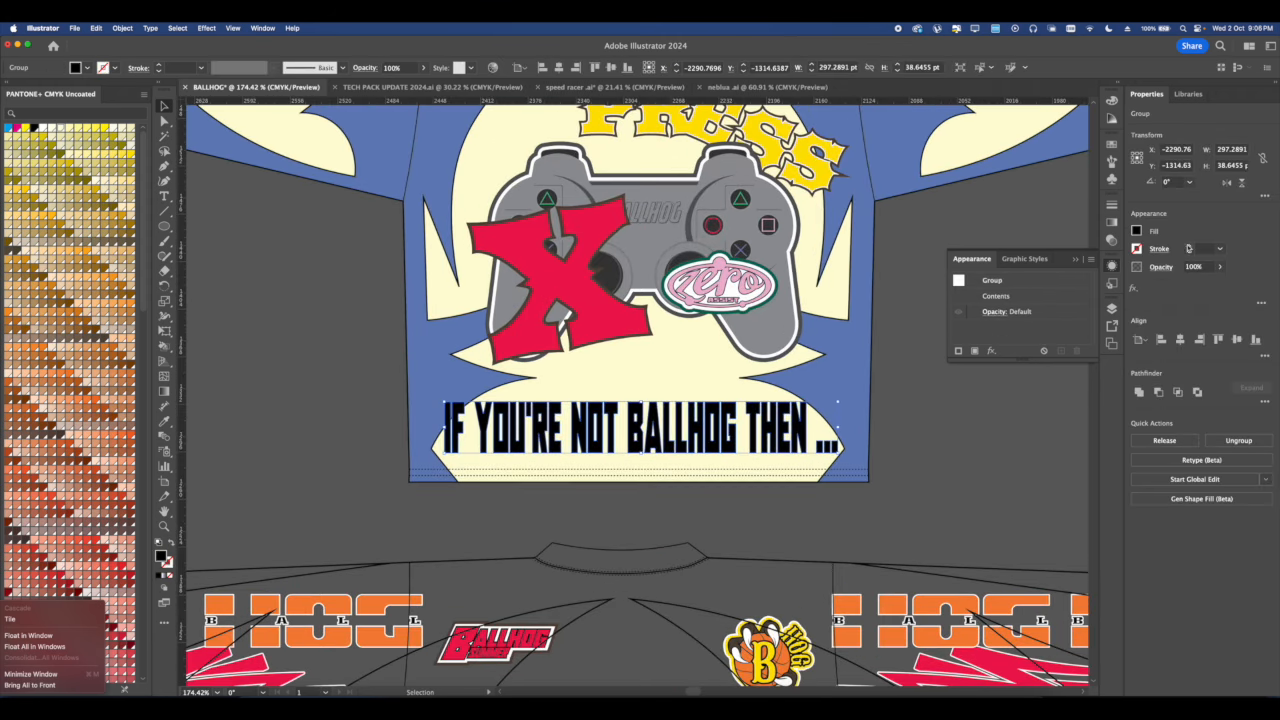
scroll(590, 392, up, 2)
click(1136, 231)
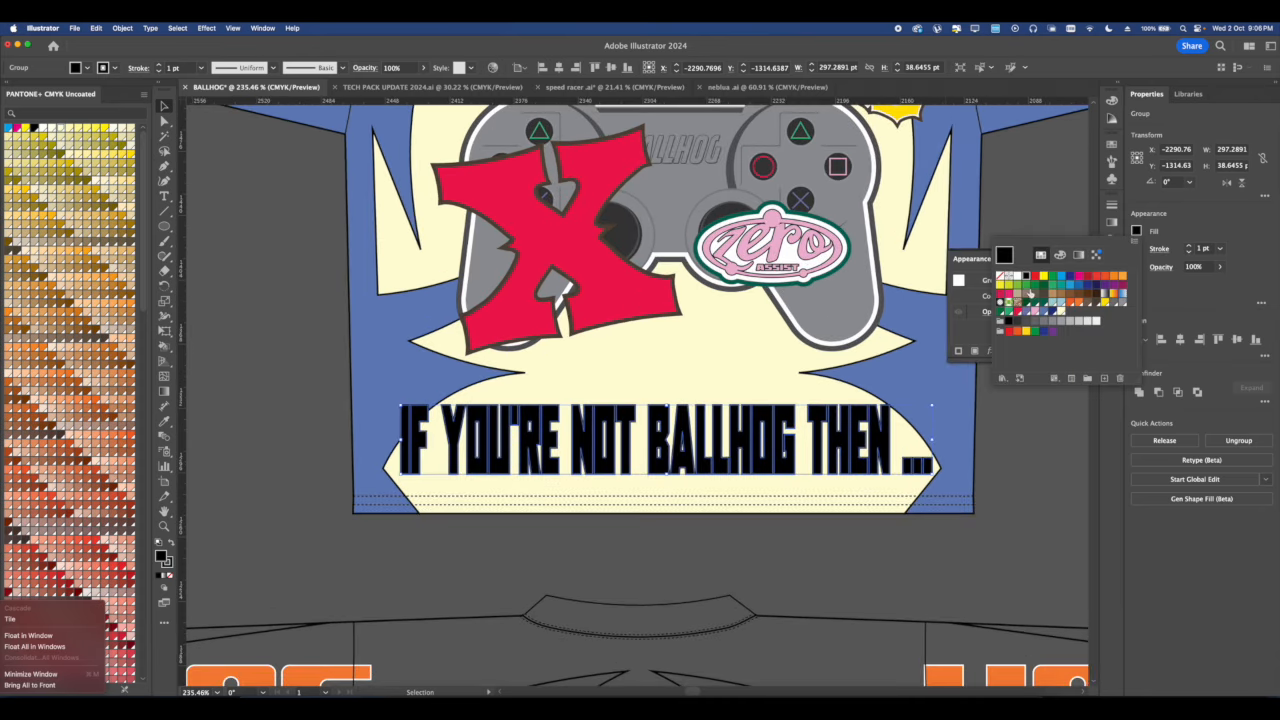
click(1017, 276)
click(994, 486)
scroll(745, 443, down, 5)
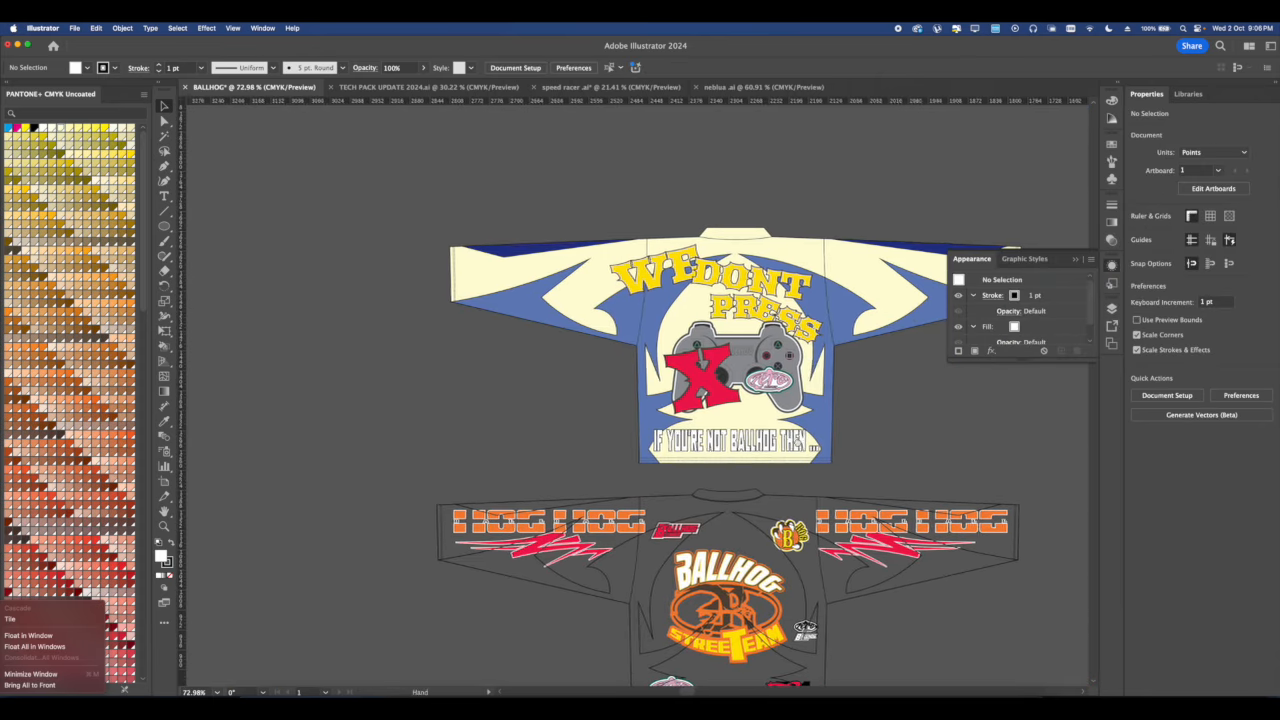
Recolour the slogan IF YOU'RE NOT BALLHOG THEN ... with the light pink swatch.
scroll(765, 450, up, 2)
click(765, 450)
click(1136, 231)
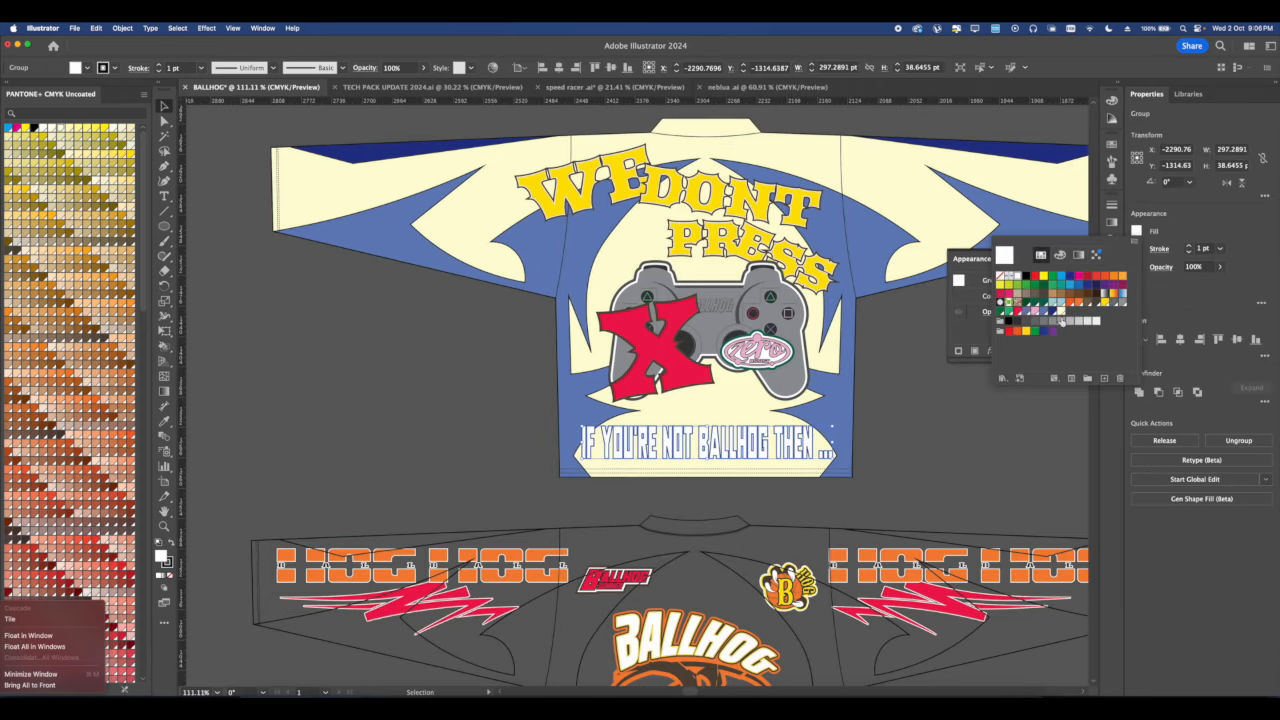
click(1035, 312)
click(948, 422)
scroll(760, 400, down, 5)
scroll(798, 390, up, 2)
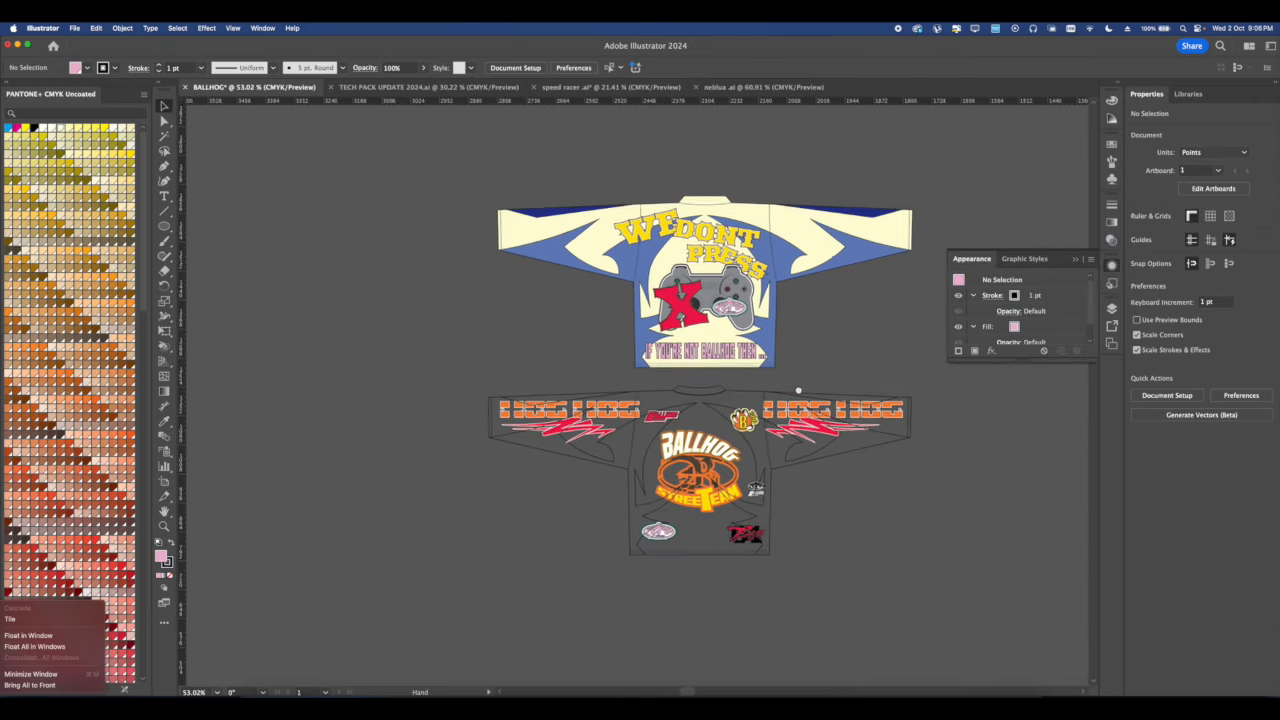
Live Paint the jagged shapes on the right half of the BALLHOG STREET TEAM shirt's body and sleeve in medium blue.
click(711, 398)
drag(673, 373, 656, 328)
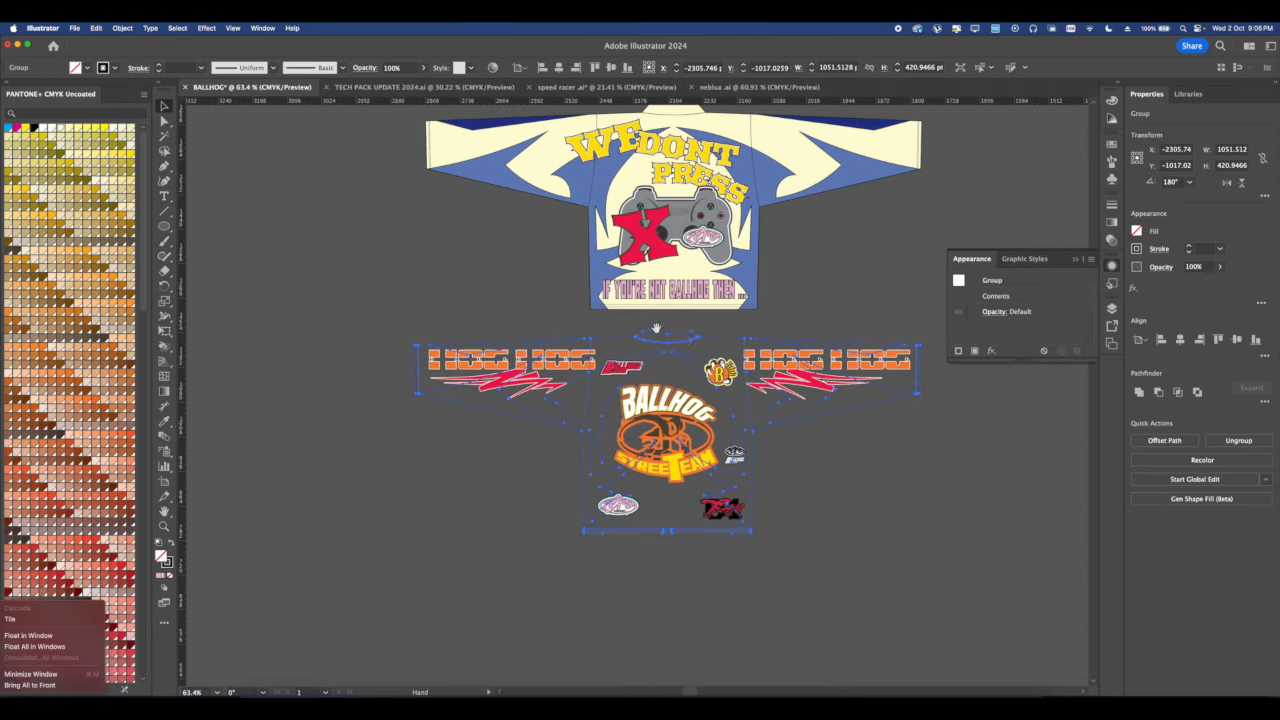
scroll(648, 320, up, 3)
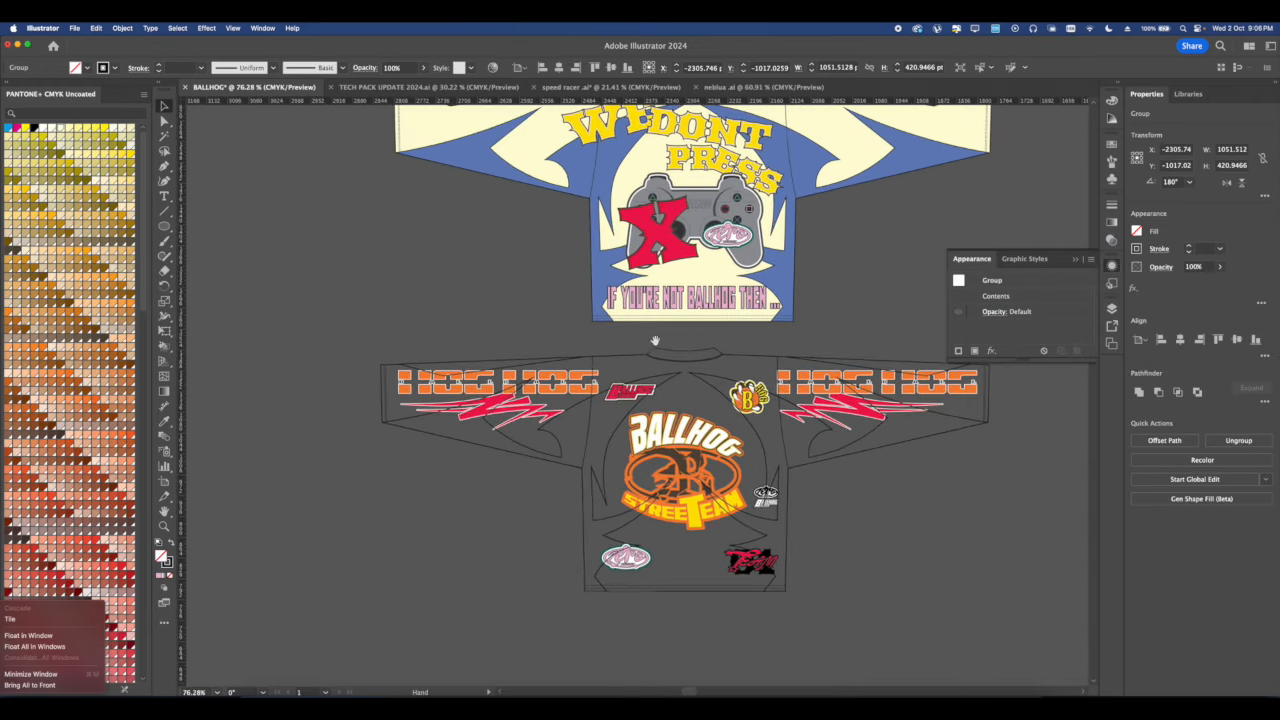
scroll(652, 345, down, 3)
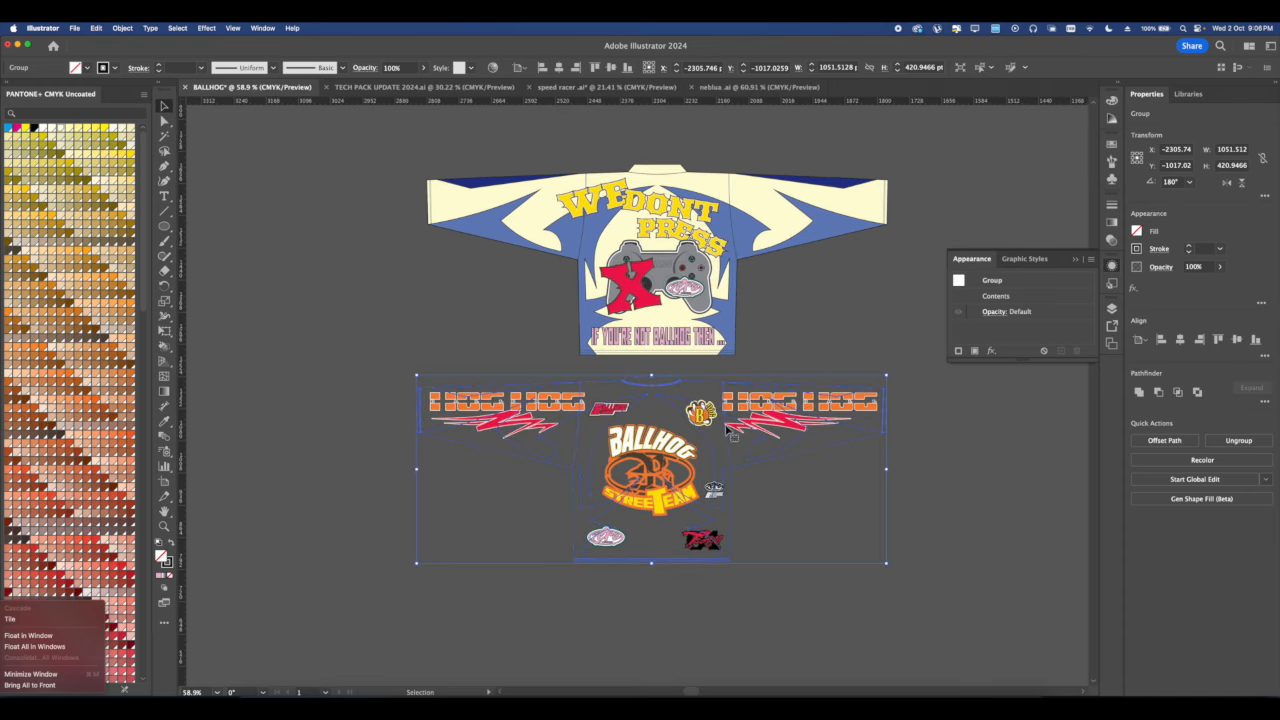
click(740, 420)
click(651, 380)
scroll(651, 378, up, 3)
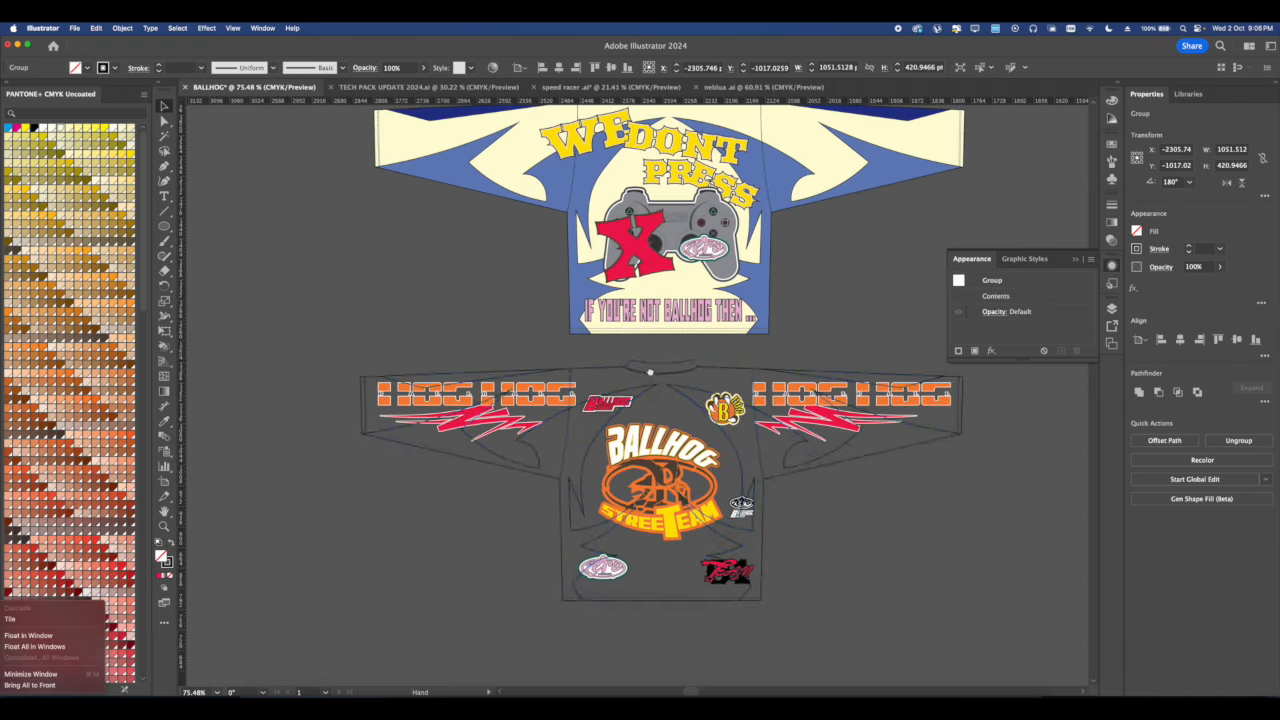
click(166, 345)
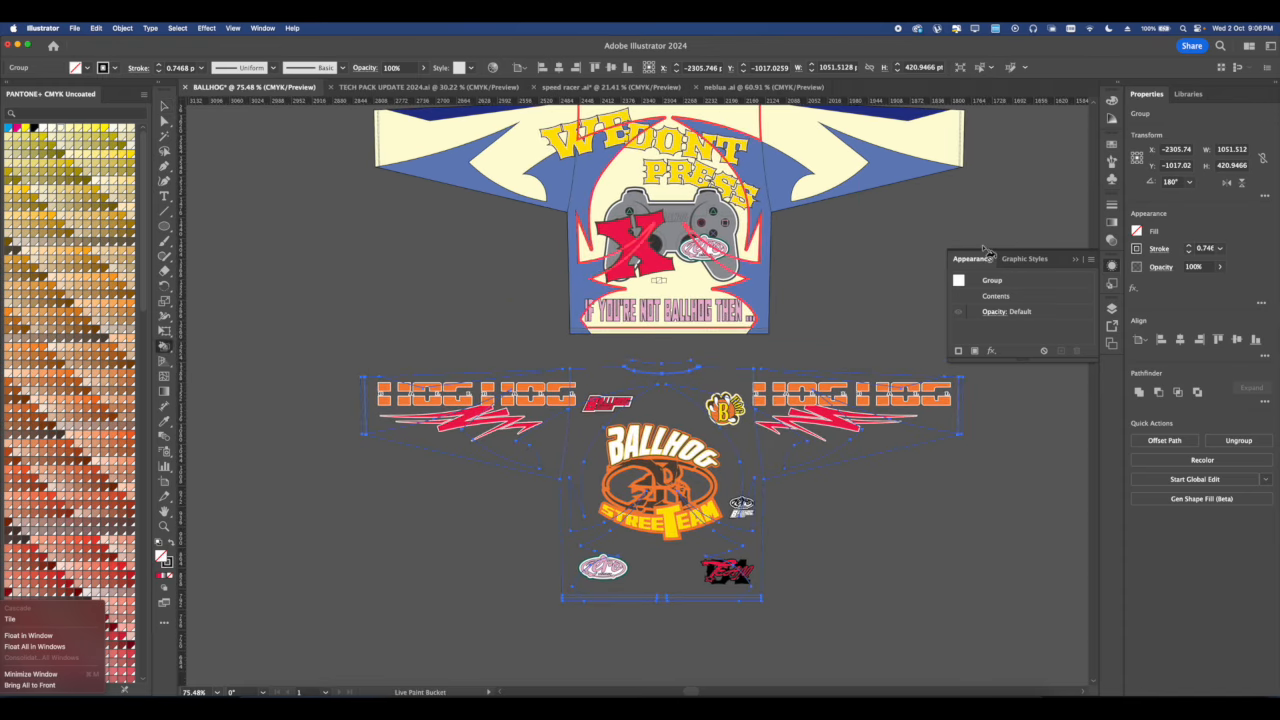
click(1136, 231)
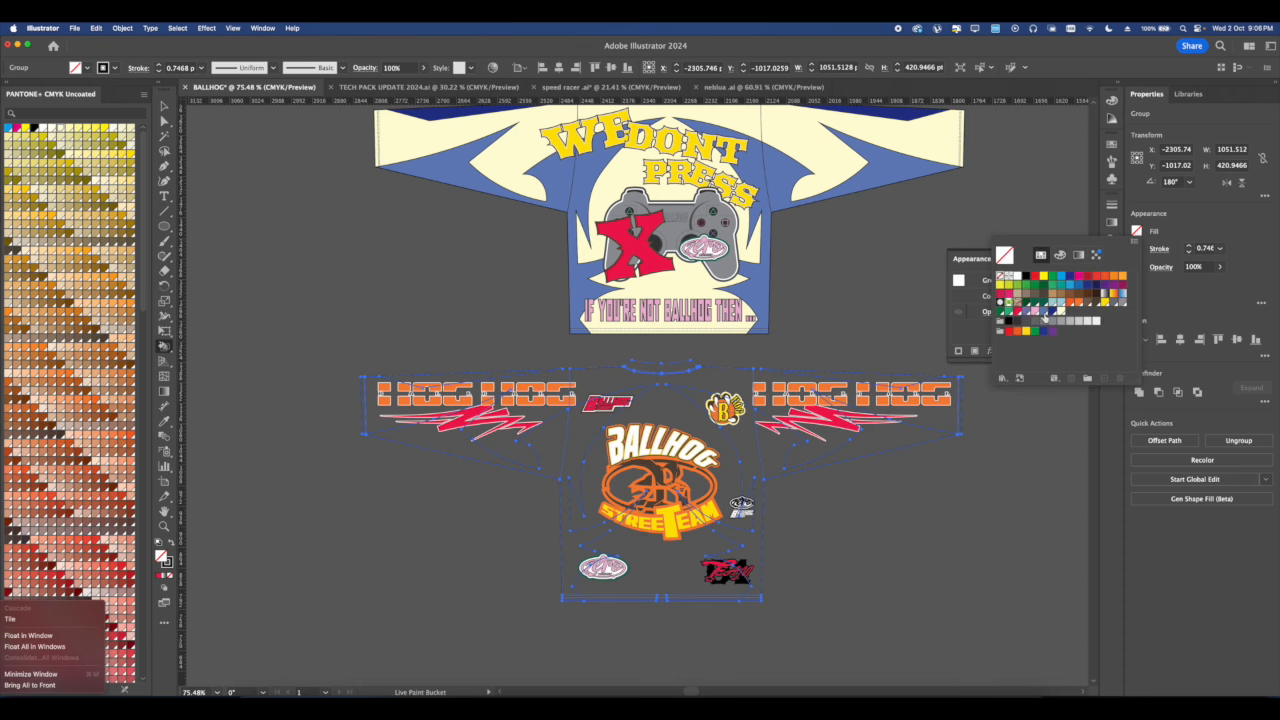
click(1044, 316)
click(778, 479)
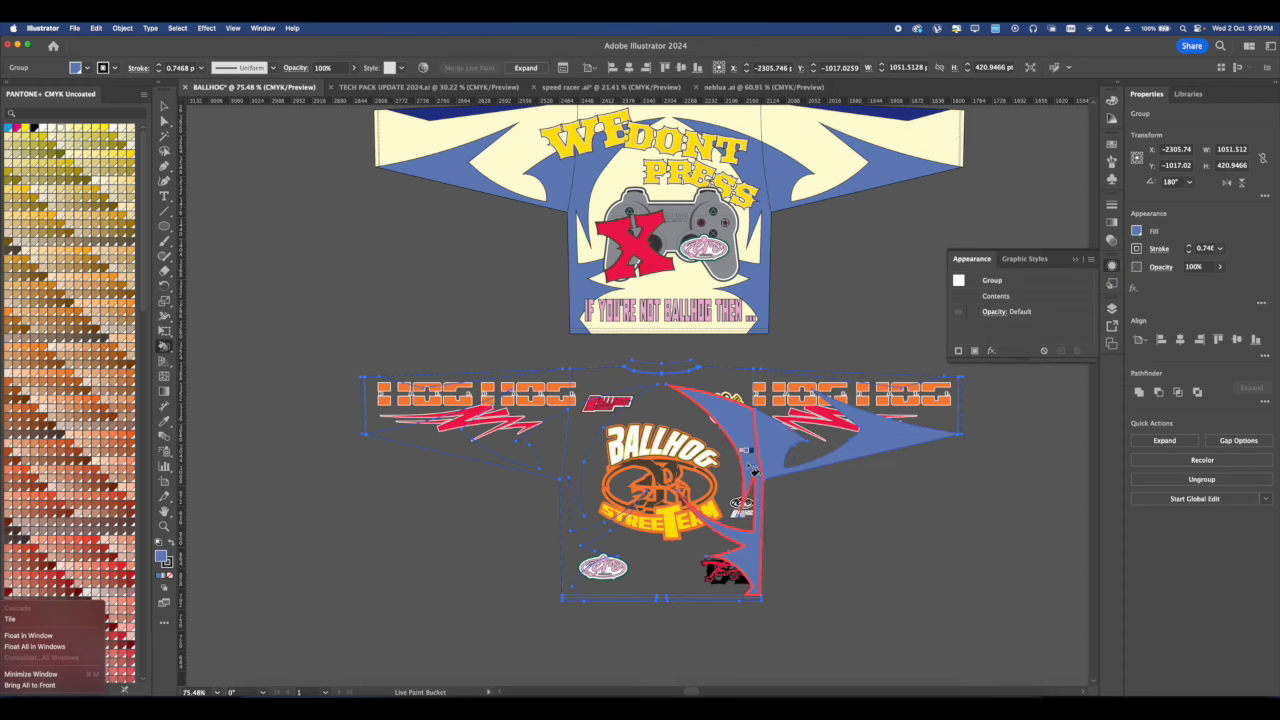
Fill the hem corners and the left body and sleeve's jagged shapes of the BALLHOG STREET TEAM shirt with the same medium blue.
scroll(754, 470, down, 3)
scroll(740, 535, up, 2)
scroll(740, 535, right, 3)
scroll(787, 390, up, 5)
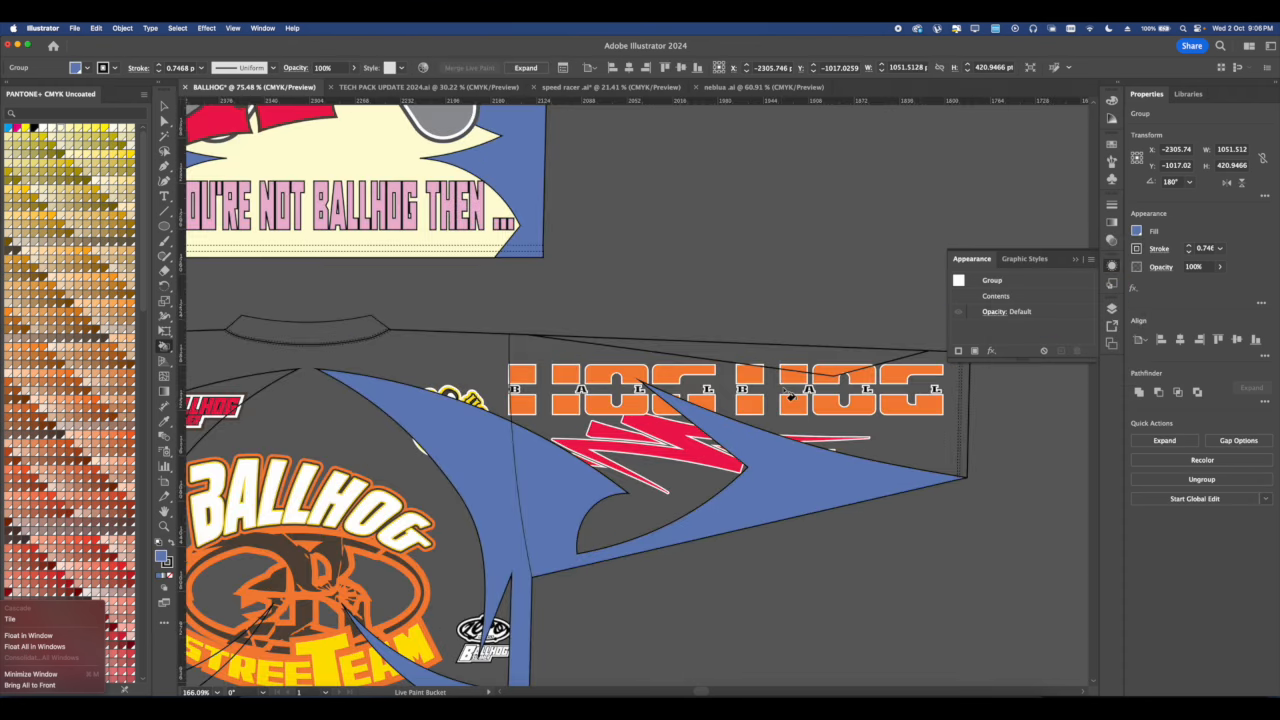
scroll(790, 396, down, 5)
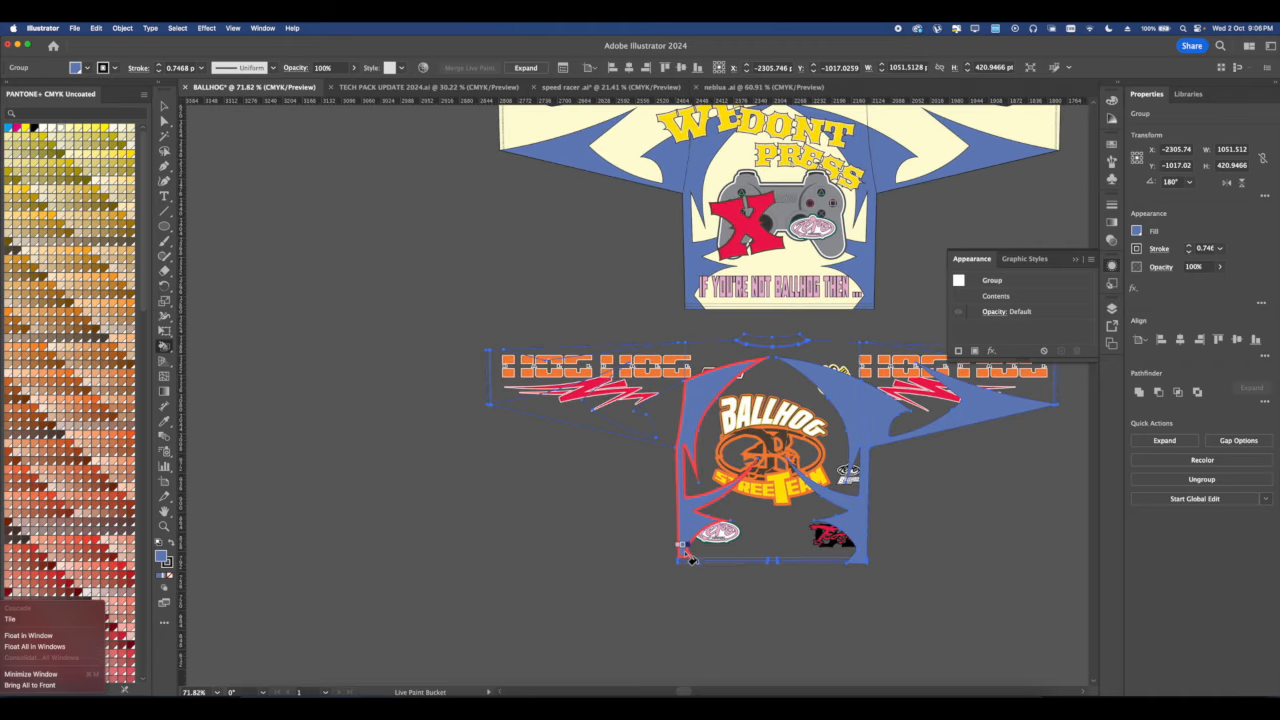
scroll(600, 443, up, 5)
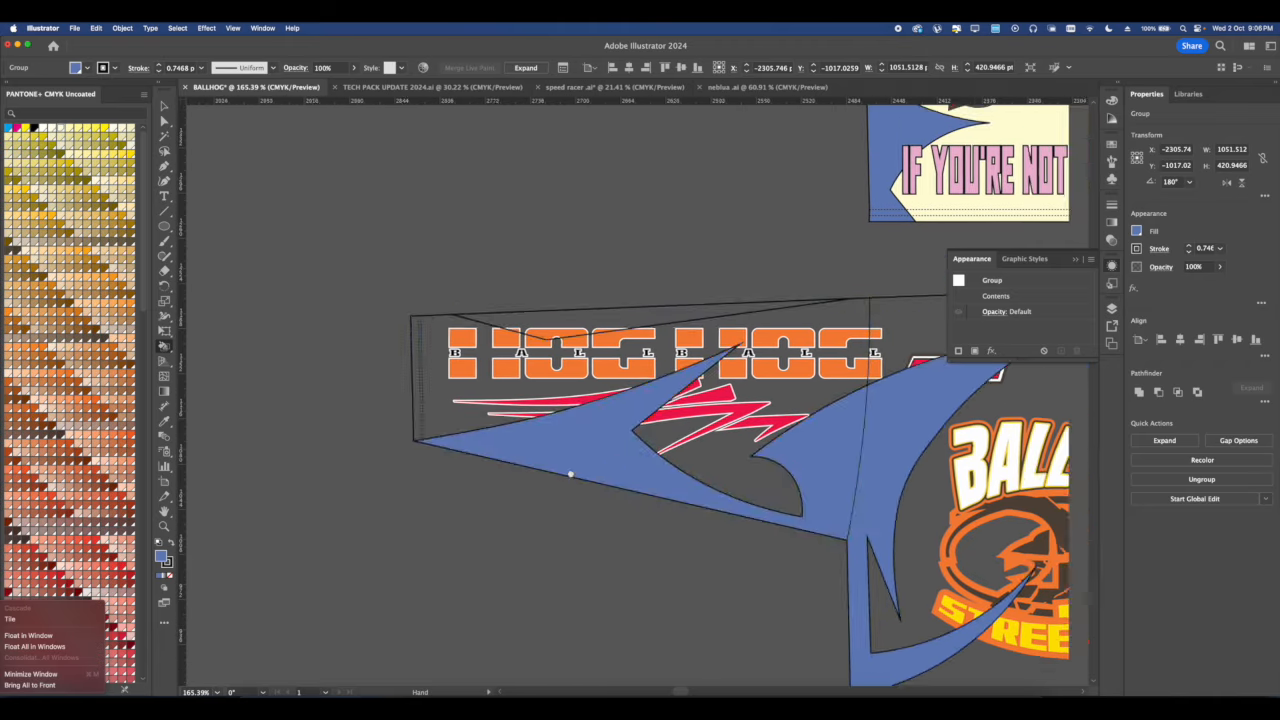
Fill the slim triangles along the top edges of both BALLHOG STREET TEAM shirt sleeves with the dark blue swatch.
click(1136, 230)
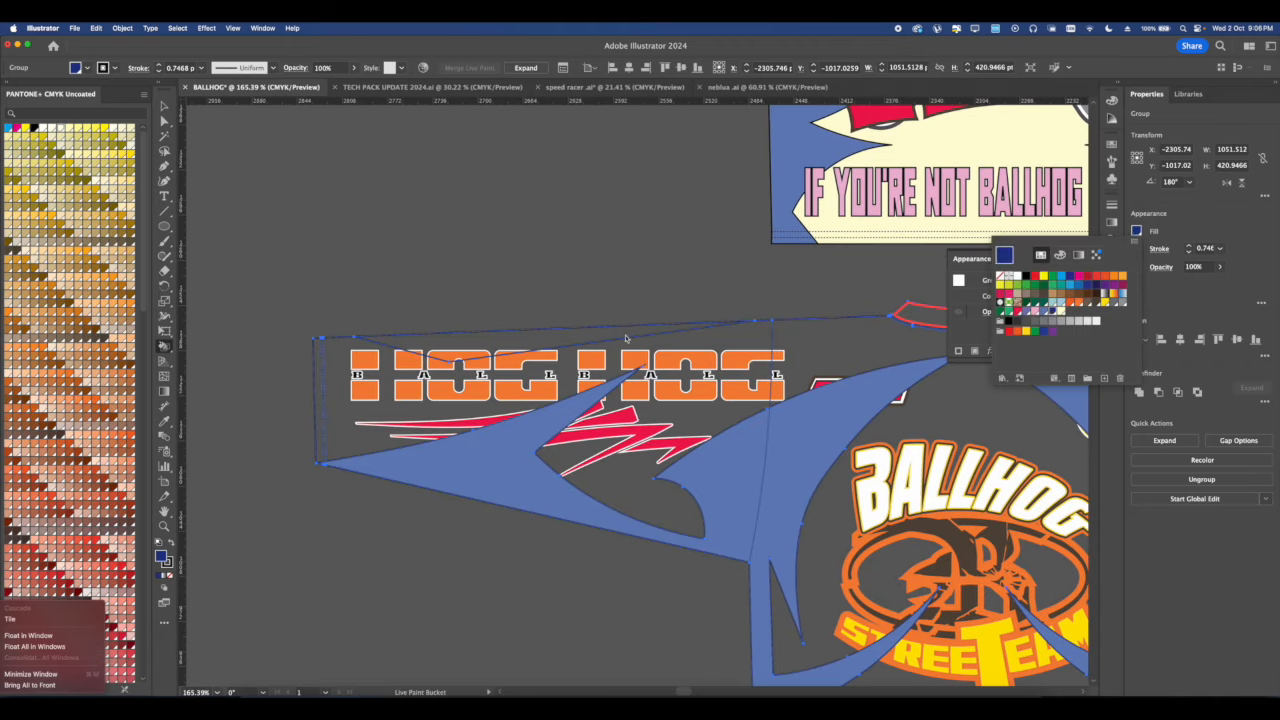
scroll(640, 335, down, 3)
scroll(757, 336, down, 2)
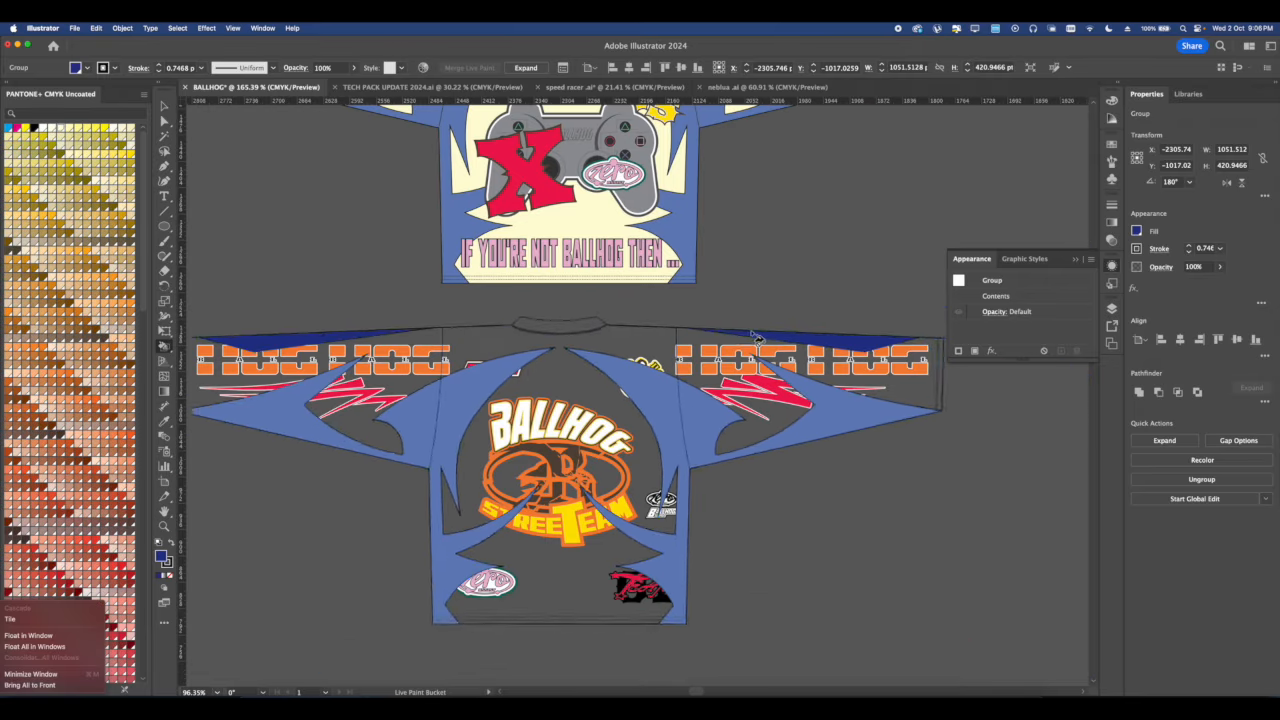
Fill the remaining sleeve, body, collar, hem and cuff areas of the BALLHOG STREET TEAM shirt with the cream-yellow swatch.
click(1138, 229)
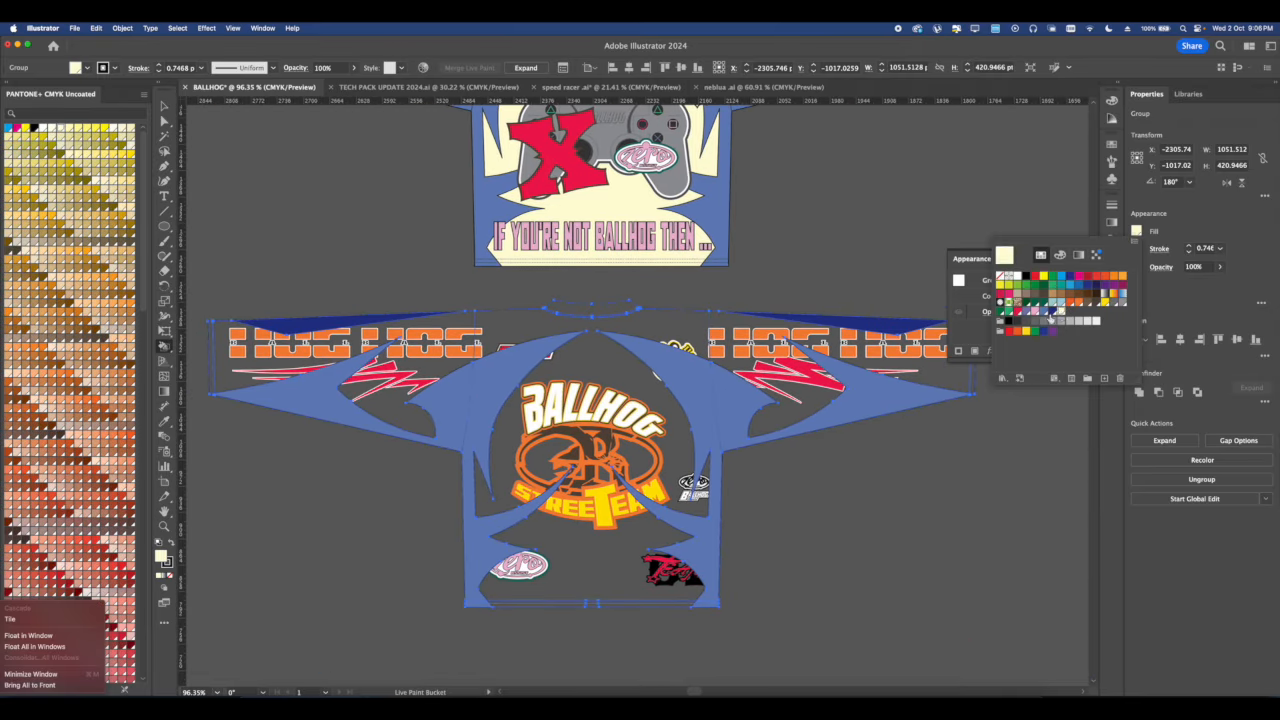
click(906, 357)
scroll(906, 357, right, 2)
scroll(790, 363, left, 3)
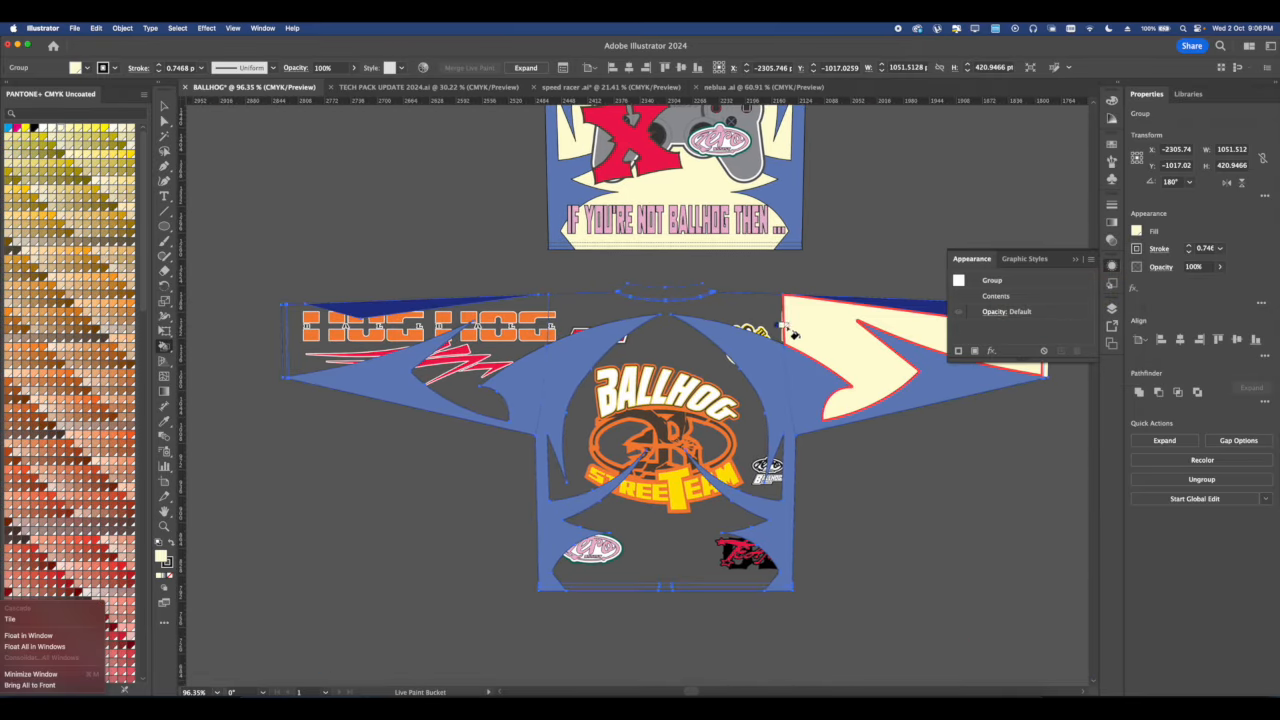
click(712, 316)
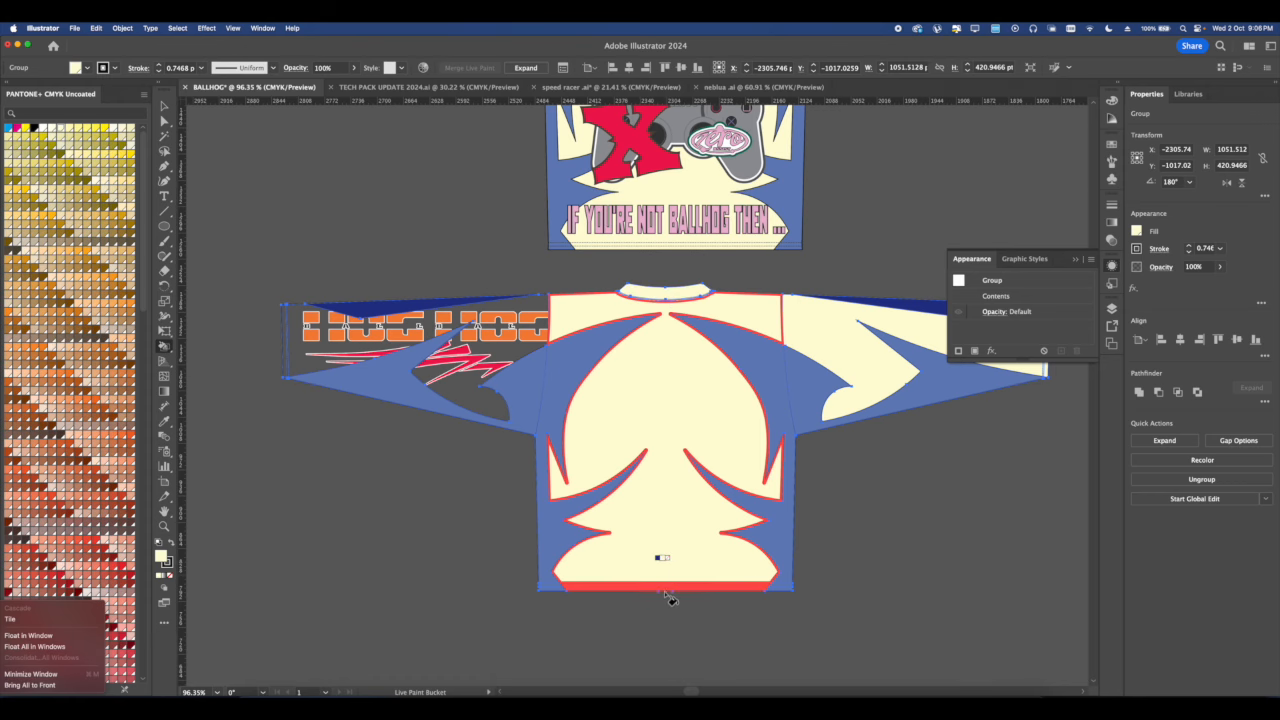
scroll(674, 420, up, 5)
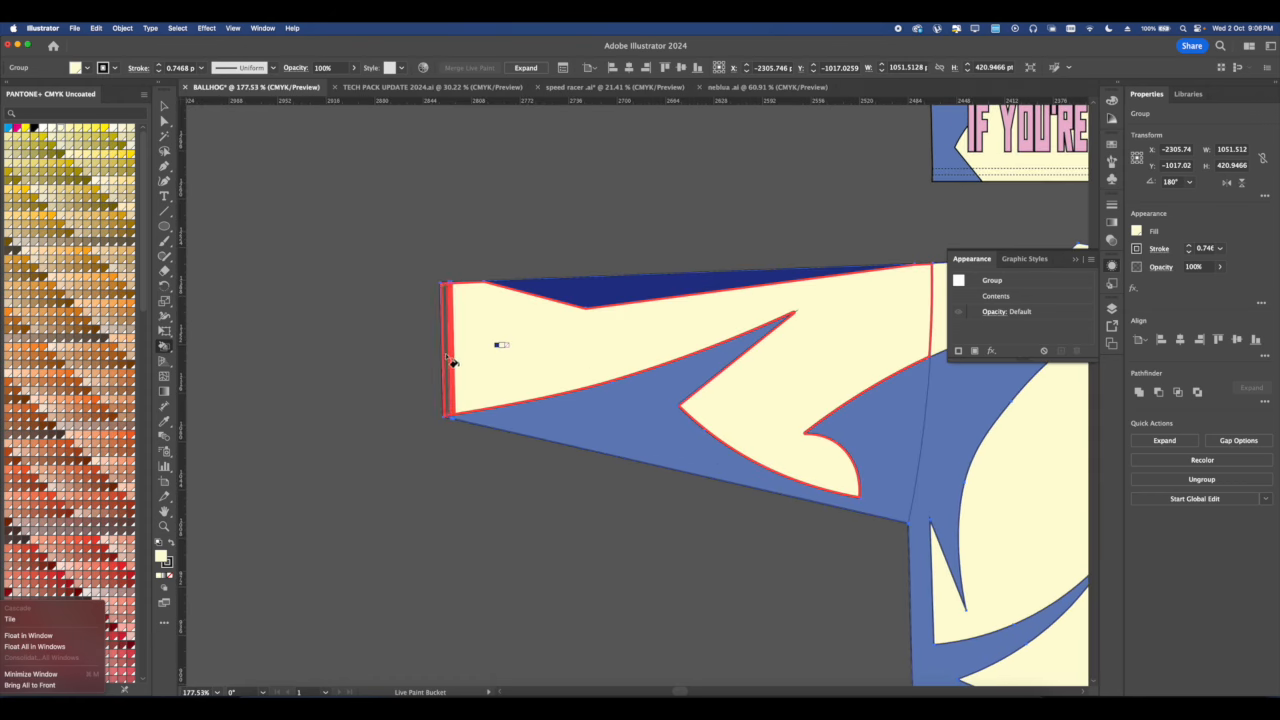
scroll(450, 360, down, 5)
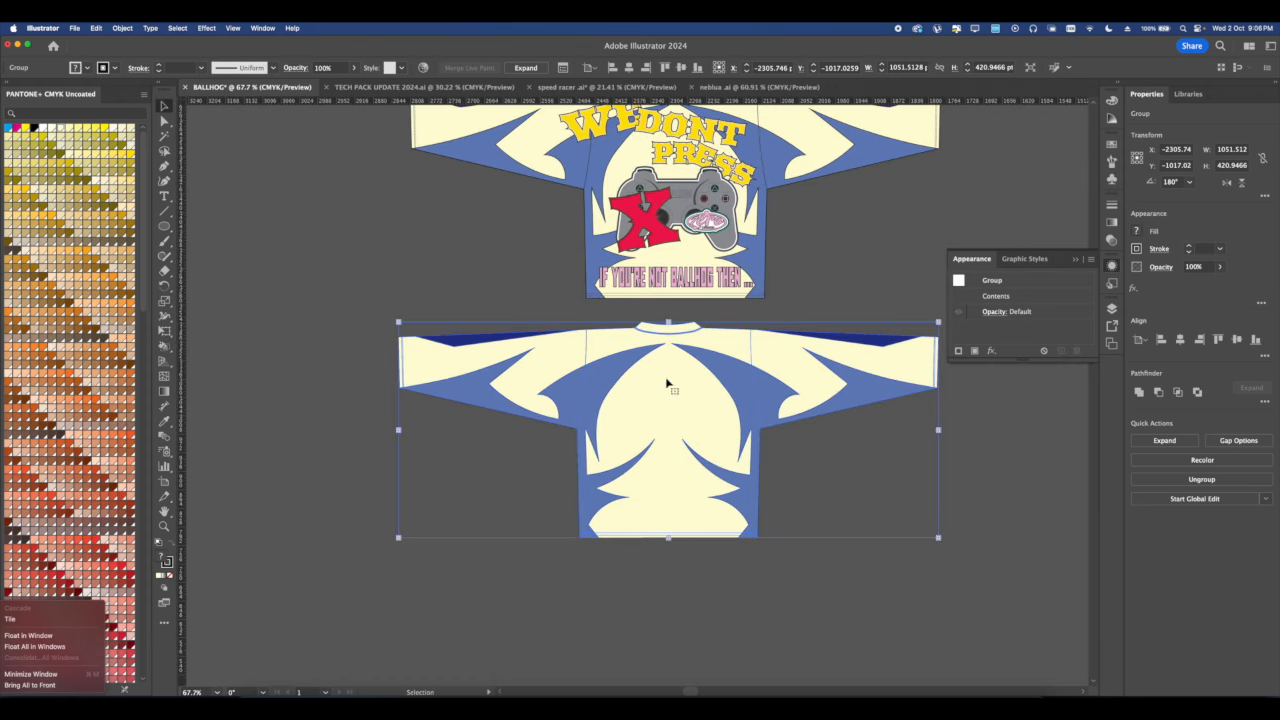
Send the painted BALLHOG STREET TEAM shirt group to the back, behind its logos and sleeve graphics.
right_click(668, 383)
click(805, 672)
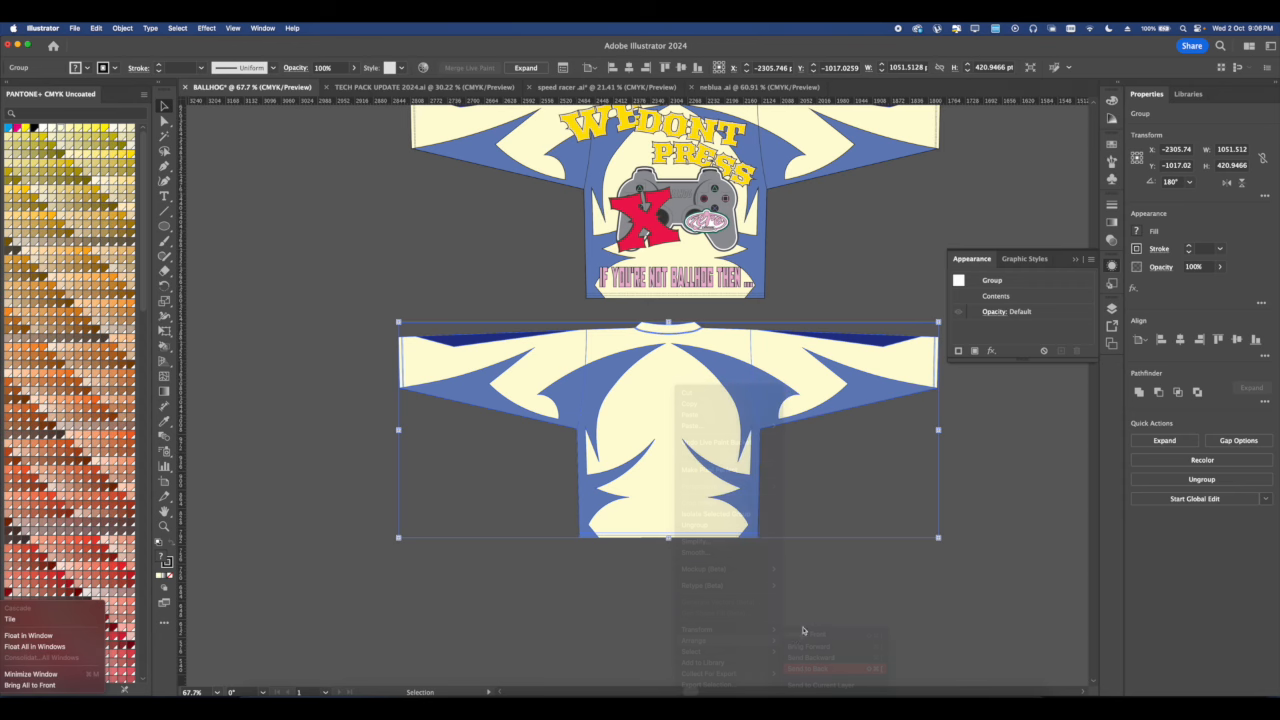
click(846, 586)
drag(833, 545, 819, 539)
scroll(646, 334, up, 3)
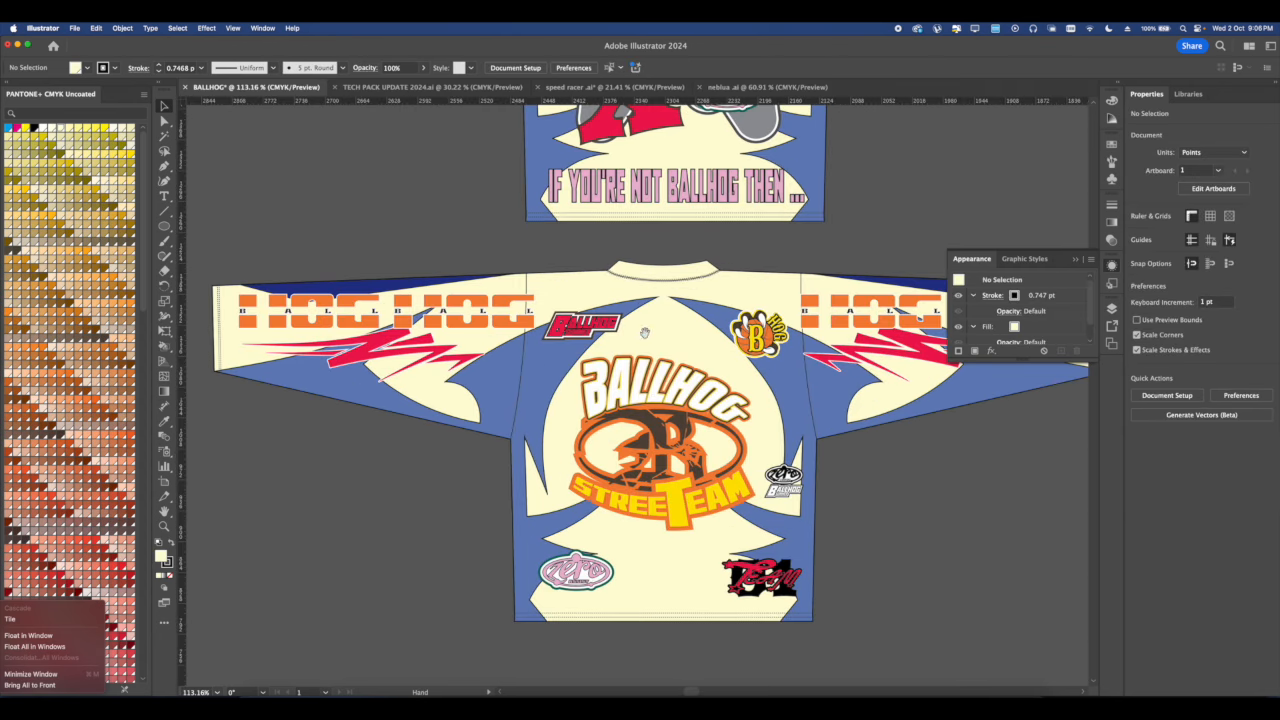
drag(646, 334, 683, 379)
scroll(646, 298, down, 4)
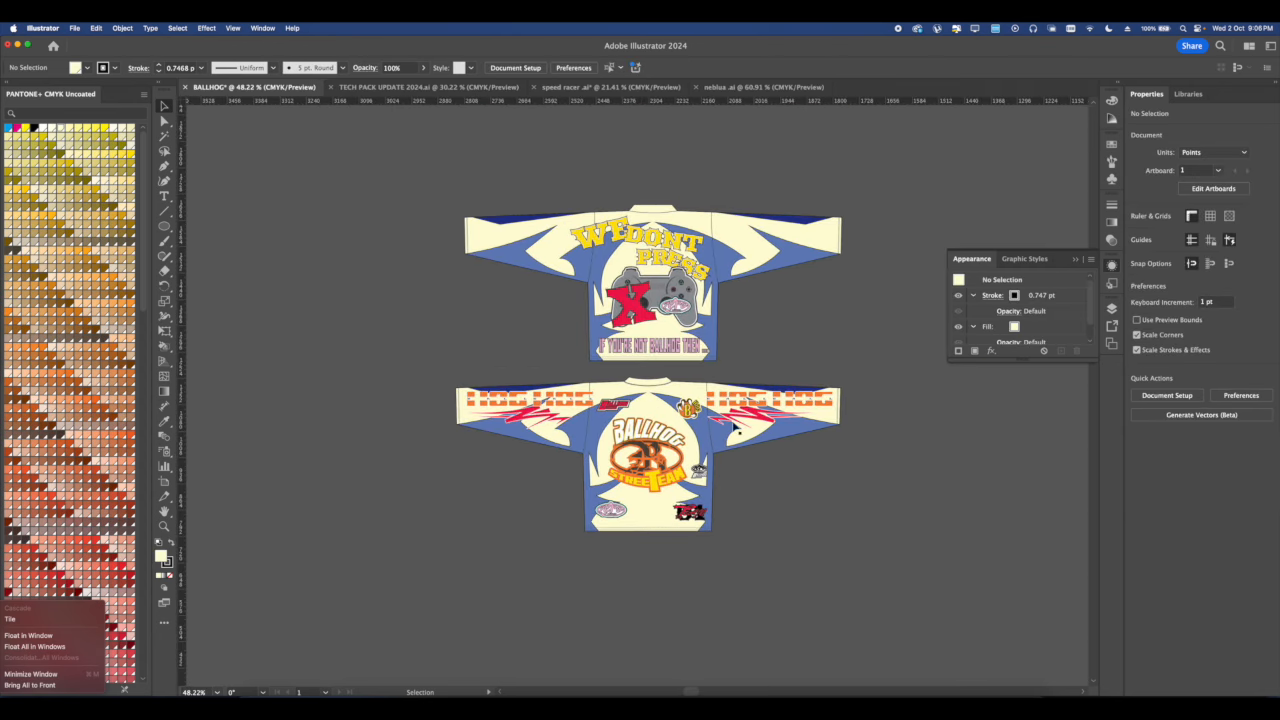
Duplicate both sleeves' HOG HOG lettering and red lightning graphics straight up onto the sleeves of the WE DONT PRESS X shirt.
click(736, 426)
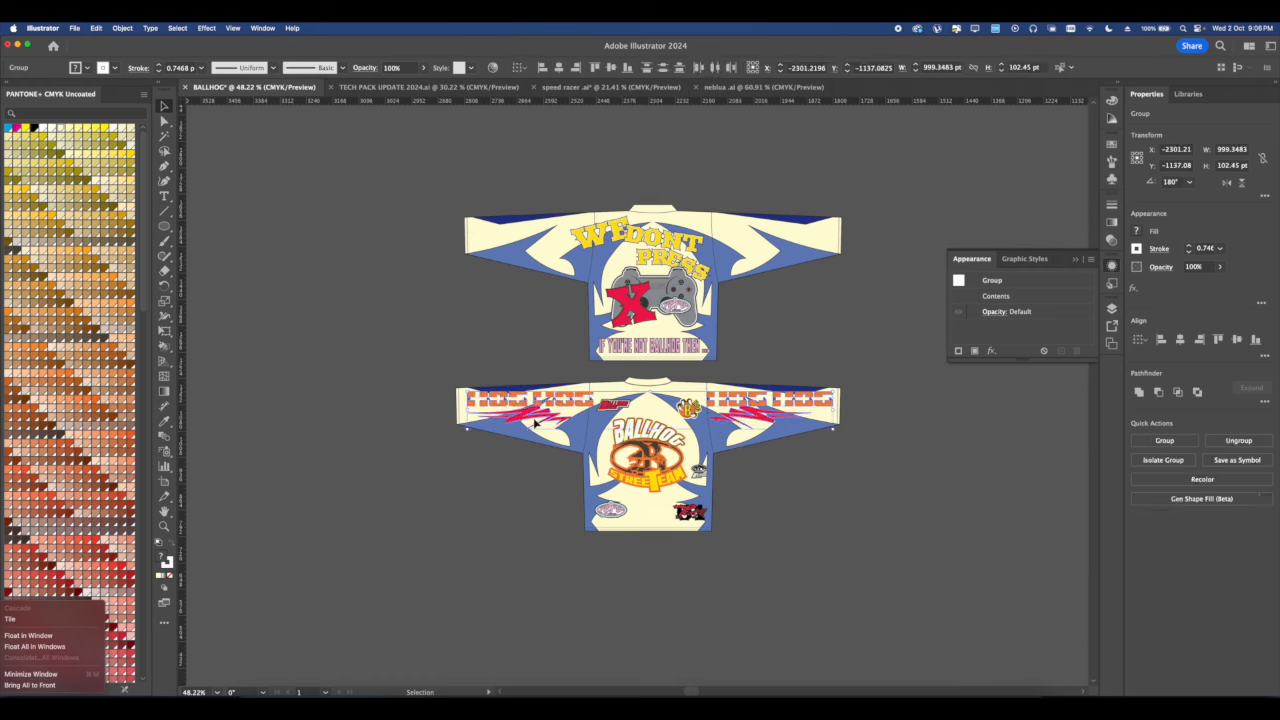
drag(543, 421, 552, 245)
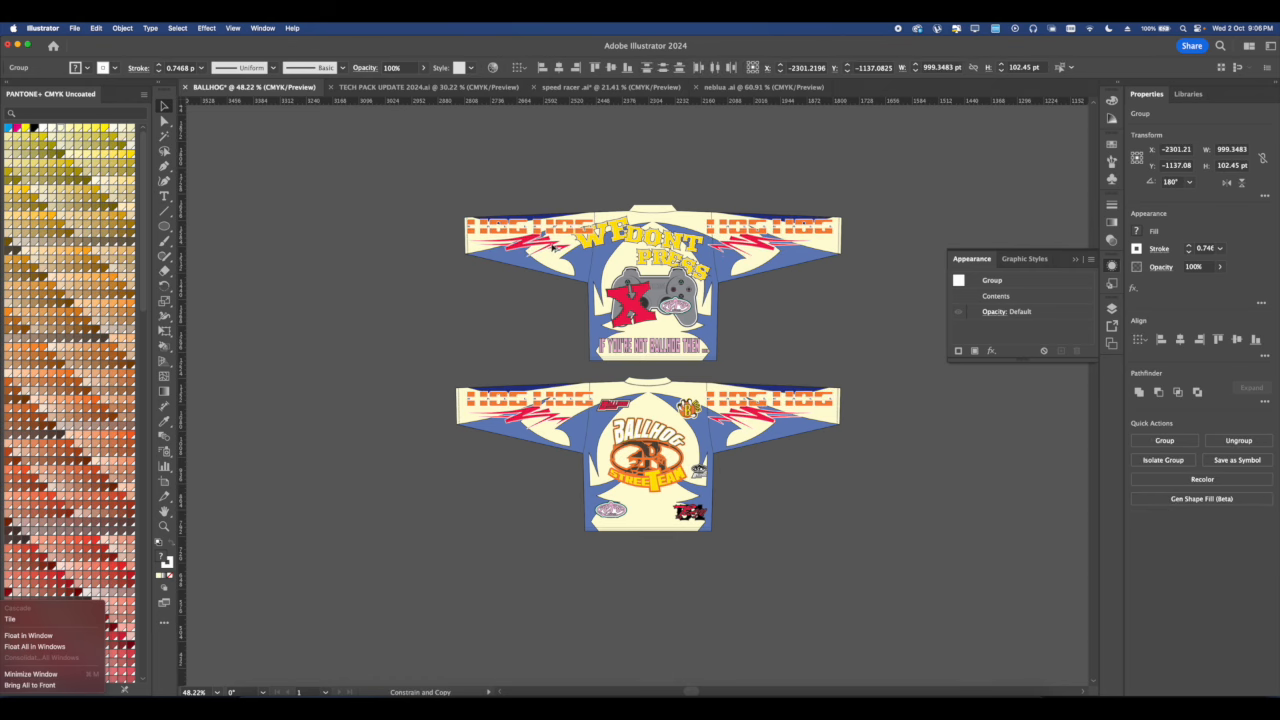
drag(552, 245, 553, 249)
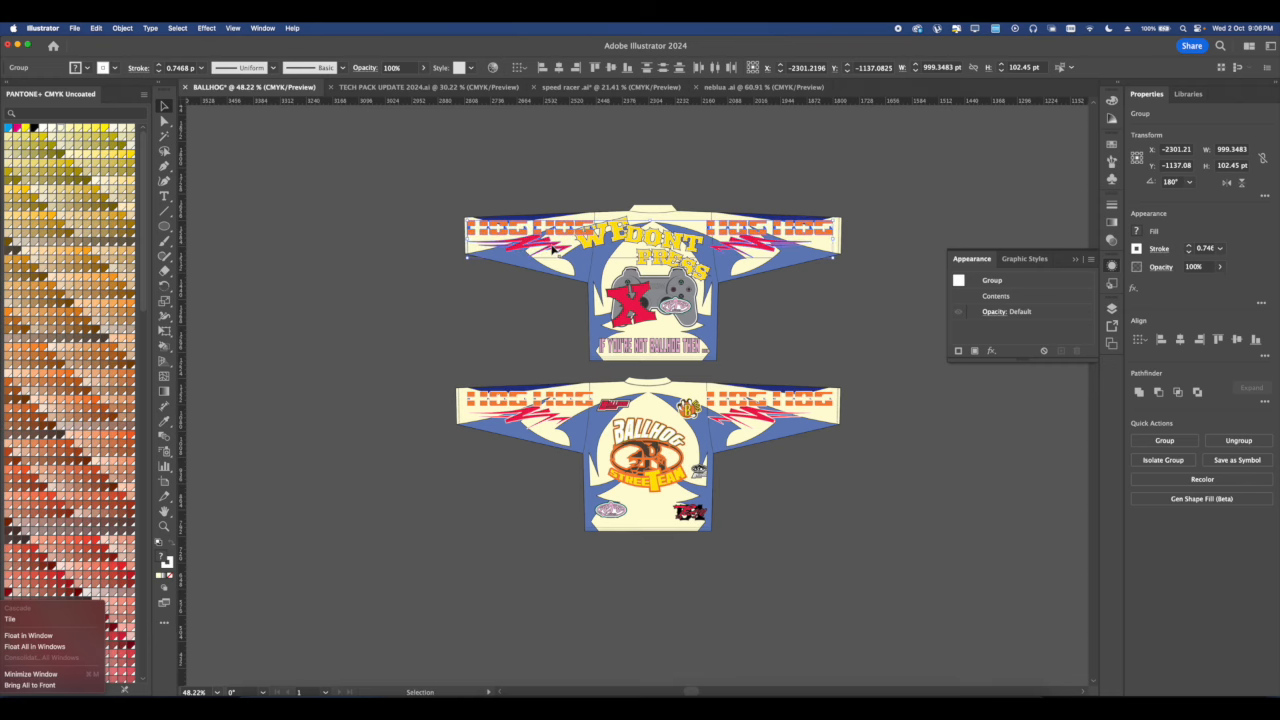
Mirror the copied sleeve lettering and red lightning graphics horizontally on the WE DONT PRESS X shirt.
right_click(554, 250)
mouse_move(587, 480)
click(685, 520)
click(1033, 493)
scroll(625, 240, up, 3)
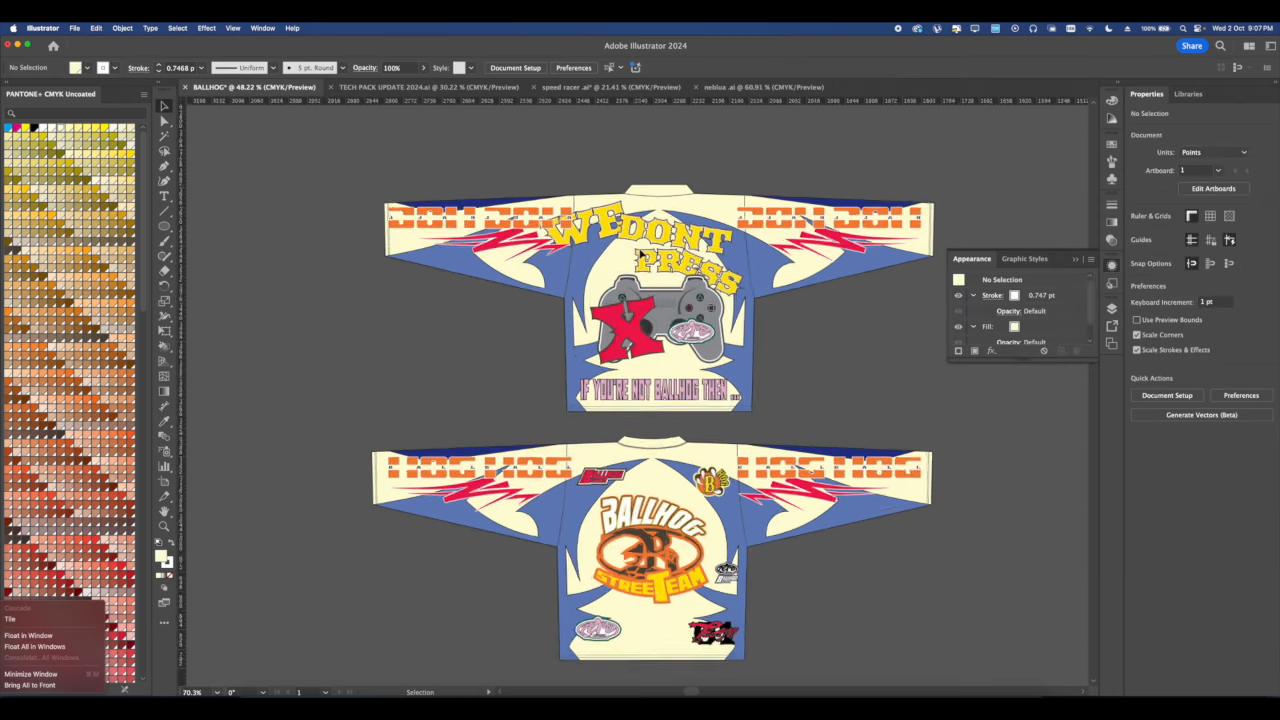
Inside the WE DONT PRESS X logo group, move WE up towards the collar's centre and shift DONT slightly down and outward.
click(612, 226)
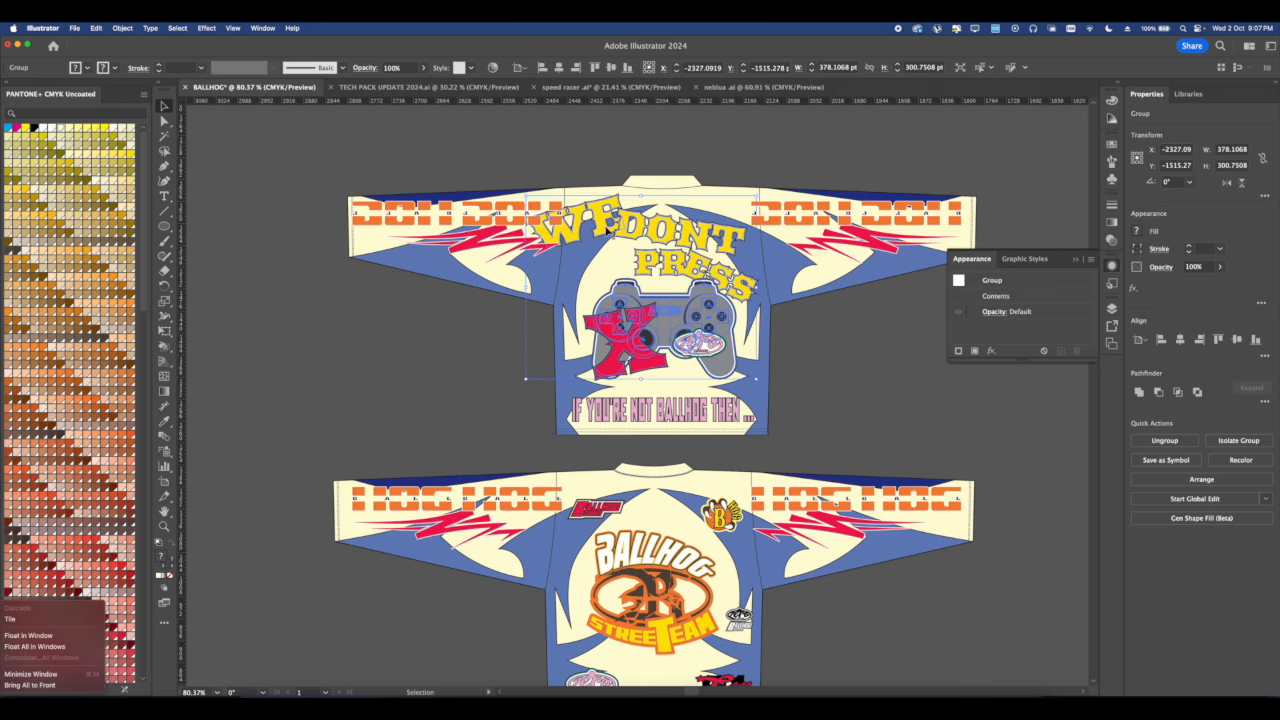
double_click(610, 227)
drag(608, 228, 611, 257)
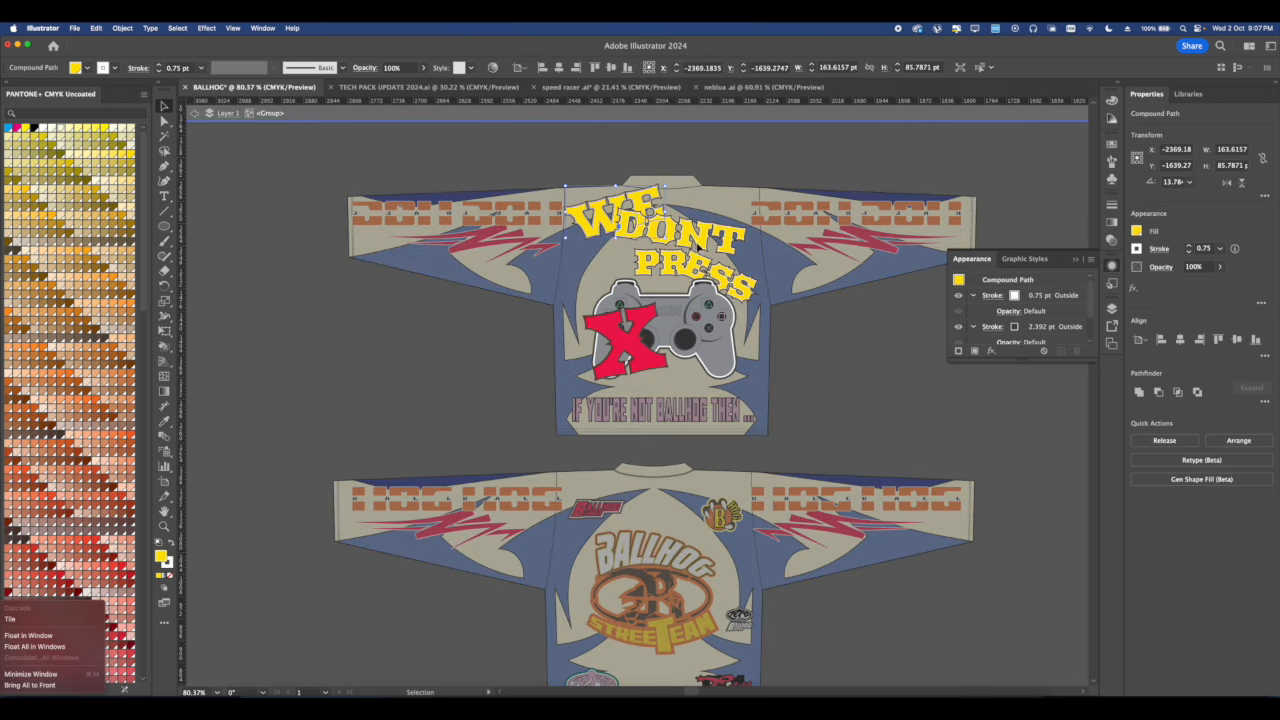
drag(676, 243, 681, 246)
click(690, 273)
shift+click(724, 285)
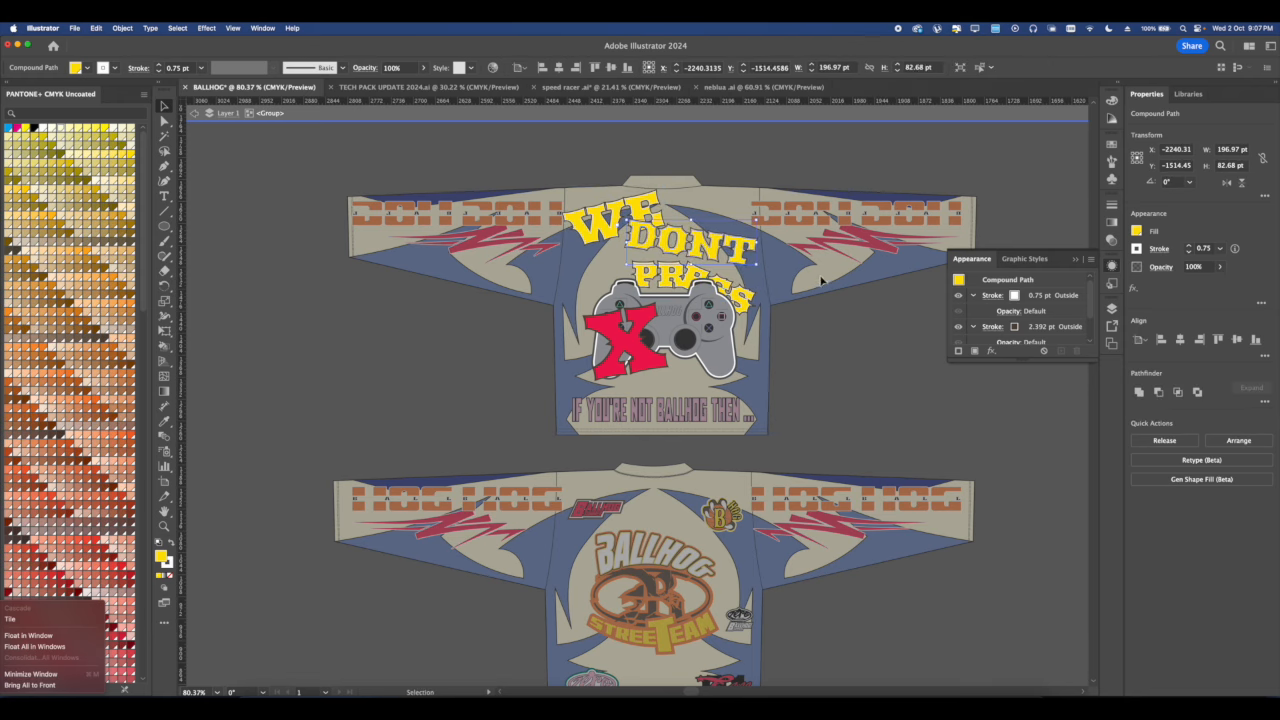
click(824, 279)
drag(828, 281, 802, 297)
click(197, 114)
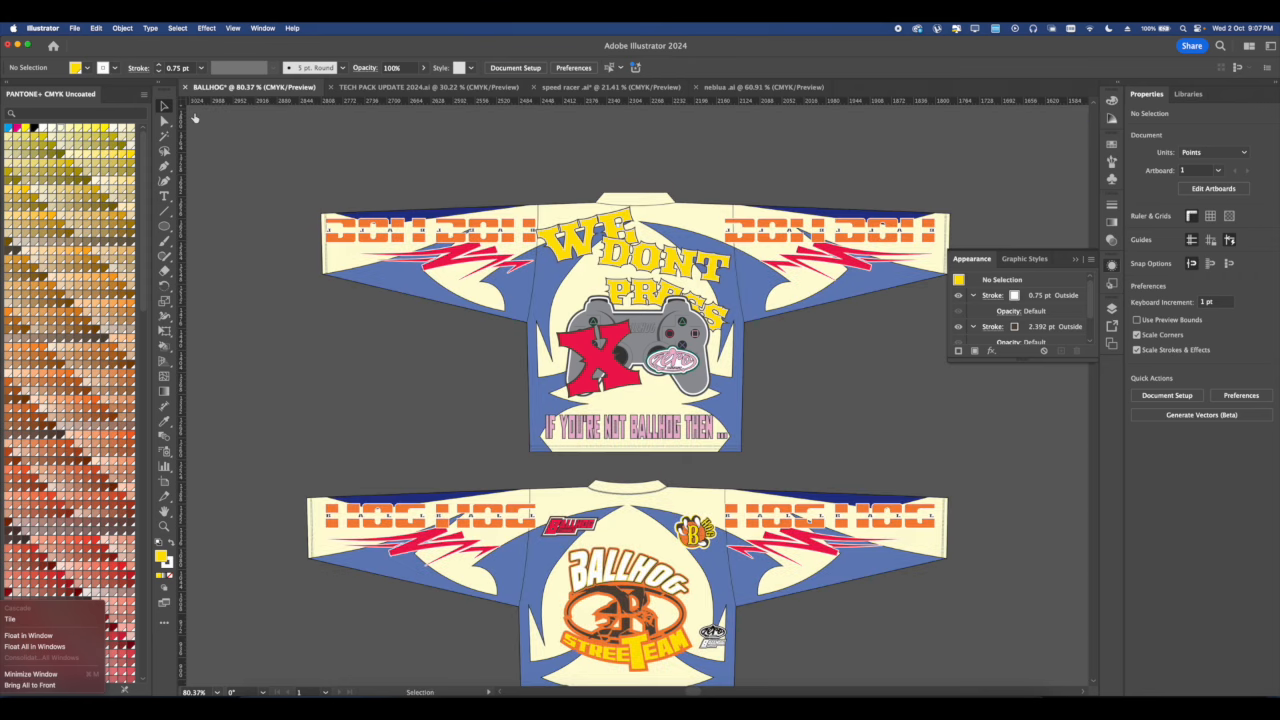
Within the same logo group, shrink and slightly rotate the DONT lettering to about 187 by 64 pt.
scroll(568, 265, down, 3)
scroll(568, 262, up, 4)
double_click(557, 260)
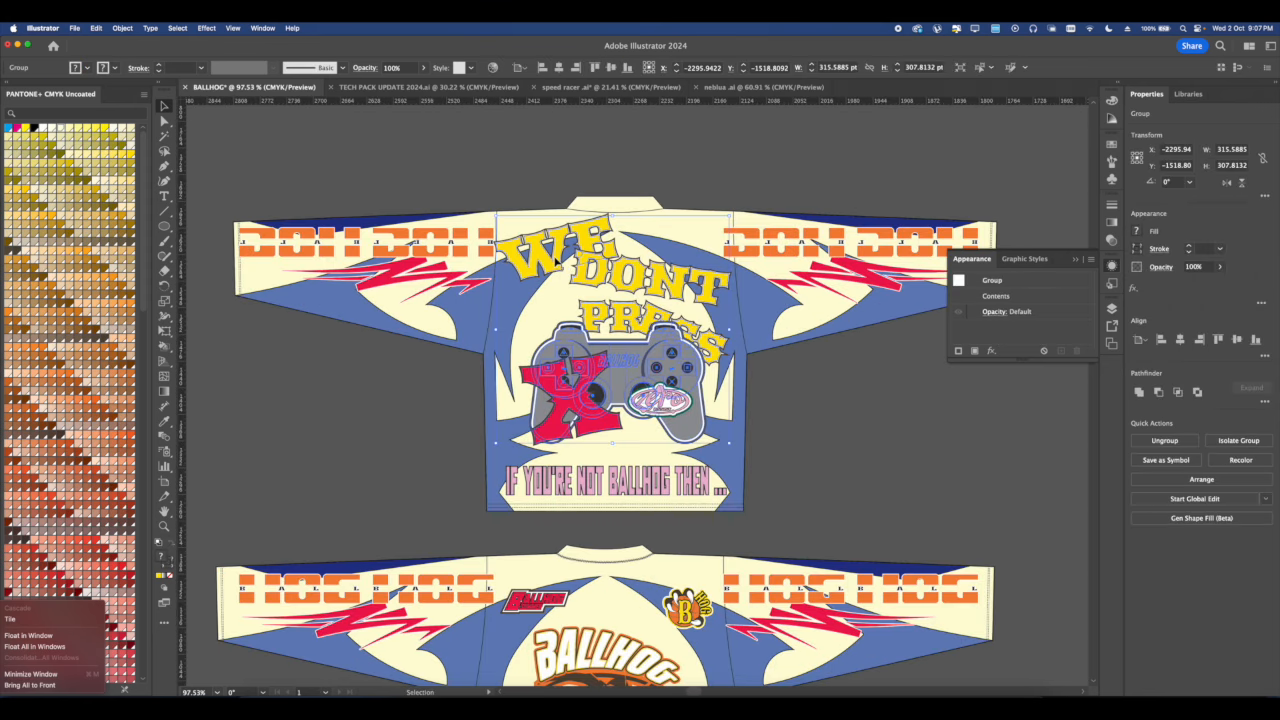
click(590, 282)
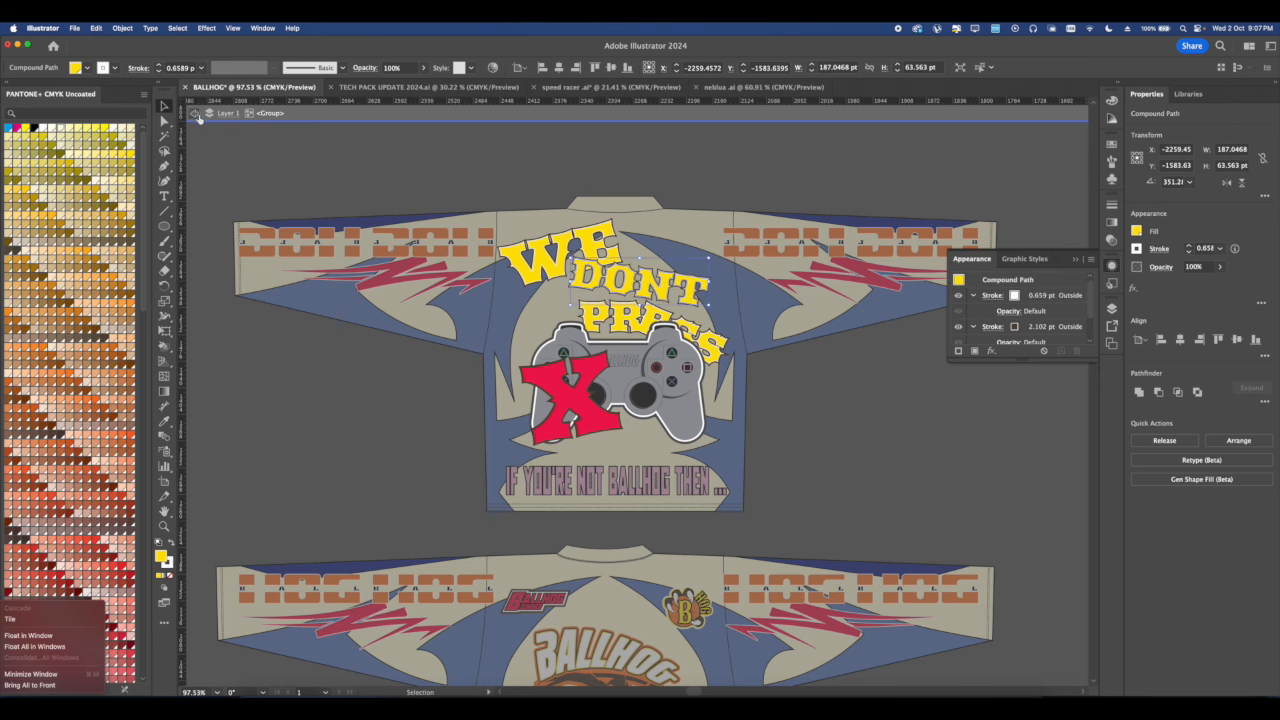
click(197, 114)
Examine the rearranged WE DONT PRESS X logo up close and against both full shirts.
scroll(612, 268, down, 2)
scroll(612, 268, up, 3)
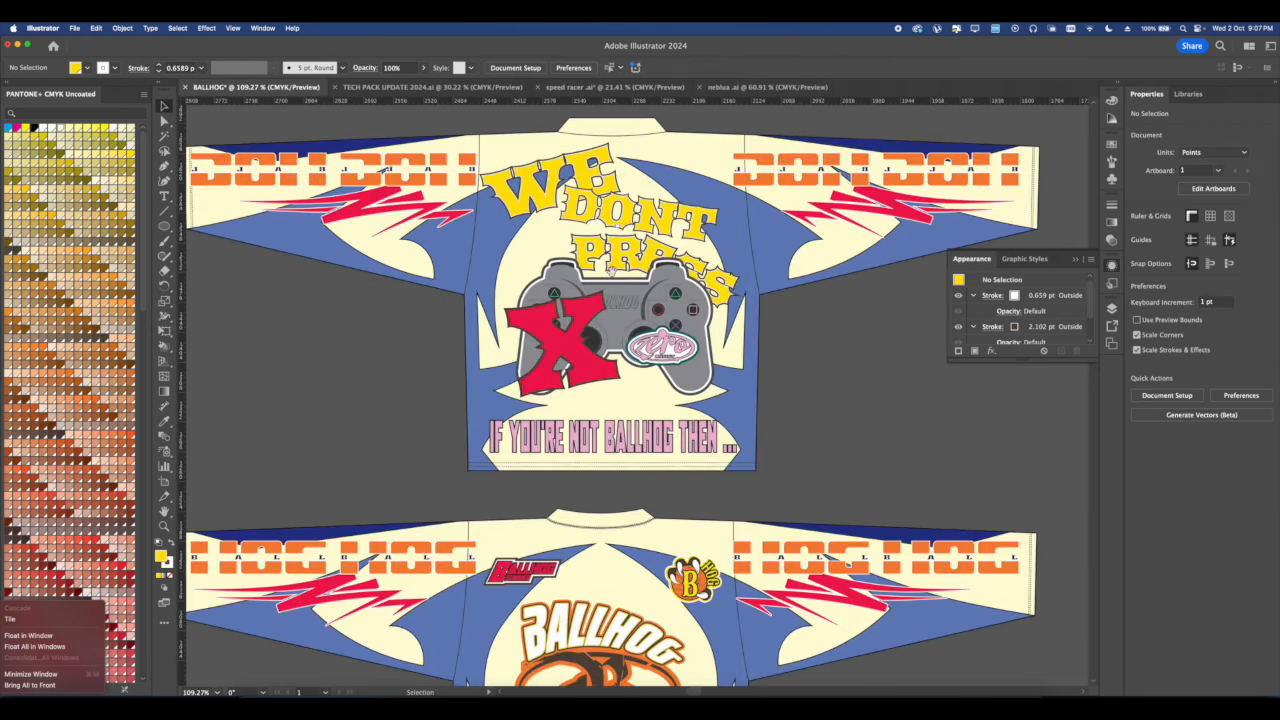
scroll(610, 268, up, 1)
scroll(612, 285, down, 4)
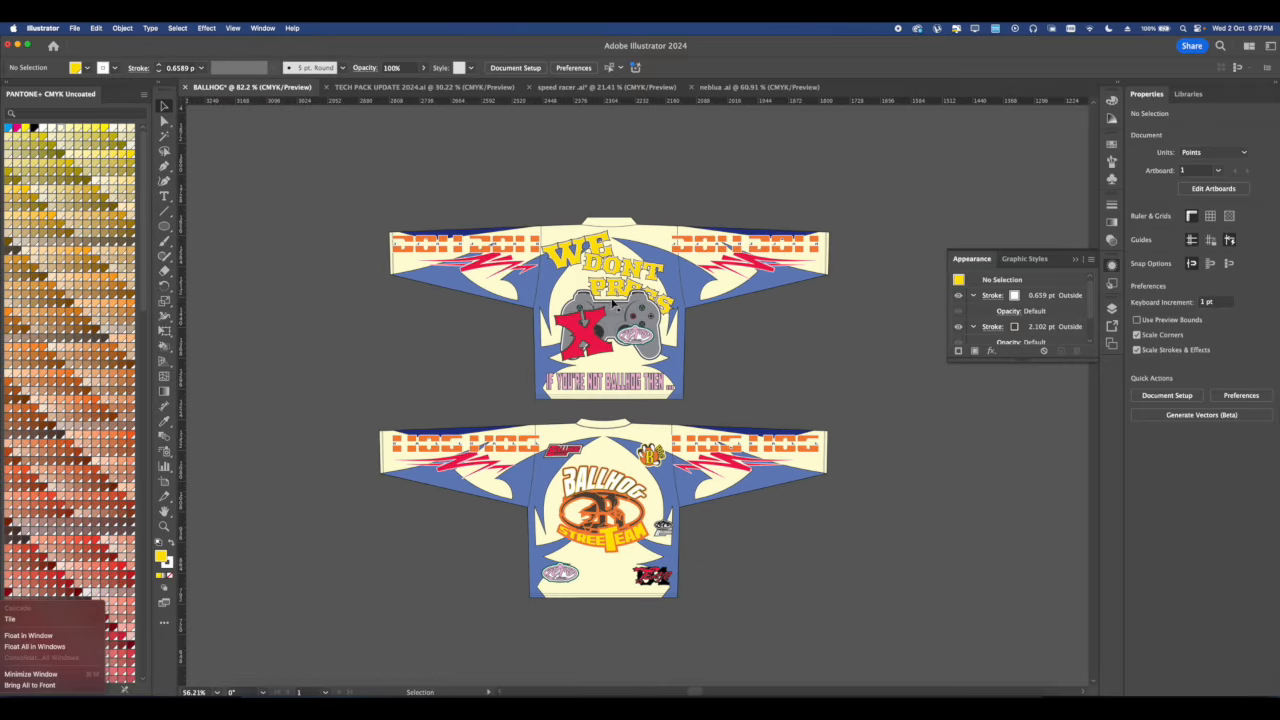
click(613, 305)
scroll(630, 306, up, 4)
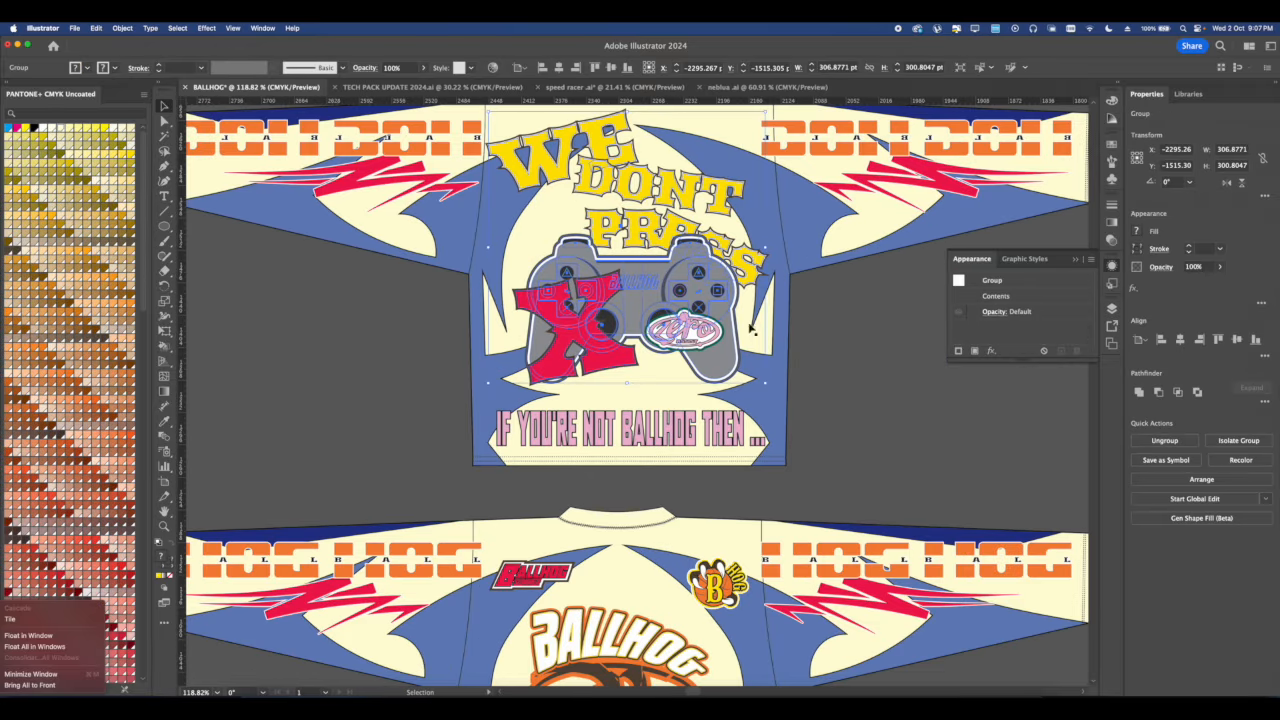
click(840, 350)
scroll(840, 350, down, 4)
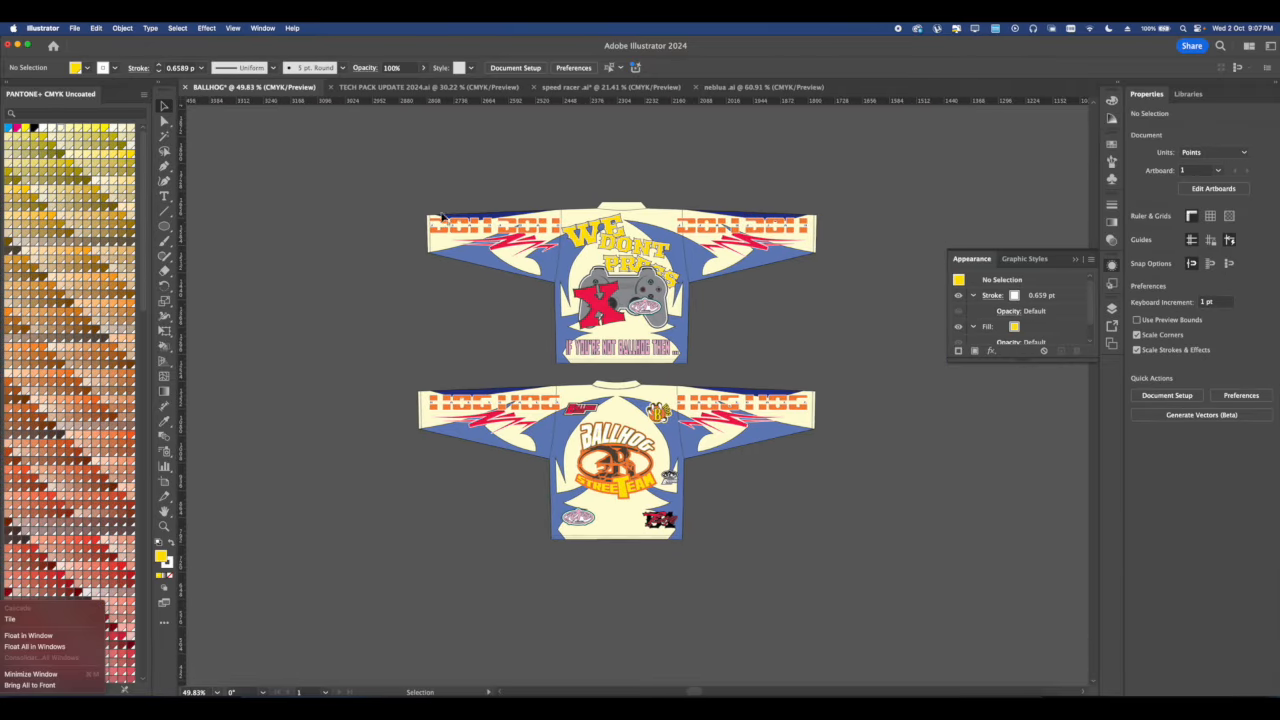
scroll(615, 522, up, 2)
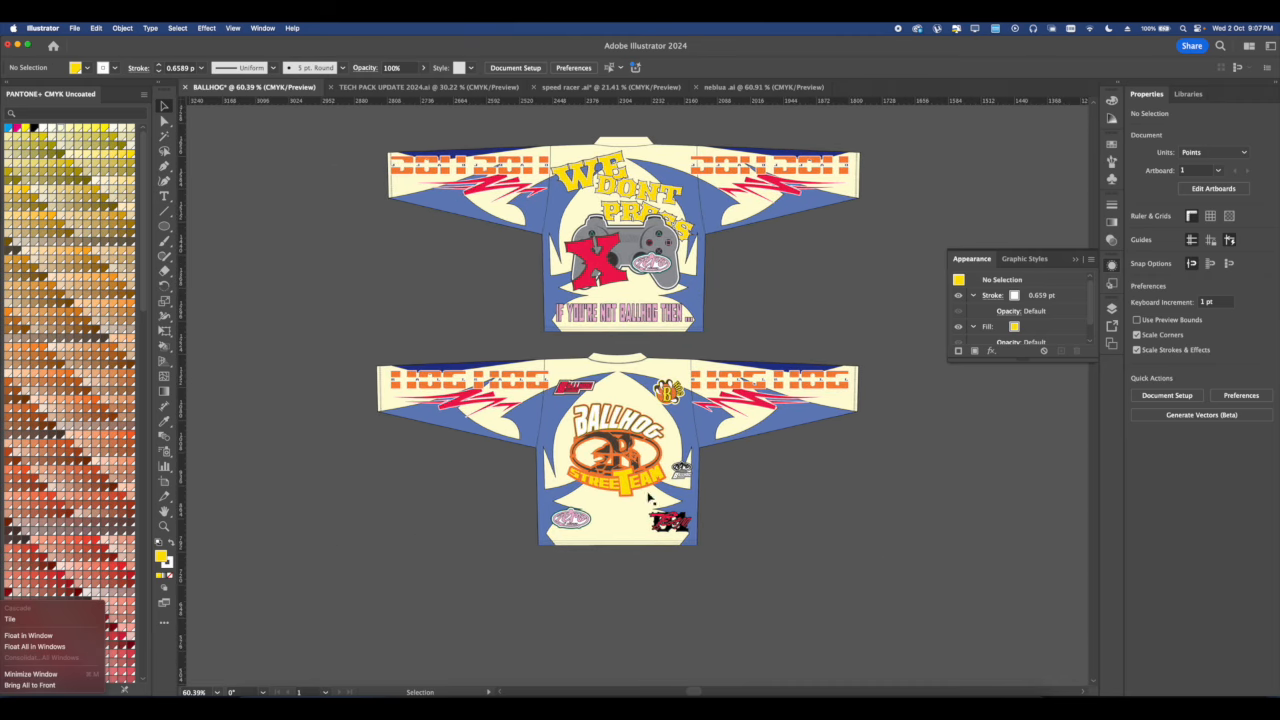
Copy the red and black Team logo from the BALLHOG STREET TEAM shirt's hem and paste it onto the WE DONT PRESS X shirt.
click(646, 524)
scroll(646, 524, up, 1)
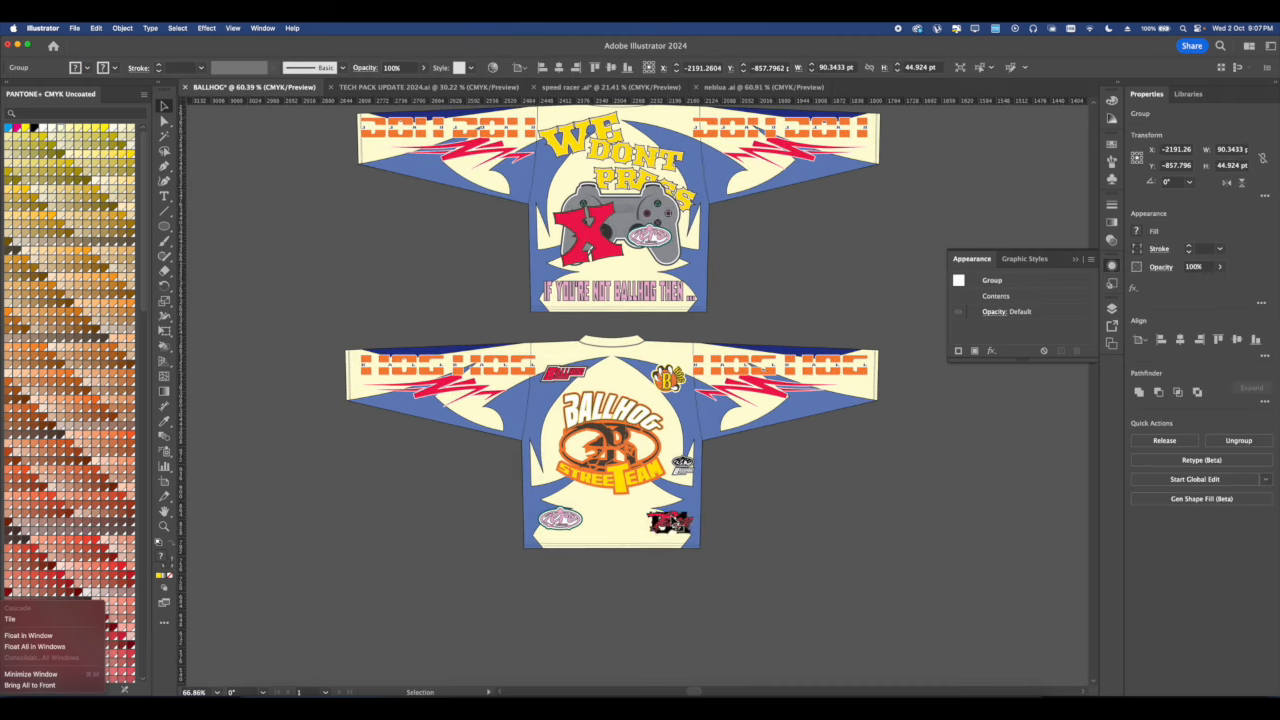
click(767, 516)
scroll(714, 440, up, 3)
scroll(612, 260, up, 5)
key(super+v)
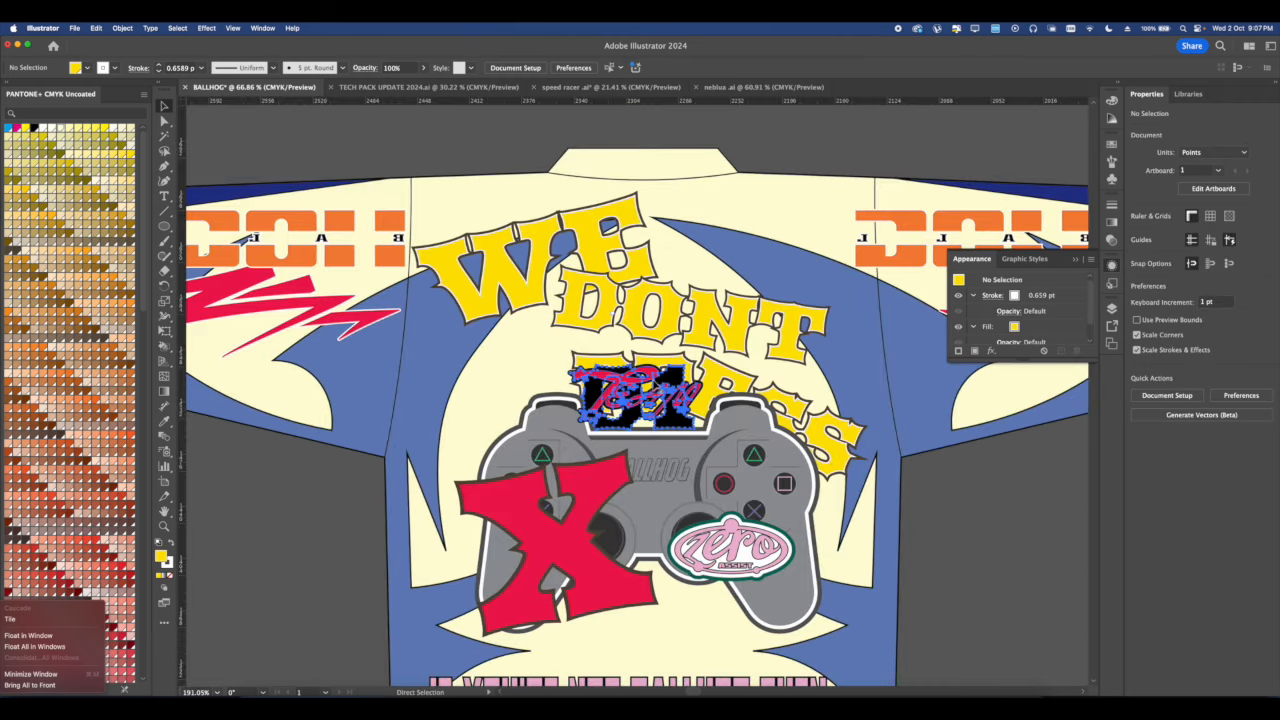
Place the pasted Team logo, slightly reduced, below the word WE and above the game controller.
drag(636, 397, 594, 421)
scroll(594, 421, down, 3)
drag(684, 259, 623, 242)
scroll(592, 212, down, 5)
click(697, 355)
scroll(697, 355, down, 3)
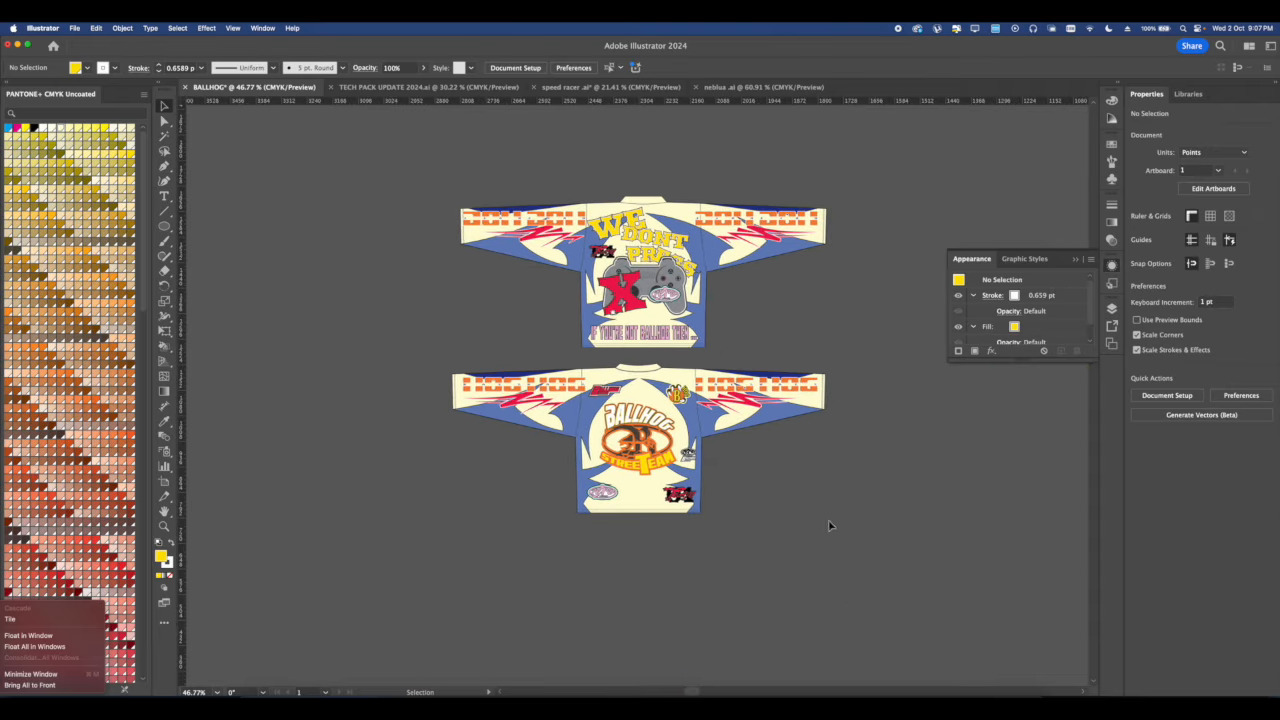
Add point text reading BALLHOG in Alpenkreuzer Regular above the BALLHOG STREET TEAM shirt's collar.
scroll(656, 318, up, 5)
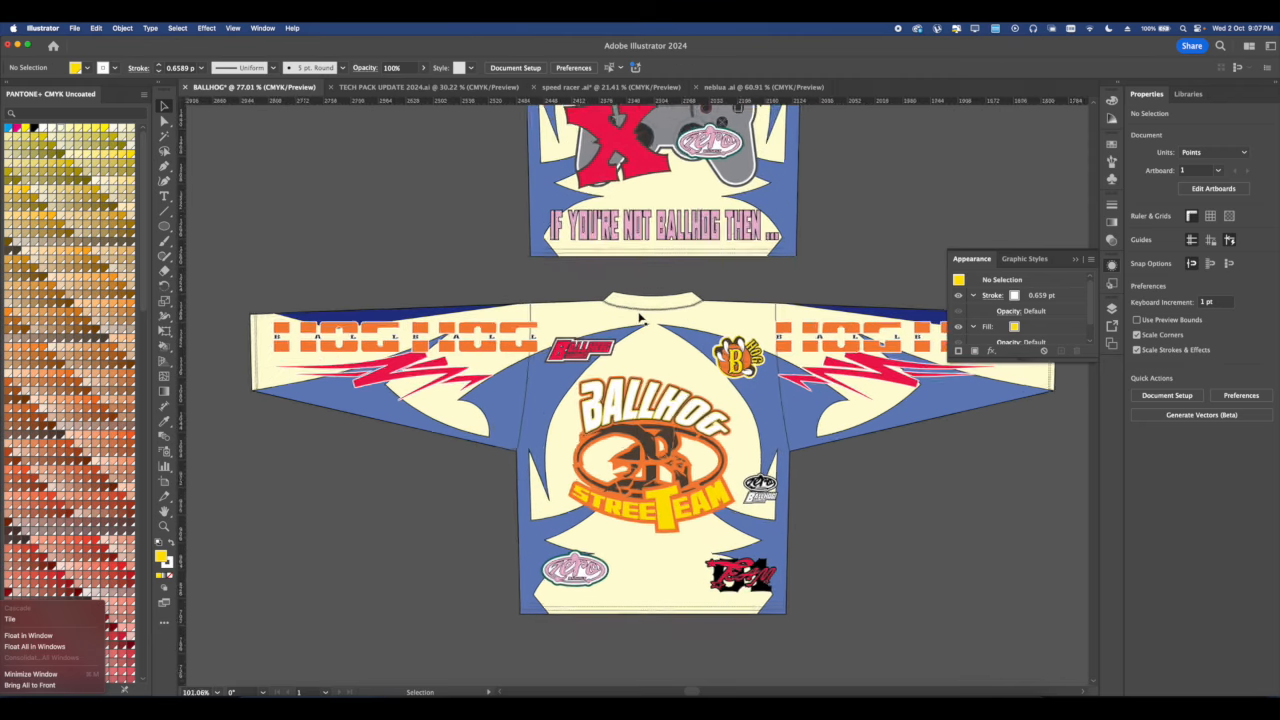
scroll(656, 318, down, 1)
scroll(640, 310, up, 4)
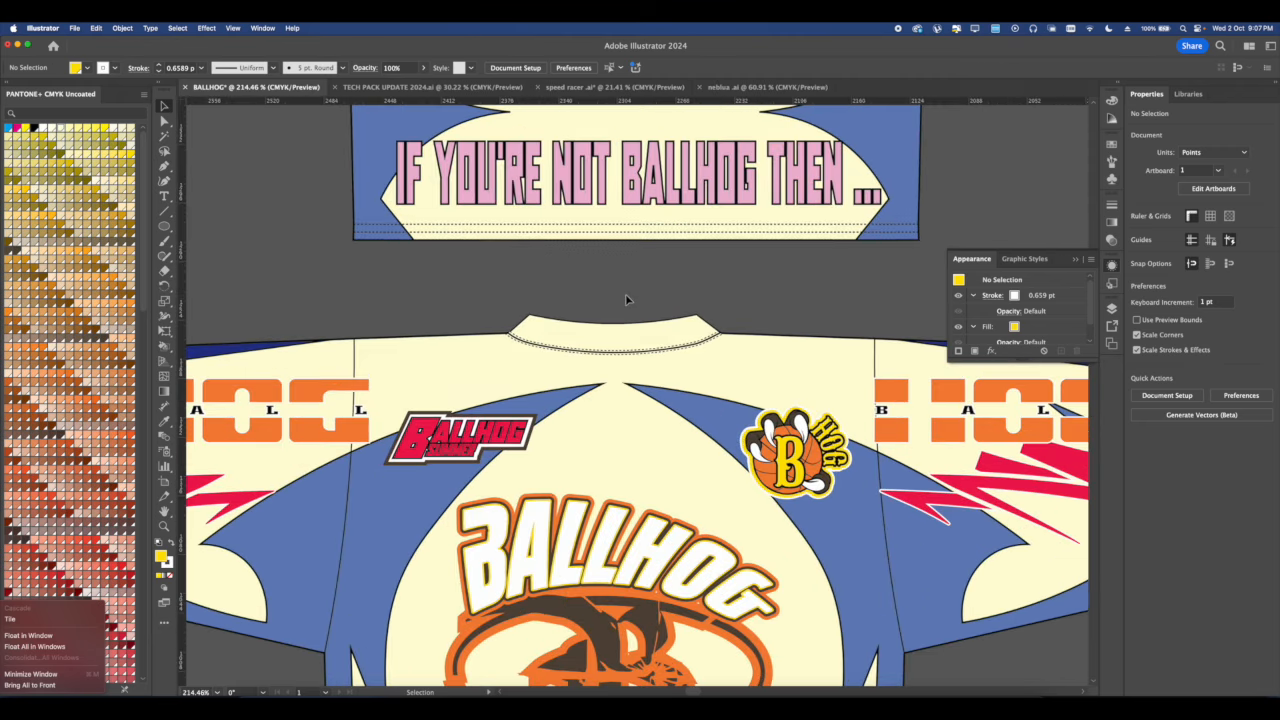
scroll(629, 300, down, 4)
scroll(629, 310, up, 2)
key(t)
click(601, 310)
scroll(601, 310, up, 3)
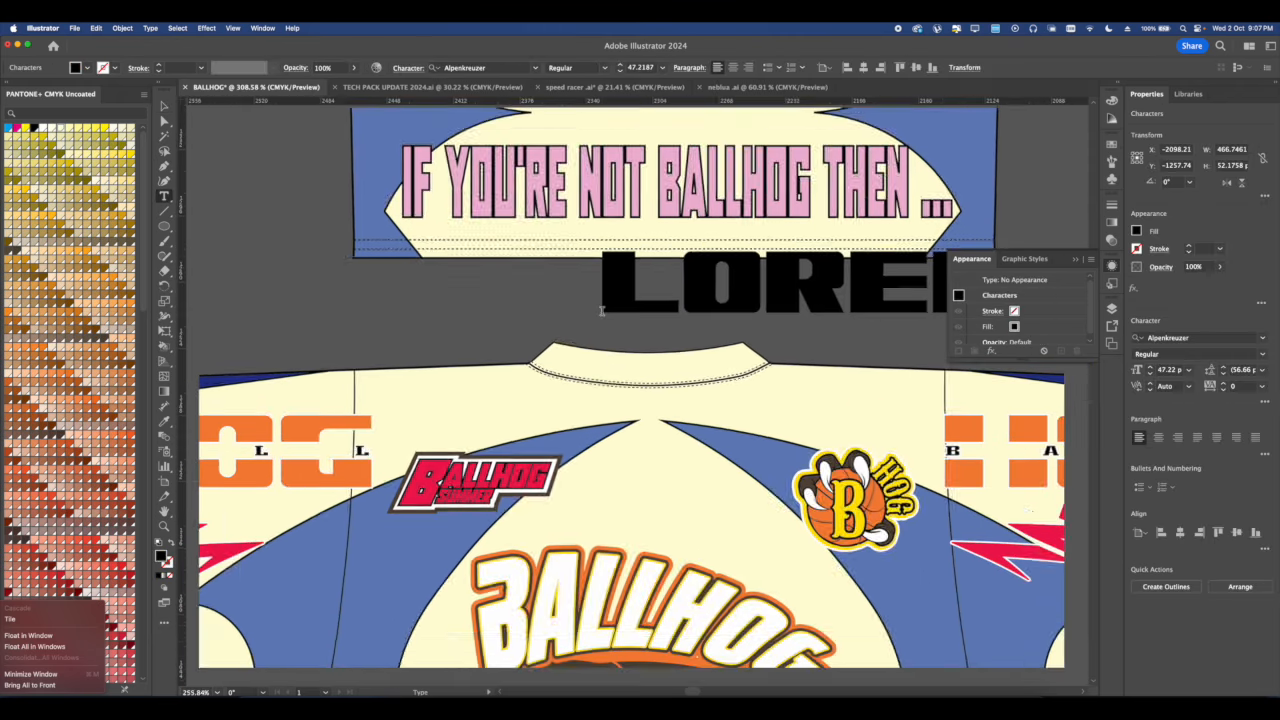
text(BALL)
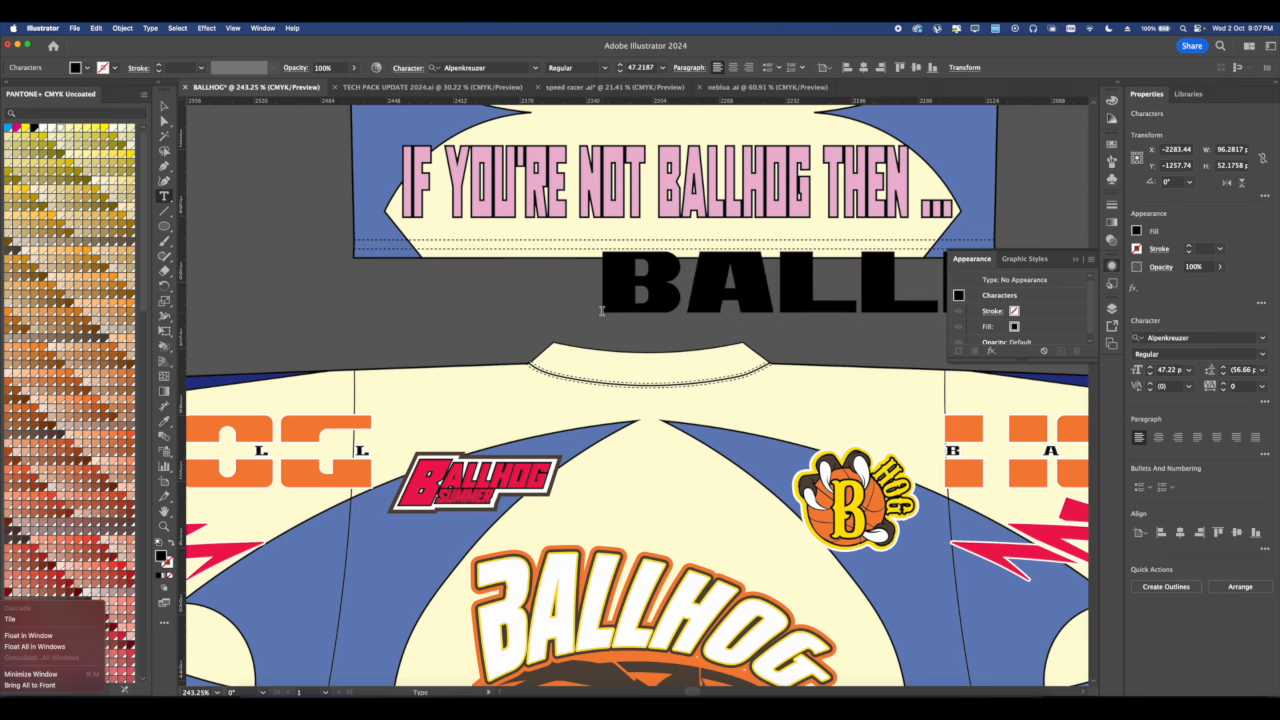
Scale the BALLHOG text down to about 10.8 pt and centre it on the shirt's collar.
click(165, 107)
scroll(488, 262, down, 2)
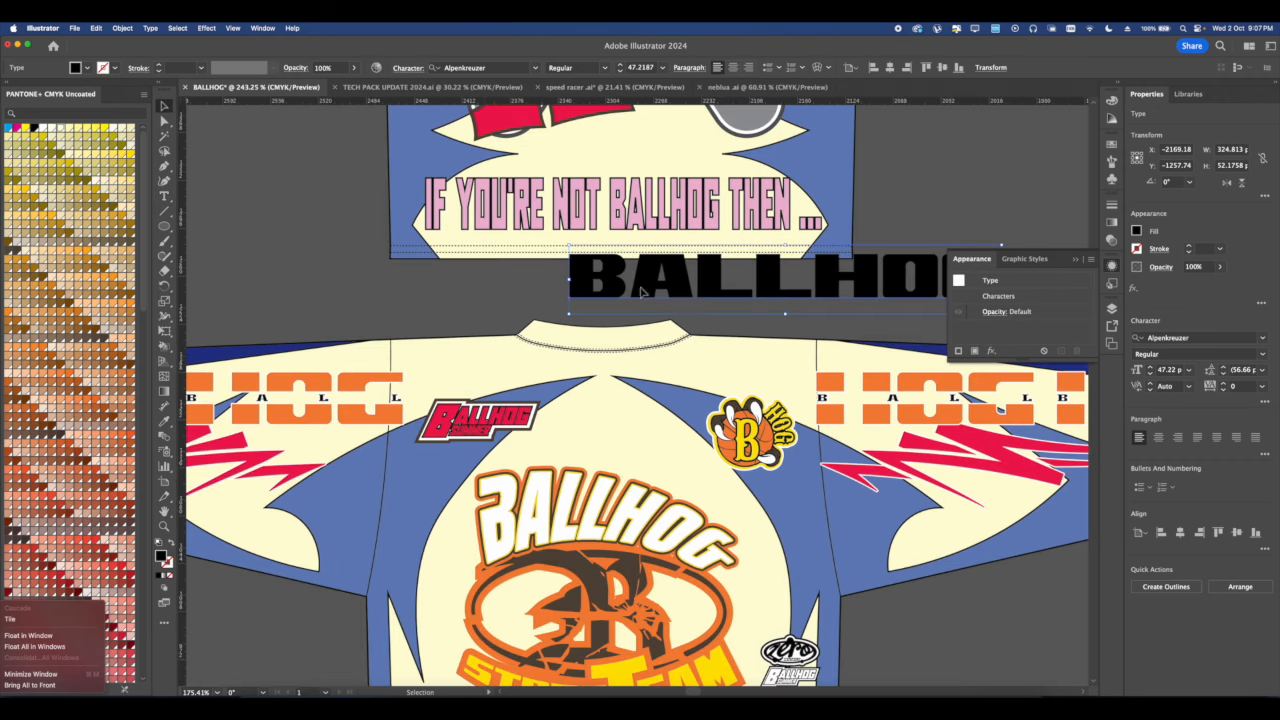
drag(783, 314, 631, 358)
scroll(590, 326, up, 3)
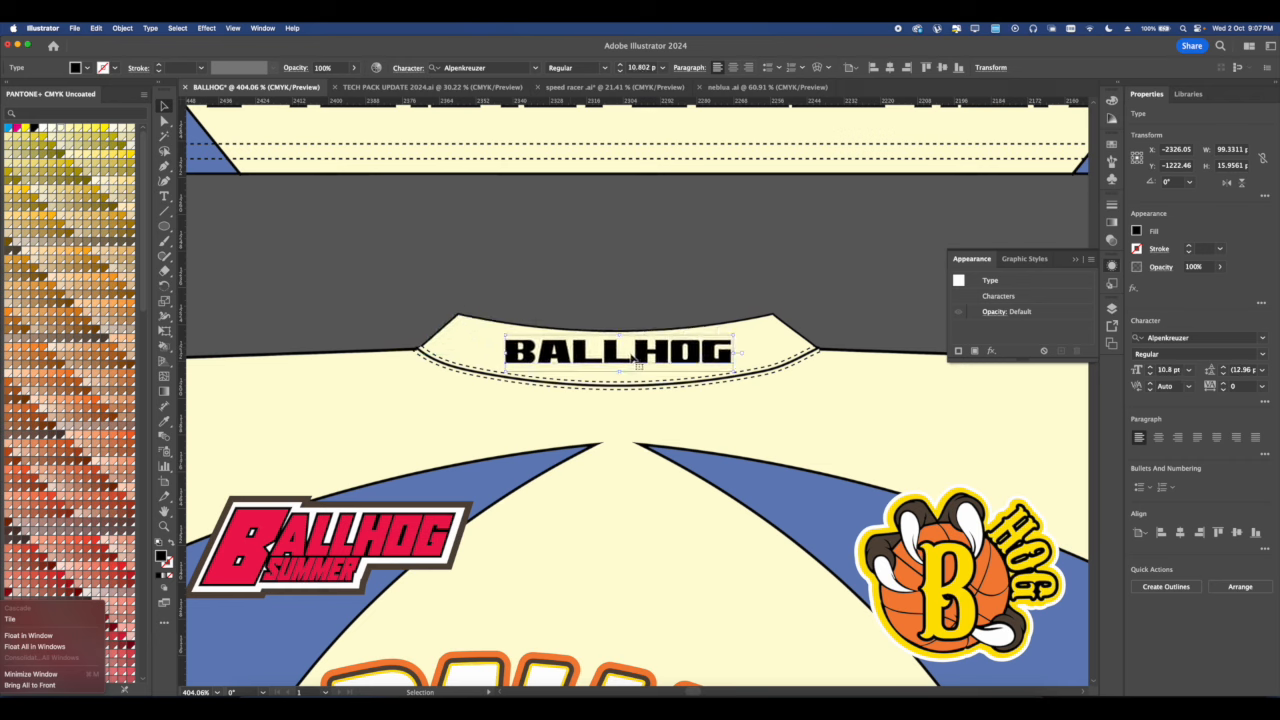
Expand the collar's BALLHOG text into shapes with Object and Fill enabled.
click(122, 28)
click(140, 172)
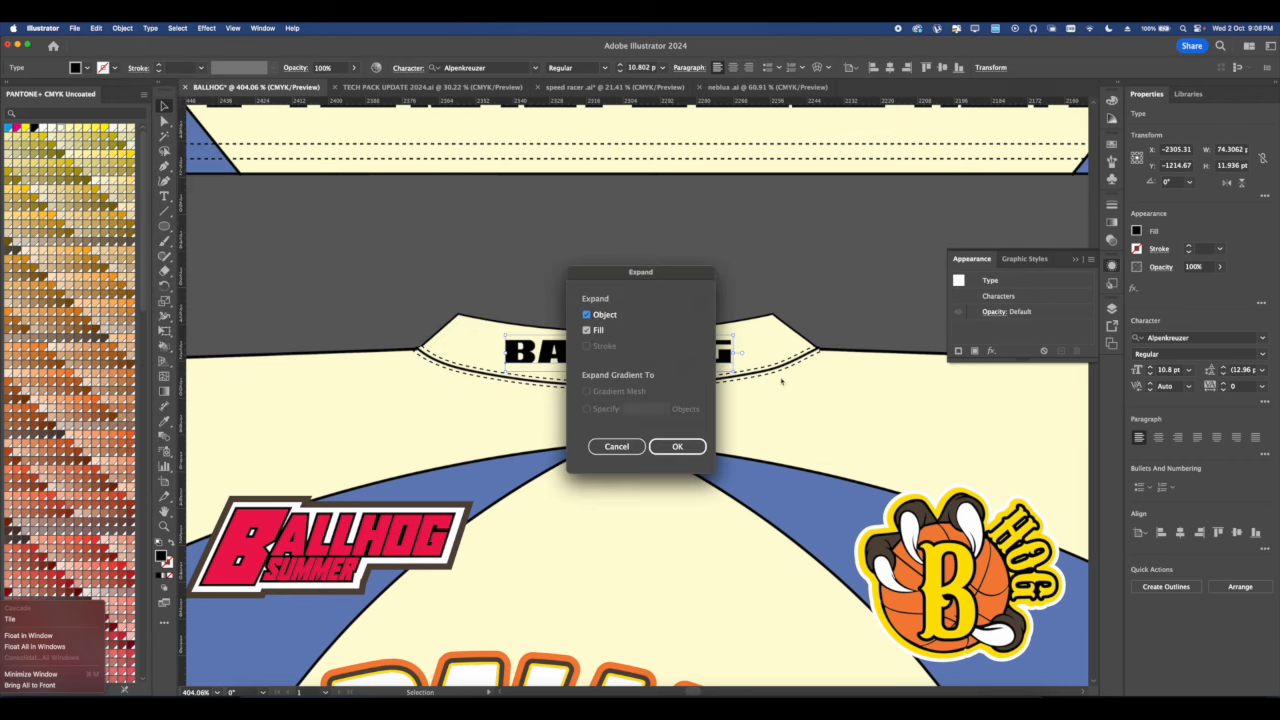
click(680, 445)
Duplicate the black tribal line artwork from above the blank artboard onto the WE DONT PRESS X shirt.
scroll(660, 409, down, 10)
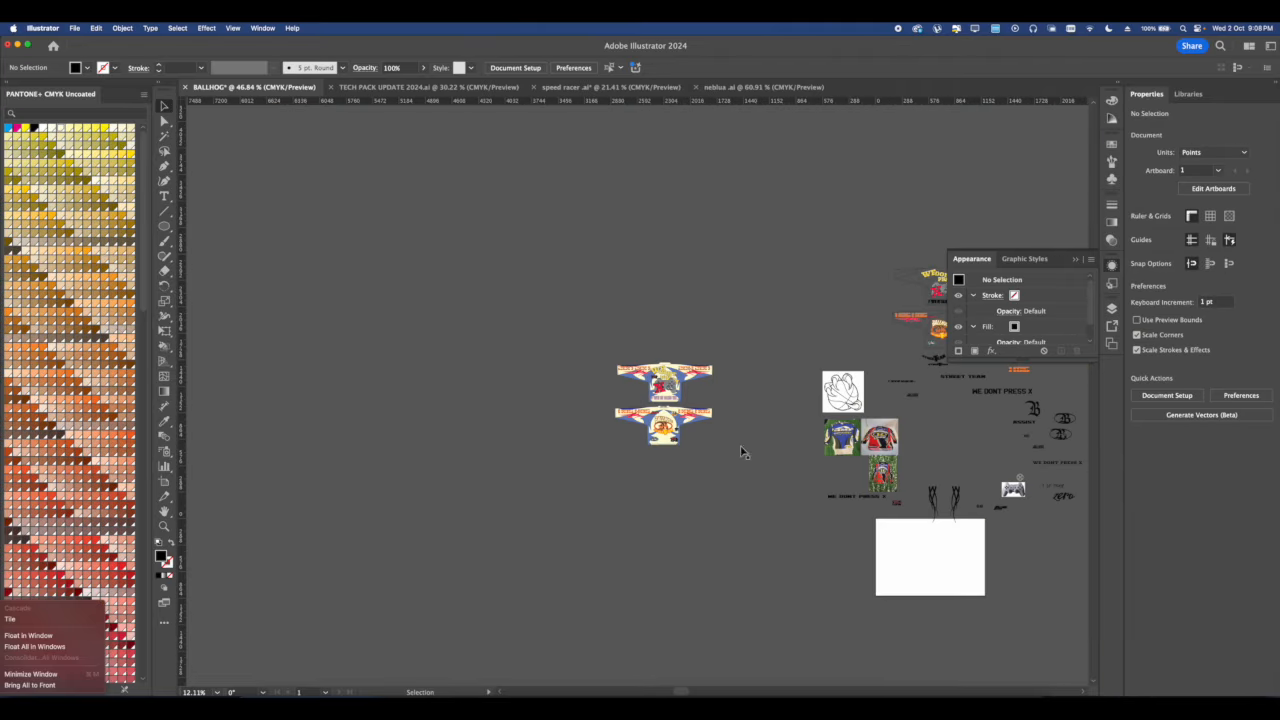
scroll(642, 344, down, 3)
drag(741, 452, 571, 347)
scroll(690, 375, up, 4)
click(718, 374)
drag(718, 374, 497, 222)
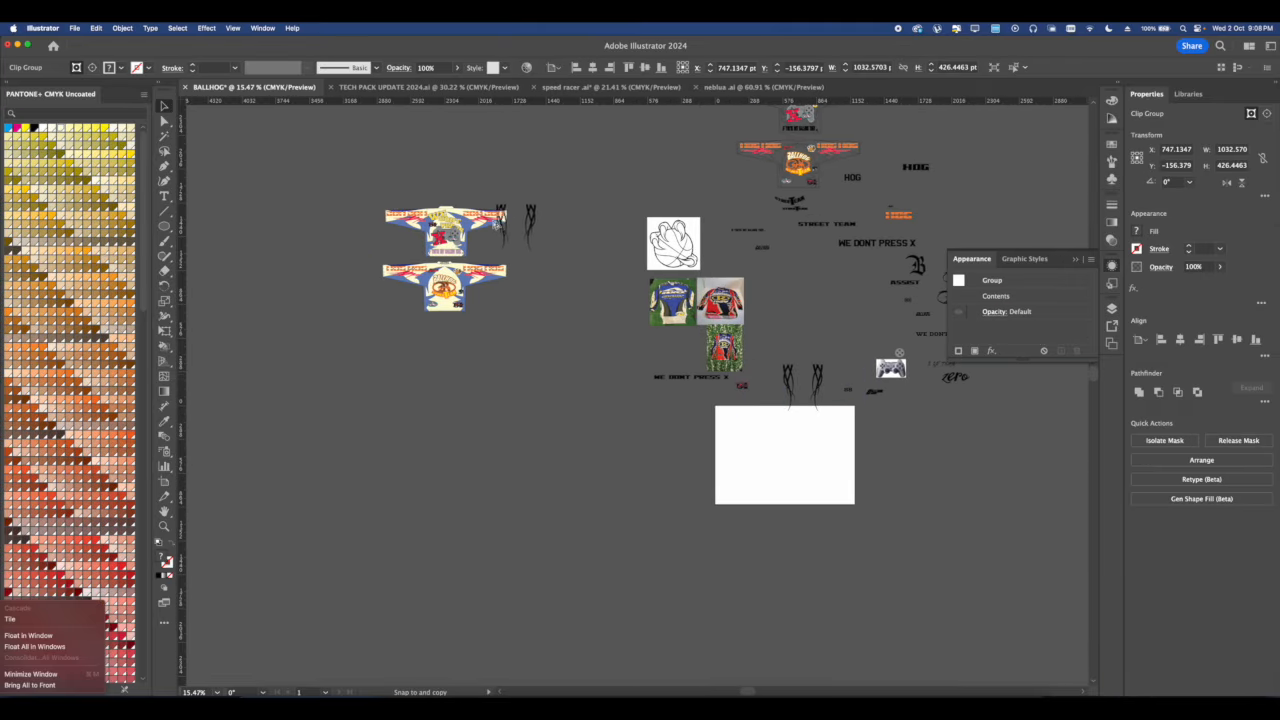
scroll(417, 215, up, 6)
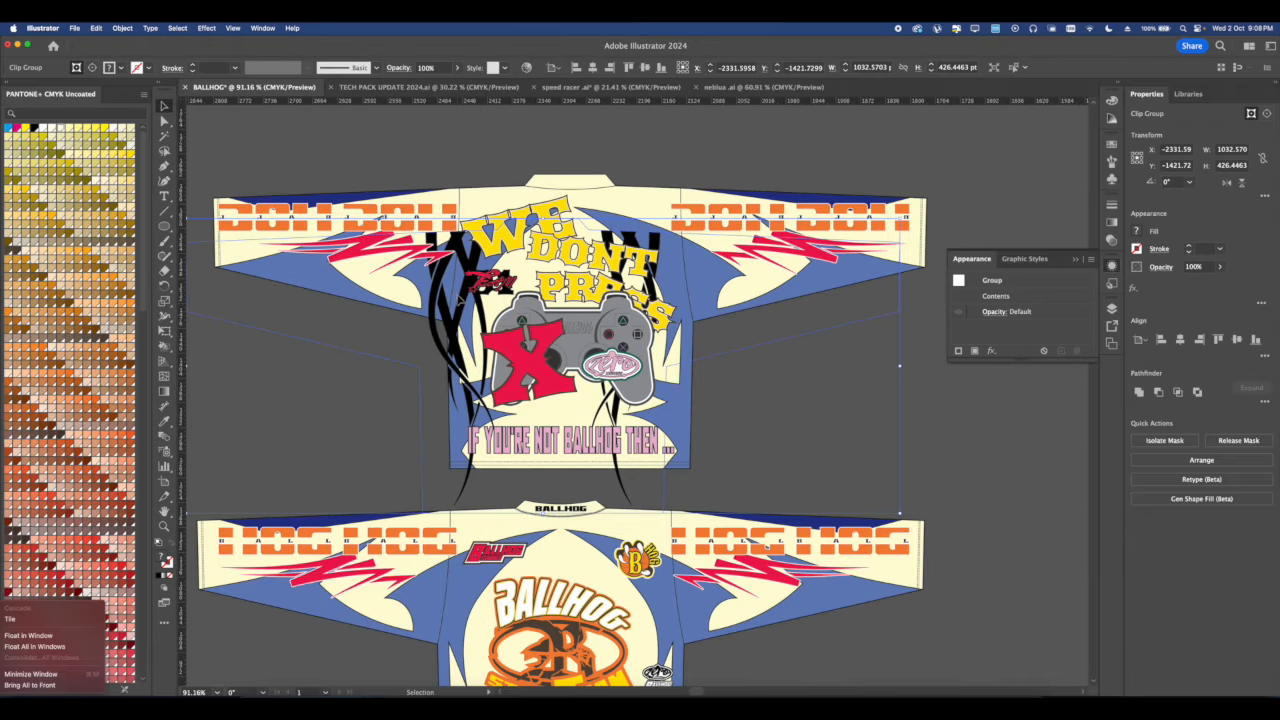
Move the duplicated tribal lines down from the WE DONT PRESS X shirt onto the body of the BALLHOG STREET TEAM shirt.
drag(467, 263, 477, 255)
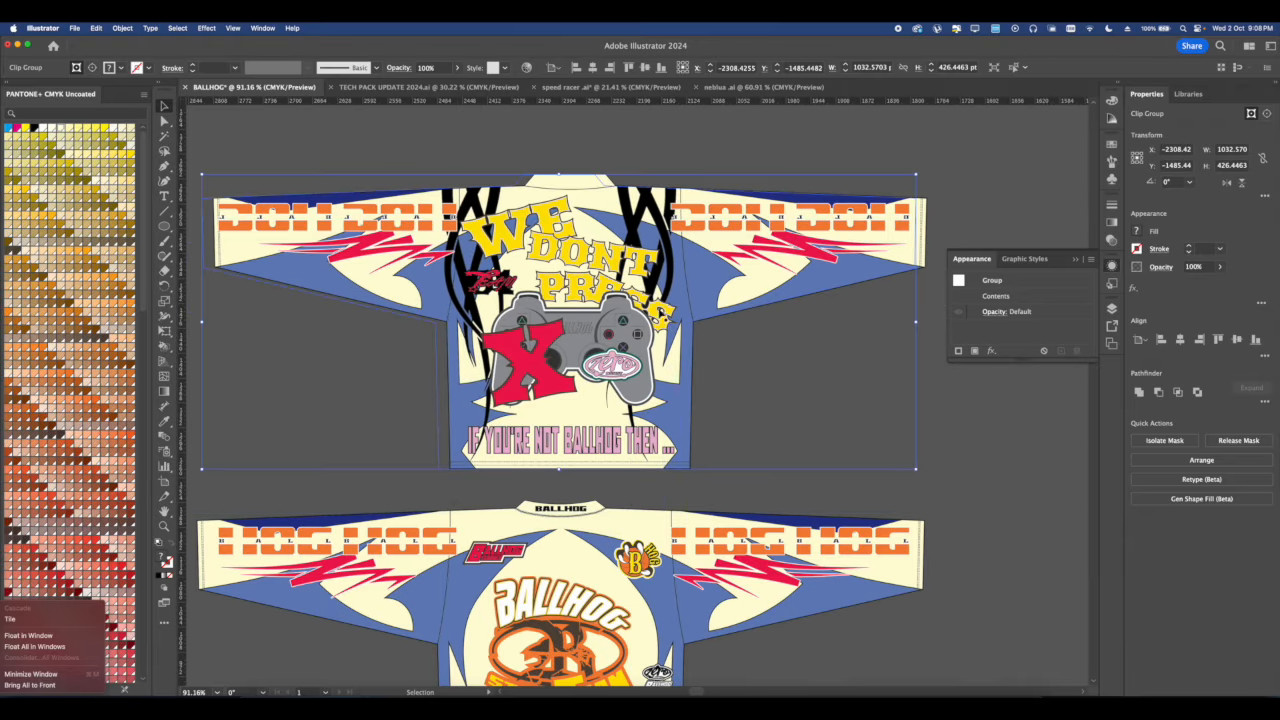
drag(664, 248, 662, 462)
scroll(679, 246, down, 3)
scroll(666, 466, down, 2)
drag(666, 374, 670, 367)
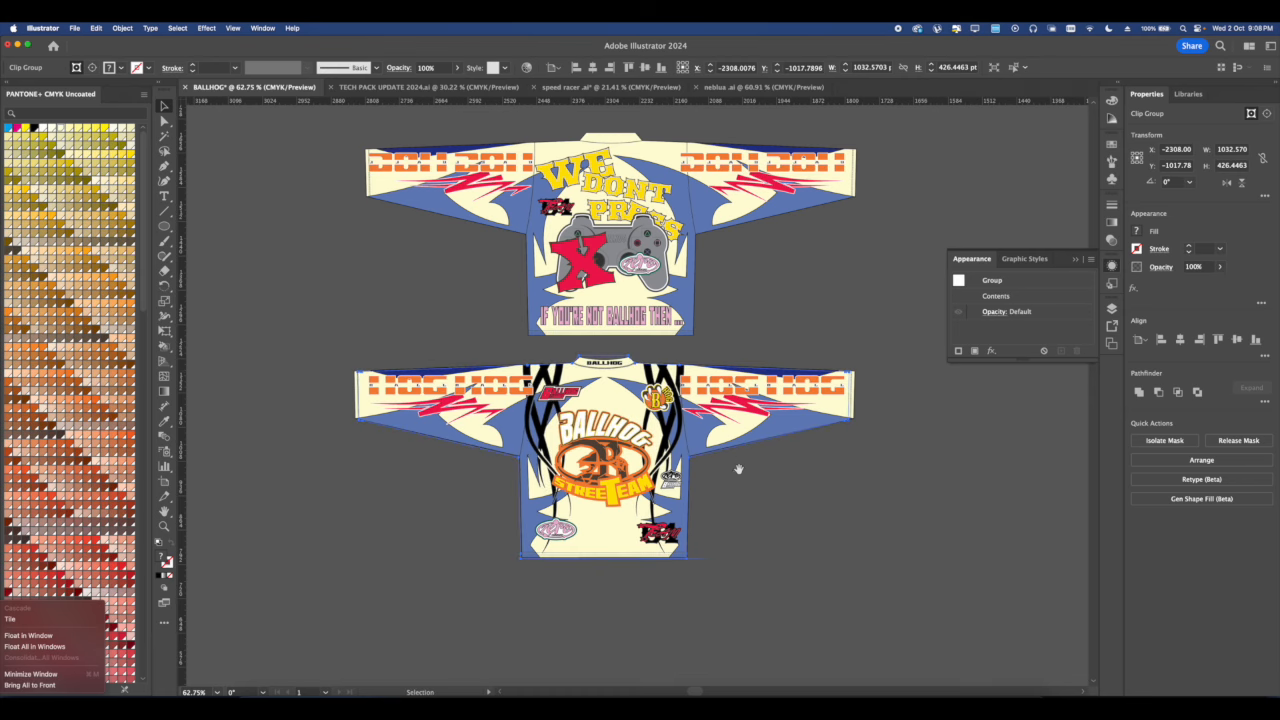
Fine-tune the tribal lines' position so they line up with the BALLHOG STREET TEAM shirt's shoulders and hem.
scroll(737, 469, down, 2)
scroll(600, 505, up, 3)
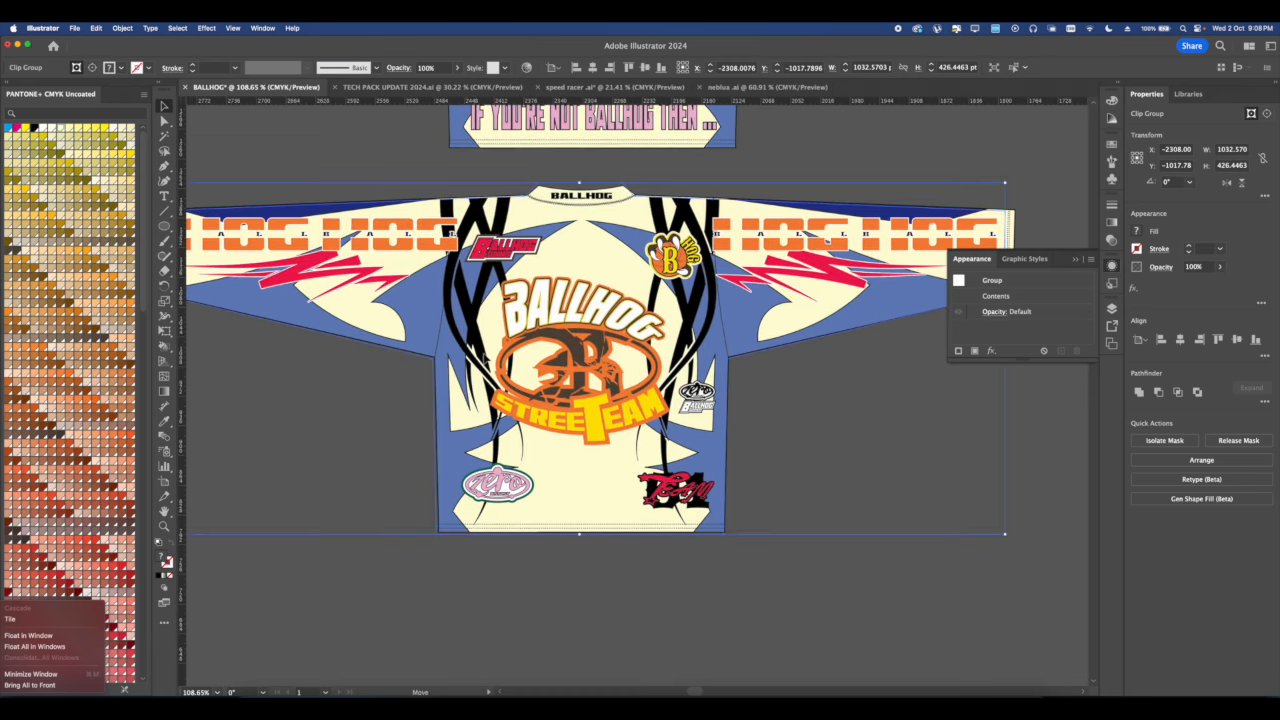
drag(484, 358, 478, 356)
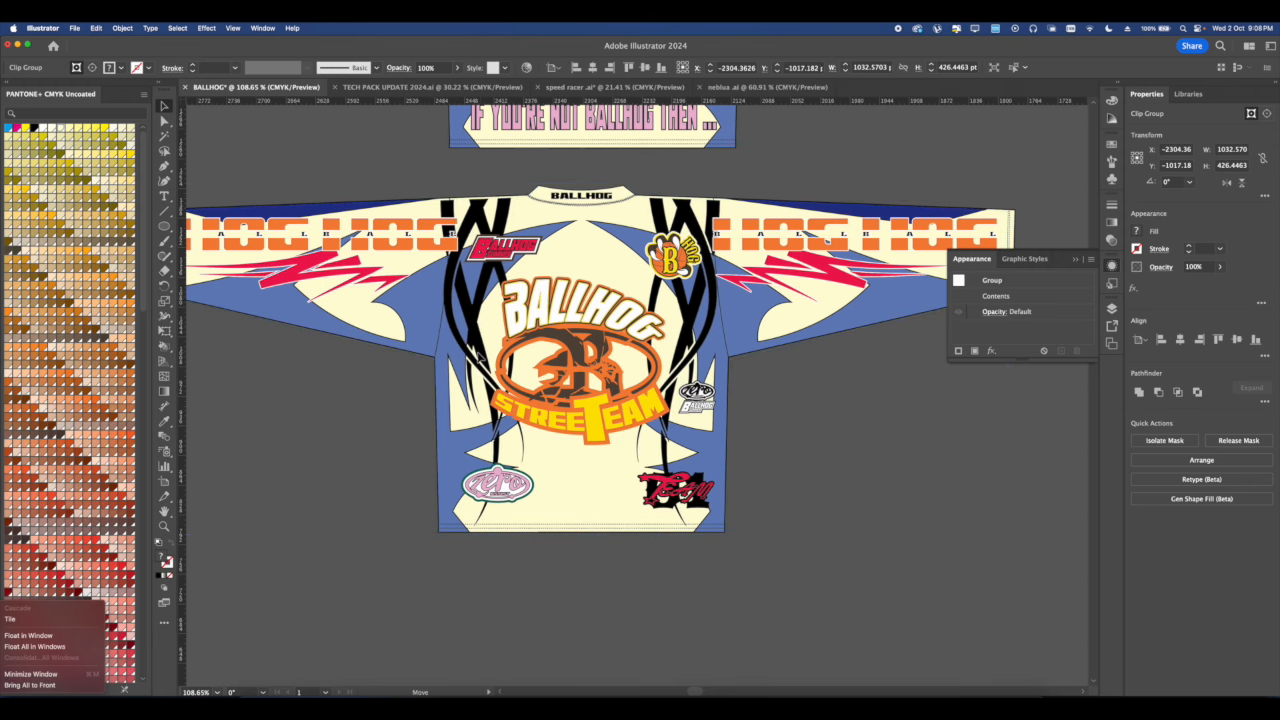
scroll(500, 251, up, 4)
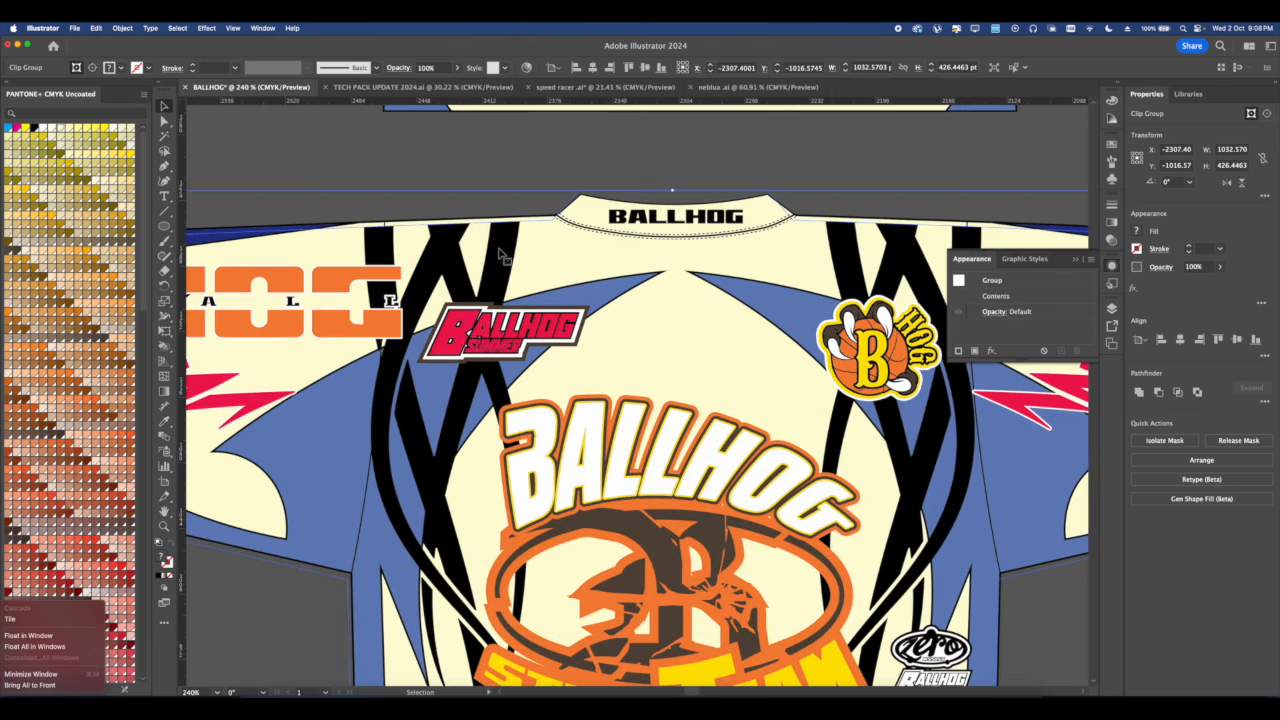
scroll(498, 249, down, 5)
click(766, 379)
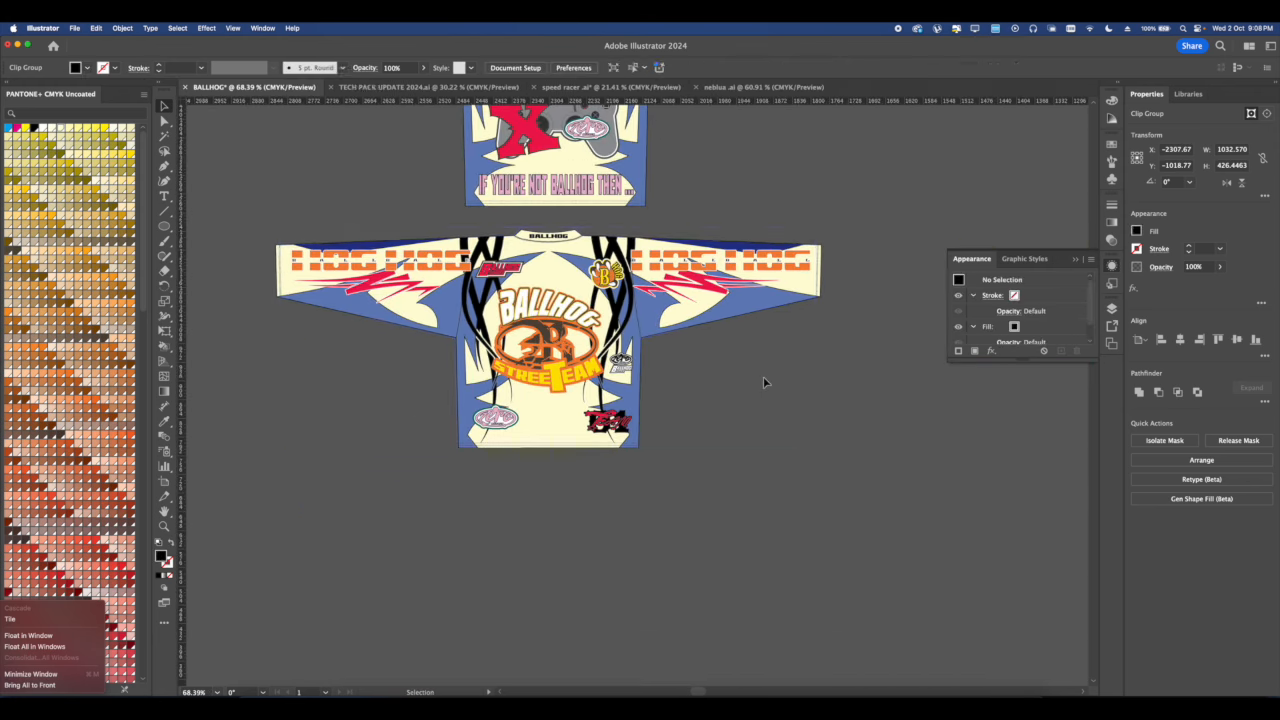
Examine the tribal lines against the logos and blue shapes on the BALLHOG STREET TEAM shirt.
scroll(720, 368, left, 2)
scroll(671, 356, down, 1)
scroll(670, 356, down, 3)
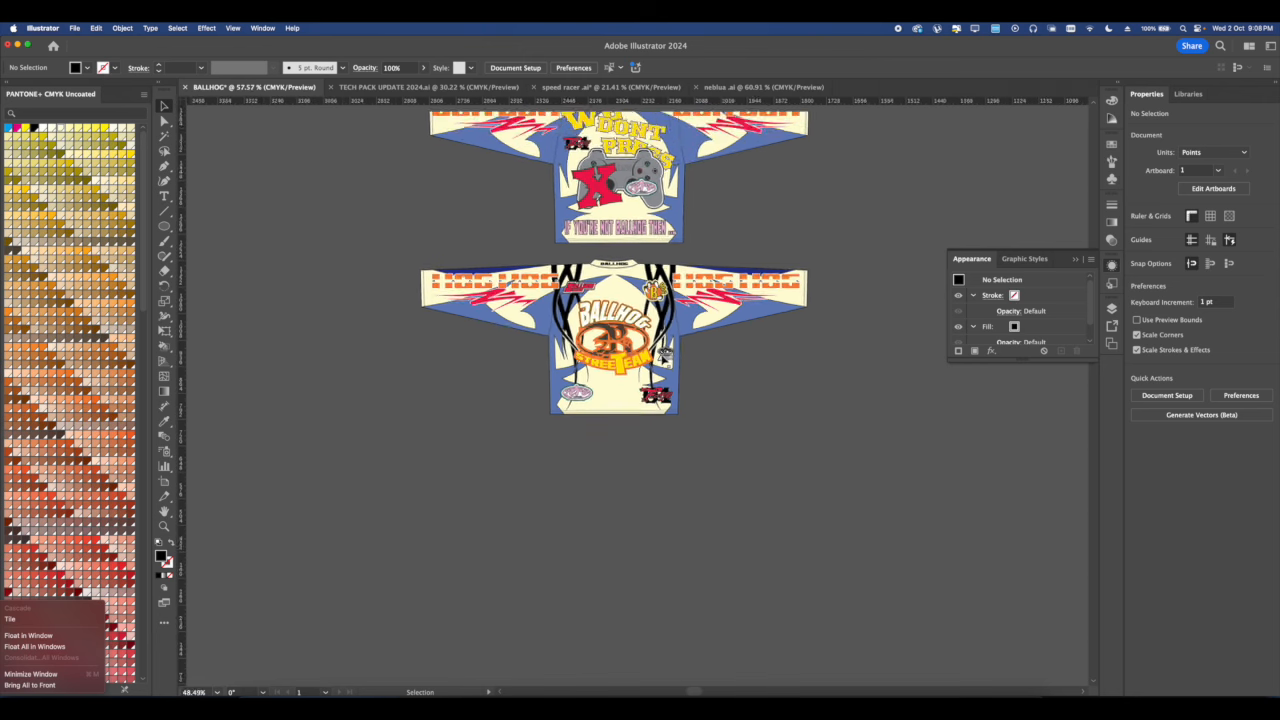
scroll(720, 356, up, 3)
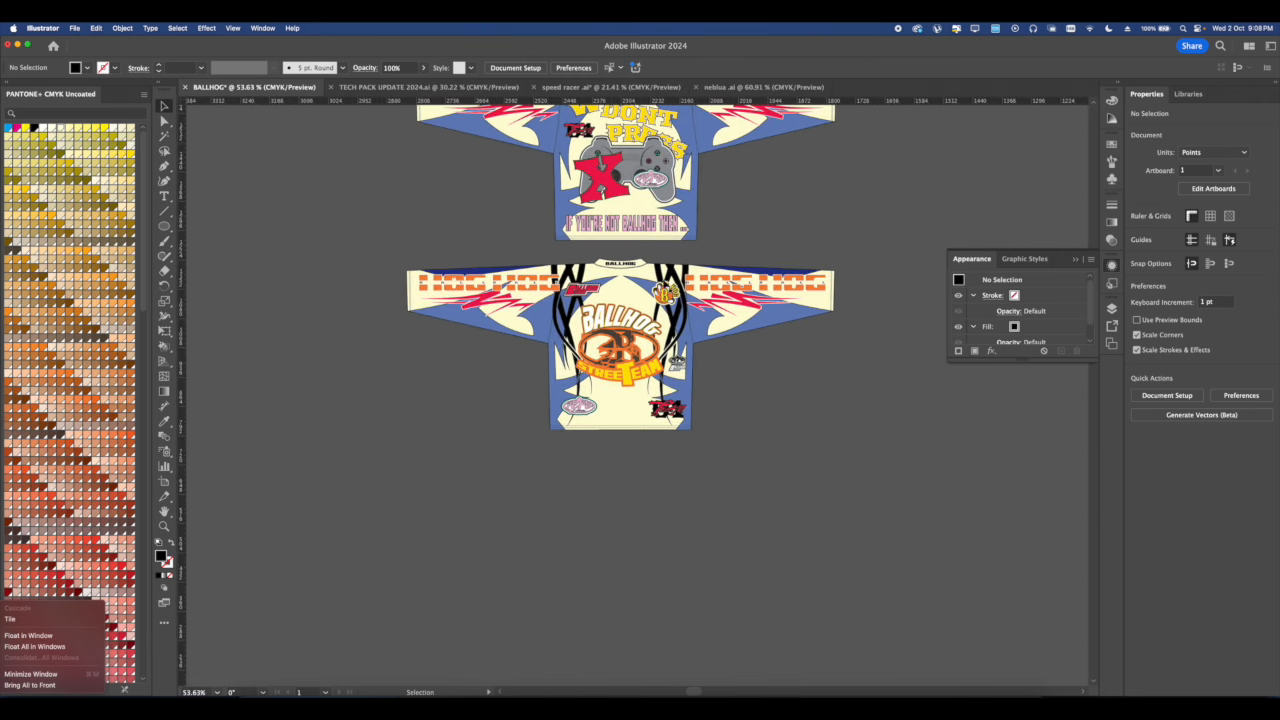
scroll(618, 338, down, 3)
scroll(618, 338, up, 1)
scroll(663, 295, up, 3)
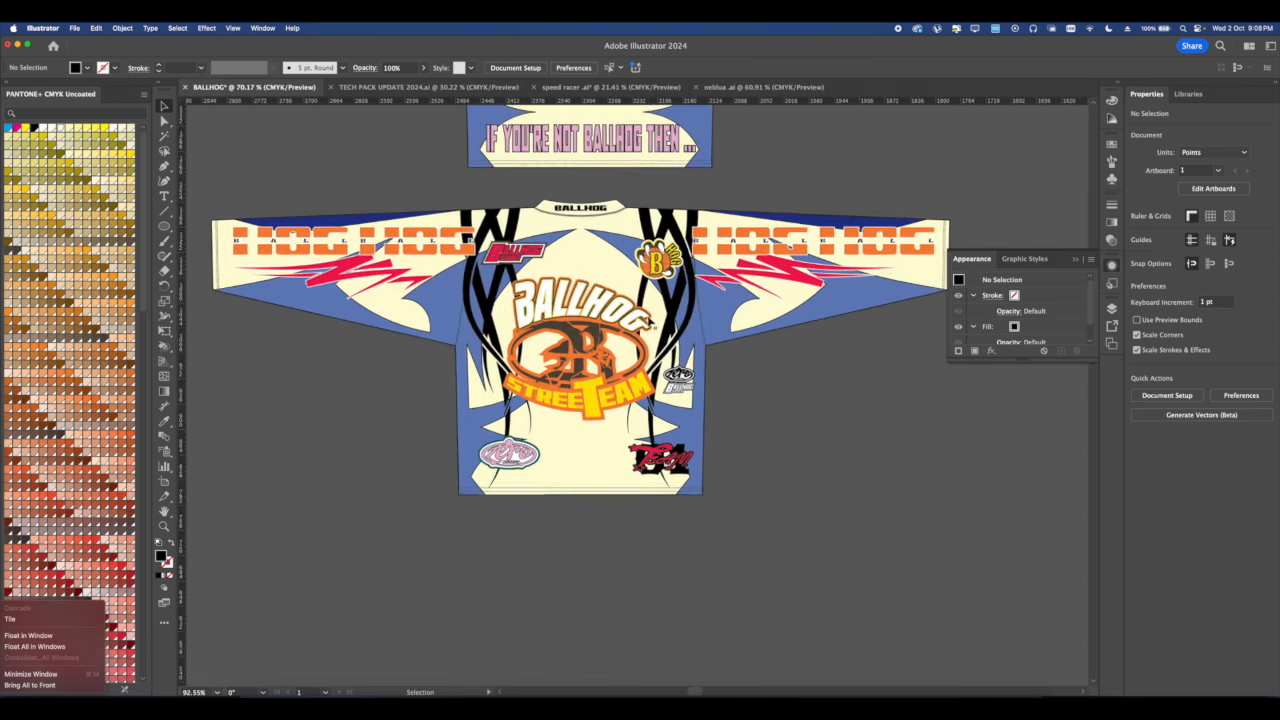
scroll(663, 295, down, 1)
Duplicate the black tribal lines from the BALLHOG STREET TEAM shirt up onto the WE DONT PRESS X shirt.
drag(673, 239, 669, 385)
click(712, 445)
drag(762, 479, 762, 423)
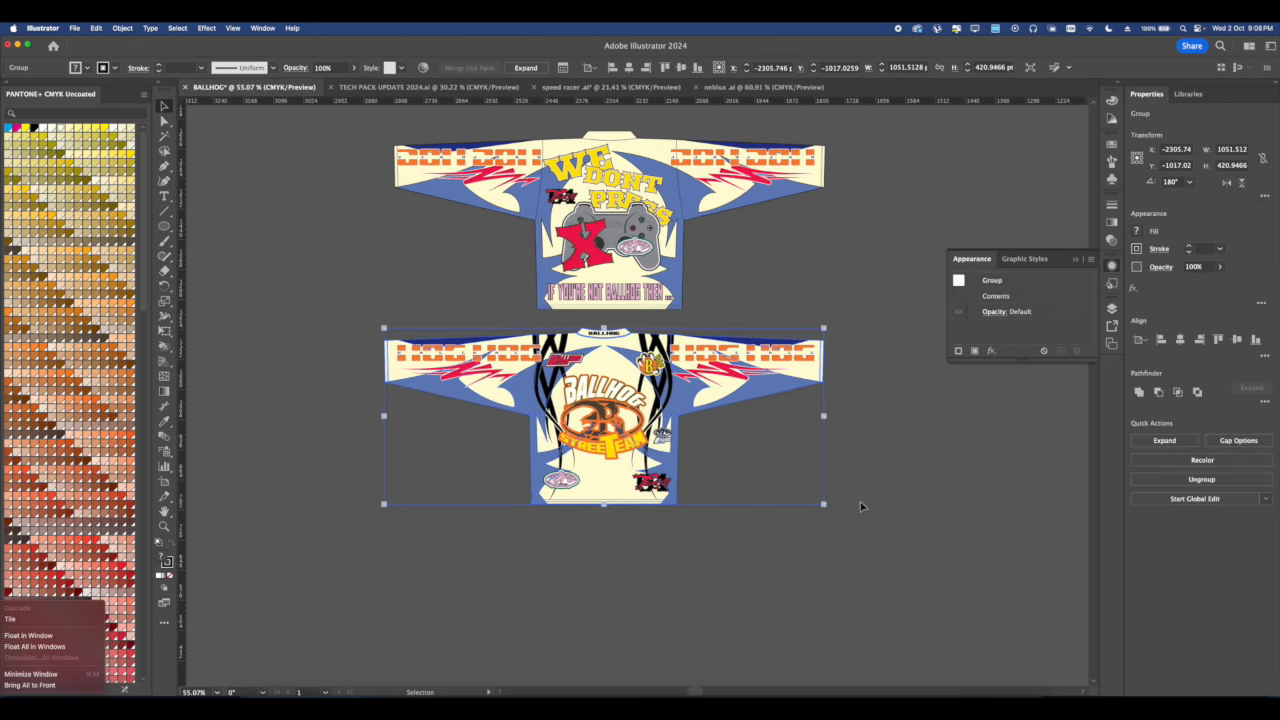
click(860, 506)
drag(338, 322, 822, 443)
click(745, 434)
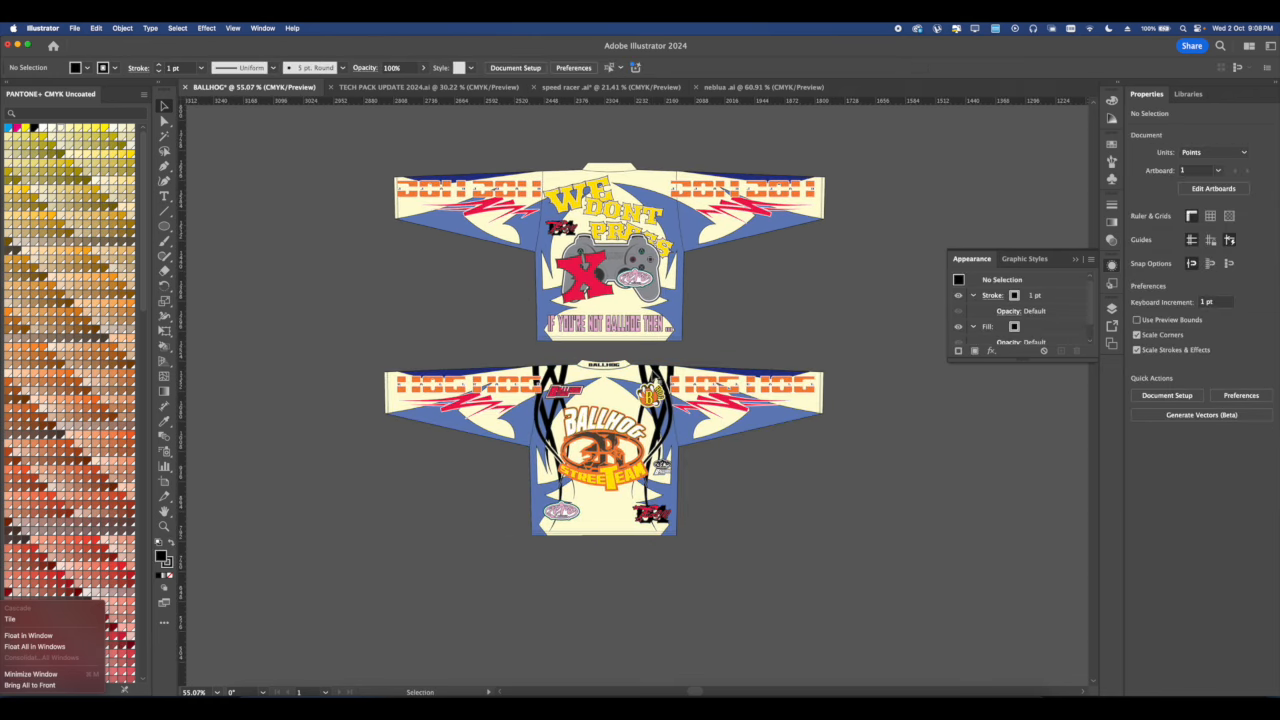
drag(655, 385, 662, 180)
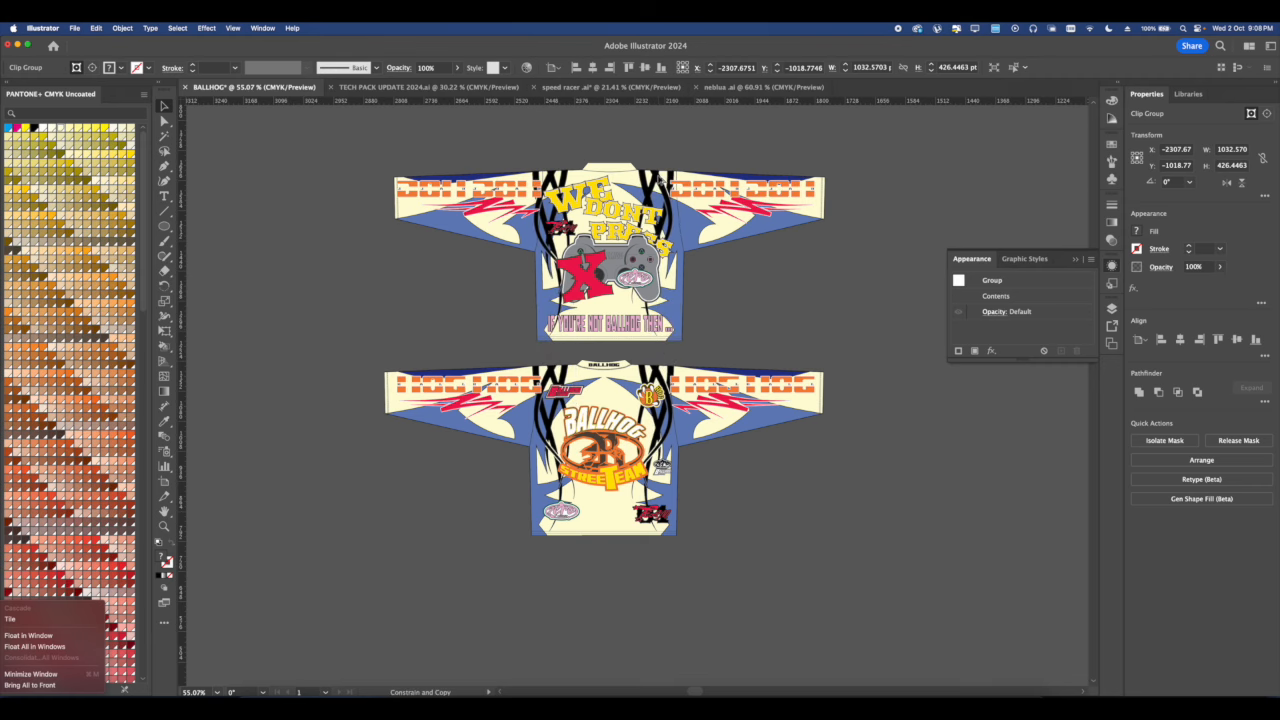
Shift the duplicated tribal lines sideways by about 16 pt to centre them on the WE DONT PRESS X shirt's body.
scroll(652, 183, up, 3)
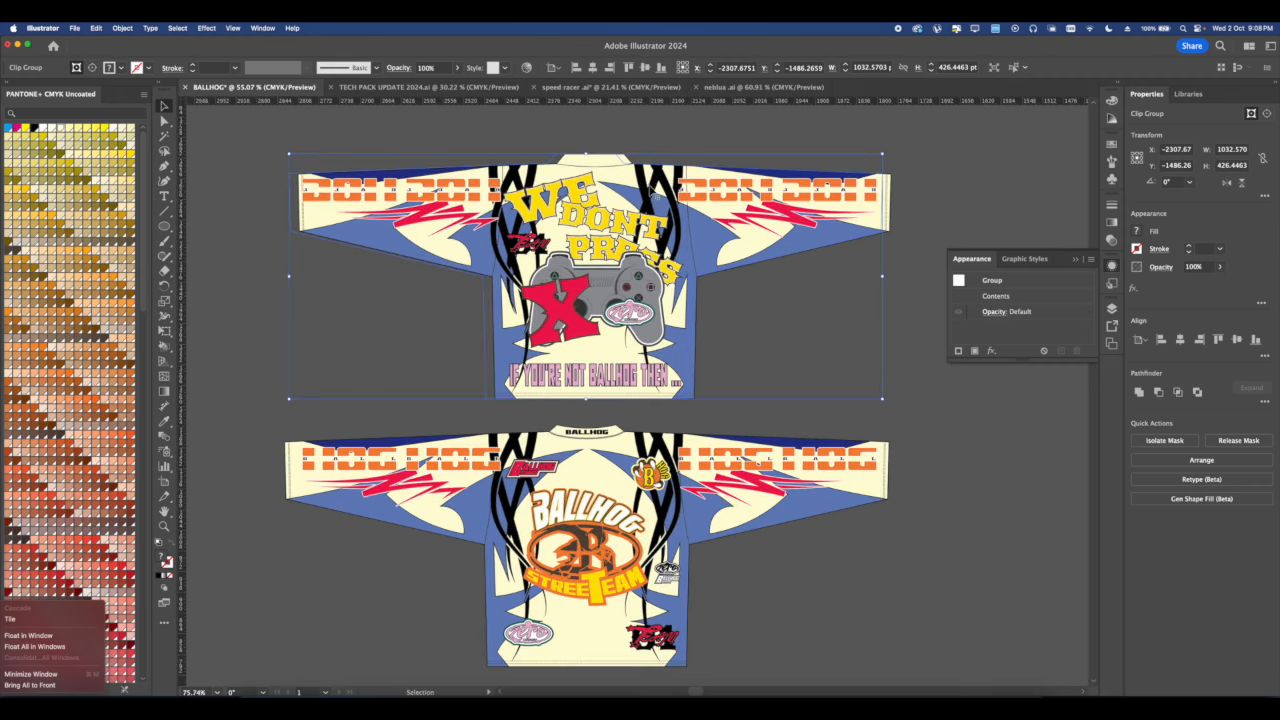
scroll(649, 191, up, 6)
drag(649, 191, 660, 194)
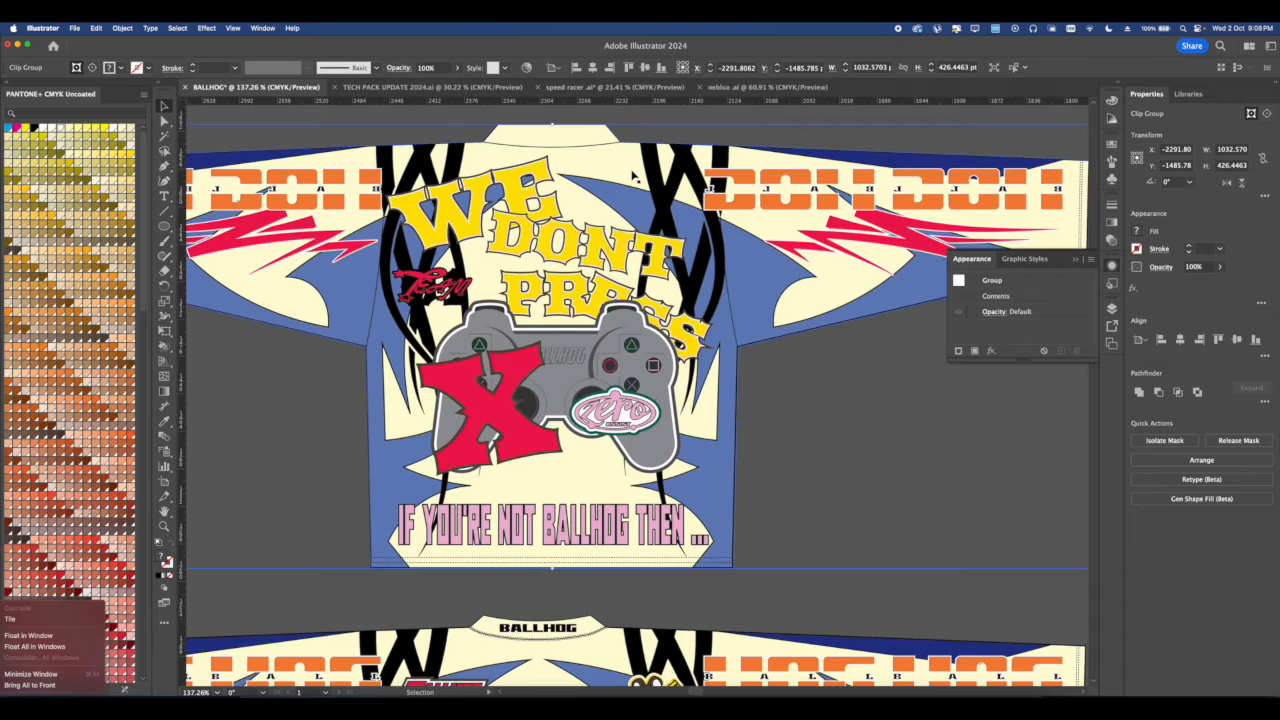
click(785, 383)
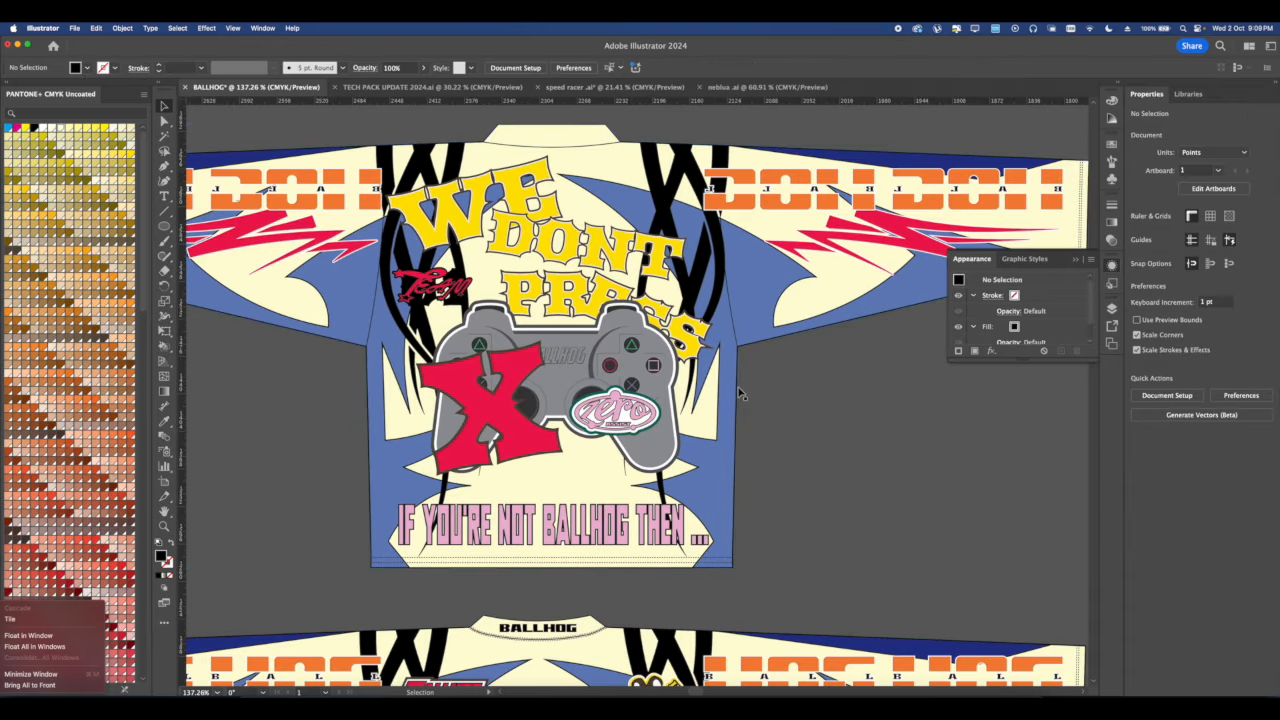
Recolour the clipped tribal lines on the BALLHOG STREET TEAM shirt with the red swatch as their fill.
scroll(740, 388, down, 8)
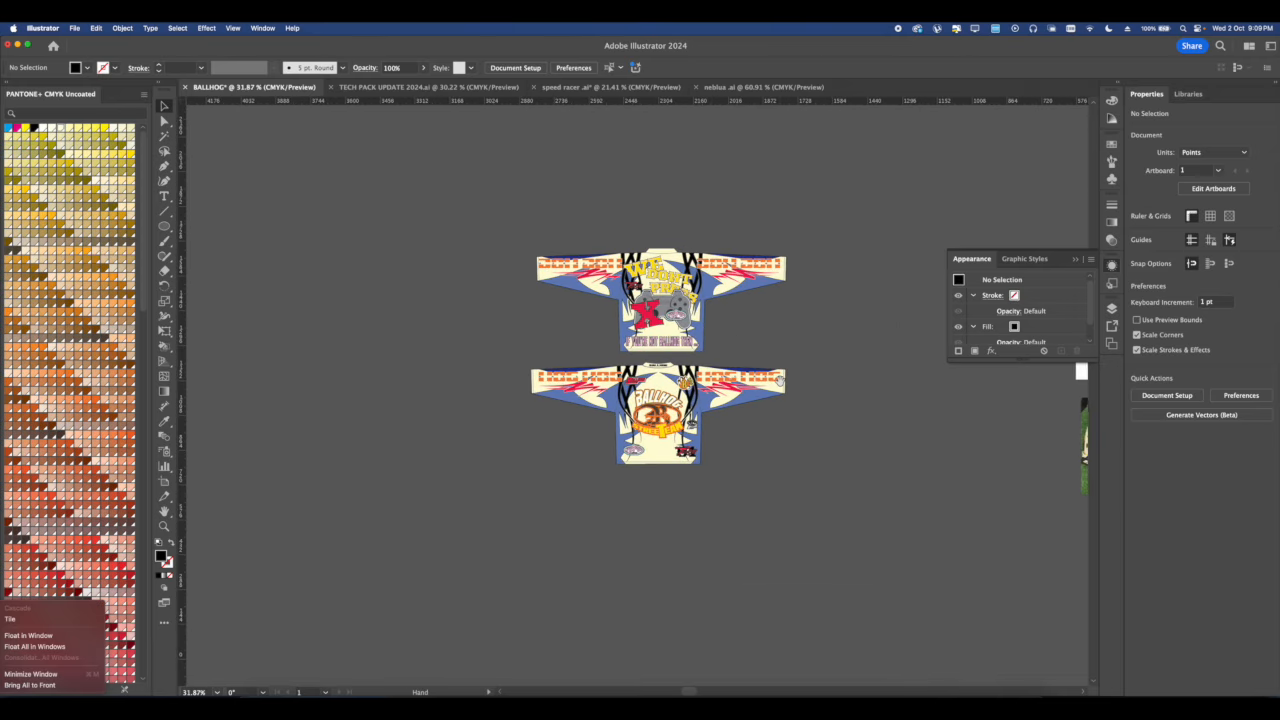
click(784, 388)
click(814, 443)
scroll(658, 328, up, 5)
scroll(658, 326, up, 2)
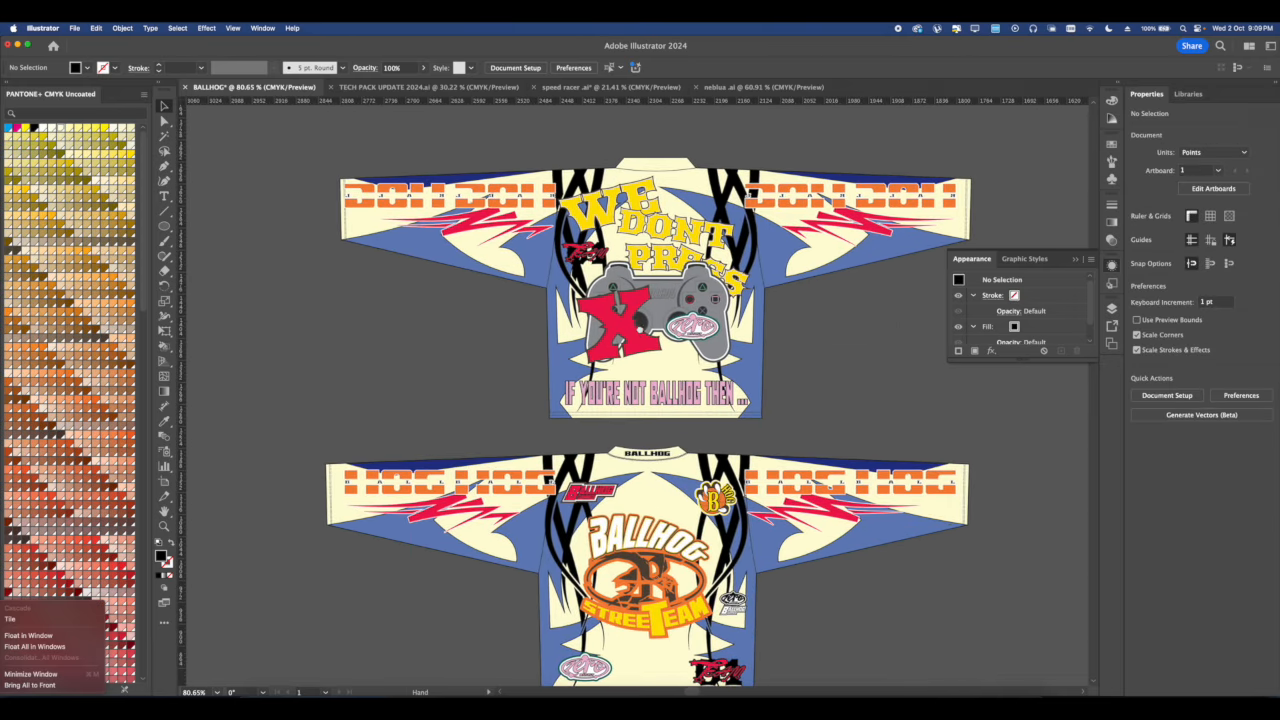
scroll(659, 367, down, 3)
double_click(695, 393)
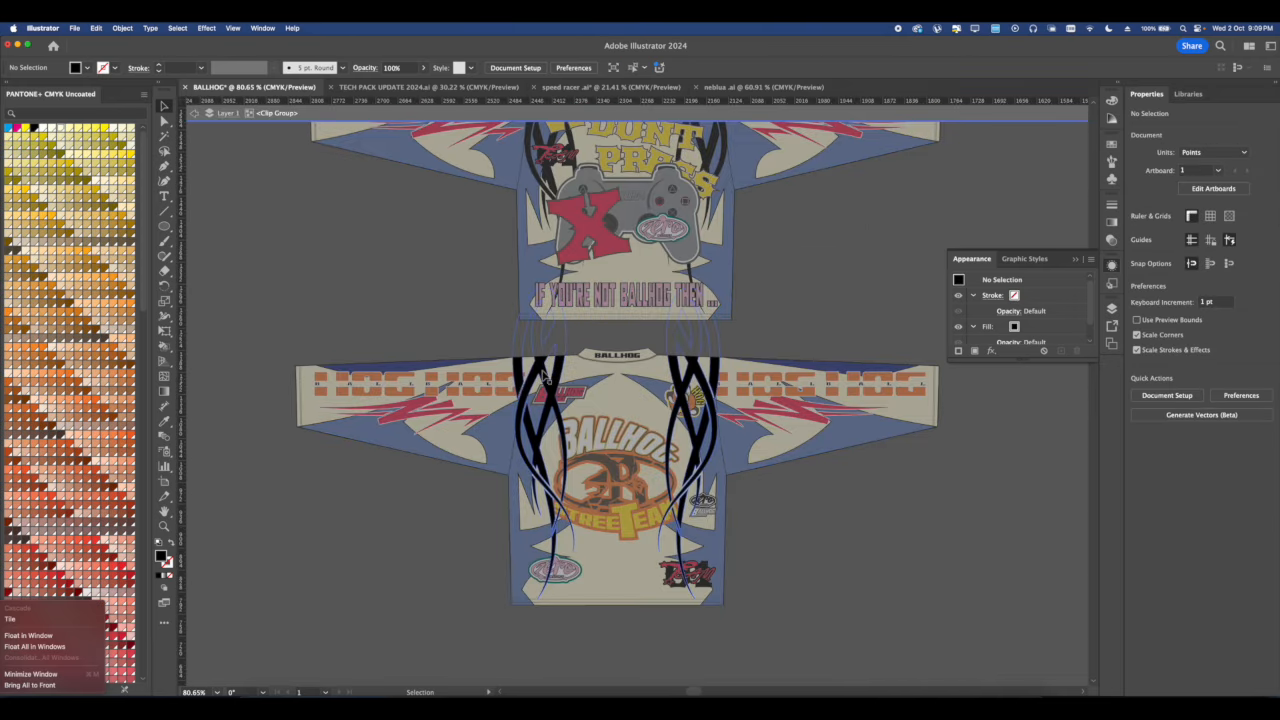
click(1139, 234)
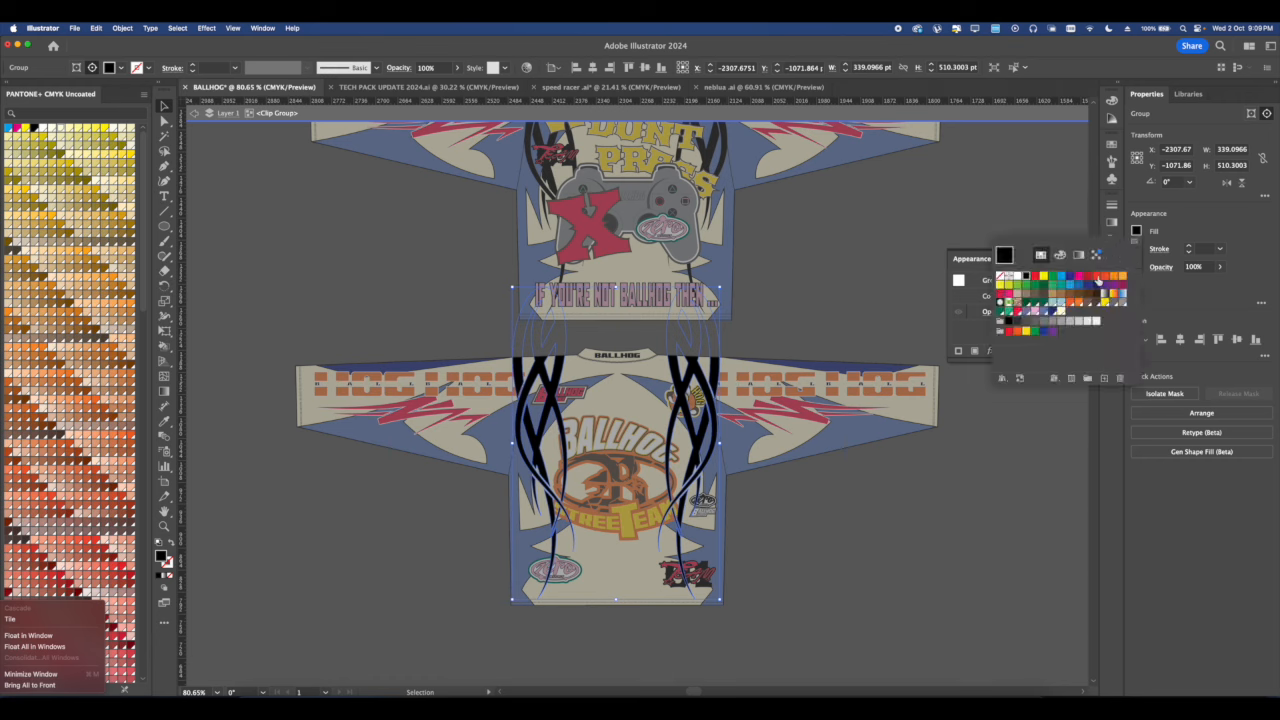
click(1058, 313)
click(1021, 313)
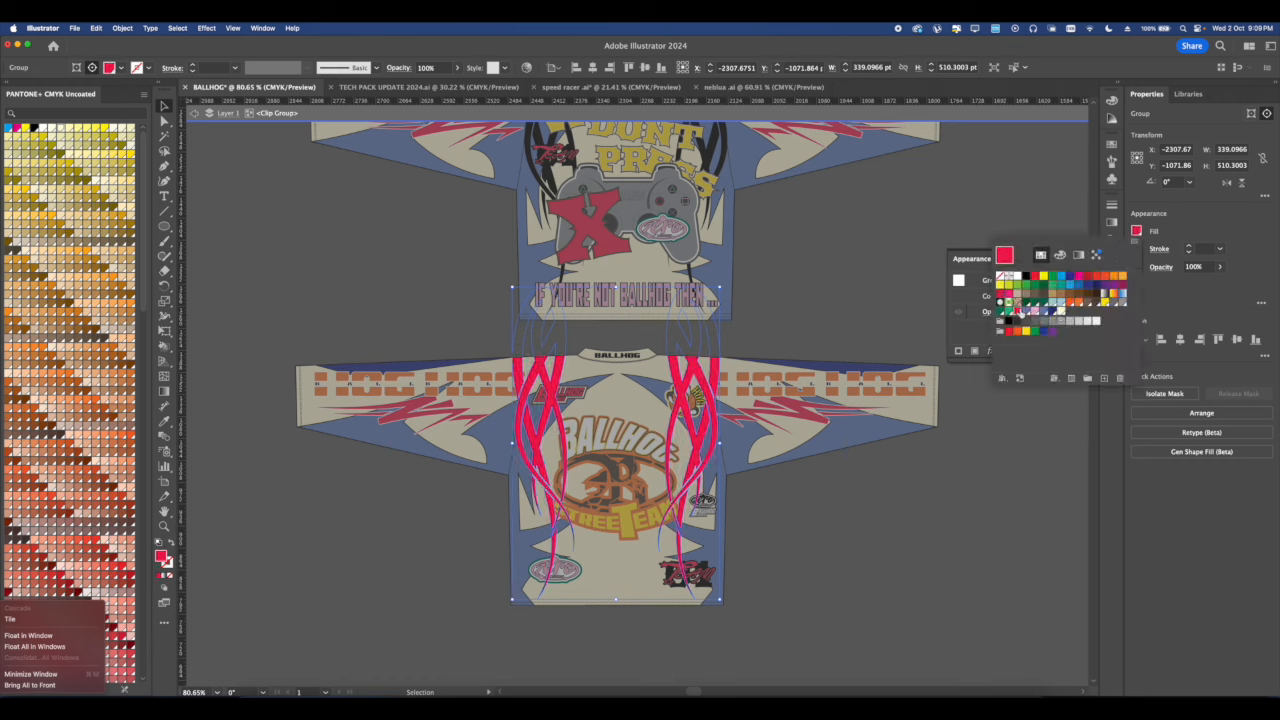
click(1168, 209)
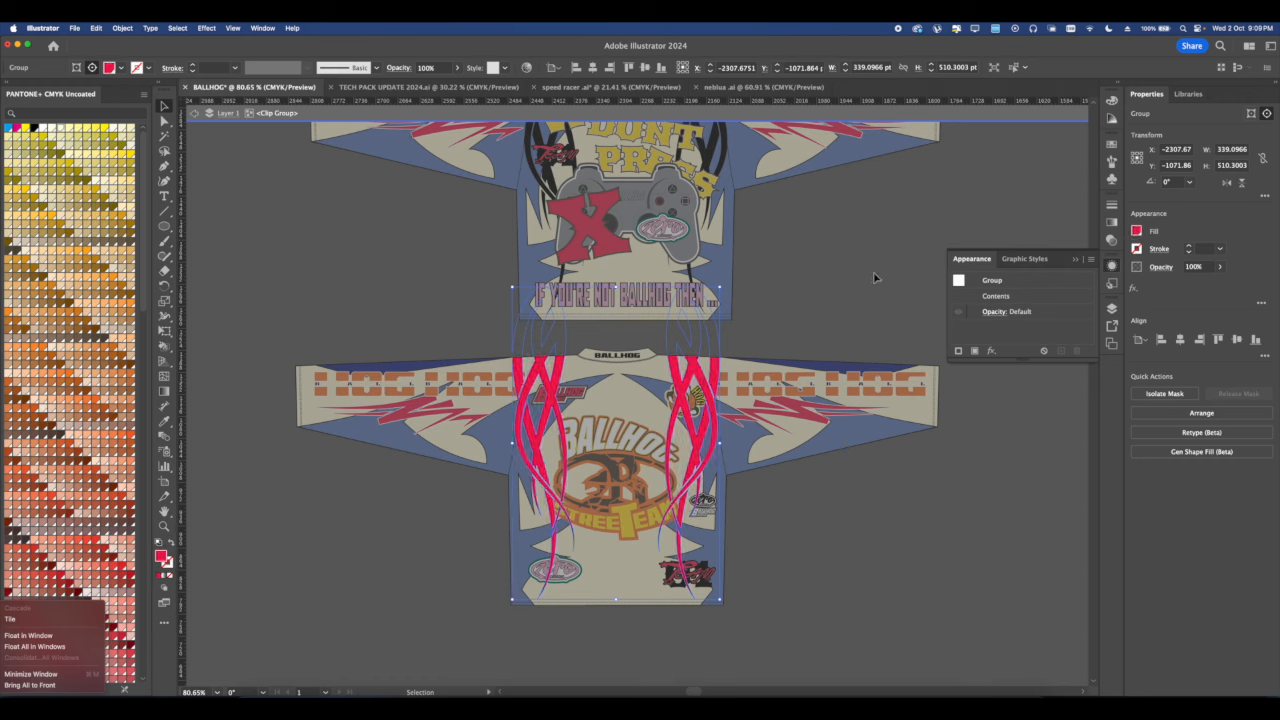
click(873, 279)
click(199, 113)
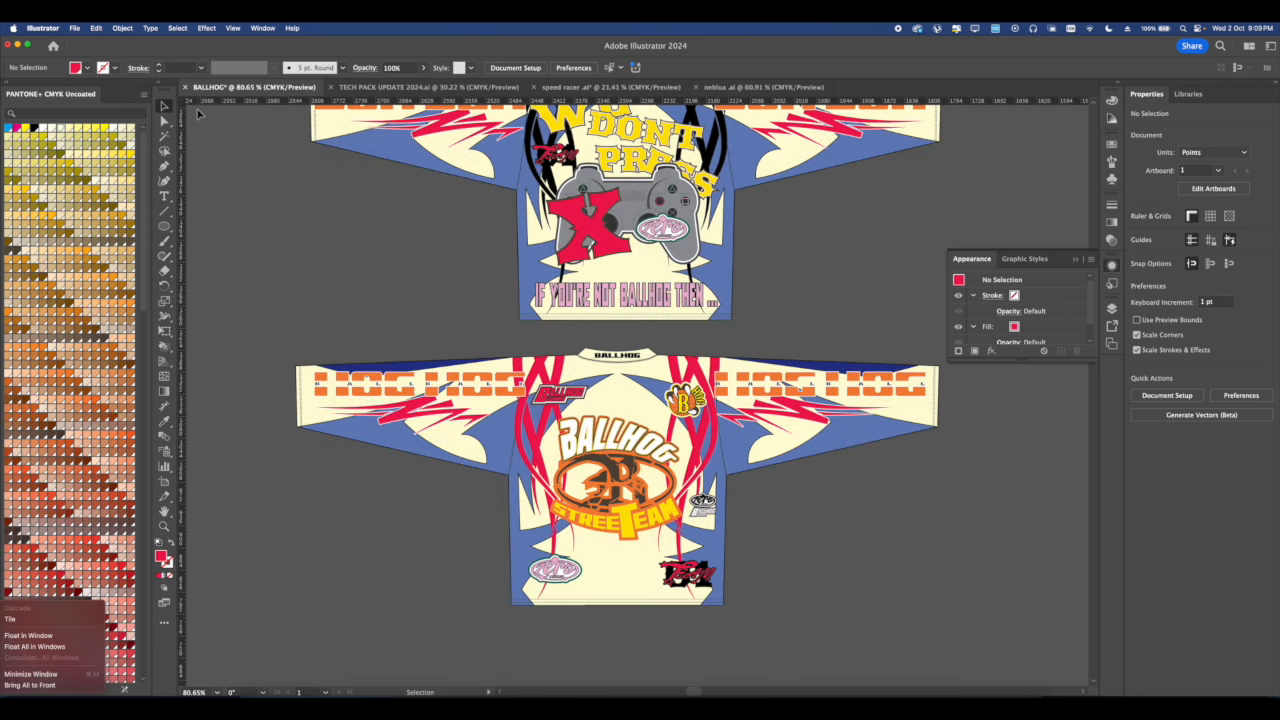
Give the red tribal lines on the BALLHOG STREET TEAM shirt a 1 pt white stroke.
scroll(620, 380, down, 2)
double_click(687, 378)
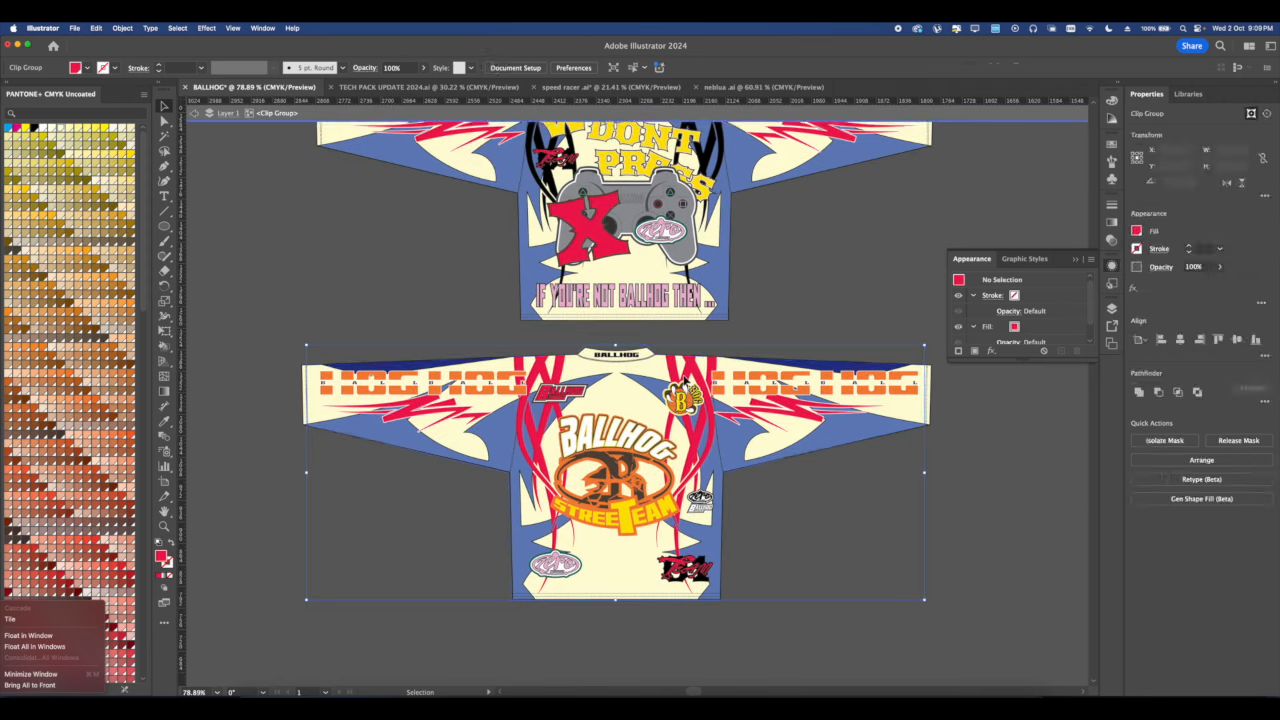
click(1189, 248)
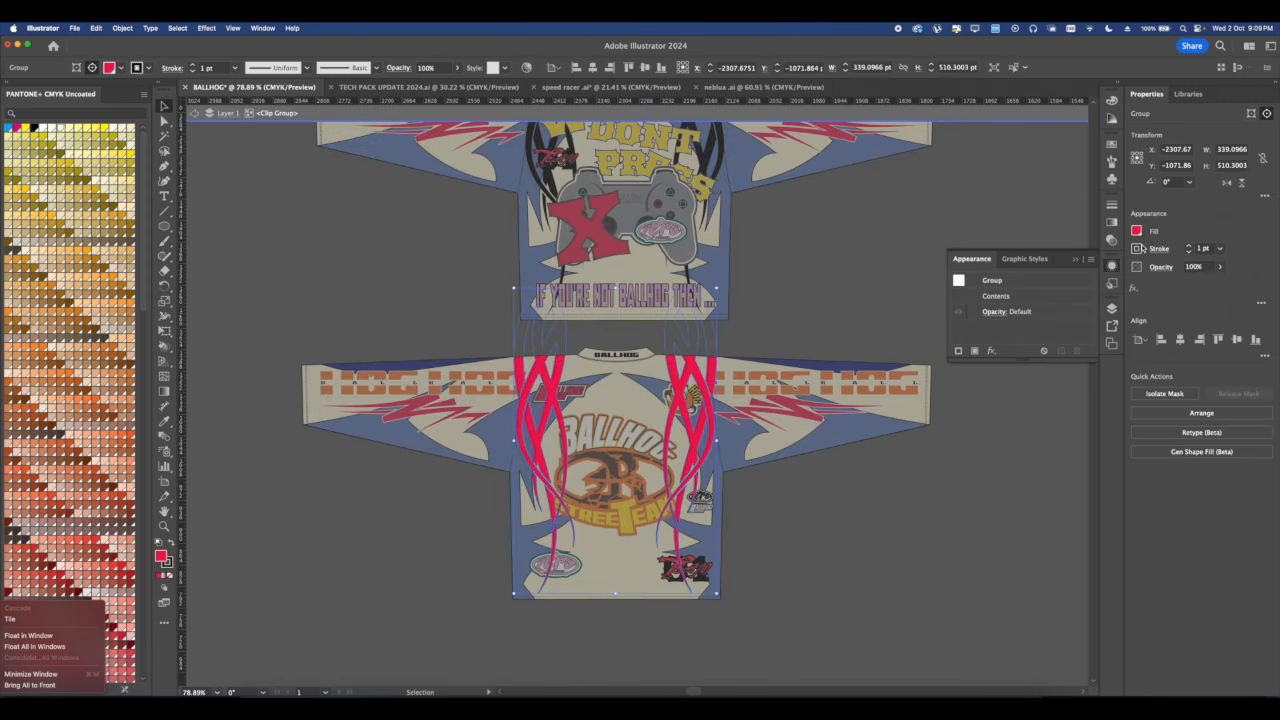
click(1136, 248)
click(1013, 297)
click(903, 277)
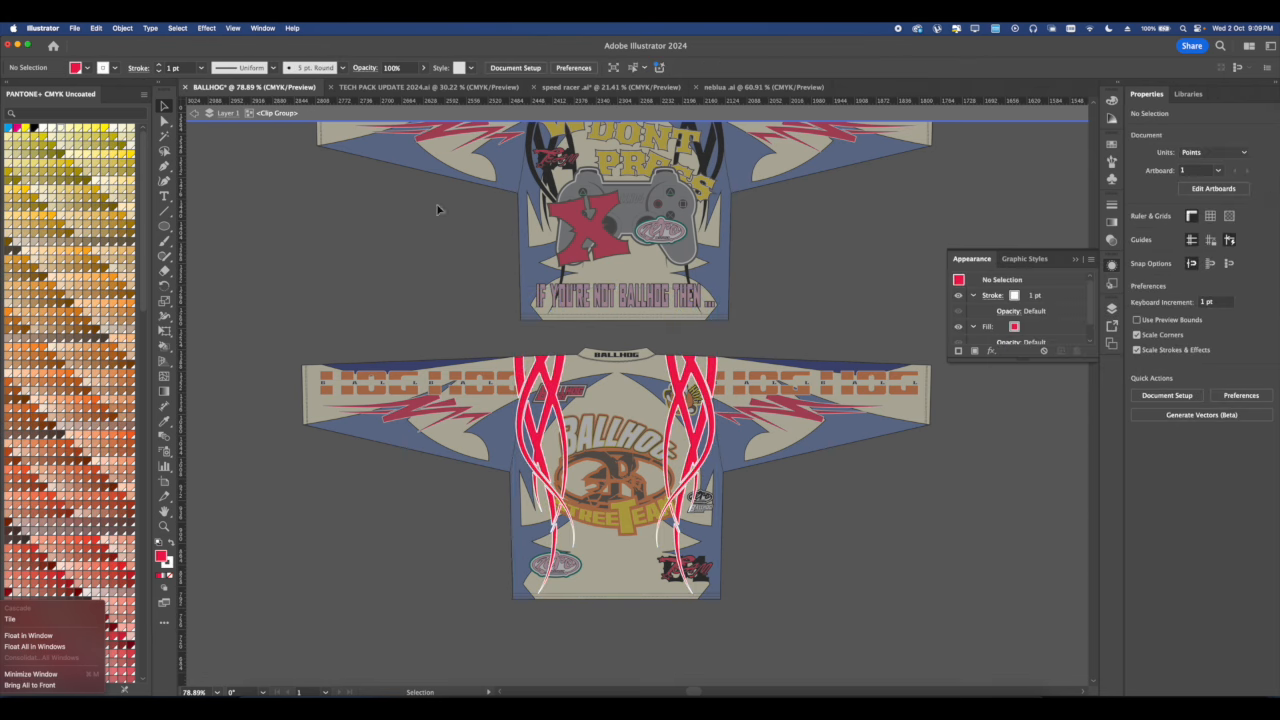
click(196, 113)
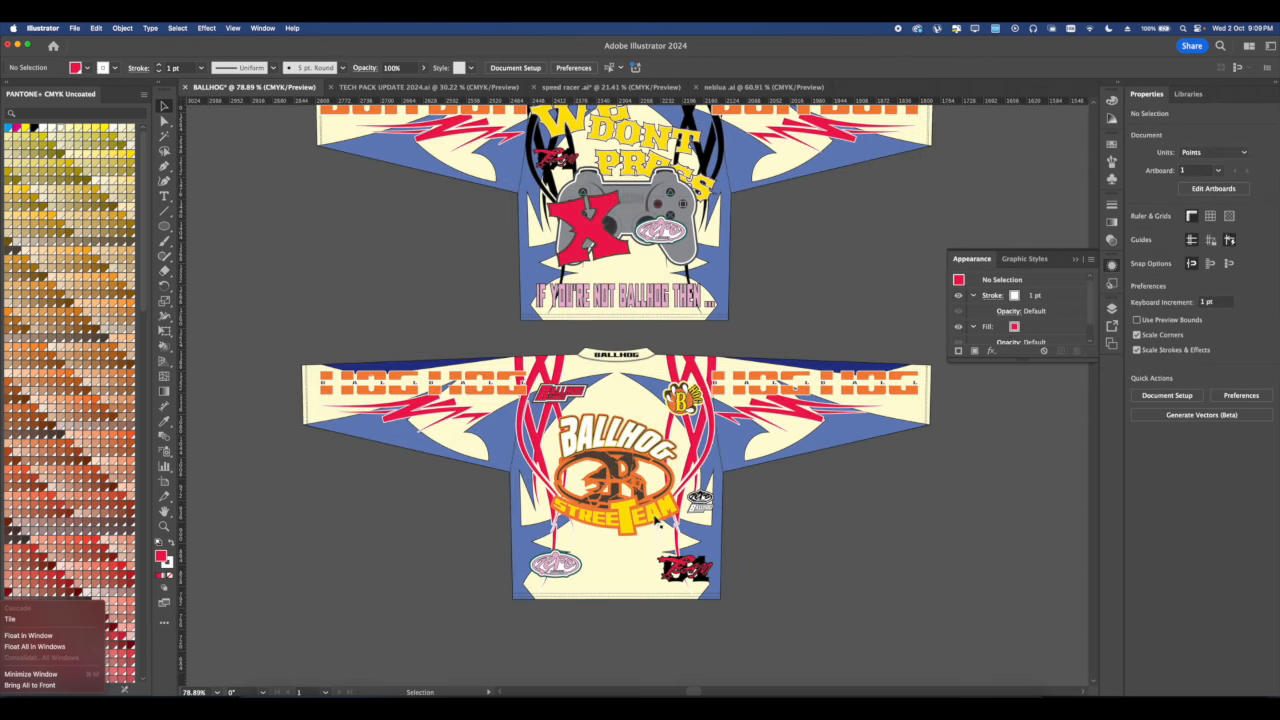
Fill the WE DONT PRESS X shirt's tribal lines with the same red and add a 0.5 pt white stroke.
drag(736, 508, 598, 398)
scroll(568, 338, down, 4)
drag(484, 158, 549, 258)
scroll(548, 258, up, 5)
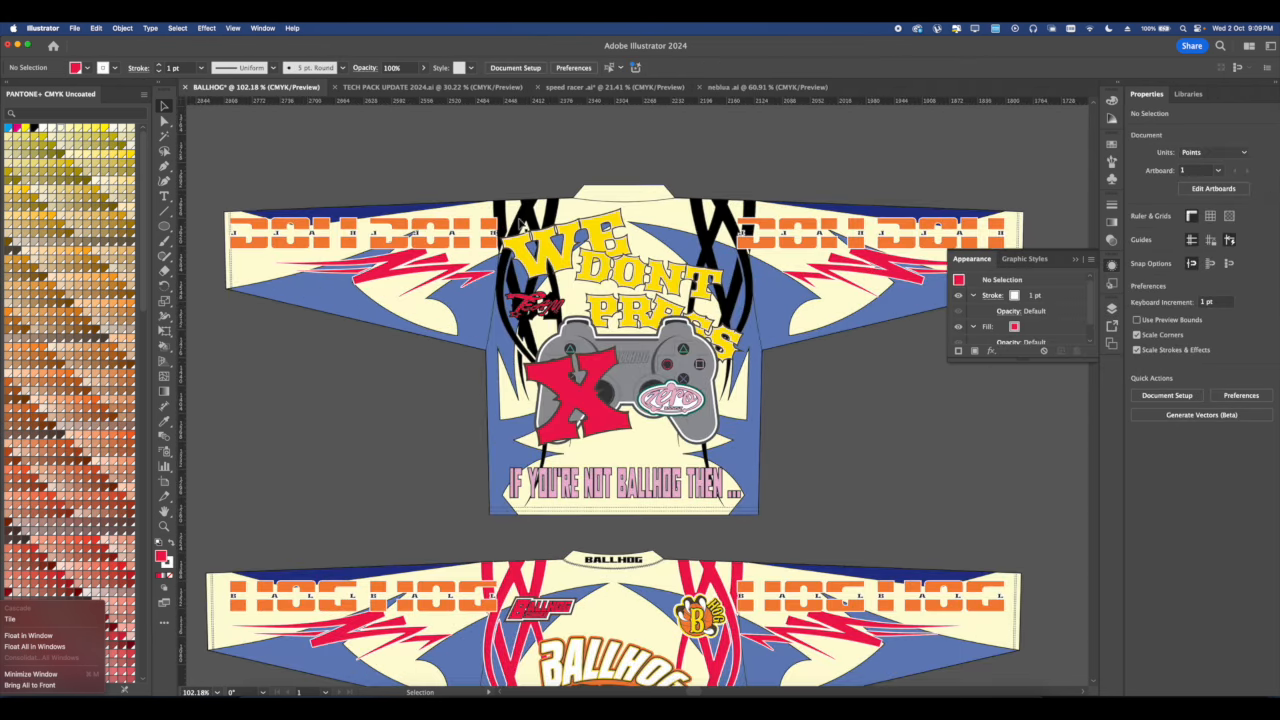
double_click(519, 222)
click(1138, 231)
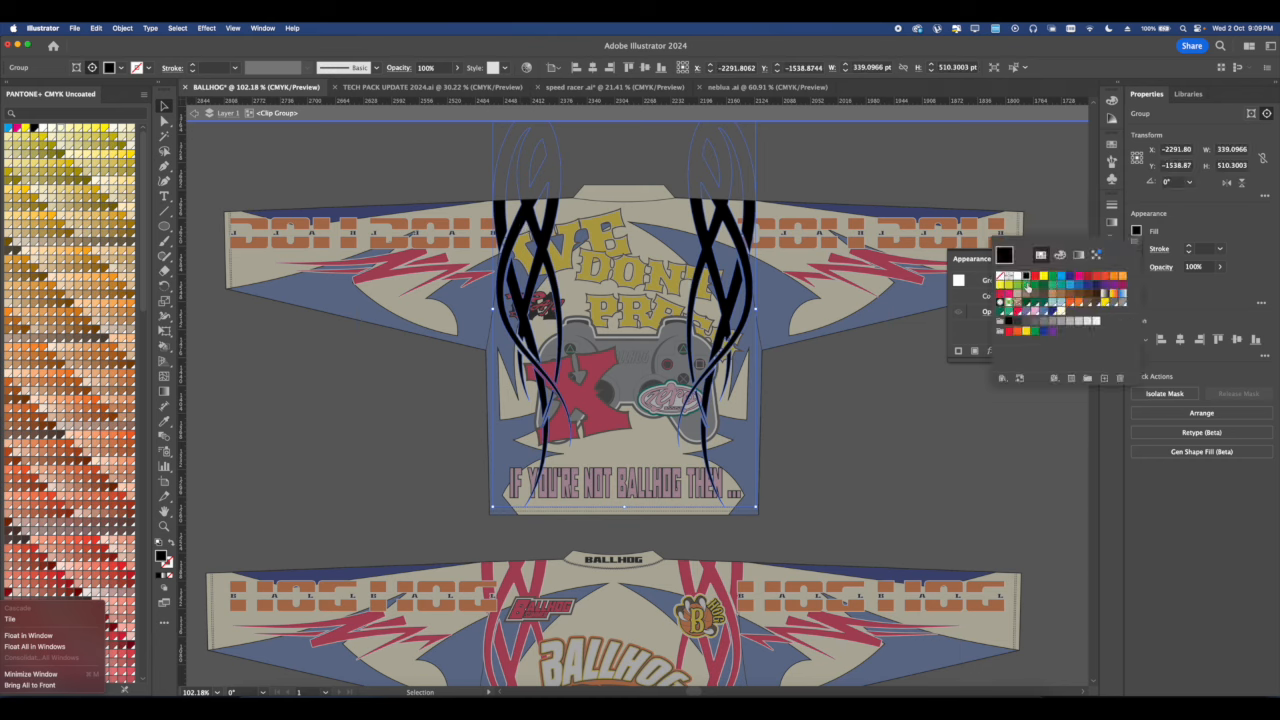
click(1014, 312)
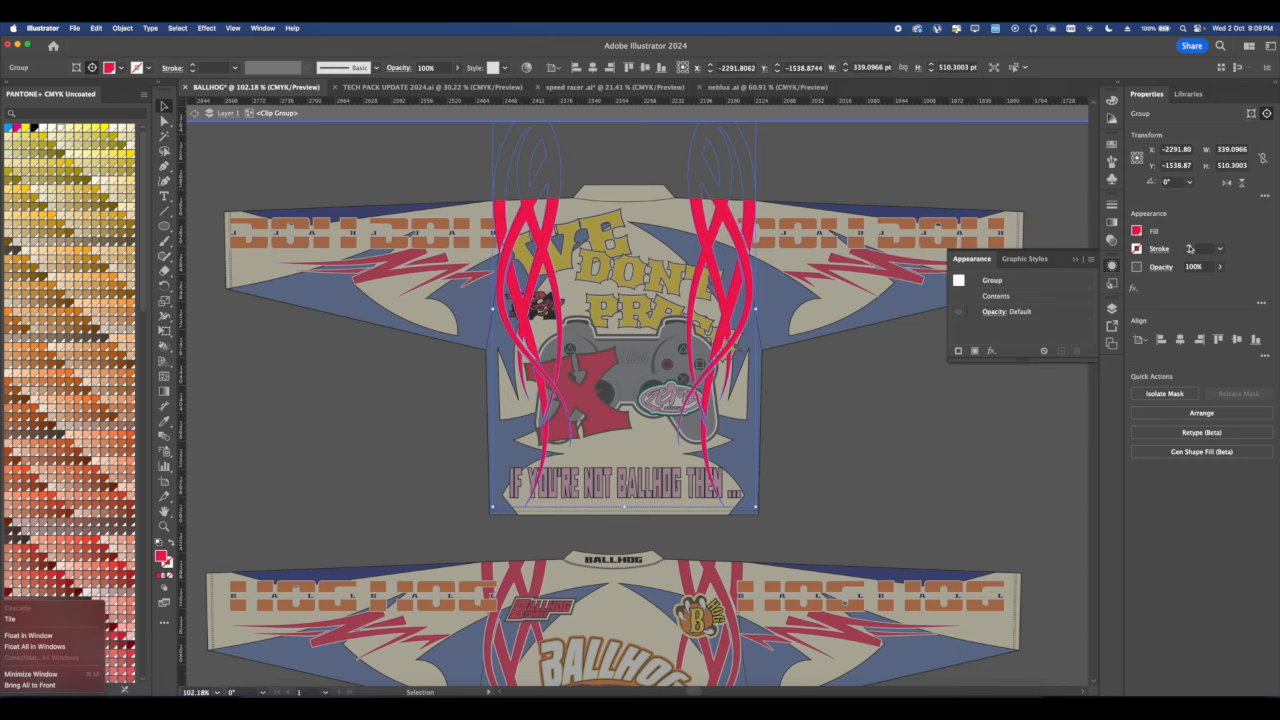
click(925, 405)
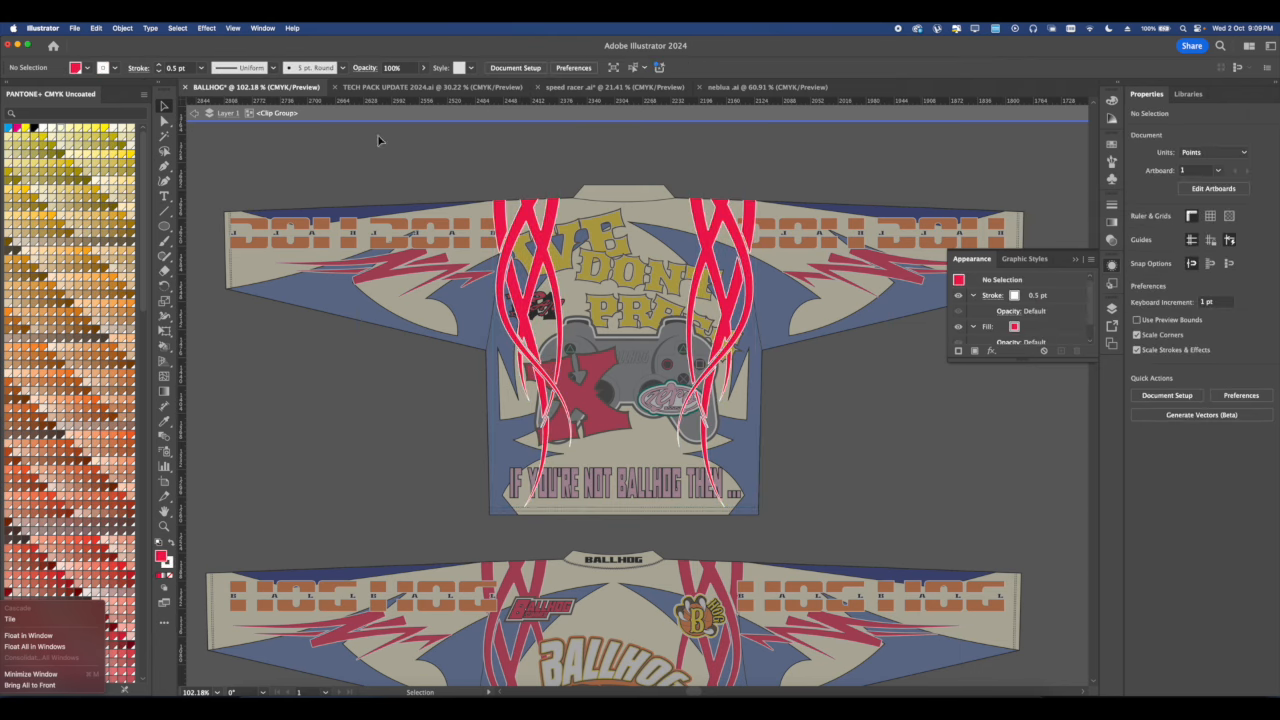
click(196, 114)
Group all the artwork of the BALLHOG STREET TEAM shirt.
scroll(591, 254, down, 5)
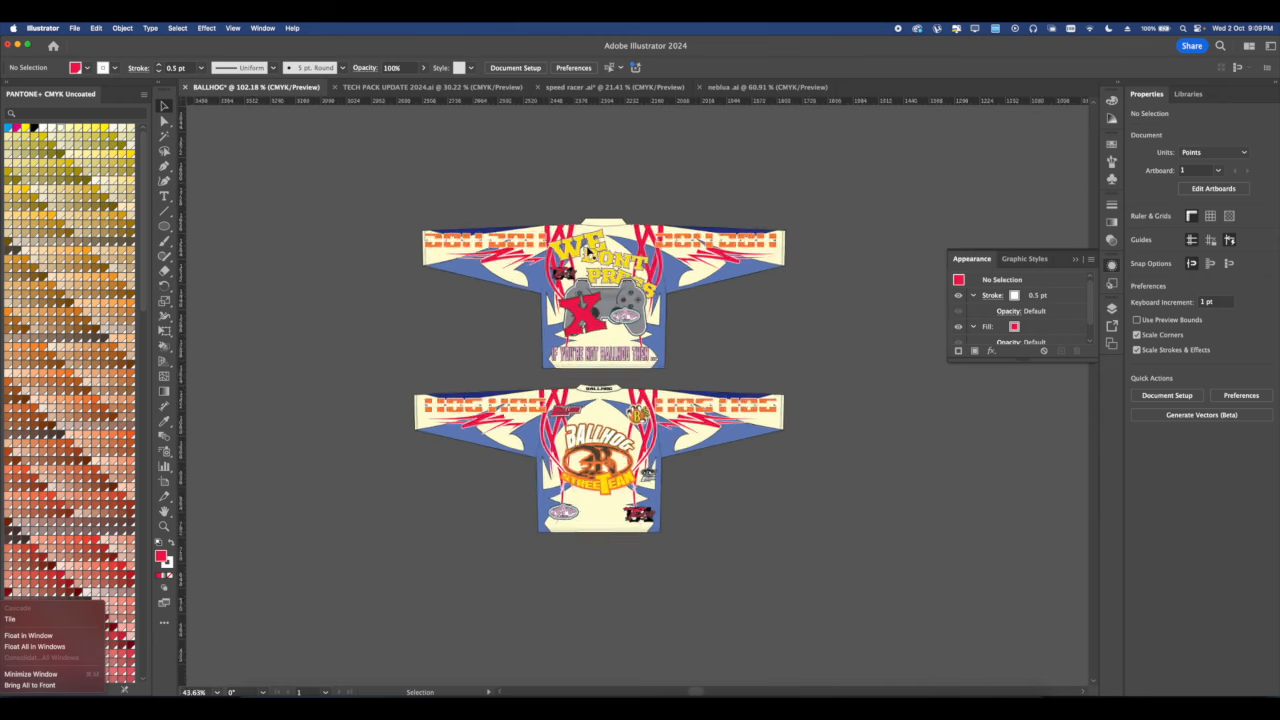
scroll(735, 427, down, 3)
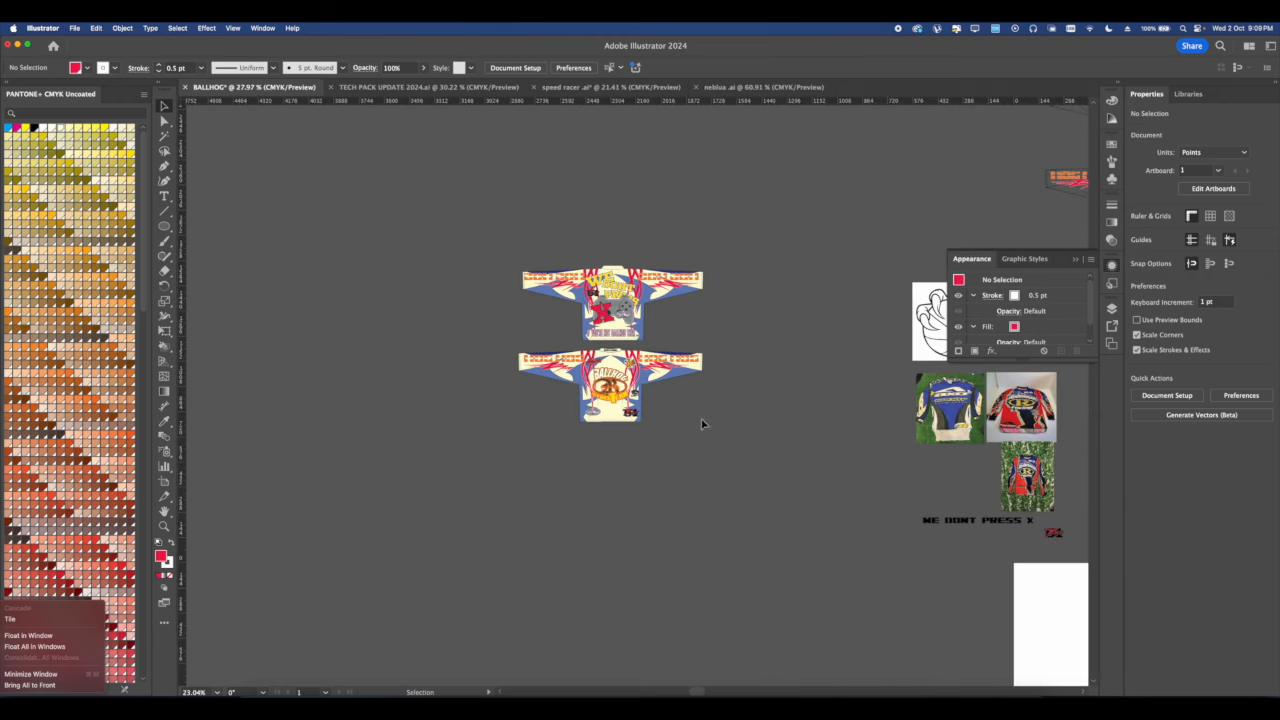
click(624, 380)
scroll(626, 380, up, 5)
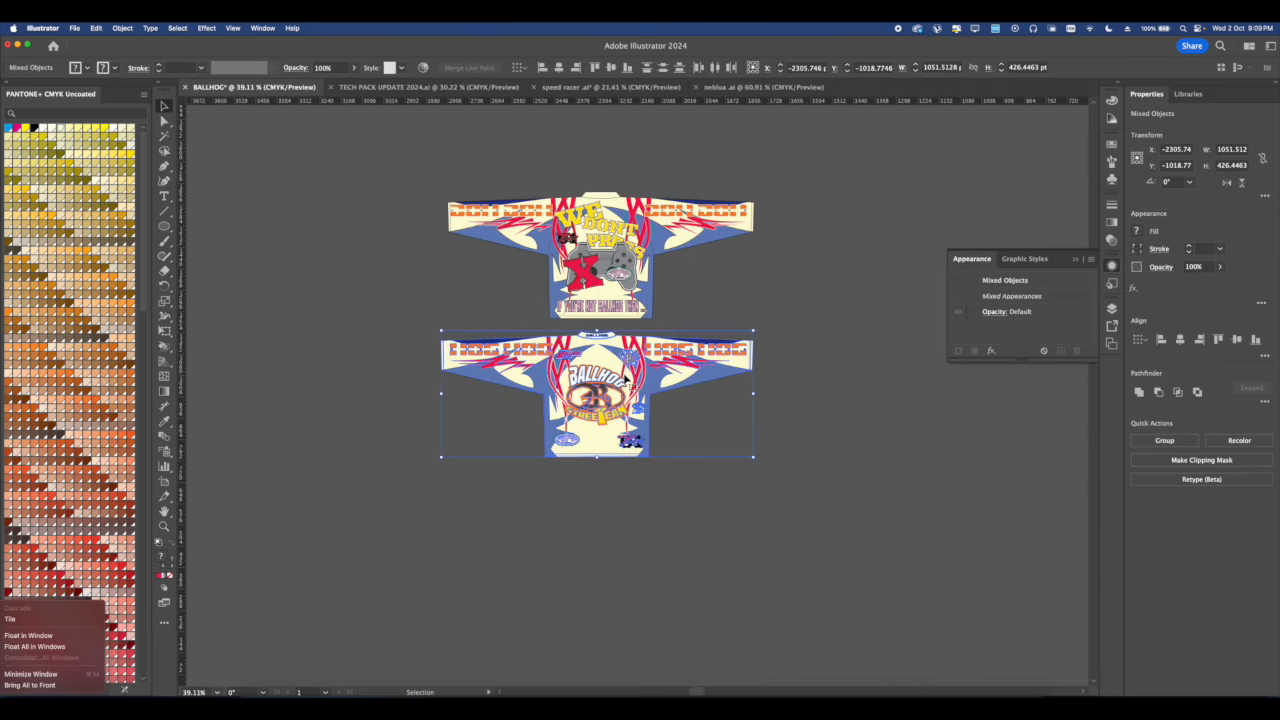
scroll(604, 388, up, 6)
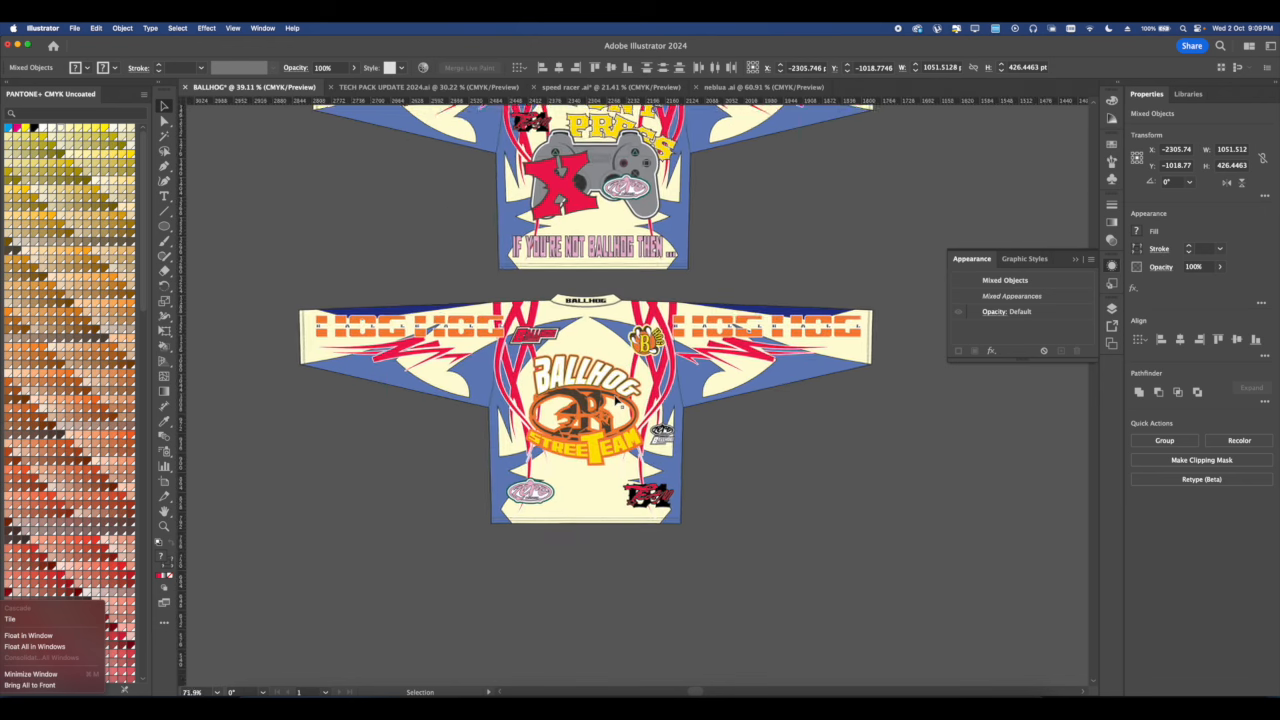
scroll(637, 386, down, 4)
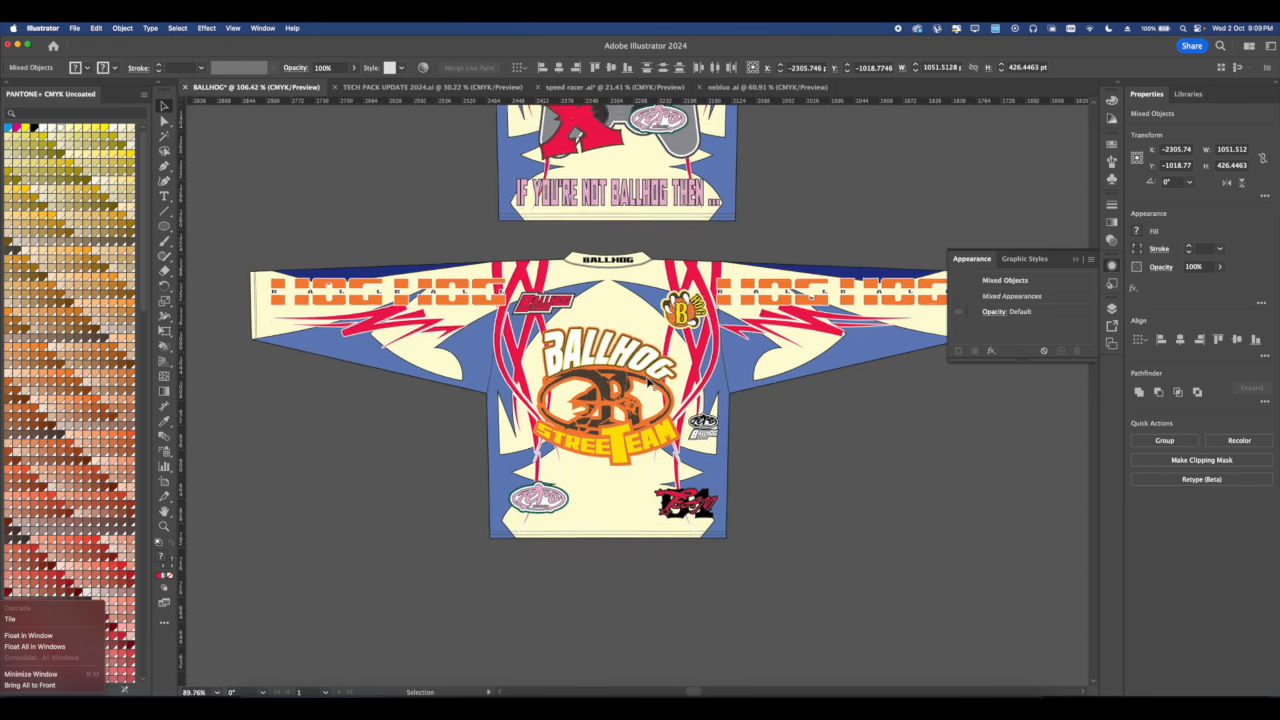
key(cmd+g)
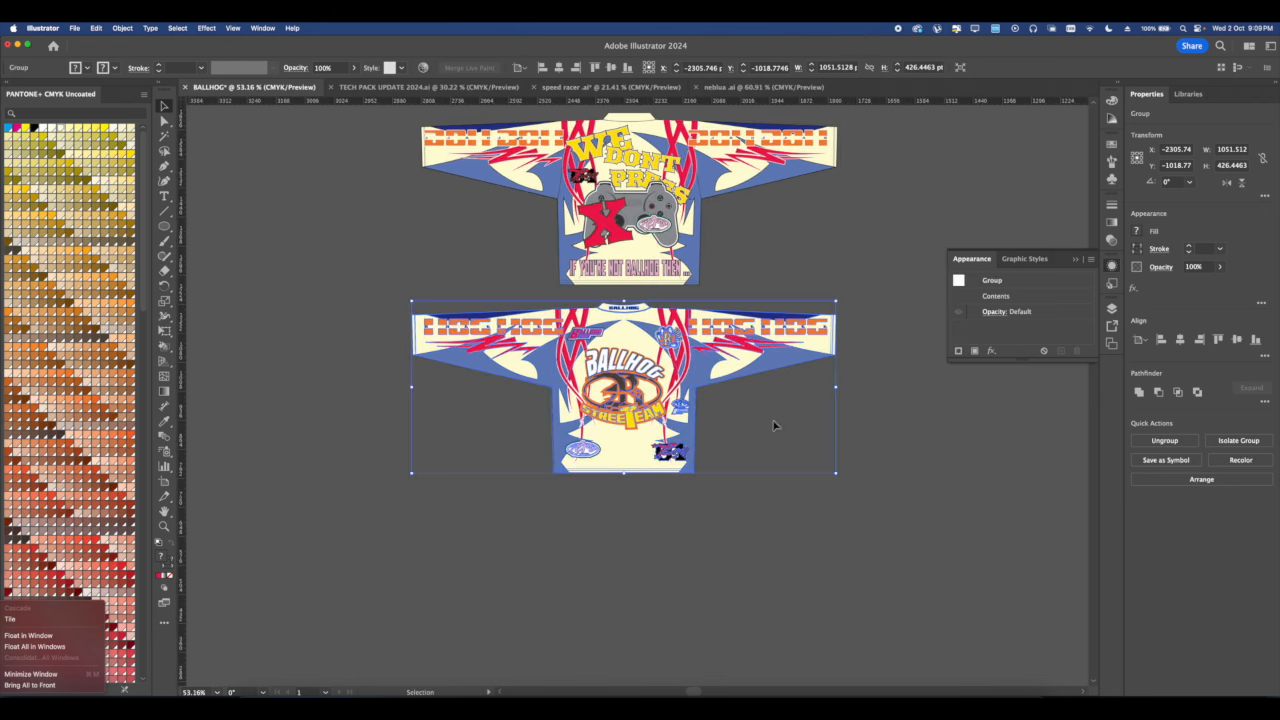
scroll(797, 428, up, 2)
click(407, 132)
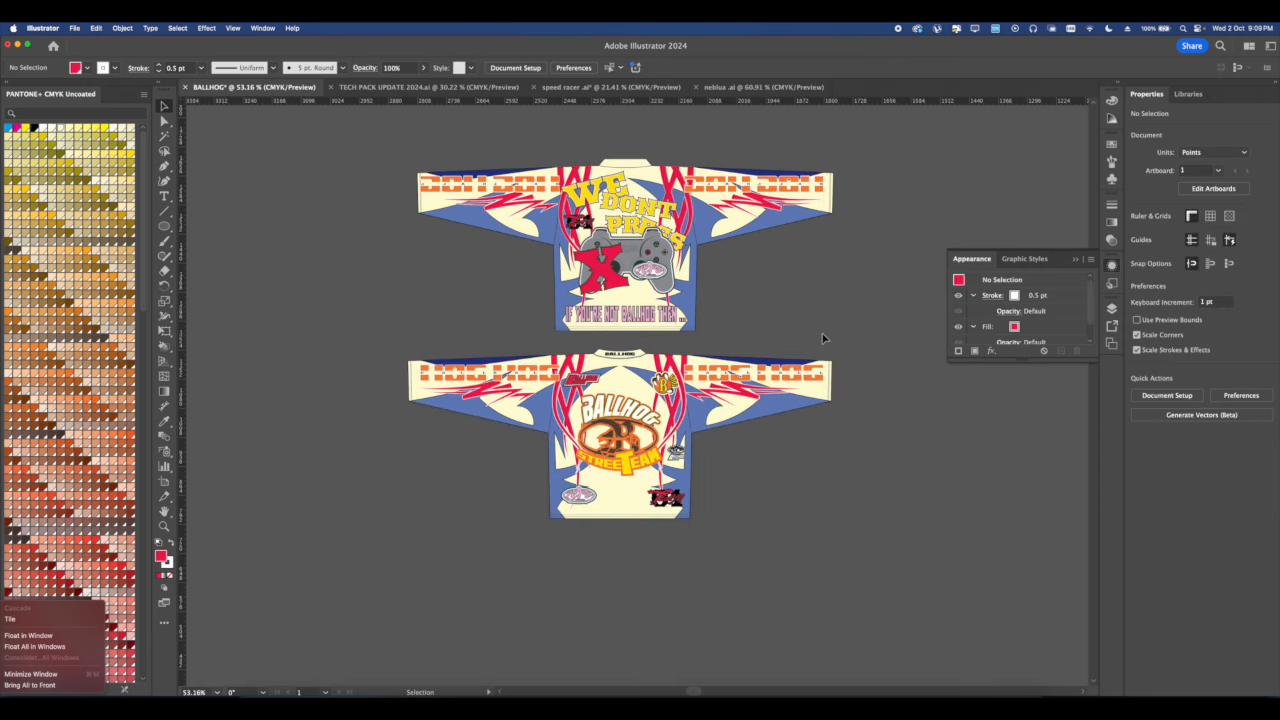
Group the WE DONT PRESS X shirt's artwork and move it below the BALLHOG STREET TEAM shirt.
drag(823, 338, 840, 336)
key(super+g)
scroll(712, 295, up, 1)
scroll(714, 295, down, 2)
drag(686, 282, 707, 603)
Offset the WE DONT PRESS X shirt to overlap the BALLHOG STREET TEAM shirt's hem and bring it to the front.
scroll(707, 603, down, 3)
drag(673, 442, 569, 464)
right_click(567, 481)
mouse_move(640, 634)
click(683, 629)
click(663, 484)
scroll(700, 477, down, 2)
drag(708, 478, 704, 476)
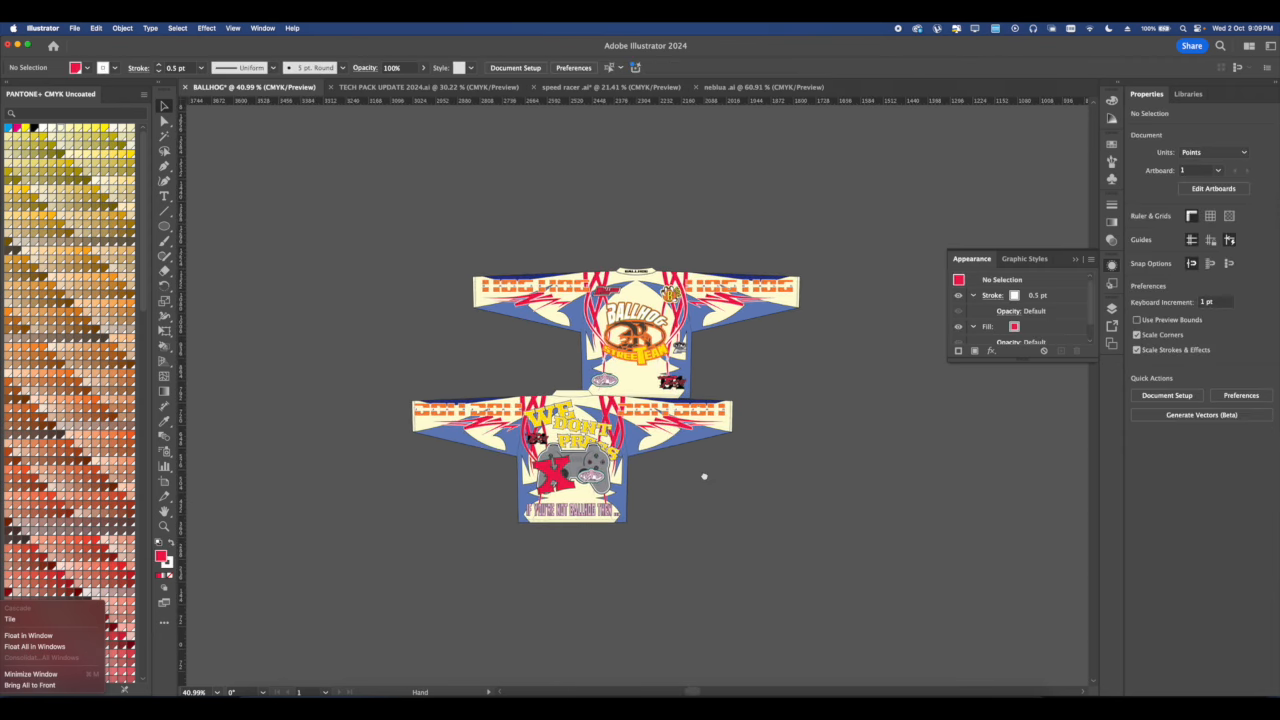
Clear the floating Appearance settings off the canvas and examine the logos, red tribal lines and overlapping layout of both shirts.
scroll(704, 477, up, 5)
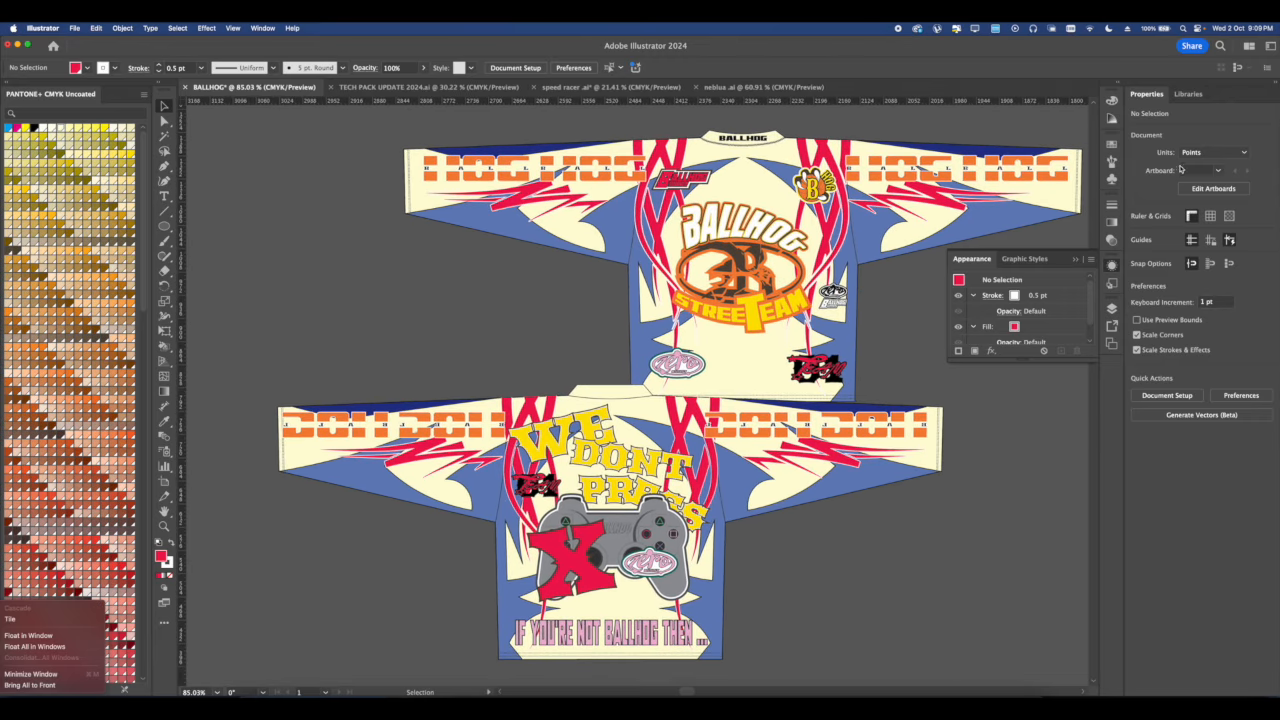
click(1074, 259)
scroll(894, 291, right, 3)
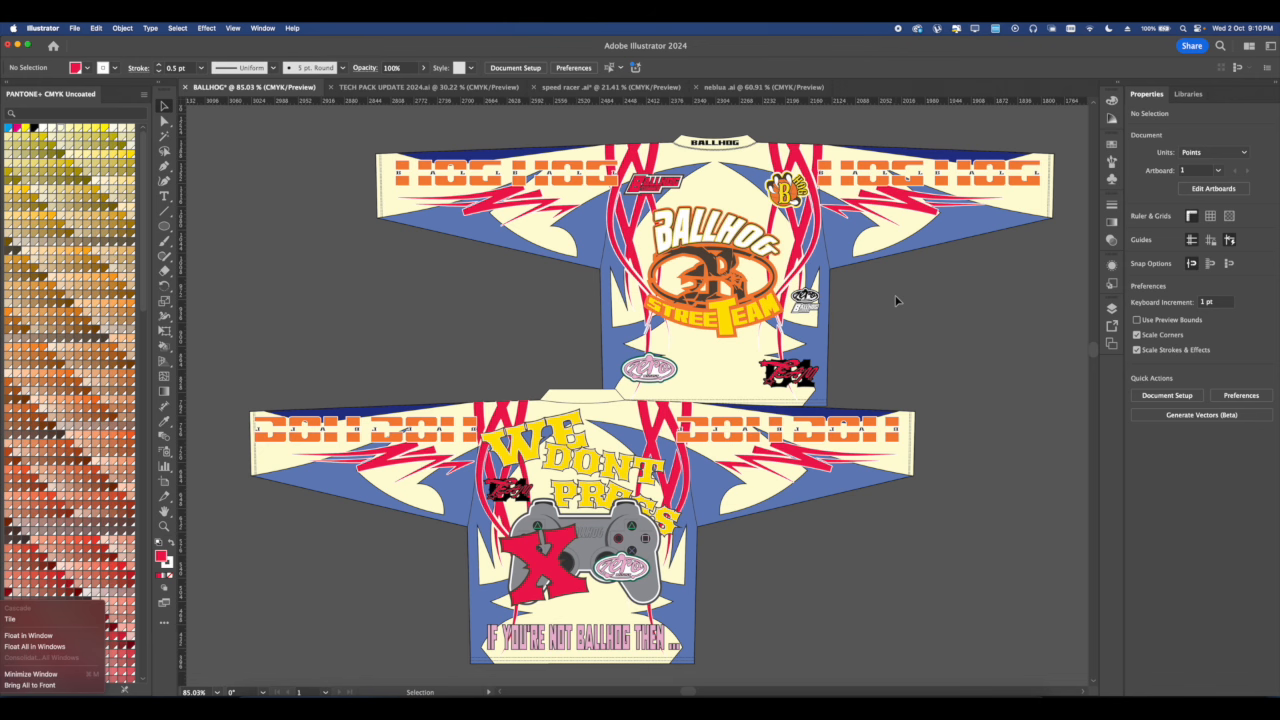
scroll(657, 468, down, 2)
scroll(625, 465, up, 6)
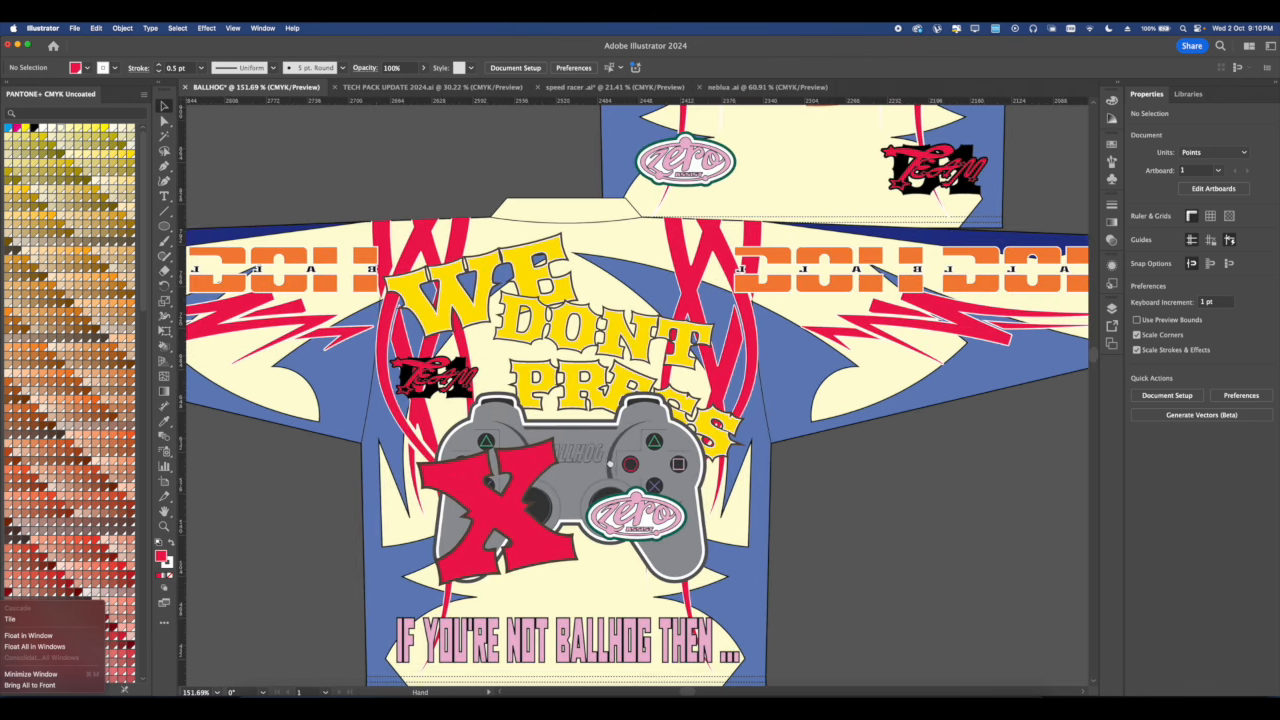
scroll(658, 615, down, 4)
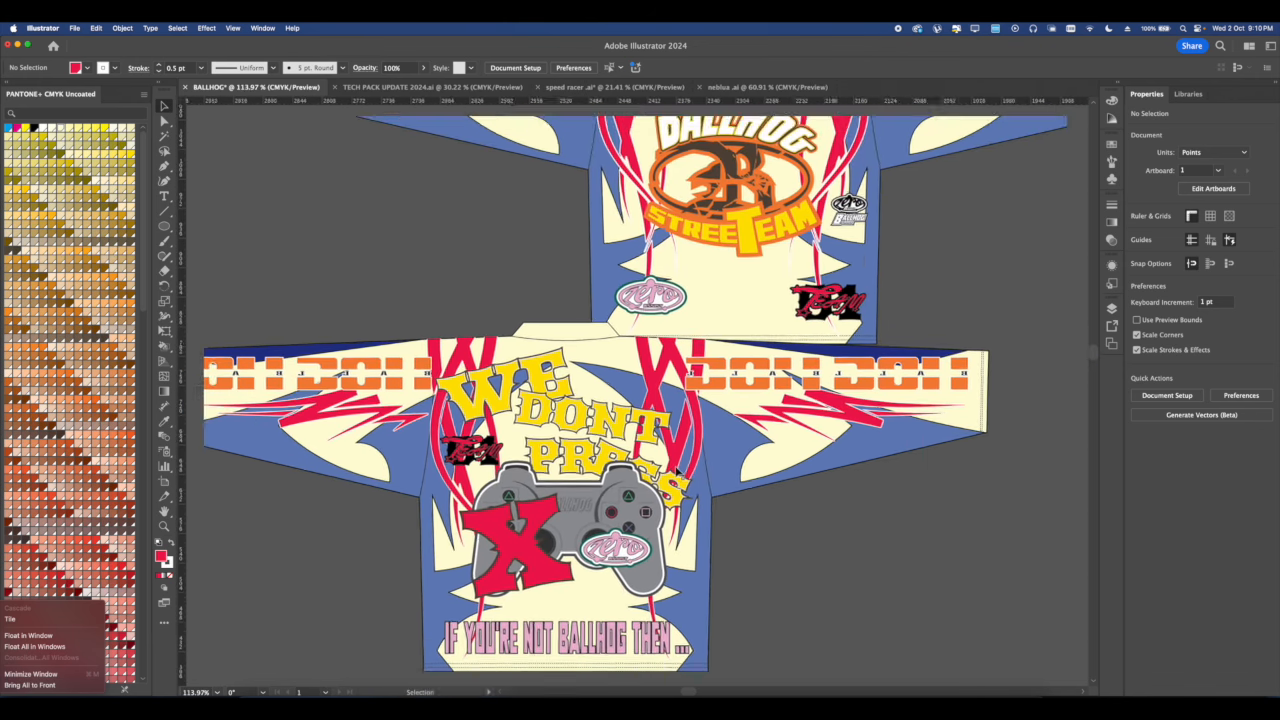
scroll(700, 476, down, 3)
scroll(700, 480, up, 3)
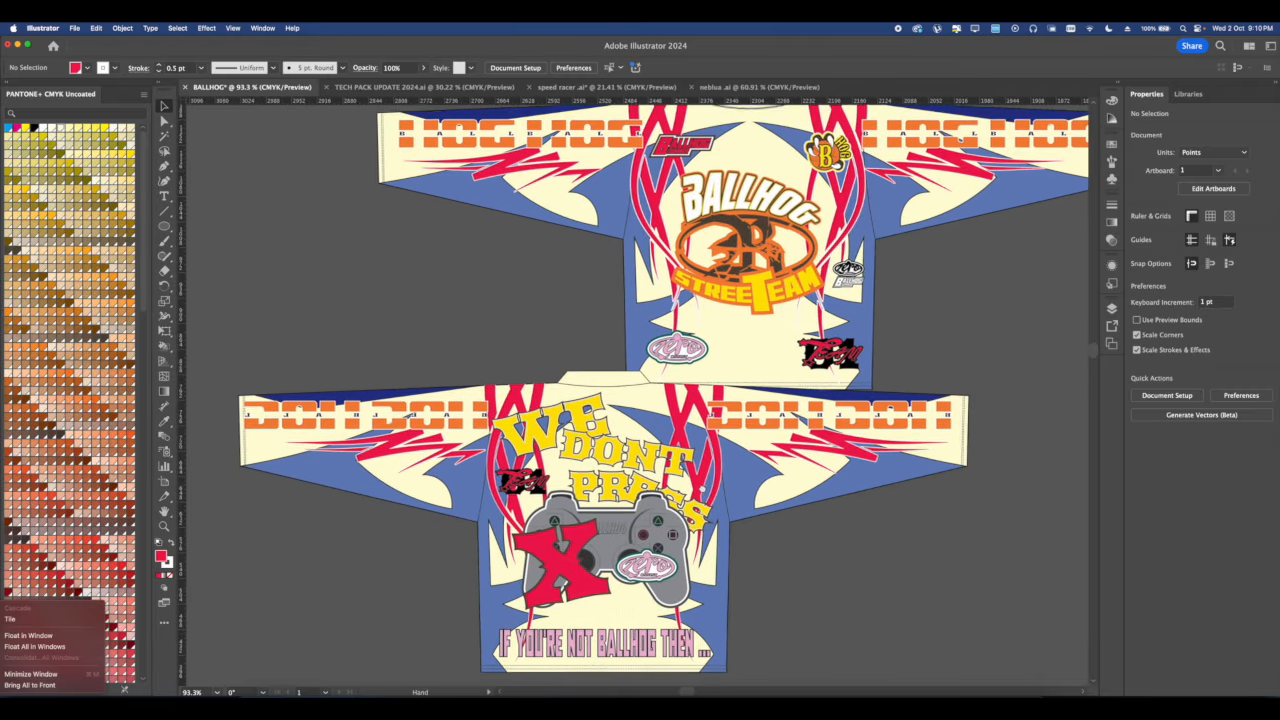
scroll(703, 490, down, 2)
scroll(703, 490, up, 10)
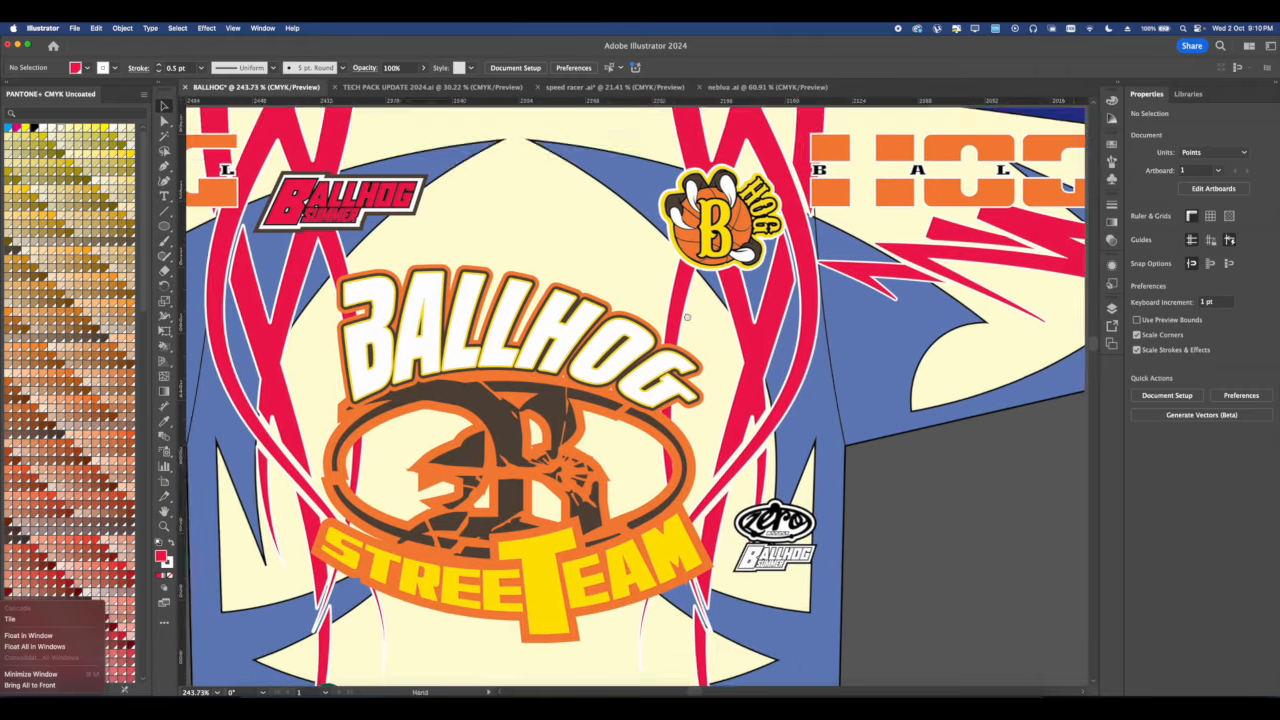
scroll(620, 270, down, 10)
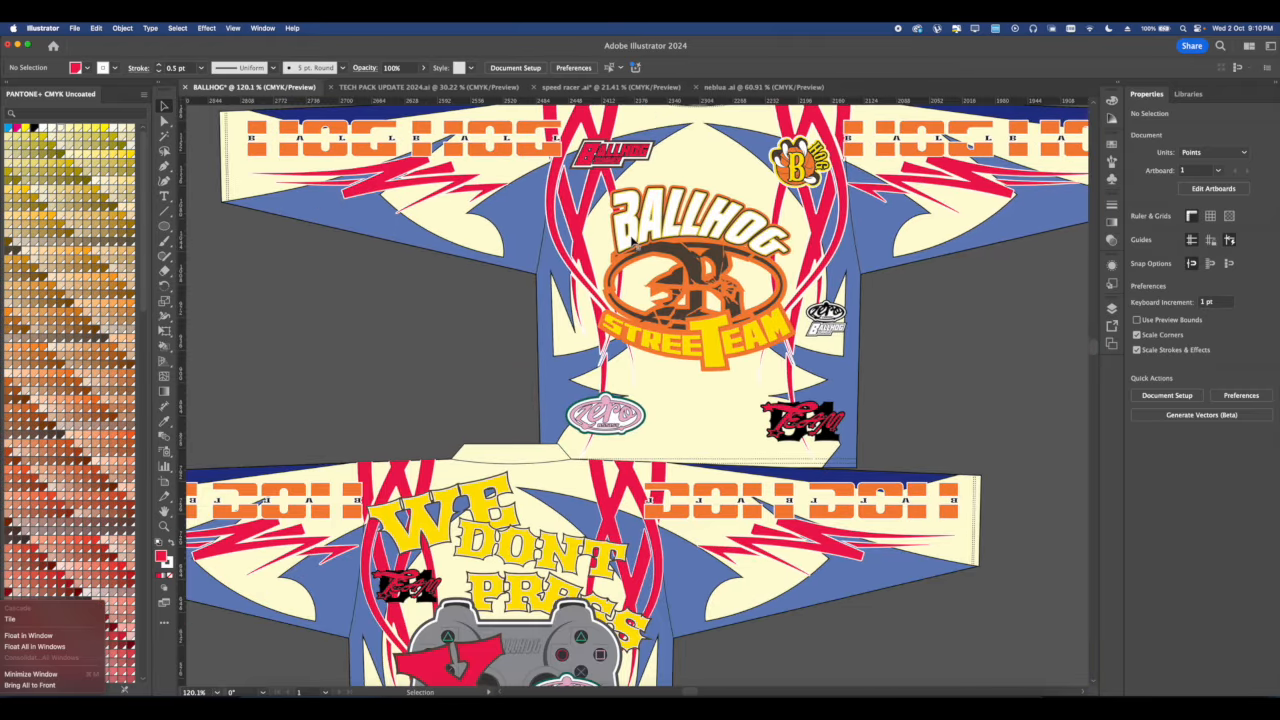
scroll(623, 292, up, 3)
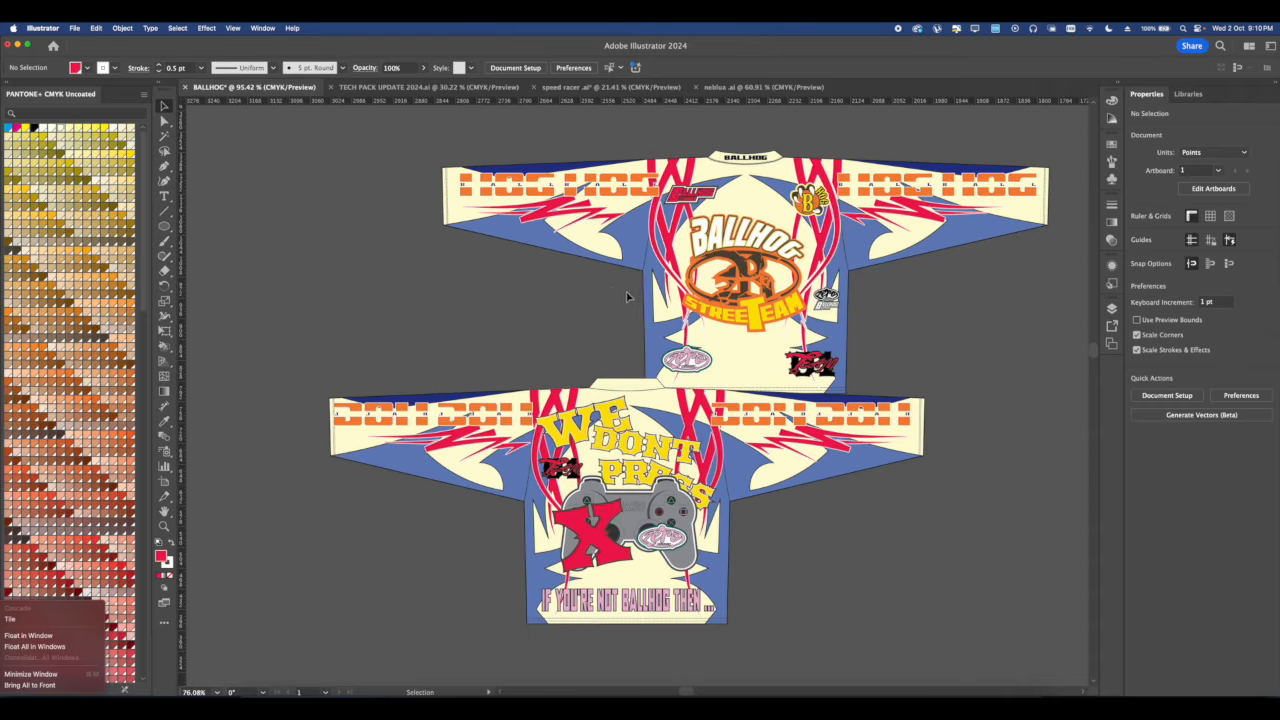